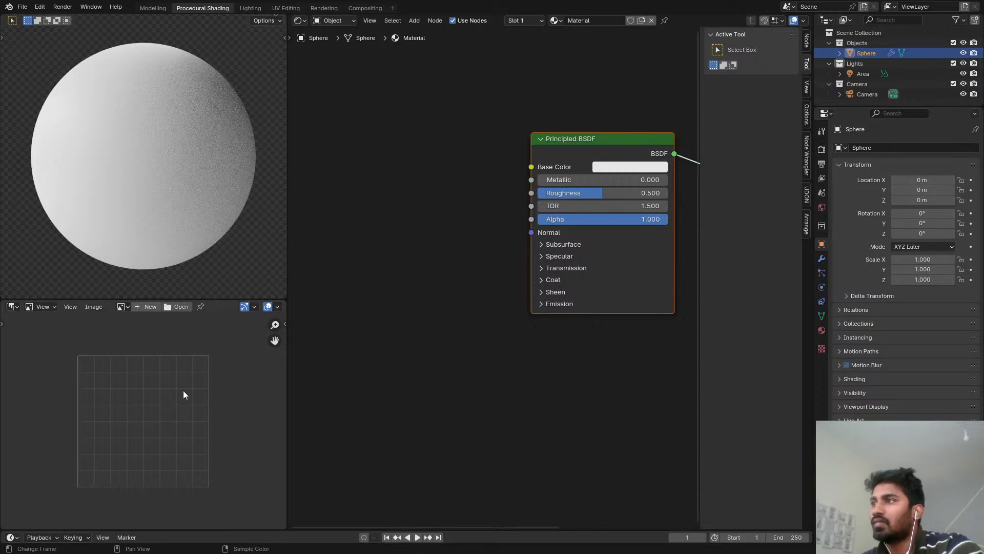
Step: Load the cookie reference image Screenshot 2024-05-28 154702.png into the image editor
scroll(184, 392, "down", 2)
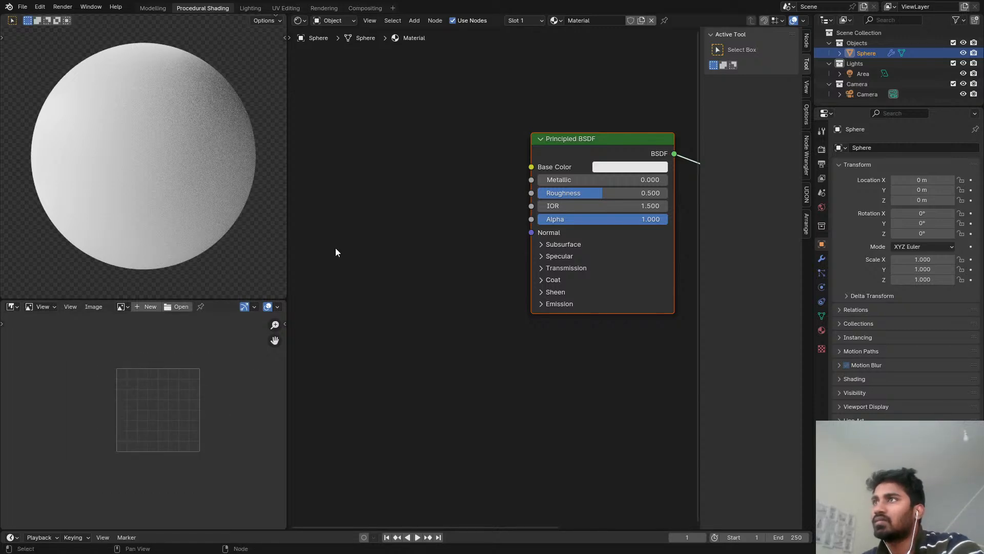
scroll(153, 417, "down", 6)
scroll(162, 403, "up", 6)
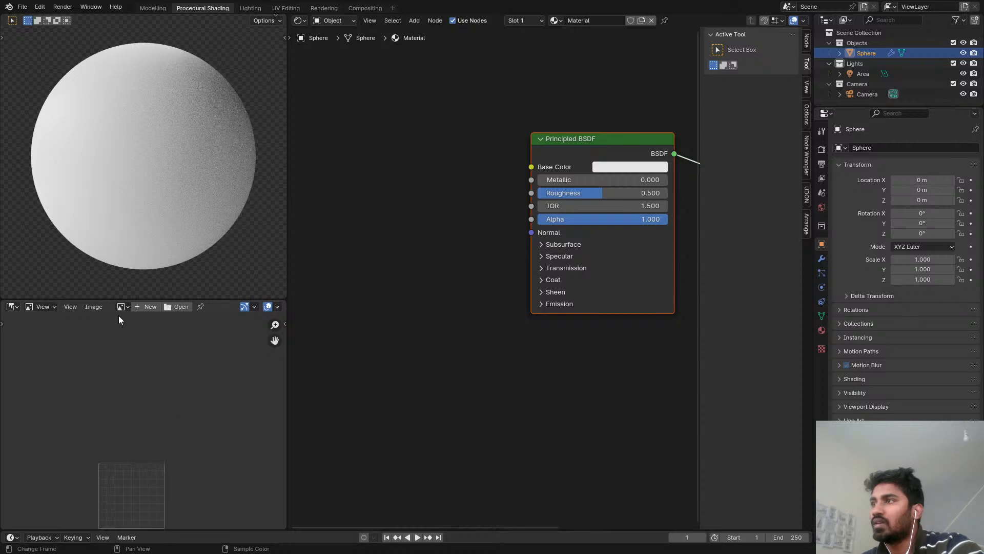
left_click(123, 308)
left_click(122, 308)
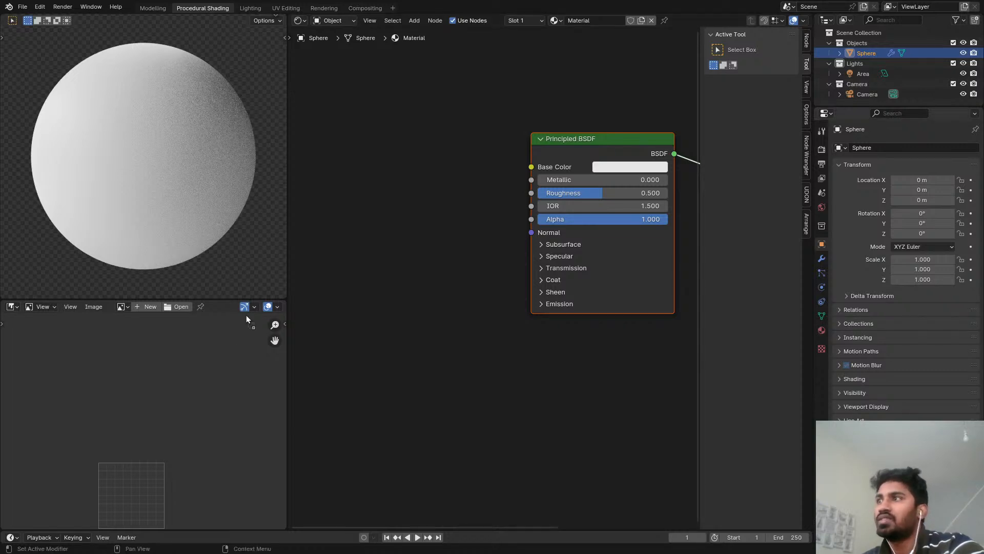
left_click(177, 307)
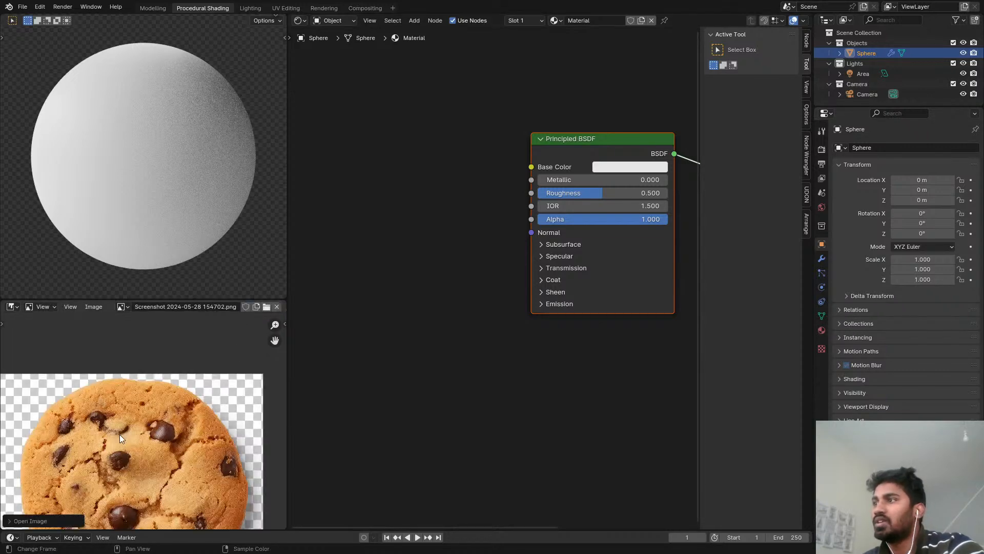
Step: Examine the cookie reference image up close, including its chocolate chips, cracks and surface texture
scroll(119, 438, "down", 3)
scroll(155, 361, "up", 4)
middle_click_drag(119, 440, 144, 393)
scroll(154, 362, "up", 2)
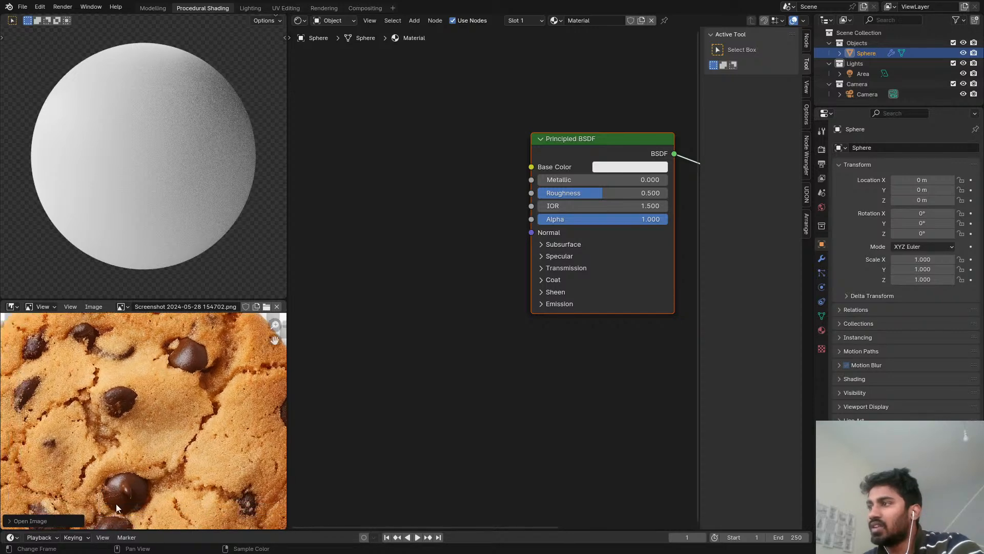
middle_click_drag(116, 503, 200, 418)
scroll(200, 418, "down", 3)
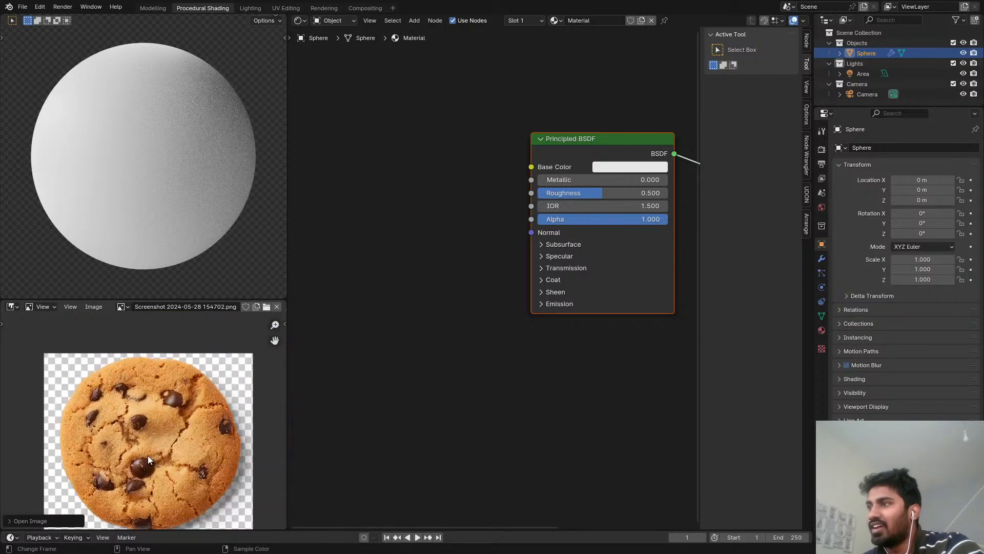
scroll(147, 455, "up", 2)
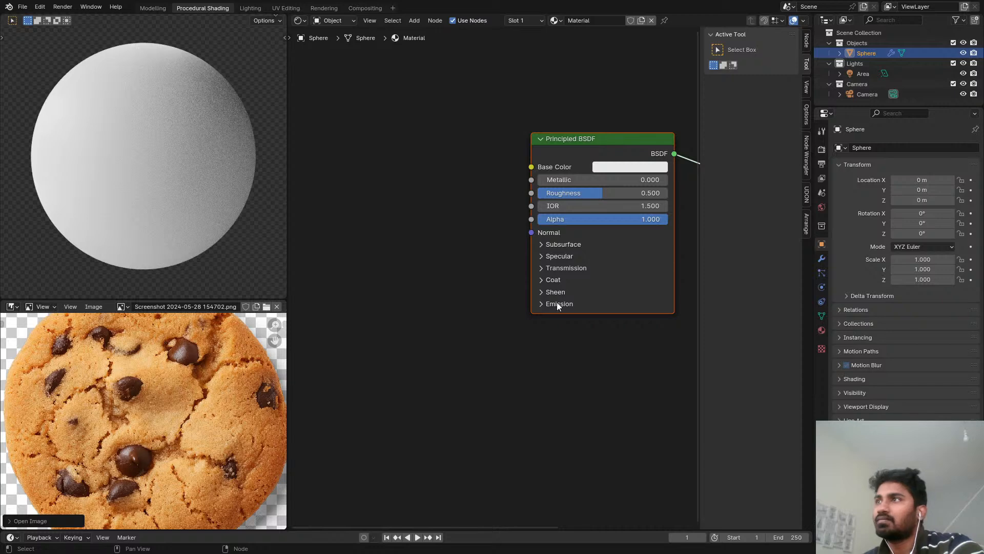
scroll(414, 240, "down", 2)
scroll(84, 425, "up", 4)
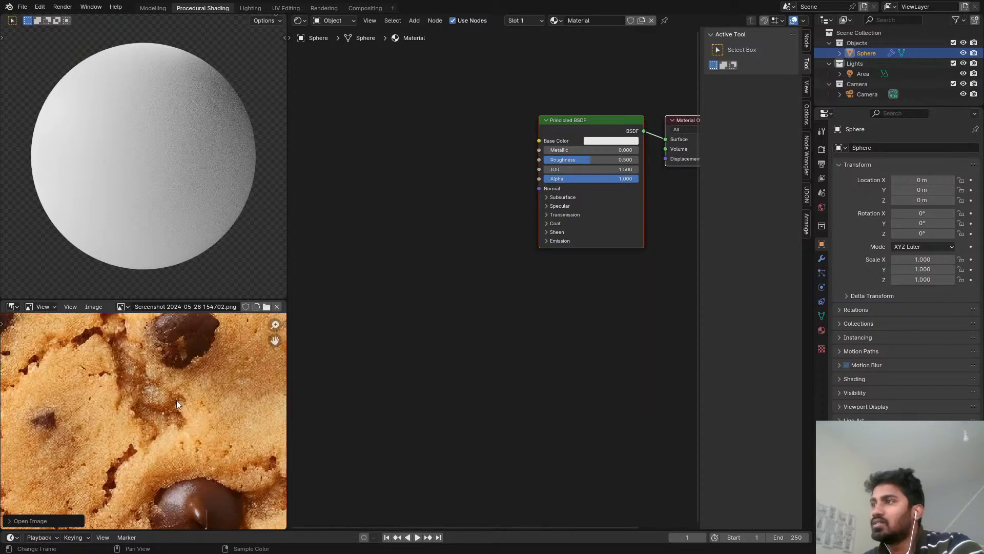
middle_click_drag(176, 400, 63, 415)
scroll(64, 415, "down", 5)
Step: Add a Texture Coordinate node to the material, well ahead of the Principled BSDF node
middle_click_drag(442, 173, 460, 167)
key("shift+a")
left_click(460, 162)
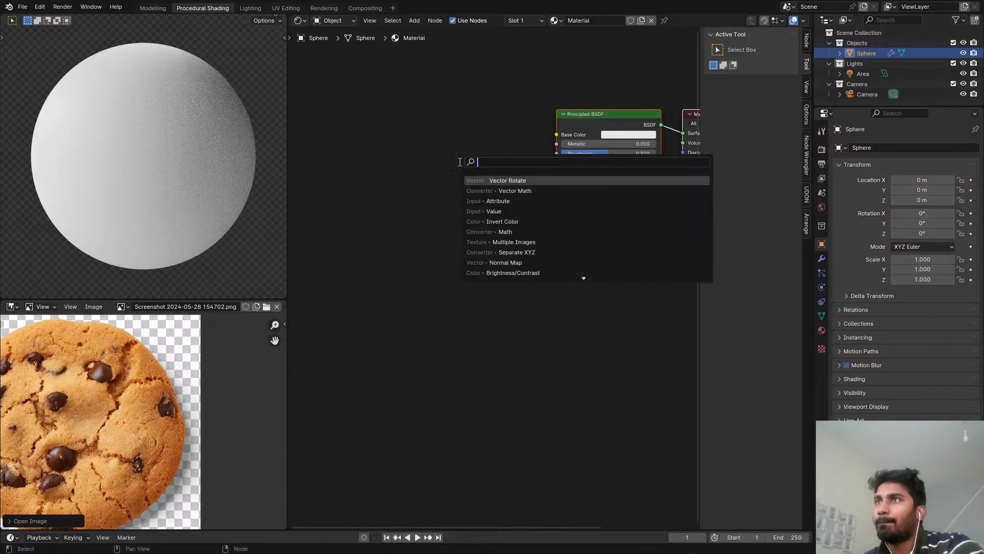
type("t")
left_click(483, 192)
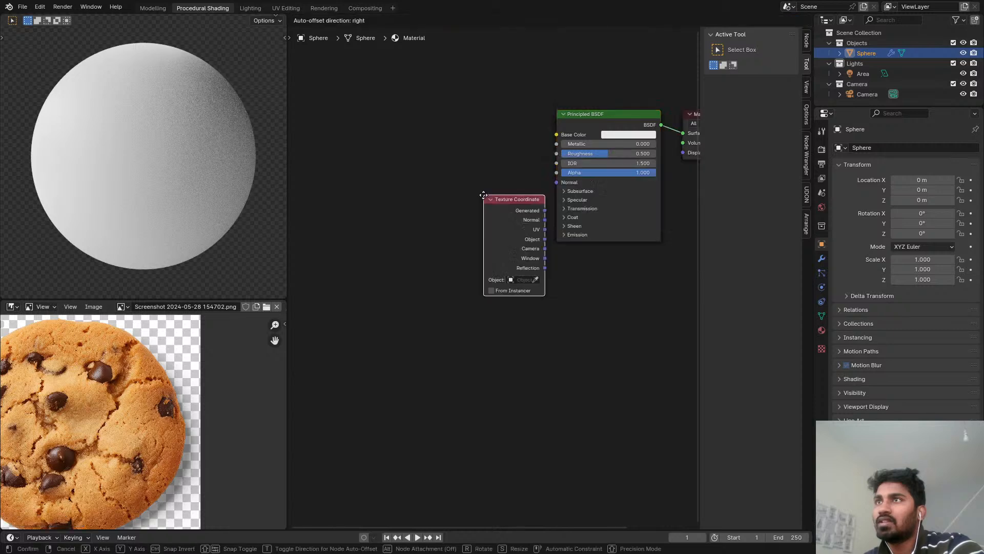
left_click(305, 136)
Step: Preview the Texture Coordinate outputs on the sphere, cycling through them until Object feeds the material surface
left_click(340, 173, "ctrl+shift")
left_click(330, 184, "ctrl+shift")
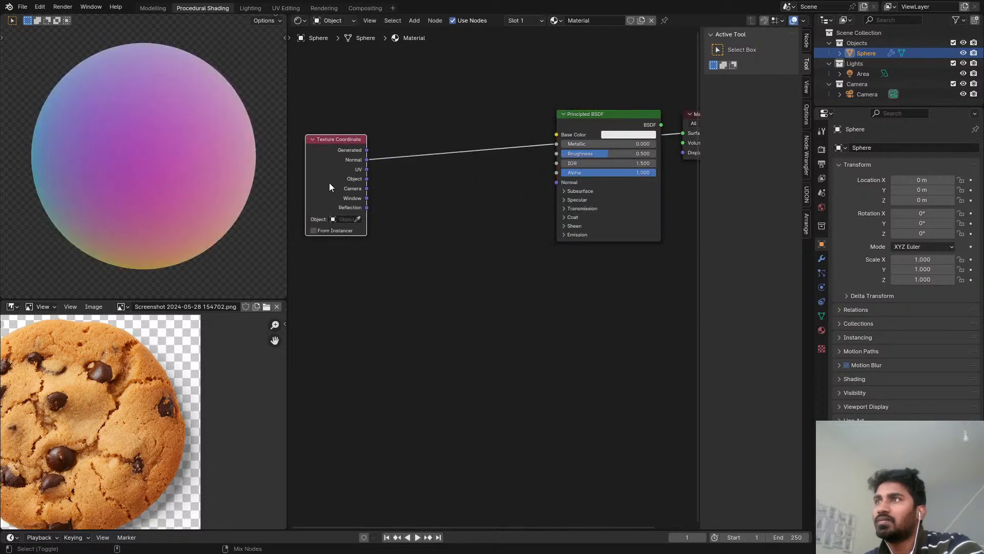
left_click(330, 184, "ctrl+shift")
left_click(329, 183, "ctrl+shift")
scroll(329, 183, "down", 1)
middle_click_drag(331, 183, 461, 217)
scroll(460, 217, "up", 3)
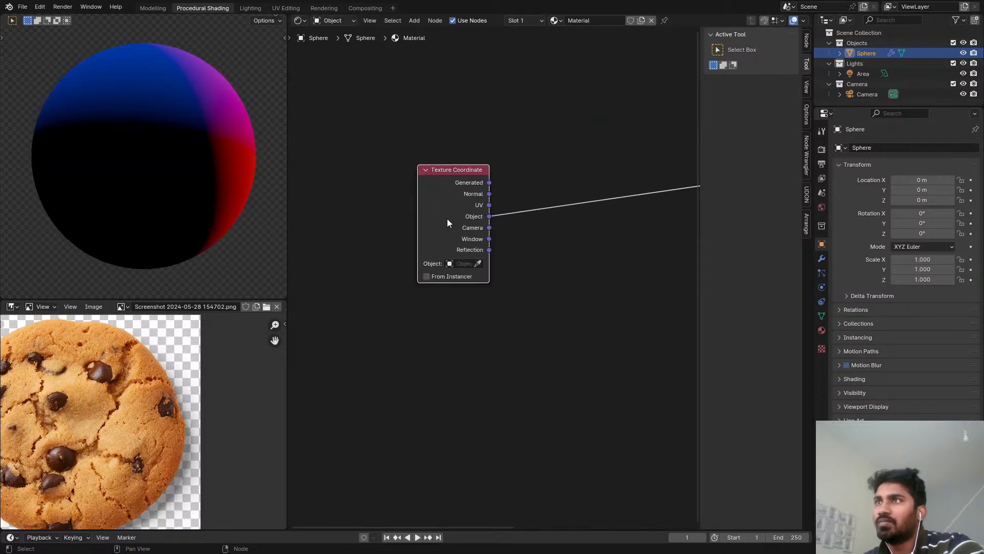
Step: Examine the Object coordinate preview on the sphere from several angles and compare its shape with the cookie reference
scroll(174, 213, "down", 4)
middle_click_drag(134, 217, 178, 164)
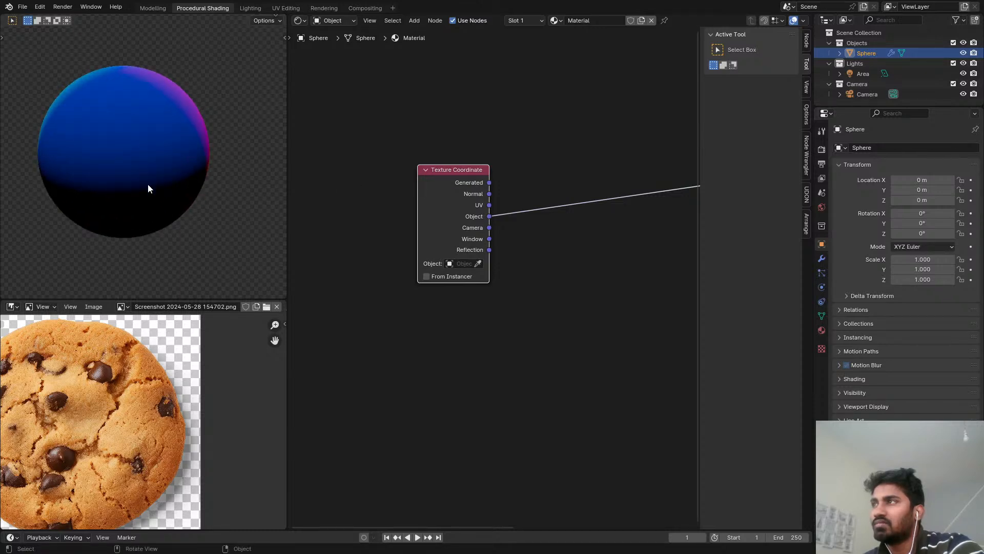
scroll(151, 174, "down", 2)
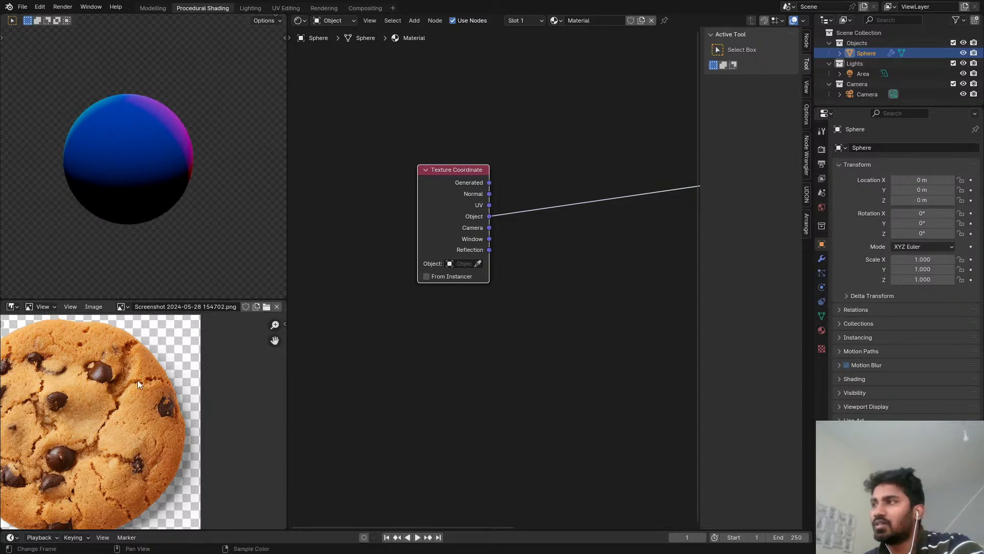
scroll(138, 380, "down", 3)
scroll(138, 428, "up", 3)
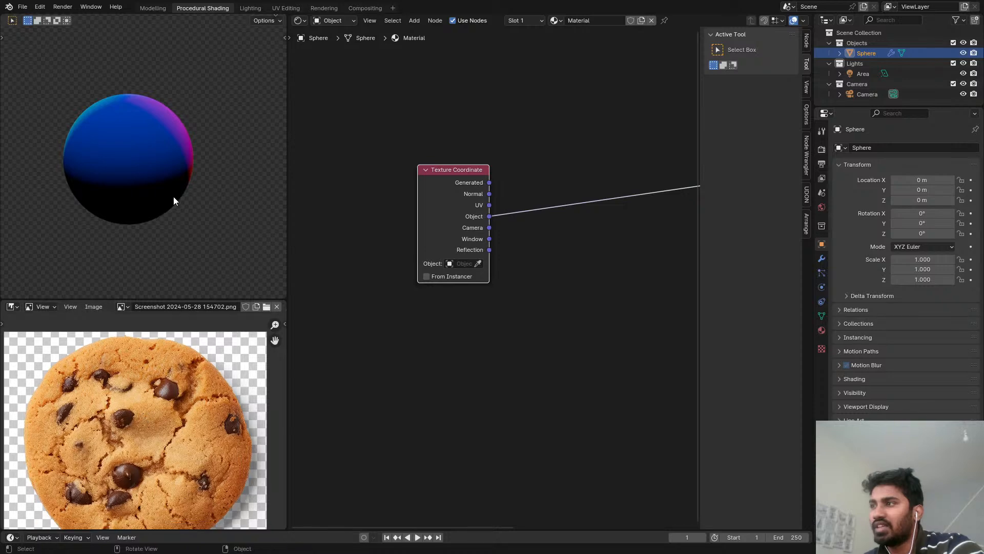
scroll(96, 442, "up", 4)
middle_click_drag(143, 205, 142, 158)
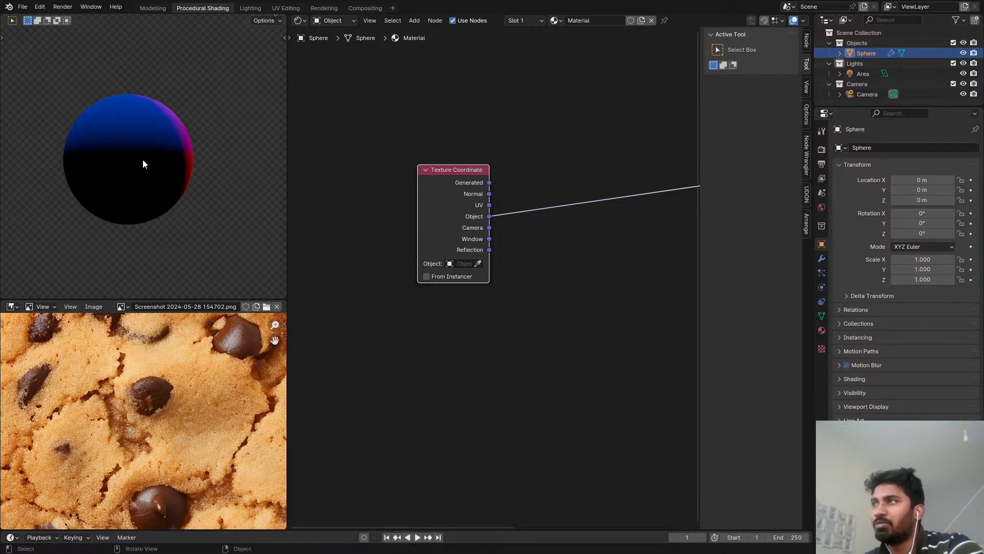
Step: Set the viewport shading to Solid and switch to the Modelling workspace with the whole sphere in view
key("z")
left_click(187, 165)
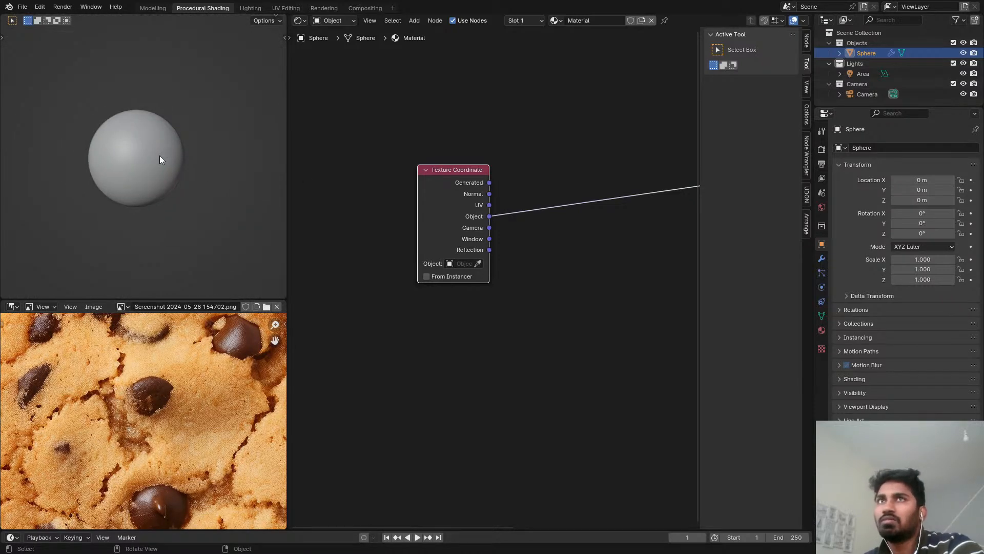
key("ctrl+space")
key("ctrl+space")
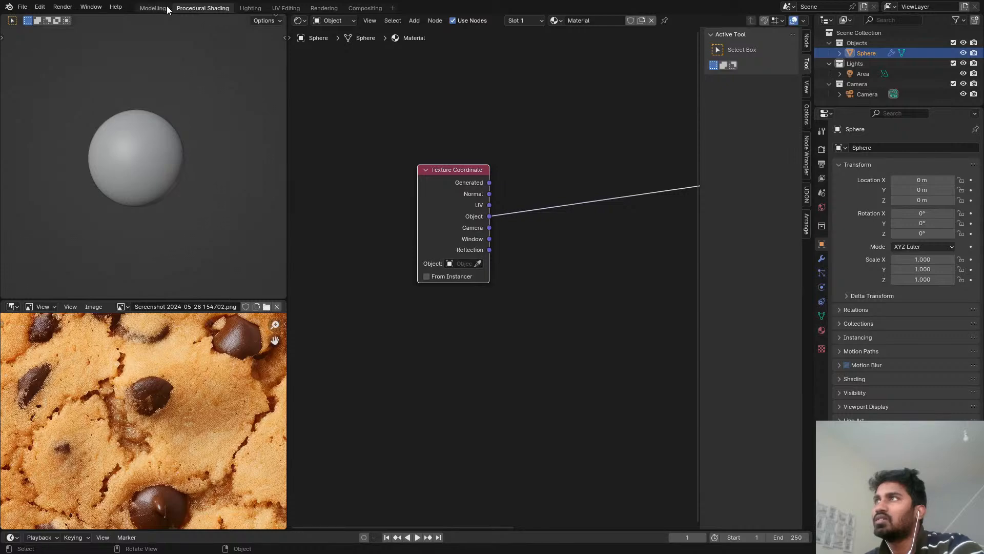
left_click(167, 10)
middle_click_drag(349, 192, 377, 226)
scroll(404, 248, "down", 4)
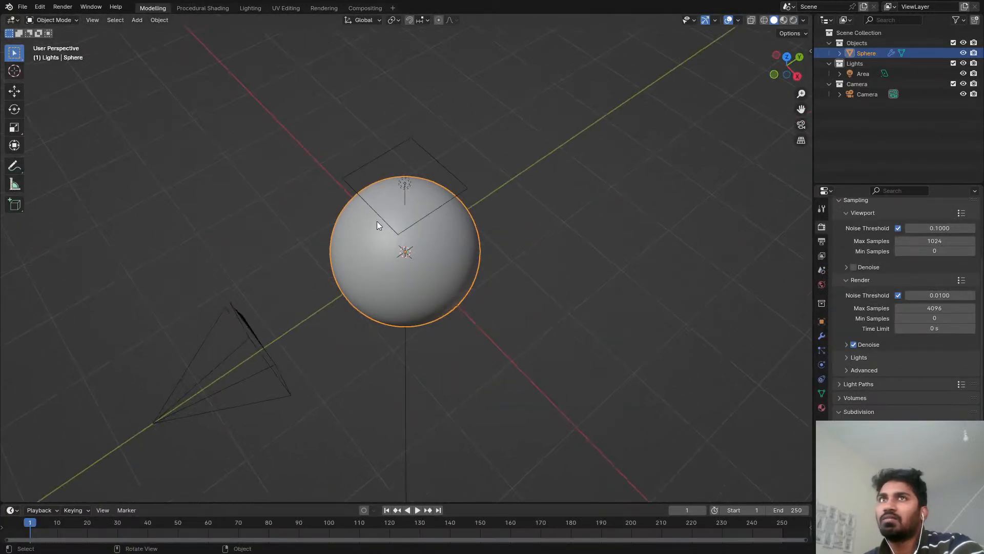
Step: Create a new collection named Cookie Object and exclude the Objects collection from the view layer
right_click(842, 131)
left_click(838, 133)
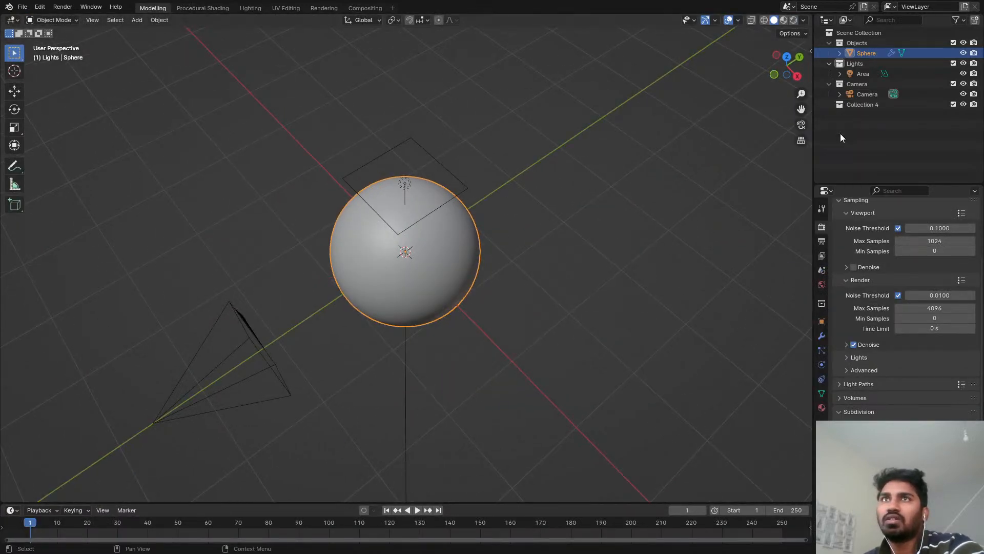
double_click(860, 104)
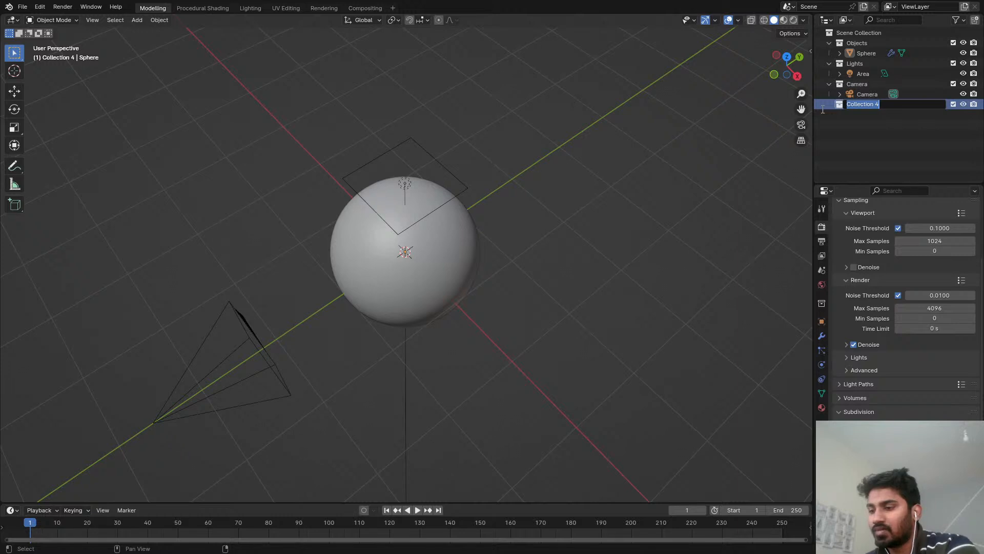
type("Cookie")
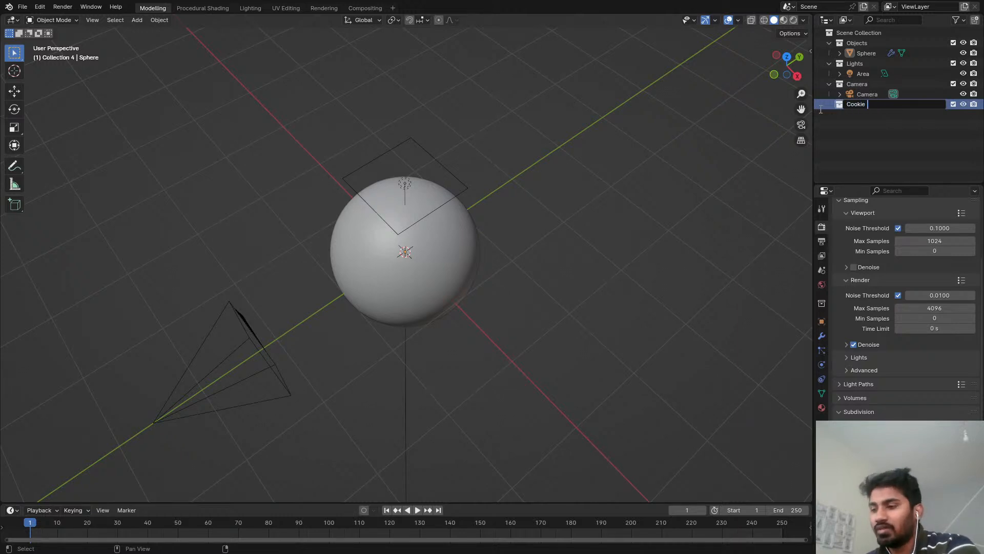
type(" Object")
key("Return")
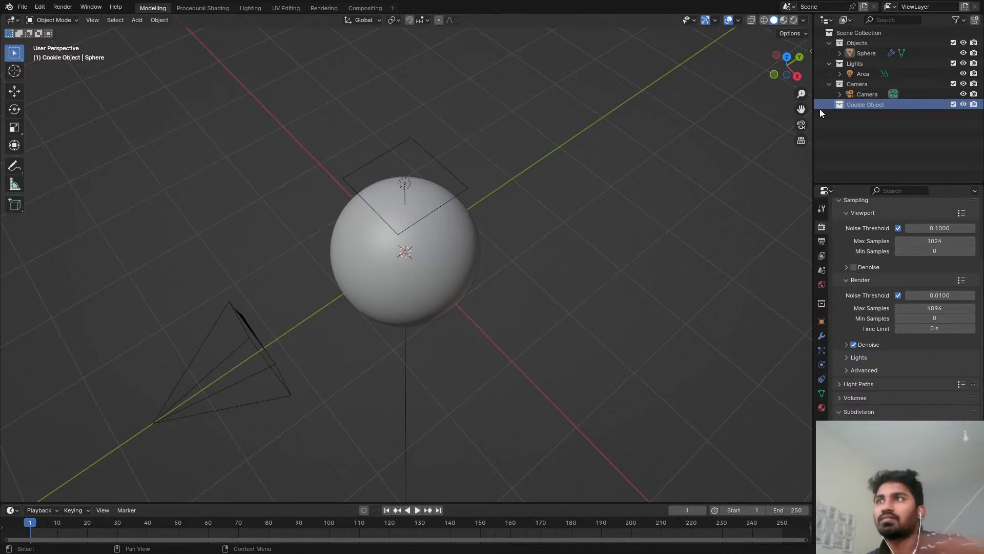
left_click(429, 284)
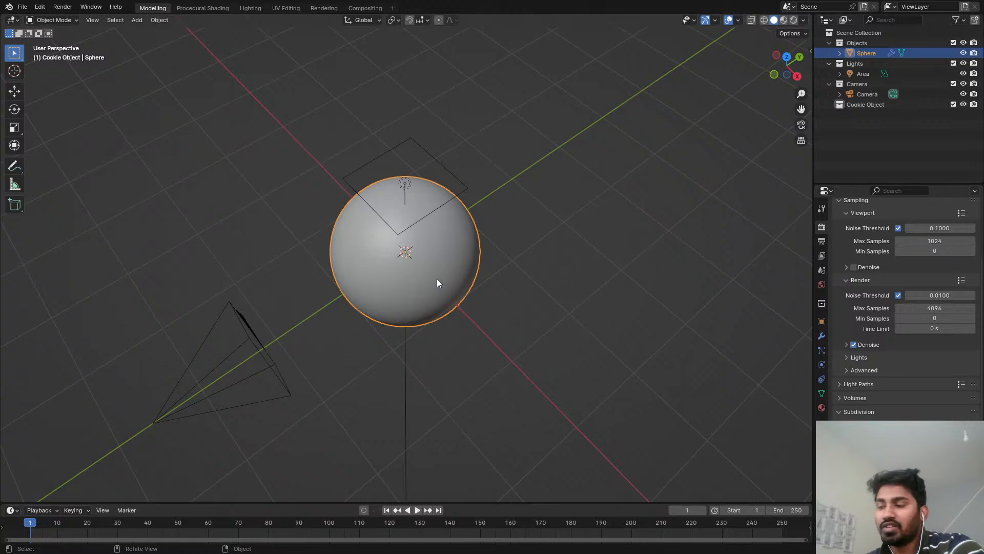
left_click(954, 42)
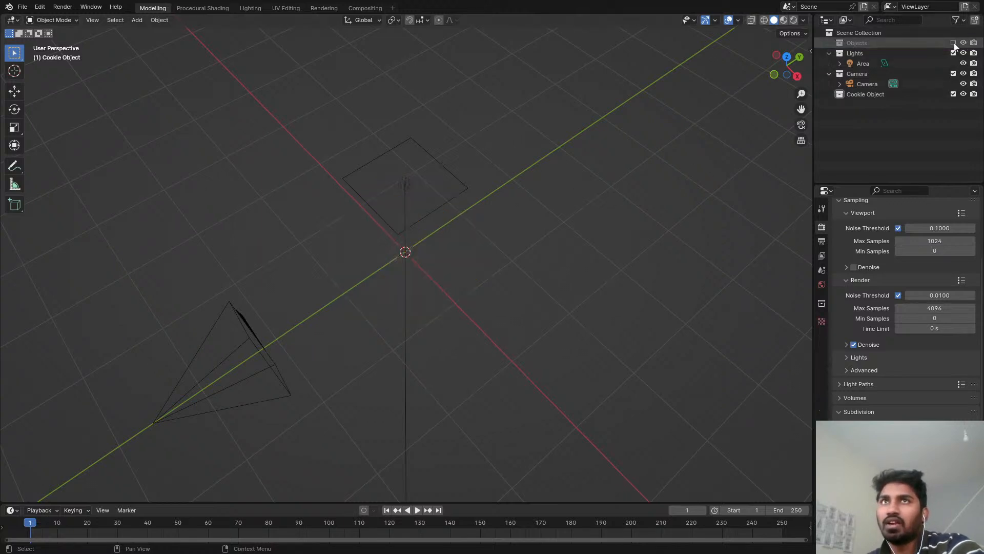
key("shift+a")
mouse_move(460, 260)
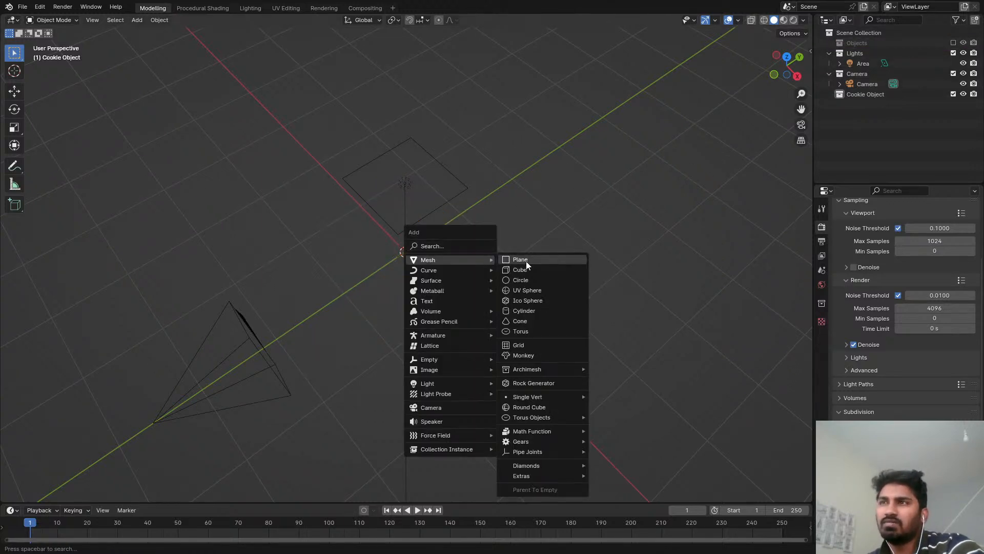
left_click(531, 290)
middle_click_drag(342, 301, 401, 246)
scroll(401, 247, "up", 5)
scroll(405, 244, "down", 3)
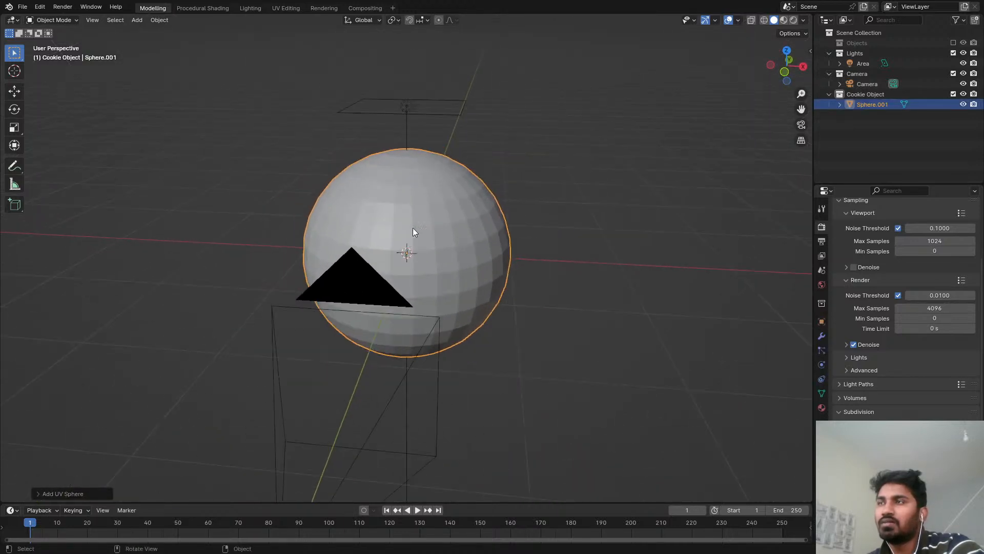
key("Delete")
Step: Add a cube to the Cookie Object collection and give it a Subdivision modifier with viewport level 5
key("shift+a")
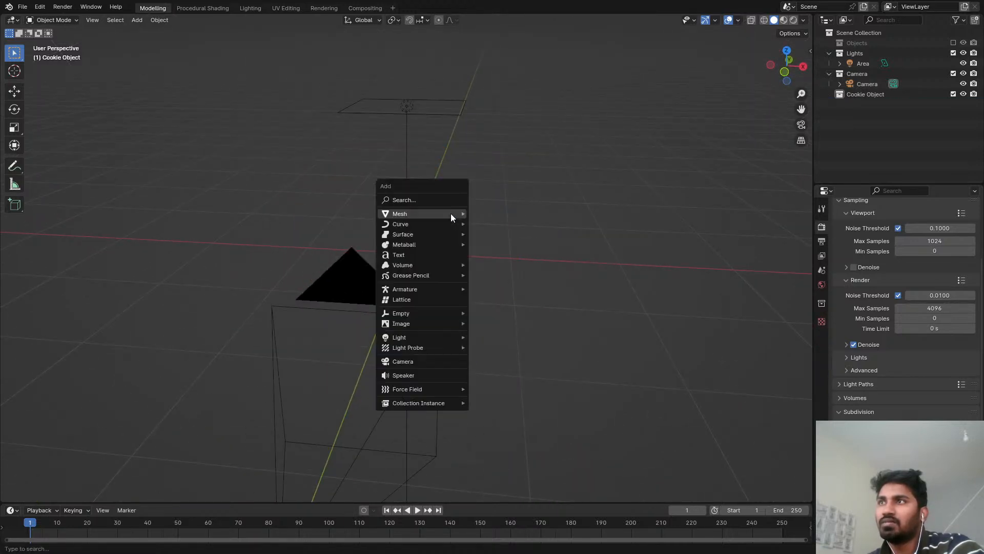
mouse_move(451, 213)
left_click(500, 227)
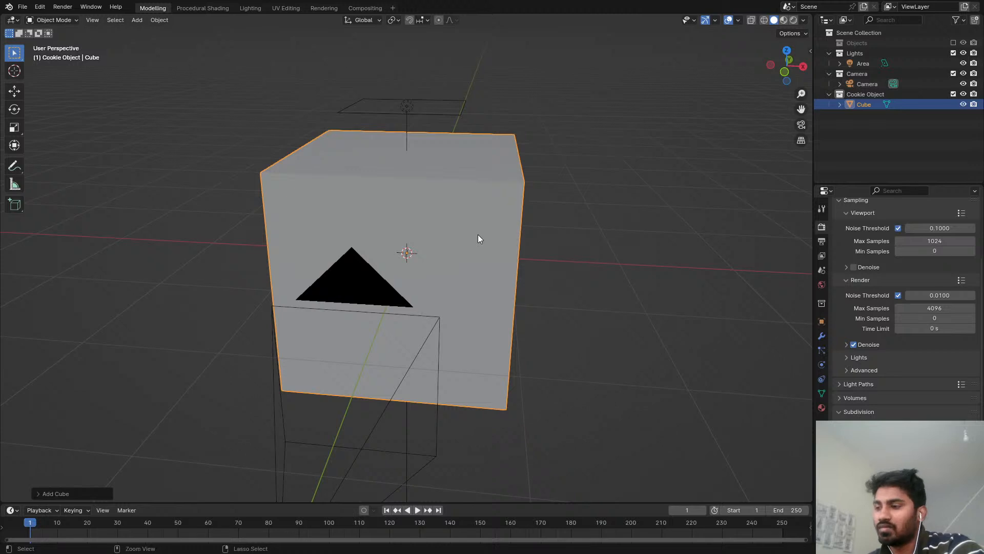
key("ctrl+3")
middle_click_drag(521, 237, 481, 256)
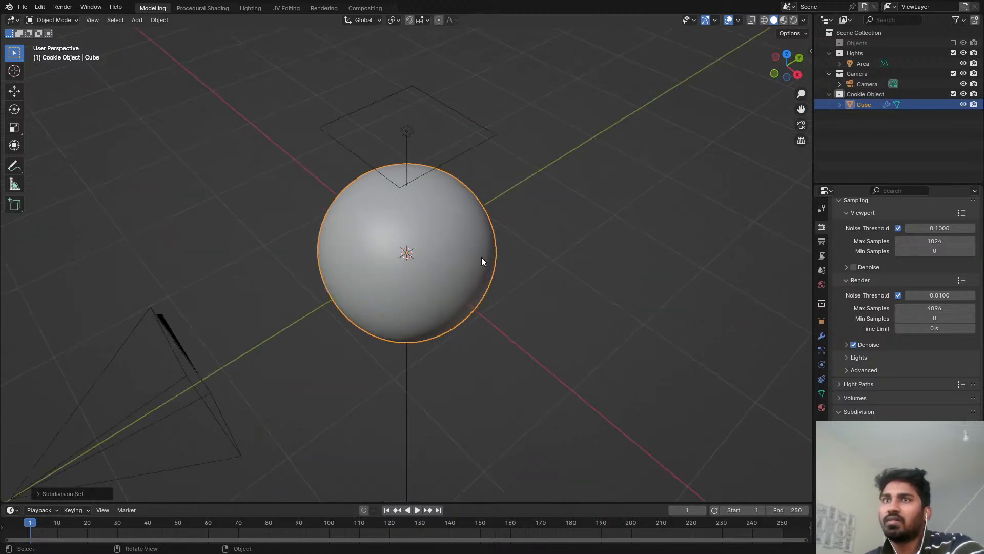
Step: Add a Cast modifier with the Sphere shape to the subdivided cube and set its factor to 1.00
left_click(823, 337)
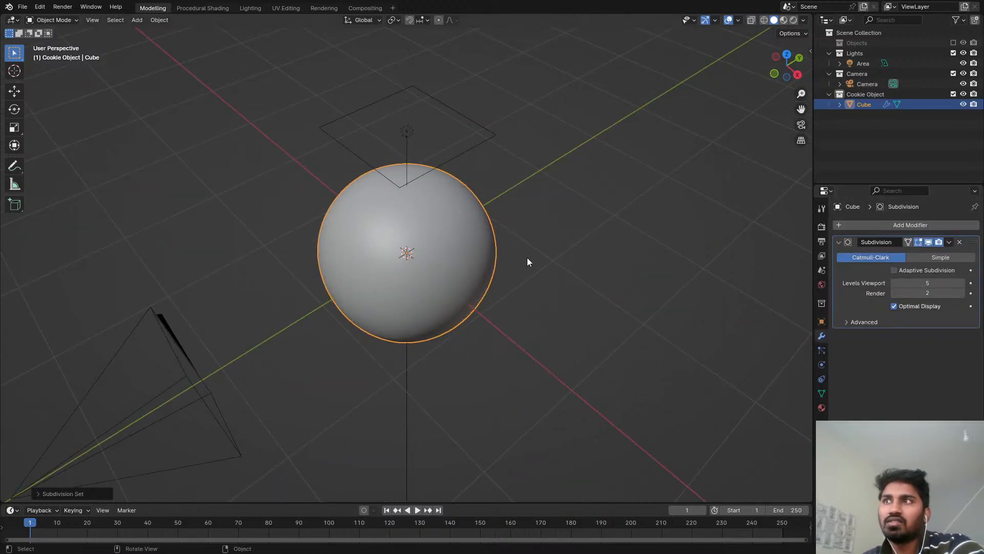
left_click(885, 225)
mouse_move(838, 272)
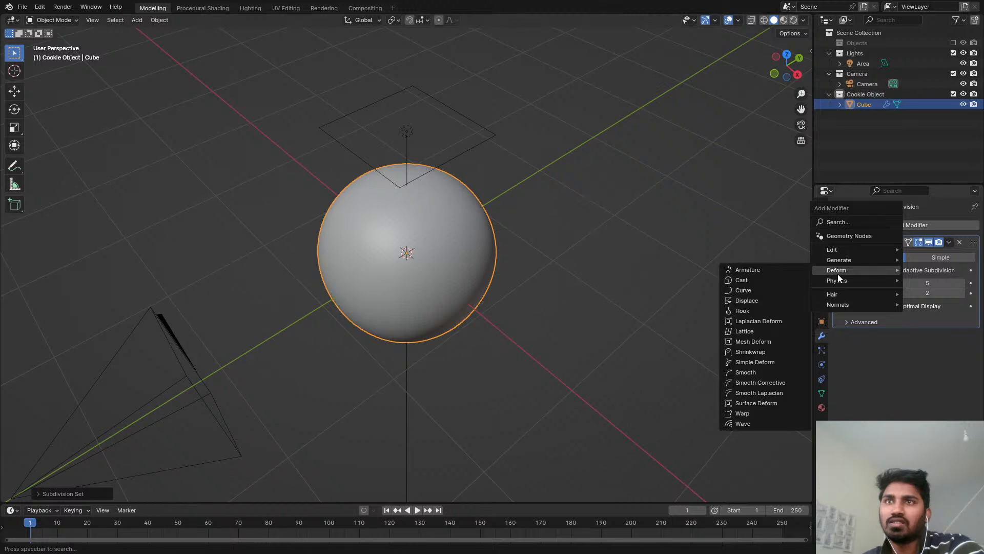
left_click(773, 280)
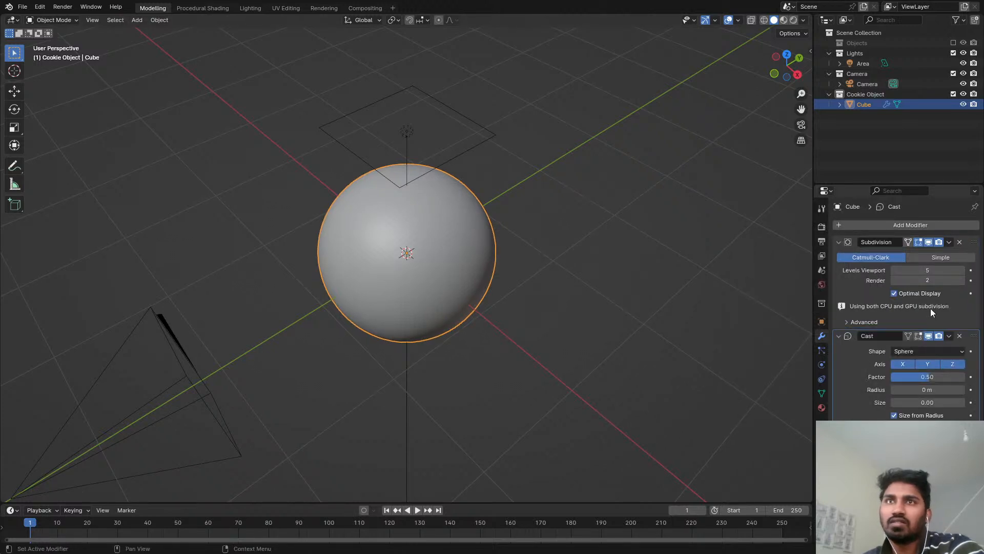
left_click_drag(925, 378, 901, 364)
middle_click_drag(405, 297, 359, 237)
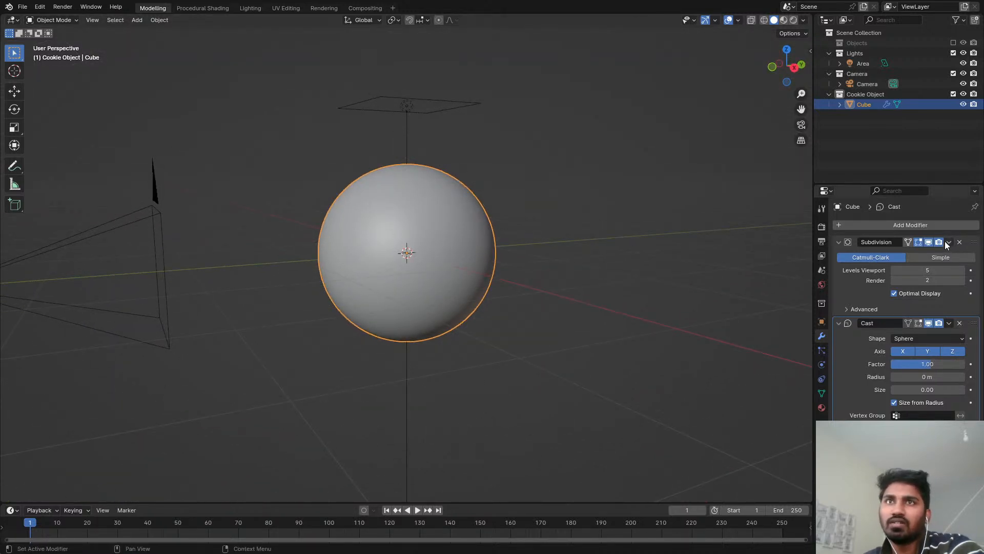
Step: Apply the Subdivision and Cast modifiers and enter Edit Mode on the sphere in front view
left_click(949, 242)
left_click(931, 255)
left_click(950, 243)
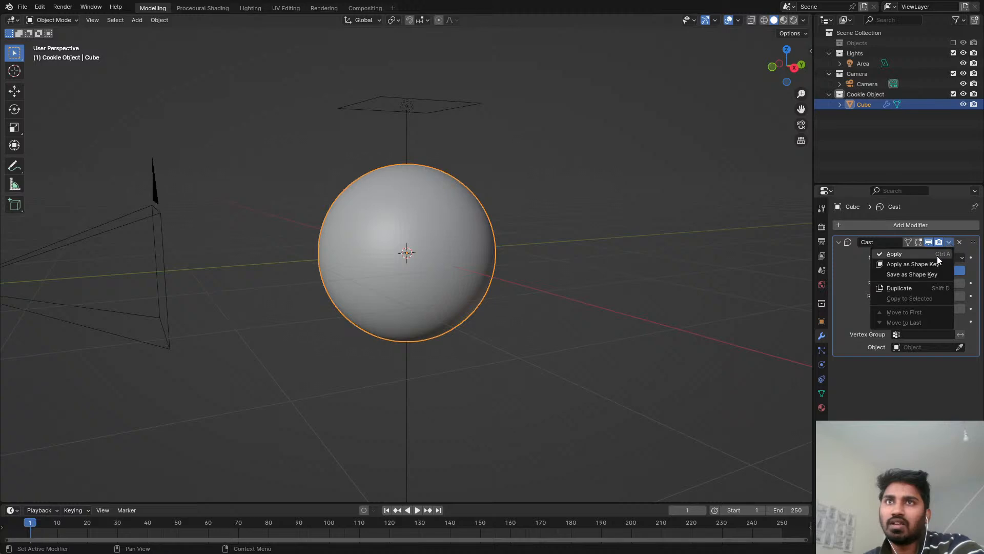
left_click(938, 254)
key("Tab")
key("KP_1")
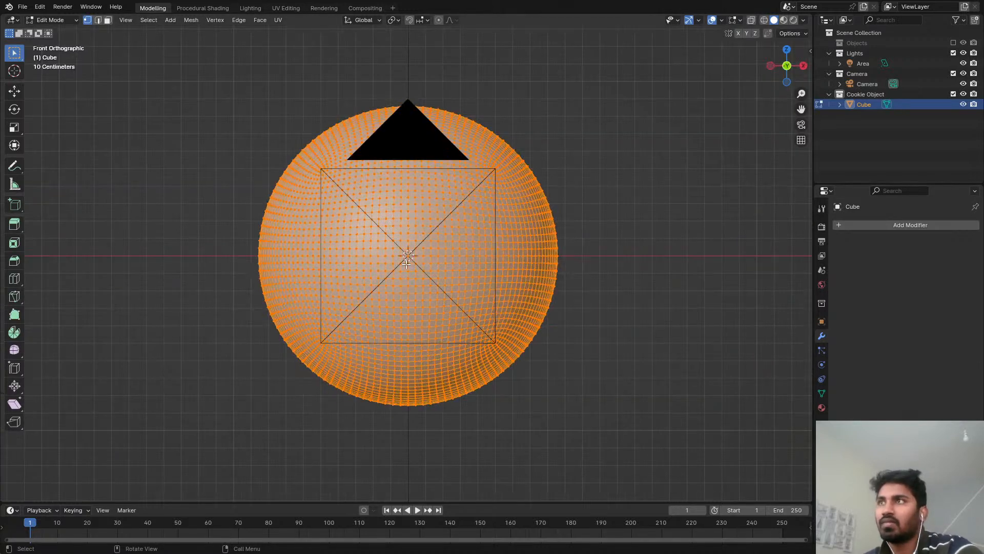
left_click_drag(634, 419, 167, 260)
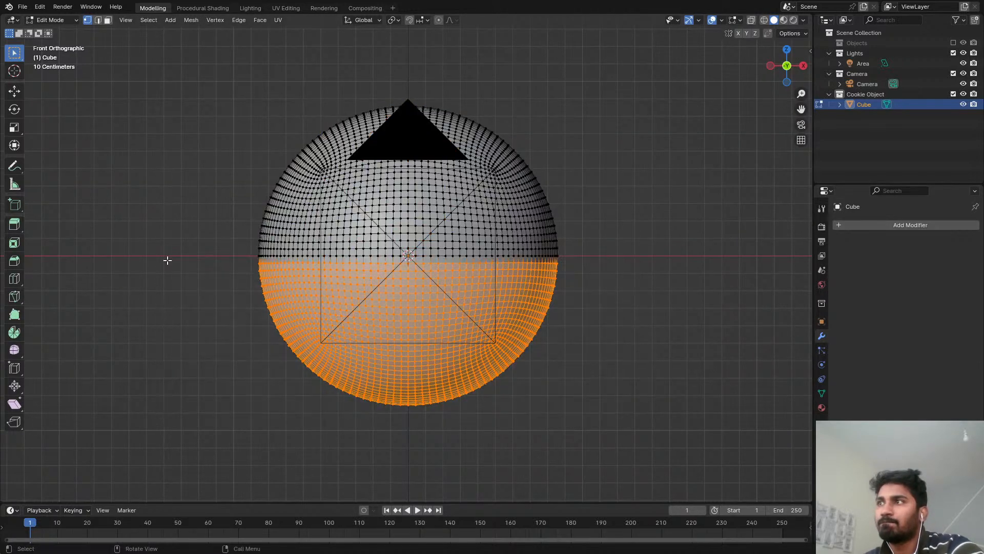
key("s")
key("z")
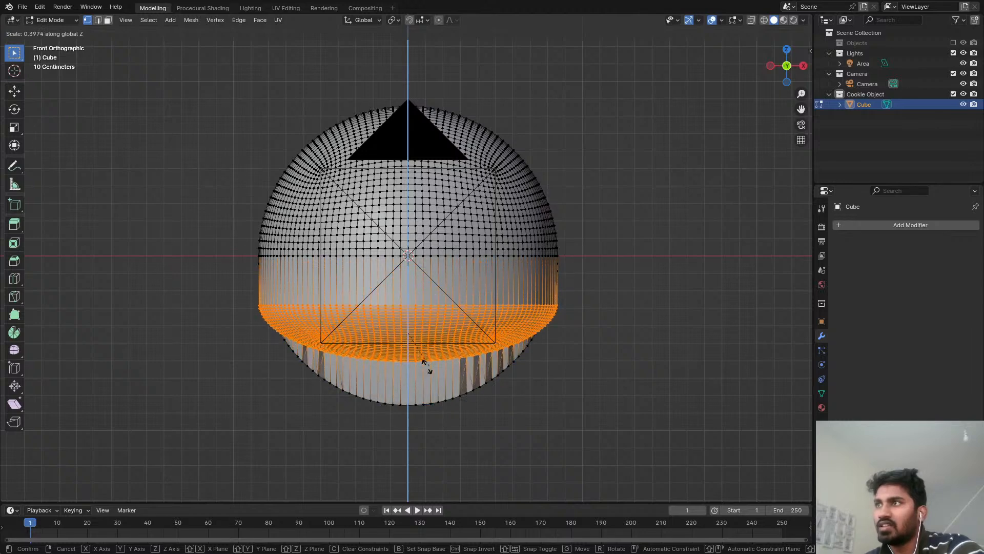
key("Escape")
Step: Select the sphere's entire lower half in see-through wireframe display and flatten it along the Z axis
key("alt+z")
left_click_drag(710, 463, 235, 259)
key("g")
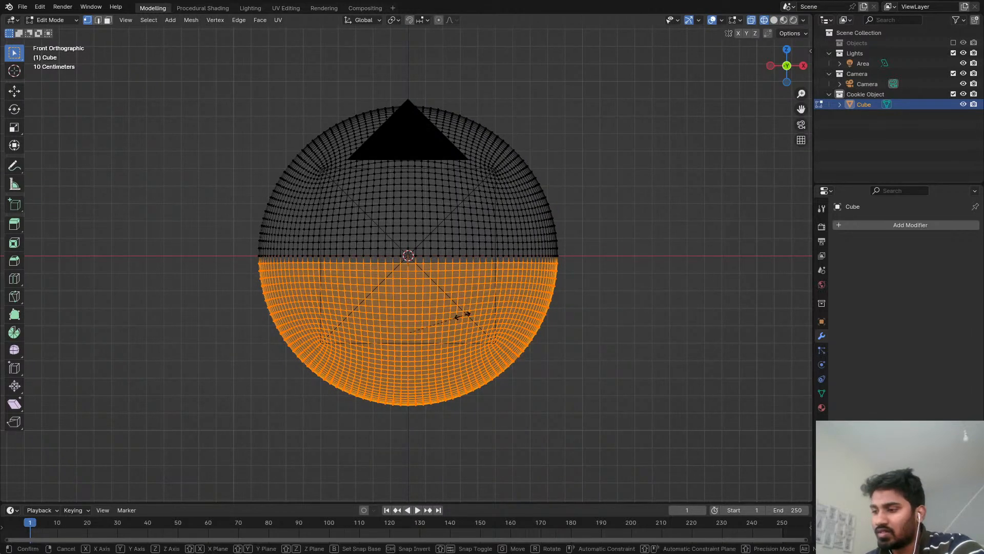
key("z")
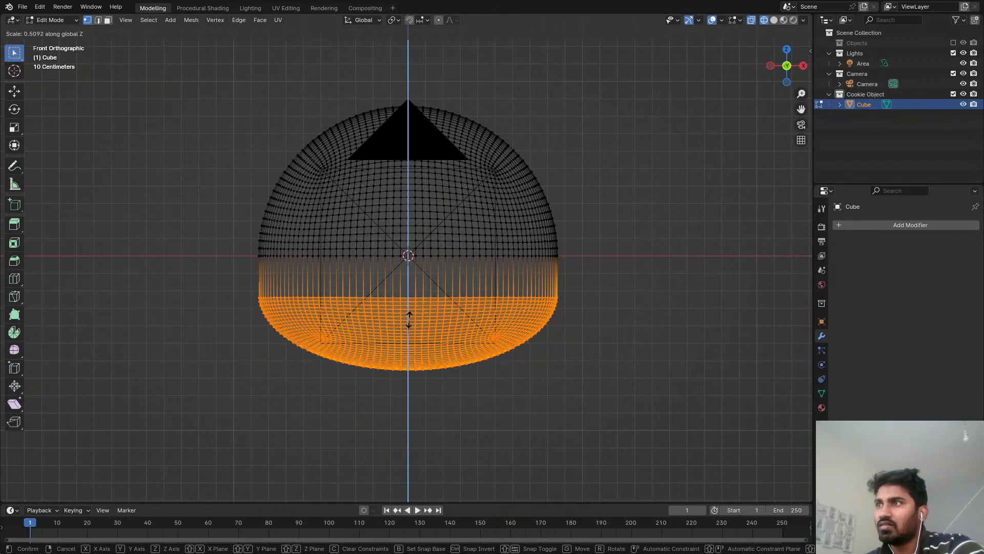
key("Escape")
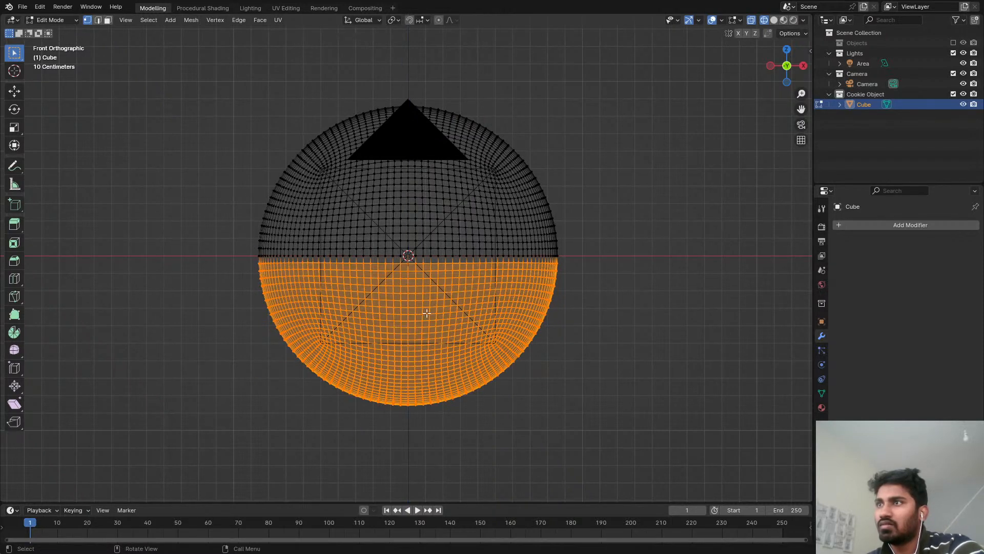
key("s")
key("z")
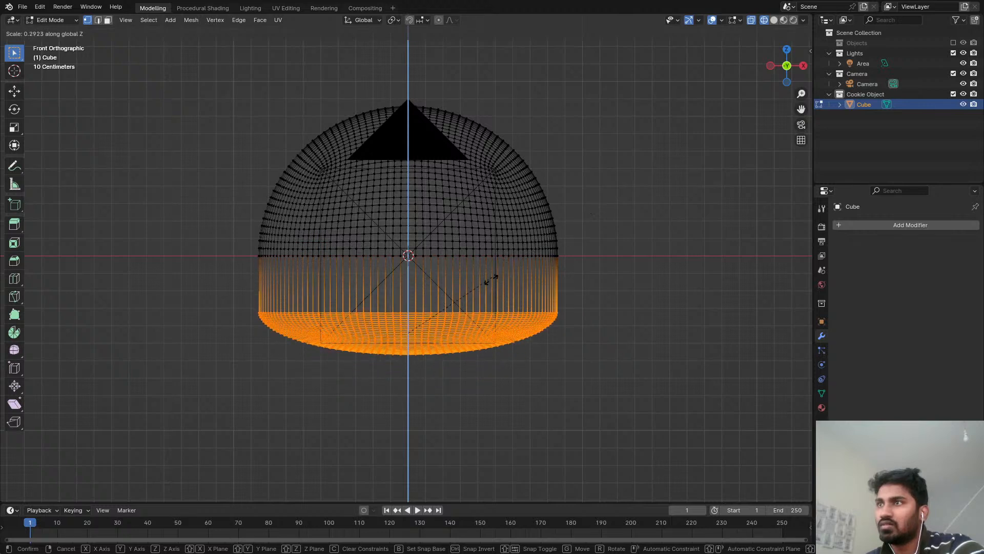
left_click(445, 322)
Step: Move the flattened lower half up about 0.36 m along Z against the upper half
key("g")
key("z")
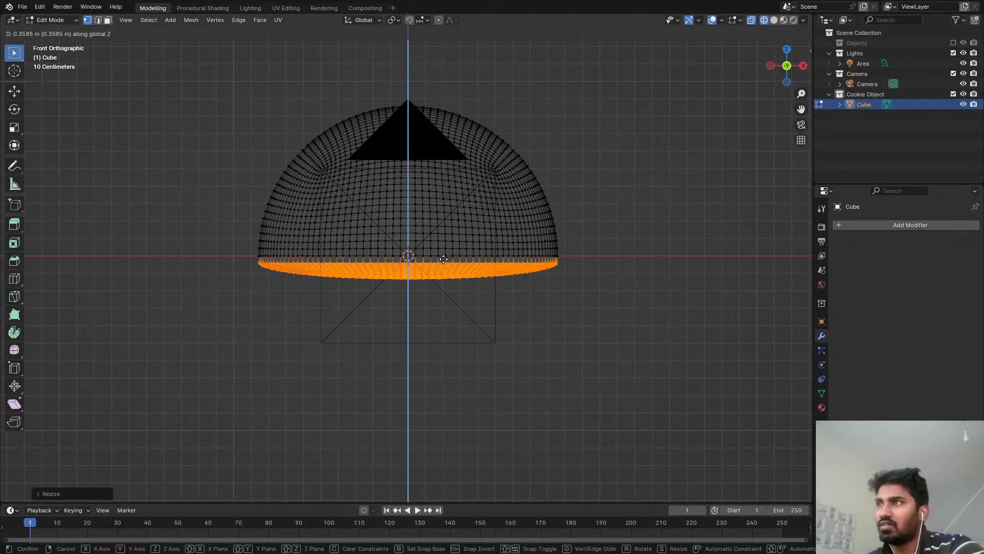
left_click(443, 259)
left_click_drag(258, 52, 492, 109)
scroll(406, 97, "up", 8)
middle_click_drag(407, 94, 394, 141)
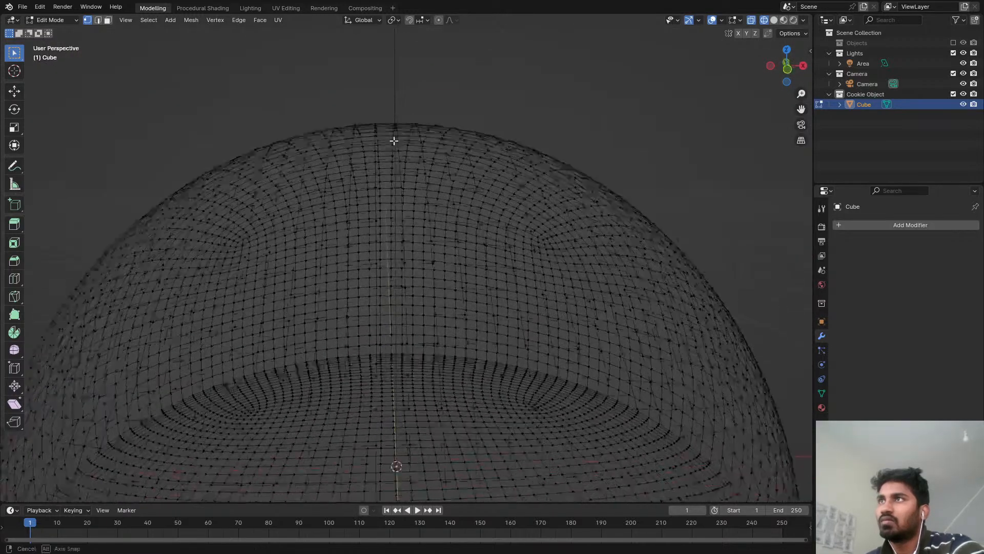
scroll(397, 75, "down", 5)
middle_click_drag(400, 40, 391, 150)
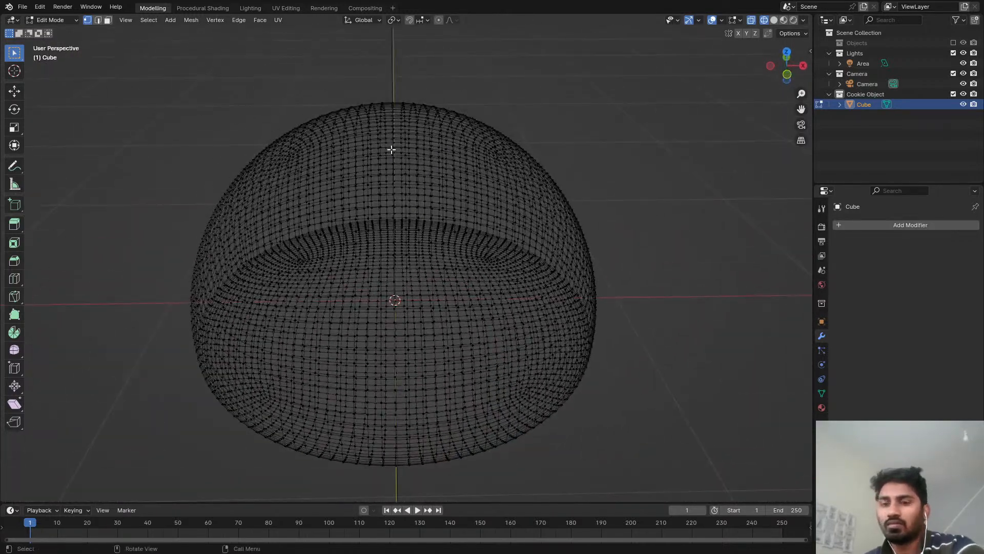
key("KP_7")
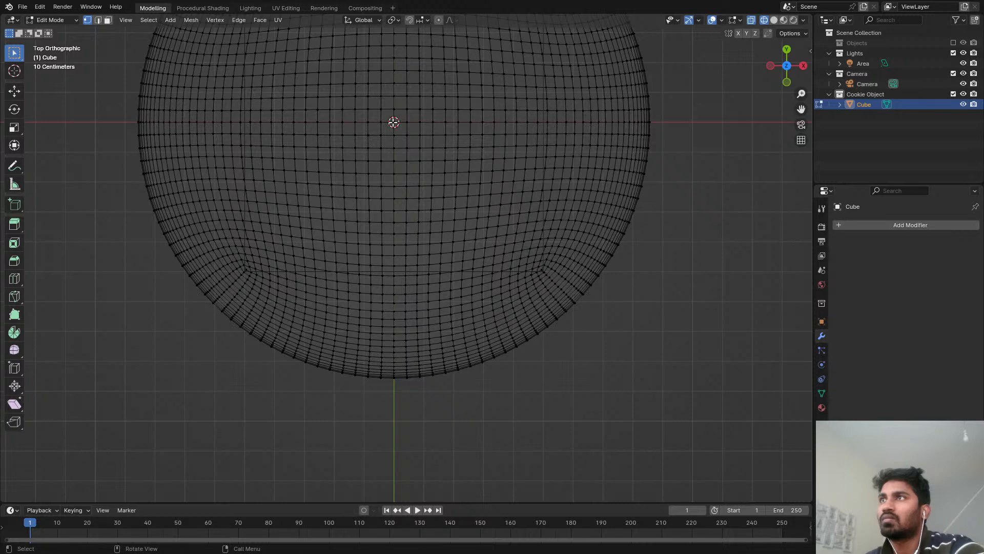
key("KP_1")
middle_click_drag(391, 123, 330, 101)
left_click_drag(330, 96, 436, 161, "shift")
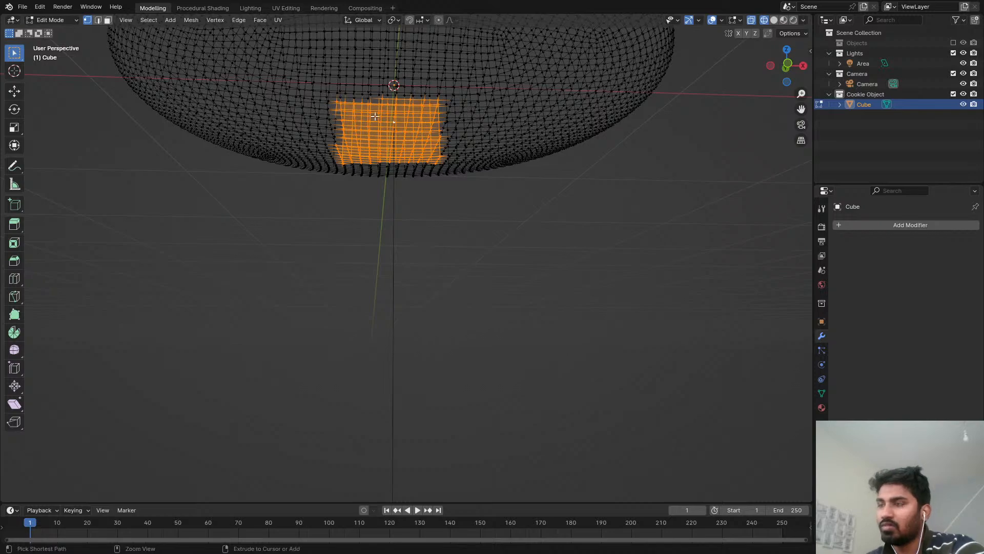
key("ctrl+b")
right_click(308, 112)
key("ctrl+b")
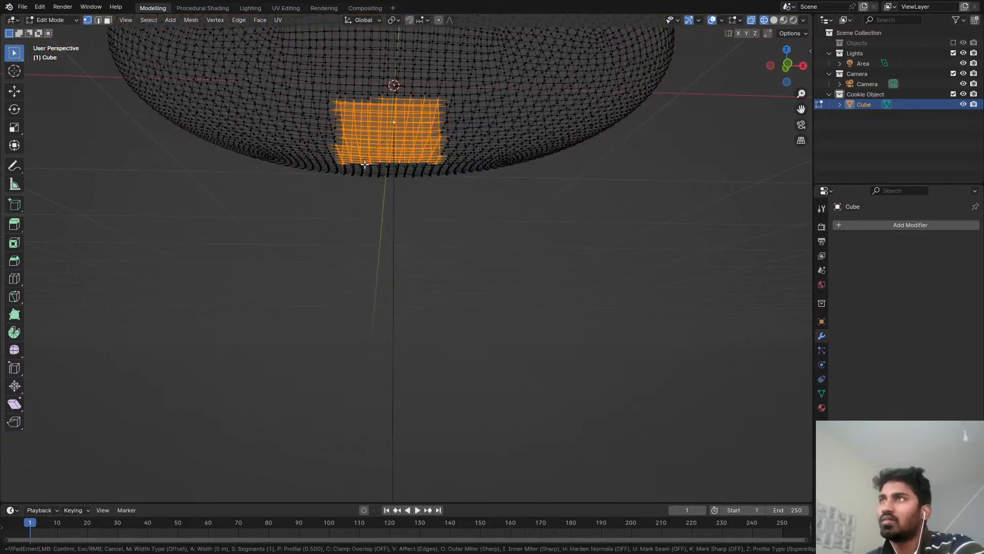
right_click(520, 257)
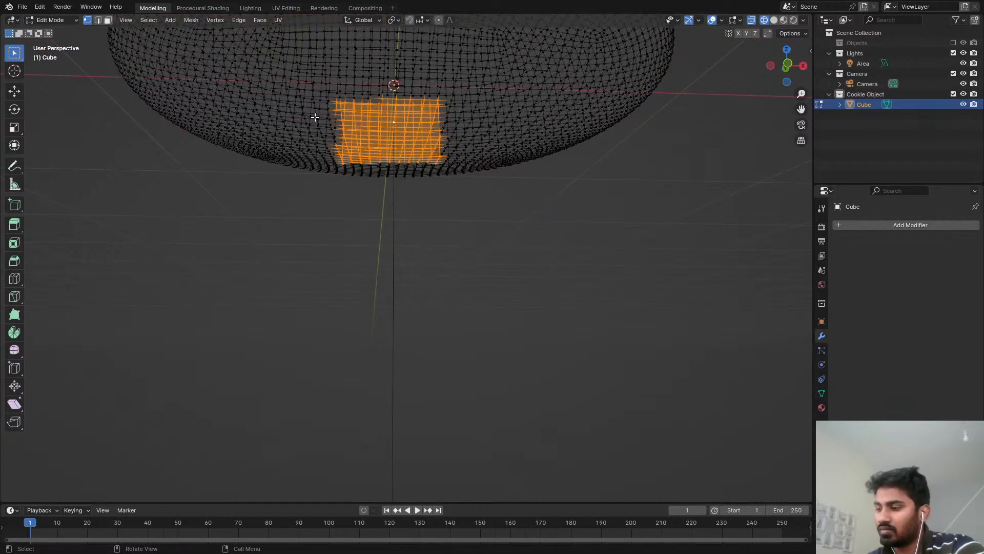
key("shift+b")
middle_click_drag(275, 68, 479, 249)
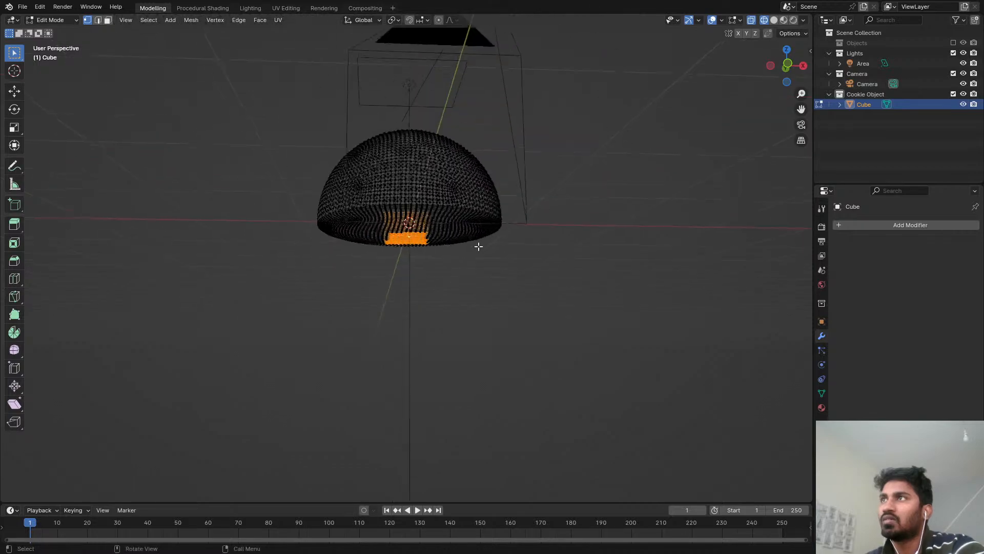
scroll(391, 226, "up", 6)
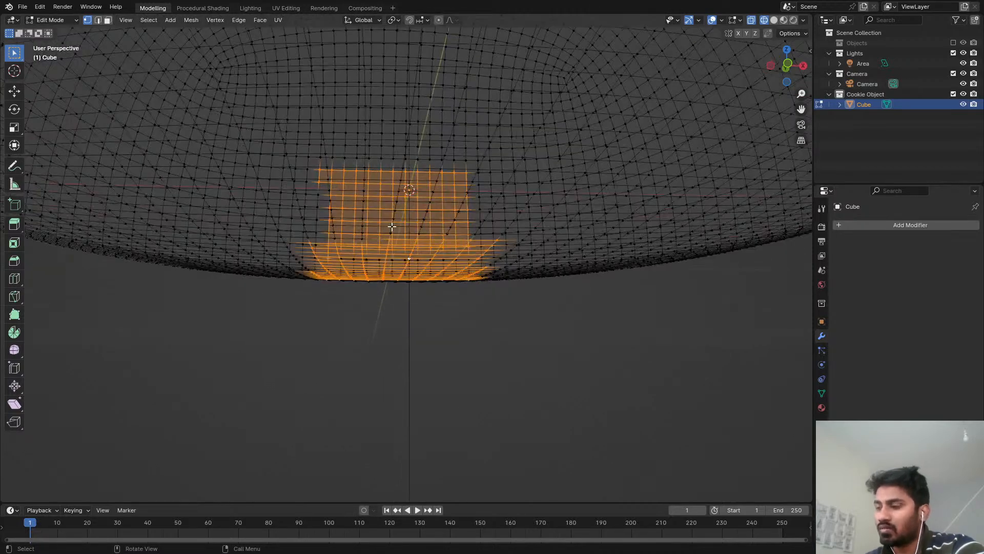
key("ctrl+b")
right_click(498, 286)
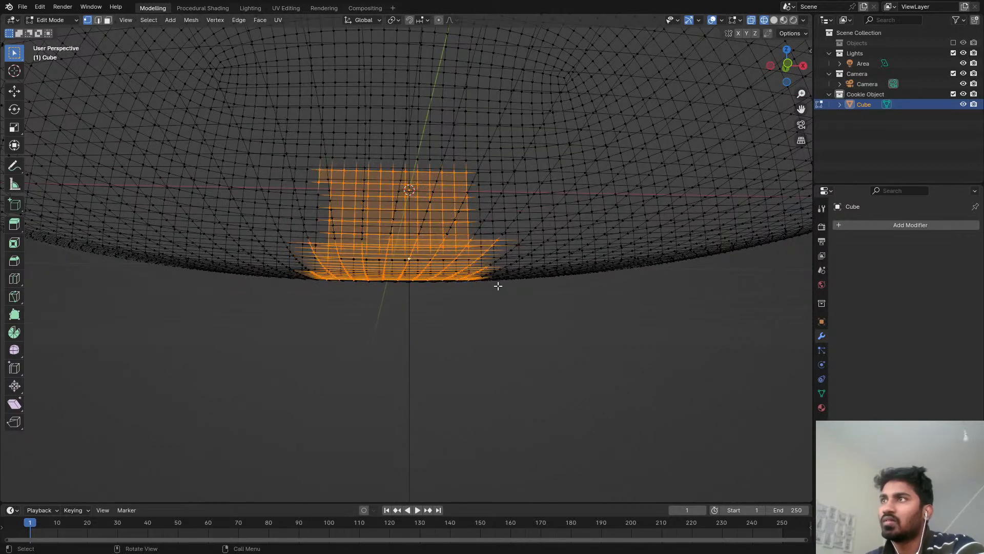
scroll(495, 282, "down", 7)
middle_click_drag(472, 214, 455, 277)
left_click(538, 124)
Step: Select a small vertex patch on top of the dome and lower it about 0.51 m along Z with smooth proportional editing, size about 1.46 m
scroll(451, 208, "up", 4)
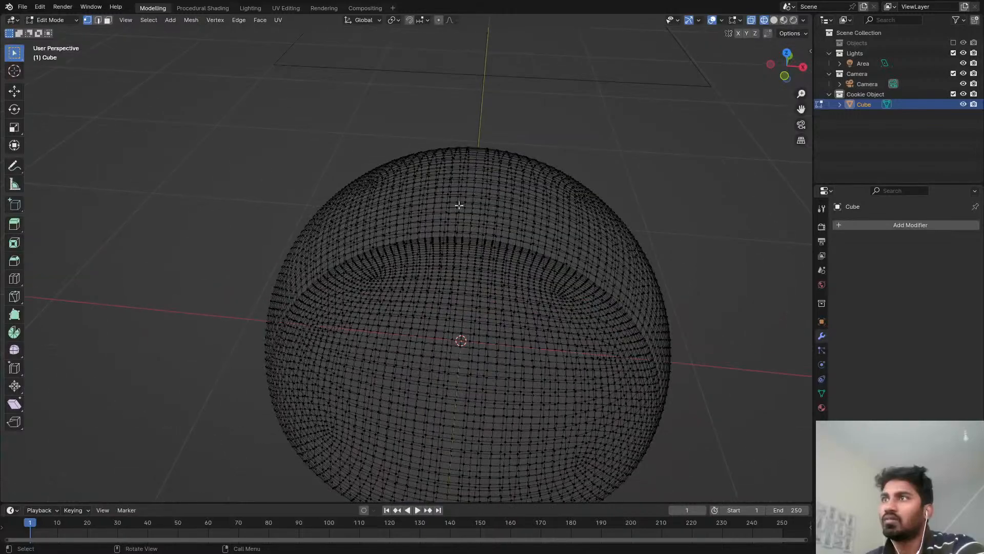
mouse_move(459, 205)
middle_mouse_down()
mouse_move(481, 180)
mouse_move(424, 222)
mouse_move(475, 263)
middle_mouse_up()
key("shift+z")
left_click(472, 216)
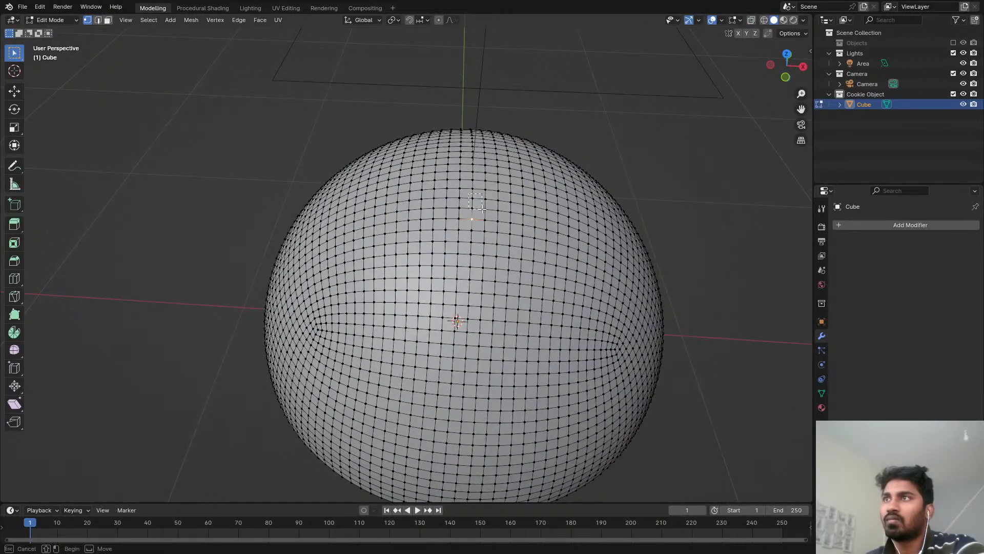
left_click_drag(466, 192, 494, 214, "shift")
key("KP_1")
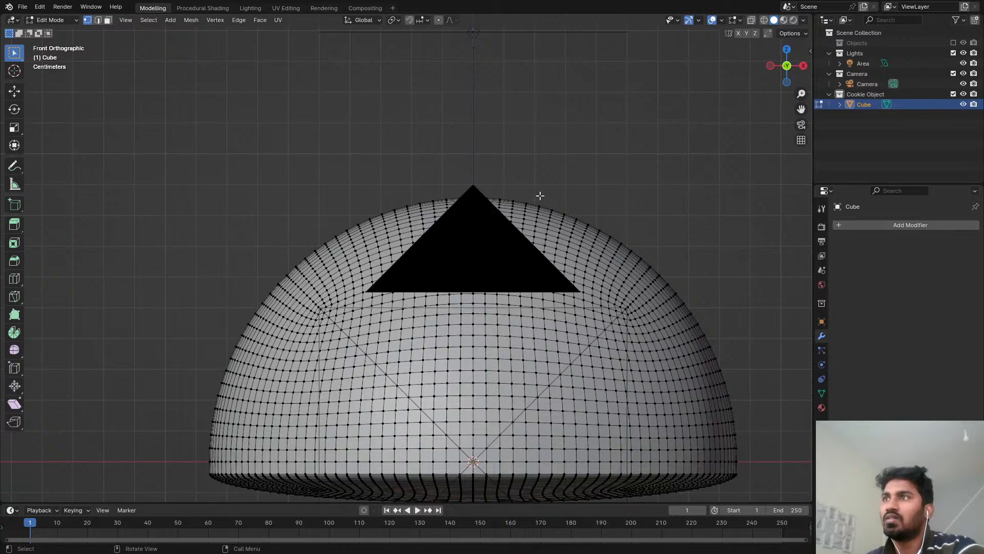
key("alt+z")
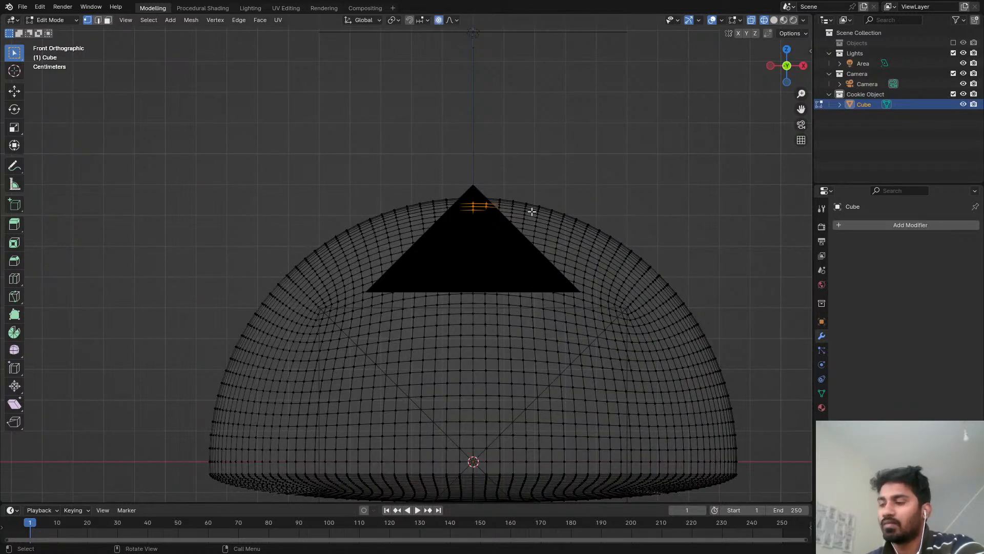
key("g")
key("z")
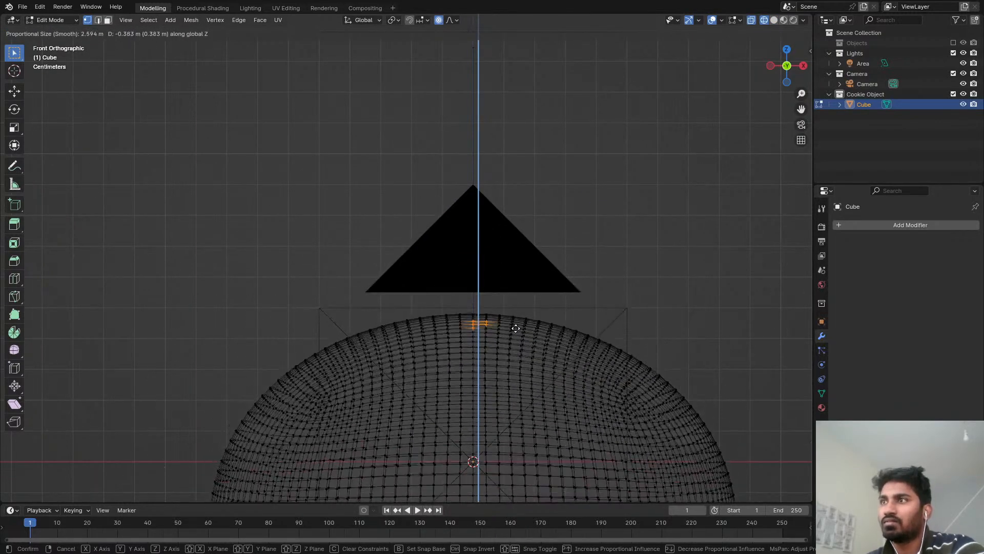
scroll(493, 369, "up", 6)
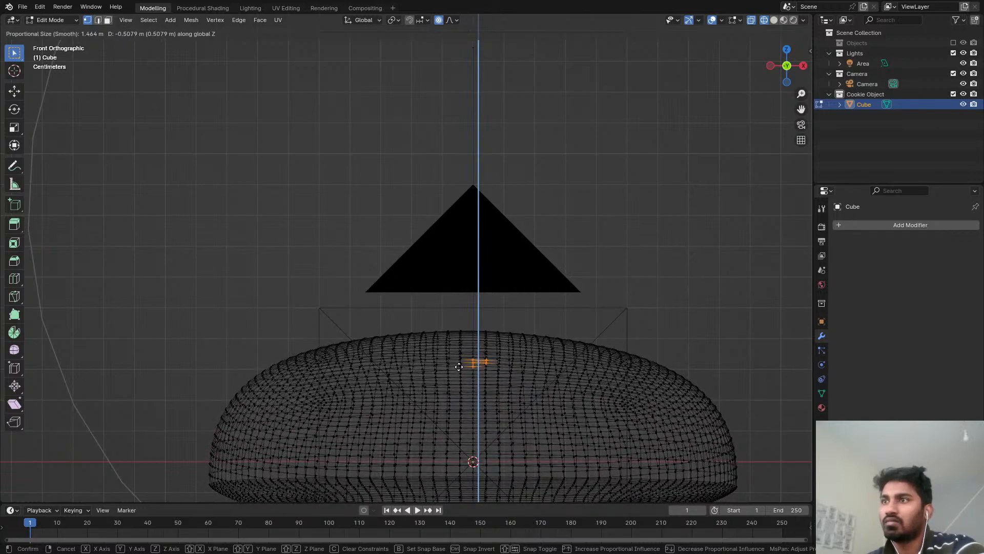
left_click(459, 366)
Step: Return to Object Mode and display the flattened dome in Solid shading
middle_click_drag(459, 367, 391, 376)
scroll(391, 376, "down", 4)
key("Tab")
key("z")
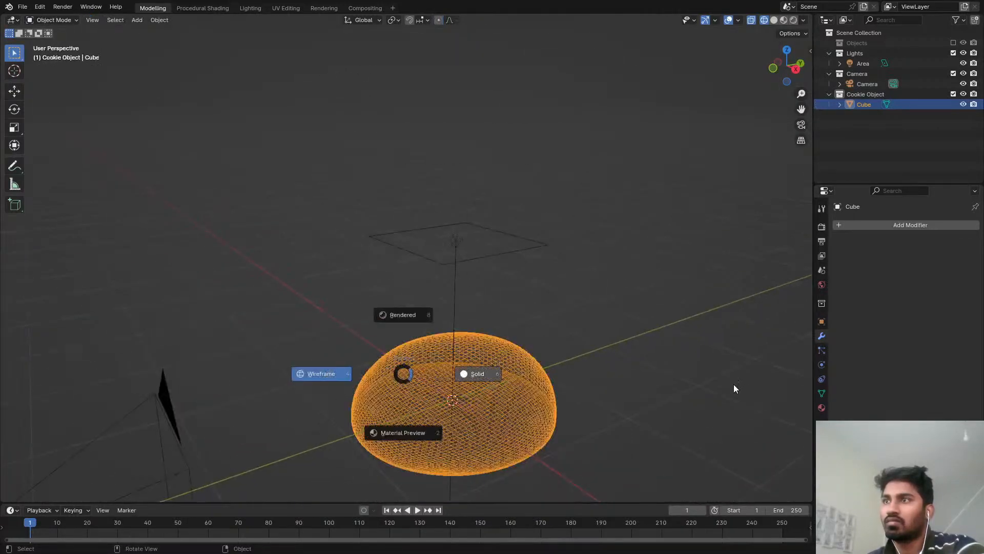
left_click(734, 388)
mouse_move(371, 288)
middle_mouse_down()
mouse_move(334, 321)
mouse_move(508, 336)
mouse_move(653, 259)
middle_mouse_up()
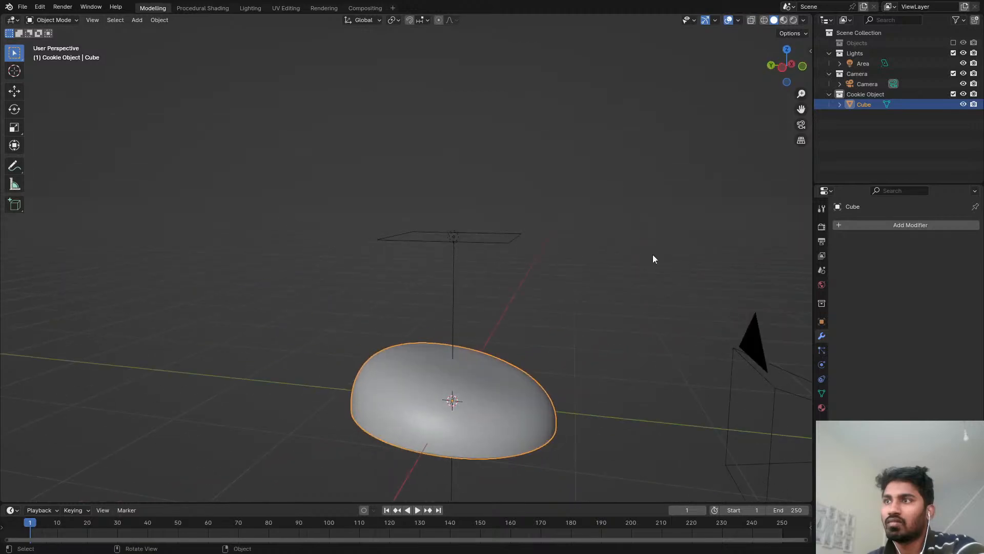
Step: Add a second top patch to the vertex selection and lower both about 0.2 m along Z with a proportional size of about 0.83 m
key("Tab")
scroll(426, 348, "up", 2)
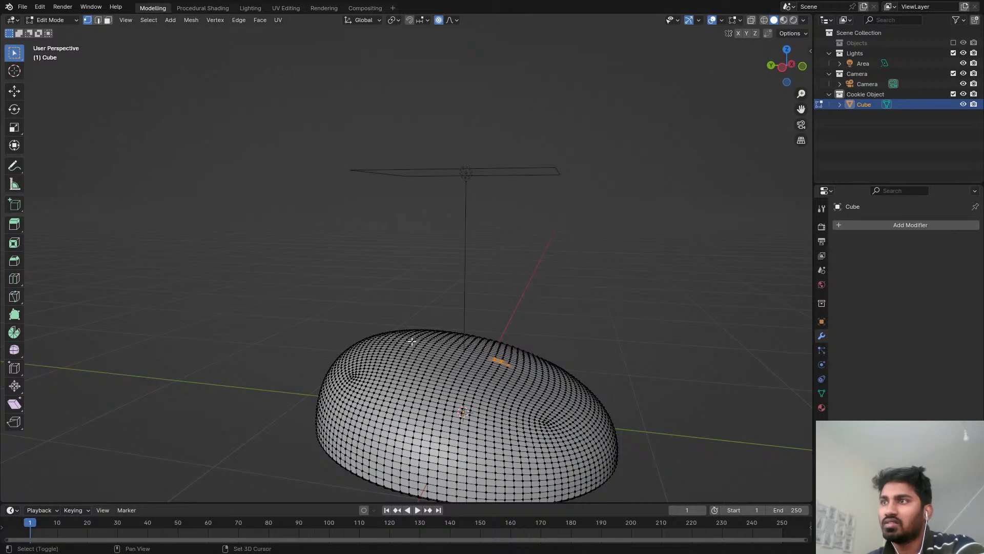
key("g")
key("z")
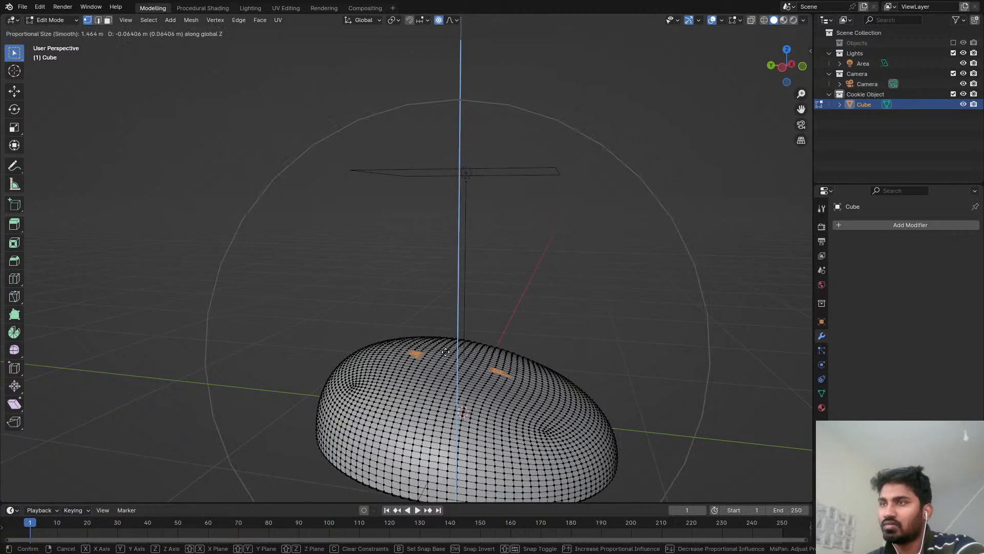
scroll(447, 349, "up", 2)
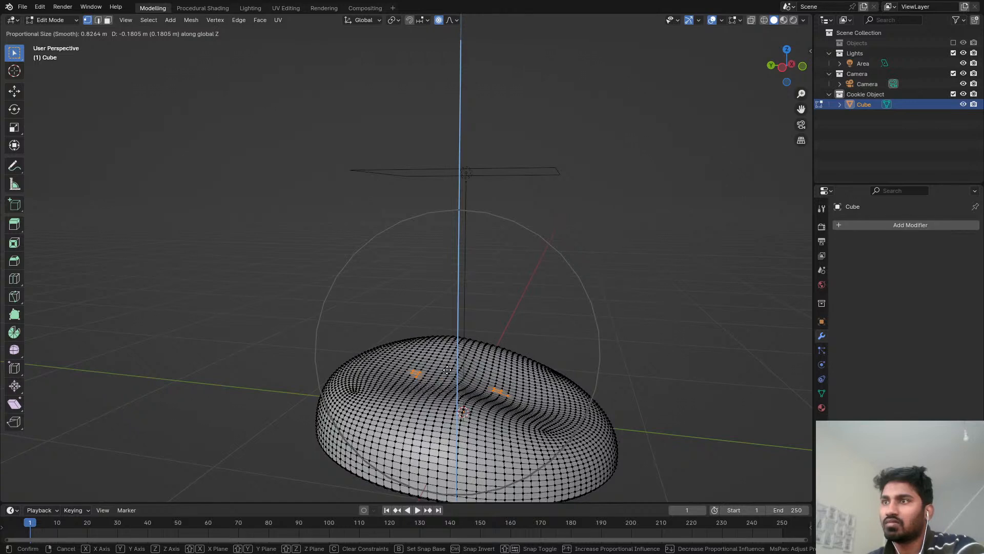
left_click(447, 374)
Step: Return to Object Mode and apply Shade Smooth to the cookie mesh
key("Tab")
scroll(485, 360, "down", 3)
middle_click_drag(485, 360, 541, 358)
scroll(479, 373, "up", 4)
right_click(481, 374)
left_click(478, 352)
scroll(457, 352, "down", 3)
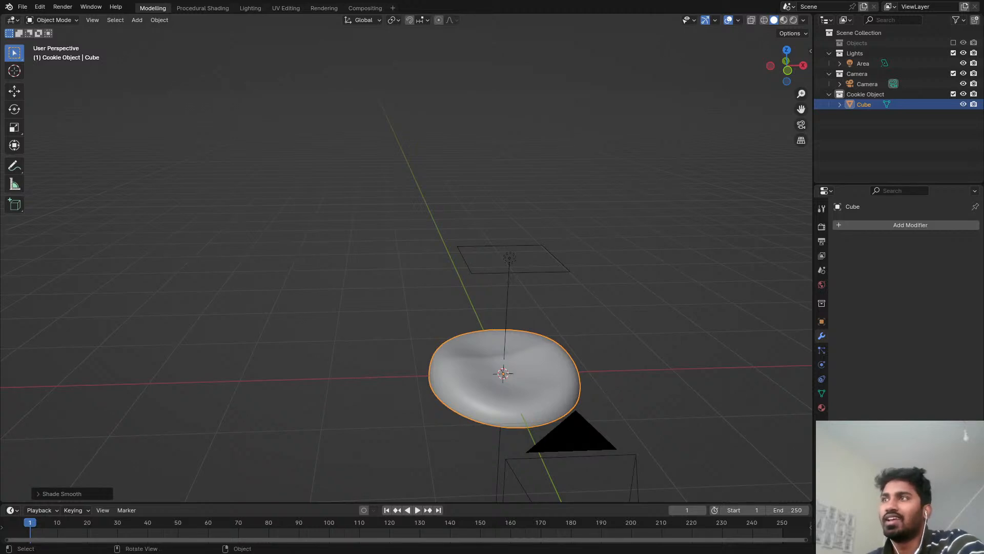
Step: Inspect the cookie's shape through the scene camera
scroll(520, 306, "down", 5)
key("KP_0")
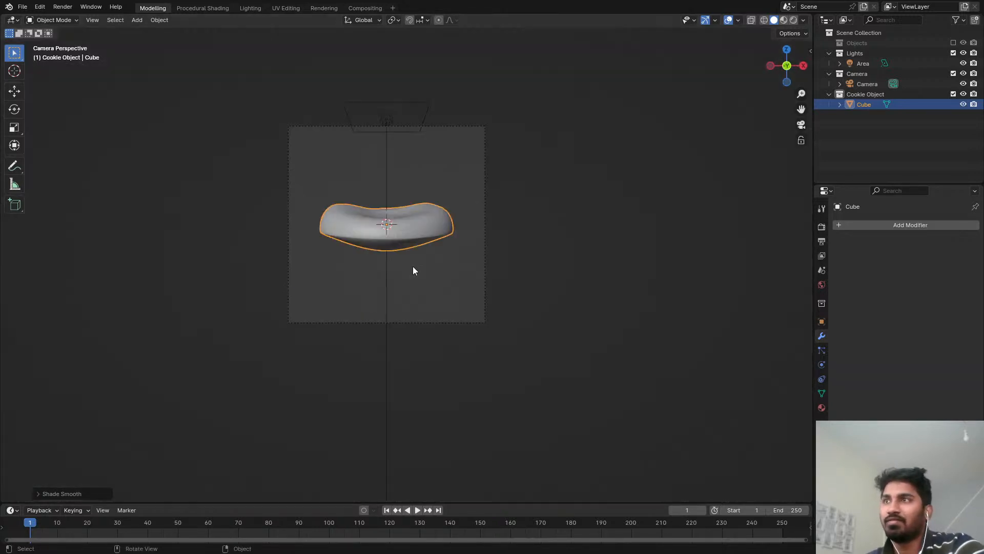
scroll(272, 93, "up", 3)
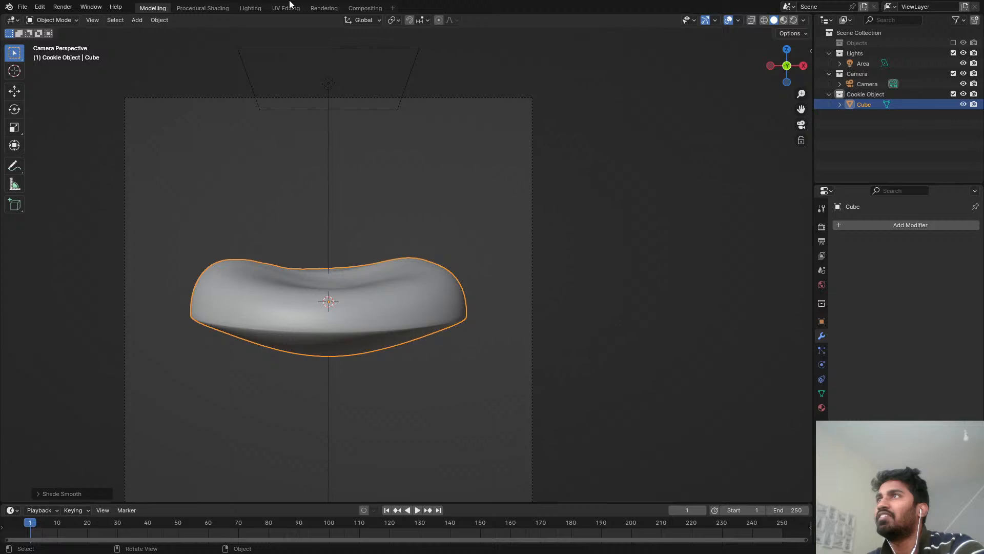
Step: Switch to the Procedural Shading workspace and assign the existing material named Material to the cookie mesh
left_click(315, 9)
left_click(354, 11)
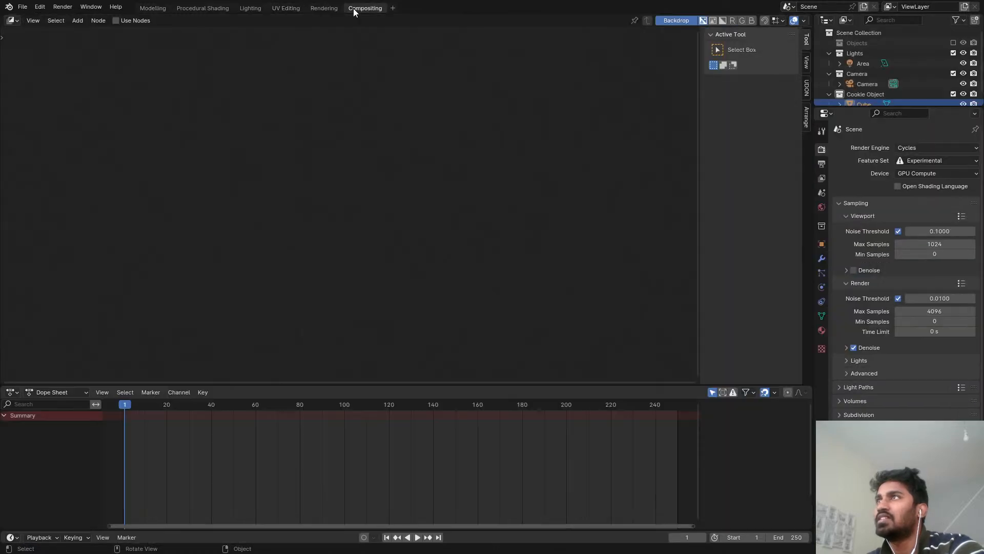
left_click(195, 9)
mouse_move(162, 147)
middle_mouse_down()
mouse_move(112, 176)
mouse_move(121, 167)
mouse_move(149, 171)
middle_mouse_up()
left_click(526, 21)
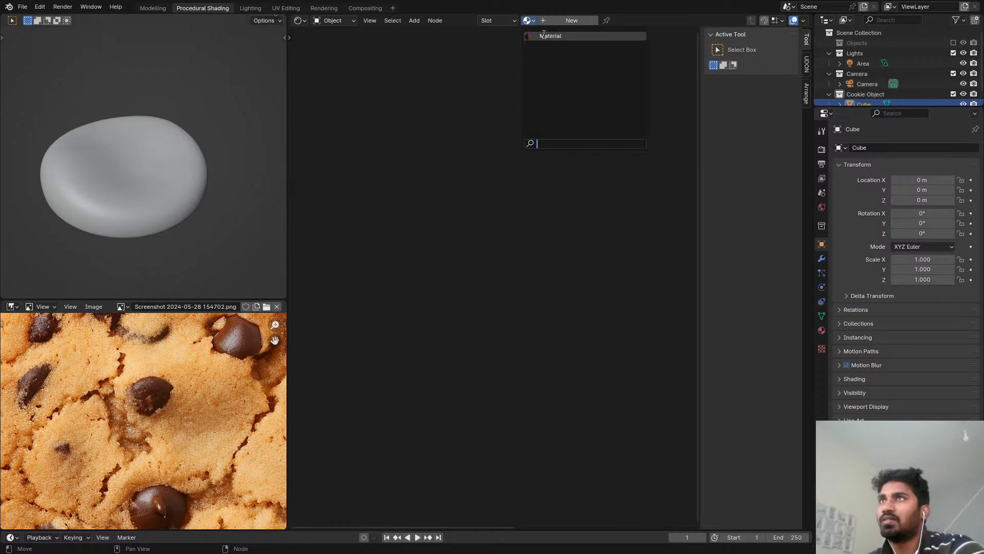
left_click(569, 36)
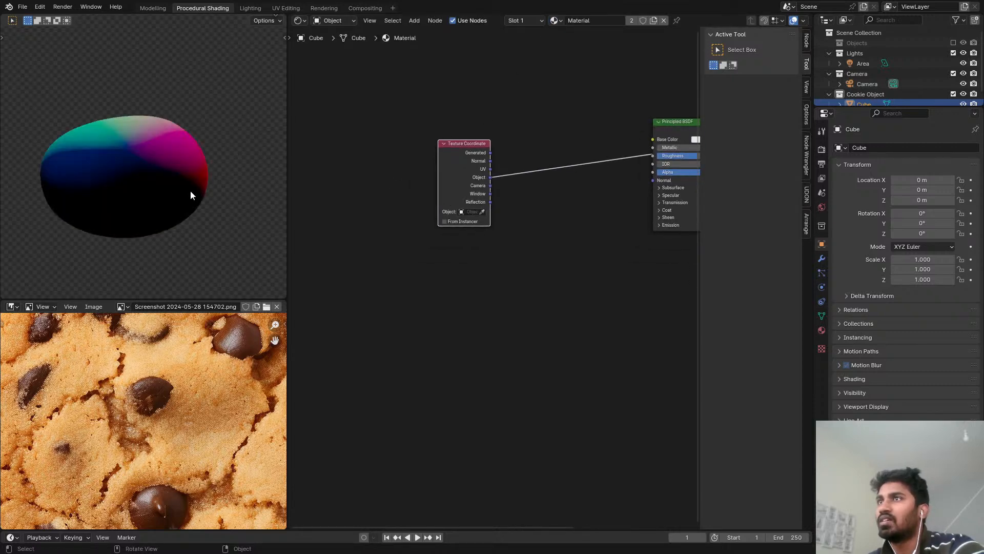
Step: Preview the Texture Coordinate node's UV output on the cookie and examine how it maps from above and the side
mouse_move(190, 189)
middle_mouse_down()
mouse_move(94, 169)
mouse_move(157, 112)
mouse_move(129, 172)
mouse_move(137, 204)
middle_mouse_up()
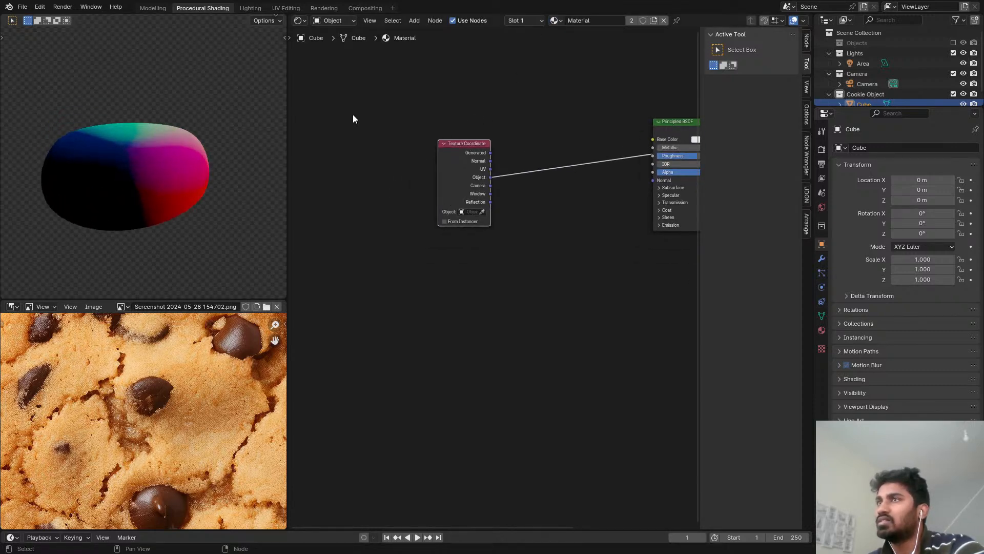
left_click(469, 165, "ctrl+shift")
left_click(470, 165, "ctrl+shift")
left_click(469, 166, "ctrl+shift")
left_click(469, 164, "ctrl+shift")
left_click(468, 165, "ctrl+shift")
left_click(469, 164, "ctrl+shift")
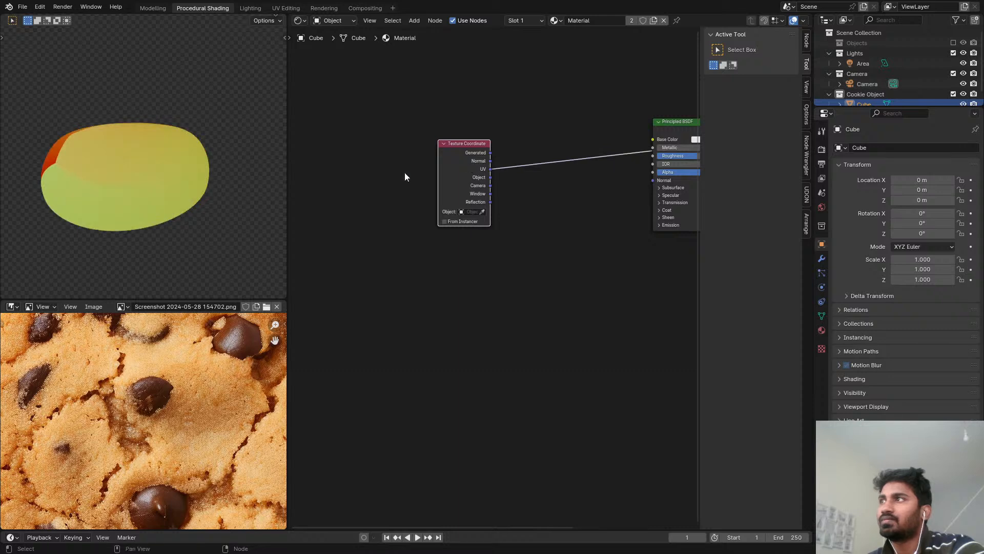
middle_click_drag(68, 184, 77, 215)
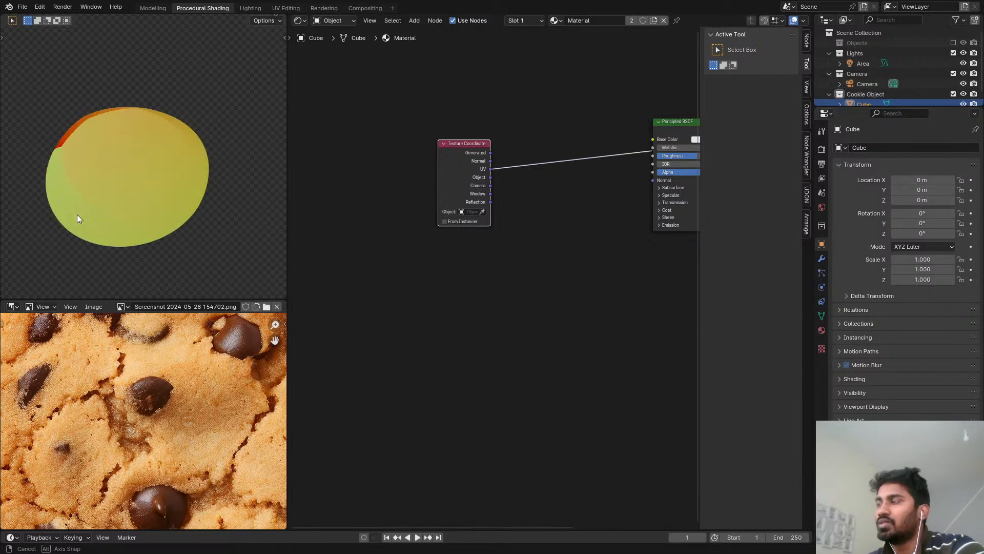
Step: Cycle the Texture Coordinate preview to its Generated output
left_click(466, 194, "ctrl+shift")
left_click(465, 190, "ctrl+shift")
left_click(465, 190, "ctrl+shift")
left_click(463, 190, "ctrl+shift")
left_click(464, 189, "ctrl+shift")
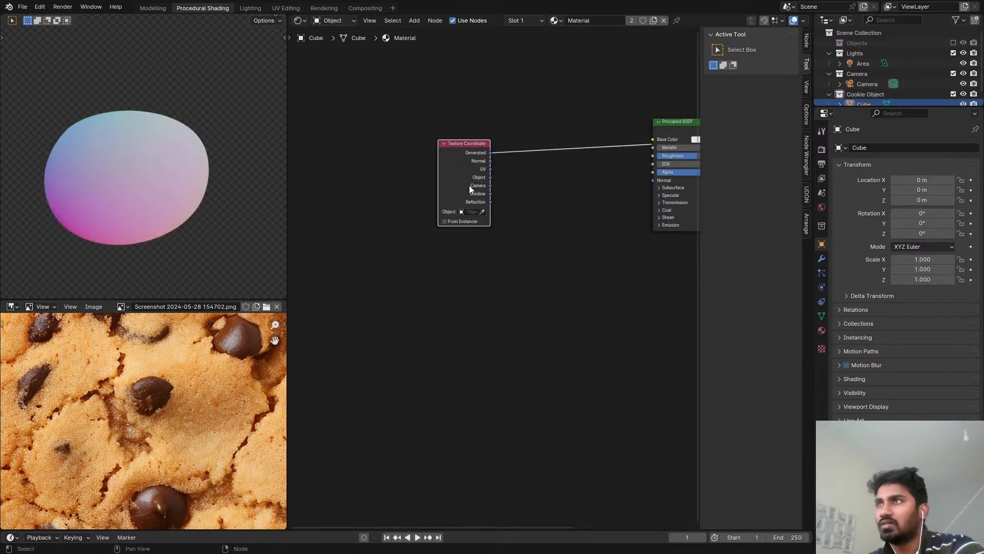
Step: Add a Voronoi Texture node on the link from the Texture Coordinate's Generated output
middle_click_drag(542, 136, 509, 140)
scroll(510, 140, "up", 1)
key("shift+a")
left_click(521, 133)
type("v")
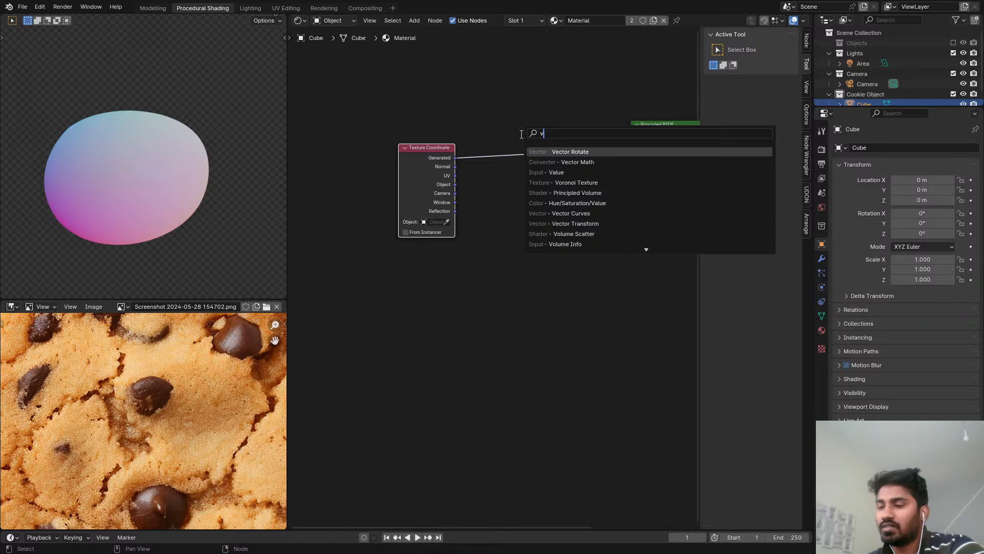
type("or")
key("Return")
left_click(503, 149)
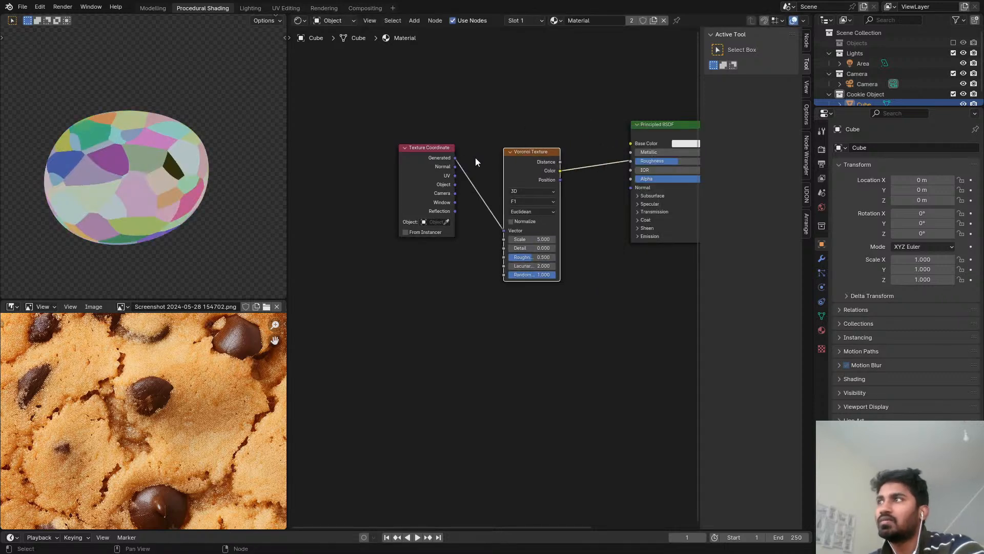
Step: Try Object coordinates as the Voronoi Texture's vector input, compare the pattern on the cookie, and reconnect Generated
middle_click_drag(153, 185, 153, 162)
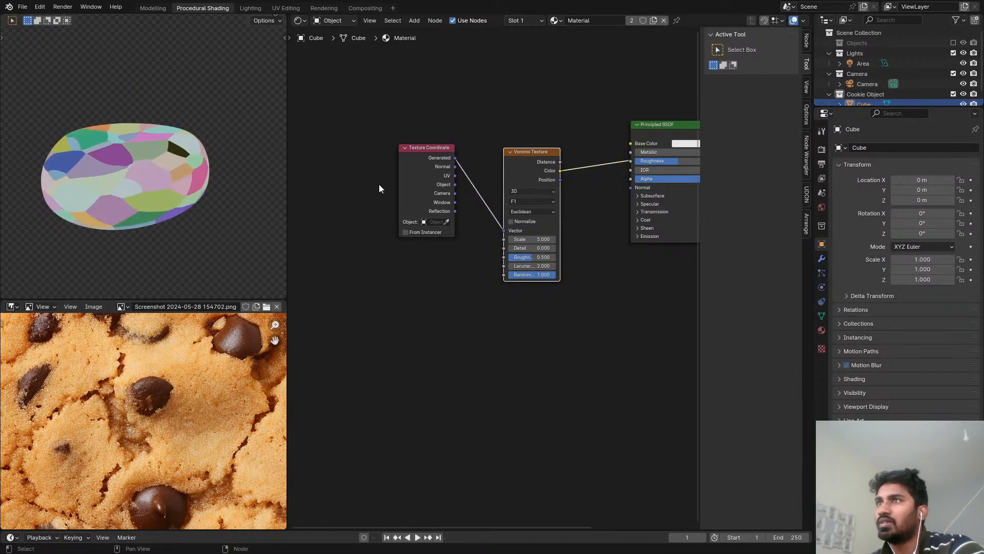
left_click_drag(455, 185, 505, 230)
middle_click_drag(154, 169, 182, 158)
scroll(448, 161, "up", 1)
left_click_drag(441, 159, 499, 242)
middle_click_drag(239, 202, 191, 236)
Step: Preview the Voronoi Texture's Distance output on the cookie and set its scale to 3.050
scroll(202, 190, "down", 1)
scroll(230, 398, "down", 4)
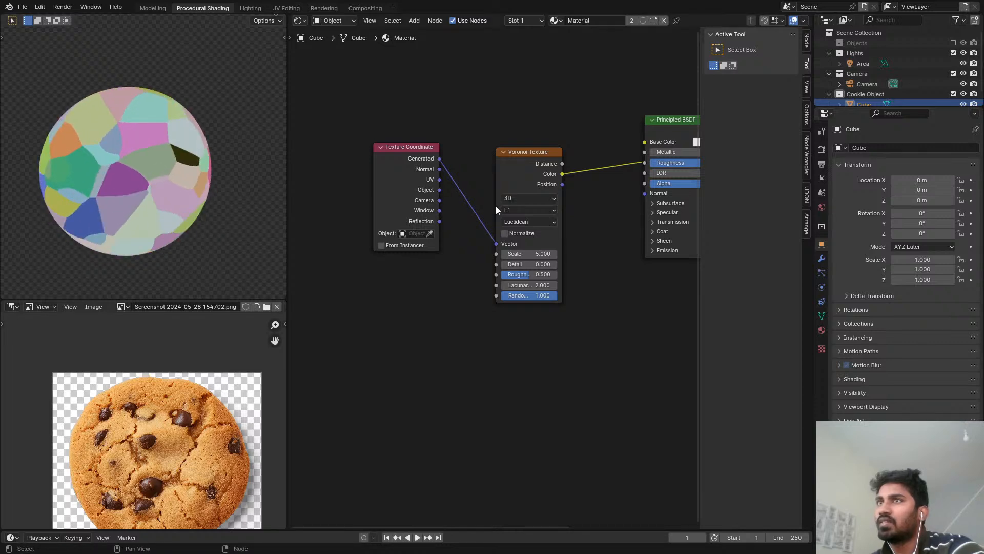
scroll(515, 203, "up", 3)
left_click(534, 171, "ctrl+shift")
left_click(535, 172, "ctrl+shift")
scroll(532, 251, "up", 1)
left_click_drag(534, 271, 522, 272, "shift")
Step: Compare the pattern with the reference cookie and set the Voronoi Texture's feature output to Smooth F1
middle_click_drag(191, 182, 171, 154)
scroll(147, 444, "up", 3)
middle_click_drag(560, 217, 494, 234)
scroll(486, 251, "down", 5)
left_click(496, 209)
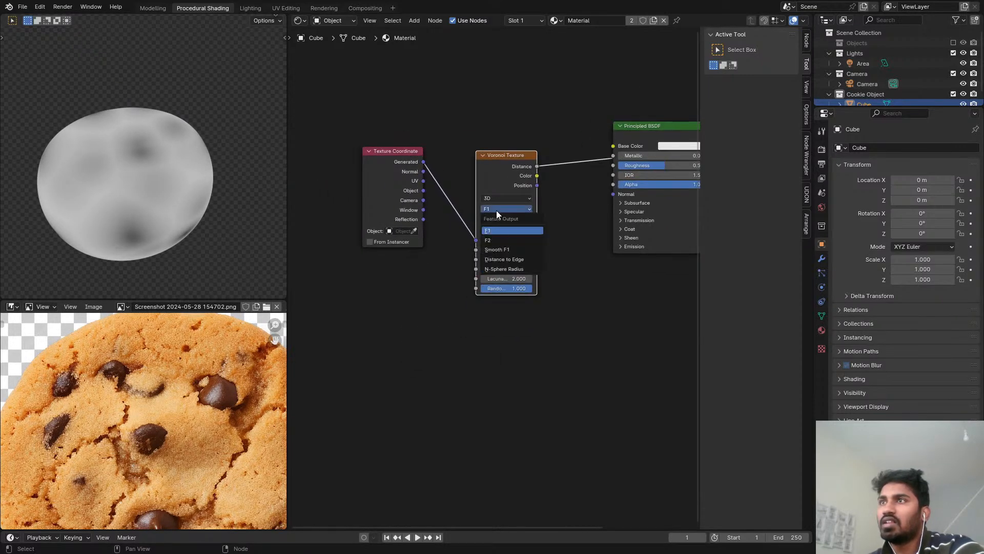
left_click(504, 251)
Step: Space out the shader nodes, moving the Principled BSDF above the Voronoi preview link
scroll(448, 247, "down", 6)
middle_click_drag(438, 212, 492, 196)
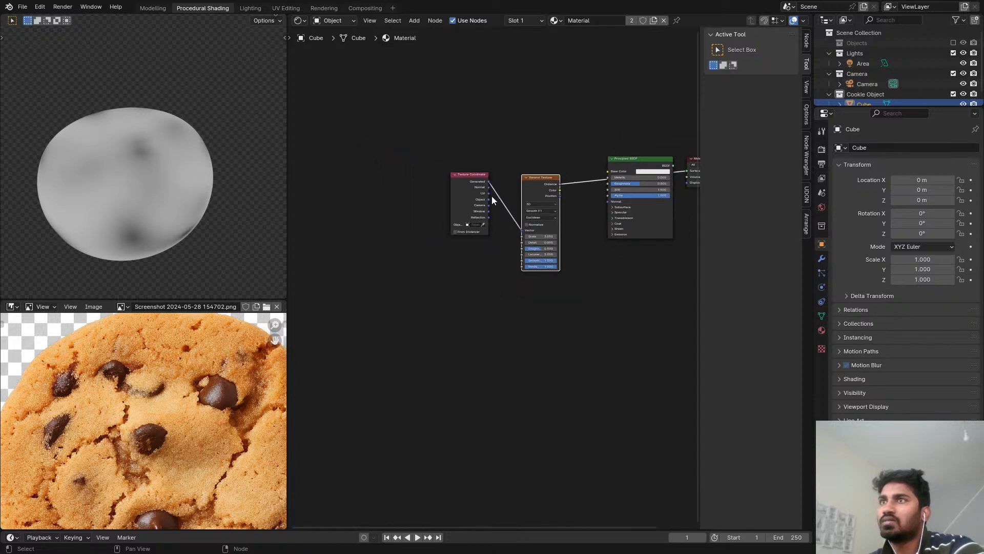
left_click_drag(479, 157, 619, 244)
key("g")
left_click(559, 230)
scroll(513, 163, "up", 5)
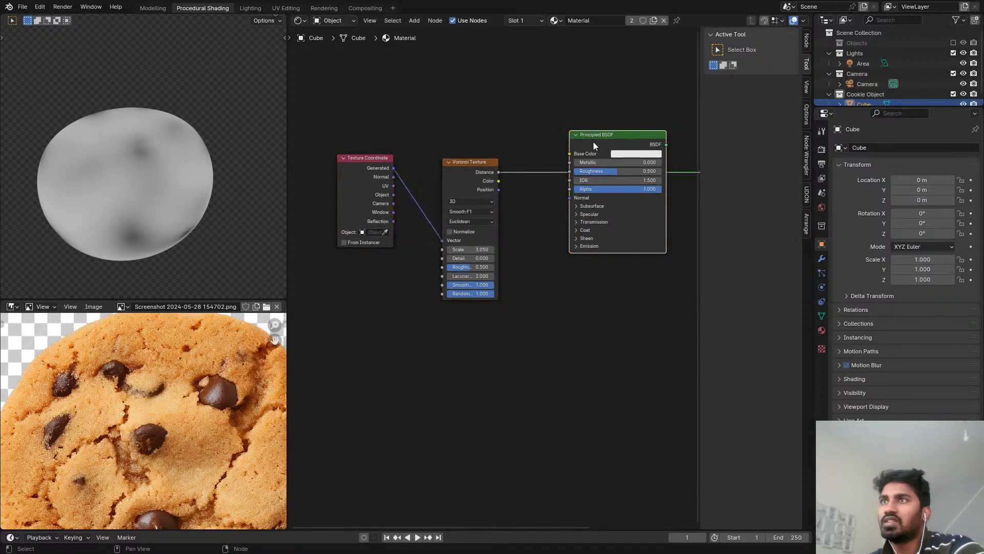
left_click_drag(593, 142, 604, 22)
Step: Add a Displacement node, feeding Voronoi Distance into its Height and its output into the Material Output's Displacement
key("shift+a")
left_click(569, 211)
type("di")
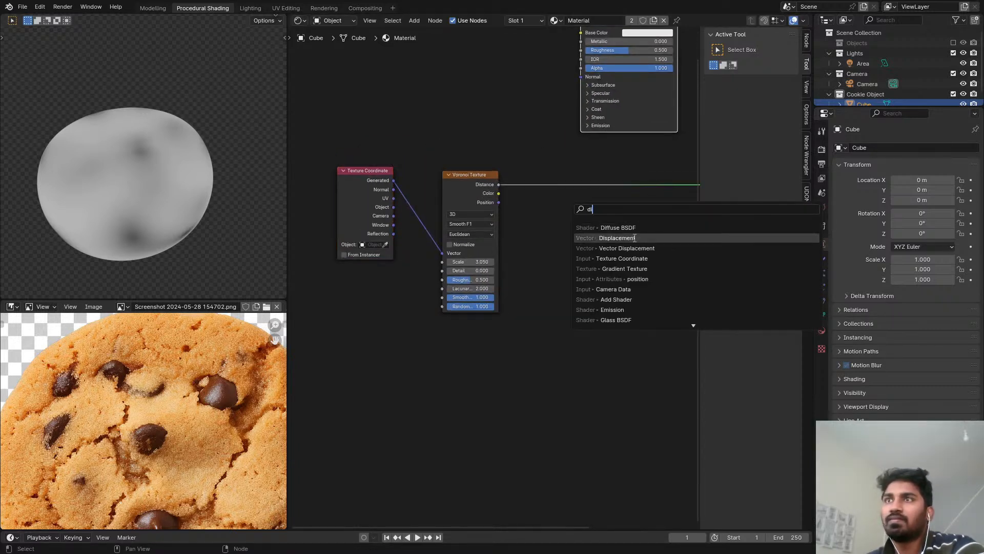
left_click(635, 238)
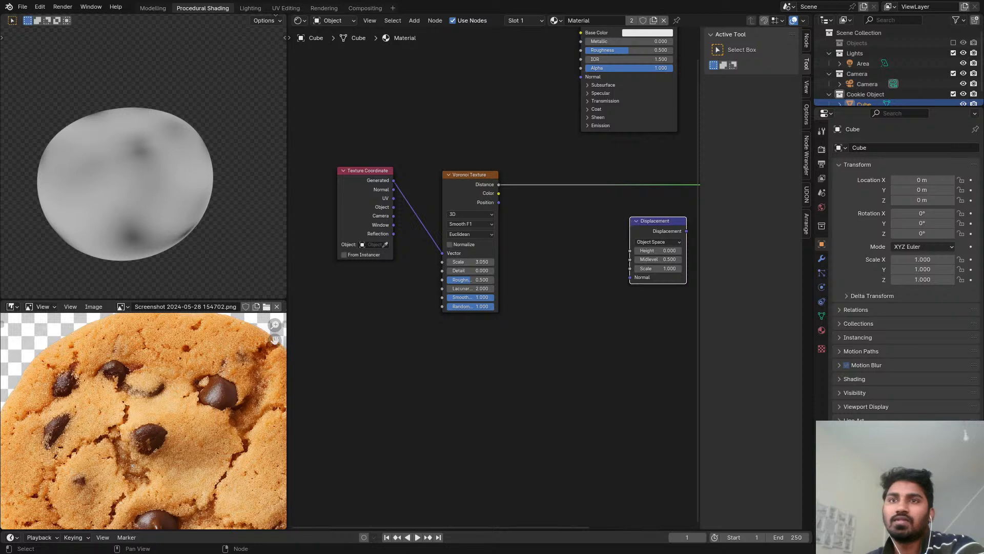
middle_click_drag(570, 239, 448, 235)
scroll(448, 235, "up", 4)
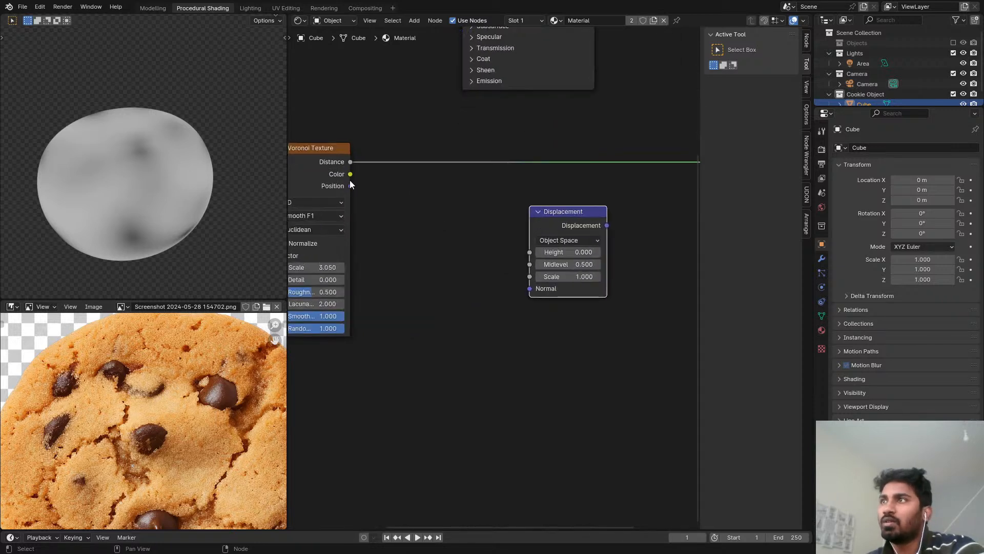
left_click_drag(353, 162, 530, 252)
middle_click_drag(663, 251, 550, 290)
scroll(468, 279, "down", 1)
left_click_drag(491, 267, 591, 234)
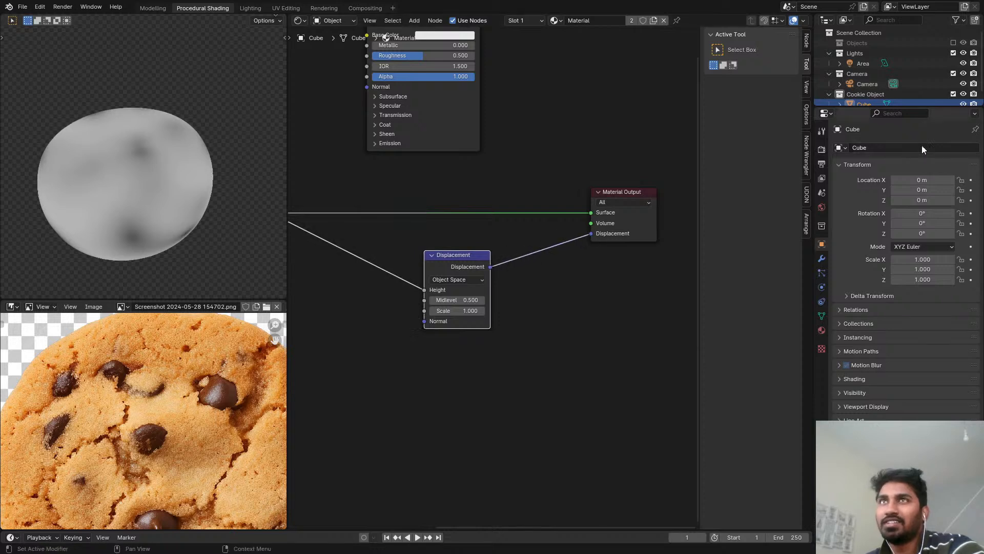
Step: Set the material's surface displacement method to Displacement and Bump
left_click(807, 42)
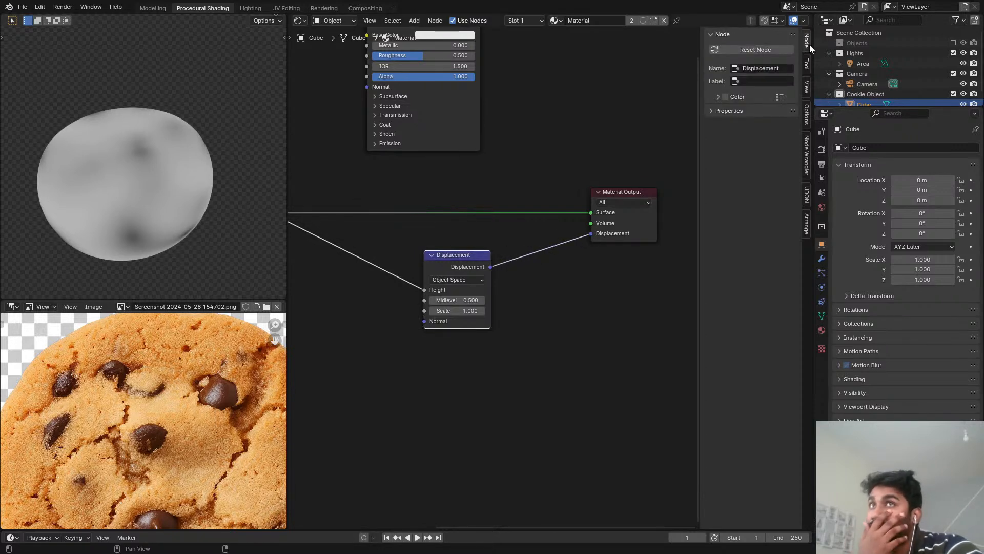
left_click(807, 90)
left_click(806, 109)
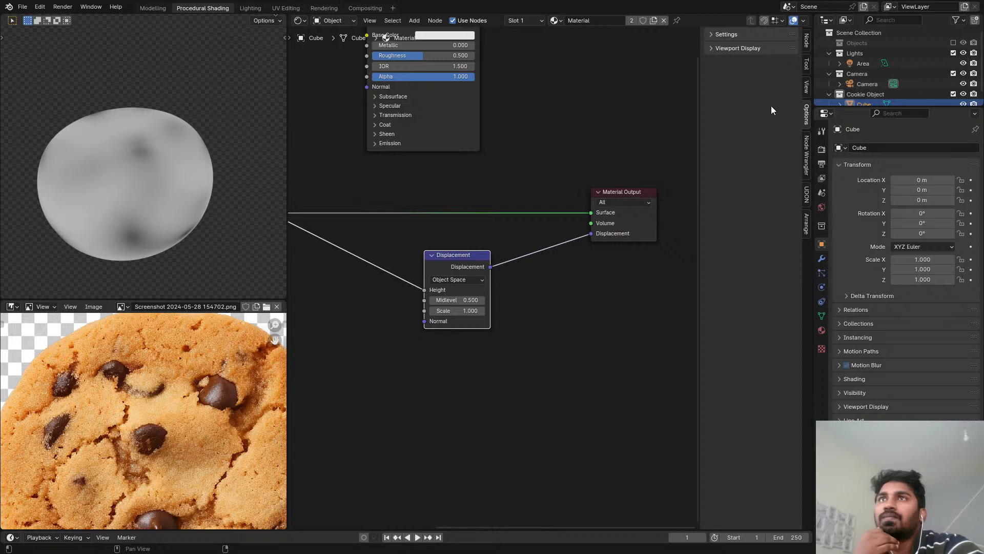
left_click(713, 35)
left_click(762, 82)
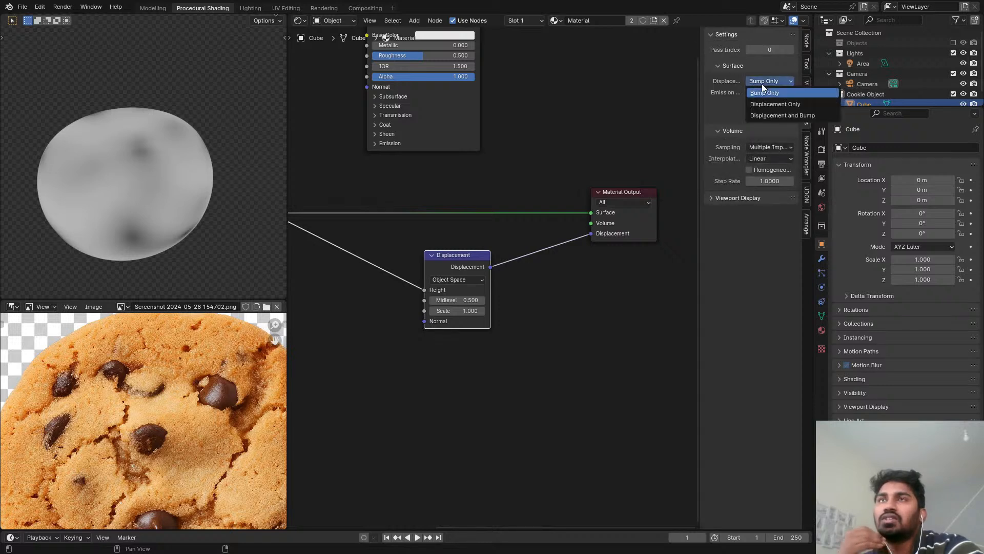
left_click(766, 116)
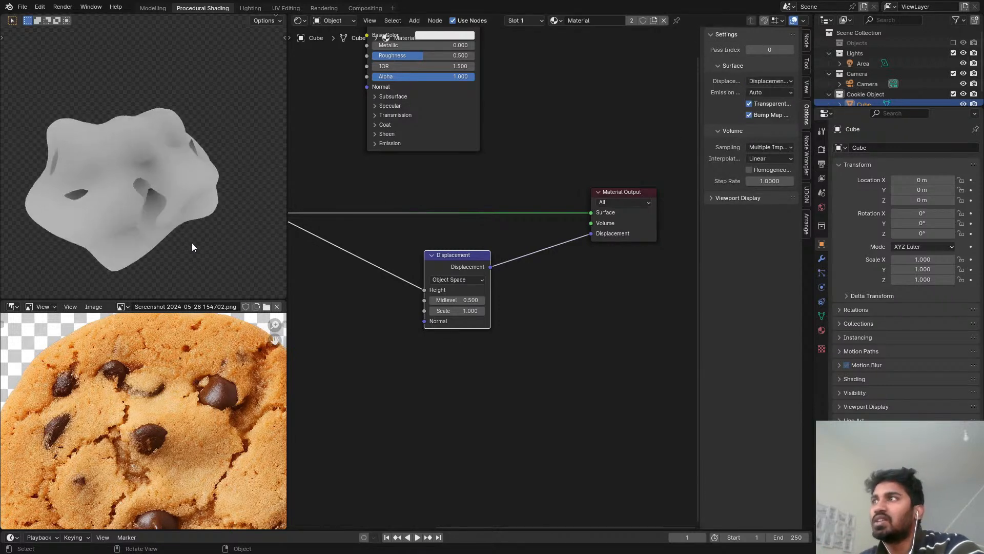
Step: Reduce the Displacement node's scale to 0.120
scroll(192, 190, "down", 3)
scroll(549, 238, "up", 1)
scroll(550, 239, "up", 1)
middle_click_drag(384, 294, 540, 248)
scroll(579, 266, "up", 4)
mouse_move(585, 296)
left_mouse_down()
mouse_move(534, 295)
mouse_move(602, 296)
left_mouse_up()
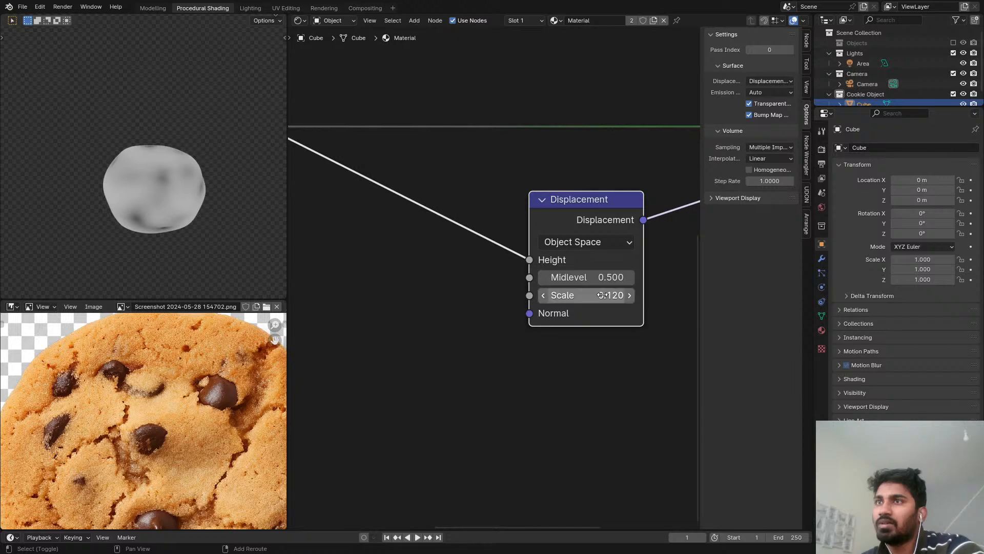
Step: Preview the Principled BSDF on the displaced cookie and examine its shape while testing the Voronoi scale
scroll(565, 247, "down", 5)
middle_click_drag(486, 113, 502, 222)
left_click(506, 128, "ctrl+shift")
scroll(163, 180, "up", 4)
mouse_move(160, 179)
middle_mouse_down()
mouse_move(105, 146)
mouse_move(174, 186)
mouse_move(343, 197)
middle_mouse_up()
middle_click_drag(409, 239, 478, 211)
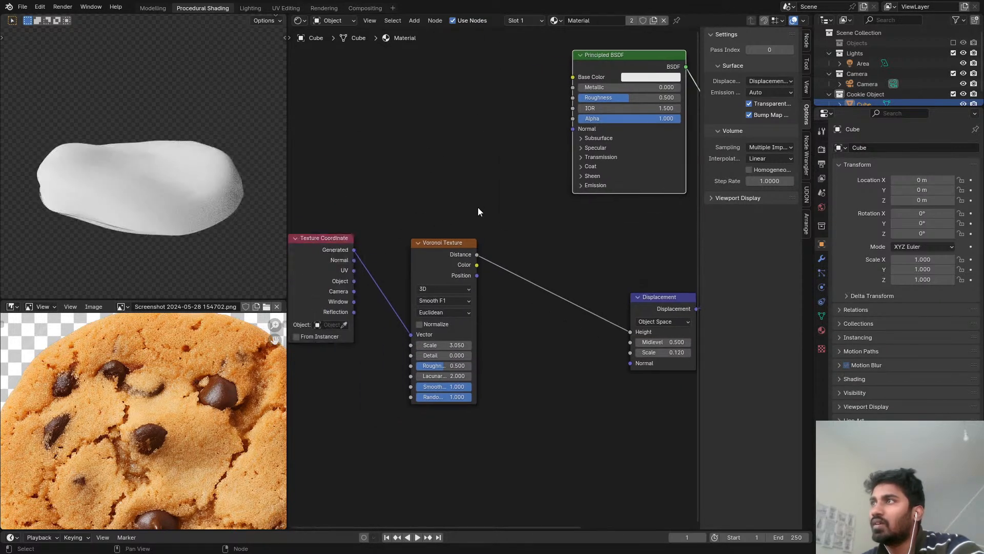
scroll(539, 275, "up", 2)
mouse_move(448, 343)
left_mouse_down()
mouse_move(426, 343)
mouse_move(554, 346)
mouse_move(465, 346)
left_mouse_up()
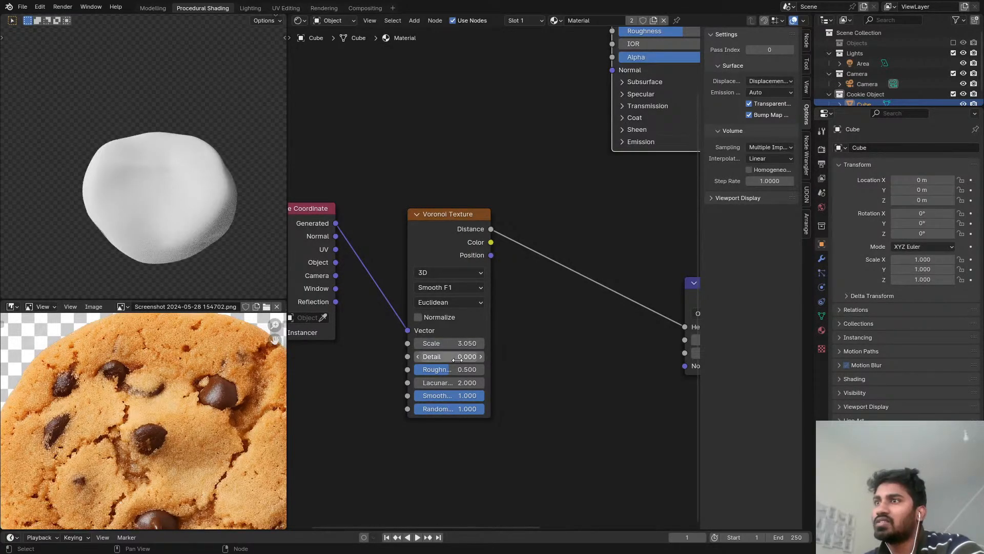
Step: Preview the Voronoi Texture's Distance output on the displaced cookie
scroll(457, 359, "up", 1)
key("shift+a")
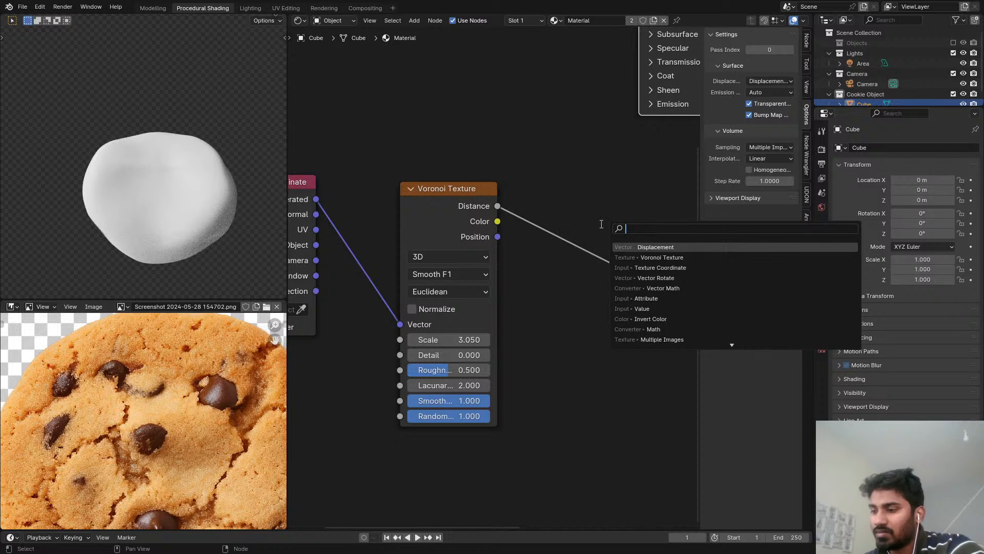
key("Escape")
left_click(411, 217, "ctrl+shift")
scroll(504, 214, "down", 6)
middle_click_drag(510, 209, 384, 263)
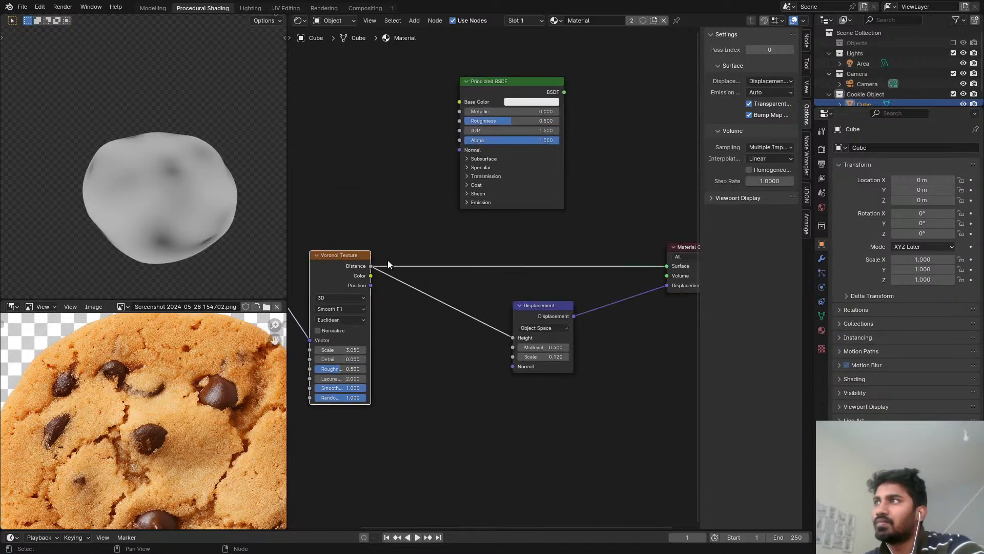
scroll(404, 268, "up", 5)
key("shift+a")
left_click(457, 247)
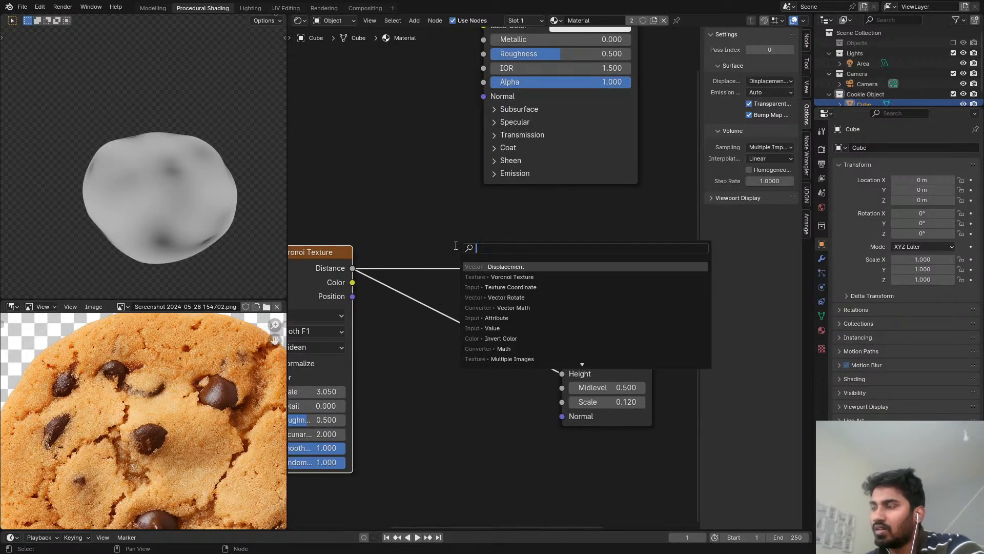
key("Escape")
Step: Duplicate the Voronoi Texture with its input link, place the copy below the original and preview its Distance output
scroll(515, 205, "down", 3)
middle_click_drag(509, 244, 518, 191)
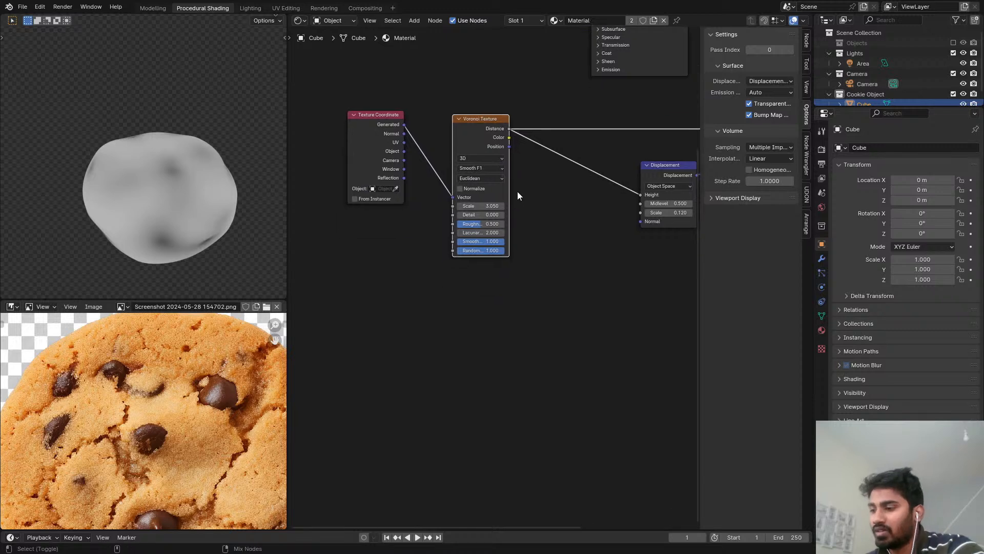
key("ctrl+shift+d")
left_click(519, 385)
left_click(506, 354, "ctrl+shift")
middle_click_drag(476, 406, 486, 271)
scroll(485, 272, "up", 7)
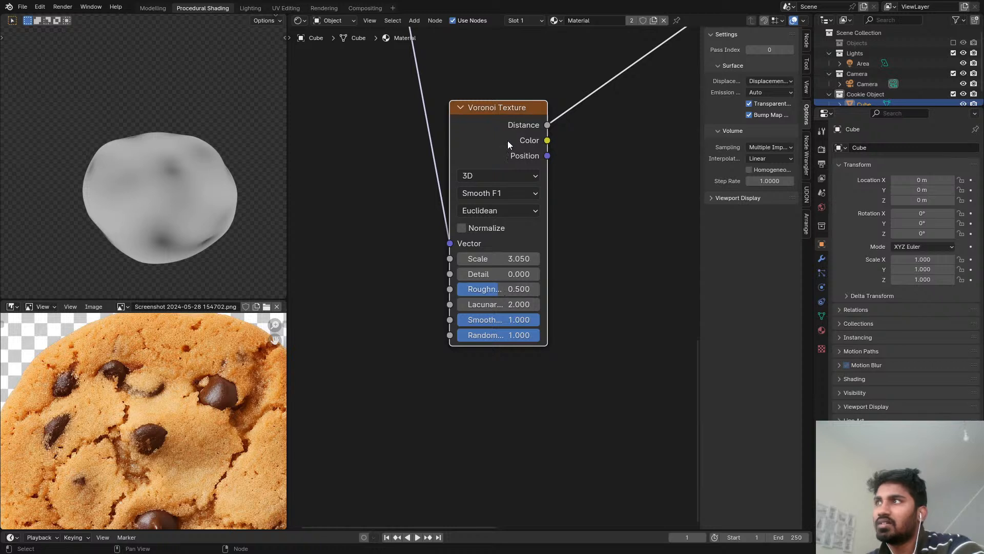
Step: Set the duplicated Voronoi Texture's scale to 10
left_click_drag(492, 258, 521, 258)
left_click(494, 262)
type("10")
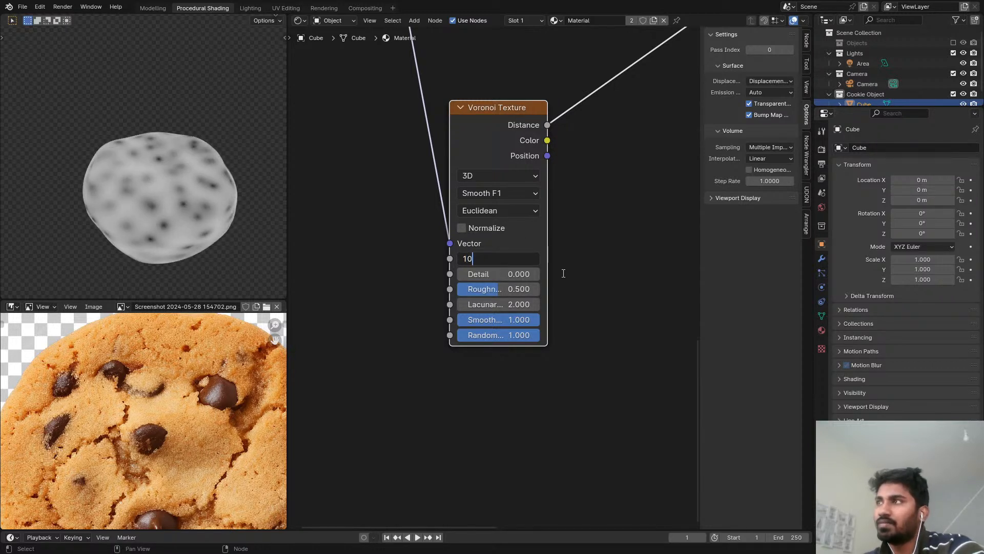
key("Return")
Step: Add a Math node and feed it the duplicated Voronoi Texture's Distance output
scroll(550, 253, "down", 3)
key("shift+a")
type("add")
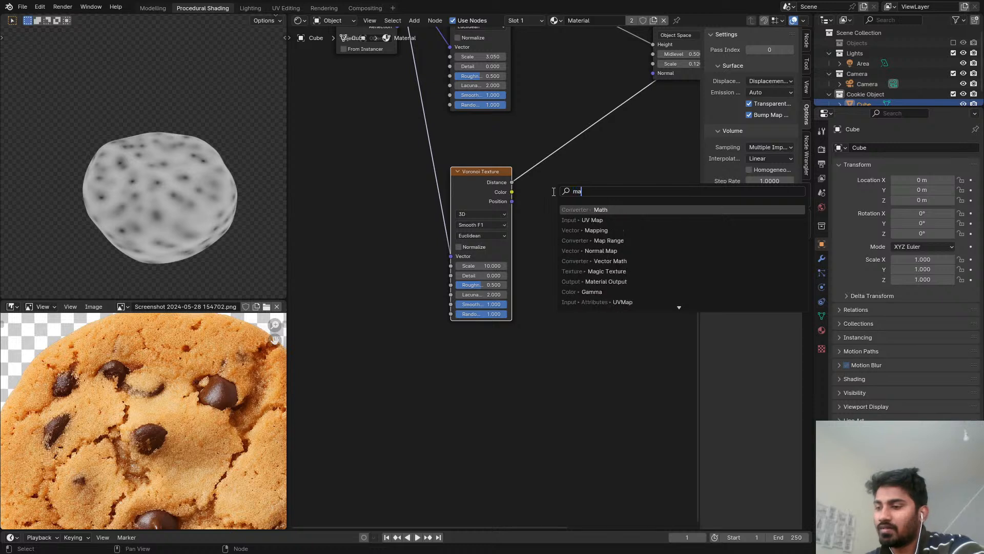
key("Return")
left_click(565, 176)
right_click_drag(531, 202, 586, 230, "alt")
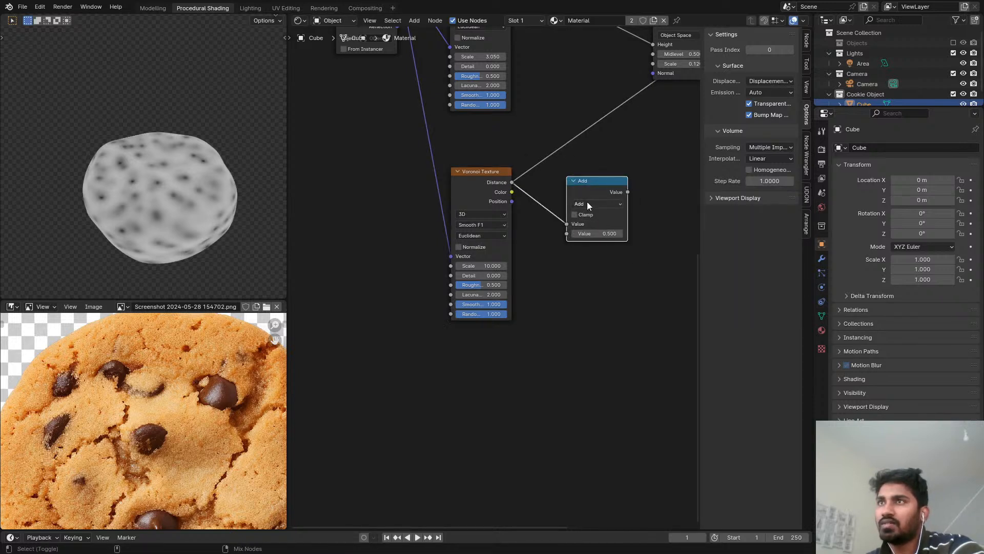
Step: Preview the Math node and set it to Subtract, with 0.280 as first value and Voronoi Distance as second
left_click(587, 197, "ctrl+shift")
left_click(581, 205)
left_click(584, 237)
scroll(566, 223, "up", 2)
left_click_drag(567, 225, 598, 225)
Step: Check the chocolate chip detail in the reference image, duplicate the Subtract node after itself and set the copy to Divide
scroll(159, 442, "up", 5)
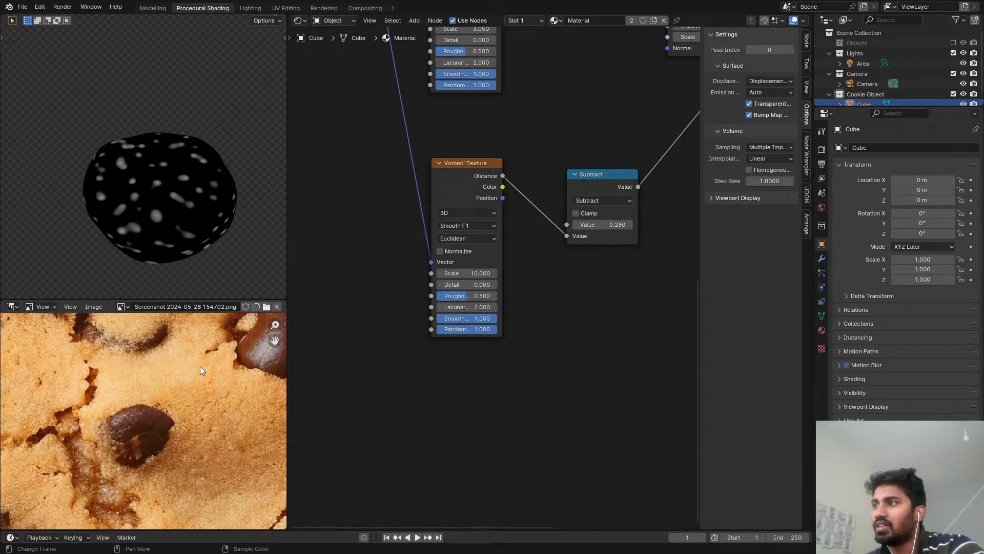
scroll(77, 394, "up", 2)
scroll(564, 224, "up", 2)
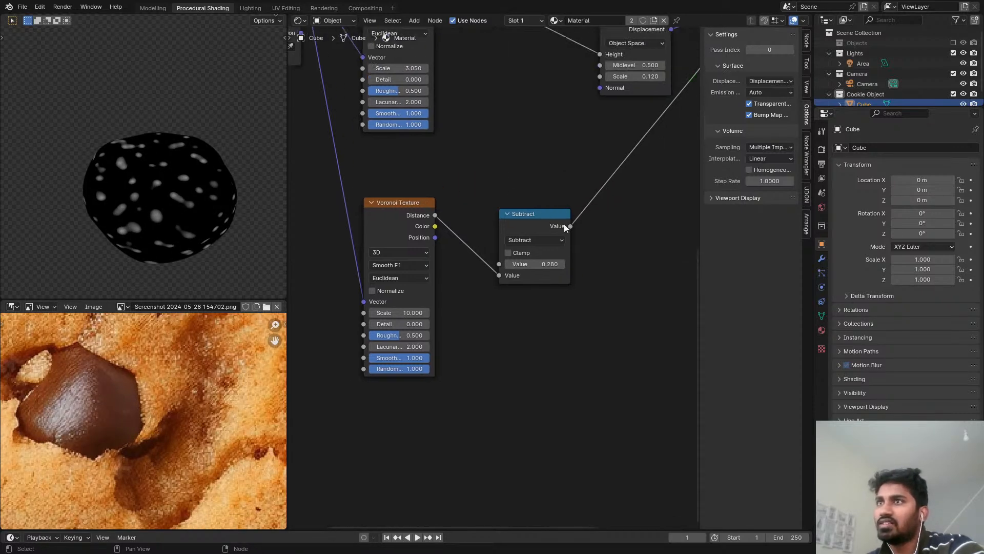
key("shift+d")
left_click(694, 196)
left_click(652, 211)
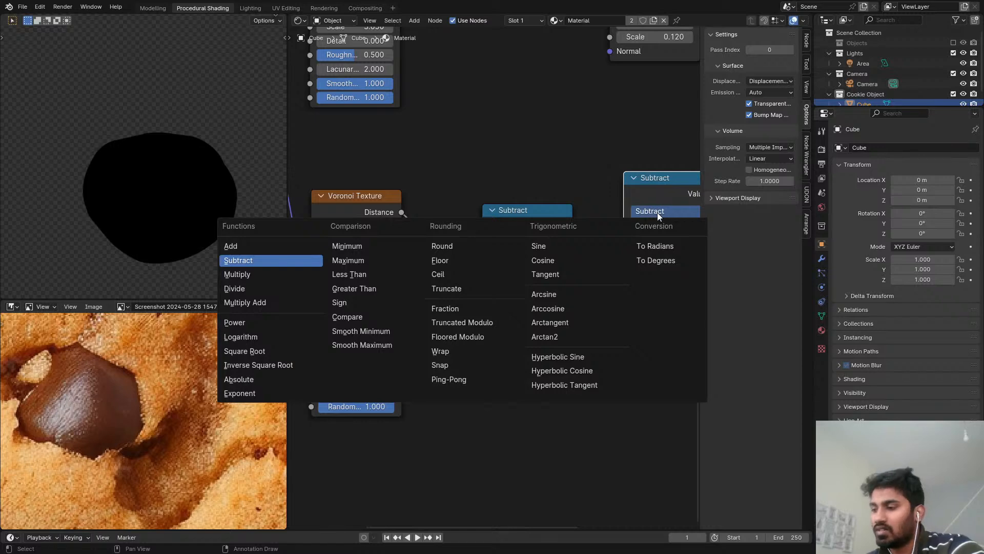
key("d")
Step: Add a Value node above the Subtract node and connect it to the Subtract node's first value
middle_click_drag(636, 198, 592, 189)
key("shift+a")
type("va")
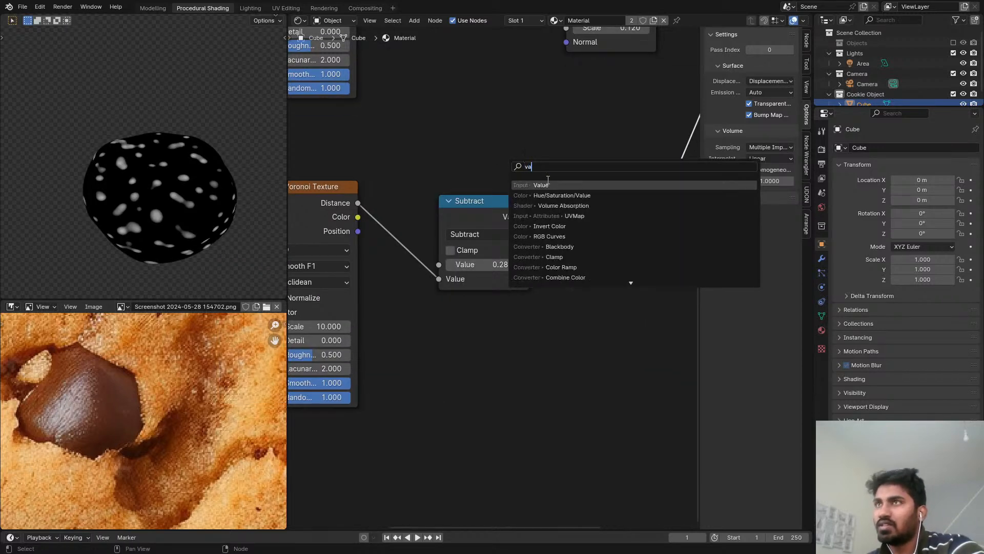
key("Return")
left_click(367, 111)
right_click_drag(419, 131, 446, 241, "alt")
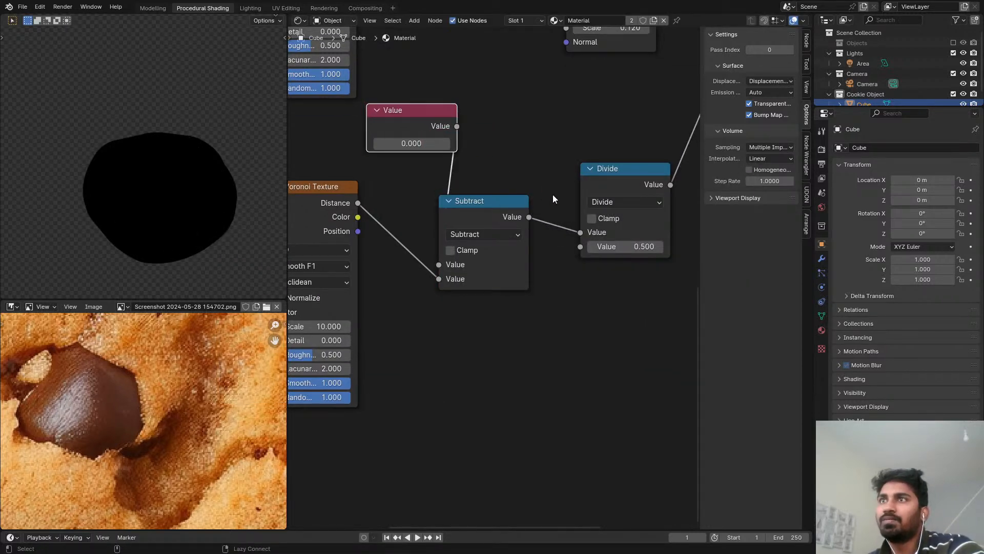
Step: Connect the Value node to the Divide node's second value, place it below the Subtract node and set it to 0.250
right_click_drag(451, 129, 592, 194, "alt")
scroll(619, 182, "up", 2)
left_click_drag(611, 189, 571, 228)
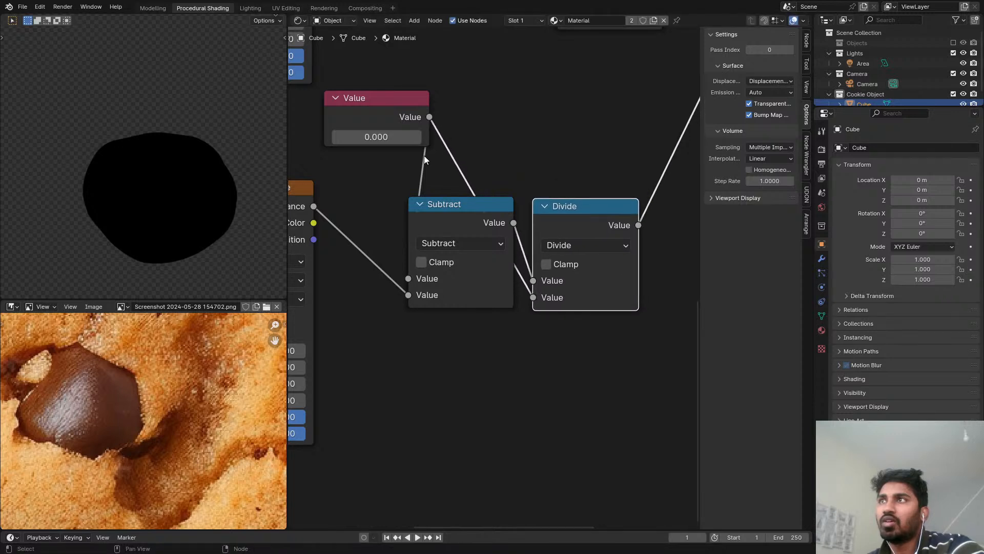
left_click_drag(406, 127, 507, 376)
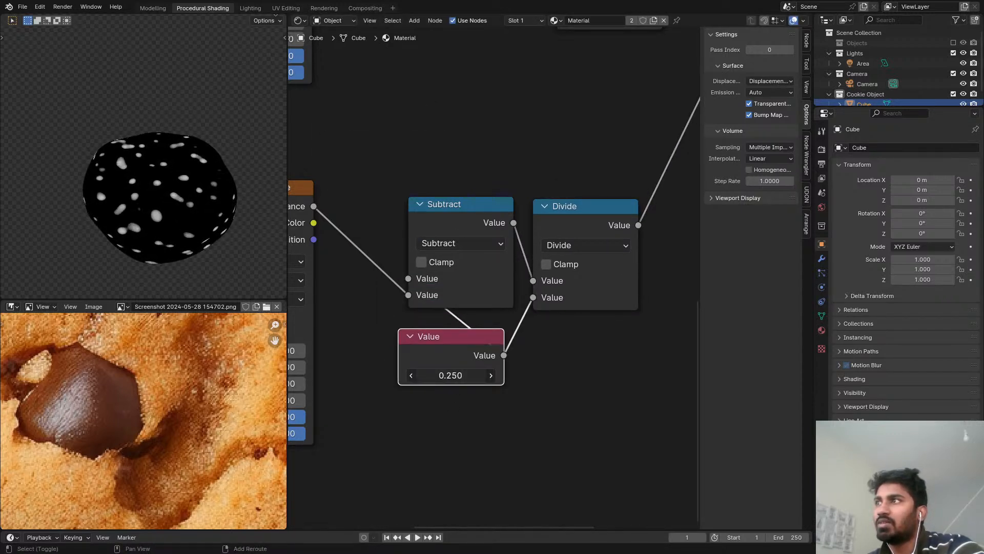
Step: Set the Scale of the Voronoi Texture that feeds the Subtract node to 8
middle_click_drag(163, 208, 450, 164)
scroll(479, 253, "down", 4)
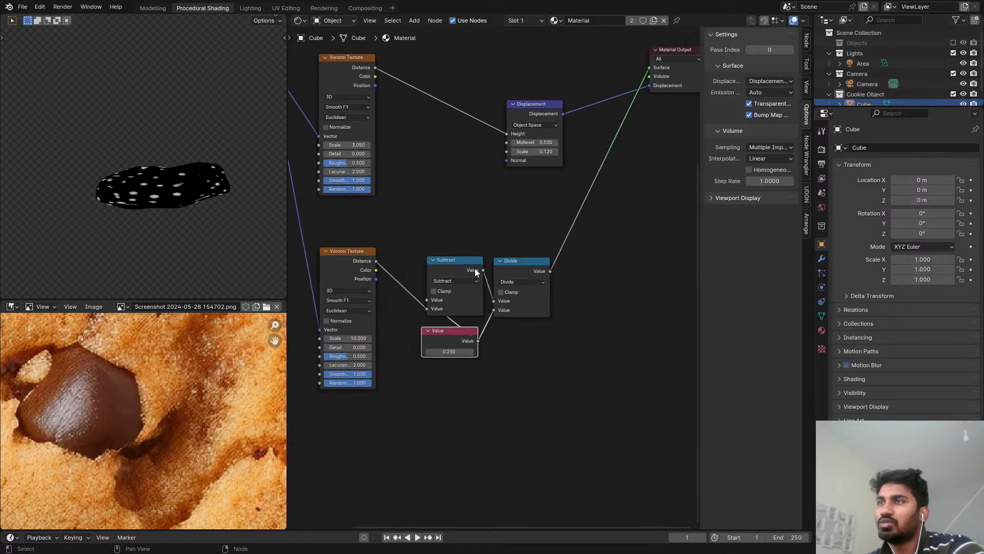
scroll(476, 273, "up", 2)
double_click(433, 265)
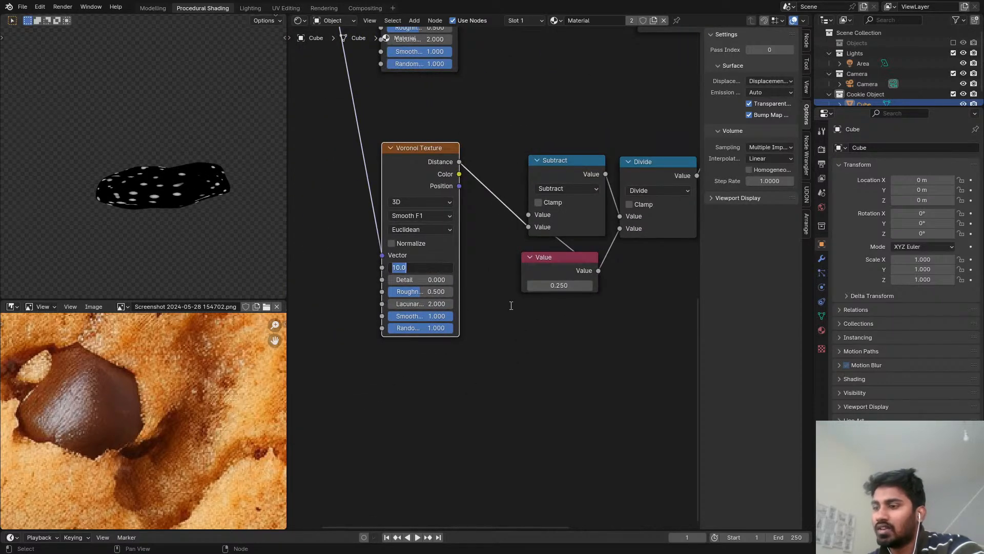
type("8")
key("Return")
middle_click_drag(153, 226, 272, 258)
scroll(400, 231, "down", 2)
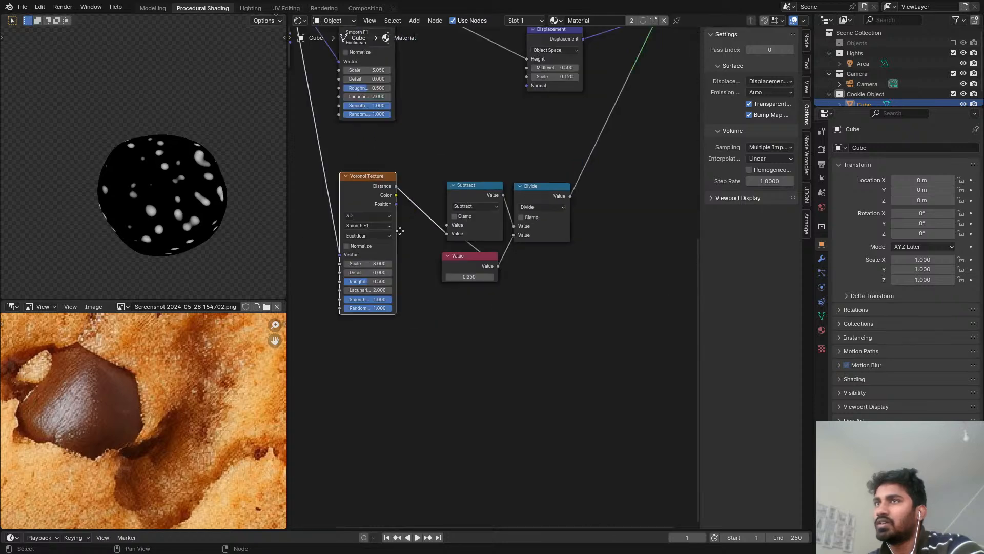
Step: Move the Displacement and Material Output nodes farther along to free space after the upper Voronoi Texture
scroll(400, 231, "down", 2)
middle_click_drag(544, 146, 495, 174)
scroll(442, 264, "up", 3)
scroll(442, 263, "down", 1)
middle_click_drag(548, 85, 511, 136)
middle_click_drag(528, 102, 478, 161)
scroll(478, 162, "up", 1)
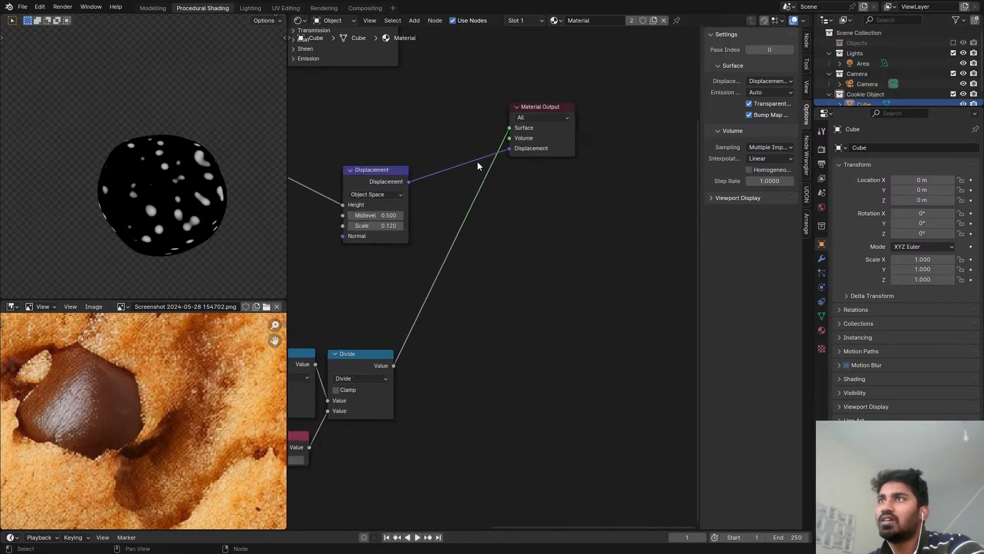
scroll(445, 152, "down", 1)
left_click_drag(394, 121, 594, 234)
left_click_drag(401, 175, 541, 186)
middle_click_drag(490, 199, 608, 183)
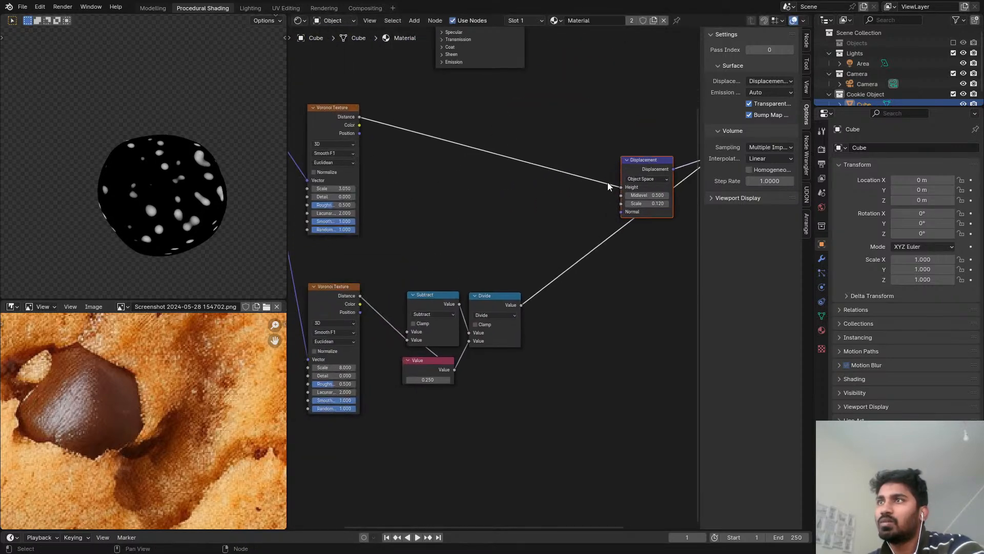
Step: Insert an Add Math node between the upper Voronoi Texture and Displacement Height, feeding the Divide result into its second value
key("shift+a")
left_click(478, 119)
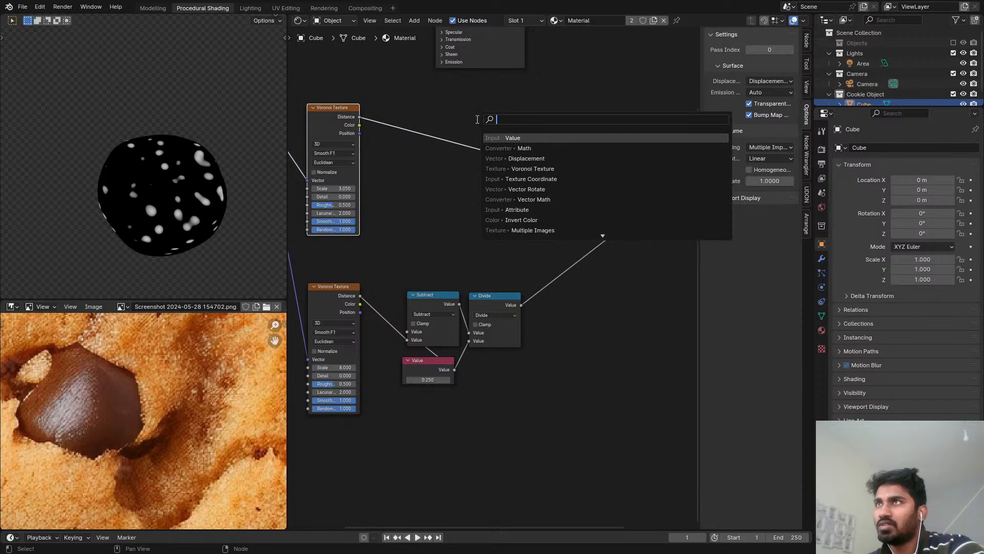
type("add")
key("Return")
left_click(564, 157)
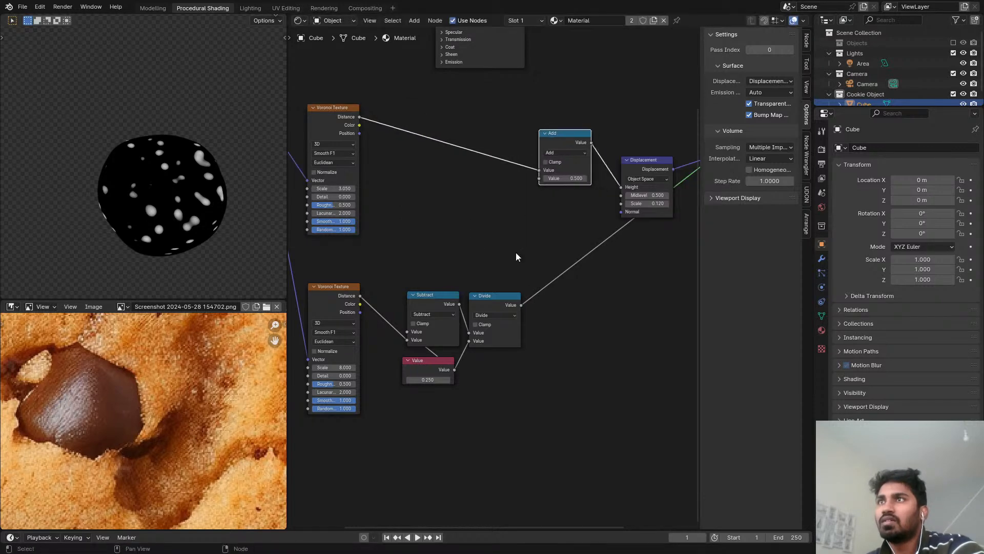
right_click_drag(500, 307, 549, 172, "alt")
Step: Move the Principled BSDF closer to the Material Output and connect it to the Surface input
middle_click_drag(550, 173, 481, 354)
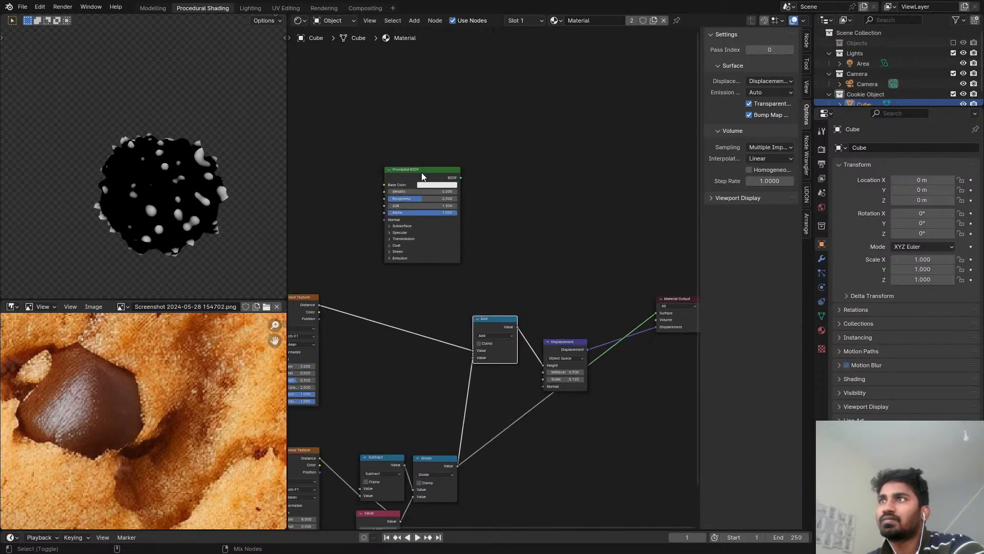
left_click_drag(422, 177, 539, 180)
middle_click_drag(465, 451, 514, 309)
scroll(513, 309, "up", 7)
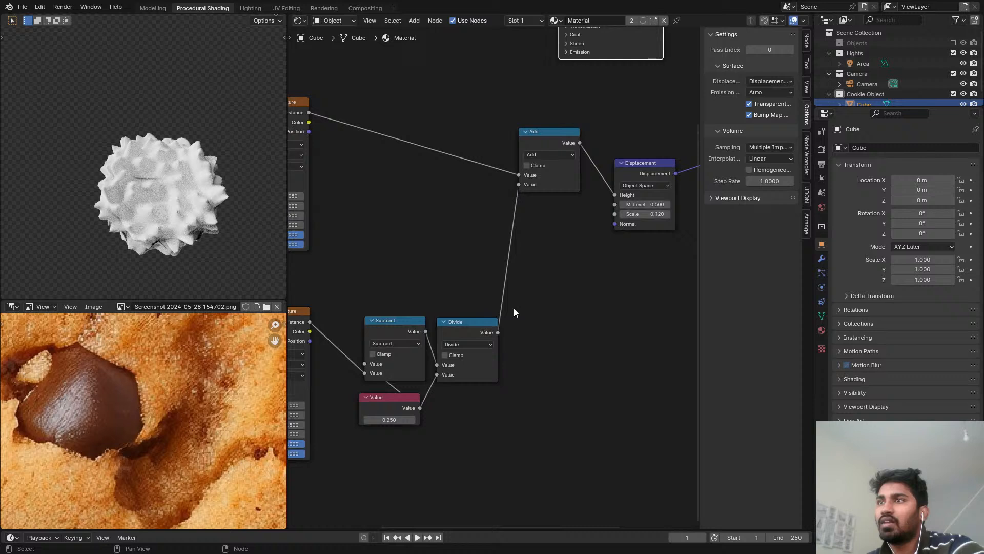
key("shift+a")
left_click(550, 266)
type("rg")
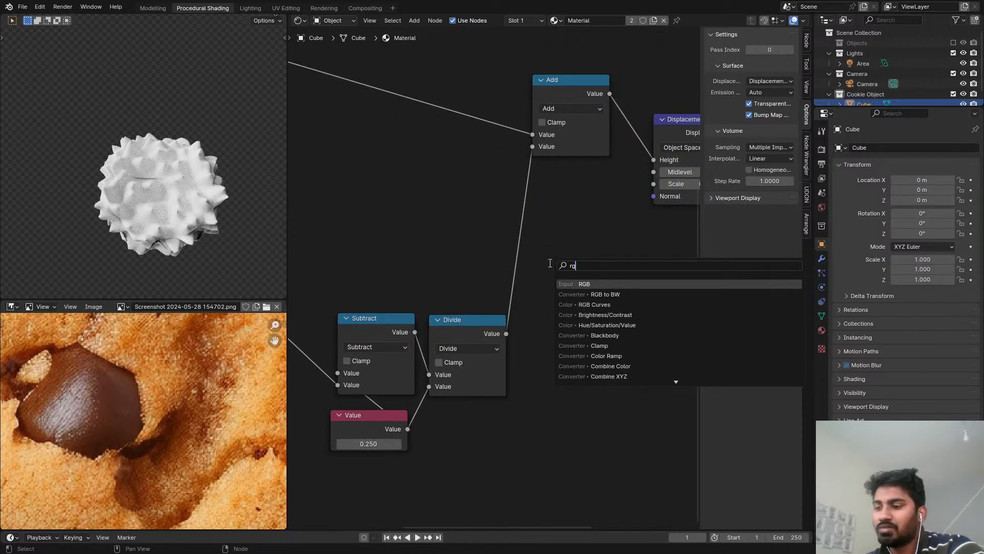
key("BackSpace")
key("BackSpace")
key("Escape")
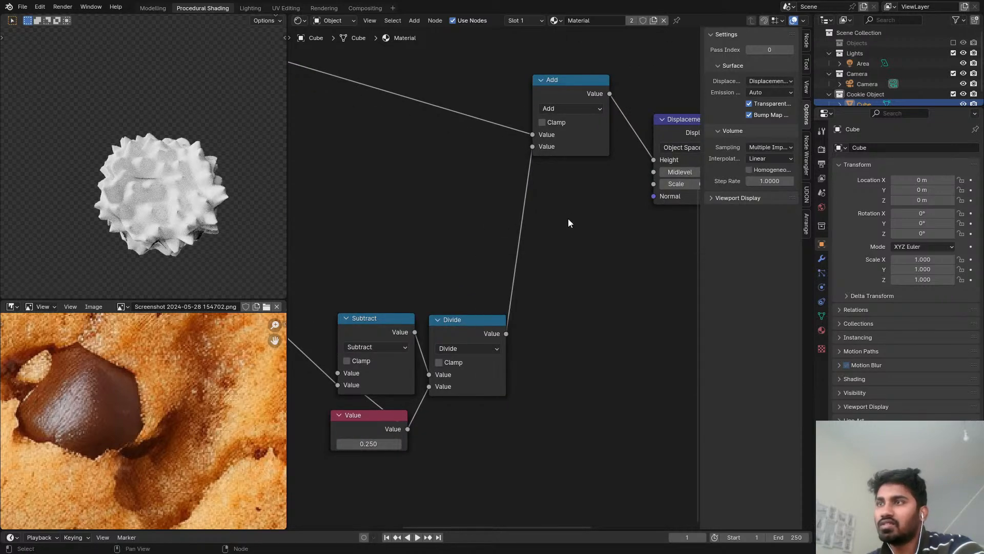
Step: Insert a Float Curve between Divide and Add, with an auto-clamped curve point at about 0.4363, 0.8875
key("shift+a")
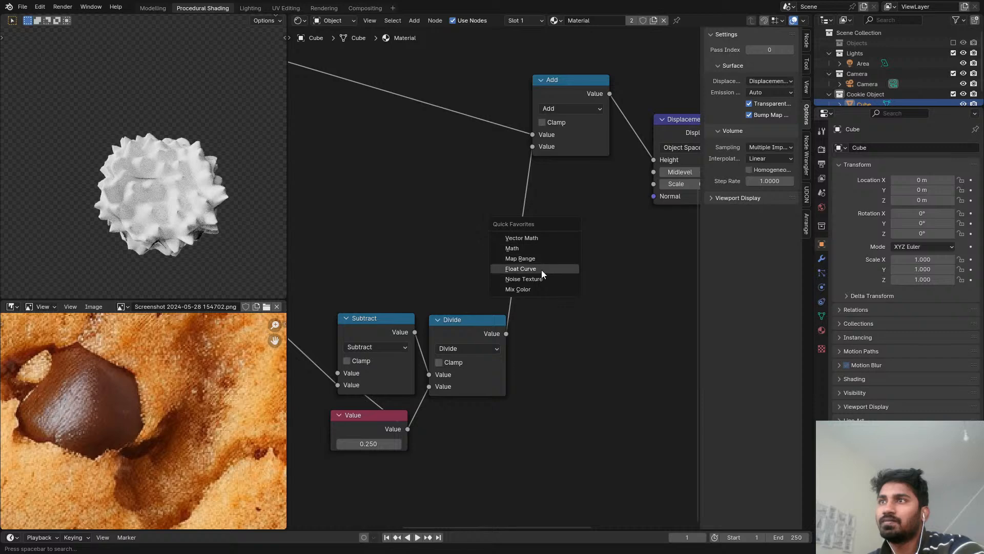
left_click(541, 269)
left_click(547, 248)
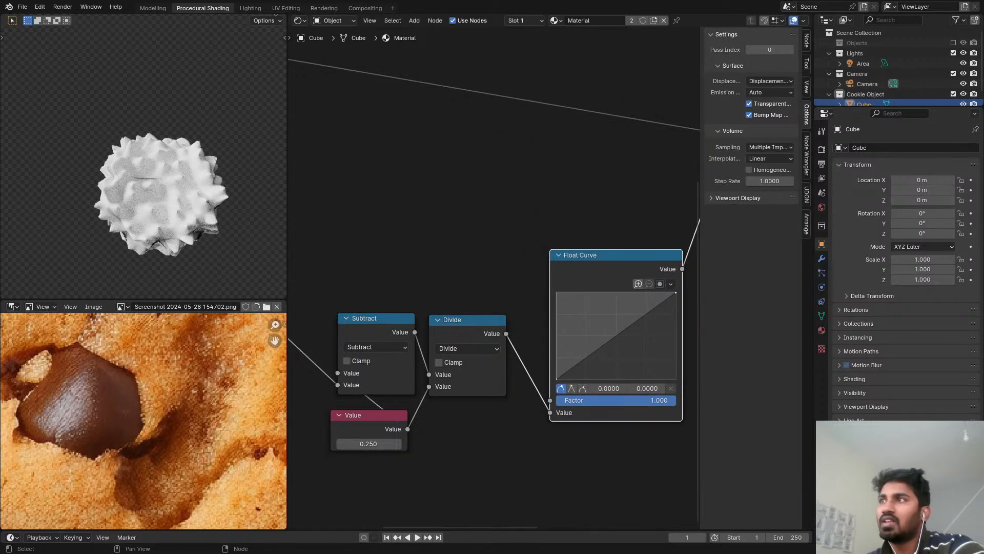
middle_click_drag(535, 318, 425, 300)
scroll(482, 313, "up", 2)
left_click_drag(519, 323, 506, 277)
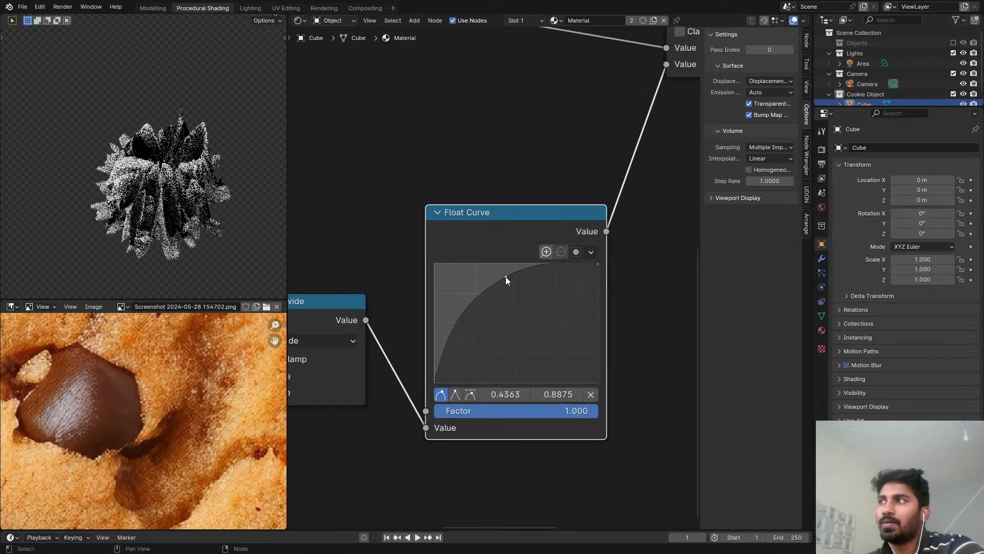
left_click(470, 394)
Step: Change the Add node combining both Voronoi branches to Maximum and check the bumps on the cookie
scroll(511, 187, "down", 3)
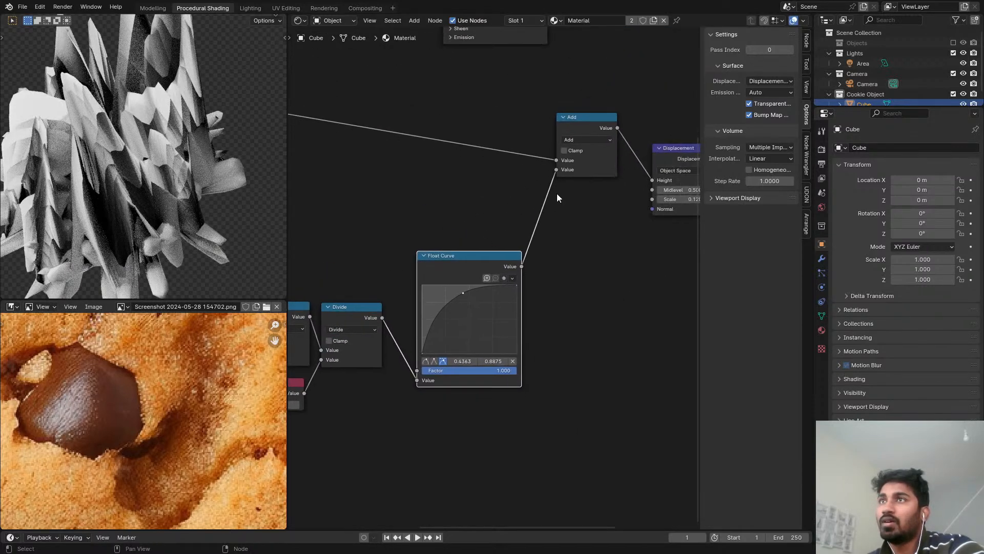
scroll(571, 151, "up", 1)
left_click(577, 136)
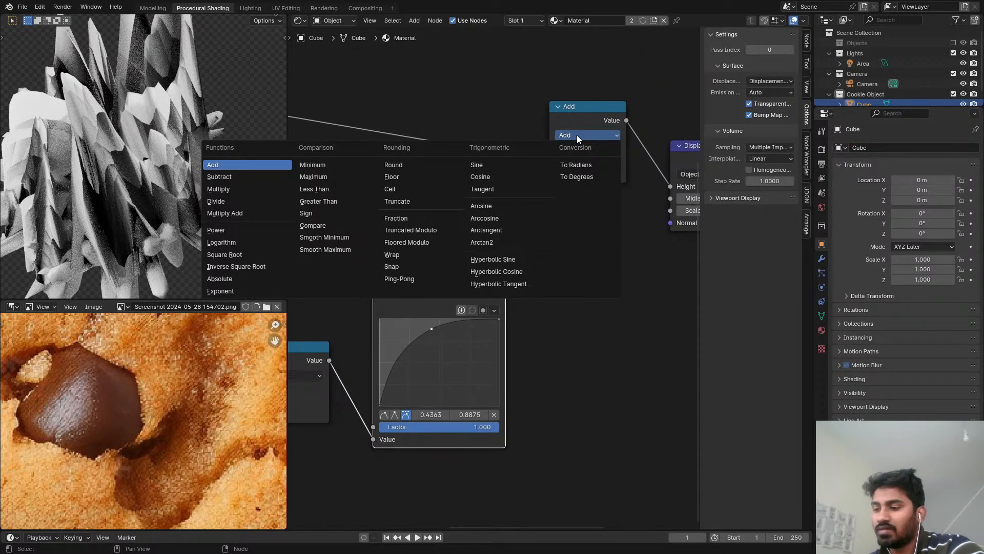
key("x")
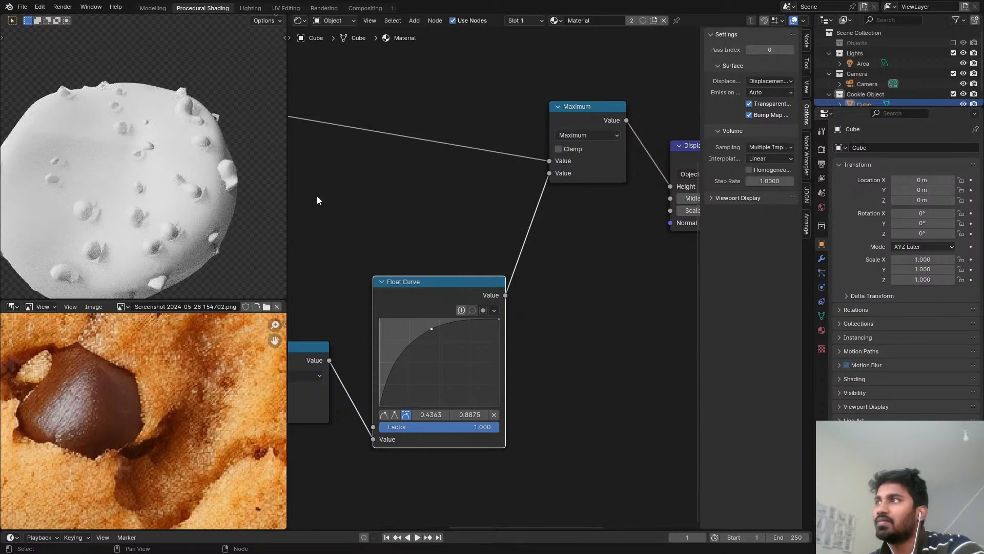
mouse_move(175, 185)
middle_mouse_down()
mouse_move(125, 178)
mouse_move(116, 203)
mouse_move(174, 204)
mouse_move(171, 180)
middle_mouse_up()
scroll(114, 198, "up", 3)
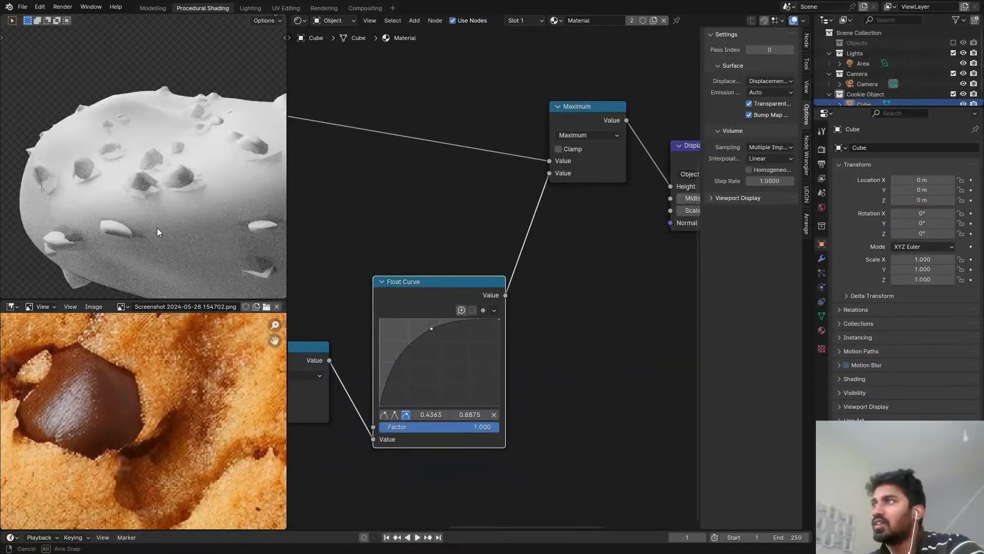
middle_click_drag(158, 227, 233, 207)
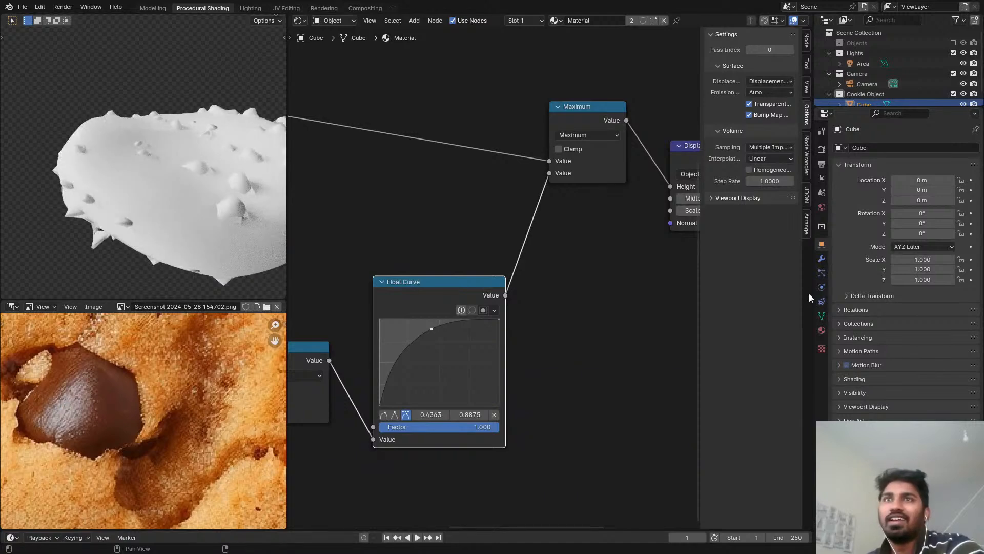
Step: Add a Subdivision Surface modifier to the cookie and enable Adaptive Subdivision
left_click(822, 259)
left_click(849, 148)
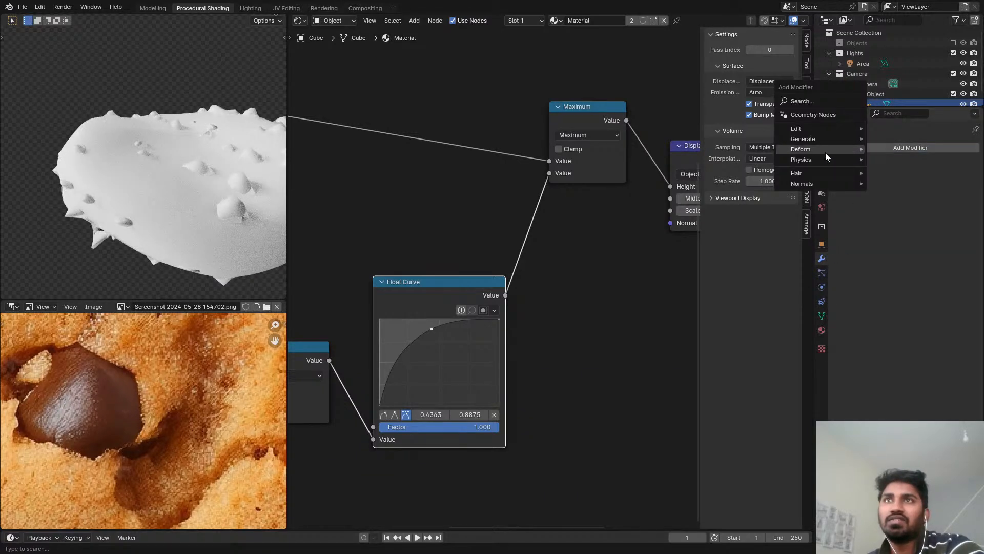
mouse_move(825, 149)
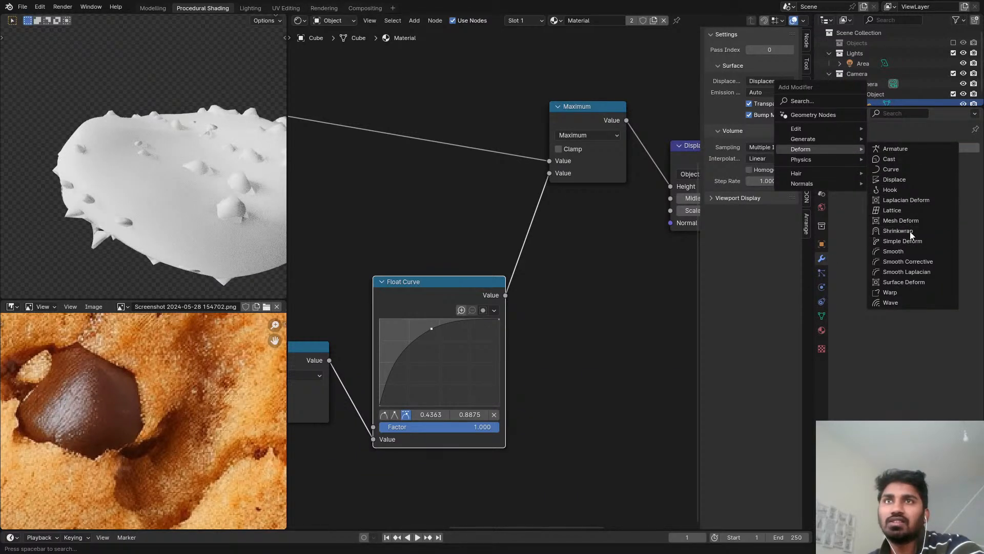
mouse_move(832, 128)
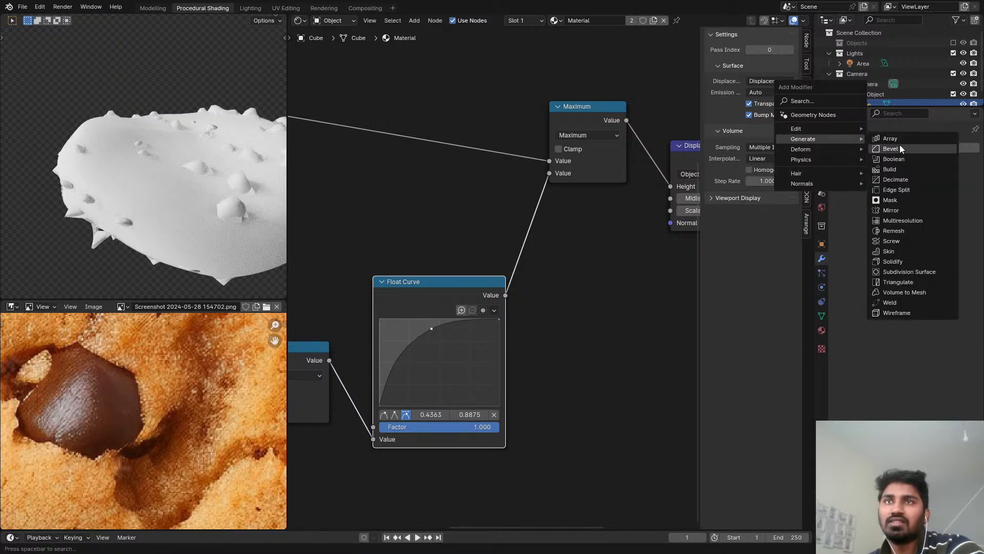
left_click(900, 271)
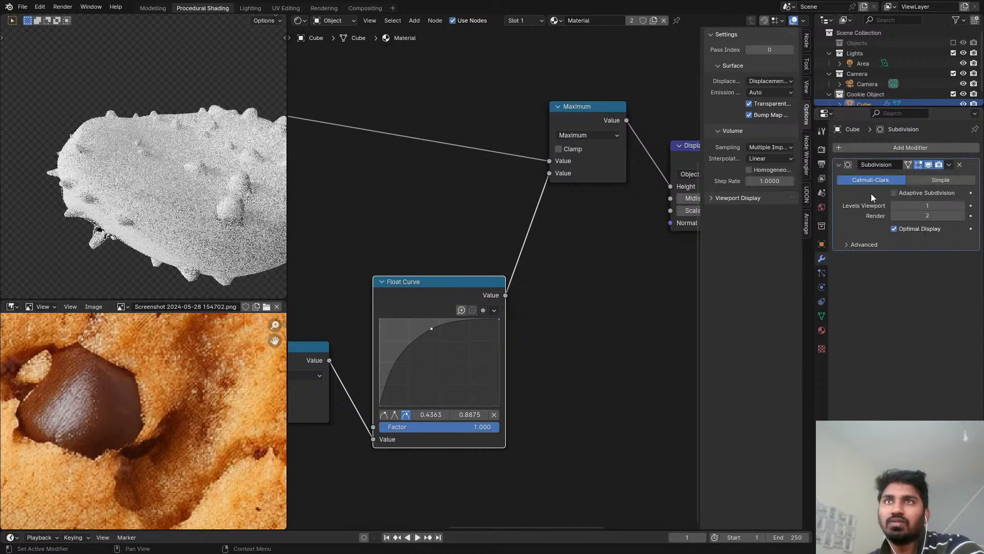
left_click(899, 195)
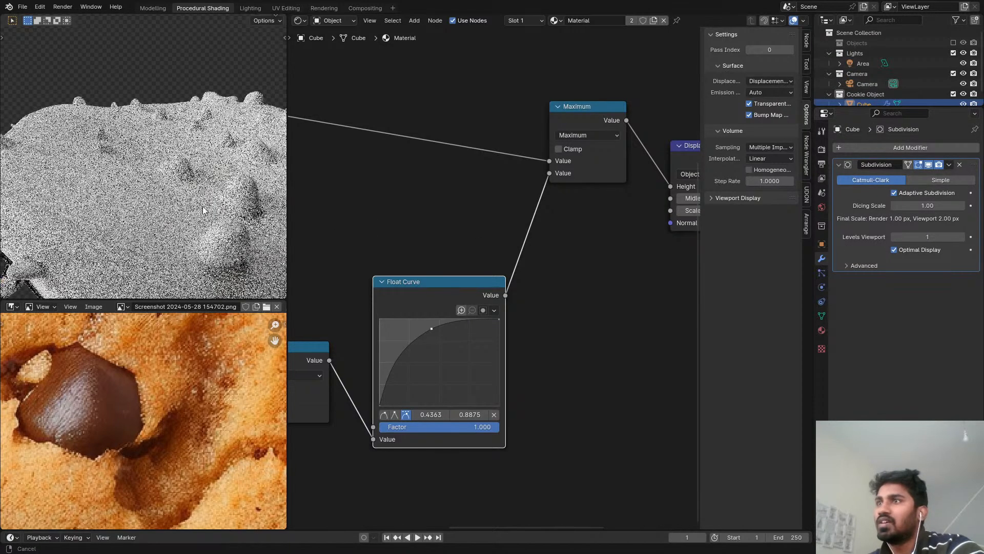
middle_click_drag(202, 211, 167, 236)
scroll(201, 233, "down", 2)
scroll(404, 304, "down", 4)
Step: Move the Float Curve node lower to make room before the Maximum node
middle_click_drag(466, 257, 556, 229)
scroll(556, 229, "up", 1)
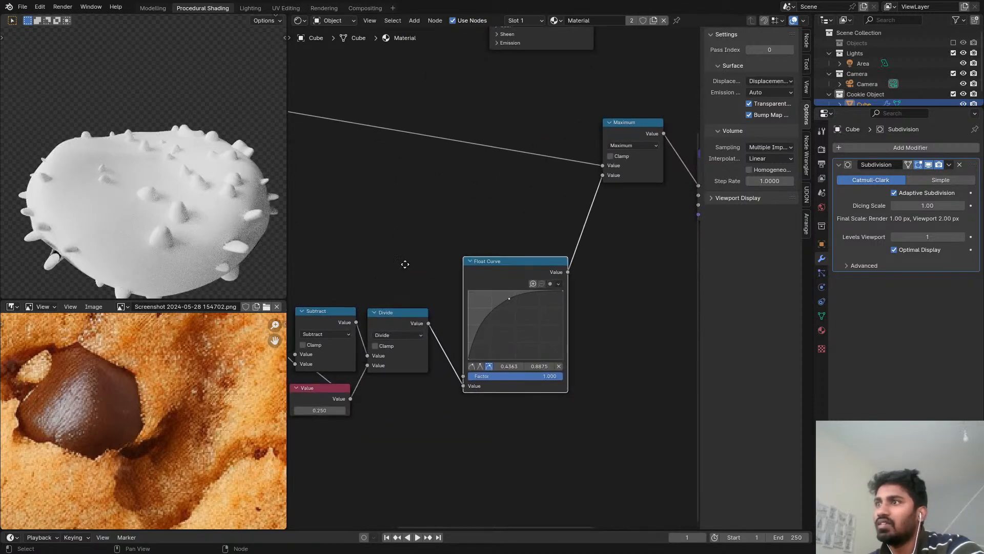
middle_click_drag(405, 264, 379, 354)
scroll(380, 353, "up", 1)
left_click_drag(493, 285, 482, 345)
scroll(497, 311, "down", 1)
middle_click_drag(496, 312, 423, 265)
Step: Duplicate the Maximum node, insert the copy between Float Curve and Maximum, and set it to Multiply Add
left_click(519, 122)
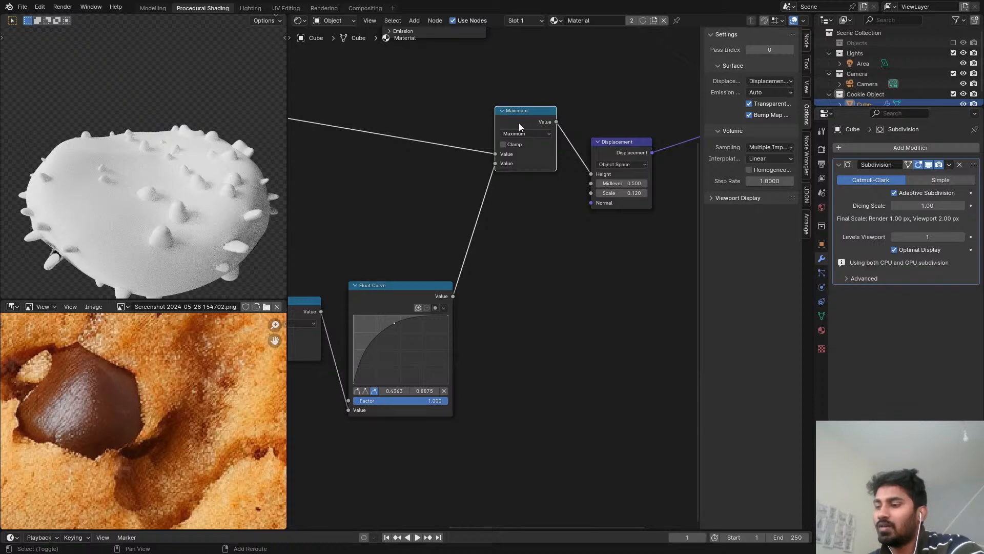
key("shift+d")
left_click(511, 215)
left_click(520, 227)
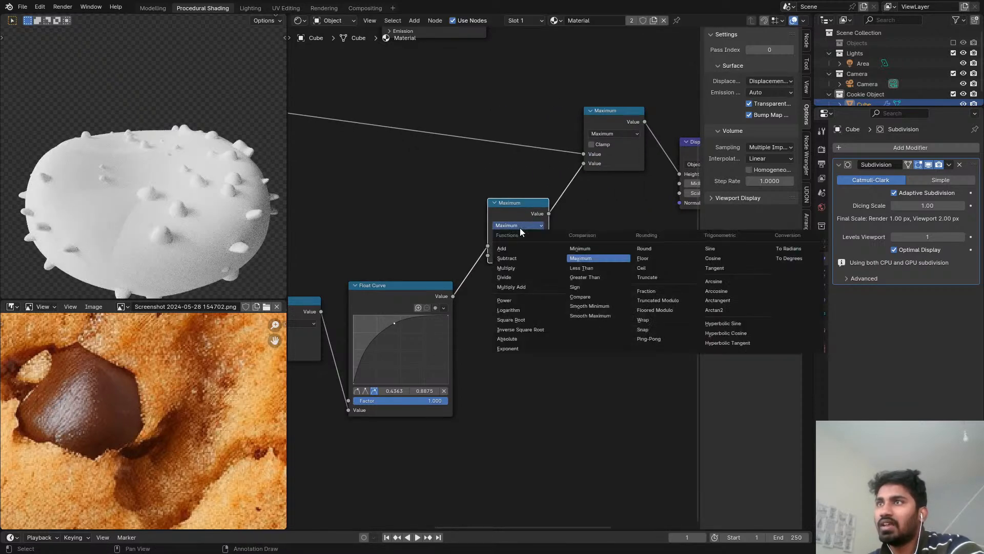
left_click(511, 287)
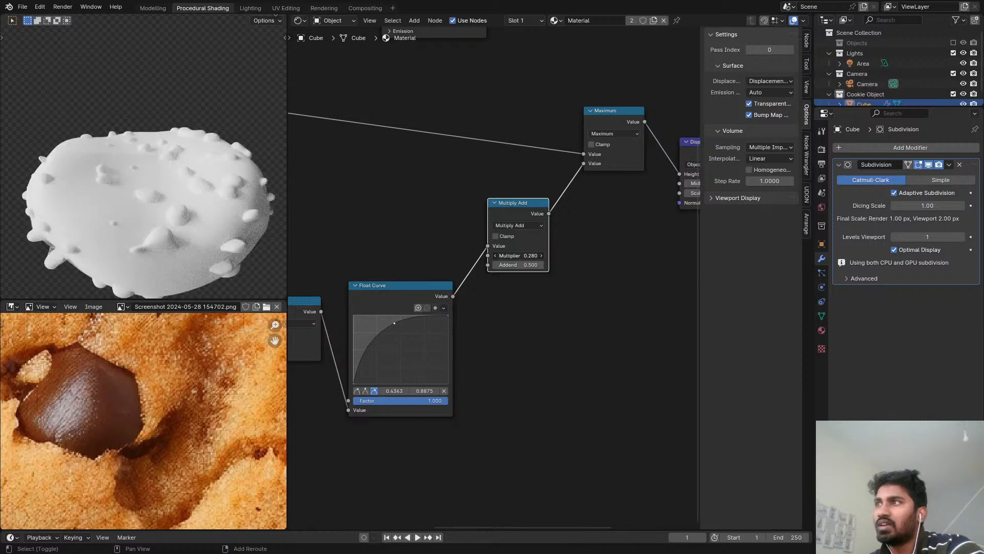
Step: Set the Multiply Add node's Multiplier to 0.570 and its Addend to 0.000
left_click_drag(517, 255, 510, 266)
left_click(532, 273)
left_click(517, 265)
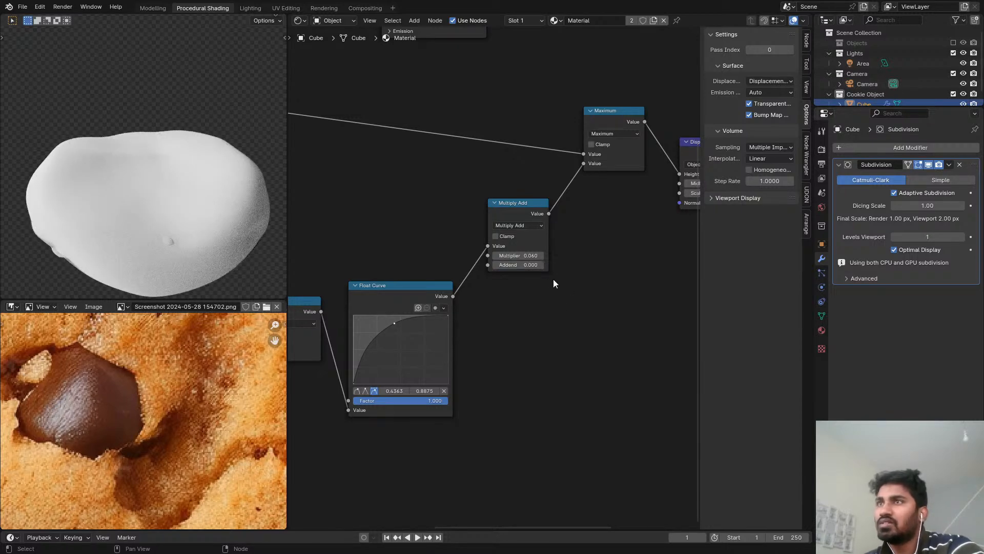
key("BackSpace")
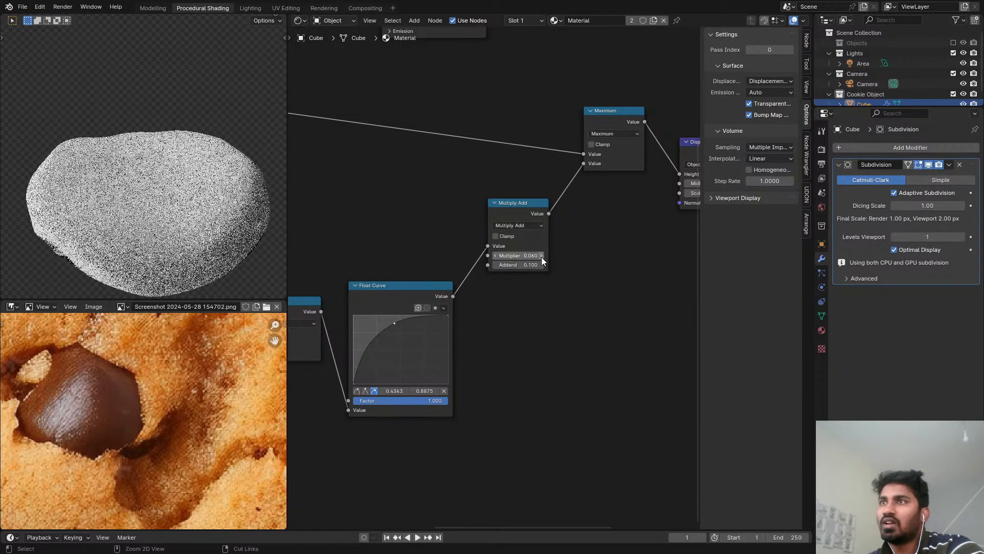
left_click_drag(518, 255, 524, 256)
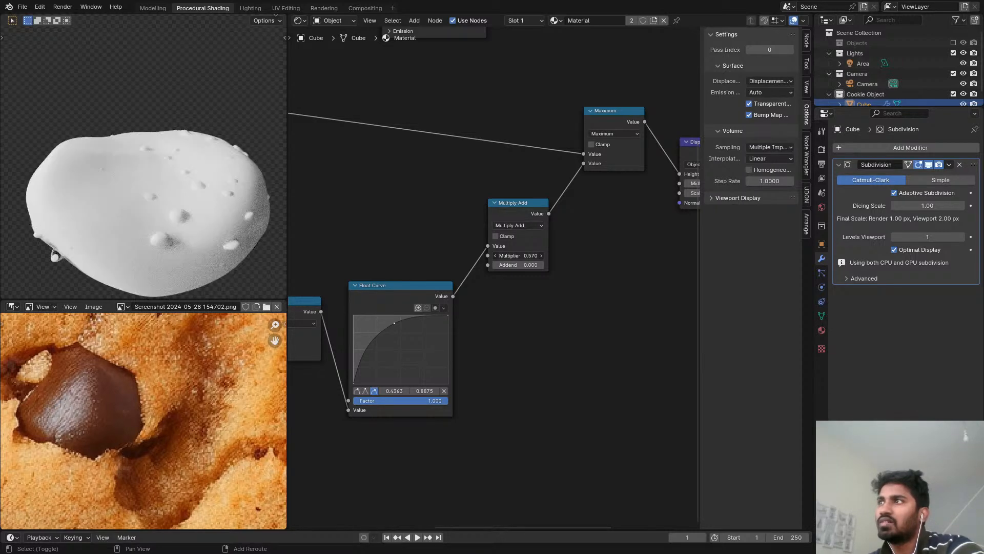
Step: Examine the displaced chips on the cookie from above and compare them with the chips and cracks in the reference image
middle_click_drag(181, 209, 77, 205)
scroll(425, 235, "down", 4)
middle_click_drag(425, 237, 511, 206)
middle_click_drag(236, 230, 164, 203)
middle_click_drag(207, 235, 144, 194)
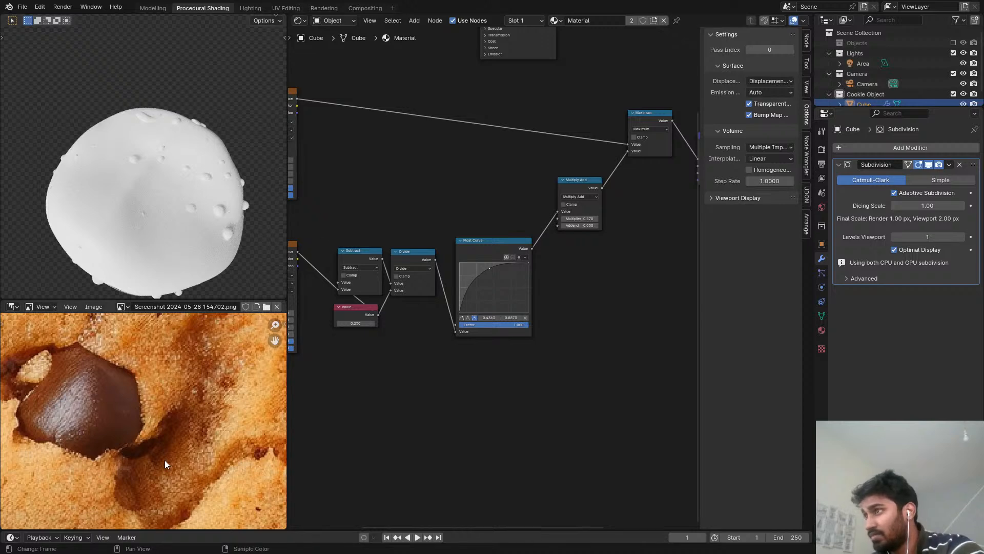
scroll(167, 444, "down", 5)
middle_click_drag(169, 429, 190, 411)
scroll(180, 431, "up", 5)
scroll(177, 441, "up", 5)
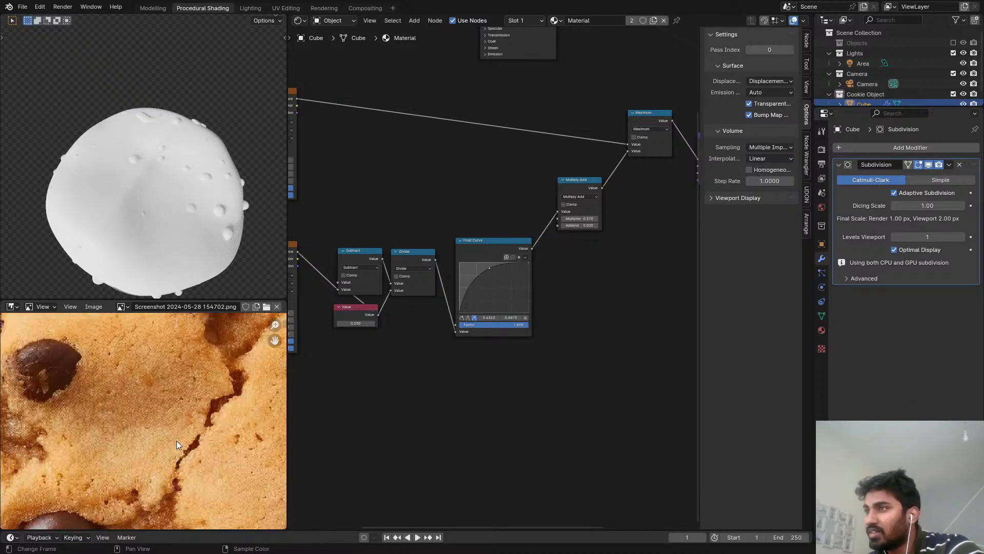
Step: Add a Noise Texture node above the dough's Voronoi Texture for the cracks, leaving it unconnected
scroll(440, 210, "down", 2)
scroll(524, 214, "up", 5)
scroll(524, 131, "up", 1)
key("shift+a")
left_click(533, 119)
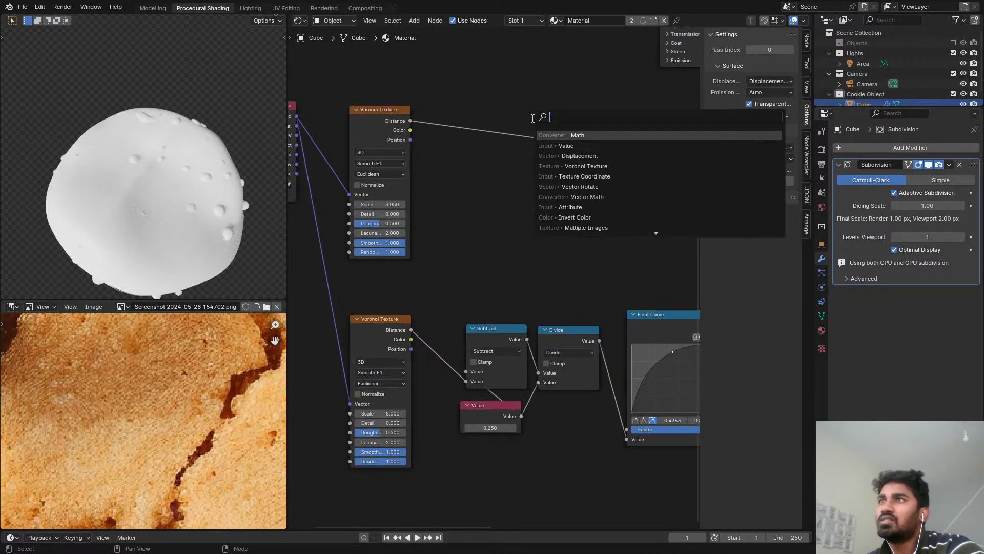
type("noise")
key("Return")
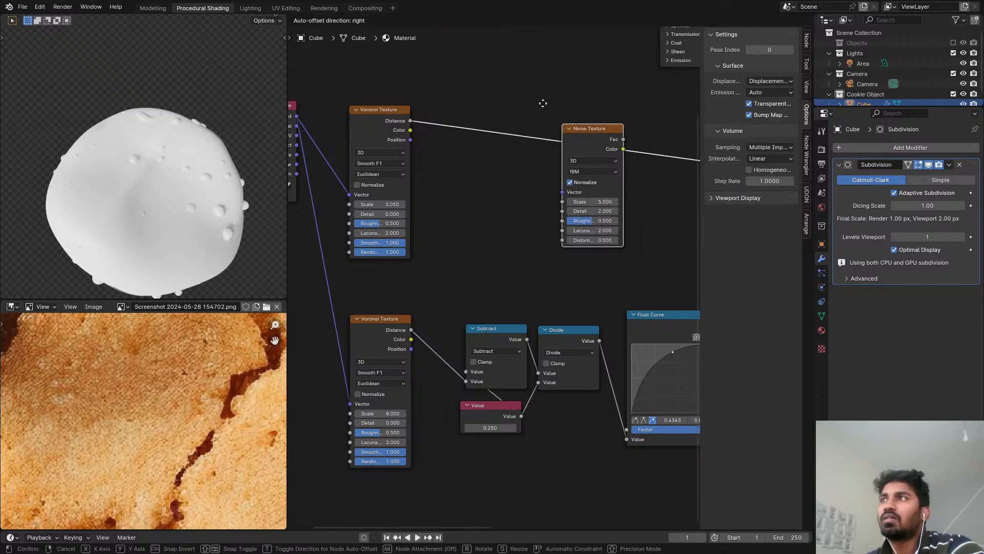
left_click(371, 62)
scroll(94, 463, "down", 5)
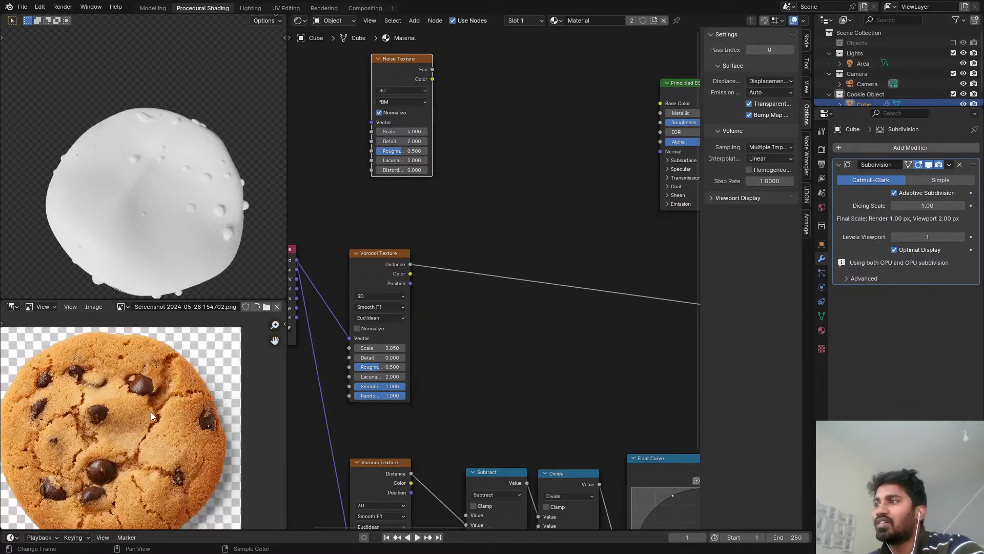
Step: Move the Texture Coordinate node down and away from the texture nodes to make room
middle_click_drag(456, 312, 523, 300)
scroll(449, 285, "down", 4)
middle_click_drag(407, 280, 507, 242)
left_click_drag(461, 242, 389, 328)
scroll(562, 287, "down", 2)
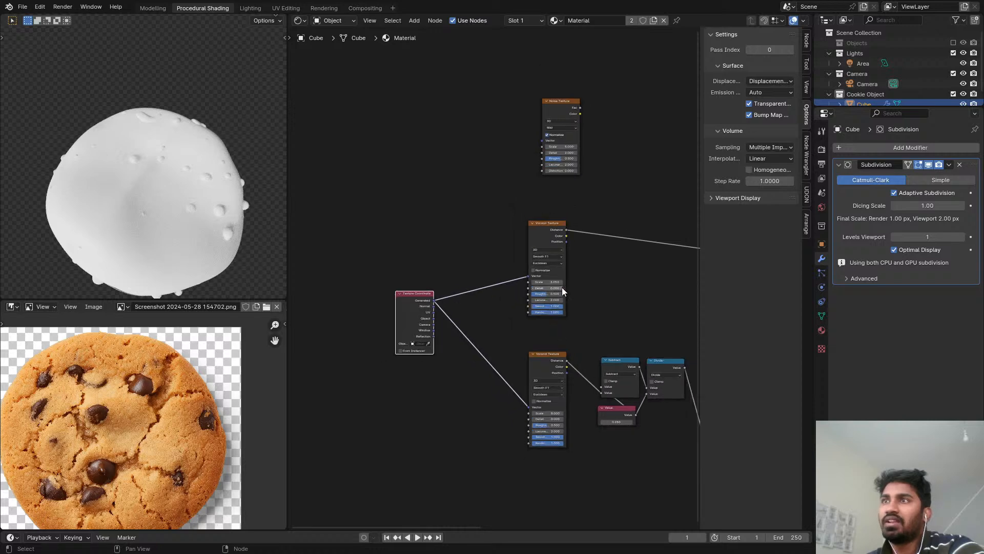
Step: Connect the Generated coordinates to the Noise Texture's Vector input and preview the noise on the cookie
scroll(546, 231, "up", 3)
left_click(545, 229)
scroll(547, 229, "up", 1)
middle_click_drag(547, 228, 550, 259)
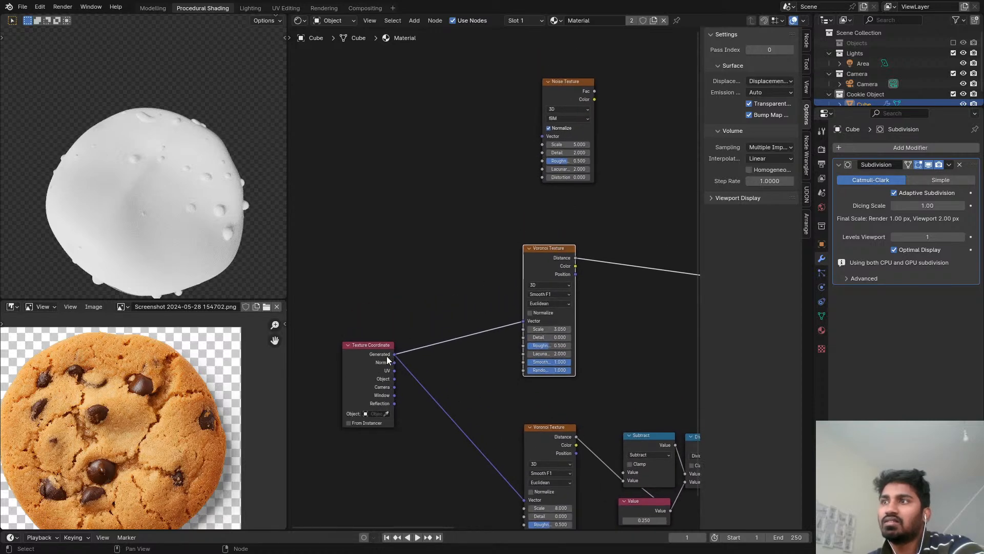
left_click_drag(394, 355, 548, 137)
left_click(568, 95, "ctrl+shift")
middle_click_drag(539, 120, 422, 200)
scroll(242, 201, "up", 2)
scroll(404, 202, "down", 4)
scroll(416, 209, "up", 5)
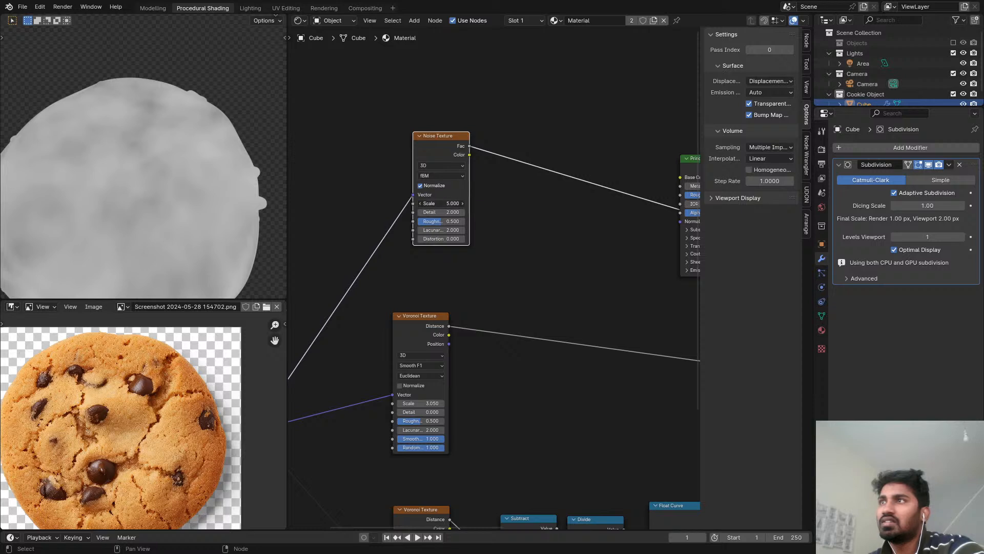
Step: Try different scales on the Noise Texture and set its Scale to 3
left_click_drag(441, 203, 482, 203)
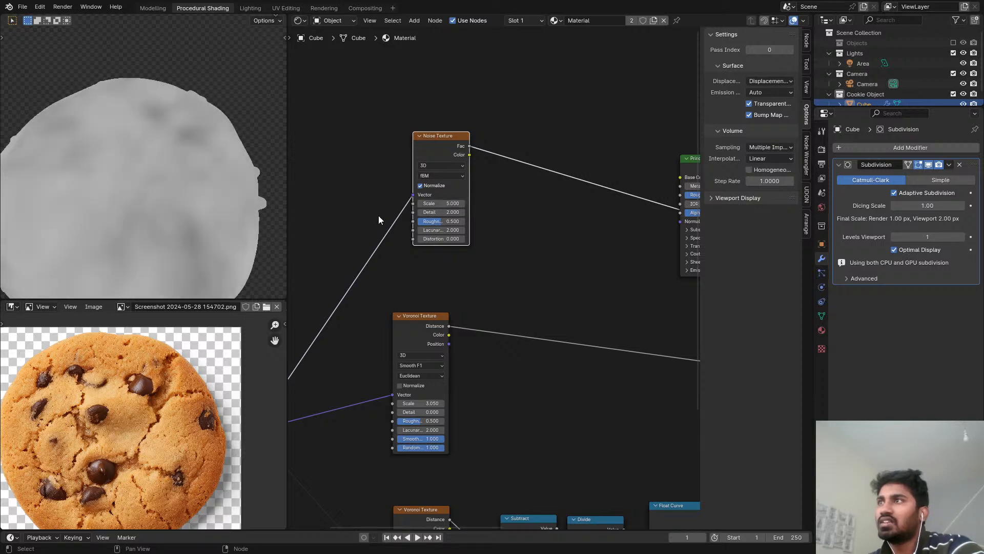
scroll(159, 199, "down", 3)
middle_click_drag(159, 199, 187, 182)
scroll(405, 186, "up", 3)
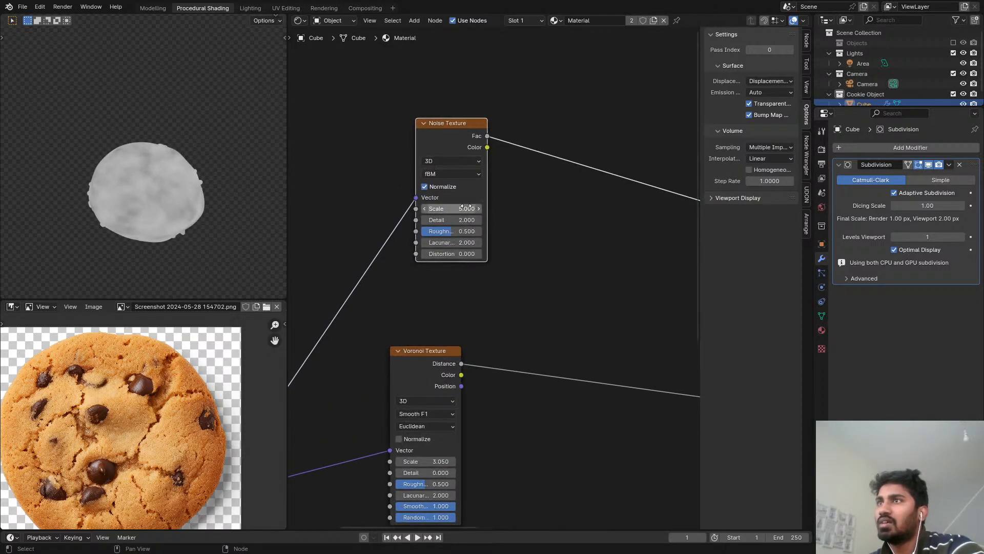
left_click_drag(465, 209, 425, 209)
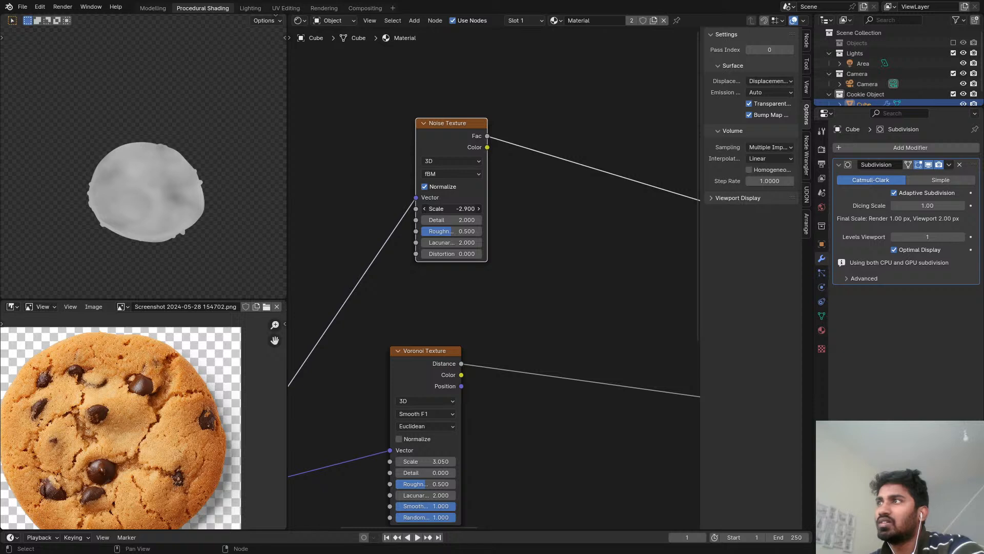
left_click(451, 209)
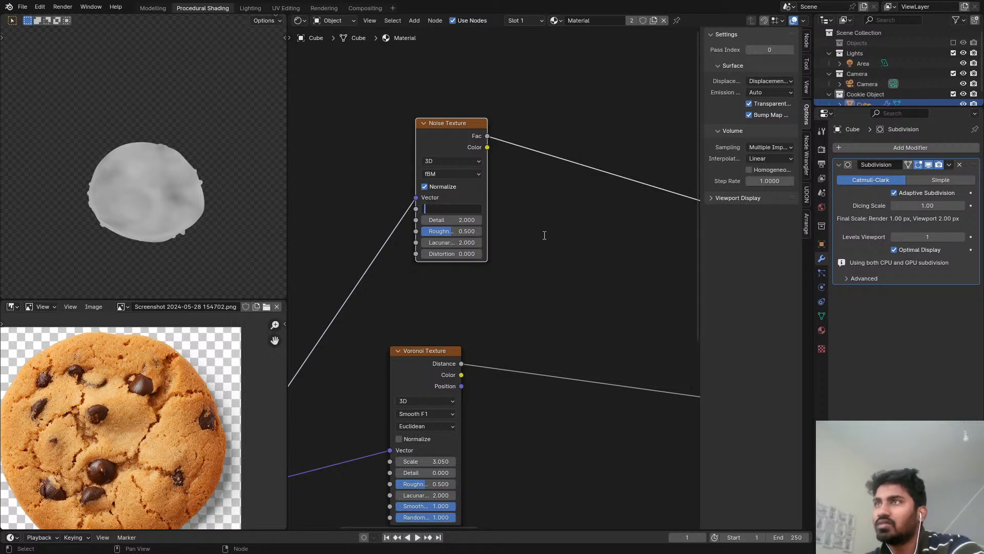
type("3")
key("Return")
scroll(543, 242, "up", 2)
key("shift+a")
left_click(516, 193)
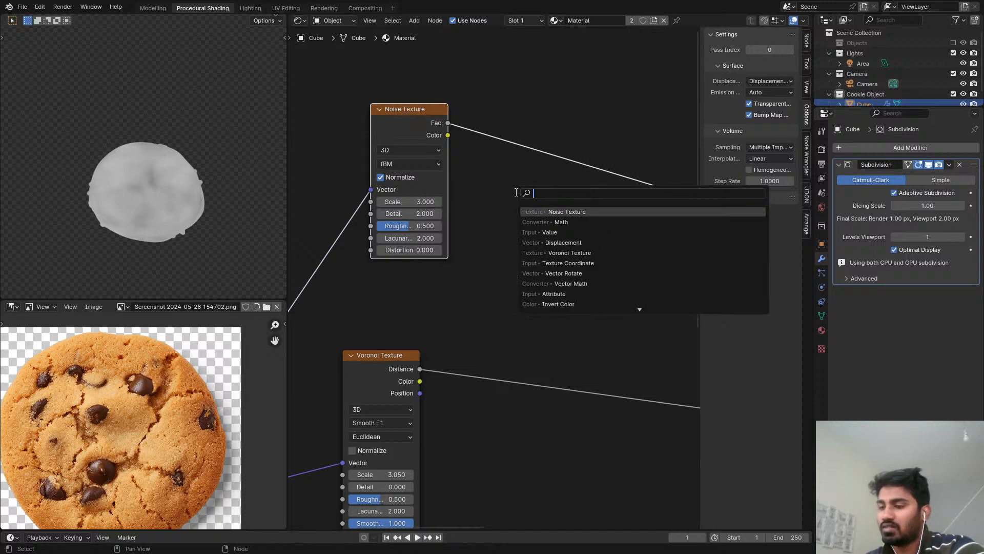
key("Escape")
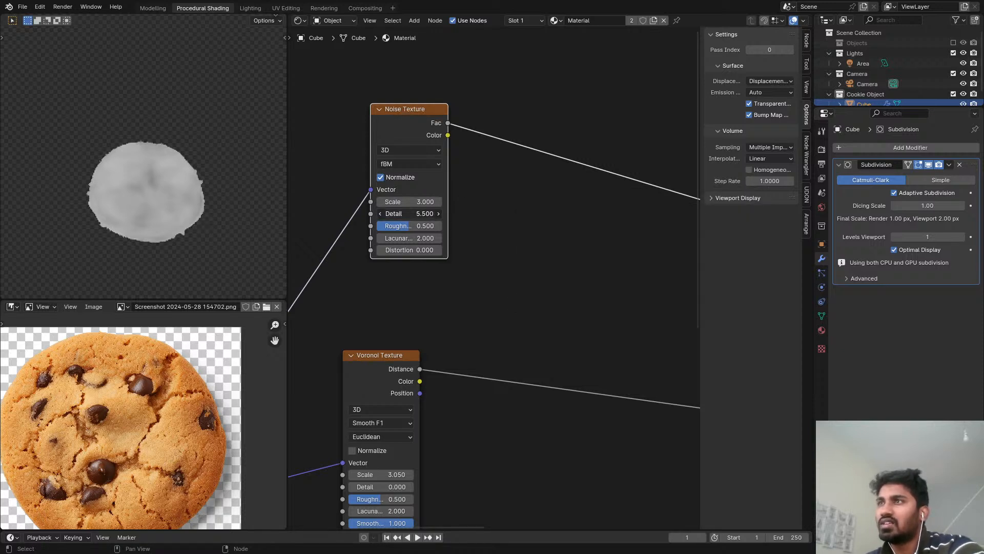
Step: Set the Noise Texture's Detail to 7
left_click(426, 213)
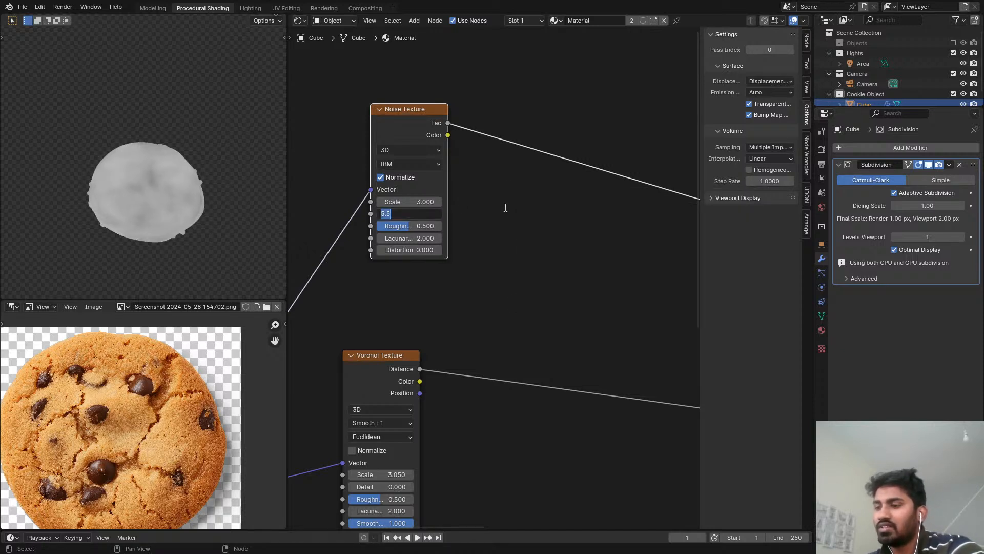
type("7")
key("Return")
Step: Insert a Math node after the Noise Texture, set it to Subtract with a value of 0.500, and place it beside the texture
scroll(505, 220, "down", 2)
key("shift+a")
left_click(484, 195)
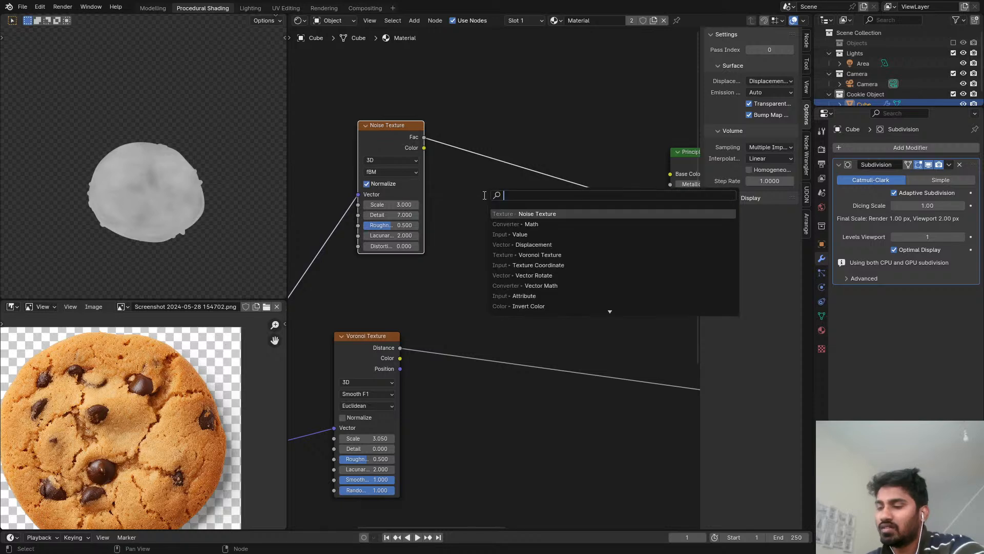
type("math")
key("Return")
left_click(479, 122)
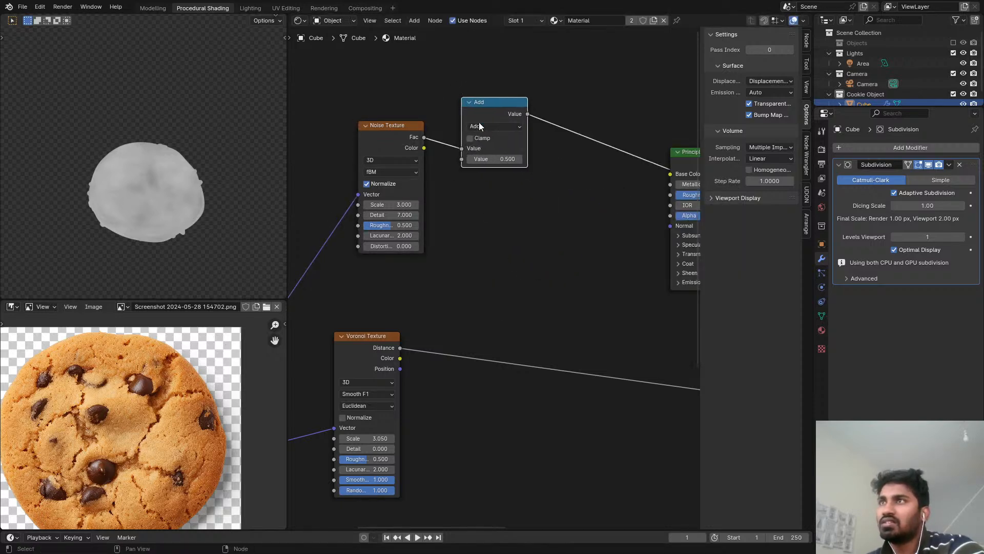
left_click(490, 126)
left_click(482, 162)
left_click_drag(488, 109, 475, 139)
Step: Duplicate the Subtract node, insert the copy right after it, and change its operation to Absolute
key("shift+d")
left_click(559, 123)
left_click(579, 133)
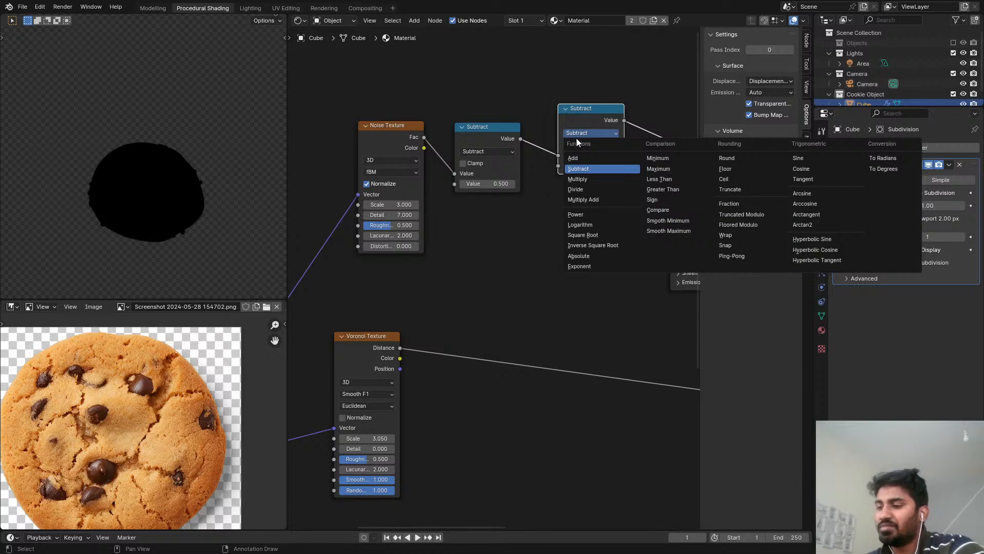
left_click(578, 256)
left_click_drag(577, 121, 549, 156)
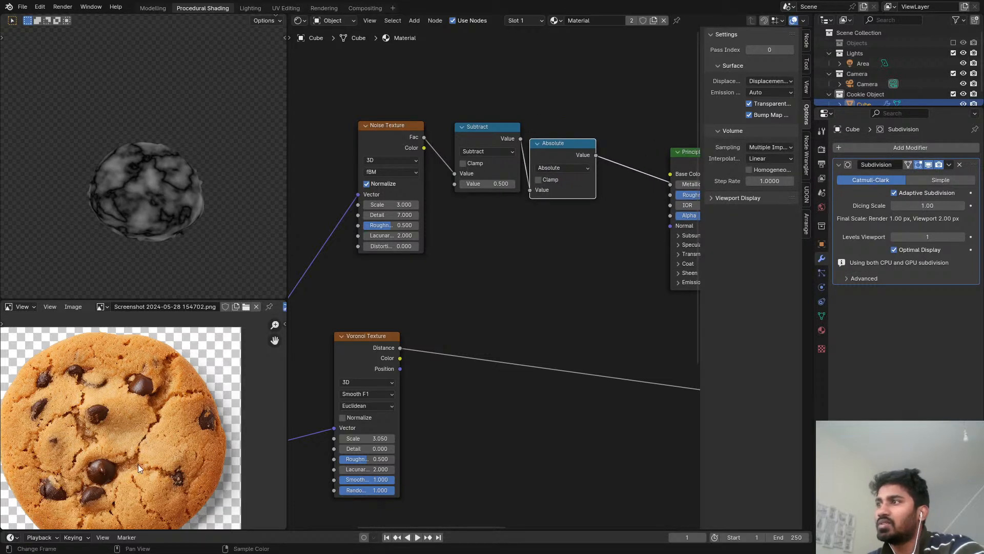
Step: Move the Principled BSDF node up and away from the Absolute node to free space for more nodes
scroll(167, 181, "up", 5)
middle_click_drag(354, 194, 391, 196)
scroll(513, 180, "down", 5)
middle_click_drag(629, 170, 457, 164)
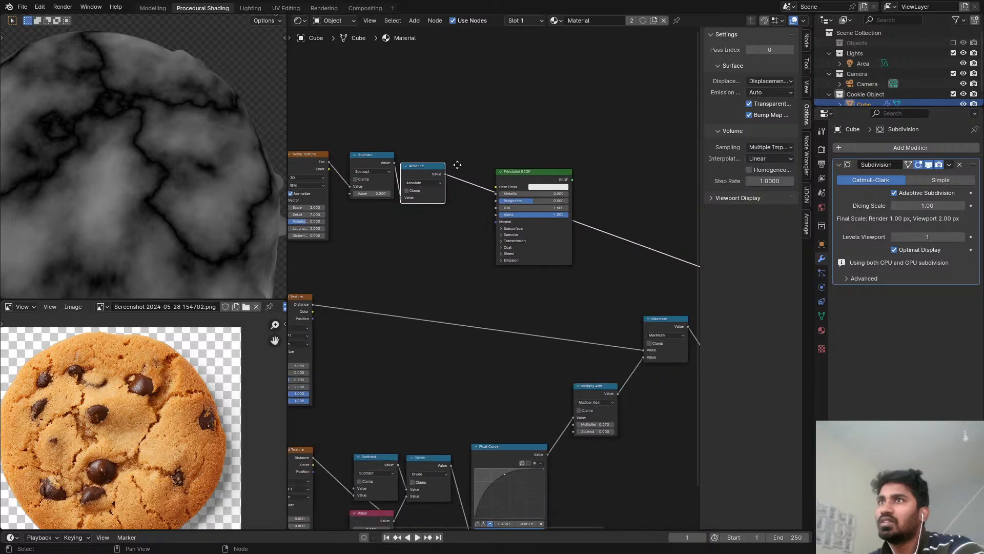
scroll(495, 161, "up", 2)
left_click_drag(532, 173, 591, 87)
Step: Insert a Map Range node after the Absolute node and set its From Max to 0.070
middle_click_drag(432, 208, 518, 163)
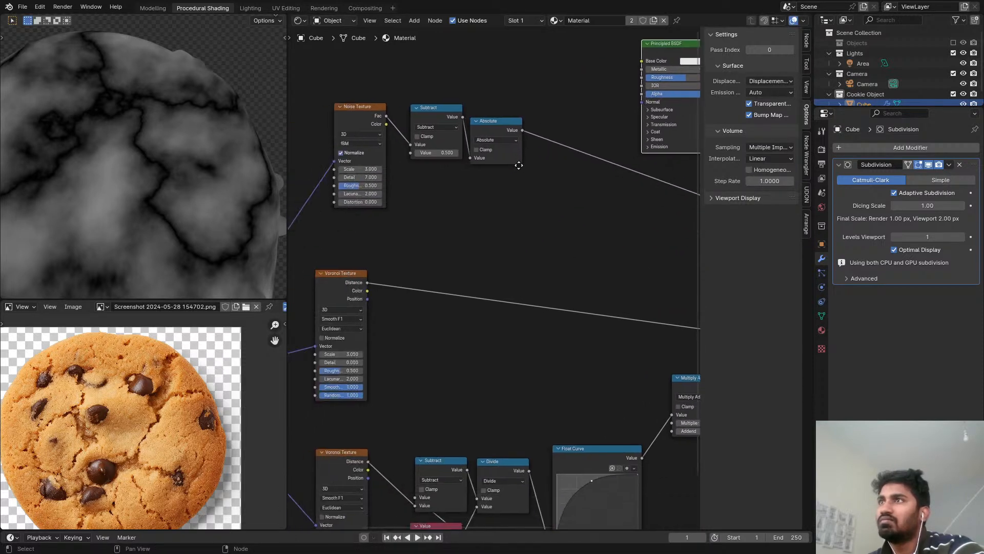
scroll(518, 163, "up", 2)
key("shift+a")
left_click(545, 104)
type("mat")
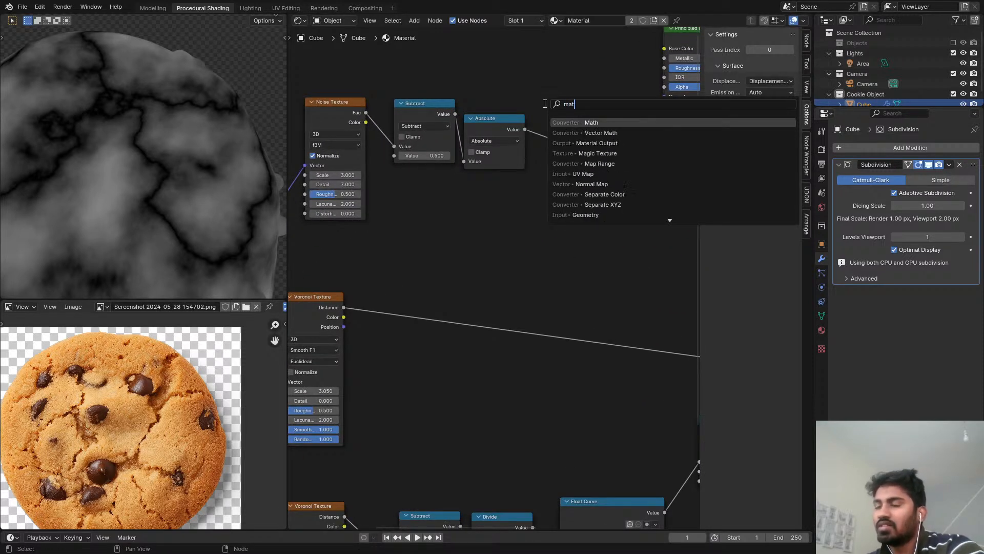
left_click(612, 163)
left_click(585, 184)
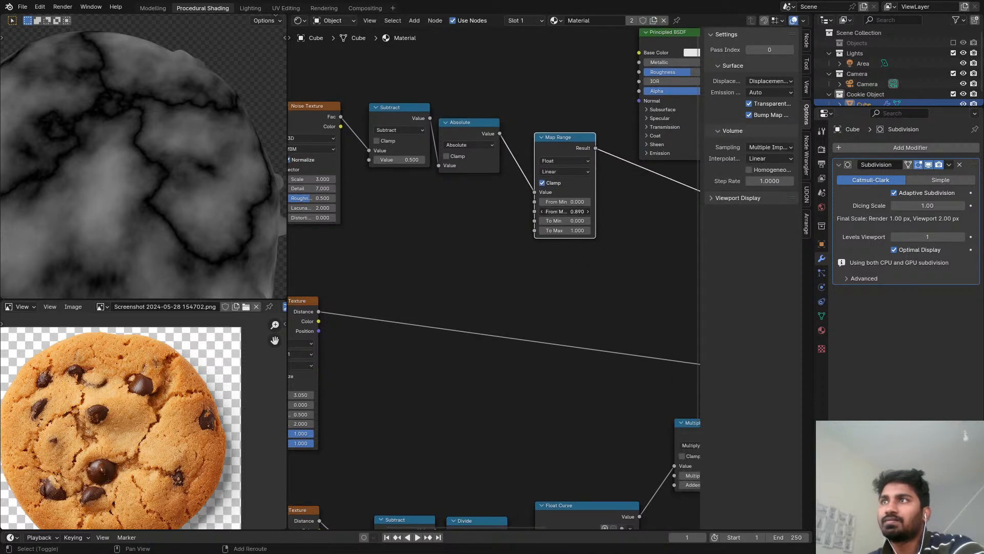
left_click_drag(566, 211, 548, 212)
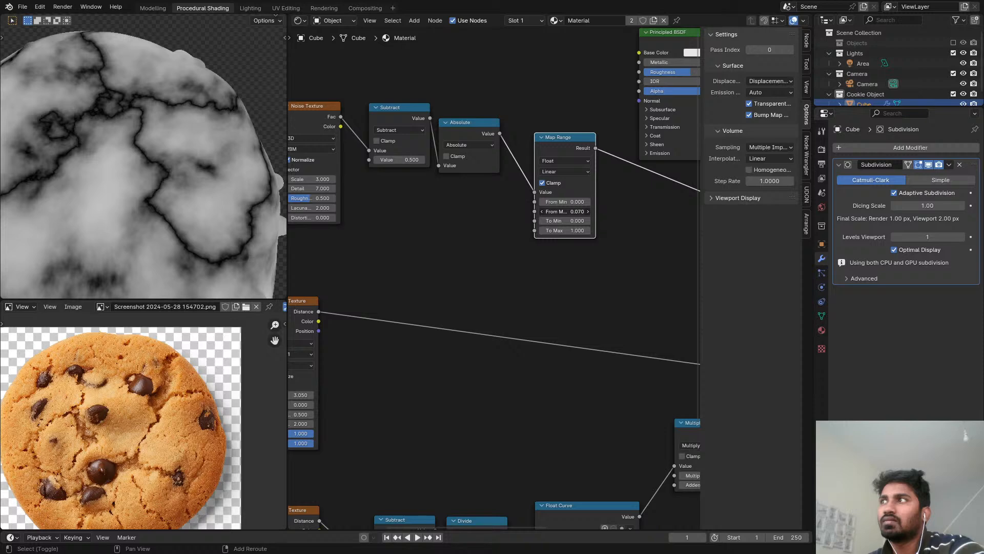
Step: Duplicate the Maximum node, insert the copy between the dough Voronoi and the original Maximum, and connect the Map Range result to its second value
scroll(570, 212, "down", 1)
middle_click_drag(595, 221, 387, 169)
scroll(518, 224, "up", 1)
left_click(536, 253)
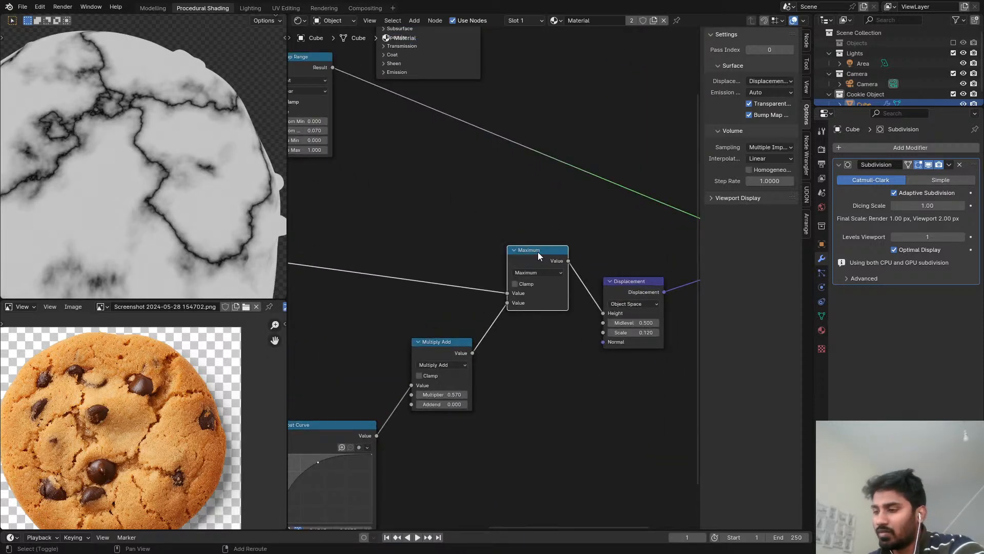
key("shift+d")
left_click(436, 241)
middle_click_drag(361, 146, 484, 146)
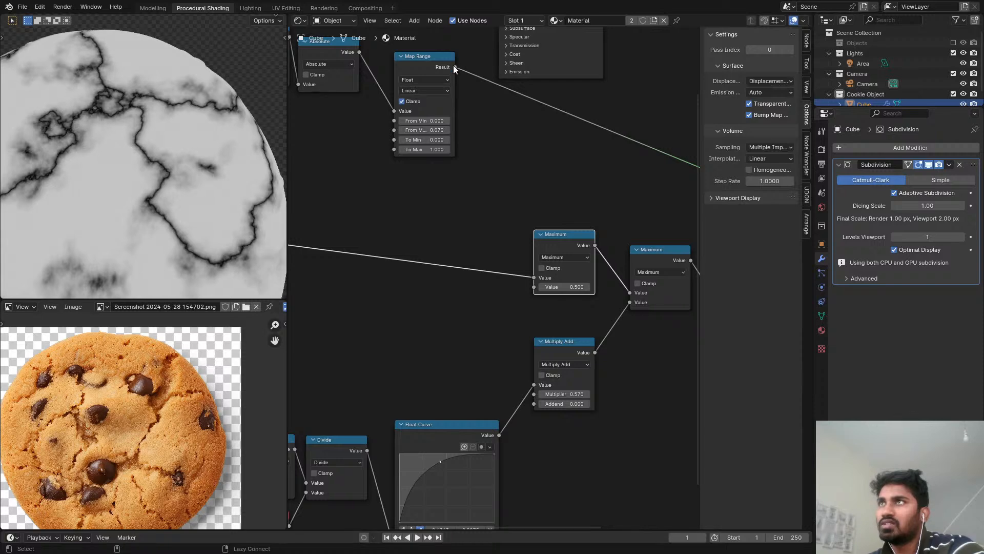
right_click_drag(454, 66, 533, 284, "alt")
Step: Switch the cookie preview back to the Principled BSDF shading and view the whole displaced cookie
middle_click_drag(617, 260, 571, 257)
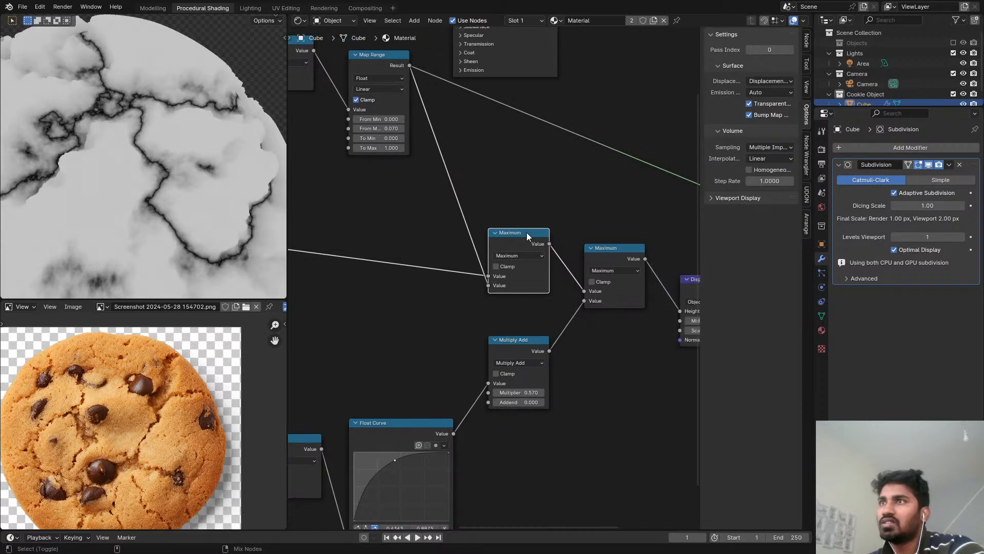
scroll(527, 232, "down", 5)
middle_click_drag(533, 139, 487, 174)
middle_click_drag(382, 157, 442, 116)
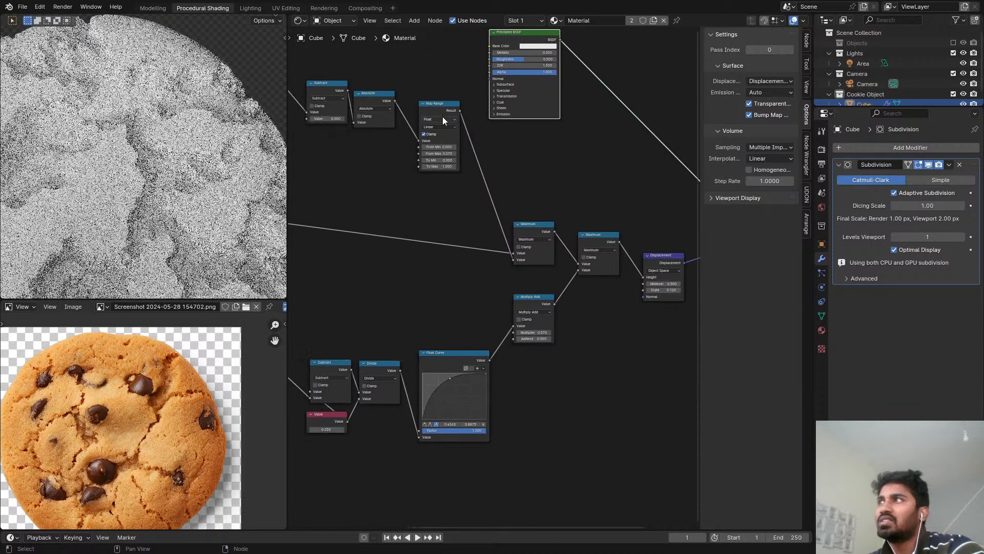
scroll(187, 187, "down", 3)
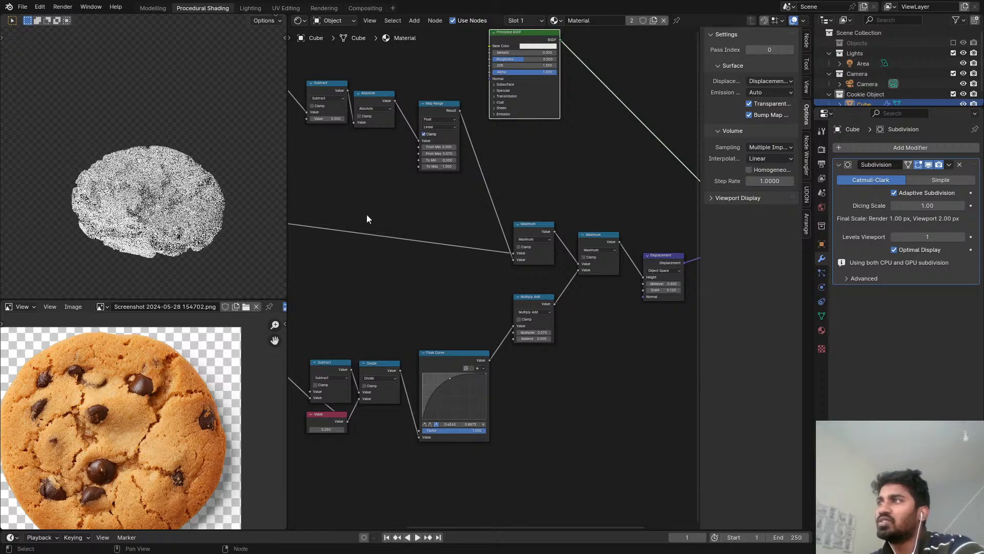
Step: Change the duplicated Maximum node's operation to Multiply and check the cookie's displacement from the side
scroll(510, 251, "up", 2)
left_click(515, 241)
left_click(512, 279)
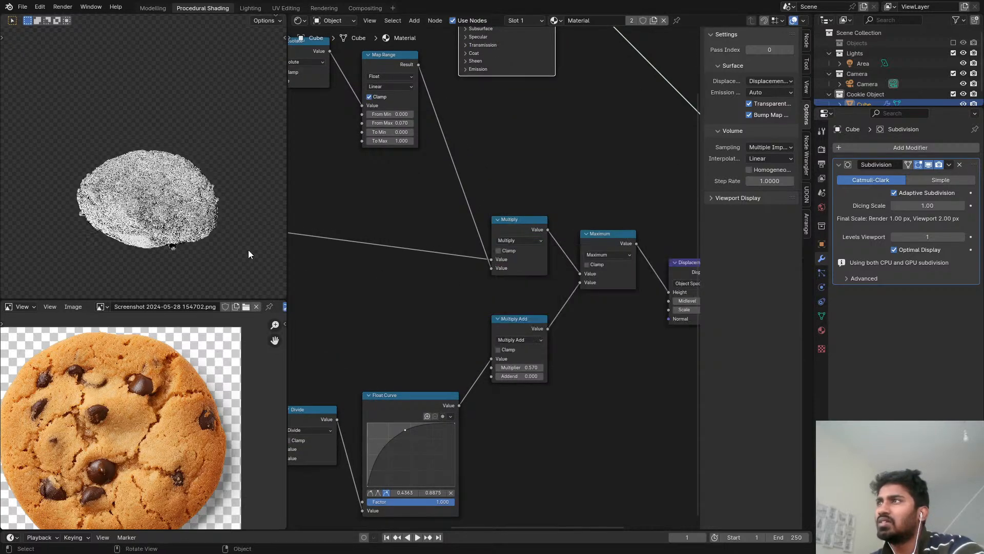
scroll(152, 197, "up", 4)
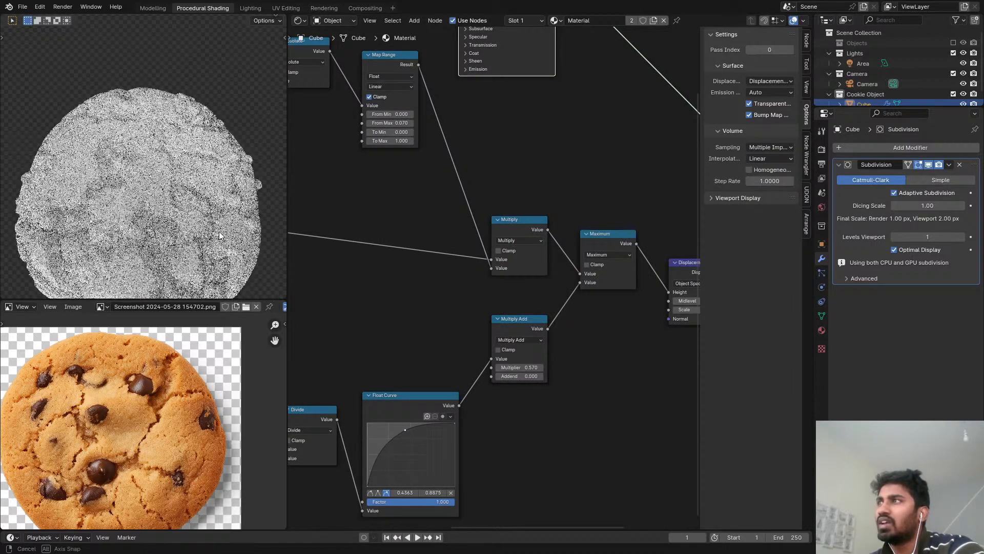
middle_click_drag(219, 232, 172, 175)
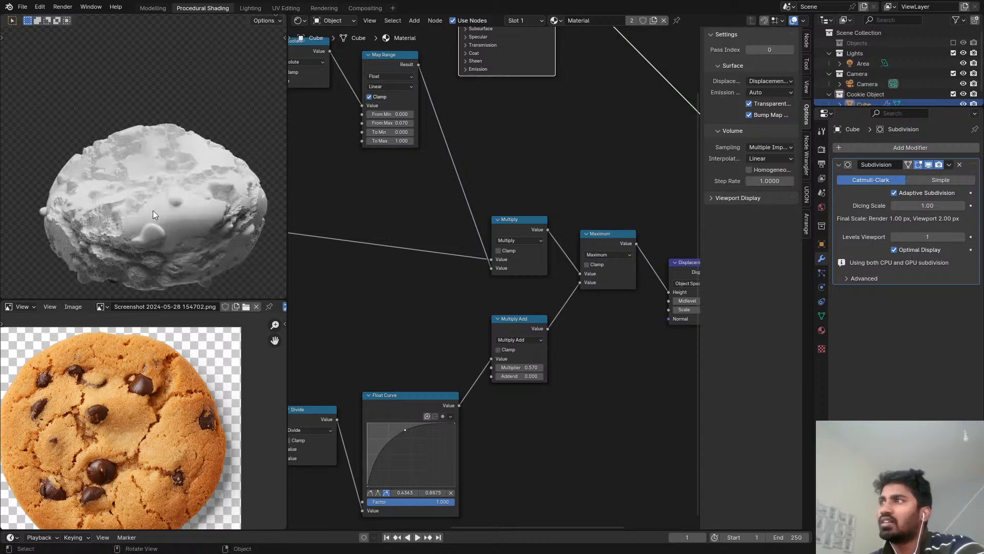
Step: Set the Map Range node's From Max to 0.040 to narrow the cracks
middle_click_drag(378, 131, 455, 165)
scroll(455, 165, "up", 2)
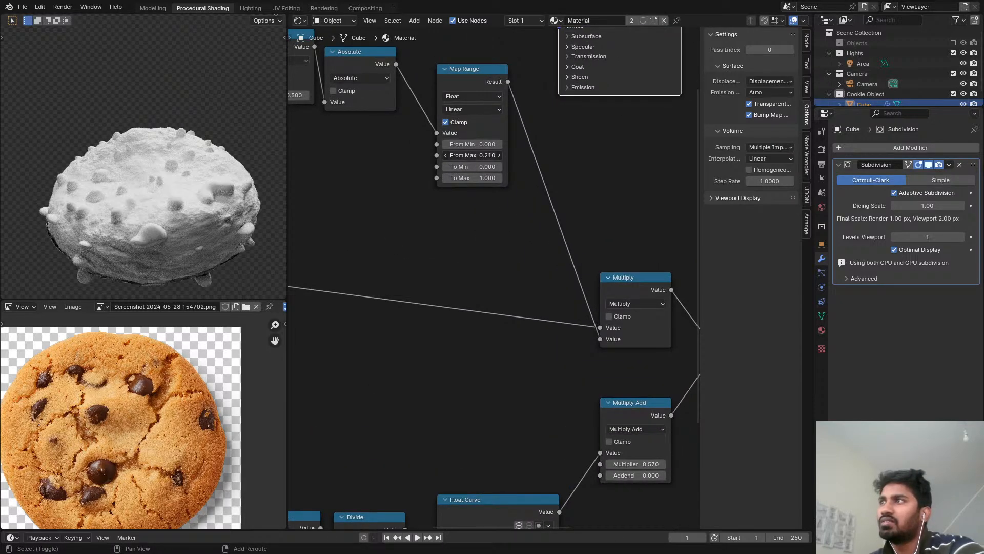
left_click_drag(472, 155, 465, 156)
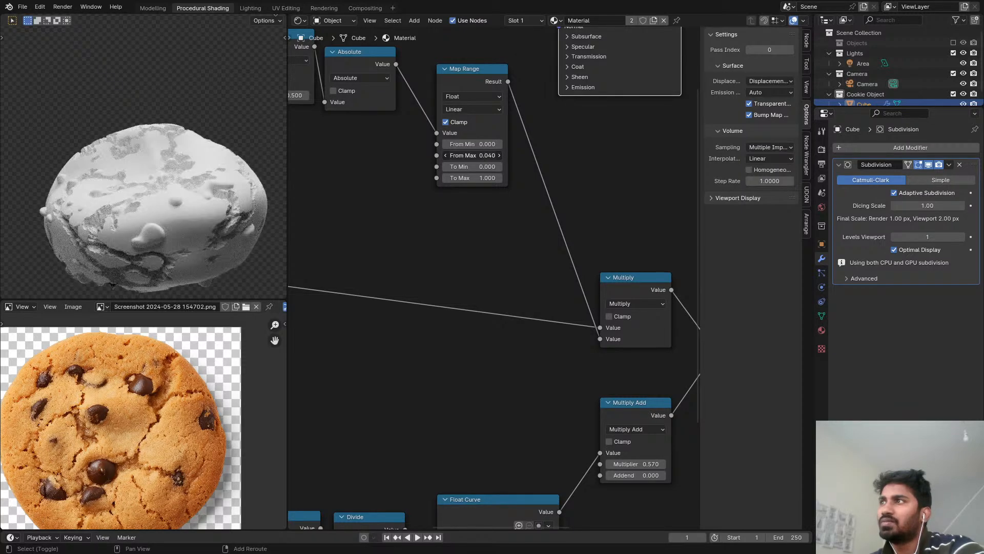
Step: Try raising the Map Range node's To Min to about 0.430 while viewing the cracks close up
scroll(472, 155, "down", 2)
middle_click_drag(463, 192, 568, 196)
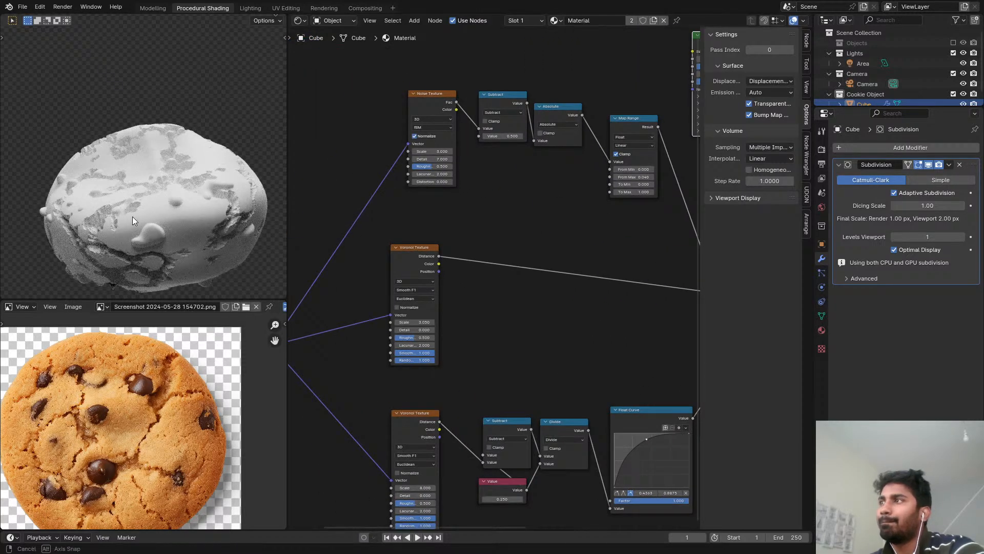
scroll(189, 183, "up", 5)
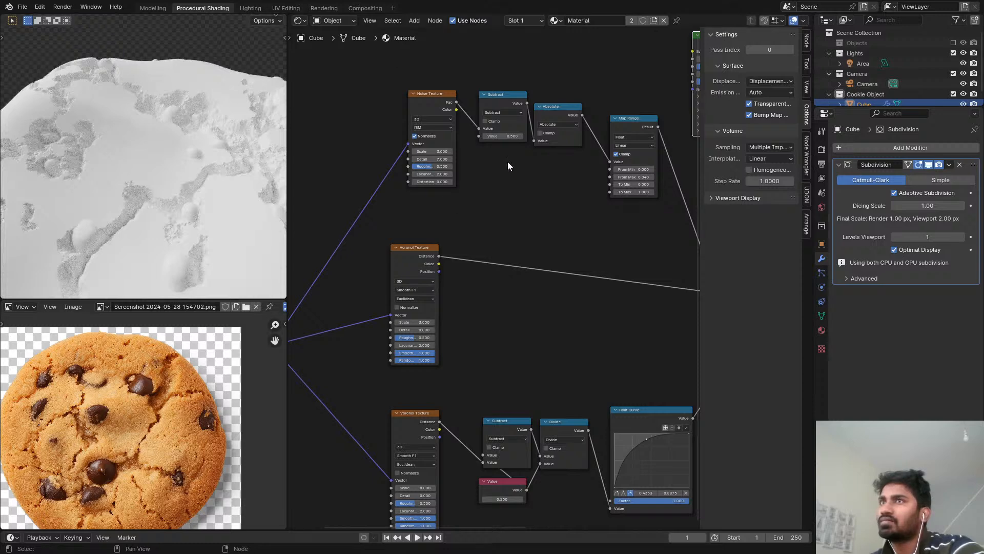
scroll(623, 200, "up", 4)
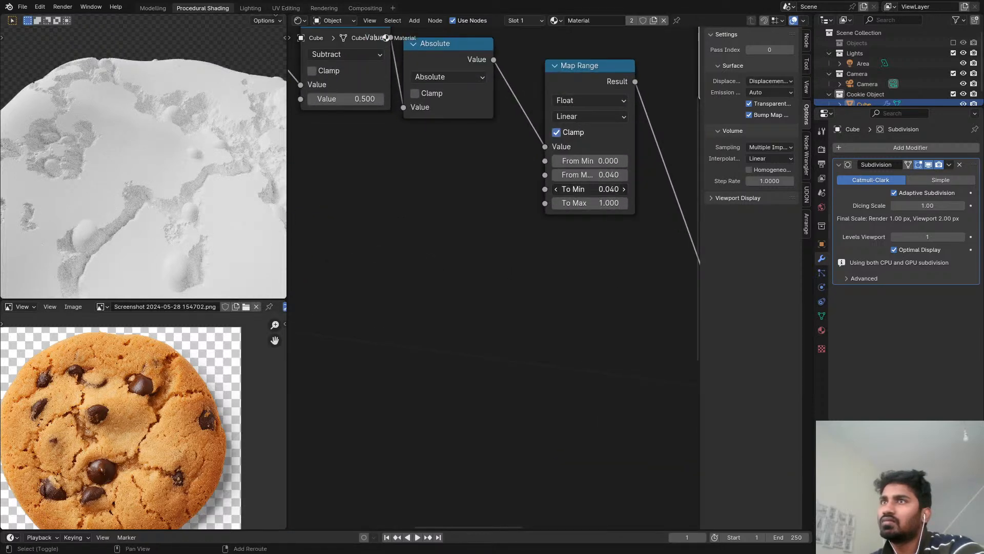
left_click_drag(590, 189, 612, 189)
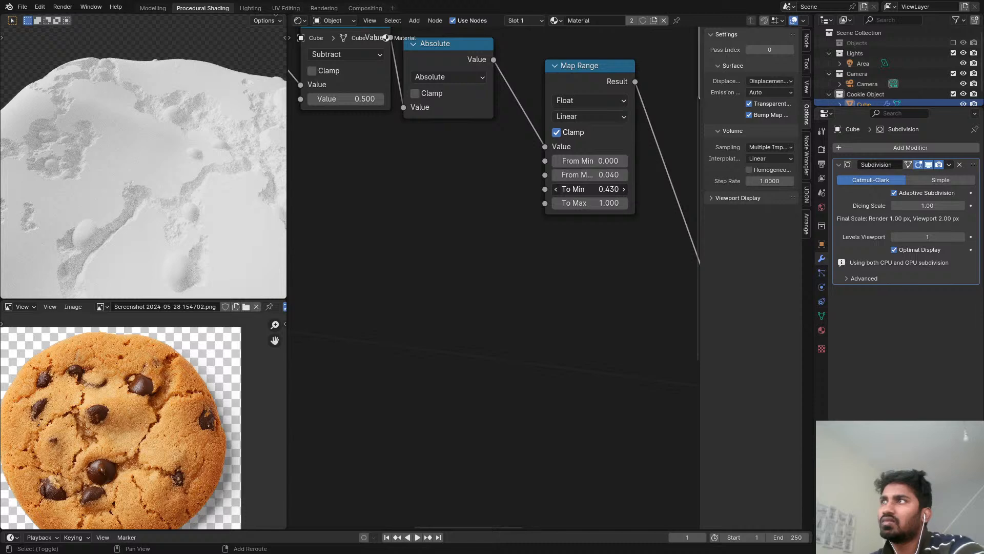
left_click_drag(613, 189, 614, 189)
right_click(614, 189)
Step: Duplicate the crack Noise Texture with its vector link and connect the copy's Fac to the Map Range node's To Min
scroll(492, 225, "down", 3)
middle_click_drag(463, 231, 564, 207)
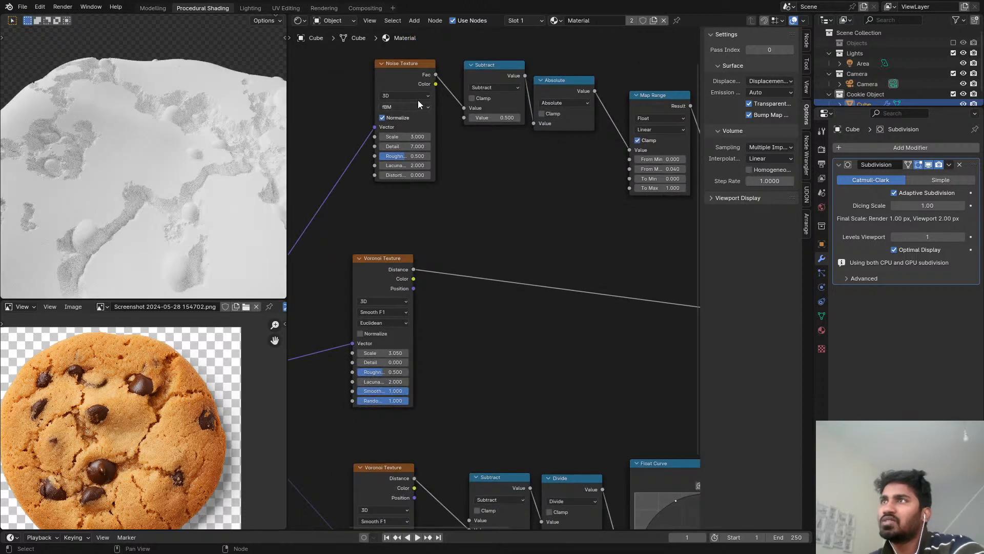
key("ctrl+shift+d")
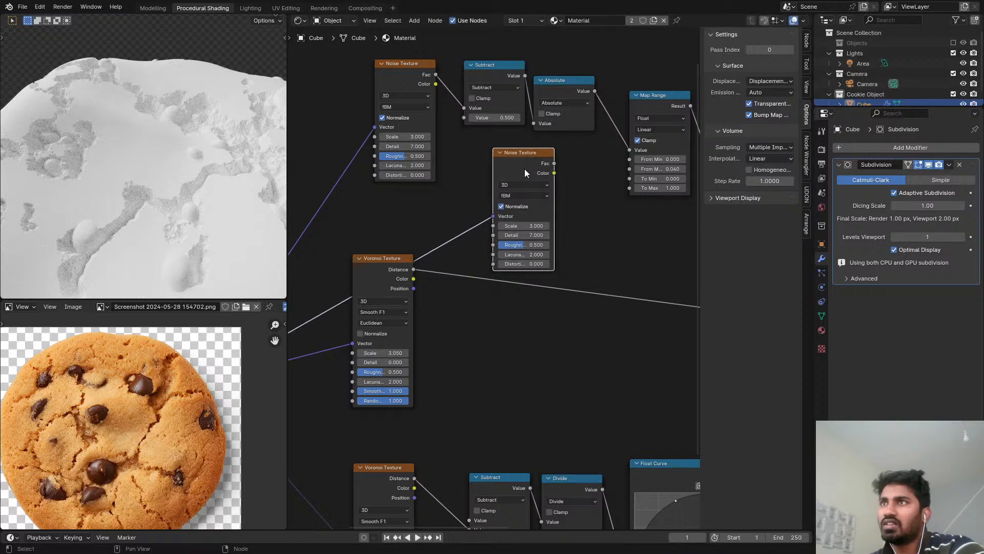
left_click_drag(619, 177, 628, 179)
scroll(535, 232, "up", 2)
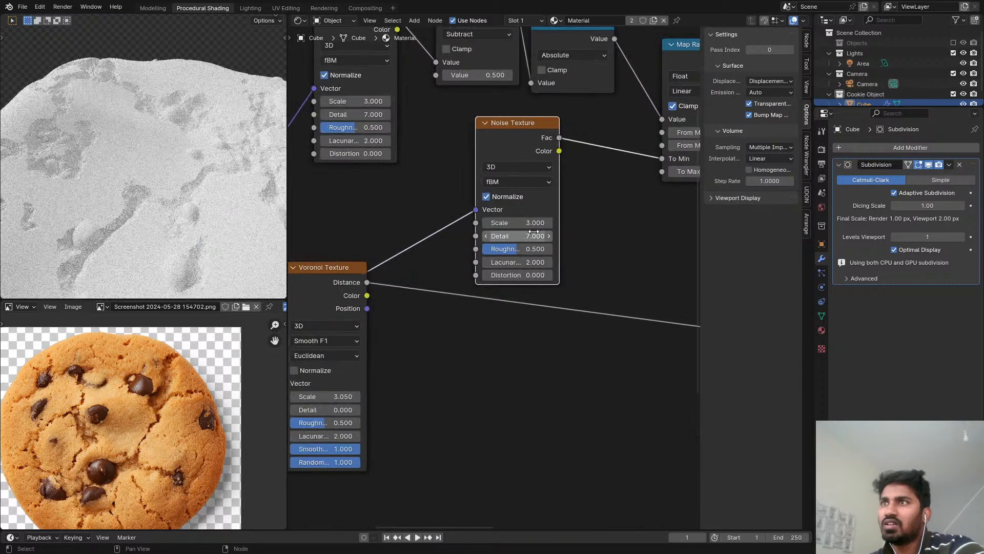
Step: Set the duplicated Noise Texture's Detail to 0 and its Scale to 9
left_click_drag(533, 236, 492, 223)
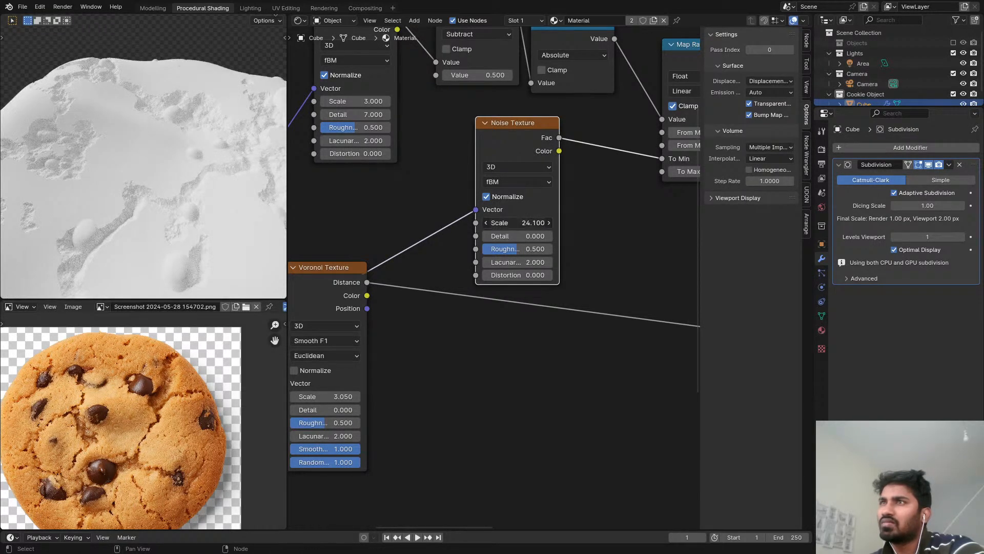
type("9")
key("Return")
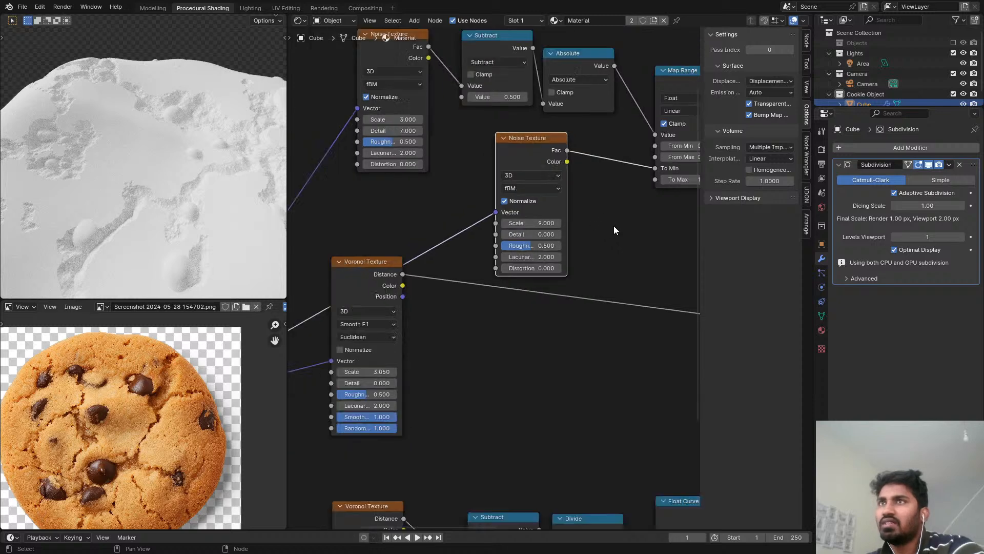
Step: Preview the duplicated Noise Texture directly on the cookie and raise its Scale to 82.100
scroll(297, 184, "down", 1)
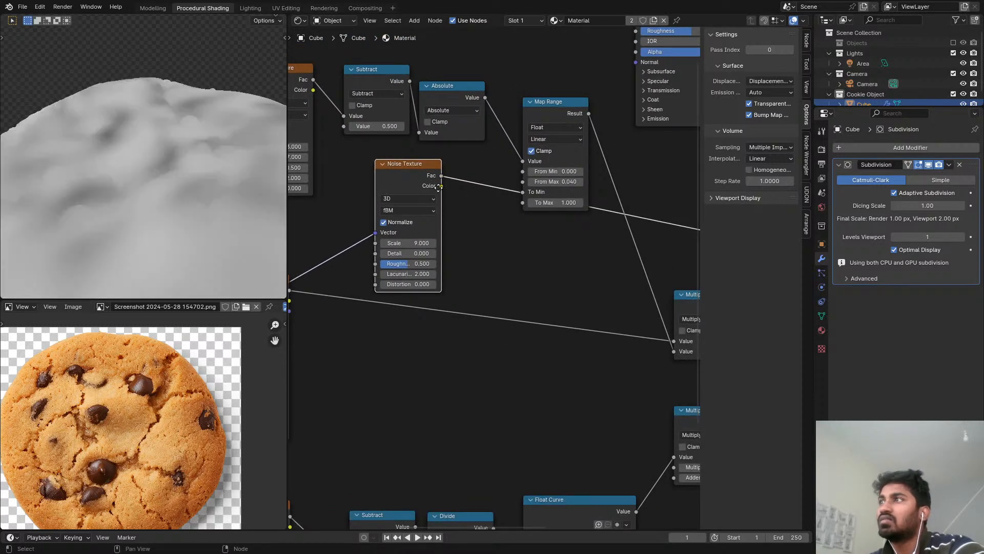
middle_click_drag(428, 179, 401, 216)
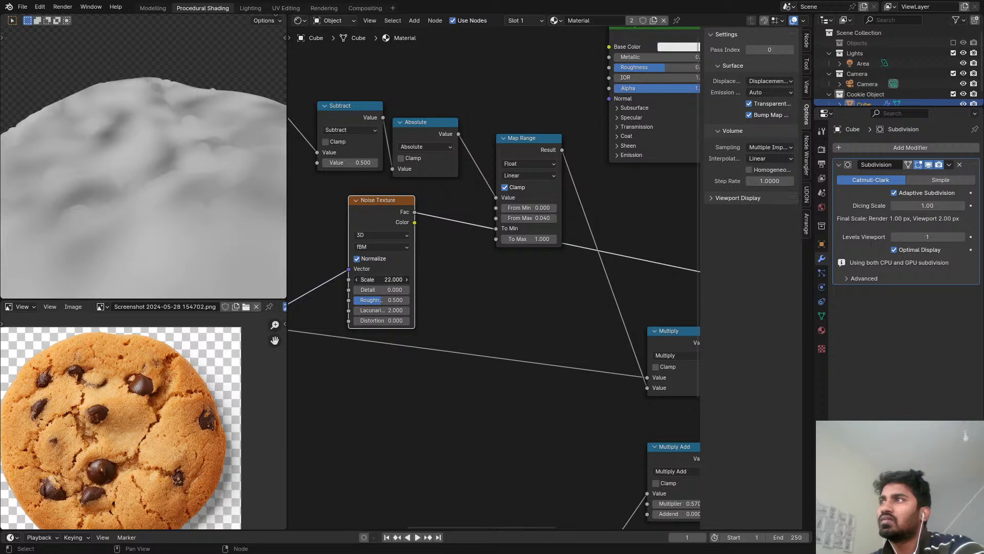
left_click_drag(382, 279, 689, 279)
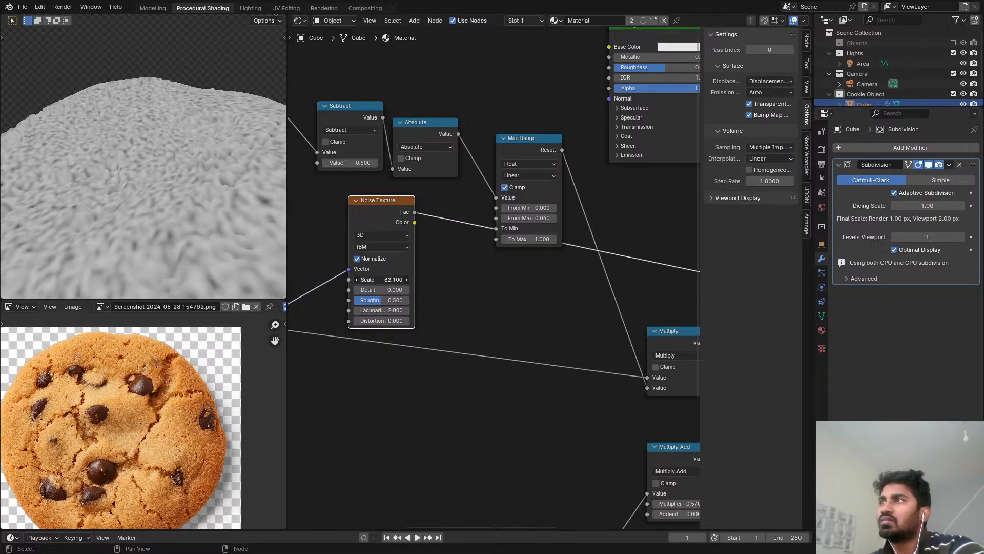
Step: Preview the Map Range result on the cookie and switch back to the Principled BSDF shading
left_click(534, 151)
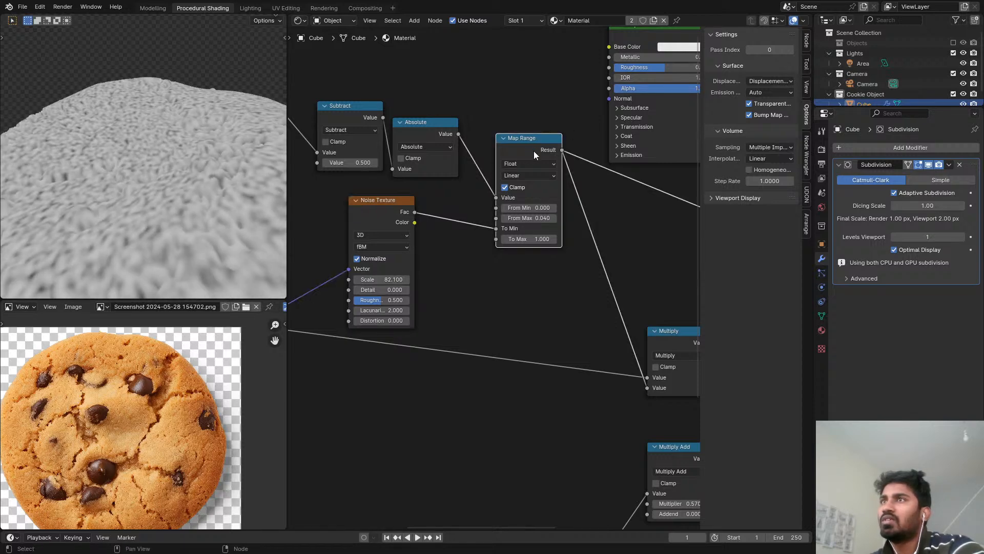
scroll(552, 193, "down", 3)
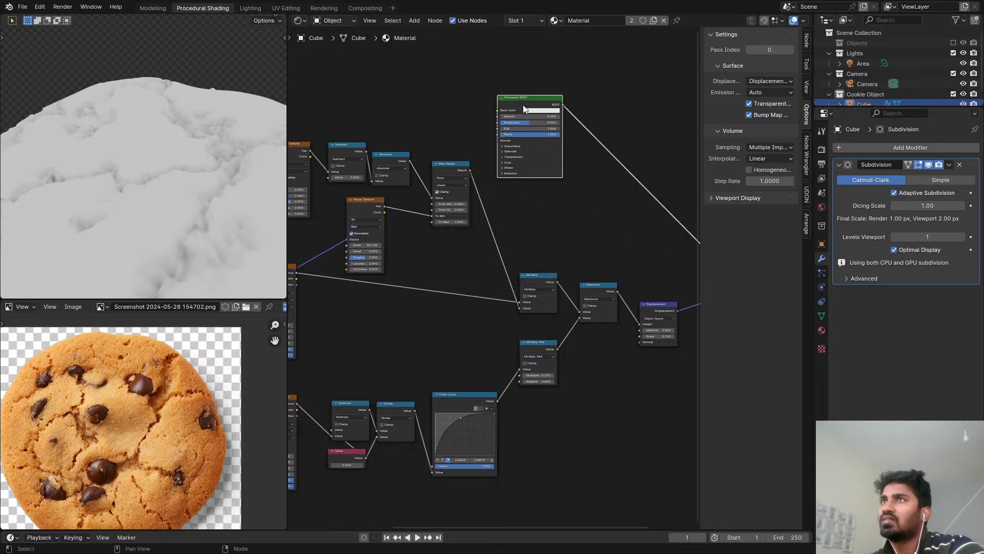
middle_click_drag(523, 104, 580, 74)
scroll(549, 144, "up", 2)
scroll(610, 118, "up", 3)
middle_click_drag(611, 118, 506, 149)
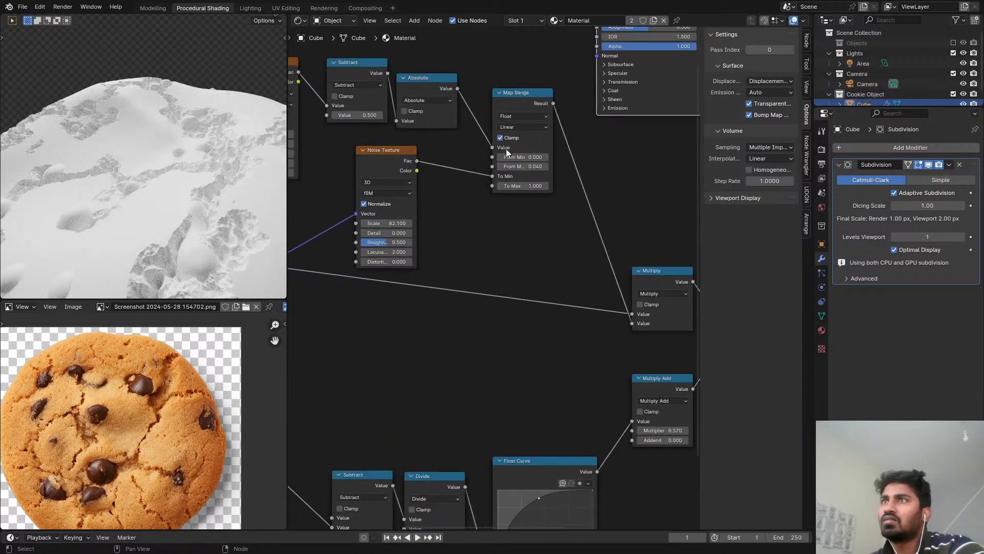
Step: Disconnect the duplicated Noise Texture from the Map Range node's To Min
scroll(503, 153, "up", 1)
left_click_drag(494, 177, 490, 223)
scroll(543, 201, "down", 1)
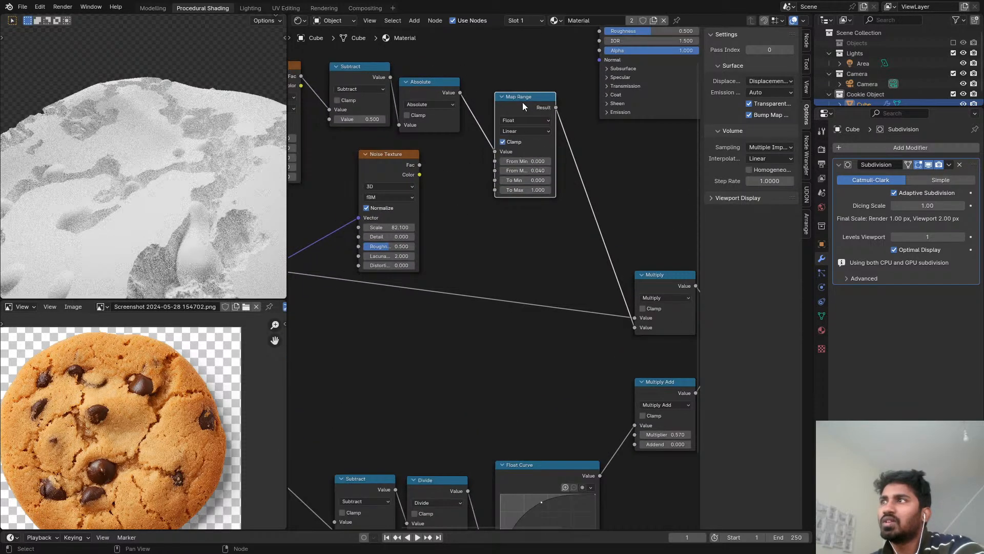
Step: Duplicate the Subtract node, insert the copy between Map Range and Multiply, and connect the duplicated noise's Fac to its second value
left_click_drag(522, 102, 505, 88)
left_click(346, 73)
key("shift+d")
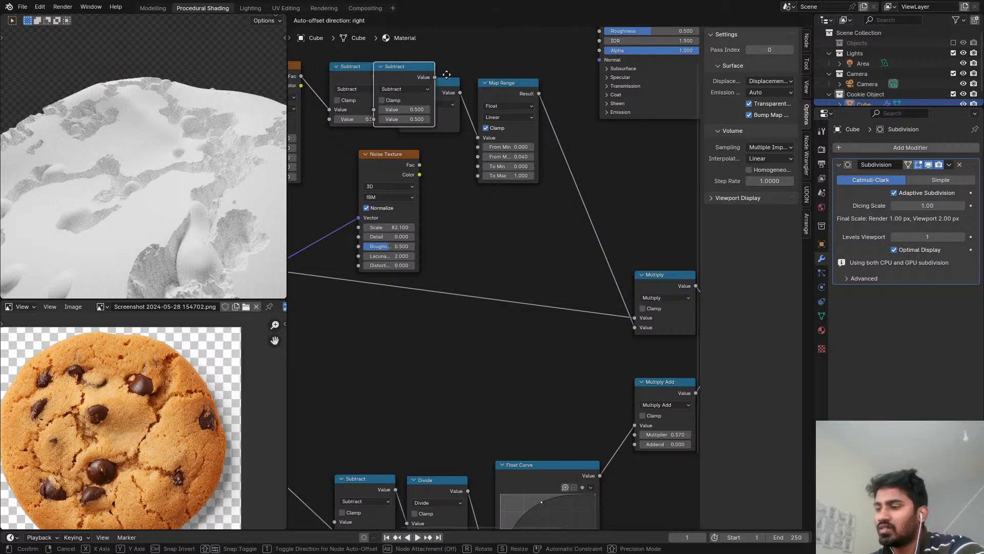
left_click(591, 114)
left_click_drag(419, 166, 573, 161)
middle_click_drag(565, 162, 463, 189)
scroll(463, 189, "up", 2)
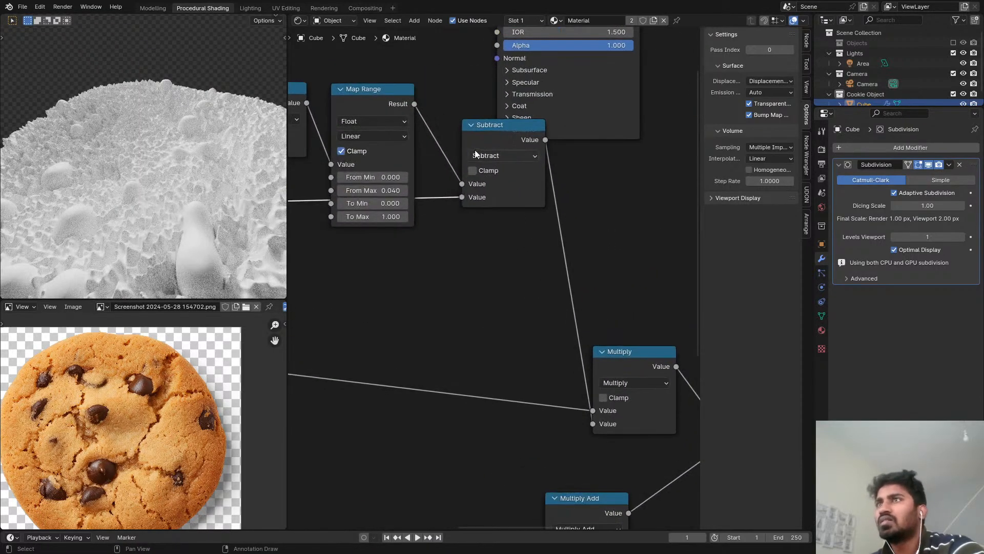
Step: Change the duplicated Subtract node's operation to Multiply and view the noise displacement on the whole cookie
left_click(489, 155)
left_click(164, 217)
middle_click_drag(366, 203, 614, 139)
scroll(225, 184, "down", 4)
scroll(362, 194, "up", 1)
middle_click_drag(485, 177, 413, 177)
middle_click_drag(507, 132, 450, 151)
scroll(451, 151, "up", 1)
scroll(451, 144, "down", 3)
middle_click_drag(459, 110, 488, 220)
scroll(500, 165, "down", 4)
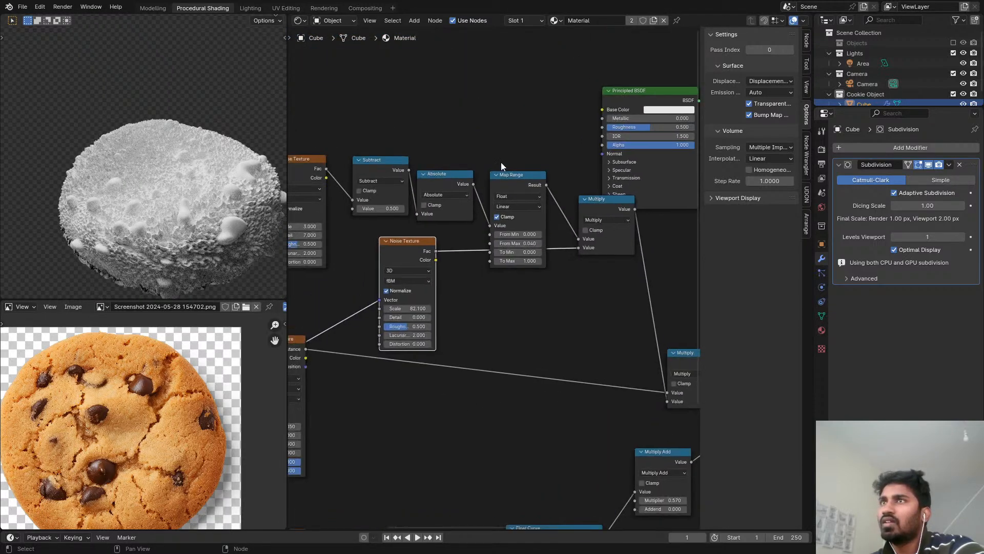
Step: Move the Principled BSDF node clear of the new Multiply node and check the cookie from the side
scroll(500, 163, "down", 5)
middle_click_drag(562, 128, 414, 164)
left_click_drag(481, 151, 521, 144)
middle_click_drag(414, 183, 475, 204)
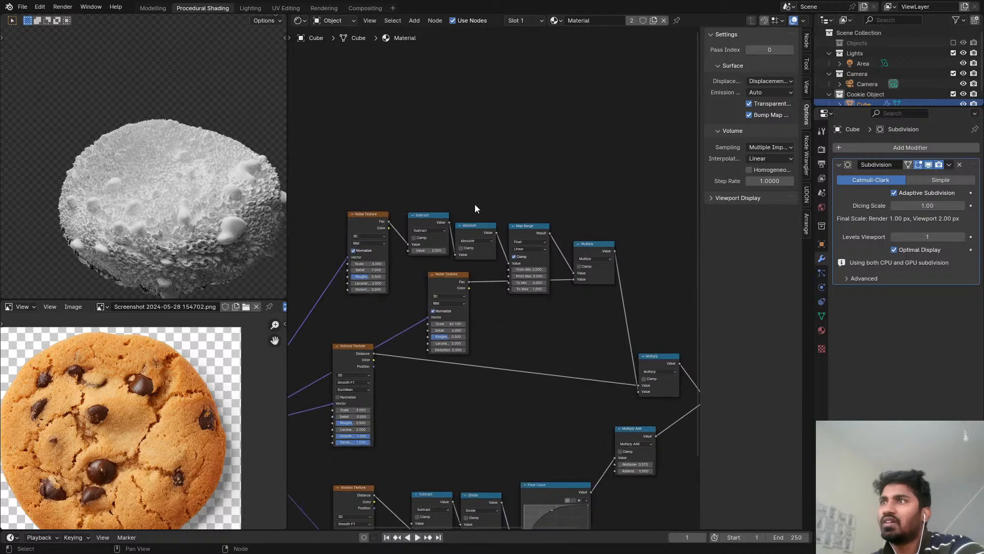
middle_click_drag(162, 146, 214, 189)
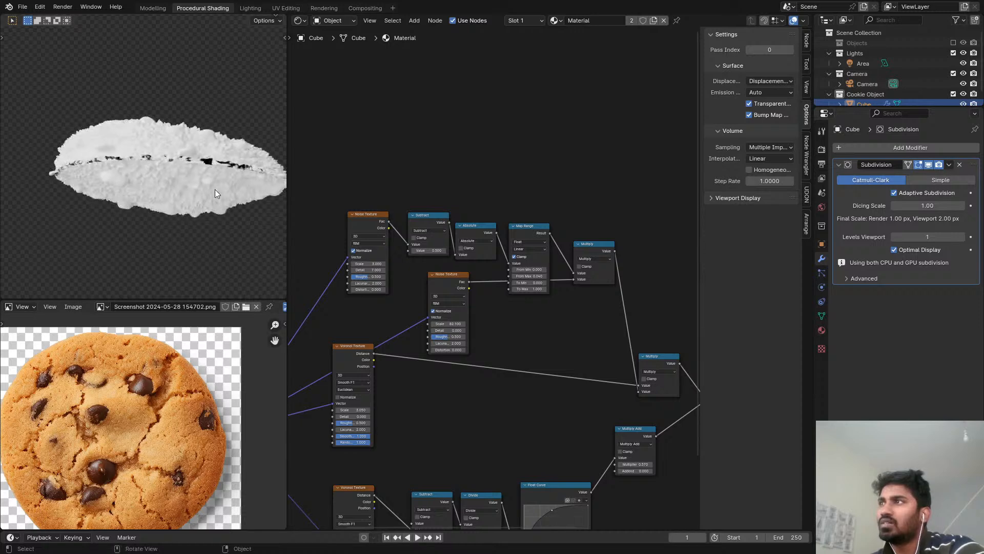
Step: Bundle the links from the Texture Coordinate node's Generated output through a reroute
scroll(464, 220, "up", 1)
middle_click_drag(294, 327, 517, 258)
scroll(461, 351, "up", 4)
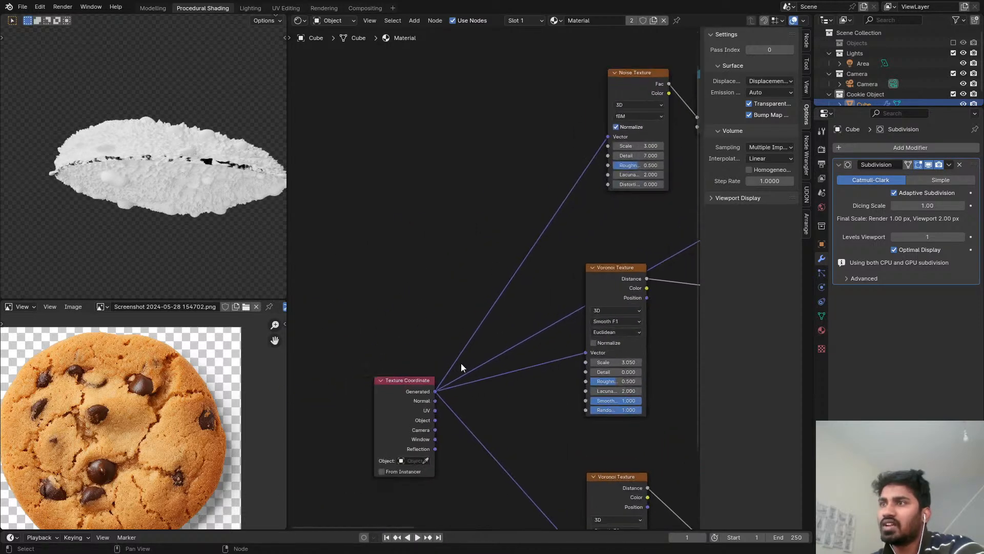
right_click_drag(483, 303, 478, 527, "shift")
scroll(439, 417, "up", 1)
left_click_drag(435, 422, 480, 383)
Step: Set the Displacement node's Midlevel to 0.000 and view the cookie from above
scroll(480, 383, "down", 2)
middle_click_drag(480, 383, 332, 266)
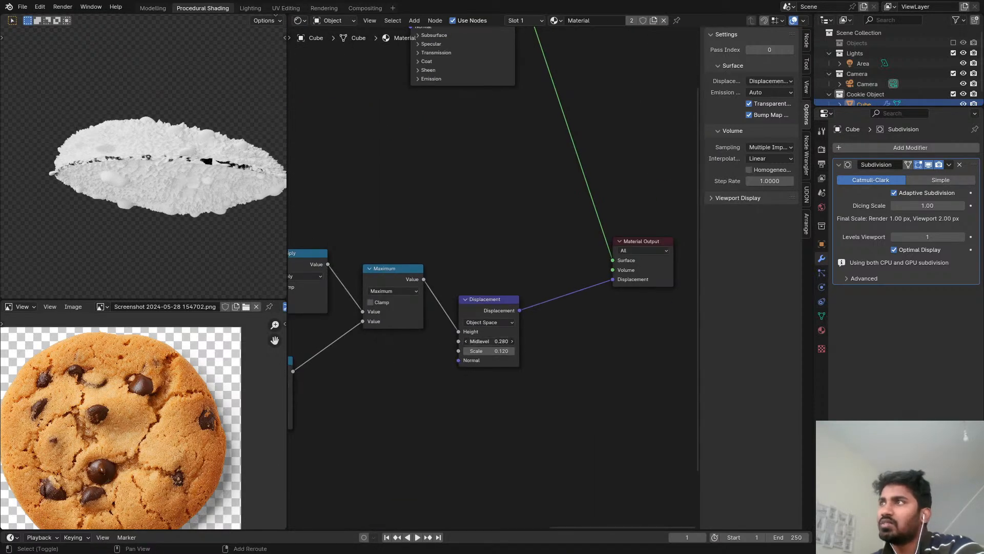
left_click_drag(490, 341, 480, 341)
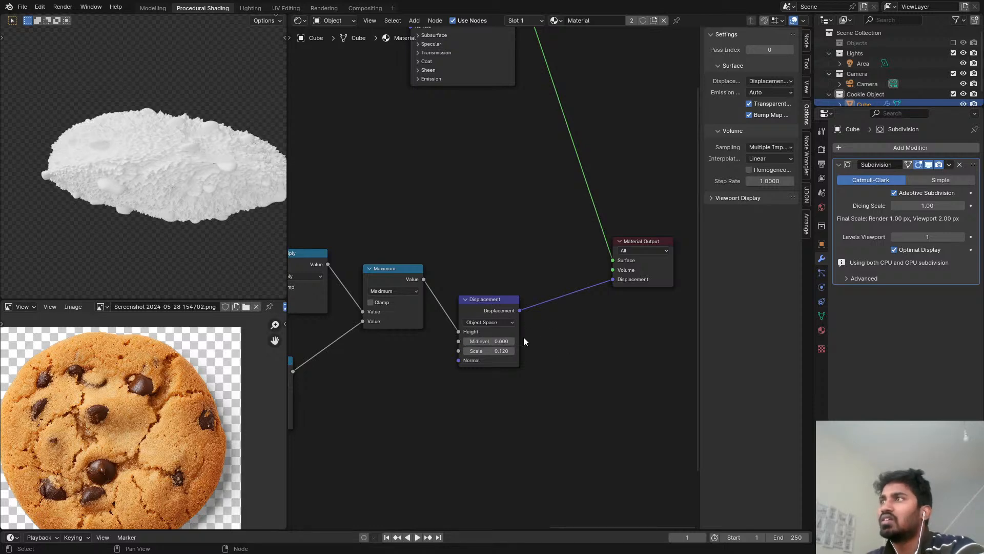
middle_click_drag(208, 218, 211, 260)
Step: Preview the duplicated Noise Texture on its own on the cookie and examine the surface grain up close
middle_click_drag(481, 227, 813, 276)
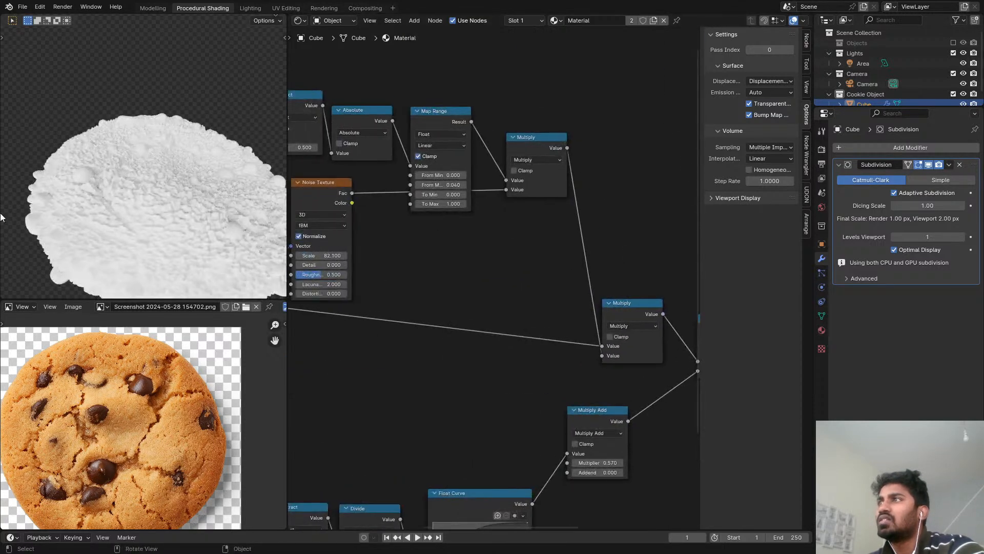
scroll(1, 214, "down", 1)
middle_click_drag(390, 189, 505, 210)
scroll(533, 198, "up", 4)
scroll(424, 222, "up", 2)
left_click(418, 210, "ctrl+shift")
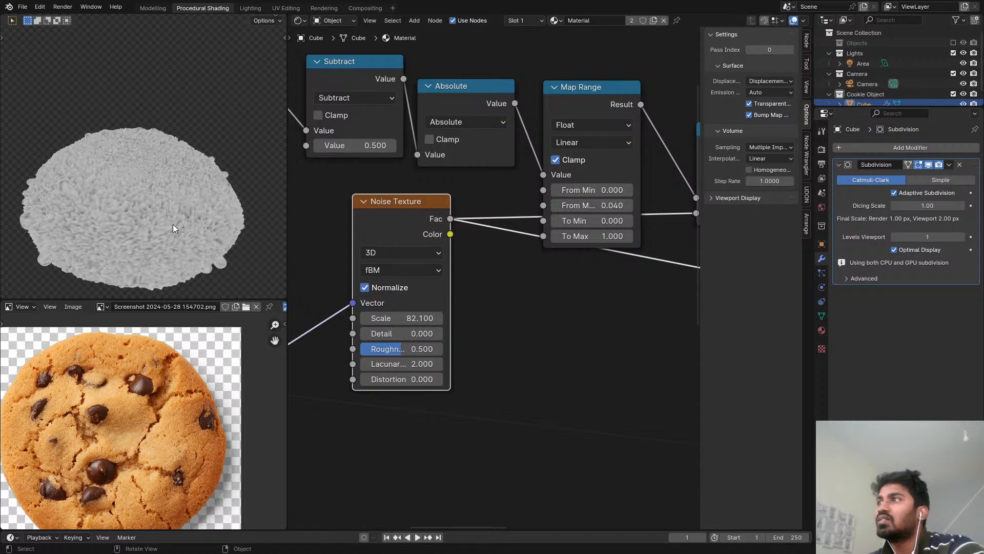
scroll(131, 214, "up", 6)
Step: Set the duplicated Noise Texture's Detail to 2
middle_click_drag(729, 201, 562, 220)
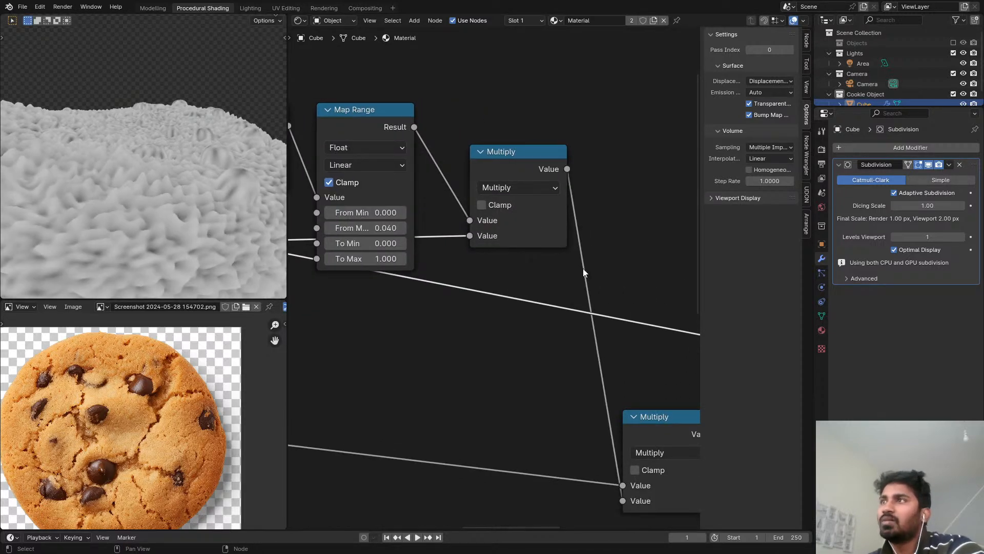
scroll(590, 252, "down", 3)
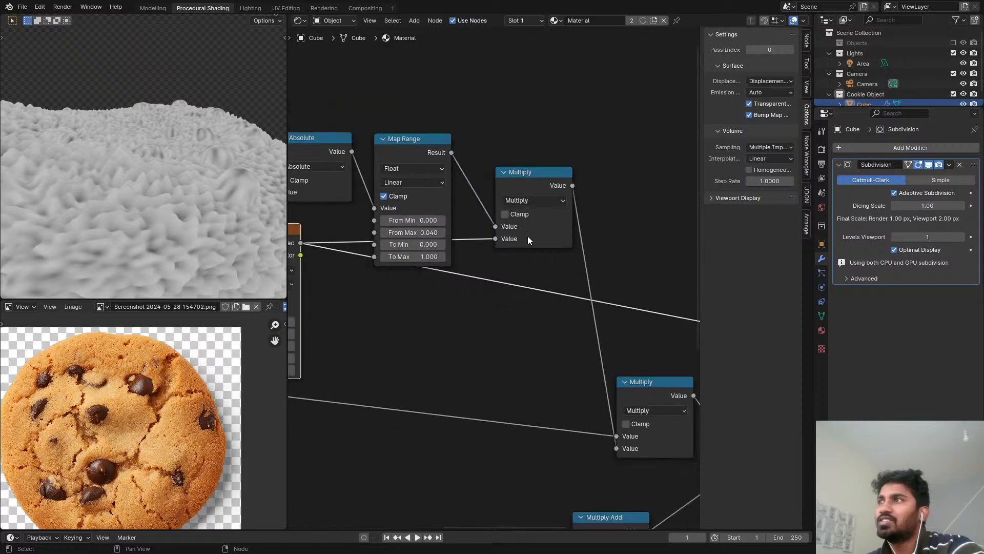
middle_click_drag(443, 235, 546, 214)
scroll(547, 214, "up", 3)
middle_click_drag(345, 303, 414, 268)
scroll(413, 268, "up", 2)
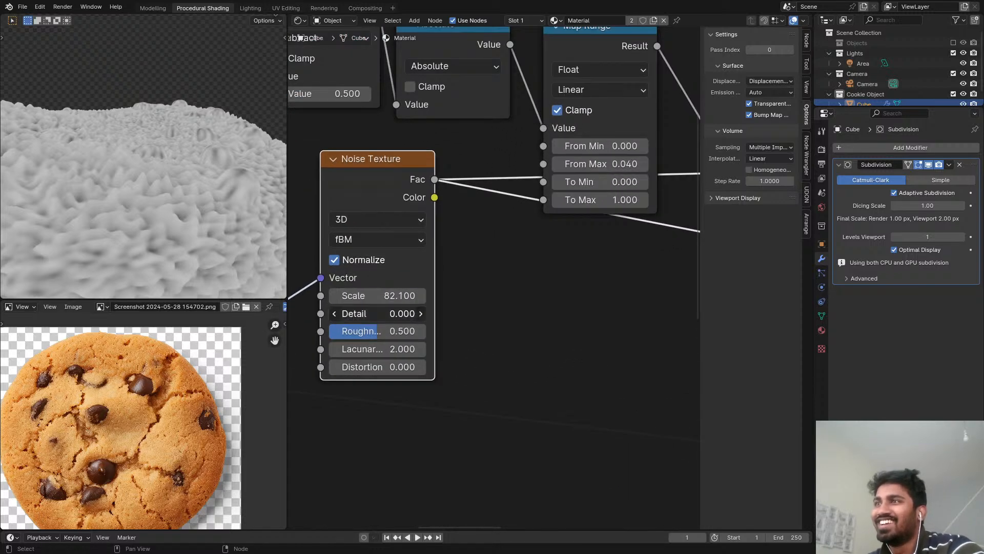
type("2")
key("Return")
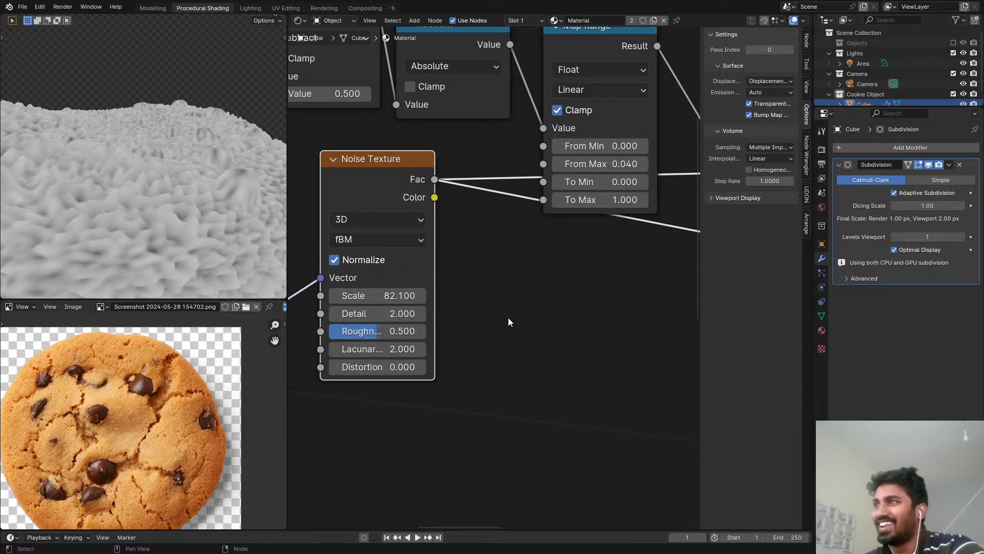
Step: Move the crack Map Range node and the Multiply node after it further apart
scroll(503, 293, "down", 5)
middle_click_drag(494, 284, 376, 279)
scroll(627, 152, "up", 4)
left_click(573, 146)
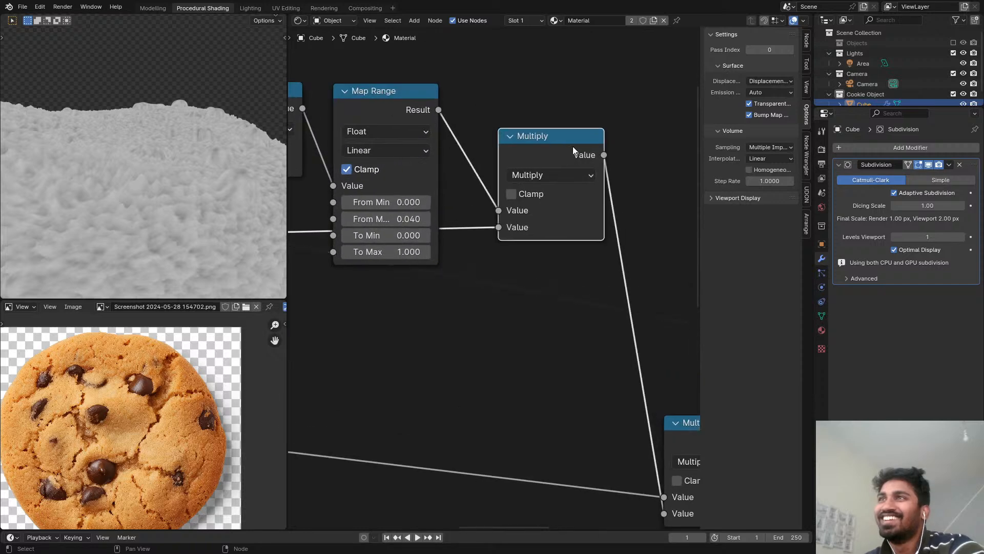
left_click_drag(573, 146, 637, 150)
middle_click_drag(403, 112, 504, 175)
left_click_drag(488, 157, 483, 102)
scroll(588, 157, "down", 1)
middle_click_drag(588, 155, 382, 60)
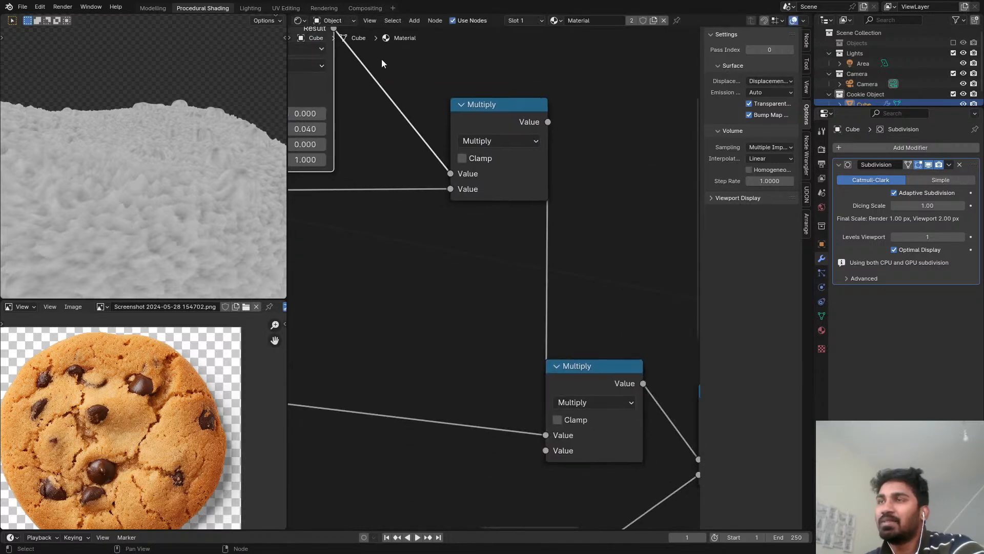
Step: Delete the Multiply node that combines the noise with the cracks, keeping Map Range linked to the dough Multiply
middle_click_drag(489, 133, 515, 140)
scroll(527, 121, "down", 2)
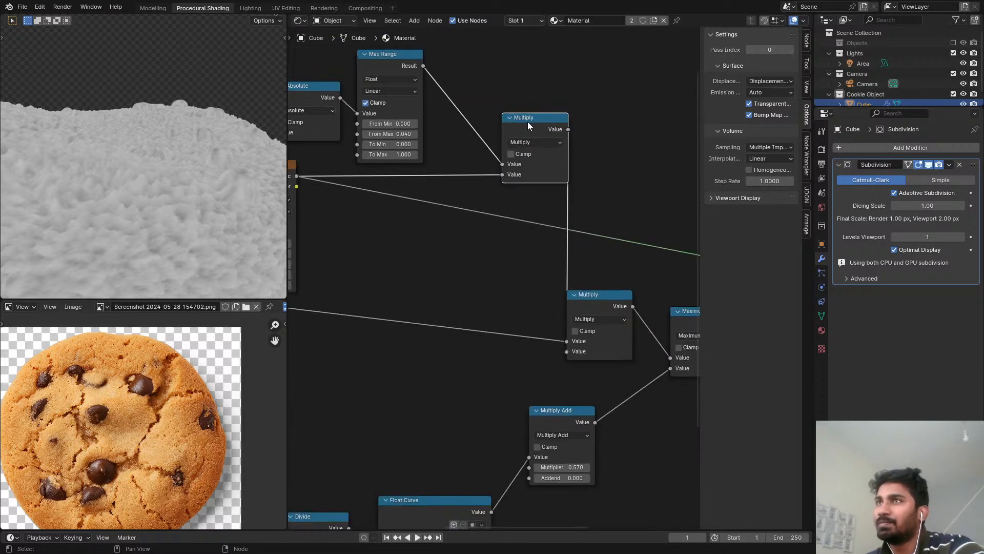
key("ctrl+x")
key("shift+a")
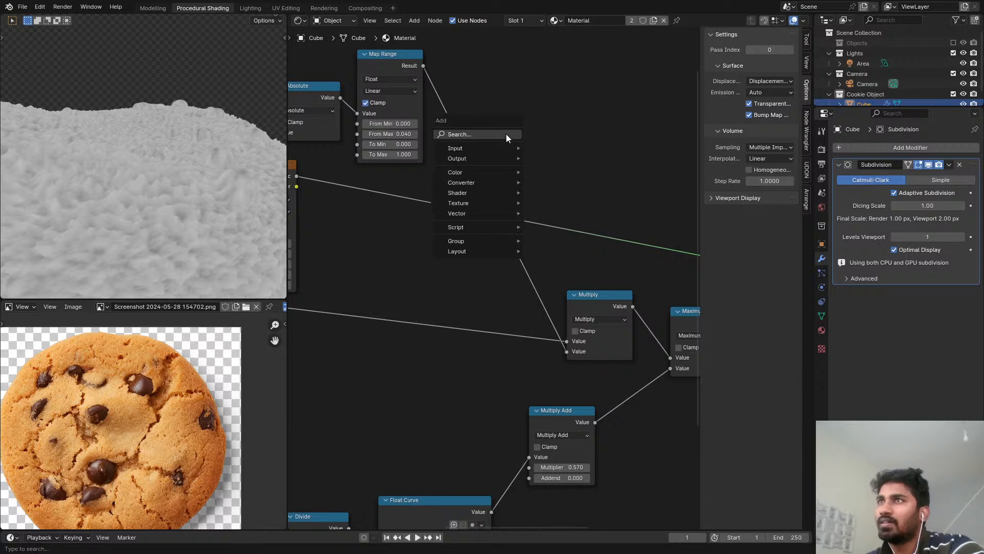
type("mi")
key("Escape")
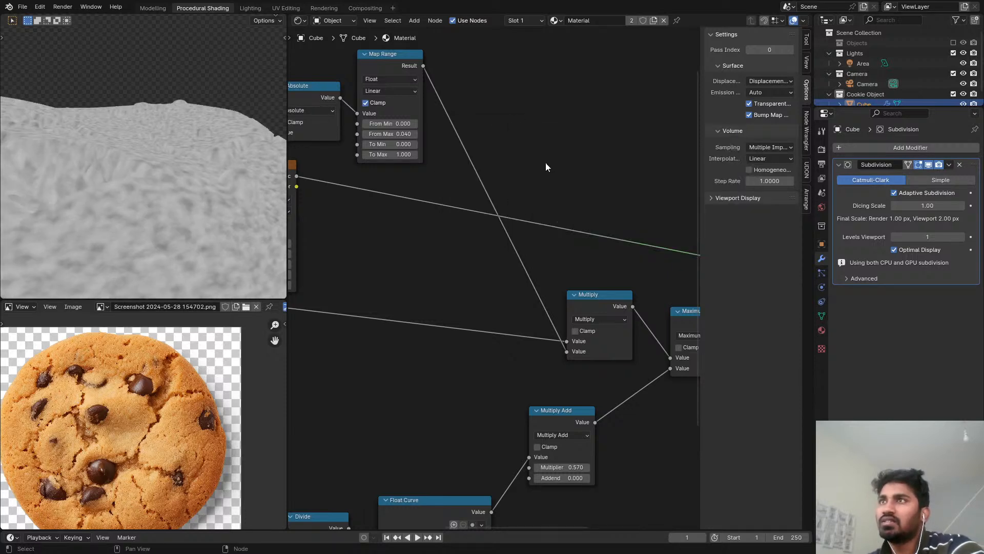
Step: Insert a Mix Color node between the crack Map Range and the dough Multiply, and link the grain Noise Texture's Fac to input B
scroll(559, 138, "down", 6)
middle_click_drag(559, 138, 501, 203)
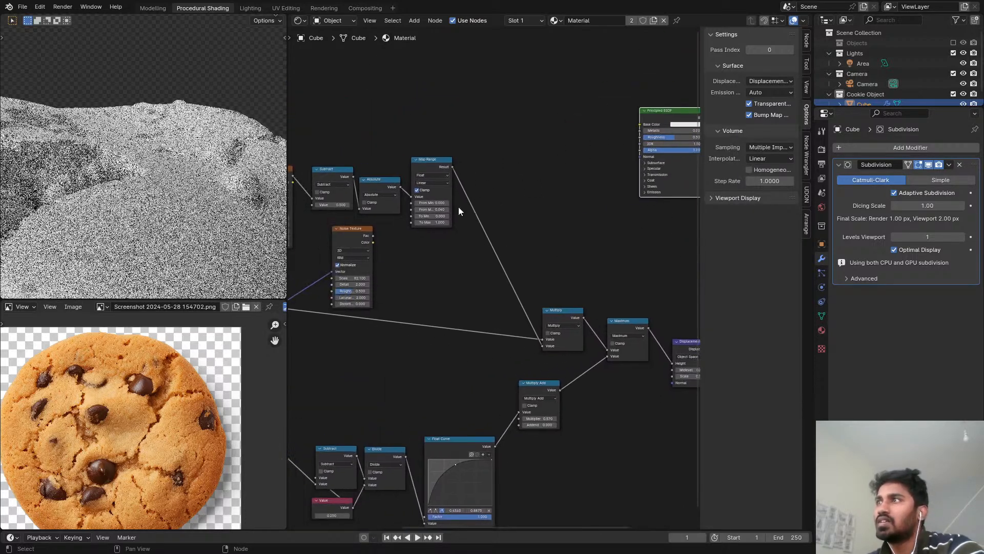
middle_click_drag(306, 184, 321, 187)
key("shift+a")
type("mi")
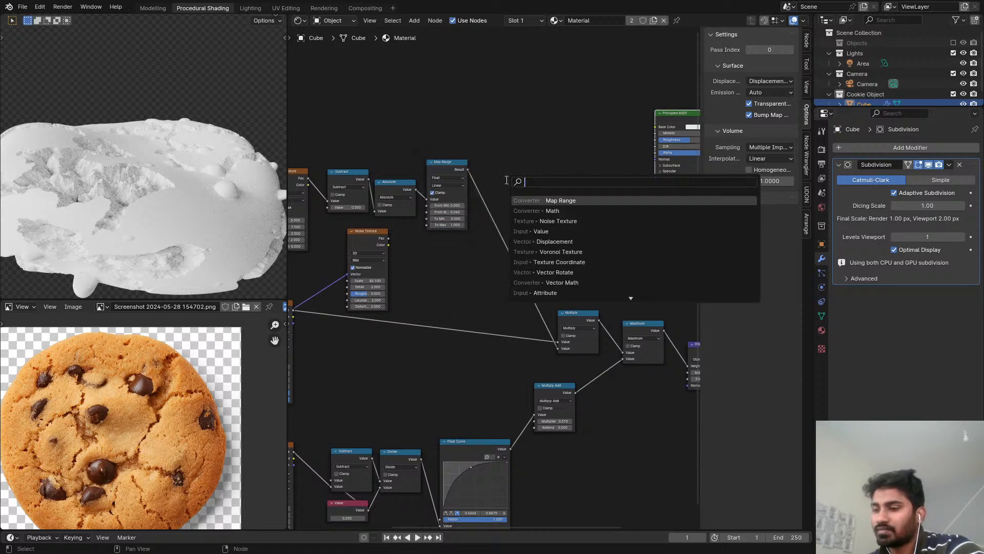
left_click(560, 210)
left_click(513, 215)
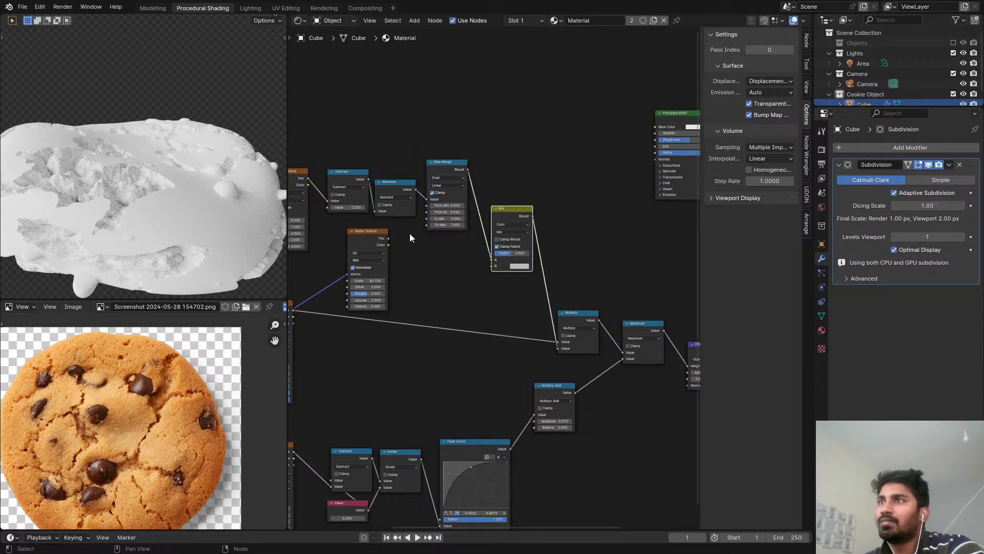
left_click_drag(388, 239, 487, 263)
Step: Set the new Mix node's blending mode to Multiply with a Factor of 0.067
scroll(487, 264, "up", 2)
left_click(507, 231)
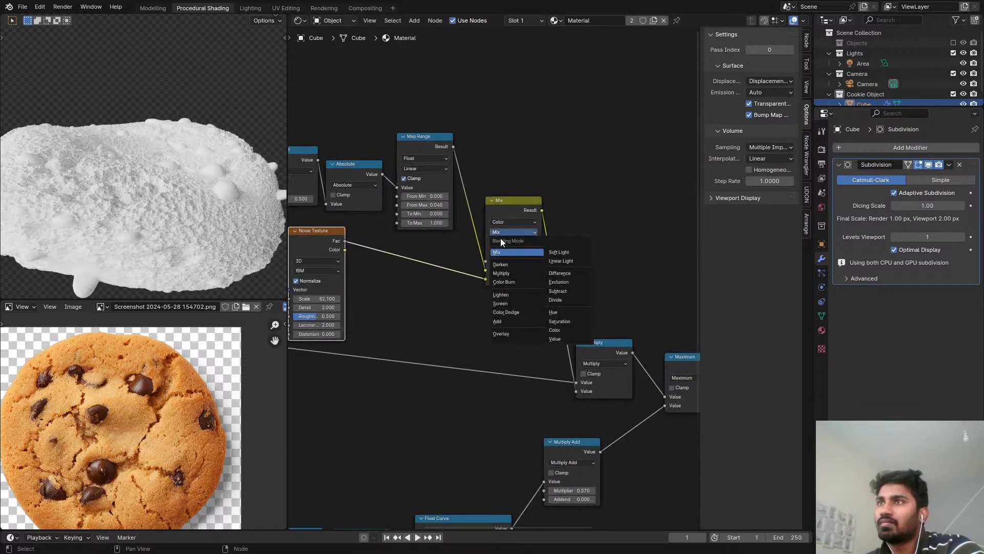
left_click(504, 275)
scroll(500, 261, "up", 2)
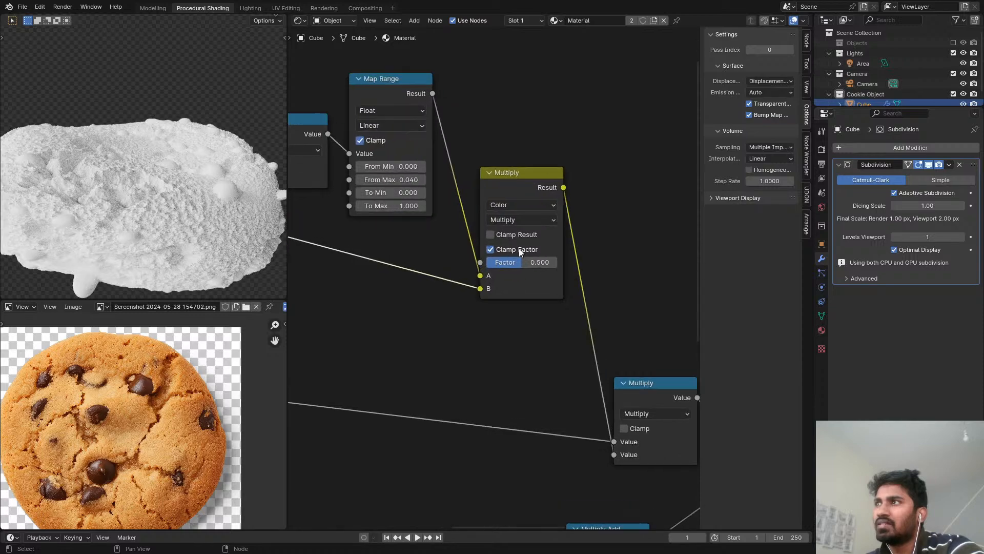
left_click_drag(491, 262, 491, 262)
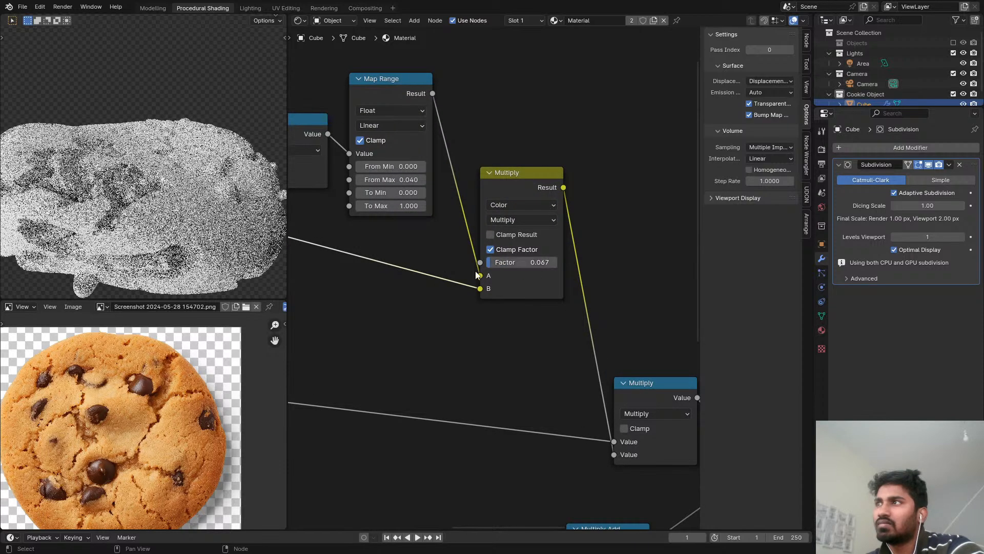
middle_click_drag(366, 294, 481, 244)
middle_click_drag(205, 234, 188, 201)
Step: Set the Principled BSDF's Base Color by sampling the light orange dough in the reference image
scroll(419, 154, "down", 5)
middle_click_drag(420, 154, 475, 248)
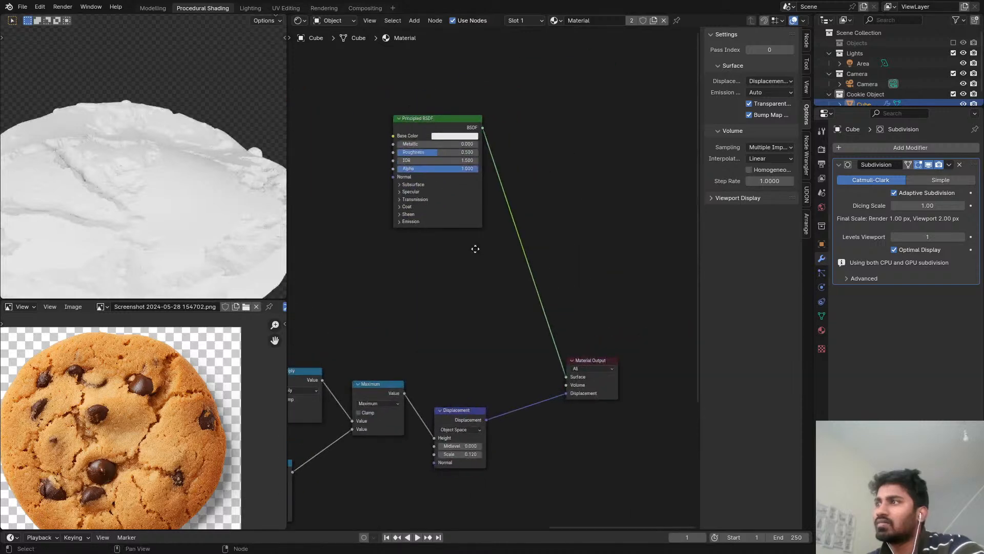
scroll(477, 169, "up", 7)
middle_click_drag(433, 130, 489, 141)
key("r")
key("r")
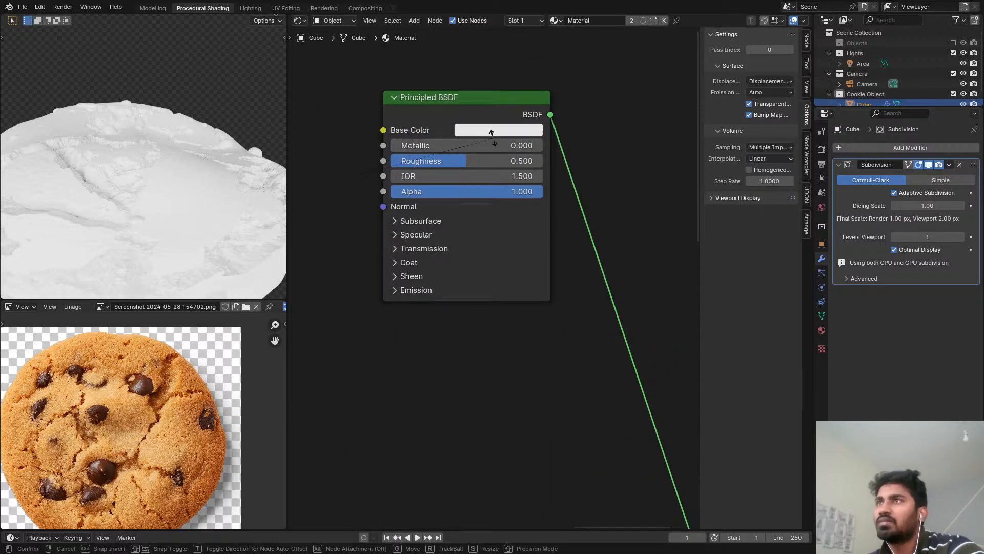
key("Escape")
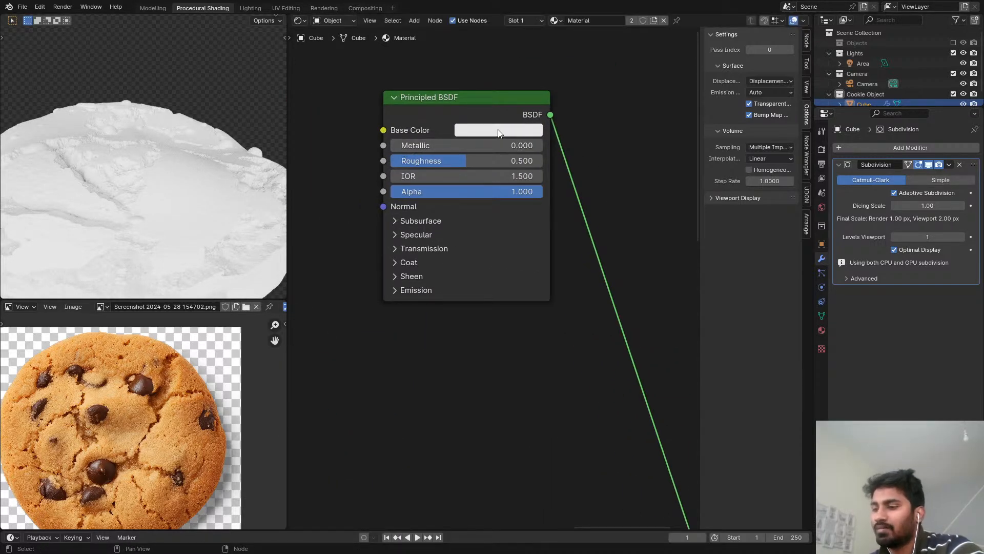
key("e")
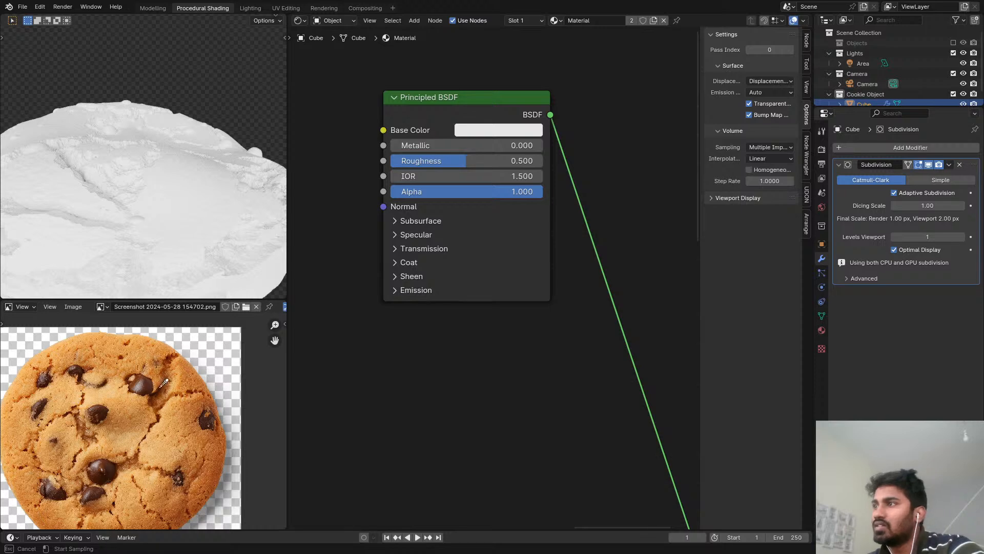
left_click(117, 394)
middle_click_drag(355, 281, 455, 272)
scroll(455, 272, "down", 1)
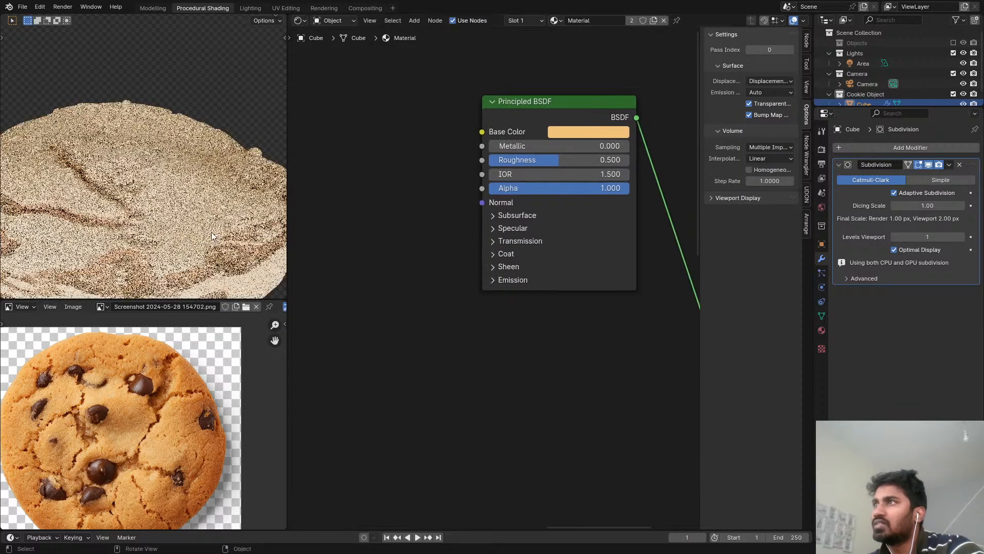
Step: Set the Principled BSDF's Roughness to 0.859 and darken its Base Color to a medium brown
scroll(213, 231, "down", 1)
scroll(476, 170, "up", 2)
left_click_drag(567, 156, 635, 156)
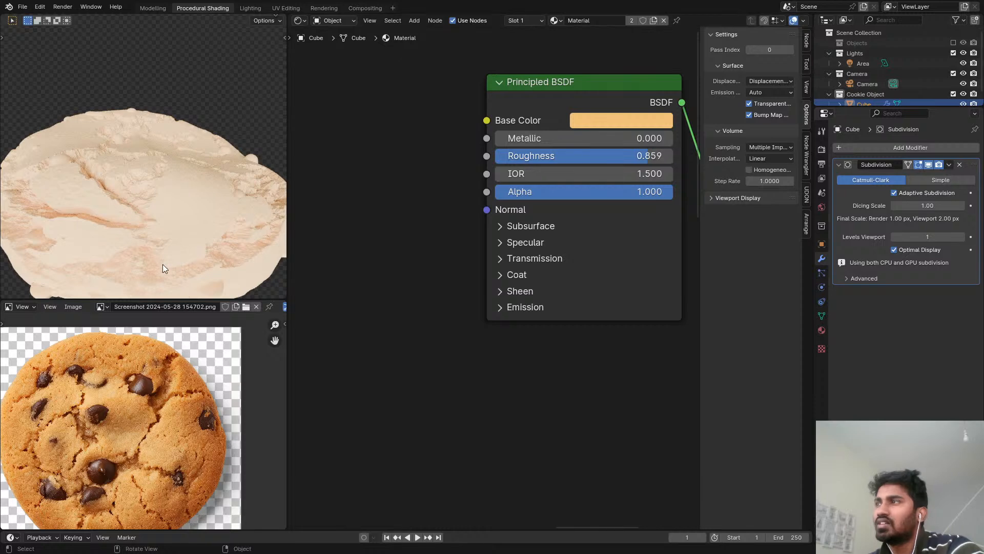
left_click(601, 127)
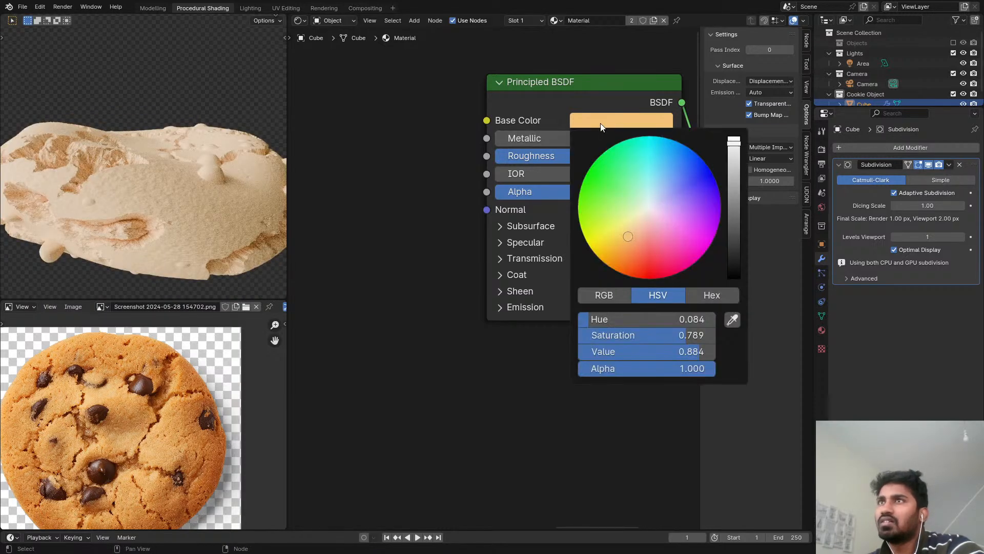
left_click_drag(734, 143, 734, 192)
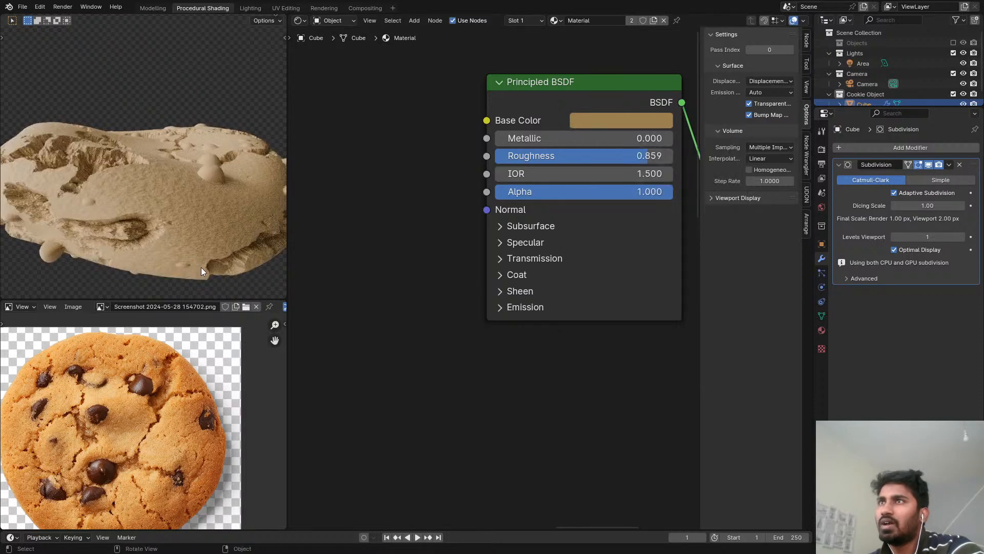
middle_click_drag(201, 266, 221, 269)
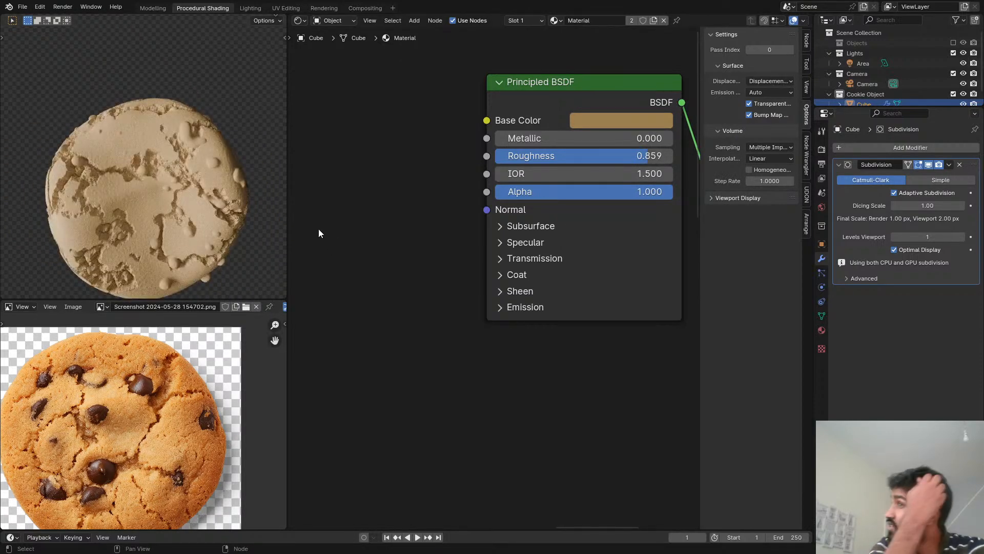
middle_click_drag(163, 223, 105, 190)
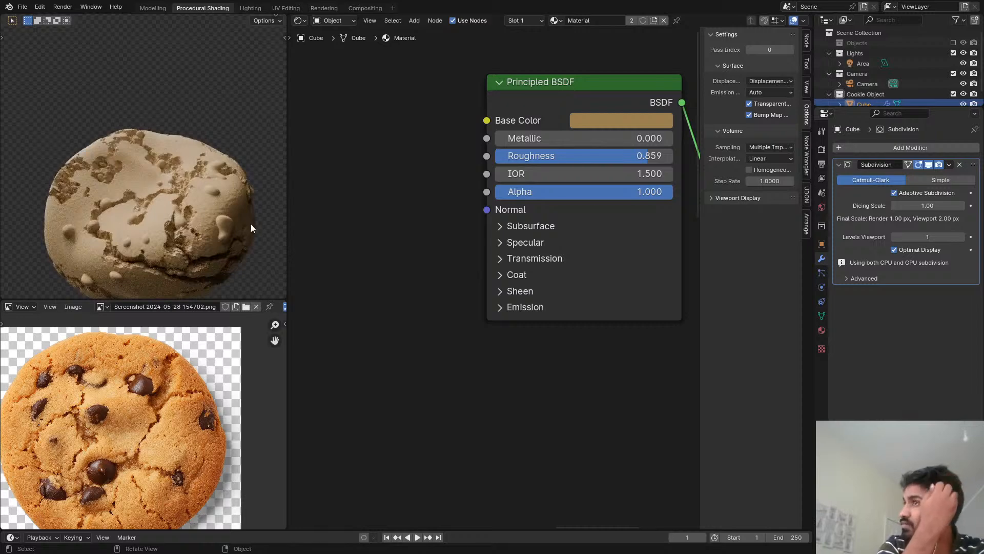
Step: Examine the cracks up close and preview the crack Noise Texture, Subtract and Absolute nodes individually on the cookie
middle_click_drag(354, 250, 437, 189)
middle_click_drag(402, 218, 600, 167)
scroll(162, 196, "up", 5)
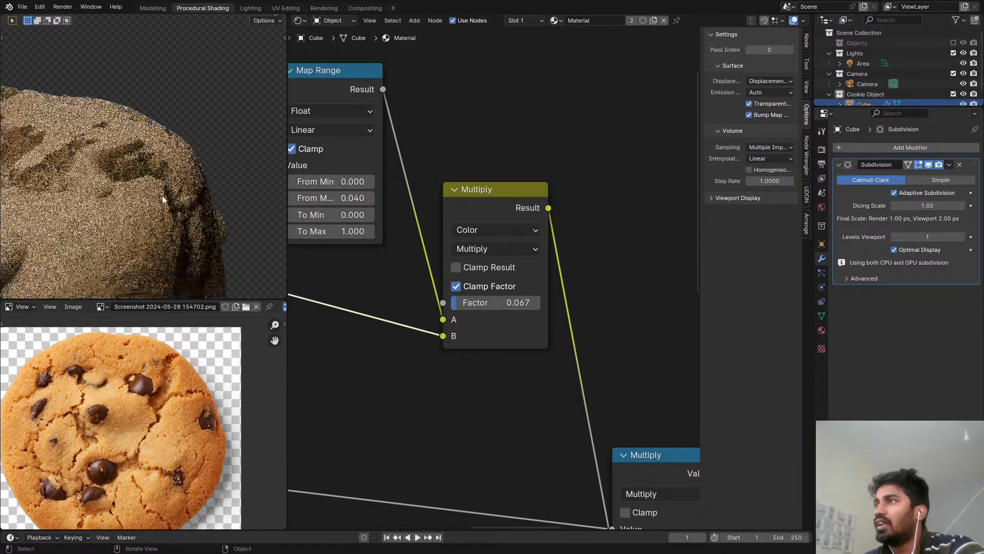
middle_click_drag(467, 158, 430, 221)
scroll(484, 182, "down", 6)
middle_click_drag(439, 184, 491, 157)
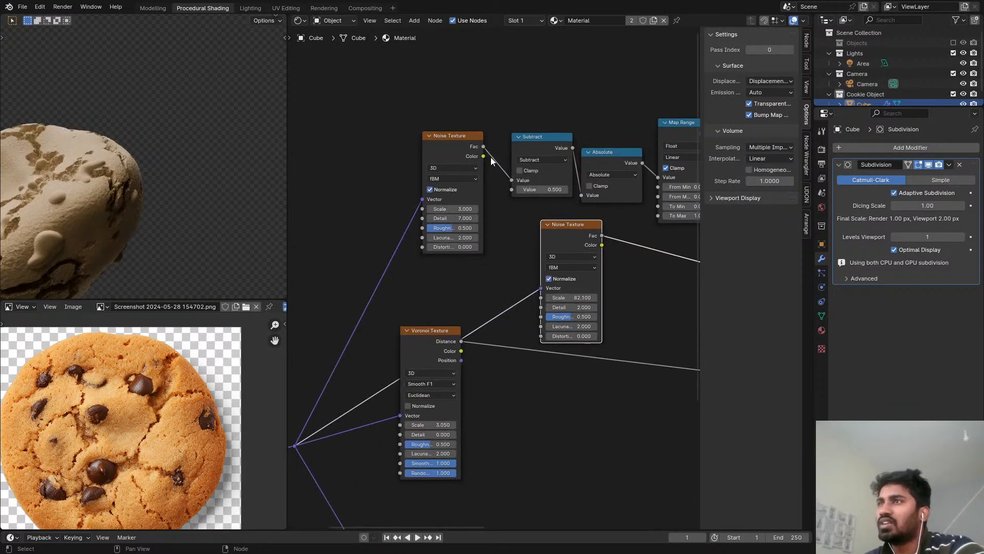
scroll(461, 147, "up", 3)
left_click(462, 136)
scroll(72, 180, "down", 4)
middle_click_drag(73, 179, 188, 197, "shift")
scroll(426, 134, "up", 3)
middle_click_drag(552, 145, 441, 170)
left_click(511, 158, "ctrl+shift")
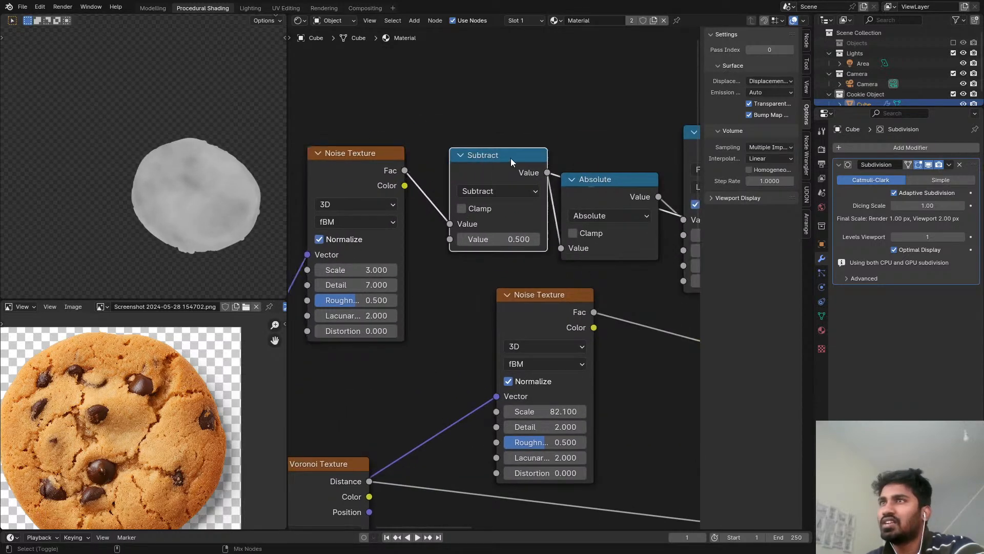
middle_click_drag(600, 173, 442, 144)
left_click(467, 163, "ctrl+shift")
scroll(411, 185, "up", 3)
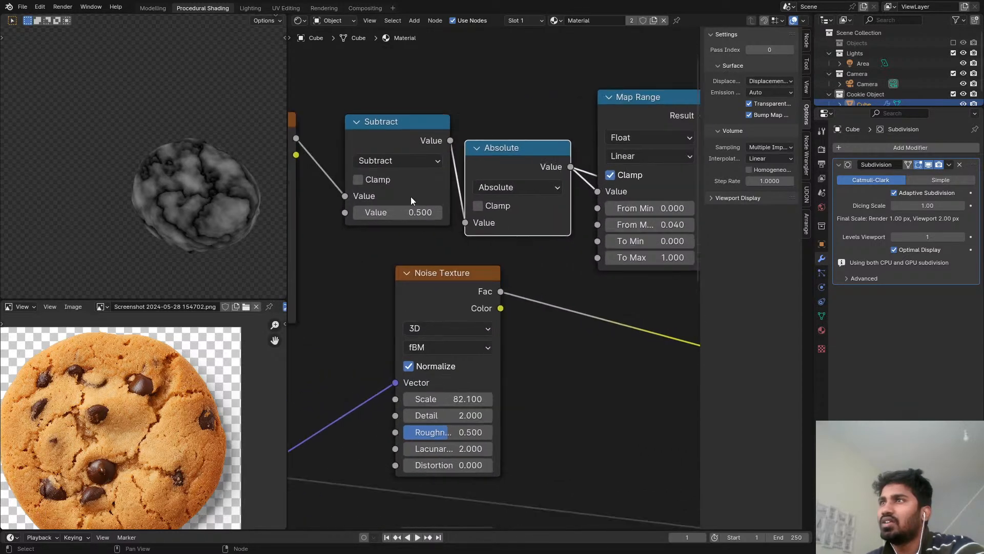
Step: Set the crack Subtract node's value to 0.490 and move the Subtract and Absolute nodes closer to the crack Noise Texture
mouse_move(410, 215)
left_mouse_down()
mouse_move(380, 215)
mouse_move(425, 215)
mouse_move(400, 215)
left_mouse_up()
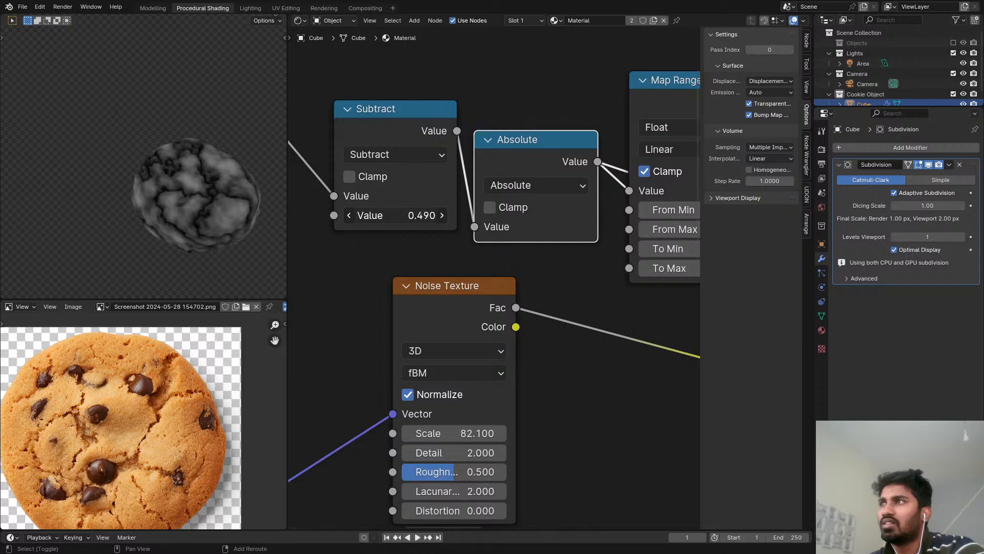
scroll(180, 175, "up", 3)
scroll(438, 166, "down", 2)
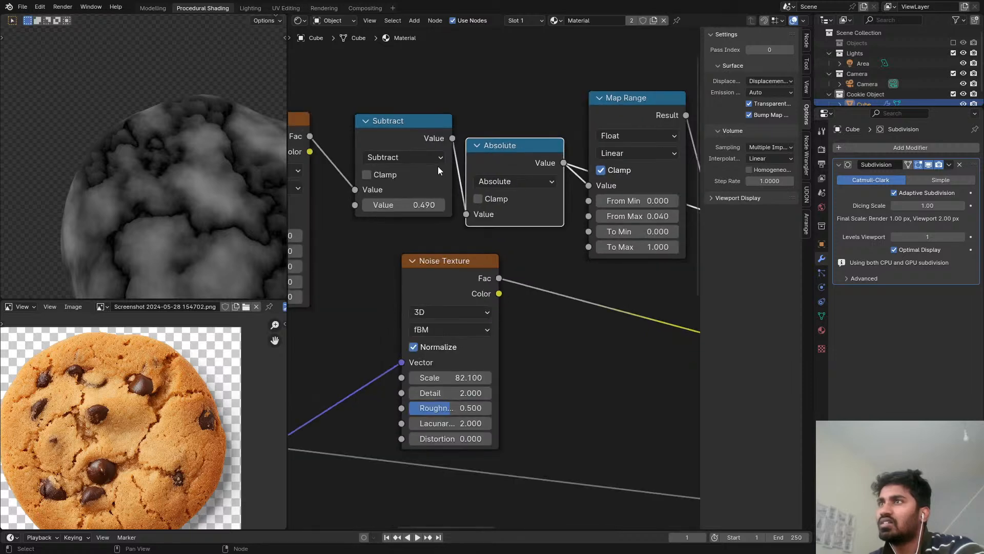
middle_click_drag(438, 166, 616, 182)
left_click_drag(596, 151, 575, 143)
scroll(625, 160, "up", 2)
left_click_drag(673, 163, 643, 132)
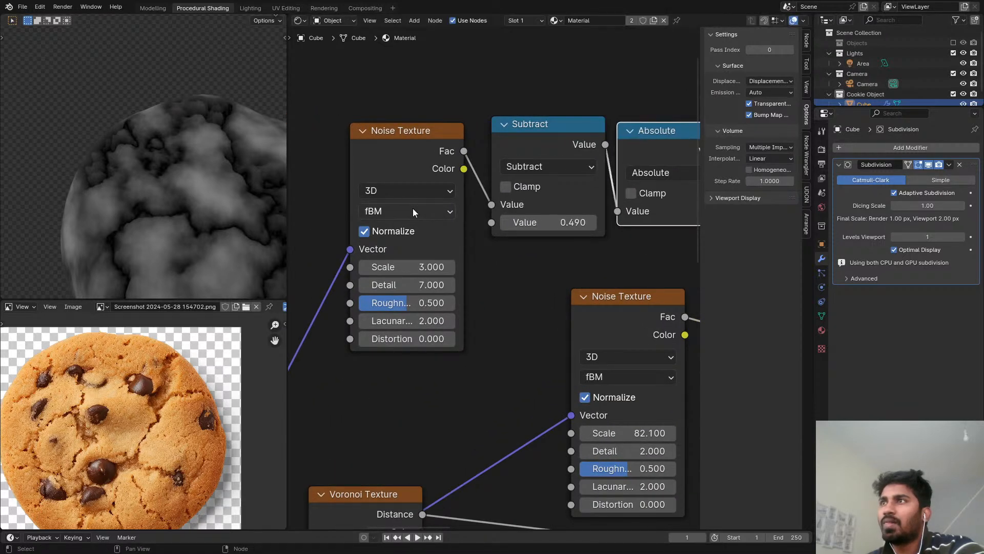
Step: Switch the crack Noise Texture's type to Multifractal and preview the cookie with the Principled BSDF again
left_click(414, 211)
left_click(411, 252)
scroll(433, 247, "down", 1)
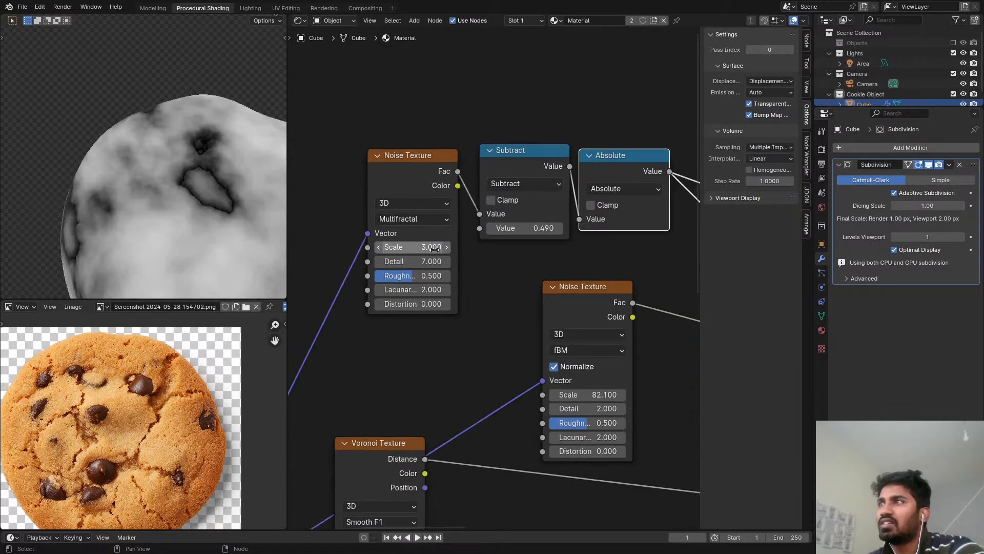
scroll(434, 248, "down", 1)
scroll(495, 210, "down", 3)
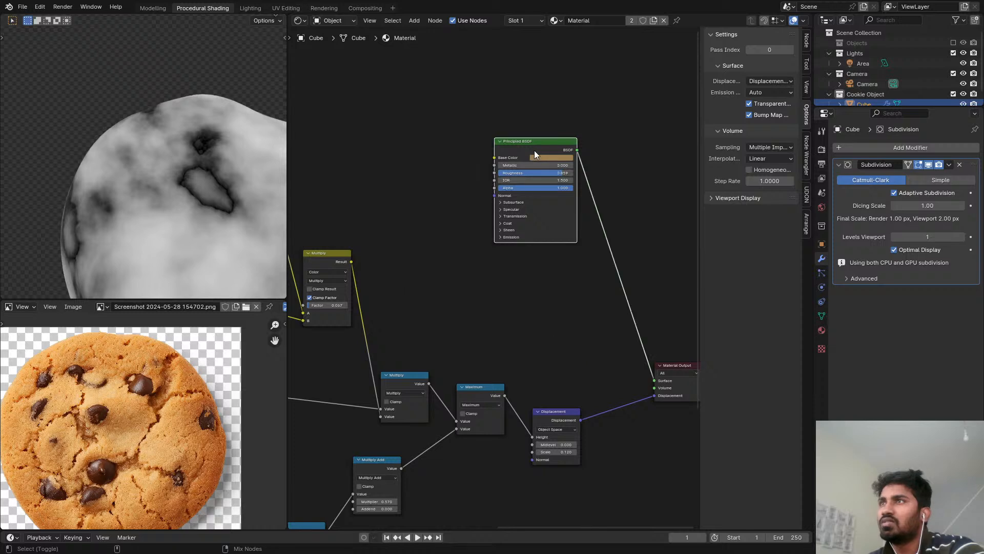
mouse_move(534, 192)
middle_mouse_down()
mouse_move(597, 171)
mouse_move(334, 174)
mouse_move(601, 187)
middle_mouse_up()
scroll(589, 227, "up", 4)
middle_click_drag(667, 193, 599, 199)
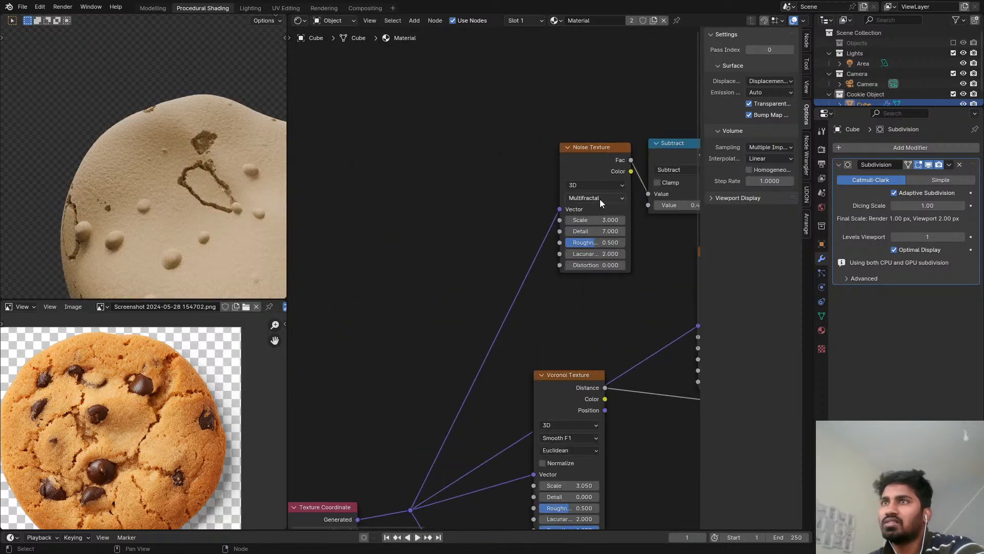
Step: Try the Hybrid Multifractal, fBM, Hetero Terrain and Ridged Multifractal types on the crack Noise Texture
left_click(599, 199)
left_click(601, 255)
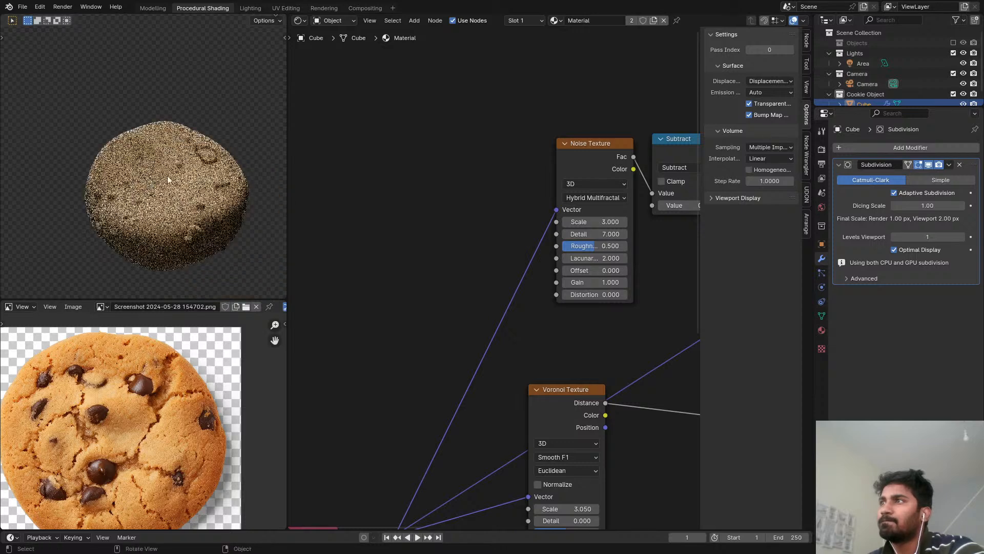
scroll(582, 218, "up", 1)
left_click(611, 199)
left_click(606, 246)
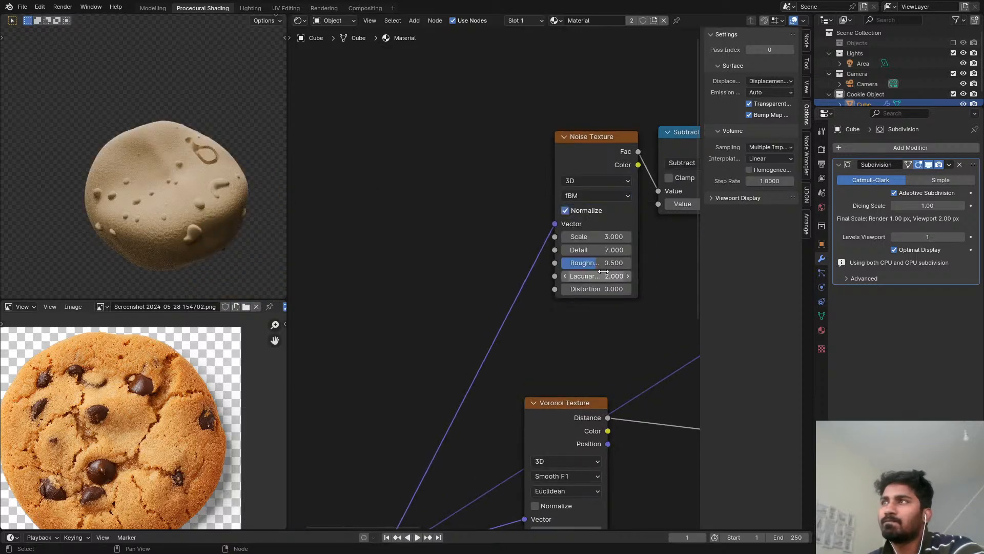
left_click(600, 198)
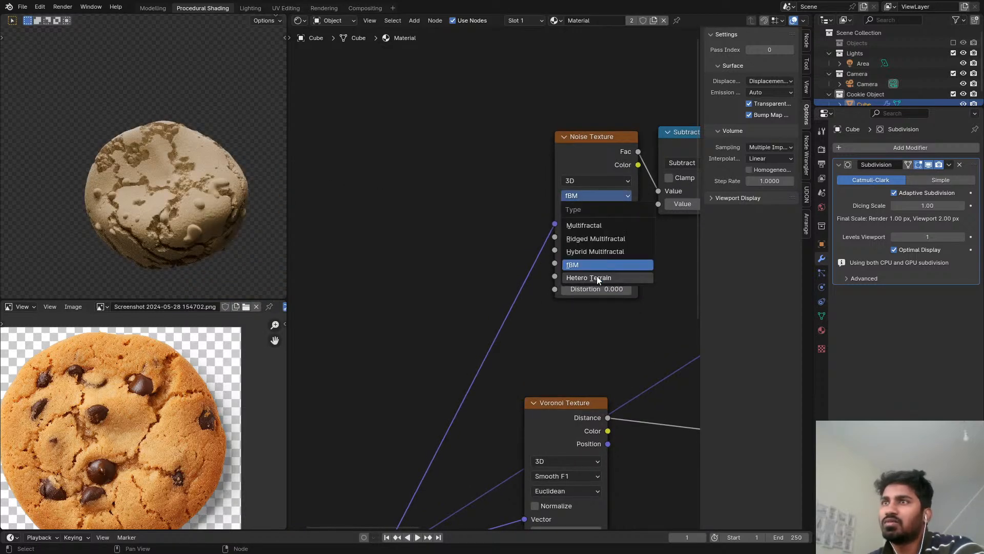
left_click(597, 277)
left_click(594, 196)
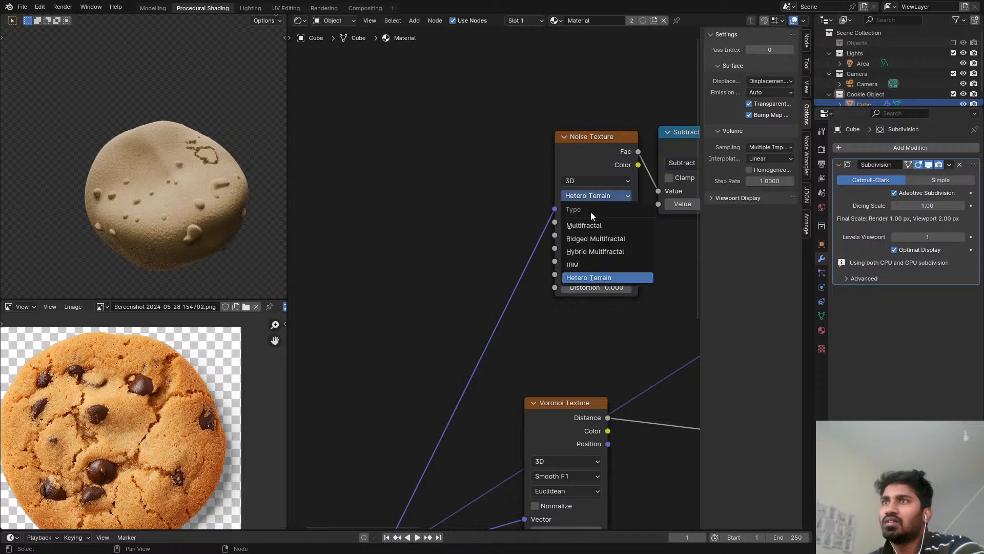
left_click(590, 236)
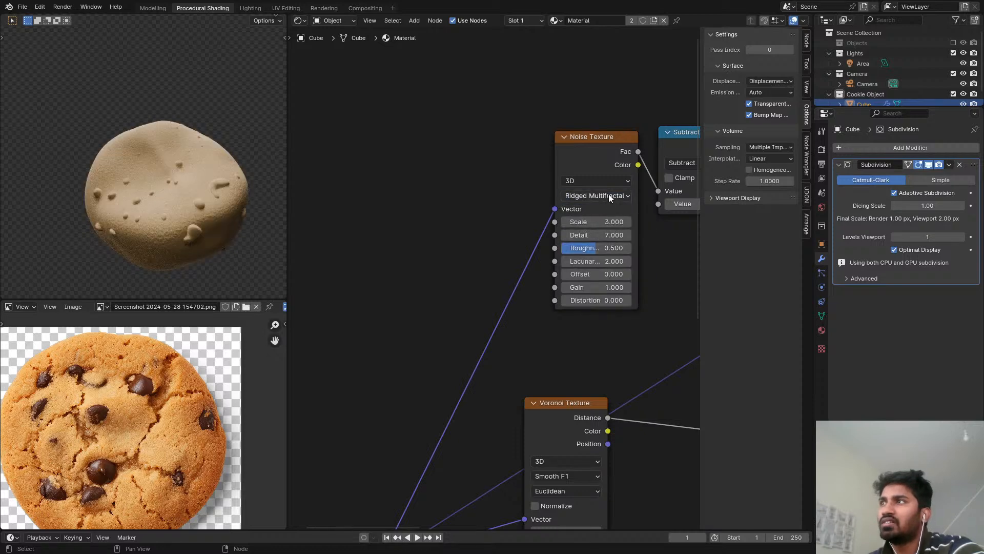
Step: Return the crack Noise Texture to Multifractal and compare the cookie's surface up close with the reference image
left_click(609, 194)
left_click(595, 226)
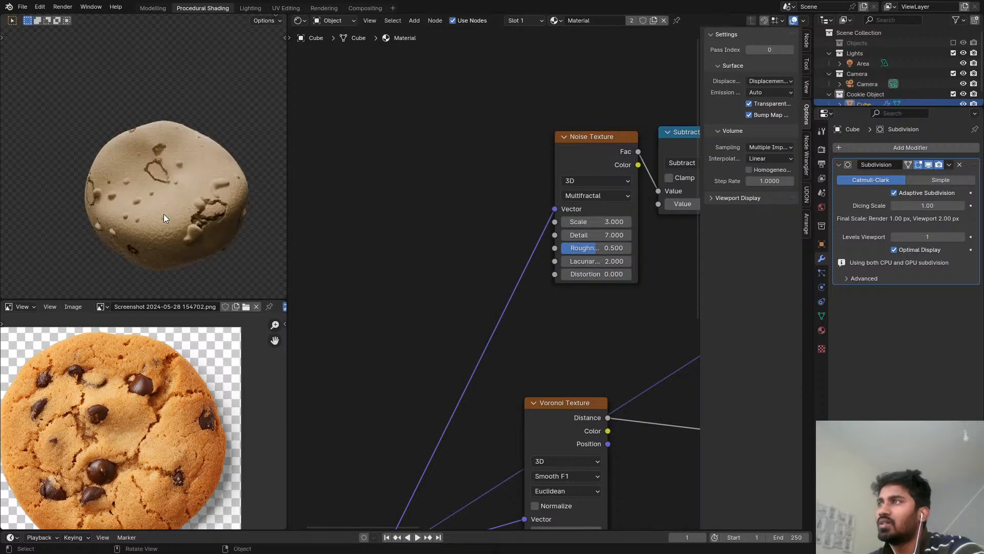
scroll(165, 212, "up", 5)
scroll(161, 236, "up", 6)
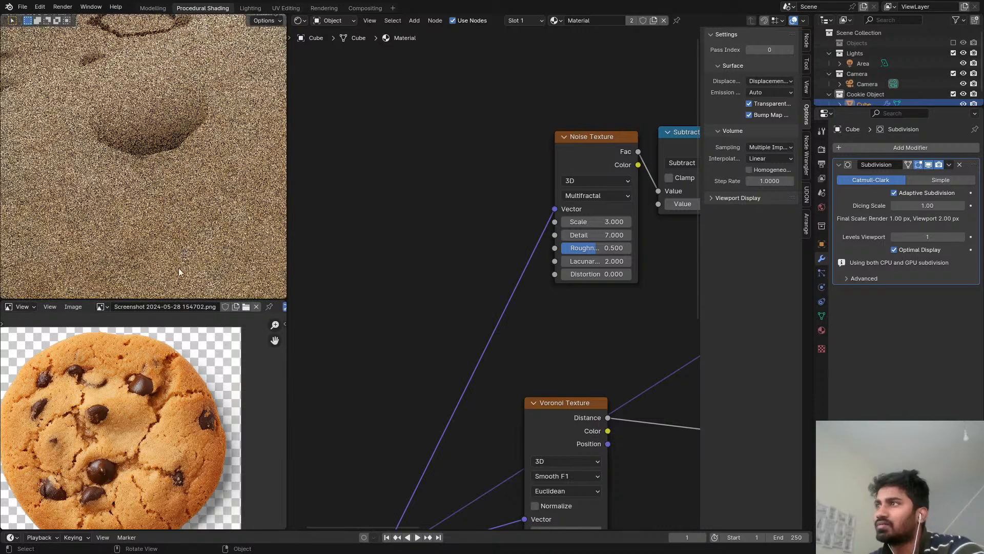
scroll(134, 466, "up", 5)
middle_click_drag(134, 468, 156, 426)
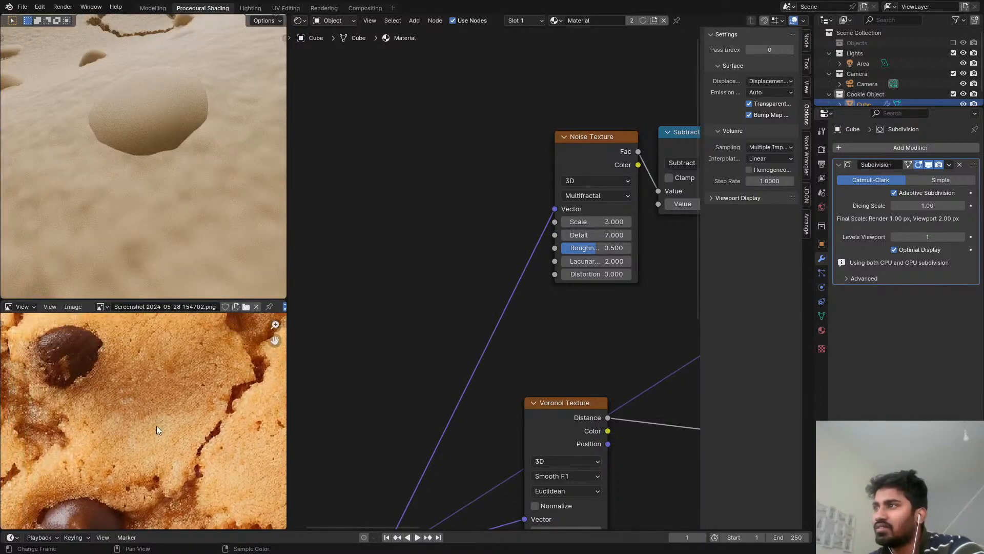
middle_click_drag(142, 383, 150, 427)
scroll(156, 186, "down", 8)
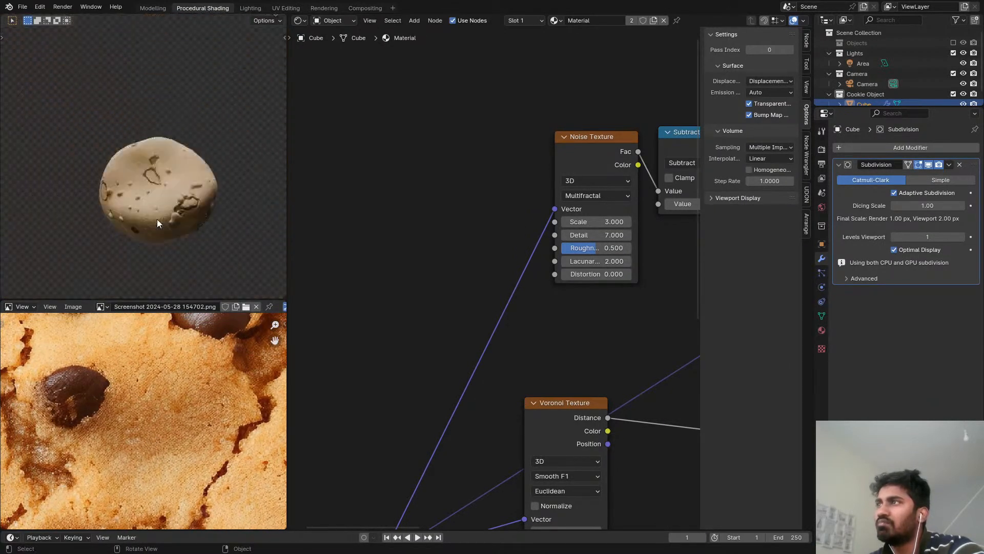
Step: Switch the crack Noise Texture to fBM with Normalize enabled and move the node farther from the Subtract node
scroll(157, 219, "up", 3)
left_click(587, 195)
left_click(587, 264)
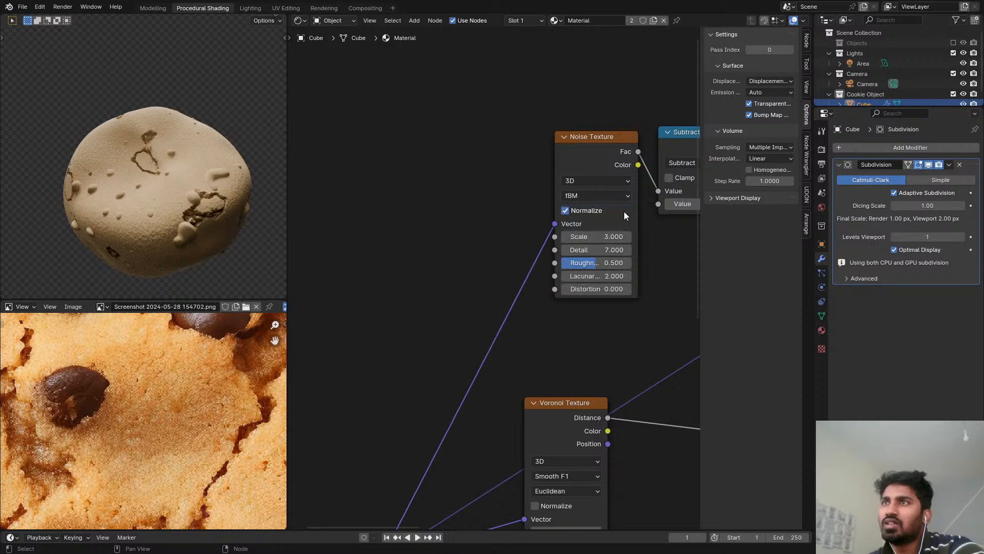
scroll(572, 204, "up", 2)
left_click(499, 192)
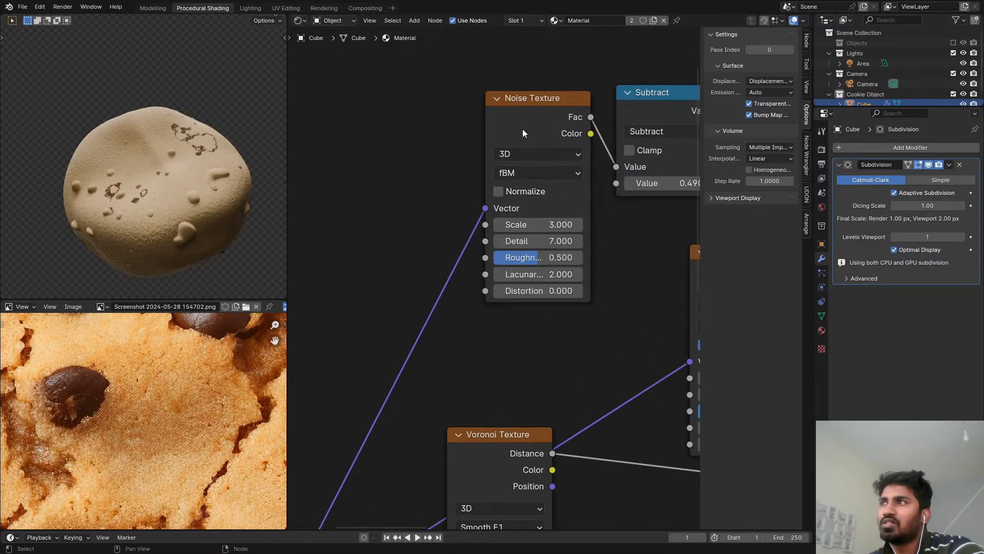
left_click_drag(522, 128, 462, 108)
scroll(518, 176, "down", 1)
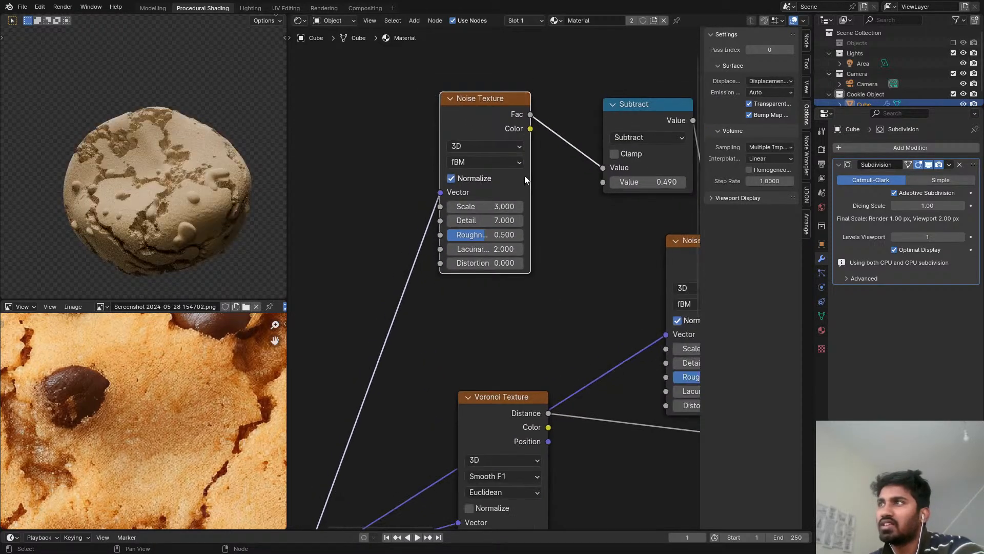
Step: Try a roughness of 0.942 on the crack Noise Texture, set it to 0.417 and inspect the cracks up close
scroll(457, 202, "up", 3)
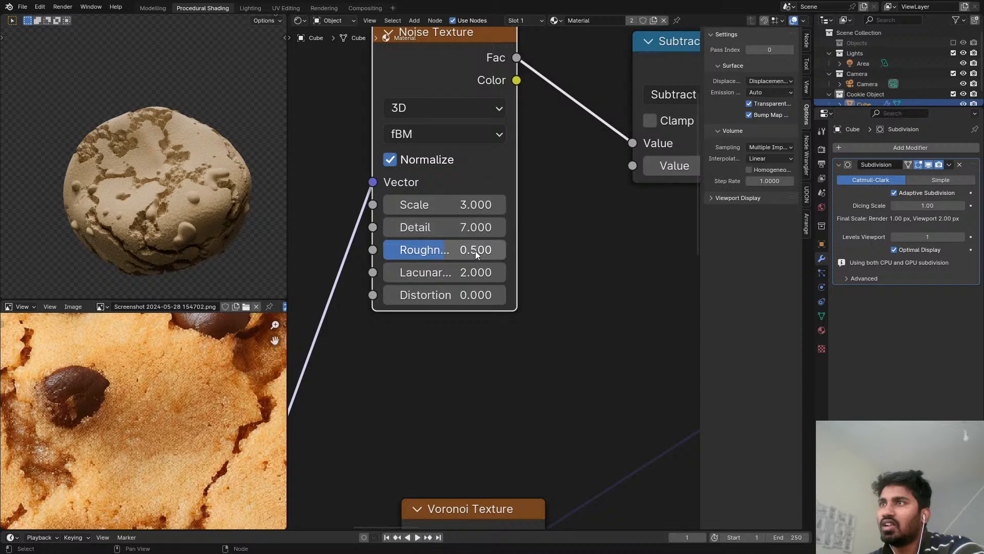
mouse_move(475, 251)
left_mouse_down()
mouse_move(444, 251)
mouse_move(468, 251)
left_mouse_up()
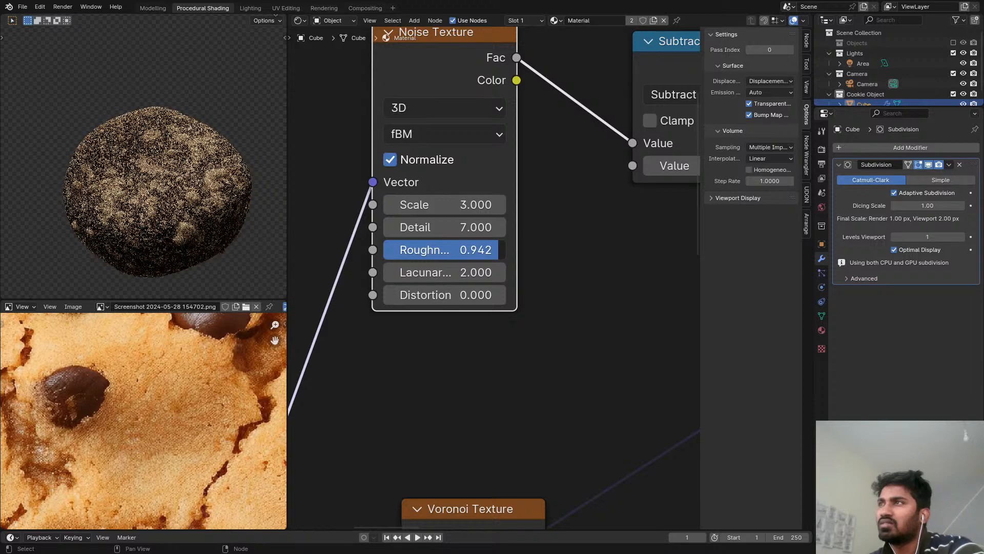
left_click_drag(478, 250, 435, 250)
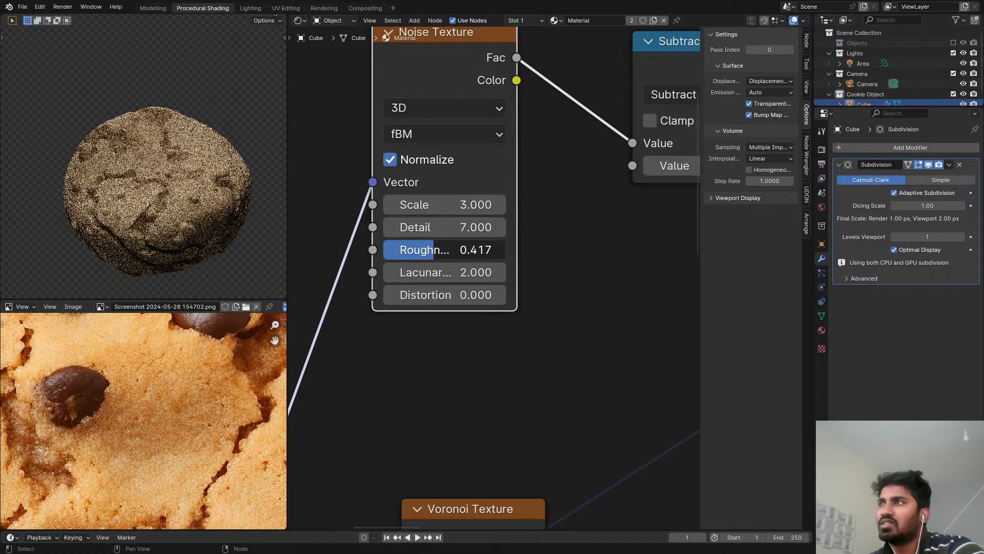
scroll(154, 182, "up", 5)
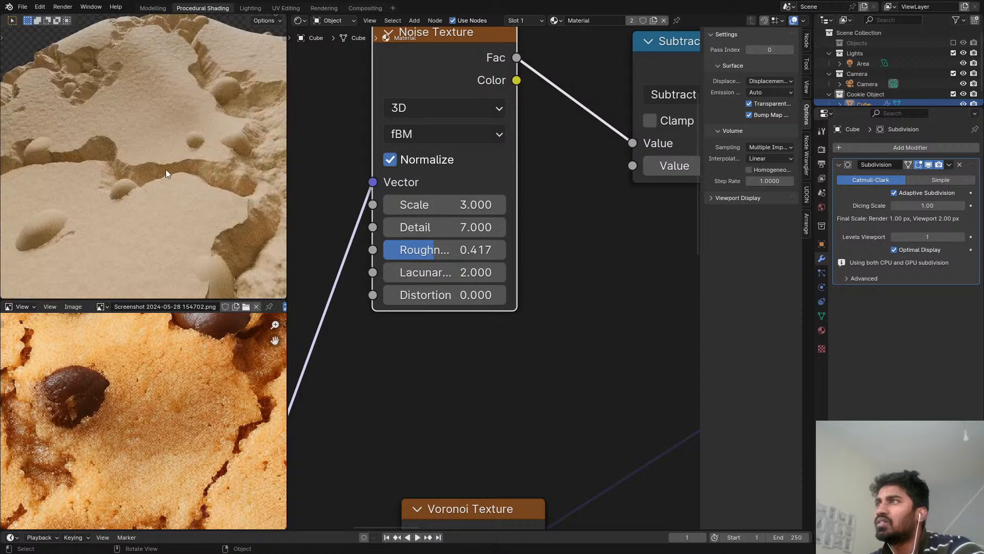
scroll(580, 190, "down", 5)
Step: Set the crack Map Range node's interpolation to Smoother Step and inspect the crack edges on the cookie
middle_click_drag(584, 169, 318, 180)
scroll(658, 157, "down", 2)
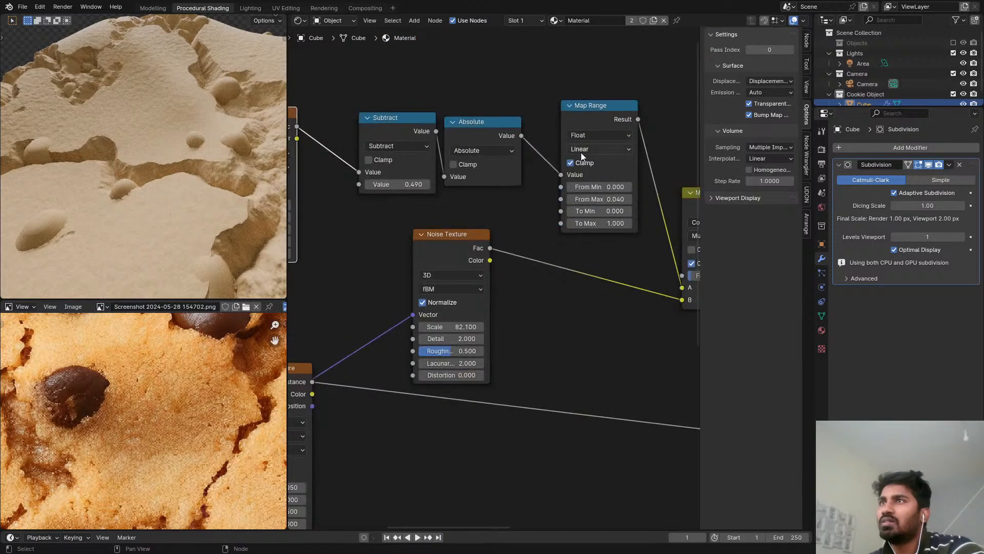
scroll(578, 150, "up", 1)
middle_click_drag(592, 127, 521, 125)
scroll(537, 137, "up", 1)
left_click(530, 140)
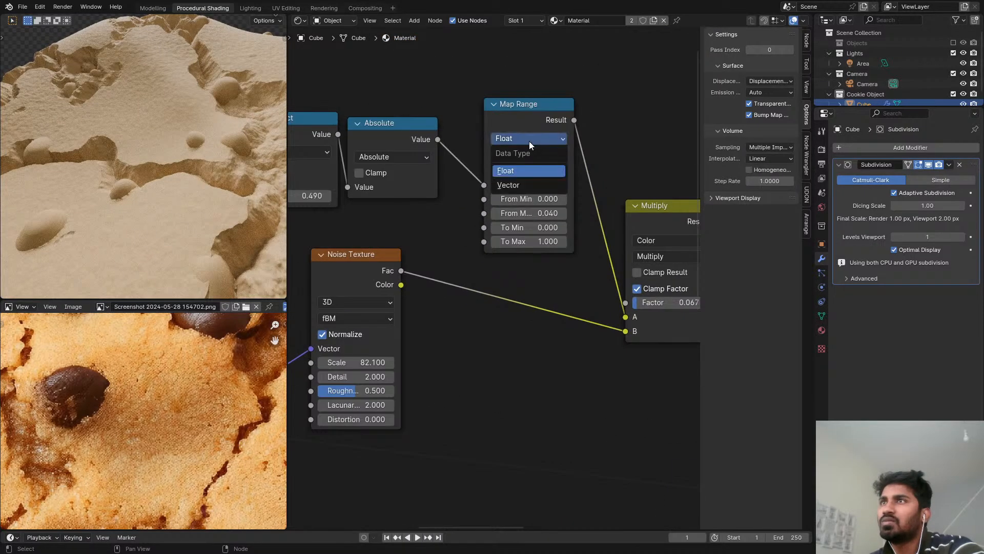
left_click(525, 169)
left_click(524, 157)
left_click(523, 230)
middle_click_drag(208, 175, 252, 101)
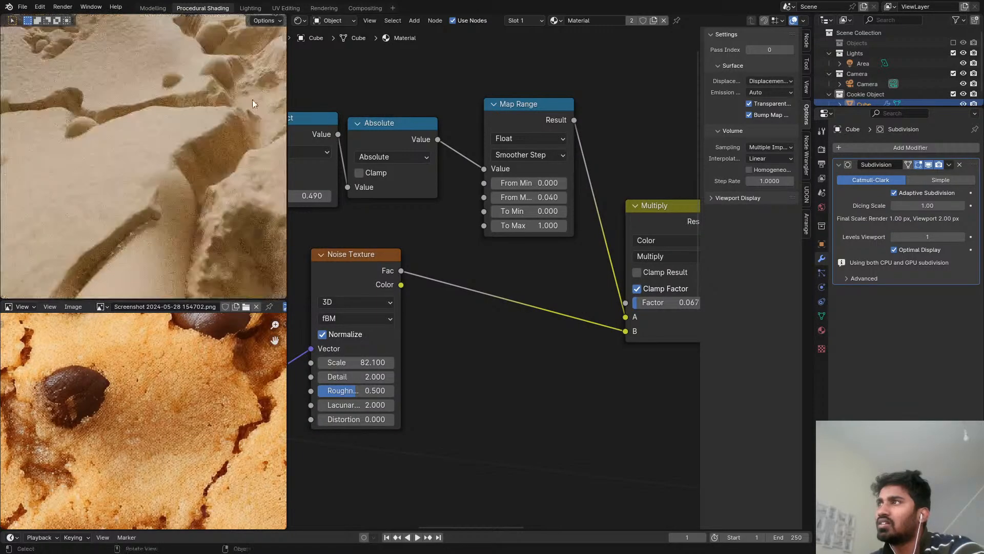
middle_click_drag(278, 152, 359, 159)
scroll(547, 163, "up", 2)
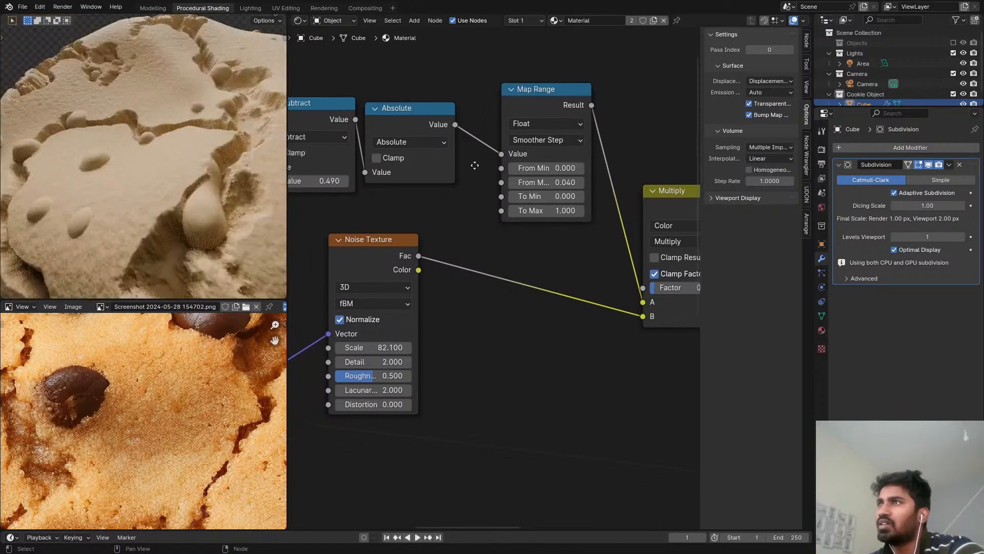
Step: Try From Max values of -0.090 and 0.080 on the crack Map Range node and view the whole cookie
left_click_drag(573, 193, 573, 193)
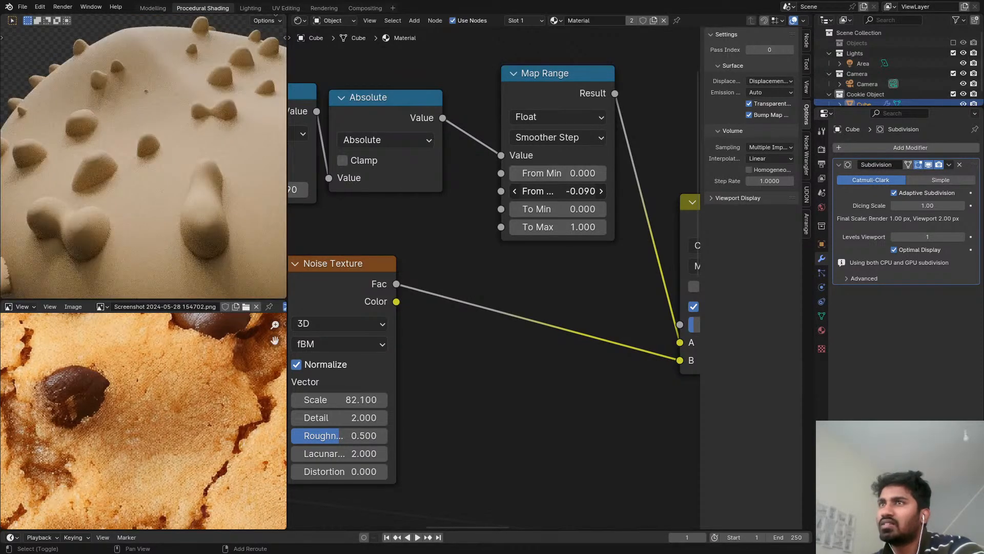
left_click_drag(572, 191, 592, 190)
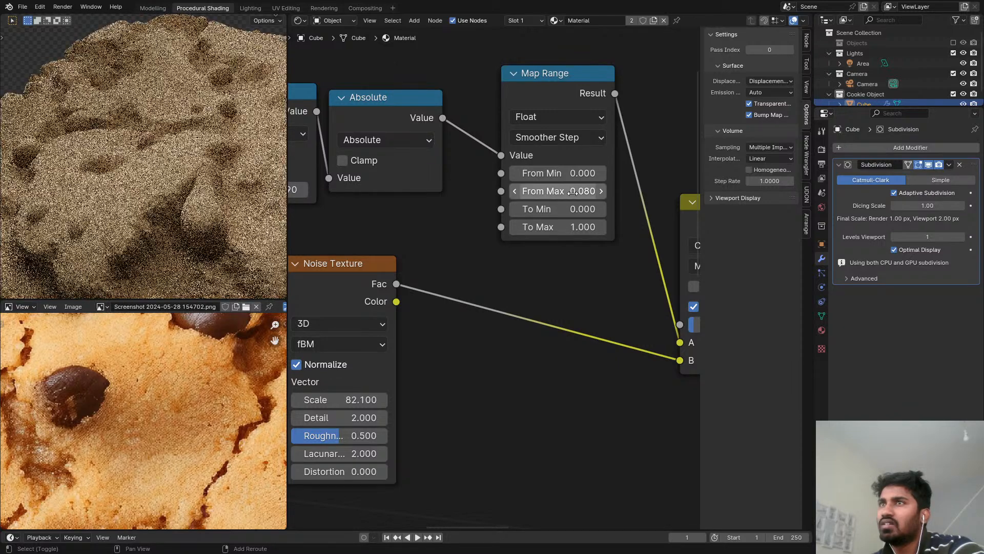
scroll(208, 210, "down", 5)
scroll(190, 196, "down", 3)
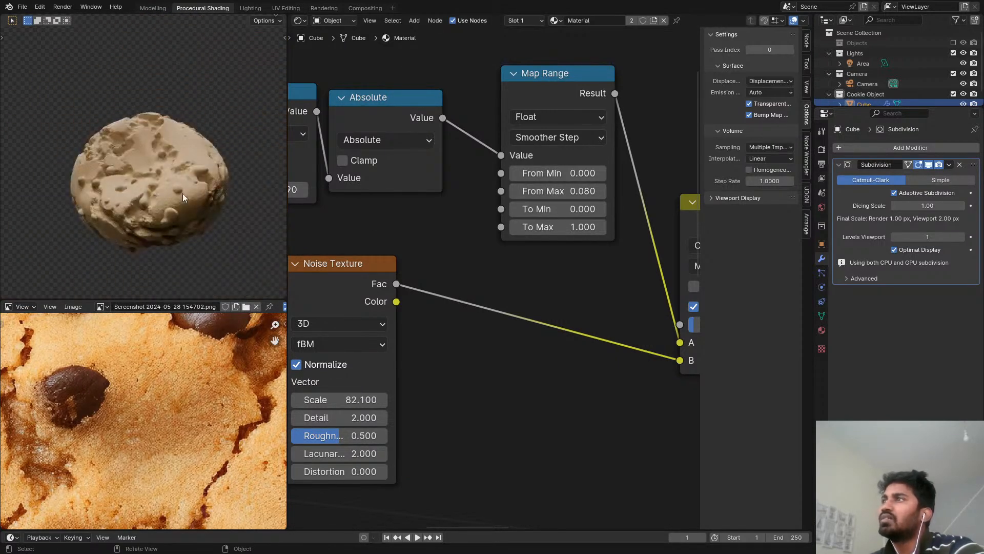
mouse_move(182, 192)
middle_mouse_down()
mouse_move(144, 233)
mouse_move(177, 291)
mouse_move(186, 279)
mouse_move(181, 155)
mouse_move(180, 173)
mouse_move(127, 174)
mouse_move(169, 180)
mouse_move(168, 145)
middle_mouse_up()
scroll(169, 180, "up", 3)
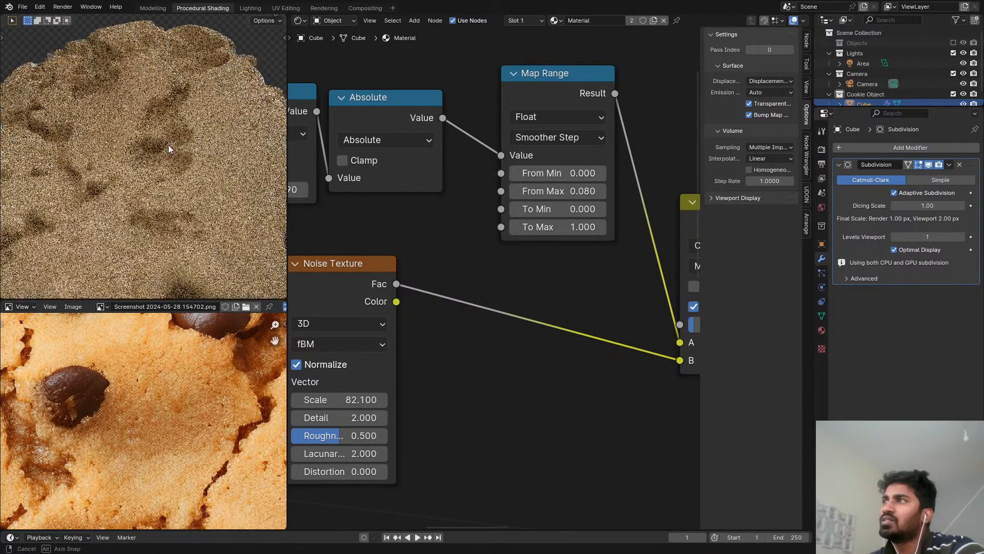
scroll(168, 144, "up", 3)
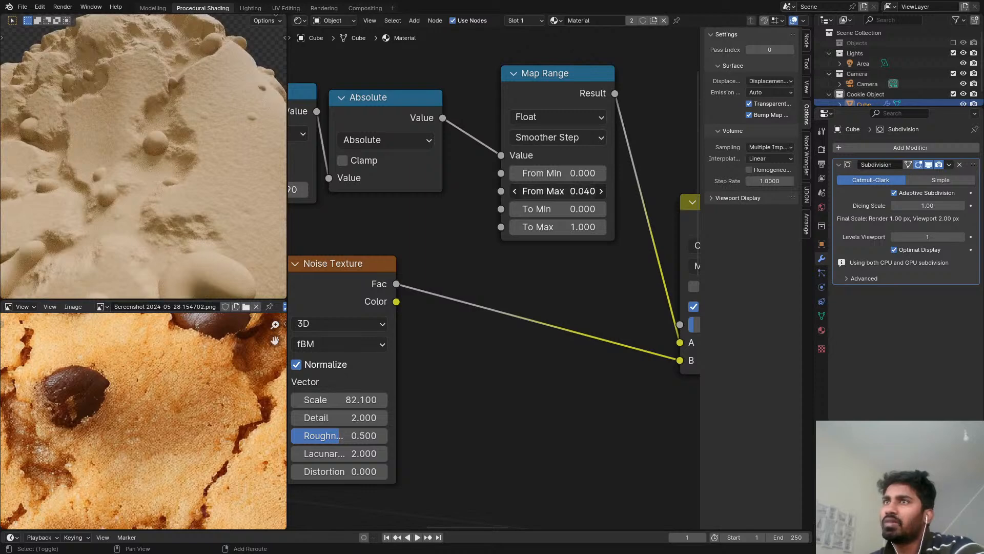
Step: Set the crack Map Range node's From Max to 0.060 and view the cookie from the side
left_click_drag(540, 191, 581, 197, "shift")
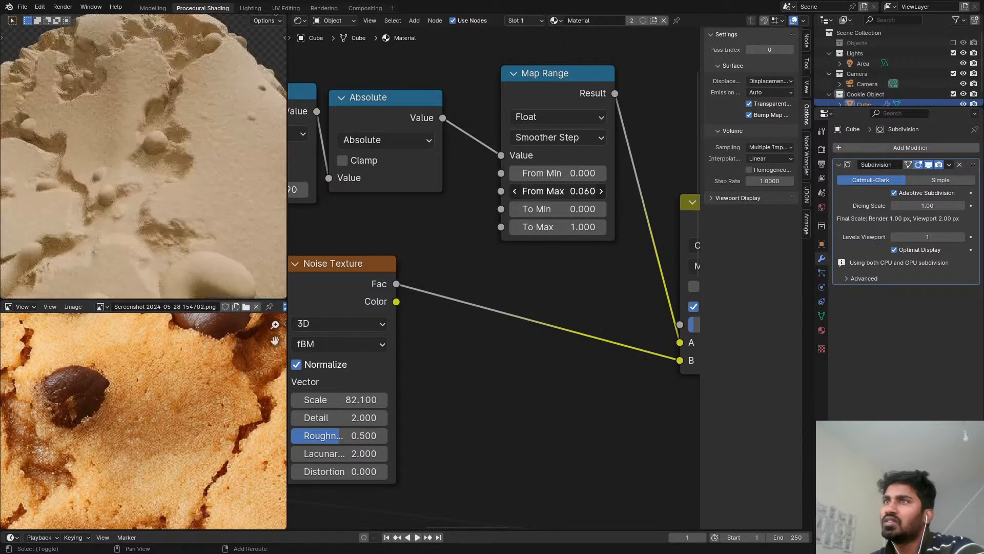
scroll(172, 172, "down", 2)
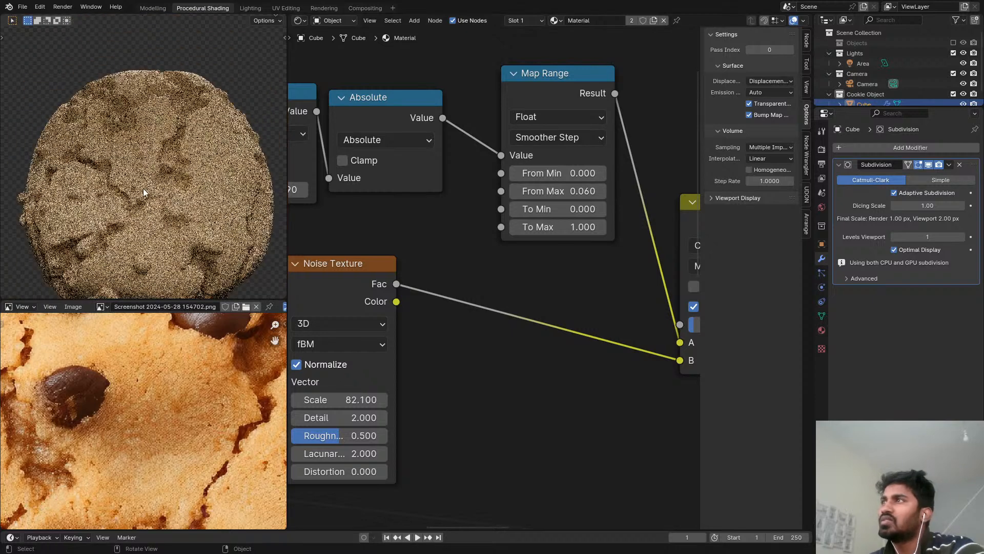
middle_click_drag(172, 171, 145, 148)
scroll(376, 141, "down", 2)
Step: Try a value of 0.600 on the crack Subtract node
middle_click_drag(375, 141, 509, 163)
scroll(488, 172, "up", 1)
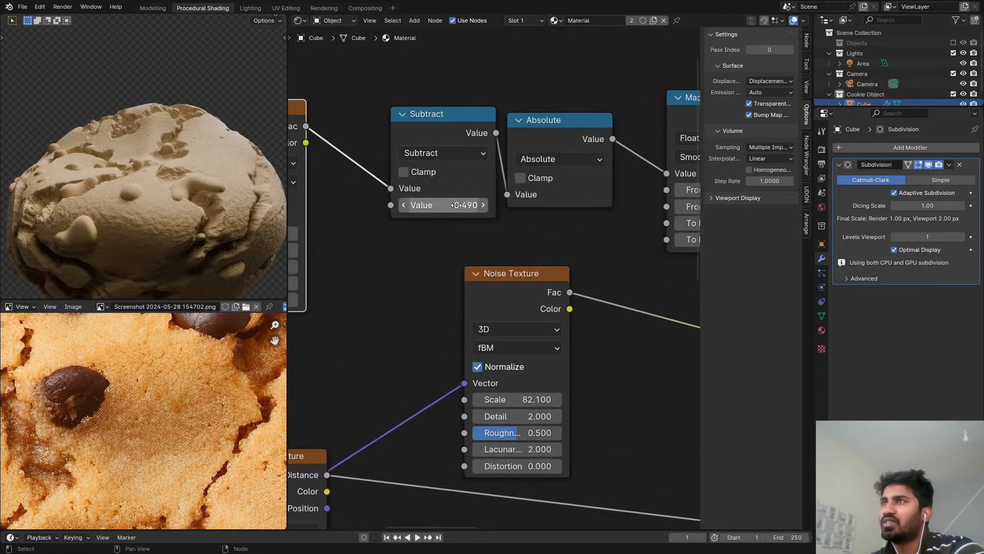
left_click_drag(464, 207, 492, 208)
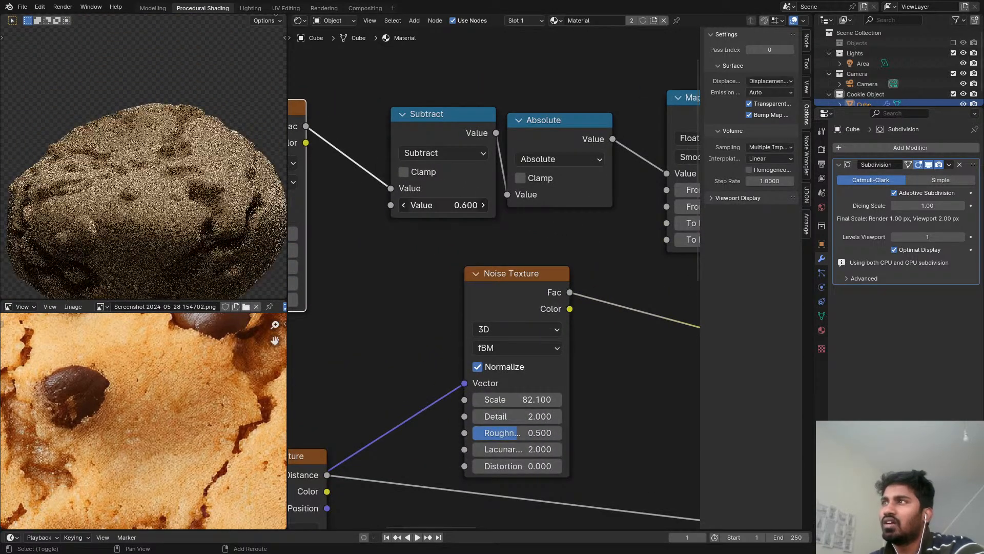
right_click(468, 210)
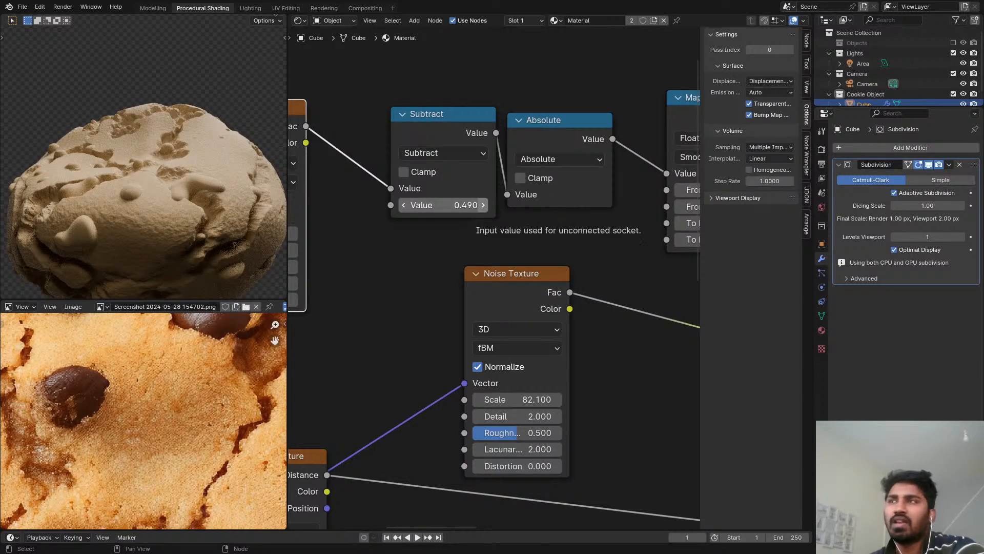
Step: Set the Displacement node's scale to 0.100 and check the cookie's relief from another angle
scroll(553, 214, "down", 3)
left_click_drag(391, 110, 494, 148)
middle_click_drag(493, 148, 377, 515)
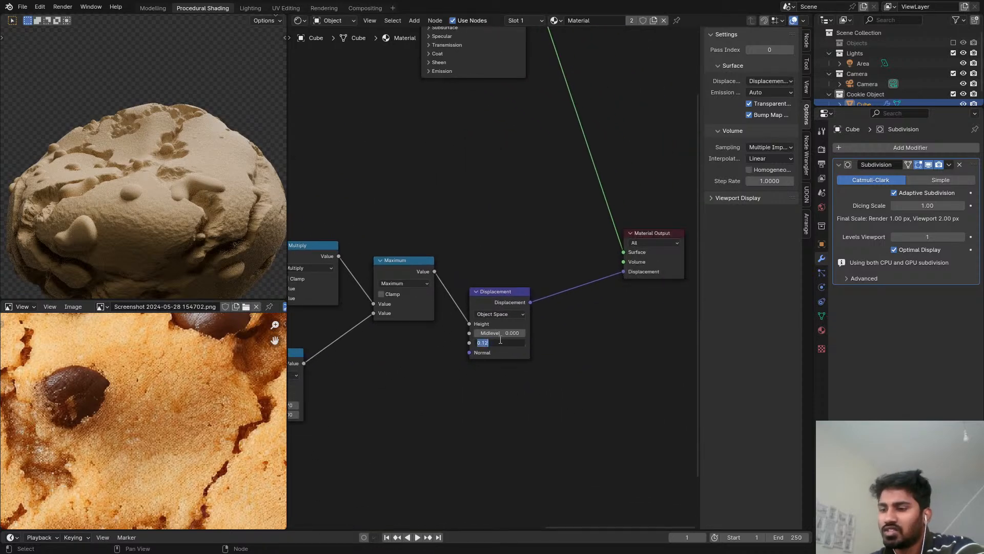
middle_click_drag(389, 386, 461, 379)
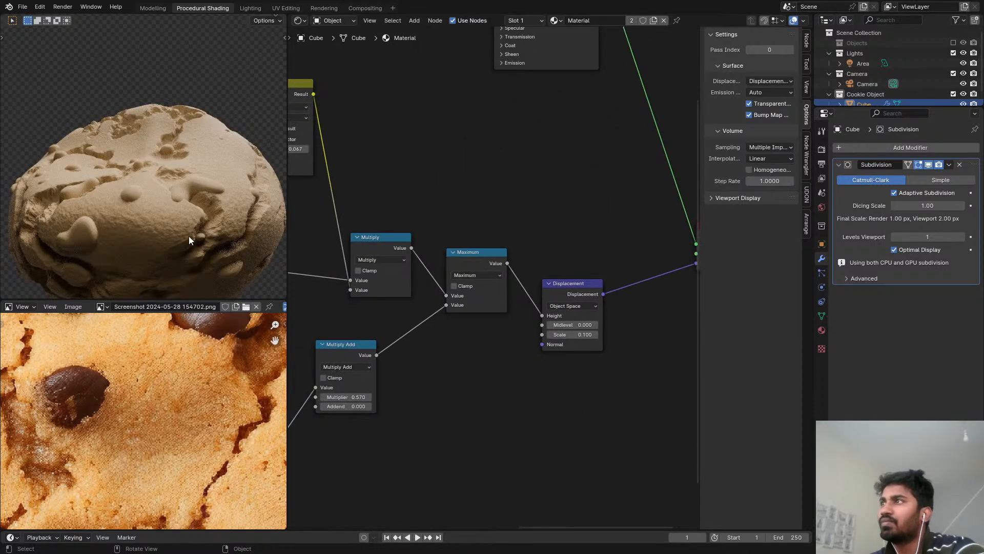
scroll(189, 236, "down", 3)
middle_click_drag(162, 211, 81, 201)
scroll(186, 195, "up", 5)
Step: Duplicate the Maximum node with its input links, preview the copy and change its operation to Subtract
middle_click_drag(528, 246, 566, 235)
left_click(566, 235)
key("ctrl+shift+d")
left_click(588, 149)
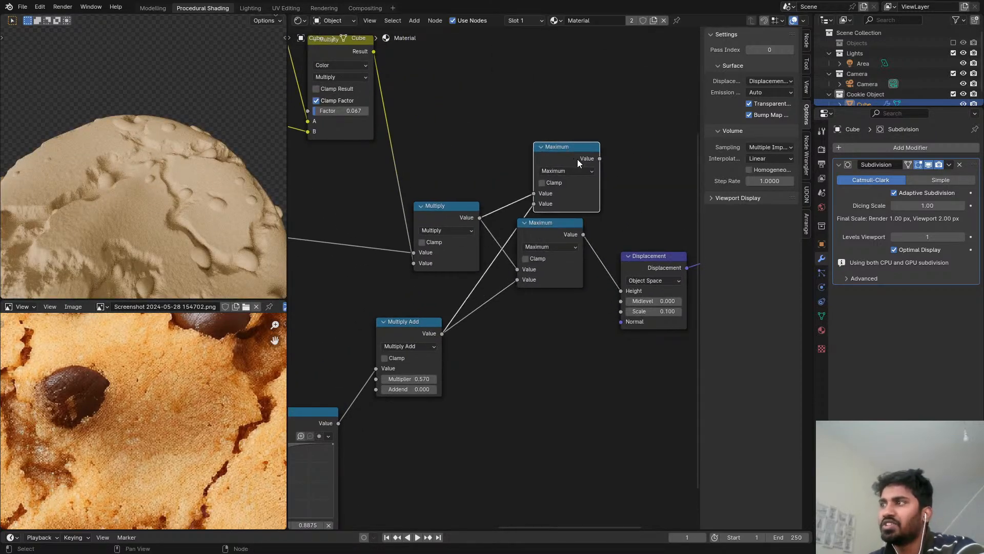
left_click(570, 160, "ctrl+shift")
left_click(566, 171)
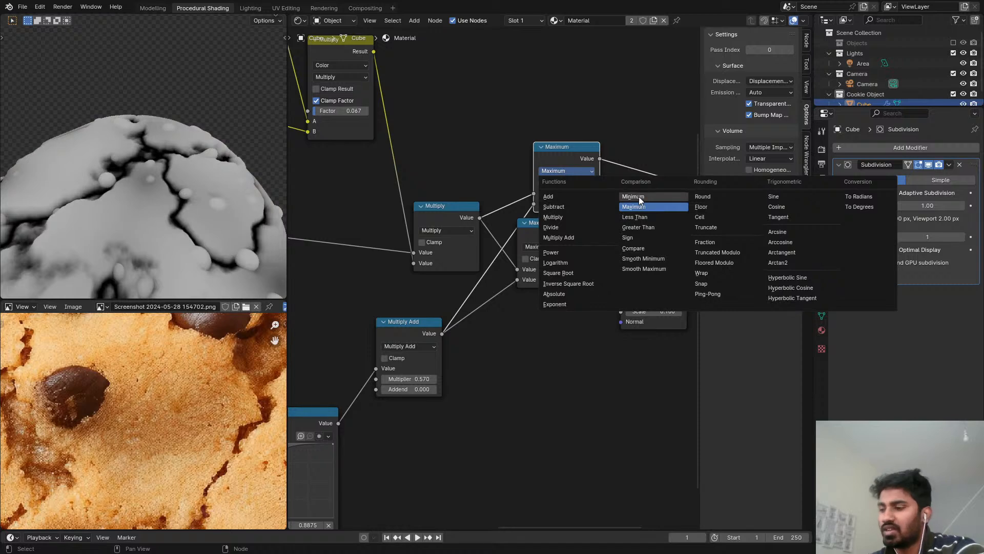
left_click(553, 206)
scroll(591, 170, "up", 2)
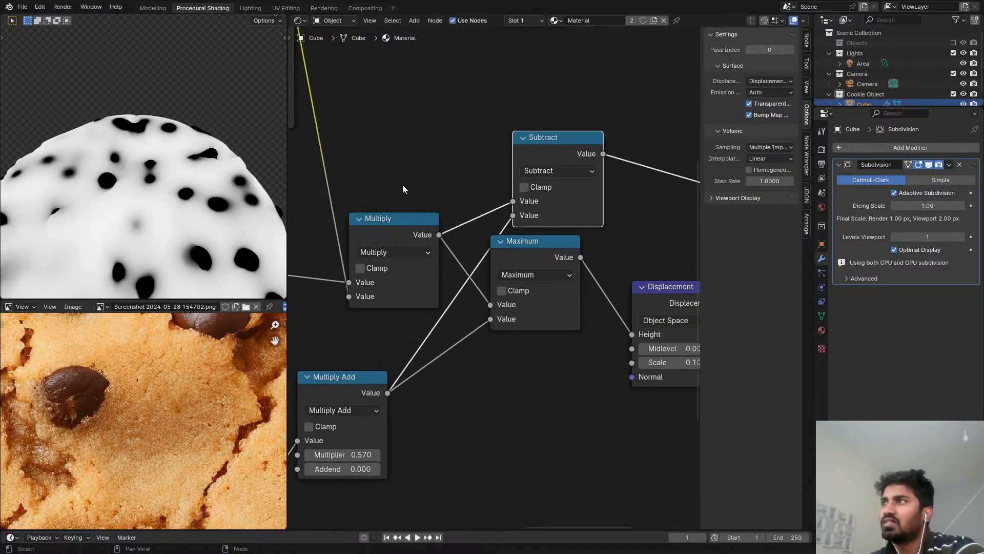
Step: Place the new Subtract node above Maximum, swap its two inputs to compare the chip mask, and restore their order
left_click_drag(564, 159, 526, 139)
scroll(542, 149, "down", 5)
middle_click_drag(544, 149, 433, 219)
scroll(485, 194, "up", 4)
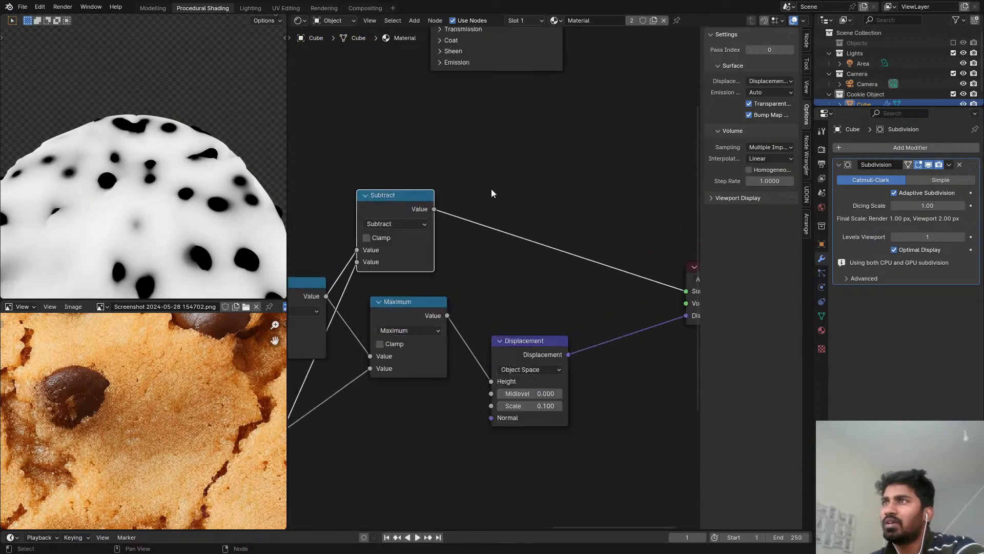
scroll(435, 211, "up", 1)
left_click_drag(403, 215, 428, 234)
scroll(153, 225, "down", 3)
middle_click_drag(153, 226, 225, 198)
scroll(419, 241, "down", 1)
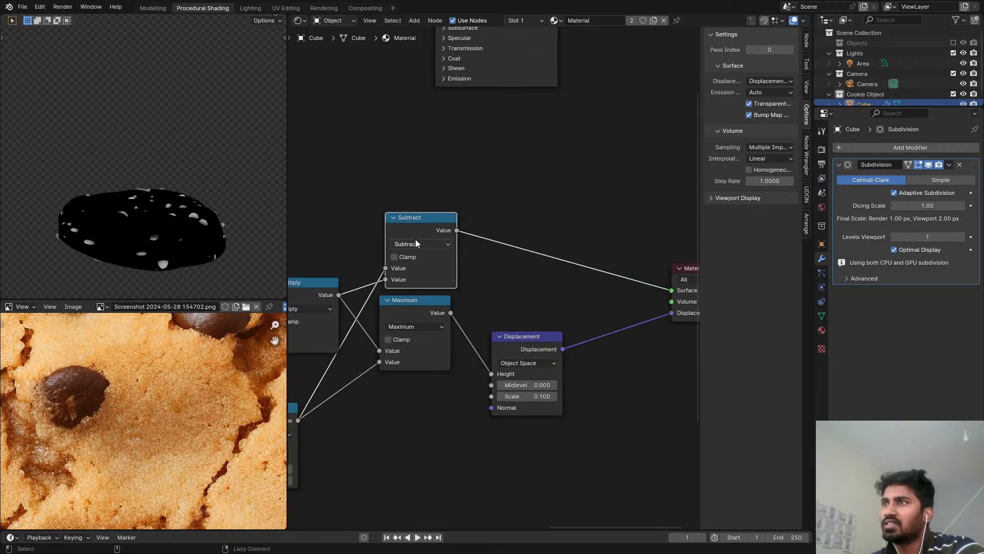
key("alt+s")
mouse_move(425, 226)
left_mouse_down()
mouse_move(410, 236)
mouse_move(420, 224)
left_mouse_up()
middle_click_drag(422, 229, 433, 295)
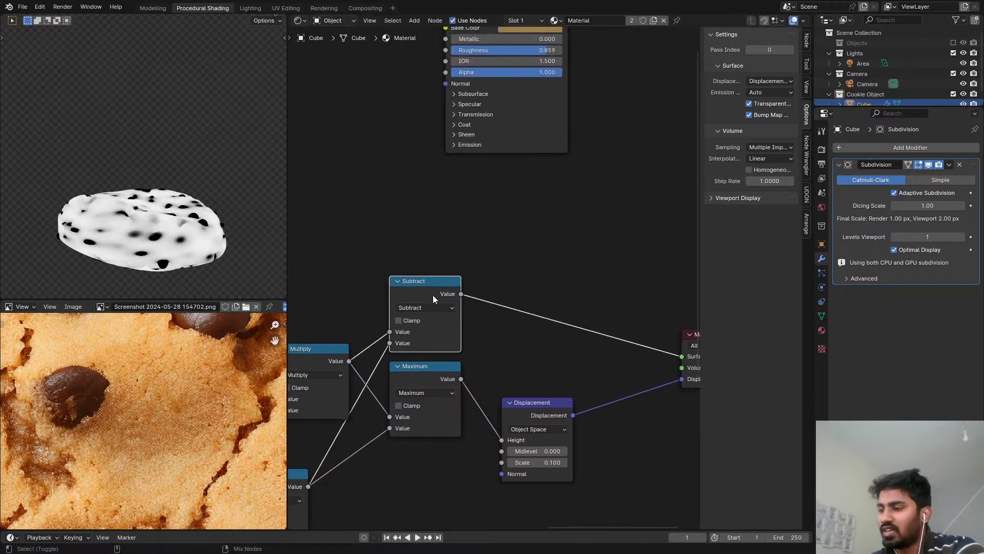
Step: Duplicate the chip-mask Subtract node above itself with its links and change the copy's operation to Greater Than
left_click_drag(433, 281, 427, 194)
left_click(420, 218)
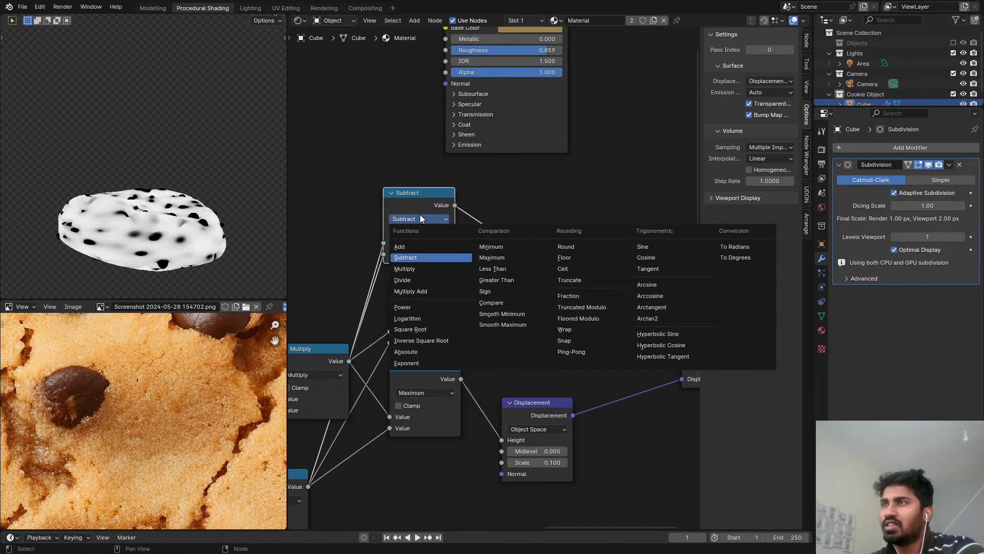
key("g")
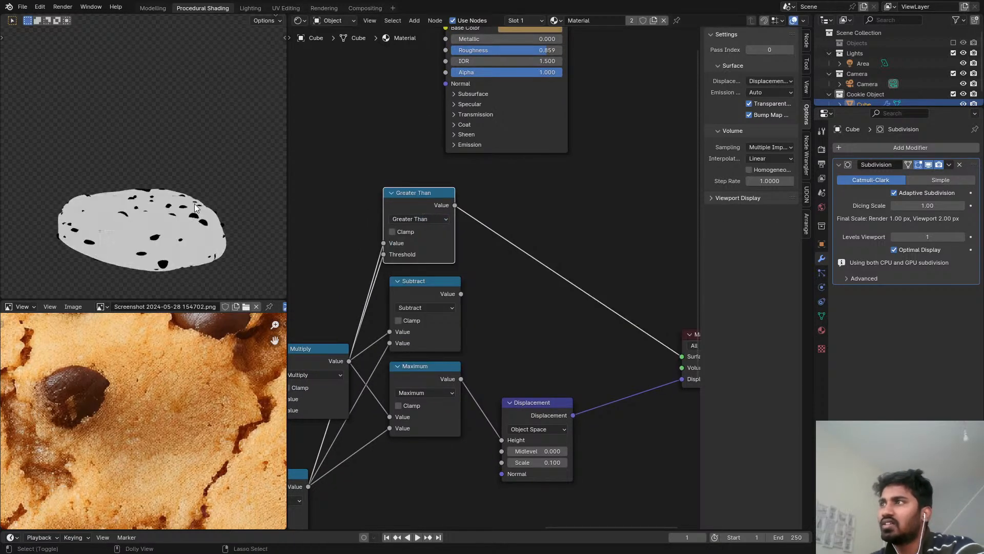
scroll(487, 210, "down", 3)
Step: Move the Principled BSDF aside and add a Mix node with data type Color in front of it
middle_click_drag(500, 129, 475, 239)
left_click_drag(472, 170, 692, 169)
scroll(589, 194, "up", 2)
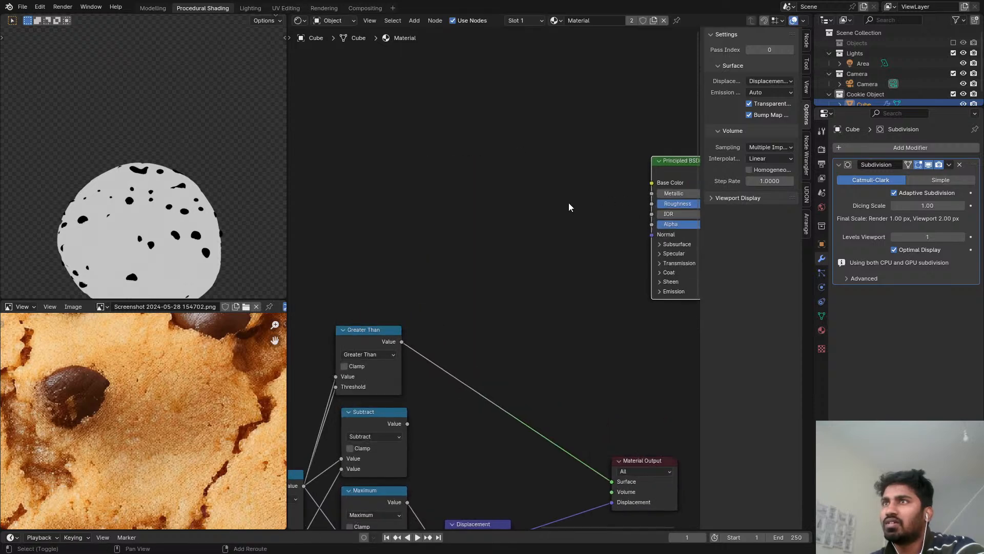
key("shift+a")
left_click(570, 203)
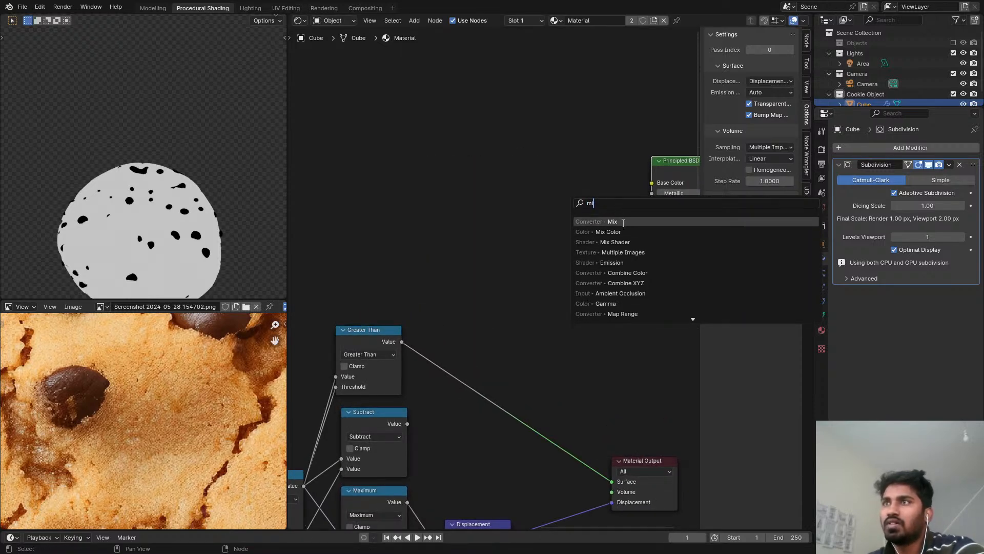
left_click(615, 221)
left_click(517, 178)
left_click(560, 206)
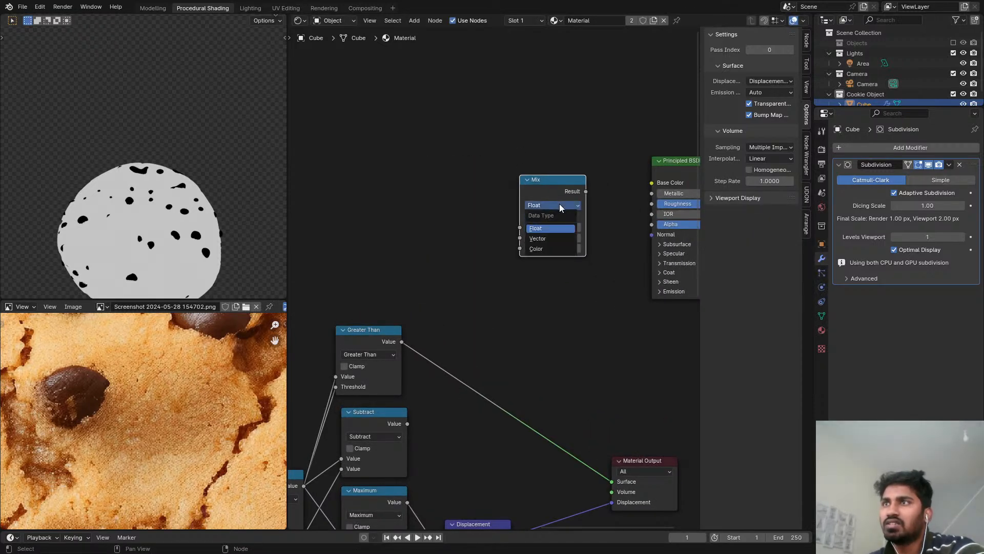
left_click(548, 249)
Step: Connect the Greater Than output to the Mix node's Factor and preview the Mix node
left_click_drag(402, 341, 520, 249)
scroll(532, 234, "up", 2)
left_click(553, 188, "ctrl+shift")
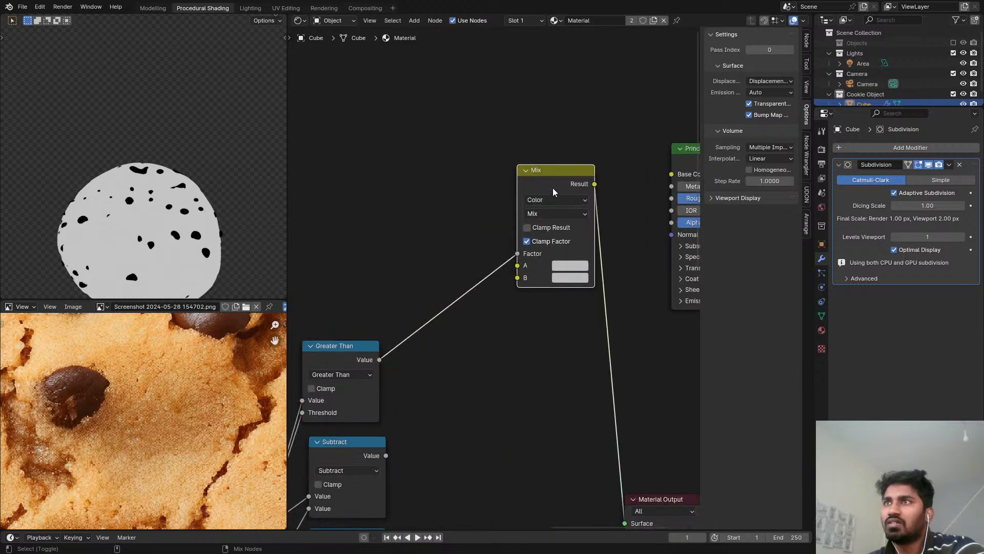
Step: Apply the Principled BSDF's Base Color tan to both Mix colours, and sample the reference chip's dark brown for colour A
middle_click_drag(611, 206, 527, 201)
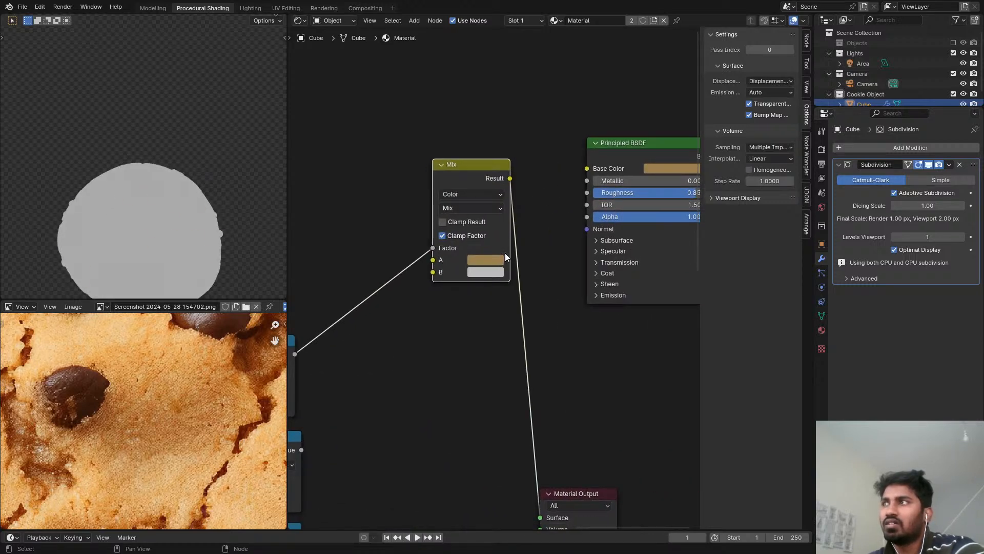
scroll(485, 245, "up", 1)
left_click(496, 266)
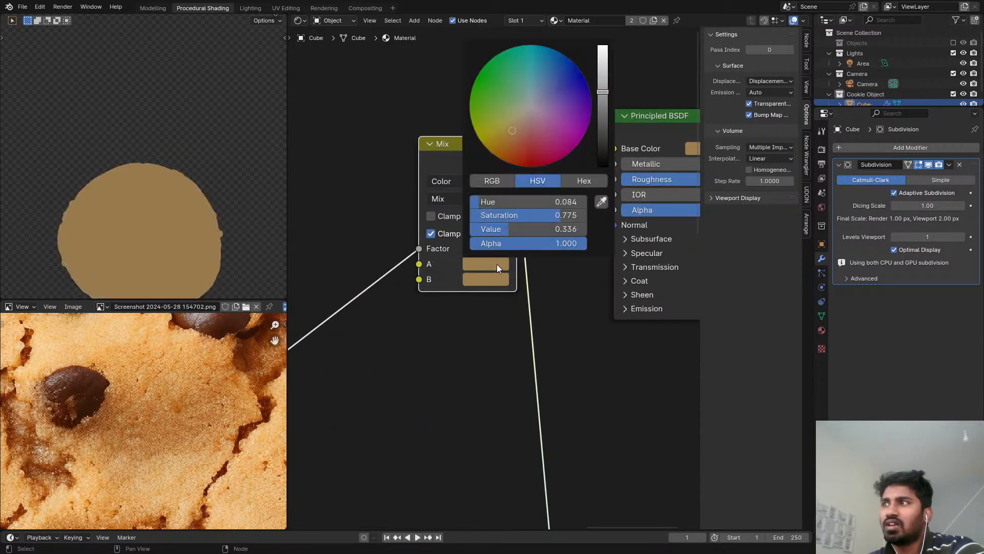
left_click(601, 202)
left_click(80, 378)
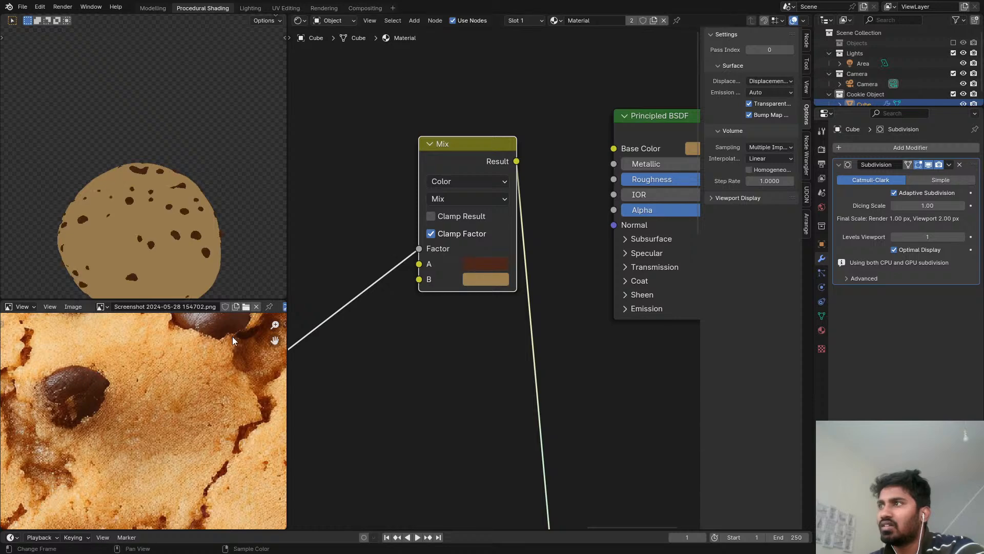
Step: Connect the colour Mix Result to the Principled BSDF's Base Color and send the shader back to the Material Output
scroll(402, 275, "down", 2)
left_click(534, 170, "ctrl+shift")
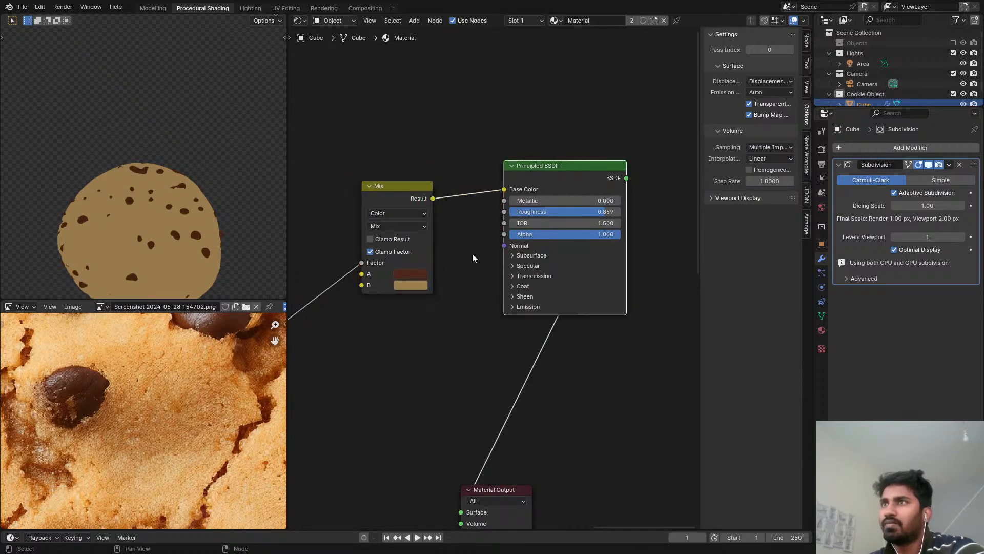
mouse_move(413, 290)
middle_mouse_down()
mouse_move(509, 265)
mouse_move(567, 213)
middle_mouse_up()
scroll(559, 194, "up", 1)
left_click_drag(535, 110, 517, 94)
middle_click_drag(517, 93, 507, 126)
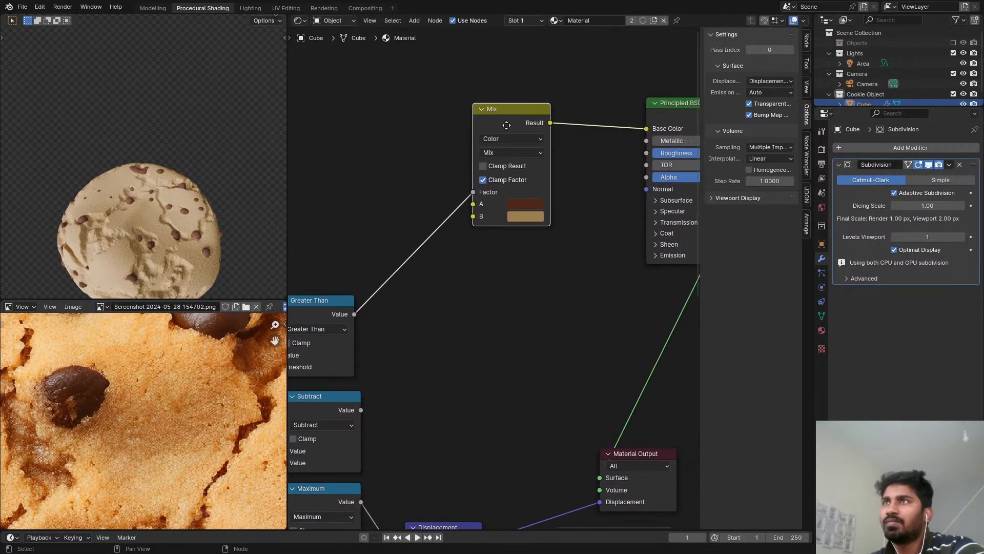
key("shift+a")
type("mi")
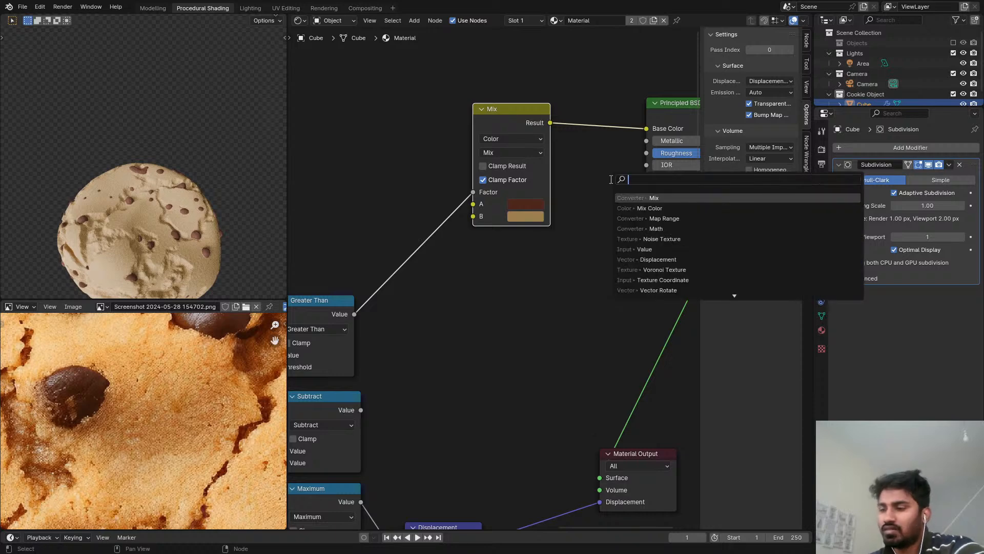
left_click(647, 198)
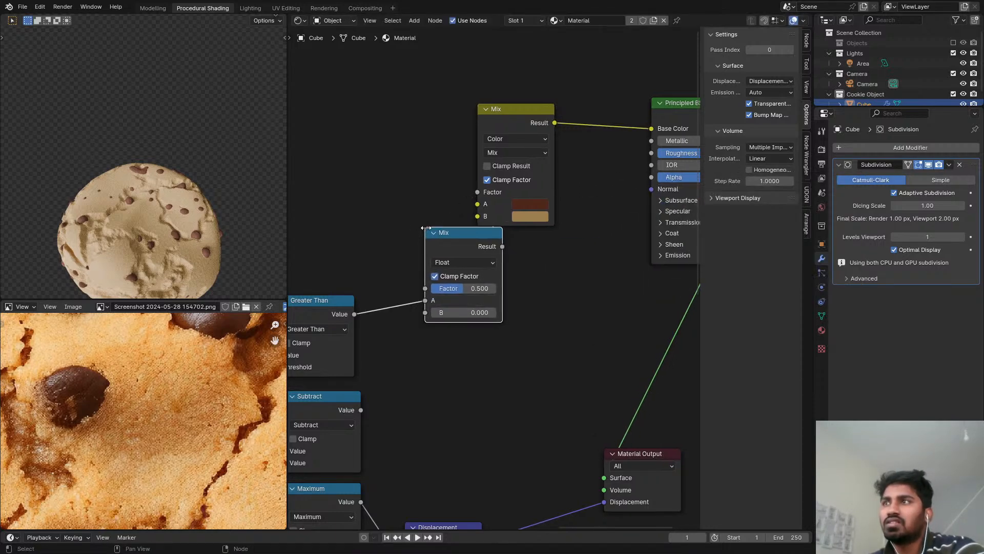
left_click(465, 269)
key("ctrl+z")
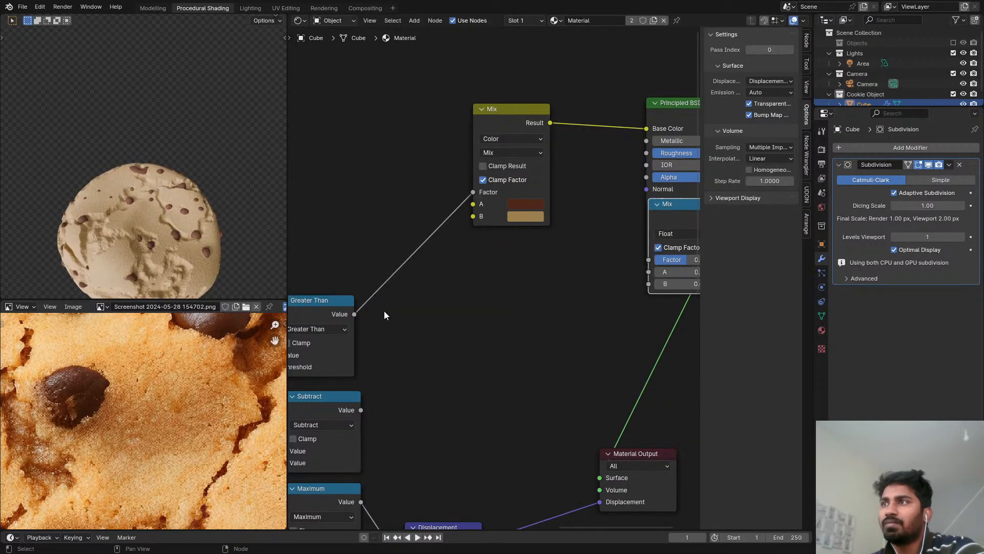
Step: Add a Float Mix node below the colour Mix and connect the Greater Than output to its Factor
key("shift+a")
left_click(488, 250)
type("mi")
left_click(529, 269)
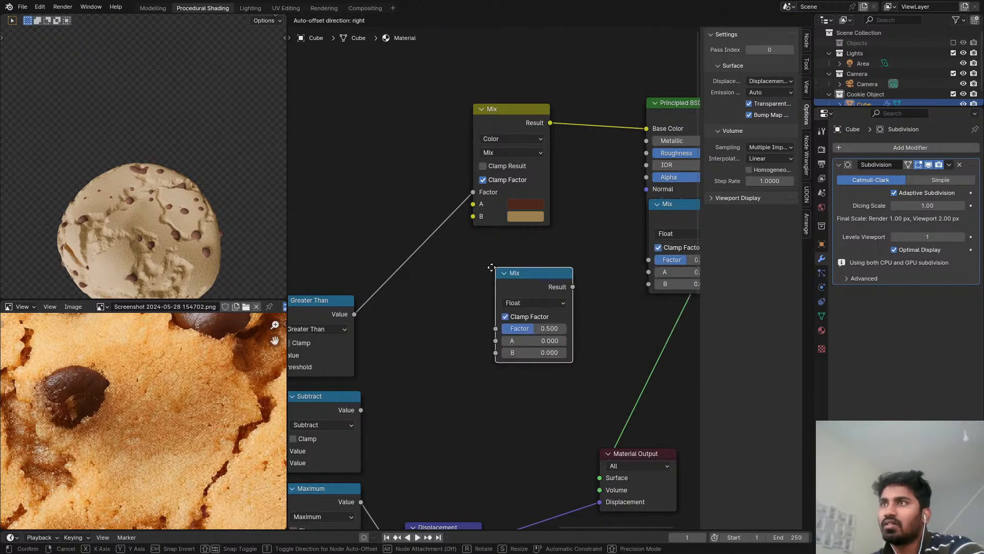
left_click(484, 267)
left_click_drag(355, 314, 491, 327)
Step: Place the Float Mix under the colour Mix, connect its Result to the Principled BSDF's Roughness, and restore the shader preview
left_click(524, 279, "ctrl+shift")
scroll(524, 279, "up", 3)
left_click_drag(525, 279, 491, 229)
scroll(509, 260, "up", 2)
middle_click_drag(510, 260, 496, 307)
left_click_drag(490, 281, 503, 313)
scroll(504, 313, "down", 2)
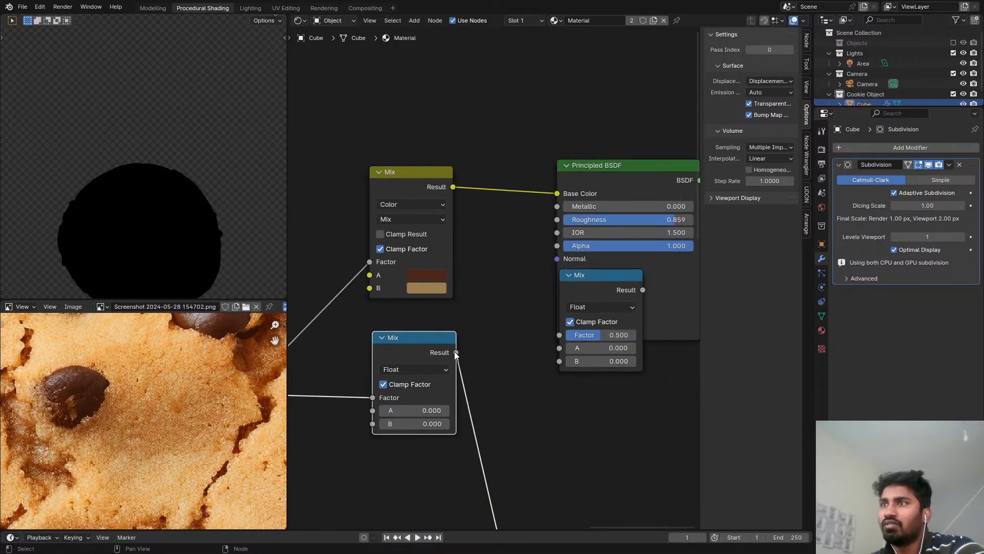
left_click_drag(548, 210, 553, 224)
left_click(599, 182, "ctrl+shift")
middle_click_drag(470, 369, 564, 229)
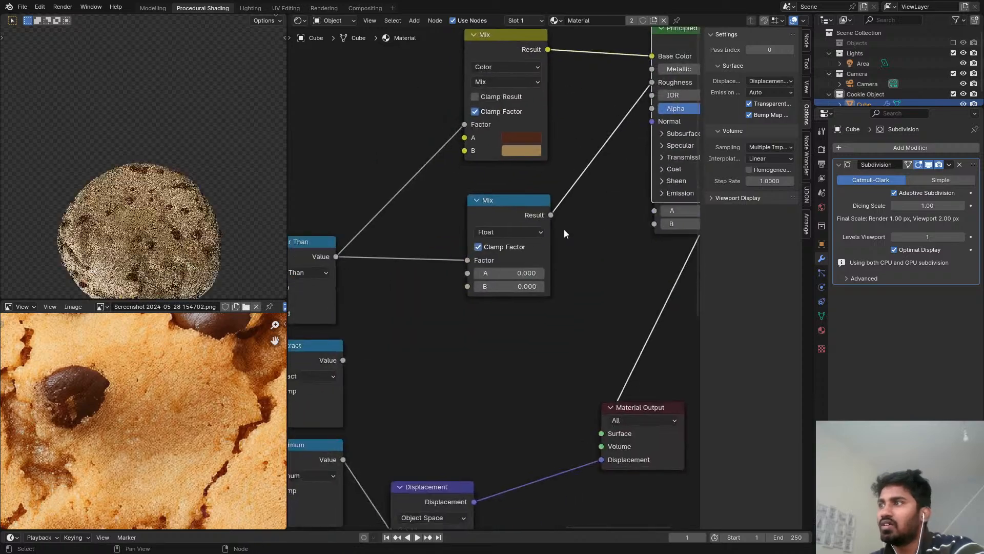
Step: Set the Float Mix values for roughness to A 0.210 for the chips and B 0.640 for the dough
scroll(527, 251, "up", 2)
scroll(519, 270, "up", 3)
scroll(152, 244, "up", 3)
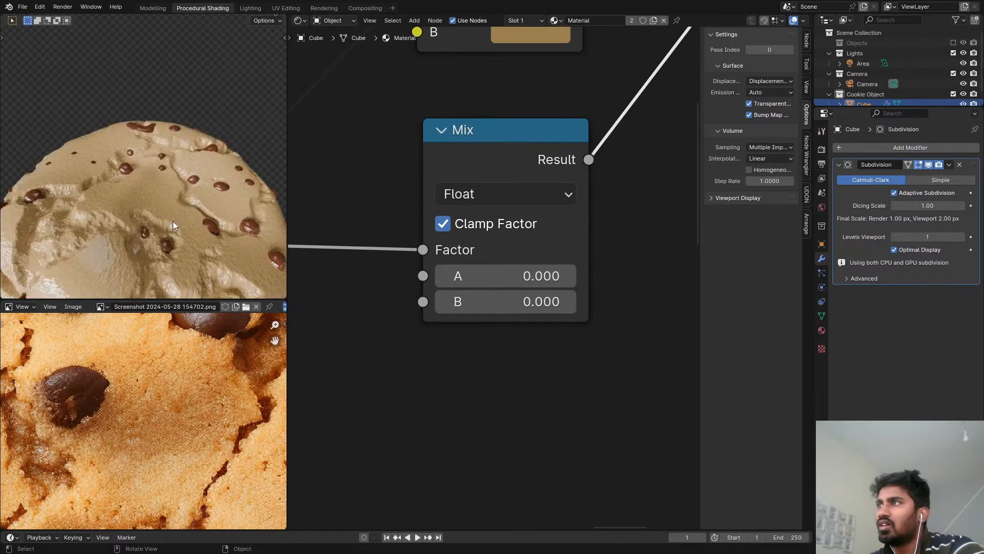
middle_click_drag(174, 221, 158, 192)
scroll(180, 205, "up", 4)
middle_click_drag(202, 235, 148, 202, "shift")
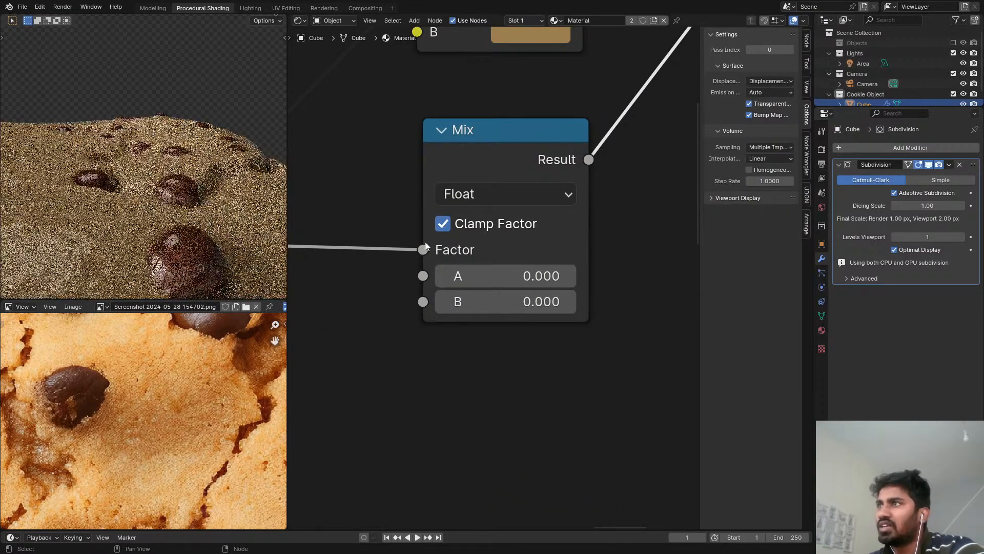
left_click_drag(548, 300, 615, 300)
right_click(543, 302)
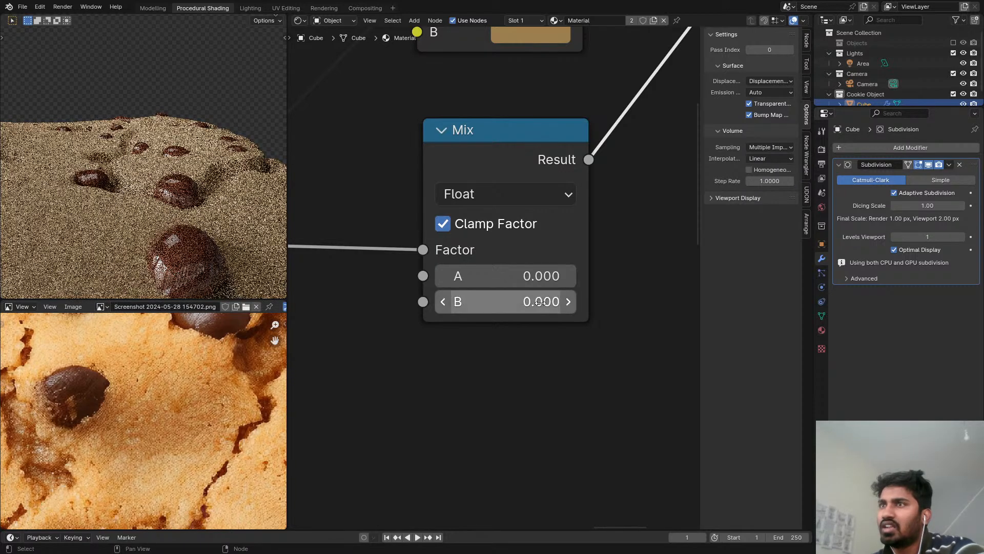
left_click_drag(544, 302, 558, 302)
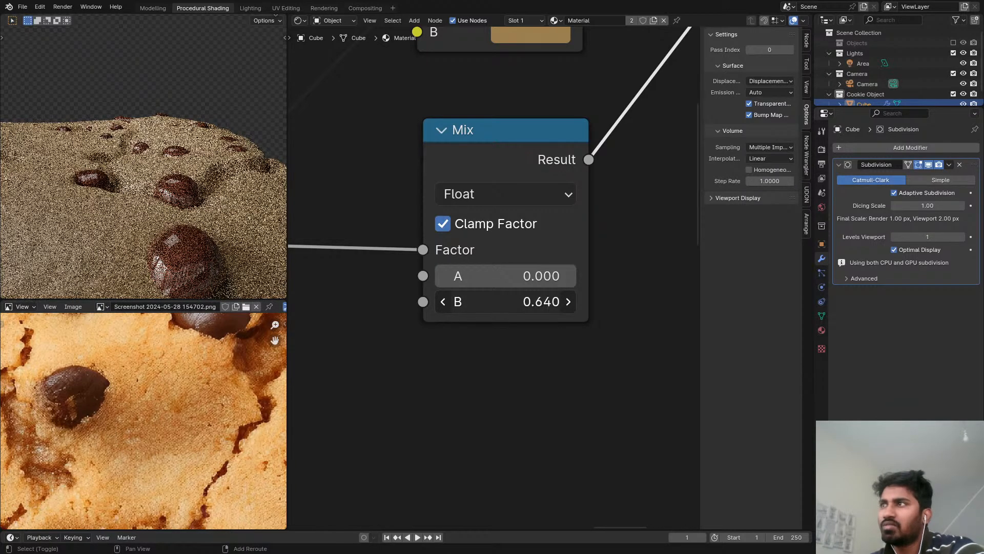
left_click_drag(543, 276, 554, 276)
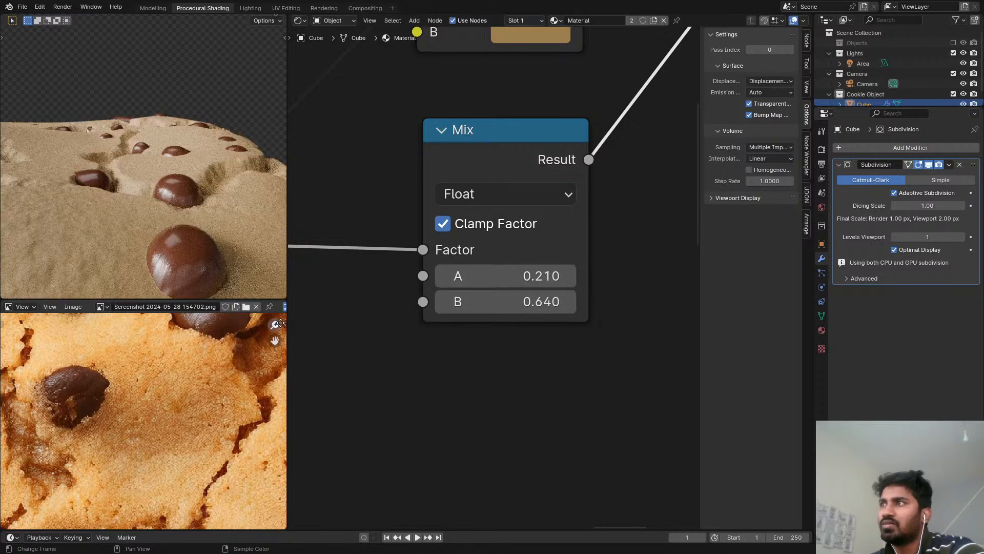
Step: Examine the gloss of the chips and dough on the rendered cookie from the side and from above
middle_click_drag(184, 247, 213, 201)
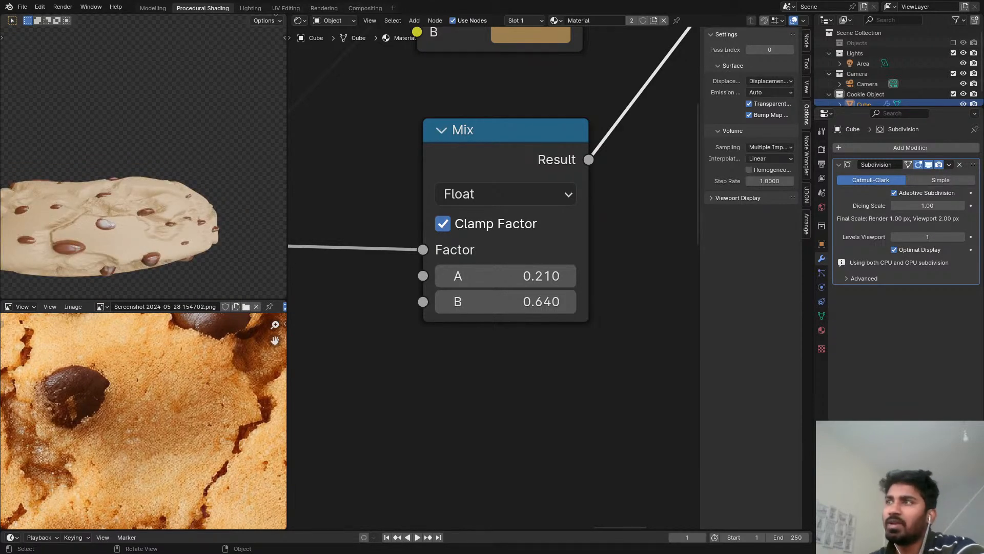
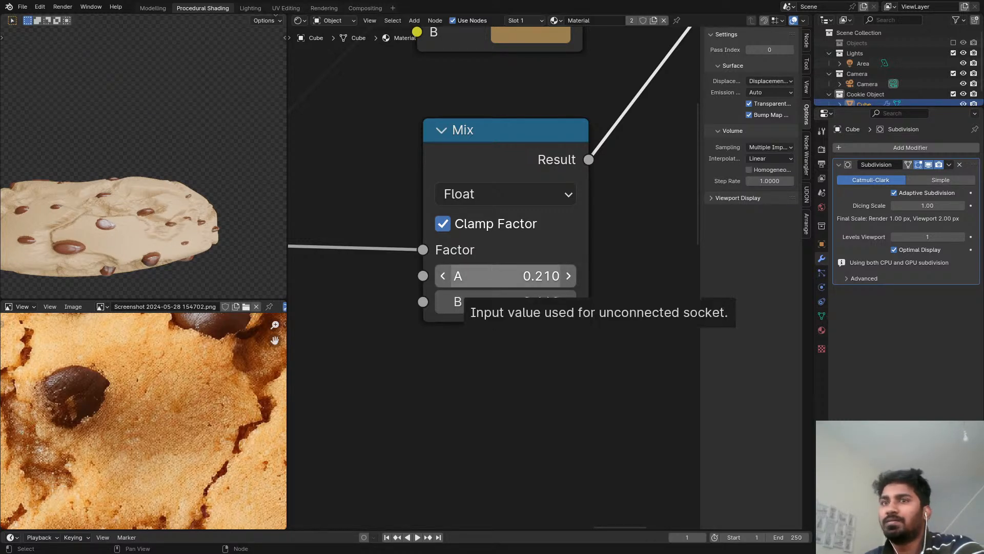
middle_click_drag(246, 231, 102, 237)
scroll(103, 237, "down", 4)
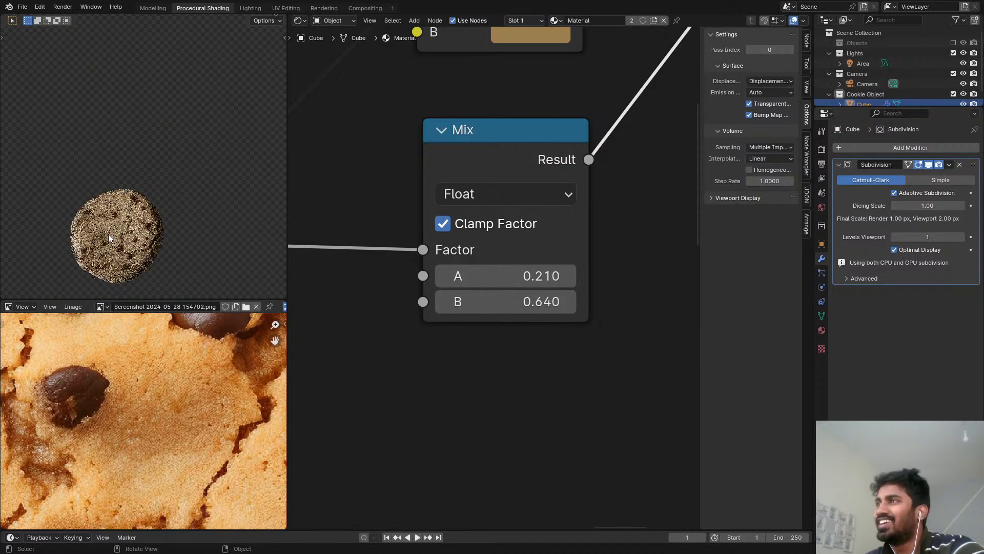
scroll(109, 233, "up", 1)
middle_click_drag(304, 252, 441, 241)
scroll(442, 241, "down", 2)
middle_click_drag(173, 245, 149, 215)
scroll(526, 177, "down", 8)
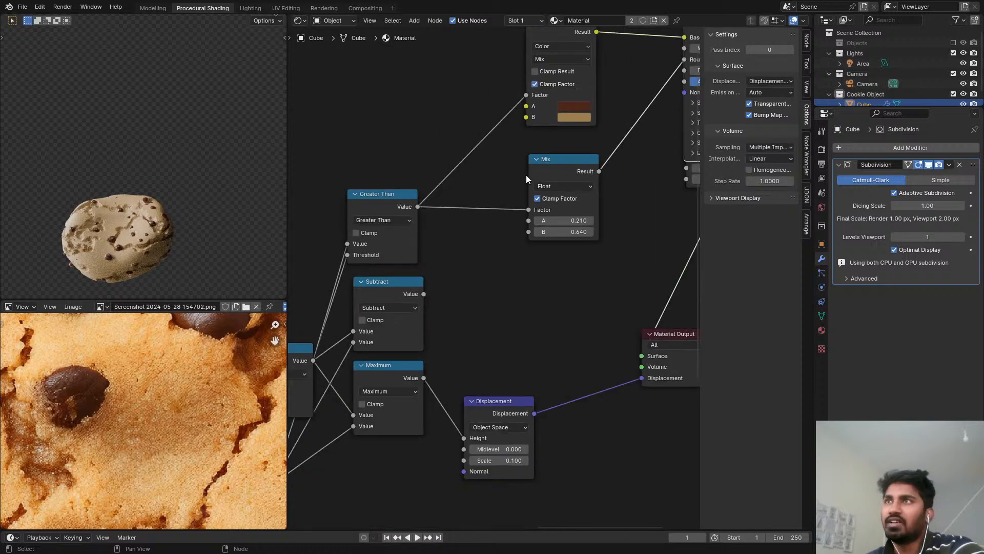
Step: Drag the unused Float Mix node off the Principled BSDF and delete it
middle_click_drag(584, 175, 525, 183)
scroll(534, 194, "up", 2)
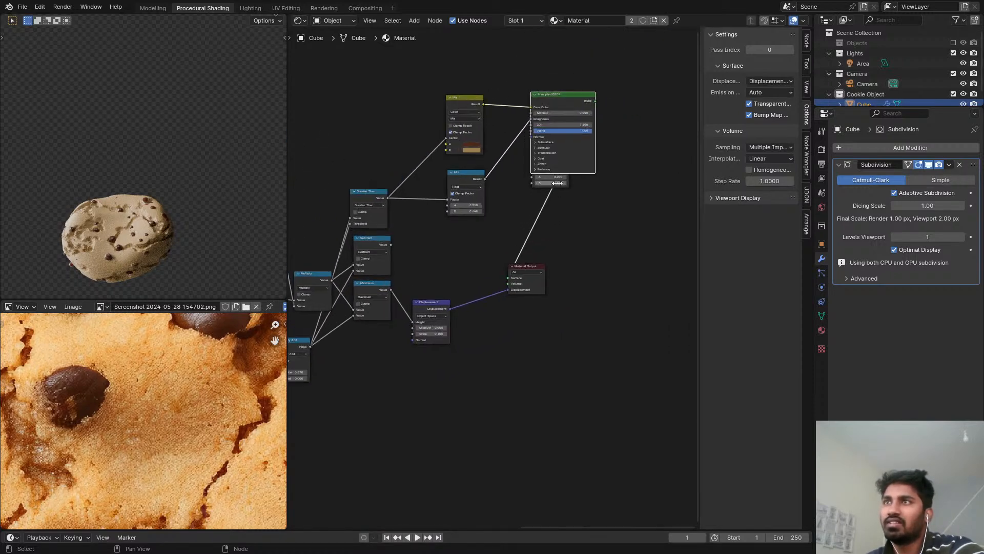
scroll(555, 180, "up", 2)
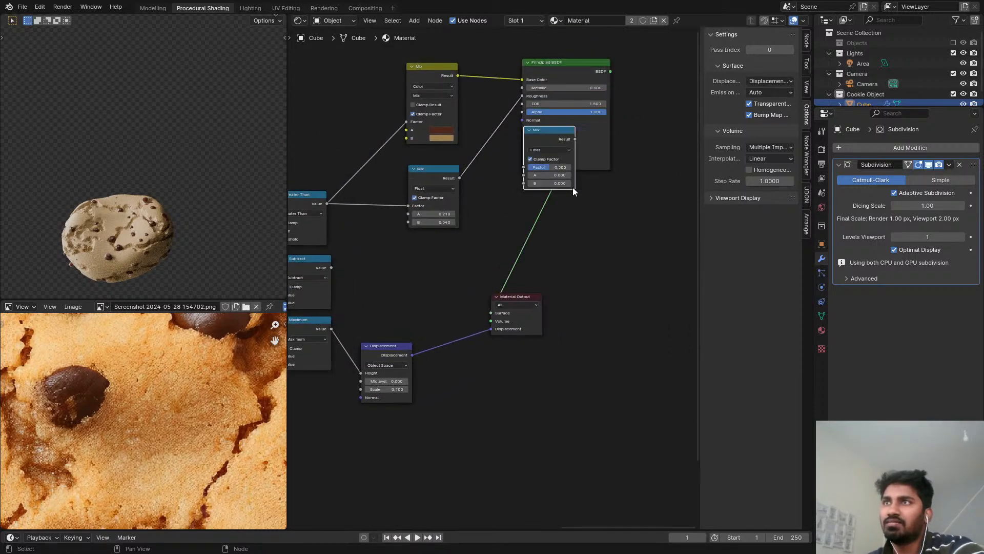
left_click_drag(573, 187, 648, 230)
key("x")
Step: Maximize the node editor, move the Texture Coordinate node away from the textures, and dissolve the reroute point on its links
scroll(565, 287, "down", 2)
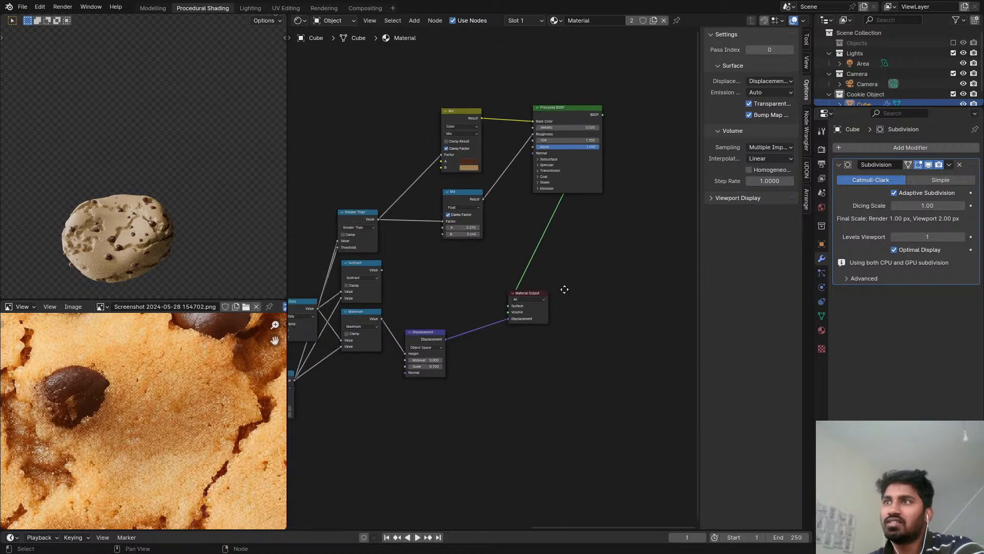
middle_click_drag(565, 287, 383, 328)
left_click_drag(383, 327, 661, 168)
left_click(660, 168)
scroll(660, 168, "down", 3)
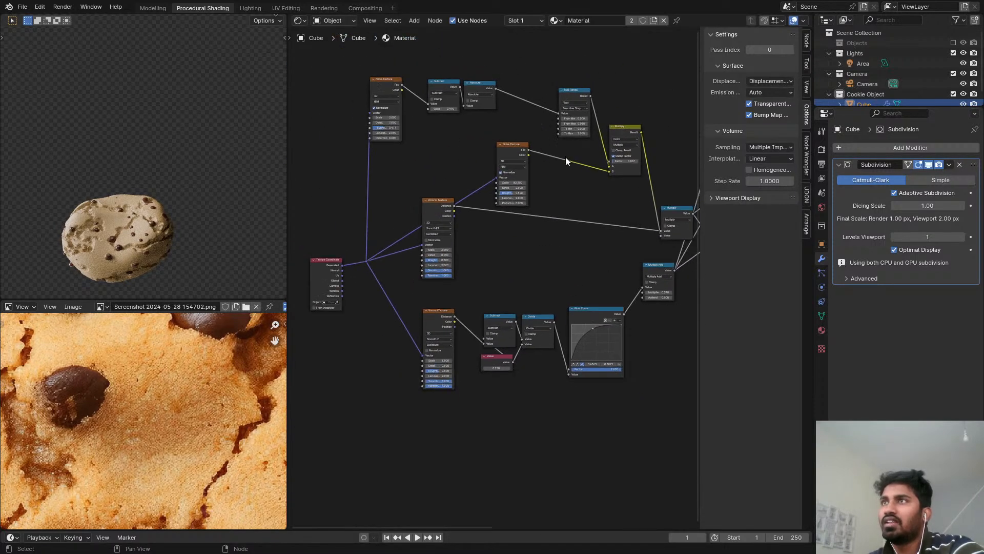
key("ctrl+space")
middle_click_drag(322, 202, 559, 143)
scroll(559, 143, "up", 2)
left_click_drag(493, 252, 183, 184)
left_click_drag(526, 202, 560, 239)
key("ctrl+x")
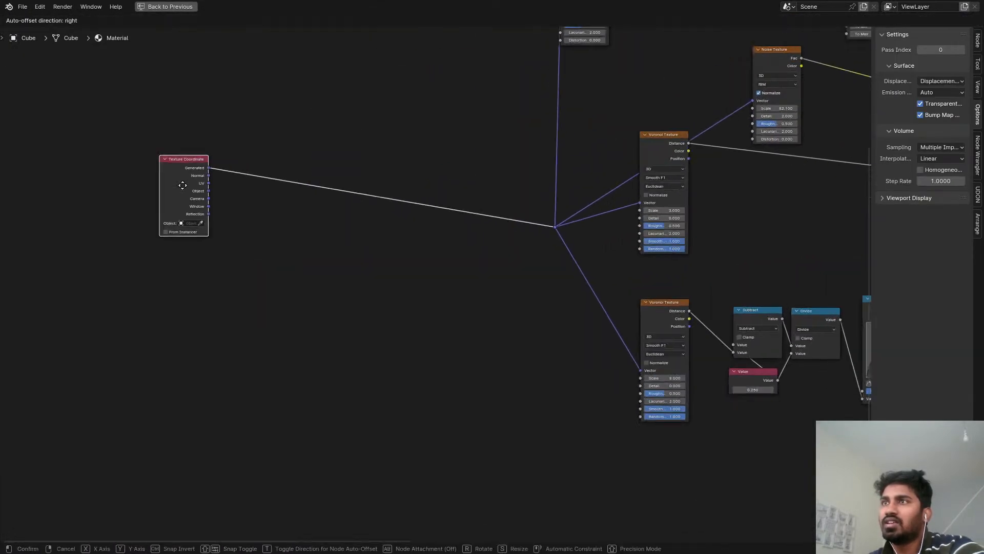
Step: Spread the upper texture nodes out towards the Texture Coordinate node to tidy the node tree
scroll(552, 216, "down", 2)
left_click_drag(623, 226, 427, 233)
scroll(556, 98, "up", 2)
middle_click_drag(485, 114, 386, 157)
left_click_drag(608, 241, 237, 230)
scroll(492, 333, "down", 1)
Step: Tidy the chip branch by shifting its Voronoi Texture, Subtract, Value, Divide and Float Curve nodes closer together, and restore the full workspace
scroll(577, 419, "up", 3)
middle_click_drag(577, 419, 441, 204)
scroll(403, 273, "up", 3)
left_click_drag(328, 291, 391, 309)
left_click_drag(317, 230, 612, 451)
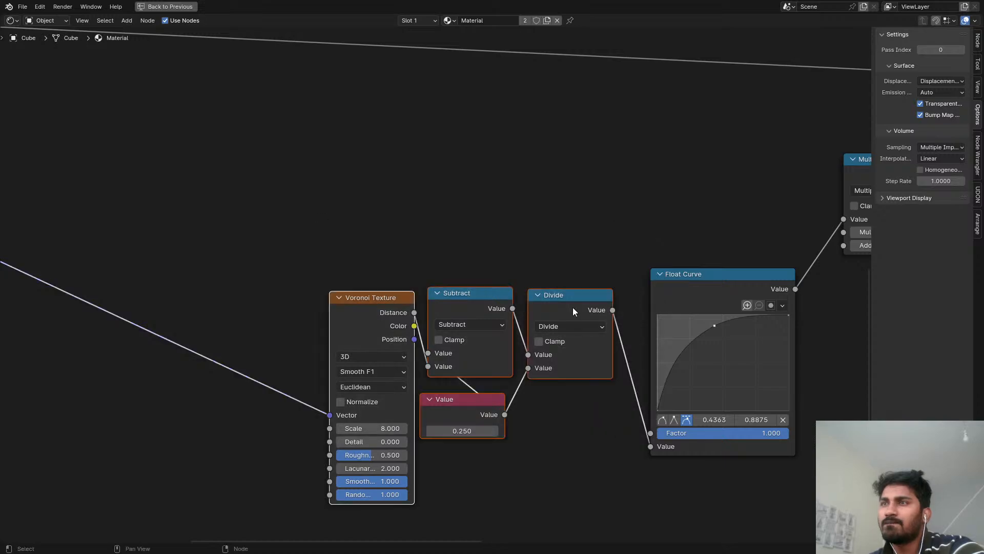
left_click_drag(573, 308, 430, 316)
left_click_drag(690, 286, 530, 319)
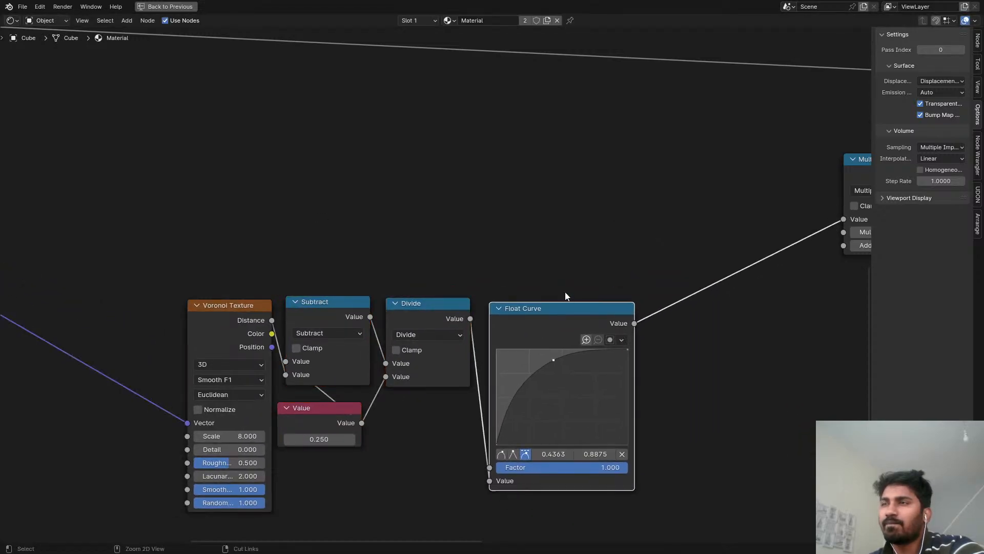
key("ctrl+space")
Step: Try reshaping the chips' Float Curve by moving its point to 0.9363, 0.9062 and adding a point at 0.3000, 0.7062
scroll(607, 329, "up", 1)
middle_click_drag(607, 329, 504, 303)
scroll(503, 303, "up", 2)
scroll(137, 246, "up", 5)
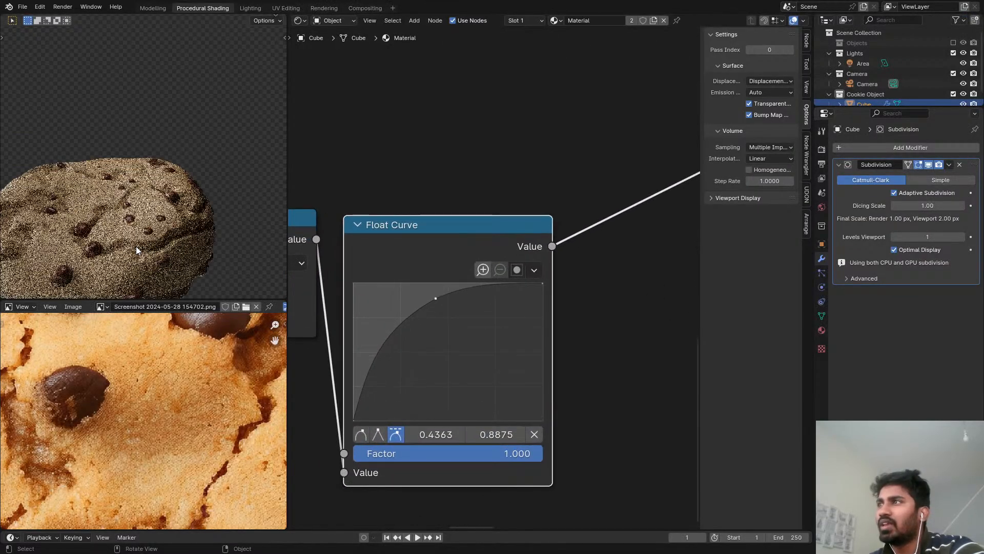
scroll(182, 244, "up", 2)
scroll(485, 284, "up", 1)
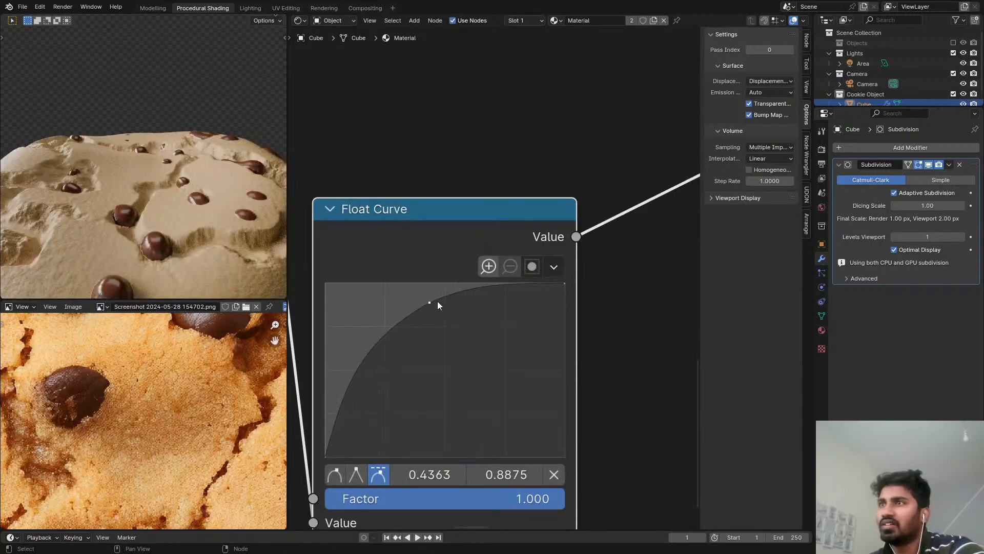
left_click_drag(437, 302, 550, 297)
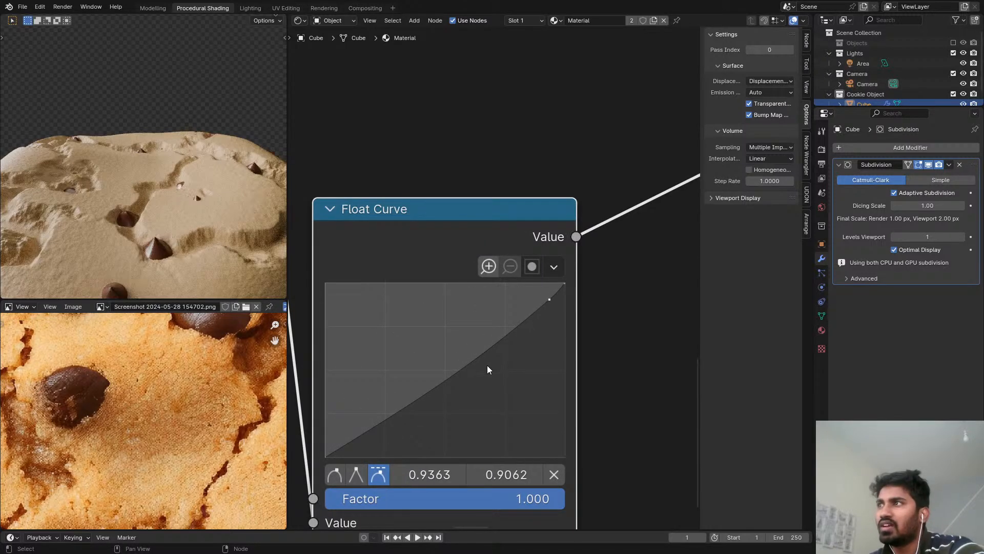
left_click_drag(484, 356, 397, 335)
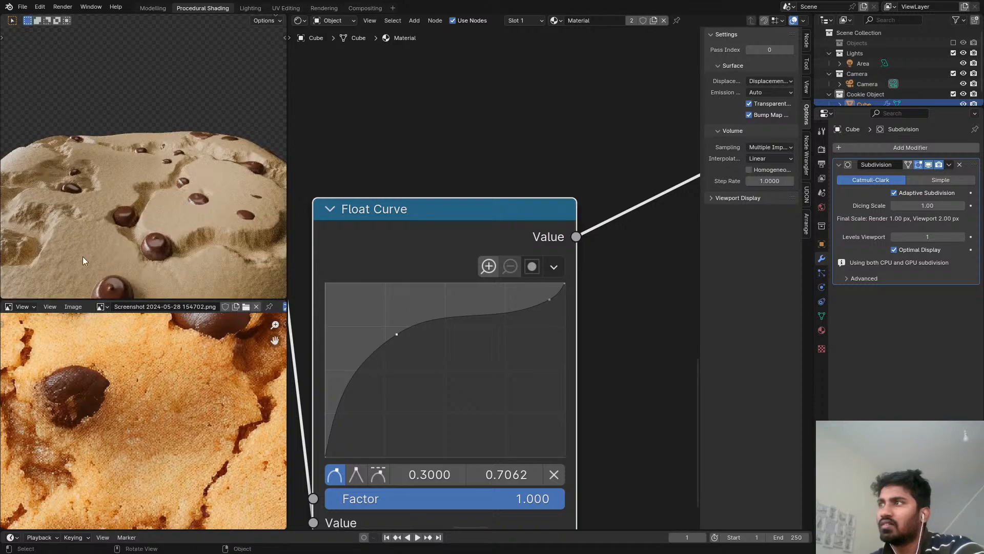
Step: Try a more pointed chip shape by moving the added Float Curve point to 0.0954, 0.3312, and check the cookie
middle_click_drag(83, 260, 205, 128)
left_click_drag(402, 338, 348, 399)
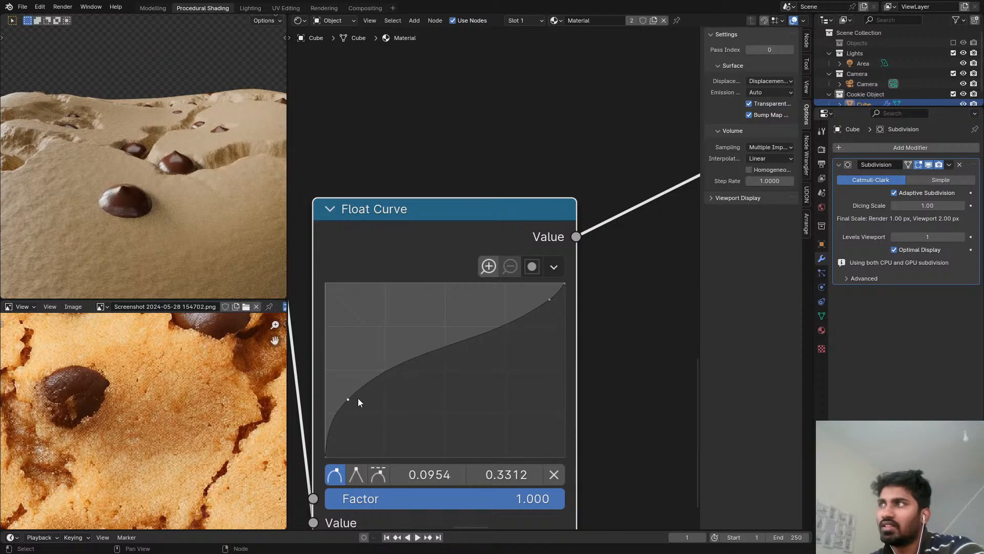
middle_click_drag(149, 174, 197, 223)
scroll(192, 201, "down", 5)
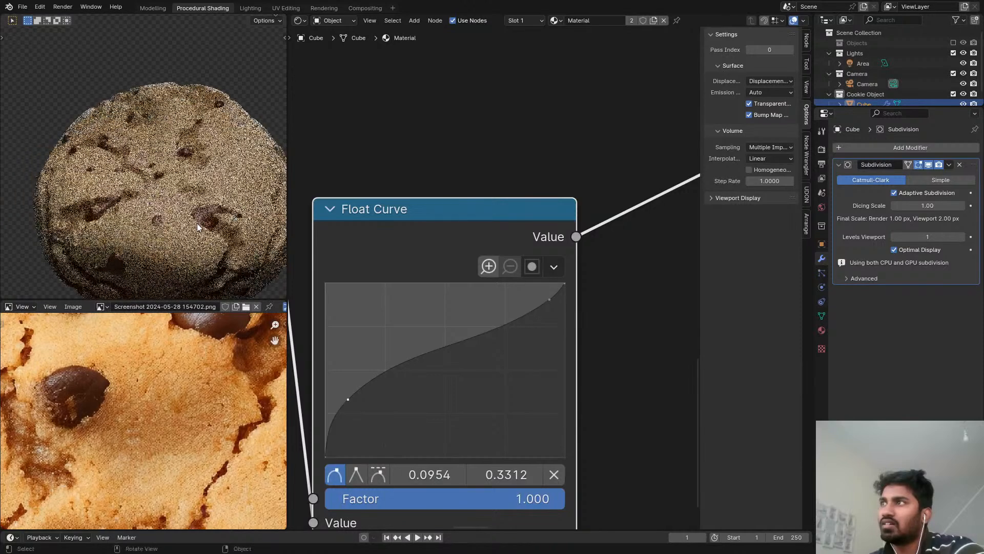
Step: Undo all the recent point changes on the chips' Float Curve
key("ctrl+z")
key("ctrl+z")
key("ctrl+z")
key("ctrl+z")
key("ctrl+z")
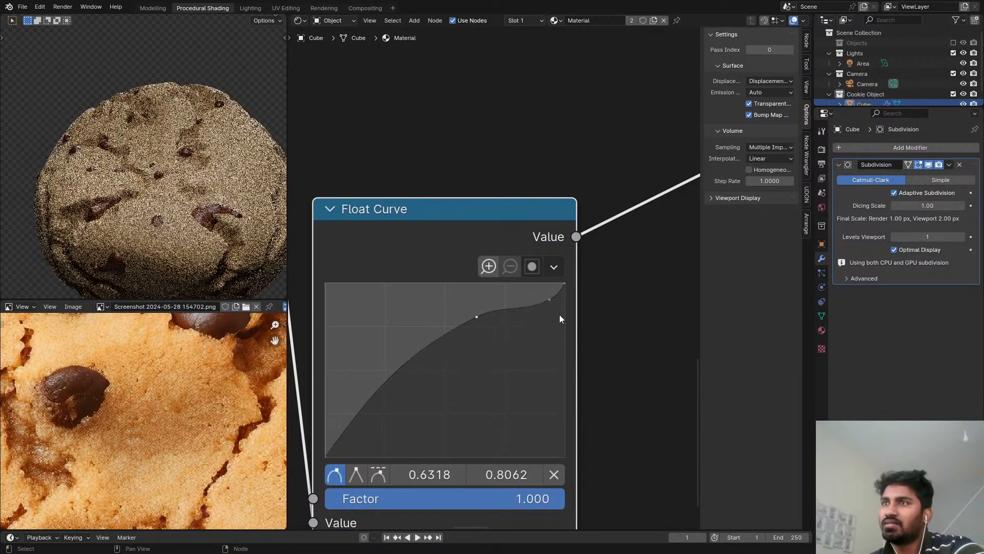
scroll(554, 304, "down", 6)
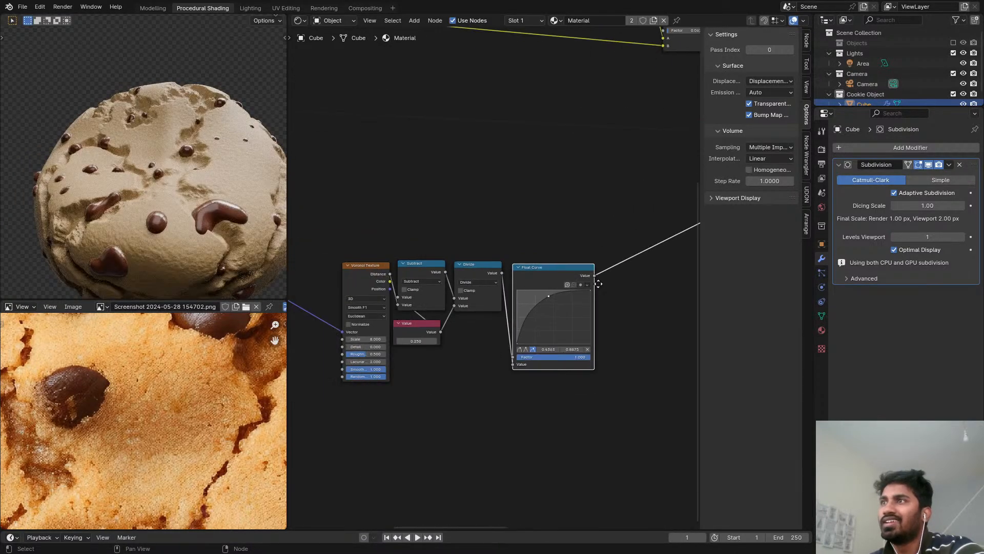
Step: Group the chip branch's Voronoi Texture through Float Curve nodes in a frame labelled ChocoChips, placed below the other texture nodes
left_click_drag(414, 233, 654, 339)
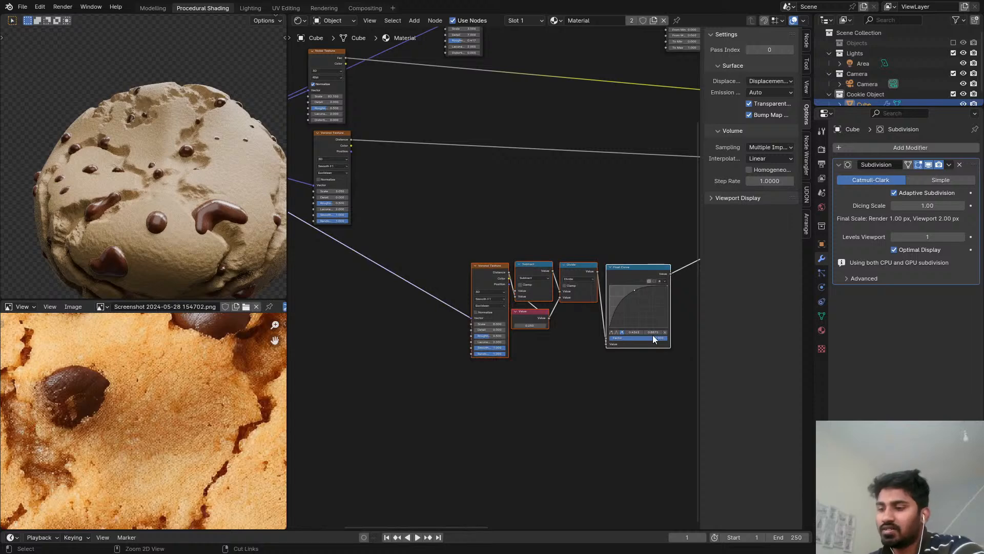
key("ctrl+j")
left_click_drag(591, 273, 450, 307)
key("F2")
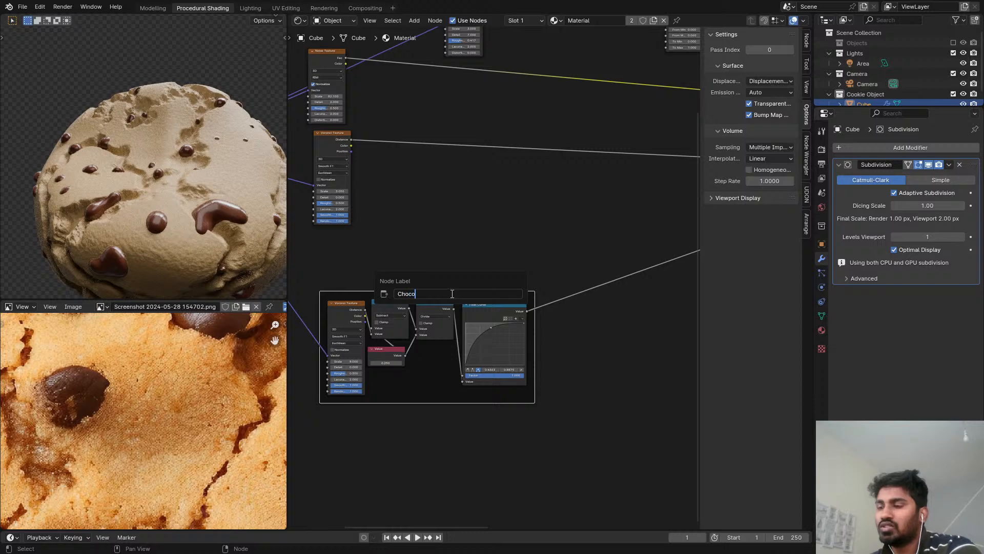
key("Return")
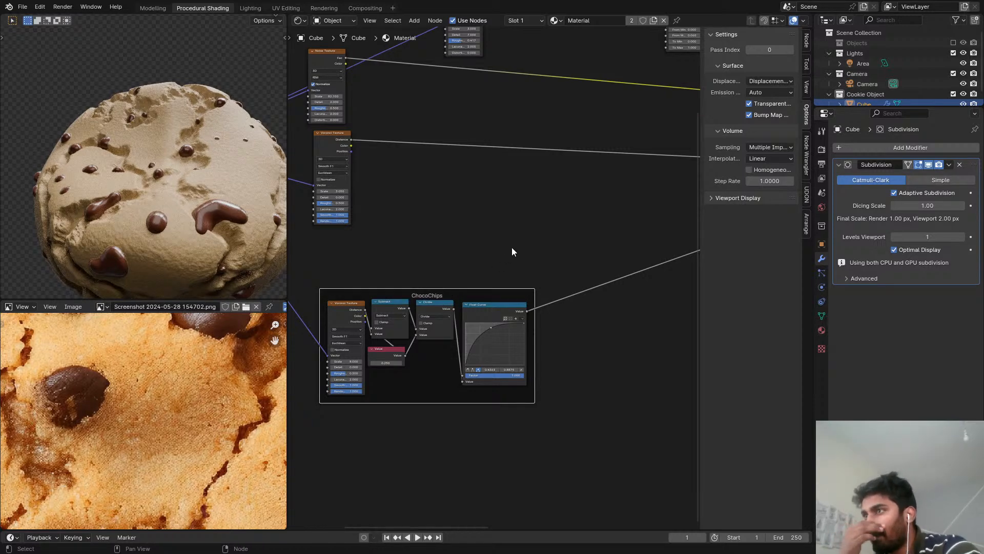
key("Home")
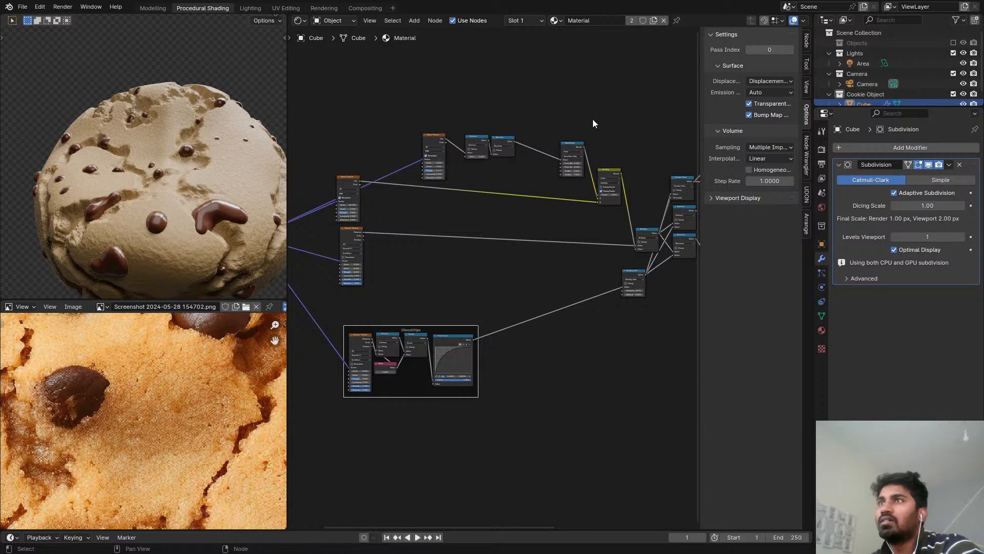
Step: Expand the Principled BSDF's Subsurface settings and try linking the colour Mix result to Radius
scroll(592, 119, "down", 4)
middle_click_drag(593, 119, 384, 162)
scroll(462, 166, "up", 12)
scroll(583, 185, "up", 3)
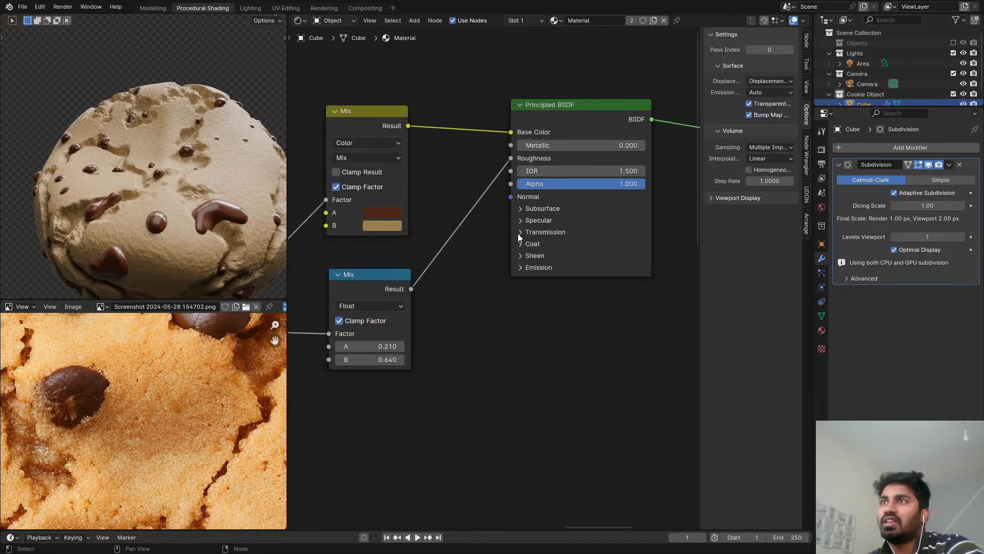
left_click(527, 205)
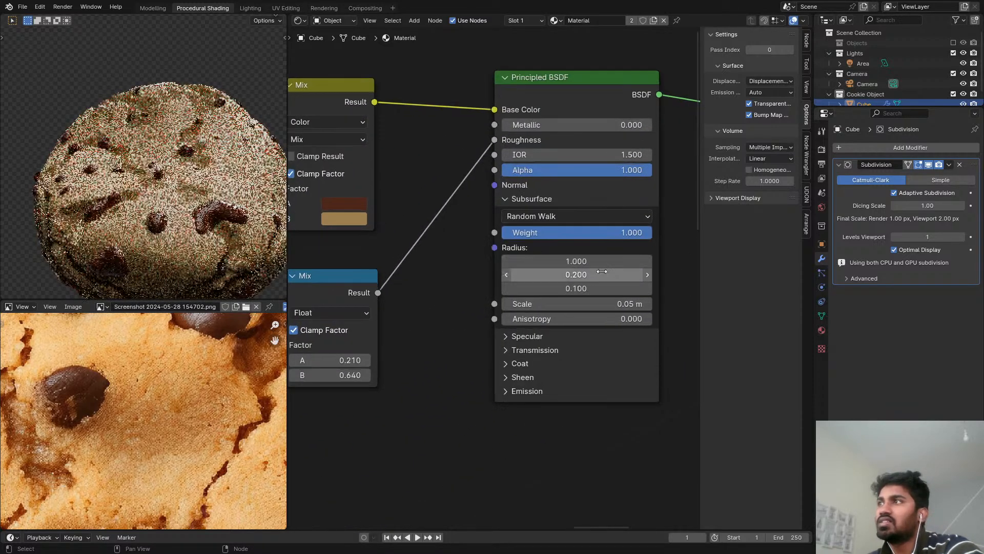
middle_click_drag(642, 241, 427, 176)
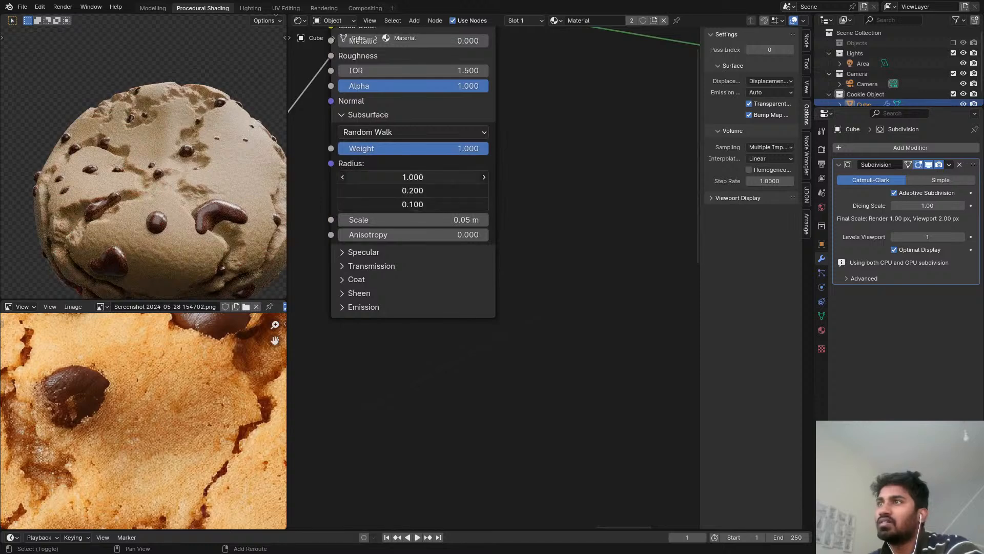
scroll(473, 174, "down", 3)
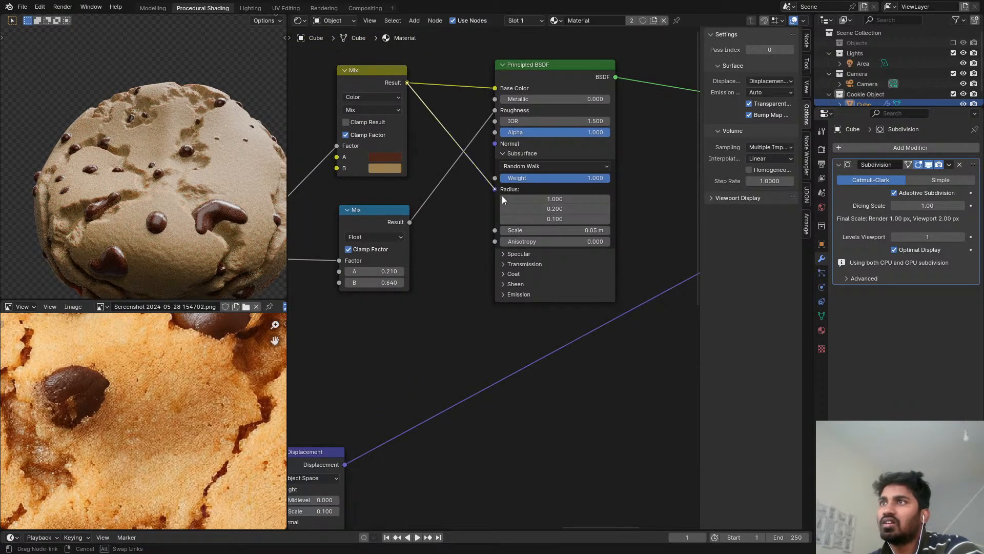
left_click_drag(499, 196, 484, 188)
scroll(516, 139, "up", 1)
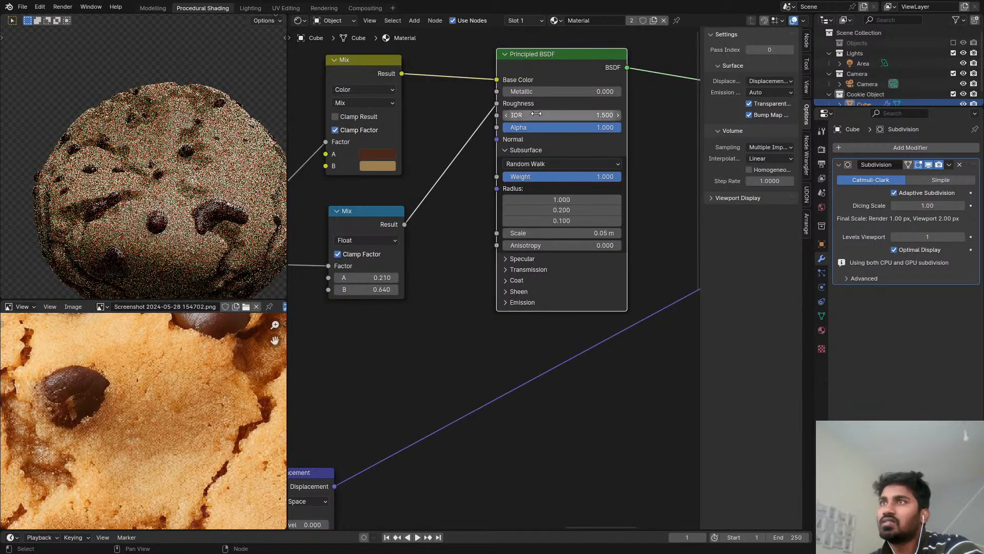
Step: Try brightening the dough colour in the colour Mix node to a Value of 0.896
scroll(507, 119, "down", 3)
scroll(399, 126, "up", 3)
left_click(414, 163)
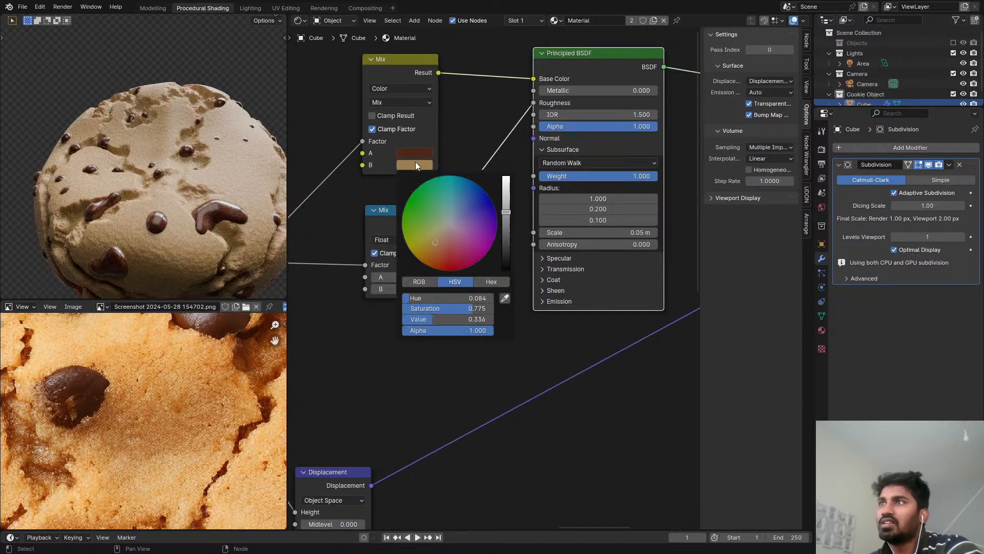
left_click(424, 167)
left_click_drag(507, 213, 511, 181)
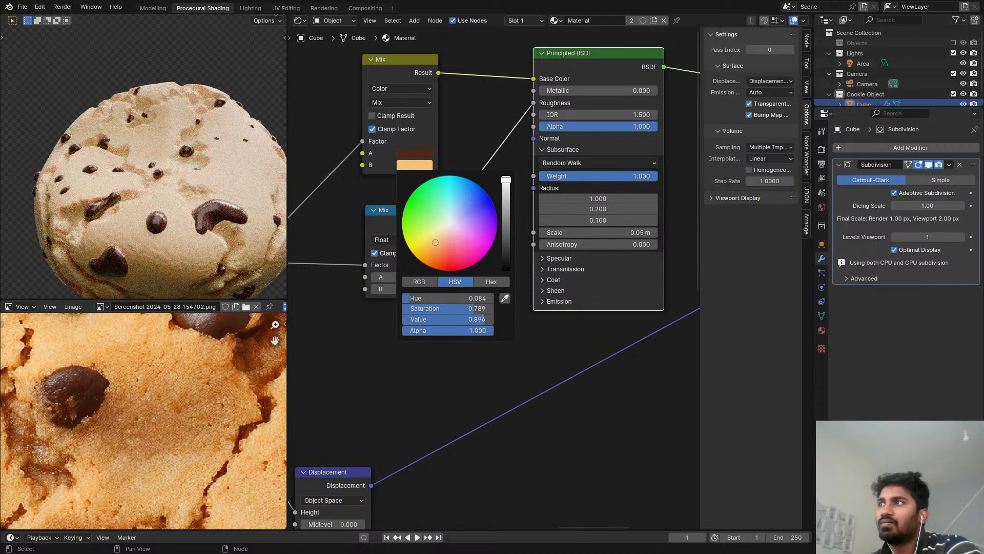
right_click(510, 180)
Step: Set the dough colour in the colour Mix node to Hue 0.064, Saturation 0.781 and Value 0.464
left_click(419, 166)
left_click(419, 166)
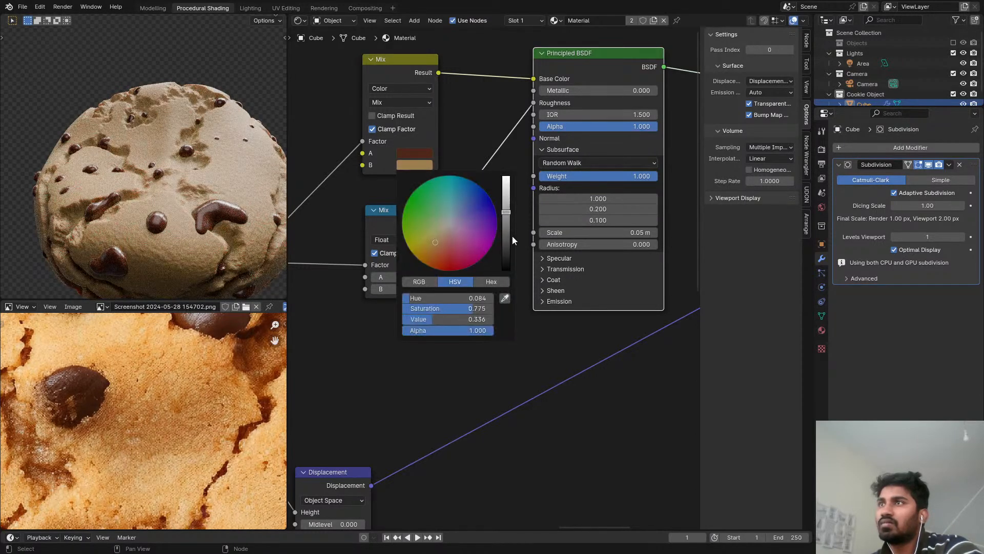
left_click_drag(507, 212, 507, 203)
left_click_drag(433, 242, 441, 245)
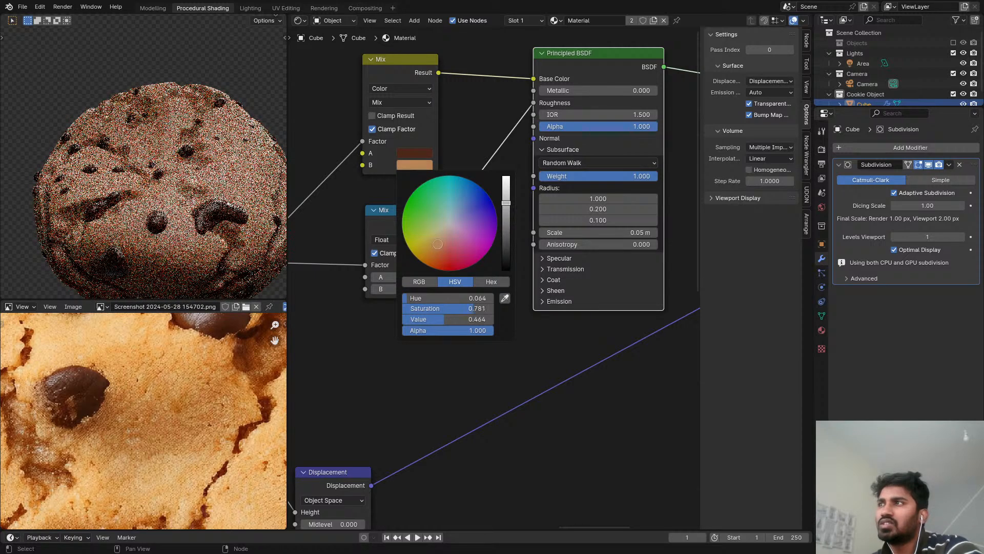
Step: Examine the recoloured cookie from other angles and compare its surface with the crumb texture, pits and cracks in the reference image
middle_click_drag(218, 181, 246, 192)
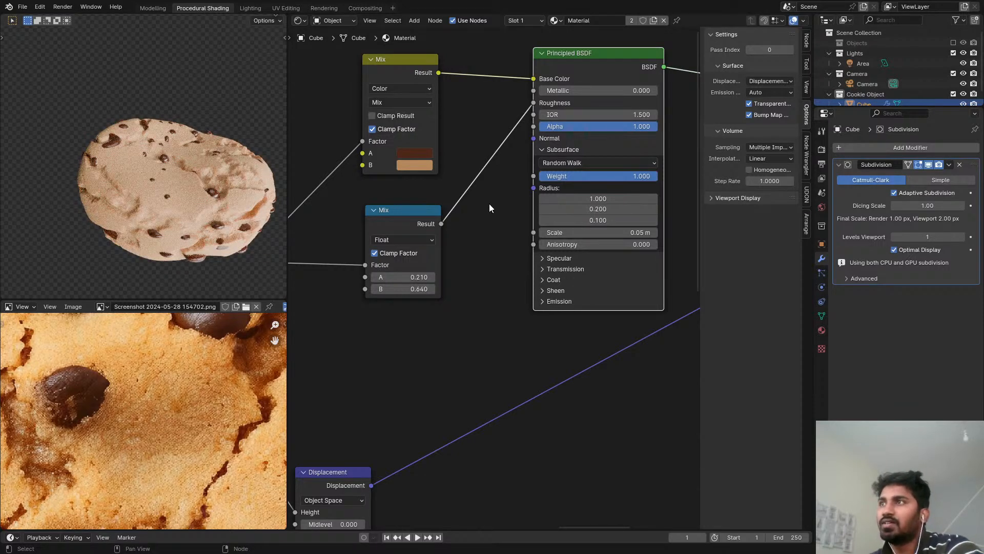
scroll(489, 204, "down", 2)
middle_click_drag(225, 193, 240, 196)
scroll(421, 135, "up", 4)
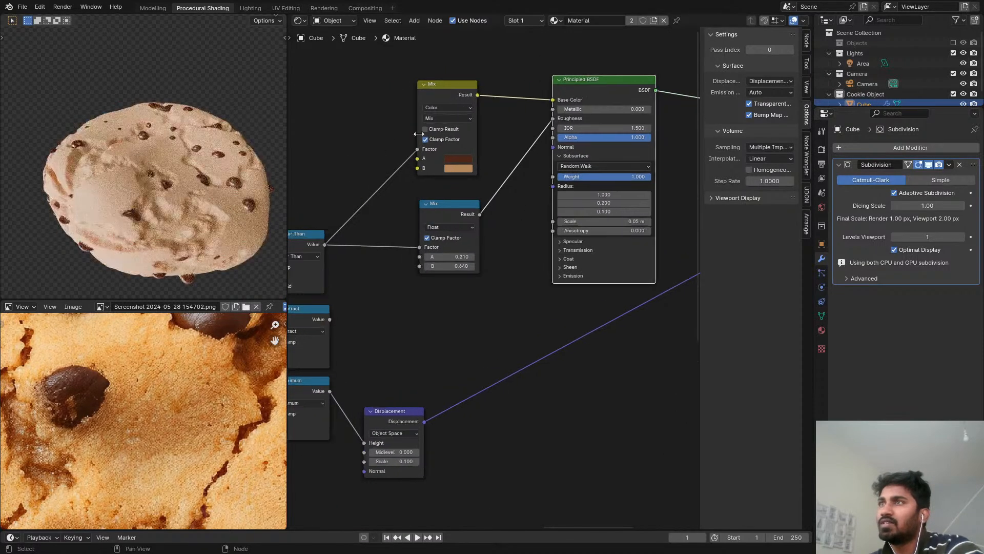
scroll(154, 359, "up", 1)
scroll(88, 372, "down", 9)
scroll(78, 385, "up", 3)
scroll(78, 384, "up", 1)
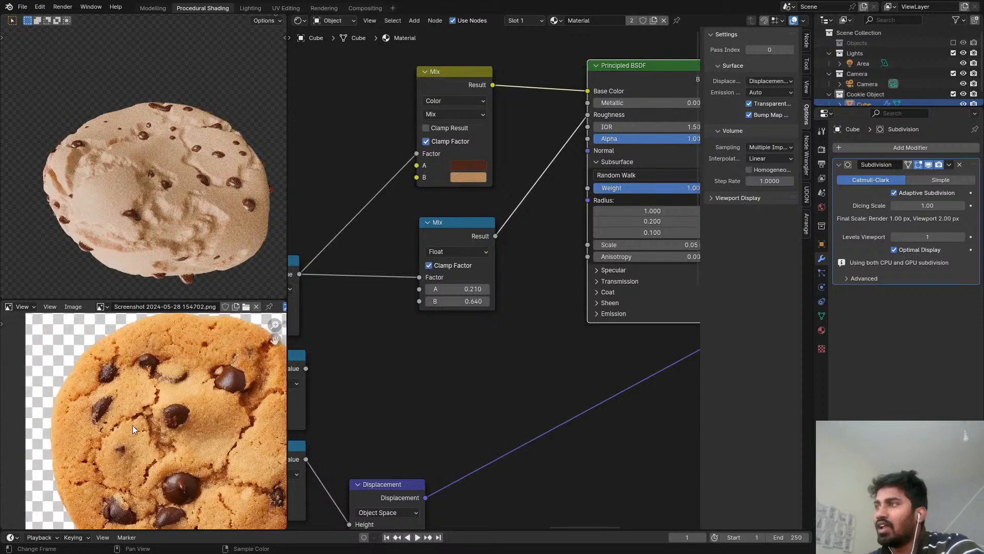
middle_click_drag(132, 426, 84, 403)
scroll(196, 388, "up", 5)
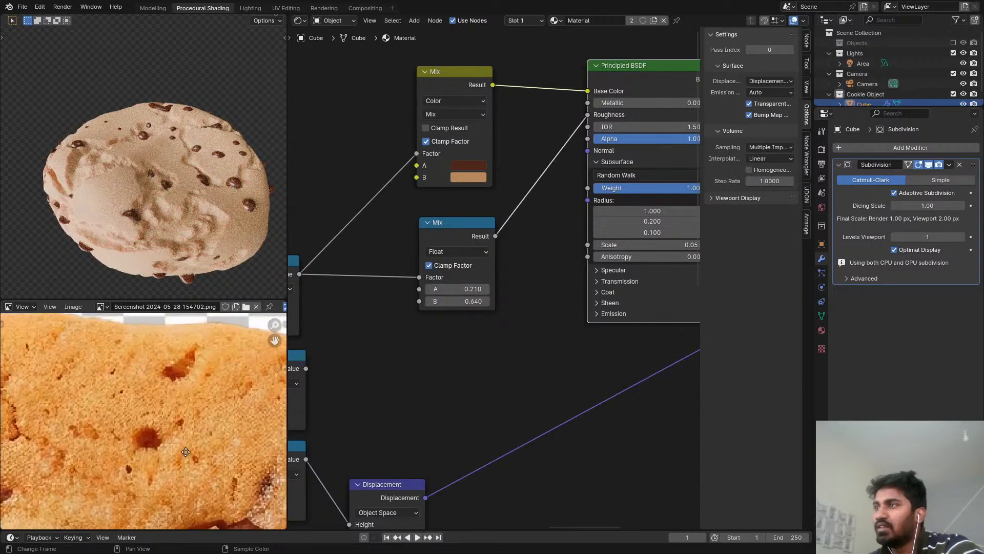
scroll(184, 408, "down", 5)
middle_click_drag(184, 408, 178, 379)
scroll(179, 380, "up", 5)
scroll(360, 245, "down", 4)
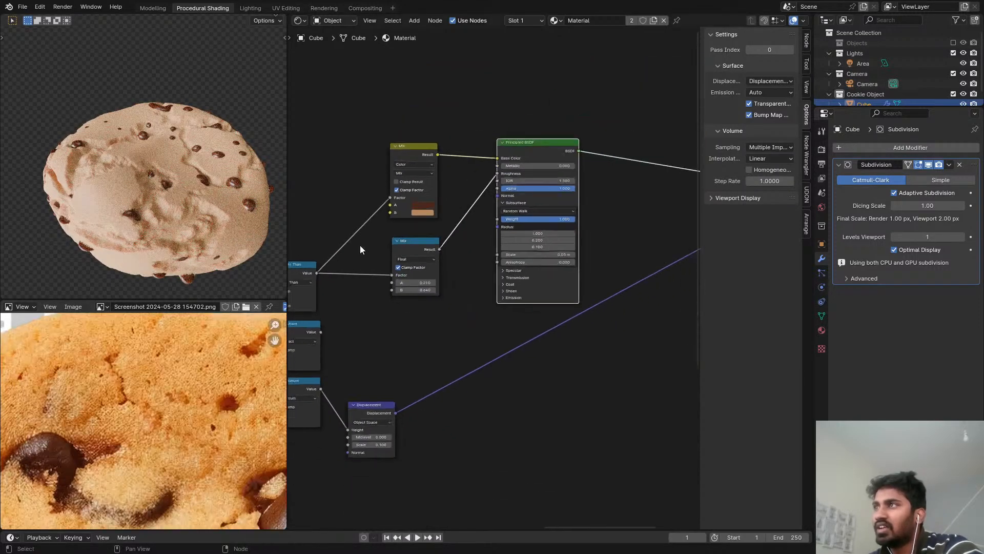
scroll(438, 219, "up", 4)
scroll(552, 266, "down", 3)
middle_click_drag(554, 266, 504, 252)
scroll(428, 248, "up", 2)
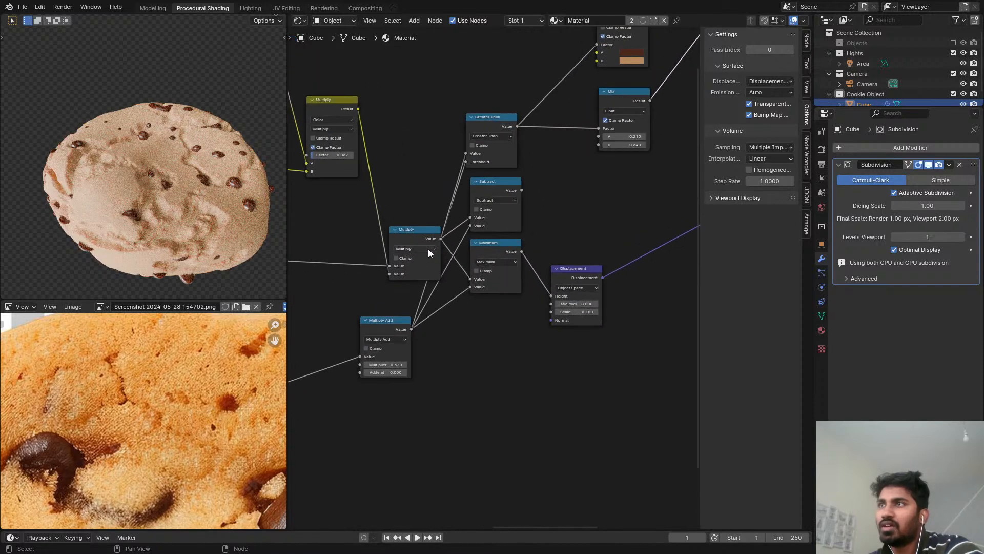
Step: Move the Multiply node that feeds Greater Than, Subtract and Maximum further above the Multiply Add node
left_click_drag(436, 230, 417, 175)
middle_click_drag(425, 173, 412, 177)
scroll(532, 158, "down", 1)
middle_click_drag(532, 158, 387, 275)
scroll(411, 198, "up", 1)
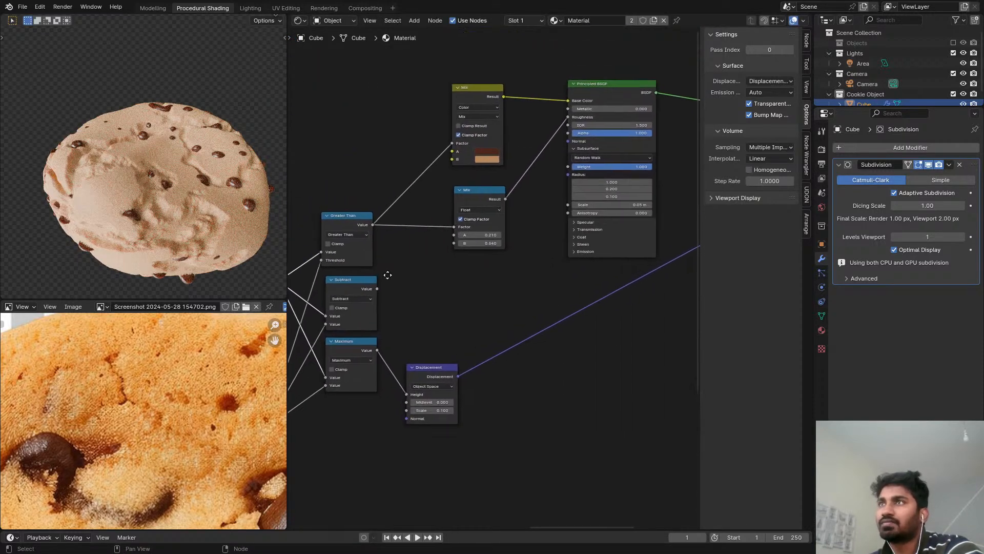
scroll(387, 273, "down", 2)
left_click(456, 108)
scroll(380, 261, "up", 1)
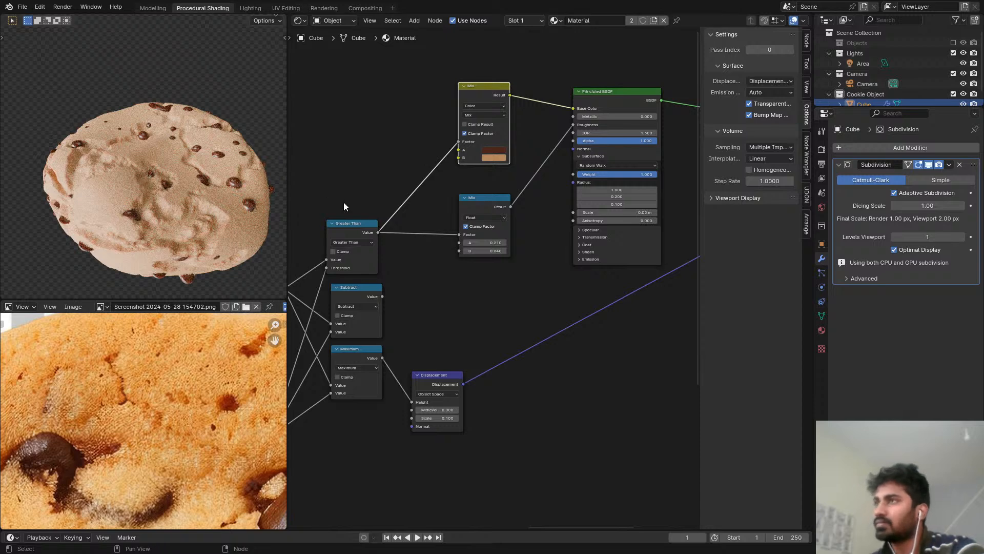
Step: Review the colour and roughness Mix nodes, the mask and displacement branches, and the cookie in the viewport
scroll(451, 195, "down", 2)
scroll(512, 179, "up", 4)
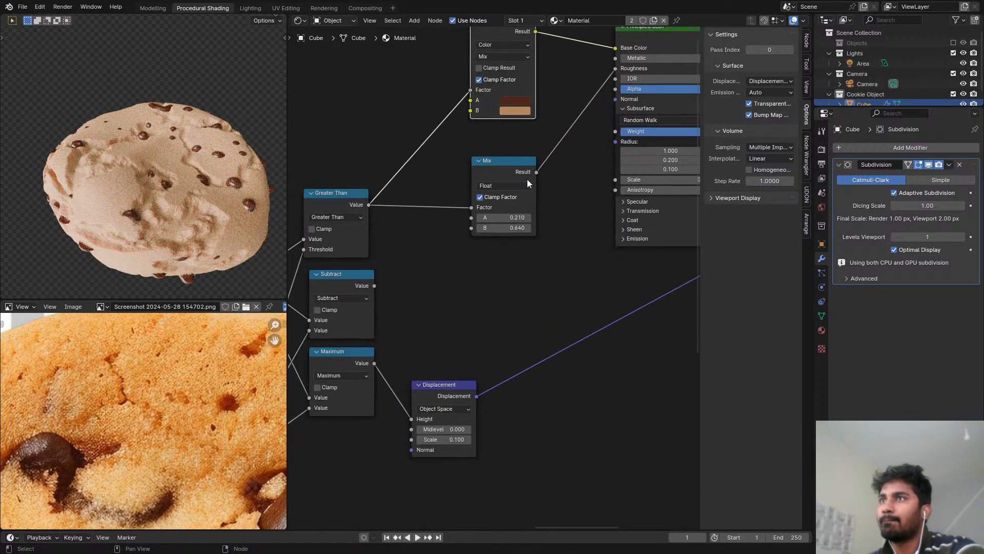
scroll(528, 181, "up", 4)
left_click(516, 171, "ctrl+shift")
middle_click_drag(538, 184, 472, 211)
scroll(502, 177, "down", 3)
mouse_move(504, 175)
middle_mouse_down()
mouse_move(426, 215)
mouse_move(519, 142)
middle_mouse_up()
left_click(516, 91, "ctrl+shift")
scroll(451, 170, "up", 3)
middle_click_drag(421, 187, 531, 136)
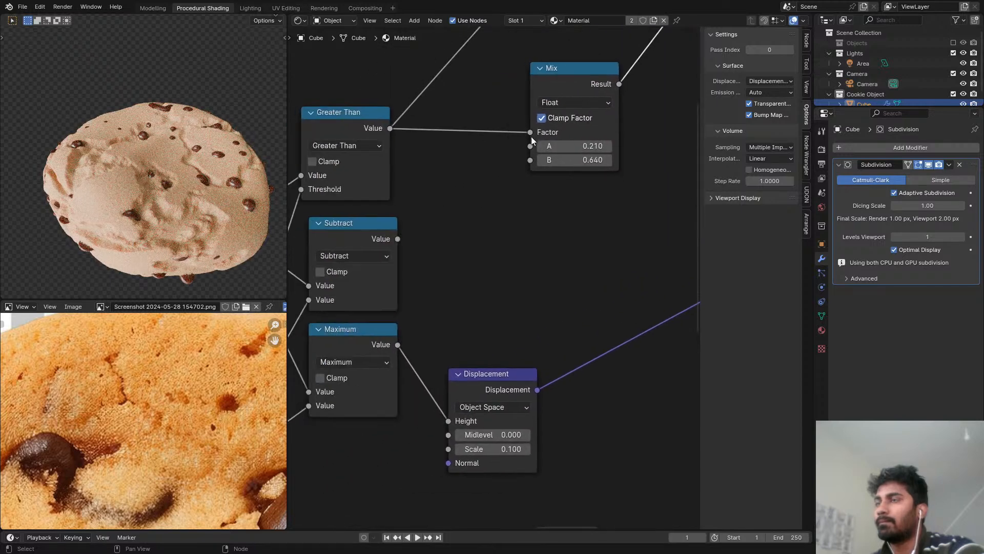
scroll(495, 173, "down", 9)
middle_click_drag(436, 180, 550, 219)
scroll(564, 172, "down", 4)
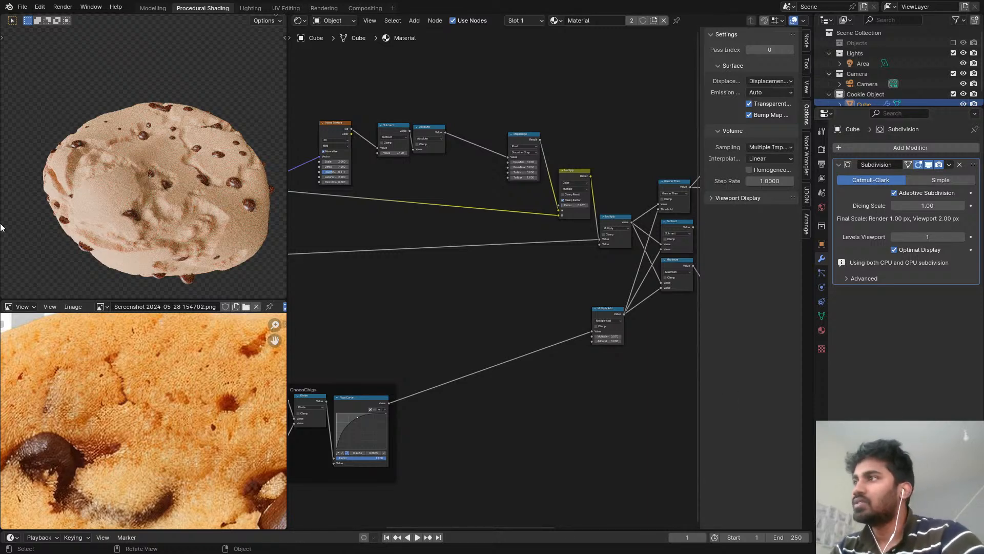
scroll(132, 146, "down", 3)
scroll(155, 188, "up", 1)
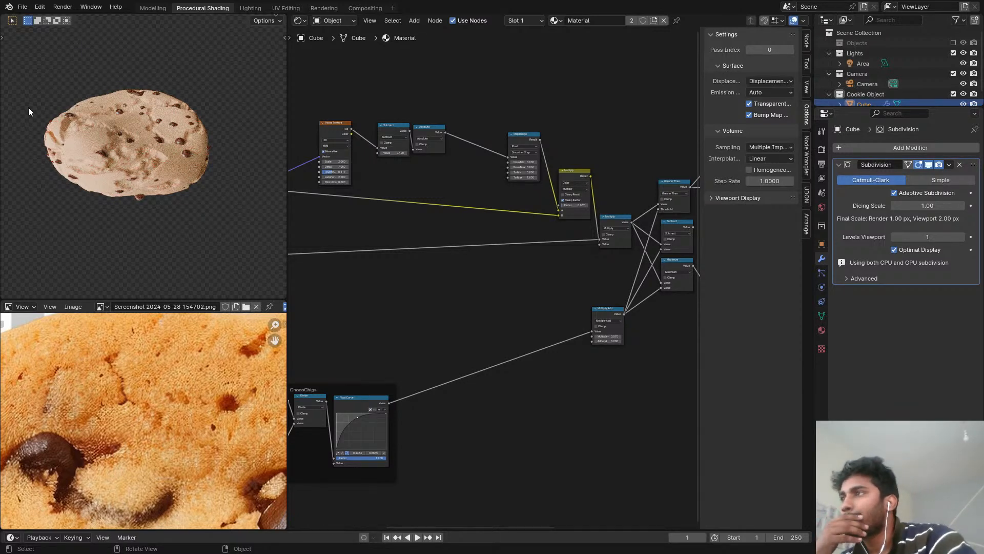
scroll(415, 369, "down", 2)
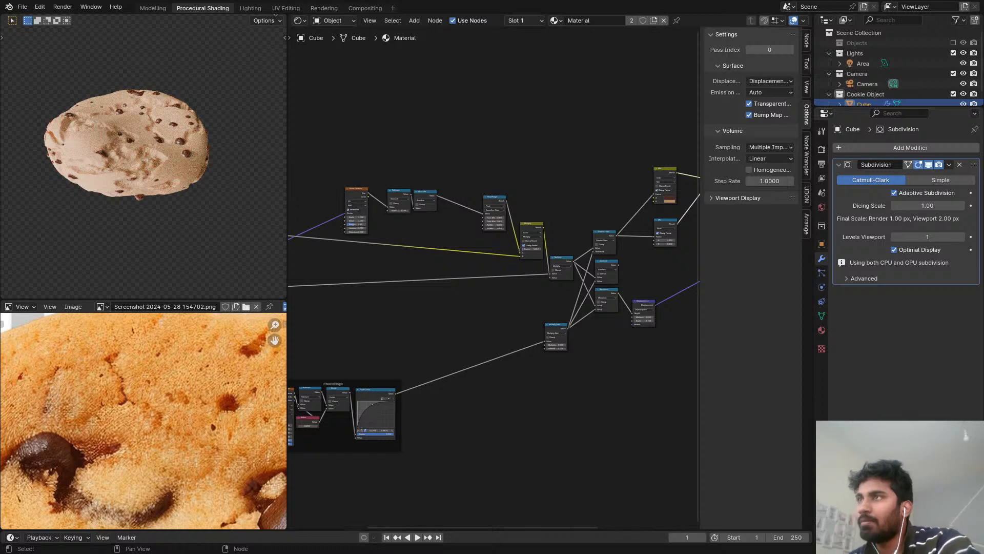
scroll(502, 287, "down", 5)
middle_click_drag(502, 286, 518, 262)
scroll(453, 310, "up", 4)
middle_click_drag(453, 311, 506, 214)
scroll(538, 294, "up", 2)
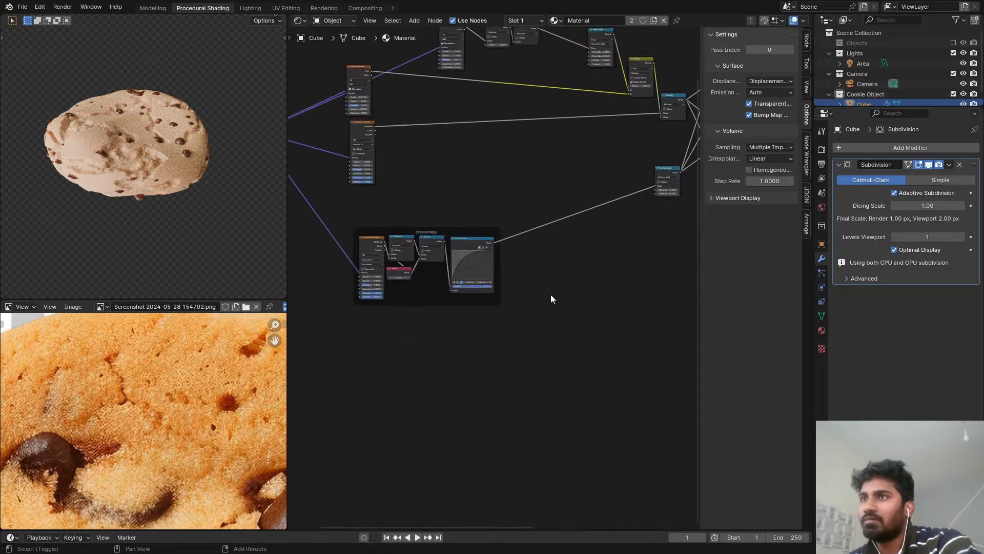
Step: Add a Math node set to Add in the empty area beside the ChocoChips frame
key("shift+a")
type("mTH")
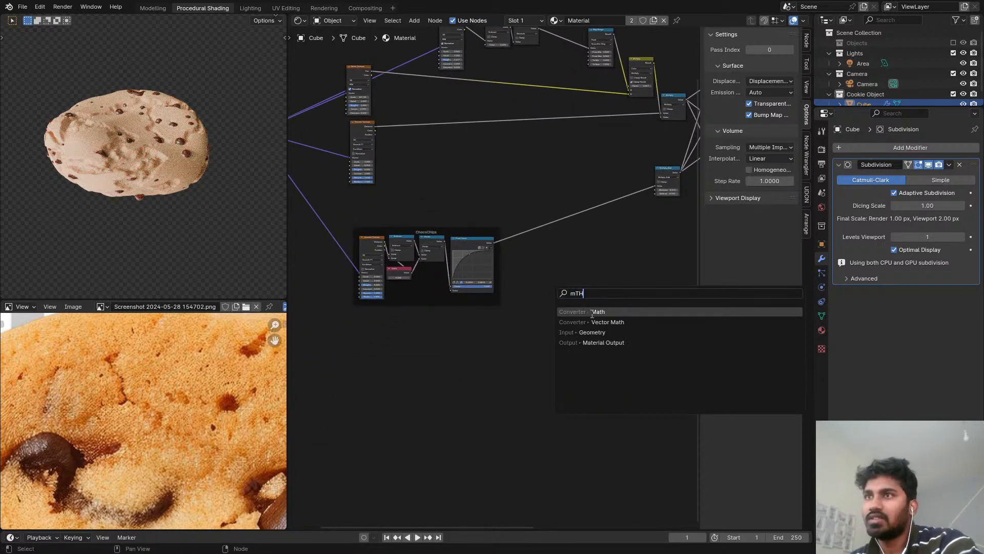
key("Return")
left_click(564, 290)
scroll(584, 296, "up", 6)
middle_click_drag(582, 297, 561, 280)
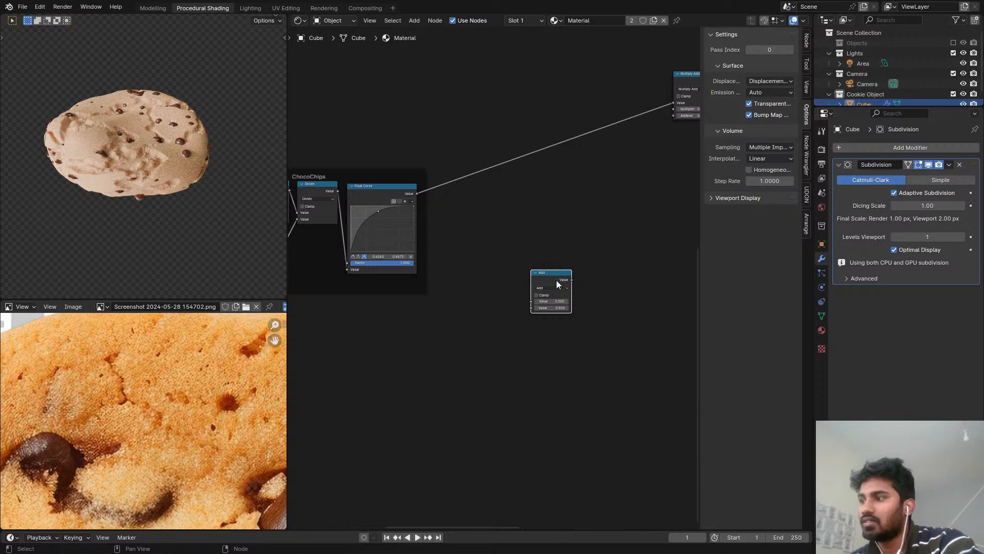
scroll(559, 283, "up", 1)
Step: Add a Mix node, switch its data type to Color, and place it directly above the new Add node
key("shift+a")
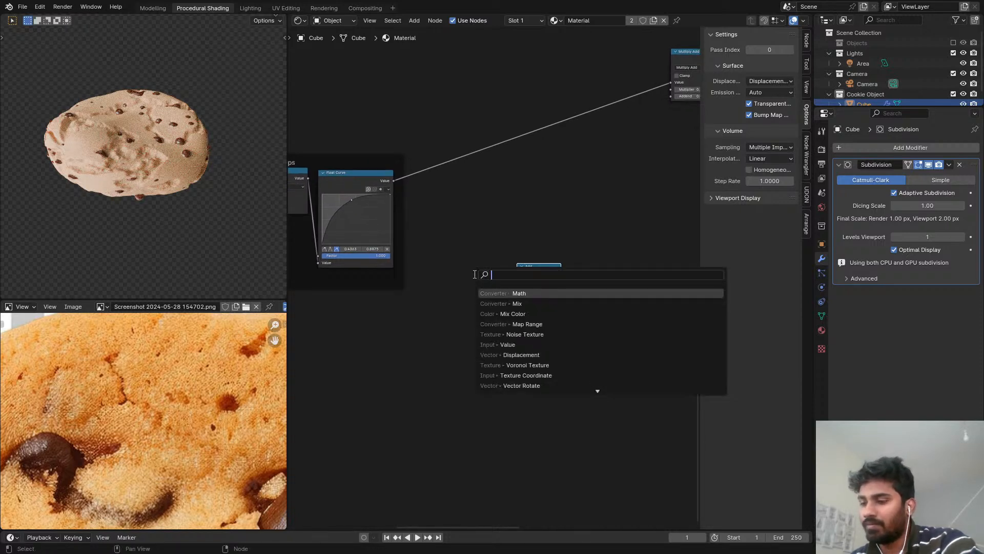
type("mix")
key("Down")
key("Return")
left_click(576, 225)
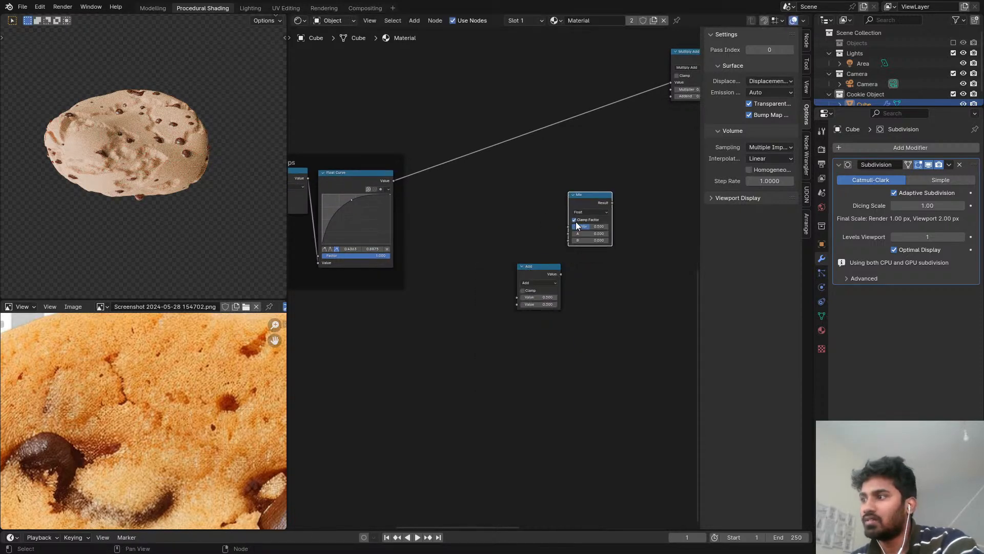
left_click(585, 212)
left_click(581, 242)
scroll(539, 223, "up", 1)
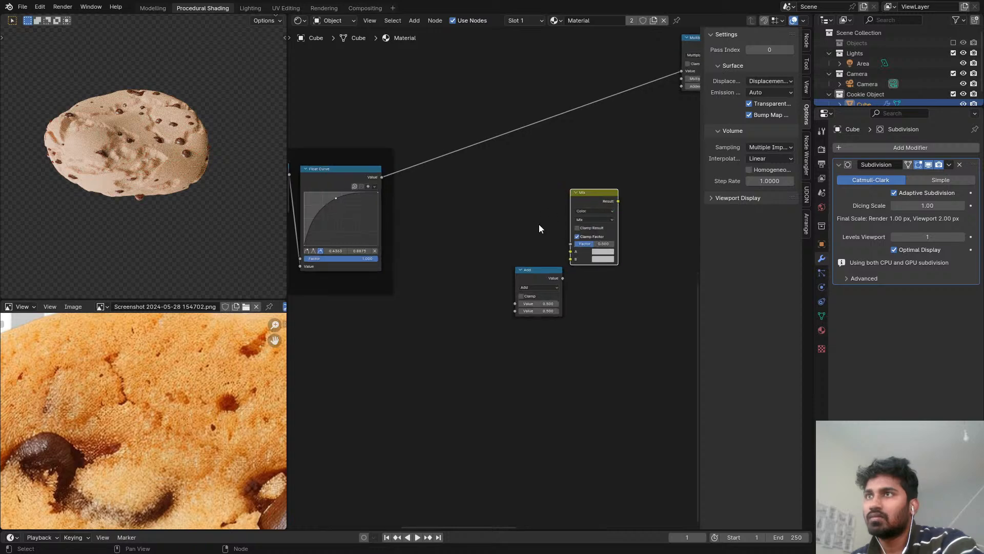
scroll(540, 225, "up", 1)
left_click(596, 194, "ctrl+shift")
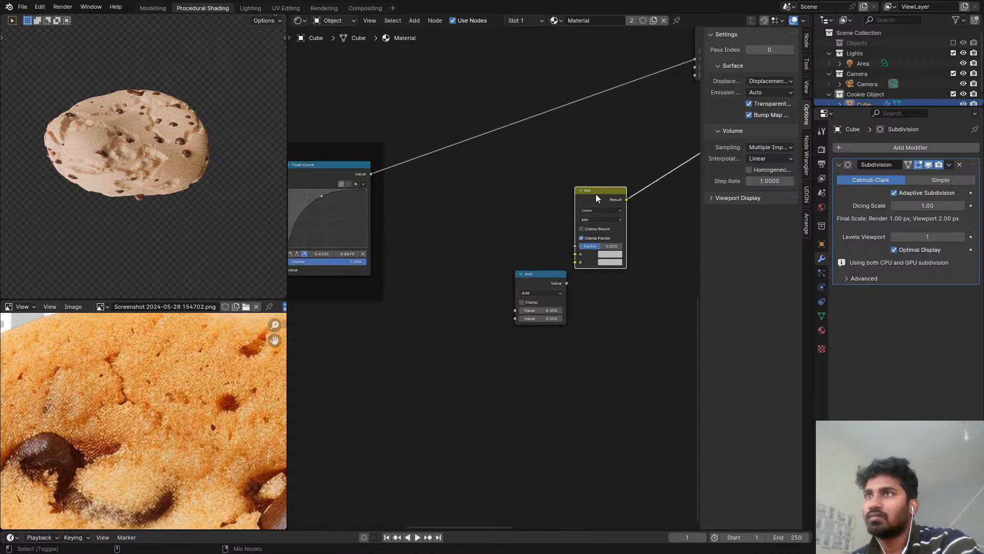
left_click_drag(596, 194, 535, 164)
Step: Preview the ChocoChips Float Curve output on the cookie to examine the chip mask
scroll(381, 171, "up", 1)
scroll(380, 171, "down", 4)
scroll(416, 159, "down", 2)
middle_click_drag(484, 136, 497, 241)
scroll(445, 198, "down", 4)
scroll(426, 278, "down", 3)
scroll(405, 341, "up", 4)
scroll(358, 332, "up", 3)
scroll(461, 312, "up", 3)
left_click(395, 261, "ctrl+shift")
scroll(445, 205, "down", 2)
middle_click_drag(446, 205, 526, 200)
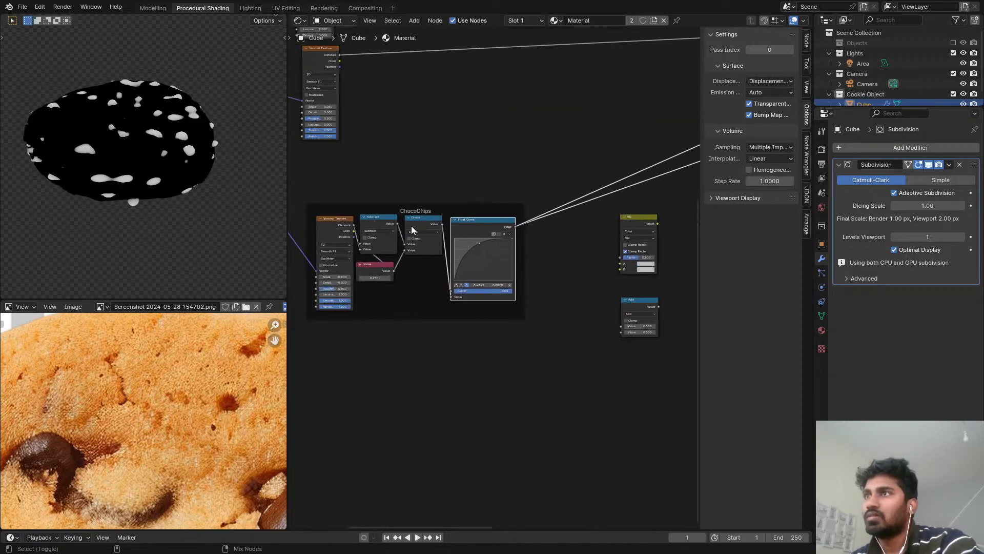
Step: Preview the Divide node's output and the Voronoi Texture's Distance output in the ChocoChips frame
left_click(423, 239, "ctrl+shift")
scroll(396, 226, "up", 2)
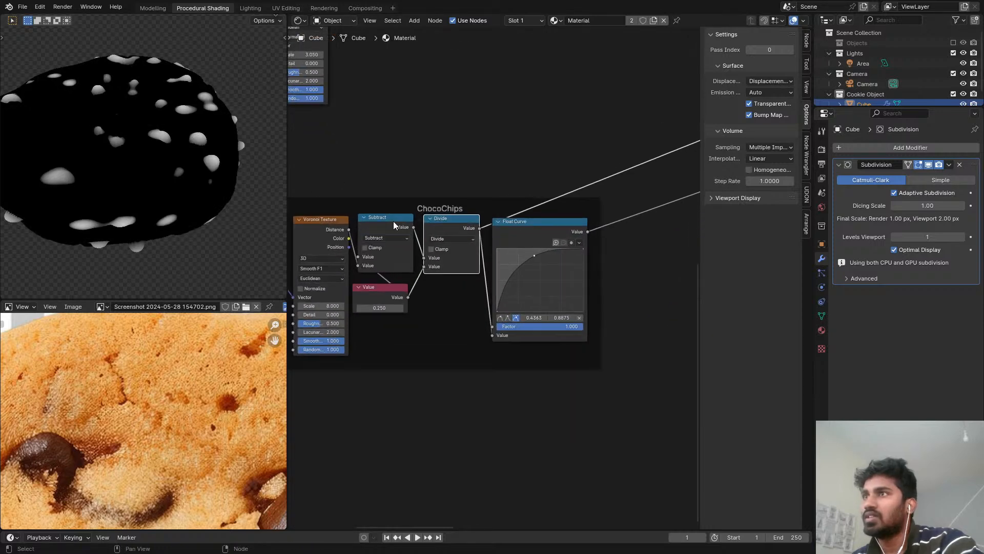
scroll(406, 251, "up", 2)
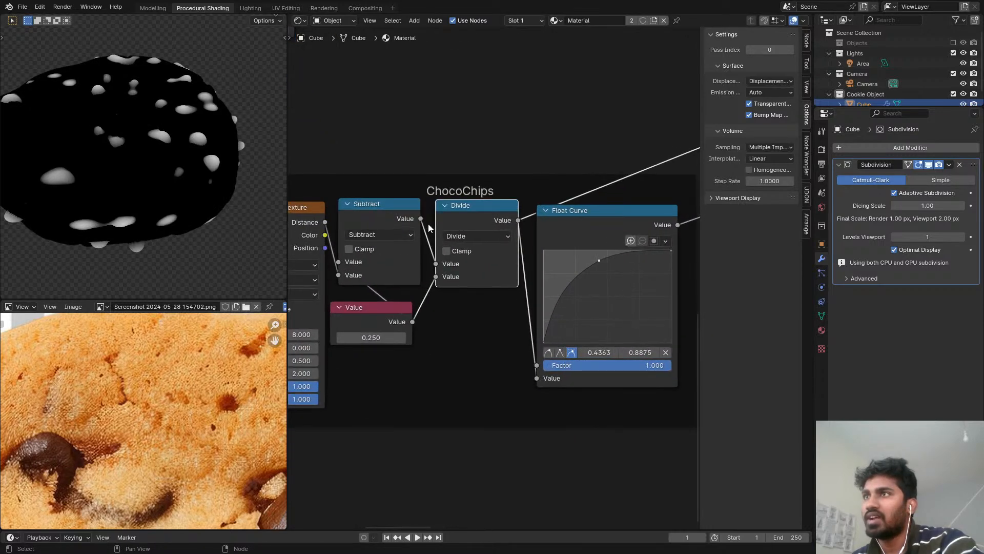
middle_click_drag(332, 204, 375, 222)
left_click(353, 236, "ctrl+shift")
middle_click_drag(521, 108, 515, 146)
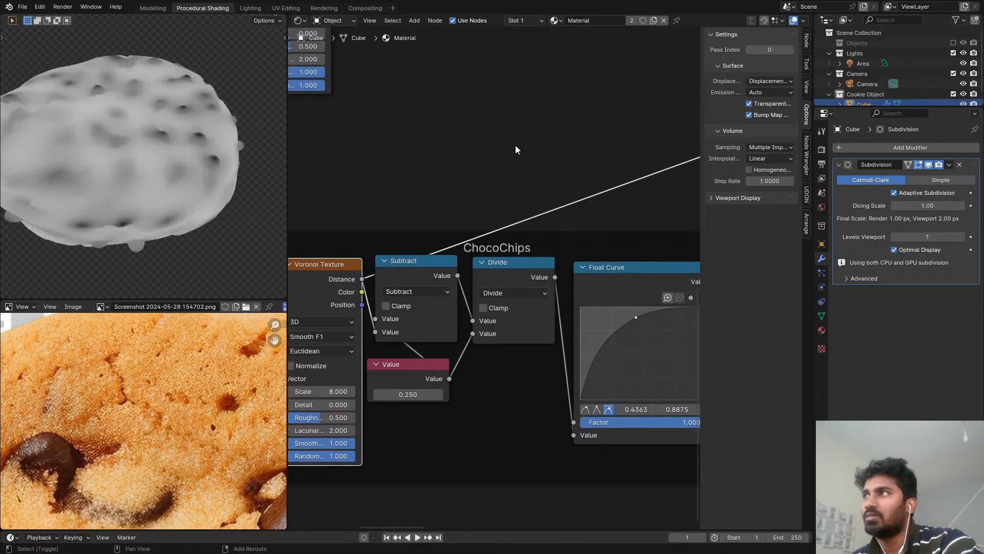
key("shift+a")
type("ma")
key("Return")
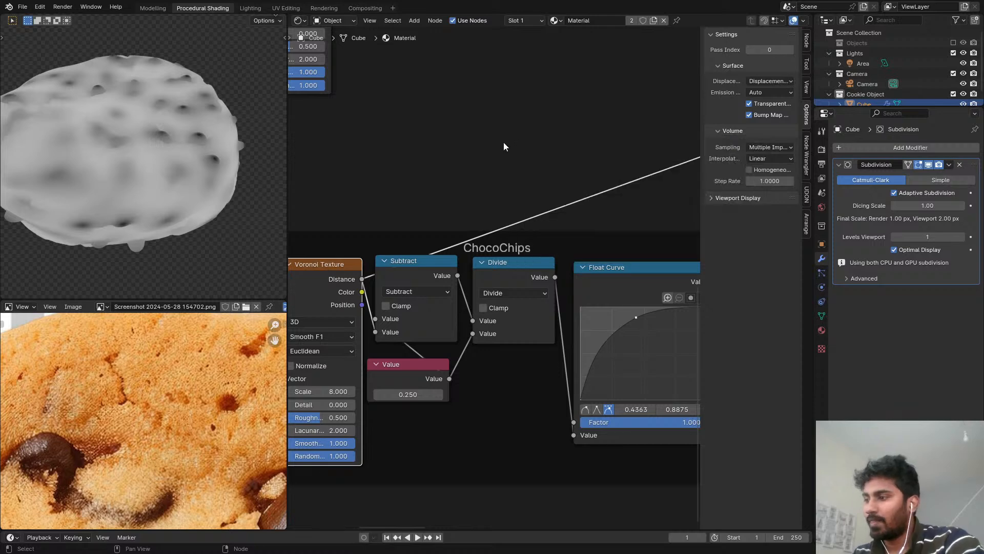
Step: Insert the spare Mix node into the Voronoi Distance preview link and set its blending mode to Color Burn
scroll(530, 148, "down", 4)
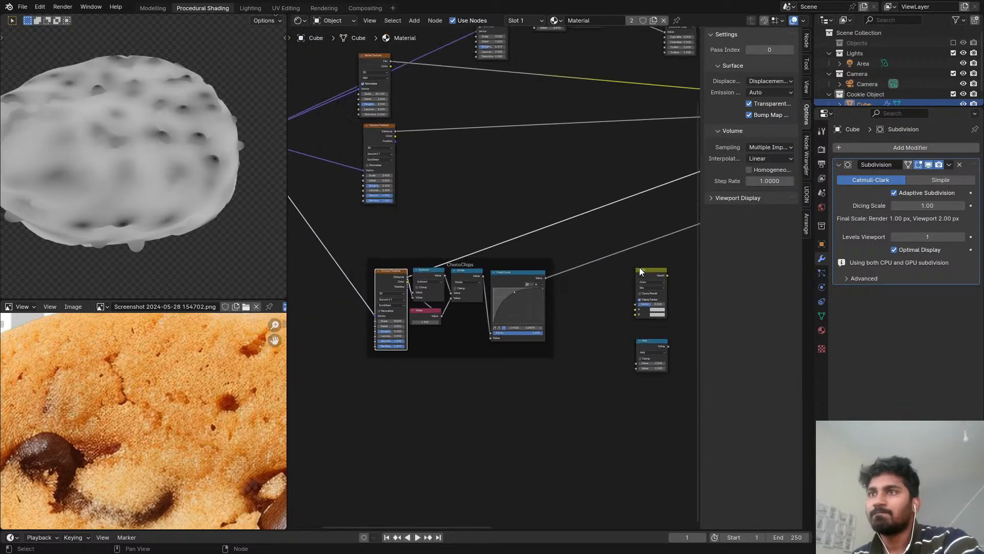
left_click_drag(641, 269, 399, 189)
scroll(515, 214, "up", 5)
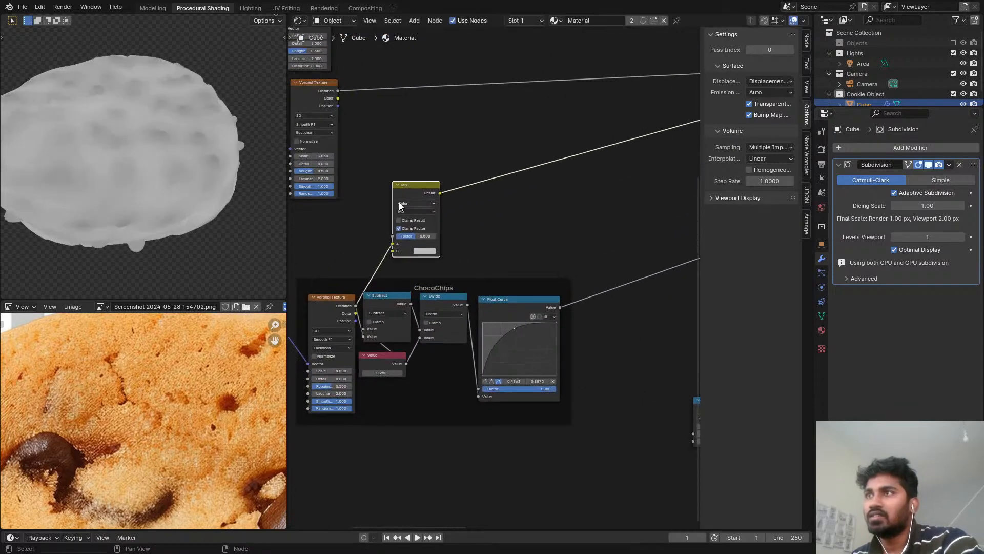
scroll(399, 205, "up", 3)
left_click(445, 204)
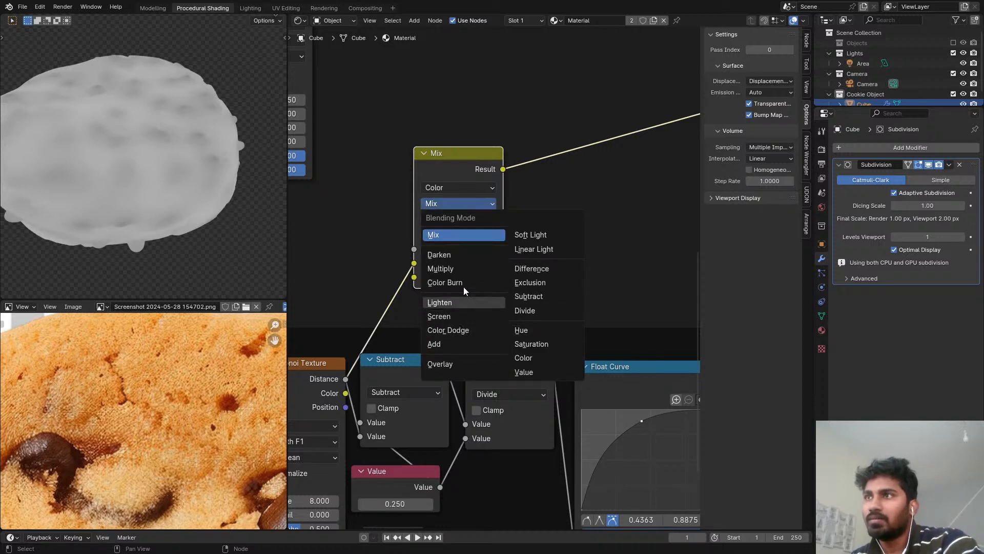
left_click(464, 286)
middle_click_drag(414, 341, 441, 309)
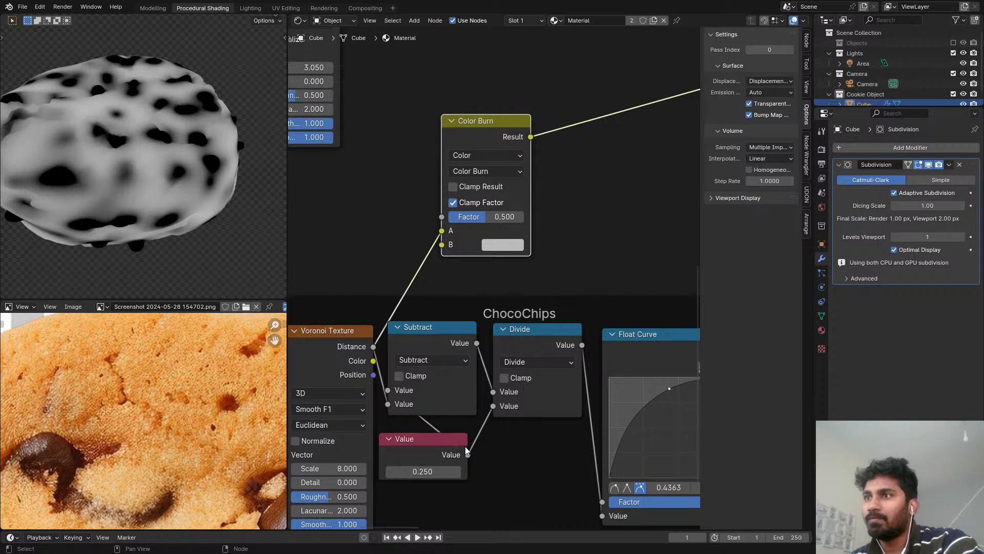
Step: Connect the Value node to the Color Burn node, try swapping its A and B inputs, and set its Factor to 1.000
mouse_move(467, 453)
left_mouse_down()
mouse_move(466, 281)
mouse_move(454, 253)
left_mouse_up()
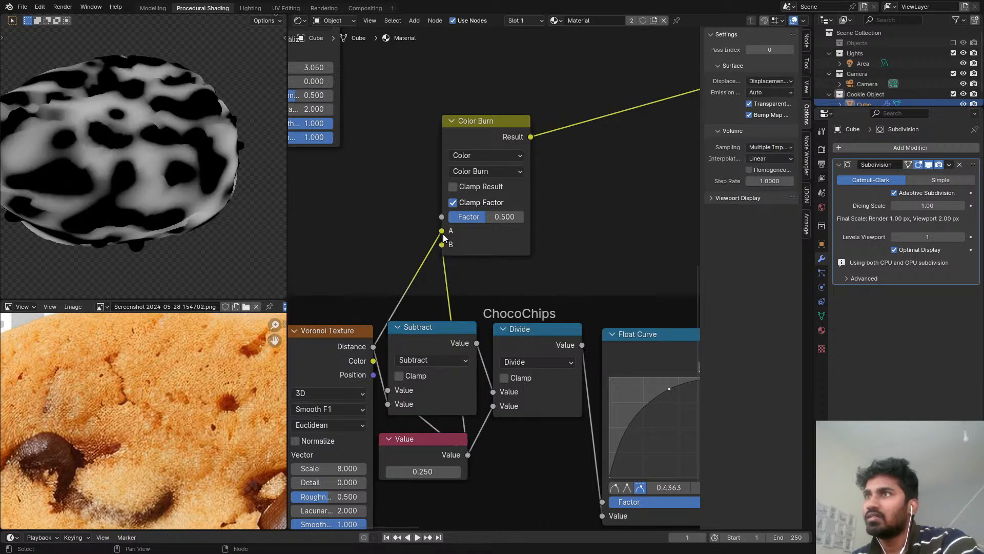
left_click_drag(443, 244, 442, 233)
mouse_move(374, 346)
left_mouse_down()
mouse_move(432, 263)
mouse_move(435, 239)
mouse_move(530, 224)
left_mouse_up()
scroll(489, 178, "up", 1)
key("ctrl+z")
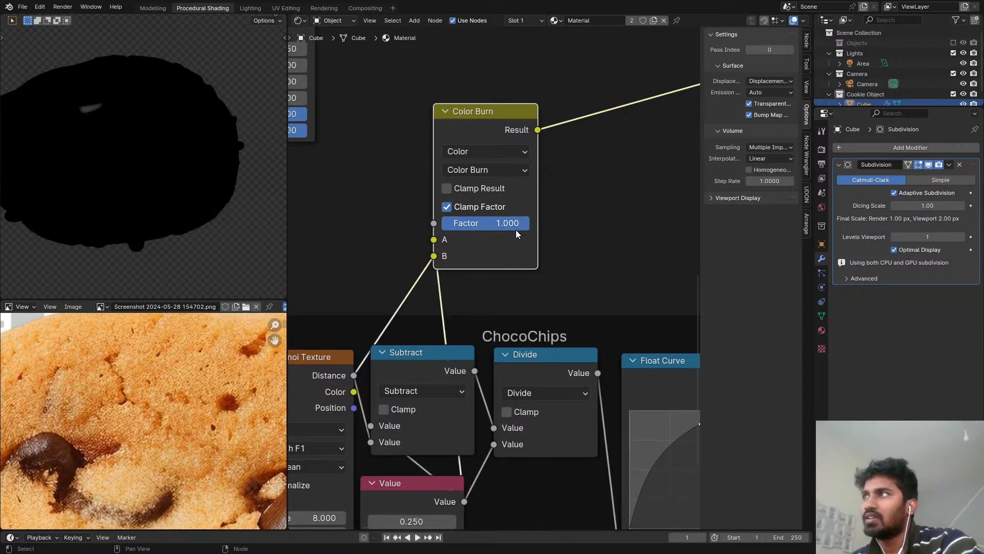
mouse_move(434, 256)
left_mouse_down()
mouse_move(450, 307)
mouse_move(466, 490)
mouse_move(460, 241)
mouse_move(442, 257)
left_mouse_up()
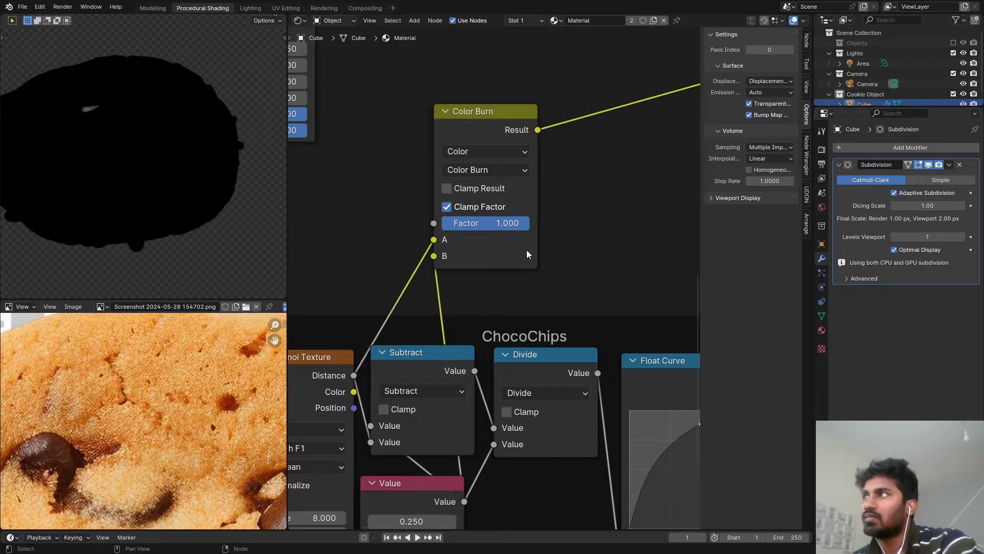
Step: Compare the preview of the Divide node with that of the Color Burn node
scroll(513, 205, "down", 1)
scroll(496, 137, "down", 2, "shift")
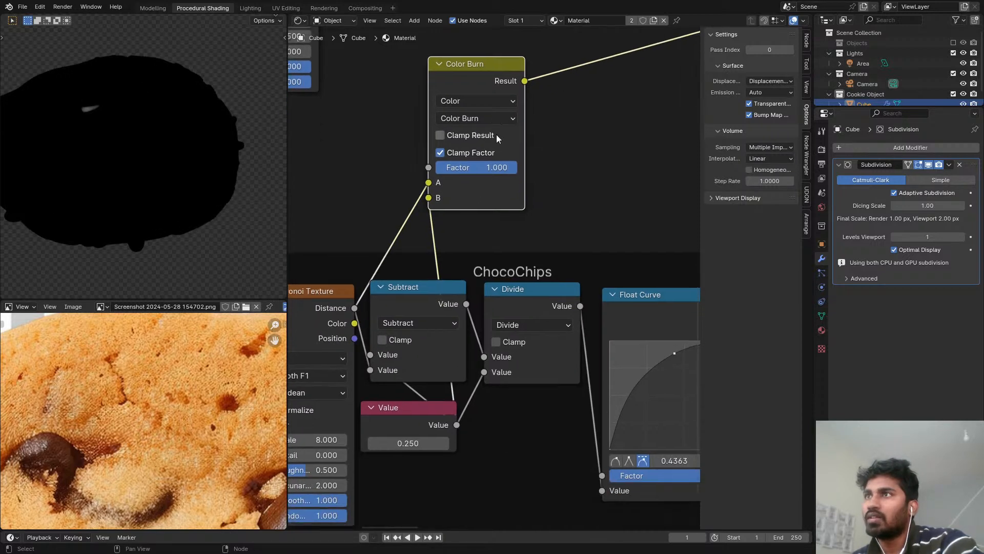
left_click(532, 301, "ctrl+shift")
scroll(538, 215, "down", 1)
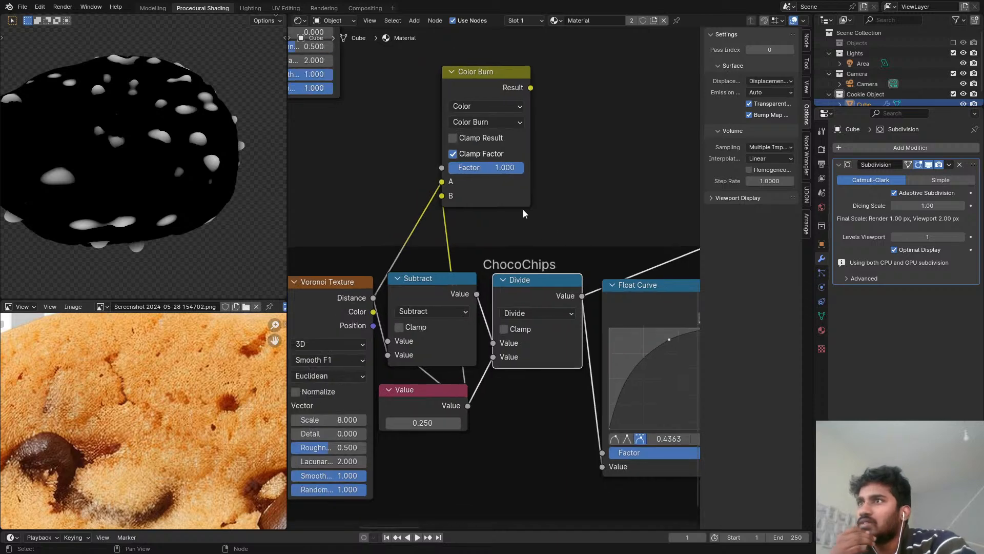
left_click(490, 99, "ctrl+shift")
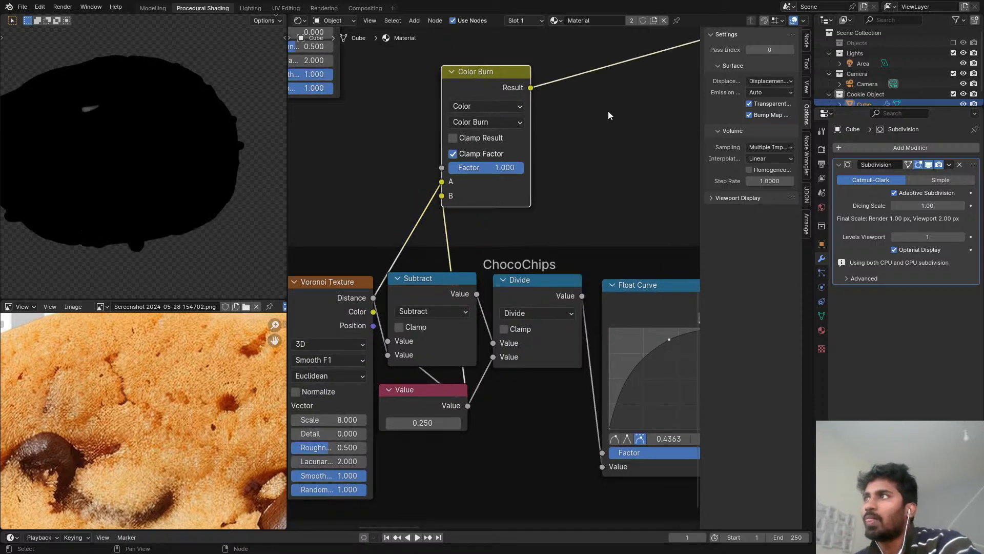
Step: Try a new Math node set to Subtract, fed by the Voronoi Distance output, and preview its result
scroll(608, 110, "down", 1)
key("shift+a")
left_click(521, 127)
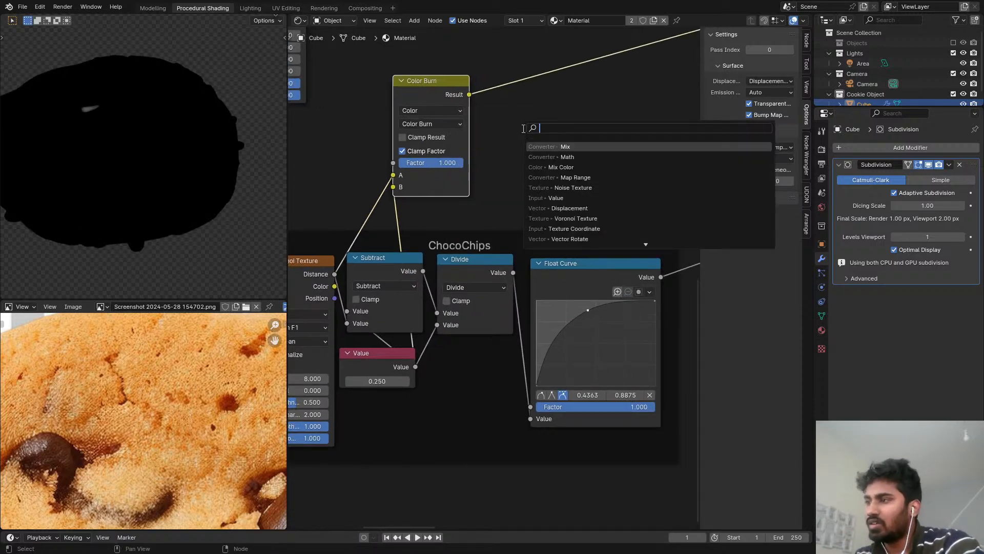
type("add")
key("Return")
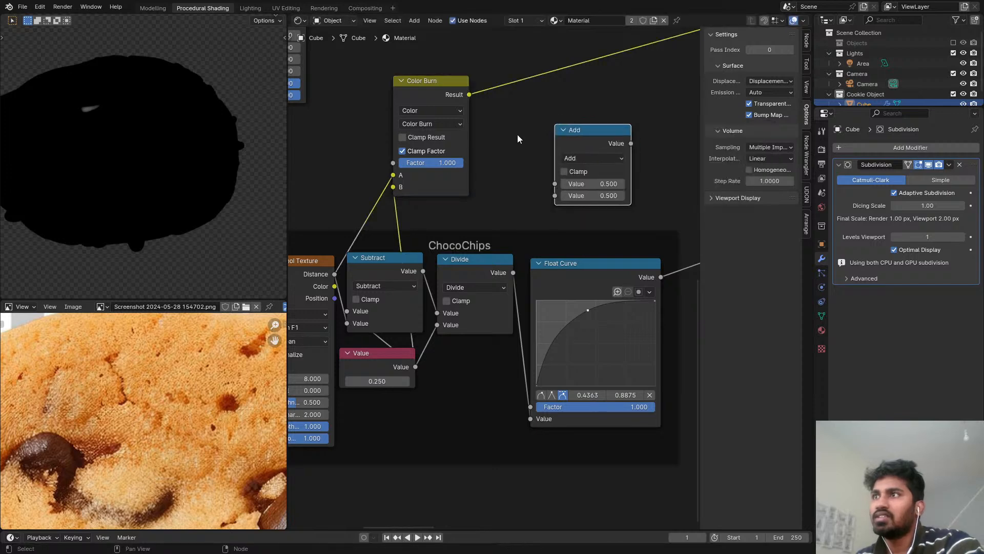
left_click(518, 134)
left_click_drag(322, 274, 574, 158)
left_click(583, 147, "ctrl+shift")
left_click(579, 158)
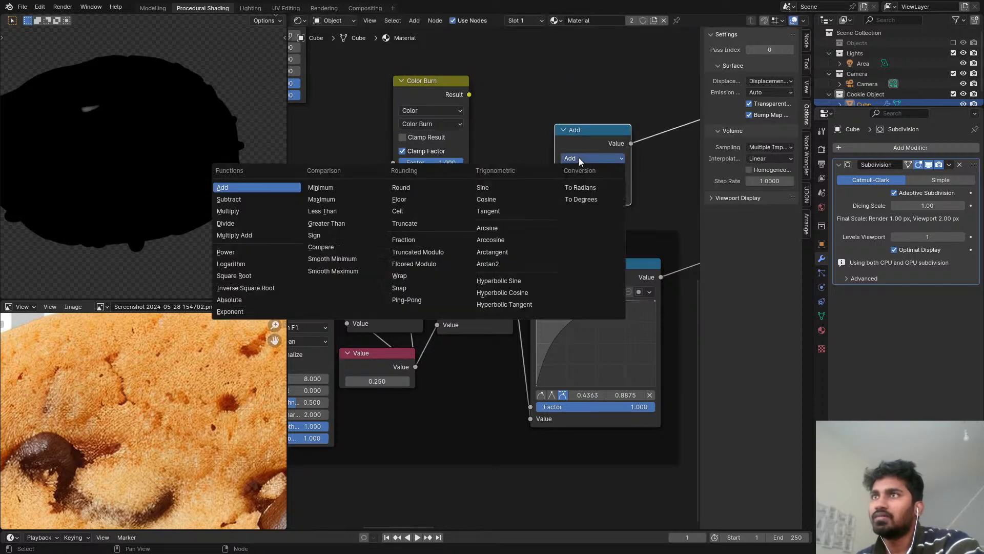
left_click(573, 171)
scroll(572, 171, "up", 1)
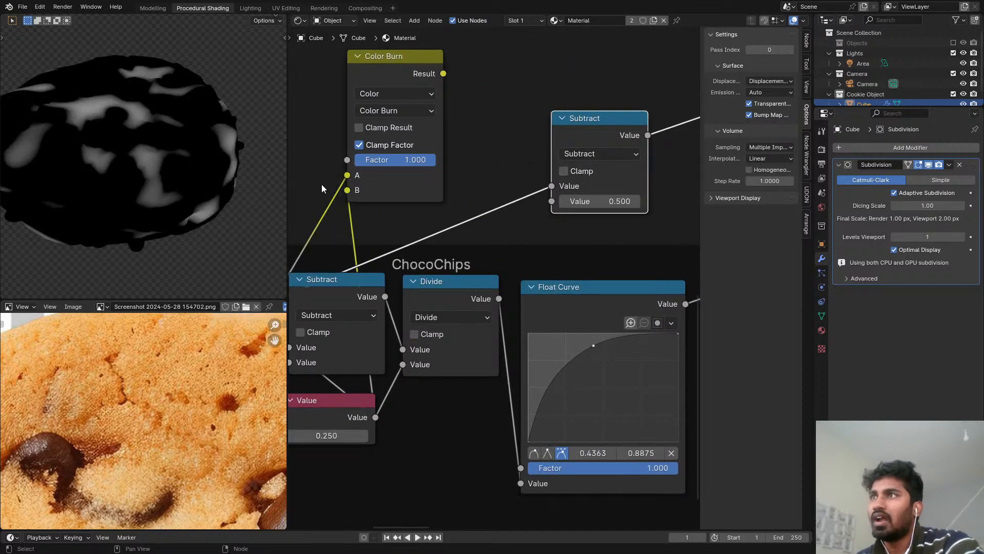
scroll(487, 175, "down", 1)
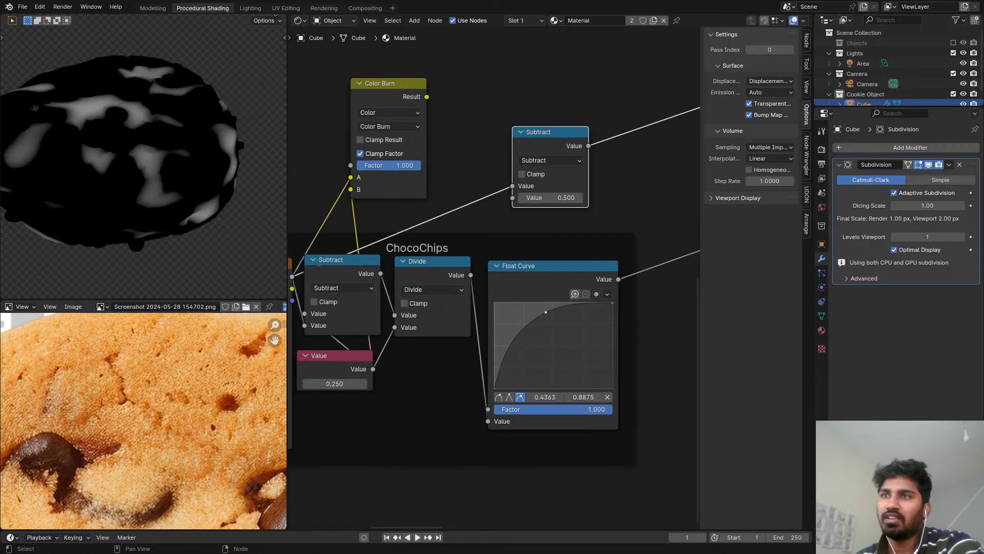
scroll(564, 138, "down", 2)
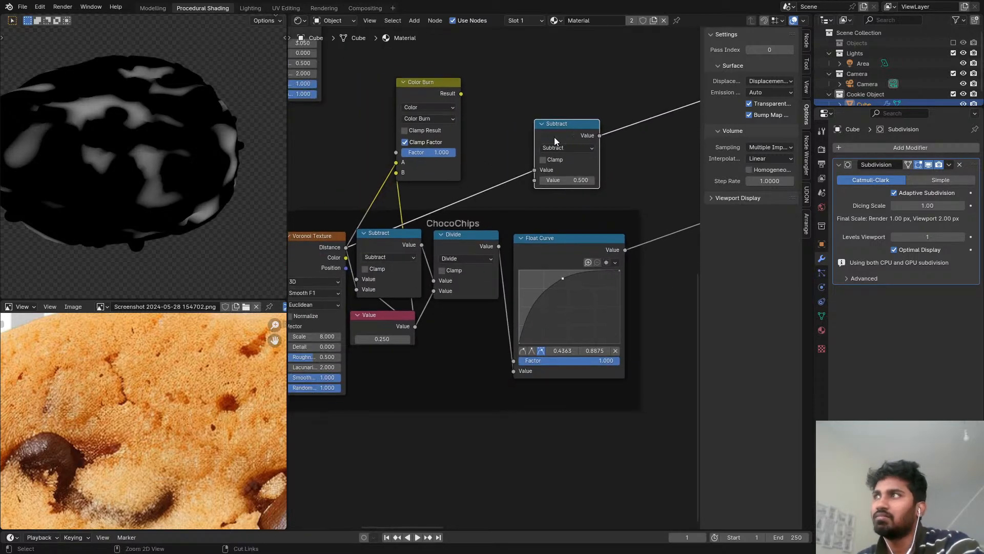
Step: Preview the outputs of the Subtract and Voronoi Texture nodes inside the ChocoChips frame
scroll(498, 146, "up", 1)
left_click_drag(417, 233, 423, 229)
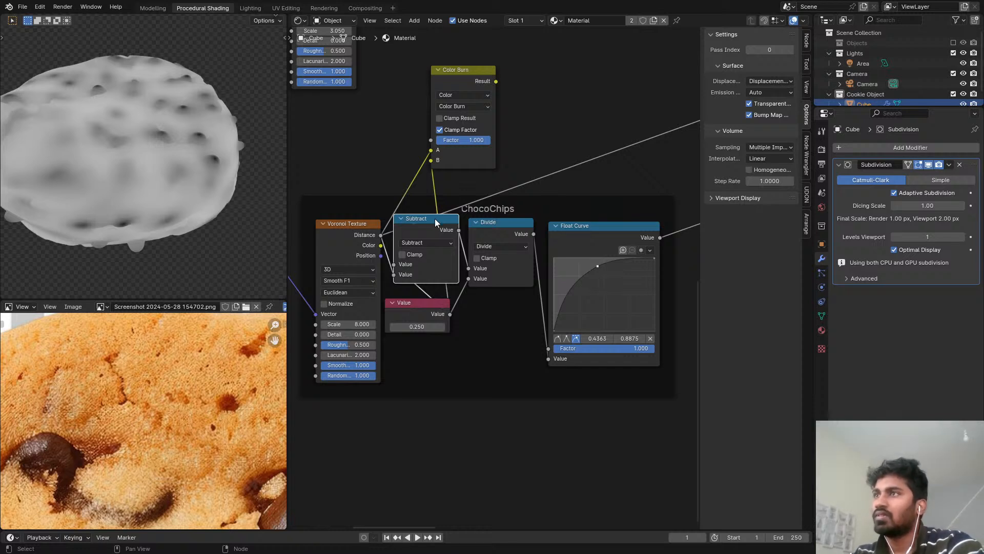
middle_click_drag(432, 226, 453, 207)
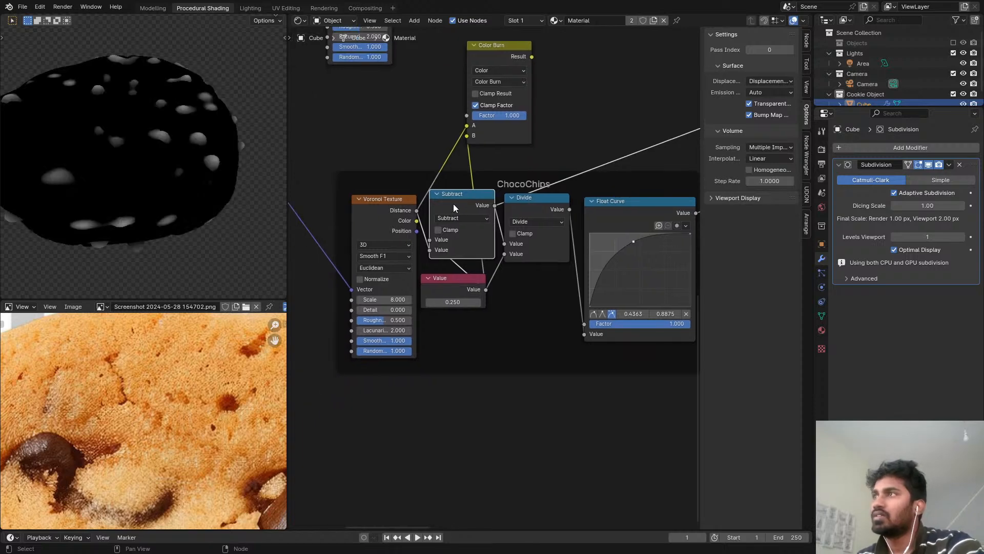
left_click(410, 209, "ctrl+shift")
middle_click_drag(494, 135, 489, 158)
scroll(488, 153, "down", 1)
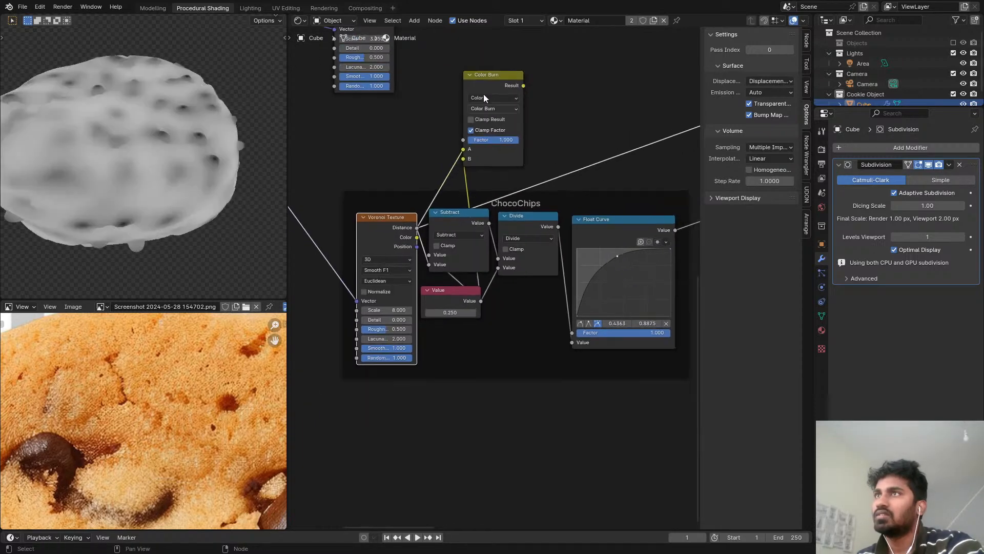
Step: Remove the Color Burn node above the ChocoChips frame from the node tree
left_click_drag(490, 77, 544, 96)
left_click(544, 95)
key("ctrl+x")
middle_click_drag(465, 213, 469, 135)
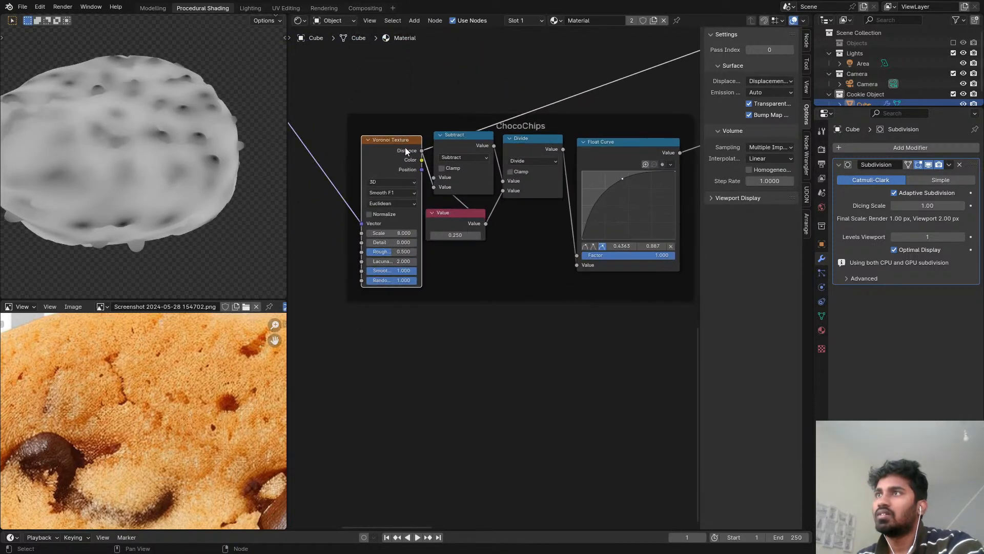
Step: Move the ChocoChips Voronoi Texture node up and away from the Subtract node, and preview its Distance output
left_click_drag(405, 146, 387, 85)
middle_click_drag(387, 85, 307, 132)
left_click(302, 133, "ctrl+shift")
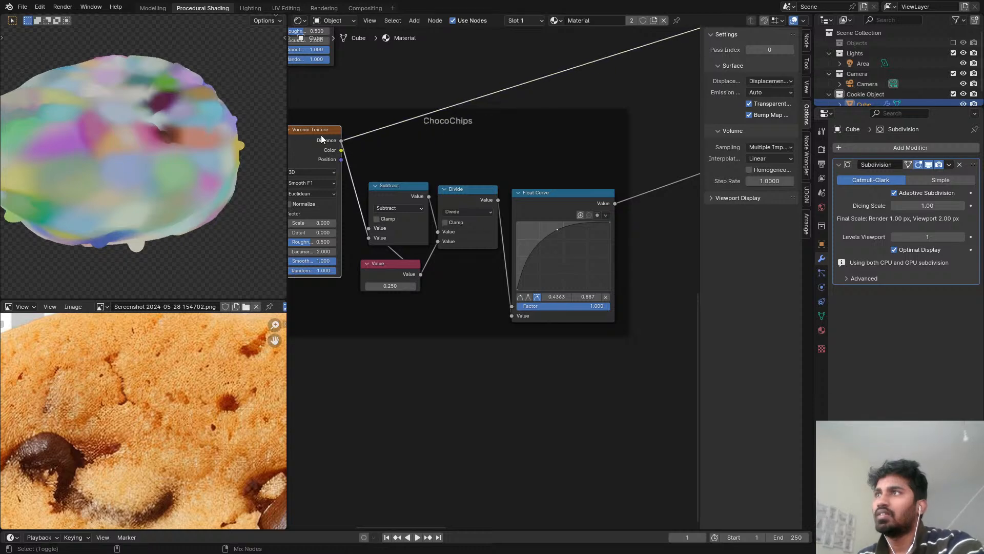
left_click(321, 134, "ctrl+shift")
Step: Add a Mix Color node and insert it into the Voronoi Distance preview link above the ChocoChips nodes
key("shift+a")
left_click(471, 69)
type("mix")
key("Down")
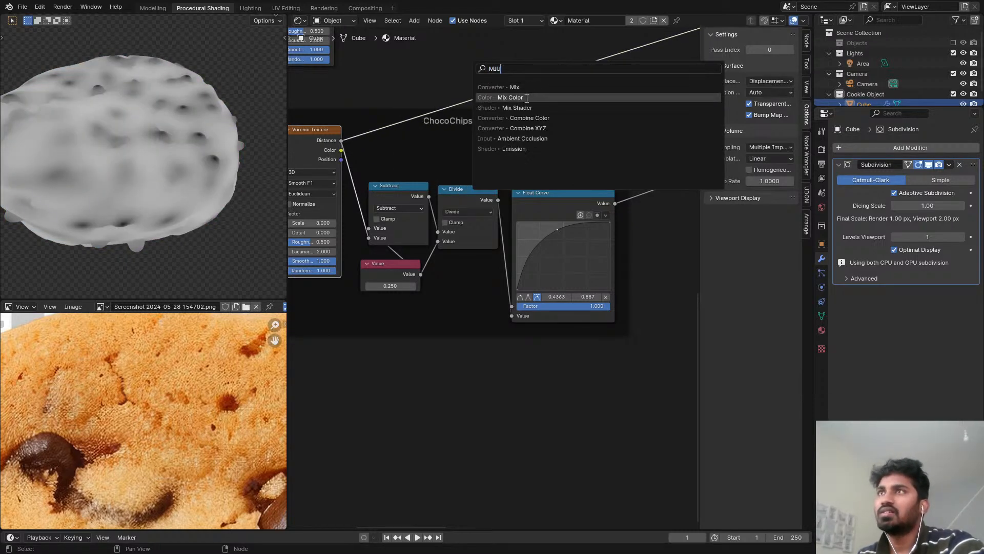
key("Return")
left_click(503, 37)
scroll(519, 48, "up", 2)
left_click_drag(521, 48, 464, 35)
middle_click_drag(464, 34, 509, 207)
left_click_drag(508, 207, 462, 164)
Step: Set the new Mix node's blending mode to Color Burn
scroll(463, 181, "up", 3)
scroll(422, 186, "up", 3)
middle_click_drag(454, 177, 488, 141)
left_click(520, 169)
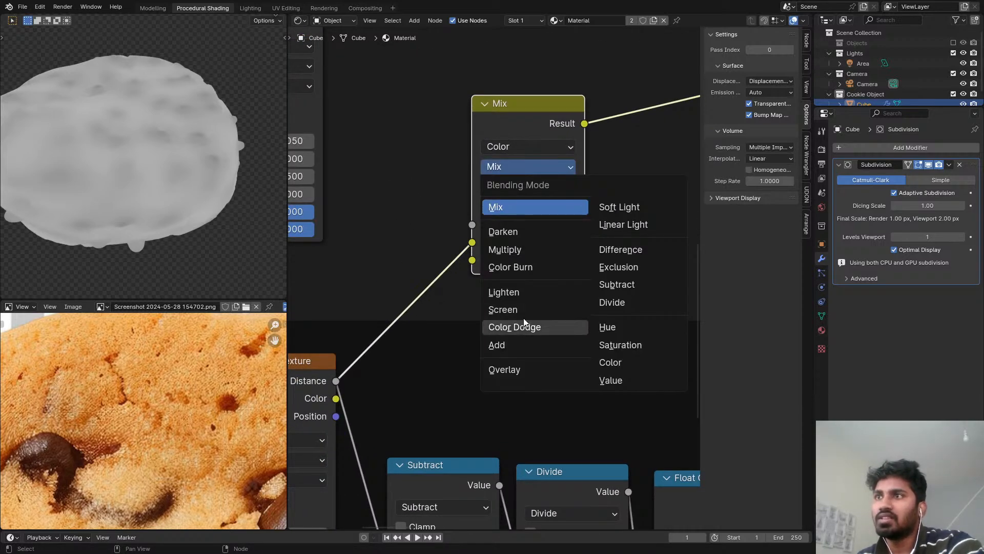
left_click(515, 265)
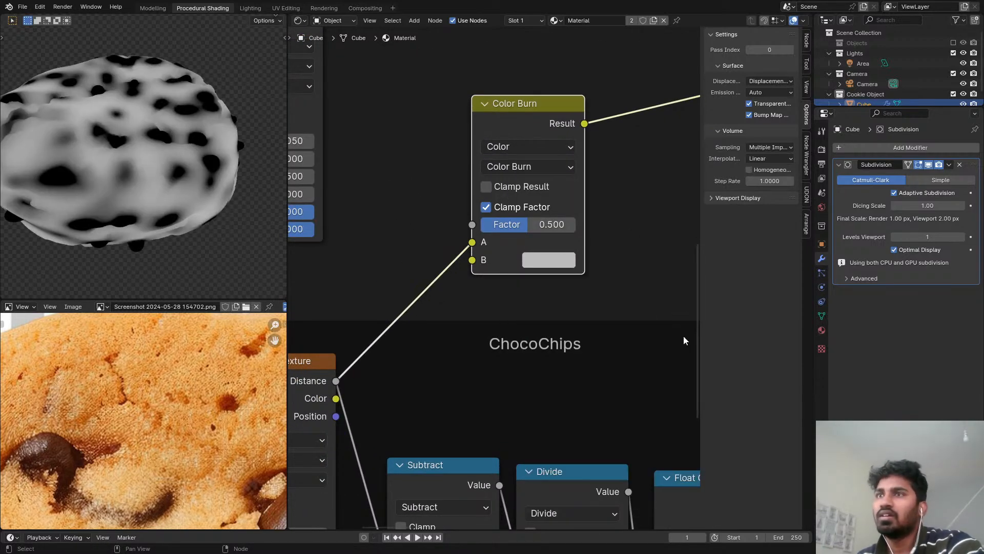
Step: Set the Color Burn node's B color to black and its Factor to 0.425
left_click(566, 260)
left_click_drag(682, 311, 684, 276)
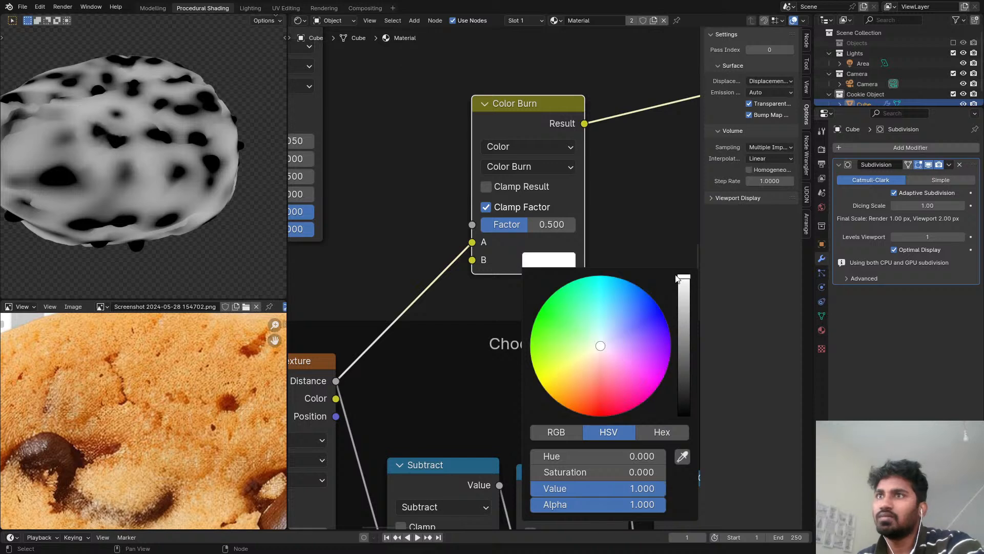
left_click(685, 413)
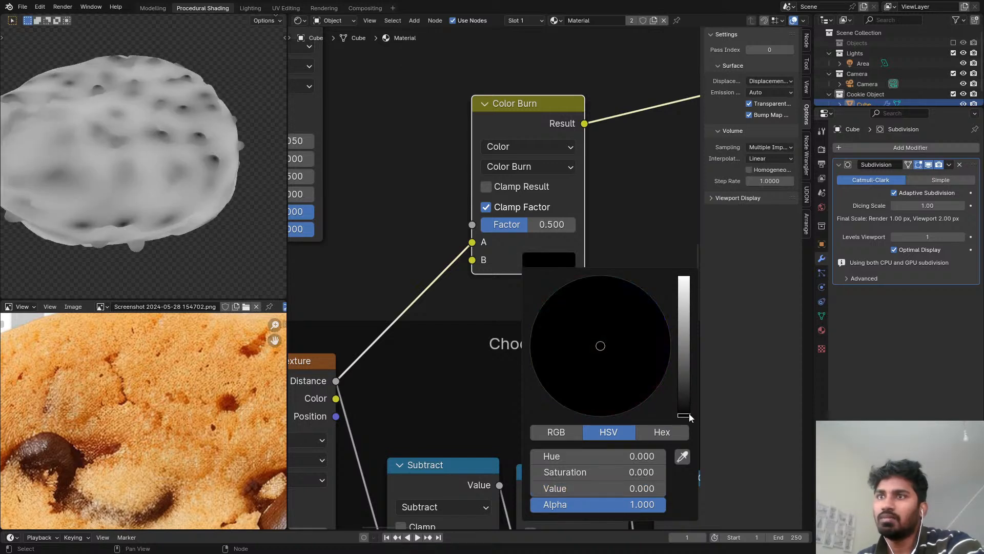
mouse_move(525, 228)
left_mouse_down()
mouse_move(557, 228)
mouse_move(518, 228)
left_mouse_up()
scroll(402, 297, "down", 1)
middle_click_drag(402, 296, 436, 250)
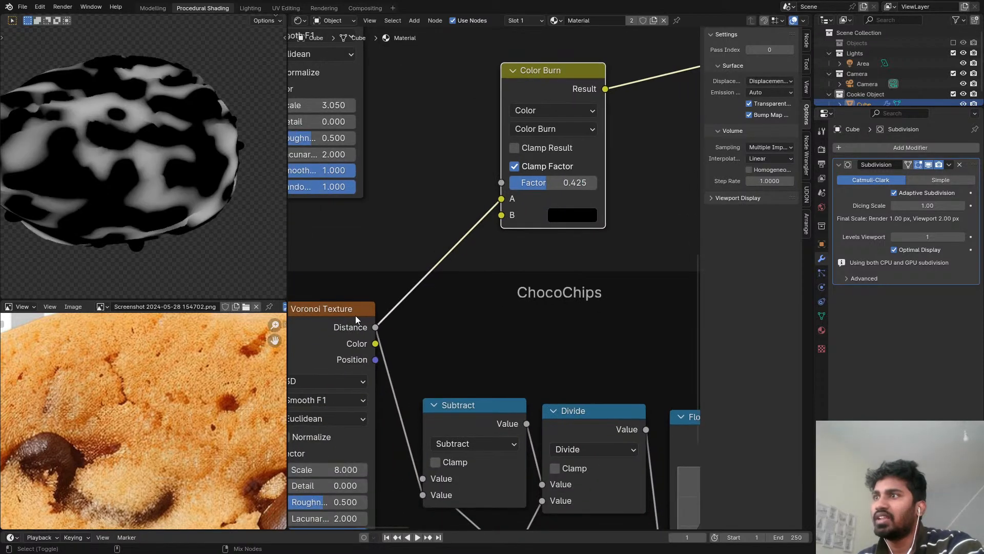
Step: Insert a Math node between the Voronoi Texture's Distance output and the Color Burn node's A input
left_click_drag(355, 317, 488, 225)
type("MATH")
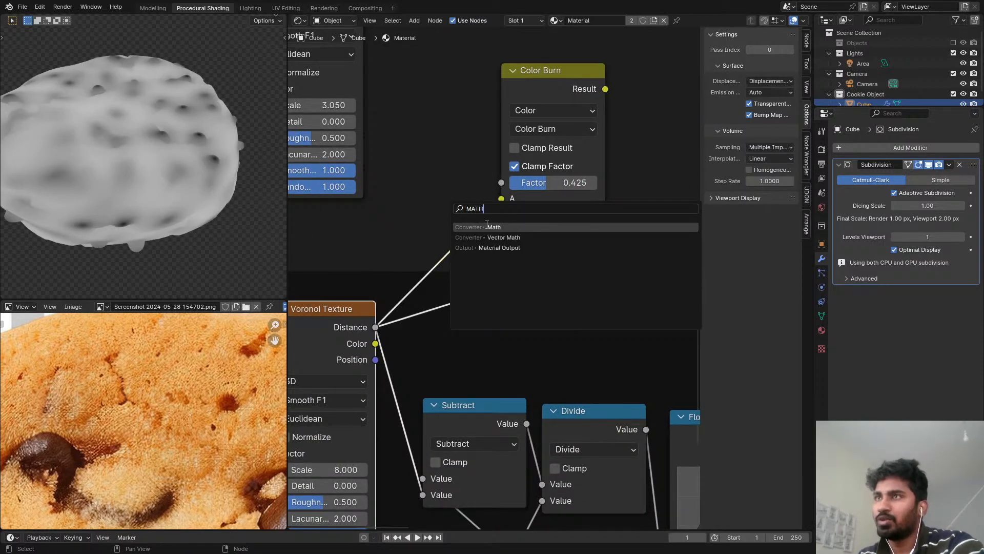
left_click(487, 226)
left_click(457, 192)
Step: Set the inserted Math node to Multiply with a value of 2.000
left_click(458, 197)
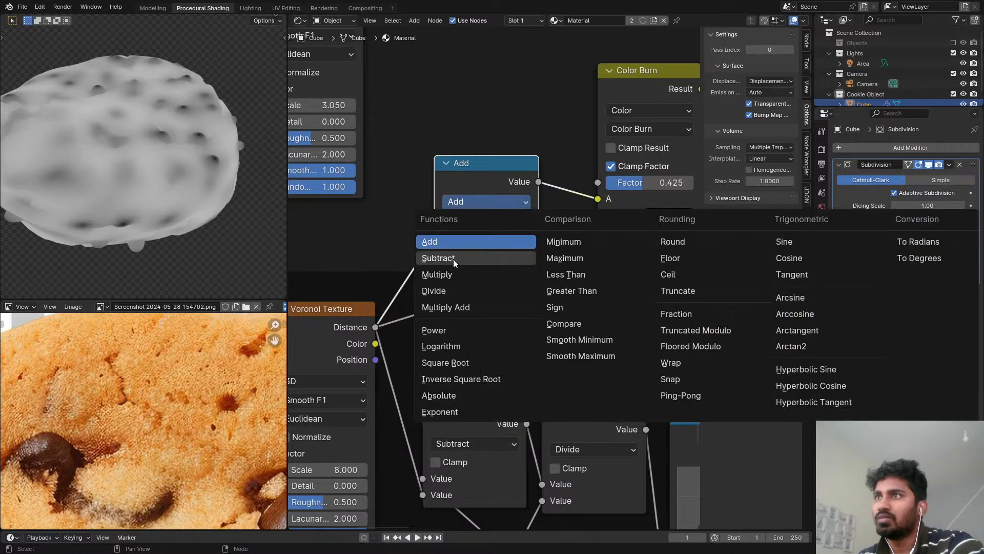
left_click(449, 273)
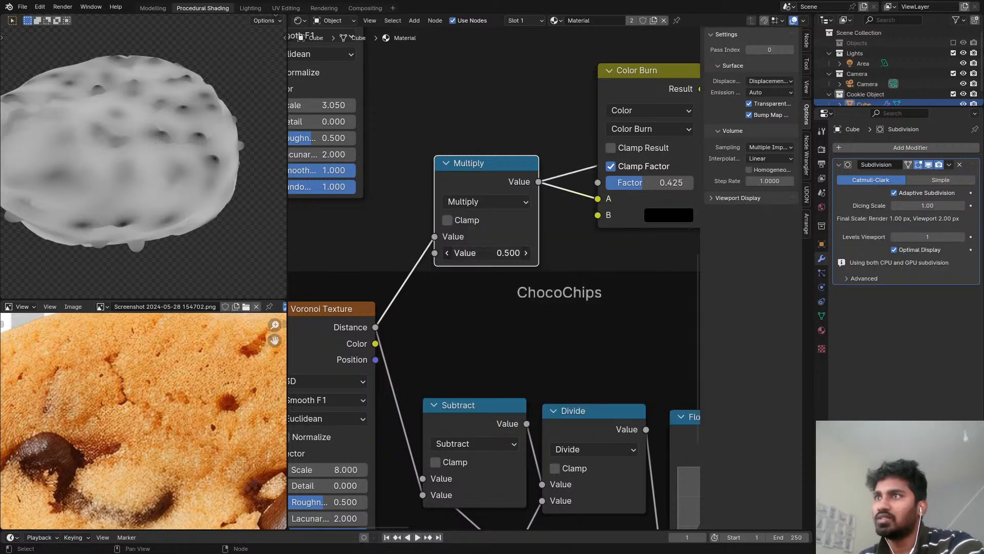
double_click(486, 252)
type("2")
key("Return")
scroll(174, 164, "down", 1)
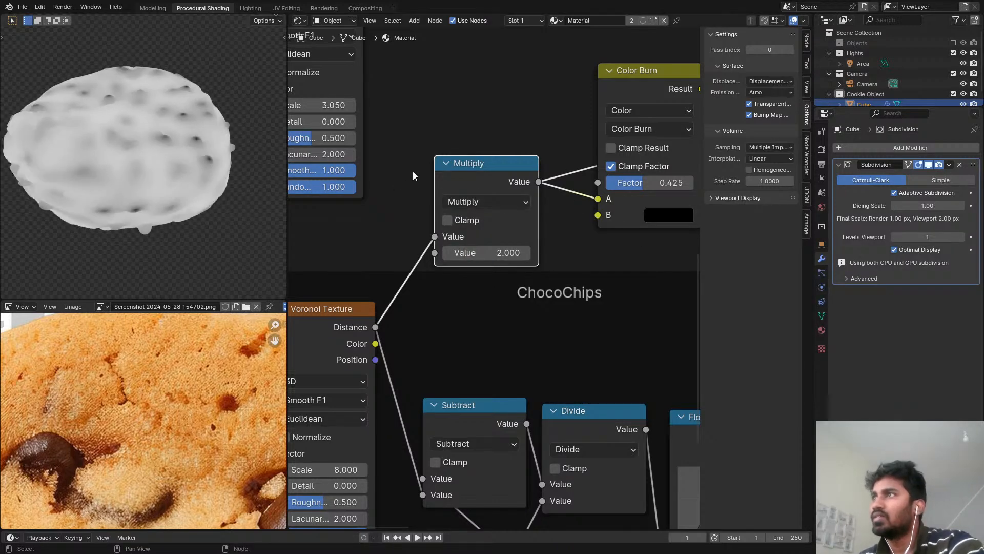
Step: Preview the Color Burn node on the cookie and set its Factor to 0.978
middle_click_drag(413, 171, 270, 235)
left_click(529, 144)
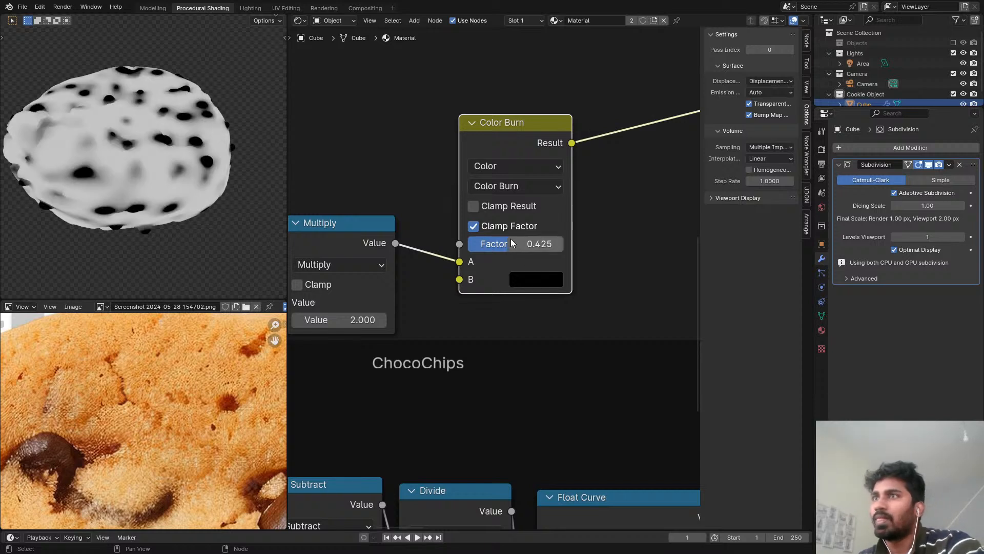
left_click_drag(511, 244, 557, 246)
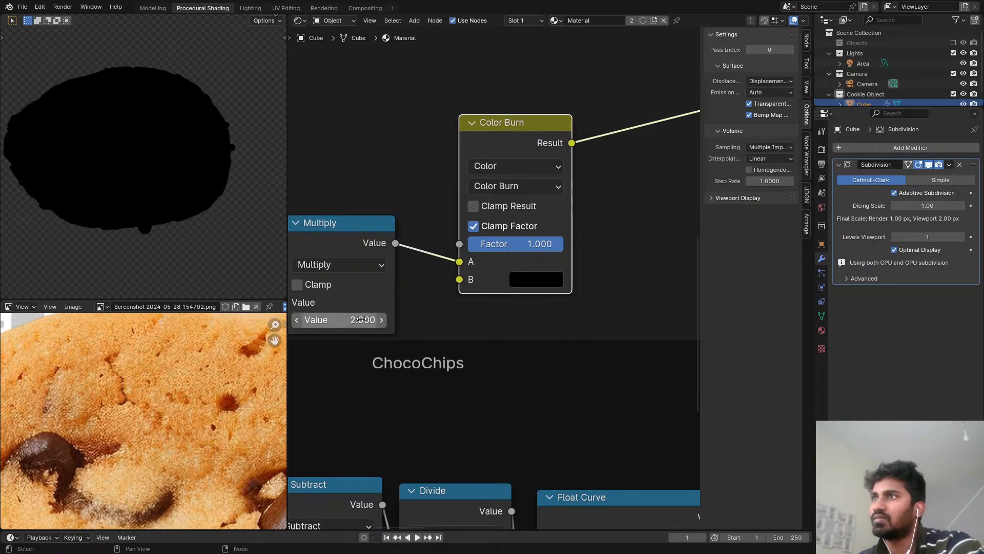
mouse_move(360, 319)
left_mouse_down()
mouse_move(382, 320)
mouse_move(353, 320)
left_mouse_up()
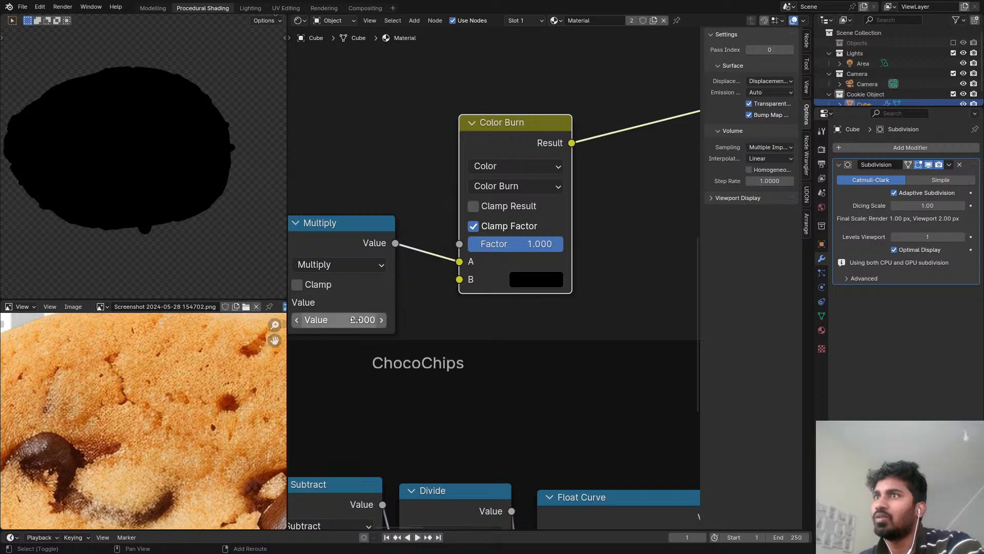
scroll(354, 319, "down", 1)
left_click_drag(540, 248, 535, 248)
scroll(490, 312, "down", 4)
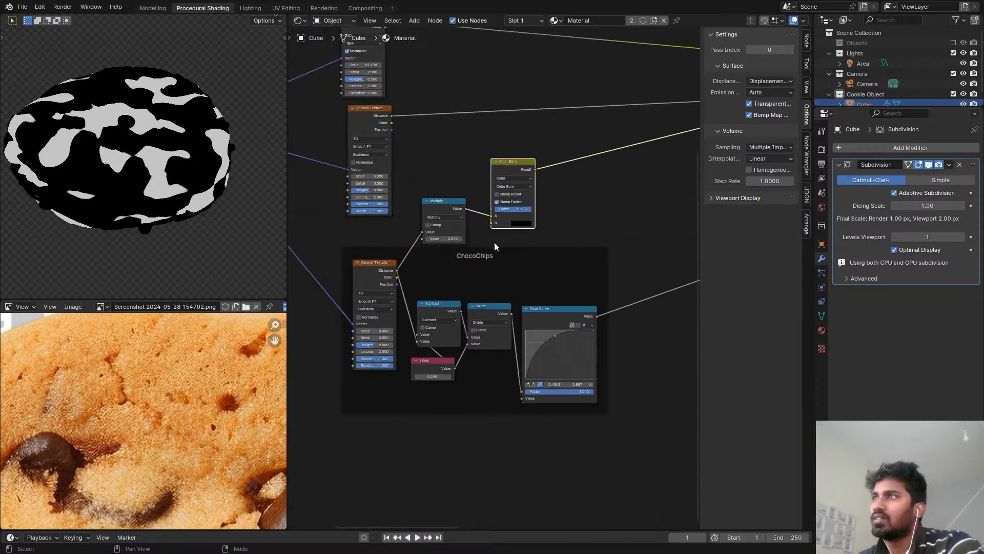
Step: Preview the Divide node in the ChocoChips frame and set the connected Value node to 1.000
scroll(495, 242, "up", 3)
left_click(522, 251)
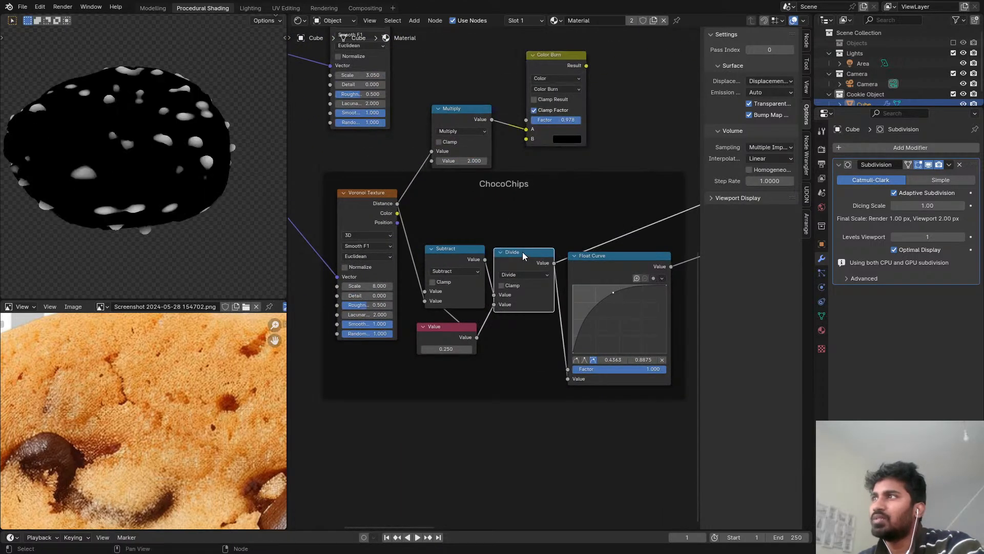
scroll(508, 238, "up", 2)
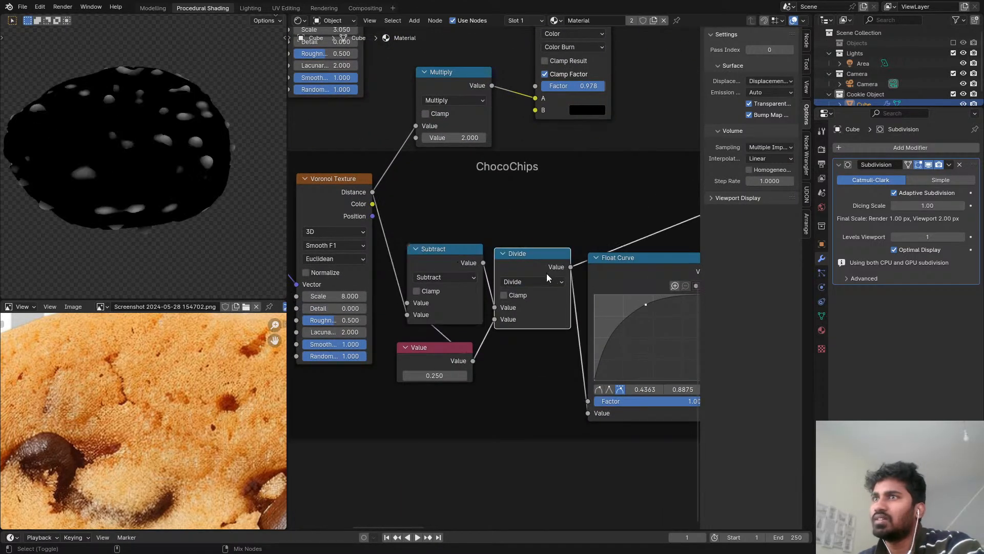
left_click(449, 372)
type("`1")
key("Return")
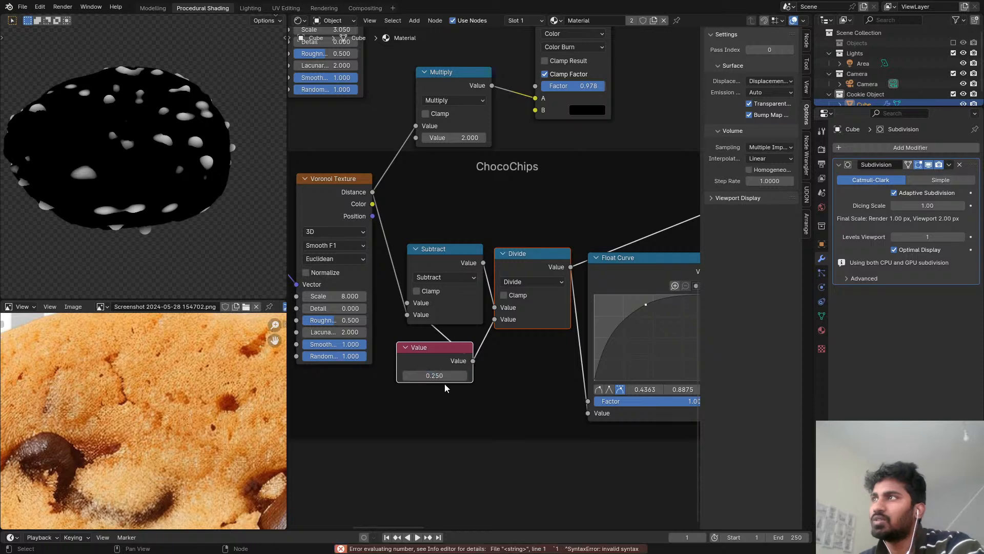
left_click(441, 376)
type("1")
key("Return")
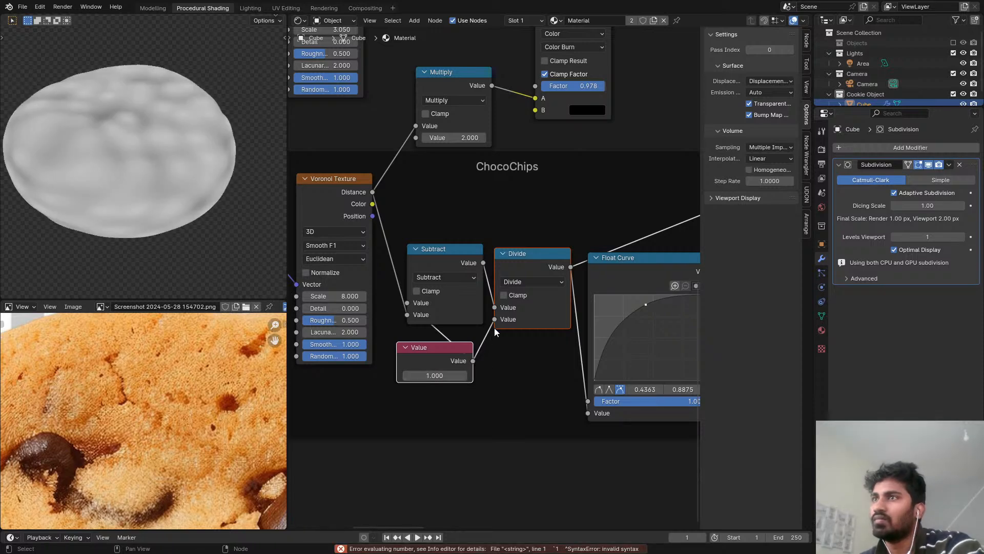
Step: Set the Value node in the ChocoChips frame to 0.500
scroll(495, 328, "down", 3)
scroll(482, 301, "up", 1)
mouse_move(456, 369)
left_mouse_down("shift")
mouse_move(374, 369)
mouse_move(407, 369)
left_mouse_up("shift")
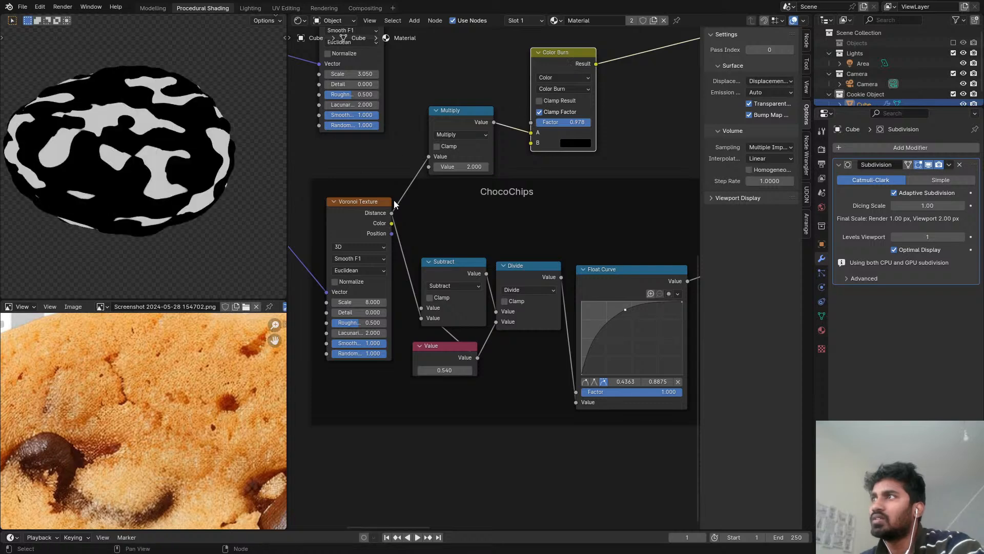
scroll(543, 192, "up", 4)
left_click(506, 368)
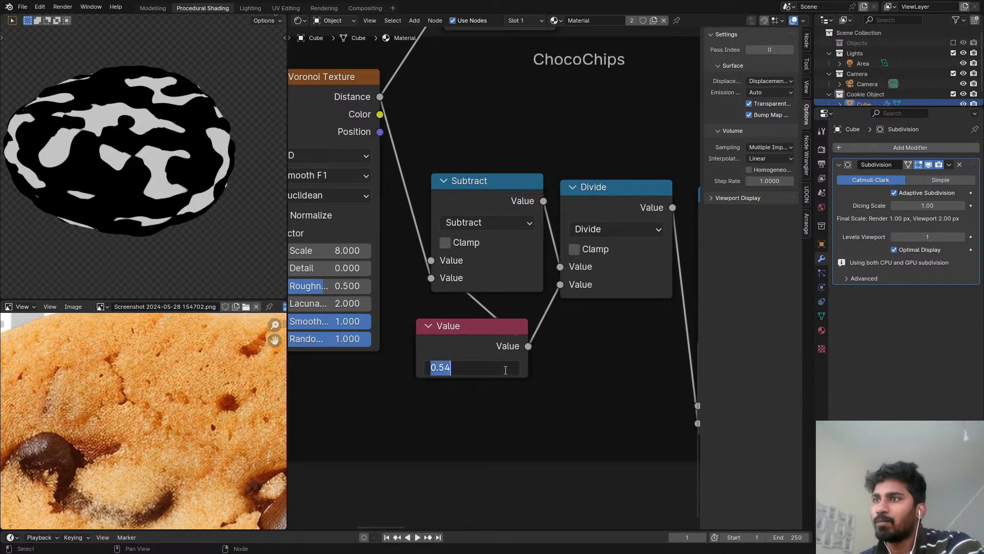
type(".5")
key("Return")
Step: Compare the cookie preview of the Divide node with that of the Color Burn node
scroll(541, 307, "down", 3)
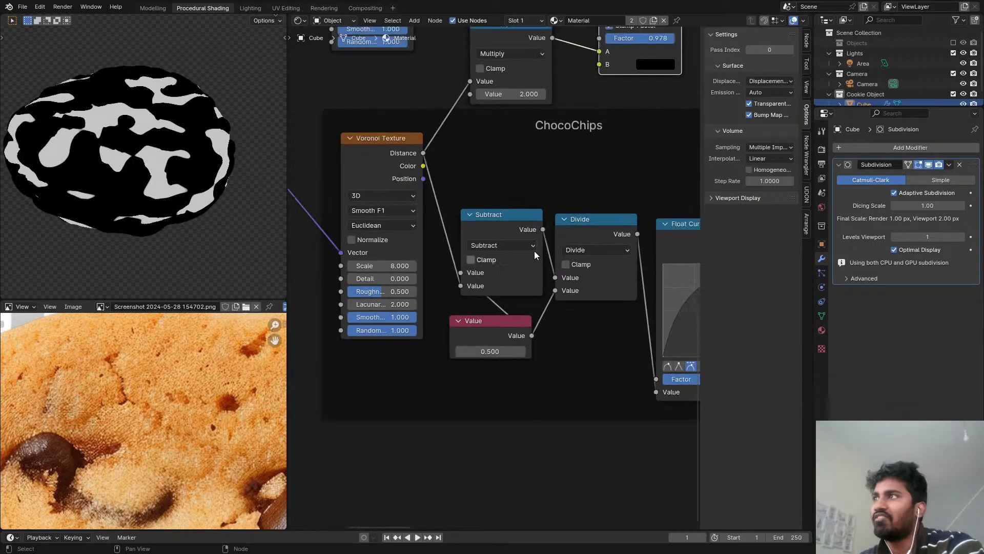
middle_click_drag(623, 71, 544, 166)
scroll(543, 161, "down", 1)
left_click(523, 321, "ctrl+shift")
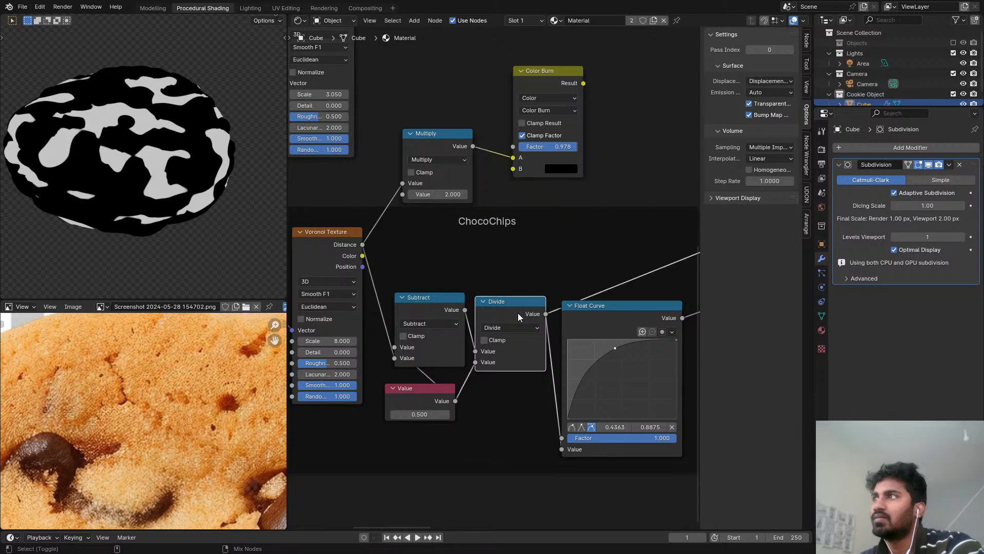
left_click(562, 84, "ctrl+shift")
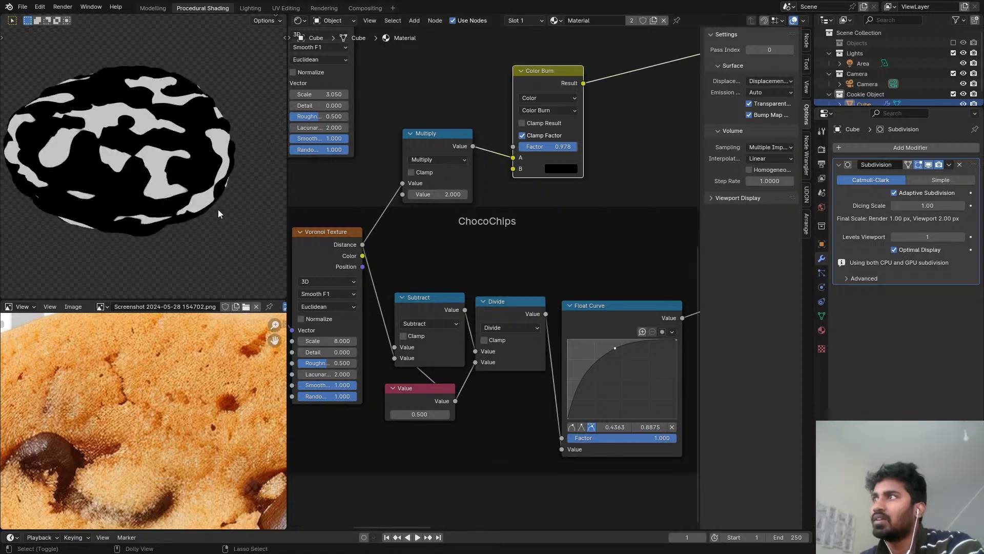
middle_click_drag(627, 118, 527, 159)
scroll(527, 159, "down", 3)
middle_click_drag(405, 344, 453, 325)
scroll(414, 328, "up", 5)
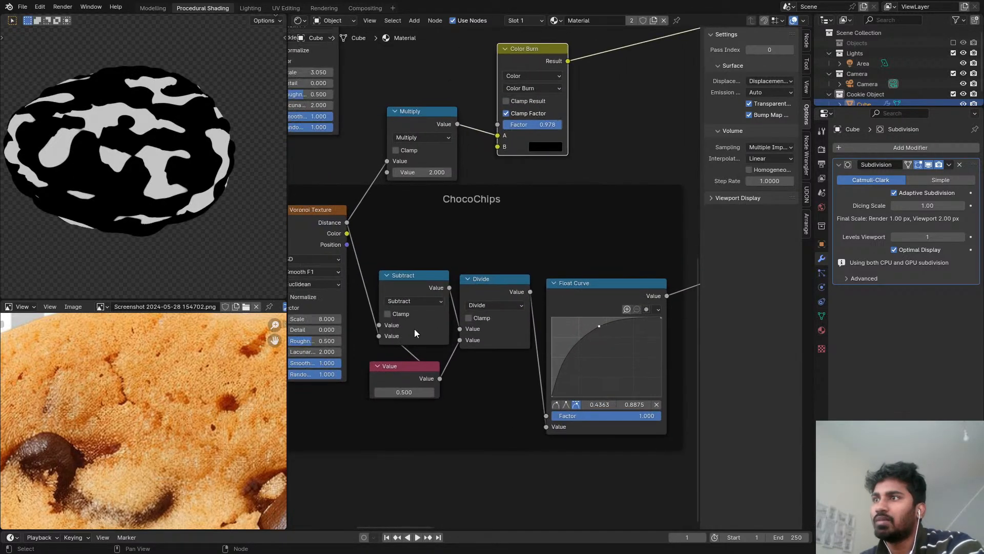
Step: Swap the ChocoChips Subtract inputs so Voronoi Distance feeds the first and the Value node the second, and preview the Subtract and Divide nodes
left_click_drag(373, 336, 362, 328)
left_click_drag(446, 386, 375, 337)
left_click(439, 285, "ctrl+shift")
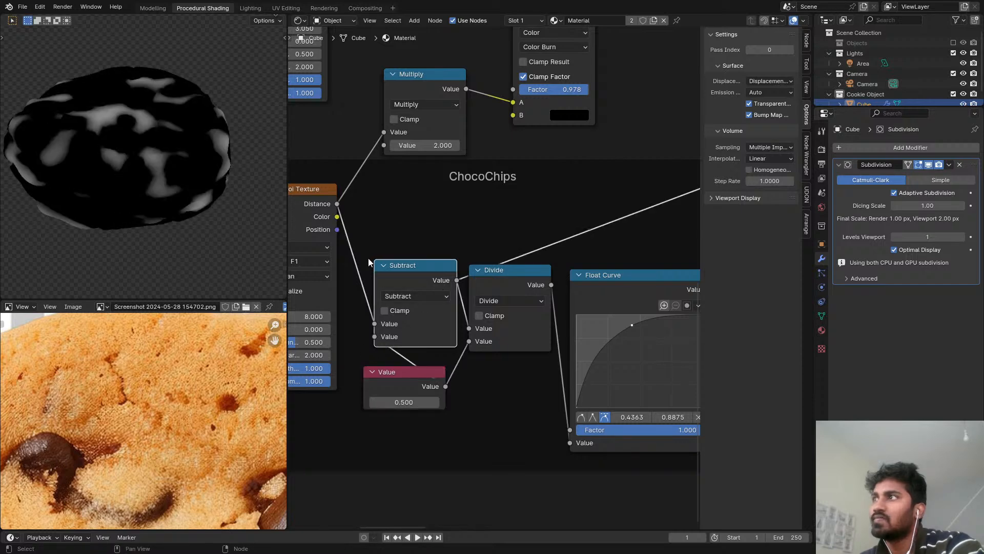
left_click(505, 270, "ctrl+shift")
middle_click_drag(561, 201, 527, 313)
scroll(527, 313, "down", 2)
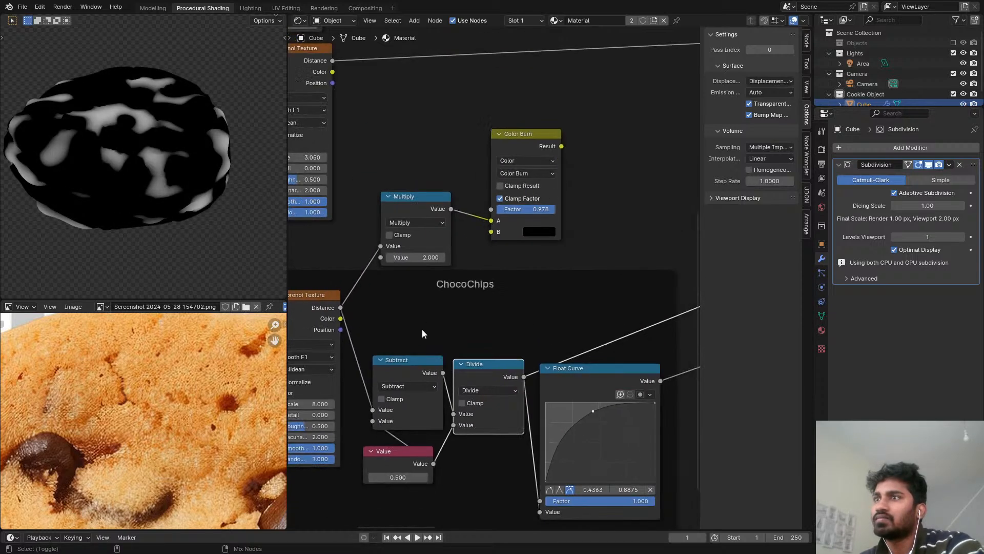
Step: Preview the ChocoChips Subtract node and insert a Math node after its output
left_click(417, 378, "ctrl+shift")
key("shift+a")
type("add")
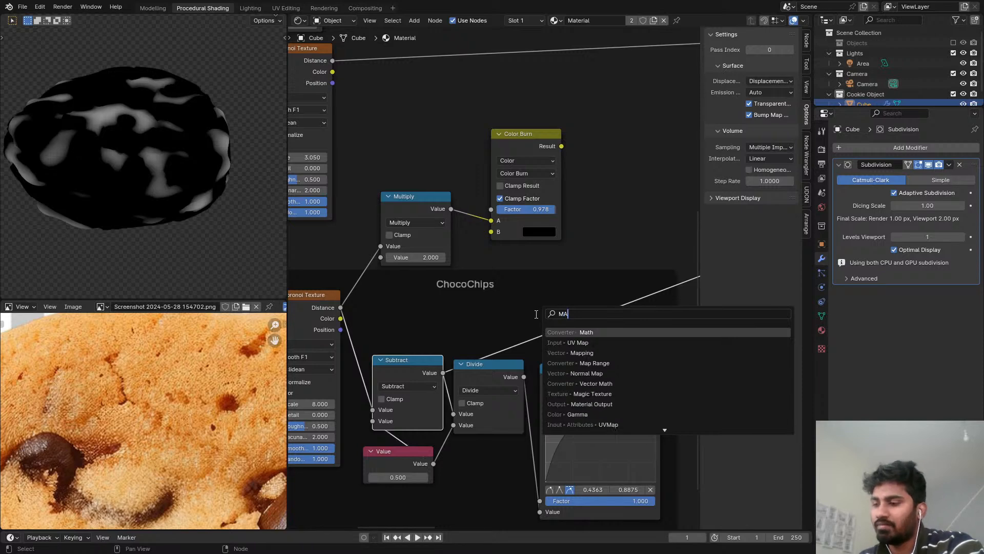
key("Return")
left_click(527, 285)
Step: Set the new Math node to Multiply with a value of 14.300 and enable Clamp
left_click(559, 315)
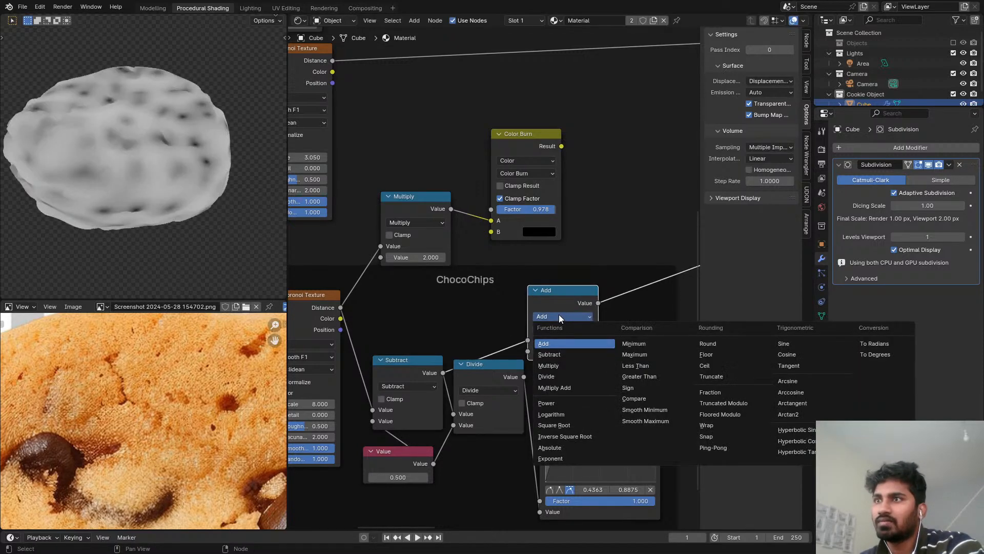
left_click(548, 365)
mouse_move(569, 351)
left_mouse_down()
mouse_move(587, 351)
mouse_move(568, 348)
left_mouse_up()
left_click(542, 328)
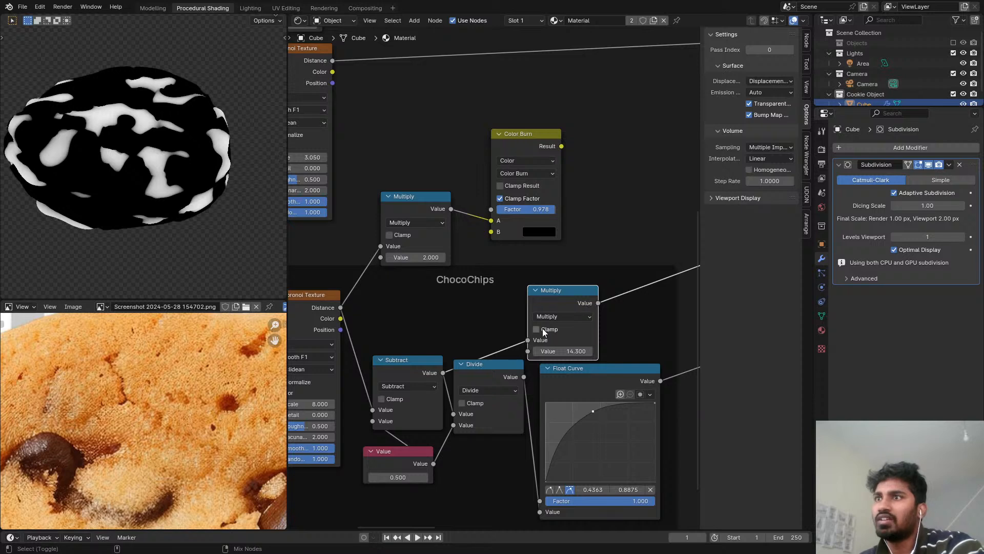
Step: Compare the clamped Multiply node's mask with Color Burn and raise its value to 157.900
left_click(531, 139, "ctrl+shift")
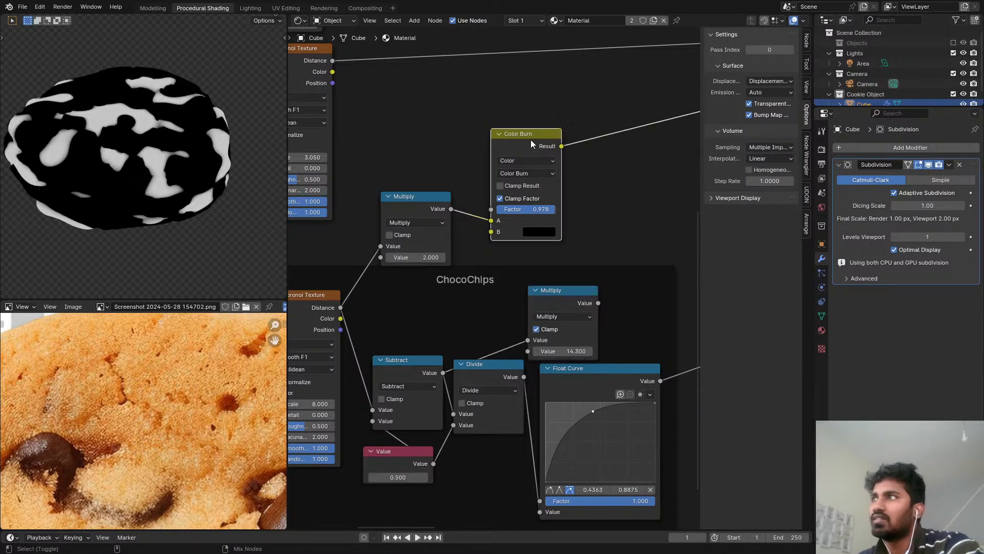
left_click_drag(564, 351, 584, 351)
left_click(585, 311, "ctrl+shift")
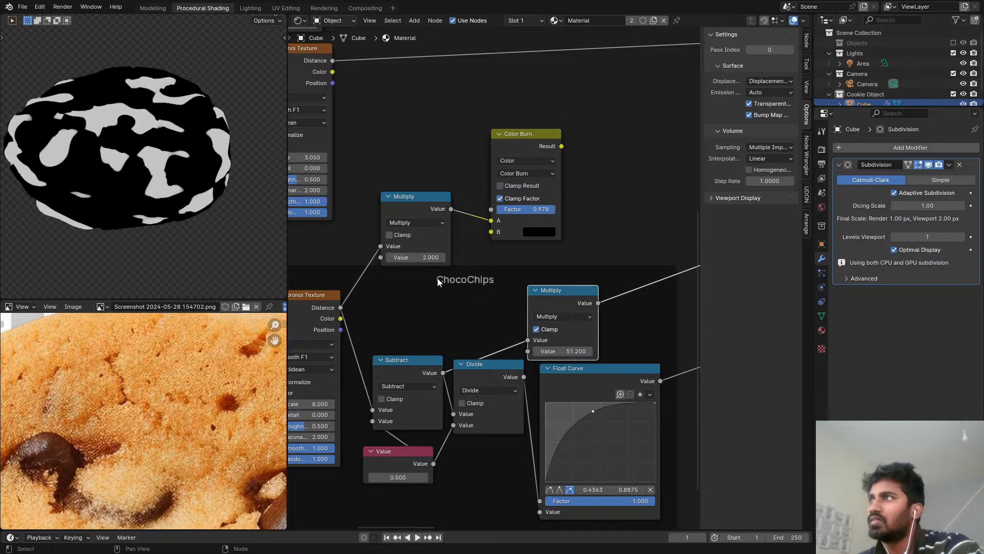
middle_click_drag(241, 205, 186, 156, "ctrl")
mouse_move(564, 351)
left_mouse_down()
mouse_move(595, 351)
mouse_move(564, 350)
left_mouse_up()
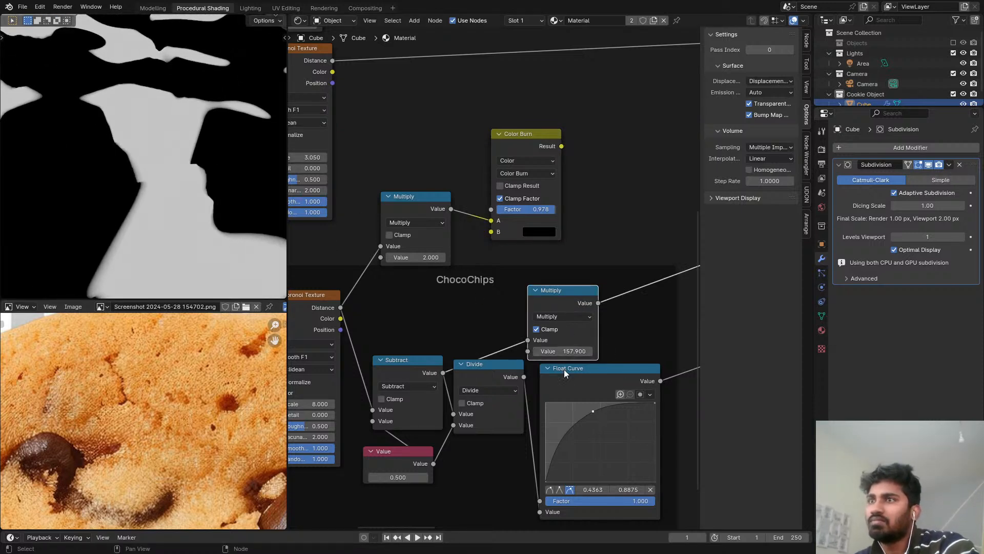
Step: Preview the Color Burn node again and set its Factor to 0.996
left_click(511, 144, "ctrl+shift")
middle_click_drag(231, 203, 164, 238, "ctrl")
scroll(397, 248, "down", 1)
middle_click_drag(396, 247, 474, 203)
scroll(516, 208, "up", 2)
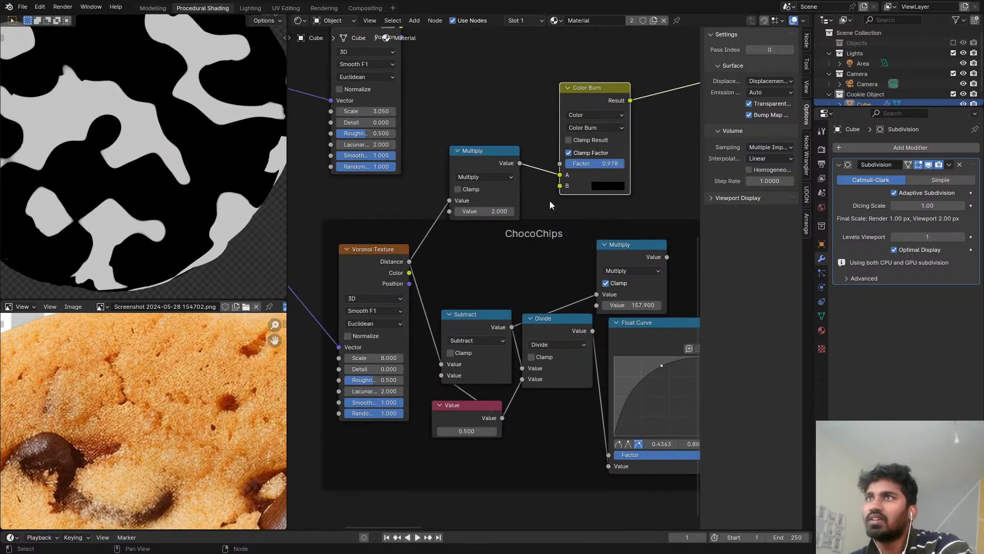
left_click_drag(606, 161, 618, 164)
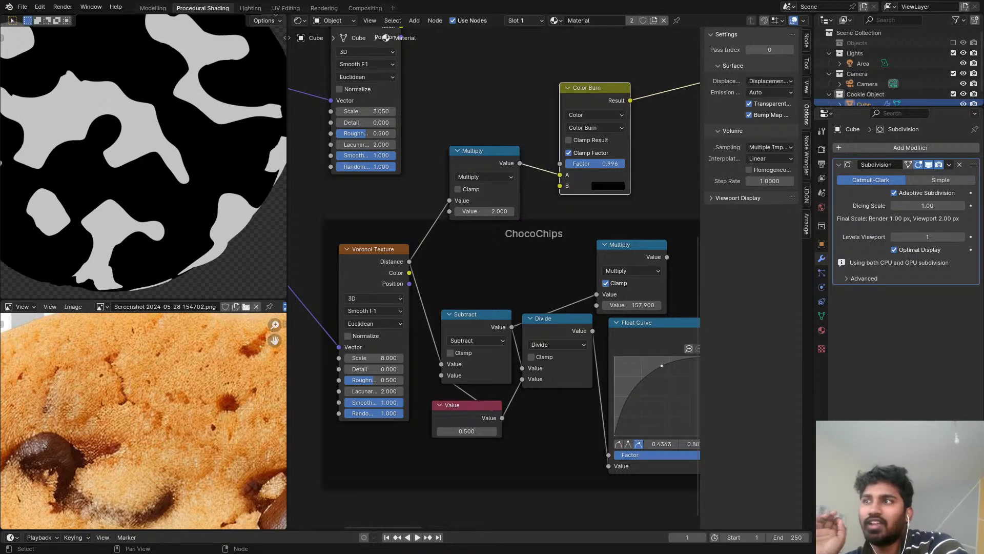
Step: Preview the Distance output of the Voronoi Texture inside the ChocoChips frame
scroll(458, 220, "down", 6)
middle_click_drag(389, 282, 448, 168)
scroll(414, 221, "up", 3)
scroll(448, 167, "up", 1)
scroll(448, 167, "down", 1)
mouse_move(541, 294)
middle_mouse_down()
mouse_move(542, 252)
mouse_move(516, 314)
middle_mouse_up()
scroll(492, 293, "down", 3)
scroll(514, 217, "up", 4)
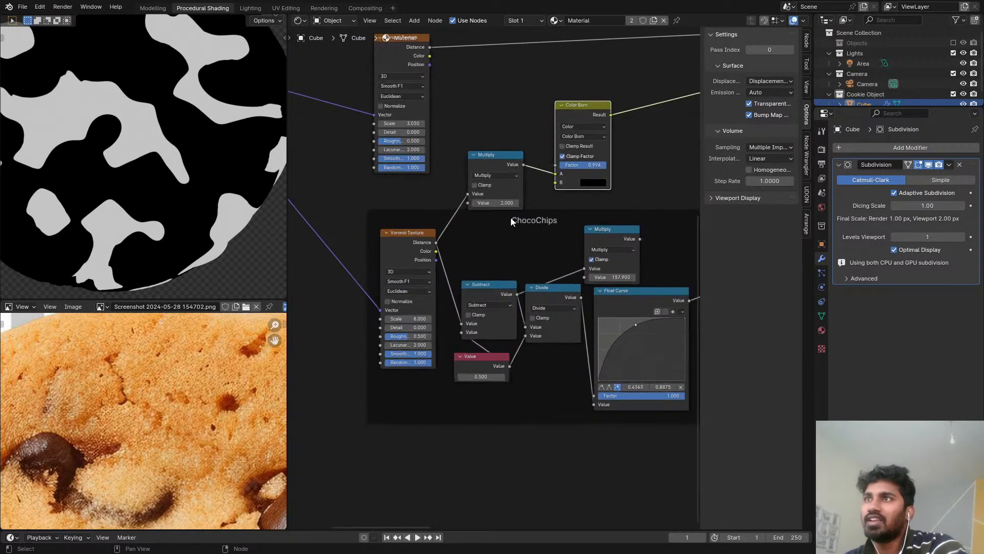
left_click(414, 239, "ctrl+shift")
scroll(495, 287, "down", 2)
middle_click_drag(513, 254, 518, 275)
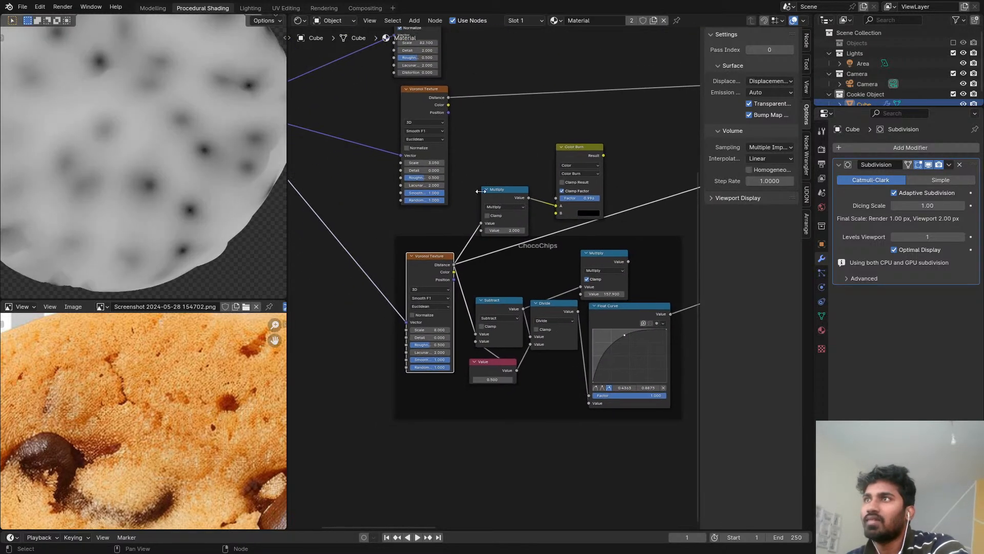
Step: Add a Math node fed by the Distance output of the Voronoi Texture with scale 3.050
key("shift+a")
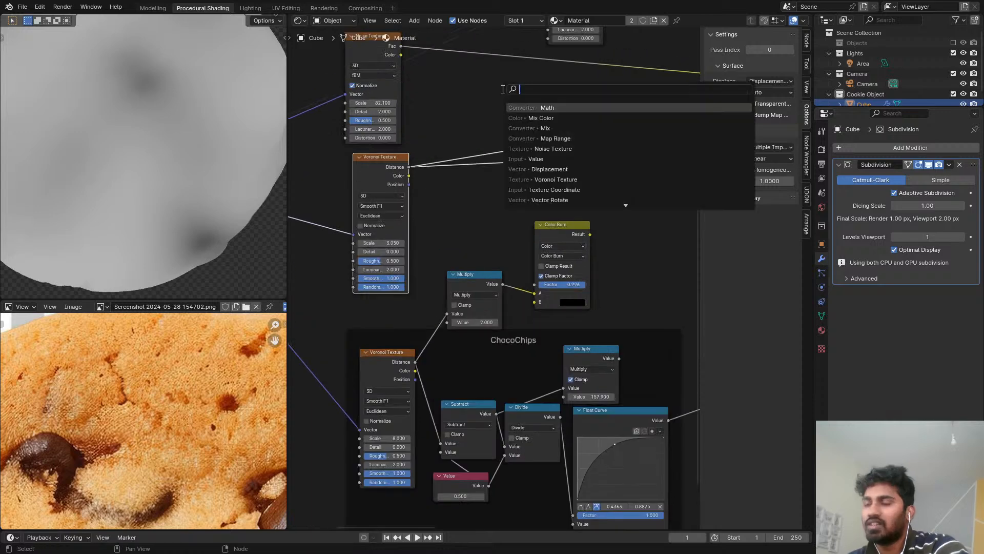
type("MATH")
key("Return")
left_click(532, 90)
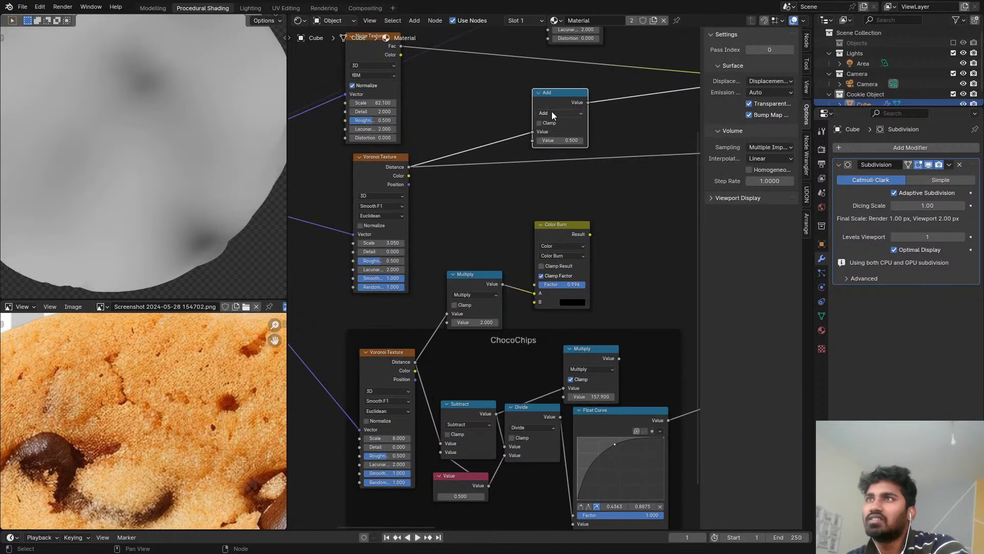
Step: Set the Math node to Subtract, with 1.000 as first value and the Voronoi Distance as second, and place it nearer the texture
left_click(552, 111)
left_click(548, 142)
left_click_drag(528, 133, 534, 140)
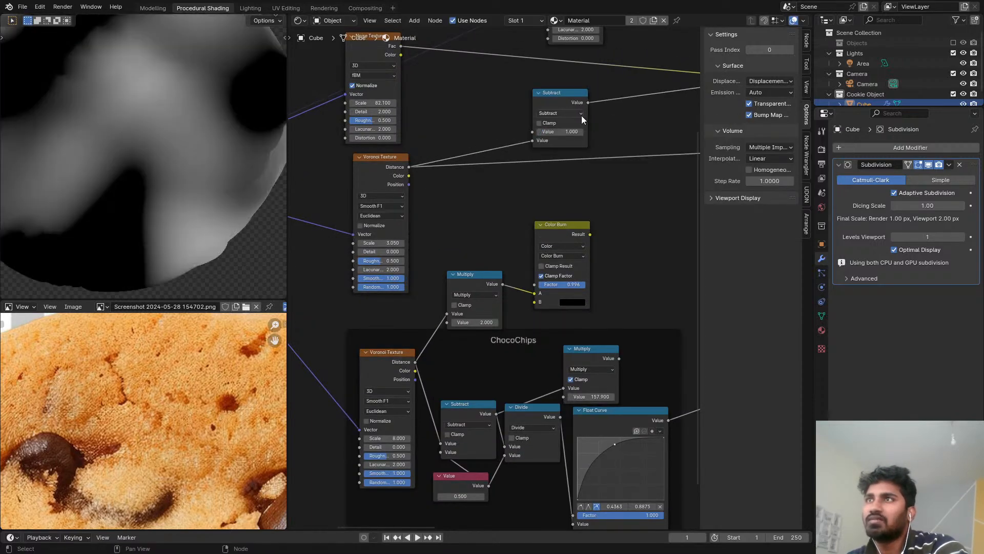
left_click_drag(557, 105, 498, 106)
left_click(502, 111)
middle_click_drag(503, 112, 473, 111)
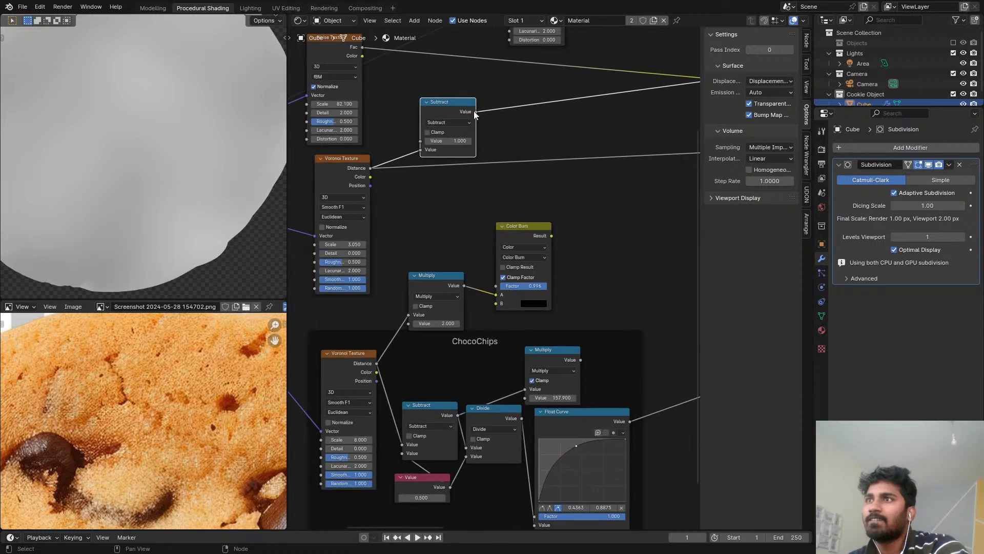
Step: Add another Math node above the ChocoChips frame and set its operation to Divide
key("shift+a")
type("MATH")
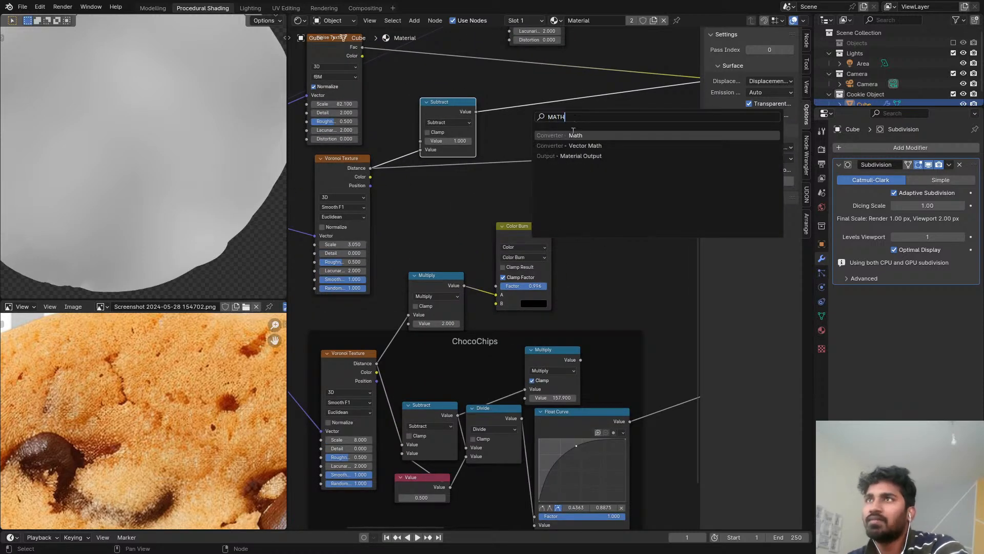
key("Return")
left_click(615, 210)
left_click(614, 210)
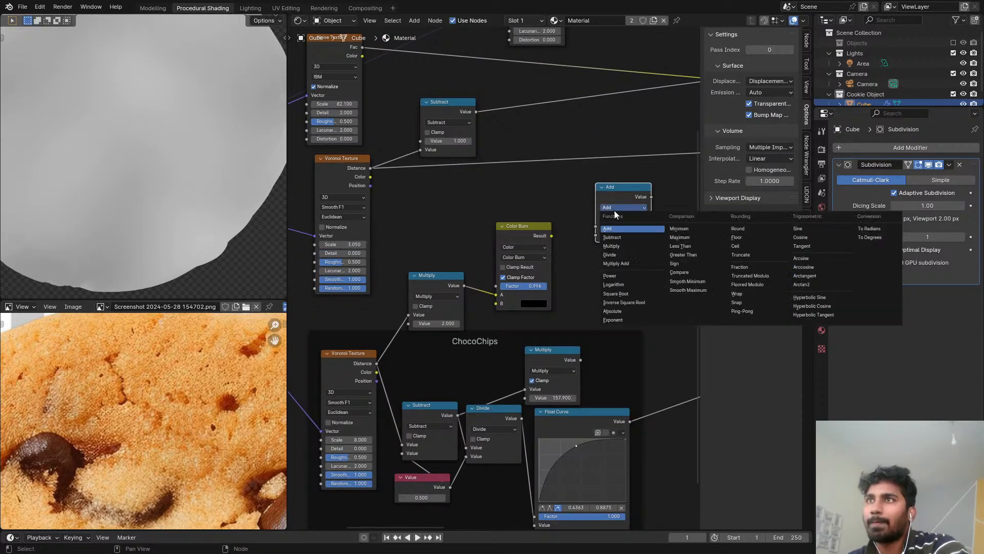
left_click(615, 220)
left_click(618, 207)
left_click(607, 216)
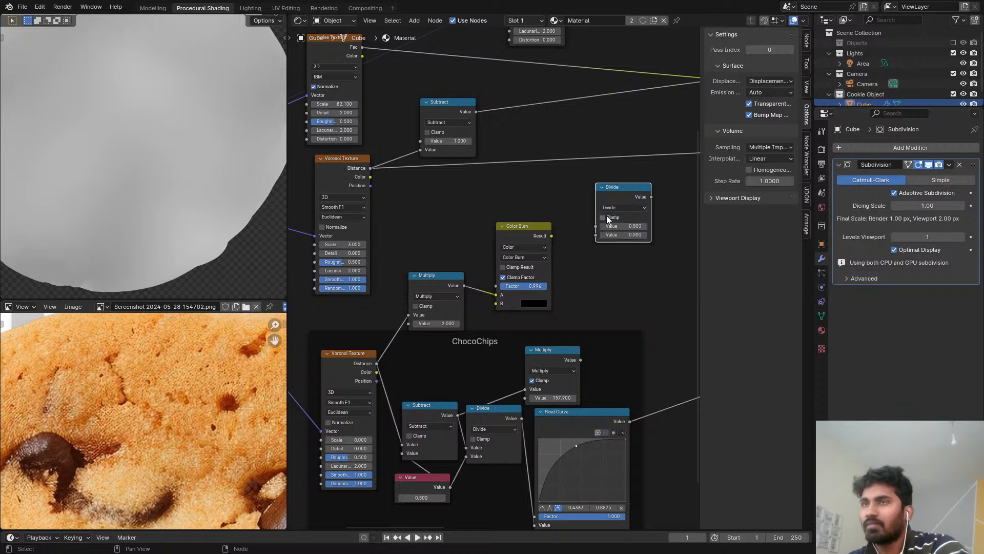
Step: Connect the ChocoChips Voronoi Distance to the new Divide node's first input and the upper Subtract output to its second, and preview the result
left_click_drag(375, 363, 605, 230)
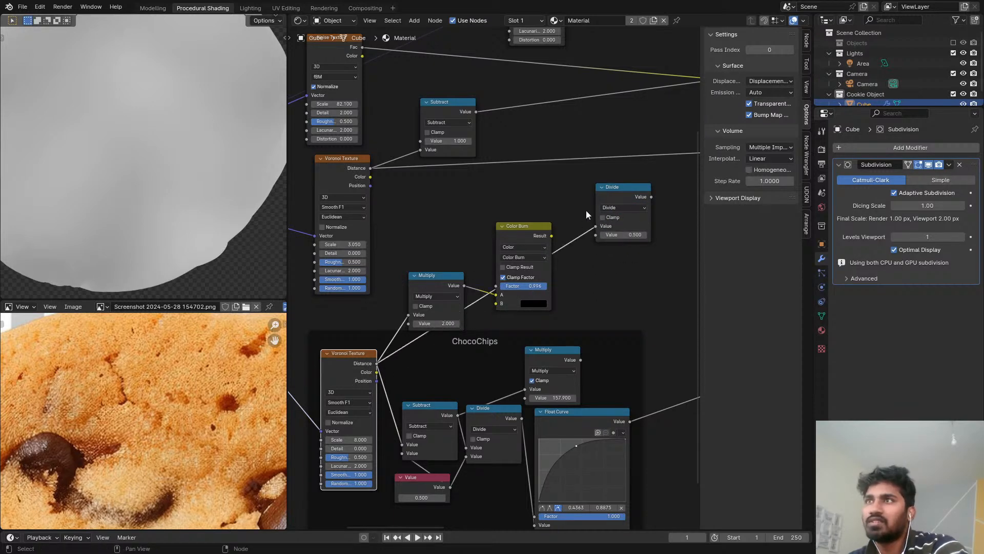
left_click_drag(476, 112, 498, 163)
left_click(625, 192, "ctrl+shift")
scroll(538, 211, "up", 1)
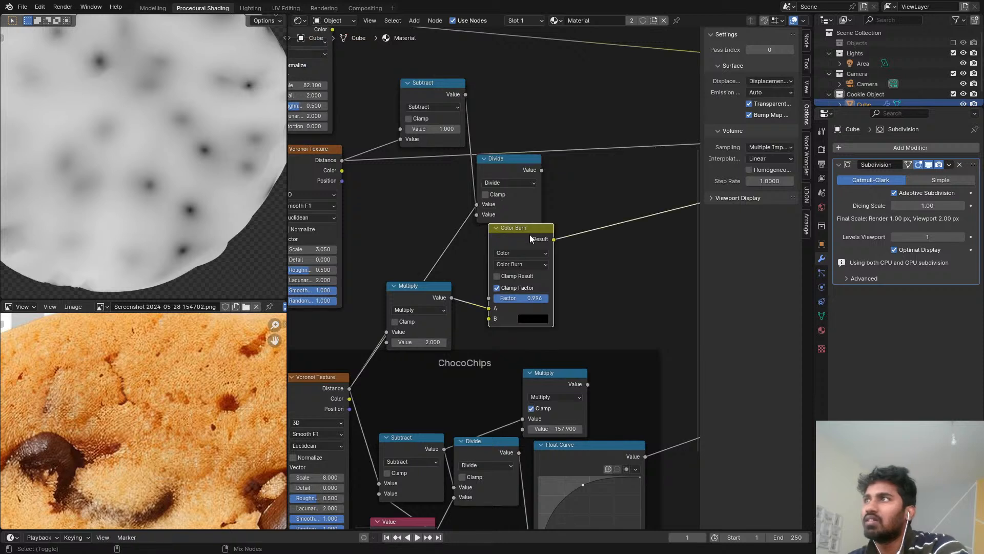
Step: Connect the 3.050-scale Voronoi's Distance to the Color Burn node's B input, with its Factor at 1.000 and the node spaced farther out
left_click(528, 215)
left_click_drag(342, 160, 569, 321)
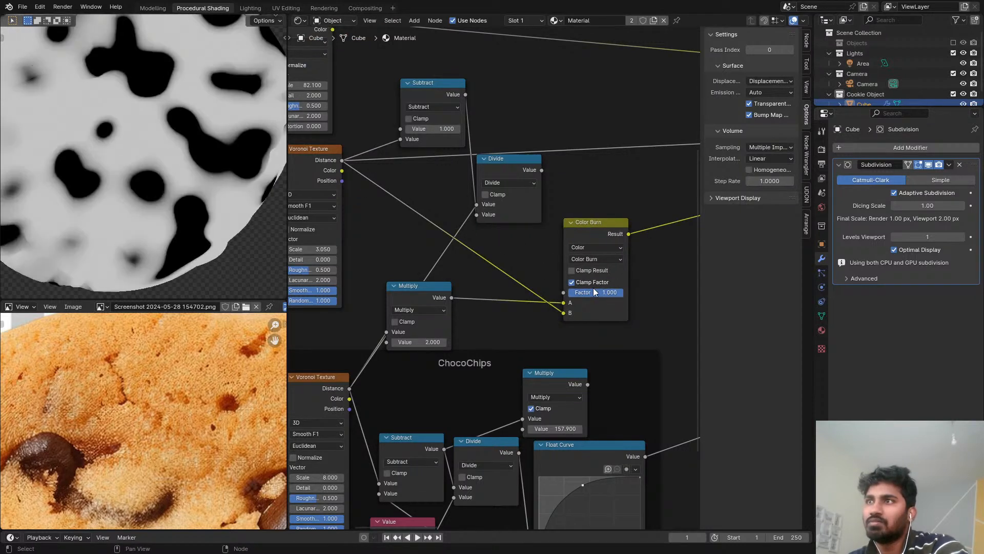
scroll(512, 303, "up", 1, "shift")
Step: Feed the Multiply by 2.000 output into the upper Divide node's first input, preview the Divide result and place the node farther from Subtract
left_click_drag(455, 316, 484, 223)
left_click(521, 186, "ctrl+shift")
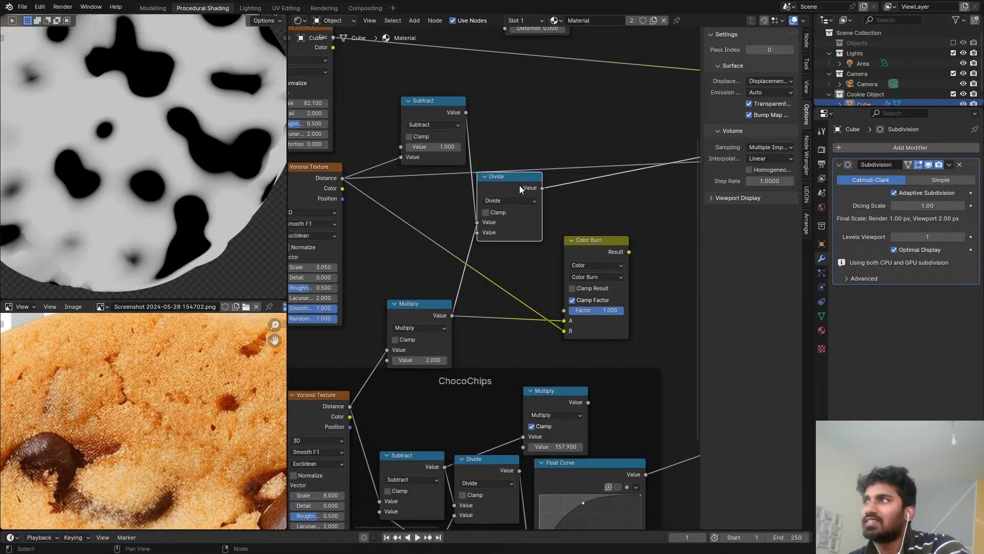
left_click_drag(519, 186, 599, 183)
middle_click_drag(627, 207, 563, 198)
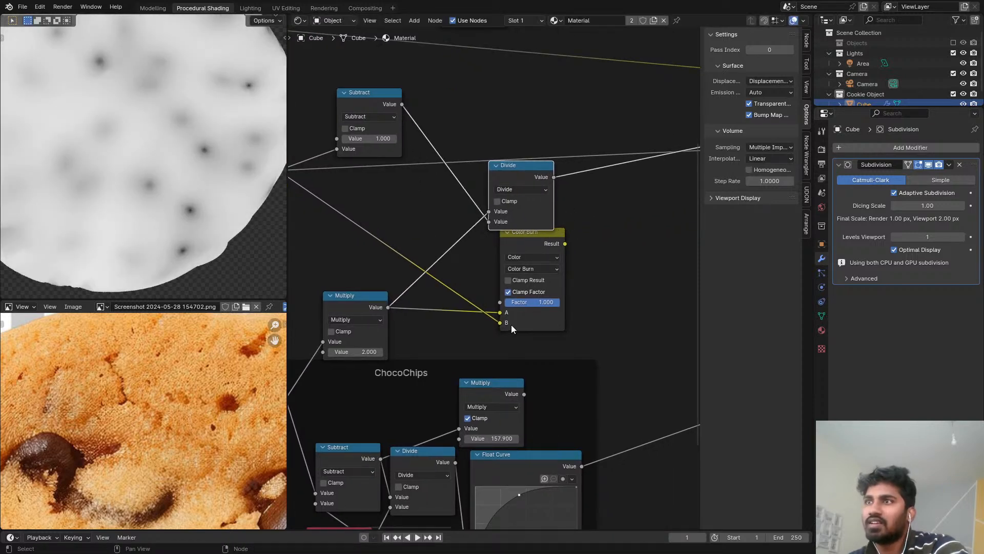
Step: Try swapping the Color Burn inputs, with the upper Voronoi Distance in A and Multiply in B, and compare its preview with Divide
left_click_drag(501, 323, 501, 312)
left_click_drag(388, 307, 506, 327)
left_click(543, 242, "ctrl+shift")
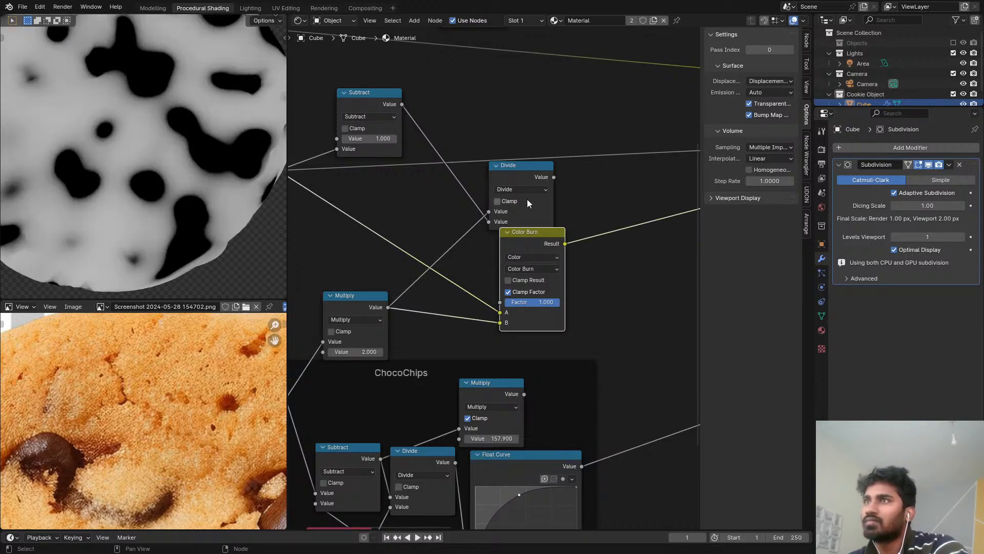
left_click(527, 176, "ctrl+shift")
left_click_drag(528, 177, 553, 161)
Step: Restore the Color Burn inputs to Multiply in A and the upper Voronoi Distance in B, and preview the node
scroll(514, 234, "up", 1)
left_click_drag(500, 332, 498, 322)
scroll(342, 205, "down", 2)
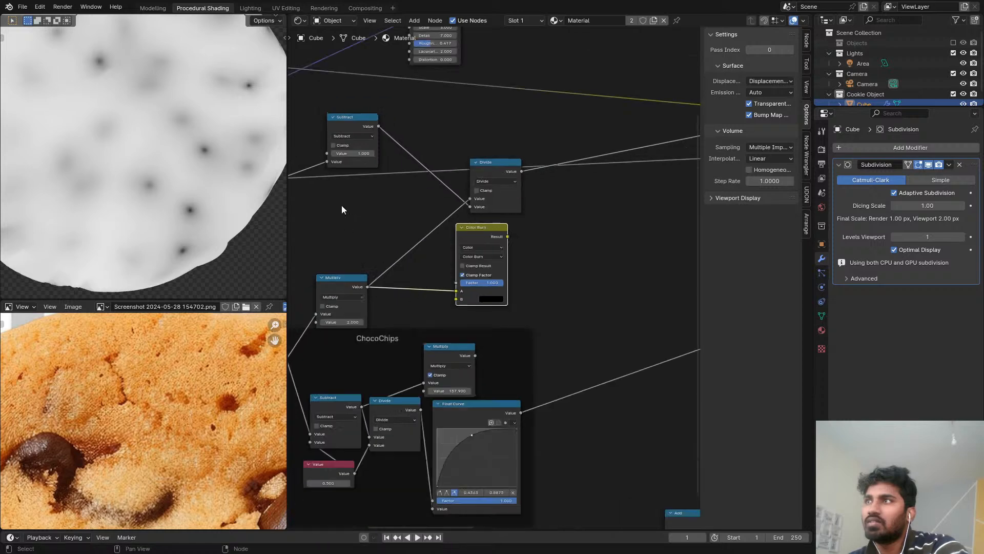
scroll(426, 213, "left", 2, "ctrl")
left_click_drag(324, 174, 498, 295)
left_click(534, 223, "ctrl+shift")
Step: Preview the upper Divide node and swap its inputs so the Subtract result is divided by the Multiply result
scroll(523, 213, "up", 2)
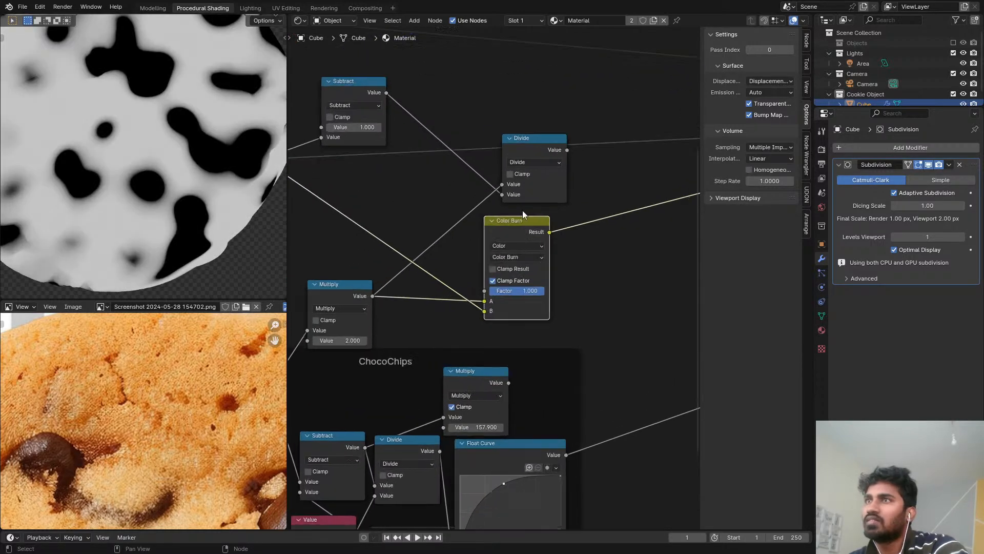
left_click(531, 145, "ctrl+shift")
scroll(531, 145, "up", 2)
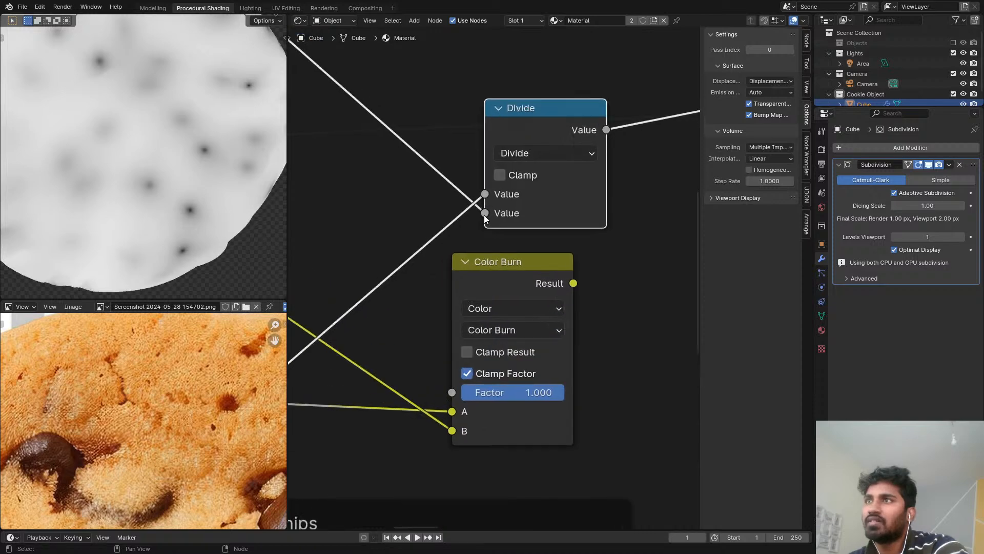
left_click_drag(484, 214, 535, 209)
scroll(487, 226, "down", 2)
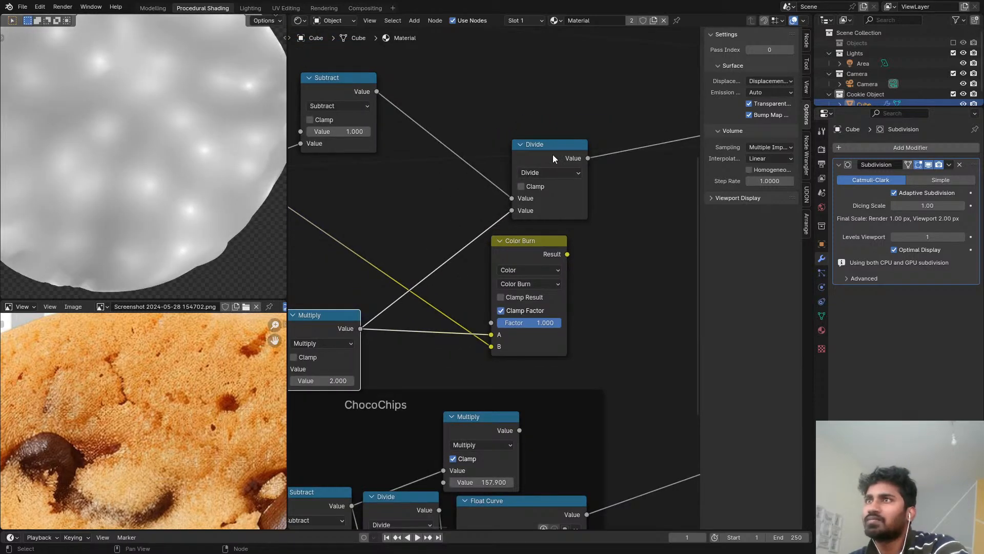
left_click(554, 154)
scroll(522, 158, "down", 1)
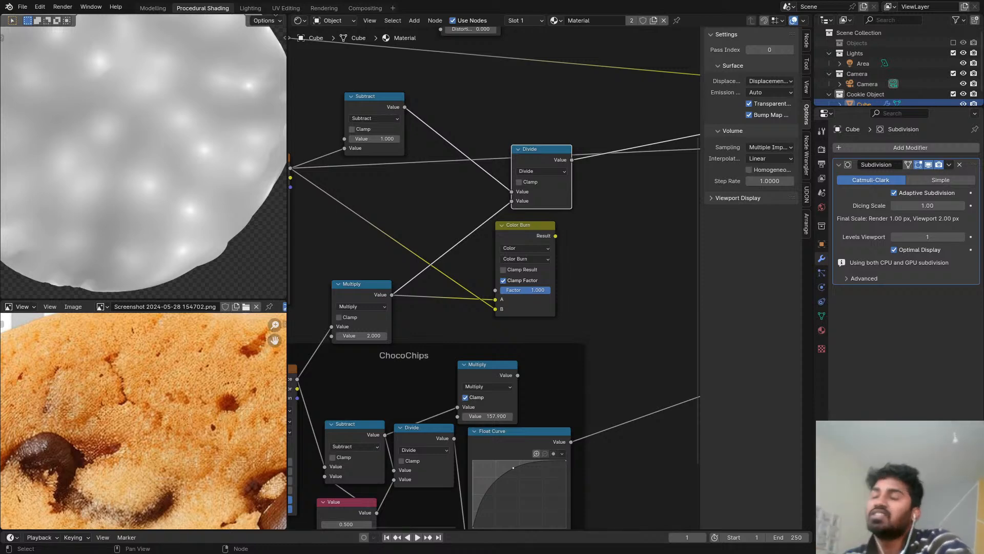
Step: Duplicate the upper Divide node onto its output link, change the copy to Subtract, and make it subtract the Divide result from 1.000
middle_click_drag(561, 200, 475, 219)
scroll(476, 218, "up", 1)
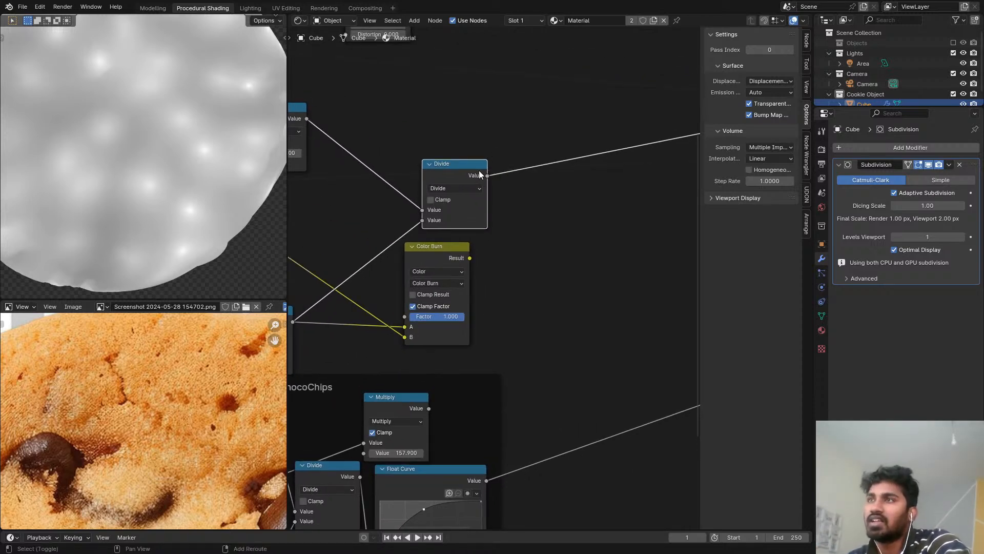
key("shift+d")
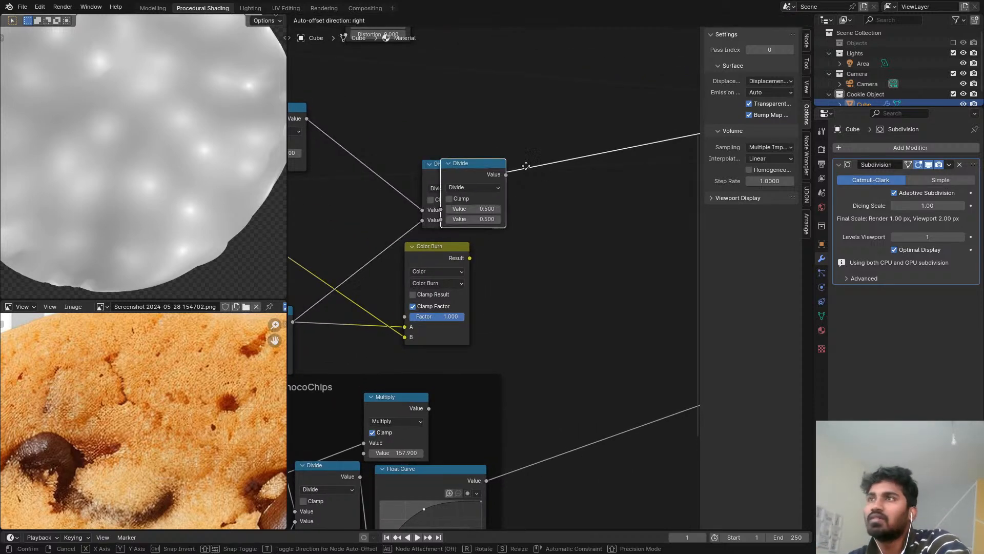
left_click(587, 141)
left_click(568, 159)
left_click(551, 179)
left_click_drag(535, 181, 533, 191)
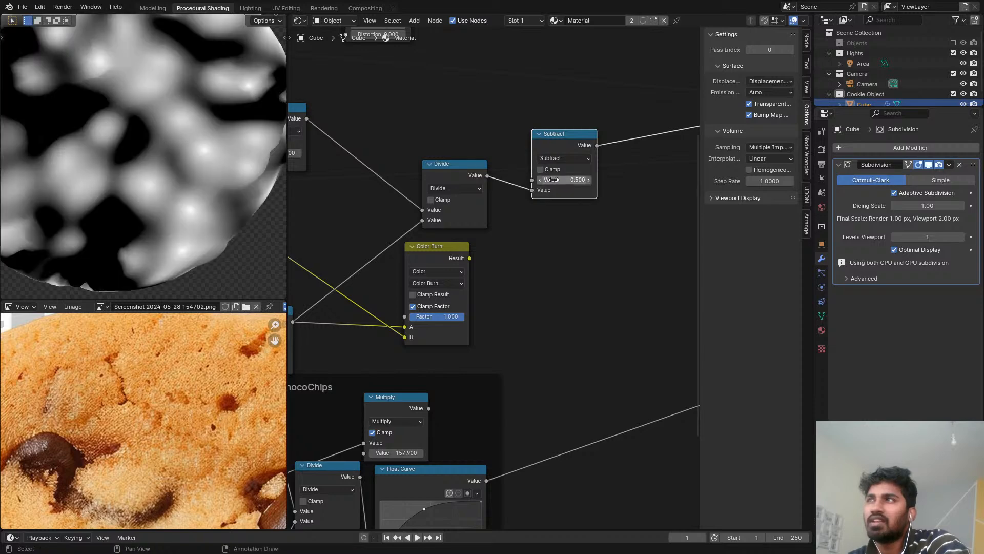
scroll(466, 231, "down", 1)
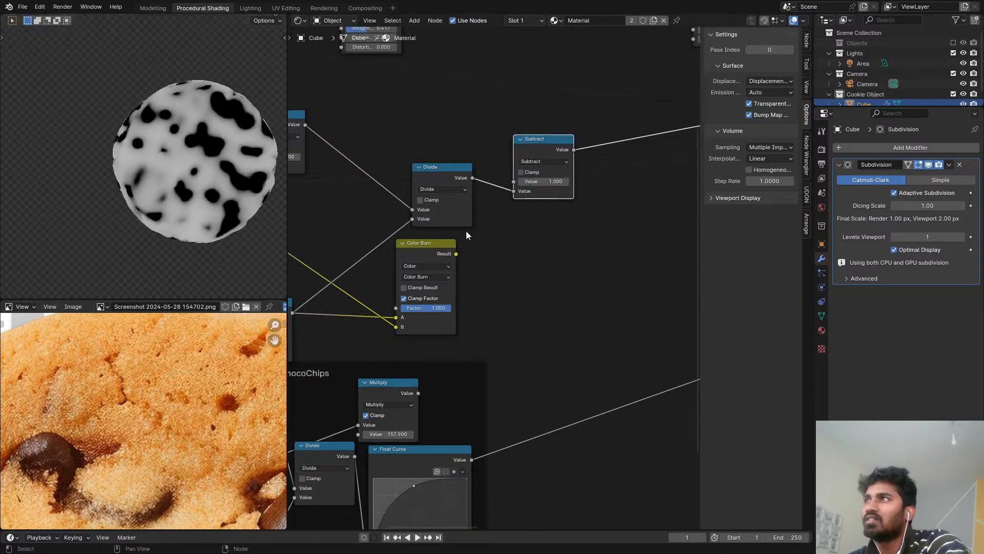
Step: Move the Divide, Color Burn and final Subtract nodes closer together, comparing the Color Burn and final Subtract results in the preview
left_click(433, 248, "ctrl+shift")
scroll(430, 231, "down", 1)
mouse_move(429, 230)
middle_mouse_down()
mouse_move(576, 199)
mouse_move(570, 187)
middle_mouse_up()
scroll(605, 180, "up", 2)
left_click_drag(571, 146, 515, 148)
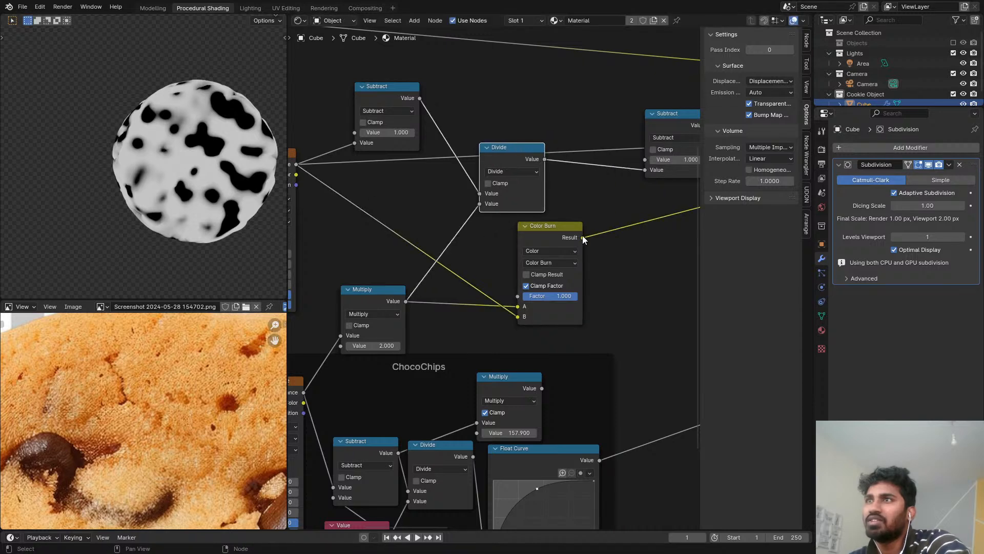
left_click_drag(560, 238, 518, 238)
middle_click_drag(570, 218, 521, 227)
scroll(521, 226, "up", 1)
left_click_drag(632, 140, 560, 162)
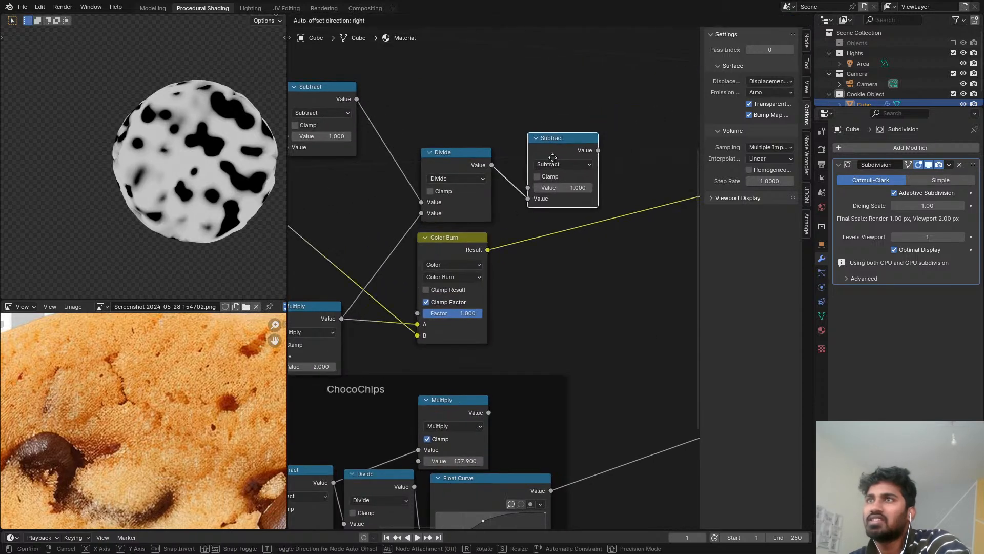
left_click(553, 154, "ctrl+shift")
scroll(232, 162, "up", 4)
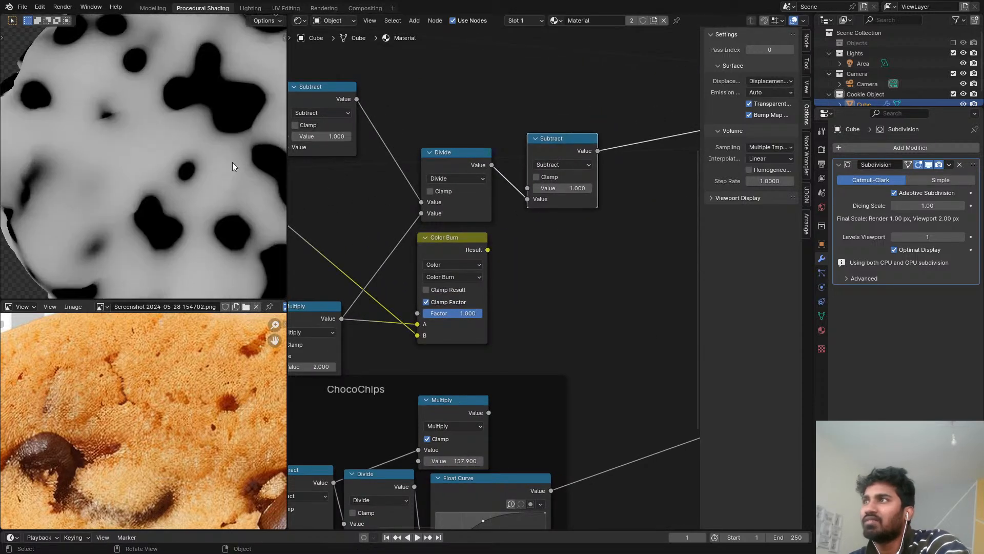
Step: Try feeding the first Subtract node's output into Color Burn's B input, and compare its preview with the final Subtract
left_click(537, 177)
scroll(443, 179, "down", 2)
key("shift+d")
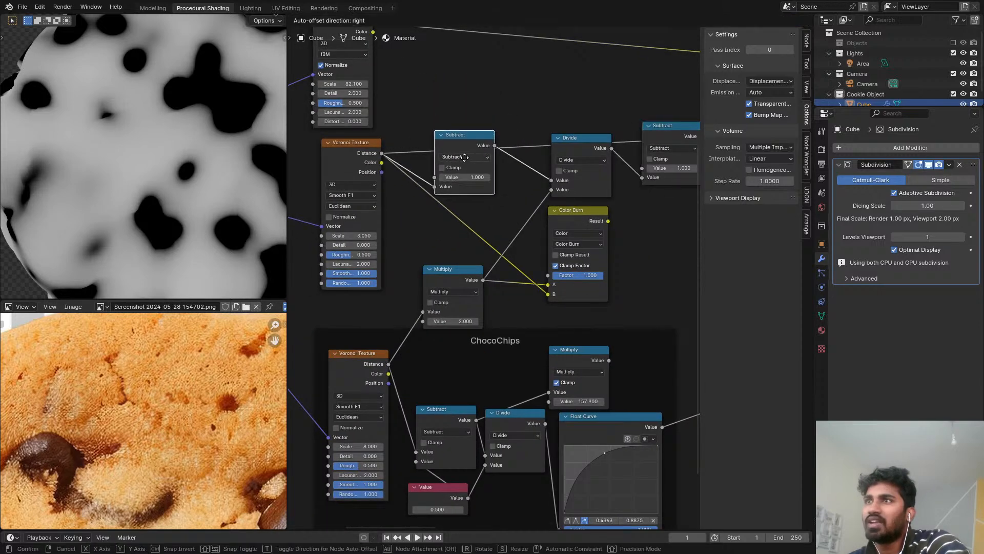
left_click(468, 148)
left_click_drag(498, 136, 548, 285)
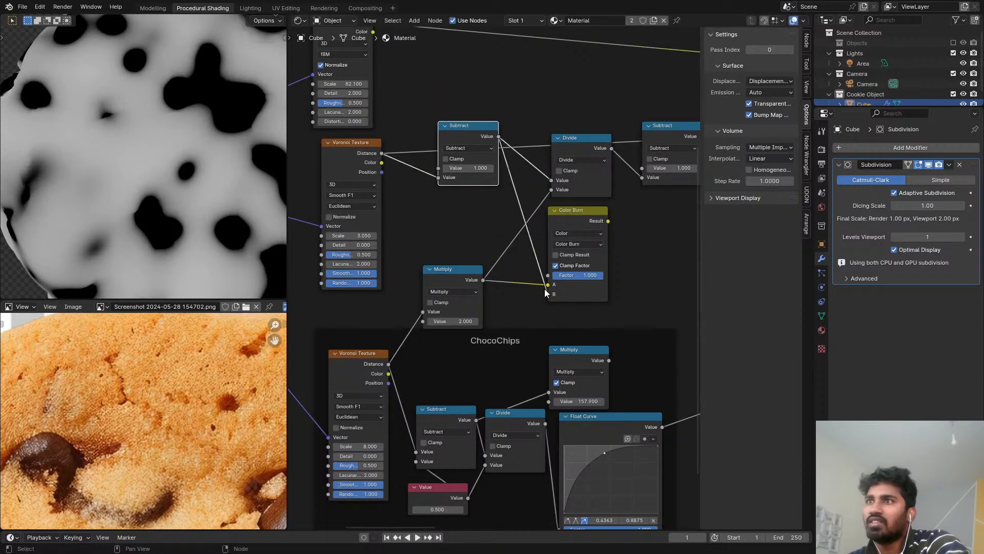
left_click(573, 217, "ctrl+shift")
middle_click_drag(596, 211, 559, 161)
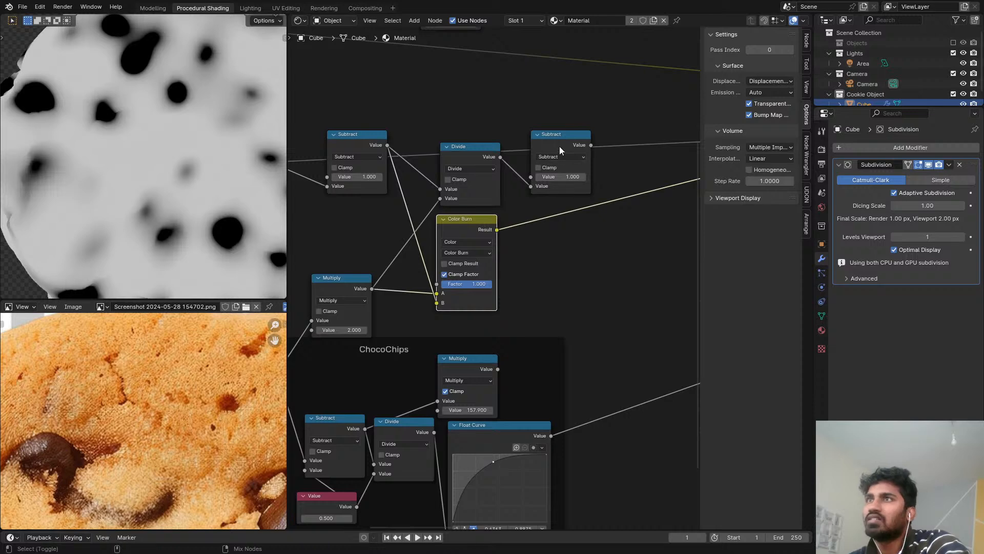
left_click(559, 146, "ctrl+shift")
Step: Reconnect the upper Voronoi Texture's Distance to the Color Burn node's B input
scroll(205, 180, "down", 5)
middle_click_drag(313, 181, 464, 188)
left_click_drag(428, 174, 595, 312)
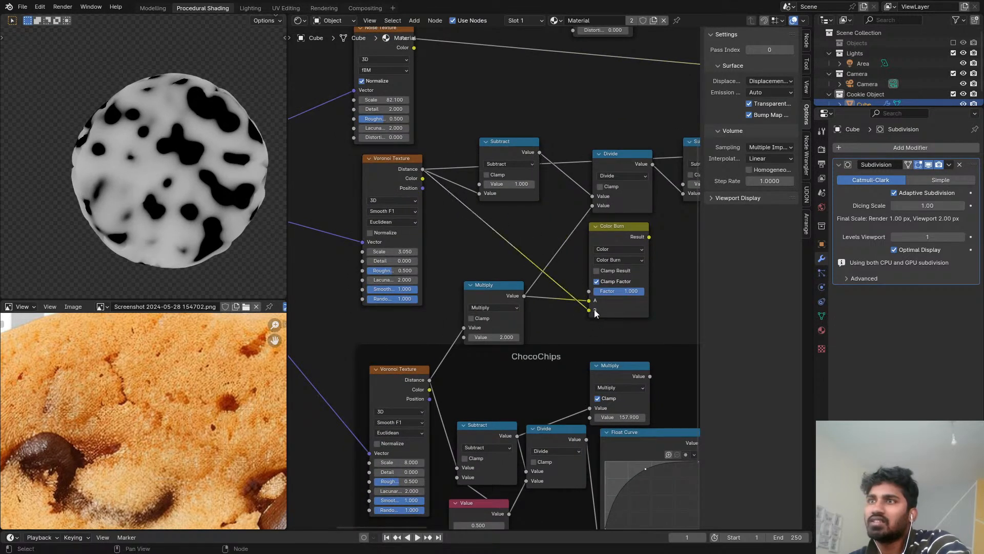
Step: Tidy the layout by raising the Divide and final Subtract nodes above the Color Burn node
left_click_drag(610, 234, 604, 228)
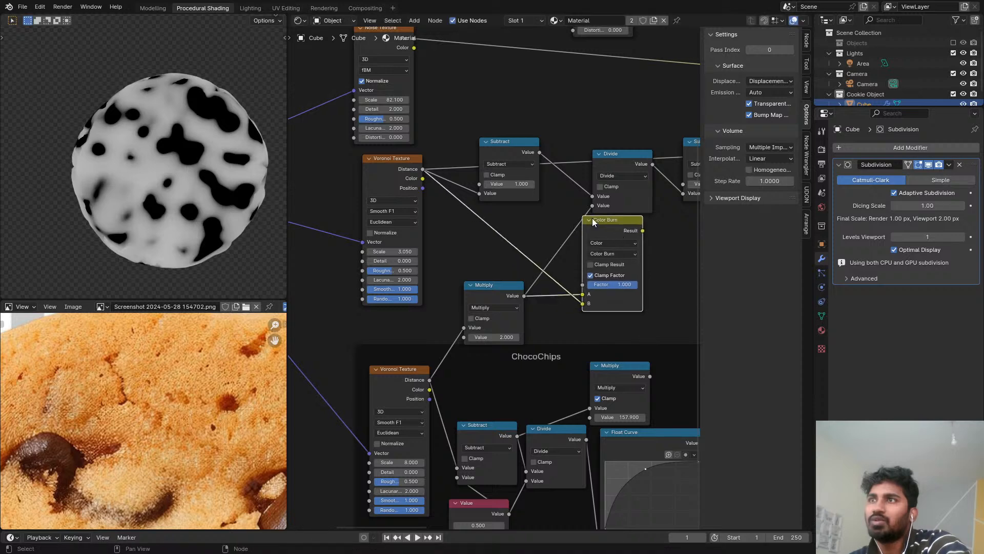
middle_click_drag(591, 180, 491, 183)
left_click_drag(518, 158, 506, 131)
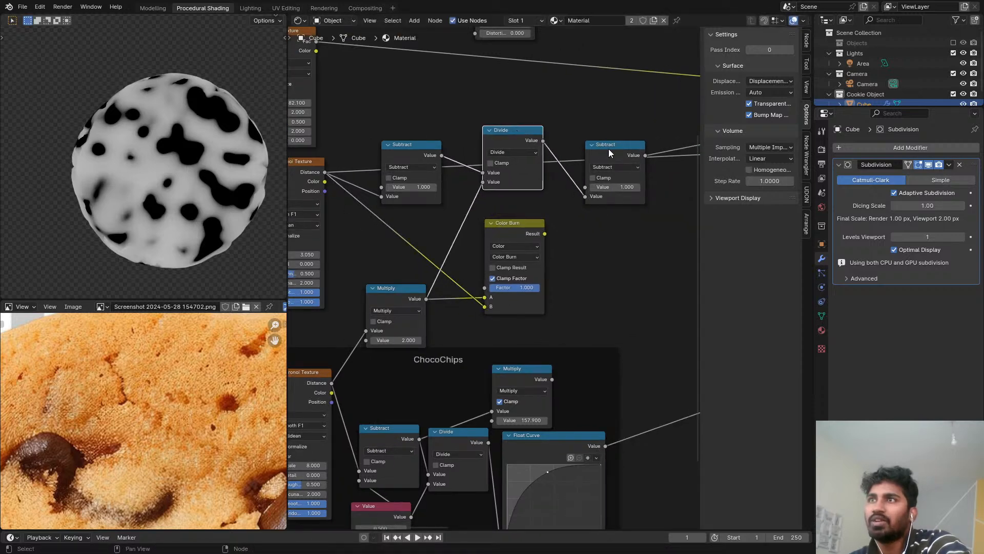
left_click_drag(608, 148, 583, 135)
middle_click_drag(502, 243, 618, 200)
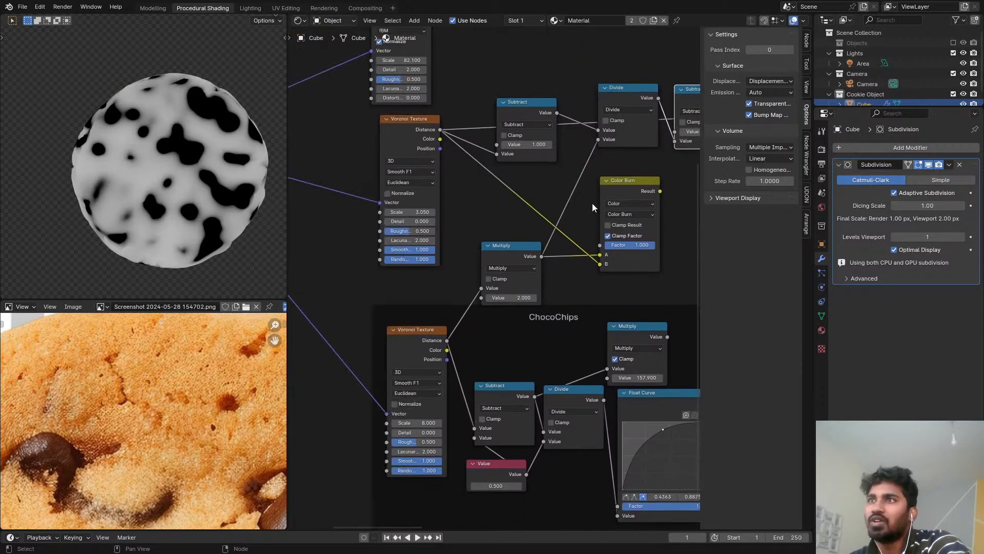
middle_click_drag(574, 227, 524, 229)
Step: Compare the Color Burn result with the final Subtract result of the Math chain in the preview
left_click(582, 193, "ctrl+shift")
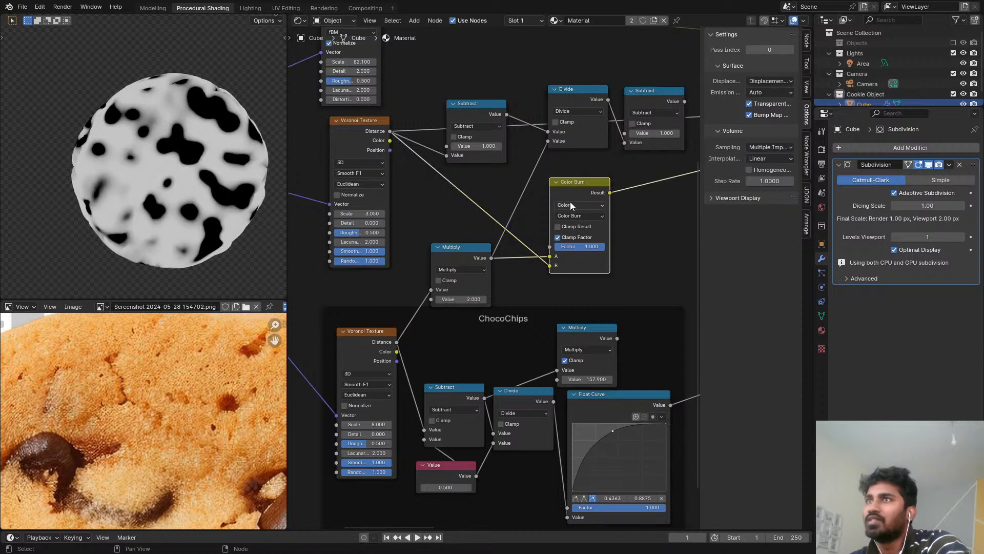
left_click(659, 102, "ctrl+shift")
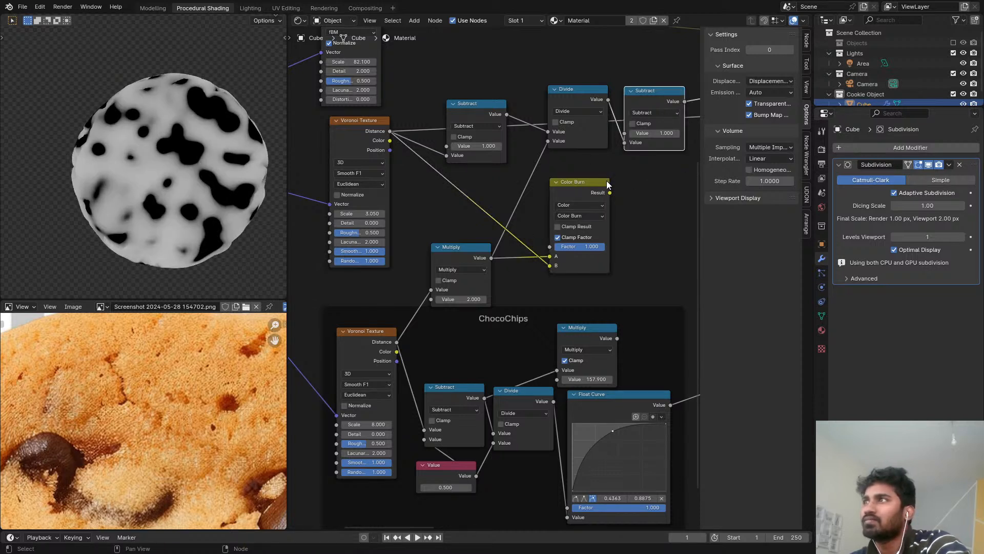
middle_click_drag(607, 109, 523, 130)
scroll(105, 153, "up", 2)
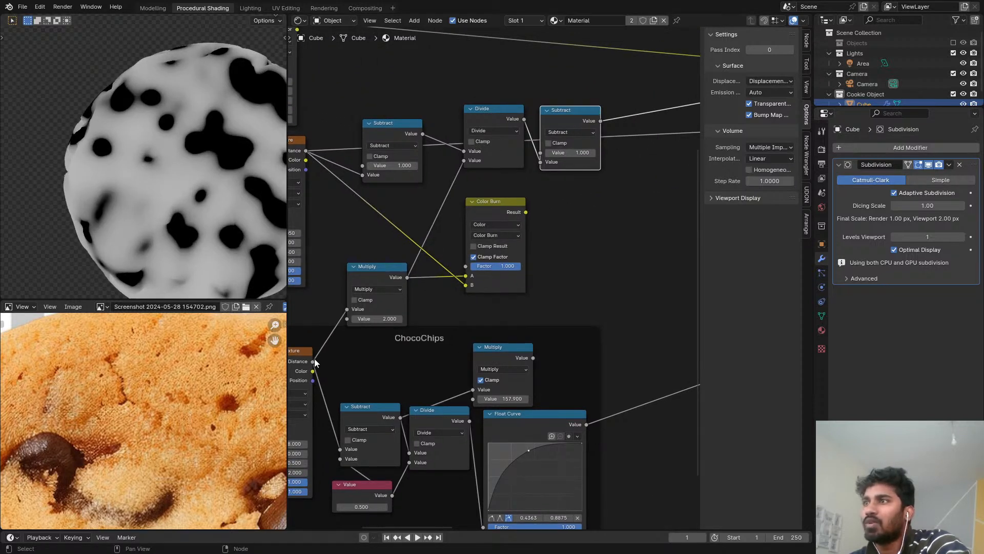
Step: Try connecting the ChocoChips Voronoi Distance directly to Color Burn's A input, and compare its preview with the final Subtract
left_click_drag(312, 361, 465, 276)
left_click(488, 198, "ctrl+shift")
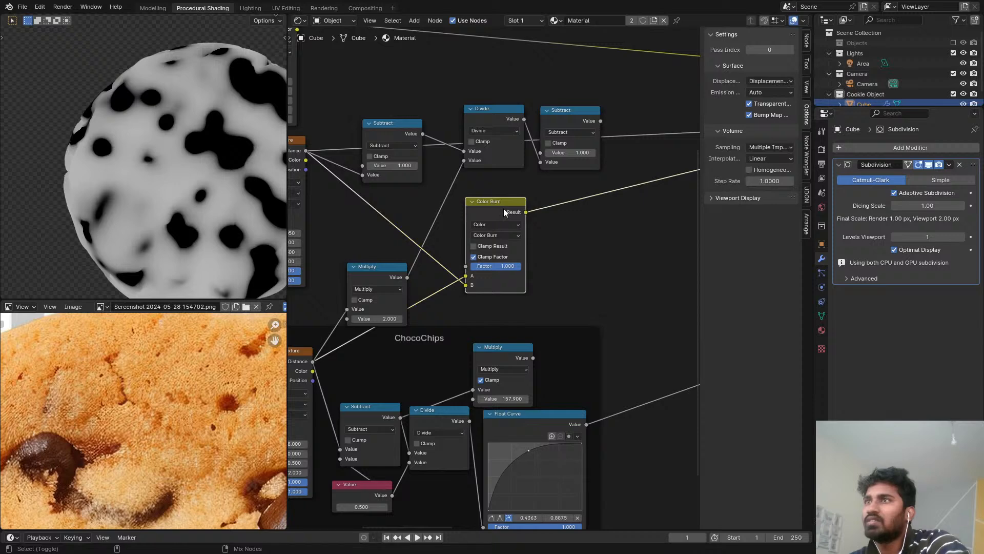
left_click(584, 127, "ctrl+shift")
Step: Reconnect the Multiply by 2.000 output to Color Burn's A input and preview the Color Burn result
mouse_move(407, 277)
left_mouse_down()
mouse_move(463, 263)
mouse_move(469, 273)
left_mouse_up()
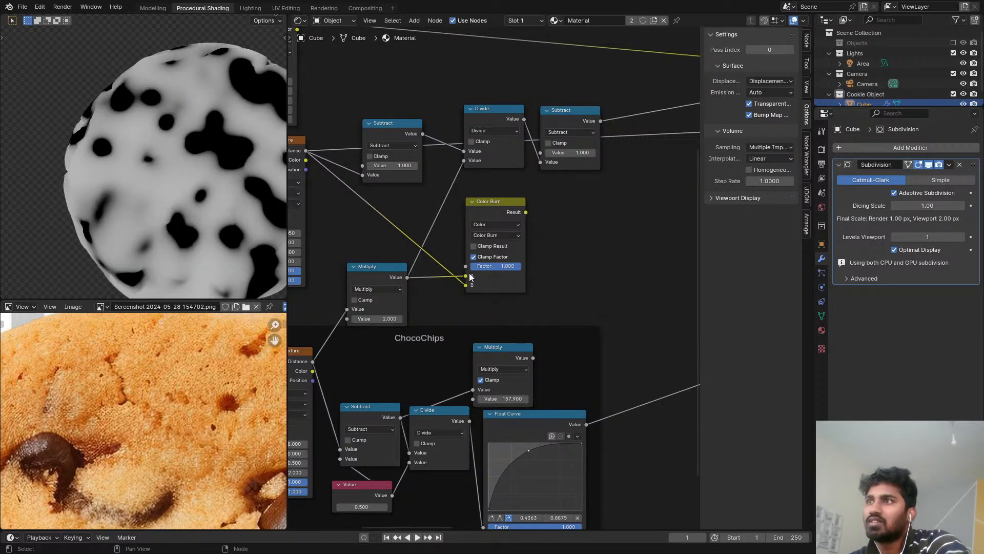
left_click(508, 201, "ctrl+shift")
scroll(549, 215, "down", 3)
mouse_move(545, 218)
middle_mouse_down()
mouse_move(414, 214)
mouse_move(564, 198)
mouse_move(530, 211)
middle_mouse_up()
scroll(535, 303, "up", 3)
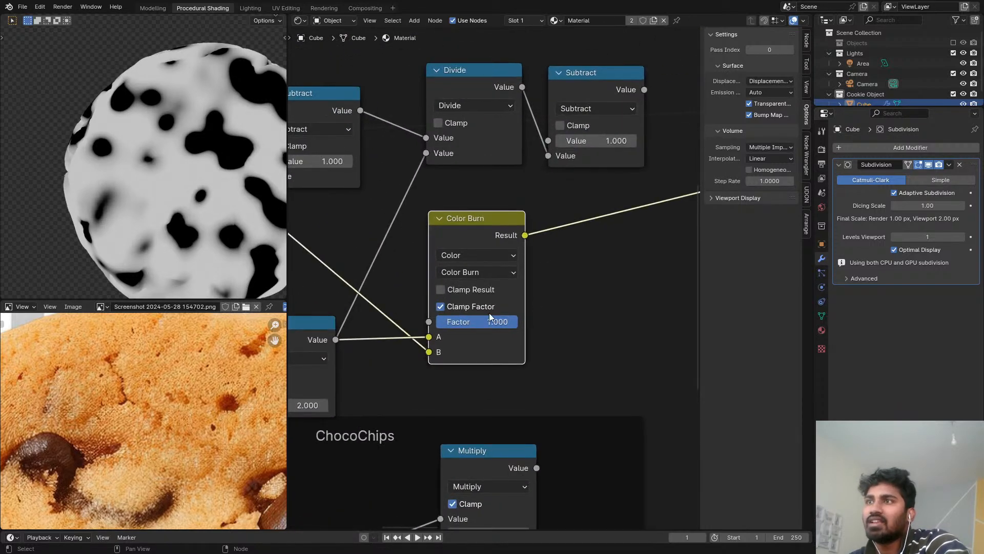
mouse_move(482, 275)
middle_mouse_down()
mouse_move(584, 245)
mouse_move(491, 266)
middle_mouse_up()
left_click(458, 288)
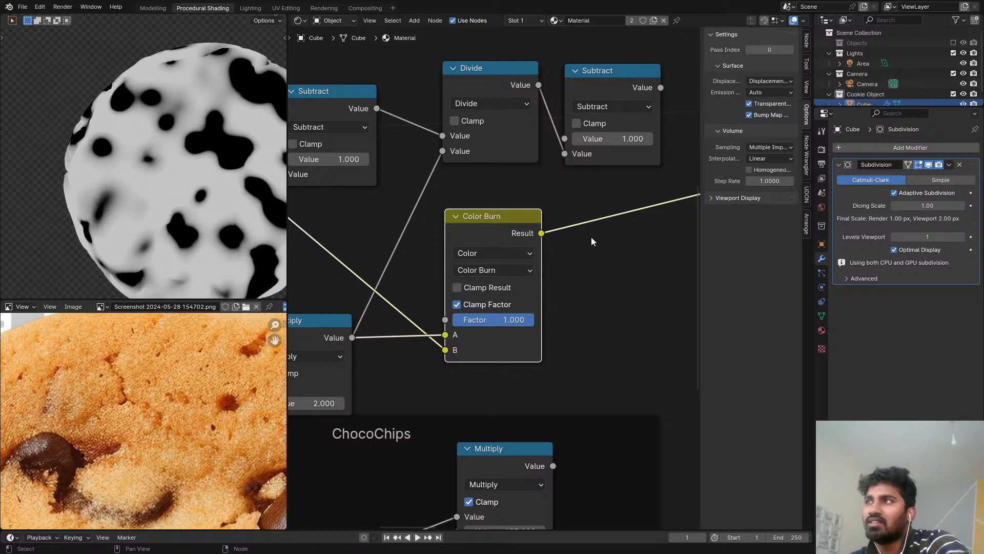
Step: Preview the final Subtract node and examine the Math chain leading from the two Voronoi textures
scroll(592, 241, "down", 3)
left_click(590, 121, "ctrl+shift")
middle_click_drag(459, 159, 584, 153)
scroll(493, 165, "up", 2)
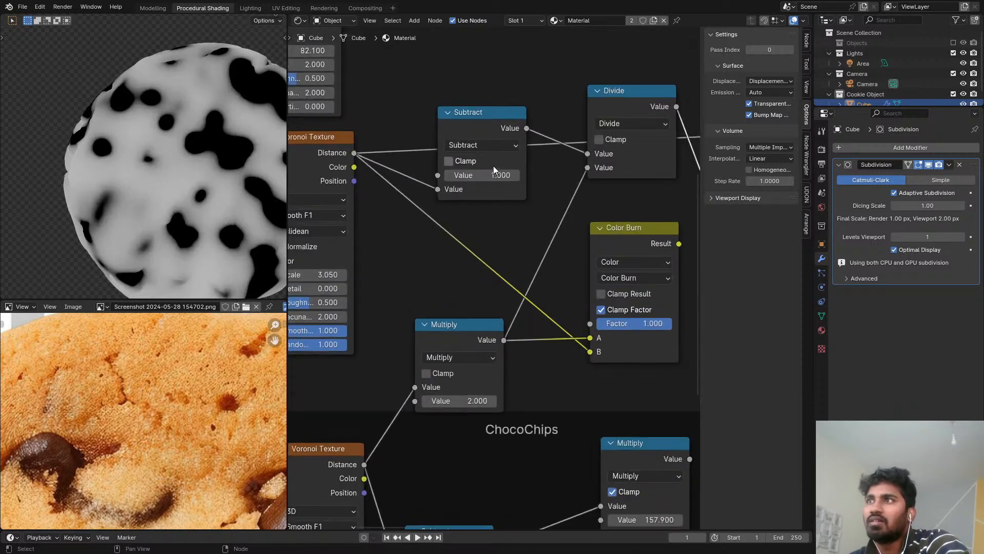
scroll(449, 161, "down", 1)
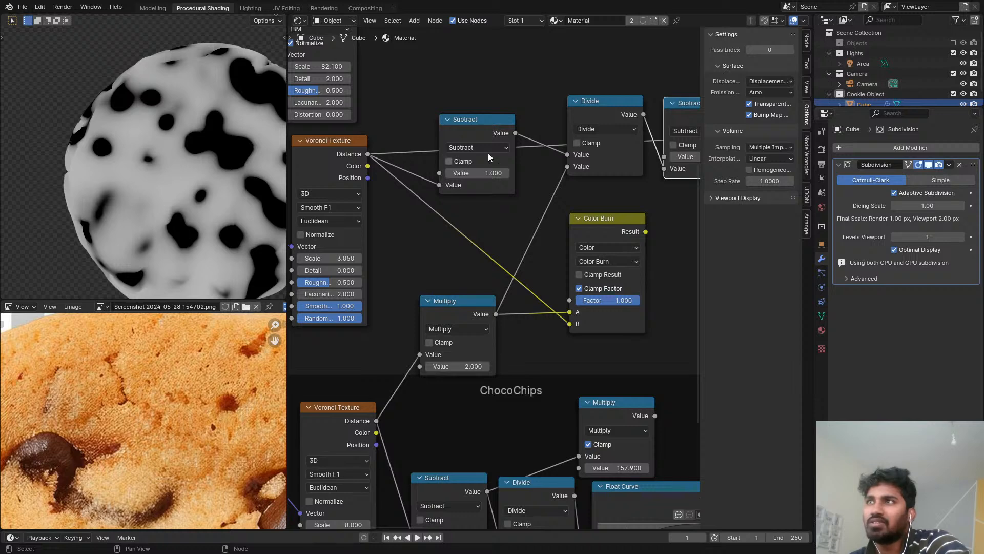
scroll(488, 153, "up", 1)
Step: Raise the first Subtract node above the Divide node, and preview its output followed by the Multiply by 2.000 output
left_click_drag(478, 124, 490, 92)
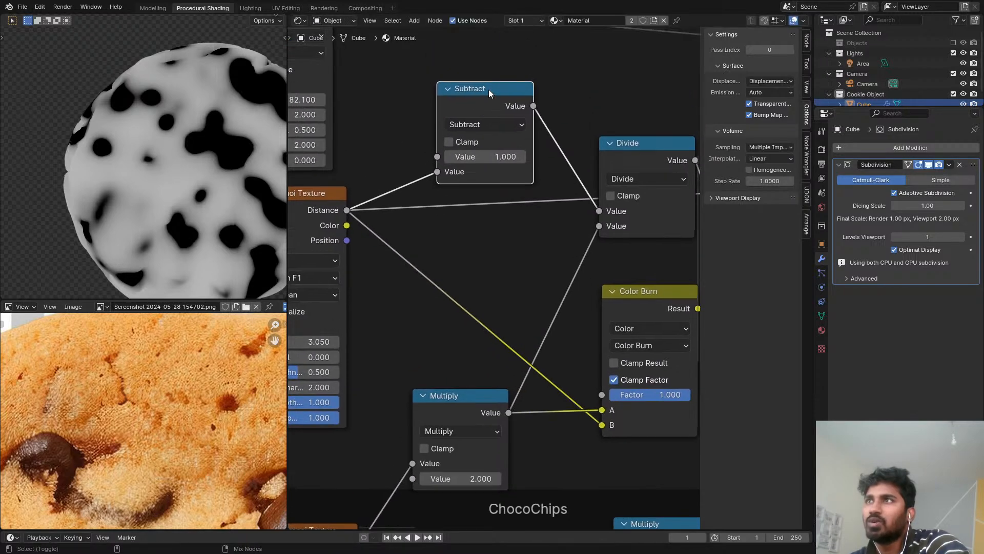
left_click(490, 92, "ctrl+shift")
middle_click_drag(612, 161, 553, 171)
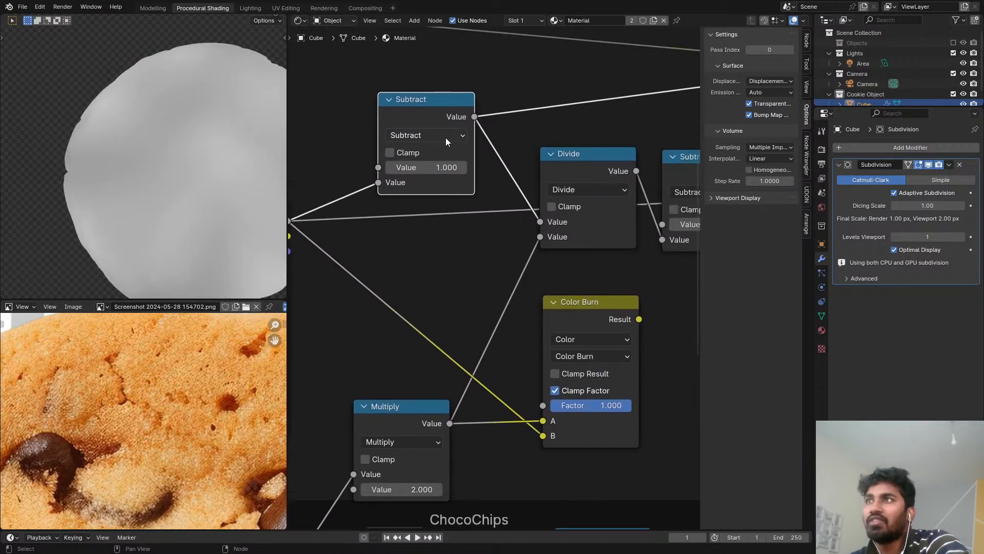
scroll(529, 200, "down", 2)
middle_click_drag(482, 380, 500, 352)
left_click(454, 365, "ctrl+shift")
middle_click_drag(466, 385, 500, 336)
middle_click_drag(650, 157, 499, 216)
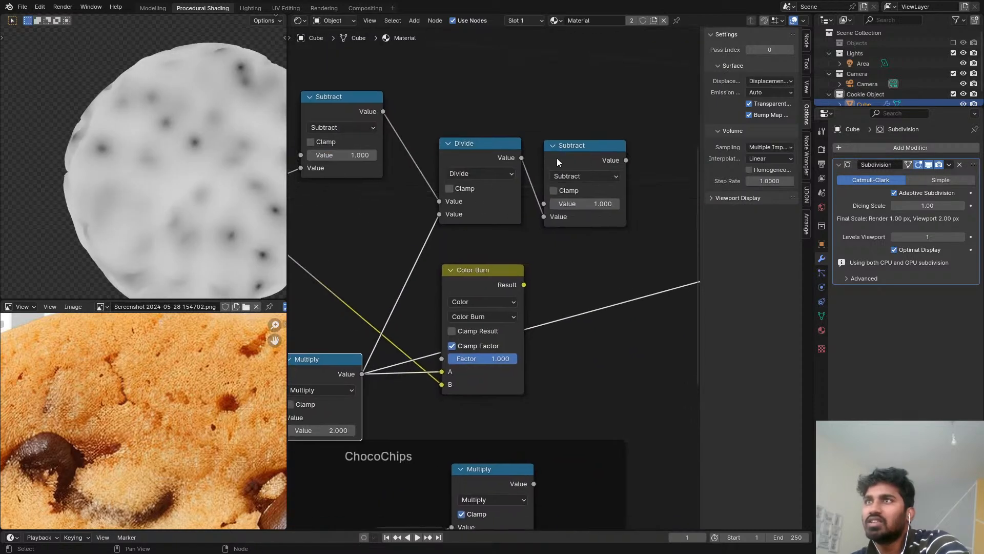
Step: Preview the final Subtract node's output and review the Subtract, Divide, Subtract chain beside the Color Burn node
left_click(591, 160, "ctrl+shift")
scroll(607, 196, "up", 1)
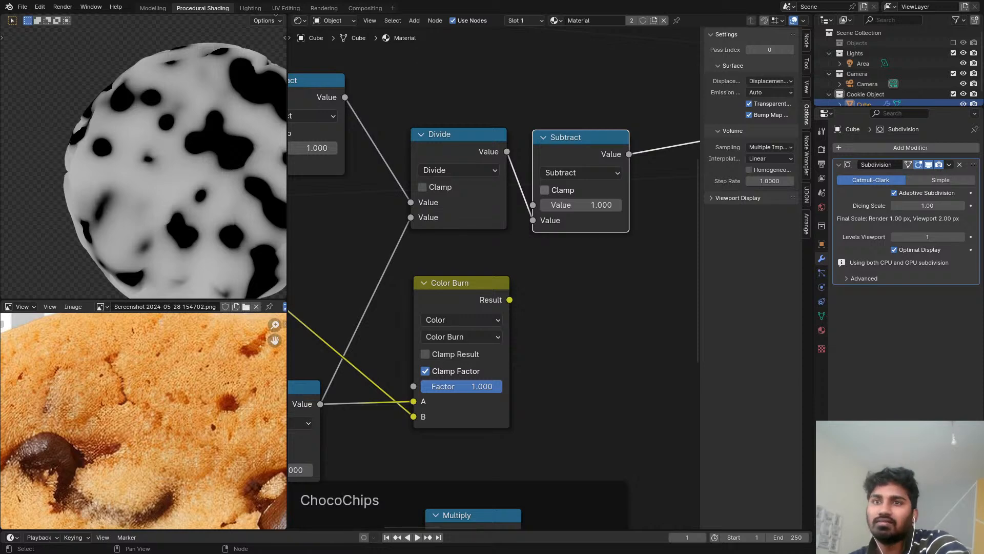
scroll(435, 272, "down", 5)
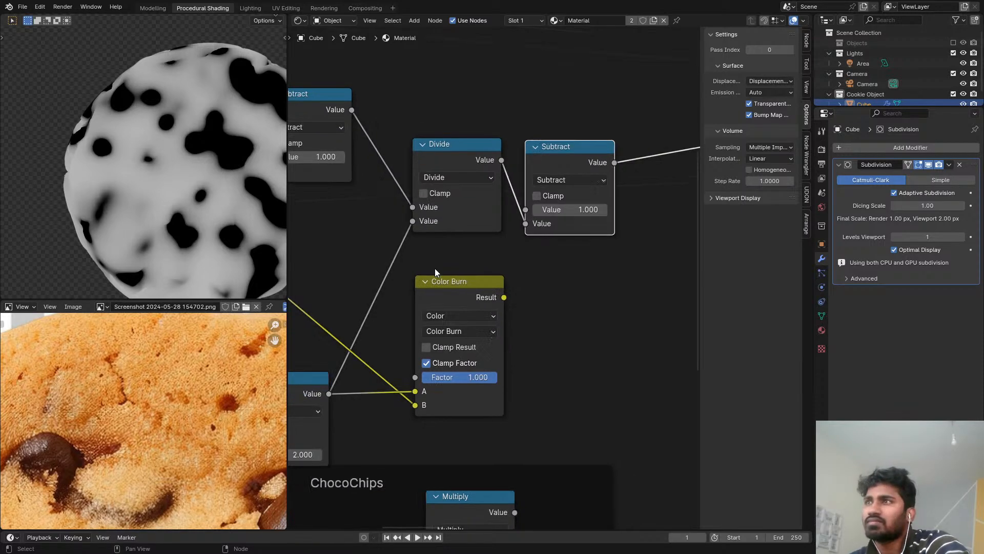
middle_click_drag(472, 260, 641, 181)
scroll(638, 188, "down", 4)
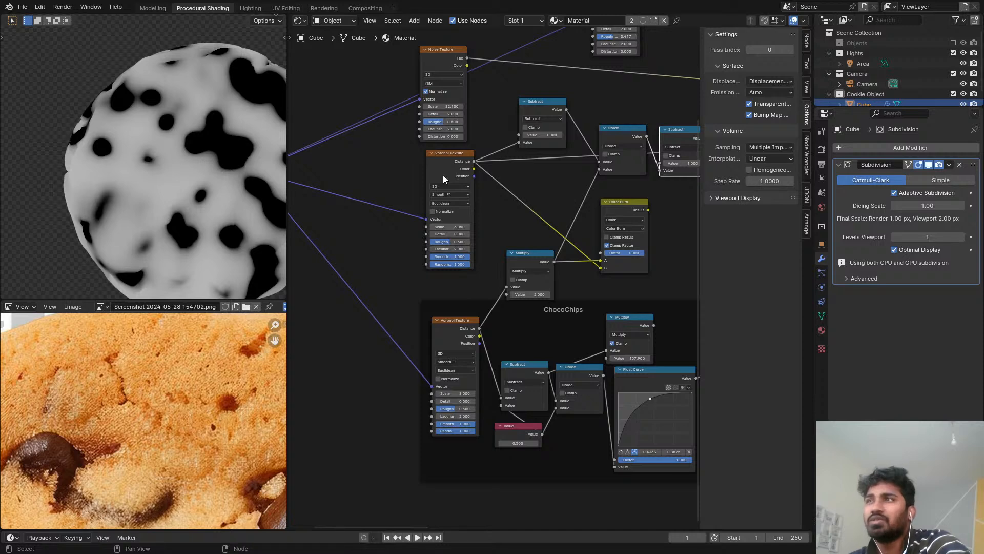
scroll(464, 187, "down", 3)
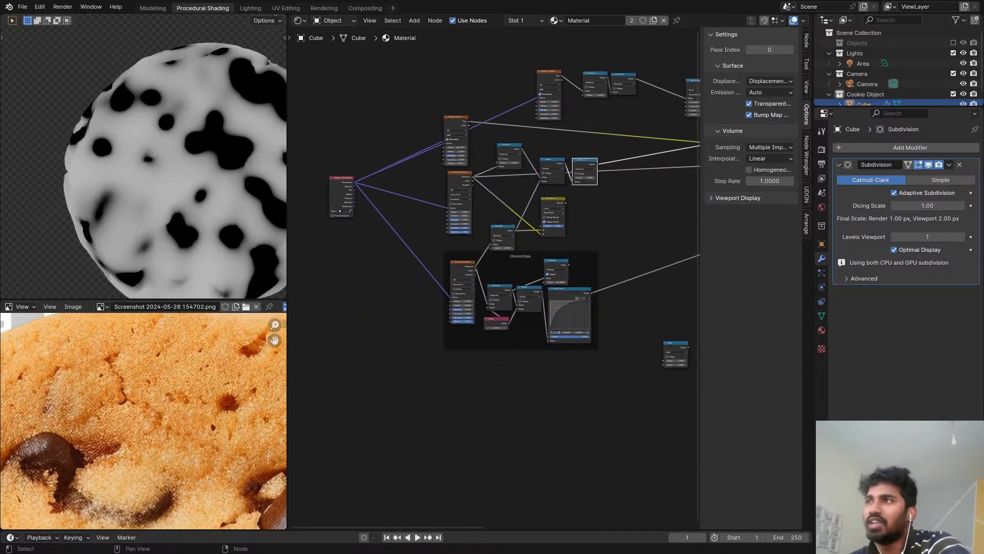
Step: Move the Texture Coordinate node up above the texture nodes it feeds and preview its Generated output
scroll(533, 265, "down", 6)
middle_click_drag(530, 268, 476, 227)
scroll(441, 200, "up", 2)
middle_click_drag(379, 166, 458, 283)
scroll(459, 285, "up", 5)
left_click_drag(419, 309, 398, 155)
left_click(398, 156, "ctrl+shift")
scroll(510, 124, "up", 2)
key("shift+a")
left_click(518, 120)
key("Escape")
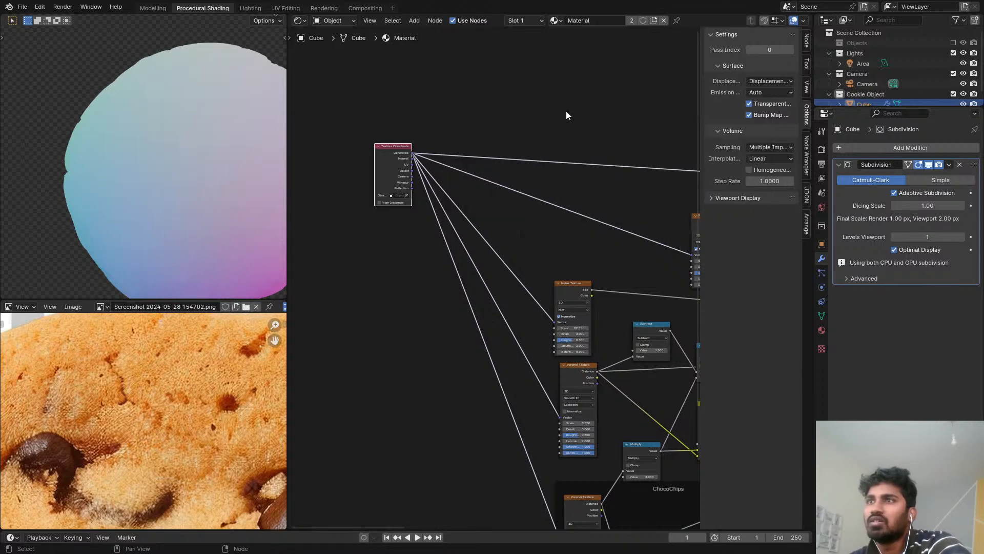
Step: Duplicate the Noise Texture with its Texture Coordinate link, place the copy above the node tree and preview its Fac output
mouse_move(569, 278)
left_mouse_down()
mouse_move(524, 210)
mouse_move(576, 288)
left_mouse_up()
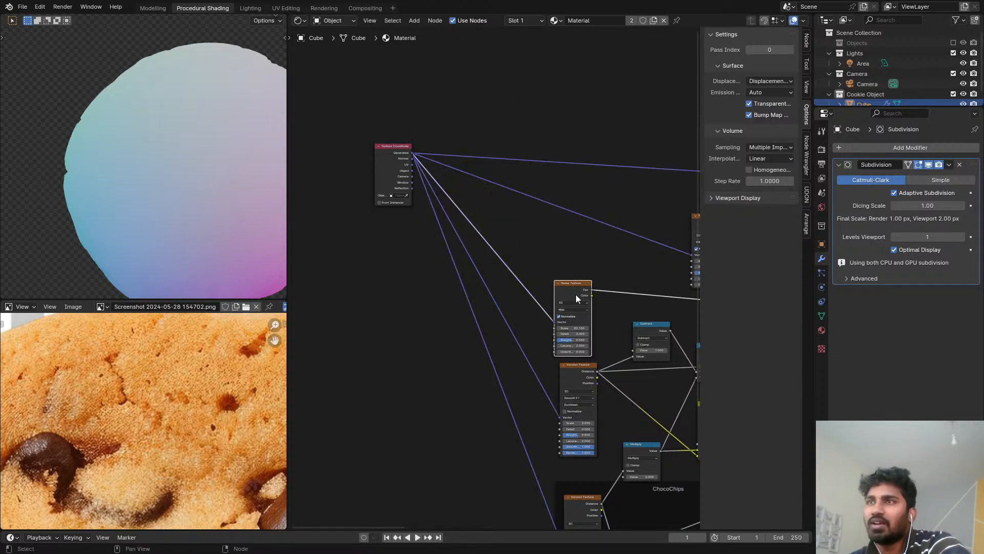
middle_click_drag(566, 299, 526, 331)
scroll(524, 331, "up", 1)
key("ctrl+shift+d")
left_click(526, 102)
left_click(558, 108, "ctrl+shift")
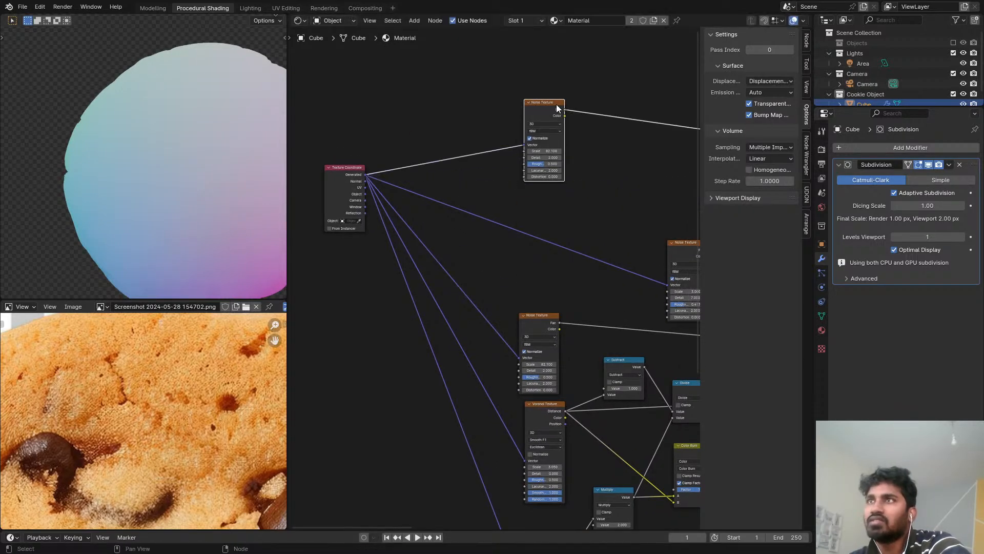
Step: Set the duplicated Noise Texture's Scale to 2
middle_click_drag(577, 88, 485, 147)
scroll(485, 147, "up", 4)
scroll(494, 155, "up", 1)
left_click(392, 263)
type("2")
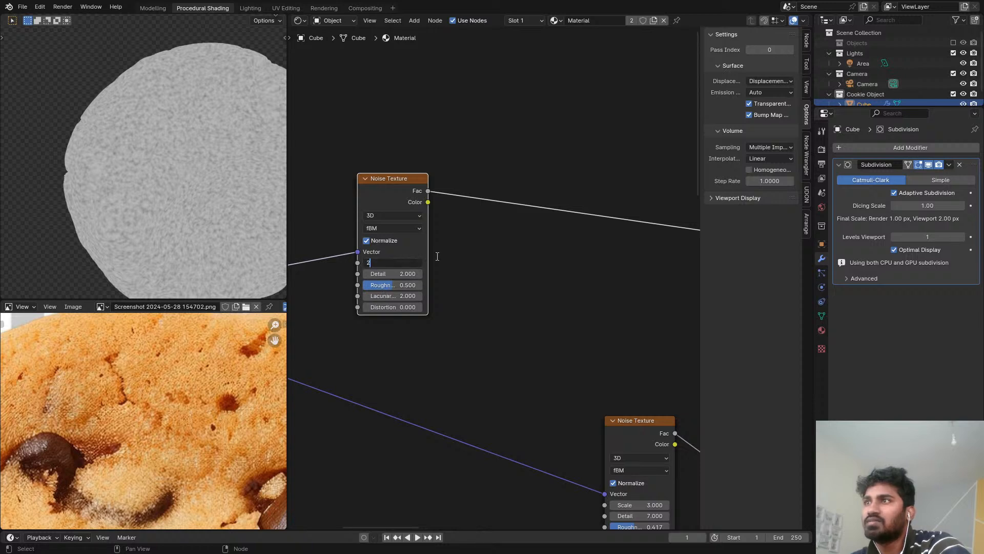
key("Return")
scroll(506, 210, "up", 1)
key("shift+a")
left_click(531, 205)
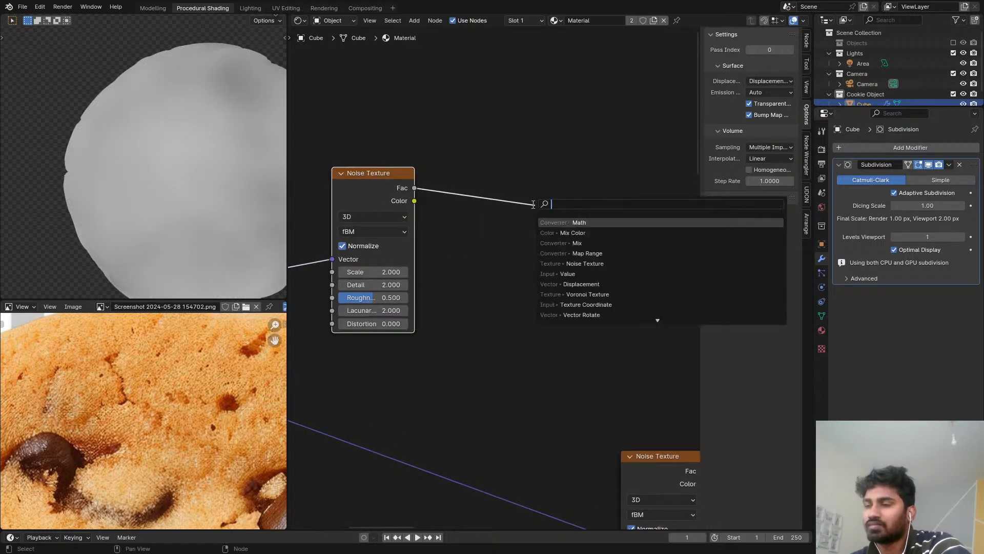
type("ma")
key("Escape")
Step: Insert a Mix Color node on the duplicated Noise Texture's Fac output and set its blending mode to Color Burn
key("shift+a")
left_click(519, 200)
type("mi")
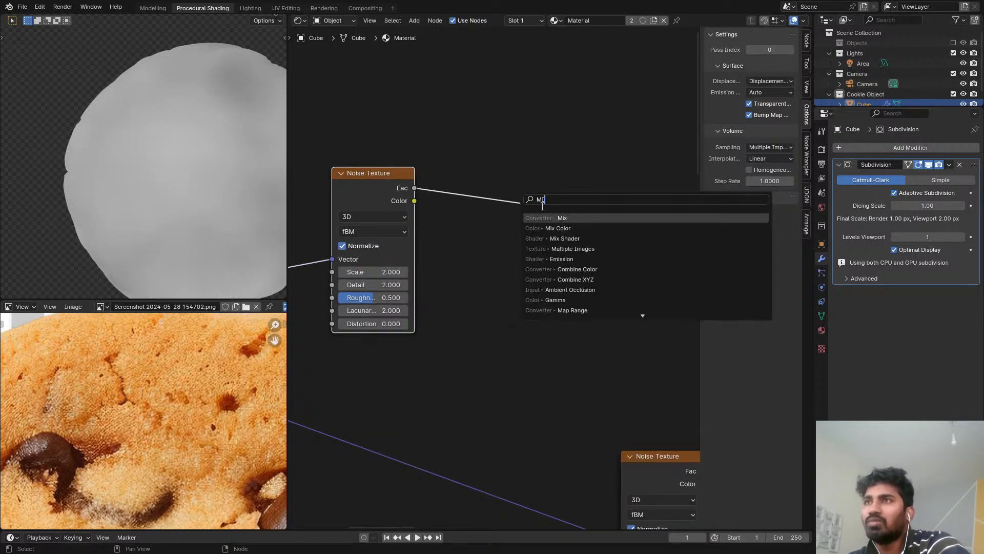
key("Down")
key("Return")
left_click(484, 165)
left_click(517, 219)
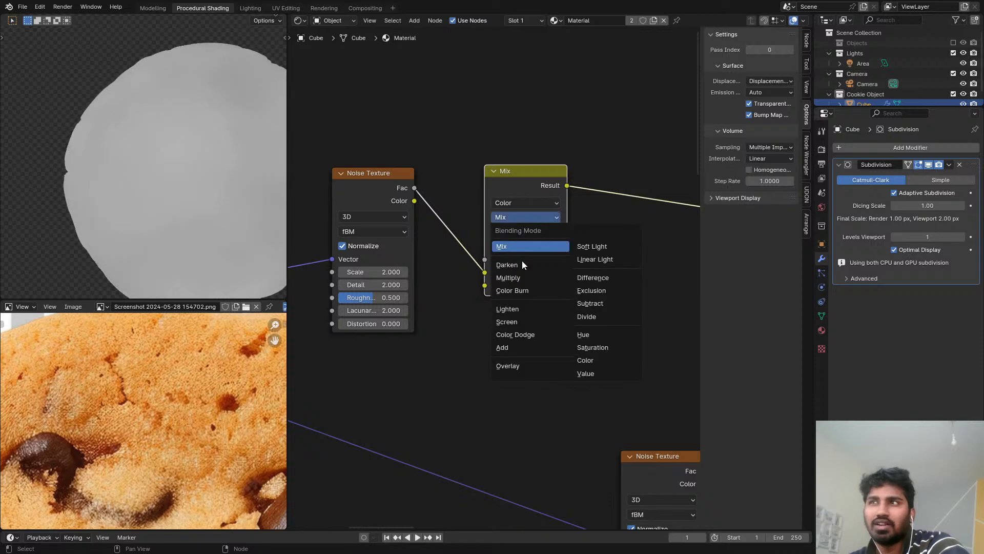
left_click(529, 285)
Step: Duplicate the Color Burn node, insert the copy right after it and change the copy's blending mode to Color Dodge
left_click_drag(526, 183, 506, 168)
key("shift+d")
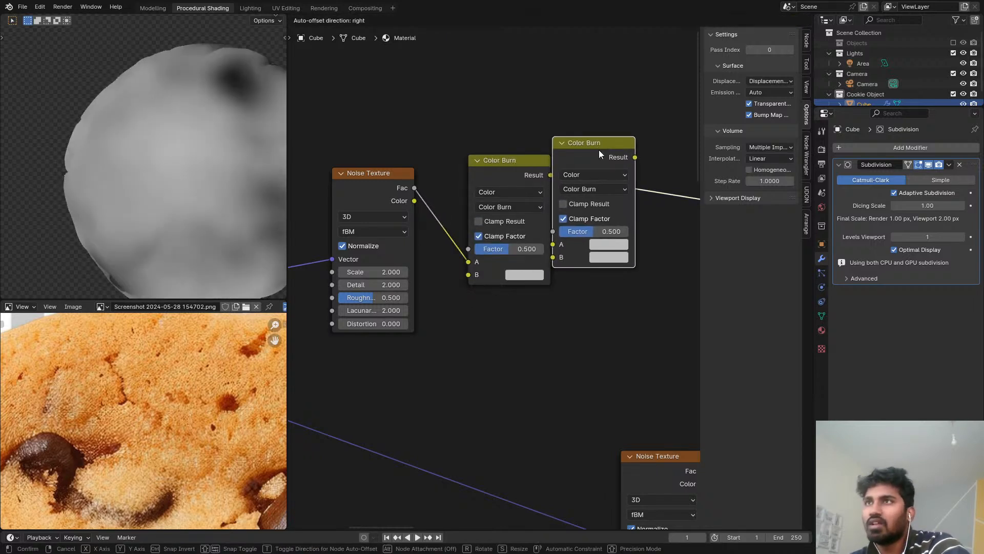
left_click(635, 151)
left_click(638, 189)
left_click(633, 306)
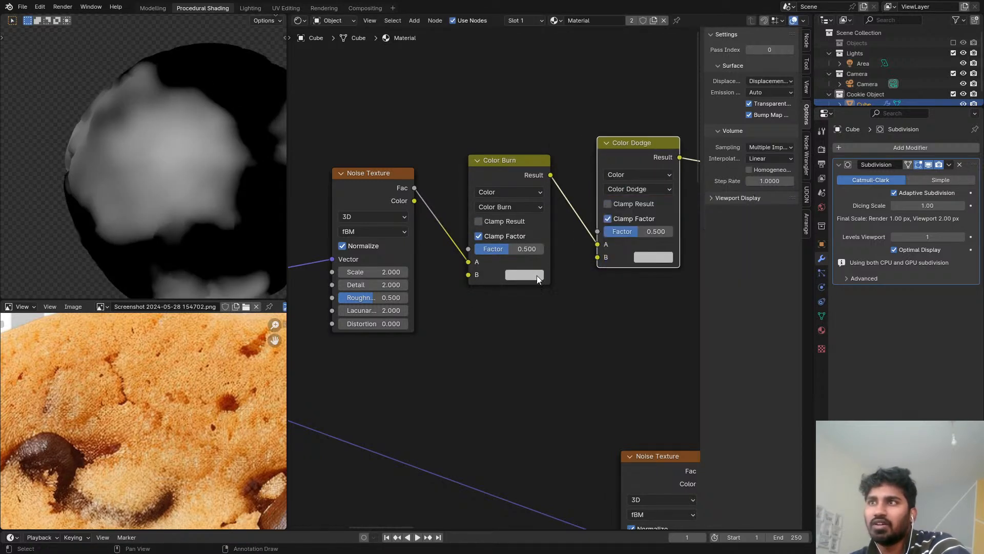
Step: Set the Color Burn node's B color to black and the Color Dodge node's B color to white
left_click(533, 275)
left_click_drag(622, 161, 645, 206)
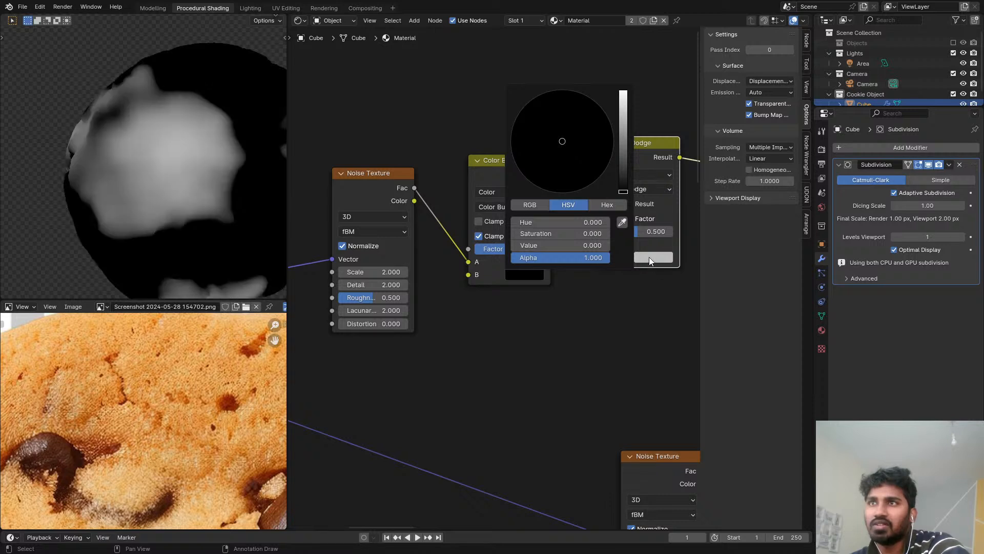
left_click(654, 258)
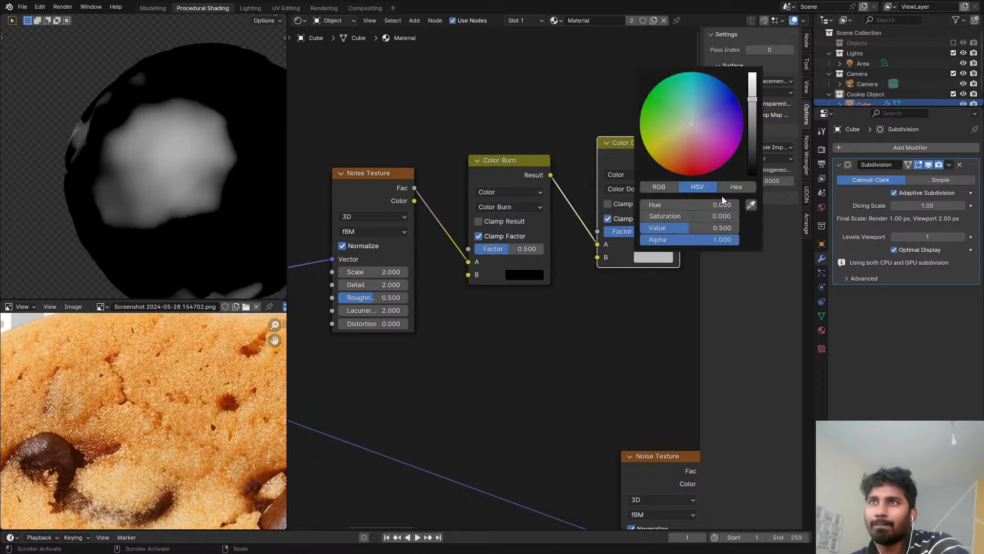
left_click_drag(715, 228, 738, 228)
Step: Raise the Color Burn factor to 0.617 and the Color Dodge factor to 1.000
mouse_move(512, 251)
left_mouse_down()
mouse_move(479, 251)
mouse_move(517, 252)
left_mouse_up()
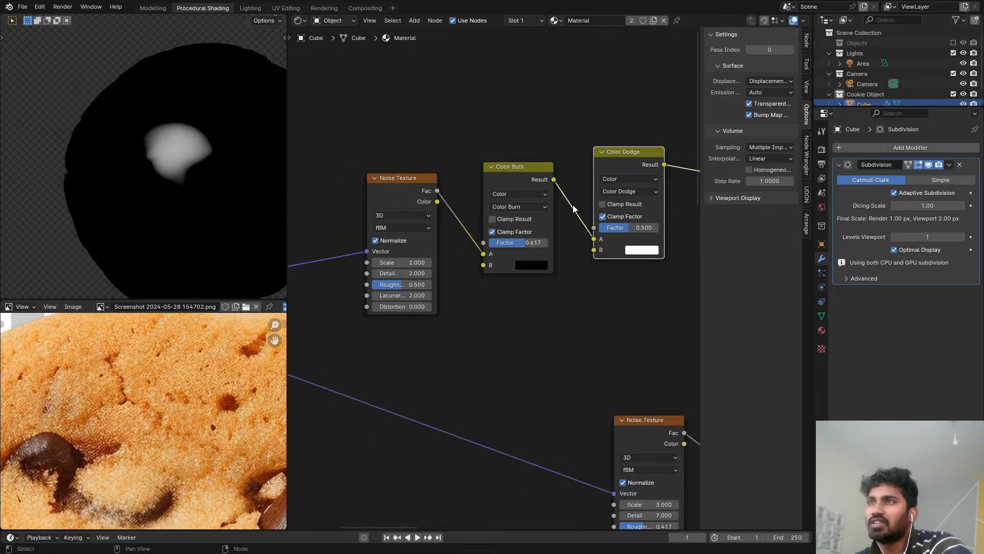
scroll(549, 228, "up", 3)
left_click_drag(573, 245, 621, 245)
scroll(191, 189, "up", 6)
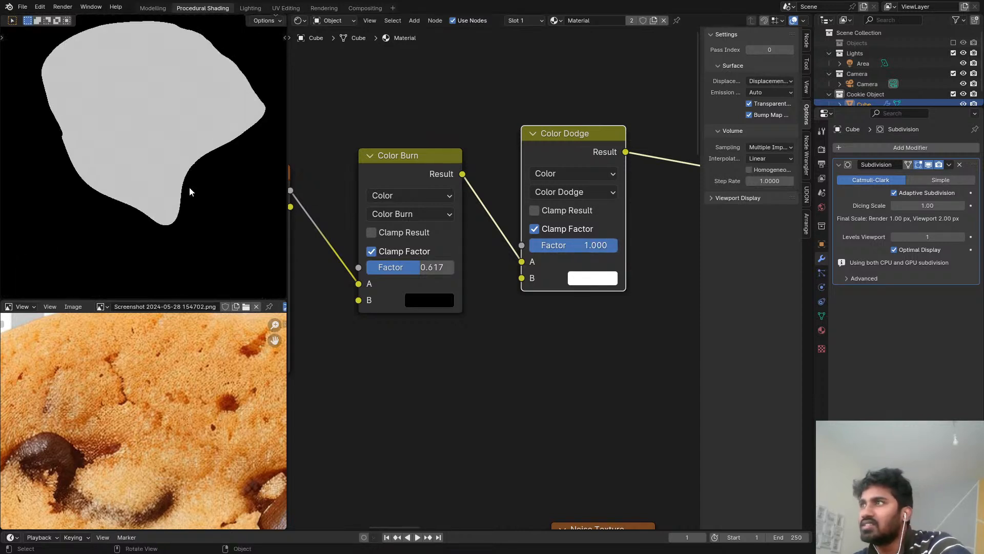
Step: Lower the Color Dodge factor to 0.987 and inspect the noise mask's edge up close
scroll(191, 60, "down", 3)
scroll(110, 118, "up", 5)
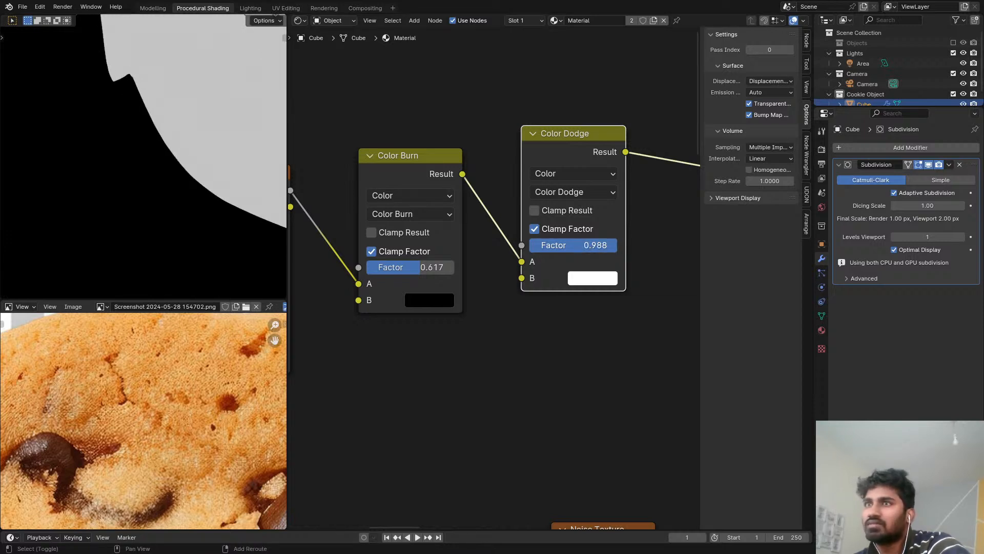
left_click_drag(619, 246, 618, 246)
scroll(135, 117, "down", 3)
mouse_move(135, 117)
middle_mouse_down("shift")
mouse_move(119, 105)
mouse_move(148, 159)
mouse_move(65, 173)
middle_mouse_up("shift")
scroll(148, 158, "up", 3)
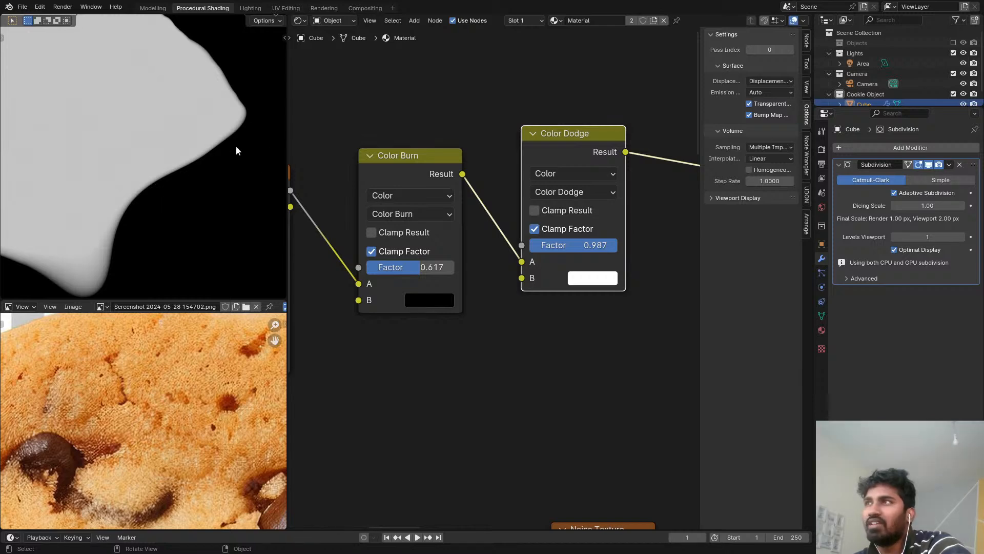
Step: Reduce the Color Burn factor to 0.381 to enlarge the white area of the noise mask
scroll(522, 171, "down", 5)
scroll(121, 151, "down", 3)
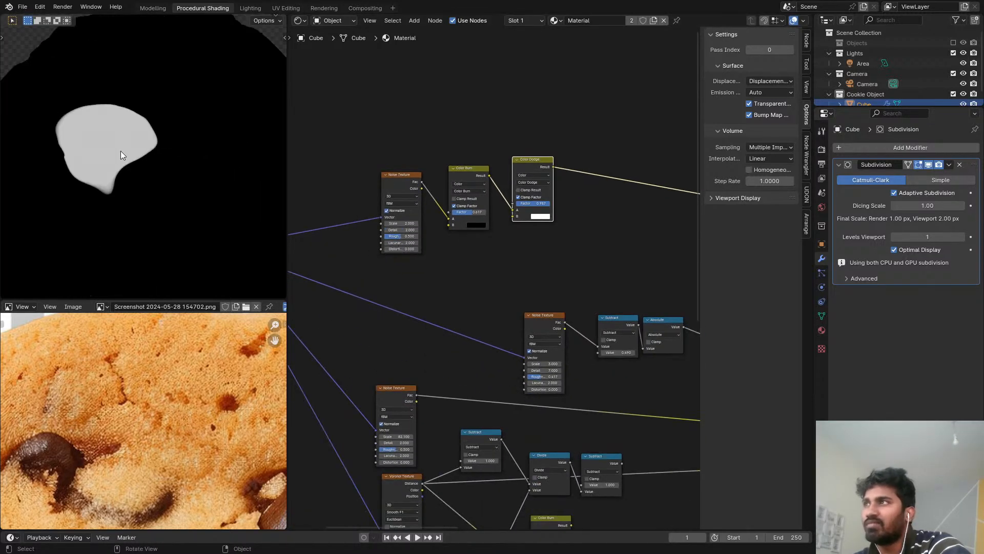
scroll(503, 179, "up", 5)
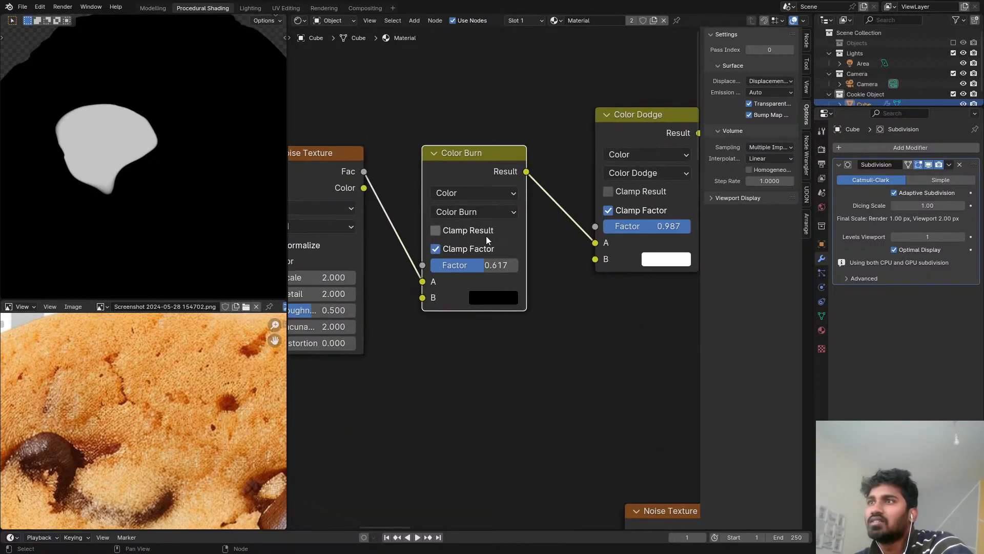
middle_click_drag(486, 236, 521, 214)
left_click_drag(520, 240, 511, 241)
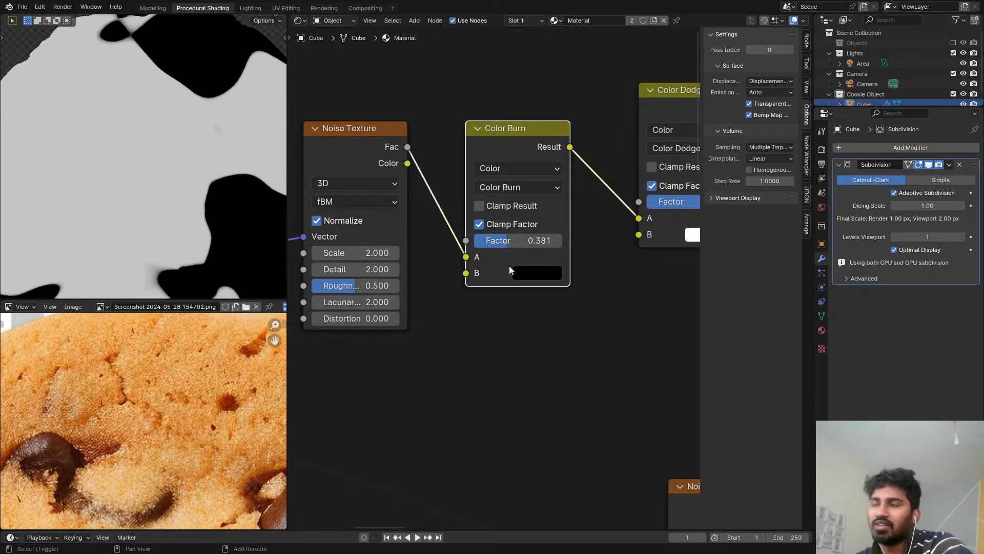
Step: Move the Multiply by 2.000 node up beside the Divide node, and delete the test Noise Texture, Color Burn and Color Dodge nodes
scroll(510, 266, "down", 5)
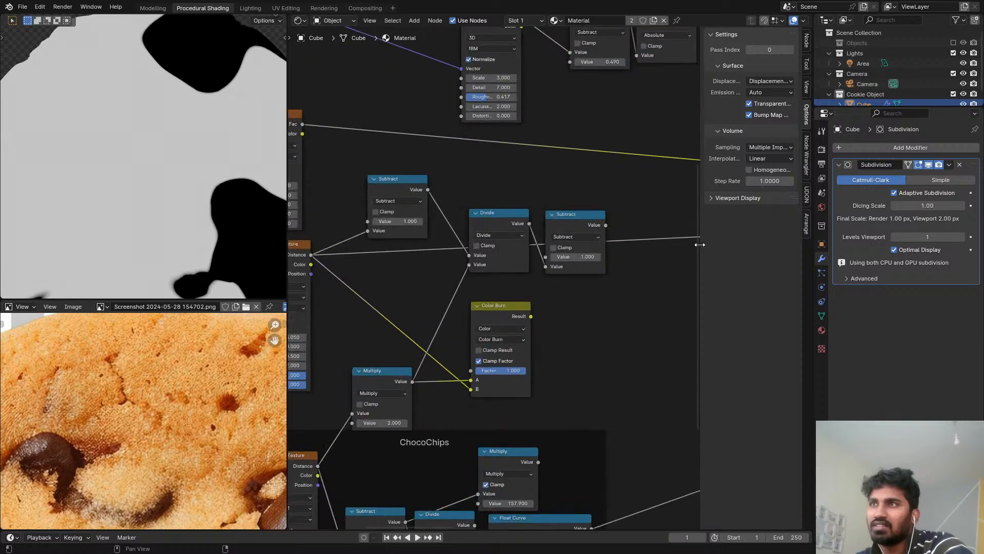
left_click_drag(382, 379, 383, 260)
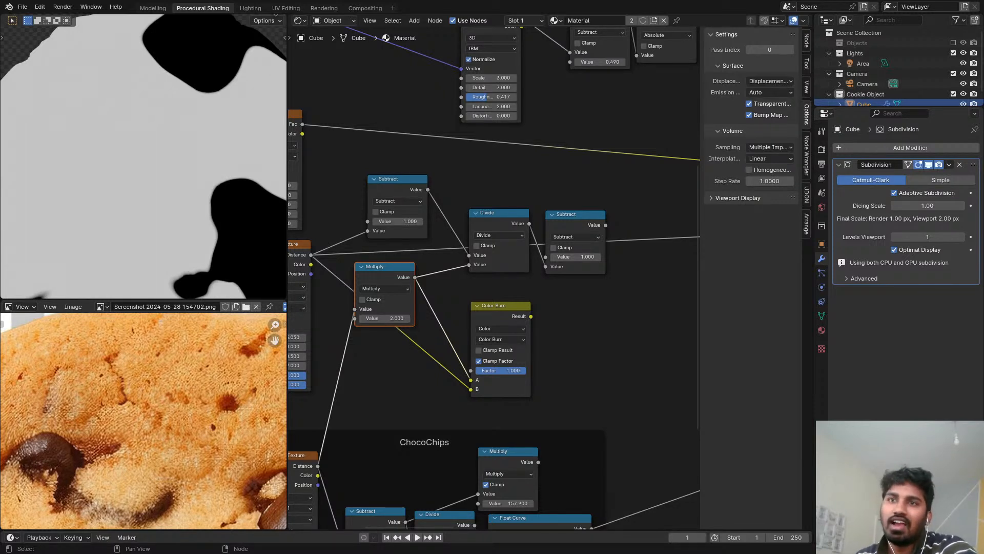
scroll(644, 312, "down", 10)
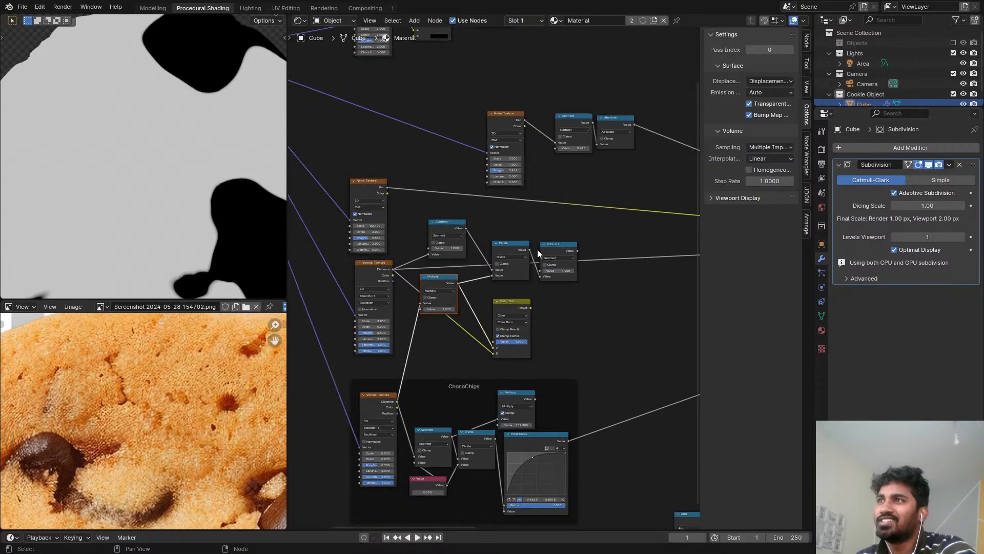
left_click_drag(380, 95, 476, 156)
key("x")
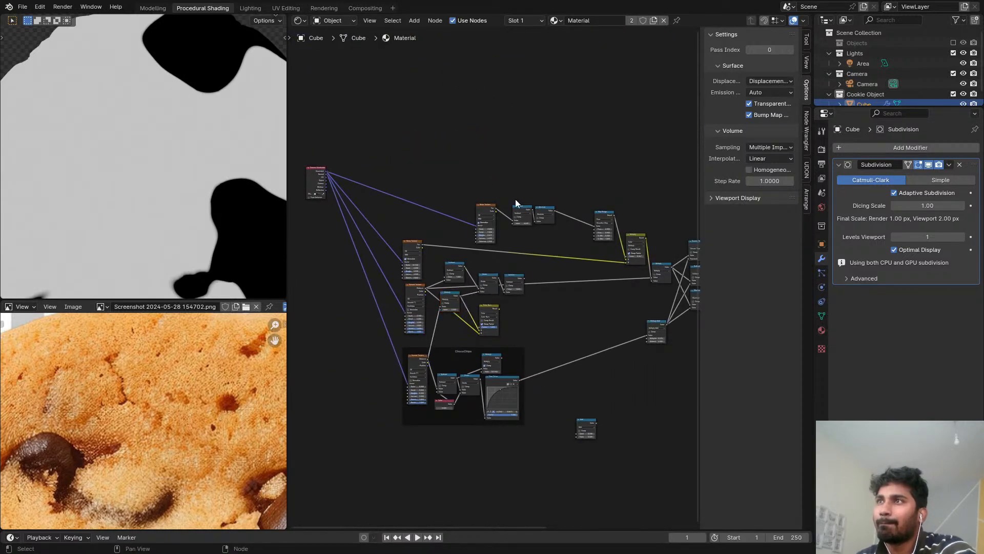
Step: Remove the clamped Multiply node from the ChocoChips frame and preview the Principled BSDF shader again
middle_click_drag(574, 370, 555, 239)
scroll(555, 238, "up", 8)
scroll(369, 189, "up", 2)
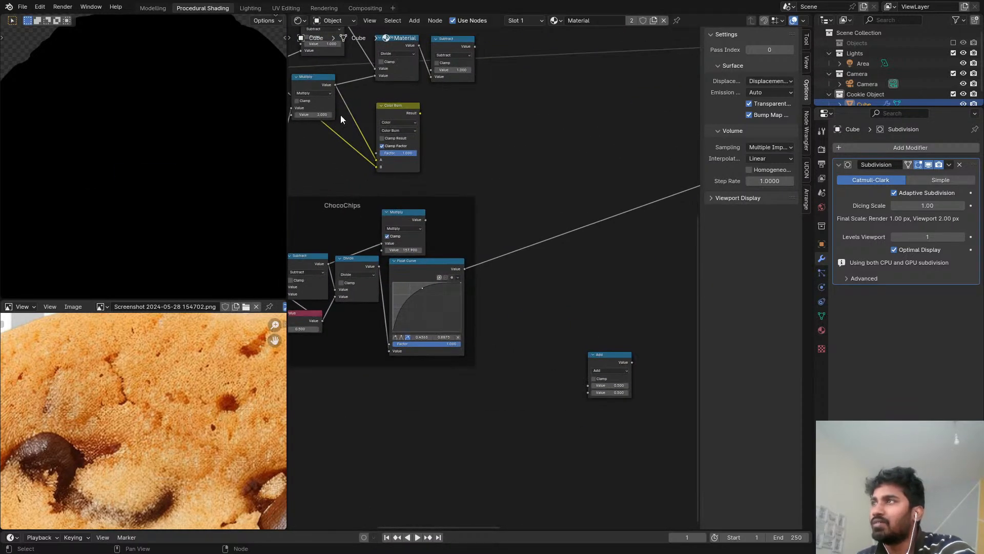
scroll(410, 179, "down", 1)
left_click(405, 215, "ctrl+shift")
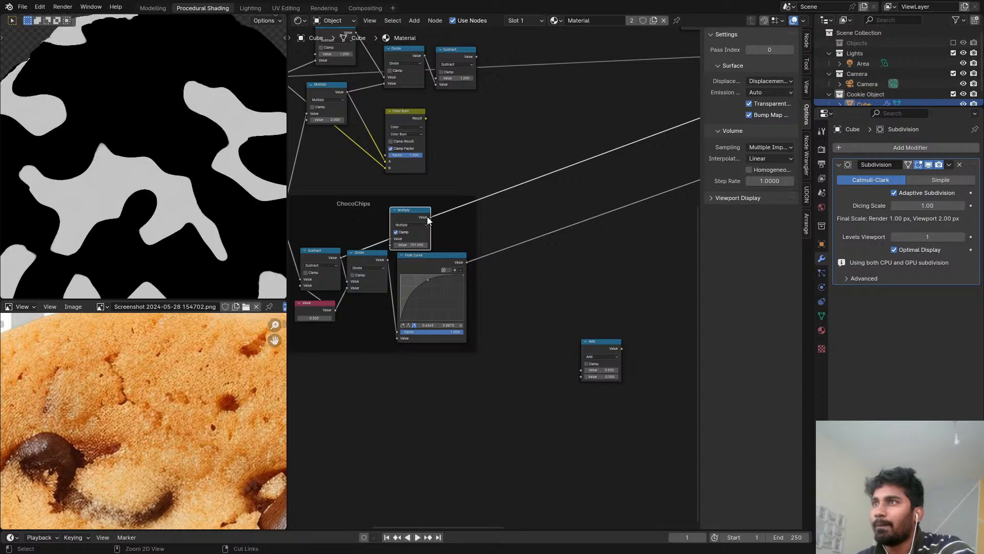
scroll(542, 211, "down", 3)
middle_click_drag(541, 211, 503, 141)
left_click(598, 65, "ctrl+shift")
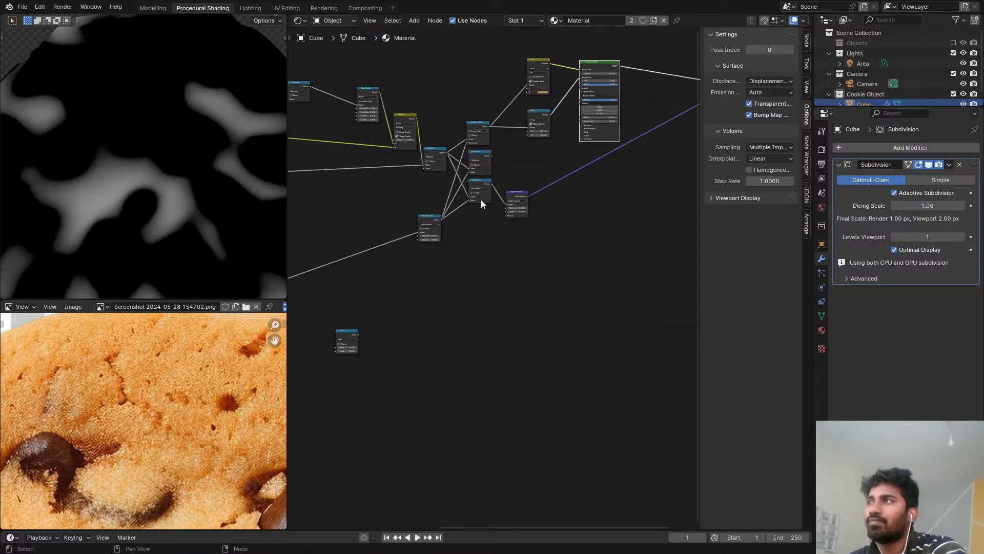
Step: Examine the shaded cookie from a new angle and review the Voronoi chains that feed its material
middle_click_drag(481, 199, 569, 184)
scroll(133, 153, "down", 2)
middle_click_drag(142, 141, 156, 88)
middle_click_drag(205, 144, 92, 177)
middle_click_drag(450, 209, 516, 195)
mouse_move(383, 196)
middle_mouse_down()
mouse_move(475, 194)
mouse_move(512, 216)
middle_mouse_up()
scroll(524, 230, "up", 3)
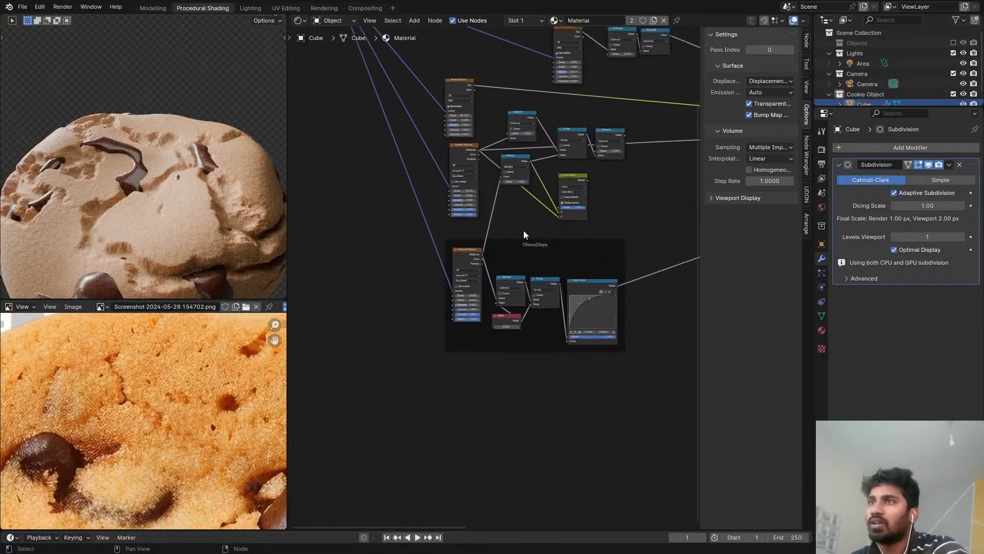
scroll(533, 197, "down", 3)
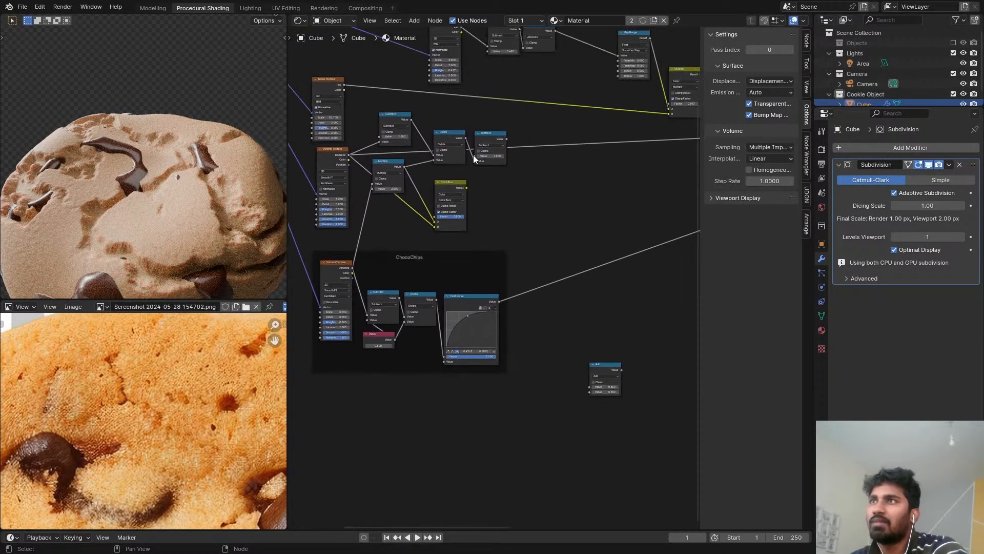
scroll(402, 128, "up", 2)
scroll(429, 115, "down", 2)
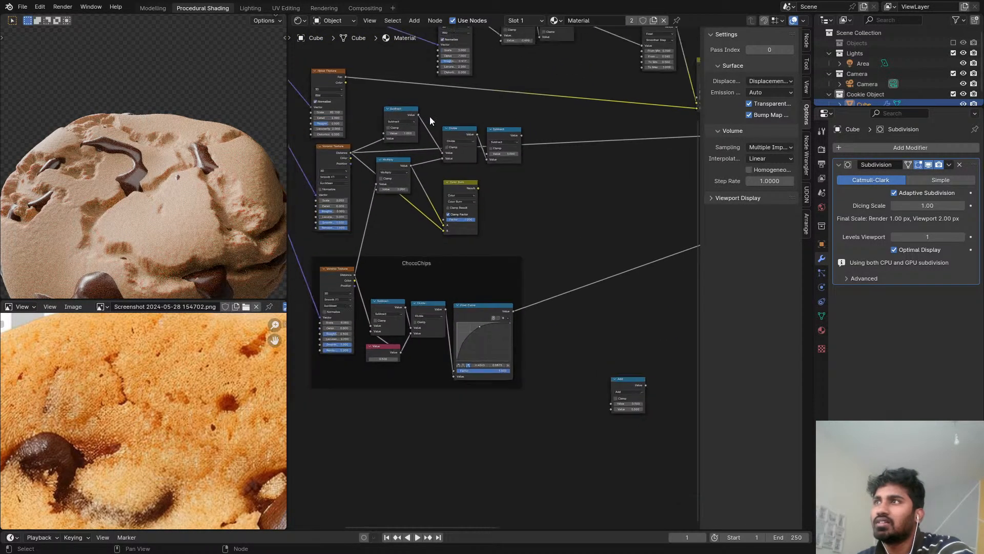
middle_click_drag(430, 116, 411, 142)
Step: Try varying the ChocoChips Value node and moving the link between the Subtract node's inputs, undoing each change
scroll(411, 142, "up", 4)
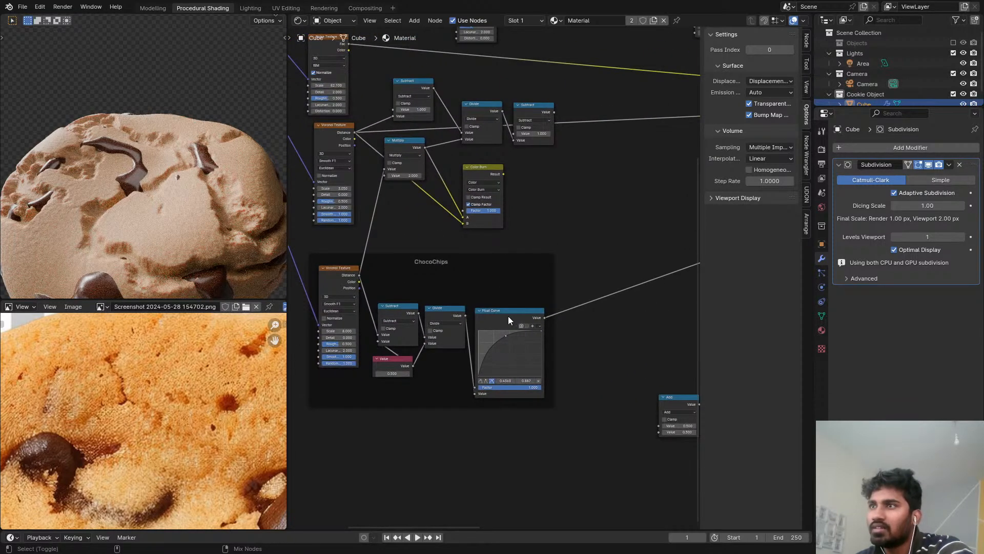
scroll(494, 331, "up", 3)
scroll(365, 381, "up", 3)
mouse_move(356, 387)
left_mouse_down("shift")
mouse_move(333, 387)
mouse_move(375, 386)
left_mouse_up("shift")
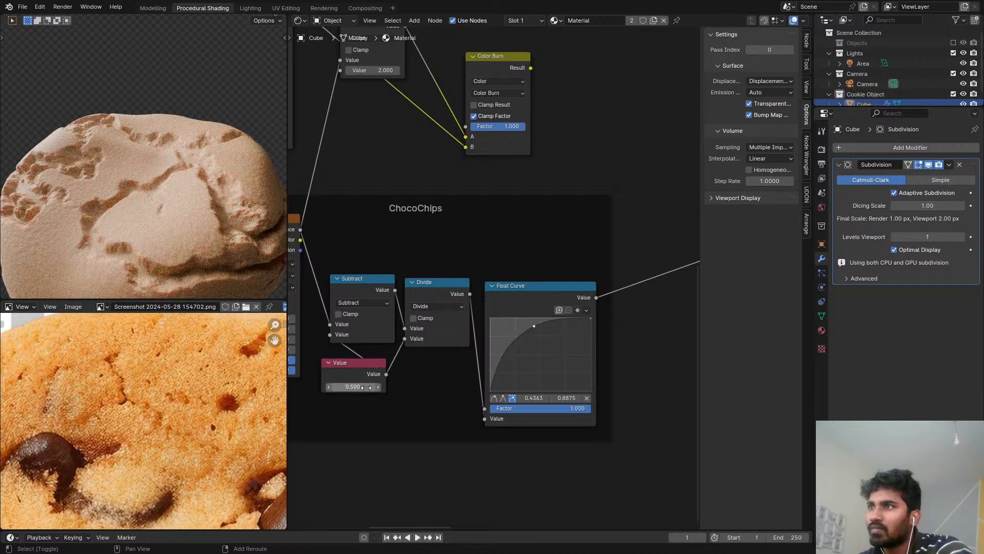
key("ctrl+z")
left_click_drag(330, 335, 332, 319)
key("ctrl+z")
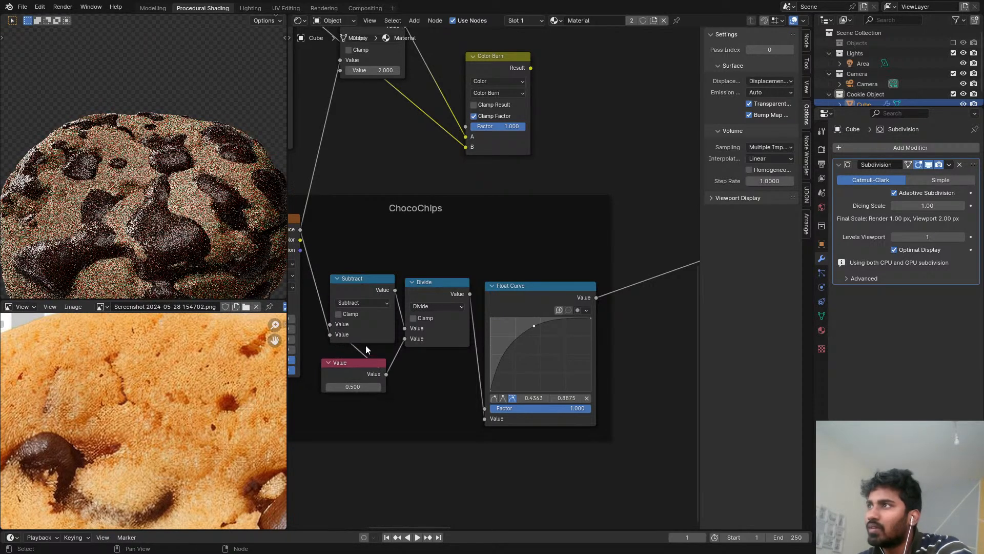
Step: Set the ChocoChips Value node to 0.410 and inspect the chips on the cookie from several angles
middle_click_drag(376, 334, 424, 315)
left_click_drag(400, 368, 391, 368)
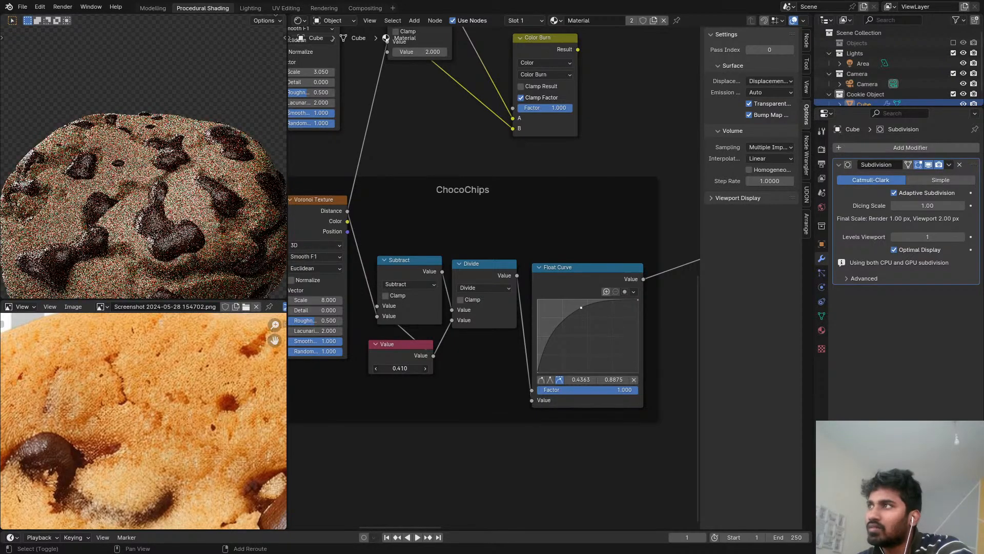
scroll(176, 226, "down", 5)
middle_click_drag(176, 227, 182, 254)
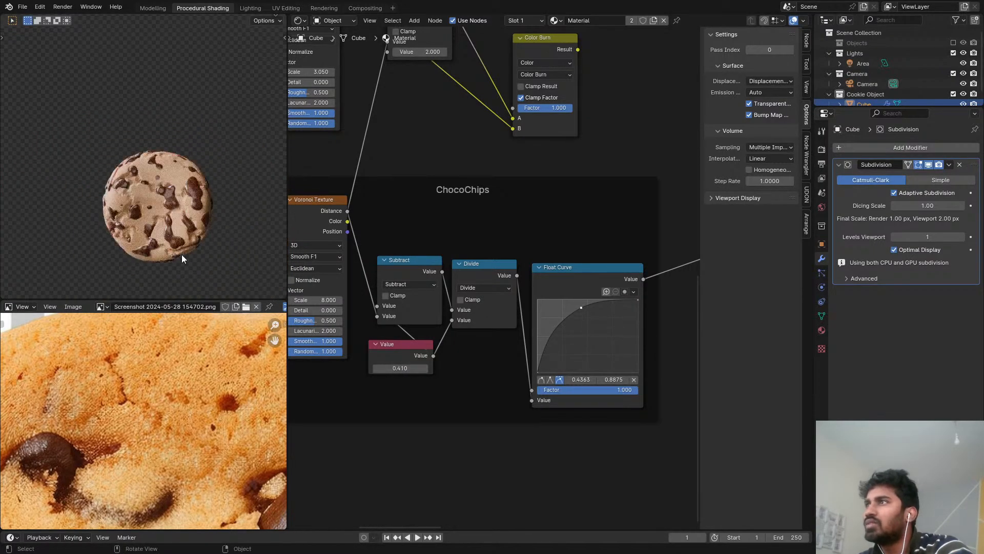
scroll(182, 254, "up", 8)
scroll(121, 170, "down", 5)
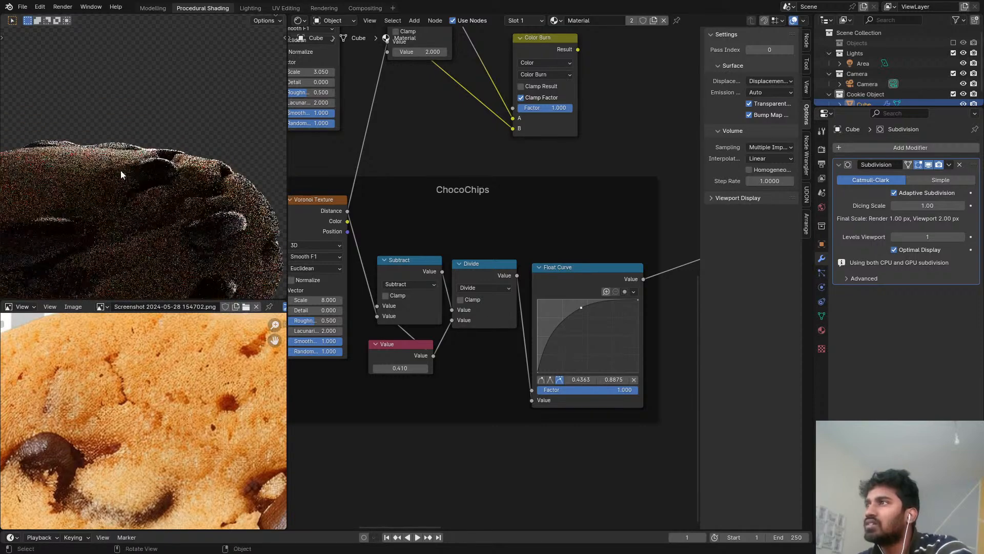
middle_click_drag(122, 170, 111, 143)
scroll(553, 171, "down", 3)
Step: Duplicate the Voronoi Texture above the ChocoChips frame with its vector link, place it above the upper Noise Texture, and preview its output
scroll(553, 167, "down", 5)
middle_click_drag(613, 156, 396, 222)
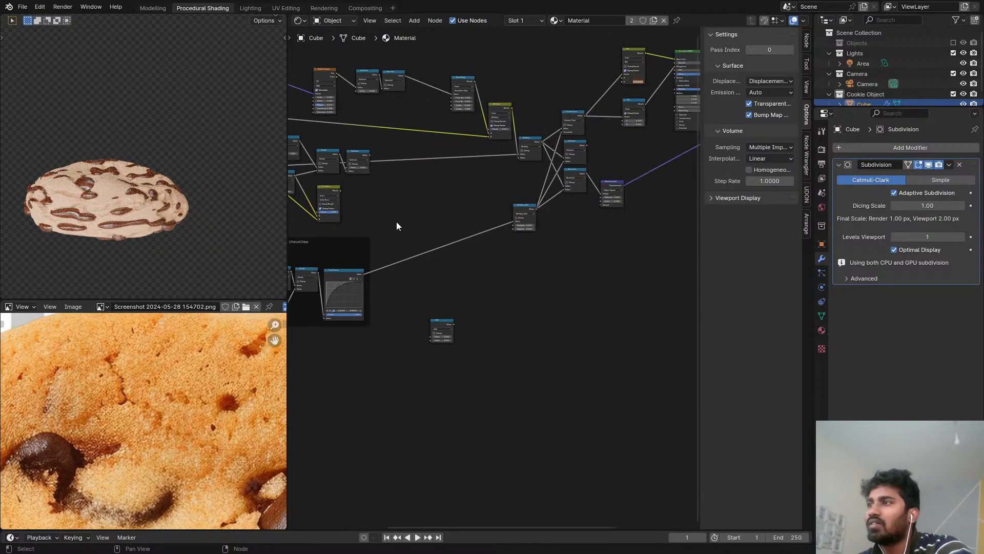
scroll(396, 221, "down", 4)
middle_click_drag(461, 192, 331, 241)
scroll(644, 173, "up", 4)
middle_click_drag(644, 173, 453, 226)
scroll(408, 180, "down", 3)
scroll(417, 268, "up", 3)
scroll(384, 280, "up", 7)
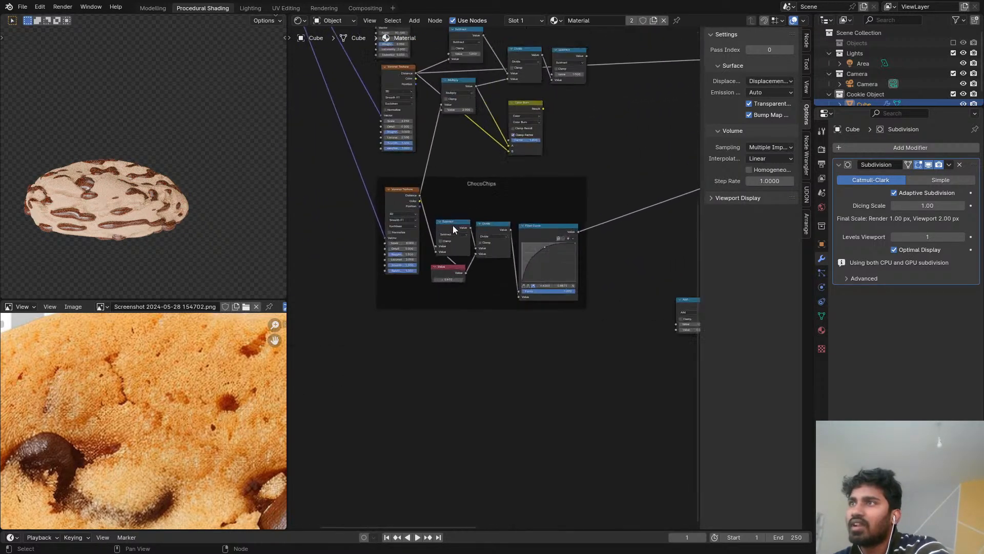
scroll(421, 151, "up", 1)
middle_click_drag(421, 151, 436, 386)
scroll(435, 386, "up", 4)
middle_click_drag(421, 171, 388, 236)
scroll(389, 236, "down", 3)
left_click(374, 328)
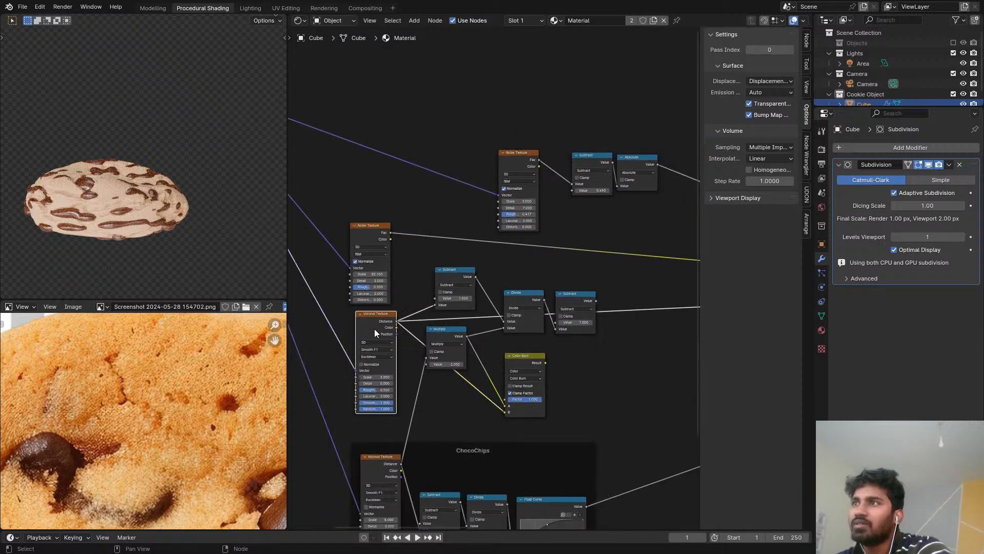
middle_click_drag(375, 328, 345, 384)
key("ctrl+shift+d")
left_click(588, 62)
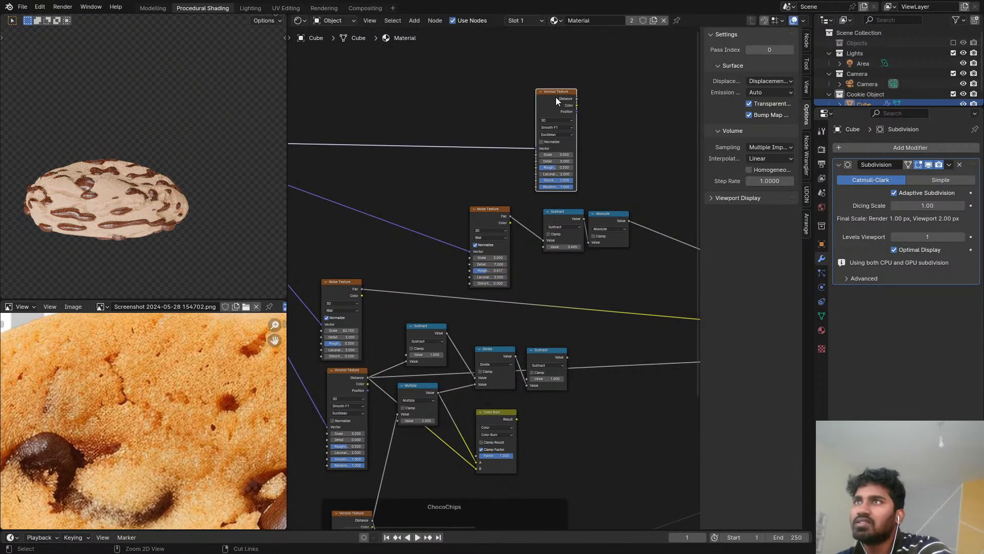
left_click(555, 100, "ctrl+shift")
Step: Set the Scale of the duplicated Voronoi Texture to 250
scroll(554, 100, "down", 1)
middle_click_drag(555, 100, 474, 123)
scroll(476, 172, "up", 8)
left_click_drag(475, 175, 543, 175)
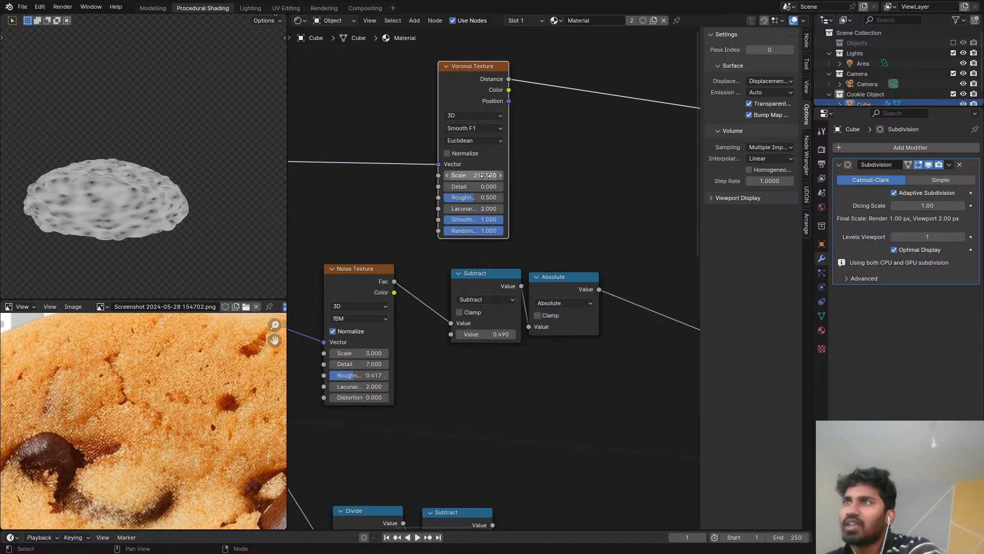
scroll(65, 204, "up", 8)
middle_click_drag(147, 183, 117, 214)
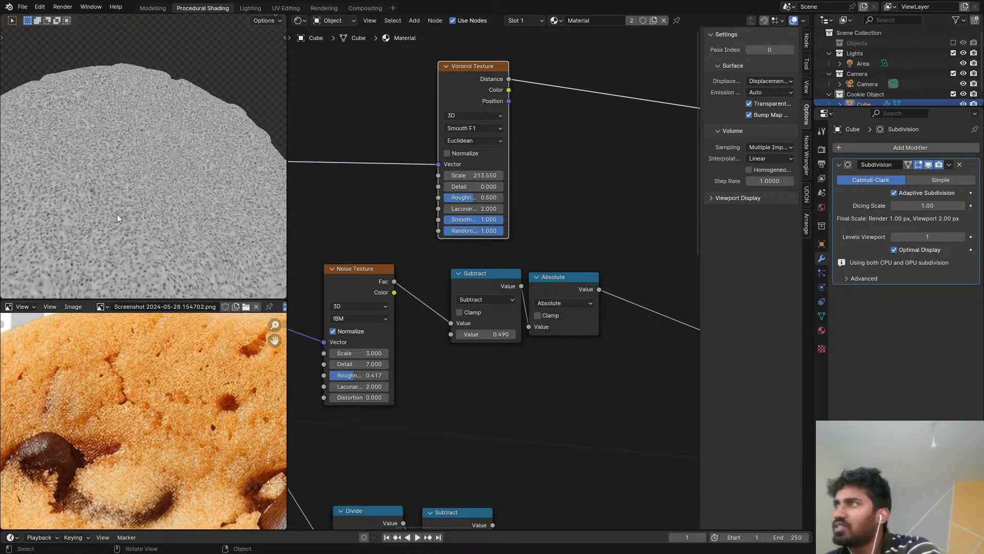
scroll(539, 187, "up", 2)
double_click(502, 179)
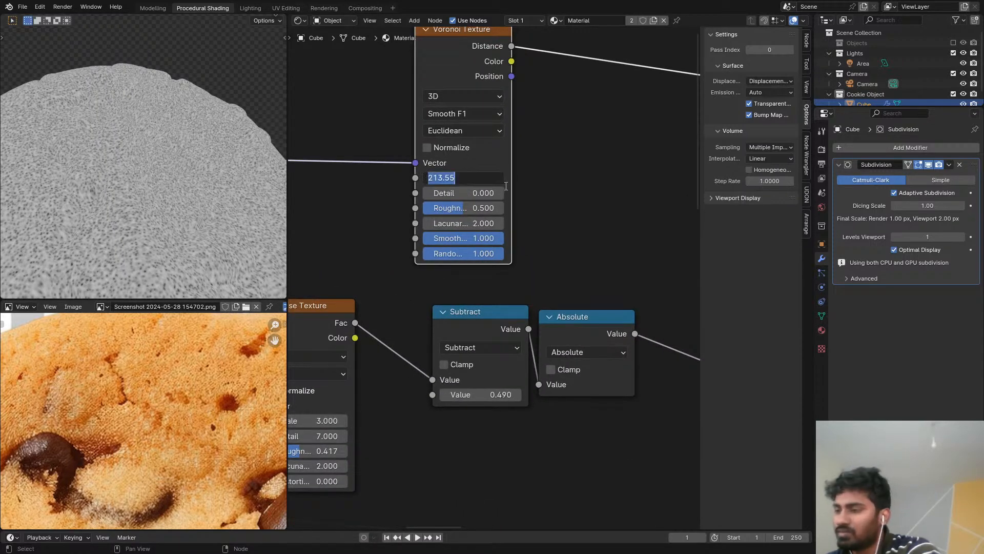
type("250")
key("Return")
scroll(131, 174, "down", 4)
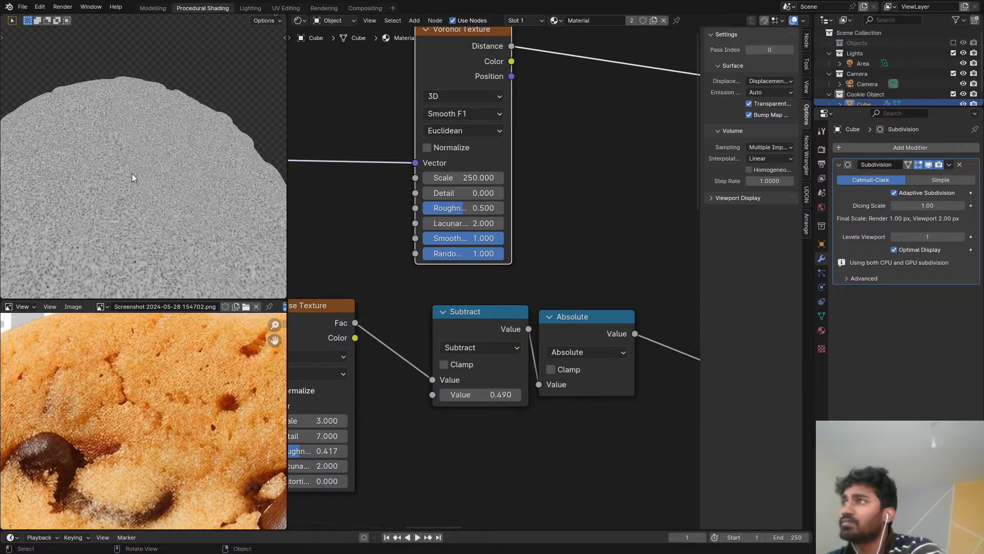
Step: Insert a Math node after the new Voronoi, set to Subtract, with 1.000 as first value and the Distance in the second input
middle_click_drag(515, 170, 473, 189)
scroll(437, 245, "down", 3)
key("shift+a")
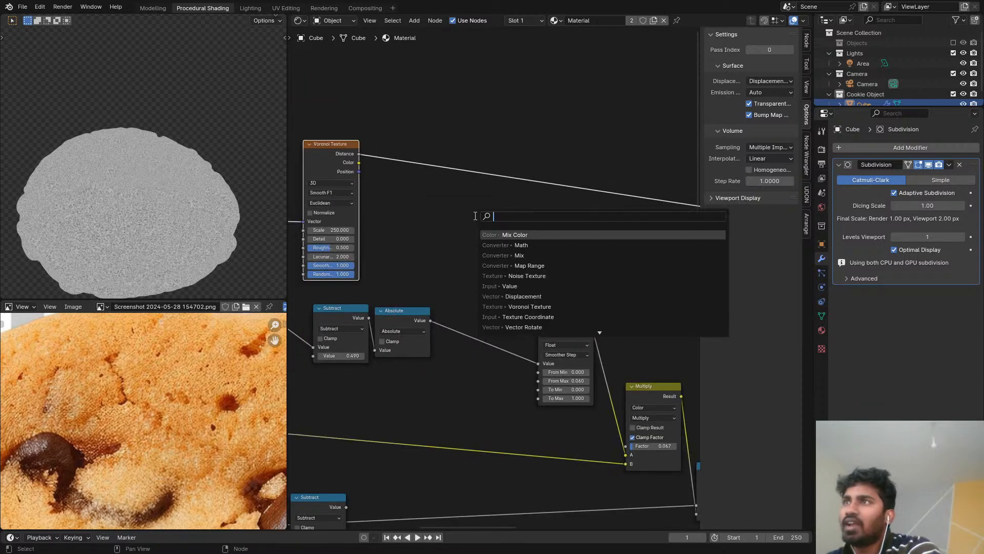
type("MATH")
key("Return")
left_click(407, 136)
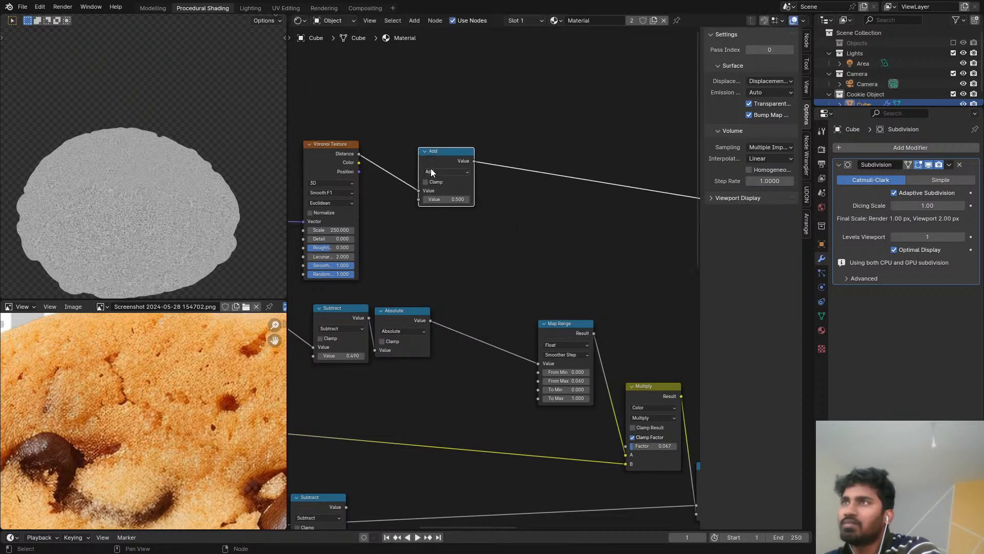
left_click(434, 174)
key("s")
left_click_drag(418, 190, 419, 199)
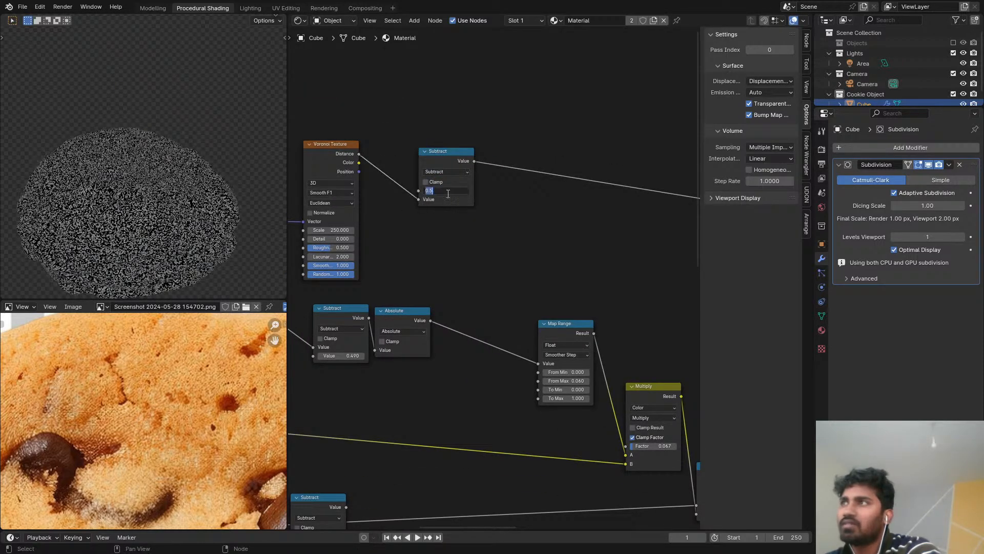
scroll(164, 199, "down", 2)
scroll(430, 175, "up", 2)
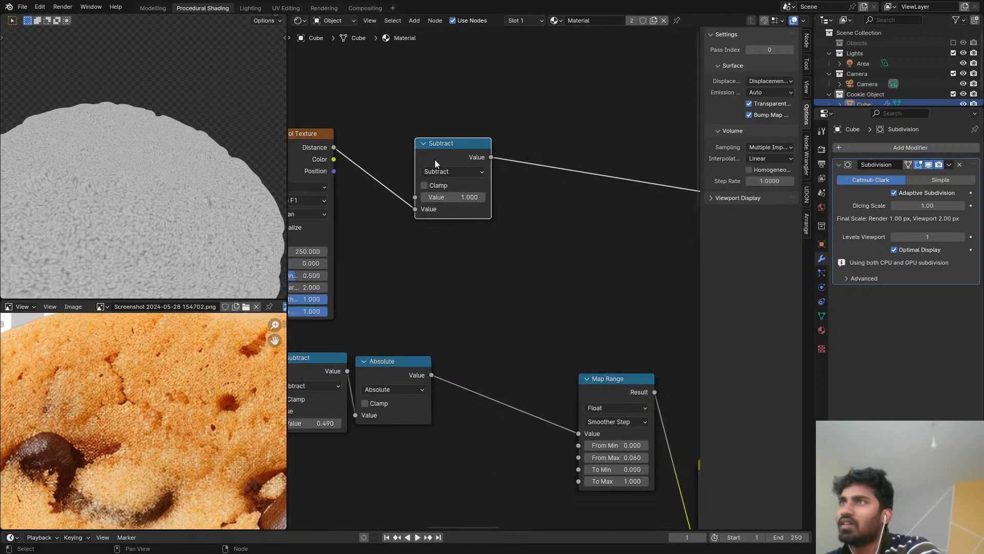
left_click_drag(434, 159, 387, 154)
key("shift+a")
left_click(457, 144)
type("rgb")
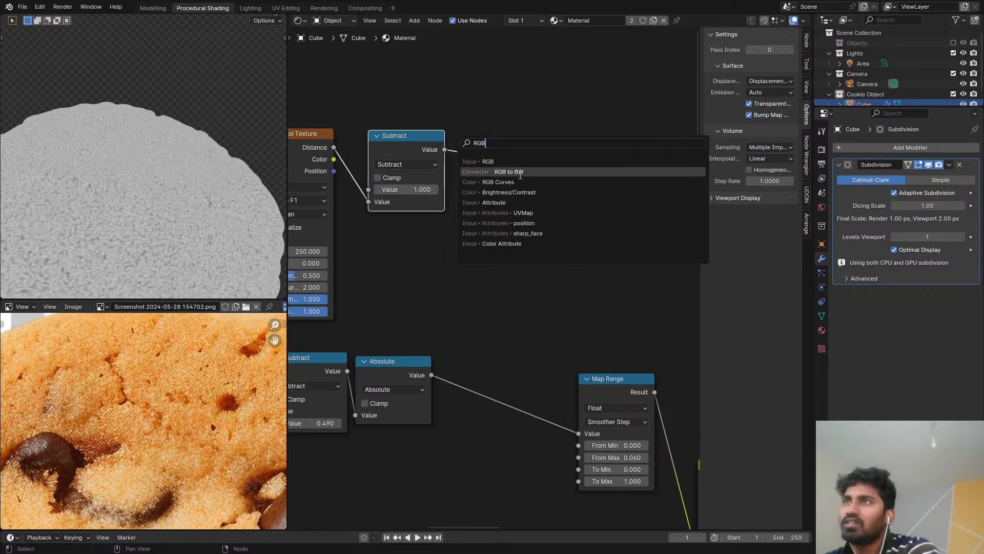
left_click(507, 171)
right_click(506, 162)
Step: Insert a Float Curve after the new Subtract node and bend it with an auto-clamped point at 0.3636, 0.8125
key("q")
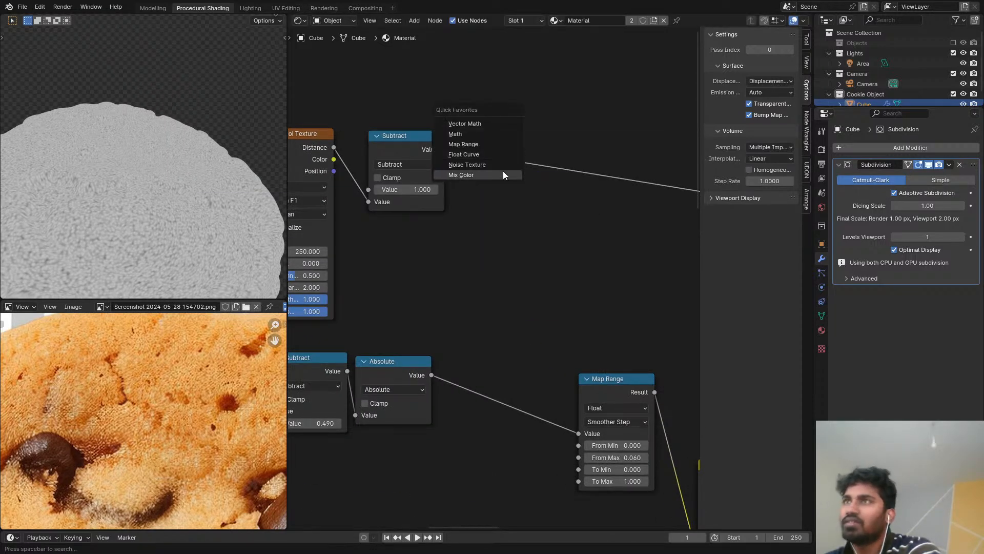
left_click(493, 154)
left_click(478, 123)
left_click_drag(553, 206, 537, 182)
left_click(521, 259)
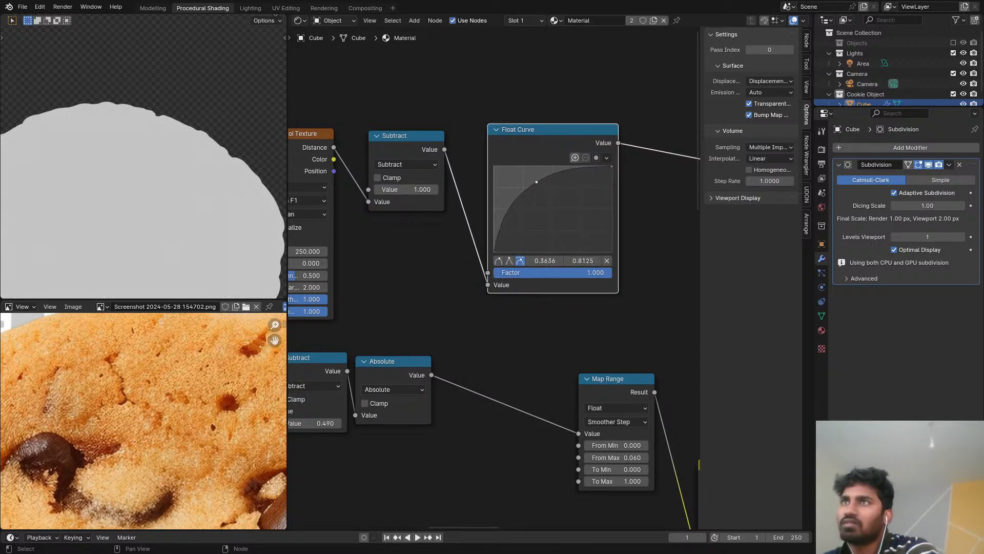
Step: Preview the Principled BSDF shader again and move the Displacement node farther from the Maximum node
scroll(611, 170, "down", 4)
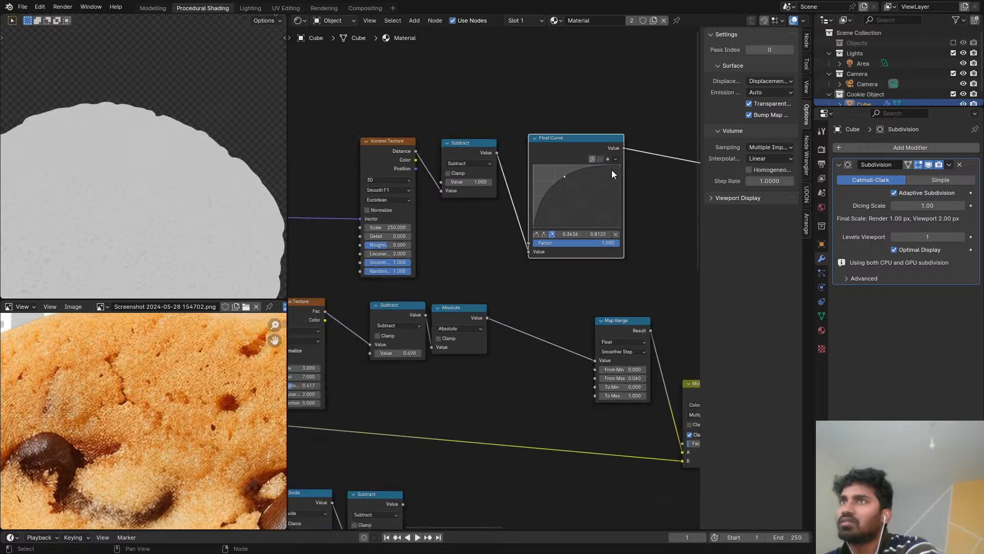
mouse_move(611, 170)
middle_mouse_down()
mouse_move(367, 216)
mouse_move(331, 201)
middle_mouse_up()
scroll(367, 217, "down", 1)
scroll(615, 226, "up", 2)
left_click(615, 226, "ctrl+shift")
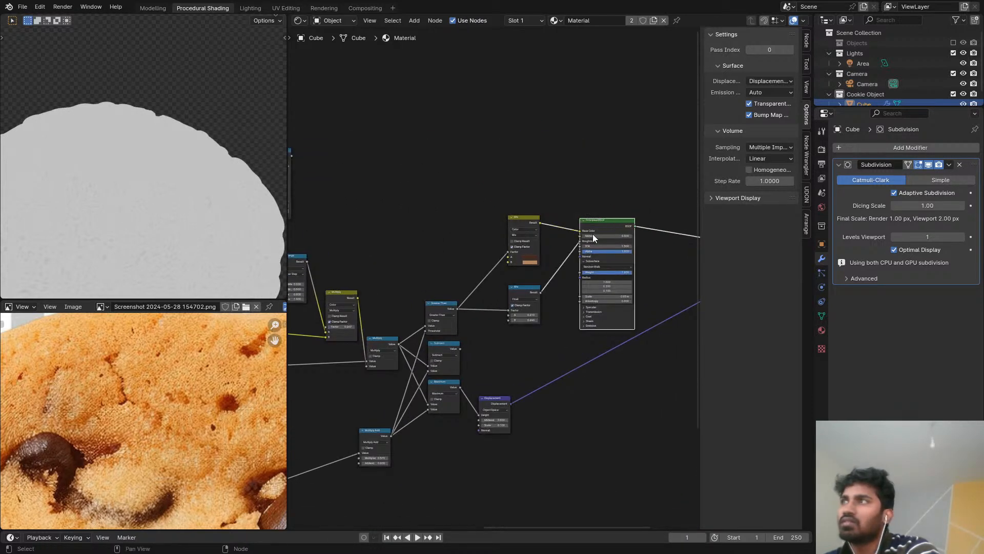
mouse_move(505, 256)
middle_mouse_down()
mouse_move(501, 200)
mouse_move(529, 184)
middle_mouse_up()
scroll(529, 186, "up", 3)
middle_click_drag(559, 216, 570, 233)
left_click_drag(528, 378, 615, 348)
scroll(451, 356, "up", 2)
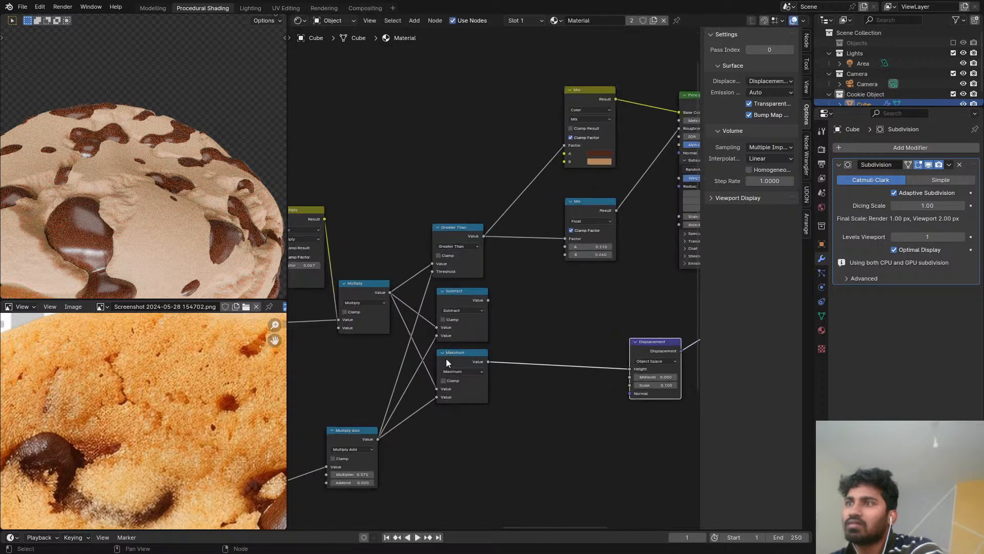
Step: Duplicate the colour Mix node onto the link between Maximum and Displacement, feed the new Float Curve into input B, and inspect the cookie
left_click(456, 359)
key("shift+a")
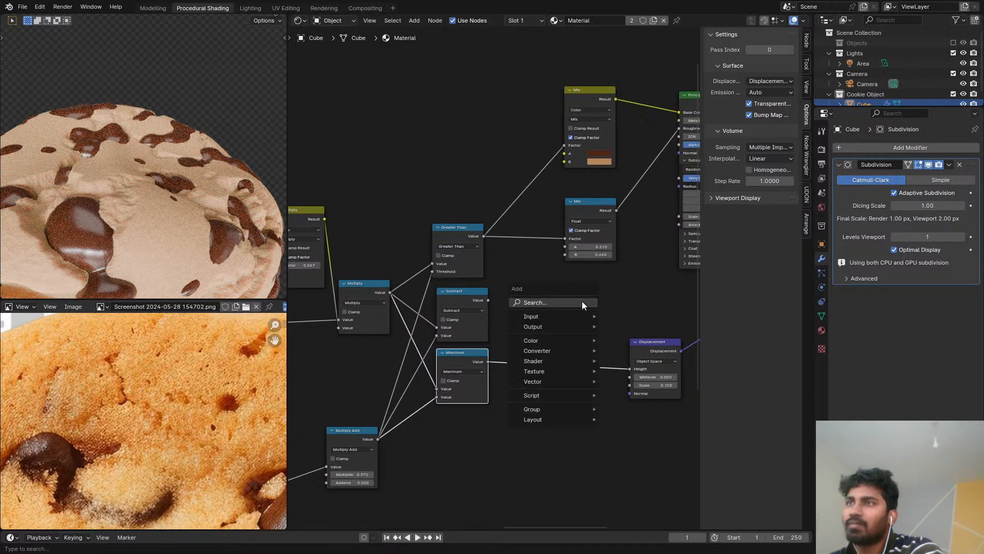
scroll(510, 210, "down", 2)
left_click(549, 118)
key("shift+d")
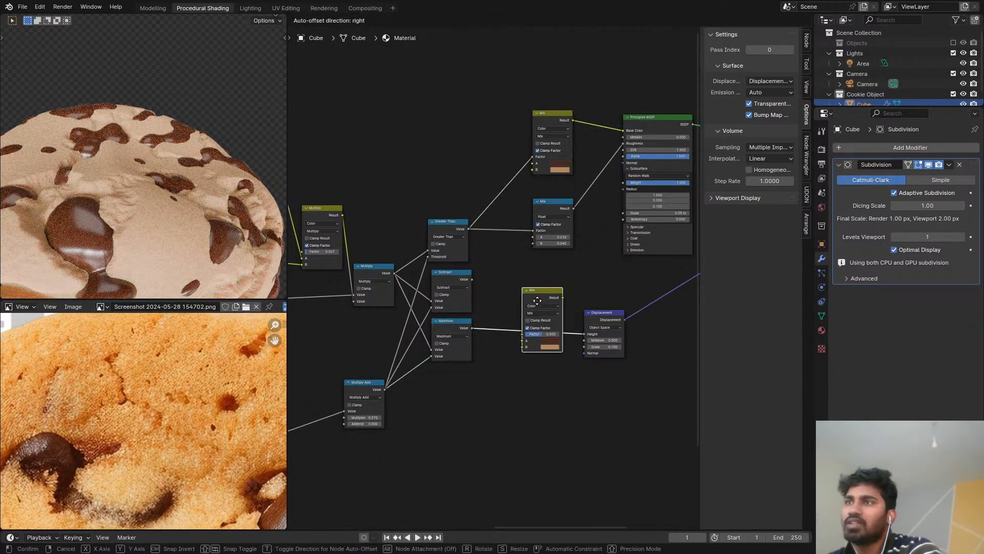
left_click(537, 295)
scroll(473, 285, "down", 1)
left_click_drag(336, 122, 507, 337)
scroll(497, 328, "up", 3)
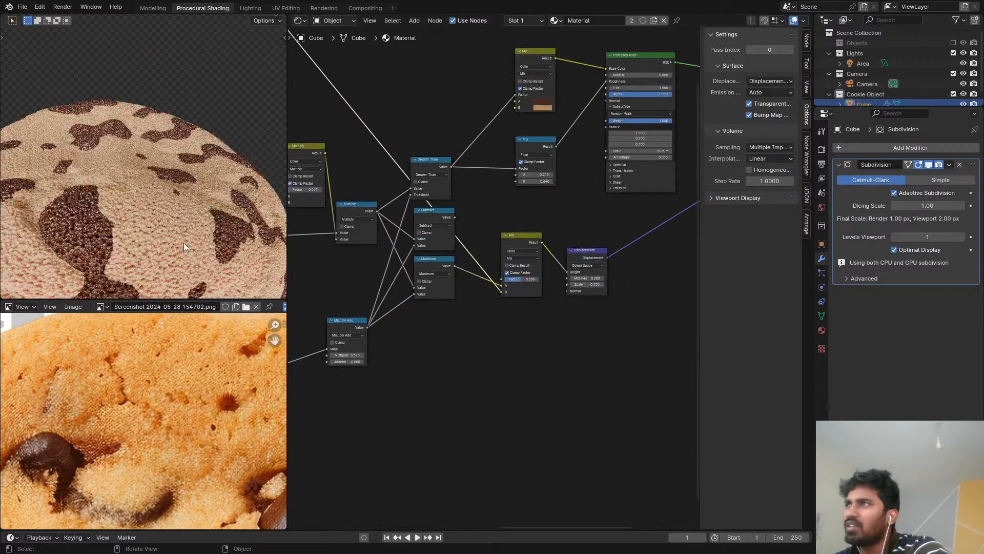
scroll(513, 256, "up", 2)
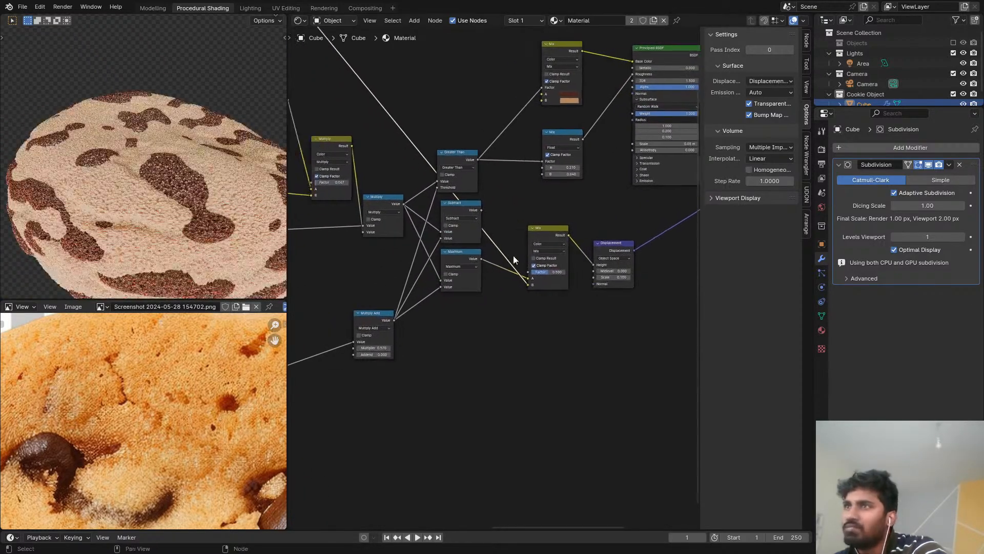
scroll(497, 256, "down", 3)
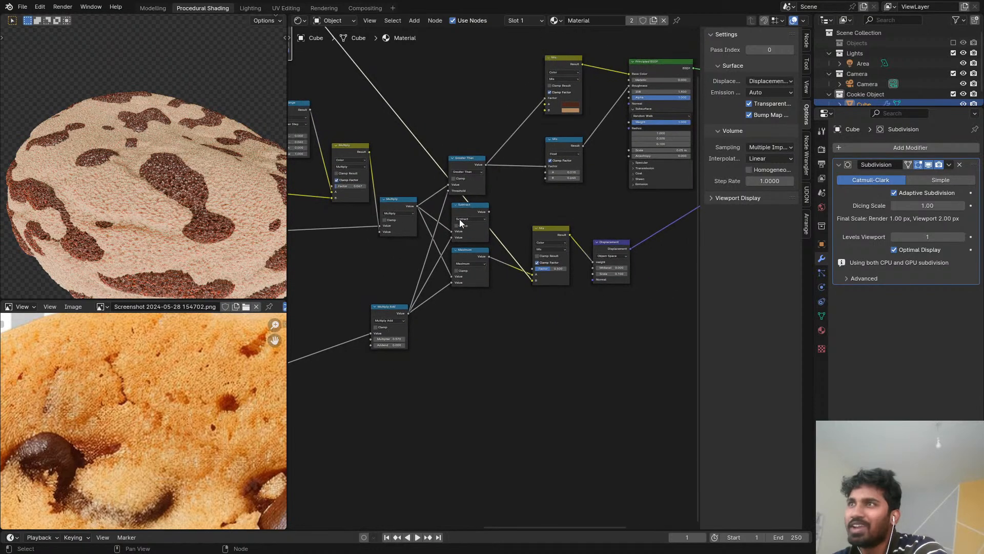
middle_click_drag(460, 219, 479, 294)
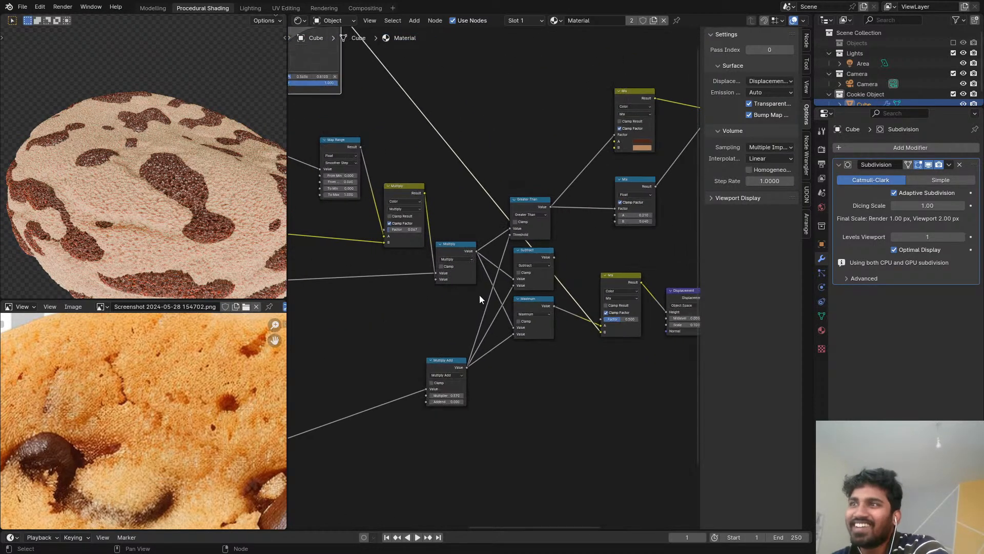
Step: Add a reroute on the Multiply node's output links and connect Maximum directly to the Displacement Height
left_click_drag(476, 251, 458, 248)
right_click_drag(490, 238, 481, 279, "shift")
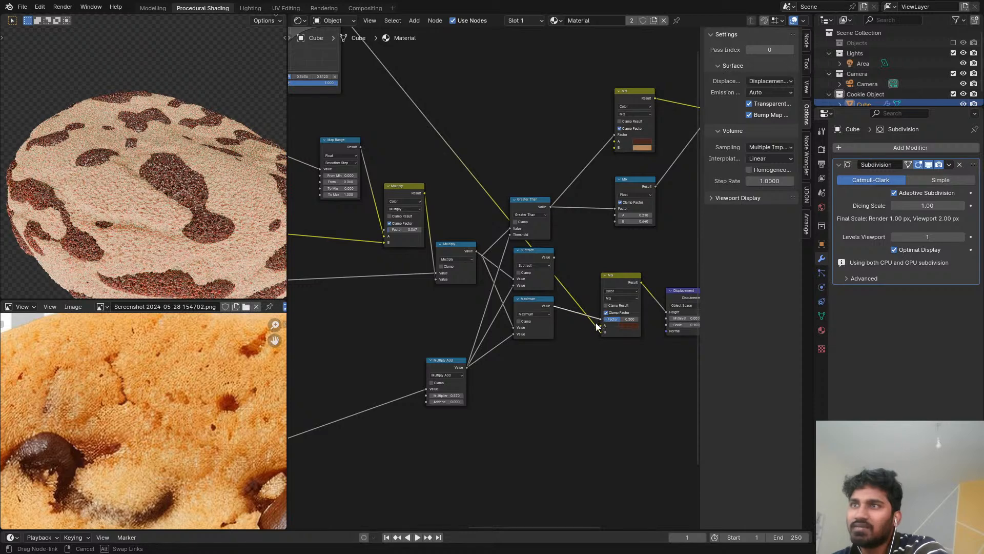
left_click_drag(601, 327, 665, 311)
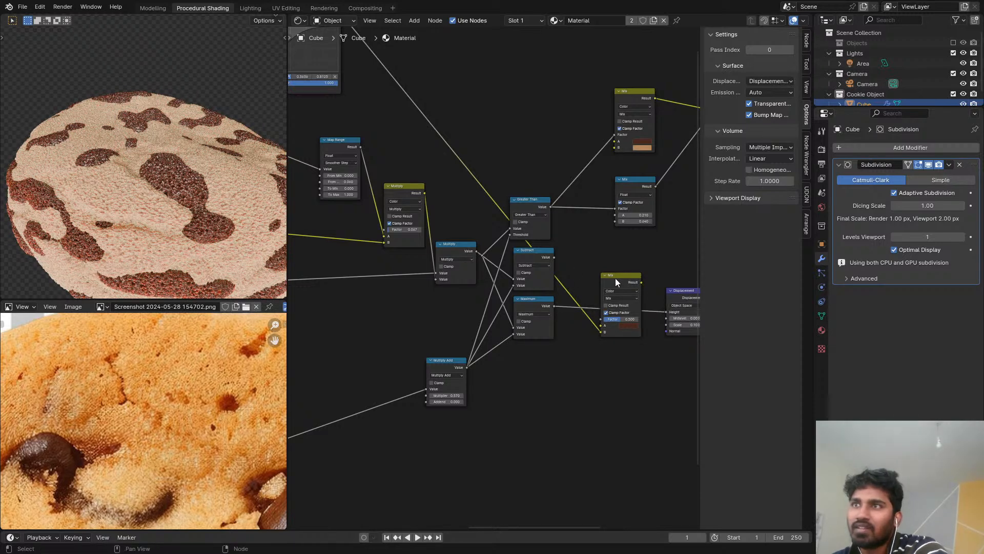
Step: Move the duplicated Mix node up beside the dough's Multiply node and shift Greater Than, Subtract and Maximum farther along to make room
left_click_drag(615, 278, 480, 139)
scroll(553, 204, "down", 1)
left_click_drag(580, 329, 576, 207)
scroll(518, 191, "up", 2)
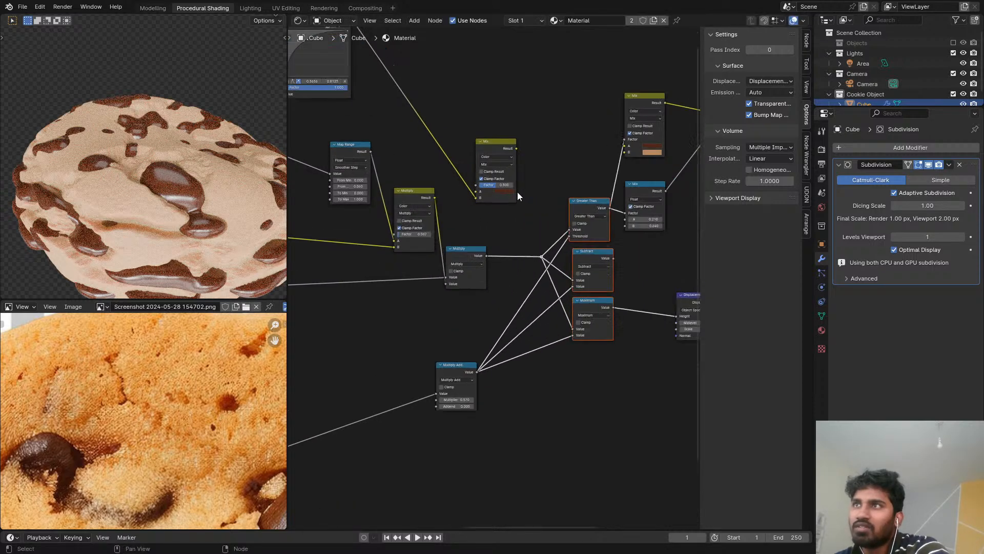
Step: Link the Multiply output into the Mix node's input A and the Mix result into the reroute, lining up the two nodes
left_click(500, 176)
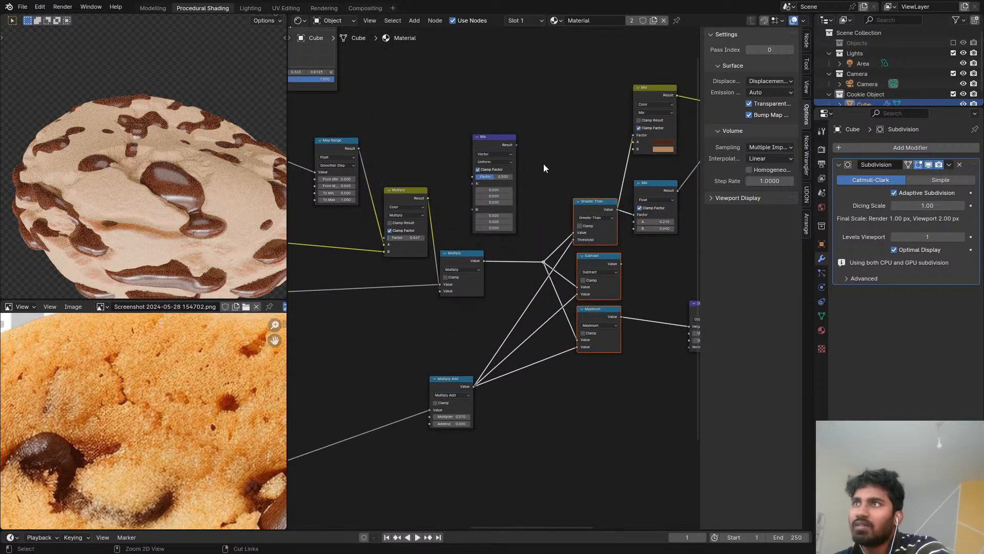
key("ctrl+z")
left_click_drag(484, 261, 482, 189)
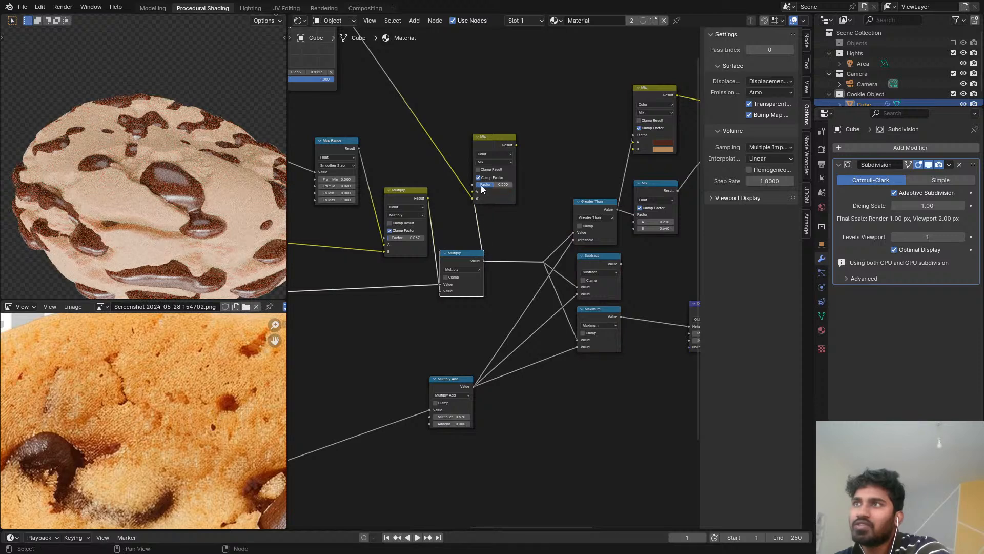
left_click_drag(516, 145, 544, 256)
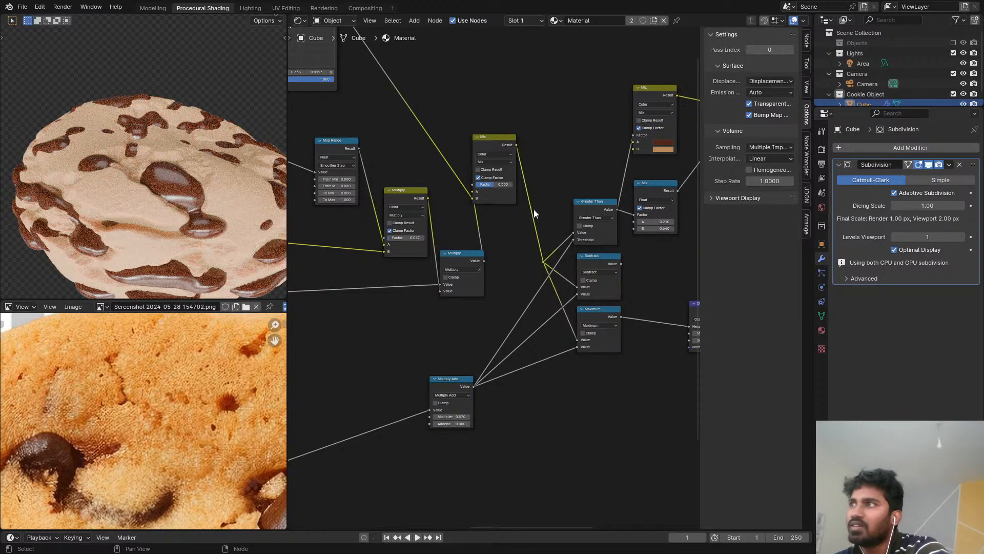
left_click_drag(494, 144, 508, 204)
left_click_drag(451, 255, 450, 232)
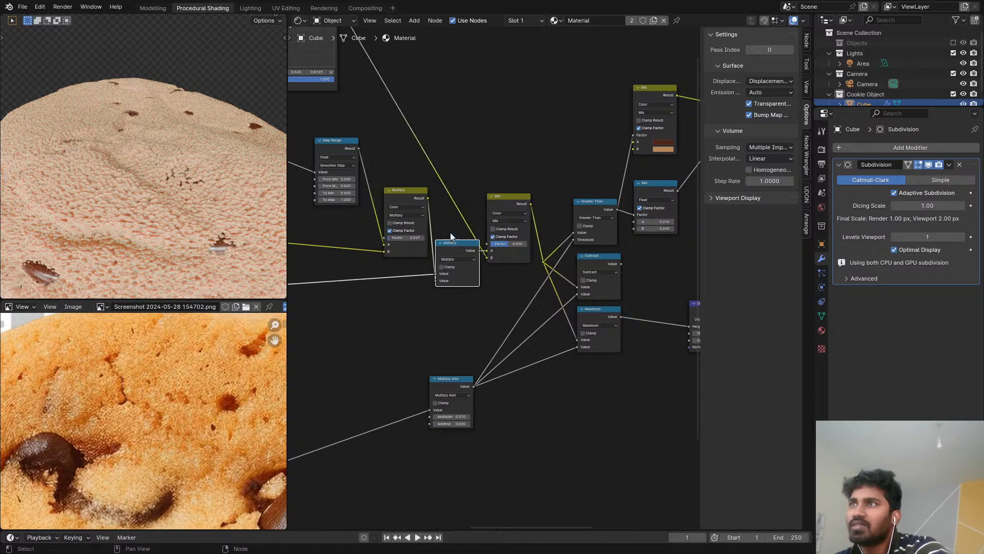
Step: Switch the Mix node after the dough's Multiply to Lighten blending with a factor of about 0.096
scroll(446, 242, "down", 2)
scroll(445, 243, "up", 4)
left_click(473, 234)
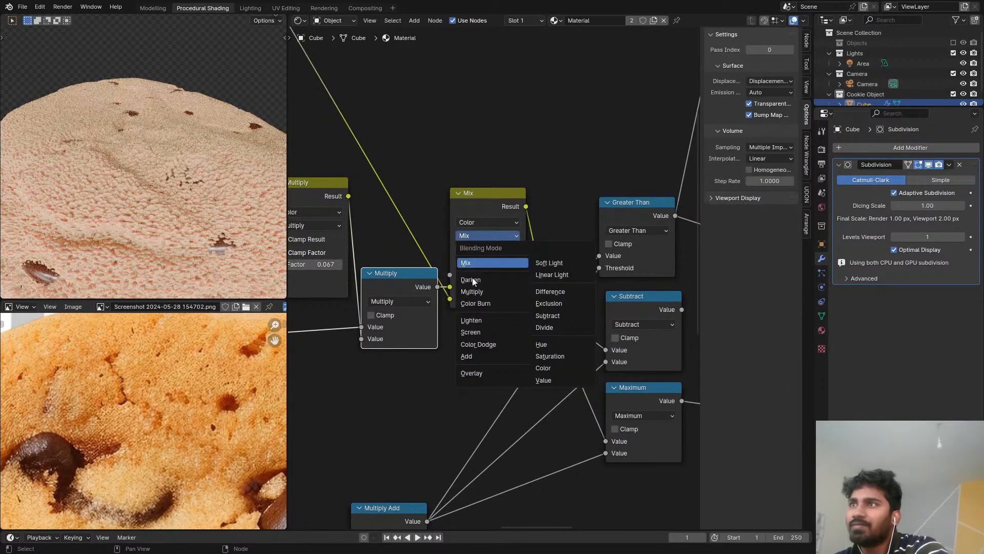
left_click(494, 320)
scroll(493, 303, "up", 2)
left_click_drag(495, 267, 444, 267)
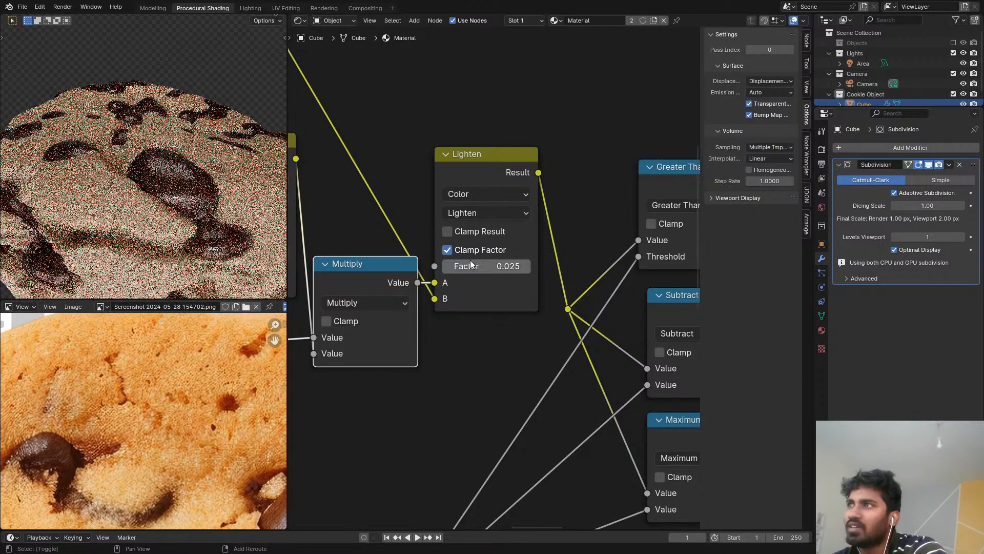
left_click_drag(470, 259, 451, 266)
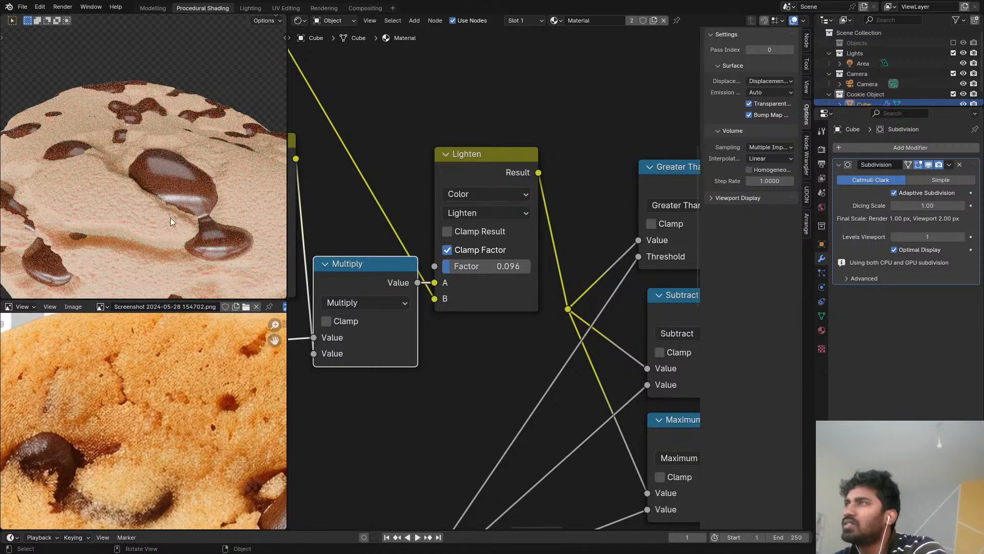
Step: Set the Principled BSDF's subsurface weight to 0 and bring the node slightly closer to the Mix nodes
scroll(170, 221, "down", 3)
scroll(477, 185, "down", 2)
scroll(672, 182, "up", 1)
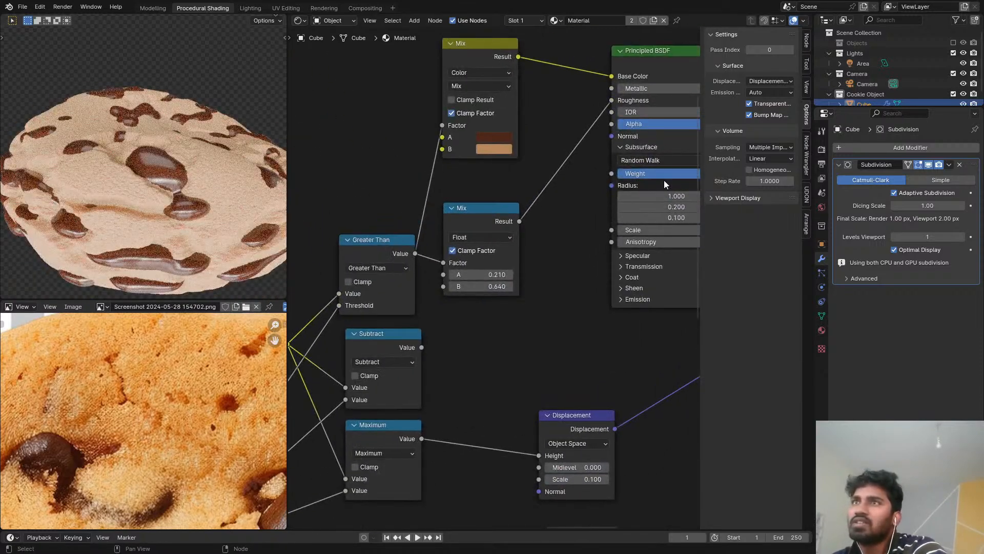
left_click_drag(663, 181, 571, 176)
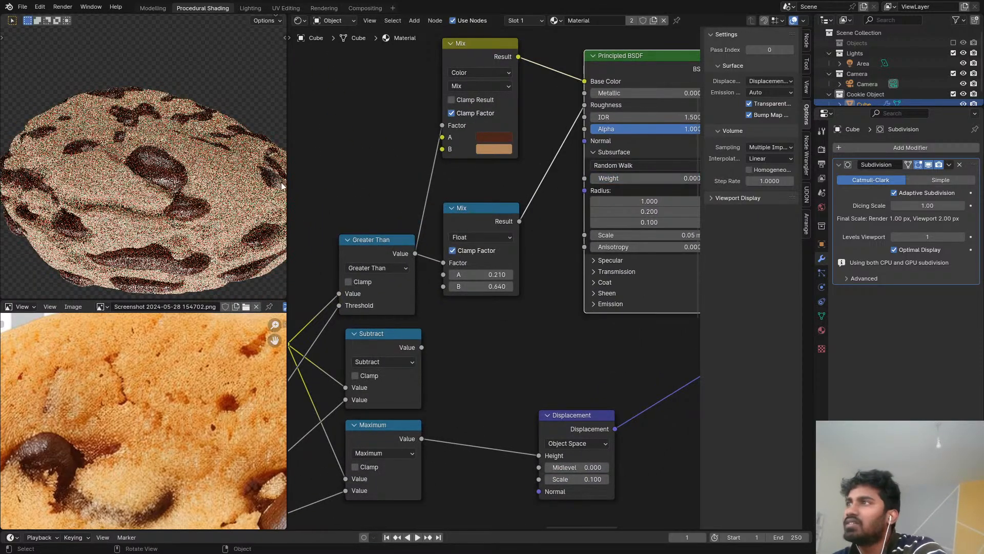
middle_click_drag(362, 173, 510, 161)
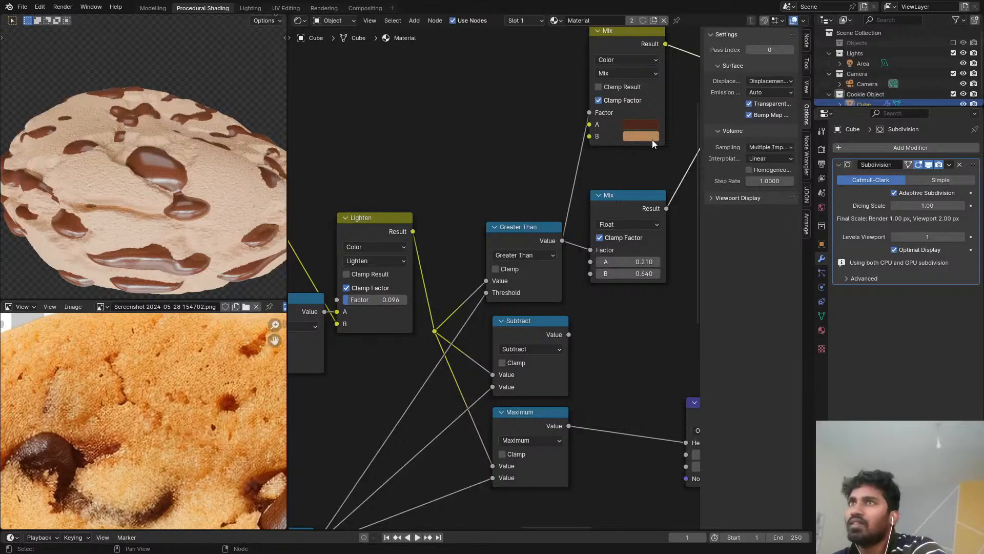
Step: Adjust the brightness of the dough colour in input B of the colour Mix node
middle_click_drag(652, 142, 404, 210)
left_click(404, 209)
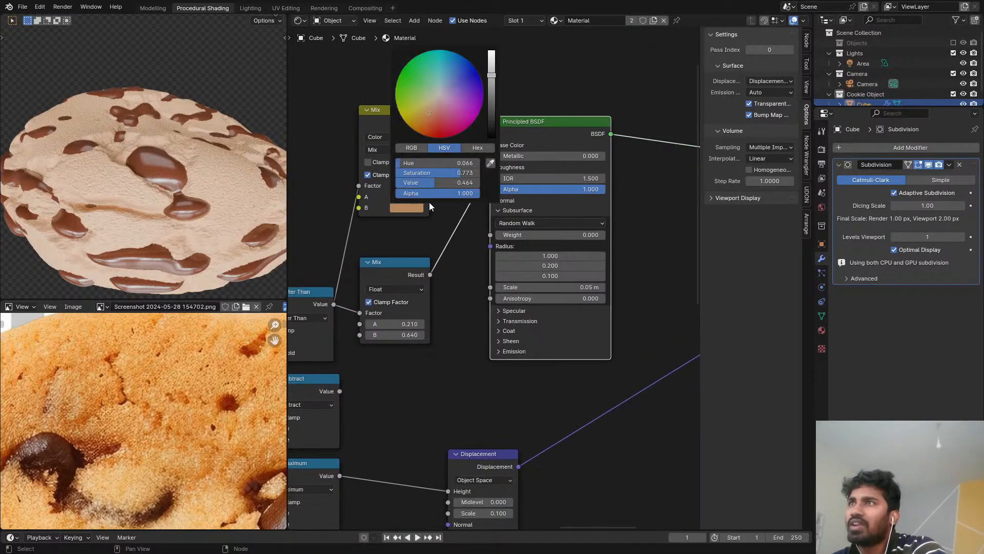
mouse_move(491, 82)
left_mouse_down()
mouse_move(491, 105)
mouse_move(491, 82)
left_mouse_up()
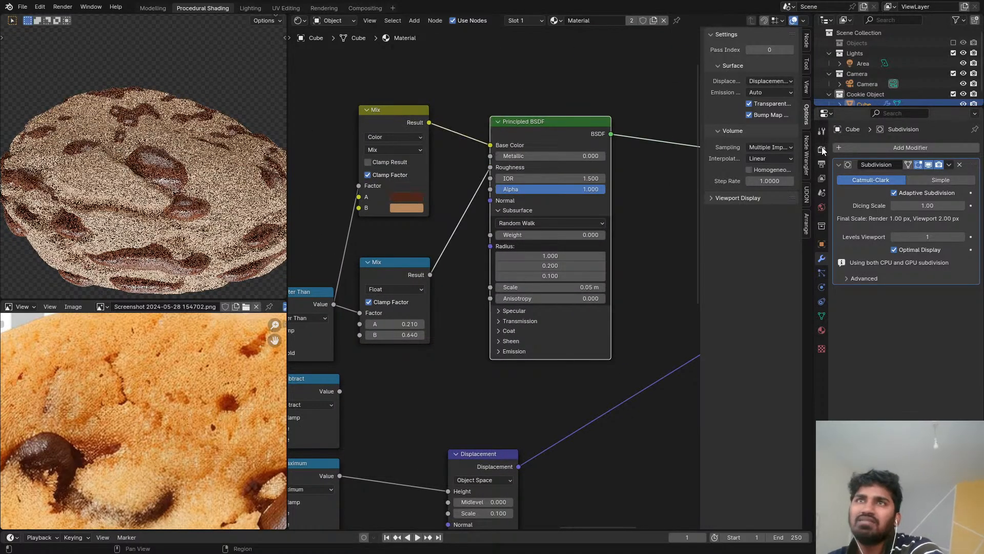
Step: Browse the colour management looks in the render settings and try a different view transform
left_click(819, 153)
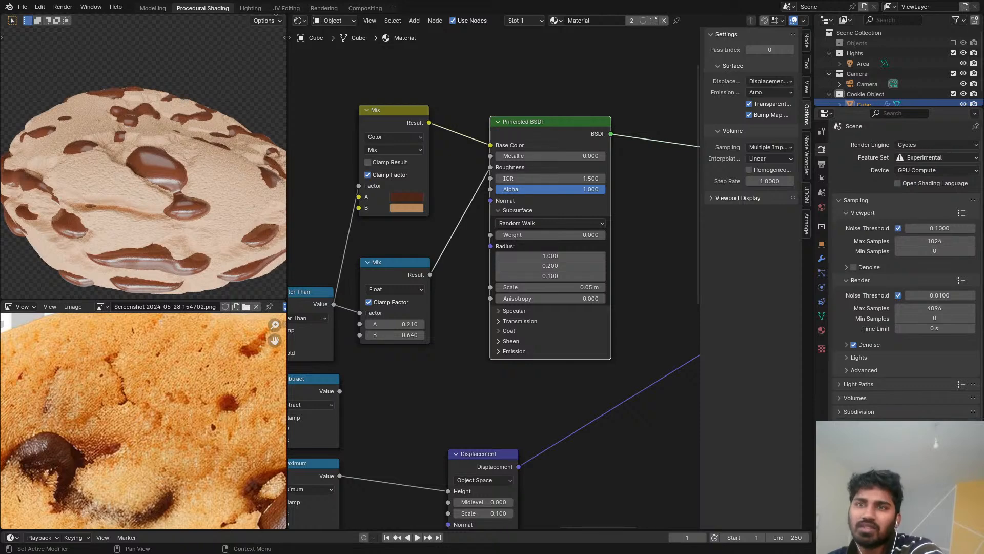
scroll(905, 307, "down", 5)
left_click(931, 469)
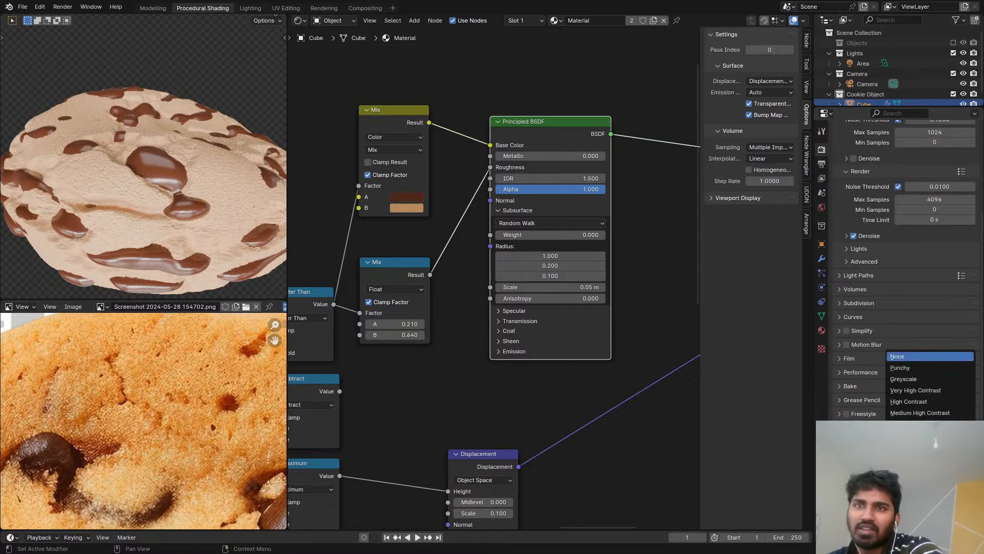
key("Escape")
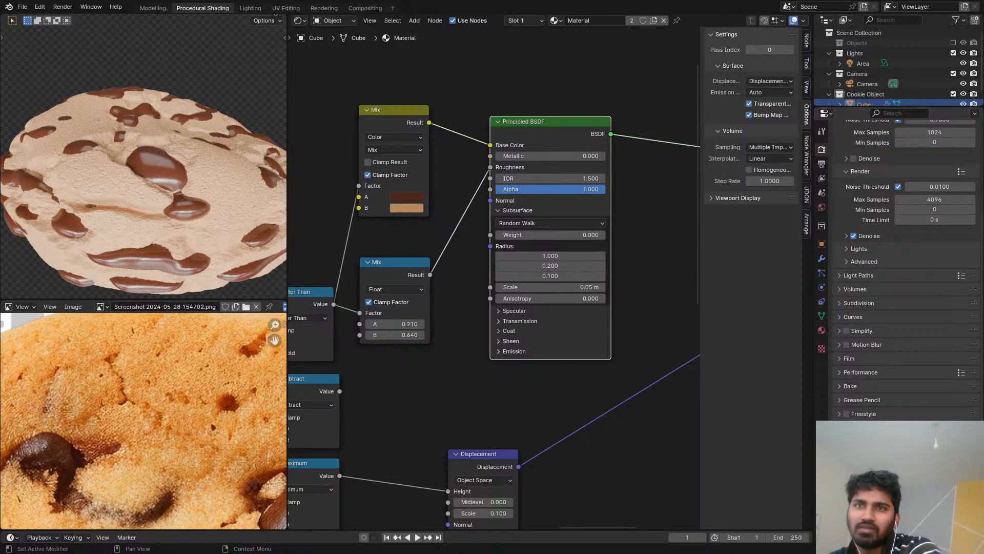
scroll(536, 349, "down", 2)
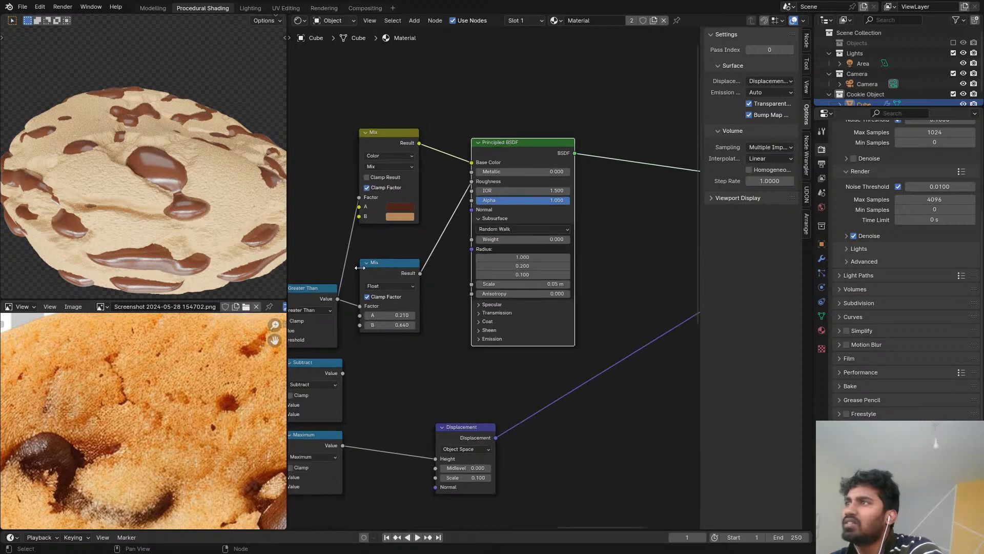
Step: Examine the whole cookie and the World shader's Hue/Saturation/Value and Background nodes
scroll(200, 234, "down", 4)
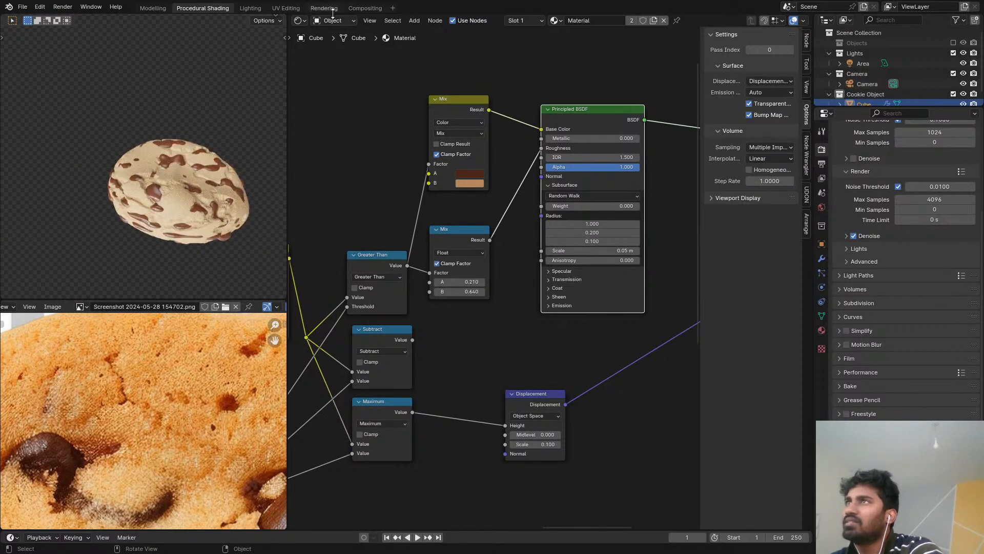
left_click(335, 57)
key("Home")
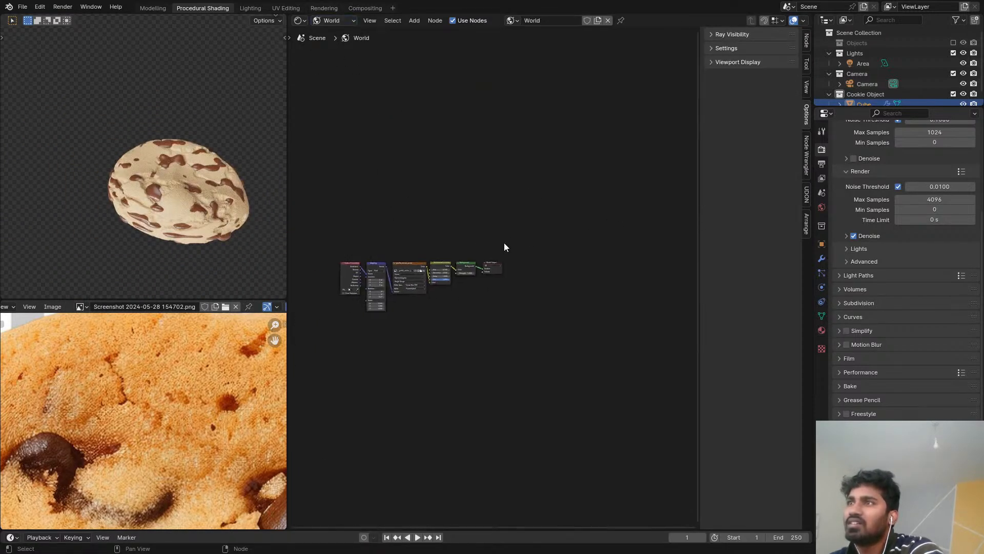
scroll(435, 272, "up", 3)
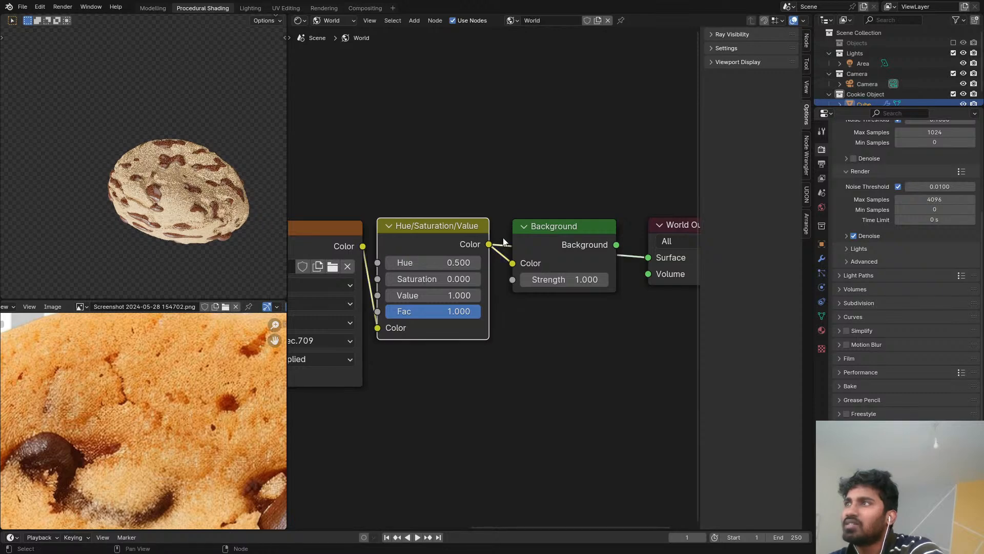
left_click(549, 239)
left_click(352, 22)
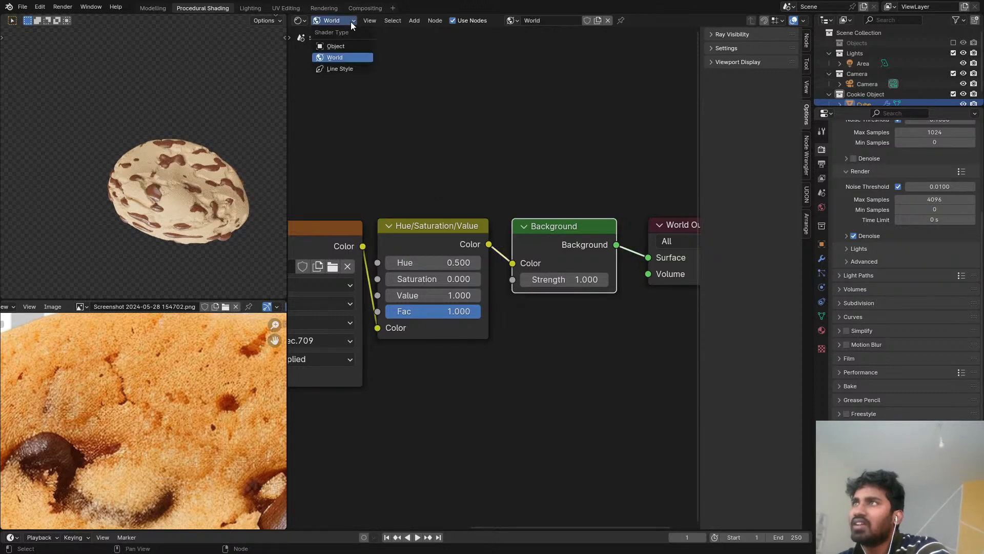
Step: Try a different power for the area light
left_click(864, 63)
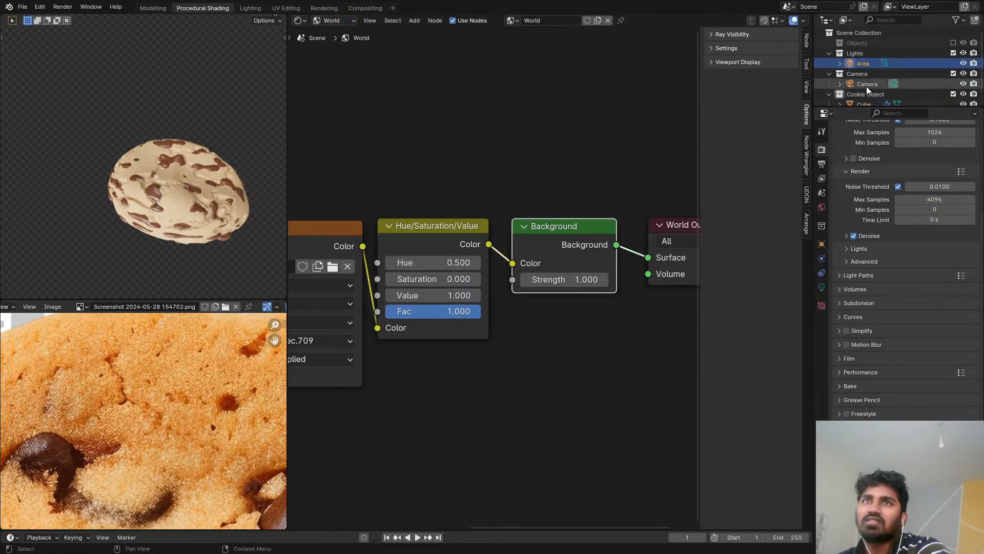
left_click(821, 287)
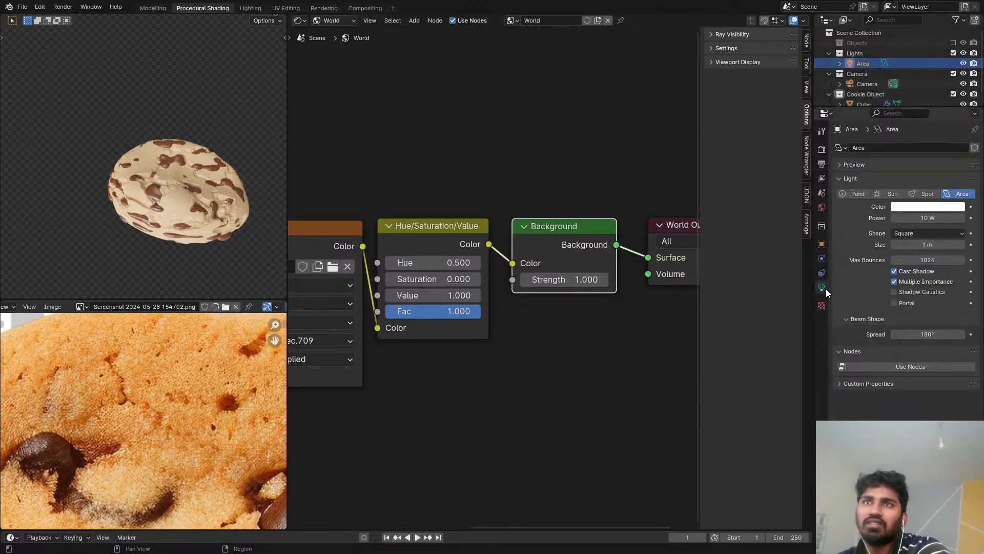
left_click_drag(928, 218, 958, 218)
right_click(928, 218)
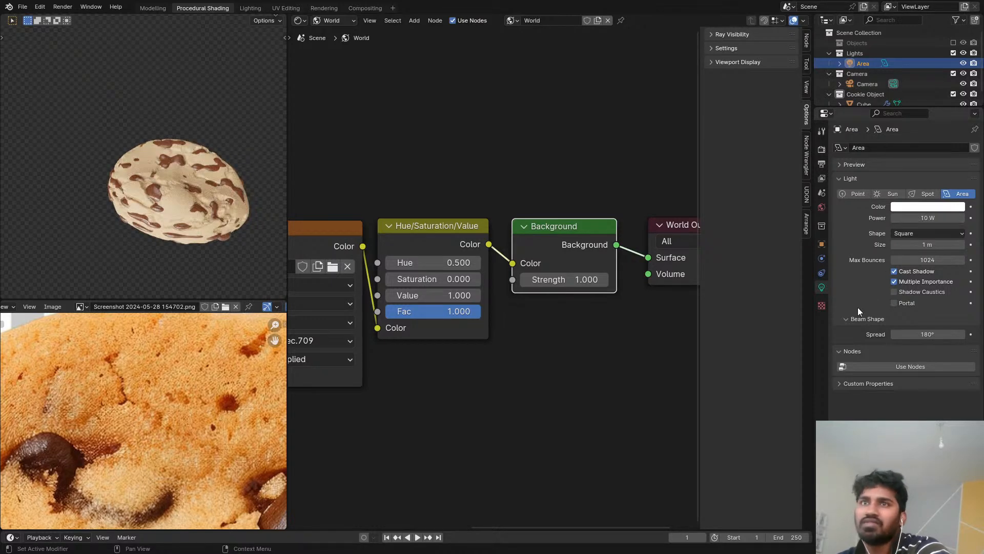
Step: Restore the previous view transform in the render settings and check its available looks
left_click(823, 150)
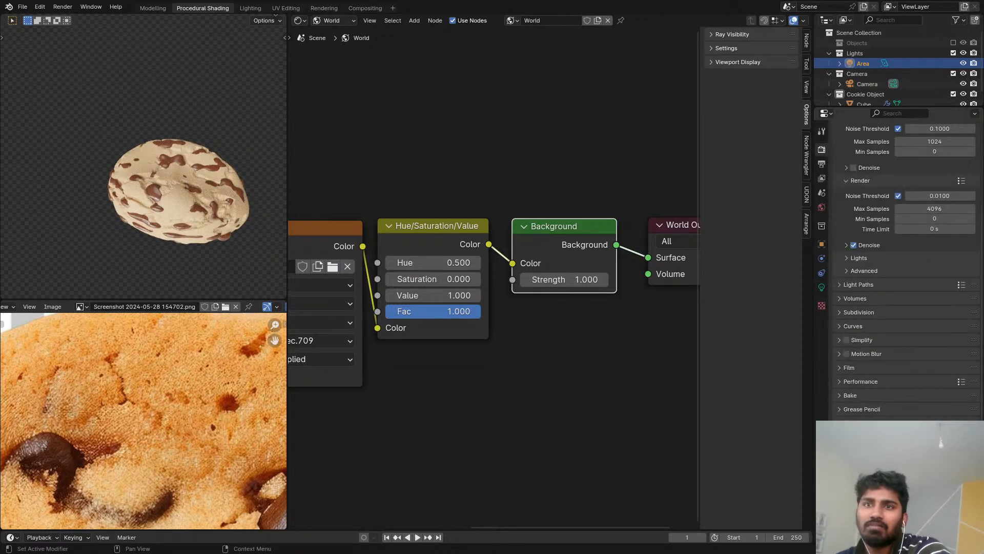
left_click(933, 482)
left_click(935, 484)
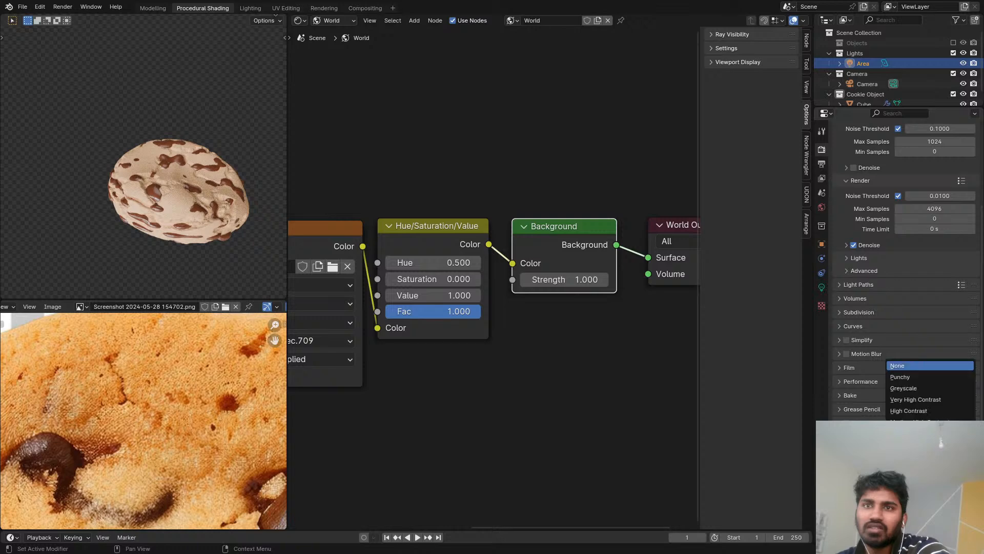
Step: Get a close view of the dough surface and return the shader editor to the cookie's object material
scroll(177, 151, "up", 4)
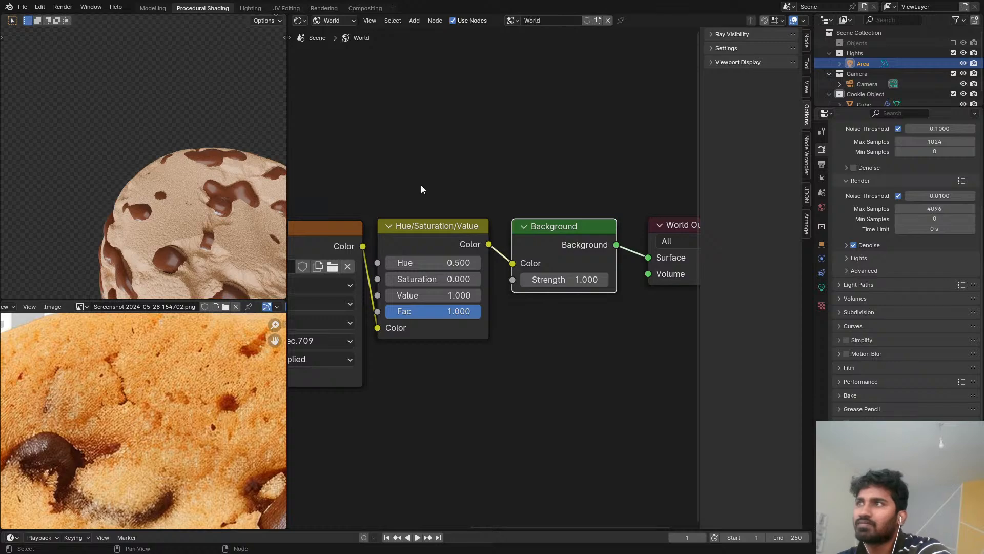
middle_click_drag(205, 169, 123, 159)
scroll(117, 103, "up", 3)
scroll(133, 143, "up", 2)
left_click(337, 21)
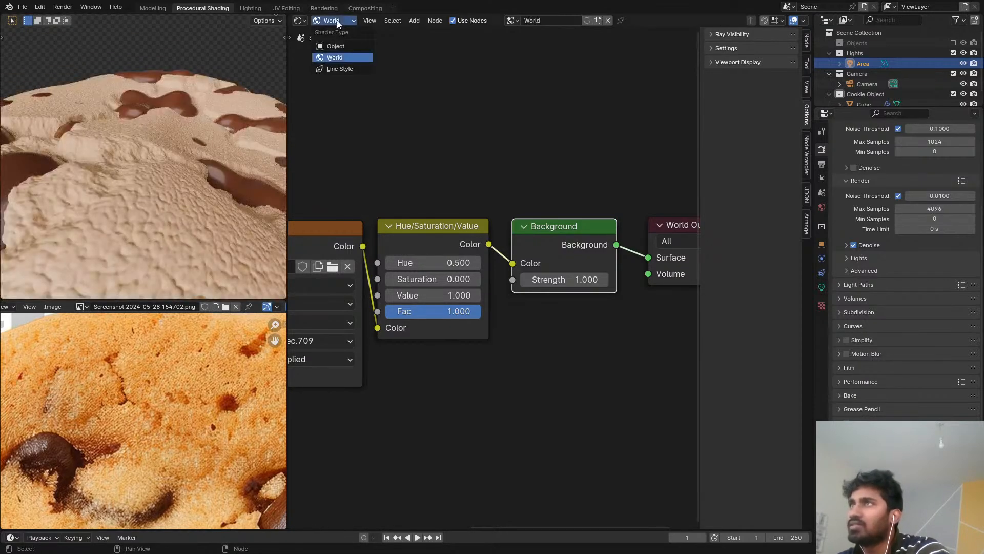
left_click(338, 46)
left_click(202, 171)
Step: Dissolve the reroute between the Lighten node and the Greater Than, Subtract and Maximum nodes, keeping their links
scroll(370, 214, "down", 7)
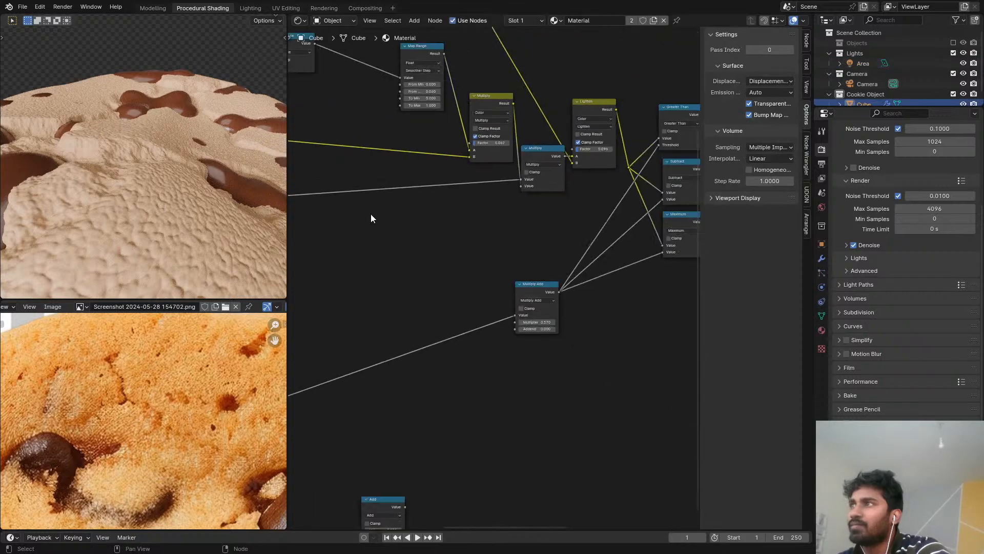
scroll(485, 212, "down", 4)
middle_click_drag(488, 223, 487, 176)
scroll(495, 177, "down", 2)
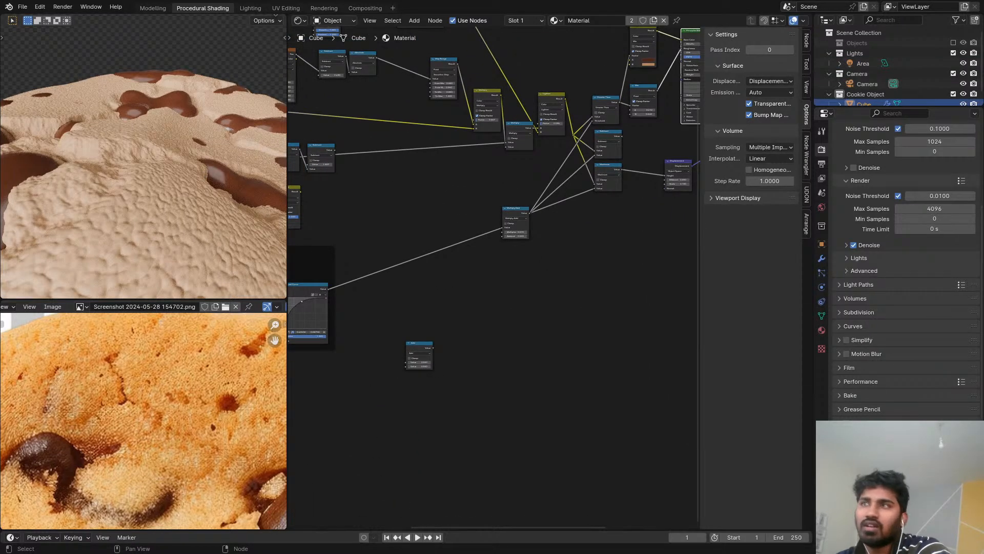
middle_click_drag(616, 164, 484, 223)
scroll(513, 165, "up", 8)
left_click(461, 179)
key("ctrl+x")
scroll(485, 222, "up", 3)
Step: Preview the Subtract node's output on the cookie and reconnect the Principled BSDF to the material output
left_click(472, 219, "ctrl+shift")
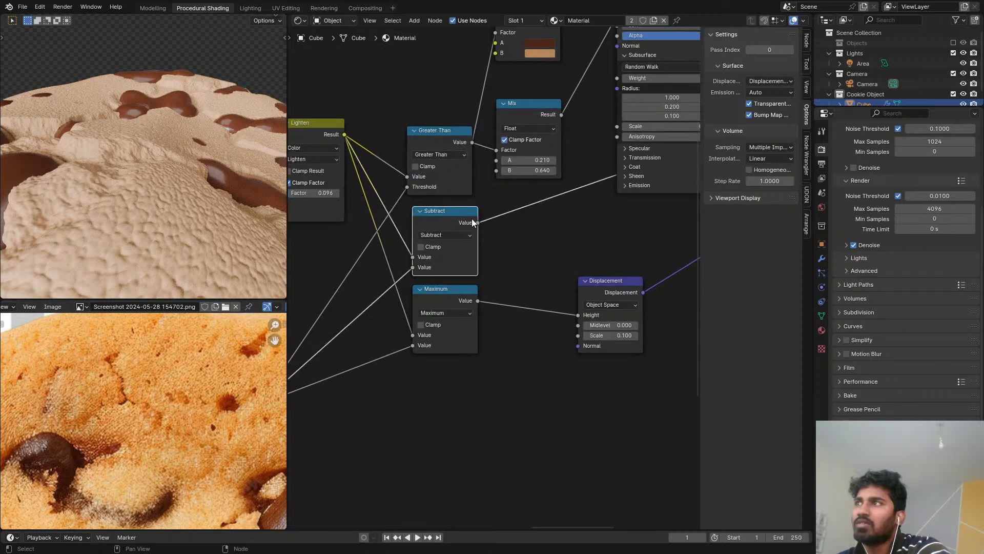
scroll(314, 213, "down", 2)
middle_click_drag(314, 214, 424, 239)
scroll(498, 227, "down", 3)
middle_click_drag(498, 227, 365, 268)
left_click(540, 121, "ctrl+shift")
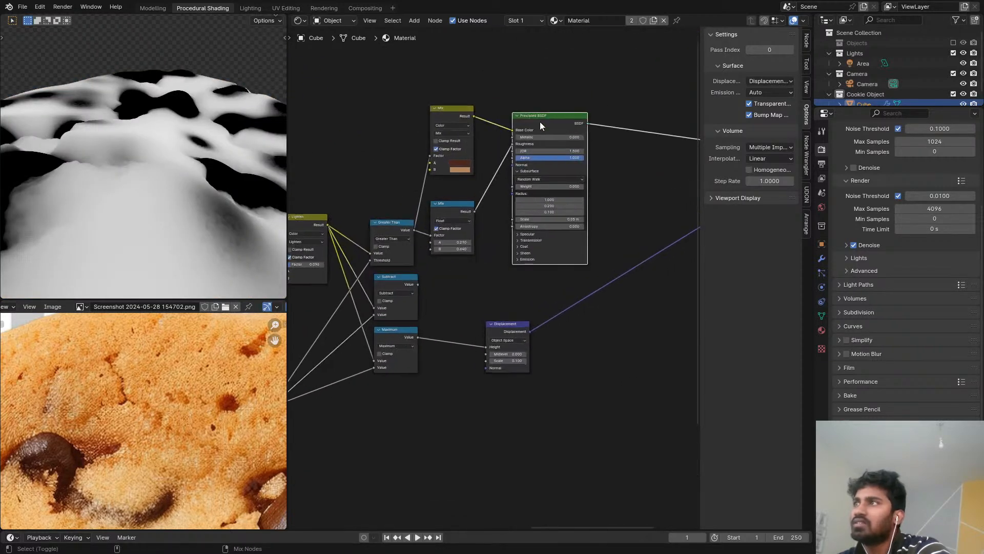
Step: Duplicate the colour Mix node onto the Base Color link, making room for it, and feed the Subtract value into its Factor
left_click_drag(540, 122, 613, 108)
scroll(460, 199, "down", 2)
middle_click_drag(457, 185, 488, 166)
left_click(490, 112)
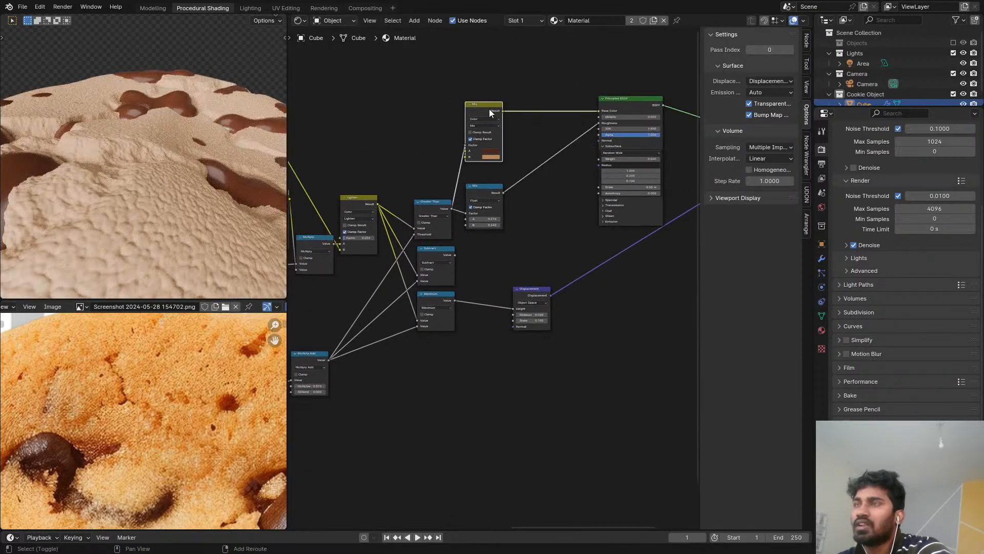
key("shift+d")
left_click(563, 83)
left_click_drag(455, 254, 534, 112)
Step: Set the duplicated Mix node's B colour to a vivid orange-red and inspect its distribution over the whole cookie
scroll(536, 112, "up", 1)
left_click(566, 129)
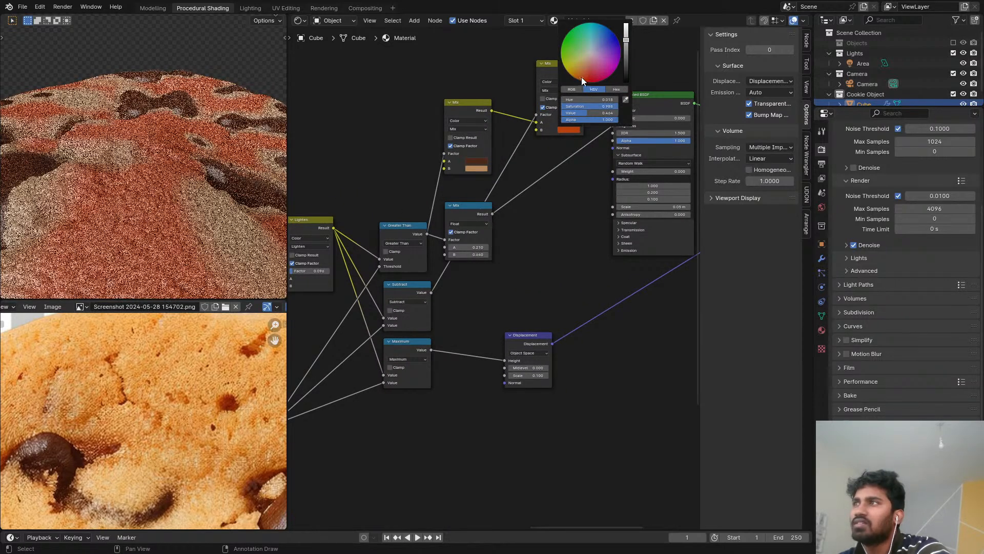
scroll(100, 155, "down", 4)
scroll(169, 164, "down", 3)
middle_click_drag(169, 174, 177, 233)
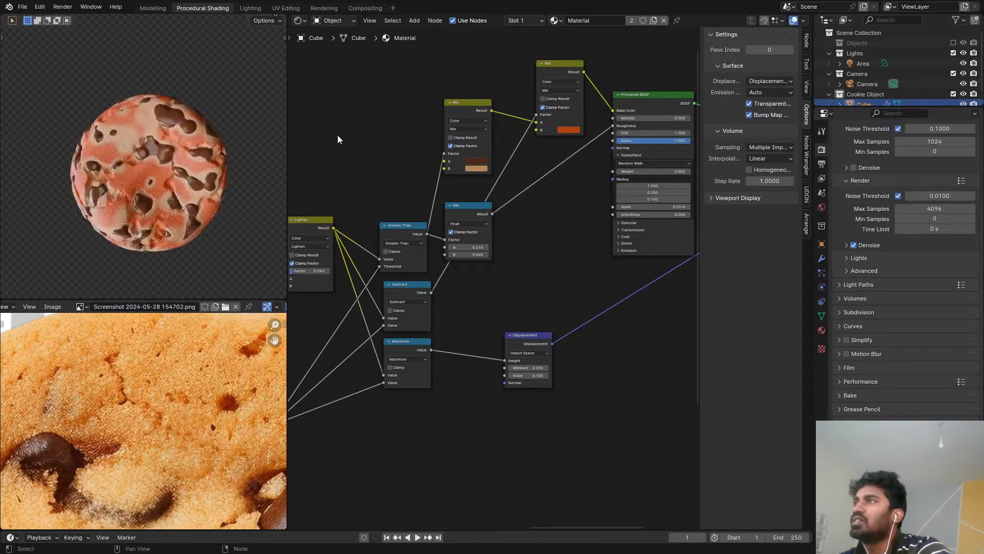
Step: Change the duplicated Mix node's B colour from dark brown to a tan with hue 0.062, saturation 0.753 and value 0.468
scroll(564, 141, "up", 5)
middle_click_drag(565, 141, 426, 239)
scroll(517, 211, "up", 3)
scroll(426, 239, "down", 1)
middle_click_drag(353, 272, 409, 244)
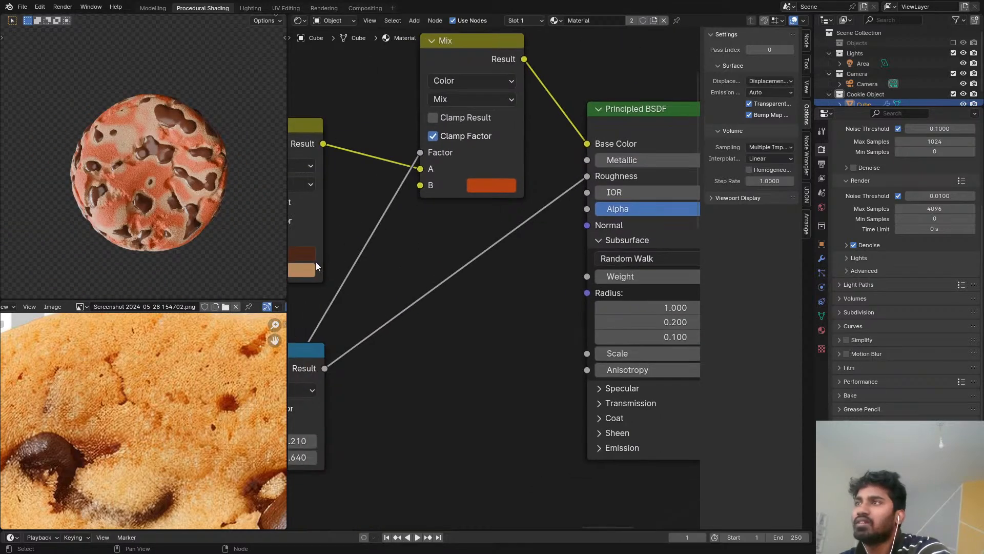
left_click(487, 190)
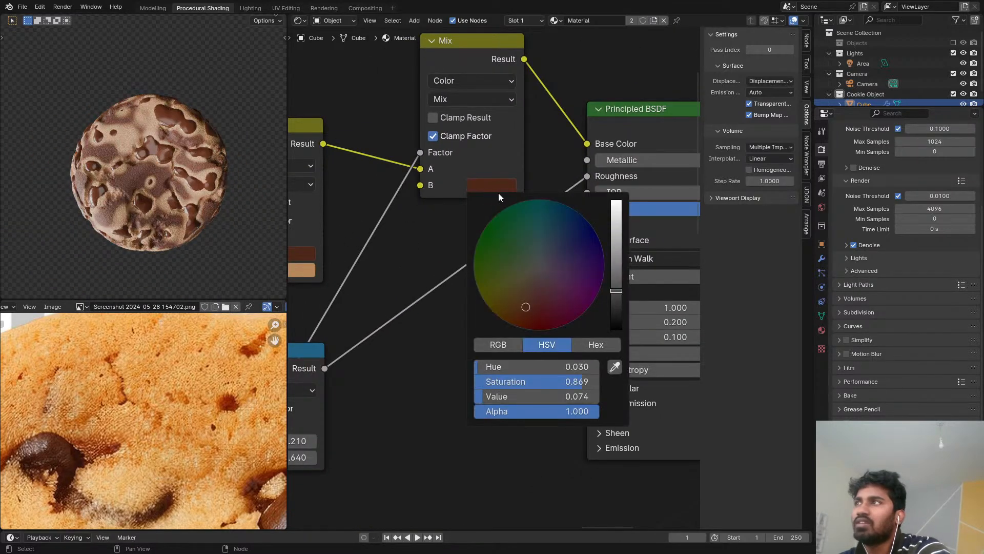
left_click(503, 190)
left_click_drag(613, 290, 616, 237)
left_click(531, 302)
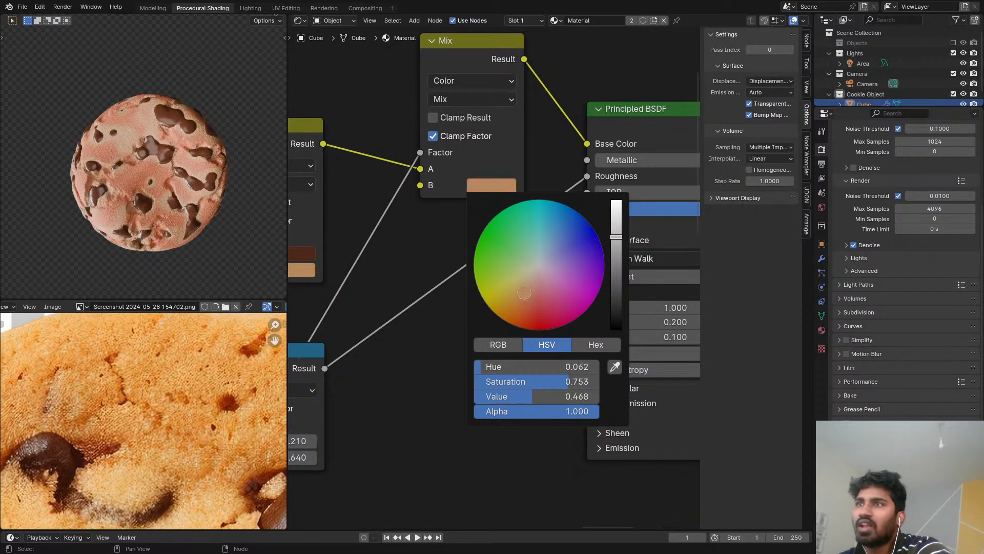
Step: Copy the dough colour from the first colour Mix node's input B into the duplicated Mix node's input B
scroll(146, 216, "up", 4)
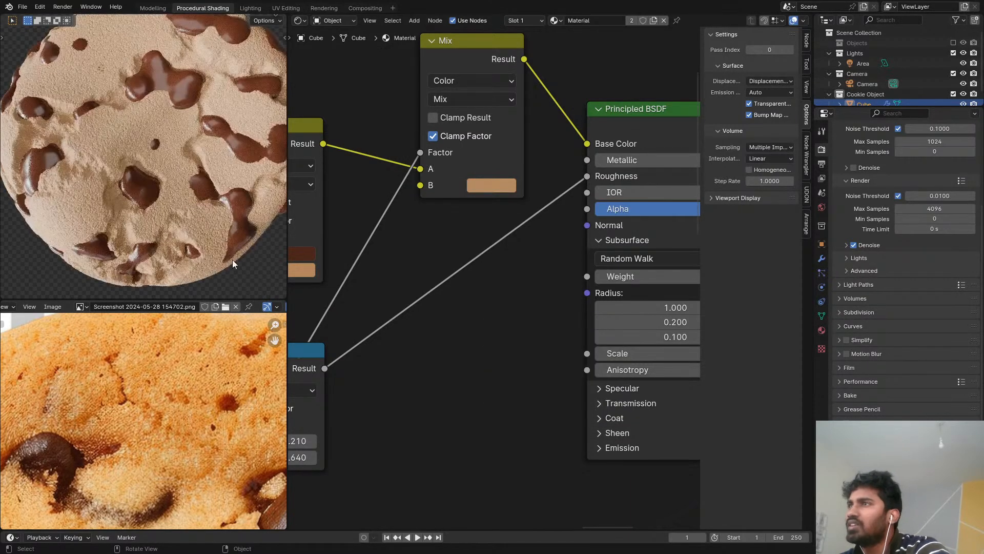
middle_click_drag(339, 264, 456, 264)
left_click_drag(420, 269, 604, 190)
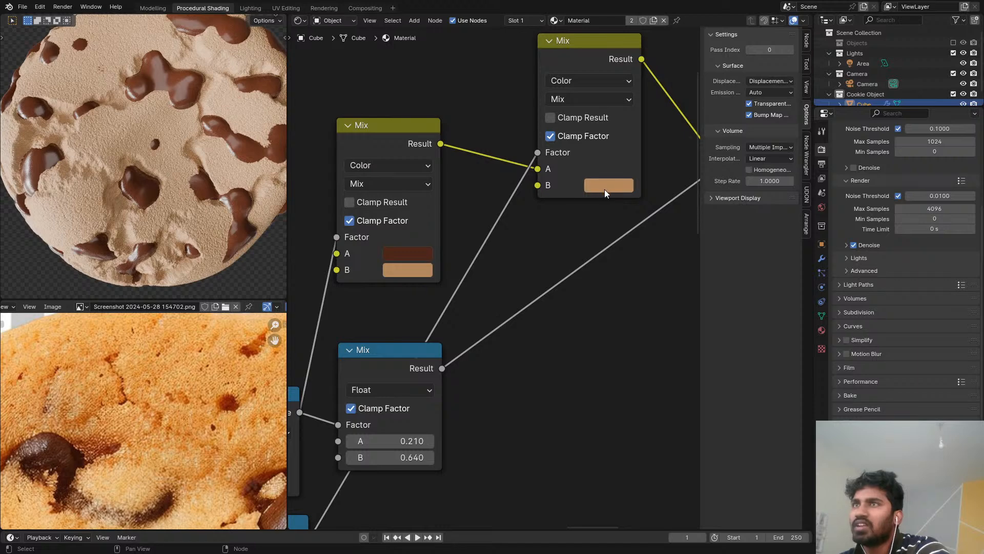
Step: Shift the duplicated colour Mix node's B colour to a redder tan and compare the cookie with the whole reference image
left_click(605, 189)
left_click_drag(636, 294, 643, 296)
scroll(189, 435, "down", 6)
middle_click_drag(189, 435, 165, 352)
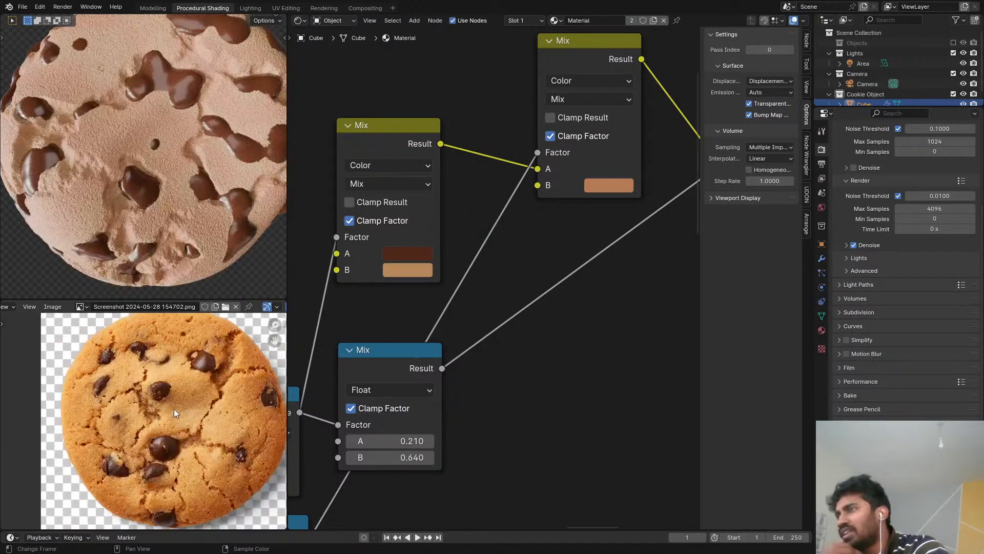
middle_click_drag(670, 205, 512, 249)
scroll(561, 216, "down", 1)
middle_click_drag(579, 199, 510, 210)
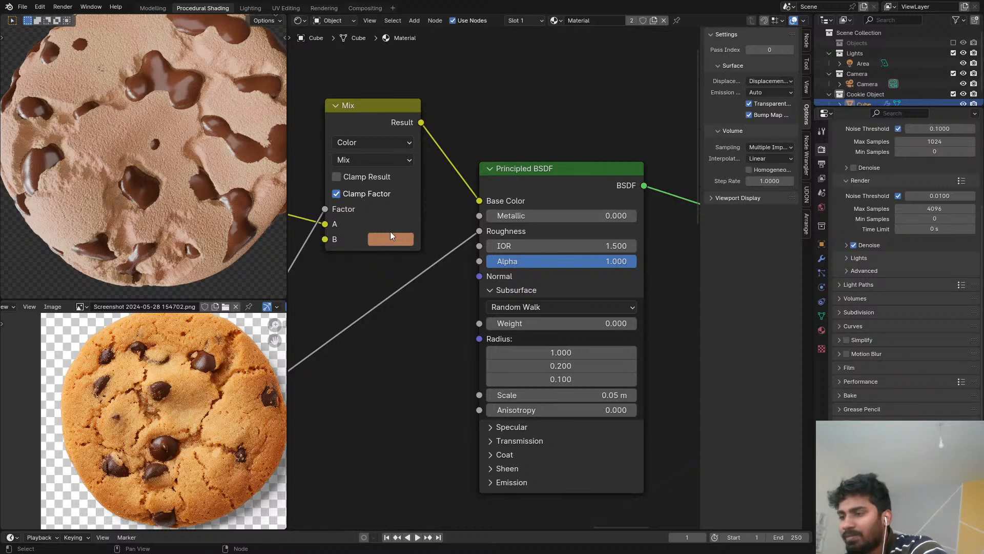
Step: Add a Color Ramp node, feed the Subtract value into its Fac, and preview the ramp on the cookie
scroll(391, 231, "down", 5)
middle_click_drag(391, 241, 575, 216)
middle_click_drag(540, 310, 552, 244)
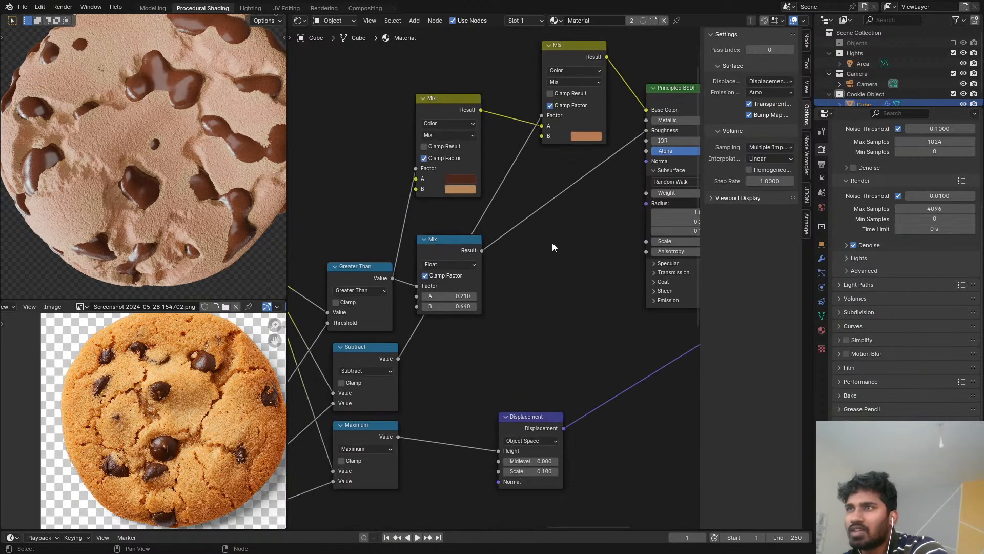
key("shift+a")
left_click(559, 255)
type("COL")
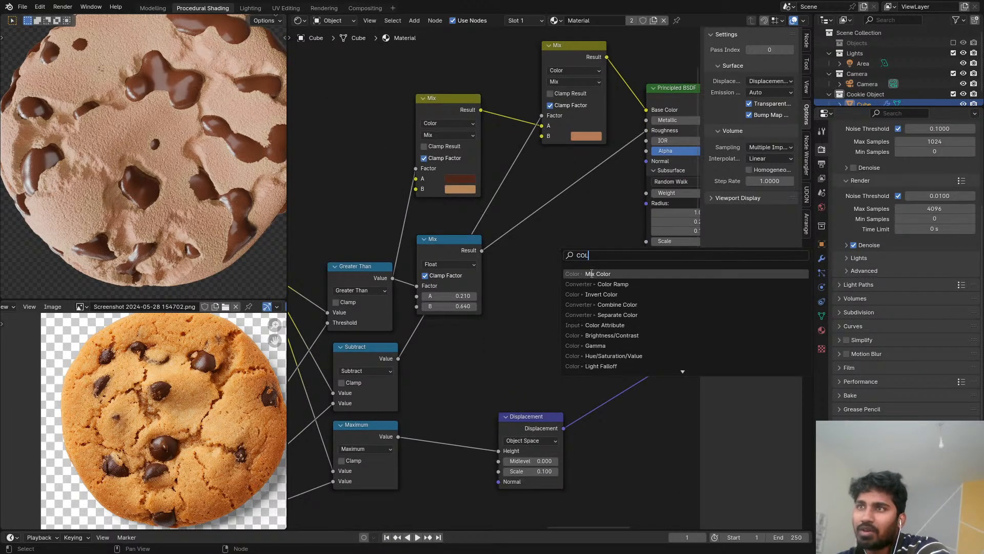
left_click(610, 284)
left_click(477, 336)
left_click(395, 359)
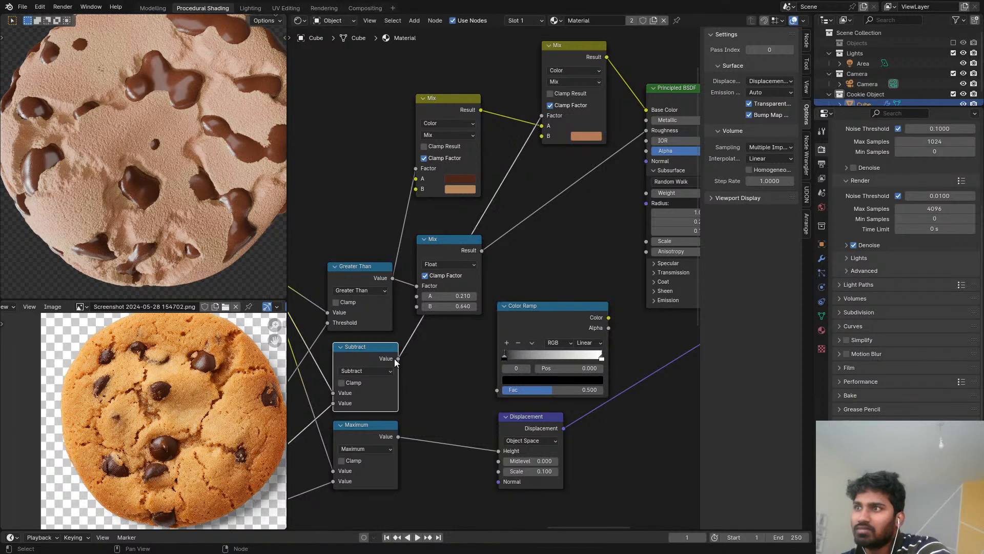
left_click_drag(395, 358, 497, 390)
left_click(550, 307, "ctrl+shift")
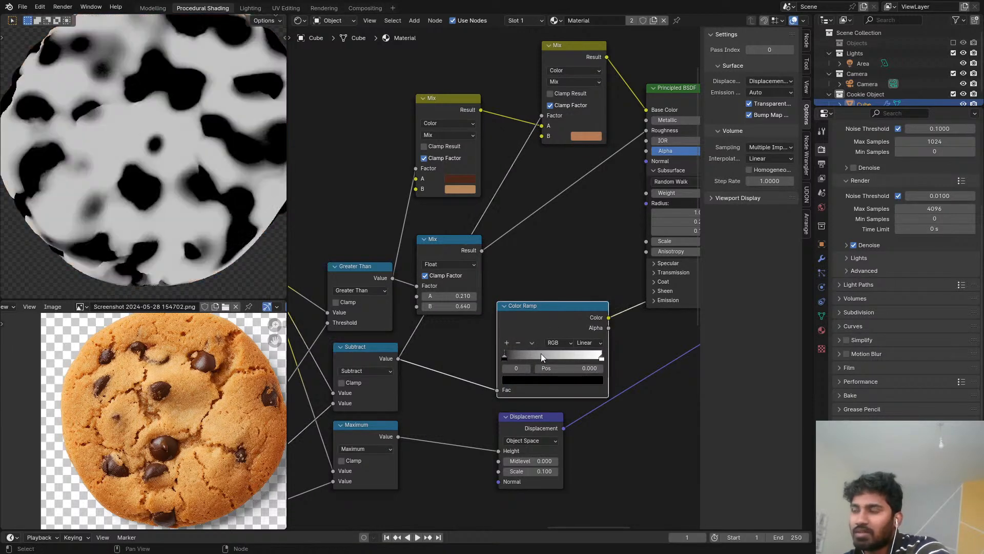
Step: Fill the Color Ramp with dough colours sampled along a stroke across the reference cookie image
key("e")
left_click_drag(184, 385, 210, 423)
scroll(501, 306, "up", 1)
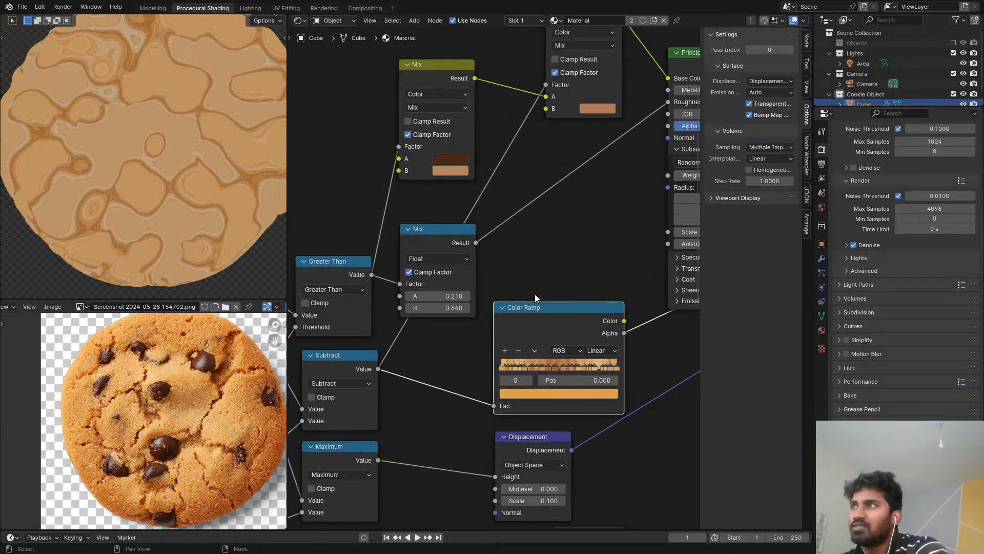
scroll(528, 318, "up", 3)
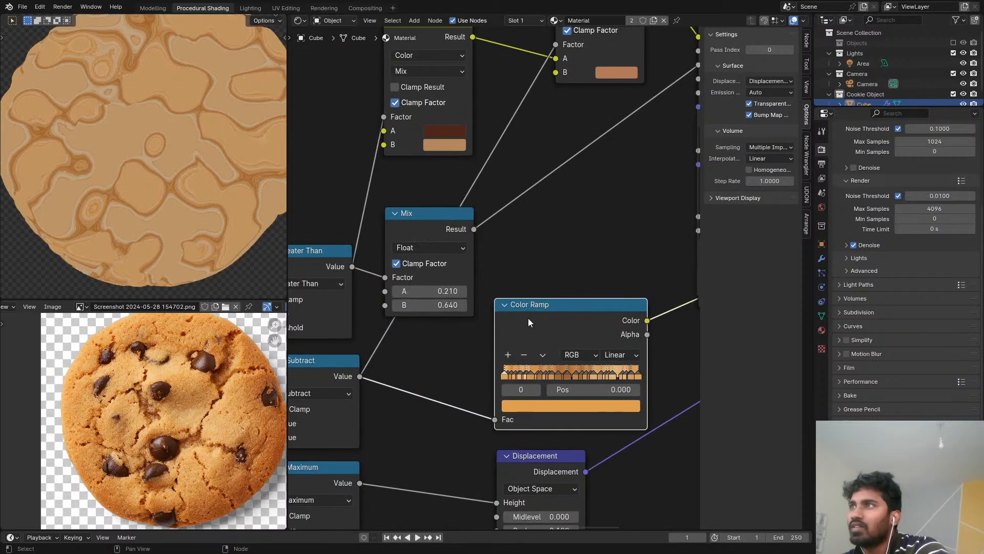
scroll(533, 304, "up", 2)
Step: Copy the orange-brown colour of ramp stop 14 into the duplicated Mix node's B and preview the Principled BSDF again
left_click(569, 352)
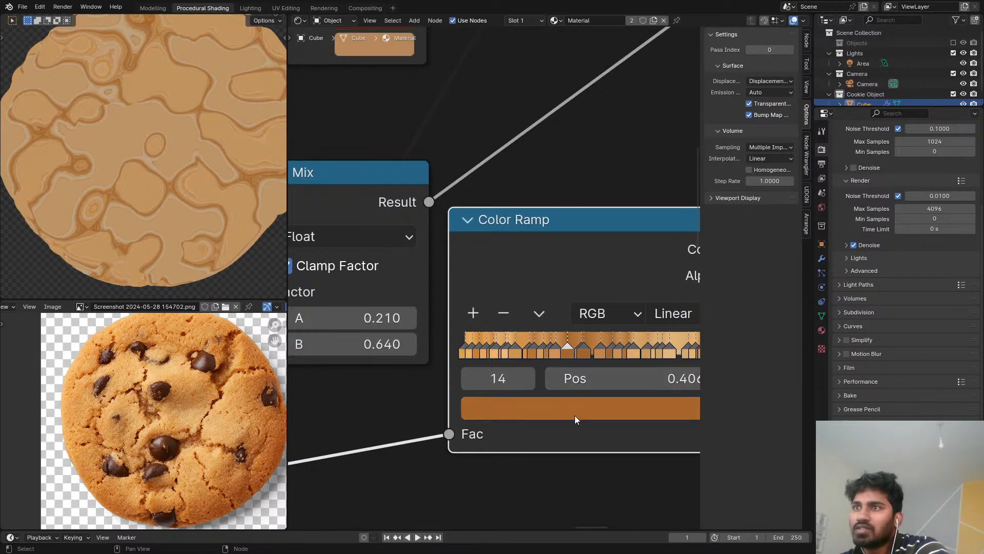
middle_click_drag(574, 415, 571, 231, "ctrl")
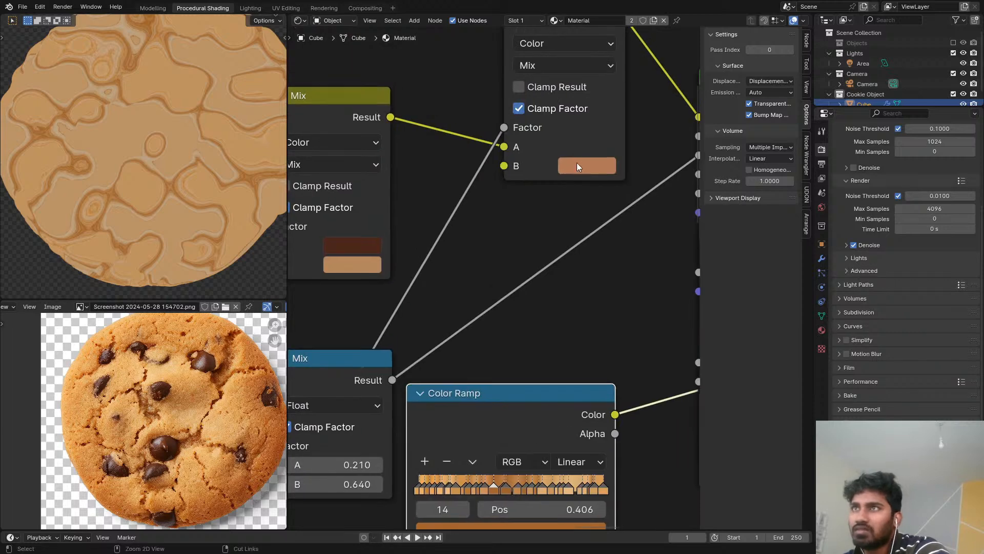
key("ctrl+v")
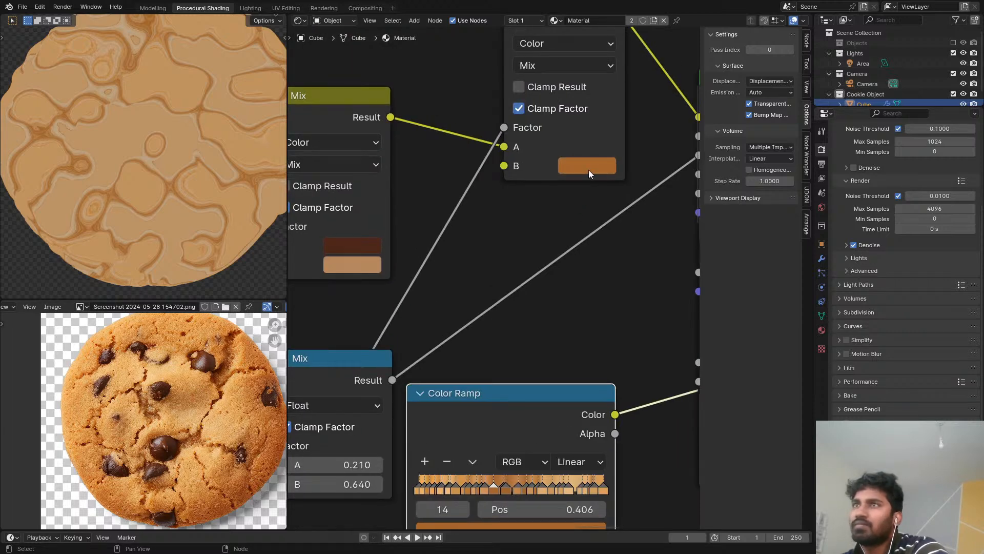
scroll(589, 170, "down", 4)
middle_click_drag(588, 171, 531, 282)
left_click(547, 171, "ctrl+shift")
mouse_move(553, 216)
middle_mouse_down()
mouse_move(532, 221)
mouse_move(501, 193)
middle_mouse_up()
scroll(501, 194, "down", 1)
middle_click_drag(635, 201, 580, 205)
left_click(580, 205, "ctrl+shift")
Step: Copy the duplicated Mix node's orange-brown B colour into the first colour Mix node's input B
middle_click_drag(369, 257, 523, 215)
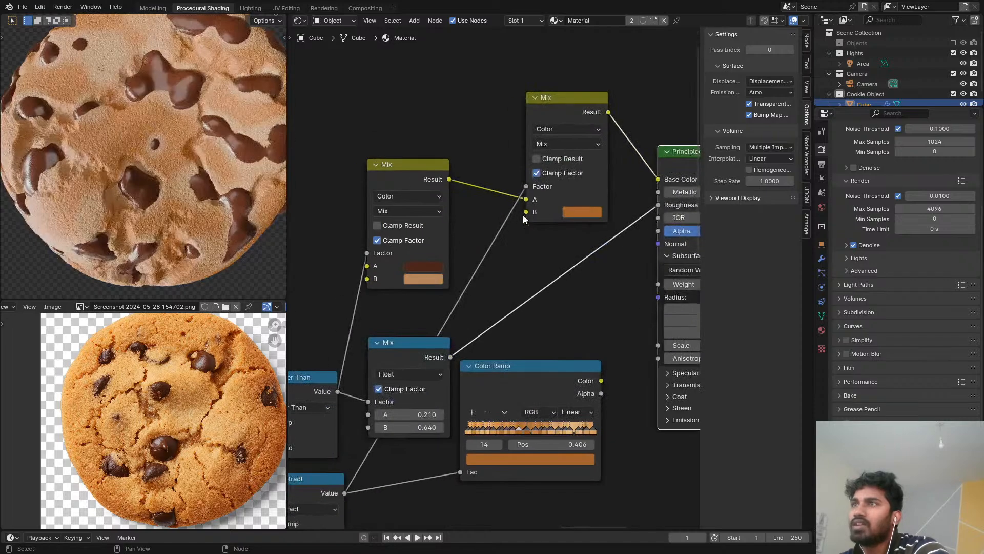
scroll(564, 215, "up", 1)
left_click_drag(472, 271, 417, 288)
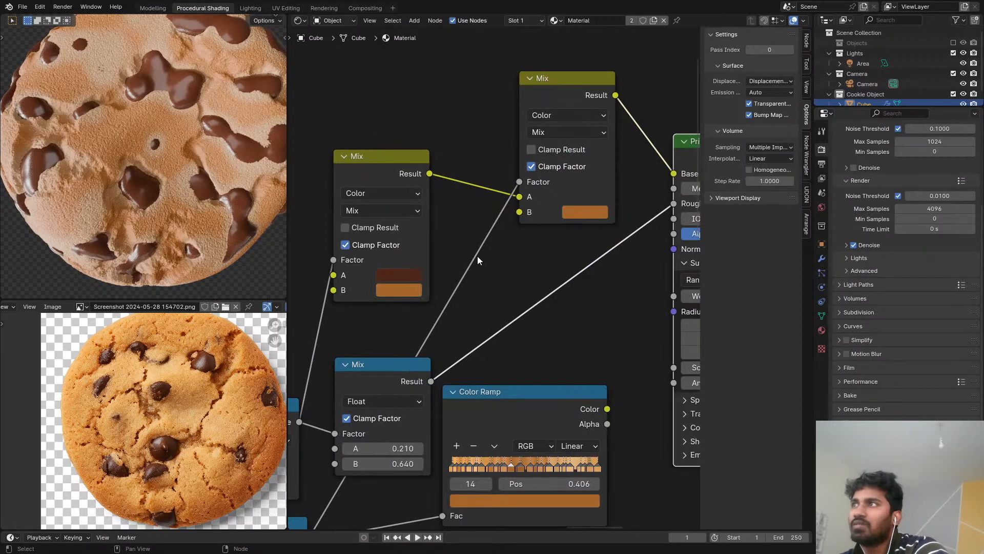
Step: Change the duplicated Mix node's B colour to a darker reddish brown with hue 0.050 and saturation 0.871
middle_click_drag(521, 240, 483, 248)
middle_click_drag(126, 223, 154, 200)
middle_click_drag(515, 187, 401, 184)
scroll(401, 184, "down", 3)
scroll(433, 186, "up", 2)
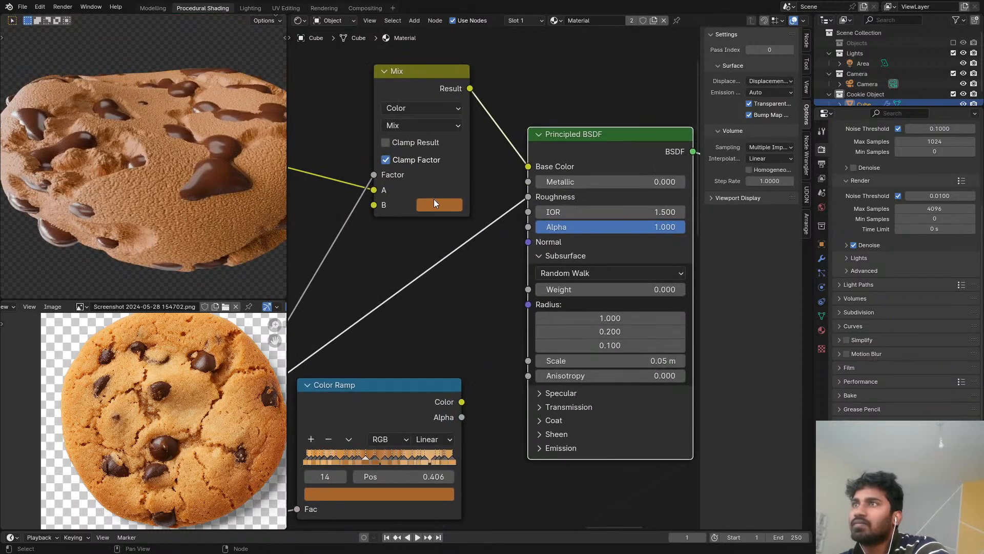
left_click(435, 204)
mouse_move(516, 385)
left_mouse_down()
mouse_move(493, 384)
mouse_move(507, 401)
mouse_move(494, 401)
mouse_move(530, 388)
left_mouse_up()
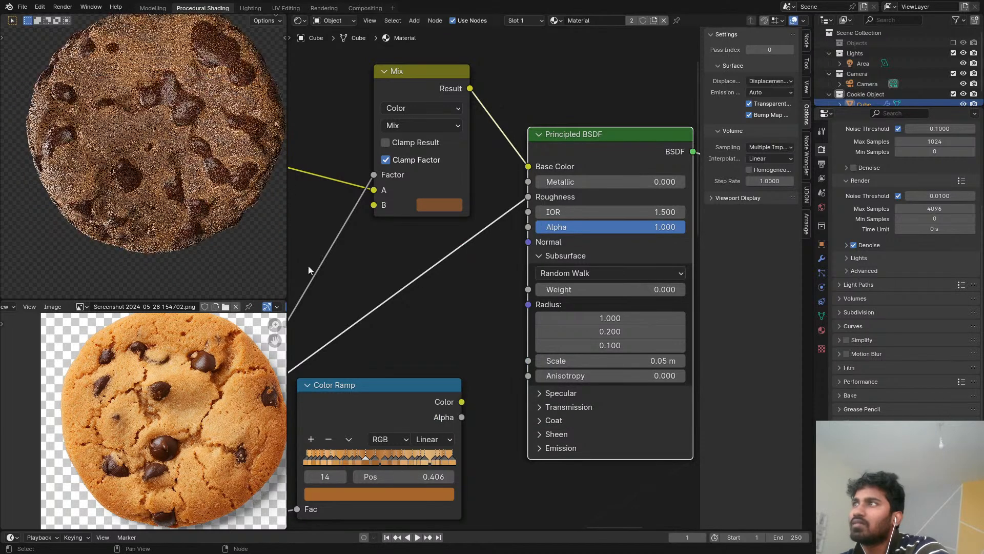
middle_click_drag(399, 245, 453, 220)
left_click(490, 180)
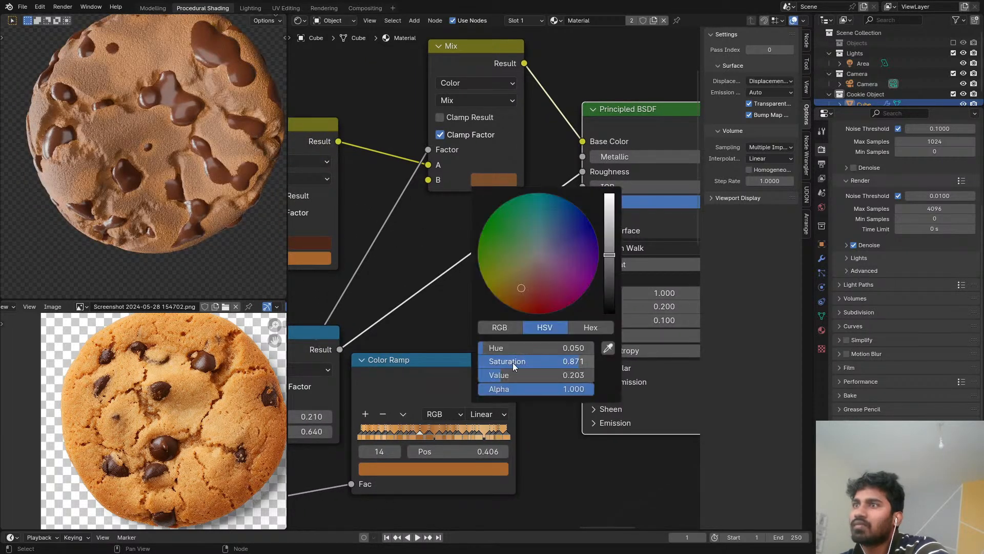
left_click_drag(502, 375, 514, 377)
middle_click_drag(175, 181, 278, 146)
Step: Move the Principled BSDF farther out, link the duplicated Mix result to its Subsurface Radius, and set the Subsurface Weight to 1.000
scroll(646, 130, "down", 4)
middle_click_drag(646, 131, 520, 163)
left_click_drag(526, 161, 625, 96)
scroll(615, 149, "up", 3)
middle_click_drag(530, 189, 491, 193)
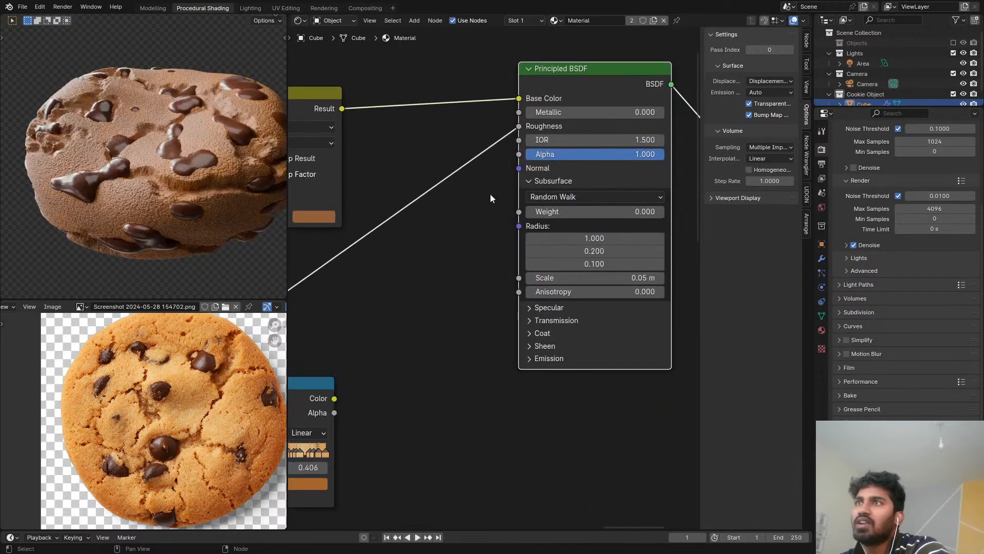
scroll(471, 194, "down", 4)
left_click_drag(376, 129, 610, 206)
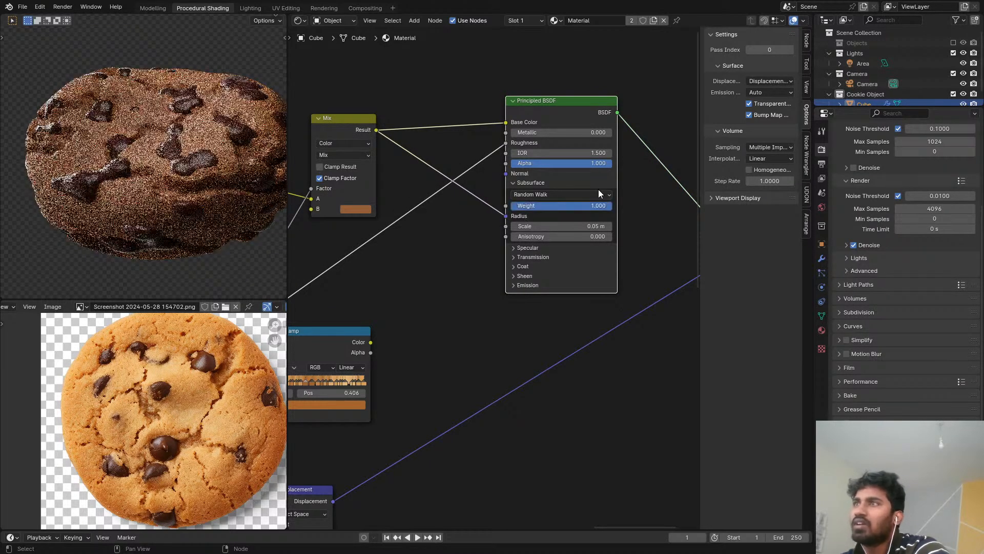
scroll(169, 185, "up", 6)
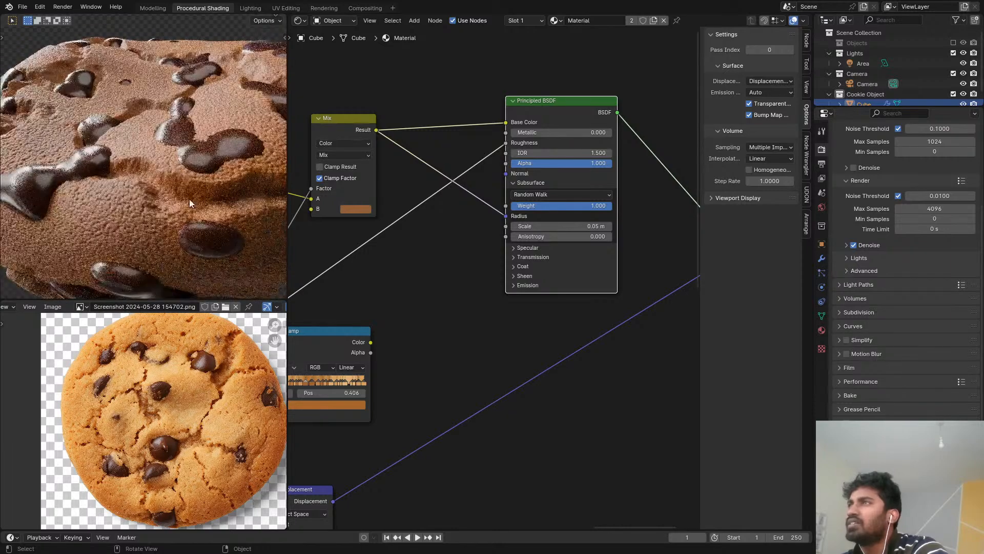
middle_click_drag(189, 203, 170, 195)
scroll(143, 392, "up", 6)
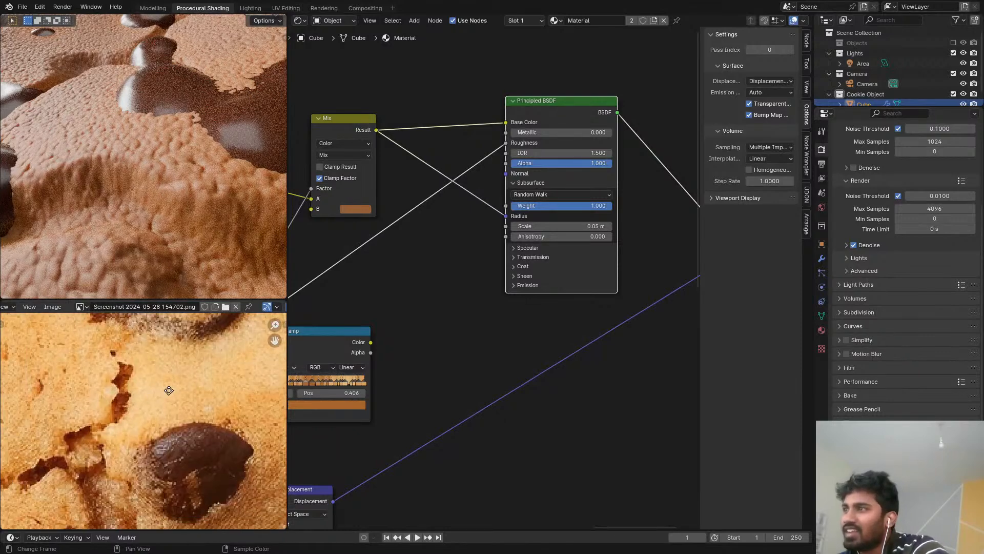
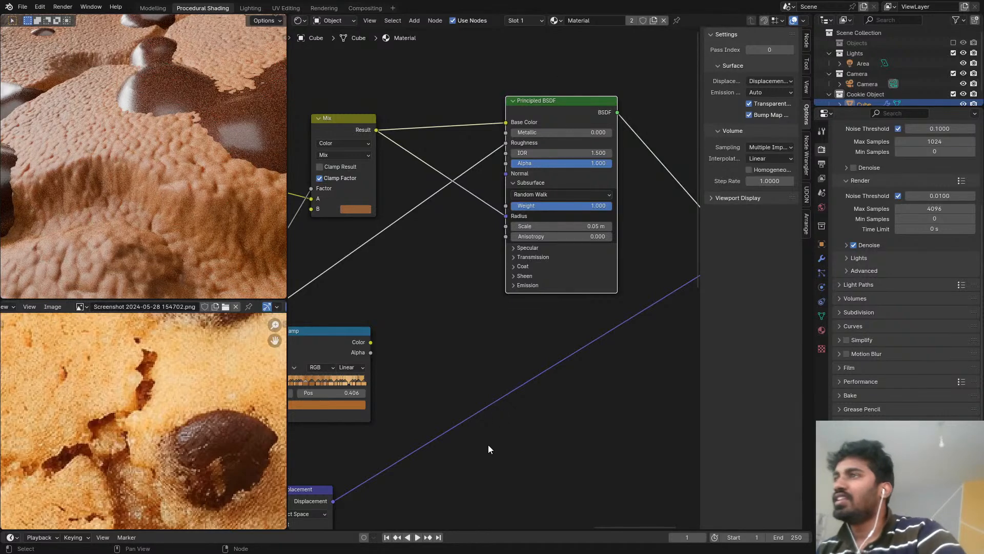
Step: Preview the Color Ramp output on the cookie and examine how its colours follow the cracks and chips
scroll(488, 444, "down", 4)
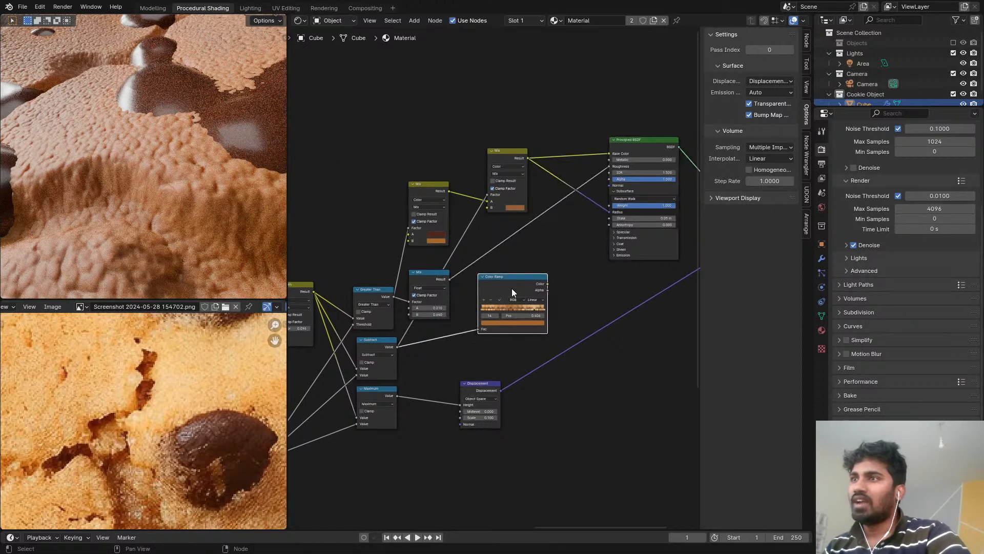
scroll(512, 286, "up", 2)
scroll(514, 296, "up", 1)
scroll(167, 197, "down", 5)
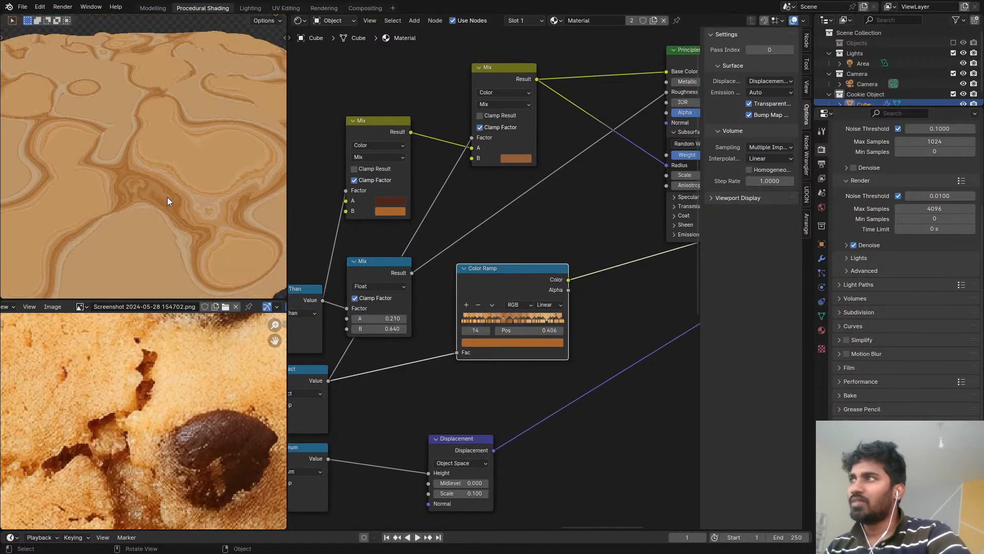
scroll(168, 197, "up", 5)
scroll(167, 197, "down", 6)
scroll(464, 287, "up", 4)
scroll(495, 327, "up", 1)
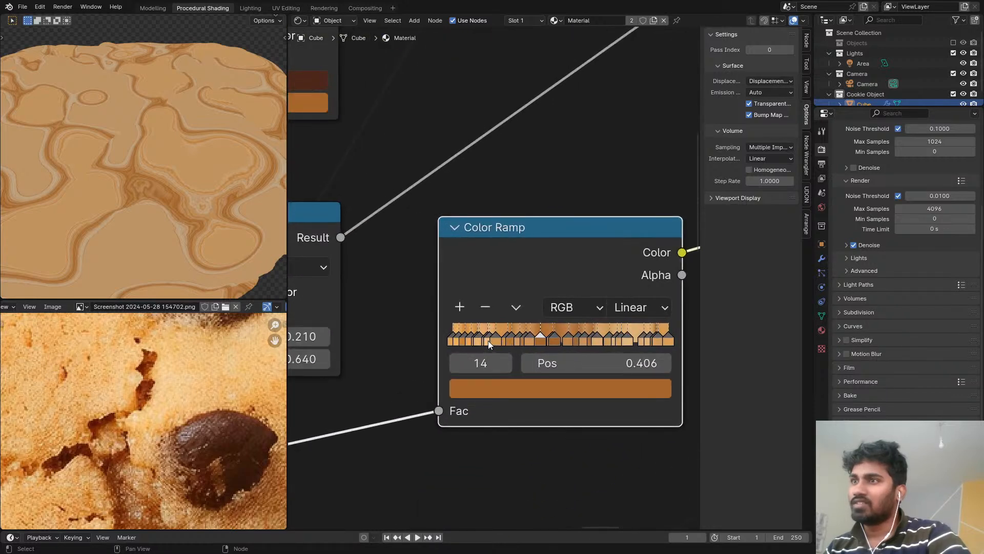
Step: Delete the run of colour stops at the start of the Color Ramp
left_click(488, 341)
left_click(485, 307)
left_click(484, 307)
left_click(485, 307)
left_click(485, 307)
left_click(485, 307)
left_click(485, 307)
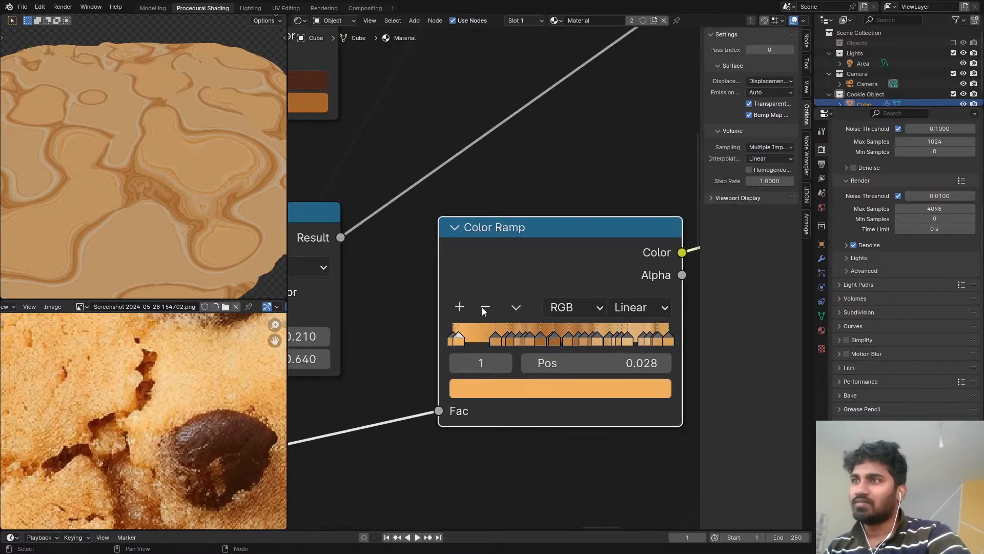
left_click(485, 307)
left_click(485, 307)
left_click(485, 307)
left_click(485, 307)
Step: Flip the Color Ramp and distribute its stops evenly
left_click(509, 307)
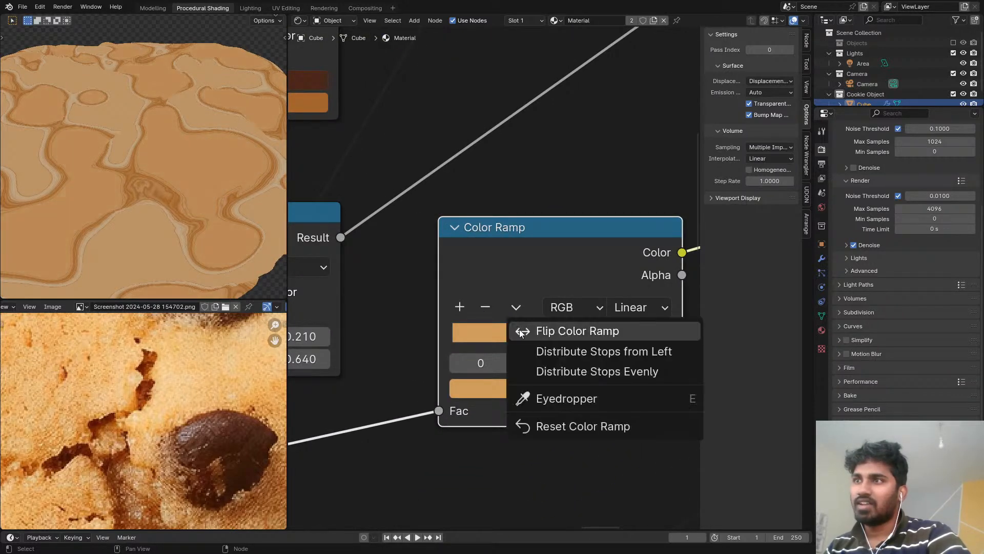
left_click(524, 330)
left_click(515, 307)
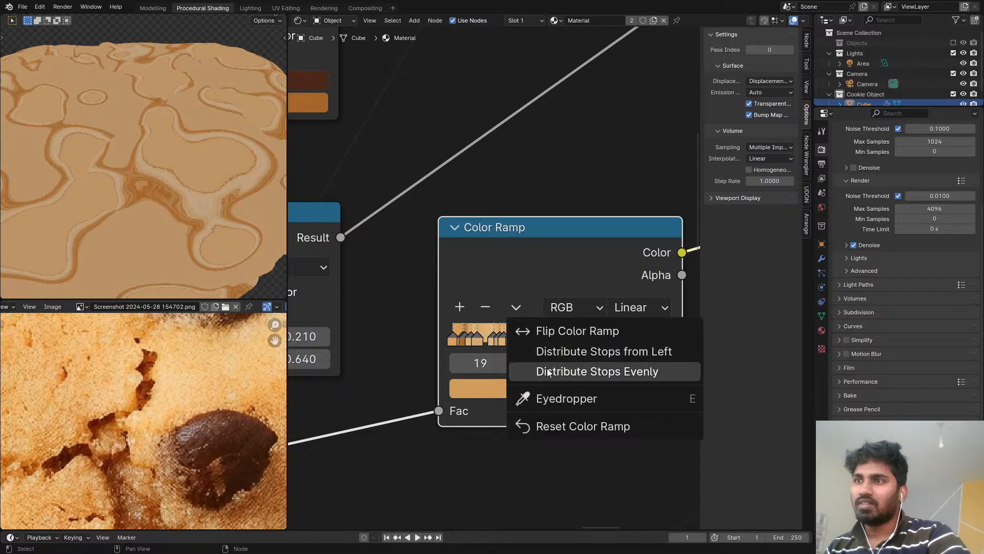
left_click(548, 364)
scroll(546, 346, "up", 1)
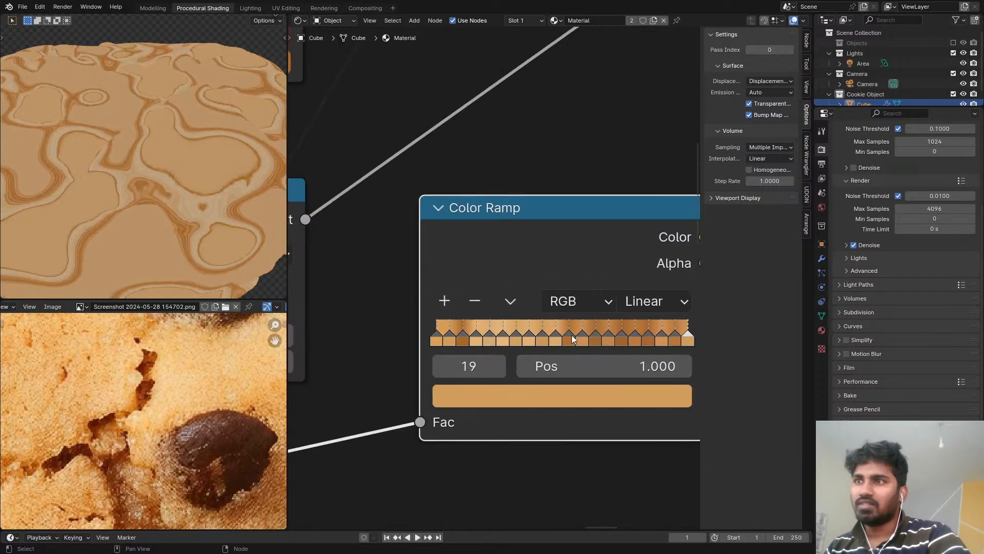
scroll(601, 343, "down", 5)
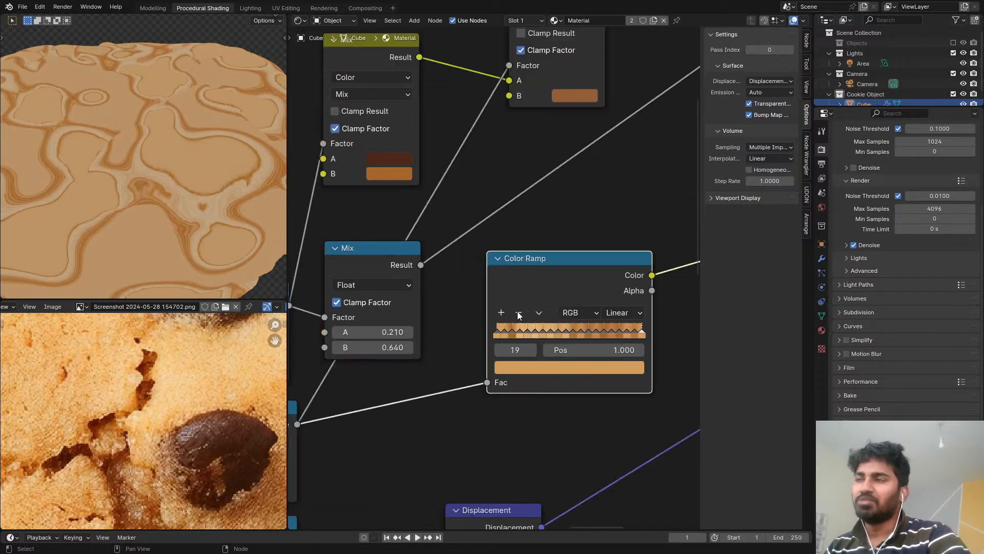
Step: Detach the Color Ramp from the Subtract link and move it into the empty area above the Float Curve branch
scroll(178, 176, "down", 3)
middle_click_drag(177, 177, 176, 221)
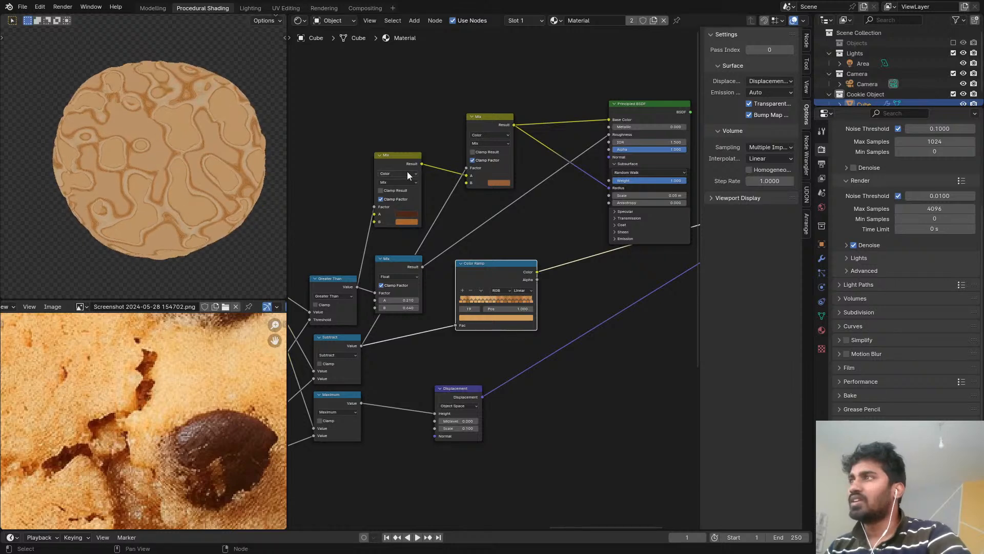
scroll(461, 186, "down", 2)
middle_click_drag(474, 187, 575, 170)
scroll(564, 250, "up", 3)
scroll(567, 247, "down", 4)
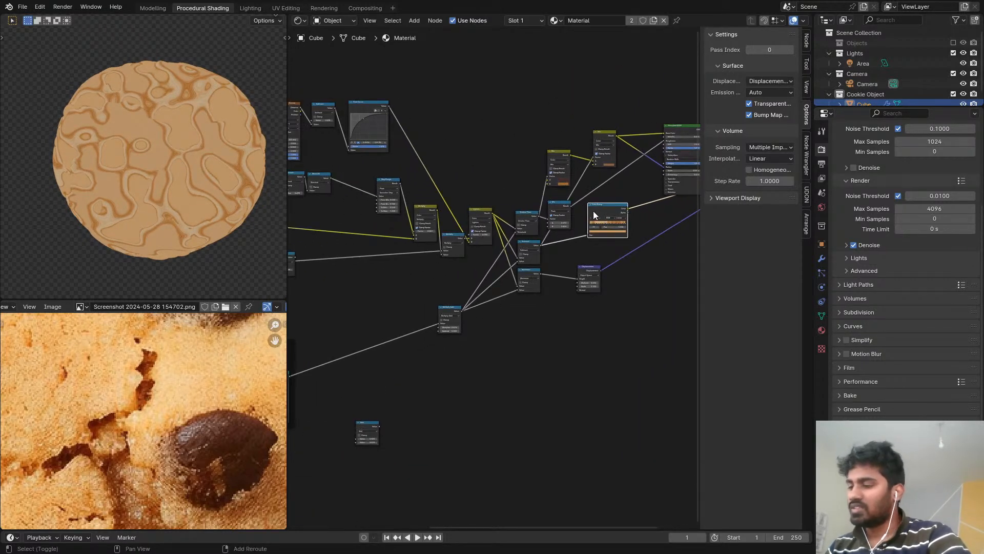
key("shift+d")
left_click(439, 42)
scroll(588, 181, "up", 3)
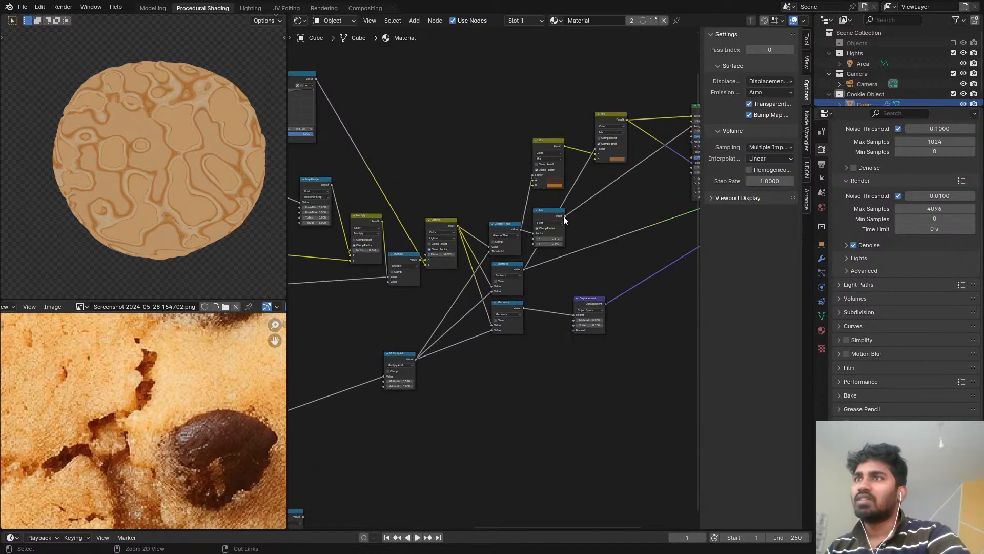
Step: Feed the Voronoi Texture into the Color Ramp's Fac and preview the resulting fine colour grain on the cookie
middle_click_drag(564, 217, 580, 358)
scroll(335, 286, "up", 2)
left_click(336, 286, "ctrl+shift")
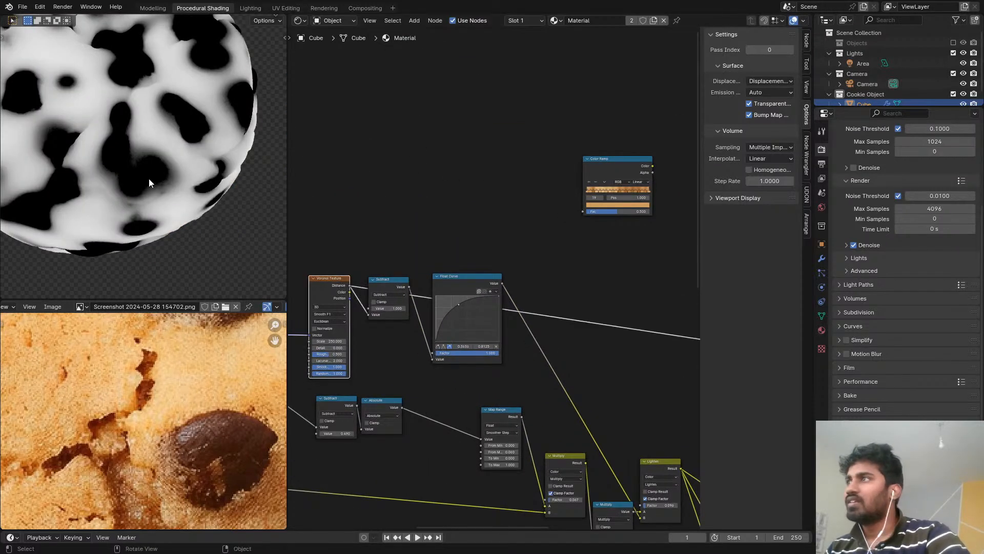
scroll(306, 254, "up", 1)
left_click_drag(352, 288, 608, 208)
left_click(636, 163, "ctrl+shift")
middle_click_drag(592, 184, 501, 217)
scroll(122, 141, "up", 10)
scroll(102, 173, "down", 10)
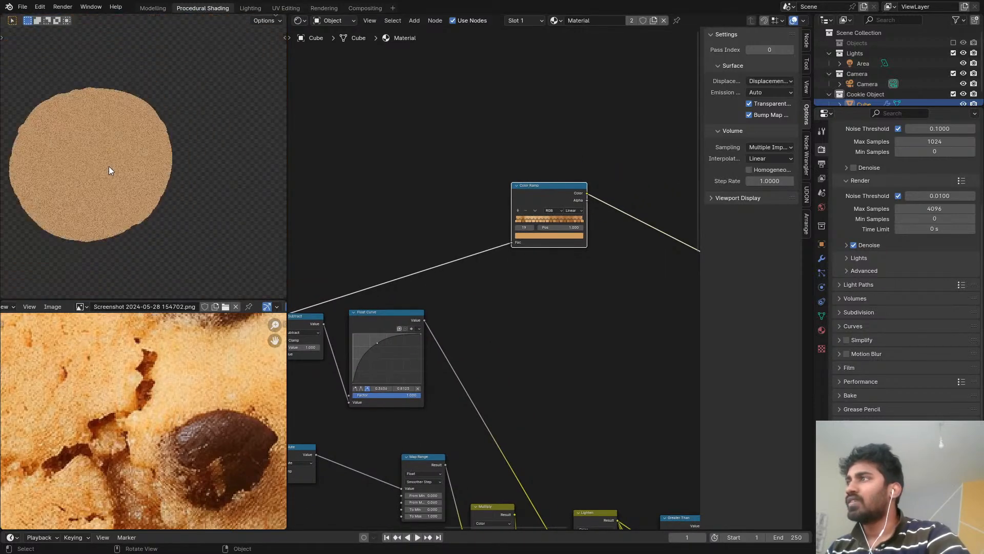
scroll(136, 191, "up", 5)
middle_click_drag(540, 214, 387, 177)
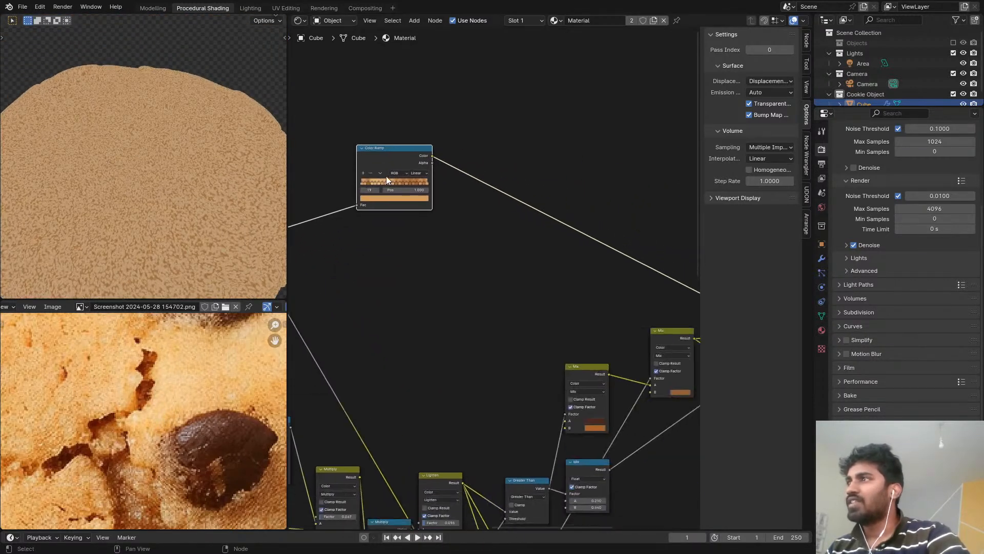
Step: Preview the Principled BSDF shader on the cookie
scroll(400, 182, "down", 4)
middle_click_drag(499, 241, 426, 200)
scroll(526, 257, "up", 4)
left_click(661, 238, "ctrl+shift")
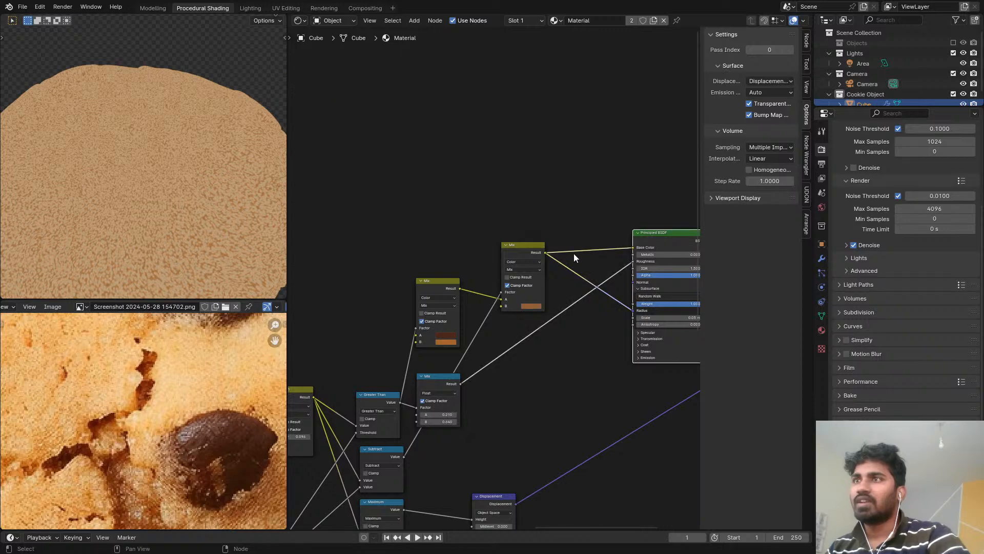
Step: Move the Principled BSDF farther from the Mix node and combine its Base Color and subsurface Radius links through one reroute
scroll(642, 237, "up", 2)
left_click_drag(617, 236, 667, 241)
scroll(587, 270, "up", 1)
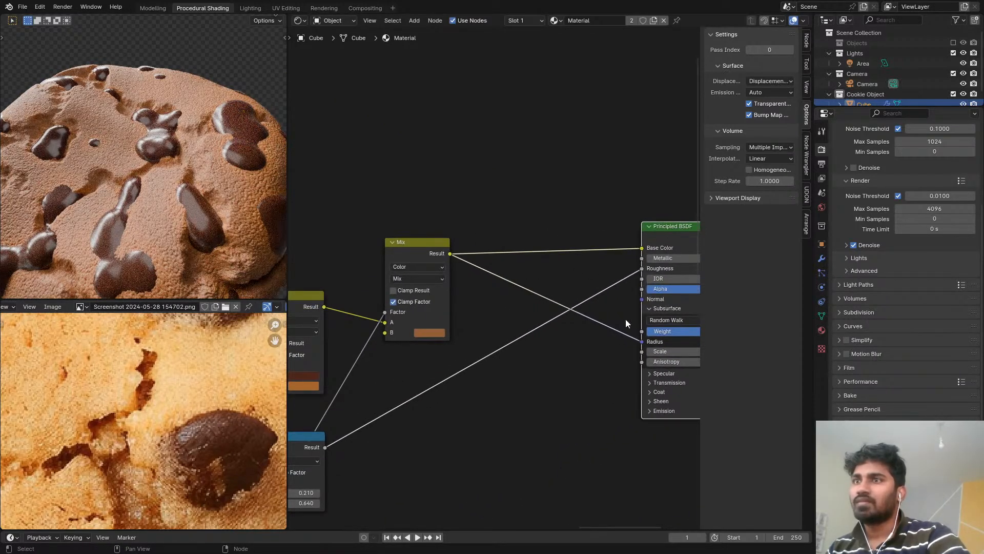
right_click_drag(527, 307, 527, 306, "shift")
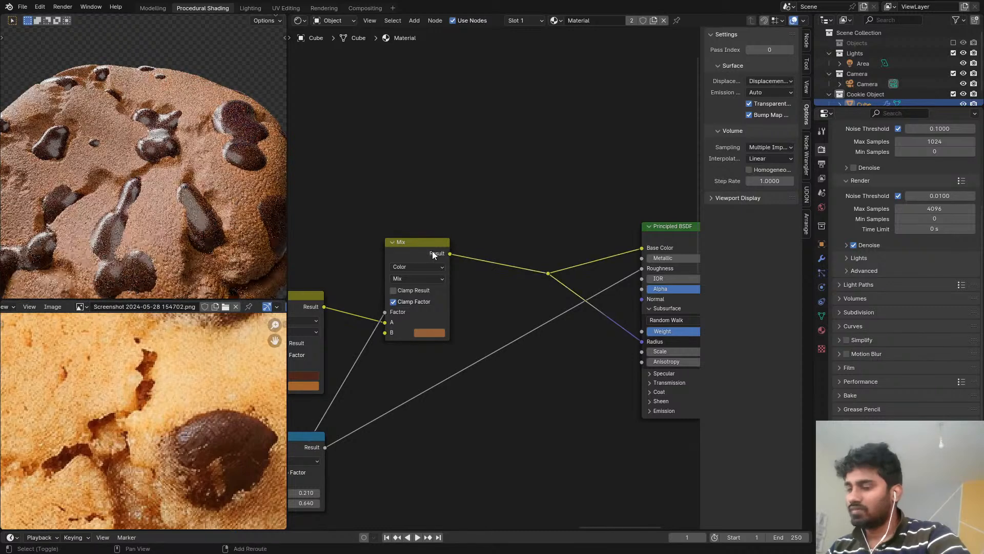
Step: Insert a duplicate colour Mix node before the reroute and feed the Color Ramp's Color into its B input
left_click(417, 259)
scroll(417, 257, "down", 5)
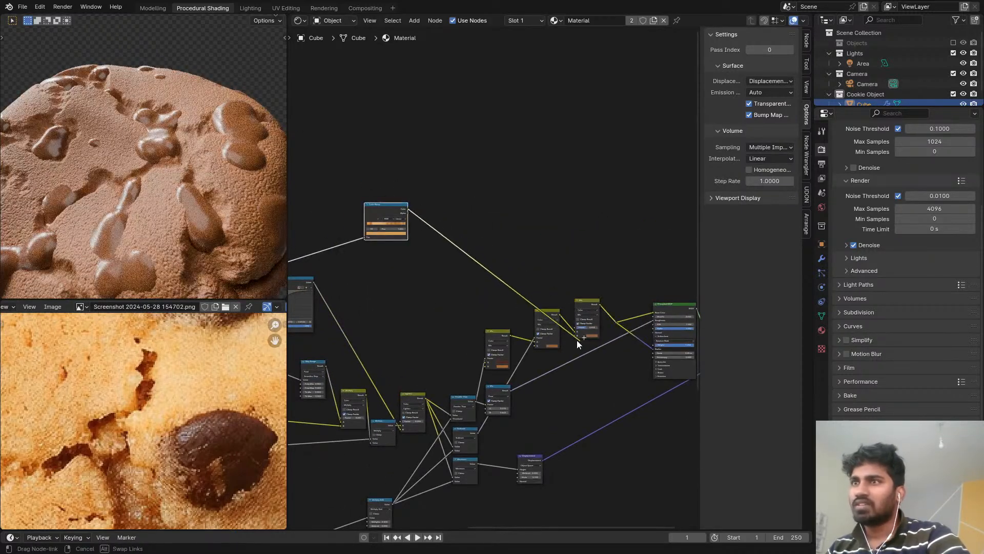
scroll(578, 337, "up", 6)
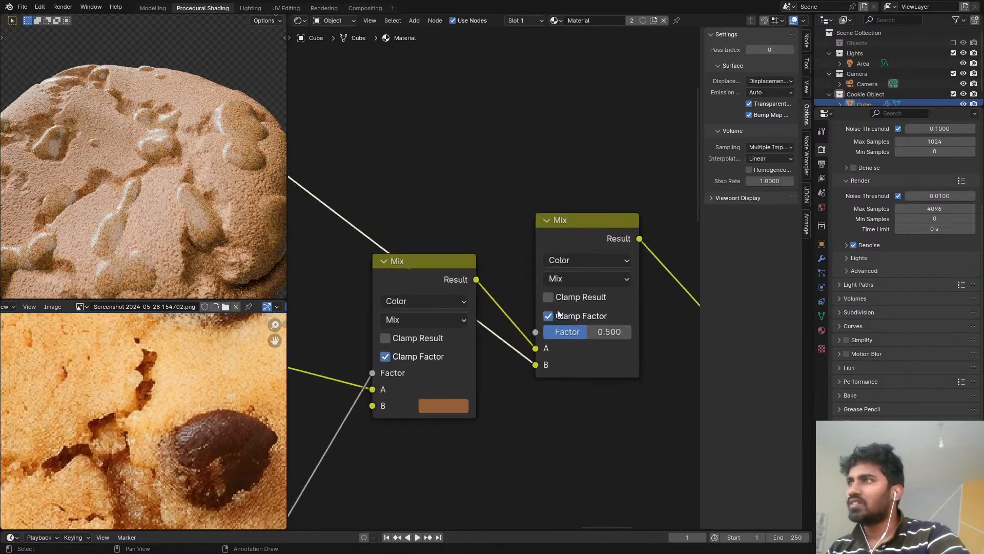
Step: Preview the new Mix node, set its Factor to 0.133, and return the preview to the Principled BSDF
left_click(588, 229, "ctrl+shift")
scroll(521, 312, "up", 2)
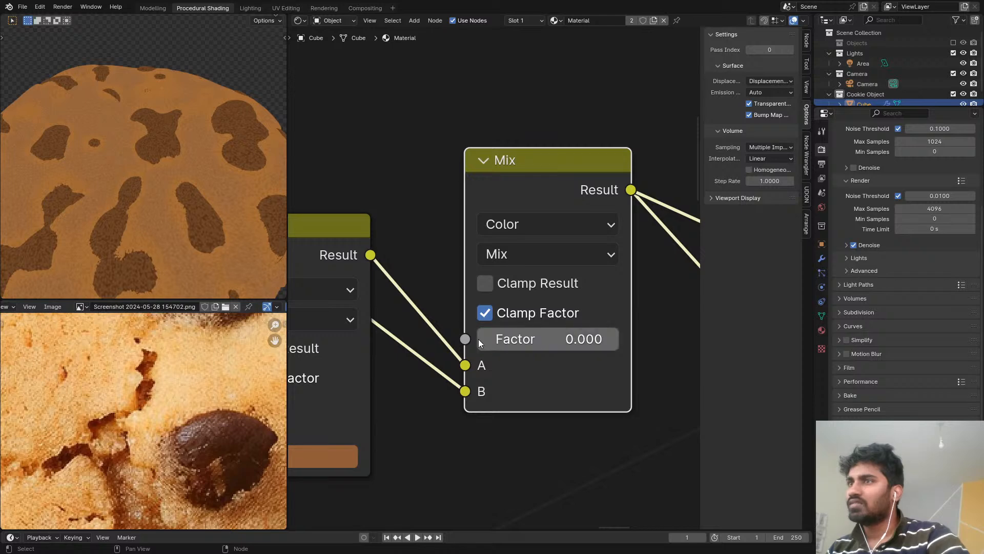
left_click_drag(503, 340, 524, 340)
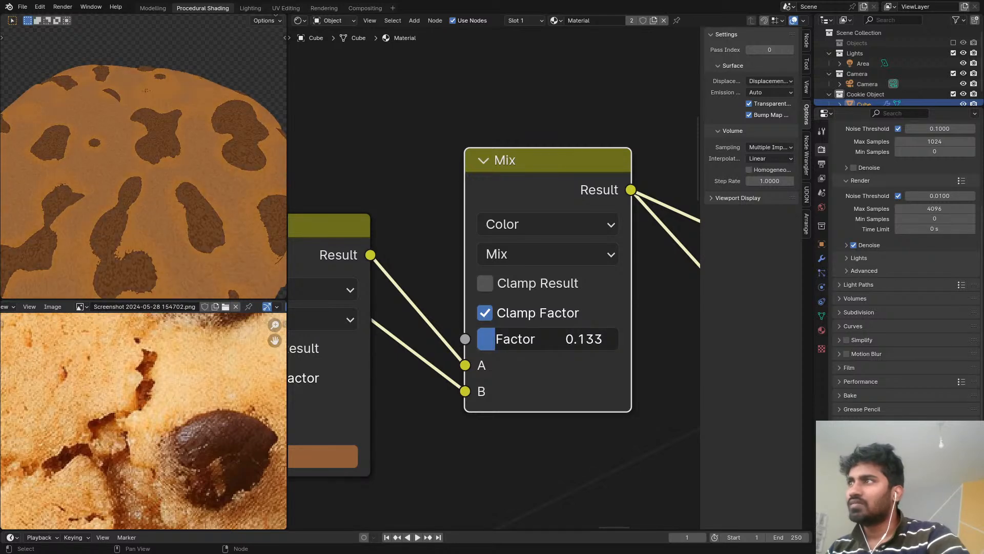
scroll(464, 361, "down", 2)
scroll(489, 276, "down", 4)
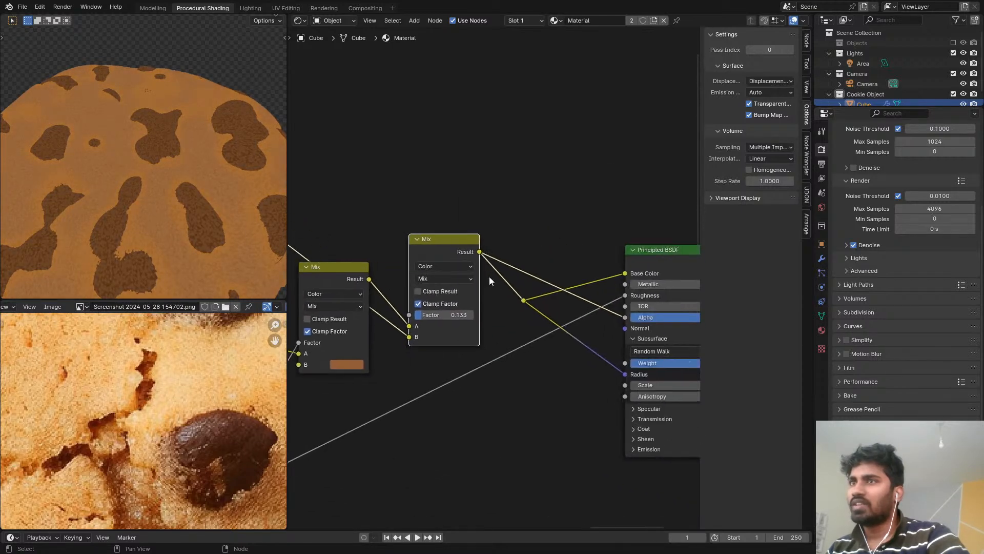
middle_click_drag(451, 277, 546, 232)
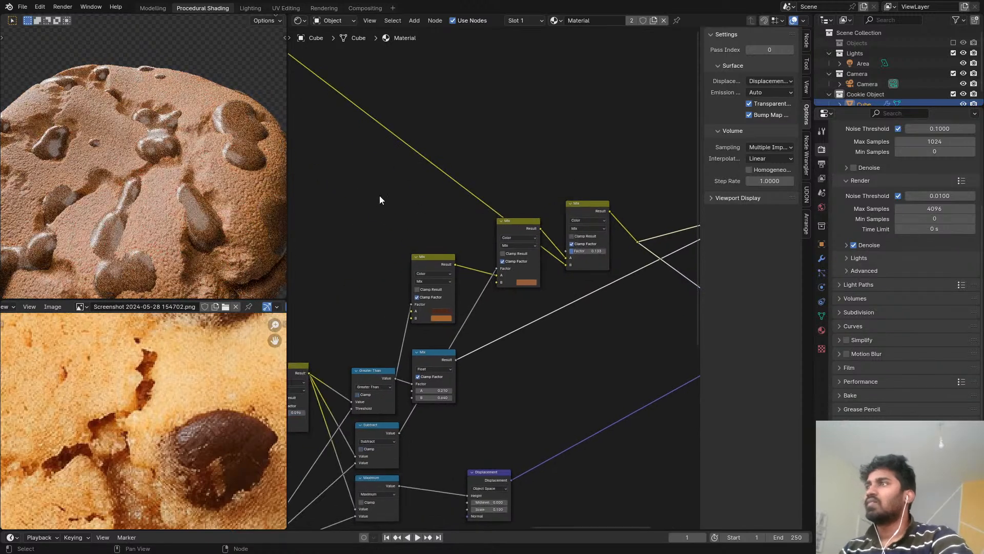
Step: Detach the chocolate Mix from the dough Mix's A input and copy its orange dough colour into A
middle_click_drag(414, 211, 499, 179)
scroll(500, 187, "down", 2)
scroll(500, 188, "up", 4)
scroll(512, 293, "down", 4)
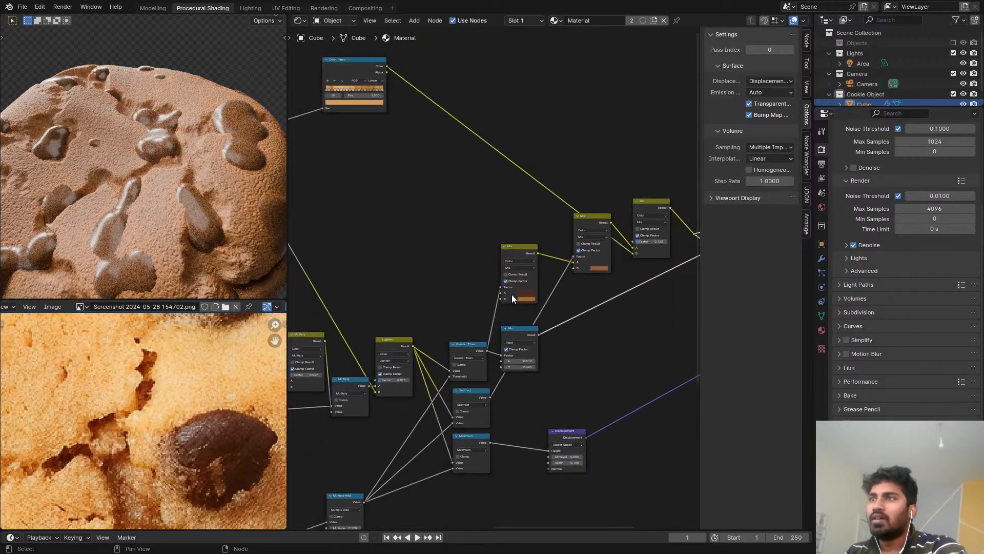
scroll(511, 288, "up", 4)
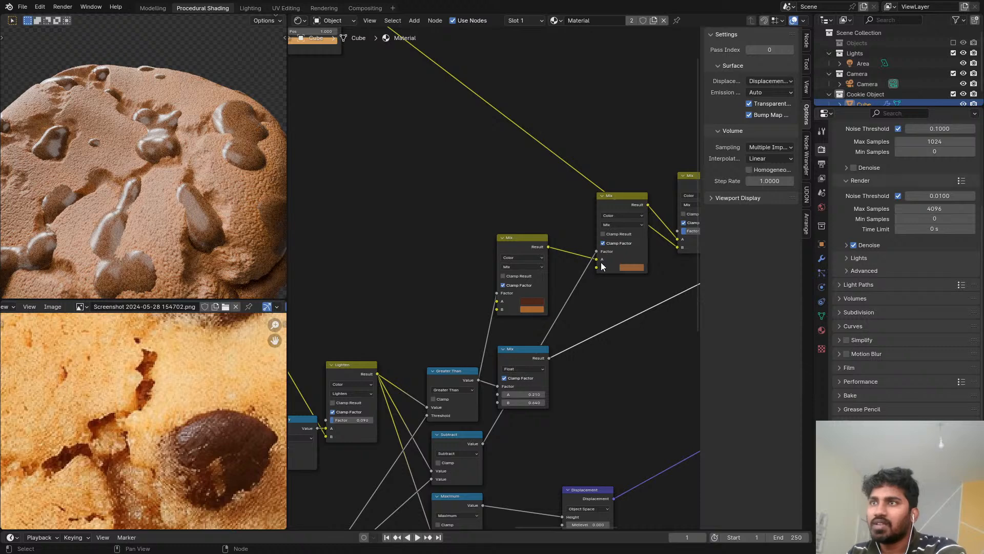
left_click_drag(532, 309, 623, 260)
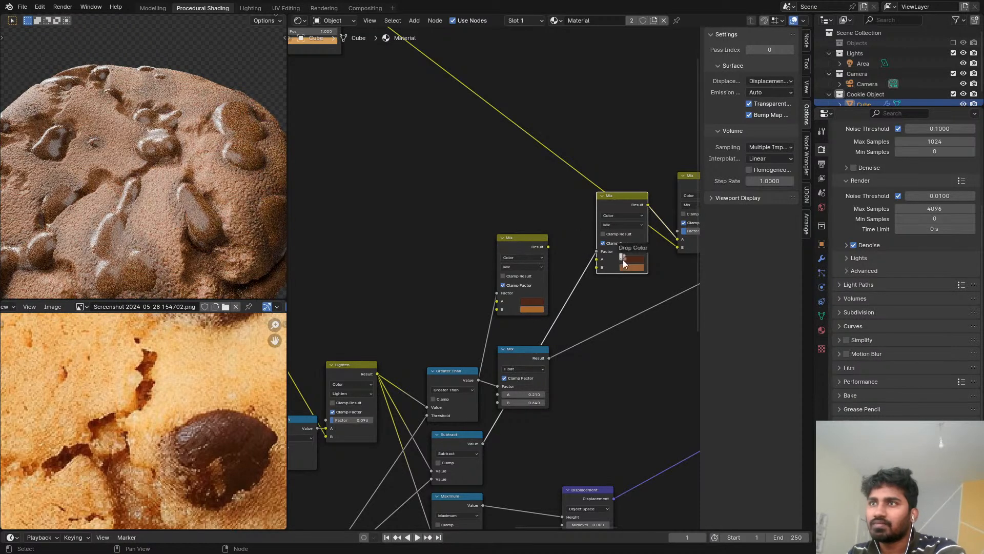
Step: Move the chocolate Mix beyond the two dough Mix nodes and shift those two back toward the incoming links
left_click_drag(526, 248, 679, 304)
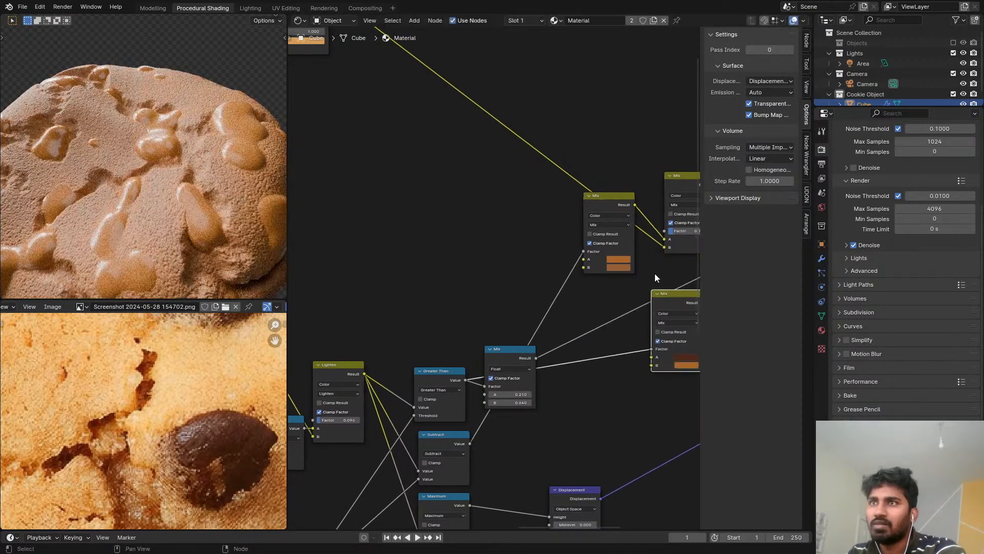
middle_click_drag(617, 170, 543, 180)
left_click_drag(554, 156, 513, 215)
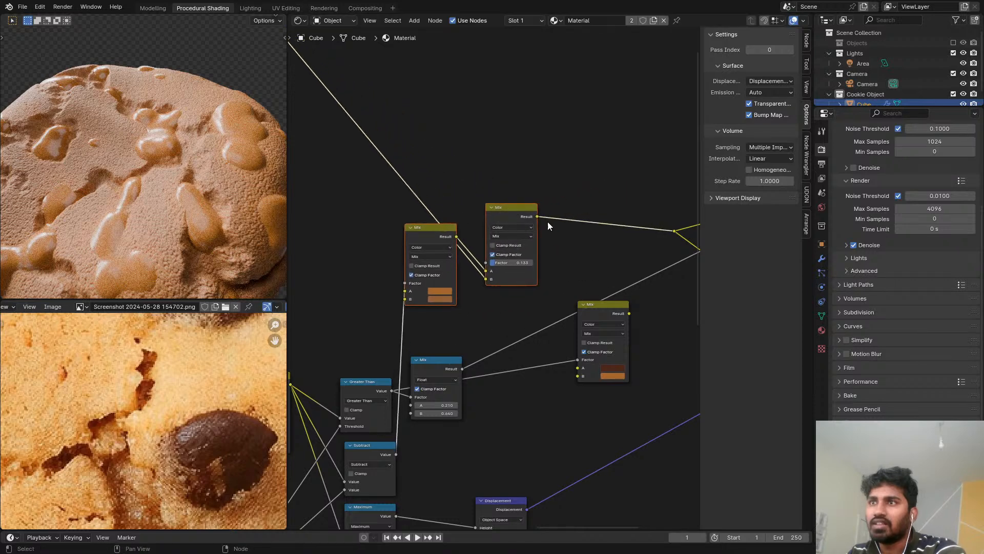
Step: Feed the grain Mix result into the chocolate Mix's B, connect its output to the reroute, and align it in the chain
scroll(548, 221, "up", 3)
left_click_drag(592, 406, 590, 410)
left_click_drag(649, 326, 631, 255)
middle_click_drag(647, 271, 485, 325)
scroll(486, 325, "up", 2)
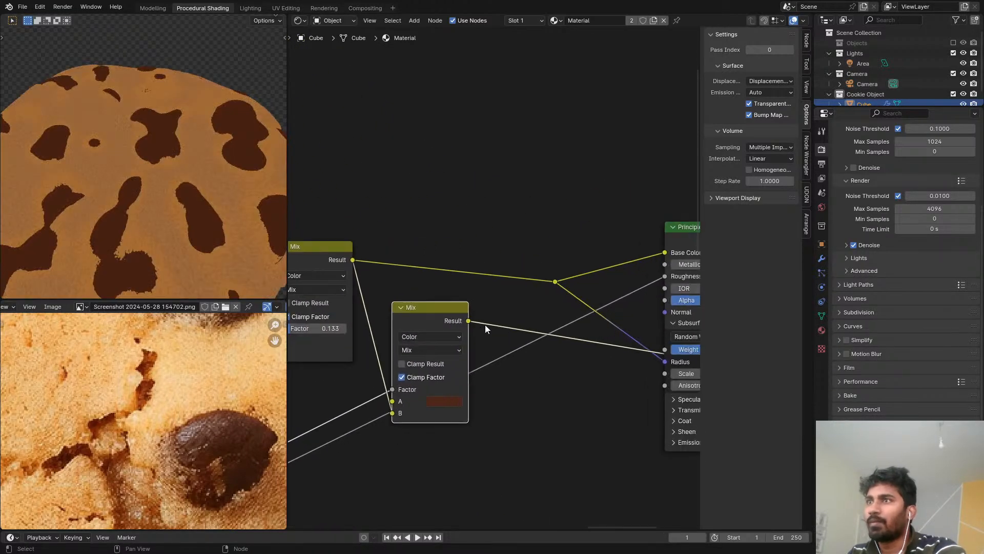
left_click_drag(562, 279, 560, 281)
left_click_drag(442, 318, 487, 258)
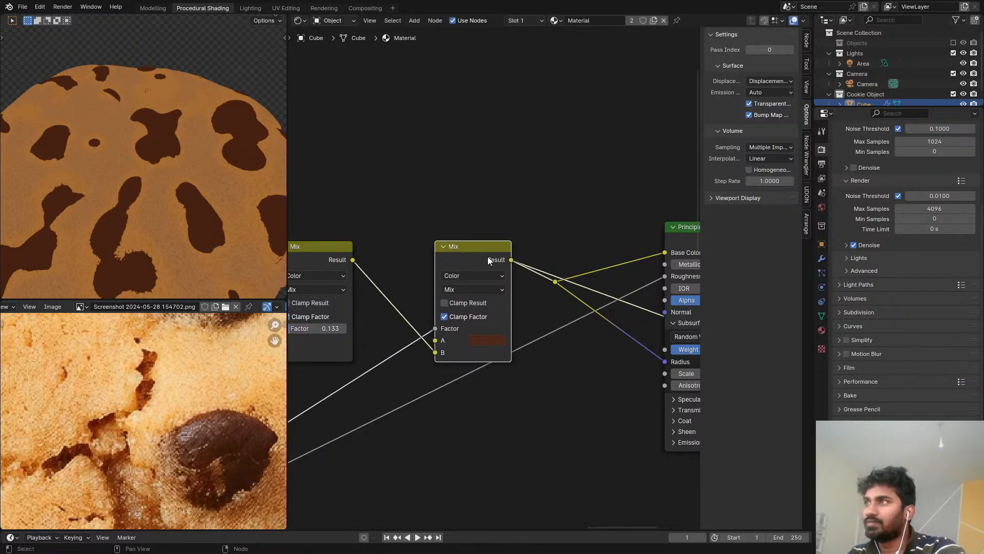
Step: Preview the Principled BSDF again and inspect the chocolate chips and dough up close
scroll(651, 251, "down", 4)
middle_click_drag(651, 250, 679, 206)
left_click(555, 266, "ctrl+shift")
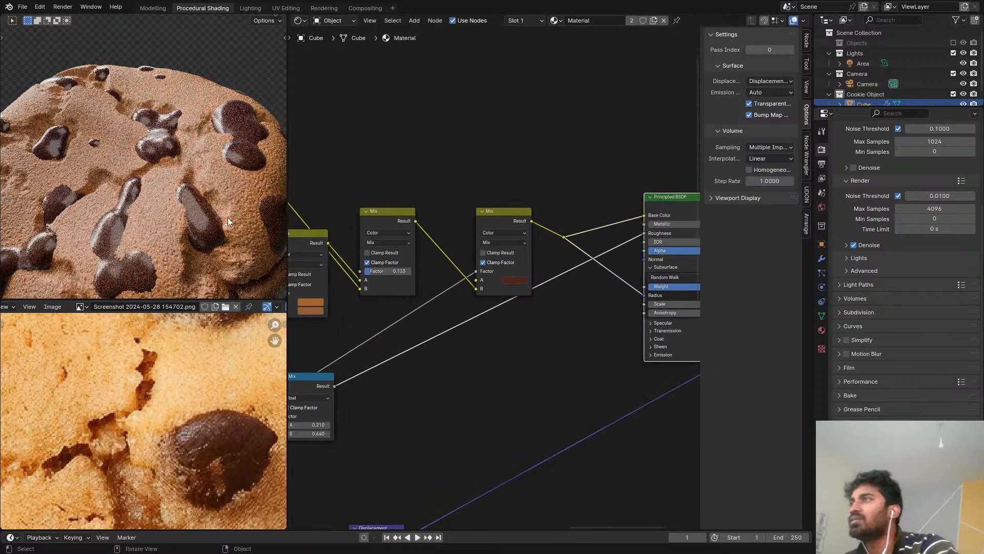
scroll(172, 213, "down", 3)
scroll(220, 191, "up", 2)
middle_click_drag(219, 191, 197, 172)
scroll(197, 172, "up", 5)
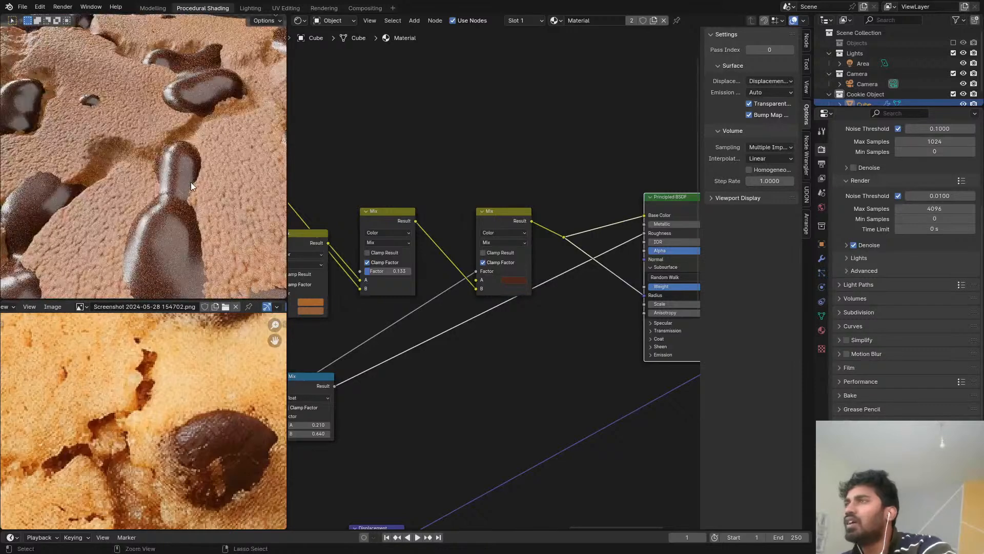
scroll(174, 205, "down", 4)
scroll(421, 237, "down", 1)
middle_click_drag(429, 237, 523, 236)
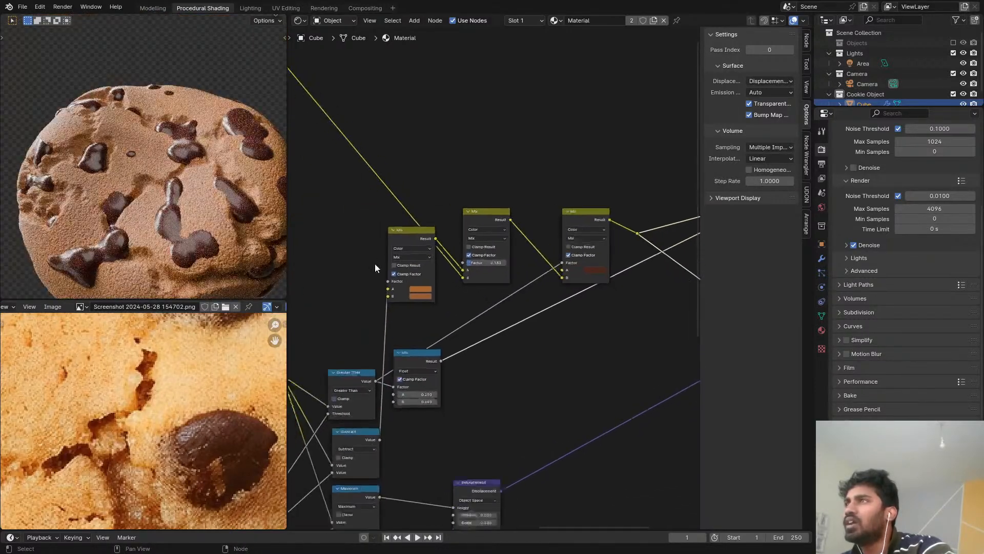
scroll(346, 277, "down", 2)
middle_click_drag(346, 277, 416, 269)
scroll(518, 251, "down", 2)
scroll(373, 274, "down", 1)
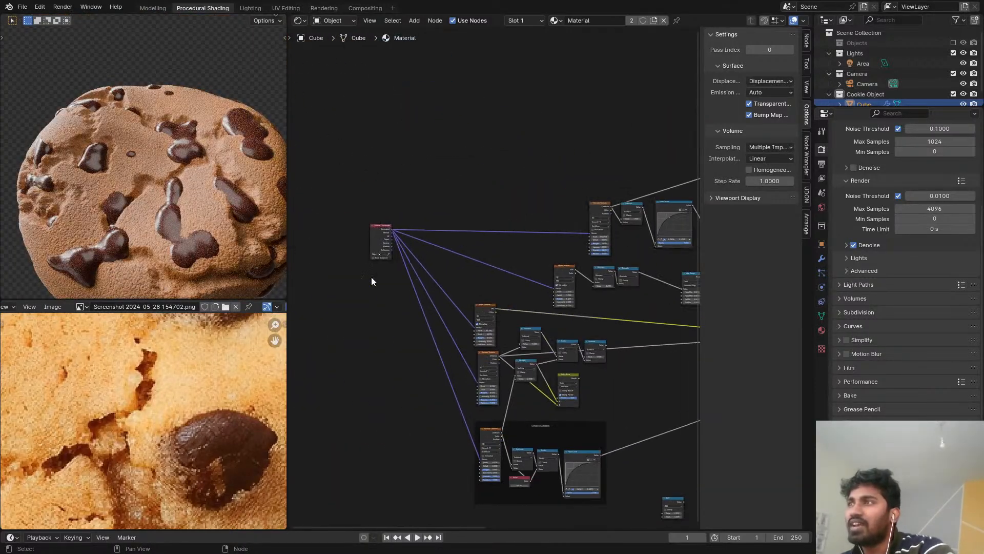
middle_click_drag(508, 288, 496, 166)
scroll(522, 169, "up", 3)
scroll(445, 270, "up", 5)
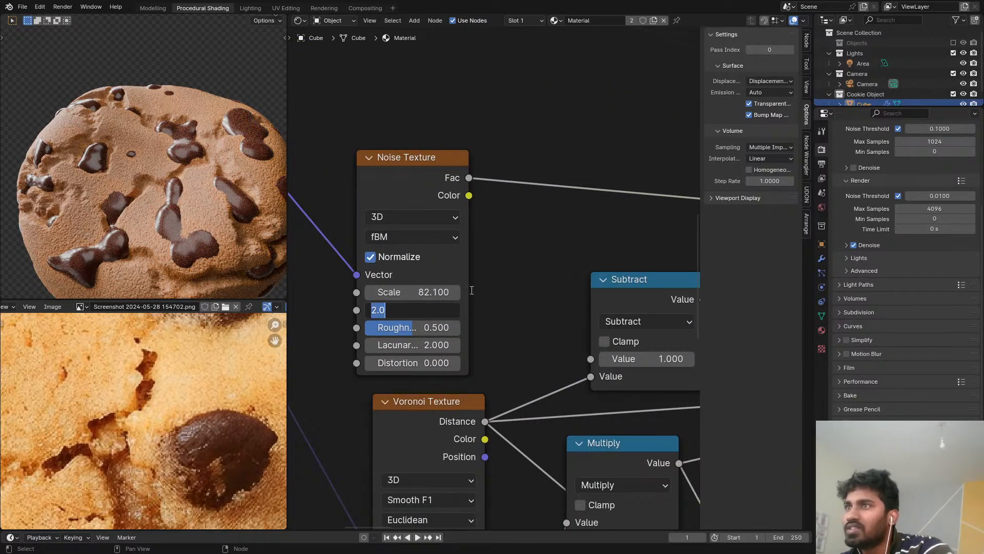
left_click(484, 294)
Step: Try a Roughness of 0.683 on the Noise Texture with scale 3 and inspect the cookie surface
scroll(483, 353, "down", 4)
middle_click_drag(485, 357, 481, 206)
scroll(523, 208, "down", 4)
middle_click_drag(512, 249, 475, 362)
scroll(475, 361, "down", 3)
scroll(618, 179, "up", 5)
scroll(615, 251, "up", 1)
middle_click_drag(592, 260, 481, 275)
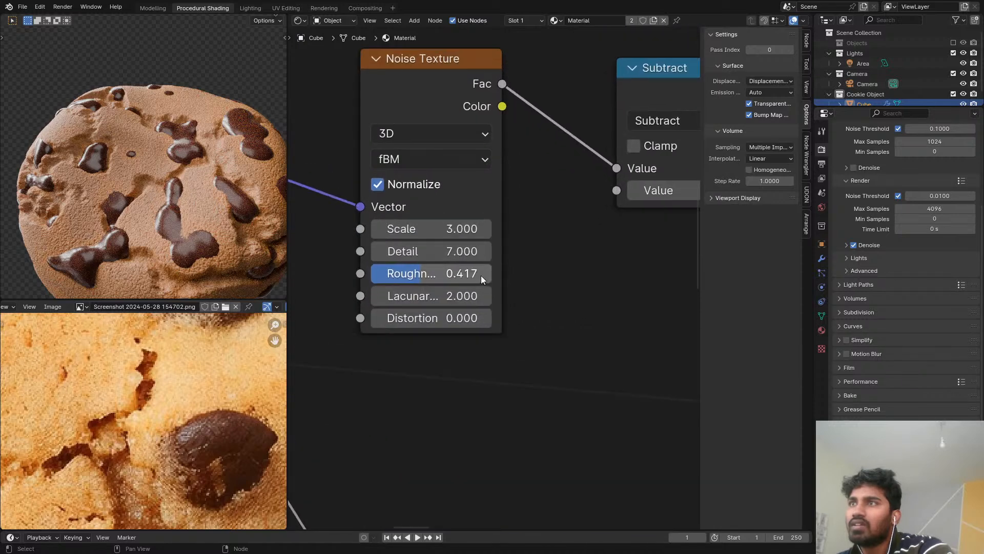
scroll(425, 266, "up", 1)
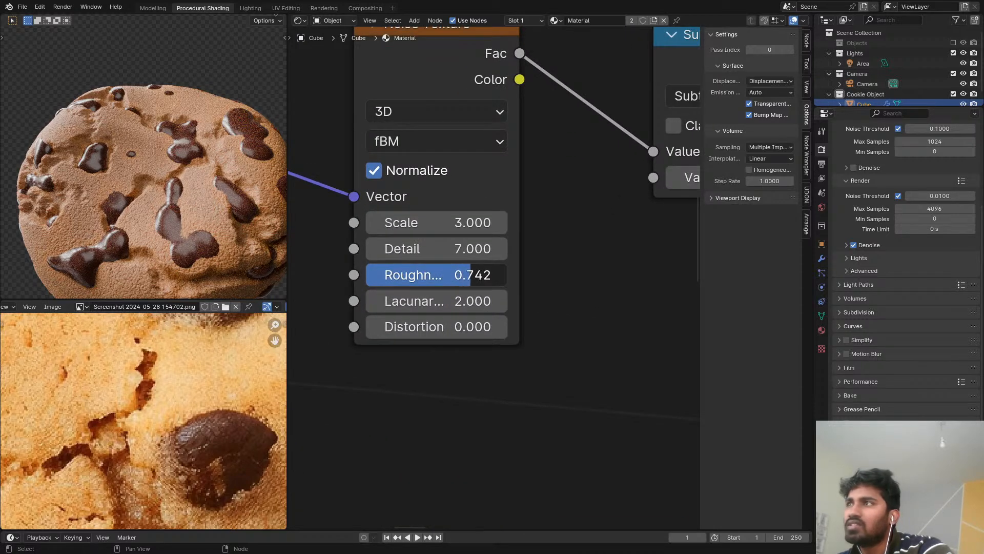
left_click_drag(436, 275, 406, 274)
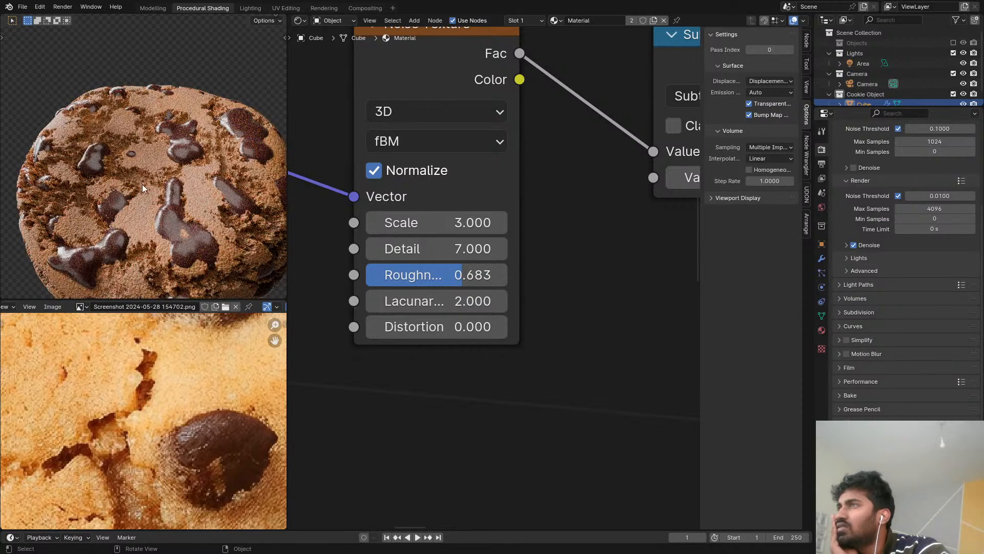
scroll(150, 184, "up", 3)
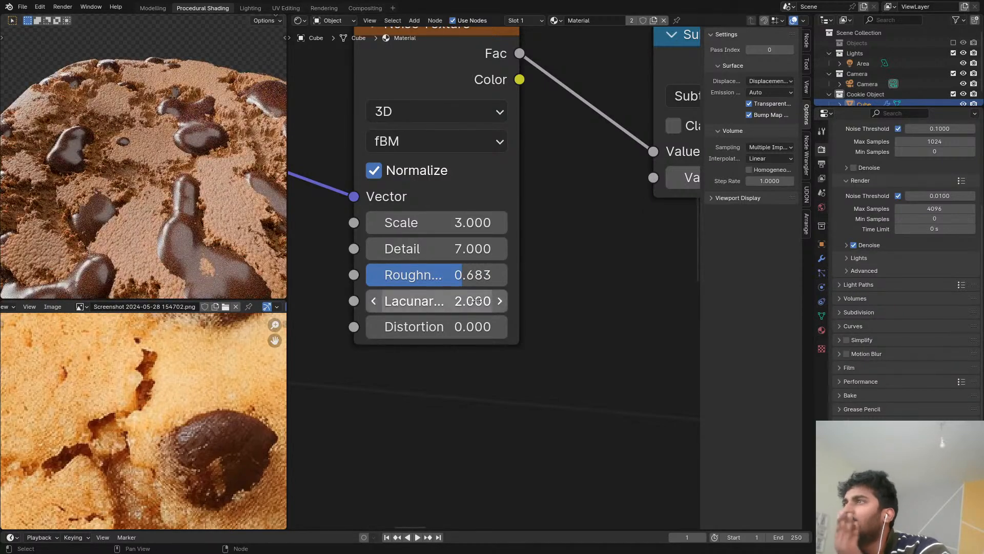
scroll(249, 460, "down", 2)
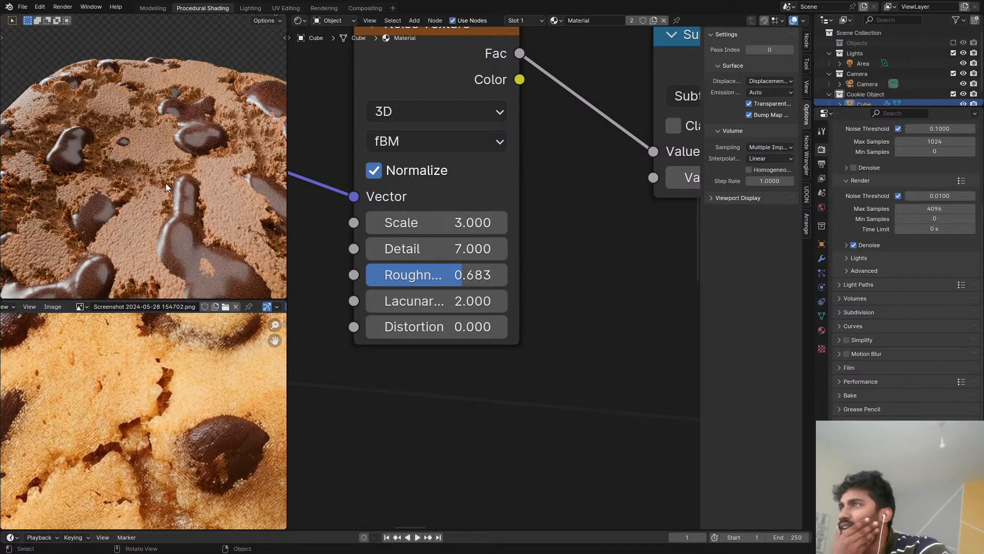
scroll(100, 156, "up", 5)
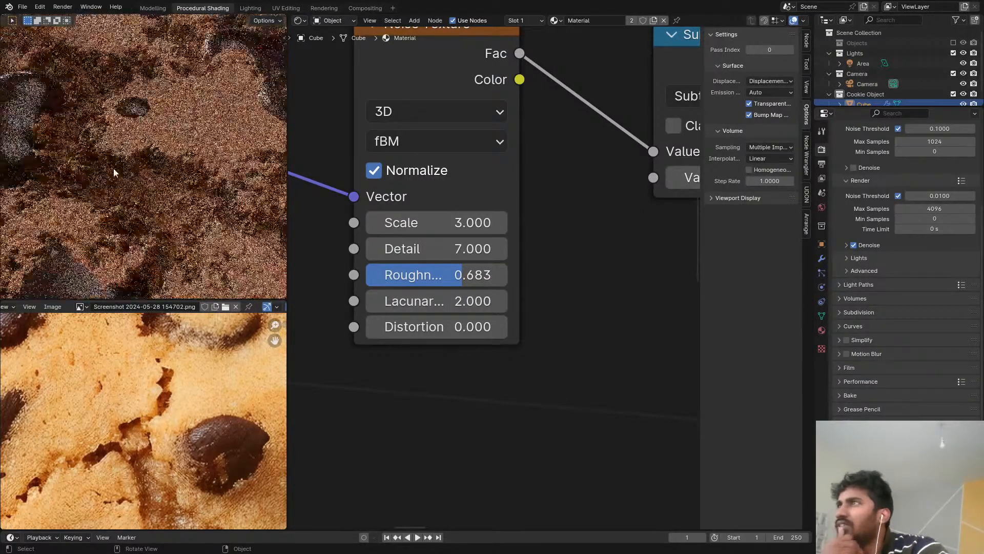
scroll(115, 170, "down", 6)
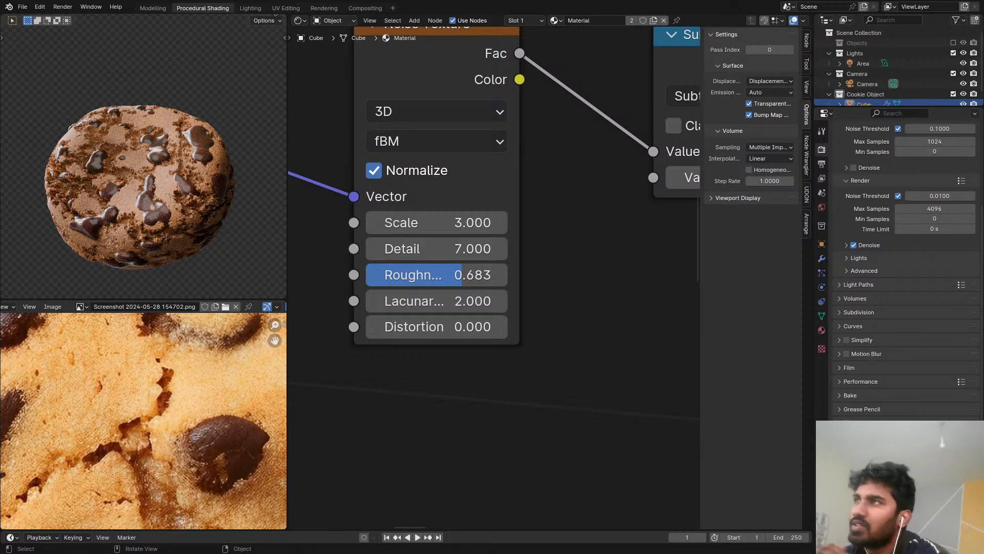
Step: Test higher and lower Roughness on the Noise Texture with scale 3, then set it to 0.617
scroll(465, 192, "down", 2)
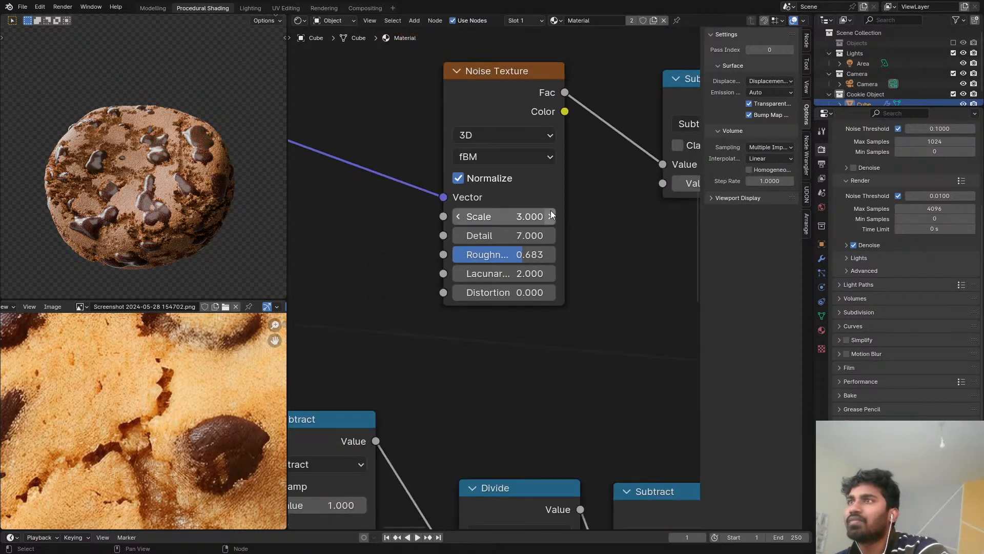
scroll(588, 223, "up", 2)
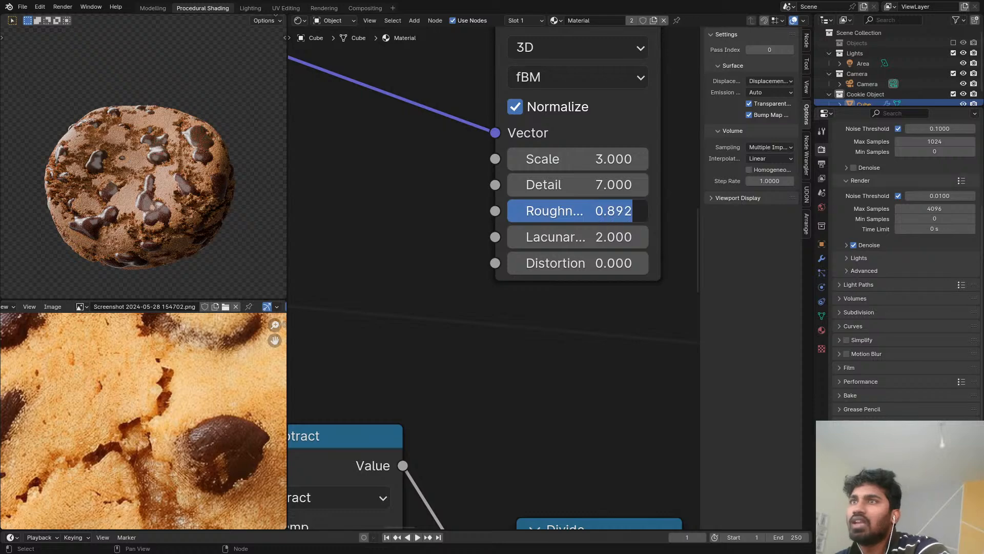
left_click_drag(594, 210, 635, 211)
scroll(159, 176, "up", 4)
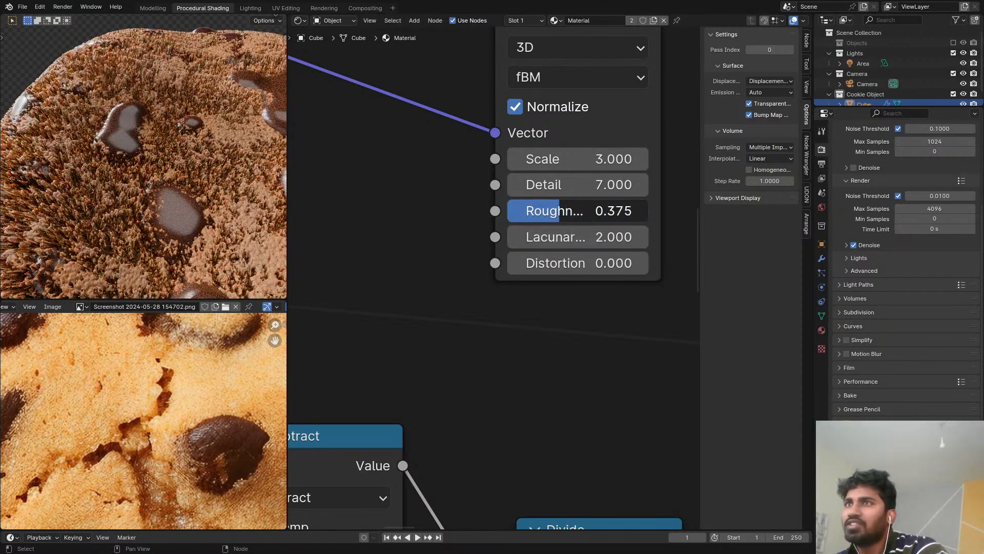
left_click_drag(561, 211, 597, 211)
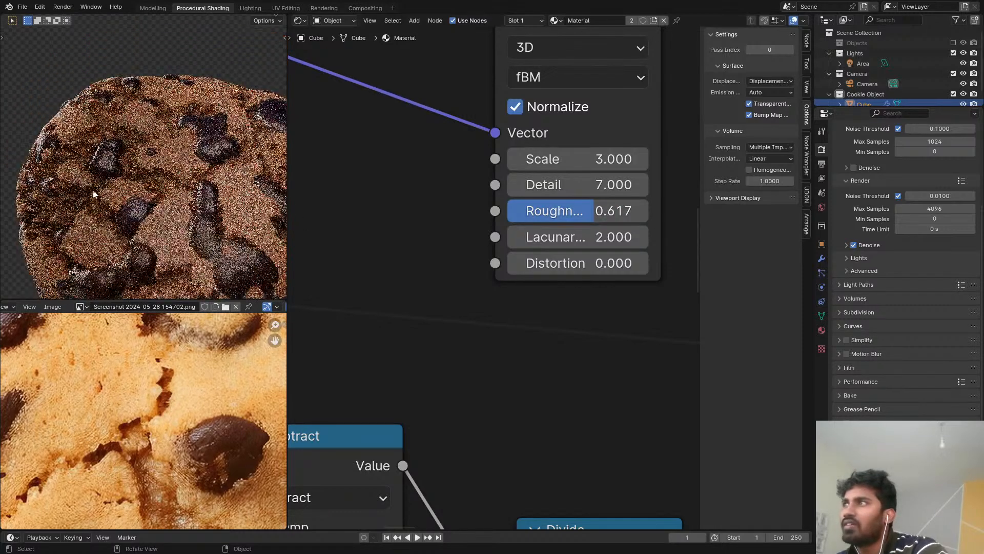
Step: Move the Noise Texture with scale 3 away from its Subtract node to make room between them
scroll(496, 123, "down", 2)
scroll(496, 123, "down", 2)
middle_click_drag(496, 123, 545, 165)
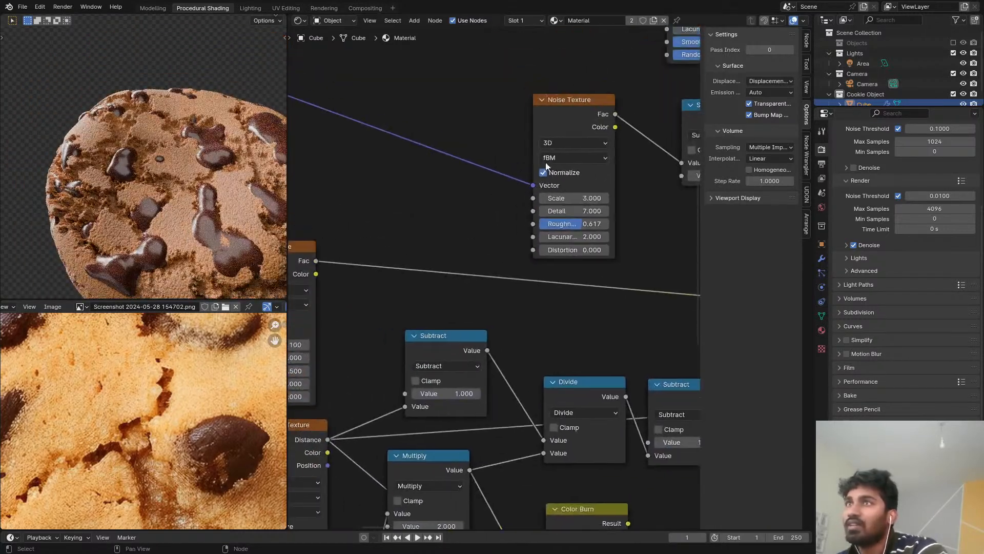
left_click_drag(552, 127, 416, 141)
scroll(445, 143, "down", 2)
middle_click_drag(445, 142, 432, 219)
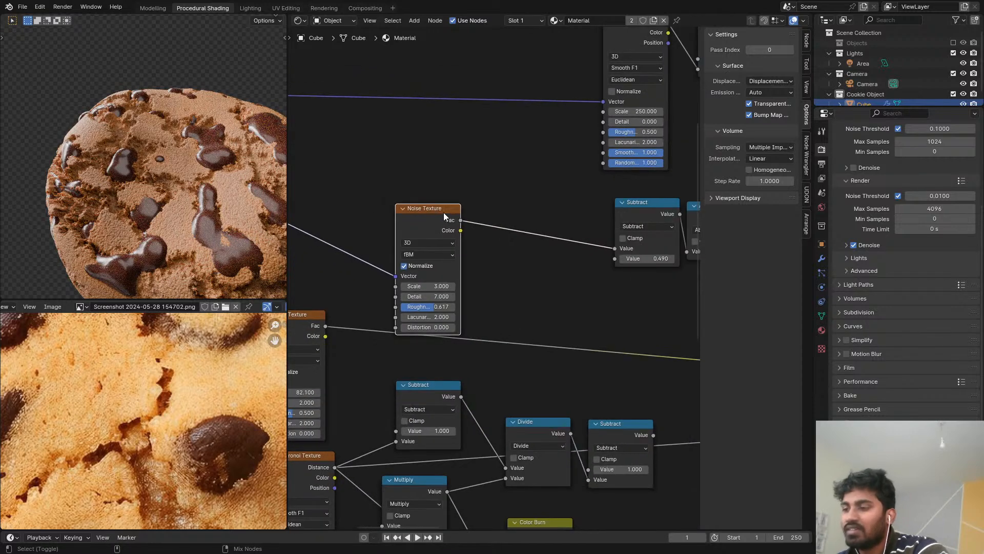
Step: Duplicate the Noise Texture with its Vector link kept and place the copy above the original
key("shift+d")
left_click(447, 75)
scroll(445, 123, "up", 2)
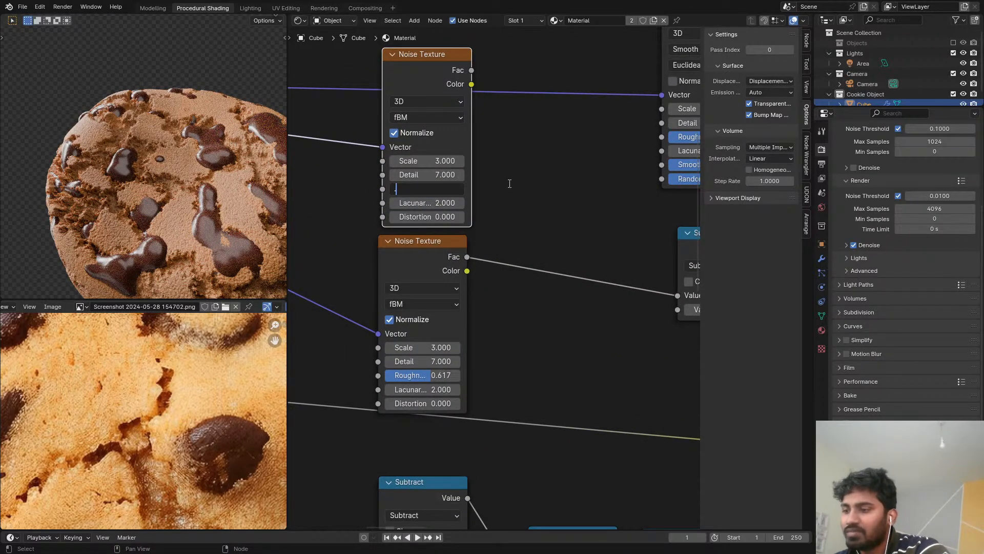
Step: Insert a Float Mix node between the lower Noise Texture and Subtract, linking the duplicated Noise Texture's Fac to input B
scroll(503, 185, "down", 2)
scroll(503, 223, "up", 3)
key("shift+a")
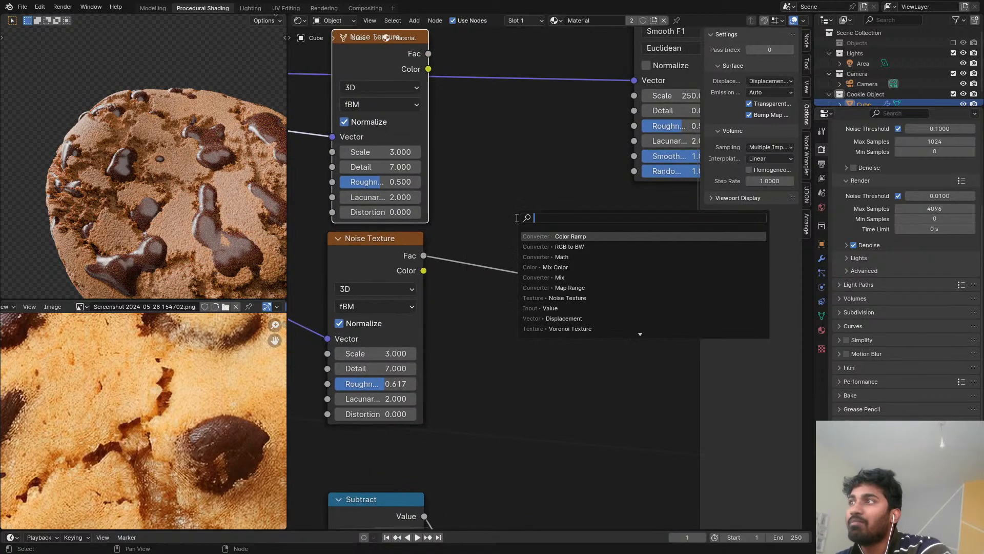
type("MI")
left_click(574, 237)
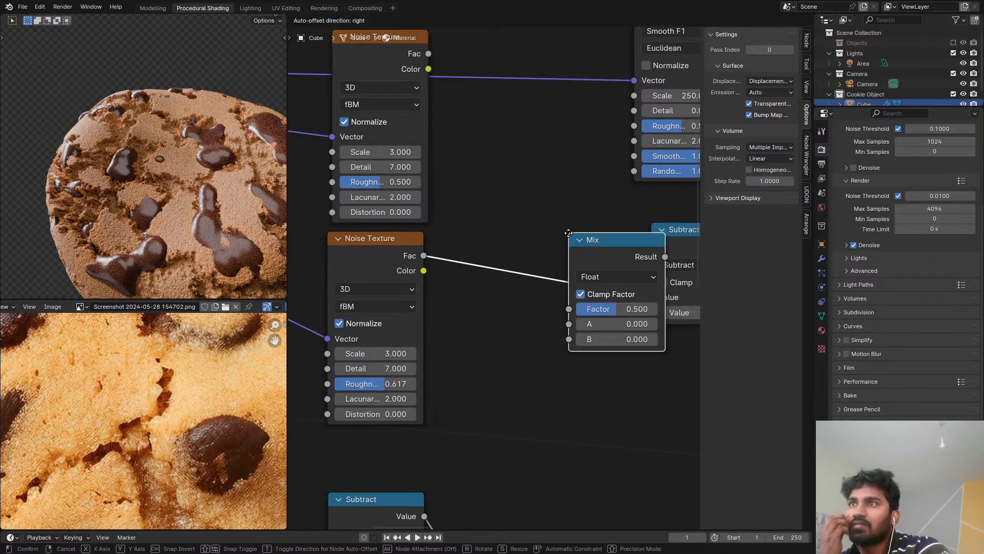
left_click(505, 226)
left_click_drag(428, 54, 501, 272)
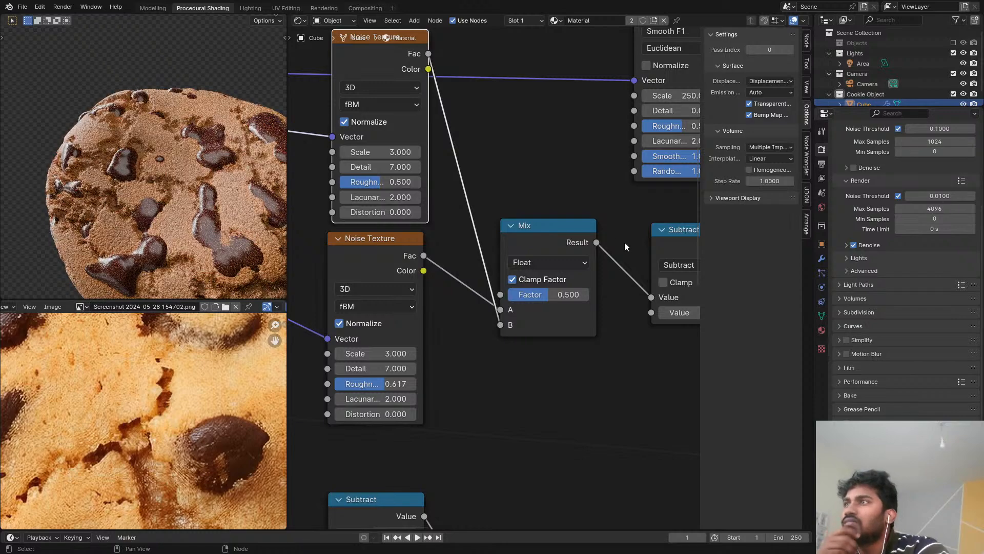
Step: Examine the cookie's cracks and surface grain up close and from a distance with the mixed noise
scroll(529, 231, "up", 3)
scroll(117, 190, "up", 4)
middle_click_drag(350, 262, 512, 222)
scroll(216, 168, "up", 2)
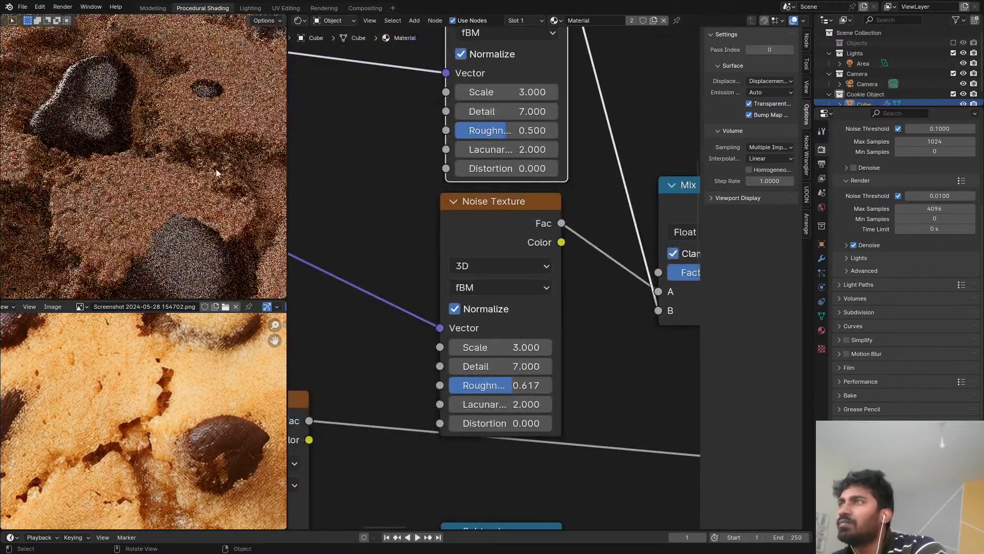
scroll(144, 202, "up", 2)
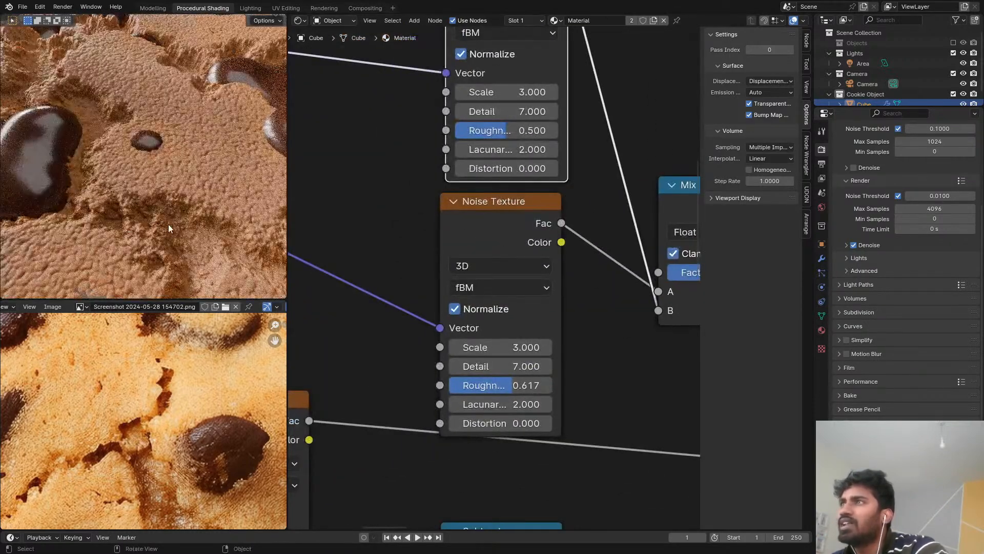
scroll(148, 234, "down", 3)
scroll(451, 247, "down", 2)
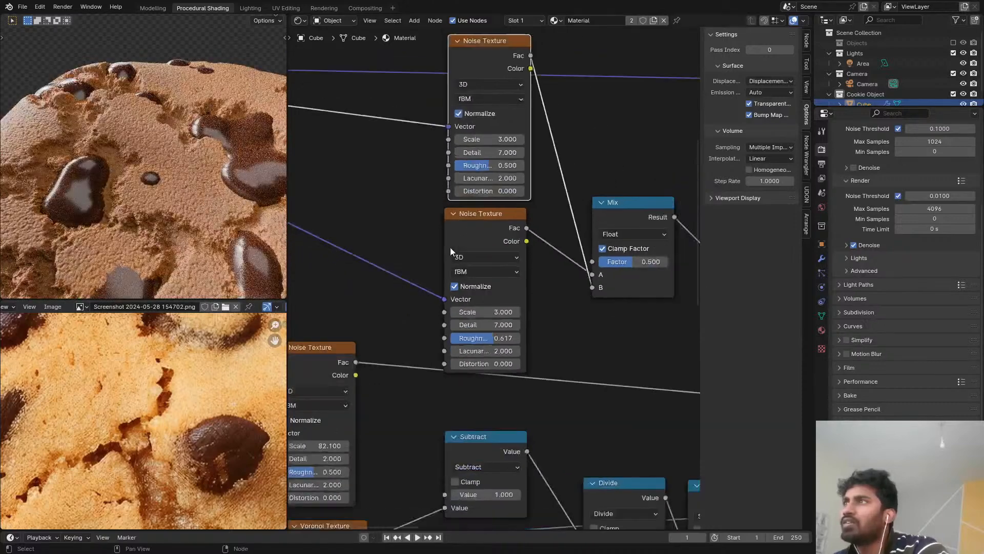
scroll(96, 222, "down", 3)
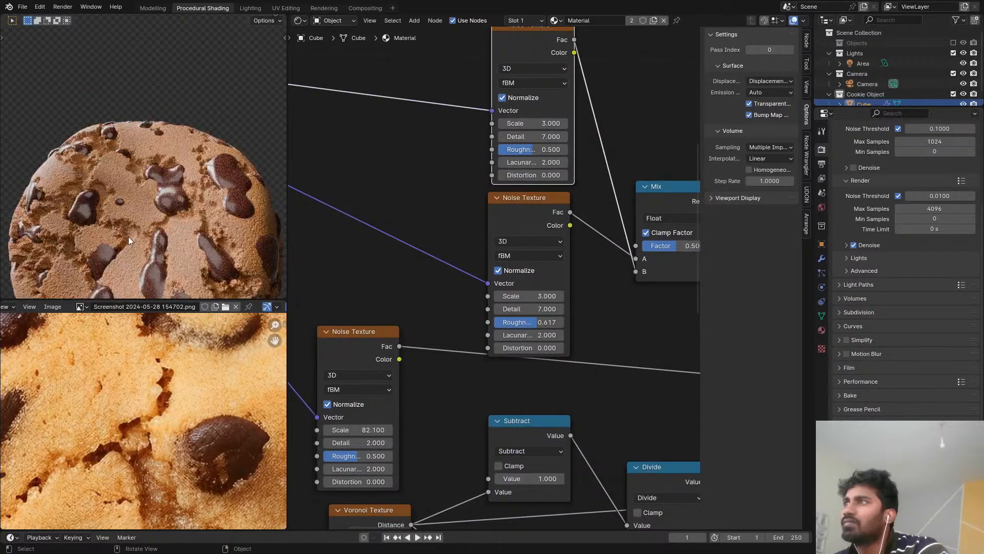
scroll(128, 236, "down", 2)
Step: Delete the cookie Cube, enable the Objects collection and inspect the material on its Sphere and the Sphere's modifiers
middle_click_drag(127, 228, 165, 154)
key("x")
left_click(167, 149)
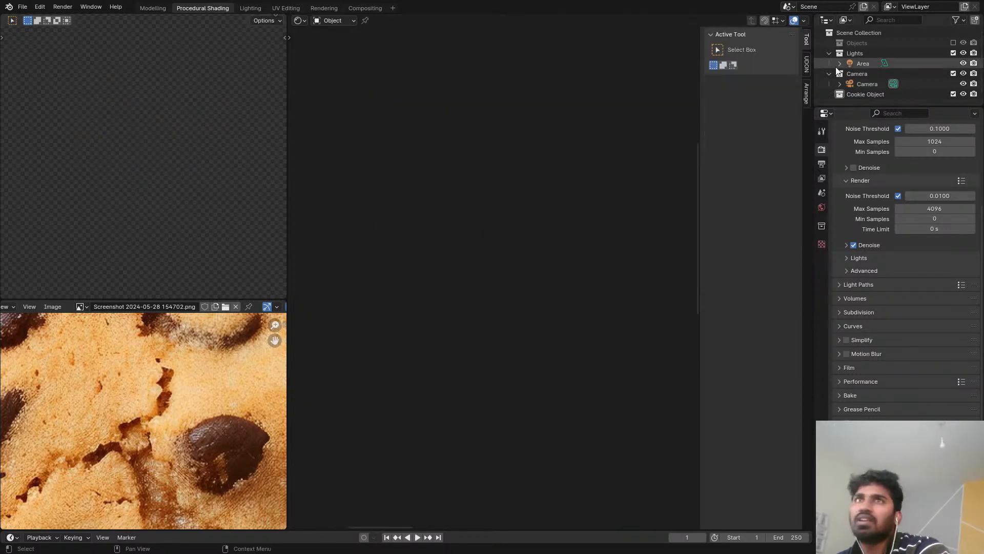
left_click(954, 43)
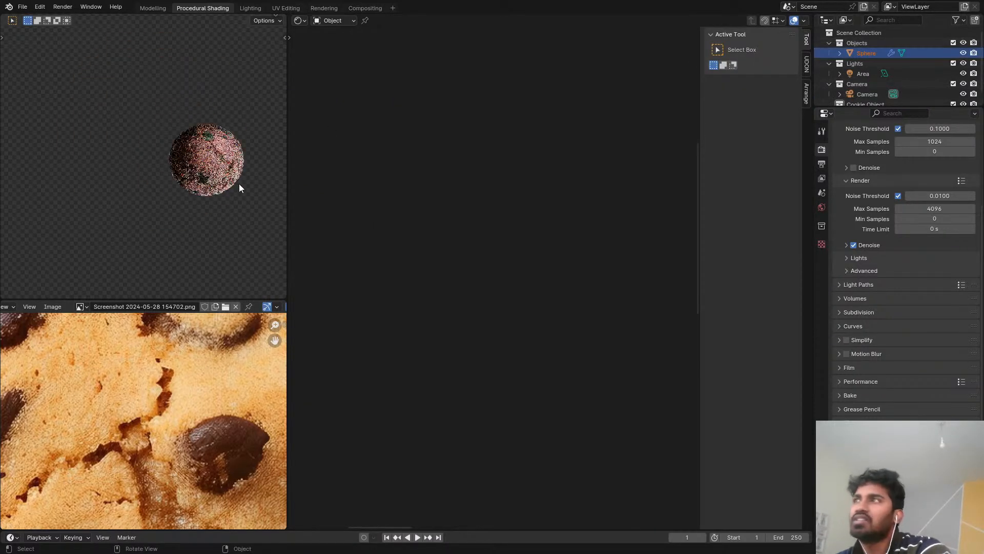
scroll(230, 188, "up", 3)
middle_click_drag(1, 255, 139, 291, "ctrl")
scroll(191, 223, "up", 3)
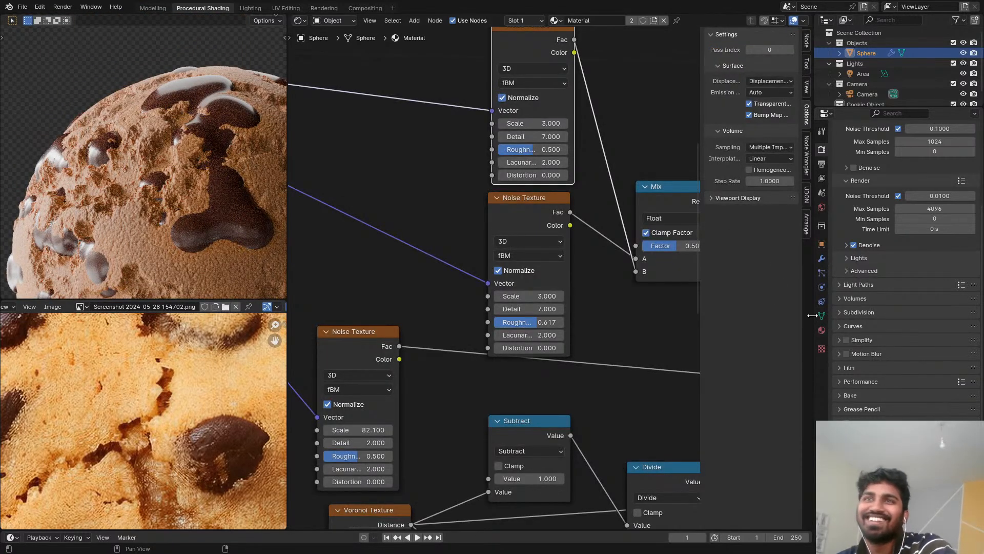
left_click(822, 259)
scroll(176, 180, "down", 5)
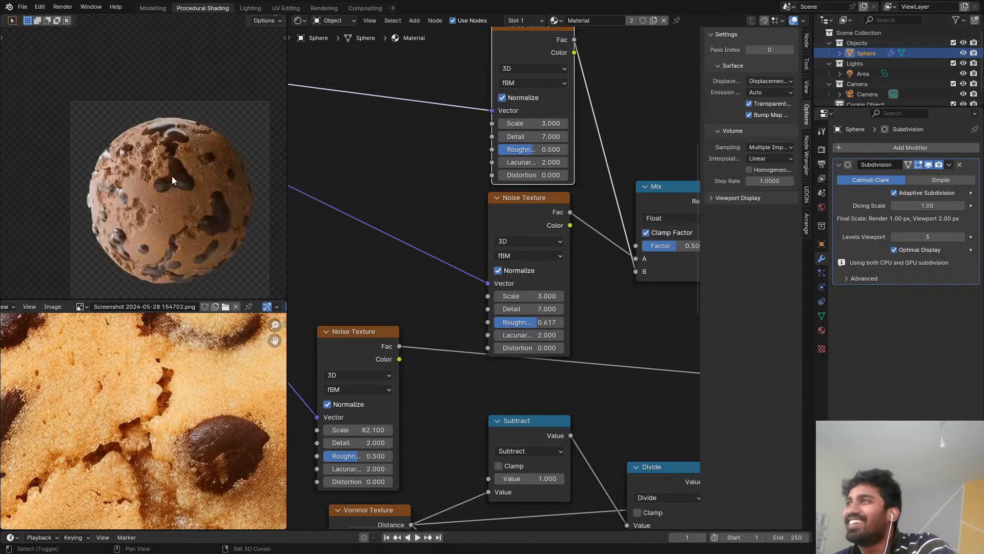
Step: Set the Displacement node's Scale to 0.1
middle_click_drag(176, 180, 158, 188, "shift")
scroll(590, 255, "down", 4)
middle_click_drag(589, 255, 560, 193)
middle_click_drag(517, 304, 532, 187)
middle_click_drag(559, 223, 542, 224)
scroll(558, 341, "up", 2)
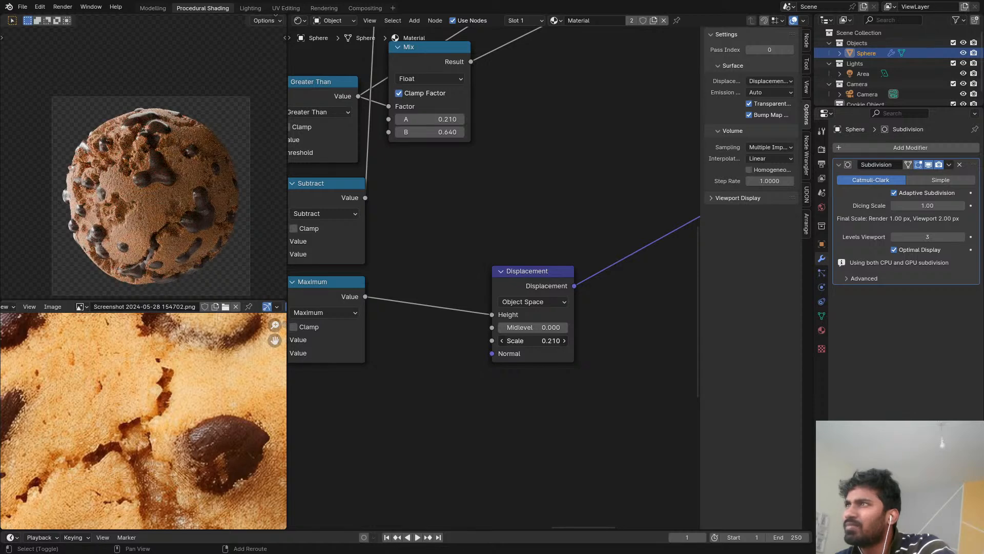
left_click_drag(544, 341, 528, 341, "shift")
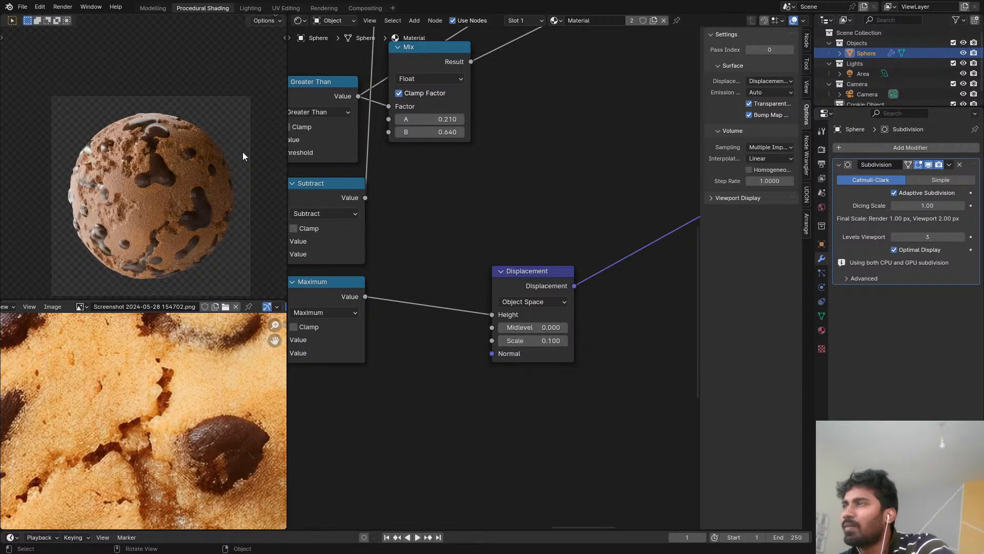
Step: Inspect the sphere up close, and undo back to the cookie Cube with the Objects collection disabled
middle_click_drag(390, 194, 589, 204)
scroll(175, 220, "up", 3)
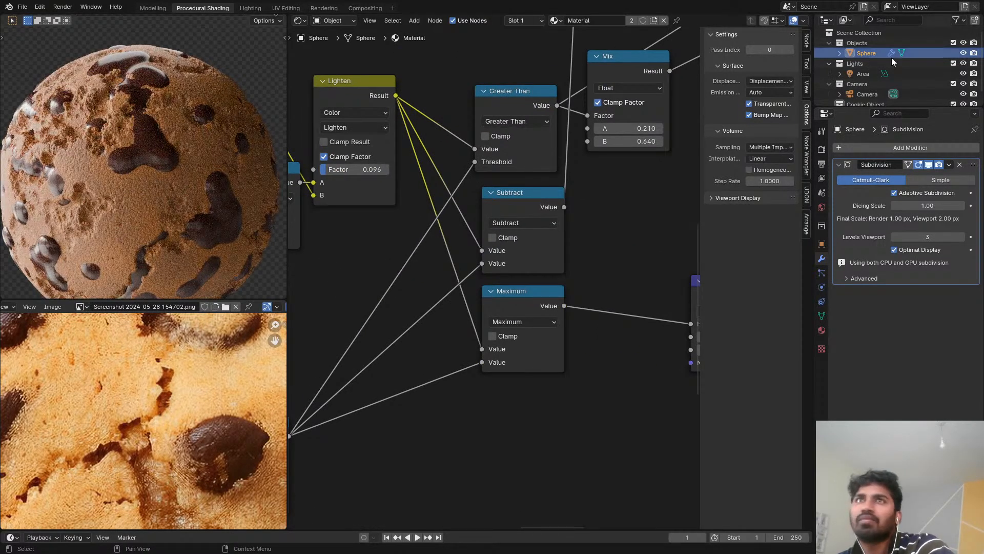
scroll(882, 77, "down", 1)
key("ctrl+z")
key("ctrl+z")
key("ctrl+z")
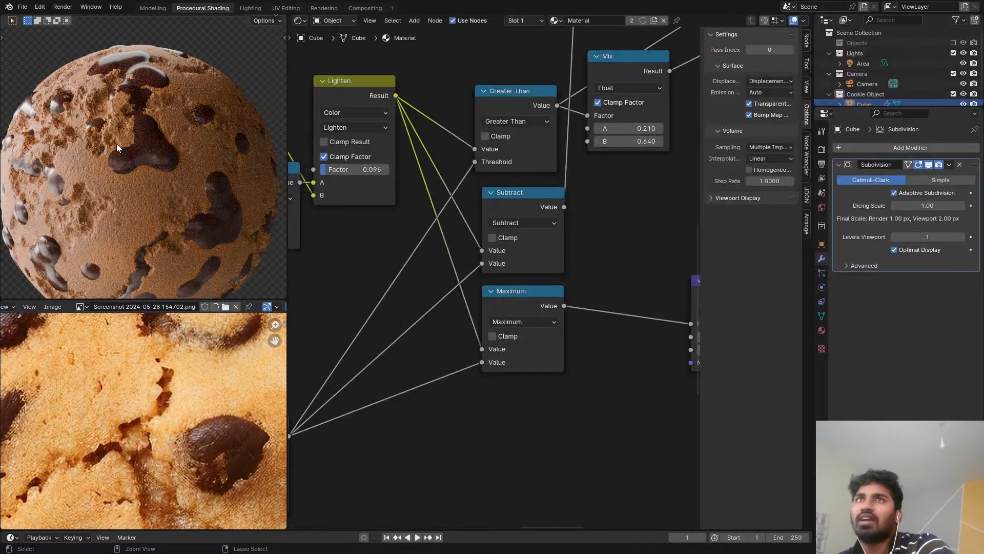
Step: Inspect the cookie and try a lower Subsurface Weight on the Principled BSDF
middle_click_drag(134, 137, 114, 211)
scroll(142, 151, "up", 5)
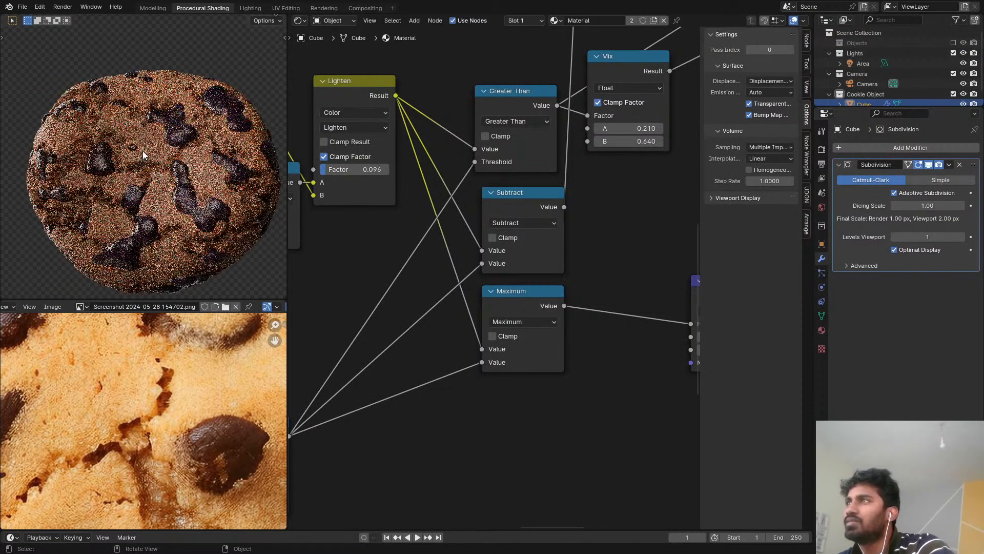
scroll(147, 123, "up", 5)
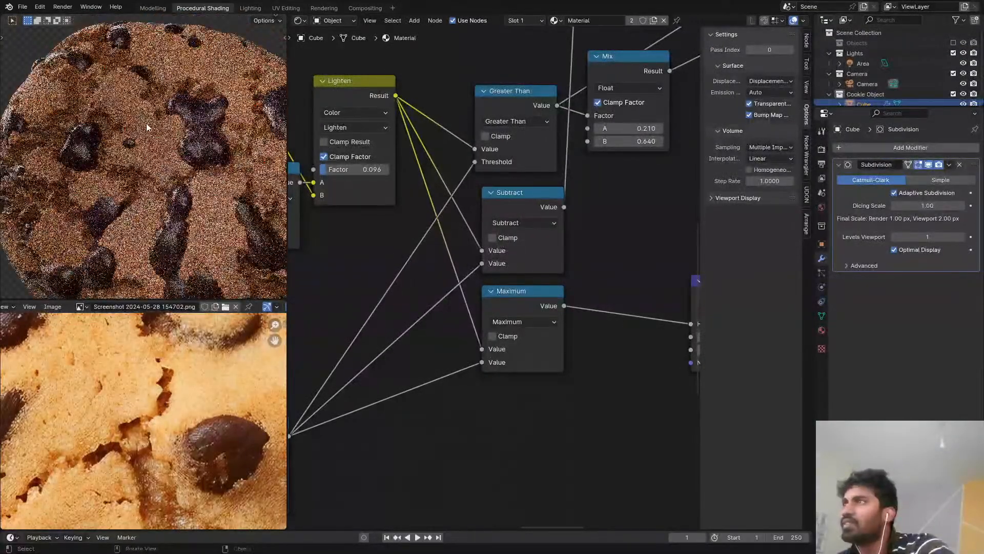
scroll(505, 208, "down", 2)
middle_click_drag(506, 208, 663, 424)
scroll(445, 216, "up", 4)
middle_click_drag(408, 231, 483, 222)
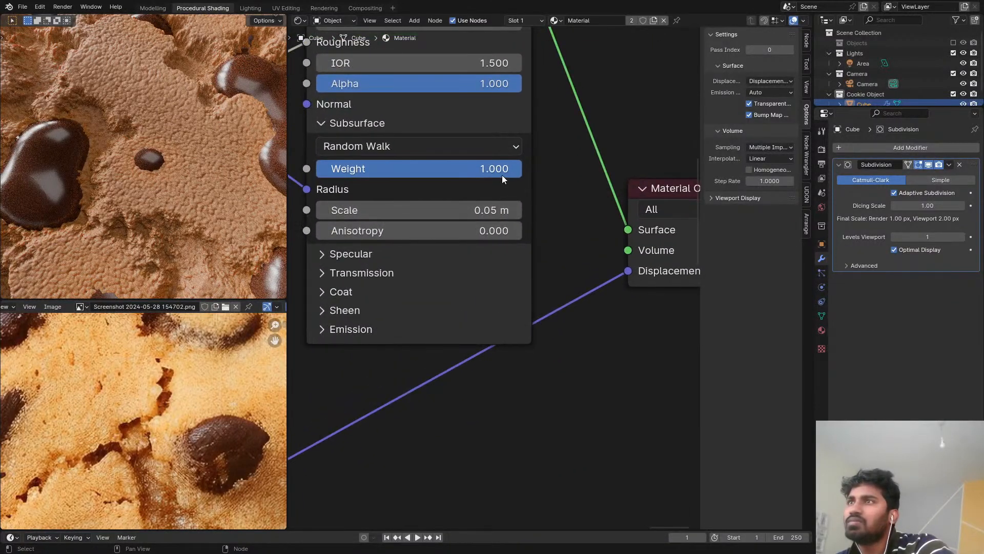
left_click_drag(503, 171, 417, 172)
right_click(312, 180)
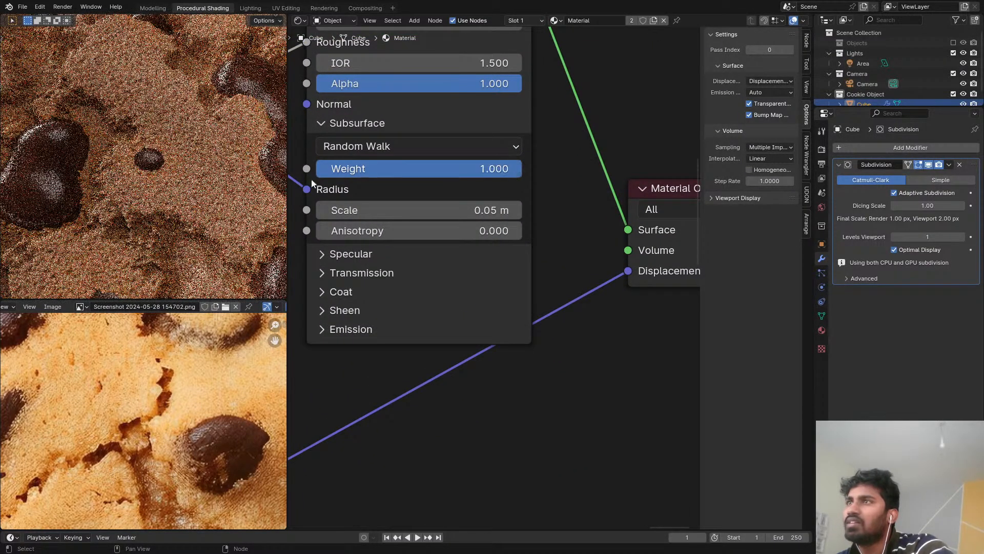
Step: Try a Subsurface Scale of 10 m on the Principled BSDF and inspect the cookie
scroll(150, 197, "down", 9)
scroll(412, 215, "up", 3)
left_click_drag(412, 212, 489, 212, "shift")
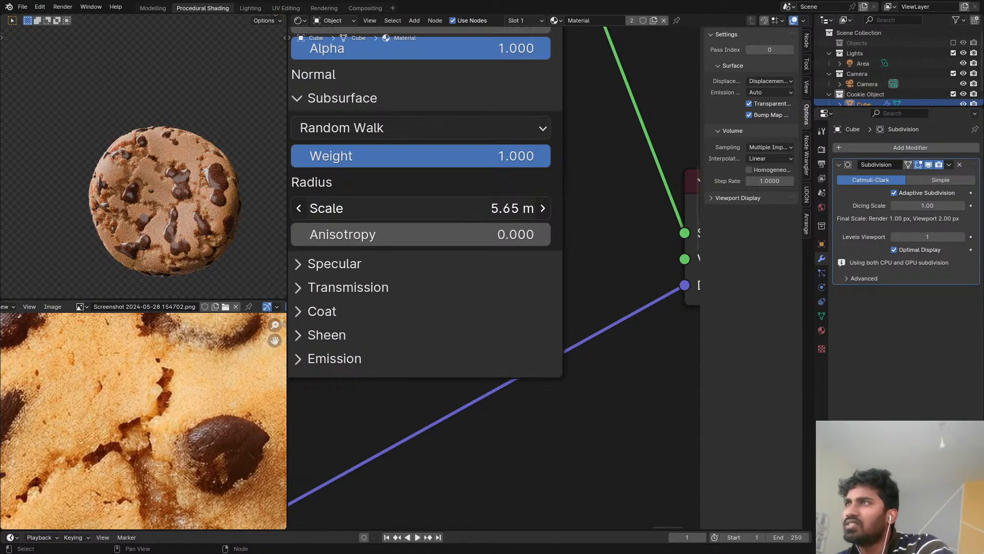
left_click_drag(421, 209, 482, 208)
scroll(190, 242, "up", 2)
middle_click_drag(190, 243, 152, 228)
scroll(193, 220, "up", 3)
scroll(158, 224, "down", 3)
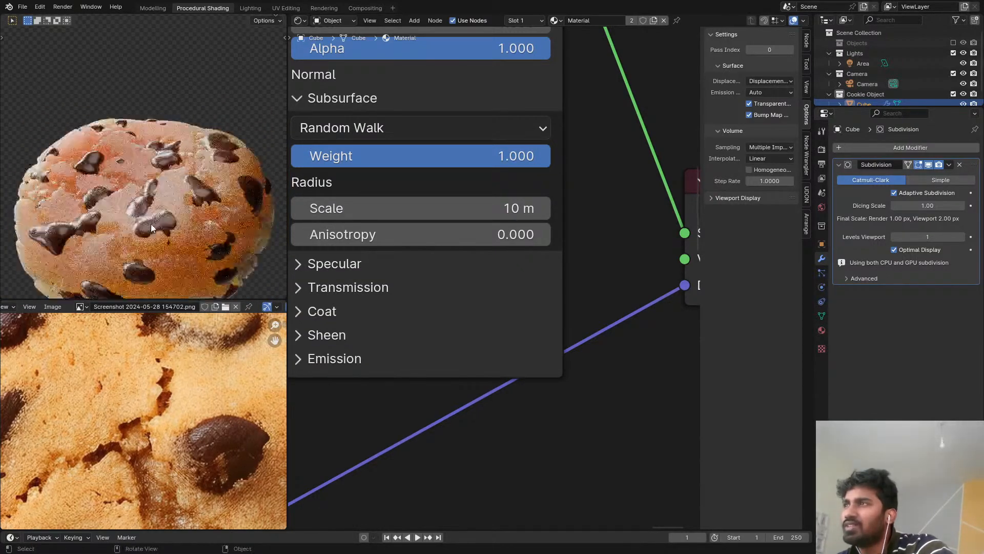
Step: Set the Principled BSDF's Subsurface Scale to 1 m
scroll(152, 228, "up", 2)
left_click_drag(445, 210, 392, 210)
type("1")
key("Return")
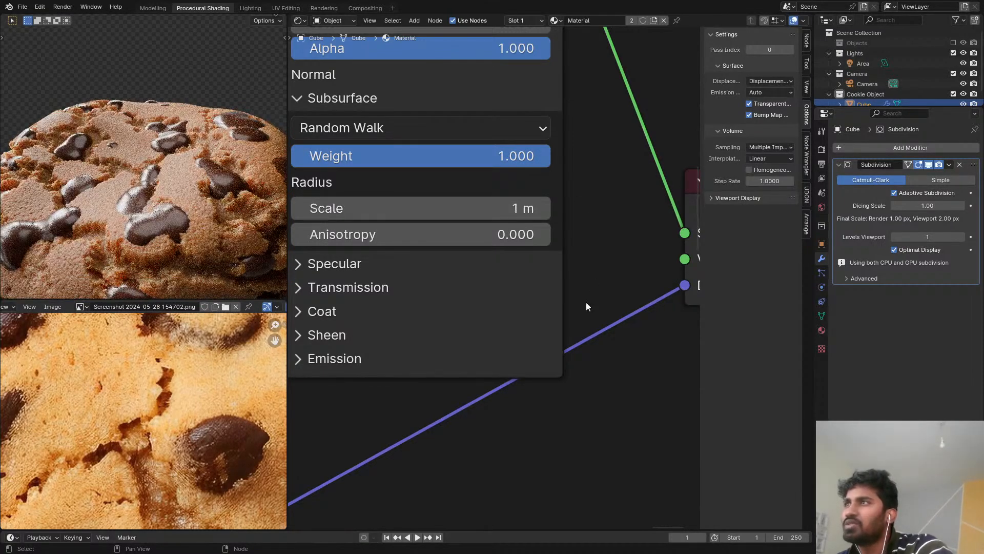
Step: Compare the cookie's crack and edge colouring with the cracks in the reference photo
middle_click_drag(295, 368, 383, 317)
middle_click_drag(237, 213, 132, 226)
middle_click_drag(173, 474, 196, 398)
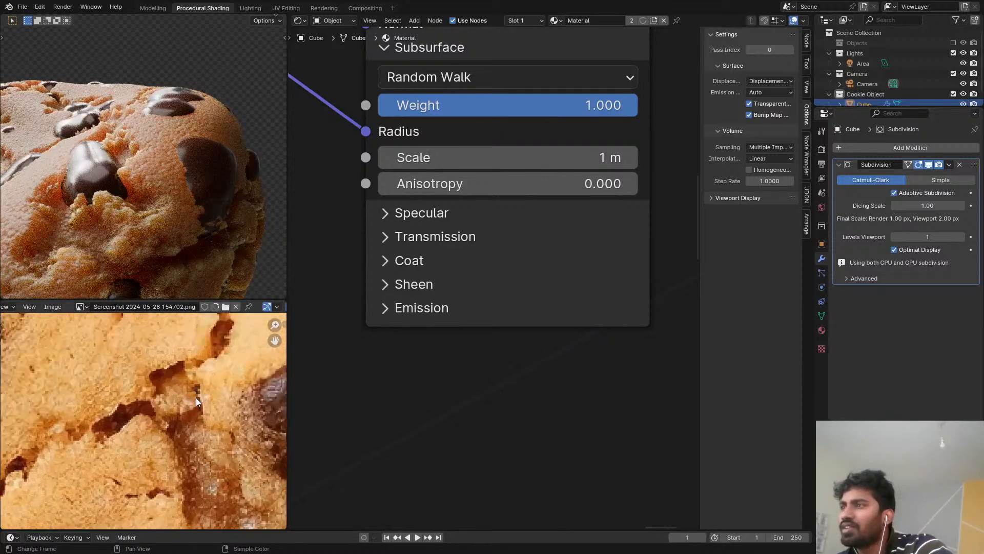
scroll(217, 353, "up", 3)
scroll(218, 355, "down", 2)
middle_click_drag(218, 355, 177, 436)
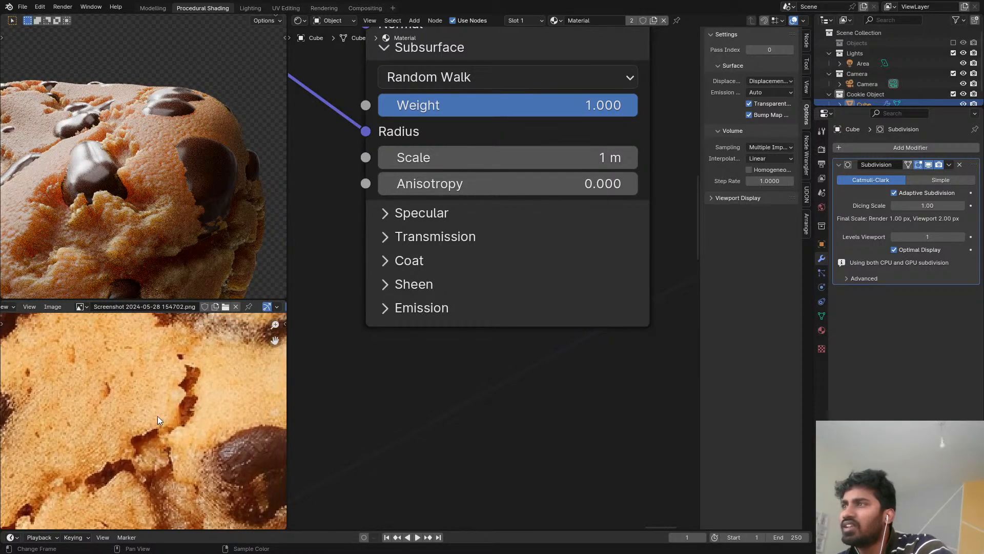
middle_click_drag(184, 266, 217, 192)
scroll(179, 238, "down", 5)
scroll(198, 283, "up", 1)
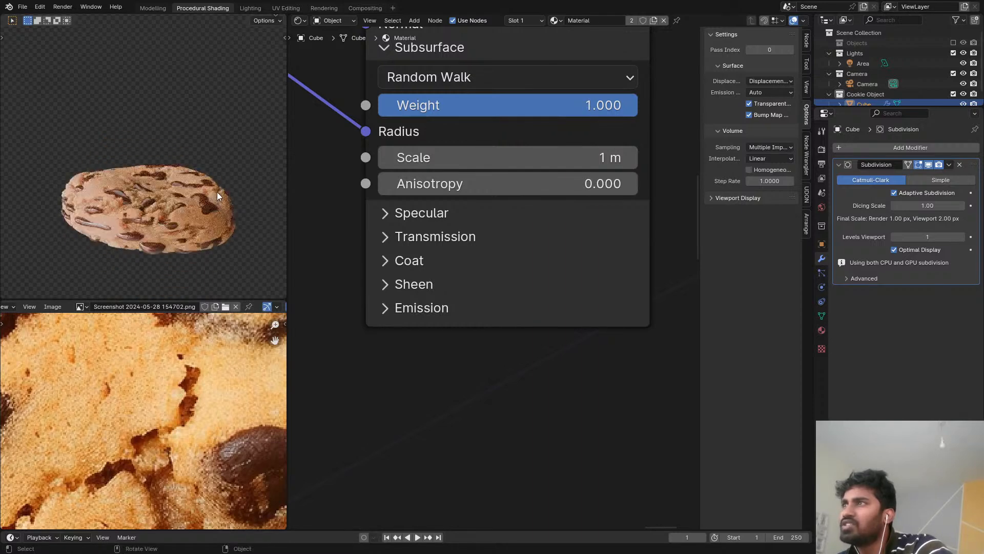
scroll(253, 202, "down", 3)
scroll(239, 206, "up", 4)
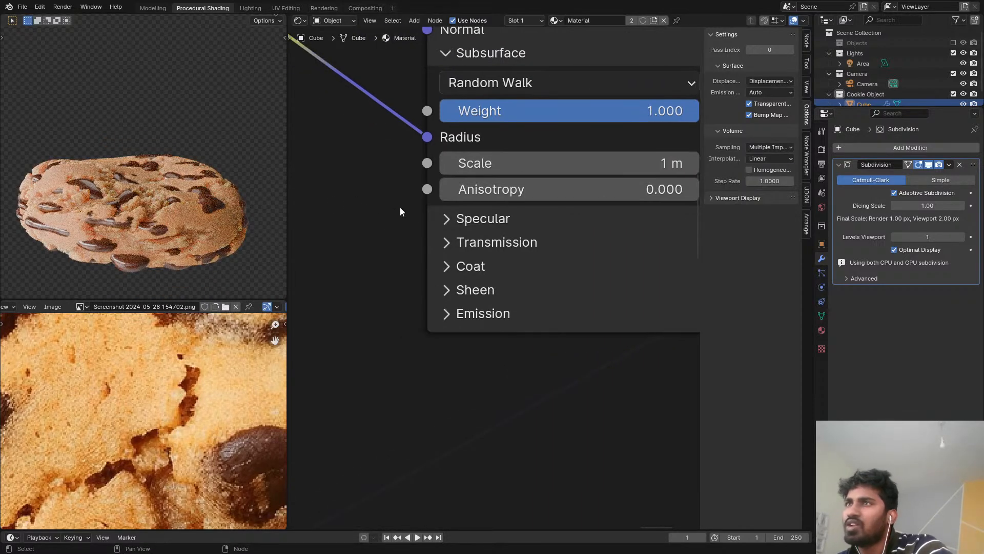
scroll(400, 207, "down", 1)
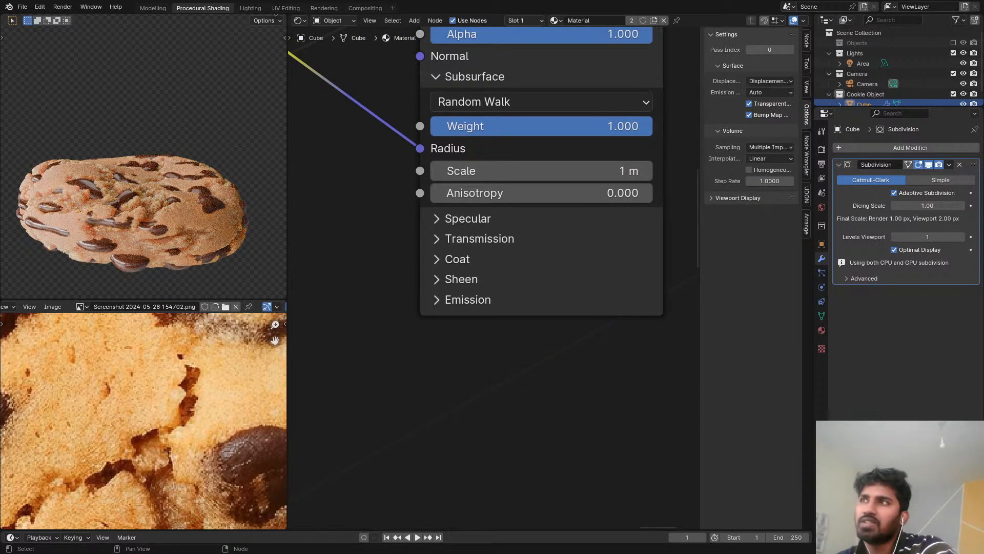
Step: Preview the Lighten node's output on the cookie and view it from above
scroll(445, 246, "down", 6)
middle_click_drag(446, 272, 368, 282)
scroll(433, 309, "down", 6)
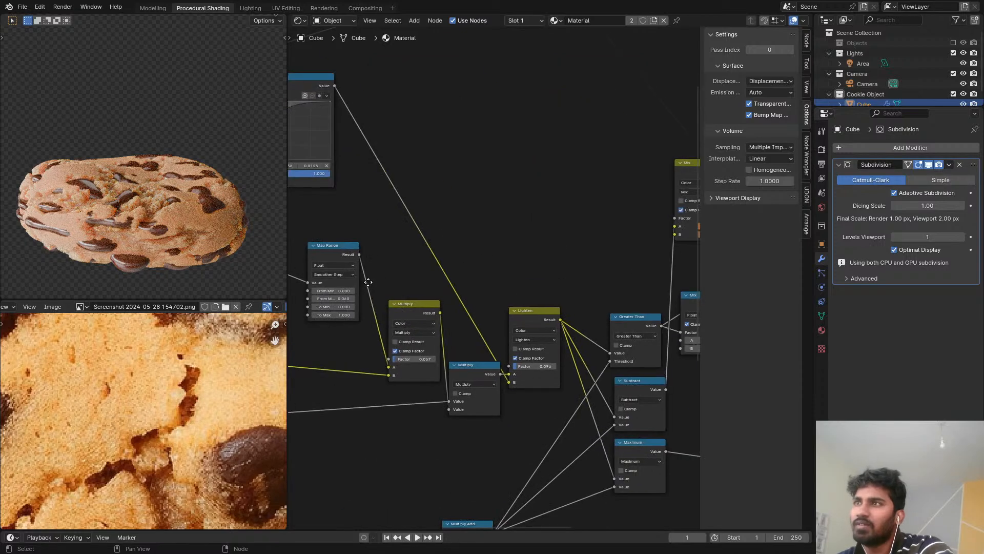
scroll(434, 290, "down", 2)
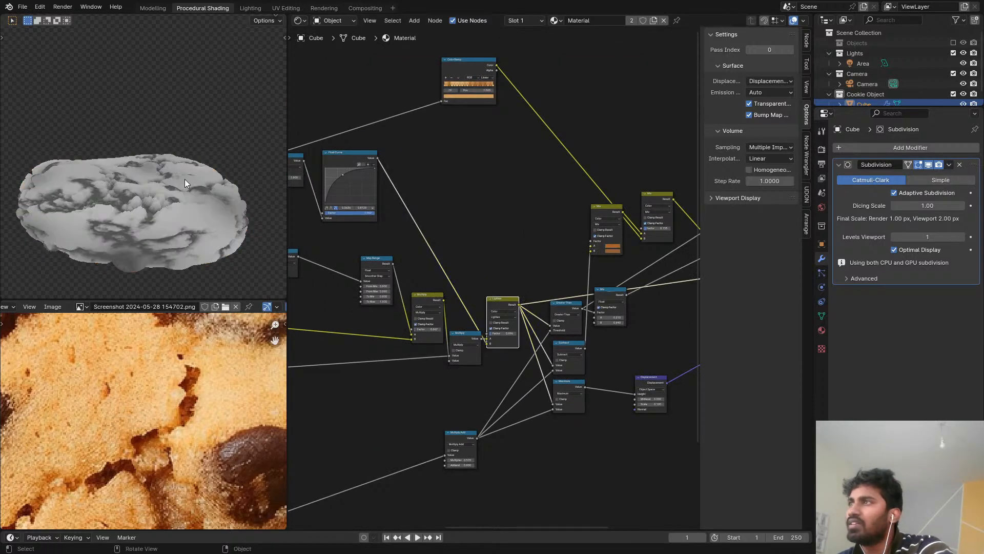
scroll(185, 178, "down", 4)
middle_click_drag(185, 180, 96, 247)
scroll(140, 210, "up", 3)
middle_click_drag(578, 266, 487, 272)
scroll(497, 282, "up", 4)
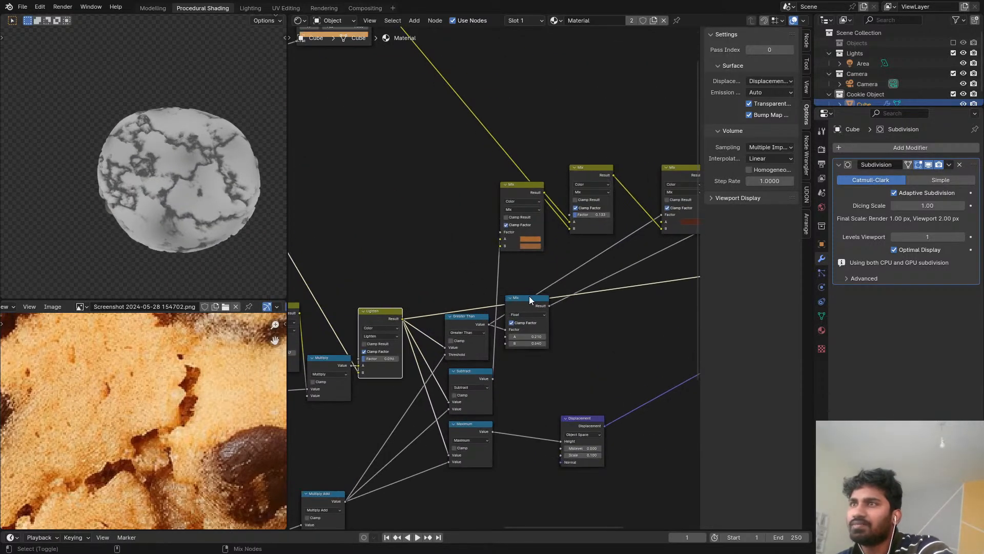
Step: Preview the outputs of the Float Mix node beside Greater Than and the Subtract node below it
left_click(531, 300, "ctrl+shift")
middle_click_drag(596, 301, 550, 262)
scroll(547, 300, "up", 1)
scroll(550, 261, "down", 2)
scroll(429, 325, "up", 2)
left_click(404, 356, "ctrl+shift")
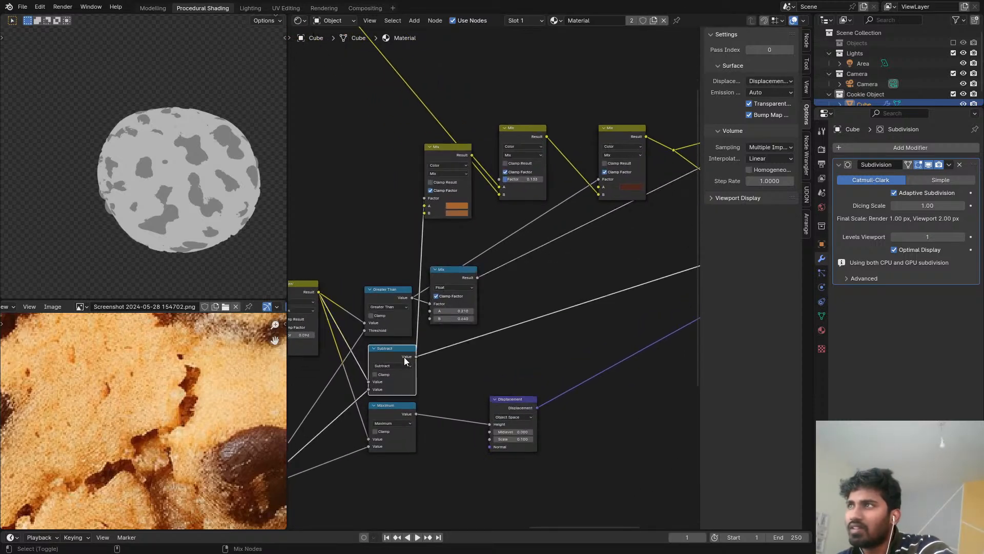
Step: Add a Math node on the preview link coming out of the Subtract node
scroll(437, 389, "up", 1)
middle_click_drag(437, 389, 465, 330)
scroll(466, 333, "up", 1)
middle_click_drag(595, 256, 506, 262)
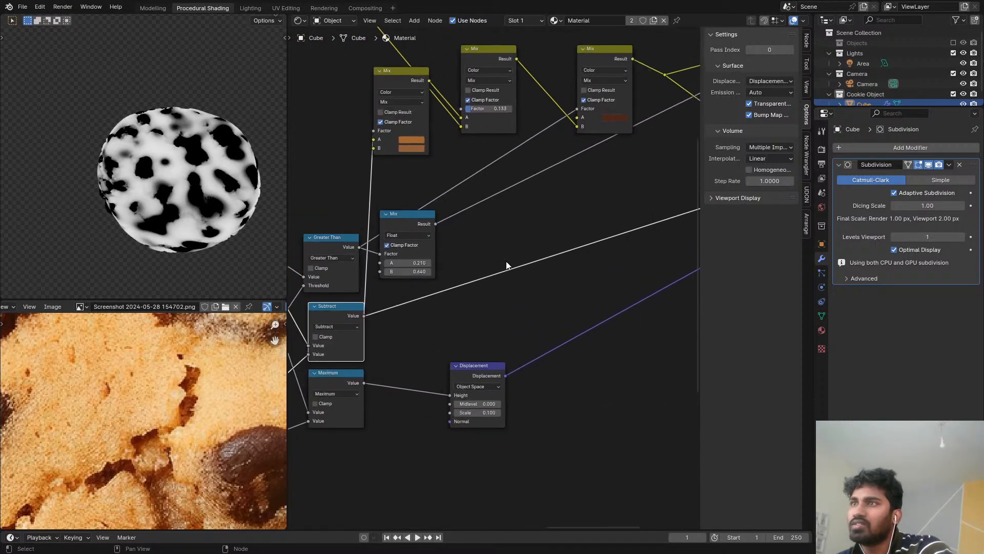
key("shift+a")
left_click(517, 253)
type("MATH")
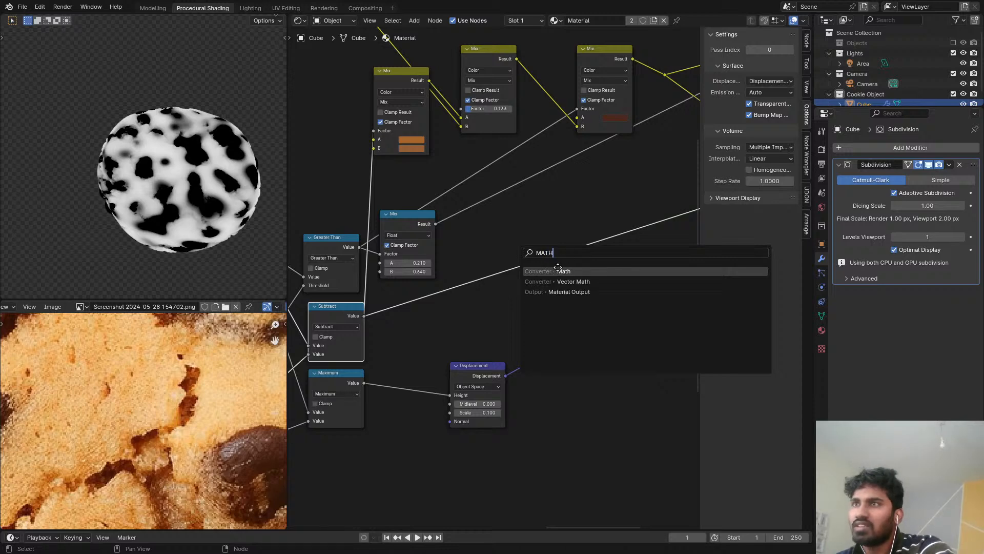
left_click(558, 270)
left_click(506, 278)
Step: Set the new Math node to Subtract, move the incoming link to its second Value and set its first Value to 1
left_click(518, 287)
left_click(518, 316)
left_click_drag(505, 303, 509, 316)
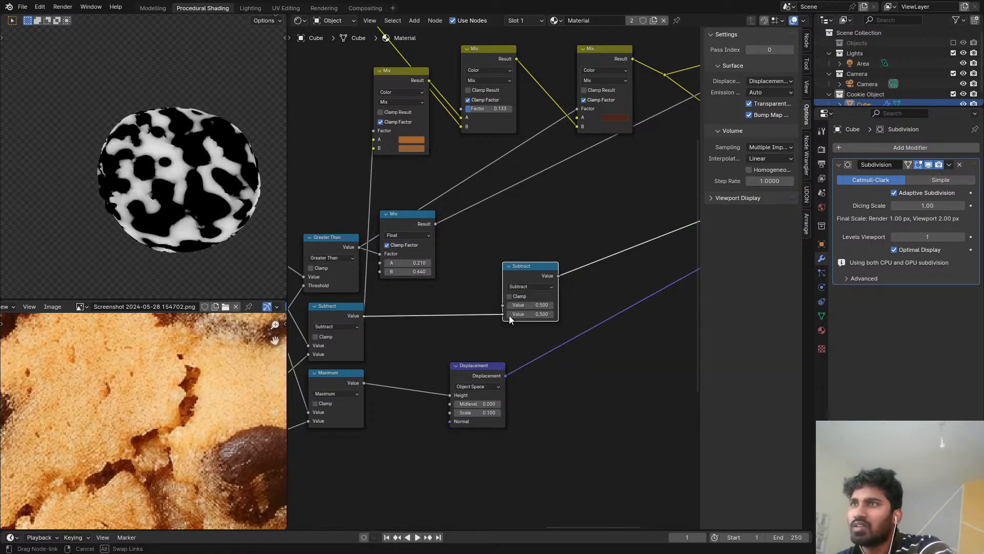
left_click(526, 306)
key("Return")
middle_click_drag(598, 270, 444, 331)
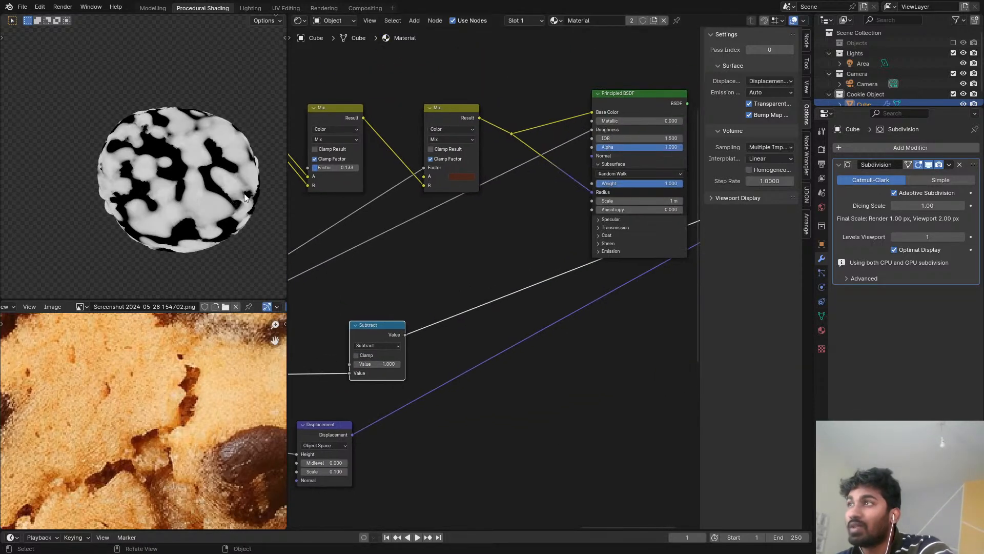
Step: Link the new Subtract node's output to the Principled BSDF's subsurface Scale and inspect the shaded cookie up close
scroll(405, 303, "down", 2)
middle_click_drag(382, 283, 373, 301)
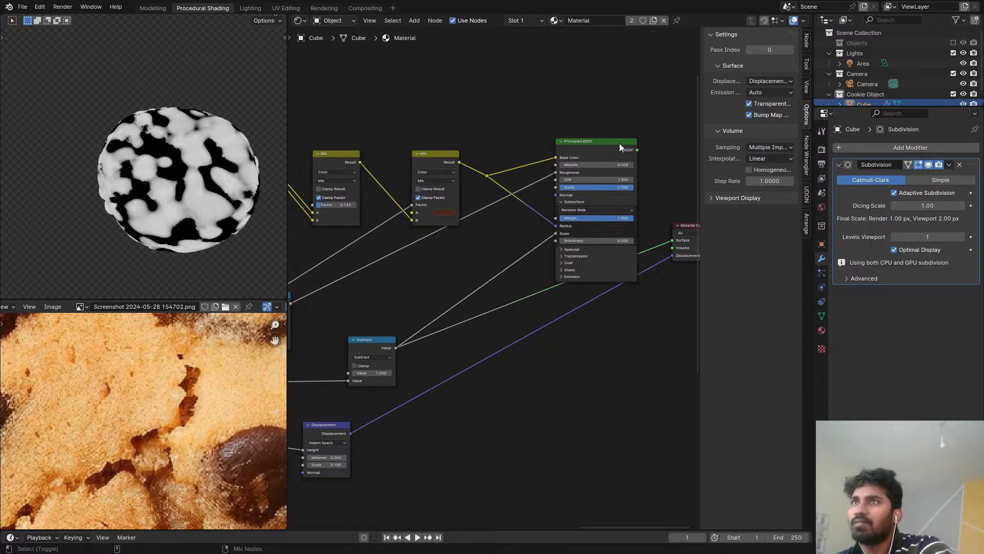
scroll(153, 212, "up", 5)
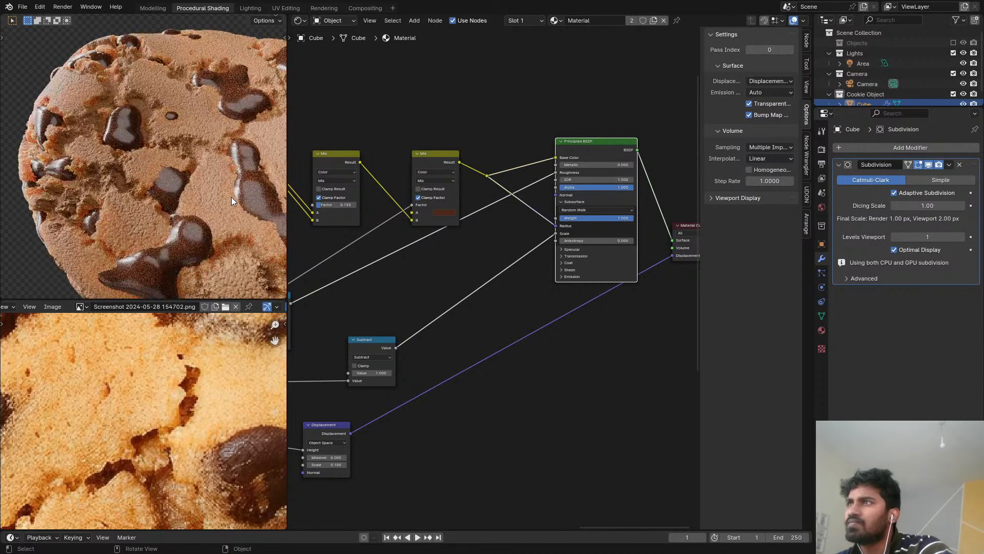
middle_click_drag(198, 201, 185, 241)
middle_click_drag(171, 241, 207, 215)
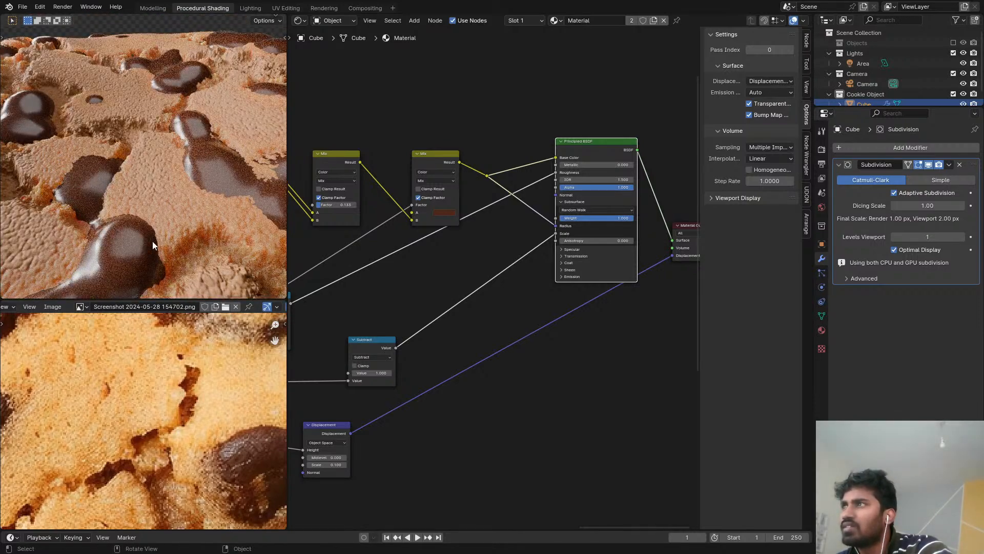
scroll(152, 241, "down", 3)
middle_click_drag(119, 223, 161, 163)
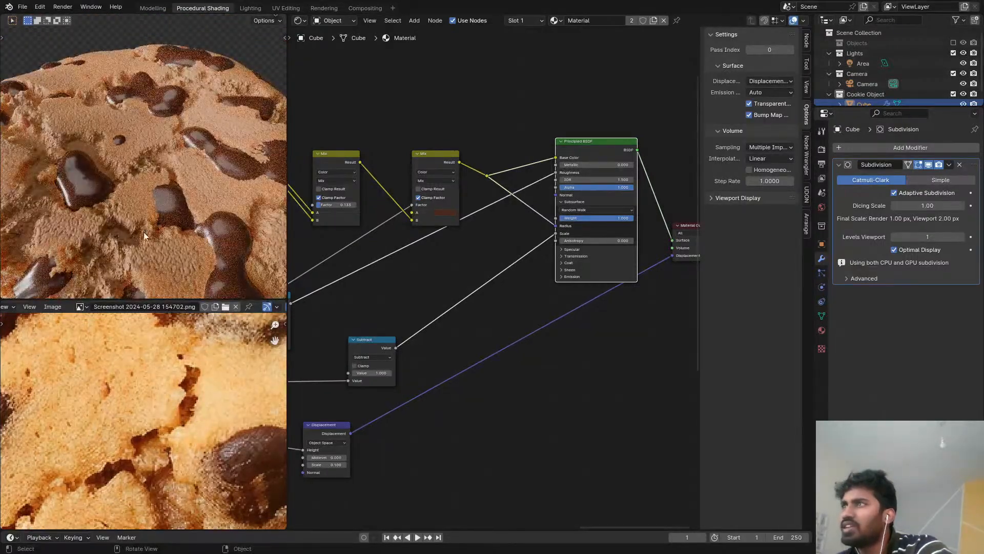
middle_click_drag(128, 208, 147, 173)
scroll(156, 165, "up", 4)
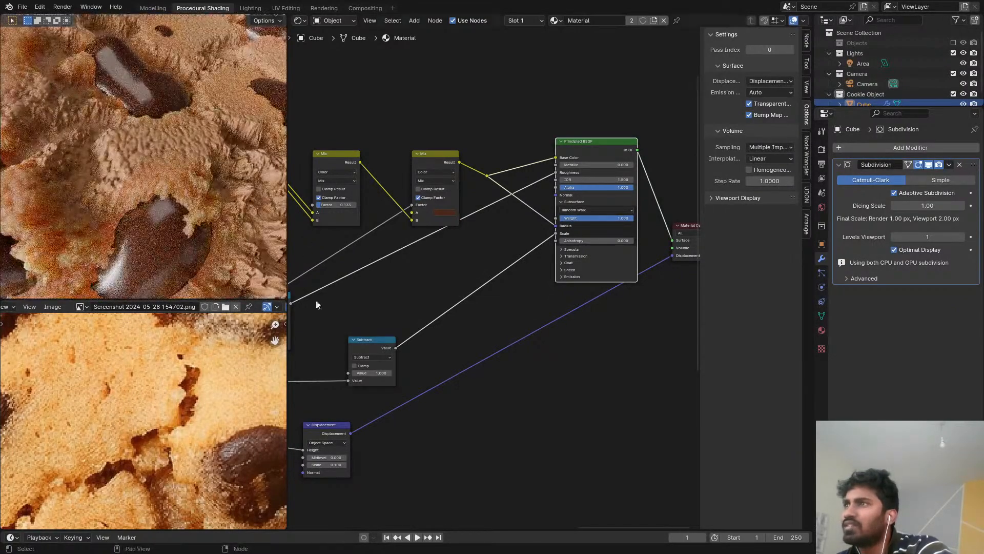
Step: Preview the Subtract node that drives the subsurface Scale and set its first Value to 1.3
scroll(338, 339, "up", 3)
middle_click_drag(350, 352, 367, 258)
left_click(379, 259, "ctrl+shift")
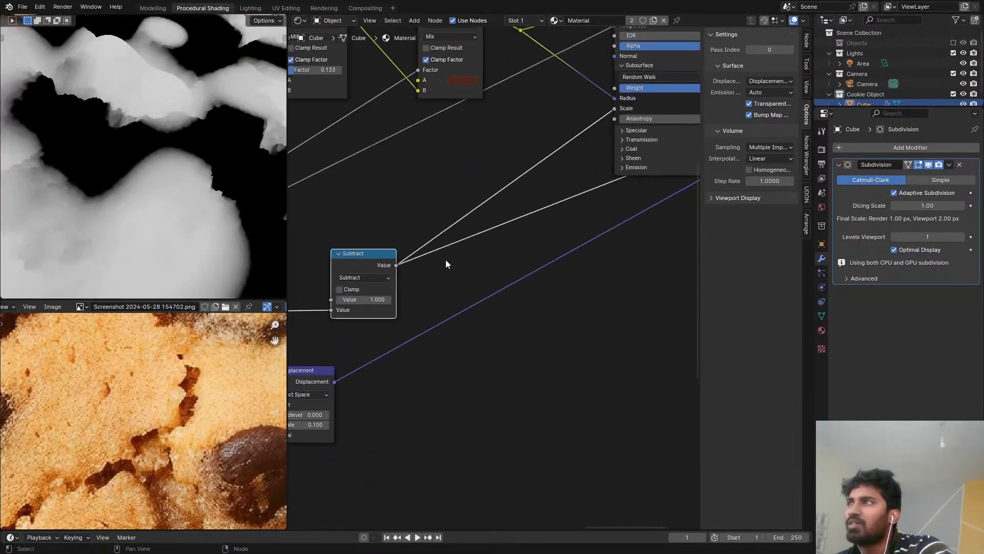
middle_click_drag(323, 219, 464, 221)
scroll(469, 225, "up", 1)
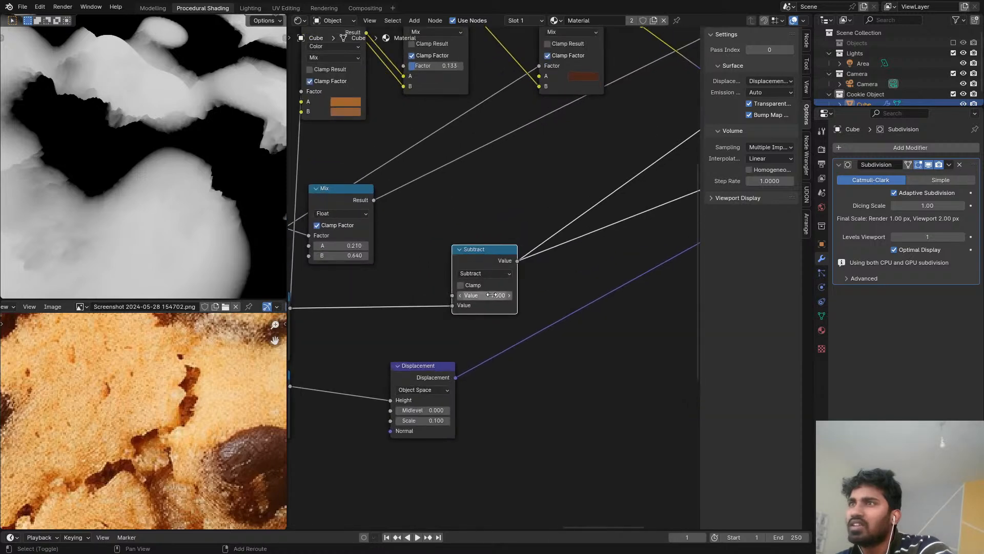
left_click_drag(484, 295, 422, 296)
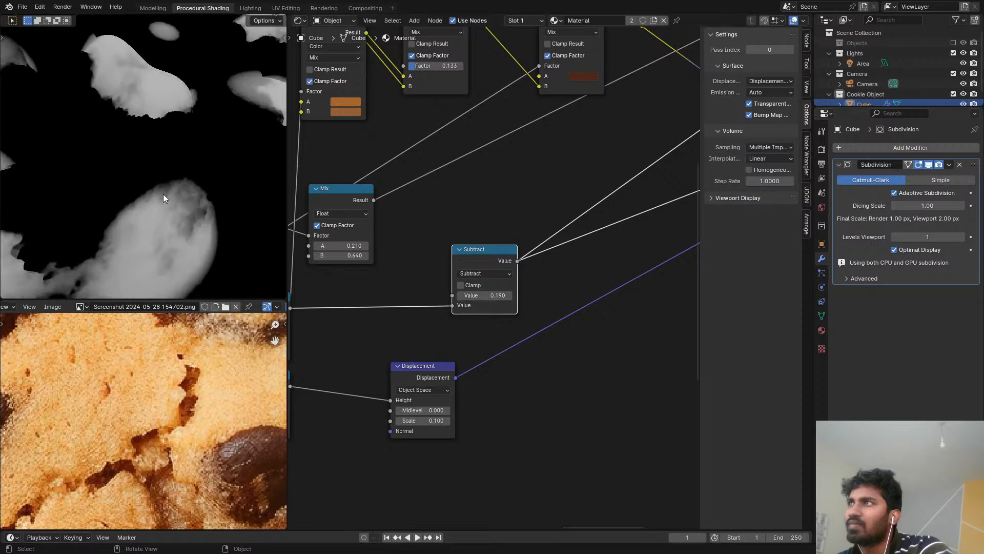
scroll(162, 190, "down", 5)
middle_click_drag(211, 176, 194, 193)
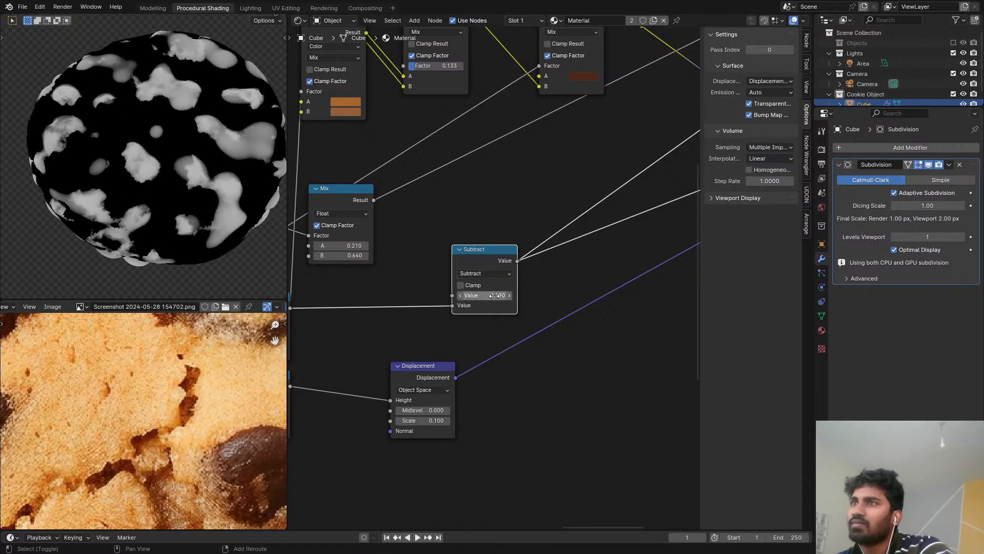
left_click_drag(485, 295, 522, 296)
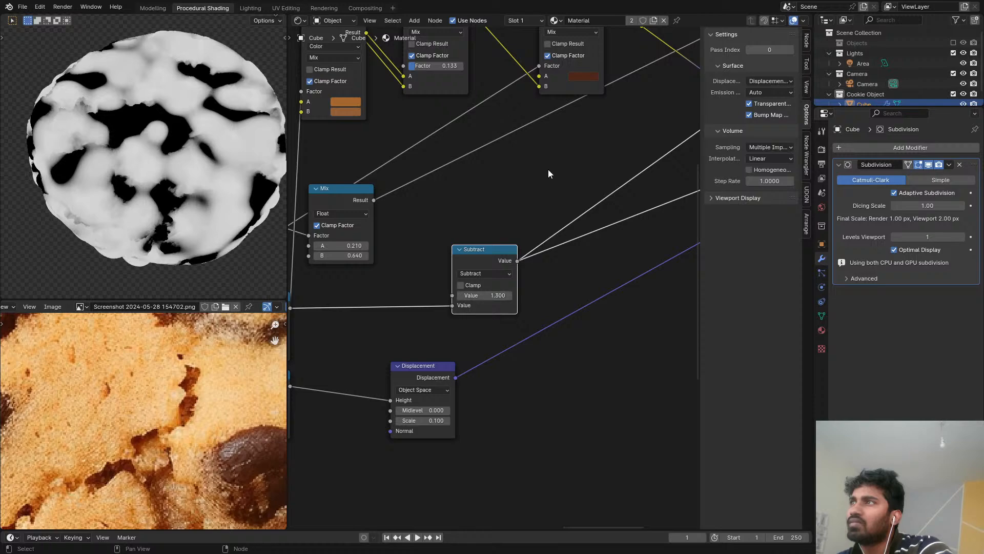
Step: Preview the Principled BSDF on the cookie and examine the cracks and chocolate chips up close
scroll(548, 173, "down", 2)
middle_click_drag(549, 173, 433, 291)
left_click(576, 194, "ctrl+shift")
middle_click_drag(500, 276, 535, 226)
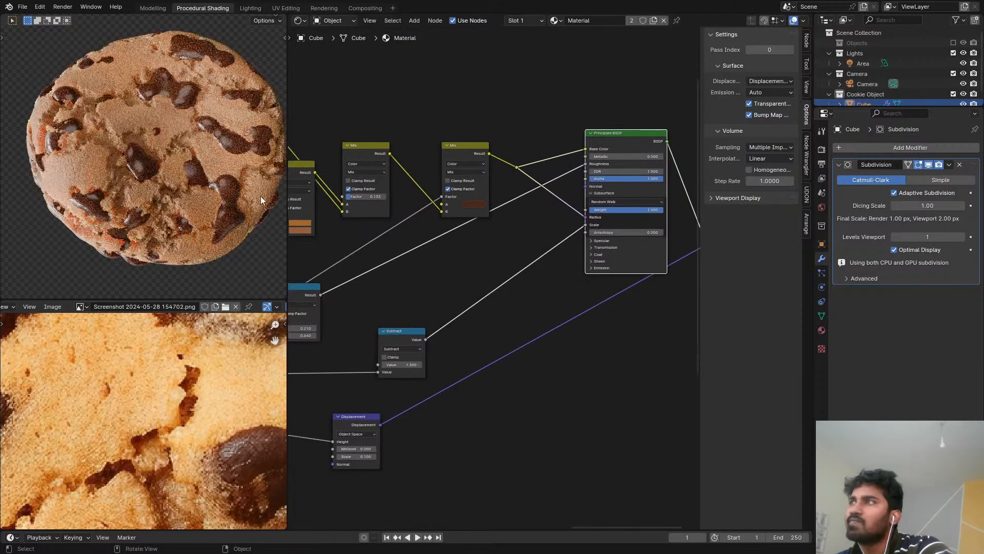
scroll(182, 165, "up", 5)
middle_click_drag(211, 187, 399, 200)
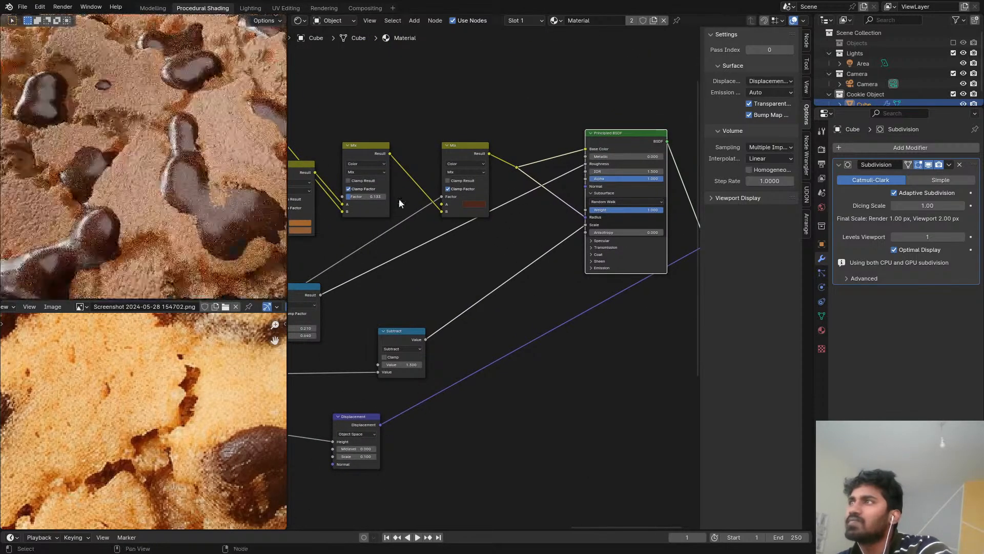
scroll(369, 159, "down", 3)
scroll(473, 192, "up", 7)
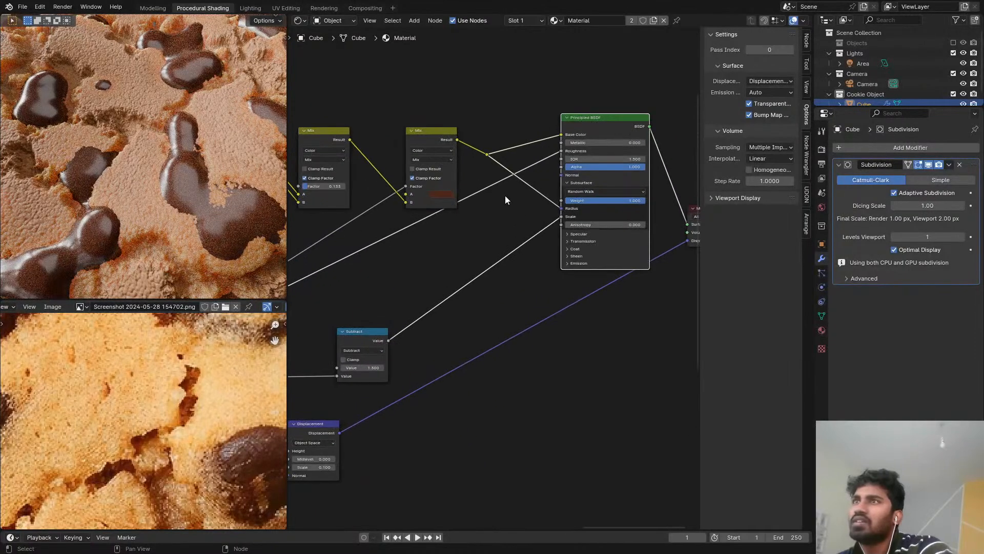
Step: Preview the last colour Mix node, return to the Principled BSDF output and open that Mix node's A colour
scroll(462, 156, "down", 3)
mouse_move(460, 172)
middle_mouse_down()
mouse_move(484, 151)
mouse_move(394, 141)
middle_mouse_up()
left_click(462, 110, "ctrl+shift")
scroll(476, 132, "down", 2)
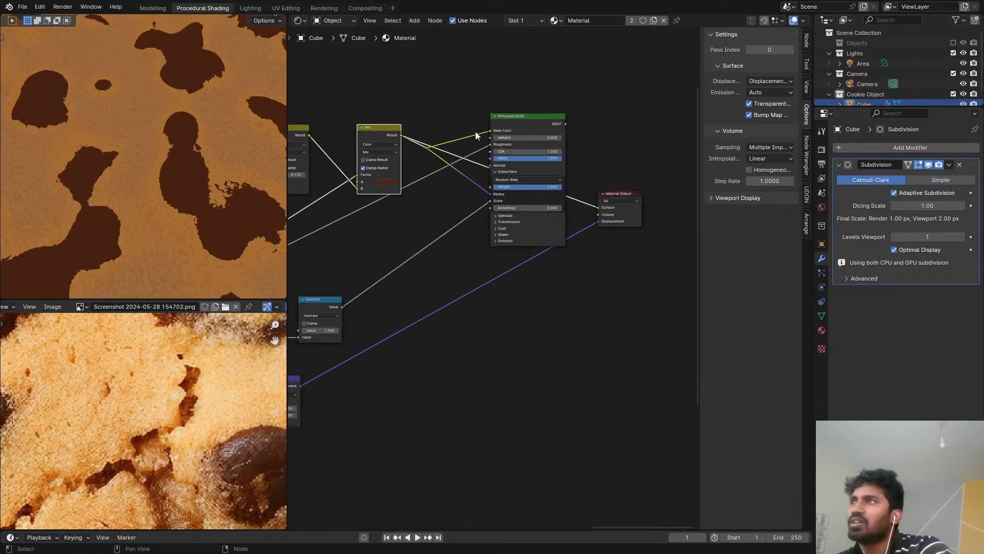
left_click(509, 124, "ctrl+shift")
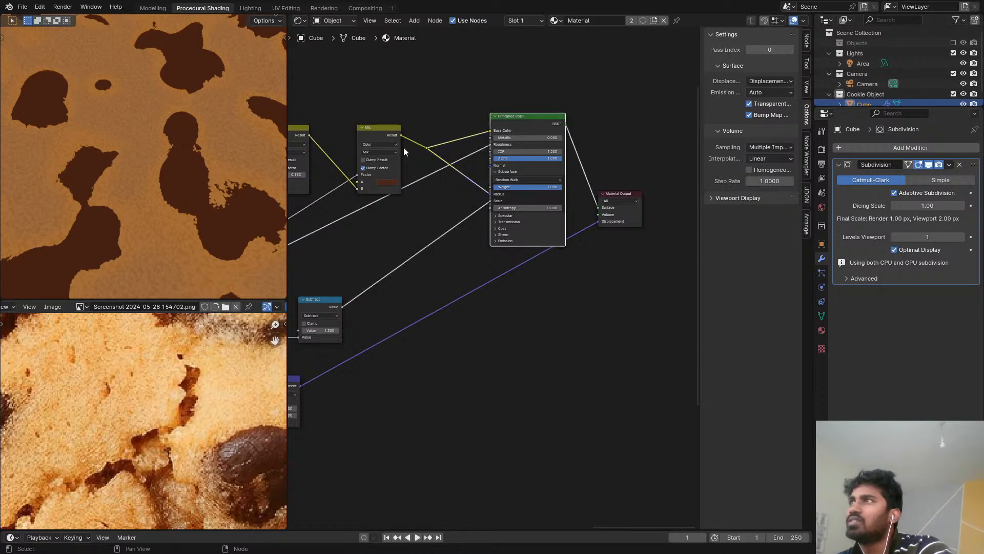
scroll(404, 147, "up", 3)
left_click(471, 207)
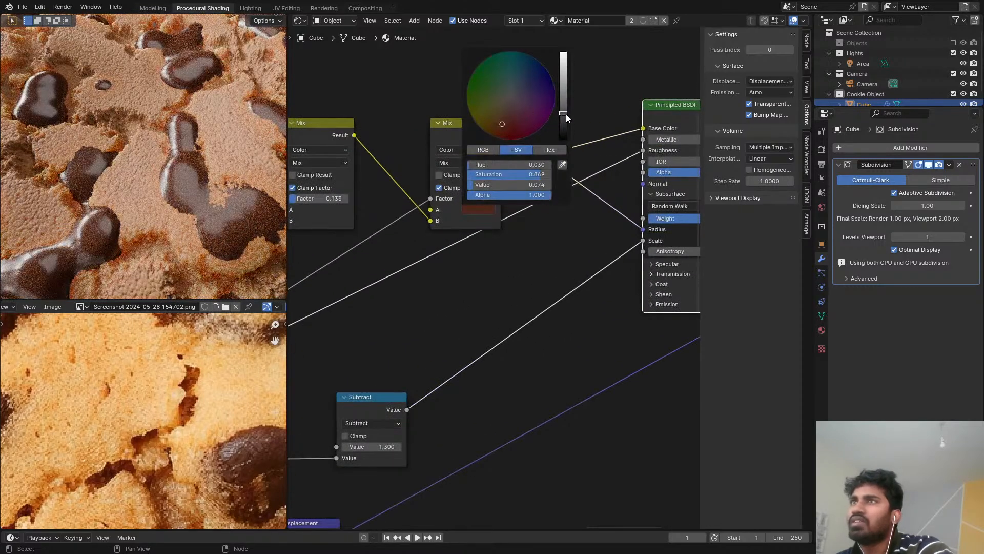
Step: Compare the outputs of the last colour Mix node and the Subtract node, ending on the Principled BSDF output
left_click(481, 128, "ctrl+shift")
scroll(414, 246, "down", 5)
middle_click_drag(413, 246, 430, 257)
scroll(482, 218, "up", 1)
left_click(340, 349, "ctrl+shift")
scroll(512, 248, "down", 3)
left_click(552, 182, "ctrl+shift")
Step: Move the Principled BSDF aside and insert a duplicate of the last colour Mix node on the subsurface Radius link
left_click_drag(551, 182, 613, 178)
scroll(404, 190, "up", 2)
left_click_drag(461, 189, 464, 191)
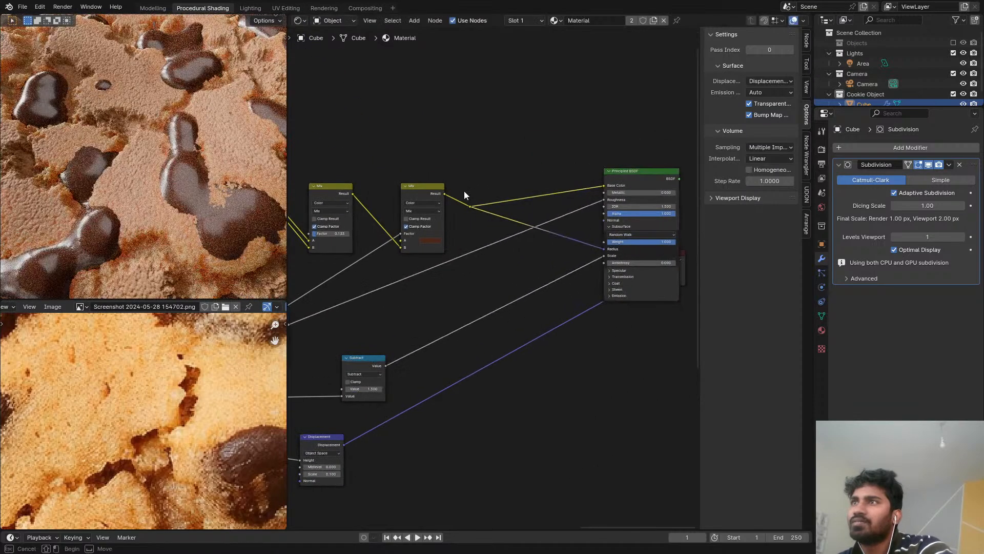
left_click(413, 186)
key("shift+d")
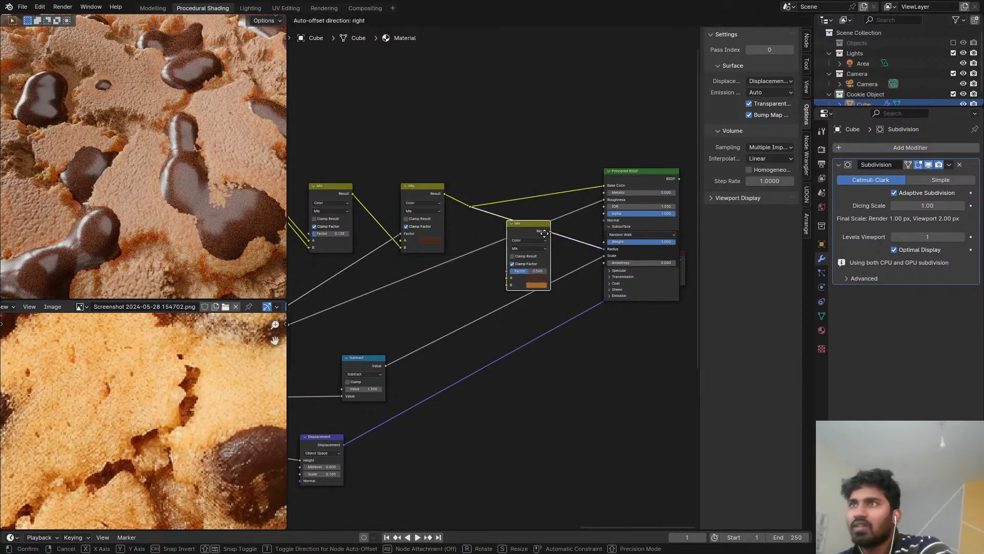
left_click(575, 247)
Step: Connect the Subtract node below Greater Than to the duplicated Mix node's Factor and preview that Mix node
scroll(398, 380, "left", 5, "ctrl")
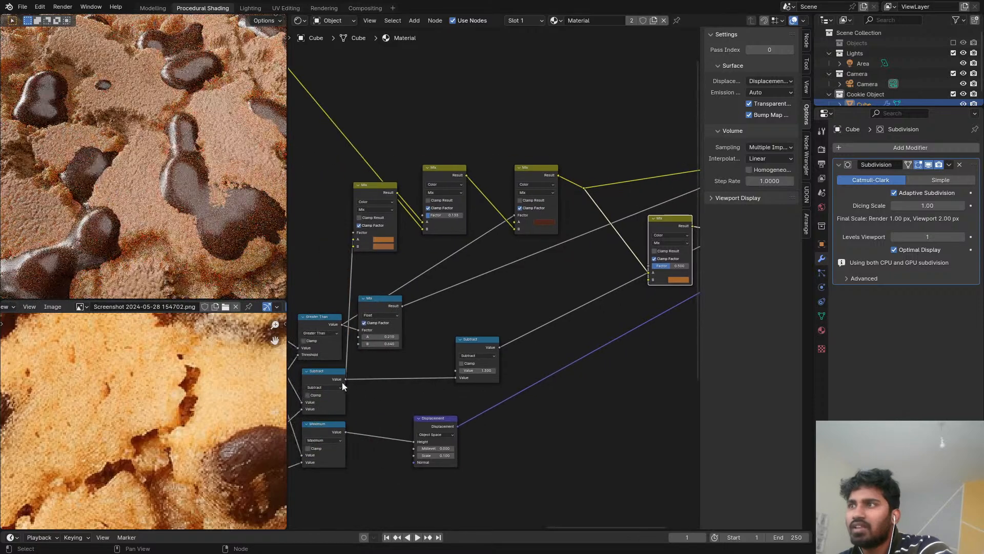
left_click_drag(643, 271, 644, 269)
middle_click_drag(557, 282, 487, 299)
scroll(552, 265, "up", 3)
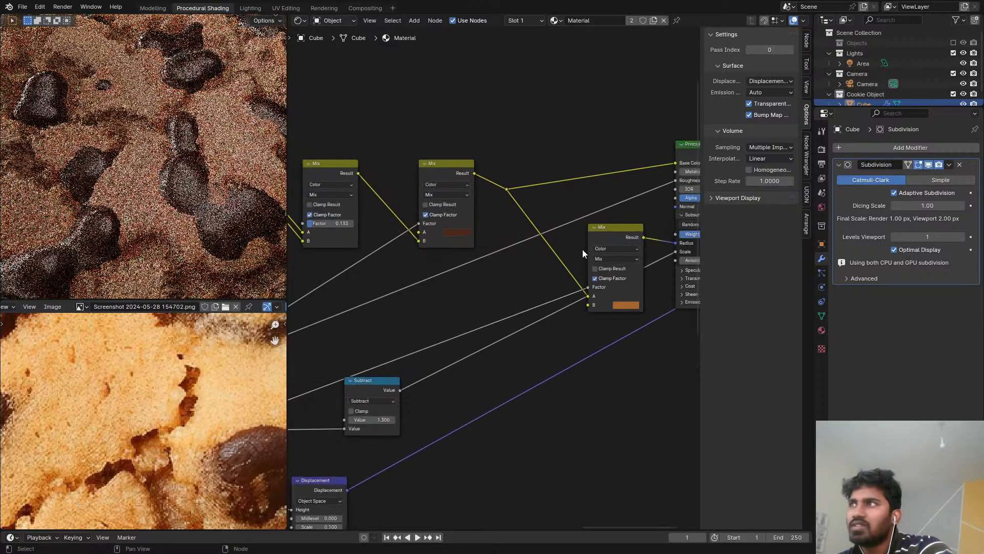
left_click(614, 236)
scroll(612, 236, "up", 1)
middle_click_drag(599, 238, 436, 236)
scroll(435, 236, "up", 3)
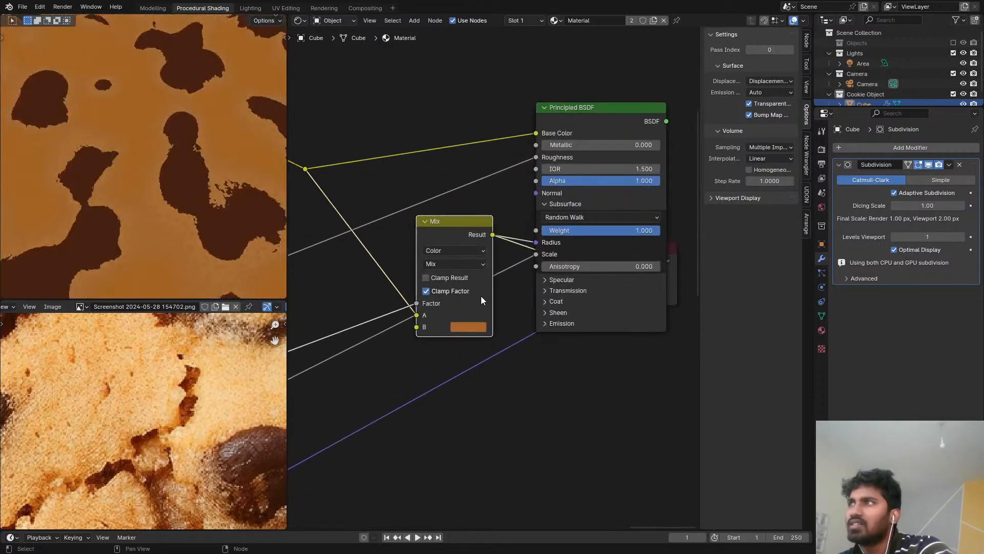
Step: Try a green B colour on the duplicated Mix node
left_click(481, 328)
left_click_drag(536, 210, 465, 187)
right_click(466, 186)
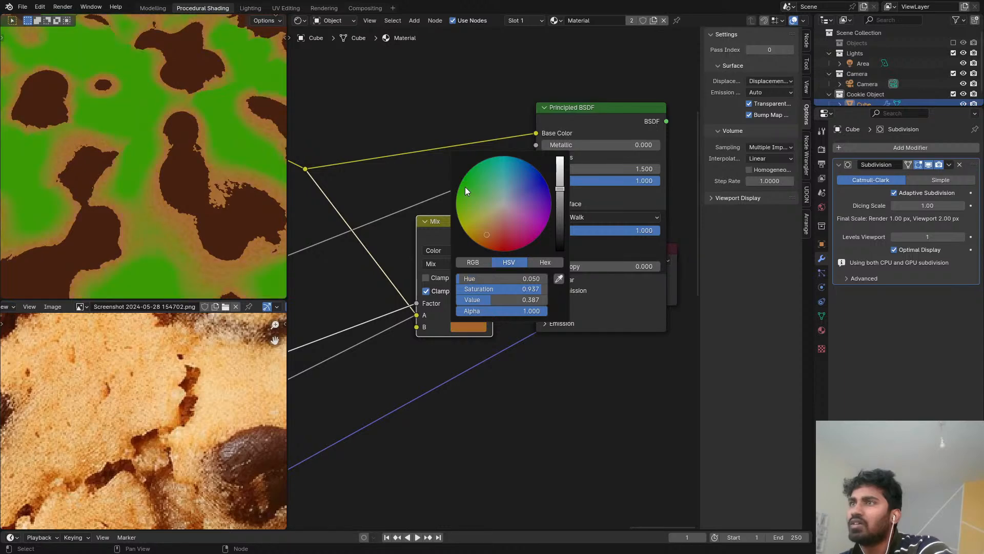
Step: Move the duplicated Mix node's incoming colour link from A to B, reposition the node and preview the Principled BSDF
scroll(417, 318, "down", 1)
middle_click_drag(416, 318, 451, 293)
scroll(451, 292, "up", 2)
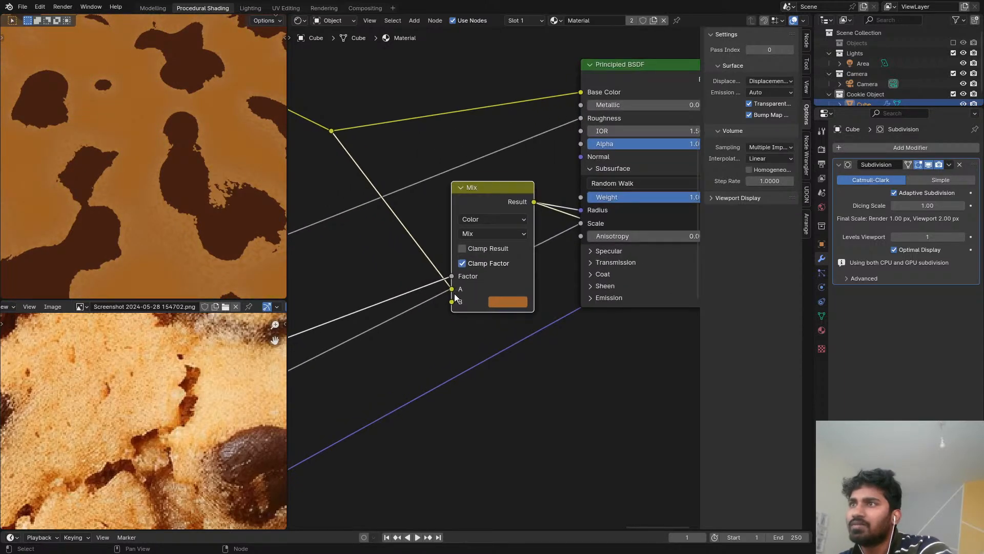
left_click_drag(455, 298, 454, 306)
left_click_drag(500, 284, 490, 241)
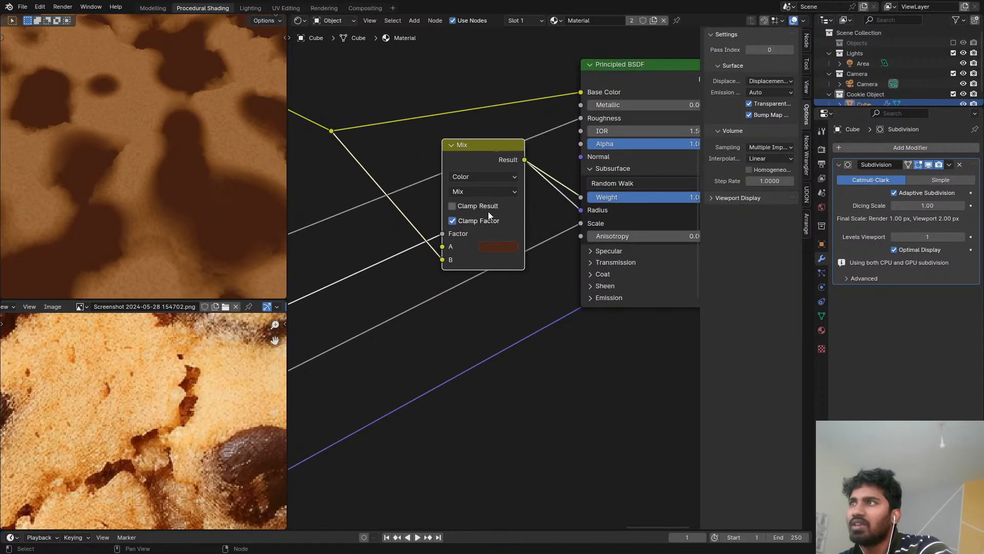
scroll(488, 212, "up", 3)
scroll(488, 257, "down", 5)
mouse_move(488, 251)
middle_mouse_down()
mouse_move(410, 293)
mouse_move(488, 263)
middle_mouse_up()
left_click(546, 153, "ctrl+shift")
Step: Preview the duplicated Mix node and set its A colour to orange-brown with hue 0.048, saturation 0.923 and value 0.291
scroll(489, 252, "up", 5)
left_click(498, 159, "ctrl+shift")
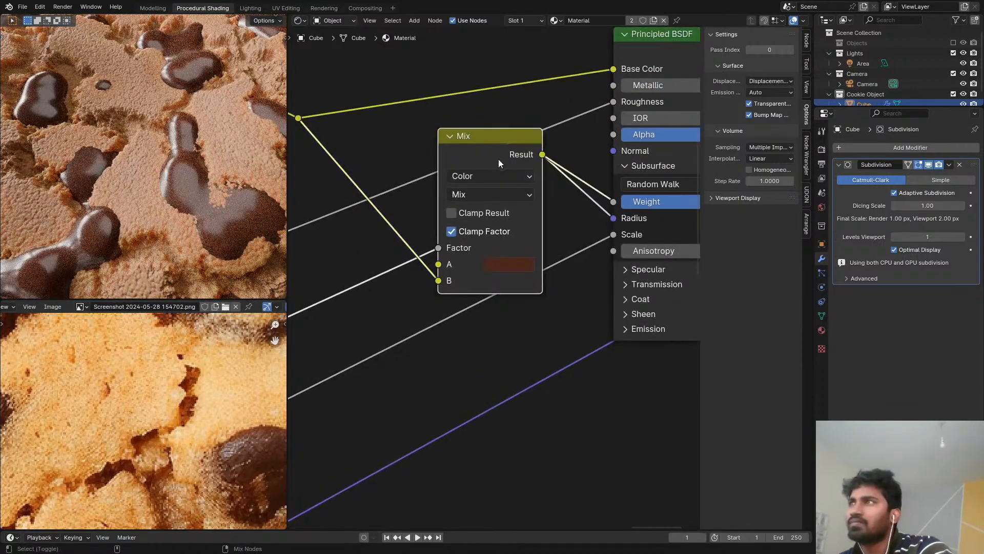
scroll(498, 257, "up", 1)
left_click(495, 273)
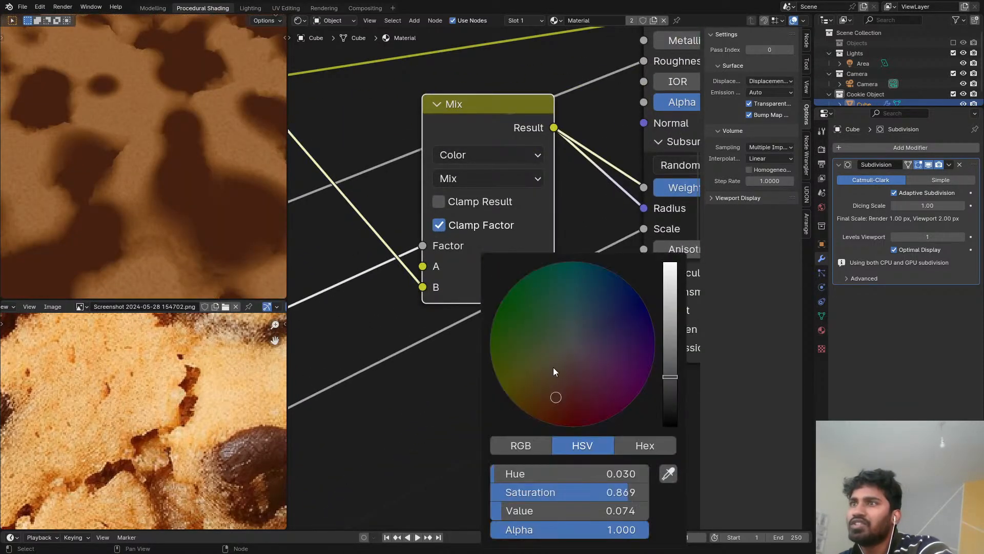
left_click_drag(532, 368, 532, 366)
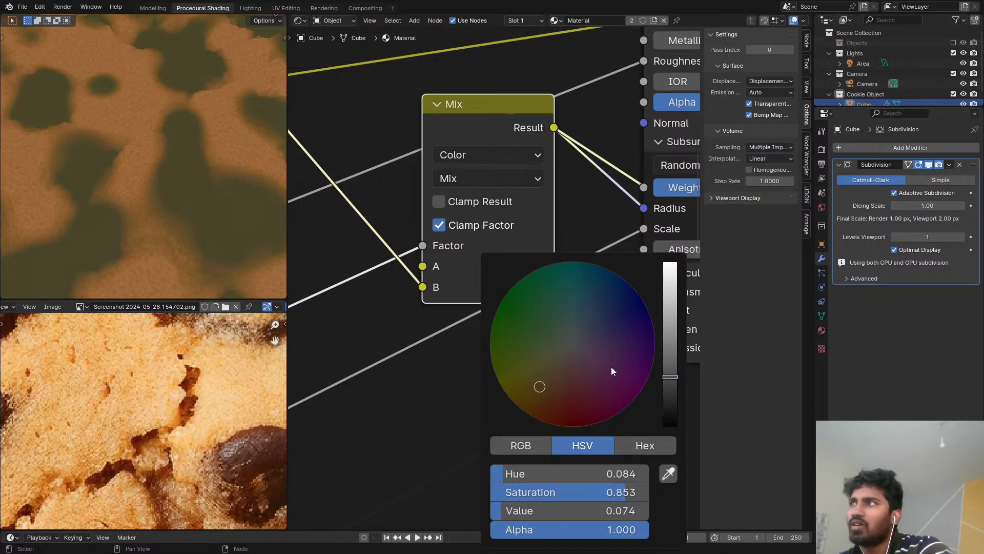
left_click_drag(665, 378, 670, 331)
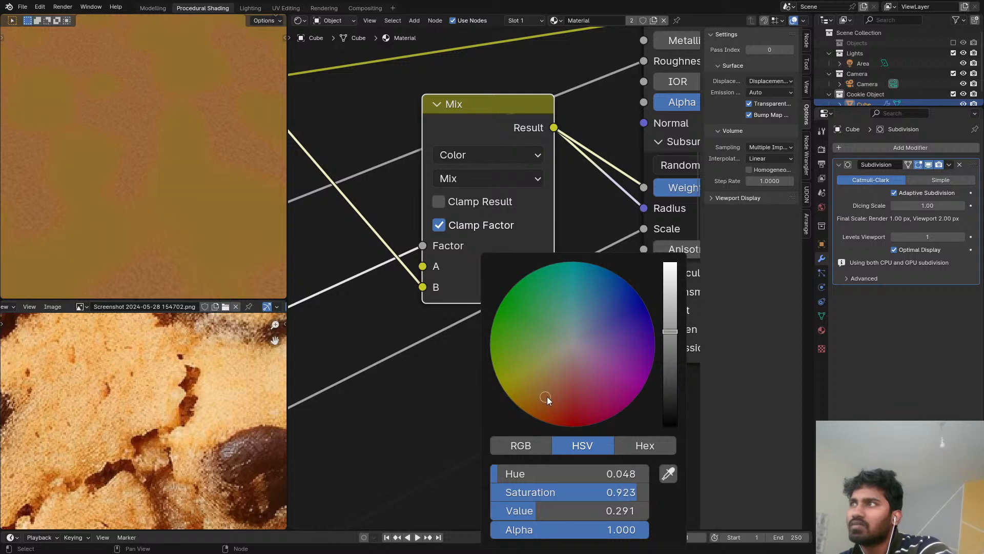
Step: Check the Principled BSDF's shaded result on the cookie and open the duplicated Mix node's A colour for editing
scroll(485, 119, "down", 3)
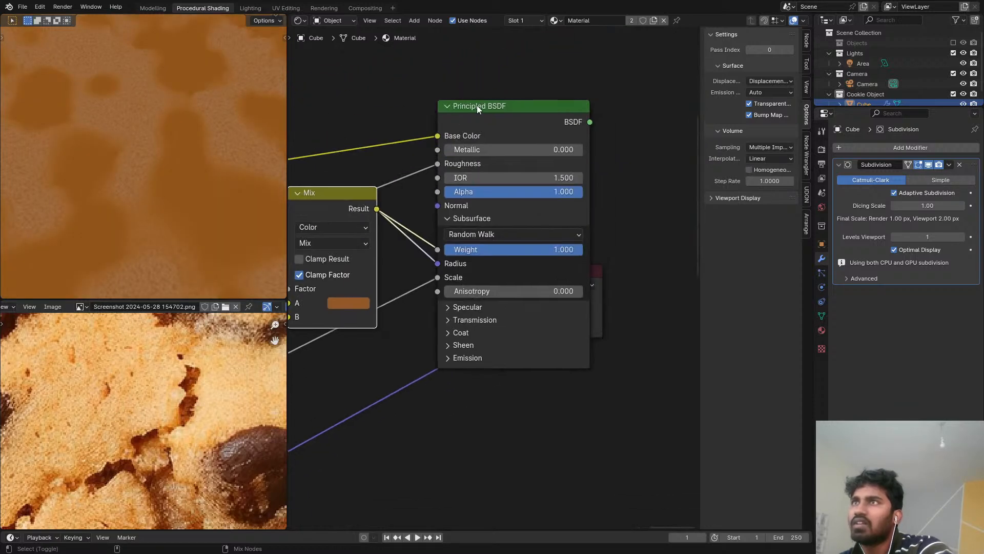
left_click(476, 105)
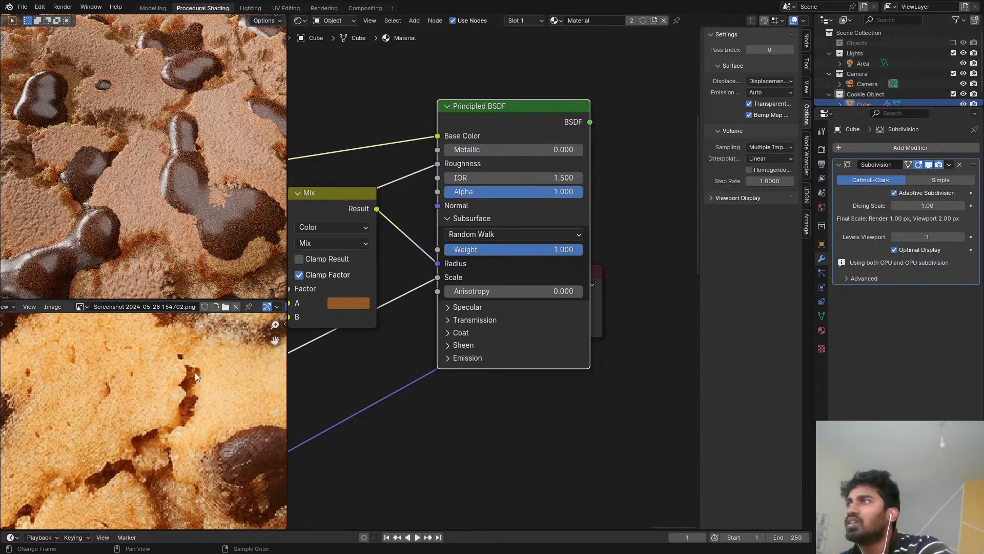
scroll(331, 285, "up", 2)
left_click(431, 295)
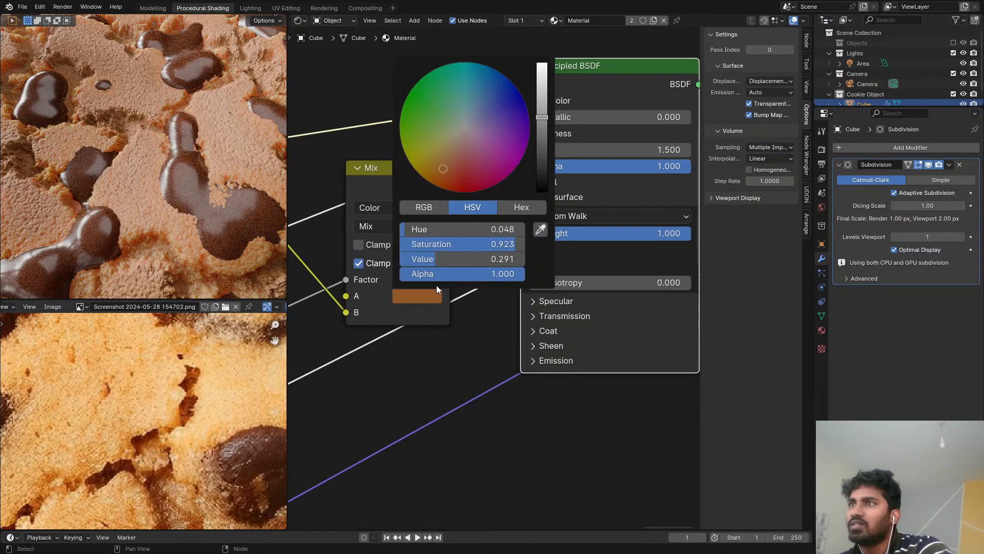
Step: Adjust the A colour of the Mix node feeding the subsurface radius to hue 0.072 and saturation 0.754
left_click_drag(443, 153, 448, 154)
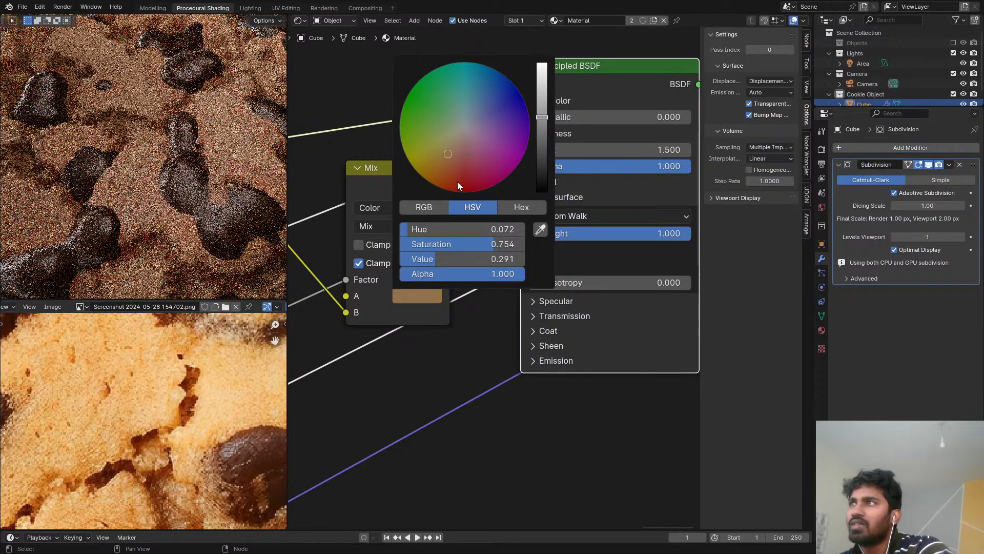
scroll(204, 237, "down", 5)
middle_click_drag(421, 250, 494, 242)
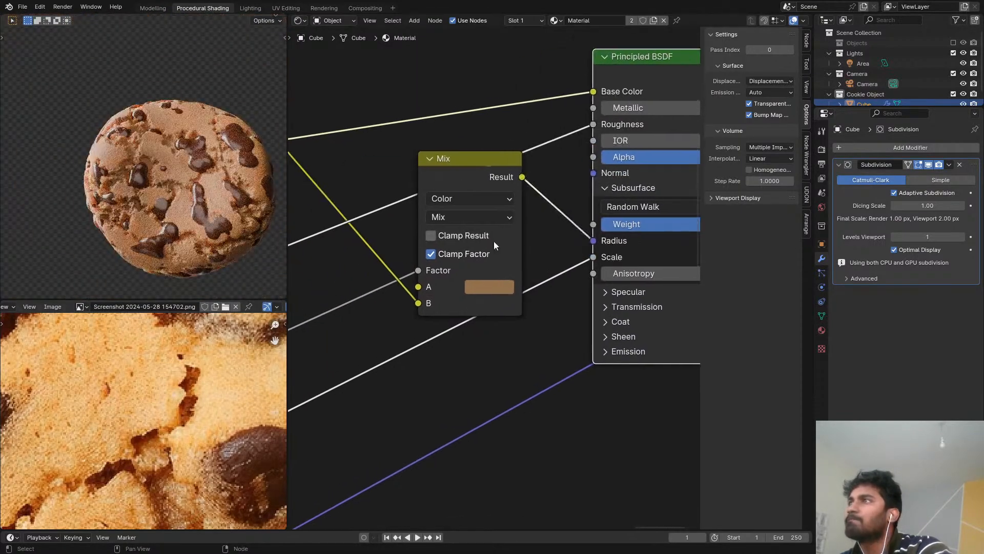
middle_click_drag(216, 228, 211, 177)
middle_click_drag(558, 166, 374, 166)
scroll(579, 240, "down", 1)
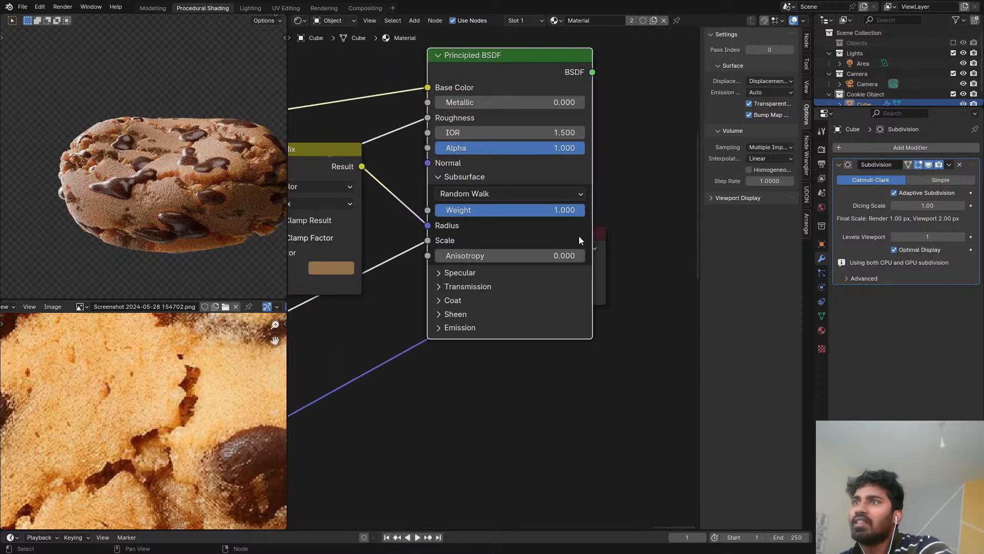
Step: Move the Material Output node clear of the Principled BSDF and inspect the cookie's edge up close
left_click_drag(603, 294, 772, 290)
middle_click_drag(467, 217, 622, 253)
scroll(216, 205, "up", 2)
scroll(216, 205, "up", 3)
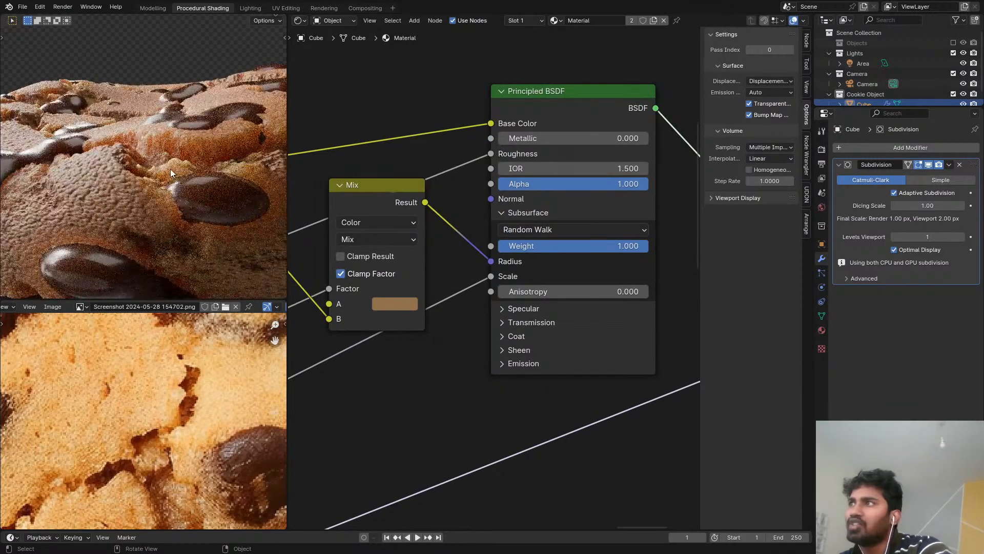
scroll(493, 179, "up", 1)
middle_click_drag(579, 226, 472, 228)
scroll(602, 264, "up", 1)
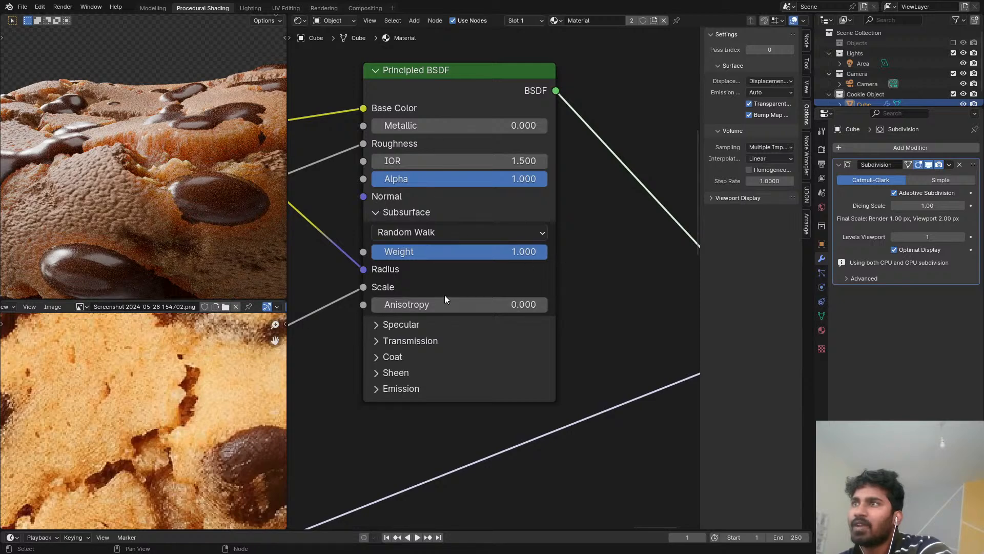
Step: Duplicate the Subtract node and insert the copy after it on the link to the subsurface scale
scroll(444, 295, "down", 1)
middle_click_drag(349, 307, 494, 277)
scroll(494, 277, "down", 1)
middle_click_drag(349, 354, 524, 294)
scroll(524, 294, "down", 1)
middle_click_drag(377, 363, 554, 298)
scroll(554, 303, "up", 1)
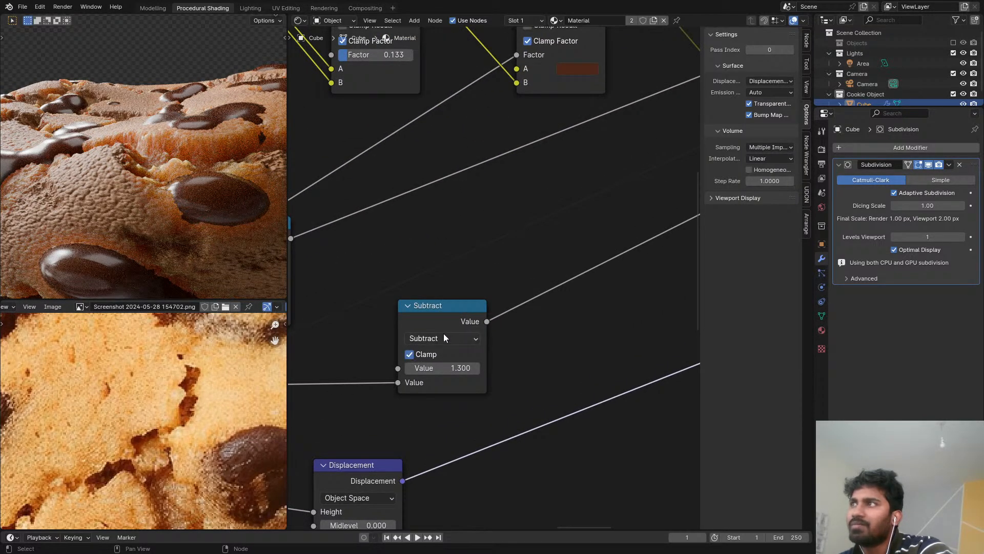
key("shift+d")
left_click(568, 283)
Step: Switch the copied math node to Multiply with a value of 0.330
left_click(556, 305)
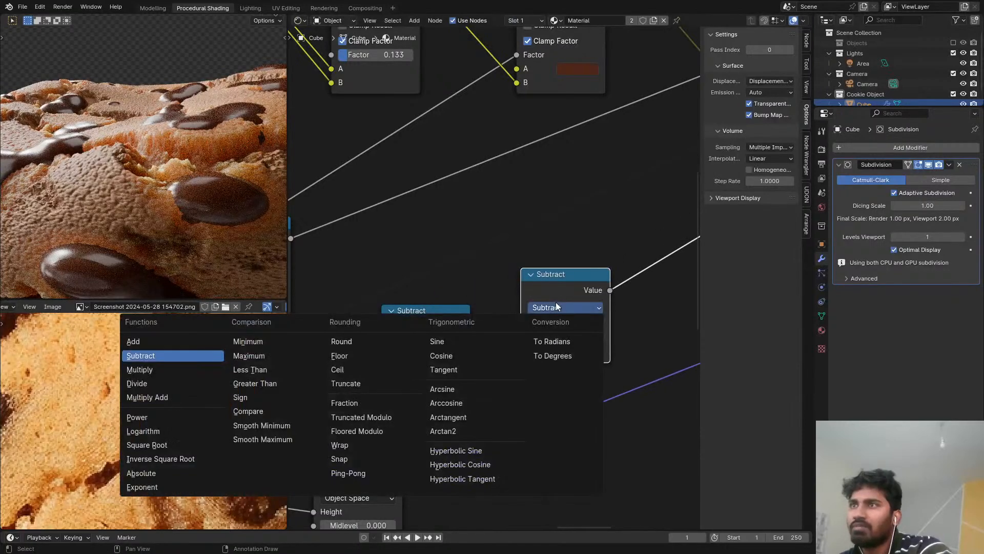
left_click(150, 375)
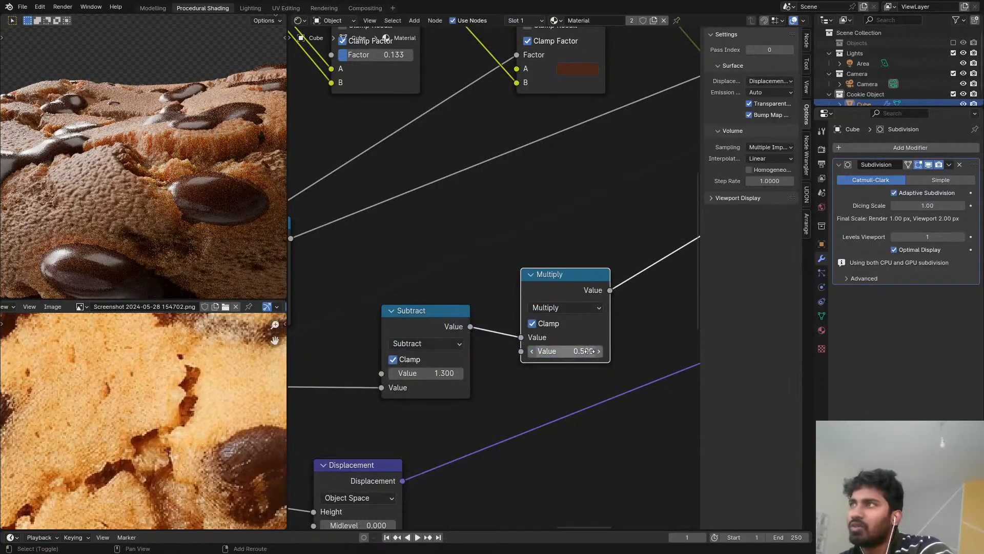
left_click_drag(565, 352, 568, 351)
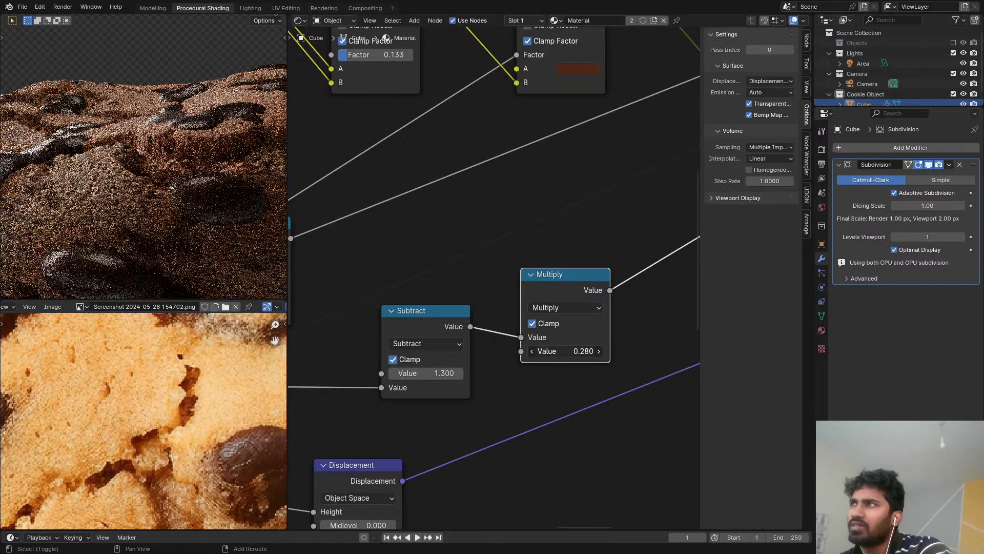
left_click_drag(566, 351, 569, 351)
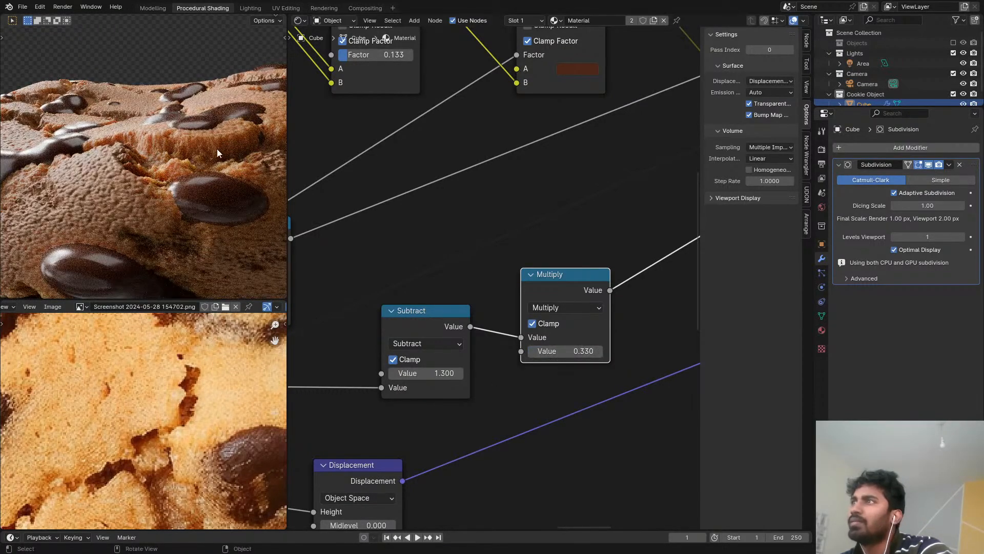
Step: Examine the cookie's surface from several angles and compare it with the wider reference photo
scroll(149, 164, "down", 5)
middle_click_drag(148, 164, 154, 233)
middle_click_drag(205, 154, 161, 156)
scroll(161, 156, "up", 5)
middle_click_drag(109, 135, 140, 149)
scroll(144, 139, "down", 5)
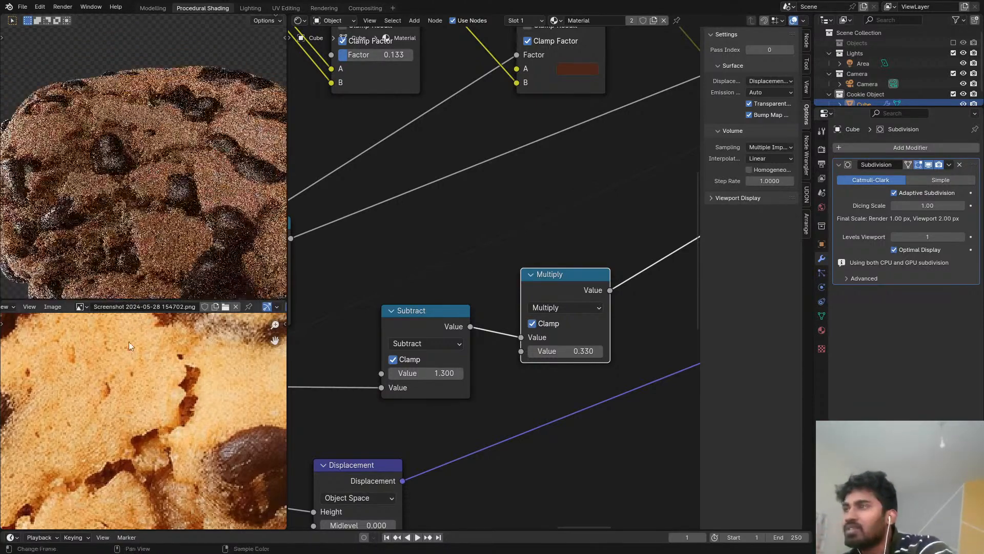
scroll(128, 342, "down", 3)
Step: Duplicate the upper Noise Texture node, place the copy above the Voronoi Texture, and preview its output
scroll(492, 268, "down", 3)
middle_click_drag(493, 266, 636, 260)
middle_click_drag(410, 221, 496, 325)
scroll(451, 215, "down", 1)
scroll(495, 321, "down", 4)
scroll(413, 245, "down", 1)
middle_click_drag(379, 248, 503, 232)
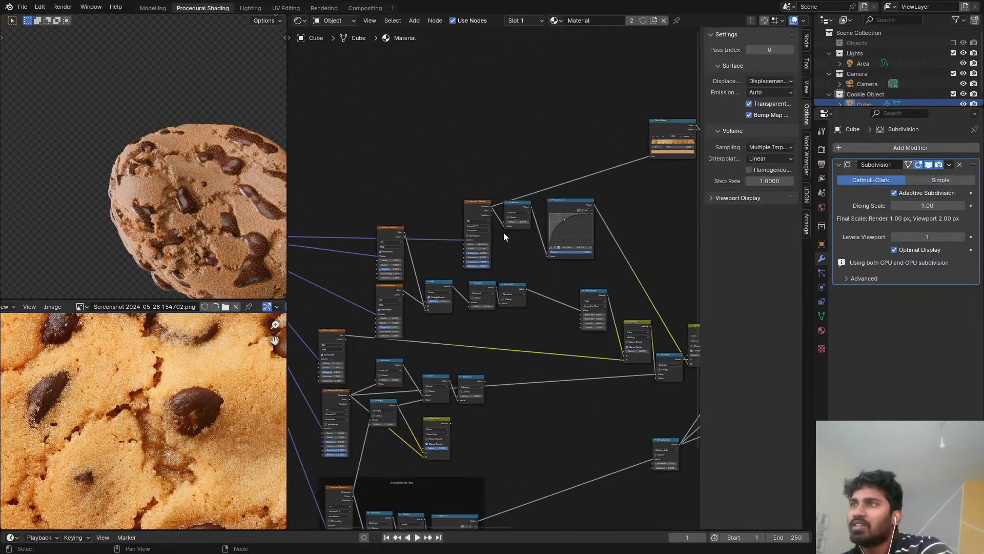
scroll(461, 243, "up", 1)
scroll(422, 248, "up", 1)
left_click(371, 232)
middle_click_drag(370, 232, 394, 254)
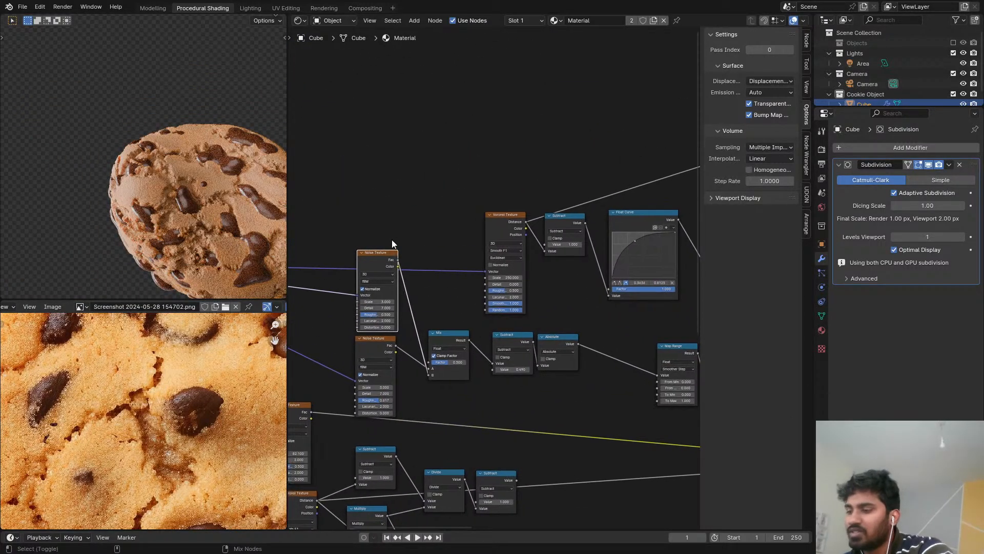
key("shift+d")
left_click(529, 112)
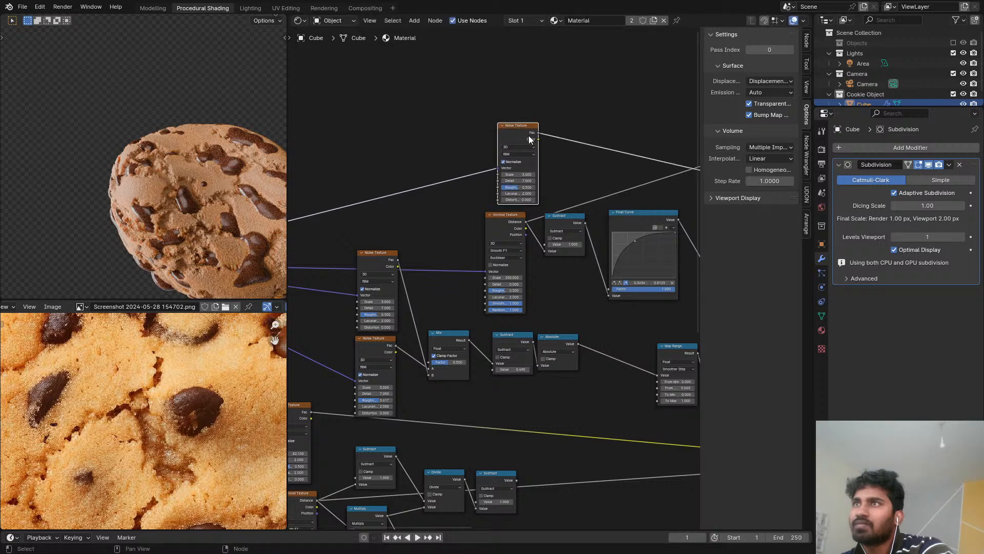
Step: Set the copied Noise Texture's detail to 13.600 and its roughness to 0.842
scroll(533, 169, "up", 6)
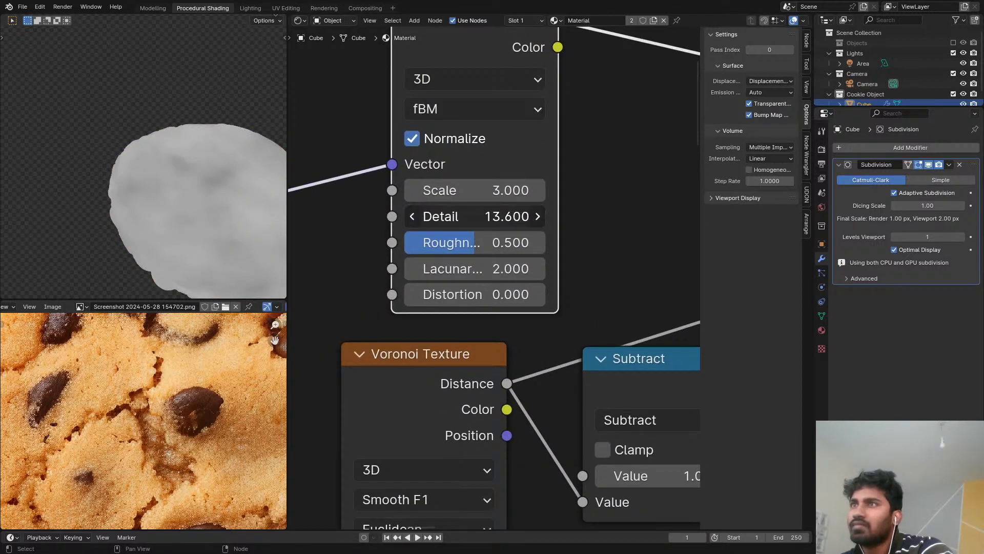
left_click_drag(475, 242, 524, 243)
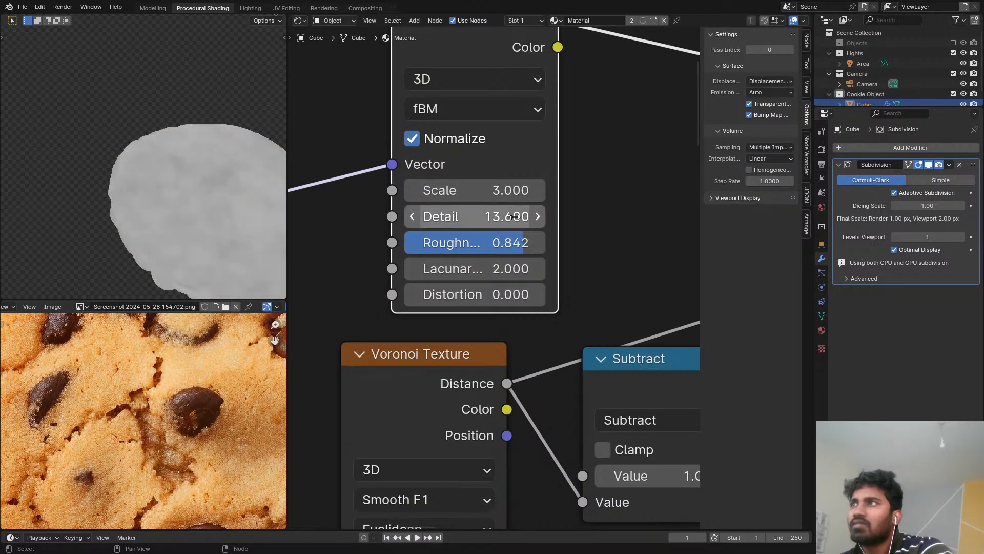
Step: Move the Displacement node farther away from the Maximum node
scroll(571, 201, "down", 9)
middle_click_drag(571, 201, 352, 95)
scroll(602, 100, "down", 6)
middle_click_drag(347, 196, 569, 155)
scroll(543, 252, "up", 3)
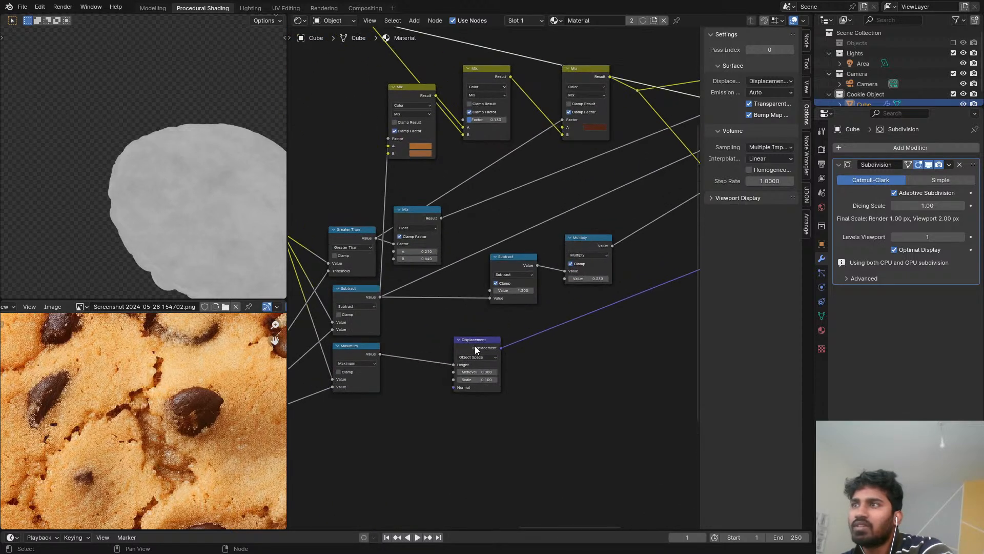
left_click_drag(475, 346, 527, 346)
Step: Shift the Lighten node away from the math nodes and bundle its three outgoing links through a reroute
middle_click_drag(349, 297, 564, 289)
scroll(513, 235, "up", 4)
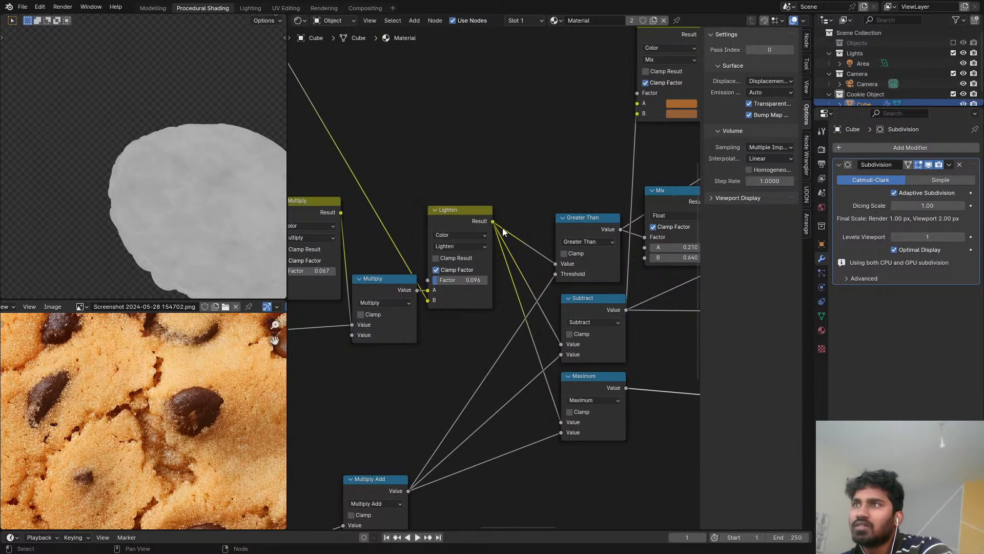
left_click_drag(449, 222, 411, 237)
right_click_drag(489, 344, 489, 346, "shift")
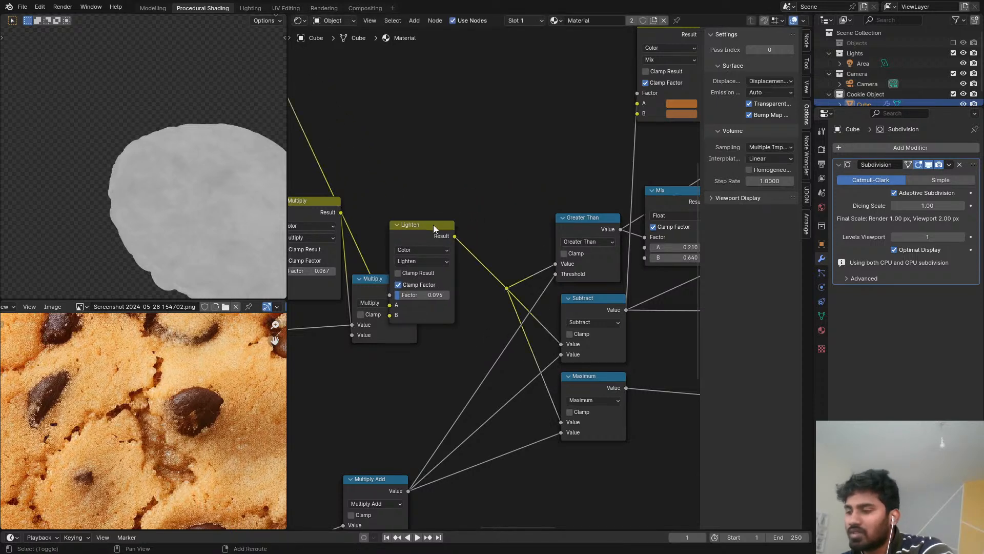
Step: Duplicate the Lighten node and insert the copy between the original and the reroute
left_click(438, 235)
key("shift+d")
left_click(498, 226)
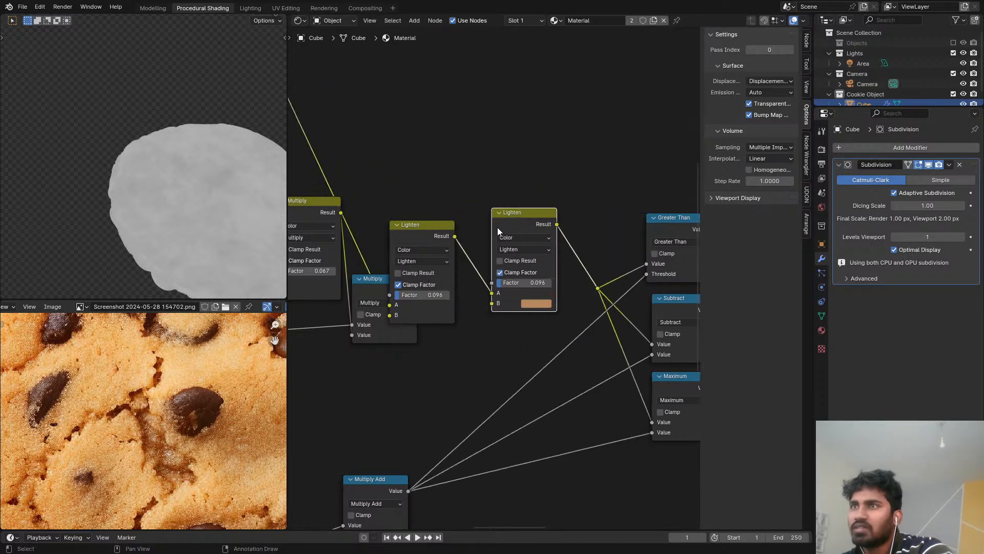
Step: Connect the new Noise Texture's output to the B input of the second Lighten node
scroll(488, 224, "down", 1)
scroll(488, 221, "down", 5)
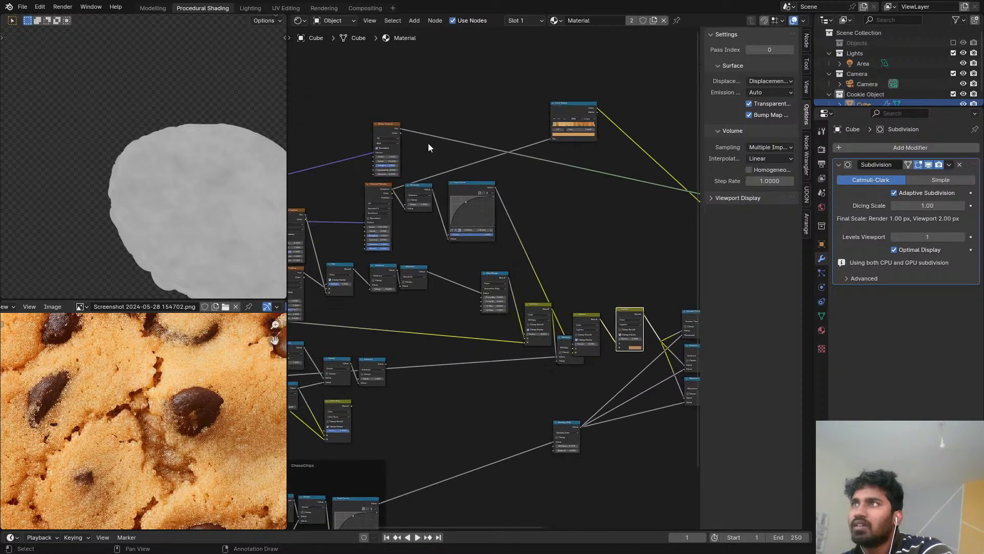
middle_click_drag(381, 164, 297, 127)
scroll(299, 125, "up", 2)
right_click_drag(360, 80, 576, 277, "alt")
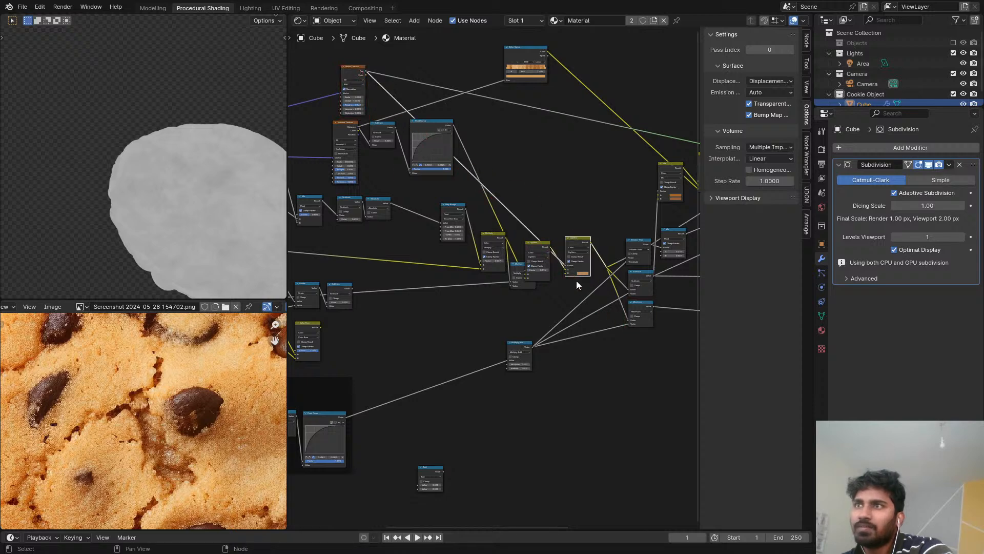
scroll(567, 272, "up", 6)
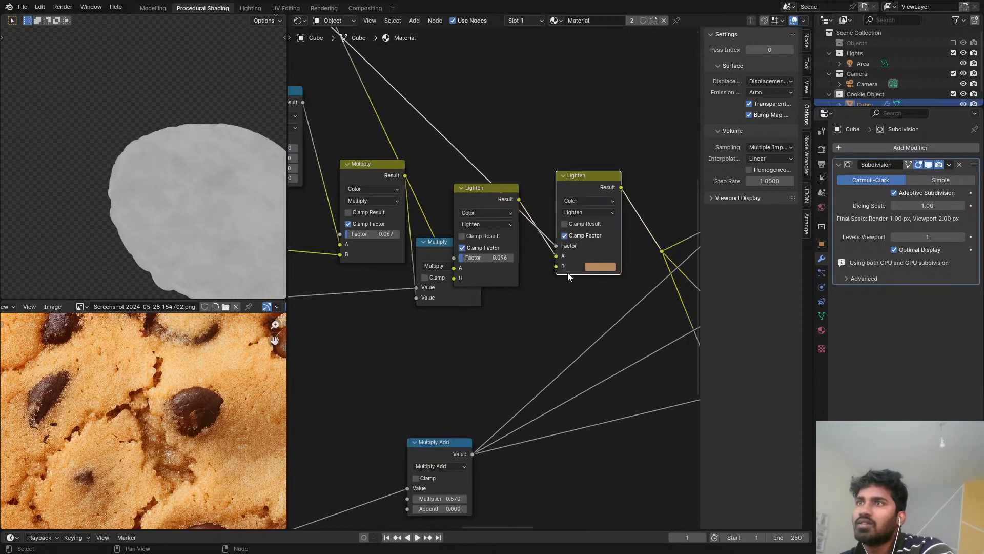
middle_click_drag(584, 255, 318, 416)
scroll(481, 259, "down", 3)
Step: Route the Principled BSDF back to the material surface and view the cookie up close
left_click(377, 129, "ctrl+shift")
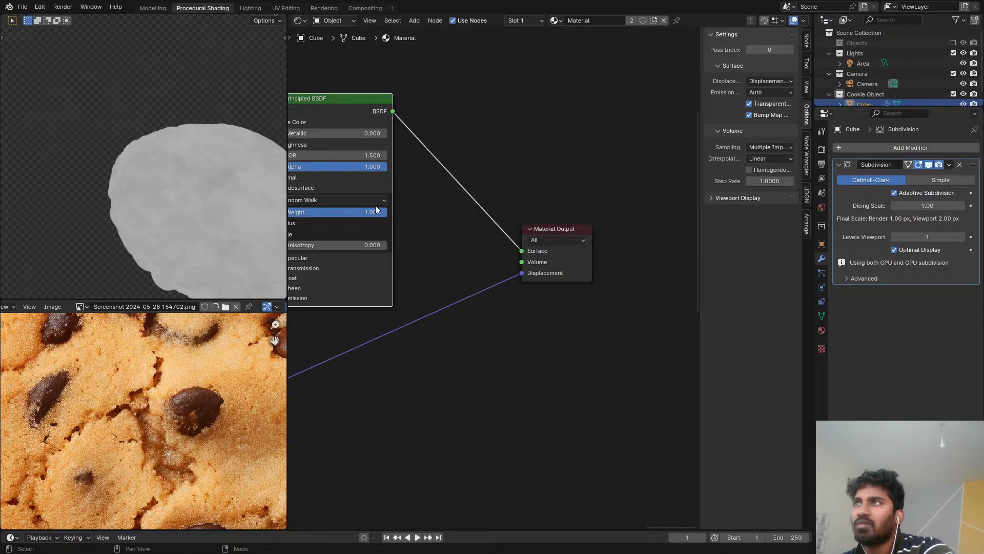
middle_click_drag(376, 207, 741, 134)
scroll(198, 245, "up", 6)
scroll(198, 245, "up", 3)
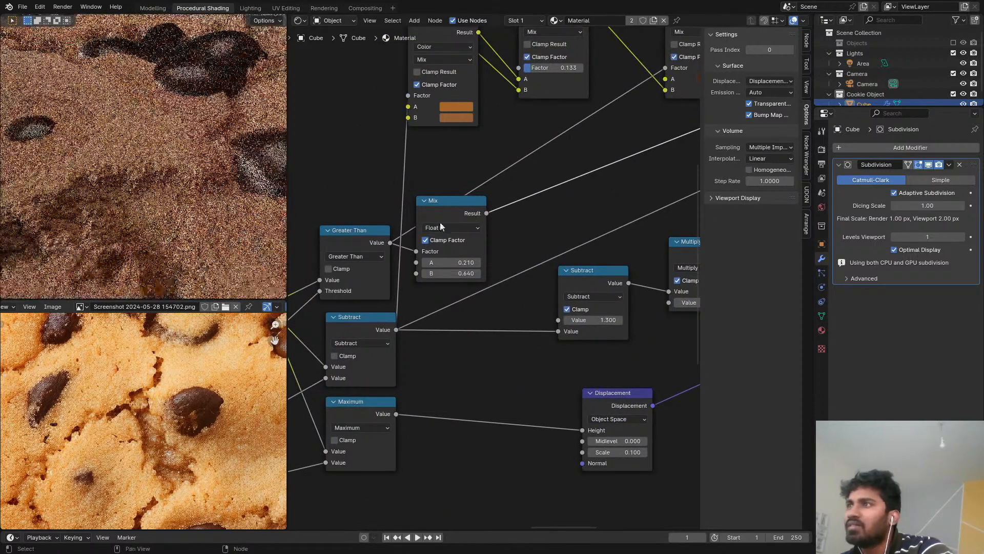
Step: Turn off factor clamping on the second Lighten node and change it to Multiply with a factor of 1.000
middle_click_drag(440, 222, 616, 223)
scroll(195, 209, "down", 2)
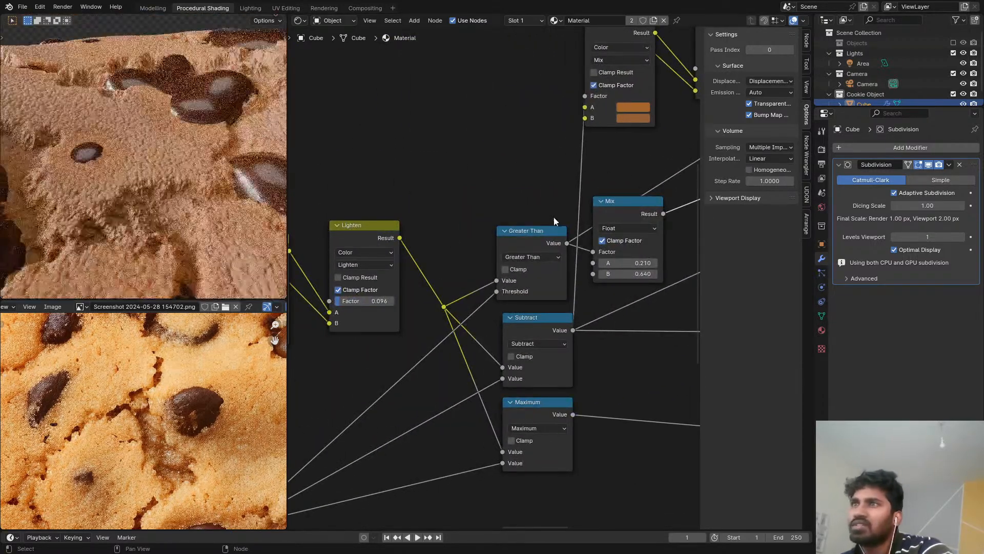
middle_click_drag(342, 281, 530, 273)
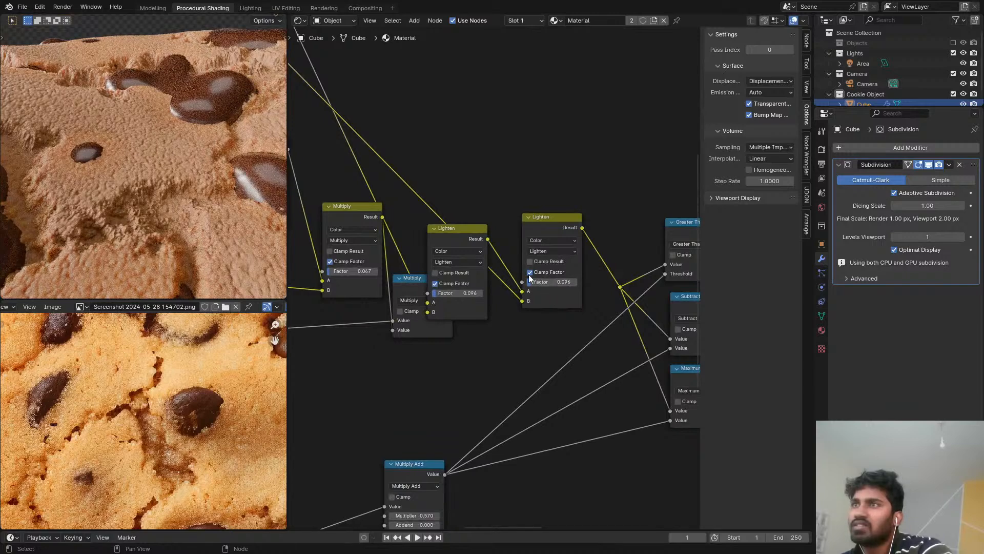
left_click(529, 273)
left_click(537, 252)
left_click(546, 291)
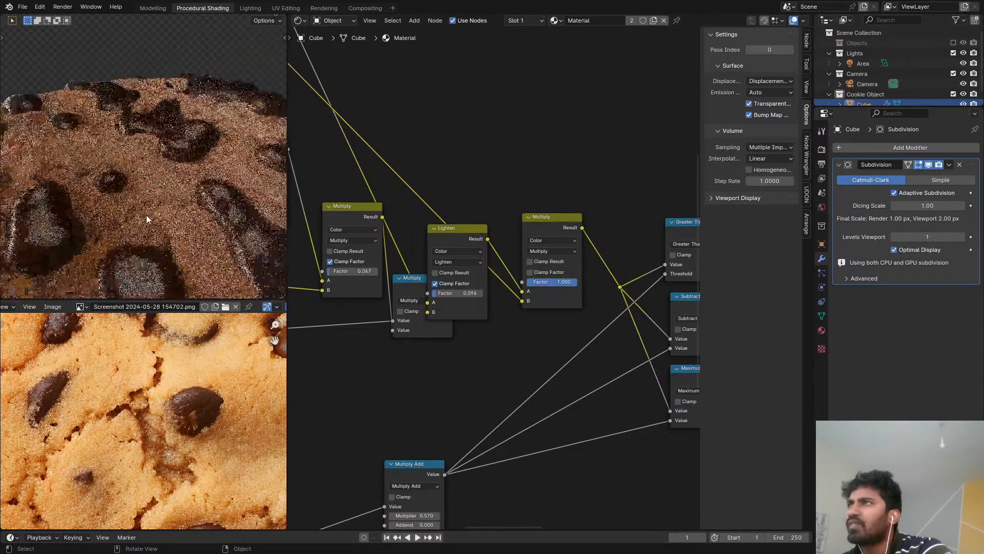
Step: Lower the new Multiply colour node's factor to 0.308
scroll(146, 214, "down", 4)
middle_click_drag(146, 215, 156, 253, "shift")
scroll(178, 109, "up", 8)
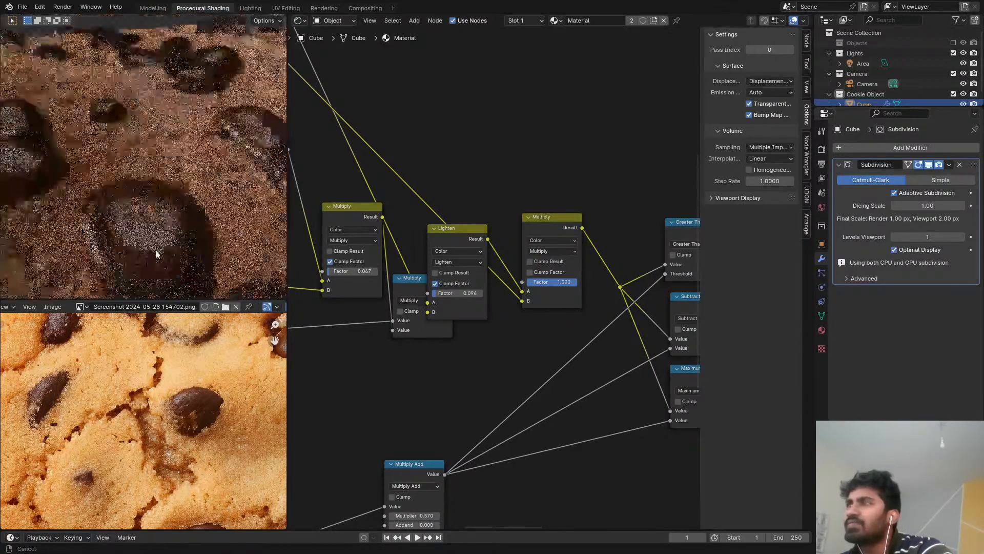
scroll(525, 267, "up", 4)
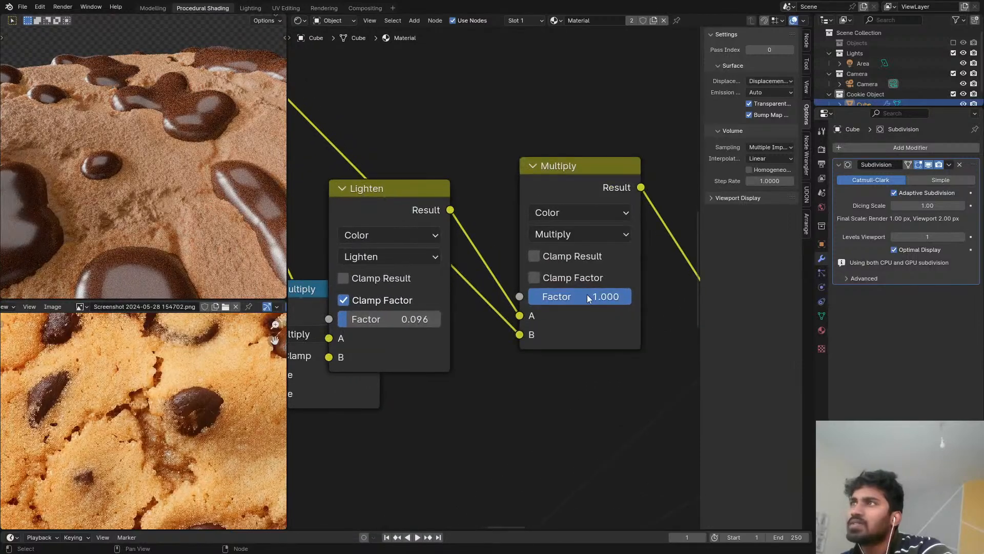
left_click_drag(579, 297, 590, 296)
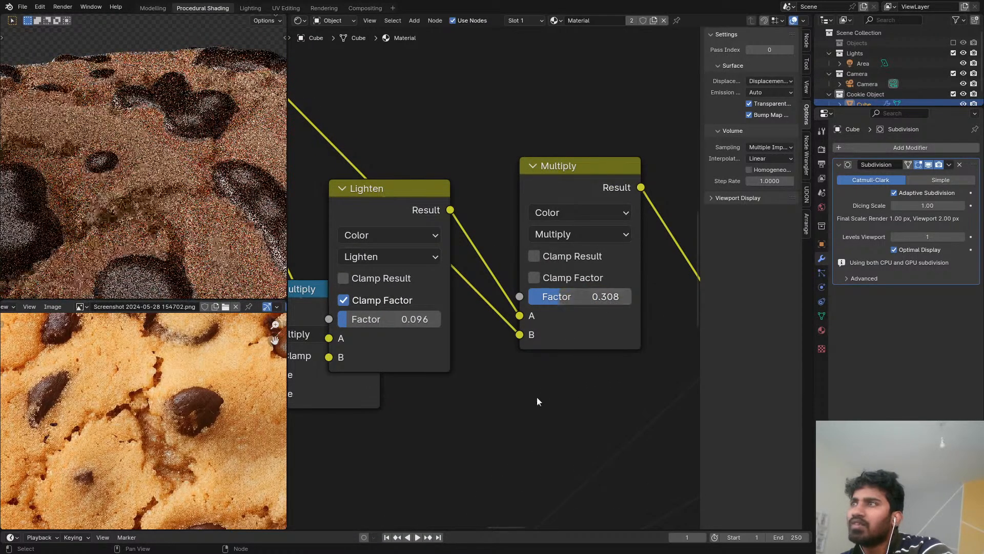
Step: Preview the Noise Texture above the 250-scale Voronoi Texture on the cookie and adjust its roughness, settling on 0.842
scroll(442, 109, "down", 12)
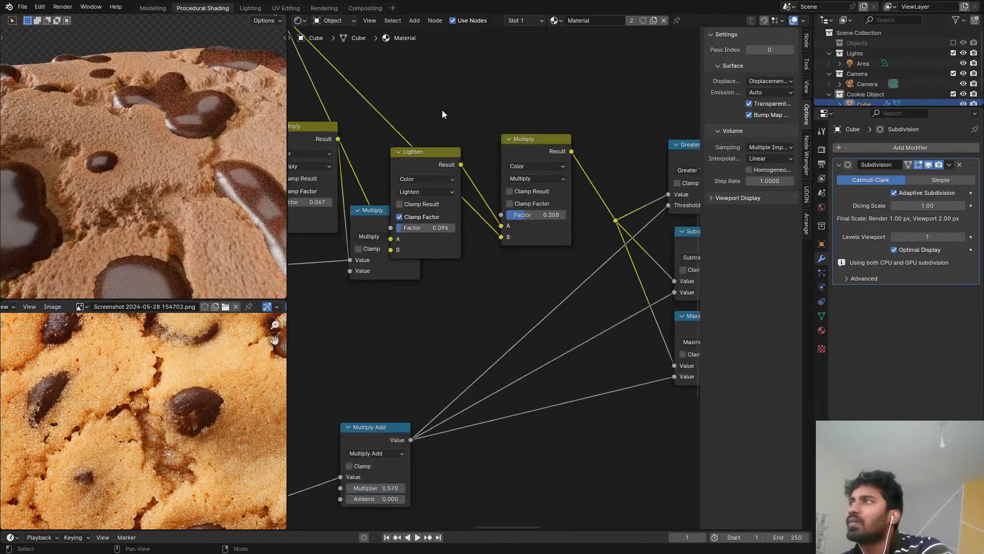
middle_click_drag(454, 135, 339, 428)
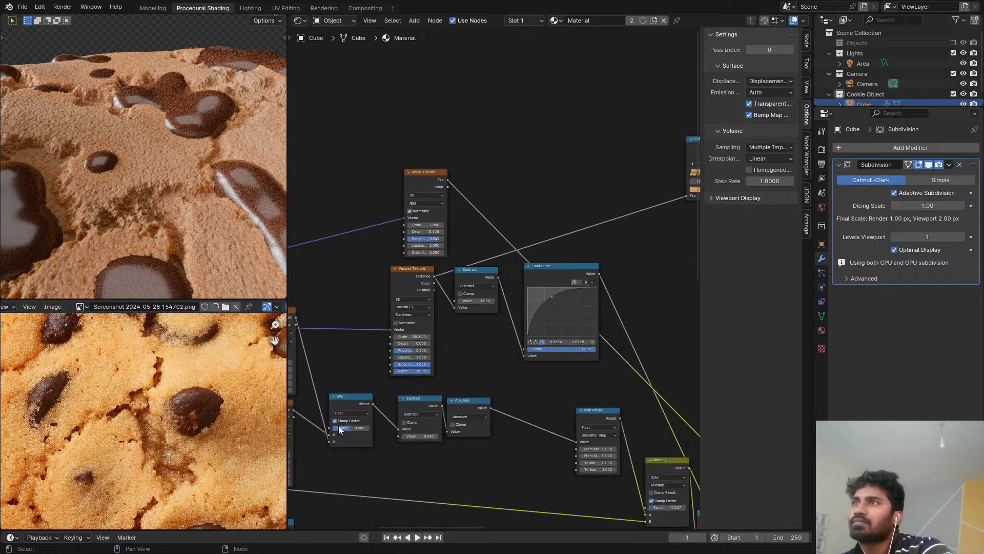
left_click(419, 177, "ctrl+shift")
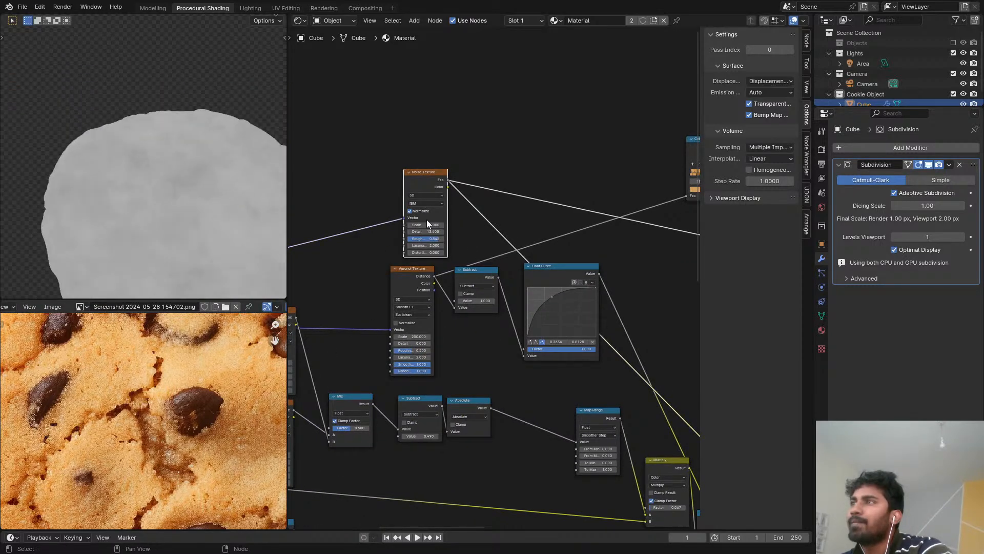
scroll(427, 222, "up", 4)
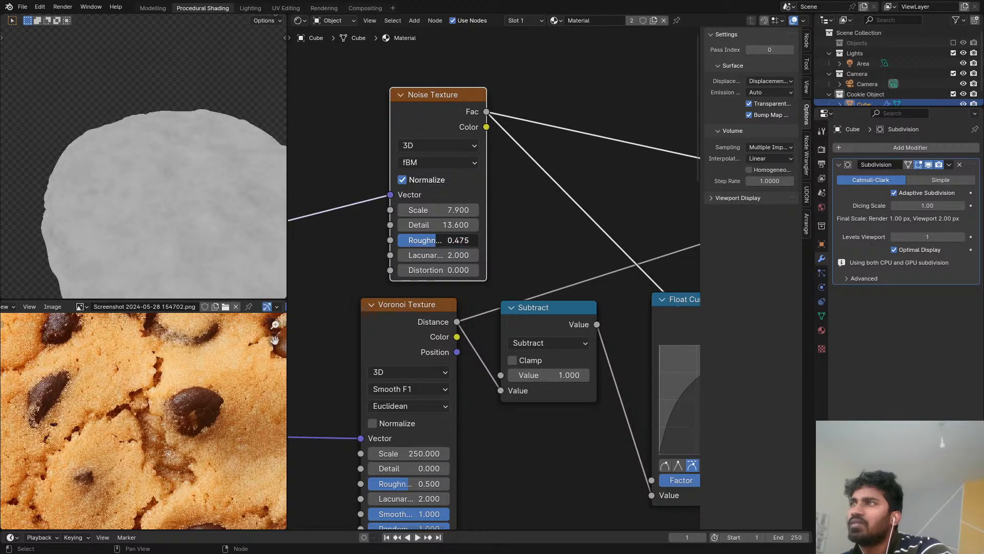
left_click_drag(436, 240, 462, 240)
Step: Toggle Normalize off and back on for that Noise Texture, and route the Principled BSDF back to the material surface
scroll(412, 194, "down", 4)
middle_click_drag(412, 194, 462, 183)
scroll(458, 178, "up", 4)
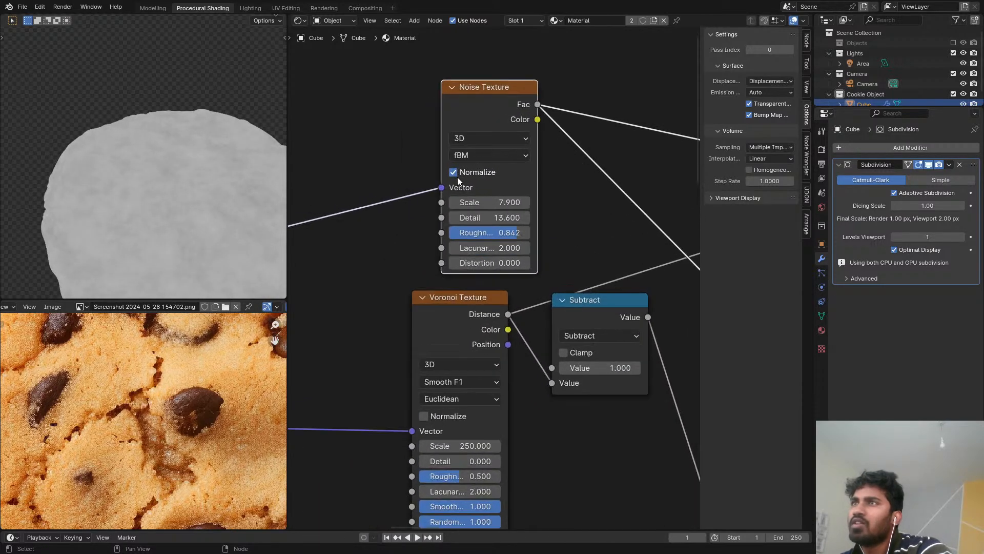
left_click(456, 172)
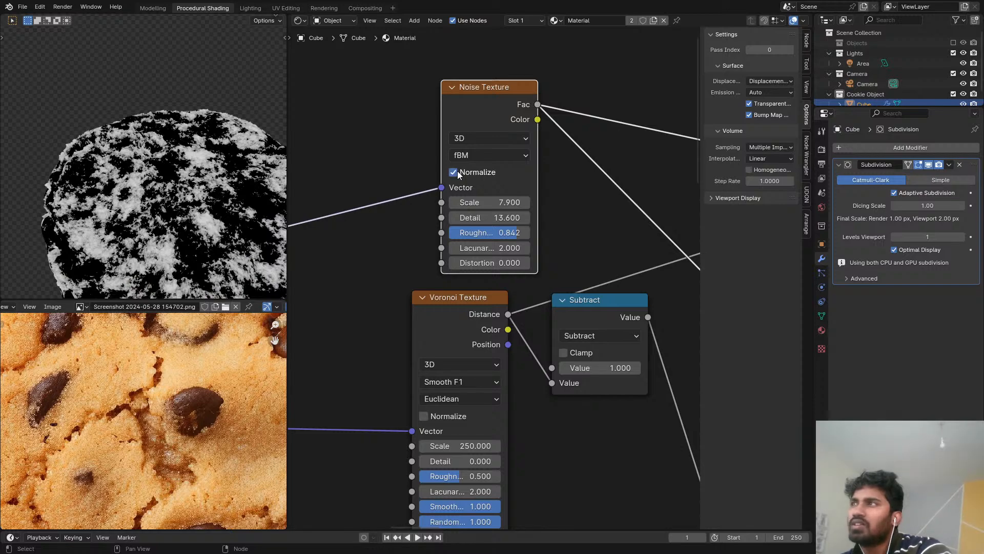
scroll(497, 185, "down", 6)
middle_click_drag(497, 186, 326, 49)
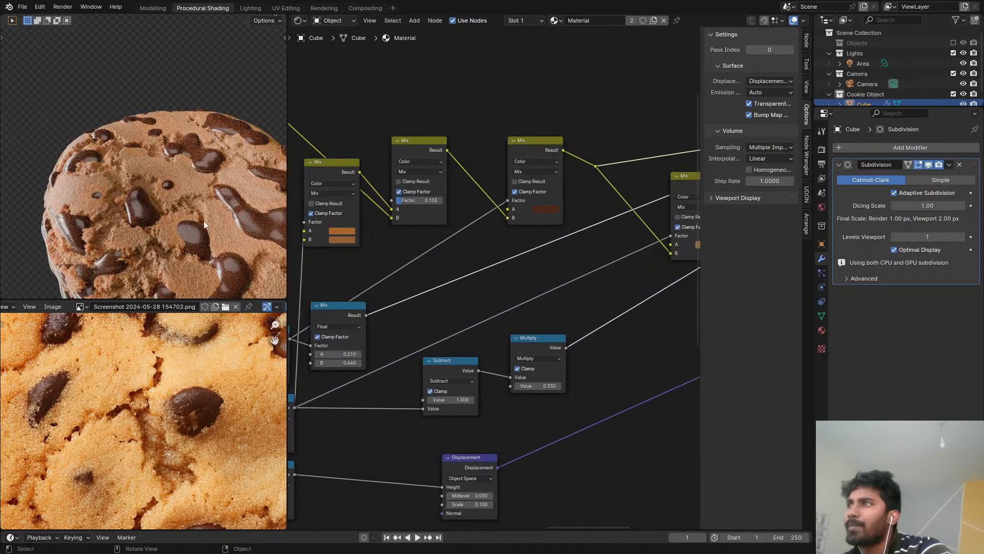
scroll(175, 198, "down", 5)
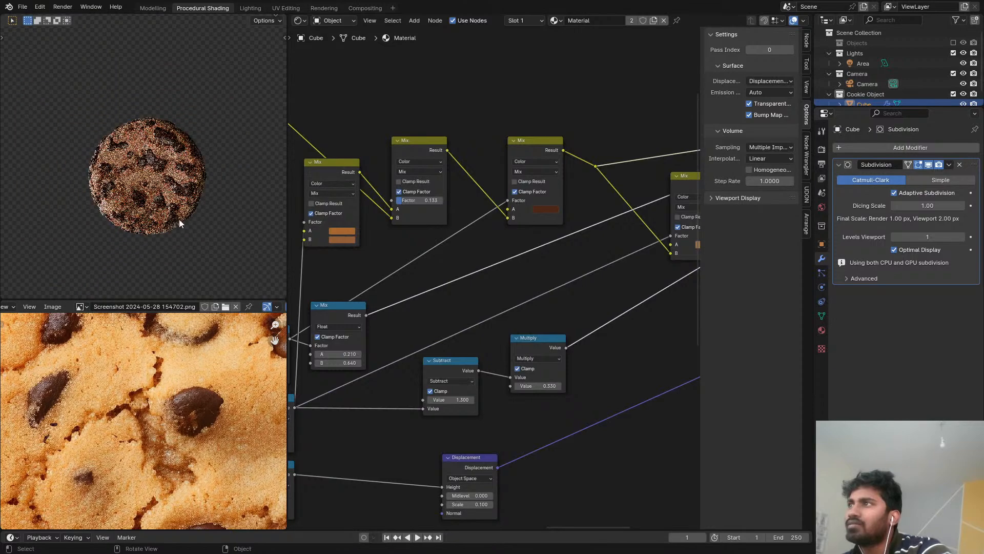
Step: Set the Value node in the ChocoChips frame to 0.310
scroll(160, 190, "up", 5)
scroll(190, 180, "down", 2)
mouse_move(367, 206)
middle_mouse_down()
mouse_move(534, 185)
mouse_move(529, 176)
middle_mouse_up()
scroll(393, 229, "up", 1)
mouse_move(392, 229)
middle_mouse_down()
mouse_move(640, 170)
mouse_move(631, 120)
middle_mouse_up()
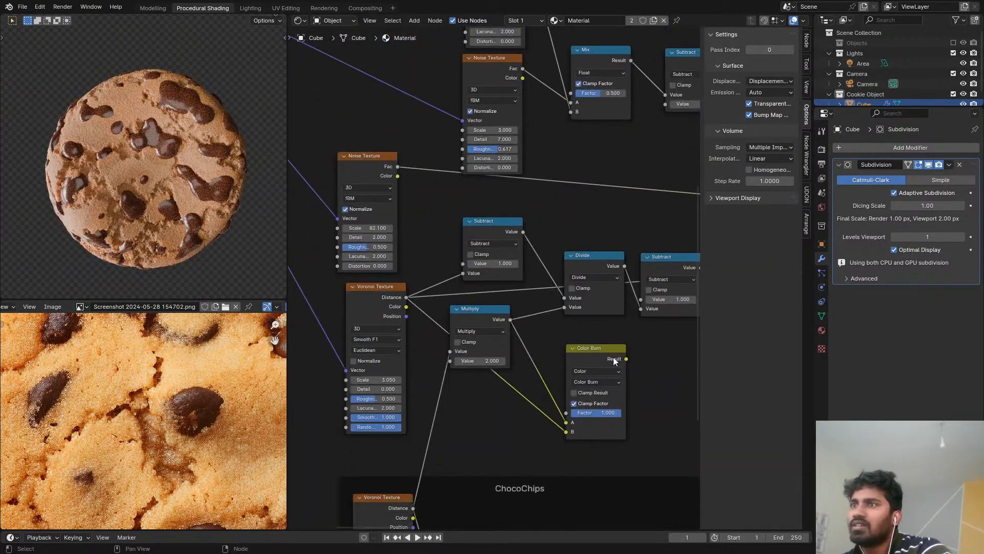
middle_click_drag(613, 357, 518, 219)
scroll(539, 343, "up", 3)
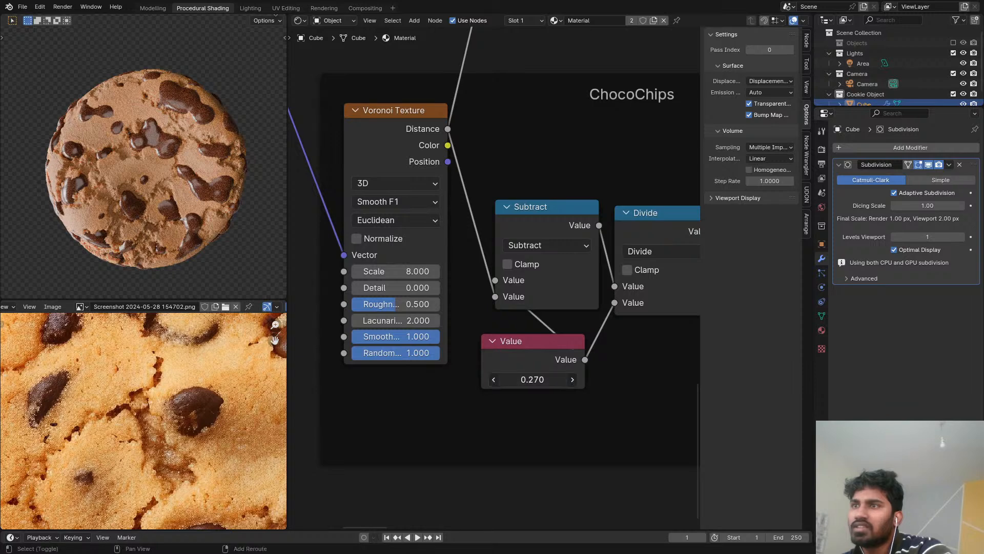
left_click_drag(533, 379, 537, 397)
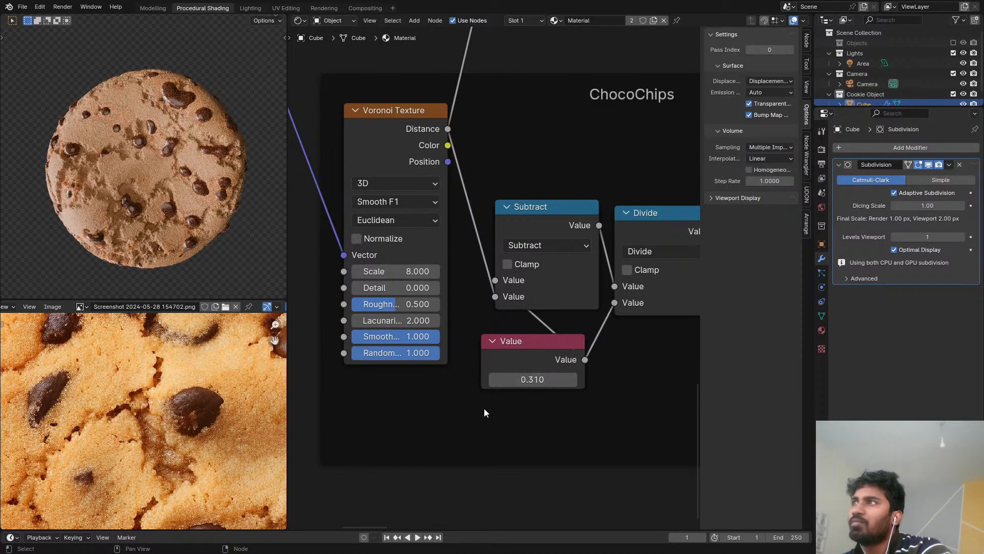
Step: Compare the cookie's chips and cracked surface, up close and from a distance, with the whole cookie in the reference photo
middle_click_drag(214, 247, 179, 215)
scroll(133, 146, "up", 5)
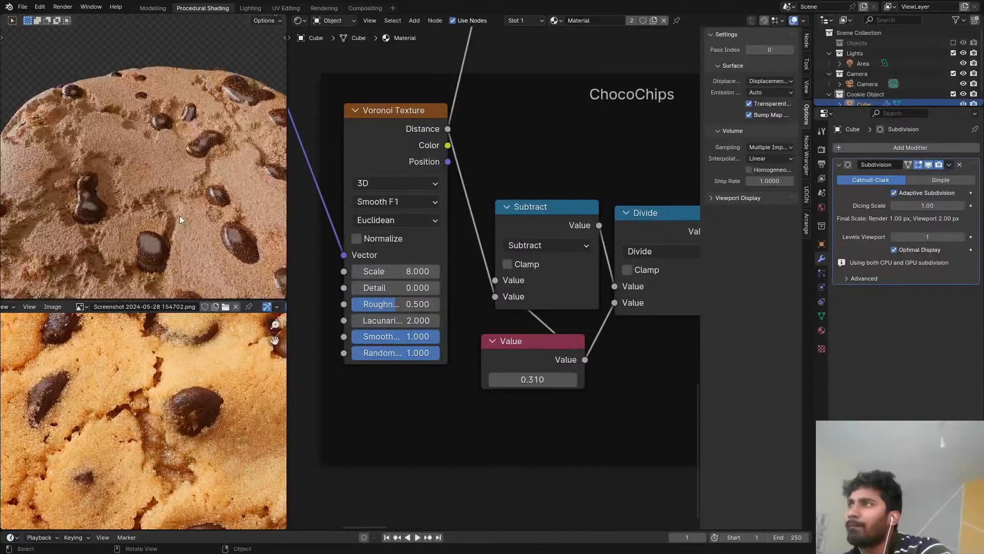
scroll(198, 204, "up", 3)
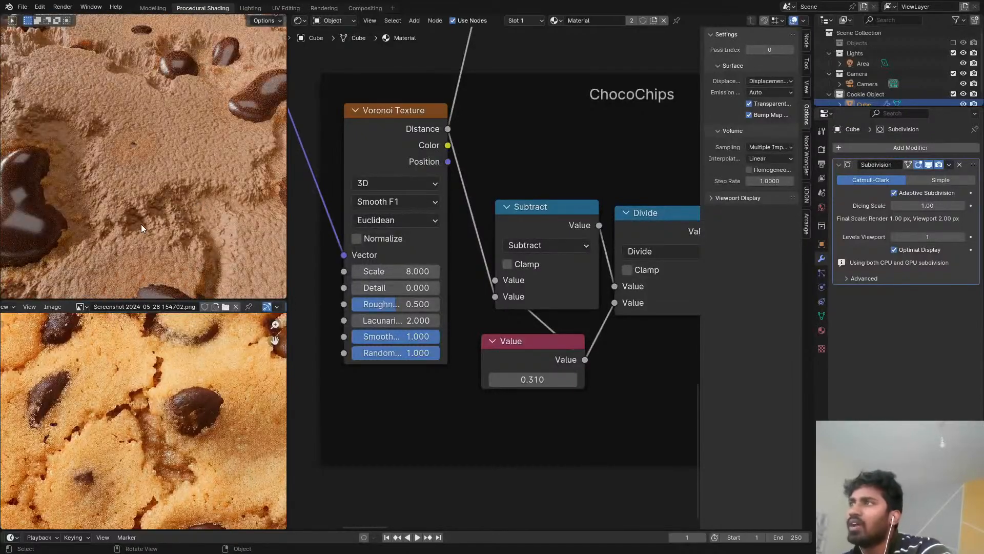
scroll(154, 217, "down", 5)
scroll(192, 413, "down", 6)
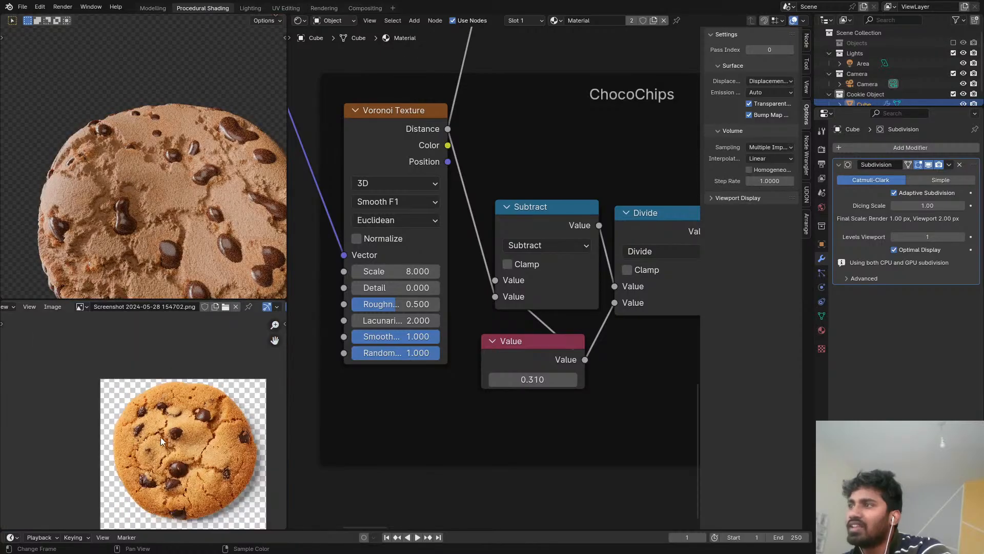
scroll(161, 436, "up", 2)
scroll(218, 225, "down", 2)
middle_click_drag(218, 225, 149, 144)
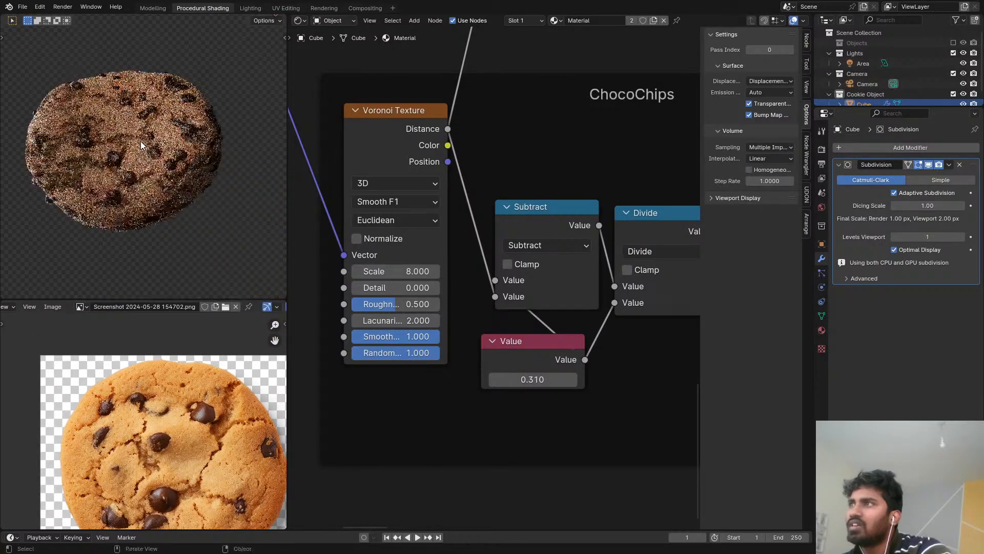
Step: Inspect the cookie's top and side in a full-screen viewport, then check its overall look from farther away
key("ctrl+alt+space")
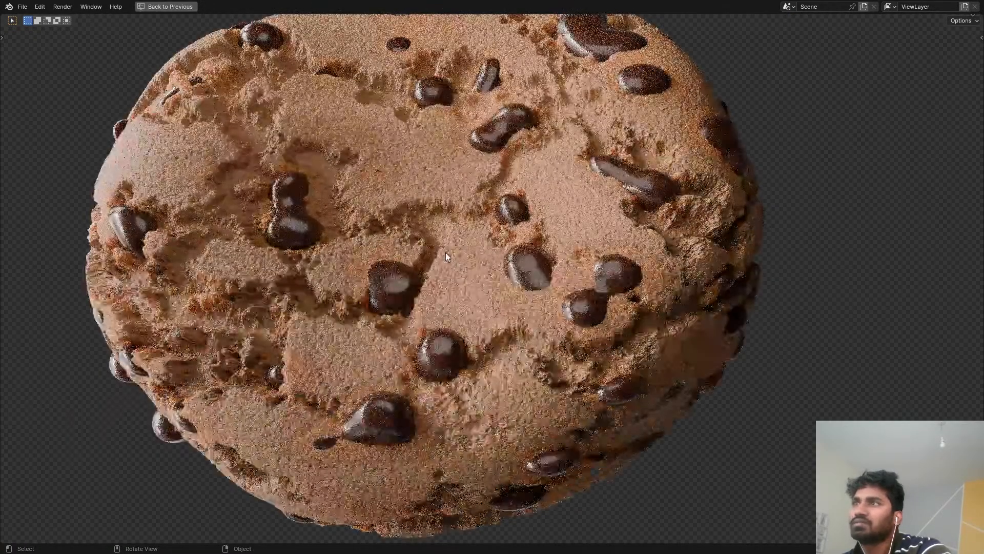
mouse_move(445, 252)
middle_mouse_down()
mouse_move(451, 191)
mouse_move(451, 258)
middle_mouse_up()
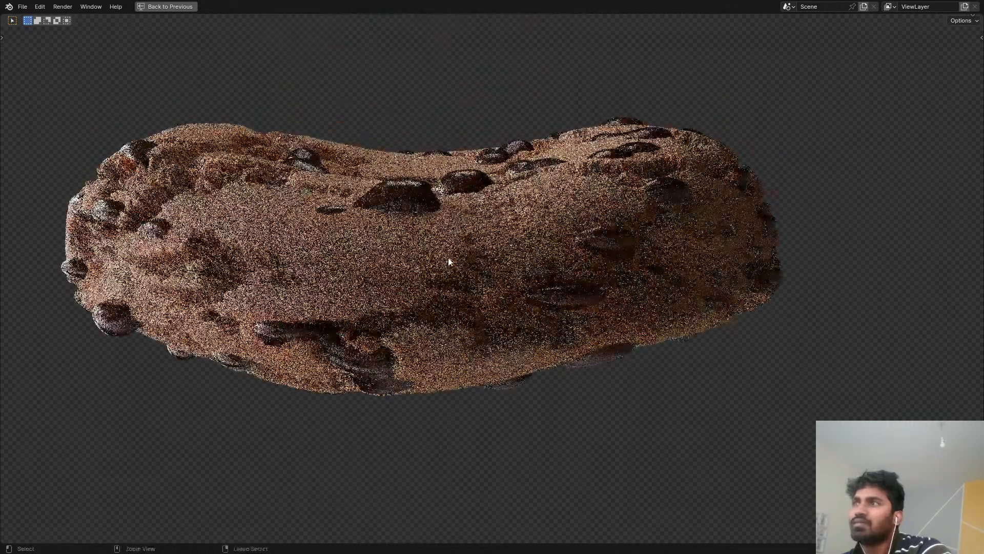
key("ctrl+alt+space")
middle_click_drag(176, 118, 190, 137)
scroll(189, 136, "down", 12)
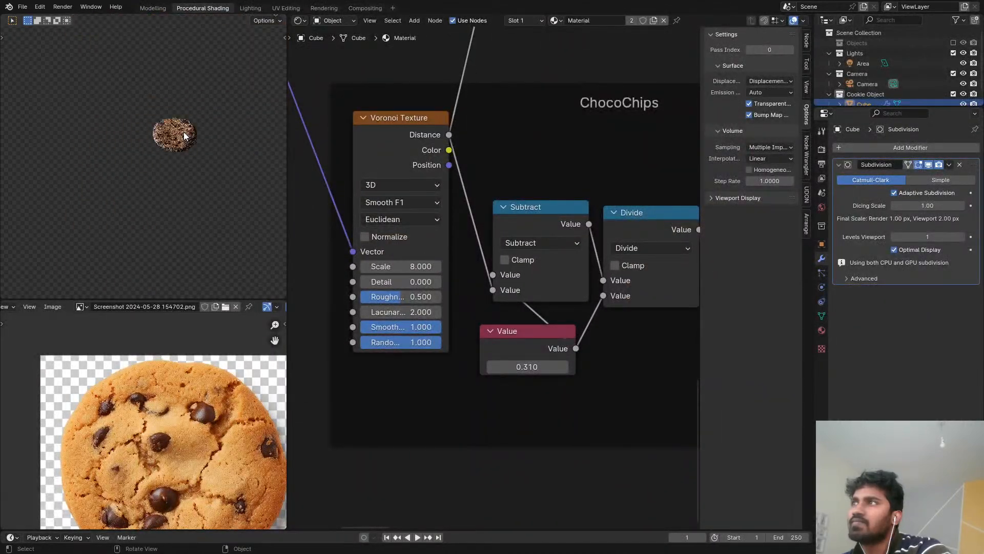
scroll(187, 133, "up", 3)
scroll(451, 126, "down", 1)
Step: Disconnect the Multiply node from the Principled BSDF's subsurface Scale input
middle_click_drag(479, 140, 362, 550)
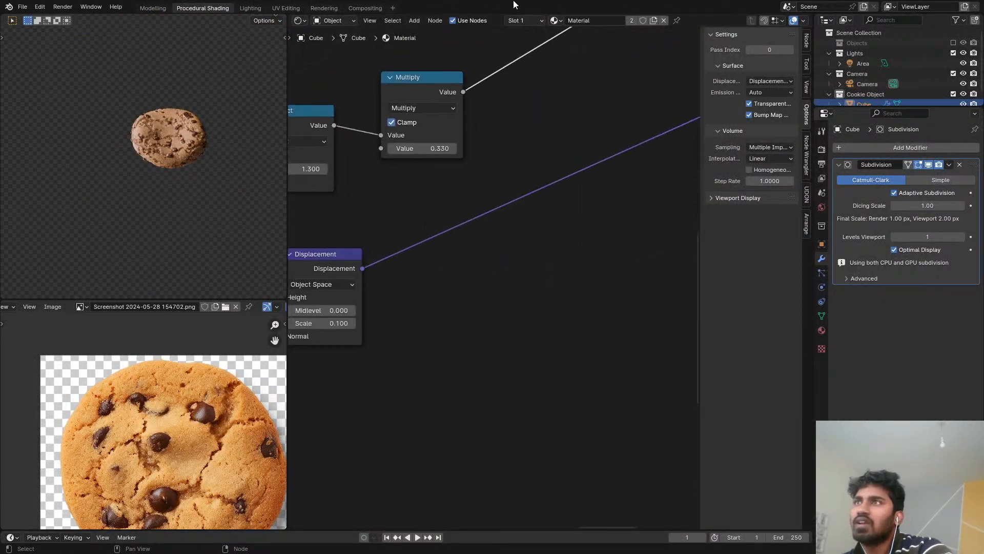
scroll(515, 339, "down", 4)
middle_click_drag(514, 339, 322, 518)
scroll(401, 315, "down", 2)
scroll(400, 315, "up", 2)
middle_click_drag(400, 314, 463, 300)
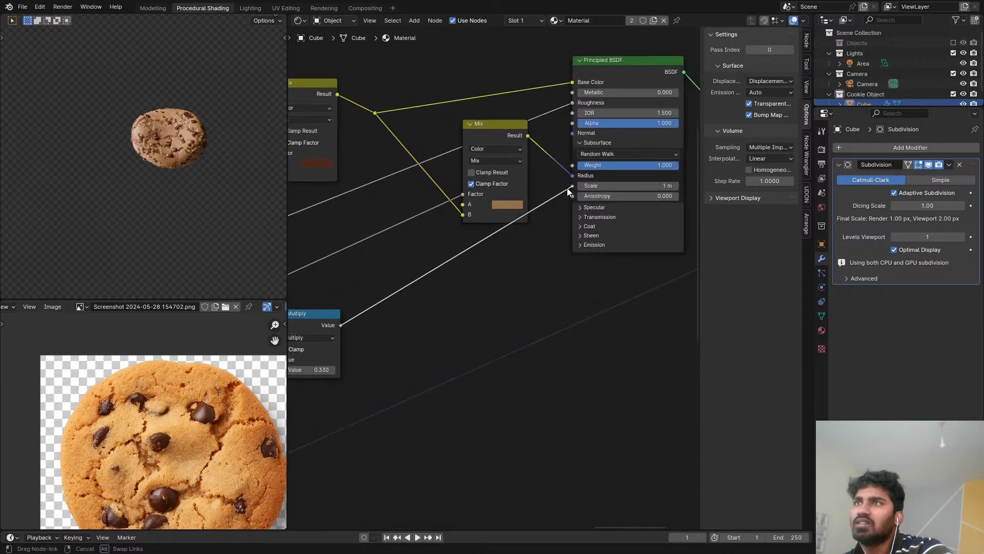
Step: Set the Principled BSDF's subsurface scale to 0.15 m
scroll(168, 131, "up", 6)
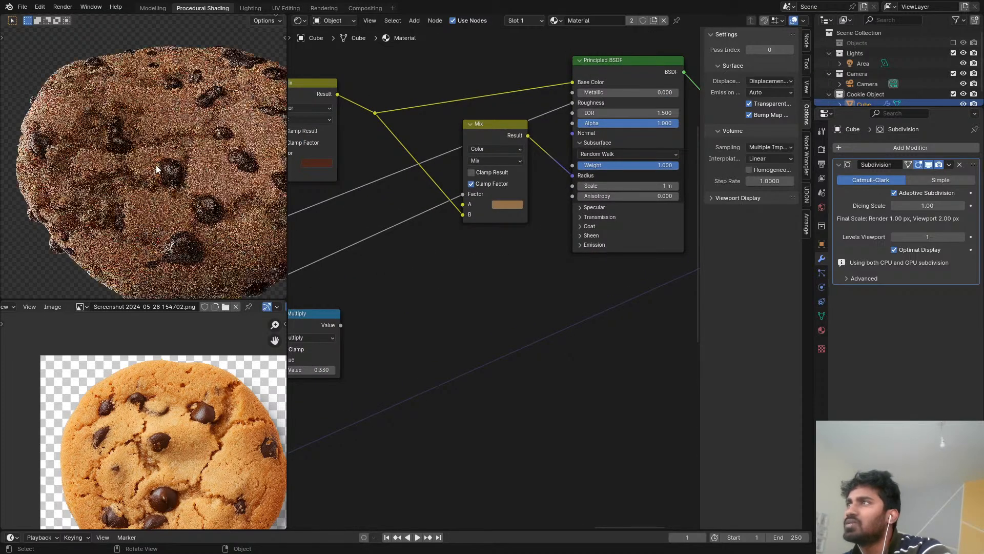
scroll(656, 163, "up", 3)
scroll(615, 198, "up", 1)
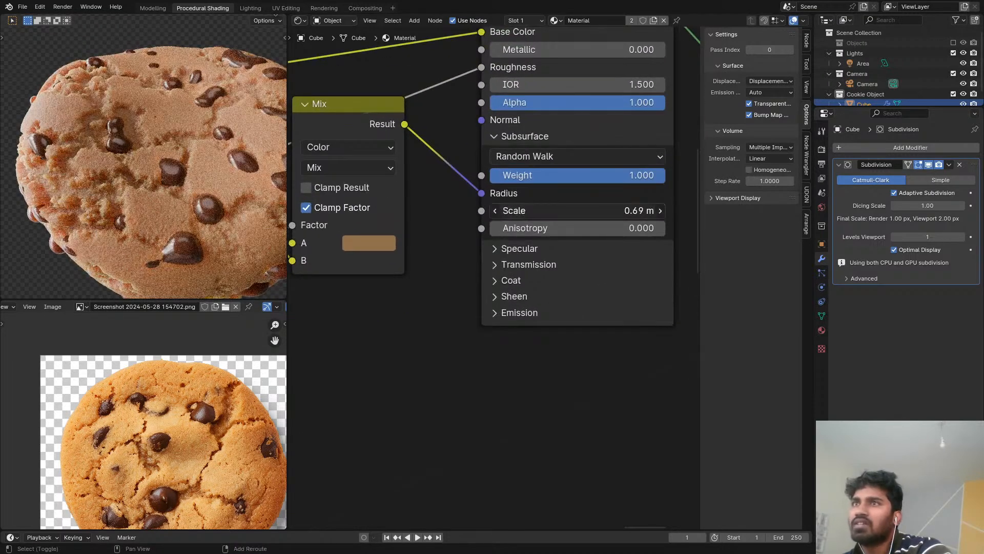
left_click_drag(580, 210, 528, 210)
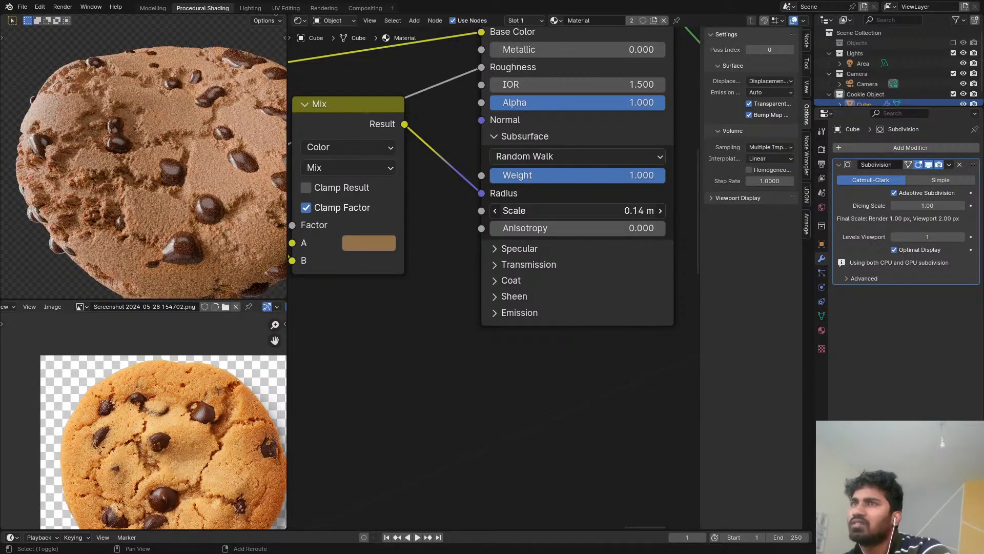
left_click_drag(580, 210, 584, 210)
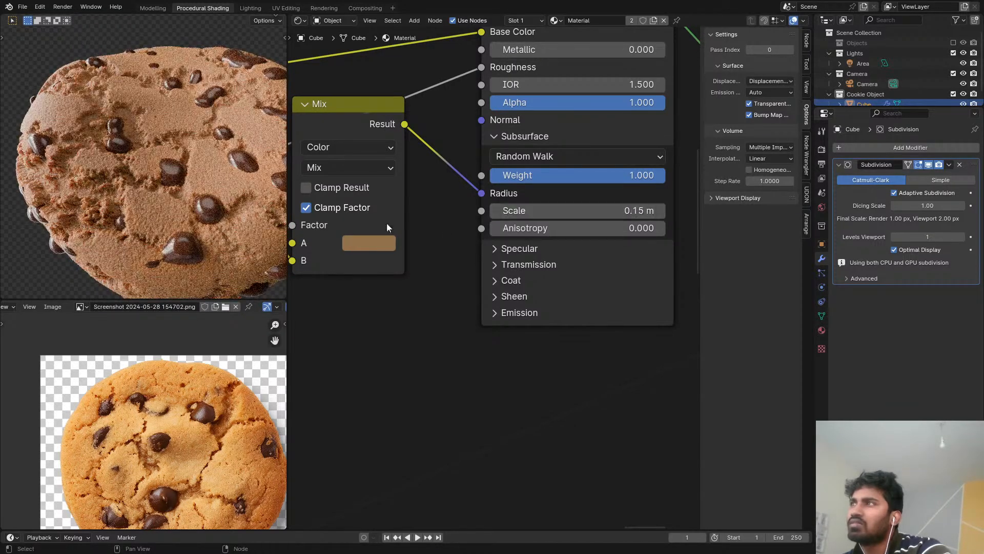
Step: Preview the outputs of the Subtract and Maximum nodes on the cookie to find a mask for the subsurface scale
middle_click_drag(508, 275, 622, 259)
scroll(622, 260, "down", 8)
middle_click_drag(513, 301, 576, 239)
scroll(574, 239, "down", 7)
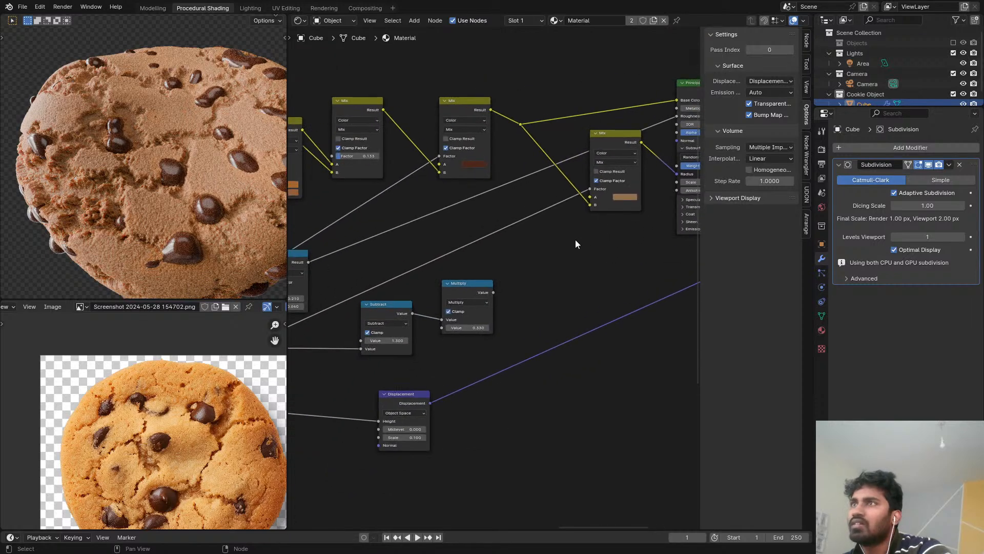
middle_click_drag(445, 198, 579, 205)
scroll(579, 205, "down", 5)
middle_click_drag(504, 279, 505, 301)
scroll(505, 301, "up", 5)
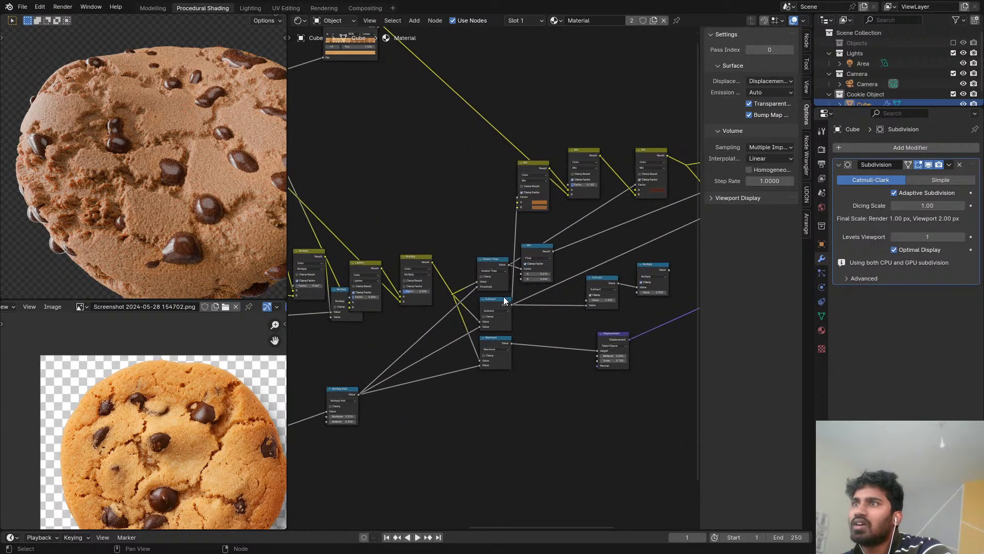
left_click(505, 301)
left_click(505, 306, "ctrl+shift")
scroll(469, 307, "up", 3)
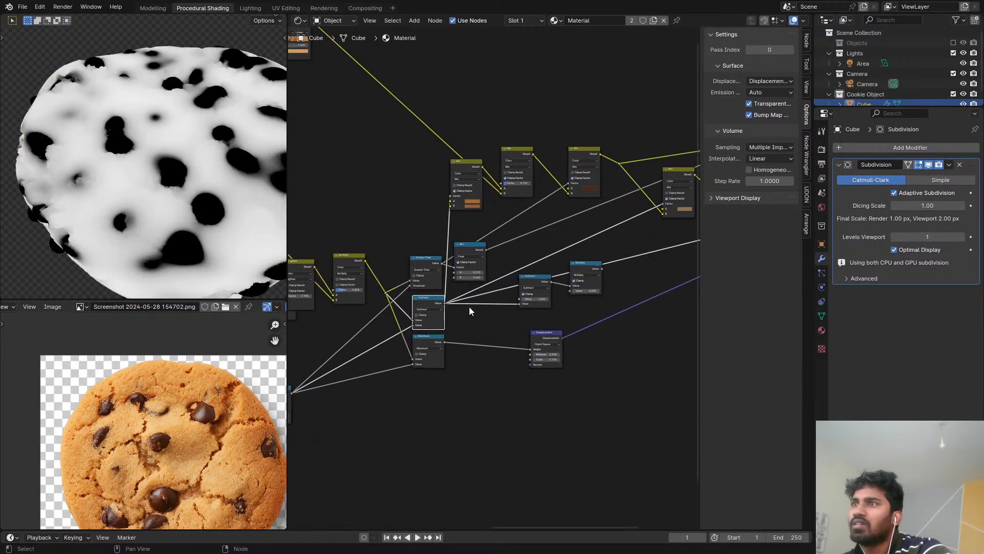
left_click(414, 347, "ctrl+shift")
middle_click_drag(522, 339, 460, 337)
scroll(460, 337, "down", 2)
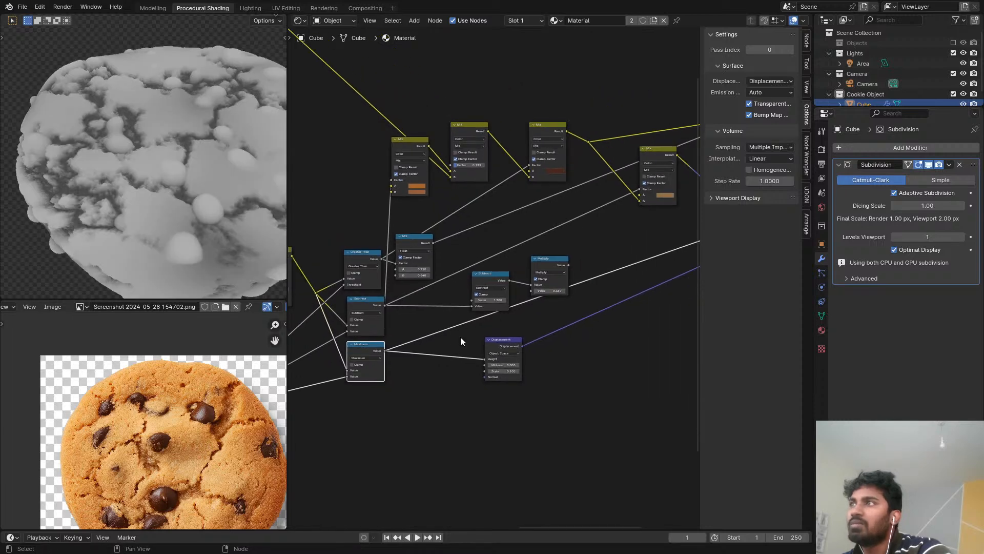
Step: Connect the Maximum node's value to the subsurface Scale input and route the Principled BSDF back to the material surface
scroll(440, 325, "up", 3)
left_click_drag(371, 355, 598, 146)
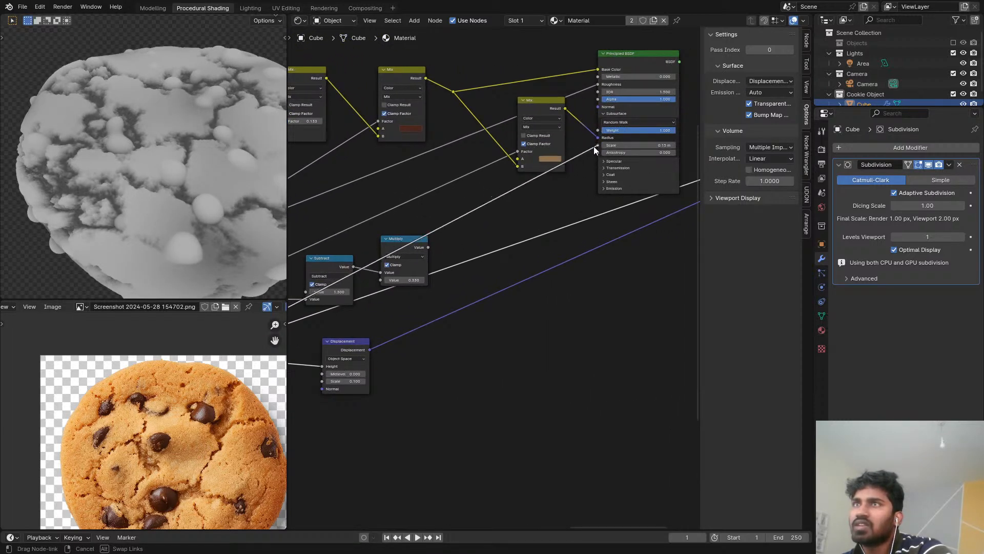
left_click(633, 66, "ctrl+shift")
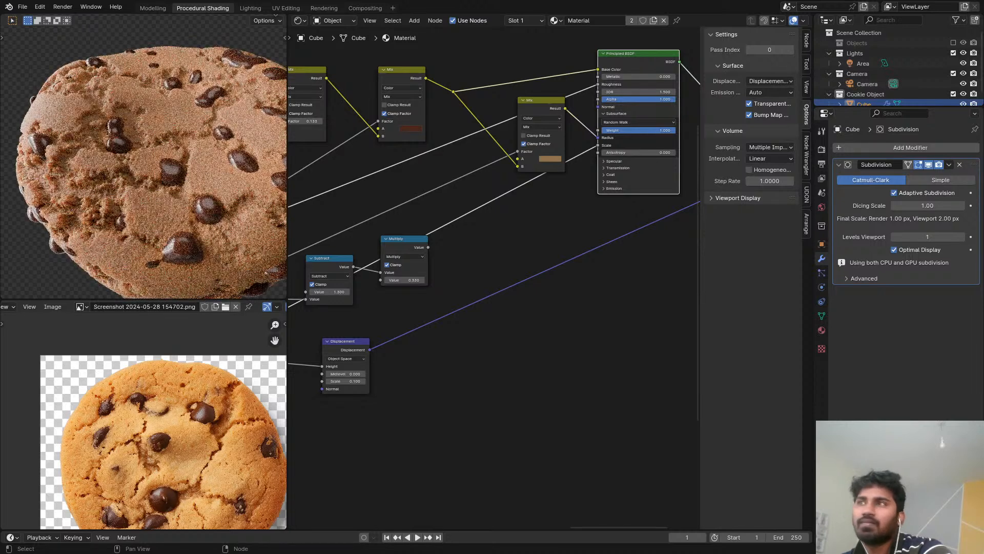
Step: Insert a Math node set to Multiply on the link into the subsurface Scale, with its second value at -3.400
scroll(494, 238, "up", 4)
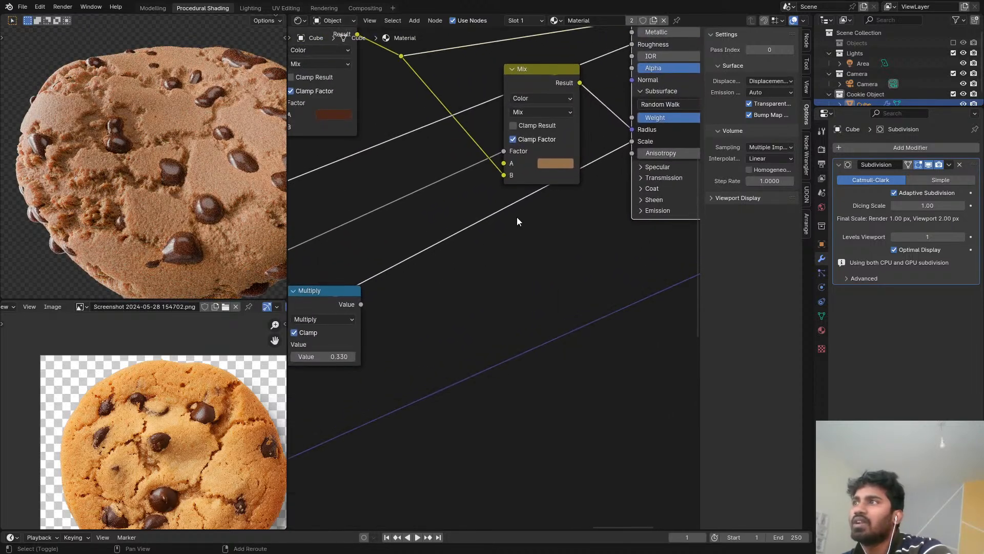
key("shift+a")
type("add")
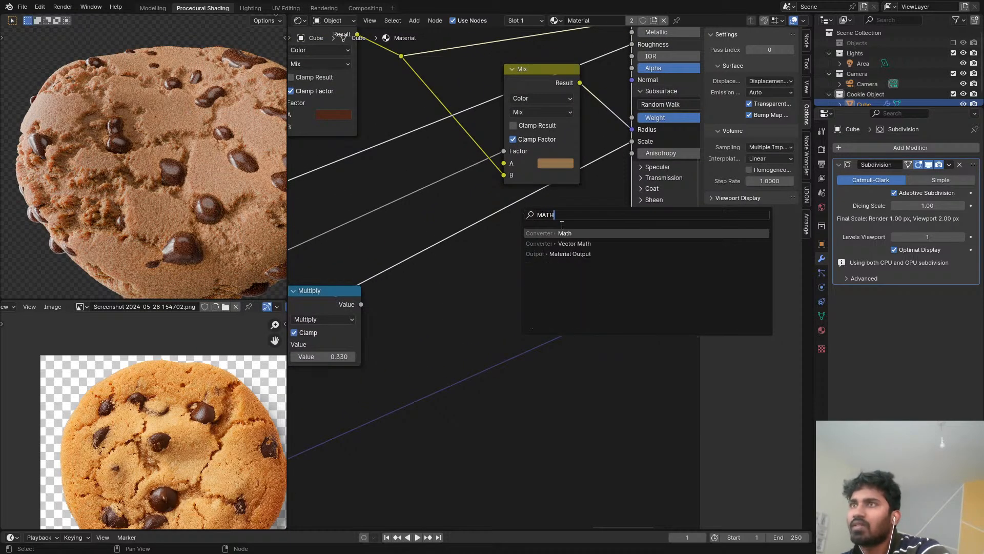
key("Return")
left_click(477, 211)
left_click(497, 244)
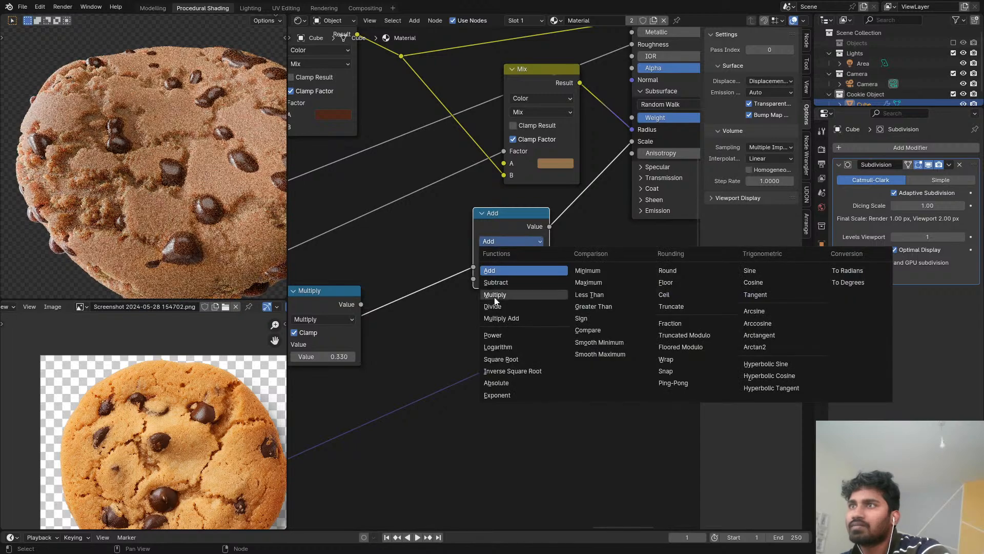
left_click(496, 299)
scroll(516, 282, "up", 2)
left_click_drag(516, 279, 497, 279)
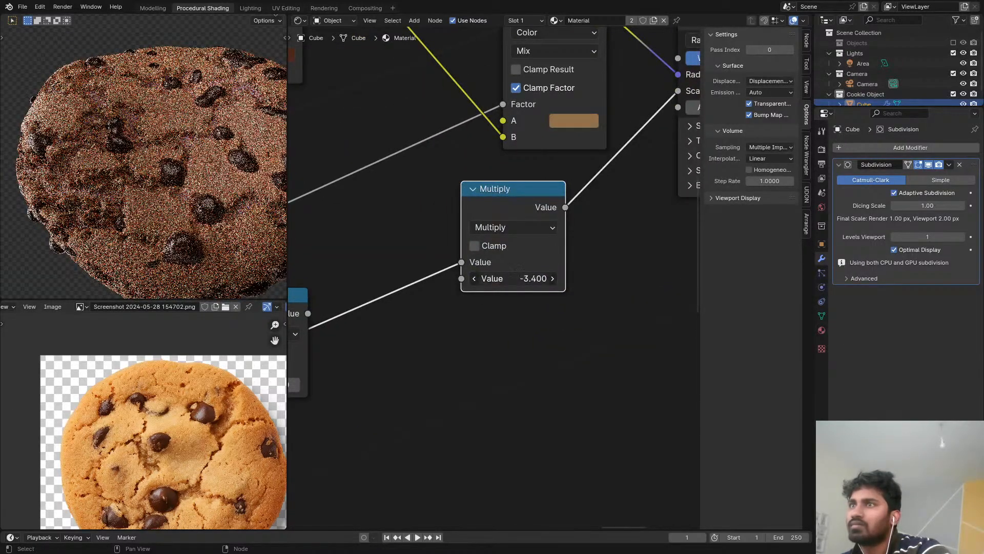
Step: Duplicate the Lighten and following Multiply colour nodes with their input links and set the first copy's blend mode to Multiply
scroll(490, 274, "down", 6)
middle_click_drag(488, 273, 579, 294)
scroll(513, 299, "down", 4)
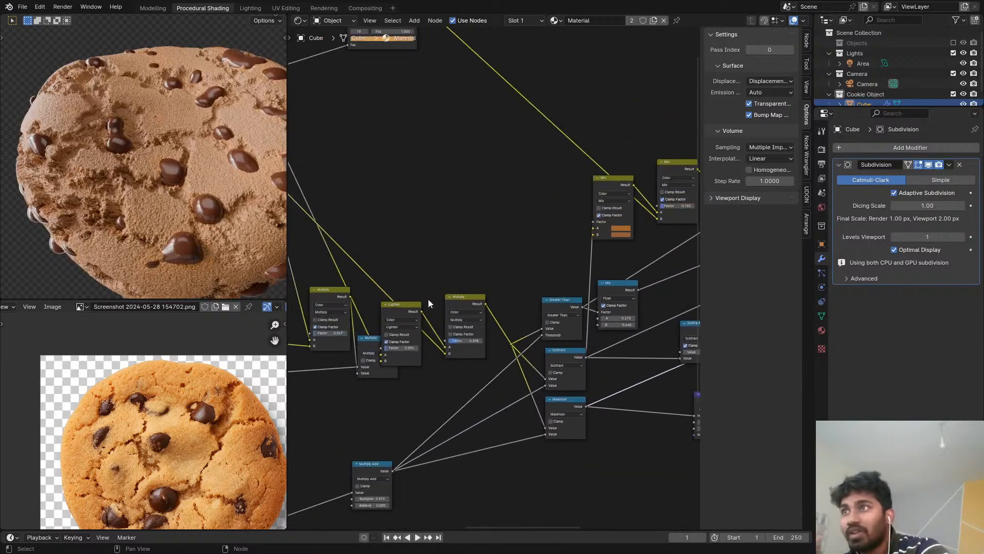
scroll(405, 308, "up", 2)
left_click_drag(400, 312, 429, 272)
left_click(502, 293, "shift")
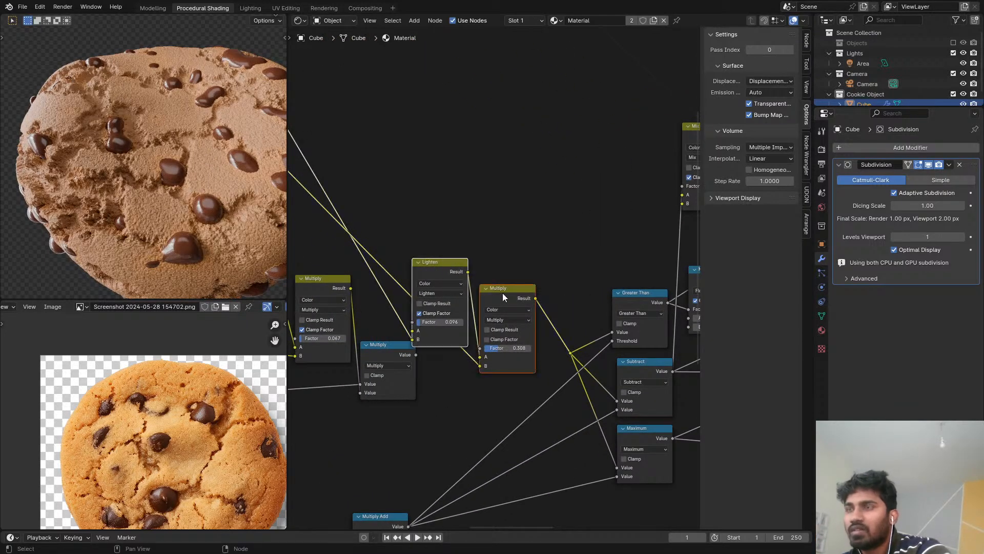
key("shift+d")
left_click(525, 122)
left_click(461, 138)
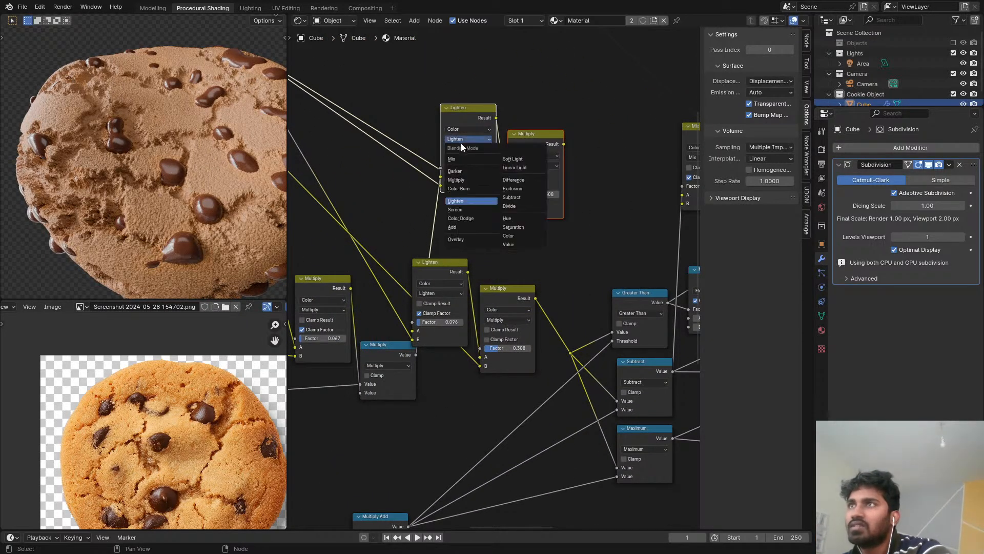
left_click(461, 179)
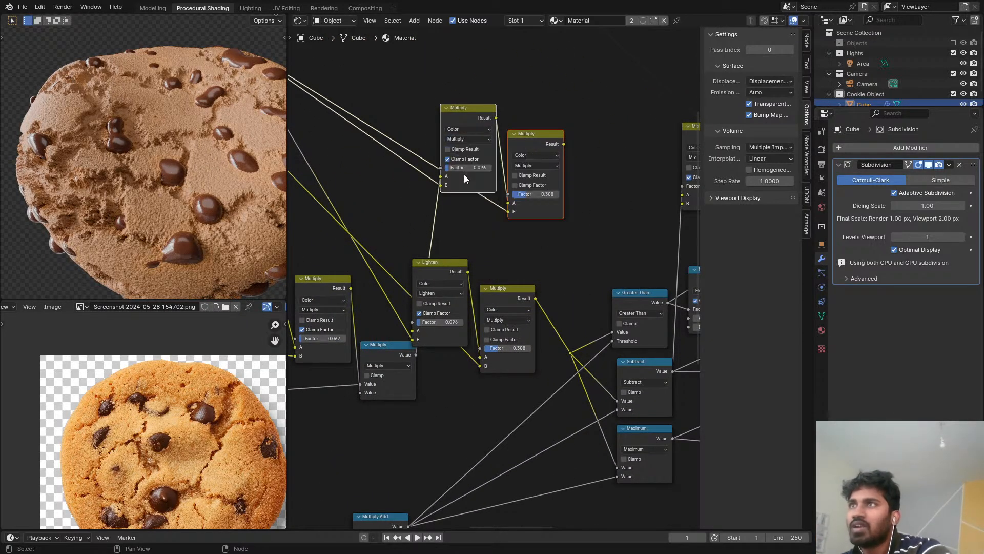
Step: Preview the second duplicated Multiply node on the cookie and set the Factor of both duplicates to 1.000
left_click(520, 134, "ctrl+shift")
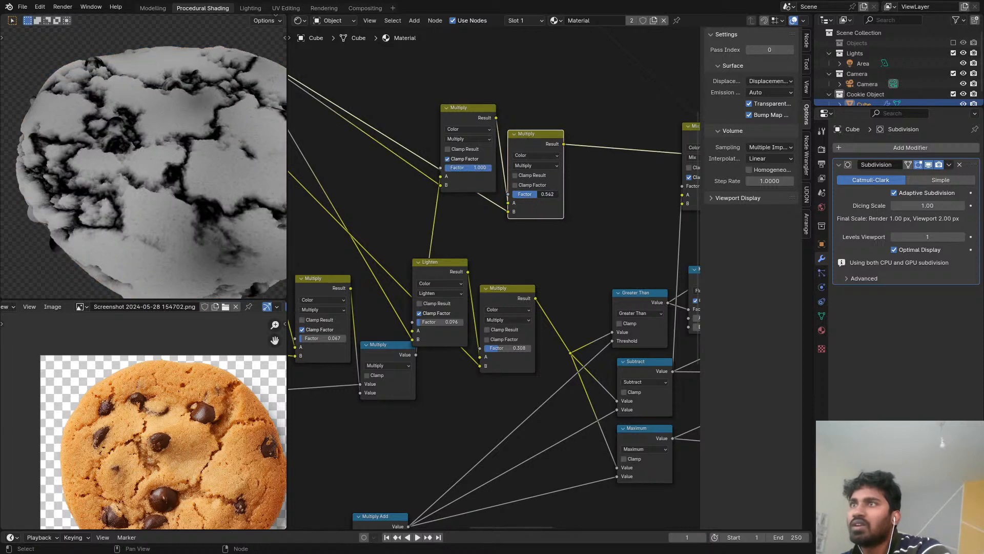
left_click_drag(538, 194, 560, 194)
scroll(154, 215, "up", 4)
middle_click_drag(165, 196, 165, 150)
scroll(165, 150, "down", 5)
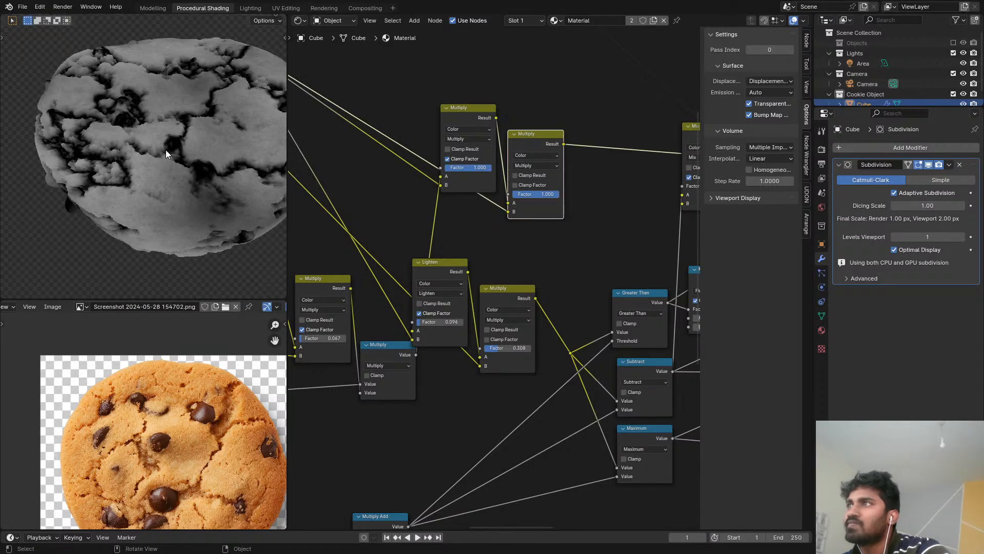
scroll(441, 131, "down", 3)
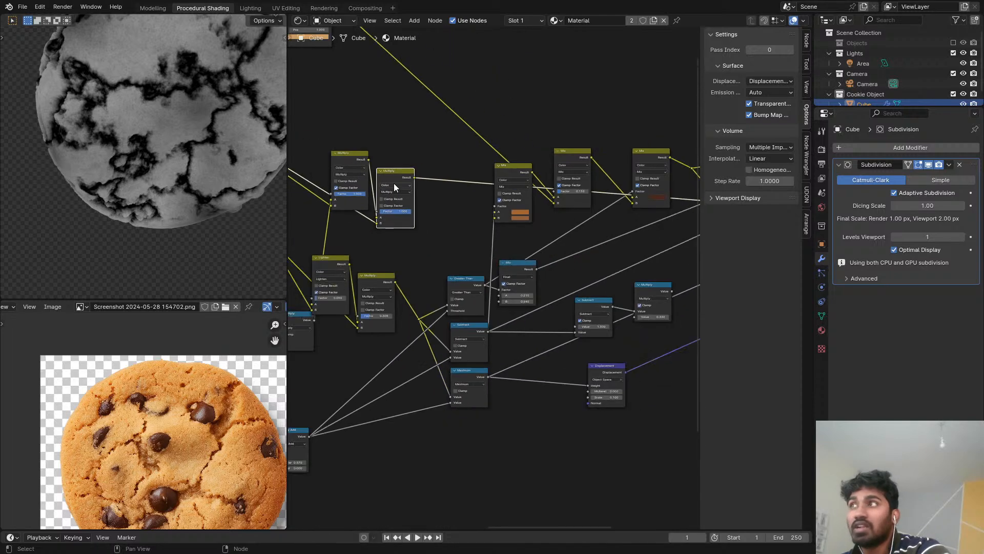
middle_click_drag(200, 120, 97, 81)
scroll(376, 133, "down", 3)
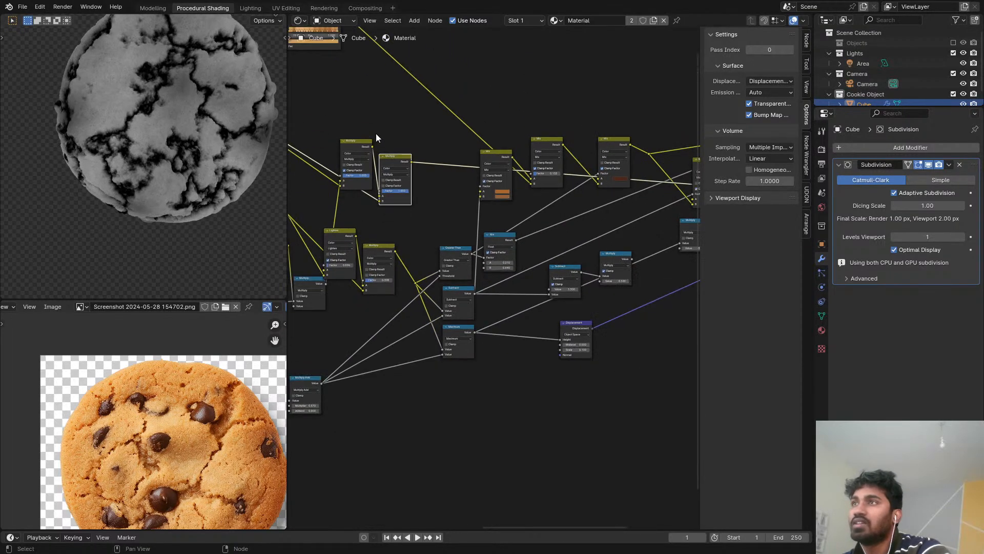
scroll(517, 168, "up", 4)
scroll(478, 175, "up", 1)
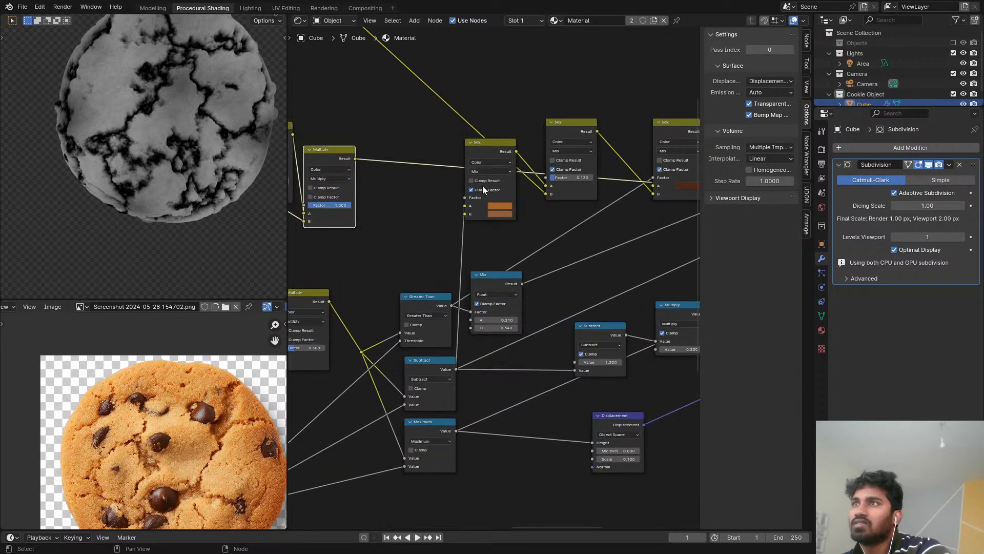
Step: Preview the two-brown colour Mix node and replace its Factor link from Subtract with the second duplicated Multiply's result
left_click(495, 152, "ctrl+shift")
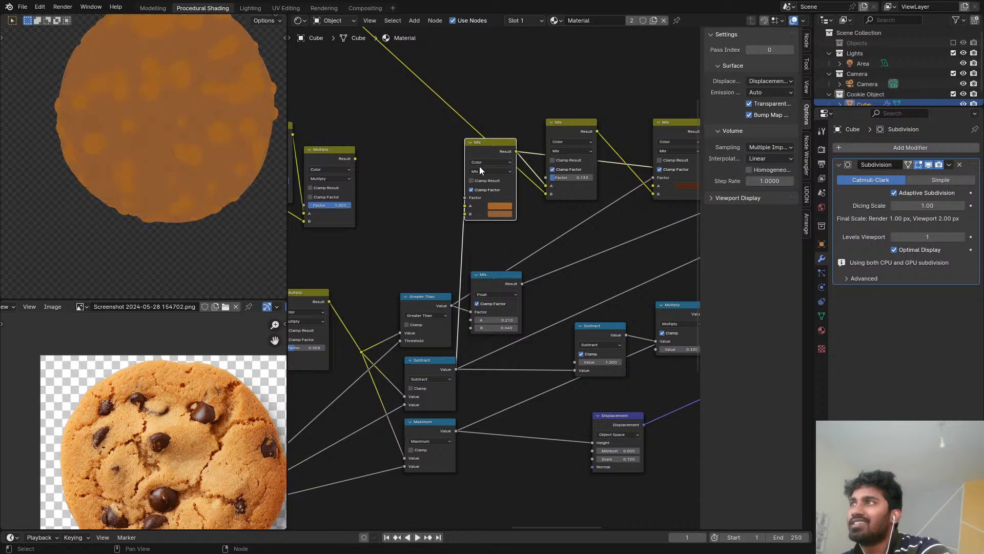
left_click_drag(354, 158, 362, 158)
key("Escape")
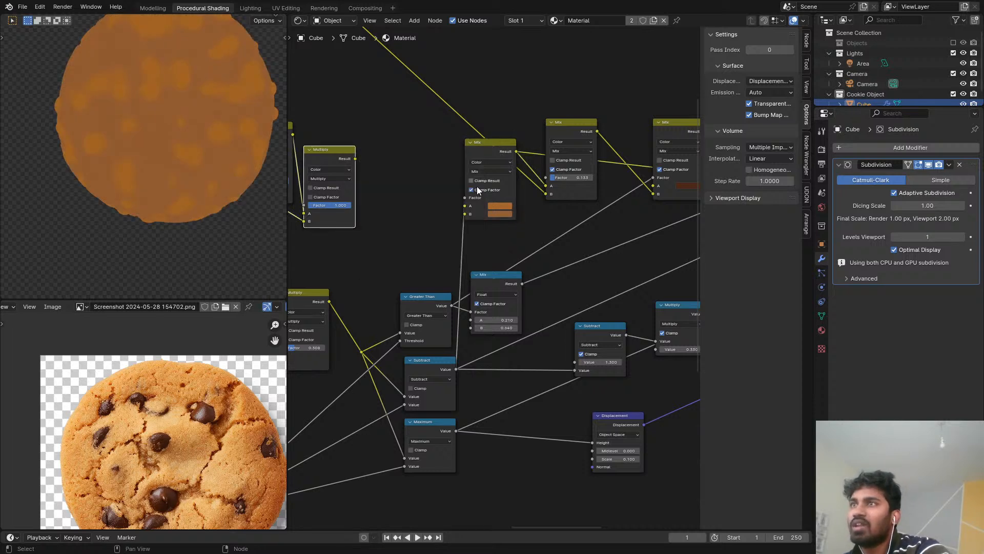
scroll(448, 190, "up", 1)
left_click_drag(466, 198, 431, 193)
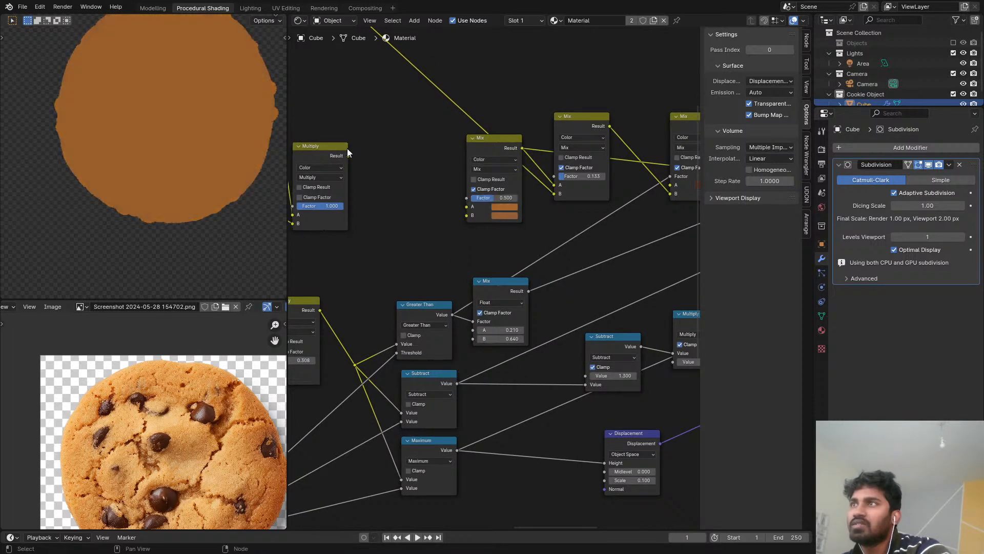
left_click_drag(348, 155, 468, 197)
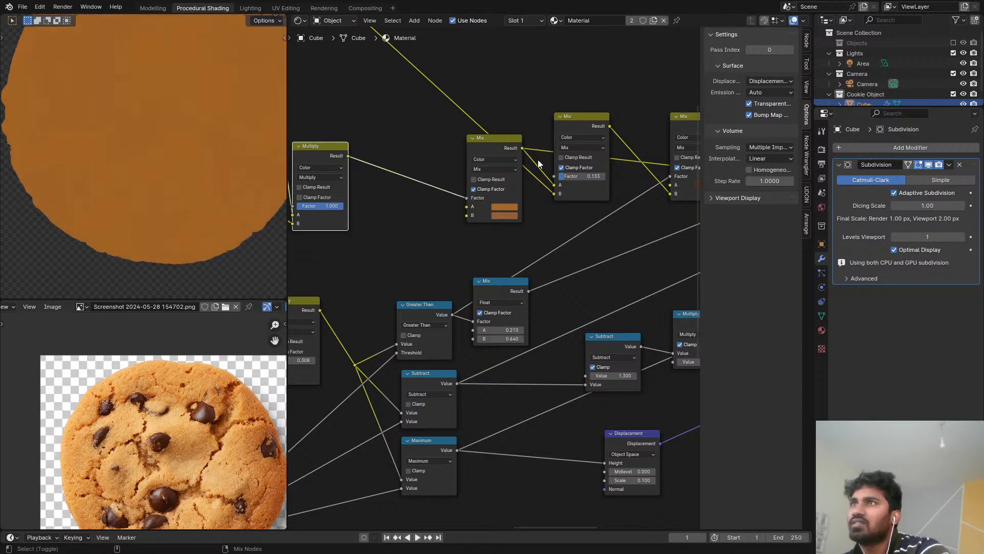
Step: Try darkening the colour Mix node's colour A to a value of 0.141, and route the Principled BSDF back to the surface
scroll(513, 149, "up", 2)
left_click(502, 208)
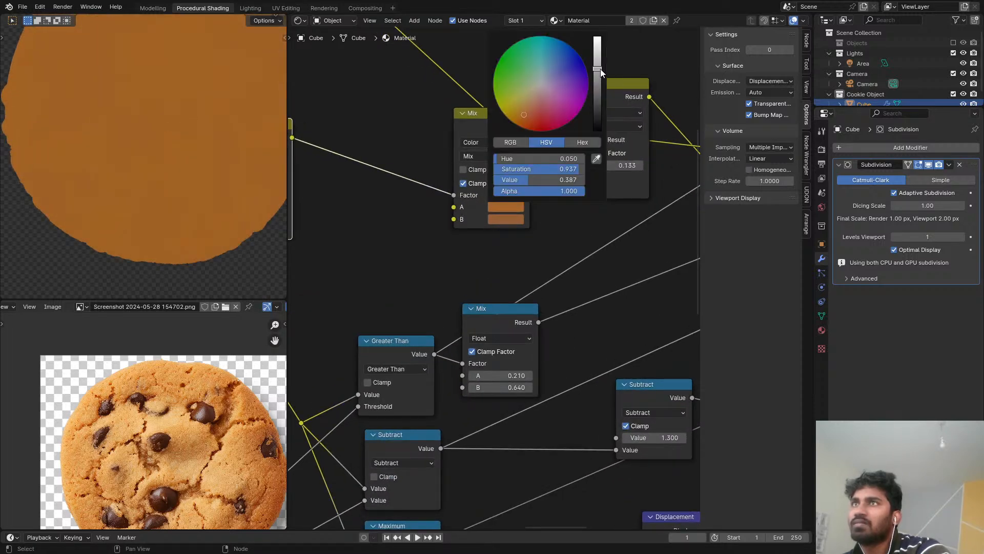
left_click_drag(601, 69, 598, 91)
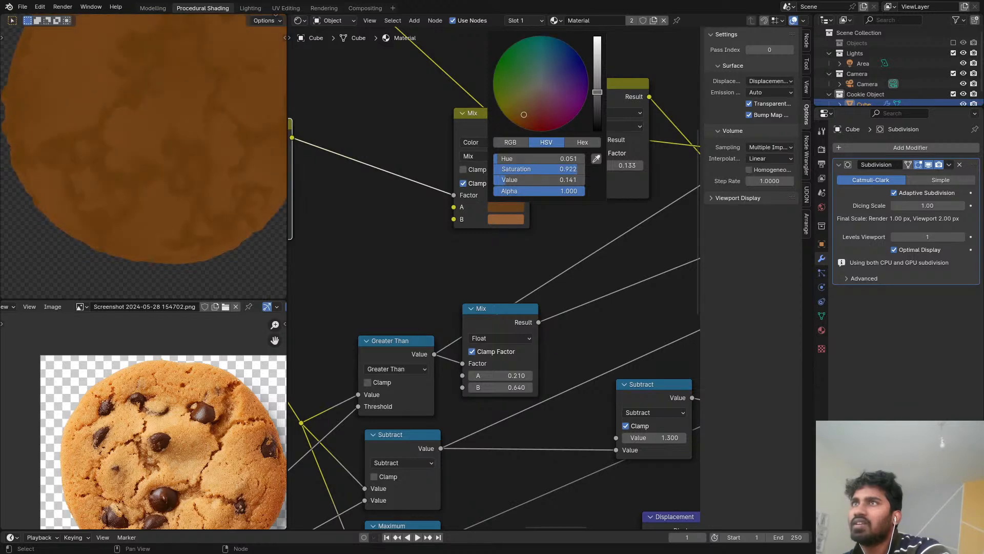
scroll(571, 294, "down", 5)
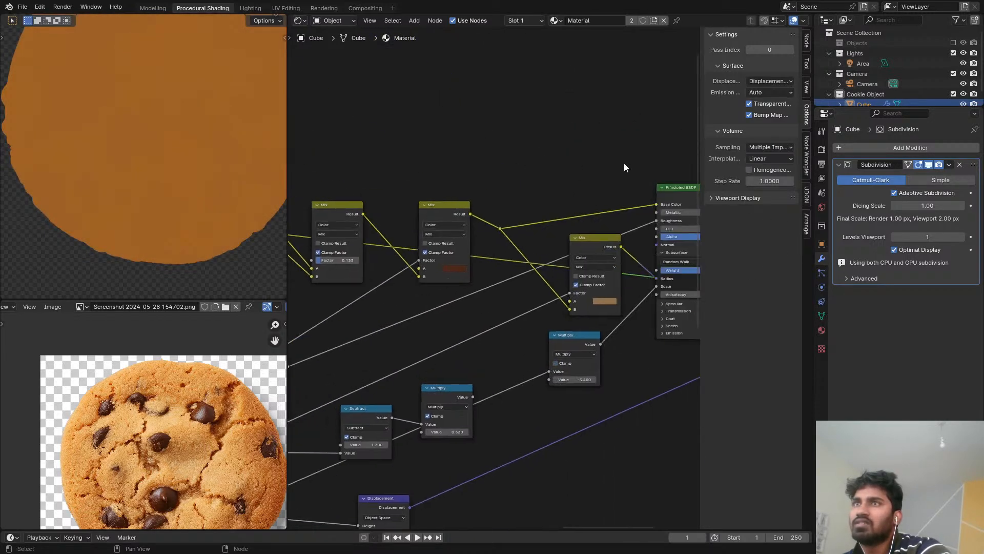
scroll(619, 208, "down", 1)
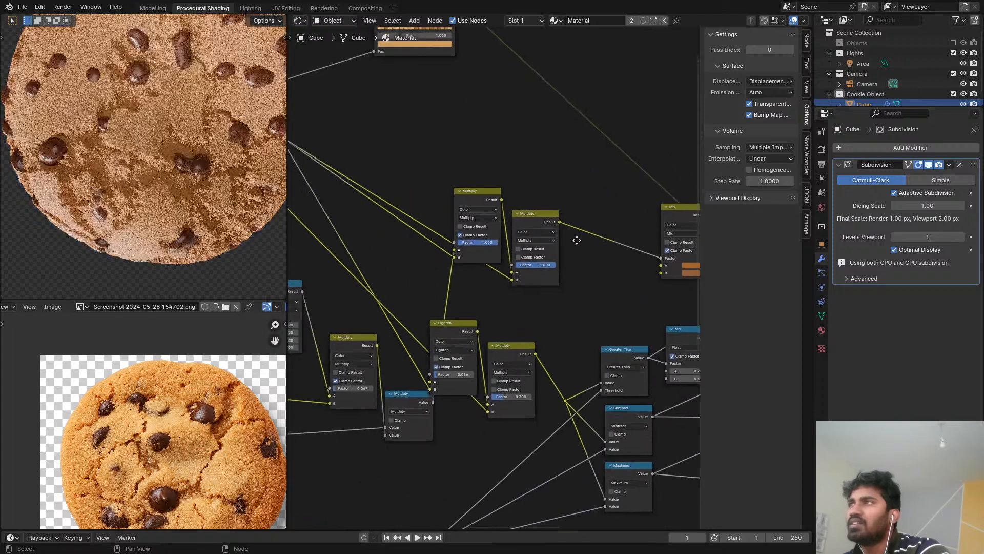
Step: Try darkening the Mix node's colour A to a value of 0.078 while viewing the full material
scroll(542, 273, "up", 1)
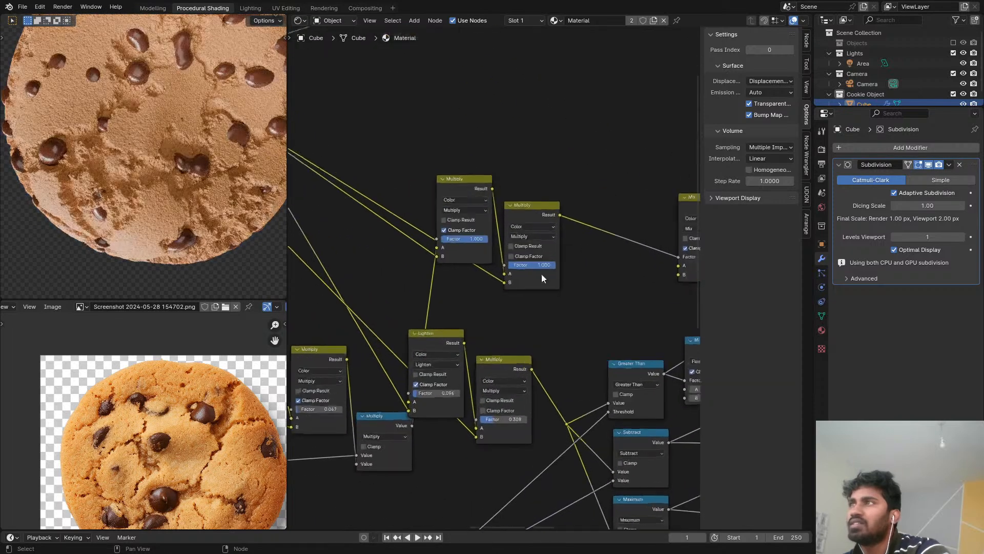
scroll(492, 256, "up", 1)
middle_click_drag(443, 235, 529, 373)
scroll(533, 224, "down", 3)
middle_click_drag(689, 271, 550, 242)
scroll(533, 302, "up", 5)
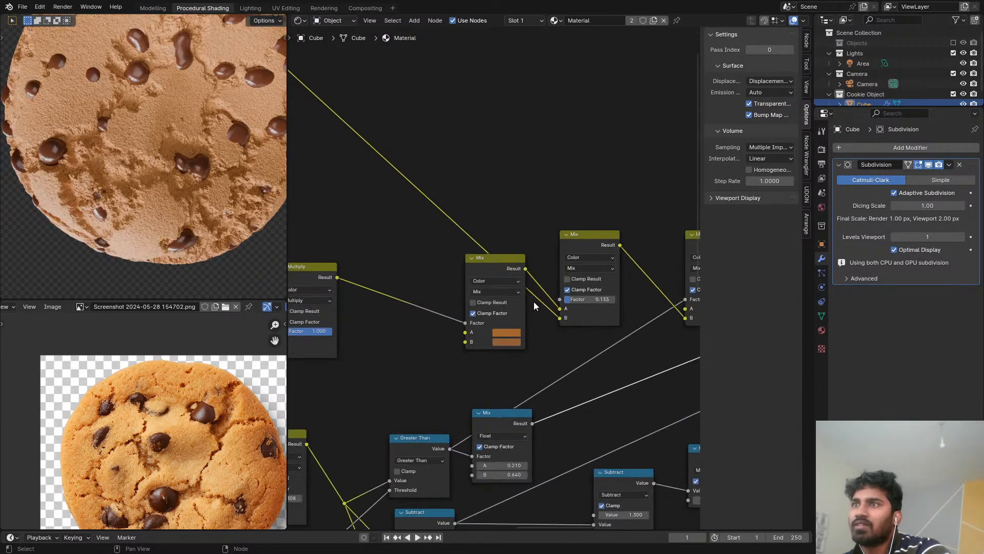
scroll(534, 301, "up", 2)
left_click(493, 342)
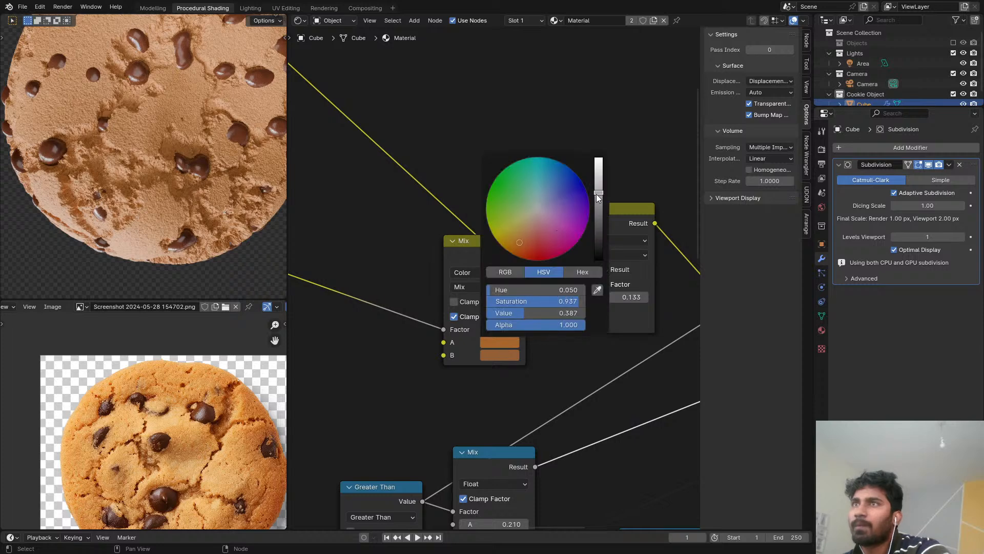
left_click_drag(597, 197, 598, 228)
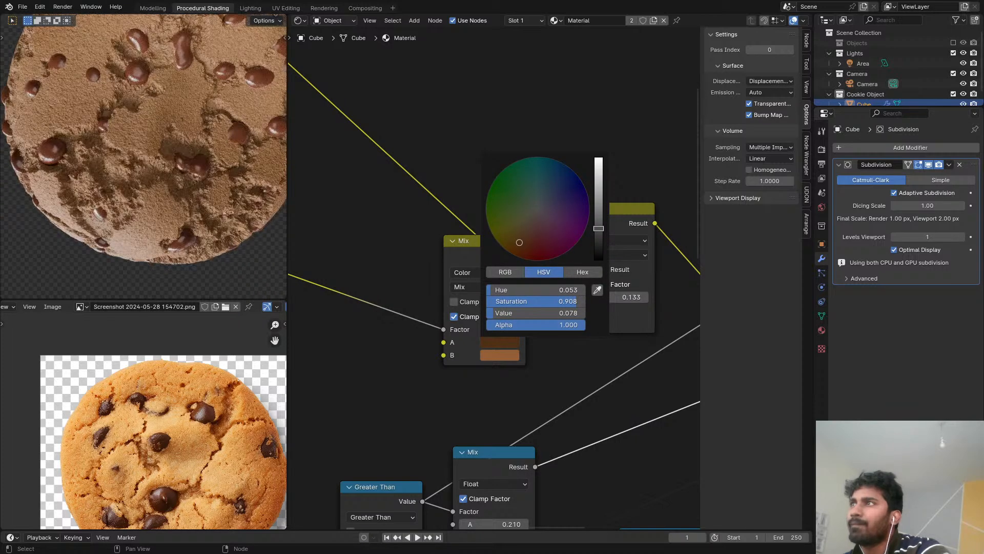
right_click(598, 228)
Step: Undo the recent edits back to the preview of the duplicated Multiply node, before the colour Mix node's Factor was relinked
scroll(440, 347, "down", 6)
middle_click_drag(448, 303, 525, 65)
scroll(474, 179, "down", 3)
middle_click_drag(486, 176, 524, 163)
scroll(451, 193, "up", 3)
key("ctrl+z")
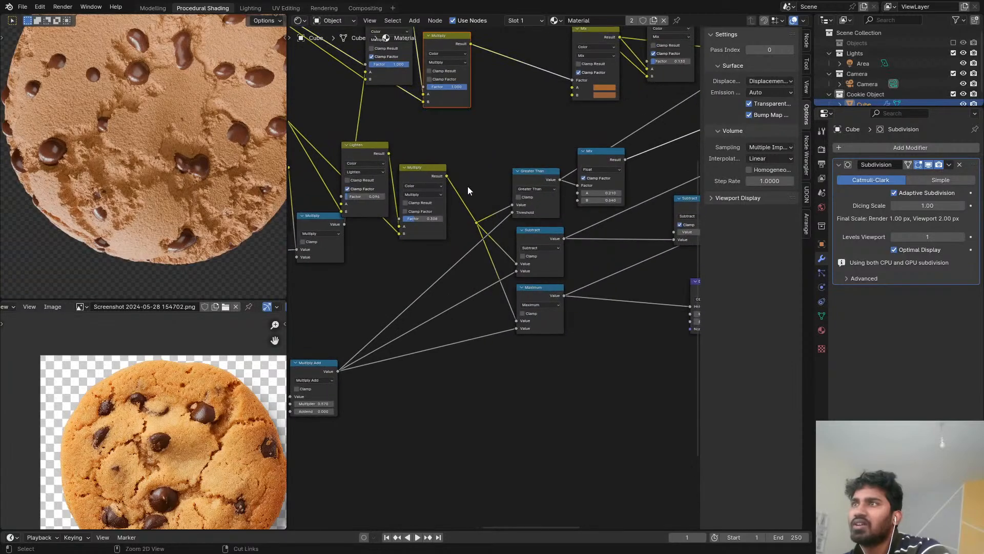
key("ctrl+z")
key("ctrl+z")
key("ctrl+z")
key("ctrl+z")
key("ctrl+z")
key("ctrl+z")
key("ctrl+z")
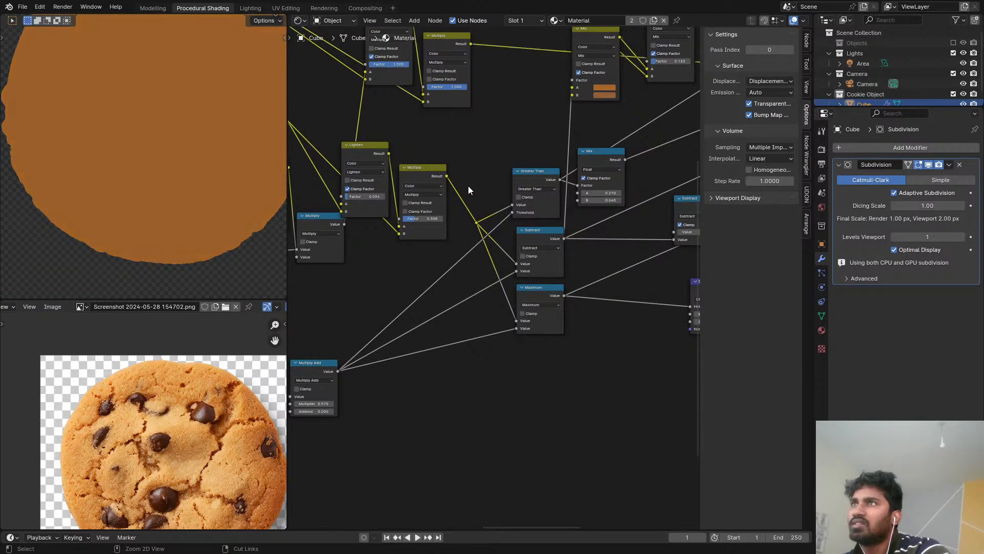
key("ctrl+z")
Step: Route the Principled BSDF back to the material surface and set the subsurface-scale Multiply node's second value to 0.310
scroll(571, 186, "down", 5)
middle_click_drag(573, 154, 617, 216)
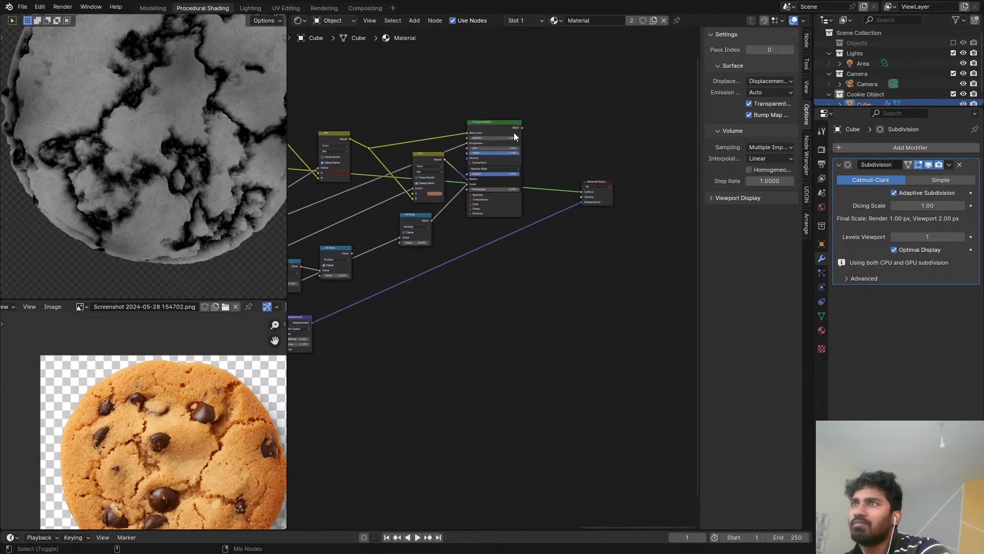
left_click(506, 178, "ctrl+shift")
middle_click_drag(460, 197, 613, 186)
middle_click_drag(149, 200, 153, 127)
scroll(590, 220, "up", 3)
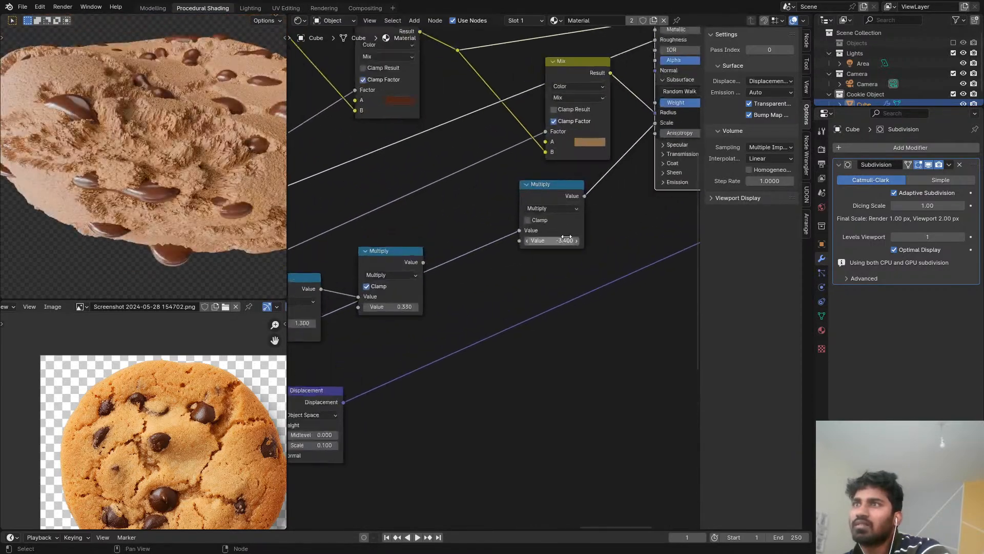
scroll(566, 240, "up", 2)
middle_click_drag(566, 241, 515, 291)
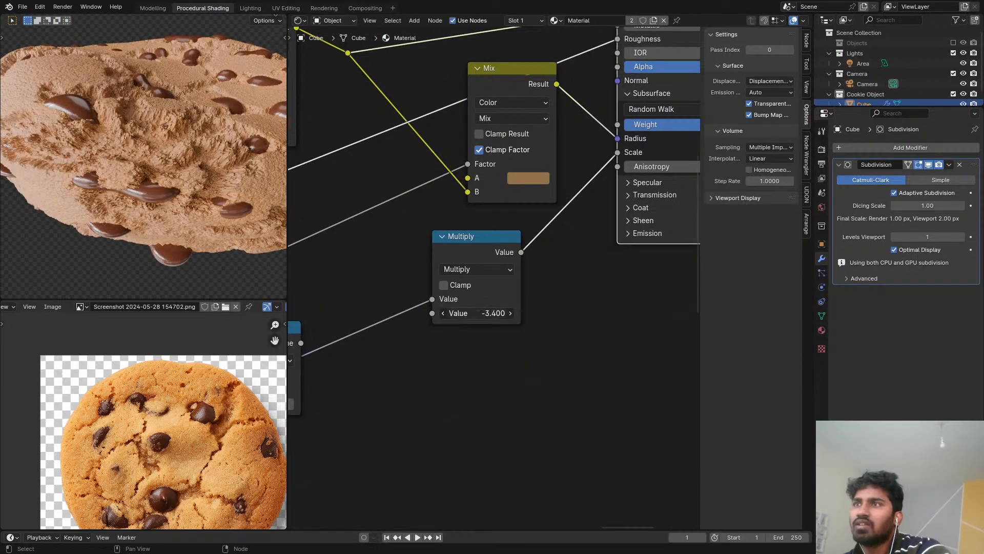
left_click_drag(476, 313, 617, 314)
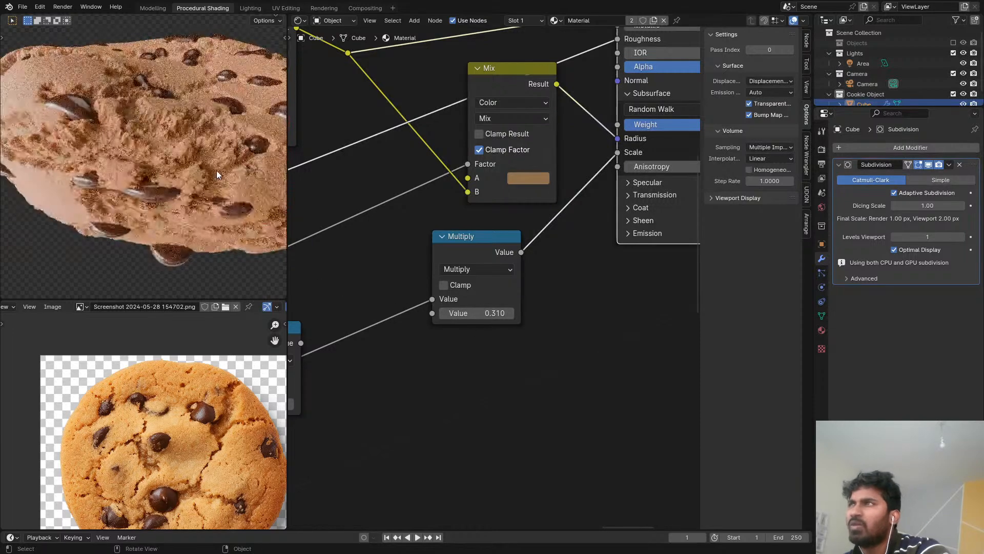
middle_click_drag(216, 170, 187, 201)
Step: Drive the two-brown Mix node's Factor with the duplicated Multiply result and darken its colour B to a deep brown
scroll(439, 191, "down", 2)
middle_click_drag(441, 194, 366, 230)
scroll(366, 230, "up", 3)
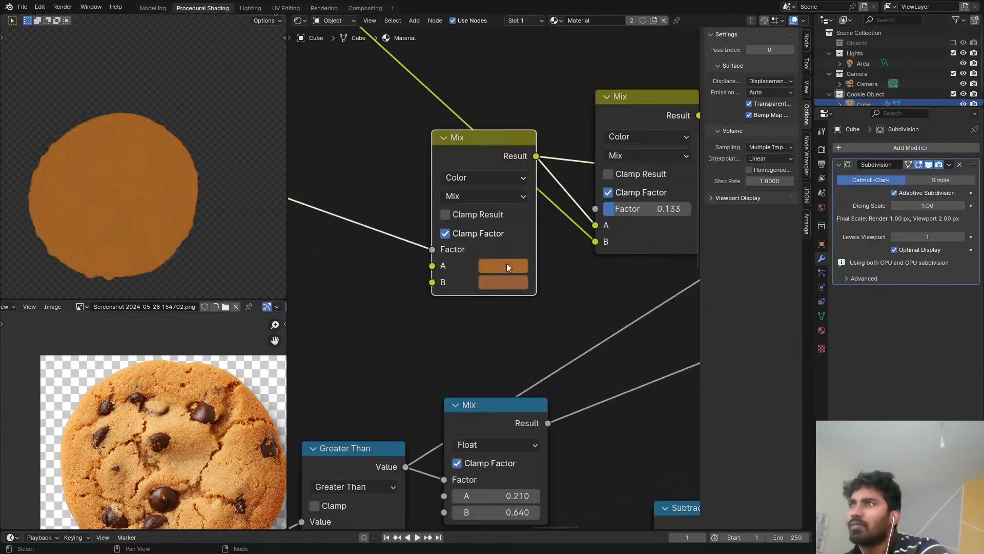
left_click(439, 216)
left_click_drag(636, 102, 629, 142)
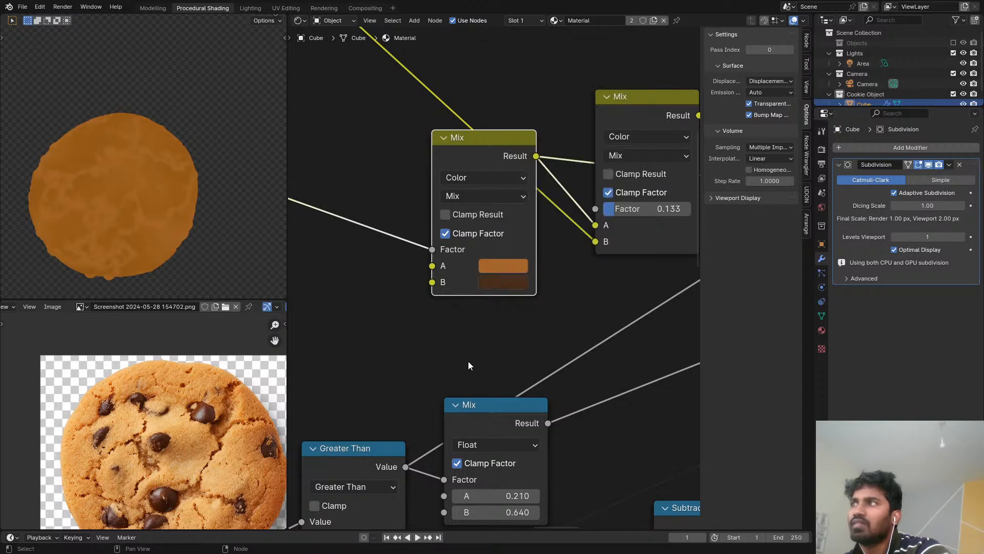
Step: Route the Principled BSDF back to the material surface to view the cookie with the new crack colour
scroll(477, 230, "down", 6)
middle_click_drag(480, 226, 503, 242)
left_click(361, 179, "ctrl+shift")
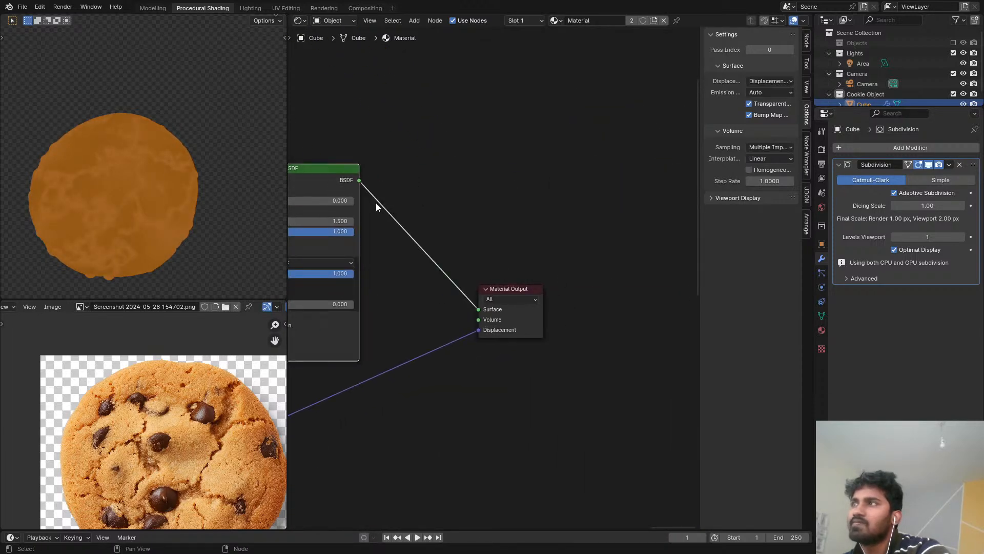
Step: Preview the outputs of the chocolate-chip colour Mix node and the subsurface radius Mix node on the cookie
middle_click_drag(379, 202, 686, 180)
middle_click_drag(309, 171, 437, 193)
scroll(440, 190, "up", 1)
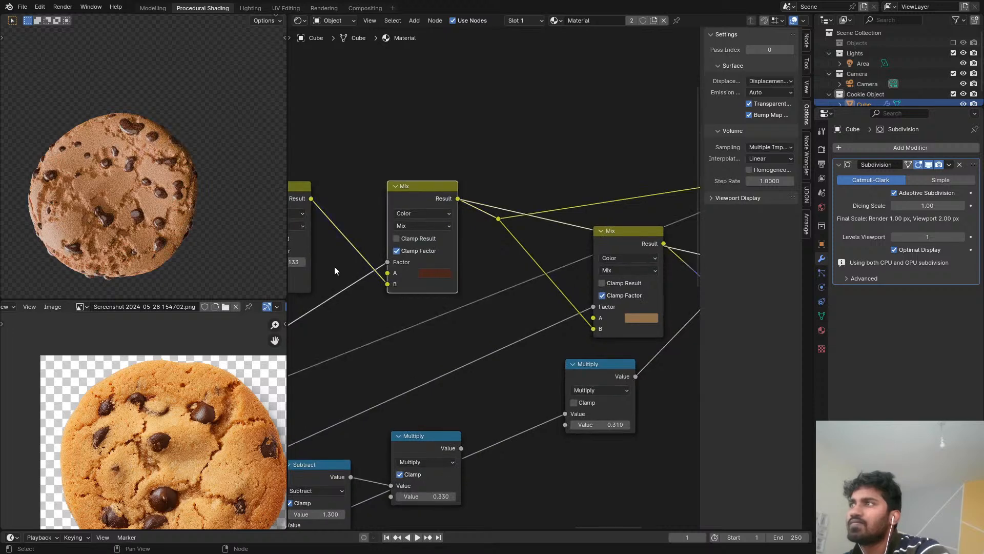
scroll(112, 210, "up", 5)
middle_click_drag(562, 218, 481, 235)
left_click(558, 257, "ctrl+shift")
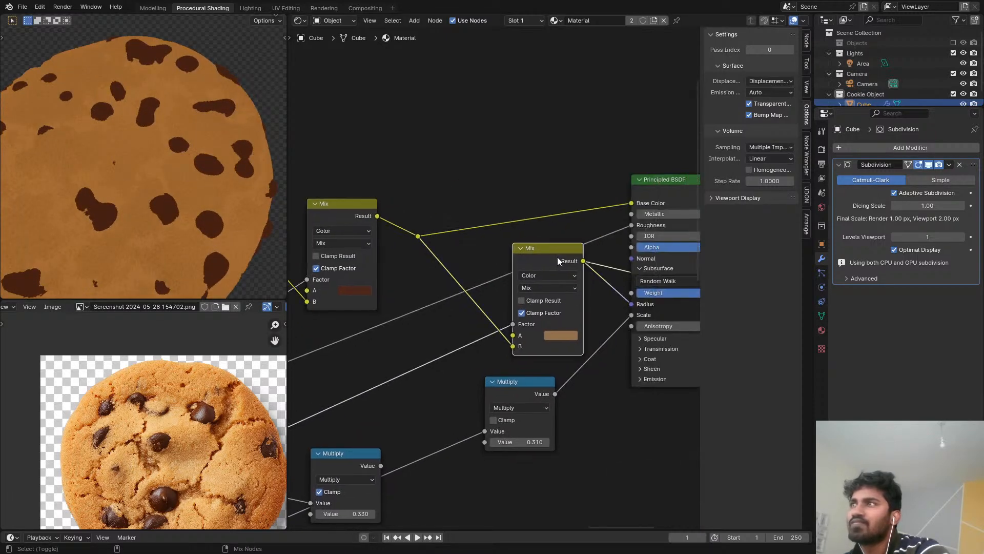
Step: Move the subsurface radius Mix node further from the Principled BSDF and route the BSDF back to the material surface
middle_click_drag(523, 280, 708, 270)
middle_click_drag(293, 266, 290, 247)
scroll(565, 248, "down", 2)
middle_click_drag(699, 247, 554, 248)
left_click_drag(554, 231, 518, 251)
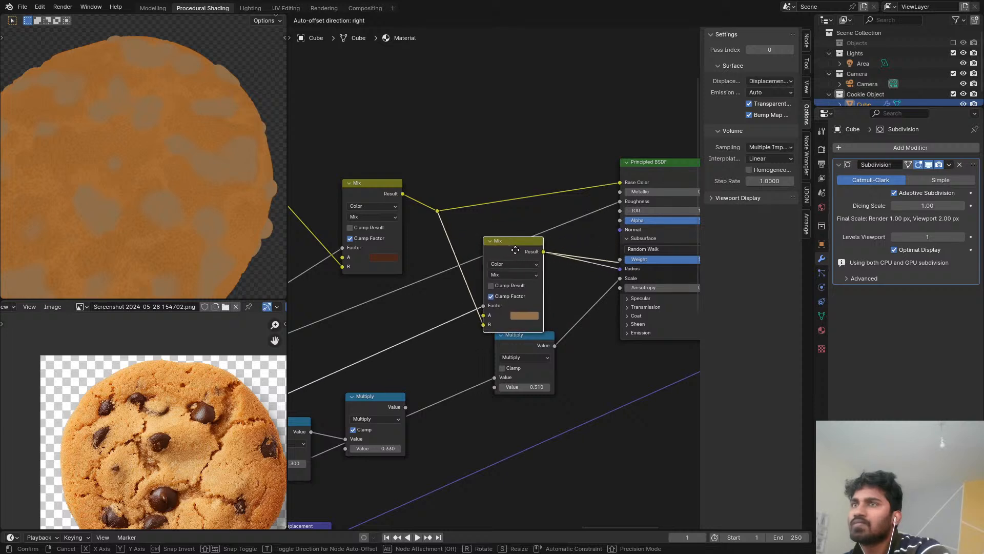
middle_click_drag(600, 198, 558, 202)
left_click(626, 165, "ctrl+shift")
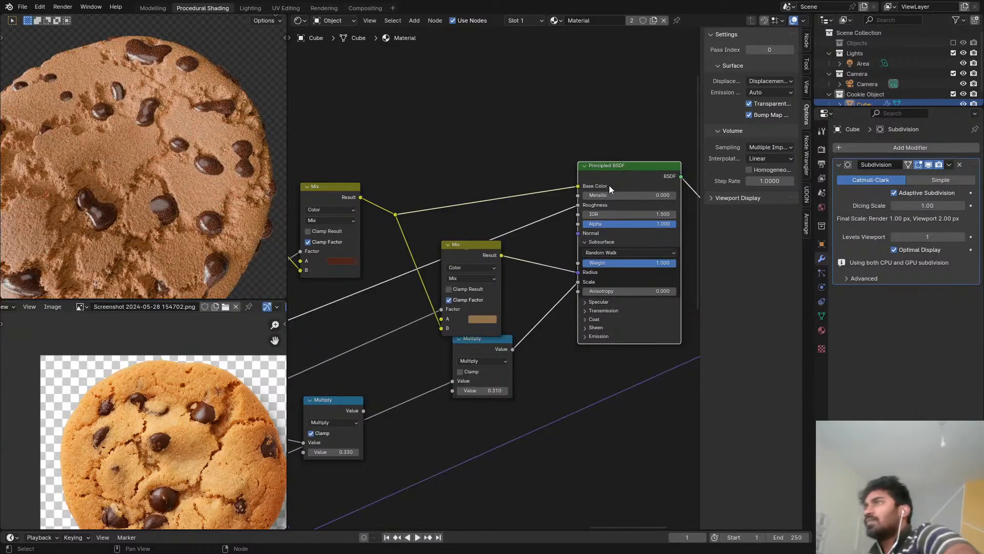
scroll(574, 257, "up", 2)
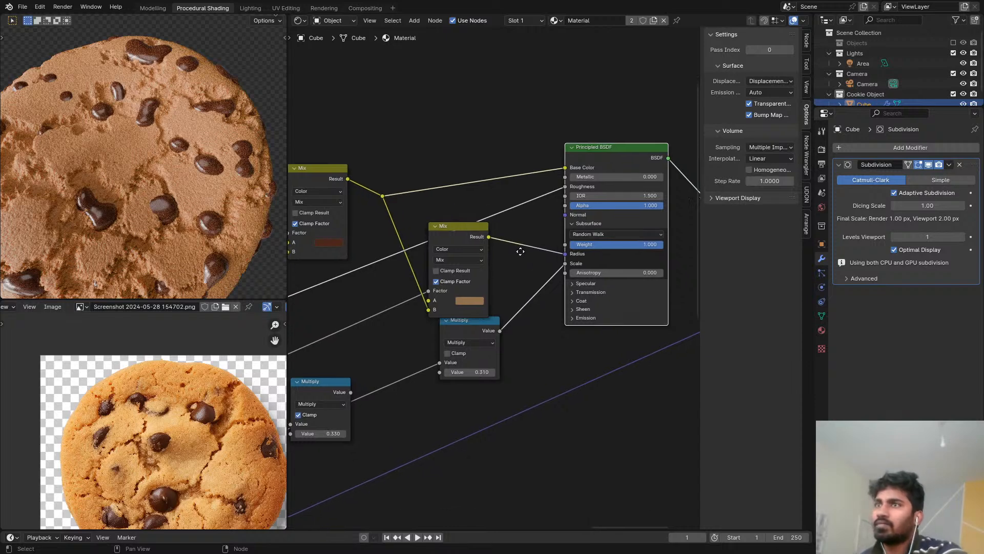
Step: Preview the Mix node fed by the two-brown Mix, raise its Factor to 0.283 and change its blending mode to Multiply
scroll(460, 180, "up", 2)
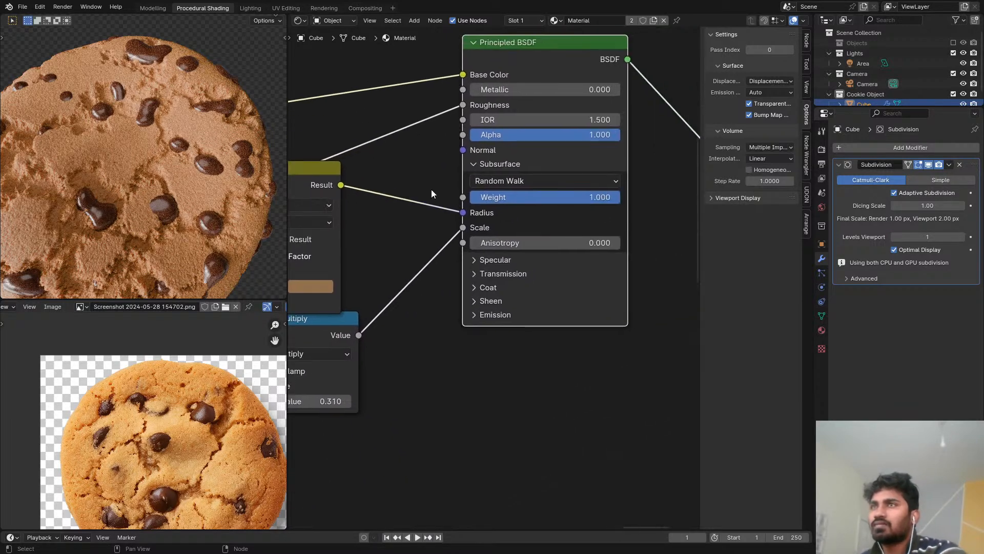
left_click_drag(595, 196, 624, 199)
middle_click_drag(545, 169, 718, 241)
left_click(547, 155, "ctrl+shift")
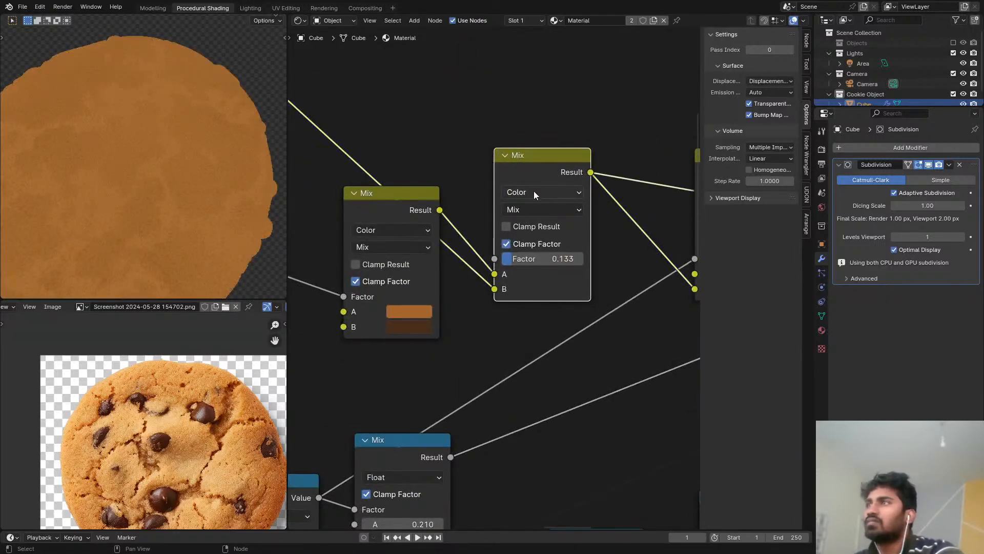
left_click_drag(538, 156, 546, 64)
left_click_drag(534, 167, 589, 167)
left_click(553, 118)
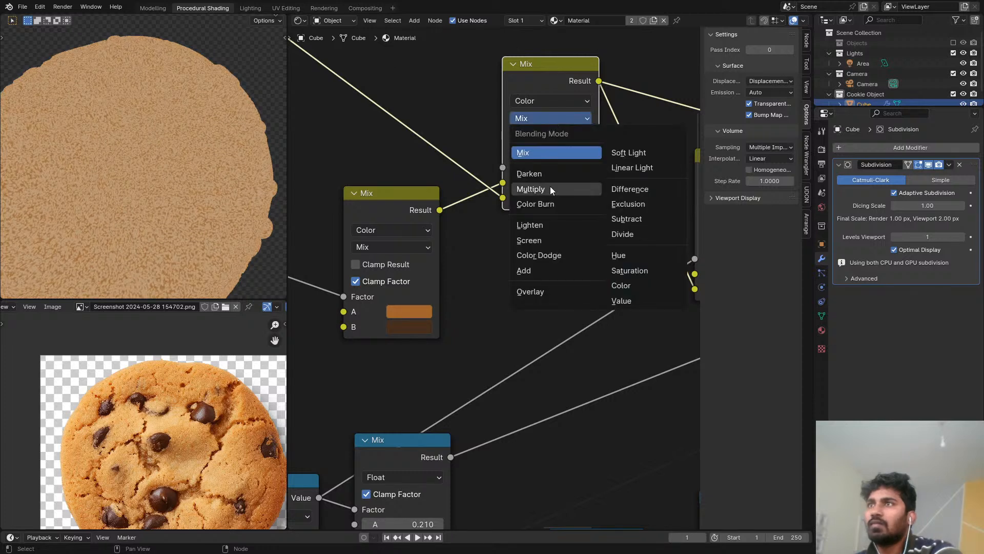
left_click(531, 190)
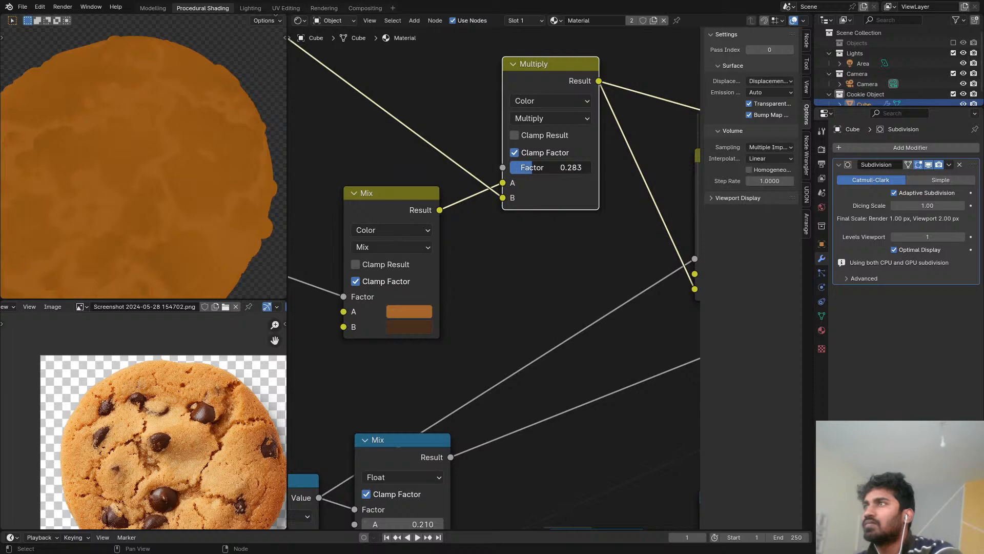
Step: Compare the Principled BSDF with the subsurface radius Mix output on the cookie, ending with the BSDF routed to the material surface
scroll(555, 220, "down", 3)
middle_click_drag(555, 220, 116, 235)
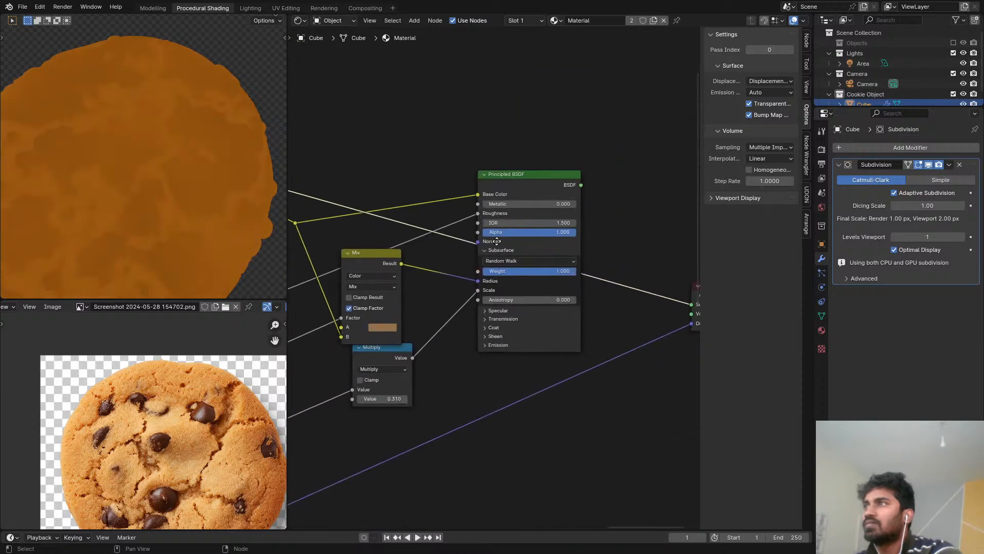
left_click(554, 194, "ctrl+shift")
middle_click_drag(518, 220, 663, 166)
middle_click_drag(239, 199, 177, 143)
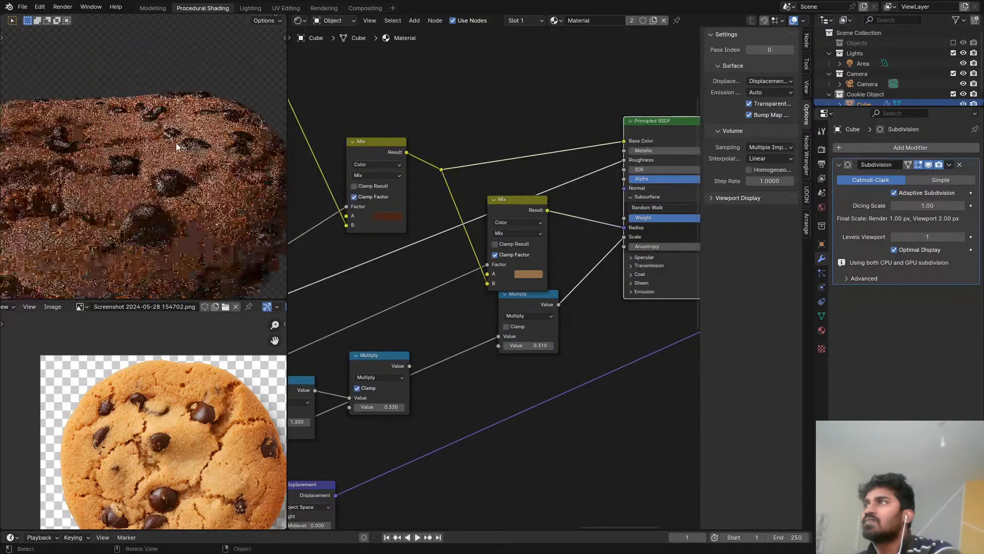
left_click(531, 212, "ctrl+shift")
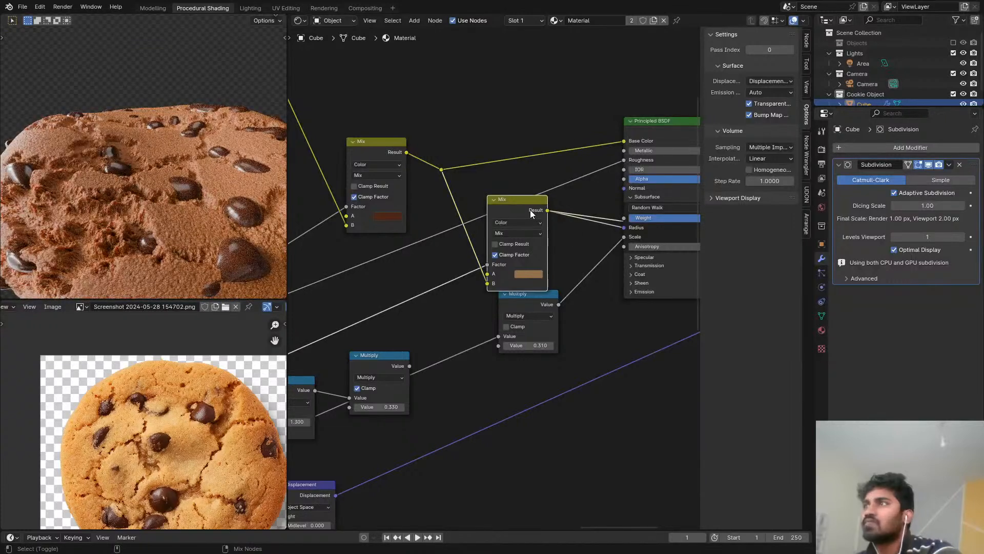
middle_click_drag(540, 223, 463, 234)
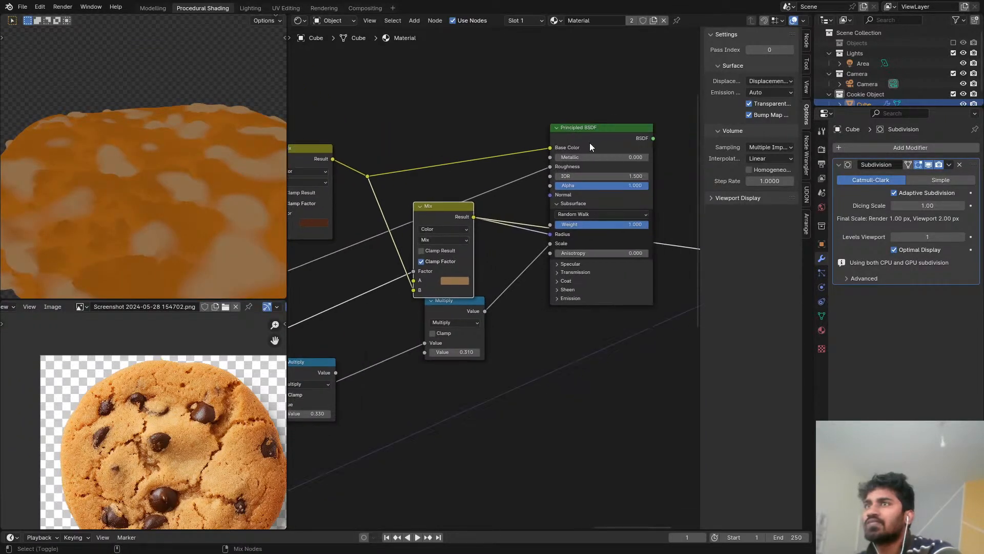
left_click(597, 128, "ctrl+shift")
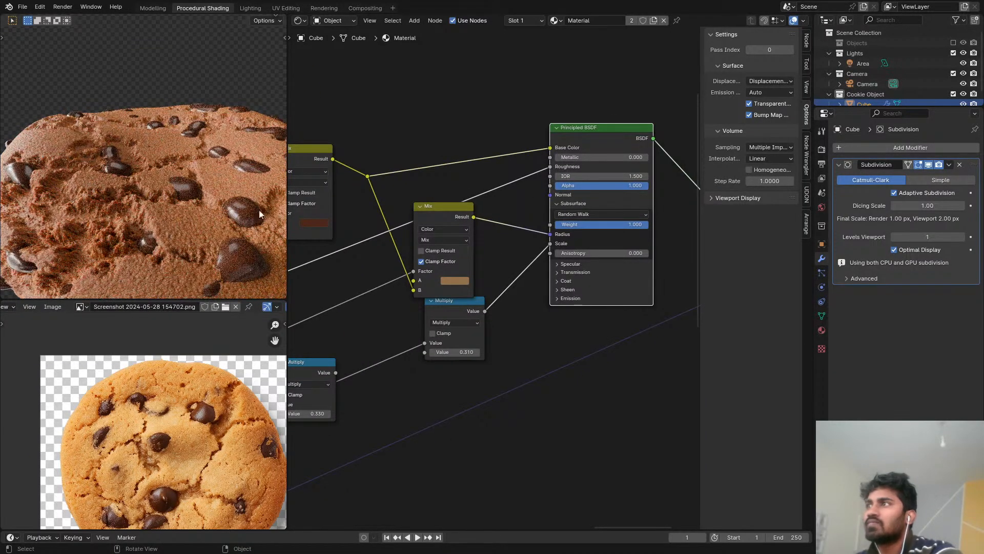
Step: Disconnect the chip colour Mix from the Principled BSDF's Base Color and brighten the plain base colour to pure white
left_click_drag(551, 148, 515, 125)
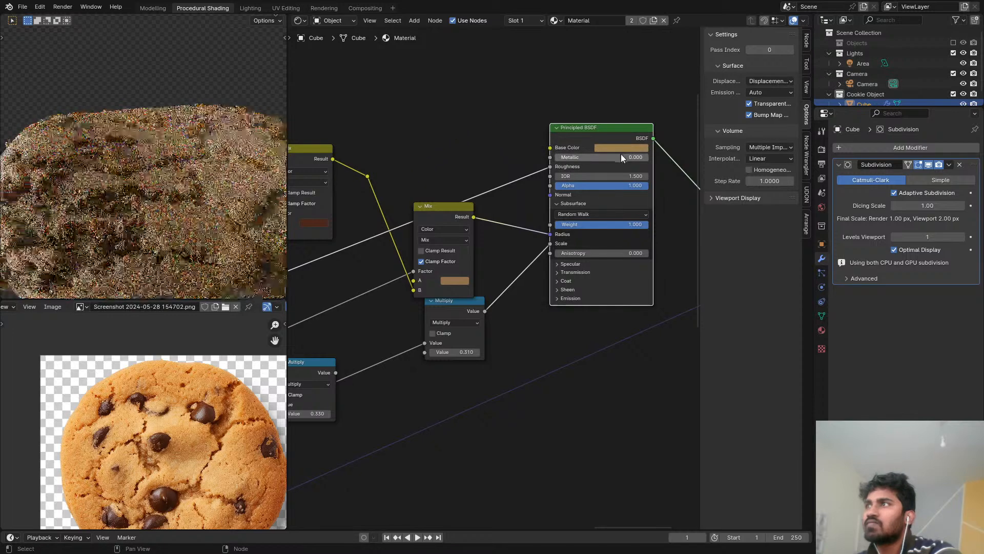
left_click(622, 151)
left_click_drag(626, 126, 669, 126)
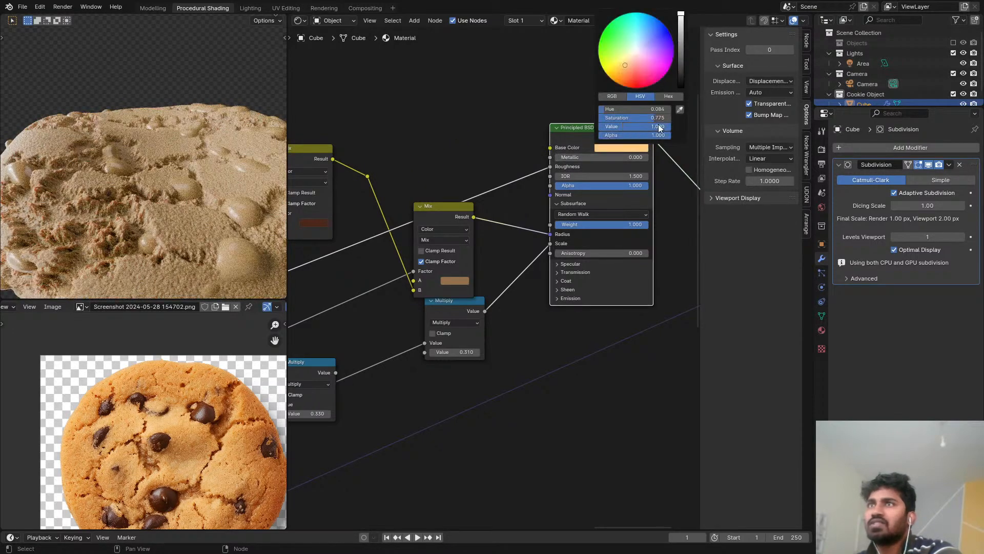
middle_click_drag(169, 195, 172, 257)
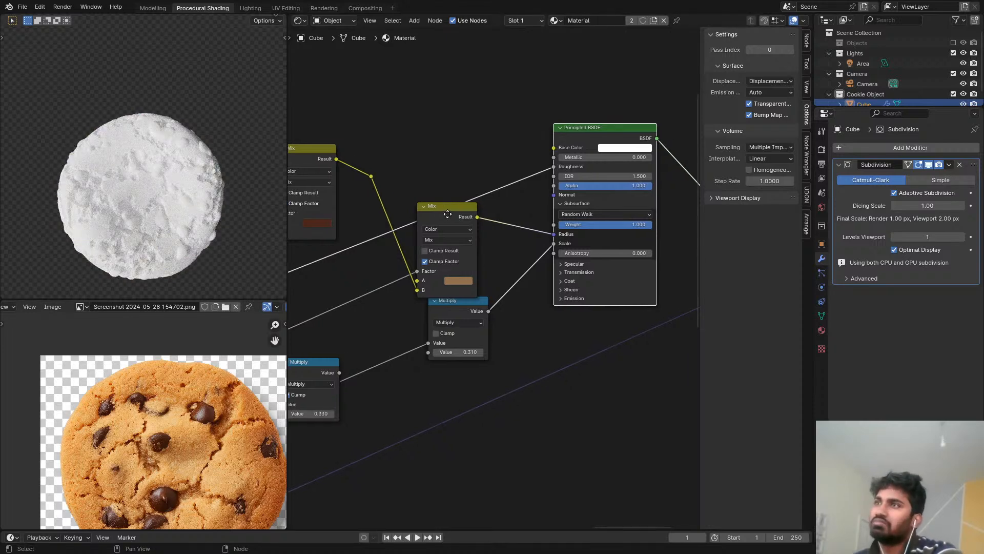
Step: Raise the Principled BSDF's subsurface Anisotropy to about 0.809
scroll(462, 213, "up", 2)
middle_click_drag(463, 213, 395, 224)
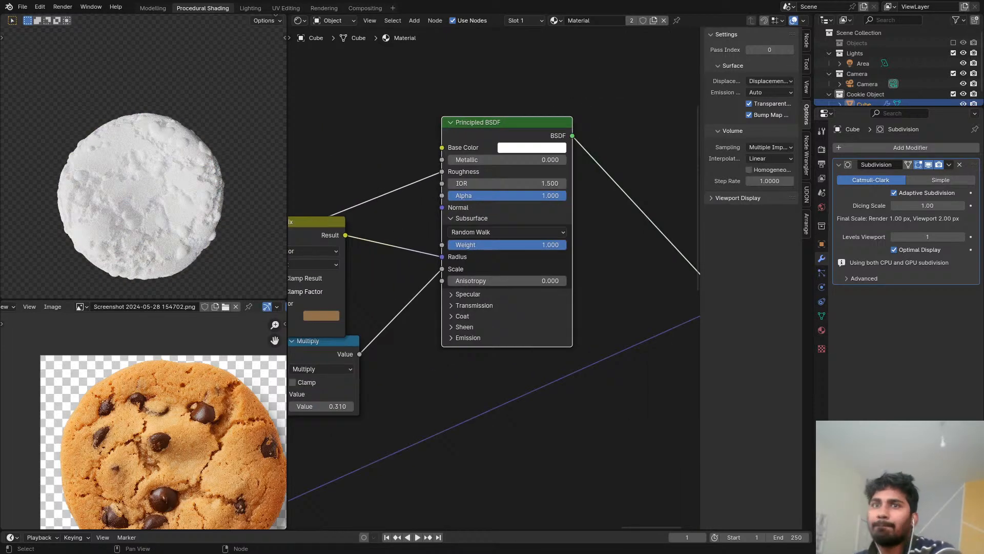
left_click_drag(518, 280, 614, 281)
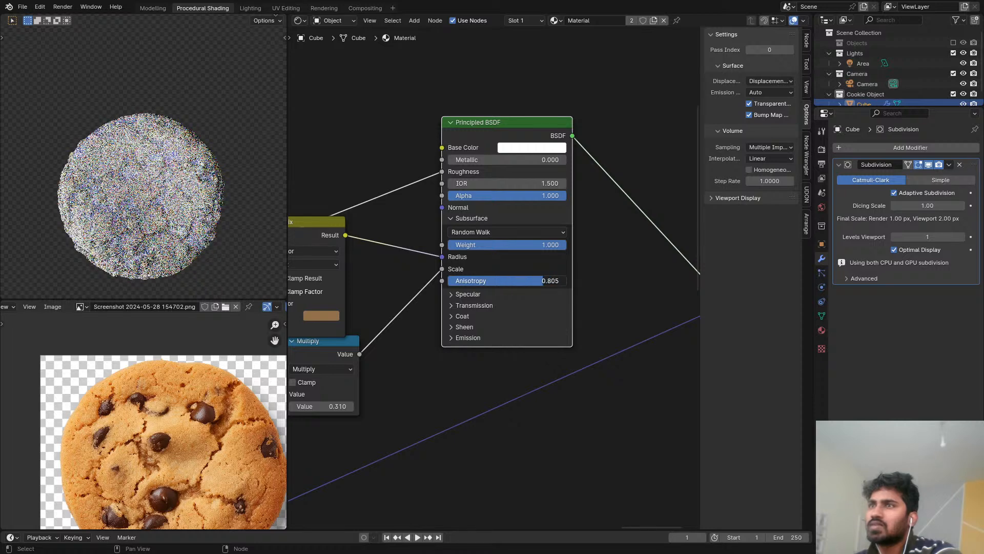
Step: Reconnect the chocolate-chip colour Mix result to the Principled BSDF's Base Color and view the cookie from an angle
scroll(435, 205, "down", 4)
middle_click_drag(431, 204, 538, 215)
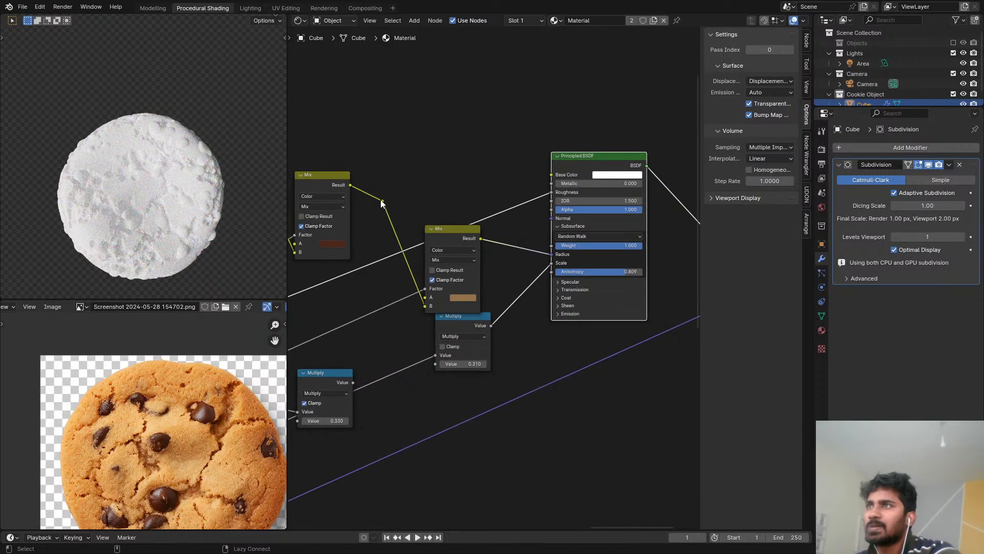
right_click_drag(382, 204, 598, 179, "alt")
scroll(142, 212, "up", 3)
middle_click_drag(142, 213, 214, 183)
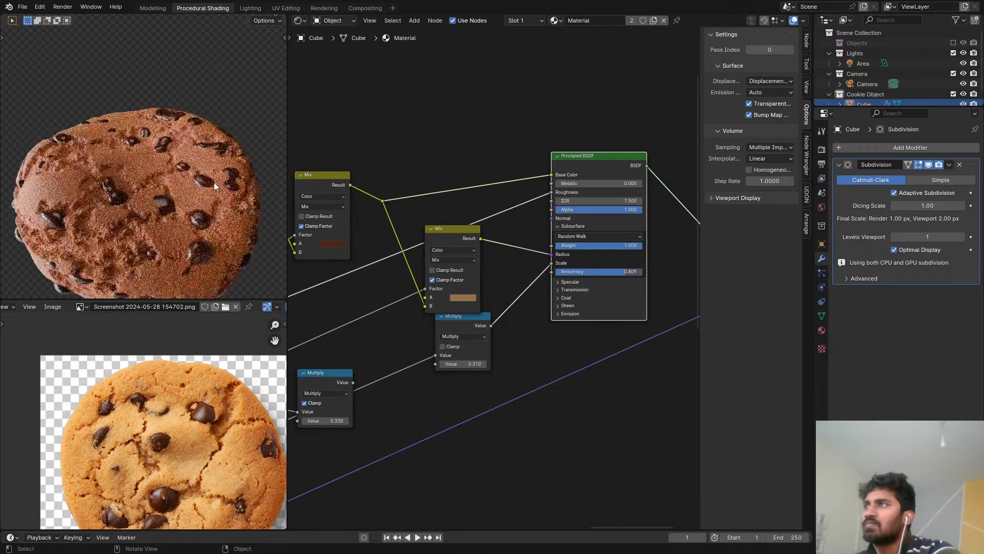
Step: Preview the two-brown Mix node on the cookie and lighten its colour B to a brightness value of about 0.242
middle_click_drag(403, 225, 512, 198)
scroll(435, 199, "up", 1)
scroll(405, 198, "up", 1)
middle_click_drag(404, 198, 576, 213)
scroll(364, 204, "down", 1)
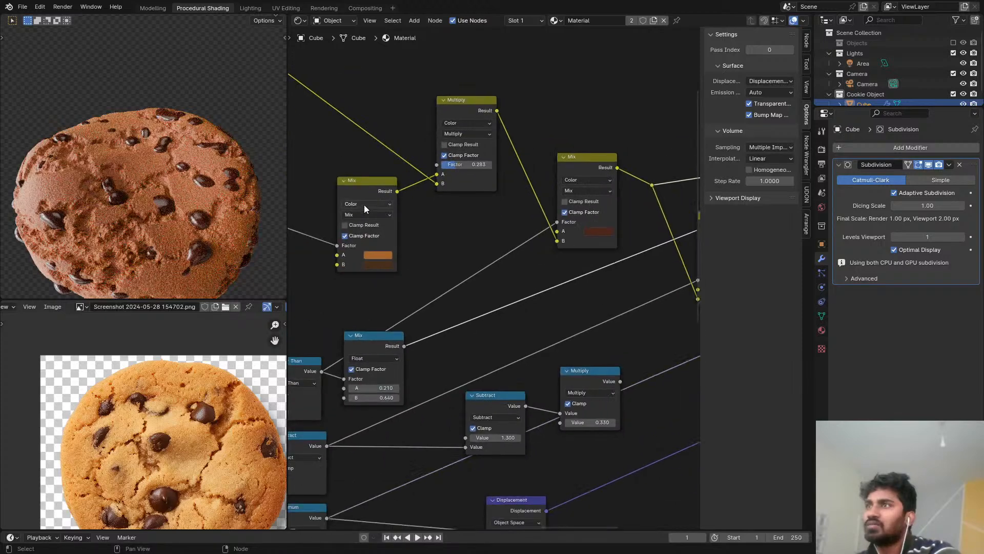
scroll(359, 205, "down", 5)
middle_click_drag(344, 208, 562, 190)
scroll(568, 192, "up", 3)
left_click(571, 191, "ctrl+shift")
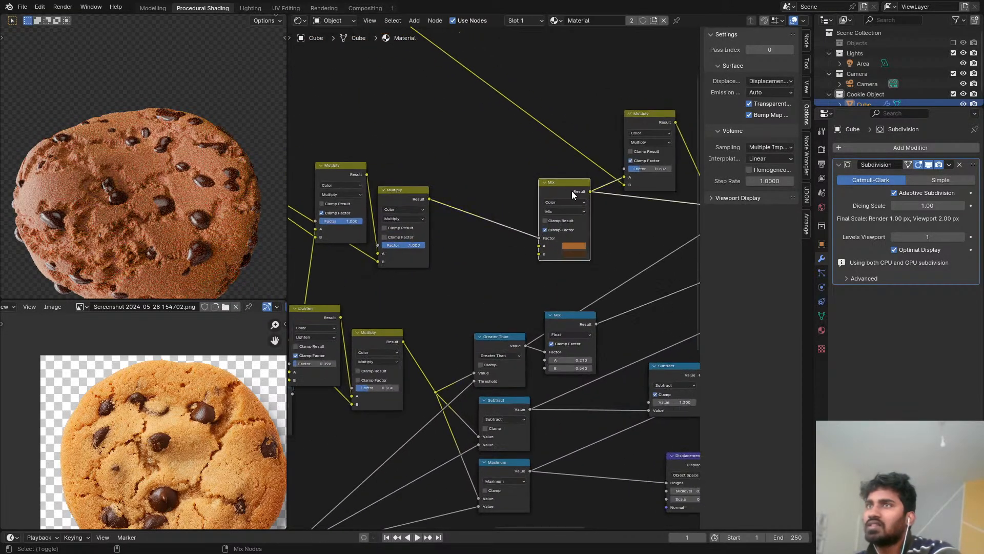
scroll(588, 238, "up", 3)
left_click(574, 265)
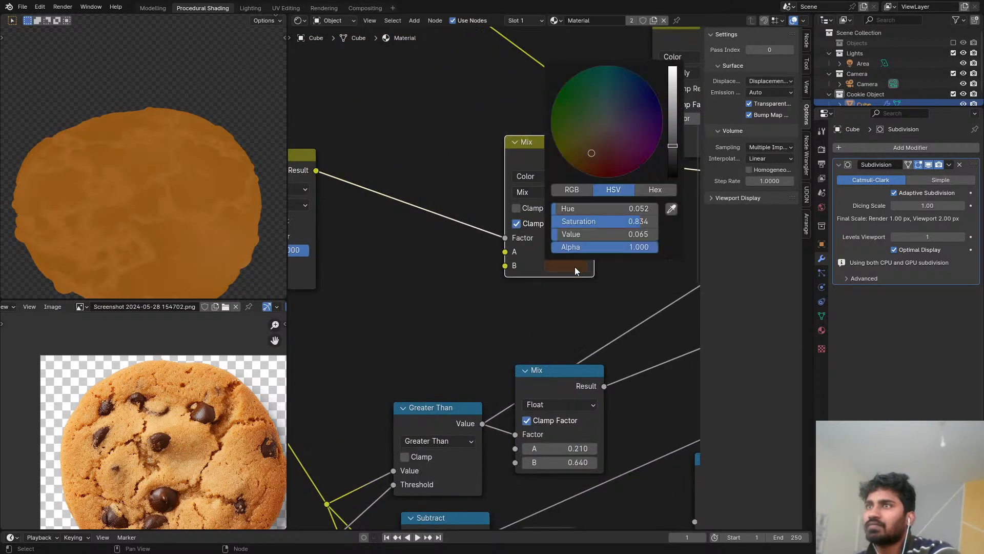
left_click_drag(673, 146, 674, 121)
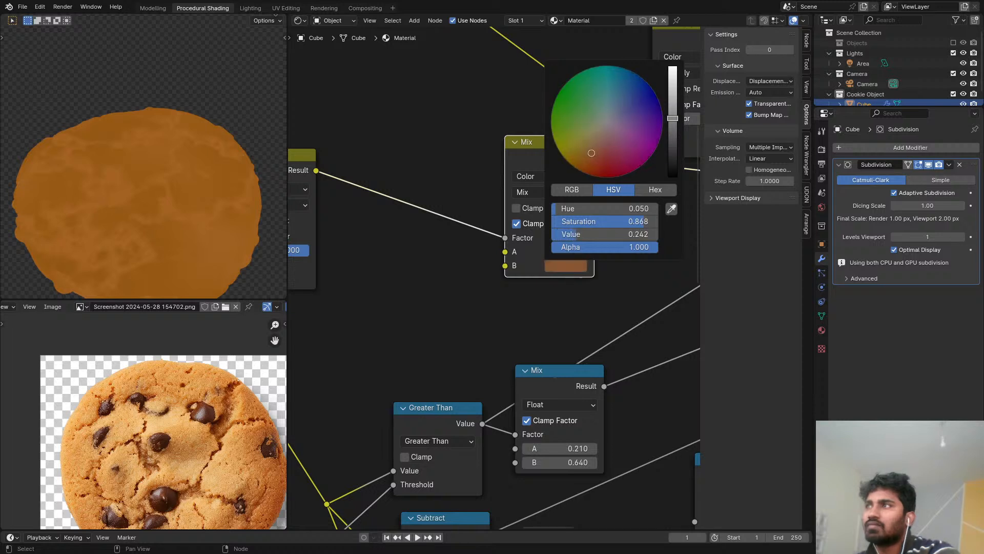
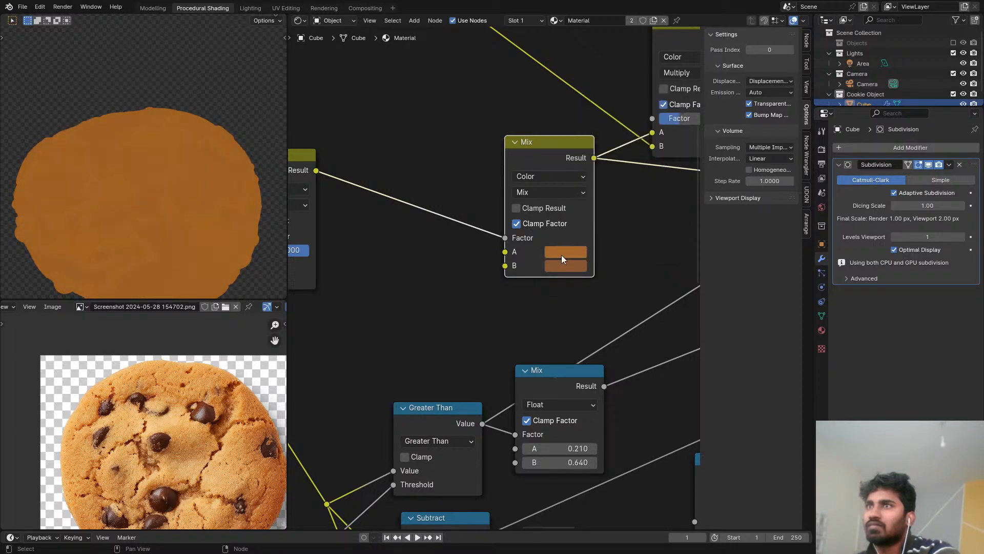
Step: Darken the two-brown Mix's colour A to a brightness value of about 0.198 and lighten colour B to 0.440
left_click(563, 253)
left_click_drag(670, 89, 672, 103)
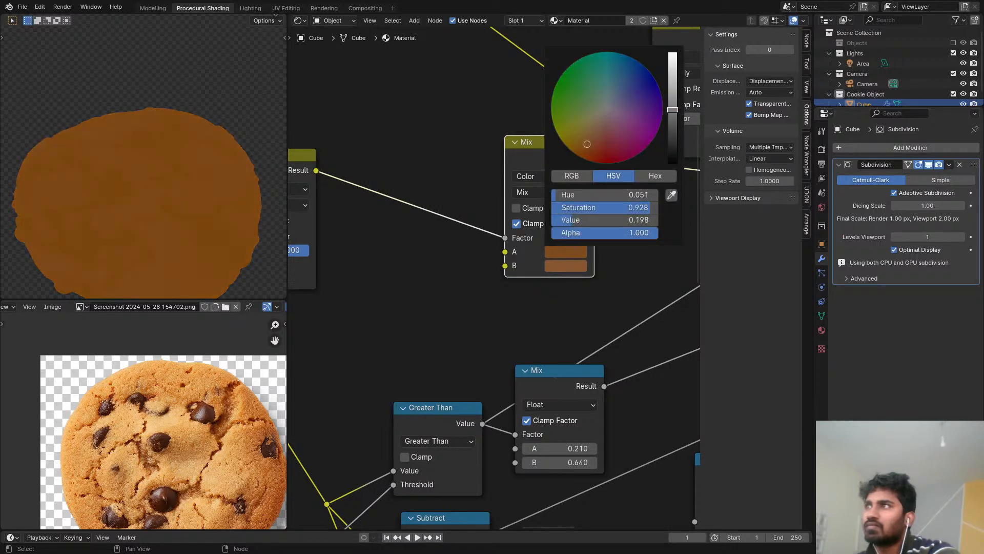
left_click(567, 266)
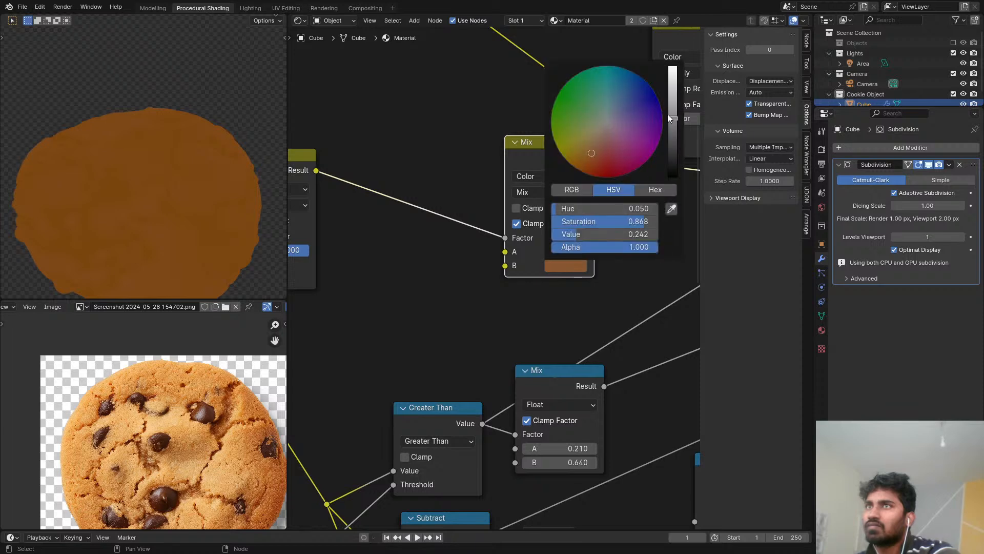
left_click_drag(670, 106, 672, 102)
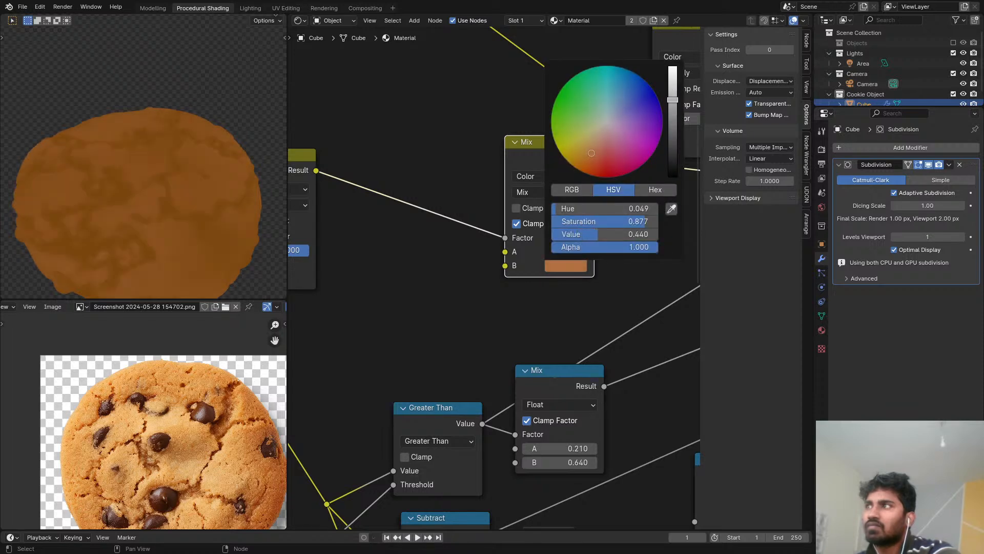
Step: Preview the chip colour Mix and the subsurface radius Mix, route the Principled BSDF back to the surface and inspect the cookie
scroll(522, 475, "down", 2)
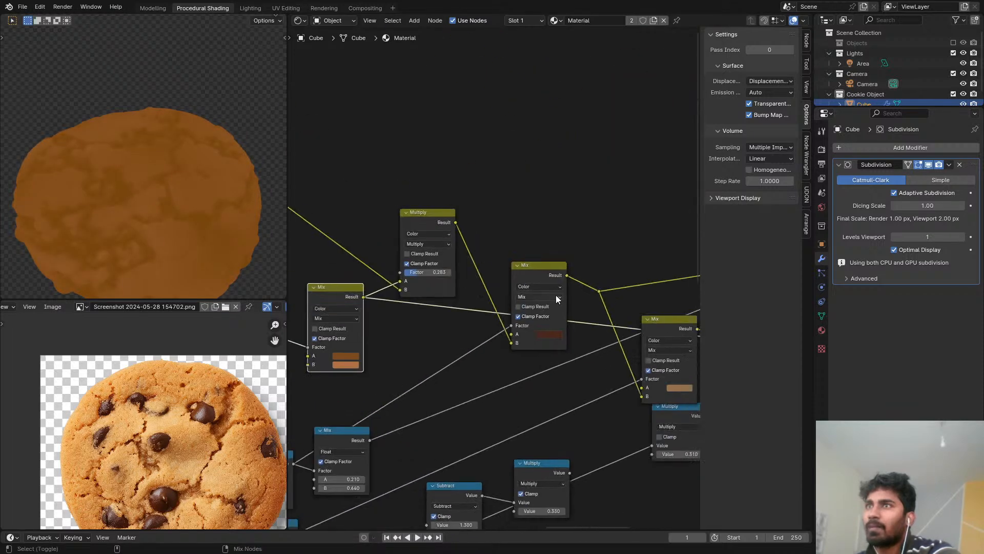
scroll(542, 298, "up", 2)
middle_click_drag(560, 311, 457, 288)
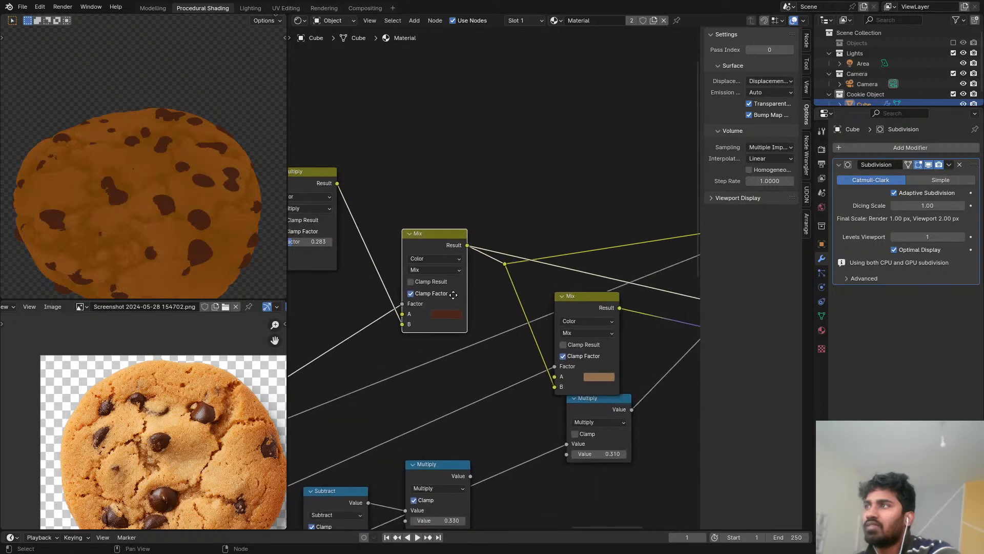
middle_click_drag(522, 303, 484, 310)
middle_click_drag(562, 308, 457, 317)
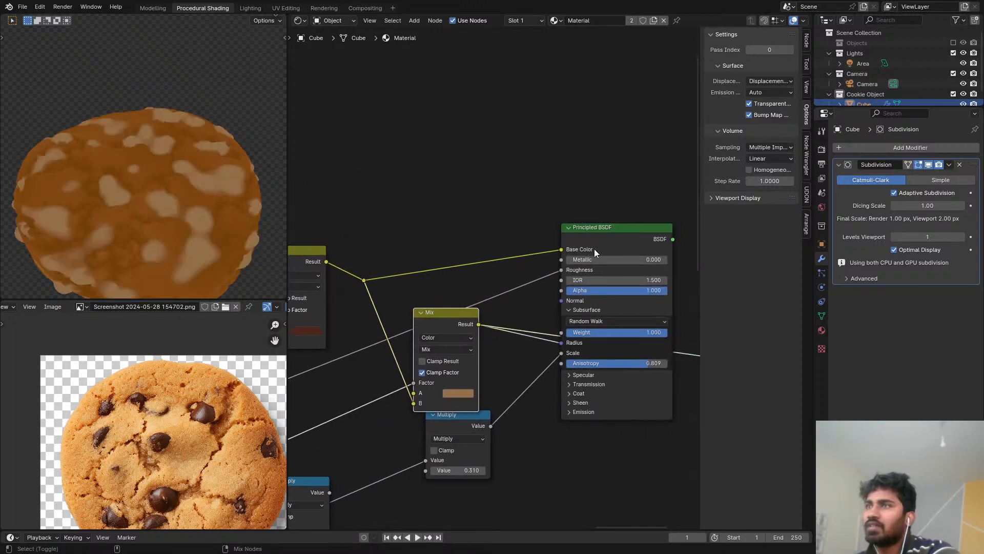
middle_click_drag(531, 261, 599, 177)
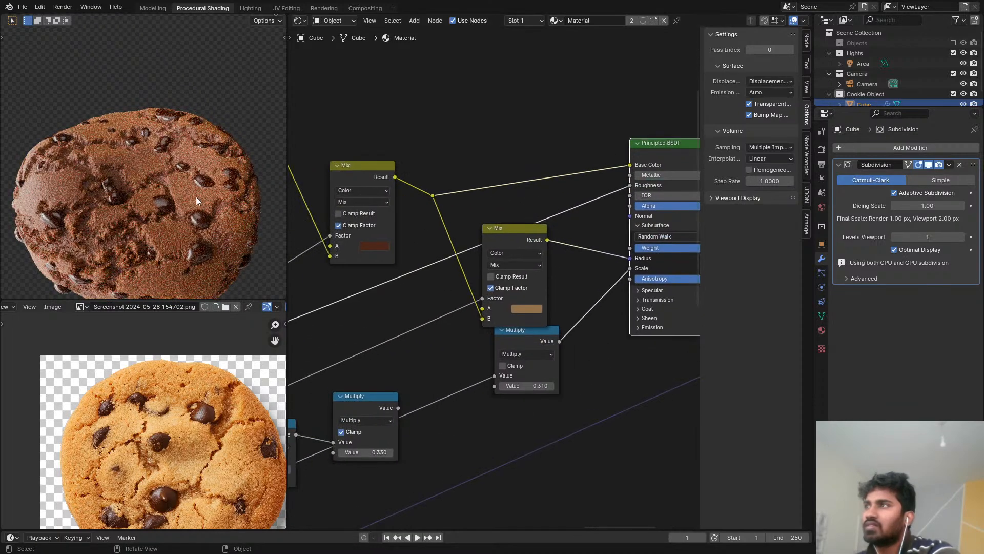
middle_click_drag(196, 196, 495, 254)
scroll(495, 254, "up", 2)
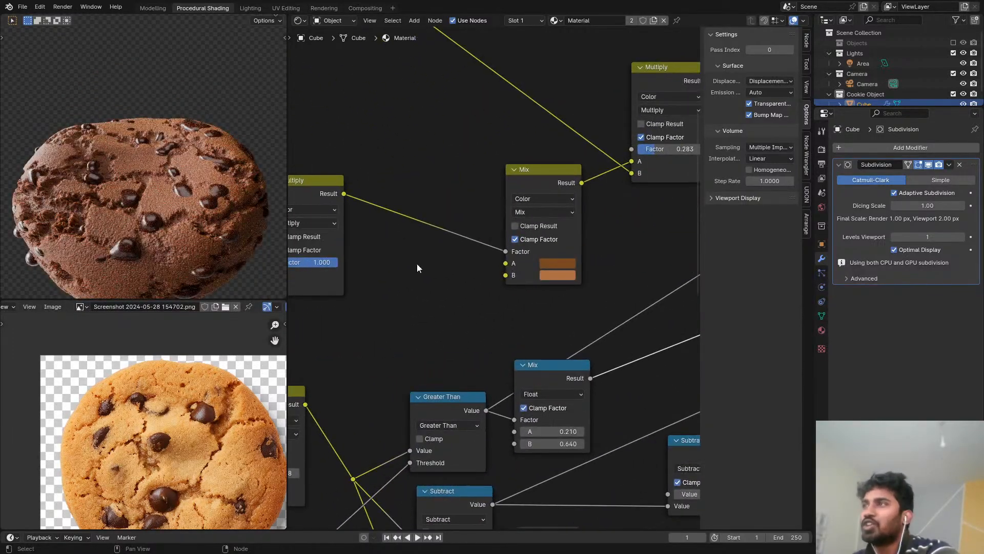
scroll(340, 180, "down", 1)
middle_click_drag(340, 179, 647, 169)
scroll(233, 141, "down", 3)
middle_click_drag(233, 143, 240, 198)
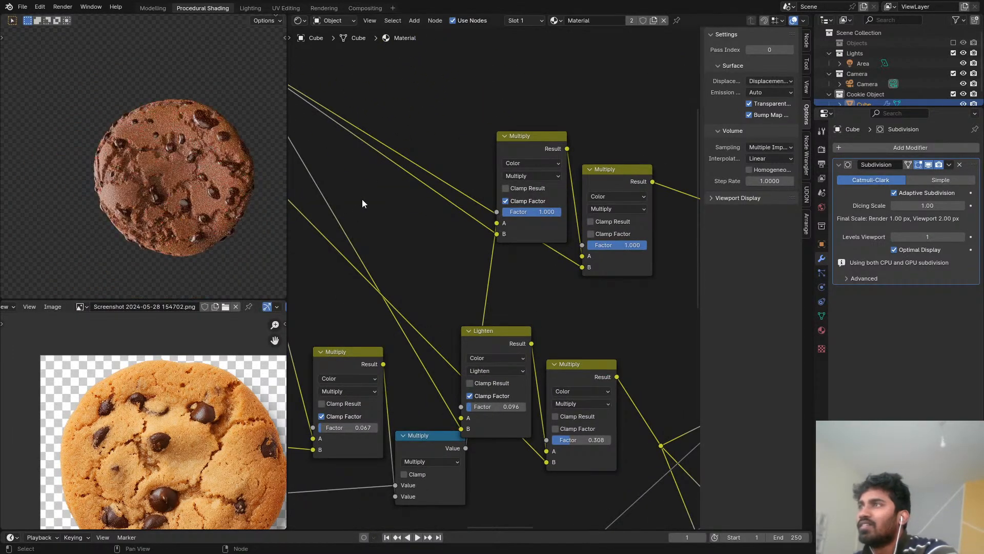
Step: Fine-tune the value of the Subtract node between the noise Mix and the Absolute node that shape the cracks
middle_click_drag(362, 199, 555, 212)
scroll(113, 152, "up", 2)
scroll(113, 152, "up", 4)
middle_click_drag(488, 221, 624, 211)
scroll(505, 235, "down", 3)
middle_click_drag(505, 235, 778, 245)
scroll(483, 267, "up", 2)
scroll(526, 281, "down", 1)
left_click_drag(510, 265, 521, 255)
scroll(474, 294, "up", 1)
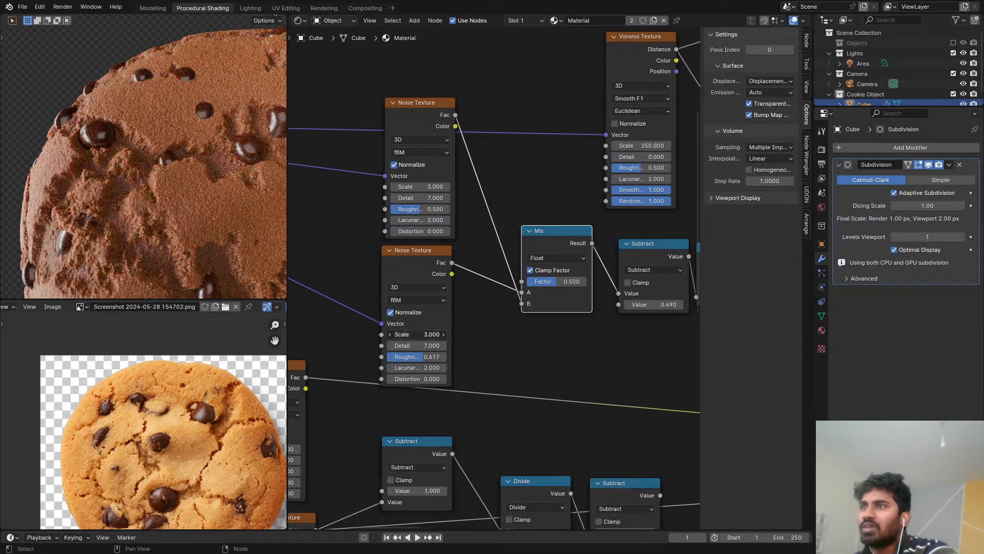
middle_click_drag(445, 330, 671, 326)
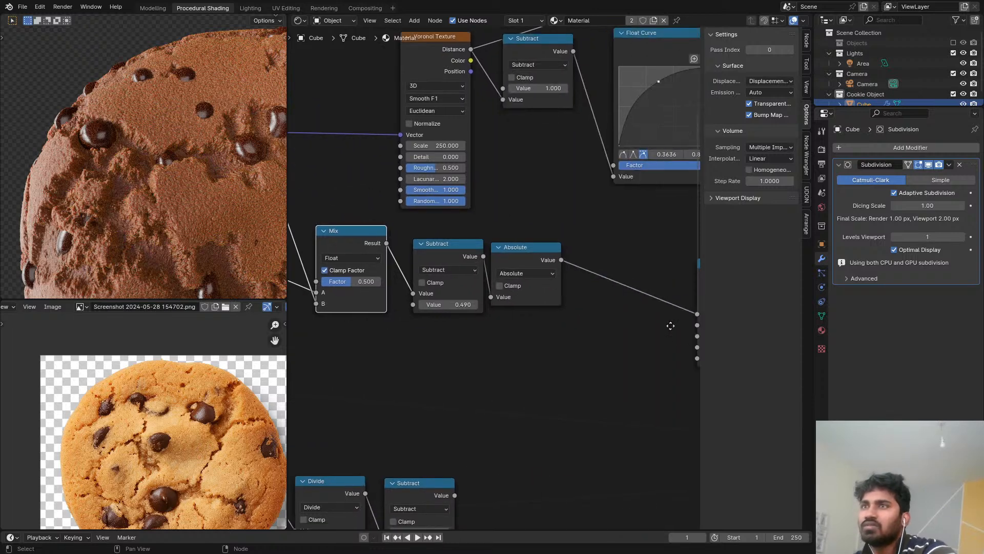
left_click_drag(457, 305, 448, 304, "shift")
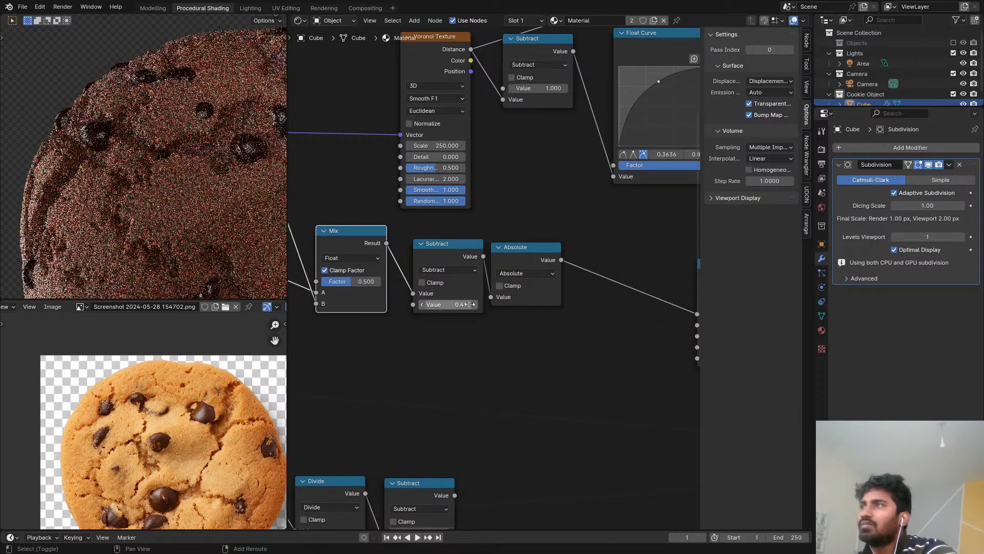
Step: Reduce the From Max of the Map Range node after the Absolute node to 0.020 to narrow the cracks
middle_click_drag(618, 304, 491, 301)
scroll(491, 301, "down", 1)
middle_click_drag(575, 303, 491, 301)
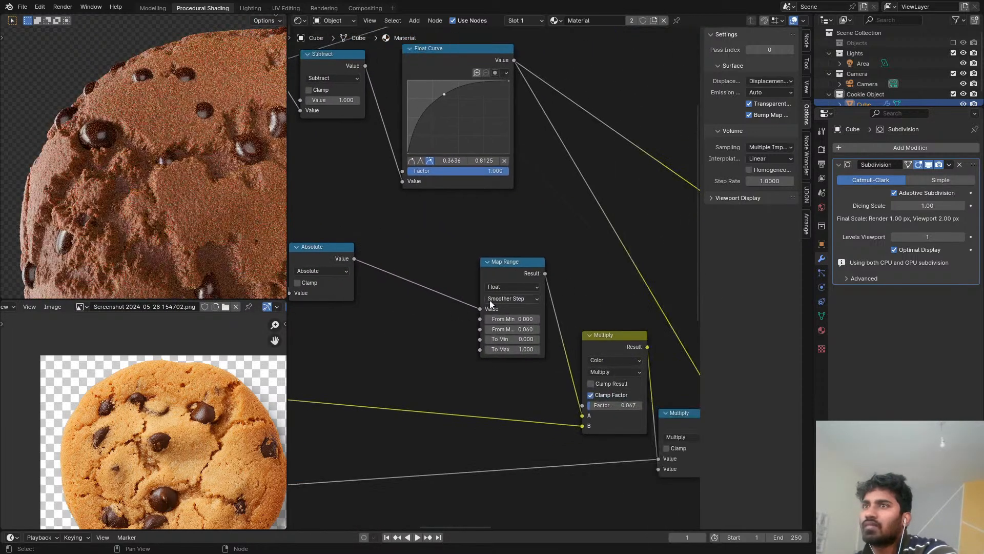
scroll(493, 301, "up", 3)
left_click_drag(536, 337, 538, 337, "shift")
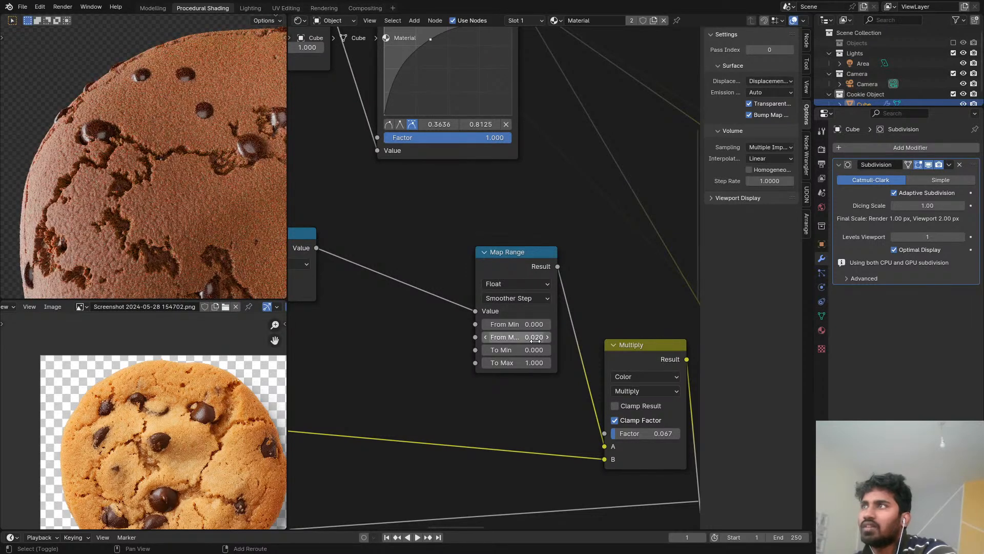
Step: Inspect the cookie's cracks up close and raise the From Max of the Map Range node after the Absolute node to 0.040
scroll(208, 222, "down", 3)
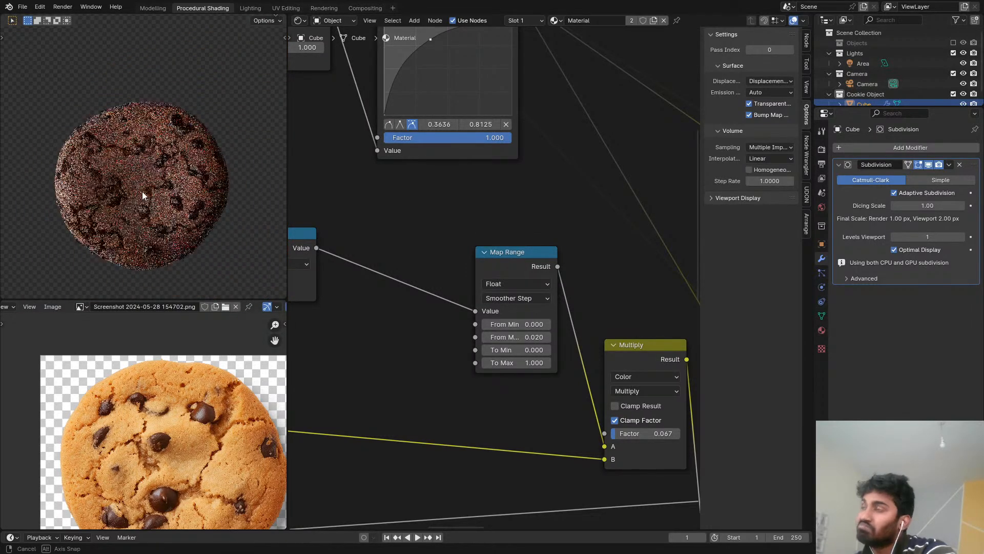
middle_click_drag(308, 218, 405, 202)
scroll(105, 177, "up", 4)
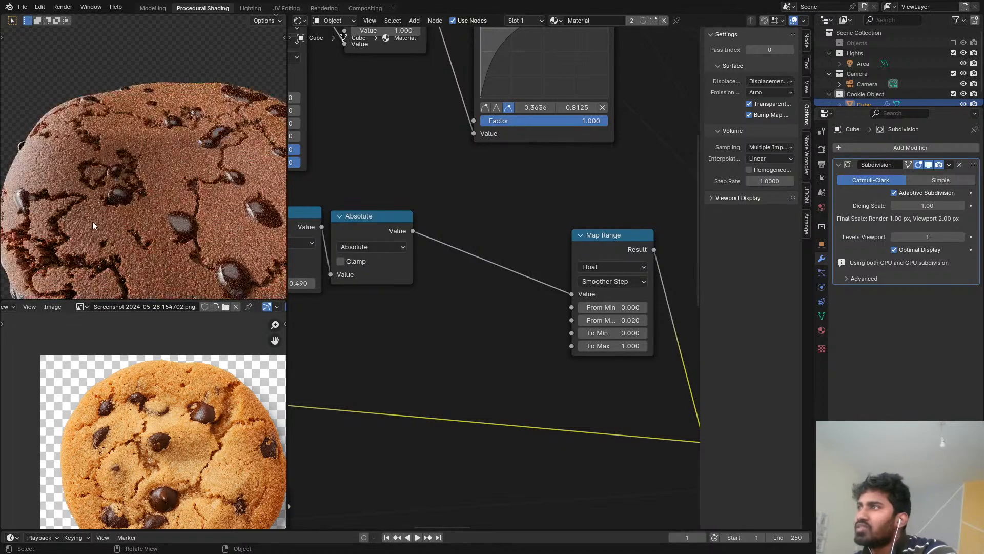
middle_click_drag(92, 221, 266, 181)
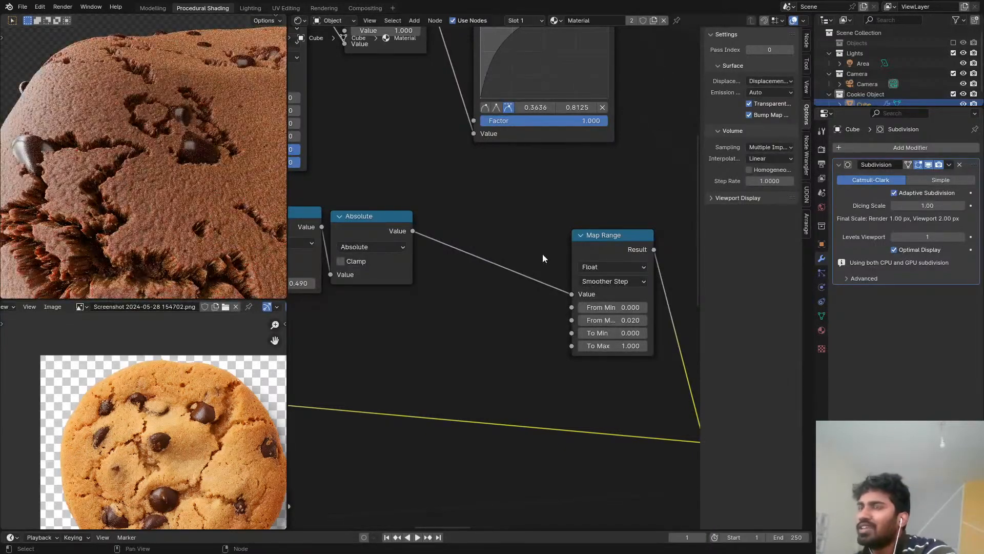
scroll(544, 258, "up", 1)
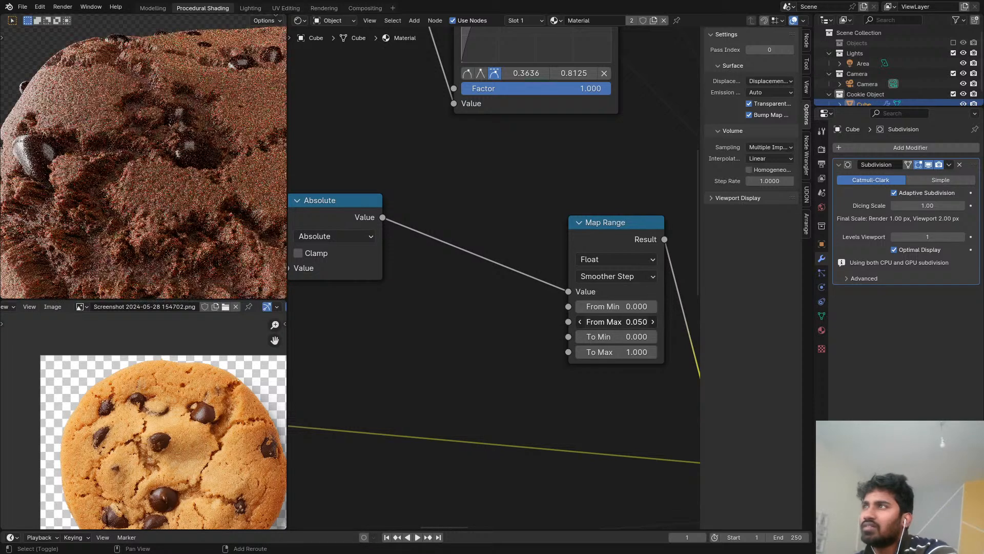
left_click_drag(616, 322, 611, 322, "shift")
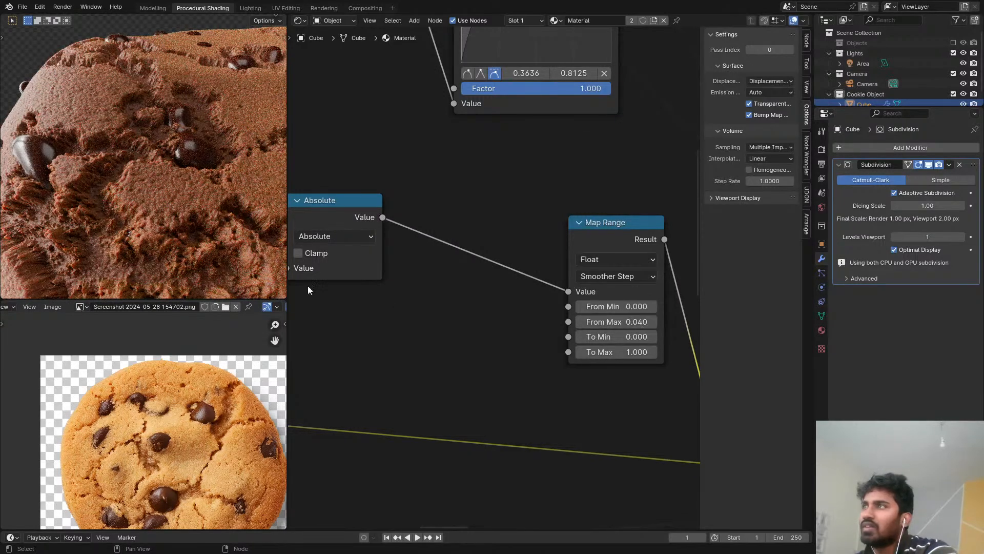
Step: Examine the crack width and shape across the whole rendered cookie from several angles
scroll(164, 201, "down", 4)
middle_click_drag(105, 152, 121, 164)
scroll(148, 182, "down", 3)
middle_click_drag(252, 187, 125, 226)
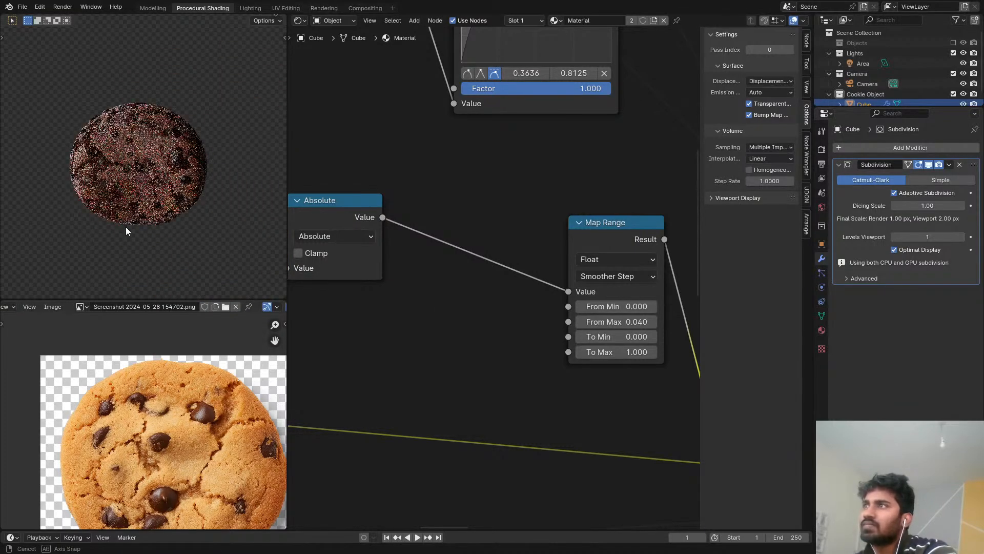
middle_click_drag(212, 205, 2, 167)
scroll(113, 183, "up", 2)
scroll(100, 213, "down", 4)
middle_click_drag(101, 213, 149, 251)
Step: Preview the crack chain on the cookie node by node: the Noise Texture, the noise Mix, the Subtract and the Absolute
middle_click_drag(418, 176, 628, 227)
scroll(180, 137, "up", 3)
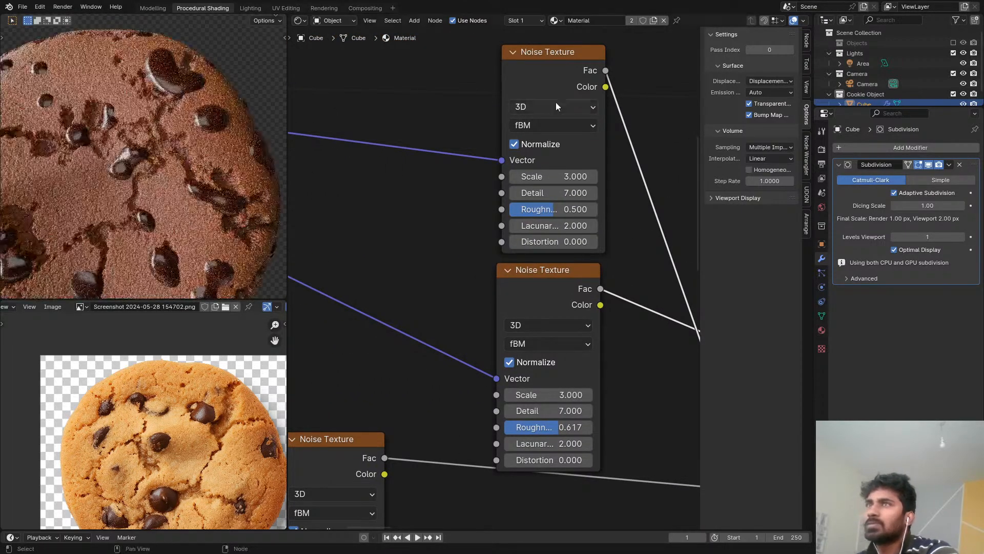
left_click(555, 84, "ctrl+shift")
scroll(451, 174, "down", 1)
middle_click_drag(687, 249, 521, 211)
left_click(417, 198, "ctrl+shift")
middle_click_drag(454, 207, 440, 210)
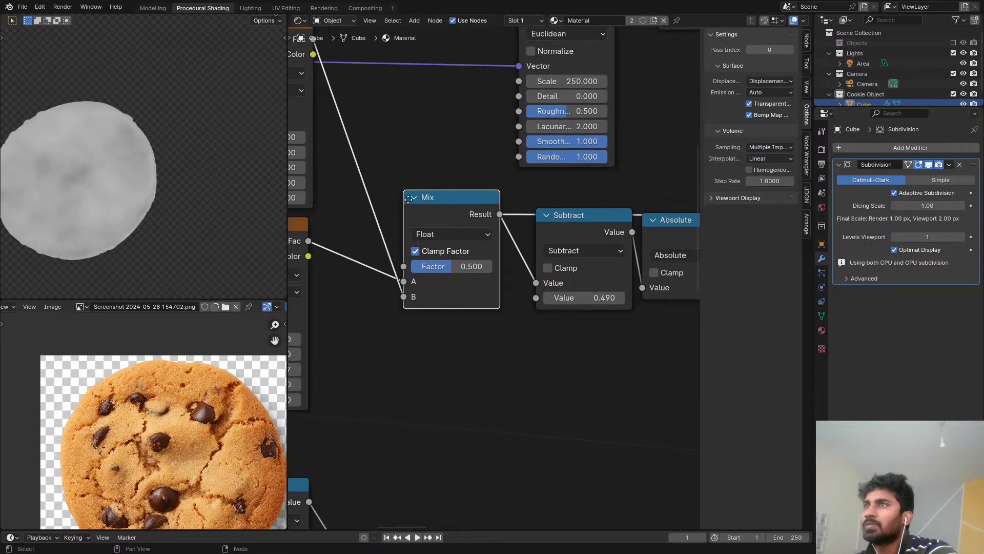
scroll(441, 210, "up", 1)
left_click(551, 209, "ctrl+shift")
middle_click_drag(551, 209, 404, 208)
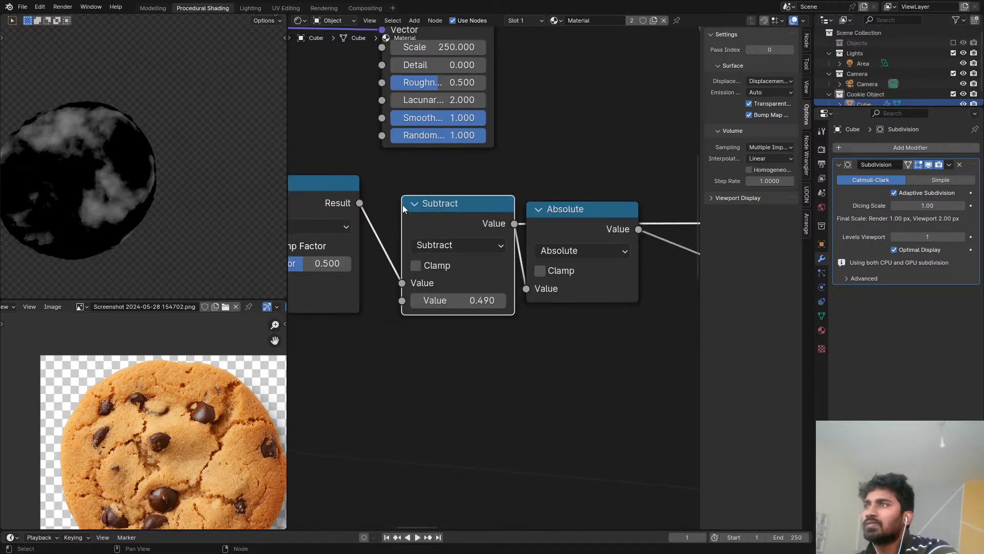
left_click(554, 226, "ctrl+shift")
Step: Preview the colour Mix that drives the Principled BSDF's subsurface radius on the cookie
scroll(566, 214, "down", 4)
middle_click_drag(567, 215, 307, 221)
middle_click_drag(631, 231, 358, 207)
scroll(457, 151, "down", 2)
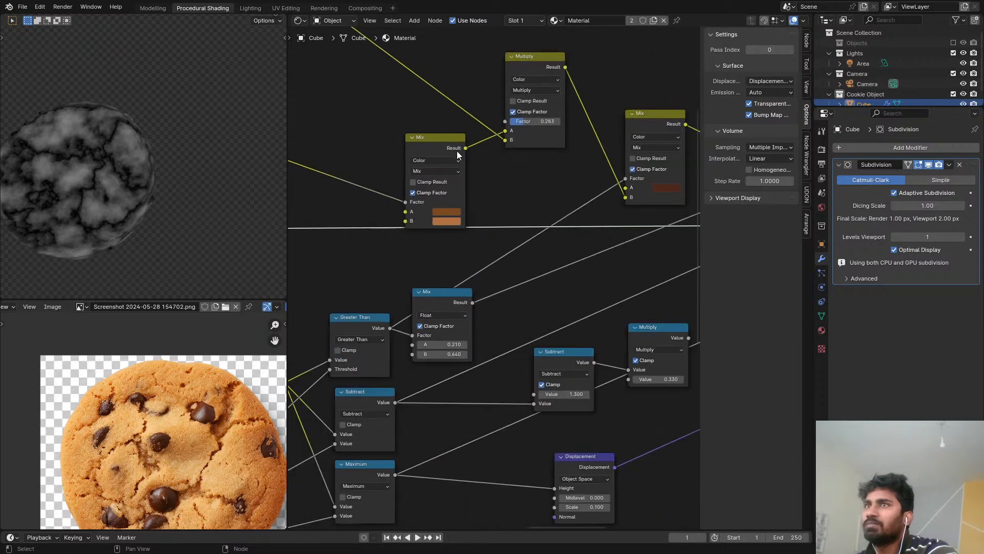
middle_click_drag(457, 151, 521, 192)
left_click(456, 220, "ctrl+shift")
scroll(455, 221, "down", 1)
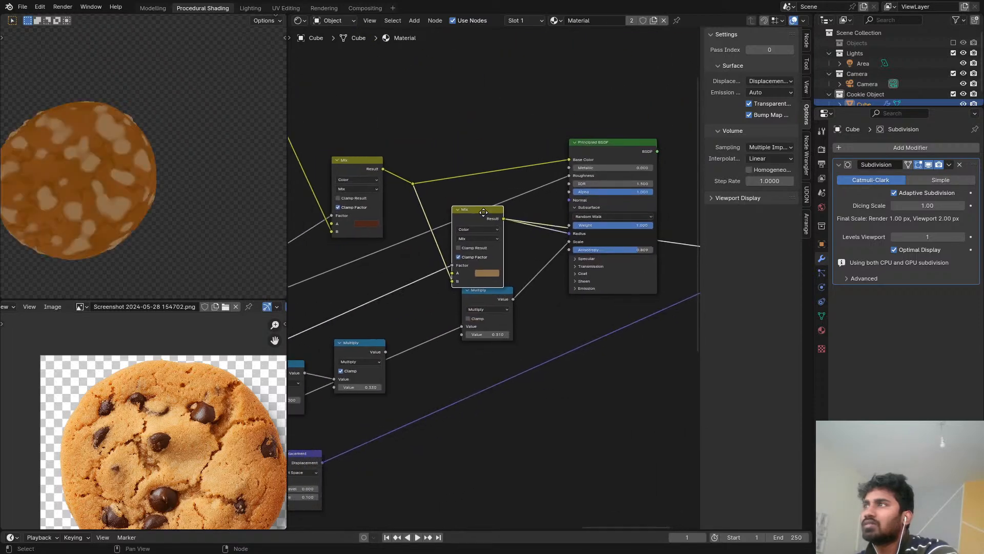
middle_click_drag(630, 151, 656, 137)
left_click(657, 137)
Step: Preview the crack mask from the Map Range node and compare it with the Absolute node's output
middle_click_drag(597, 158, 410, 276)
scroll(319, 220, "down", 2)
scroll(489, 268, "down", 1)
left_click(515, 272, "ctrl+shift")
scroll(346, 275, "up", 1)
scroll(411, 276, "up", 1)
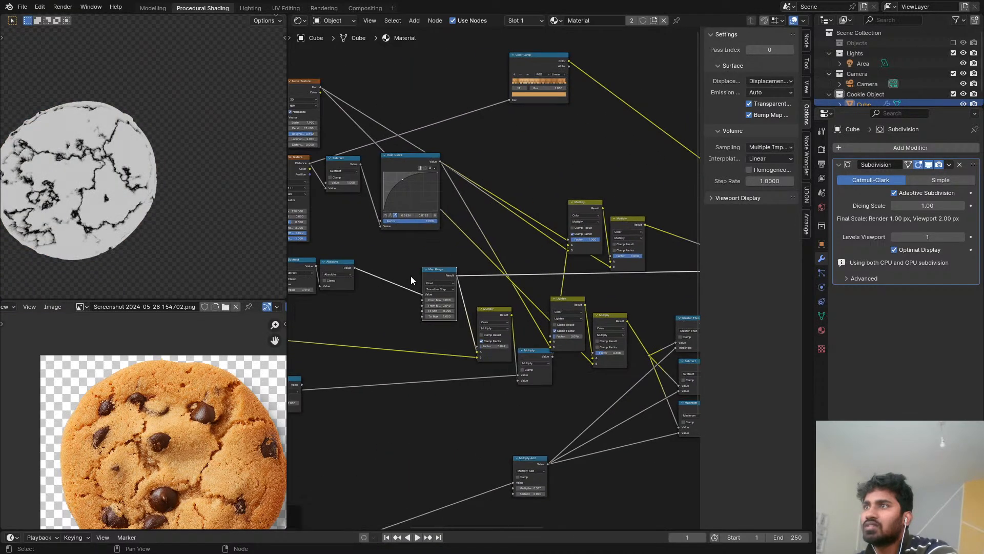
left_click(336, 268, "ctrl+shift")
Step: Duplicate the two-brown colour Mix and insert the copy between the original Mix and the Multiply node that follows it
middle_click_drag(337, 268, 316, 279)
scroll(316, 280, "down", 1)
scroll(534, 235, "up", 3)
middle_click_drag(586, 233, 534, 247)
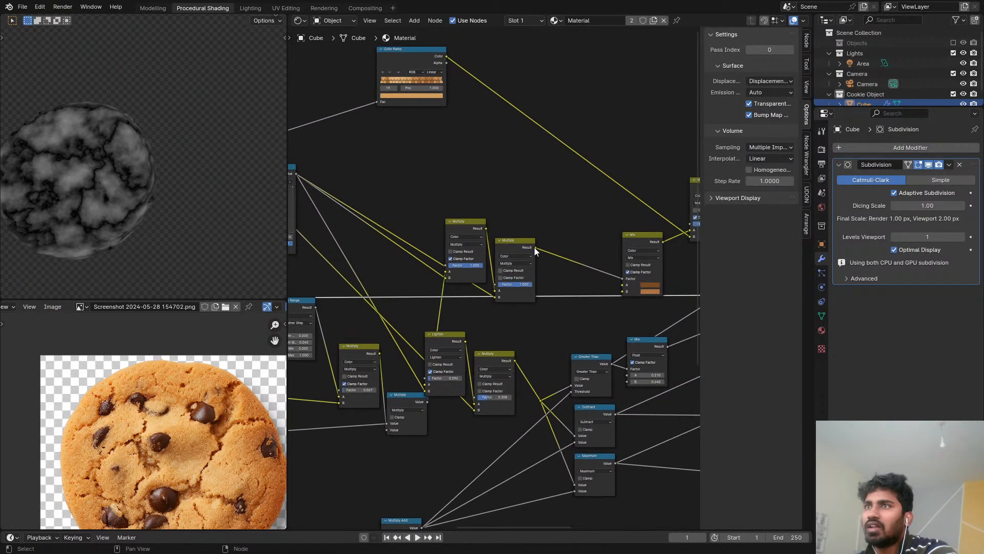
left_click_drag(641, 235, 583, 238)
key("shift+d")
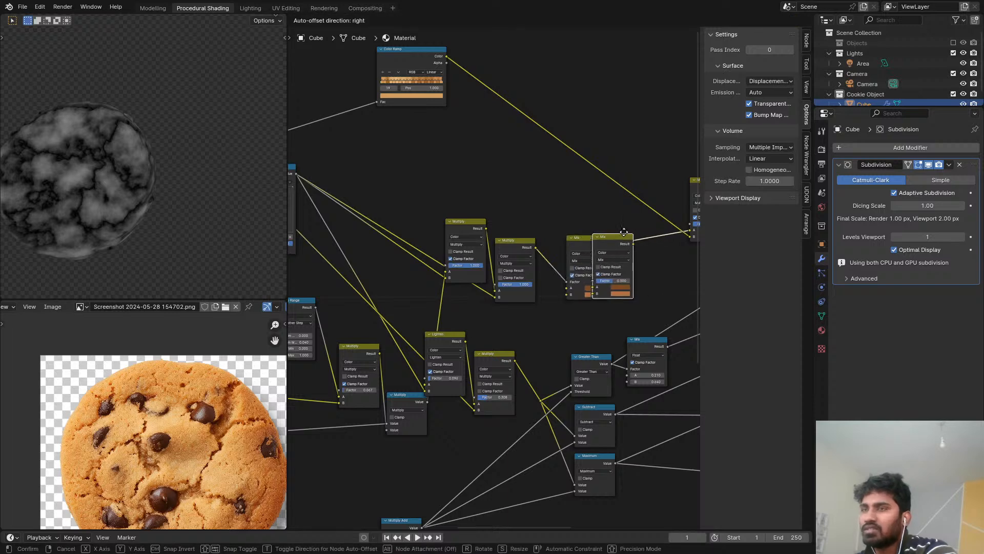
left_click(638, 229)
Step: Connect the Absolute node's Value output to the Factor of the duplicated Mix, leaving its colour B unlinked
scroll(611, 262, "down", 2)
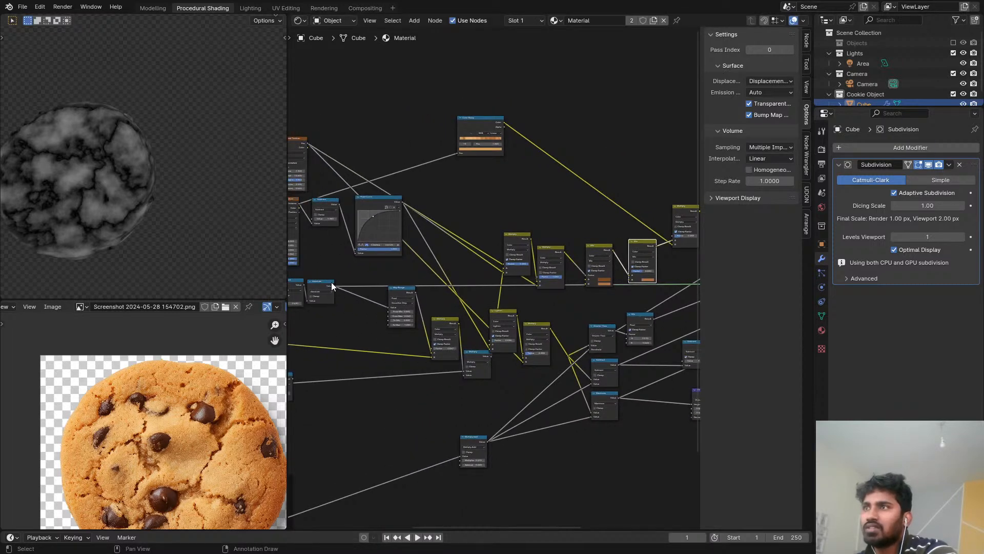
left_click_drag(331, 285, 634, 278)
scroll(651, 247, "up", 4)
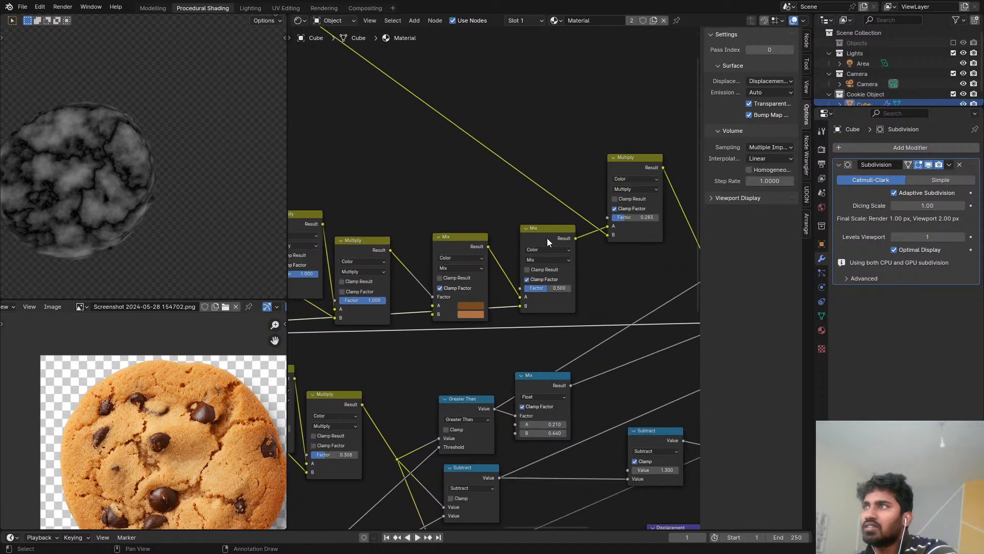
scroll(548, 242, "up", 3)
left_click(539, 268)
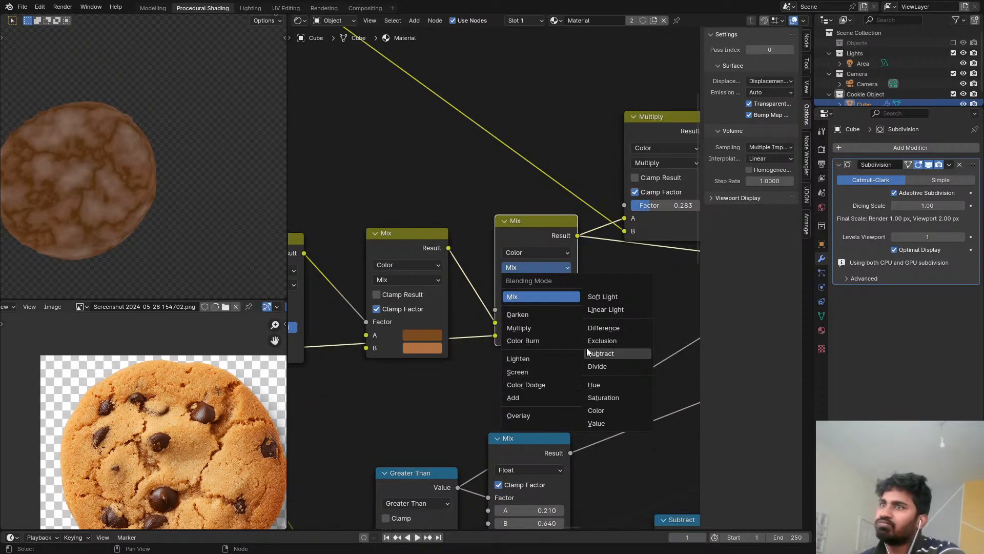
left_click_drag(495, 335, 506, 306)
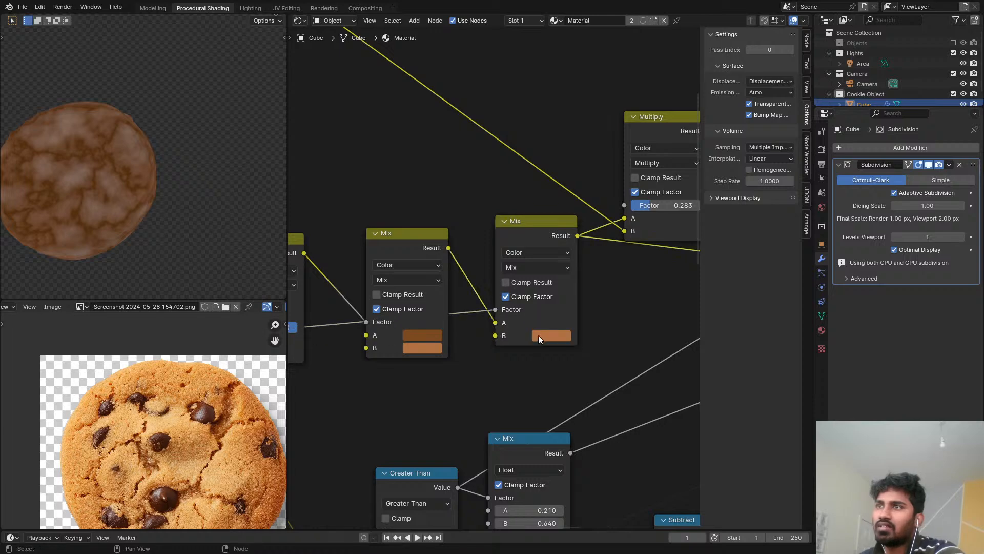
Step: Route the Principled BSDF back to the surface output and inspect the shaded cookie
scroll(567, 323, "down", 5)
middle_click_drag(569, 325, 545, 364)
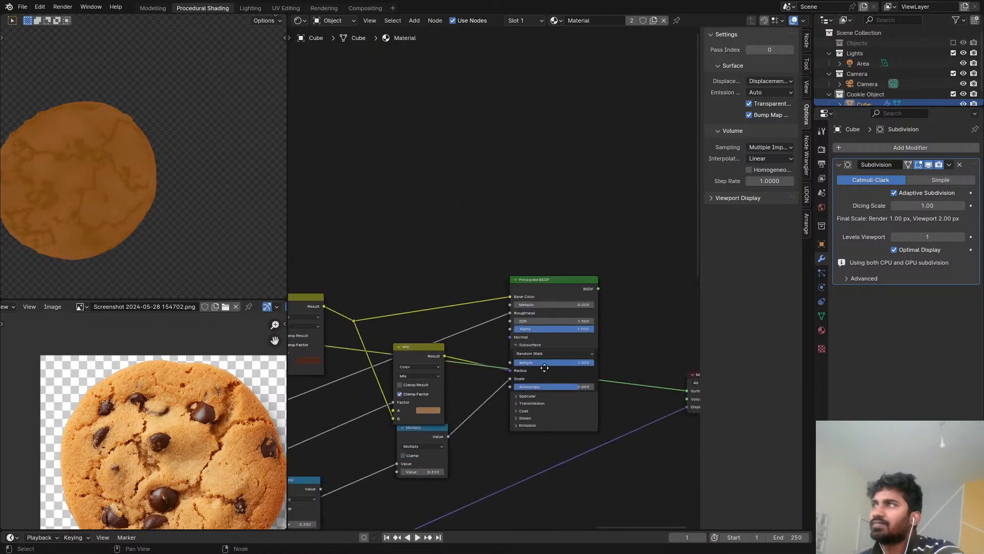
left_click(588, 285, "ctrl+shift")
middle_click_drag(462, 338, 686, 283)
scroll(94, 165, "up", 5)
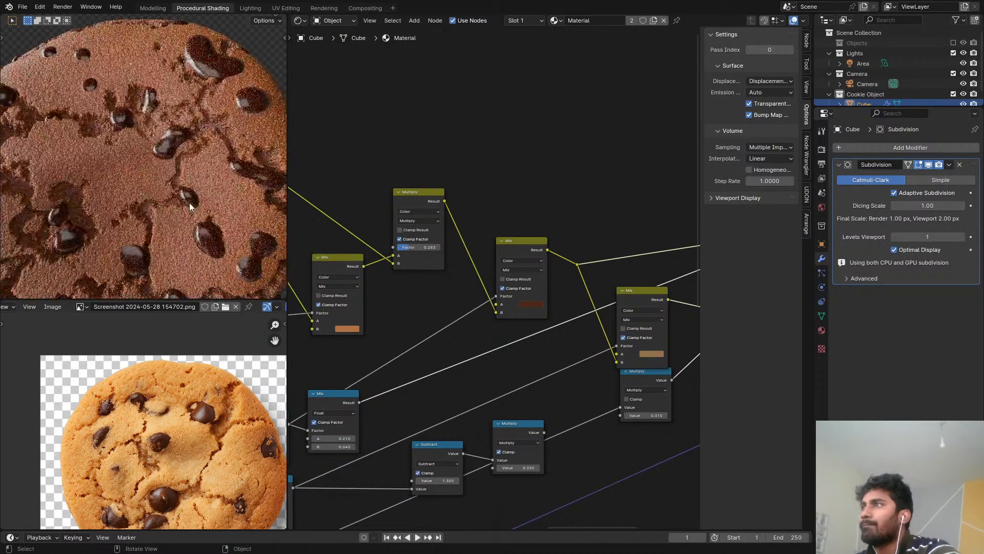
Step: Change colour B of the duplicated Mix to a pale yellow with a value of 1.000 and check the cookie from several angles
scroll(448, 276, "up", 1)
middle_click_drag(448, 276, 577, 260)
scroll(521, 293, "up", 1)
left_click(491, 311)
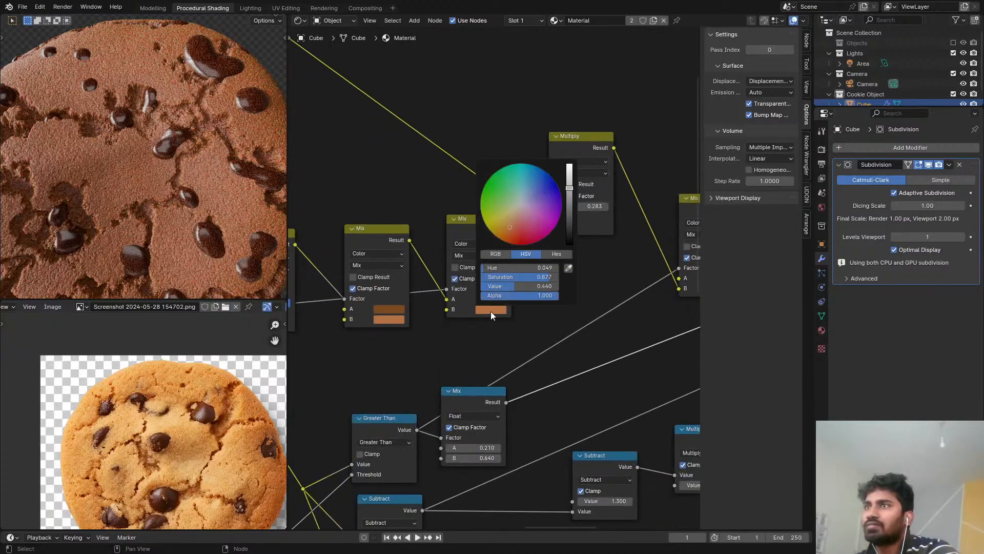
left_click_drag(569, 188, 569, 165)
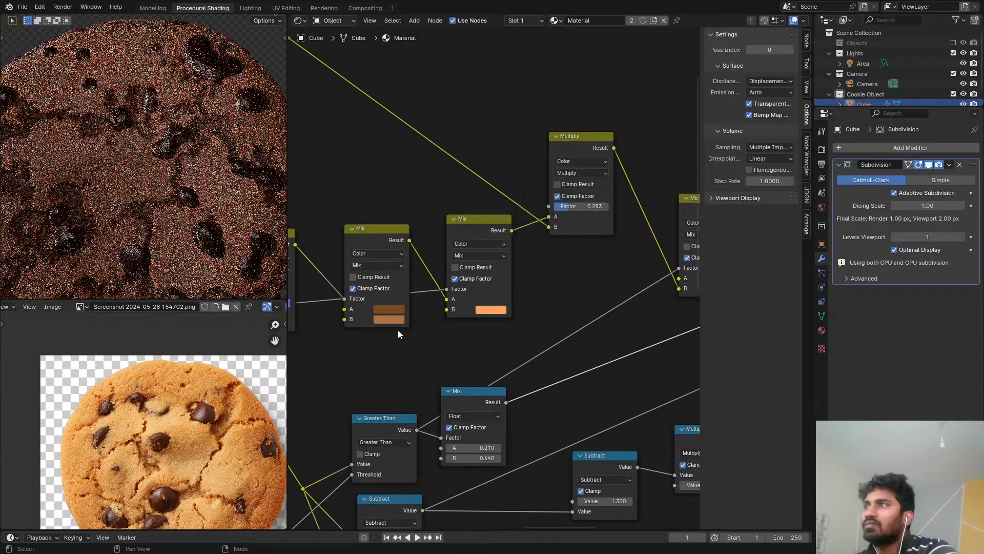
left_click(491, 309)
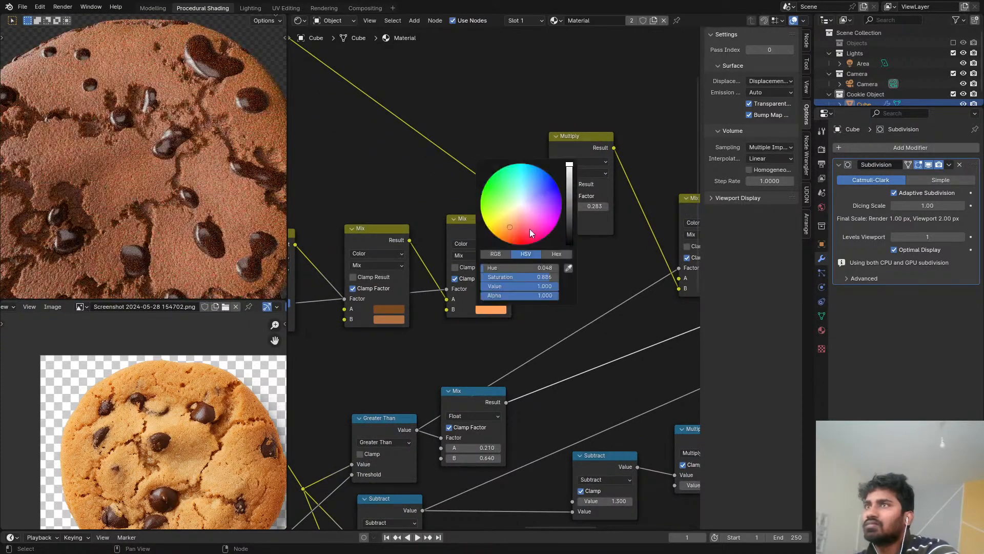
left_click(495, 198)
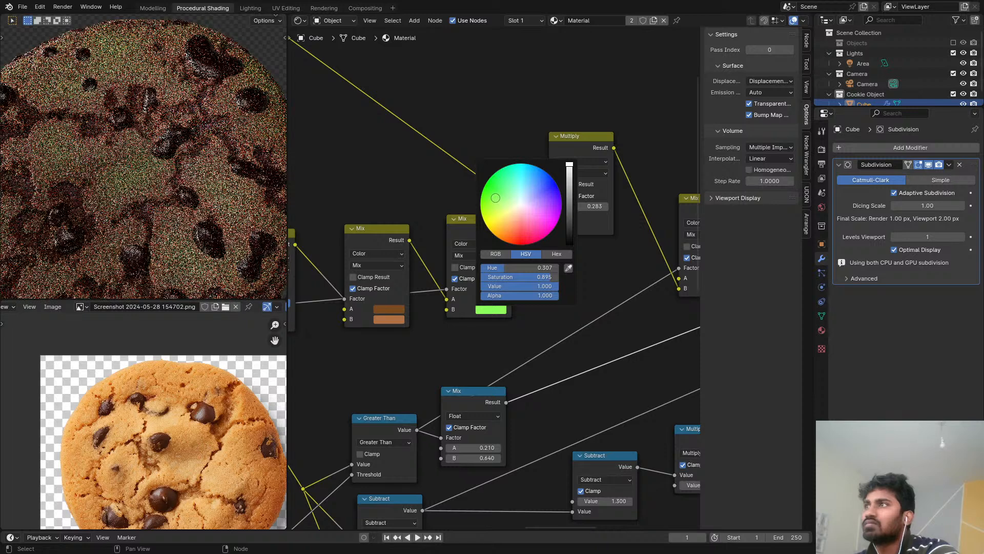
left_click_drag(513, 219, 499, 227)
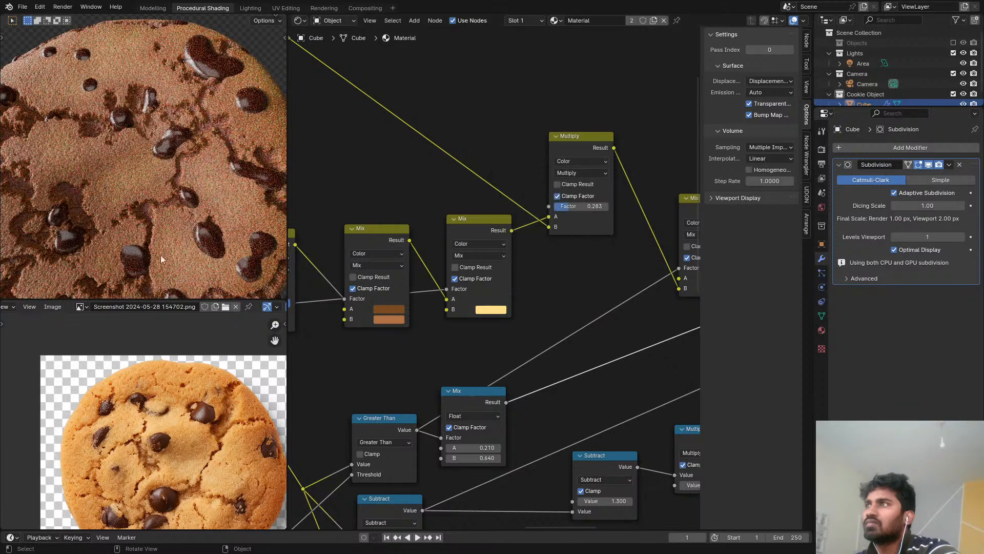
scroll(156, 250, "down", 5)
middle_click_drag(156, 251, 40, 254)
middle_click_drag(106, 240, 201, 235)
scroll(147, 209, "up", 5)
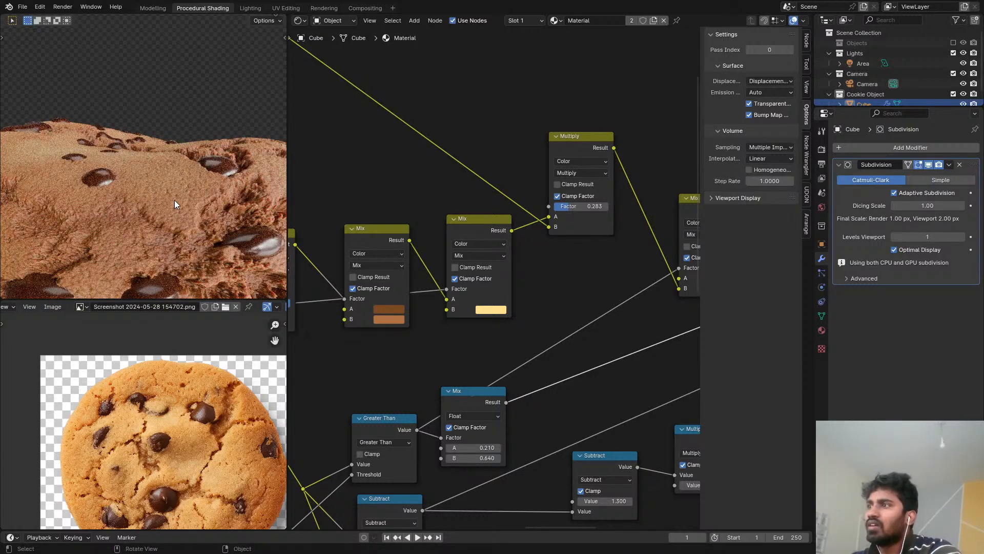
Step: Swap the Cookie Object collection for the Objects collection in the view layer and view its sphere through the camera
left_click(954, 94)
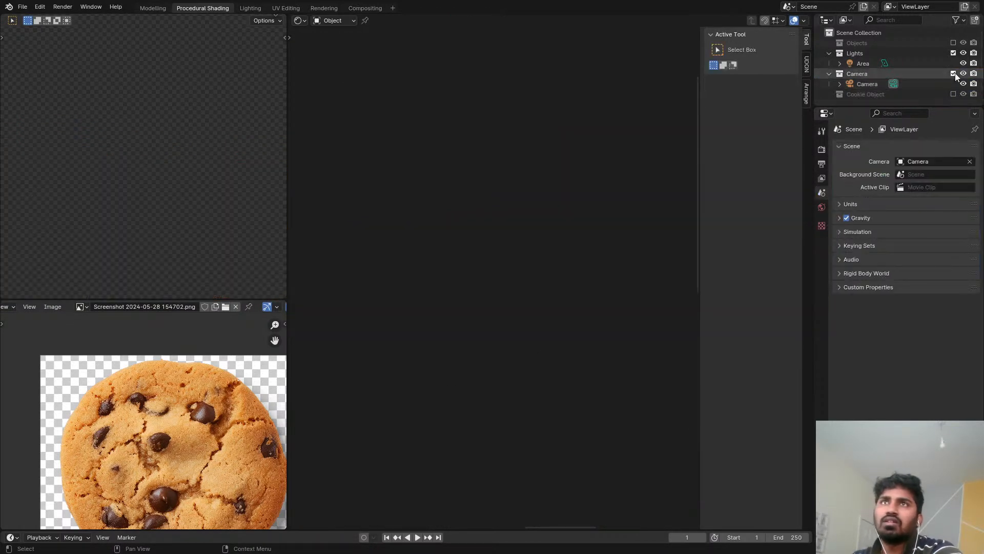
left_click(953, 42)
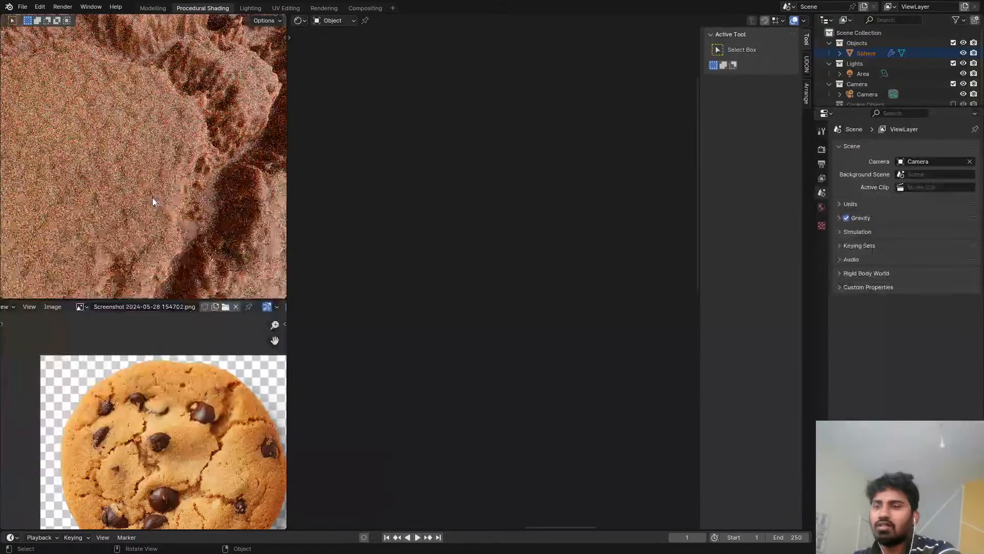
scroll(153, 198, "down", 4)
scroll(144, 200, "down", 3)
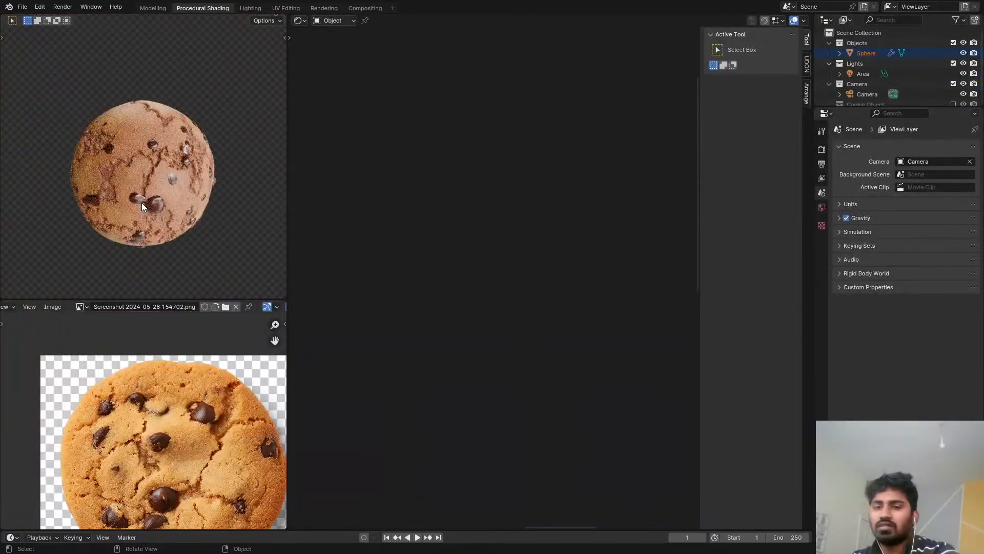
scroll(142, 202, "up", 3)
left_click(144, 194)
key("KP_0")
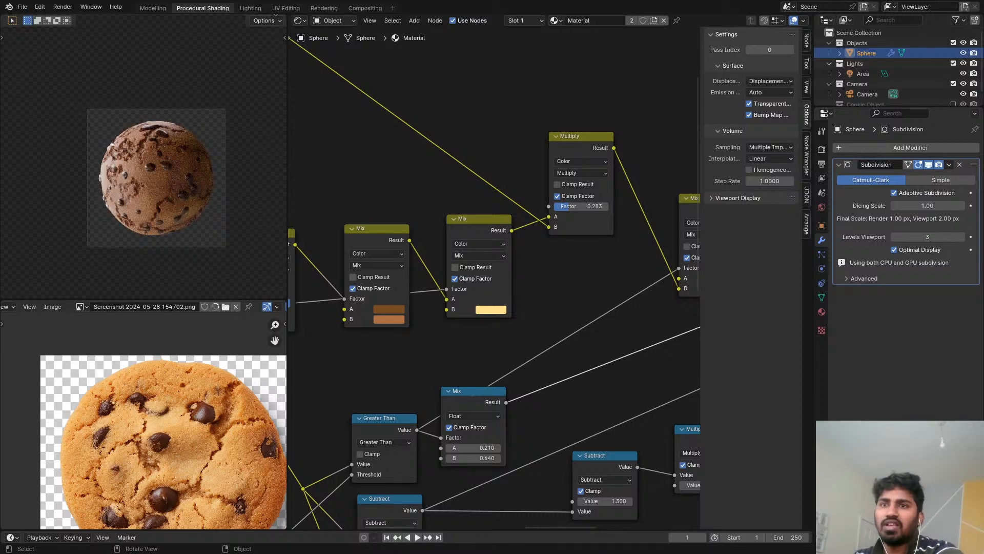
Step: Move the Texture Coordinate node away from the other nodes and gather its Generated links into one reroute point
scroll(474, 236, "down", 3)
middle_click_drag(475, 236, 692, 228)
scroll(456, 211, "up", 2)
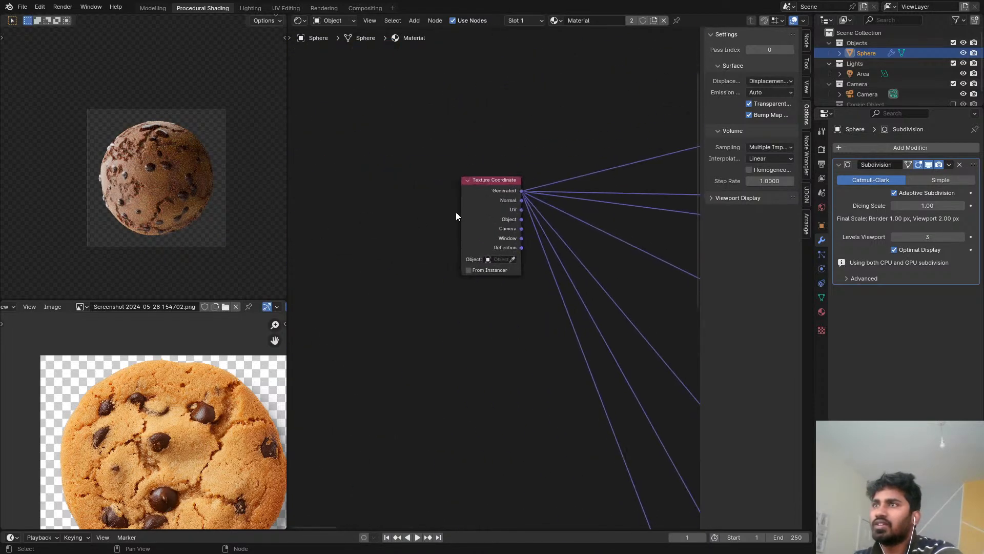
left_click_drag(529, 217, 327, 277)
left_click_drag(485, 212, 368, 264)
mouse_move(642, 117)
right_mouse_down("shift")
mouse_move(618, 231)
mouse_move(520, 474)
right_mouse_up("shift")
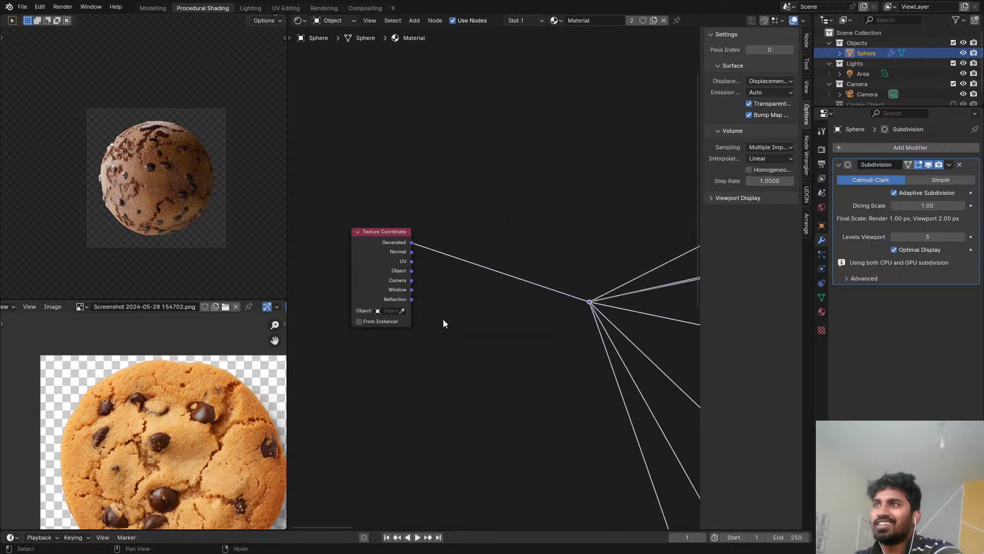
Step: Feed the reroute from the Texture Coordinate's Object output instead of Generated and check the sphere closely
left_click_drag(413, 272, 590, 301)
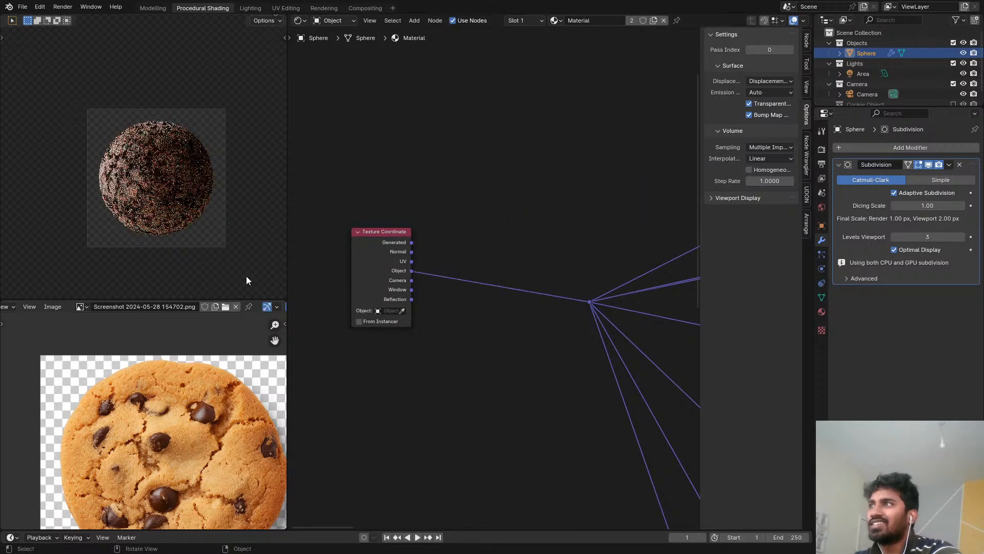
scroll(92, 152, "up", 2)
scroll(218, 184, "up", 3)
scroll(477, 254, "up", 2)
key("shift+a")
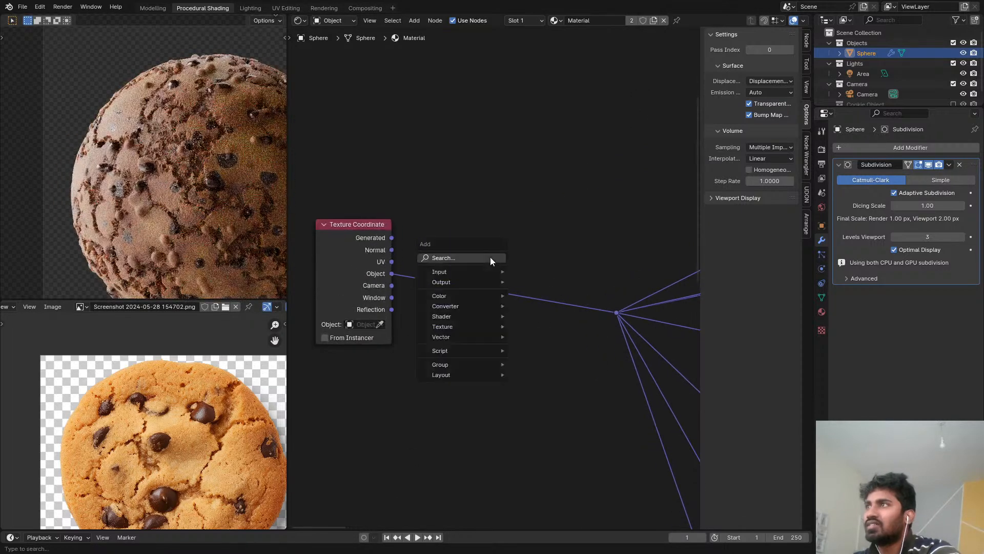
left_click(490, 257)
type("VEC")
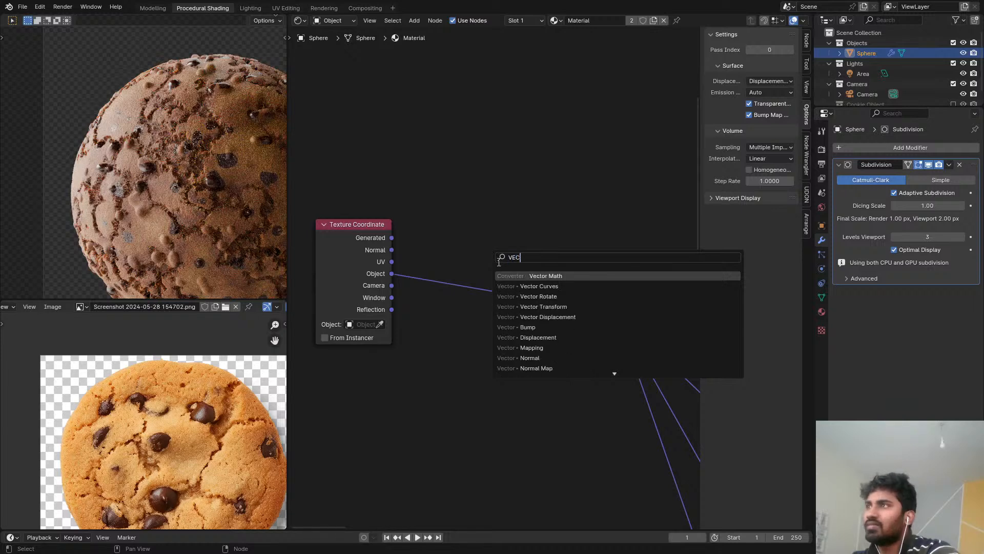
left_click(541, 287)
left_click(464, 242)
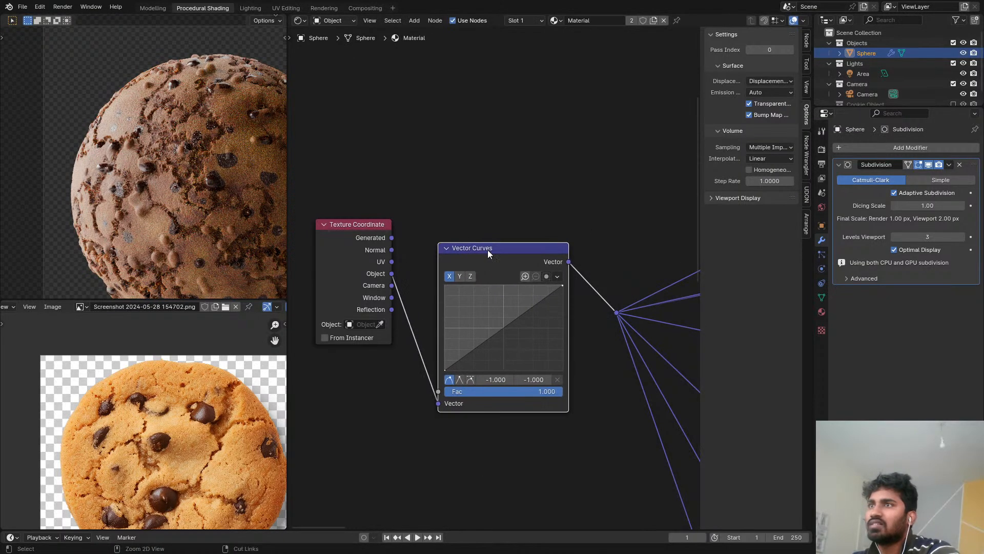
key("ctrl+x")
Step: Insert a Vector Math node set to Scale between the Texture Coordinate's Object output and the reroute, with a scale of 0.470
key("shift+a")
left_click(494, 242)
type("VEC")
left_click(509, 259)
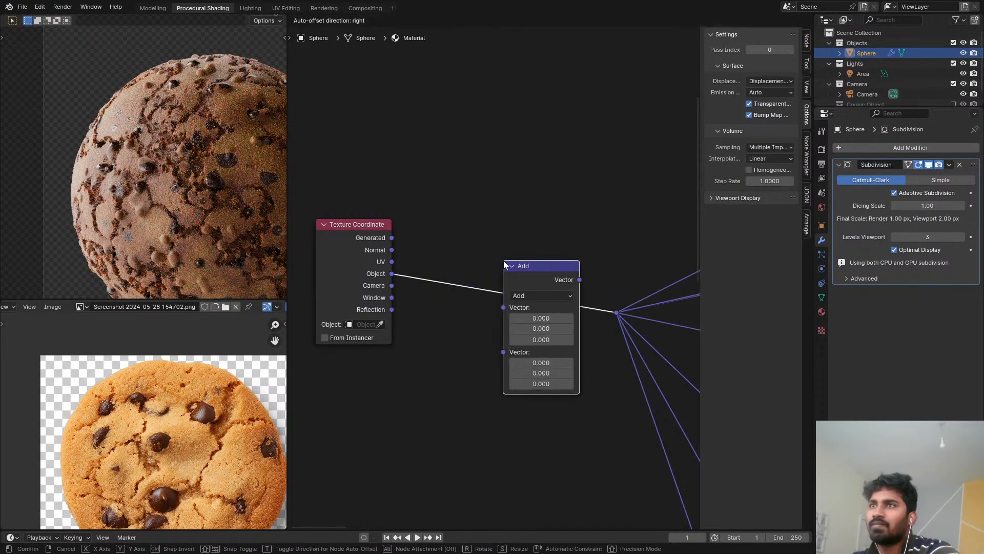
left_click(507, 294)
left_click(506, 296)
left_click(518, 485)
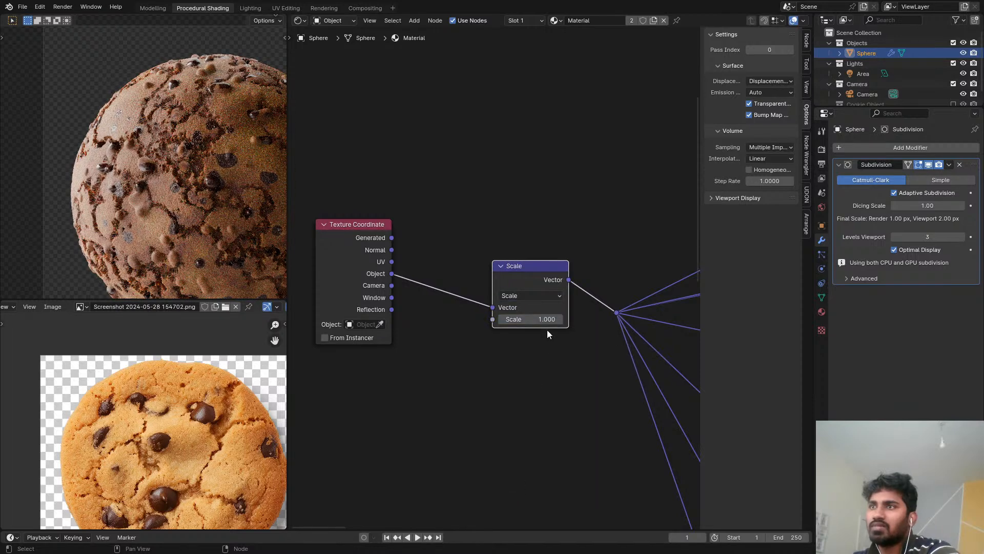
left_click_drag(547, 319, 510, 319)
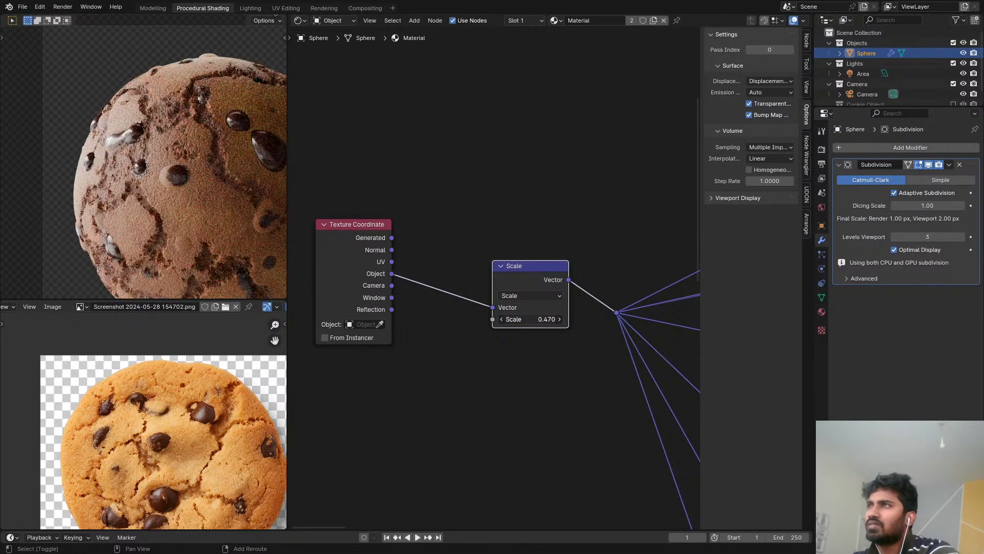
scroll(199, 204, "down", 4)
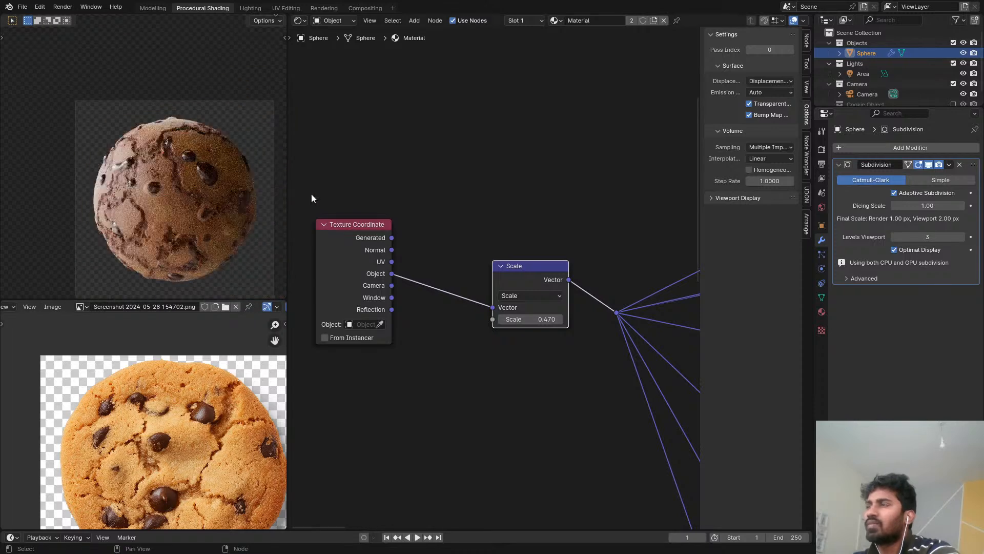
Step: Trace the node tree back to the crack nodes and preview the crack Map Range result on the sphere
scroll(575, 233, "down", 3)
scroll(575, 237, "down", 4)
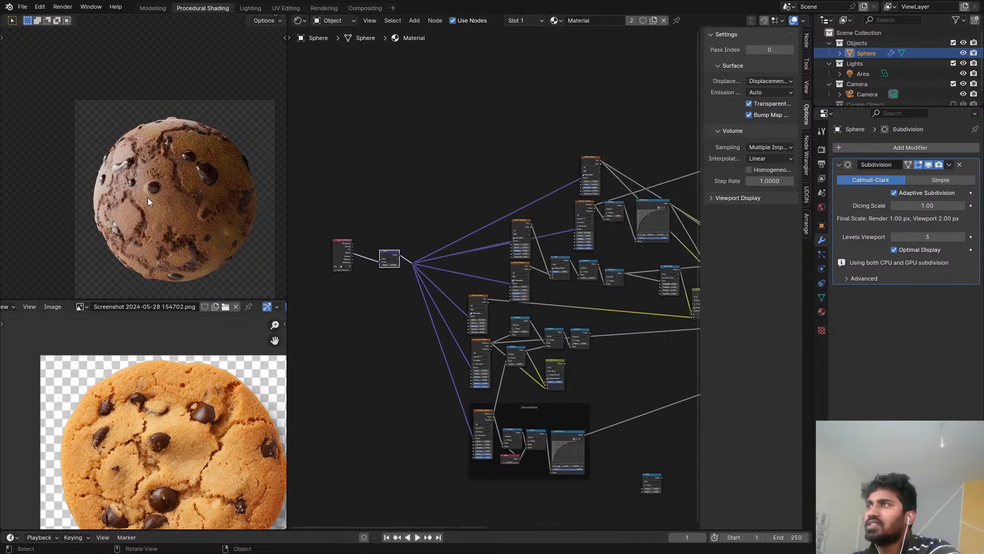
scroll(436, 203, "down", 6)
middle_click_drag(472, 225, 598, 204)
scroll(523, 224, "up", 7)
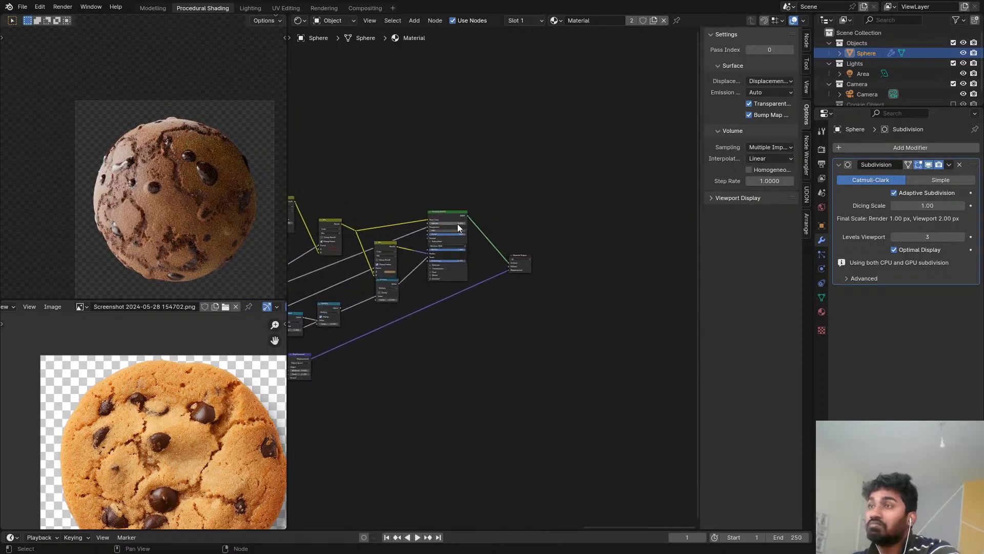
middle_click_drag(457, 224, 604, 184)
scroll(485, 283, "up", 5)
left_click_drag(479, 242, 482, 198)
scroll(473, 248, "down", 4)
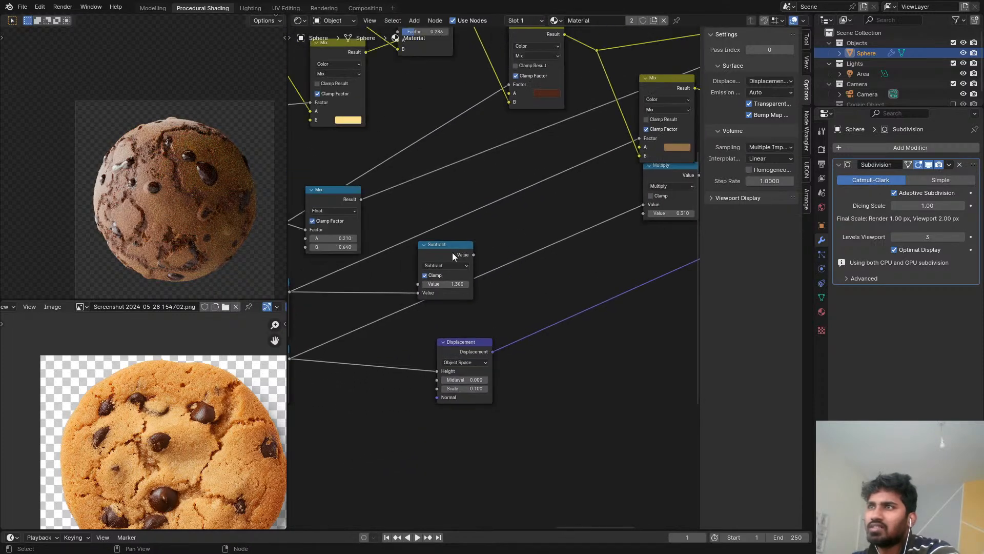
scroll(494, 259, "up", 1)
middle_click_drag(421, 269, 501, 257)
middle_click_drag(391, 284, 559, 328)
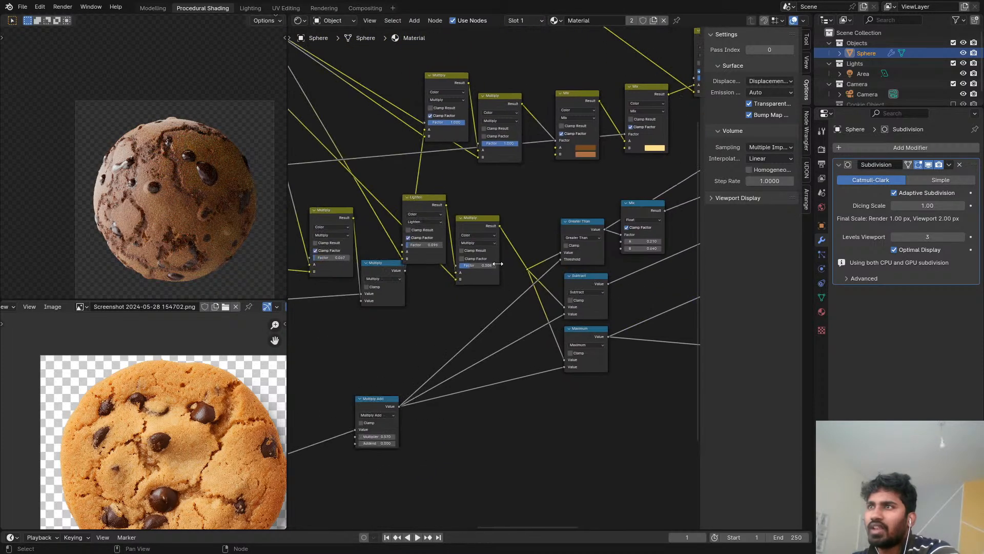
scroll(441, 246, "down", 1)
middle_click_drag(430, 240, 437, 269)
scroll(449, 266, "down", 1)
scroll(567, 219, "up", 3)
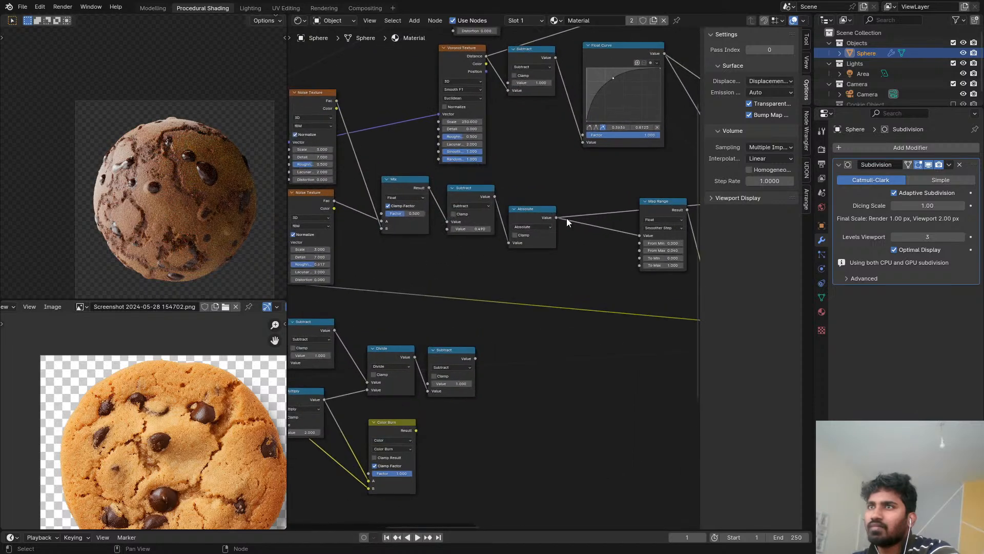
middle_click_drag(642, 220, 534, 238)
left_click(553, 229, "ctrl+shift")
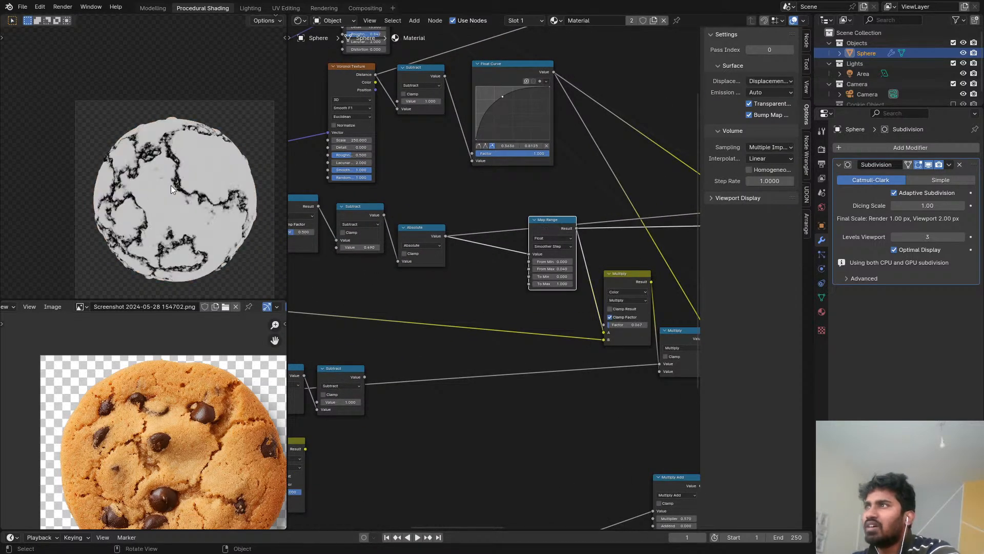
Step: Duplicate the Noise Texture with the 82.100 scale, keeping its vector link, and place the copy beneath the crack Map Range
scroll(568, 241, "down", 1)
middle_click_drag(287, 205, 424, 201)
left_click(415, 210)
left_click_drag(393, 146, 416, 169)
scroll(414, 172, "down", 3)
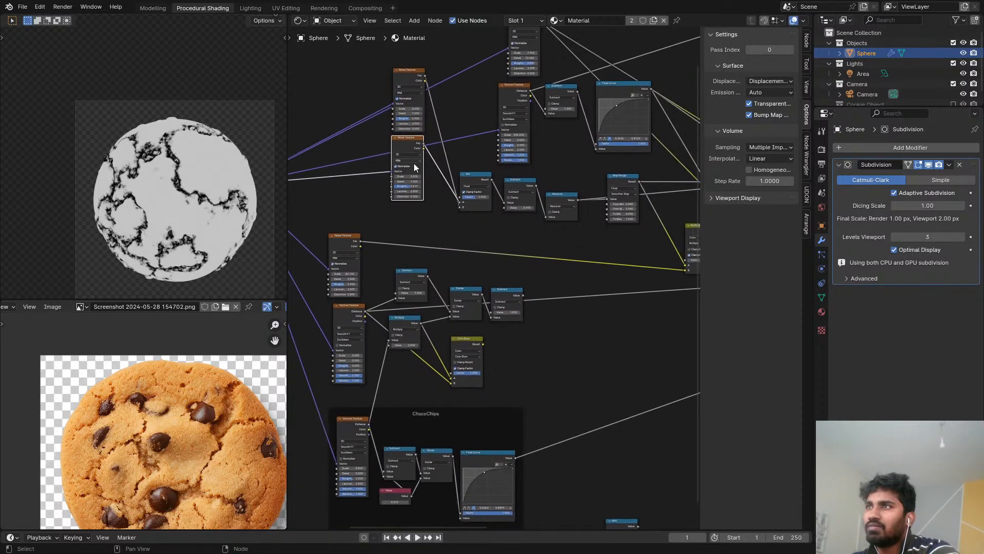
scroll(632, 238, "up", 2)
scroll(302, 233, "left", 3, "ctrl")
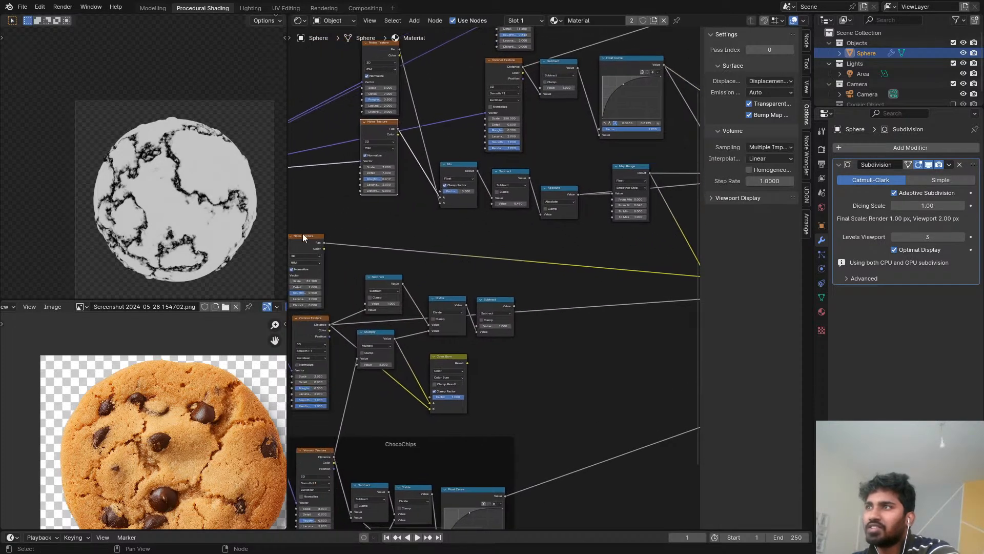
left_click(309, 246)
left_click_drag(309, 246, 615, 255)
scroll(615, 255, "up", 5)
left_click(614, 264)
left_click(604, 300)
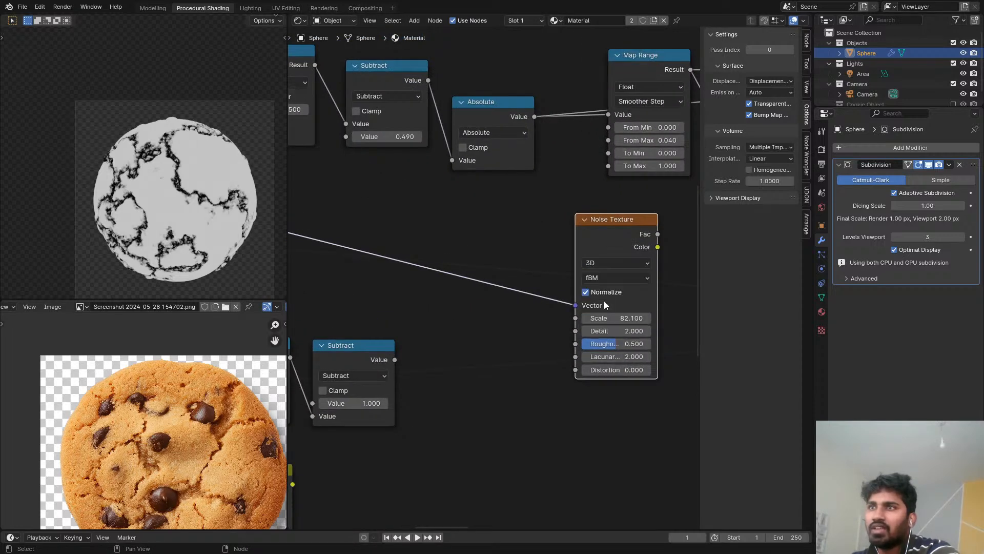
Step: Set the duplicated Noise Texture's scale to 2.000, move it closer under the Map Range and preview it on the sphere
left_click(608, 318)
type("2.1")
key("Return")
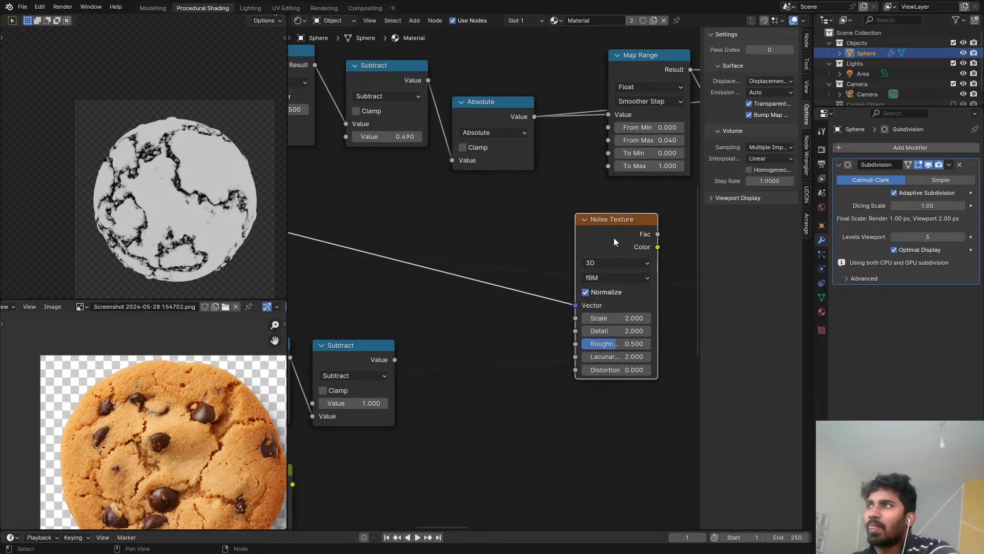
left_click_drag(609, 234, 564, 209)
middle_click_drag(547, 226, 398, 280)
scroll(398, 280, "down", 4)
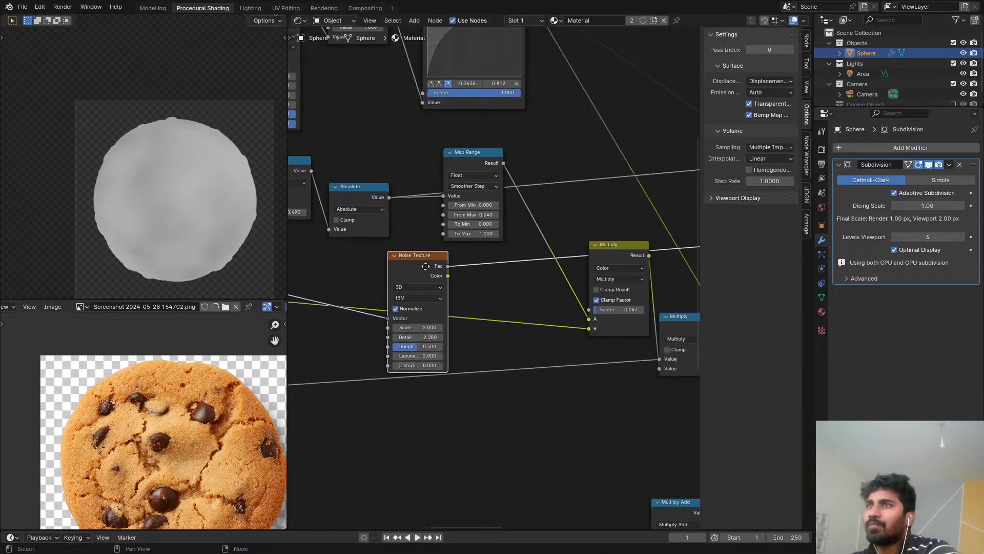
scroll(560, 238, "up", 1)
Step: Duplicate the Absolute math node ahead of the colour Multiply node and change the copy's operation to Multiply
left_click(371, 192)
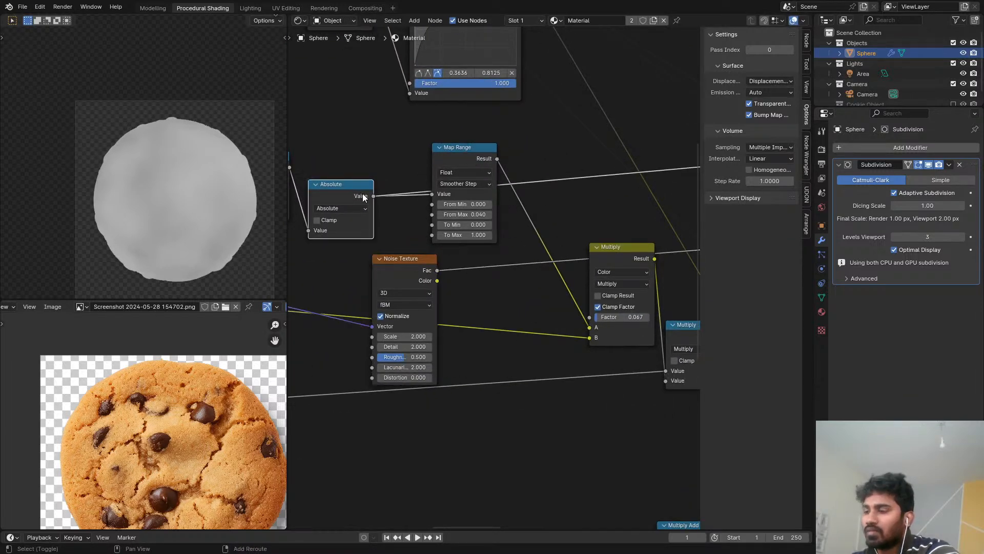
key("shift+d")
left_click(594, 219)
left_click_drag(436, 271, 533, 251)
left_click(553, 239)
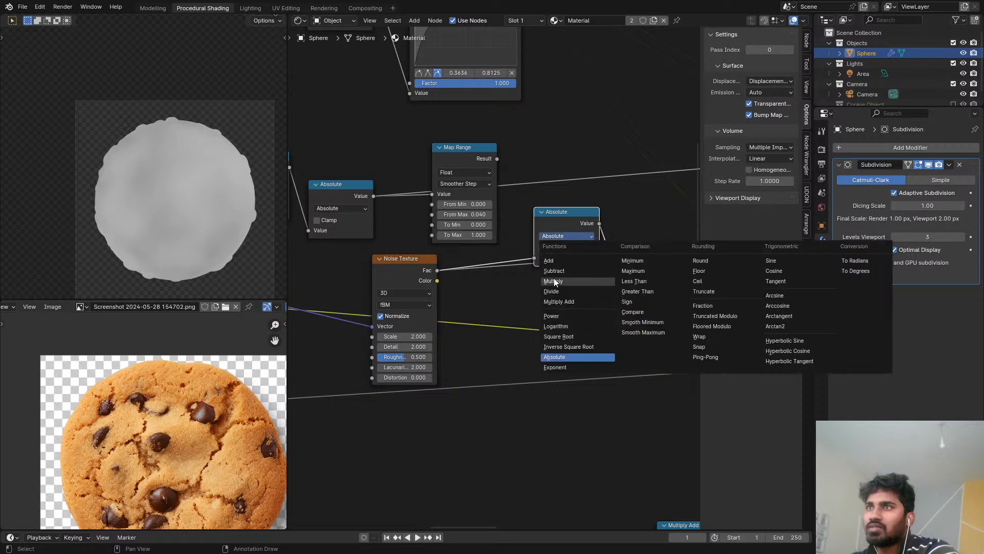
left_click(554, 281)
Step: Feed the crack Map Range result and the new noise's Fac into the math Multiply node and preview its output
left_click_drag(497, 159, 538, 254)
left_click_drag(437, 270, 534, 267)
left_click(569, 229, "ctrl+shift")
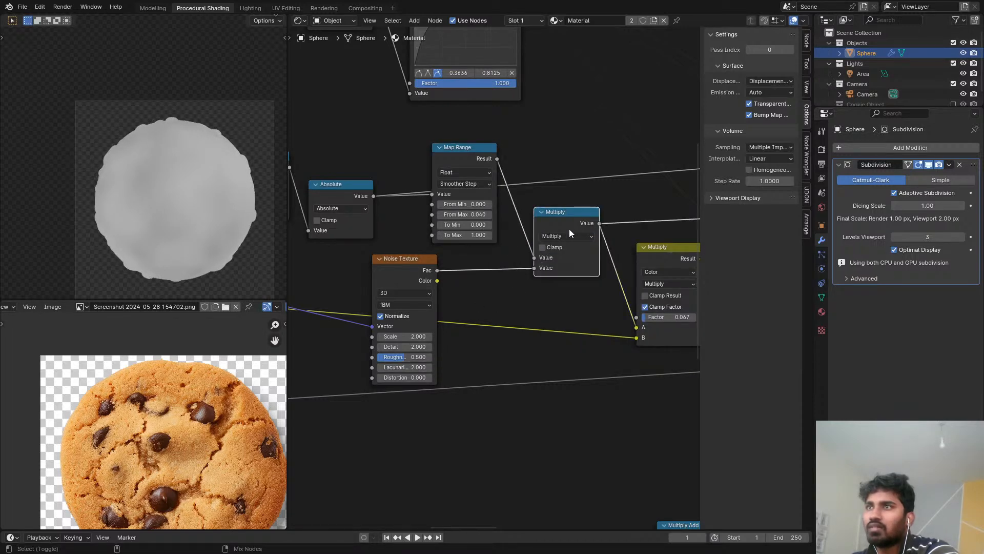
Step: Reconnect the Principled BSDF to the Material Output and check the cracks and chips on the sphere up close
scroll(613, 230, "down", 5)
middle_click_drag(613, 230, 563, 279)
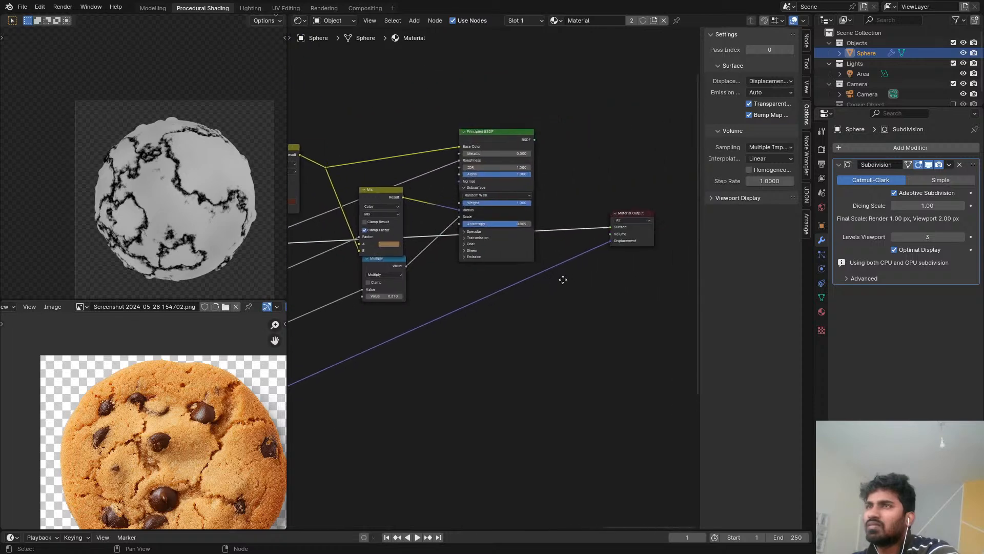
left_click(531, 146, "ctrl+shift")
middle_click_drag(488, 248, 644, 232)
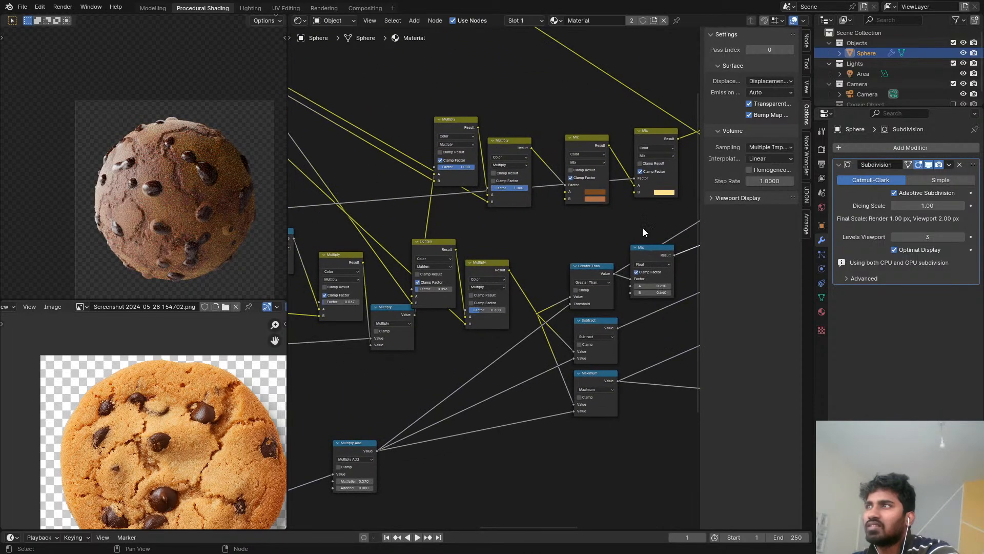
scroll(94, 184, "up", 3)
middle_click_drag(428, 220, 543, 216)
scroll(617, 239, "up", 2)
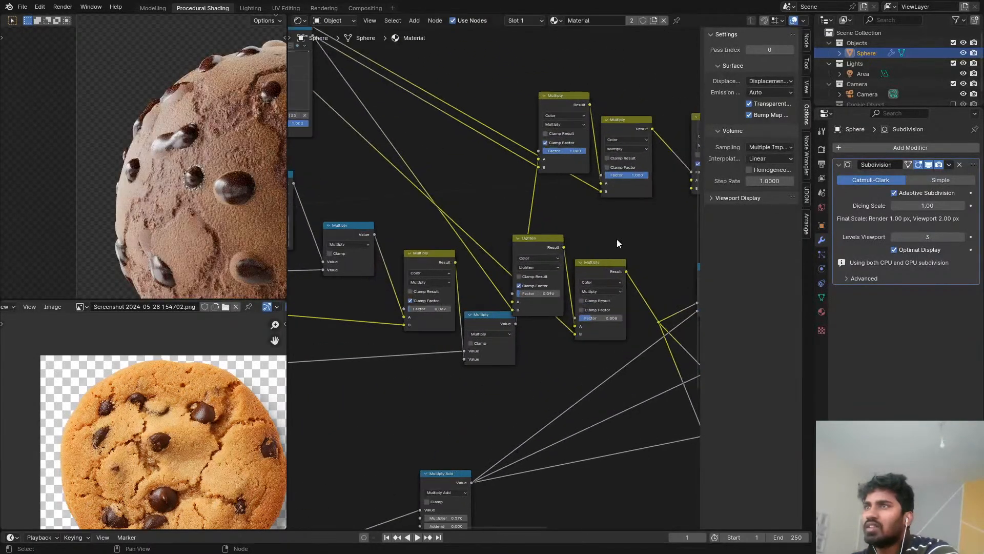
middle_click_drag(617, 238, 396, 310)
middle_click_drag(448, 290, 296, 262)
middle_click_drag(199, 191, 142, 190, "shift")
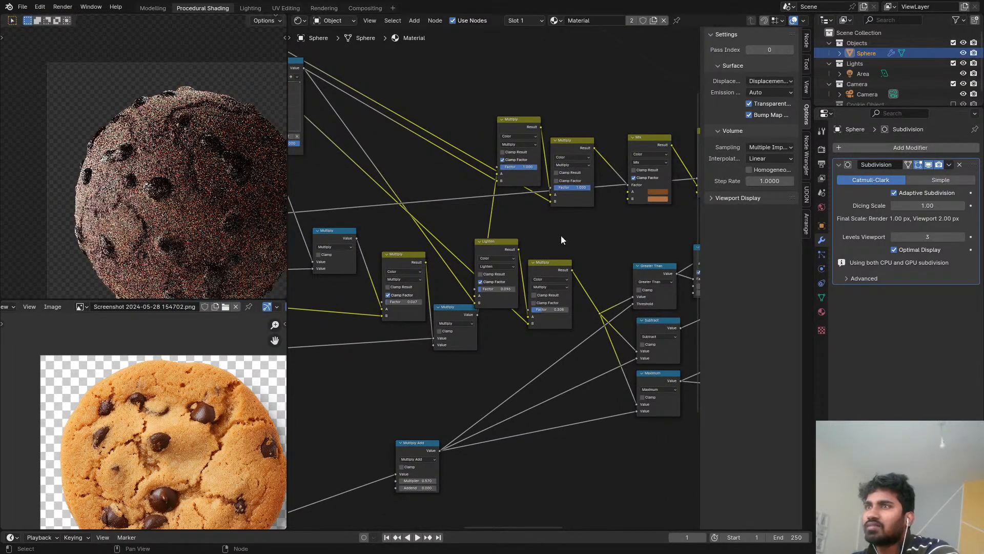
scroll(492, 275, "up", 1)
Step: Insert a Map Range node between the noise-driven math Multiply and the colour Multiply node
middle_click_drag(493, 276, 682, 259)
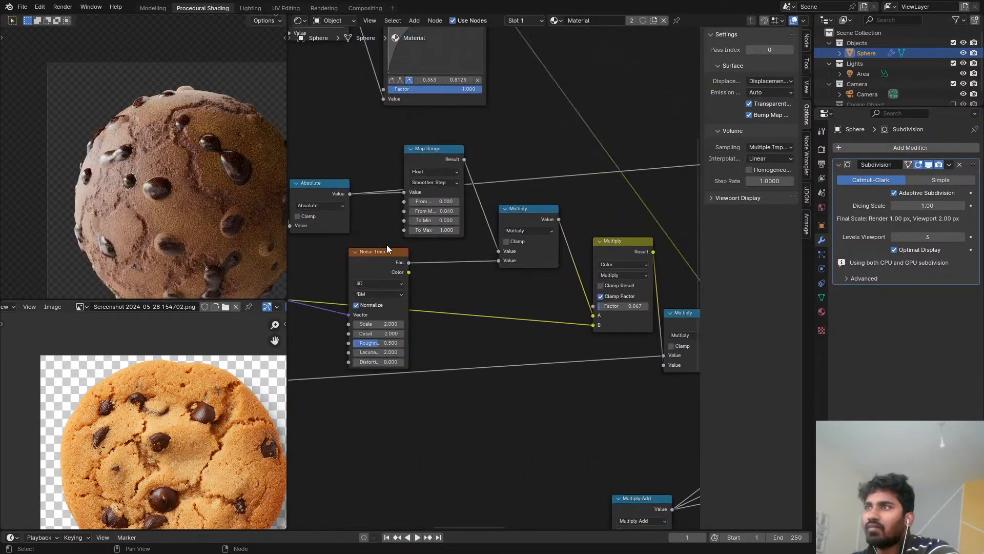
scroll(387, 245, "up", 3)
key("shift+a")
type("Map")
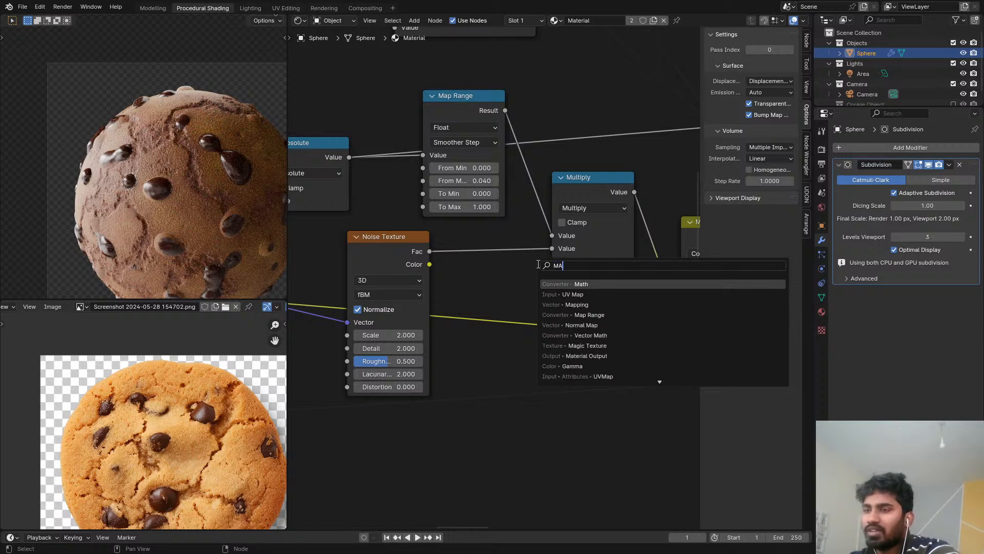
left_click(570, 304)
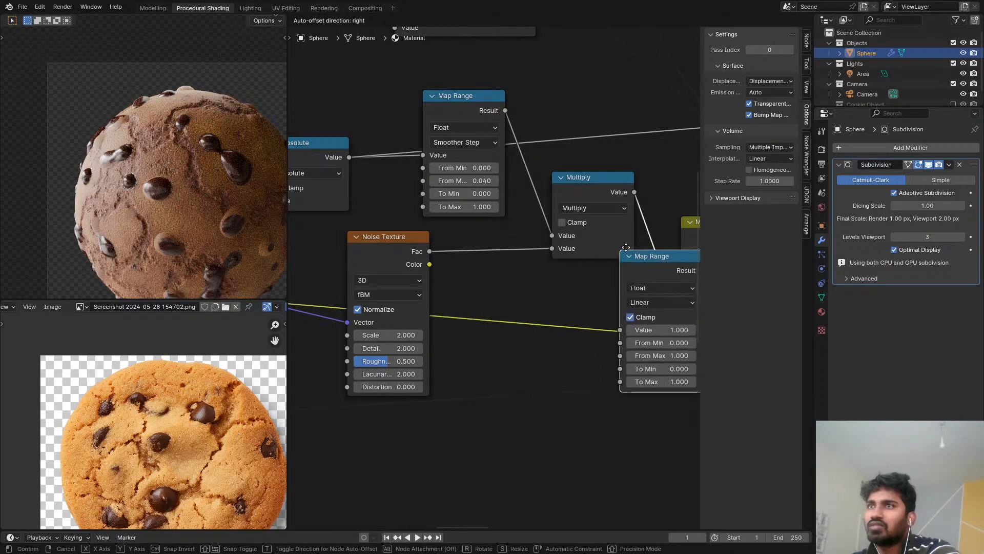
left_click(690, 233)
middle_click_drag(690, 232, 504, 249)
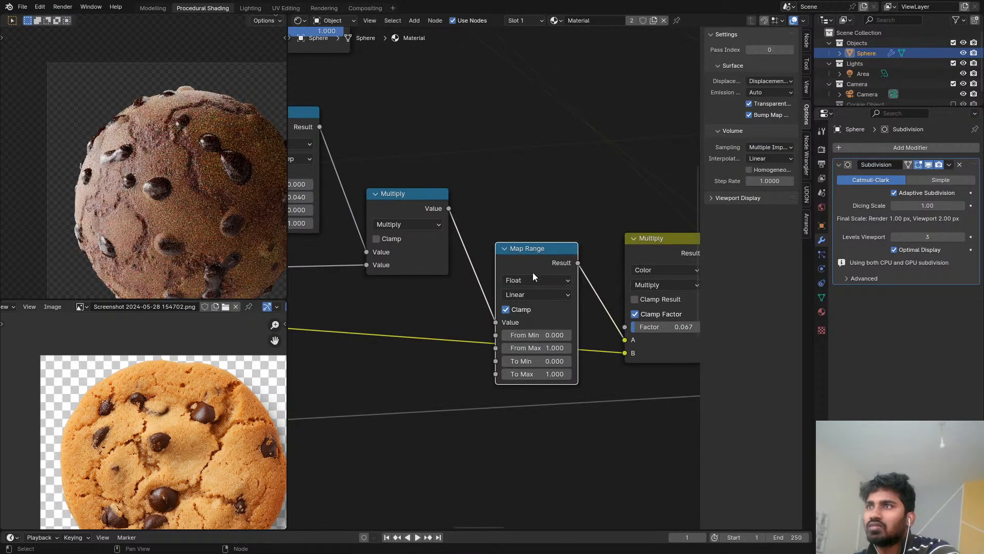
Step: Set the new Map Range to Smoother Step with From Max 0.300, move it beside the math Multiply and preview its result
left_click(533, 294)
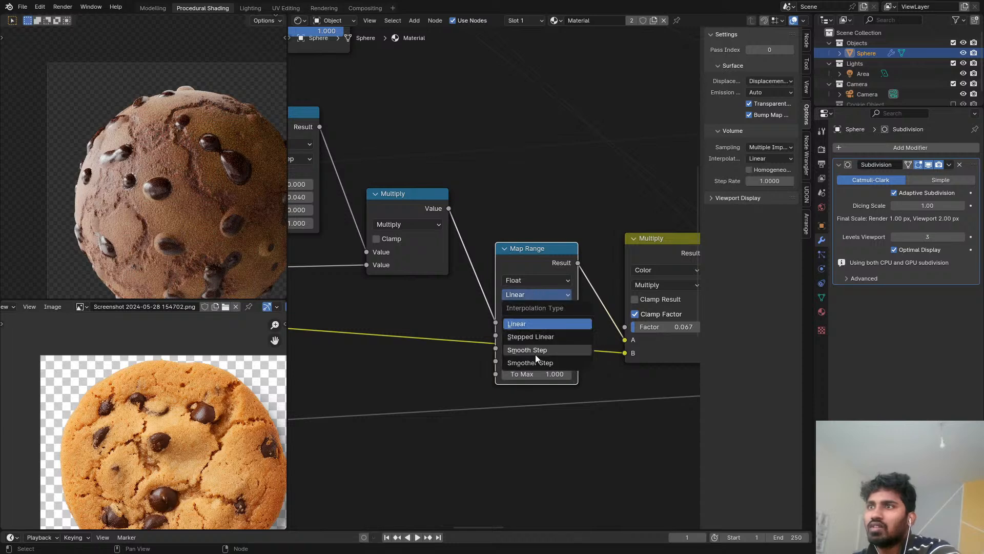
left_click(537, 361)
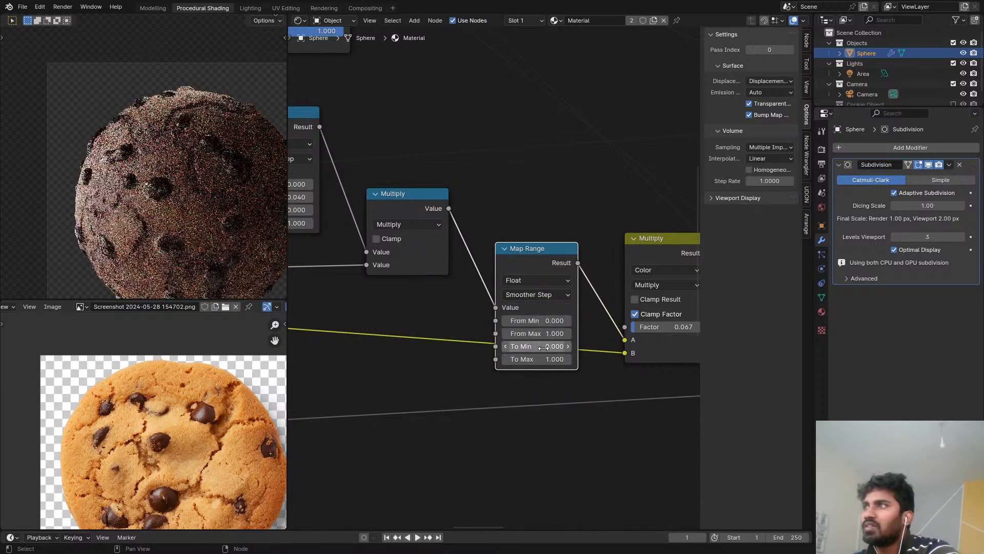
left_click_drag(538, 320, 492, 333)
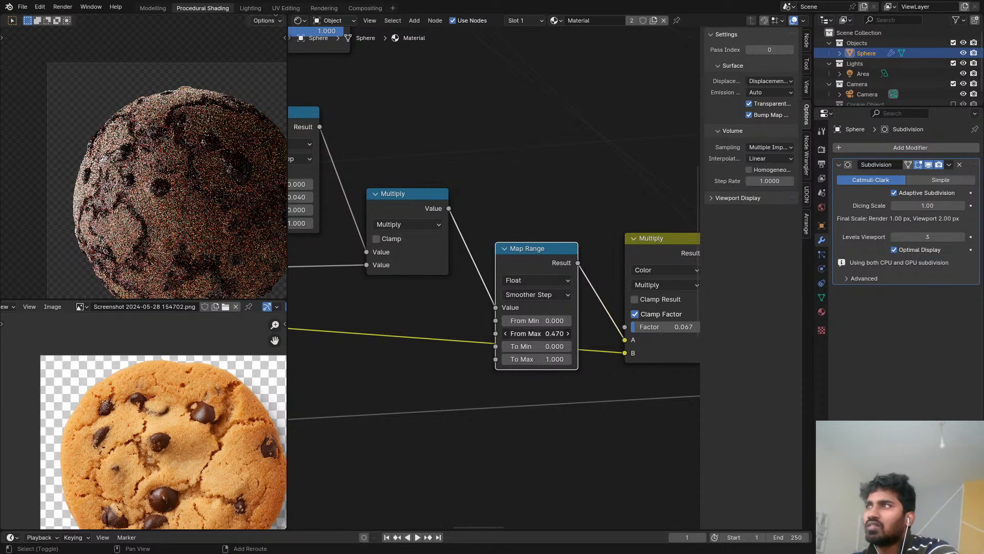
left_click_drag(537, 333, 534, 333)
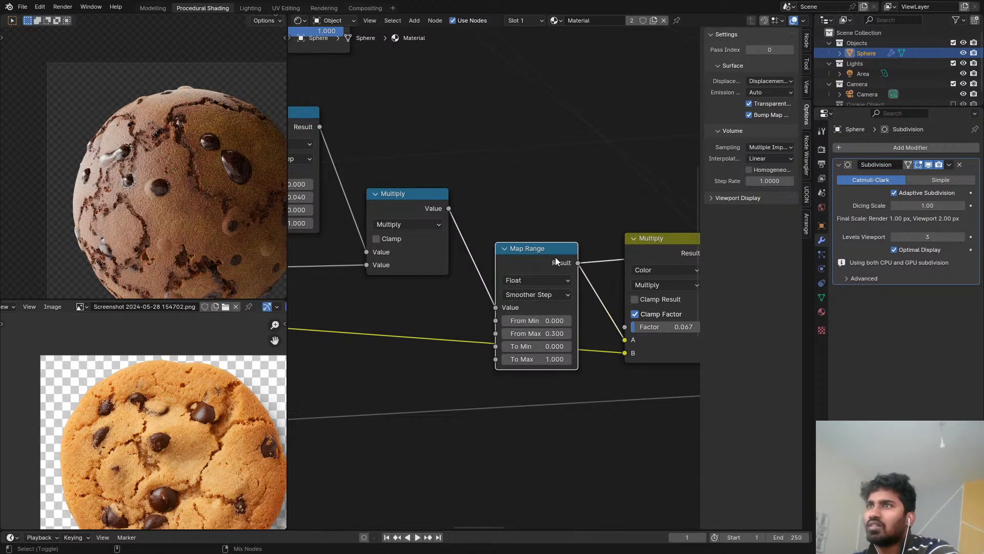
left_click_drag(545, 272, 507, 217)
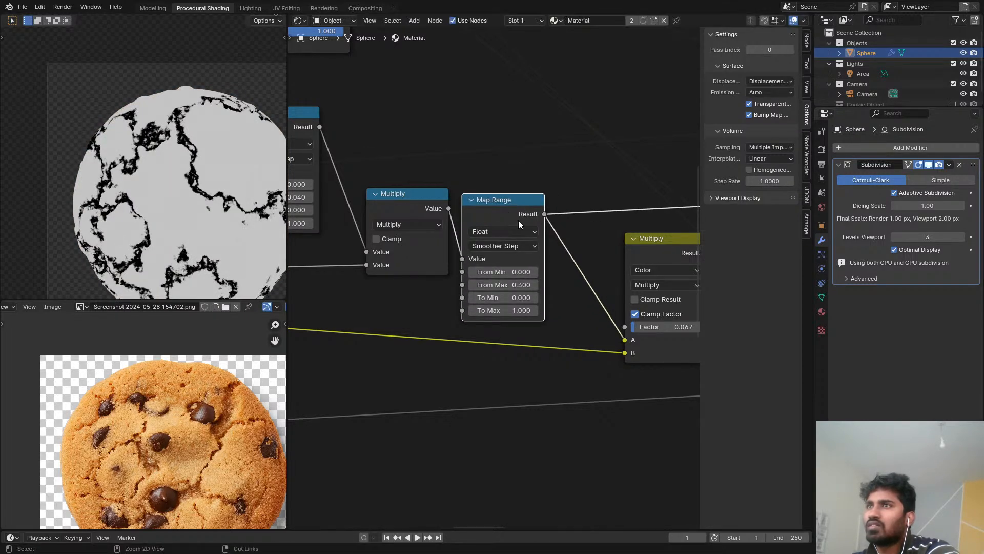
scroll(539, 271, "down", 2)
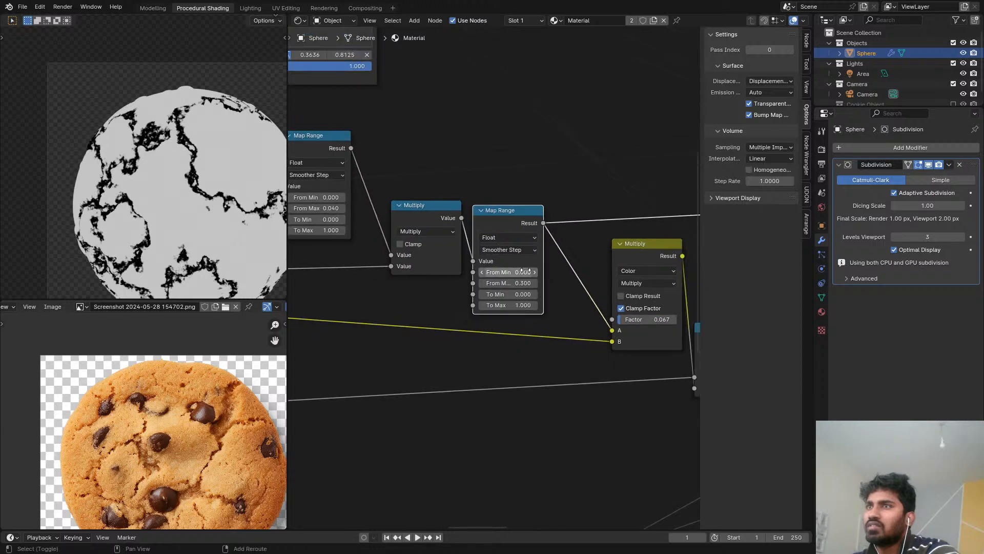
Step: Dissolve the Map Range node after the math Multiply, keeping its links, and preview the math Multiply output
scroll(559, 256, "down", 2)
scroll(543, 252, "up", 2)
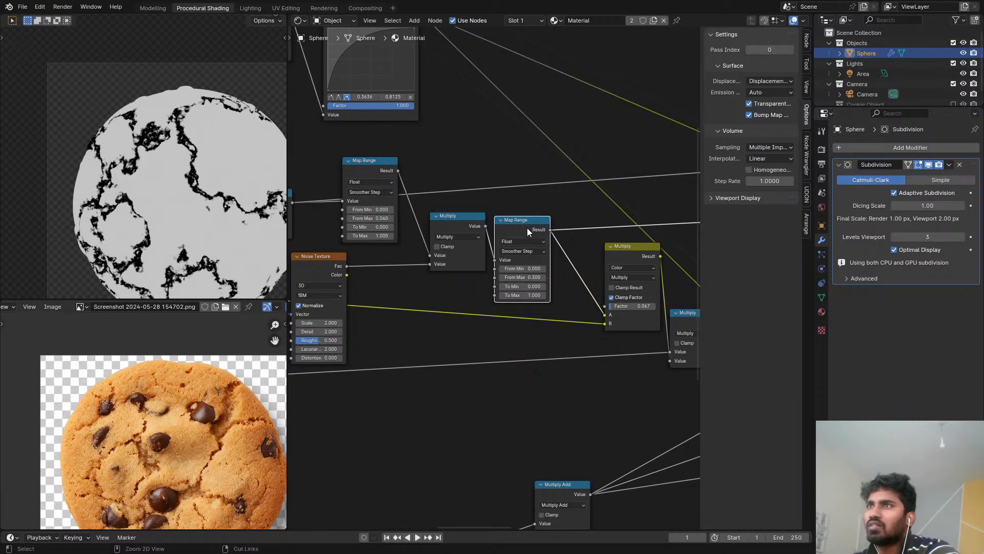
key("ctrl+x")
left_click(466, 222, "ctrl+shift")
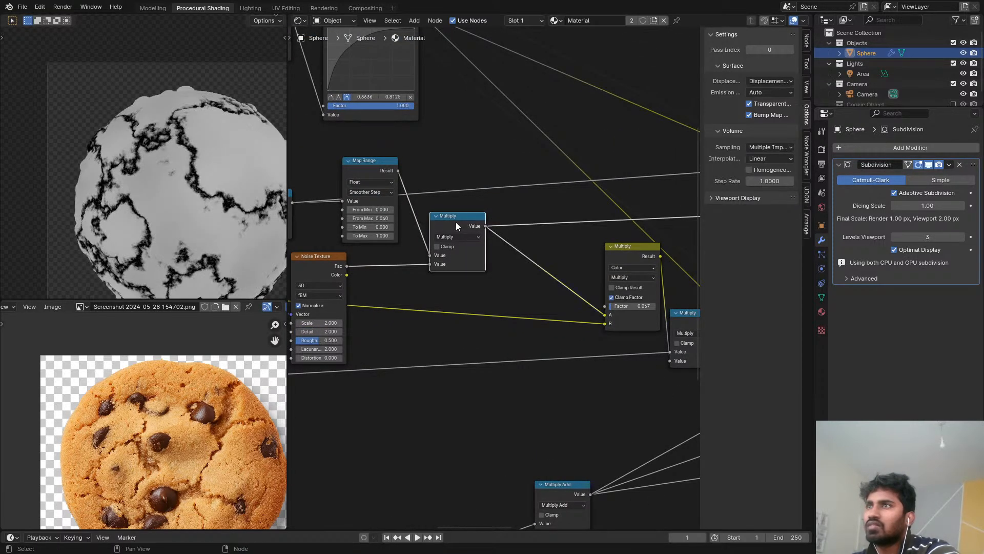
Step: Preview the colour Multiply result, shift that node slightly, and reconnect the Principled BSDF to the Material Output
scroll(518, 235, "down", 2)
middle_click_drag(520, 236, 398, 262)
left_click(488, 269, "ctrl+shift")
left_click_drag(488, 269, 431, 266)
scroll(450, 276, "down", 3)
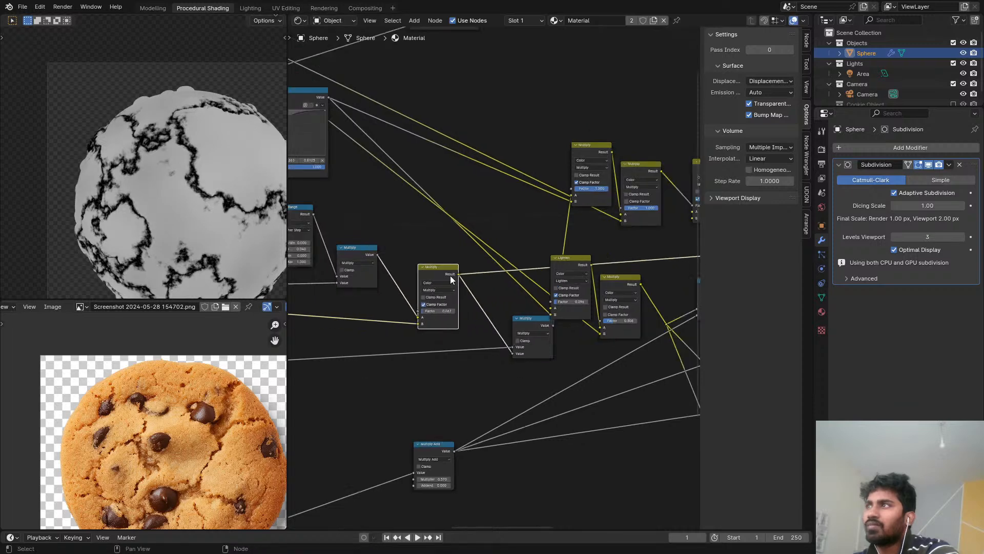
middle_click_drag(662, 190, 469, 156)
left_click(395, 112, "ctrl+shift")
Step: Set the Displacement node's Scale to 0.180
middle_click_drag(315, 184, 405, 172)
scroll(446, 302, "up", 6)
scroll(430, 327, "up", 4)
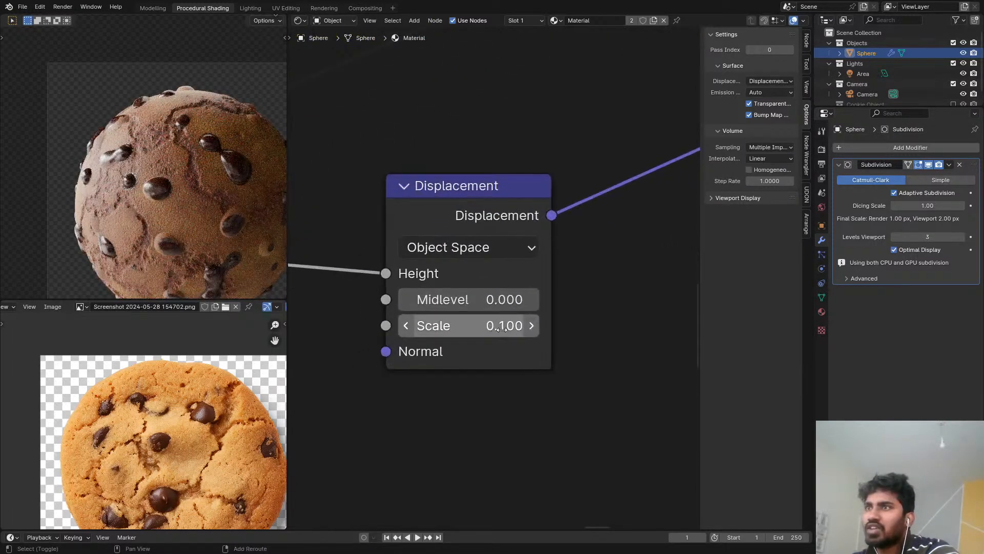
left_click_drag(431, 326, 442, 326)
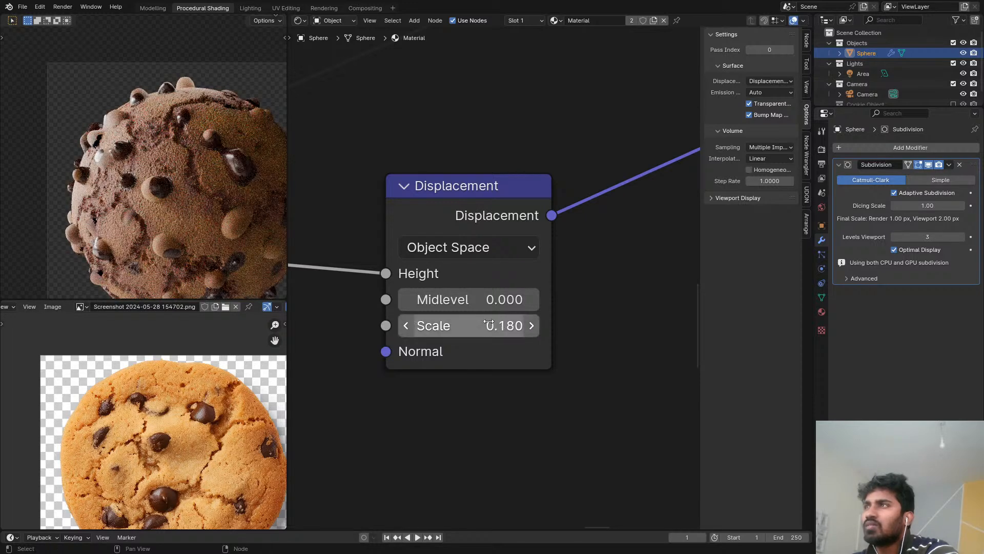
Step: Feed the Texture Coordinate's Generated output into the vector Scale node in place of Object
scroll(469, 315, "down", 1)
scroll(468, 308, "up", 1)
scroll(466, 322, "down", 1)
scroll(463, 321, "down", 1)
middle_click_drag(462, 319, 305, 284)
scroll(396, 229, "down", 3)
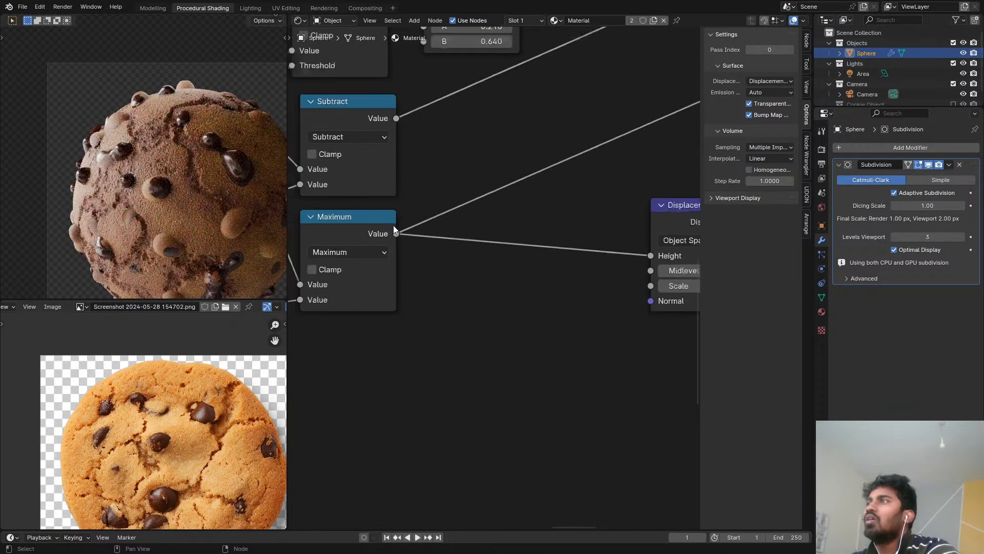
middle_click_drag(392, 229, 534, 445)
scroll(527, 253, "down", 3)
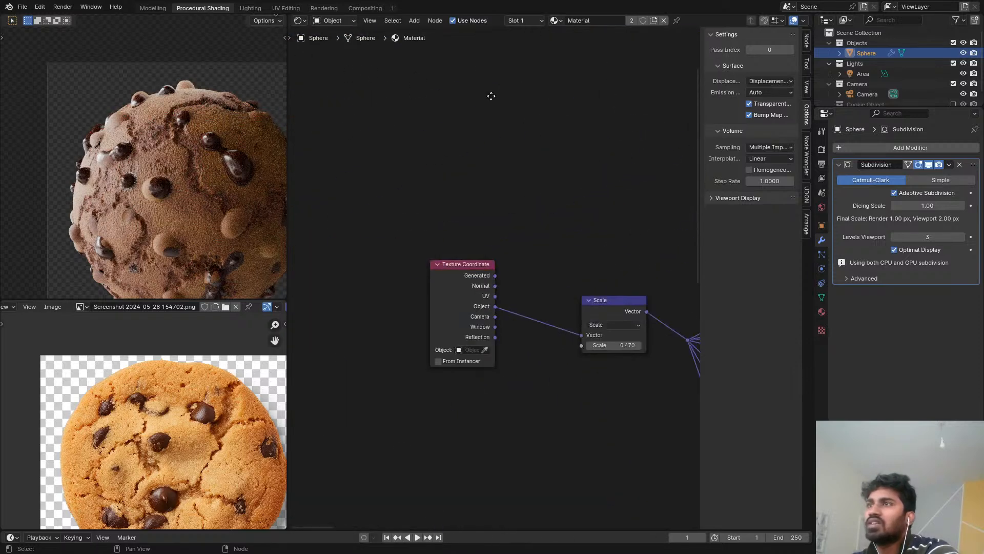
scroll(495, 294, "up", 3)
left_click_drag(493, 292, 600, 374)
scroll(240, 228, "down", 2)
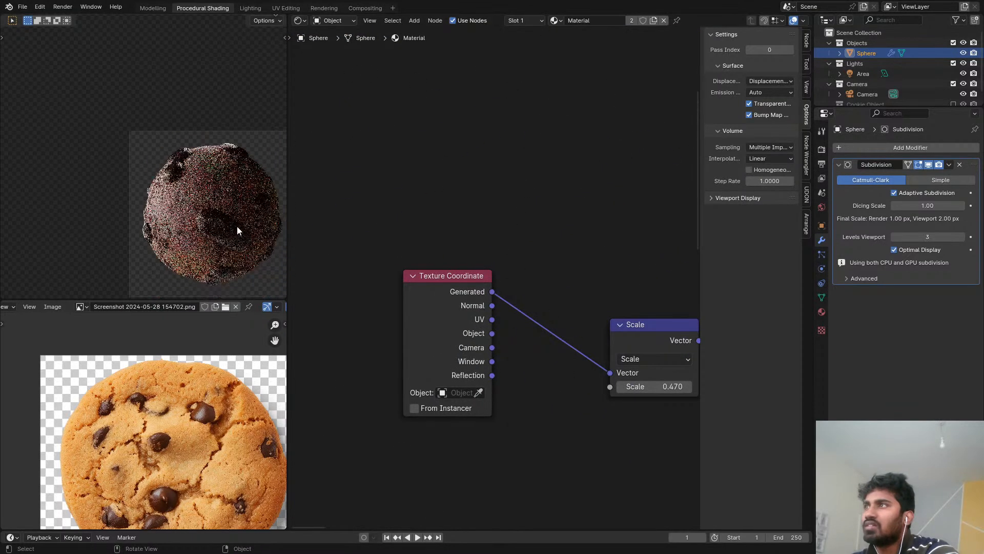
Step: Try a Scale value of 1.000 on the vector Scale node
middle_click_drag(240, 229, 208, 215, "shift")
scroll(432, 271, "up", 1)
middle_click_drag(433, 270, 356, 227)
scroll(557, 314, "up", 3)
middle_click_drag(556, 313, 462, 255)
scroll(461, 254, "up", 3)
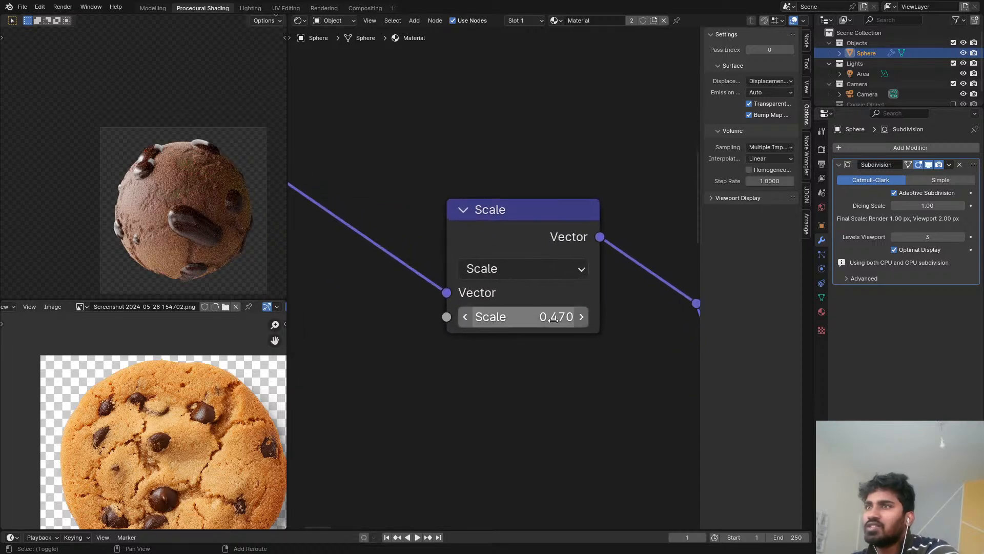
left_click_drag(565, 322, 569, 322, "shift")
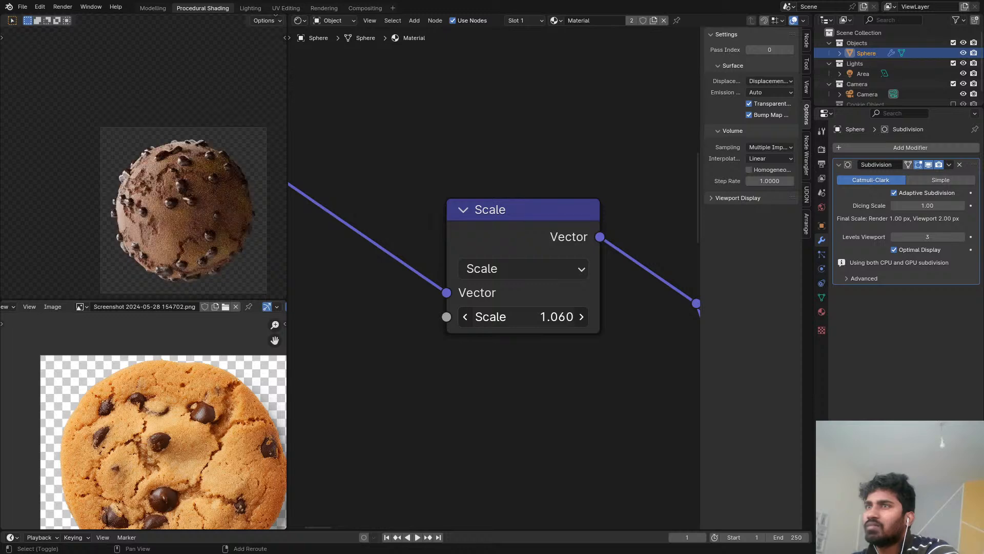
left_click(557, 316)
type("1")
key("Return")
scroll(399, 231, "down", 1)
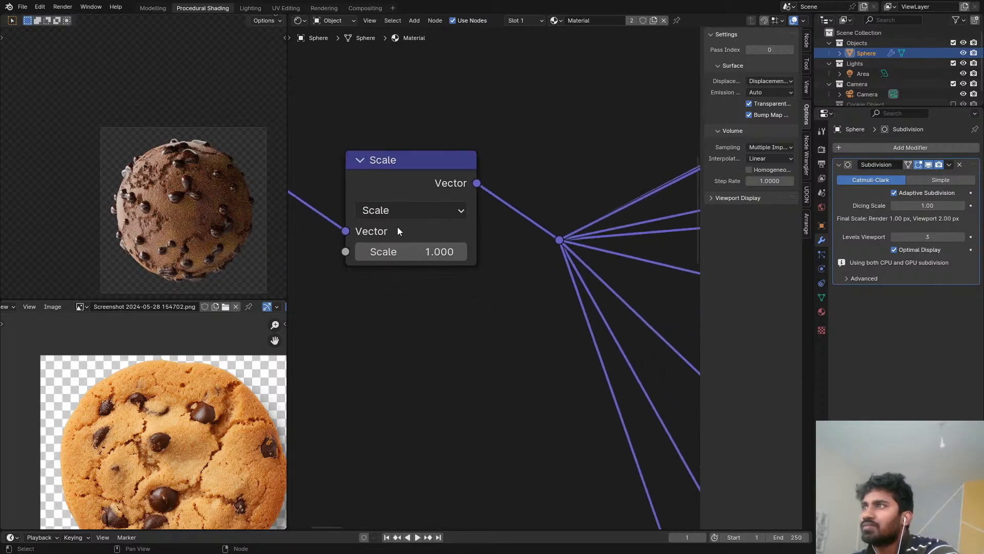
Step: Set the vector Scale node's Scale to 0.780 and check the sphere up close
middle_click_drag(399, 231, 614, 277)
scroll(615, 281, "up", 1)
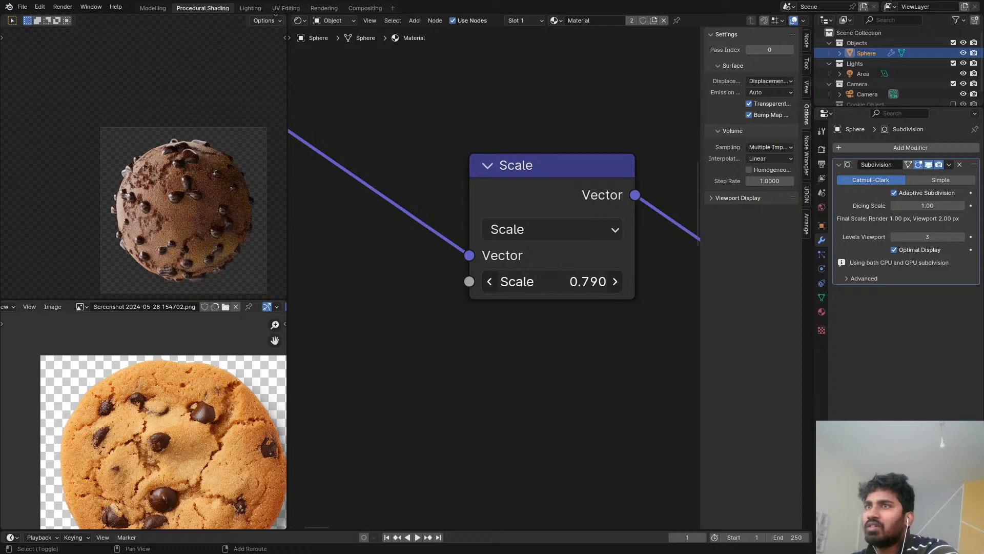
mouse_move(605, 284)
left_mouse_down()
mouse_move(585, 284)
mouse_move(593, 281)
left_mouse_up()
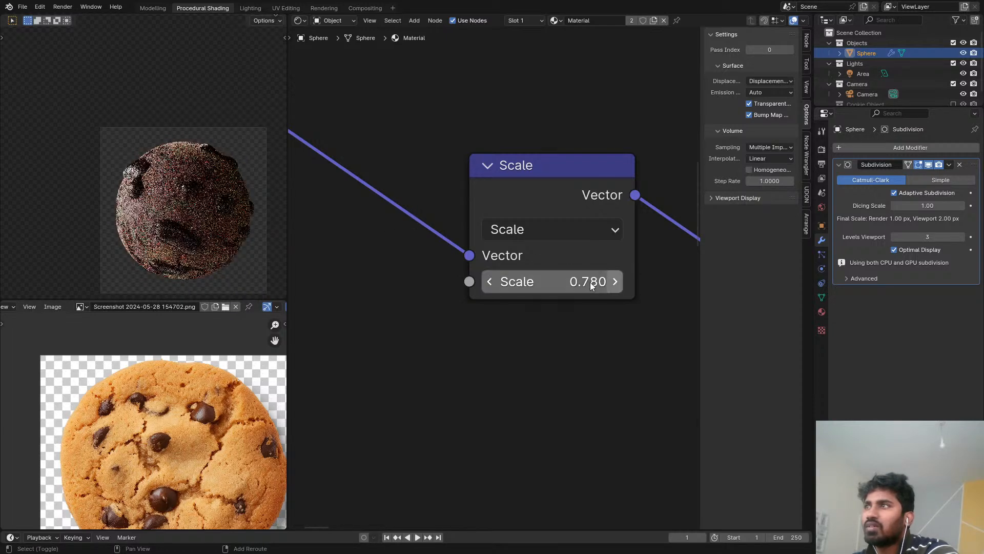
scroll(103, 187, "up", 2)
scroll(474, 249, "down", 1)
Step: Dissolve the unused Divide, the Subtract after it and the Color Burn node above the ChocoChips frame
middle_click_drag(488, 263, 528, 88)
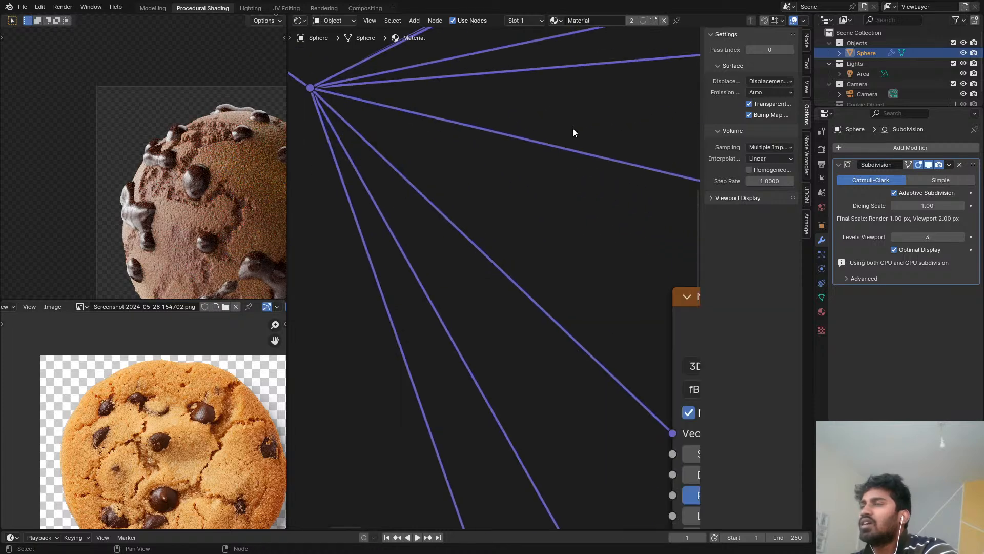
scroll(574, 205, "down", 5)
middle_click_drag(574, 247, 323, 183)
scroll(379, 202, "down", 3)
middle_click_drag(418, 215, 520, 161)
scroll(485, 236, "down", 1)
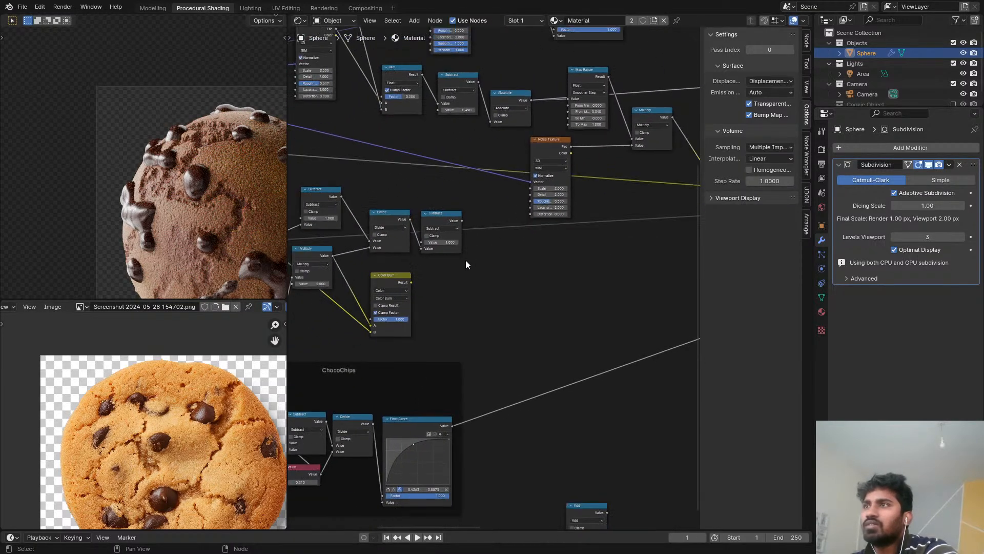
middle_click_drag(317, 271, 416, 224)
scroll(204, 191, "down", 1)
middle_click_drag(205, 190, 149, 158, "shift")
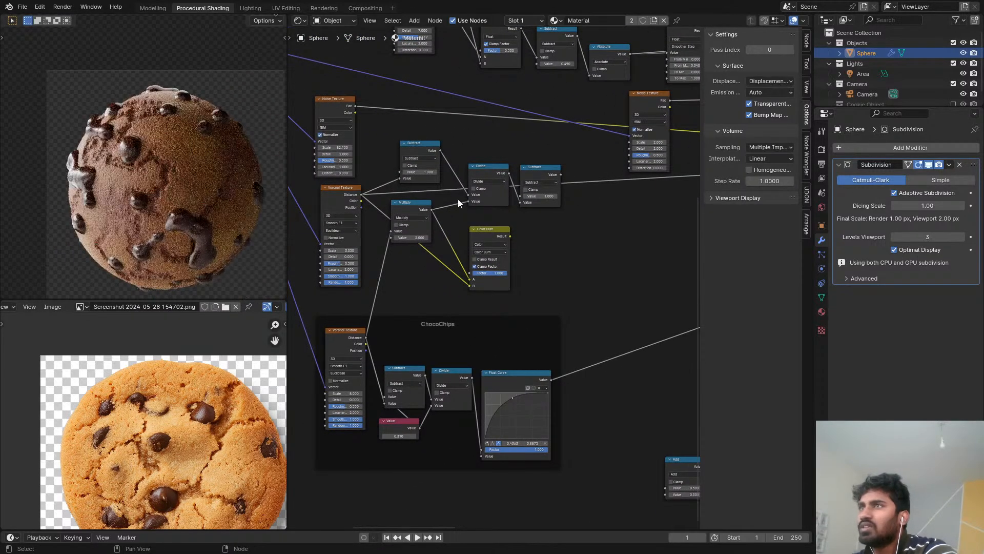
scroll(470, 180, "up", 2)
left_click(493, 166)
key("ctrl+x")
left_click(579, 176)
key("ctrl+x")
left_click(520, 264)
key("ctrl+x")
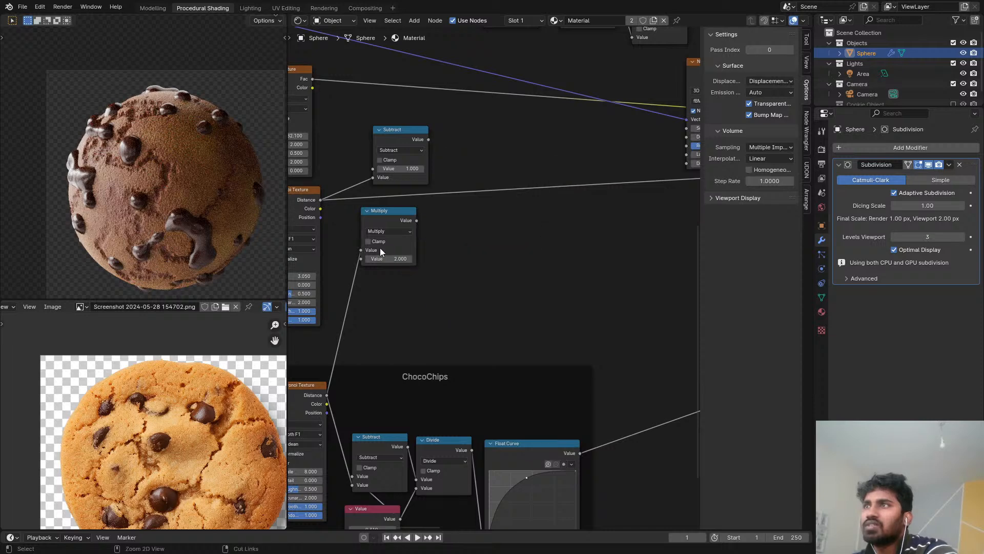
Step: Dissolve the leftover Multiply and Subtract nodes beside the Voronoi Texture above the ChocoChips frame
left_click(392, 213)
key("ctrl+x")
left_click(410, 143)
key("ctrl+x")
Step: Move the math Multiply node closer to the colour Multiply and align the Voronoi Texture beneath the Noise Texture
scroll(462, 192, "down", 3)
middle_click_drag(489, 194, 296, 237)
scroll(666, 171, "up", 4)
left_click_drag(616, 208, 583, 199)
scroll(544, 202, "down", 2)
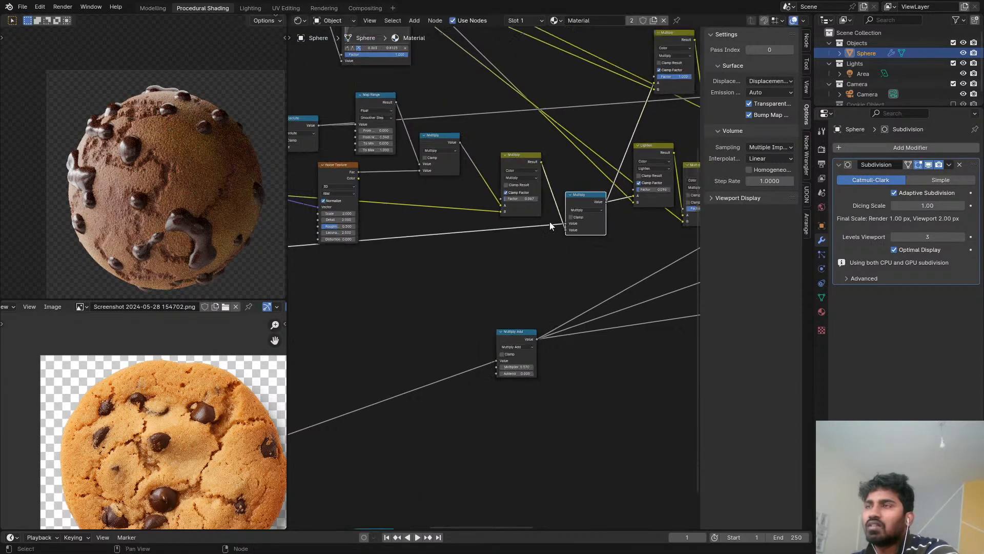
middle_click_drag(552, 227, 463, 200)
scroll(445, 226, "up", 5)
left_click_drag(422, 254, 412, 251)
scroll(518, 255, "down", 2)
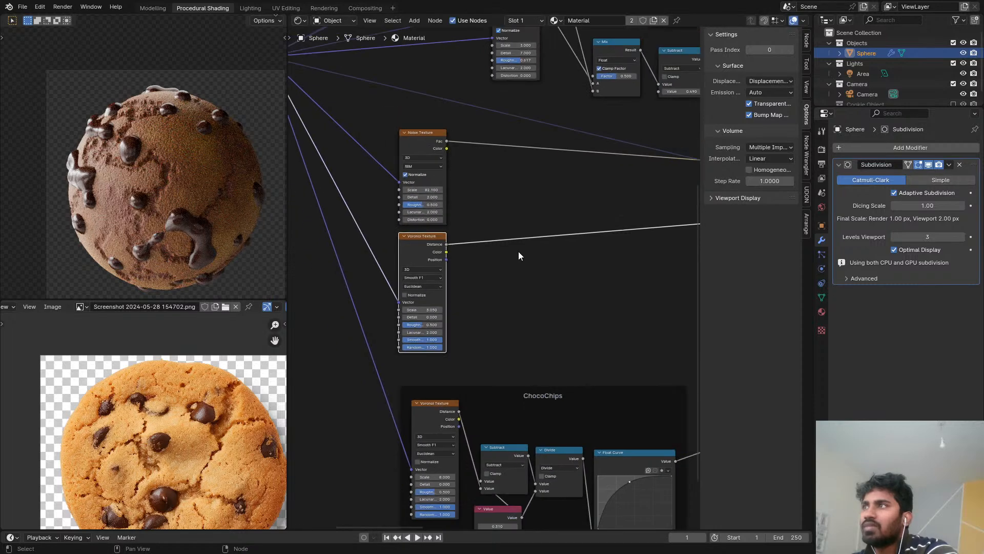
Step: Try lowering the Multiply Add node's Multiplier to 0.160
middle_click_drag(518, 255, 430, 229)
scroll(430, 229, "up", 5)
middle_click_drag(437, 325, 489, 233)
scroll(493, 233, "up", 3)
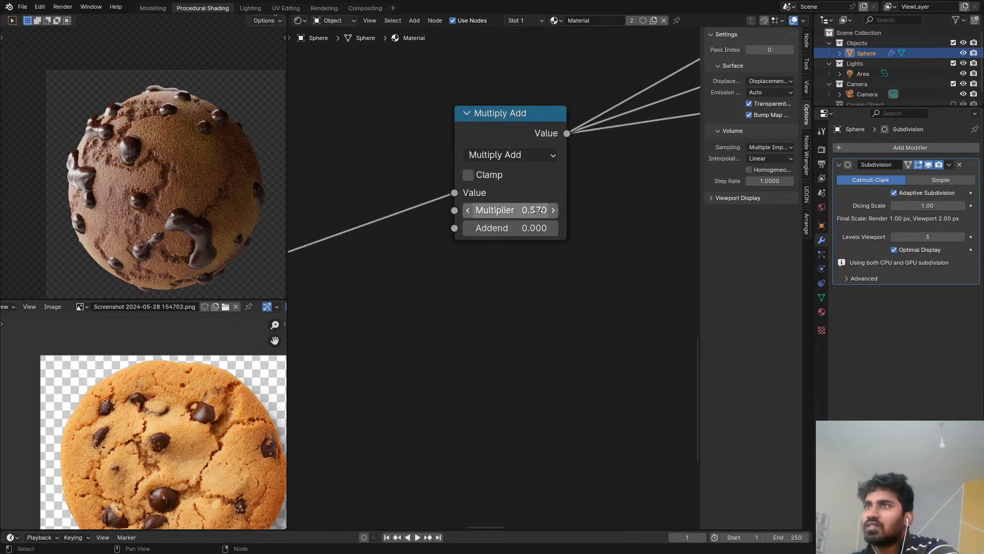
left_click_drag(513, 210, 495, 211)
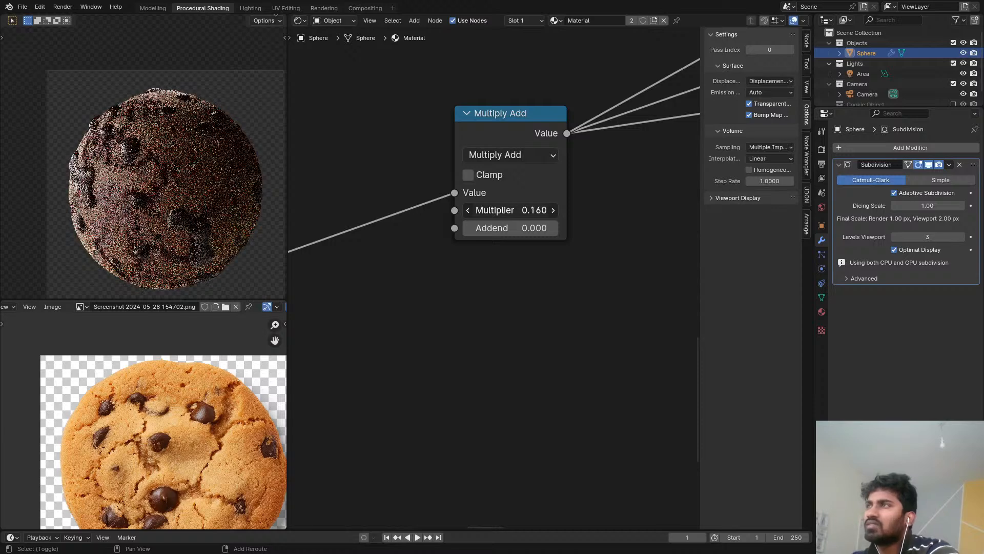
Step: Restore the Multiply Add Multiplier to 0.570, set its Addend to -0.140 and save the file
mouse_move(508, 210)
left_mouse_down()
mouse_move(518, 211)
mouse_move(500, 228)
mouse_move(511, 228)
left_mouse_up()
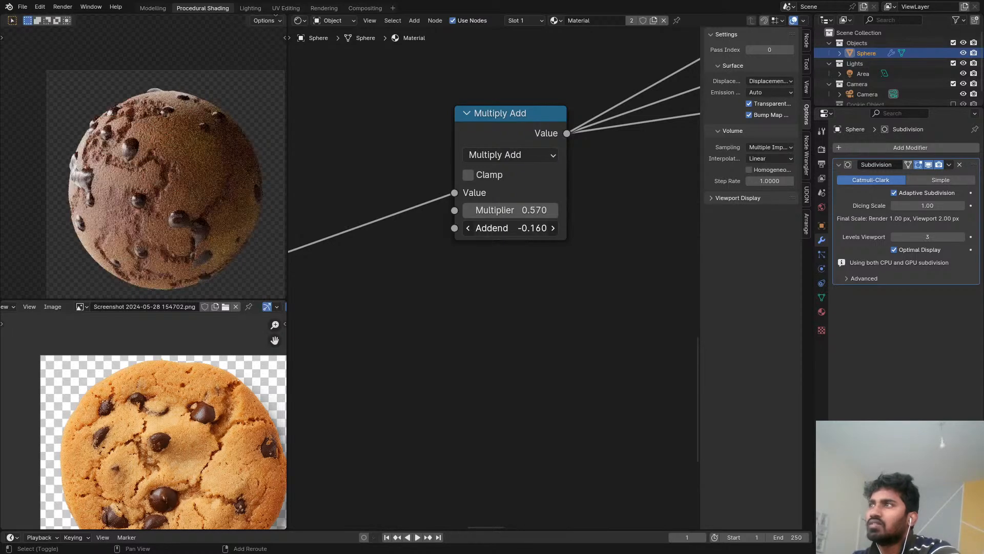
left_click_drag(508, 228, 511, 229)
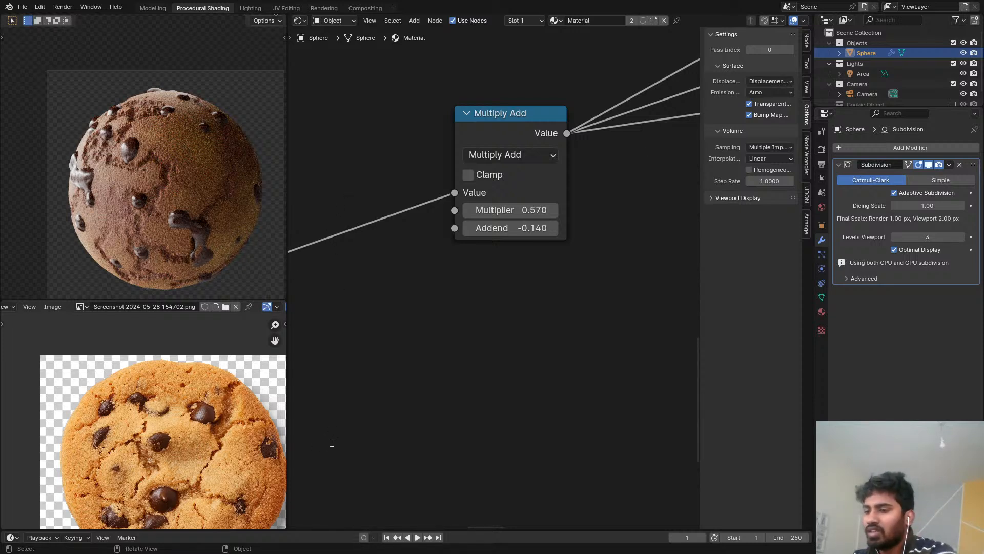
key("ctrl+s")
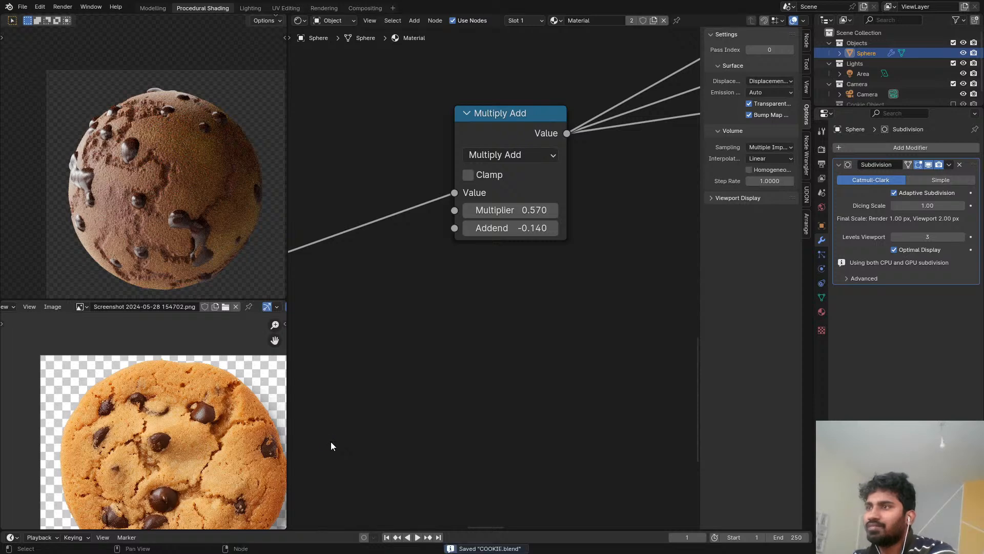
left_click(251, 8)
key("z")
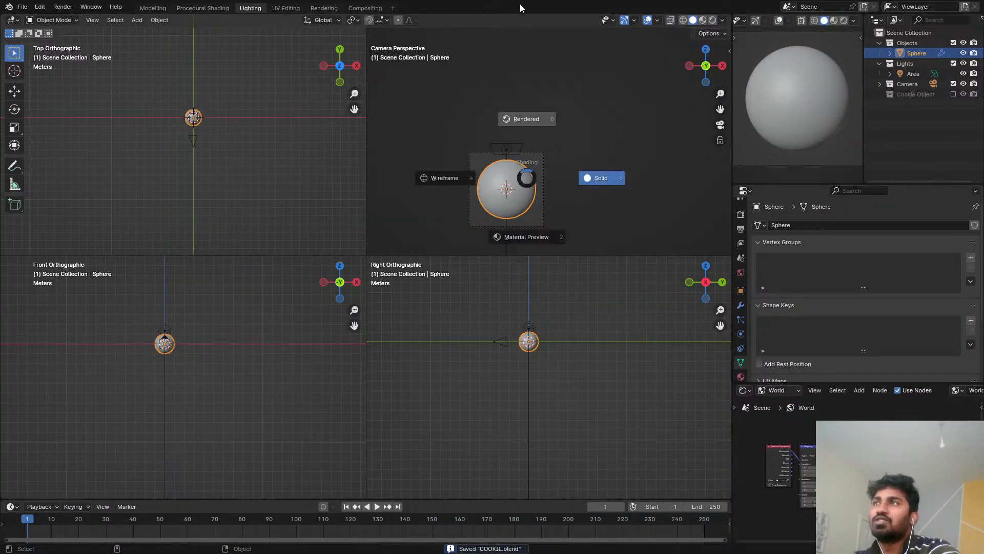
left_click(517, 154)
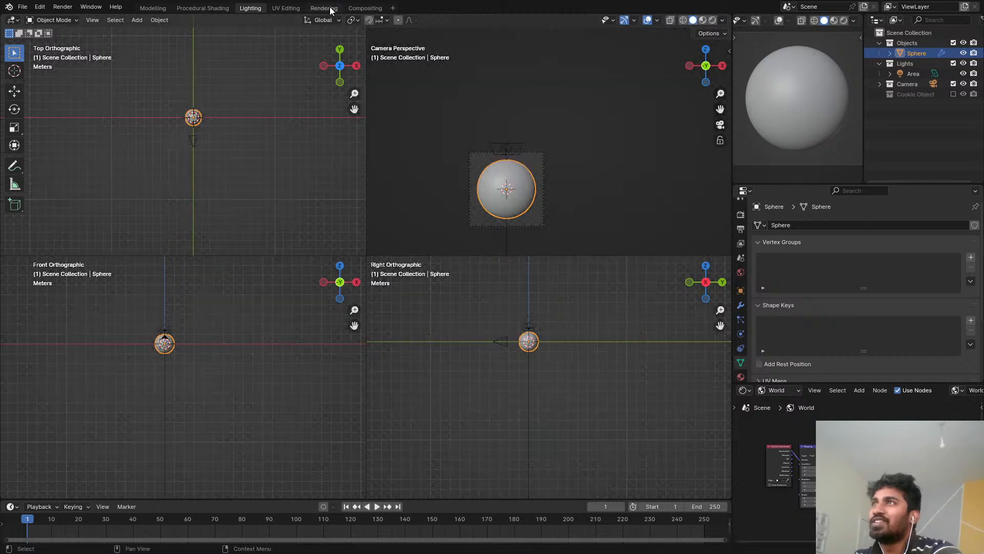
left_click(324, 8)
left_click(373, 8)
left_click(204, 8)
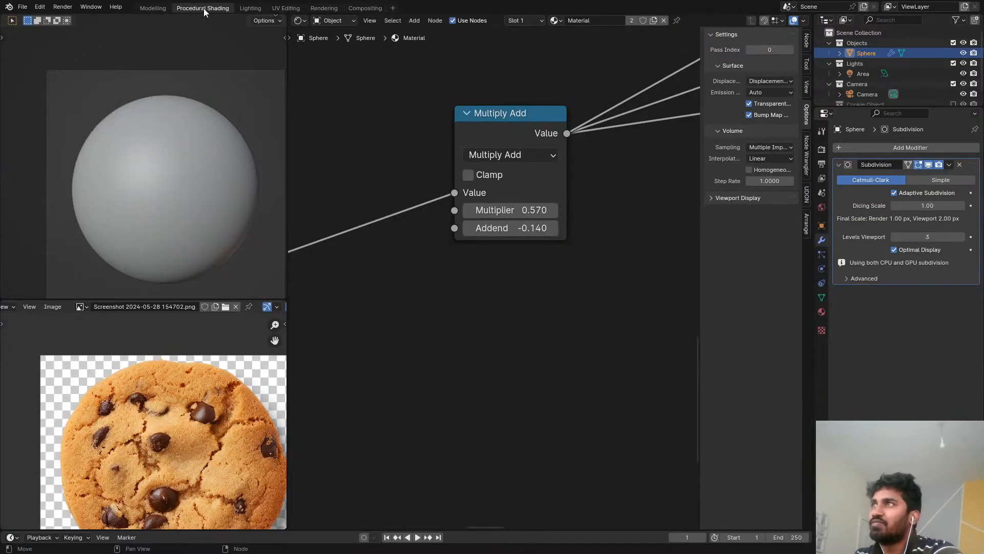
left_click(251, 8)
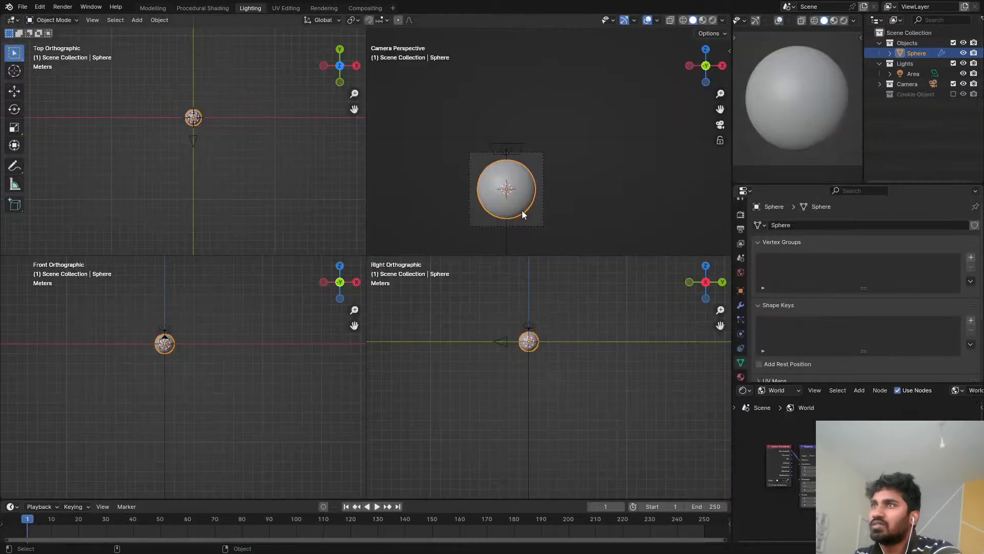
left_click(164, 9)
left_click(201, 8)
left_click(253, 8)
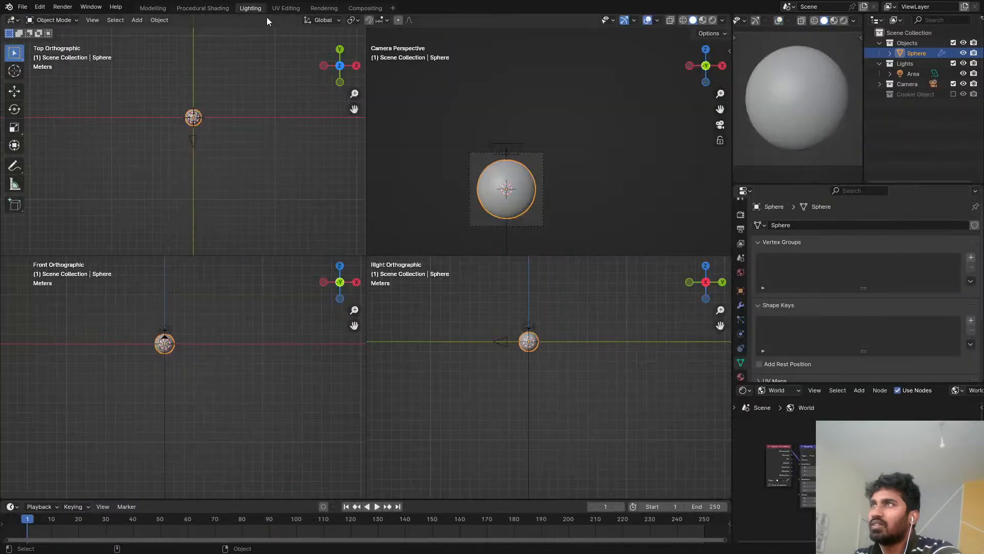
Step: Show the World node tree in the Procedural Shading workspace and set the Background Strength to 0.200
left_click(216, 10)
left_click(331, 19)
left_click(332, 56)
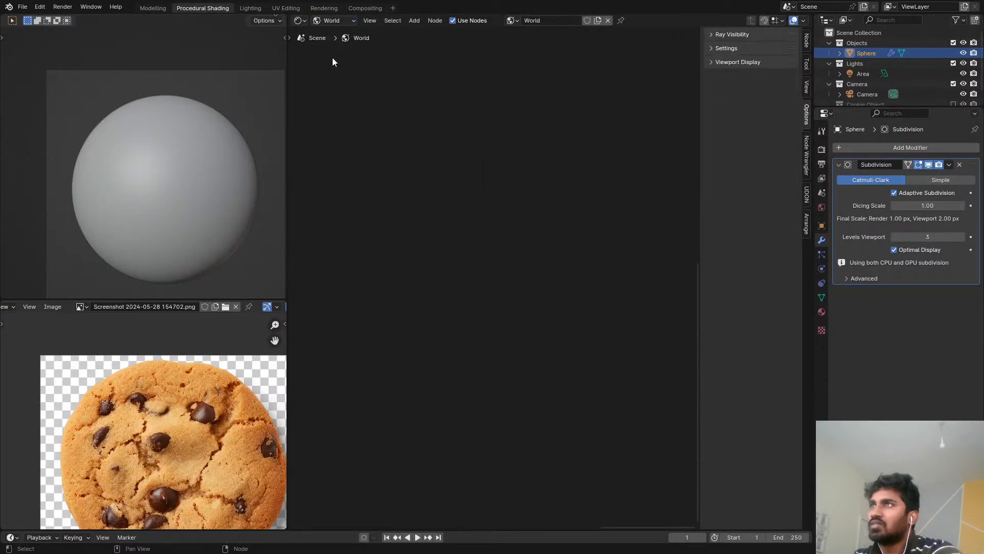
key("Home")
left_click(446, 126)
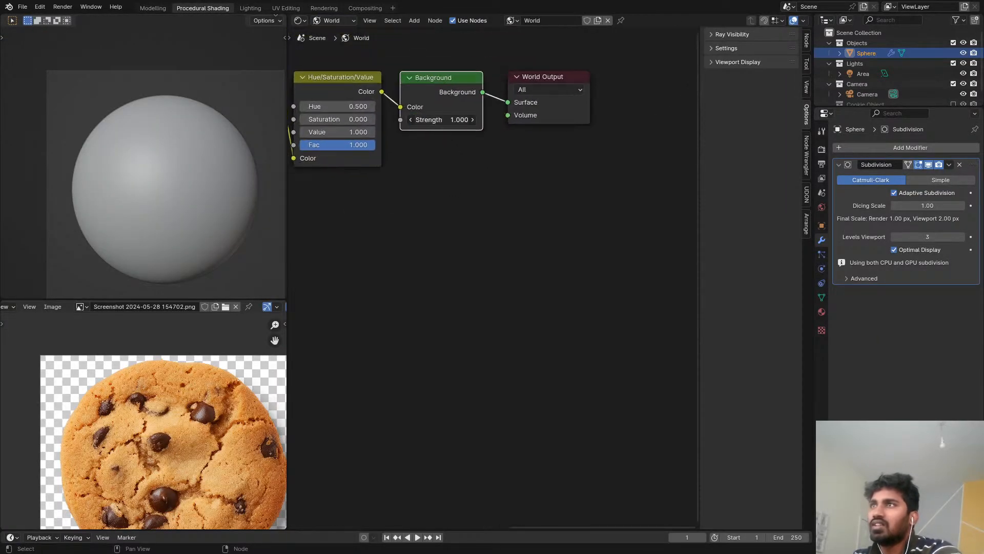
type("0")
key("Return")
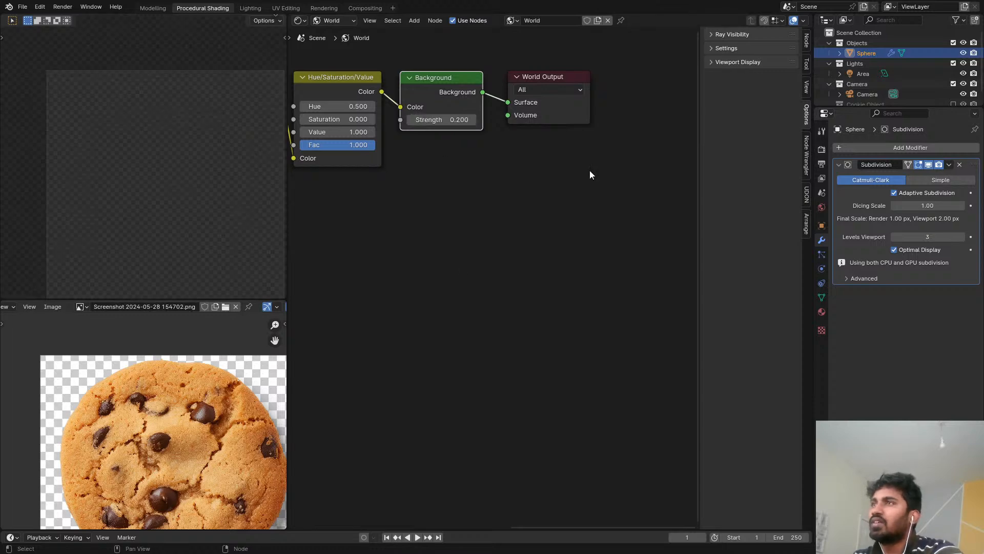
Step: Set the world Mapping node's Z rotation to 46°, check the sphere's lighting, save the file and return to the camera view
scroll(605, 138, "left", 10, "ctrl")
middle_click_drag(488, 178, 458, 184)
scroll(464, 187, "up", 1)
left_click_drag(409, 252, 357, 252)
scroll(232, 162, "up", 6)
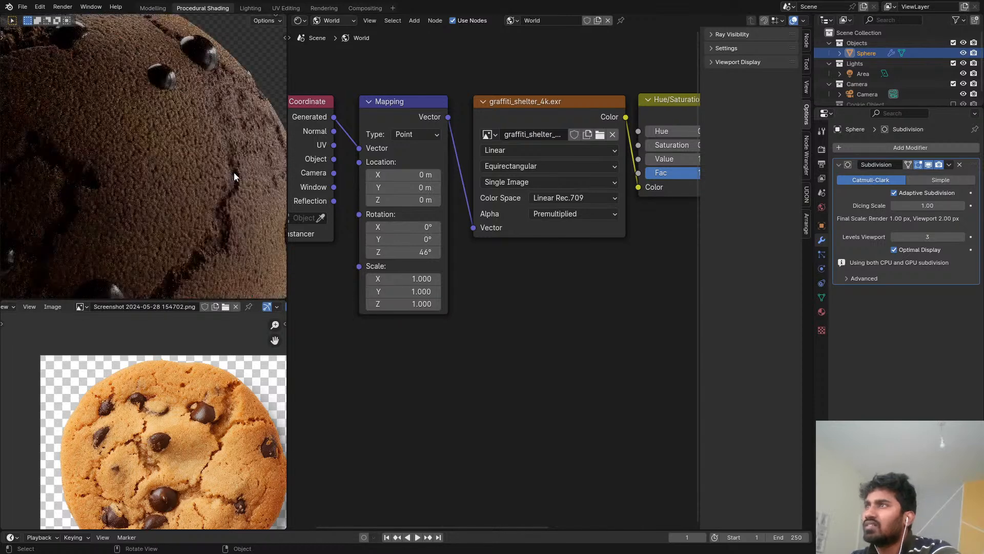
key("ctrl+s")
key("KP_0")
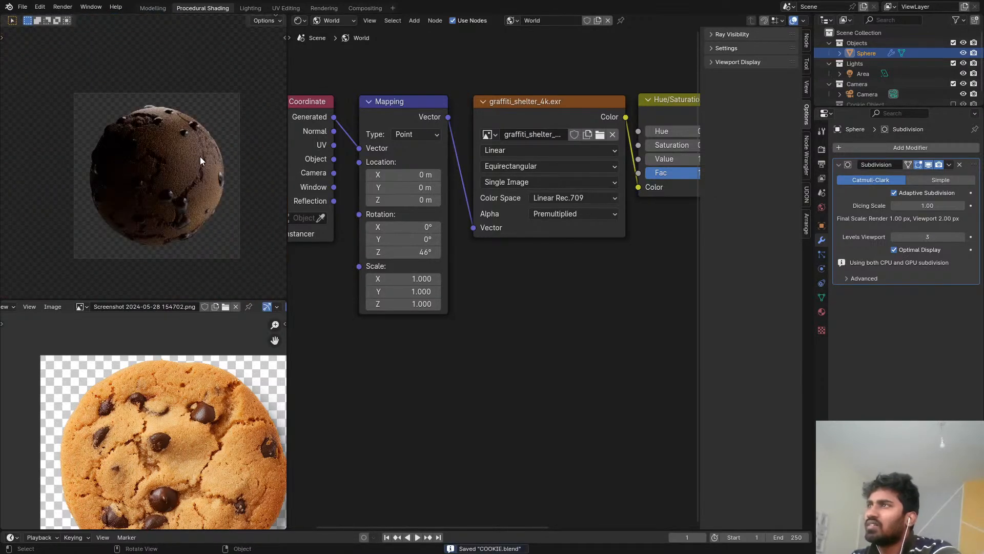
Step: Switch the viewport to solid shading and open the Lighting workspace
key("z")
left_click(236, 160)
left_click(250, 9)
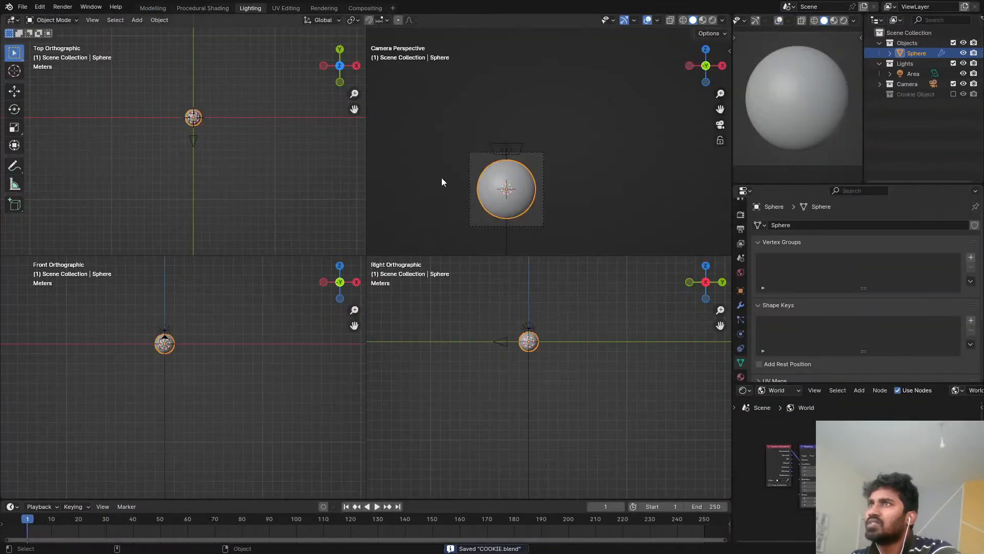
Step: Select the Area light above the sphere and examine the scene in rendered shading
key("z")
left_click(530, 146)
left_click(509, 145)
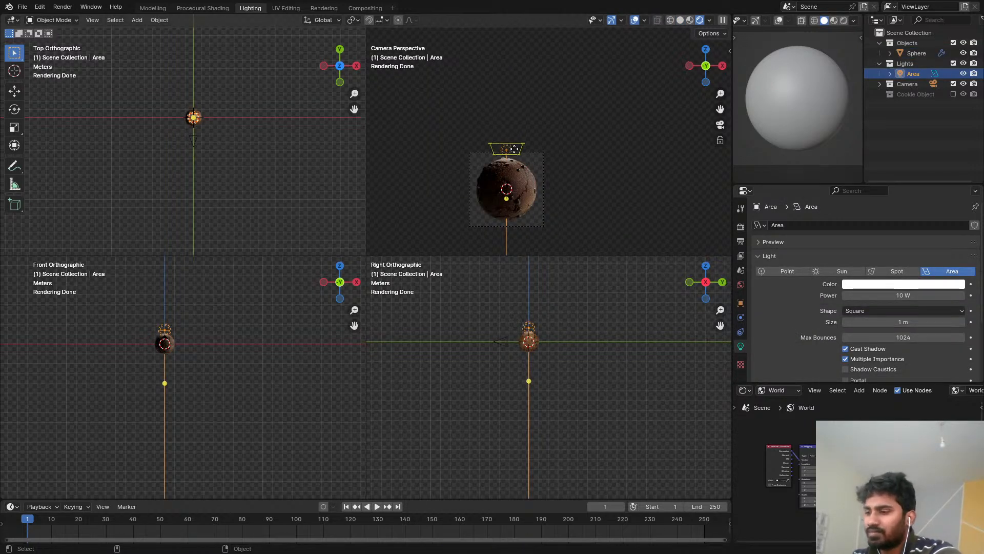
scroll(179, 109, "up", 5)
middle_click_drag(252, 112, 194, 163, "shift")
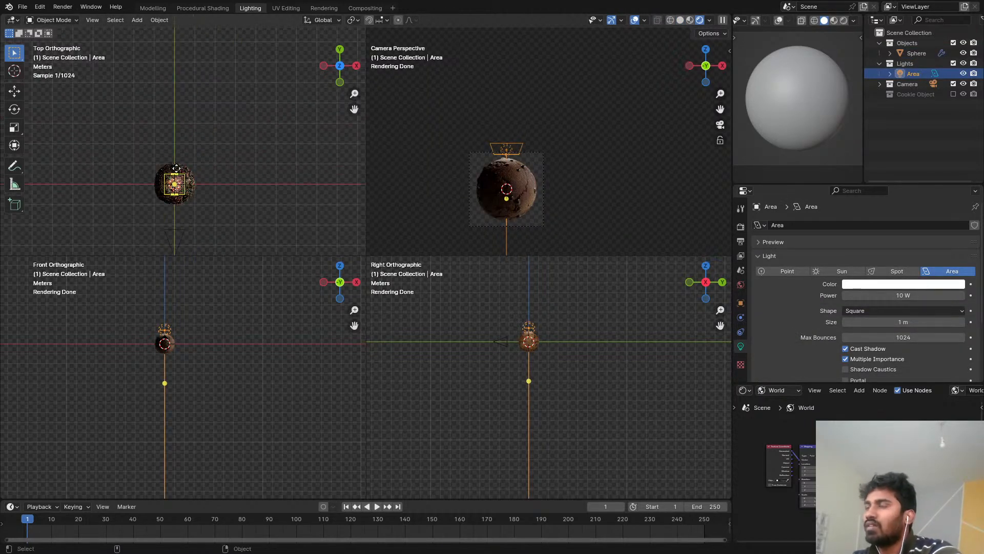
scroll(190, 166, "up", 2)
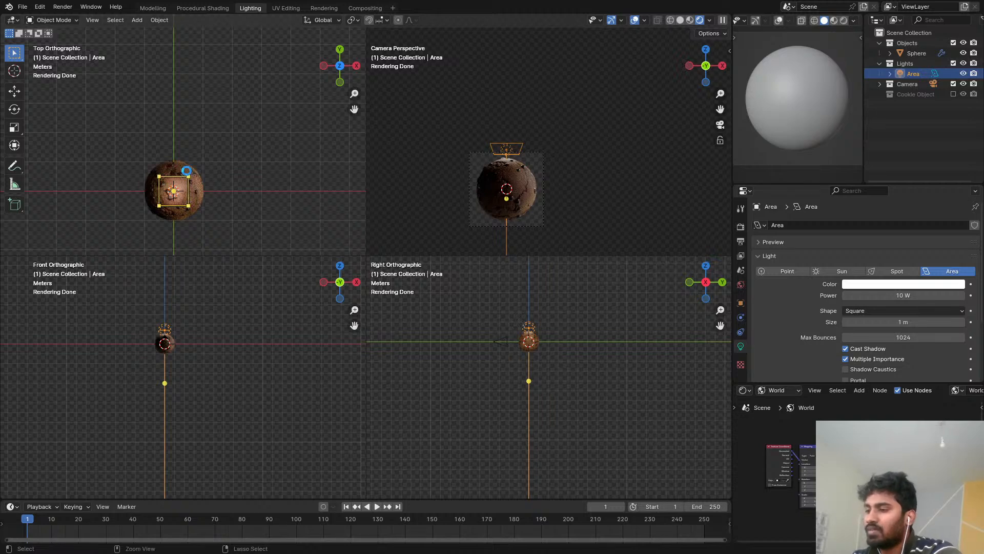
Step: Save the cookie file with the viewports back in solid shading and open the recent file Ammonite1.blend
key("ctrl+s")
key("z")
left_click(256, 173)
left_click(22, 8)
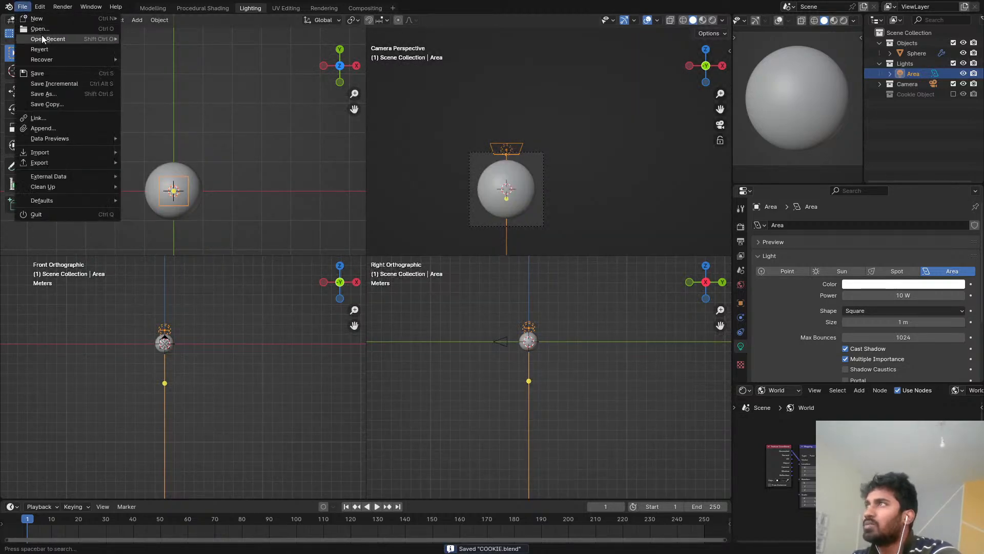
mouse_move(43, 39)
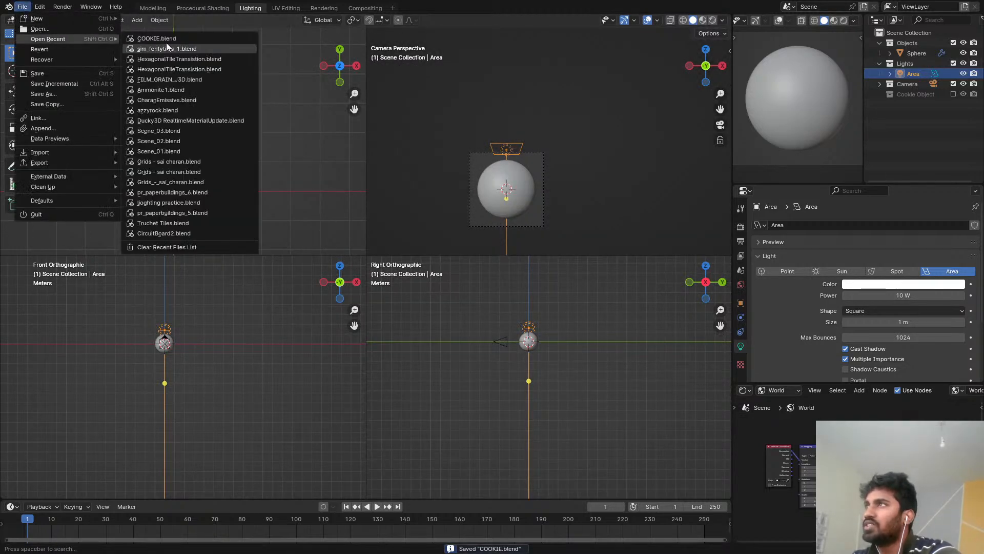
left_click(162, 91)
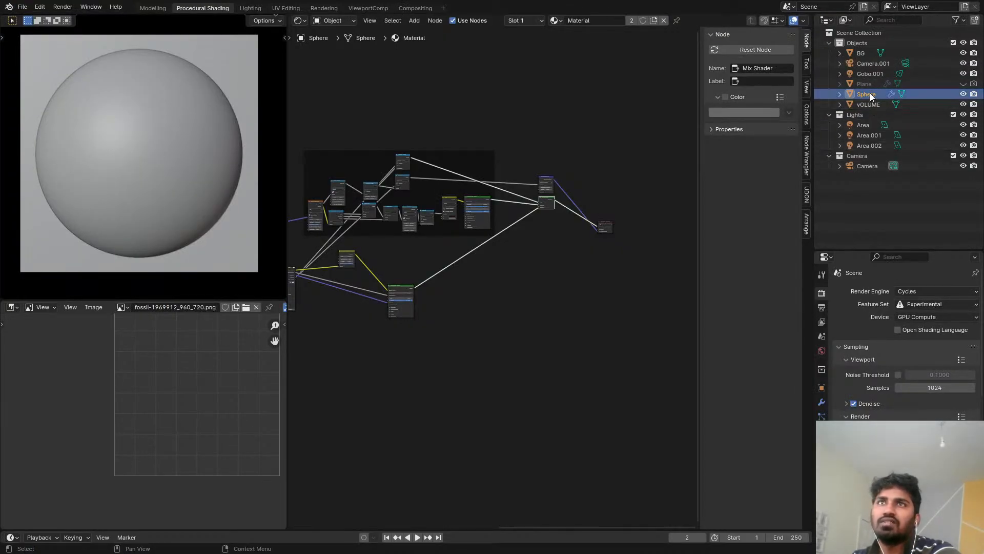
Step: Copy the BG, Gobo.001 and vOLUME objects from the ammonite scene
left_click(871, 73)
left_click(872, 54, "ctrl")
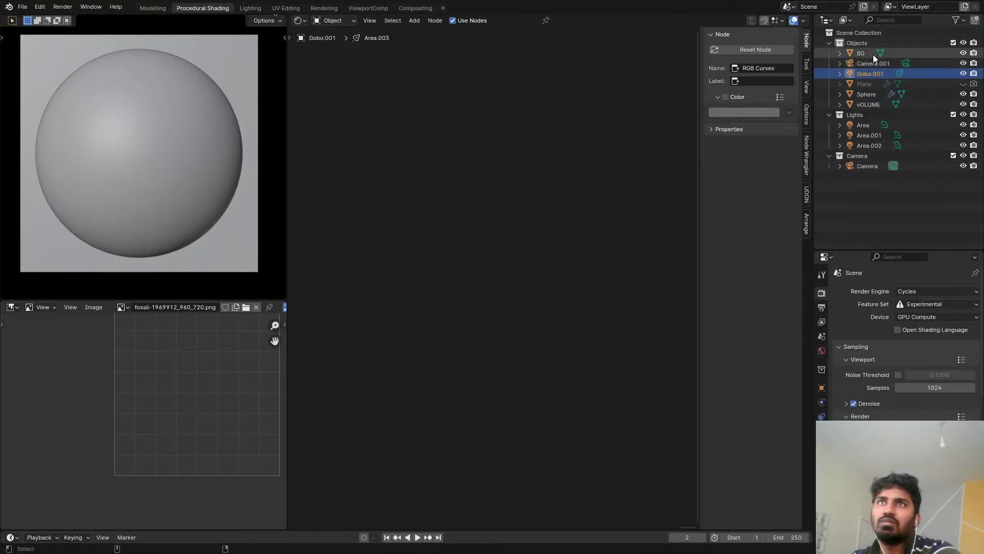
left_click(874, 105, "ctrl")
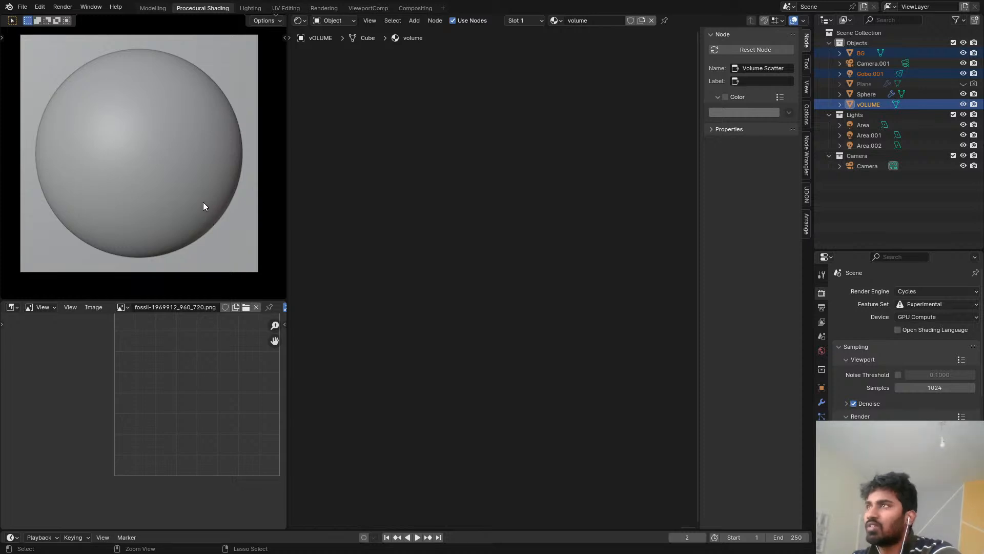
key("ctrl+c")
Step: Reopen COOKIE.blend and paste the three copied objects into its scene
left_click(23, 7)
mouse_move(66, 38)
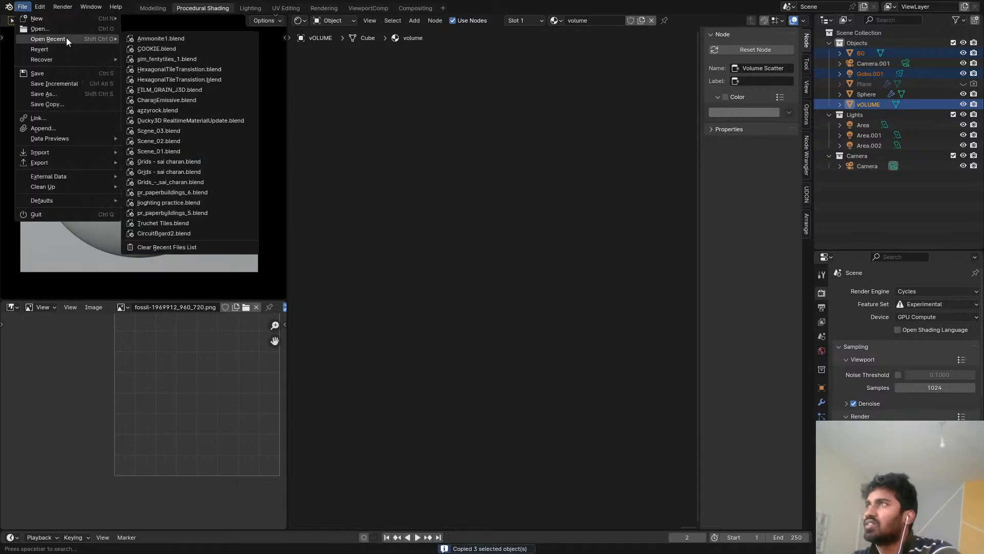
left_click(142, 47)
left_click(500, 294)
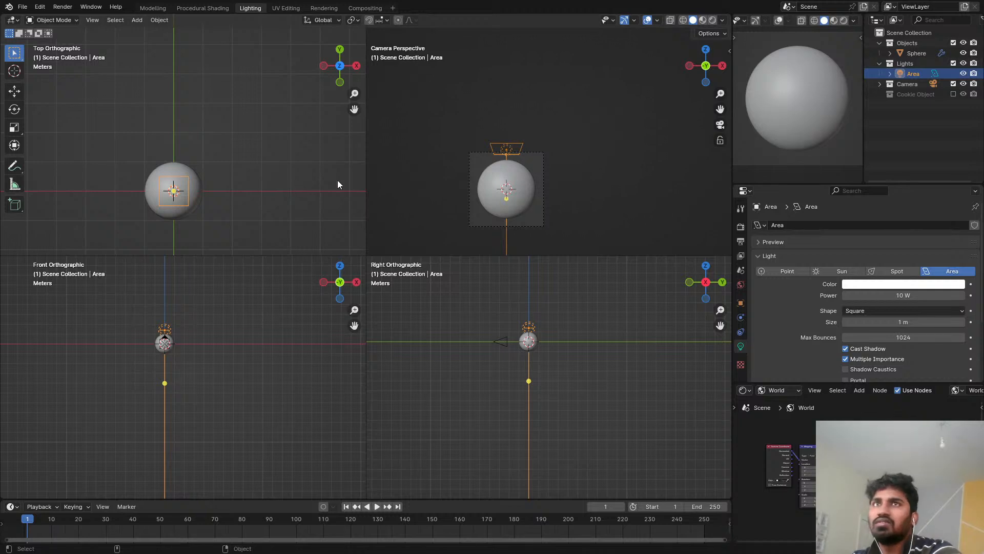
key("ctrl+v")
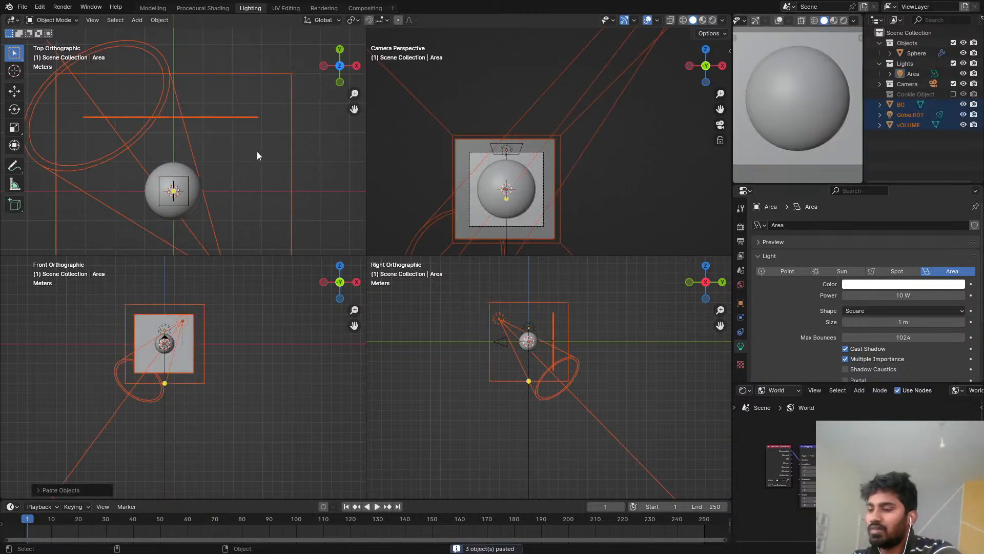
Step: Move the pasted objects into a new collection named GOBO
key("m")
left_click(257, 151)
type("g")
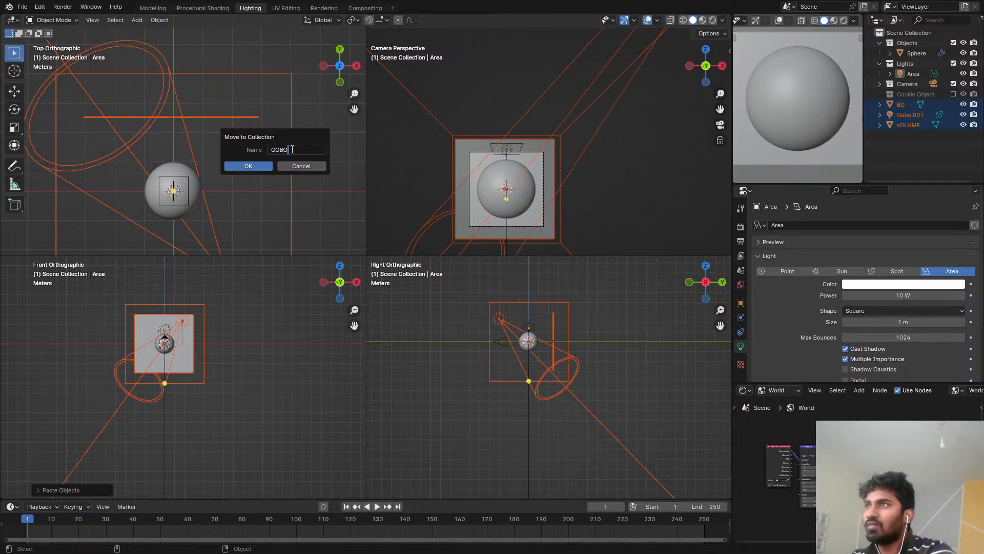
key("Return")
Step: Rename Gobo.001 to Gobo and vOLUME to Volume, and save the file
left_click(923, 125)
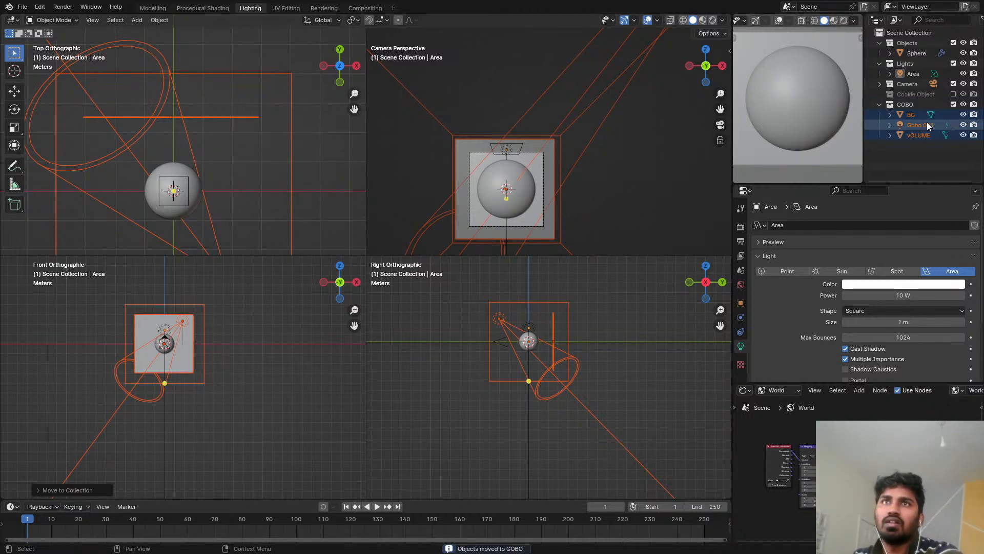
double_click(929, 123)
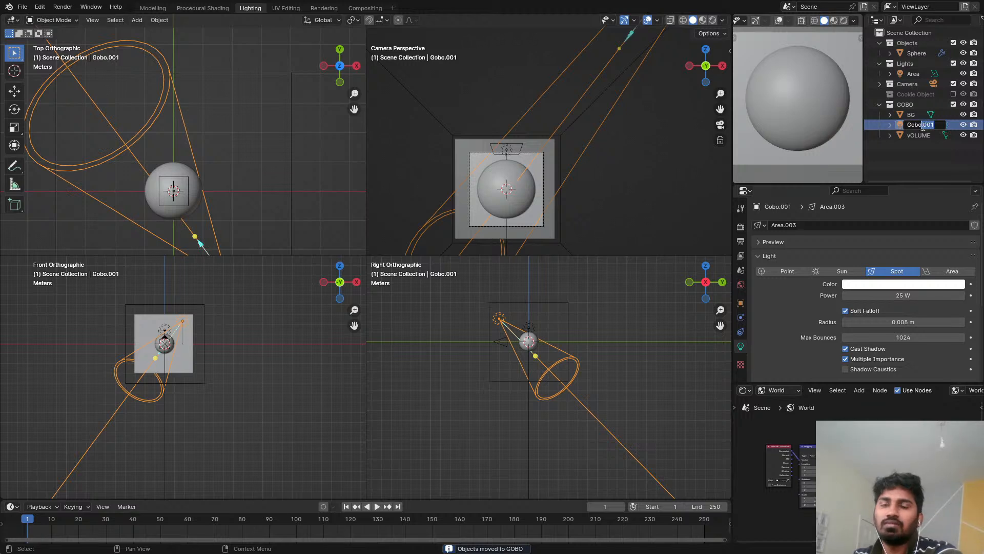
key("Return")
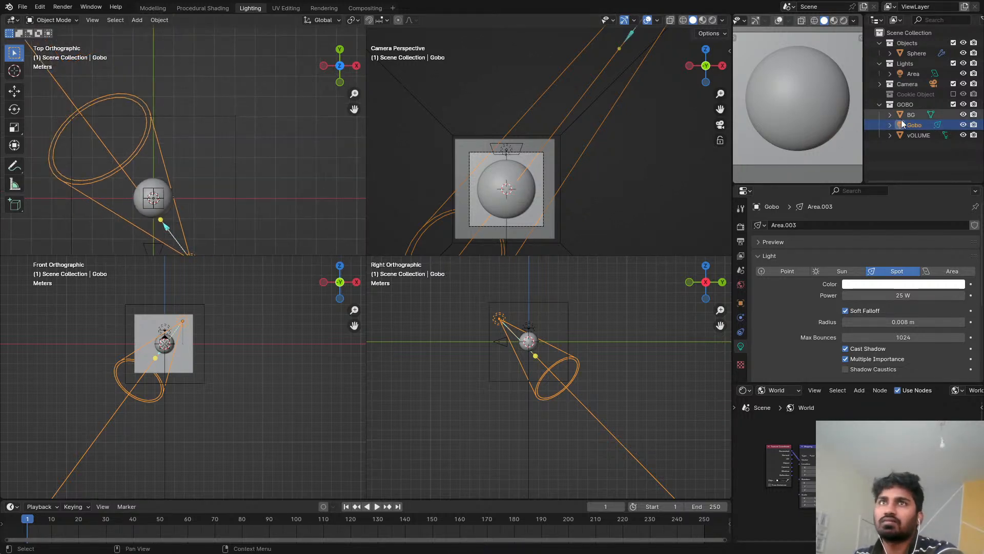
left_click(916, 135)
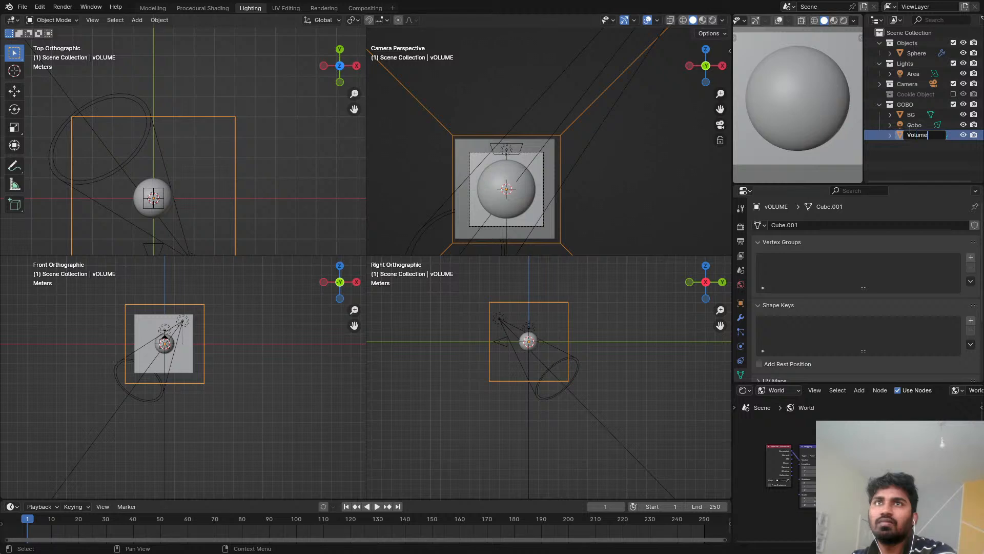
key("Return")
key("ctrl+s")
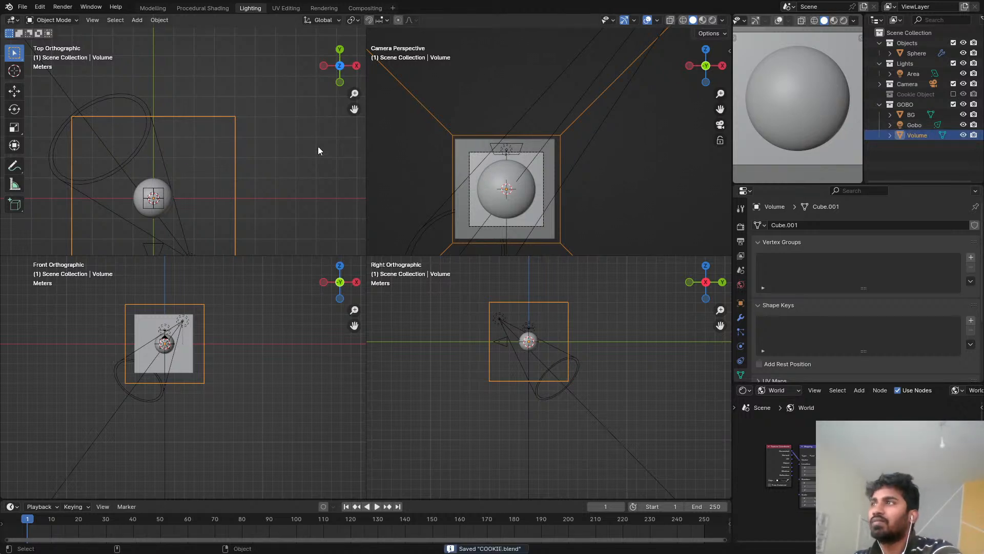
Step: Check the gobo setup from outside the camera view and open the Procedural Shading workspace
key("KP_0")
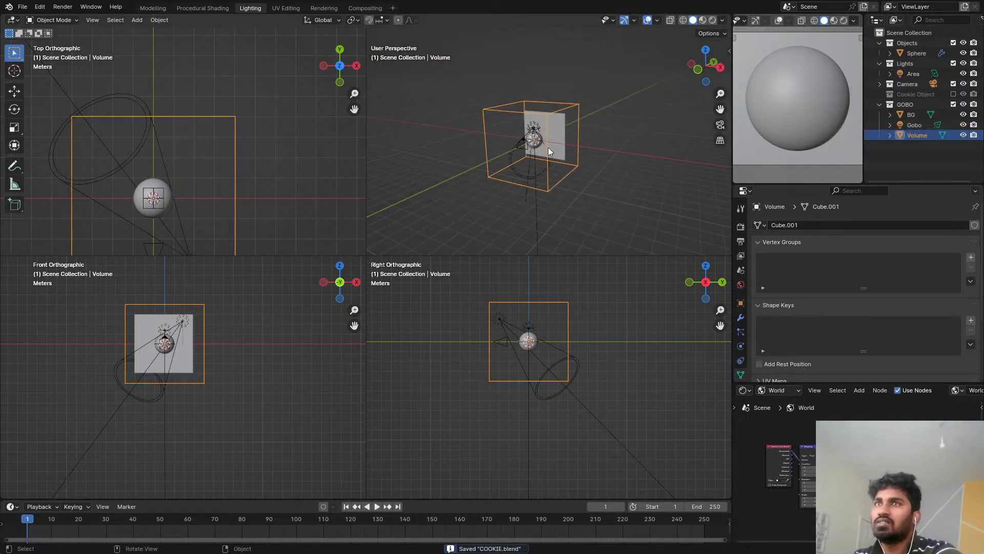
key("KP_0")
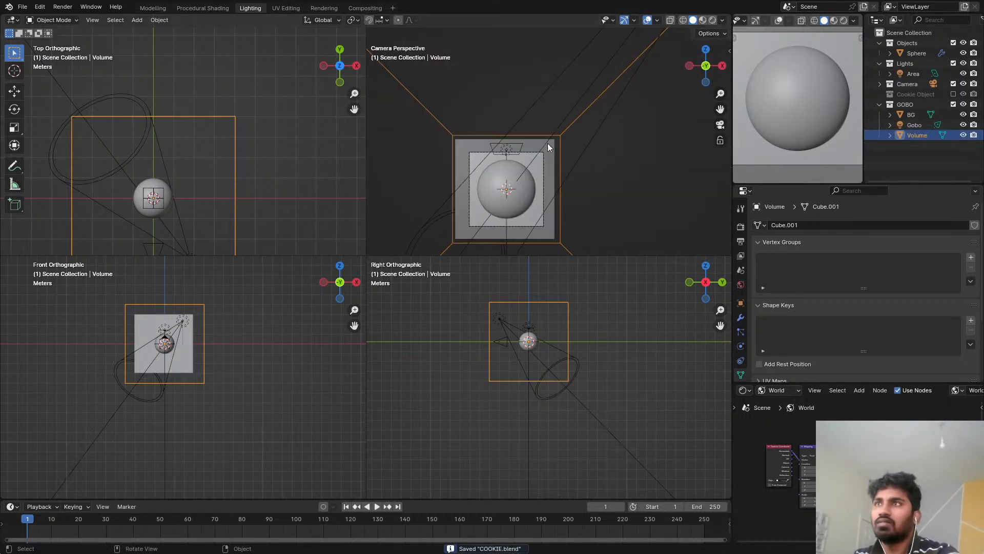
left_click(147, 8)
left_click(203, 7)
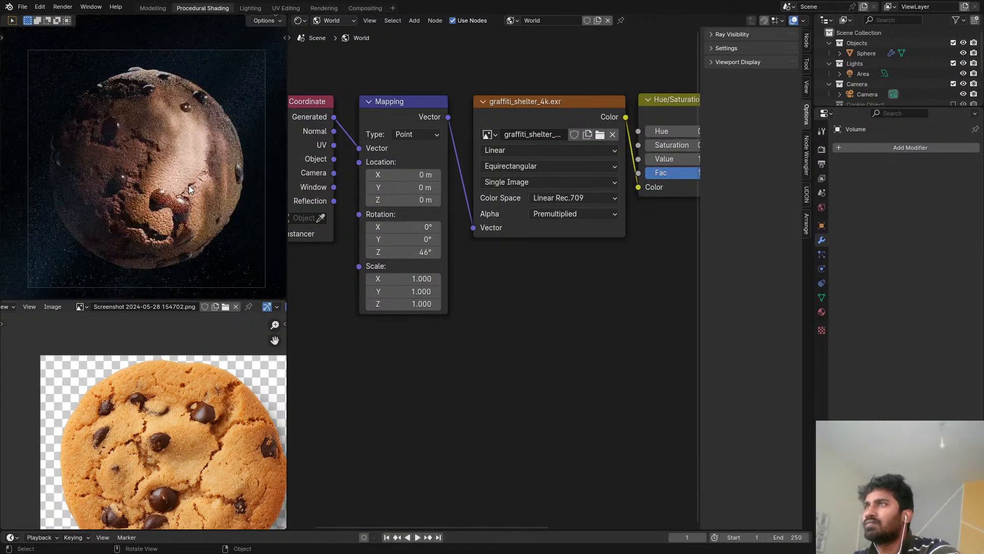
Step: Examine the rendered cookie surface and background under the gobo light in a maximized viewport, saving the file
key("ctrl+space")
scroll(603, 207, "down", 3)
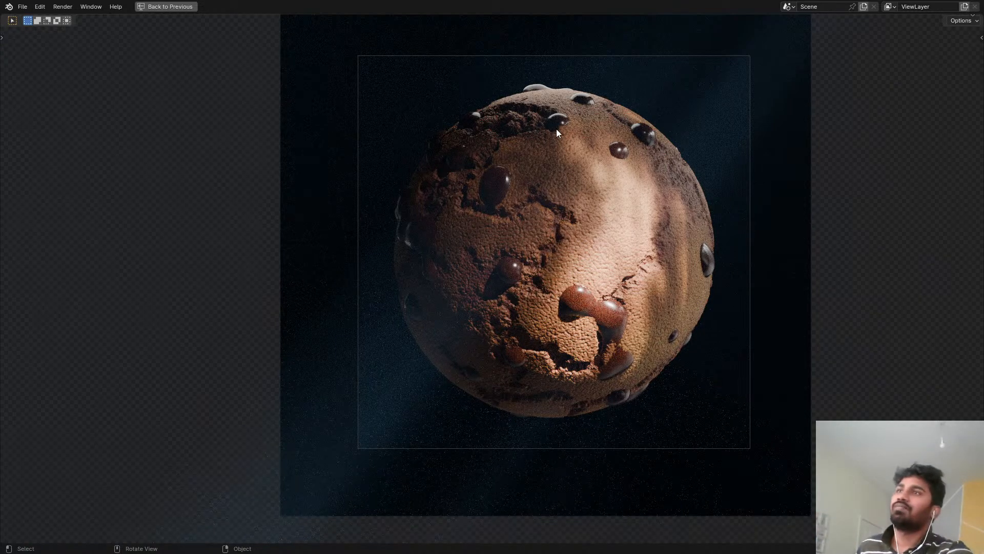
scroll(558, 133, "up", 6)
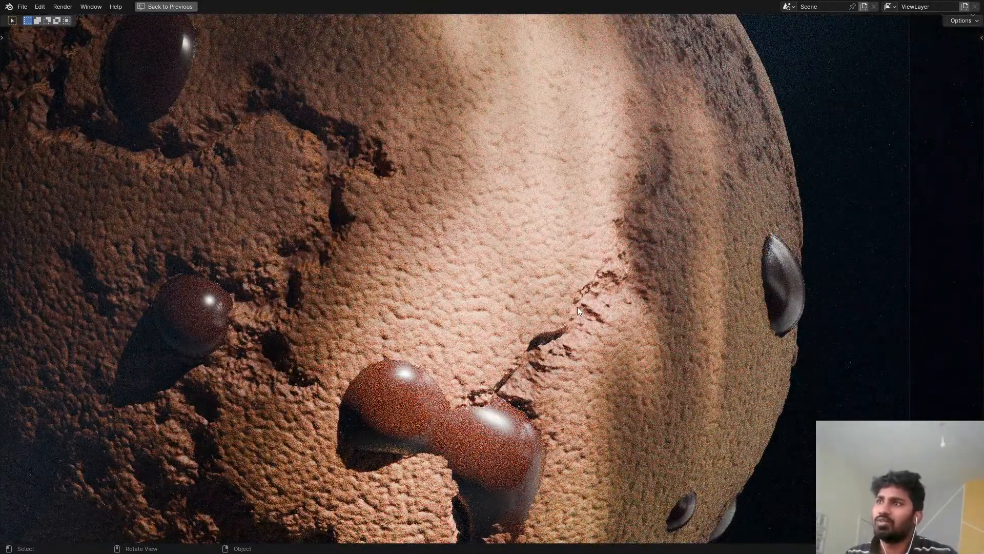
key("ctrl+s")
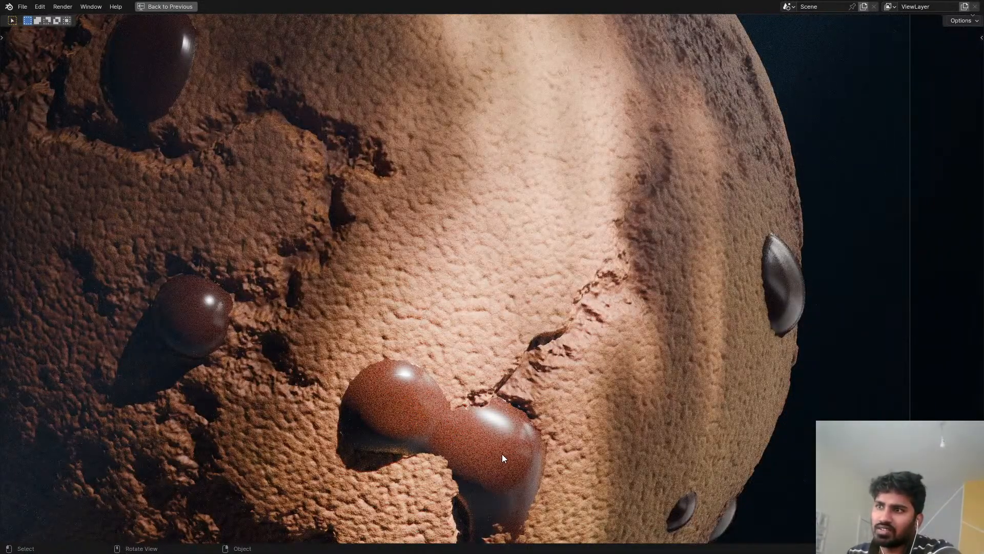
scroll(503, 454, "down", 8)
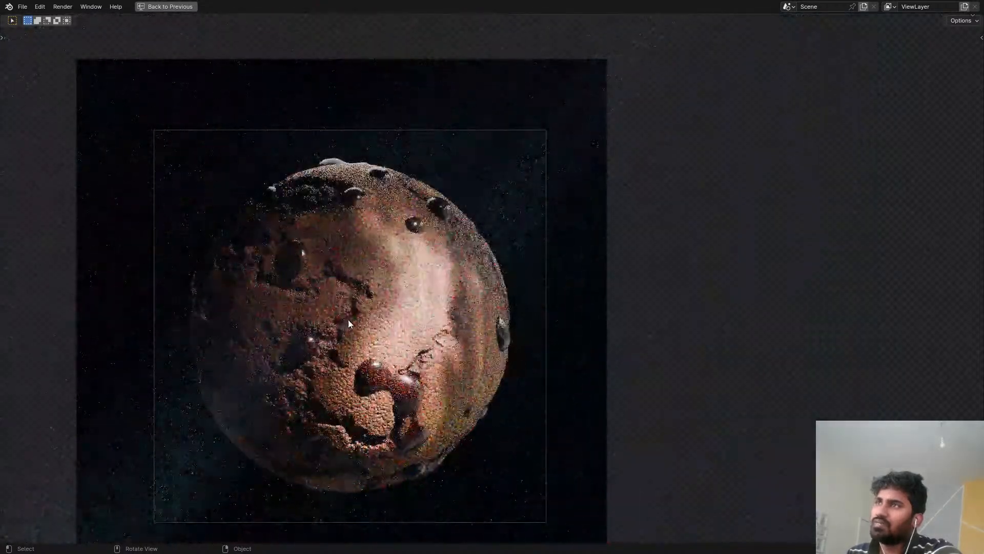
key("ctrl+space")
Step: Select the sphere and switch the node editor from the World tree to the object's material
scroll(182, 228, "down", 2)
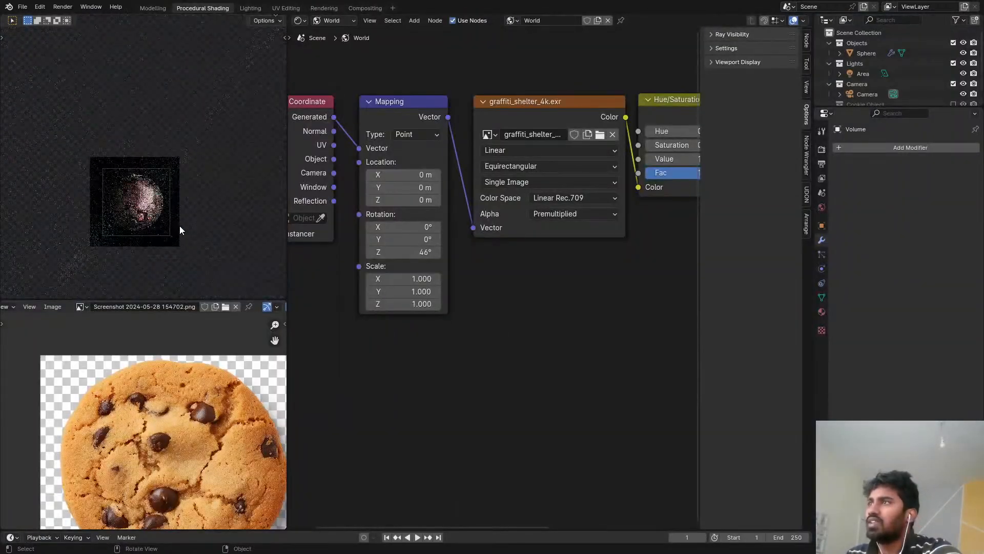
scroll(180, 230, "up", 5)
left_click(167, 161)
scroll(168, 161, "up", 4)
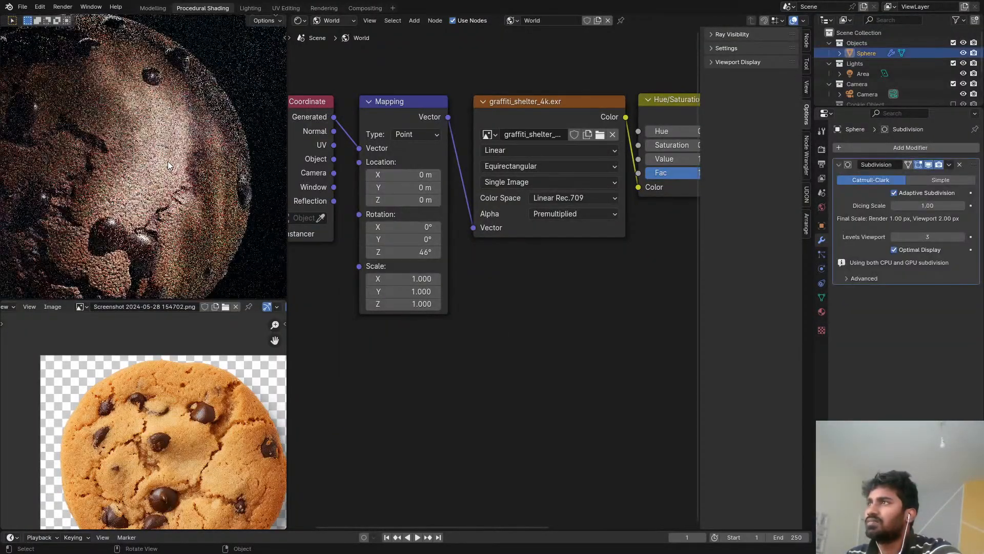
scroll(301, 58, "down", 4)
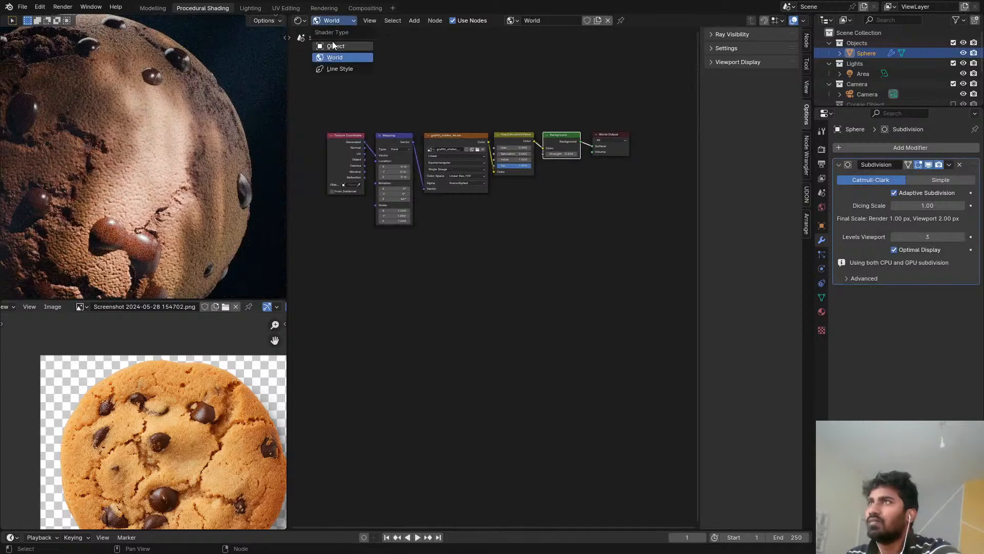
left_click(333, 46)
Step: Move the float Mix node after Greater Than closer to the final color Mix node and preview its output
scroll(480, 171, "down", 8)
middle_click_drag(480, 171, 435, 212)
scroll(419, 212, "up", 4)
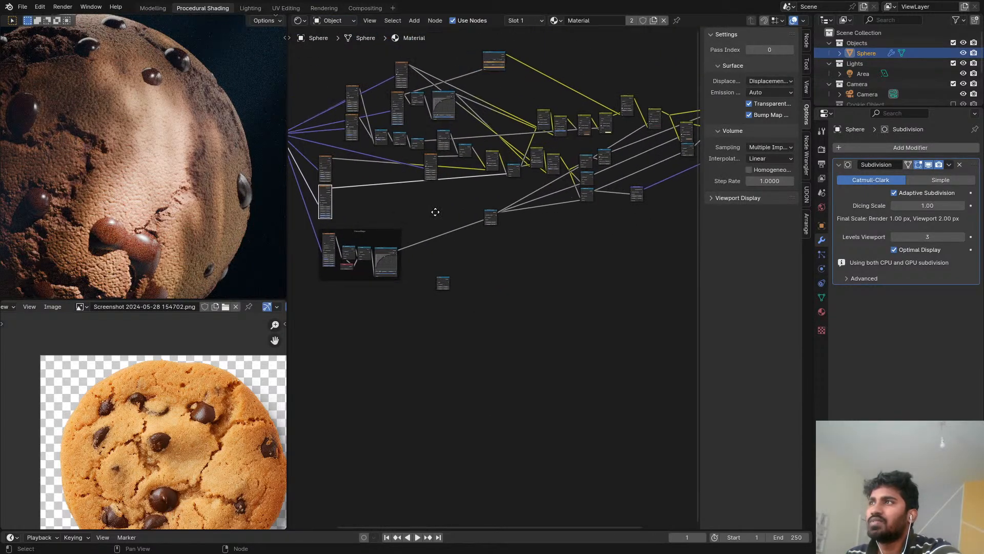
scroll(451, 250, "up", 2)
scroll(533, 158, "down", 1)
middle_click_drag(534, 158, 371, 238)
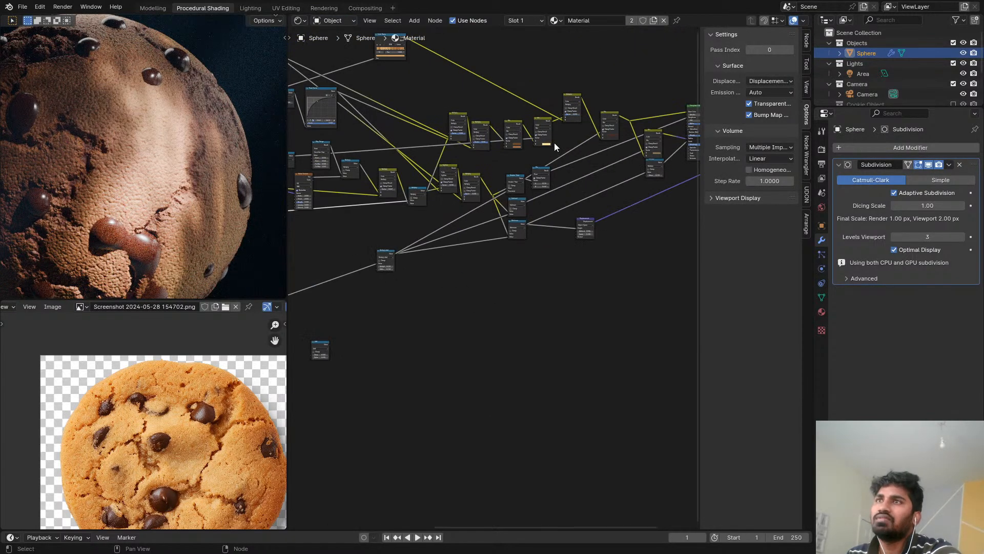
middle_click_drag(676, 106, 483, 122)
scroll(483, 122, "up", 7)
scroll(482, 138, "up", 2)
middle_click_drag(448, 168, 644, 135)
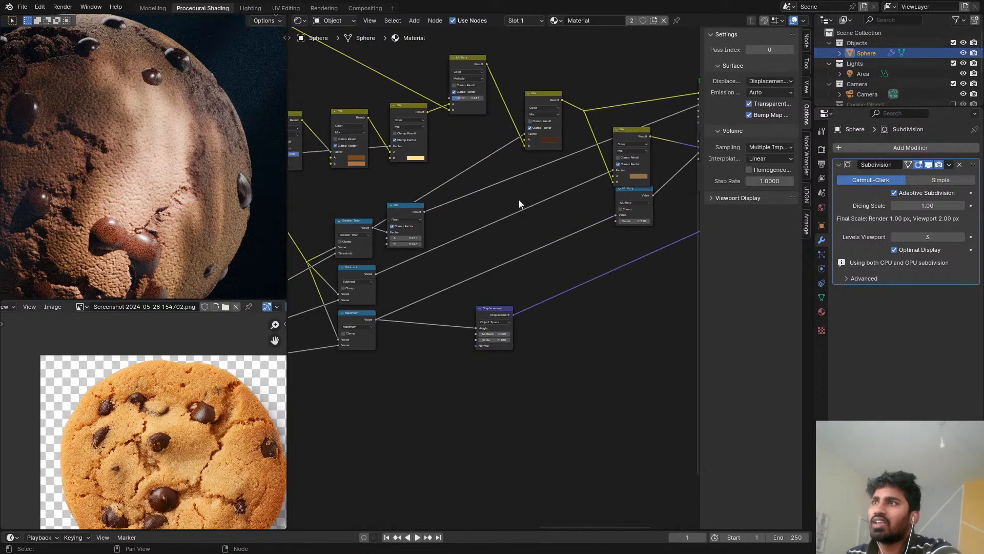
scroll(464, 205, "up", 2)
left_click(401, 206)
left_click(401, 208, "ctrl+shift")
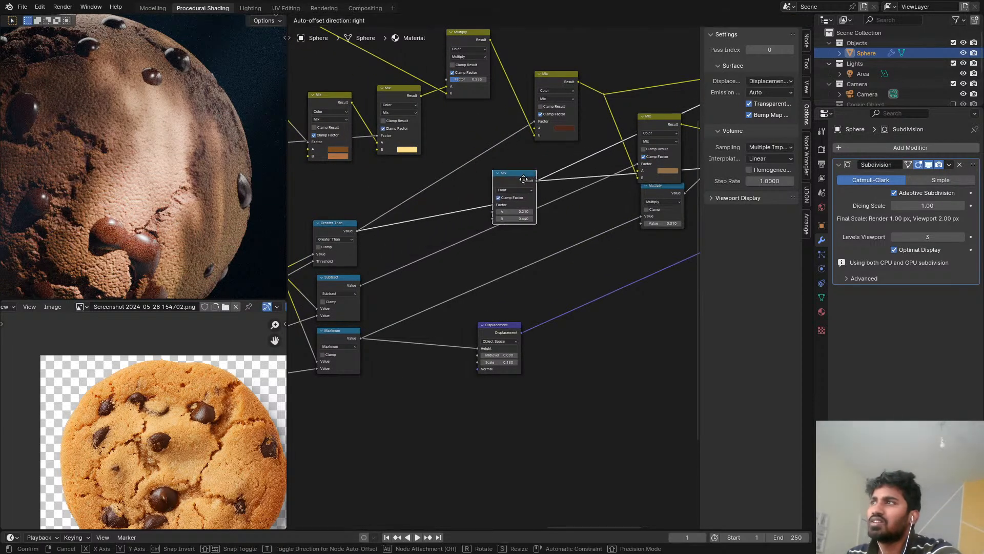
Step: Examine the chocolate chip and the surrounding dough up close in the reference photo
scroll(424, 180, "down", 3)
scroll(452, 179, "down", 1)
middle_click_drag(452, 179, 512, 184)
scroll(224, 412, "up", 6)
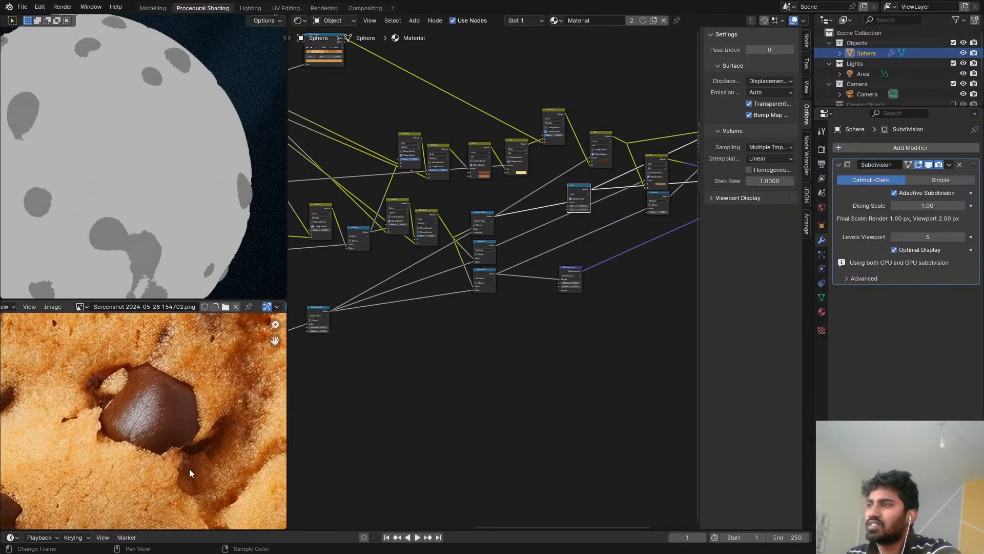
middle_click_drag(189, 469, 227, 451)
middle_click_drag(219, 354, 199, 433)
scroll(199, 437, "up", 1)
Step: Delete the Color Ramp node above the color mix chain while keeping its links connected
middle_click_drag(370, 89, 475, 161)
left_click(380, 112)
key("ctrl+x")
scroll(386, 132, "down", 3)
scroll(476, 218, "up", 6)
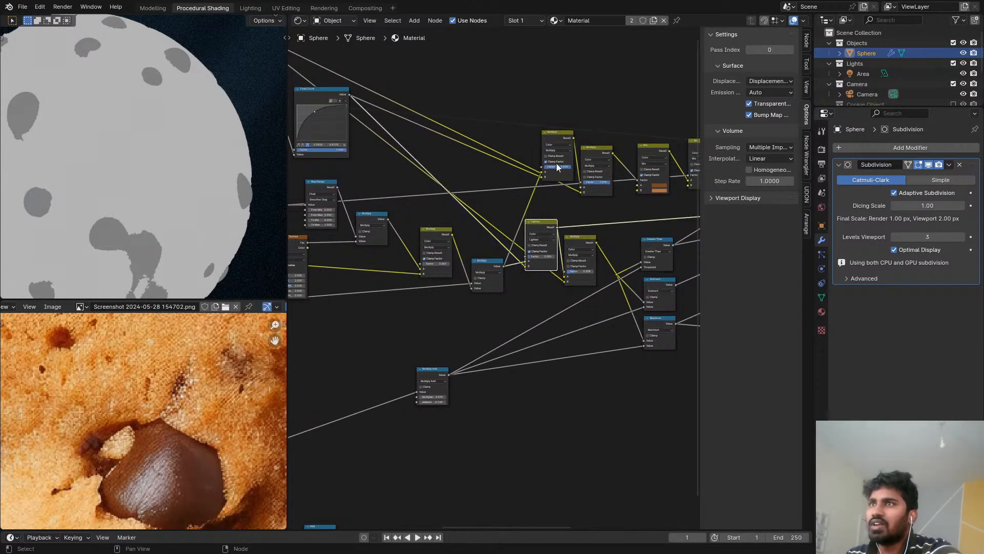
Step: Preview the Multiply node feeding the brown color Mix, and connect its result to a new Math node placed above the chain
left_click(592, 154, "ctrl+shift")
scroll(180, 188, "down", 4)
middle_click_drag(539, 102, 399, 202)
scroll(416, 198, "up", 1)
key("shift+a")
left_click(527, 149)
type("math")
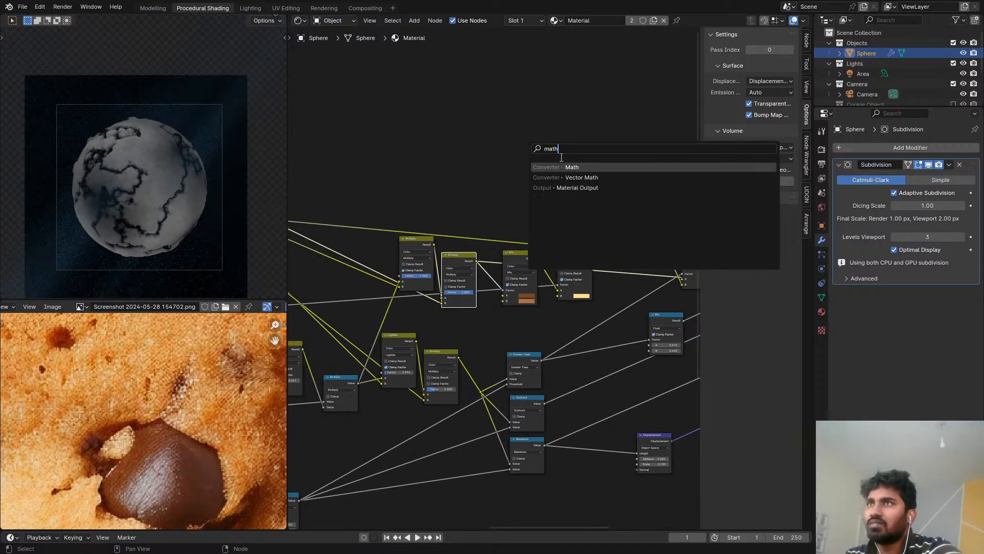
key("Return")
left_click(513, 129)
right_click_drag(462, 258, 515, 148, "alt")
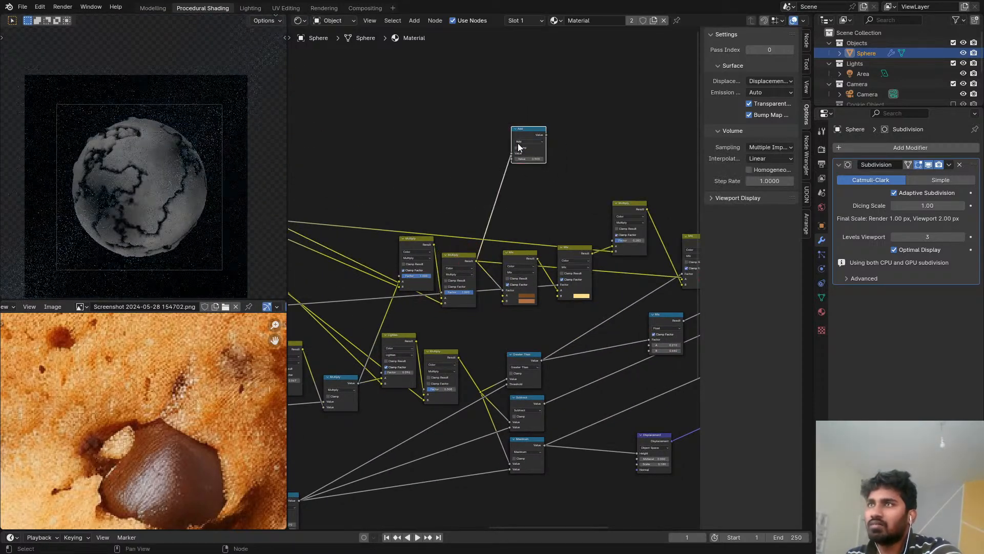
Step: Set the new Math node to Multiply, connect the Smoother Step Map Range result to its second value, and preview it
left_click(518, 143)
key("m")
scroll(448, 213, "down", 5)
middle_click_drag(447, 215, 526, 191)
scroll(378, 264, "down", 3)
scroll(406, 235, "up", 3)
middle_click_drag(354, 261, 379, 250)
scroll(634, 133, "up", 5)
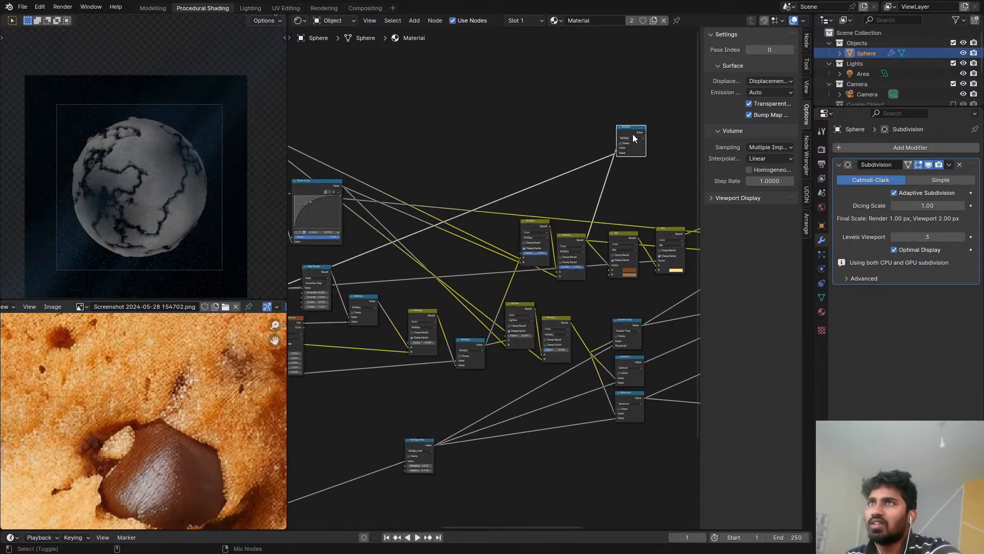
scroll(559, 158, "up", 2)
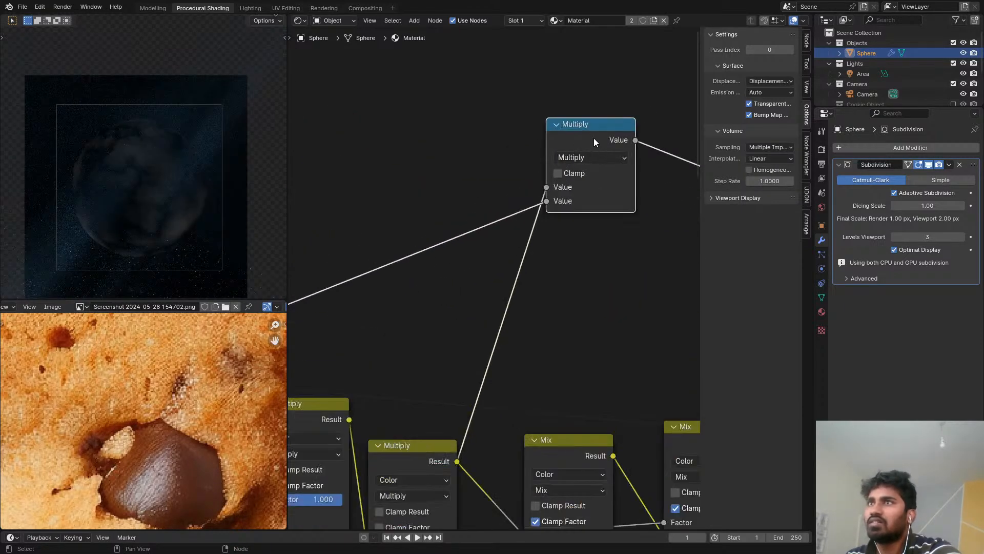
scroll(594, 142, "up", 1)
middle_click_drag(594, 142, 427, 168)
Step: Insert a Map Range node after the new Multiply node and set its From Max to 0.060
key("shift+a")
left_click(513, 143)
type("map")
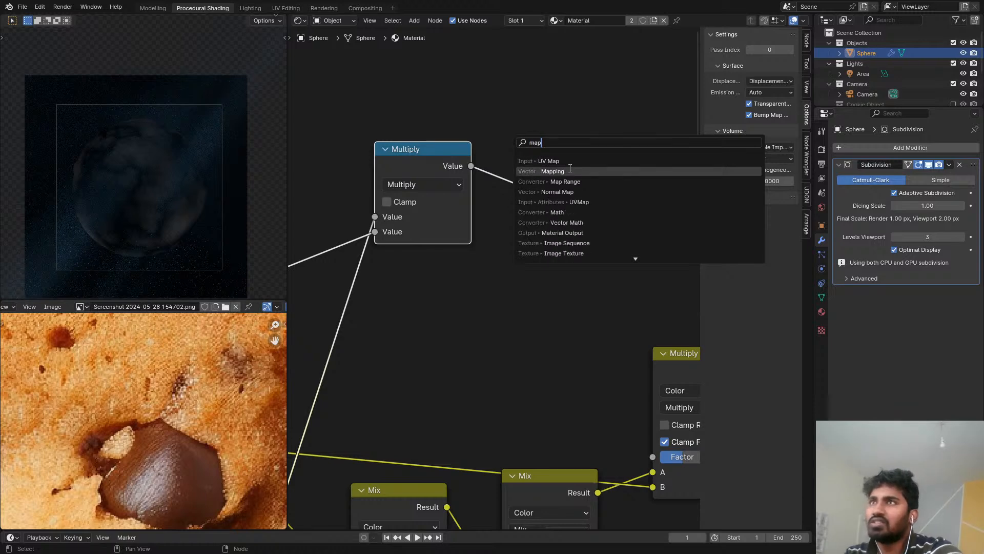
left_click(569, 180)
left_click(515, 164)
scroll(539, 206, "up", 4)
left_click_drag(587, 288, 603, 289, "shift")
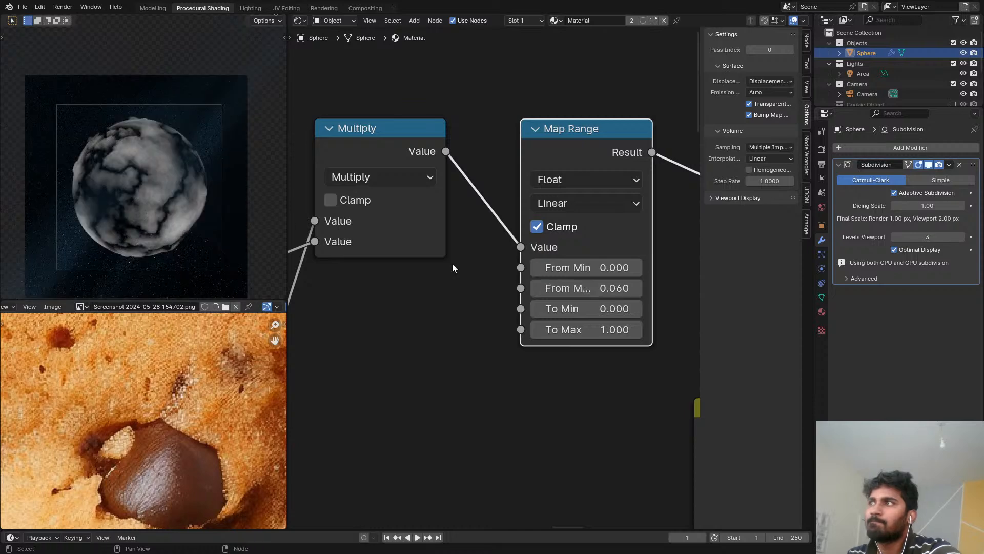
scroll(174, 201, "up", 4)
scroll(151, 187, "up", 3)
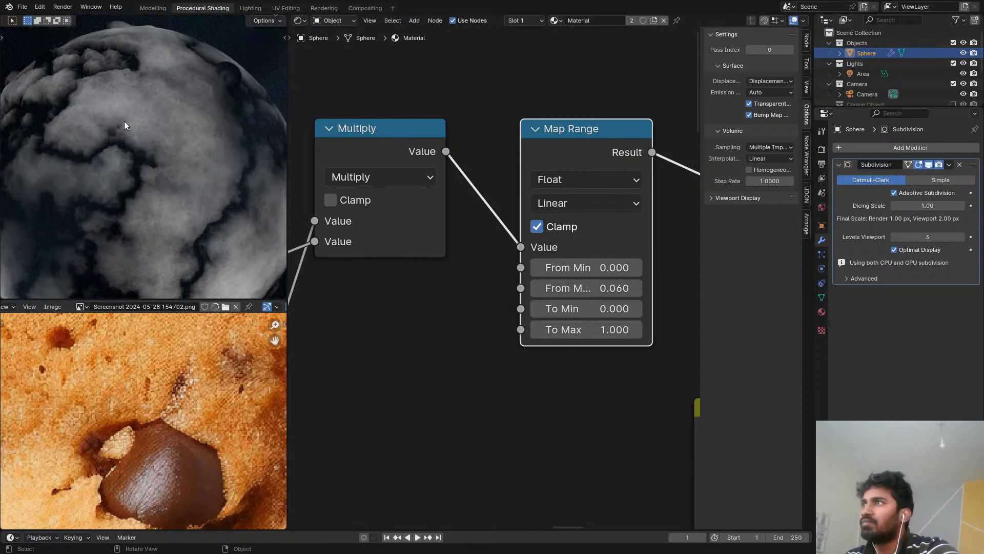
Step: Reduce the new Map Range node's From Max to 0.020
scroll(395, 144, "down", 3)
middle_click_drag(616, 159, 374, 149)
scroll(381, 156, "down", 4)
middle_click_drag(440, 216, 402, 213)
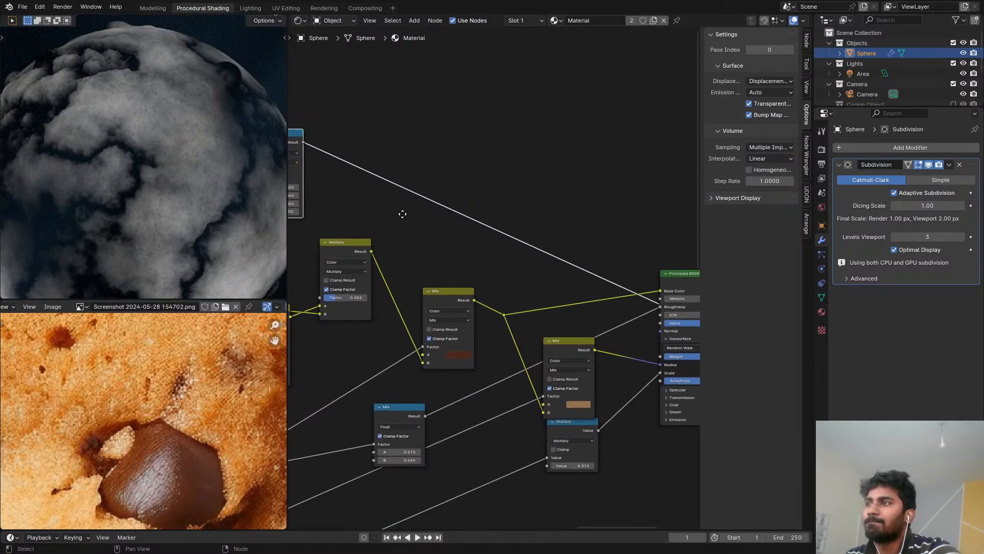
scroll(411, 206, "down", 5)
scroll(439, 194, "up", 4)
scroll(410, 182, "down", 1)
middle_click_drag(361, 172, 513, 185)
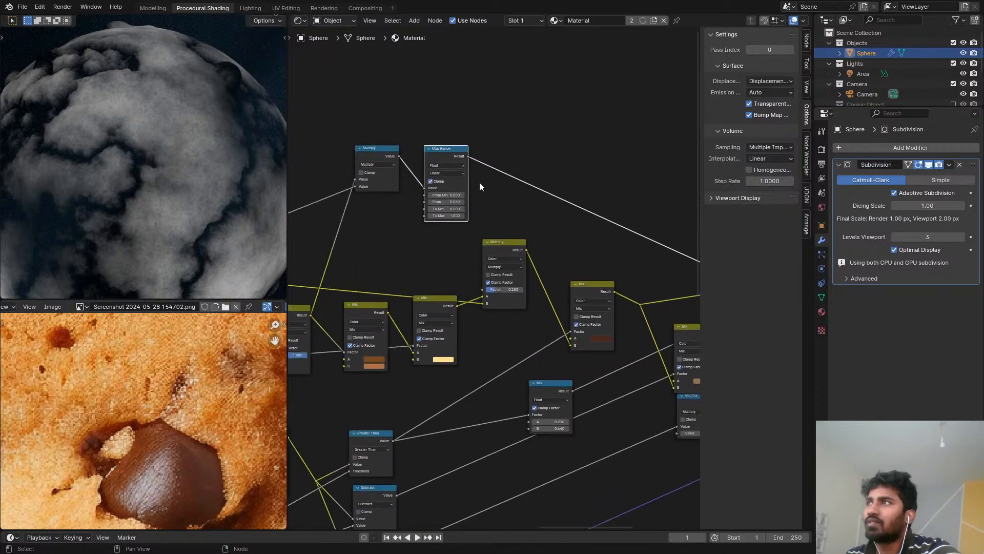
scroll(461, 185, "up", 2)
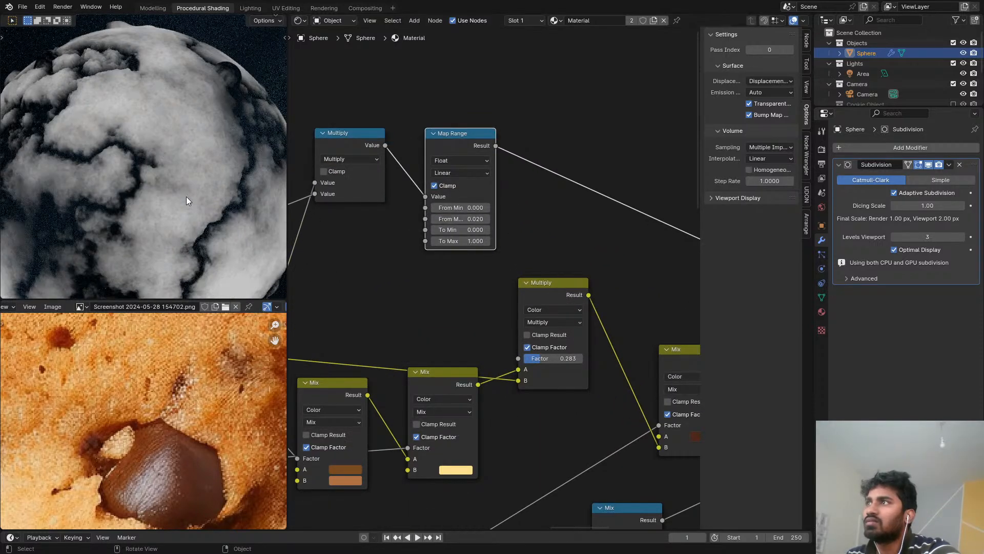
Step: Connect the new Map Range result to the B input of the roughness float Mix, and output the Principled BSDF again
scroll(186, 194, "down", 4)
scroll(490, 176, "down", 2)
scroll(475, 155, "down", 1)
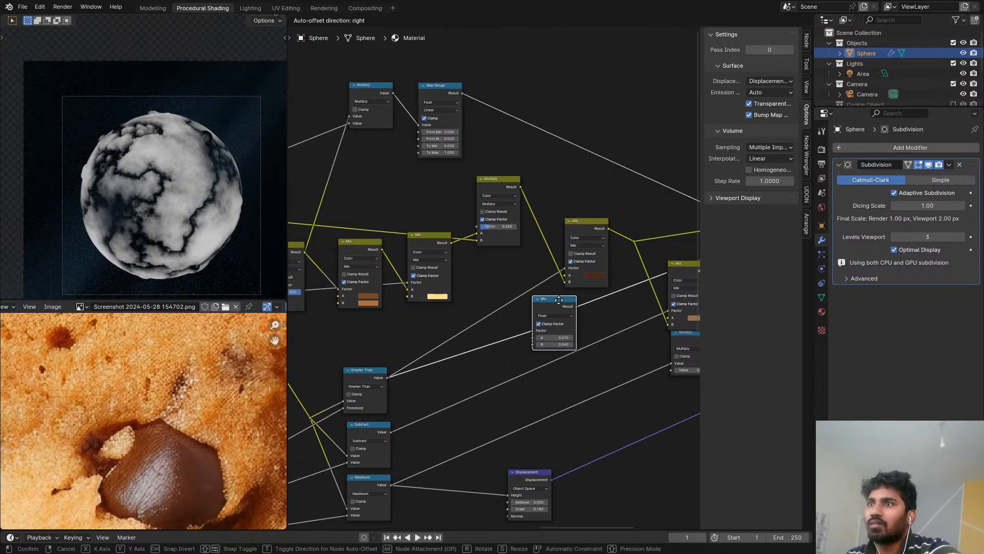
scroll(472, 121, "up", 1)
left_click_drag(462, 93, 539, 364)
scroll(595, 269, "down", 3)
middle_click_drag(690, 209, 517, 232)
left_click(569, 262, "ctrl+shift")
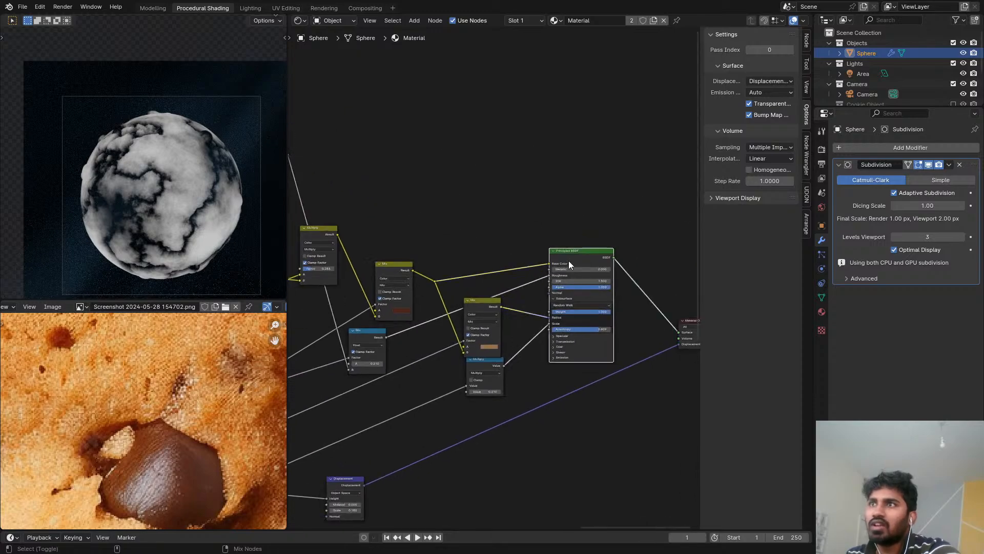
Step: Save the file and examine the chips and dough surface up close in the rendered view
middle_click_drag(534, 368, 669, 231)
scroll(179, 212, "up", 6)
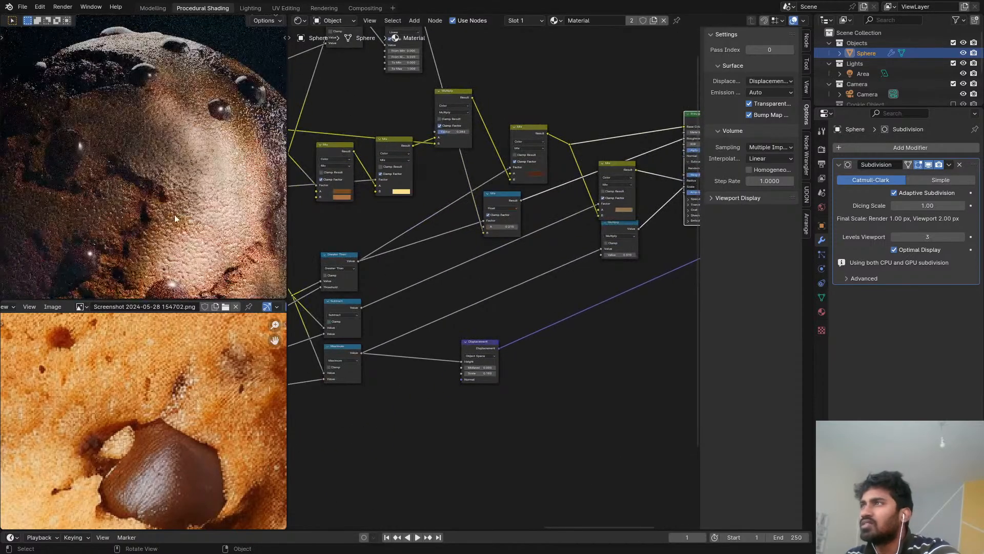
scroll(189, 204, "down", 5)
scroll(211, 158, "up", 3)
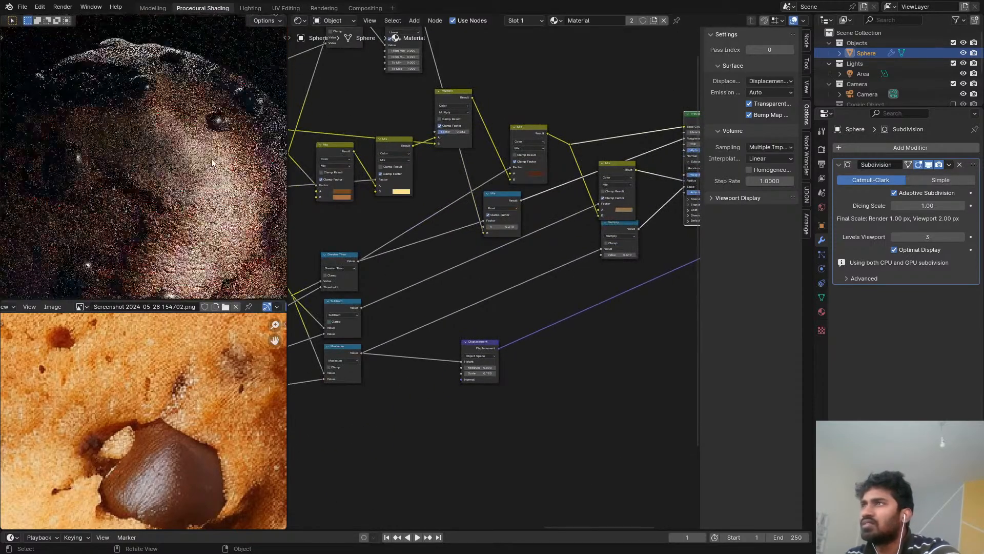
key("ctrl+s")
scroll(211, 170, "down", 5)
scroll(183, 217, "up", 6)
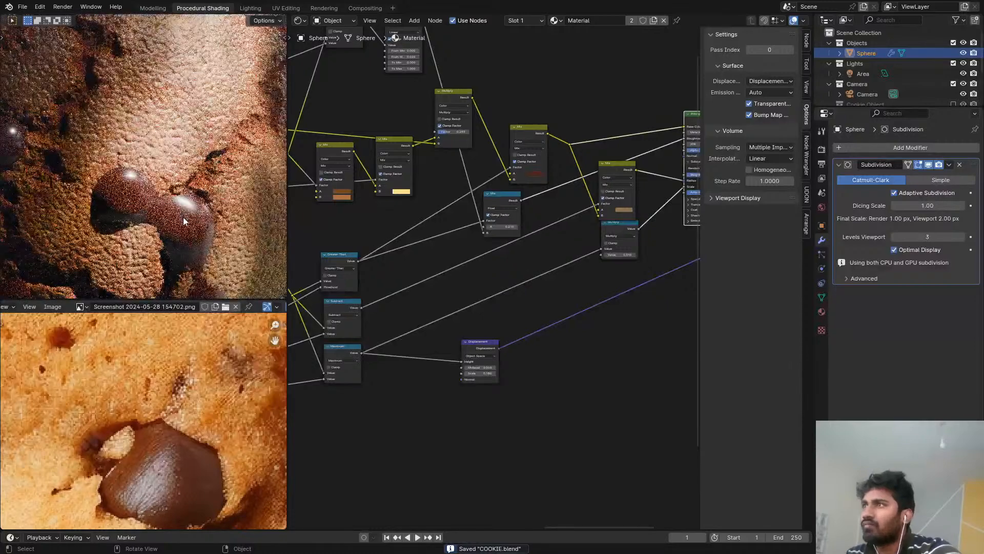
scroll(169, 152, "down", 2)
Step: Set the new Map Range node's To Min to 0.340 and To Max to 0.610, and save the file
scroll(482, 193, "up", 8)
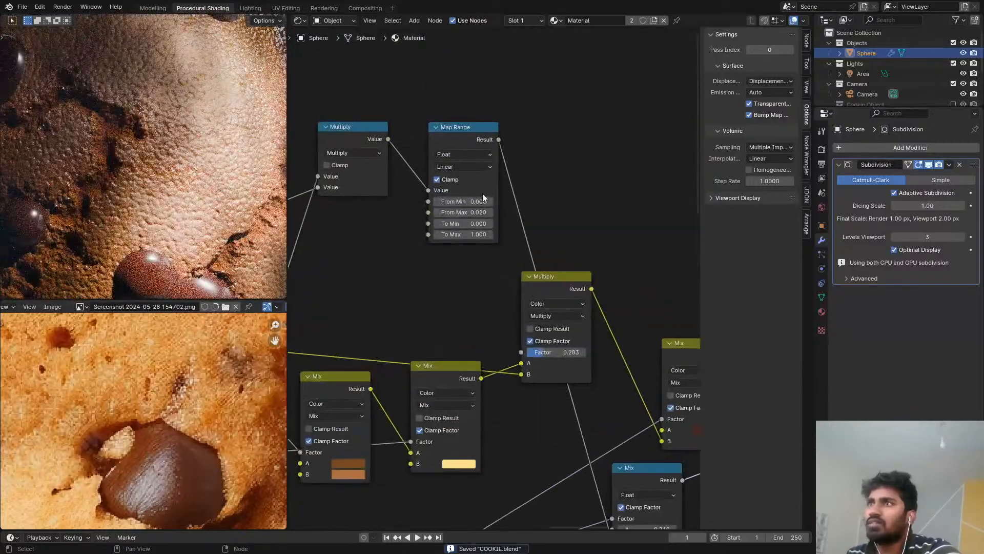
mouse_move(479, 224)
left_mouse_down("shift")
mouse_move(493, 224)
mouse_move(460, 236)
mouse_move(459, 223)
left_mouse_up("shift")
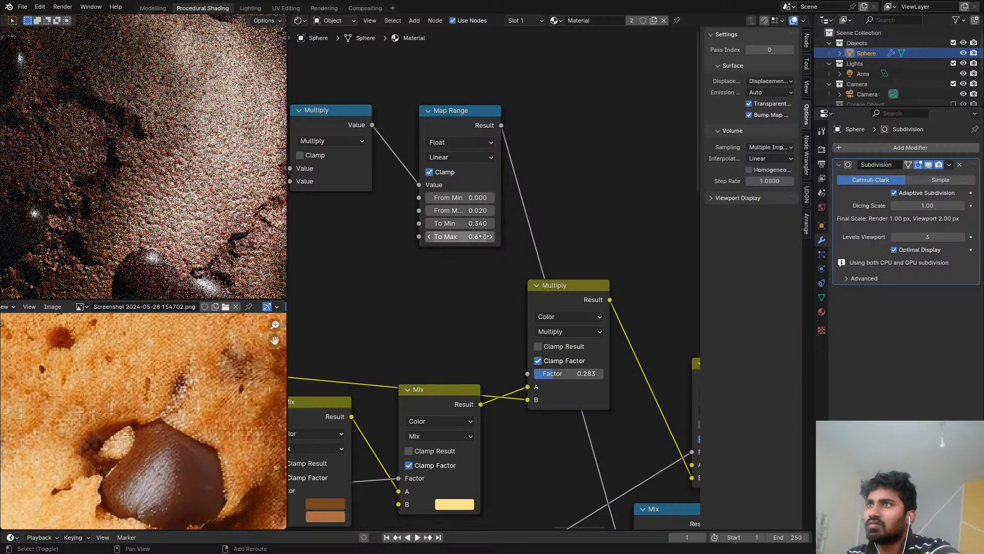
scroll(162, 195, "down", 4)
scroll(204, 211, "down", 4)
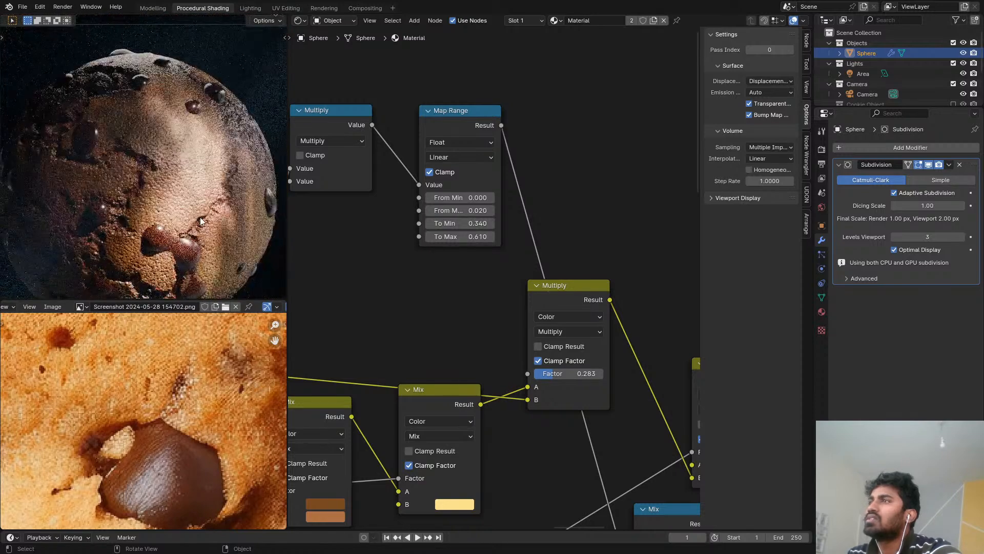
key("ctrl+s")
key("ctrl+space")
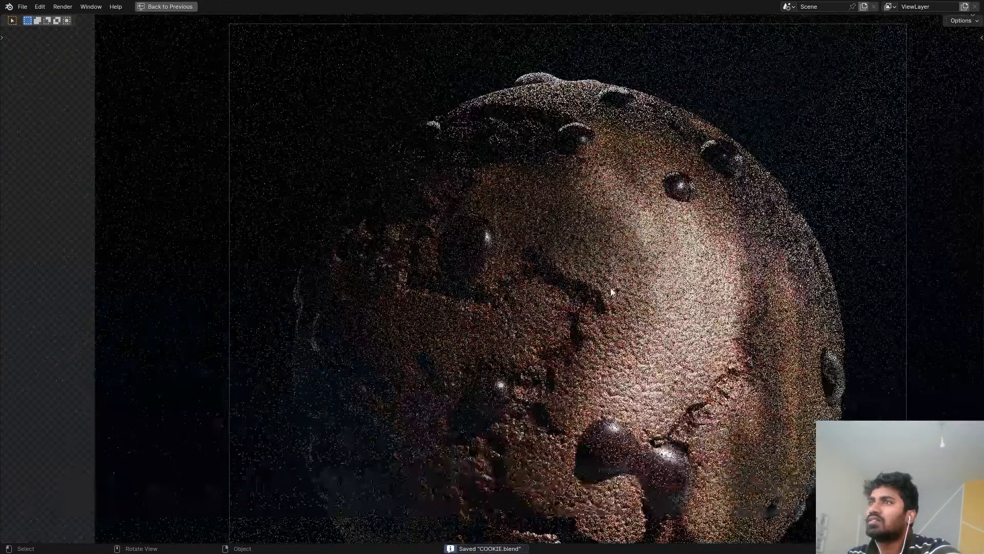
key("z")
left_click(648, 336)
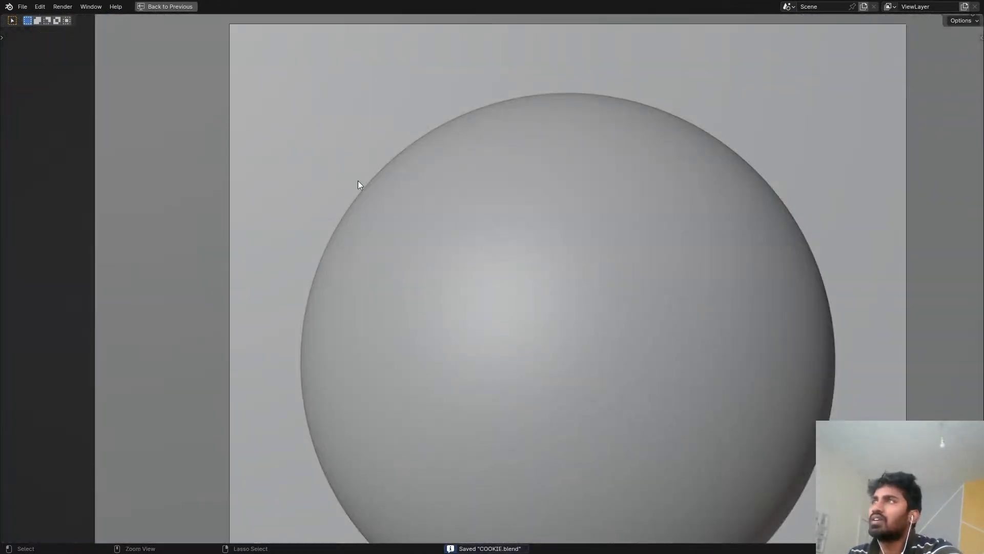
key("ctrl+space")
key("z")
left_click(181, 151)
scroll(580, 248, "down", 1)
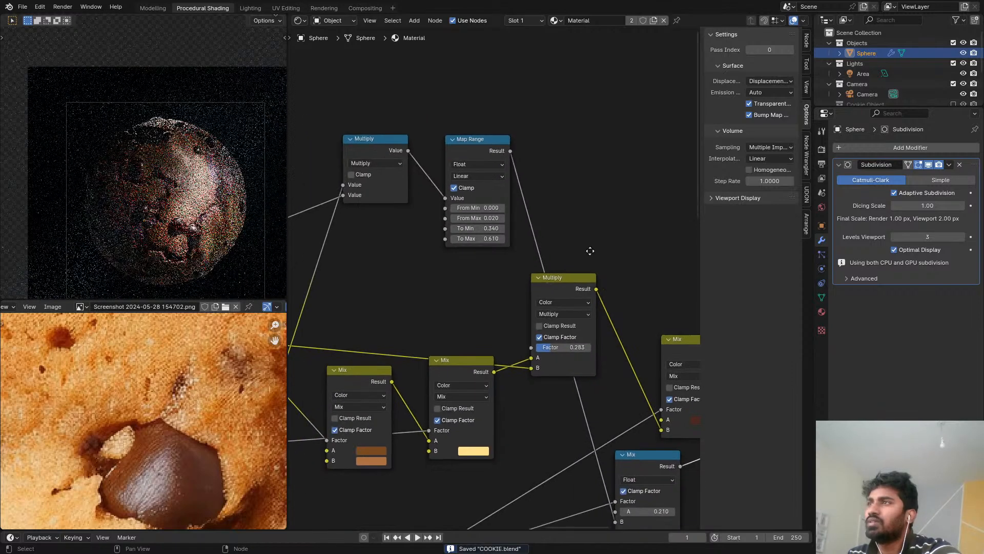
Step: Preview the Multiply node feeding the Subsurface Scale and move it below the radius color Mix node
middle_click_drag(589, 248, 414, 39)
scroll(530, 187, "down", 1)
middle_click_drag(533, 190, 344, 126)
scroll(533, 159, "up", 2)
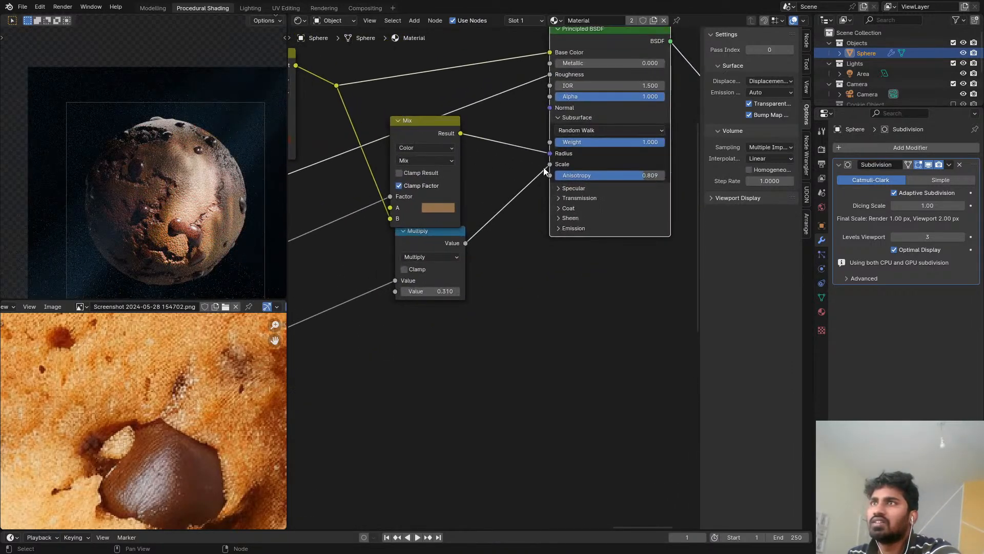
left_click(440, 256, "ctrl+shift")
left_click_drag(440, 255, 405, 298)
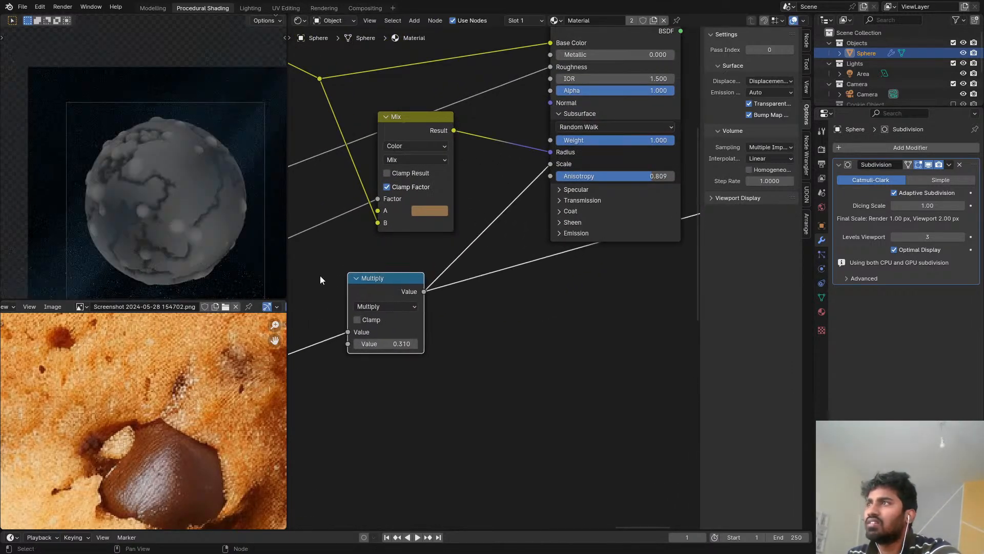
scroll(131, 167, "up", 5)
scroll(373, 303, "up", 3)
middle_click_drag(374, 307, 493, 268)
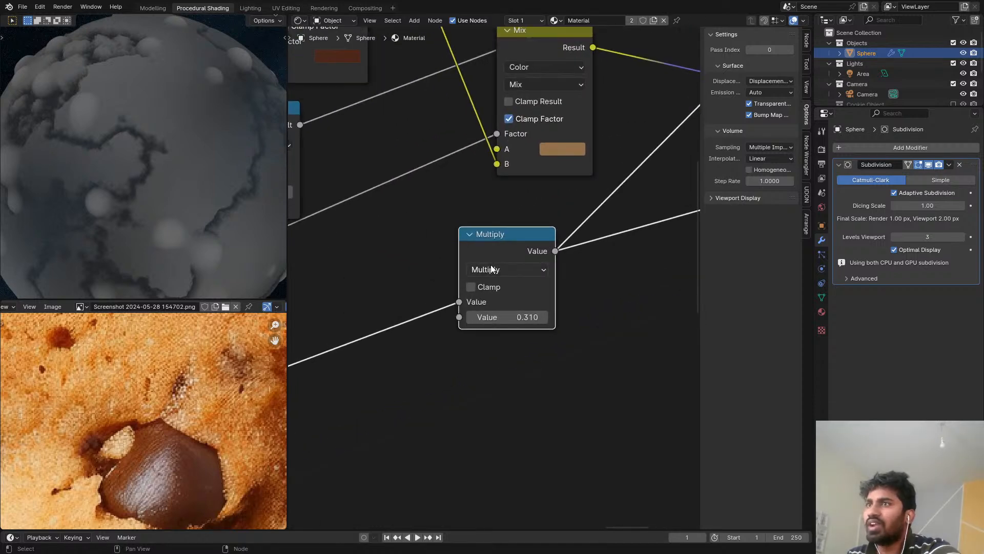
Step: Duplicate the Subsurface Scale Multiply node and insert the copy on the link before it
left_click_drag(496, 234, 509, 231)
middle_click_drag(509, 241, 551, 227)
key("shift+d")
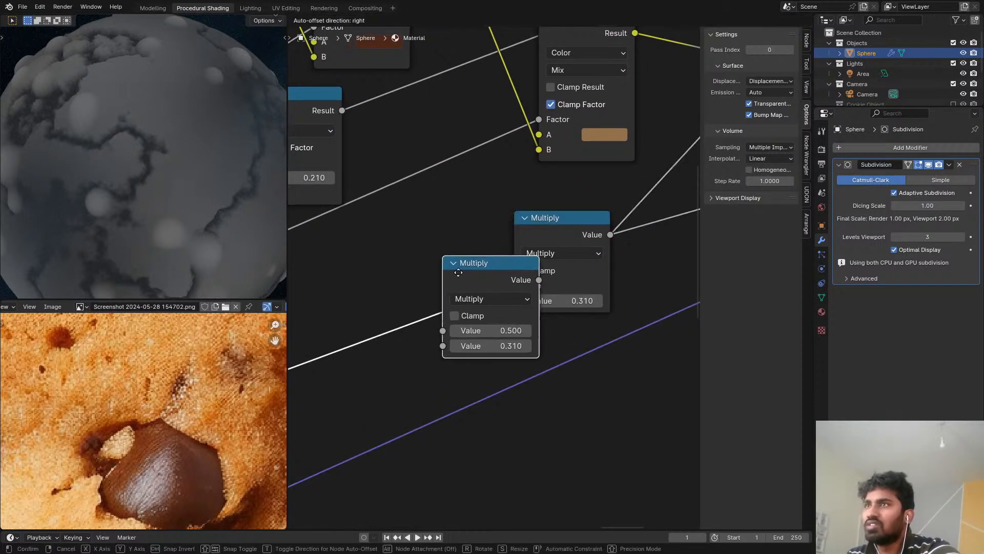
left_click(428, 276)
middle_click_drag(427, 276, 508, 262)
Step: Change the inserted node to Subtract with 1.000 as first value and the incoming link as second, and preview it
left_click(503, 271)
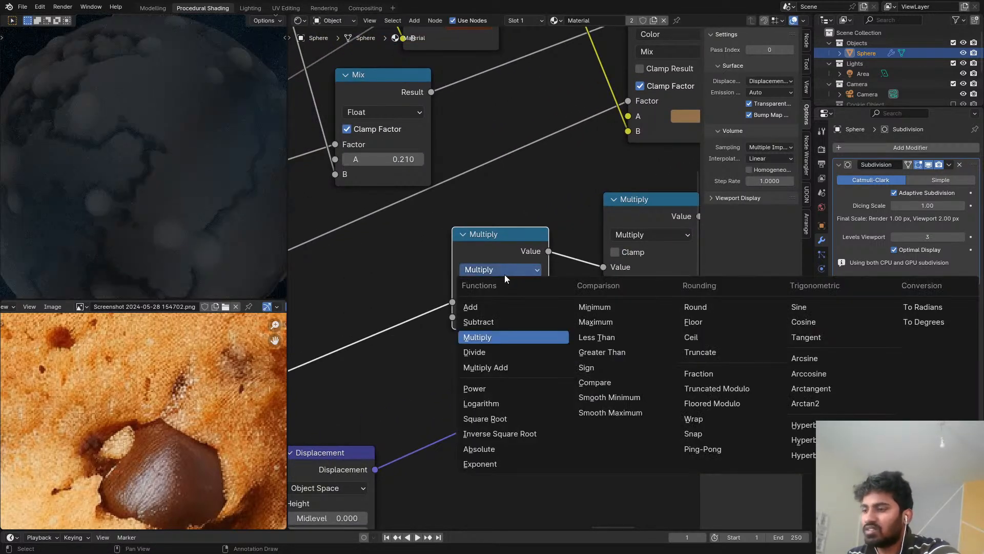
left_click(478, 322)
left_click(483, 301)
type("1")
key("Return")
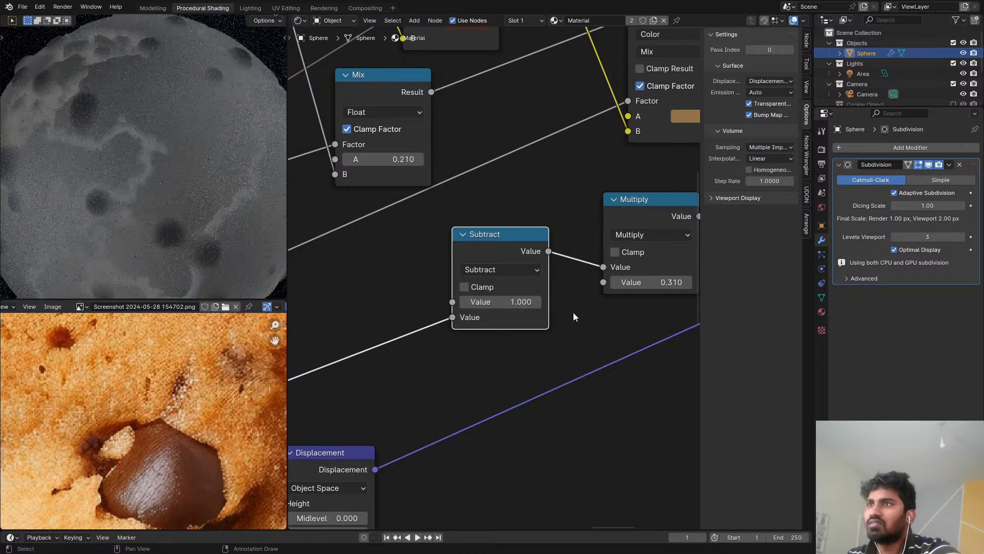
scroll(504, 251, "up", 1)
left_click(503, 252, "ctrl+shift")
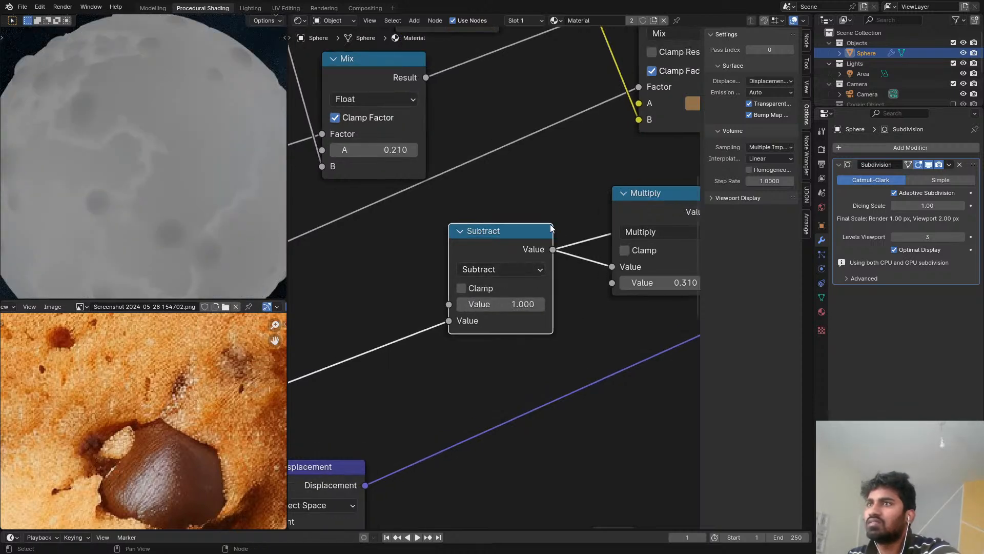
Step: Output the Principled BSDF again and examine the subsurface effect on the dough and chips up close
scroll(550, 224, "down", 3)
middle_click_drag(626, 152, 514, 226)
middle_click_drag(629, 105, 503, 197)
left_click(595, 94, "ctrl+shift")
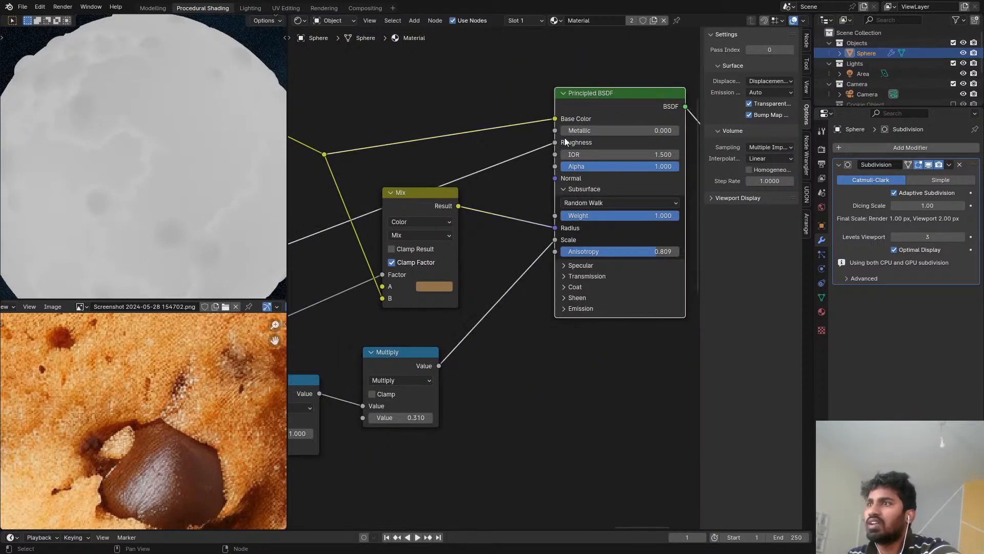
middle_click_drag(440, 263, 539, 222)
scroll(113, 132, "up", 3)
scroll(113, 133, "up", 2)
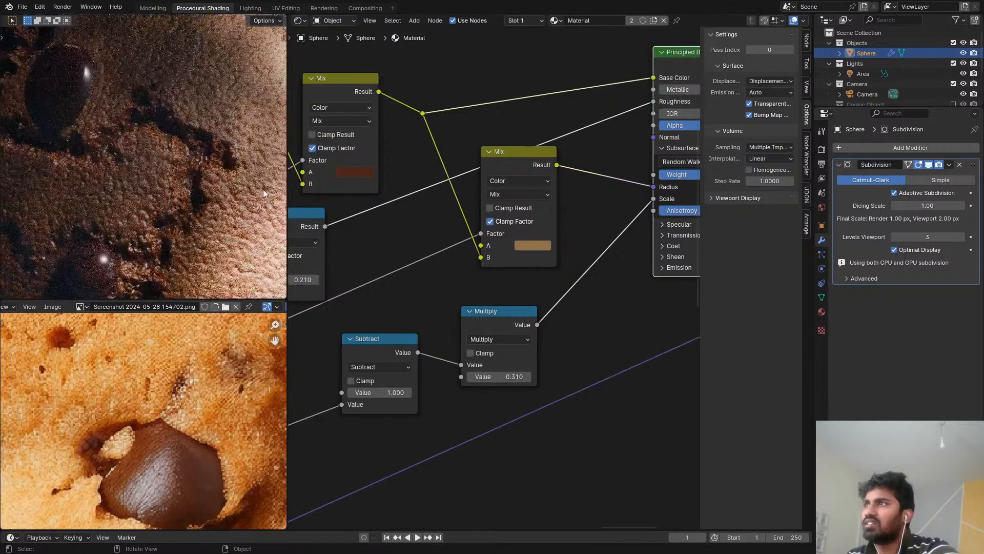
middle_click_drag(171, 264, 66, 179, "shift")
scroll(371, 355, "up", 3)
Step: Preview the Subtract node and set its first value to 0.480
middle_click_drag(371, 356, 657, 226)
left_click(483, 296, "ctrl+shift")
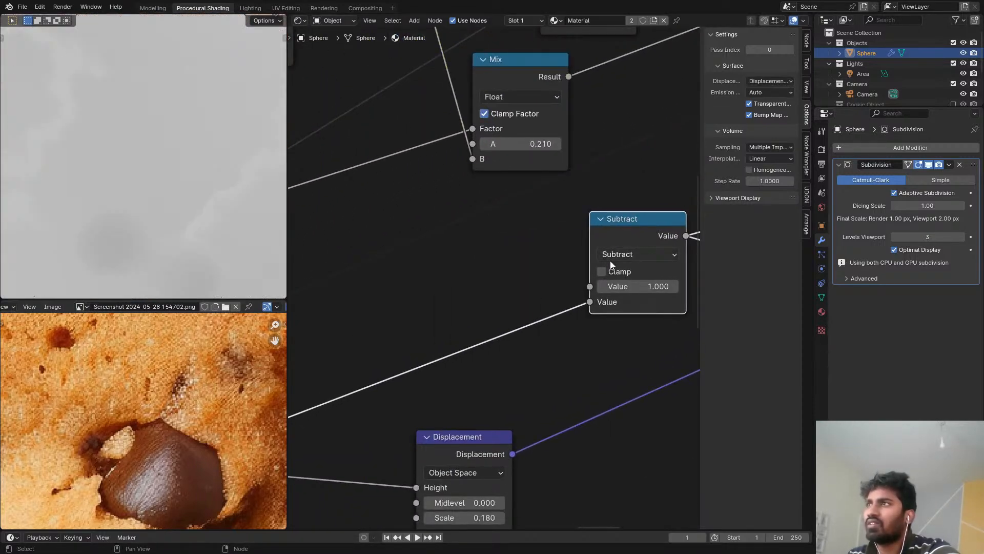
left_click_drag(656, 284, 625, 284, "shift")
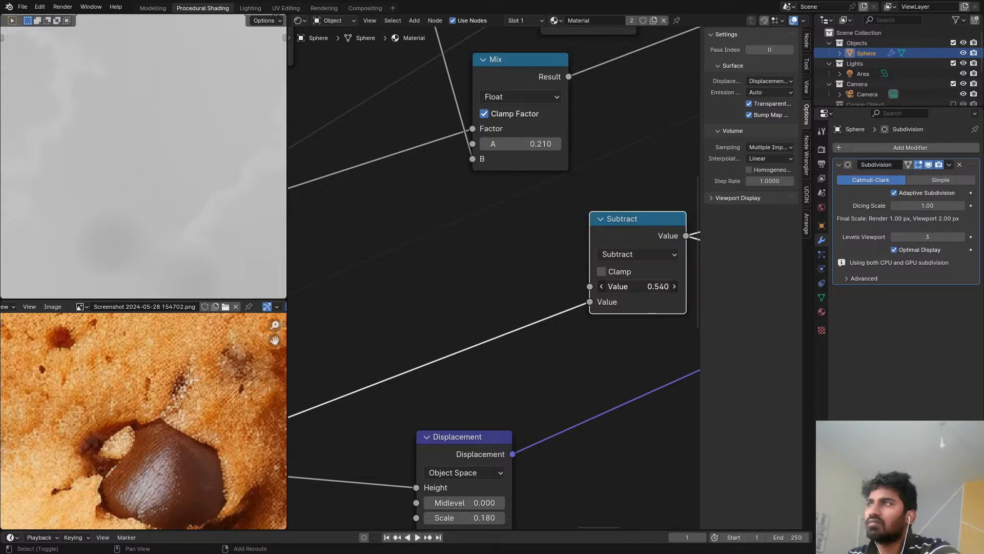
left_click_drag(638, 286, 636, 286, "shift")
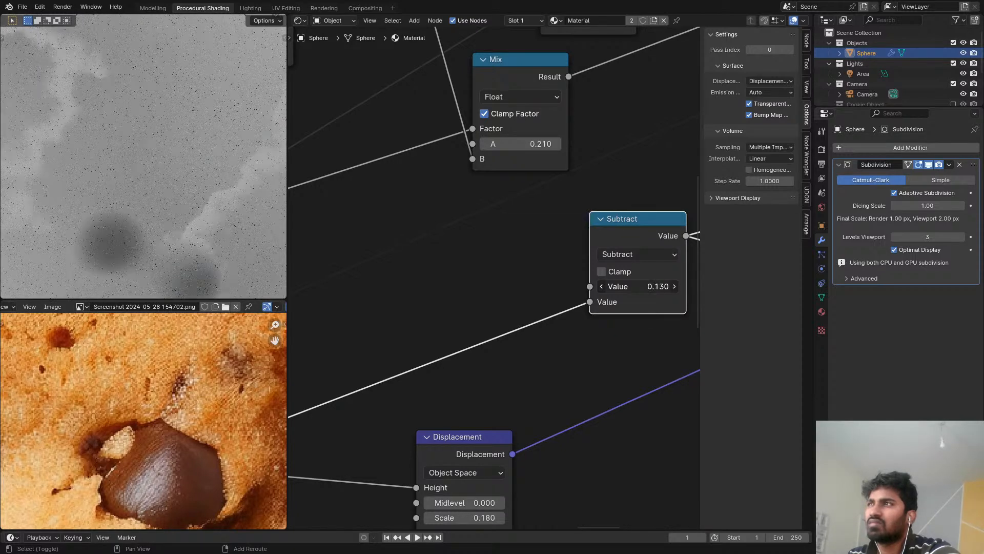
left_click_drag(657, 286, 666, 286, "shift")
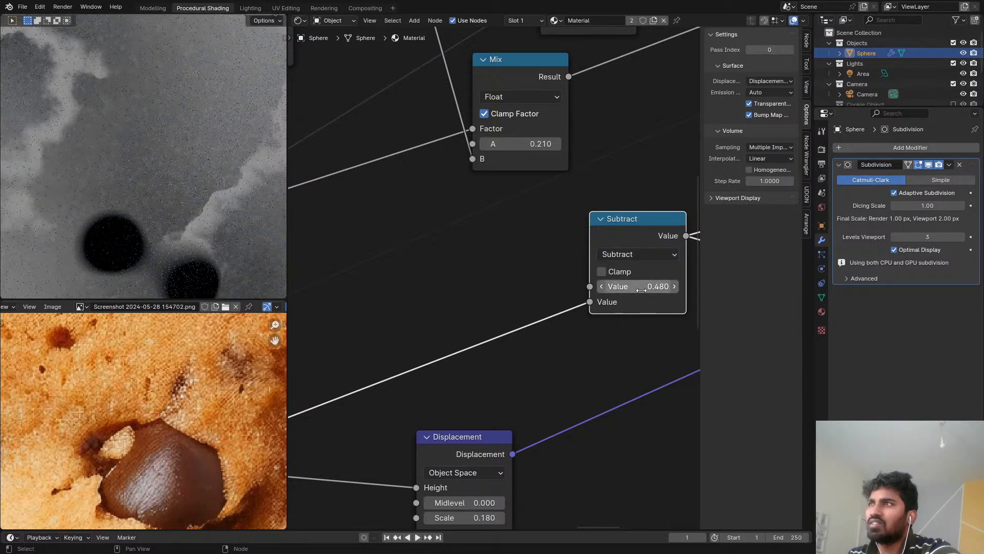
Step: Preview the Multiply node feeding the Subsurface Scale and set its second value to 1.000
scroll(119, 233, "down", 6)
middle_click_drag(493, 194, 329, 207)
scroll(543, 197, "down", 1)
middle_click_drag(600, 192, 527, 209)
left_click(525, 219, "ctrl+shift")
left_click_drag(525, 226, 564, 221)
middle_click_drag(578, 266, 564, 274)
scroll(565, 284, "up", 3)
key("Return")
scroll(595, 339, "down", 3)
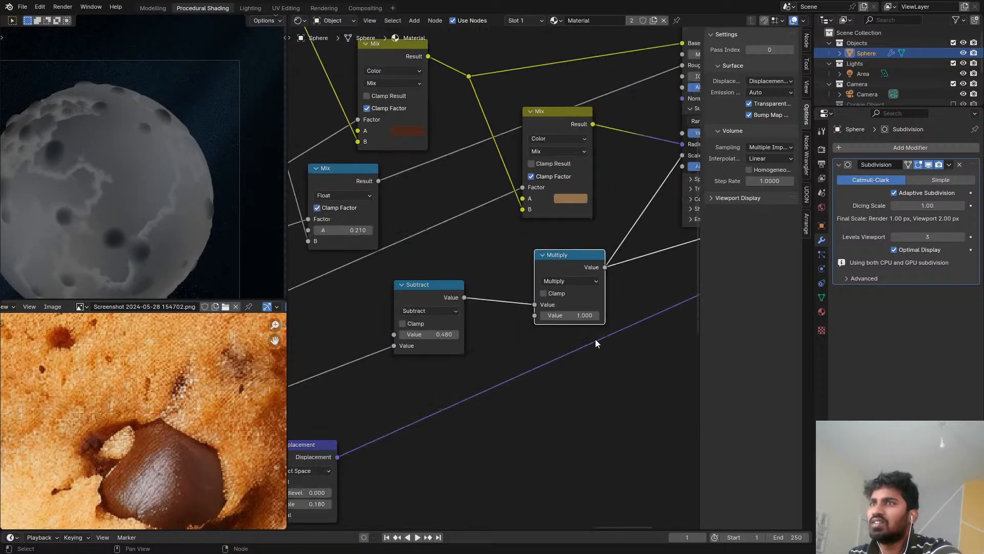
Step: Output the Principled BSDF again, save the file and examine the rendered dough up close
middle_click_drag(651, 158, 557, 200)
scroll(493, 247, "down", 1)
left_click(560, 139, "ctrl+shift")
scroll(110, 211, "up", 3)
key("ctrl+s")
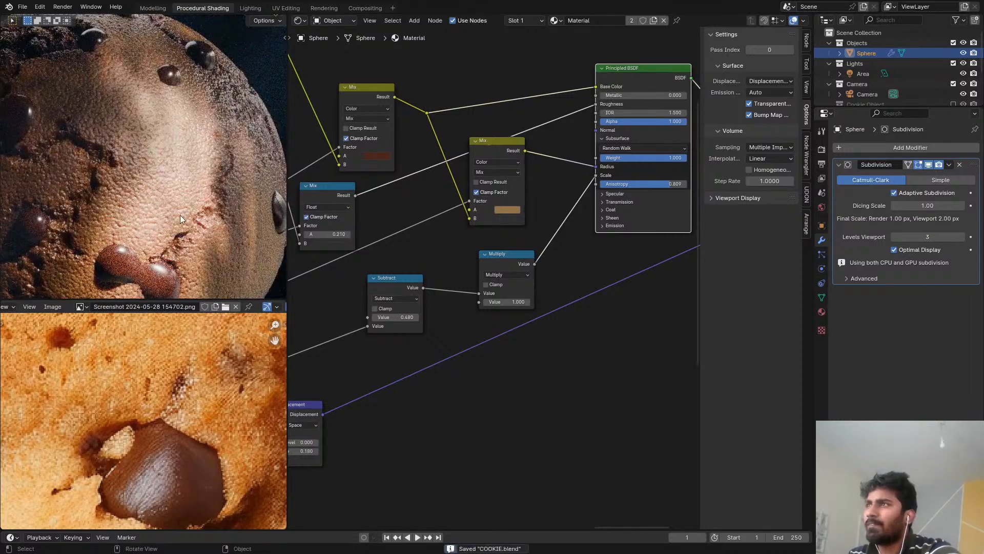
scroll(180, 215, "up", 3)
middle_click_drag(434, 256, 525, 239)
scroll(87, 222, "down", 1)
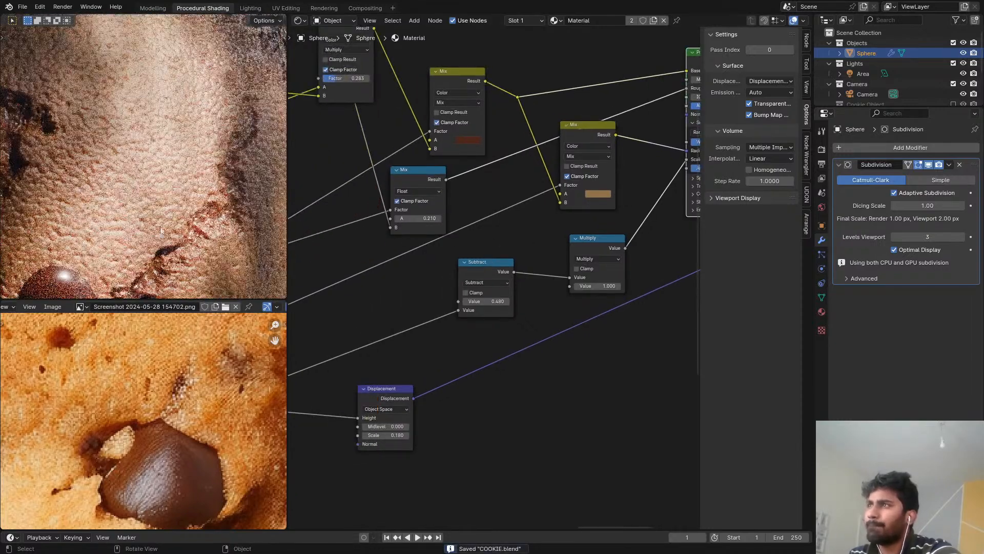
Step: Set the Principled BSDF's Subsurface Anisotropy to 0.000 and its Weight to 1.000
scroll(195, 225, "up", 2)
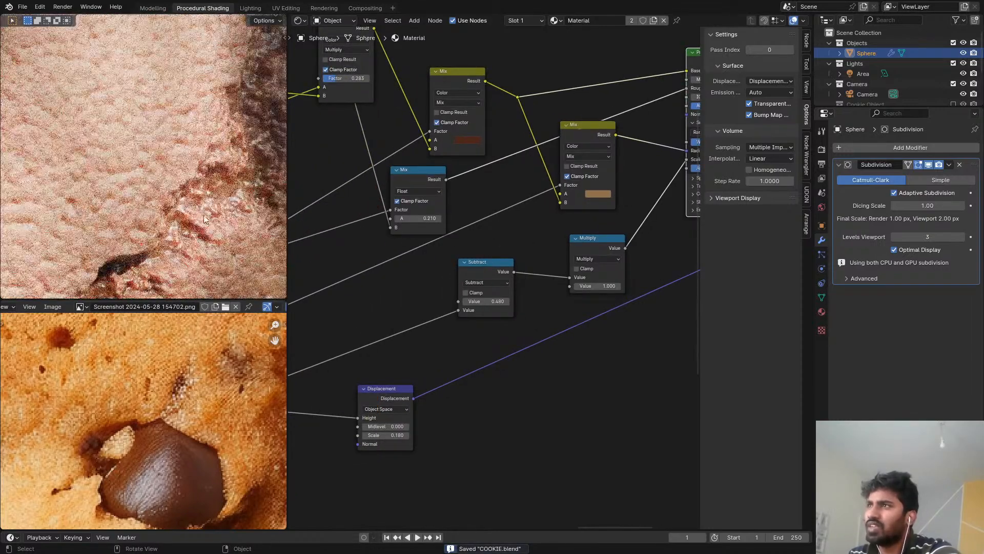
scroll(163, 426, "up", 2)
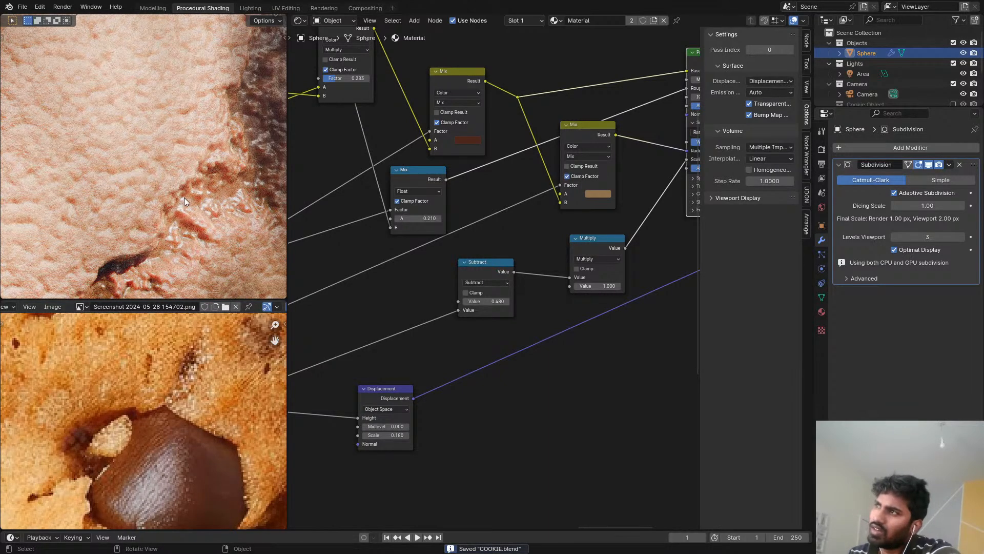
scroll(185, 200, "down", 4)
scroll(446, 216, "down", 2)
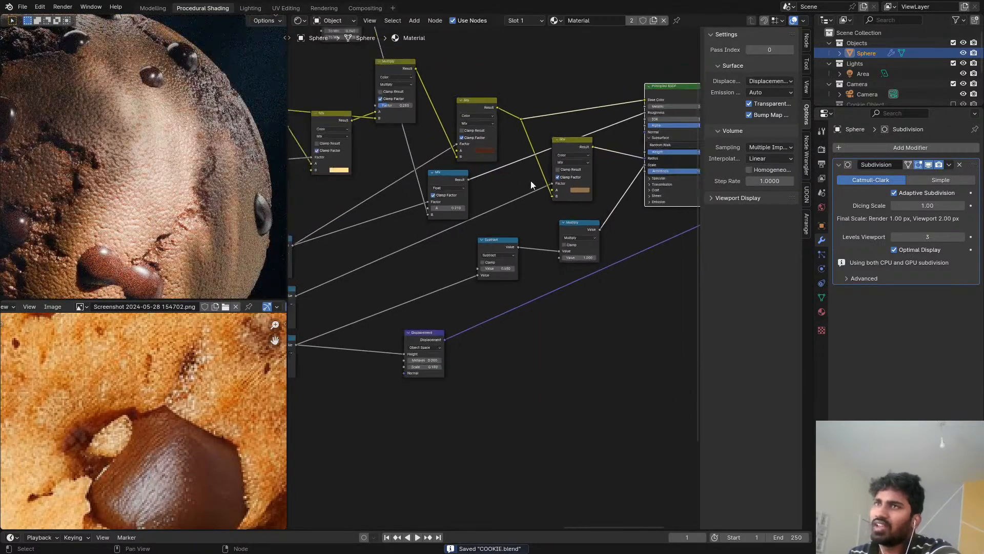
scroll(447, 216, "up", 6)
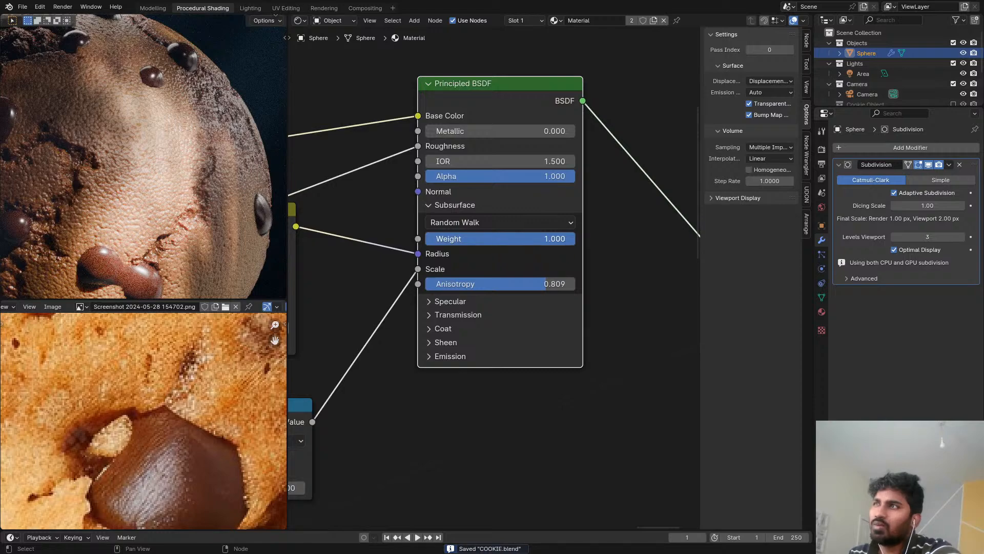
left_click_drag(543, 238, 539, 285)
key("ctrl+z")
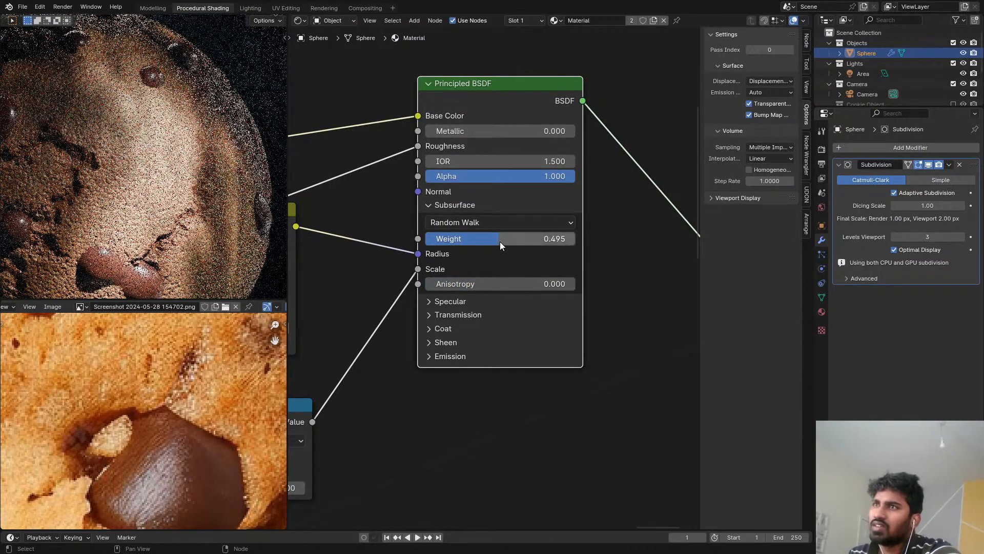
left_click_drag(500, 242, 555, 241)
middle_click_drag(469, 248, 546, 212)
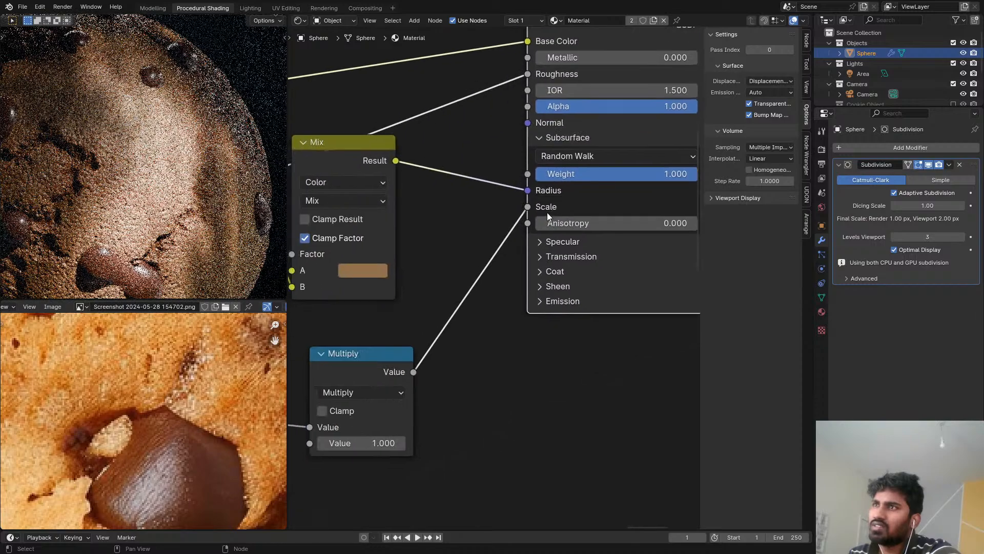
Step: Examine the dough's crack up close, check the whole sphere in a maximised camera view and save the file
scroll(169, 240, "up", 4)
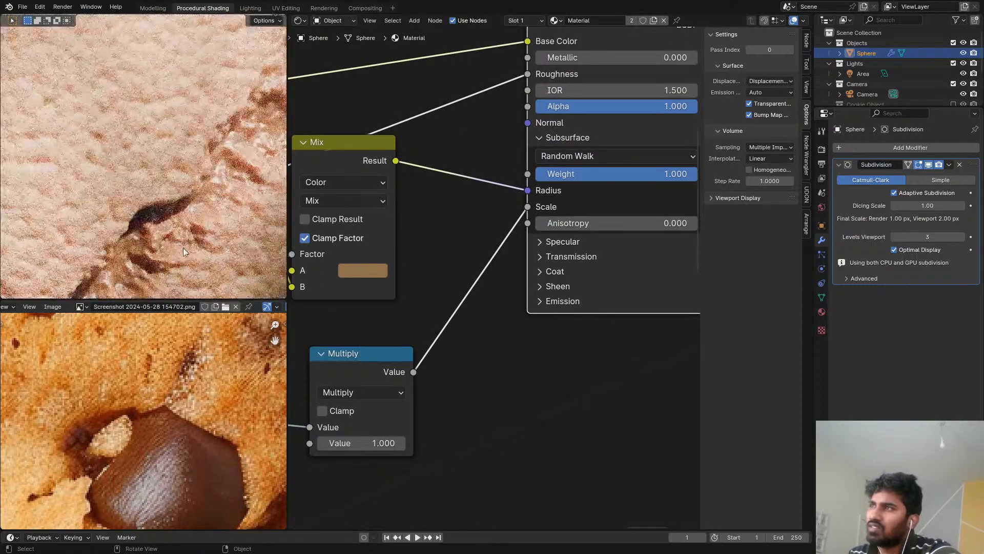
scroll(182, 239, "down", 2)
scroll(199, 236, "down", 2)
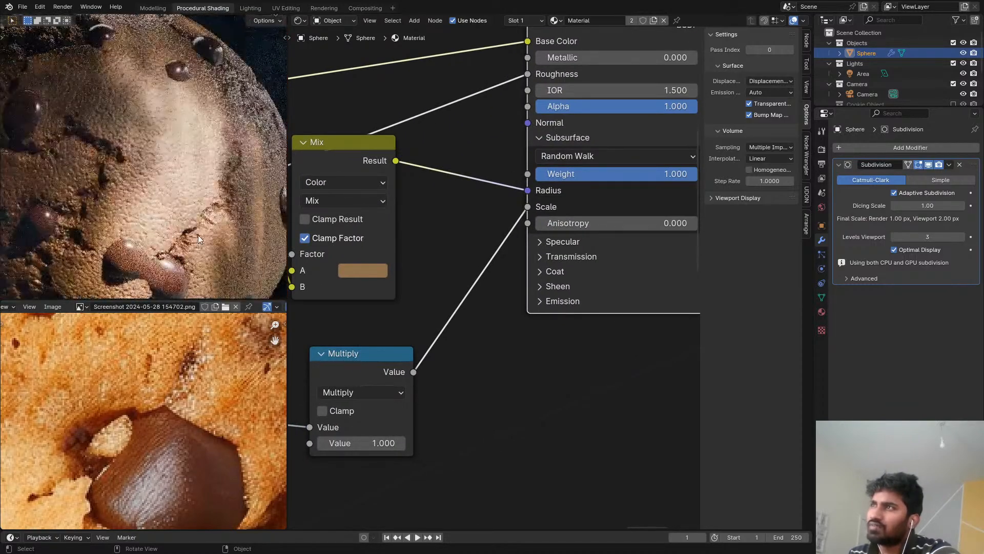
key("KP_0")
key("ctrl+space")
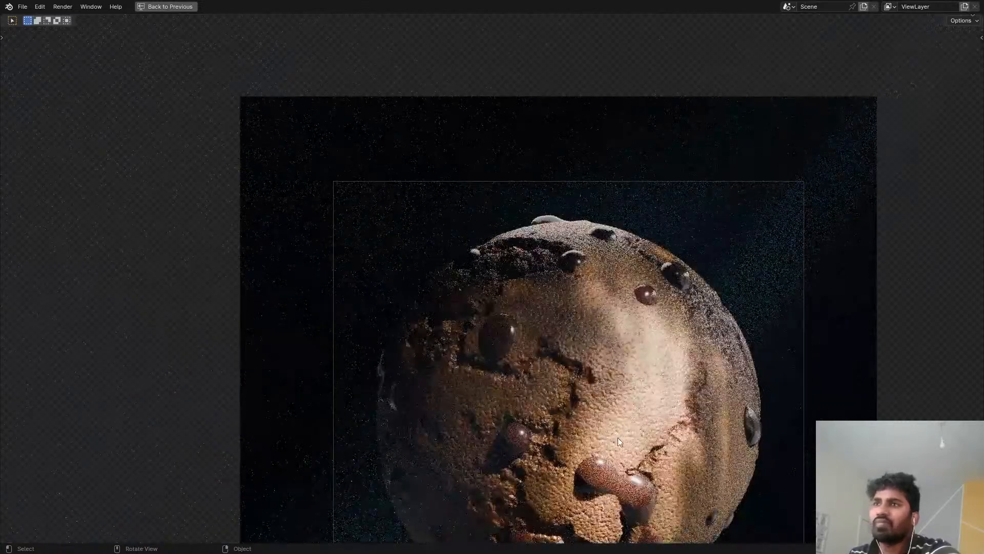
middle_click_drag(617, 438, 590, 241, "shift")
key("ctrl+s")
Step: Switch the viewport to Solid shading and render the image from the Rendering workspace
key("z")
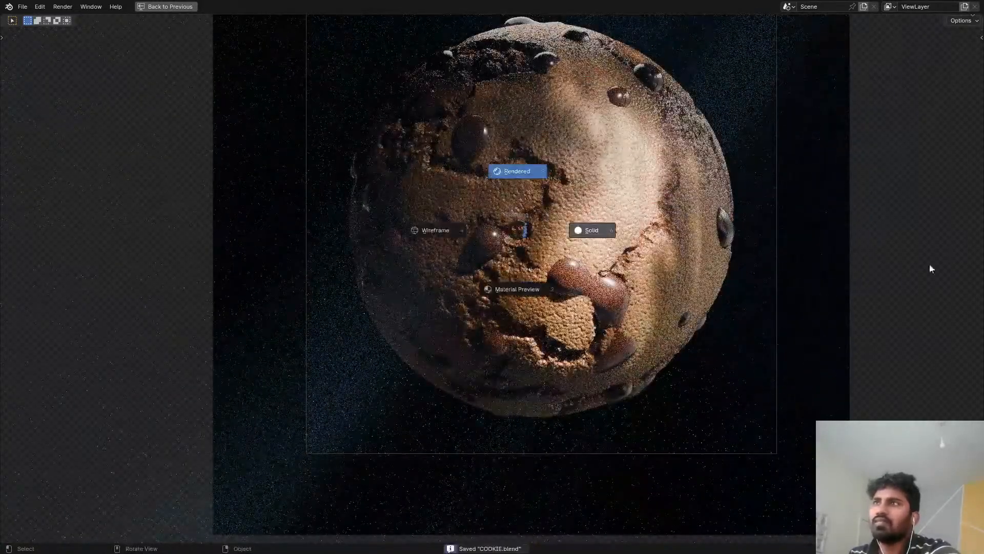
left_click(932, 269)
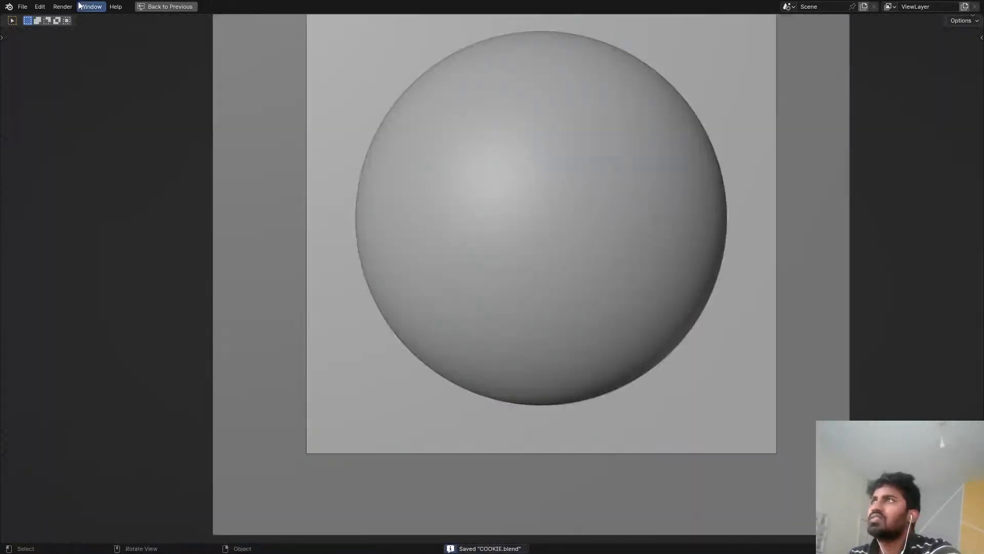
left_click(163, 6)
left_click(325, 8)
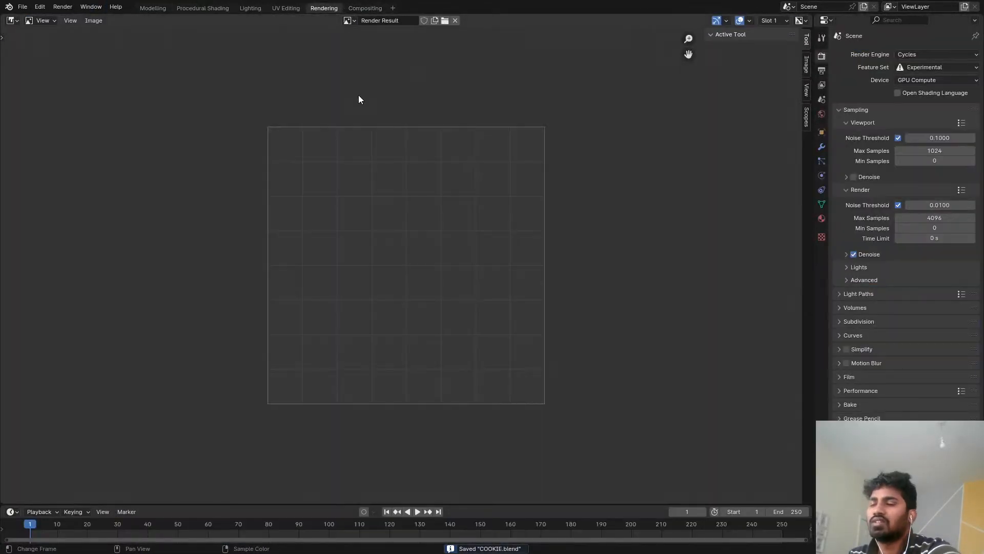
key("F12")
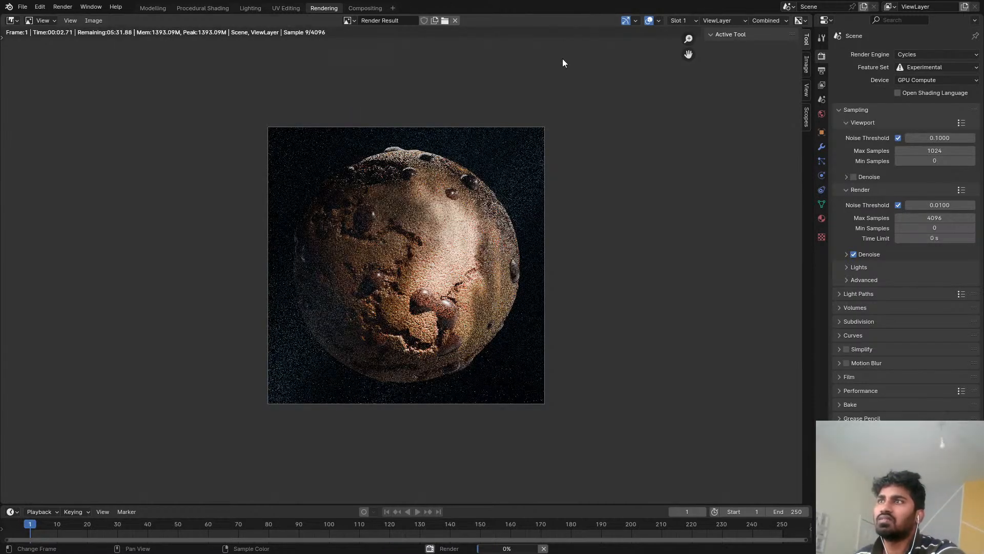
Step: Examine the rendered dough, cracks and chocolate chips up close and as a whole
scroll(443, 298, "up", 6)
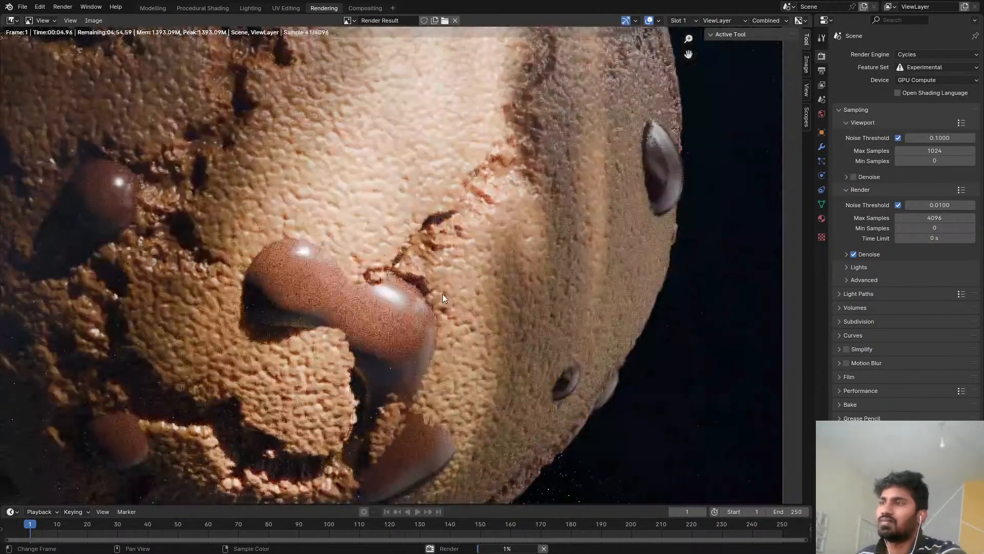
scroll(442, 294, "down", 3)
scroll(463, 383, "up", 4)
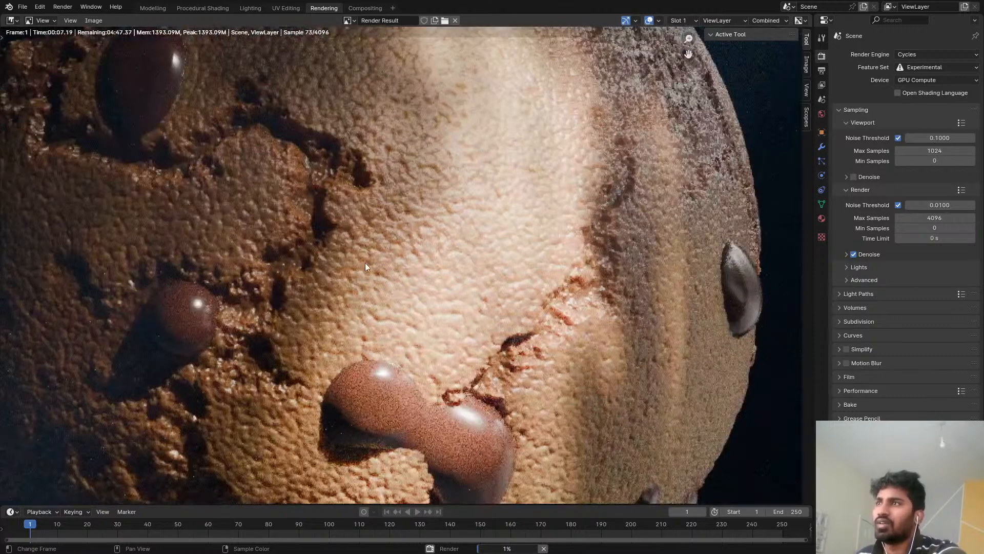
middle_click_drag(365, 264, 442, 356)
scroll(446, 362, "down", 3)
middle_click_drag(449, 285, 498, 266)
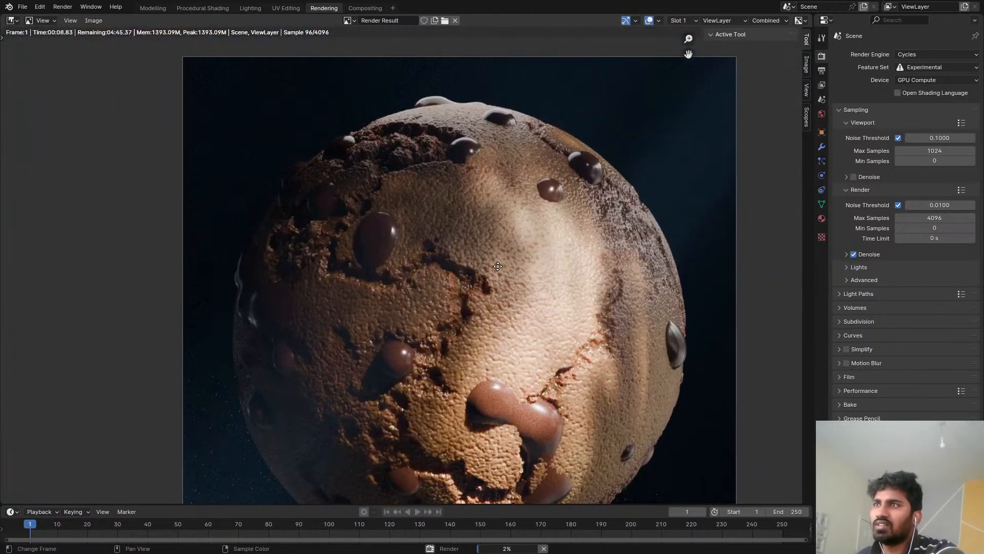
scroll(502, 265, "down", 1)
middle_click_drag(504, 303, 506, 263)
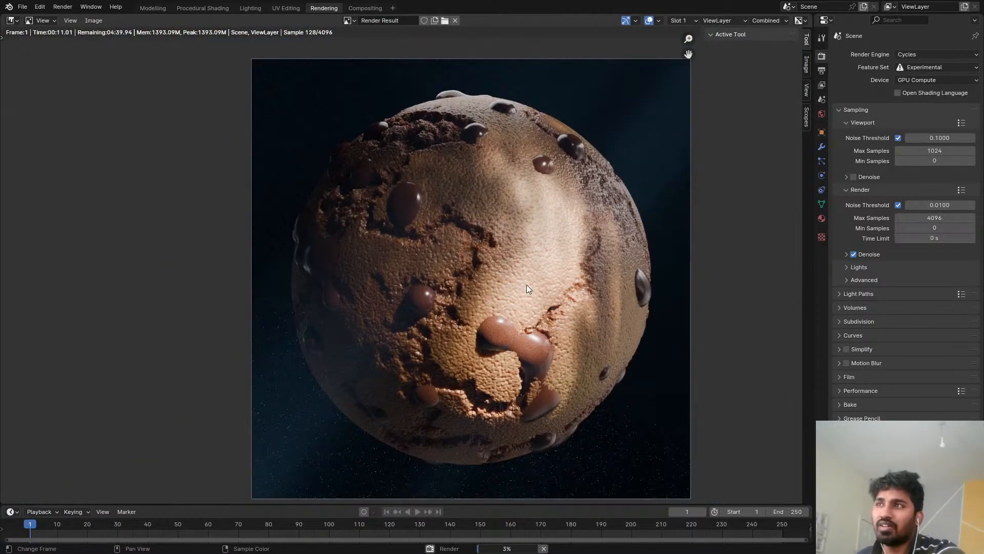
scroll(527, 288, "up", 3)
scroll(521, 271, "up", 2)
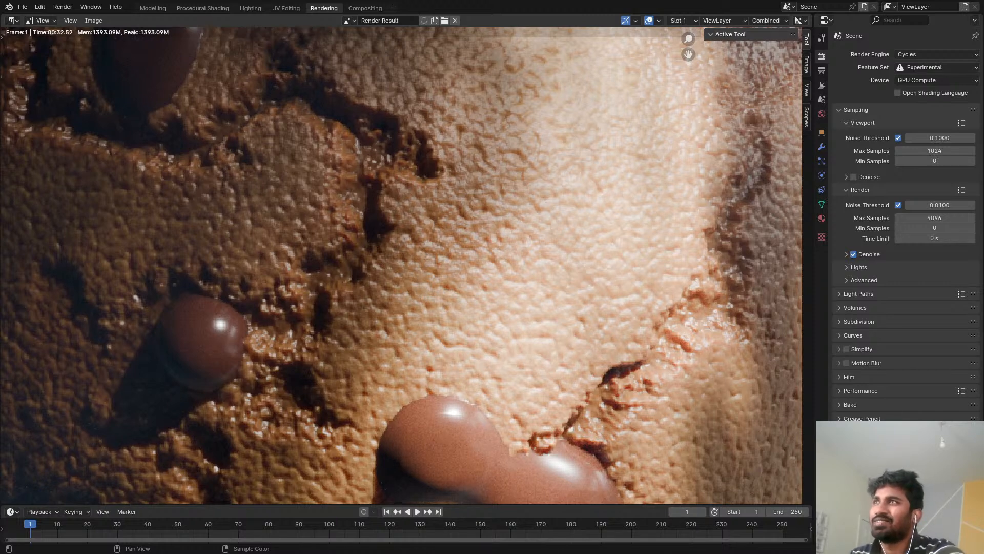
scroll(426, 250, "down", 8)
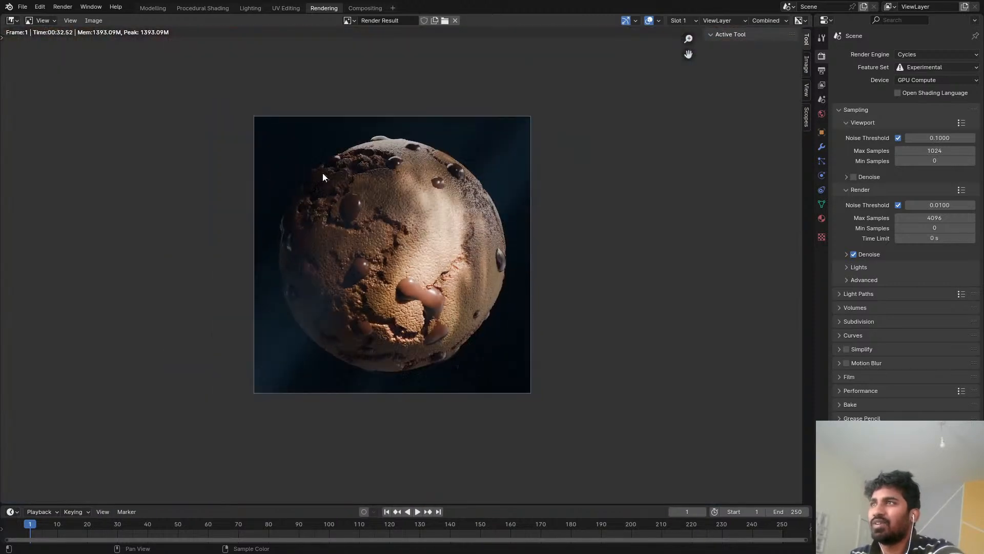
Step: Save the file, set the Principled BSDF's Subsurface Weight to 0.000 and render the cookie into Slot 2
left_click(203, 8)
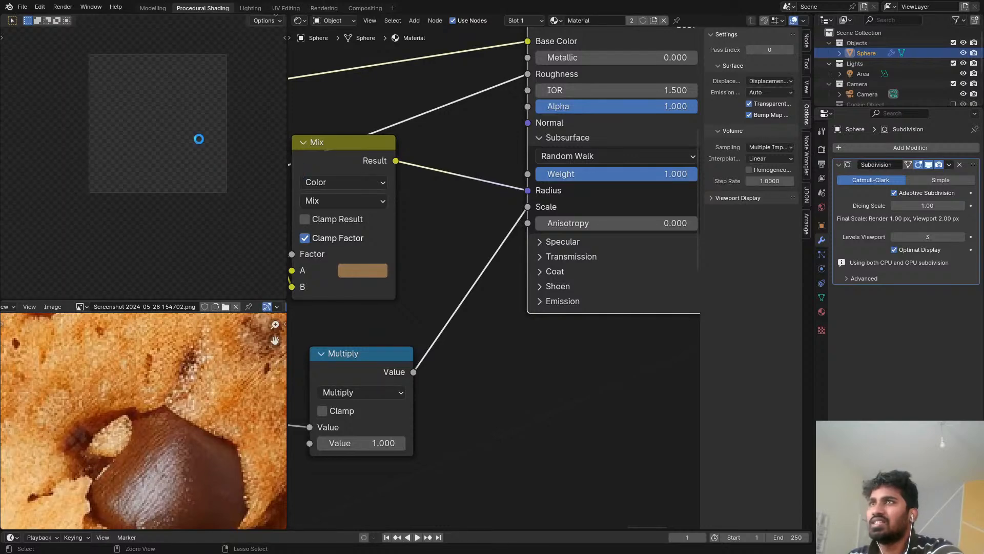
key("ctrl+s")
scroll(466, 187, "up", 5)
left_click_drag(465, 203, 420, 201)
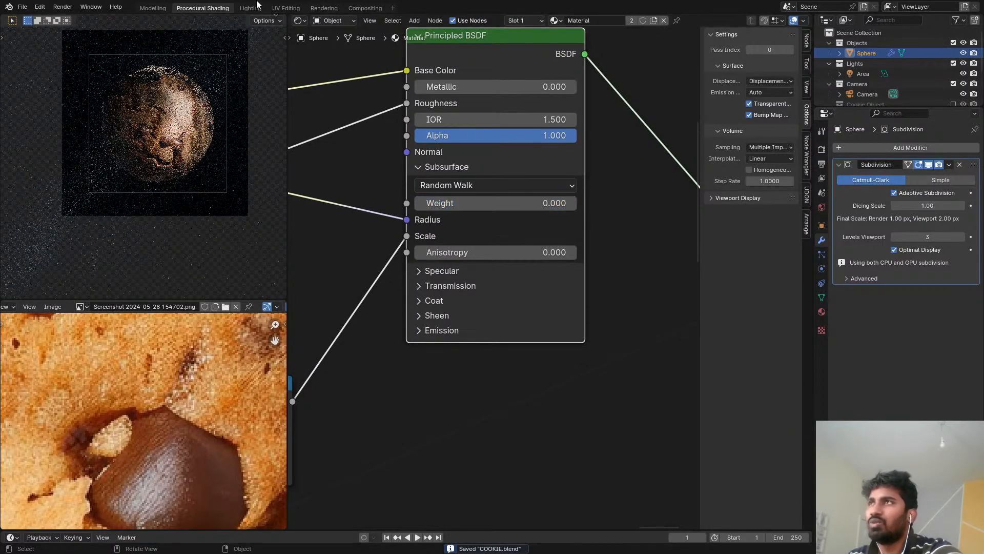
left_click(314, 7)
scroll(449, 327, "up", 5)
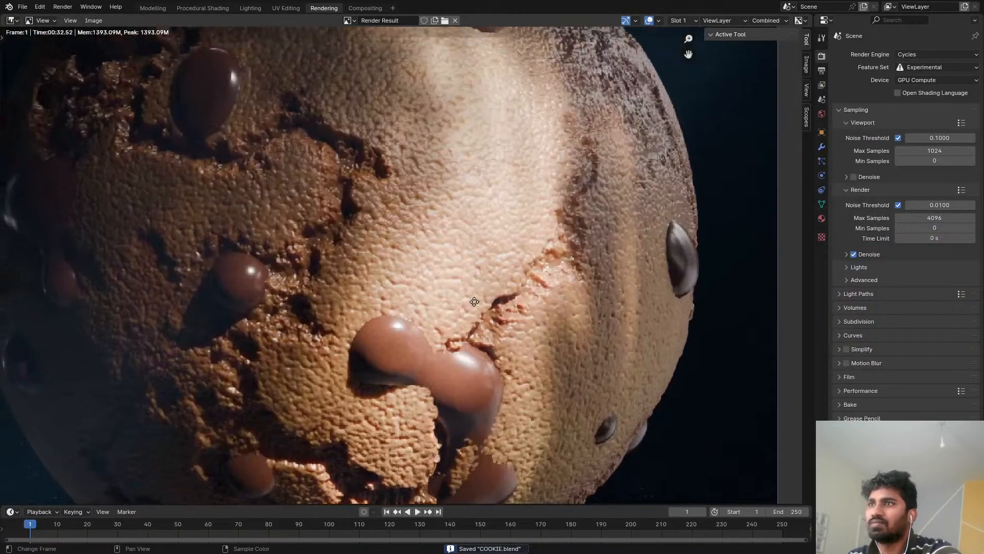
key("j")
key("F12")
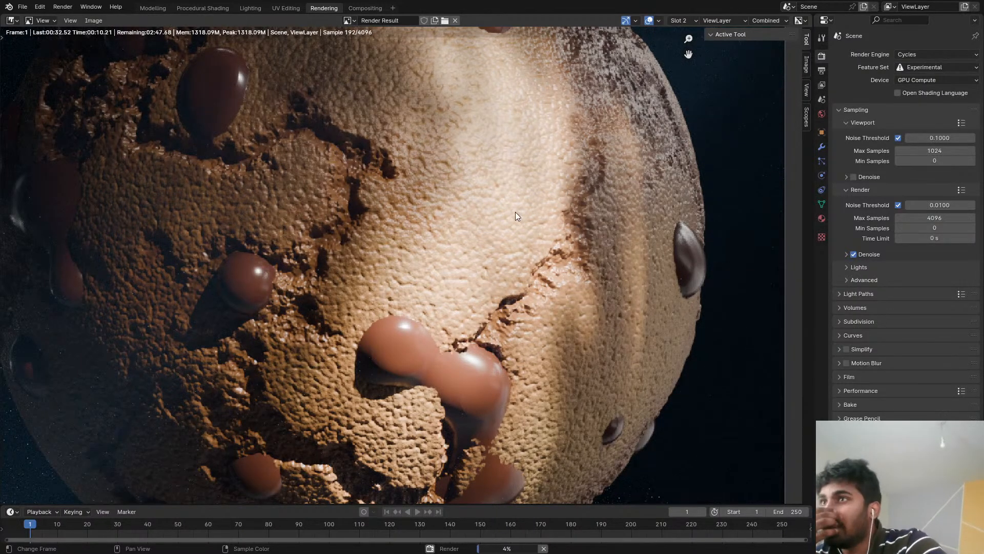
Step: Examine the Slot 2 render up close around the chips and cracks and across the whole sphere
scroll(514, 211, "down", 2)
middle_click_drag(505, 204, 487, 402)
scroll(471, 335, "up", 1)
middle_click_drag(469, 334, 461, 244)
scroll(446, 233, "up", 2)
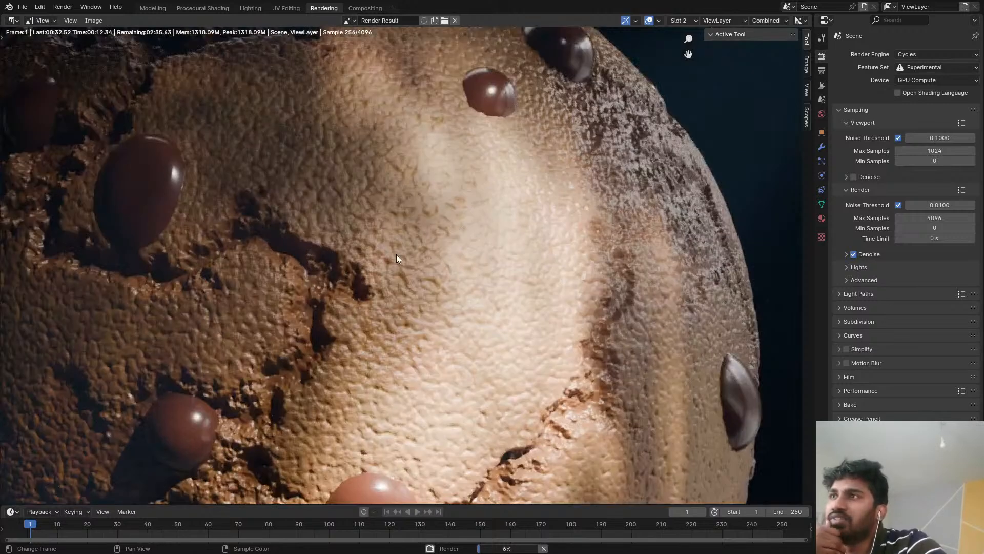
scroll(396, 256, "up", 3)
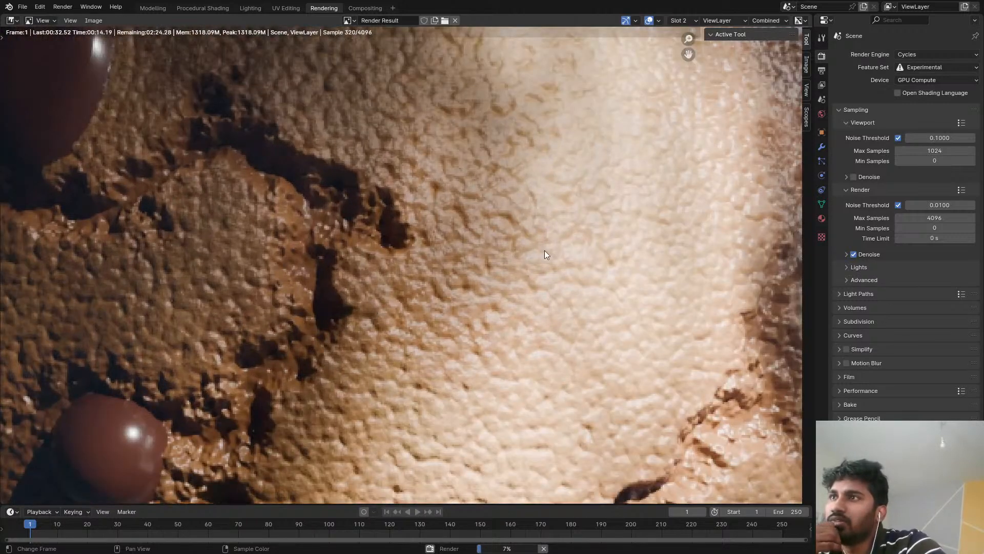
scroll(539, 264, "down", 3)
middle_click_drag(534, 284, 533, 246)
middle_click_drag(555, 367, 528, 347)
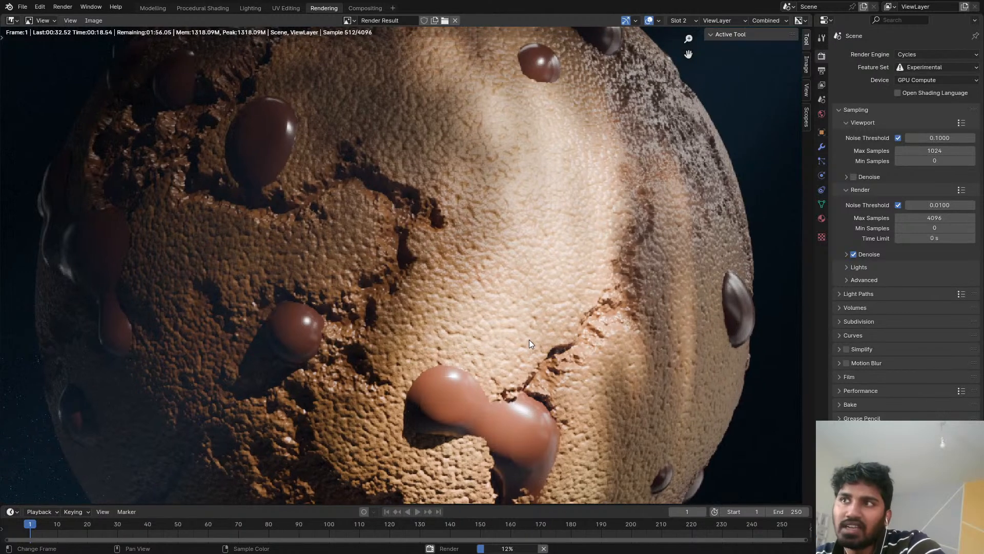
scroll(530, 334, "down", 5)
scroll(532, 329, "up", 2)
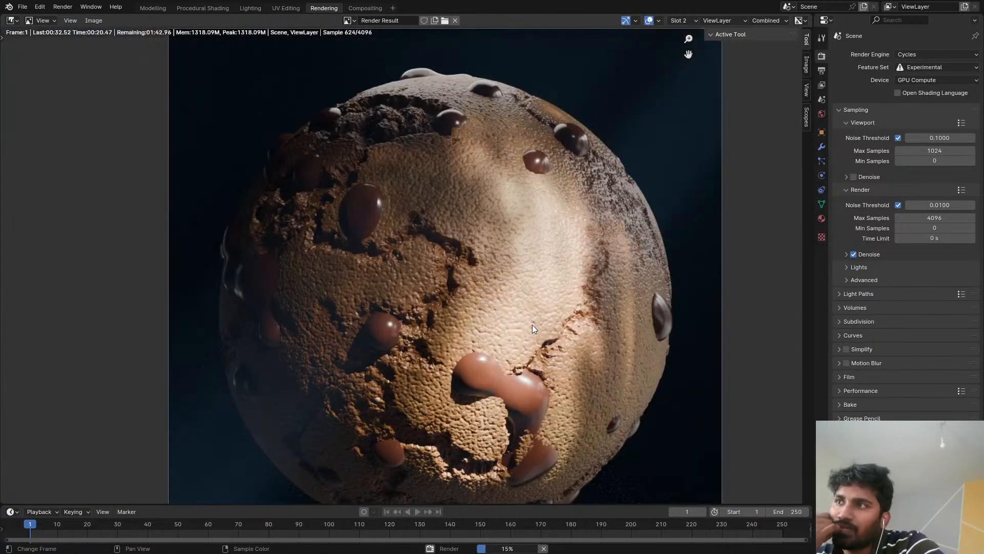
middle_click_drag(351, 247, 417, 265)
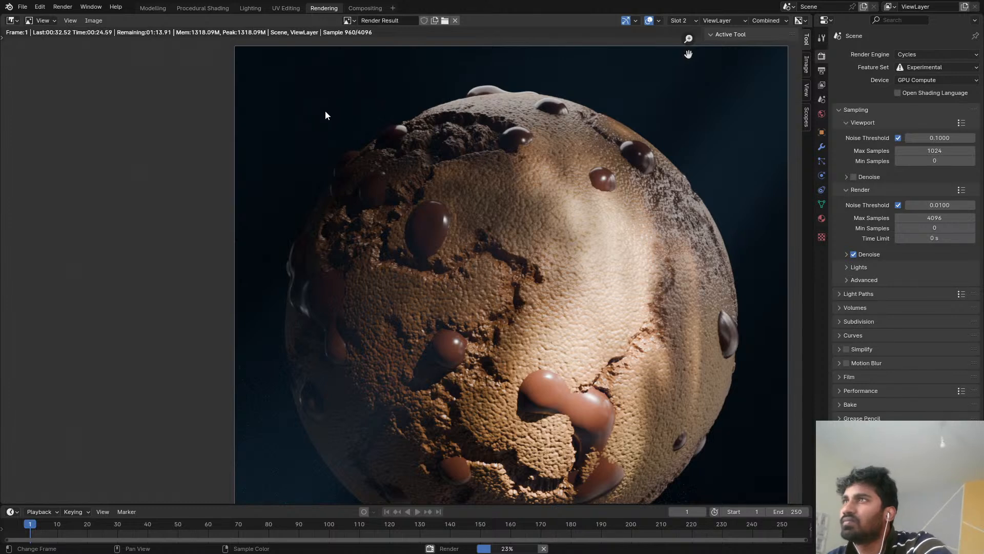
Step: Set the render's Max Samples to 400
left_click(935, 218)
type("4")
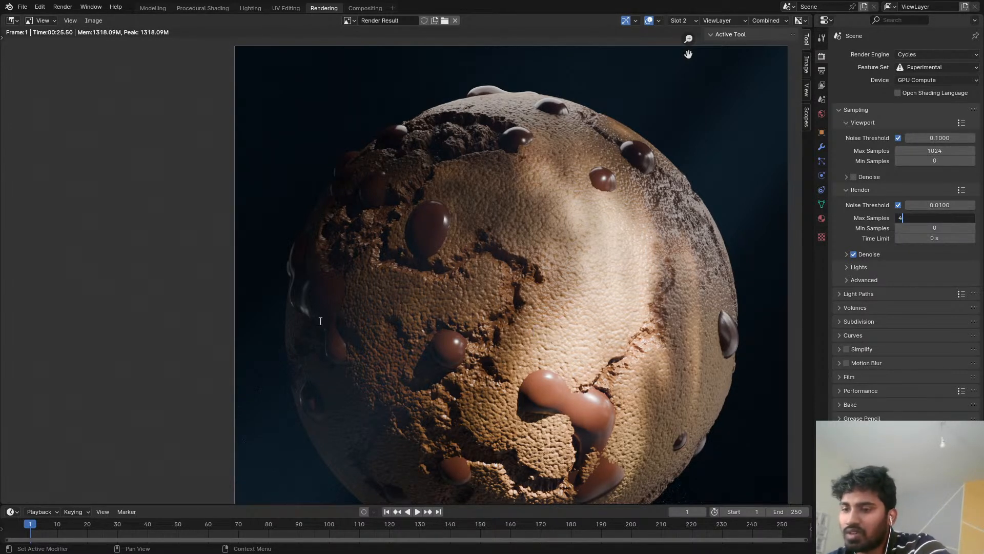
type("00")
key("Return")
Step: Set the Principled BSDF's Subsurface Weight to 1.000 in the Procedural Shading workspace and save the file
left_click(200, 9)
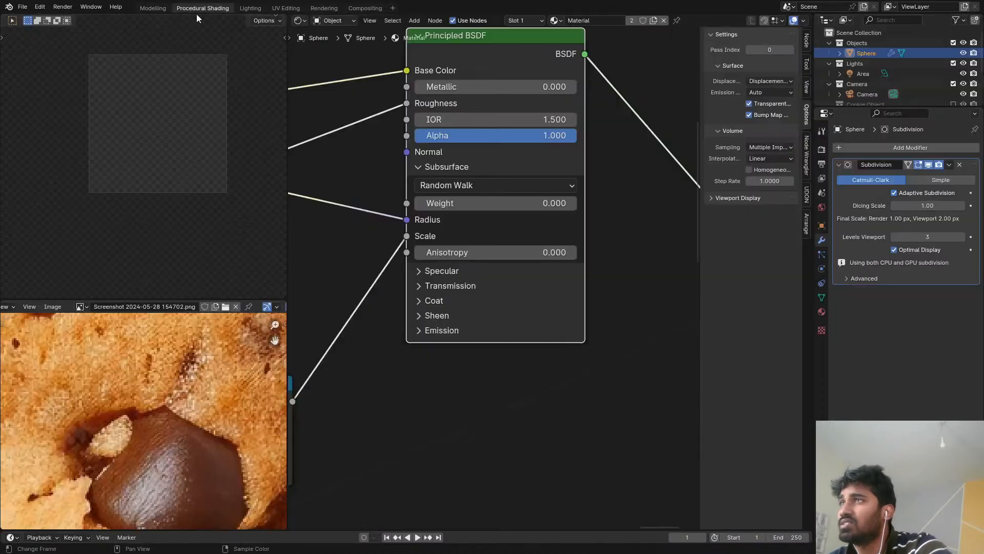
scroll(260, 90, "up", 6)
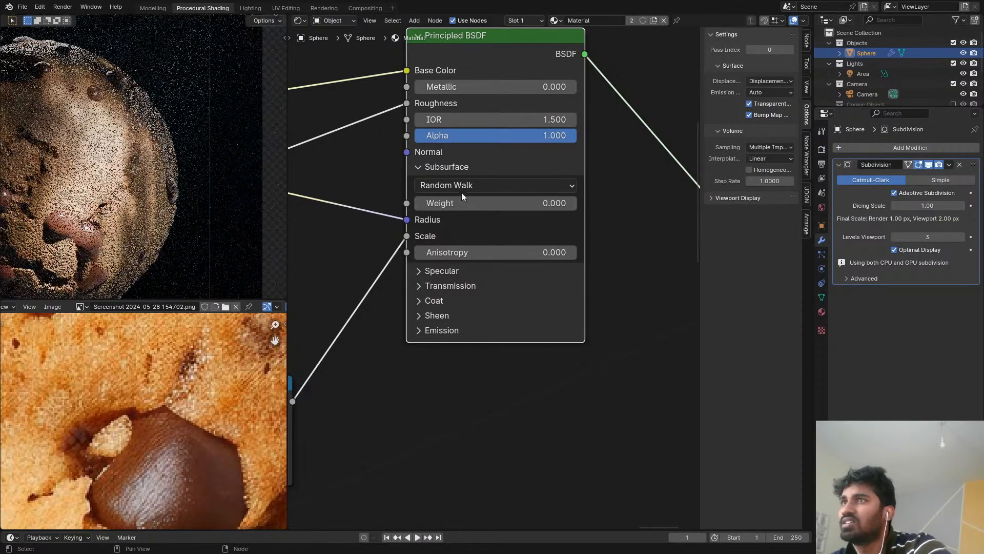
left_click_drag(463, 203, 580, 205)
scroll(314, 243, "down", 1)
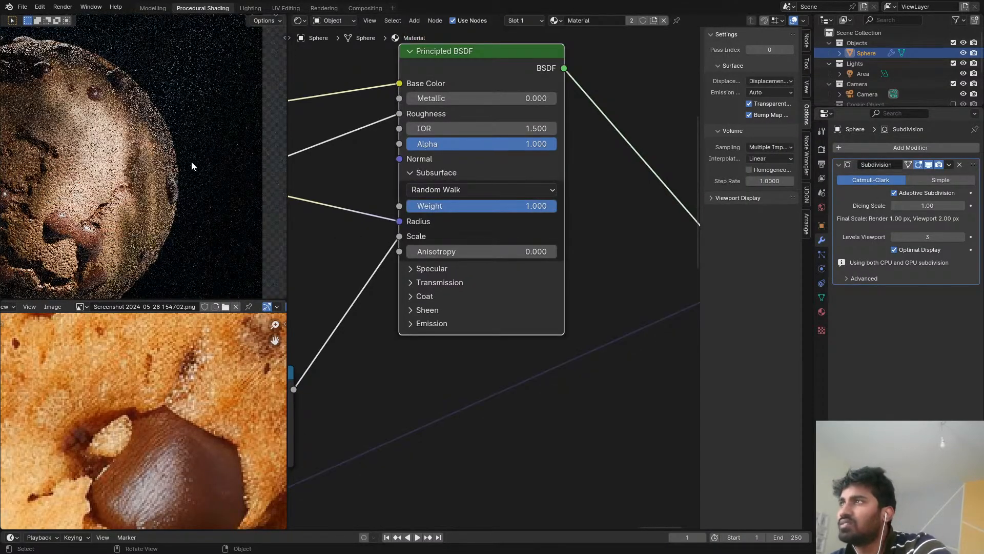
scroll(640, 174, "down", 4)
key("ctrl+s")
Step: Preview the Multiply node feeding the Subsurface Scale and set its second value to 5.000
scroll(624, 182, "up", 4)
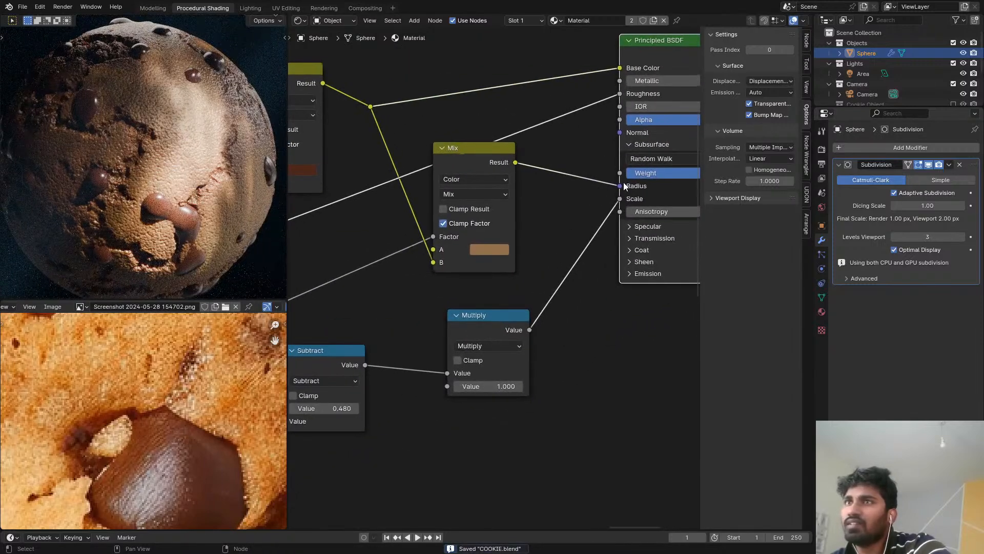
scroll(506, 330, "down", 2, "shift")
left_click(512, 284, "ctrl+shift")
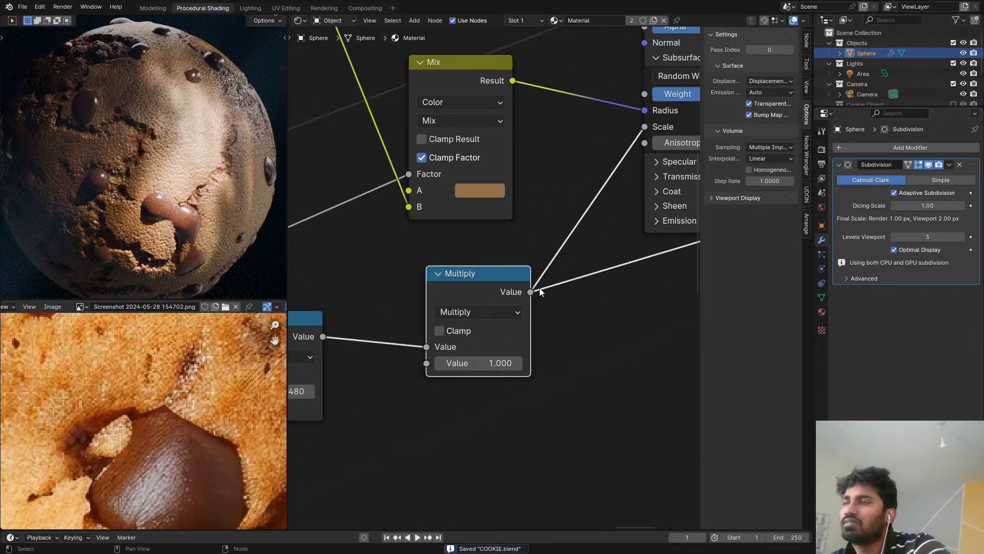
scroll(487, 329, "up", 3)
left_click(467, 348)
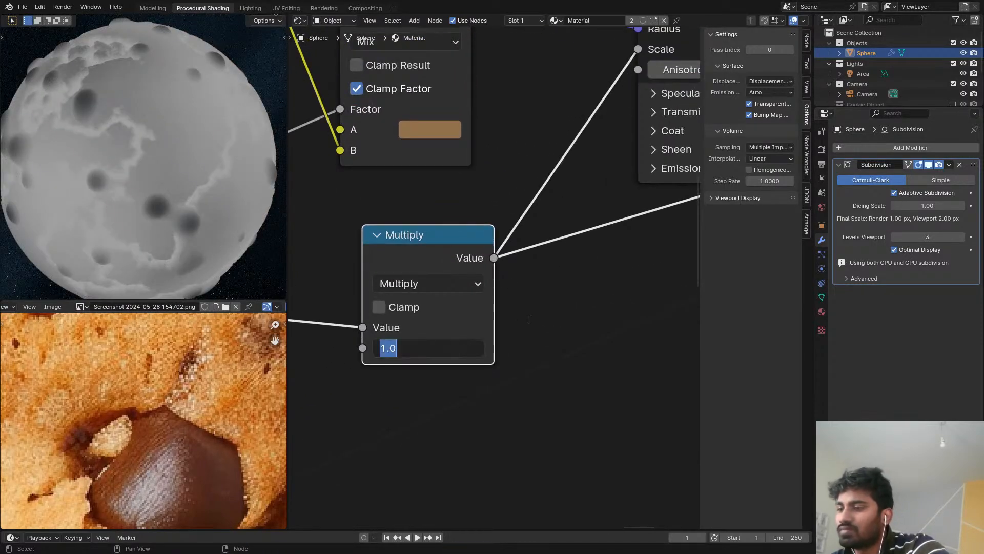
type("5")
key("Return")
scroll(587, 247, "down", 3)
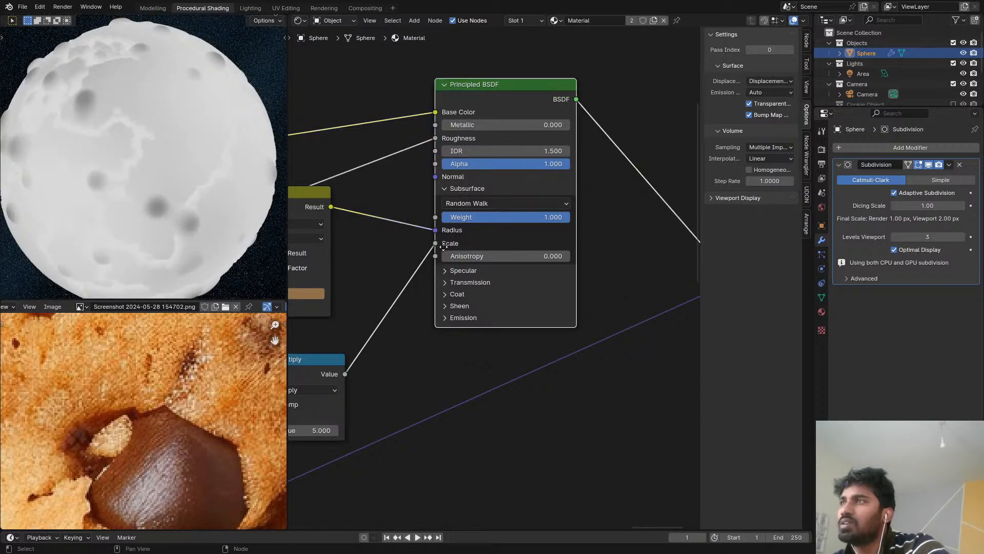
Step: Save the Blender file after viewing the cookie material's subsurface nodes and the rendered result
middle_click_drag(440, 243, 560, 186)
scroll(131, 183, "up", 5)
scroll(162, 179, "down", 6)
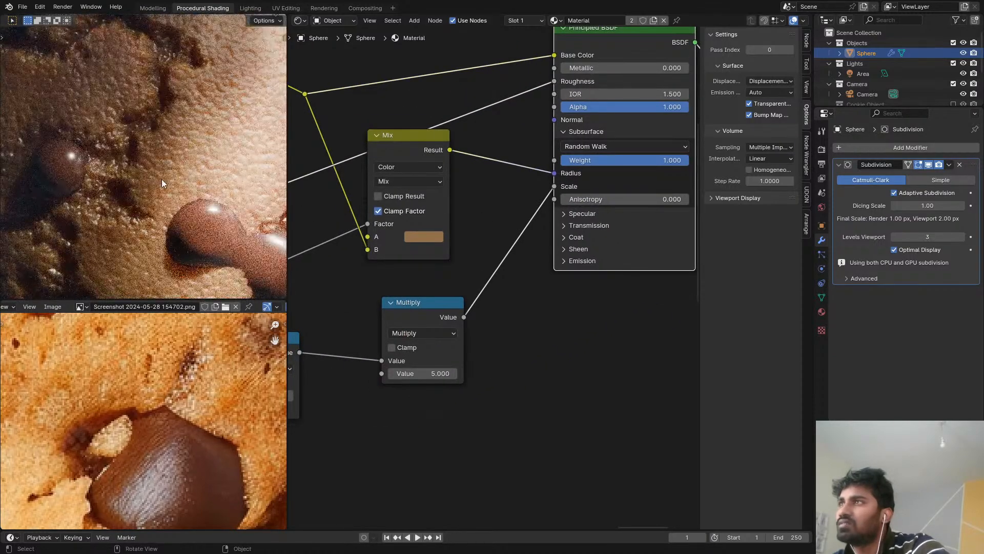
key("ctrl+s")
scroll(186, 169, "up", 3)
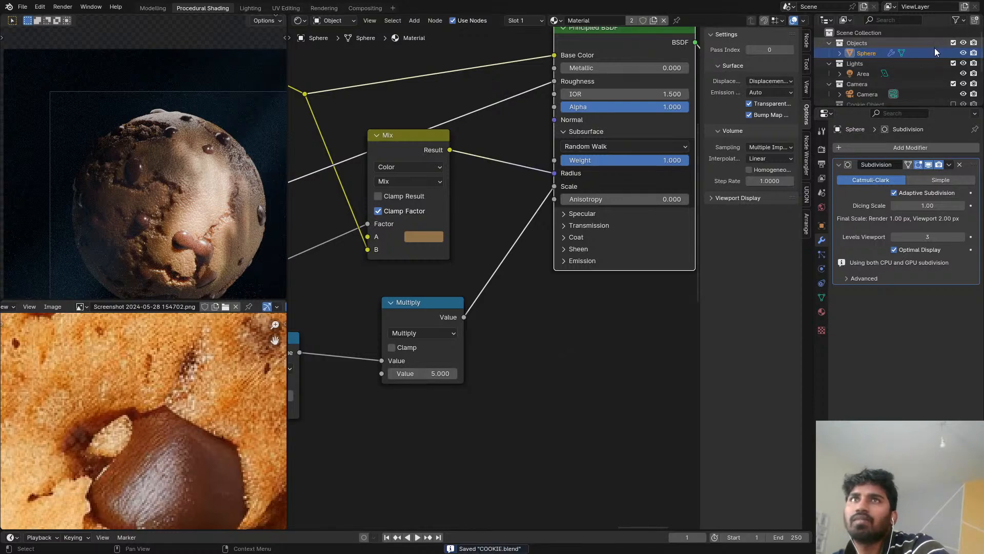
Step: Exclude the Objects collection from the view layer and enable the Cookie Object collection
left_click(954, 43)
scroll(956, 90, "down", 1)
scroll(956, 92, "down", 1)
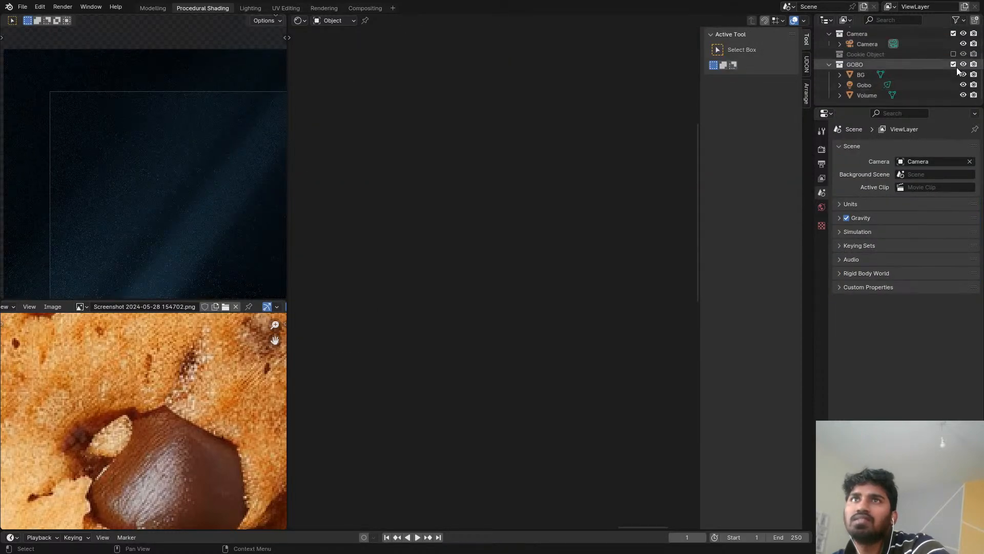
left_click(954, 54)
Step: Move the cookie away from the dark background plane toward the source of the gobo light beams, and save the file
middle_click_drag(193, 207, 150, 163)
key("ctrl+alt+space")
middle_click_drag(343, 266, 503, 325)
scroll(486, 347, "down", 3)
scroll(487, 348, "down", 4)
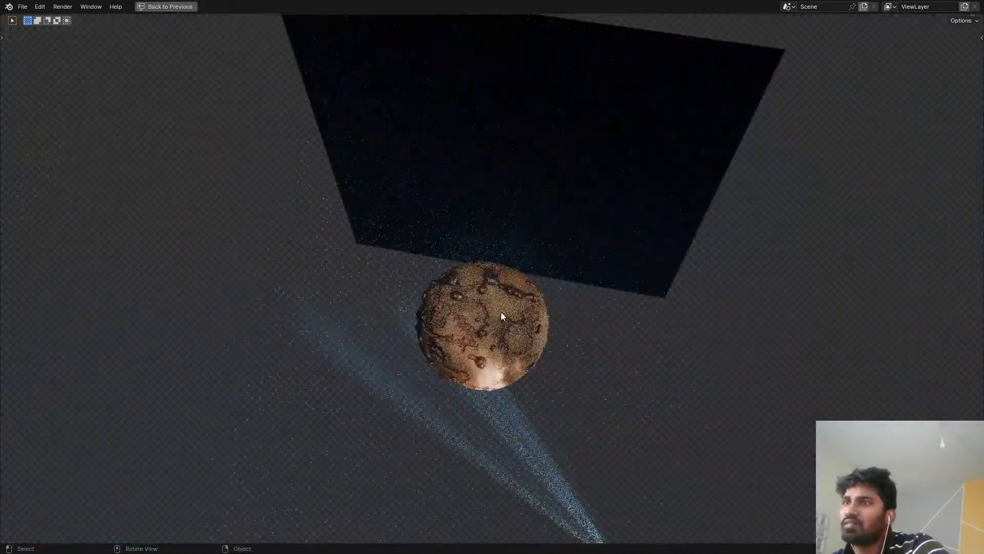
key("g")
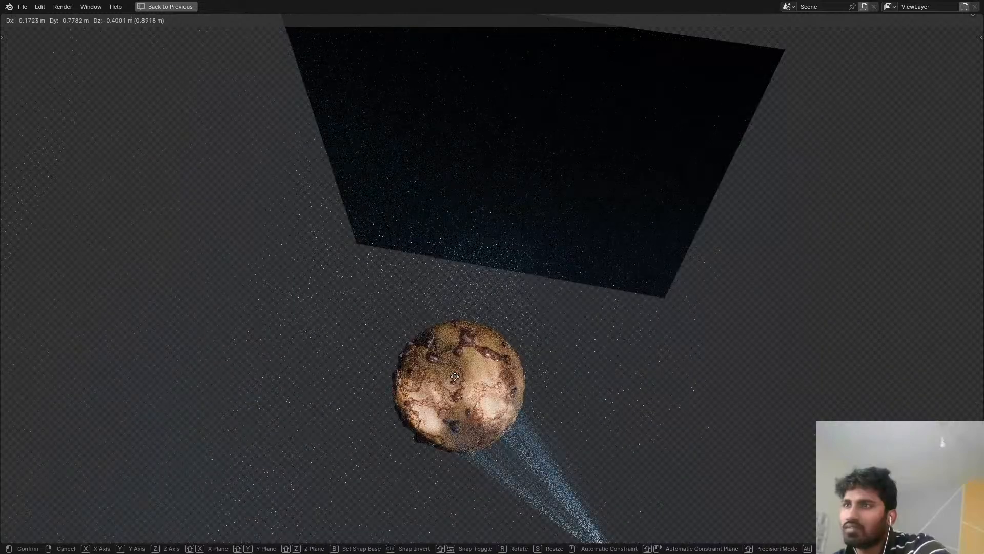
left_click(458, 391)
scroll(458, 392, "up", 4)
middle_click_drag(510, 424, 620, 315)
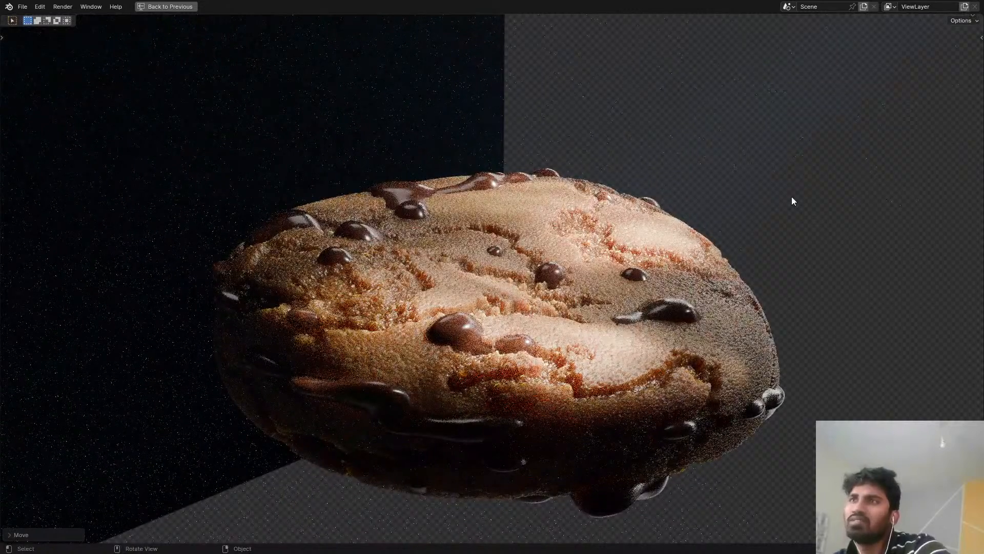
key("ctrl+s")
scroll(667, 271, "down", 1)
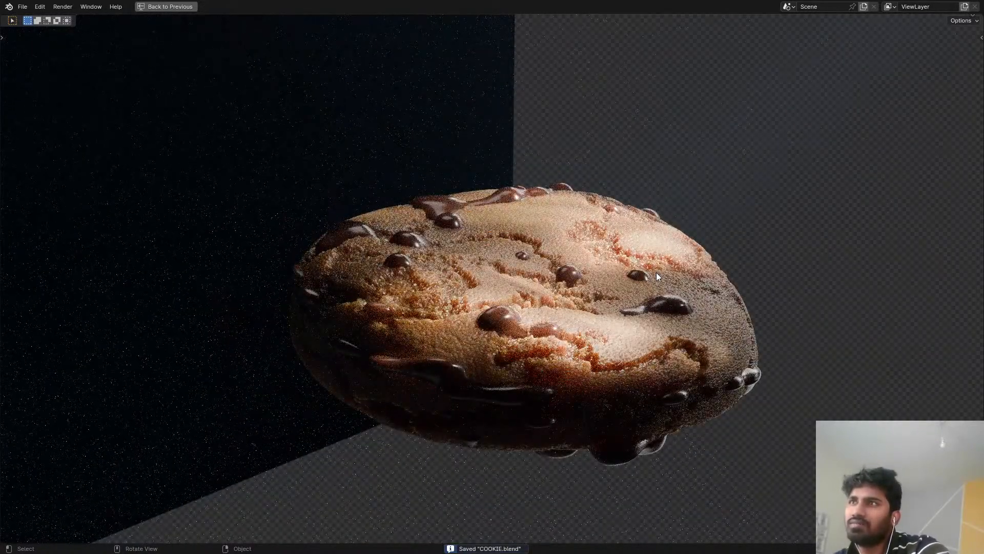
Step: Add a new camera and make it the scene's active camera
key("ctrl")
key("shift+a")
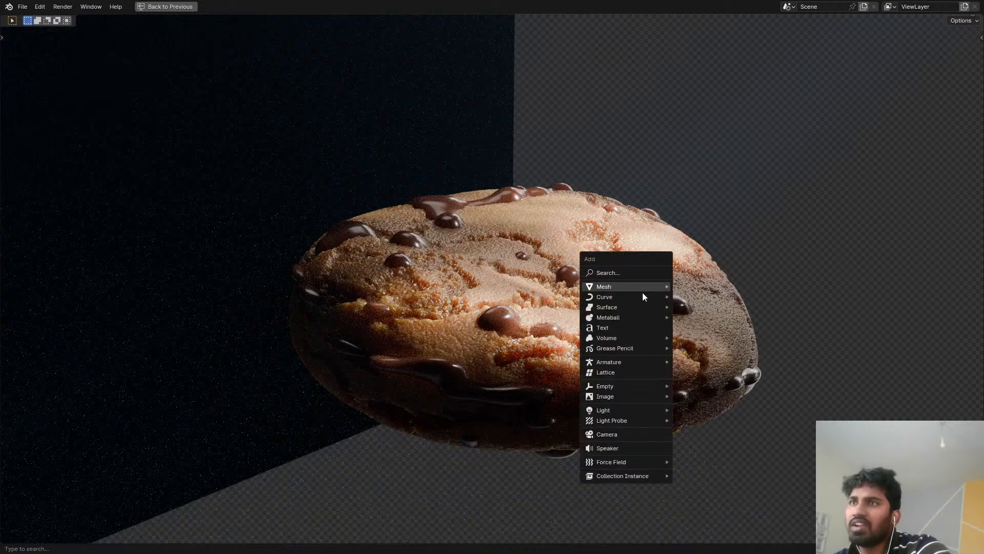
left_click(619, 440)
key("ctrl+space")
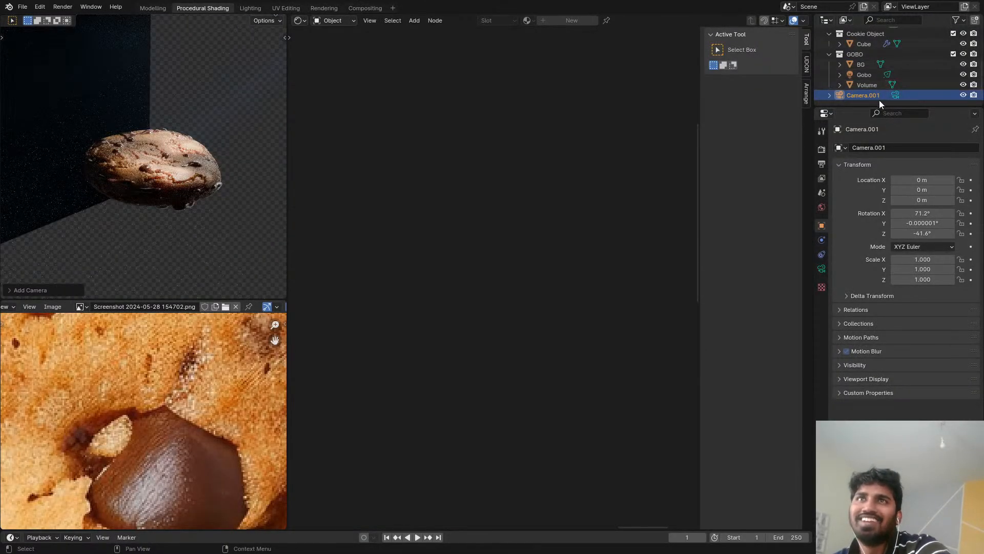
left_click(895, 95)
Step: Align the new camera to the current view and move it so the cookie sits centred in the frame
key("ctrl+space")
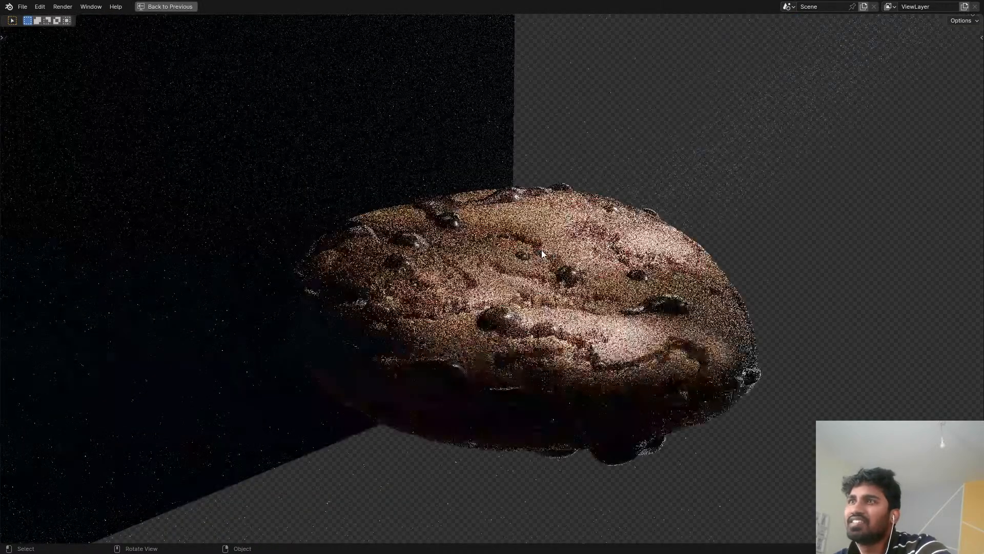
key("KP_0")
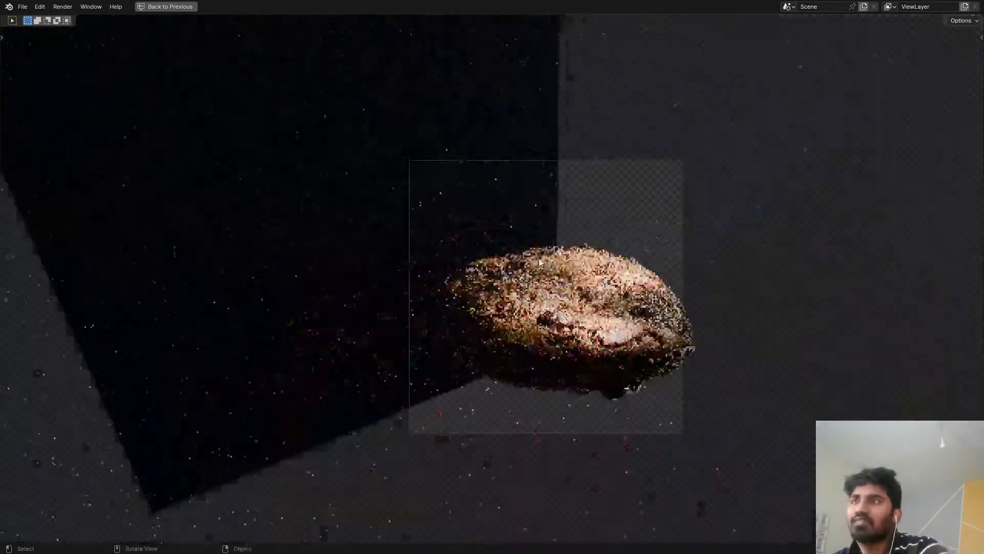
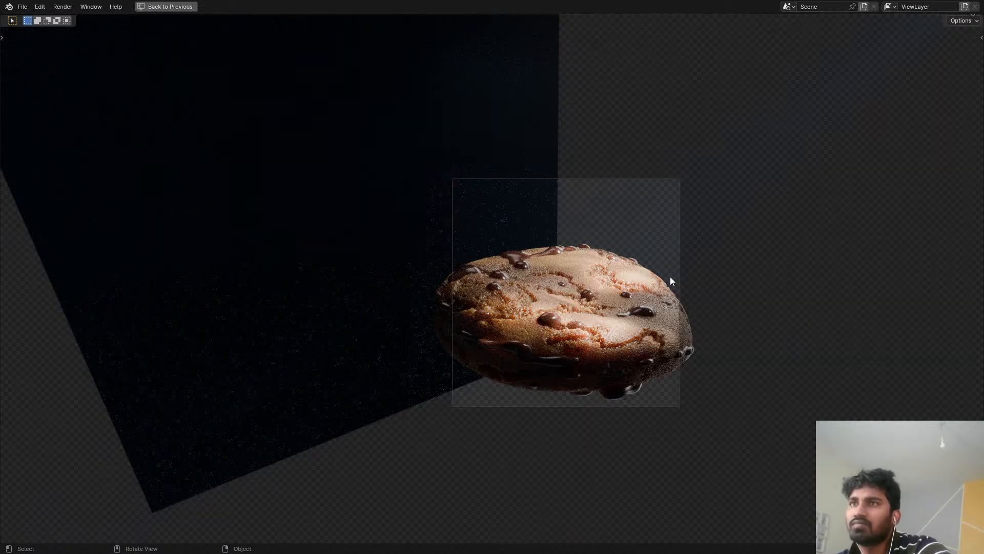
key("ctrl+space")
left_click(866, 97)
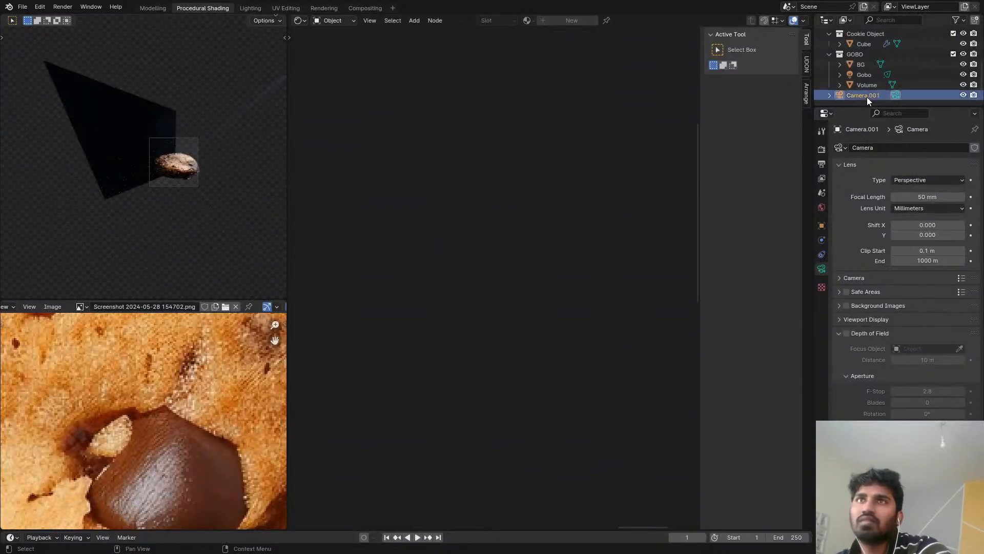
key("ctrl+space")
scroll(661, 304, "up", 1)
scroll(662, 306, "up", 3)
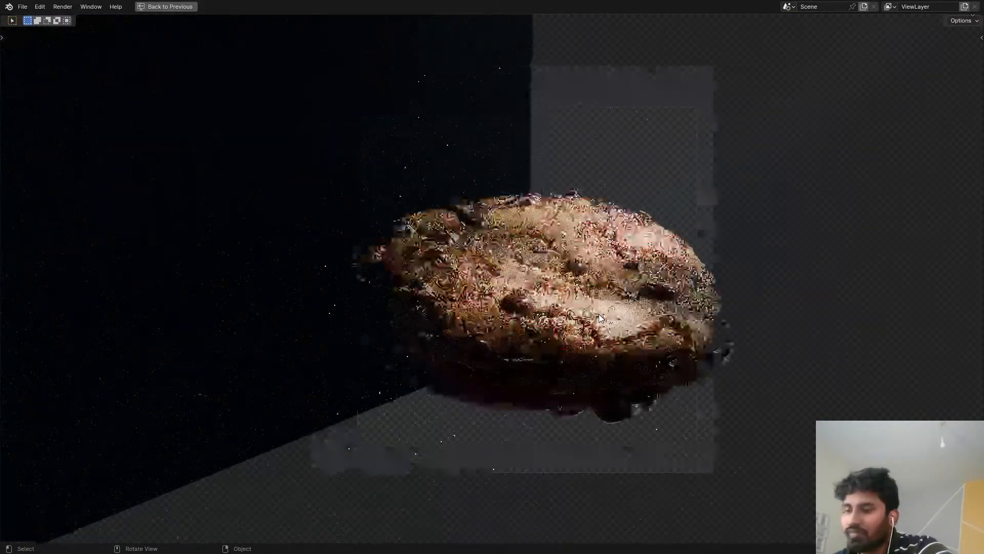
key("g")
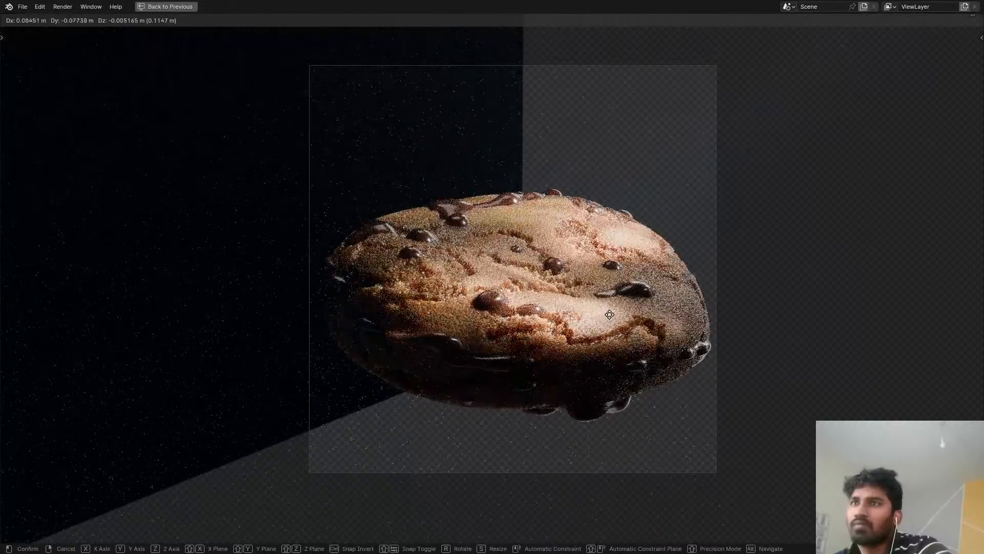
left_click(598, 268)
Step: Duplicate the BG plane in a top wireframe view and place the copy beside the original
left_click(600, 146)
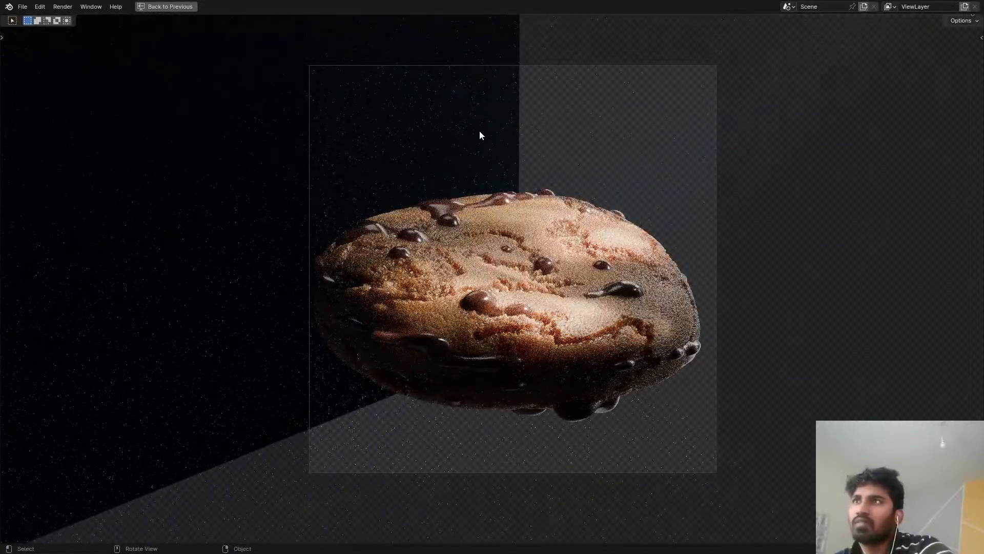
key("ctrl+space")
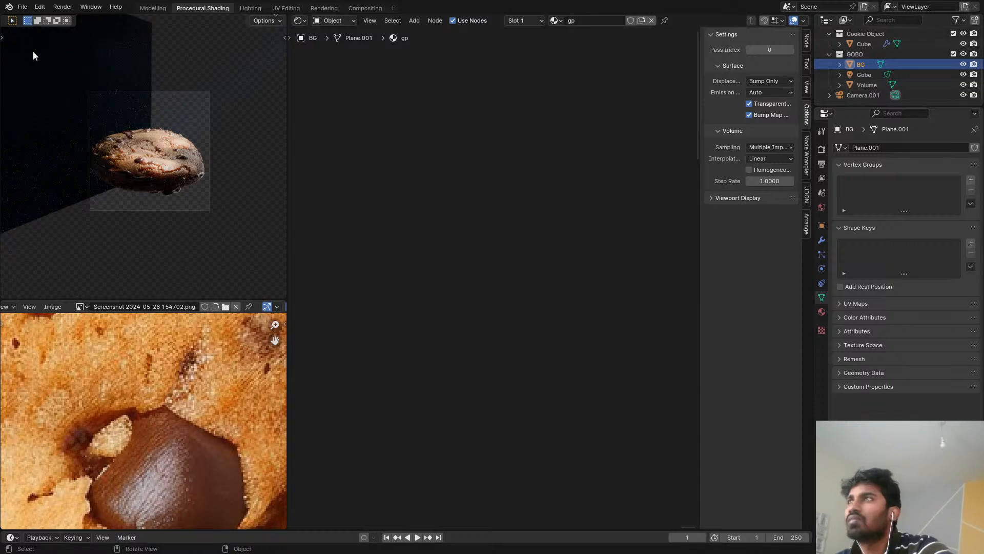
scroll(90, 59, "down", 1)
key("KP_7")
scroll(67, 86, "down", 7)
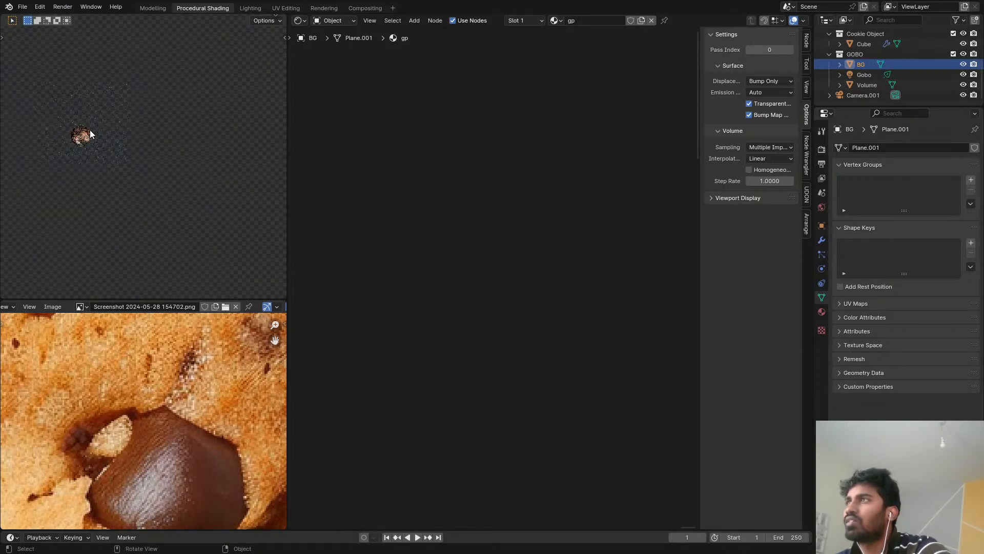
key("z")
left_click(173, 116)
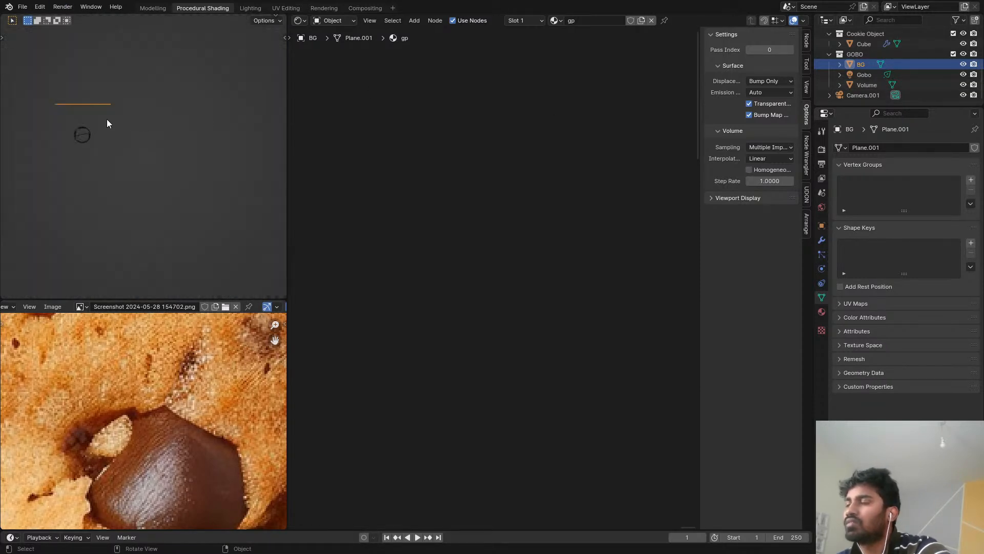
key("shift+d")
left_click(161, 117)
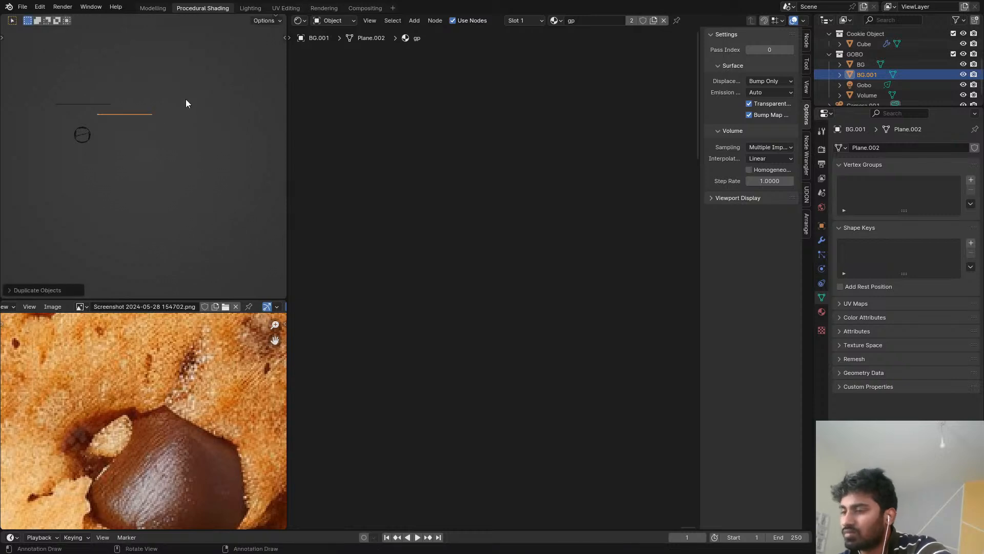
Step: Rotate the duplicated background plane about 48° and move its end close to the original plane's end
key("r")
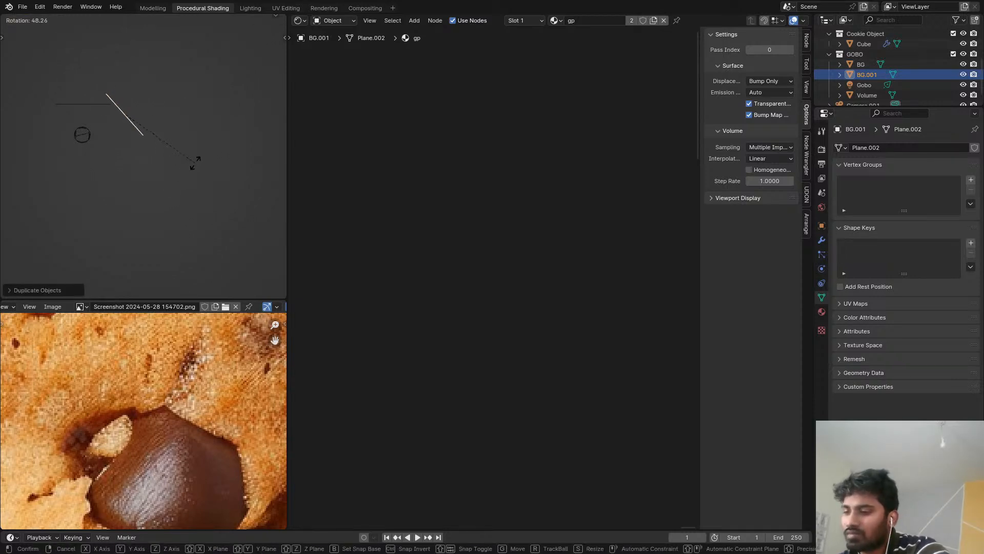
left_click(195, 163)
key("g")
left_click(194, 176)
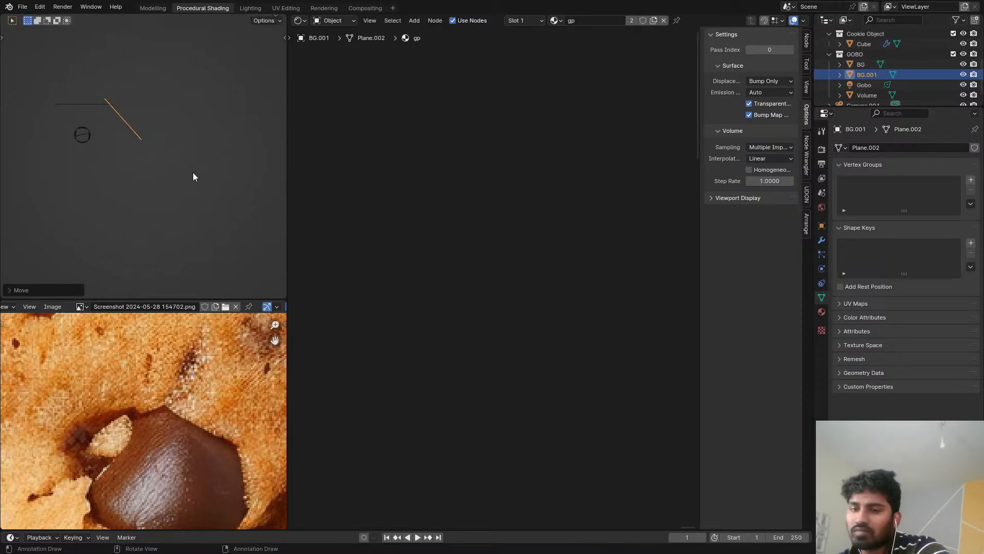
Step: Reposition the angled plane in camera view so it adjoins the original plane's edge and covers the backdrop behind the cookie's lower half
key("KP_0")
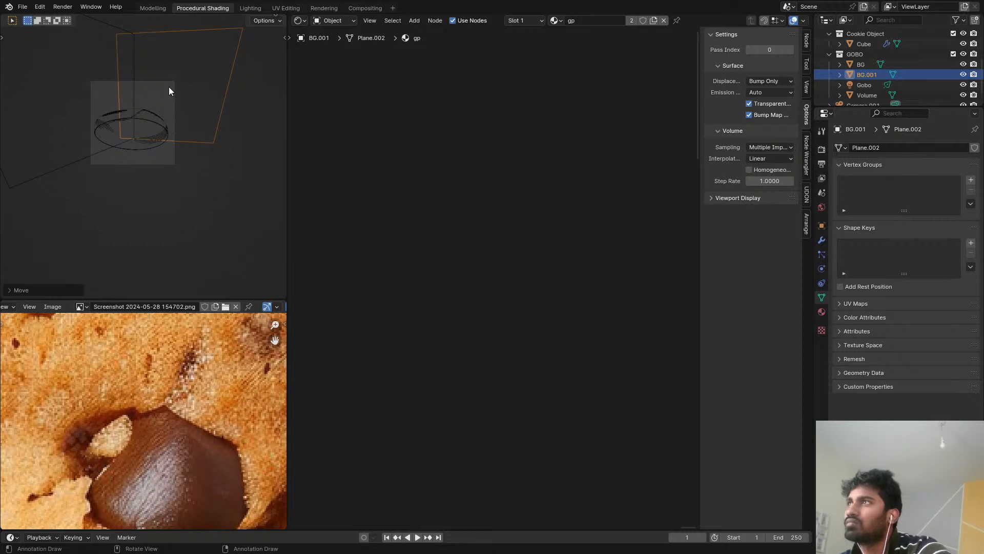
key("g")
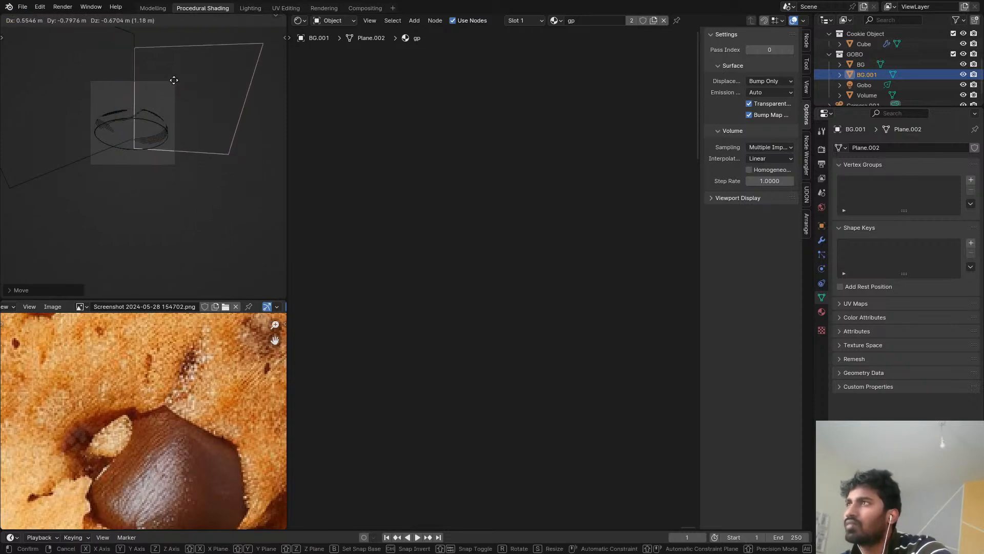
left_click(169, 68)
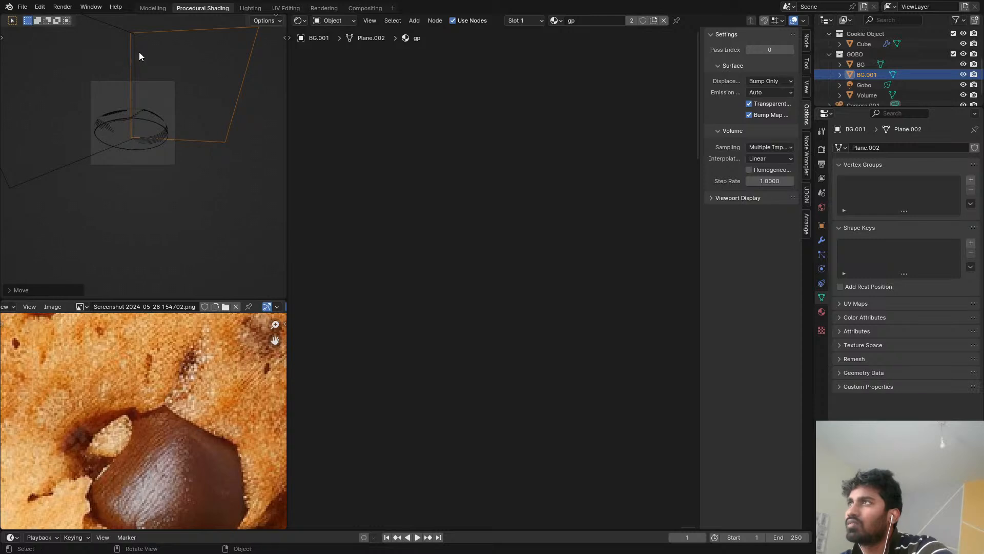
key("g")
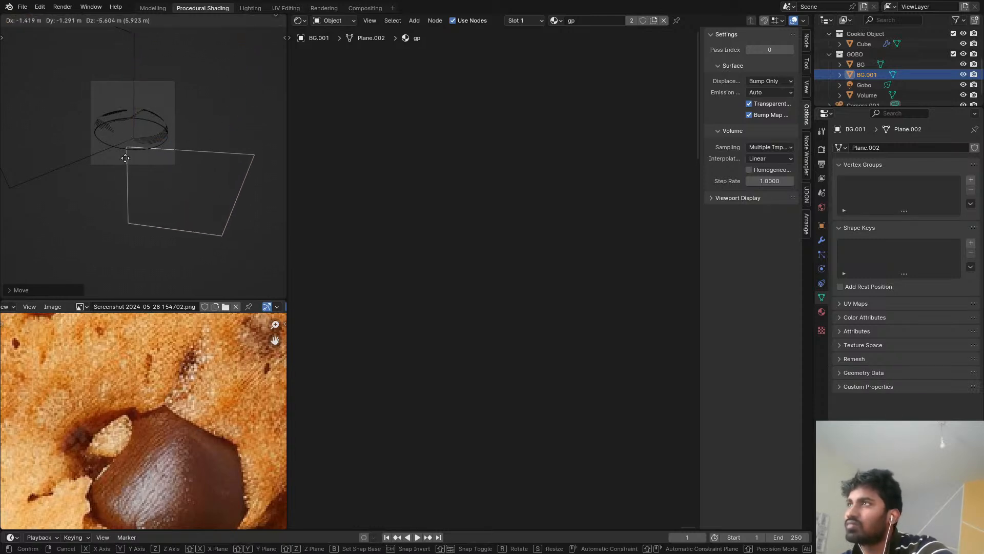
left_click(136, 129)
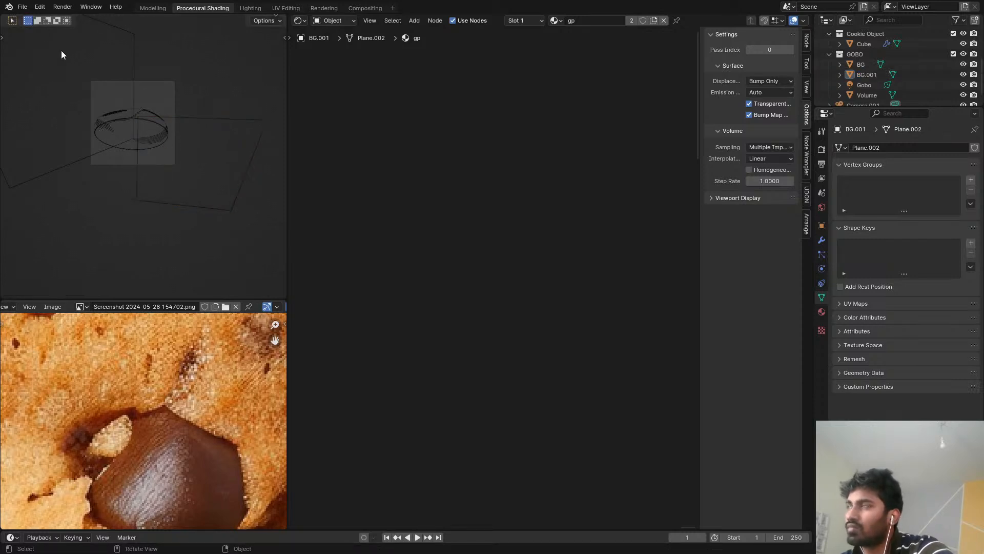
Step: Duplicate the original BG plane, place the copy below it to extend the backdrop downward, and switch to rendered shading
left_click(125, 32)
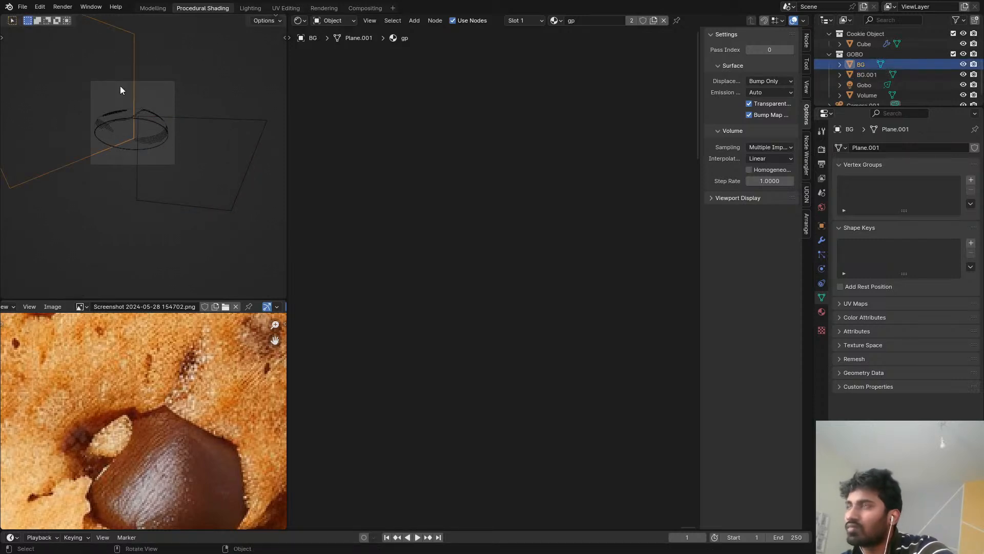
key("shift+d")
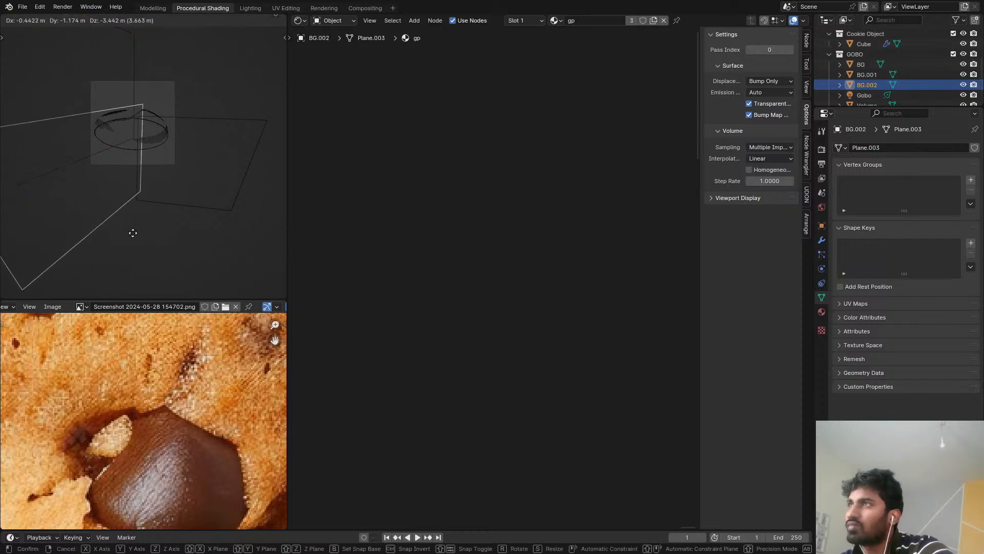
left_click(125, 237)
key("z")
left_click(134, 191)
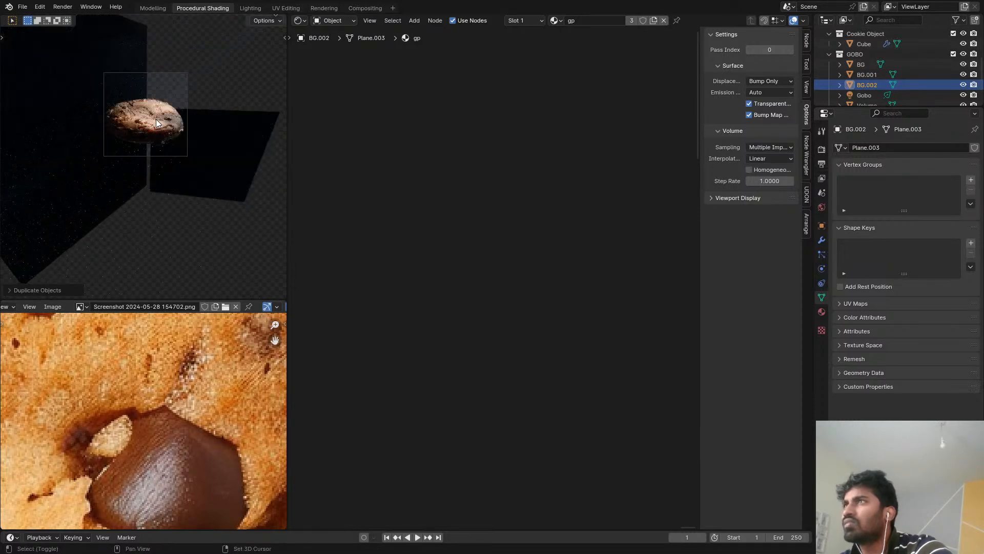
Step: Move the angled background plane along the Y axis in solid shading to close the gap at the neighbouring planes
left_click(210, 154)
key("z")
left_click(252, 167)
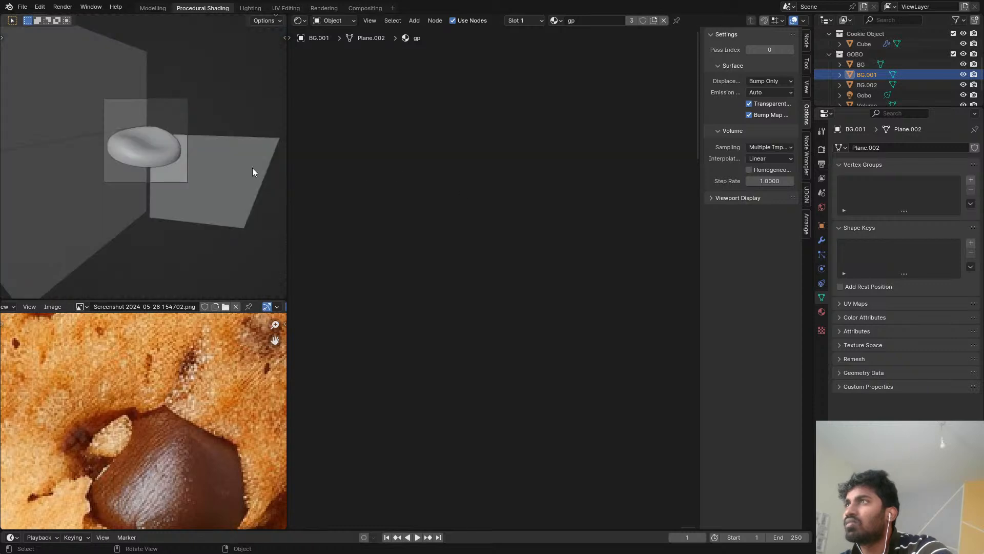
key("g")
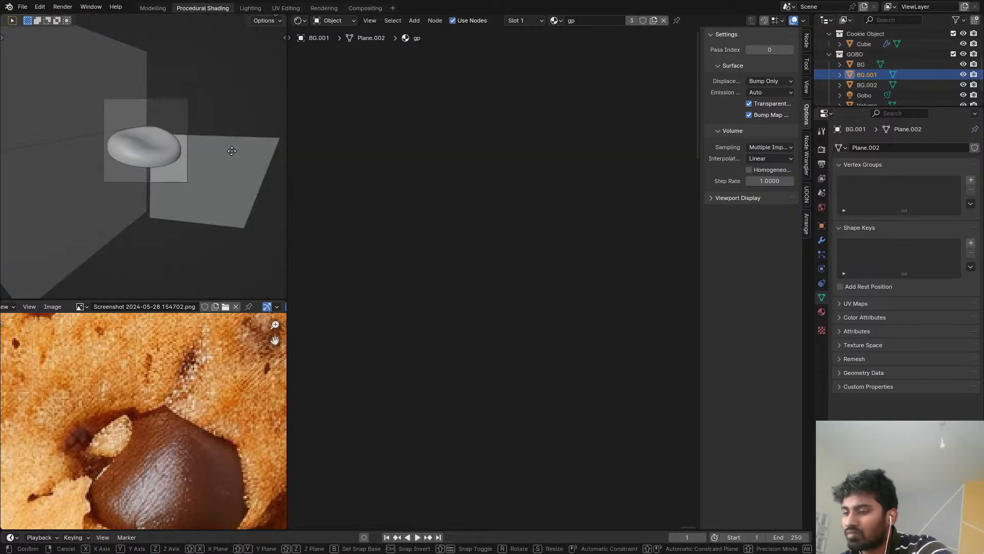
key("x")
key("y")
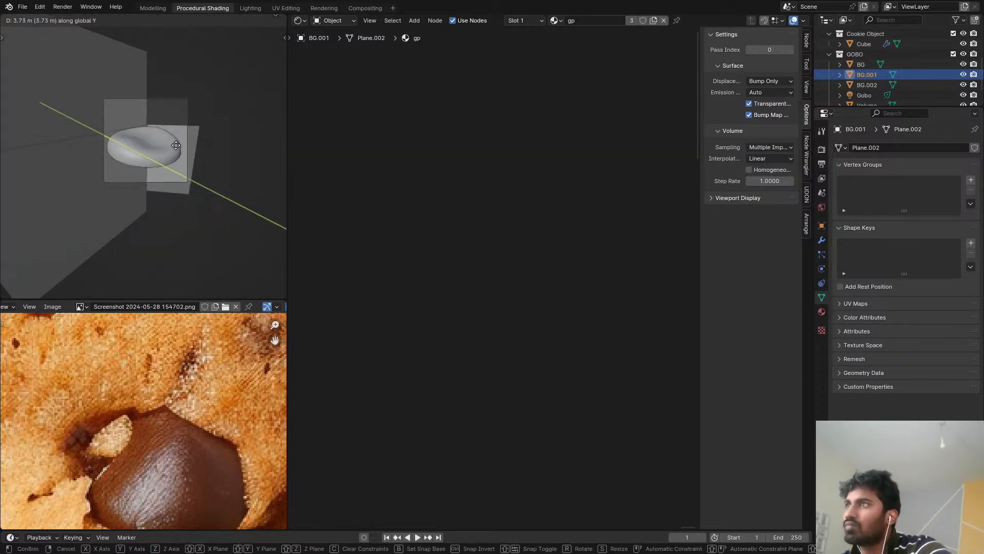
left_click(215, 154)
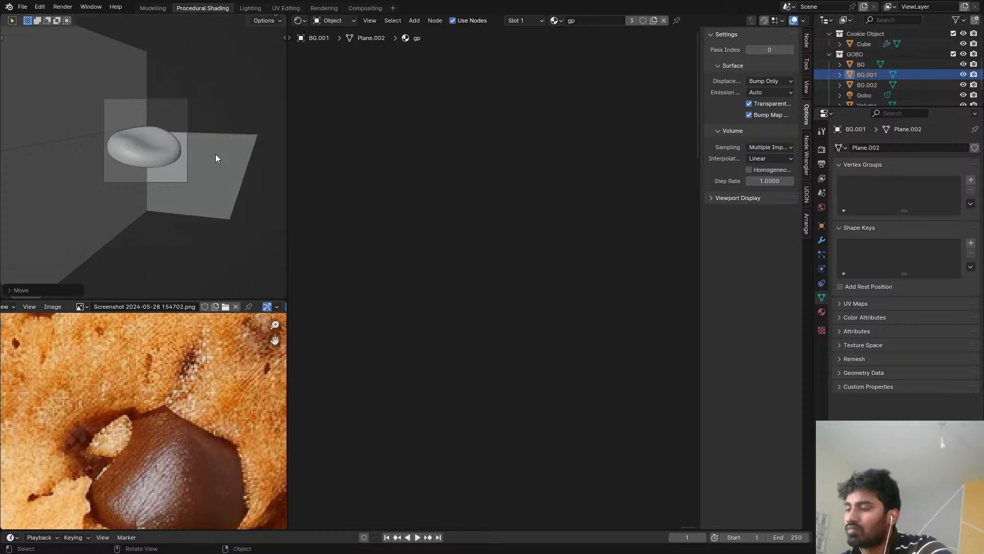
Step: Duplicate the angled background plane about 4.5 m up along the Z axis and preview the framed cookie in rendered shading
key("shift+d")
key("z")
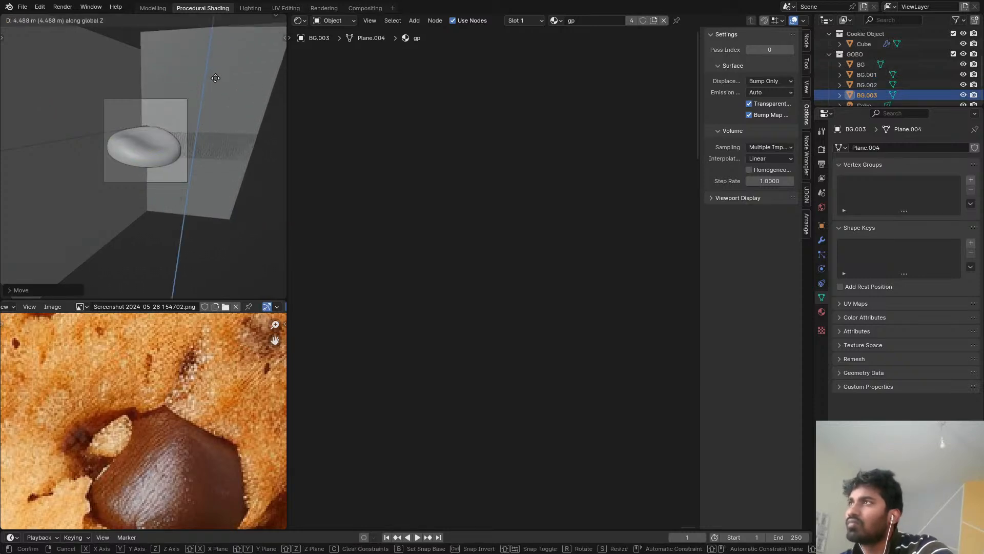
left_click(215, 81)
key("z")
left_click(171, 59)
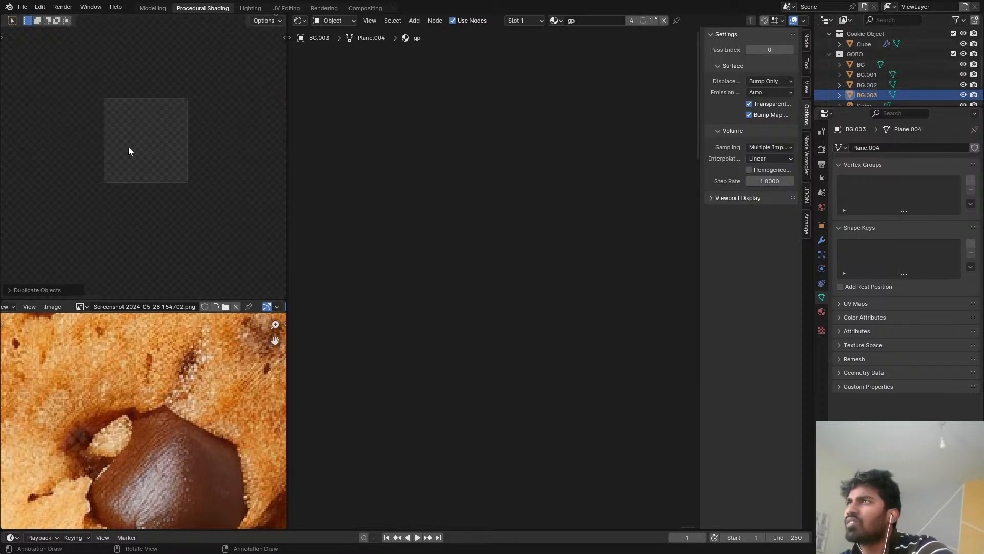
scroll(128, 146, "up", 3)
key("Home")
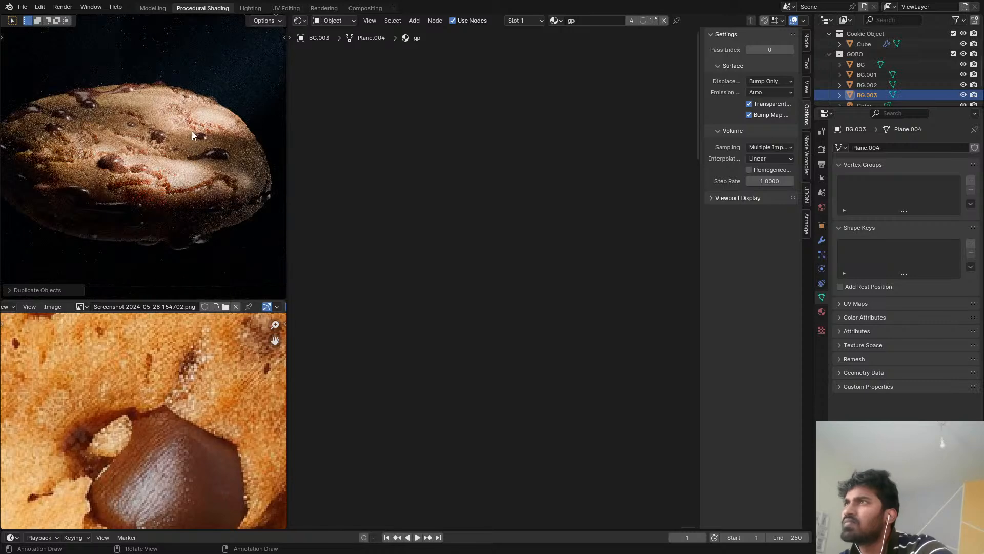
Step: Change the viewport shading mode and render the current frame from the Rendering workspace
key("z")
left_click(231, 139)
left_click(324, 7)
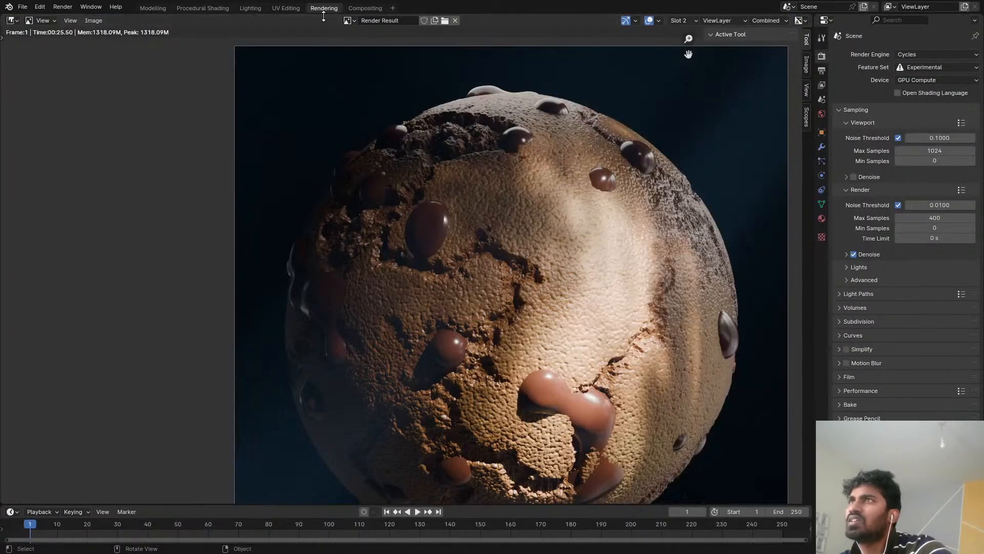
scroll(491, 218, "up", 2)
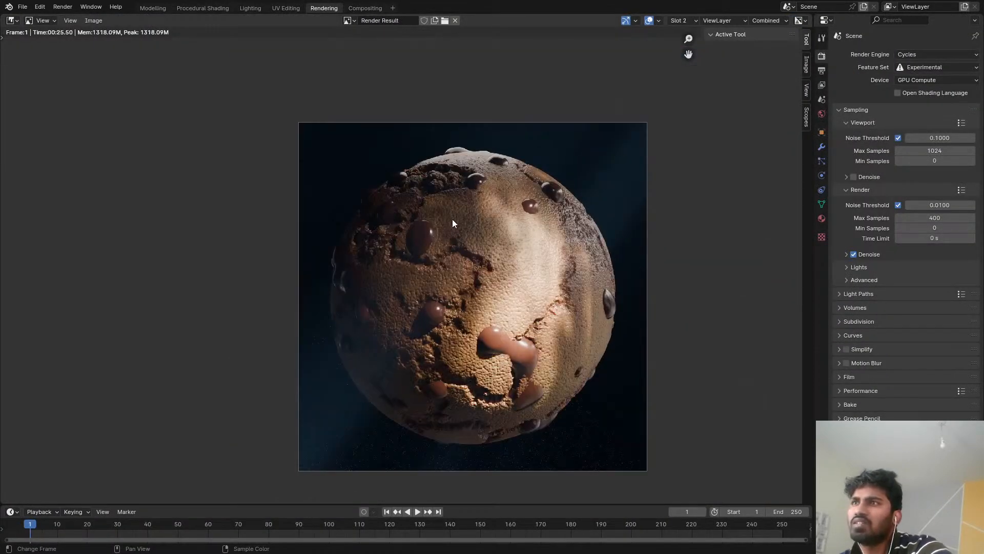
key("F12")
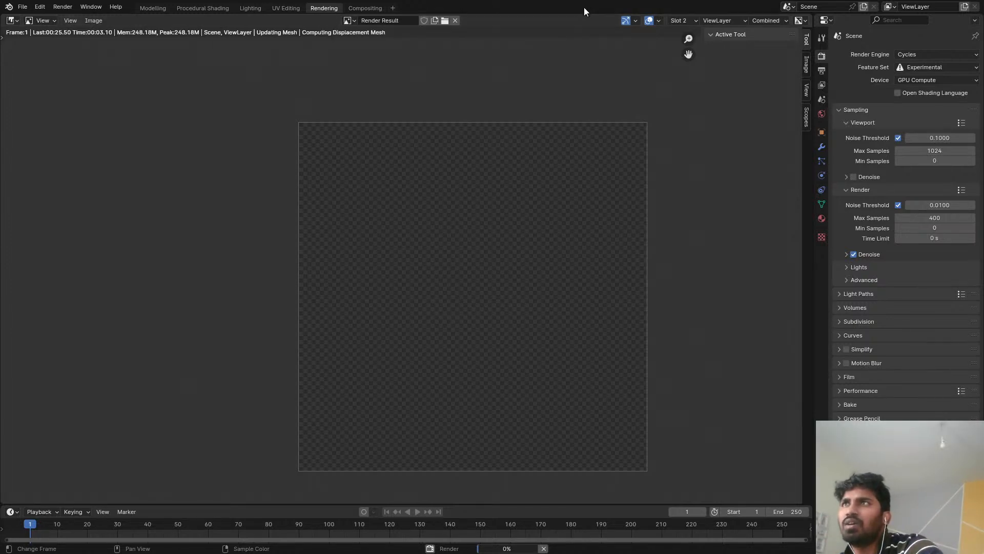
Step: Examine the rendered cookie closely, checking the backdrop, crumb texture, cracks and chocolate chips across the whole image
middle_click_drag(490, 232, 459, 229)
scroll(461, 241, "up", 2)
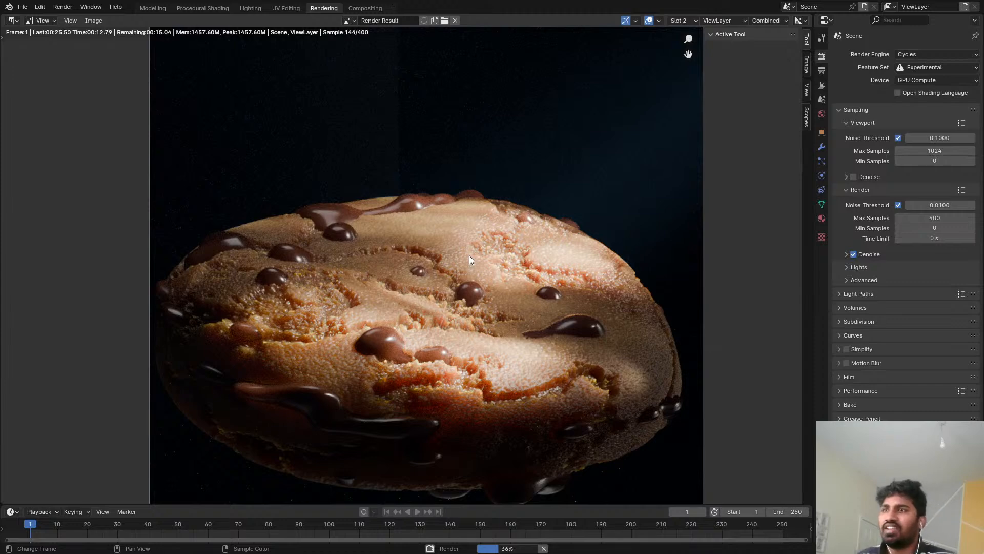
scroll(469, 255, "down", 1)
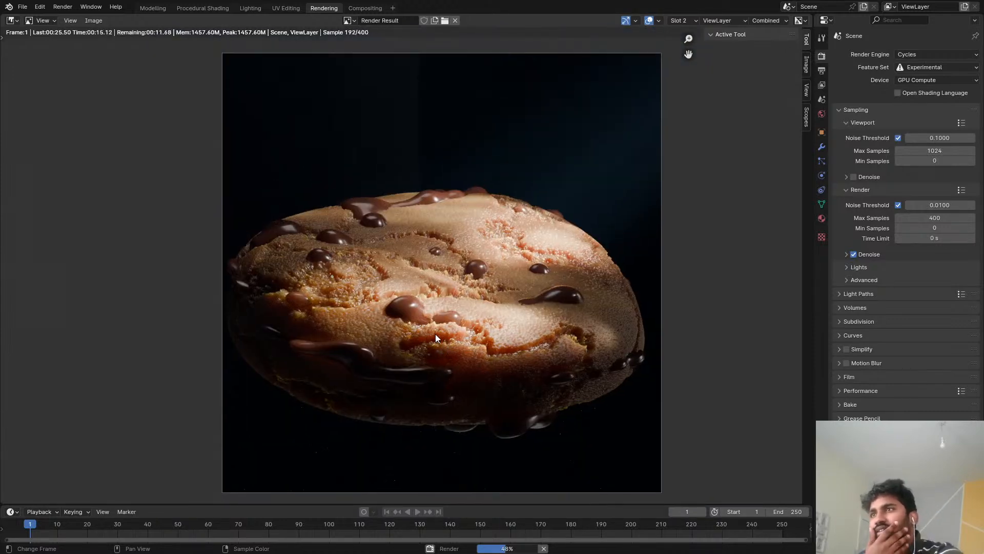
scroll(416, 153, "up", 2)
middle_click_drag(418, 93, 434, 194)
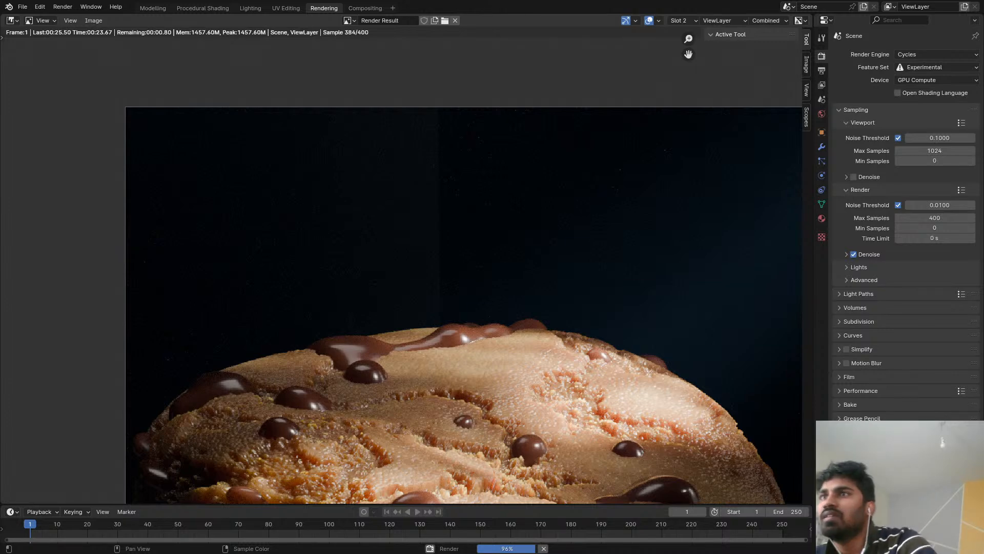
middle_click_drag(486, 321, 439, 122)
scroll(439, 299, "up", 4)
middle_click_drag(439, 313, 290, 237)
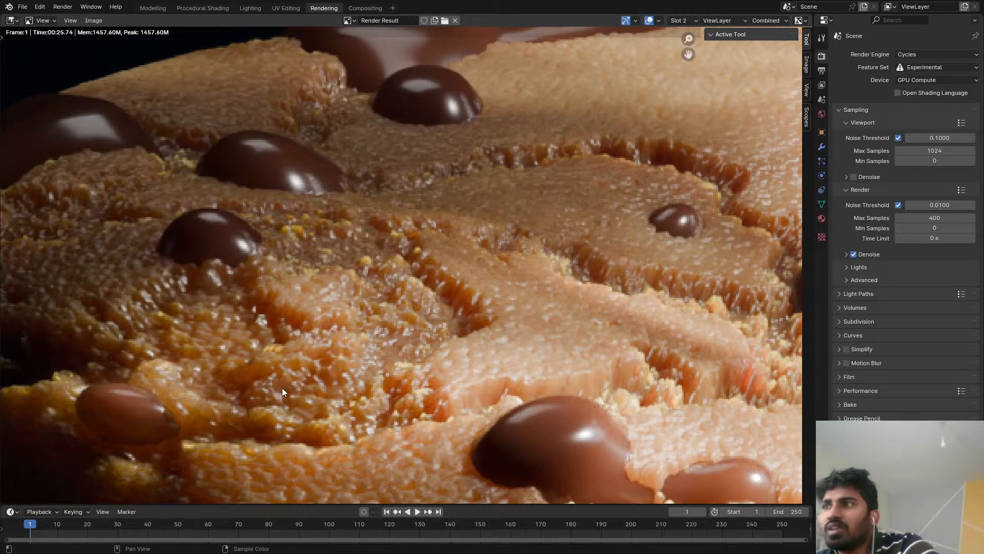
scroll(282, 388, "down", 5)
middle_click_drag(395, 452, 418, 380)
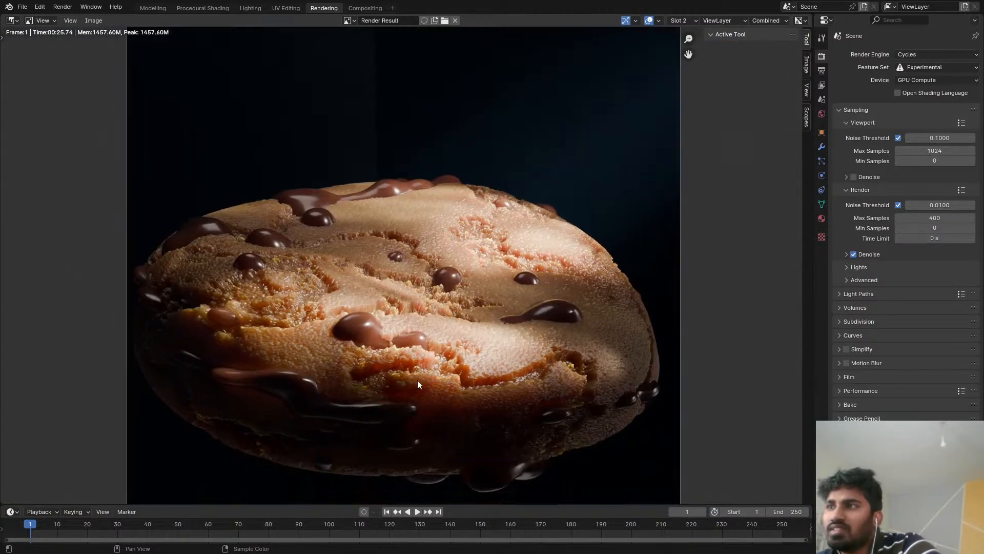
scroll(413, 385, "up", 4)
scroll(392, 348, "down", 2)
middle_click_drag(404, 345, 411, 361)
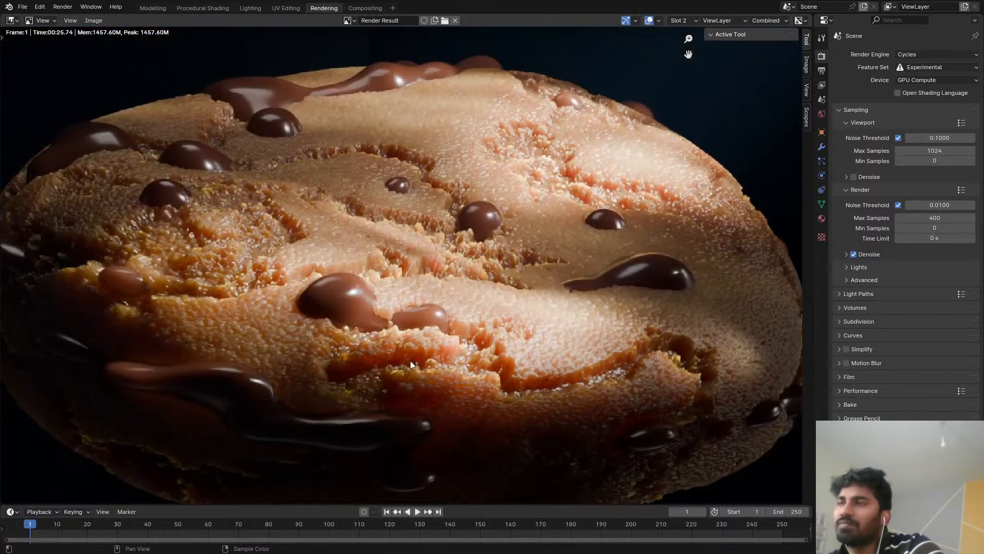
scroll(434, 258, "down", 4)
middle_click_drag(444, 240, 447, 265)
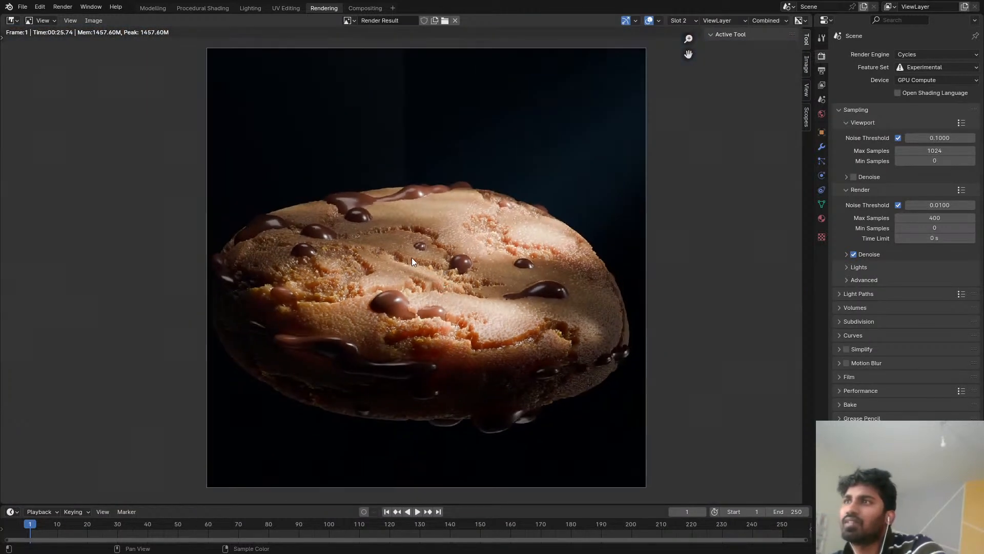
Step: Select the cookie in Procedural Shading and set the Multiply value feeding its subsurface Scale to 3
left_click(200, 8)
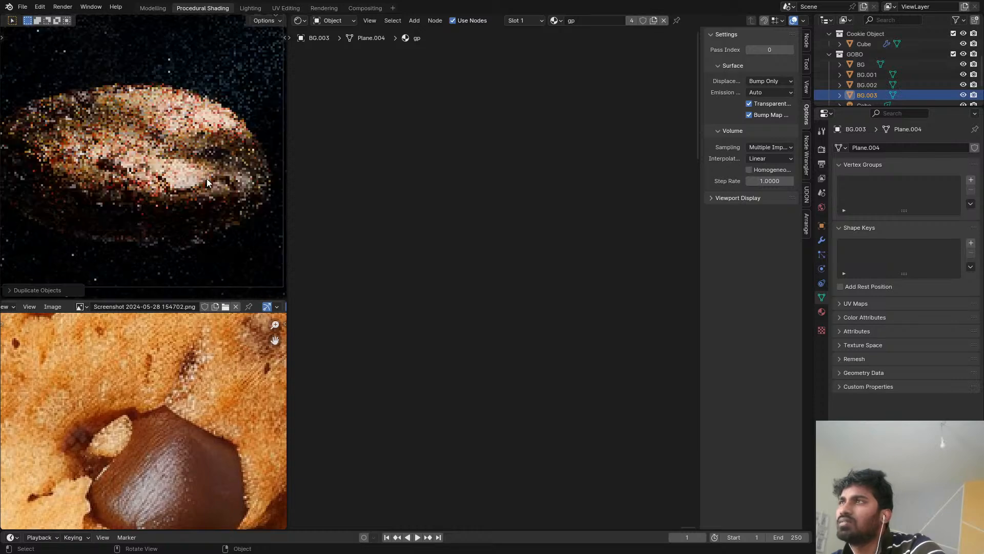
left_click(166, 173)
scroll(453, 241, "down", 2)
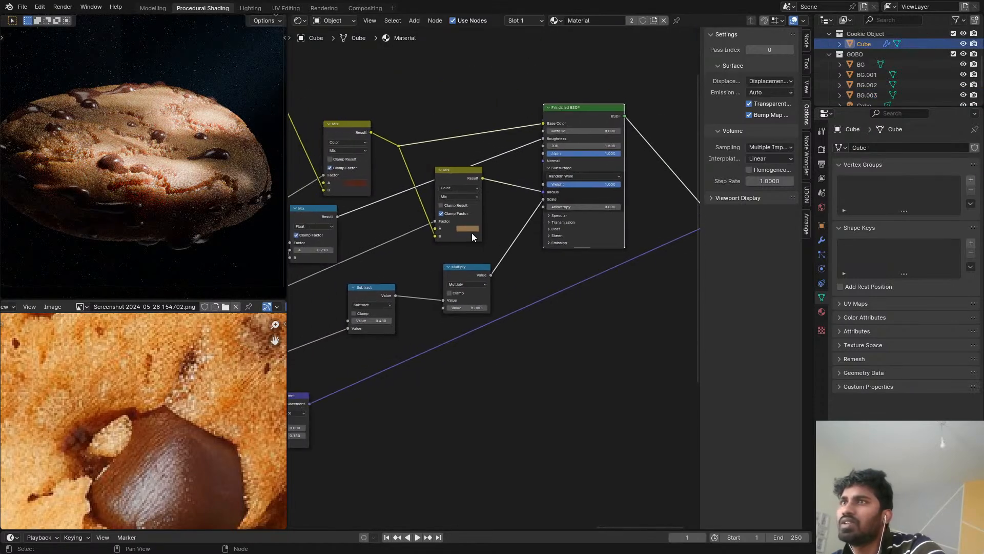
scroll(564, 210, "up", 6)
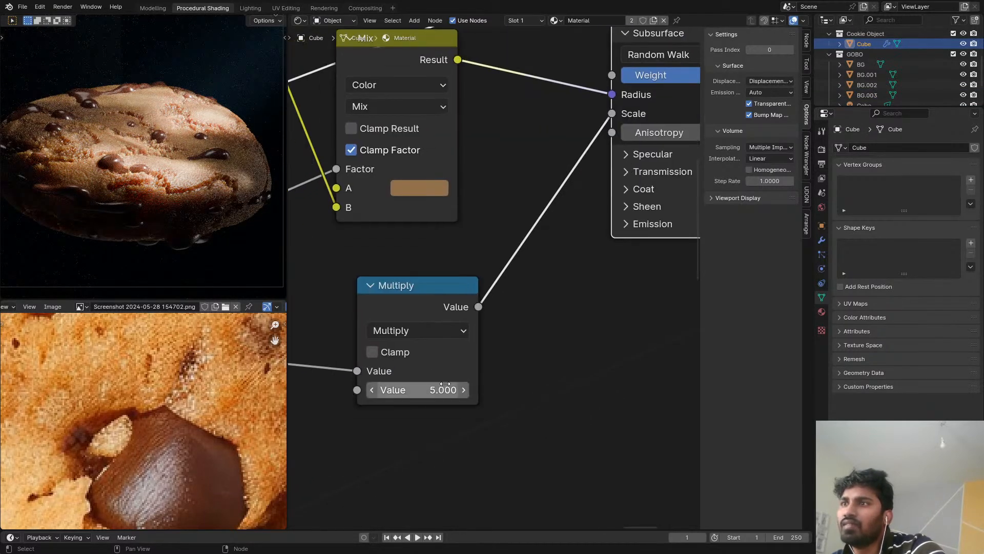
left_click(462, 390)
type("3")
key("Return")
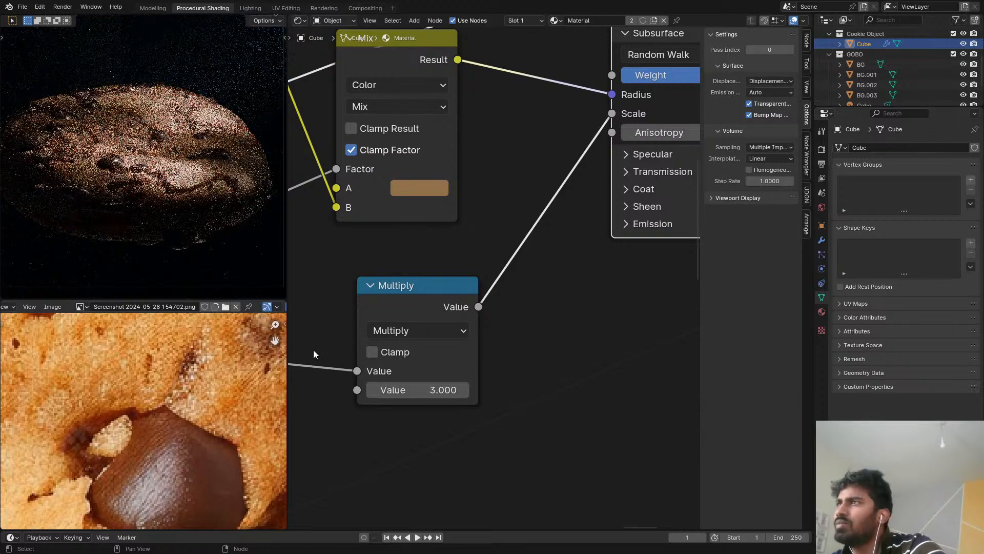
Step: Set the Factor of the colour Multiply node following the Lighten node to 1.000 in the cookie material
scroll(155, 172, "up", 5)
middle_click_drag(183, 172, 274, 248)
scroll(222, 432, "down", 5)
scroll(380, 280, "down", 5)
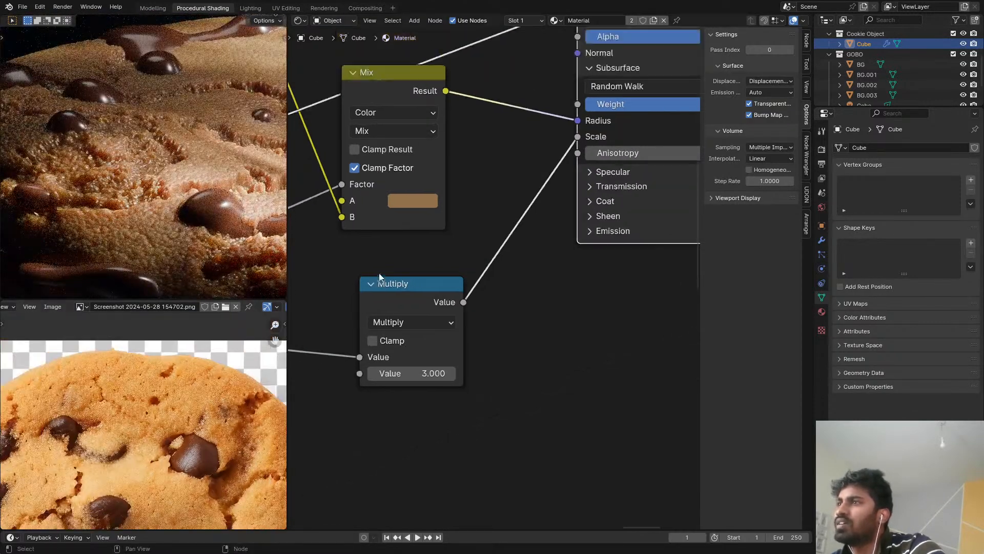
middle_click_drag(376, 280, 559, 223)
middle_click_drag(461, 153, 642, 287)
scroll(551, 297, "down", 4)
scroll(484, 226, "down", 6)
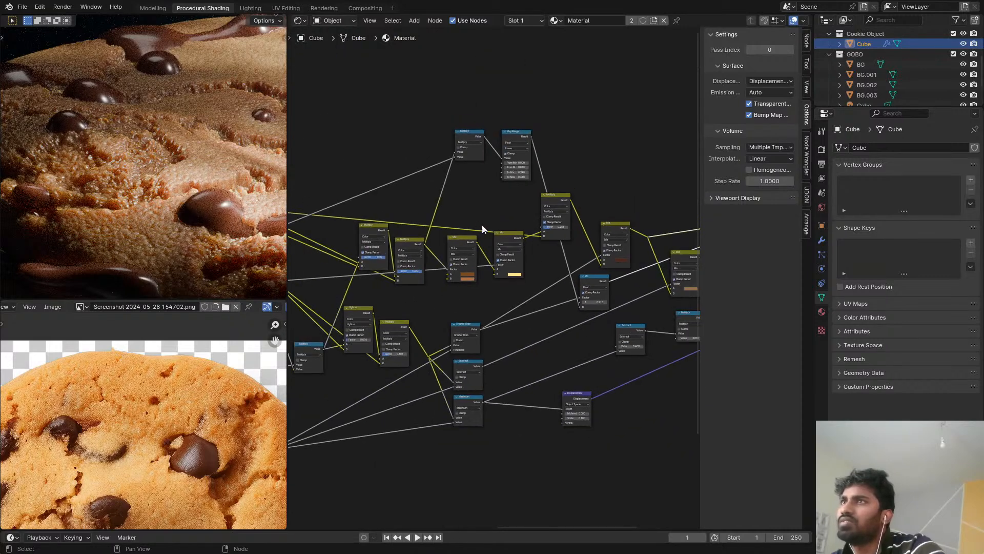
middle_click_drag(482, 225, 720, 198)
scroll(634, 315, "up", 4)
middle_click_drag(639, 317, 519, 282)
scroll(518, 282, "up", 8)
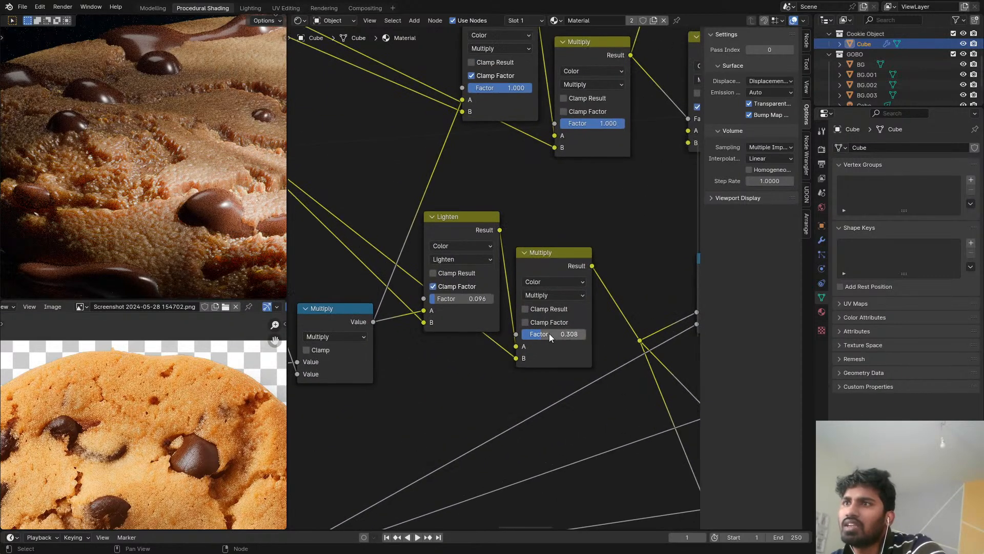
left_click_drag(549, 334, 595, 334)
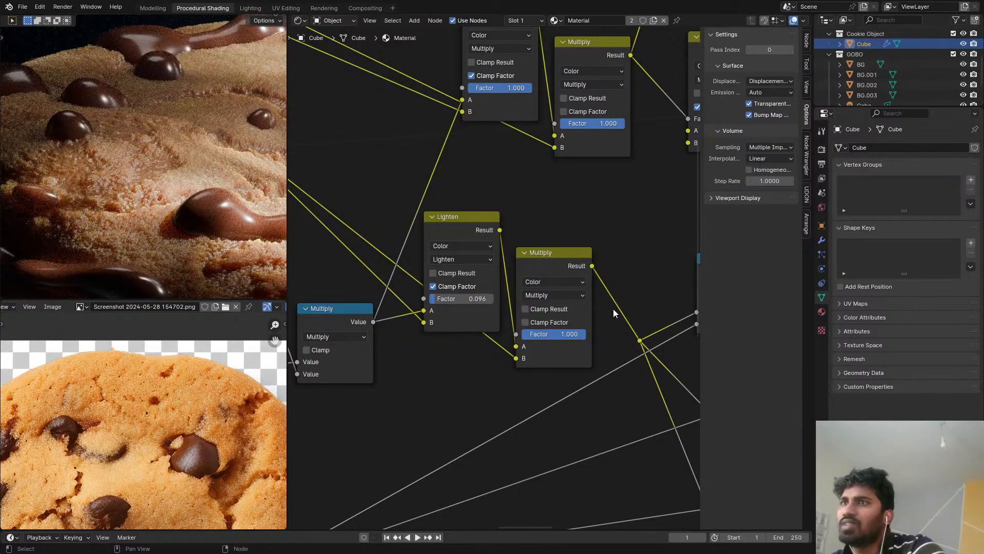
Step: Preview the output of the Multiply node after Lighten on the cookie and trace its connections
middle_click_drag(557, 286, 494, 276)
scroll(493, 275, "up", 2)
scroll(220, 190, "down", 4)
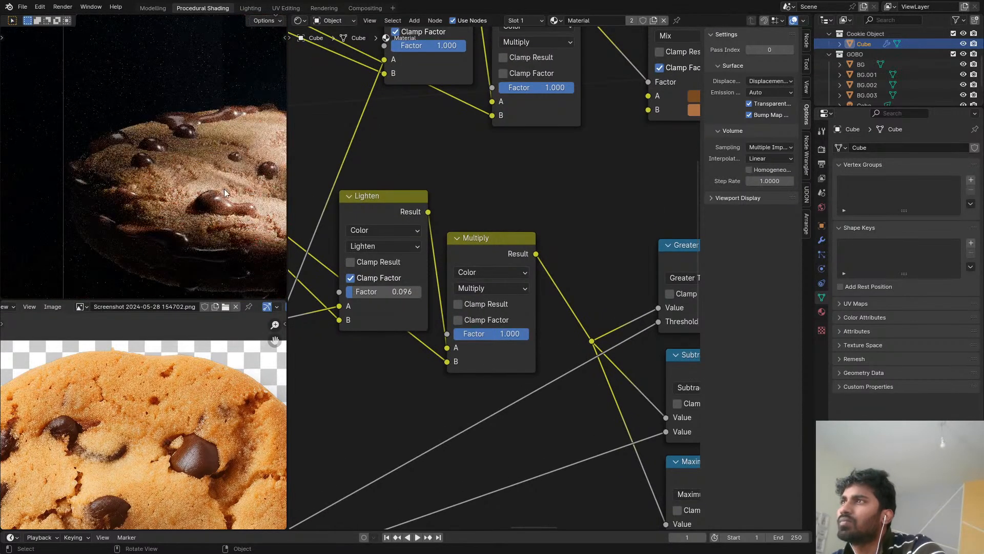
left_click(485, 245, "ctrl+shift")
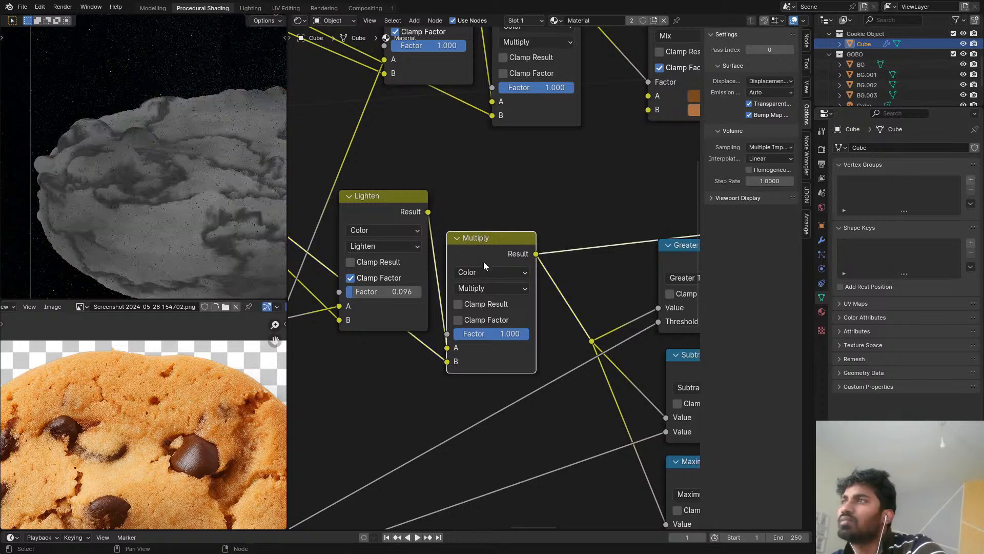
scroll(534, 239, "down", 8)
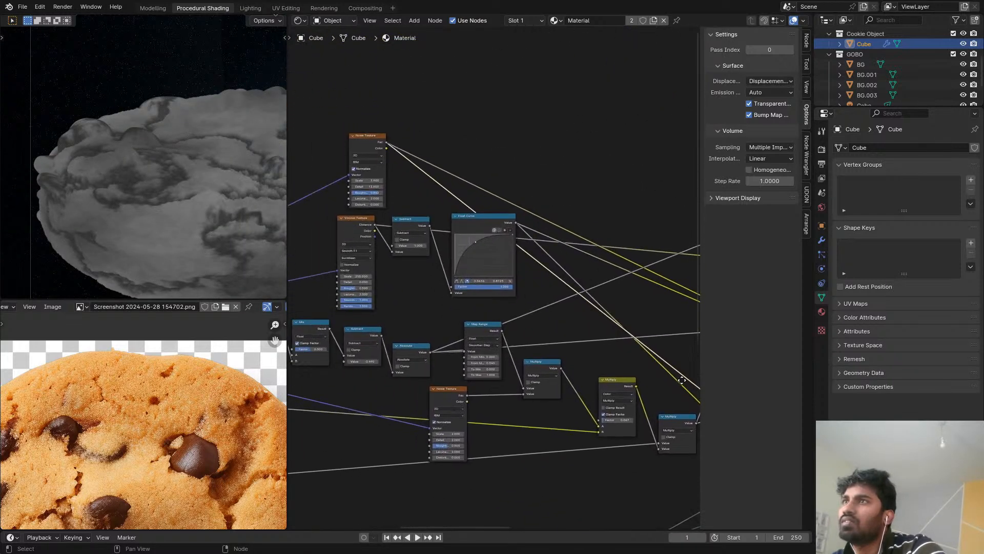
middle_click_drag(655, 305, 409, 216)
scroll(461, 272, "up", 5)
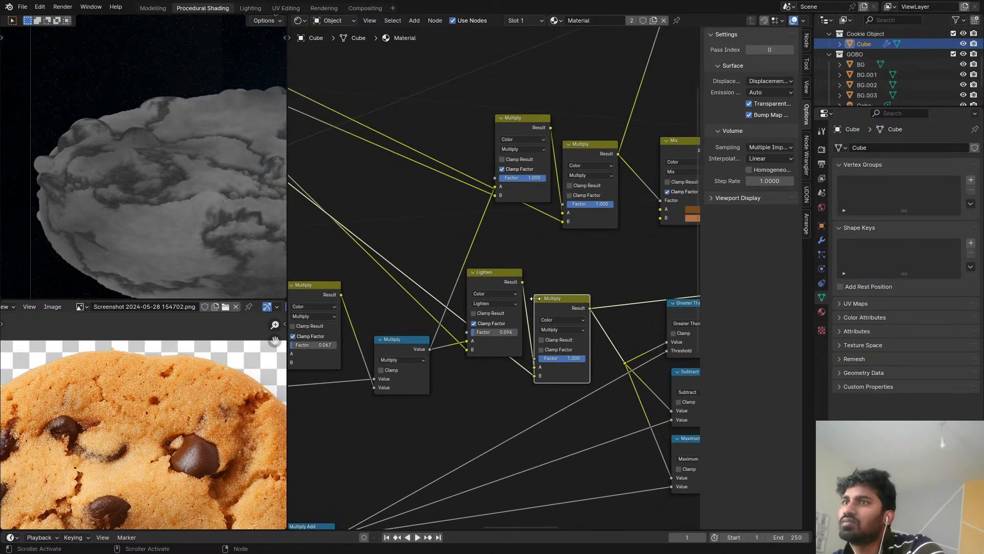
Step: Move the Multiply node up level with the Lighten node and preview the Greater Than chip mask
left_click_drag(549, 306, 549, 280)
scroll(547, 283, "up", 3)
scroll(548, 283, "down", 2)
middle_click_drag(568, 282, 450, 267)
left_click(601, 300, "ctrl+shift")
Step: Compare the previews of the Lighten, Multiply and Greater Than nodes on the cookie
key("shift+a")
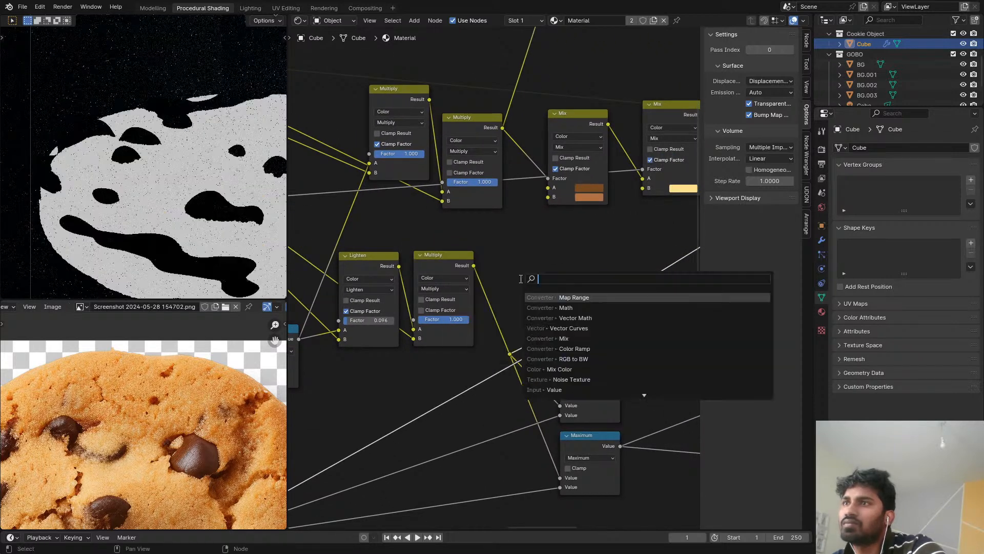
key("Escape")
left_click(377, 262, "ctrl+shift")
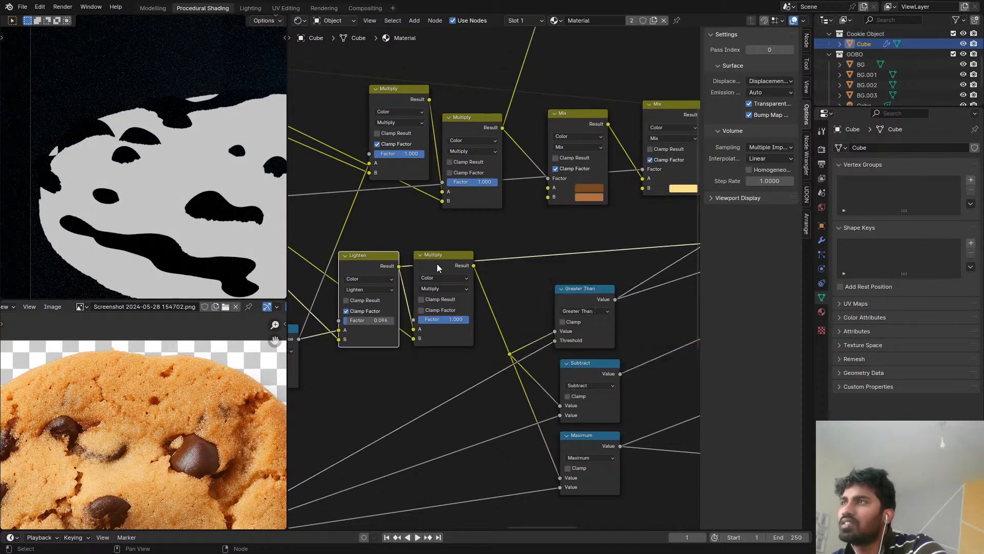
scroll(462, 257, "up", 3)
left_click(496, 205, "ctrl+shift")
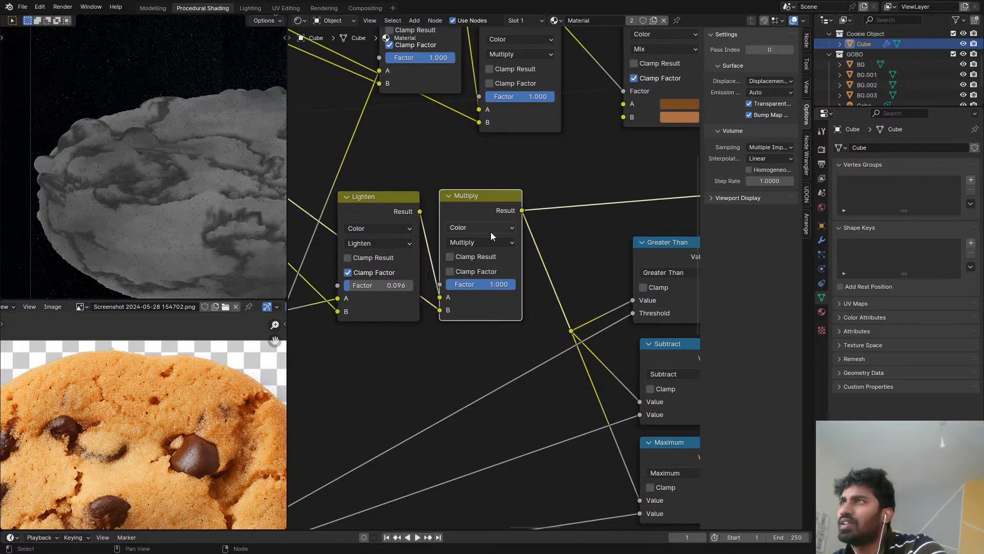
scroll(523, 246, "right", 5, "ctrl")
left_click(559, 265, "ctrl+shift")
Step: Insert a Map Range node between the Multiply result and the reroute feeding Greater Than, Subtract and Maximum
key("shift+a")
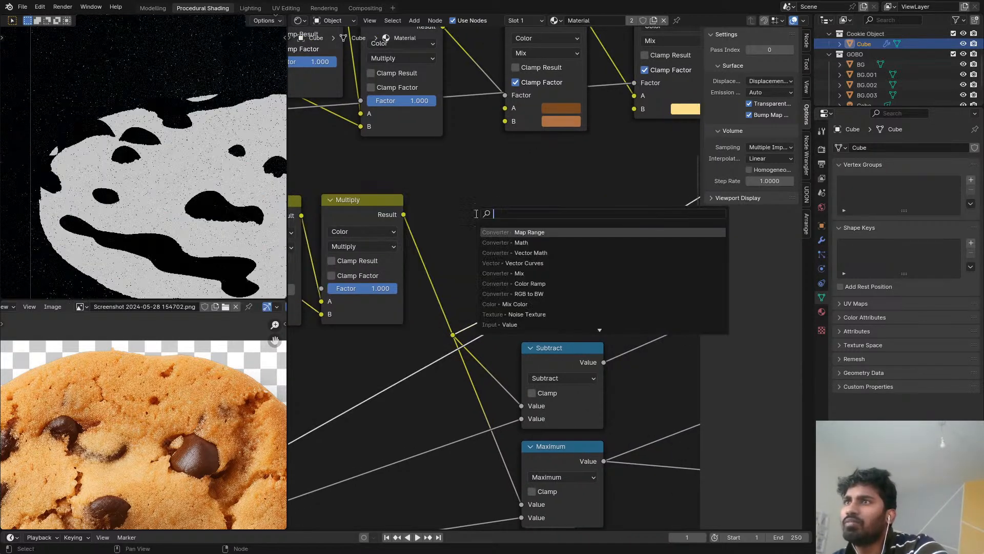
type("map")
key("Down")
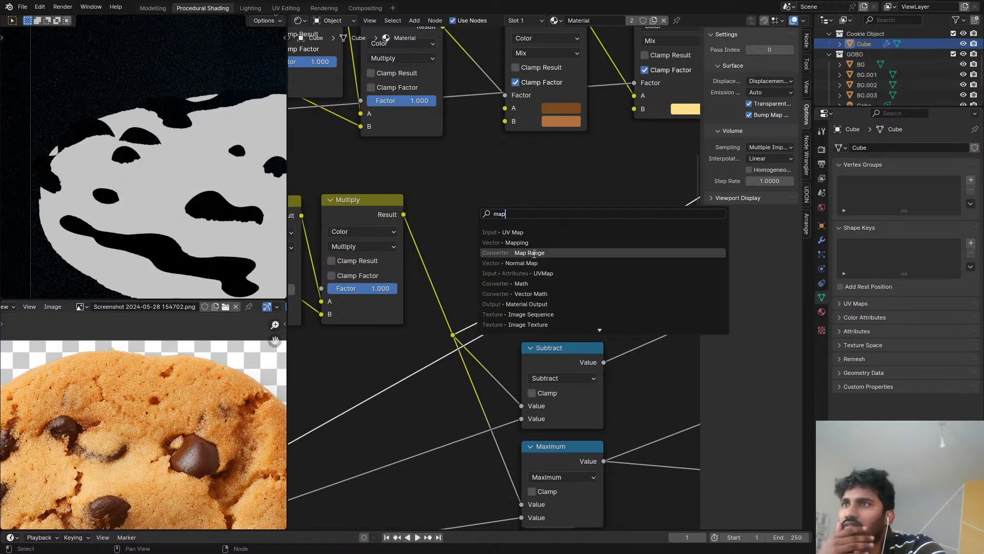
key("Return")
left_click(421, 222)
scroll(461, 263, "up", 2)
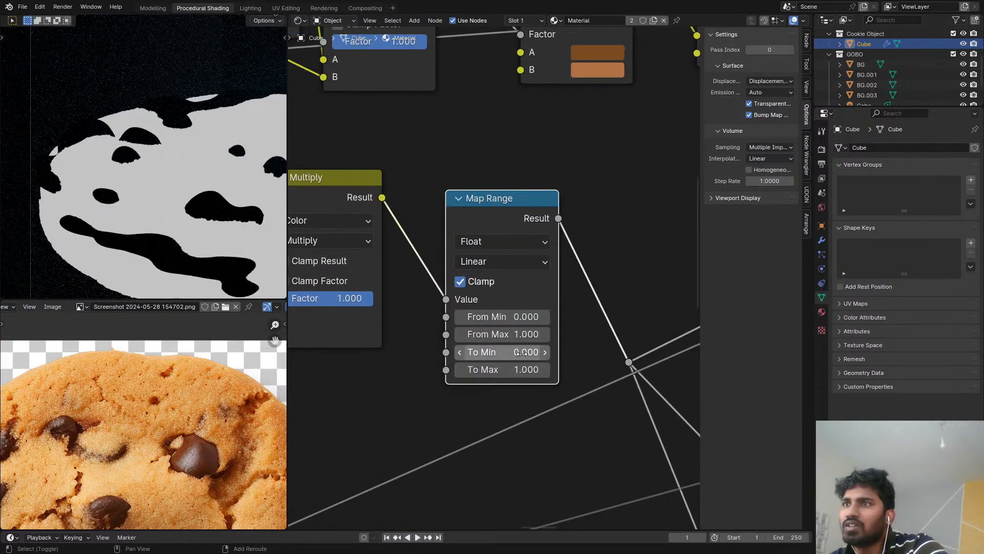
Step: Set the Map Range node's To Min to 0.410 and preview the cookie's full shader again
left_click_drag(503, 352, 512, 352)
scroll(558, 254, "down", 10)
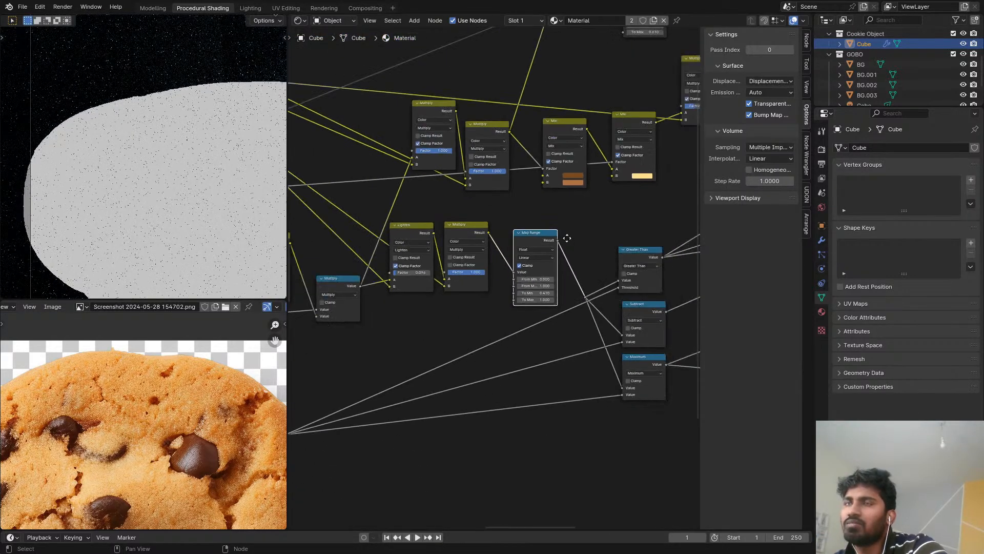
middle_click_drag(656, 277, 692, 197)
left_click(464, 241, "ctrl+shift")
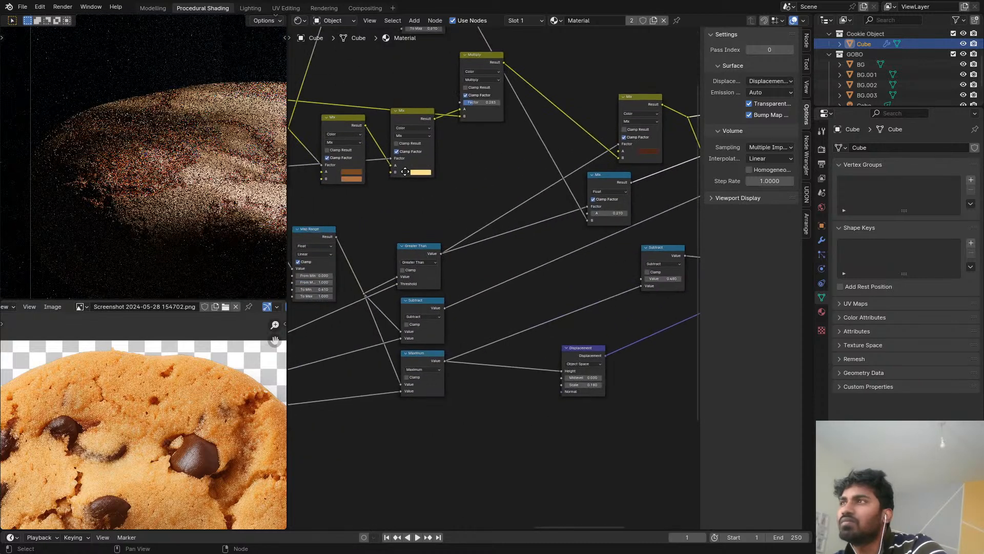
middle_click_drag(374, 197, 550, 221)
scroll(180, 200, "down", 3)
scroll(472, 279, "up", 7)
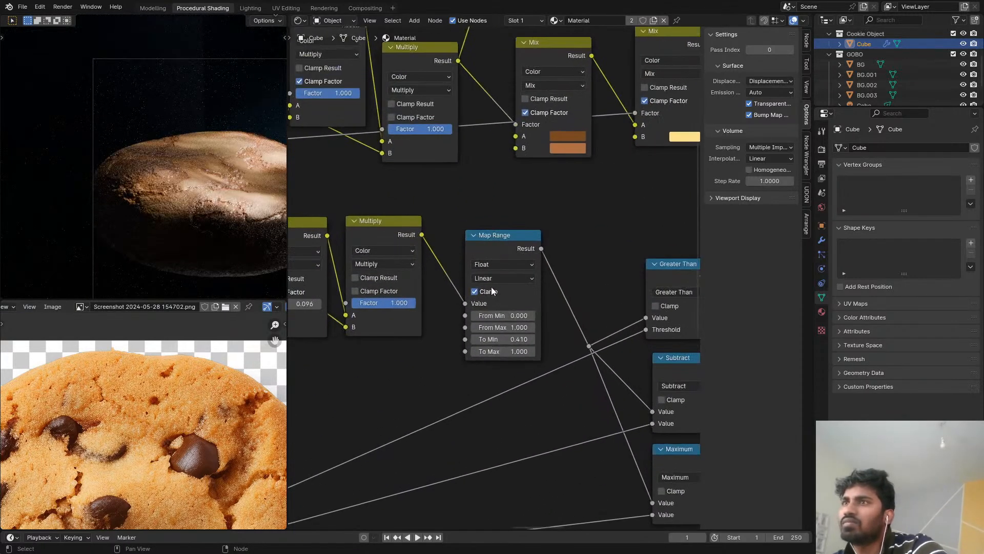
scroll(523, 303, "up", 2)
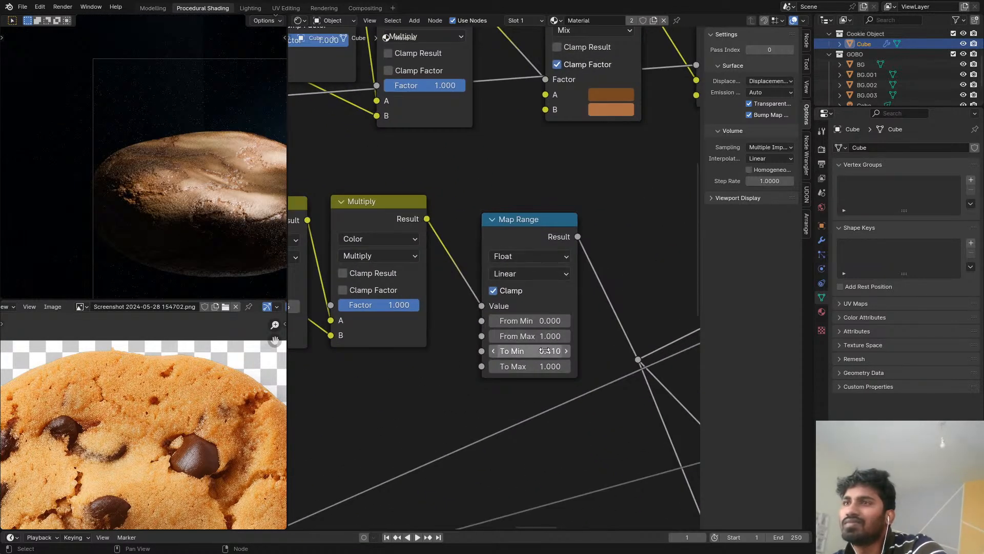
Step: Try the Map Range node with To Min 0.180 and To Max 0.350, and restore To Max to 1.000
mouse_move(528, 351)
left_mouse_down()
mouse_move(505, 351)
mouse_move(519, 350)
mouse_move(524, 366)
left_mouse_up()
scroll(144, 164, "up", 4)
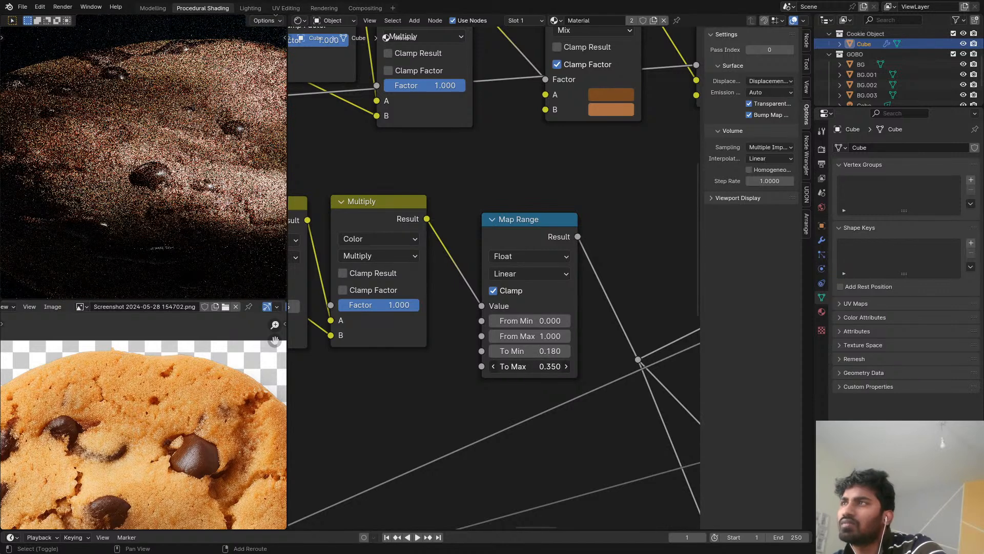
left_click(528, 366)
type("1")
key("Return")
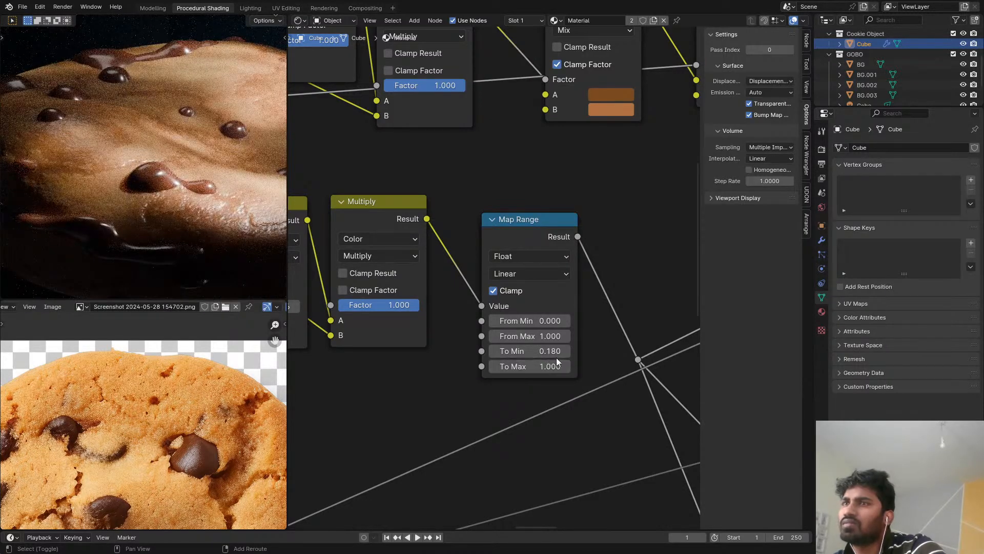
Step: Try different To Min and From Max values on the Map Range node, ending with To Min 0.040 and From Max 1.000
left_click(533, 351)
type("1")
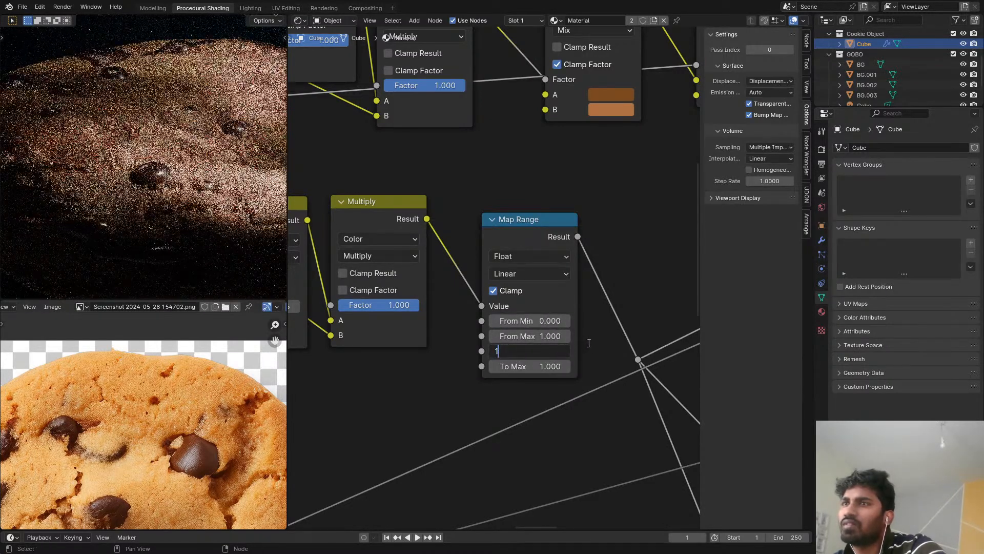
key("Return")
left_click_drag(557, 339, 523, 336)
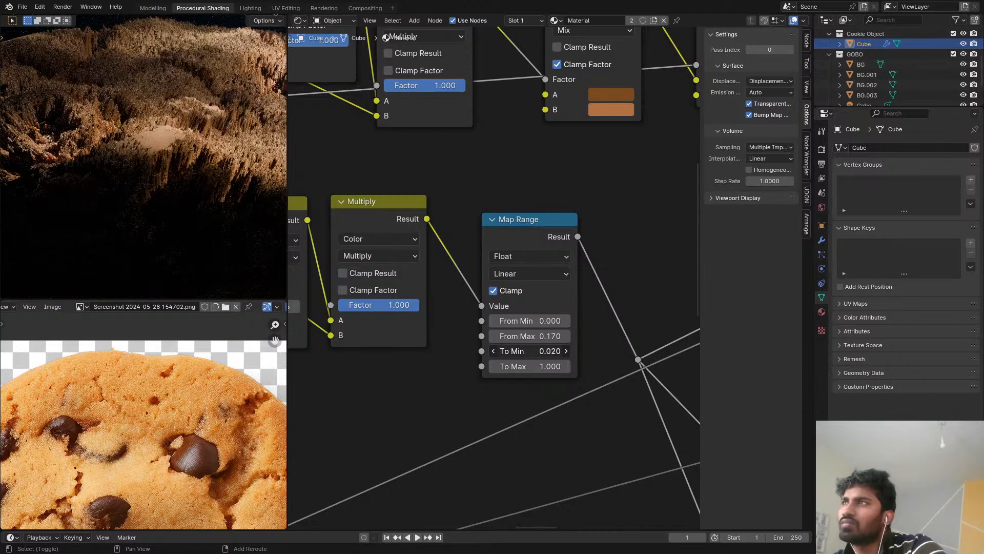
left_click_drag(556, 351, 572, 337)
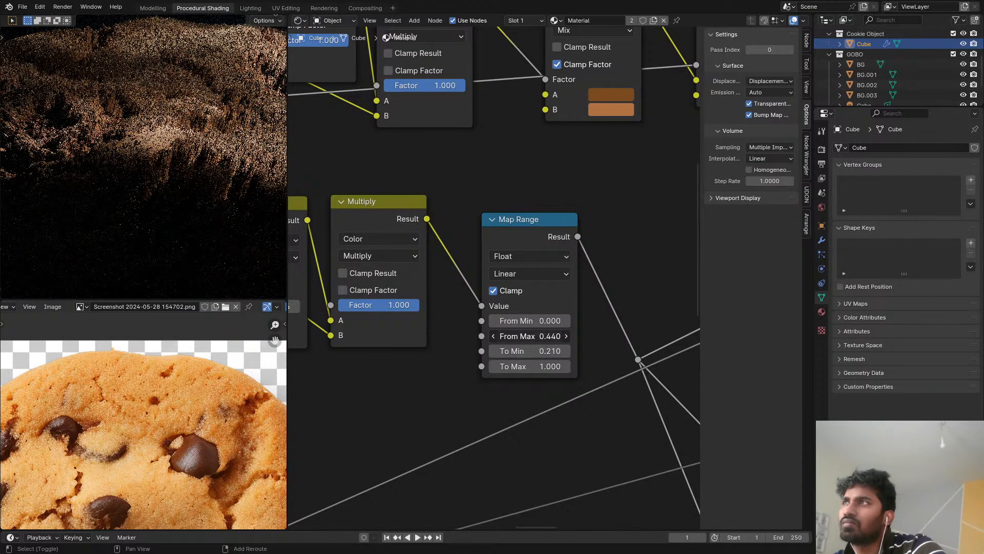
double_click(559, 337)
type("1")
key("Return")
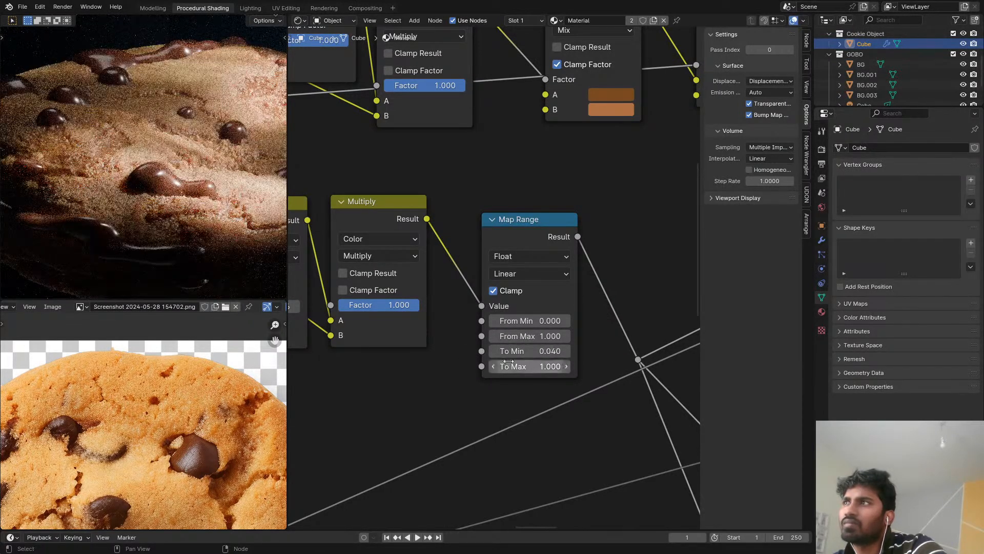
Step: Change the Multiply node beside Lighten to Difference blending and delete the Map Range node while keeping its connection
scroll(444, 306, "down", 3)
scroll(496, 250, "up", 3)
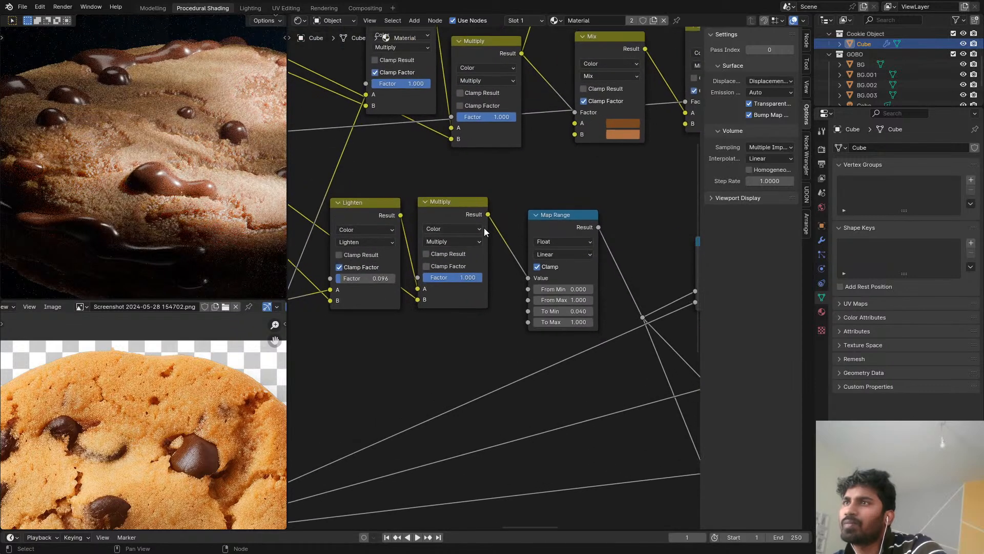
left_click(455, 245)
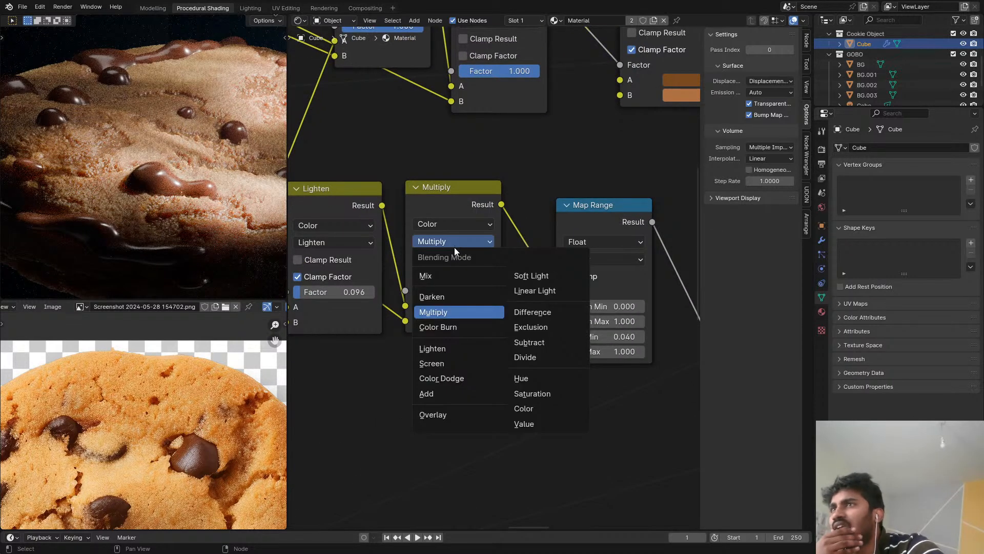
left_click(530, 309)
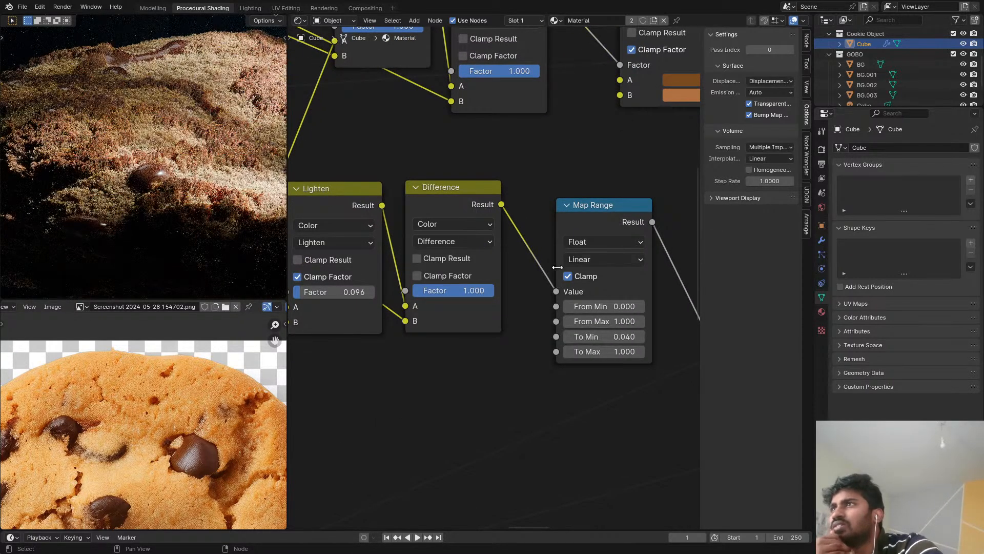
left_click(601, 224)
key("ctrl+x")
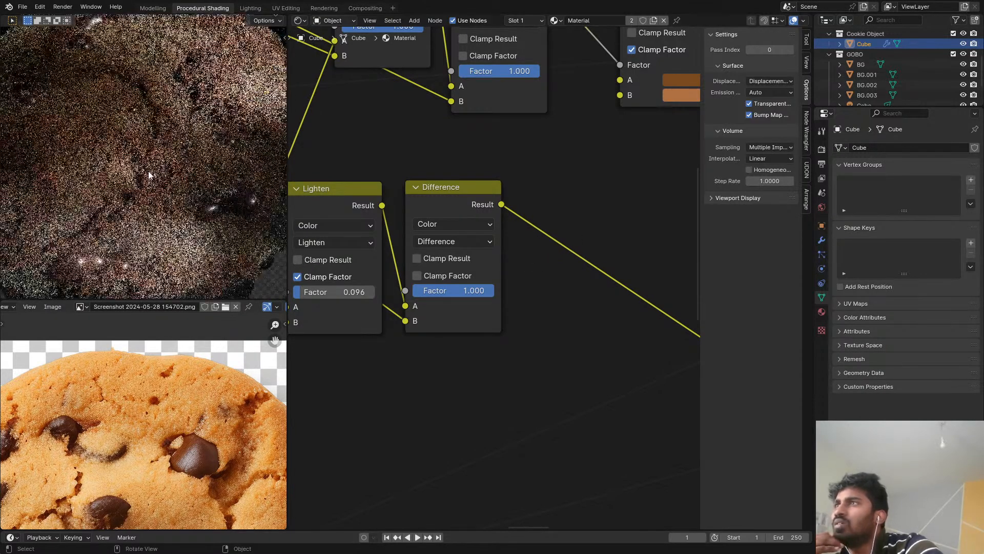
Step: Check the cookie through the camera and set the Difference node's Factor to 0.500
scroll(170, 198, "up", 1)
key("KP_0")
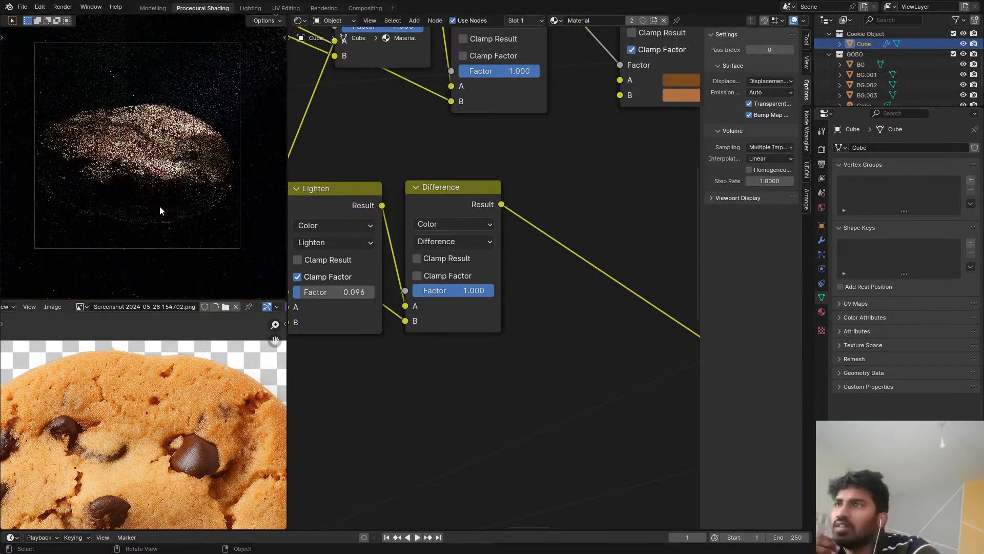
scroll(92, 152, "up", 5)
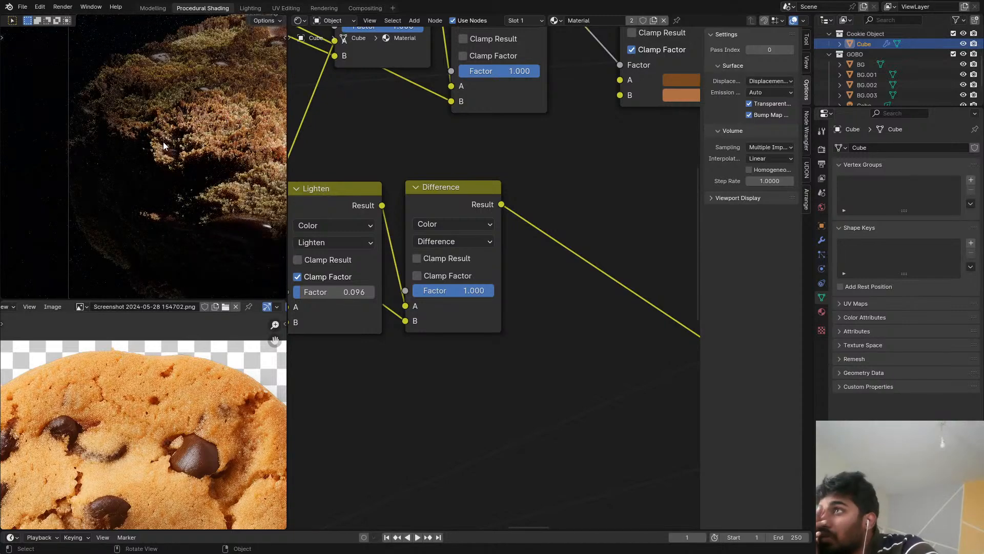
scroll(222, 181, "up", 5)
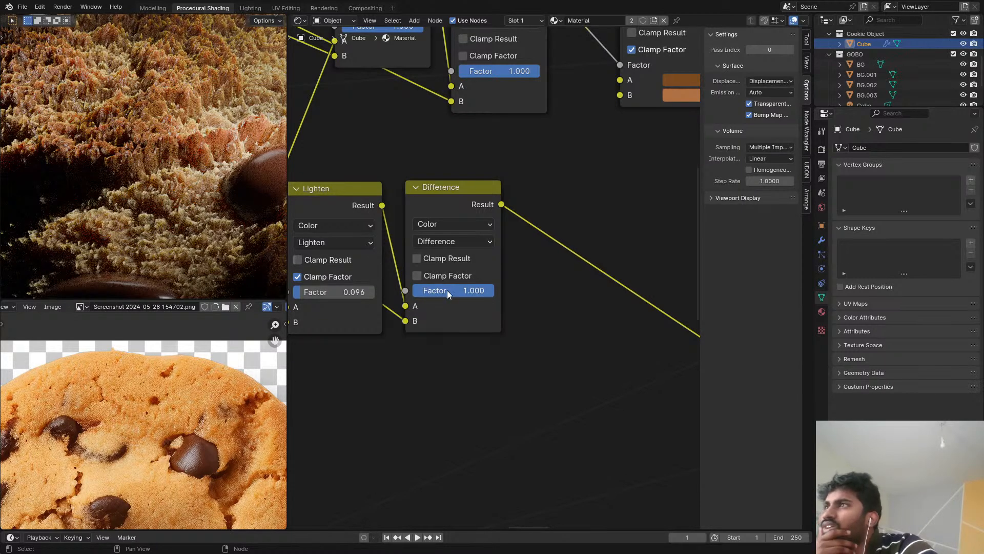
left_click_drag(454, 290, 394, 290)
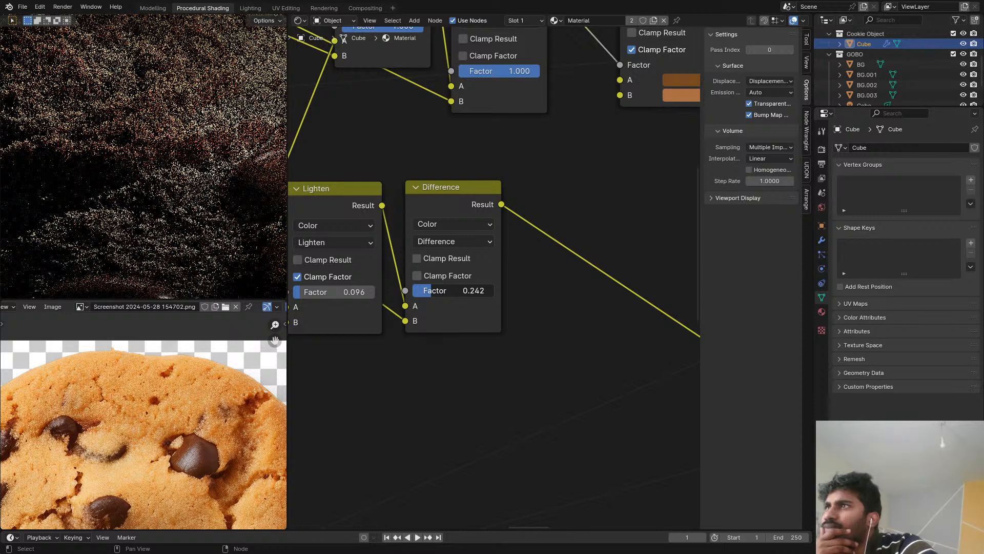
left_click_drag(432, 291, 449, 291)
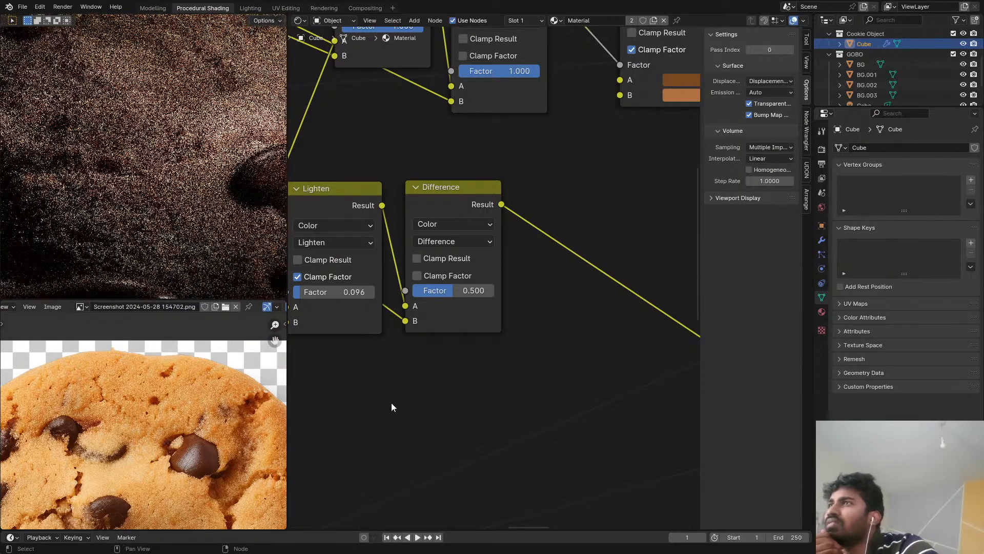
Step: Inspect the cookie in a maximized viewport, save the file and switch the viewport to solid shading
scroll(198, 241, "down", 5)
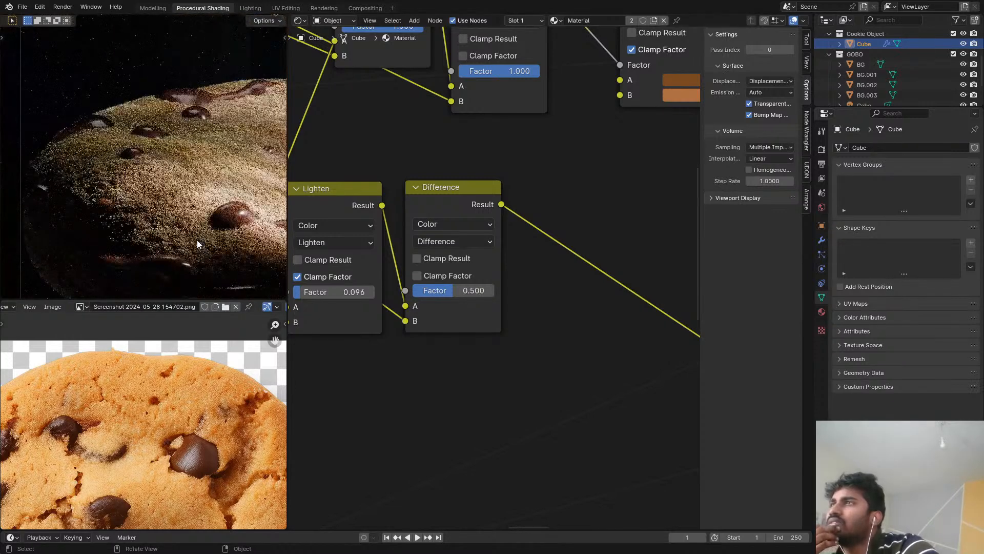
scroll(205, 232, "down", 3)
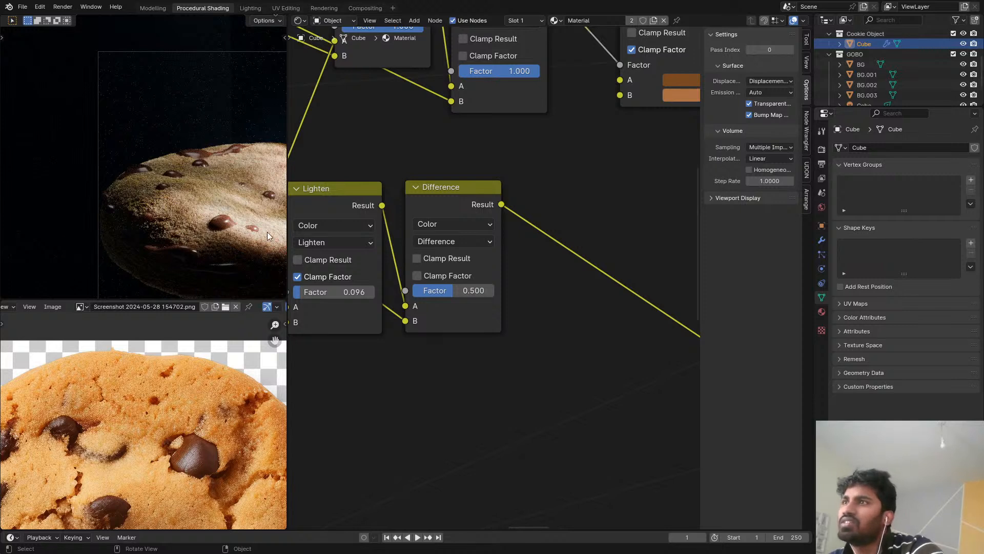
middle_click_drag(262, 231, 159, 209, "shift")
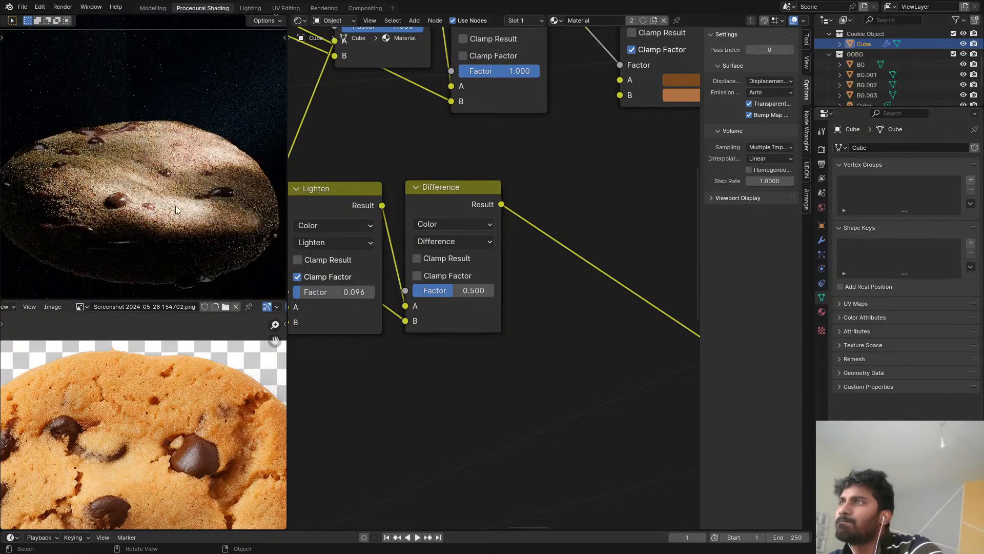
key("ctrl+space")
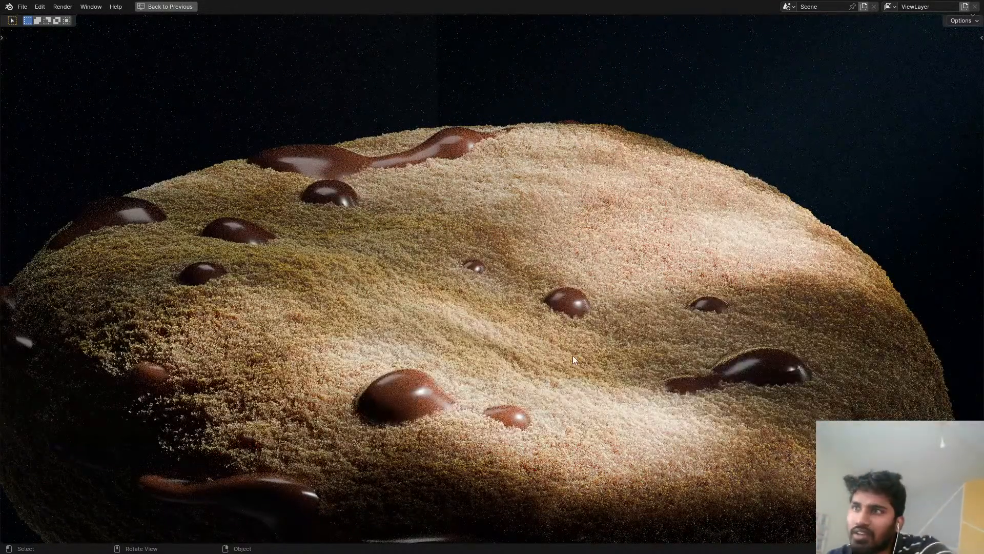
key("ctrl+s")
key("z")
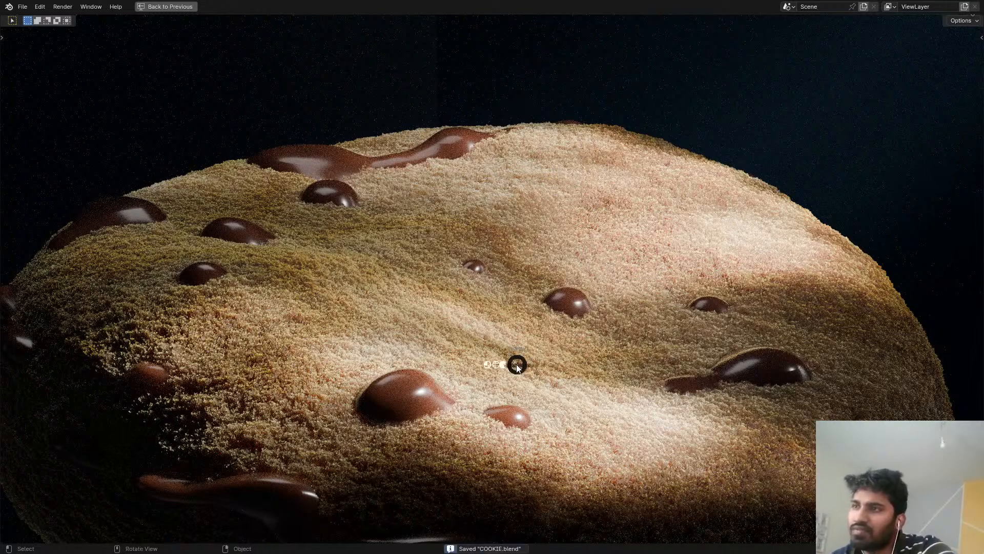
key("ctrl+space")
Step: Switch to the Rendering workspace and render the frame into Slot 3
left_click(324, 8)
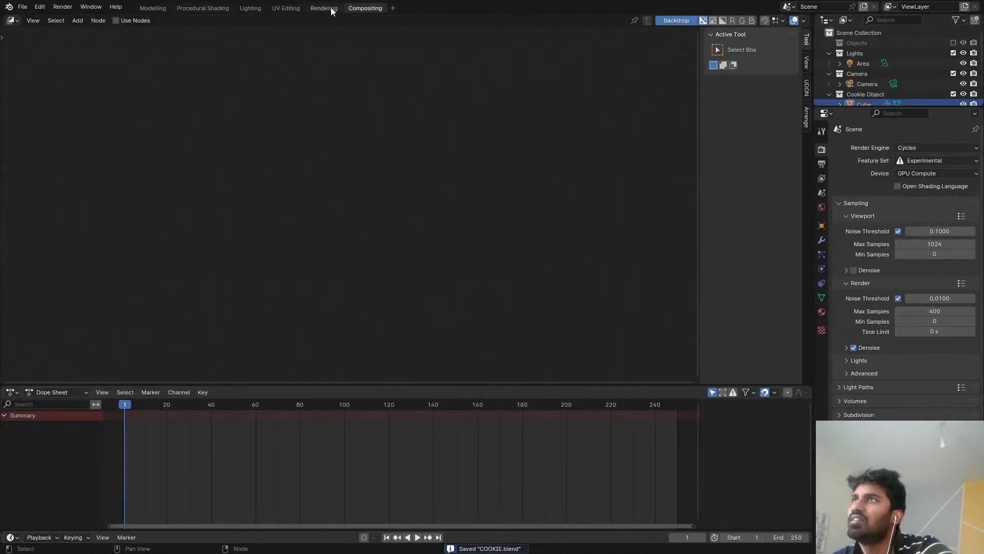
scroll(429, 258, "up", 5)
scroll(430, 266, "down", 4)
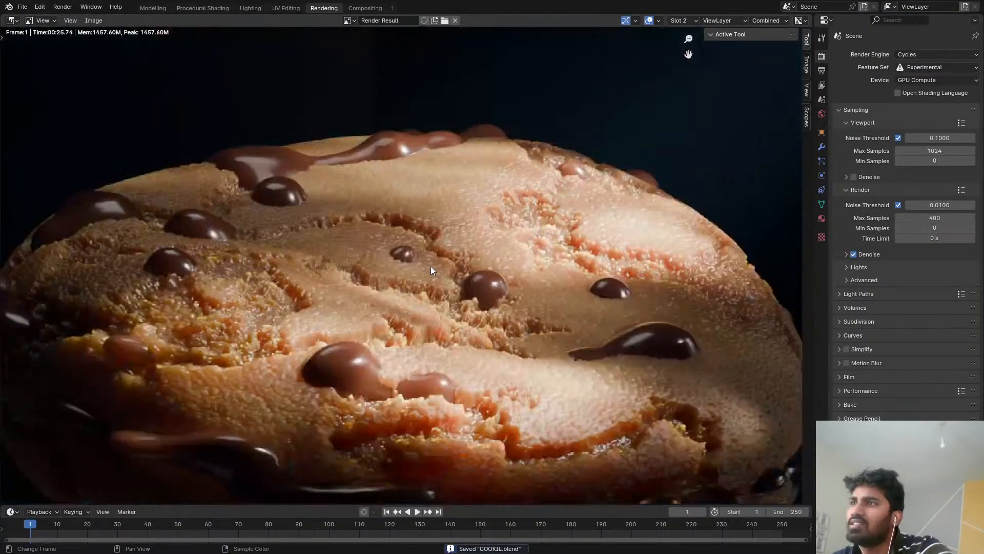
key("3")
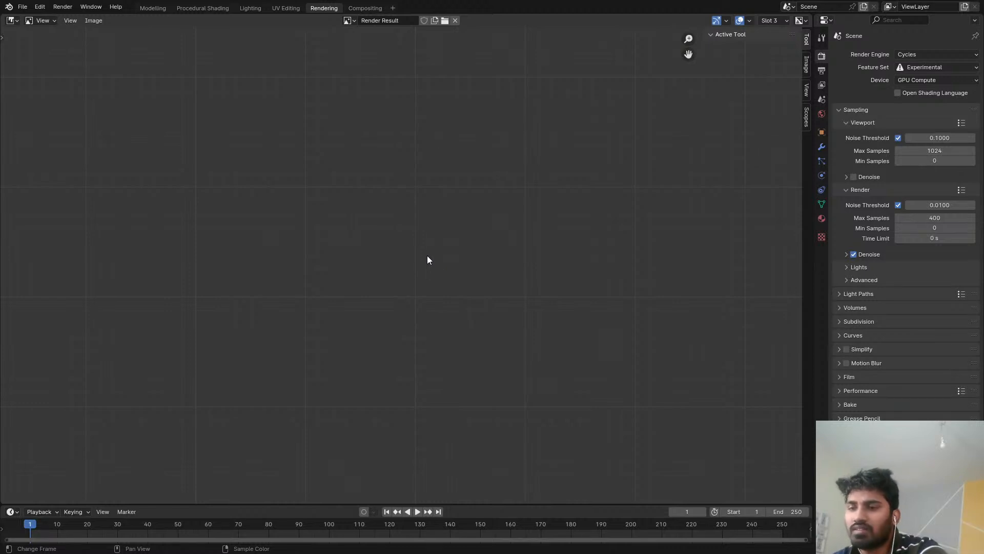
key("F12")
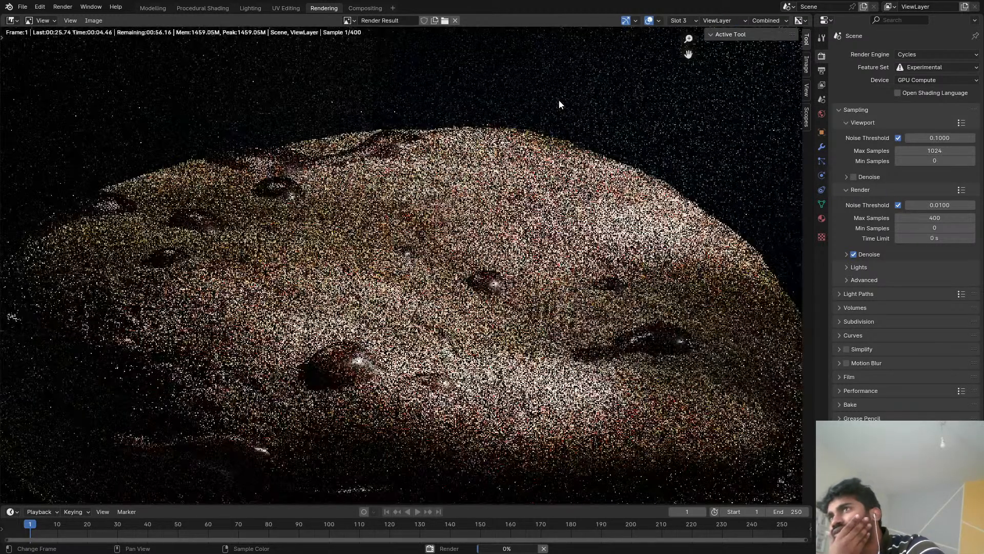
Step: Examine the cookie's crumb texture, chocolate chips and lighting in the Slot 3 render, both up close and as a whole
middle_click_drag(415, 330, 426, 321)
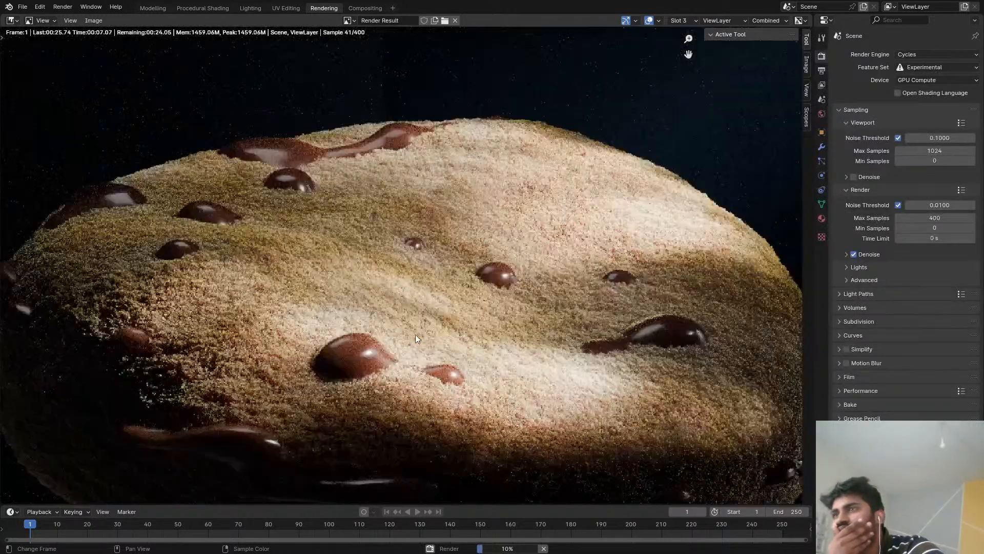
scroll(405, 359, "down", 5)
scroll(397, 379, "up", 4)
scroll(398, 373, "up", 5)
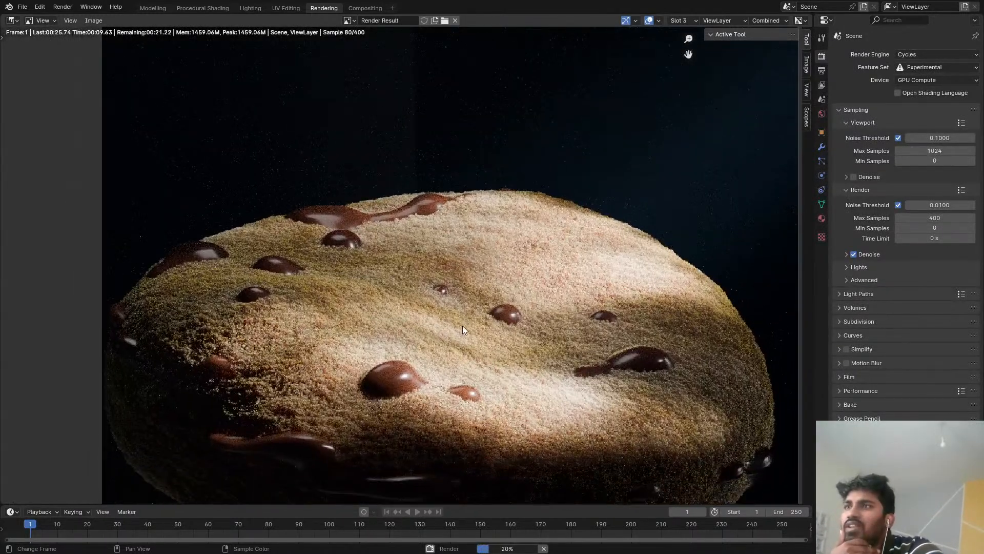
scroll(420, 402, "down", 3)
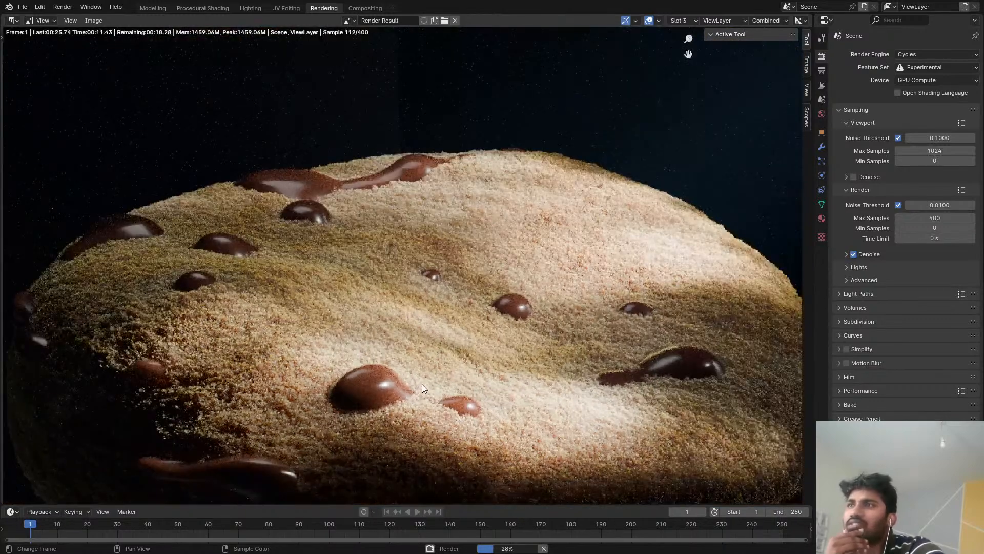
scroll(436, 371, "down", 4)
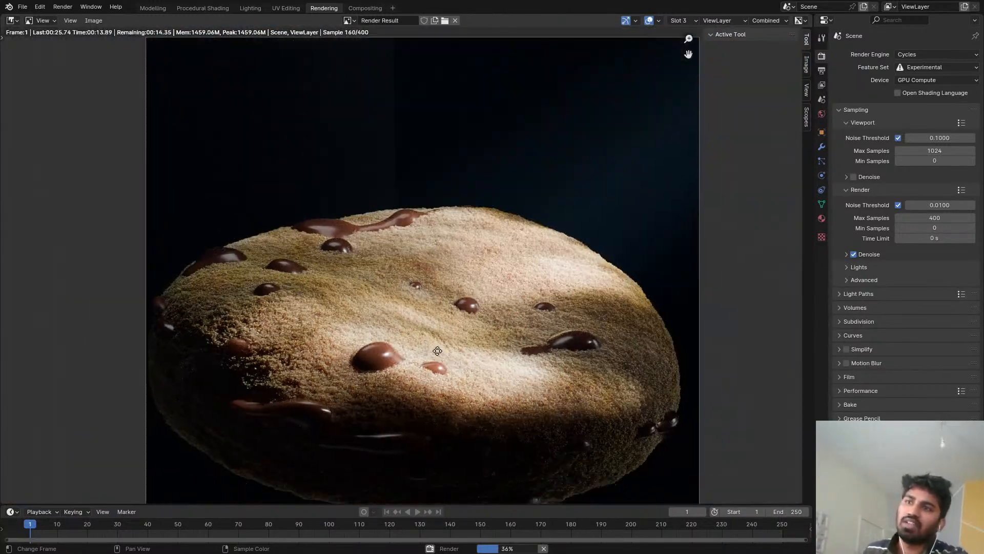
scroll(668, 268, "up", 6)
scroll(538, 356, "down", 3)
scroll(411, 332, "up", 5)
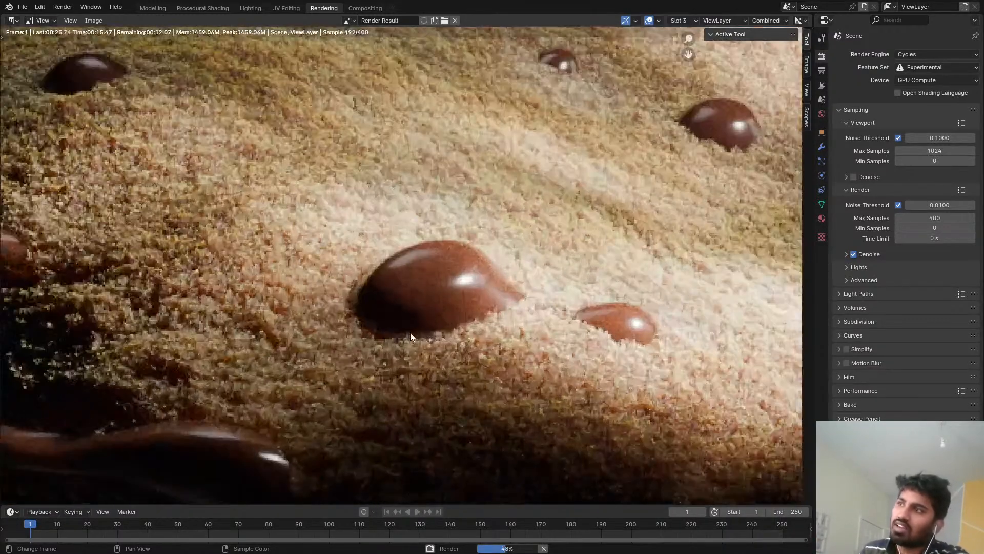
middle_click_drag(69, 201, 179, 291)
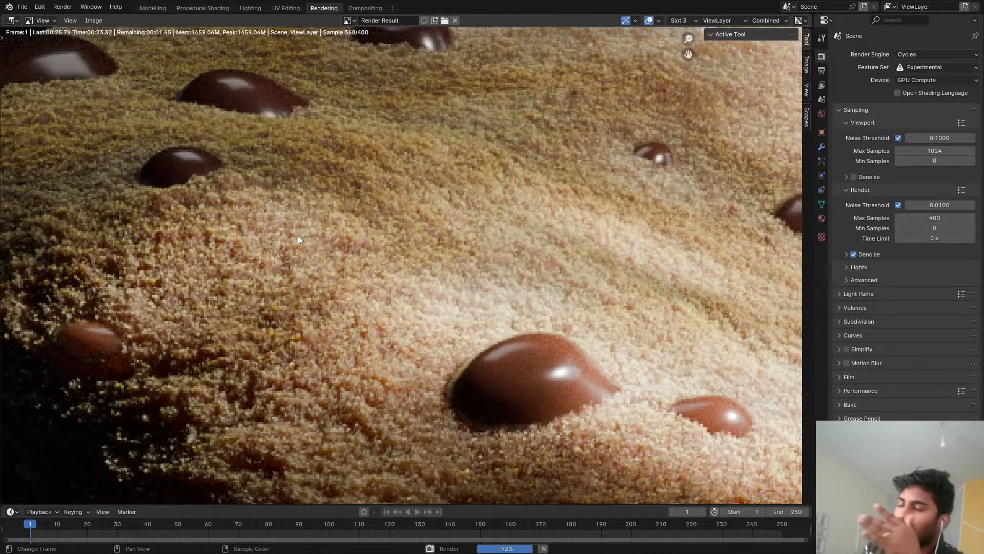
scroll(297, 239, "down", 8)
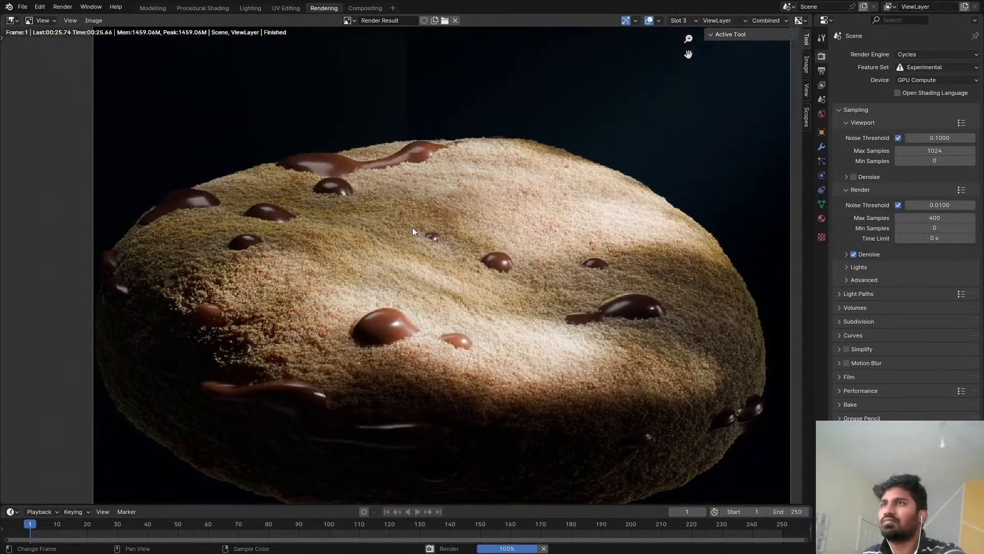
middle_click_drag(284, 346, 434, 370)
scroll(434, 370, "up", 5)
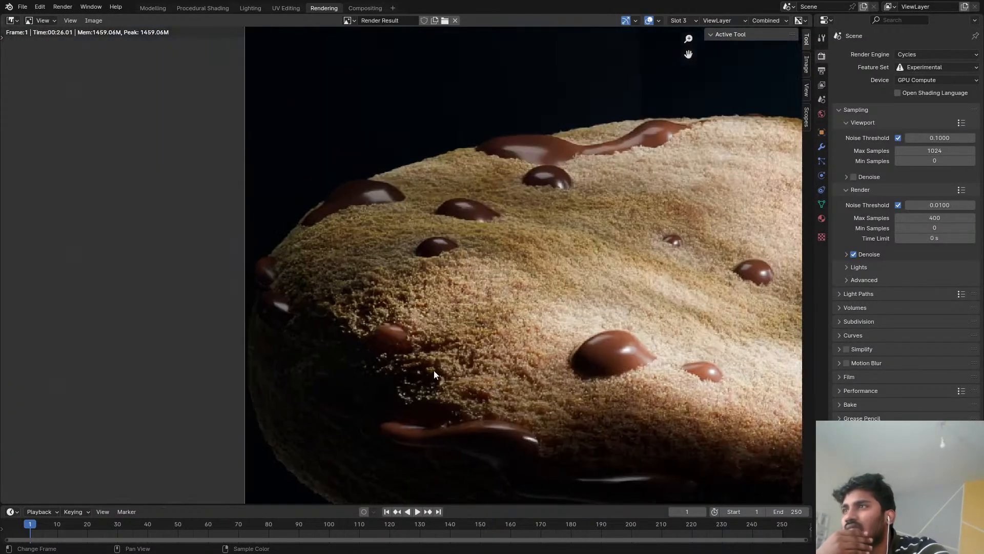
middle_click_drag(404, 294, 397, 337)
scroll(414, 310, "down", 5)
middle_click_drag(517, 304, 440, 313)
scroll(447, 271, "down", 3)
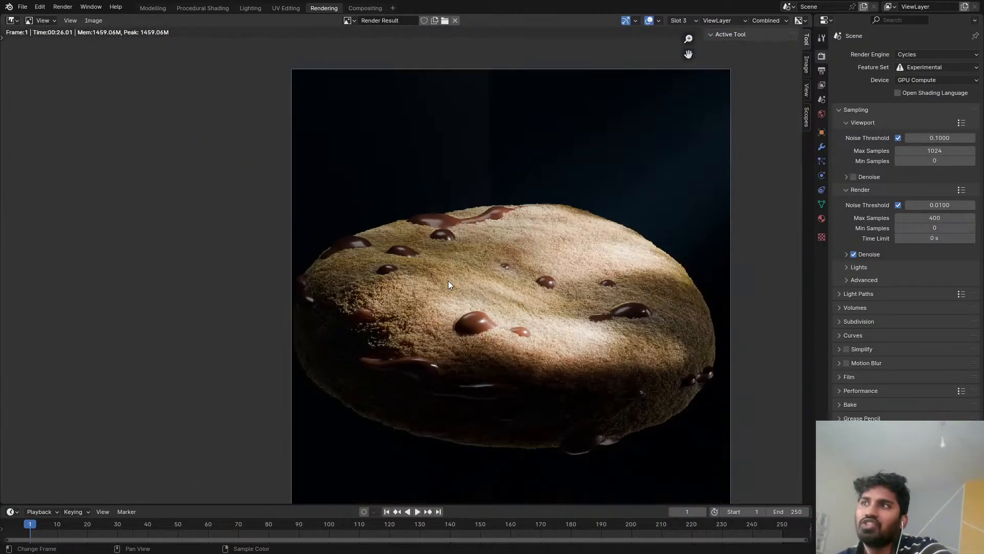
scroll(379, 223, "up", 4)
Step: Return to the Procedural Shading workspace, switch the viewport to rendered shading and bring up the Lighten and Difference nodes
left_click(205, 8)
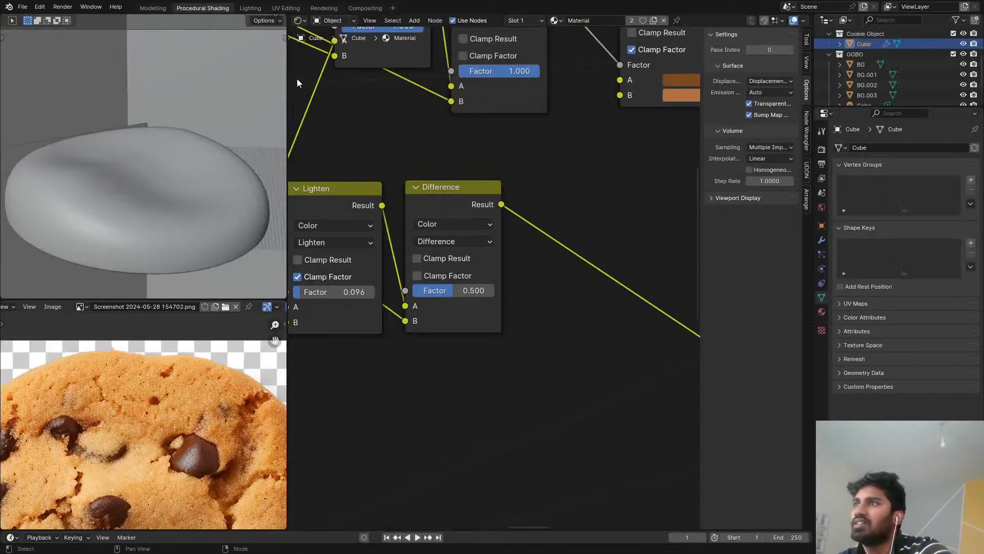
scroll(456, 198, "down", 2)
middle_click_drag(456, 197, 469, 200)
key("z")
left_click(149, 76)
scroll(418, 154, "down", 1)
middle_click_drag(418, 153, 423, 159)
scroll(544, 188, "up", 2)
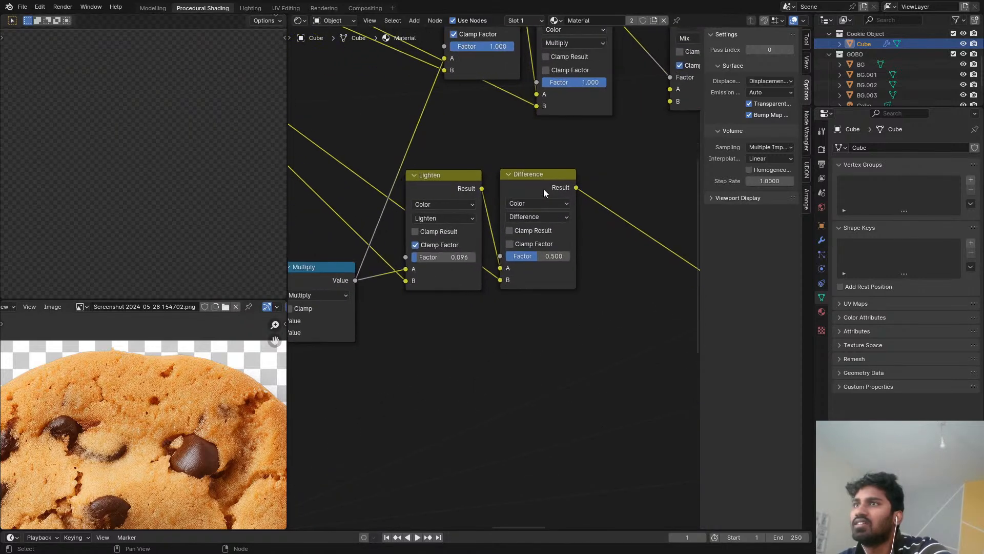
Step: Duplicate the Difference node and insert the copy into the link that leaves the original's result
middle_click_drag(548, 184, 467, 200)
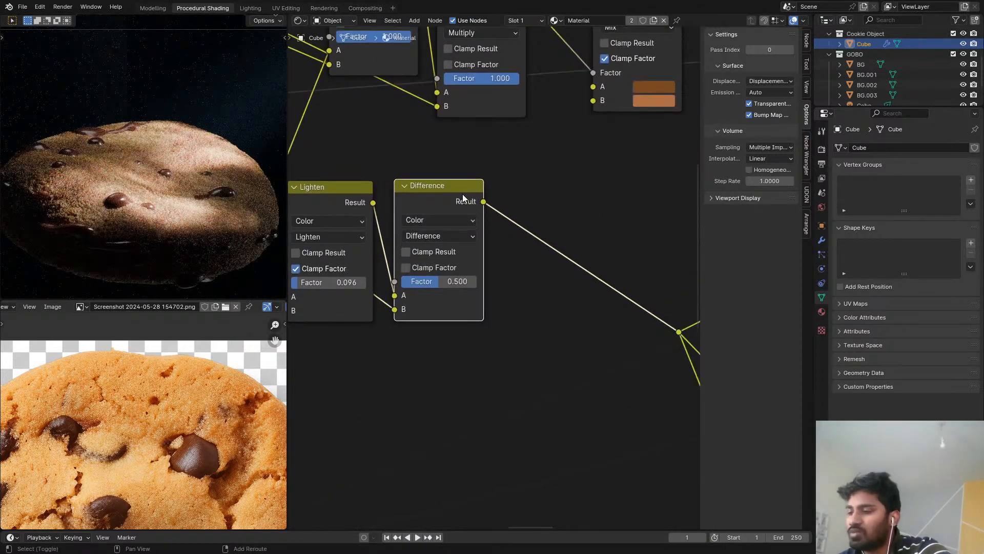
key("shift+d")
left_click(596, 196)
scroll(620, 245, "down", 2)
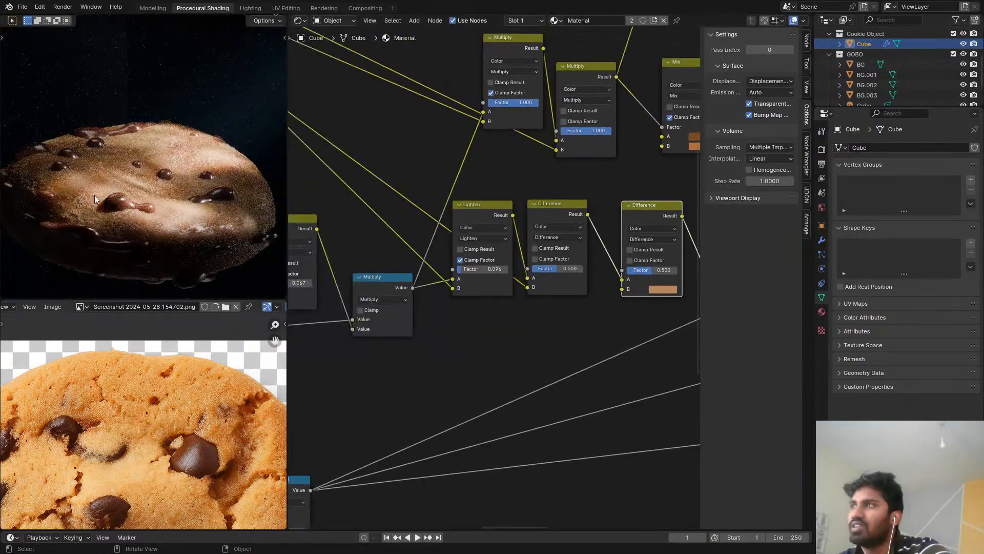
scroll(94, 199, "up", 3)
scroll(564, 246, "down", 2)
Step: Preview the upper Noise Texture, the Absolute node and the Map Range node individually on the cookie surface
middle_click_drag(445, 181, 601, 197)
scroll(580, 195, "down", 4)
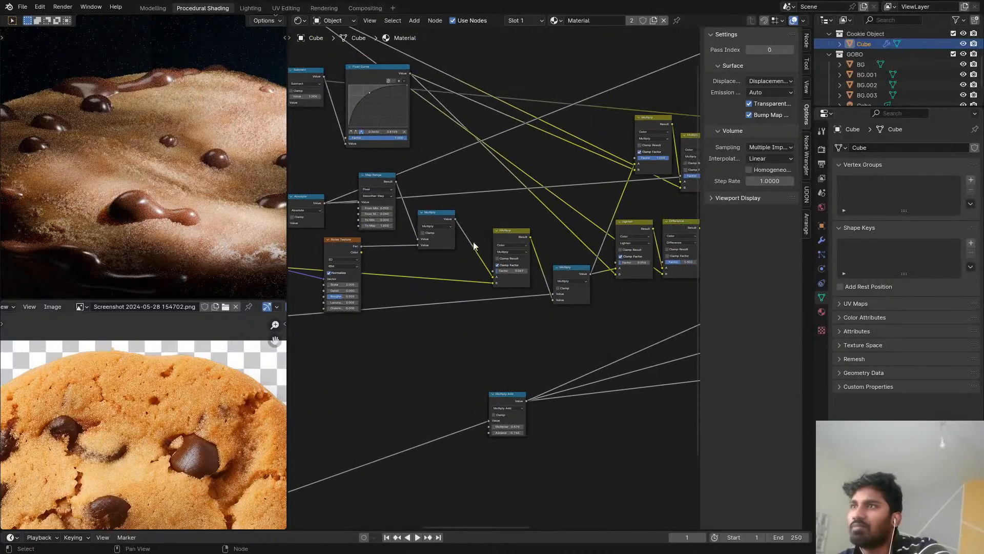
middle_click_drag(574, 259, 556, 271)
scroll(484, 251, "up", 1)
scroll(477, 264, "up", 1)
scroll(476, 264, "down", 2)
scroll(441, 264, "down", 1)
middle_click_drag(432, 263, 514, 251)
middle_click_drag(312, 181, 444, 179)
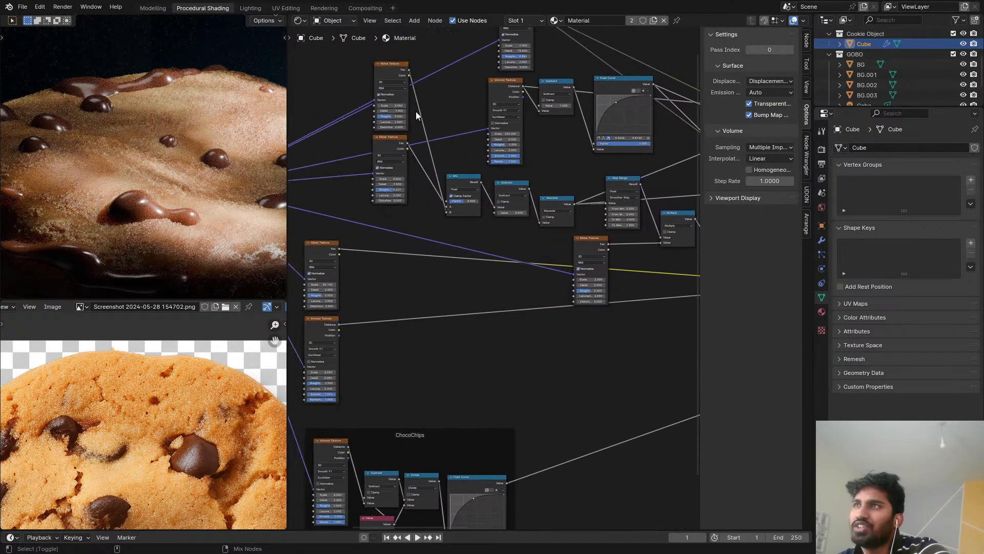
left_click(392, 63, "ctrl+shift")
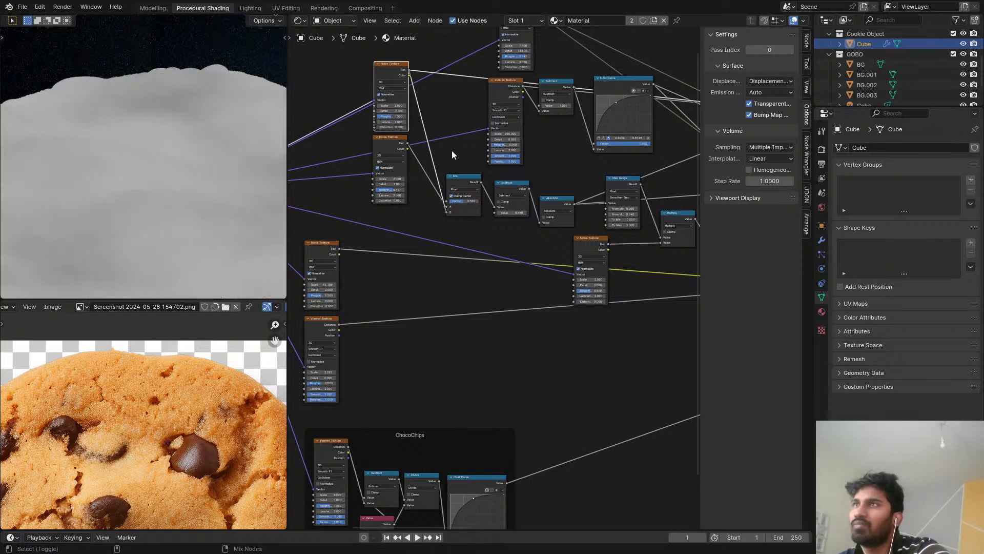
middle_click_drag(573, 208, 407, 193)
left_click(453, 203, "ctrl+shift")
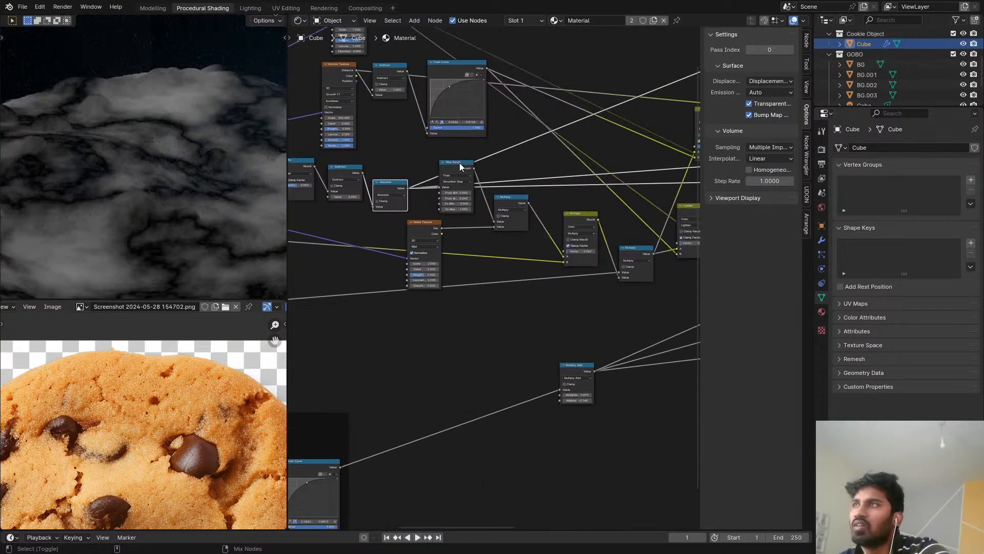
Step: Connect the Map Range result to the B input of the duplicated Difference node
middle_click_drag(509, 174, 359, 147)
left_click_drag(649, 243, 660, 238)
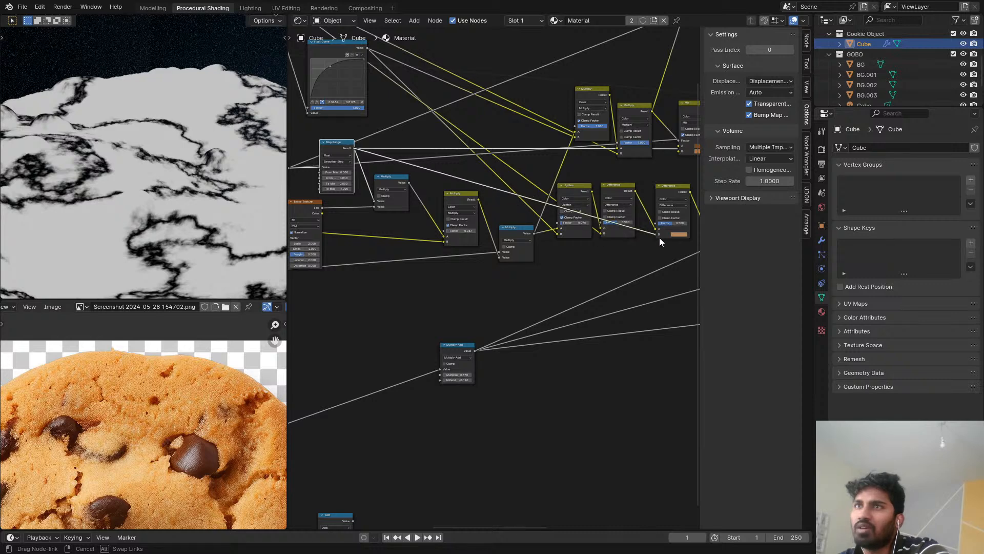
middle_click_drag(659, 238, 496, 269)
scroll(519, 211, "up", 2)
scroll(520, 217, "down", 4)
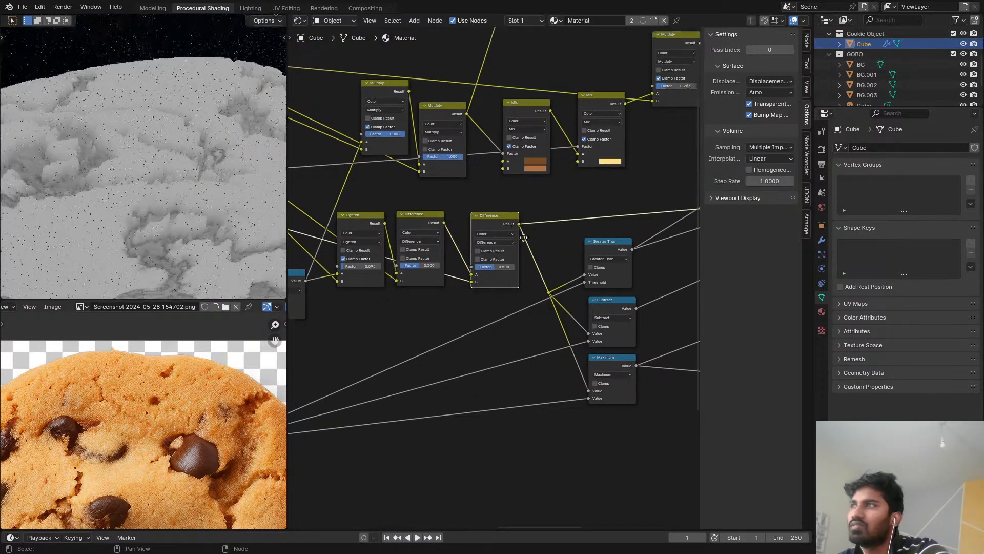
Step: Restore the Principled BSDF as the material's surface output and set the duplicated Difference node's factor to 1.000
scroll(561, 215, "up", 2)
scroll(491, 180, "down", 3)
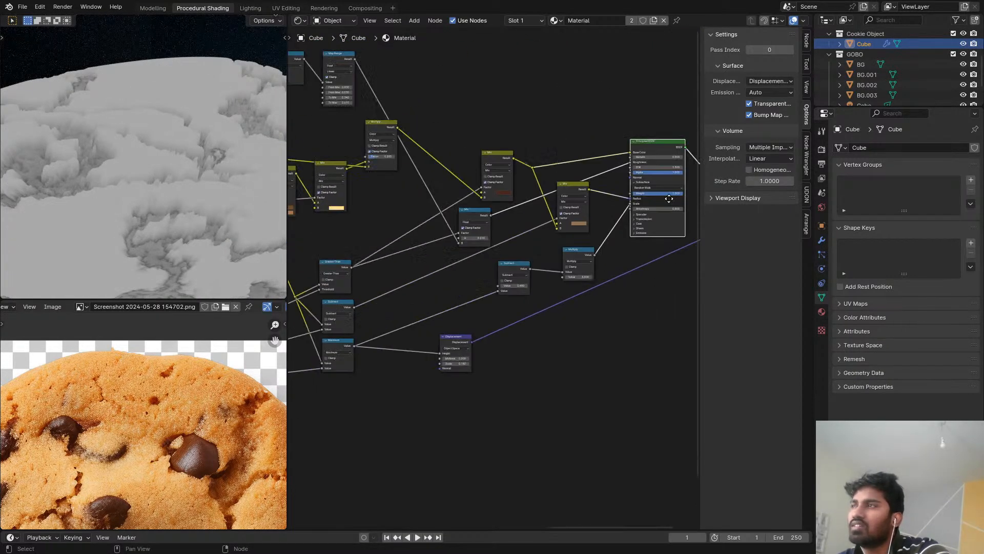
middle_click_drag(491, 181, 512, 257)
scroll(512, 256, "up", 3)
middle_click_drag(692, 241, 527, 238)
scroll(527, 239, "up", 4)
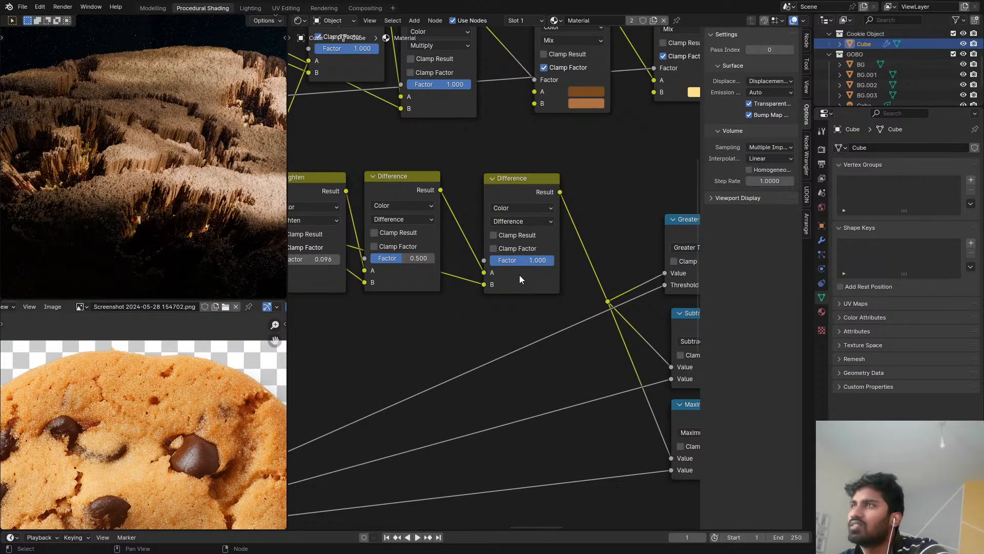
Step: Change the duplicated Difference node's blending mode to Multiply
scroll(516, 276, "up", 1)
scroll(571, 250, "up", 2)
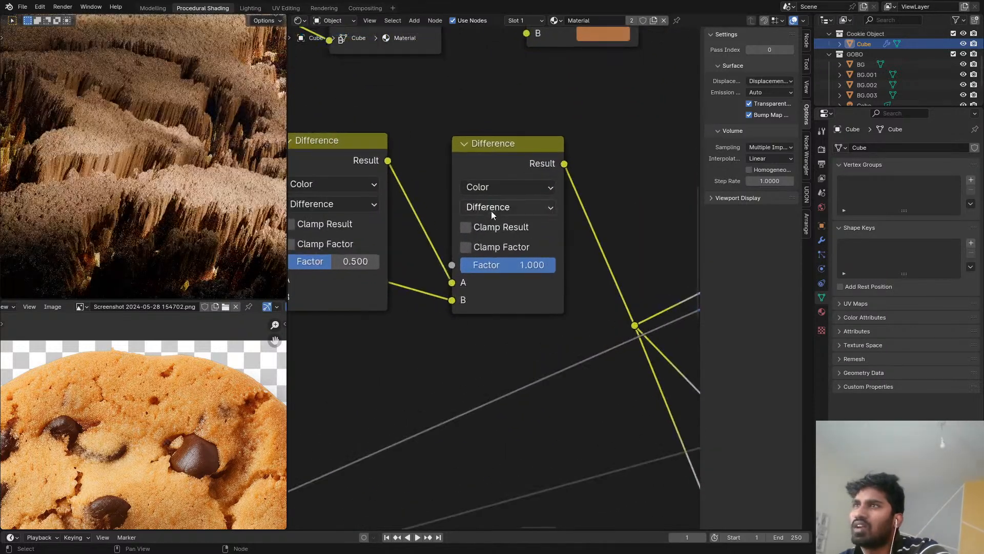
left_click(491, 210)
left_click(491, 289)
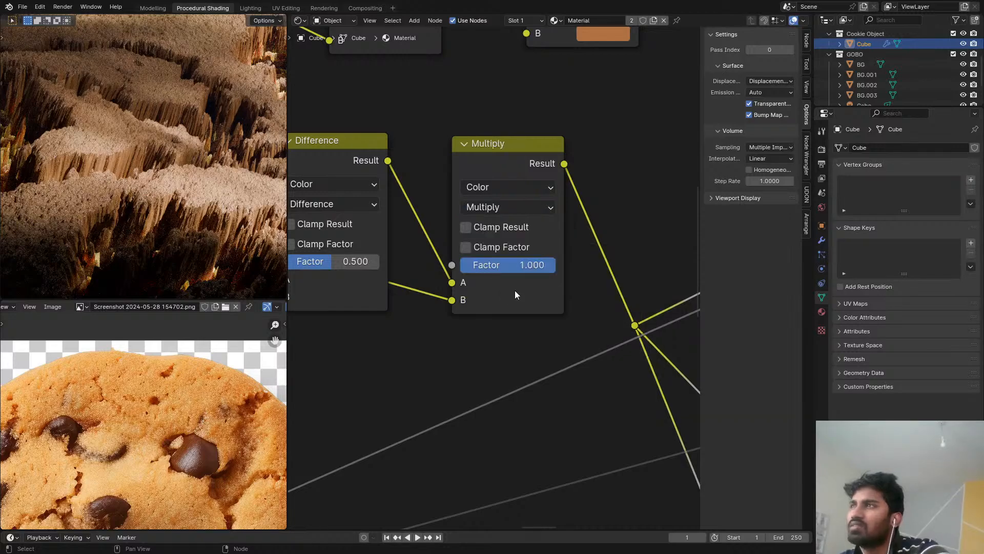
Step: Examine the cracks, crumb texture and chocolate chips on the rendered cookie, both up close and as a whole
scroll(188, 183, "down", 4)
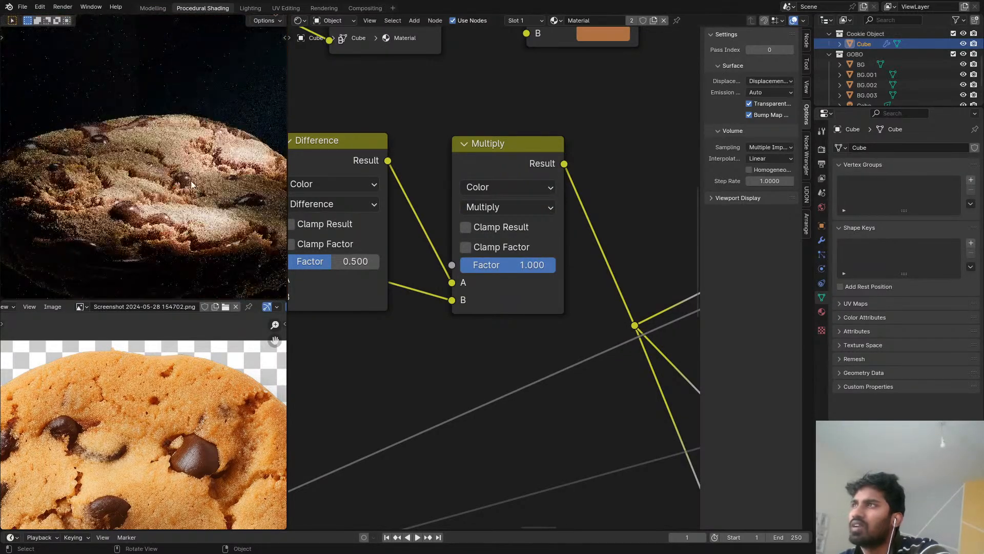
scroll(184, 187, "up", 5)
middle_click_drag(546, 247, 570, 238)
scroll(345, 244, "down", 1)
scroll(110, 168, "down", 1)
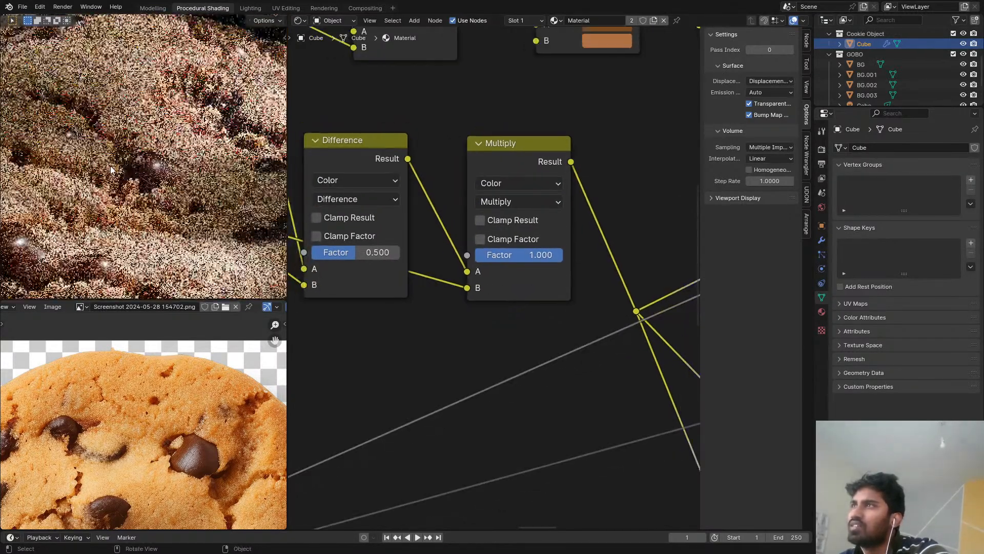
middle_click_drag(110, 170, 41, 190)
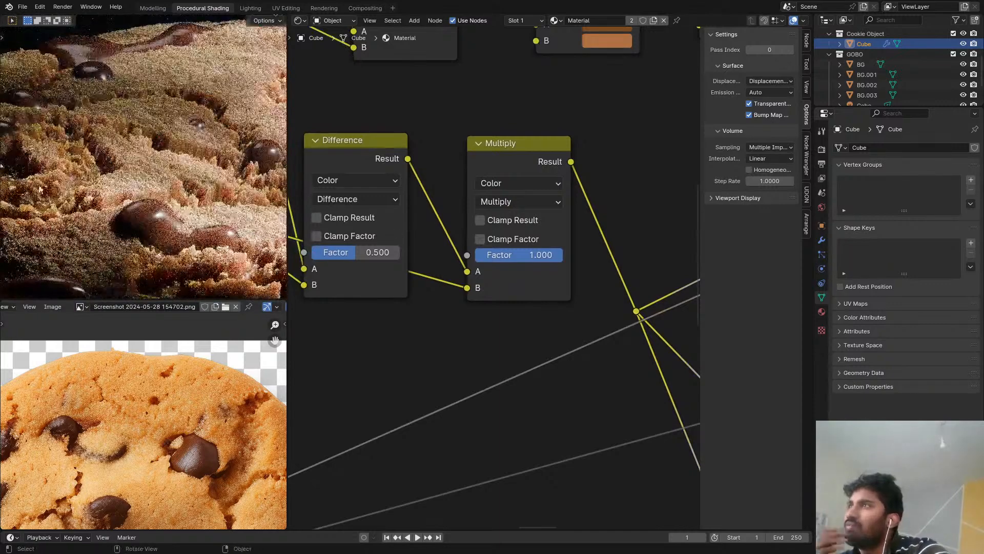
scroll(41, 190, "down", 5)
scroll(127, 209, "up", 5)
scroll(533, 254, "up", 2)
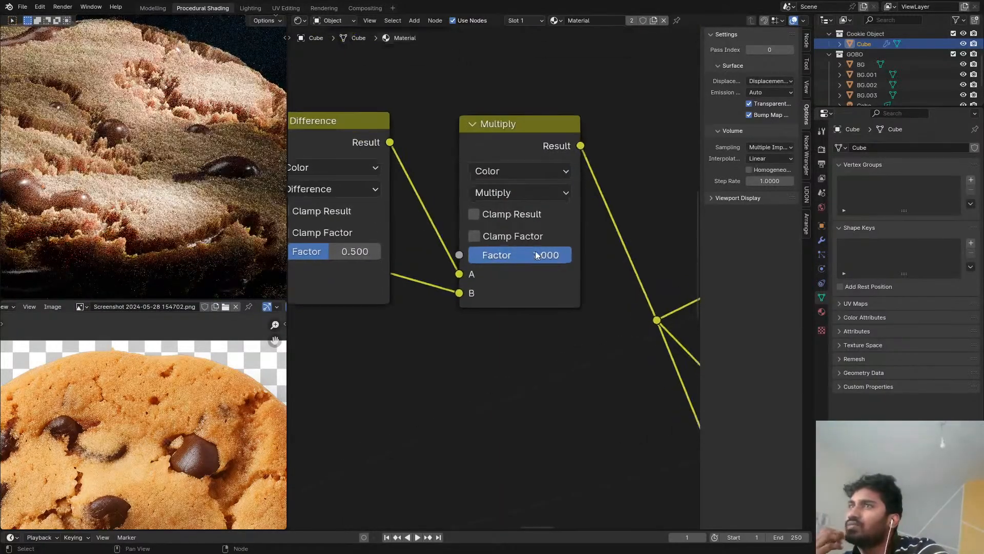
Step: Lower the new Multiply node's factor to 0.458 to soften the cracks
middle_click_drag(482, 244, 644, 235)
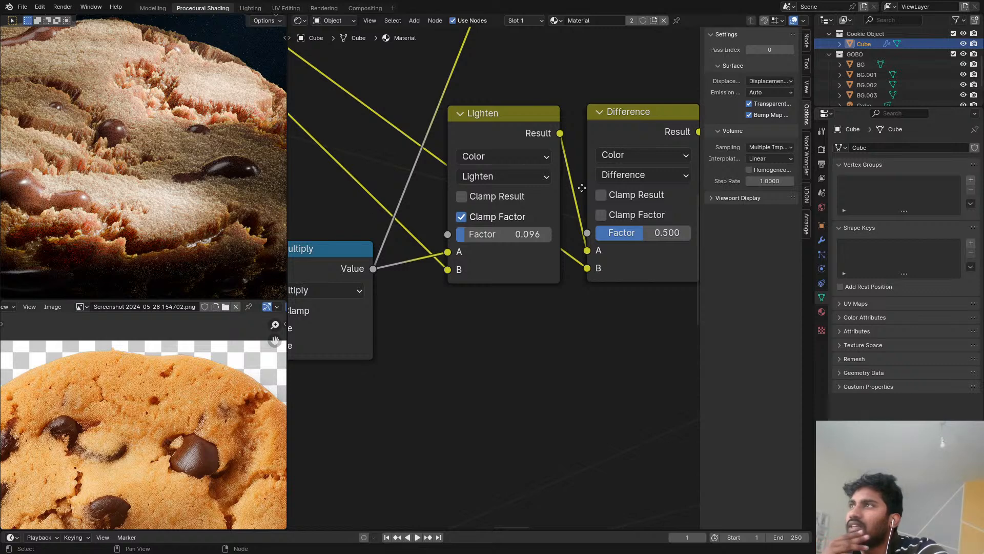
middle_click_drag(581, 188, 460, 198)
scroll(554, 233, "up", 3)
middle_click_drag(650, 236, 376, 216)
left_click_drag(483, 237, 425, 238)
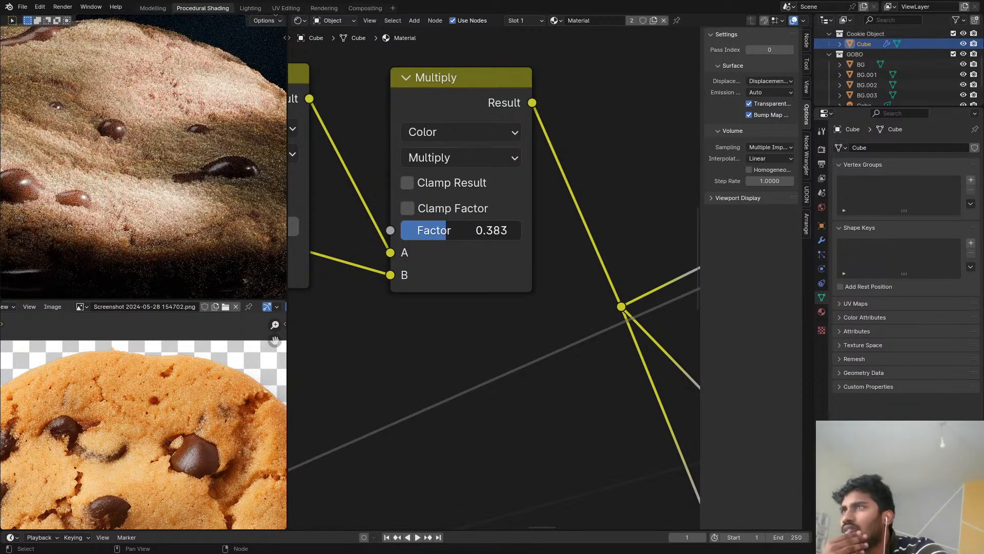
scroll(333, 346, "down", 2)
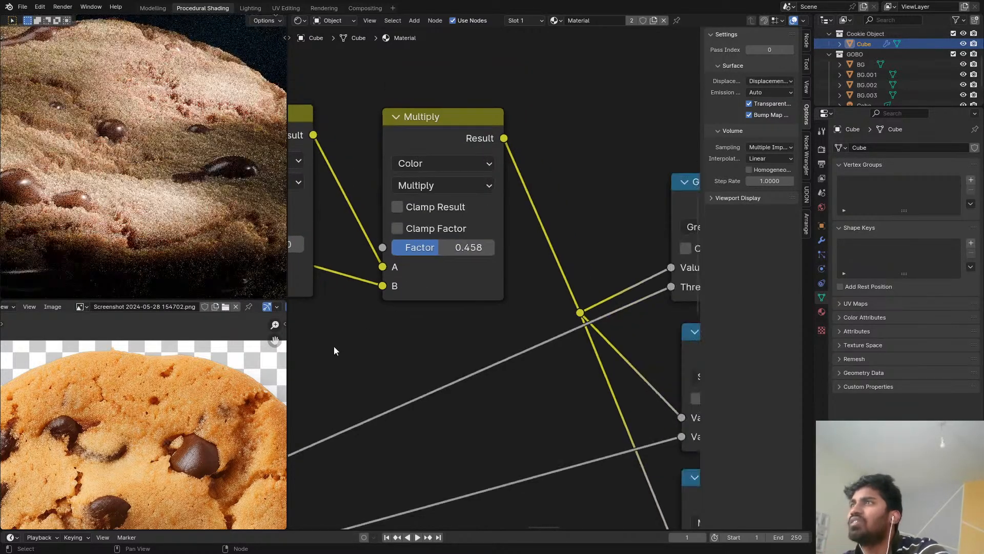
Step: Inspect the cookie's softened surface from another angle and switch the viewport to solid shading
middle_click_drag(334, 346, 390, 316)
scroll(166, 225, "down", 2)
scroll(167, 225, "down", 5)
middle_click_drag(166, 225, 144, 240)
scroll(146, 241, "up", 2)
scroll(237, 205, "up", 2)
middle_click_drag(205, 169, 225, 211)
scroll(196, 237, "up", 2)
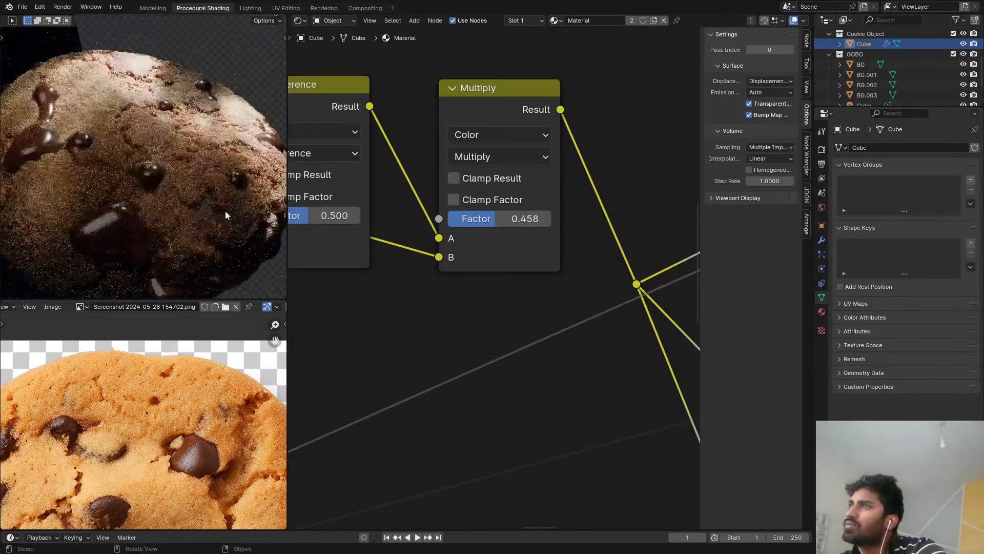
key("z")
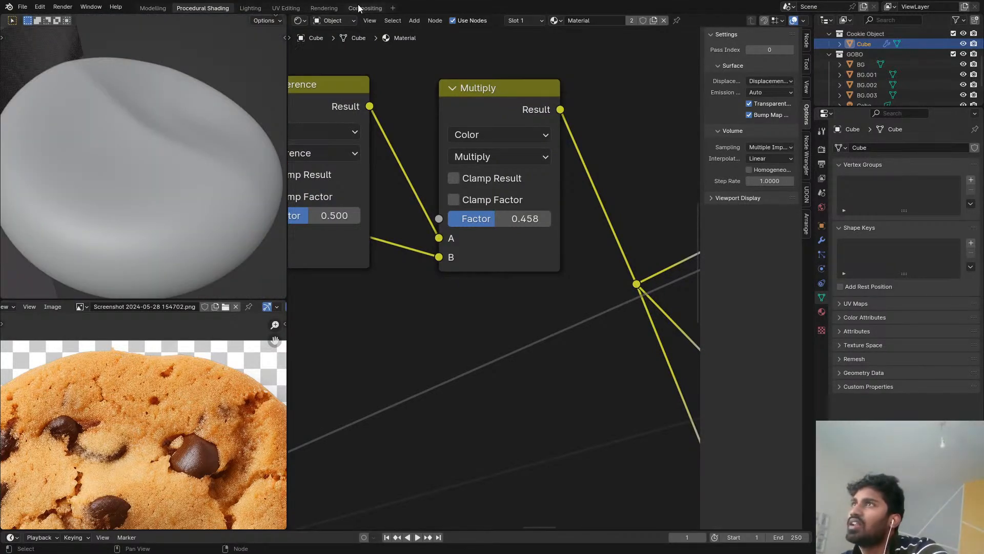
Step: Exclude the Cookie Object collection from the view layer and enable the Objects collection containing the sphere
left_click(954, 33)
left_click(951, 33)
scroll(937, 43, "up", 3)
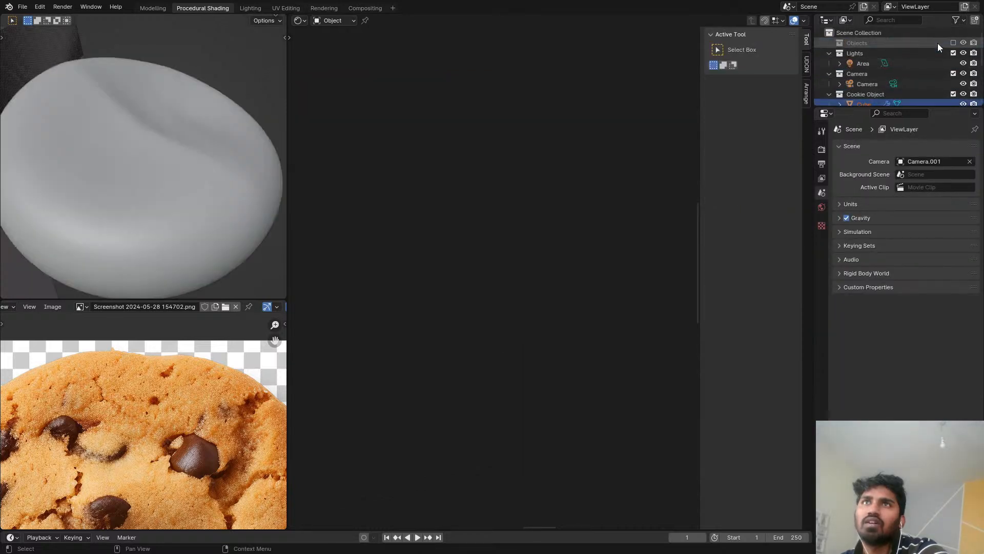
left_click(953, 94)
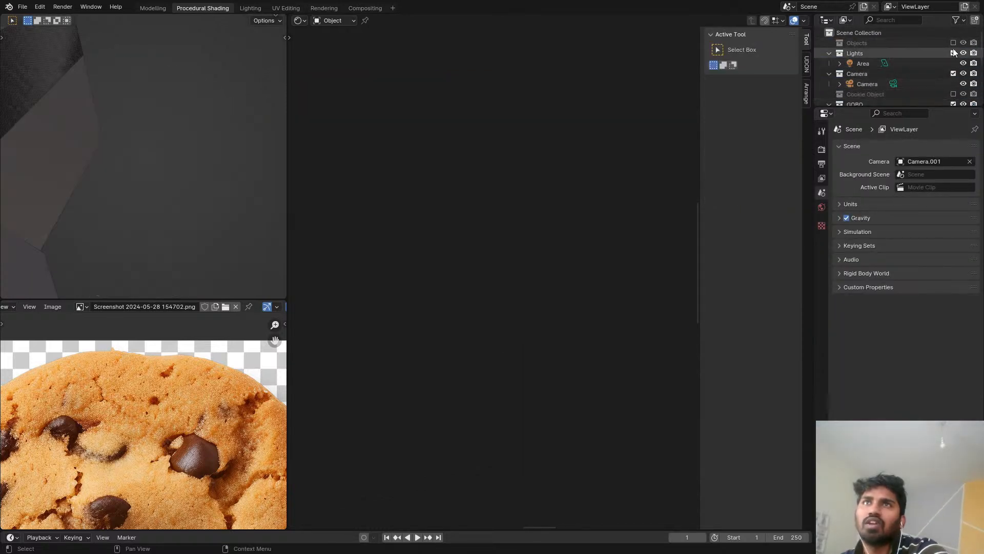
left_click(954, 43)
scroll(214, 143, "down", 6)
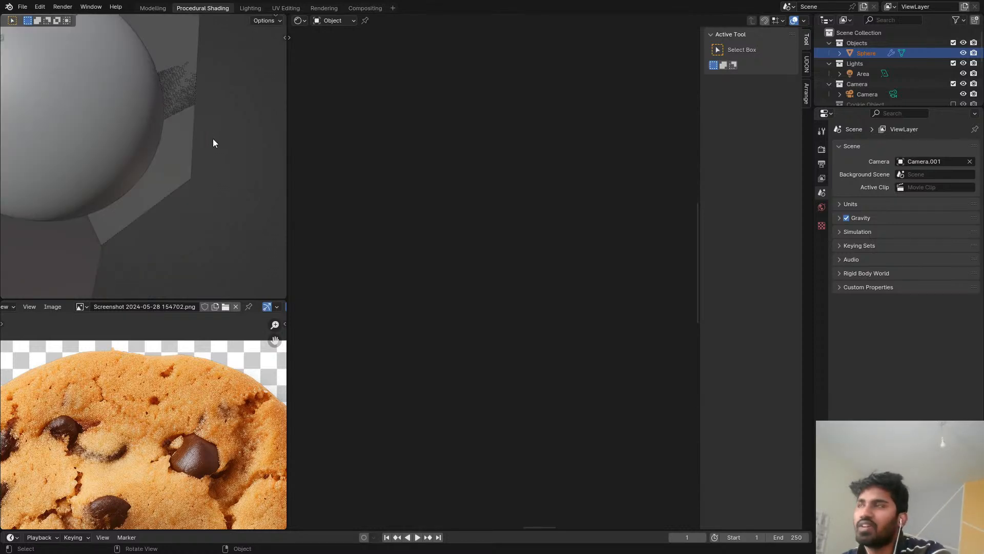
Step: Apply Shade Smooth to the sphere
left_click(200, 166)
right_click(201, 164)
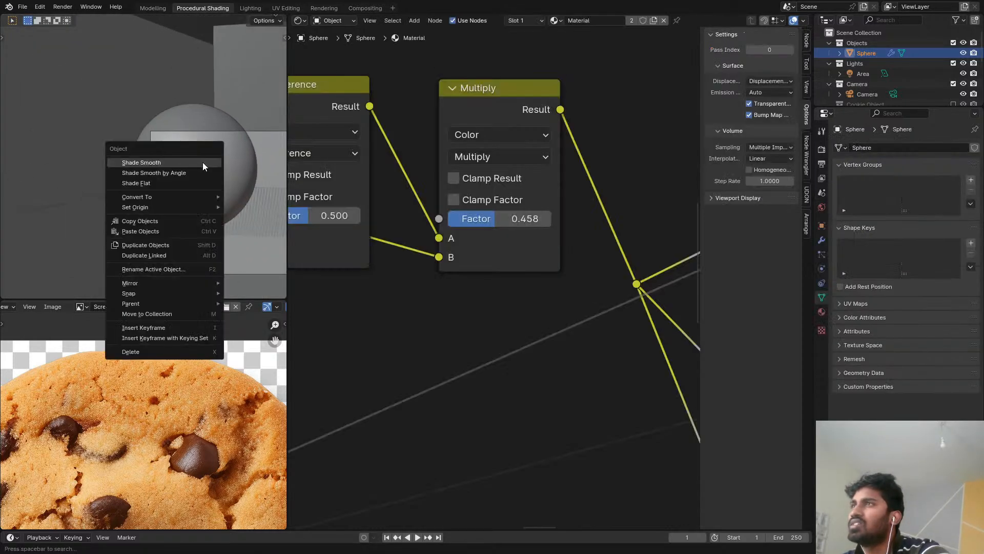
left_click(203, 163)
scroll(204, 167, "down", 3)
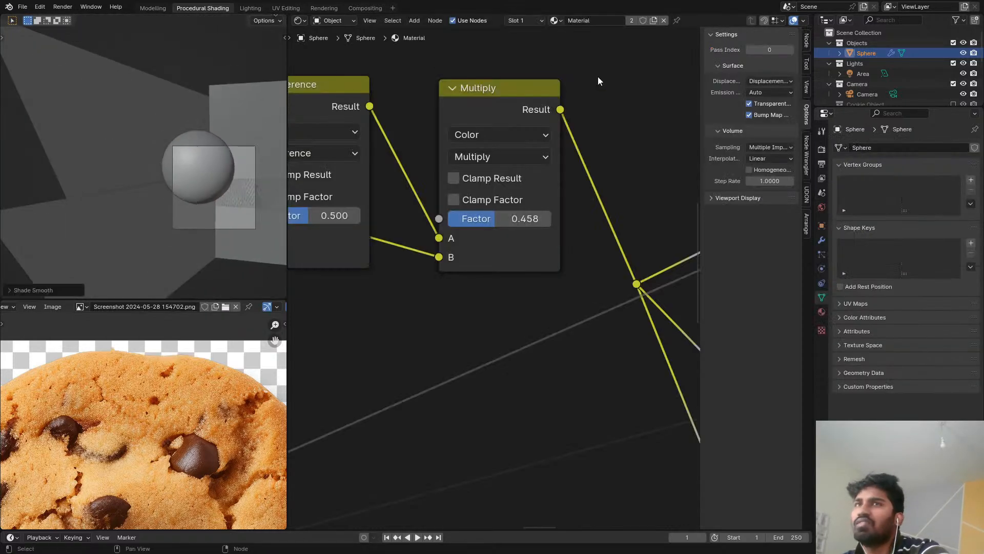
Step: Select the camera and preview the sphere through it with rendered shading in a maximized viewport
left_click(893, 94)
scroll(207, 187, "up", 5)
key("z")
left_click(226, 139)
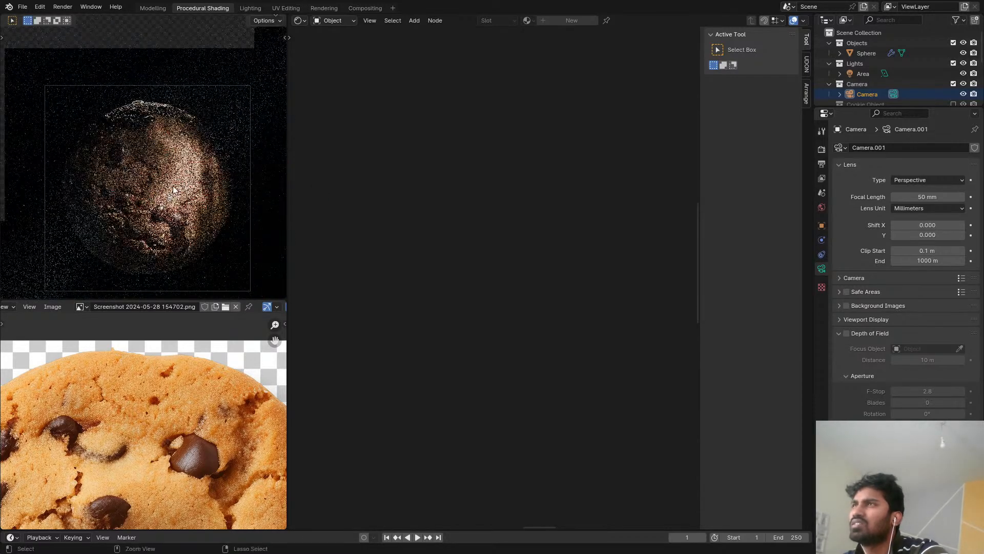
key("ctrl+space")
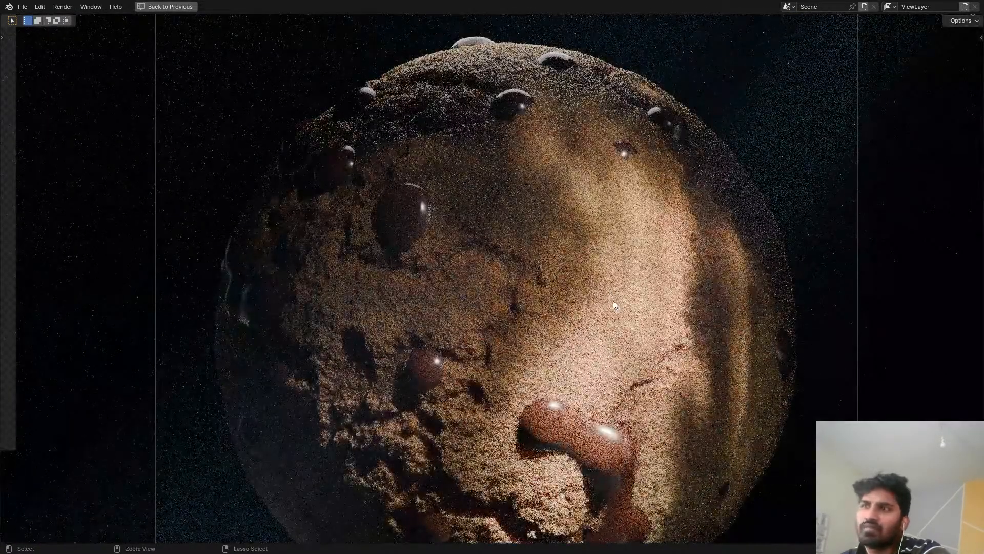
Step: Return the viewport to solid shading, save the file and render the sphere into Slot 2 in the Rendering workspace
key("z")
left_click(633, 314)
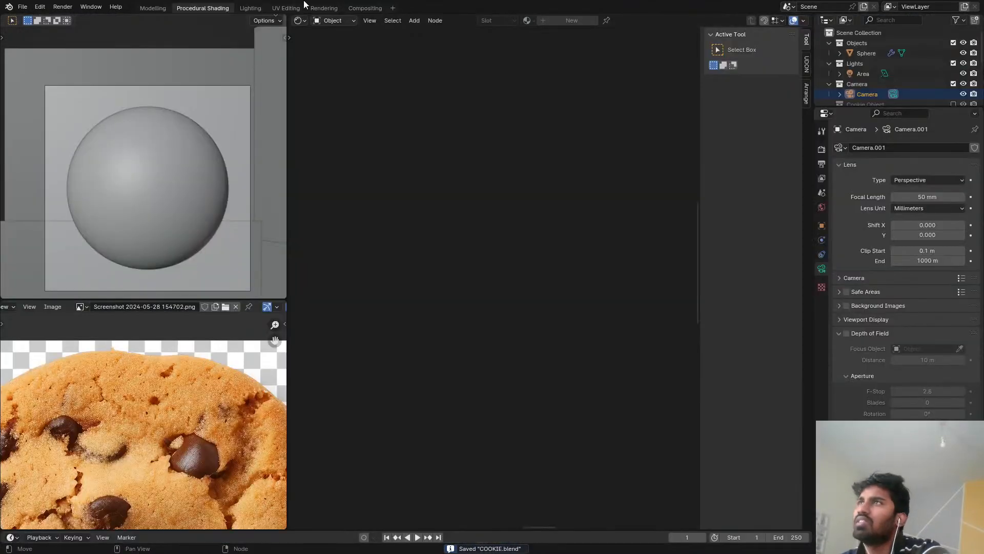
left_click(324, 8)
scroll(470, 337, "down", 3)
middle_click_drag(470, 338, 365, 321)
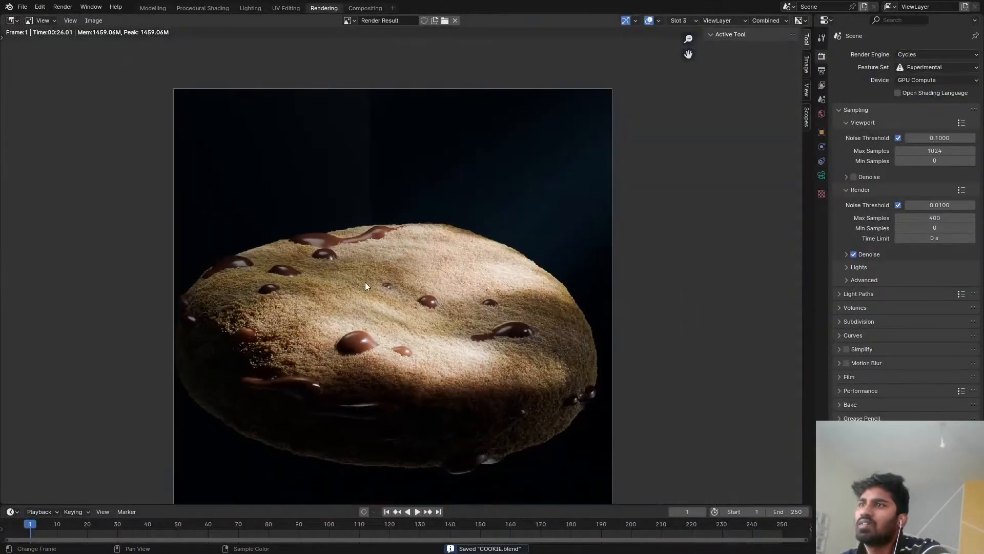
key("j")
key("j")
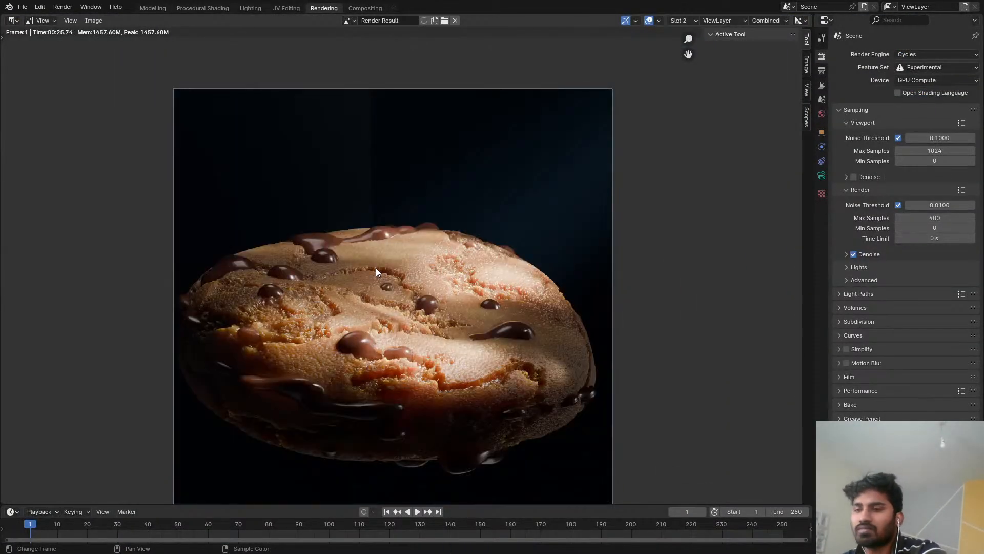
key("F12")
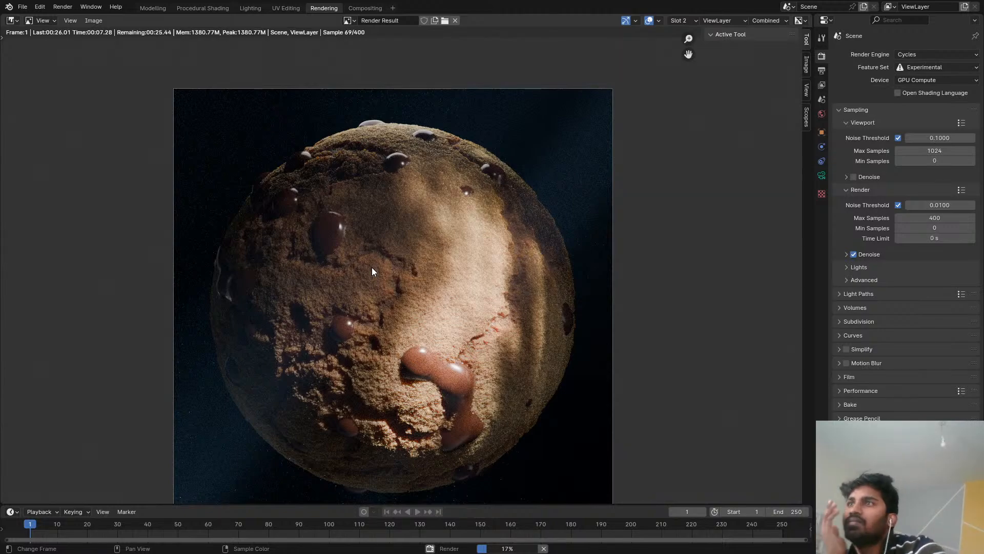
Step: Examine the sphere render's crumb texture, cracks, chocolate chips and gobo lighting up close and from a distance
scroll(371, 266, "up", 3)
middle_click_drag(557, 274, 573, 52)
scroll(521, 67, "up", 3)
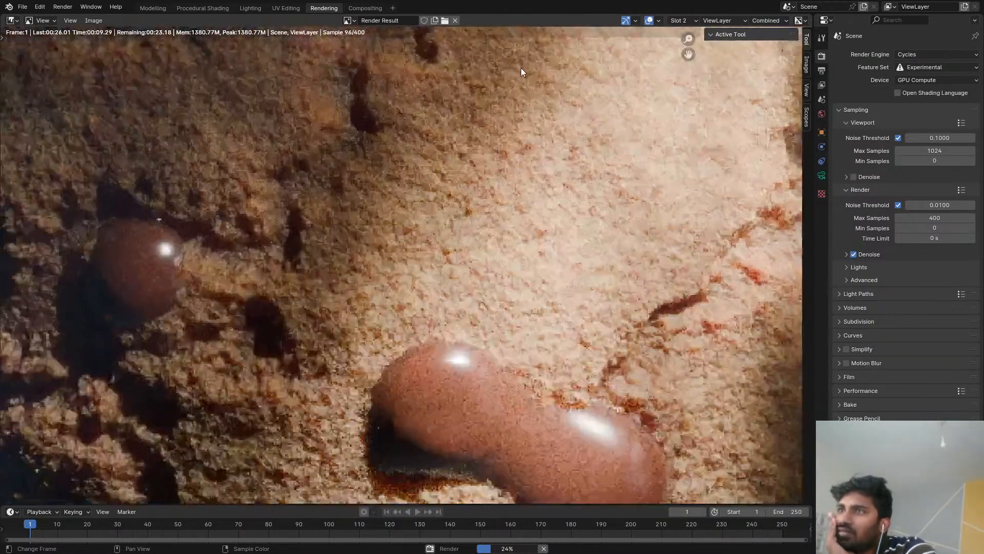
middle_click_drag(521, 68, 438, 134)
scroll(439, 135, "down", 3)
middle_click_drag(472, 101, 451, 387)
scroll(328, 139, "up", 2)
middle_click_drag(328, 140, 316, 190)
scroll(315, 192, "up", 1)
scroll(353, 219, "down", 3)
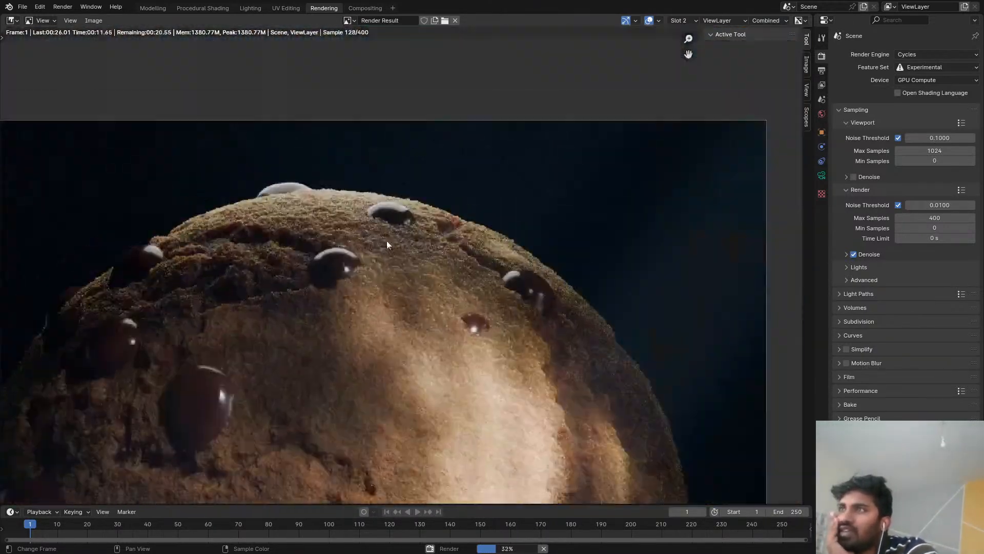
middle_click_drag(389, 244, 413, 29)
scroll(413, 446, "down", 1)
middle_click_drag(474, 407, 493, 344)
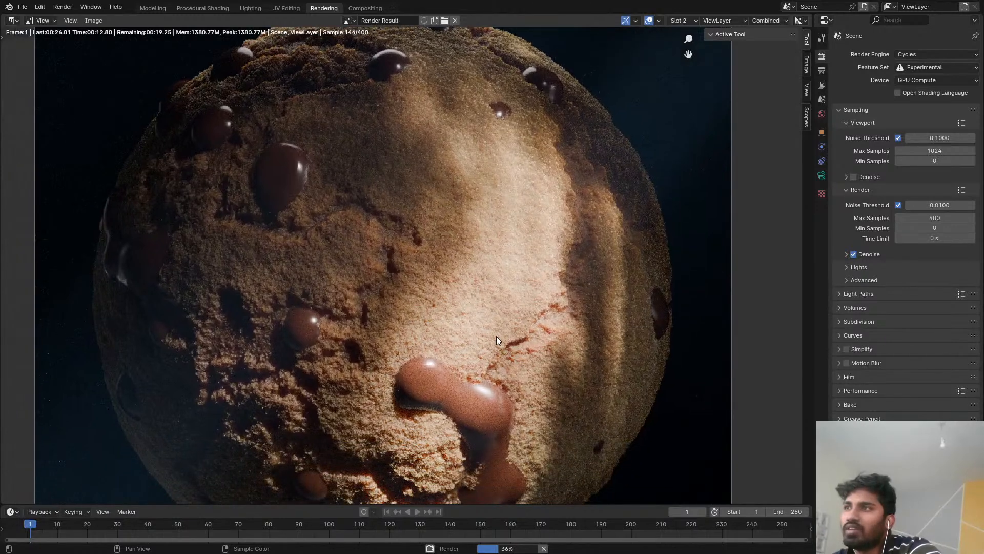
Step: Cancel the running render and re-render the sphere at a resolution of 2000 by 2000 px
key("Escape")
left_click(822, 72)
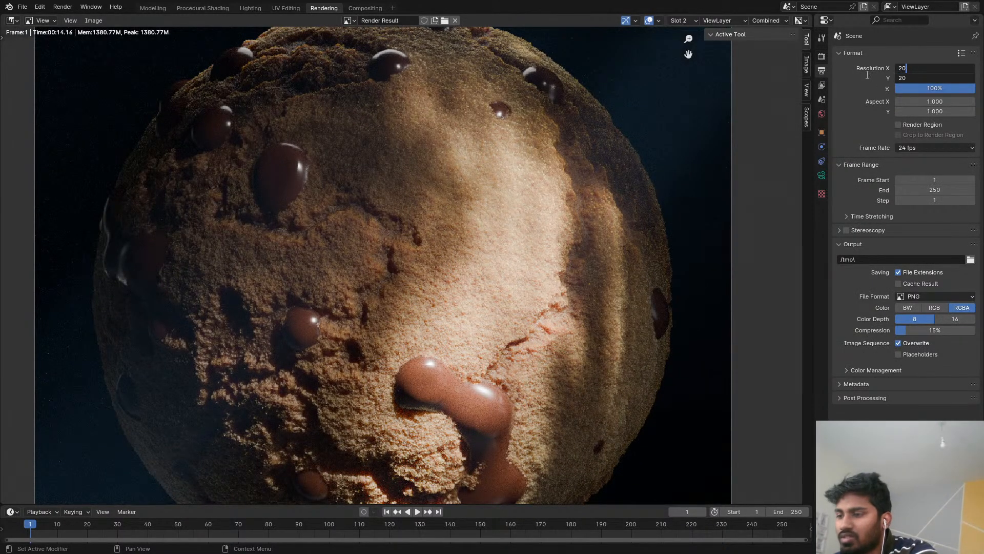
key("Return")
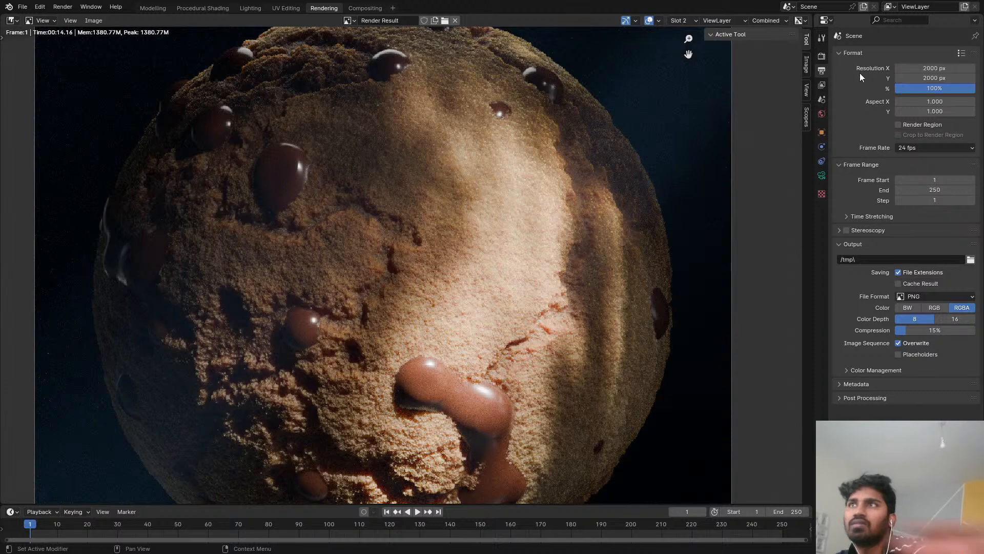
scroll(318, 379, "down", 3)
key("F12")
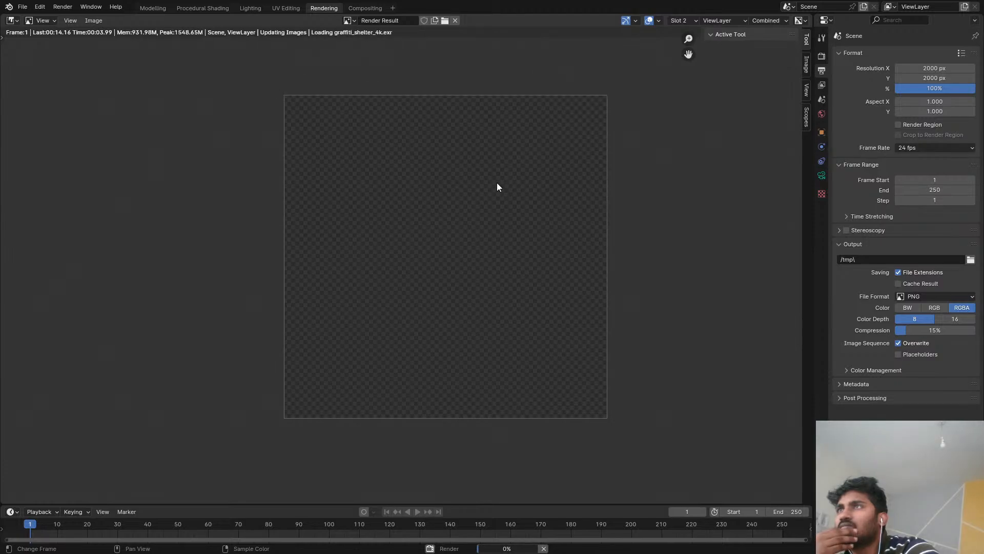
Step: Examine the higher-resolution sphere render's crumb texture, dark pits and chocolate chips up close while it refines
scroll(505, 216, "up", 3)
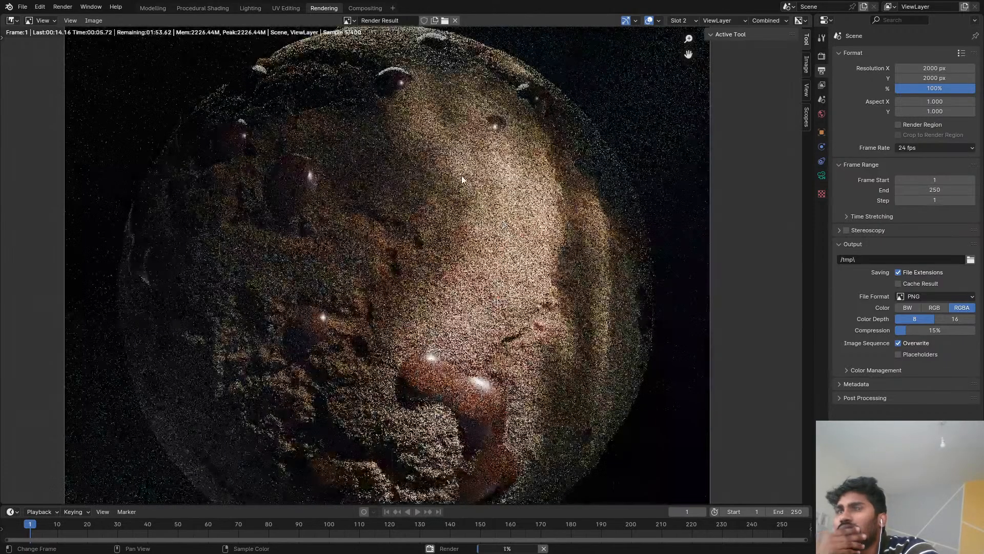
scroll(460, 337, "up", 2)
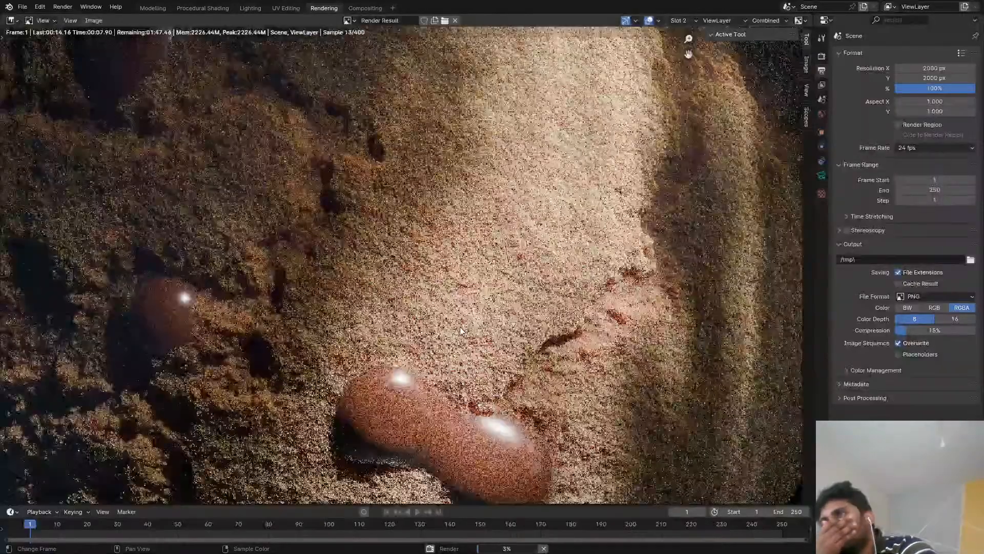
scroll(456, 315, "down", 5)
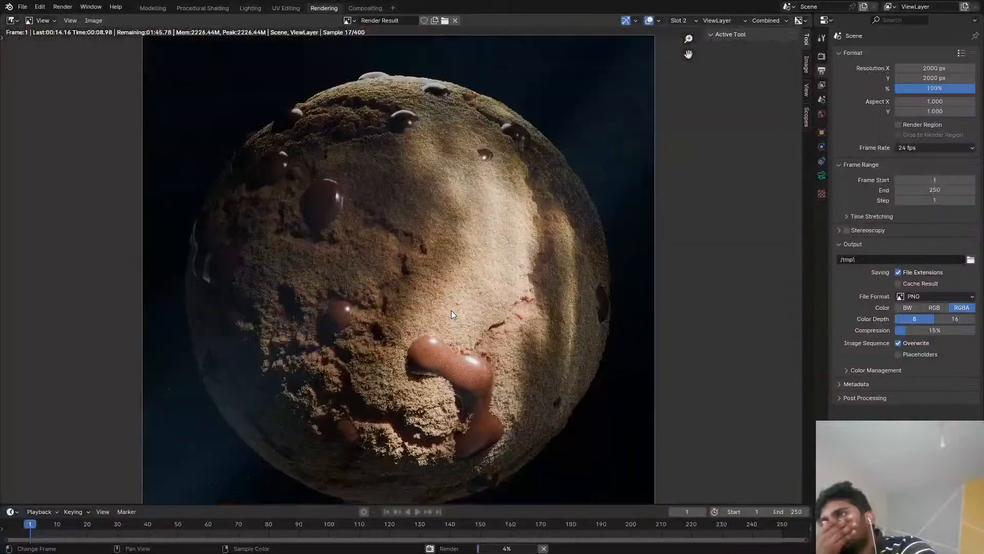
scroll(452, 309, "up", 3)
scroll(398, 221, "up", 1)
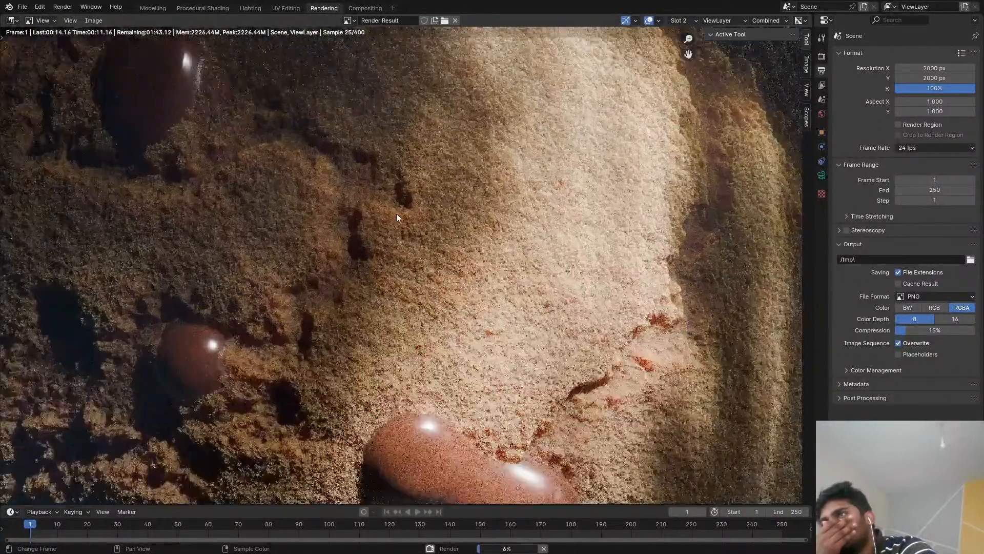
middle_click_drag(396, 216, 402, 234)
scroll(402, 235, "down", 3)
middle_click_drag(502, 262, 480, 281)
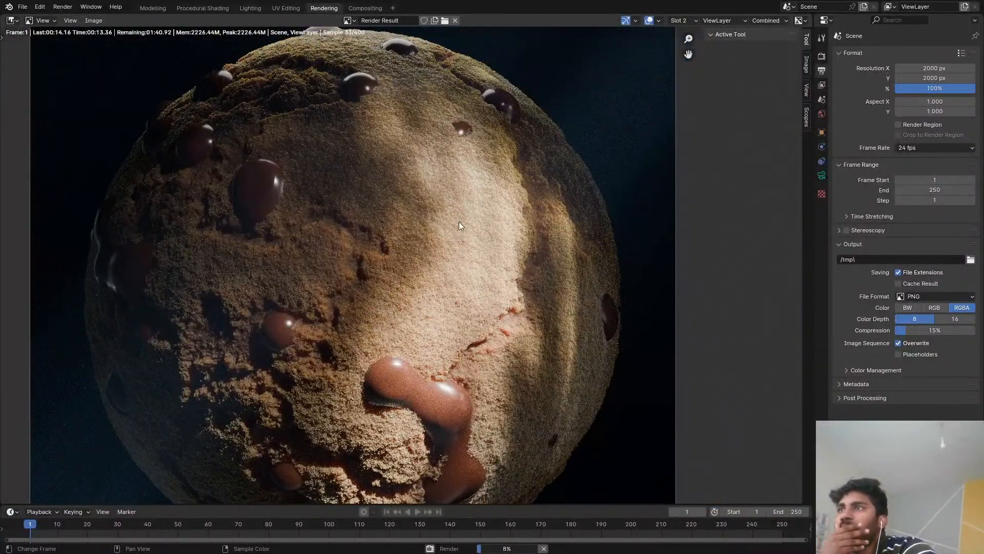
middle_click_drag(459, 221, 422, 247)
scroll(439, 215, "up", 1)
middle_click_drag(430, 315, 448, 244)
scroll(453, 330, "up", 2)
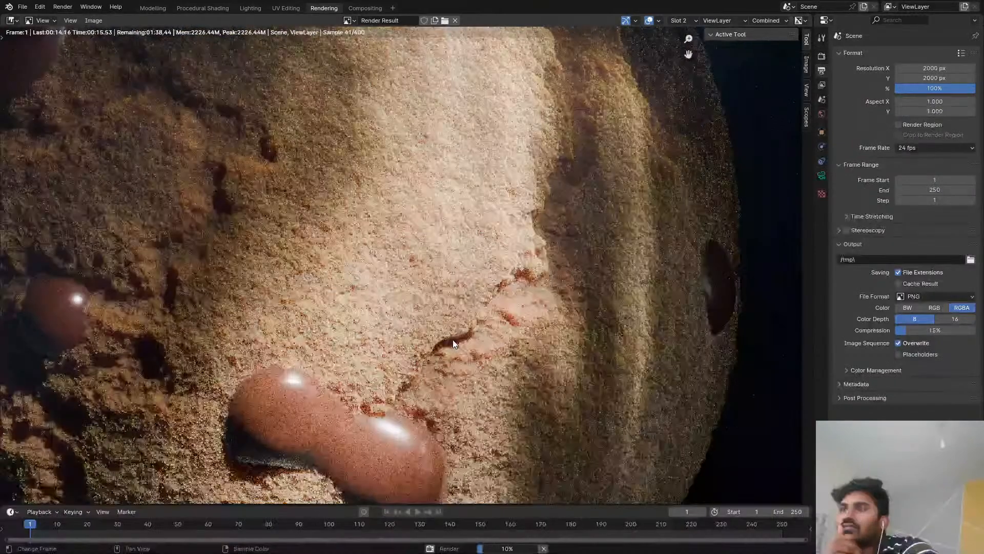
scroll(450, 351, "down", 1)
middle_click_drag(429, 348, 482, 315)
middle_click_drag(319, 359, 395, 300)
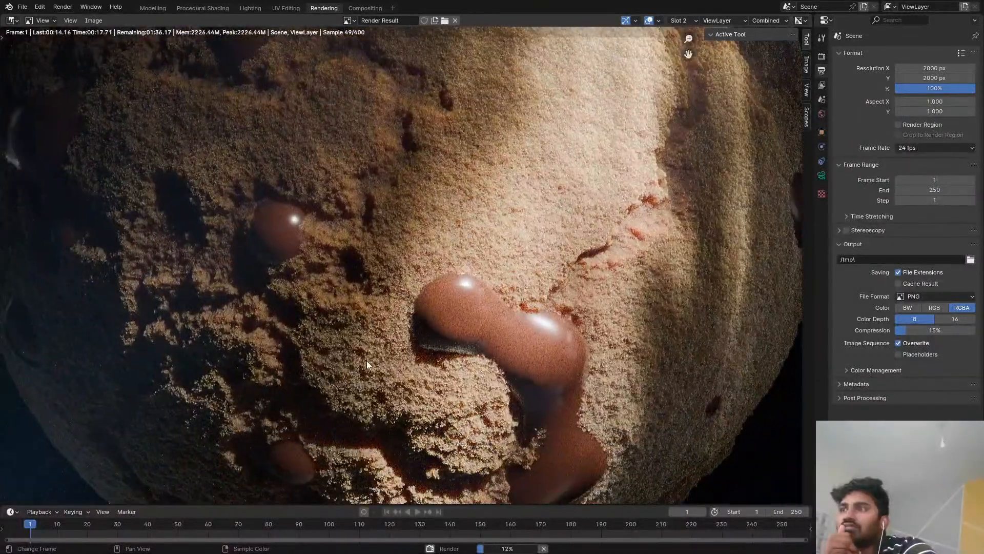
scroll(371, 365, "up", 3)
middle_click_drag(393, 155, 403, 309)
scroll(392, 252, "down", 2)
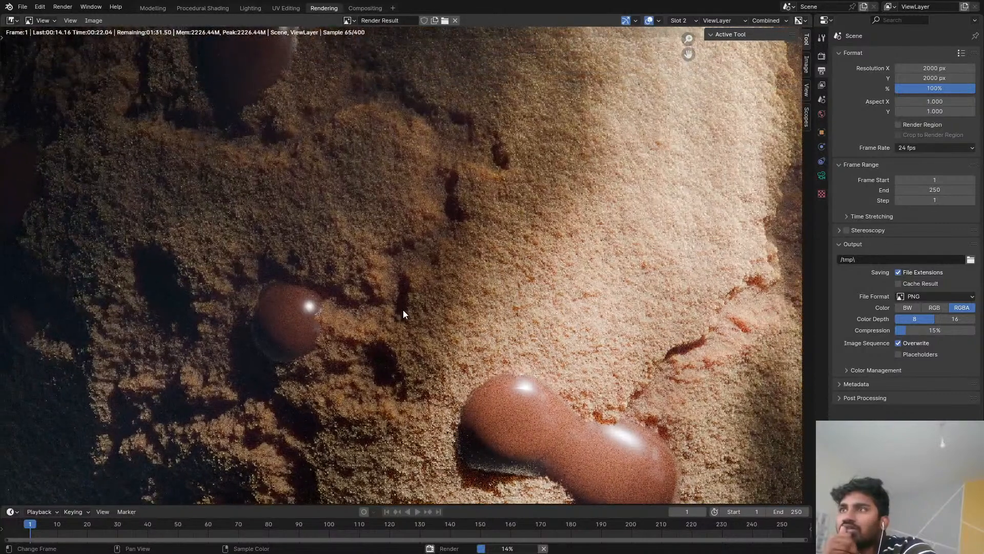
Step: Inspect the crack beside the merged chocolate chips and the crumbs around it in the sphere render
scroll(403, 309, "down", 4)
scroll(428, 251, "up", 2)
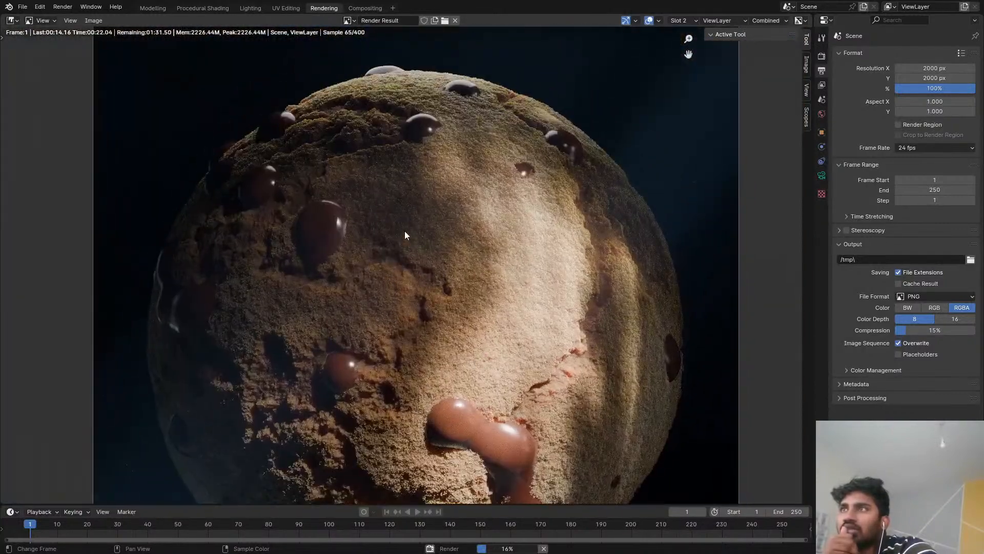
middle_click_drag(503, 350, 429, 202)
scroll(454, 254, "up", 1)
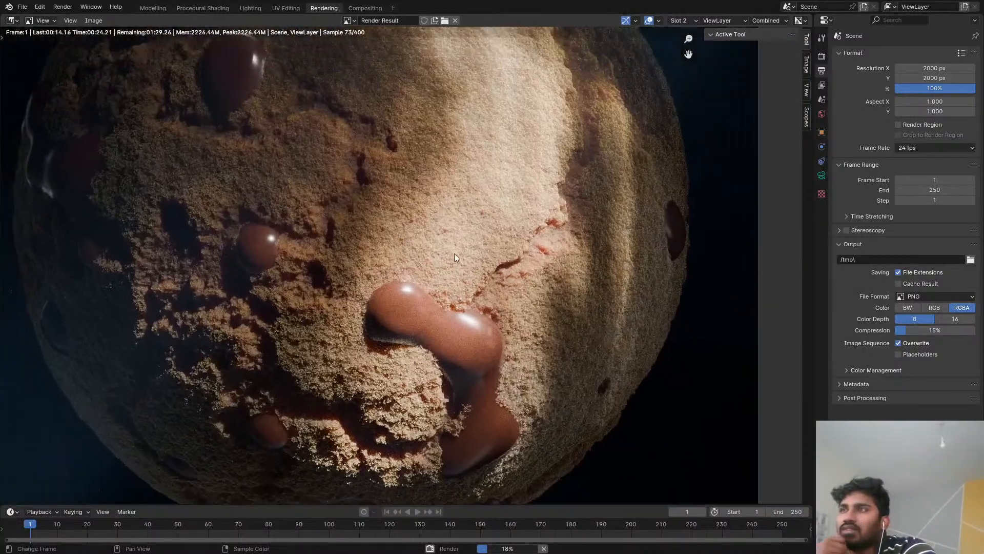
scroll(441, 269, "down", 2)
scroll(453, 281, "up", 2)
scroll(454, 280, "up", 1)
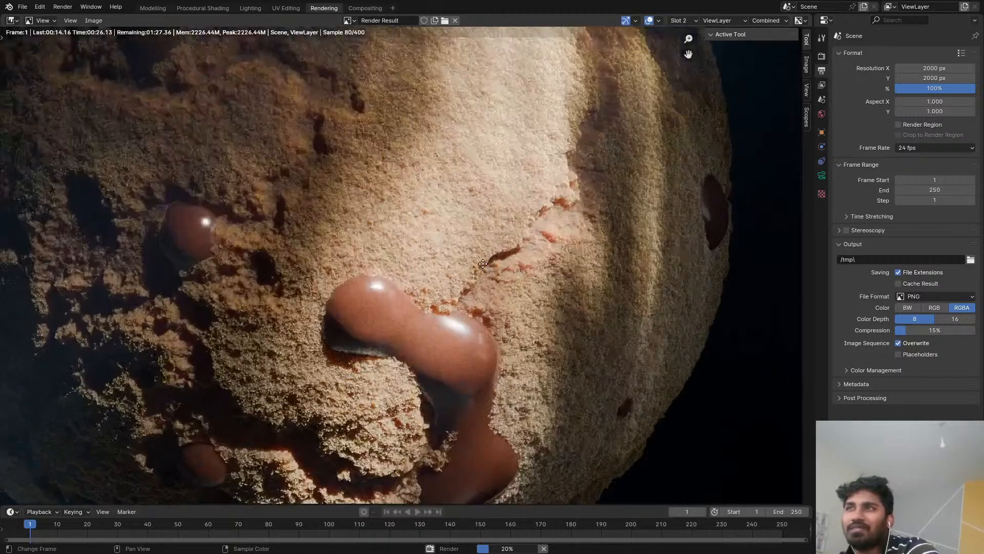
scroll(458, 282, "down", 1)
scroll(475, 274, "up", 2)
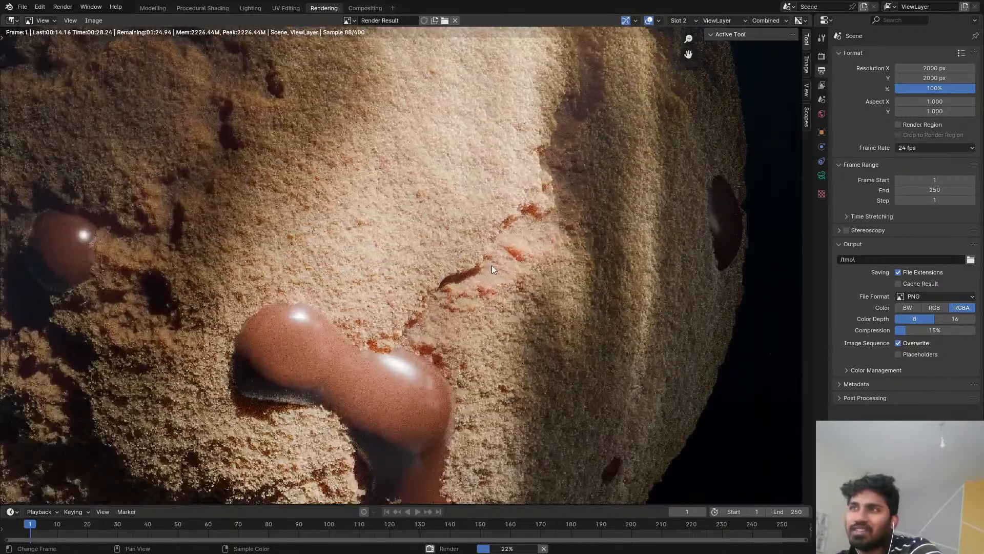
scroll(491, 266, "down", 2)
Step: Inspect the rough broken area near the top of the sphere, then review the whole render from a distance
middle_click_drag(351, 210, 487, 373)
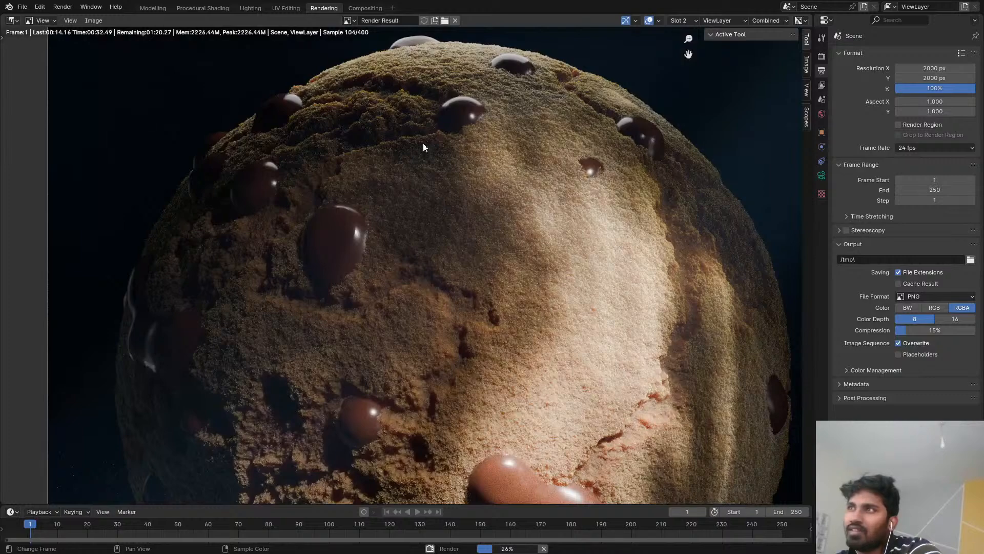
scroll(388, 81, "up", 1)
scroll(388, 82, "up", 3)
middle_click_drag(387, 82, 379, 207)
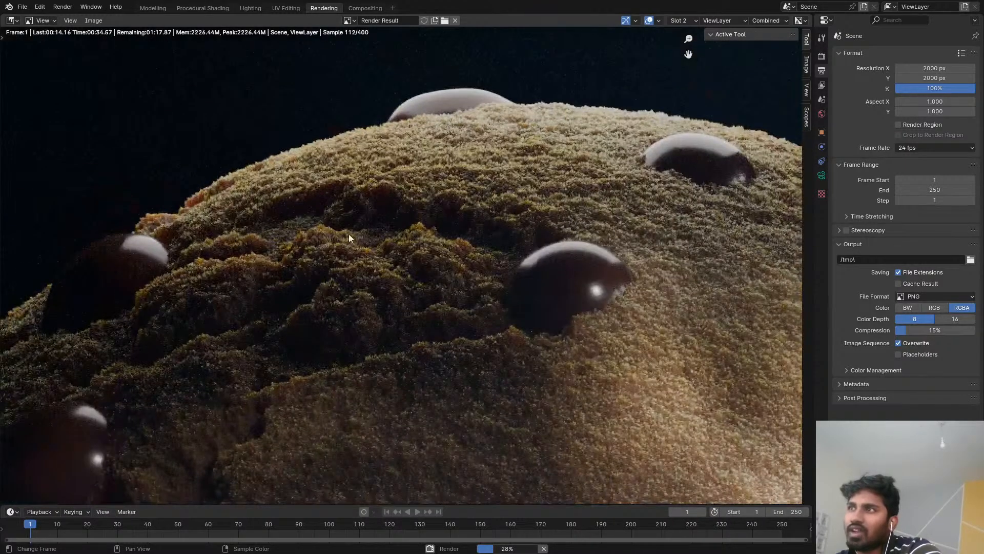
scroll(348, 234, "down", 6)
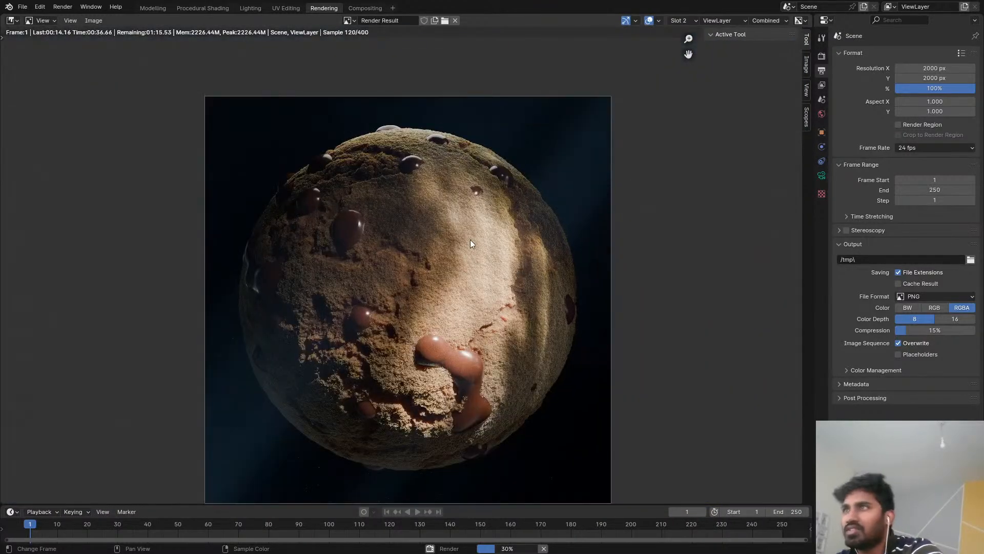
scroll(454, 261, "up", 2)
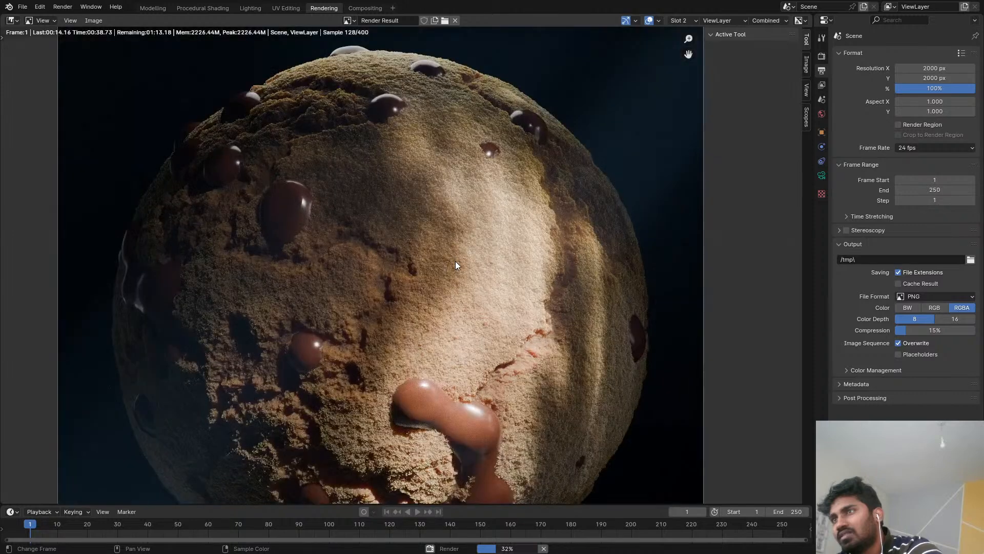
scroll(456, 261, "down", 1)
scroll(457, 256, "down", 1)
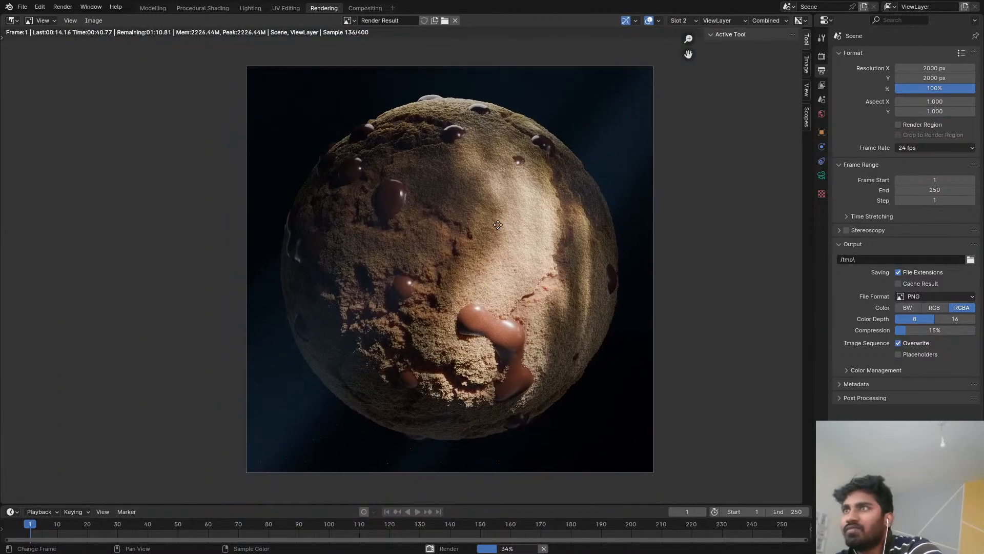
scroll(498, 225, "up", 2)
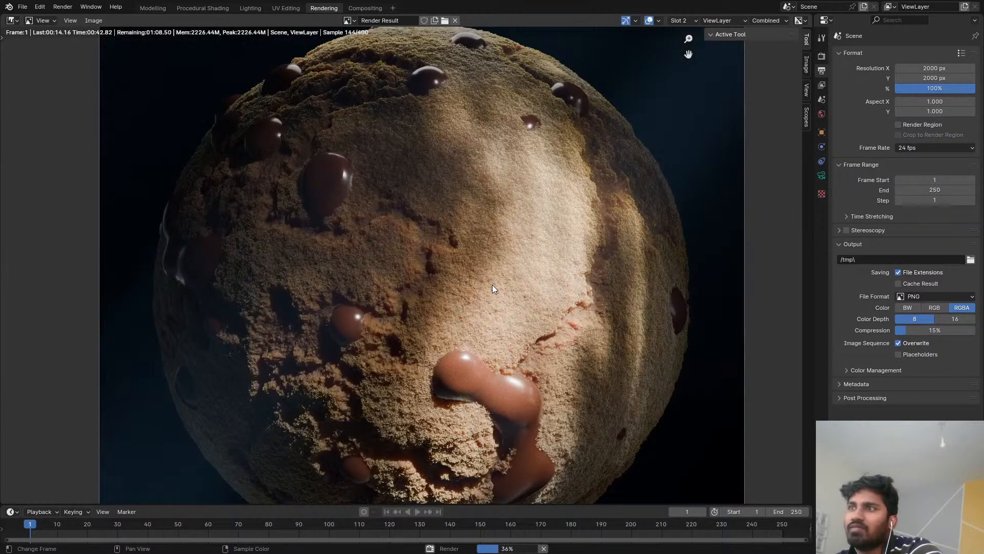
Step: Return to the Procedural Shading workspace, select the sphere and preview it with rendered shading alongside the cookie reference image
left_click(222, 7)
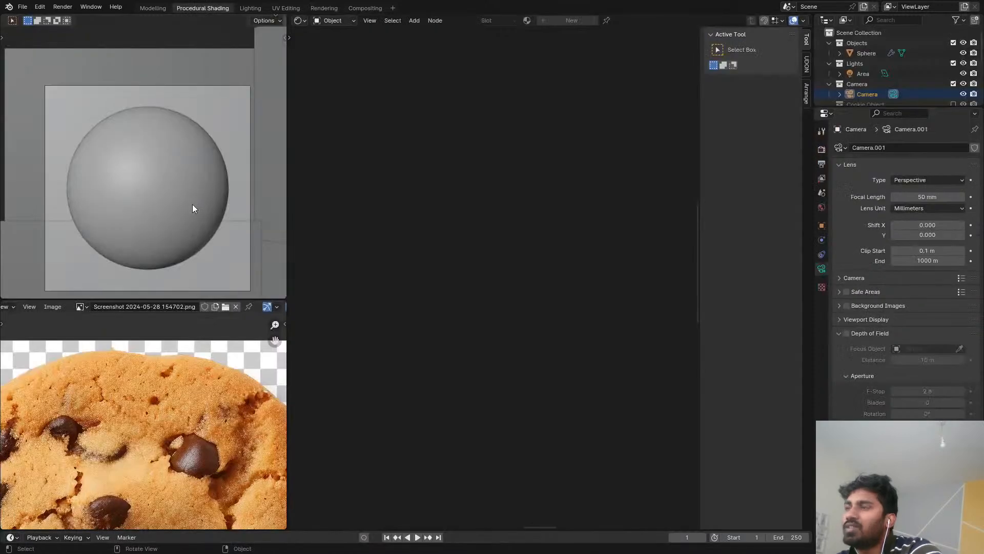
left_click(186, 165)
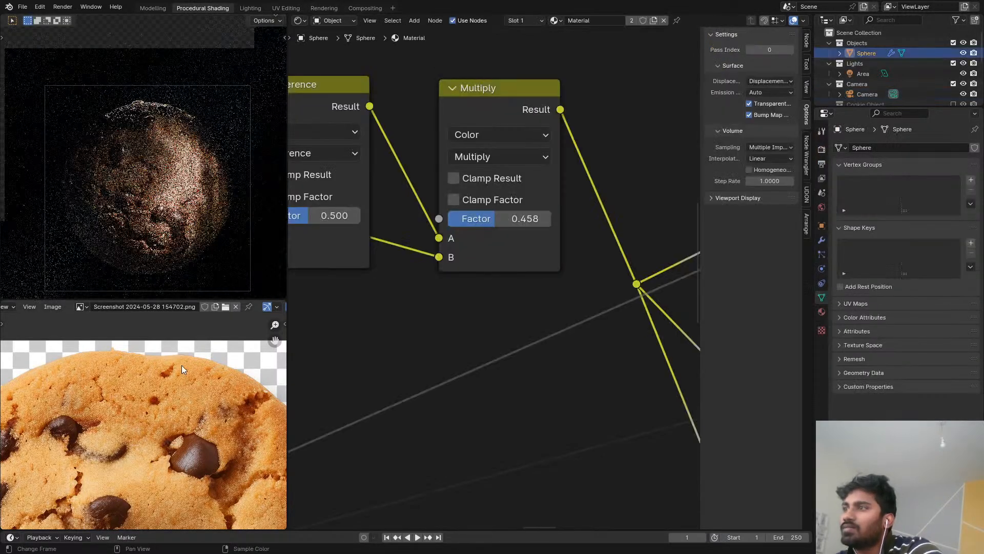
scroll(170, 432, "up", 4)
scroll(170, 435, "down", 5)
middle_click_drag(131, 437, 149, 396)
scroll(145, 162, "up", 4)
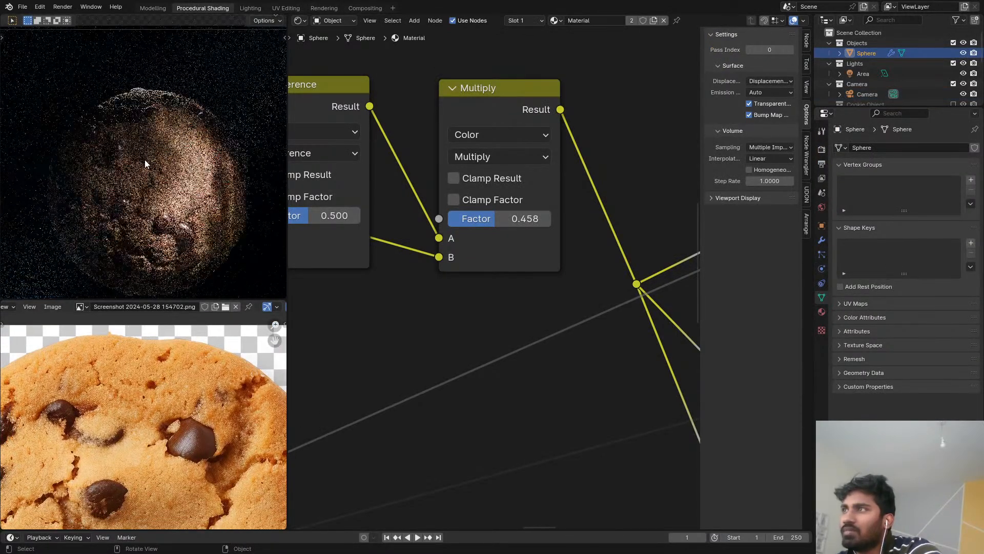
Step: Try a Factor of 1.000 on the Difference mix node and check the crumb texture in the rendered preview
scroll(462, 241, "down", 1)
middle_click_drag(489, 266, 523, 240)
scroll(523, 240, "up", 1)
middle_click_drag(537, 199, 609, 228)
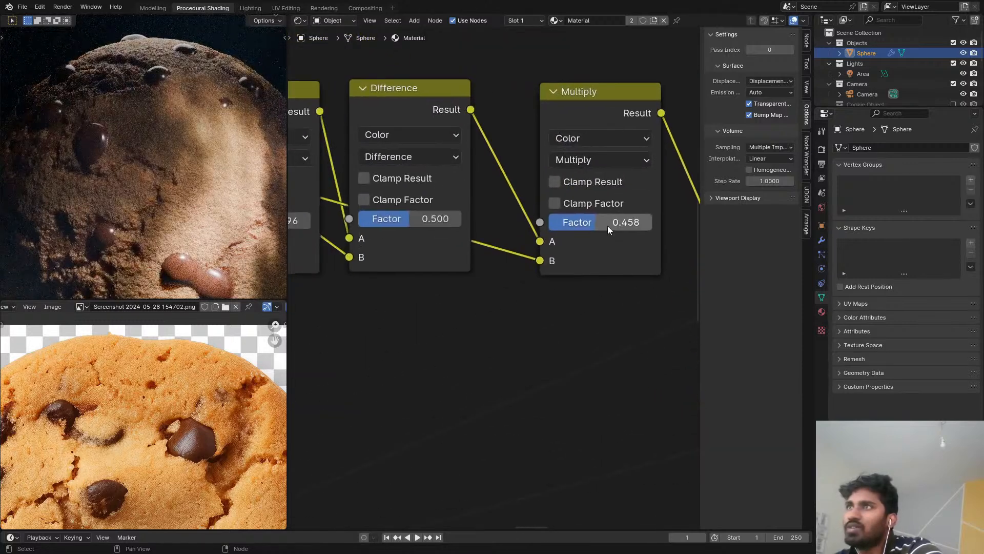
scroll(474, 217, "up", 1)
middle_click_drag(474, 218, 547, 216)
scroll(547, 215, "up", 1)
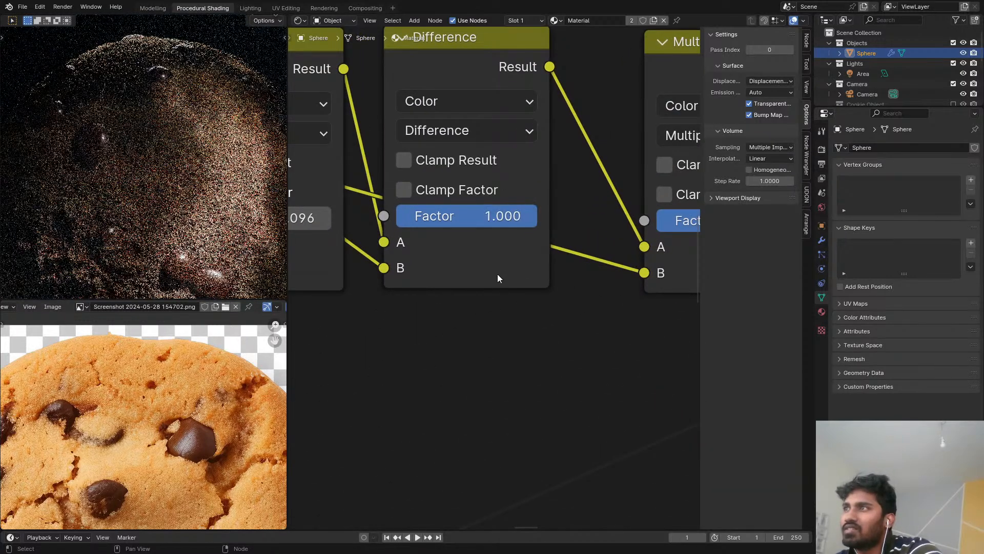
middle_click_drag(498, 277, 604, 253)
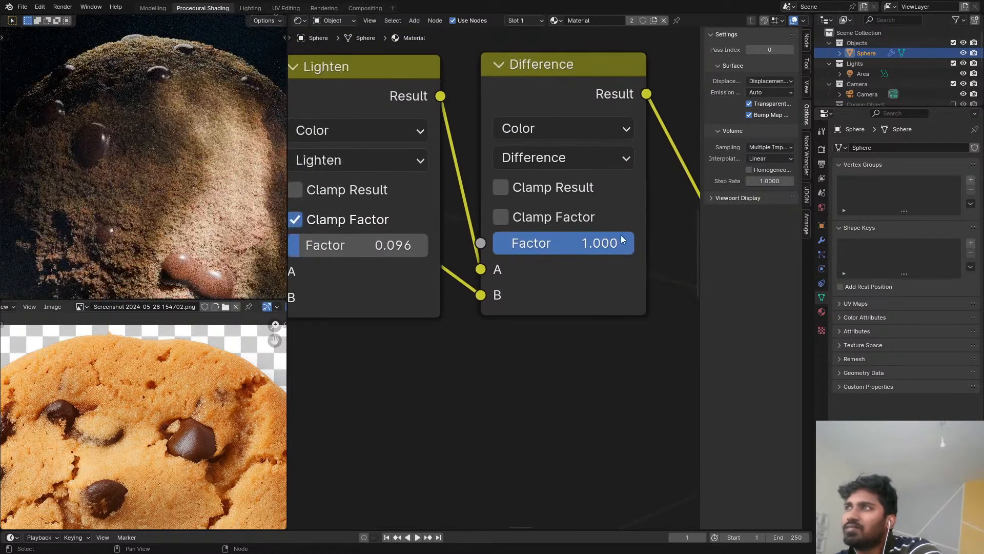
scroll(307, 191, "down", 1)
scroll(221, 195, "down", 4)
scroll(190, 121, "up", 5)
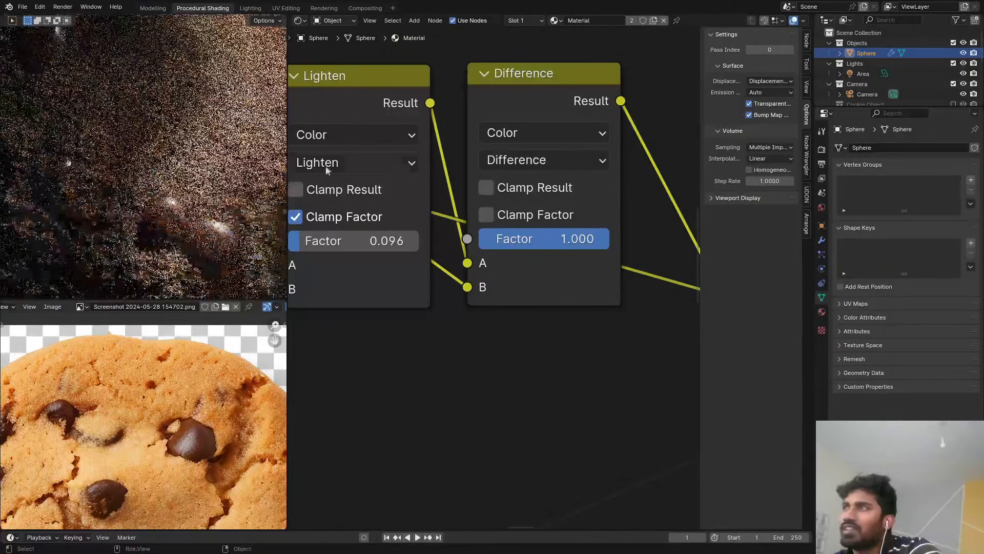
scroll(543, 228, "up", 1)
Step: Reset the Difference node's Factor to 0, then raise it through 0.125 to 0.250
key("BackSpace")
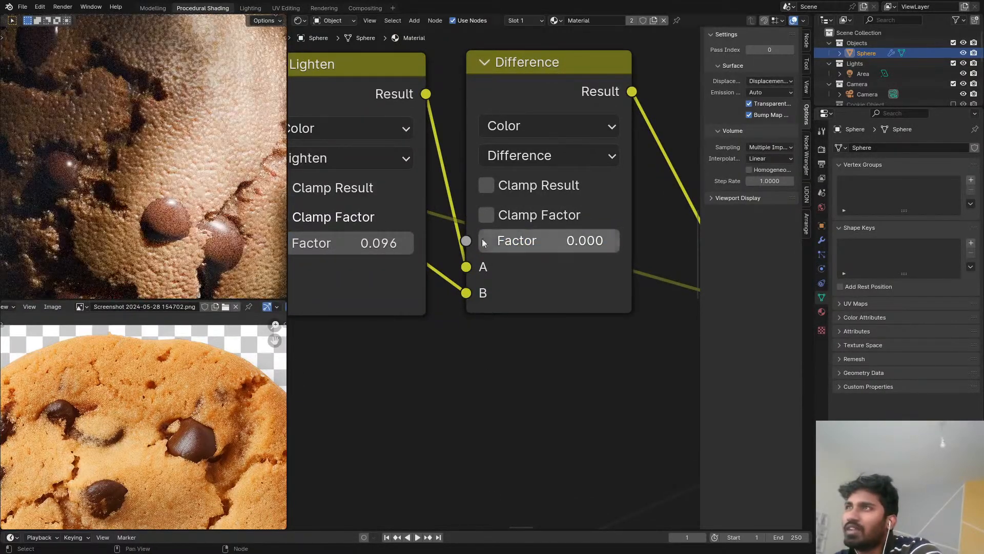
left_click_drag(487, 241, 505, 241)
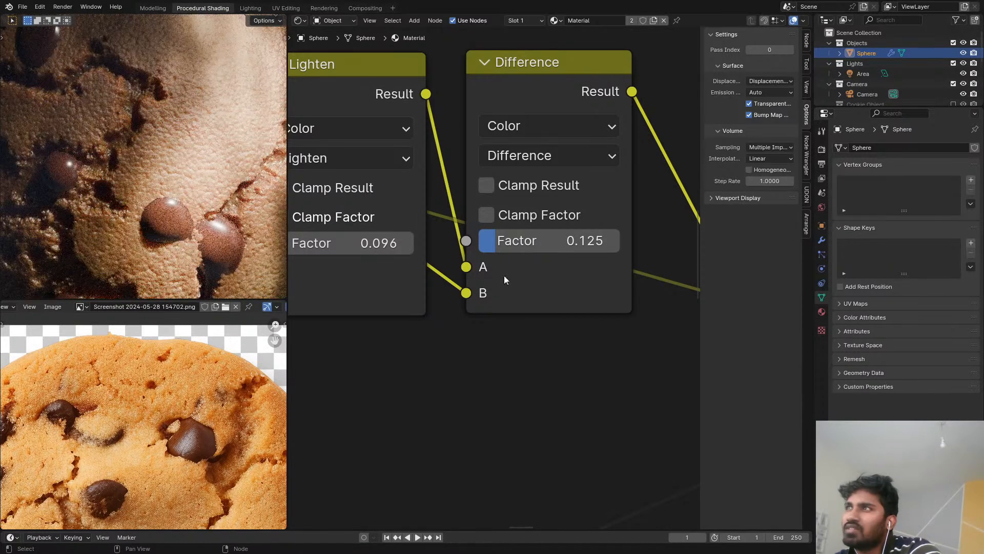
left_click_drag(507, 241, 528, 241)
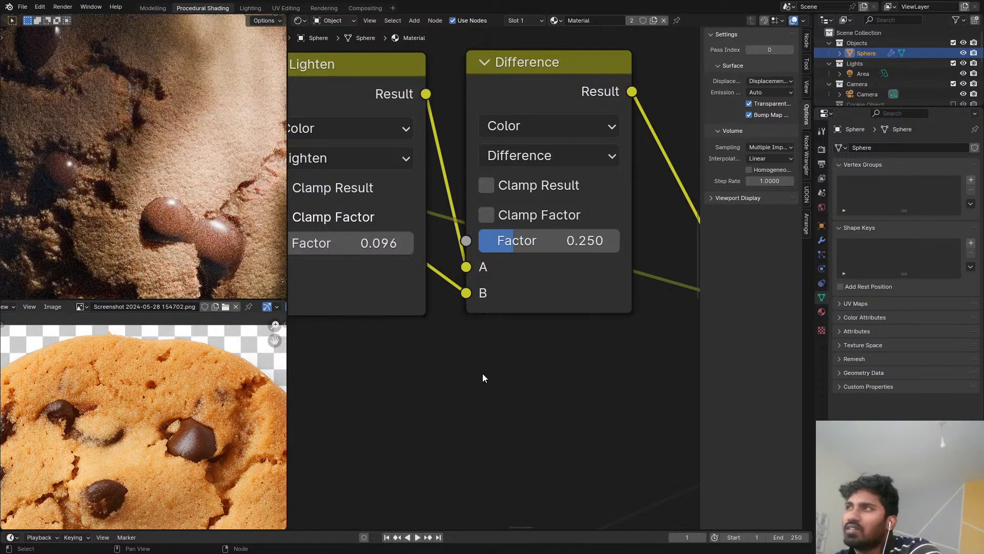
Step: Examine the adjusted crumb texture and cracks on the sphere, then look over the math and displacement nodes
scroll(197, 281, "down", 8)
scroll(186, 154, "up", 7)
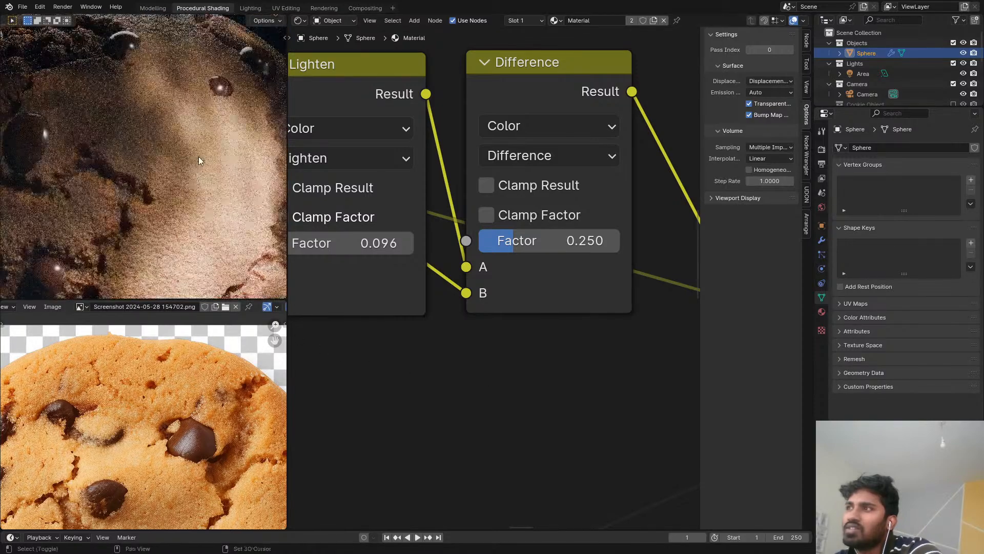
middle_click_drag(198, 156, 163, 238)
scroll(163, 237, "up", 5)
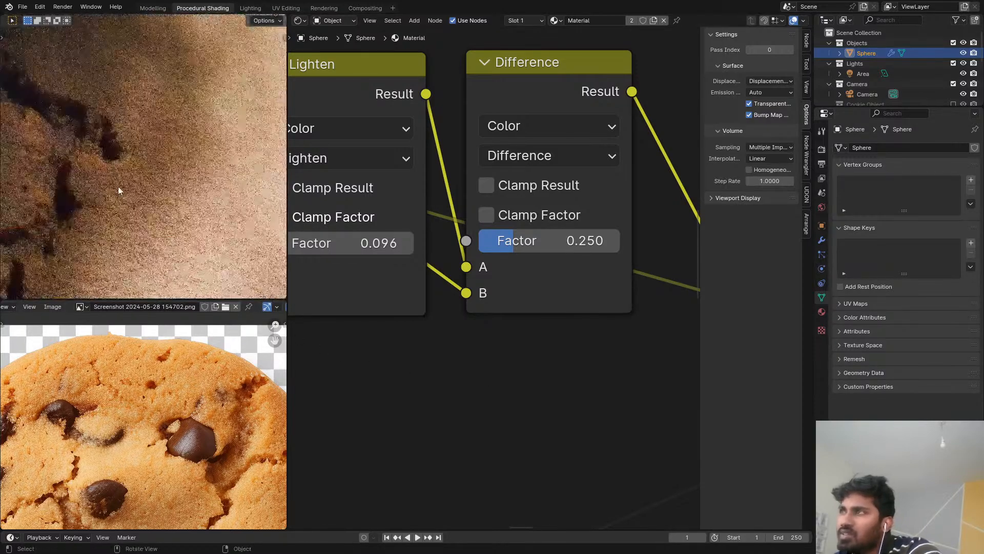
middle_click_drag(165, 190, 182, 206)
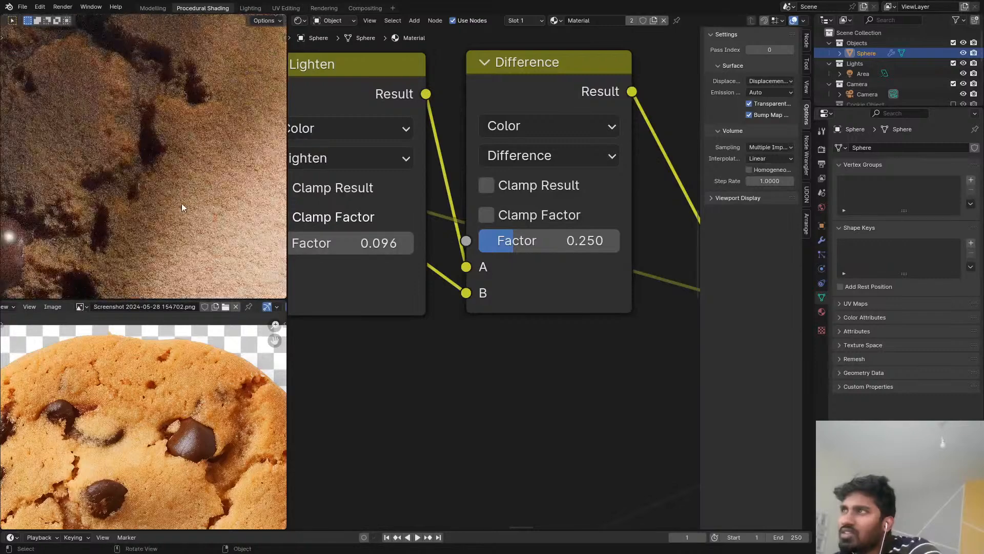
scroll(508, 287, "down", 10)
middle_click_drag(545, 301, 292, 286)
scroll(81, 204, "down", 3)
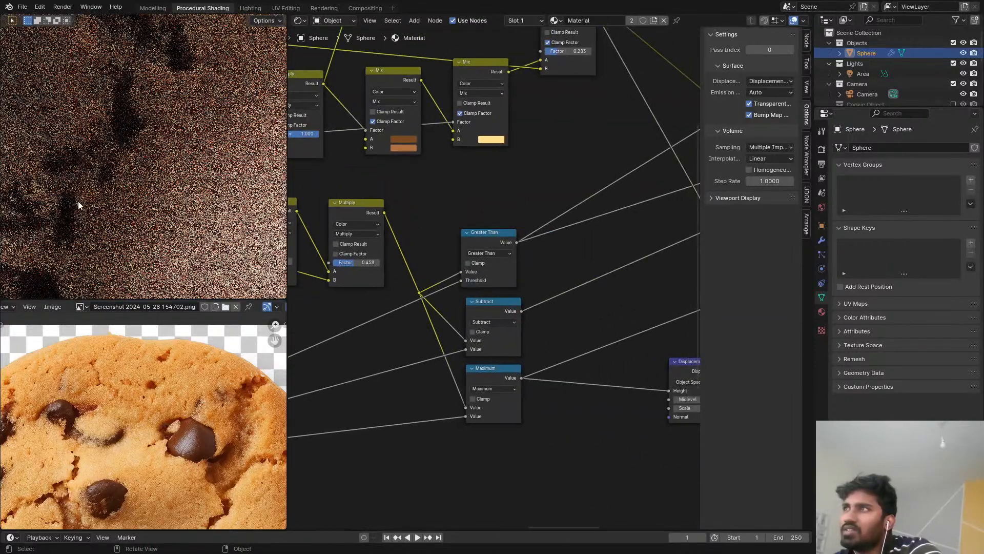
Step: Set the value of the Multiply node feeding the shader's Scale to 1.000, check the sphere's render and save the file
scroll(458, 308, "down", 2)
middle_click_drag(458, 313, 528, 293)
scroll(527, 243, "up", 6)
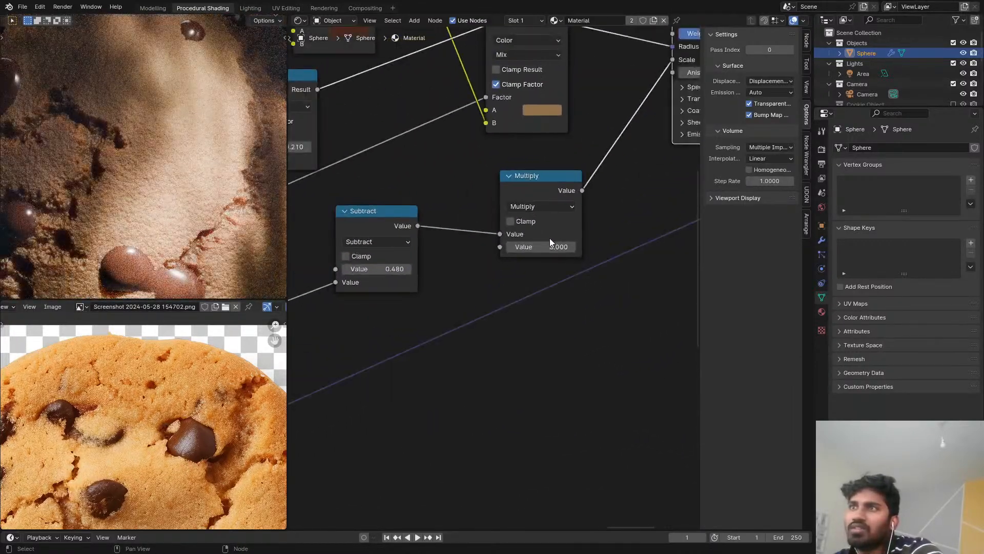
double_click(552, 247)
type("1")
key("Return")
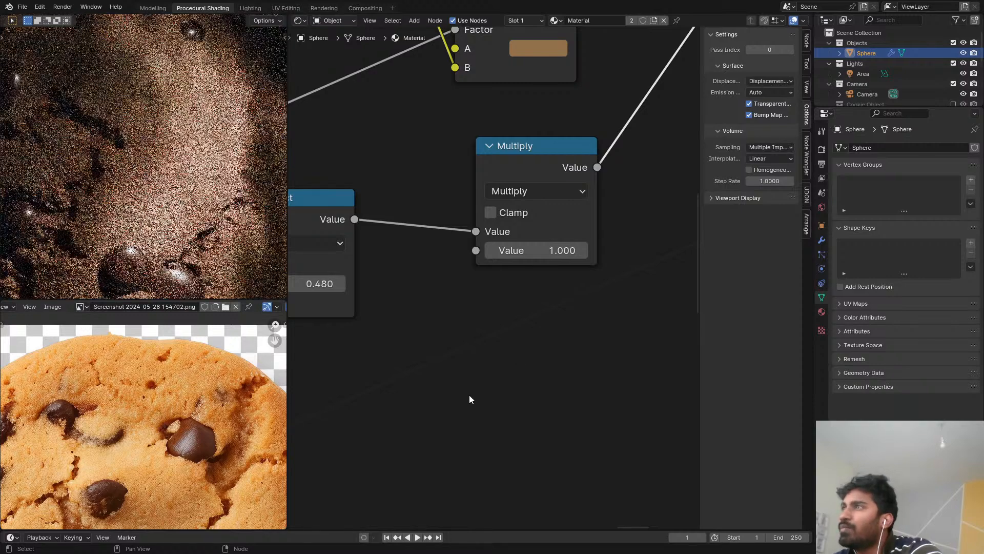
scroll(211, 245, "down", 5)
scroll(213, 240, "up", 6)
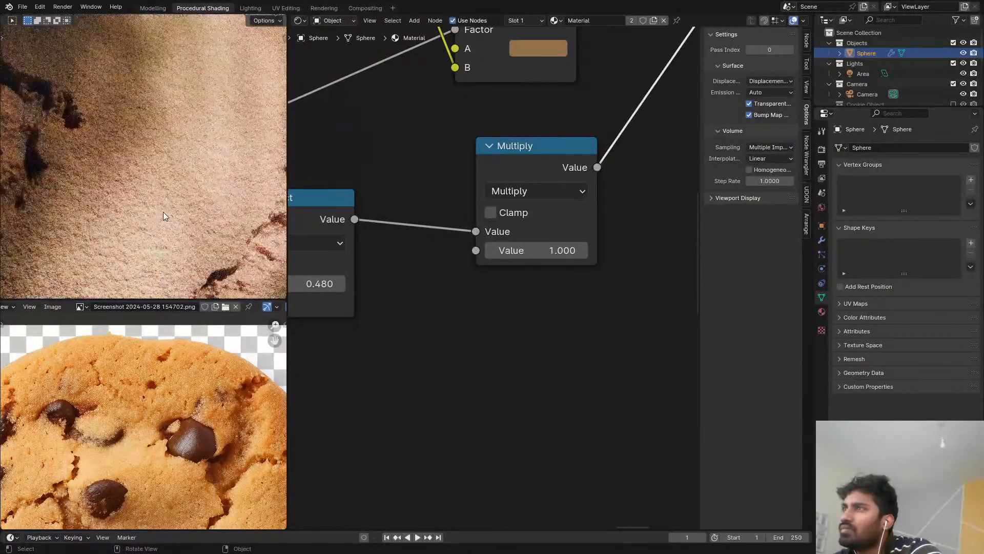
scroll(588, 242, "down", 2)
scroll(588, 242, "down", 2)
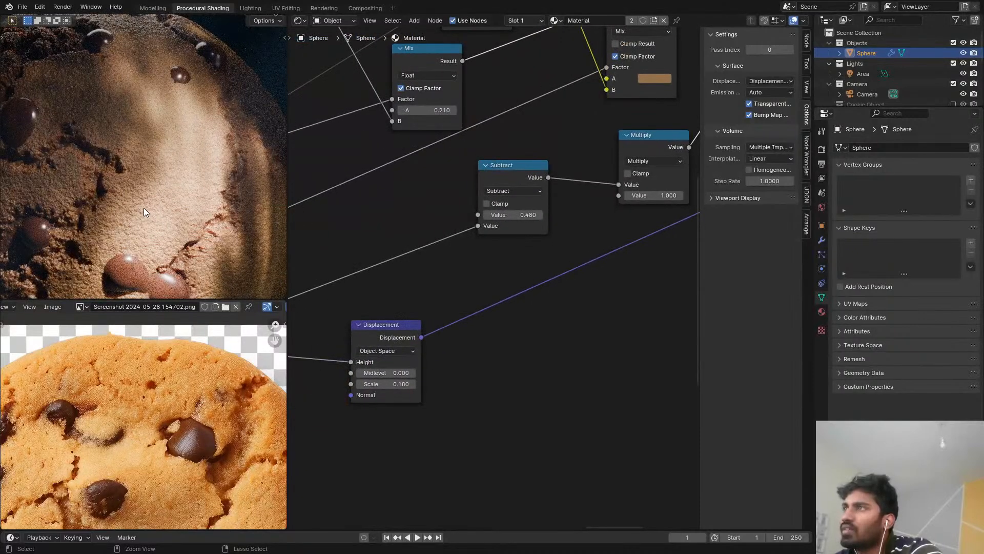
scroll(444, 165, "down", 4)
scroll(176, 169, "down", 4)
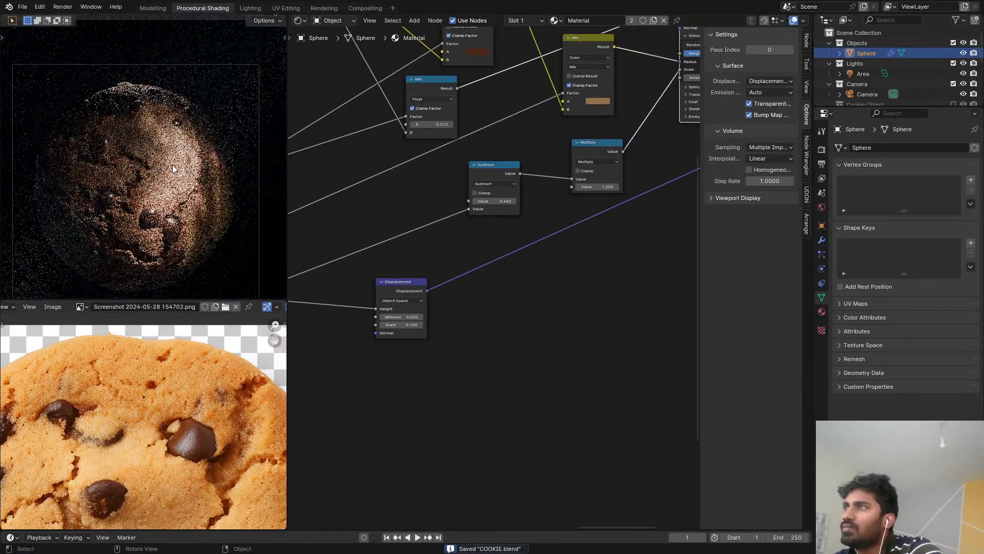
Step: Exclude the Objects collection, enable the Cookie Object collection and select its cookie mesh for a close preview
left_click(953, 44)
scroll(952, 71, "down", 2)
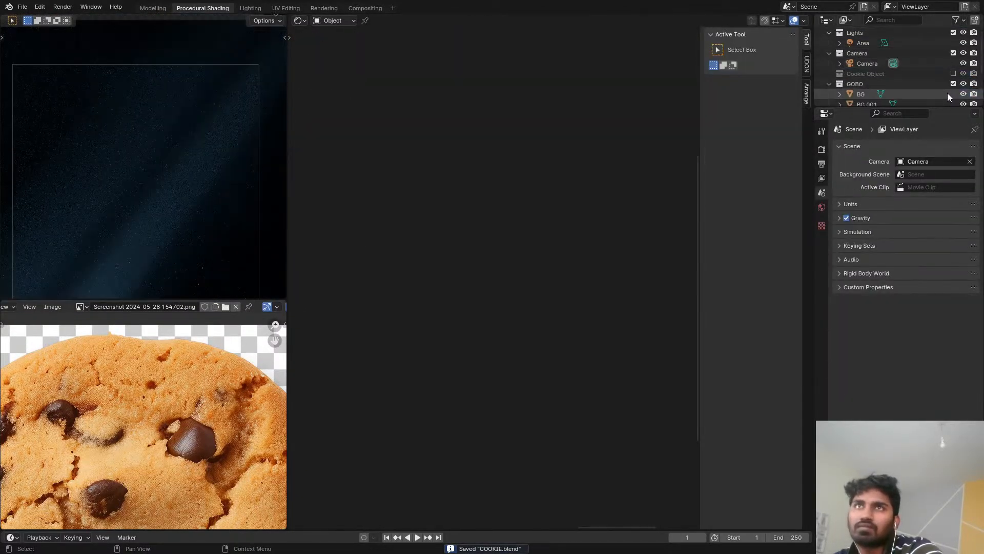
left_click(954, 74)
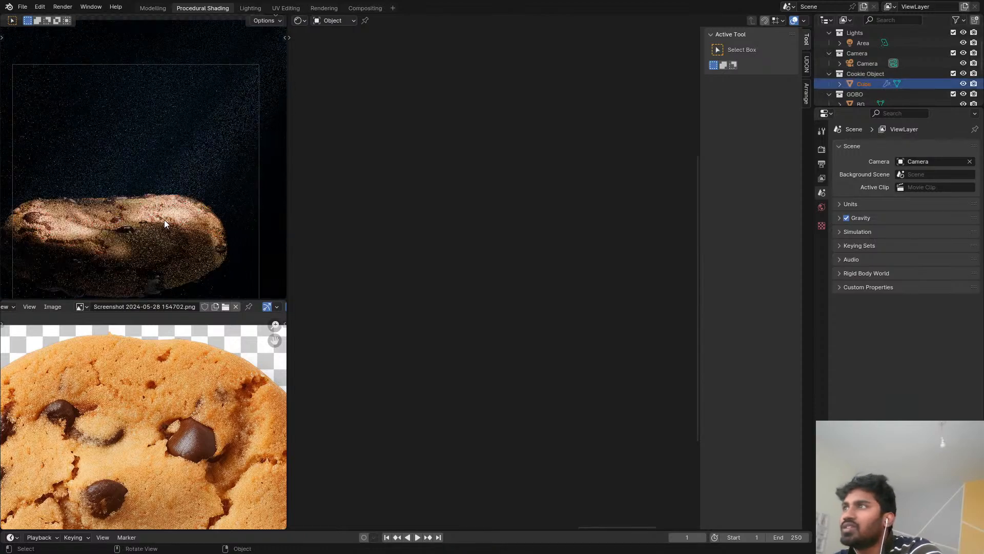
scroll(164, 220, "up", 3)
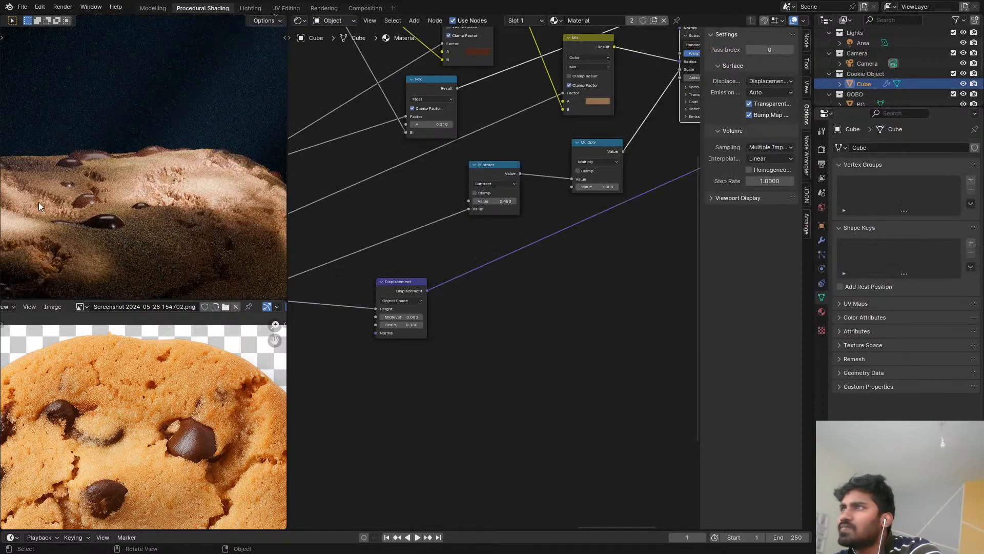
scroll(153, 186, "up", 3)
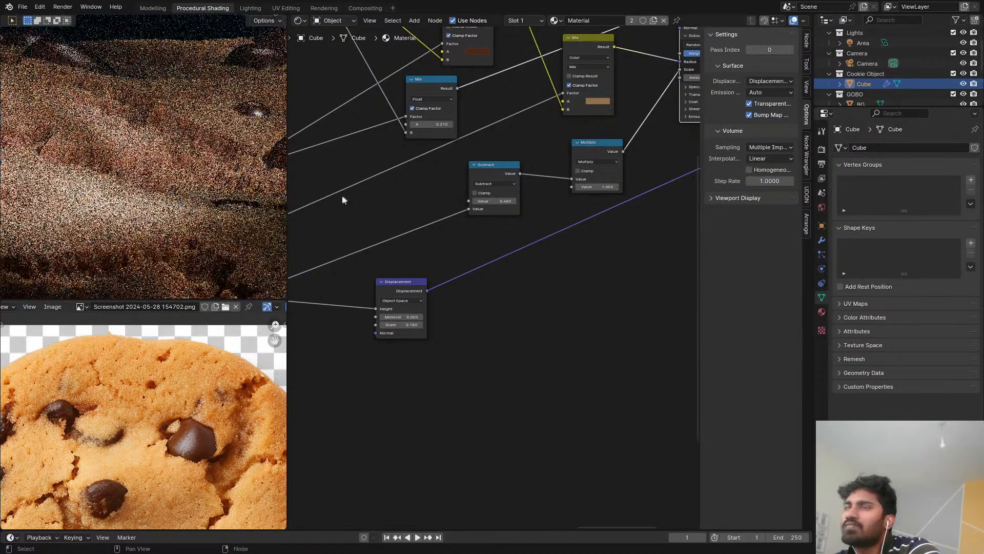
Step: Raise the Difference mix node's Factor to 0.425, save the file and check the crumb texture across the cookie
scroll(533, 157, "down", 3)
scroll(443, 158, "down", 1)
middle_click_drag(443, 158, 613, 173)
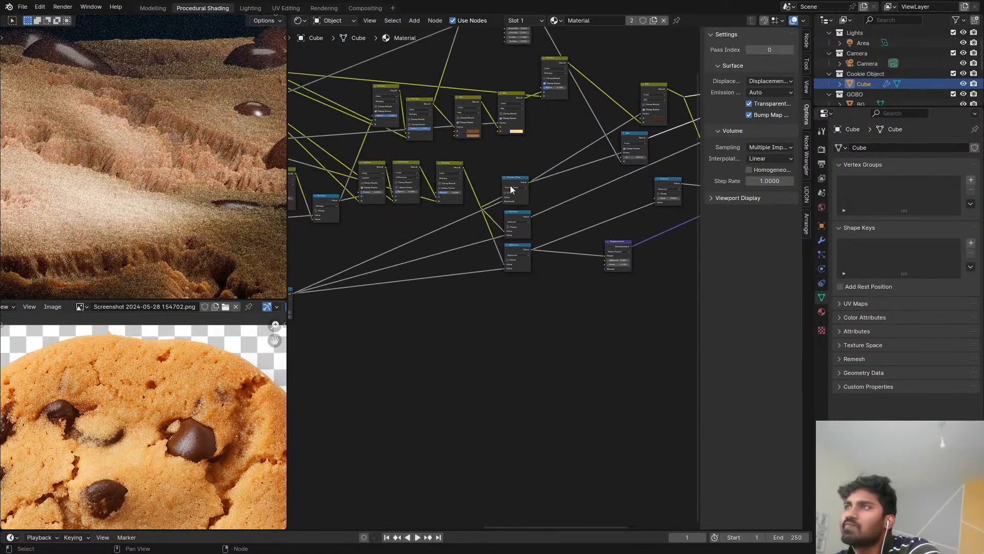
middle_click_drag(456, 191, 515, 206)
scroll(514, 206, "up", 4)
scroll(418, 212, "up", 2)
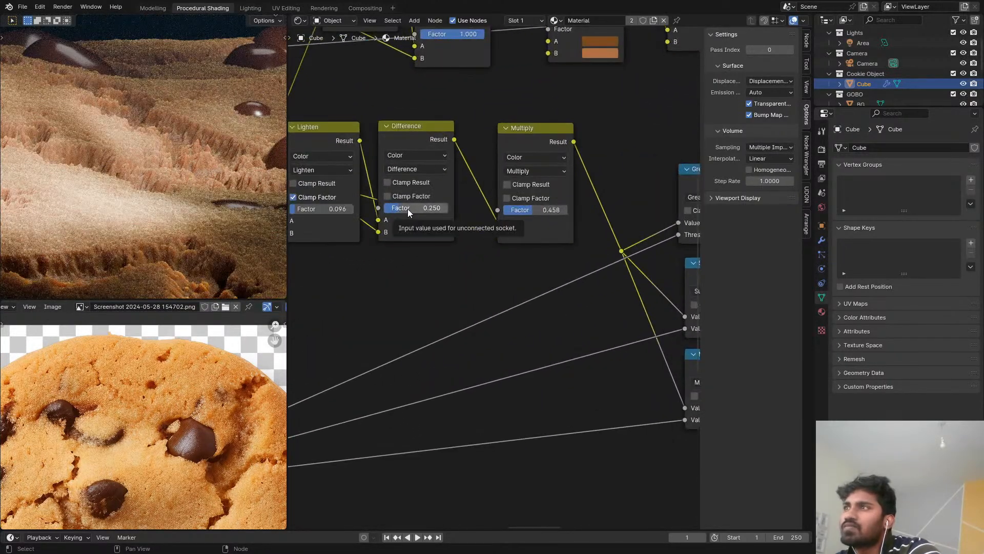
left_click_drag(407, 205, 418, 205)
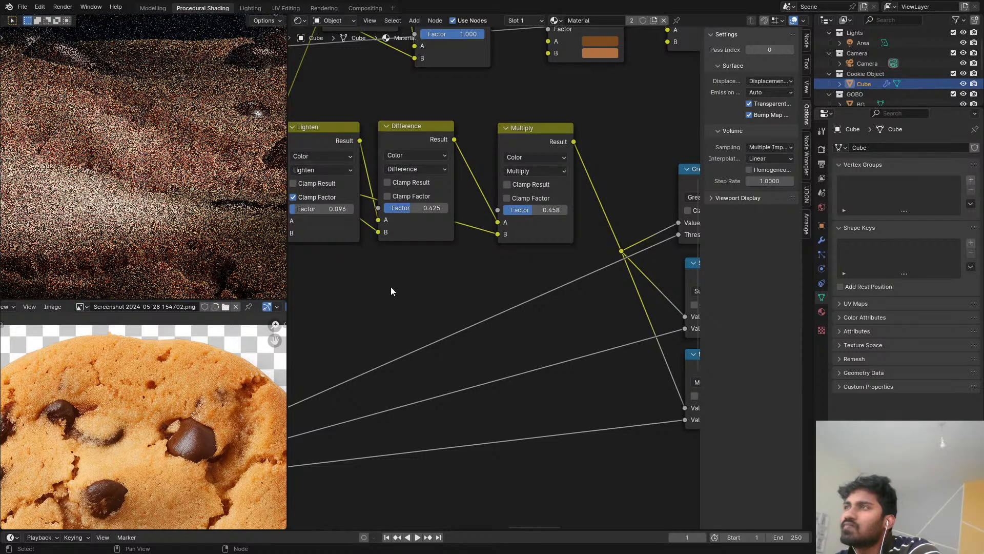
key("ctrl+s")
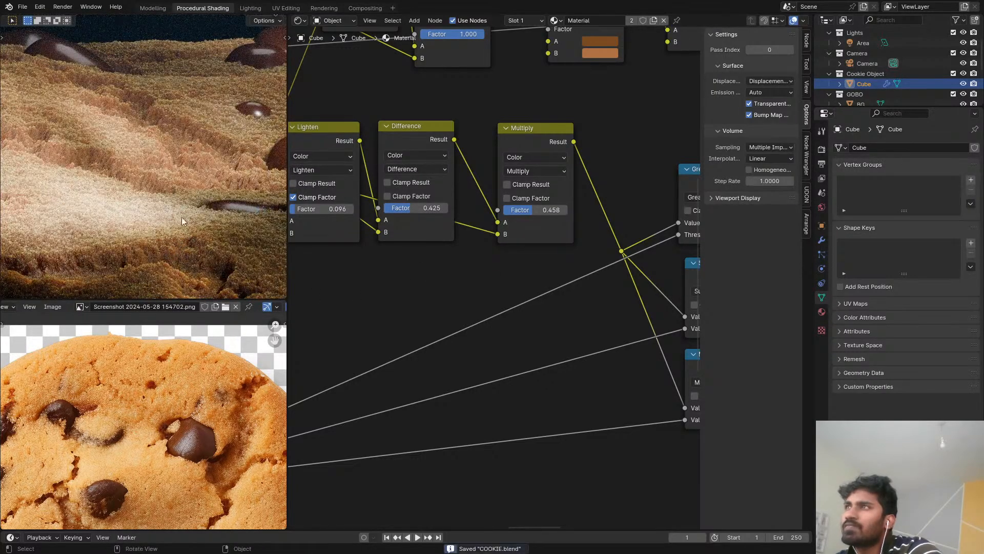
scroll(181, 210, "down", 5)
middle_click_drag(216, 191, 148, 181, "shift")
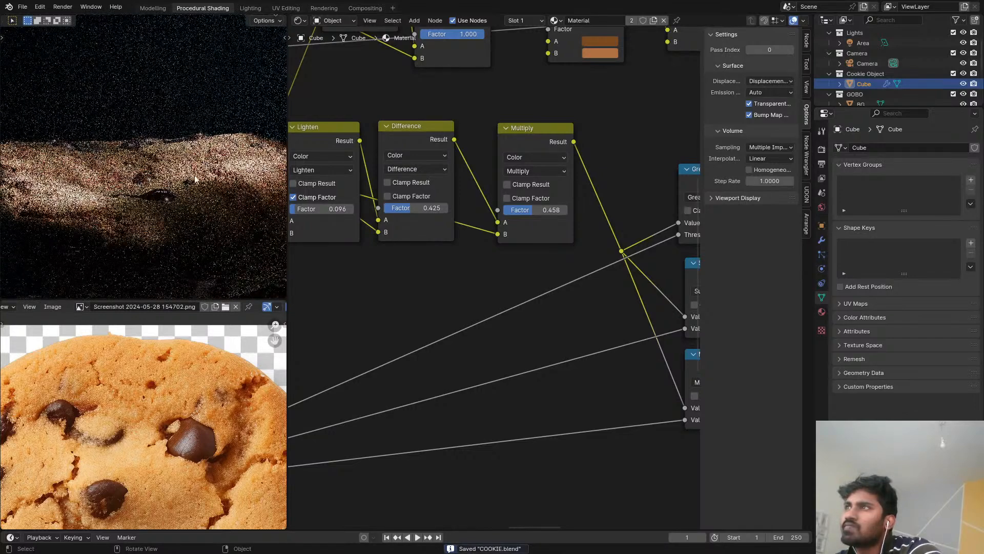
scroll(207, 174, "up", 4)
scroll(190, 174, "down", 5)
scroll(164, 180, "up", 4)
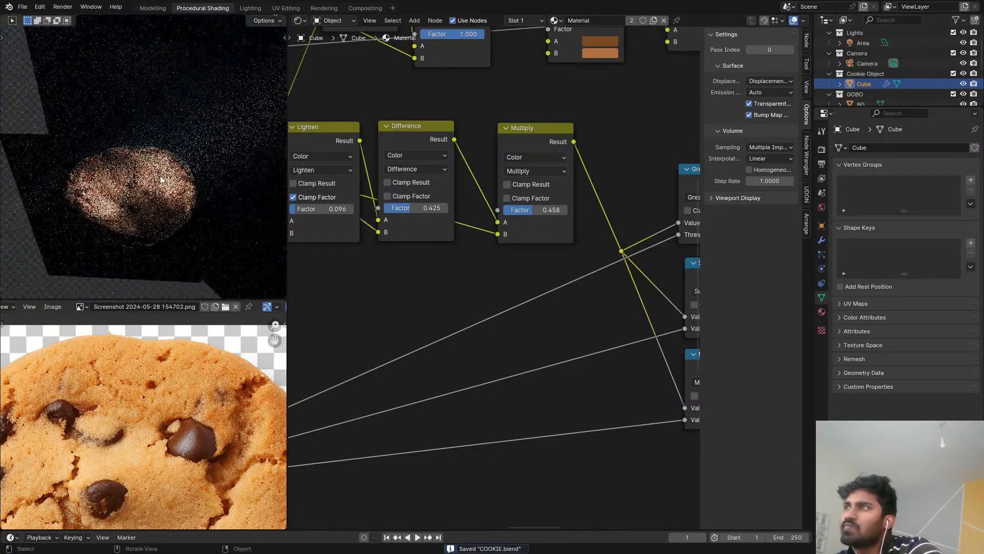
Step: Duplicate the Voronoi Texture above the ChocoChips frame with its input link, preview the copy and set it to Distance to Edge
middle_click_drag(305, 366, 574, 229)
scroll(573, 229, "down", 10)
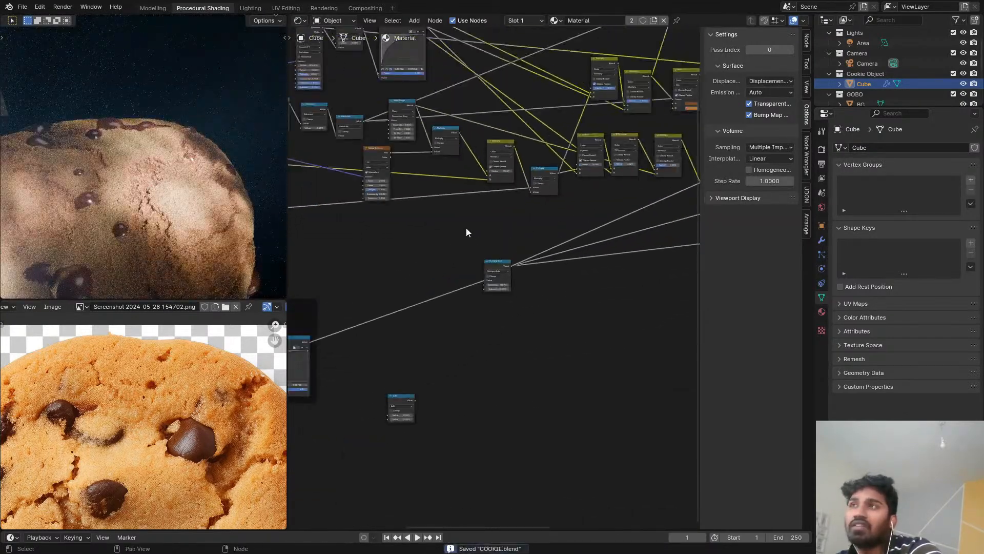
middle_click_drag(356, 292, 566, 173)
scroll(500, 148, "up", 4)
scroll(365, 75, "up", 1)
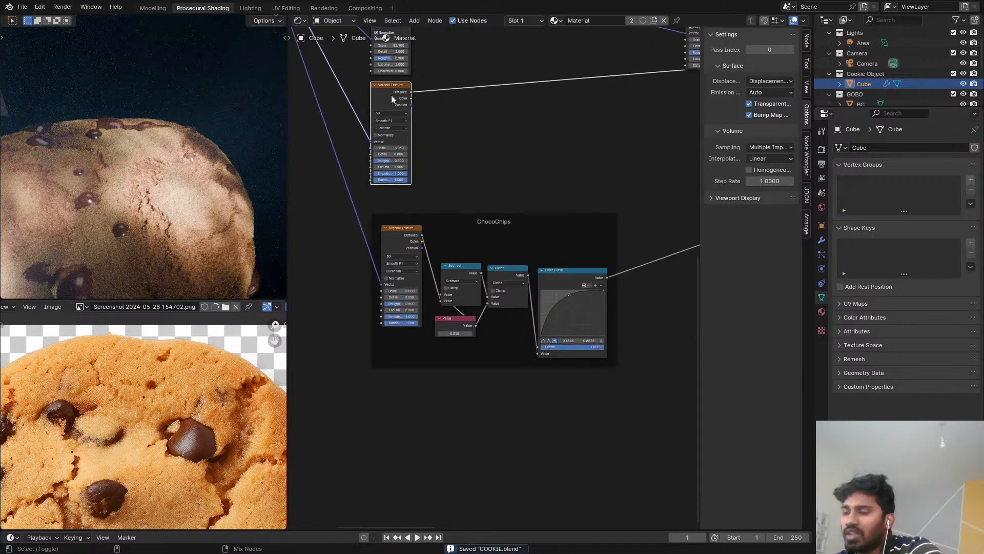
key("shift+d")
left_click(544, 117)
scroll(556, 146, "up", 2)
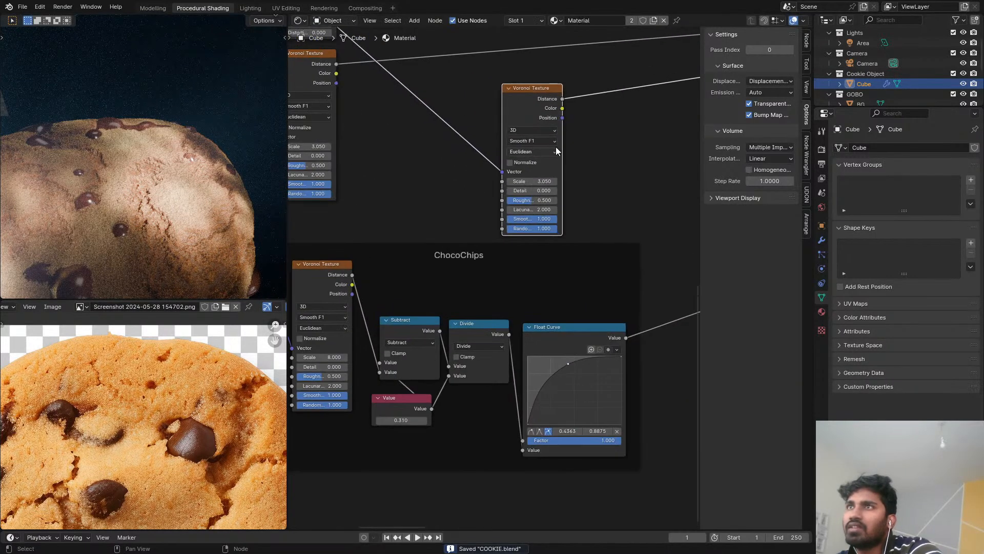
left_click(532, 143)
left_click(526, 192)
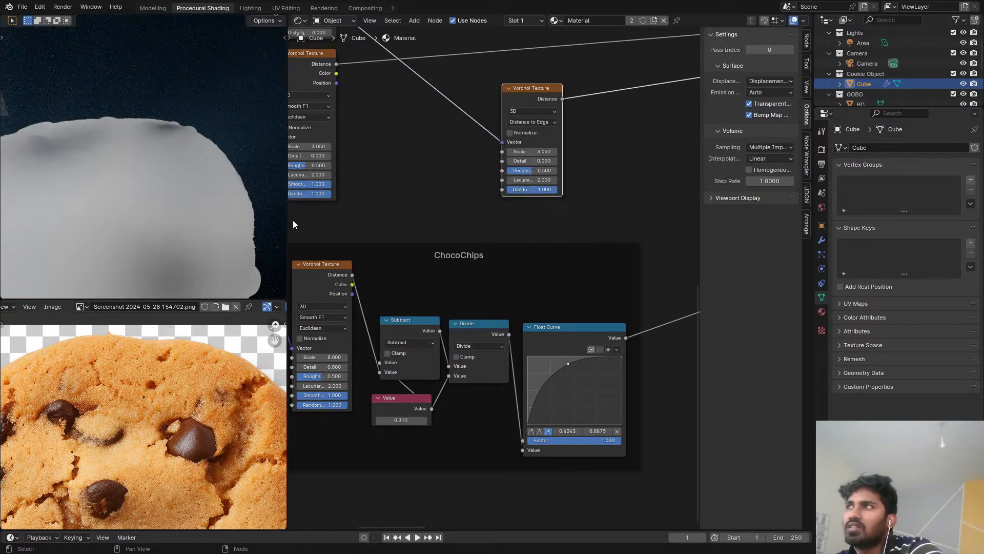
Step: Try a Scale of 5.000 on the duplicated Voronoi Texture, then set it to 4.000
scroll(169, 209, "down", 2)
scroll(436, 156, "up", 1)
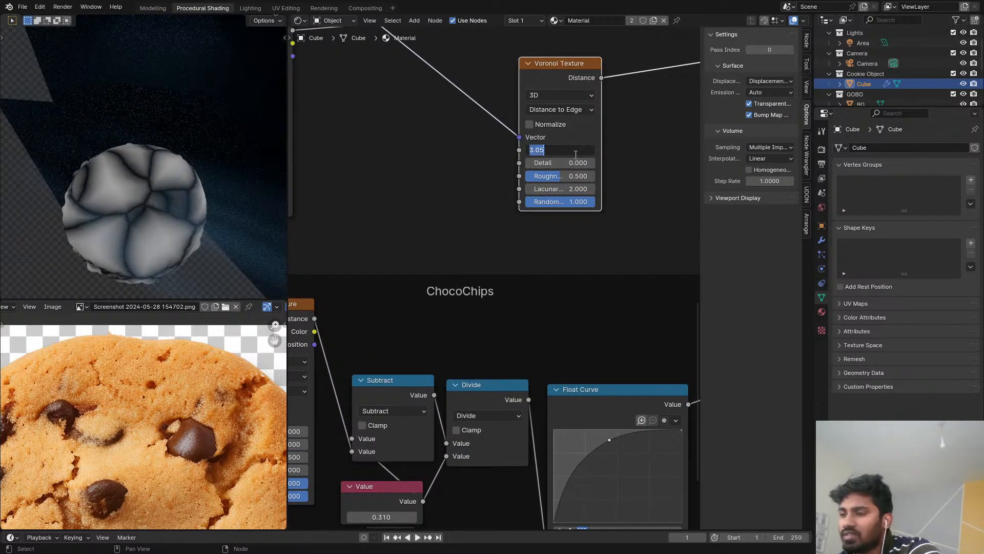
scroll(149, 210, "down", 3)
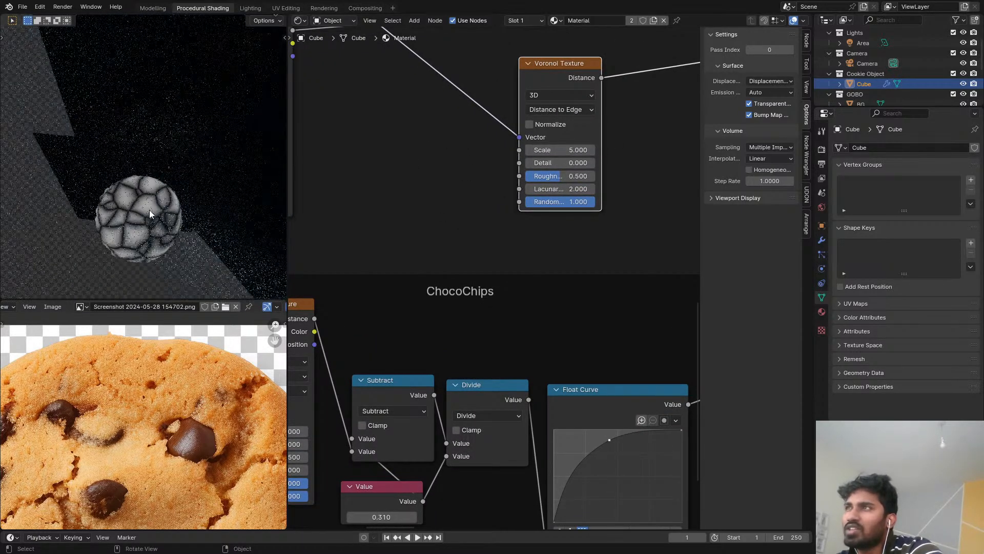
scroll(527, 248, "down", 3)
middle_click_drag(487, 134, 474, 211)
scroll(477, 208, "down", 4)
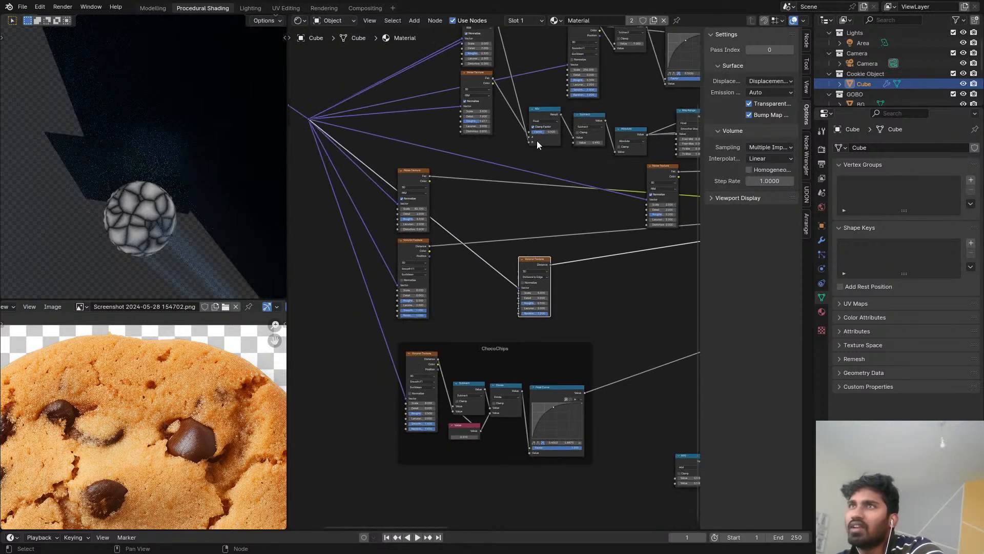
middle_click_drag(536, 142, 411, 185)
middle_click_drag(473, 265, 536, 232)
scroll(461, 299, "up", 4)
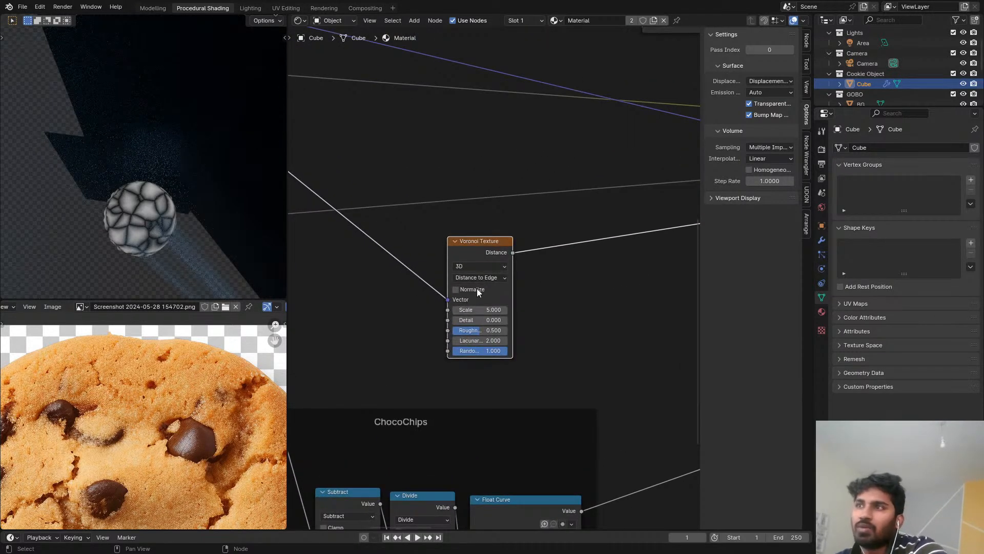
scroll(497, 298, "up", 2)
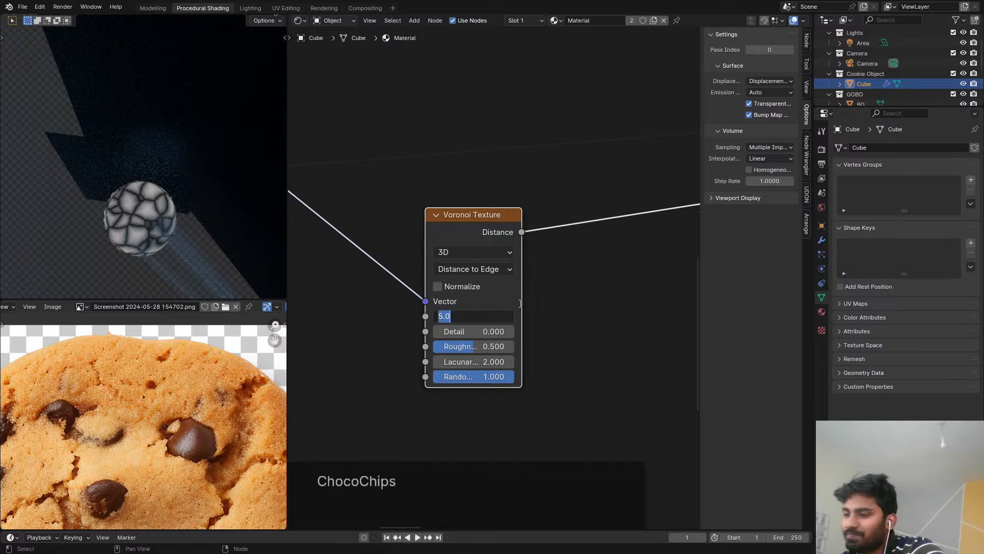
scroll(479, 311, "down", 4)
middle_click_drag(469, 282, 485, 328)
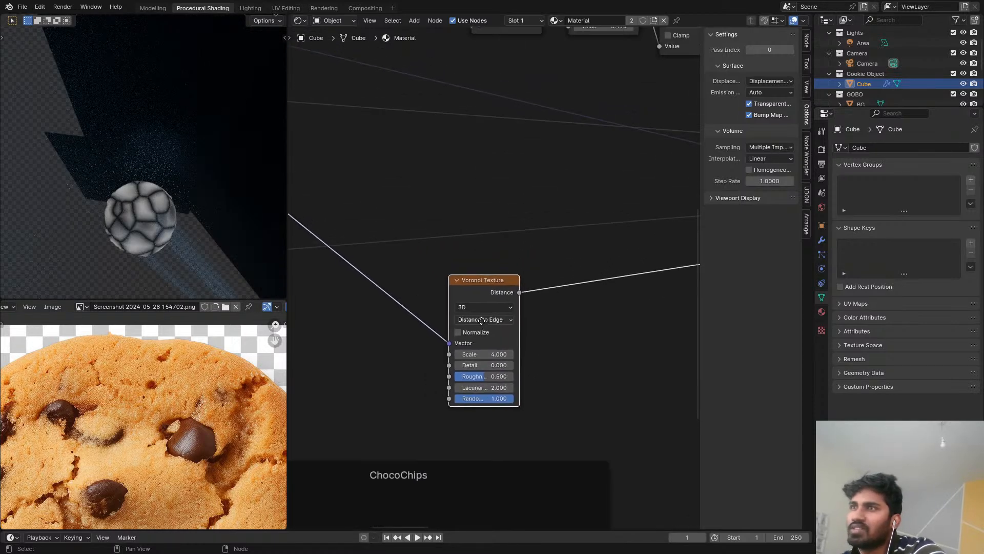
Step: Move the Distance to Edge Voronoi Texture up beneath the Float Mix node that blends the noise textures
scroll(486, 328, "up", 3)
left_click_drag(491, 271, 483, 76)
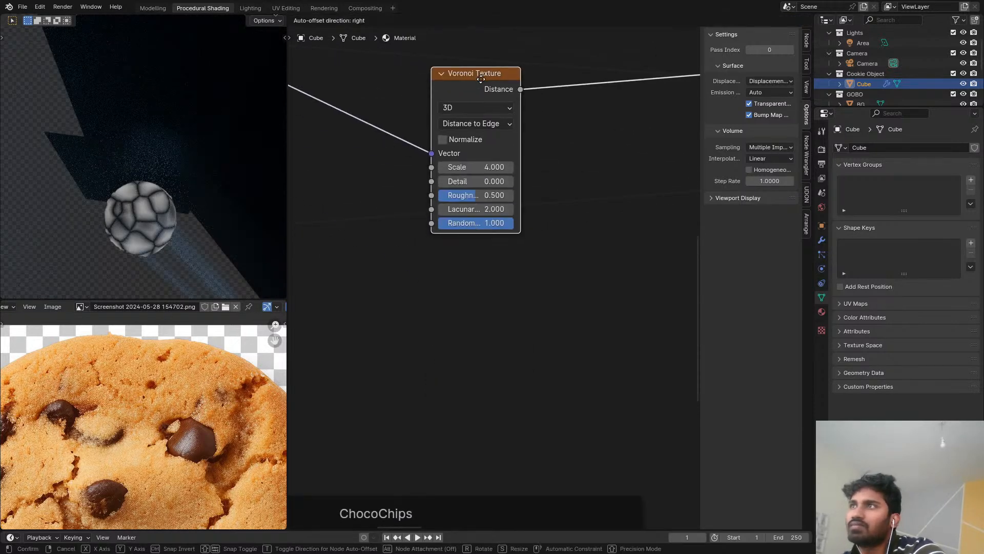
middle_click_drag(480, 106, 528, 339)
scroll(528, 338, "down", 5)
scroll(530, 327, "up", 3)
left_click_drag(522, 311, 509, 234)
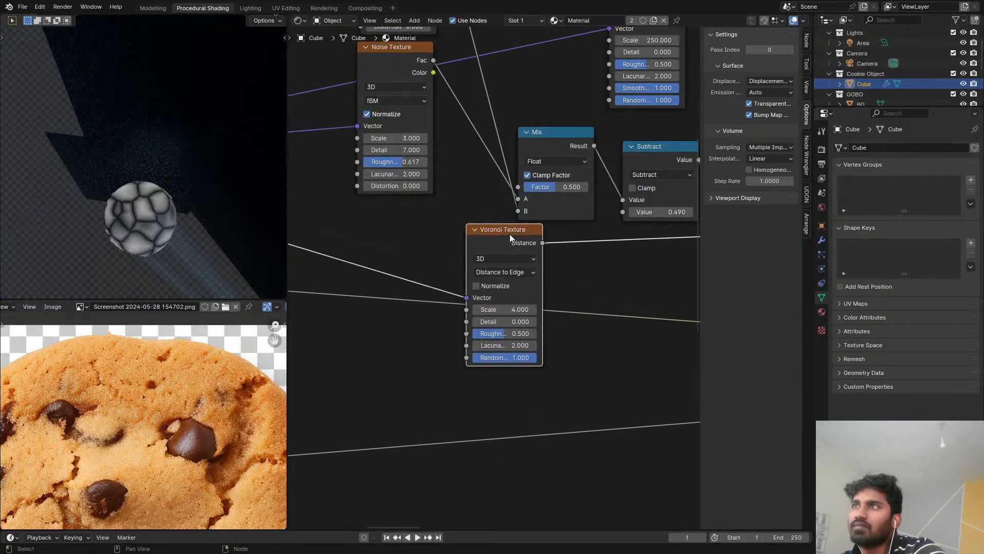
Step: Preview the outputs of the Subtract and Absolute nodes on the cookie
middle_click_drag(652, 179, 562, 197)
left_click(586, 183, "ctrl+shift")
middle_click_drag(643, 196, 563, 201)
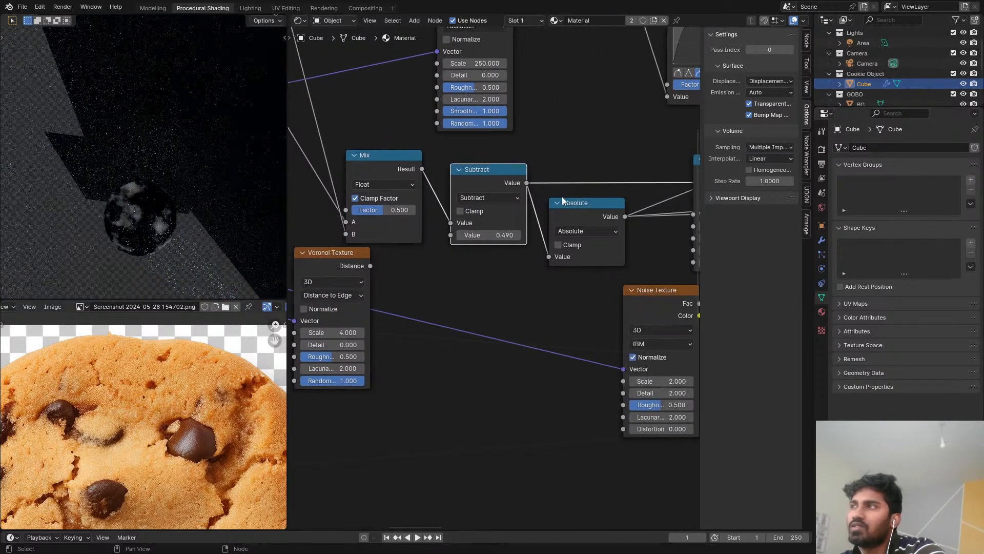
left_click(595, 216, "ctrl+shift")
scroll(510, 249, "down", 2)
middle_click_drag(516, 251, 579, 264)
scroll(569, 256, "up", 2)
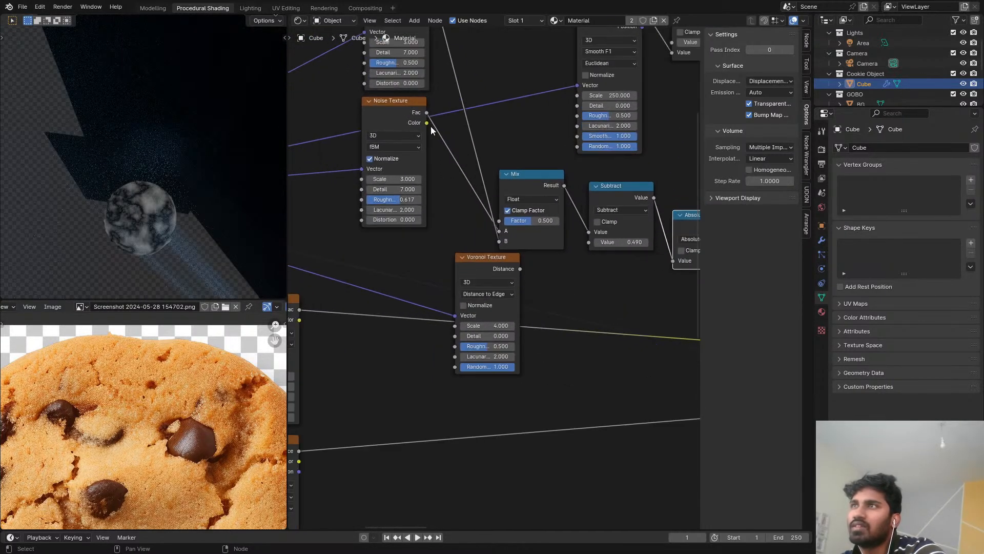
Step: Move the Noise Texture aside, insert a Mix Color node before the Voronoi's Vector input and link the noise Color to its B socket
left_click_drag(404, 116, 322, 132)
scroll(430, 246, "up", 2)
scroll(428, 267, "up", 1)
middle_click_drag(429, 267, 513, 237)
key("shift+a")
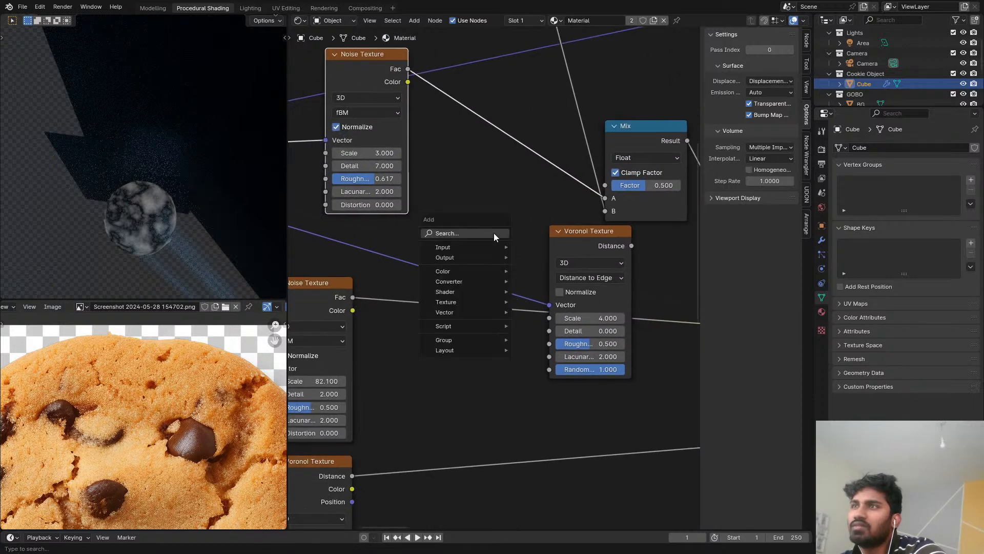
left_click(495, 233)
type("mix")
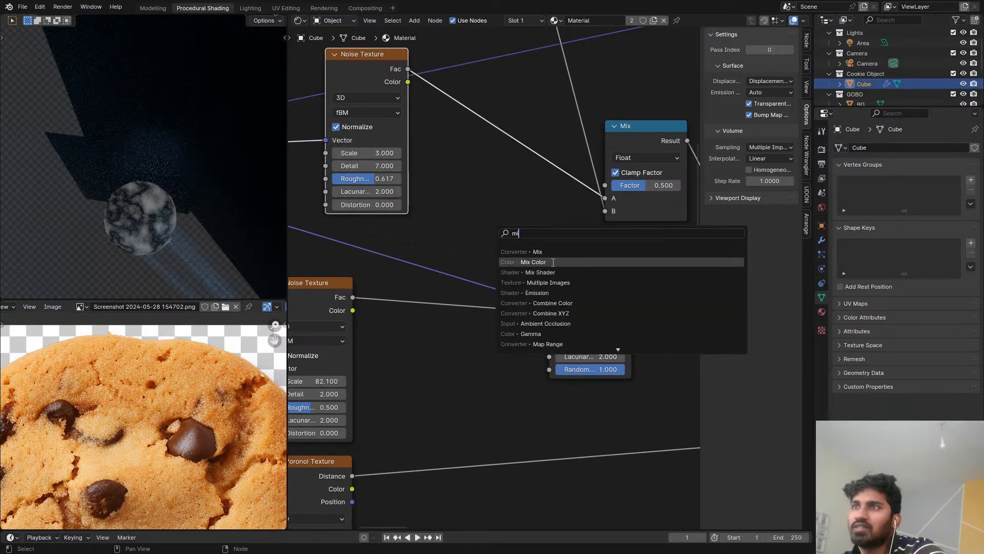
key("Return")
left_click_drag(472, 232, 496, 167)
left_click_drag(408, 69, 417, 116)
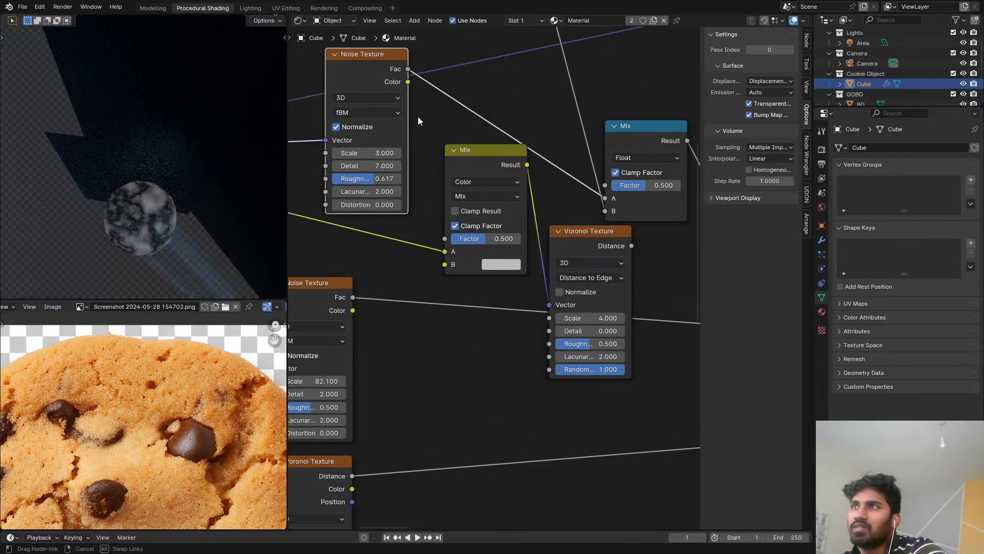
Step: Set the new mix node to Linear Light with Factor 0.108 and preview the distorted Voronoi edges on the cookie
left_click(474, 197)
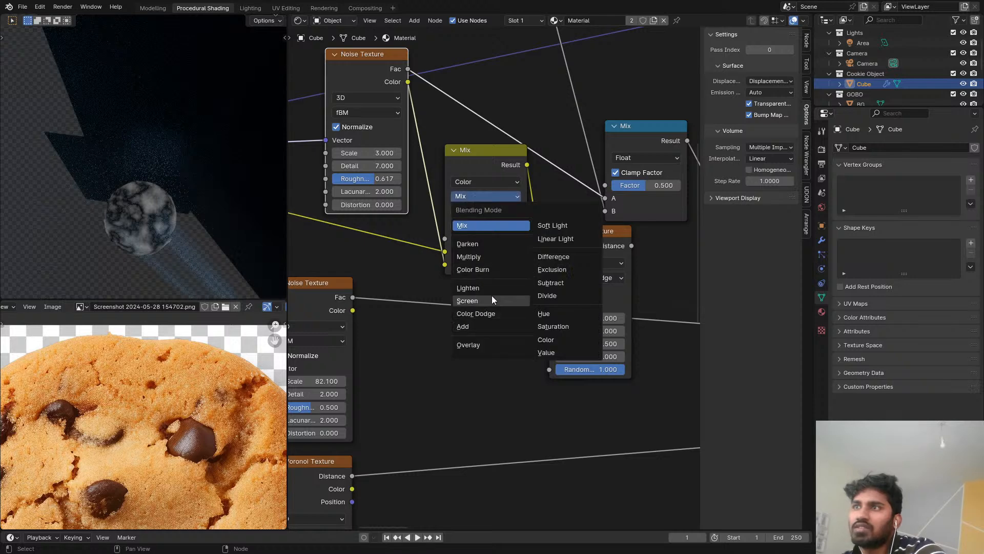
left_click(554, 239)
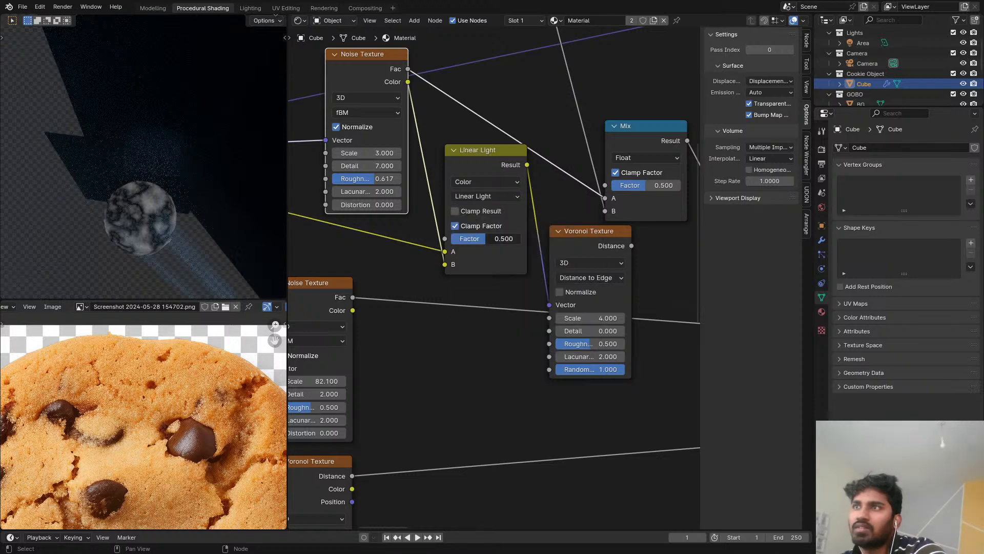
left_click(587, 241, "ctrl+shift")
scroll(561, 275, "down", 1)
middle_click_drag(540, 278, 419, 274)
scroll(158, 272, "up", 6)
mouse_move(173, 153)
middle_mouse_down("shift")
mouse_move(148, 202)
mouse_move(83, 128)
mouse_move(163, 151)
middle_mouse_up("shift")
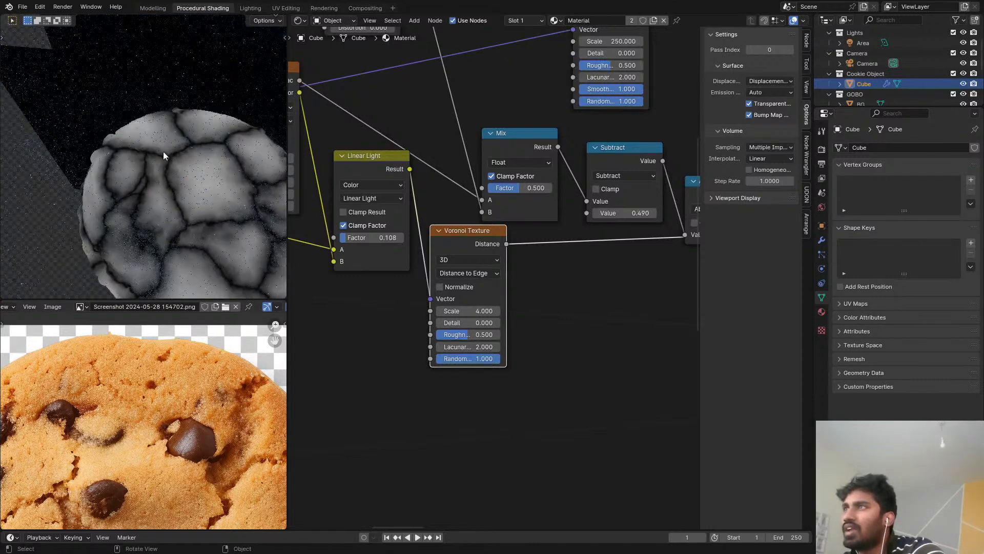
Step: Preview the Subtract, Absolute, distorted Voronoi Texture and Map Range outputs in turn on the cookie
scroll(542, 222, "up", 1)
scroll(543, 222, "down", 3)
middle_click_drag(546, 221, 449, 269)
scroll(509, 219, "up", 1)
left_click(522, 226, "ctrl+shift")
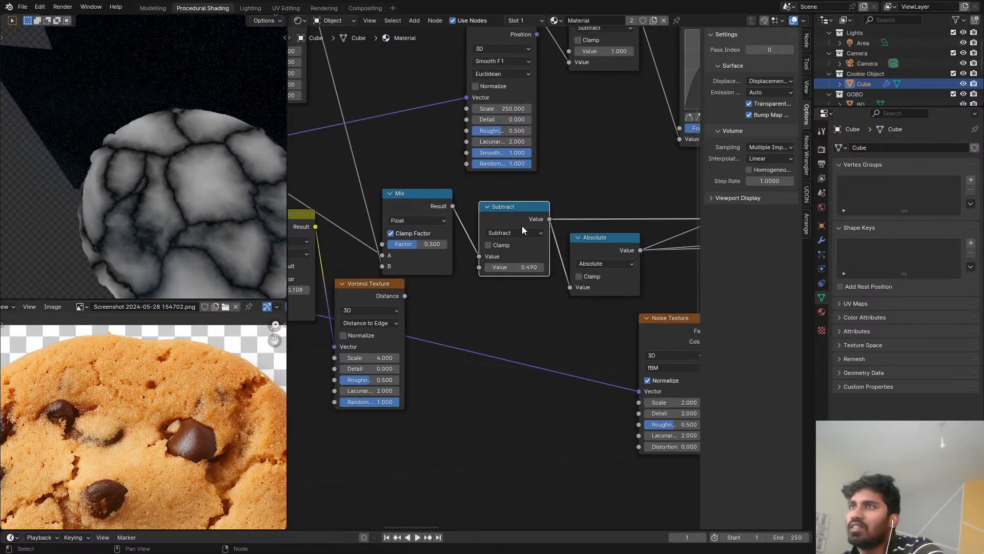
left_click(608, 241, "ctrl+shift")
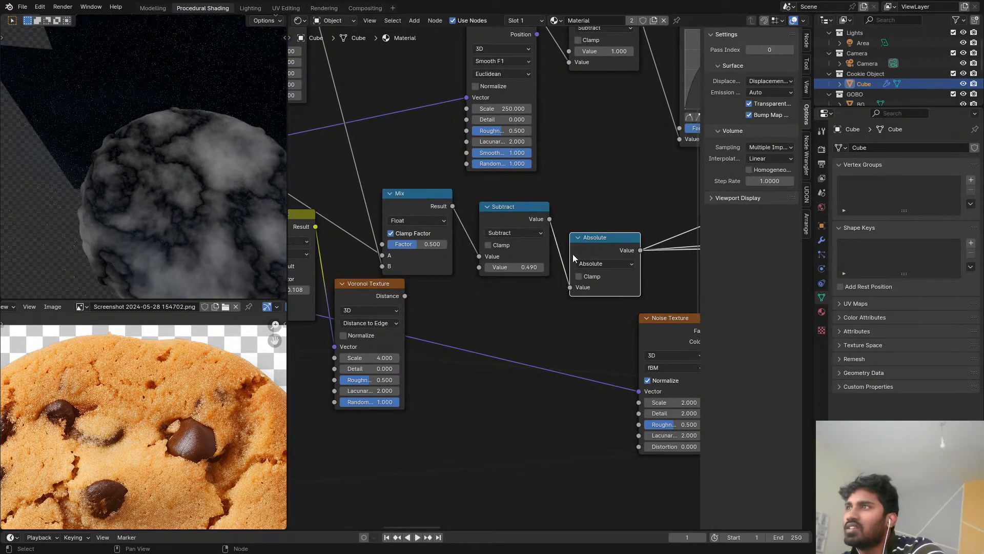
left_click(362, 295, "ctrl+shift")
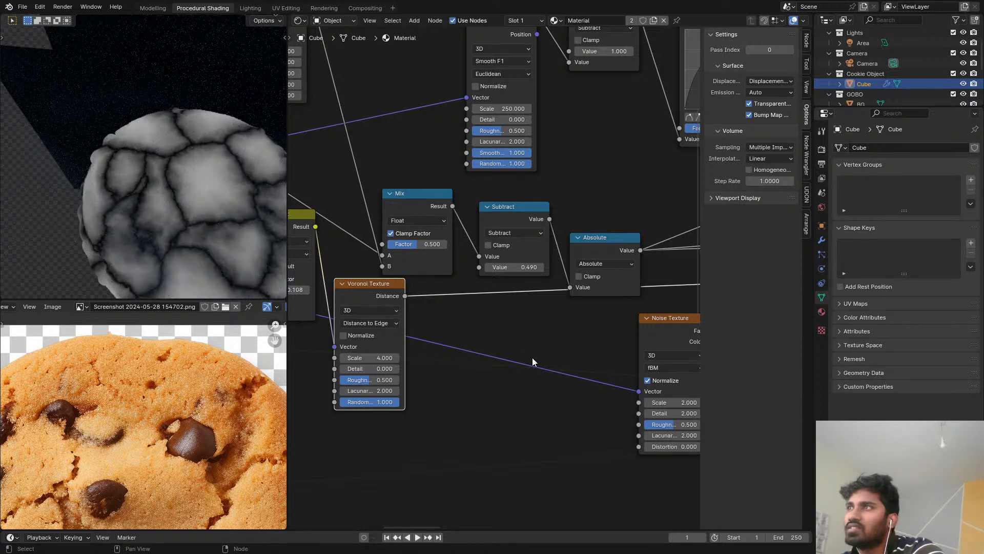
scroll(428, 295, "up", 3)
scroll(476, 347, "down", 4)
middle_click_drag(475, 348, 279, 323)
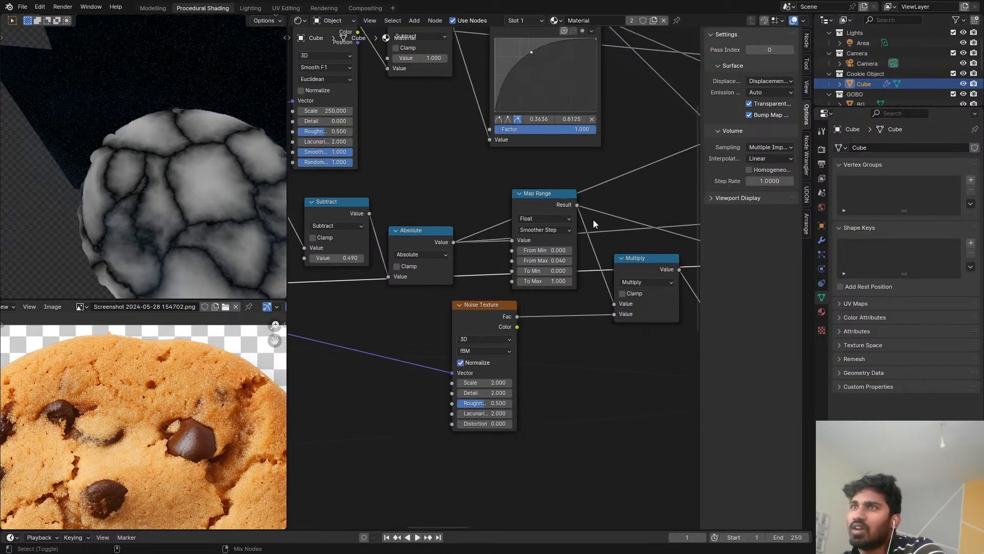
left_click(552, 202, "ctrl+shift")
middle_click_drag(552, 202, 626, 250)
scroll(592, 264, "down", 1)
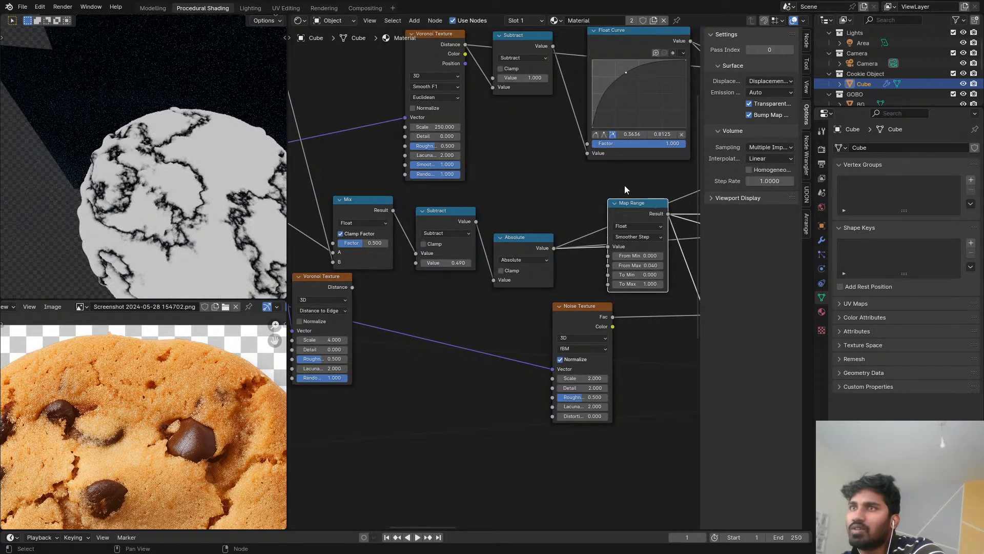
Step: Move the Map Range aside, add a reroute on the Absolute node's output links and feed it with the Voronoi Distance instead
left_click_drag(620, 211, 633, 220)
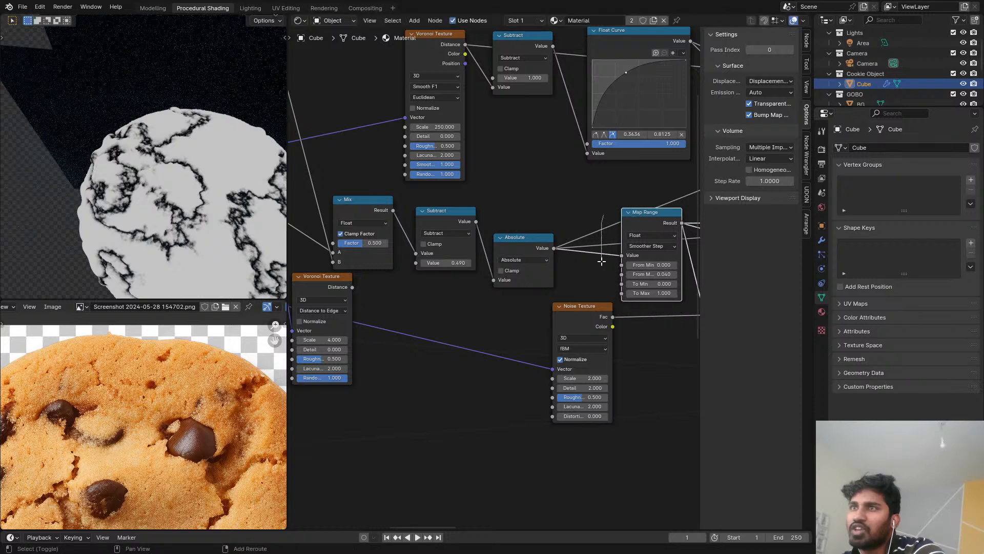
right_click_drag(601, 261, 602, 261, "shift")
left_click_drag(353, 287, 584, 261)
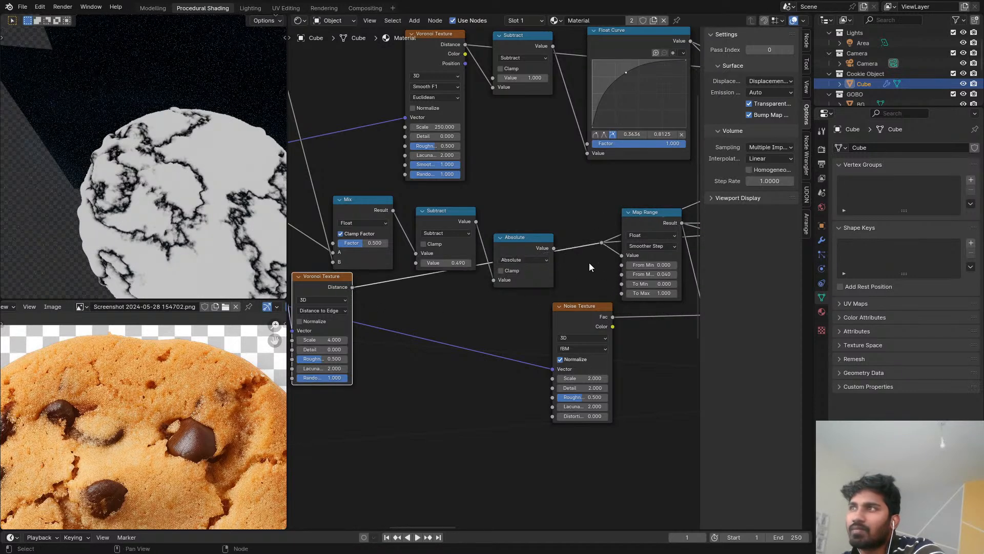
Step: Preview the full Principled BSDF shading and inspect the new Voronoi cracks across the cookie
scroll(574, 284, "down", 2)
middle_click_drag(574, 284, 392, 233)
left_click(564, 215, "ctrl+shift")
middle_click_drag(518, 295, 602, 246)
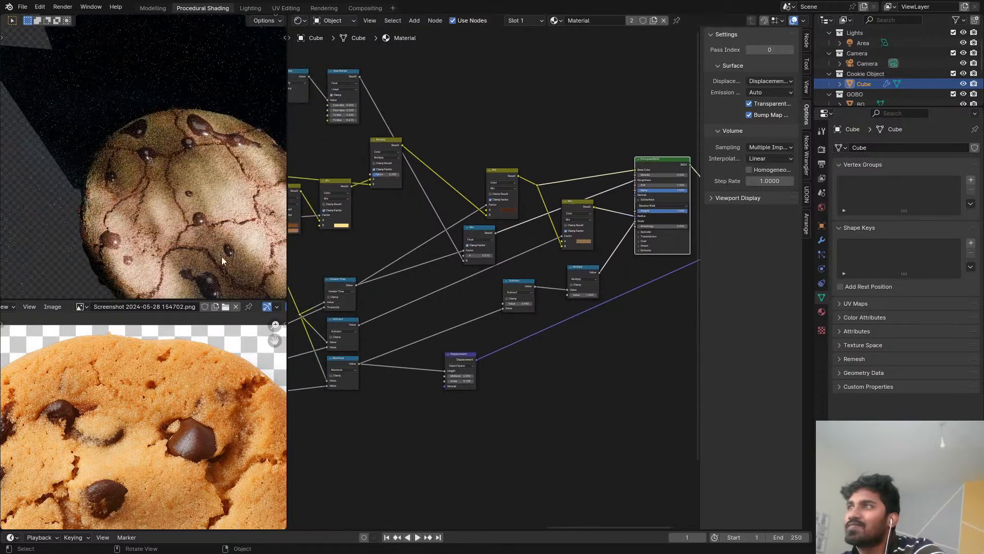
middle_click_drag(222, 260, 248, 241)
middle_click_drag(322, 227, 612, 257)
middle_click_drag(140, 236, 272, 211)
middle_click_drag(446, 213, 692, 218)
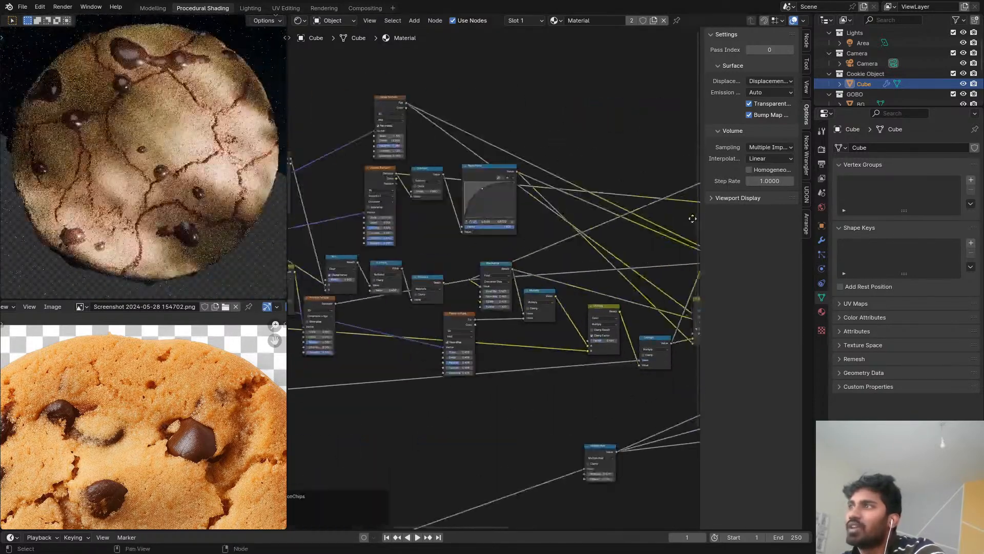
Step: Set the Linear Light node's Factor to 0.142 and the Distance to Edge Voronoi's Scale to 2
scroll(444, 280, "up", 5)
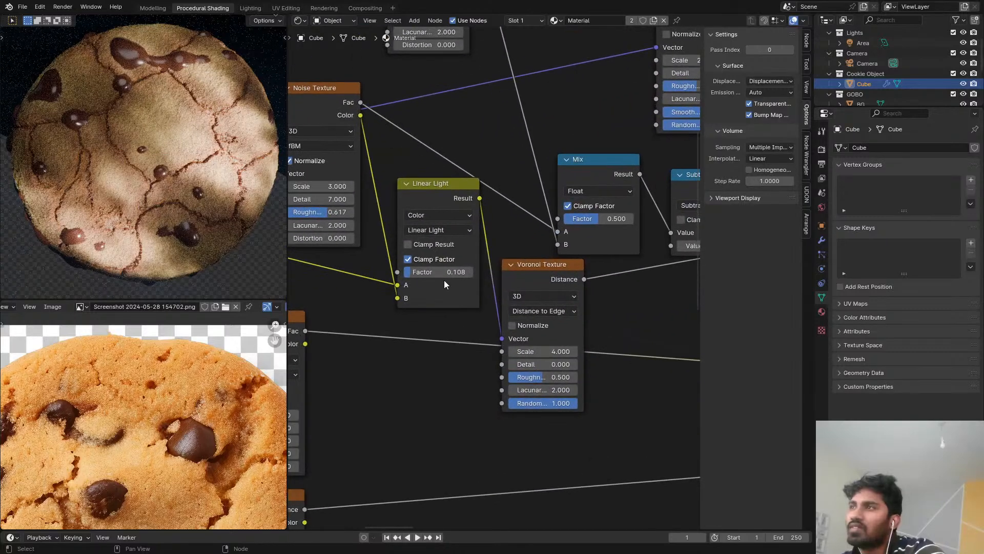
scroll(500, 242, "up", 4)
left_click_drag(468, 236, 502, 236)
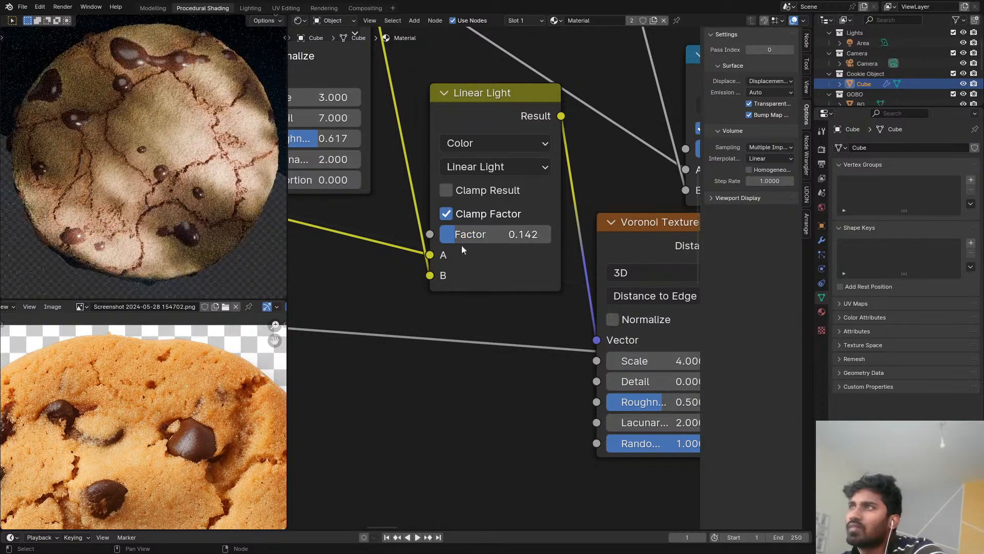
middle_click_drag(463, 249, 340, 181)
left_click(556, 329)
type("2")
key("Return")
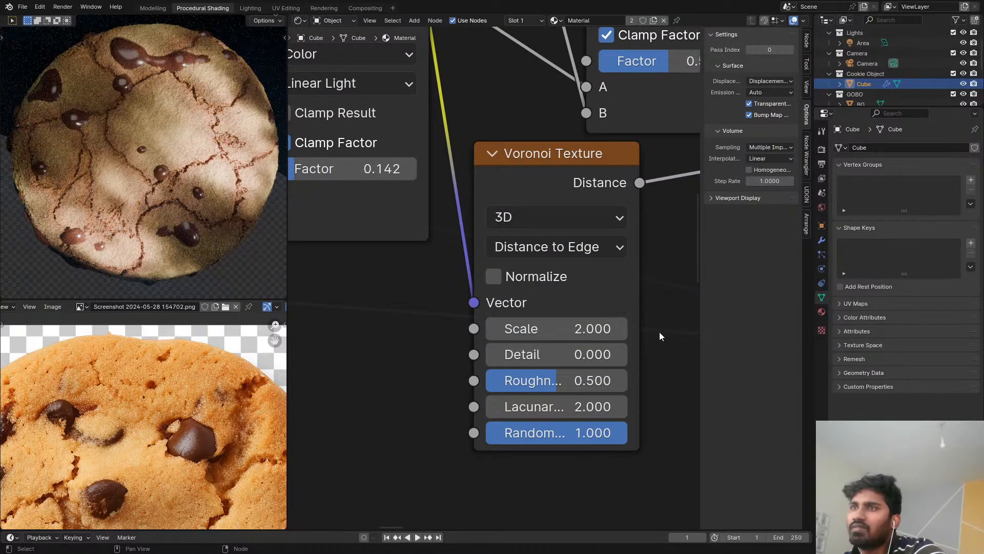
Step: Examine the cracks on the flat cookie up close and in the overall view
mouse_move(170, 210)
middle_mouse_down()
mouse_move(88, 164)
mouse_move(143, 121)
mouse_move(215, 215)
mouse_move(191, 170)
mouse_move(165, 220)
middle_mouse_up()
scroll(166, 221, "up", 4)
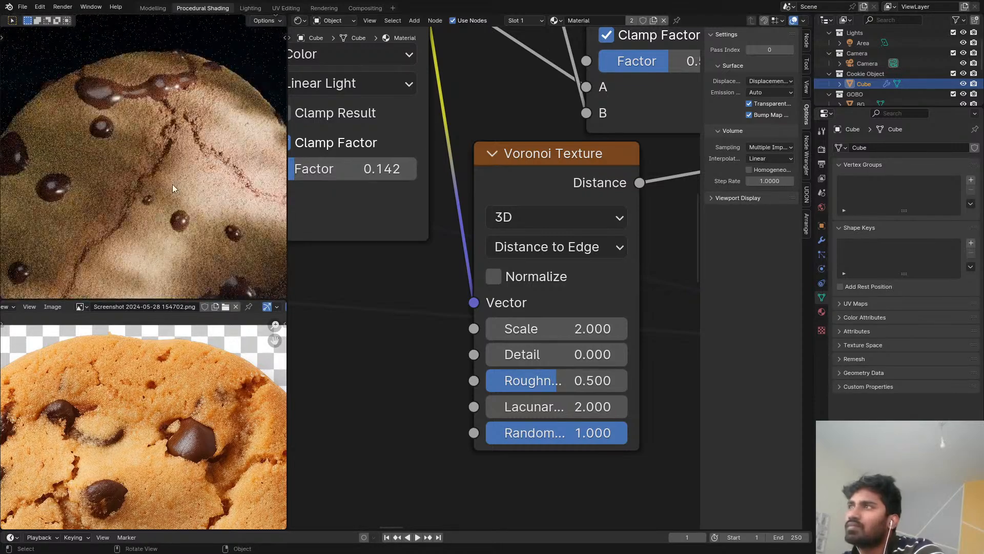
scroll(172, 184, "up", 5)
scroll(193, 189, "down", 7)
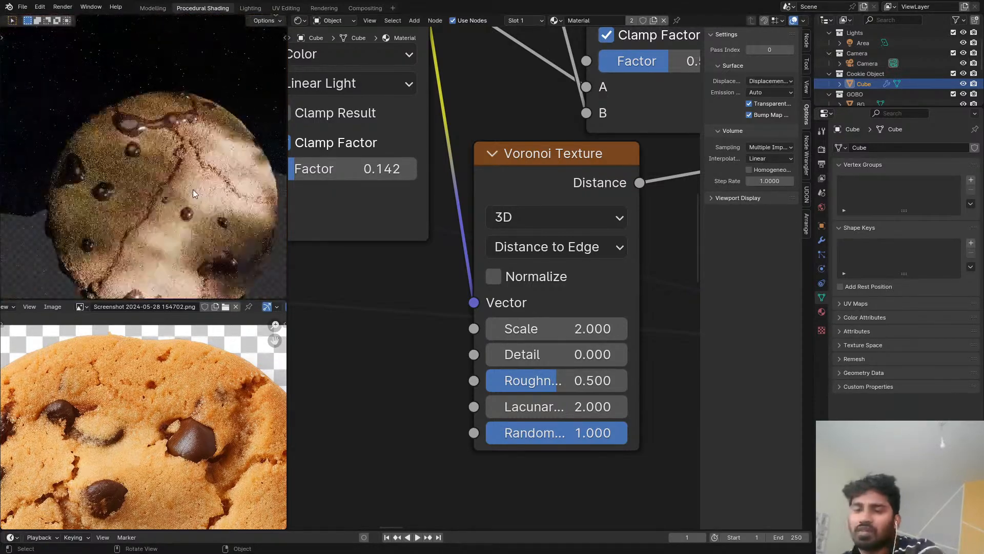
key("KP_0")
middle_click_drag(143, 50, 185, 158)
scroll(184, 158, "down", 5)
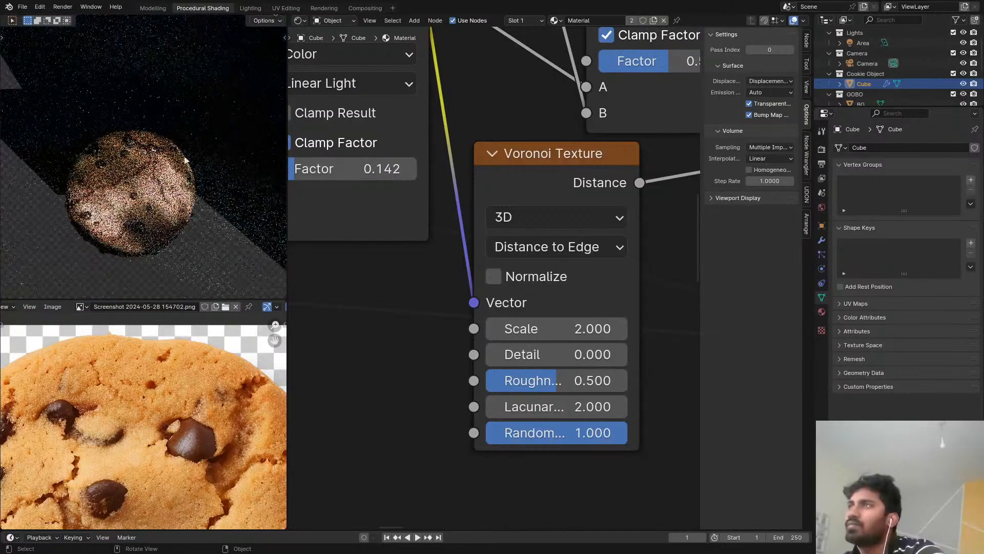
Step: Exclude the Cookie Object collection, enable the Objects collection with the sphere and look through the camera
left_click(954, 73)
scroll(958, 52, "up", 3)
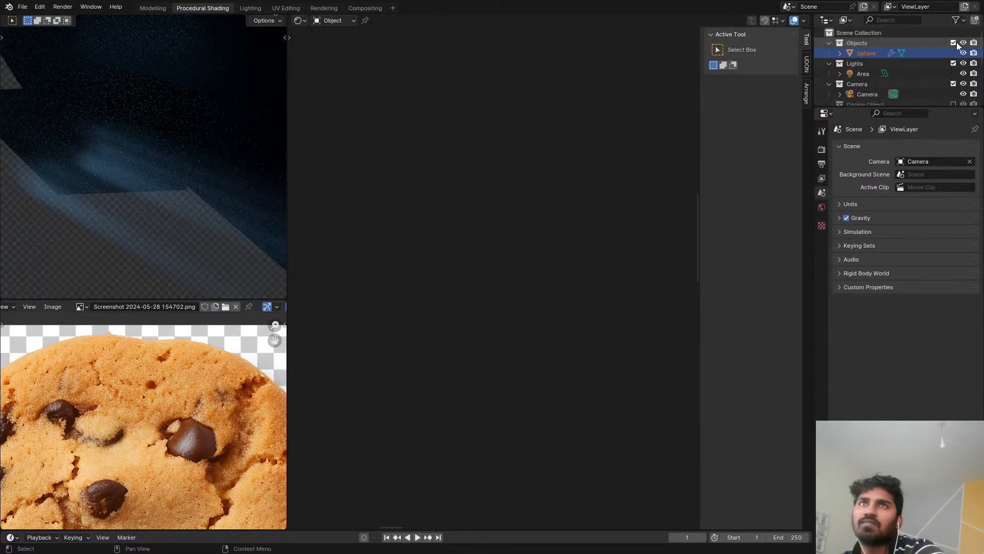
scroll(170, 174, "down", 5)
key("KP_0")
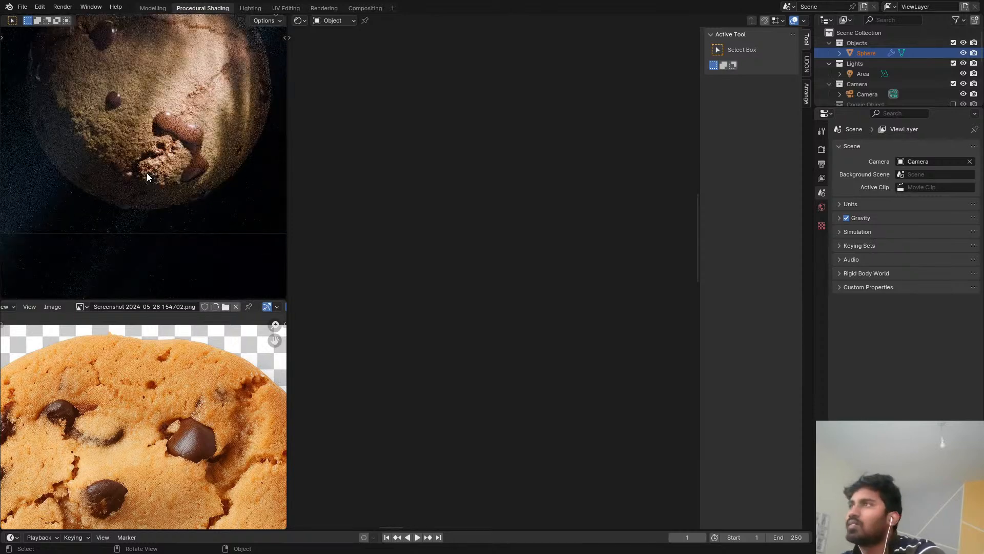
scroll(154, 175, "down", 8)
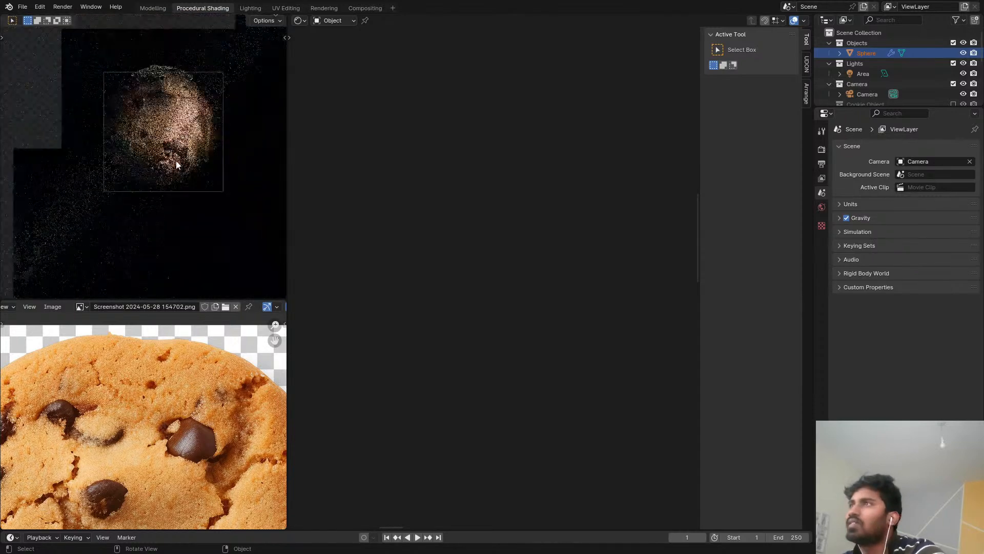
Step: Duplicate the Gobo spot light and place the copy at a new position near the sphere
scroll(923, 77, "down", 5)
left_click(917, 75)
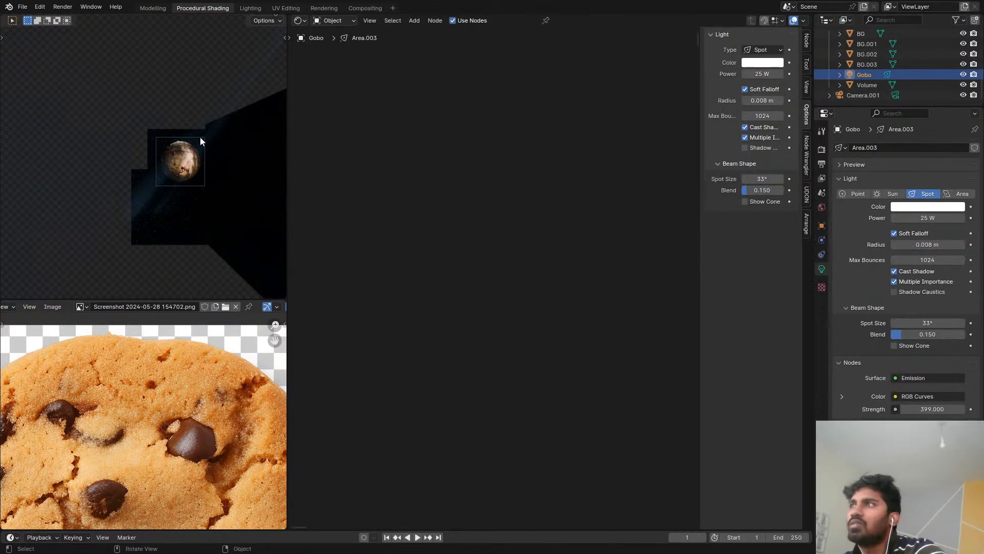
key("KP_0")
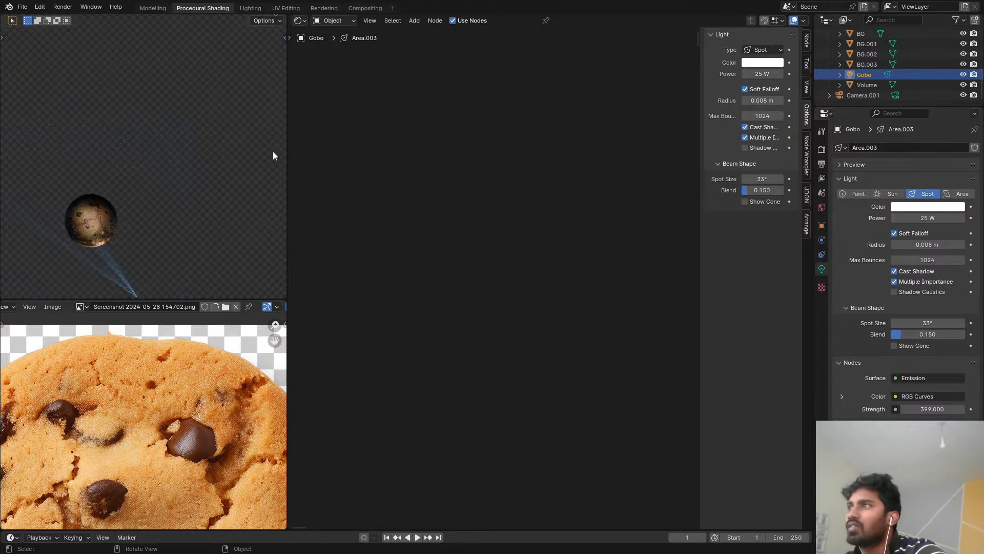
scroll(195, 225, "down", 2)
key("shift+d")
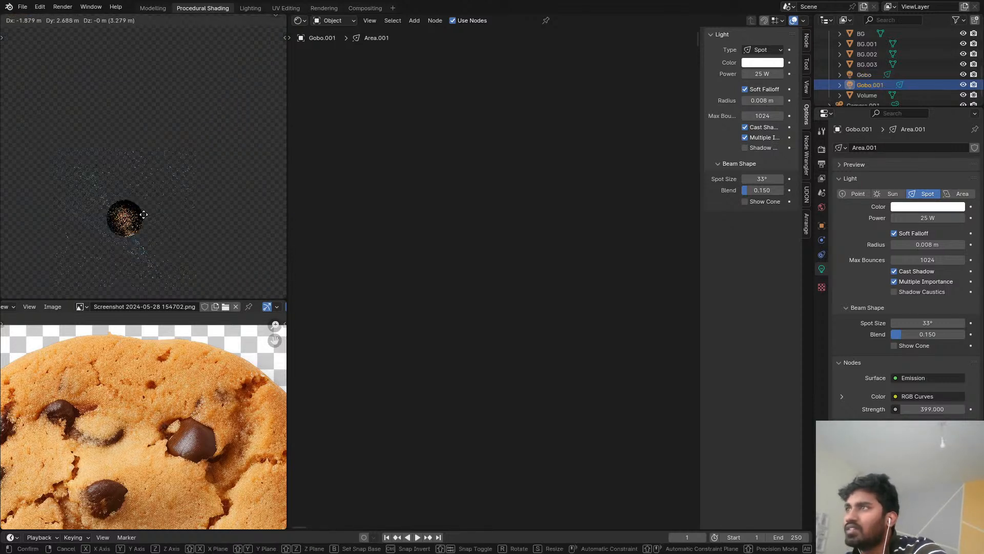
left_click(176, 237)
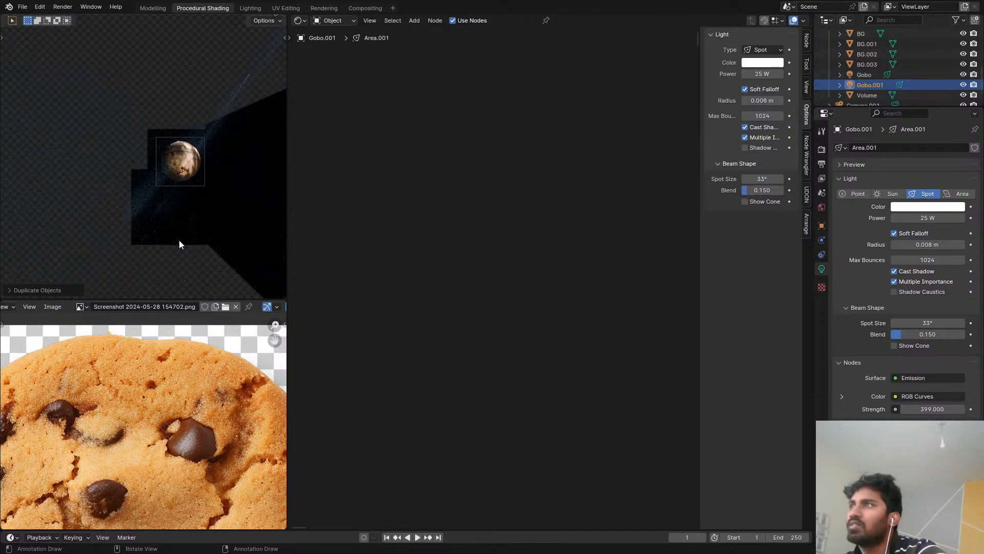
Step: Select the cookie sphere and save the COOKIE.blend file
scroll(171, 200, "up", 8)
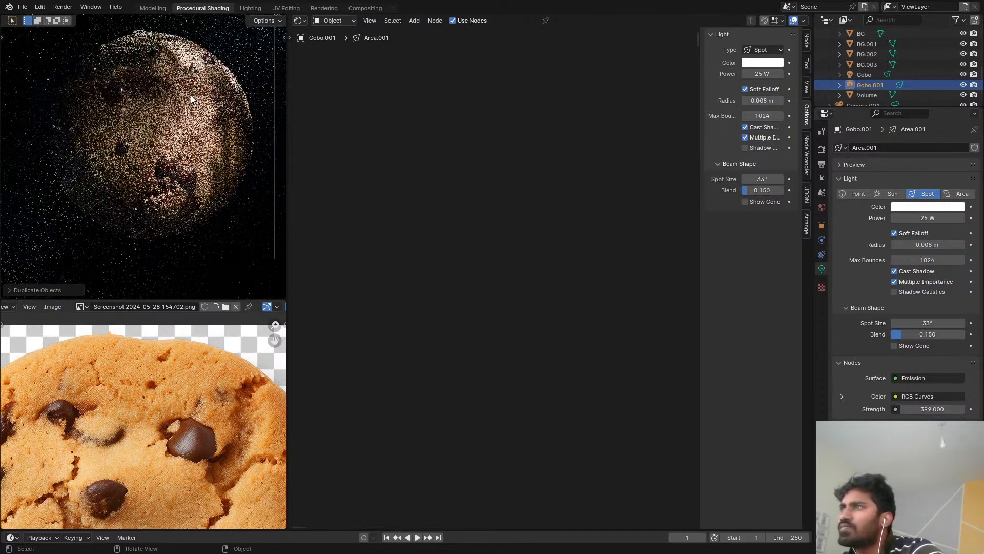
left_click(191, 128)
key("ctrl+s")
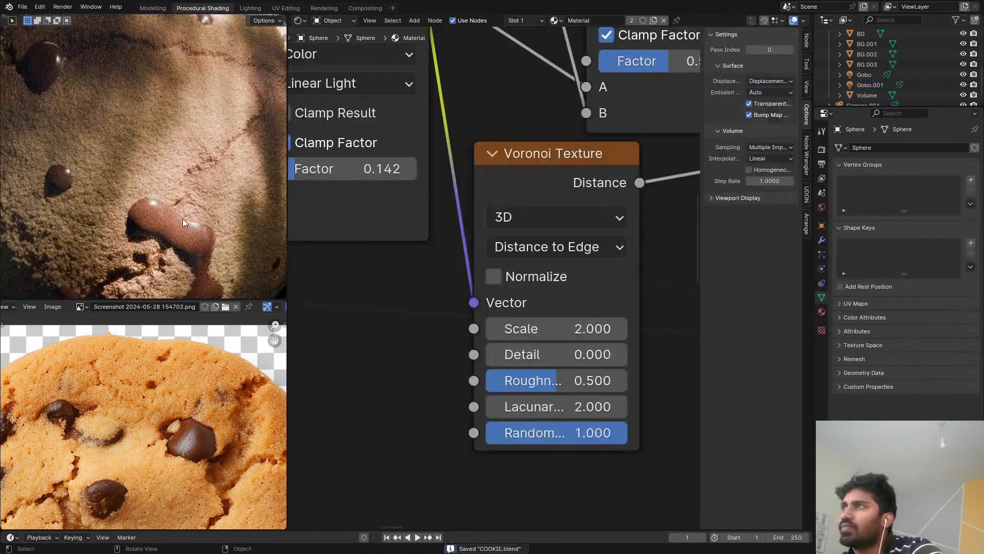
Step: Compare the sphere's crumb and crack detail with close-ups of the reference cookie photo
scroll(182, 219, "up", 3)
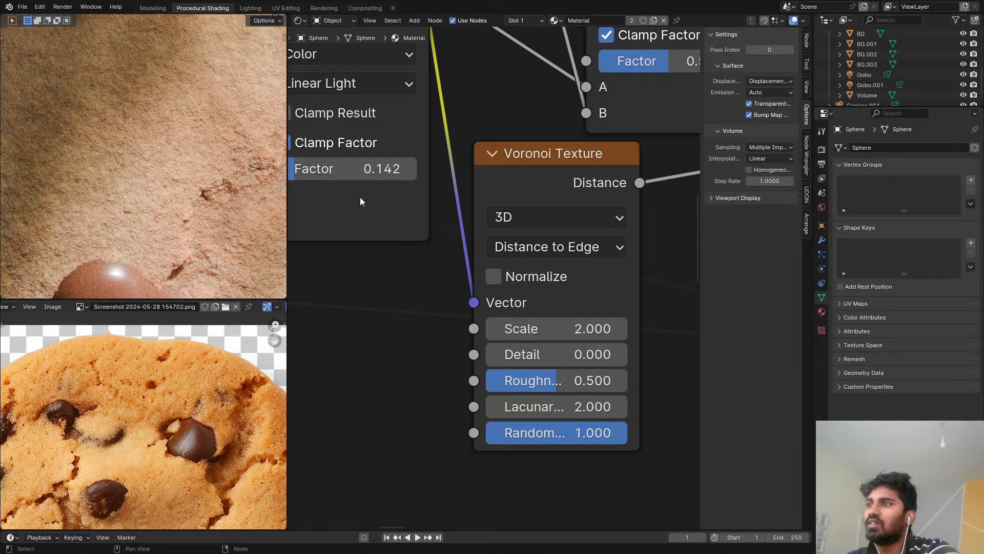
scroll(360, 200, "down", 1)
scroll(141, 223, "down", 4)
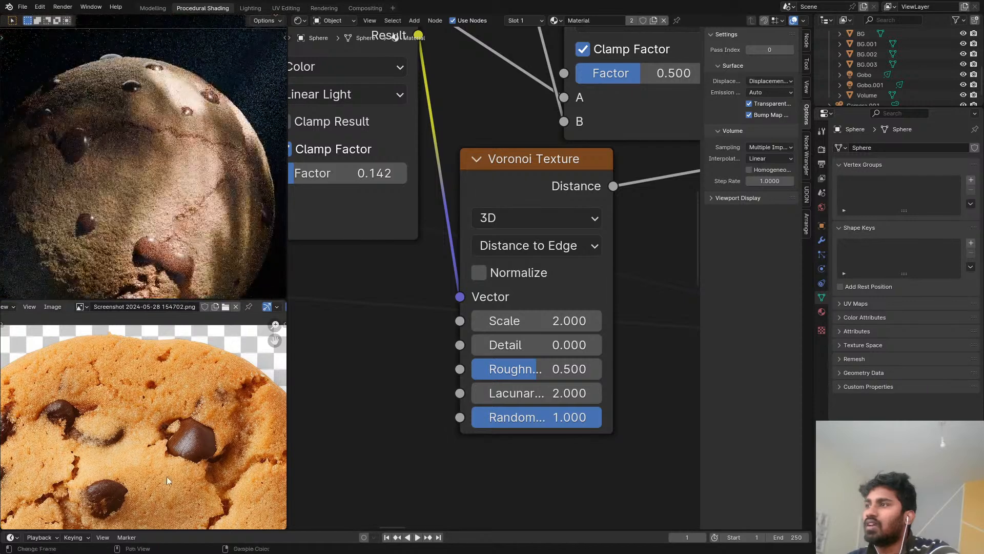
scroll(167, 476, "up", 5)
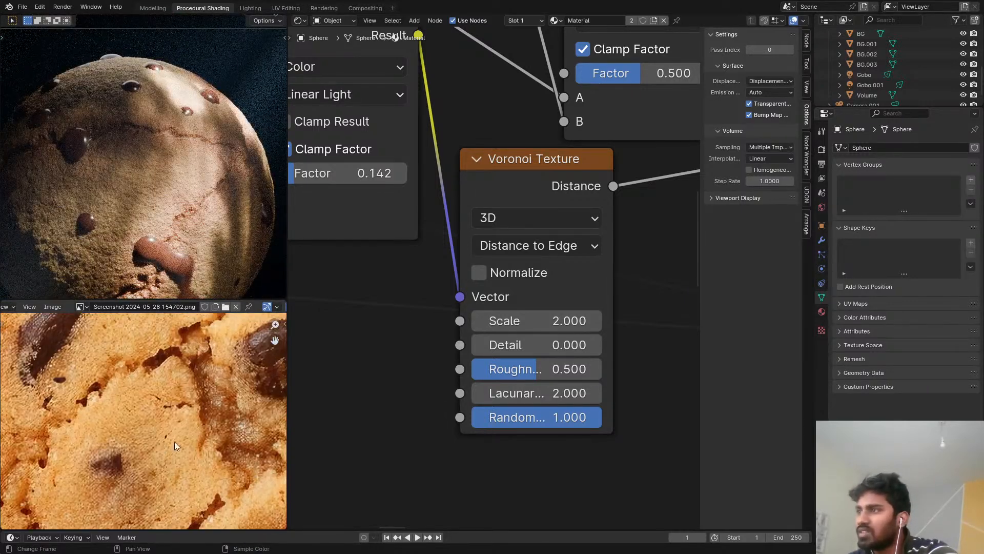
scroll(175, 446, "down", 3)
scroll(66, 404, "up", 5)
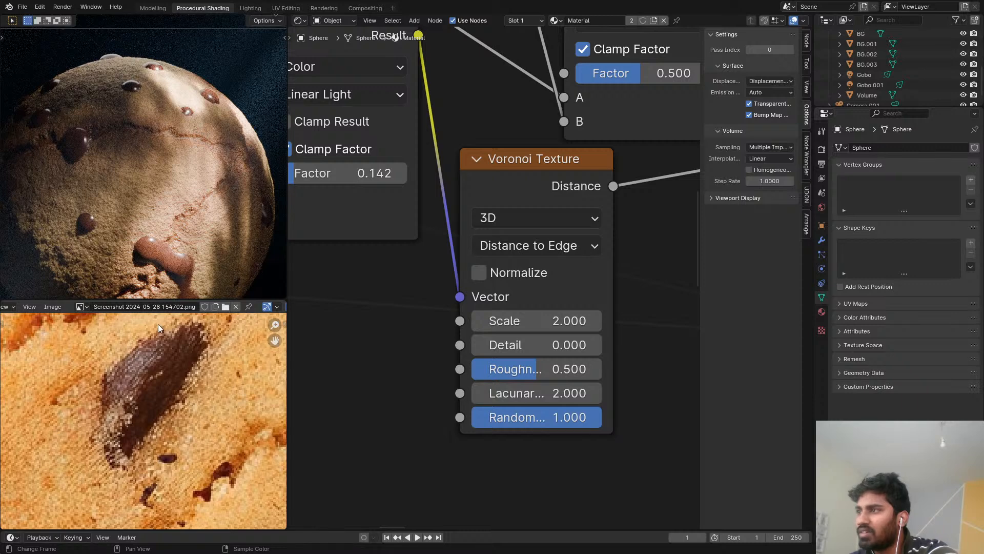
scroll(204, 417, "down", 1)
scroll(198, 159, "down", 6)
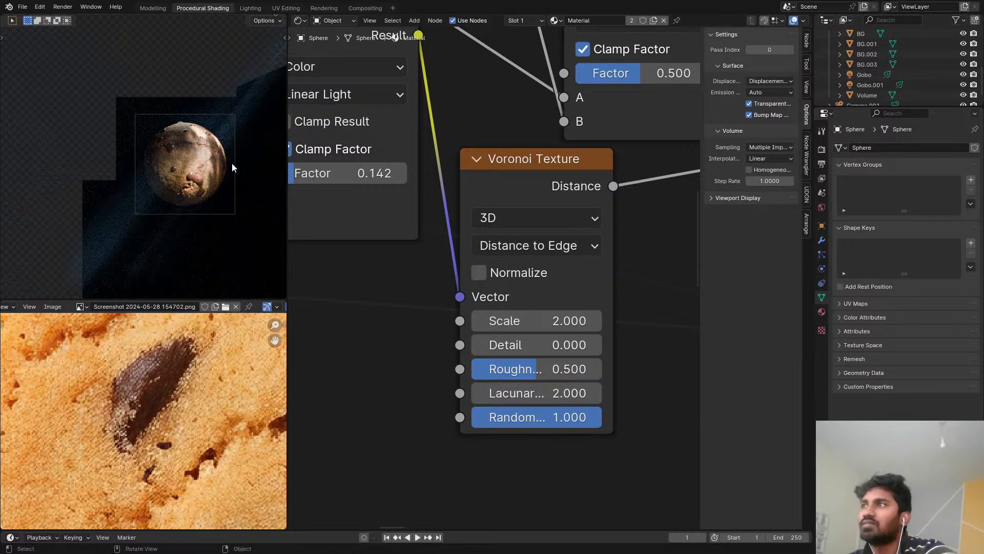
scroll(191, 168, "up", 4)
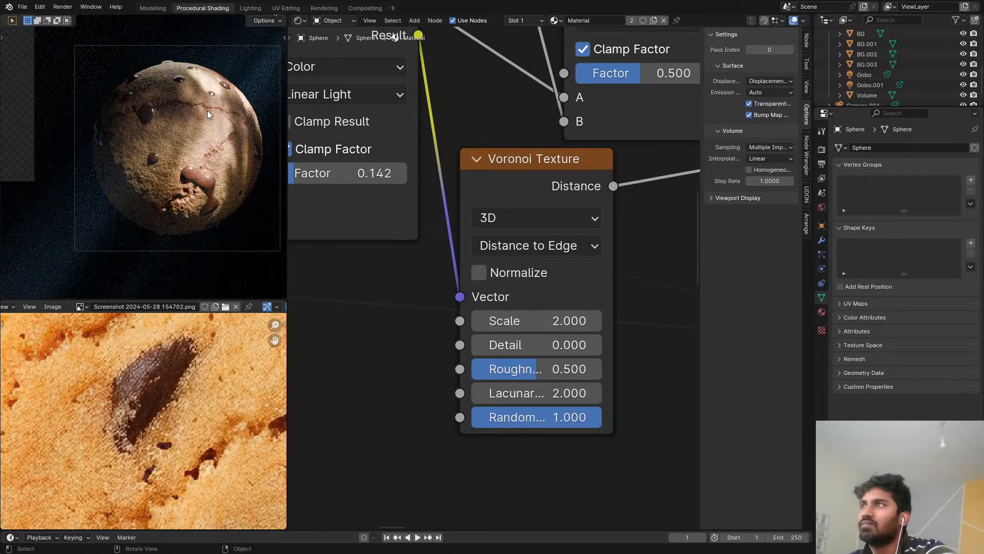
Step: Hide the Volume object in the viewport and check the sphere's rendered shading without it
scroll(919, 92, "down", 1)
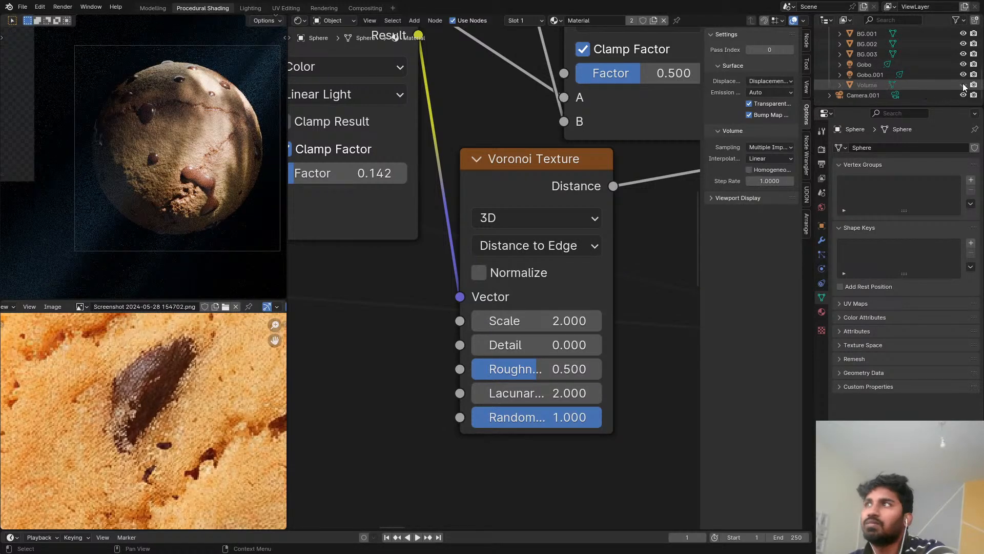
scroll(148, 147, "up", 6)
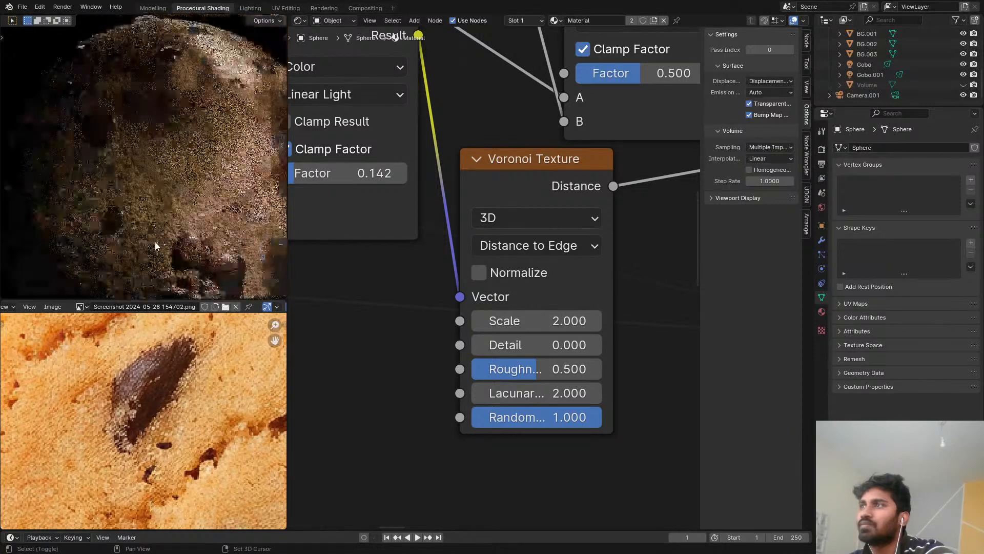
scroll(155, 246, "down", 5)
Step: Switch the shader editor to the World nodes and set the Background Strength to 1
left_click(333, 21)
left_click(335, 59)
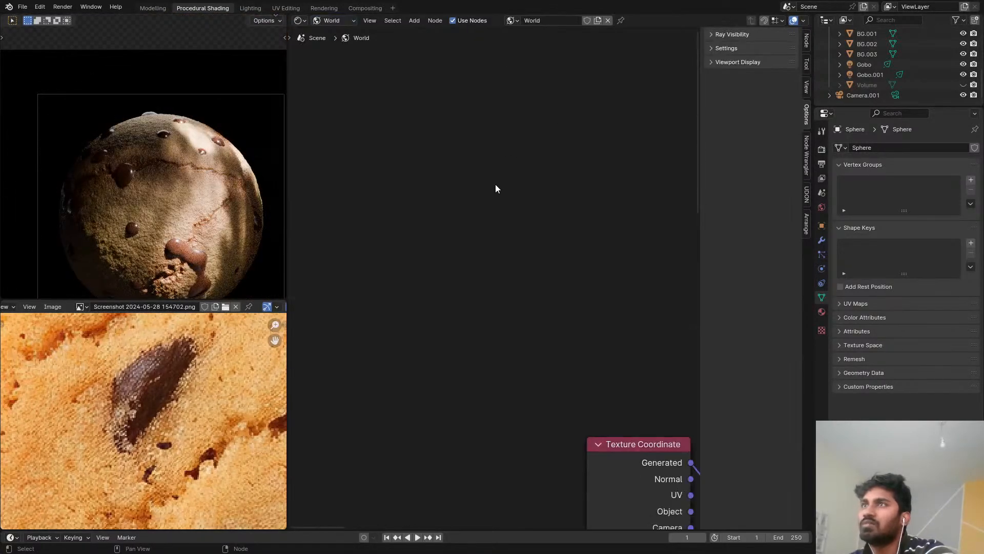
scroll(513, 231, "down", 8)
middle_click_drag(533, 282, 154, 231)
scroll(457, 307, "up", 6)
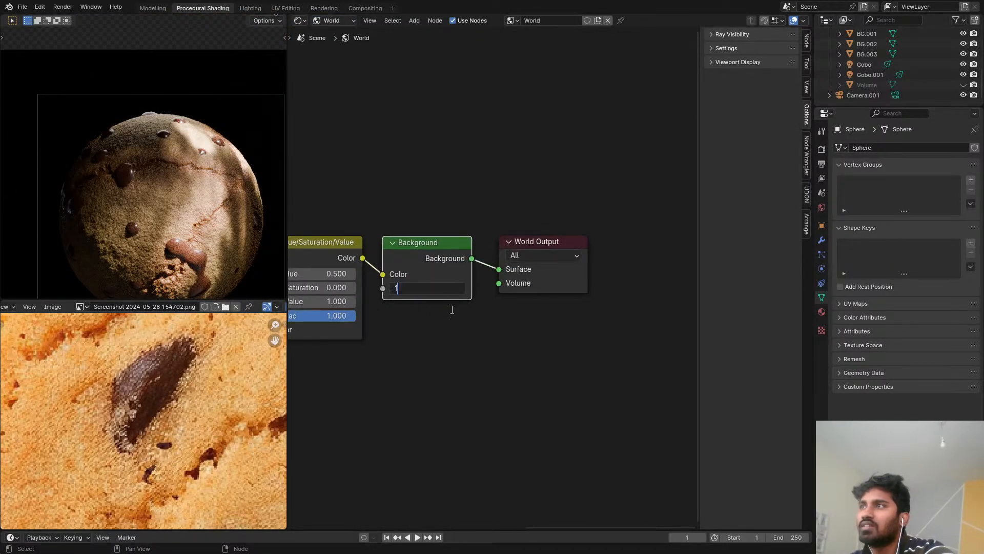
key("Return")
middle_click_drag(452, 355, 567, 305)
scroll(156, 221, "down", 3)
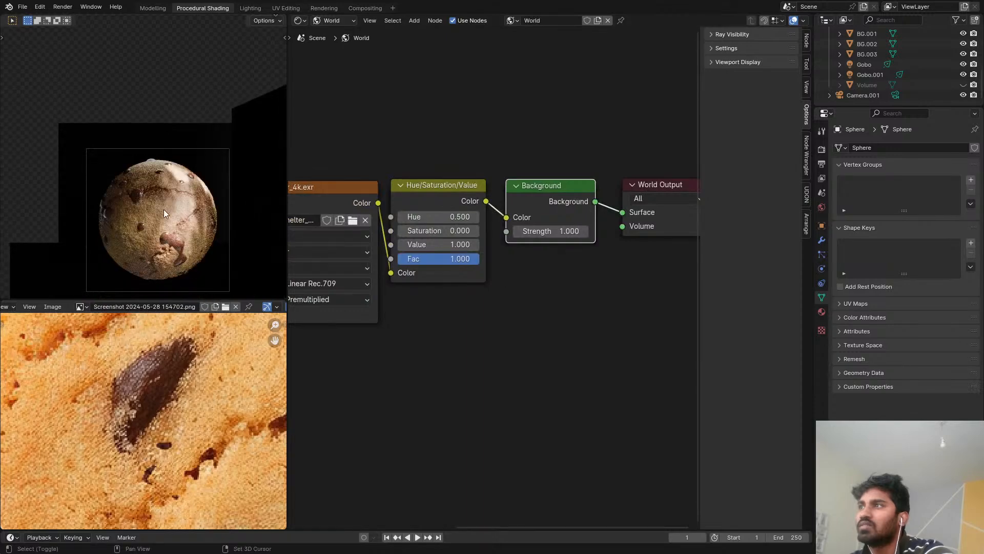
Step: Show the Volume object in the viewport again and save the COOKIE.blend file
middle_click_drag(164, 209, 172, 147, "shift")
left_click(964, 86)
scroll(117, 172, "up", 2)
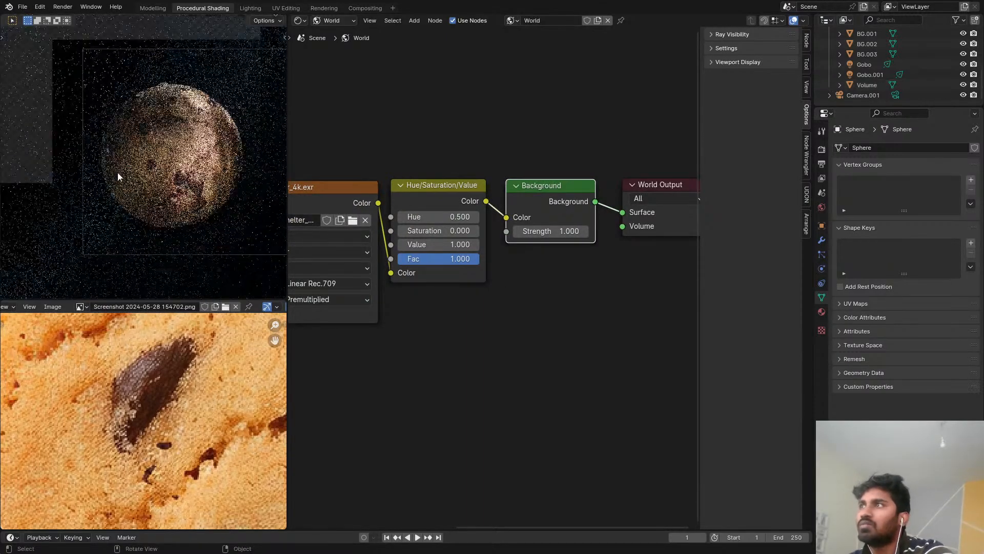
scroll(118, 172, "up", 2)
scroll(158, 169, "down", 1)
key("ctrl+s")
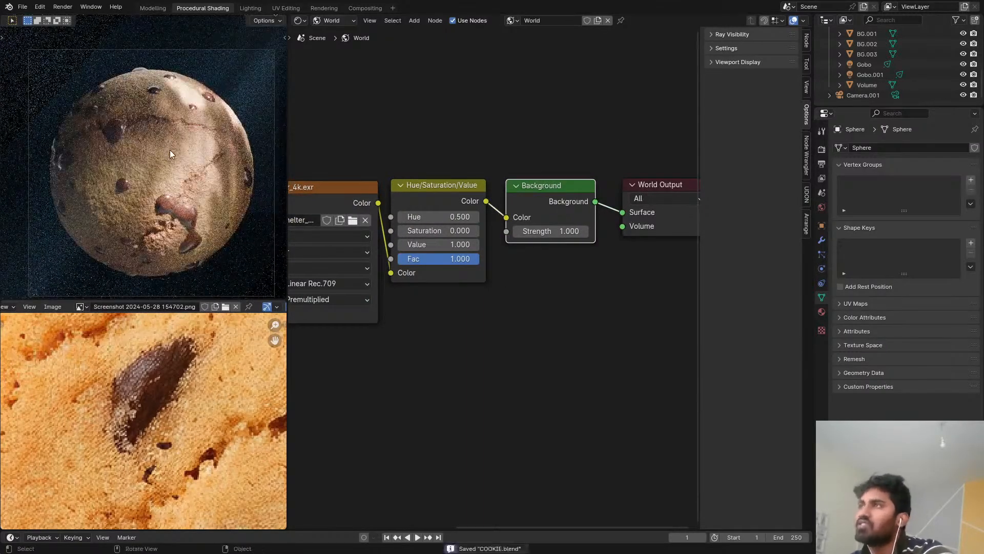
scroll(171, 150, "up", 4)
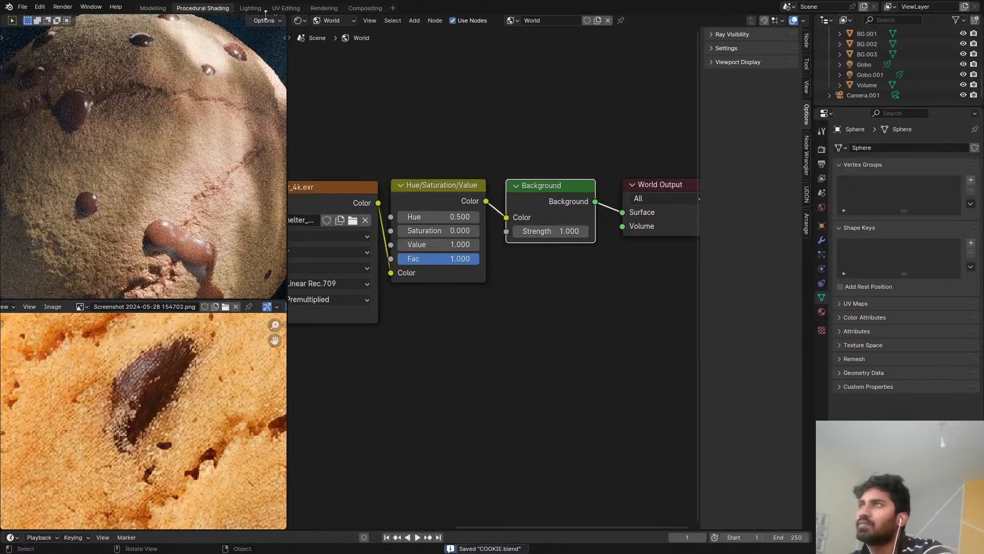
Step: Switch the shader editor back to the sphere's object material and set the Multiply Add node's Addend to -0.140
left_click(331, 20)
left_click(331, 42)
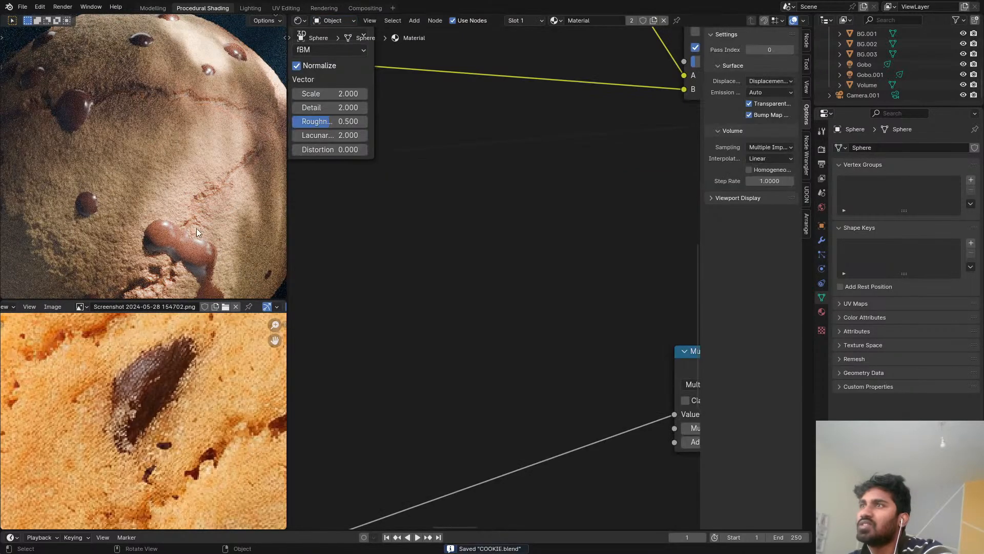
scroll(558, 334, "down", 5)
scroll(579, 249, "up", 5)
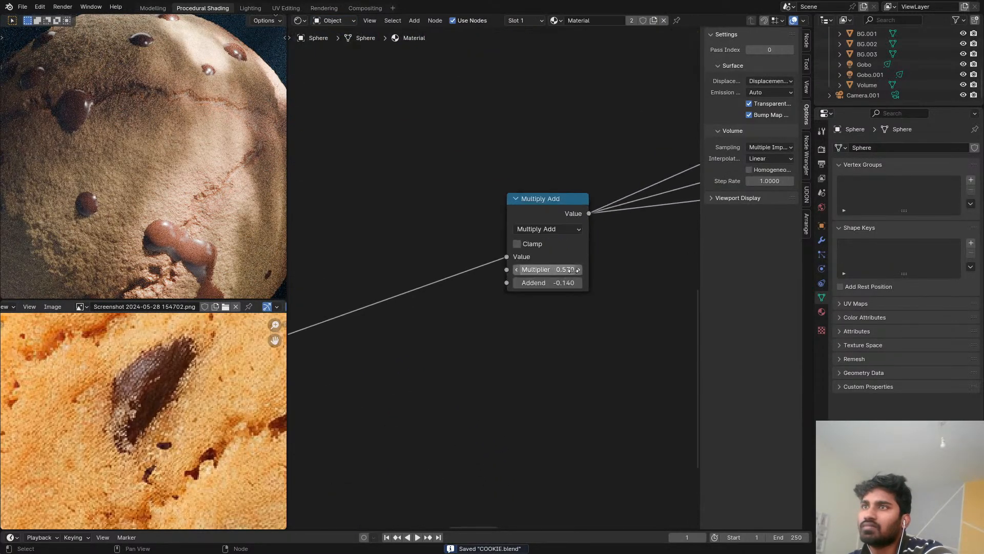
scroll(564, 287, "up", 1)
mouse_move(564, 283)
left_mouse_down("shift")
mouse_move(554, 283)
mouse_move(582, 283)
left_mouse_up("shift")
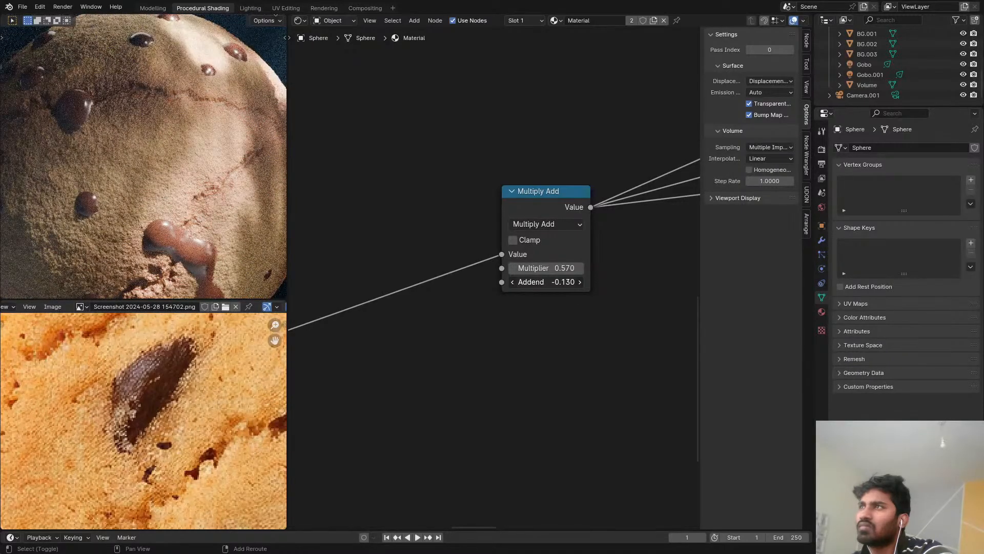
left_click_drag(566, 282, 564, 282, "shift")
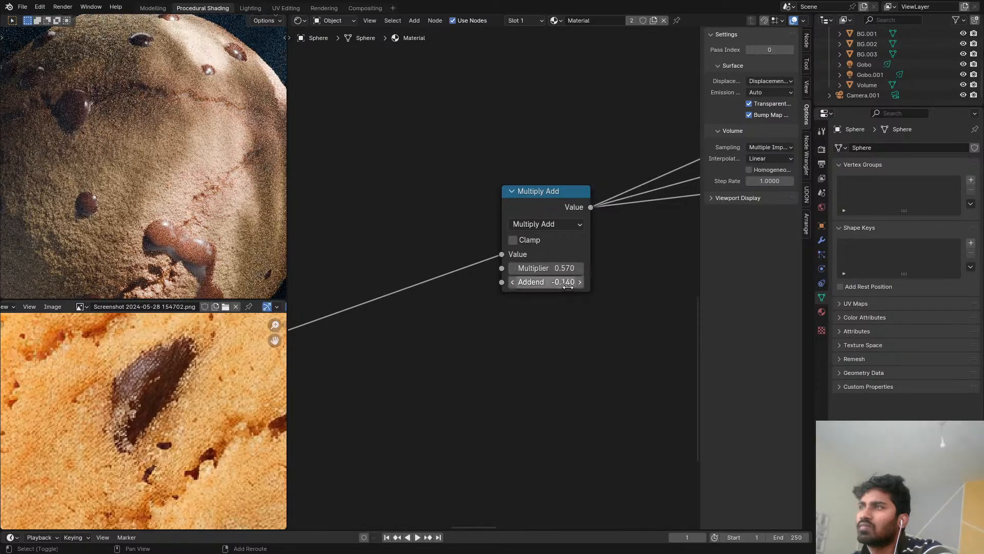
Step: Insert a Mix Color node on the vector link feeding the ChocoChips frame's Voronoi Texture
scroll(477, 376, "down", 9)
middle_click_drag(472, 378, 461, 299)
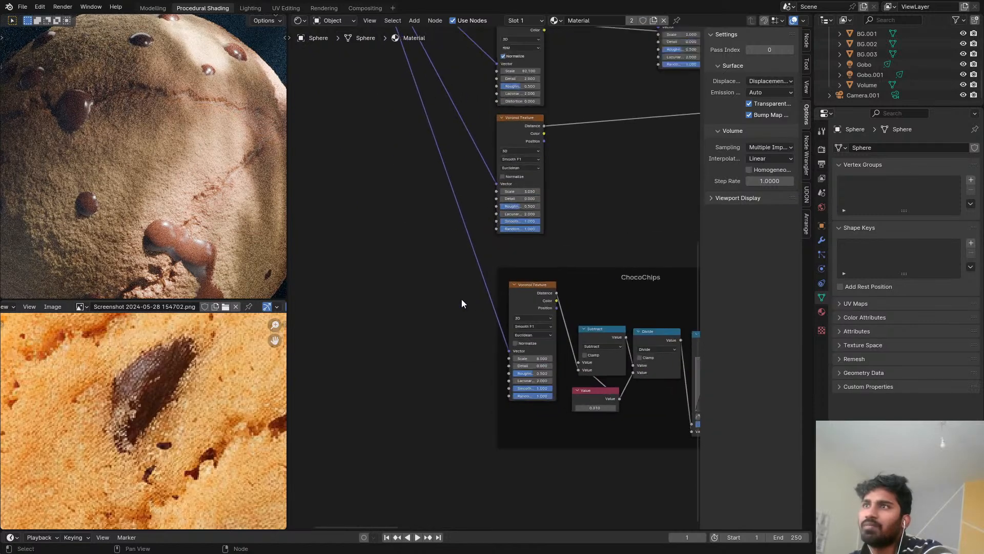
key("shift+a")
type("mix")
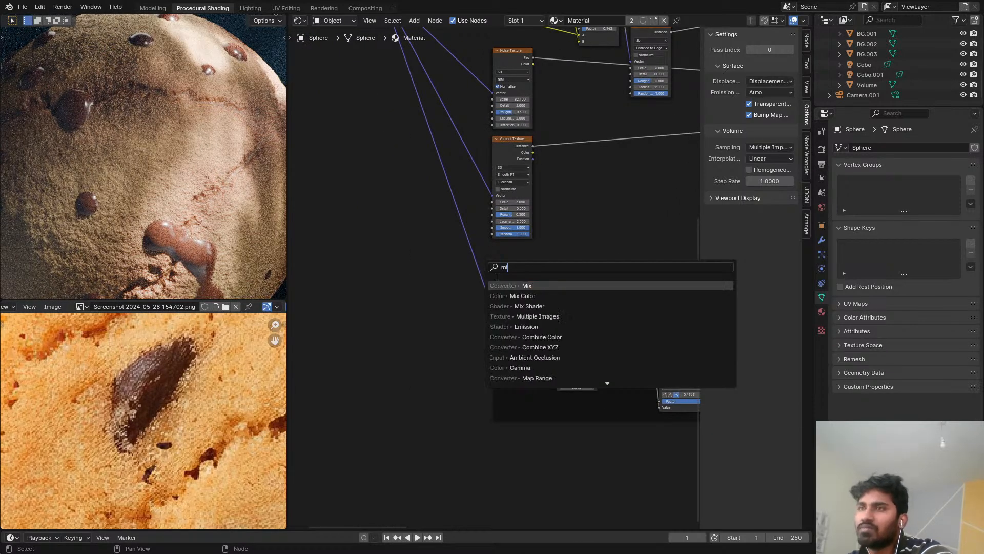
key("Return")
left_click(438, 273)
Step: Connect the upper Noise Texture's Color output to the new Mix node's B input
scroll(431, 246, "down", 5)
middle_click_drag(426, 235, 425, 290)
scroll(490, 76, "up", 3)
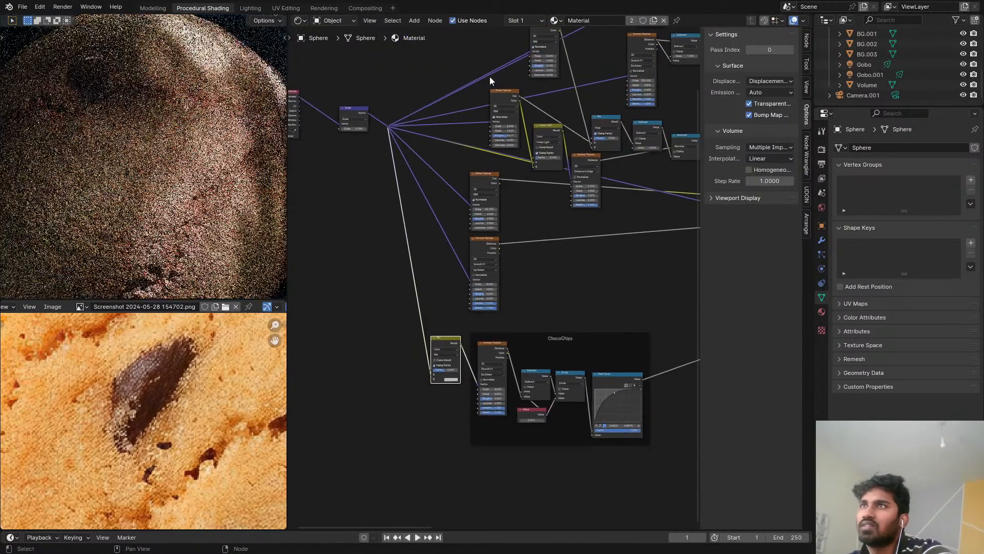
left_click_drag(523, 104, 421, 425)
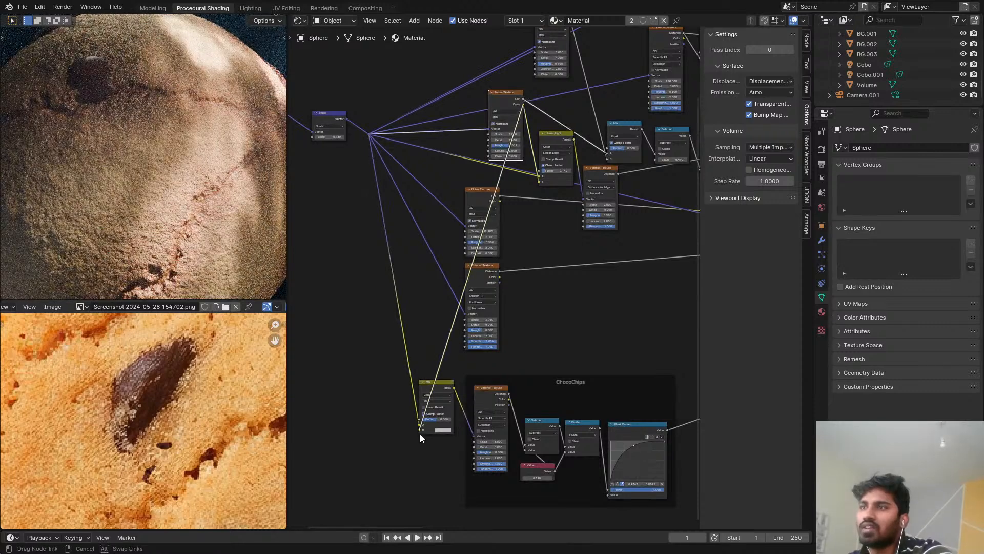
Step: Change the ChocoChips Mix node's blending mode to Linear Light and set its Factor to 0.058
scroll(420, 431, "up", 5)
scroll(418, 422, "up", 1)
left_click(451, 333)
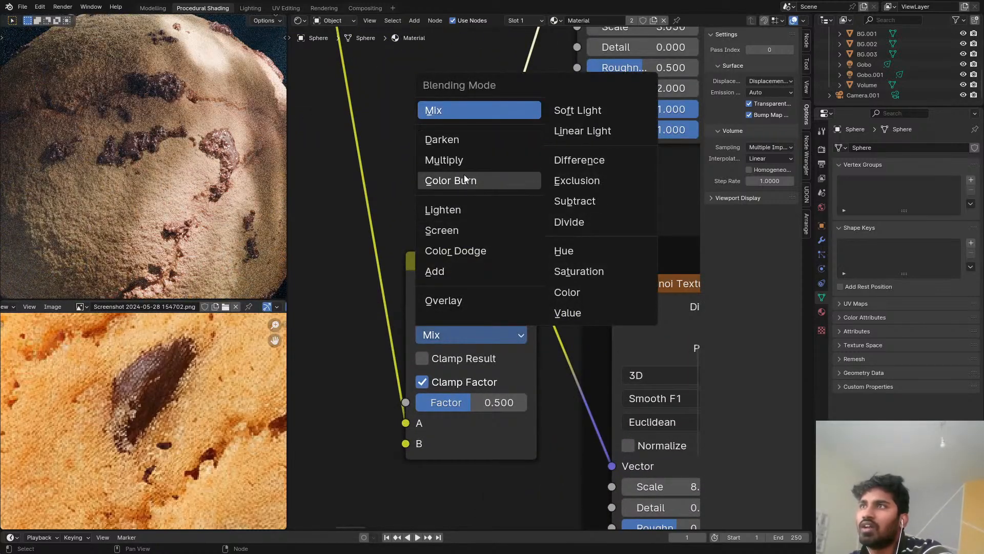
left_click(584, 131)
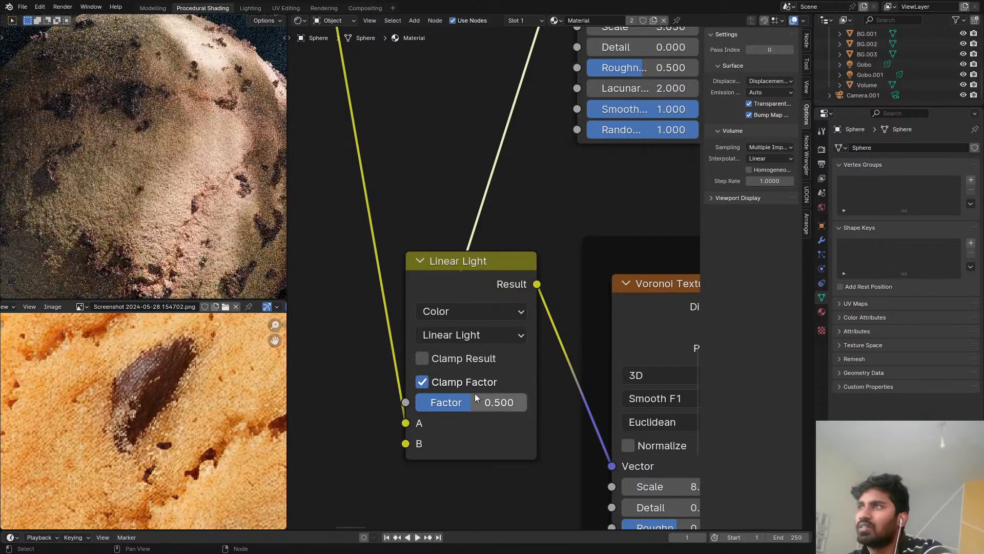
left_click_drag(477, 401, 448, 402)
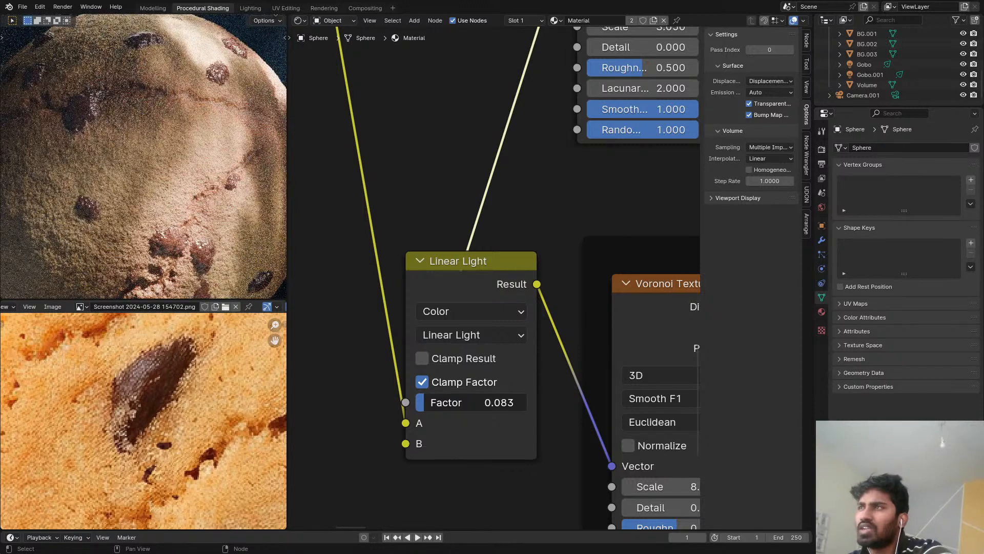
left_click_drag(470, 403, 468, 402)
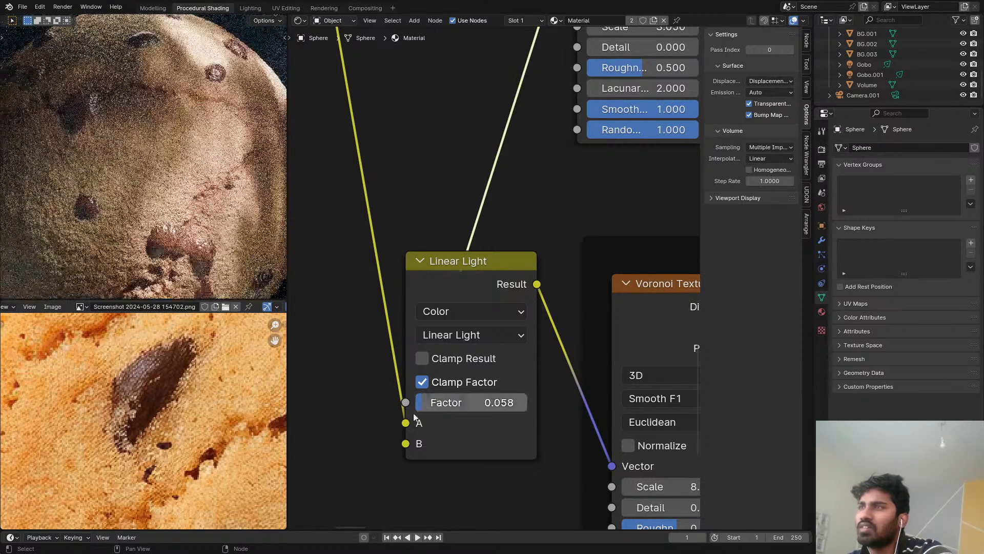
Step: Check the distorted chocolate chips on the rendered sphere and save the COOKIE.blend file
scroll(193, 136, "down", 5)
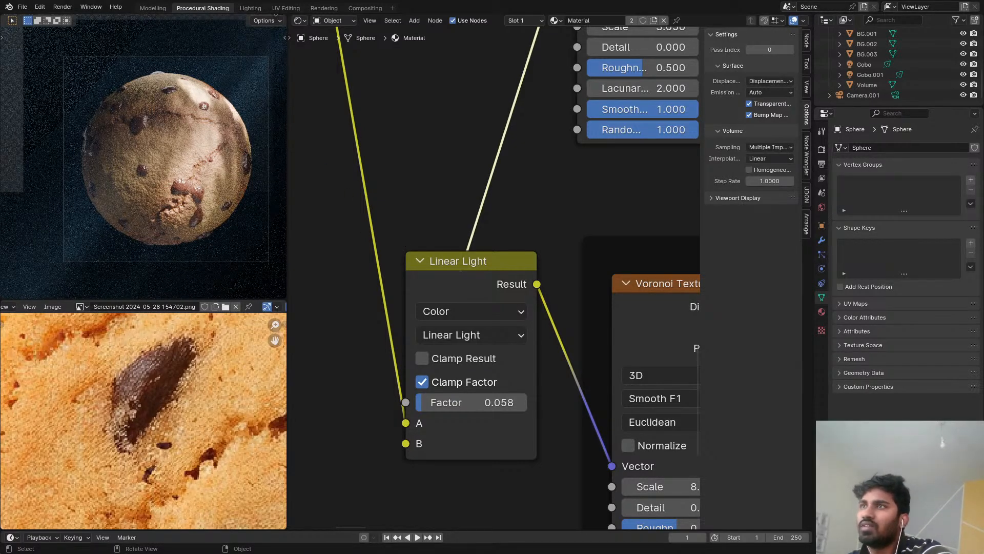
scroll(235, 156, "up", 5)
key("ctrl+s")
Step: Set the Difference node's Factor to 0.525 and check the crumb detail on the sphere up close
scroll(554, 162, "down", 2)
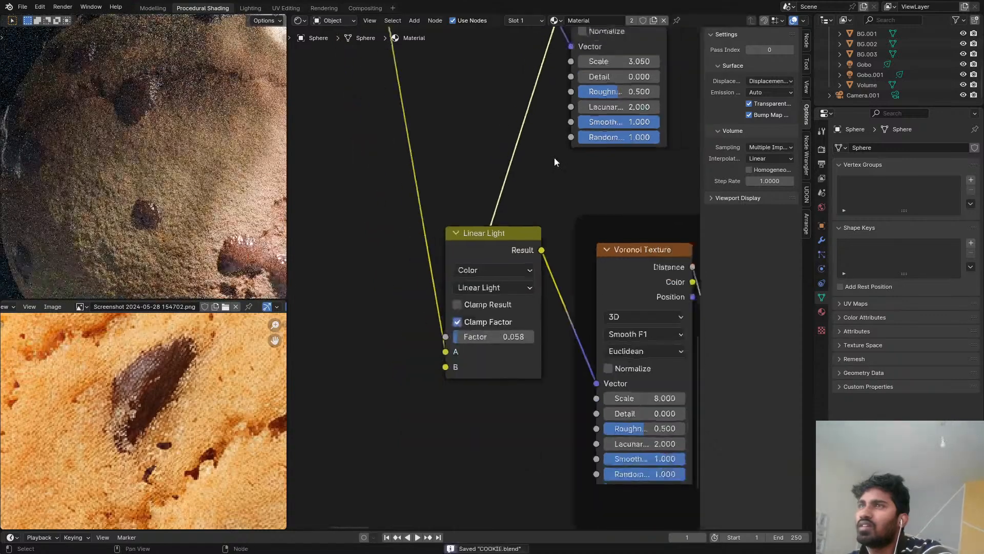
scroll(555, 158, "down", 1)
middle_click_drag(575, 180, 339, 411)
middle_click_drag(662, 220, 533, 341)
scroll(607, 225, "down", 2)
middle_click_drag(607, 226, 336, 319)
scroll(599, 247, "up", 2)
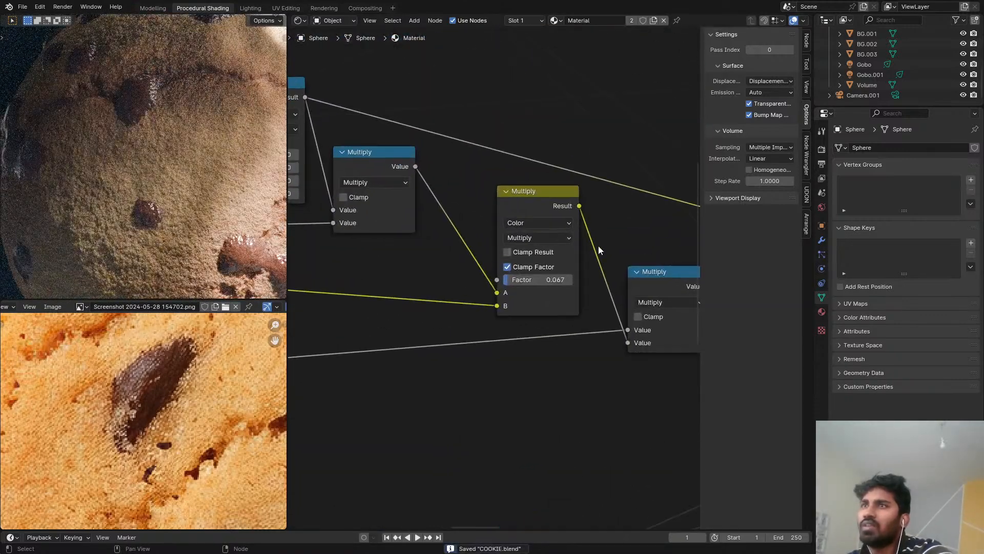
scroll(541, 269, "down", 10)
middle_click_drag(488, 273, 199, 293)
scroll(613, 280, "up", 2)
scroll(406, 280, "up", 7)
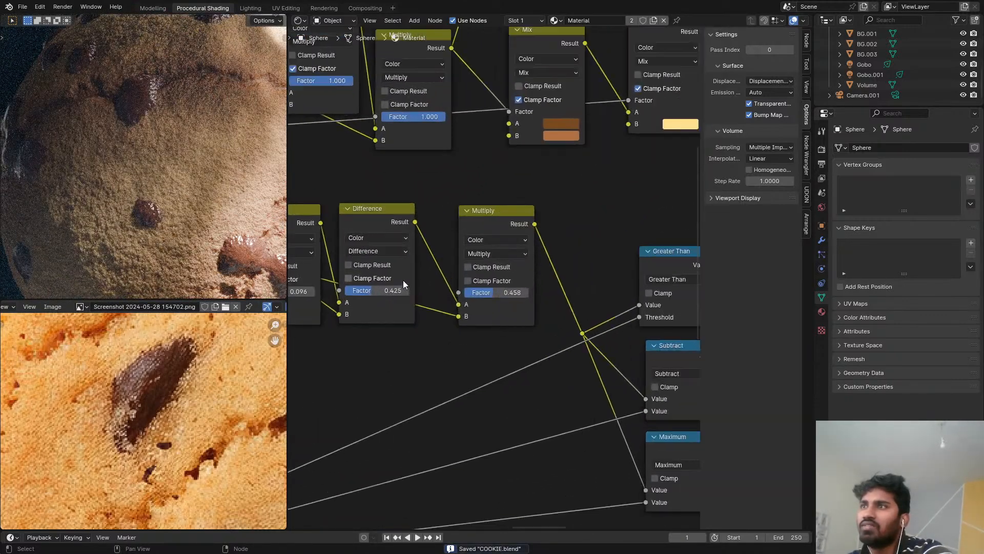
scroll(403, 279, "up", 1)
left_click_drag(352, 292, 376, 292)
middle_click_drag(386, 322, 568, 314)
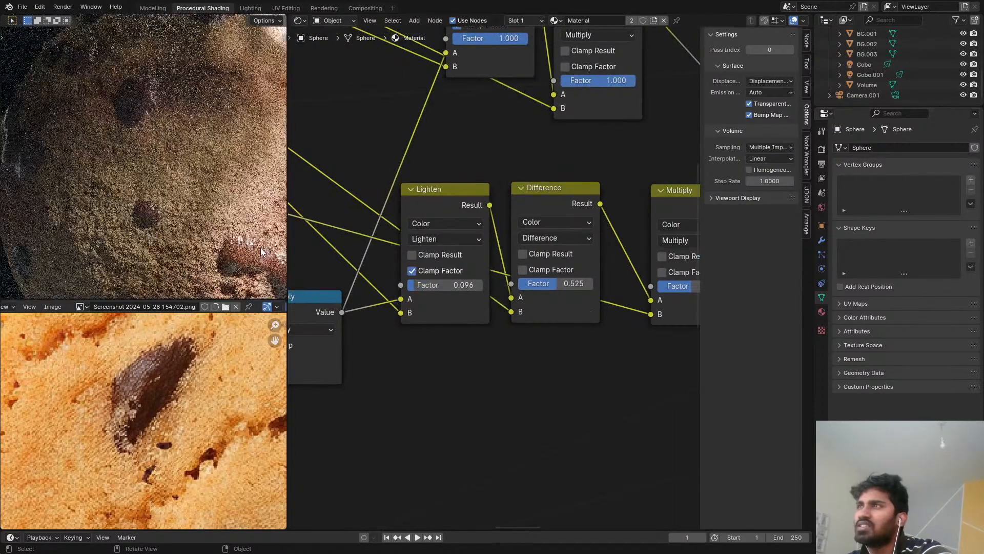
scroll(192, 170, "up", 2)
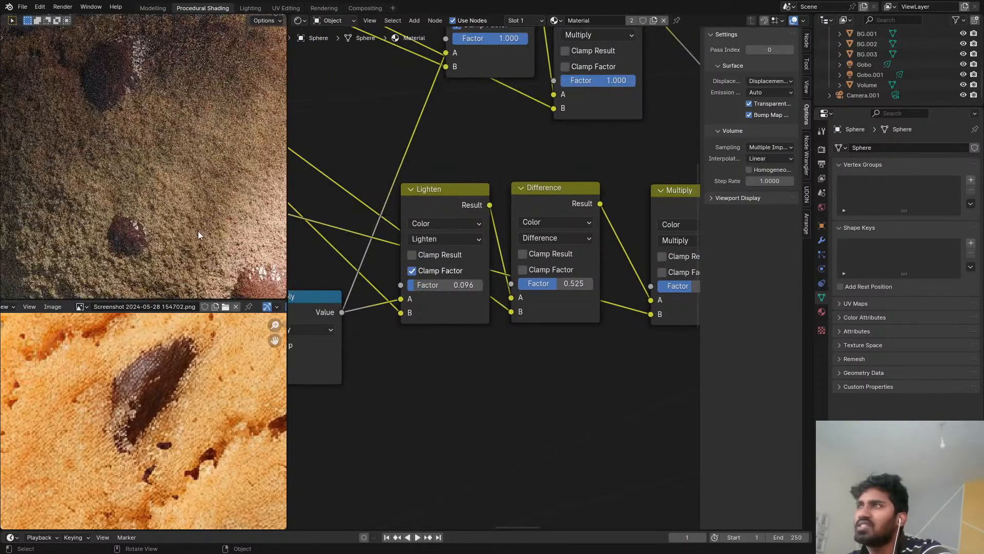
Step: Try a Factor of 0 on the Multiply node that follows the Difference node, and set it to 1
middle_click_drag(690, 288, 561, 299)
scroll(568, 302, "up", 2)
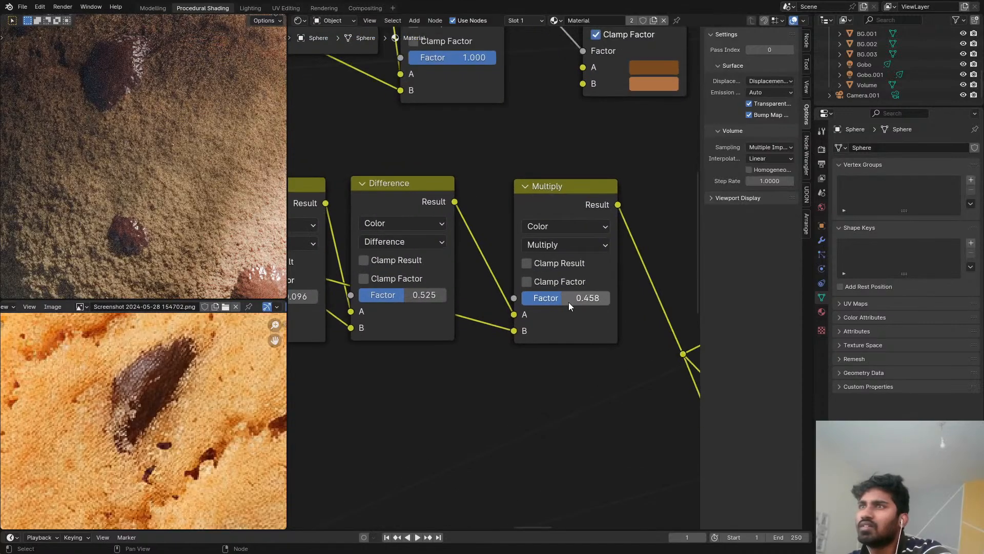
left_click_drag(567, 291, 528, 294)
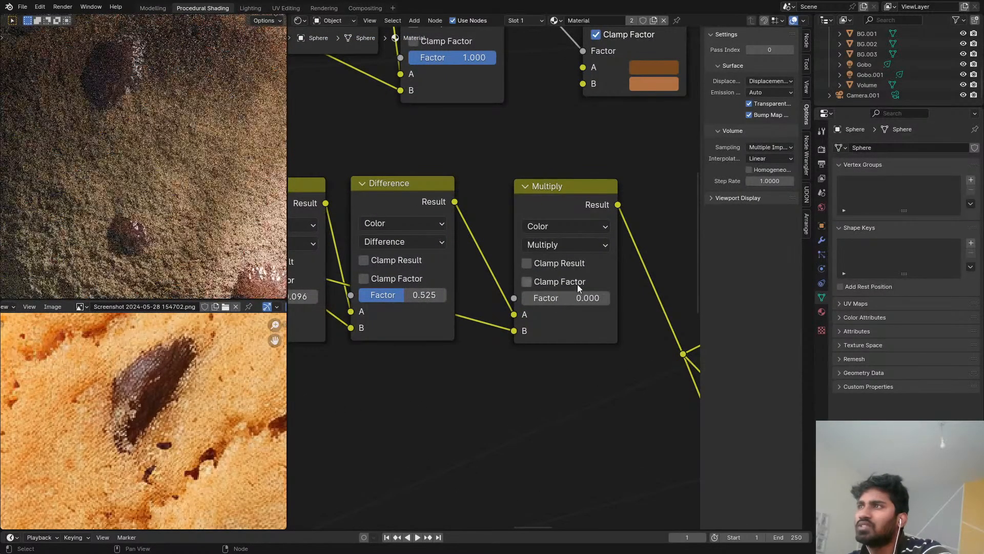
scroll(522, 305, "down", 2)
left_click_drag(521, 304, 582, 301)
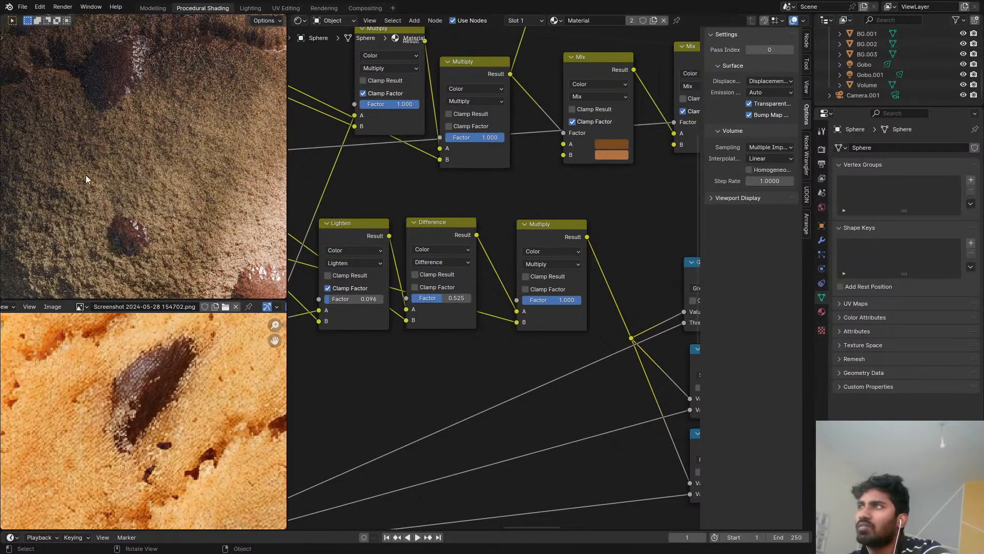
Step: Inspect the sphere's crack and chips up close and save the COOKIE.blend file
scroll(85, 174, "down", 5)
scroll(115, 155, "up", 8)
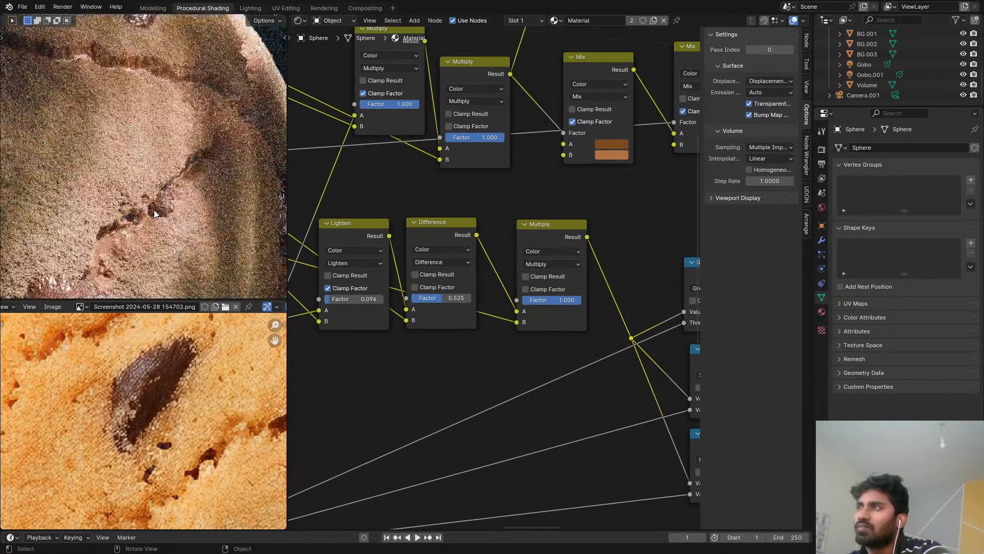
scroll(155, 214, "up", 3)
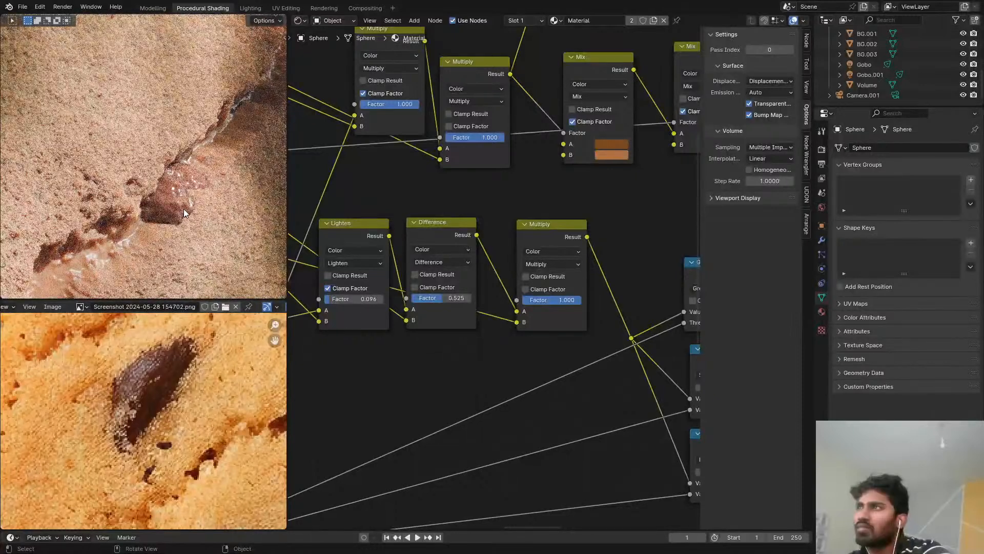
key("ctrl+s")
Step: Preview the Multiply node feeding the Subsurface Scale on the sphere and set its value to 0.3
scroll(582, 212, "down", 6)
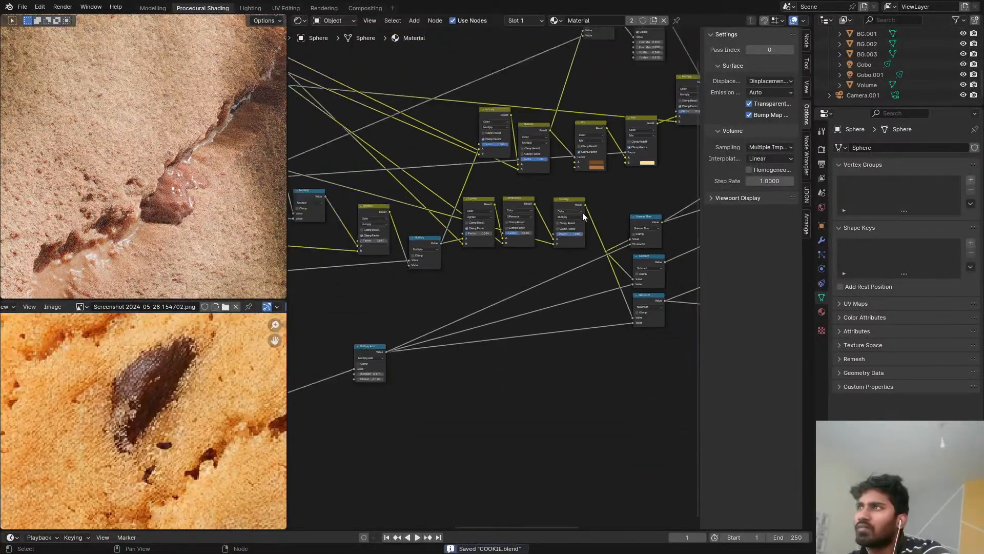
scroll(627, 219, "up", 2)
scroll(481, 210, "up", 4)
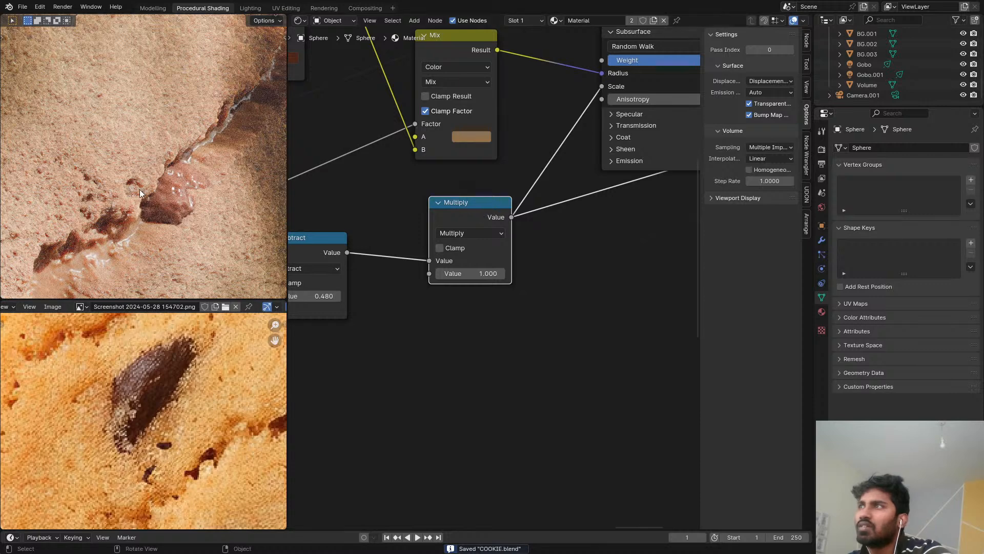
scroll(145, 175, "down", 6)
scroll(485, 183, "up", 1)
scroll(523, 244, "up", 2)
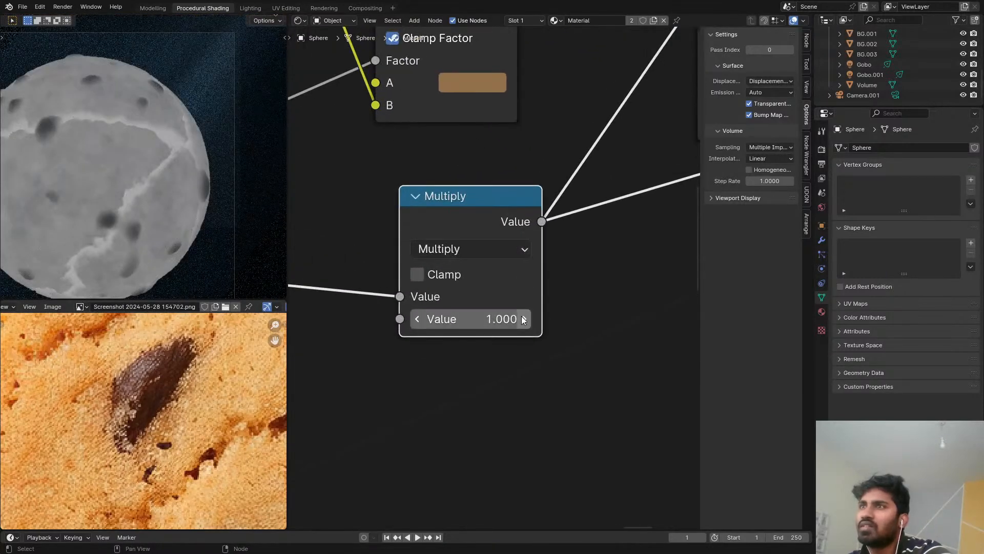
double_click(522, 319)
type(".")
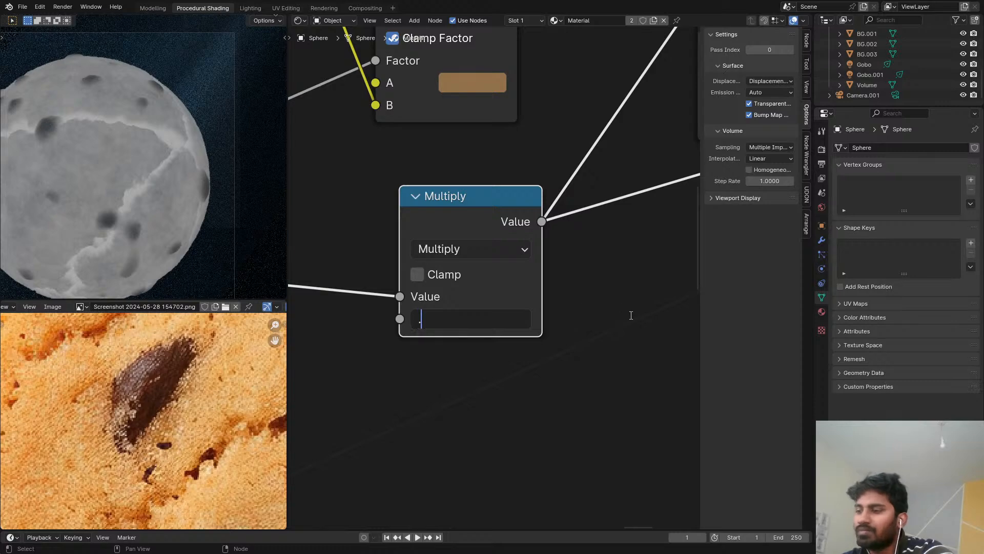
type("3")
key("Return")
Step: Return the preview to the Principled BSDF and examine the subsurface shading around the chips and cracks
scroll(598, 289, "down", 2)
middle_click_drag(598, 288, 414, 423)
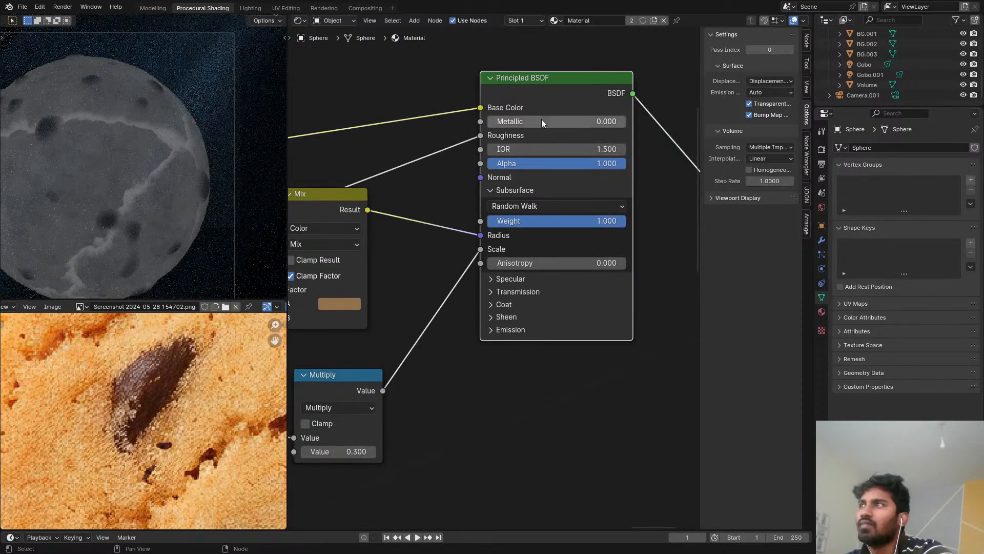
middle_click_drag(379, 225, 513, 180)
scroll(54, 180, "up", 6)
middle_click_drag(157, 199, 225, 238)
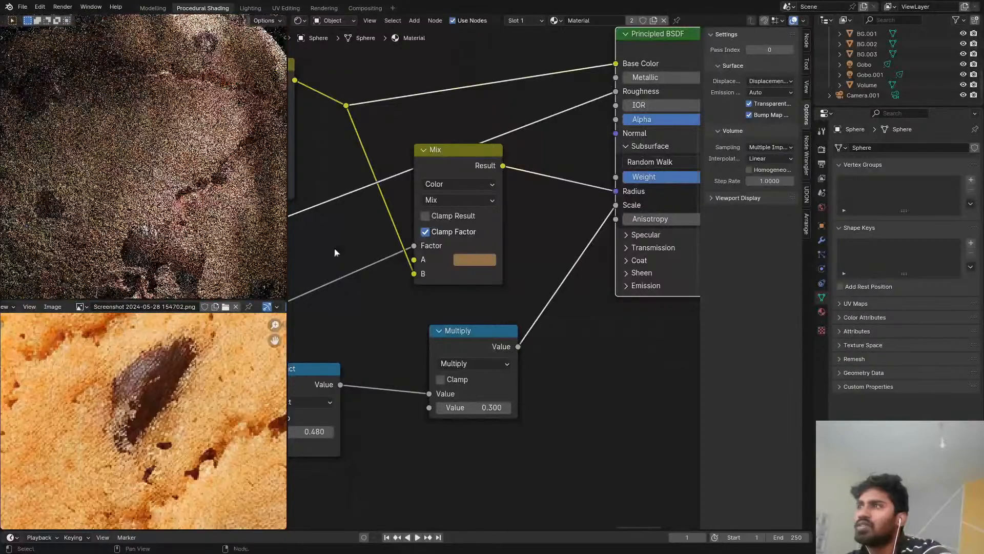
Step: Try a value of 5 on the Multiply node feeding the Subsurface Scale
double_click(470, 408)
type("5")
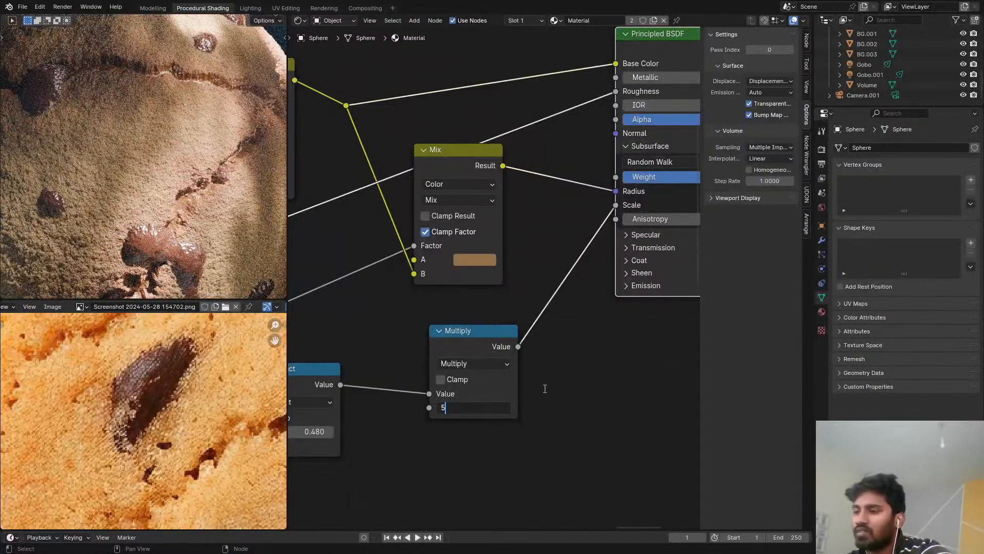
key("Return")
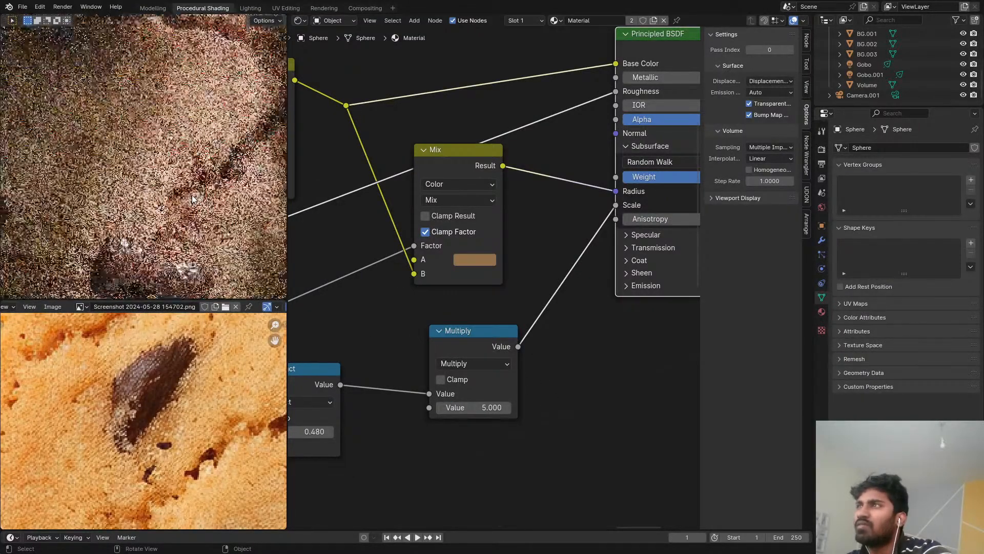
Step: Try values of 2 and 3 on the Multiply node feeding the Subsurface Scale
double_click(490, 410)
type("2")
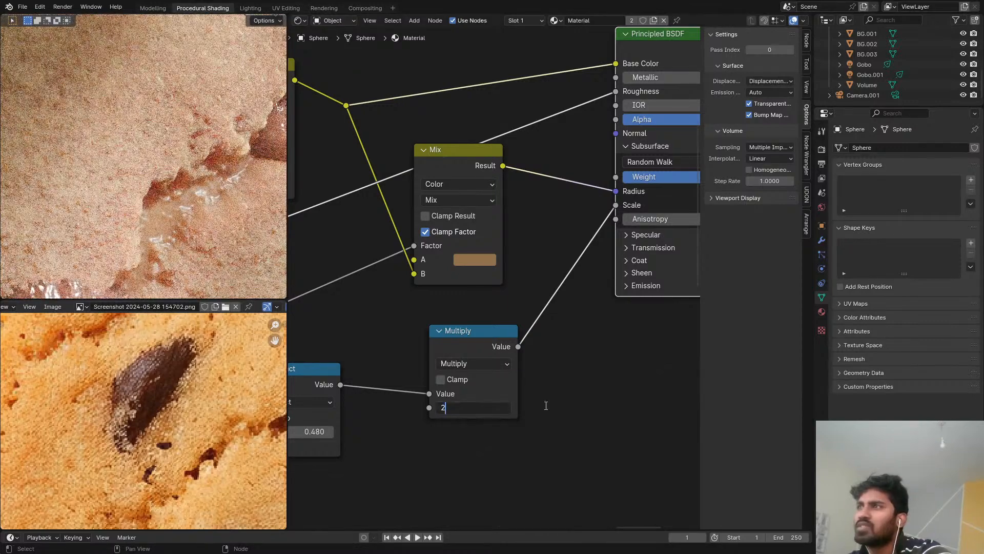
key("Return")
double_click(496, 409)
type("3")
key("Return")
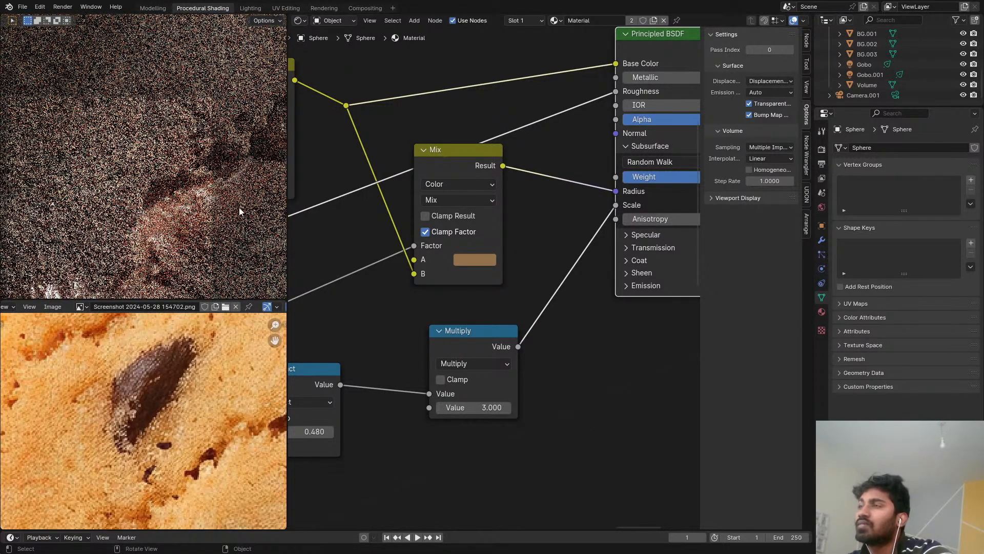
scroll(239, 209, "down", 6)
scroll(446, 379, "down", 1)
Step: Add a Geometry node beside the Displacement node and preview its outputs on the sphere, ending on Pointiness
middle_click_drag(319, 440, 485, 277)
key("shift+a")
left_click(483, 296)
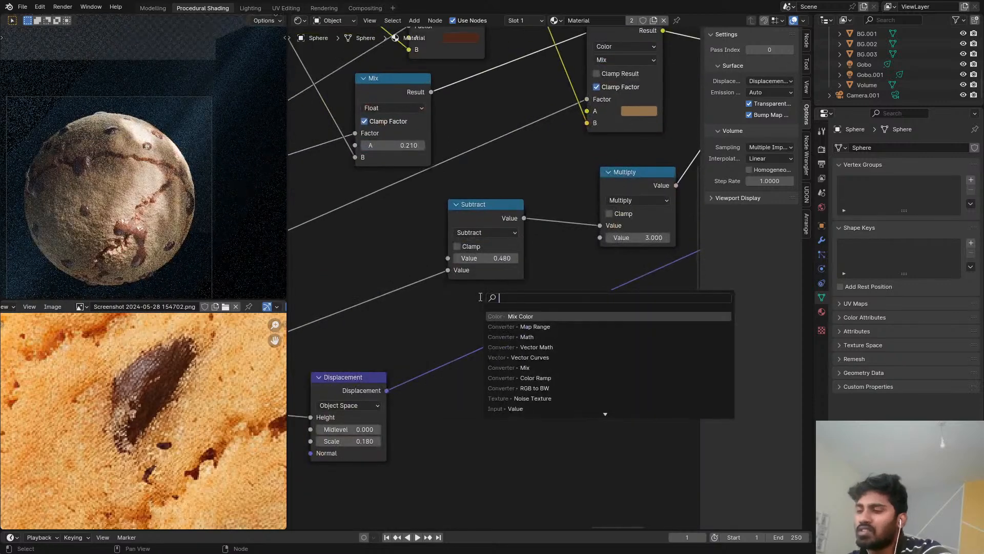
type("geo")
key("Return")
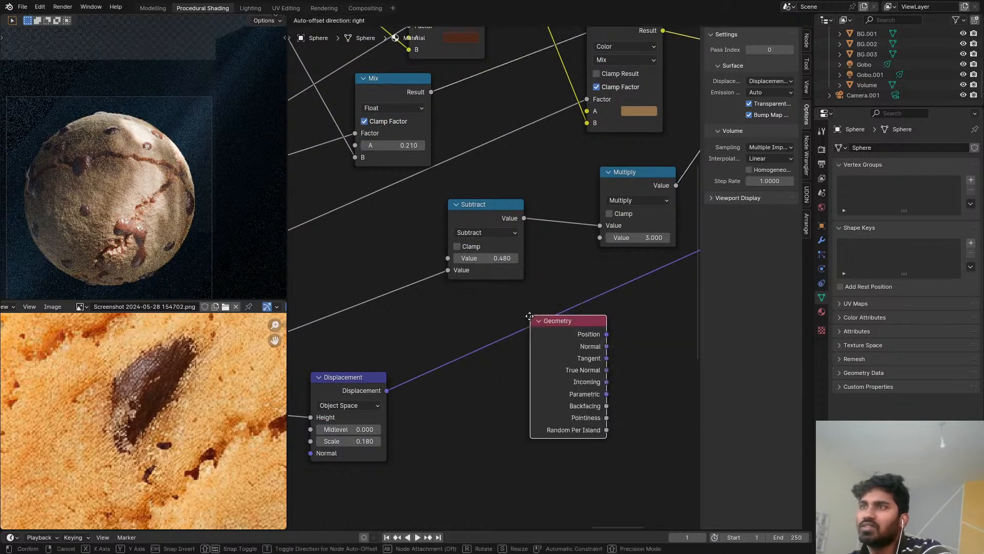
left_click(509, 363)
left_click(524, 384, "ctrl+shift")
left_click(523, 389, "ctrl+shift")
left_click(520, 397, "ctrl+shift")
left_click(518, 408, "ctrl+shift")
left_click(519, 420, "ctrl+shift")
left_click(518, 431, "ctrl+shift")
left_click(519, 432, "ctrl+shift")
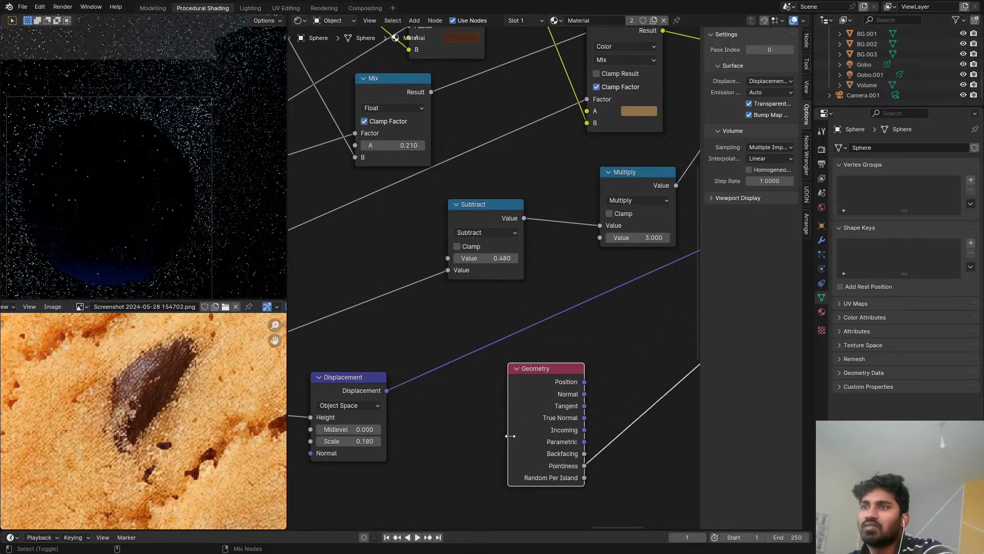
left_click(558, 422, "ctrl+shift")
Step: Try a Color Ramp on the Geometry node's Pointiness output with stops at 0.432 and 0.473, then remove it
scroll(558, 423, "up", 1)
middle_click_drag(558, 422, 438, 259)
key("shift+a")
type("col")
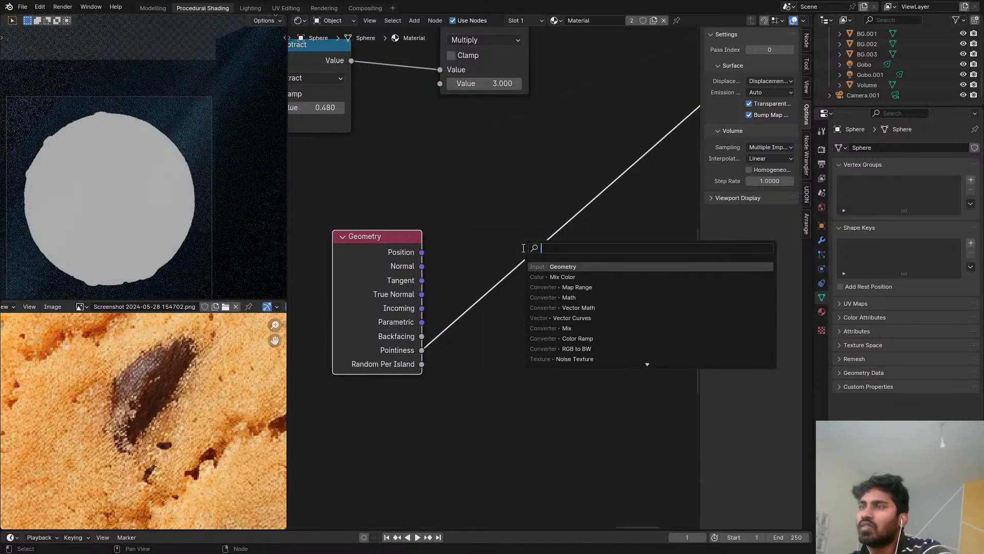
left_click(572, 279)
left_click(510, 274)
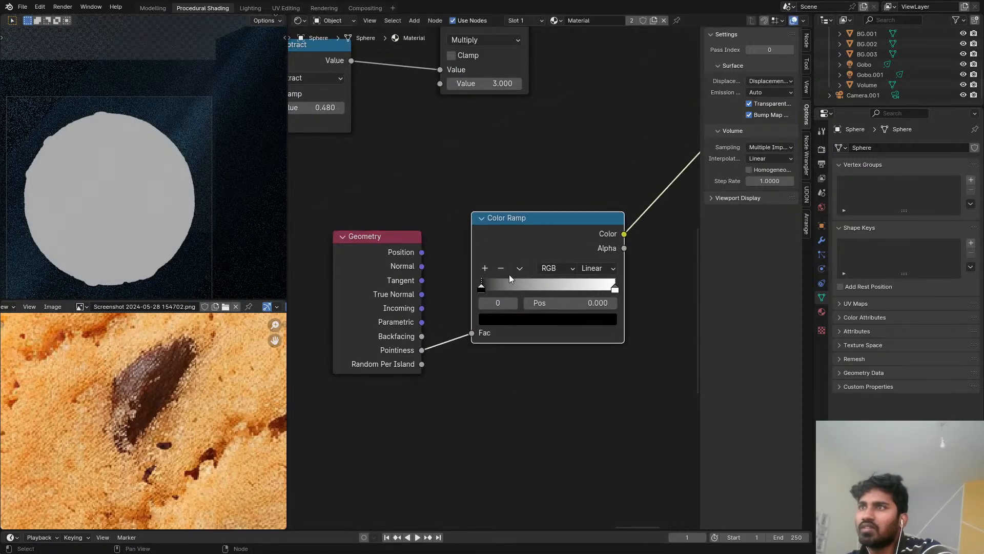
left_click_drag(485, 291, 513, 288)
left_click_drag(514, 288, 573, 290)
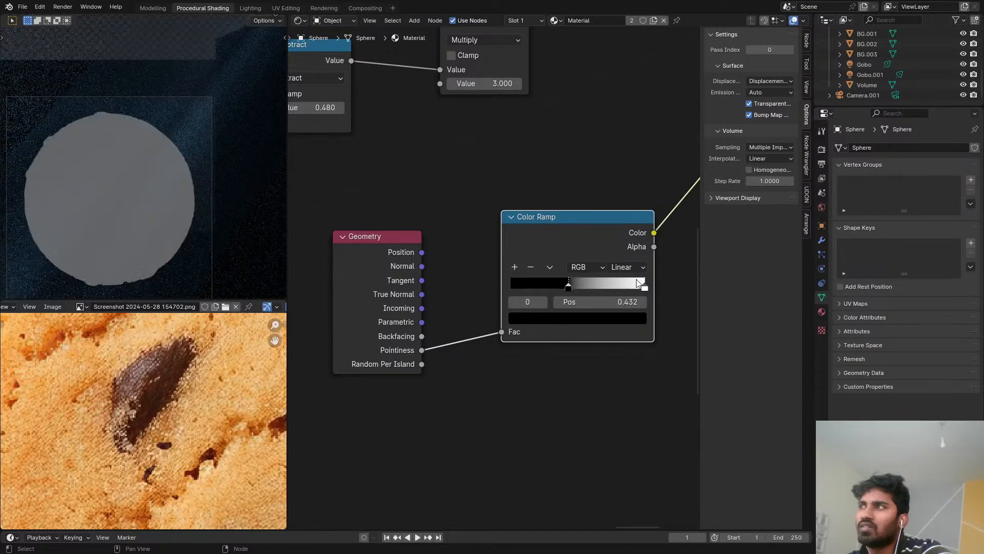
left_click_drag(645, 286, 574, 287)
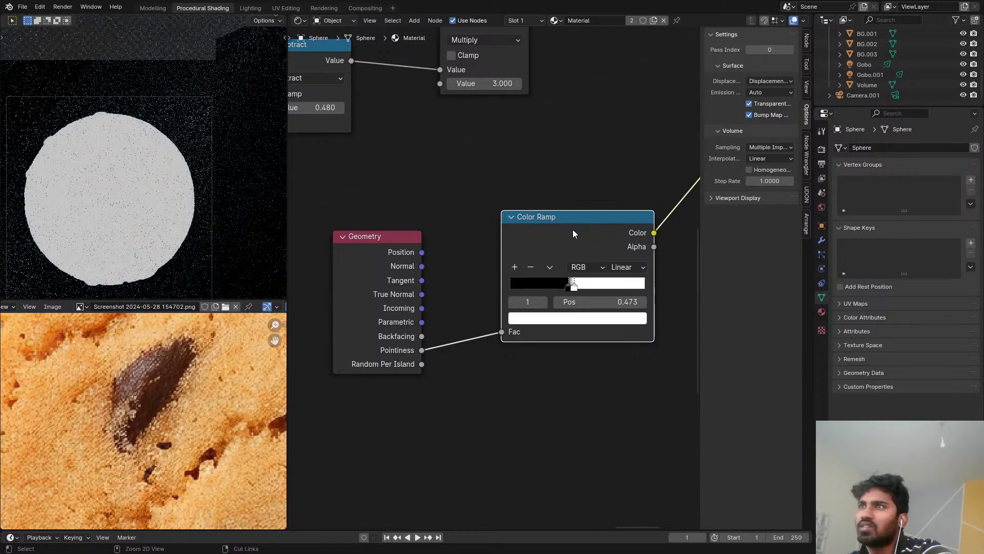
key("ctrl+x")
left_click(417, 276)
key("x")
key("shift+a")
left_click(434, 252)
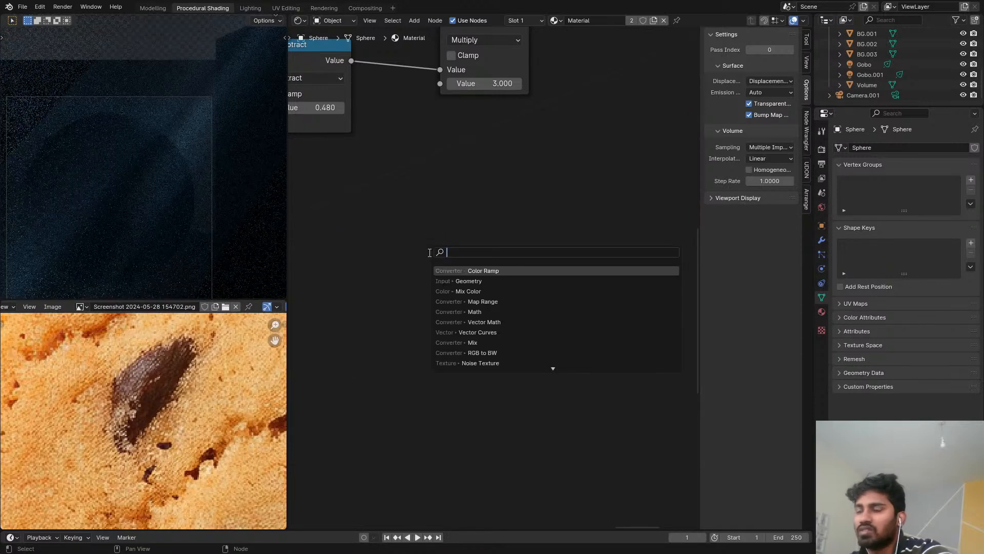
type("vec")
key("Escape")
key("ctrl+z")
key("ctrl+z")
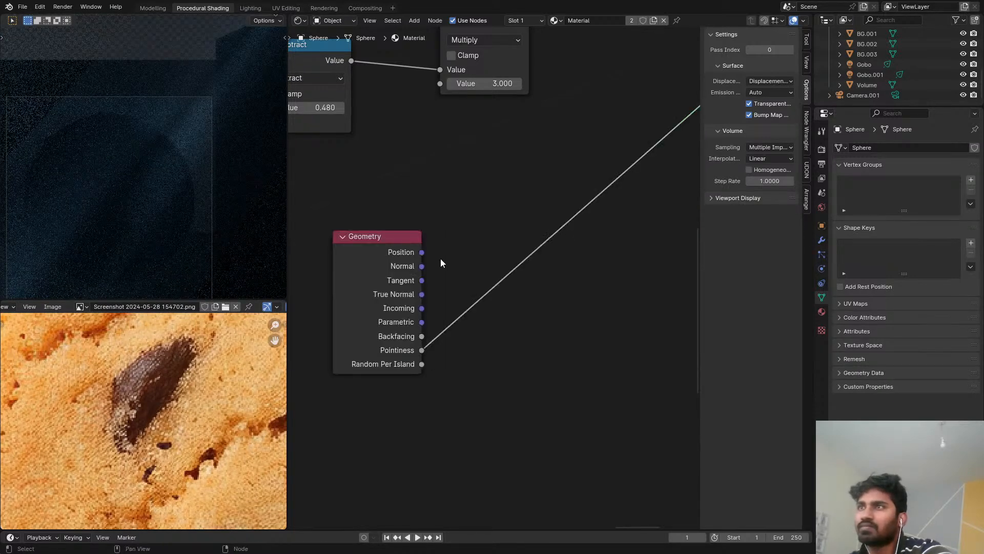
Step: Preview the Geometry node's Normal output on the sphere and add a Bevel node beside it
left_click(410, 282, "ctrl+shift")
left_click(410, 282, "ctrl+shift")
left_click(411, 282, "ctrl+shift")
key("shift+a")
left_click(484, 263)
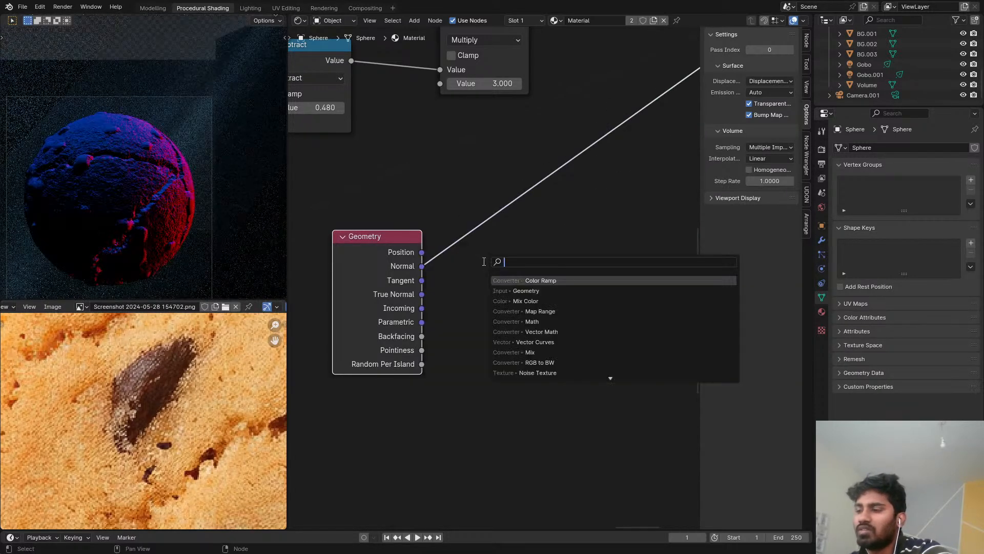
type("beve")
key("Return")
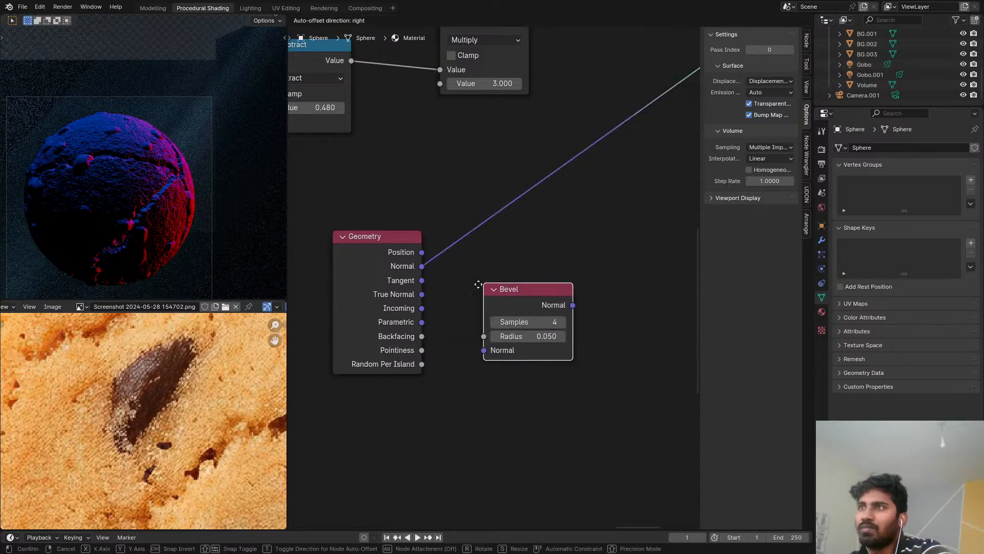
left_click(502, 272)
right_click_drag(420, 272, 568, 343, "ctrl+shift")
scroll(564, 328, "up", 1)
scroll(558, 313, "up", 1)
key("ctrl+z")
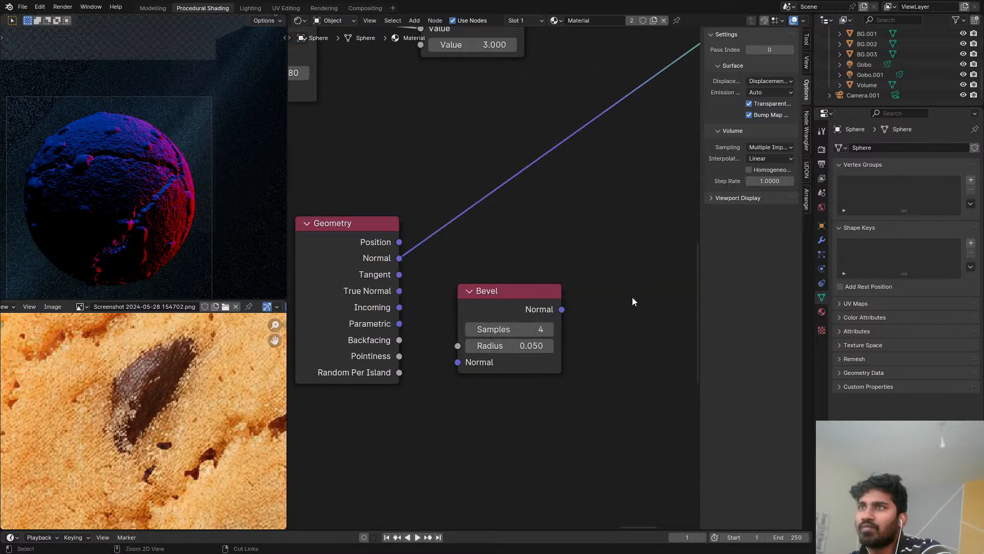
Step: Combine the Geometry normal and the Bevel normal in a Vector Math node set to Cross Product
key("shift+a")
type("vec")
key("Return")
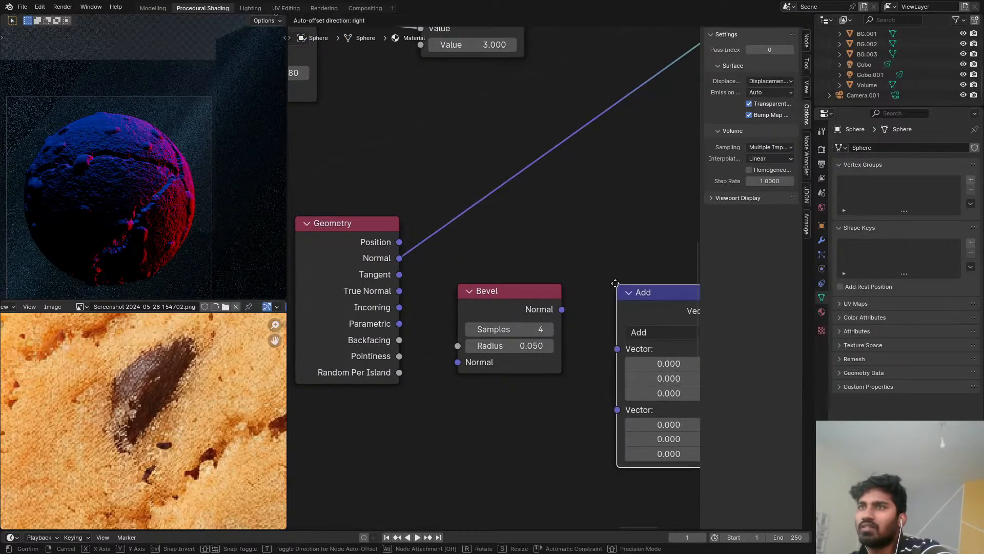
left_click(574, 154)
right_click_drag(546, 310, 573, 245, "alt")
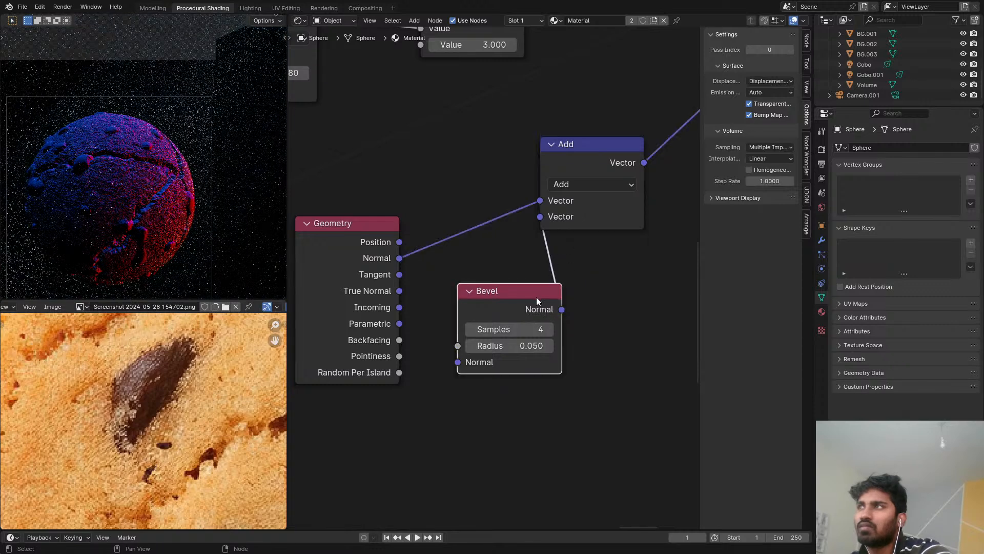
left_click_drag(536, 297, 492, 277)
left_click(561, 185)
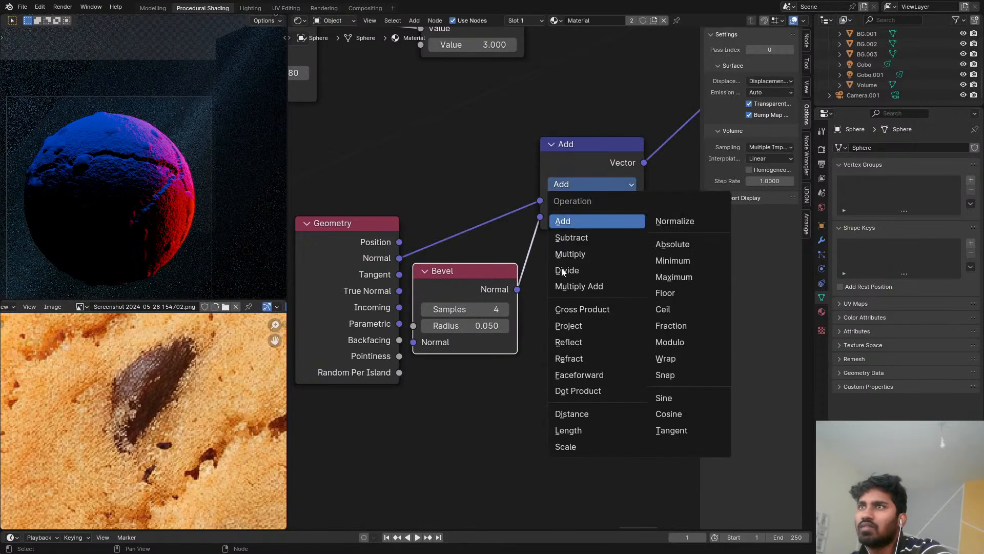
left_click(599, 309)
Step: Duplicate the Cross Product node onto its output link, set the copy to Length and preview the result
middle_click_drag(600, 300, 416, 217)
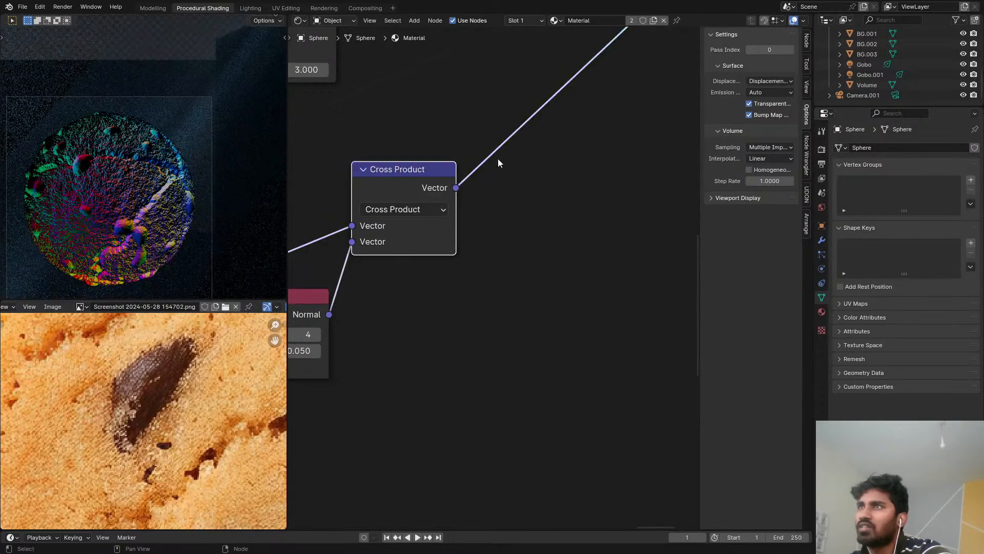
key("shift+d")
left_click(546, 197)
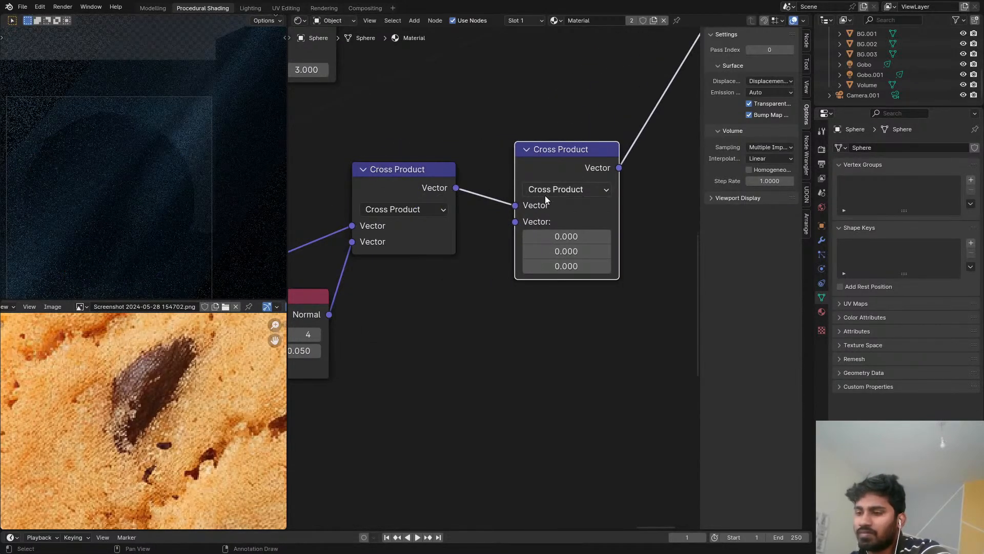
left_click(545, 193)
key("l")
left_click(560, 169, "ctrl+shift")
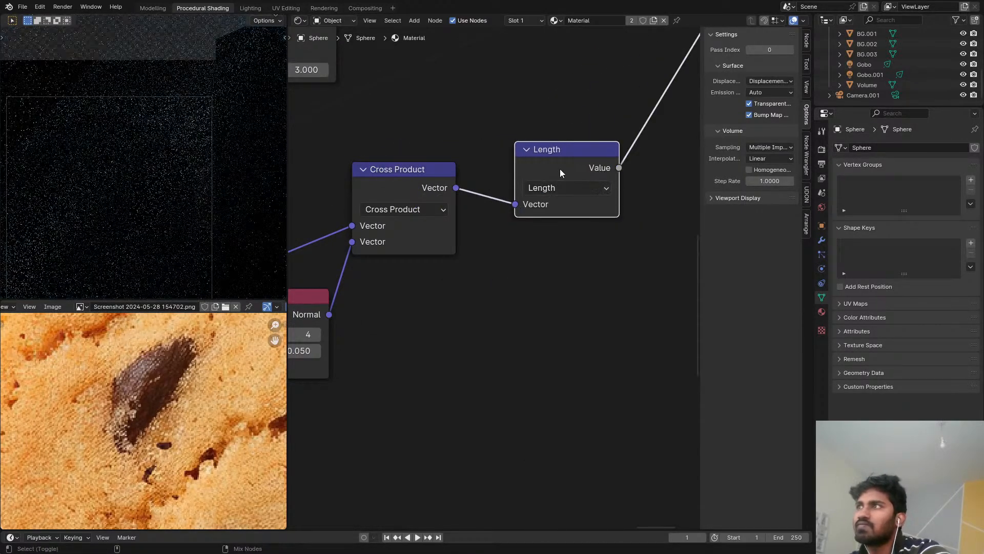
left_click_drag(560, 169, 506, 204)
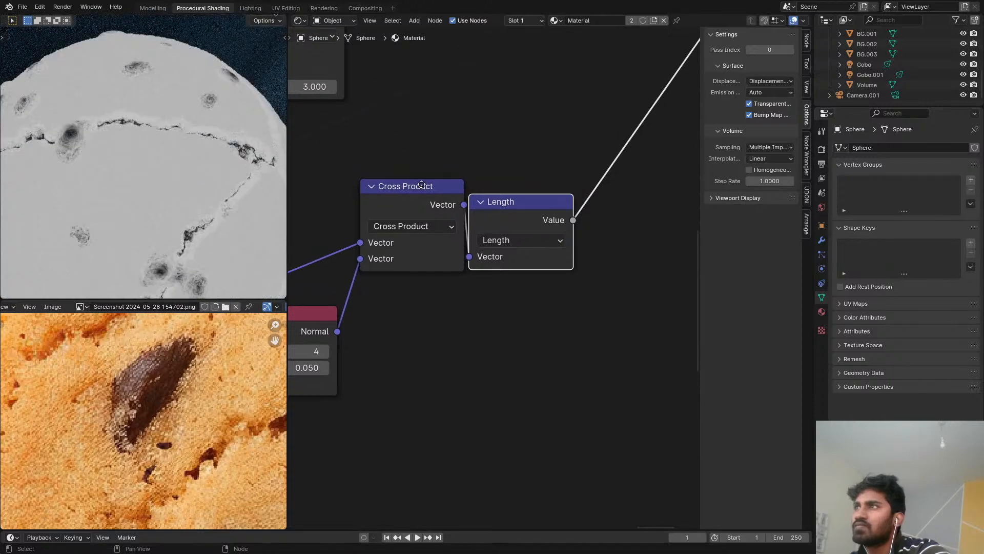
Step: Insert a Math node after Length, set it to Subtract and make it subtract the length from 1
scroll(462, 230, "down", 3)
middle_click_drag(482, 213, 472, 281)
key("shift+a")
type("add")
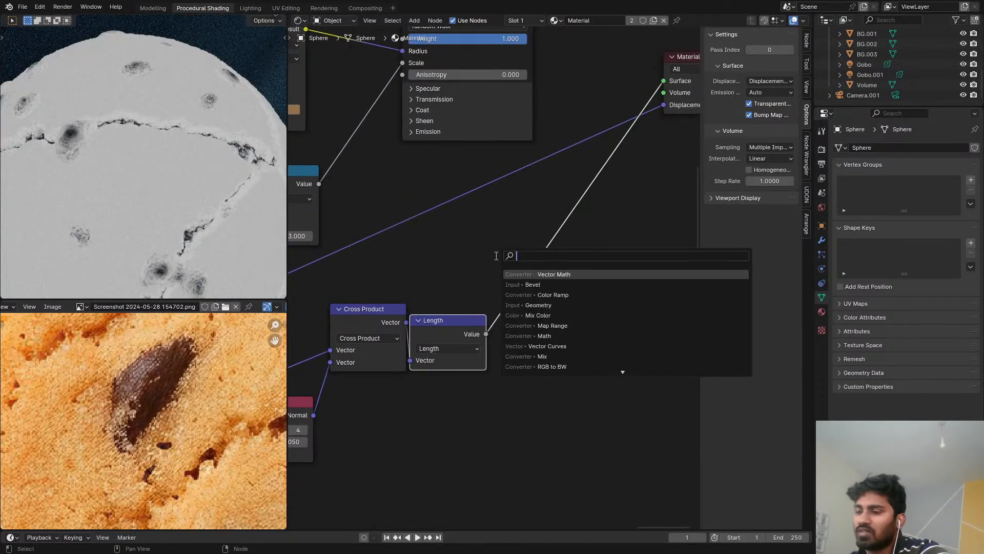
key("Return")
left_click(523, 248)
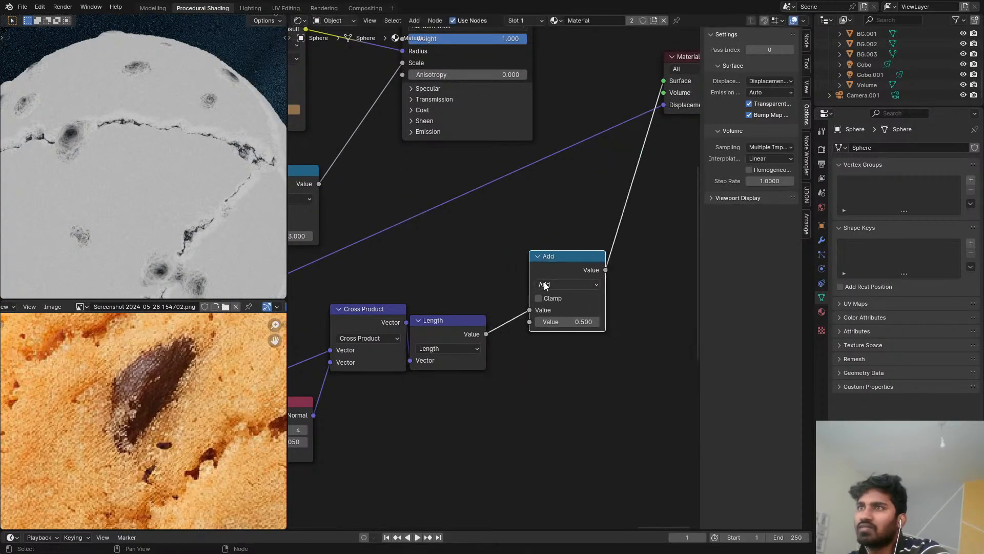
scroll(541, 285, "down", 1, "ctrl")
left_click_drag(528, 310, 530, 322)
double_click(569, 310)
type("1")
key("Return")
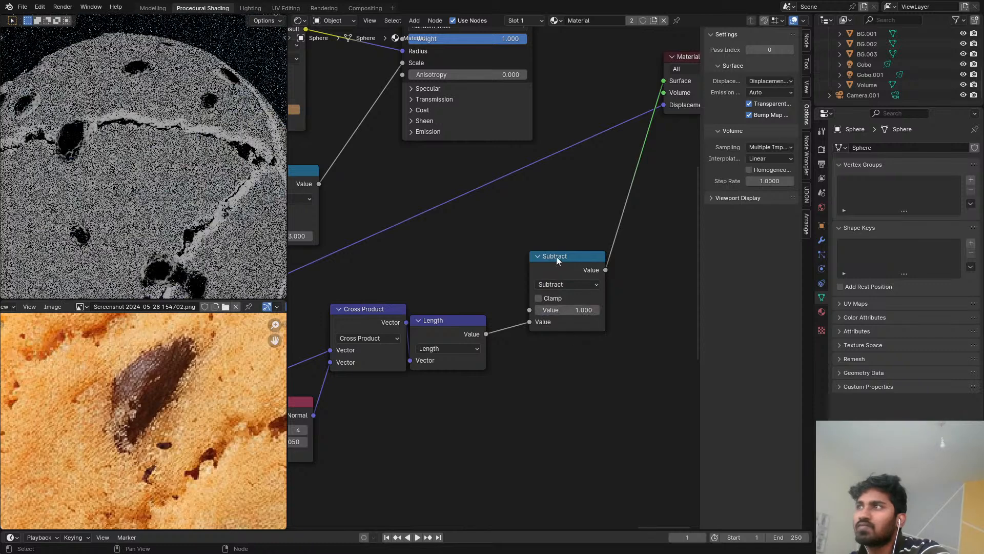
left_click_drag(555, 255, 526, 292)
scroll(444, 270, "down", 3)
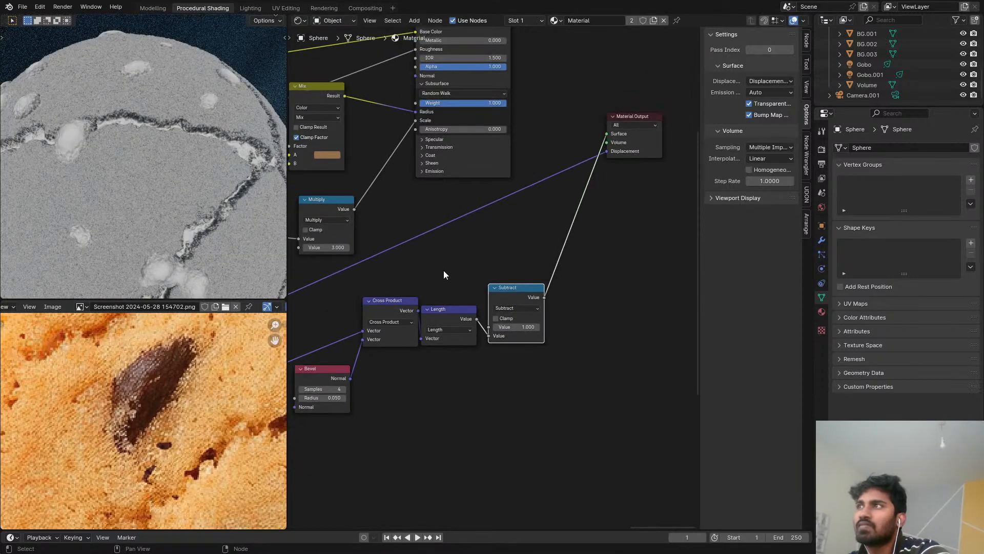
Step: Examine the bevel-based edge mask on the cracks and compare it with the Multiply node's output feeding Subsurface Scale
scroll(537, 294, "up", 4)
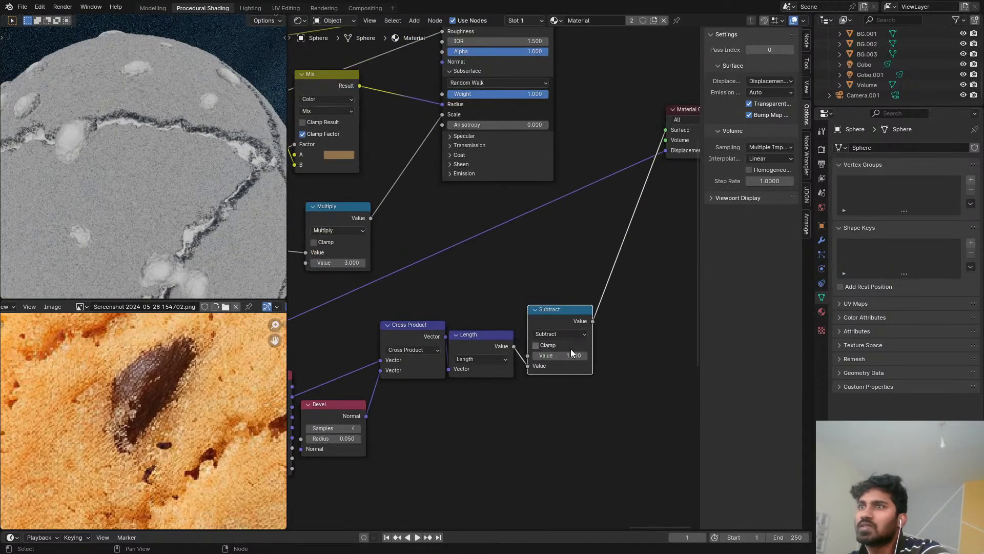
middle_click_drag(245, 215, 257, 194)
scroll(463, 188, "down", 3)
scroll(398, 239, "up", 1)
left_click(358, 223)
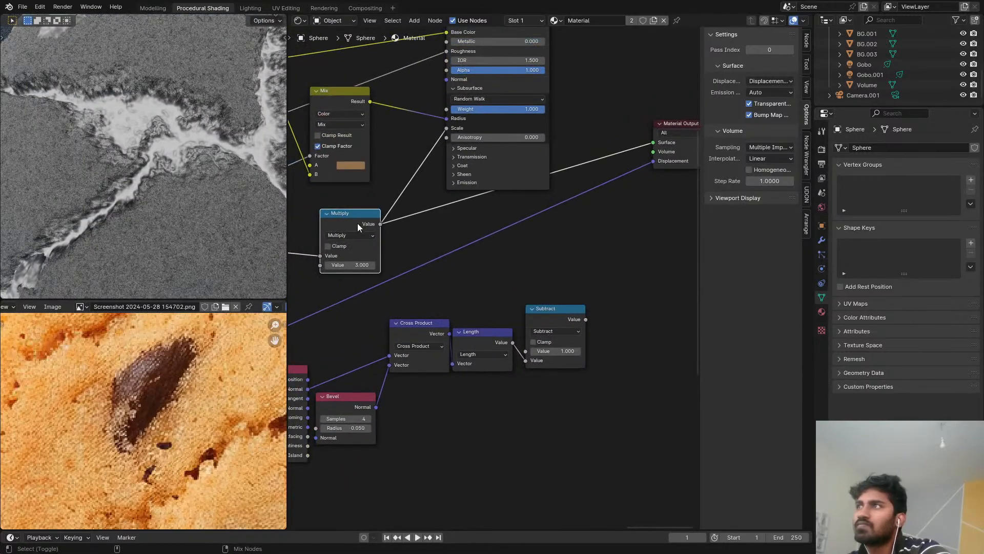
scroll(485, 250, "down", 2)
middle_click_drag(486, 244, 535, 243)
scroll(579, 271, "up", 3)
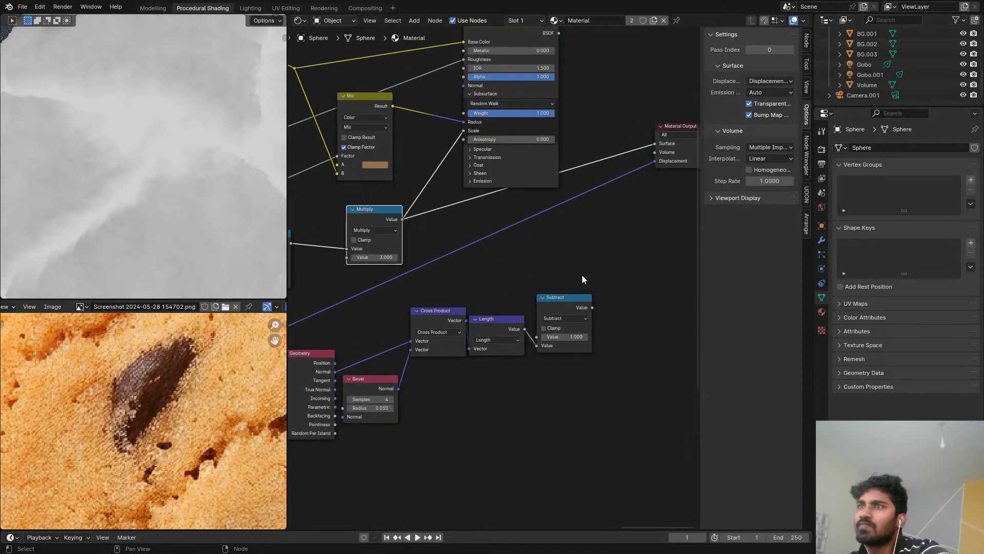
Step: Return the preview to the Principled BSDF and connect the edge mask's Subtract output to the Multiply node's second value
scroll(451, 183, "down", 1)
middle_click_drag(454, 182, 441, 242)
scroll(451, 236, "down", 1)
left_click_drag(498, 108, 561, 92)
left_click_drag(560, 348, 349, 305)
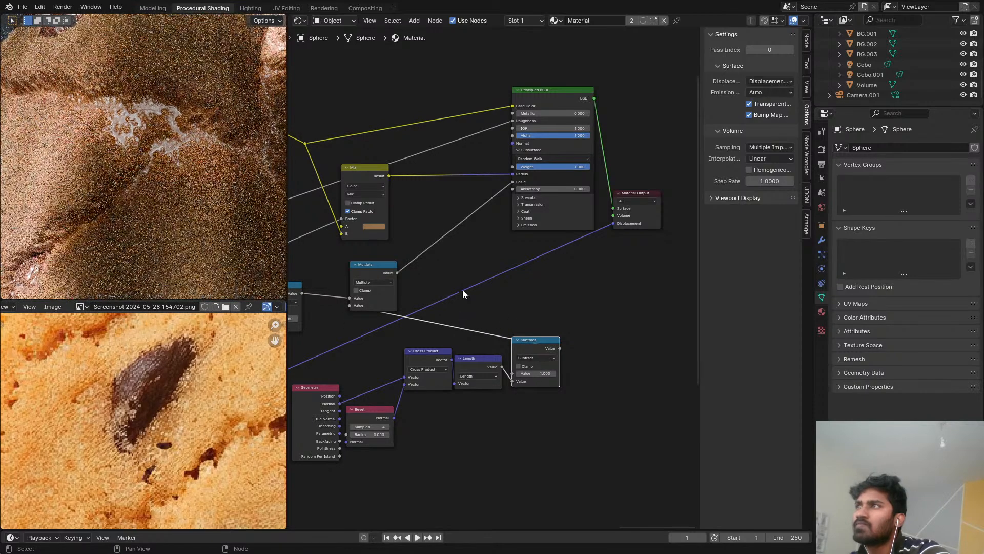
Step: Inspect the shaded sphere's surface with the edge mask driving the subsurface scale and save the COOKIE.blend file
scroll(154, 190, "down", 5)
scroll(153, 183, "up", 4)
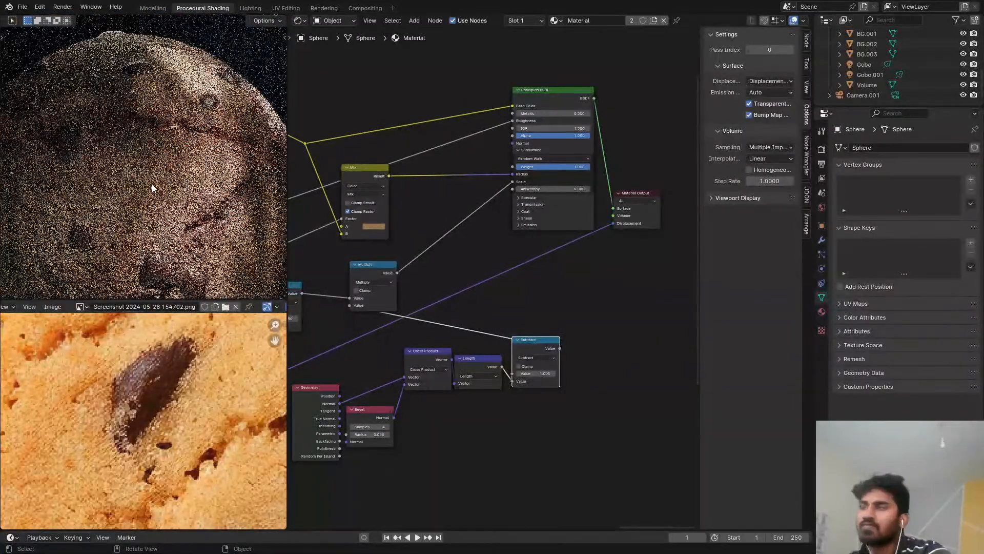
middle_click_drag(522, 268, 629, 212)
scroll(193, 216, "up", 3)
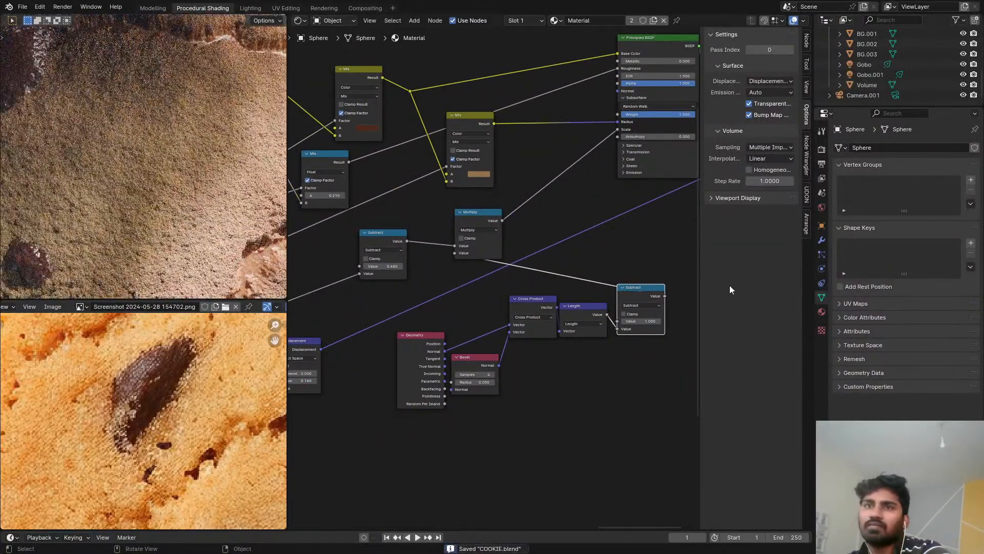
key("ctrl+s")
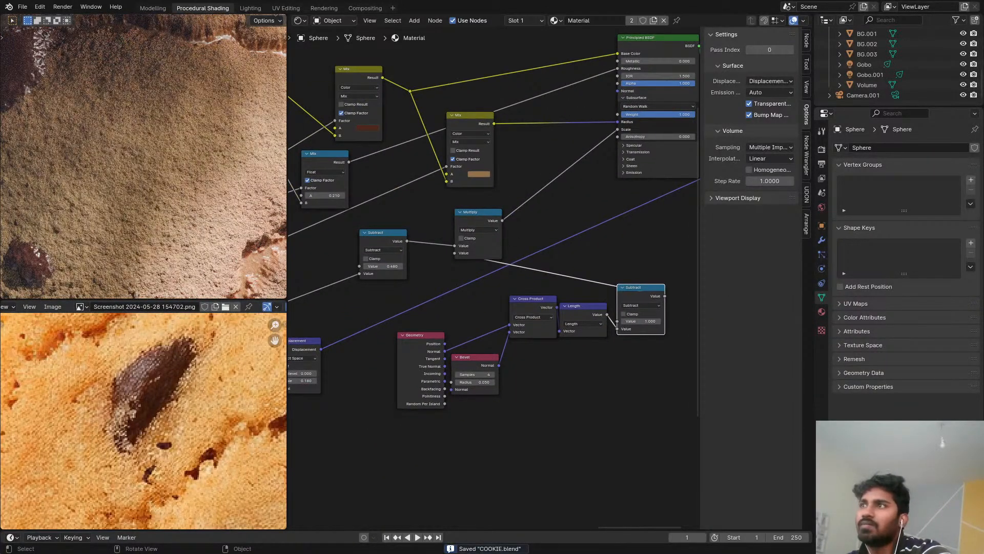
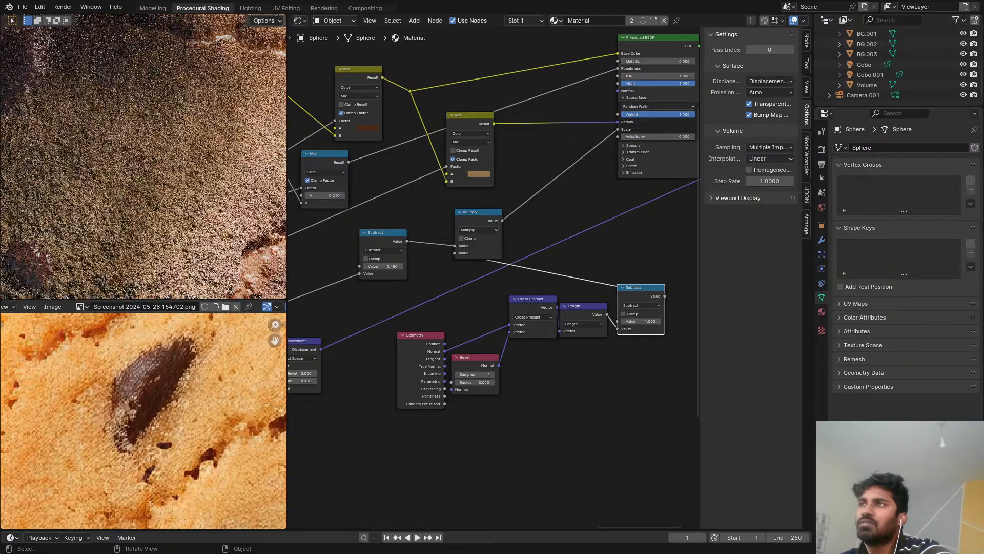
Step: Set the factor of the Difference node in the crack network to 1.000
scroll(214, 116, "down", 5)
scroll(214, 116, "up", 1)
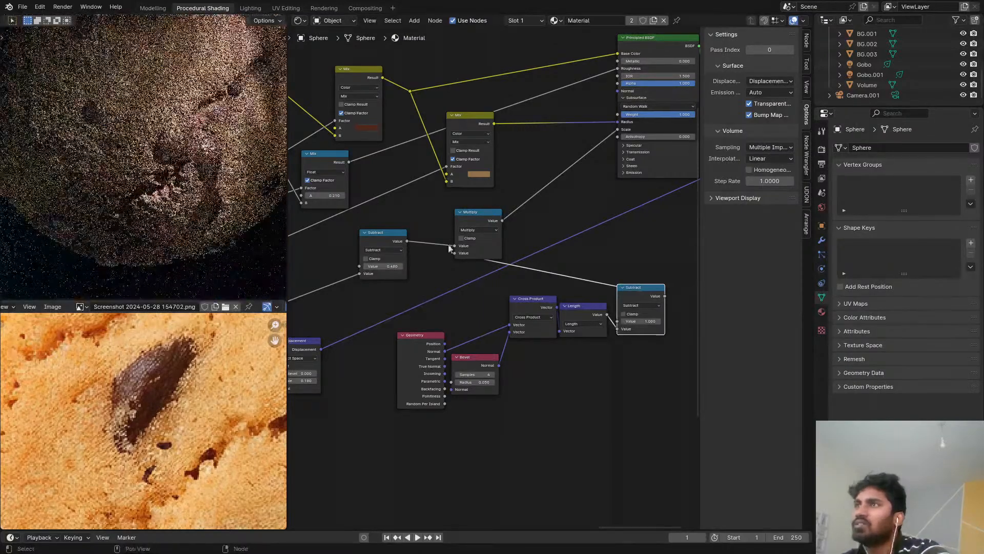
middle_click_drag(451, 247, 667, 215)
scroll(426, 221, "up", 5)
middle_click_drag(416, 221, 465, 218)
left_click_drag(466, 218, 496, 218)
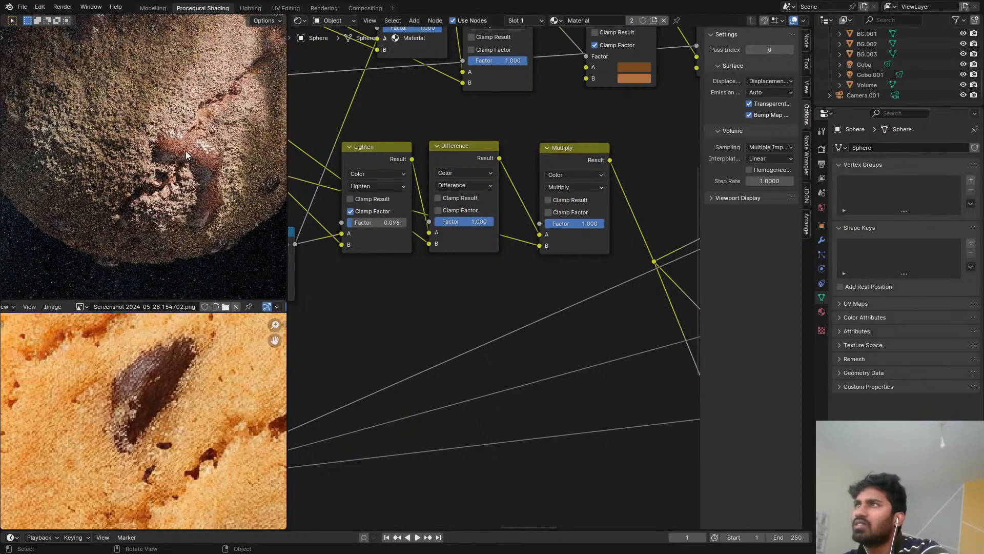
Step: Disconnect the edge mask's Subtract output from the second value of the Multiply node feeding Subsurface Scale
scroll(173, 97, "up", 4)
middle_click_drag(554, 186, 606, 332)
left_click_drag(492, 360, 485, 427)
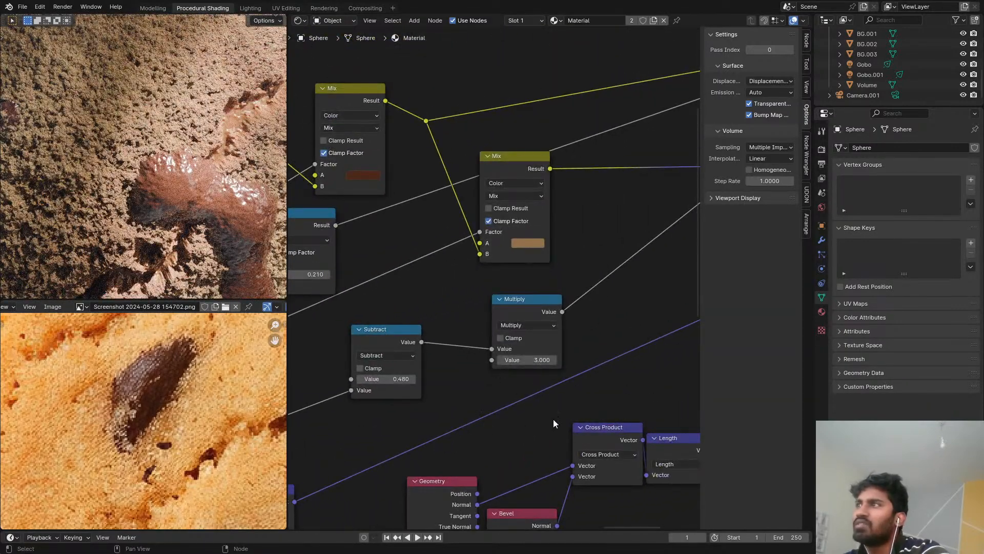
Step: Set the Difference node's factor to 0.492 and view the effect on the whole sphere
middle_click_drag(464, 430, 420, 279)
scroll(523, 295, "up", 2)
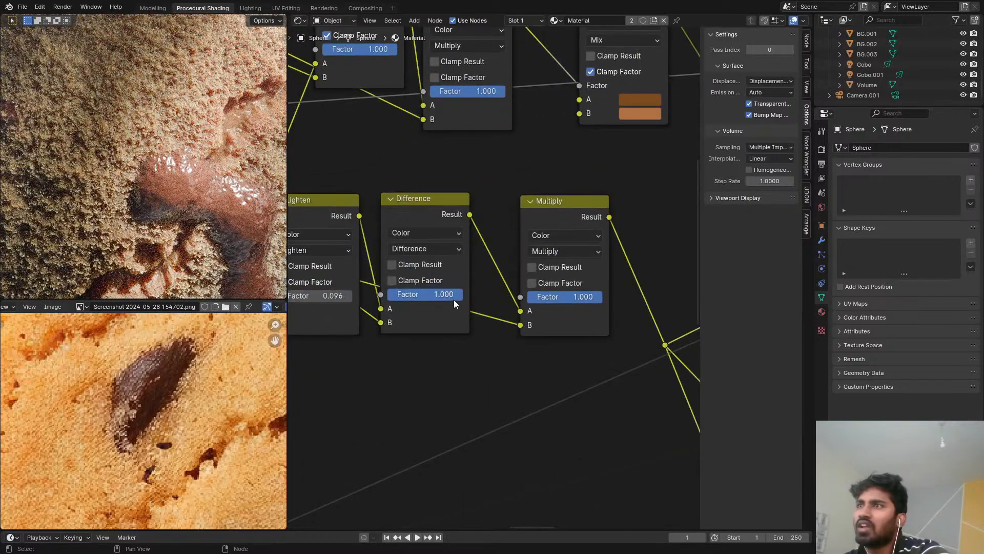
left_click_drag(454, 303, 405, 303)
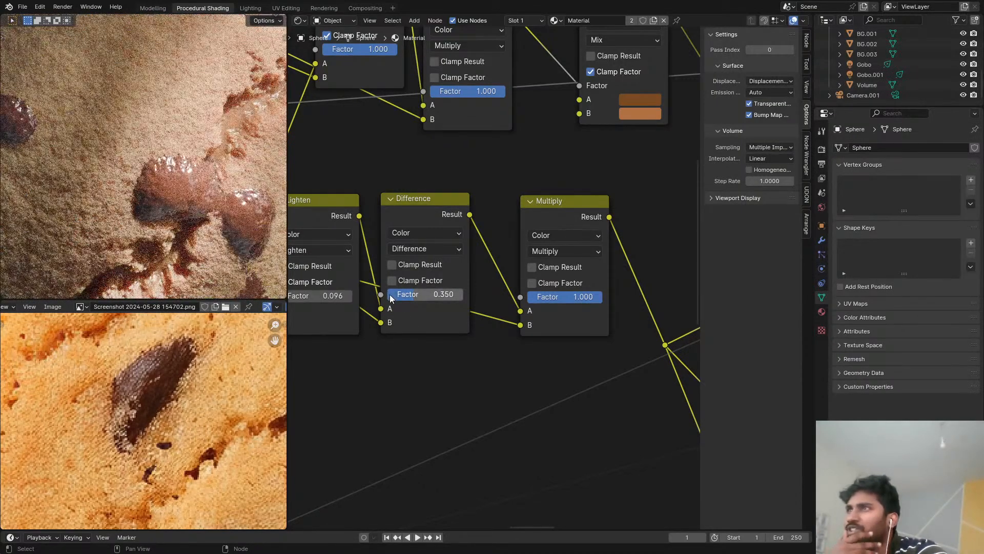
mouse_move(389, 295)
left_mouse_down()
mouse_move(407, 294)
mouse_move(399, 294)
left_mouse_up()
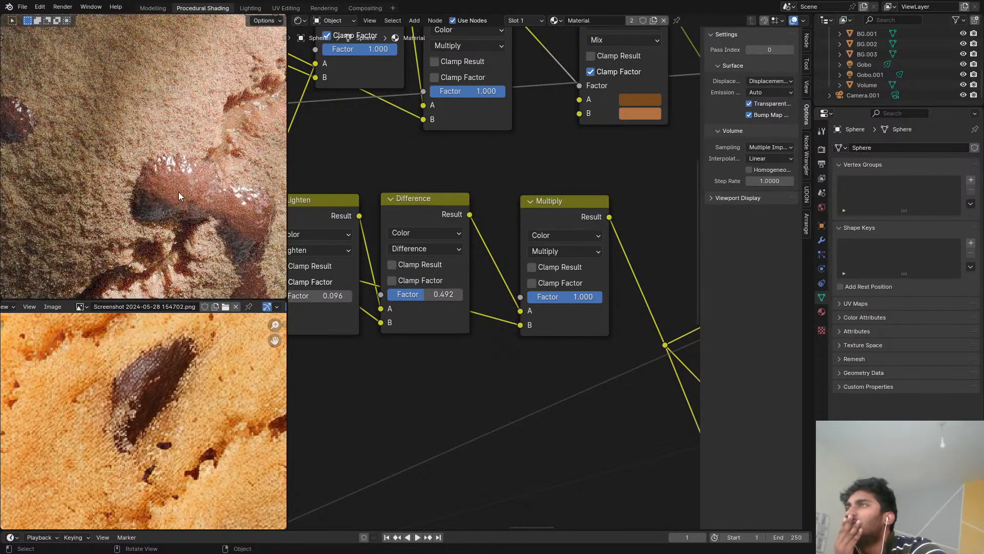
scroll(177, 187, "down", 5)
scroll(454, 164, "down", 5)
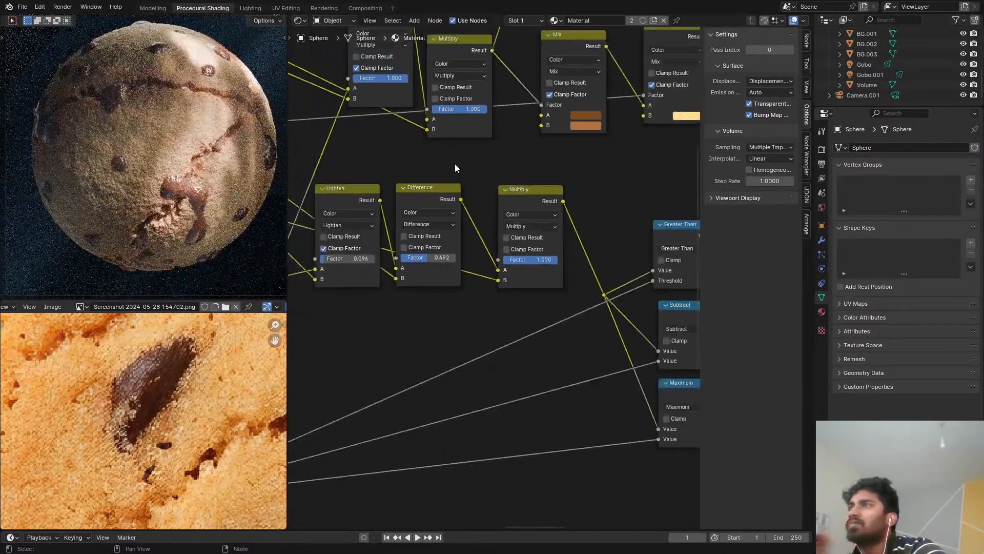
Step: Preview the color Mix node that feeds the Principled BSDF's subsurface radius
middle_click_drag(454, 164, 399, 378)
middle_click_drag(410, 345, 656, 272)
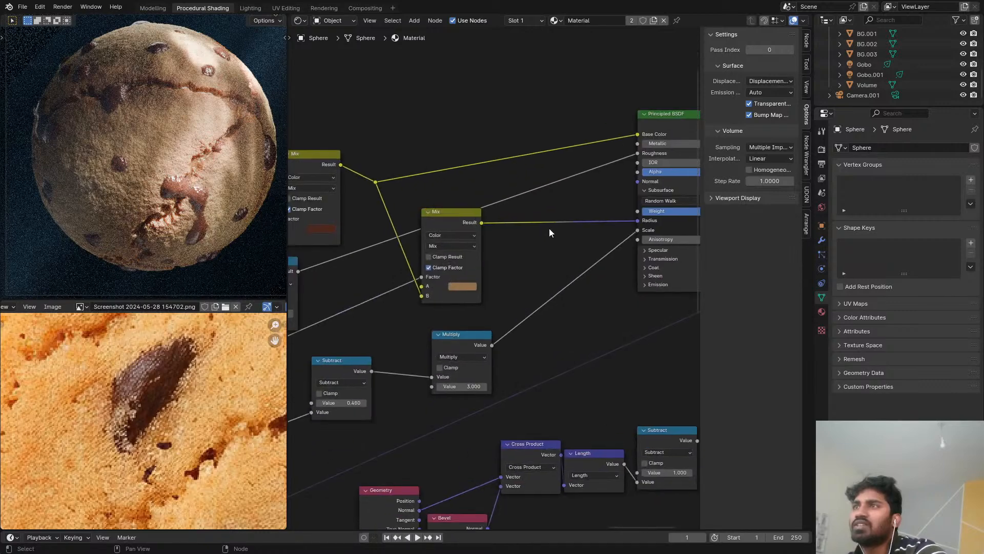
left_click(475, 221)
middle_click_drag(488, 214, 435, 275)
scroll(440, 264, "down", 3)
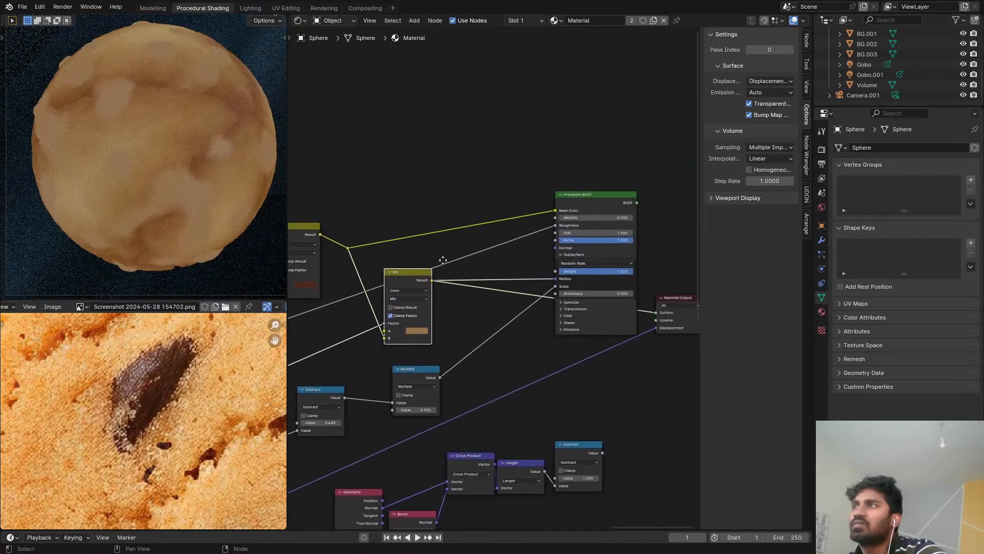
Step: Insert a Vector Math node between the color Mix and the Subsurface Radius input and set it to Scale
scroll(512, 263, "up", 3)
key("shift+a")
left_click(500, 260)
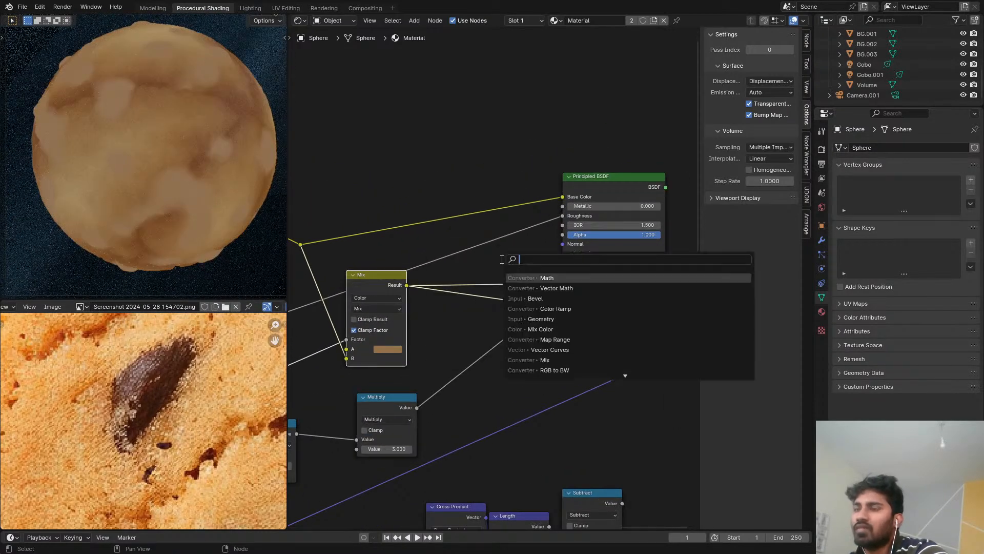
type("vec")
left_click(542, 273)
left_click(468, 254)
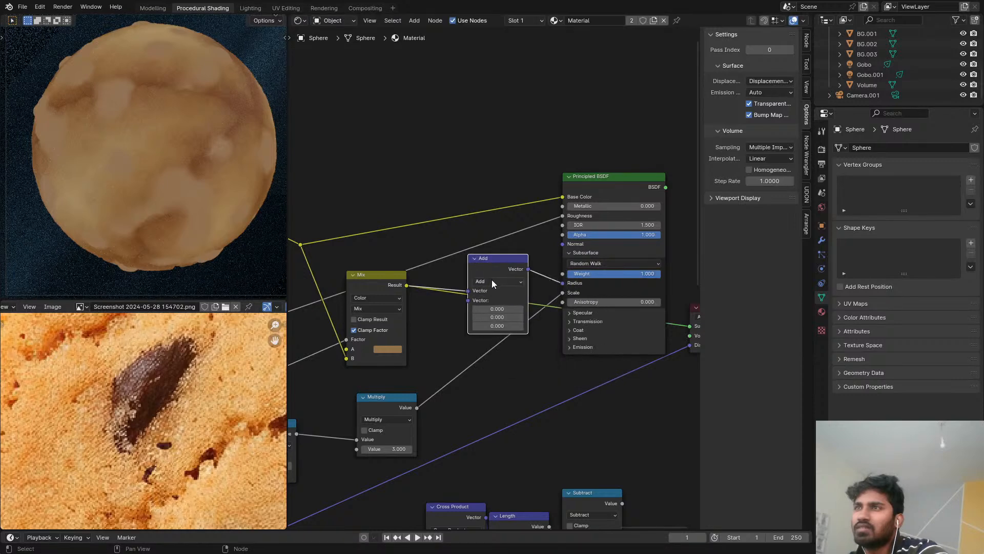
left_click(491, 281)
left_click(488, 434)
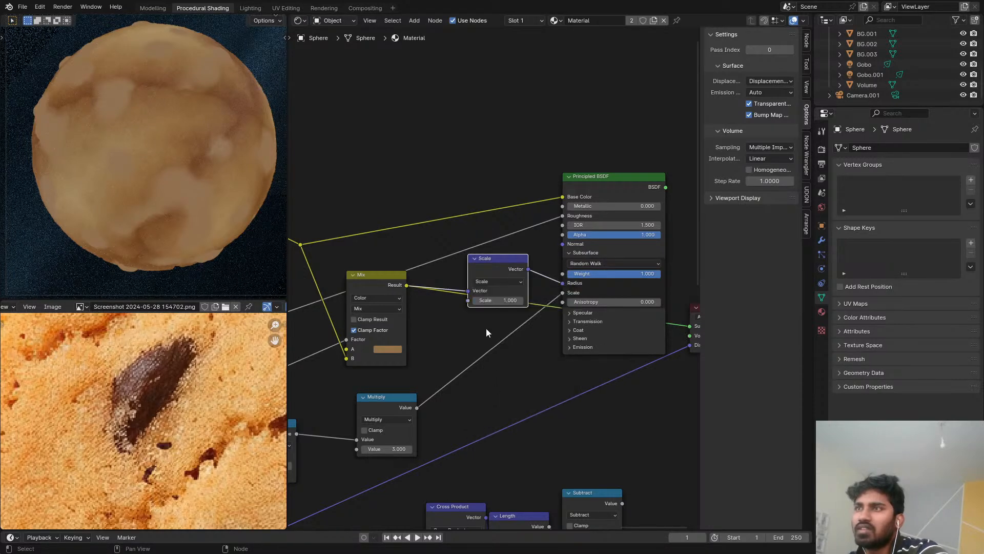
Step: Duplicate the Scale node onto the Base Color link and return the preview to the Principled BSDF
middle_click_drag(486, 282, 588, 336)
scroll(587, 335, "down", 1)
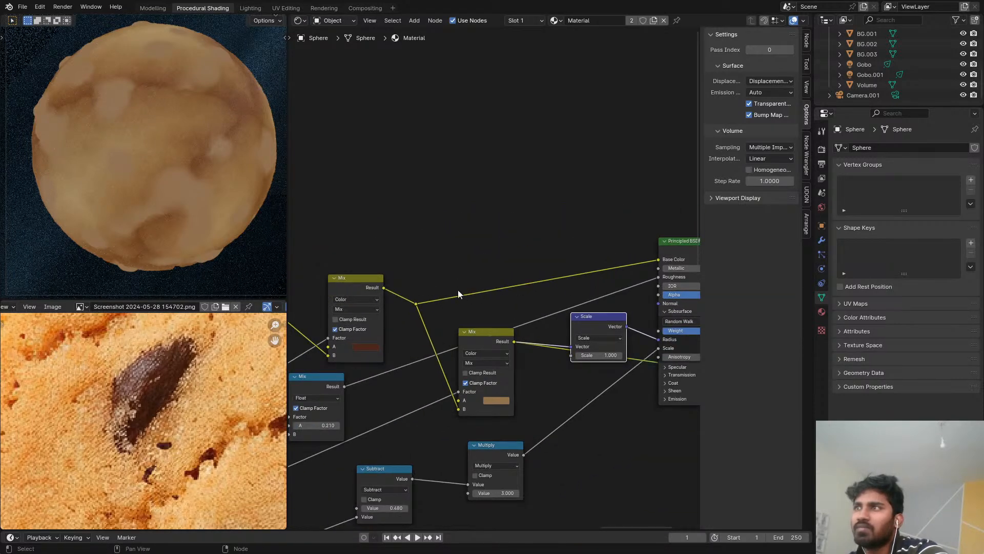
key("shift+a")
left_click(503, 282)
key("Escape")
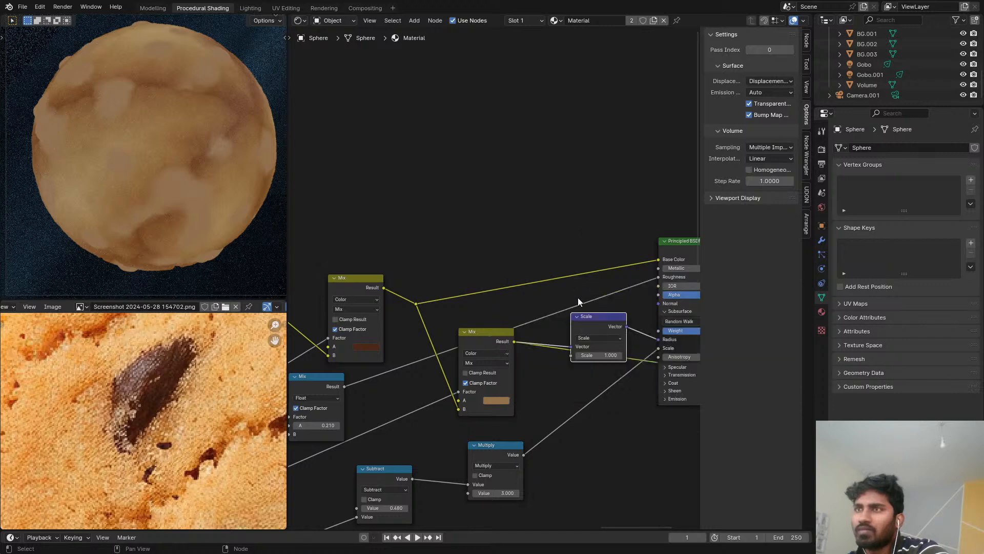
key("shift+d")
left_click(549, 219)
middle_click_drag(586, 227, 539, 242)
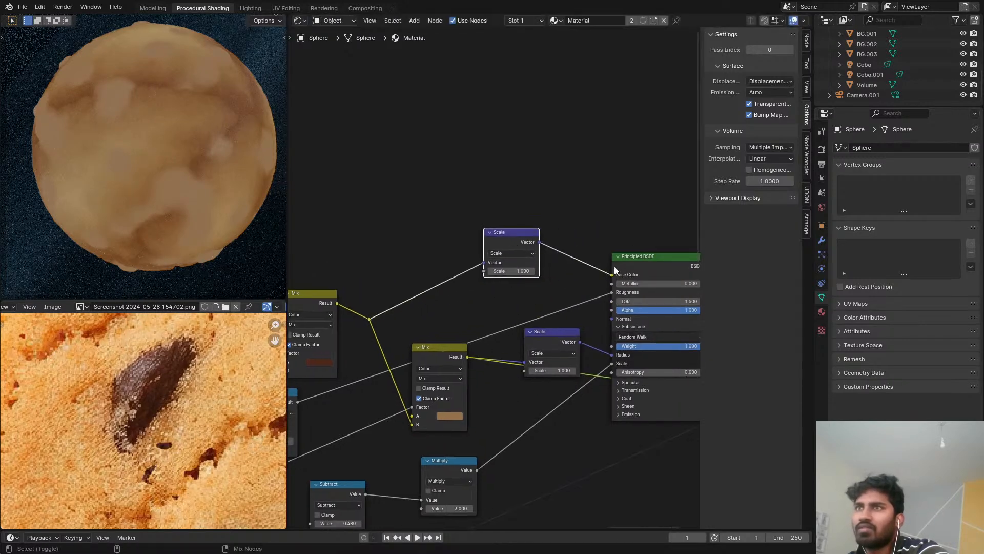
left_click(635, 260, "ctrl+shift")
scroll(493, 270, "up", 1)
scroll(417, 258, "up", 2)
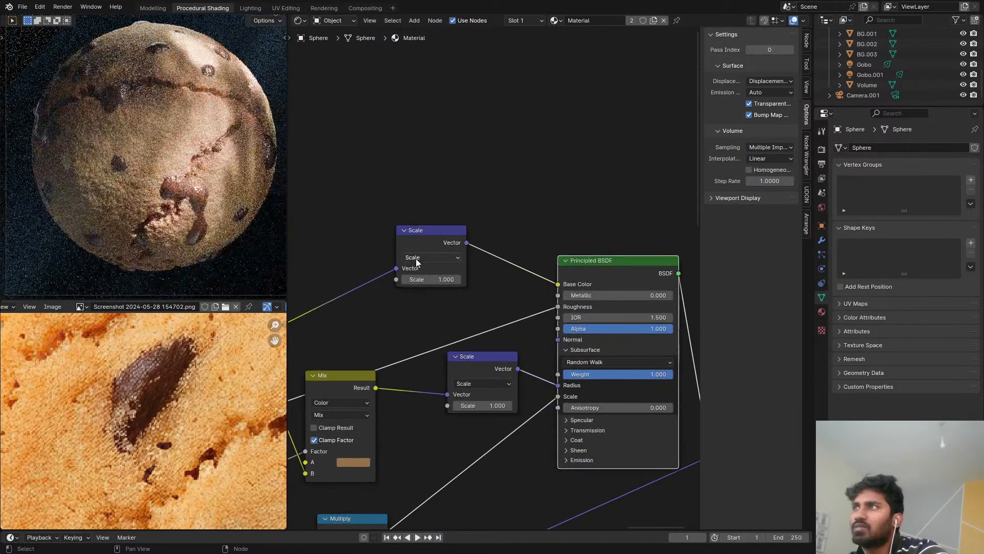
Step: Try a scale of 2 on the Scale node feeding Base Color
left_click(453, 283)
type("2")
key("Return")
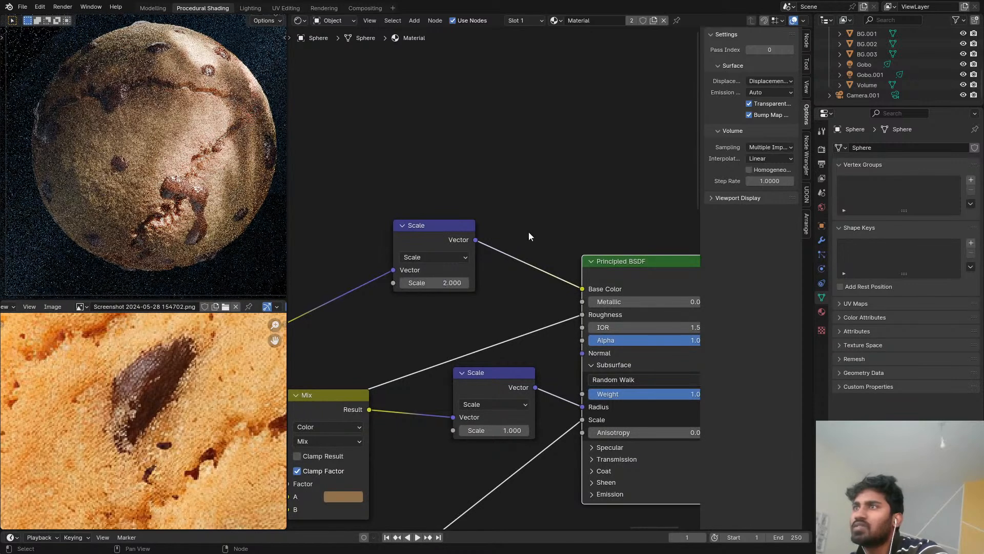
scroll(471, 257, "up", 1)
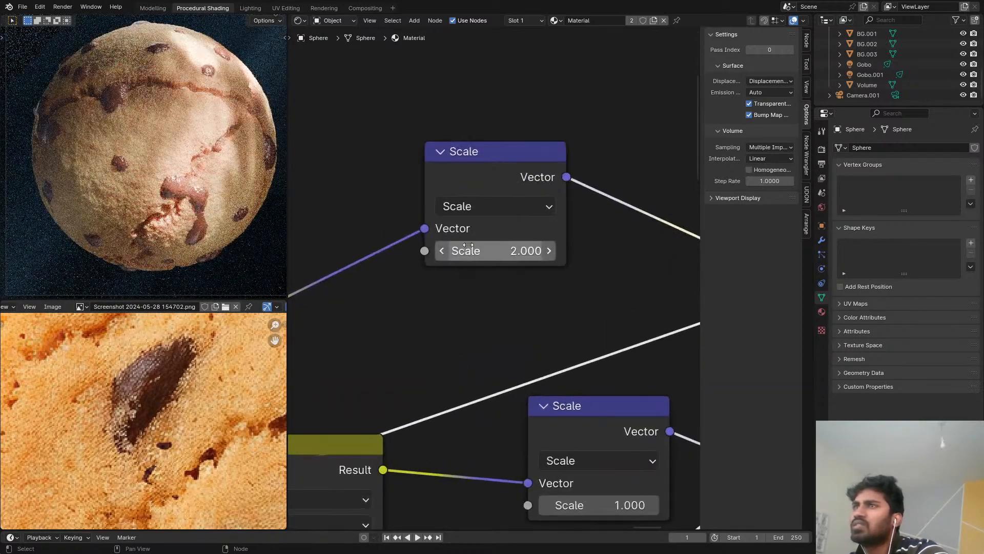
Step: Set the scale of the Base Color Scale node to 0.5 and preview its output
left_click(472, 251)
type("0.5")
key("Return")
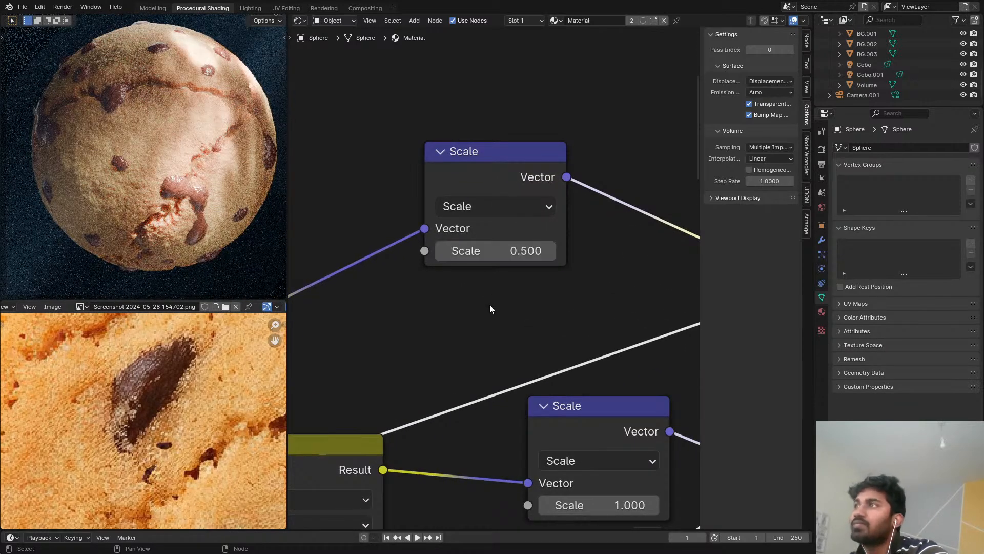
left_click(502, 178, "ctrl+shift")
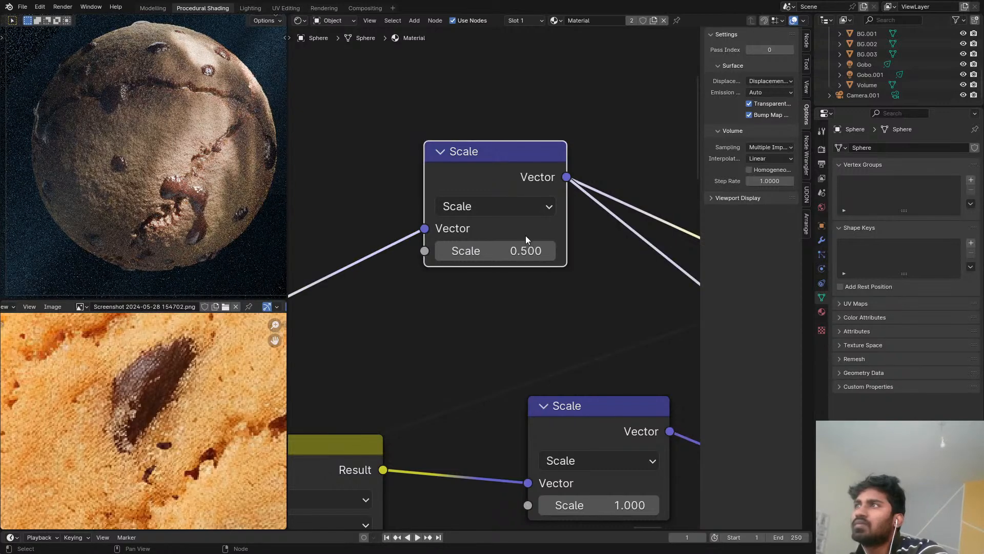
Step: Increase the scale of the Distance to Edge Voronoi Texture that follows the Linear Light node
scroll(464, 119, "down", 4)
middle_click_drag(525, 237, 550, 289)
scroll(465, 236, "down", 1)
middle_click_drag(465, 236, 704, 297)
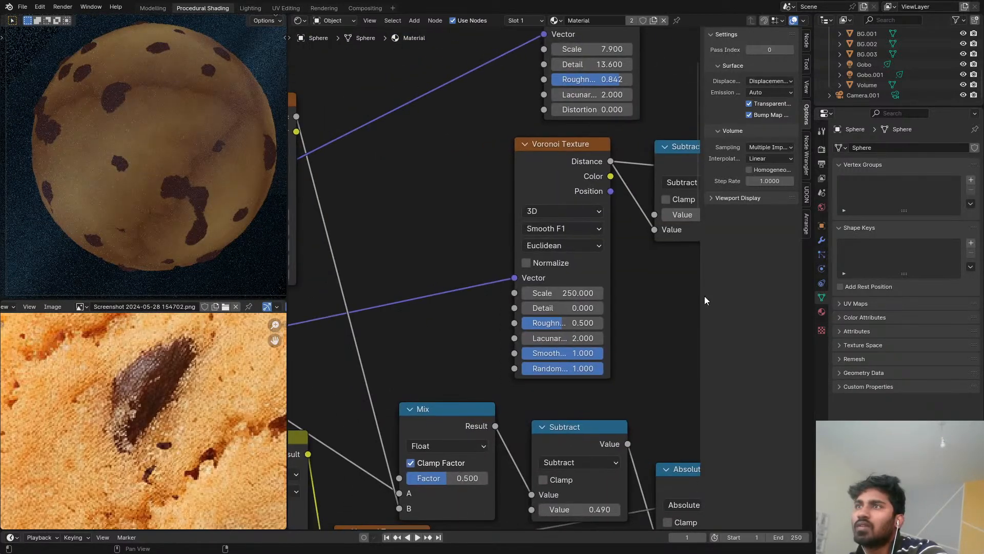
scroll(571, 356, "down", 3)
middle_click_drag(572, 355, 575, 354)
scroll(524, 331, "down", 2)
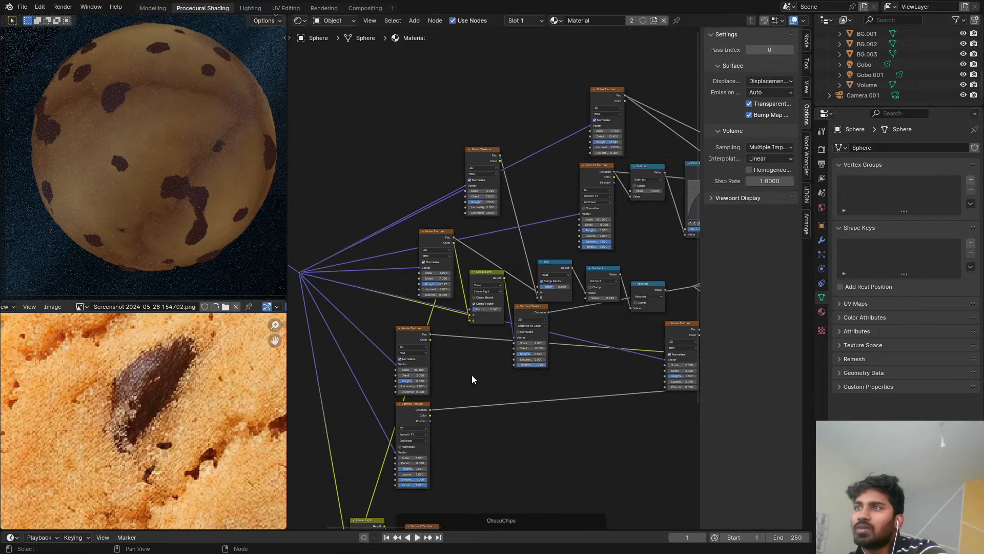
middle_click_drag(471, 378, 427, 343)
scroll(426, 342, "up", 2)
middle_click_drag(459, 306, 462, 277)
scroll(406, 375, "up", 3)
scroll(431, 311, "down", 2)
middle_click_drag(431, 311, 231, 381)
scroll(592, 264, "up", 3)
middle_click_drag(579, 259, 782, 240)
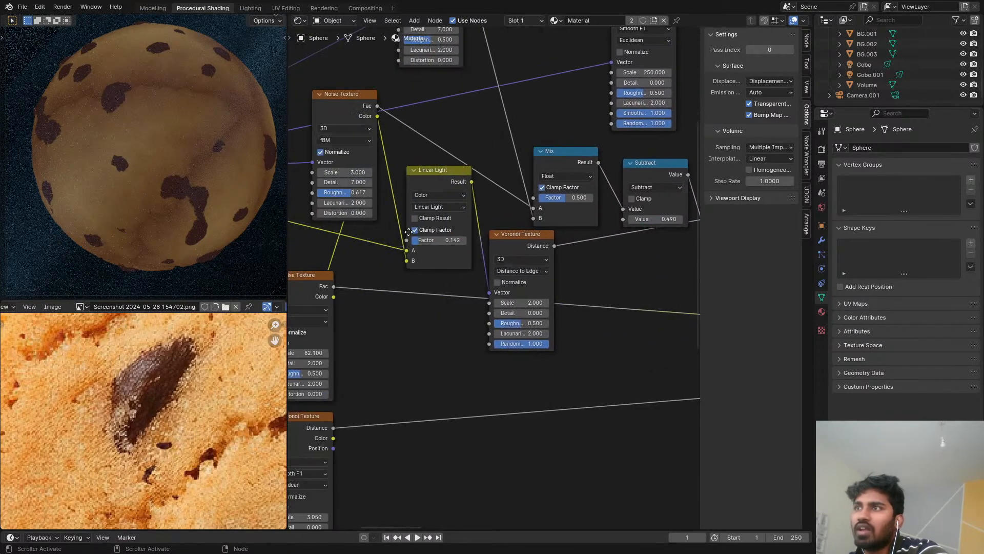
scroll(401, 259, "up", 3)
double_click(566, 317)
type("23")
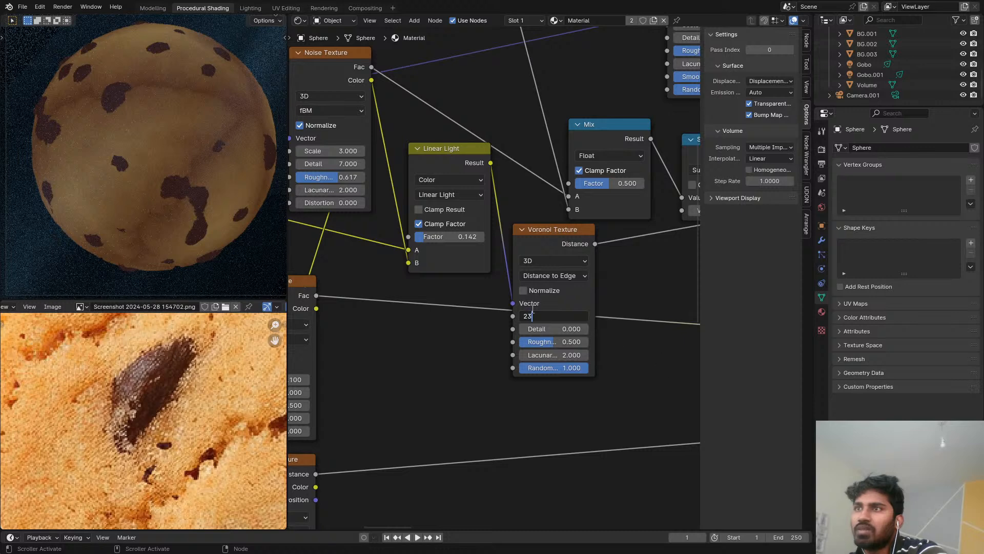
key("Return")
scroll(611, 339, "down", 3)
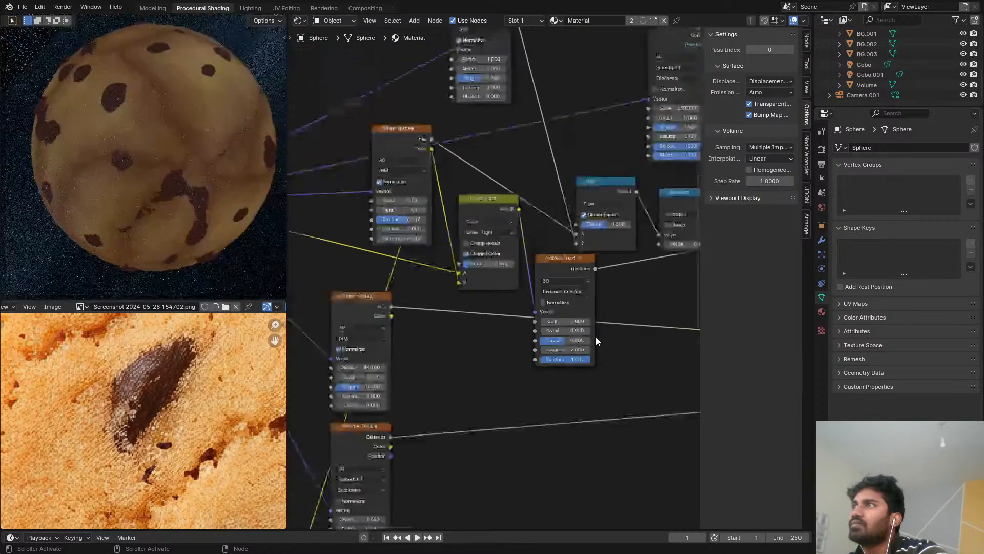
Step: Return the preview to the Principled BSDF and compare the sphere's cracks up close with the whole cookie in the reference photo
middle_click_drag(595, 336, 198, 250)
middle_click_drag(628, 119, 339, 233)
middle_click_drag(641, 216, 305, 203)
left_click(353, 216, "ctrl+shift")
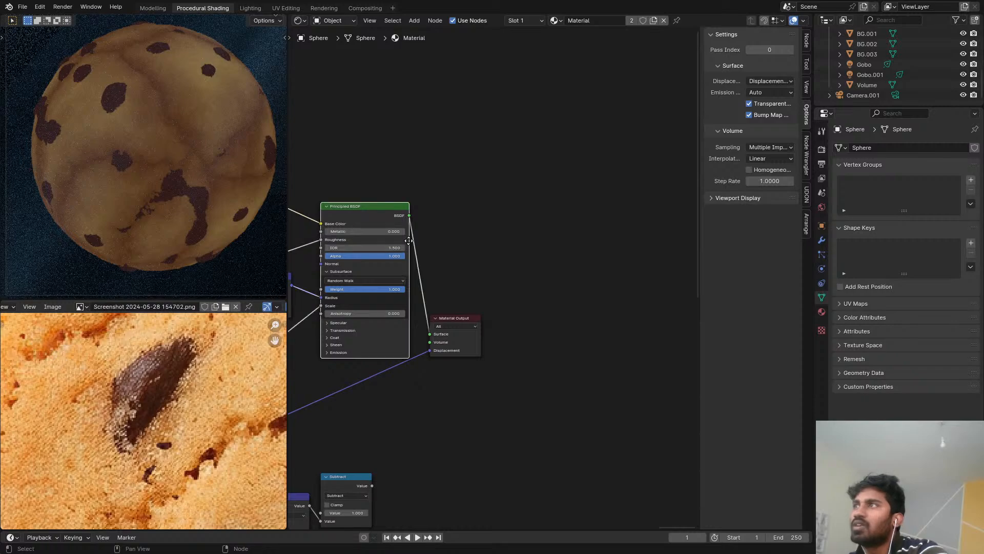
middle_click_drag(401, 241, 688, 173)
middle_click_drag(425, 208, 498, 184)
scroll(129, 163, "up", 6)
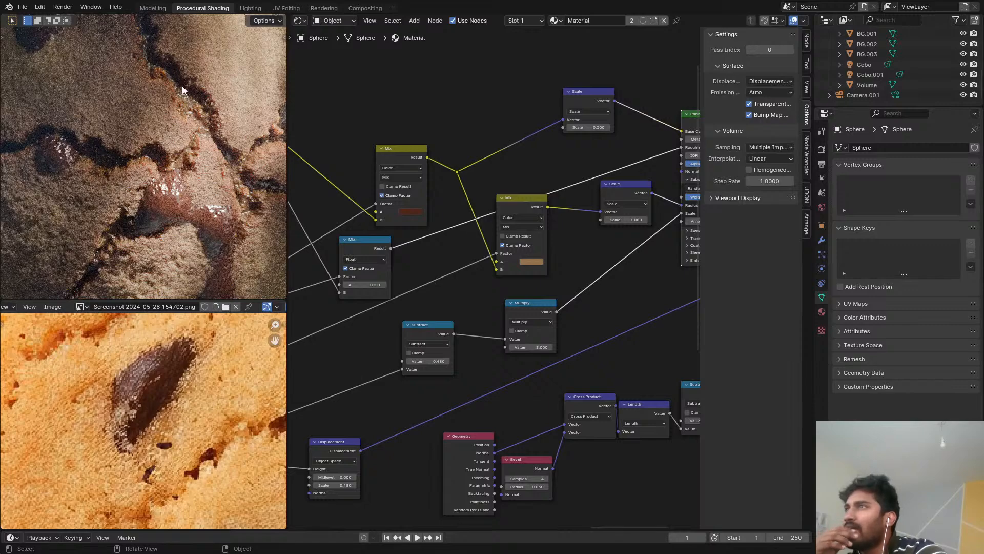
middle_click_drag(254, 148, 190, 103)
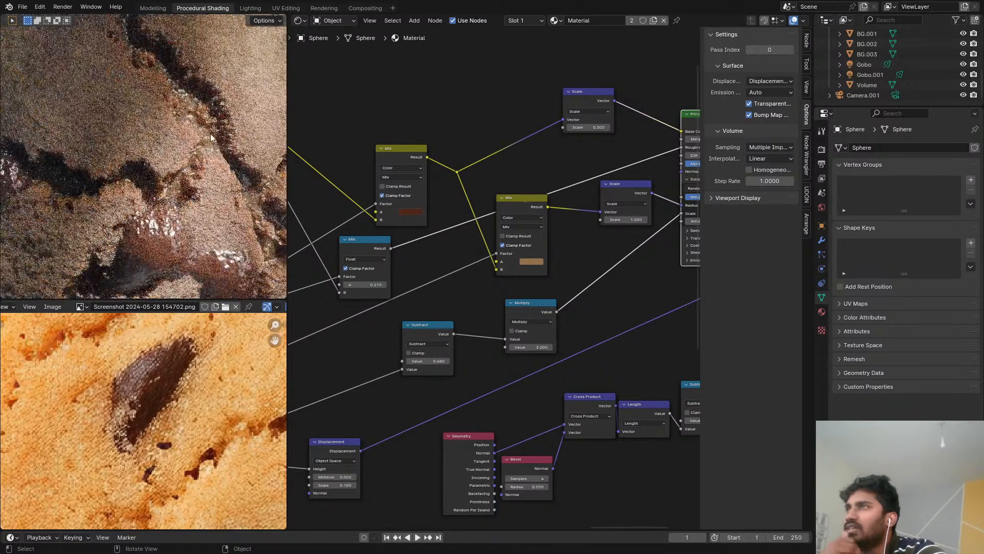
scroll(153, 405, "down", 4)
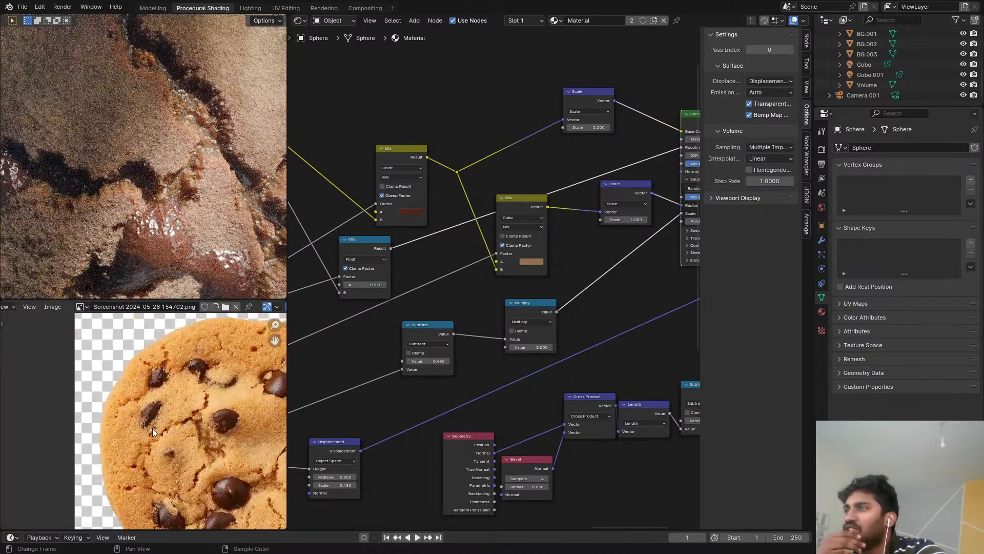
scroll(641, 170, "down", 2)
scroll(519, 272, "up", 1)
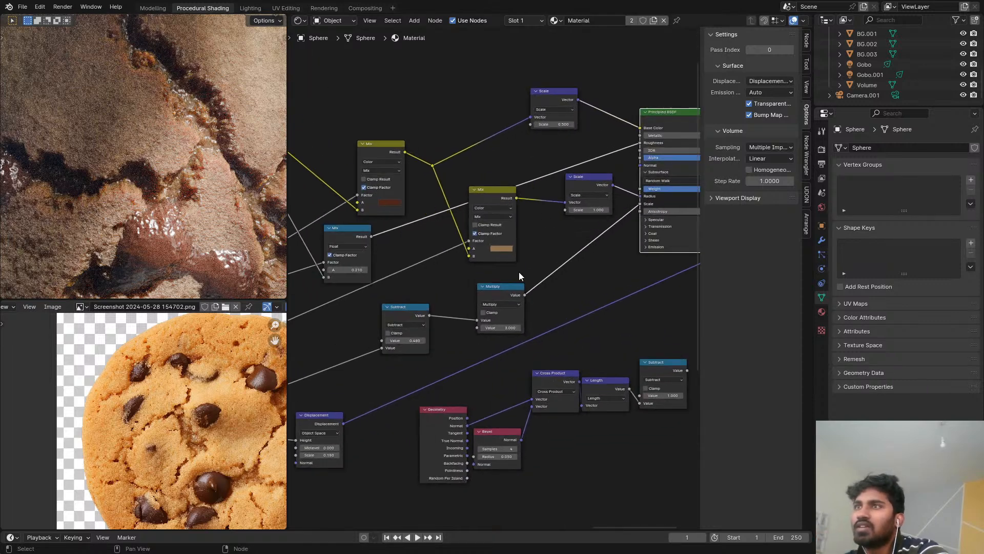
Step: Preview the float Mix node feeding Roughness and the Map Range output behind it across the sphere
left_click(345, 235, "ctrl+shift")
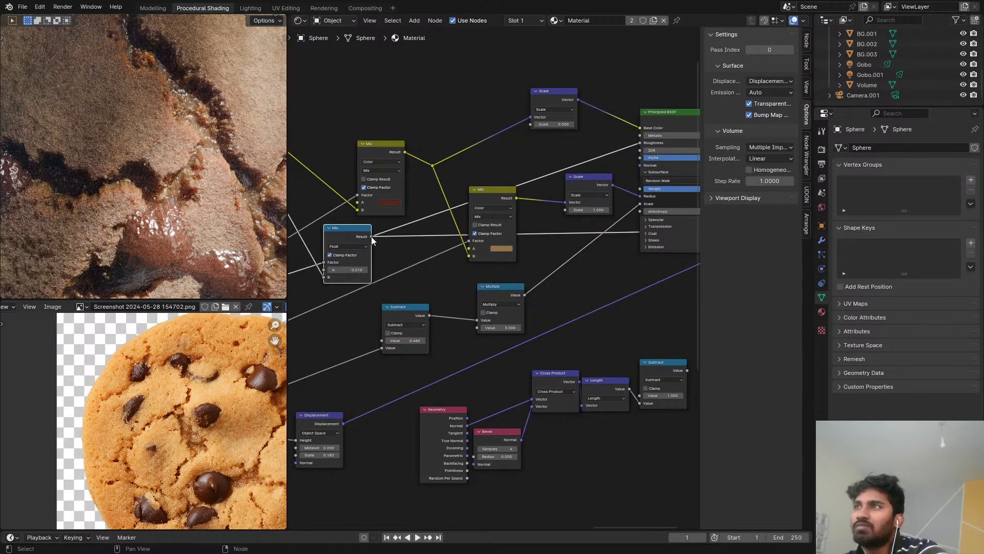
middle_click_drag(371, 236, 619, 247)
scroll(619, 247, "down", 1)
scroll(489, 293, "up", 1)
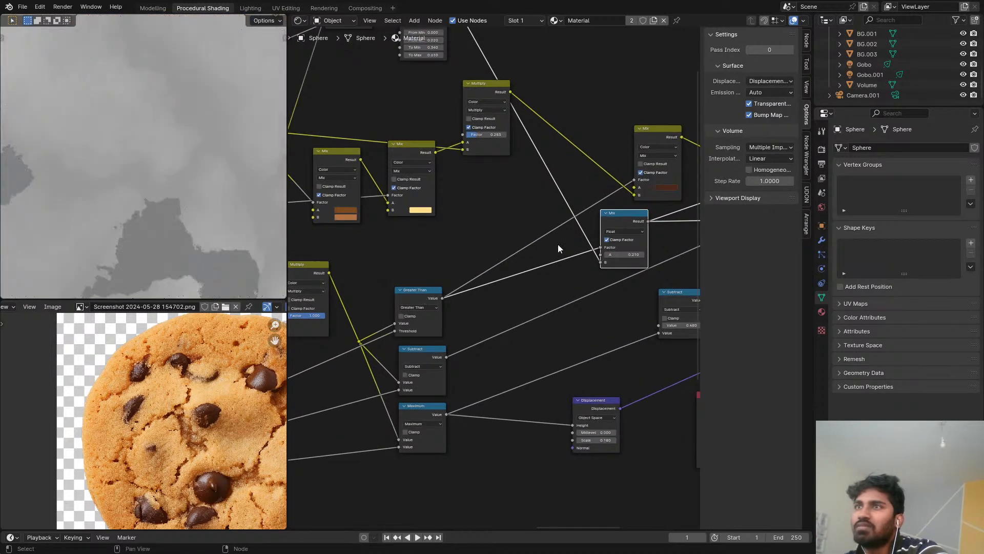
scroll(547, 193, "down", 1)
middle_click_drag(547, 193, 551, 282)
left_click(443, 107, "ctrl+shift")
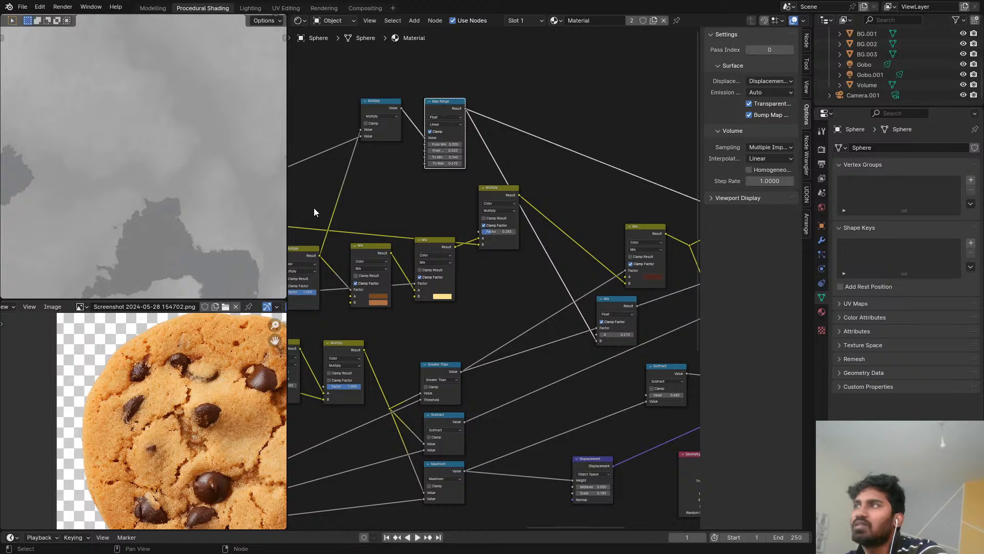
scroll(197, 171, "down", 3)
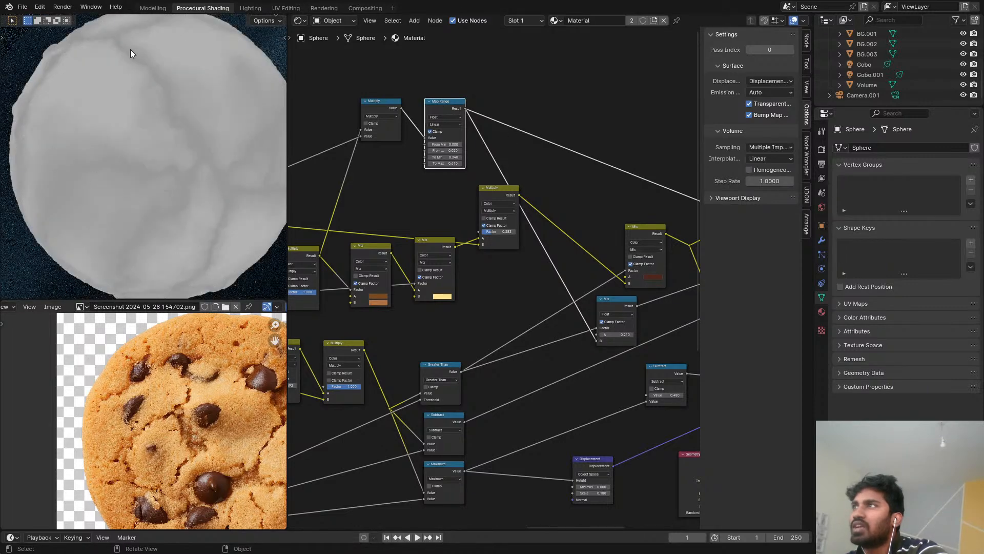
Step: Set the Map Range node's To Min to 0.520 and preview the Principled BSDF shader on the sphere again
scroll(451, 161, "up", 4)
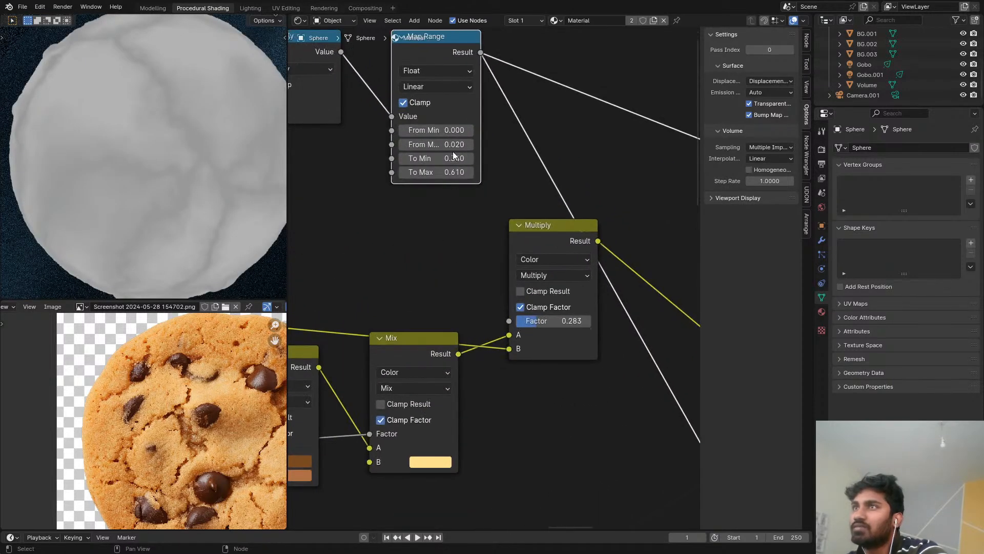
left_click_drag(456, 158, 445, 159, "shift")
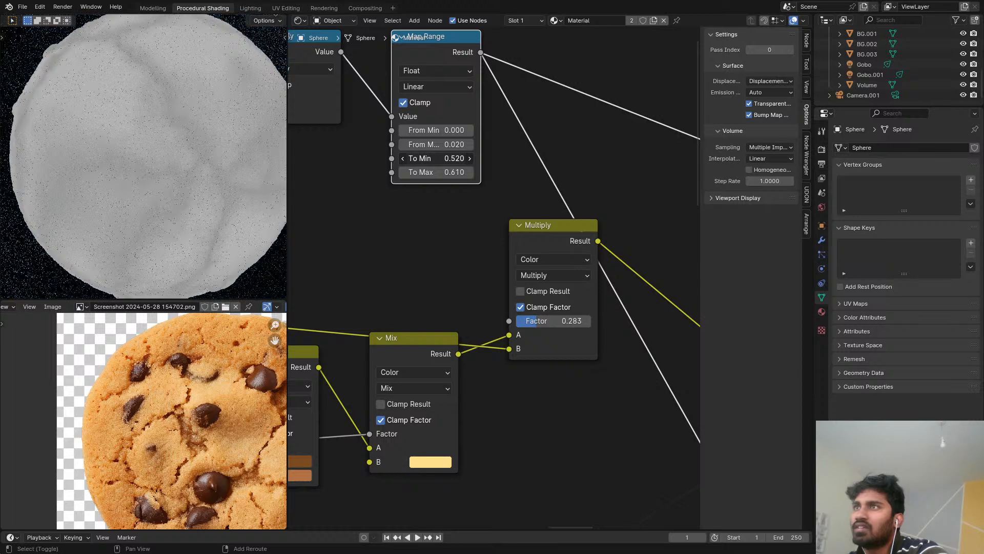
scroll(535, 174, "down", 3)
middle_click_drag(536, 174, 661, 237)
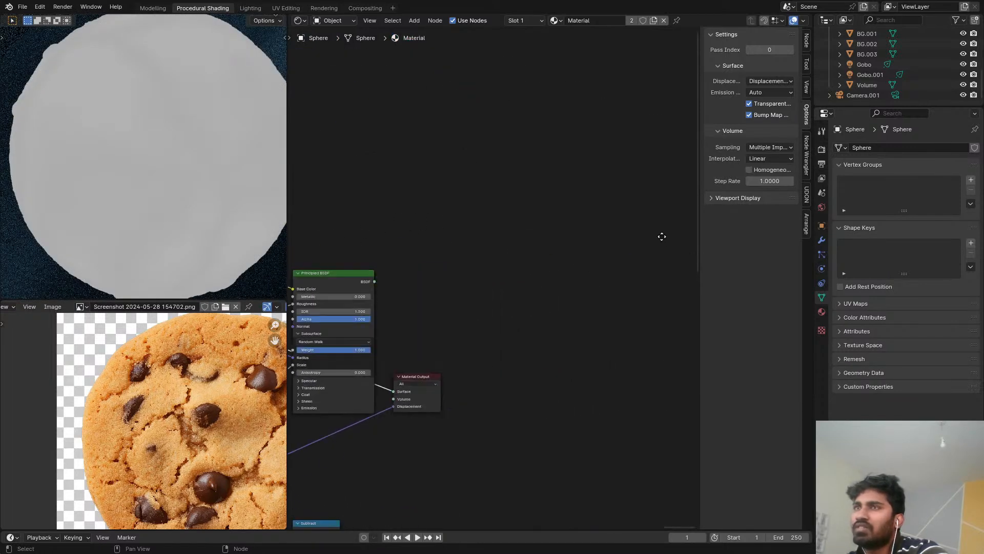
left_click(369, 281, "ctrl+shift")
middle_click_drag(368, 281, 490, 265)
scroll(186, 124, "up", 5)
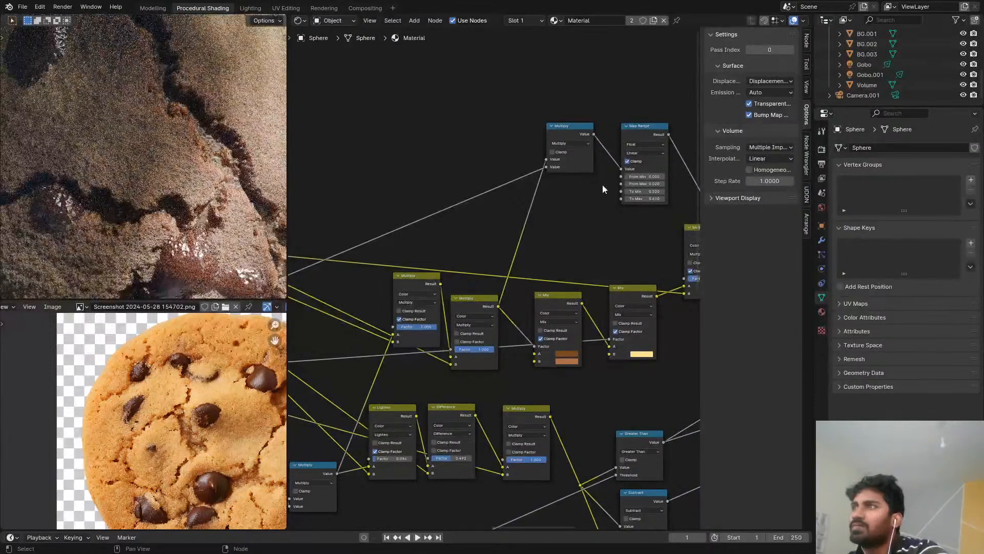
Step: Change the Map Range node's interpolation type to Smoother Step
middle_click_drag(458, 196, 458, 235)
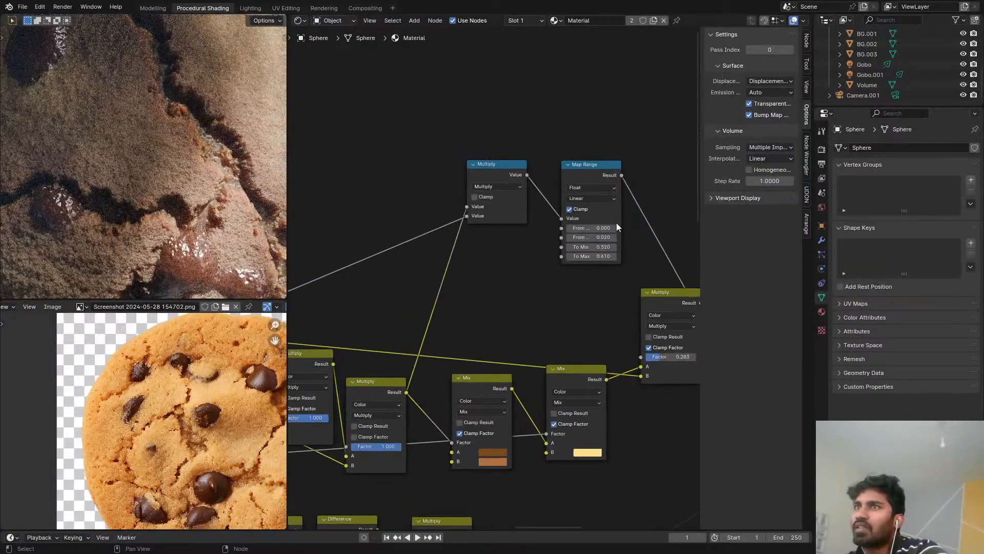
scroll(610, 224, "up", 4)
left_click(574, 162)
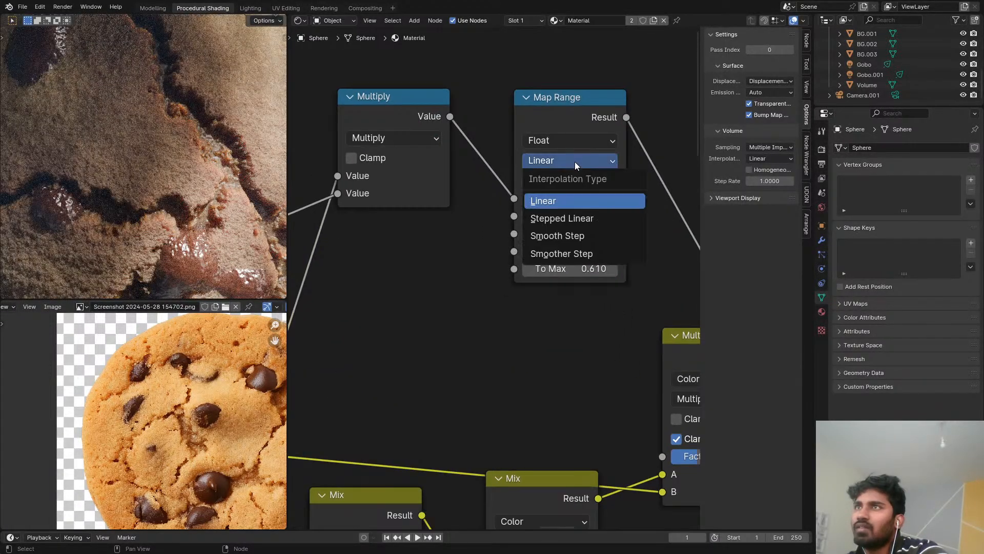
left_click(563, 253)
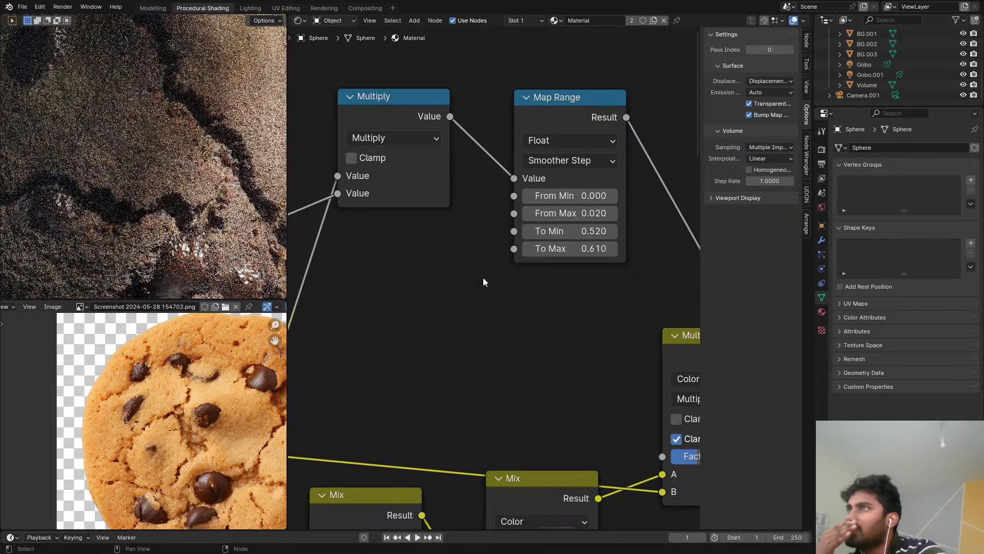
Step: Preview the output of the Subtract node between the Maximum node and the Multiply node feeding the subsurface scale
scroll(462, 241, "down", 3)
middle_click_drag(526, 266, 548, 182)
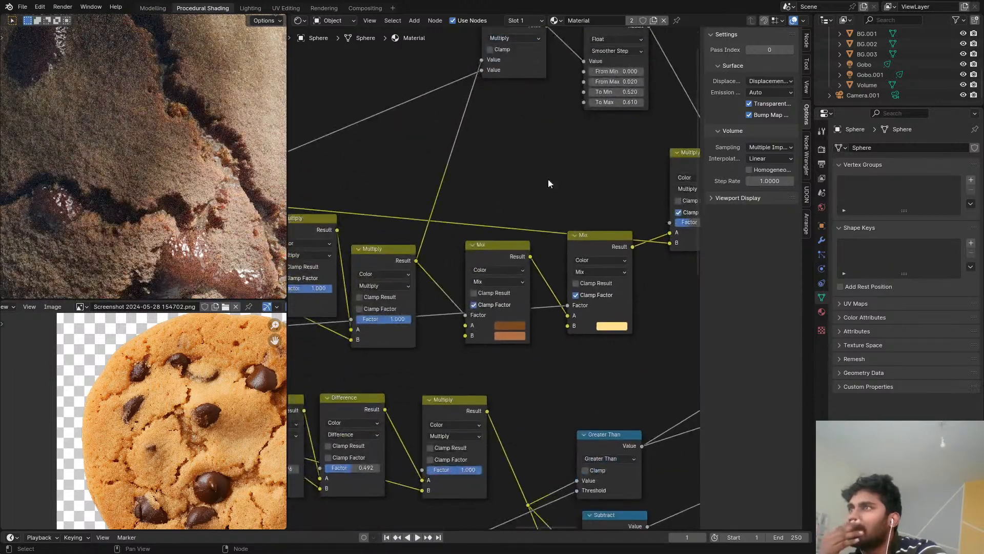
scroll(551, 184, "down", 4)
middle_click_drag(668, 303, 484, 198)
middle_click_drag(531, 314, 462, 271)
scroll(647, 277, "up", 1)
left_click(616, 232, "ctrl+shift")
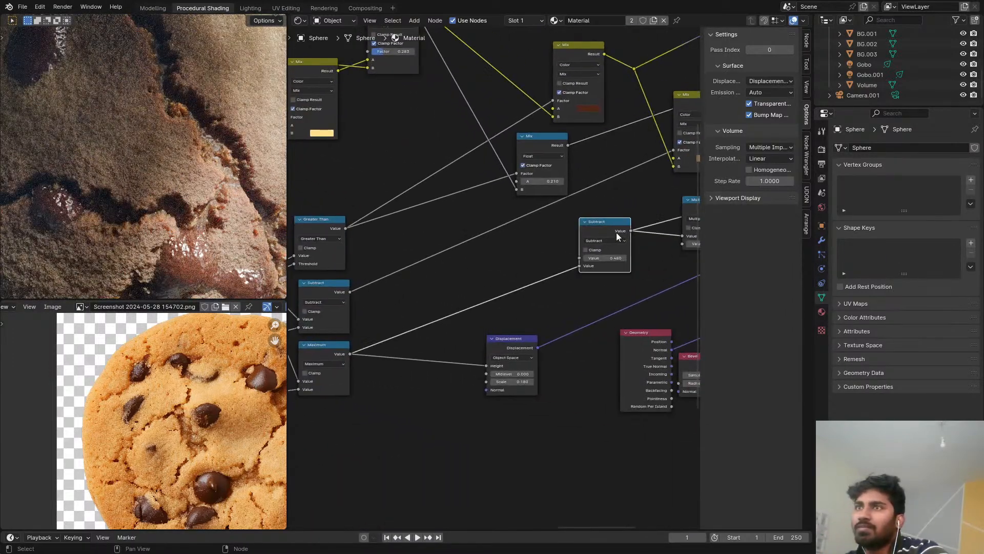
middle_click_drag(637, 224, 421, 229)
middle_click_drag(612, 132, 534, 183)
scroll(158, 264, "down", 3)
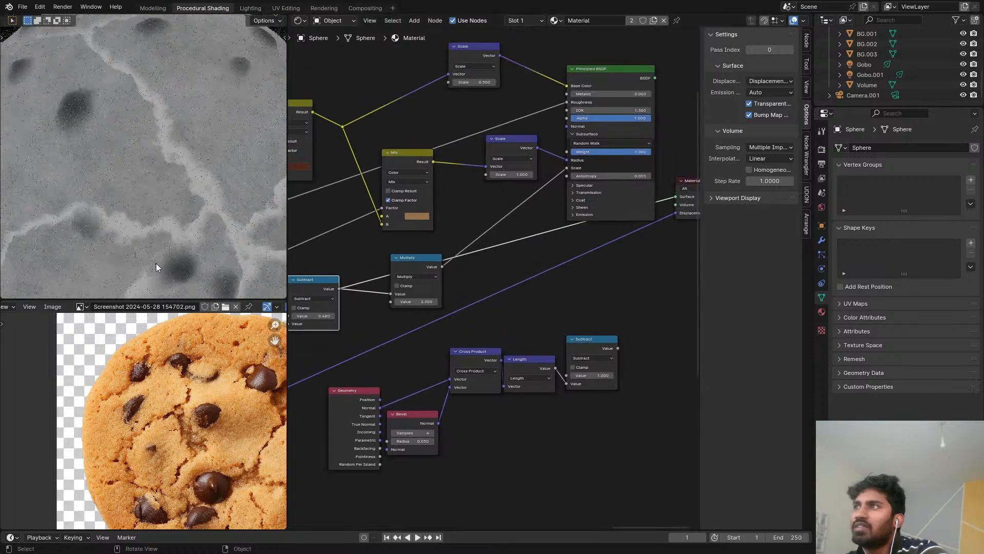
Step: Preview the Multiply node that feeds the subsurface scale and return to previewing the Principled BSDF
scroll(440, 264, "up", 1)
left_click(427, 265, "ctrl+shift")
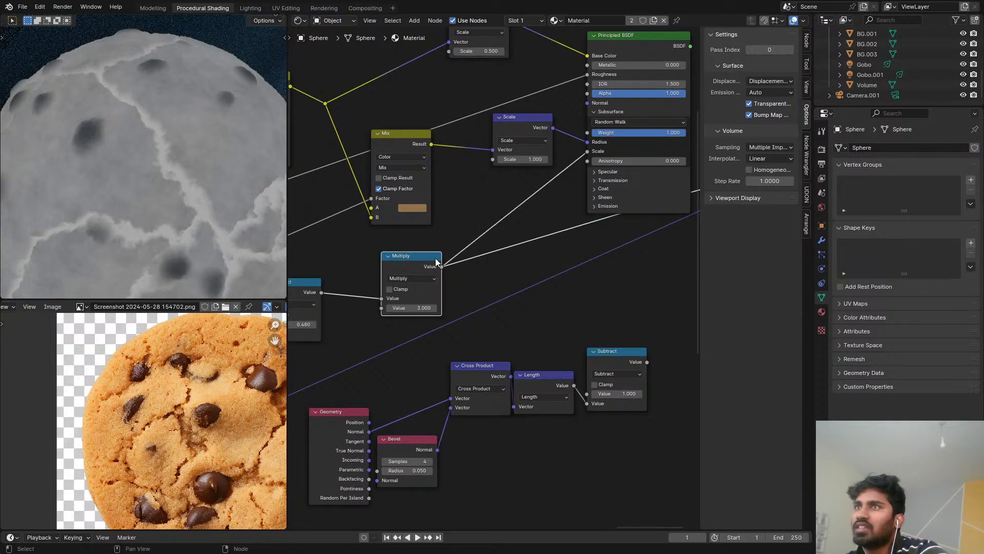
scroll(498, 213, "down", 3)
middle_click_drag(512, 199, 451, 239)
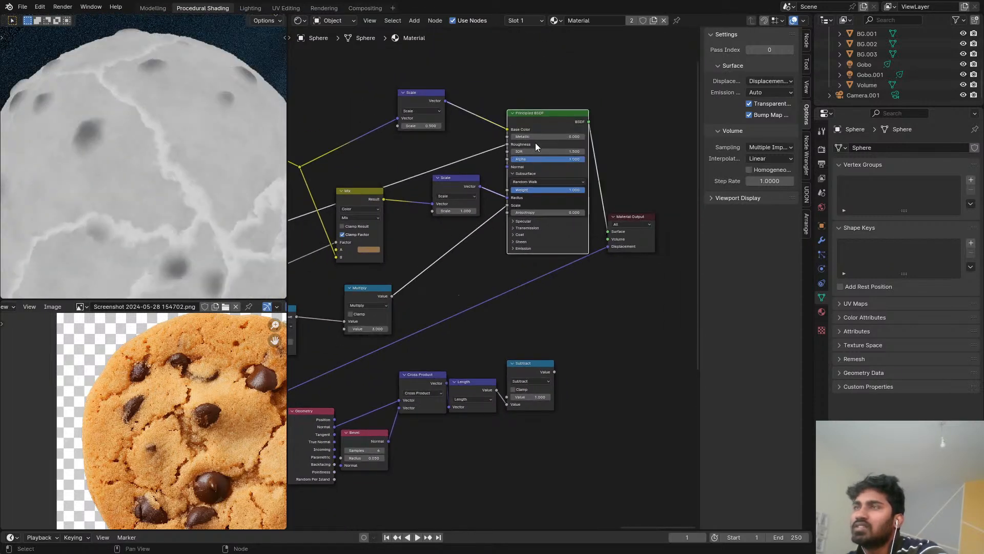
left_click(536, 142, "ctrl+shift")
Step: Set the first value of the Subtract node before the subsurface Multiply to 1.000 and preview the Principled BSDF
middle_click_drag(396, 293, 552, 196)
scroll(439, 239, "up", 4)
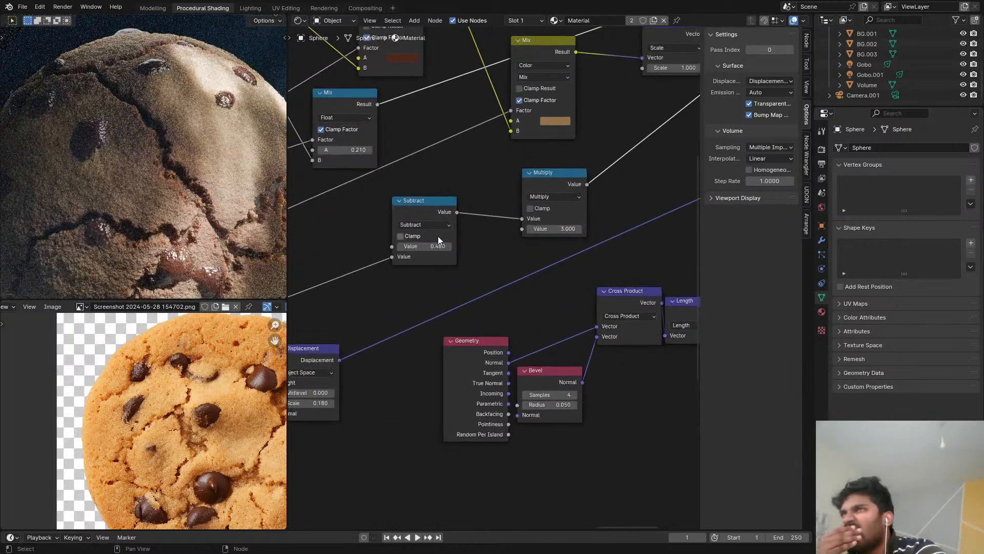
left_click(440, 211, "ctrl+shift")
left_click_drag(433, 246, 483, 247)
scroll(538, 216, "down", 5)
middle_click_drag(540, 216, 520, 202)
left_click(533, 114, "ctrl+shift")
Step: Set the value of the Multiply node feeding the subsurface scale to 1.000 and check the cracks up close
scroll(408, 297, "up", 1)
scroll(518, 202, "up", 7)
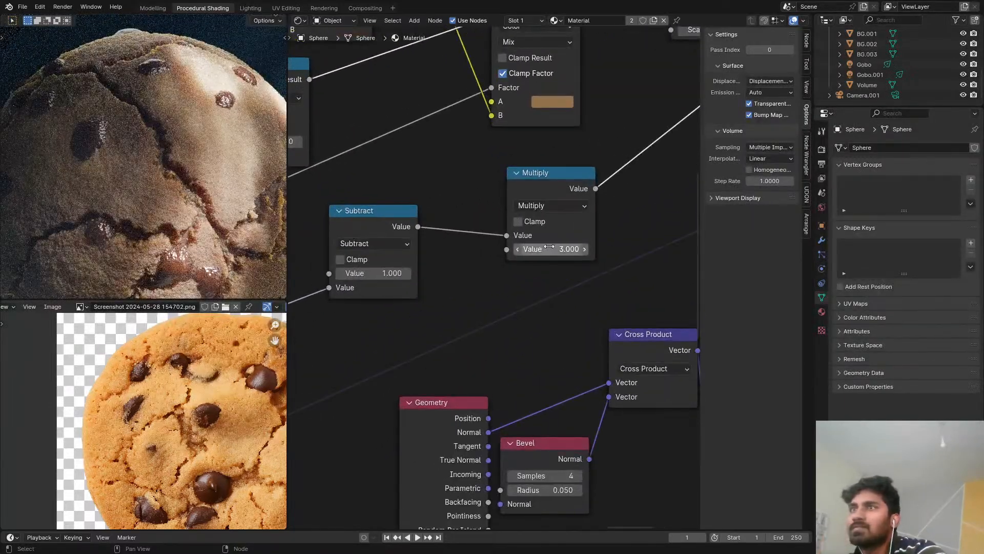
left_click(548, 247)
type("1")
key("Return")
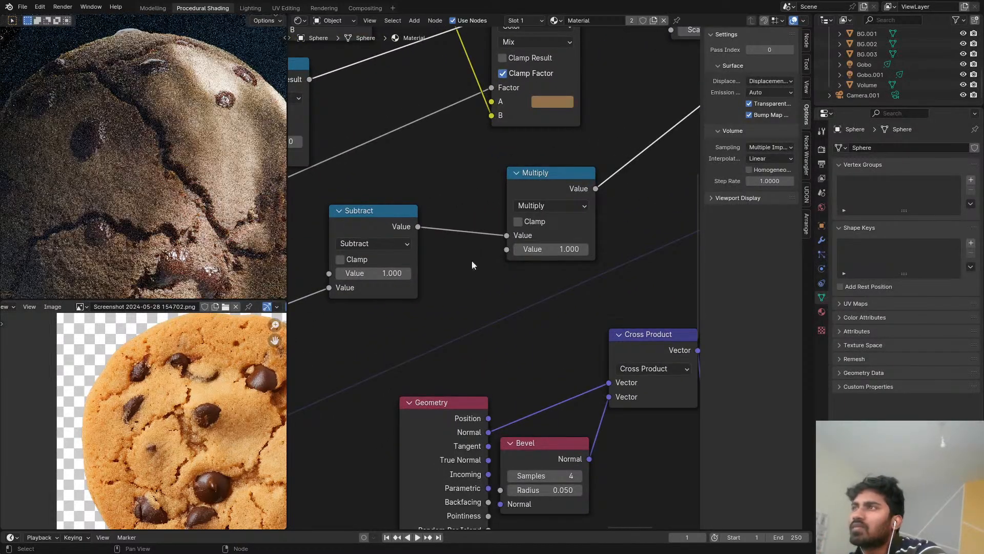
scroll(233, 207, "up", 6)
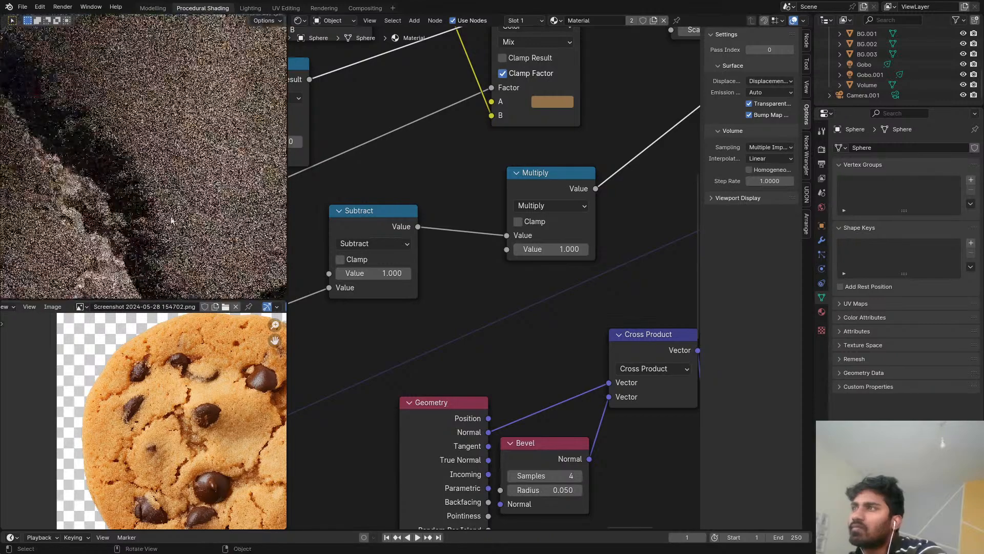
scroll(205, 226, "down", 8)
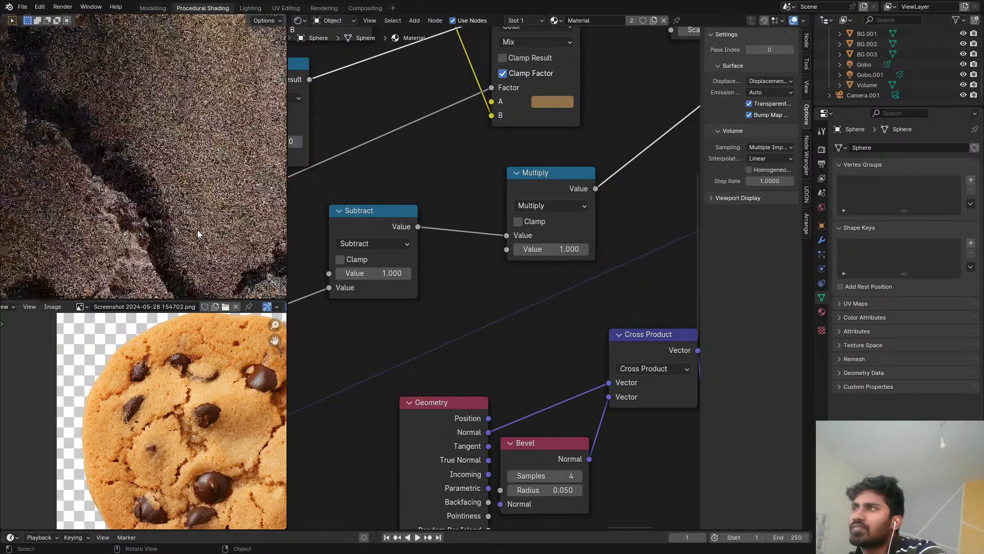
Step: Save the file and switch the maximized 3D viewport to solid shading
key("ctrl+s")
key("ctrl+space")
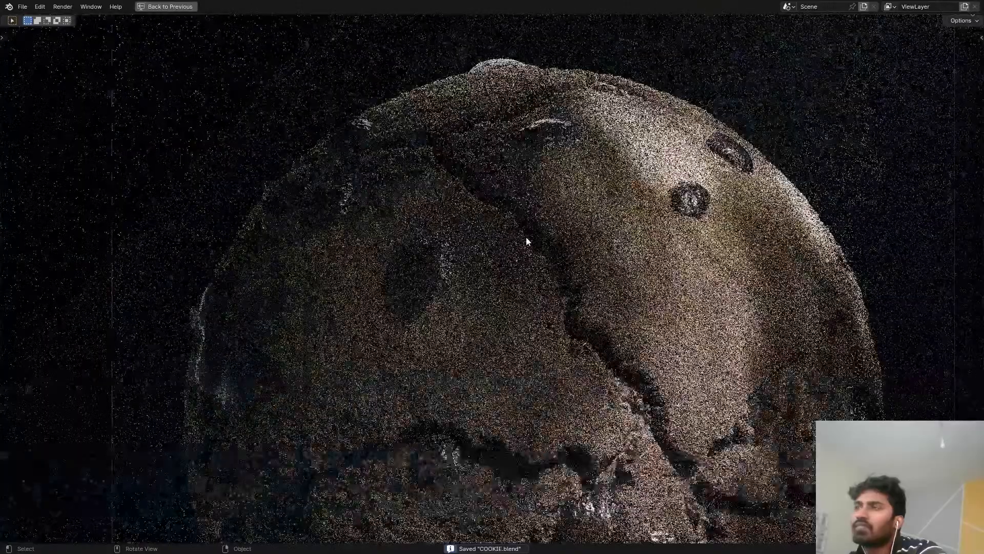
scroll(528, 243, "down", 4)
key("ctrl")
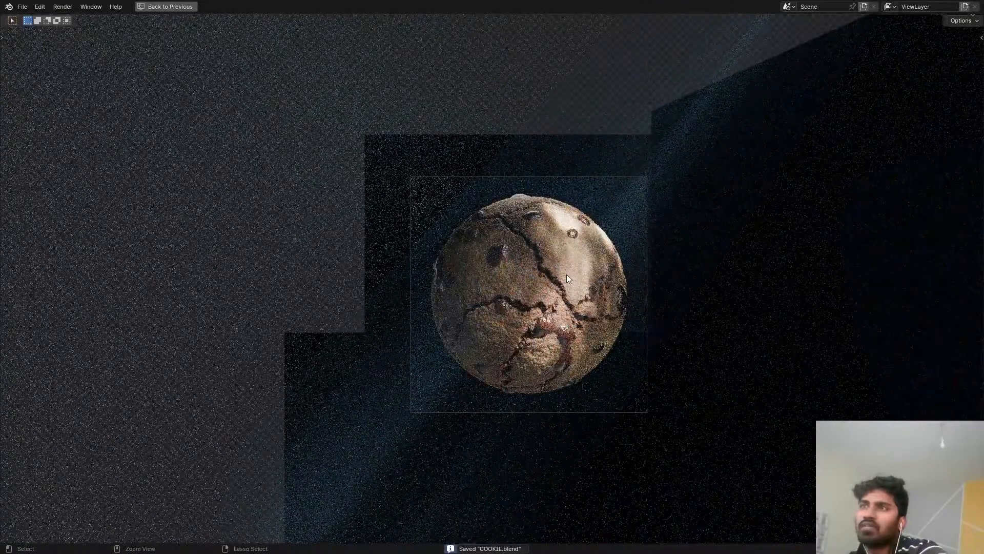
key("z")
left_click(770, 341)
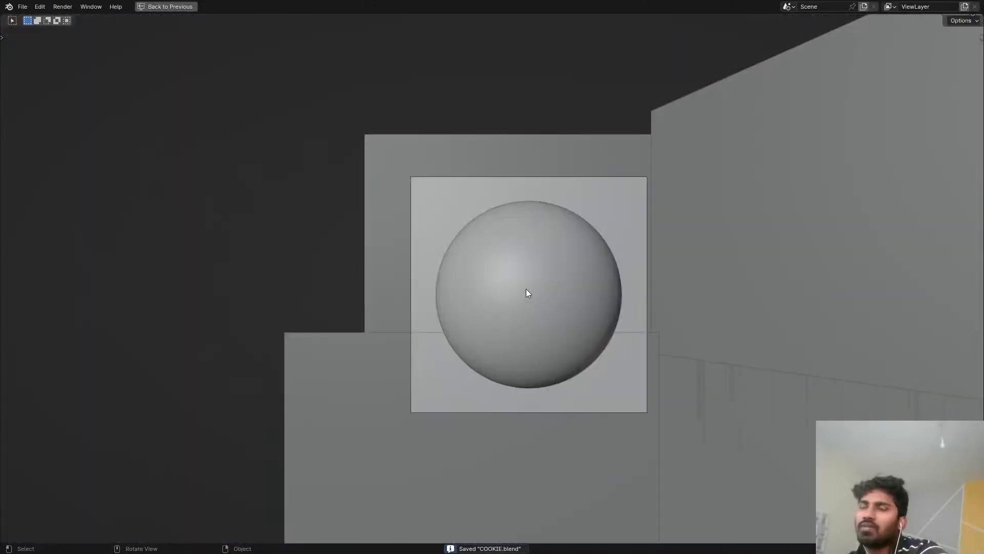
Step: Take the sphere out of the view layer and enable the Cookie Object collection instead
key("ctrl+space")
scroll(905, 60, "up", 3)
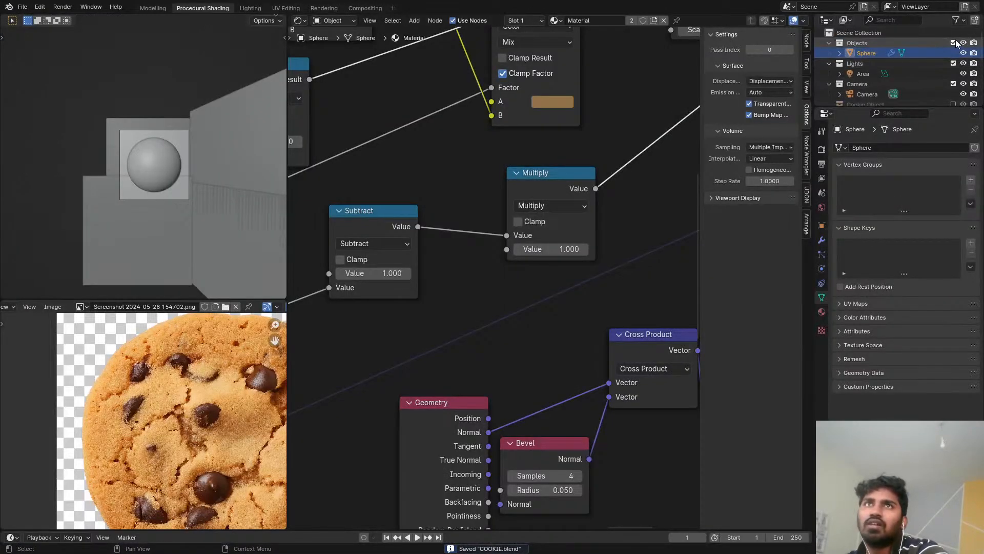
key("Delete")
scroll(933, 67, "up", 3)
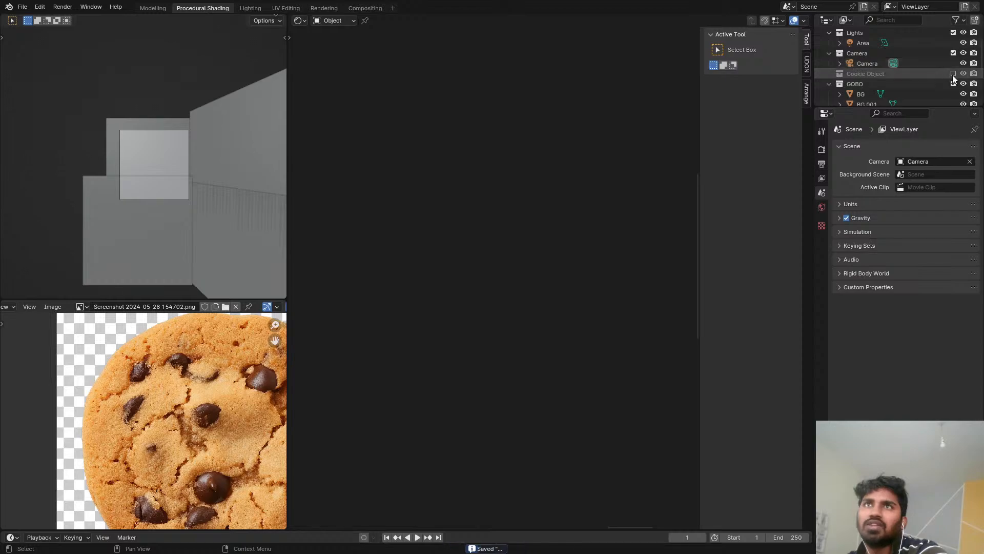
left_click(953, 73)
Step: Examine the cookie object in a full-size viewport with rendered shading
key("ctrl+alt+space")
key("z")
left_click(494, 218)
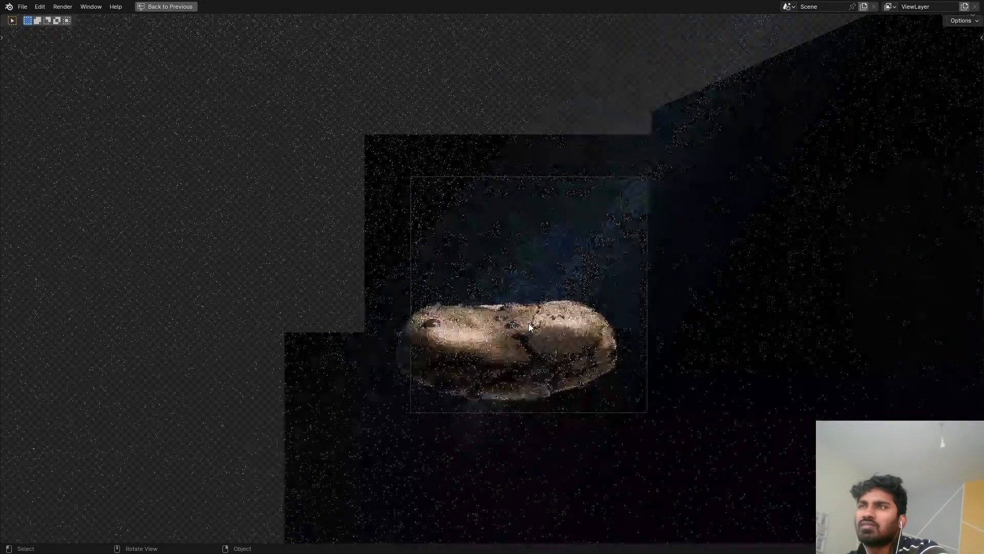
scroll(528, 323, "up", 3)
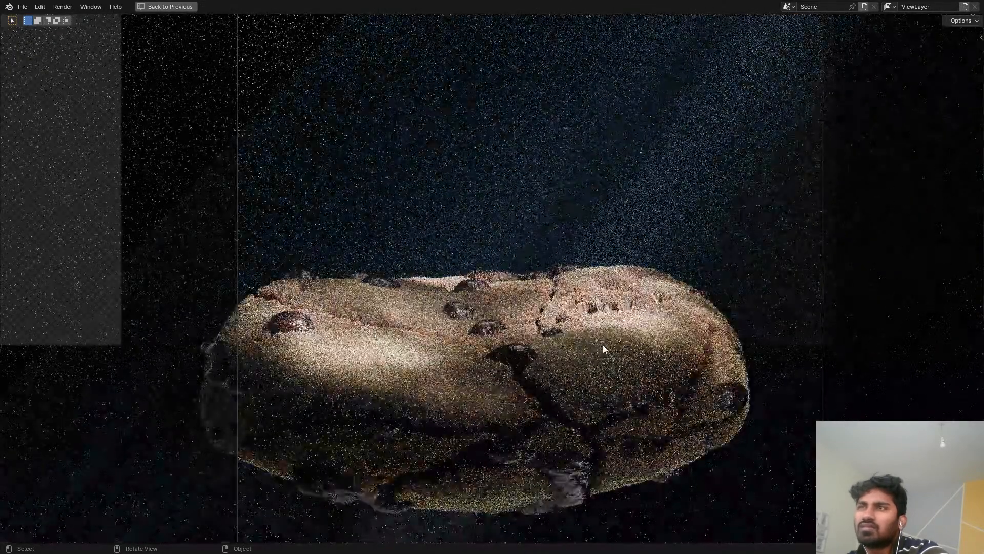
key("ctrl+alt+space")
Step: Make Camera.001 the active scene camera
scroll(902, 95, "down", 5)
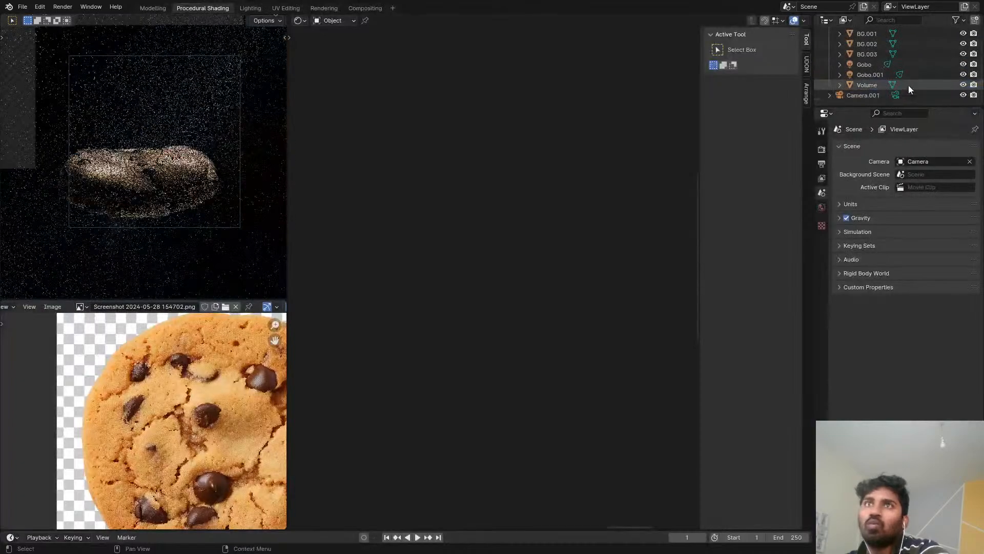
left_click(903, 96)
key("ctrl+KP_0")
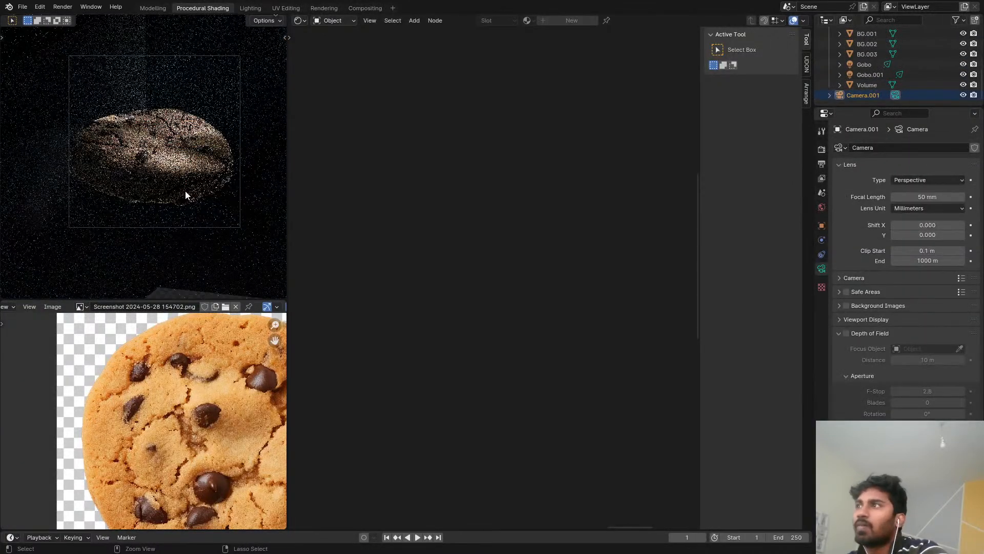
Step: Return the viewport to solid shading and start an image render shown in the Rendering workspace
key("ctrl+alt+space")
key("z")
left_click(917, 387)
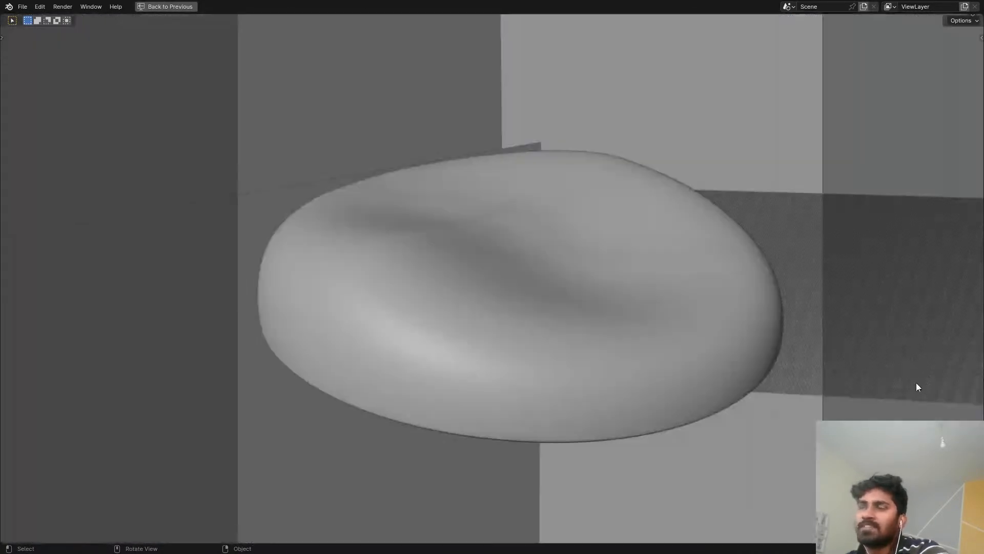
key("F12")
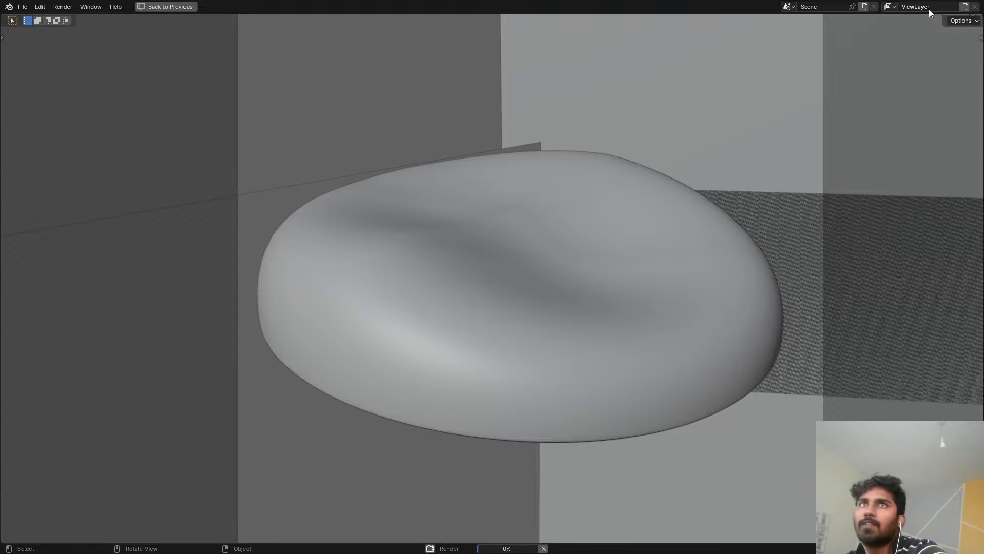
left_click(189, 6)
left_click(325, 9)
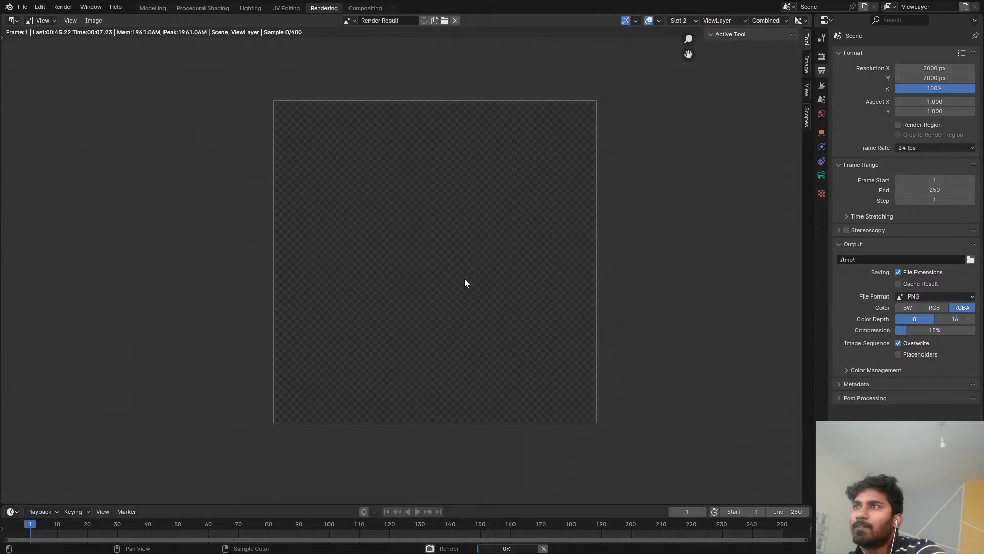
Step: Examine the cookie's cracks, chocolate chips and surface texture in the progressing render at several magnifications
scroll(465, 278, "up", 1)
scroll(463, 281, "up", 2)
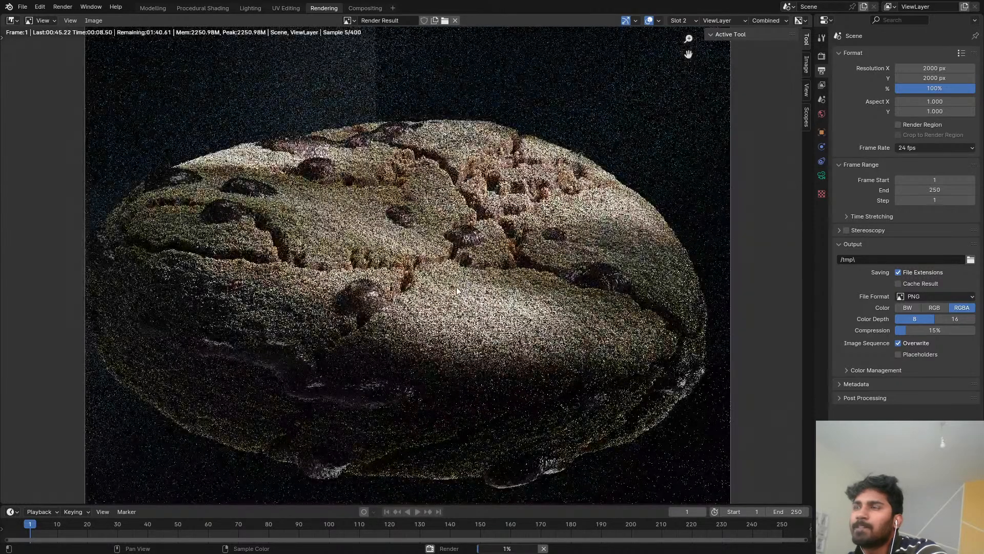
scroll(433, 270, "up", 4)
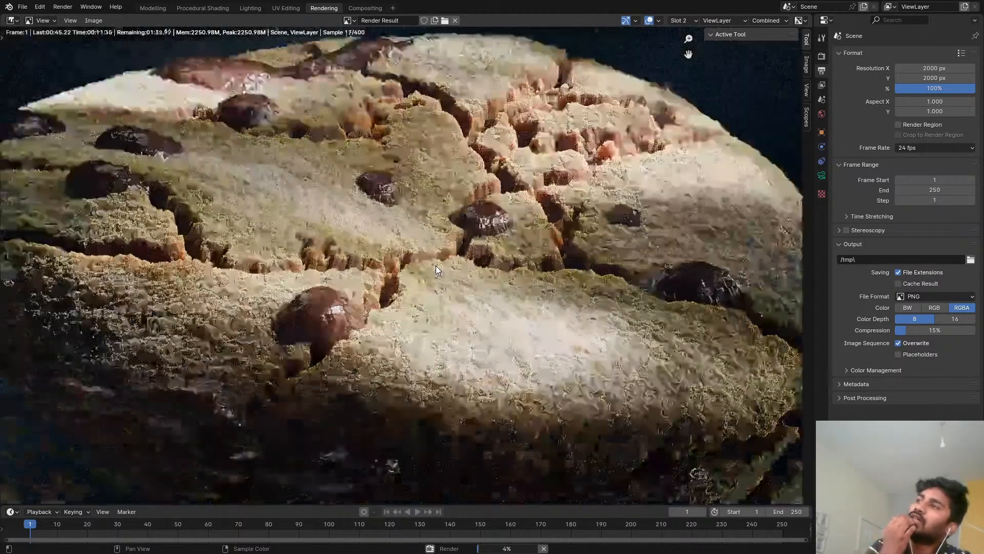
middle_click_drag(444, 332, 456, 369)
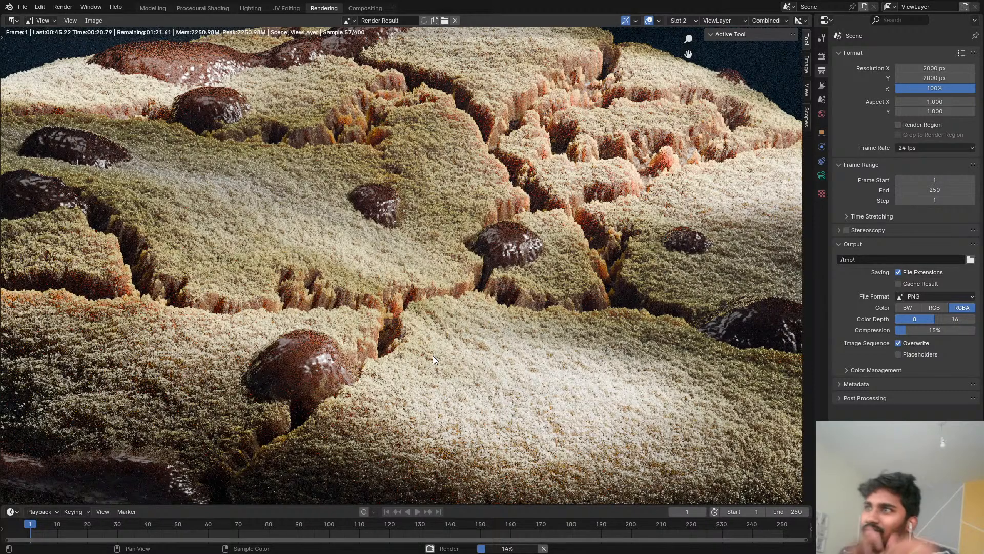
scroll(358, 330, "down", 3)
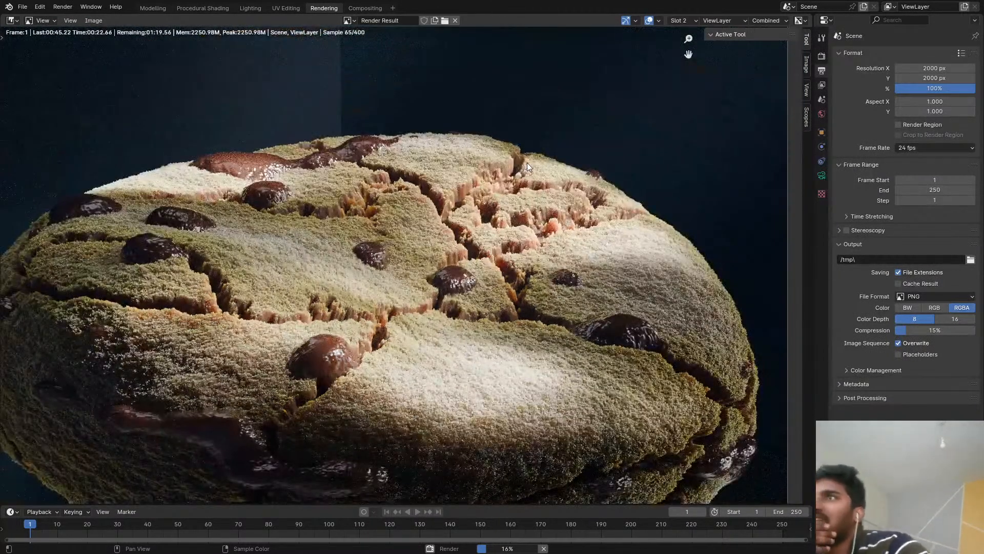
scroll(527, 162, "up", 4)
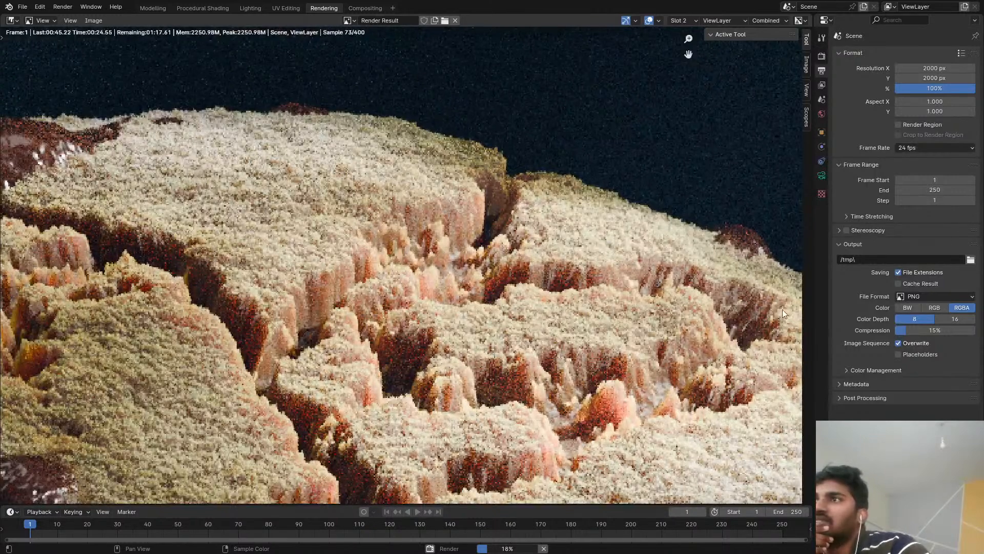
scroll(481, 308, "down", 6)
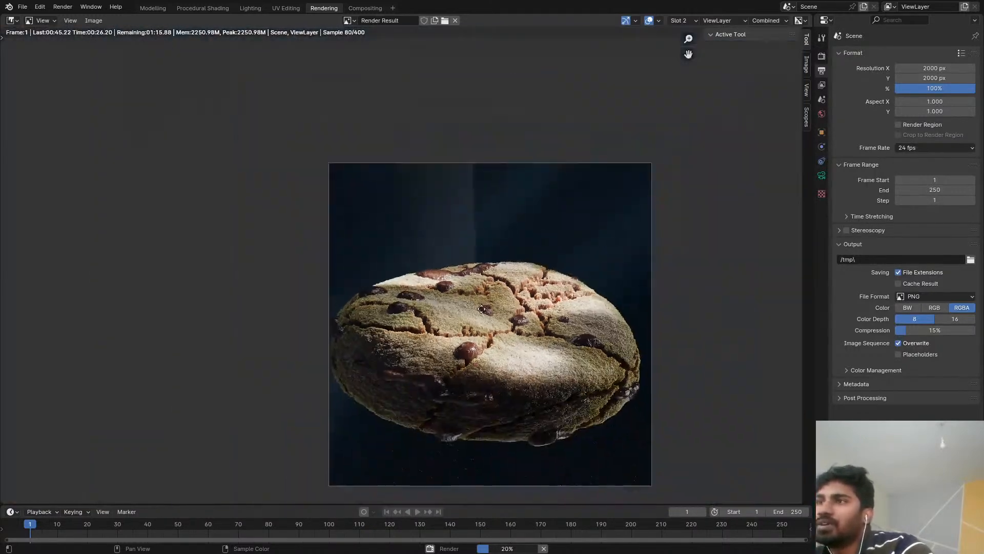
Step: Return to the Procedural Shading workspace and switch its 3D viewport to rendered shading
scroll(485, 302, "up", 3)
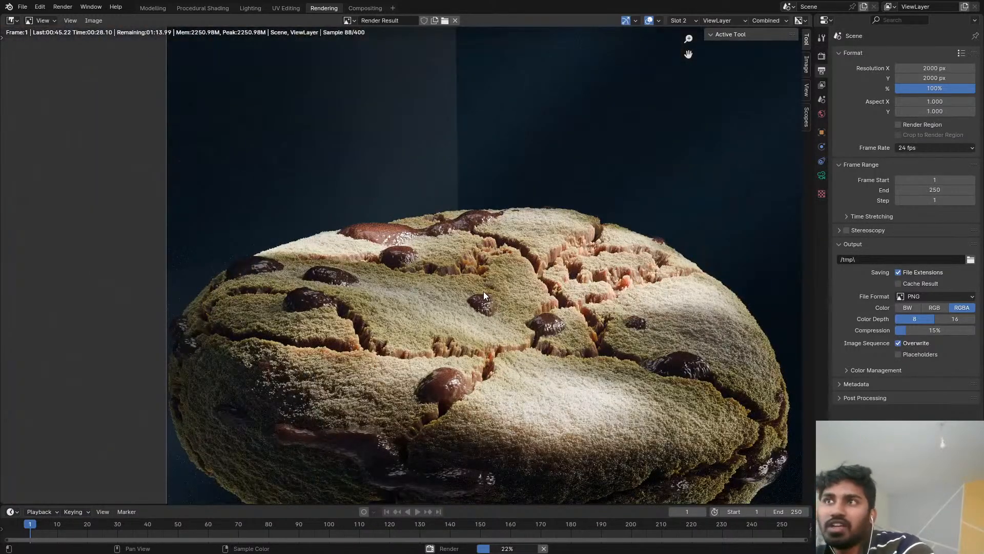
left_click(194, 8)
key("z")
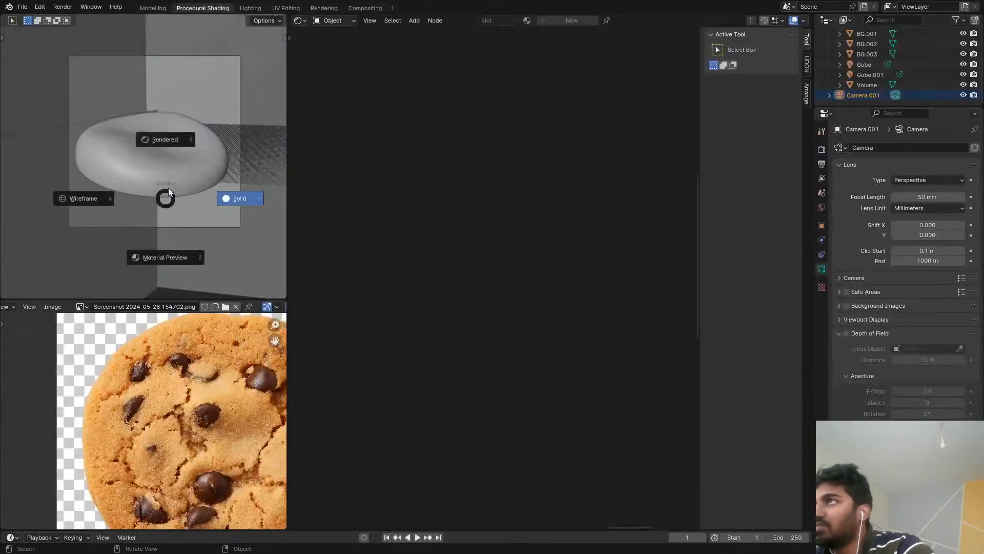
left_click(219, 162)
mouse_move(173, 143)
middle_mouse_down()
mouse_move(161, 125)
mouse_move(143, 128)
mouse_move(119, 57)
mouse_move(176, 156)
mouse_move(157, 136)
middle_mouse_up()
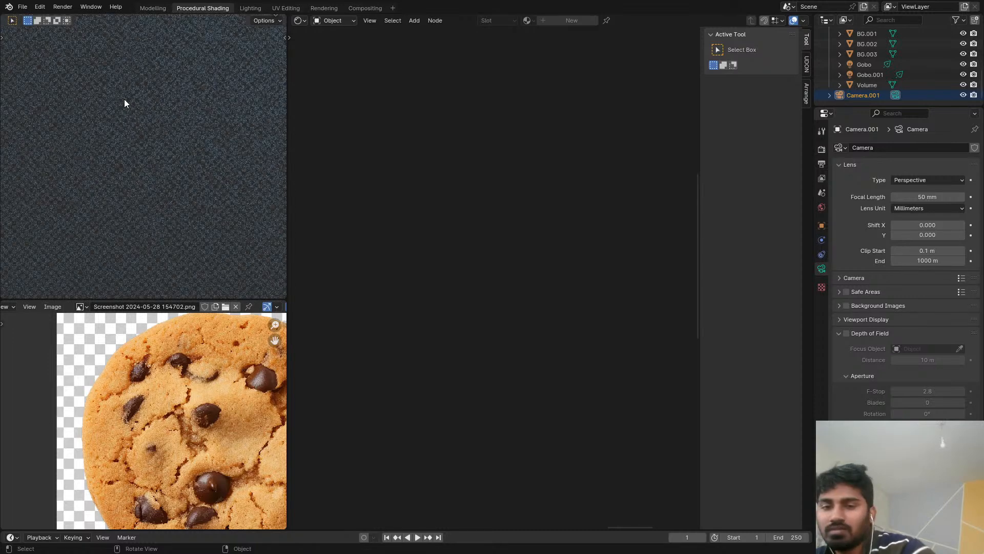
Step: Select the cookie object and frame it in the rendered viewport
key("a")
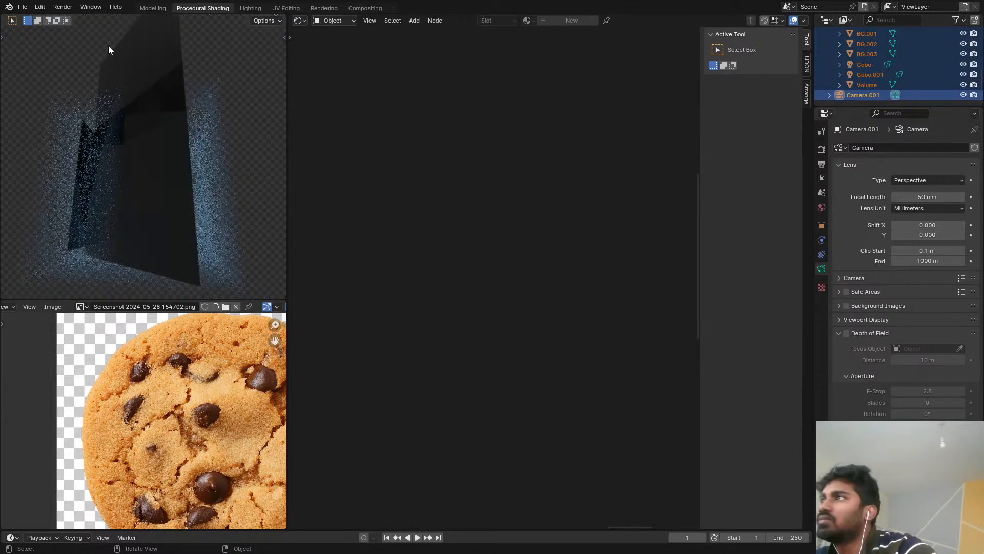
middle_click_drag(109, 50, 91, 135)
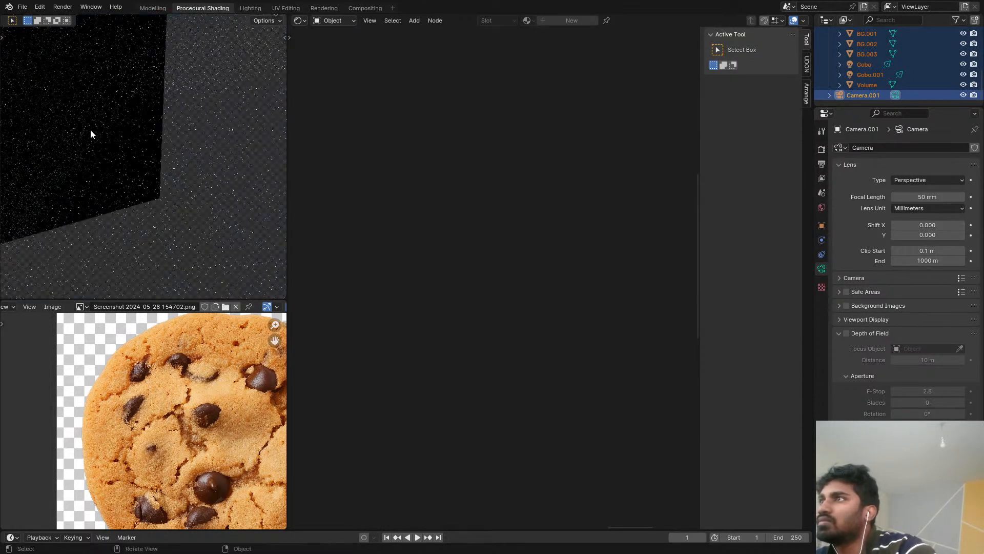
left_click(93, 137)
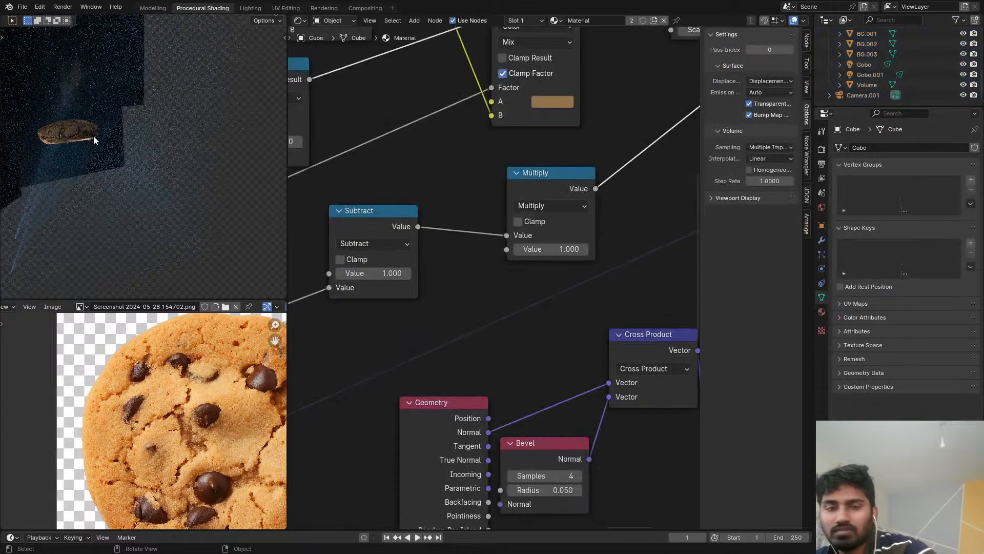
key("KP_Decimal")
middle_click_drag(114, 173, 164, 200)
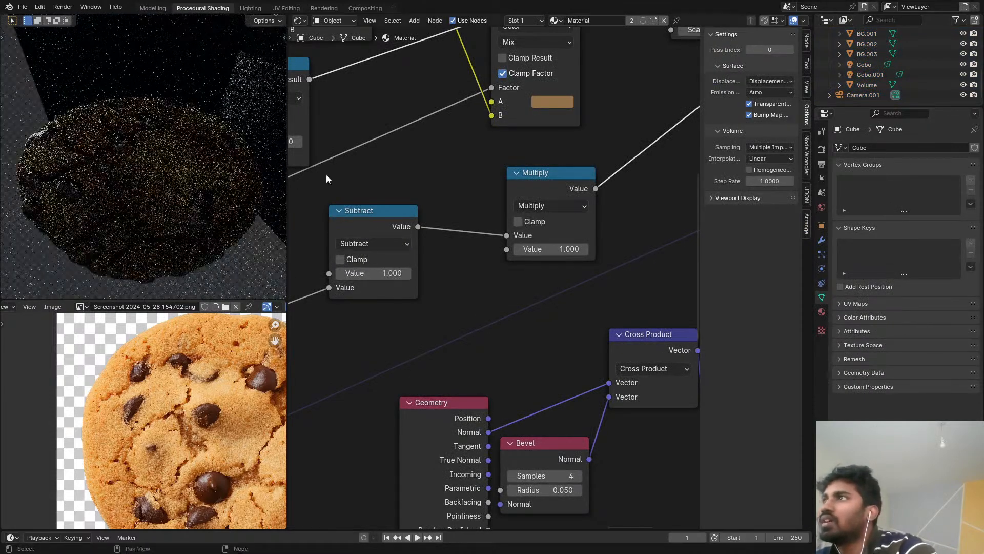
Step: Examine the lit cookie within its backdrop and its cracked surface up close in the rendered viewport
scroll(326, 177, "down", 3)
scroll(83, 154, "down", 9)
middle_click_drag(108, 152, 208, 126)
scroll(170, 149, "down", 5)
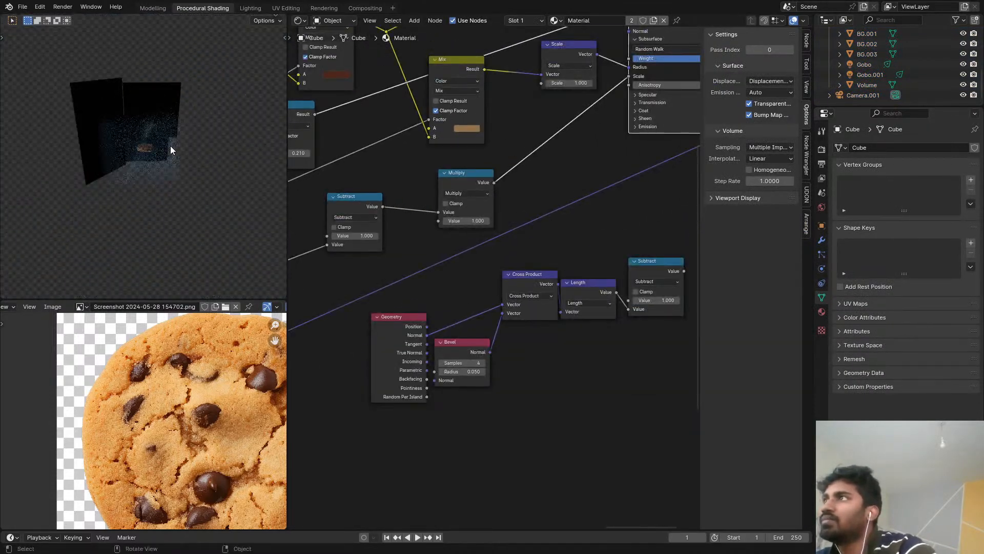
middle_click_drag(156, 107, 50, 202)
scroll(132, 137, "up", 10)
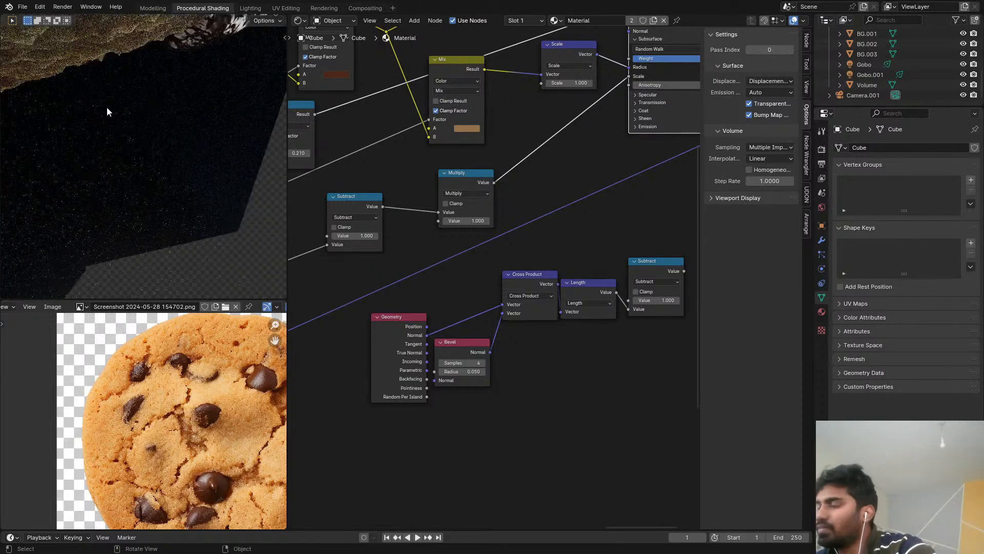
middle_click_drag(107, 107, 169, 134)
scroll(453, 137, "down", 2)
Step: Set the factor of the Multiply color node following the Difference node to 0.592
middle_click_drag(453, 137, 488, 177)
scroll(446, 205, "down", 1)
scroll(514, 255, "up", 3)
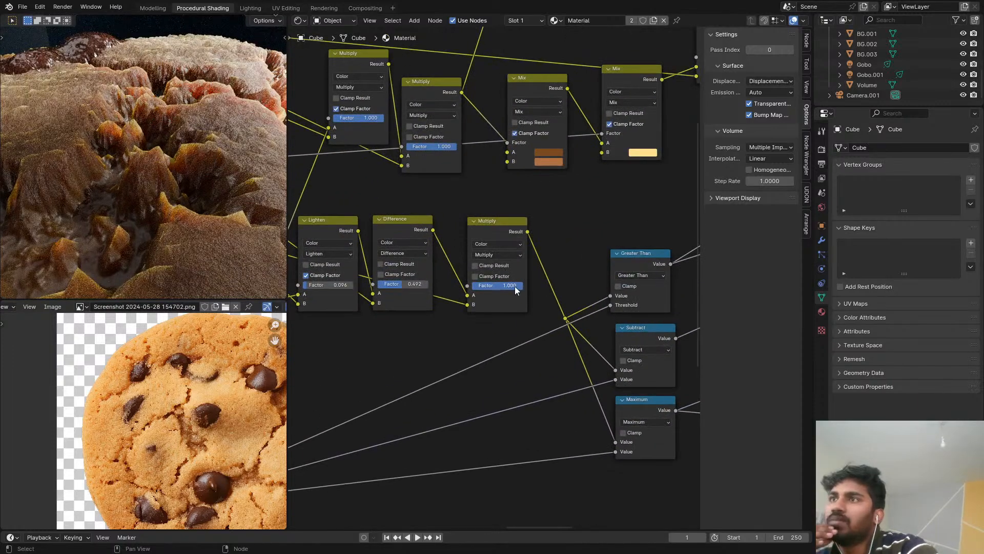
left_click_drag(507, 286, 502, 286)
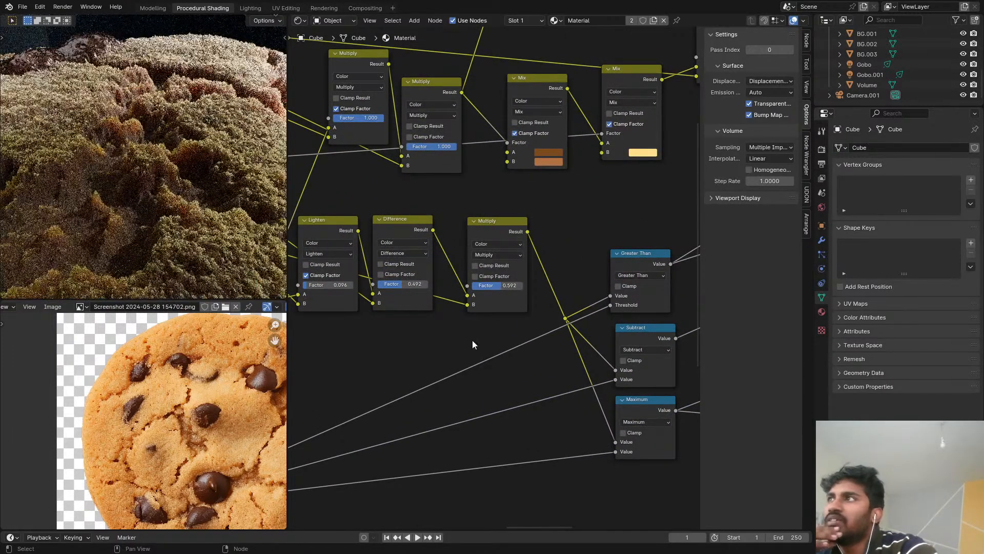
middle_click_drag(451, 341, 505, 314)
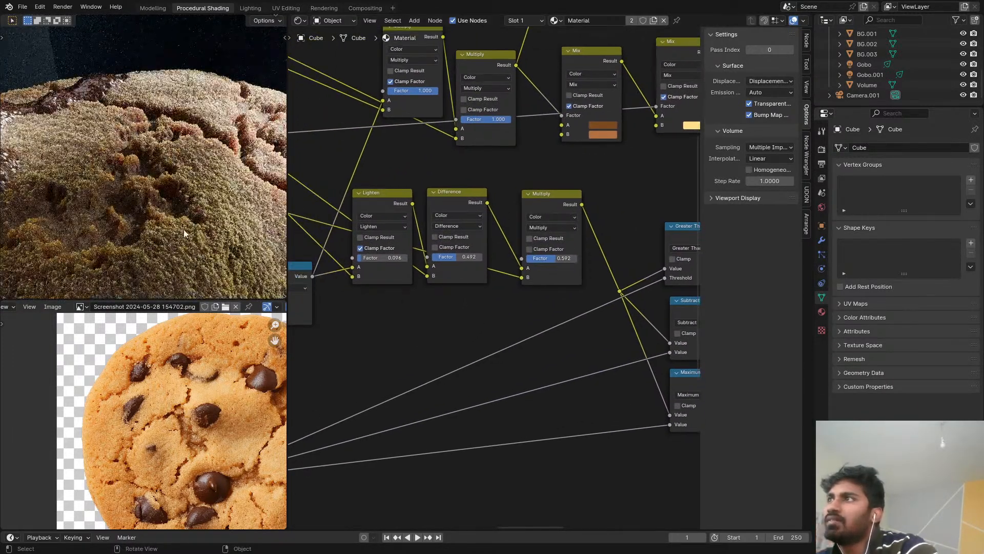
scroll(522, 171, "down", 1)
Step: Preview the outputs of the Multiply node after Difference, the cream Mix node and the tan Mix node on the cookie
left_click(567, 204, "ctrl+shift")
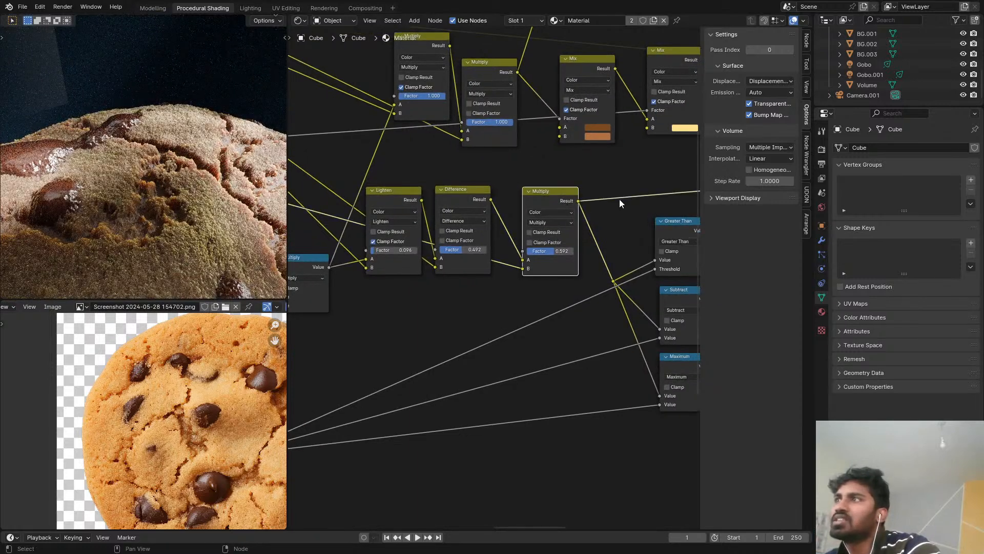
middle_click_drag(619, 202, 496, 253)
left_click(558, 106, "ctrl+shift")
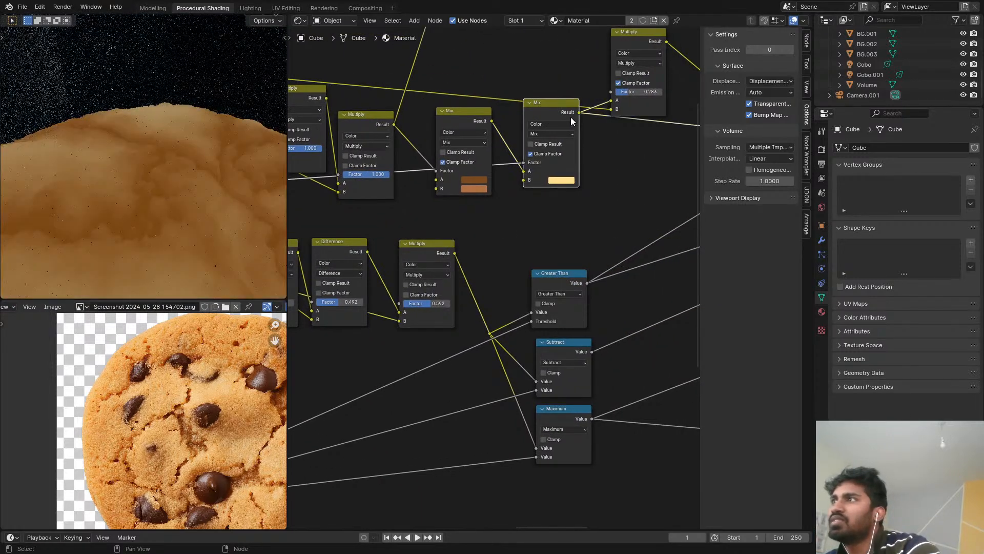
scroll(570, 117, "down", 3)
middle_click_drag(567, 123, 324, 190)
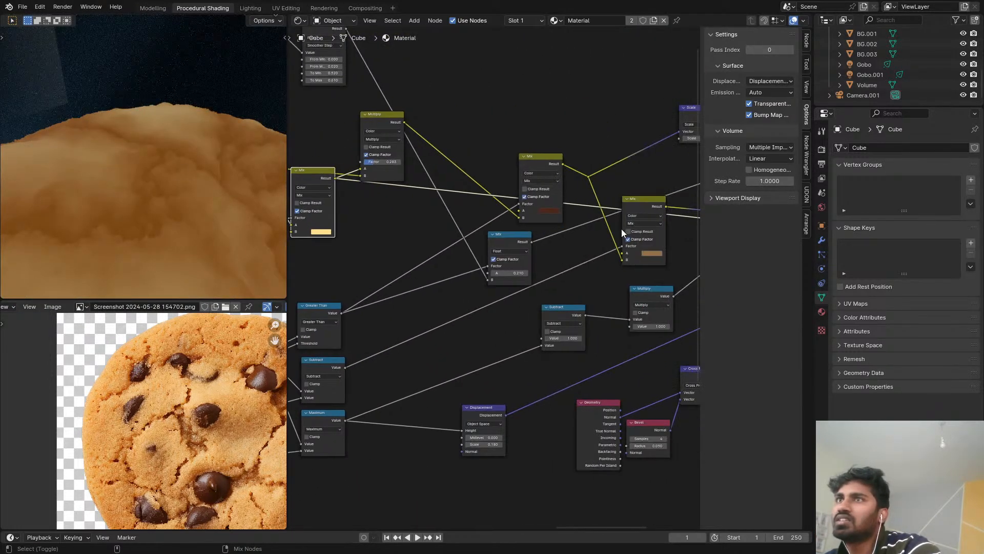
left_click(645, 202, "ctrl+shift")
scroll(646, 211, "down", 1)
middle_click_drag(646, 211, 592, 195)
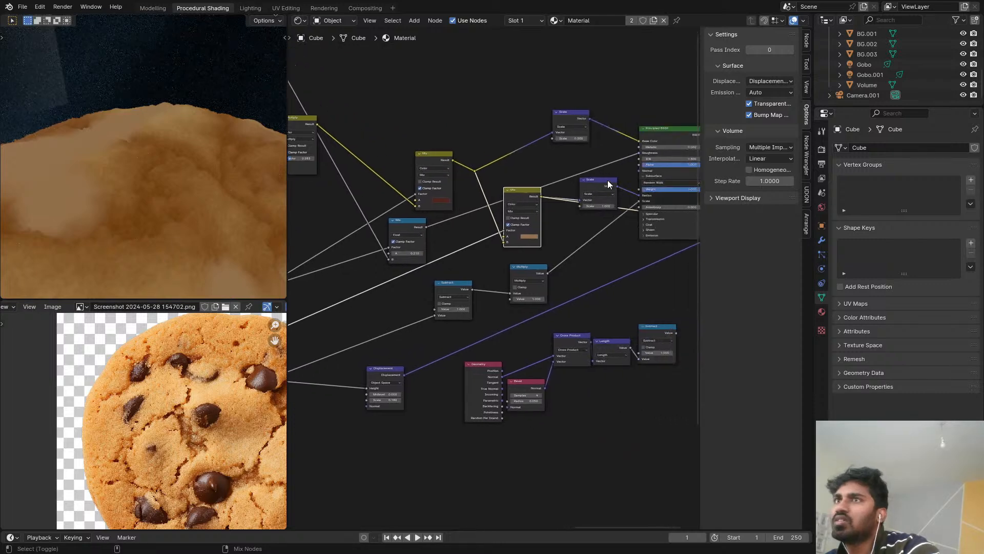
scroll(432, 230, "down", 1)
middle_click_drag(431, 230, 559, 180)
middle_click_drag(115, 187, 168, 216)
scroll(327, 161, "up", 1)
Step: Preview the cream Mix node and compare the cookie color with that node muted and unmuted
mouse_move(445, 124)
left_mouse_down()
mouse_move(468, 141)
mouse_move(456, 133)
left_mouse_up()
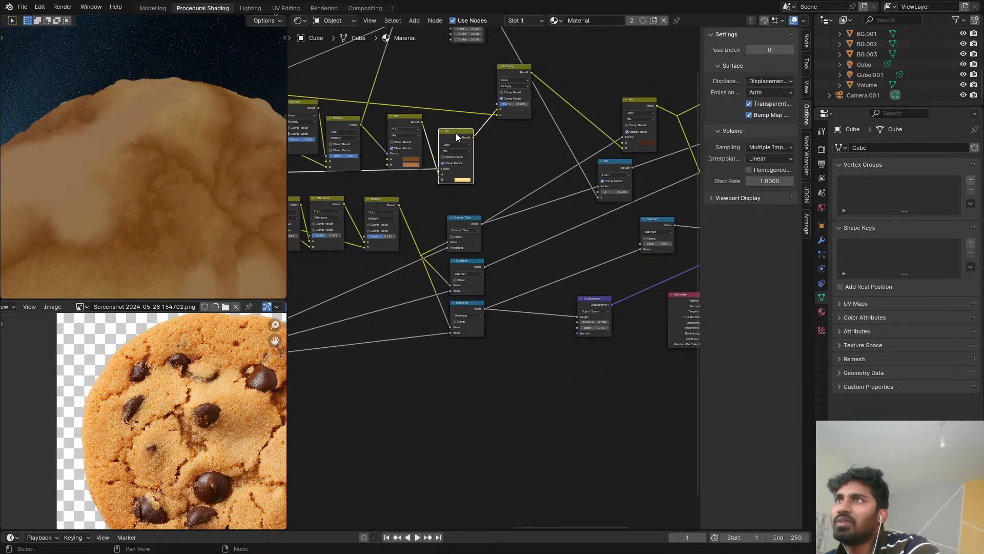
scroll(456, 134, "up", 2)
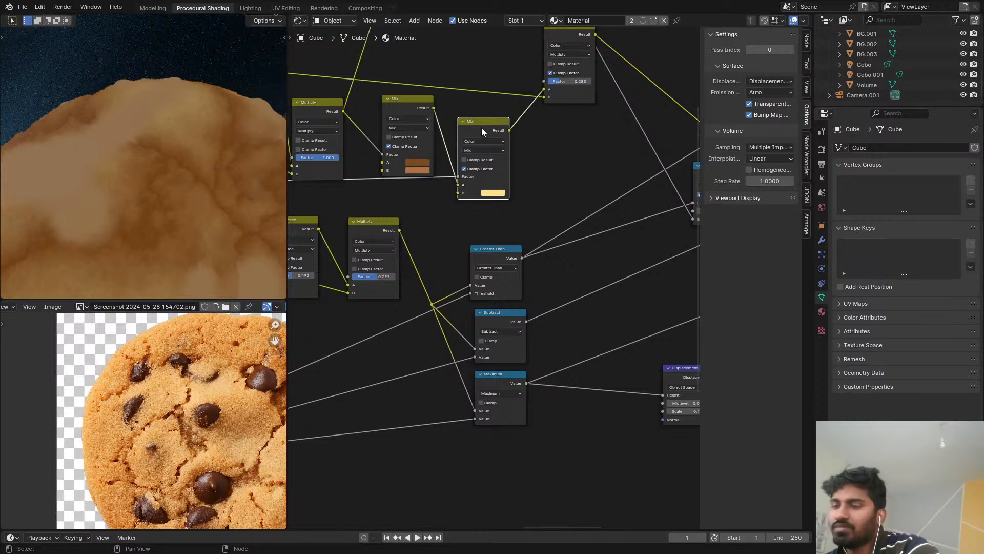
key("m")
scroll(482, 128, "down", 4)
scroll(413, 155, "up", 2)
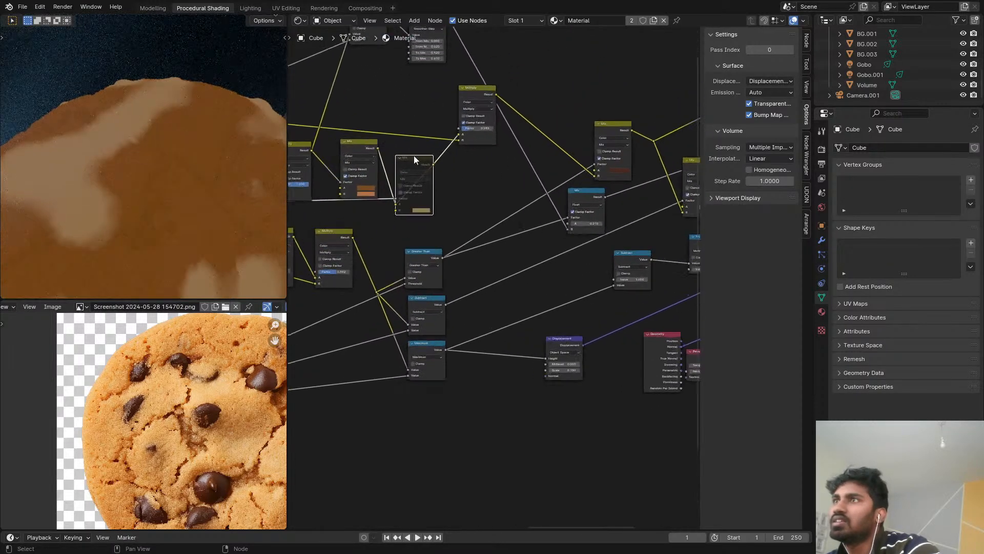
scroll(414, 156, "up", 1)
key("m")
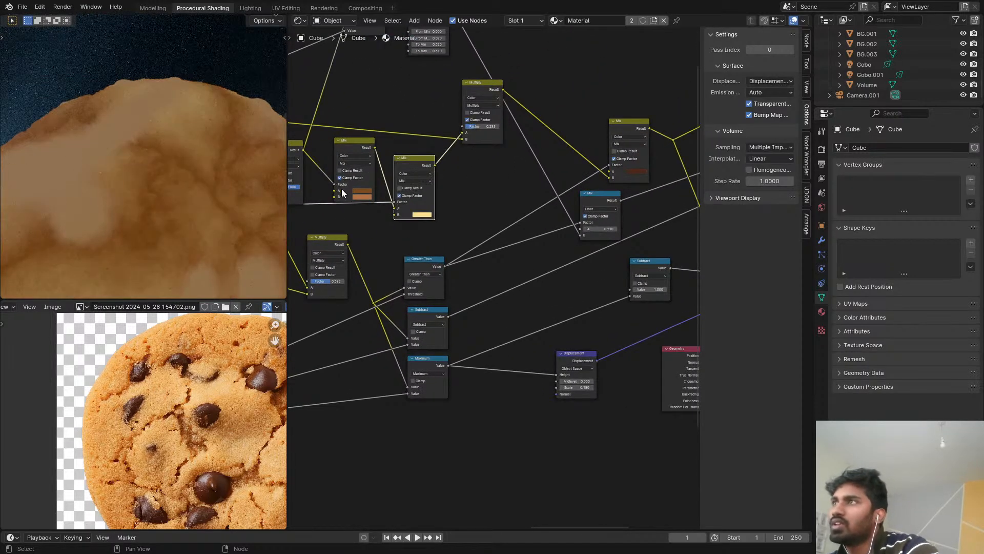
Step: Preview the Multiply node fed by the cream Mix node, and mute the cream Mix node
scroll(205, 194, "down", 3)
middle_click_drag(205, 194, 128, 123)
scroll(533, 161, "down", 1)
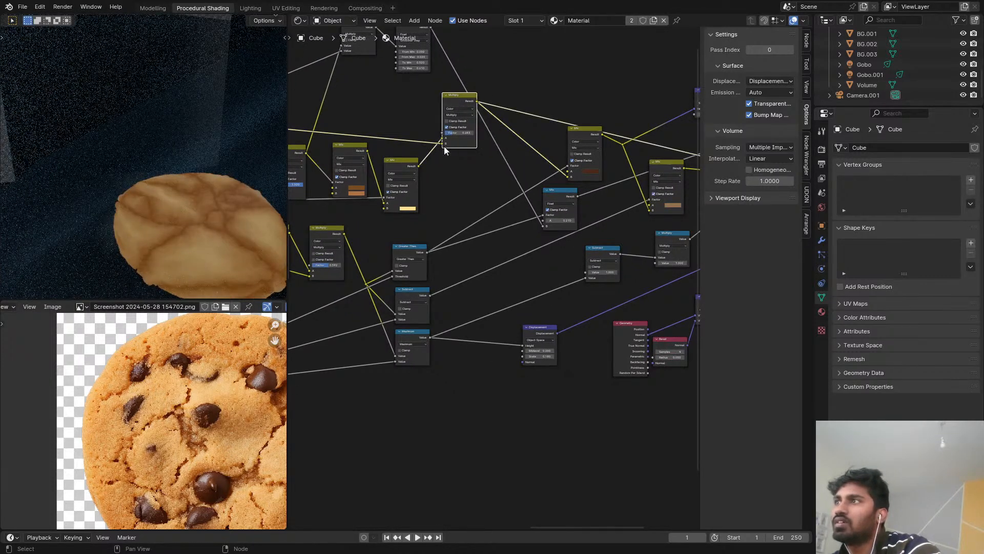
scroll(444, 146, "up", 1)
left_click(390, 169)
key("m")
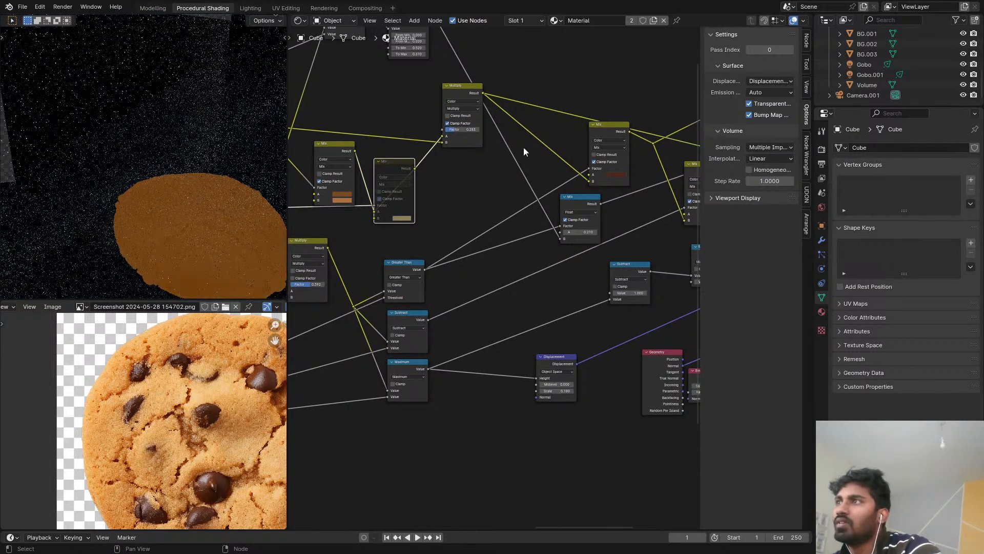
Step: Preview the dark brown Mix node and the base color Scale node, and reconnect the Principled BSDF to the Material Output
middle_click_drag(597, 125, 465, 138)
left_click(490, 146, "ctrl+shift")
middle_click_drag(574, 123, 405, 157)
left_click(470, 135, "ctrl+shift")
middle_click_drag(518, 147, 459, 165)
left_click(520, 167, "ctrl+shift")
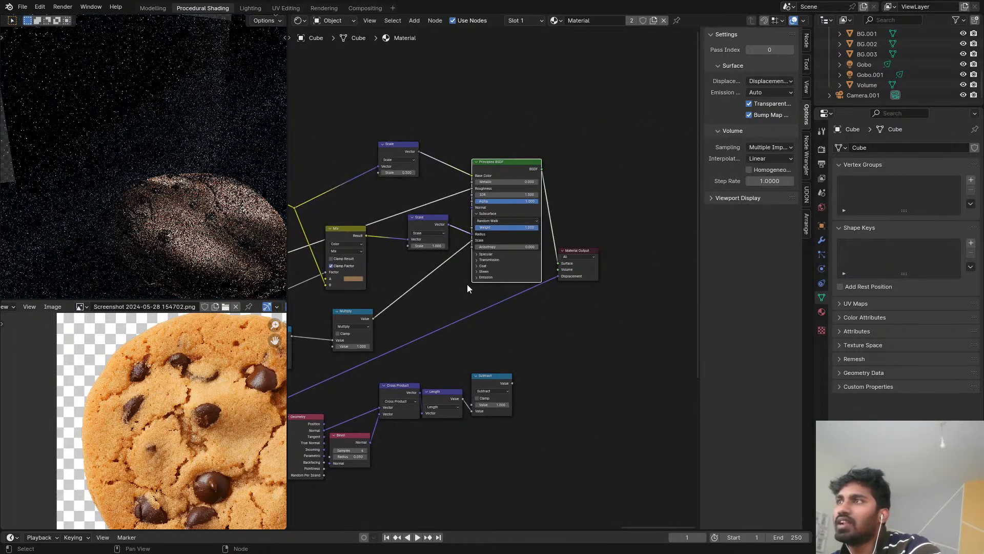
Step: Examine the cookie's cracks and chocolate chips up close with the full material in the rendered viewport
middle_click_drag(465, 284, 627, 211)
scroll(185, 212, "up", 4)
middle_click_drag(272, 212, 122, 218)
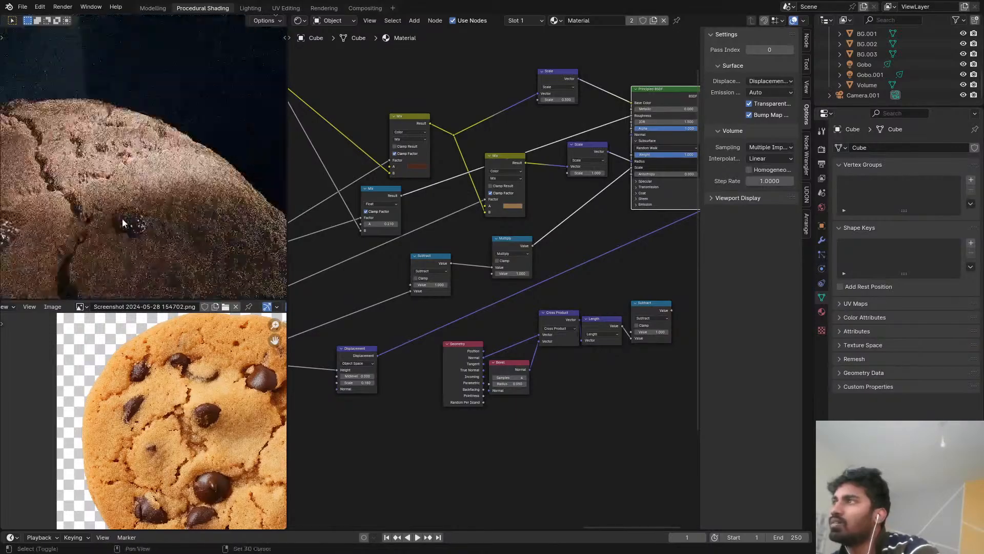
scroll(132, 217, "up", 2)
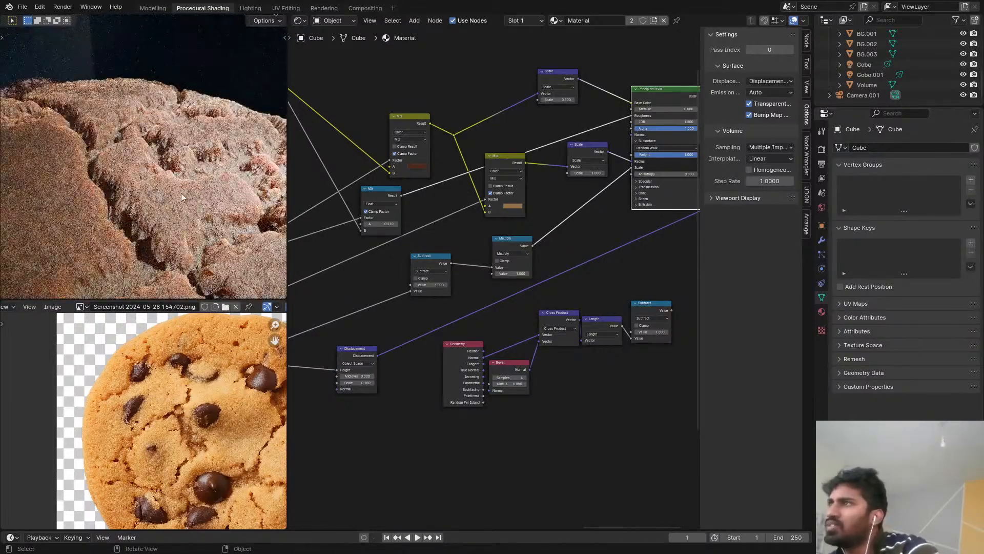
middle_click_drag(180, 193, 118, 180)
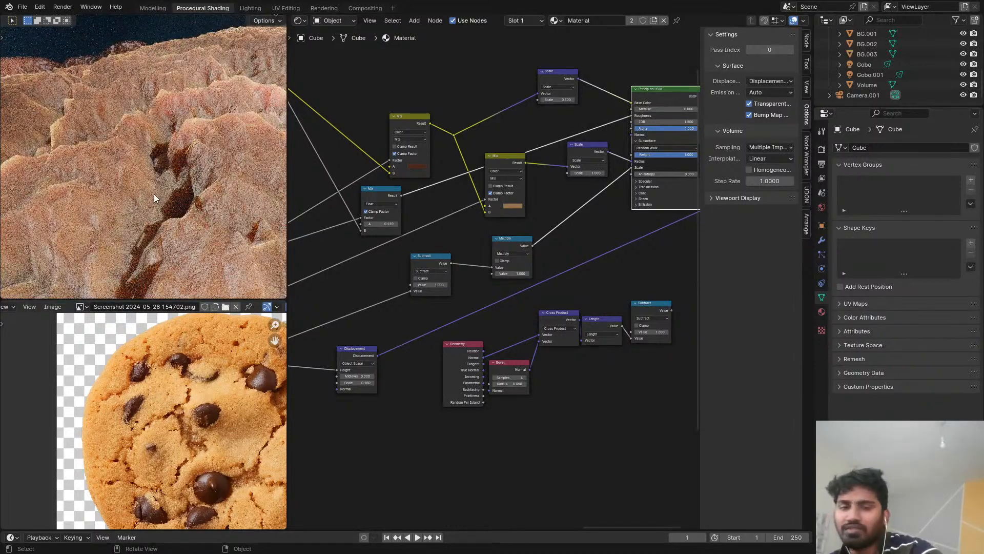
scroll(154, 194, "down", 8)
Step: Switch to the Rendering workspace and start a new image render of the cookie
key("z")
left_click(323, 9)
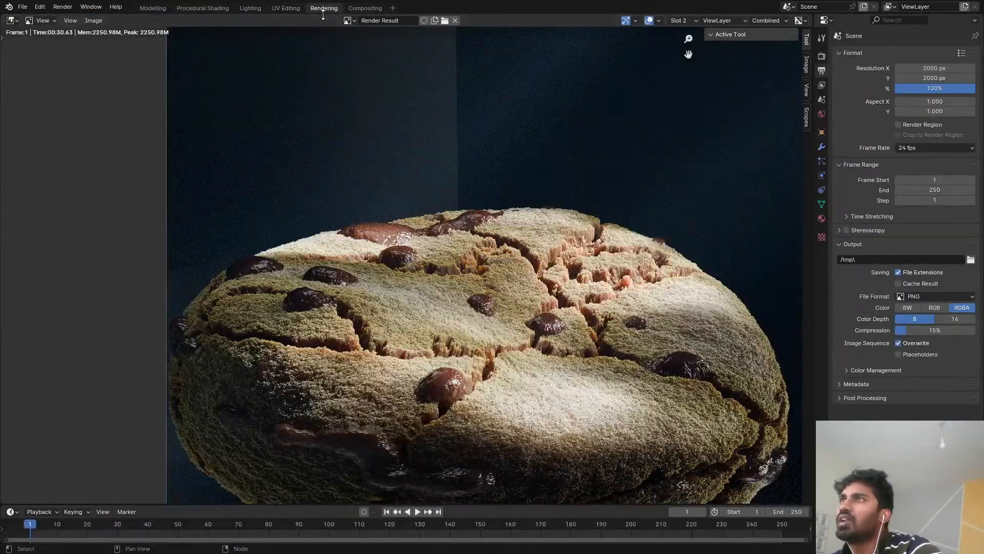
scroll(465, 210, "down", 5)
scroll(441, 190, "up", 5)
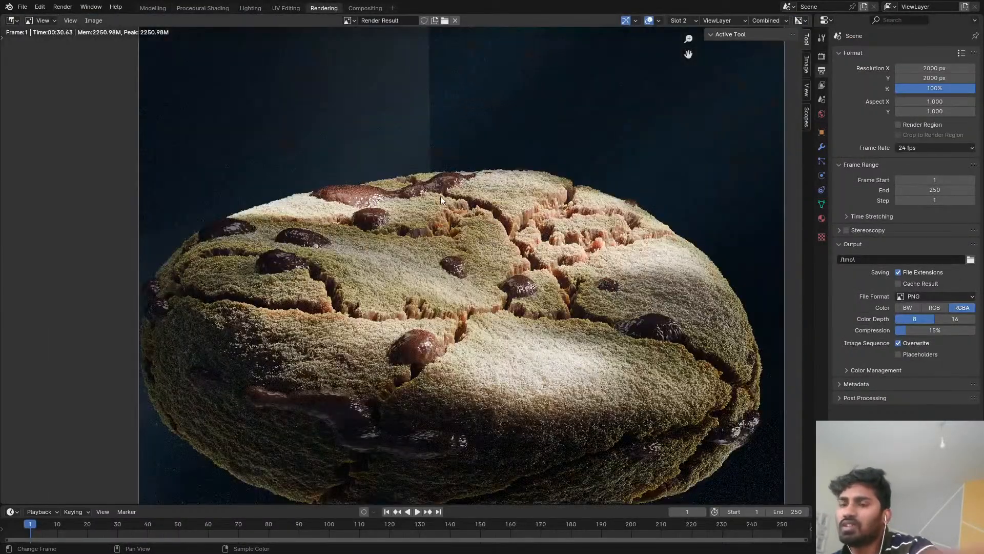
key("F12")
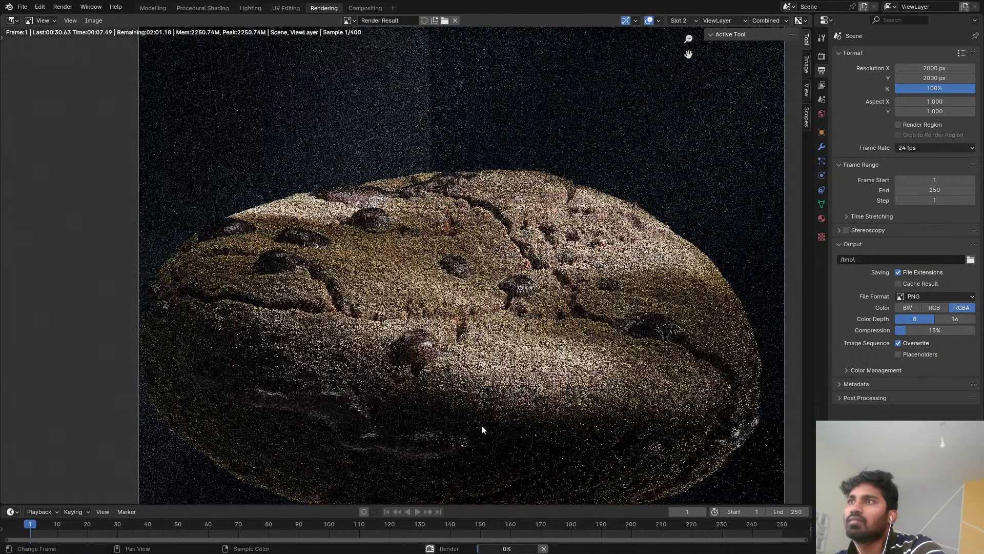
Step: Examine the cookie's surface color, cracks and chocolate chips in the progressing render at several magnifications
scroll(481, 424, "up", 4)
middle_click_drag(496, 347, 501, 406)
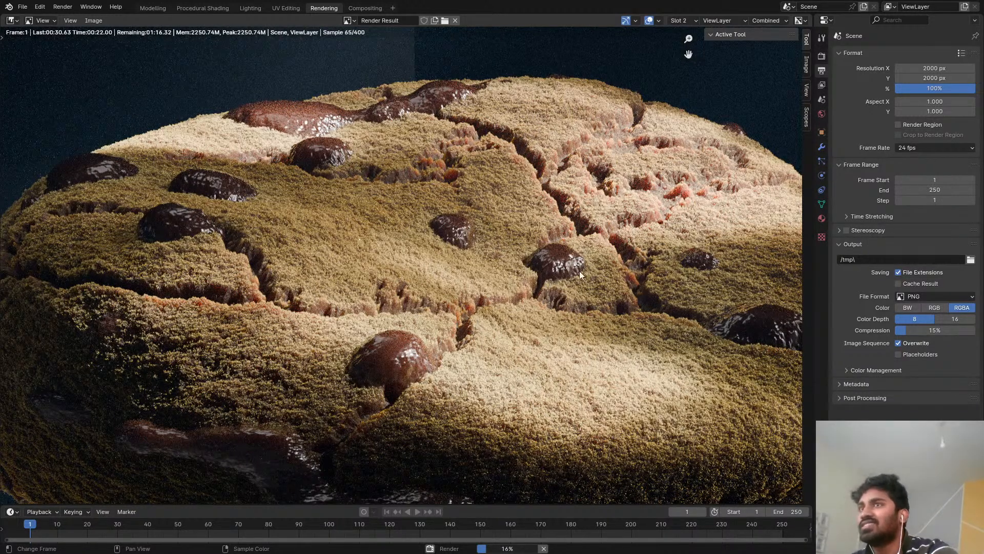
scroll(423, 333, "down", 4)
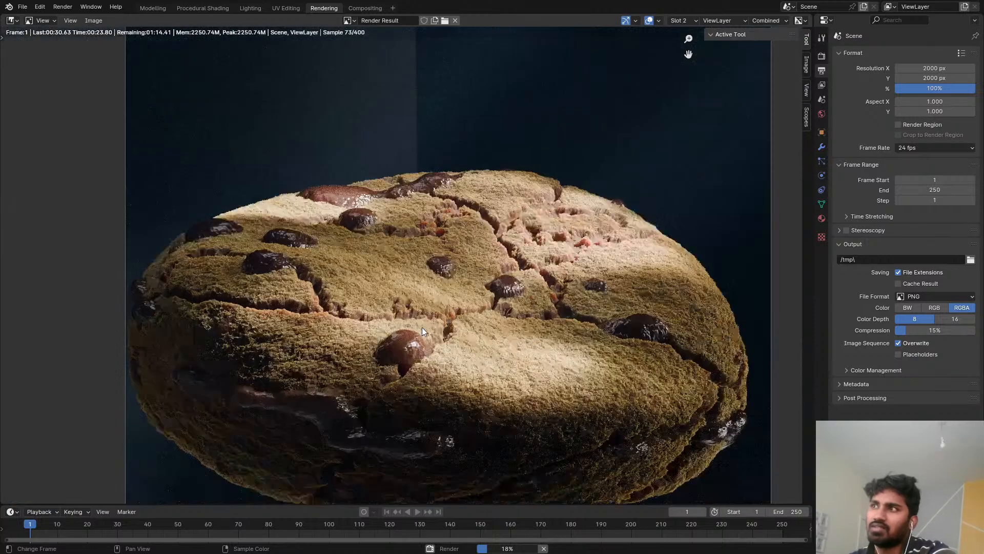
scroll(468, 281, "up", 3)
middle_click_drag(468, 281, 462, 175)
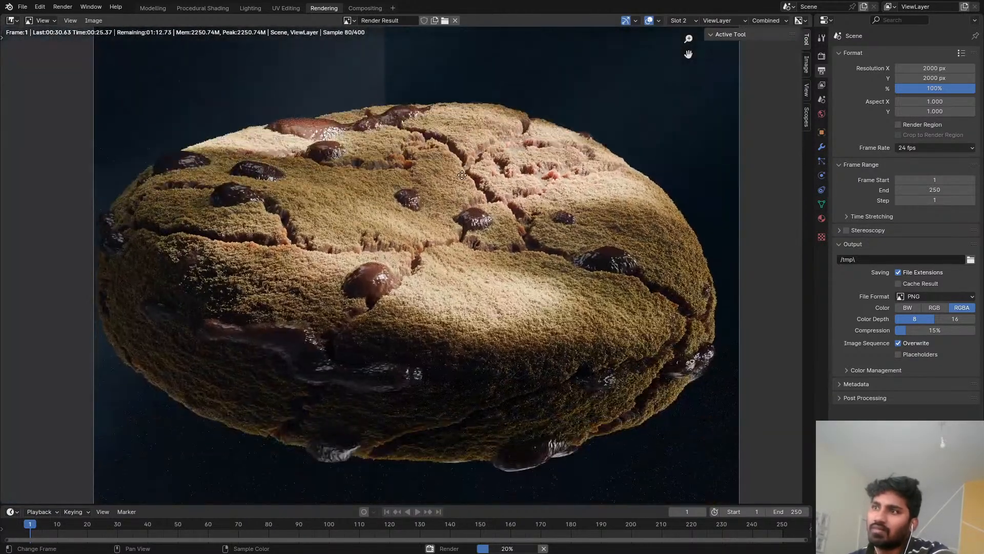
scroll(650, 229, "up", 4)
scroll(516, 325, "down", 1)
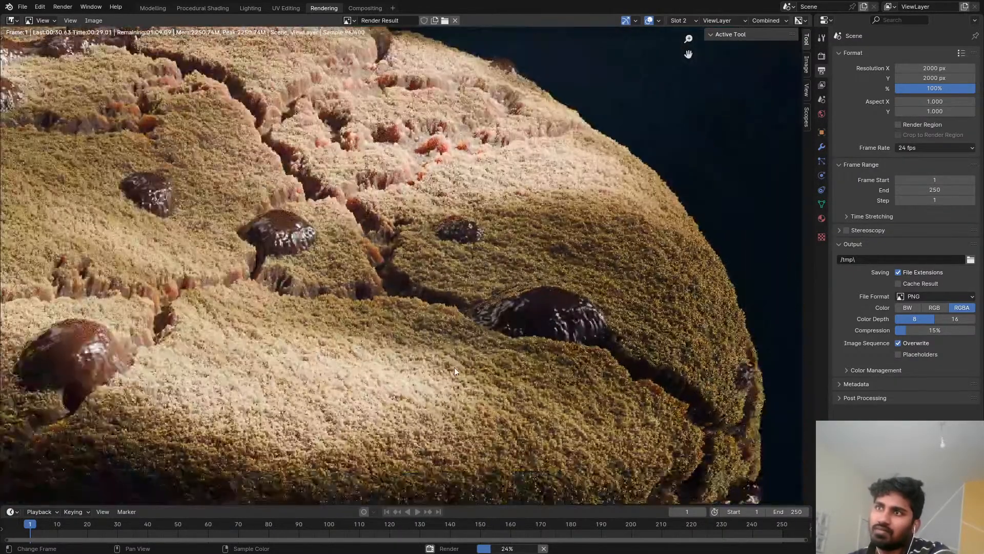
middle_click_drag(453, 367, 510, 347)
middle_click_drag(405, 336, 464, 313)
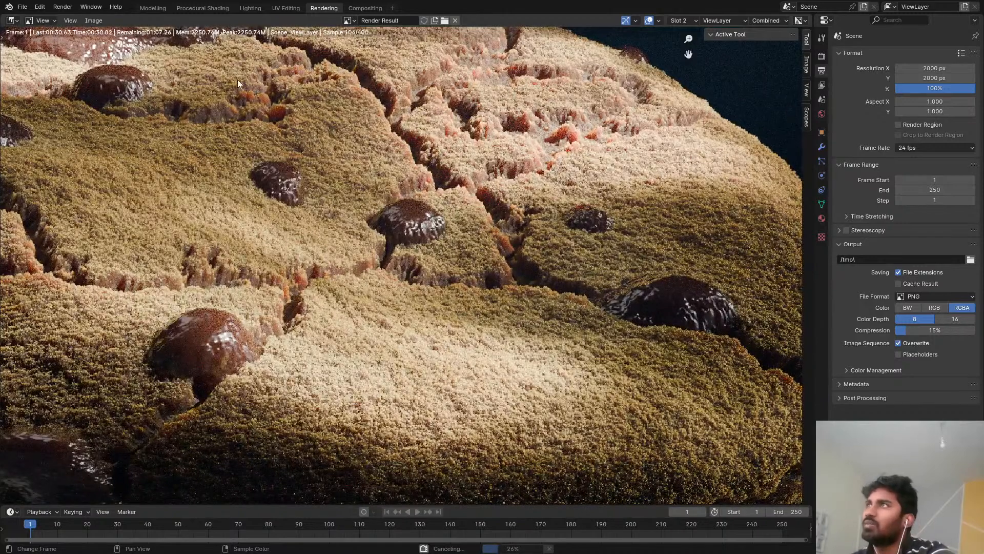
Step: Return from the render to the Procedural Shading workspace and set the 3D viewport to rendered shading
left_click(207, 4)
left_click(211, 103)
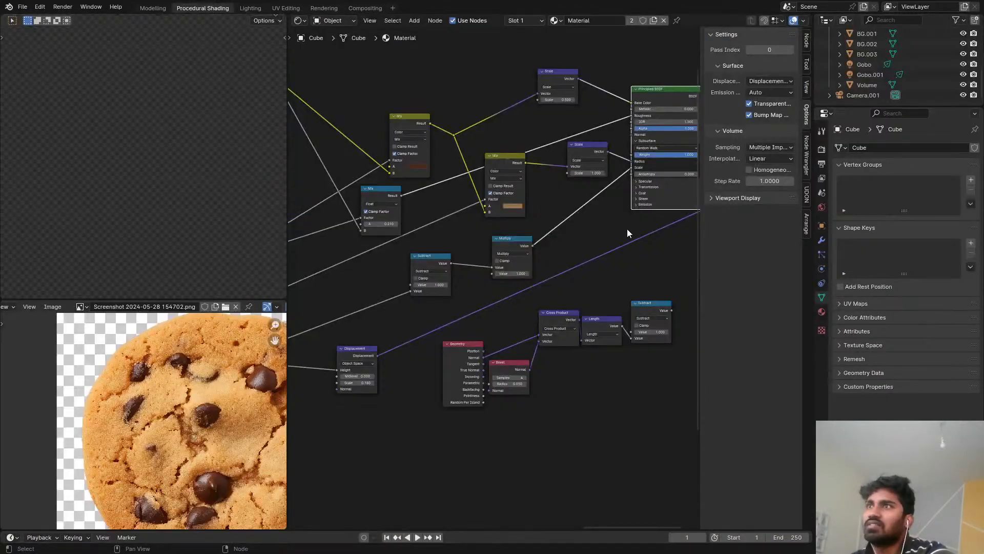
Step: Set the scale factor of the vector Scale node feeding the Principled BSDF's subsurface radius to 0.100
scroll(616, 218, "down", 1)
middle_click_drag(601, 208, 431, 217)
scroll(426, 202, "up", 8)
mouse_move(433, 165)
middle_mouse_down()
mouse_move(484, 170)
mouse_move(493, 184)
middle_mouse_up()
scroll(484, 176, "down", 1)
scroll(492, 183, "up", 2)
scroll(501, 161, "up", 3)
left_click_drag(515, 167, 470, 168)
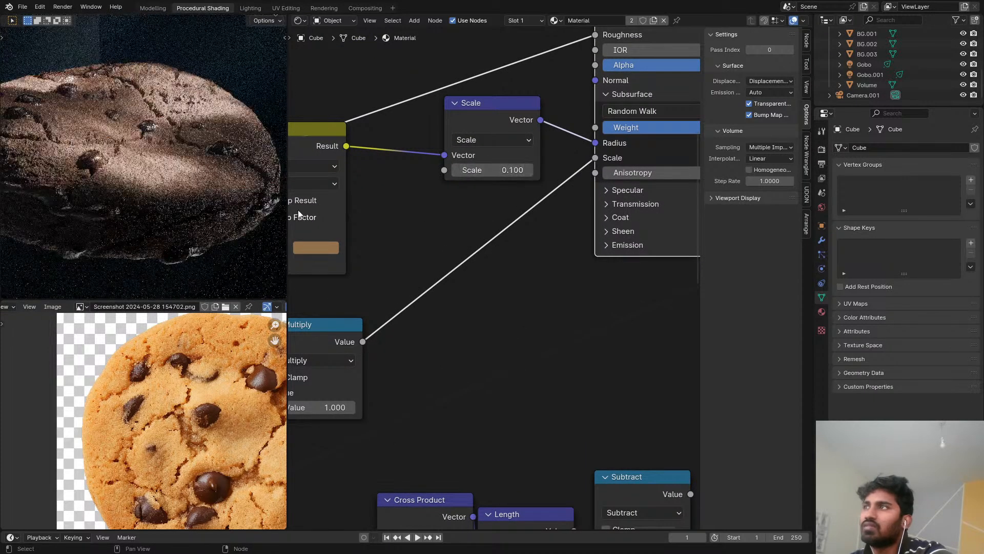
Step: Set the 3D viewport to solid shading, start a new image render and open the Rendering workspace
key("z")
left_click(263, 159)
key("F12")
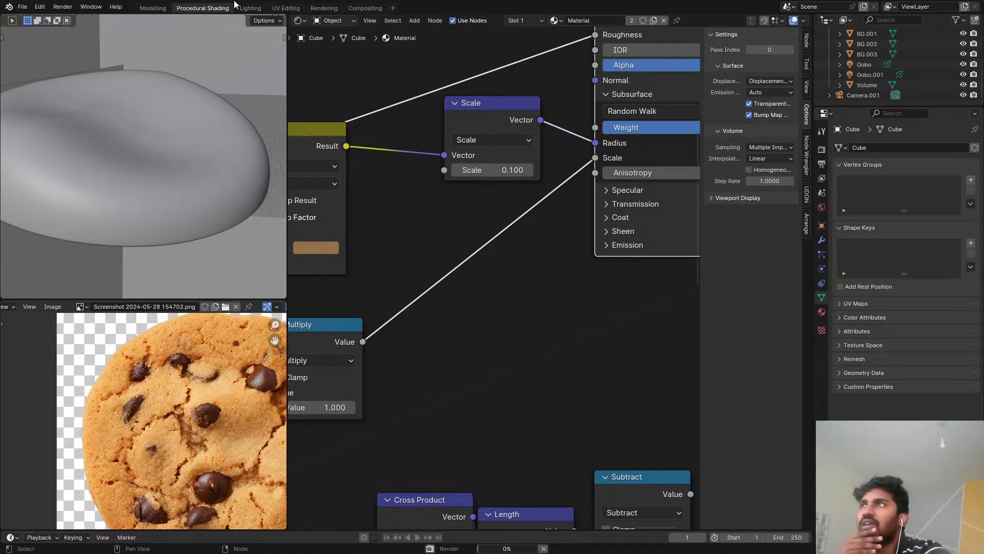
left_click(324, 7)
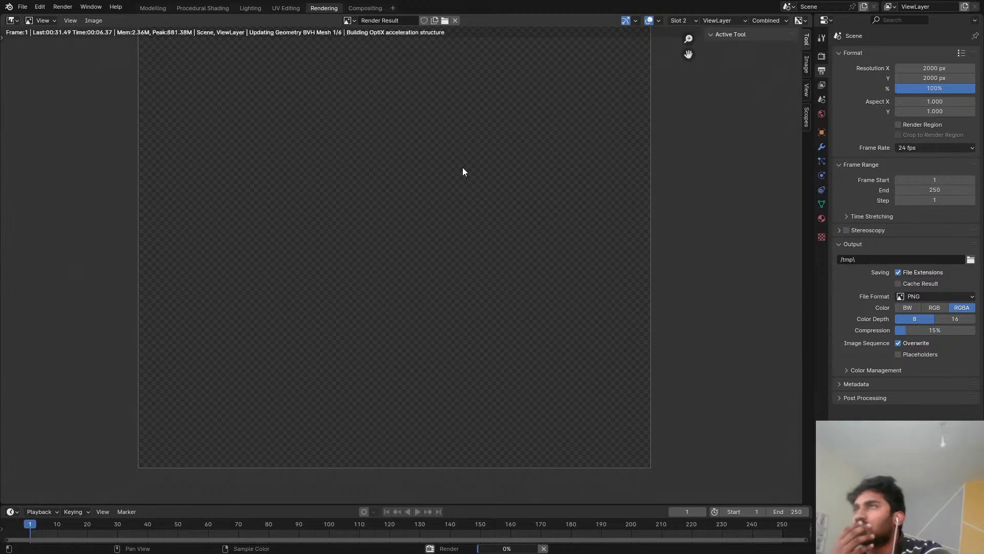
Step: Examine the cookie's crumb texture, cracks and chocolate chips in the progressing render, both up close and as a whole
scroll(461, 166, "up", 4)
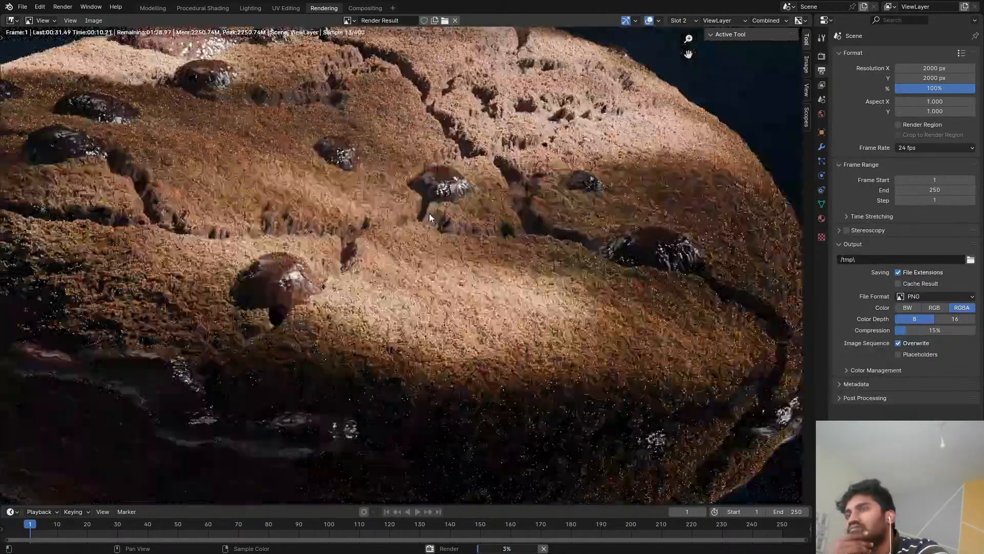
scroll(391, 233, "down", 4)
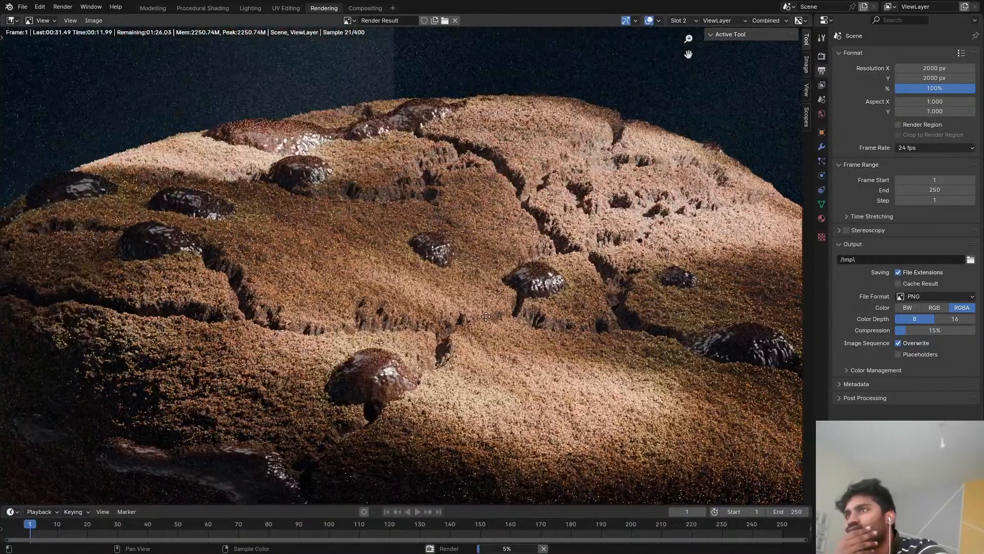
scroll(410, 308, "up", 5)
middle_click_drag(527, 325, 487, 300)
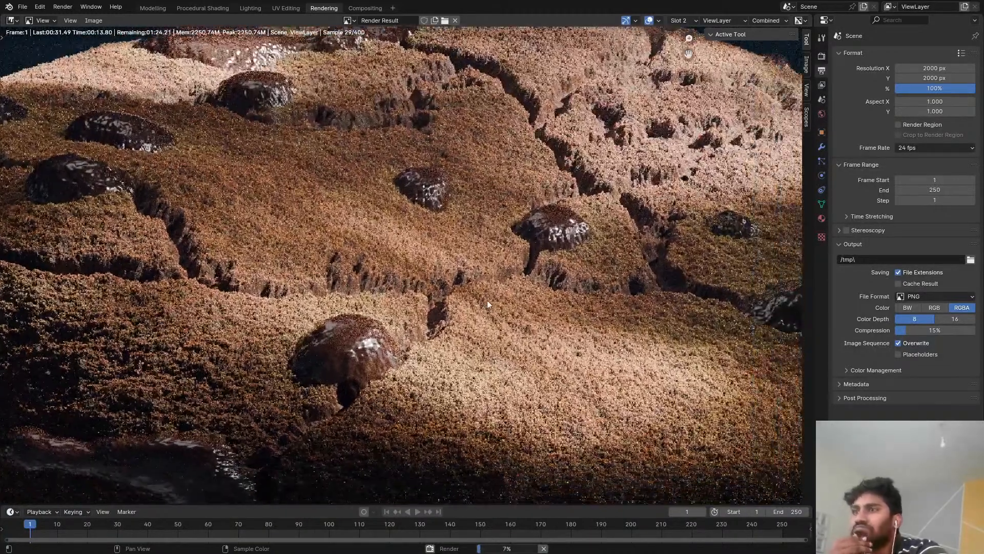
middle_click_drag(413, 366, 420, 327)
middle_click_drag(455, 265, 446, 319)
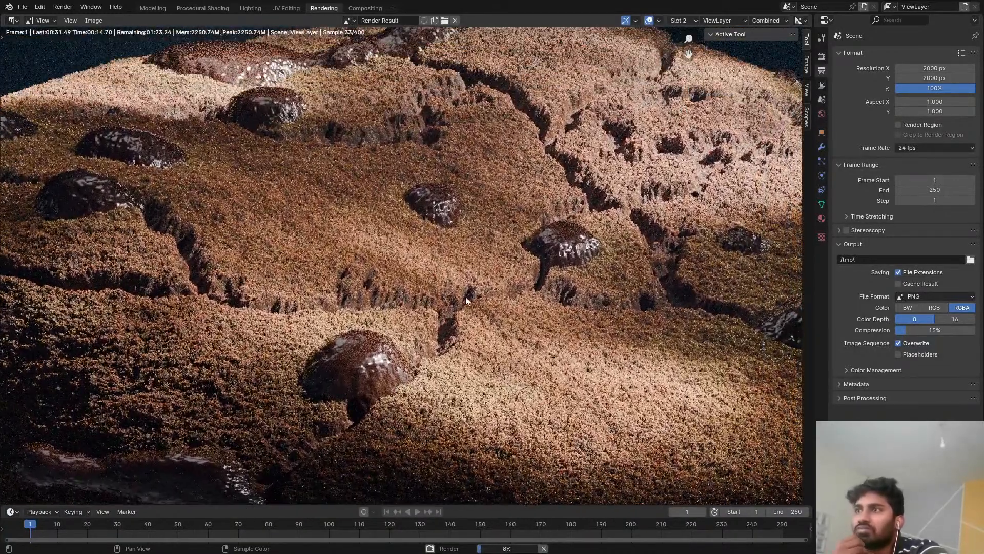
scroll(403, 305, "up", 1)
middle_click_drag(408, 289, 416, 299)
scroll(417, 298, "down", 5)
scroll(485, 286, "up", 2)
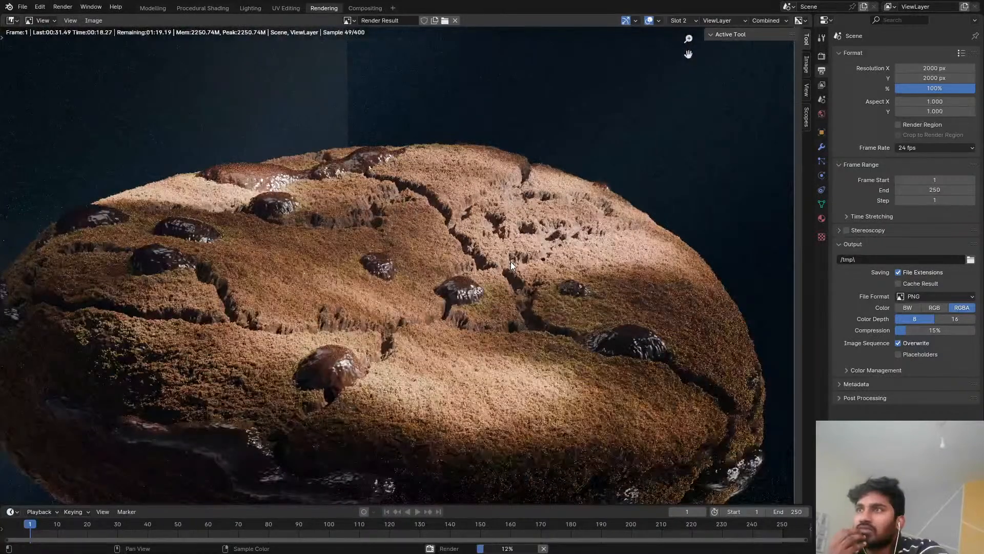
scroll(485, 279, "up", 4)
middle_click_drag(400, 349, 420, 361)
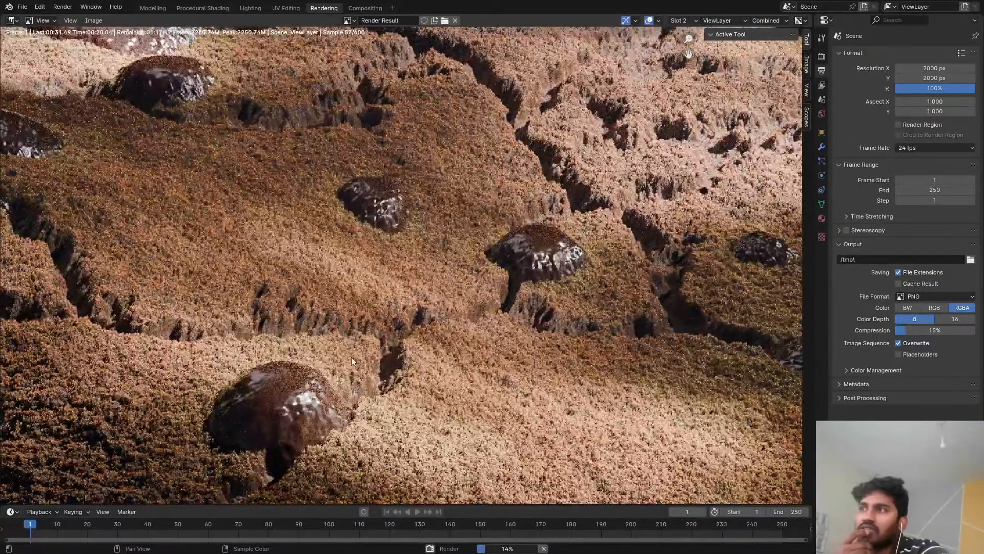
middle_click_drag(352, 357, 466, 371)
scroll(435, 357, "down", 3)
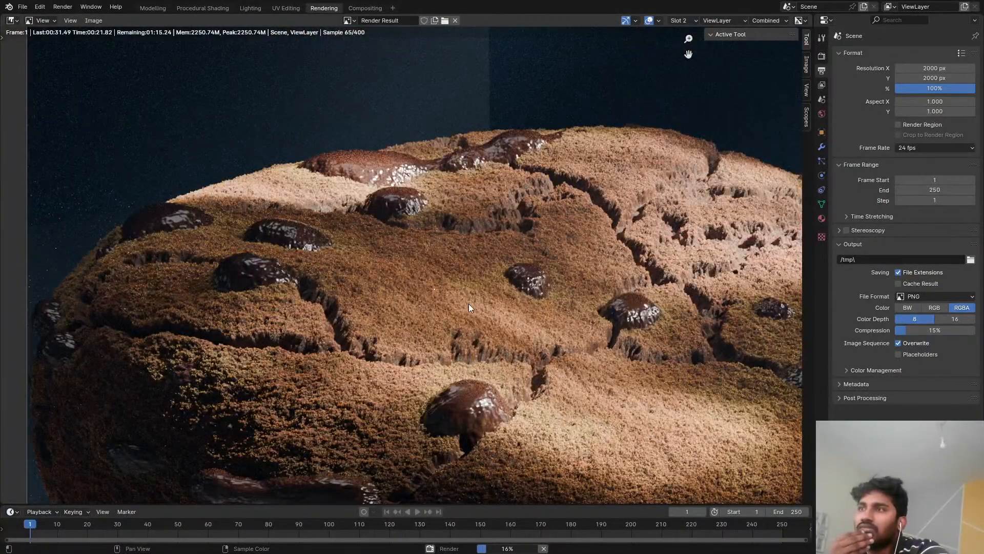
middle_click_drag(508, 263, 386, 309)
scroll(428, 312, "up", 3)
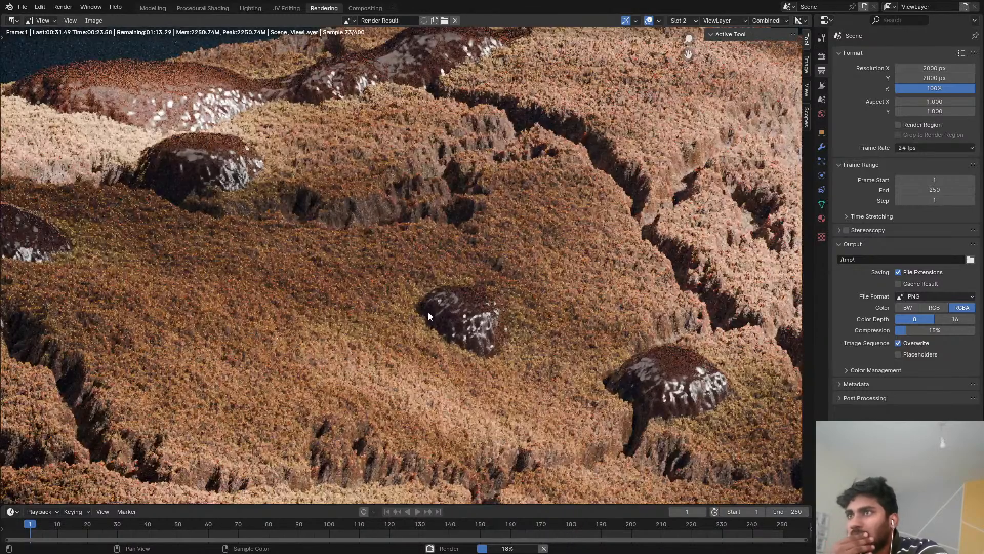
scroll(570, 353, "up", 1)
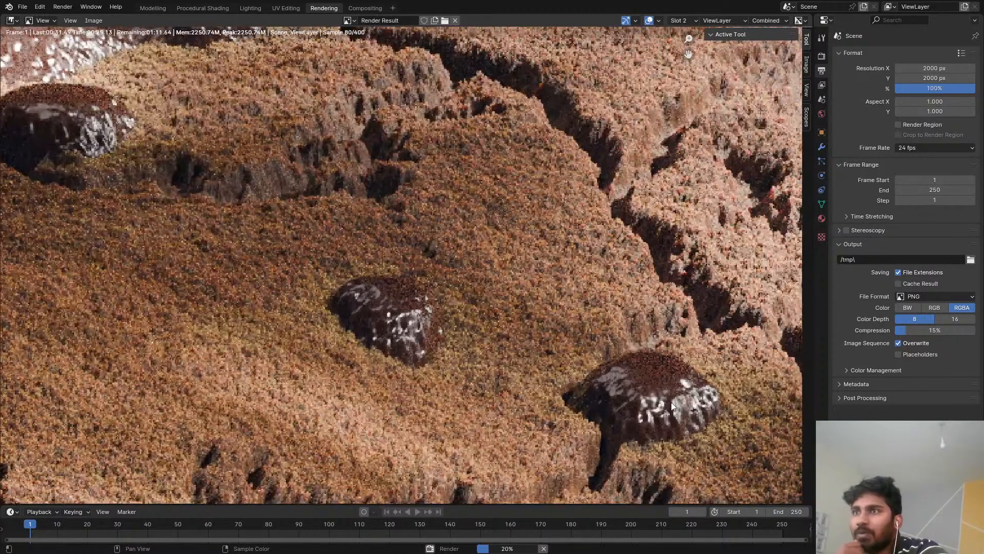
middle_click_drag(130, 177, 312, 294)
scroll(408, 340, "down", 4)
middle_click_drag(408, 340, 380, 257)
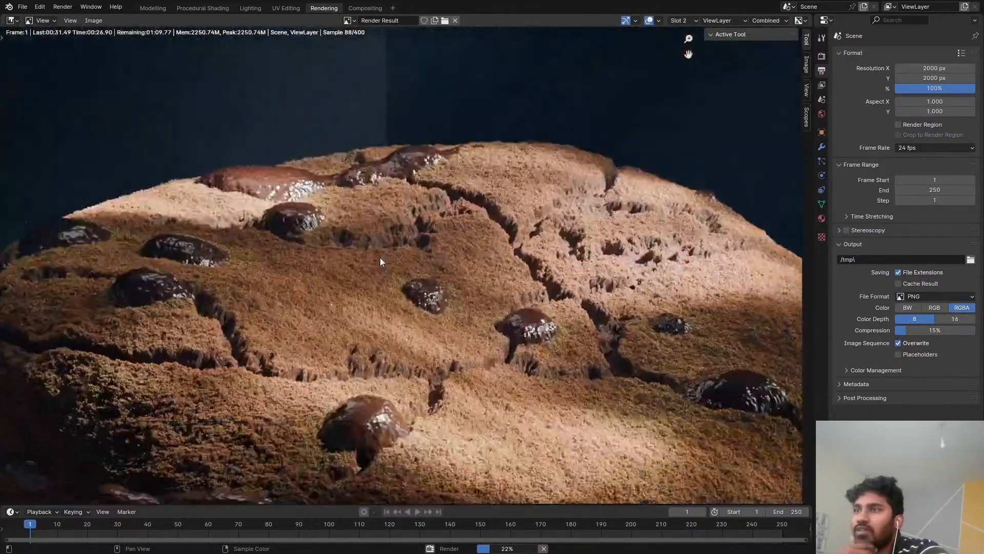
scroll(466, 259, "down", 4)
scroll(514, 266, "up", 5)
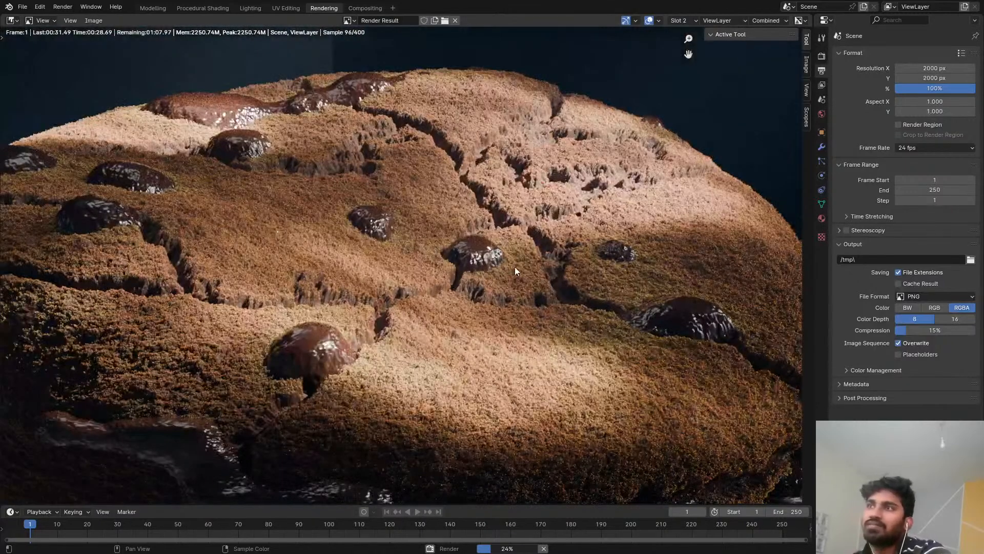
scroll(420, 260, "down", 4)
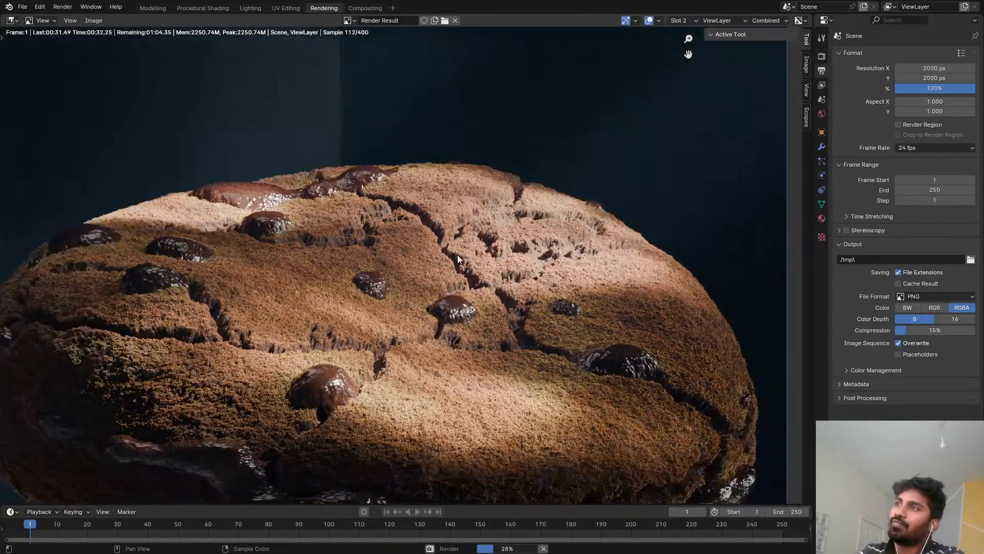
middle_click_drag(457, 255, 445, 224)
scroll(441, 230, "down", 1)
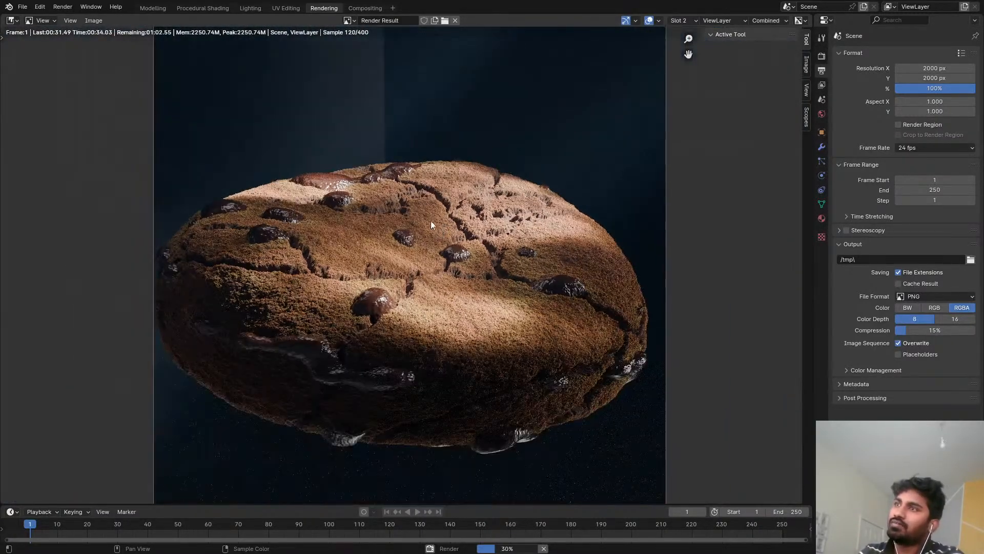
scroll(386, 271, "up", 5)
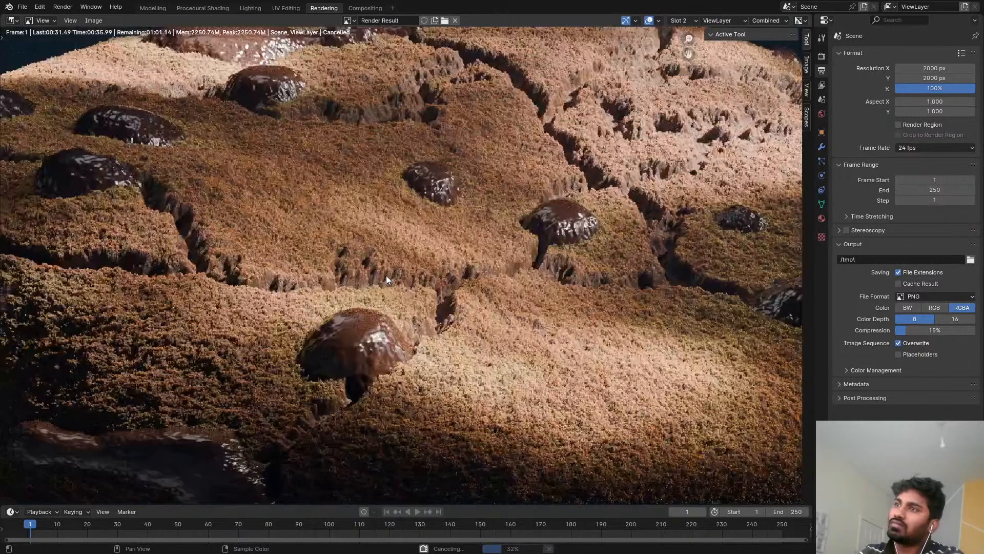
Step: Cancel the render, return to the Procedural Shading workspace and set the 3D viewport to rendered shading
key("Escape")
middle_click_drag(231, 222, 347, 292)
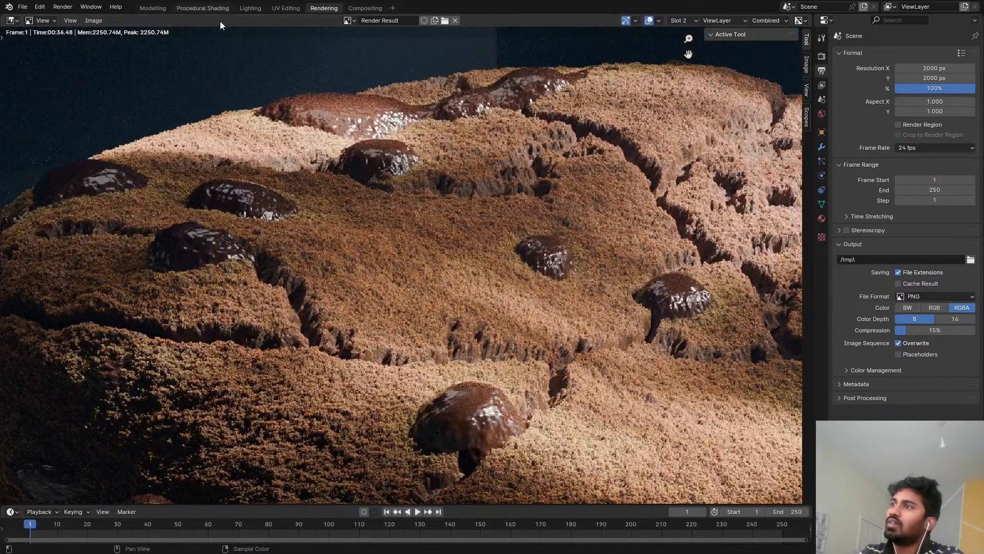
scroll(263, 404, "up", 2)
left_click(202, 7)
key("z")
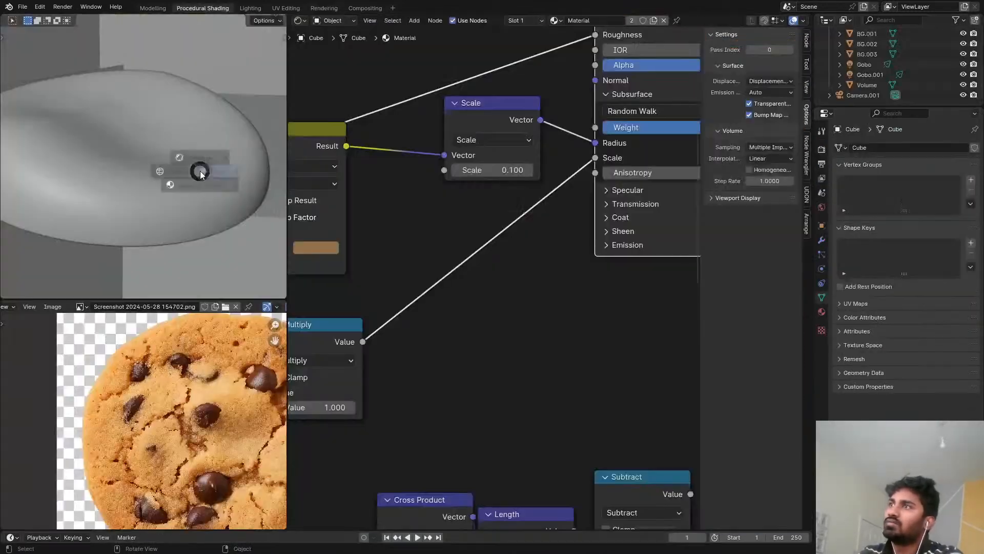
left_click(179, 157)
Step: Preview the output of the color Mix node with the tan A color on the cookie in the viewport
scroll(515, 149, "down", 3)
scroll(516, 145, "up", 2)
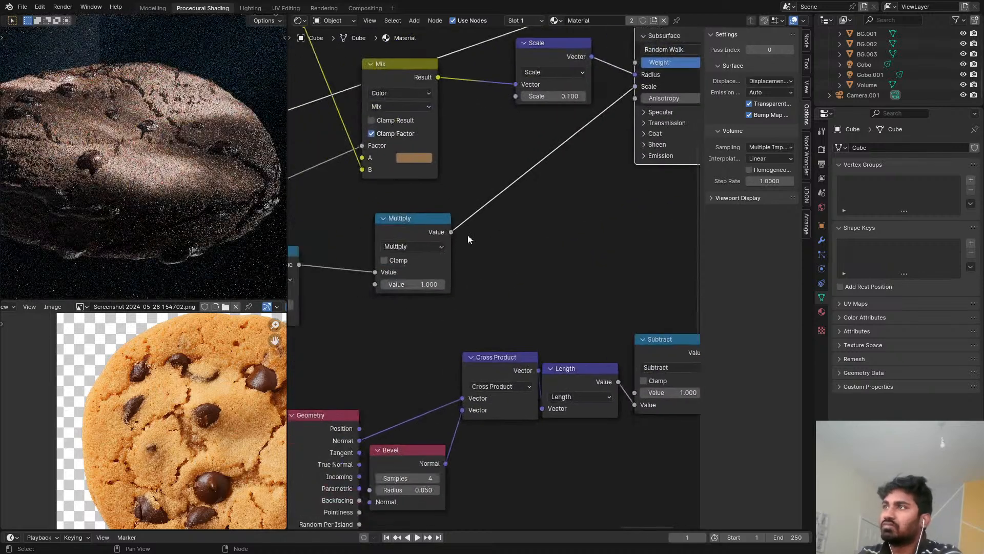
middle_click_drag(458, 171, 559, 242)
left_click(509, 139, "shift")
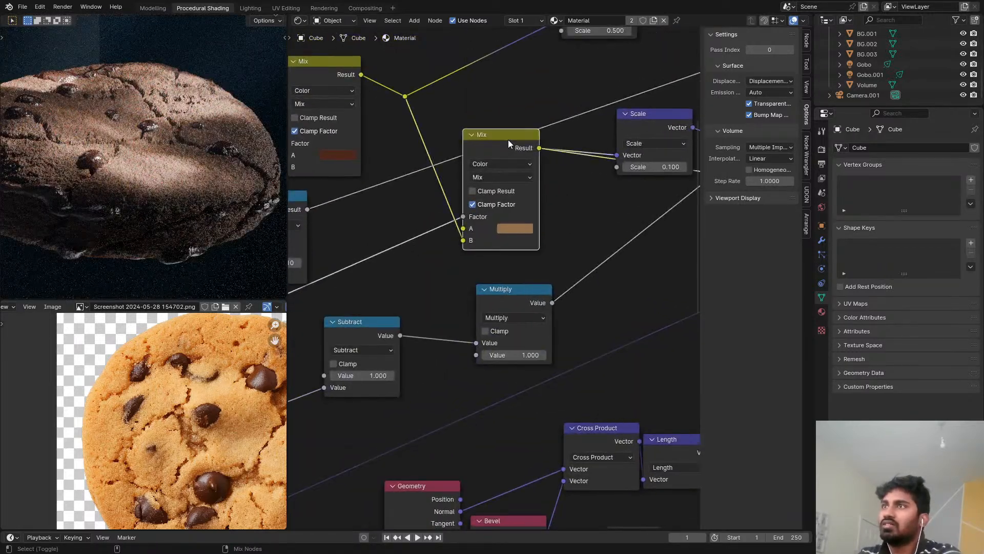
middle_click_drag(422, 227, 548, 178)
scroll(550, 177, "down", 3)
scroll(577, 169, "up", 4)
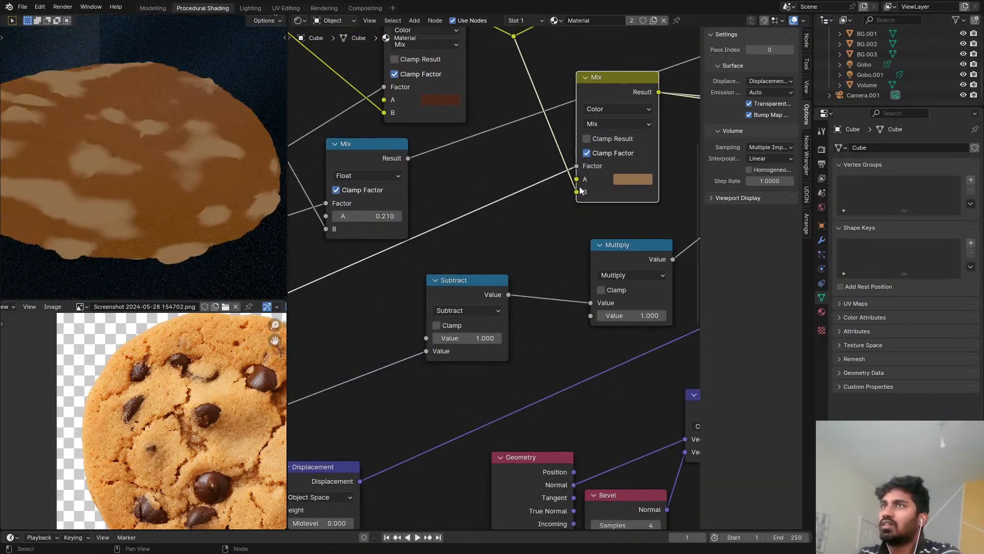
Step: Link the upstream cookie color directly to the subsurface radius Scale node's vector input and delete the tan Mix node
scroll(610, 98, "down", 6)
middle_click_drag(617, 120, 546, 195)
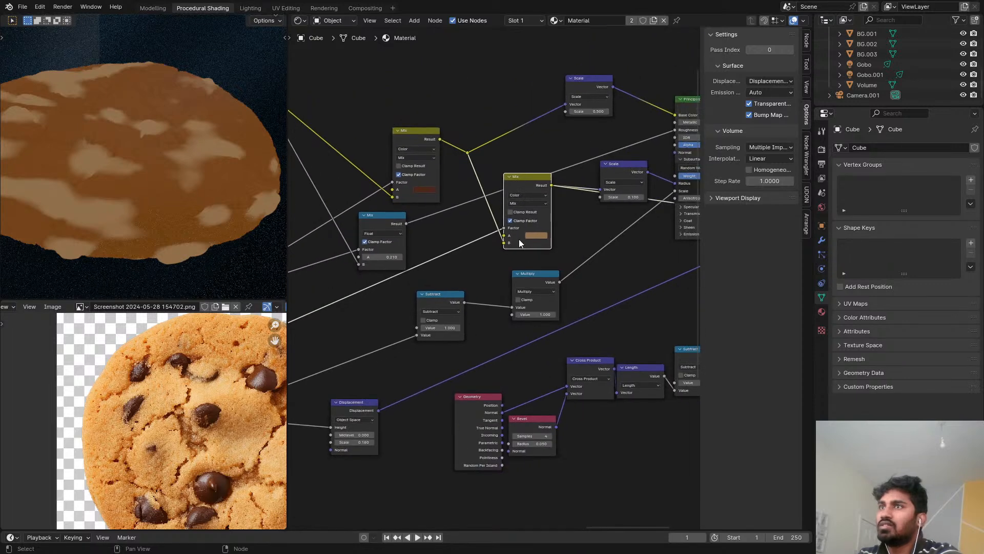
left_click_drag(505, 243, 598, 183)
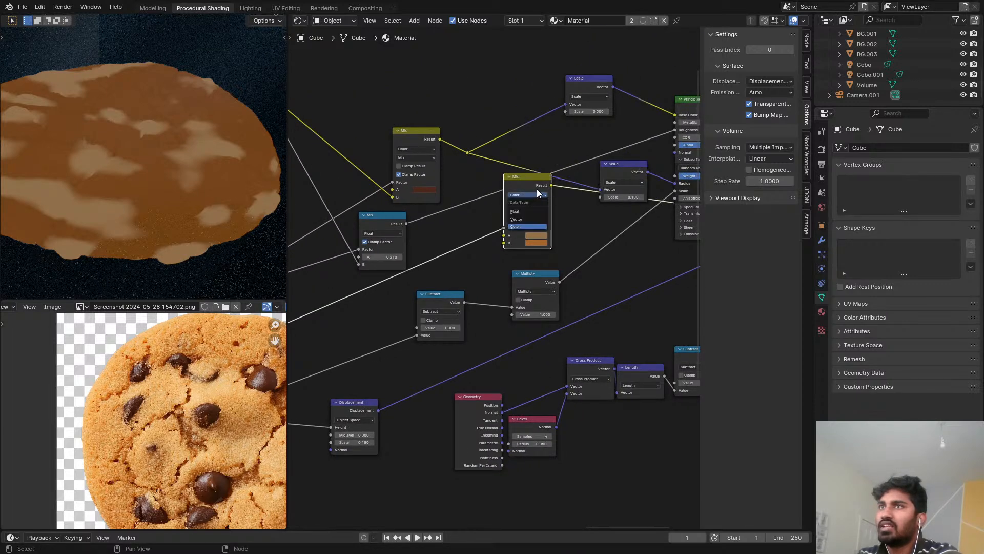
key("ctrl+x")
Step: Reconnect the Principled BSDF to the Material Output's surface to show the full cookie material
scroll(562, 184, "down", 1)
middle_click_drag(563, 183, 450, 216)
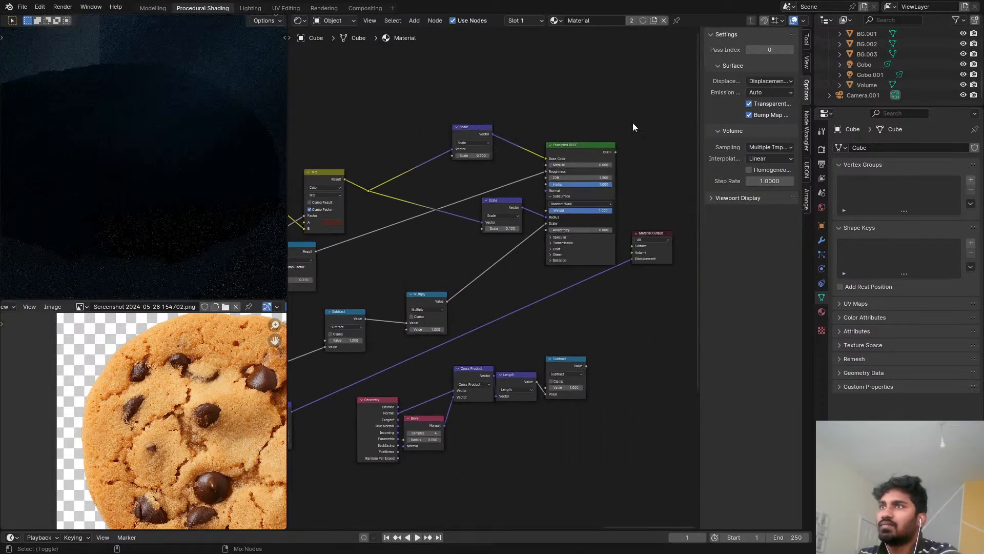
left_click(588, 146, "ctrl+shift")
middle_click_drag(507, 197, 563, 183)
scroll(563, 184, "up", 4)
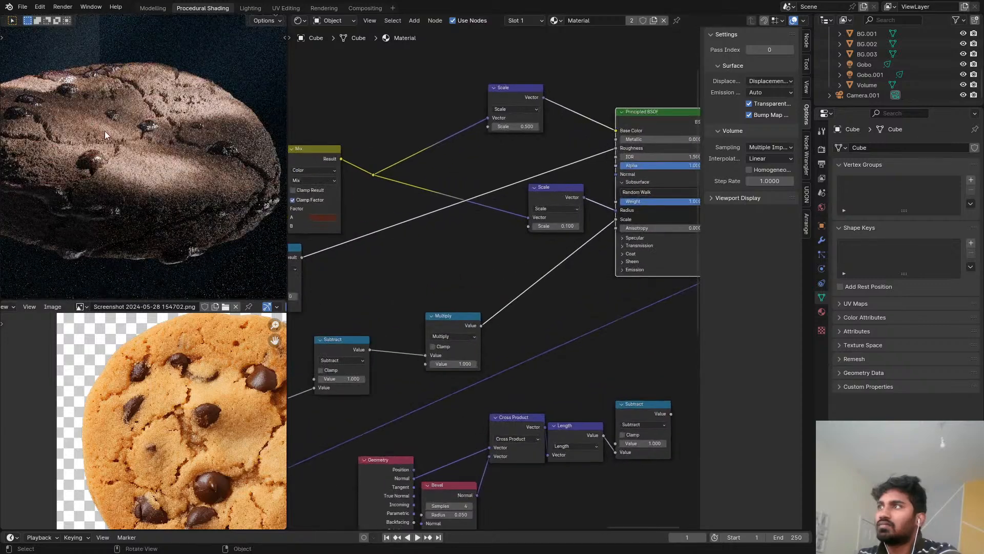
Step: Set the subsurface radius Scale node's scale factor to 1 and save the file
scroll(139, 163, "up", 5)
scroll(563, 230, "up", 2)
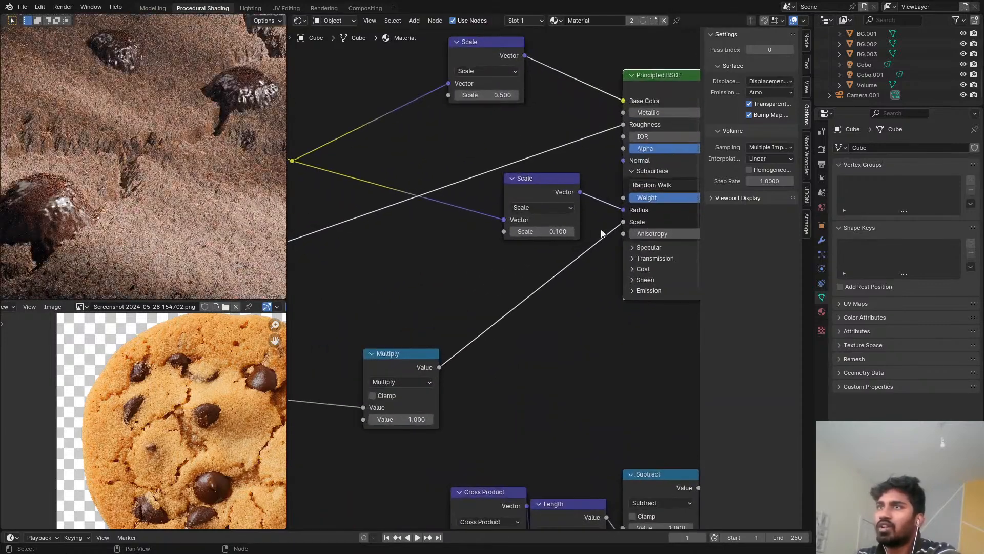
left_click(563, 230)
type("1")
key("Return")
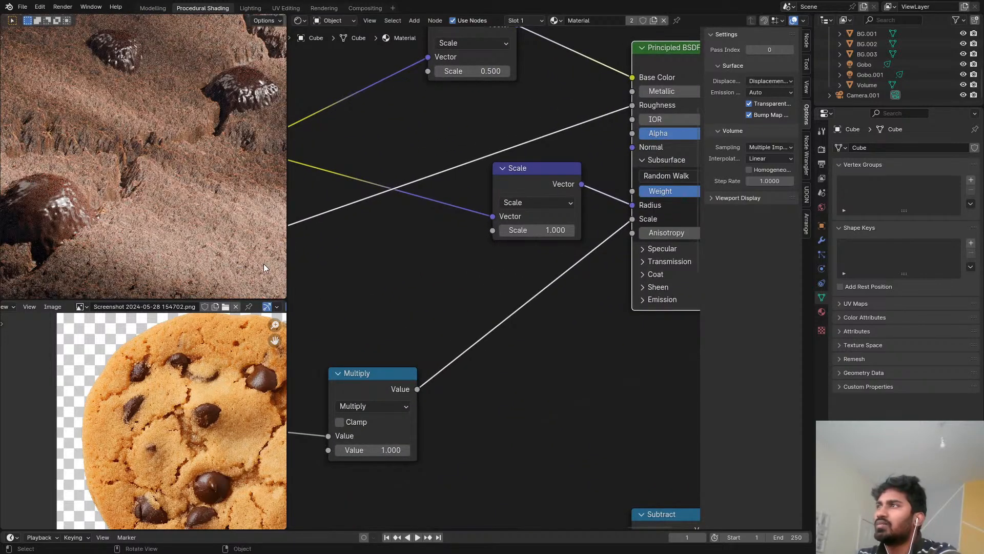
key("ctrl+s")
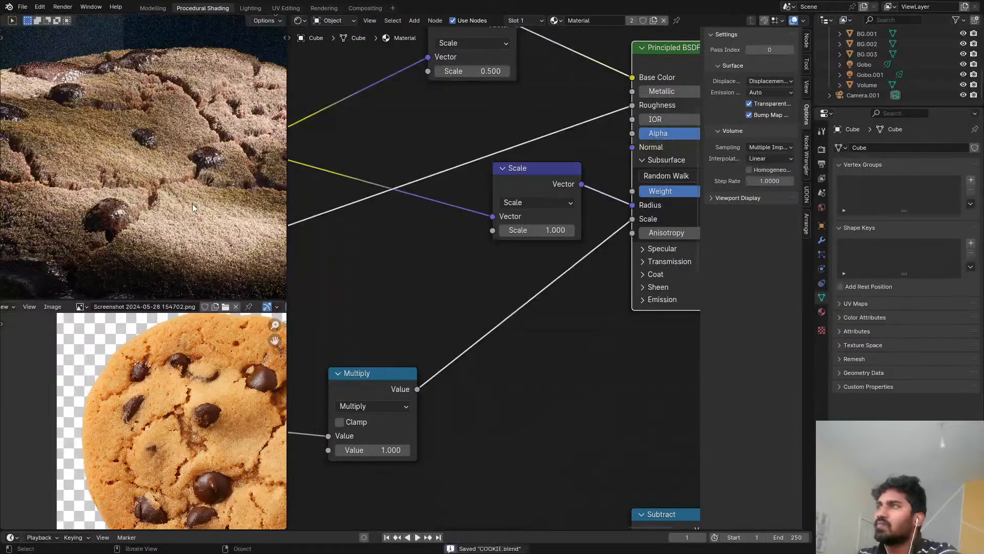
Step: Set the Principled BSDF's subsurface weight to 0.227
scroll(594, 189, "down", 2)
middle_click_drag(598, 186, 420, 219)
scroll(420, 220, "down", 3)
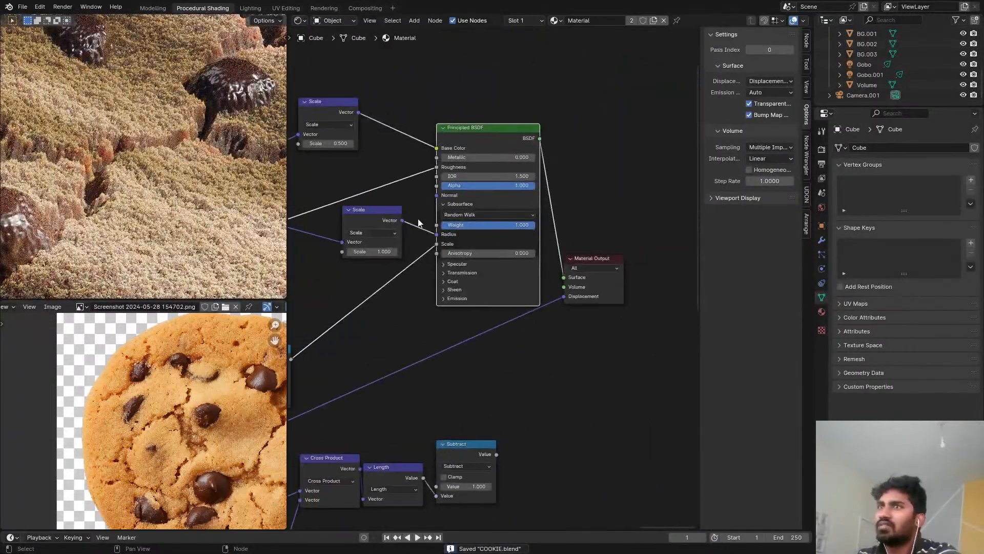
scroll(446, 213, "up", 3)
scroll(494, 224, "up", 1)
left_click_drag(548, 226, 459, 227)
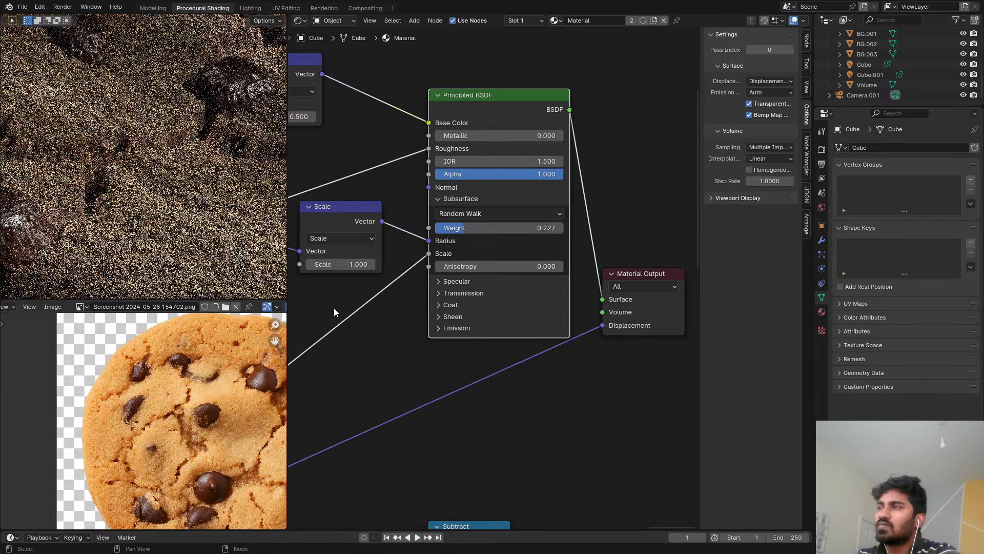
Step: Examine the cookie in the rendered viewport up close and from farther away, and save the file
middle_click_drag(334, 308, 490, 256)
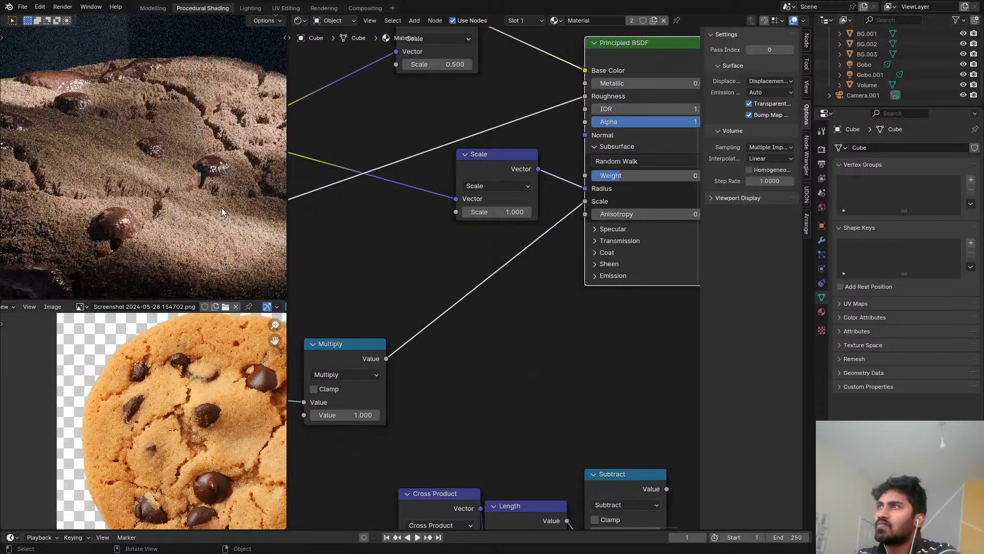
middle_click_drag(518, 186, 451, 186)
scroll(528, 193, "up", 2)
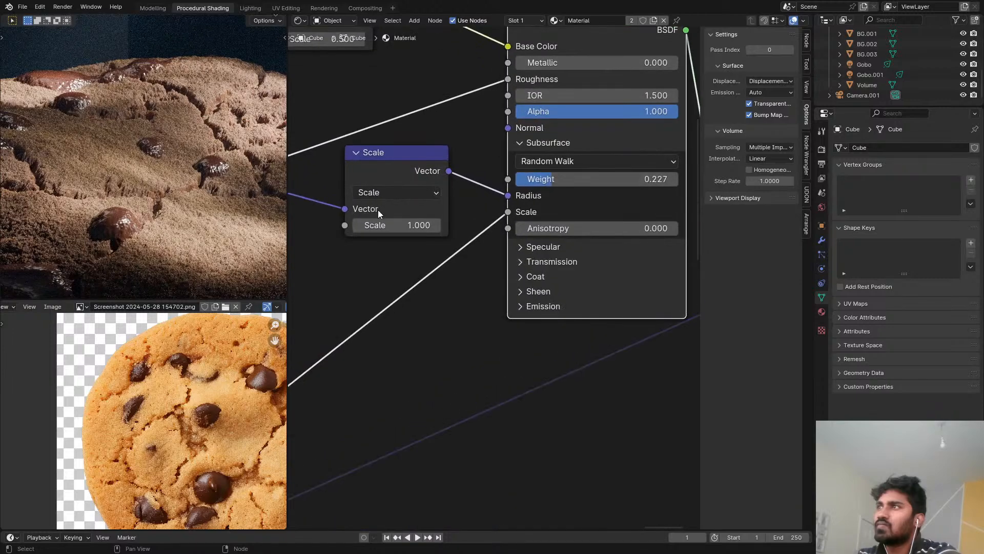
middle_click_drag(378, 211, 468, 175)
scroll(255, 188, "down", 3)
middle_click_drag(254, 188, 190, 205, "shift")
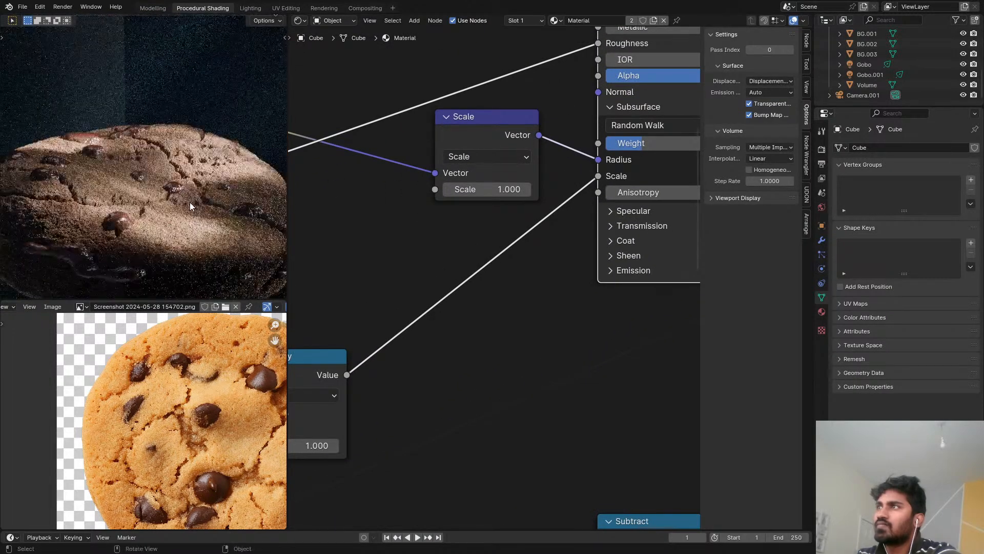
scroll(190, 205, "down", 2)
key("ctrl+s")
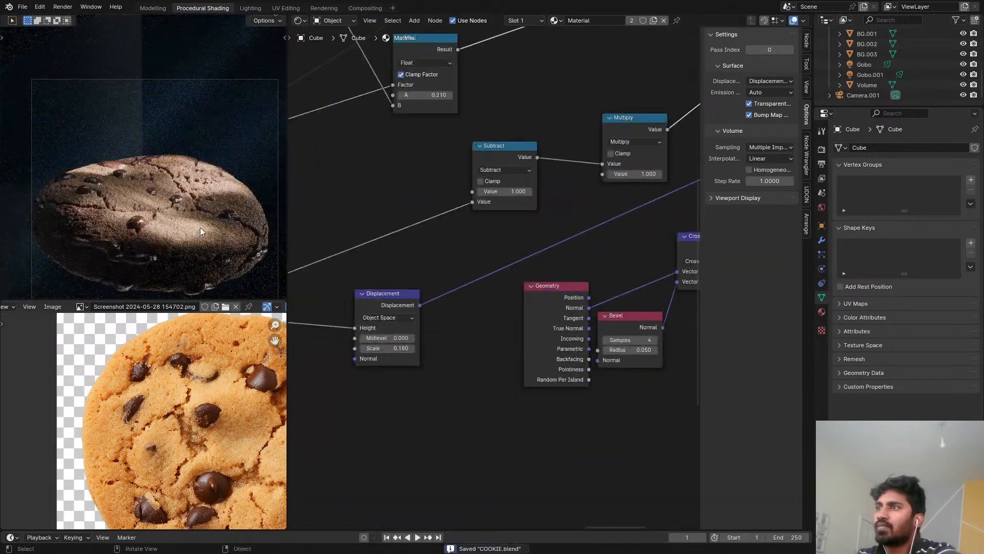
Step: Set the factor of the Linear Light node feeding the Voronoi Texture's vector to 0.012 and save the file
scroll(200, 226, "down", 1)
middle_click_drag(500, 270, 759, 211)
middle_click_drag(328, 262, 717, 184)
middle_click_drag(354, 277, 678, 81)
scroll(564, 285, "up", 3)
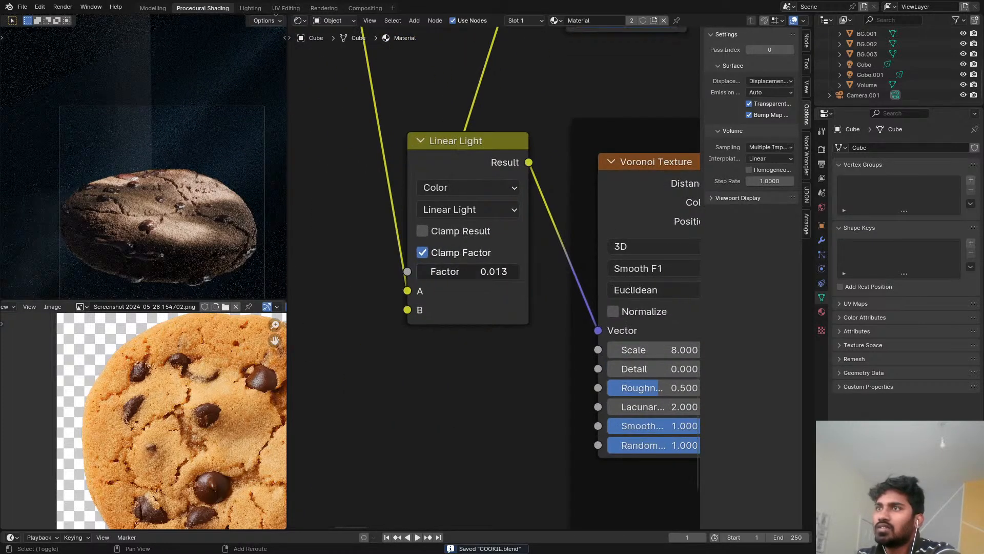
left_click_drag(494, 271, 482, 271)
scroll(140, 210, "up", 2)
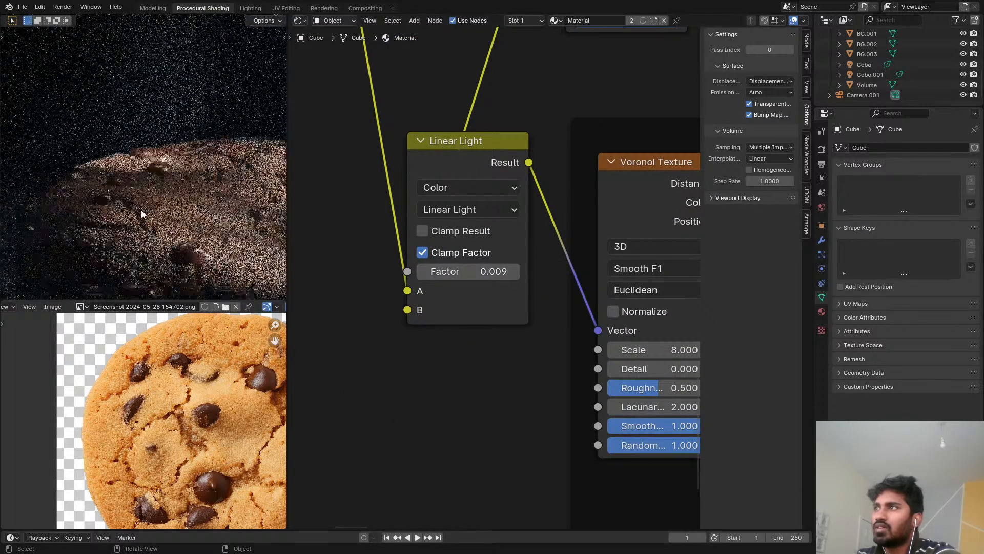
scroll(341, 264, "up", 1)
scroll(249, 266, "up", 4)
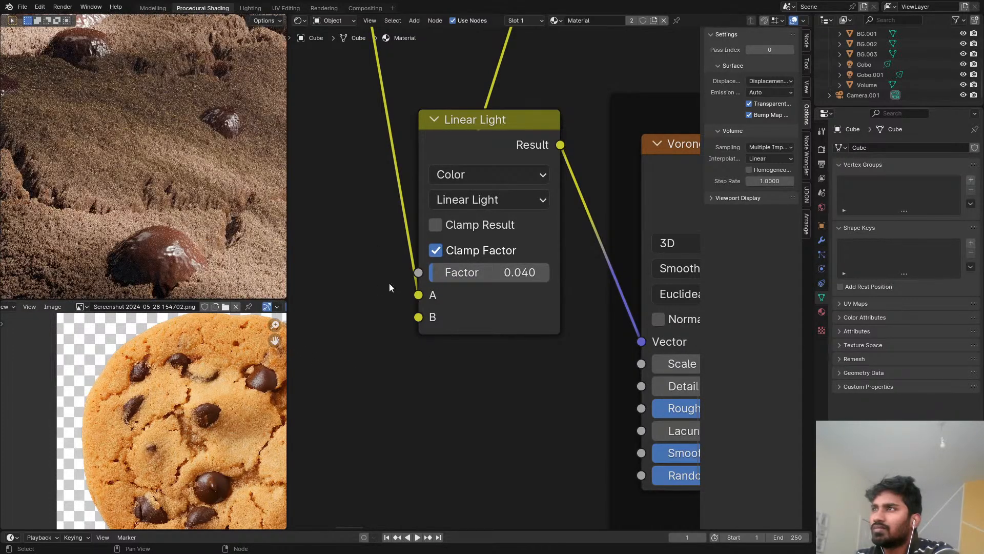
left_click_drag(489, 272, 486, 272, "shift")
key("ctrl+s")
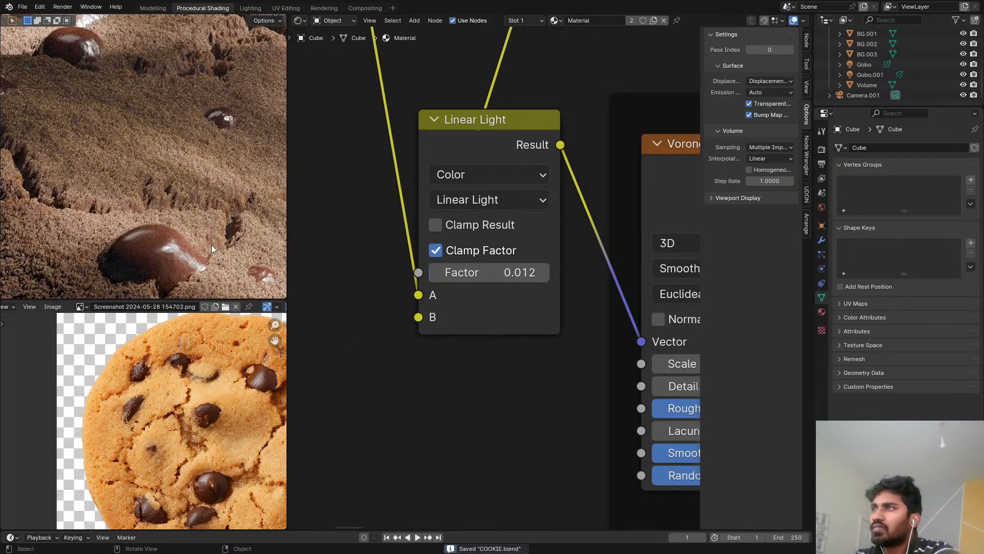
Step: Check the cookie through the camera, switch the viewport to solid shading, and start a test render
middle_click_drag(211, 244, 209, 199)
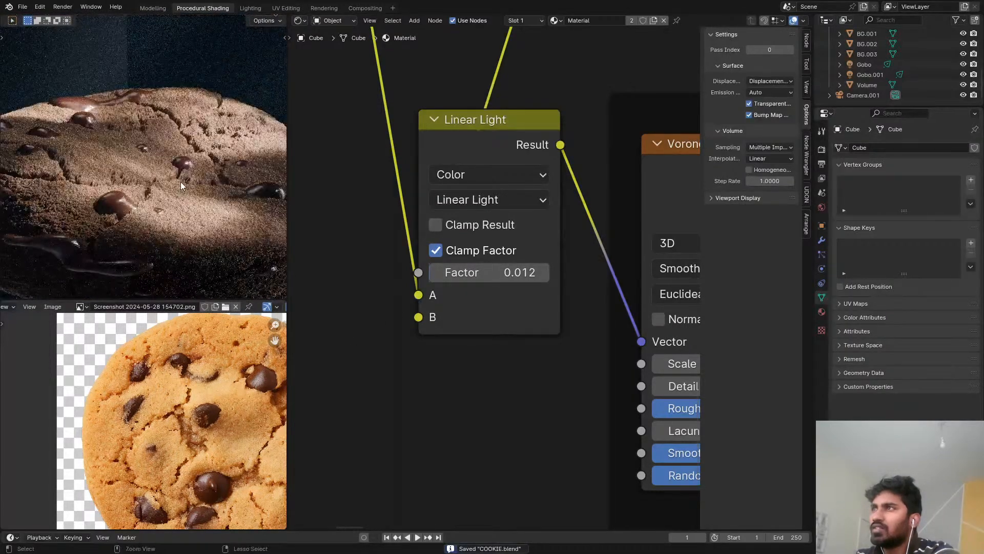
middle_click_drag(168, 174, 97, 147)
key("KP_0")
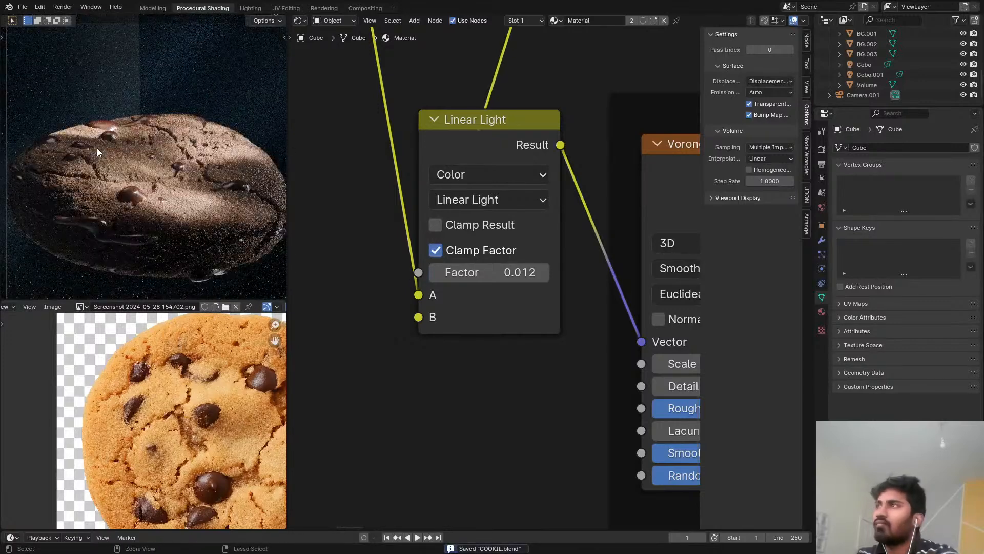
key("z")
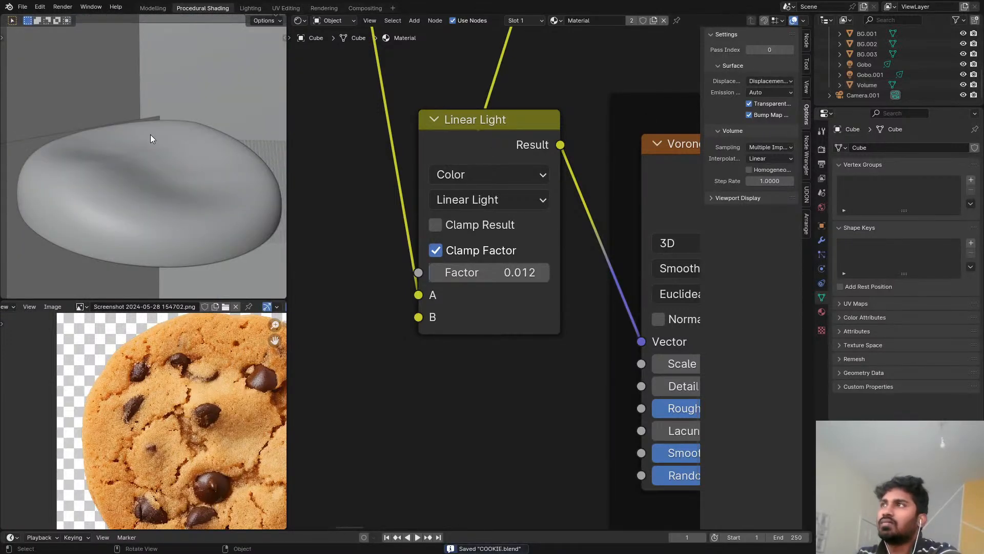
key("F12")
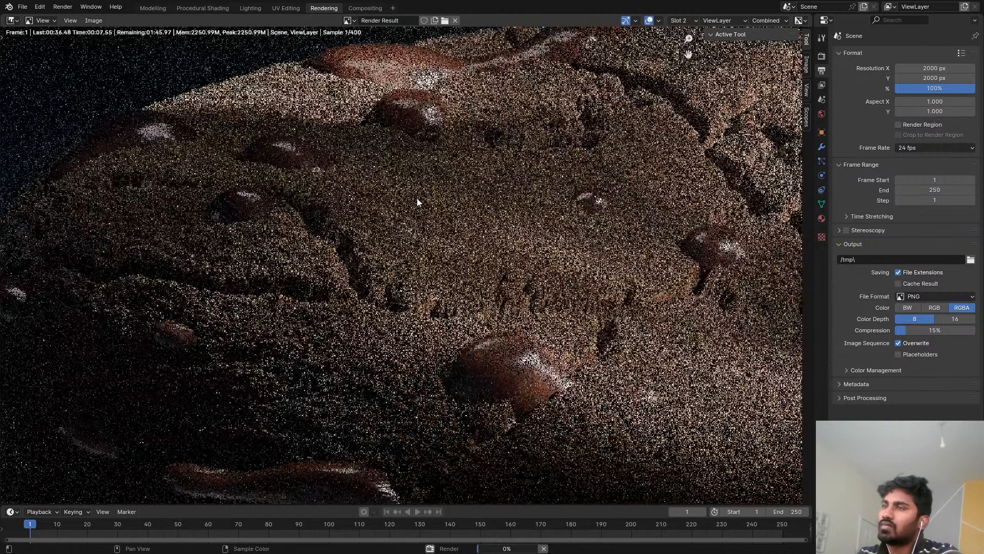
Step: Examine the cookie's crumb texture, cracks and chocolate chips in the test render up close and as a whole, and stop the render
scroll(419, 201, "down", 2)
middle_click_drag(442, 210, 338, 236)
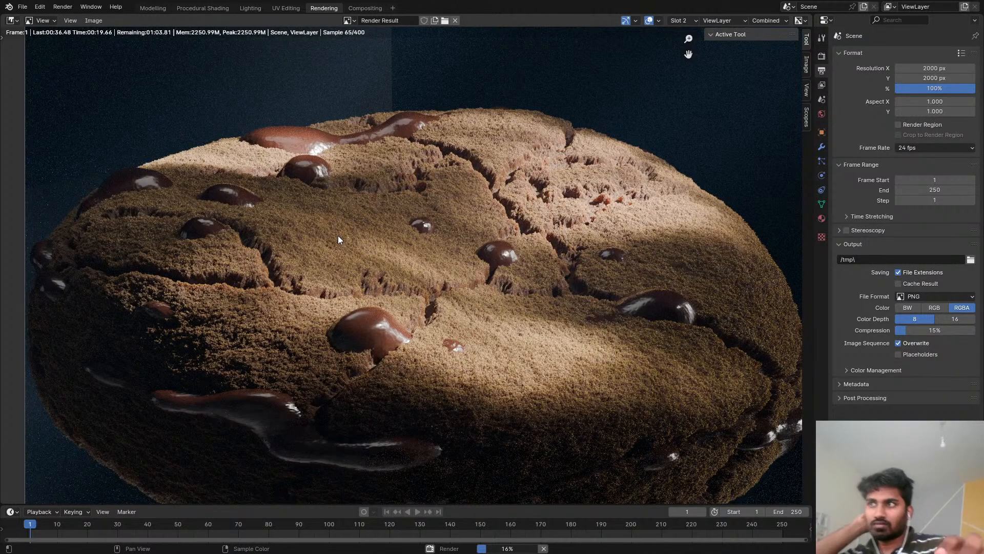
scroll(405, 157, "up", 1)
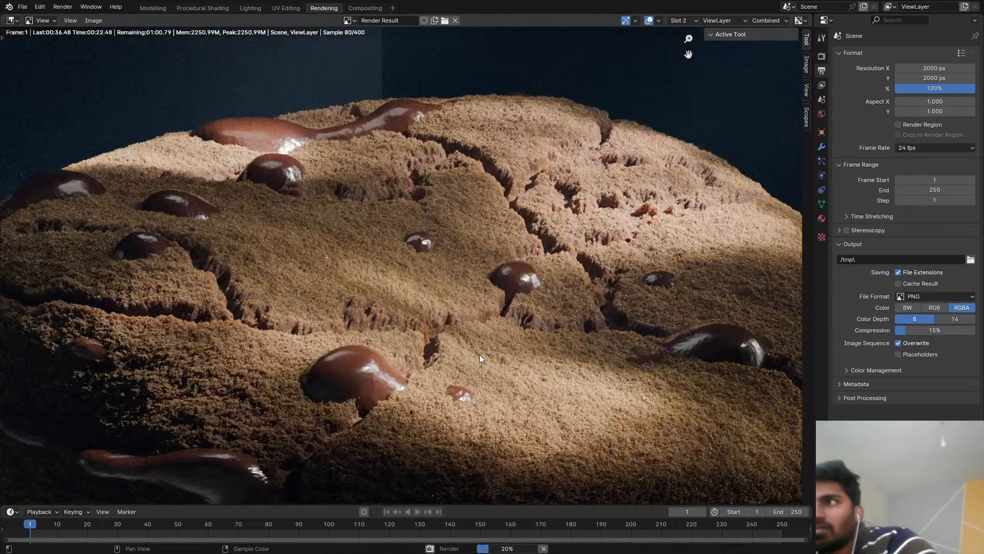
scroll(479, 354, "up", 4)
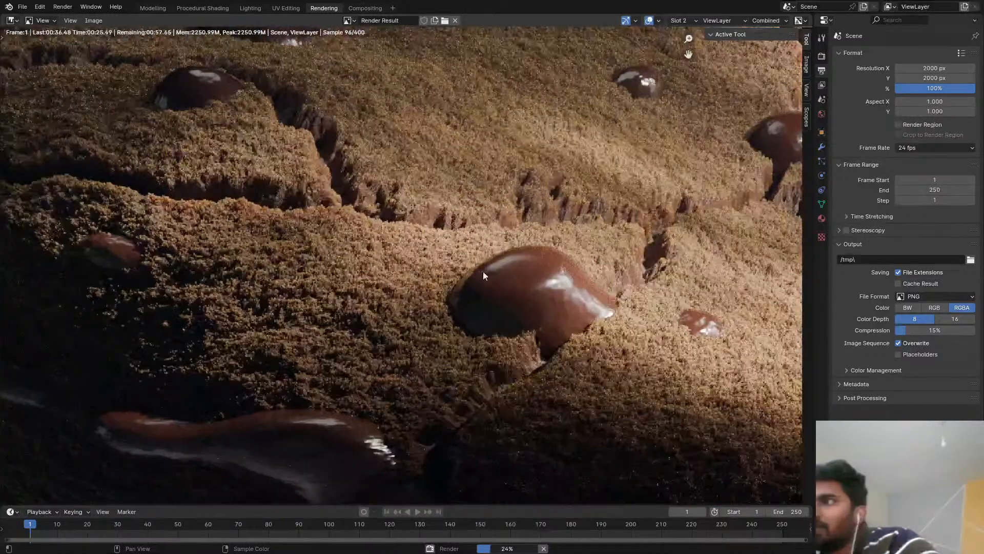
middle_click_drag(429, 274, 419, 332)
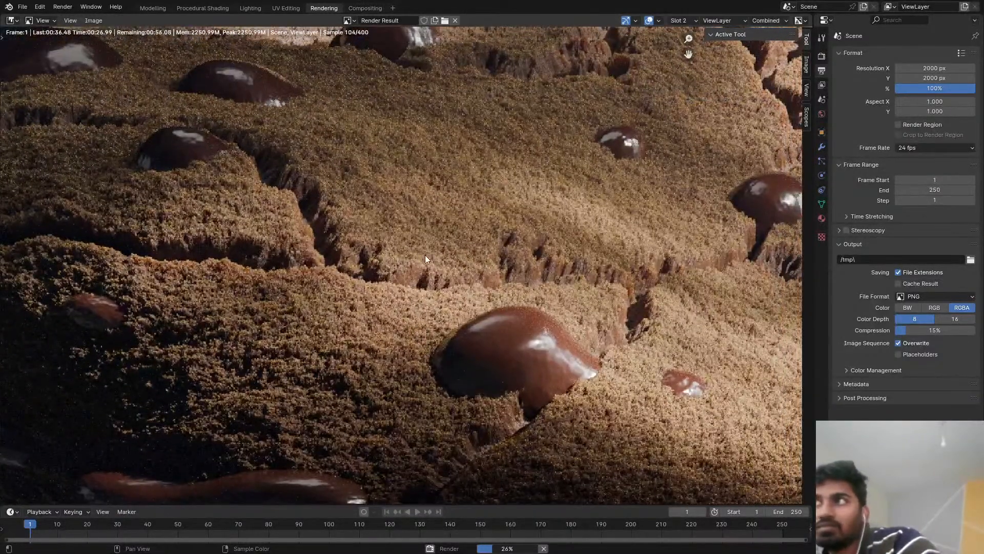
scroll(298, 325, "down", 4)
scroll(355, 229, "up", 3)
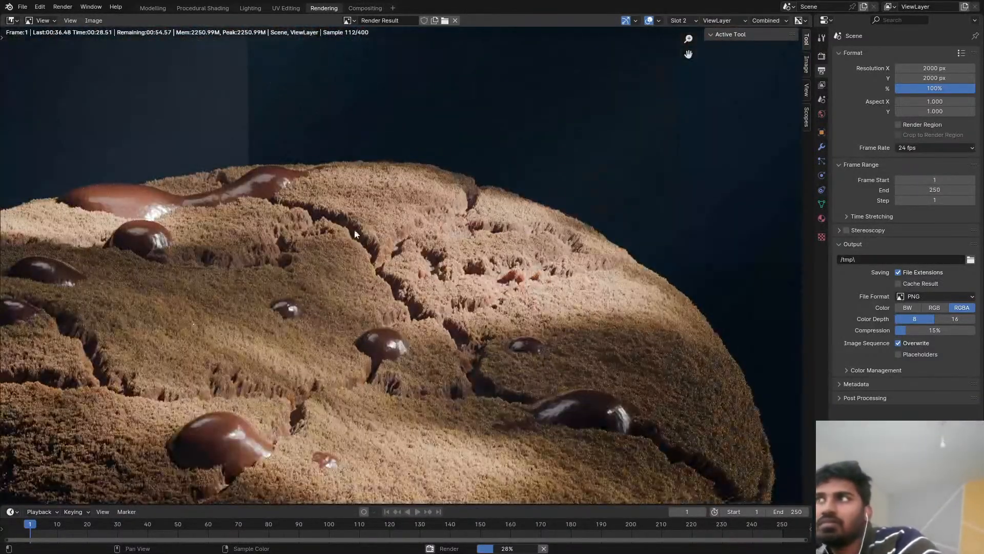
scroll(429, 246, "down", 4)
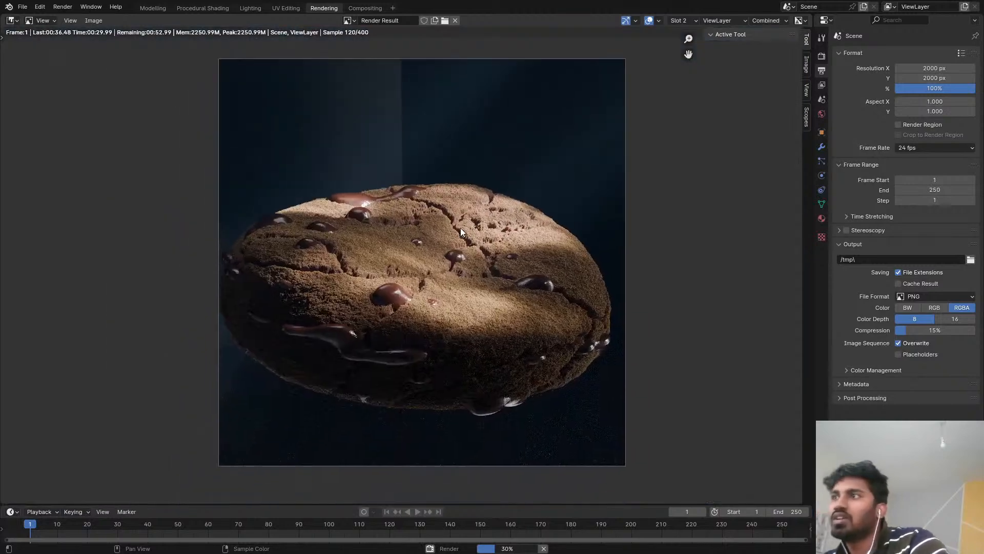
key("Escape")
Step: Set the Displacement node's scale to 0.1 in the shader node tree and save the file
left_click(150, 8)
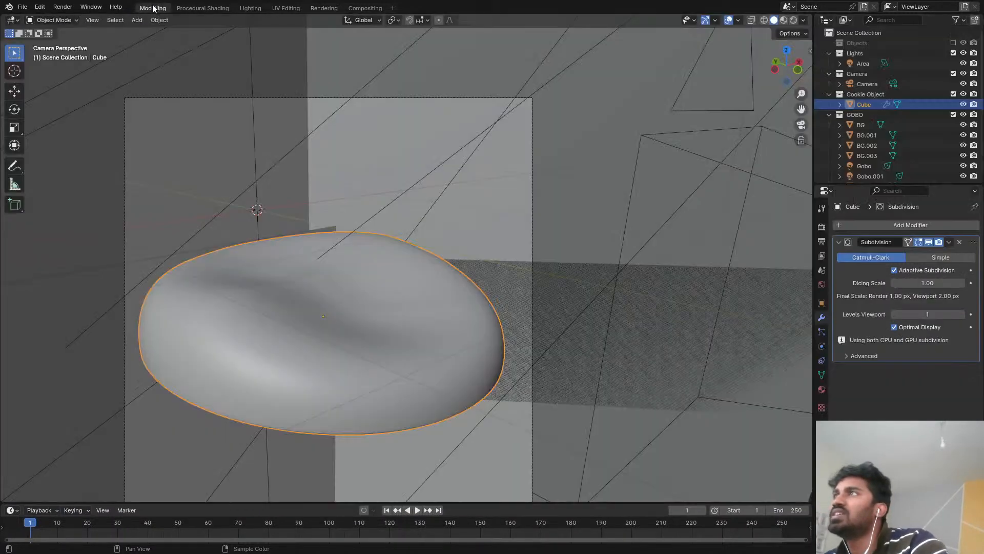
left_click(202, 8)
middle_click_drag(462, 300, 319, 517)
scroll(502, 400, "down", 3)
middle_click_drag(529, 390, 808, 336)
scroll(445, 287, "down", 1)
middle_click_drag(445, 287, 531, 226)
scroll(516, 326, "up", 8)
double_click(424, 415)
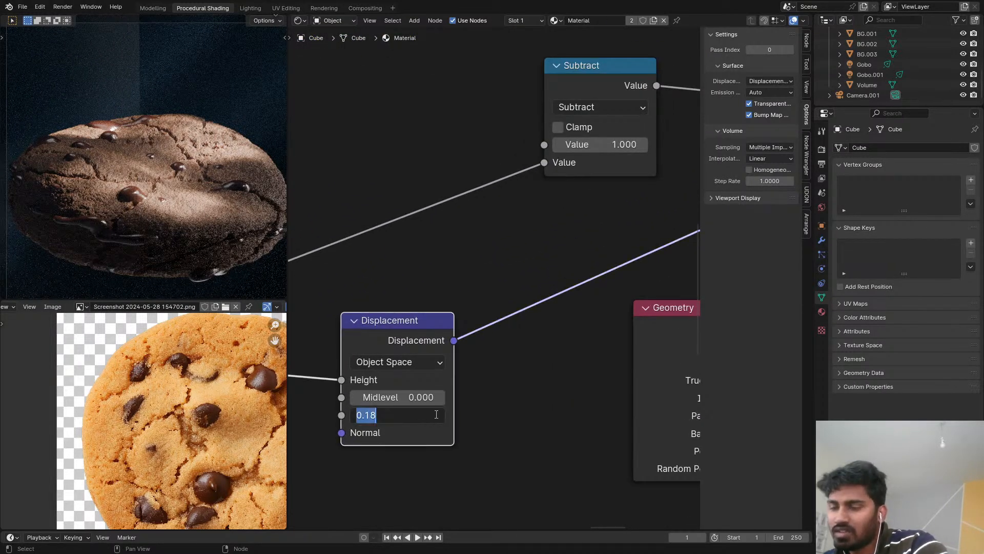
key("BackSpace")
key("Return")
key("ctrl+s")
Step: Switch the viewport back to solid shading and start a new test render of the cookie
key("z")
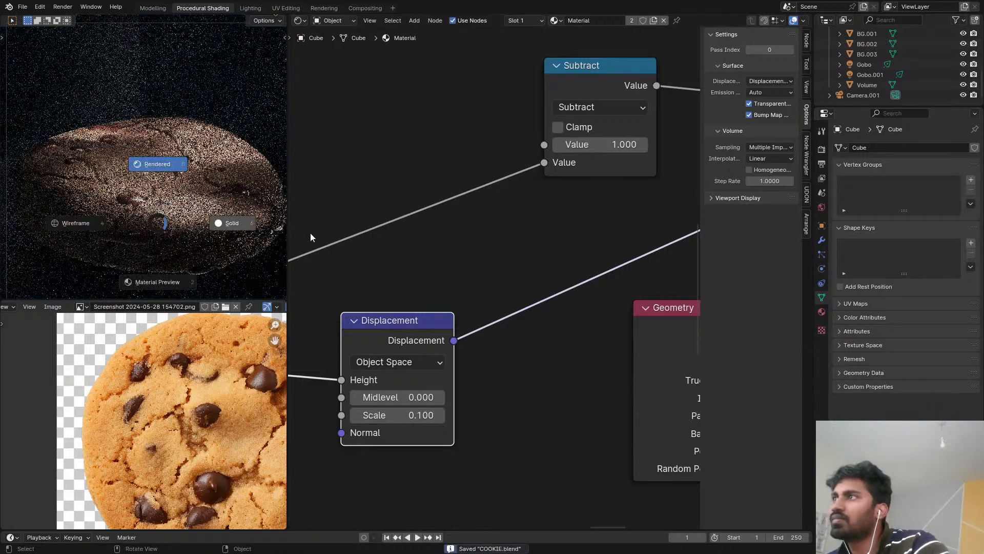
left_click(310, 233)
left_click(324, 11)
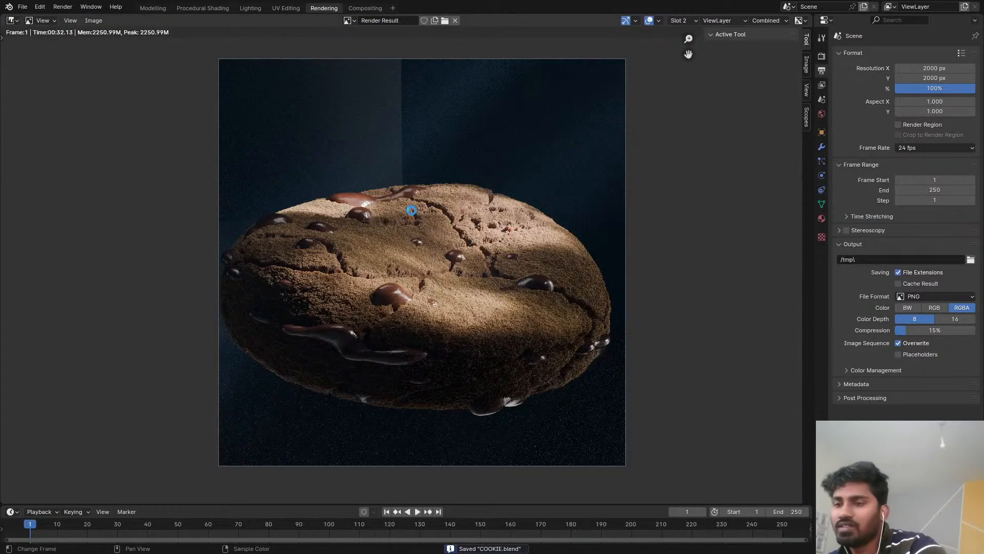
key("F12")
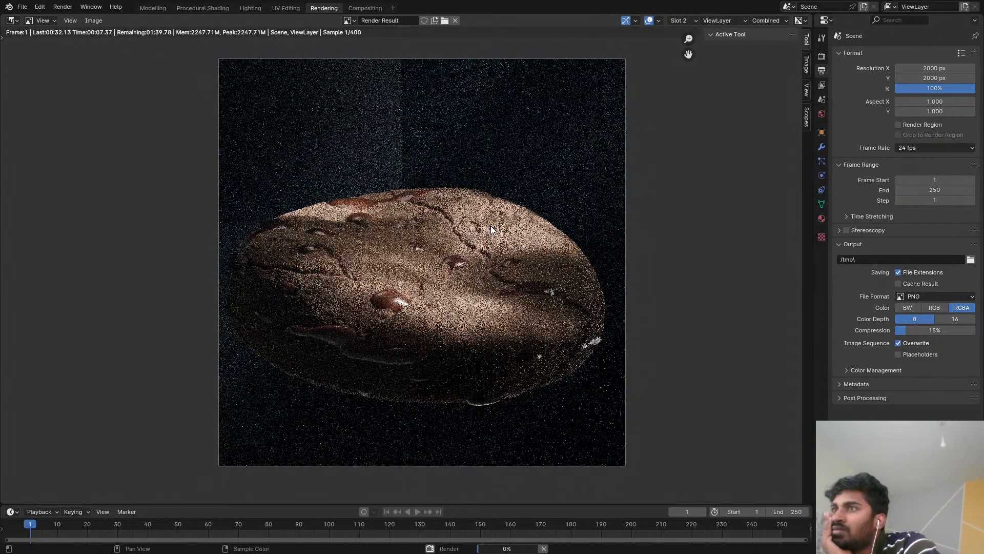
Step: Examine the cookie's surface relief, chocolate chips and overall shape in the new test render, and stop the render
scroll(491, 229, "up", 2)
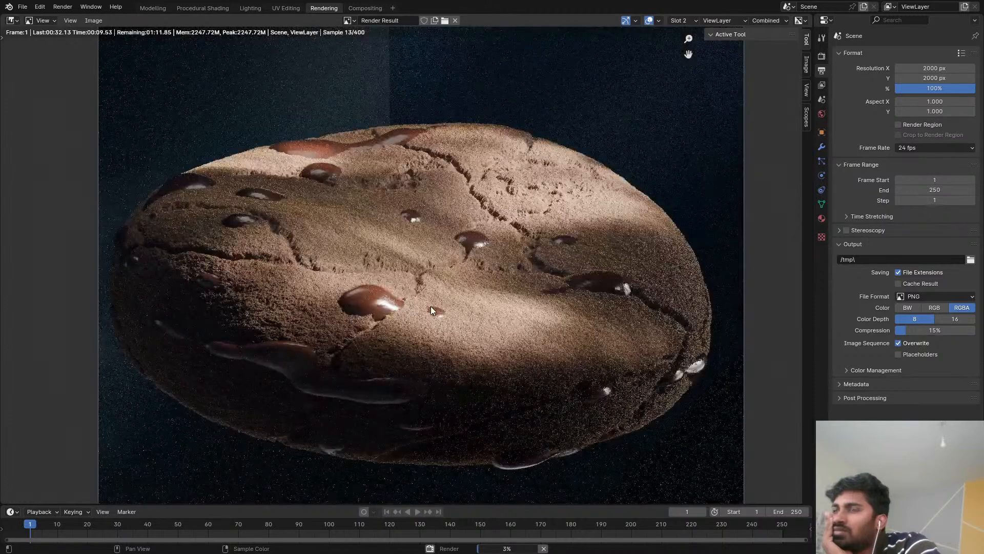
scroll(430, 306, "up", 2)
scroll(383, 295, "up", 1)
scroll(388, 312, "down", 2)
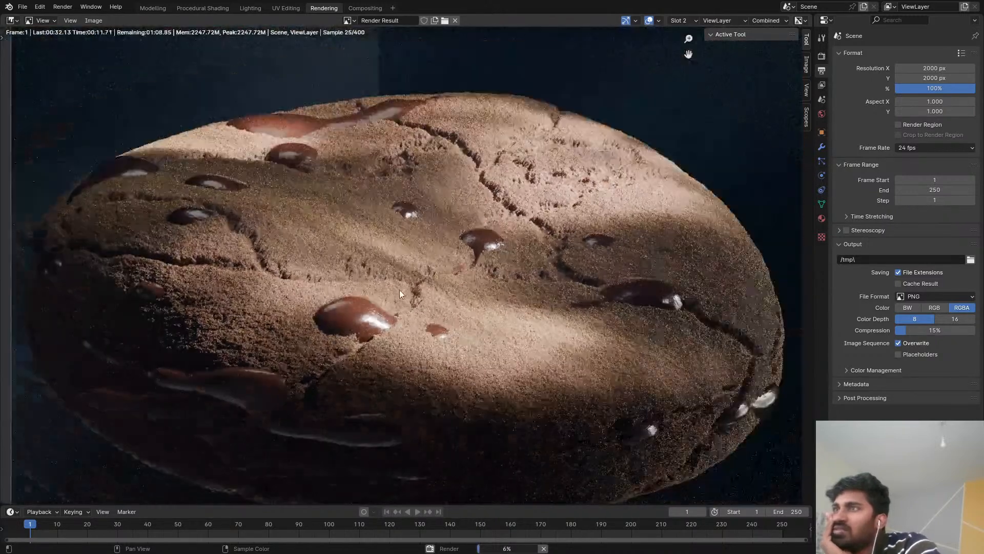
middle_click_drag(473, 259, 457, 306)
scroll(487, 184, "down", 2)
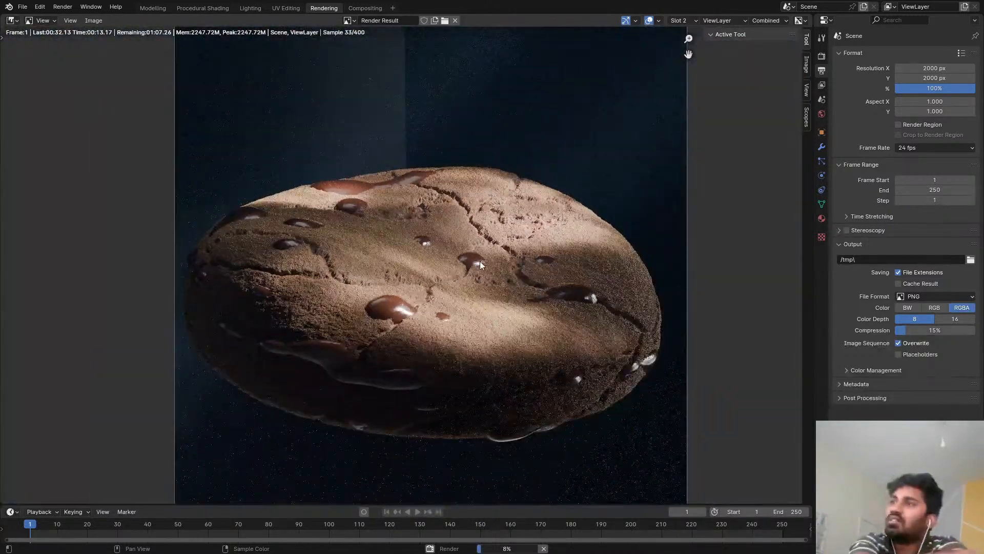
scroll(494, 275, "up", 2)
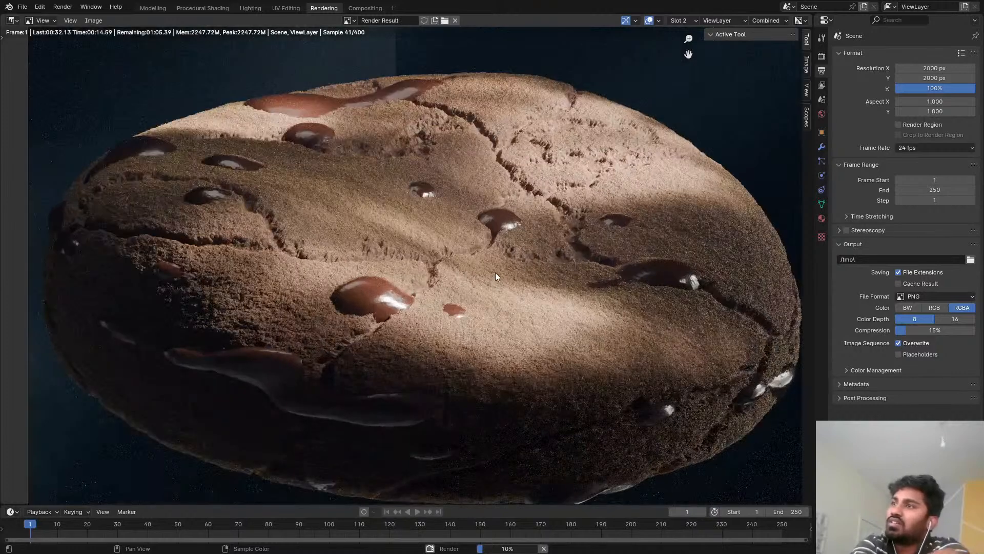
scroll(488, 274, "down", 2)
middle_click_drag(488, 273, 495, 254)
scroll(495, 254, "up", 2)
middle_click_drag(392, 337, 443, 293)
scroll(443, 293, "down", 2)
scroll(454, 279, "up", 2)
key("Escape")
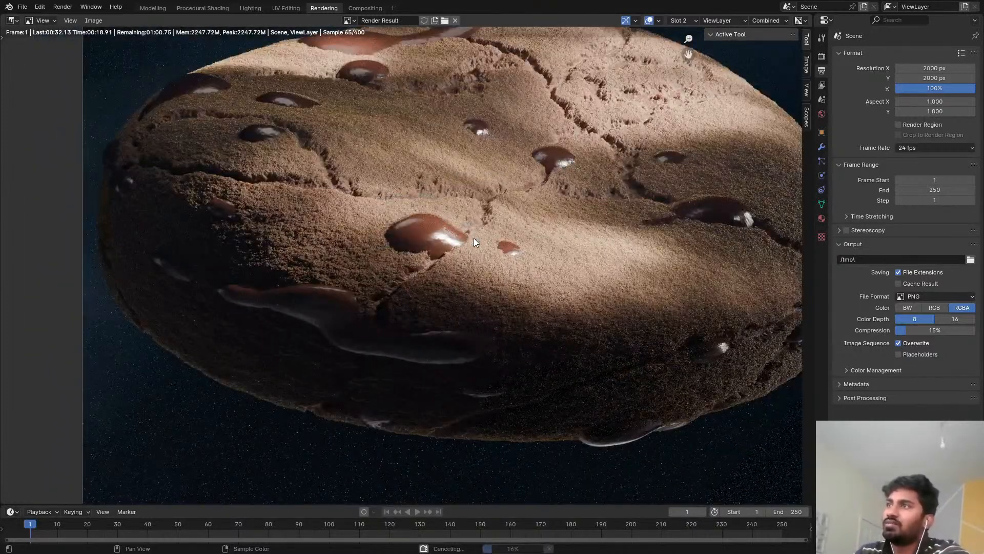
Step: Flatten the cookie by scaling it down along the global Z axis in the modelling workspace, and apply all its transforms
left_click(154, 6)
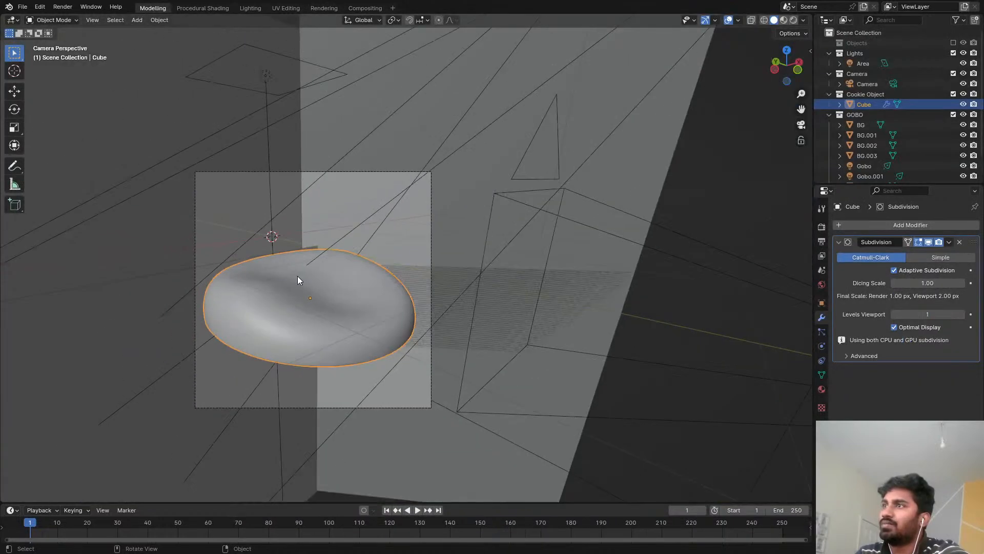
key("r")
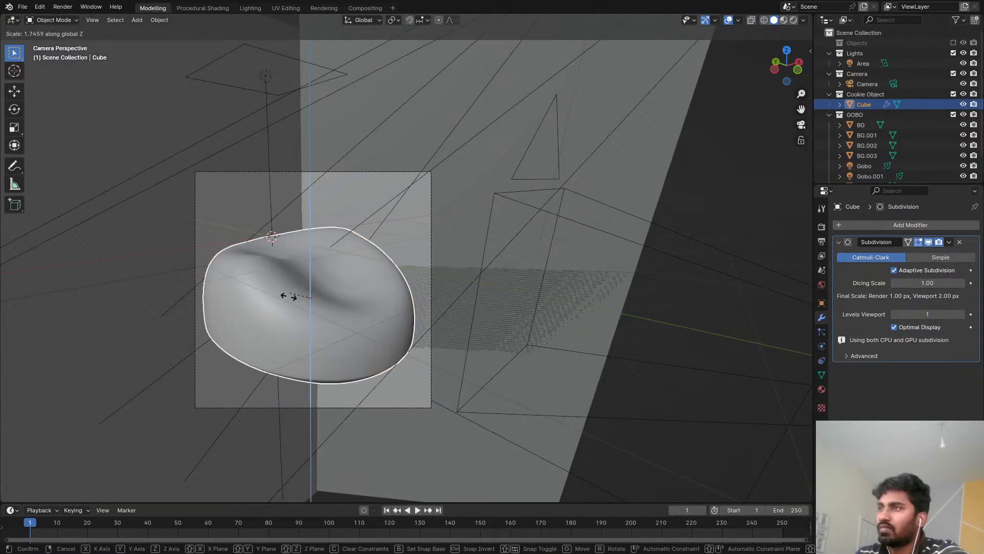
key("Escape")
key("s")
key("z")
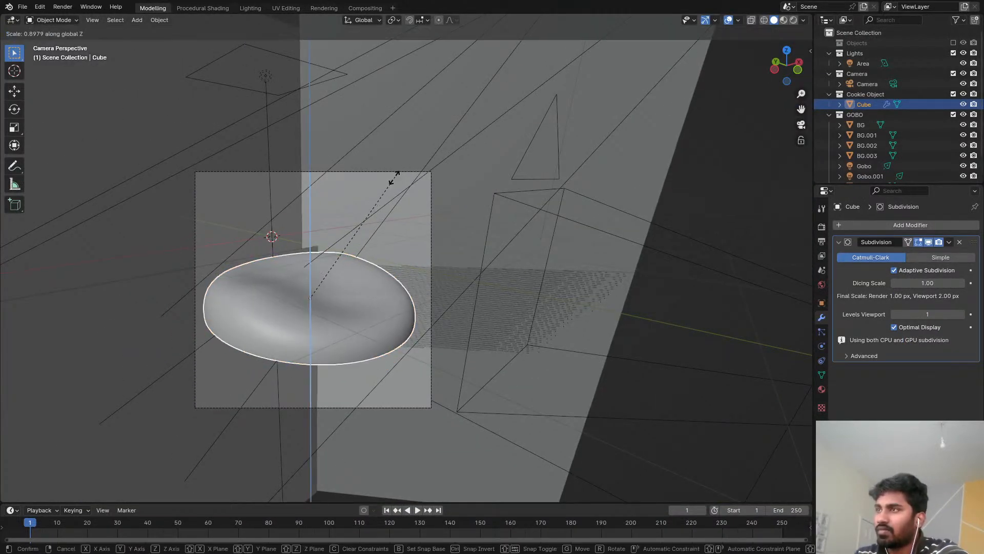
left_click(356, 244)
middle_click_drag(356, 244, 315, 282)
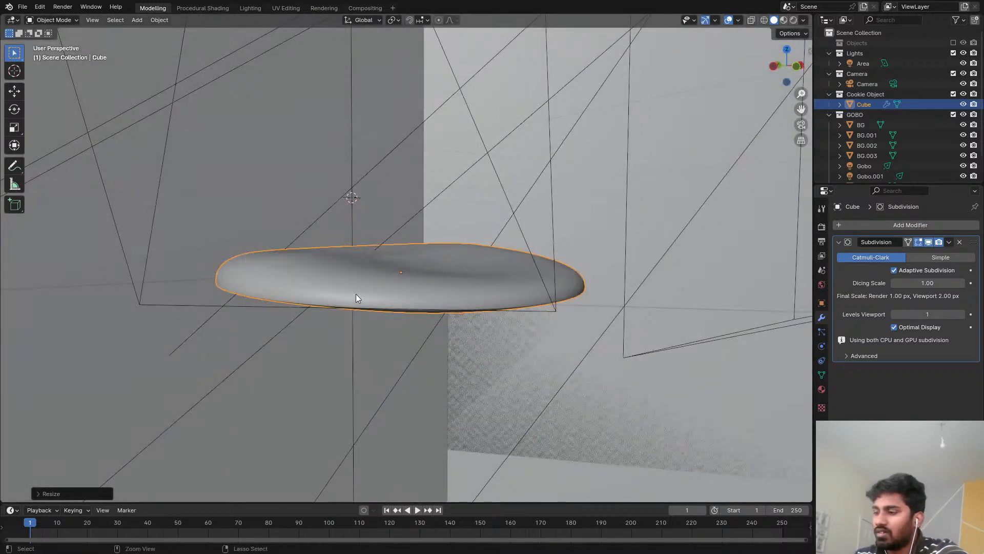
key("ctrl+a")
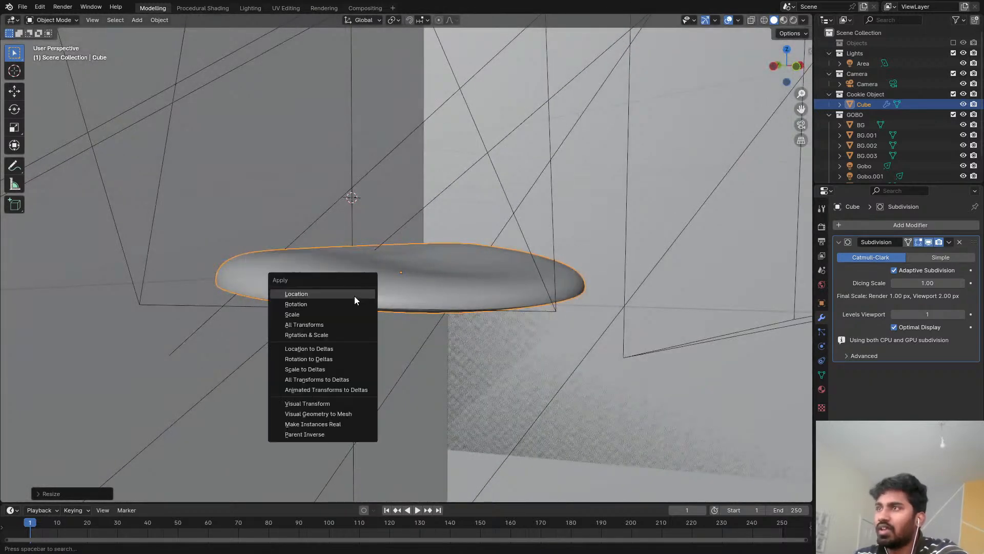
left_click(337, 324)
Step: Turn on rendered shading and check the flattened cookie from the side and through the camera
key("z")
left_click(412, 191)
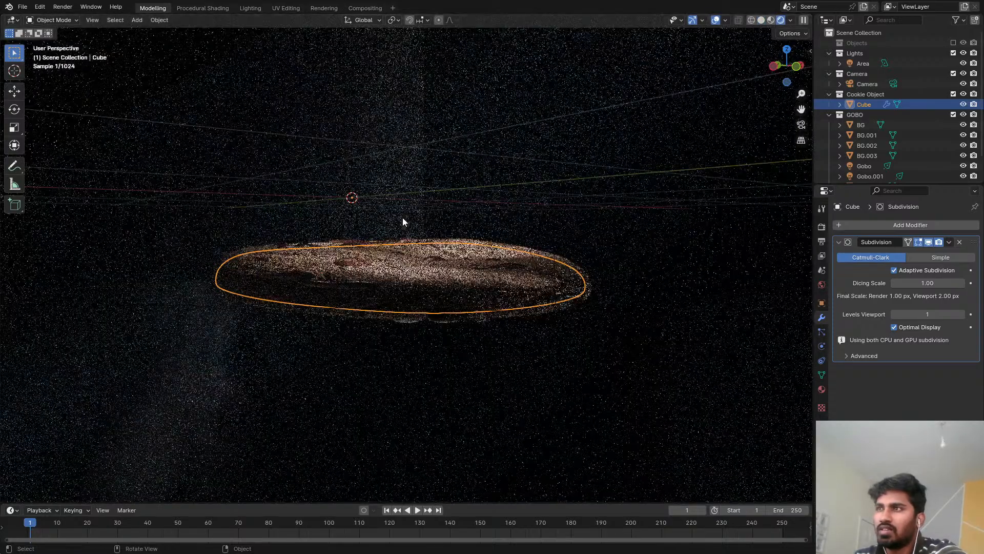
middle_click_drag(403, 220, 480, 222)
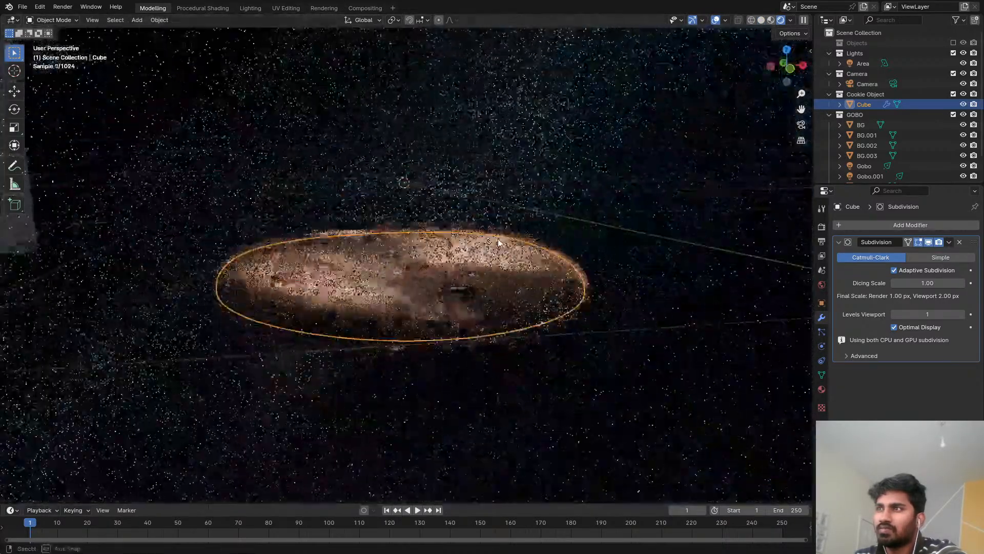
key("KP_0")
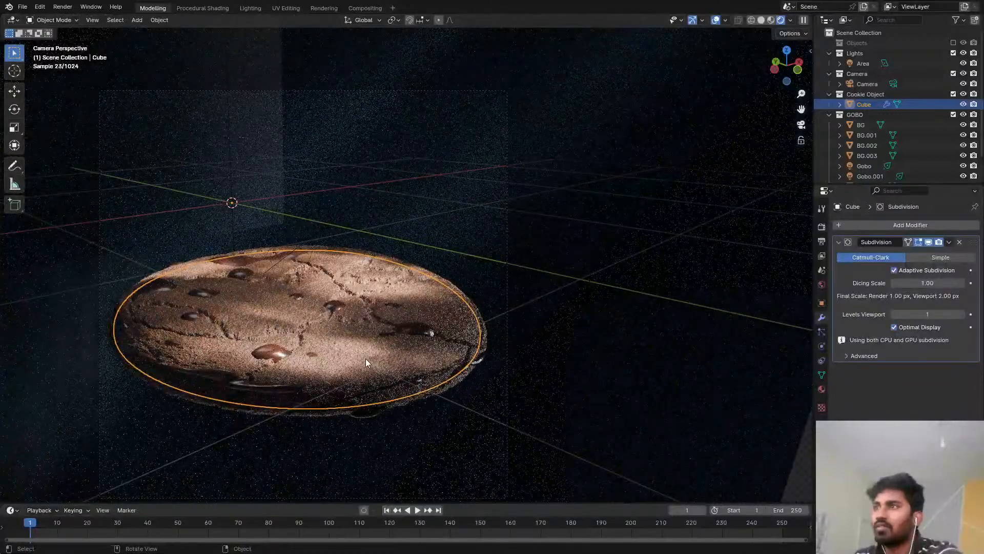
middle_click_drag(367, 358, 484, 268, "shift")
Step: Try a free trackball rotation of the cookie in the rendered camera view, and undo it
key("r")
key("r")
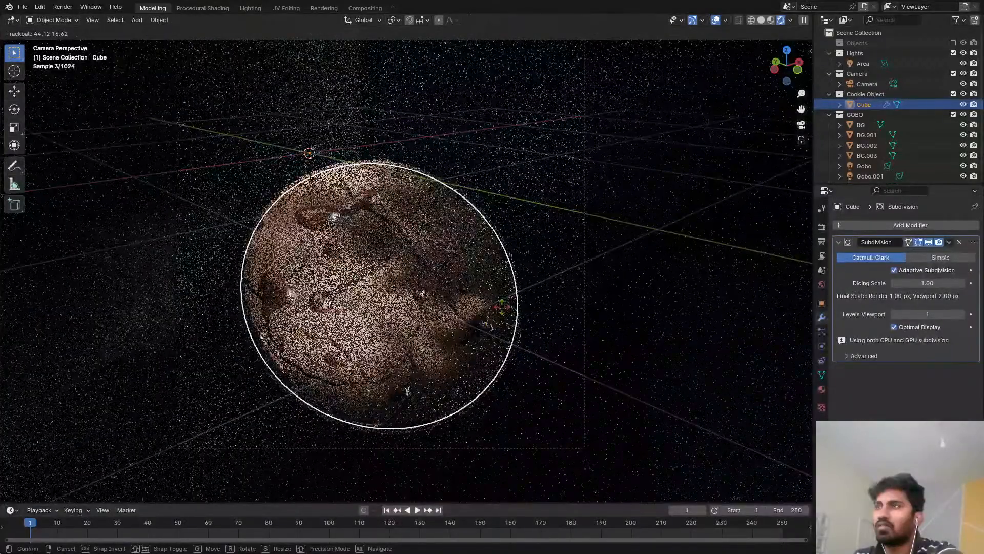
left_click(503, 310)
key("ctrl+z")
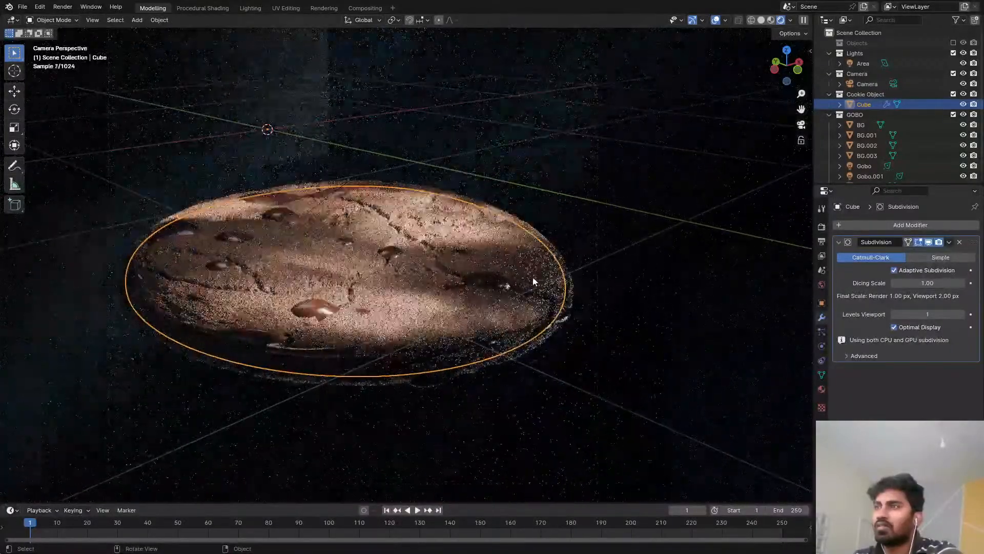
key("ctrl+space")
key("ctrl+space")
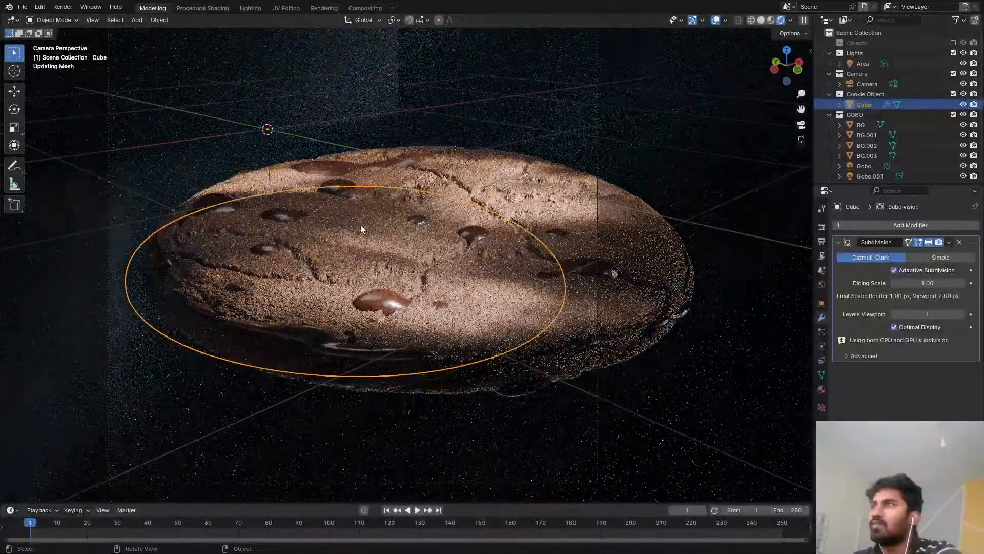
Step: Switch the viewport to solid shading and set the cookie material's Displacement scale to 0.18 in the Procedural Shading workspace
key("z")
left_click(441, 242)
key("ctrl+space")
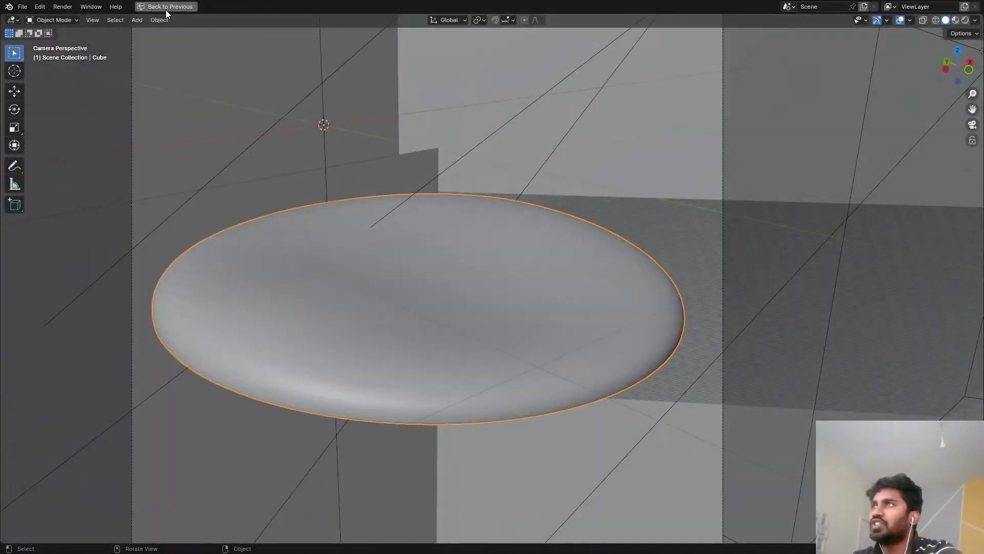
left_click(166, 7)
left_click(185, 7)
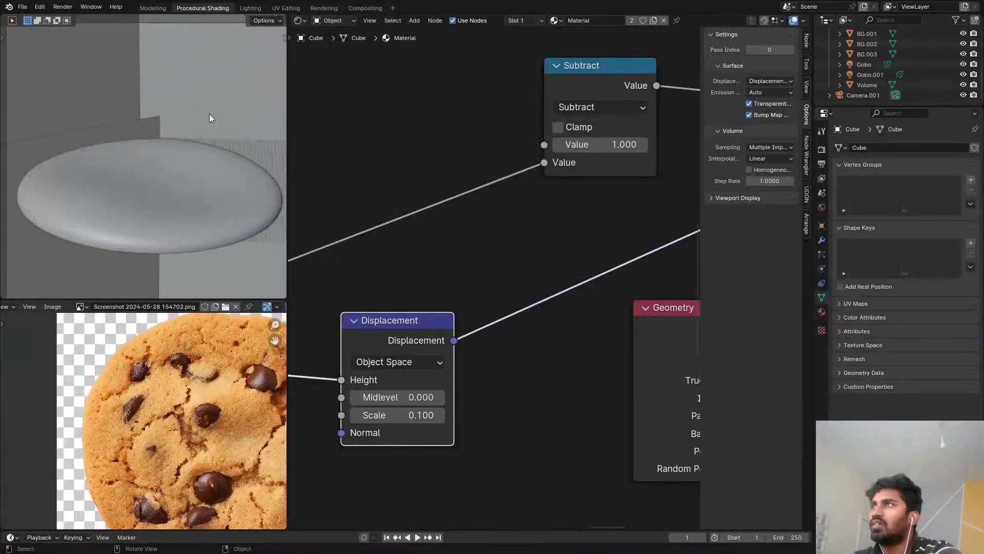
left_click(425, 415)
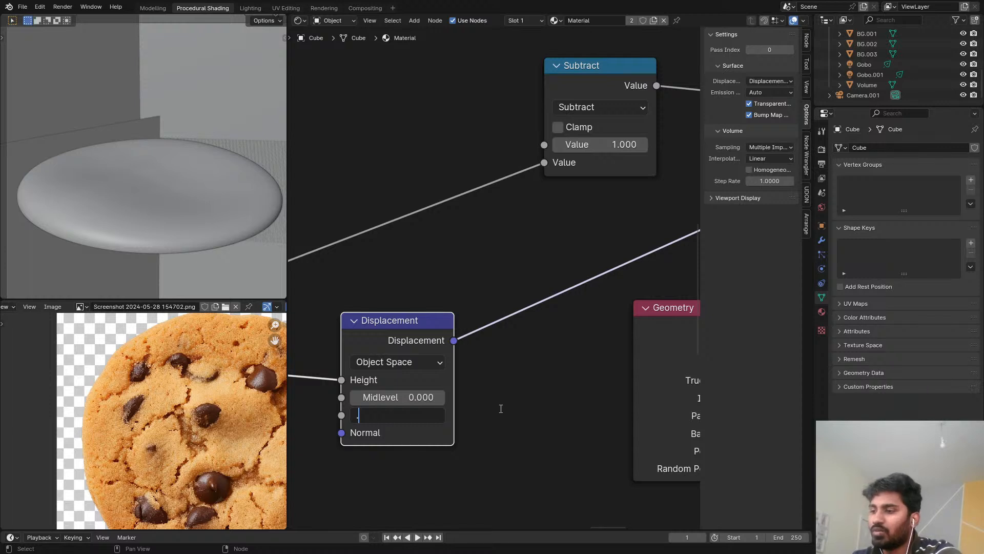
type(".18")
key("Return")
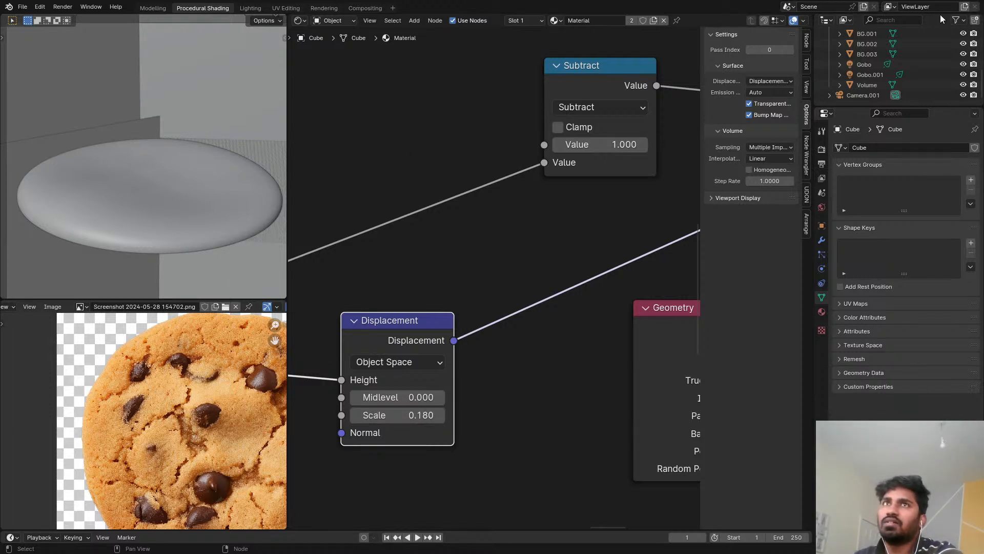
Step: Start a new test render of the cookie in the Rendering workspace
left_click(323, 8)
left_click(292, 8)
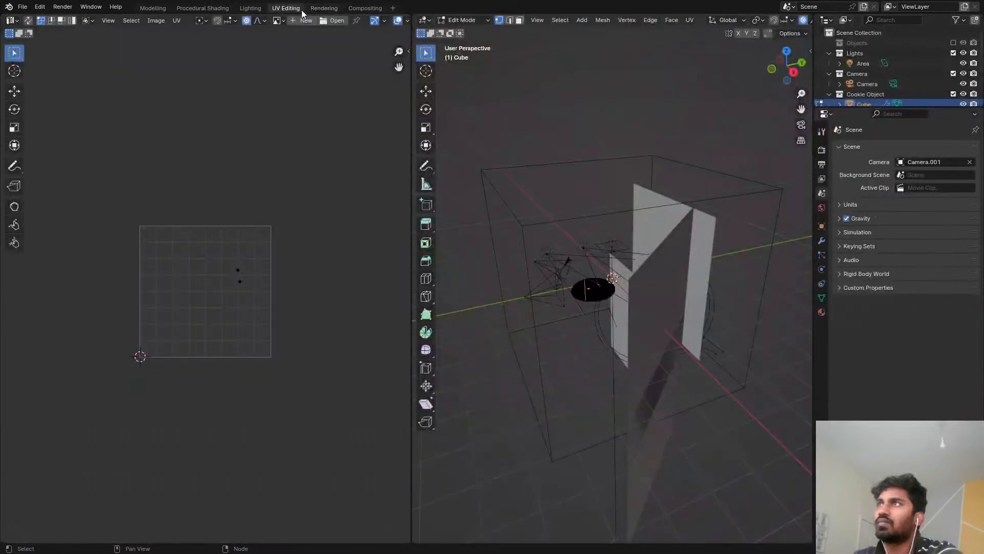
left_click(321, 8)
scroll(378, 125, "down", 3)
middle_click_drag(378, 126, 331, 190)
key("F12")
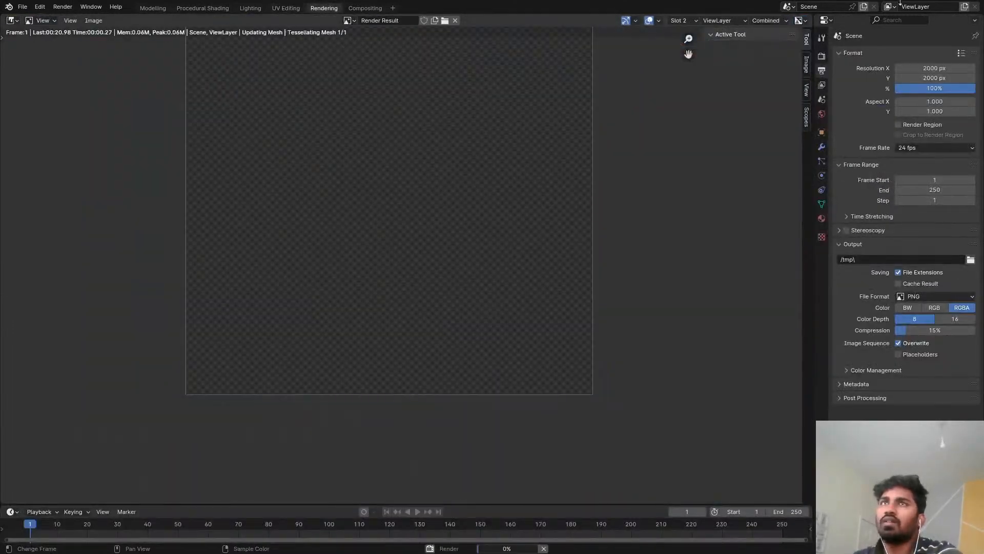
middle_click_drag(518, 175, 498, 252)
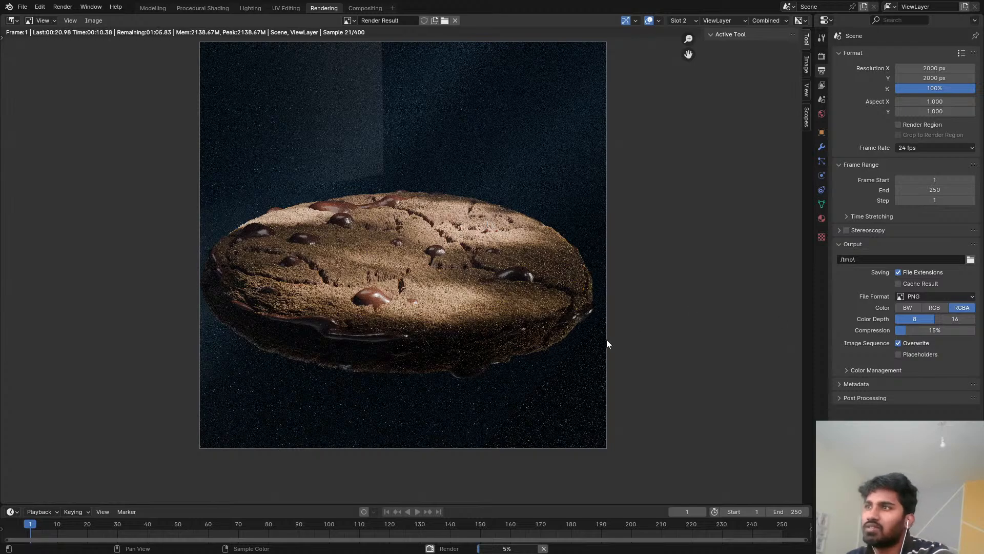
Step: Examine the cookie's cracks, crumb texture and chocolate chips up close in the test render, and stop the render
scroll(517, 336, "up", 3)
middle_click_drag(192, 270, 393, 298)
scroll(378, 279, "up", 1)
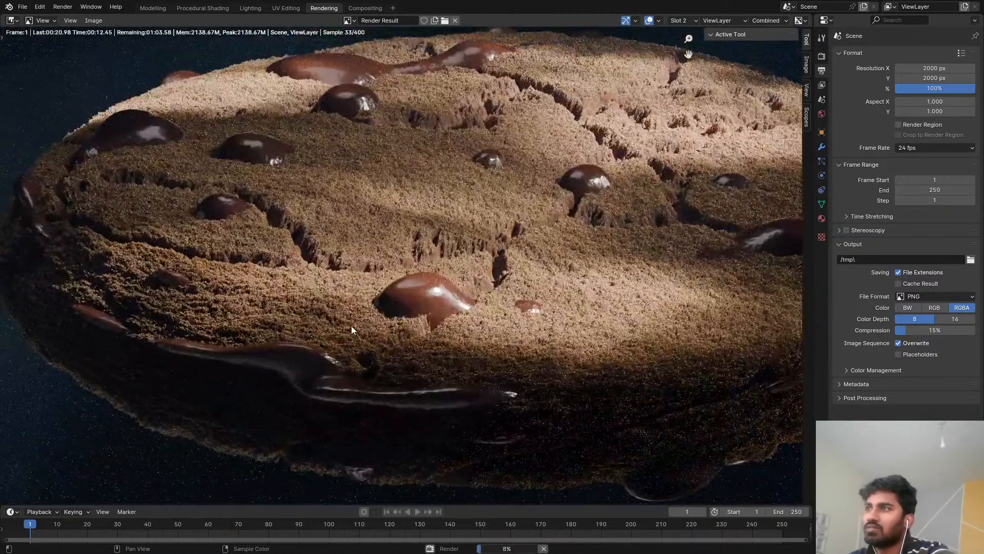
middle_click_drag(310, 309, 378, 309)
scroll(378, 309, "up", 1)
middle_click_drag(303, 287, 263, 360)
scroll(392, 285, "down", 5)
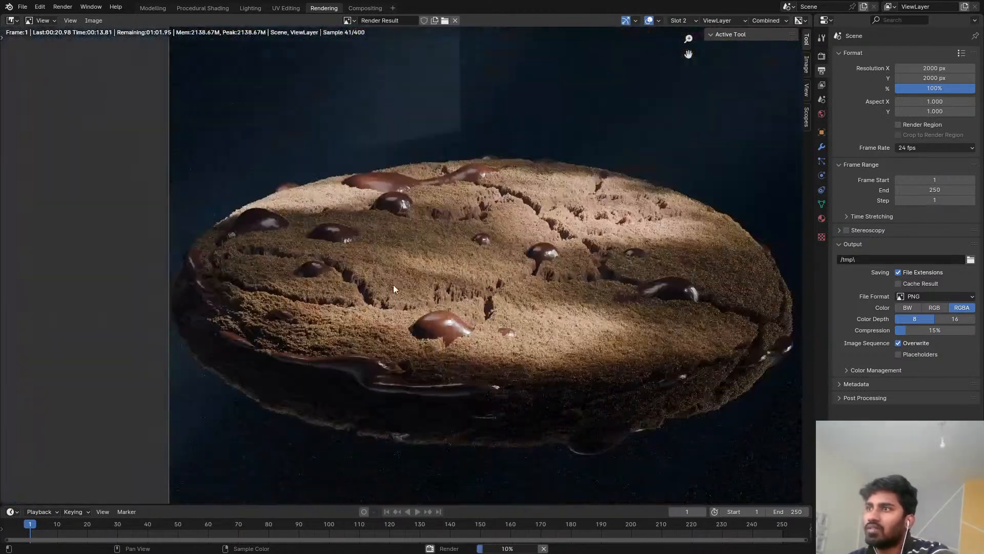
scroll(446, 265, "up", 4)
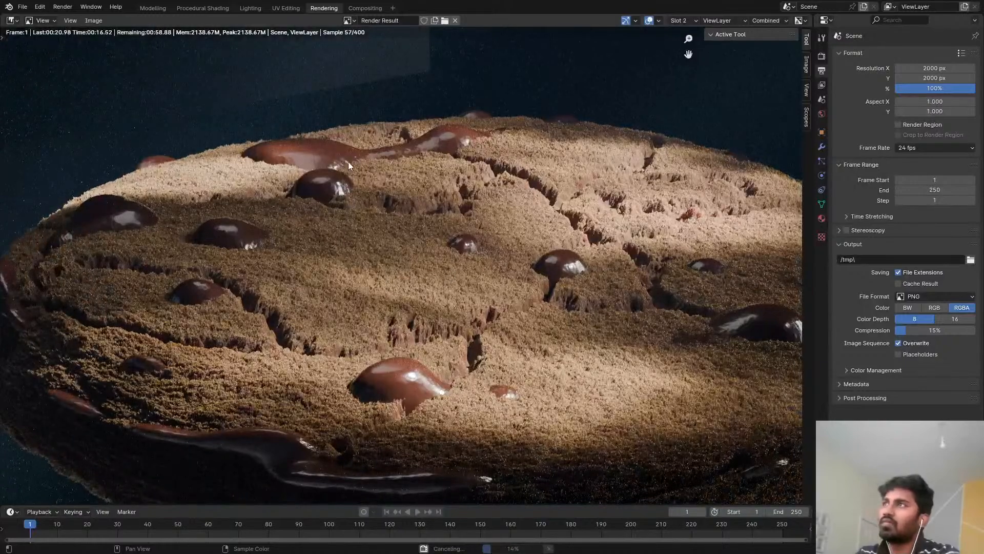
scroll(271, 397, "up", 5)
scroll(271, 398, "down", 5)
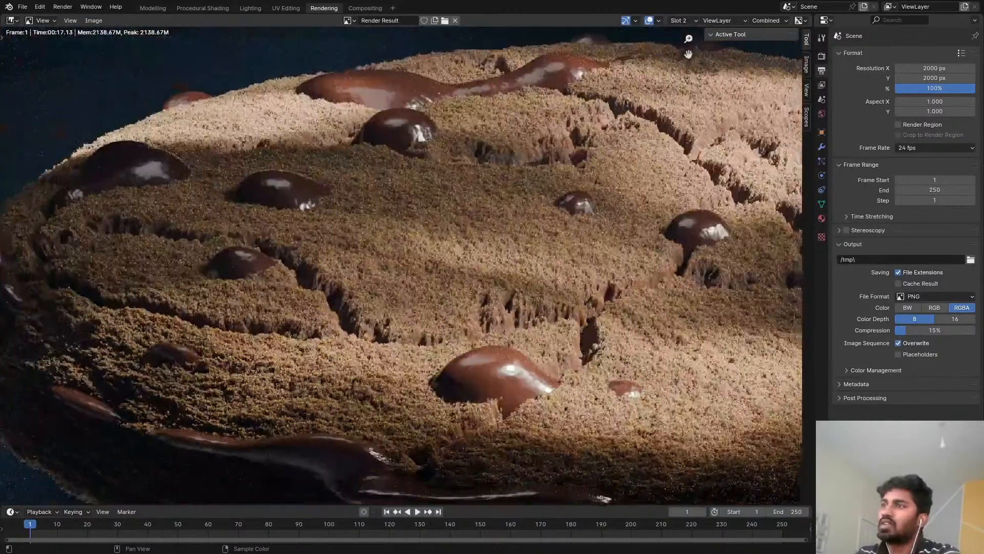
Step: Set the factor of the Difference mix node in the cookie material to 0.3
left_click(203, 8)
left_click(201, 14)
scroll(546, 302, "down", 3)
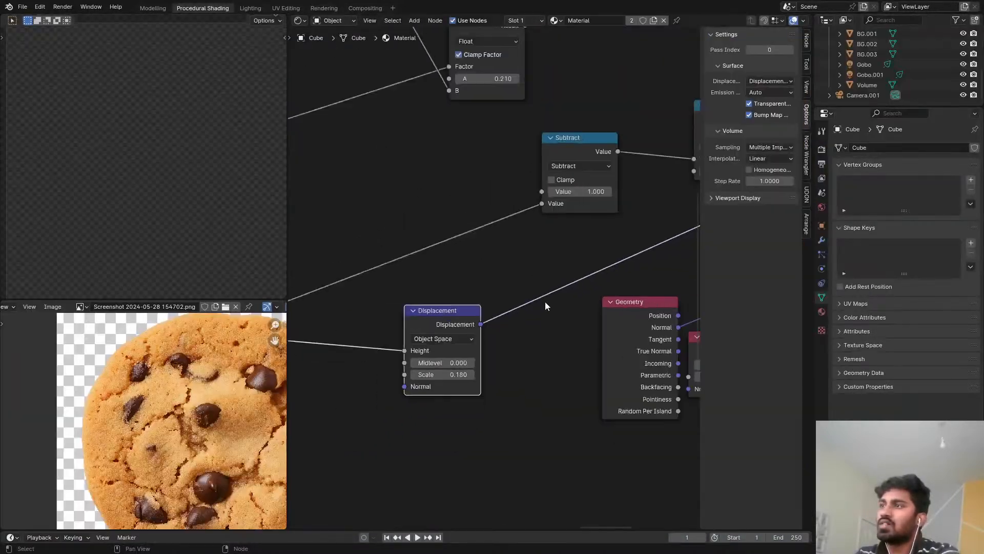
middle_click_drag(545, 301, 333, 239)
scroll(330, 240, "down", 2)
middle_click_drag(692, 151, 411, 248)
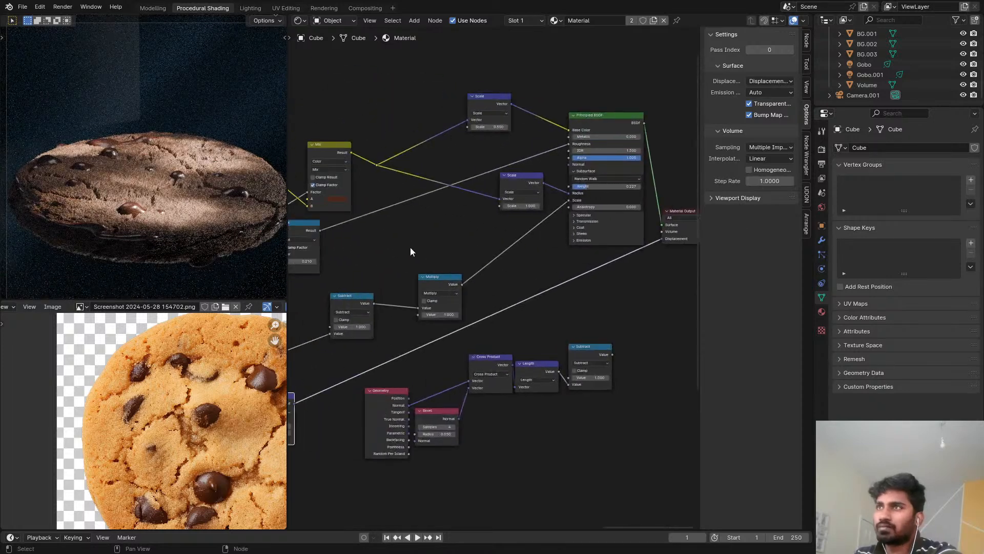
scroll(576, 196, "up", 7)
middle_click_drag(515, 226, 661, 101)
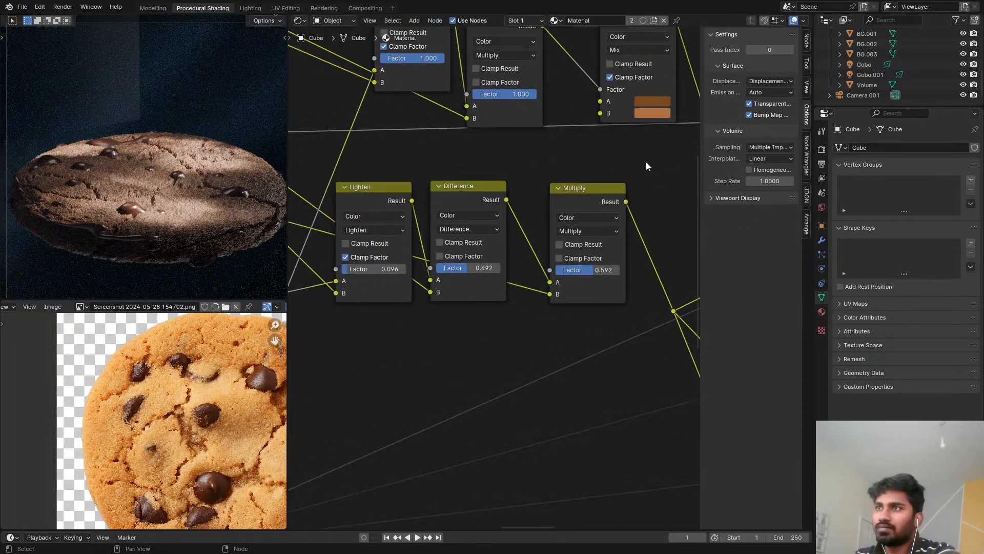
scroll(500, 216, "up", 2)
scroll(433, 290, "up", 1)
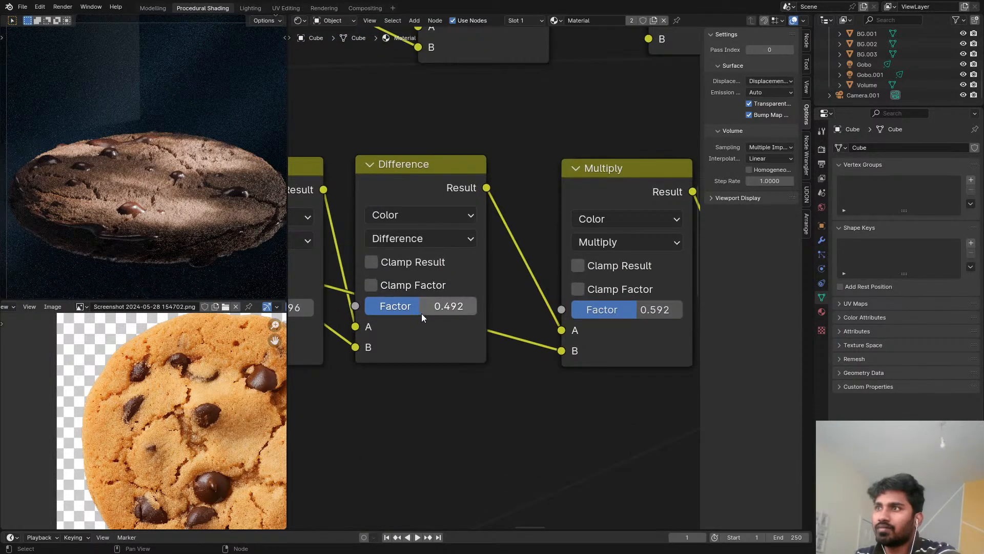
left_click_drag(422, 313, 398, 313)
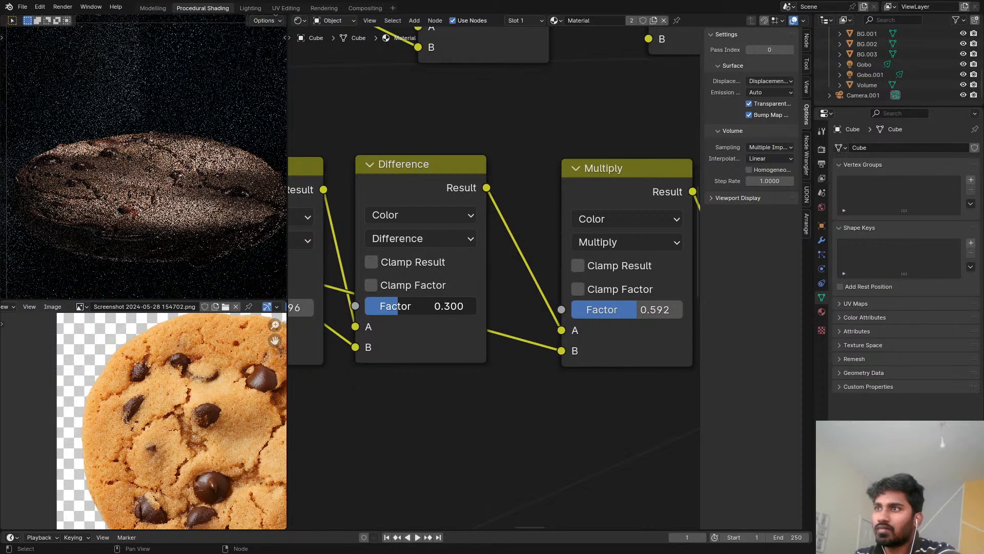
Step: Set the Principled BSDF's subsurface weight to 1 and save the file
scroll(549, 205, "down", 2)
middle_click_drag(641, 177, 294, 267)
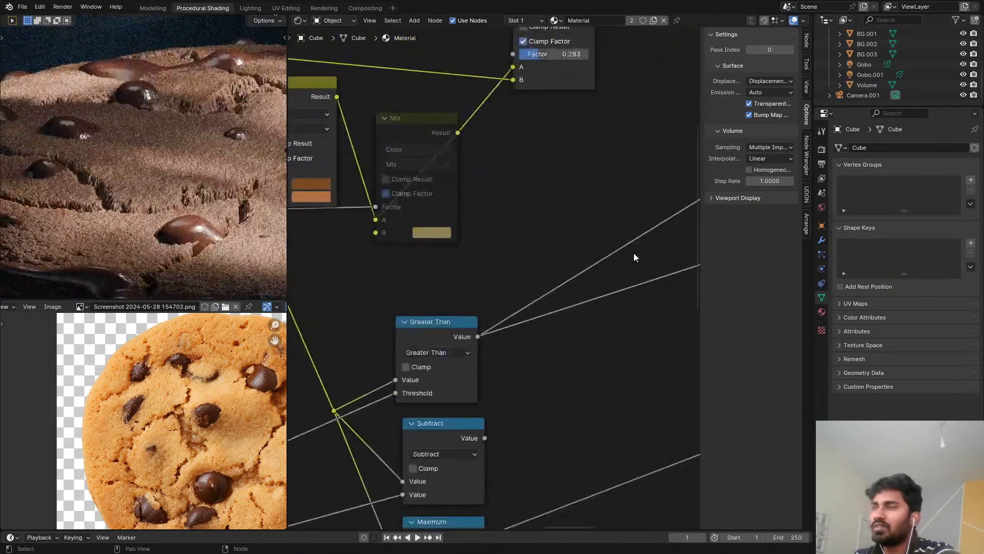
middle_click_drag(634, 252, 385, 200)
scroll(437, 216, "down", 7)
middle_click_drag(461, 164, 427, 168)
scroll(425, 164, "up", 9)
left_click_drag(415, 156, 526, 152)
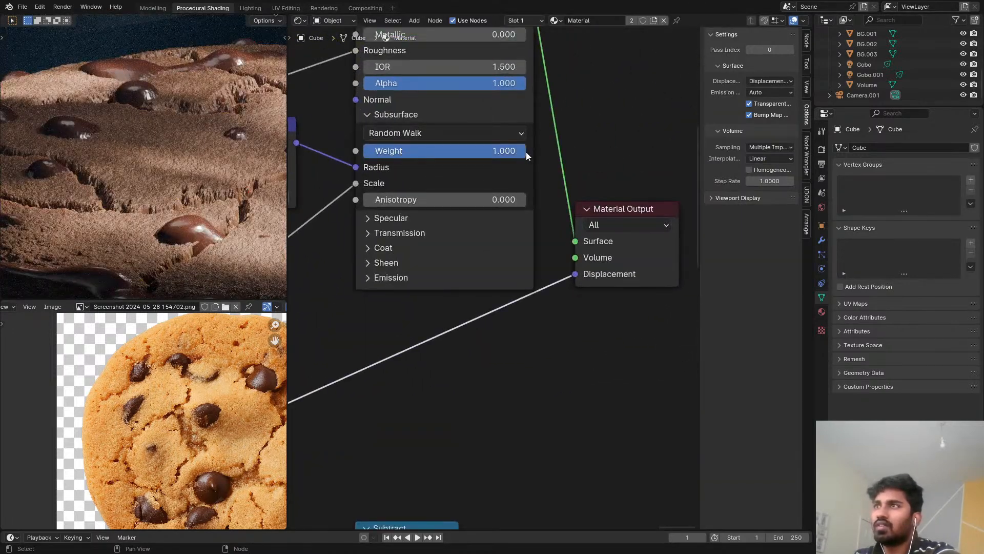
middle_click_drag(340, 296, 515, 244)
middle_click_drag(394, 242, 670, 163)
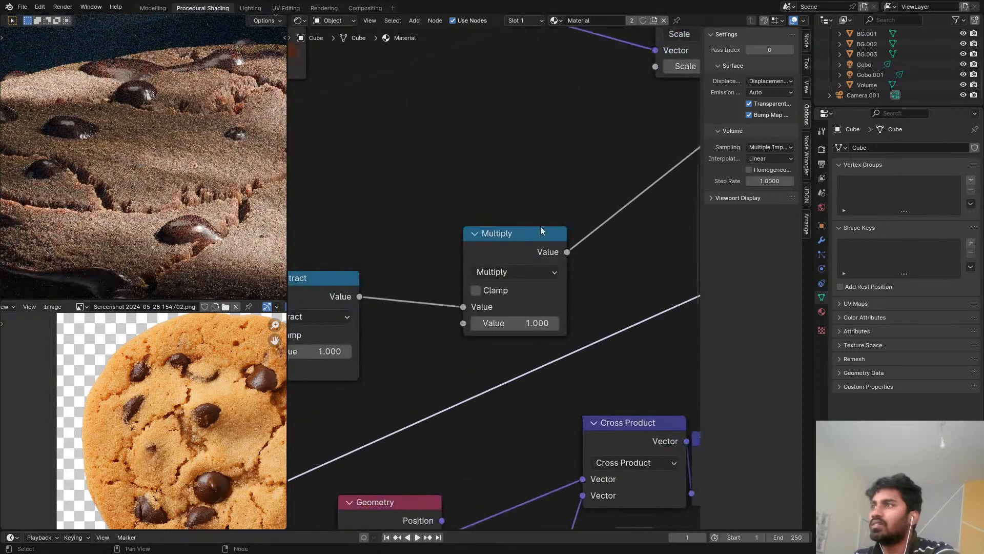
scroll(424, 202, "down", 2)
key("ctrl+s")
Step: Try 0.18 as the value of the Multiply node feeding the subsurface scale, and settle on 0.58
scroll(397, 255, "down", 1)
scroll(422, 283, "up", 2)
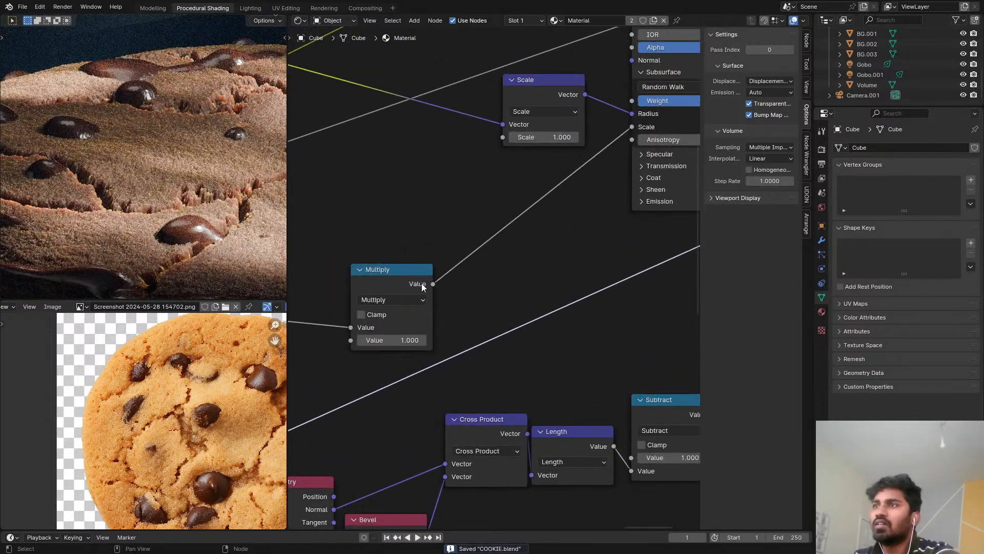
left_click_drag(400, 340, 364, 340)
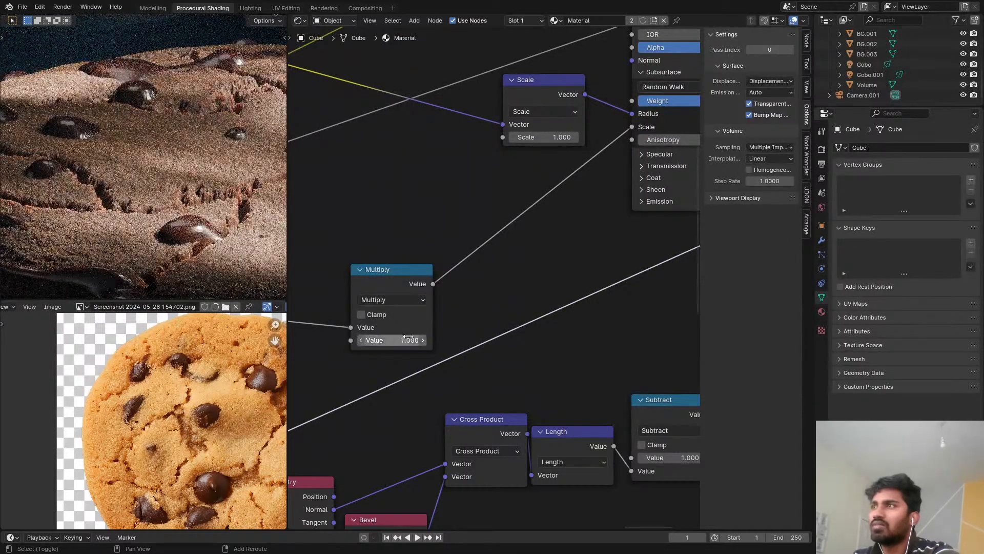
middle_click_drag(411, 314, 516, 250)
scroll(516, 251, "up", 3)
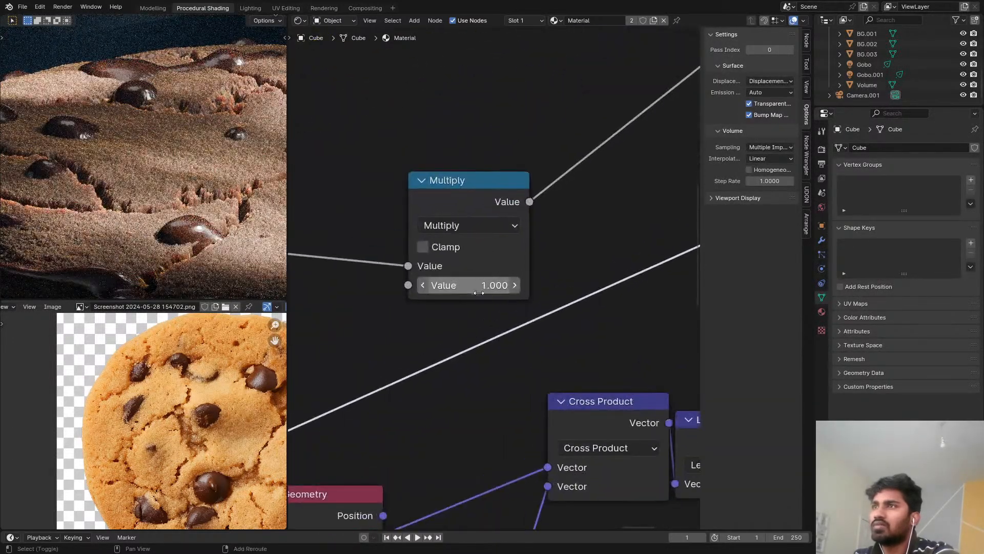
mouse_move(482, 285)
left_mouse_down()
mouse_move(451, 286)
mouse_move(477, 285)
left_mouse_up()
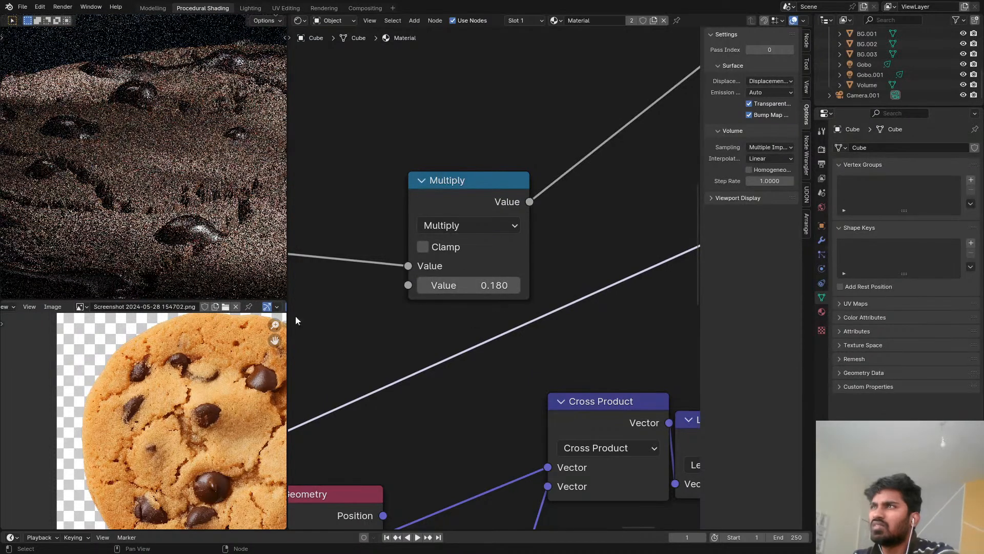
scroll(377, 241, "up", 1)
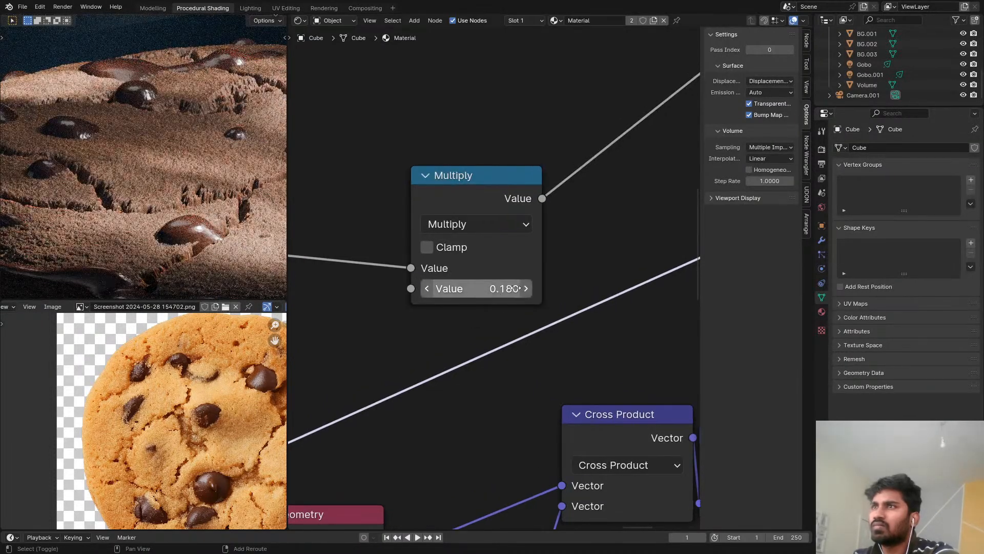
left_click_drag(516, 288, 536, 289)
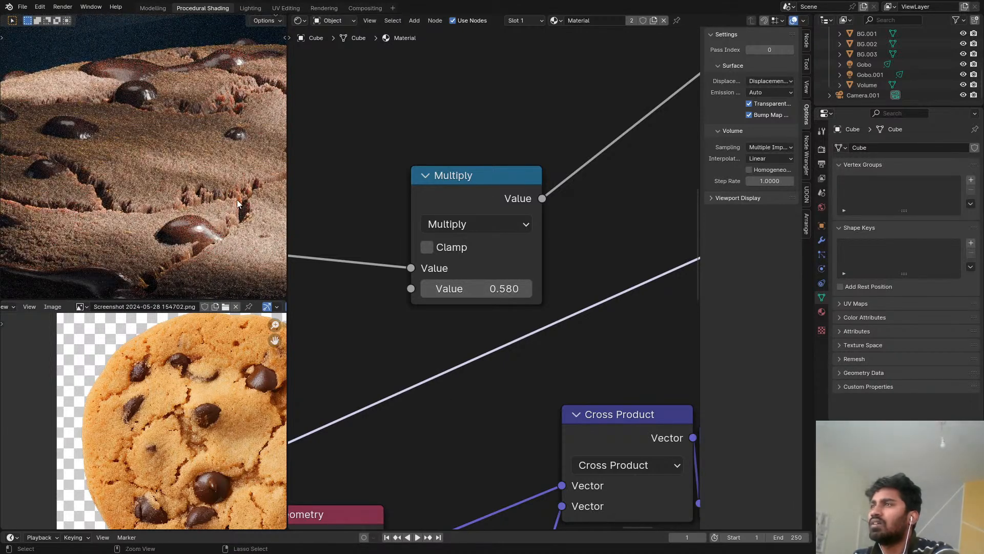
Step: Set the factor of the Multiply colour mix node following the Difference node to 0
scroll(477, 184, "down", 4)
middle_click_drag(502, 181, 308, 290)
scroll(519, 177, "down", 4)
scroll(510, 175, "down", 4)
scroll(558, 347, "up", 4)
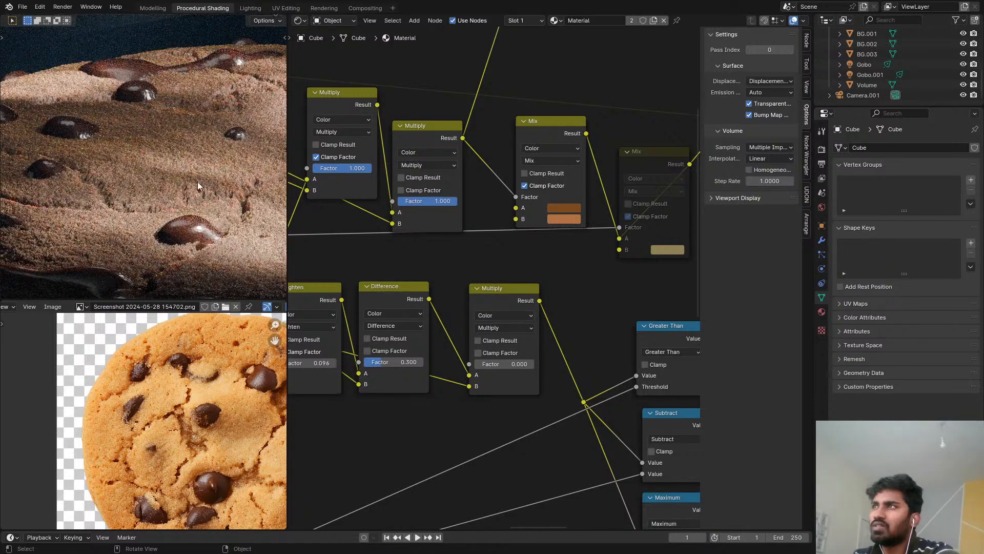
Step: Check the whole cookie from above and from an angle in the rendered viewport
scroll(198, 184, "down", 3)
middle_click_drag(198, 184, 337, 210)
scroll(125, 167, "down", 4)
middle_click_drag(125, 167, 182, 229)
scroll(159, 173, "up", 3)
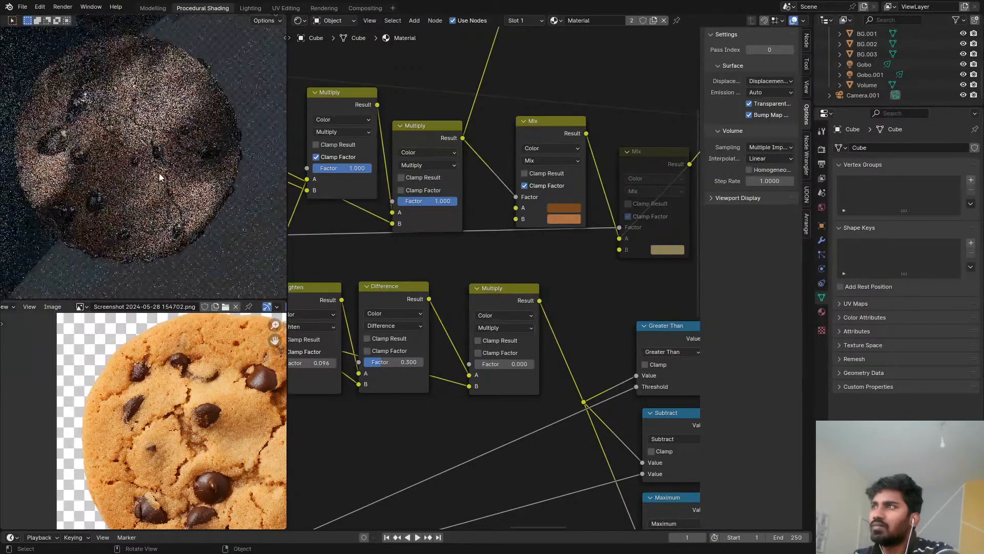
scroll(159, 175, "up", 3)
middle_click_drag(159, 175, 257, 165)
scroll(164, 189, "down", 3)
Step: Preview the outputs of the colour nodes one by one, from the two-colour base Mix to the chocolate chip Mix
left_click(564, 127, "ctrl+shift")
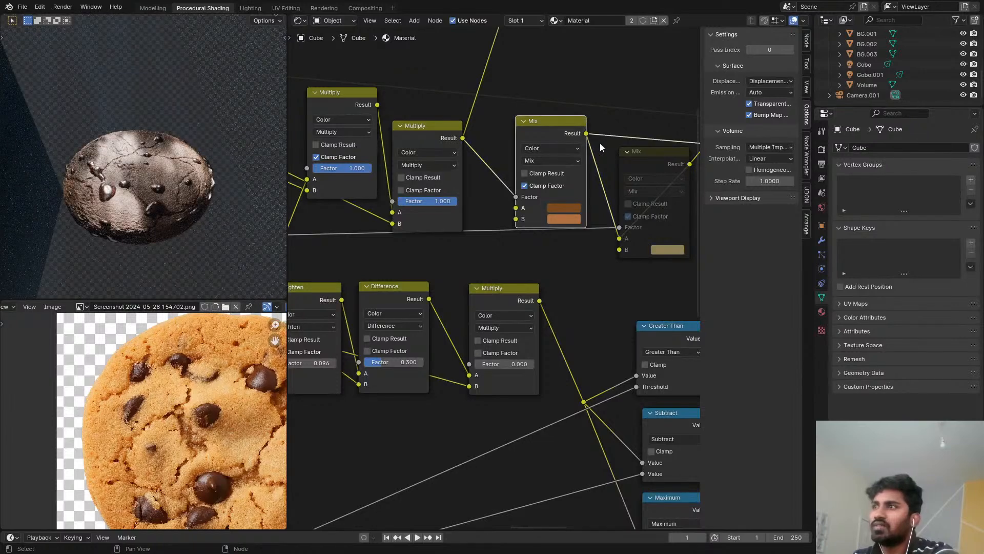
middle_click_drag(600, 143, 370, 175)
scroll(73, 238, "up", 3)
left_click(451, 187, "ctrl+shift")
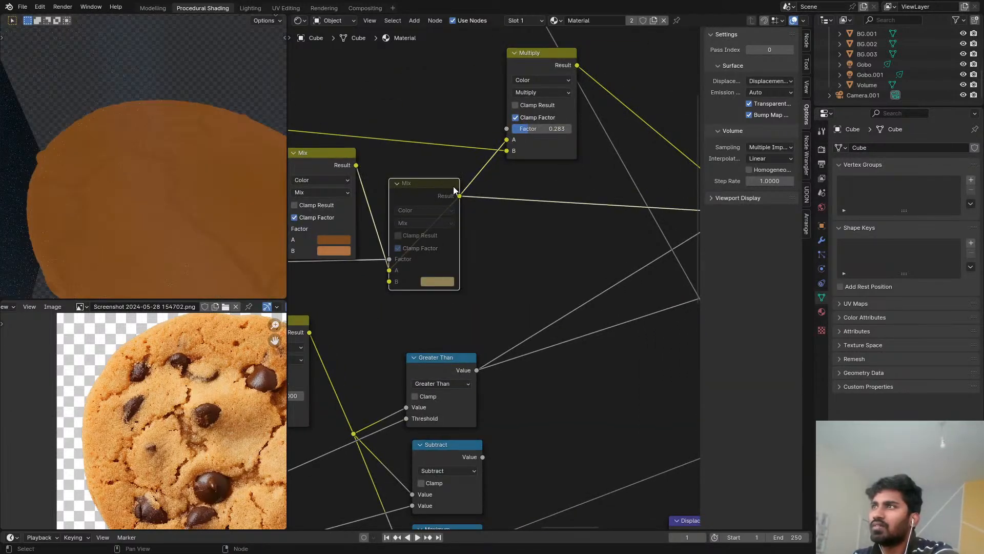
left_click(533, 77, "ctrl+shift")
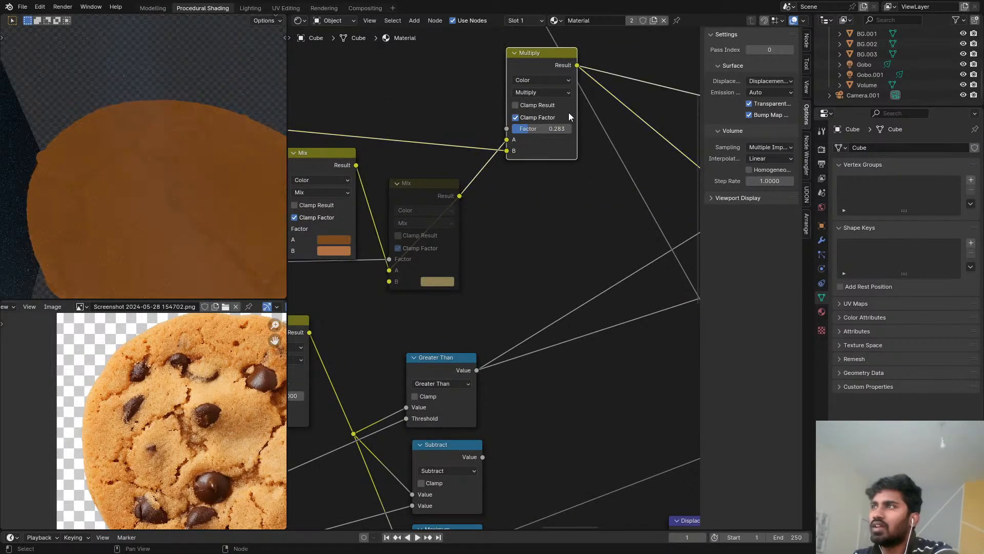
scroll(568, 112, "down", 2)
middle_click_drag(568, 113, 395, 144)
left_click(570, 151, "ctrl+shift")
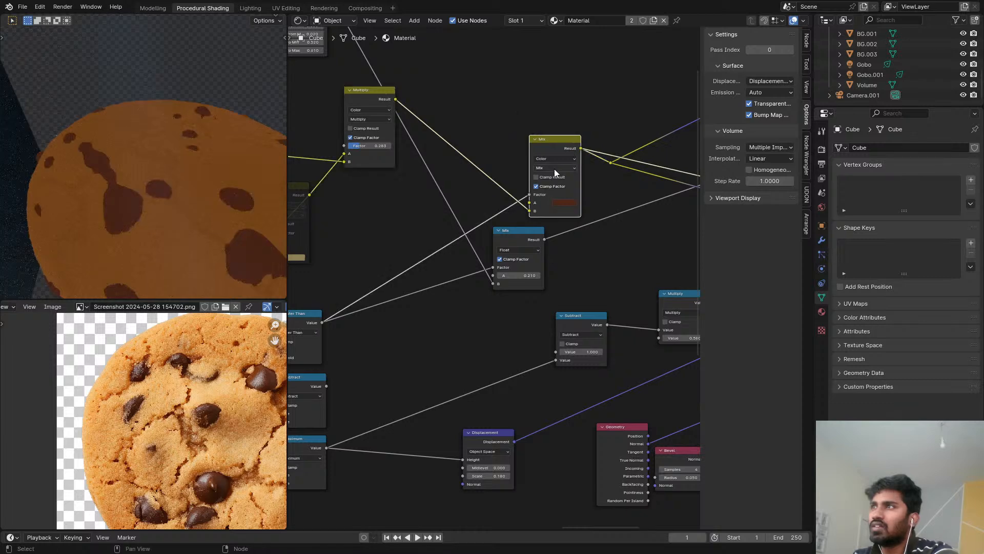
Step: Preview the base colour Mix and remove the muted Mix node after it, keeping the connection to the Multiply node
scroll(554, 168, "down", 2)
middle_click_drag(653, 180, 803, 194)
scroll(453, 196, "up", 2)
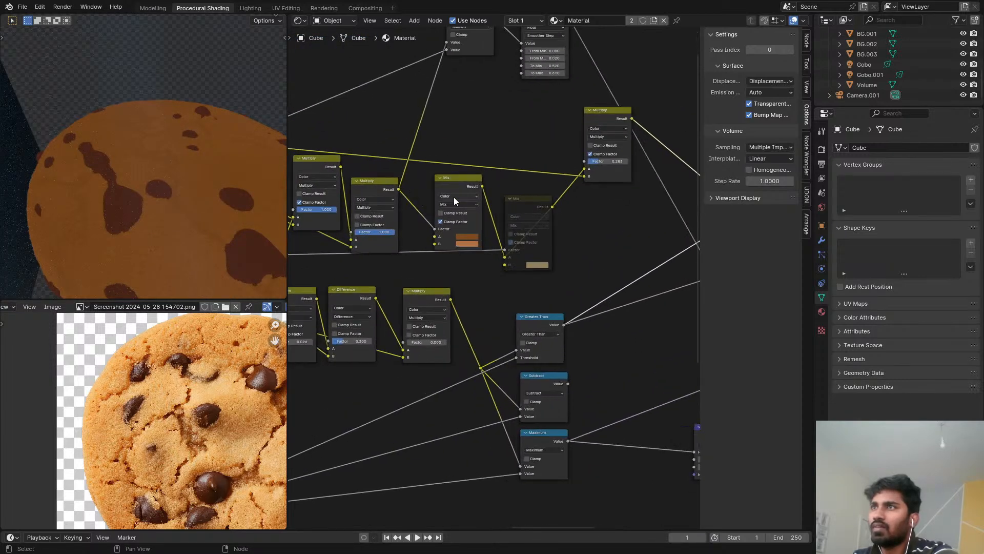
left_click(524, 208, "ctrl+shift")
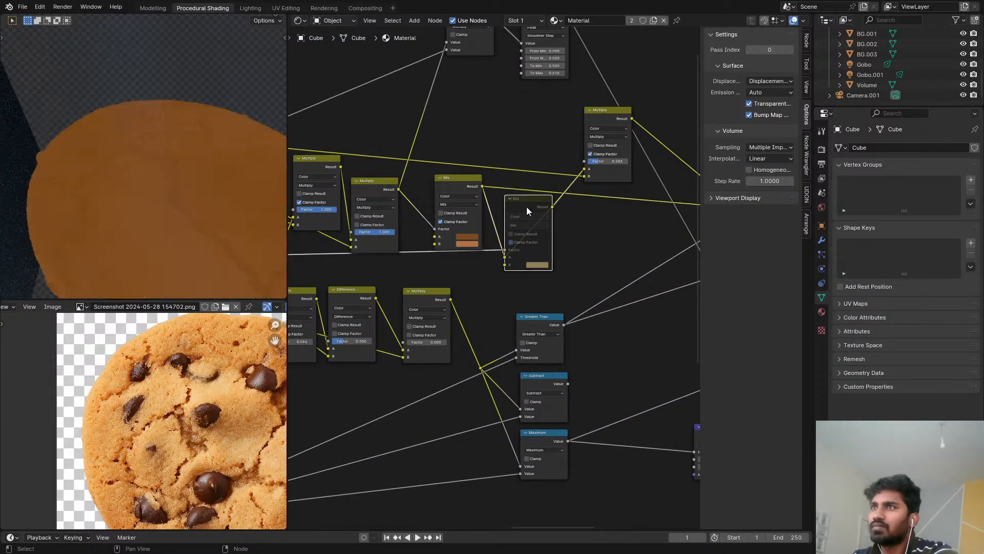
key("ctrl+x")
Step: Give the base colour Mix node's A the orange of B, and darken B to a brown with value 0.060
scroll(462, 213, "up", 2)
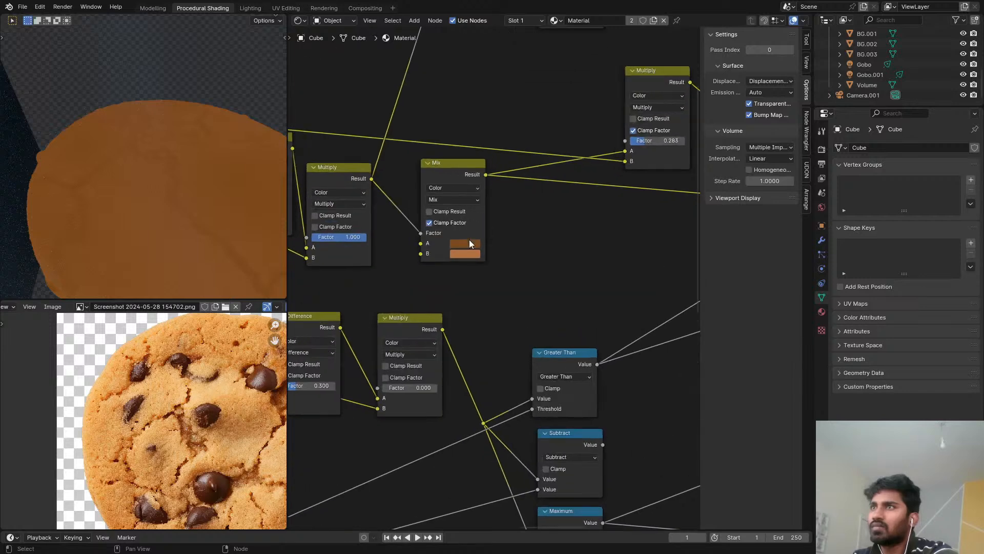
left_click(468, 237)
left_click(474, 254)
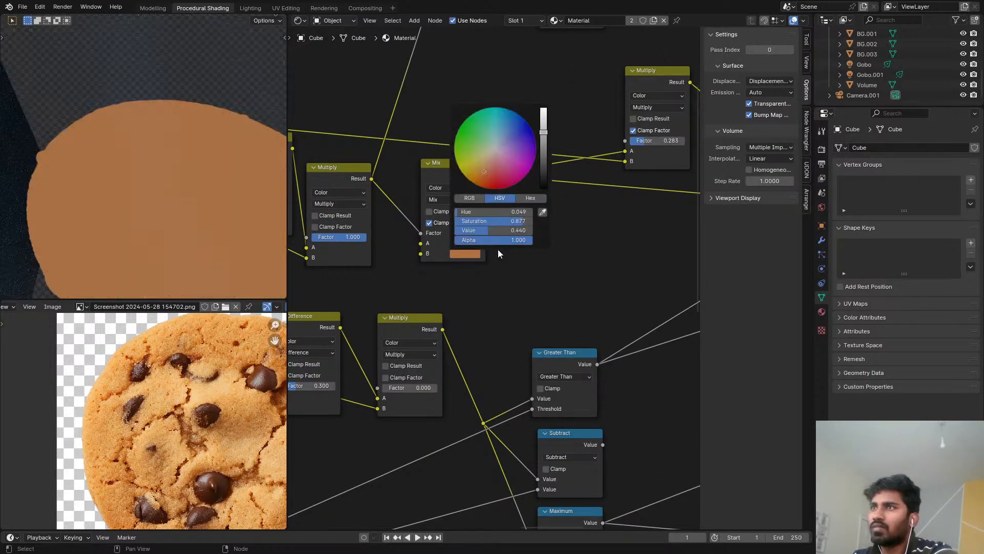
left_click_drag(544, 139, 543, 166)
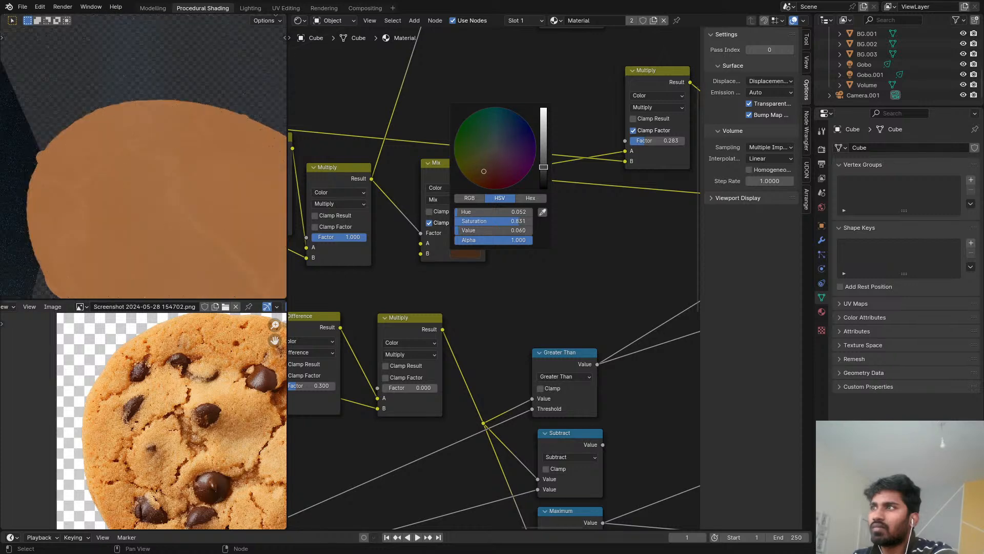
Step: Preview the Principled BSDF and inspect the shaded cookie in the rendered viewport
scroll(599, 273, "down", 3)
middle_click_drag(598, 272, 336, 205)
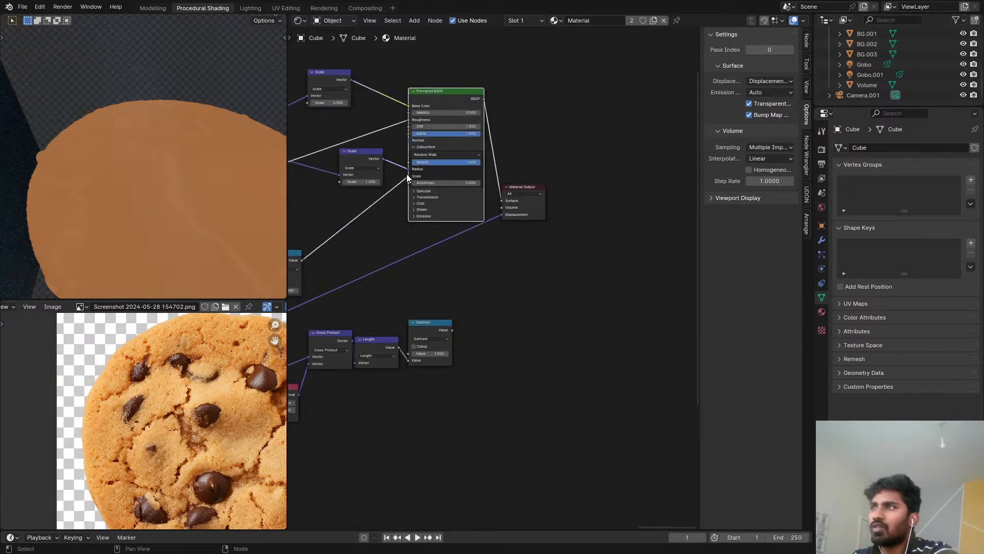
middle_click_drag(447, 189, 624, 151)
middle_click_drag(7, 196, 38, 178)
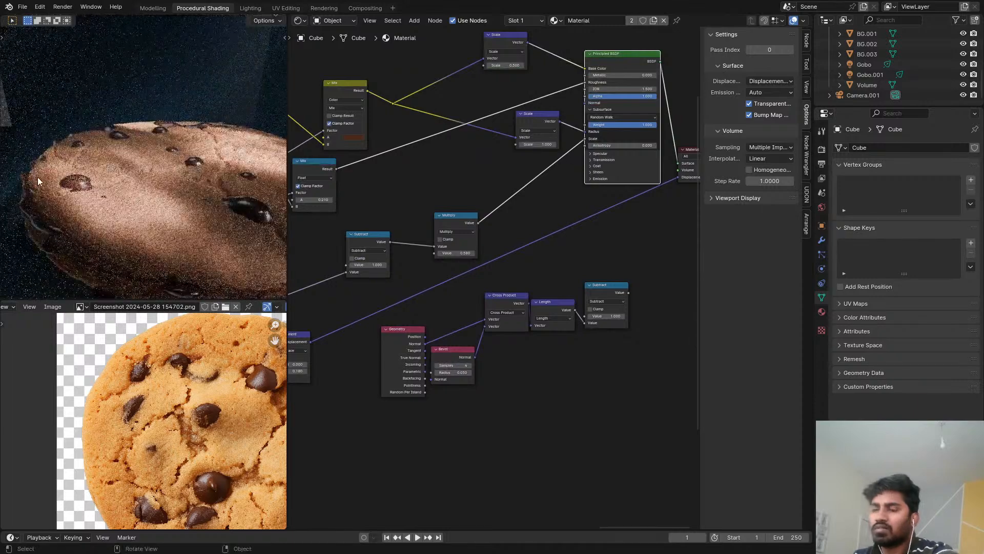
scroll(38, 178, "up", 1)
scroll(426, 180, "up", 1)
Step: Try copying the dark brown of colour B onto colour A in the base colour Mix node
middle_click_drag(426, 180, 430, 299)
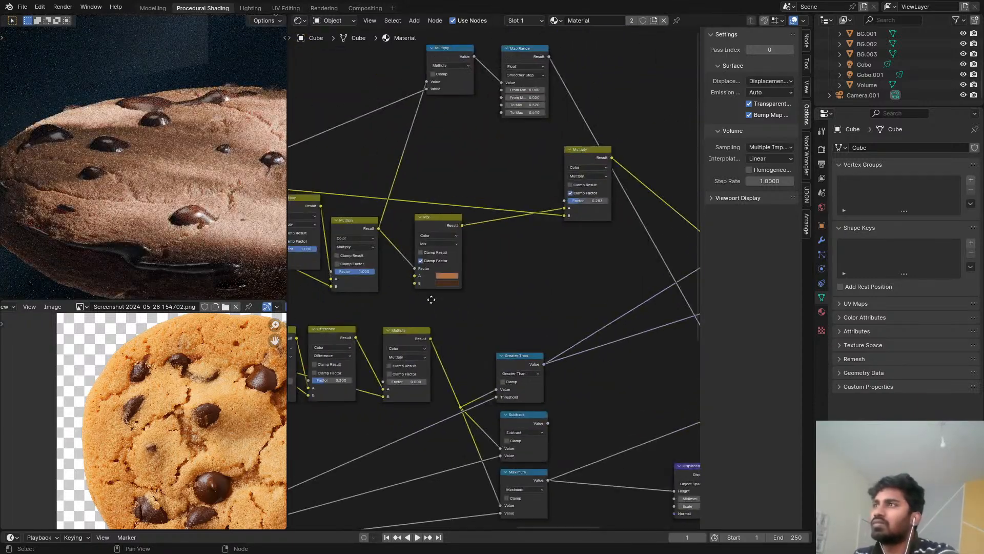
scroll(463, 270, "up", 10)
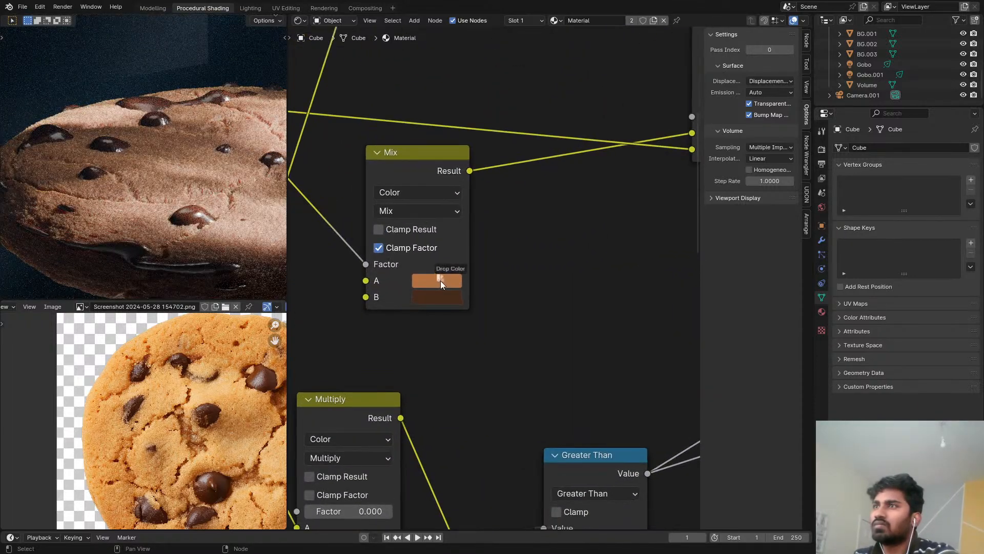
left_click(448, 300)
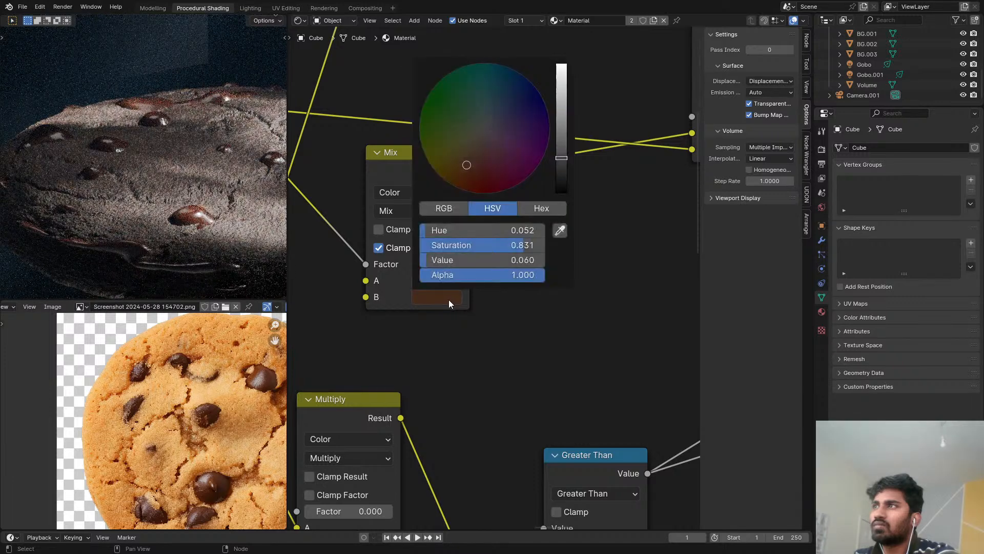
scroll(563, 273, "down", 3)
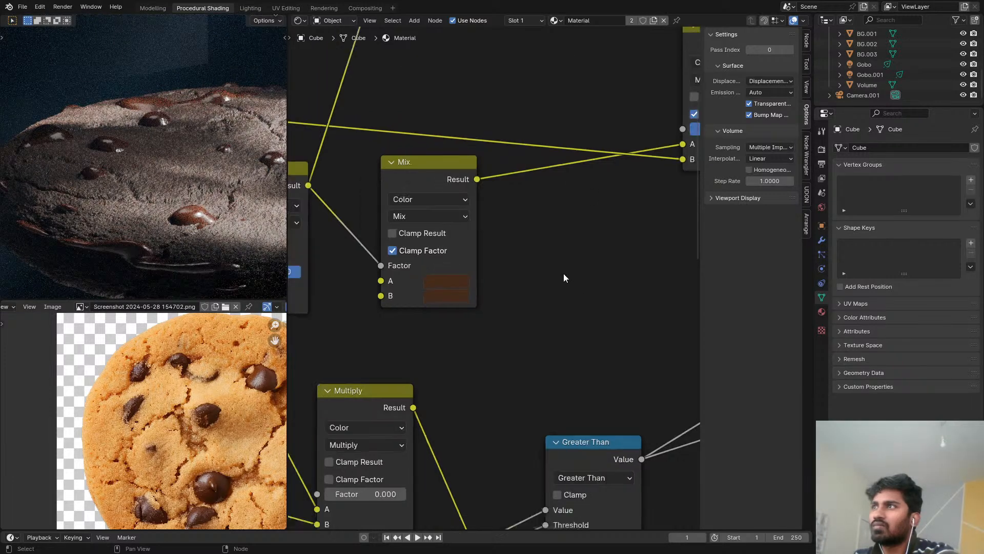
Step: Preview the nodes from the base colour Mix through to the Principled BSDF and inspect the cookie surface up close
left_click(463, 188, "ctrl+shift")
scroll(503, 254, "down", 1)
middle_click_drag(561, 226, 312, 204)
scroll(503, 254, "down", 1)
left_click(506, 142, "ctrl+shift")
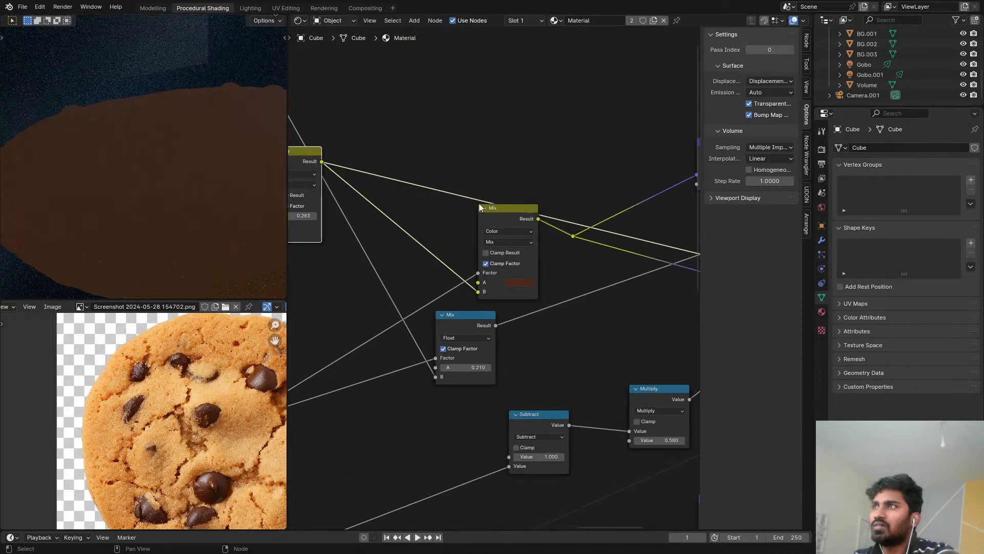
left_click(518, 214, "ctrl+shift")
scroll(254, 202, "down", 4)
middle_click_drag(254, 202, 158, 226)
scroll(225, 181, "up", 3)
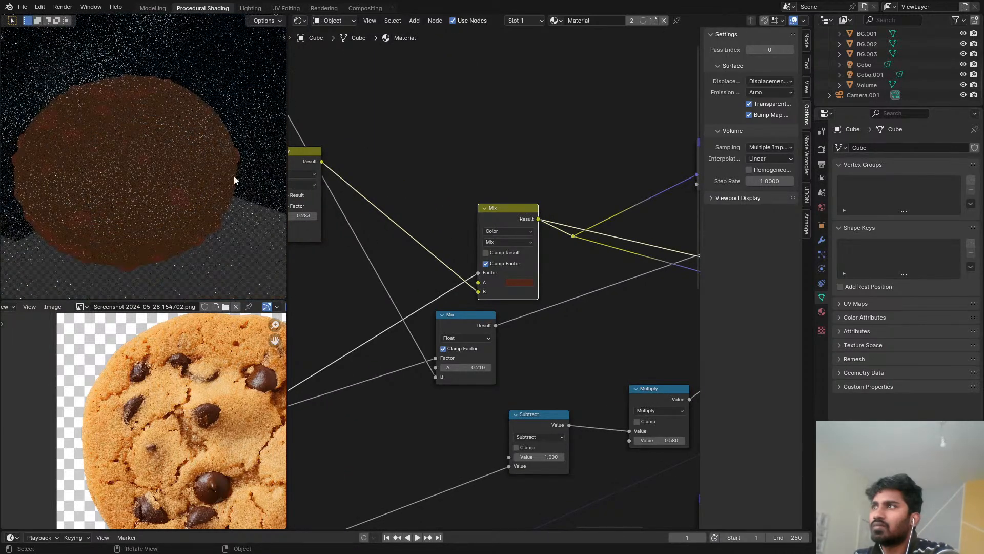
middle_click_drag(682, 161, 458, 231)
left_click(618, 254, "ctrl+shift")
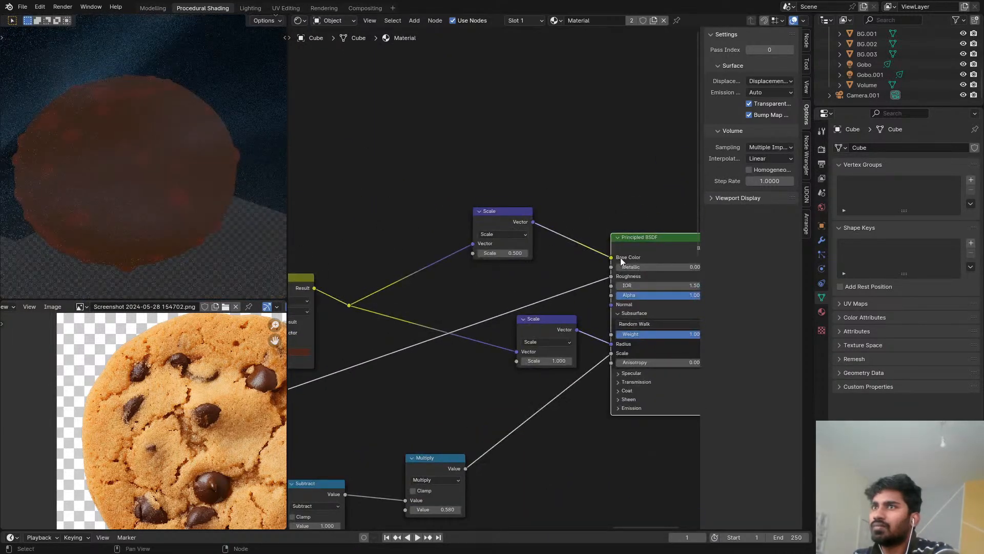
middle_click_drag(534, 393, 573, 295)
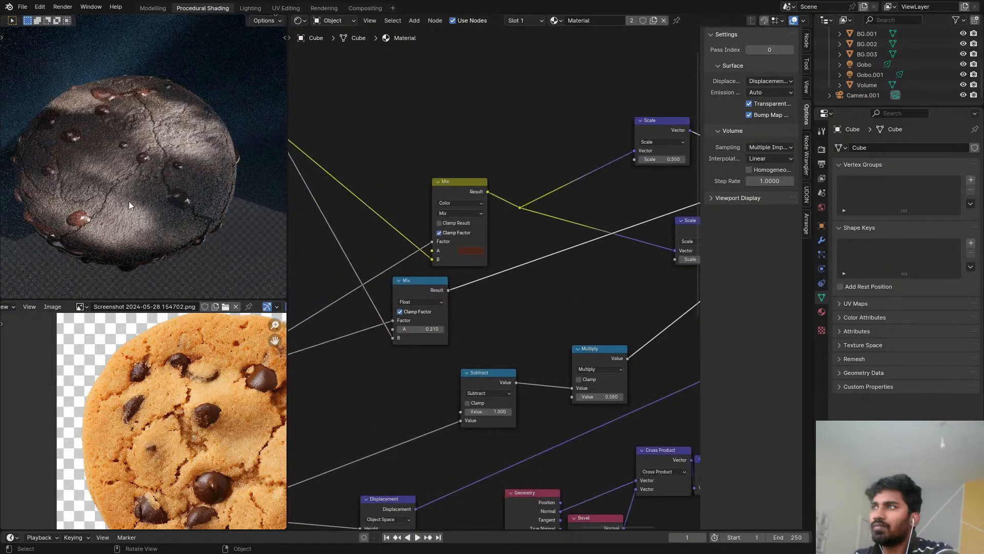
scroll(127, 201, "up", 4)
middle_click_drag(92, 196, 208, 181, "shift")
Step: Try brightening the base colour Mix node's A colour and sampling a light peach from the reference photo for it
middle_click_drag(428, 226, 739, 266)
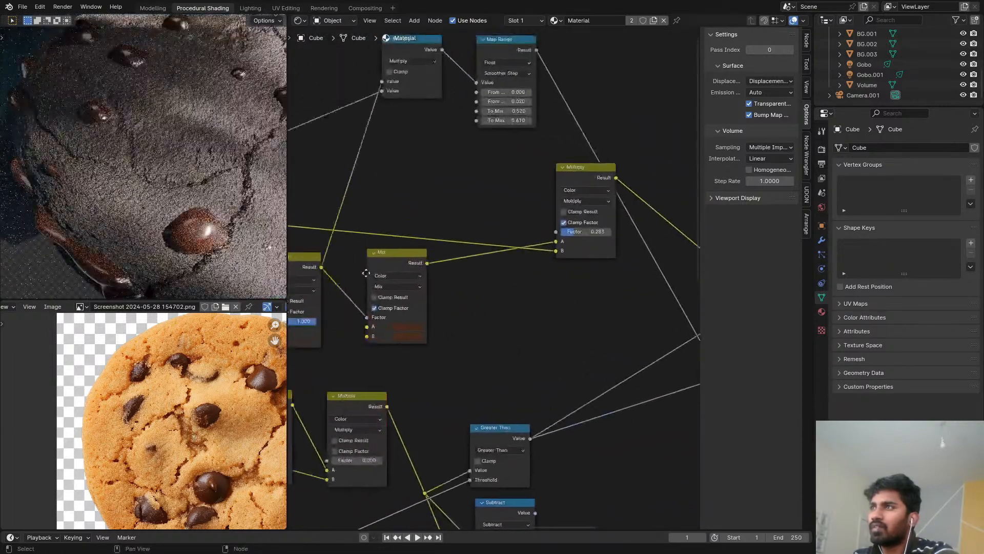
scroll(359, 282, "up", 3)
left_click(431, 327)
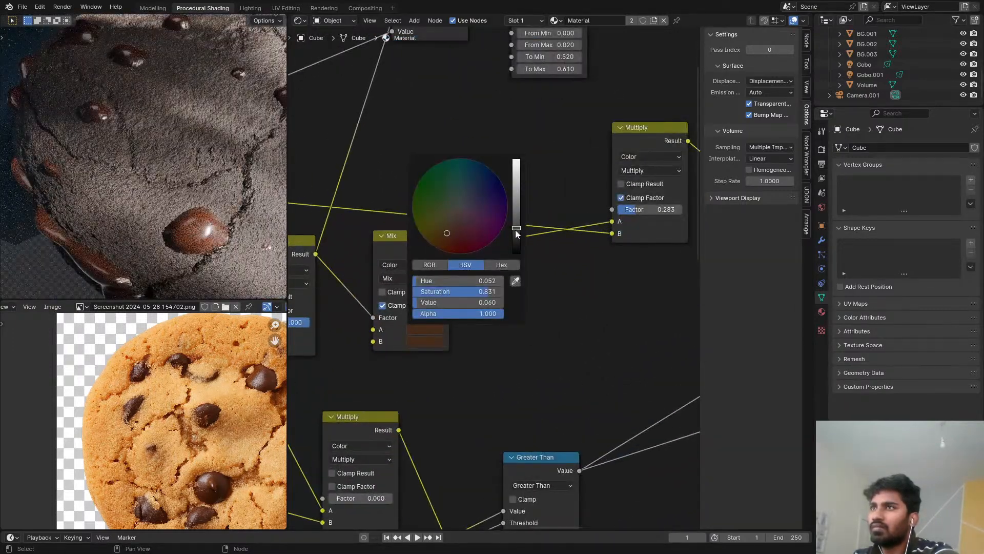
left_click_drag(515, 229, 516, 203)
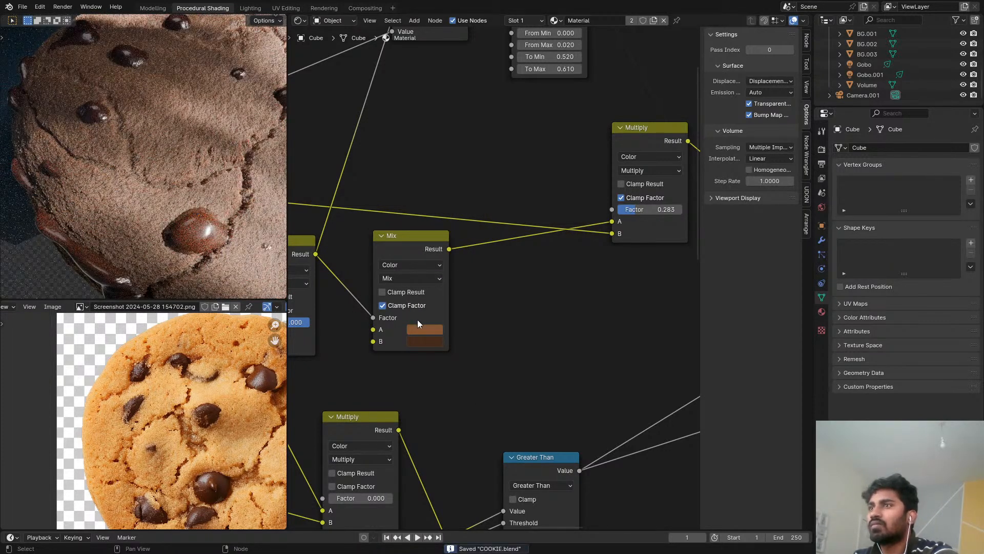
key("e")
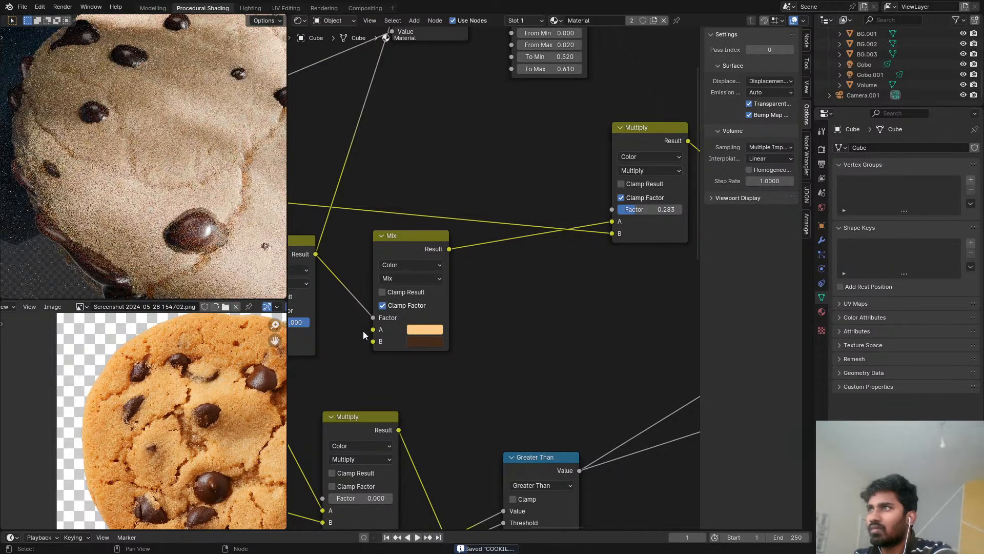
left_click(432, 341)
Step: Try adjusting the factor of the Multiply node after the base colour Mix, and preview it and the chocolate chip Mix
scroll(558, 220, "down", 2)
middle_click_drag(559, 221, 429, 218)
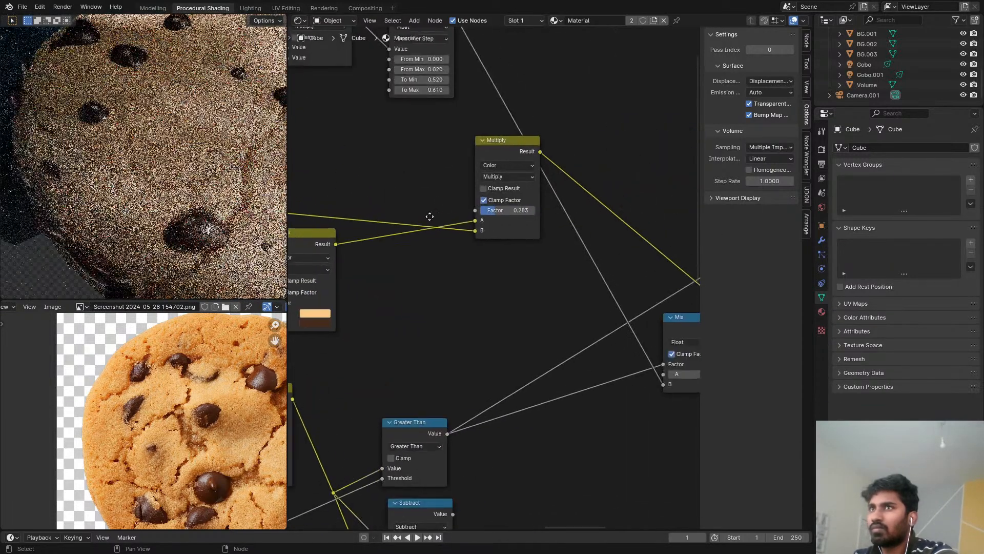
left_click_drag(502, 210, 546, 210)
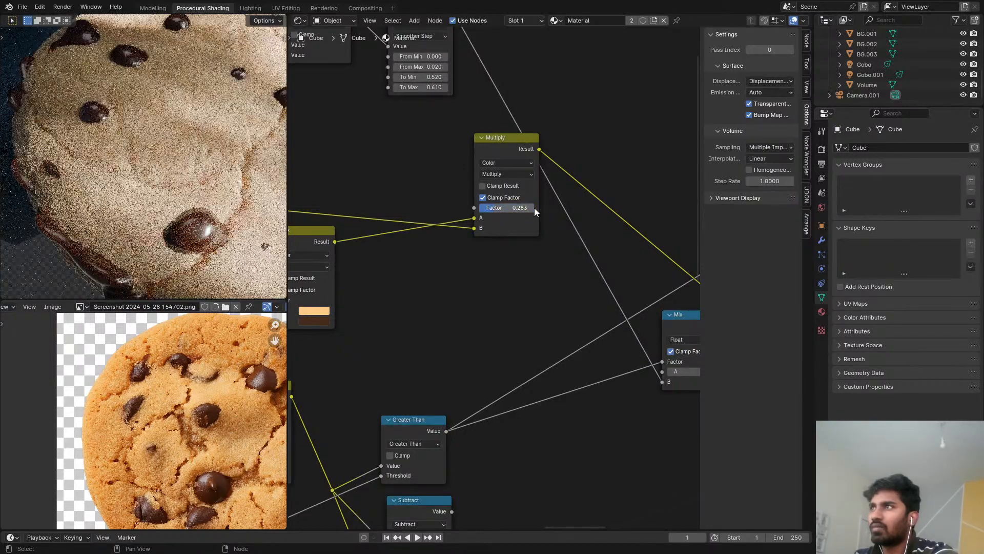
left_click(508, 140, "ctrl+shift")
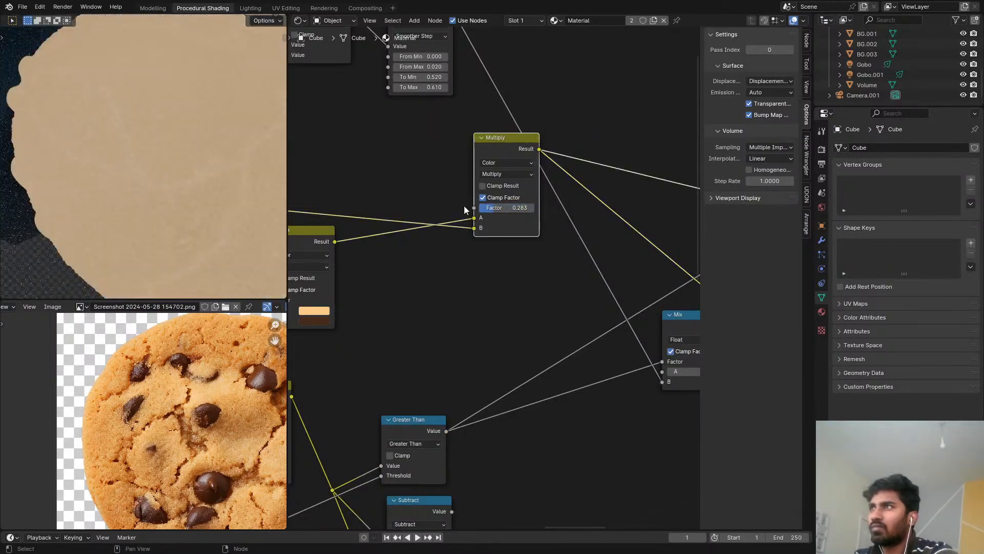
scroll(534, 216, "down", 3)
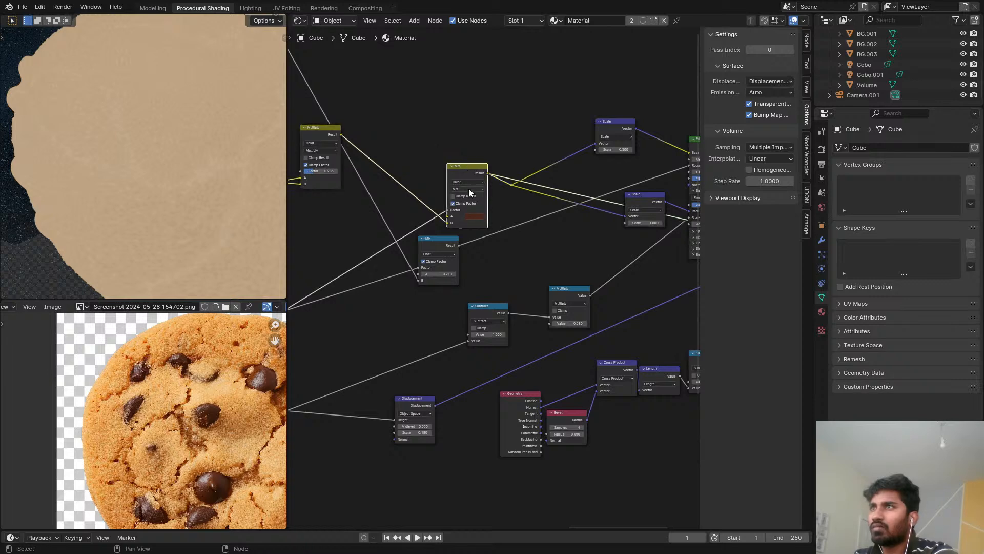
left_click_drag(469, 169, 460, 127)
scroll(457, 138, "down", 1)
Step: Try darkening the peach A colour of the base colour Mix node
middle_click_drag(457, 137, 377, 269)
scroll(532, 380, "up", 7)
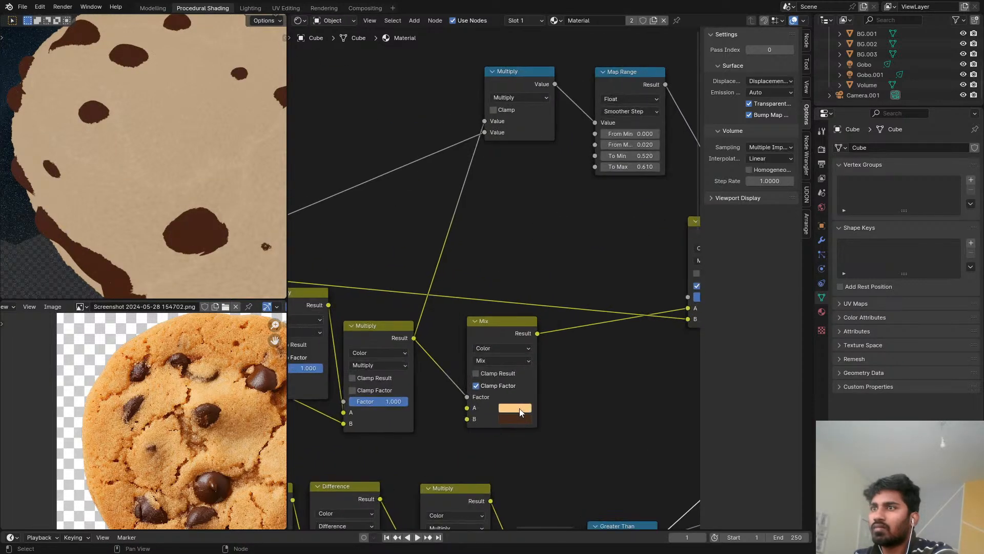
left_click(518, 408)
mouse_move(596, 271)
left_mouse_down()
mouse_move(599, 301)
mouse_move(599, 286)
left_mouse_up()
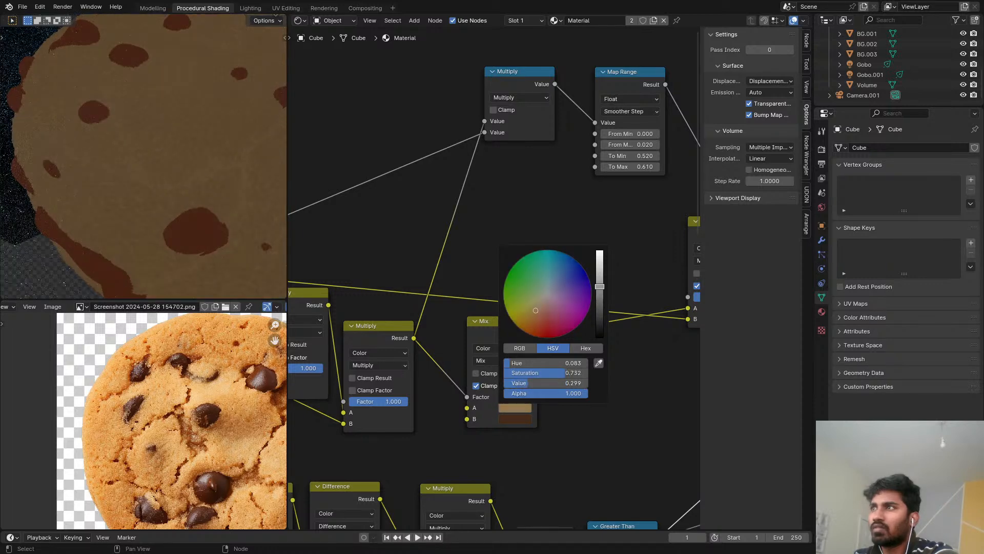
Step: Preview the Principled BSDF again and view the whole cookie from a distance
scroll(487, 269, "down", 6)
middle_click_drag(531, 256, 593, 278)
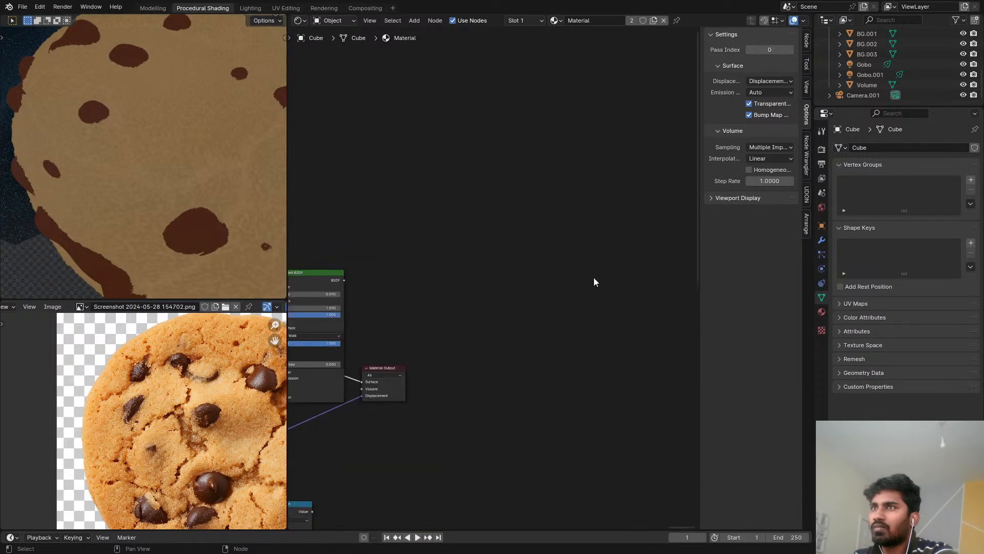
left_click(338, 271, "ctrl+shift")
middle_click_drag(410, 307, 719, 245)
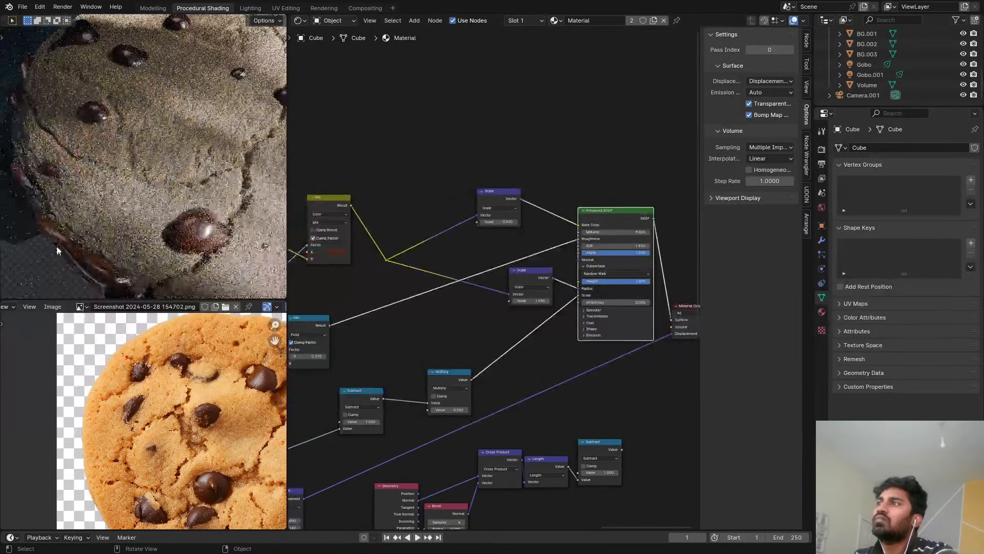
middle_click_drag(58, 249, 199, 134)
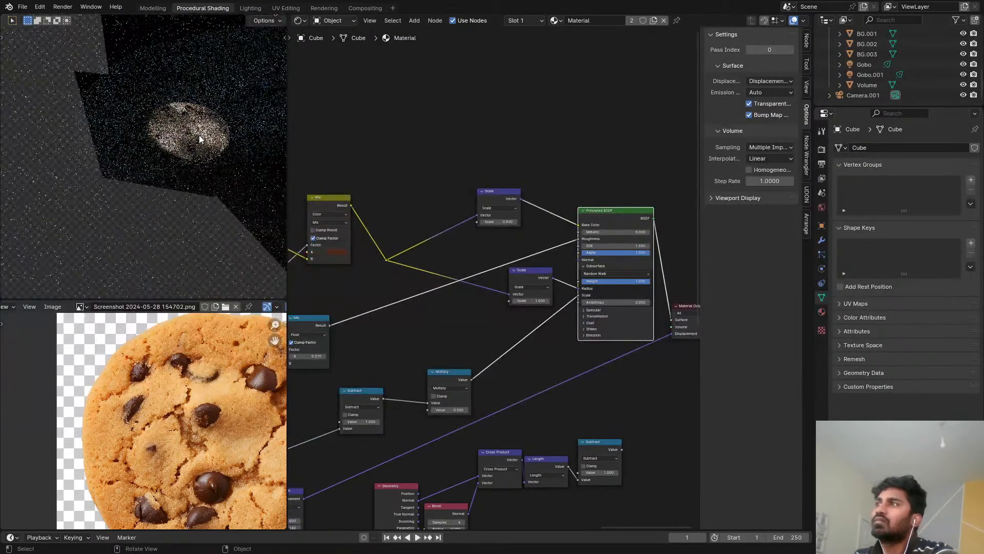
Step: Undo the latest colour edits of the base colour Mix node
middle_click_drag(424, 146, 698, 246)
left_click(592, 224, "ctrl+shift")
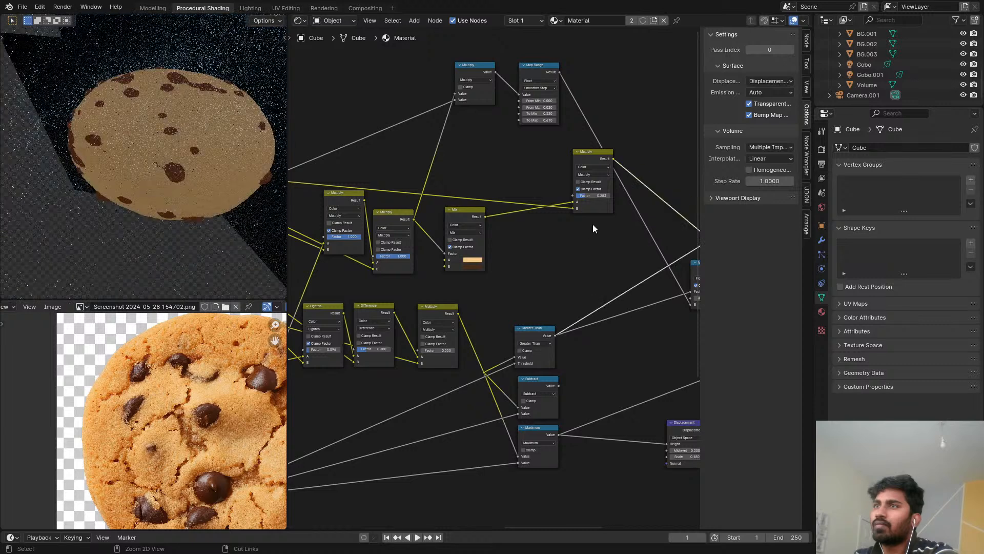
key("ctrl+z")
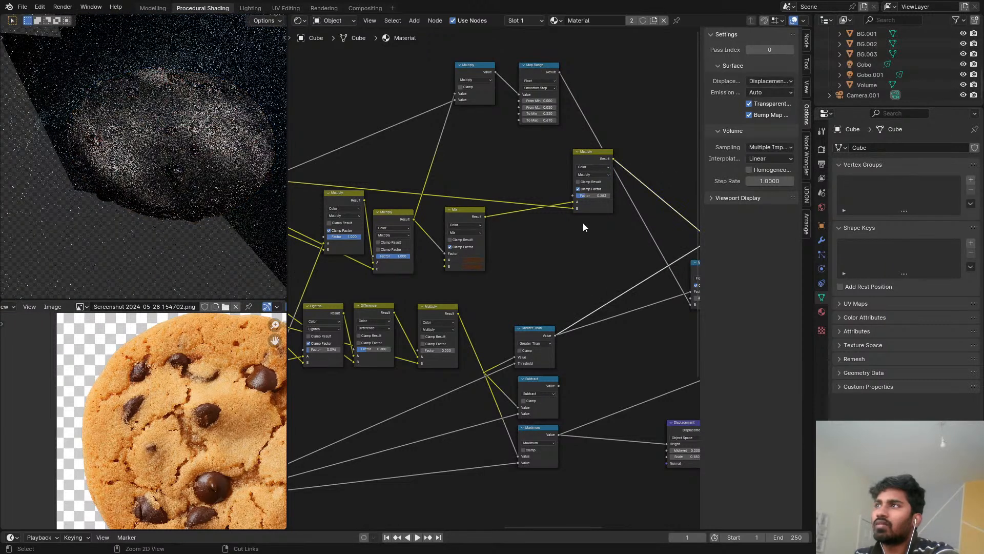
key("ctrl+z")
key("ctrl+z")
key("ctrl+z")
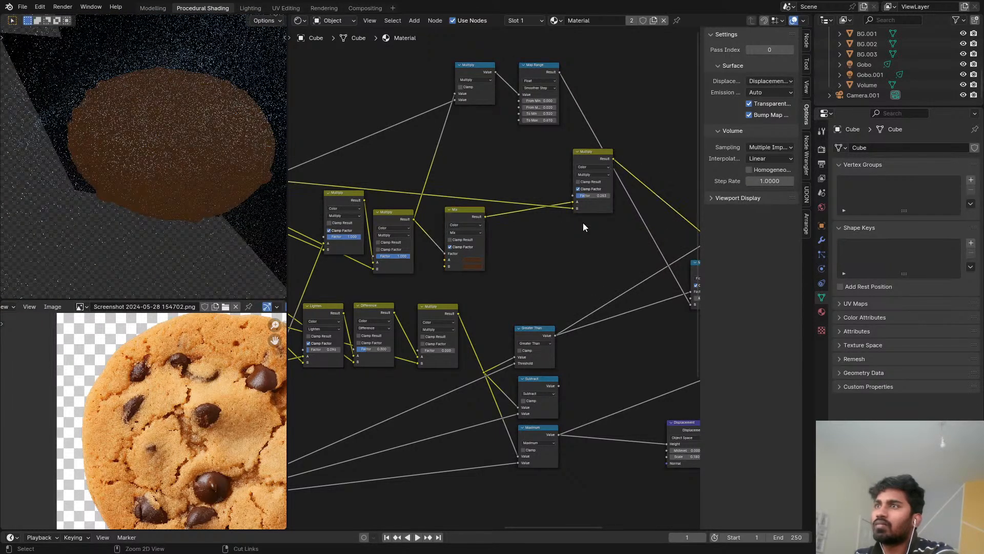
key("ctrl+z")
Step: Route the Principled BSDF back to the material output and check the shaded cookie
middle_click_drag(583, 223, 360, 272)
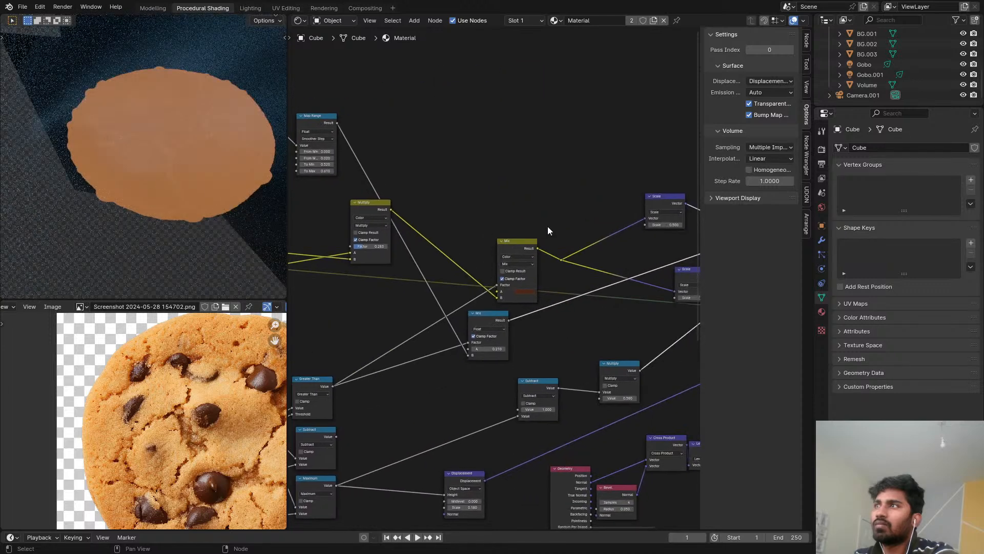
scroll(548, 226, "down", 3)
middle_click_drag(547, 226, 438, 237)
left_click(562, 273, "ctrl+shift")
middle_click_drag(561, 274, 501, 287)
left_click(569, 244, "ctrl+shift")
scroll(204, 190, "up", 3)
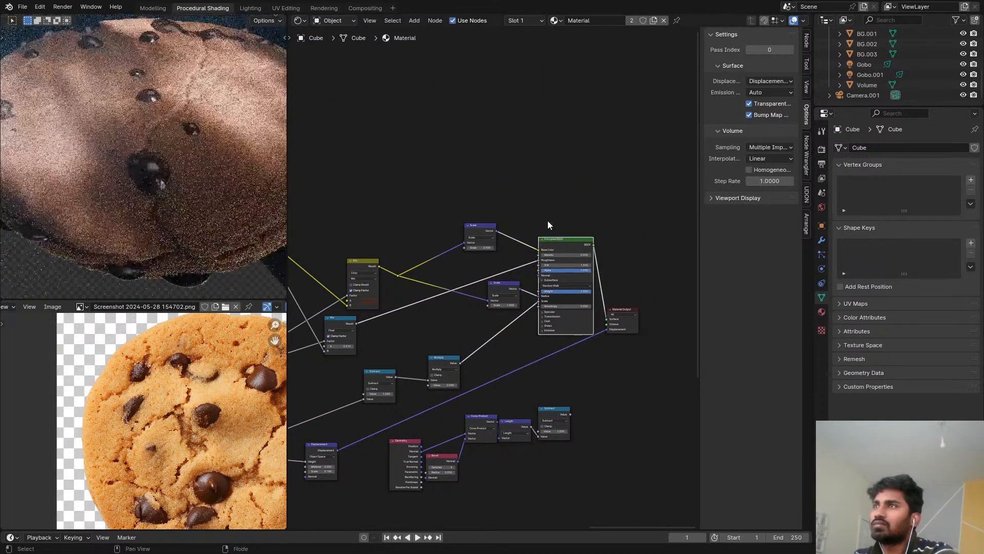
left_click(821, 149)
scroll(909, 339, "down", 5)
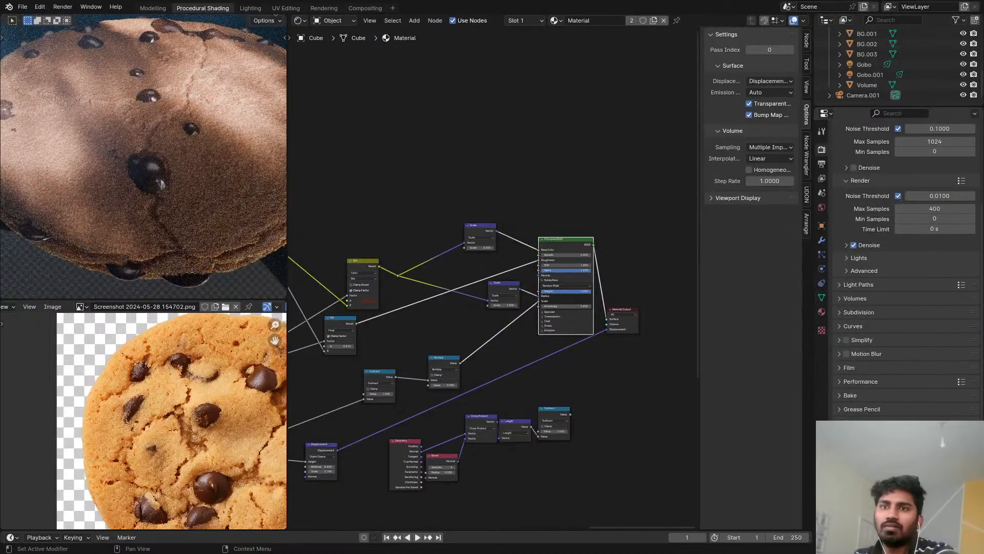
left_click(923, 480)
left_click(906, 377)
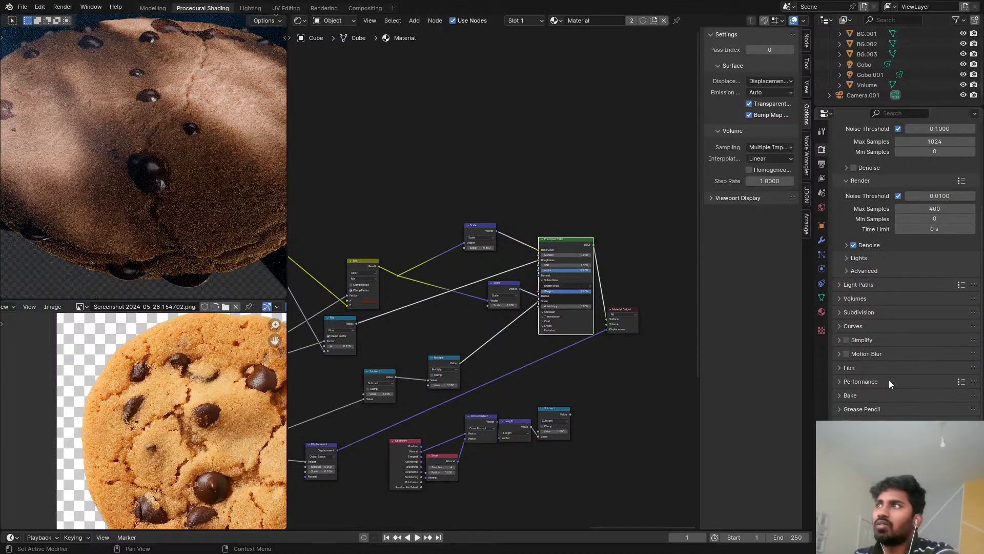
Step: View the cookie through the scene camera and examine the chocolate chips up close
key("KP_0")
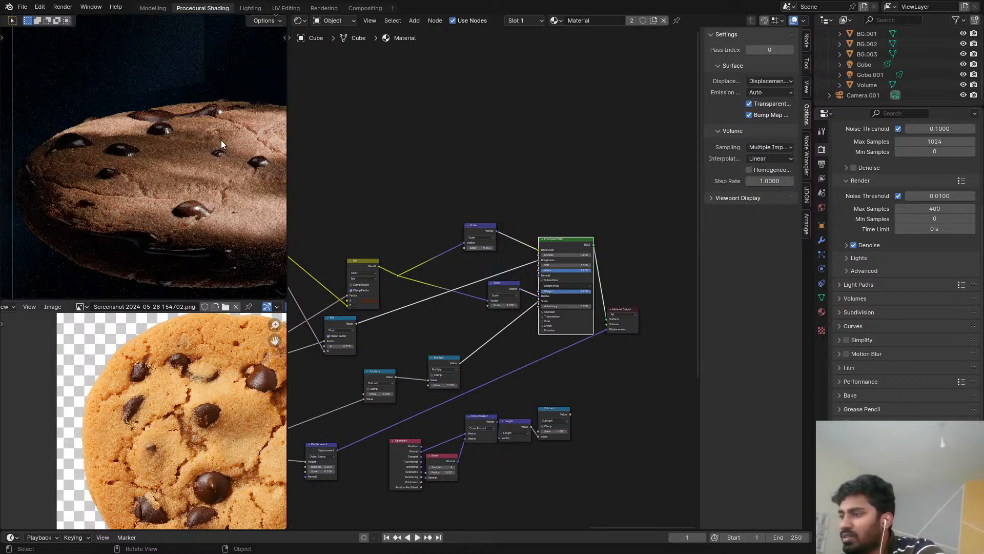
scroll(194, 191, "up", 3)
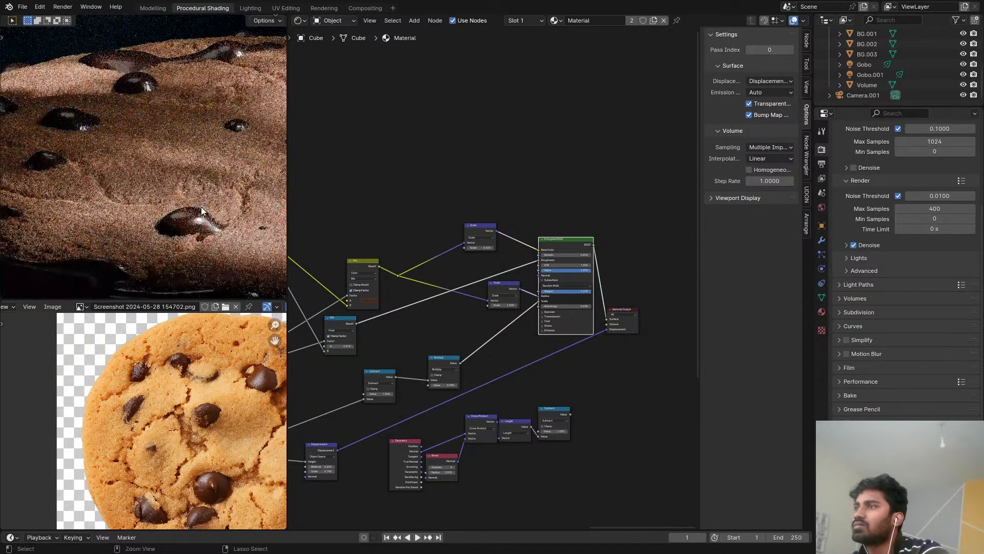
Step: Save the file and preview the Subtract node that masks the chocolate chips
key("ctrl+s")
scroll(391, 243, "down", 1)
middle_click_drag(391, 243, 583, 155)
scroll(469, 303, "up", 3)
middle_click_drag(379, 303, 511, 209)
scroll(549, 214, "up", 1)
left_click(538, 223, "ctrl+shift")
middle_click_drag(585, 199, 292, 301)
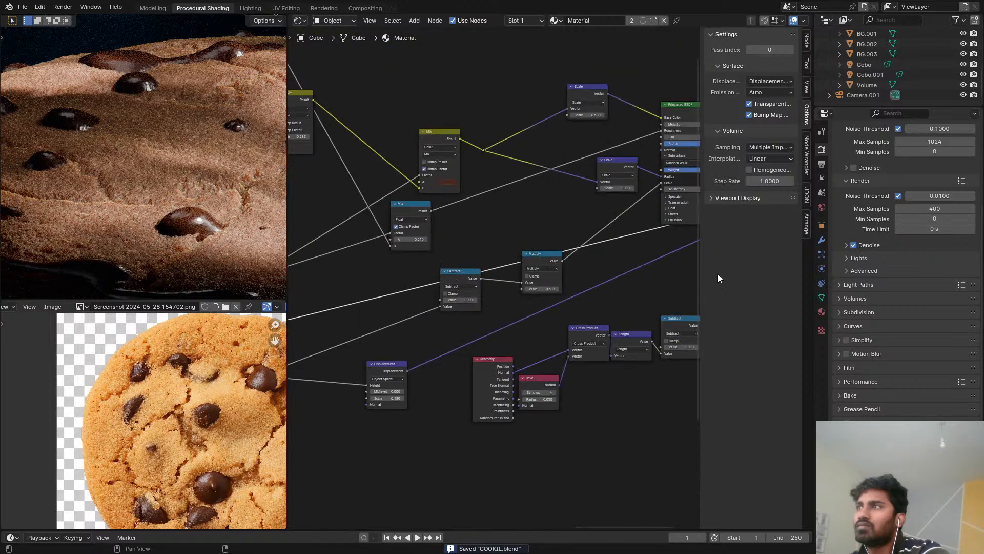
scroll(475, 285, "down", 2)
middle_click_drag(475, 285, 558, 264)
scroll(475, 271, "down", 3)
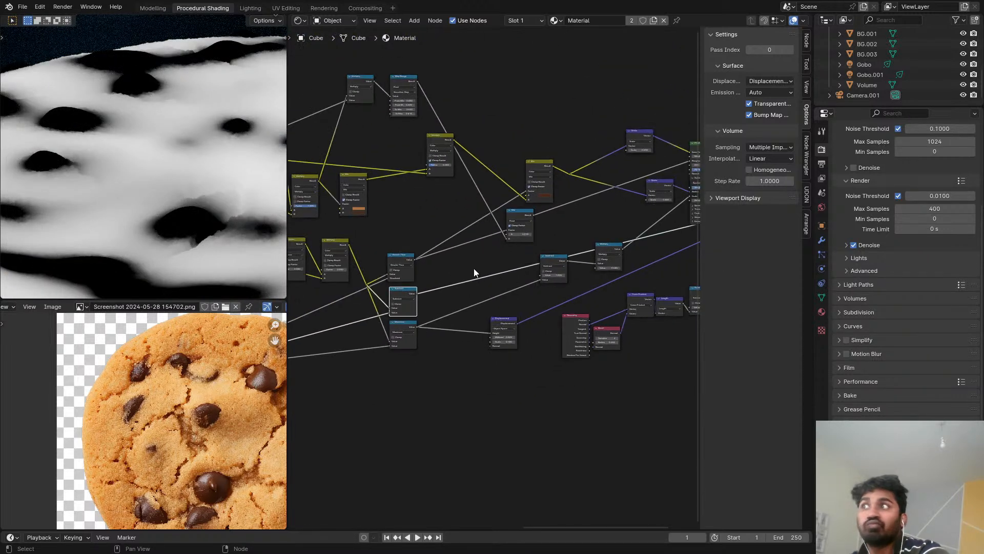
scroll(442, 270, "down", 1)
scroll(431, 278, "up", 2)
middle_click_drag(438, 278, 400, 300)
scroll(413, 285, "up", 3)
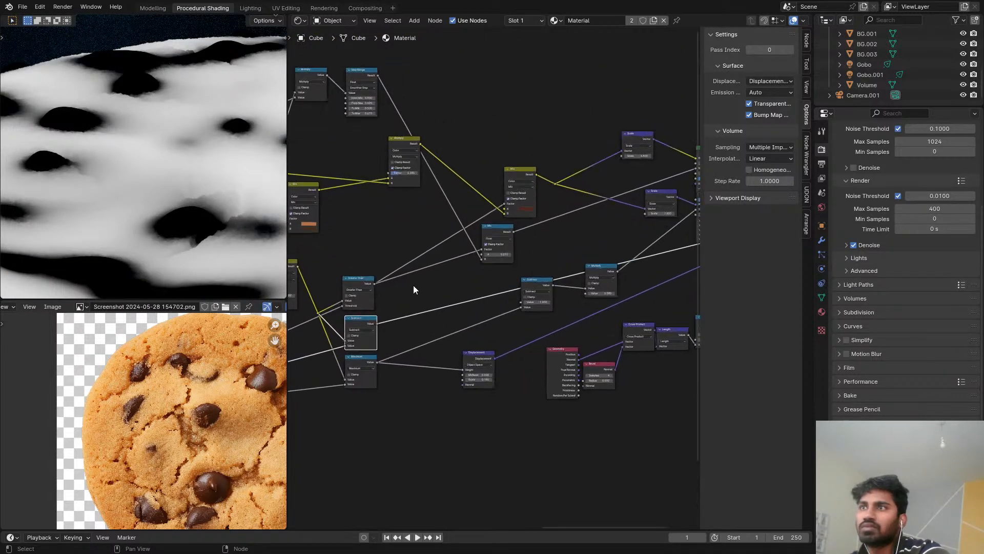
Step: Feed the chip-mask Subtract node's output into the Subtract node before Multiply and preview both resulting outputs
left_click(355, 374, "ctrl+shift")
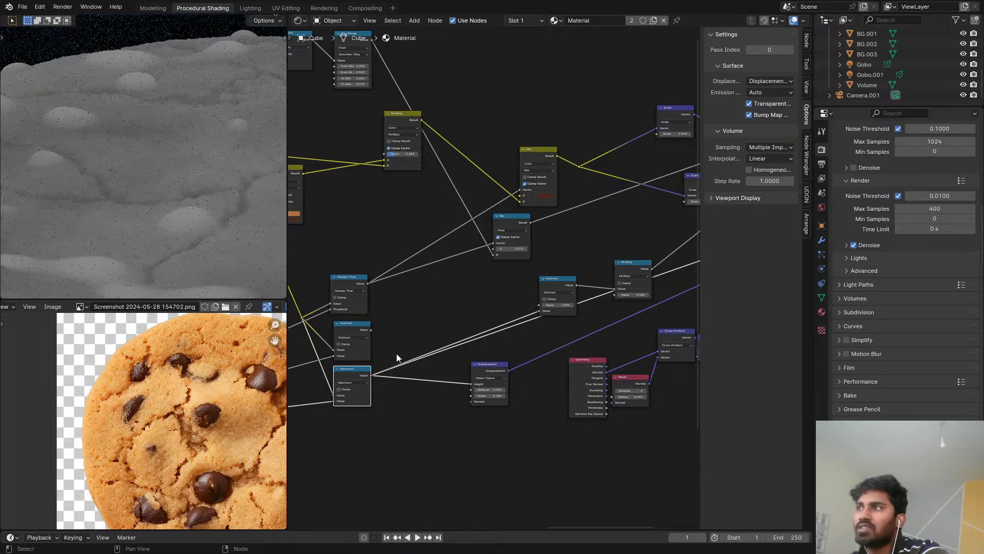
left_click_drag(370, 329, 541, 311)
left_click(560, 285, "ctrl+shift")
middle_click_drag(610, 235, 499, 260)
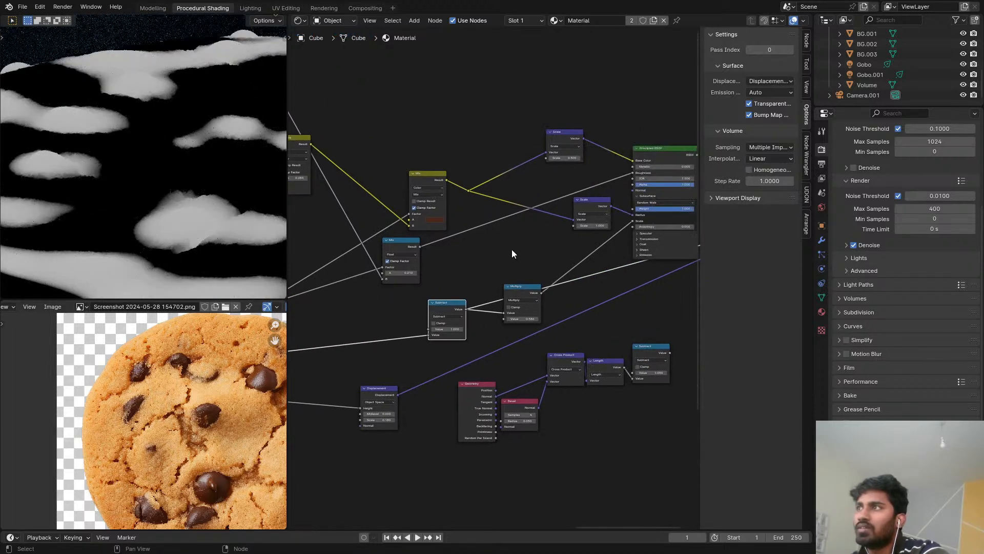
left_click(525, 290, "ctrl+shift")
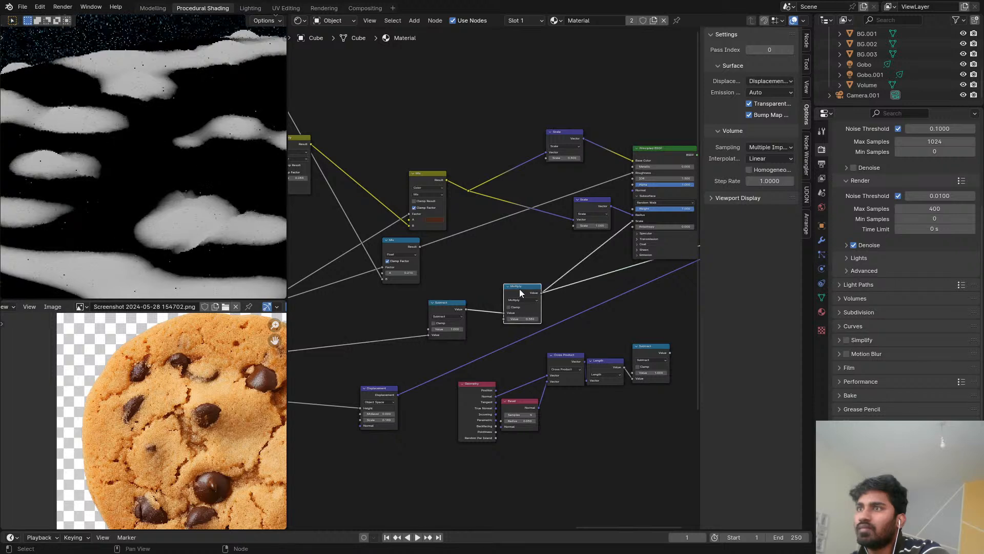
scroll(456, 329, "up", 2)
scroll(505, 303, "down", 3)
middle_click_drag(683, 178, 623, 230)
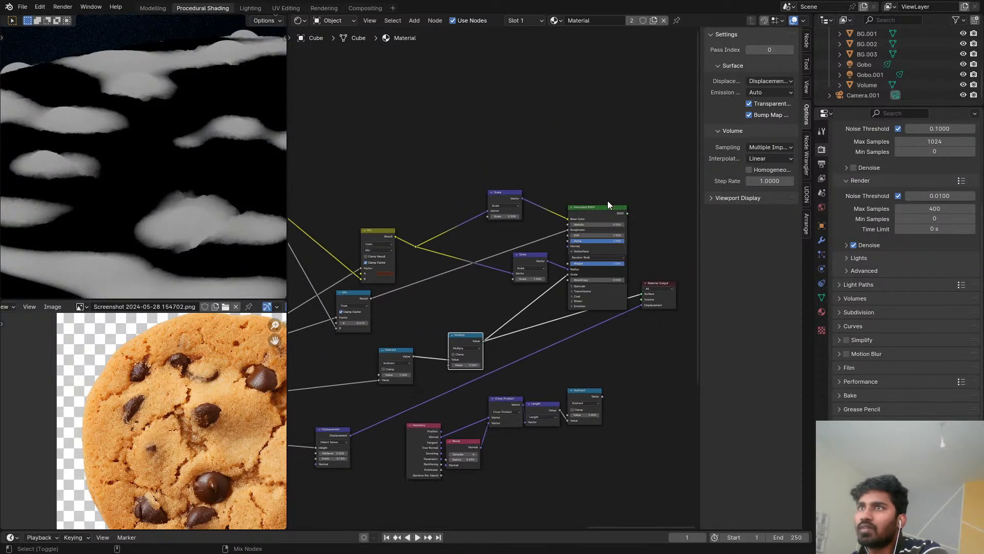
Step: Preview the Principled BSDF and remove the Subtract node ahead of Multiply while keeping the mask linked to Multiply
left_click(605, 212, "ctrl+shift")
middle_click_drag(496, 299, 577, 267)
scroll(512, 303, "up", 2)
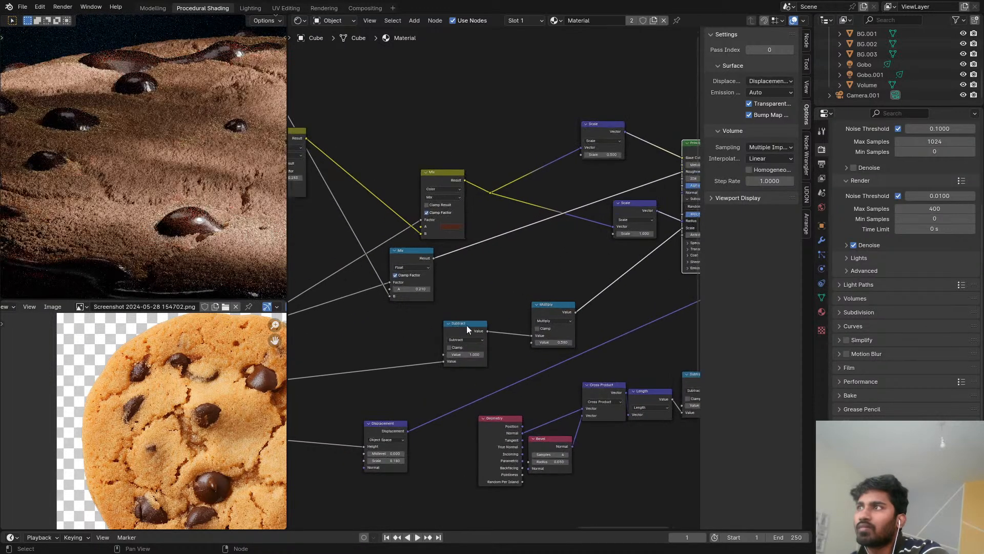
key("ctrl+x")
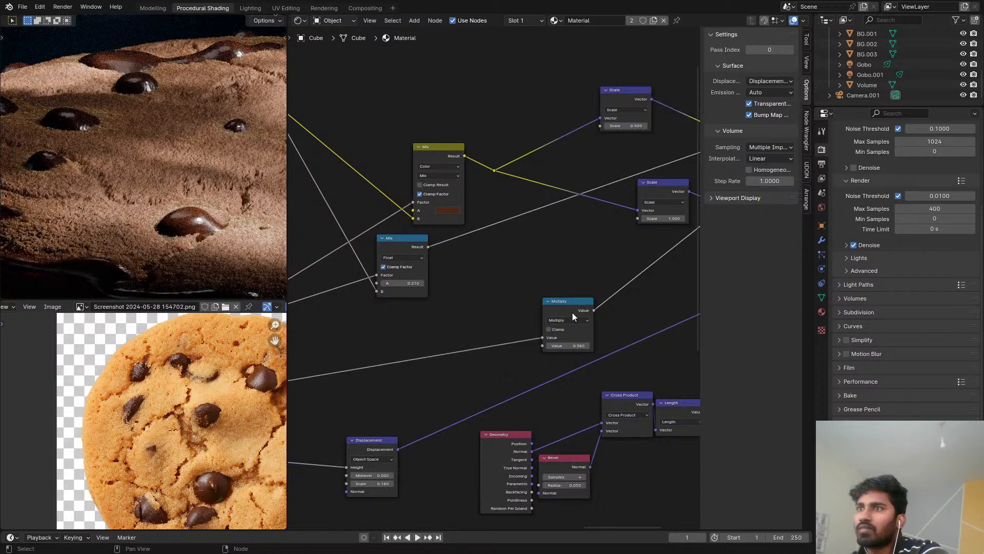
key("ctrl+z")
middle_click_drag(580, 307, 504, 299)
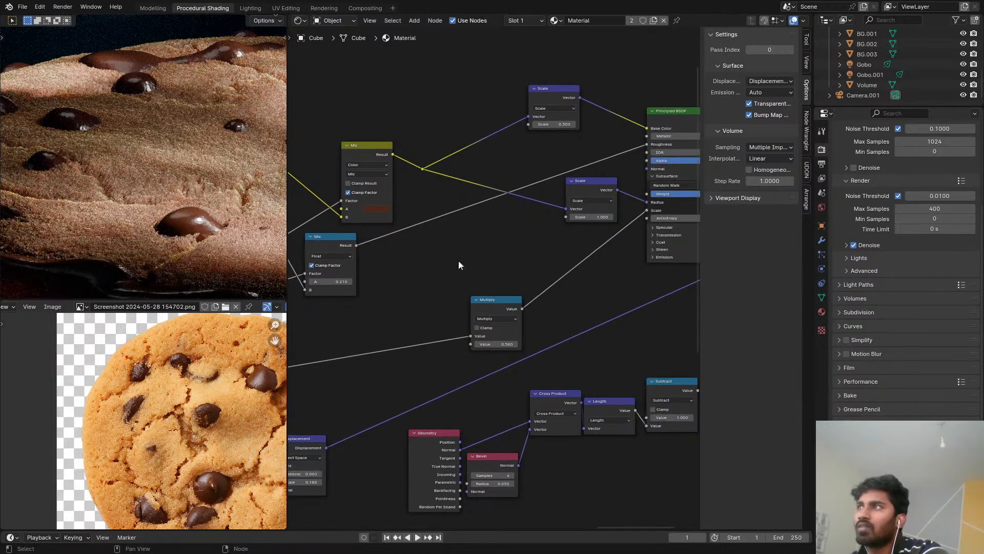
Step: Preview the Multiply node's mask and compare it with the shaded Principled BSDF result
left_click(503, 307, "ctrl+shift")
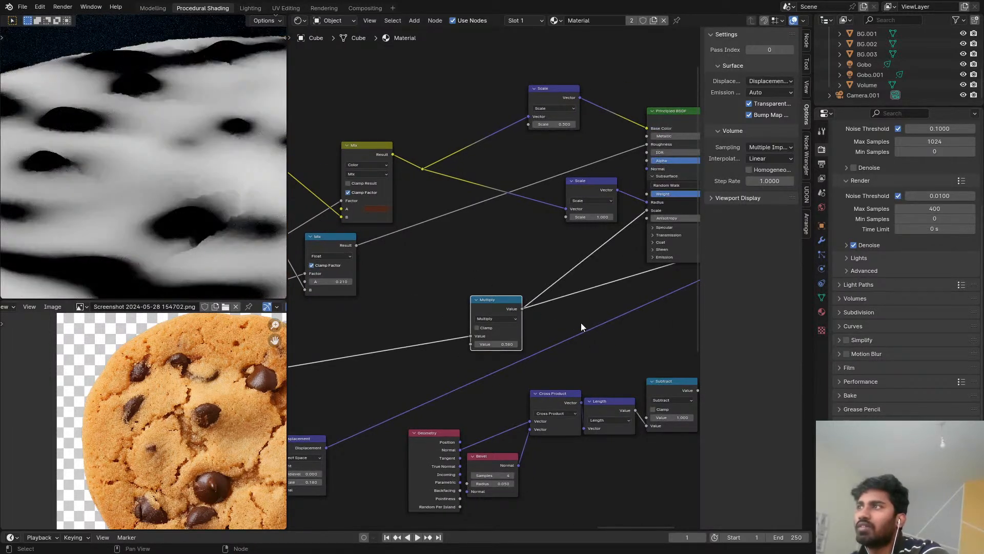
middle_click_drag(580, 322, 448, 333)
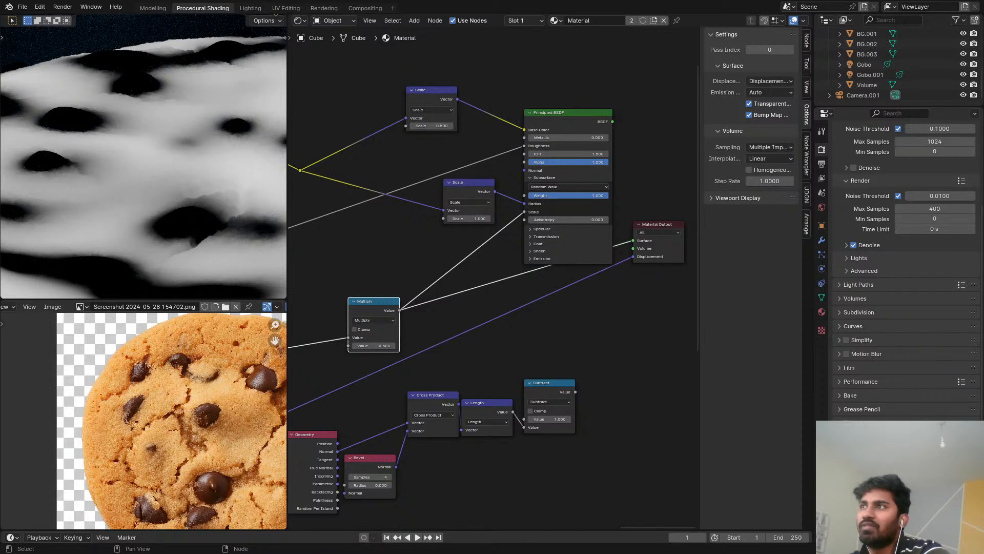
scroll(482, 195, "up", 1)
left_click(601, 115, "ctrl+shift")
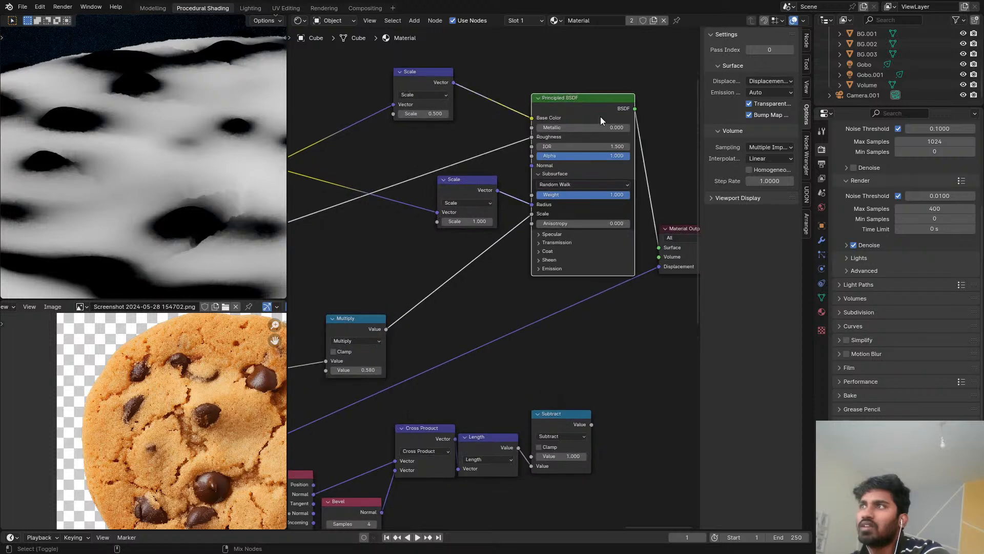
middle_click_drag(442, 315, 518, 272)
scroll(430, 293, "up", 3)
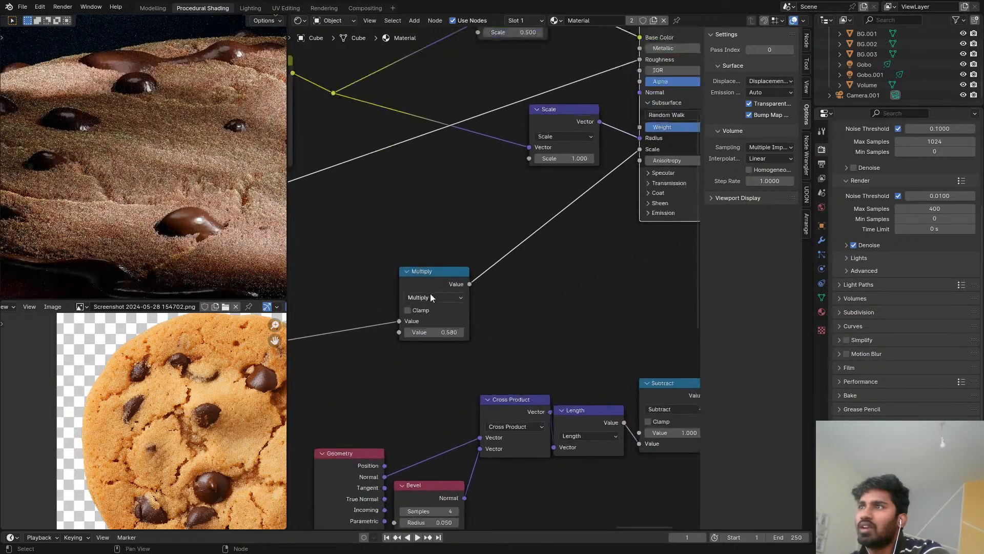
Step: Preview the Multiply node feeding the subsurface scale and set its value to 1
left_click(443, 276, "ctrl+shift")
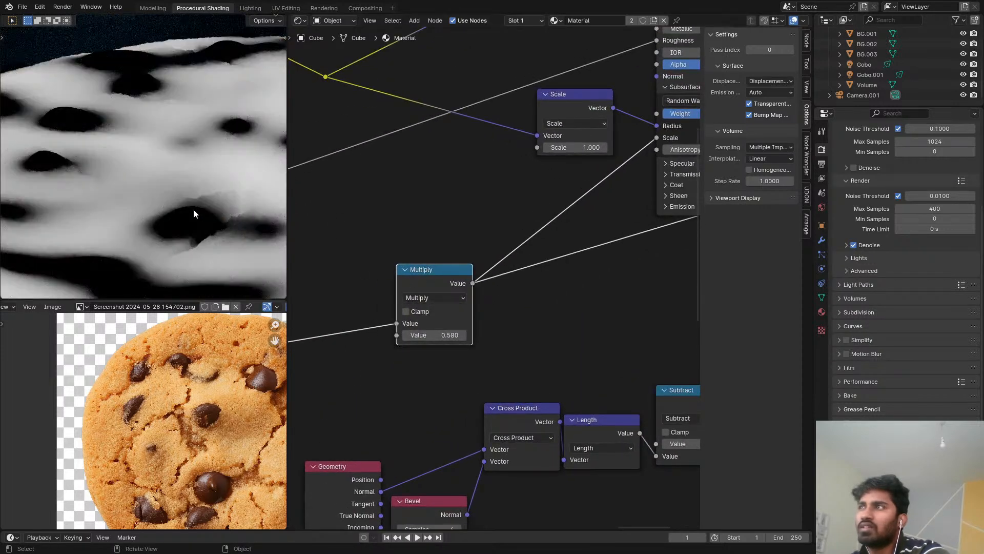
scroll(435, 291, "up", 1)
left_click(455, 349)
type("1")
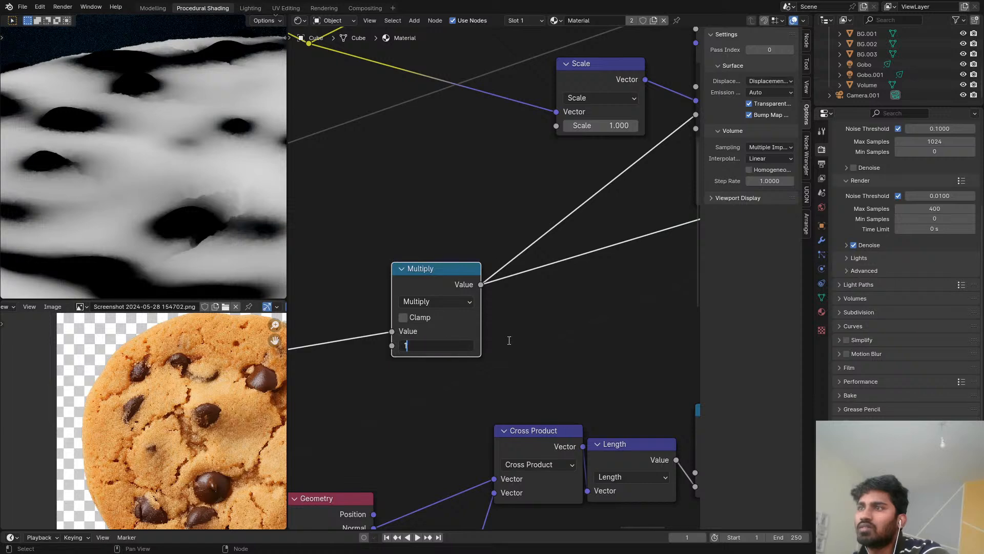
key("Return")
scroll(525, 294, "down", 2)
middle_click_drag(535, 292, 469, 339)
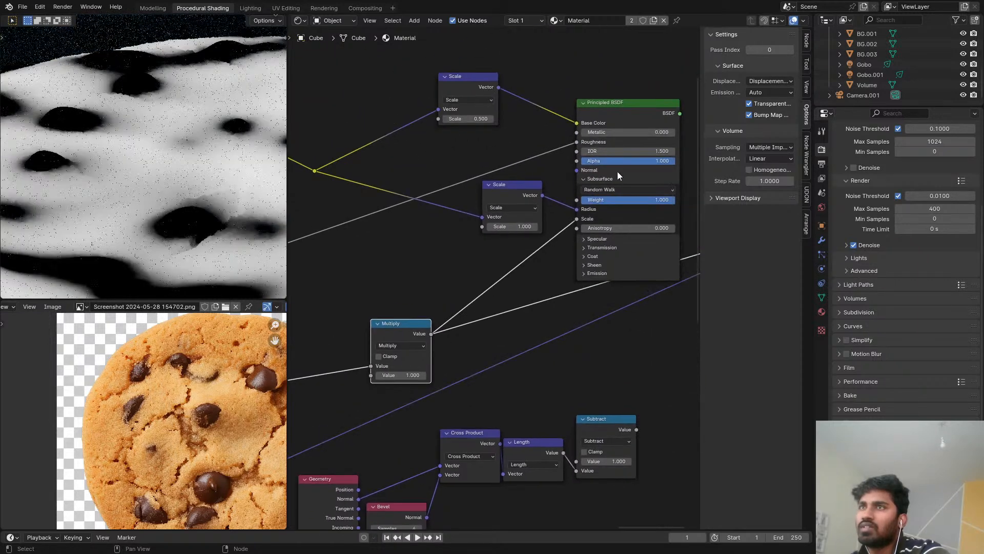
Step: Route the Principled BSDF back to the material output and view the whole shaded cookie
left_click(645, 117, "ctrl+shift")
middle_click_drag(450, 281, 527, 243)
scroll(137, 213, "down", 4)
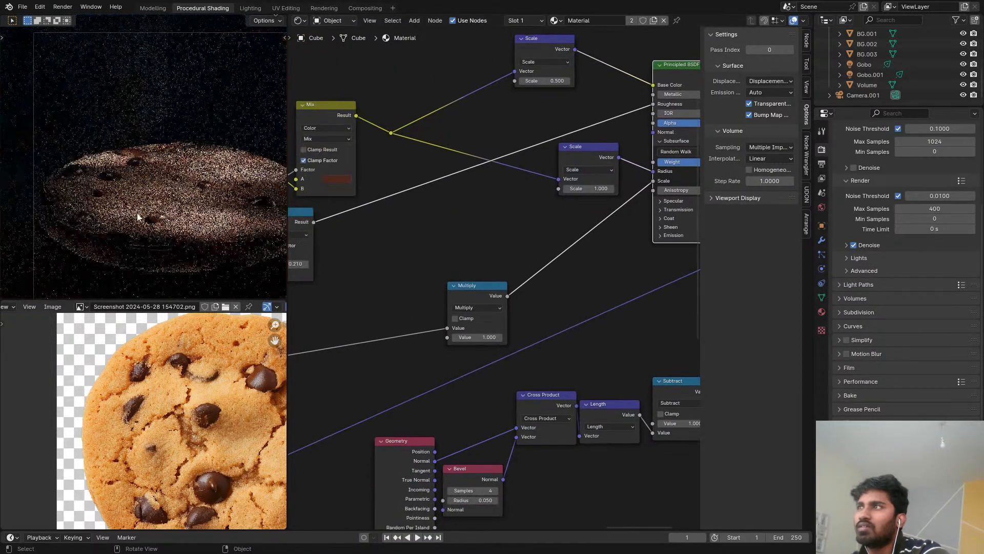
middle_click_drag(177, 214, 183, 161, "shift")
scroll(186, 158, "up", 2)
middle_click_drag(396, 275, 619, 215)
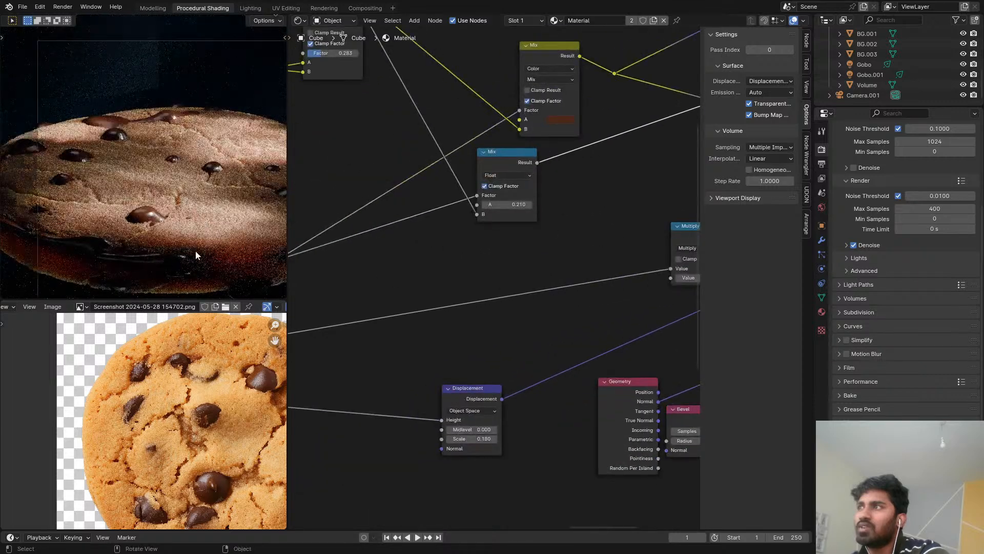
scroll(194, 241, "down", 2)
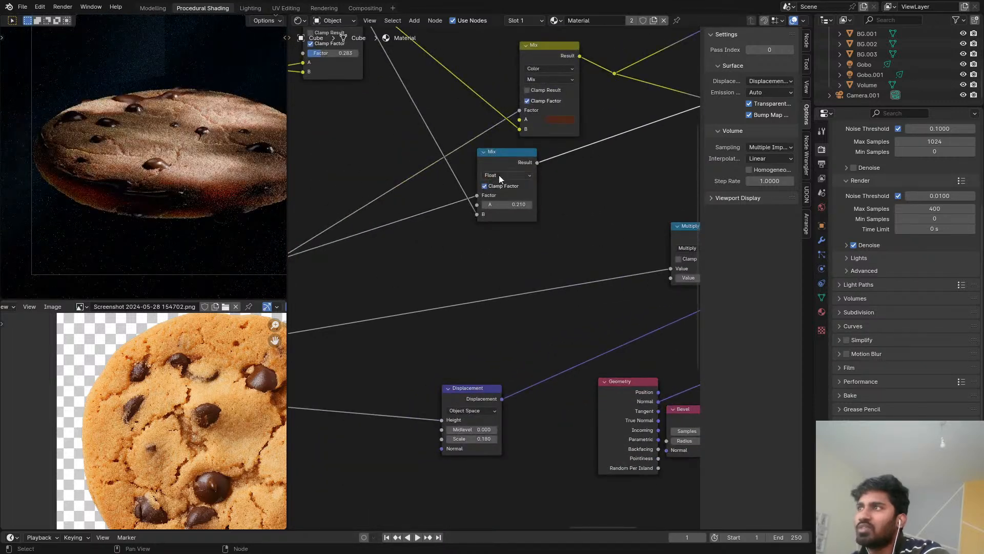
Step: Reduce the scale of the Scale node feeding the subsurface radius to 0.100
scroll(499, 179, "down", 2)
middle_click_drag(499, 179, 691, 311)
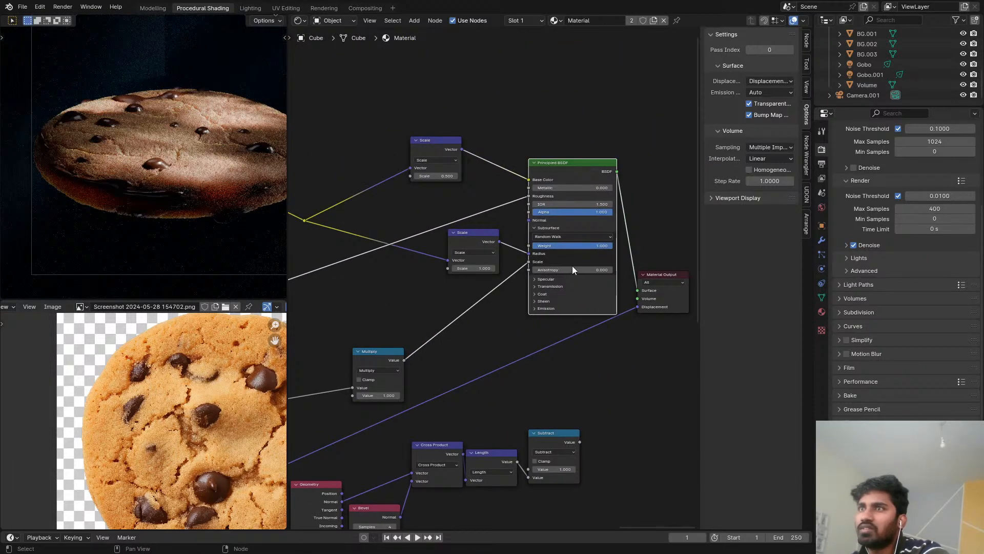
left_click_drag(492, 268, 454, 269, "shift")
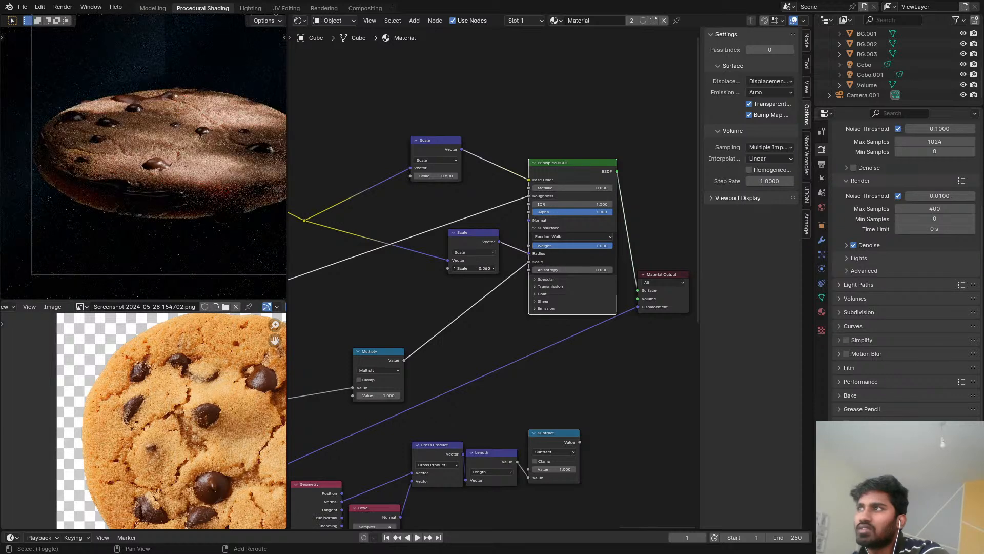
left_click_drag(474, 269, 471, 269, "shift")
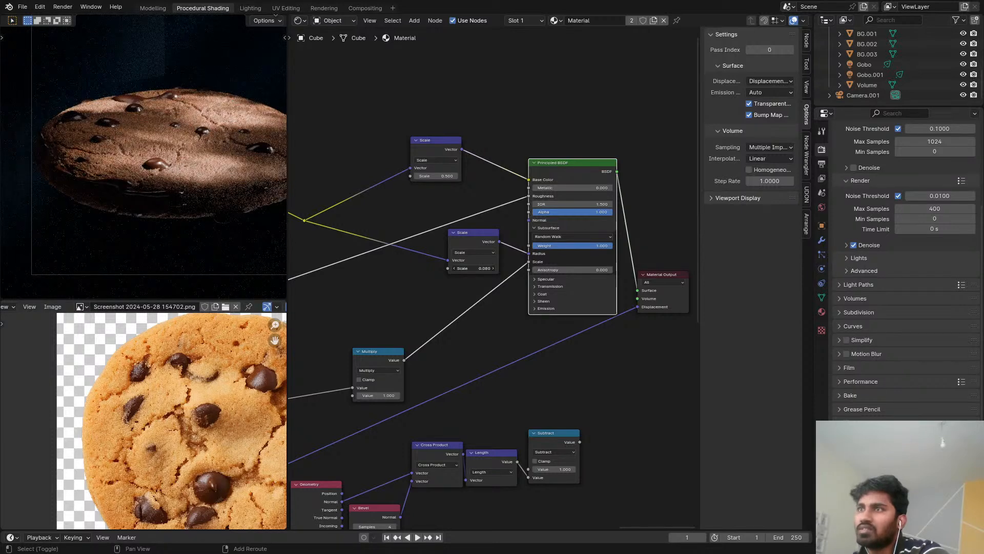
left_click_drag(472, 269, 473, 269, "shift")
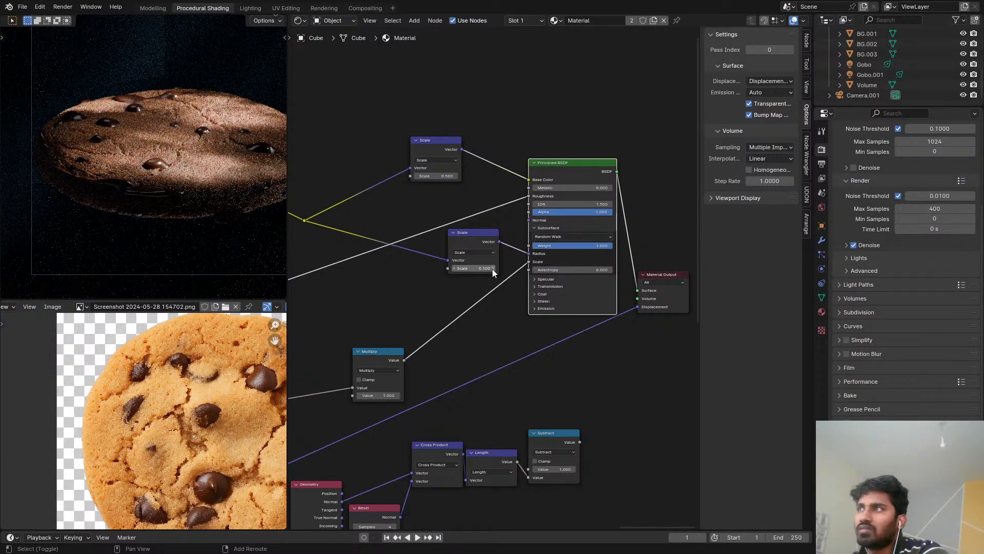
Step: Save the file and render the scene with the viewport set to solid shading
scroll(176, 220, "up", 5)
key("ctrl+s")
key("z")
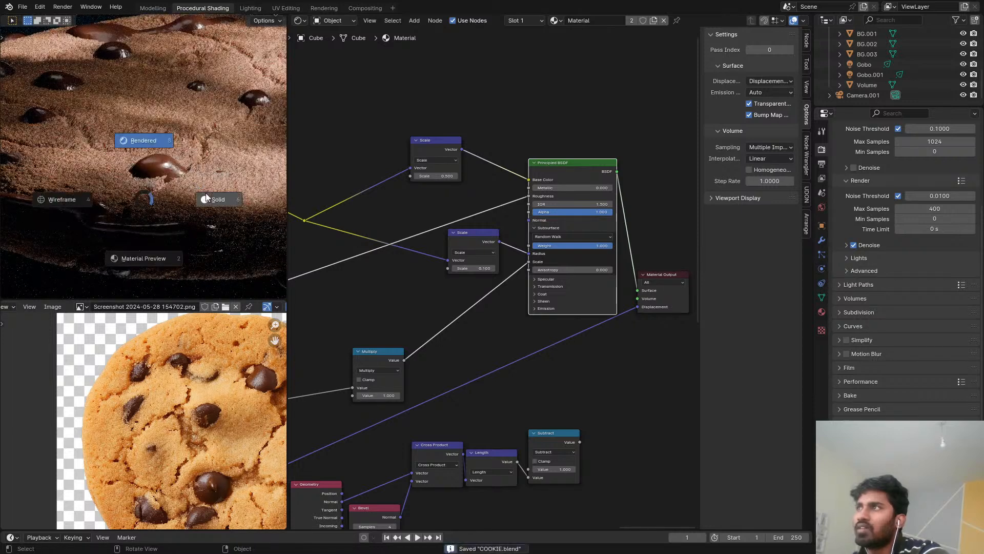
left_click(207, 198)
left_click(324, 7)
scroll(420, 187, "down", 2)
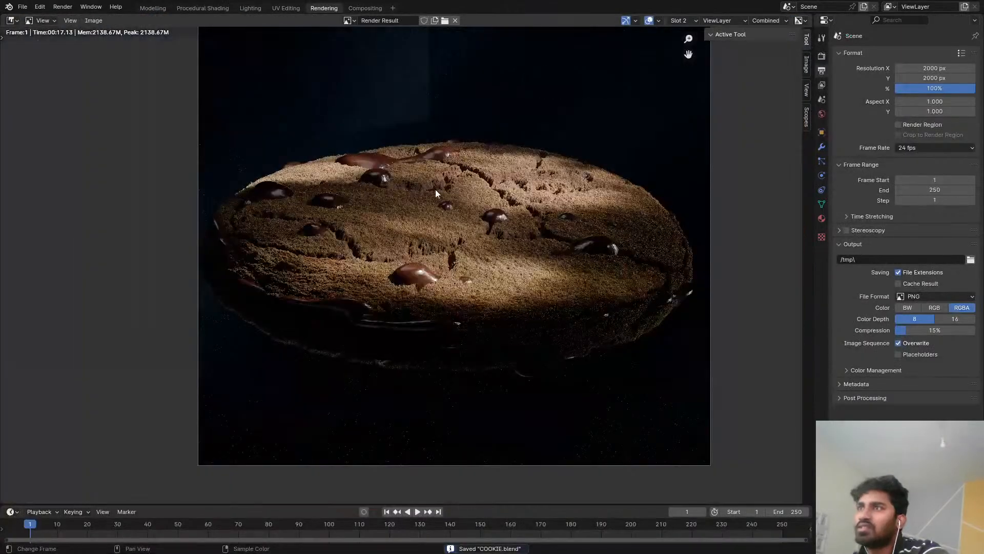
key("F12")
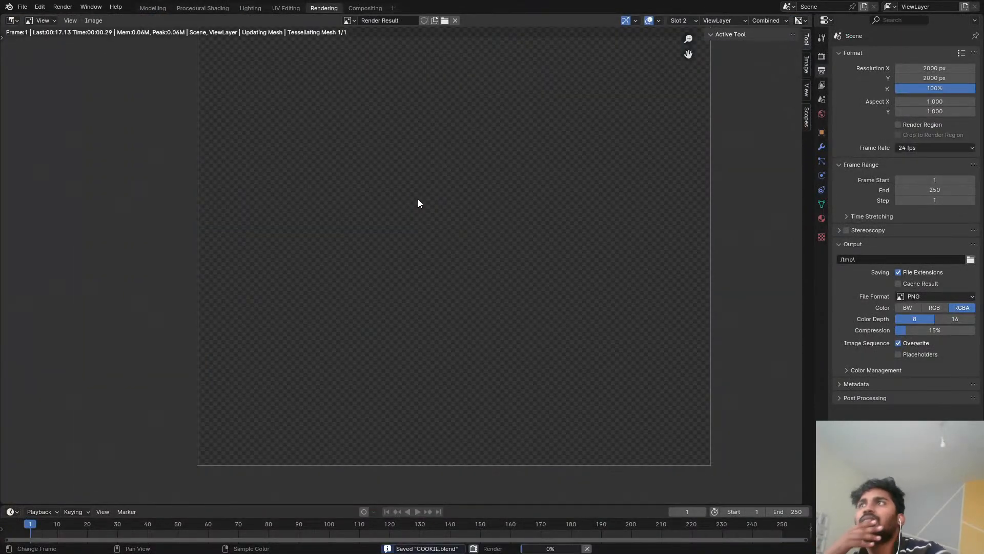
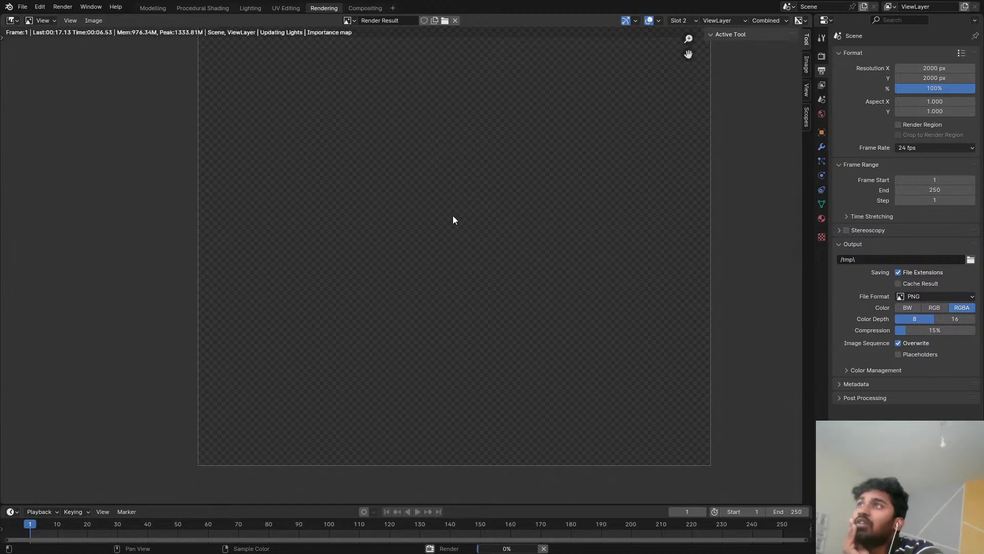
Step: Examine the cookie render up close and as a whole, and return to the Procedural Shading workspace
scroll(451, 223, "up", 3)
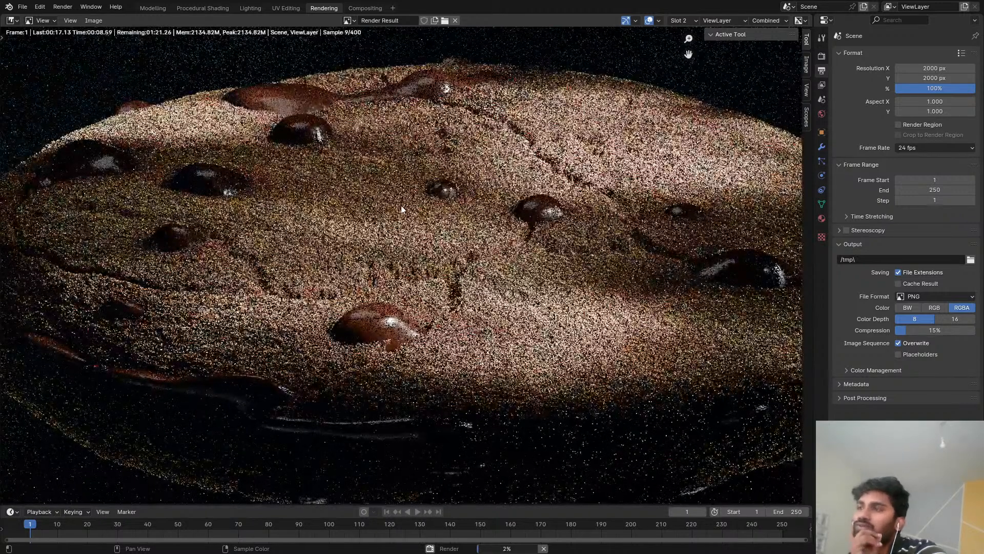
scroll(404, 195, "down", 3)
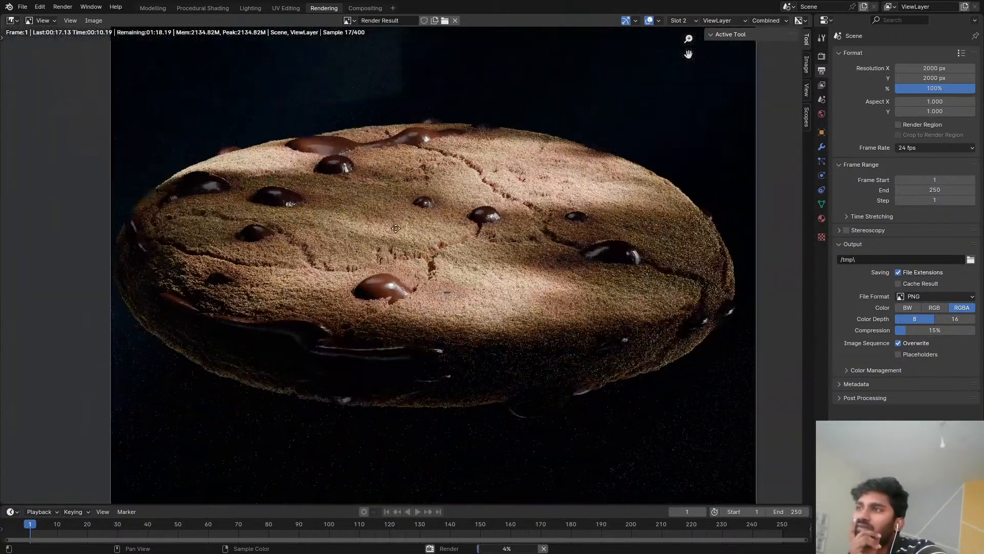
middle_click_drag(396, 229, 392, 233)
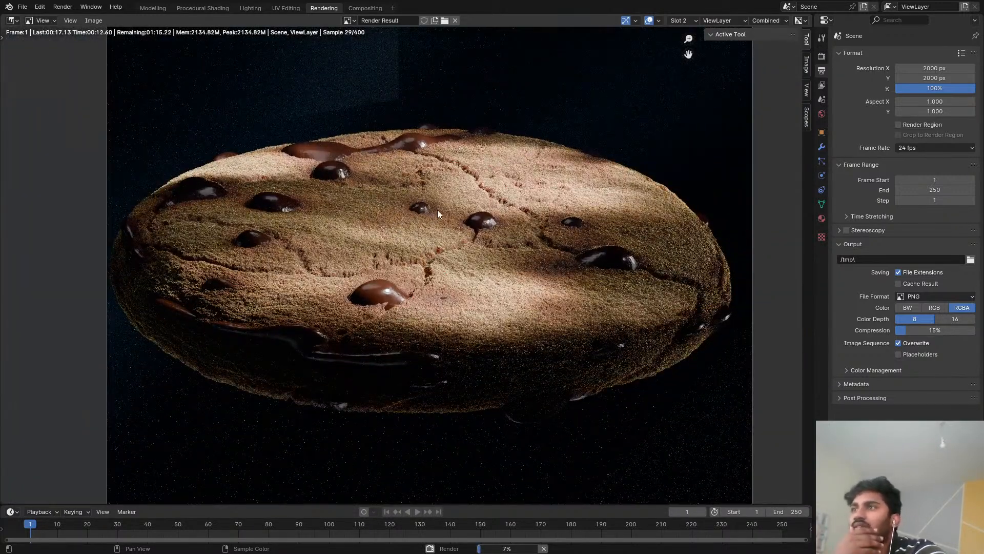
scroll(472, 230, "up", 5)
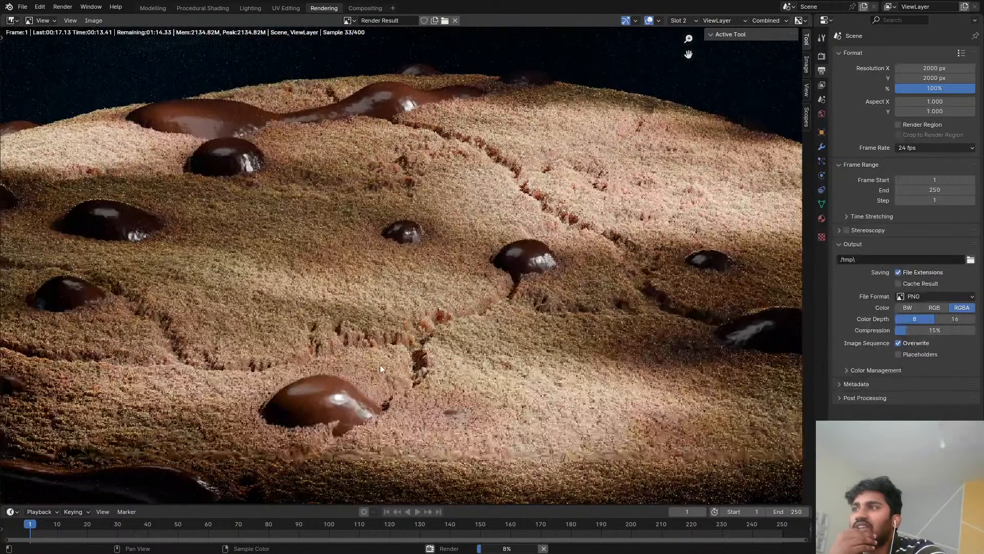
scroll(409, 363, "down", 5)
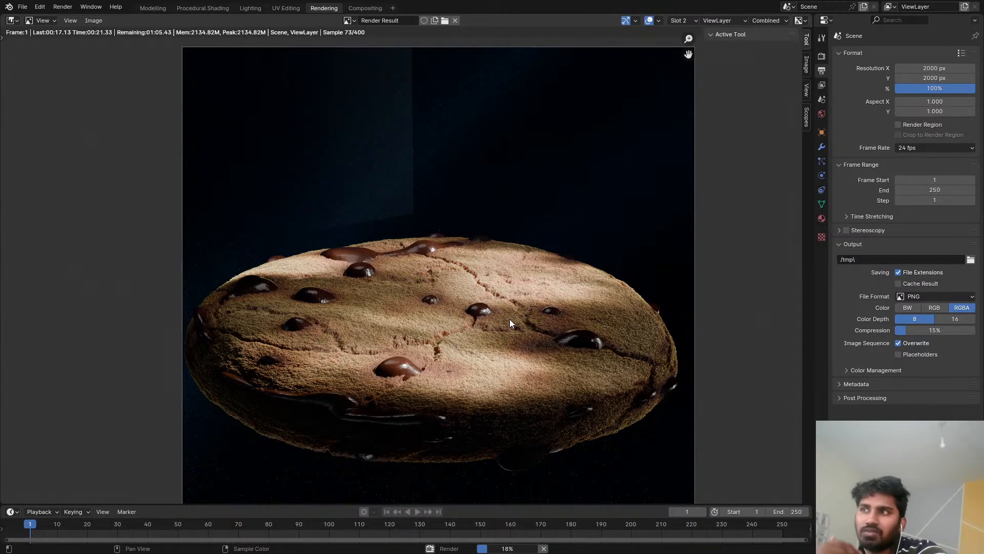
scroll(447, 328, "up", 1)
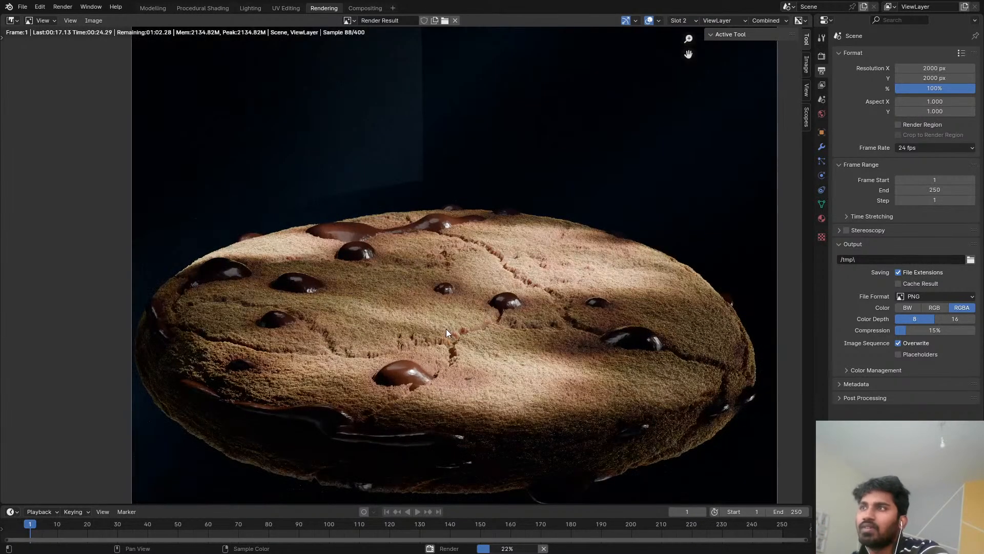
left_click(202, 8)
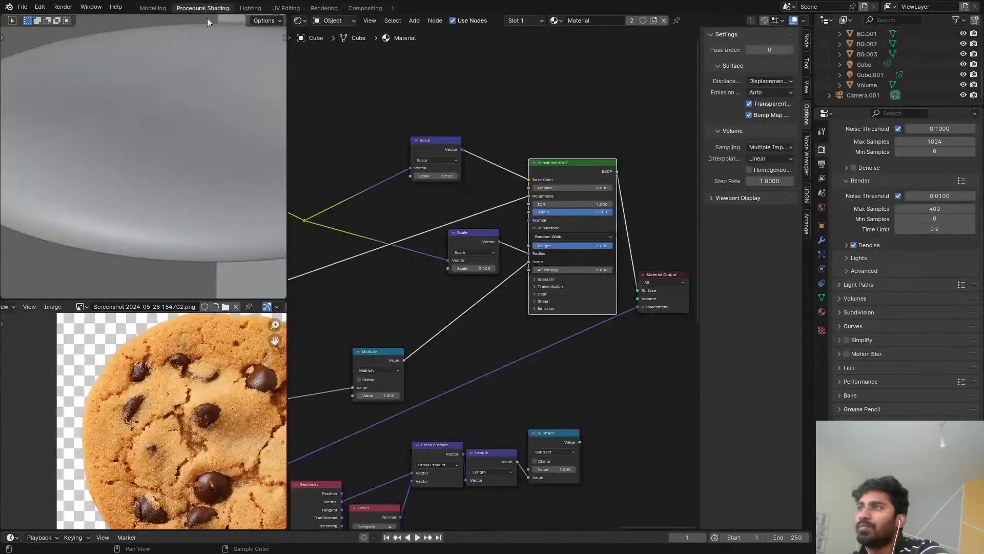
Step: Set the viewport to rendered shading and move the Noise Texture node away from the Multiply node it feeds
scroll(697, 241, "up", 4)
scroll(698, 241, "down", 1)
key("z")
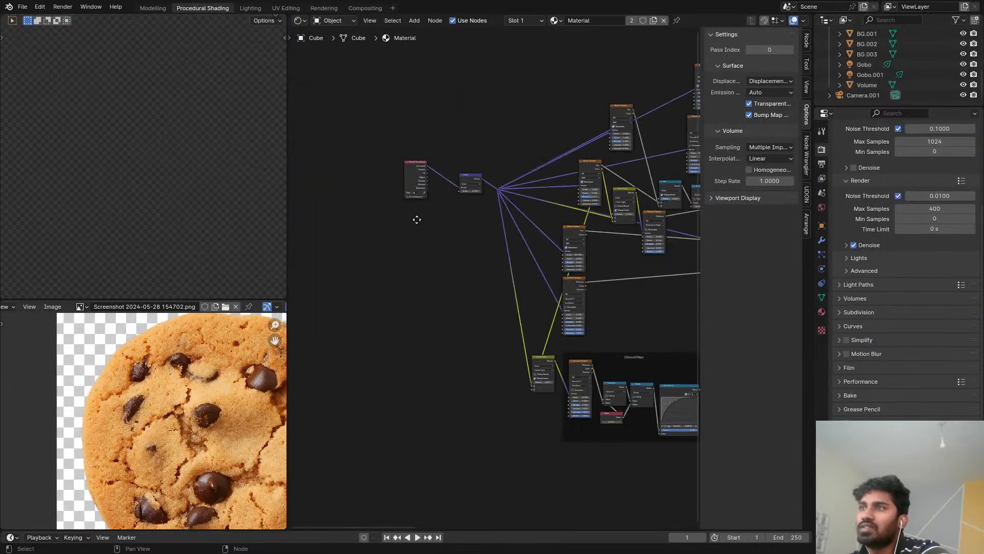
scroll(609, 223, "up", 1)
scroll(609, 223, "up", 3)
middle_click_drag(609, 224, 442, 235)
scroll(563, 244, "up", 3)
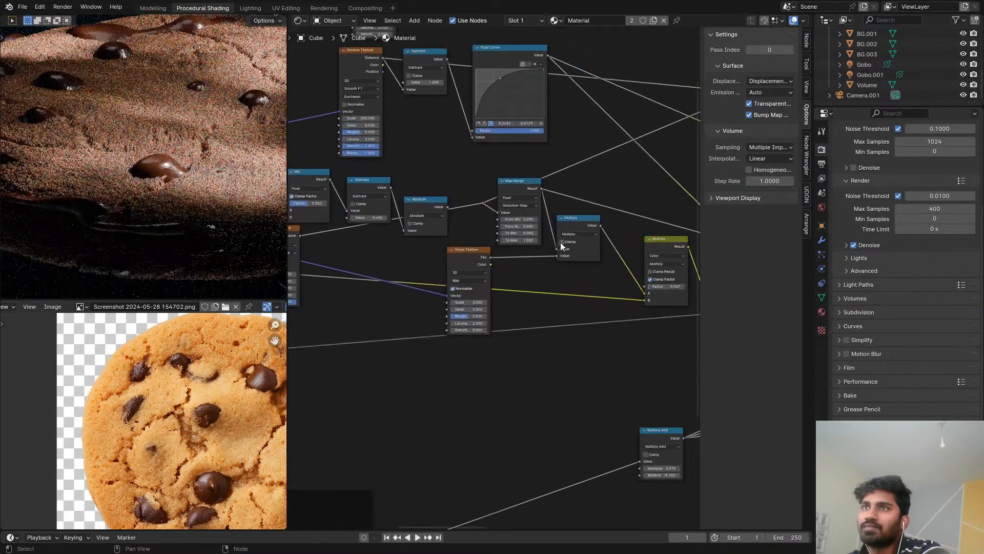
scroll(564, 244, "up", 3)
left_click_drag(446, 269, 319, 342)
middle_click_drag(328, 338, 387, 317)
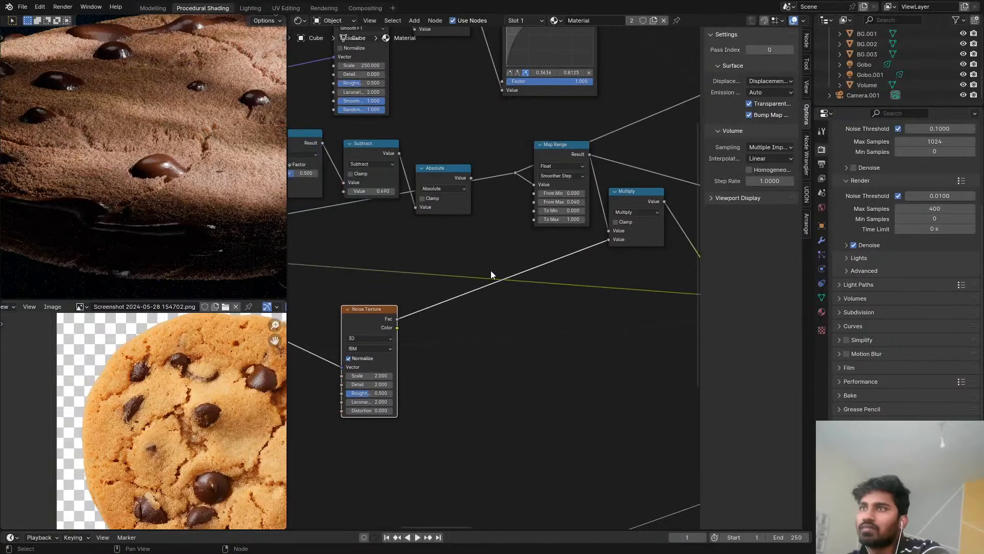
Step: Change the Math node combining the Map Range and Noise Texture outputs to Add and view the cookie
middle_click_drag(636, 226, 483, 252)
scroll(495, 243, "up", 2)
left_click(488, 238)
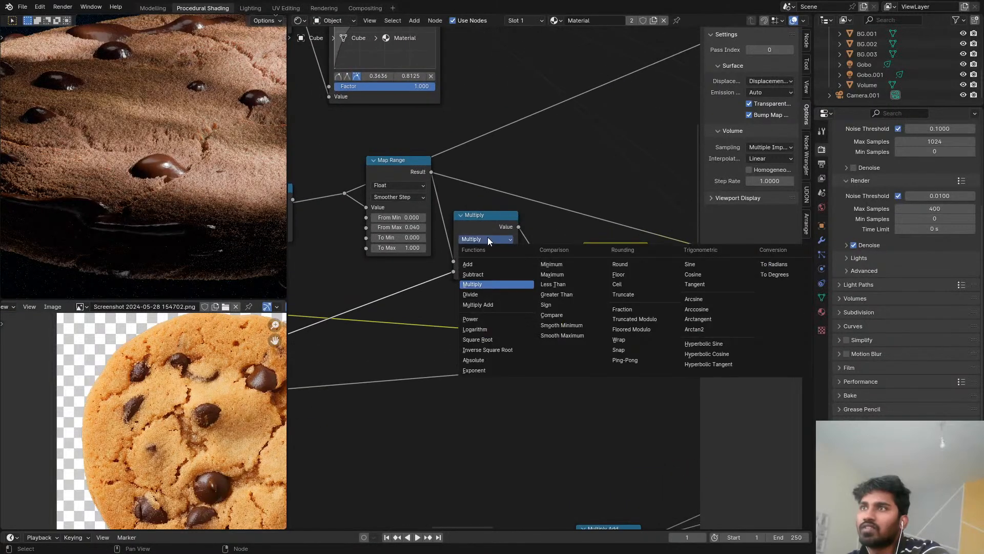
left_click(484, 265)
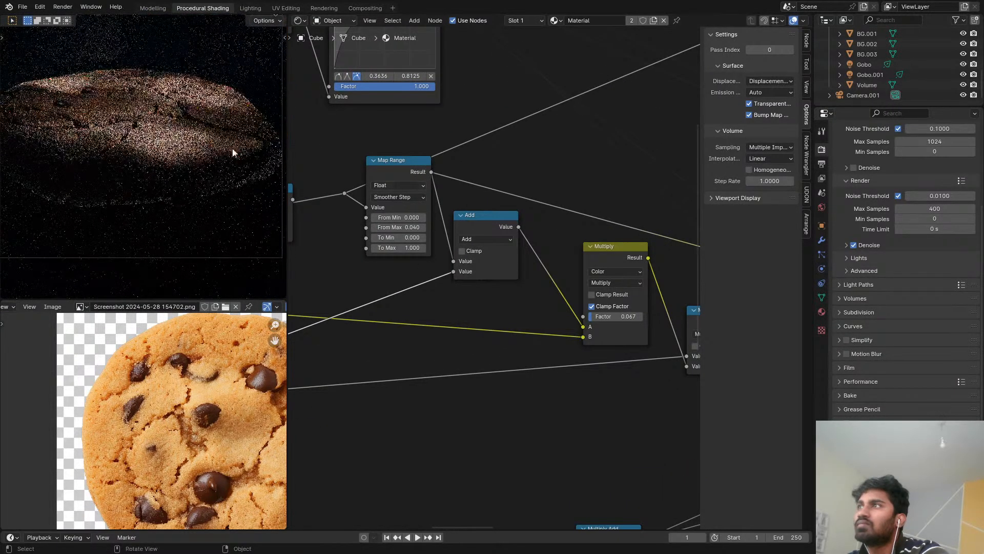
middle_click_drag(423, 277, 560, 221)
scroll(610, 199, "up", 1)
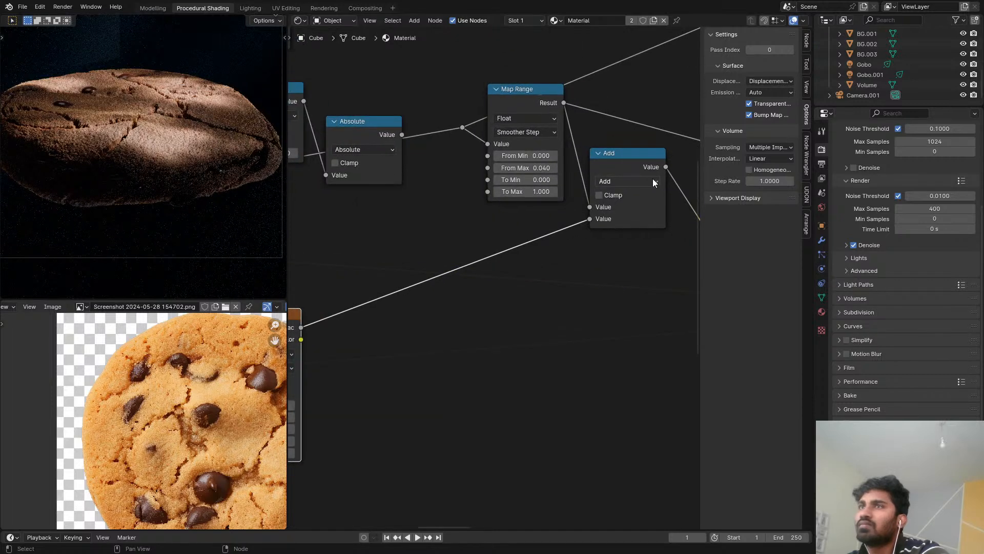
scroll(617, 179, "down", 2)
middle_click_drag(614, 180, 575, 188)
Step: Insert a duplicate of the Add node after the Noise Texture, set to Multiply with a value of 0.250, and inspect the cracks
key("shift+d")
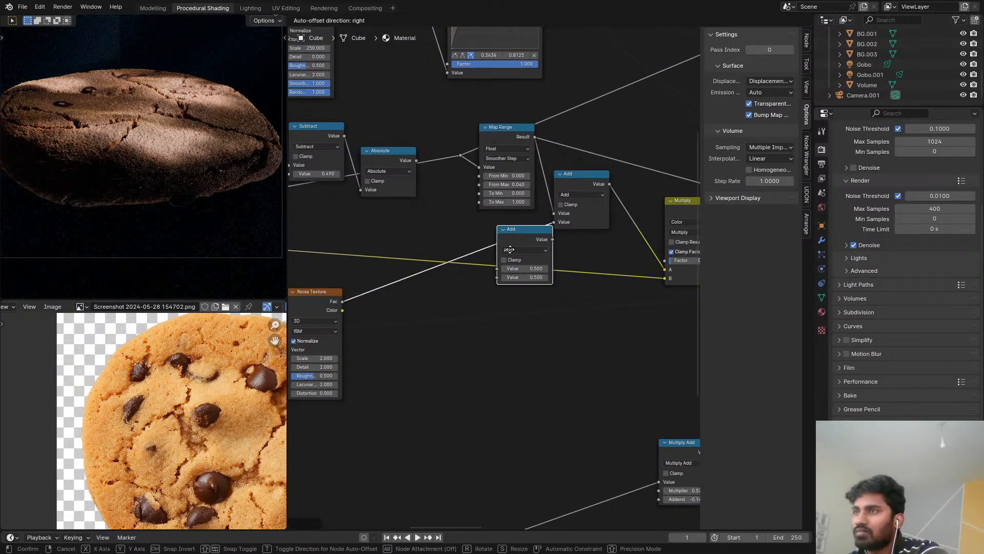
left_click(407, 297)
middle_click_drag(407, 296, 452, 288)
left_click(452, 289)
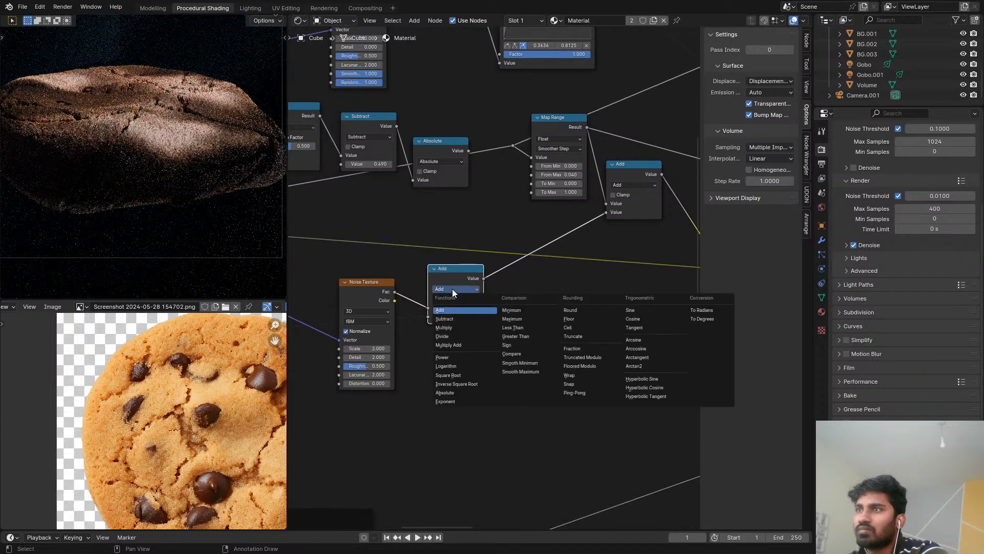
left_click(469, 324)
left_click(471, 318)
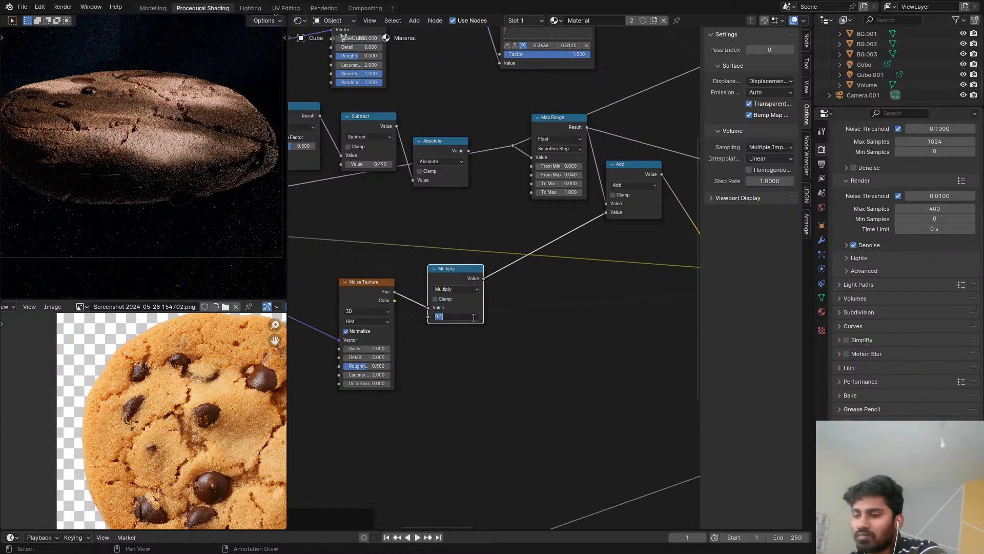
key("Return")
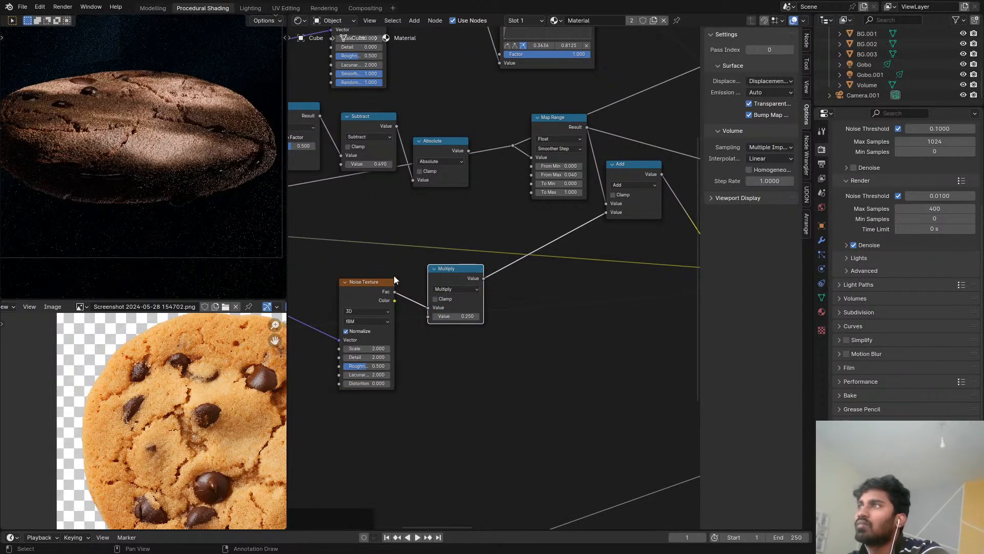
scroll(178, 145, "down", 2)
scroll(201, 141, "up", 8)
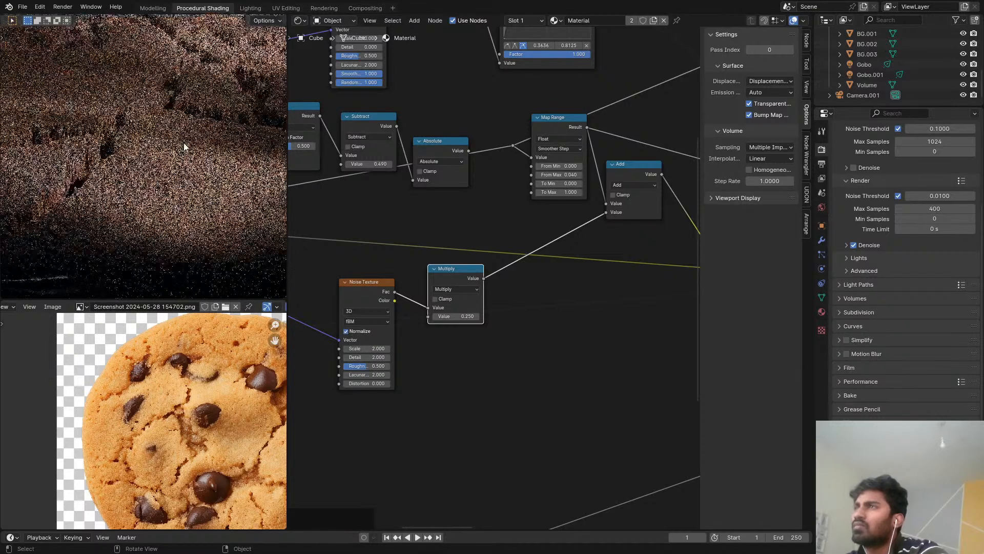
Step: Set the Math node combining the Map Range and noise values back to Multiply and view the whole cookie
left_click(644, 167)
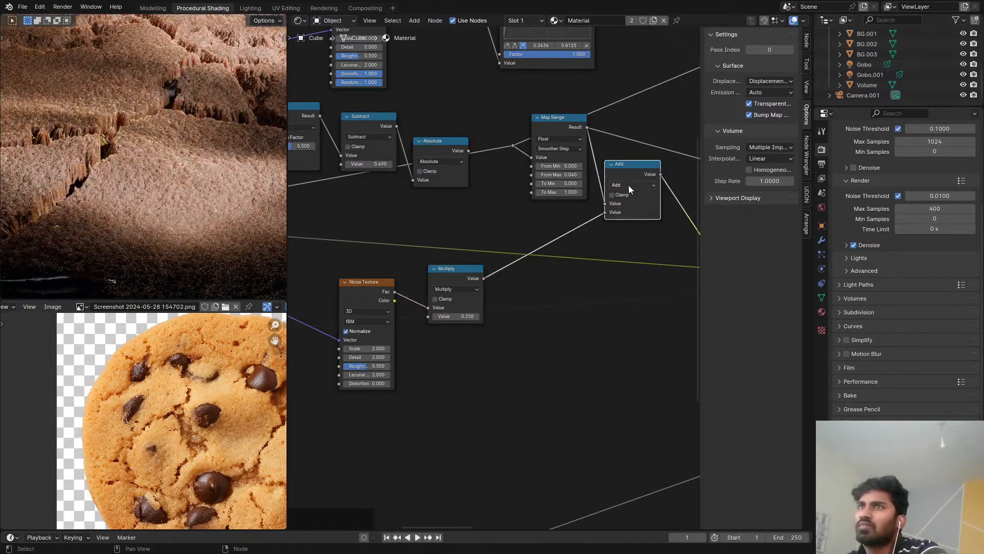
left_click(627, 186)
left_click(628, 223)
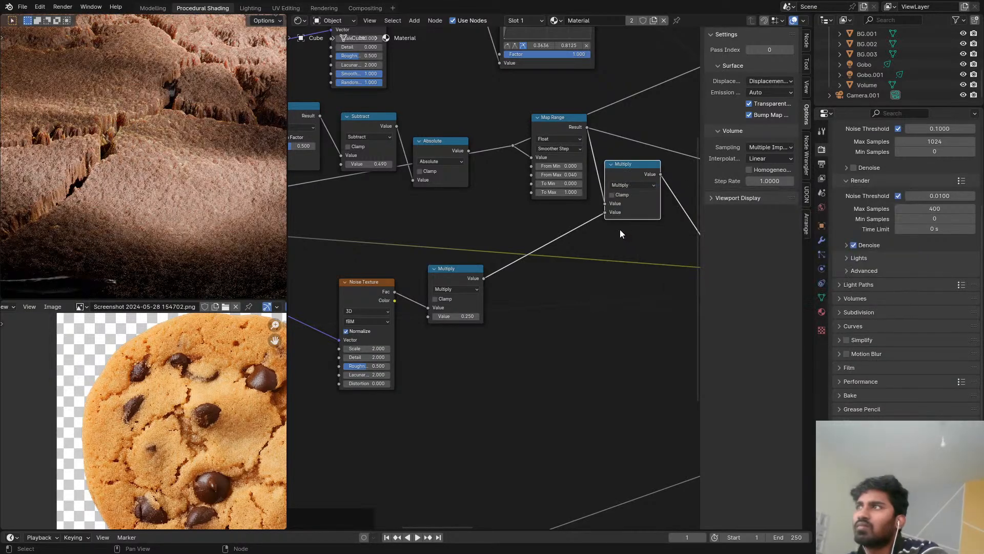
scroll(198, 179, "down", 8)
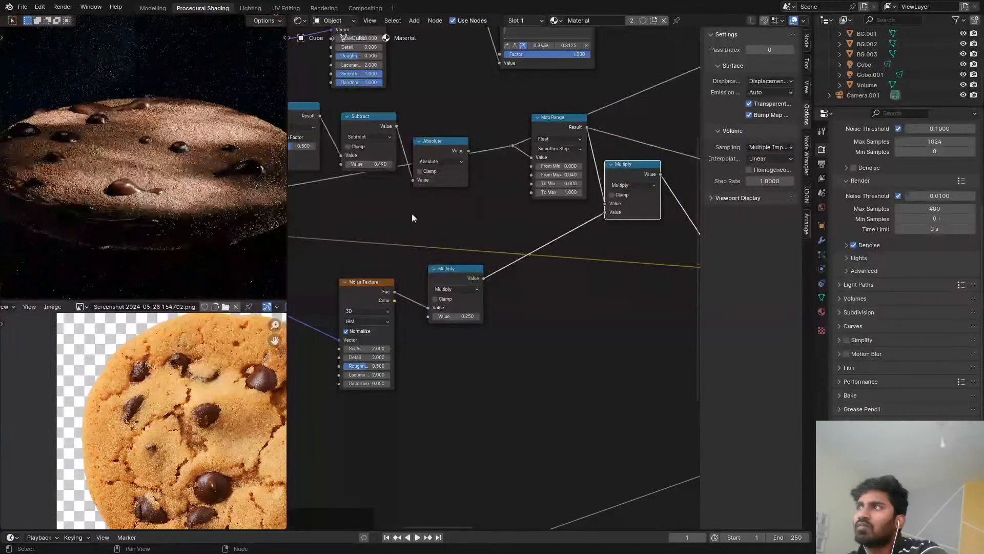
Step: Try values of 1, 2 and 5 in the Multiply node after the Noise Texture
scroll(466, 300, "up", 1)
left_click(458, 322)
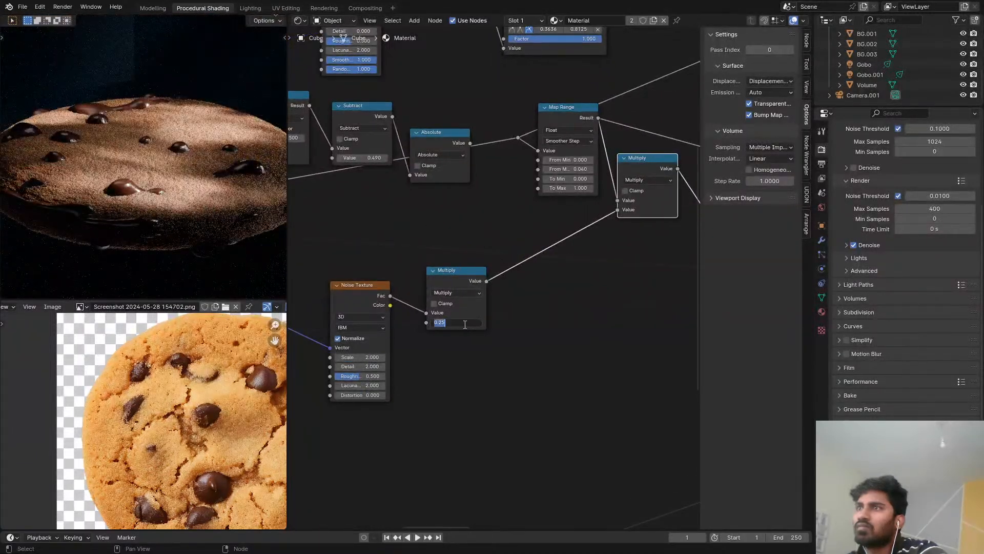
type("1")
key("Return")
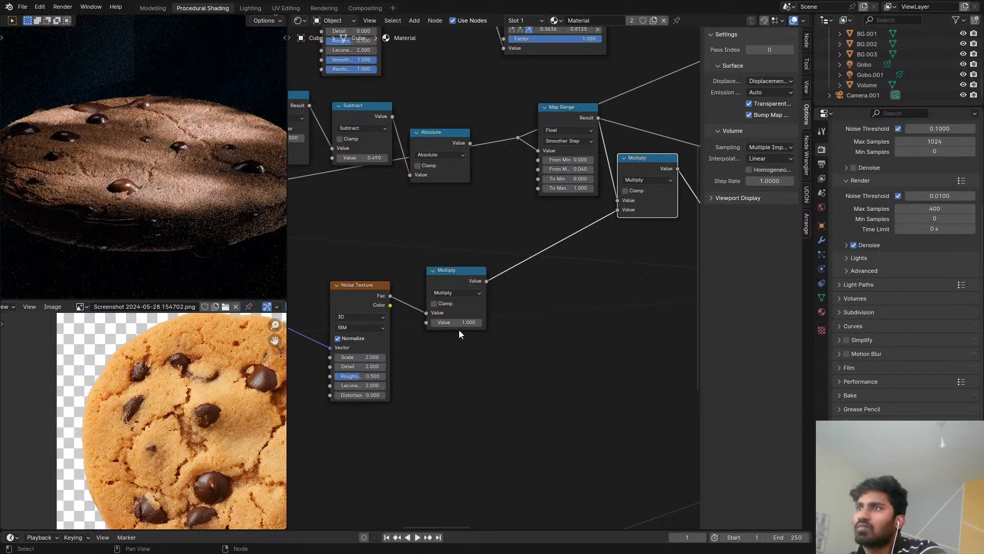
left_click(461, 323)
type("2")
key("Return")
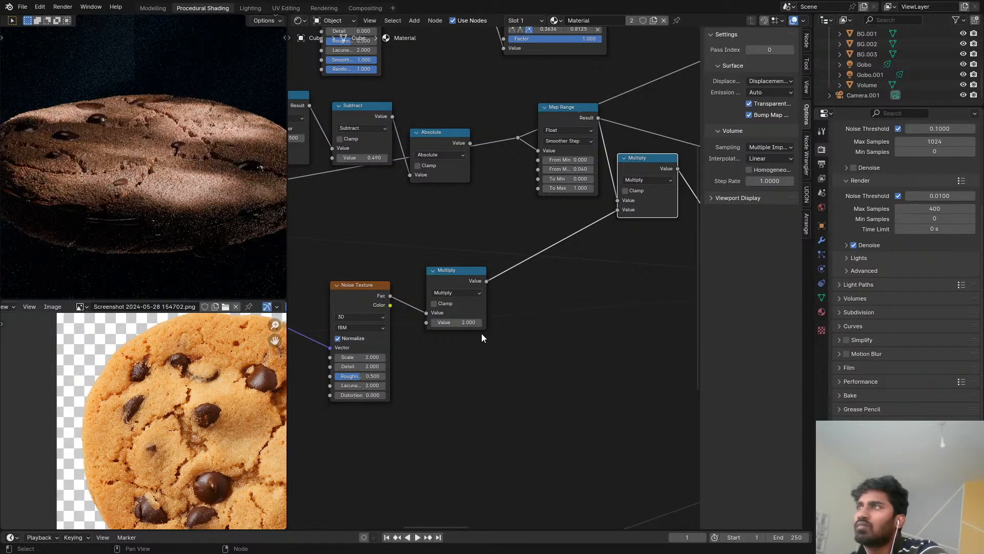
left_click(459, 321)
type("5")
key("Return")
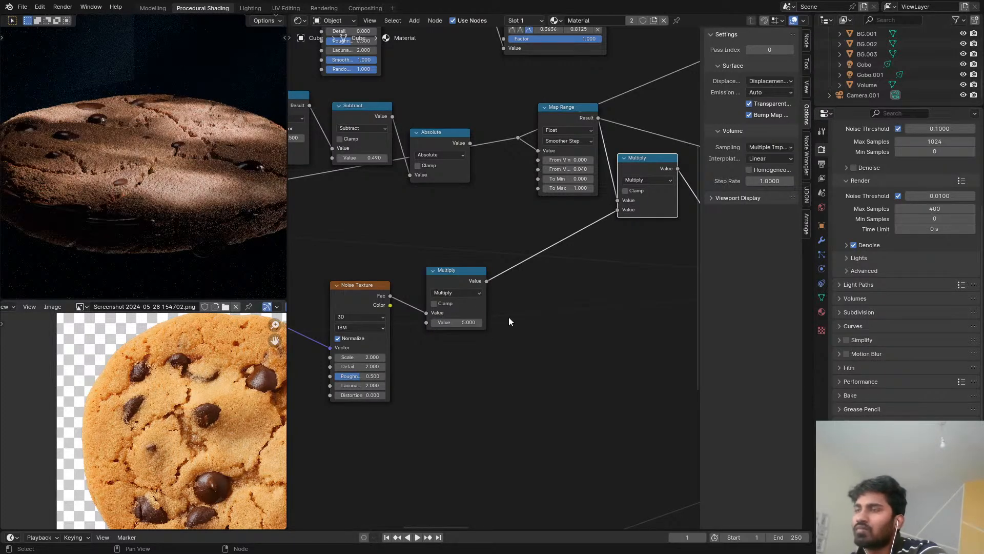
Step: Set the Noise Texture's scale to 8
middle_click_drag(507, 318, 550, 302)
left_click(410, 341)
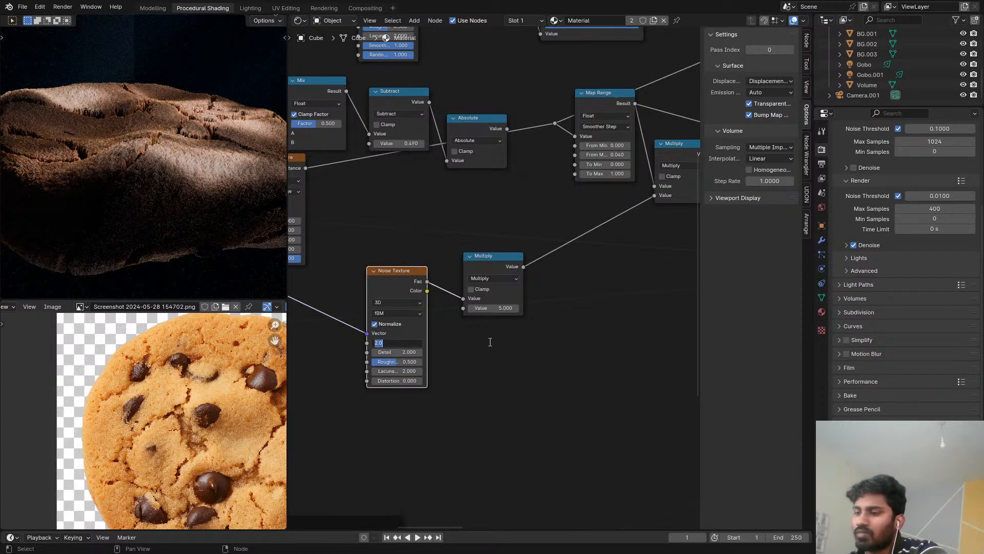
type("8")
key("Return")
middle_click_drag(459, 332, 508, 344)
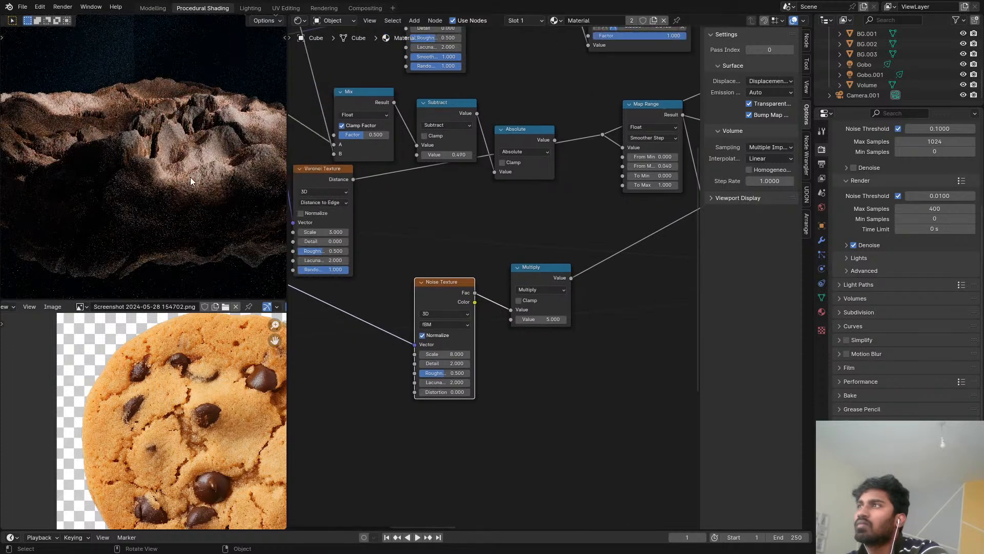
Step: Reduce the Multiply node after the Noise Texture to 1, try 2, and view the whole cookie
key("KP_0")
scroll(501, 284, "up", 1)
left_click_drag(574, 332, 562, 333)
scroll(576, 332, "up", 1)
left_click(576, 333)
type("1")
key("Return")
scroll(143, 162, "up", 5)
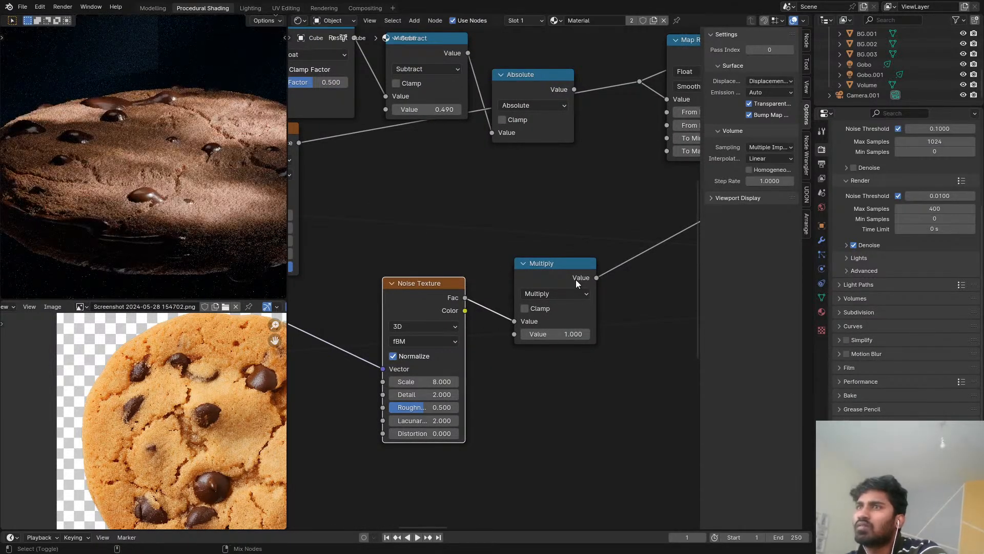
scroll(576, 279, "down", 4)
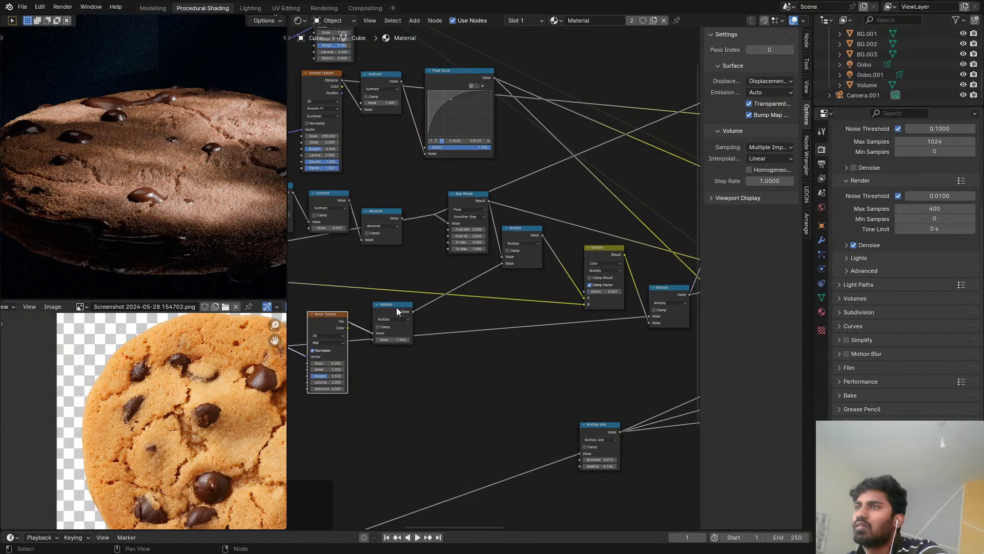
left_click(395, 338)
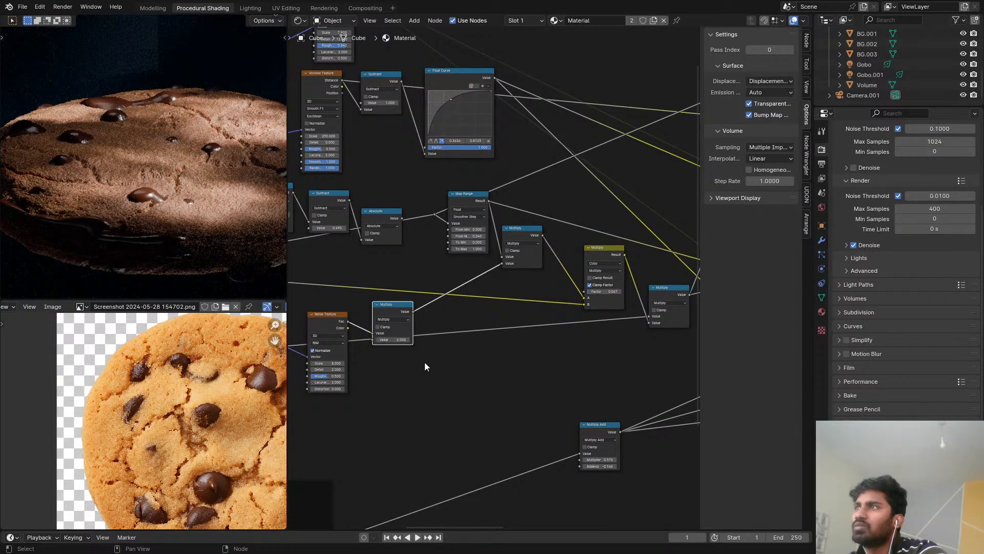
scroll(202, 205, "down", 4)
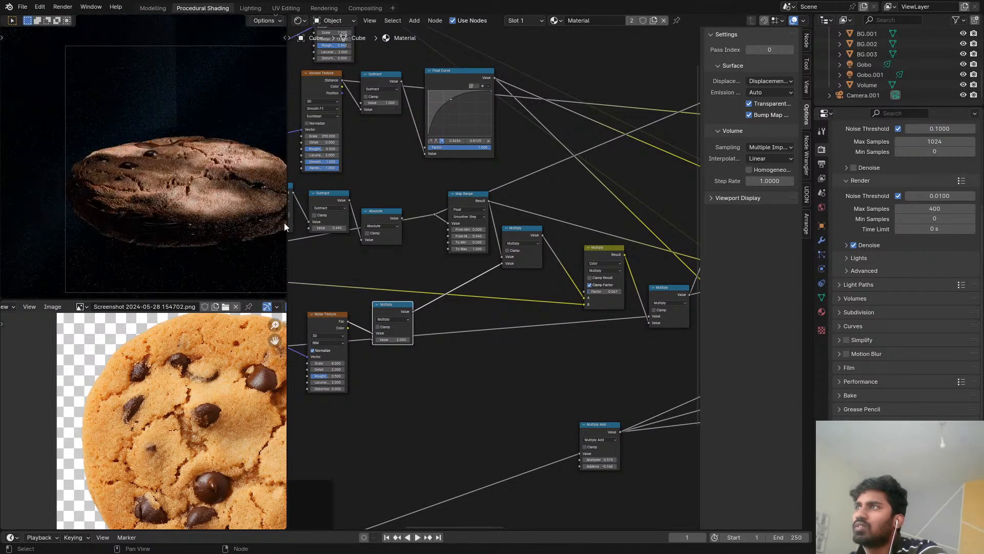
Step: Render the scene with the viewport set to solid shading and open the Rendering workspace
key("z")
key("F12")
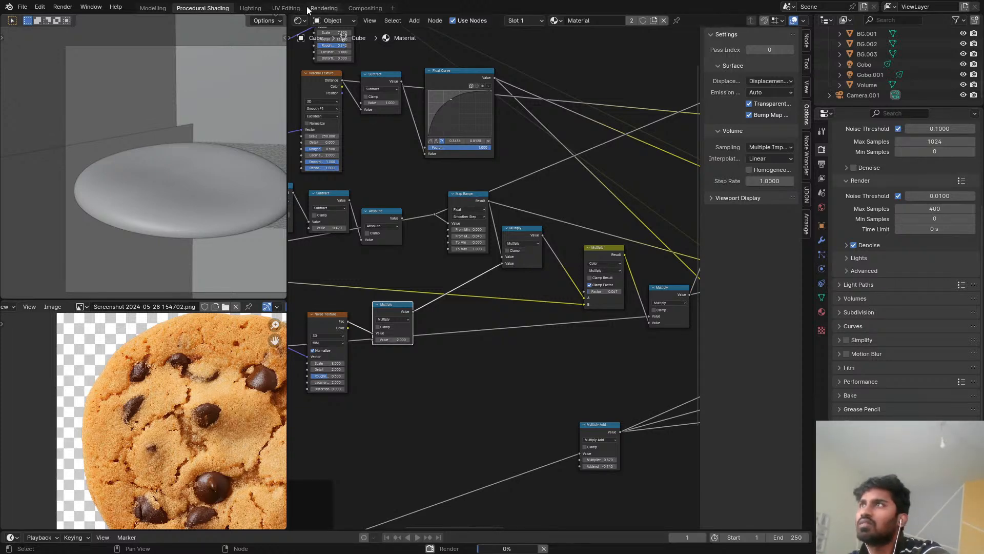
left_click(324, 9)
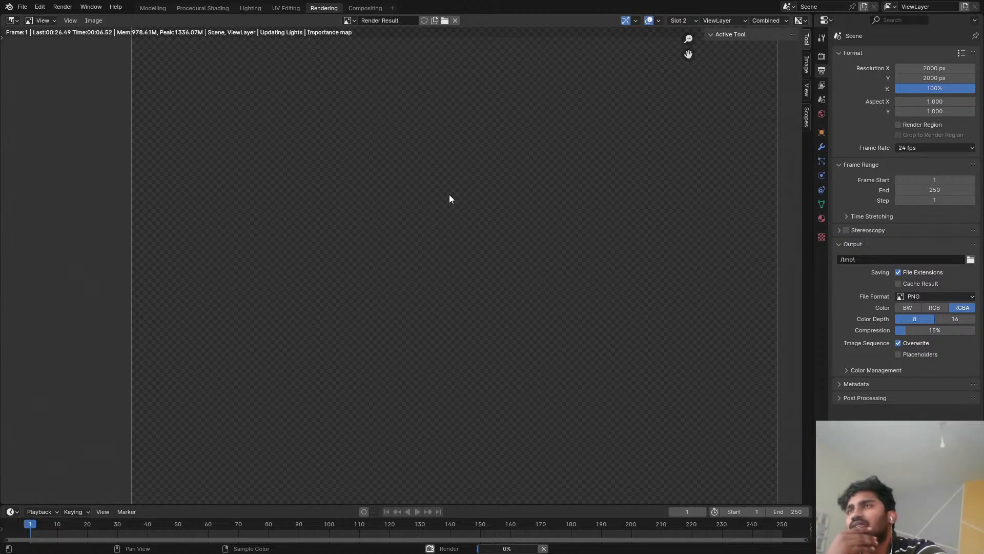
Step: Examine the cracks in the cookie render up close and as a whole, and return to Procedural Shading with rendered viewport shading
scroll(461, 294, "up", 4)
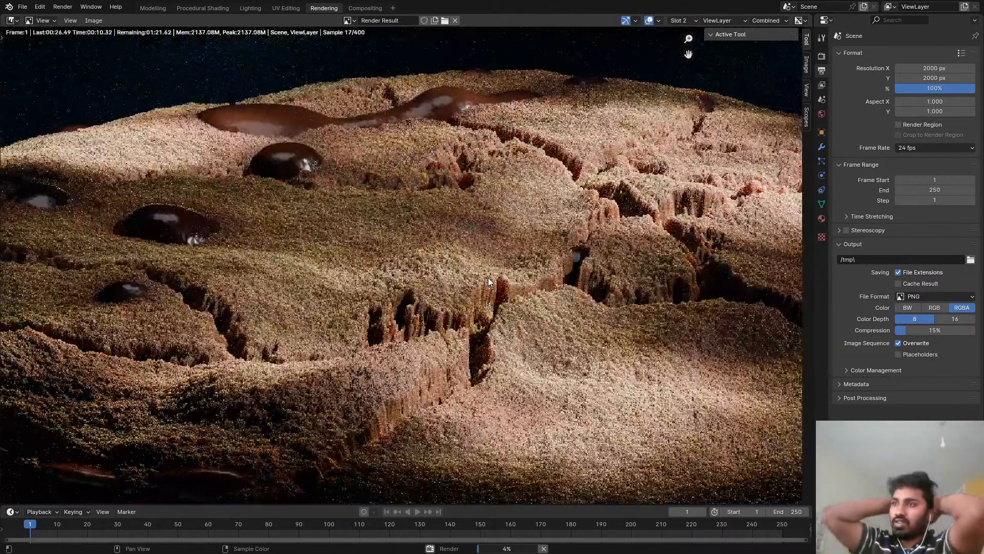
scroll(488, 281, "down", 2)
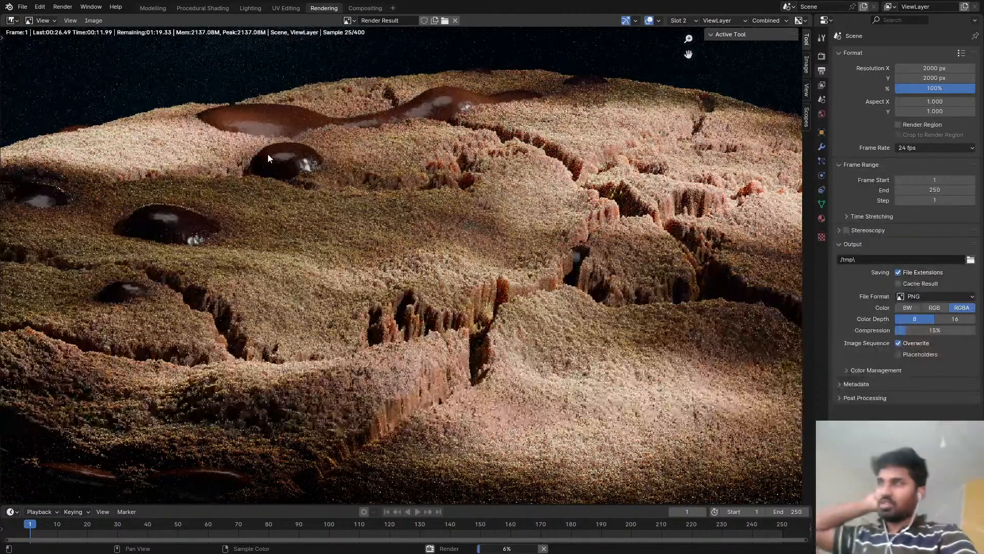
scroll(175, 285, "down", 2)
scroll(174, 285, "down", 1)
middle_click_drag(318, 363, 422, 286)
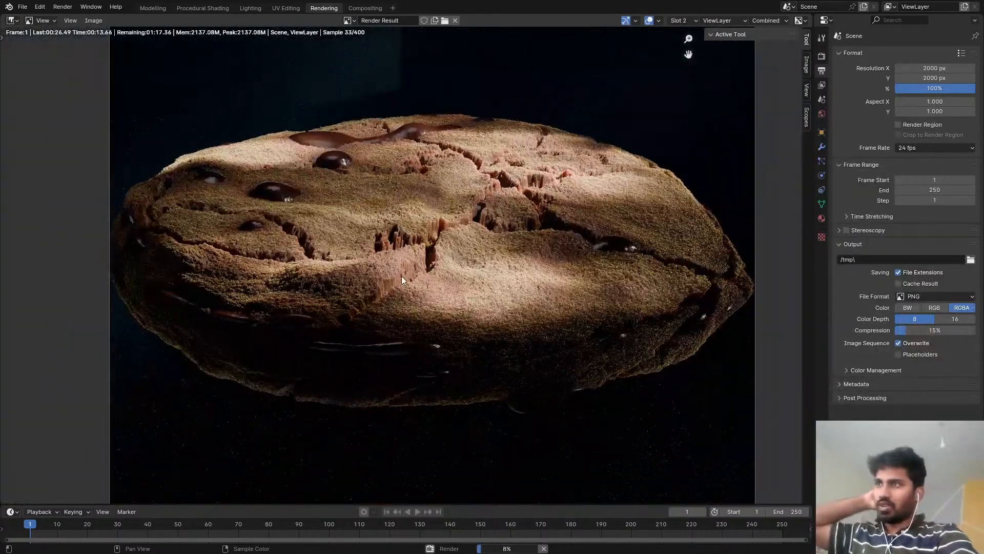
scroll(395, 275, "up", 3)
scroll(425, 282, "down", 1)
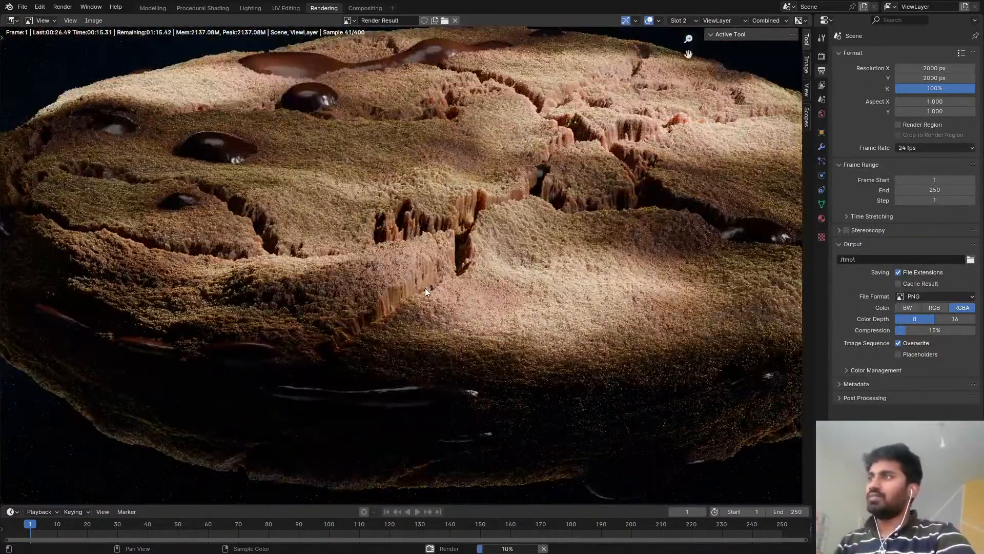
left_click(192, 6)
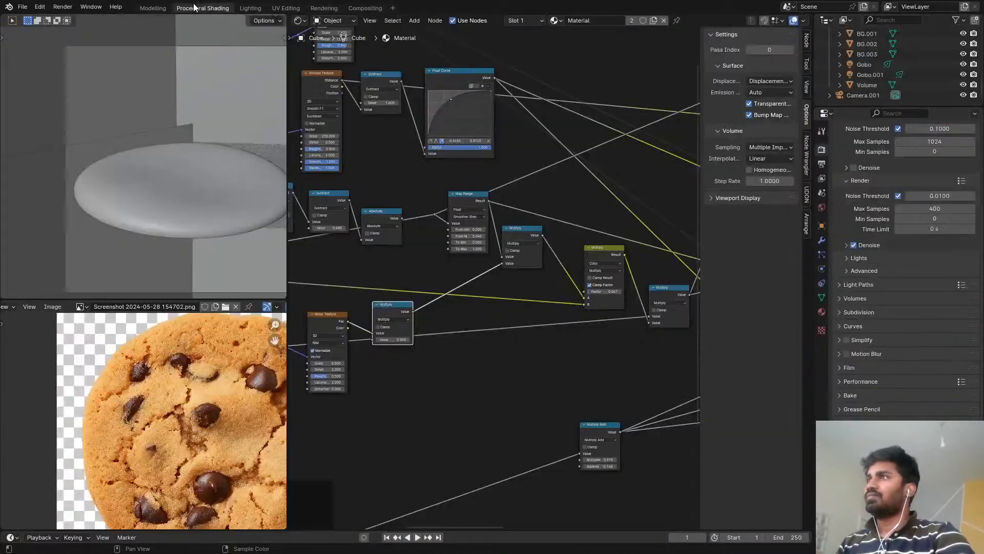
key("z")
left_click(205, 54)
Step: Delete the Multiply node after the Noise Texture while keeping the noise connected to the crack Multiply node
mouse_move(434, 284)
middle_mouse_down()
mouse_move(446, 260)
mouse_move(535, 189)
middle_mouse_up()
scroll(490, 219, "up", 3)
scroll(490, 218, "up", 3)
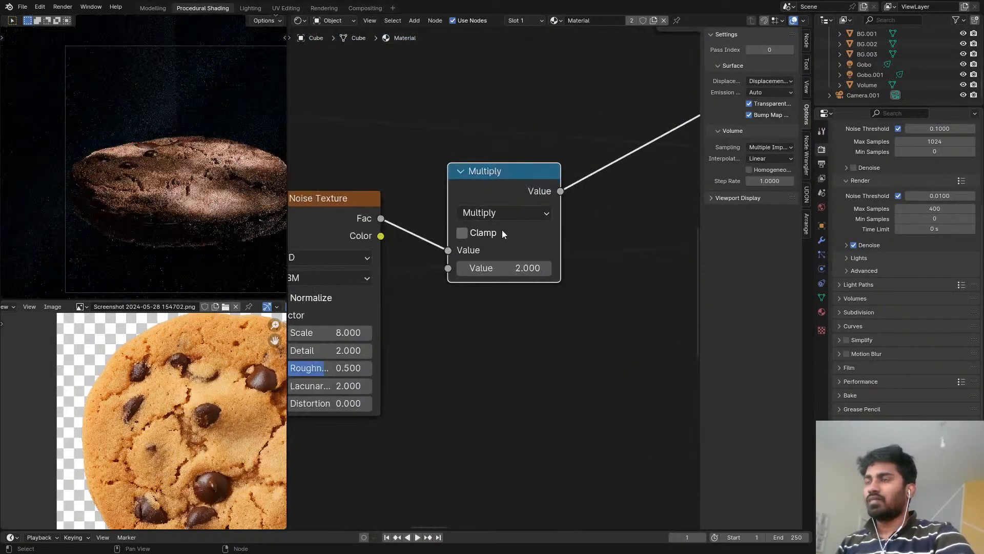
scroll(522, 272, "up", 1)
left_click(523, 292)
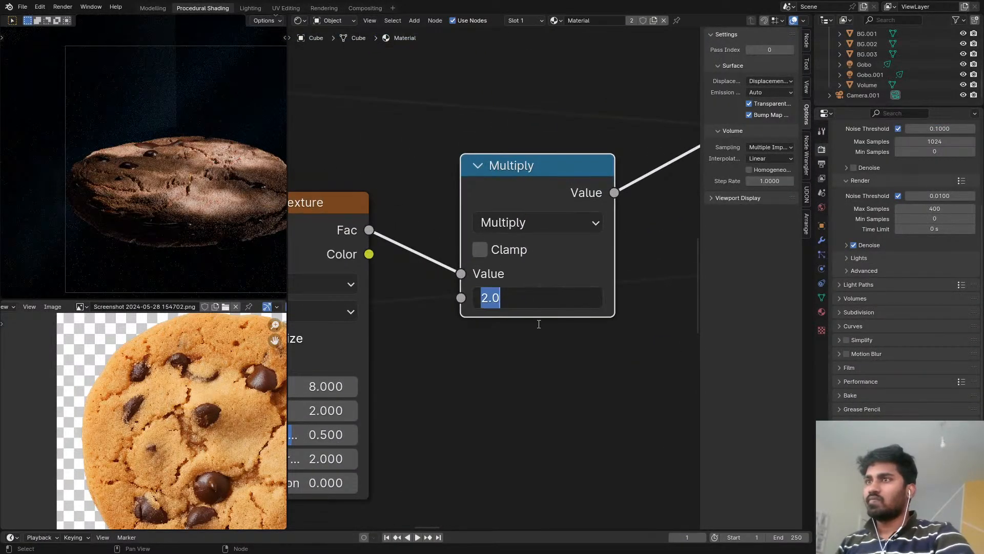
left_click(529, 174)
key("ctrl+x")
scroll(430, 247, "down", 4)
middle_click_drag(410, 252, 481, 245)
scroll(468, 243, "up", 2)
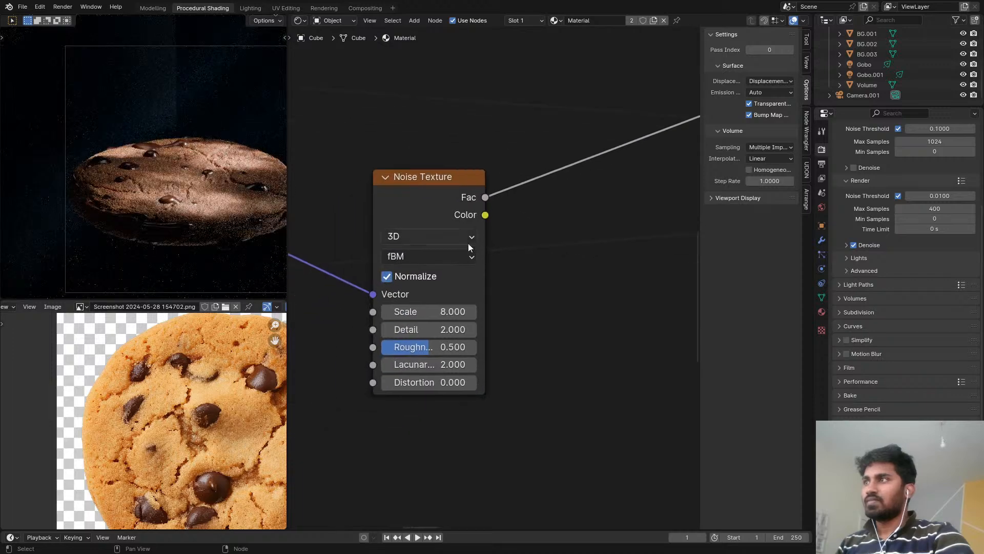
Step: Save the file and view the cookie's surface close up
scroll(177, 189, "up", 3)
key("ctrl+s")
scroll(147, 197, "up", 3)
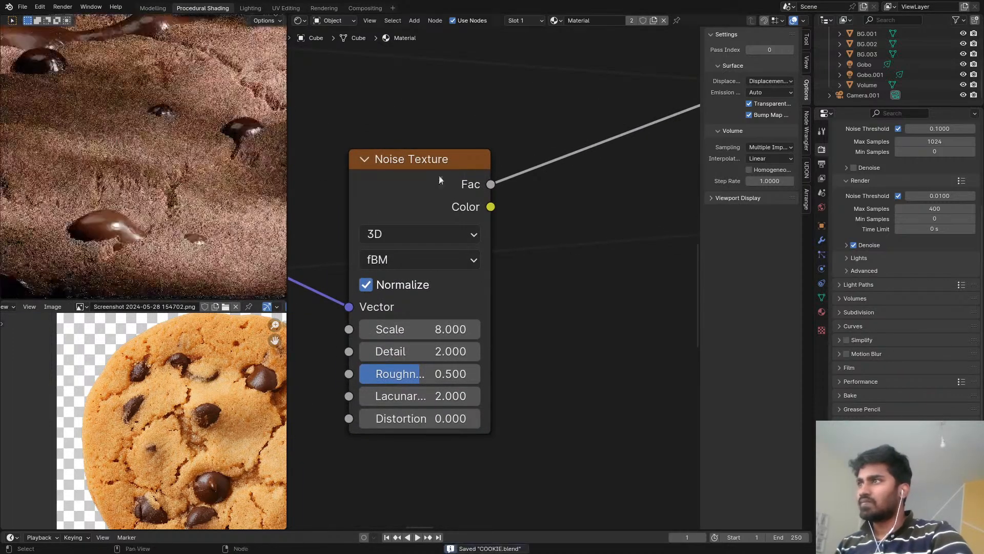
Step: Preview the Multiply node feeding the subsurface scale on the whole cookie and shift the node nearer to its inputs
scroll(456, 221, "down", 10)
middle_click_drag(488, 228, 228, 370)
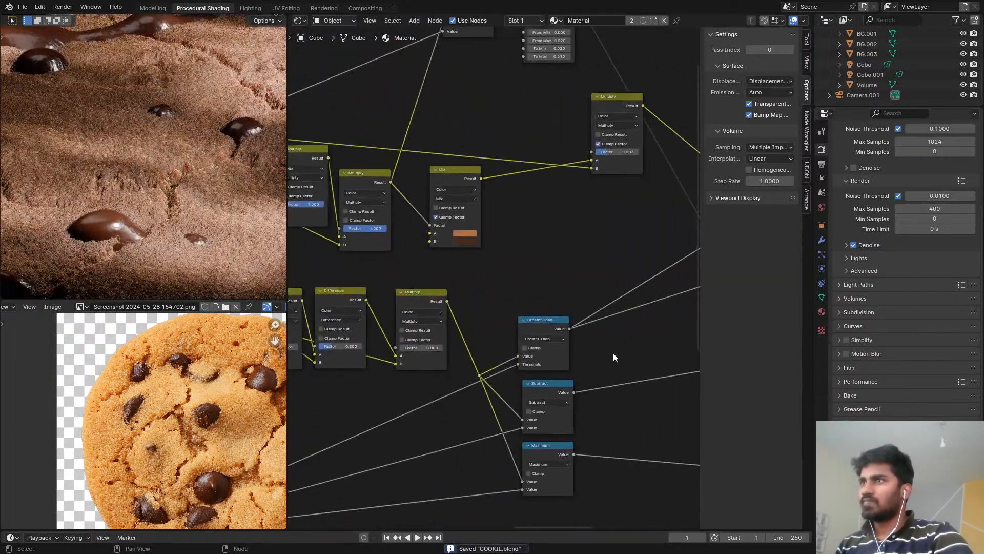
scroll(615, 356, "down", 3)
middle_click_drag(610, 355, 259, 302)
left_click(539, 269, "ctrl+shift")
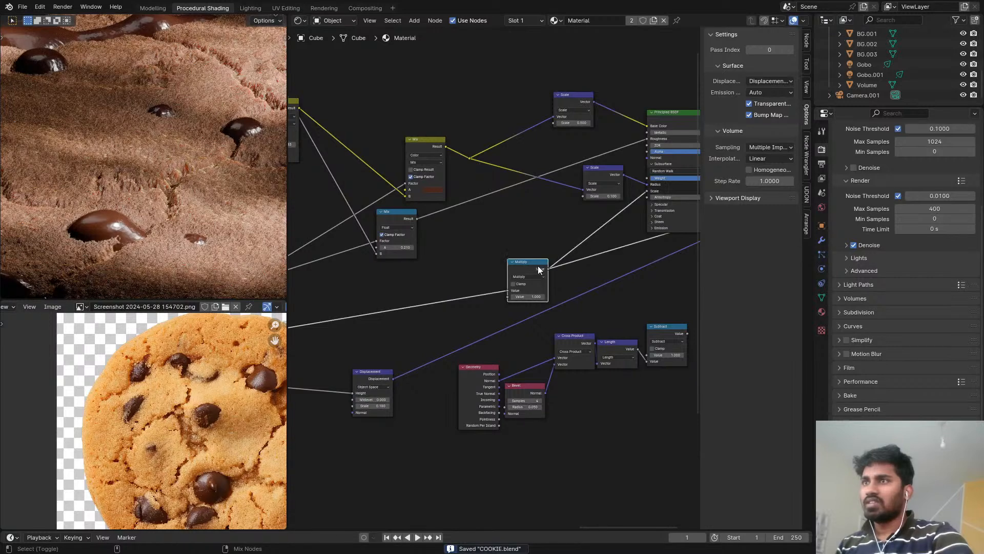
scroll(181, 162, "down", 8)
middle_click_drag(181, 162, 174, 228)
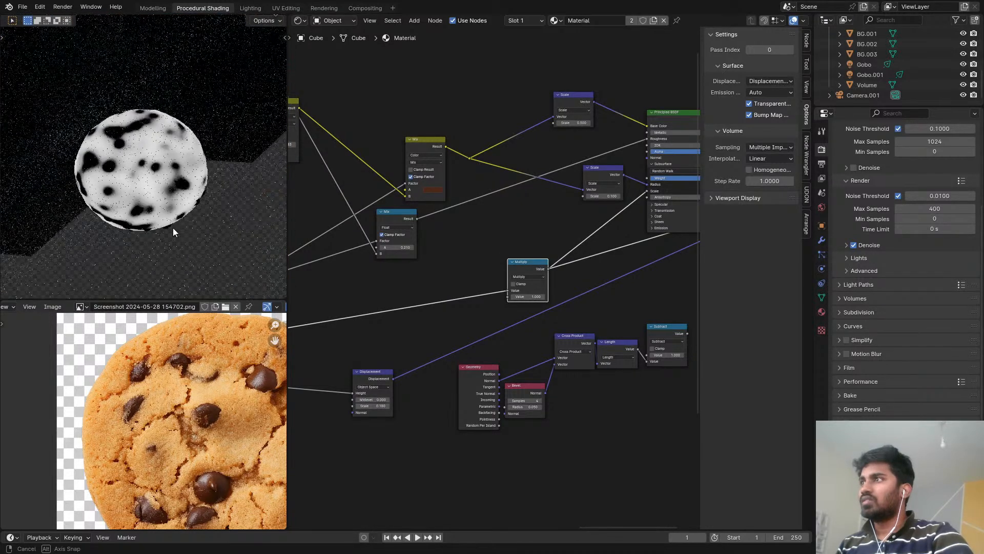
scroll(173, 228, "up", 3)
scroll(555, 204, "up", 1)
middle_click_drag(556, 204, 567, 205)
left_click_drag(537, 270, 484, 276)
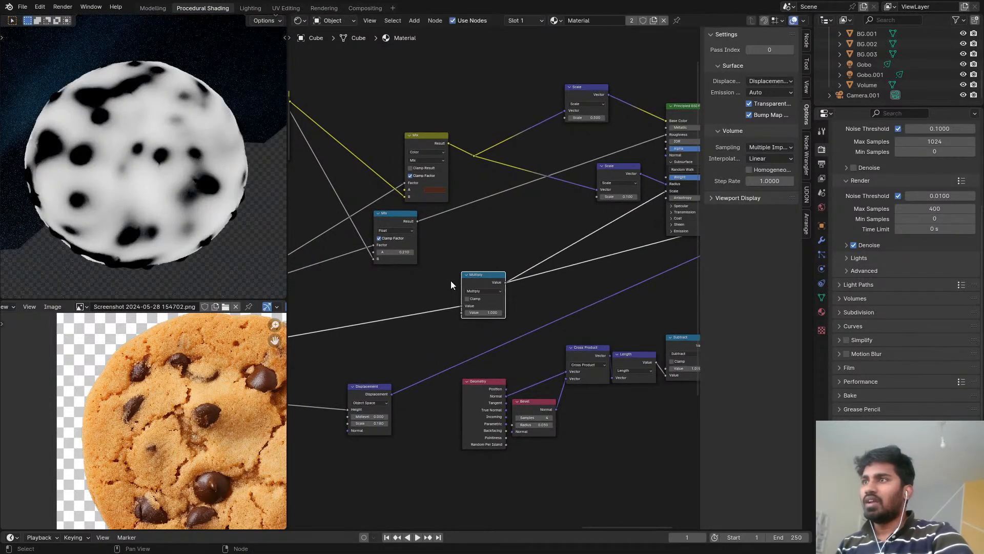
Step: Preview the output of the crack colour Multiply node that feeds the Greater Than, Subtract and Maximum nodes
middle_click_drag(342, 318, 502, 262)
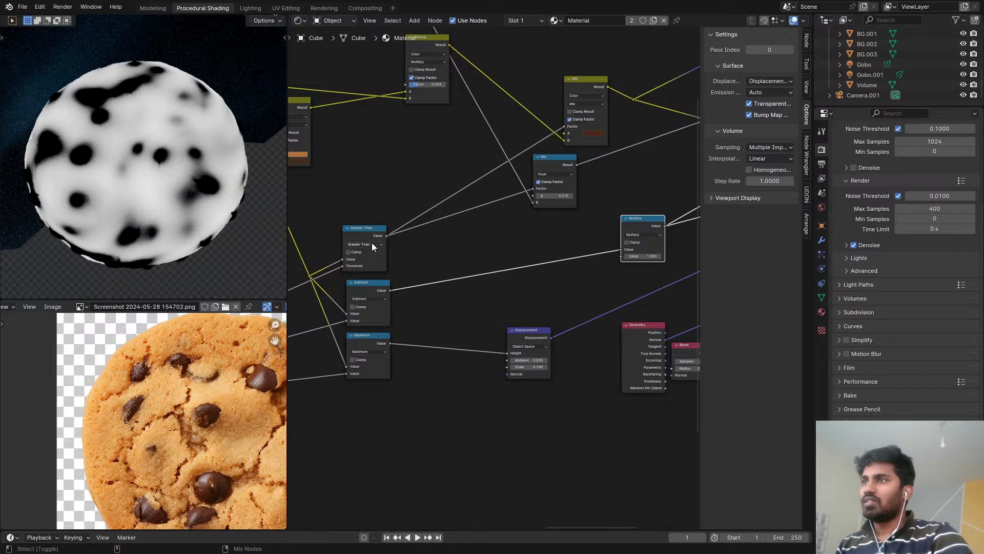
scroll(373, 321, "down", 1)
middle_click_drag(374, 321, 461, 321)
left_click(372, 216, "ctrl+shift")
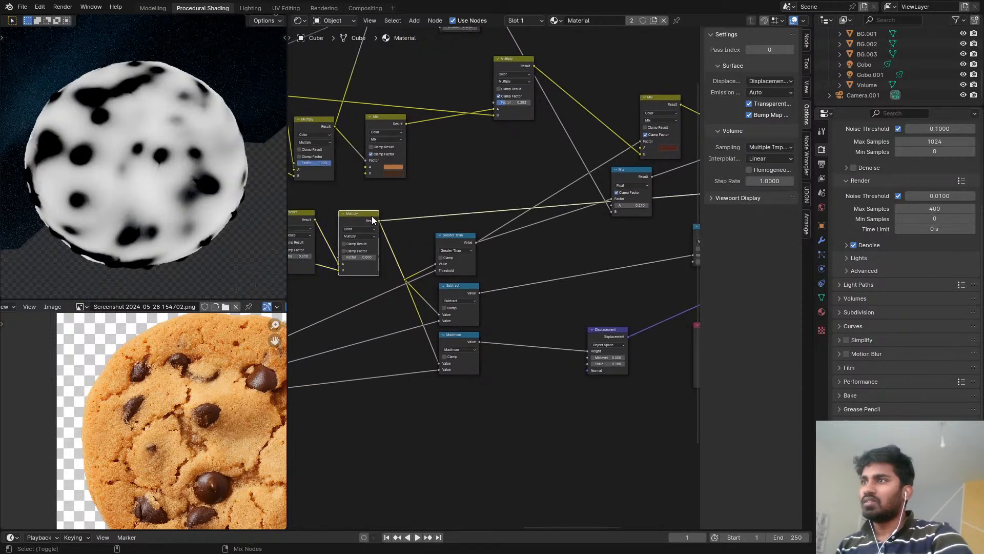
scroll(454, 223, "down", 1)
middle_click_drag(473, 216, 381, 209)
scroll(460, 208, "up", 2)
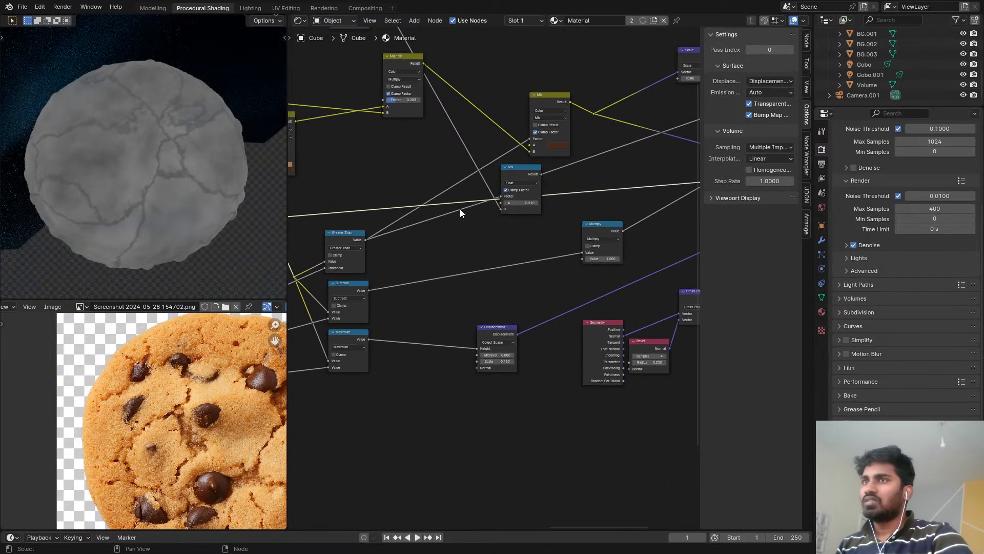
Step: Connect the crack colour Multiply result to the second value of the subsurface scale's Multiply node
left_click_drag(633, 236, 614, 237)
scroll(410, 219, "down", 4)
middle_click_drag(410, 219, 434, 219)
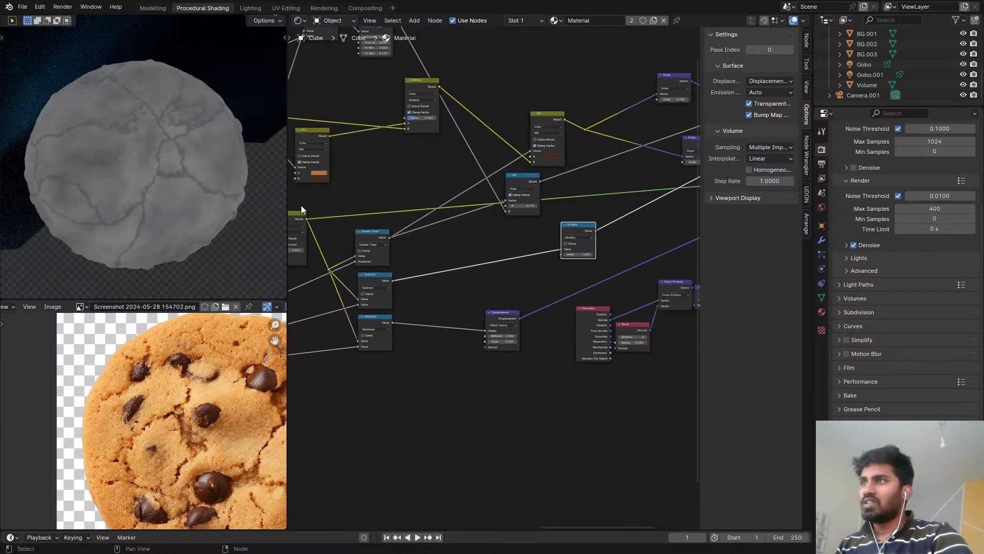
left_click_drag(307, 219, 346, 222)
left_click_drag(577, 263, 566, 257)
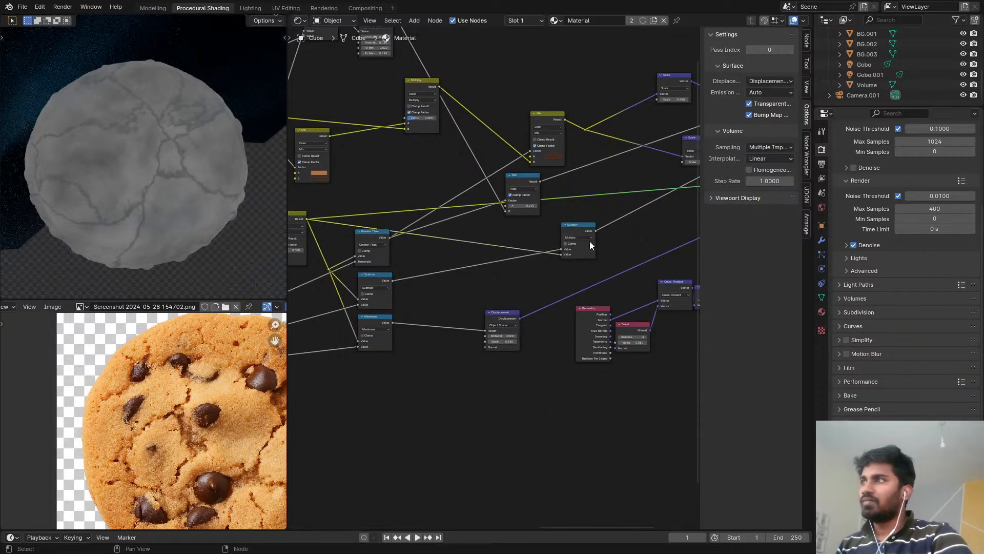
Step: Preview the Principled BSDF shader on the cookie again
scroll(583, 224, "up", 2)
middle_click_drag(579, 220, 439, 233)
left_click(498, 234)
scroll(479, 207, "up", 1)
scroll(493, 202, "down", 2)
middle_click_drag(521, 181, 430, 282)
left_click(539, 169, "ctrl+shift")
middle_click_drag(473, 224, 598, 174)
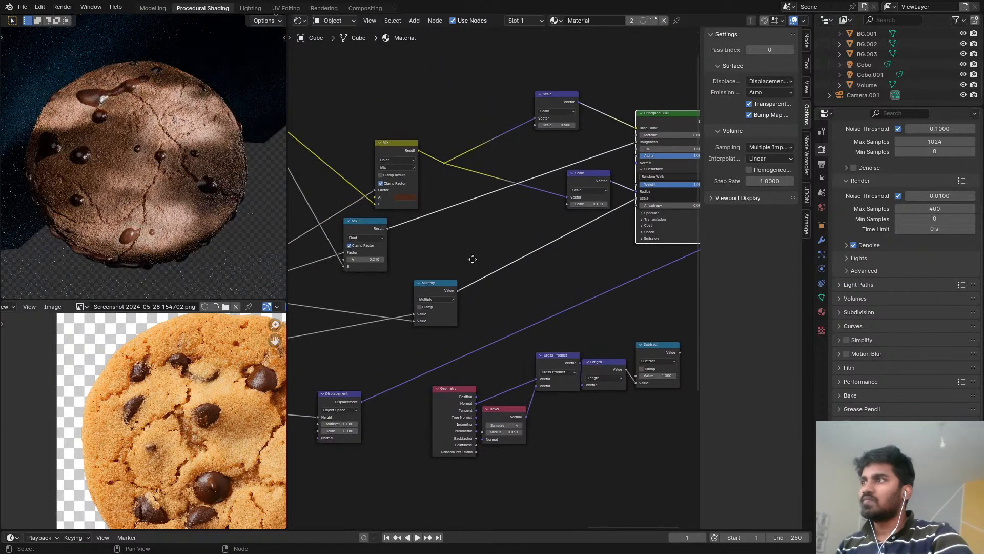
scroll(472, 259, "up", 1)
middle_click_drag(444, 278, 512, 237)
scroll(508, 240, "up", 1)
key("shift+d")
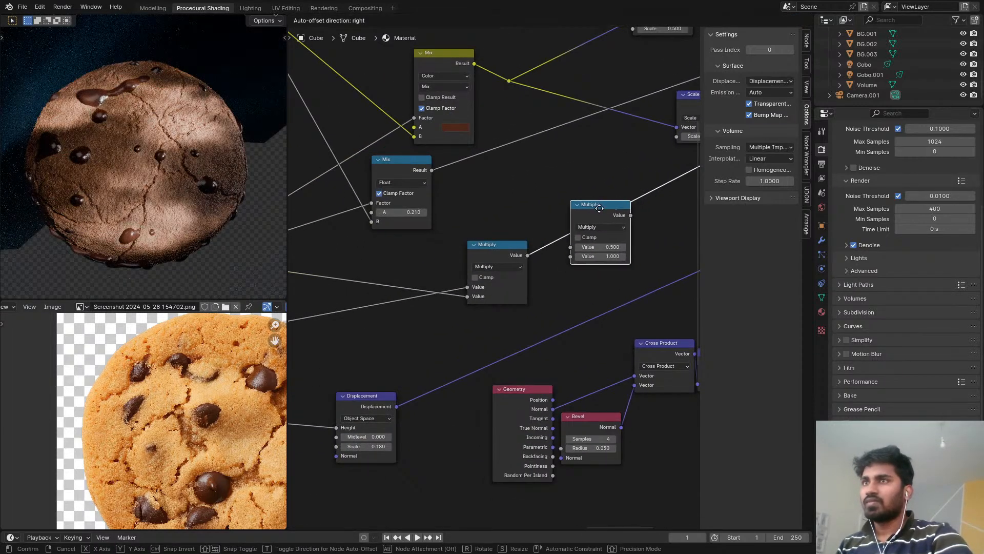
left_click(440, 323)
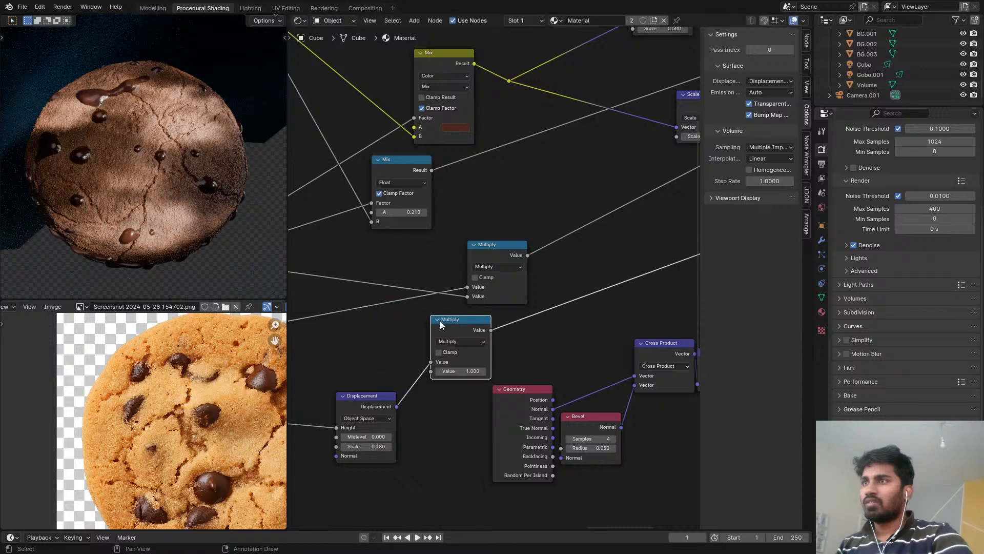
key("ctrl+z")
Step: Insert a duplicated math node before the Multiply's second value, set to Subtract, so the crack value is subtracted from 1.000
middle_click_drag(463, 335, 605, 326)
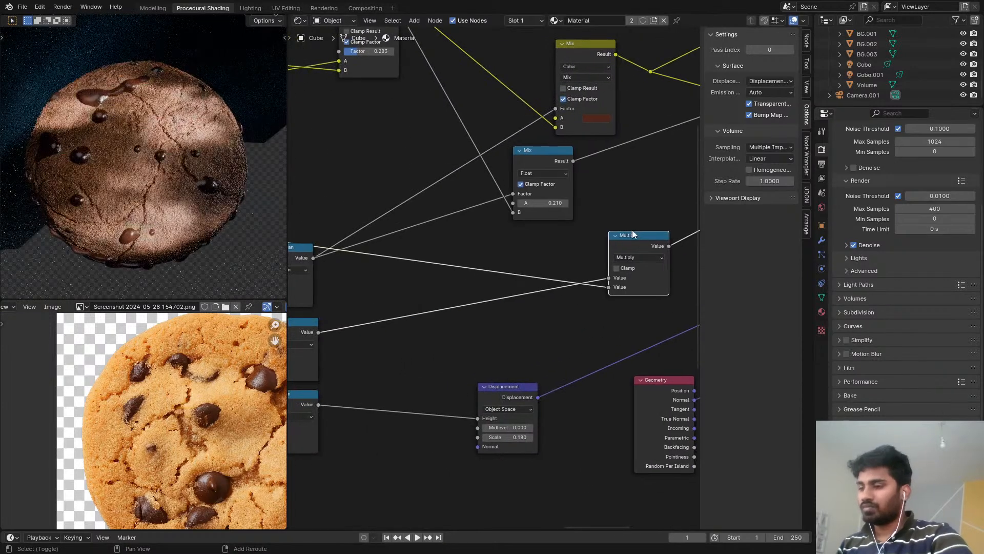
key("shift+d")
left_click(489, 234)
left_click(491, 261)
left_click(492, 252)
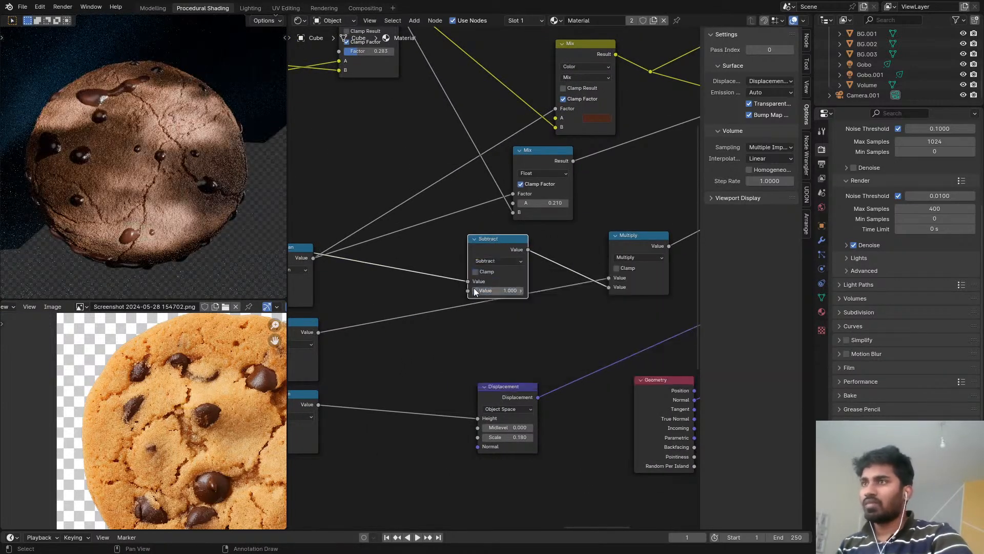
left_click_drag(467, 281, 469, 291)
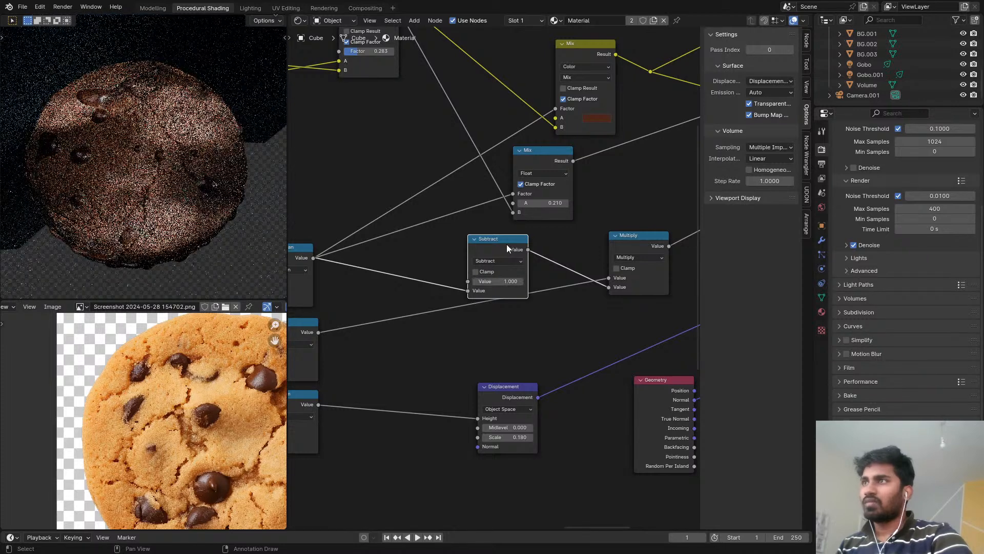
Step: Reposition the new Subtract node, preview its output and the subsurface scale Multiply's output, and examine the mask around the chips
left_click_drag(506, 244, 472, 233)
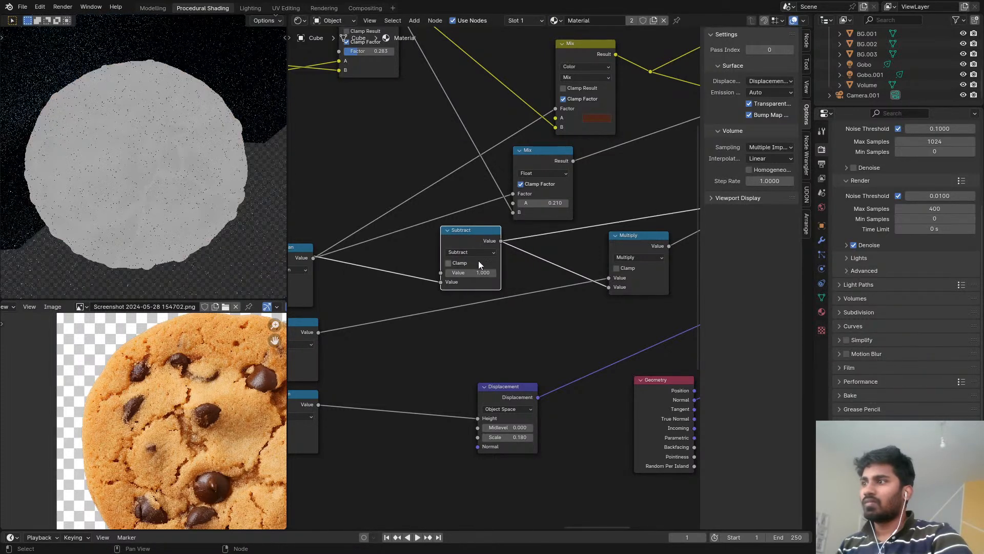
middle_click_drag(427, 285, 431, 256)
left_click(635, 219, "ctrl+shift")
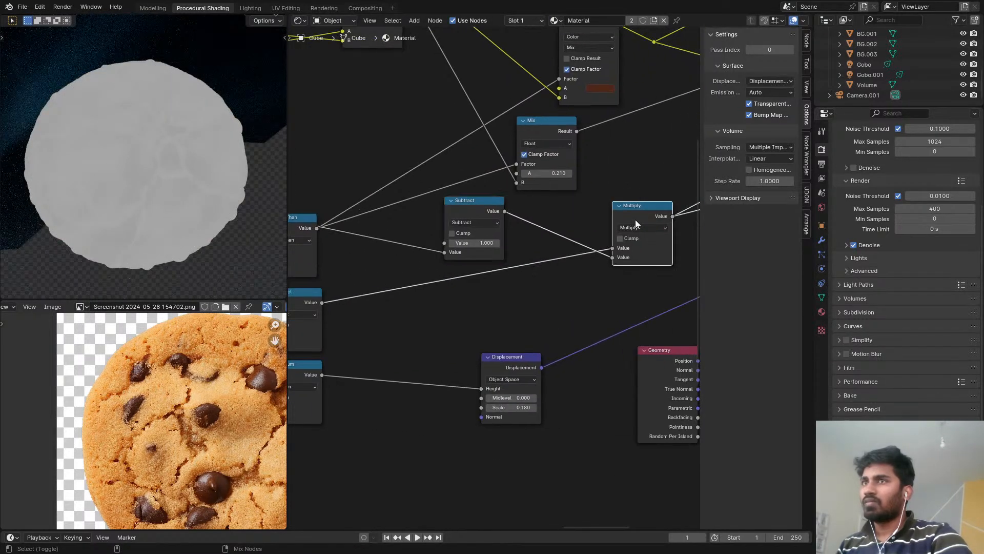
scroll(642, 204, "down", 1)
middle_click_drag(642, 204, 538, 224)
scroll(366, 206, "up", 1)
scroll(128, 149, "up", 4)
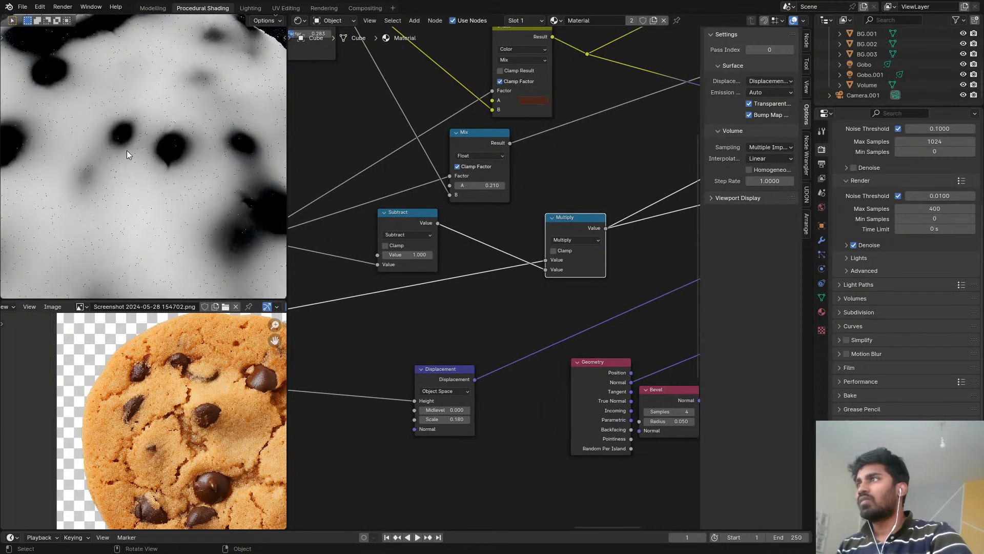
middle_click_drag(127, 150, 165, 150)
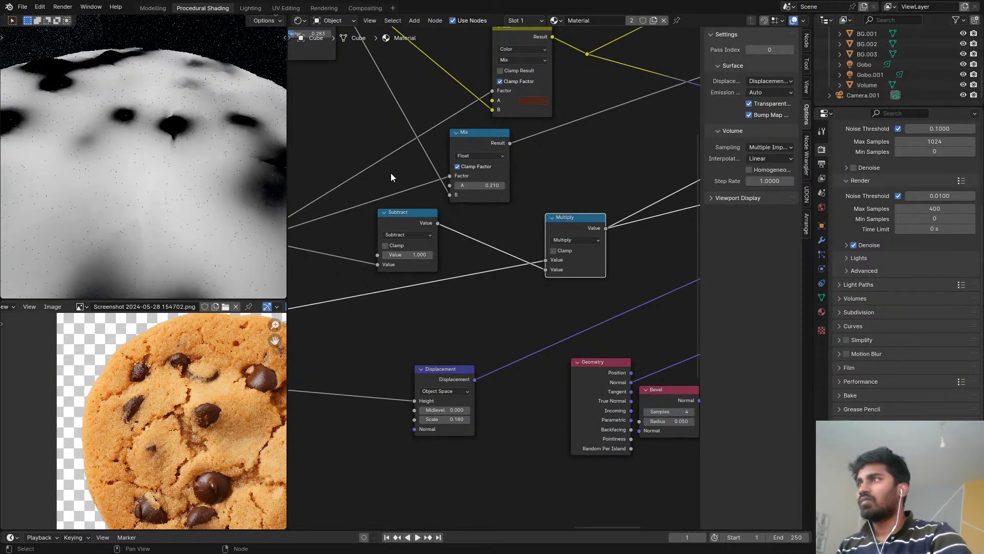
Step: Reconnect the Principled BSDF to the Material Output, view the whole cookie and save the file
scroll(460, 200, "down", 3)
middle_click_drag(481, 194, 208, 281)
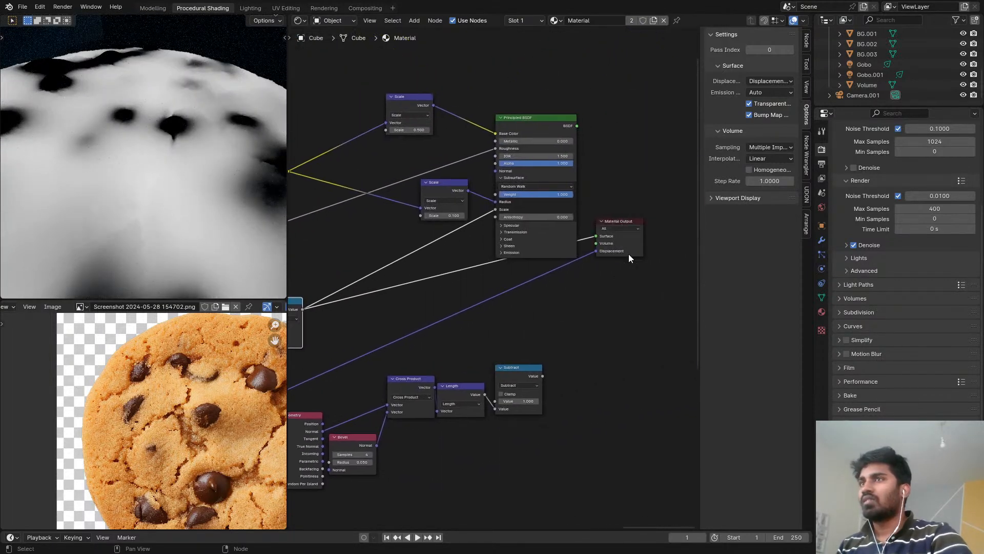
left_click(540, 125, "ctrl+shift")
mouse_move(186, 195)
middle_mouse_down()
mouse_move(198, 106)
mouse_move(212, 143)
middle_mouse_up()
middle_click_drag(210, 179, 218, 215)
key("ctrl+s")
Step: Set the viewport to solid shading, exclude the Cookie Object collection and enable the Objects collection with the sphere
key("z")
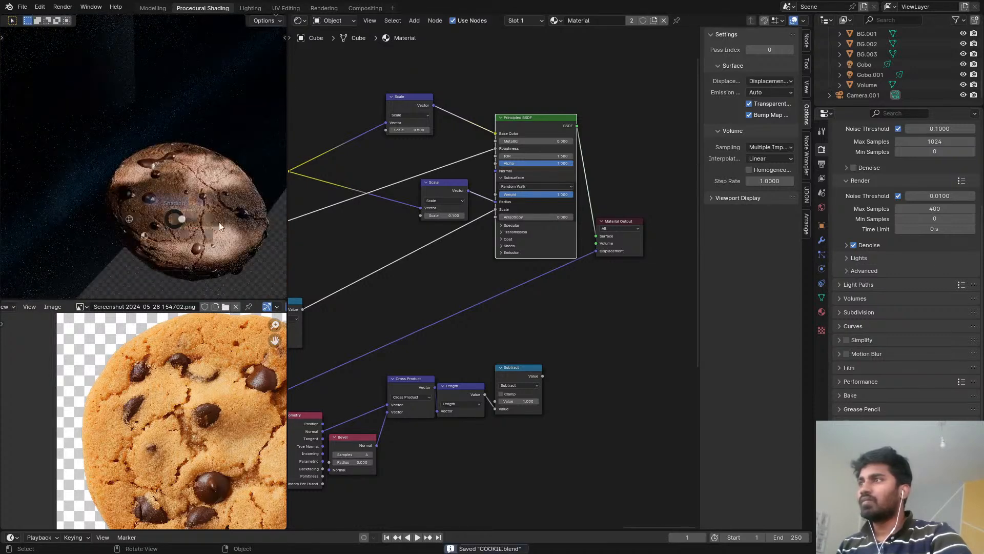
left_click(219, 225)
scroll(900, 100, "up", 4)
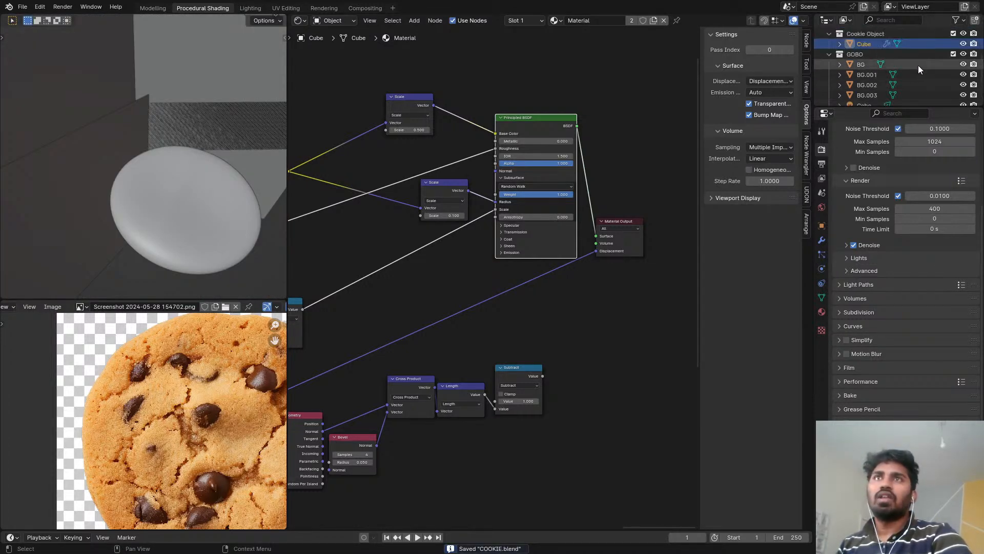
scroll(905, 74, "down", 1)
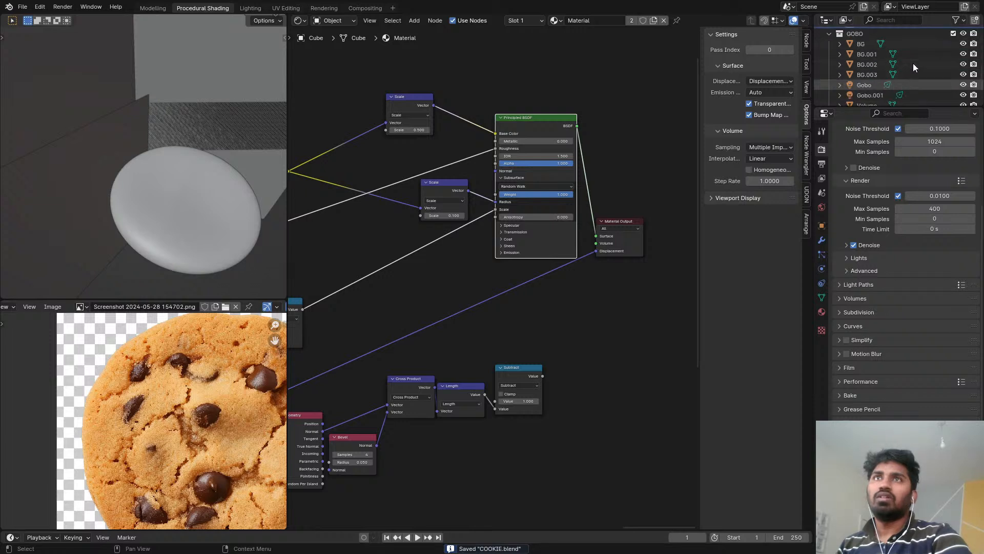
scroll(914, 63, "up", 1)
scroll(933, 57, "up", 2)
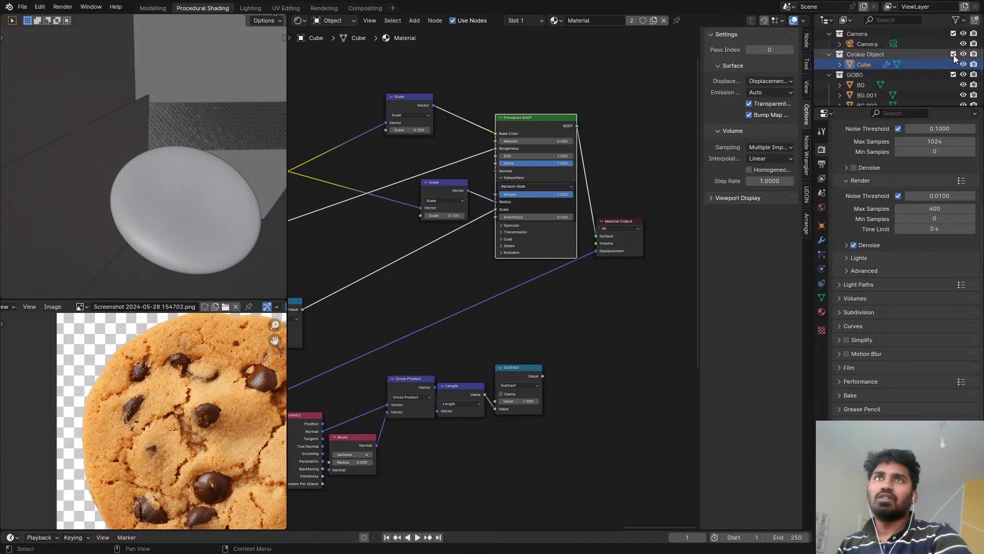
left_click(953, 55)
scroll(949, 57, "up", 2)
left_click(953, 43)
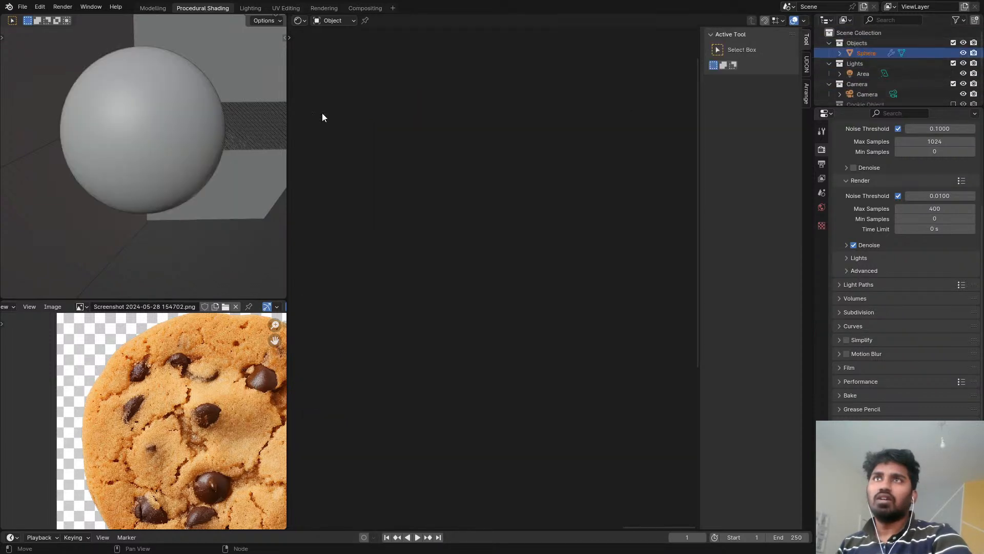
Step: Show the sphere in rendered viewport shading and make the camera in the Camera collection the active one
scroll(245, 136, "down", 3)
scroll(246, 131, "up", 5)
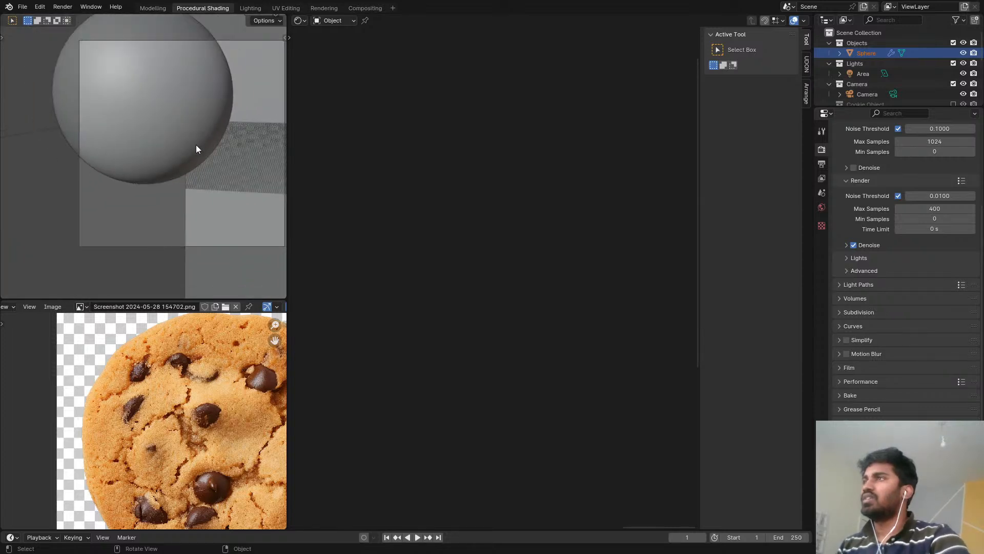
key("z")
left_click(259, 151)
left_click(894, 94)
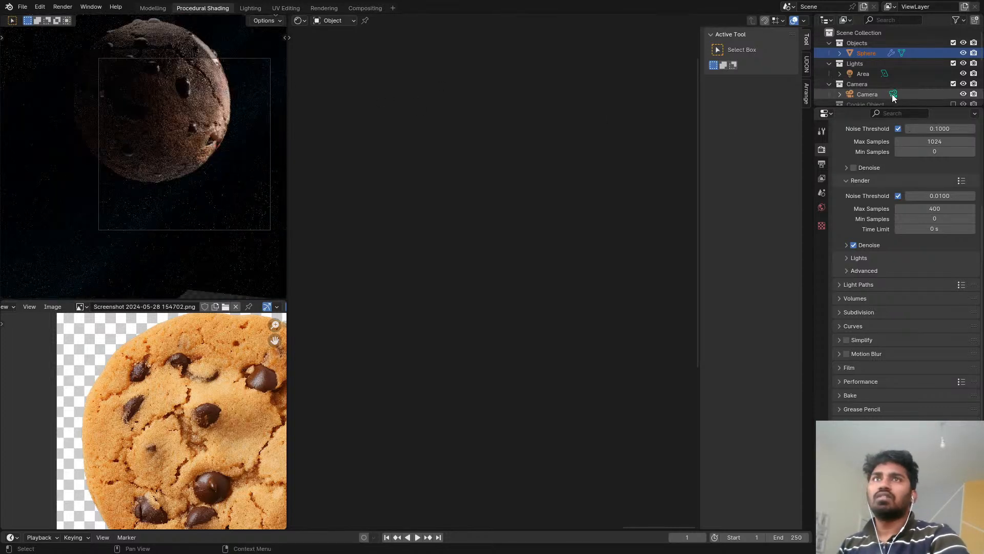
scroll(214, 155, "up", 3)
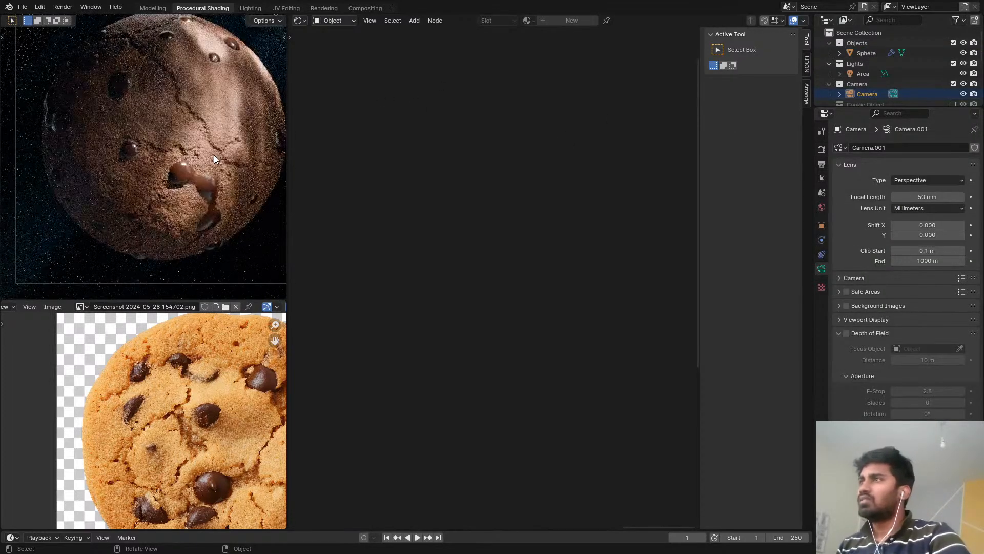
Step: Save the file, return the viewport to solid shading and render the sphere in the Rendering workspace
key("ctrl+space")
key("ctrl+s")
key("z")
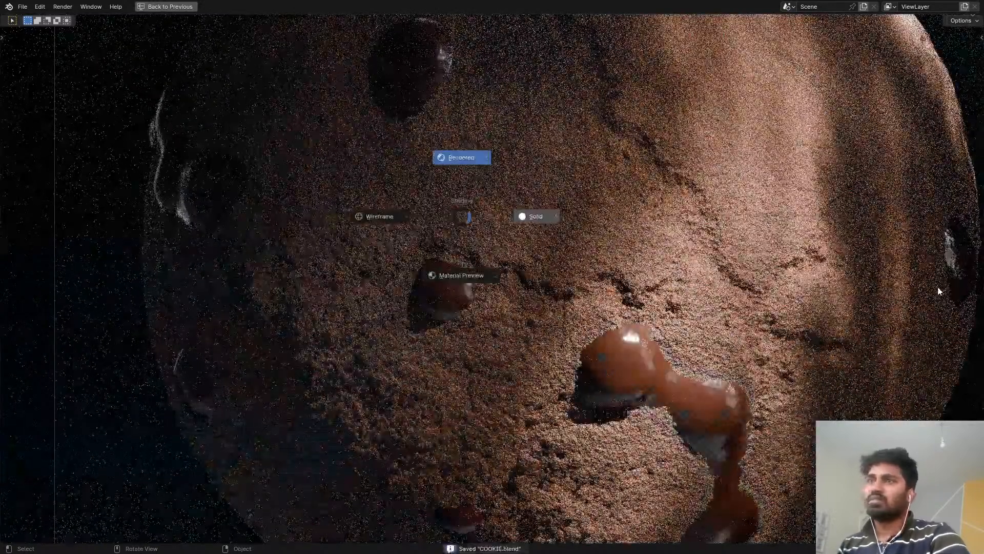
left_click(533, 214)
key("ctrl+space")
left_click(336, 7)
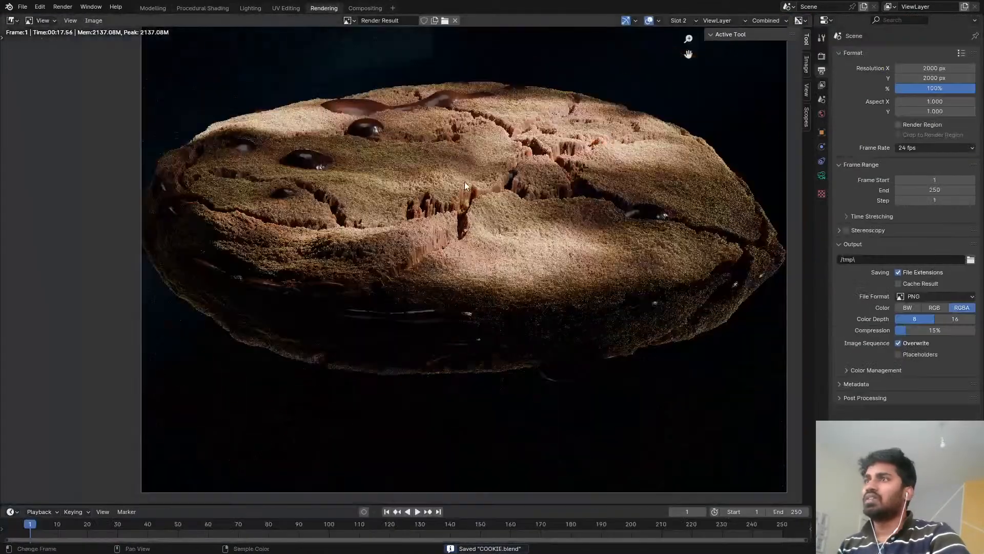
middle_click_drag(464, 181, 436, 240)
key("F12")
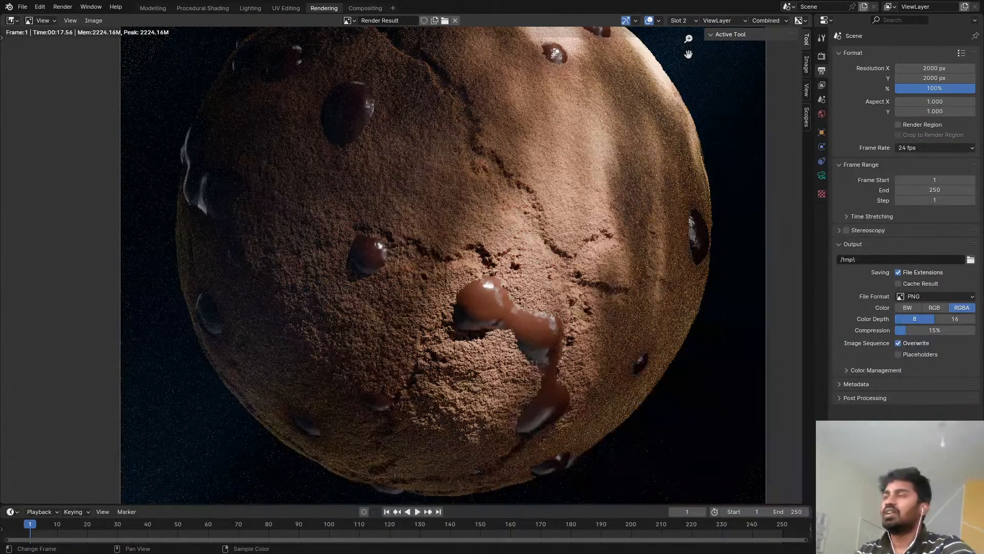
Step: In the Lighting workspace, add an area light and place it behind the sphere on the positive X side
left_click(215, 8)
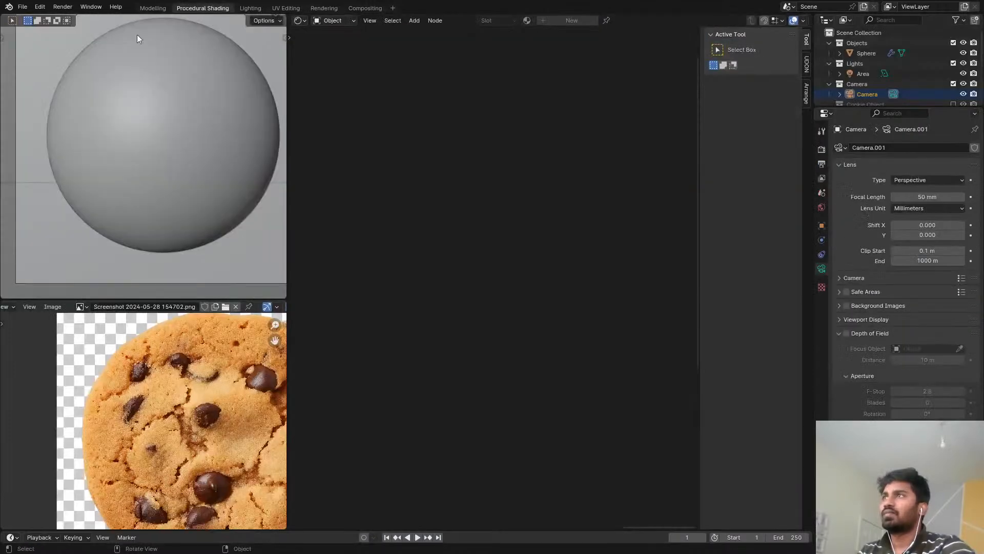
left_click(250, 9)
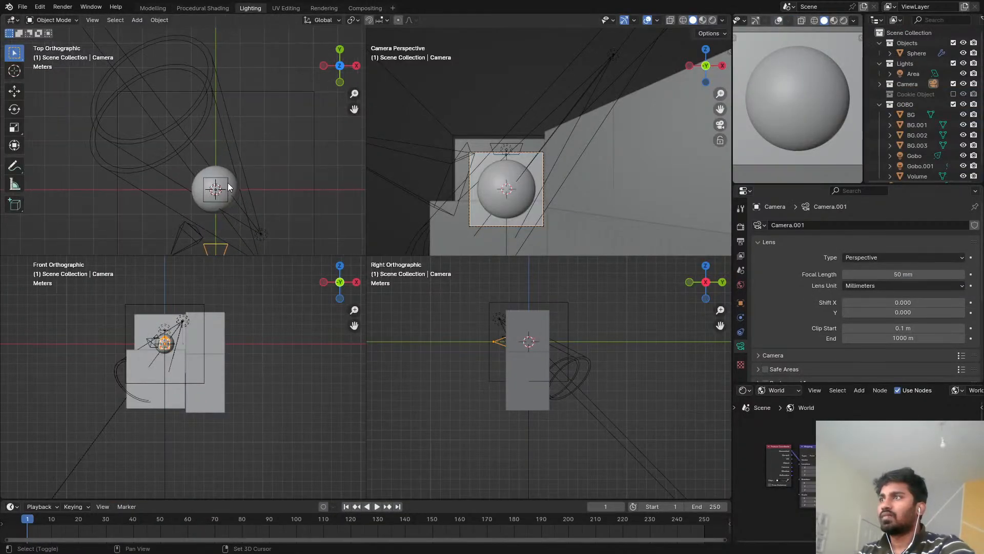
key("shift+a")
mouse_move(221, 198)
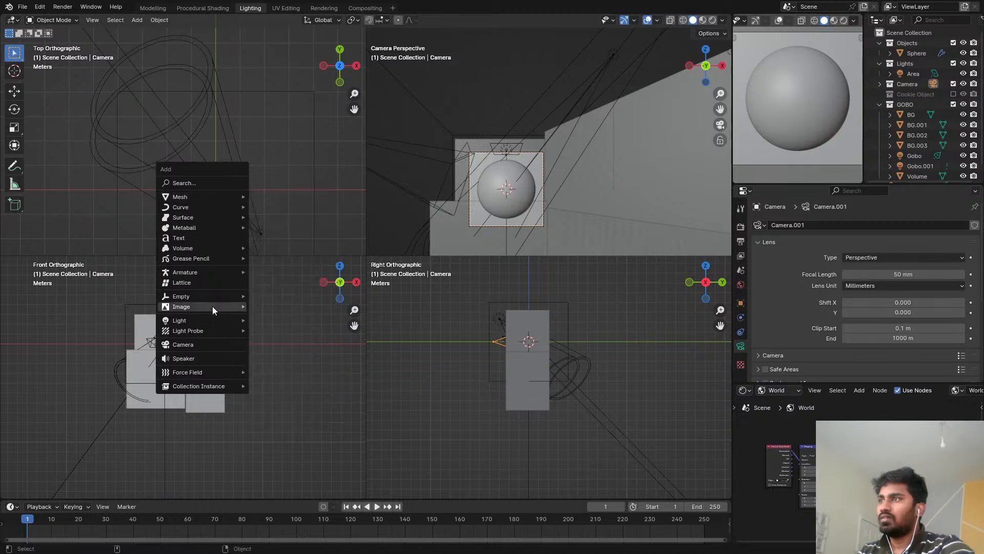
mouse_move(185, 321)
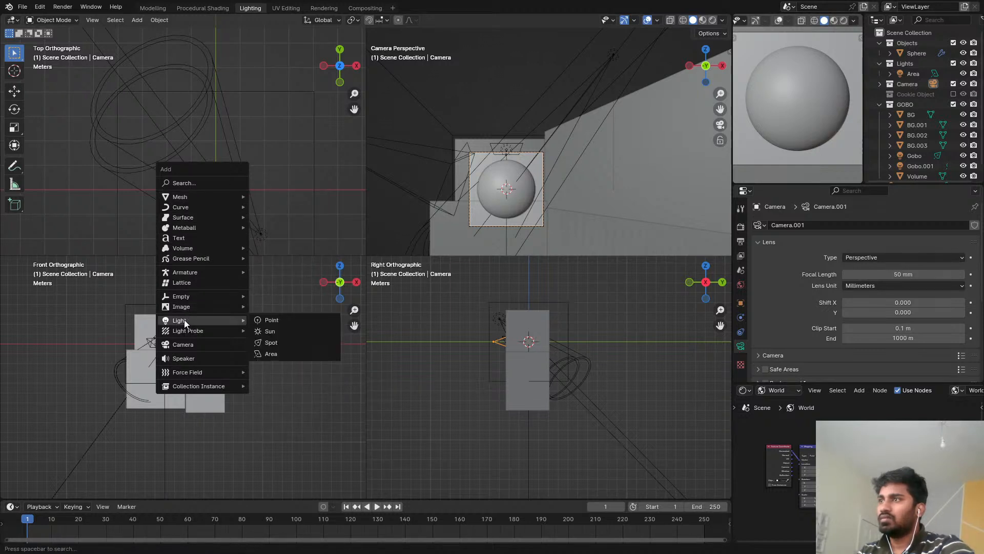
left_click(271, 354)
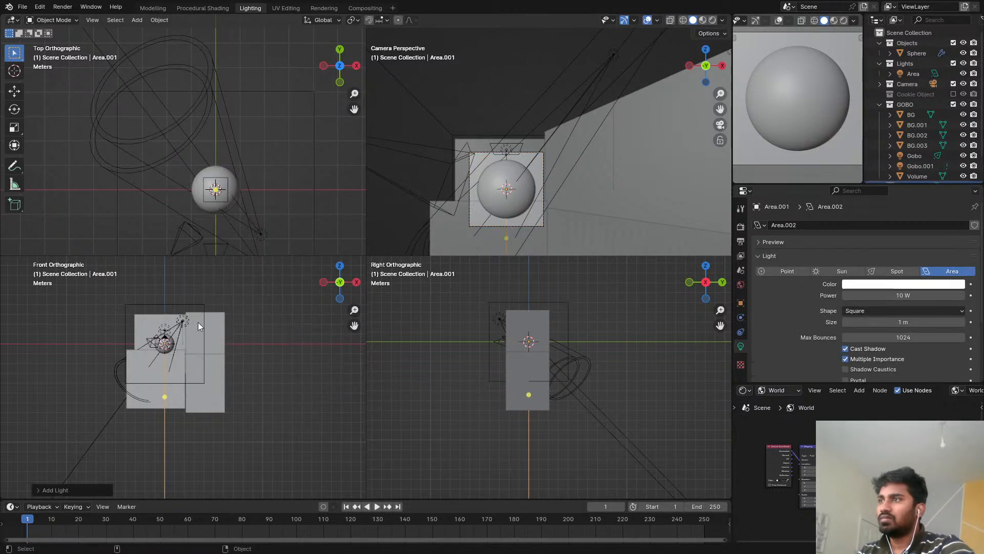
scroll(236, 220, "up", 4)
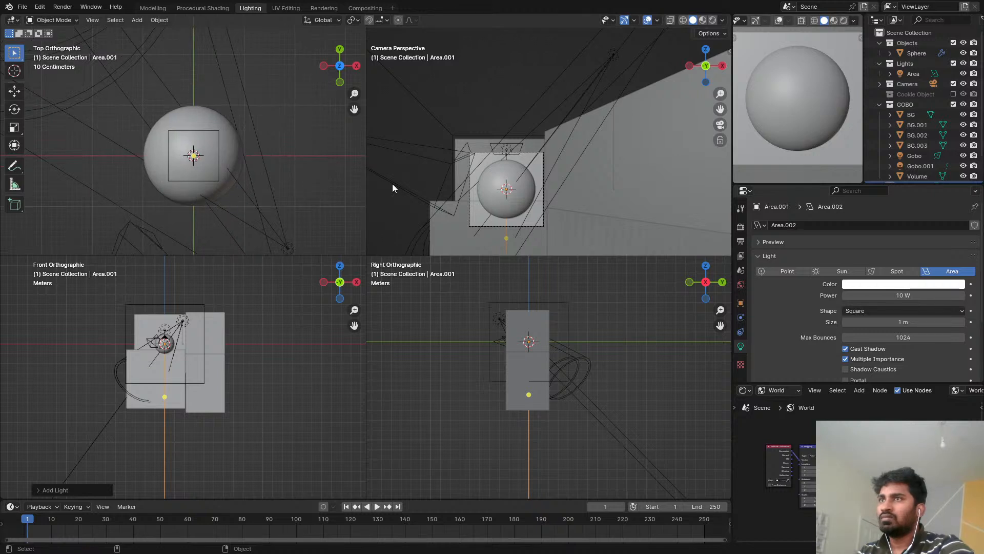
scroll(211, 173, "down", 1)
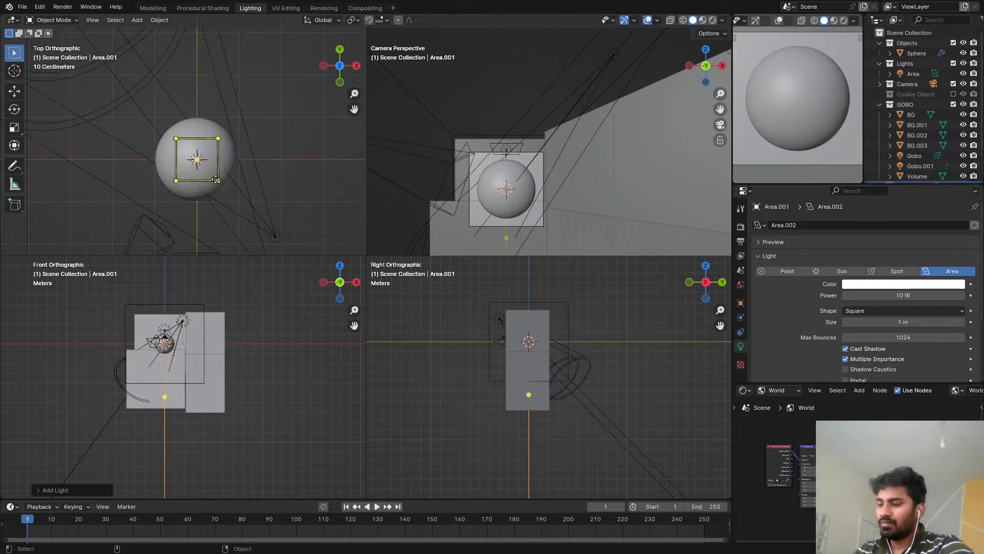
key("g")
left_click(262, 120)
scroll(215, 313, "up", 4)
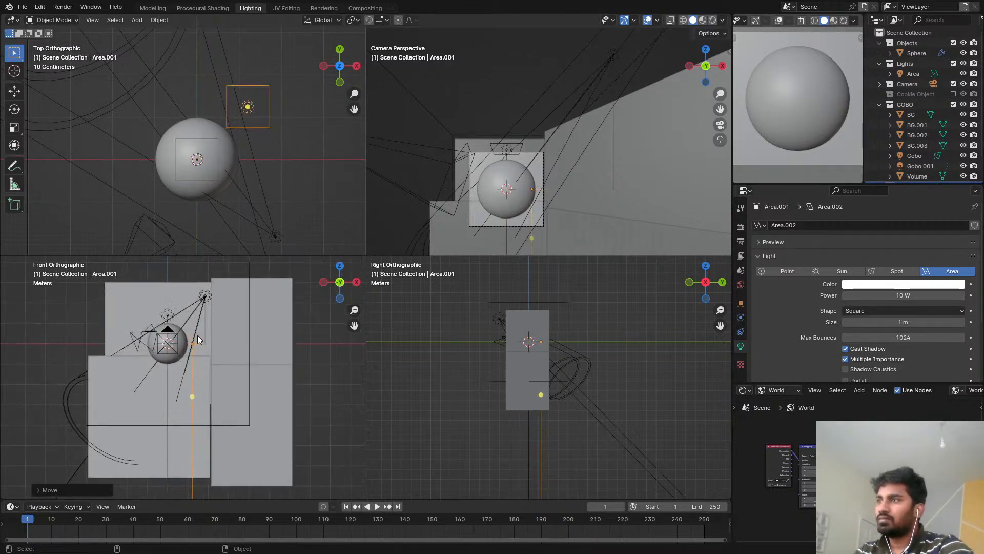
Step: Aim the new area light at the sphere and show the small camera preview in rendered shading
key("r")
left_click(238, 356)
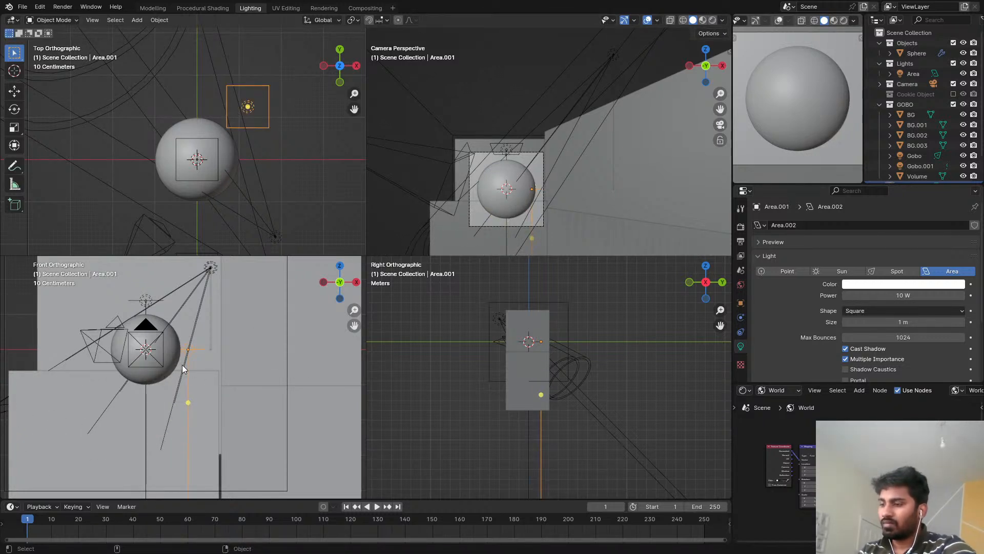
left_click_drag(186, 352, 155, 362)
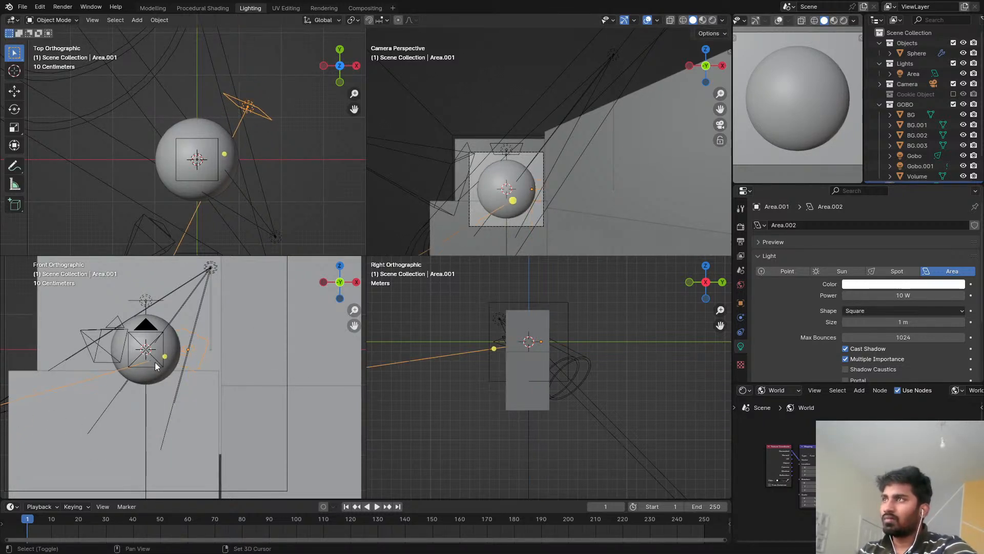
scroll(527, 214, "up", 2)
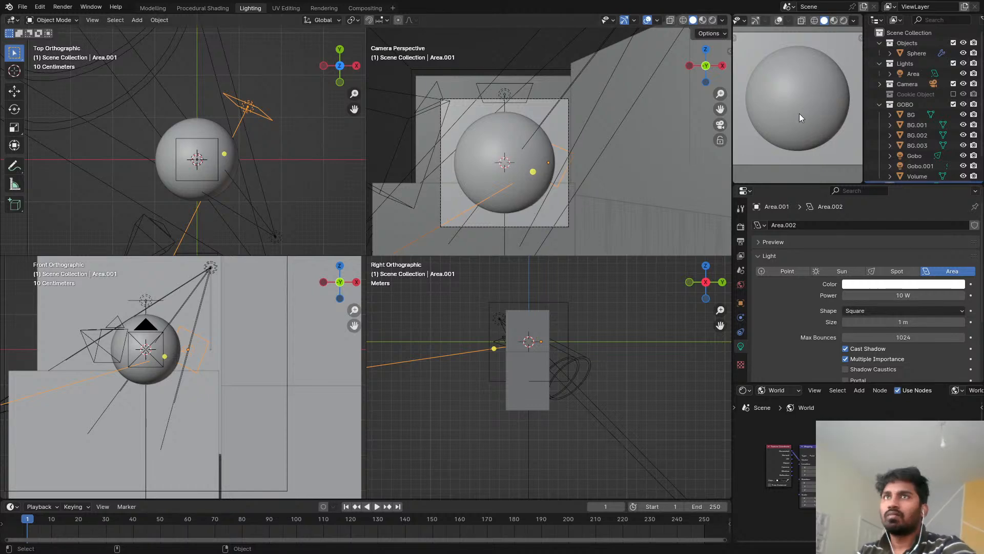
key("z")
left_click(779, 5)
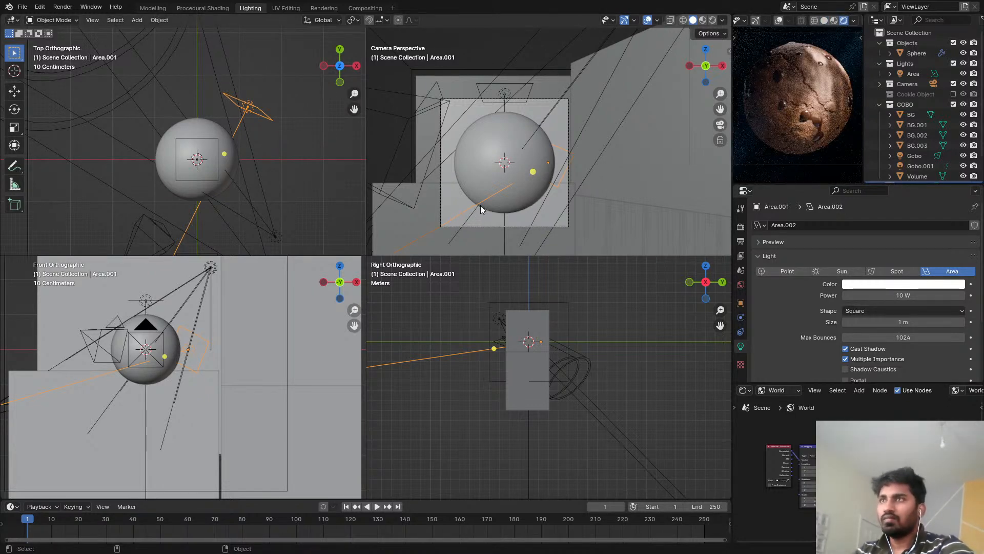
Step: Shift the area light outward and up, set its power to 409.2 W and make it a 4.62 m by 1 m rectangle
key("g")
left_click(499, 186)
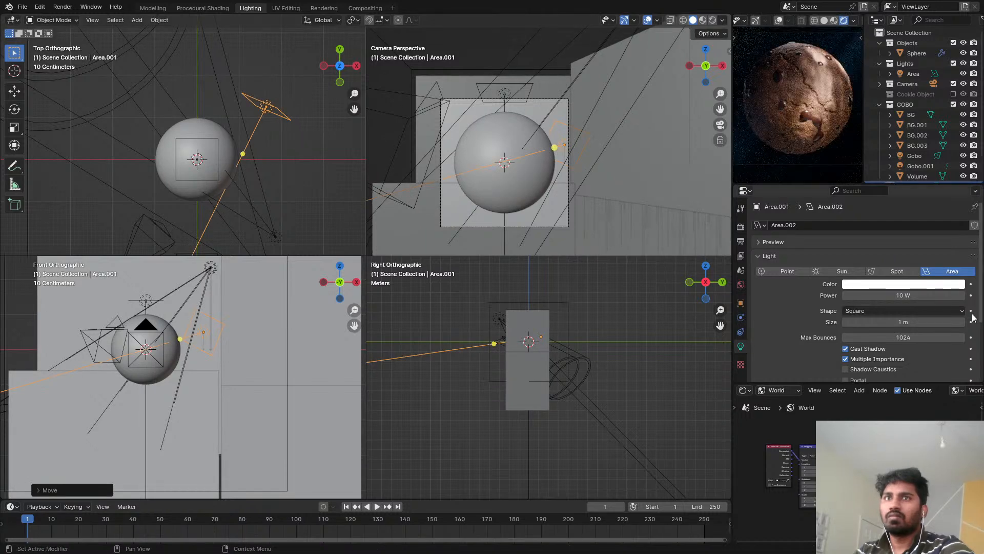
left_click_drag(894, 296, 943, 295)
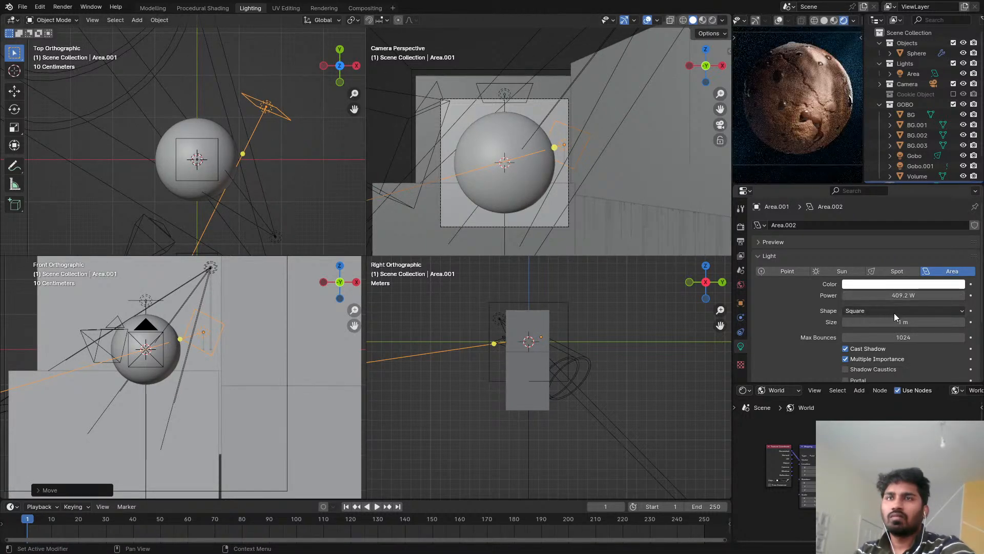
left_click_drag(897, 322, 938, 321)
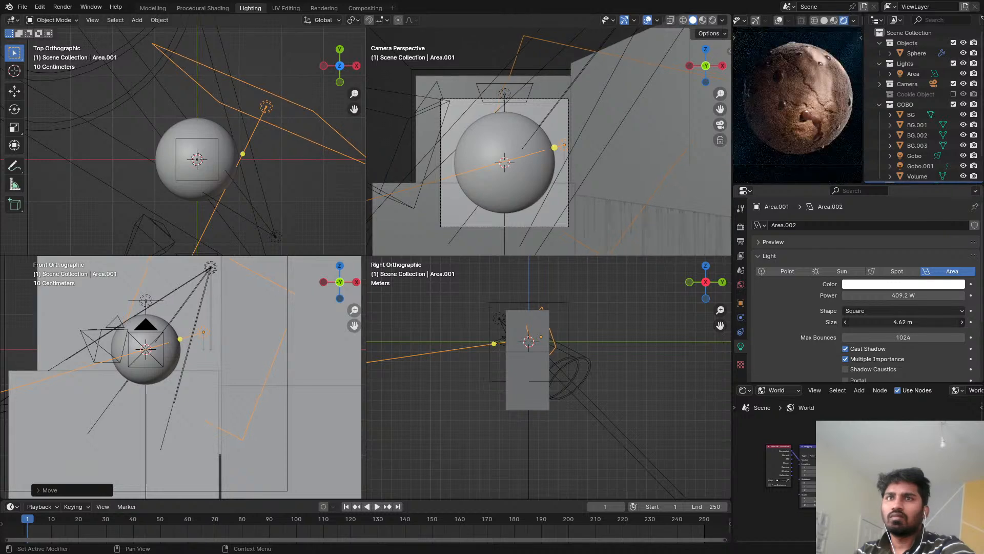
left_click(885, 311)
left_click(885, 334)
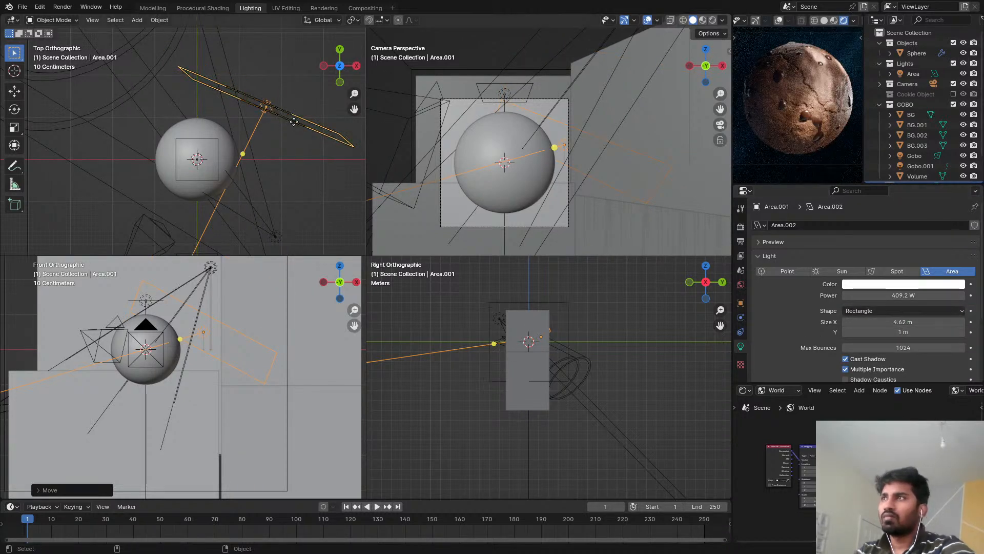
Step: Turn the rectangular light upright beside the sphere, aim it back at the sphere and set its size to 4.34 m by 0.98 m
key("r")
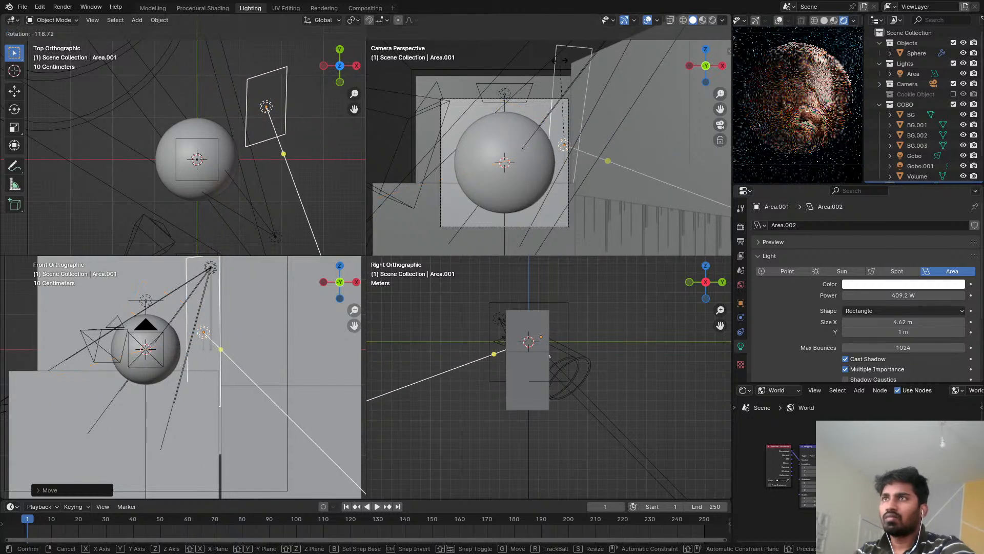
left_click(527, 148)
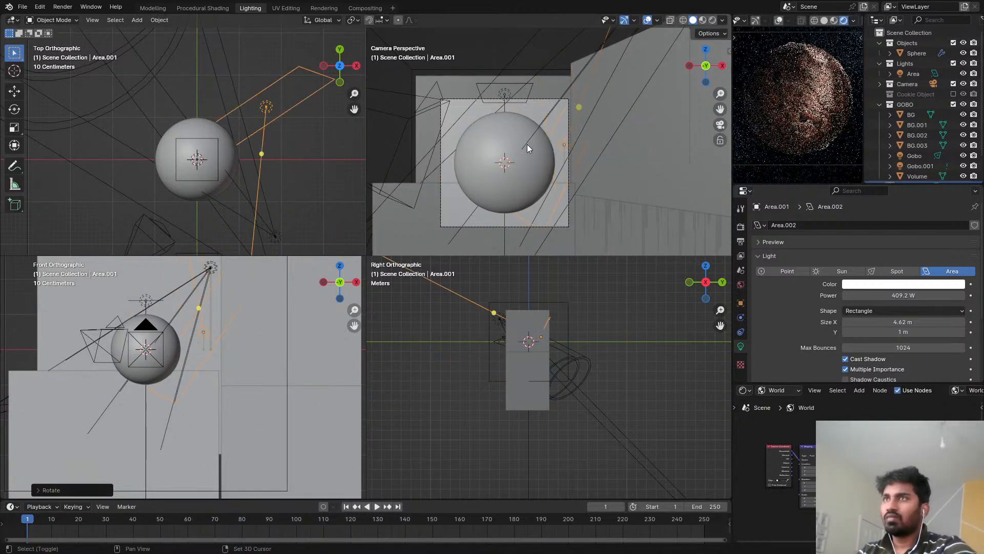
key("r")
left_click(509, 169)
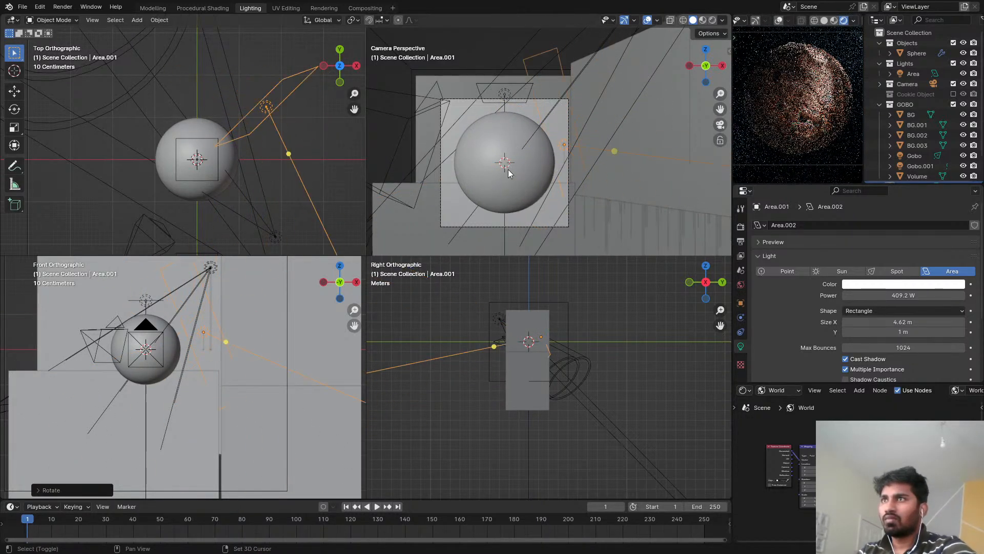
key("shift+r")
key("shift+r")
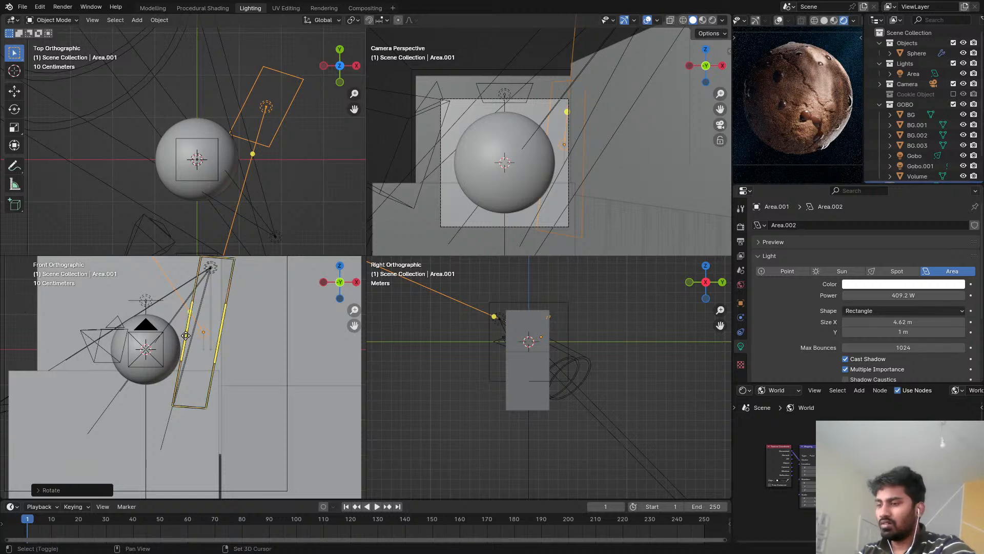
left_click_drag(187, 326, 149, 354)
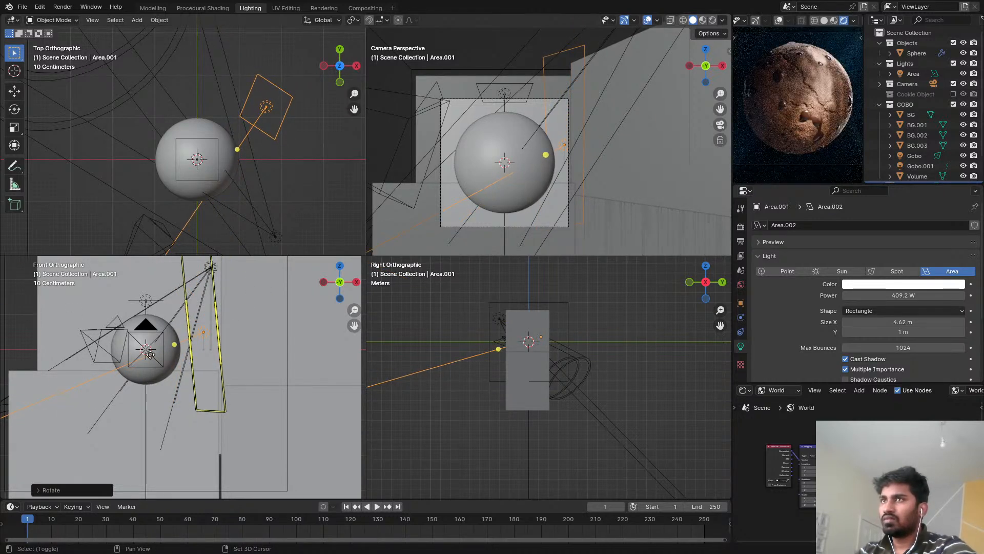
left_click(160, 358)
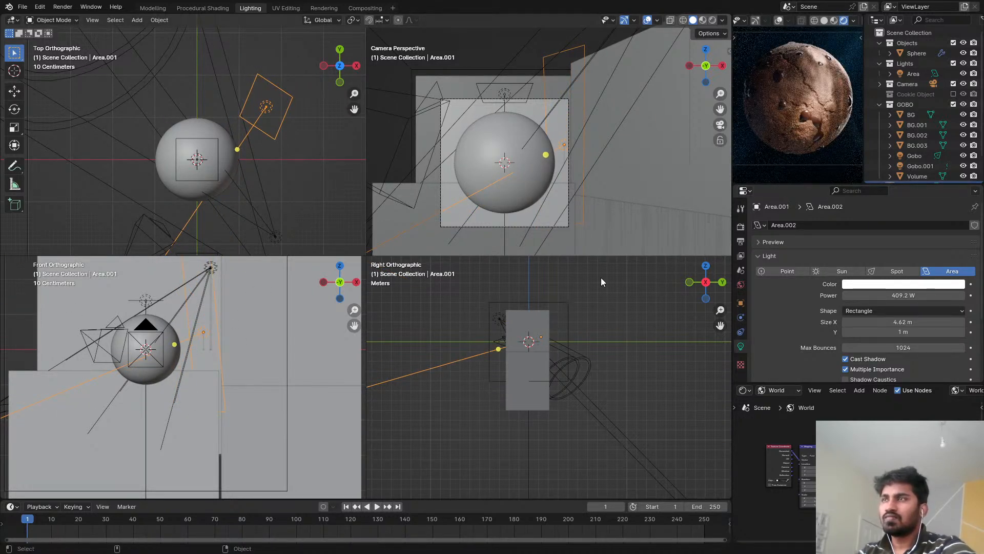
left_click_drag(915, 329, 933, 295)
right_click(933, 295)
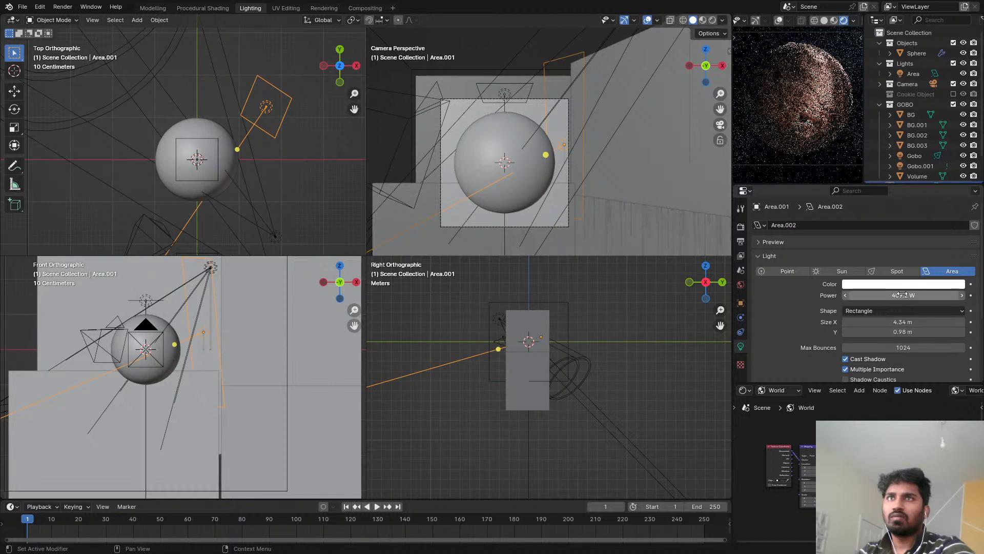
Step: Duplicate the rectangular area light to the opposite side of the sphere and aim the copy at it
key("shift+d")
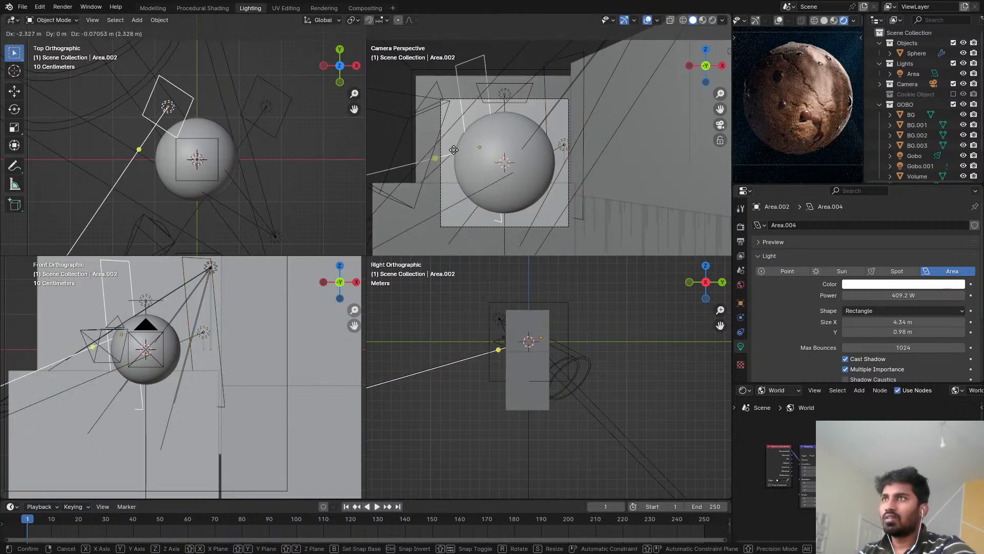
left_click(428, 153)
key("shift+t")
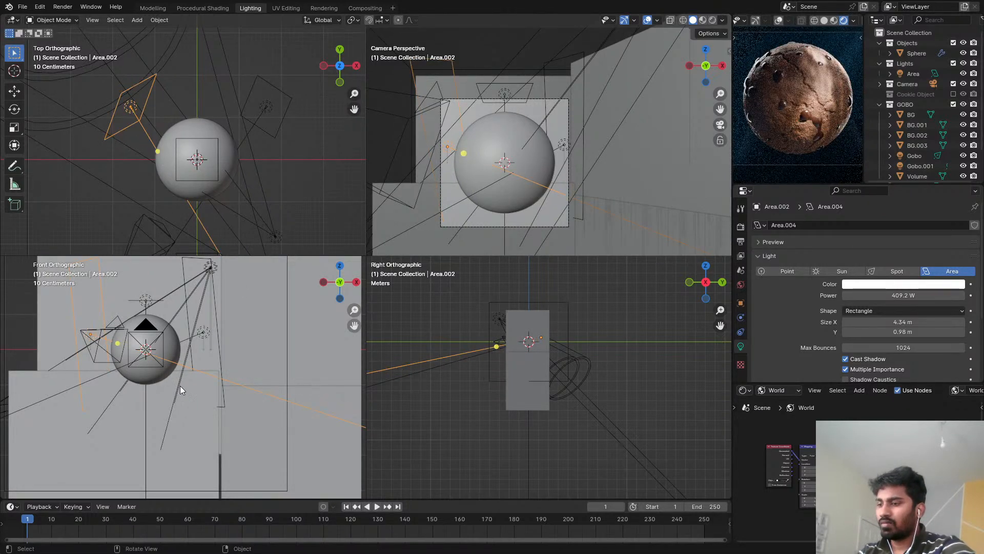
Step: Rotate the duplicated light into an upright tilt and move it about 0.74 m outward and down from the sphere
key("r")
key("r")
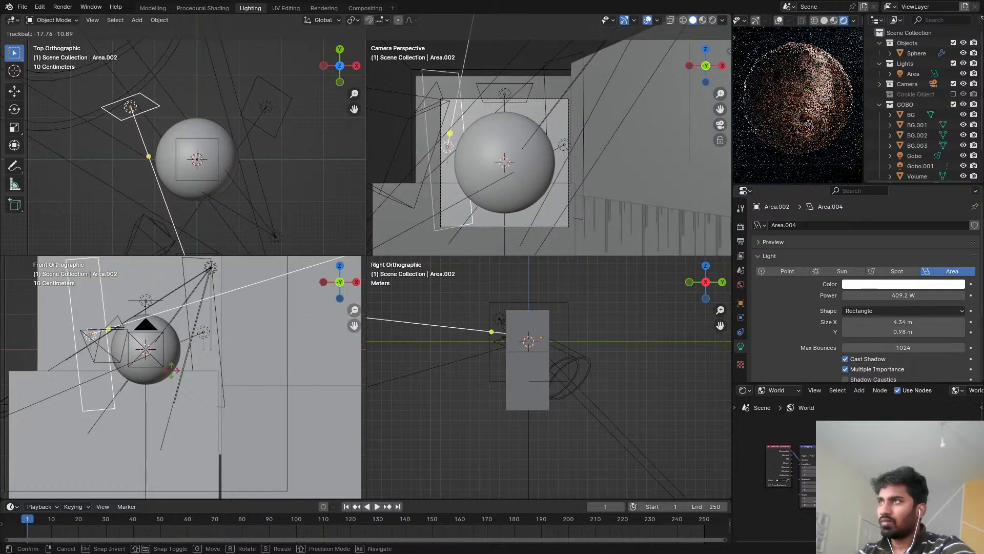
left_click(172, 375)
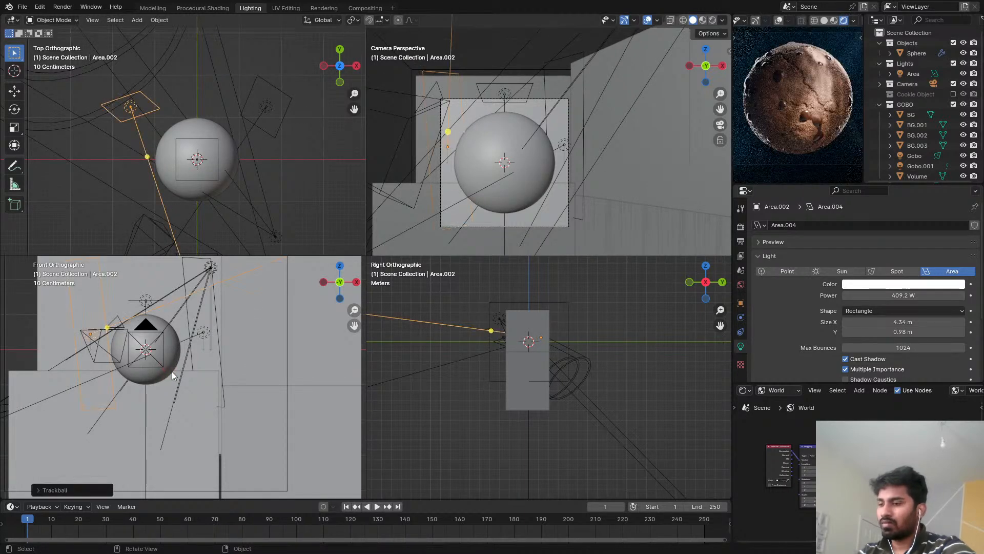
key("g")
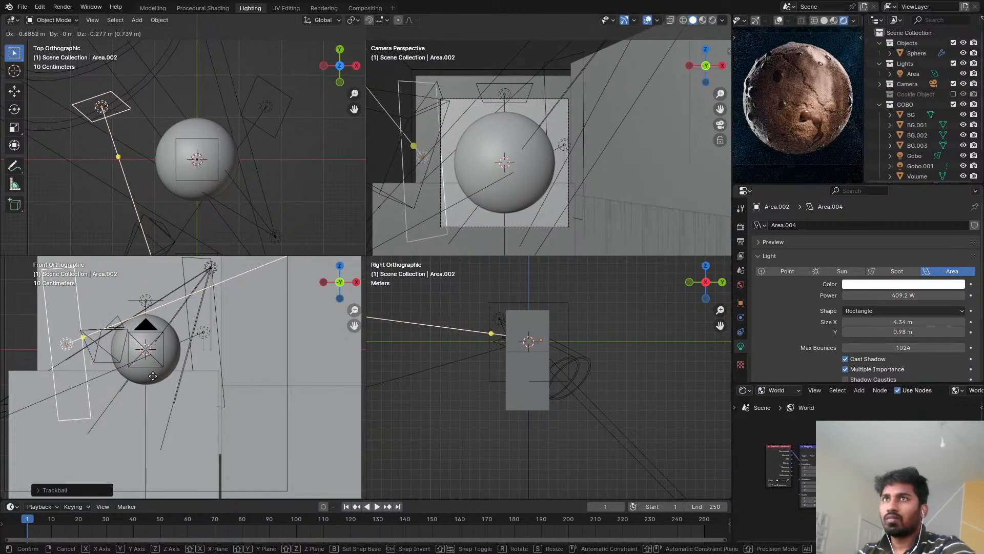
left_click(153, 376)
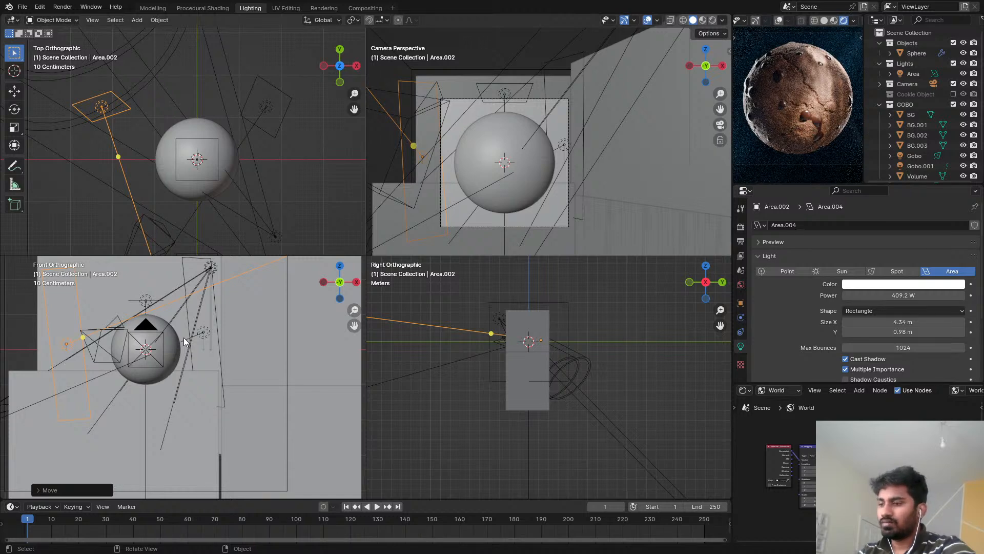
key("r")
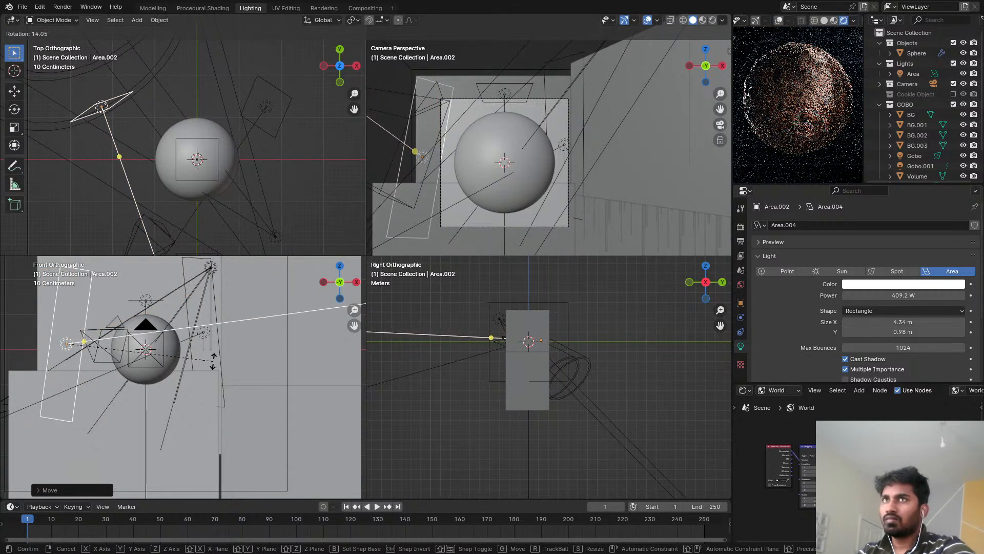
left_click(212, 365)
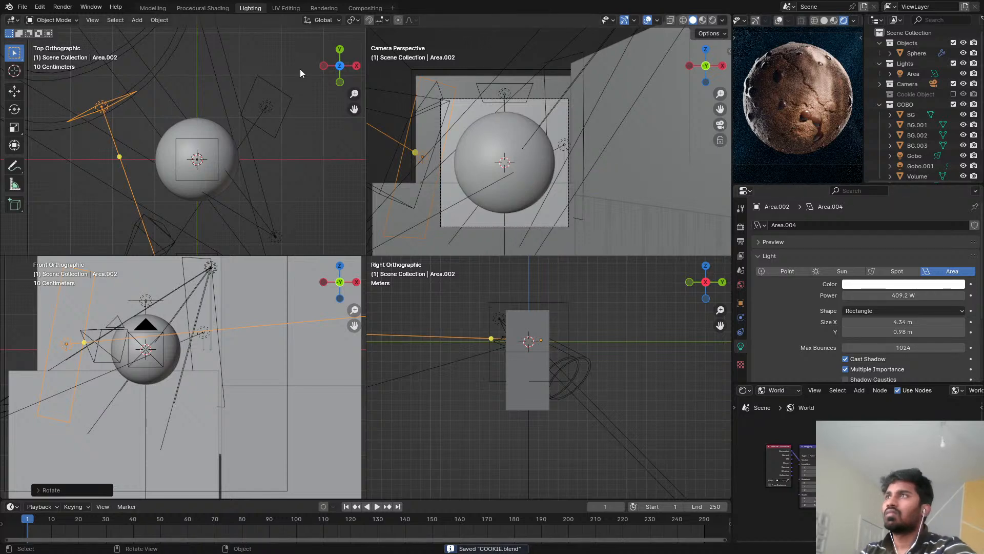
Step: Save the file, return the camera preview to solid shading and render the sphere with the two new rim lights
key("z")
key("z")
left_click(934, 122)
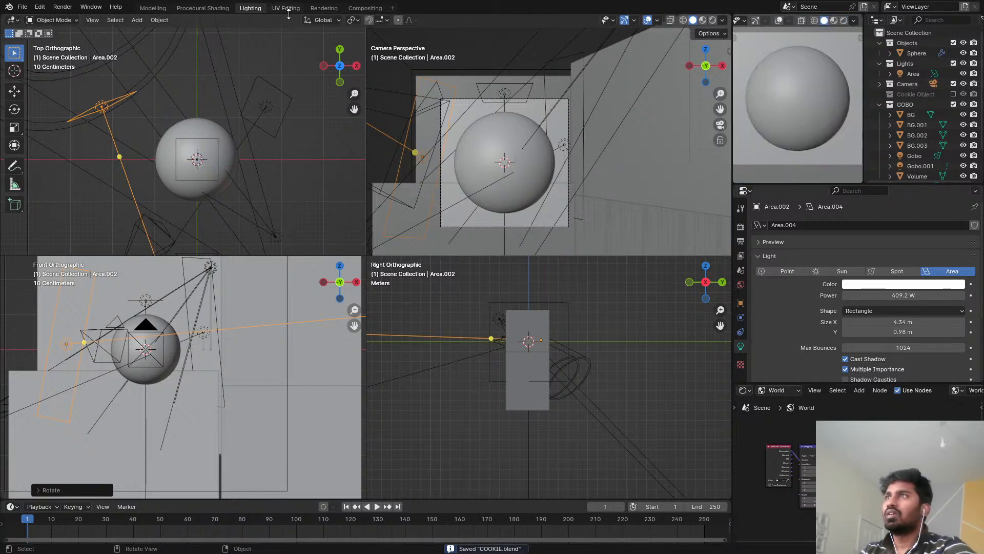
left_click(286, 8)
left_click(324, 8)
scroll(421, 154, "down", 3)
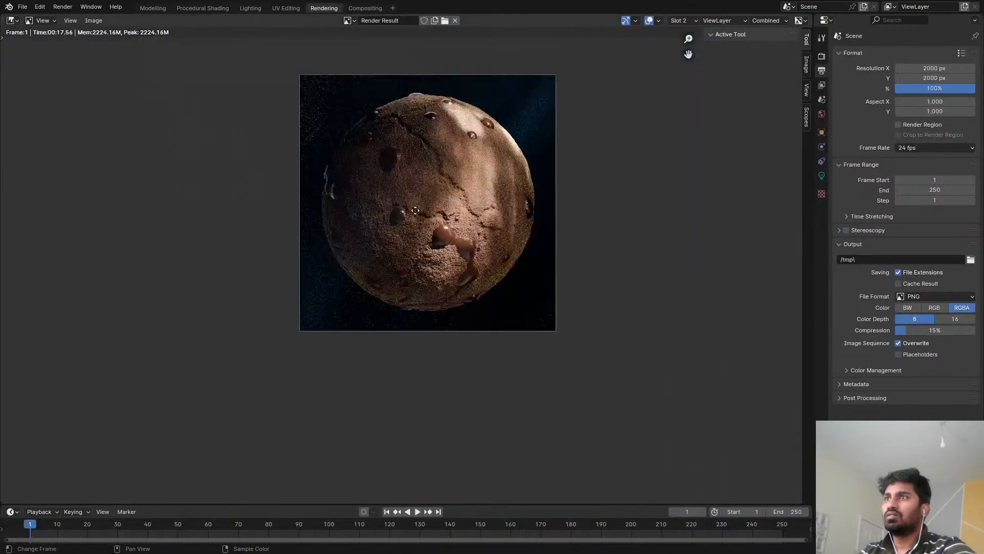
scroll(420, 211, "up", 2)
key("F12")
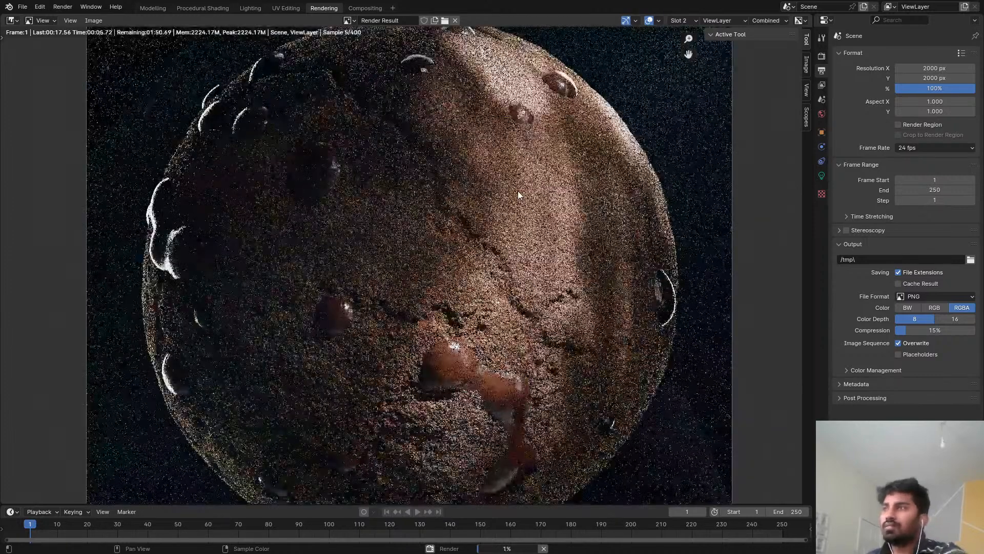
scroll(518, 191, "down", 1)
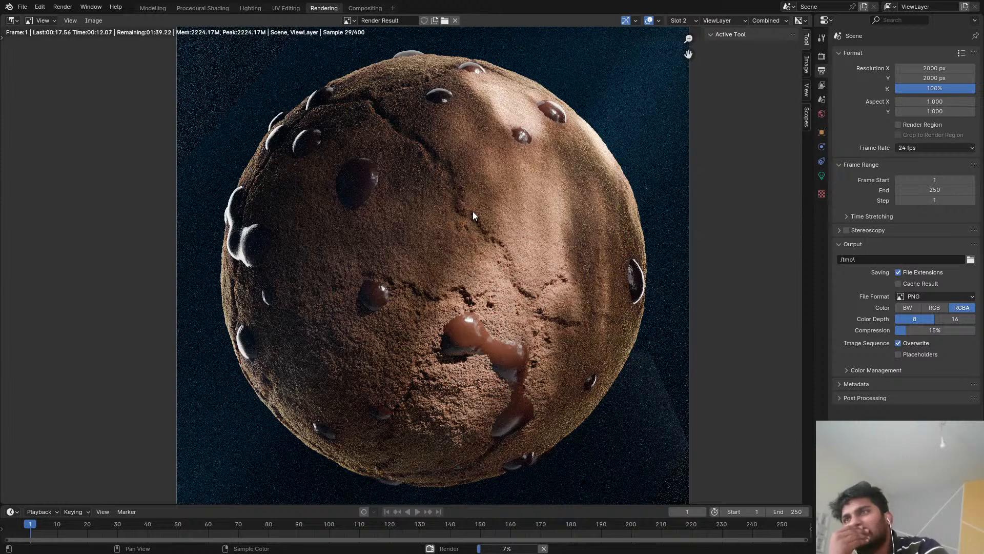
scroll(471, 210, "up", 2)
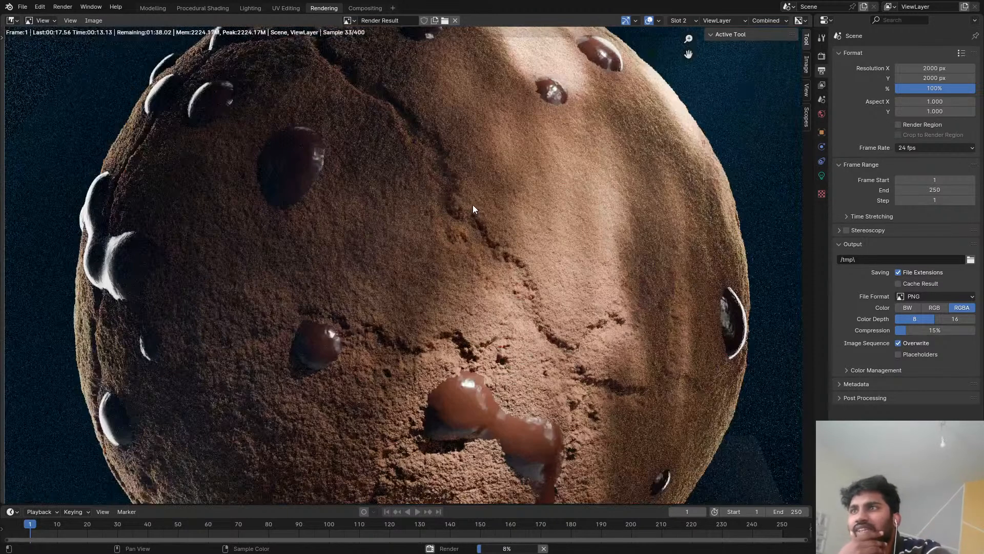
Step: Inspect the cookie surface in the render in progress and stop the render
scroll(470, 207, "down", 5)
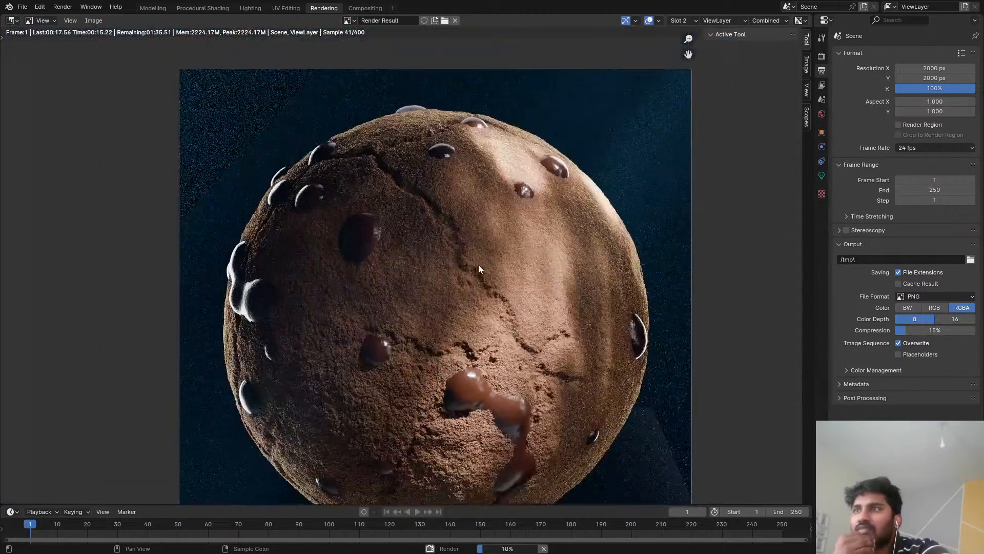
scroll(482, 217, "up", 4)
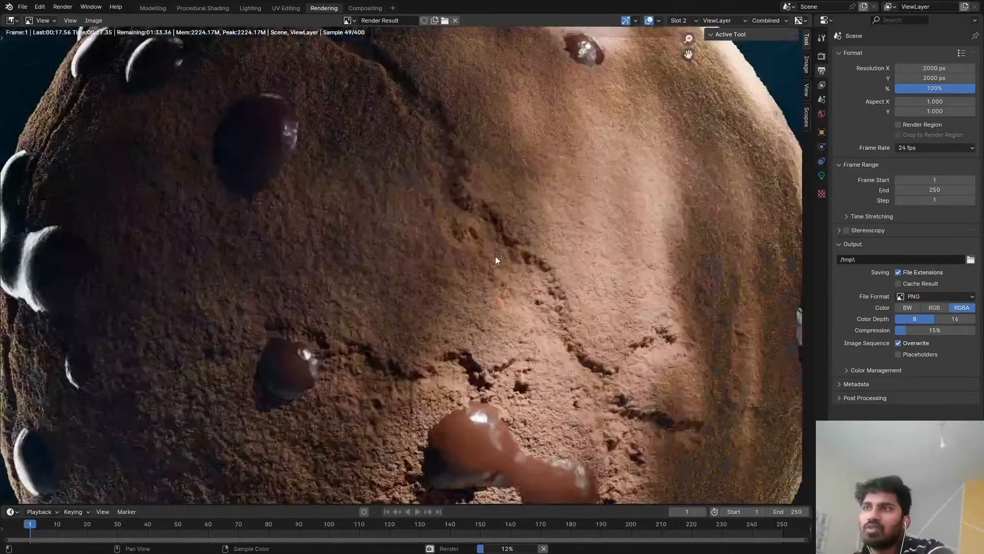
scroll(477, 205, "down", 4)
scroll(470, 198, "up", 2)
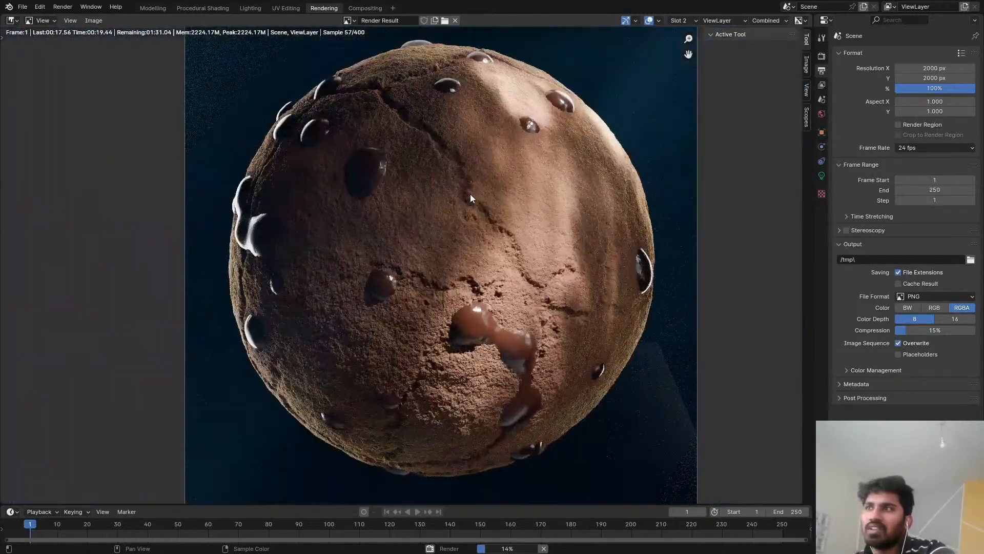
key("Escape")
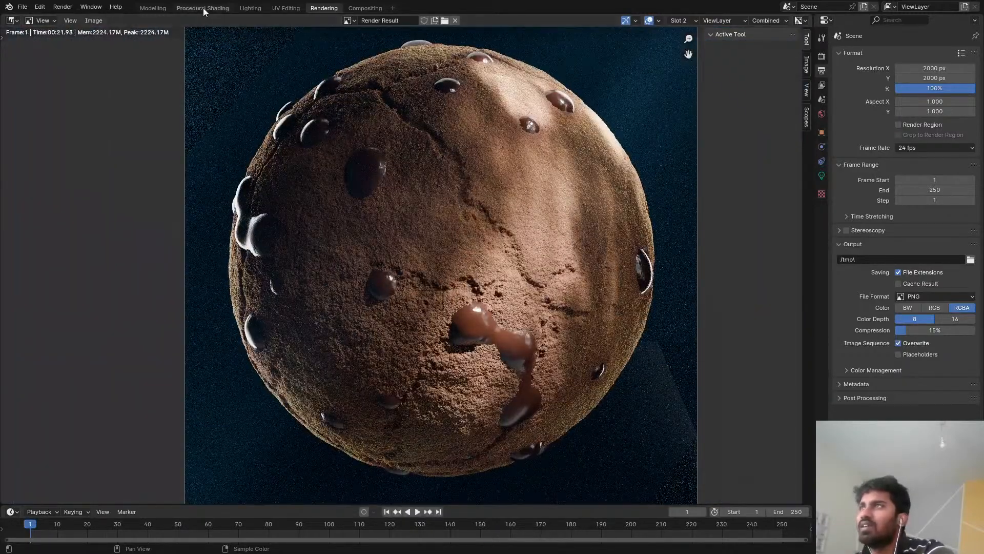
Step: Return to the Procedural Shading workspace and display the 3D viewport in rendered shading
left_click(203, 8)
scroll(199, 180, "down", 3)
scroll(195, 185, "up", 1)
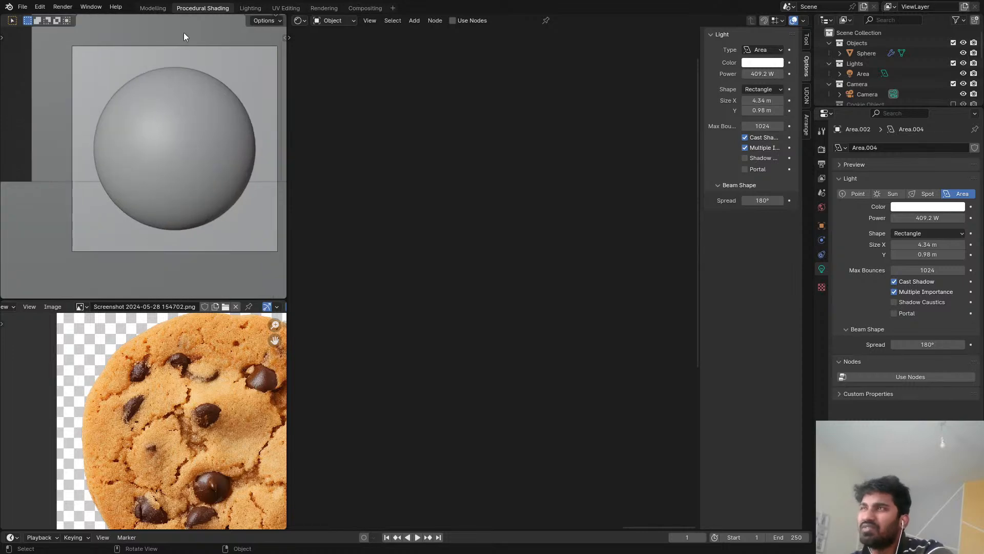
key("z")
left_click(137, 73)
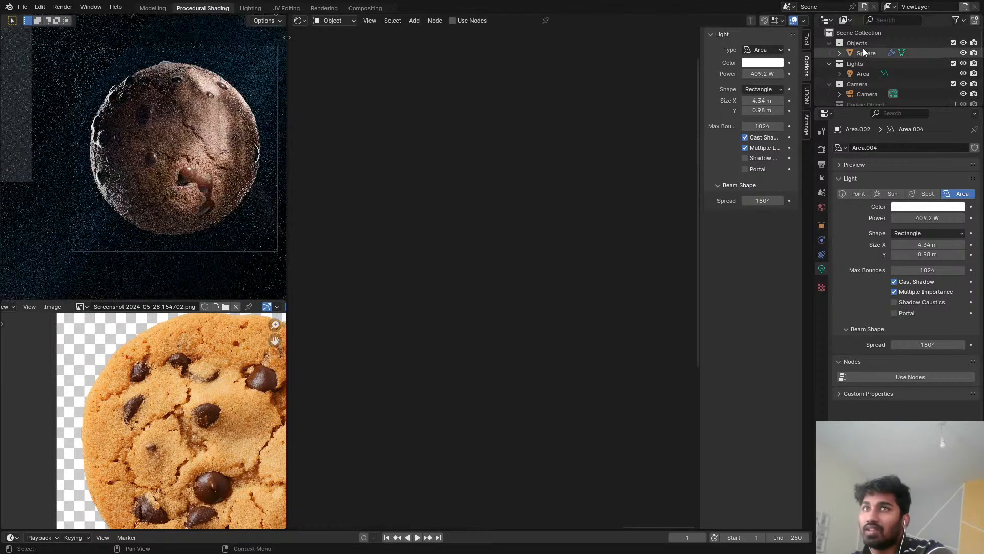
Step: Set the Gobo spot light's power to 77.1 W and its radius to 0.031 m
scroll(876, 77, "down", 5)
left_click(875, 53)
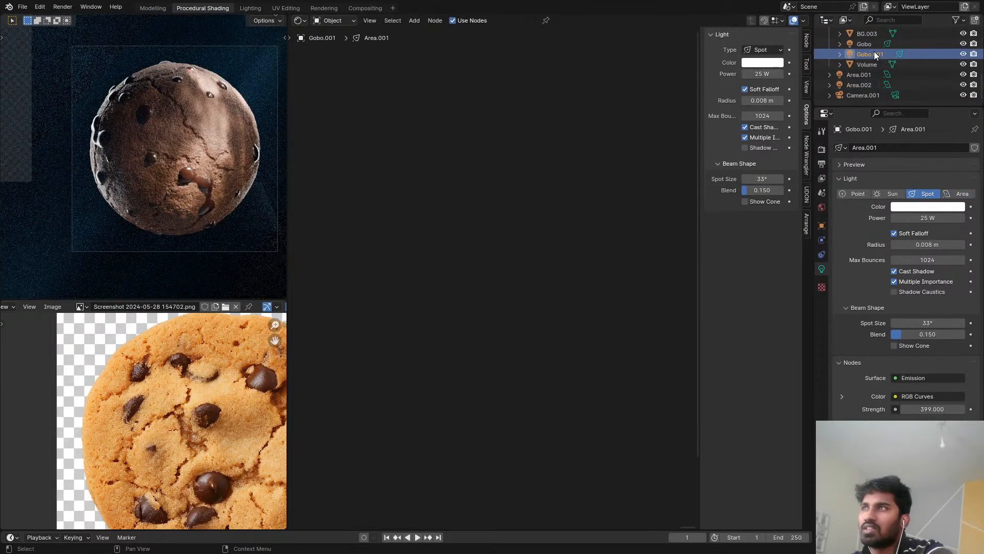
left_click(861, 44)
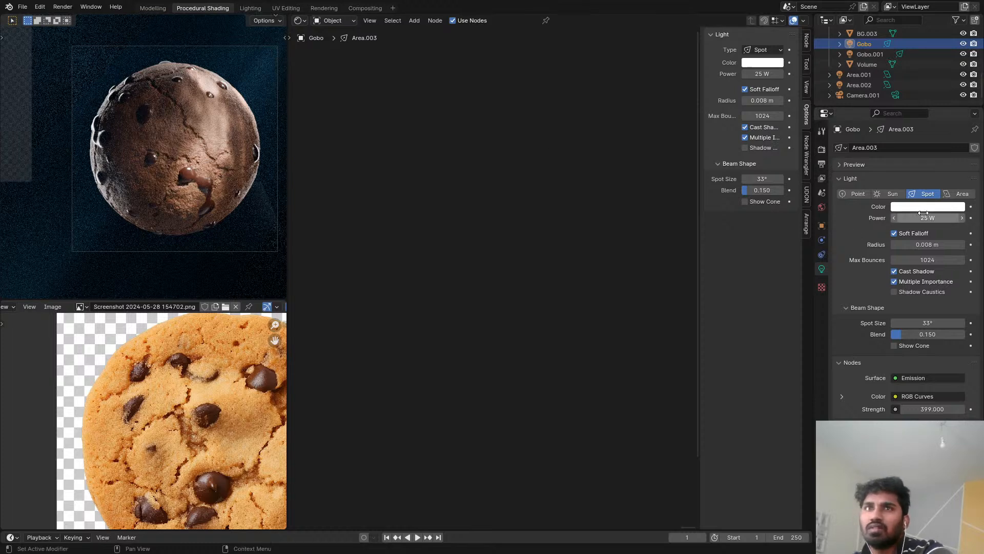
left_click_drag(923, 212, 953, 212)
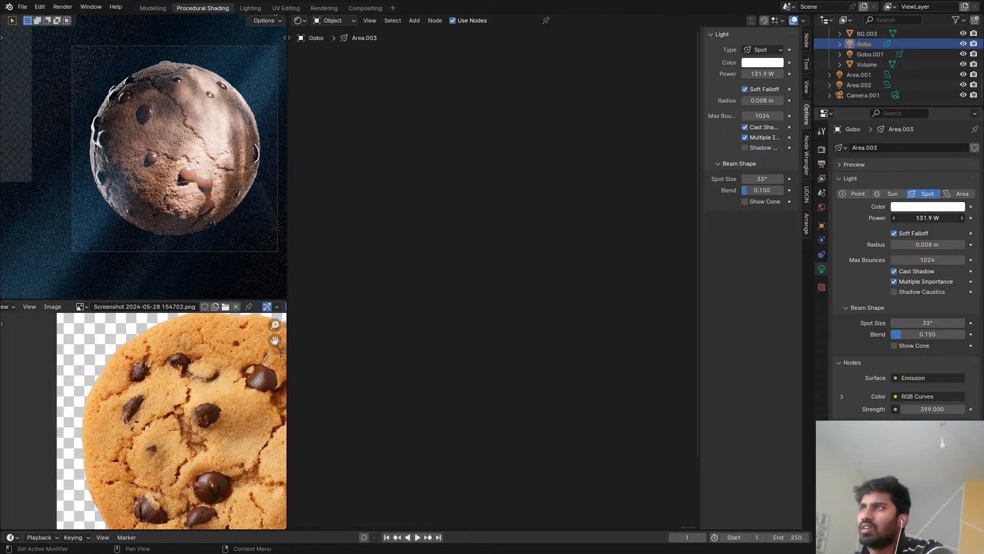
right_click(925, 218)
left_click_drag(925, 245, 946, 217)
right_click(927, 245)
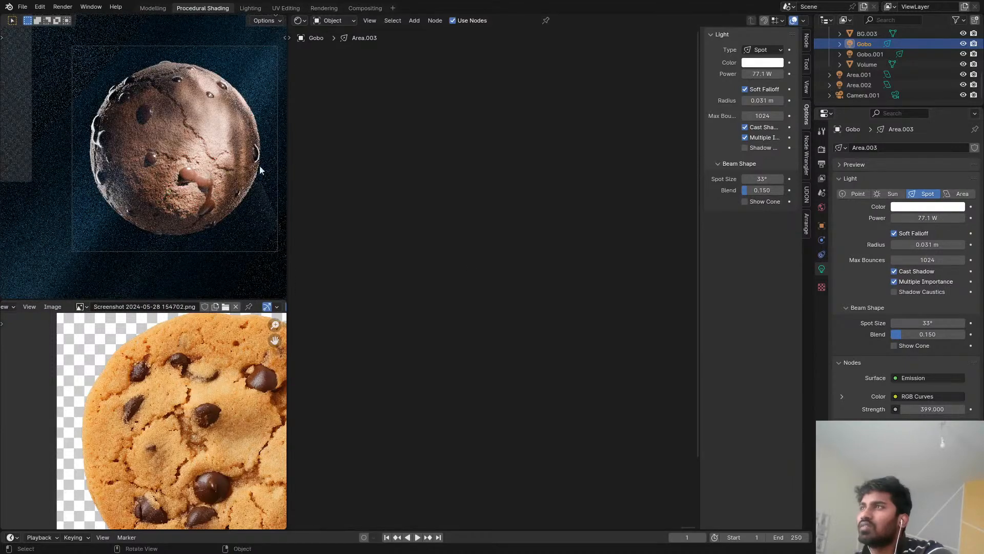
Step: Check the lighting in a maximized 3D viewport, save the file and restore the layout
key("ctrl+space")
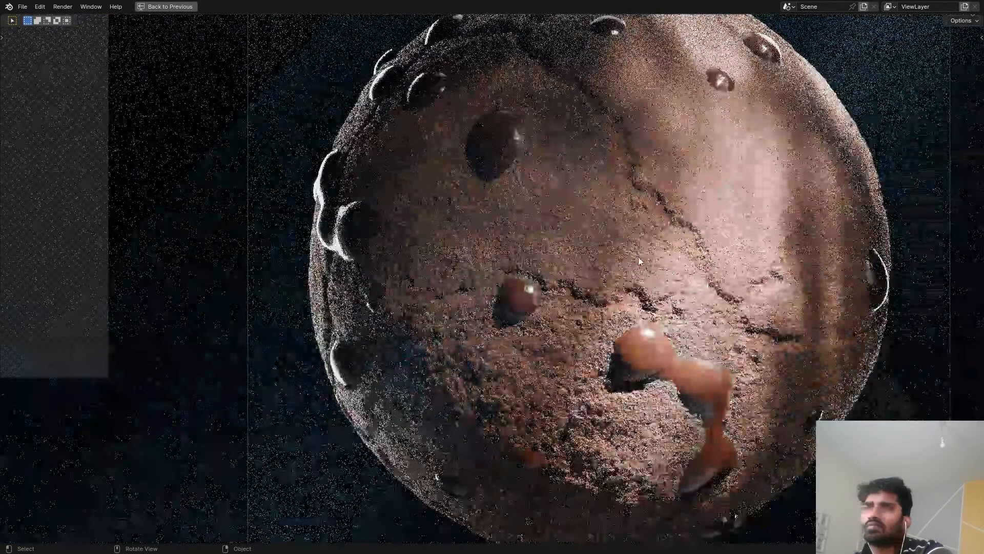
key("ctrl+s")
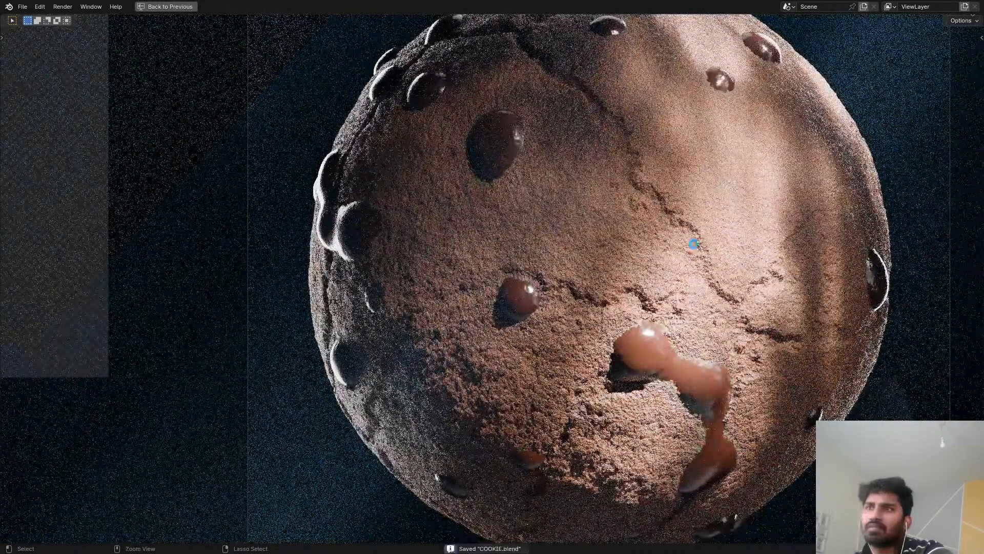
key("ctrl+space")
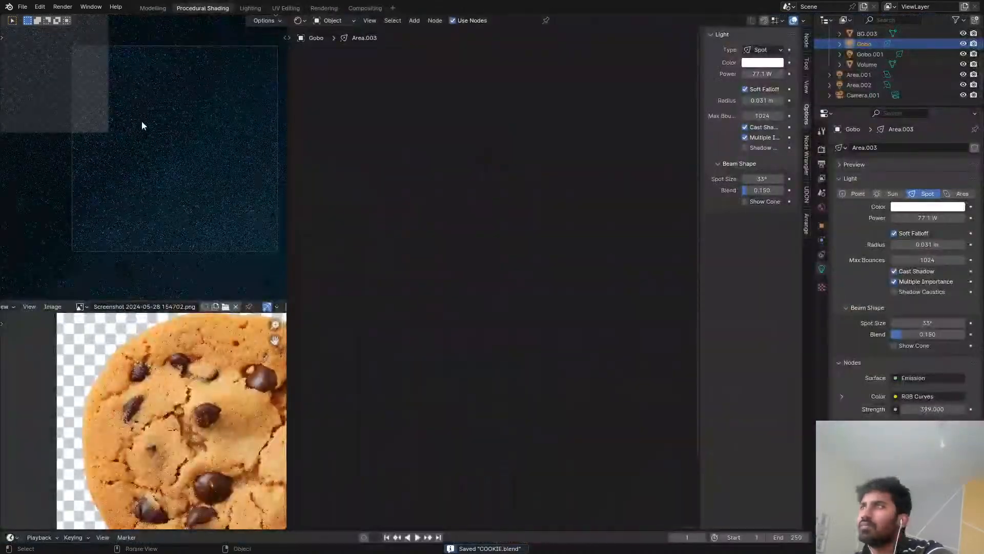
Step: Select the cookie sphere and bring its material's Displacement node into view
left_click(179, 126)
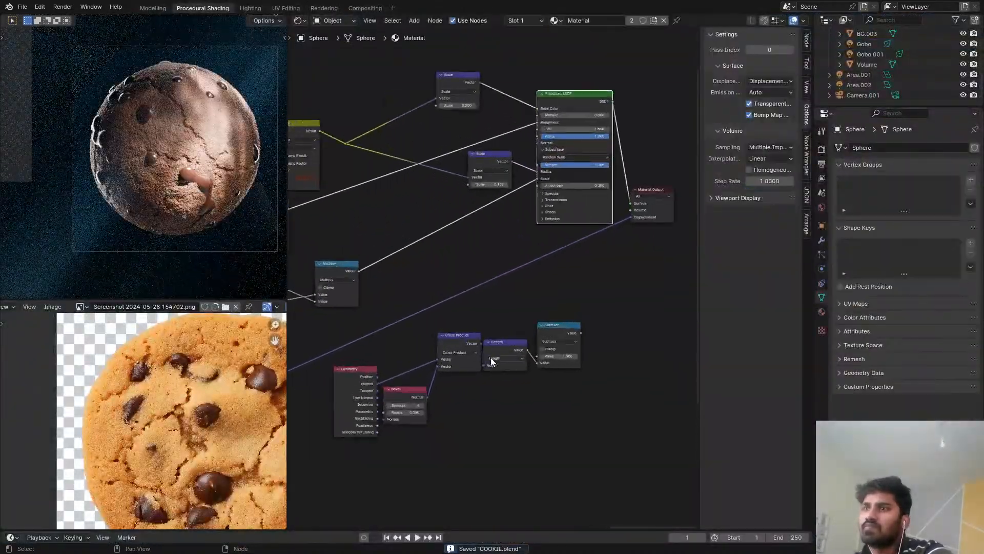
scroll(491, 362, "up", 2)
middle_click_drag(411, 303, 724, 308)
middle_click_drag(409, 334, 652, 377)
middle_click_drag(552, 349, 422, 204)
scroll(493, 293, "up", 2)
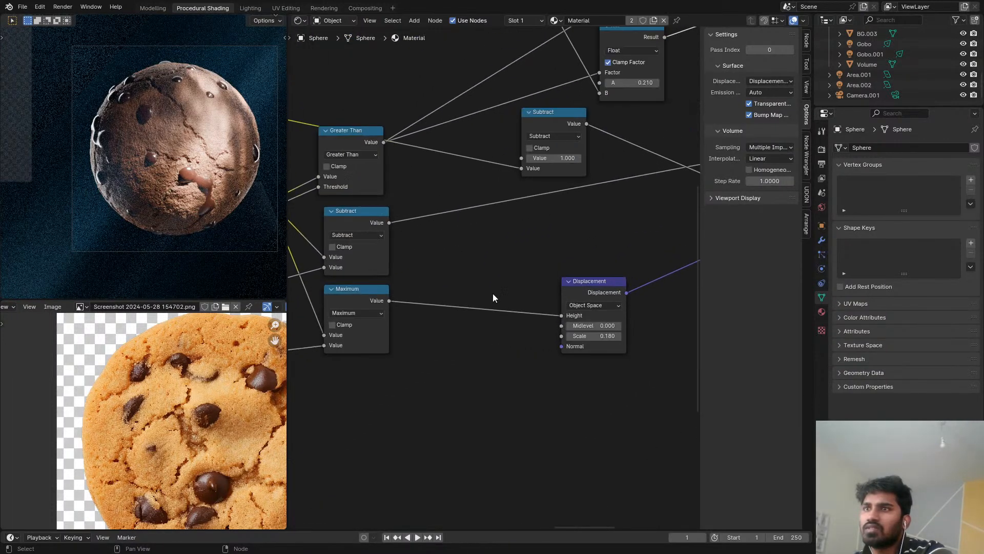
Step: Try a scale of 0.440 on the Displacement node, inspect the cookie surface, and set the scale back to 0.180
scroll(523, 305, "up", 3)
middle_click_drag(614, 339, 554, 351)
scroll(553, 350, "up", 2)
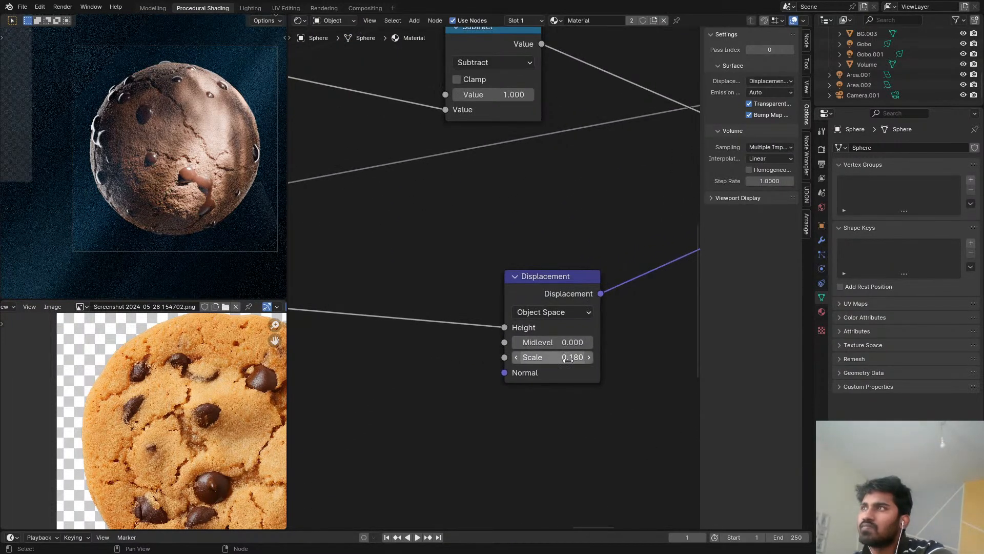
left_click_drag(568, 360, 569, 360, "shift")
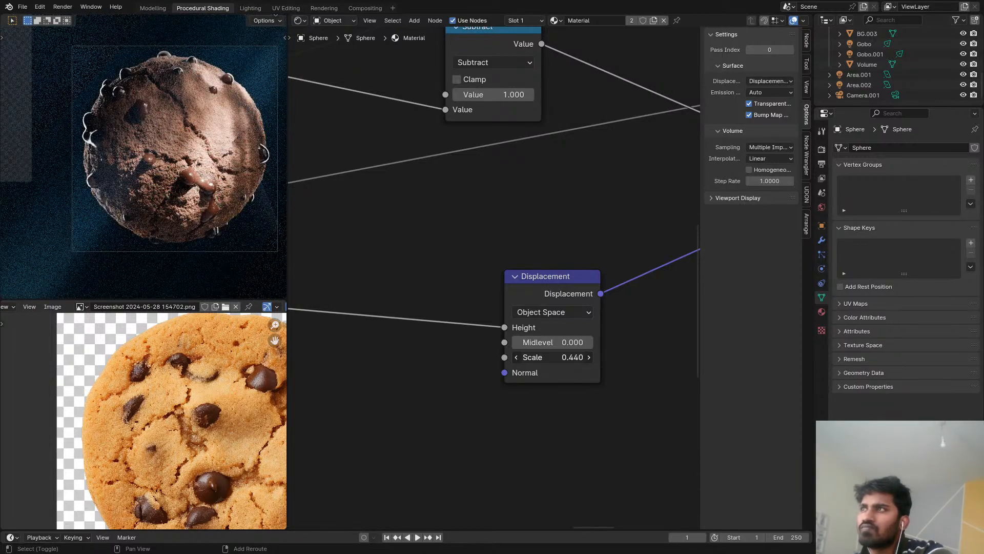
scroll(238, 196, "up", 5)
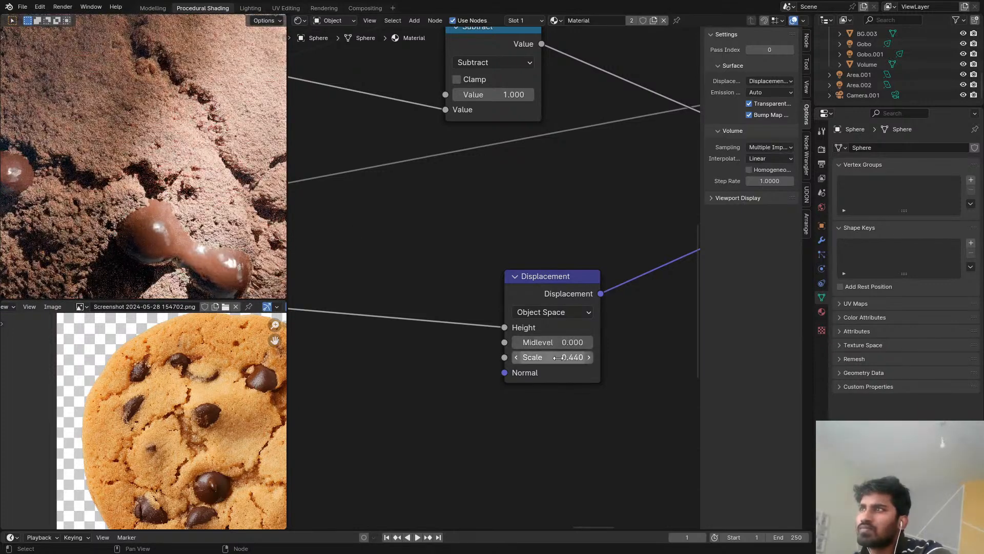
scroll(249, 193, "down", 2)
scroll(250, 193, "down", 4)
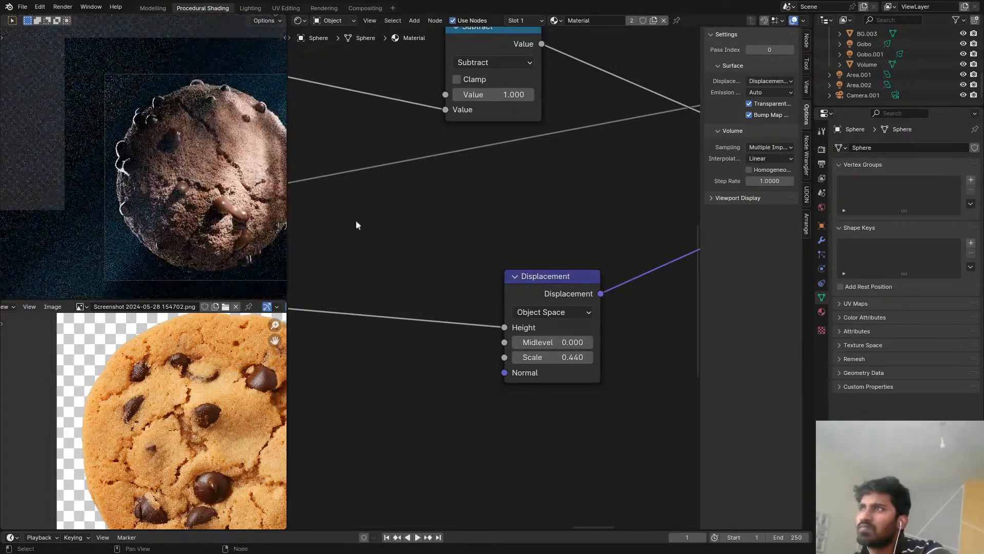
left_click_drag(590, 355, 576, 355)
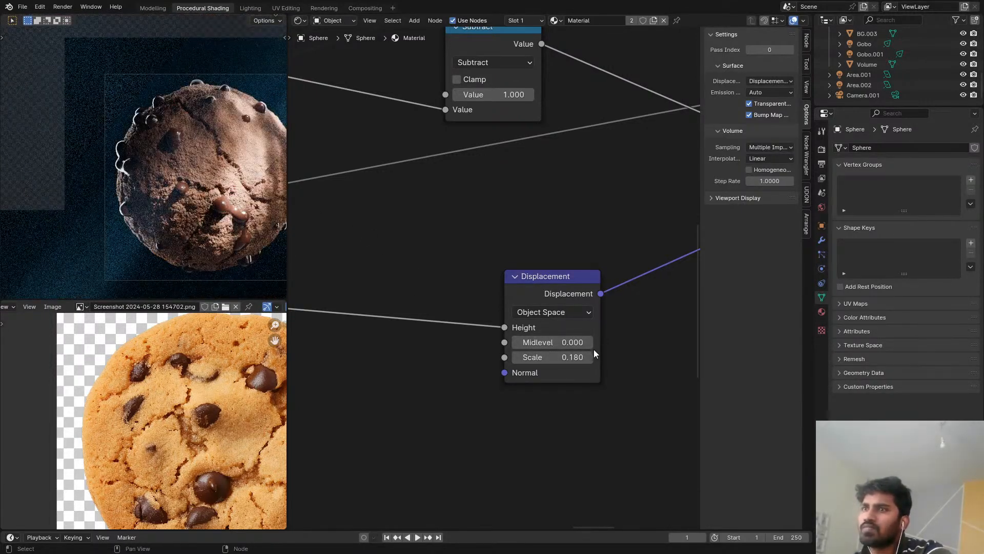
Step: Set colour A of the Mix node feeding the 0.283-factor Multiply to a golden tone sampled from the cookie reference image, and save
scroll(487, 262, "down", 5)
scroll(486, 262, "down", 2)
middle_click_drag(481, 262, 519, 418)
scroll(511, 179, "down", 6)
middle_click_drag(384, 155, 462, 276)
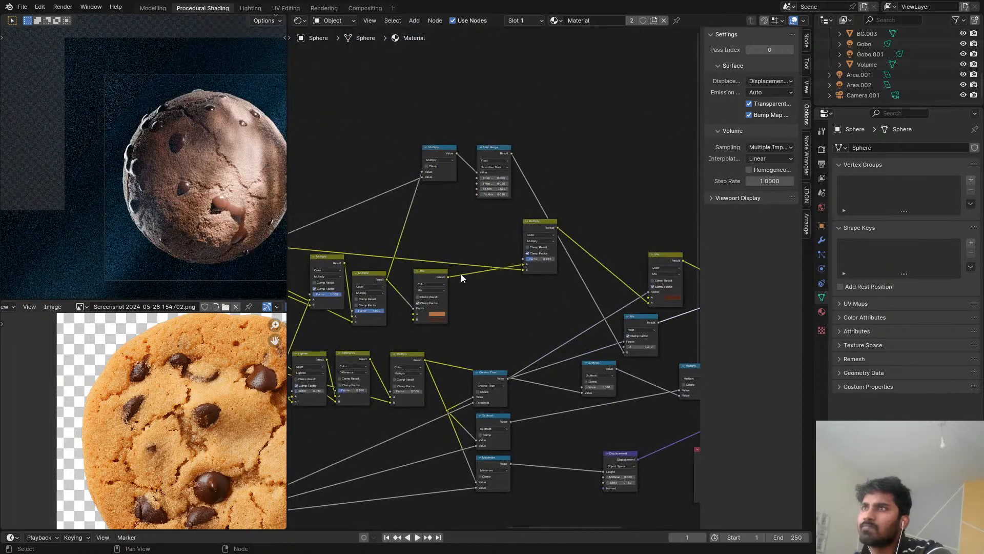
scroll(432, 320, "up", 8)
left_click(439, 327)
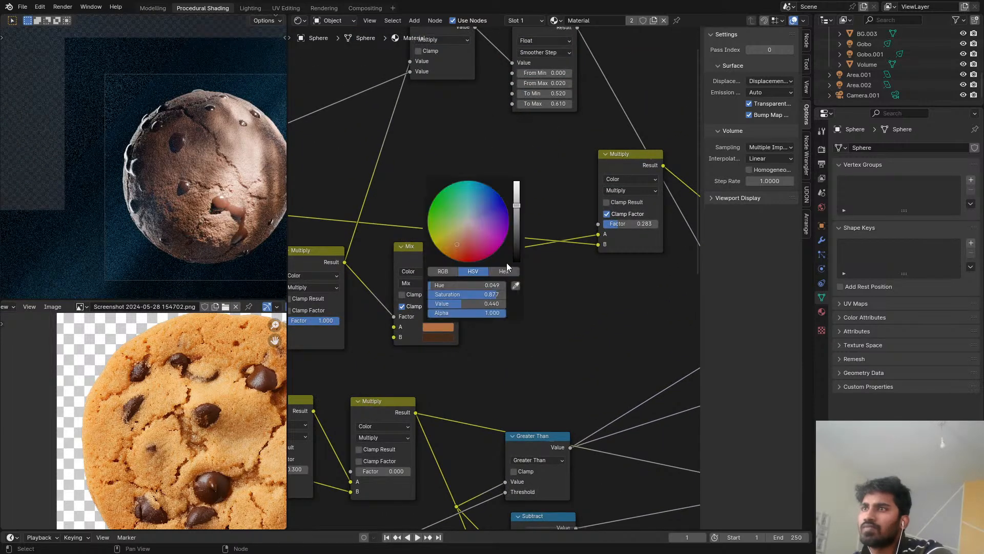
left_click(516, 286)
left_click(231, 399)
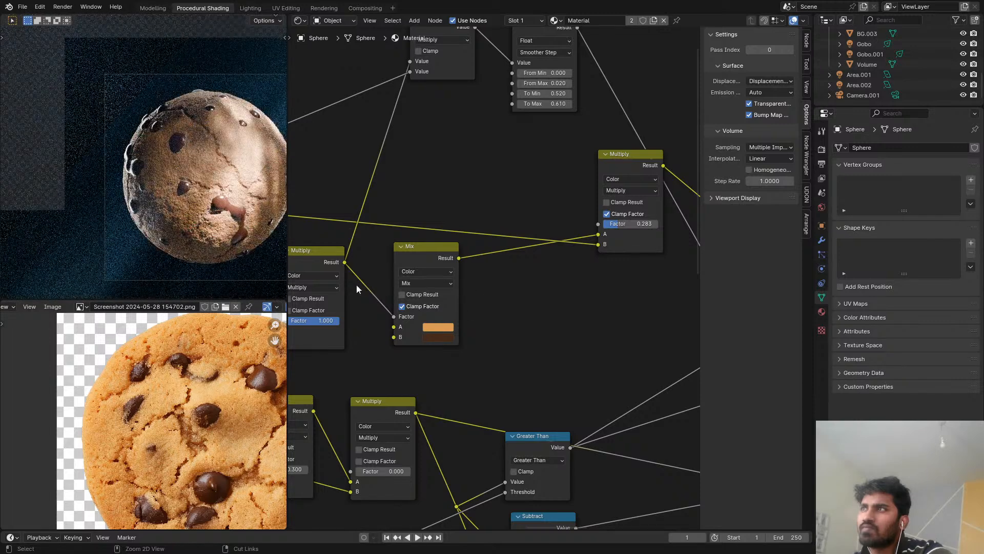
key("ctrl+s")
Step: Take the 3D viewport out of rendered shading and render the current frame in the Rendering workspace
scroll(226, 192, "up", 3)
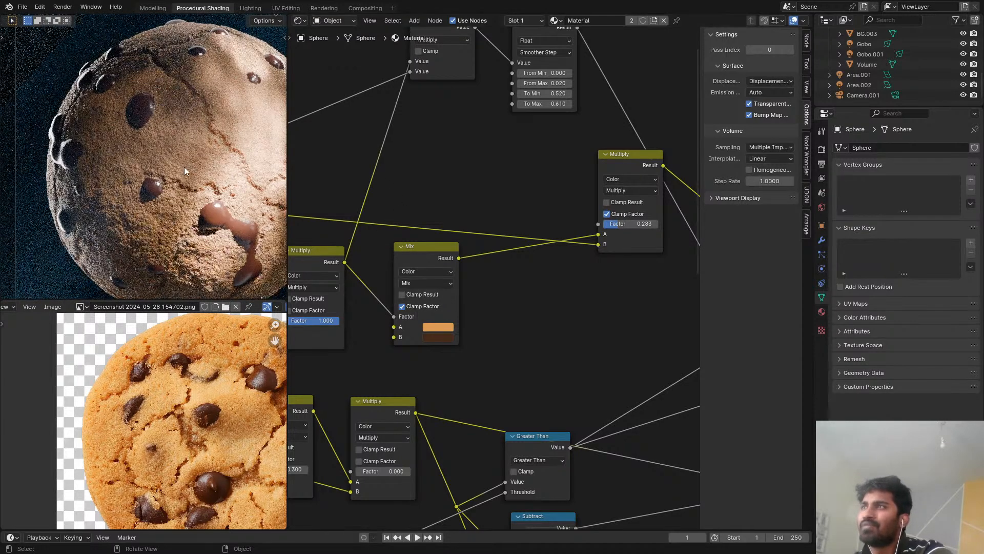
key("z")
left_click(249, 165)
left_click(325, 7)
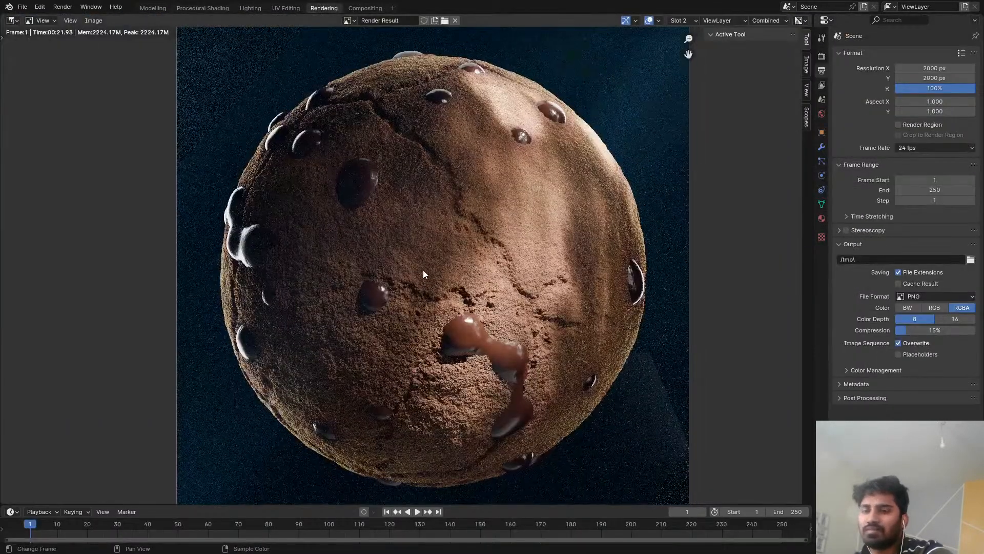
key("F12")
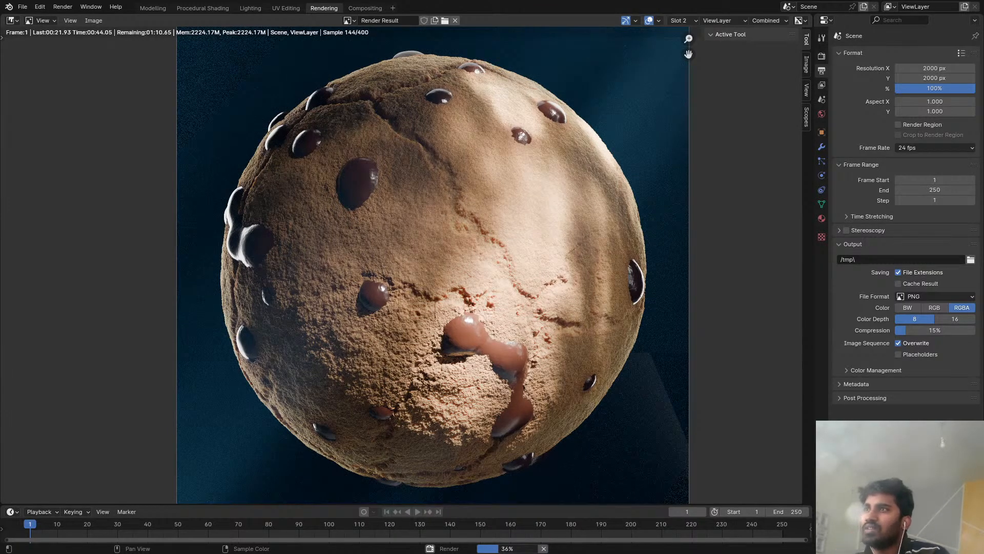
Step: Examine the new render up close, checking the dough texture, the cracks, the chocolate chips and the melted chocolate
scroll(528, 271, "down", 8)
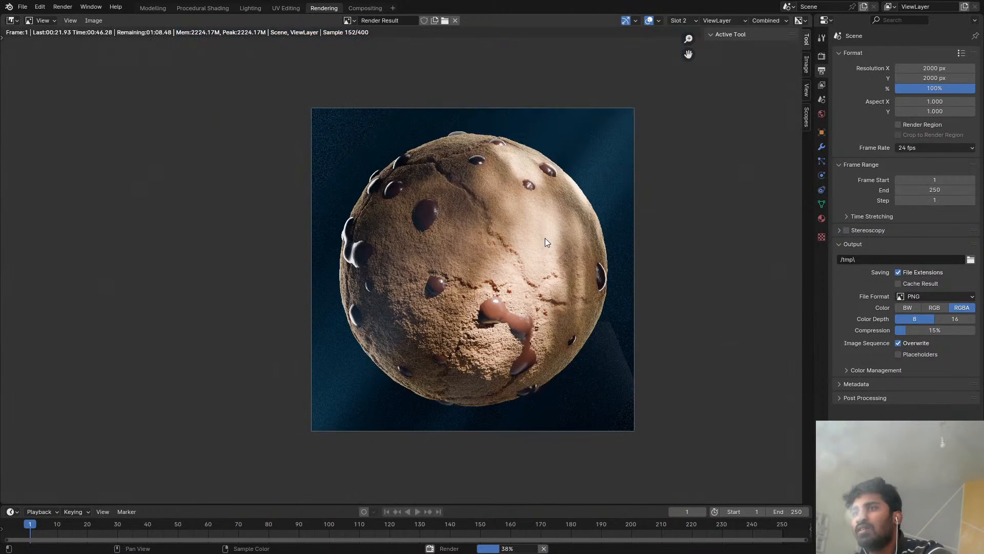
middle_click_drag(526, 252, 349, 307)
scroll(144, 134, "up", 5)
scroll(144, 134, "up", 3)
scroll(327, 276, "up", 4)
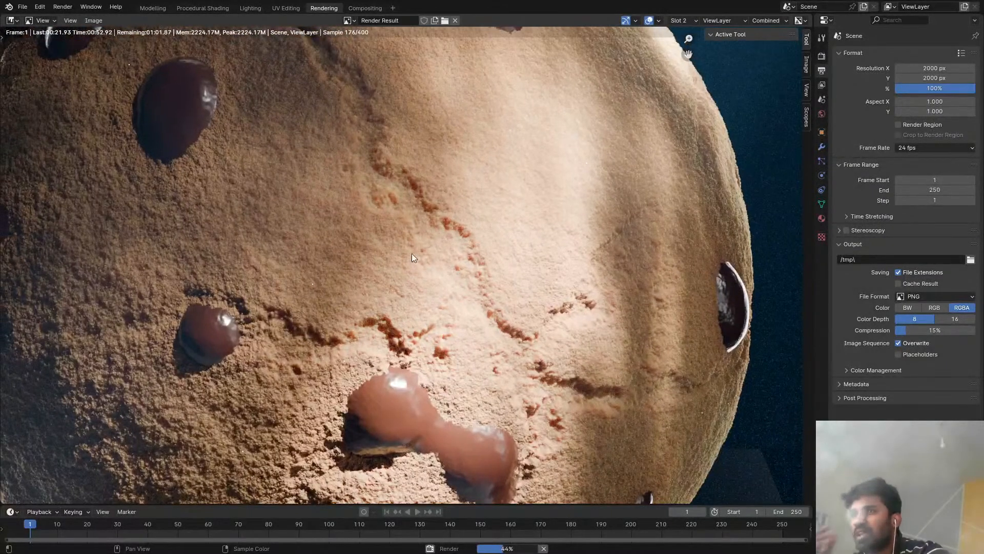
middle_click_drag(444, 248, 433, 284)
middle_click_drag(166, 167, 201, 269)
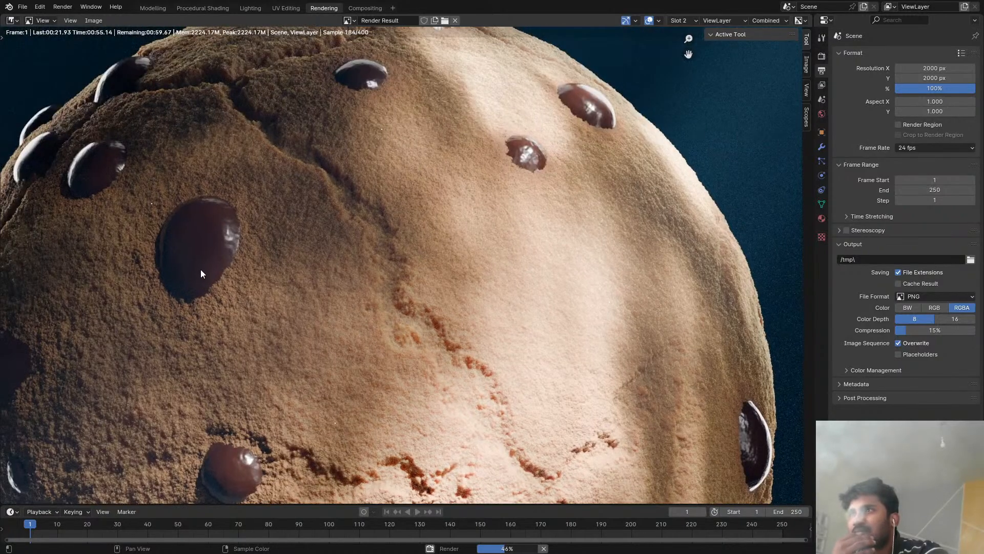
scroll(219, 233, "up", 8)
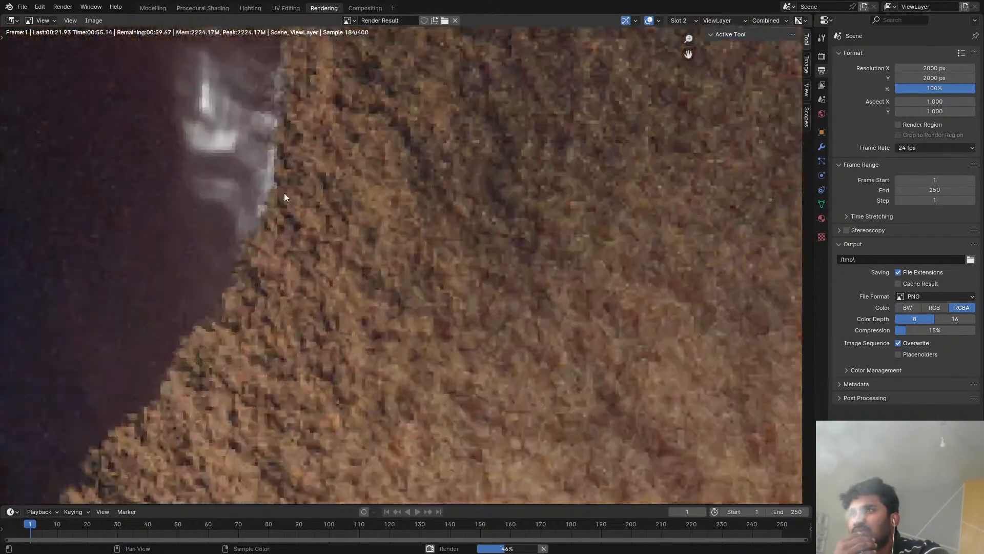
scroll(285, 198, "down", 8)
middle_click_drag(279, 237, 230, 244)
scroll(386, 181, "down", 3)
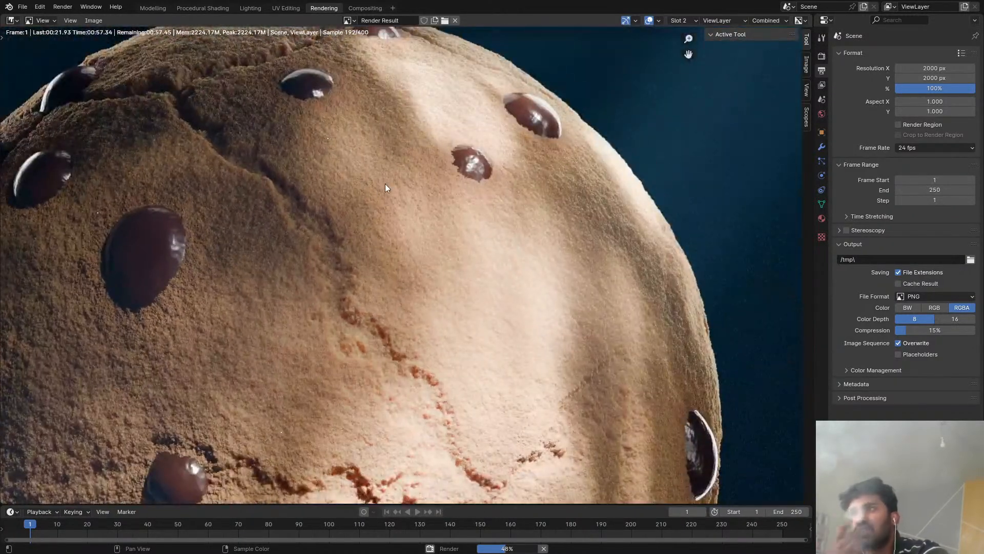
scroll(393, 123, "down", 3)
scroll(385, 180, "up", 4)
middle_click_drag(404, 314, 416, 269)
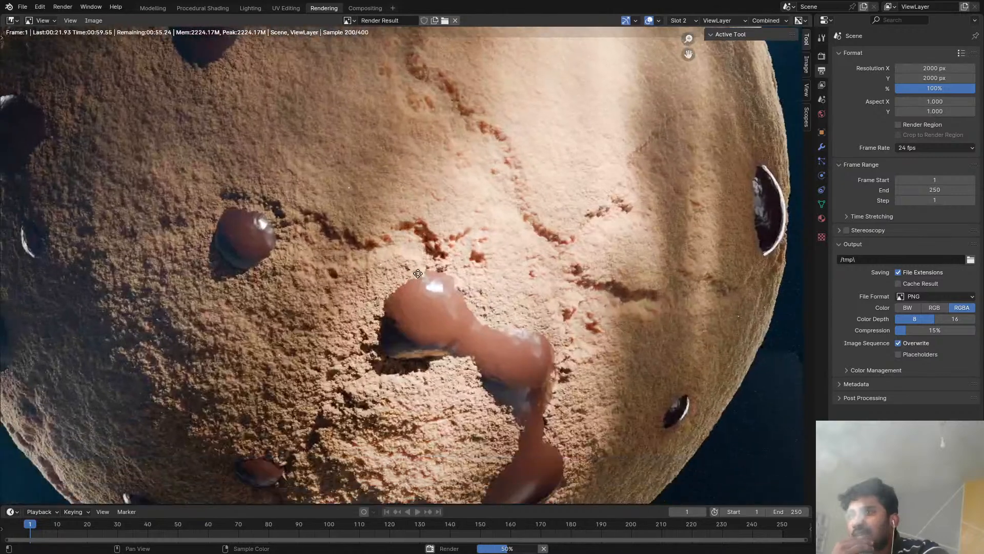
scroll(416, 272, "down", 1)
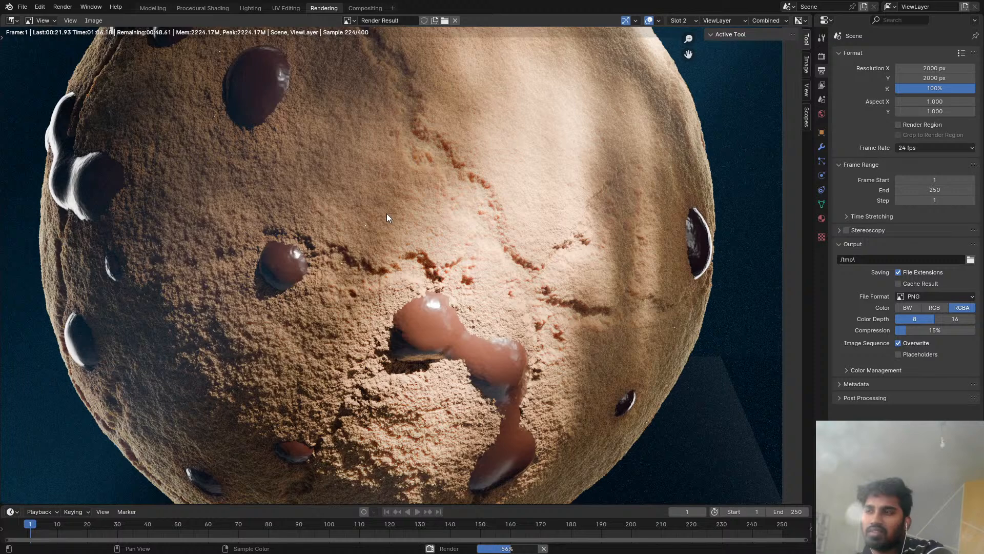
scroll(430, 284, "down", 1)
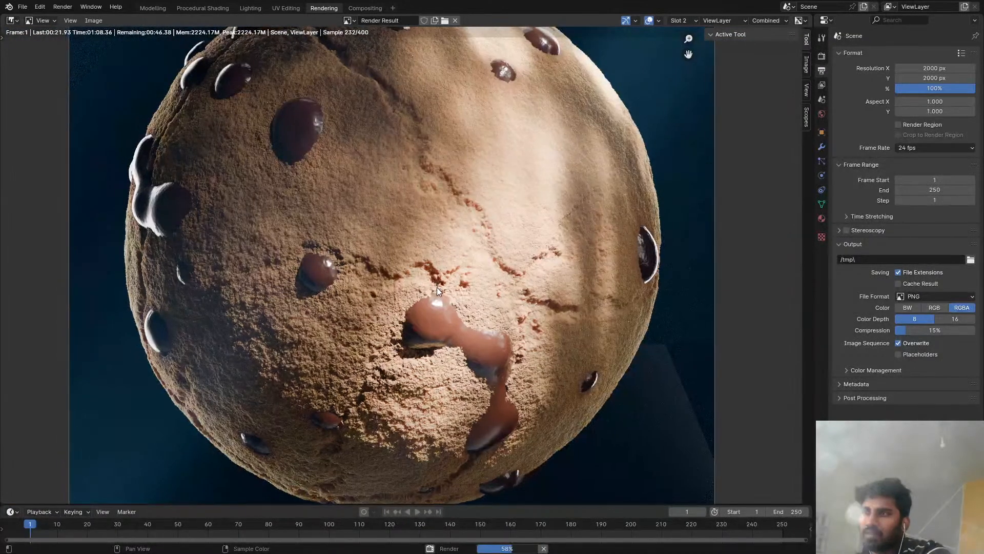
scroll(437, 288, "up", 1)
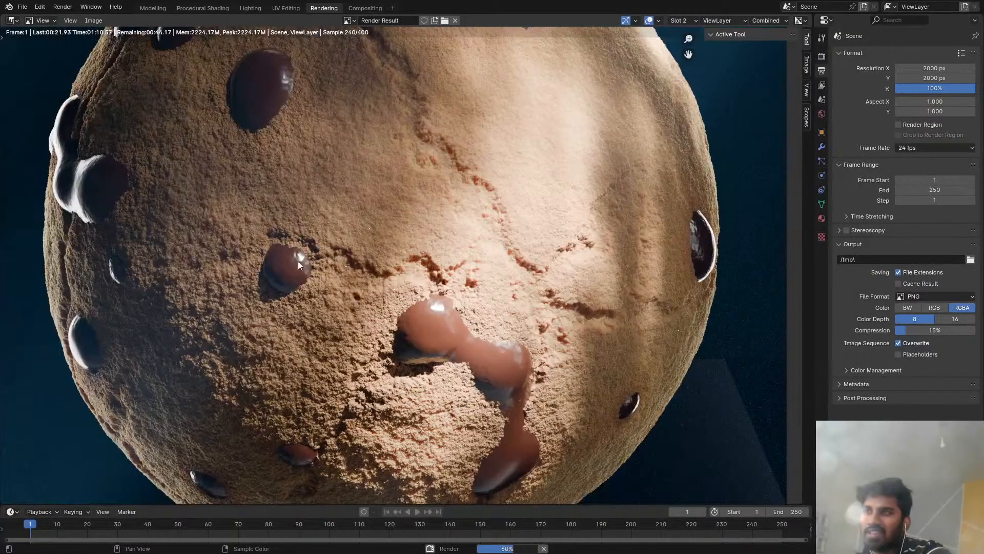
Step: Cancel the running render and return to the Procedural Shading workspace with the 3D viewport in rendered shading
scroll(359, 264, "down", 3)
scroll(448, 255, "up", 2)
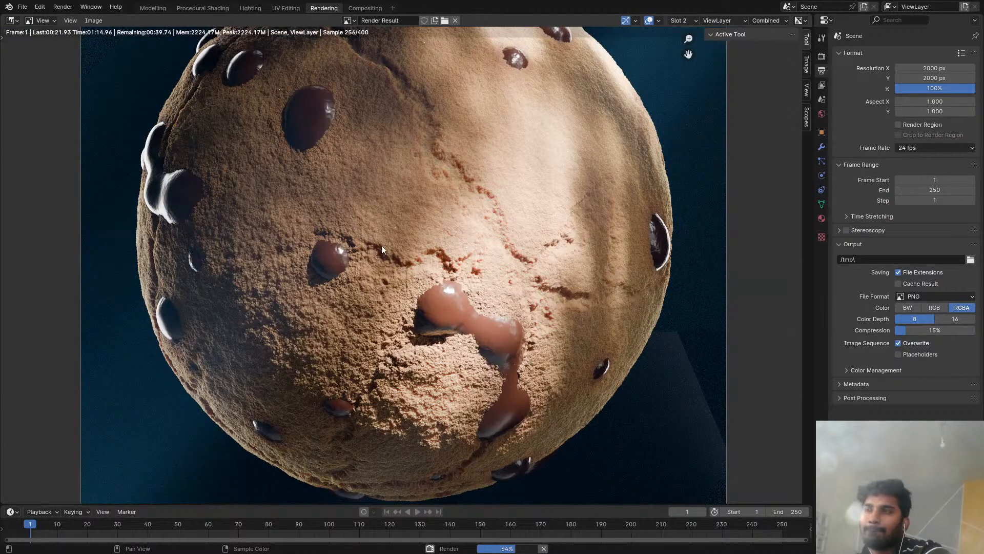
scroll(384, 249, "down", 1)
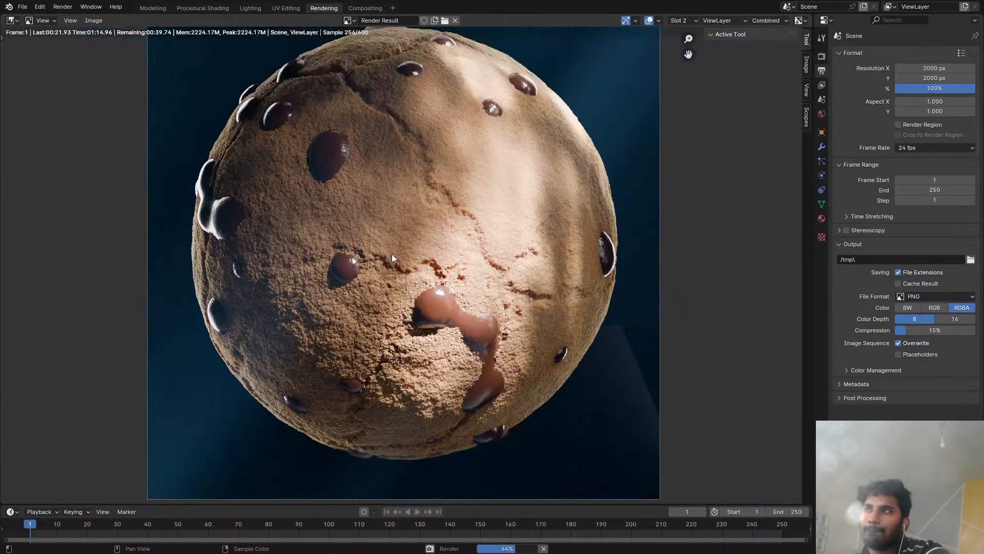
key("Escape")
left_click(200, 8)
key("z")
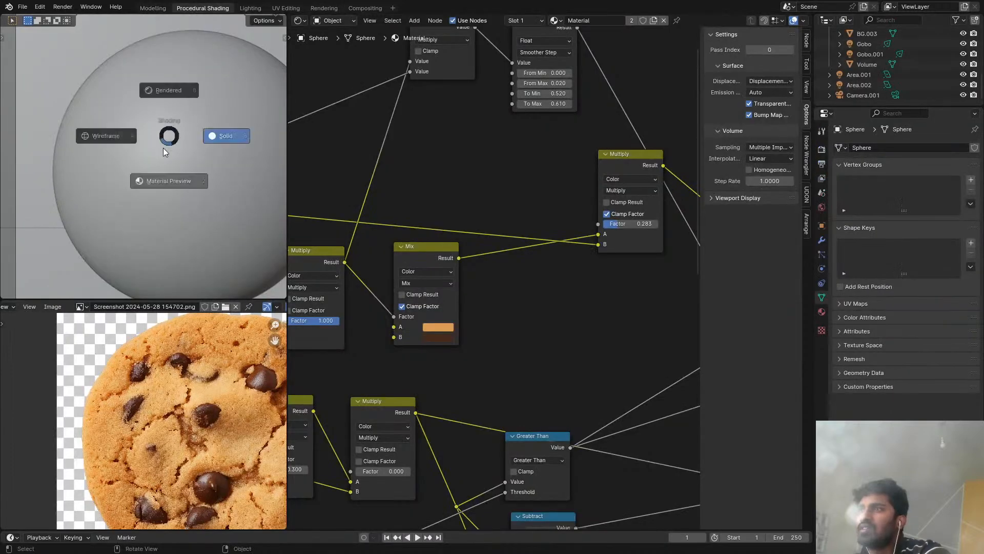
left_click(169, 79)
Step: Change the Maximum math node feeding the Displacement height to Smooth Maximum
scroll(533, 215, "down", 3)
middle_click_drag(550, 327, 501, 146)
scroll(486, 257, "up", 3)
left_click(485, 280)
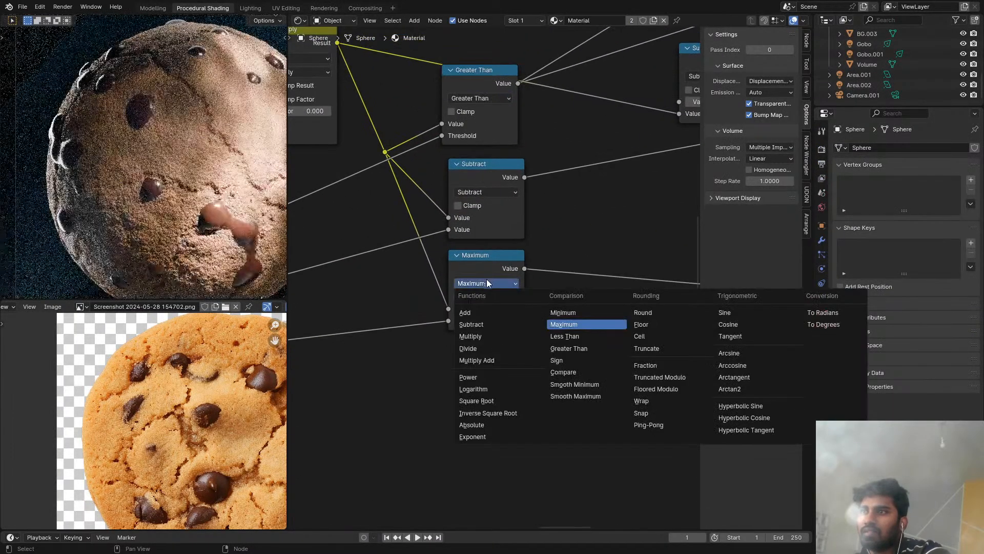
left_click(583, 396)
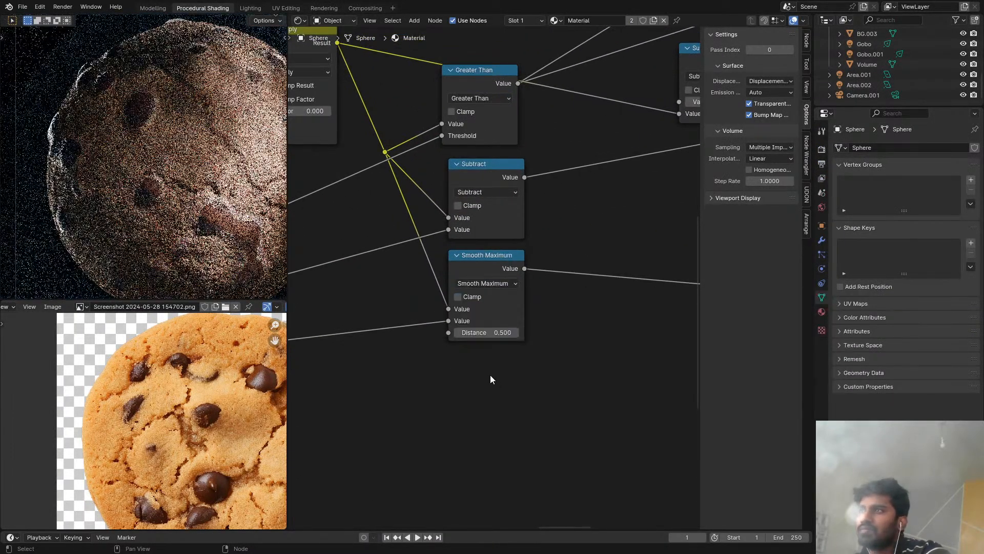
Step: Examine the chip surface and the transition between chips and dough up close in the rendered viewport
scroll(219, 221, "up", 5)
middle_click_drag(74, 109, 125, 162, "shift")
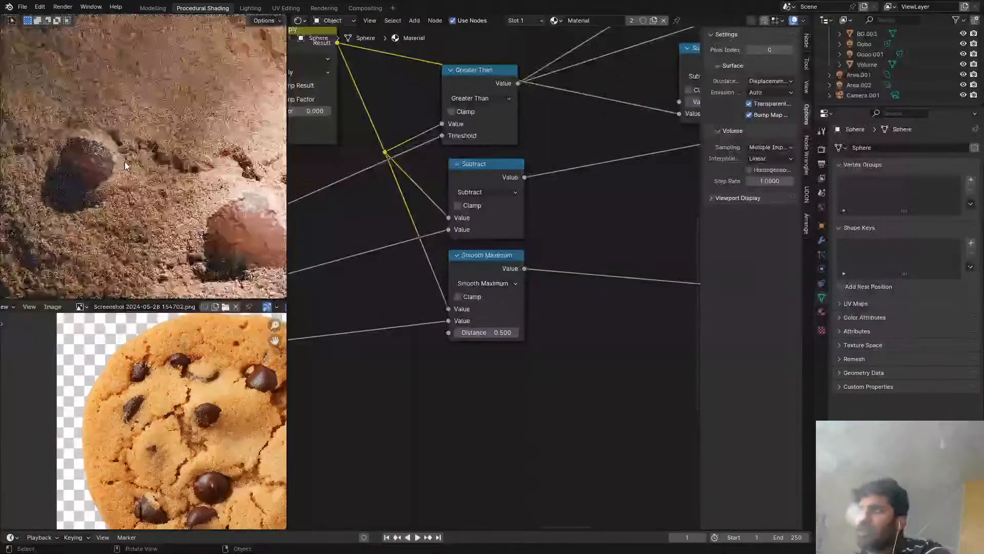
scroll(107, 175, "up", 3)
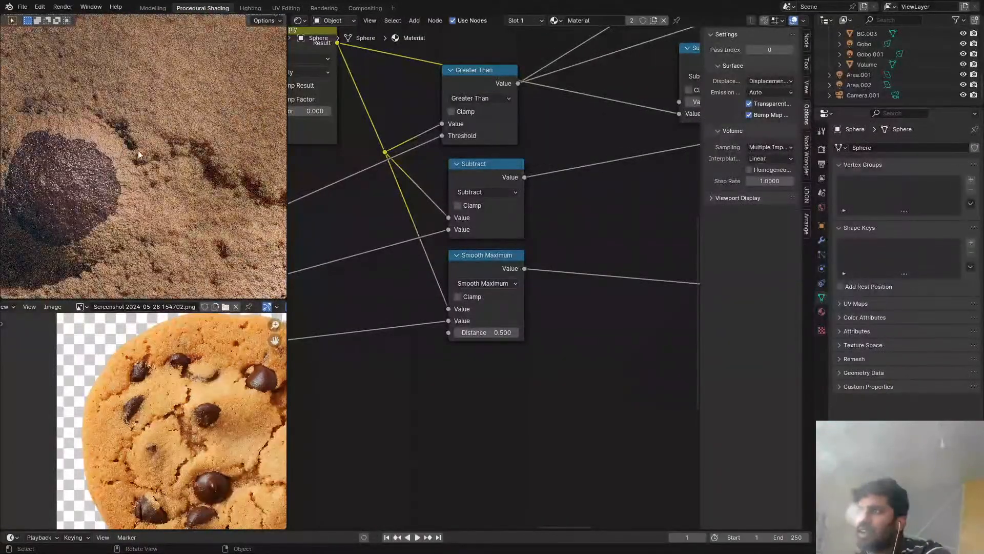
scroll(482, 231, "down", 2)
middle_click_drag(491, 280, 490, 262)
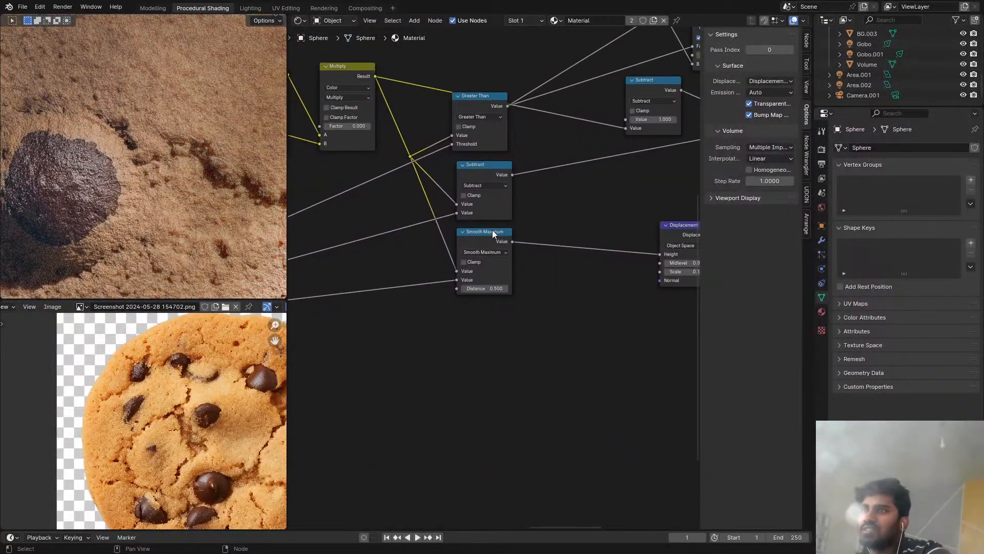
left_click(493, 227)
scroll(490, 244, "up", 1)
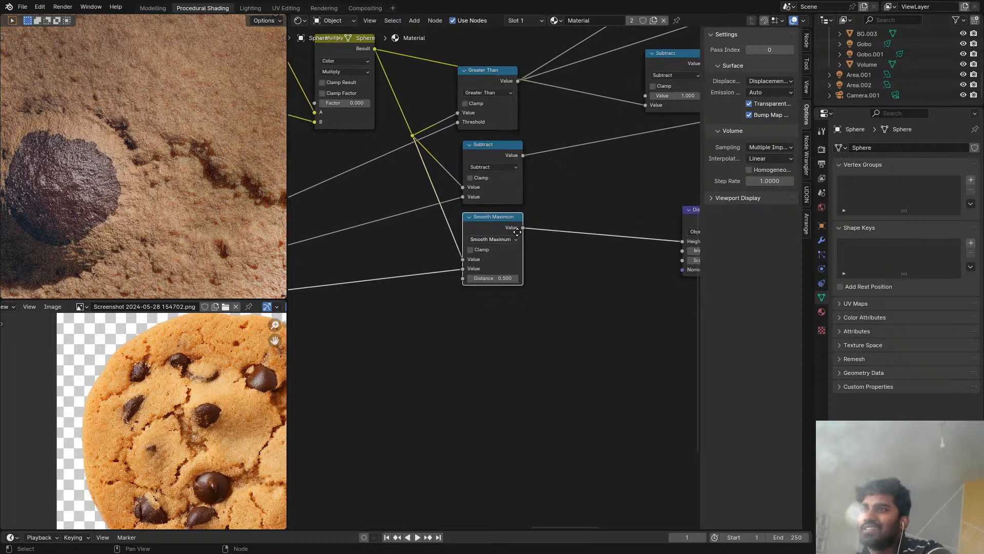
scroll(92, 148, "down", 5)
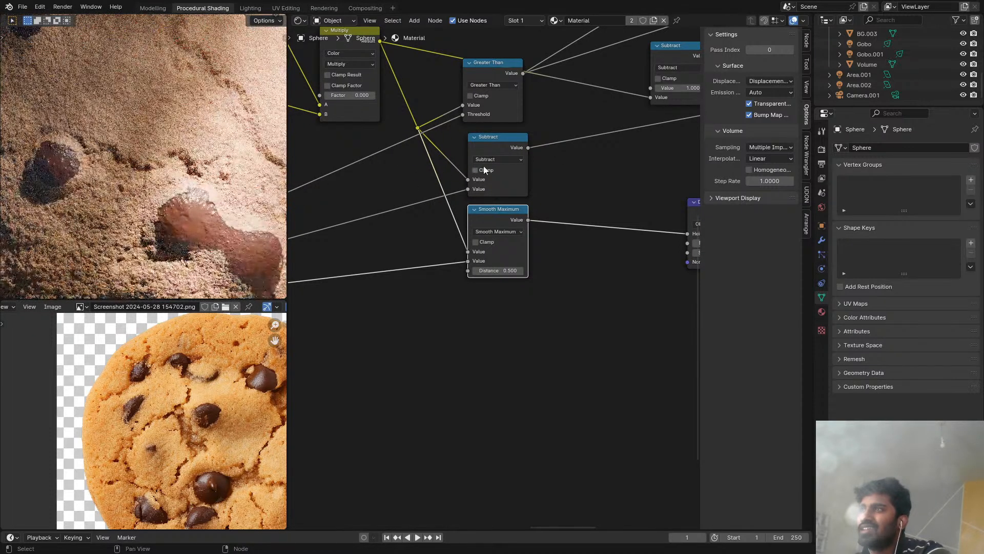
Step: Preview the output of the Subtract node above Smooth Maximum on the sphere, and restore the Principled BSDF preview
left_click(509, 145, "ctrl+shift")
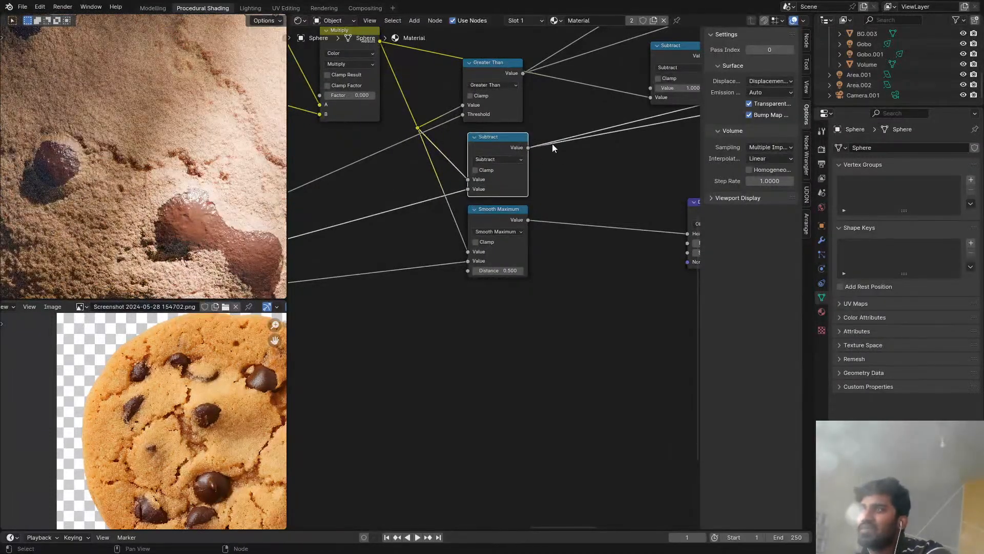
middle_click_drag(542, 172, 623, 263)
scroll(457, 224, "down", 4)
scroll(426, 242, "down", 2)
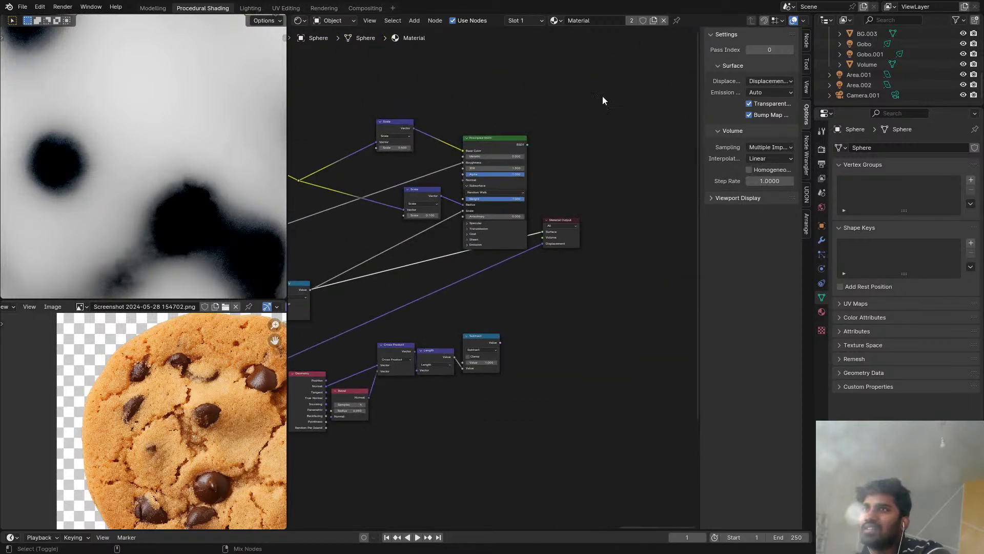
left_click(505, 146, "ctrl+shift")
middle_click_drag(505, 146, 419, 285)
middle_click_drag(420, 341, 396, 343)
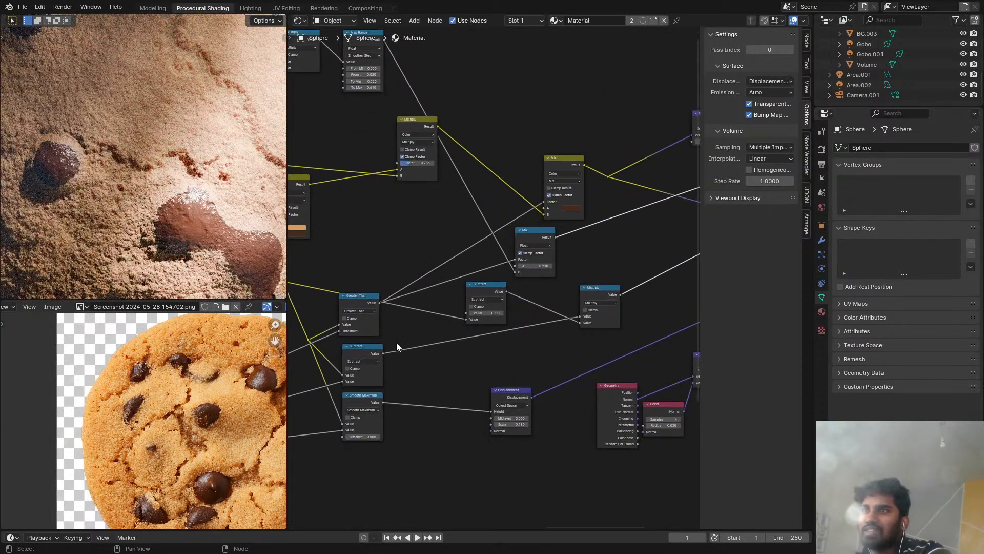
Step: Connect the Subtract node's value to the factor of the chocolate colour Mix node and enable Clamp on the Subtract node
left_click_drag(383, 353, 546, 203)
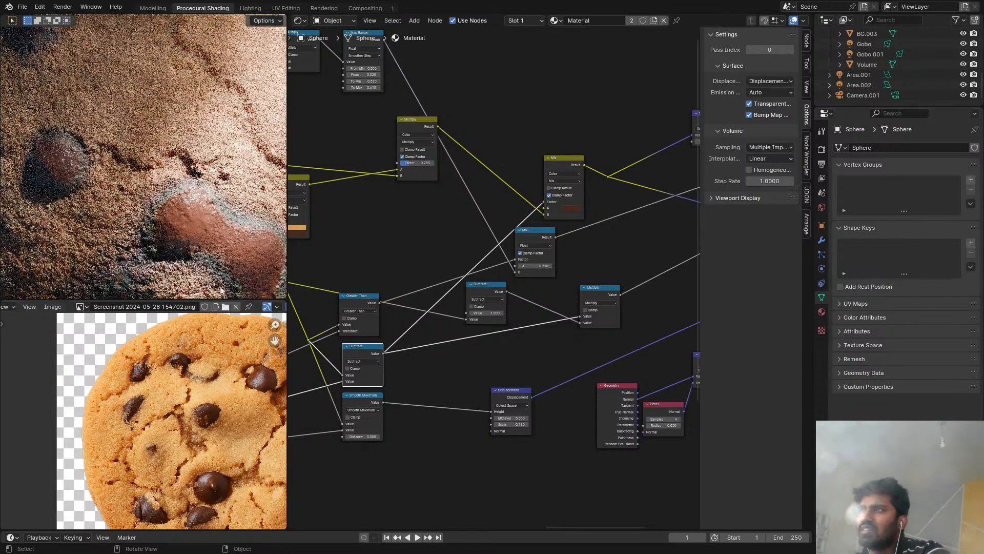
scroll(192, 208, "down", 5)
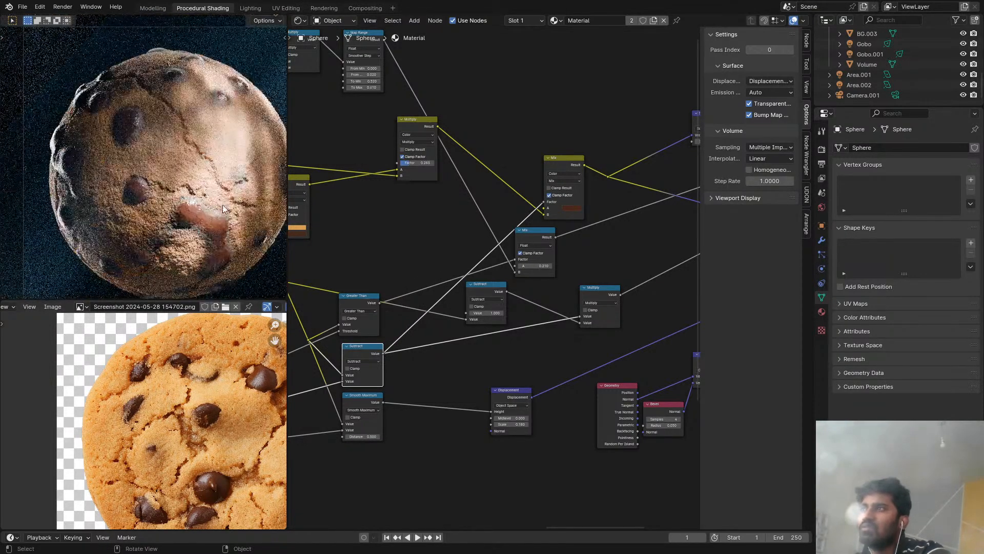
scroll(198, 221, "up", 5)
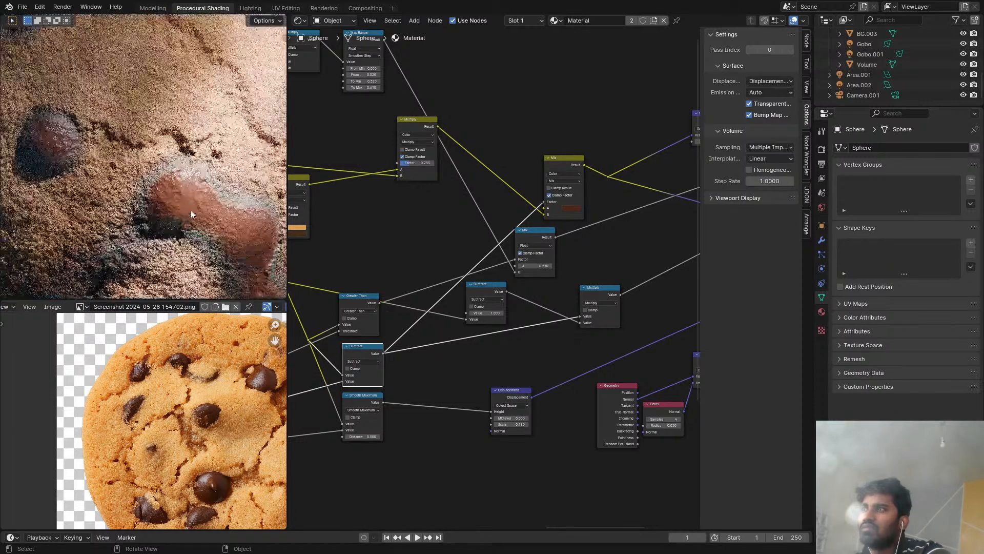
scroll(386, 325, "up", 1)
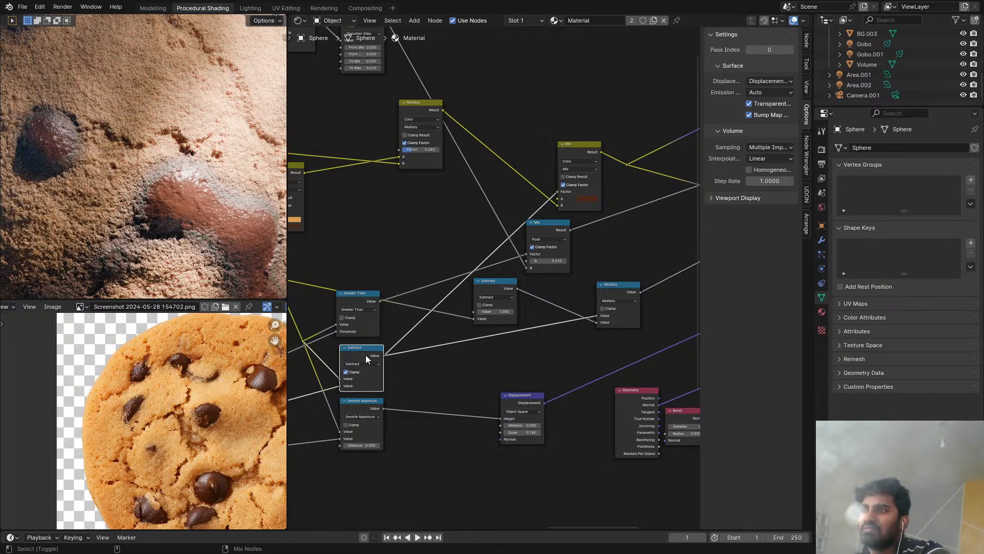
Step: Preview the clamped Subtract node's output as a mask on the sphere, and restore the Principled BSDF preview
left_click(367, 353, "ctrl+shift")
scroll(522, 238, "down", 2)
middle_click_drag(522, 238, 376, 290)
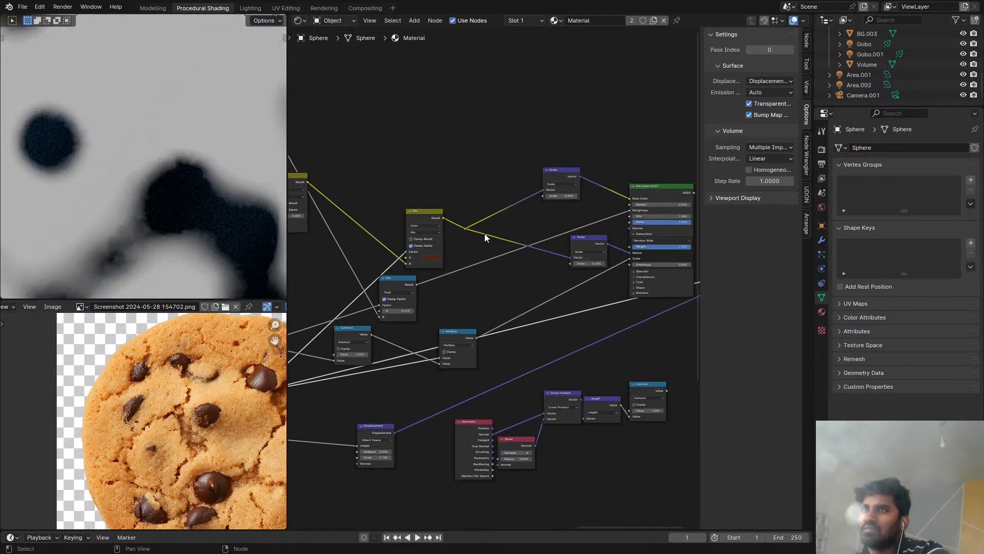
left_click(657, 197)
middle_click_drag(329, 348, 476, 305)
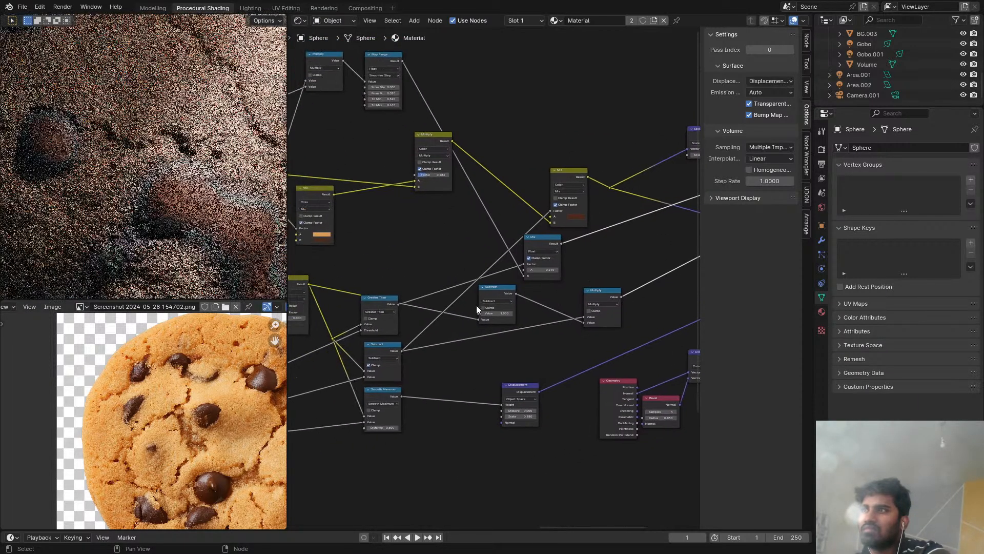
scroll(476, 306, "up", 1)
Step: Duplicate the clamped Subtract node, insert the copy before its first input, and change it to an unclamped Add with value 0.500
left_click(386, 349, "shift")
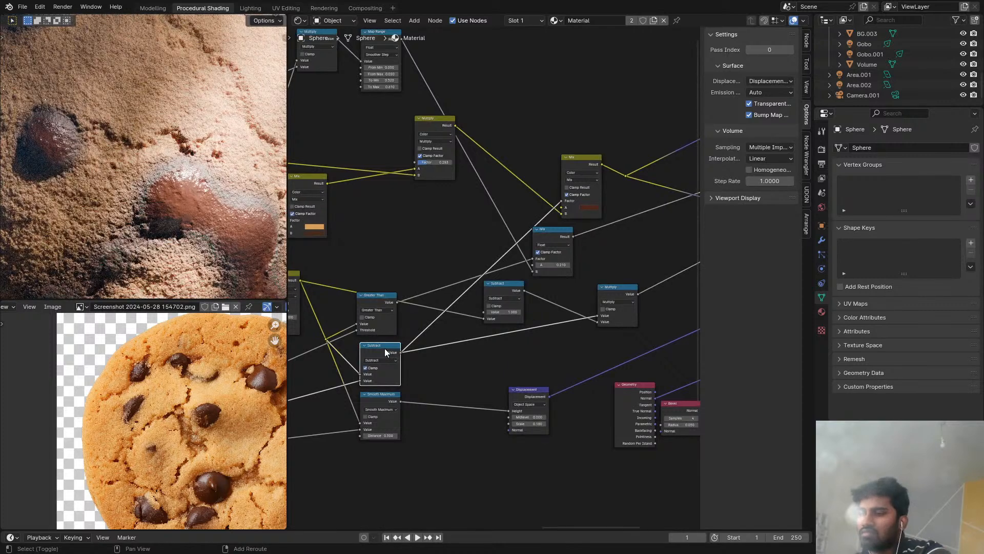
middle_click_drag(386, 349, 402, 352)
left_click_drag(402, 353, 435, 350)
key("shift+d")
left_click(389, 358)
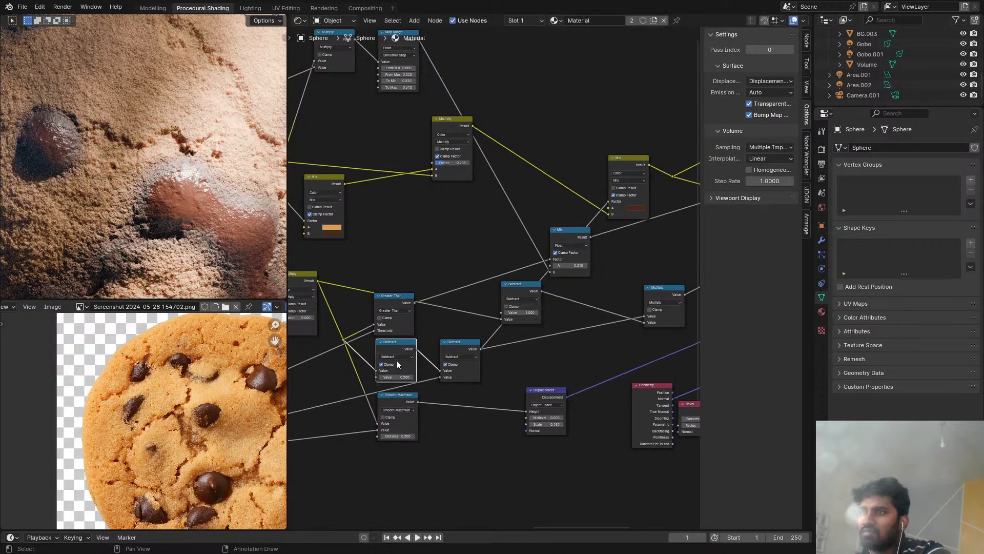
left_click(395, 356)
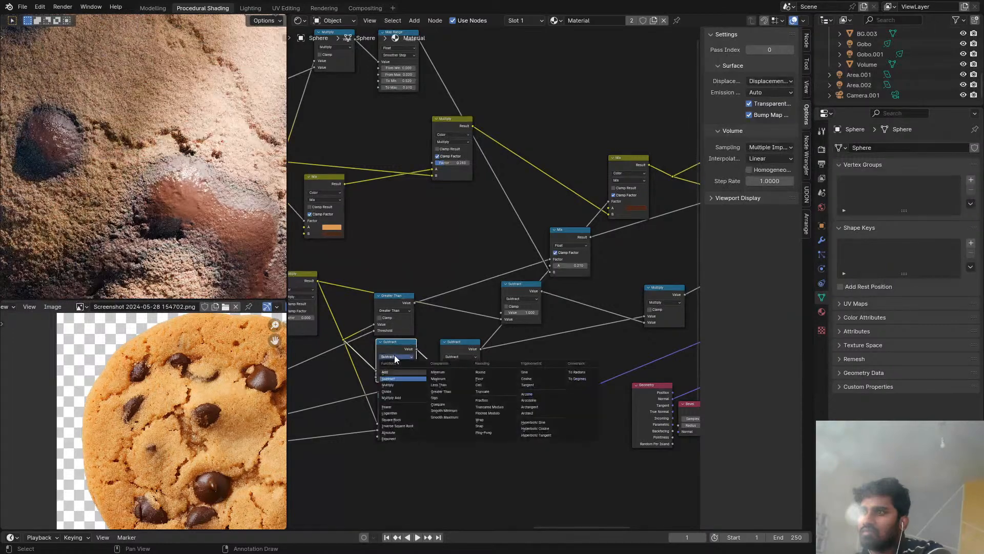
left_click(396, 372)
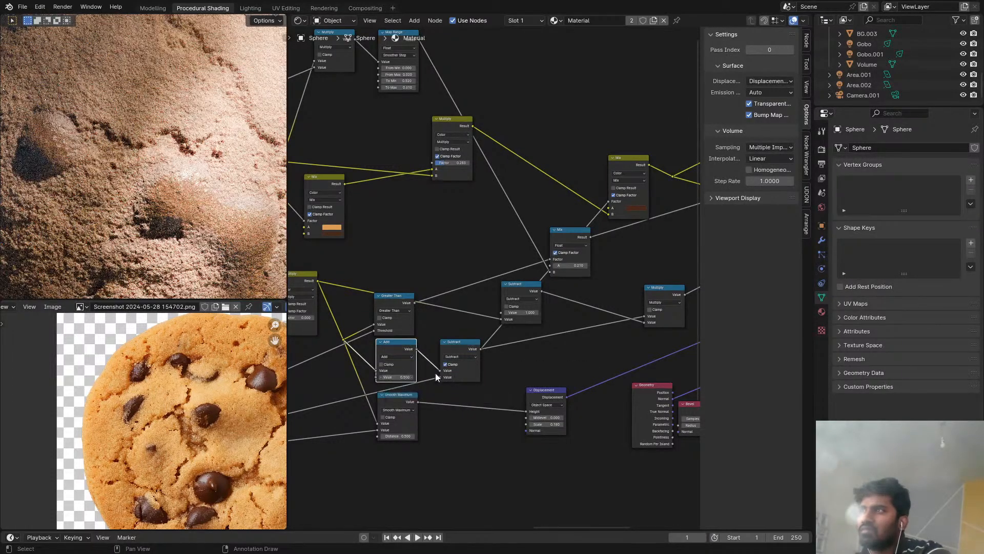
Step: Preview the clamped Subtract node's output on the whole sphere and set the Add node's value to 0.100
scroll(210, 244, "down", 6)
scroll(199, 246, "up", 6)
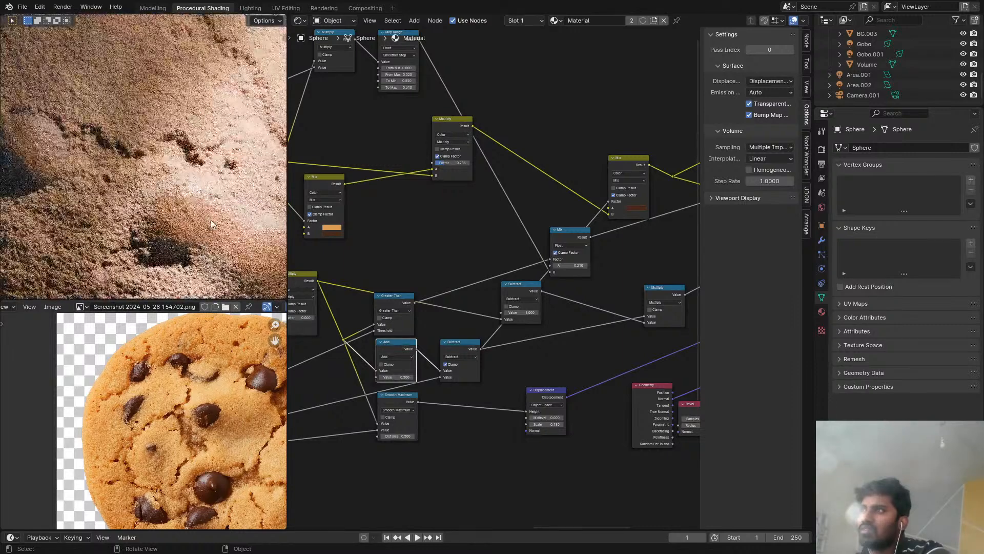
scroll(186, 231, "up", 4)
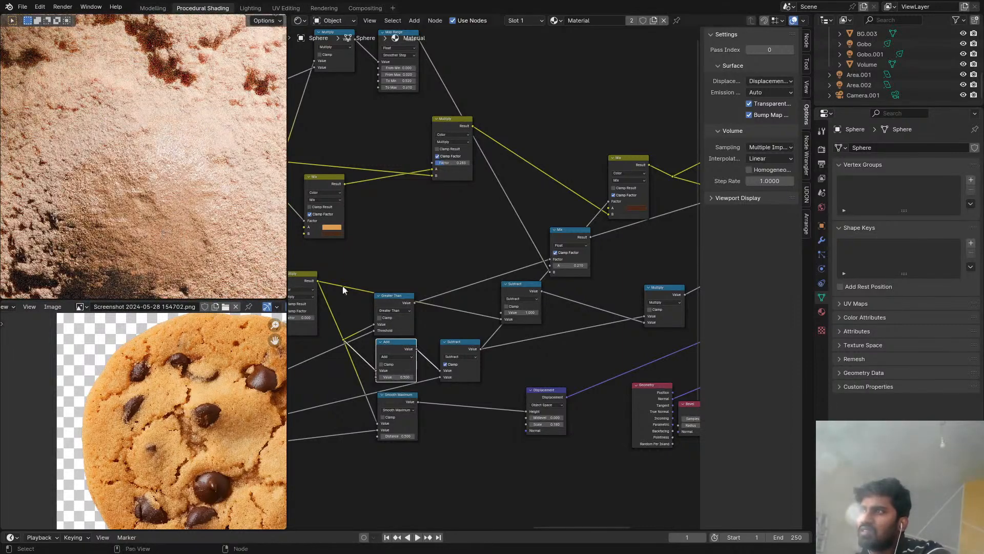
left_click(446, 341)
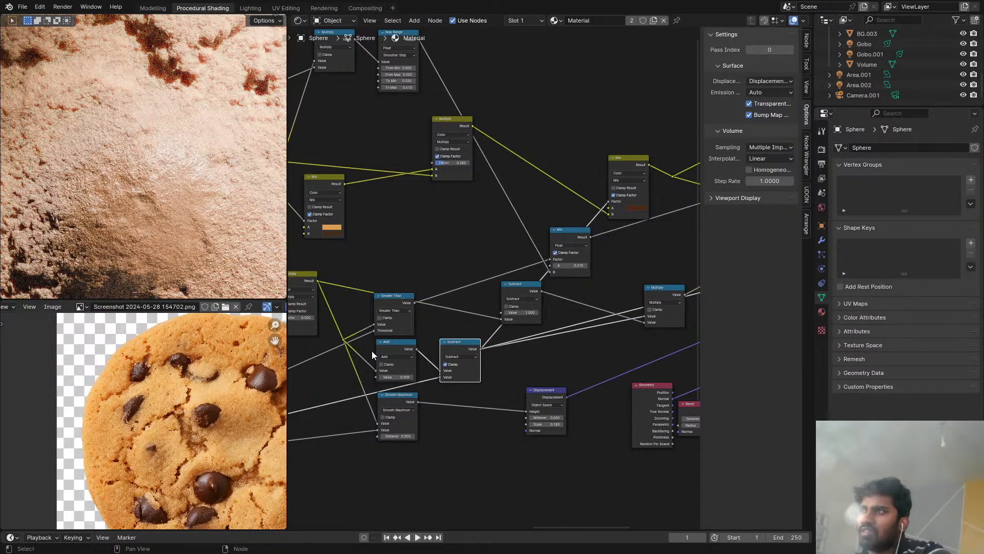
key("KP_0")
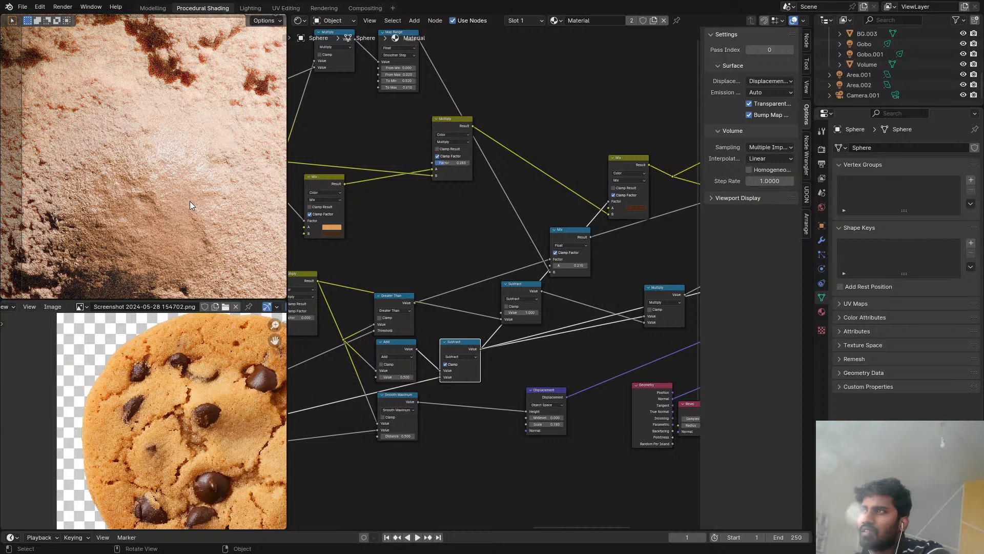
scroll(433, 333, "up", 2)
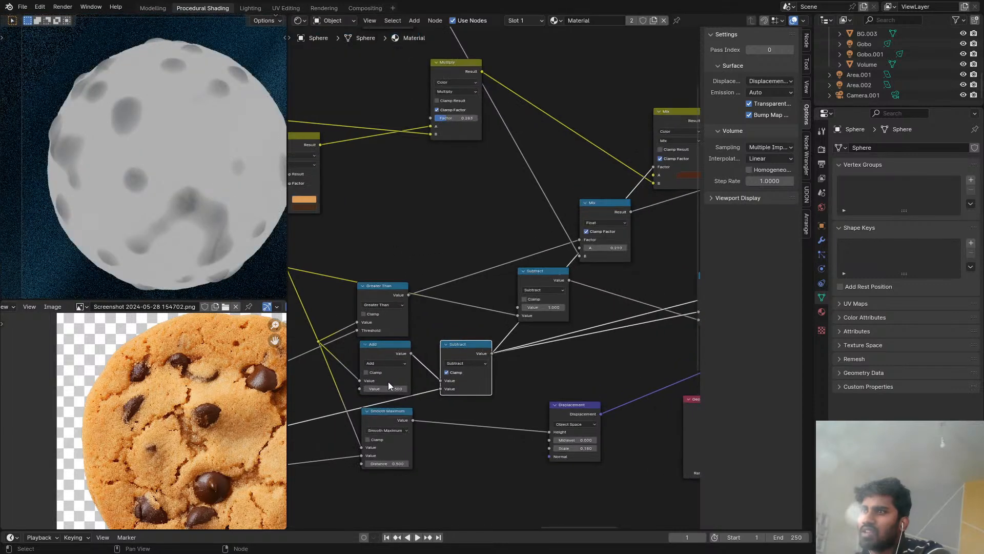
key("minus")
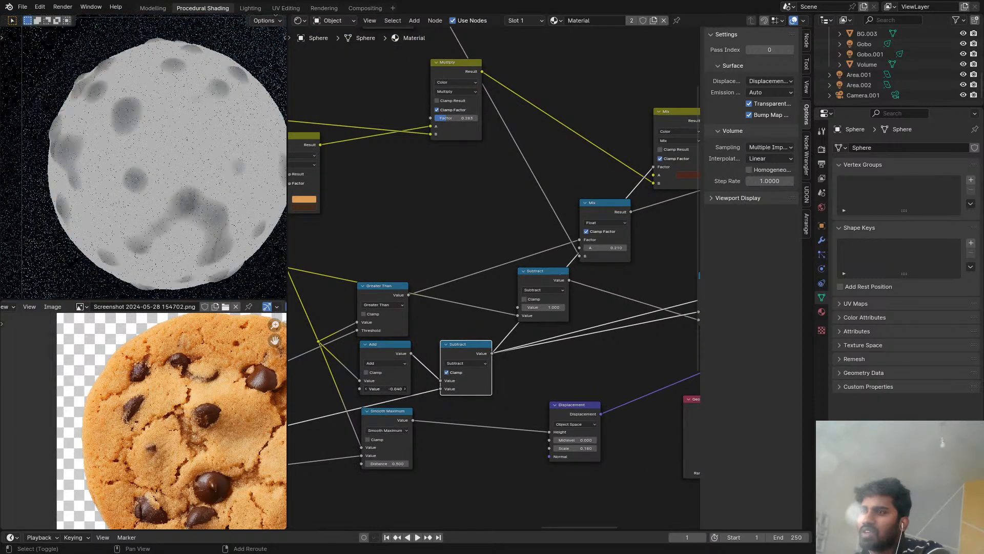
key("minus")
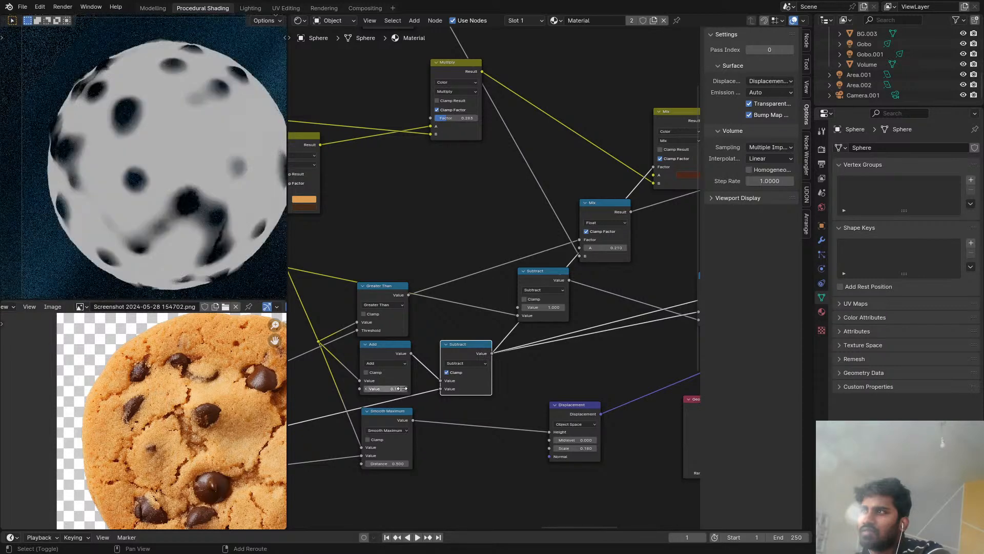
Step: Preview the chocolate colour Mix node's result on the sphere, check the chip edges, and restore the Principled BSDF preview
middle_click_drag(513, 150, 374, 214)
left_click(528, 184, "ctrl+shift")
middle_click_drag(580, 200, 472, 236)
scroll(451, 257, "down", 1)
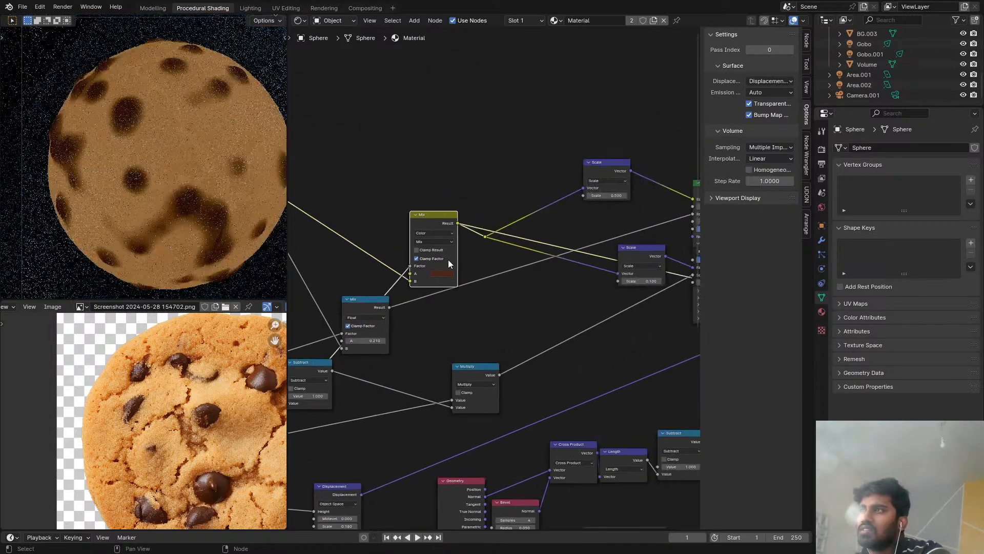
scroll(161, 244, "up", 2)
scroll(160, 243, "up", 2)
scroll(579, 201, "down", 1)
middle_click_drag(587, 199, 445, 227)
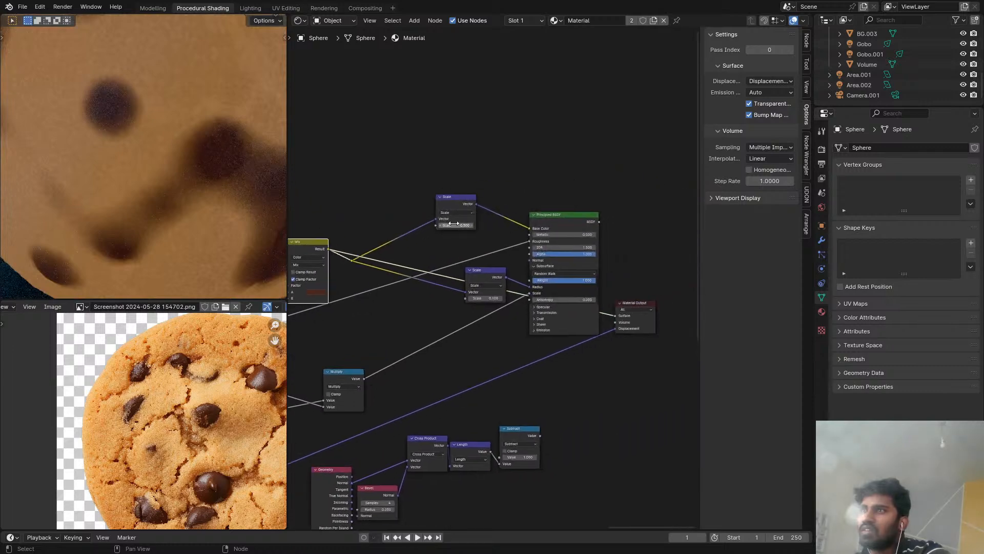
left_click(554, 226, "ctrl+shift")
Step: Remove the Add node ahead of the clamped Subtract node, keeping its links, and move the Subtract node into the freed space
middle_click_drag(288, 317, 522, 253)
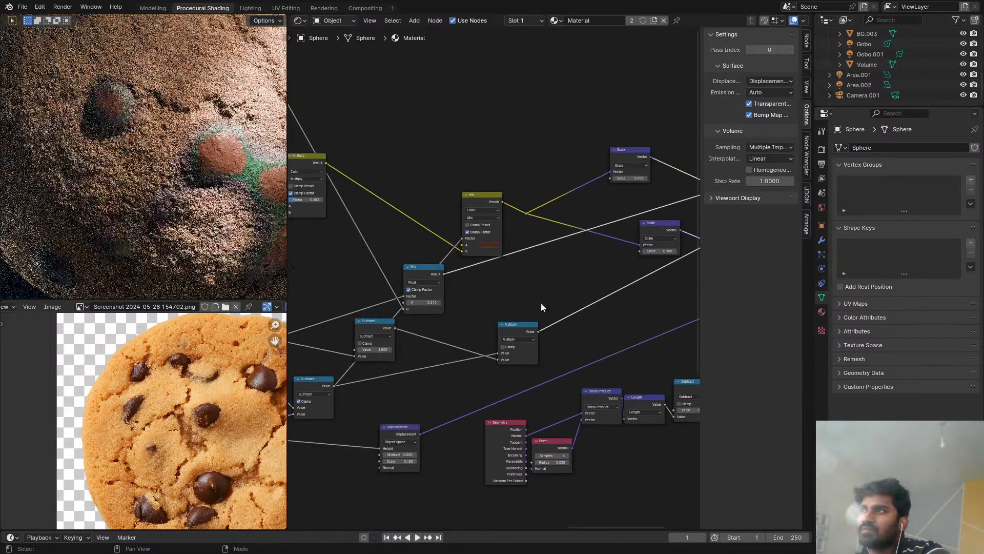
scroll(123, 205, "up", 6)
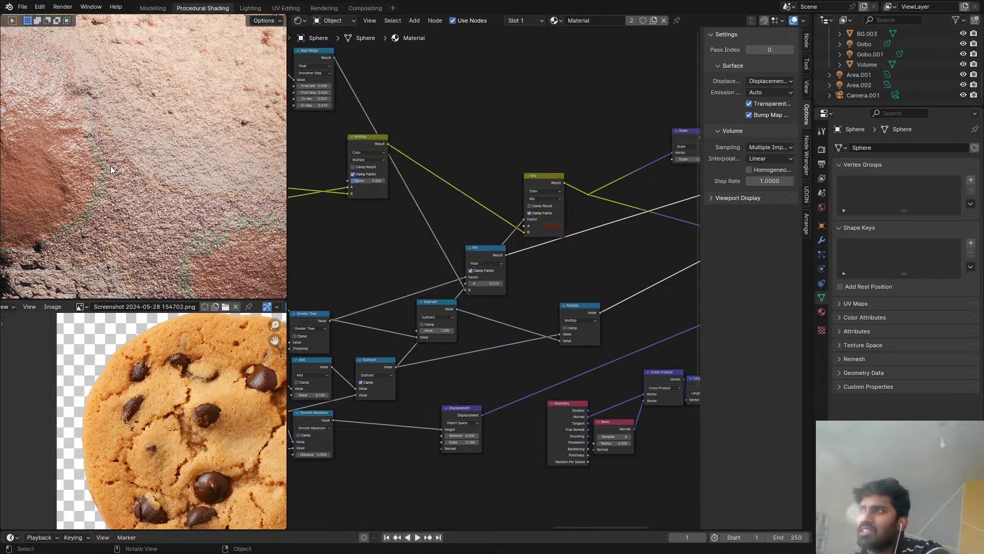
middle_click_drag(546, 239, 593, 200)
scroll(416, 329, "up", 5)
middle_click_drag(415, 330, 478, 298)
scroll(518, 292, "up", 1)
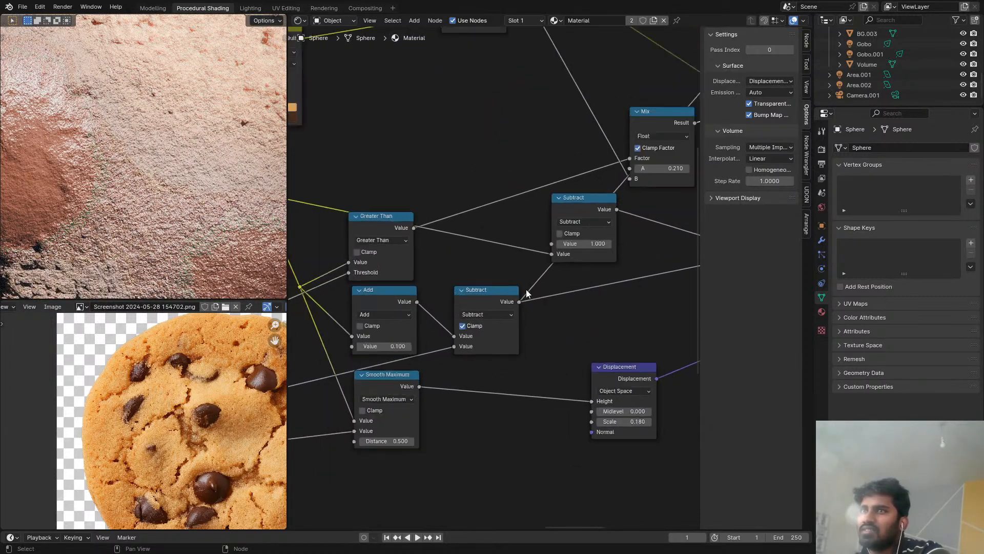
scroll(531, 241, "down", 2)
middle_click_drag(533, 230, 485, 224)
left_click(356, 297)
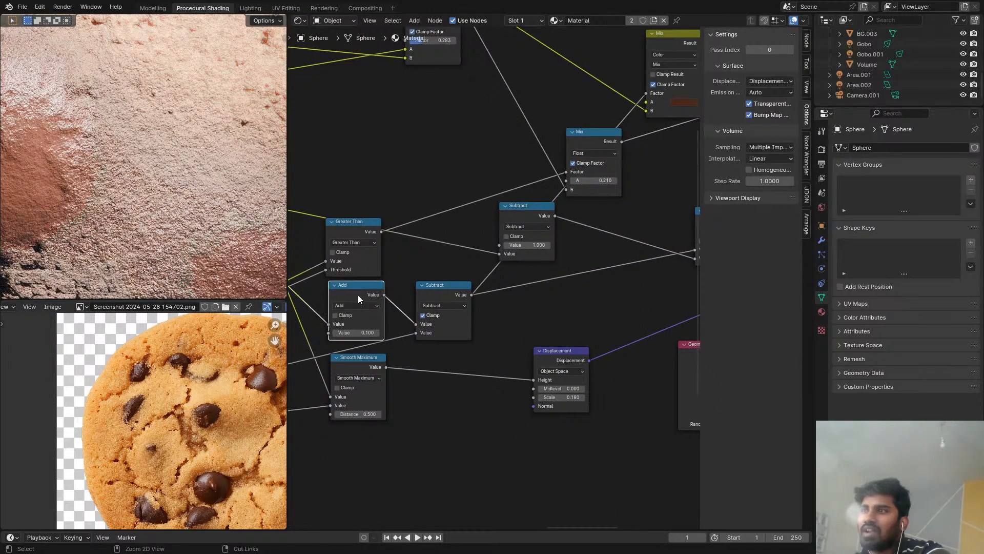
key("ctrl+x")
left_click_drag(438, 310, 353, 313)
Step: Drive the chocolate colour Mix node's Factor with the Greater Than node's Value output
scroll(395, 246, "down", 3)
middle_click_drag(396, 245, 336, 285)
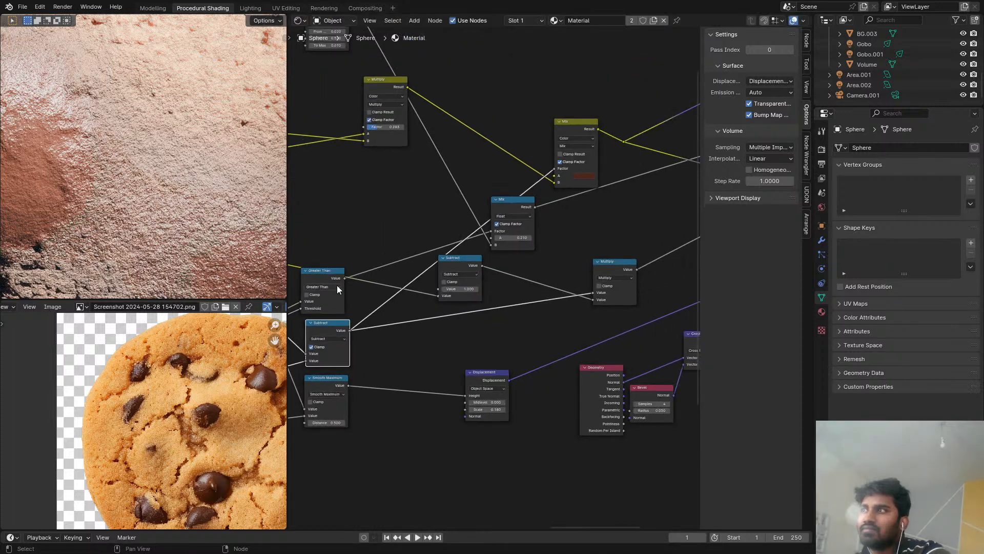
left_click_drag(344, 279, 553, 170)
middle_click_drag(383, 367, 435, 342)
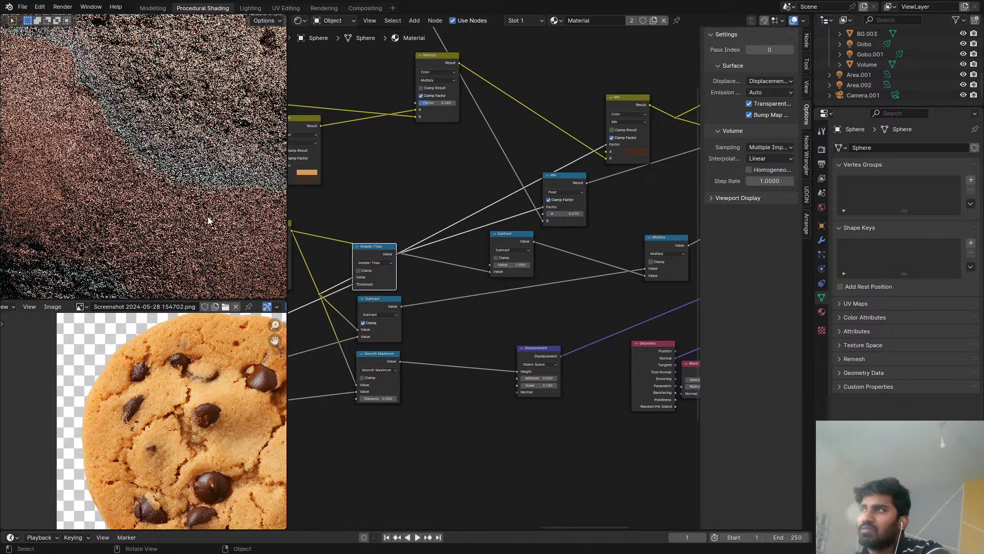
scroll(405, 279, "down", 5)
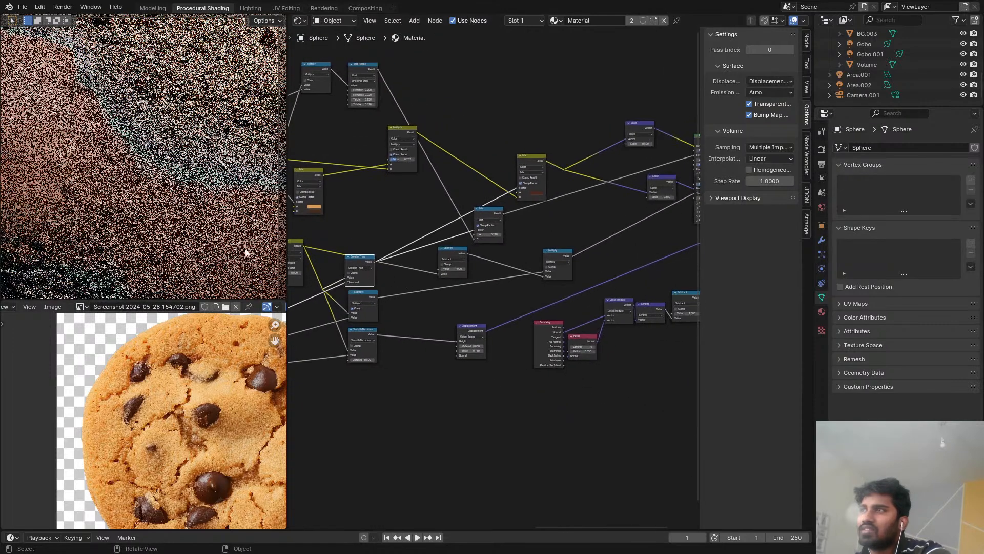
scroll(164, 215, "down", 15)
Step: Disable Clamp on the Subtract node below Greater Than
scroll(359, 309, "up", 3)
left_click(359, 312)
scroll(345, 317, "up", 2)
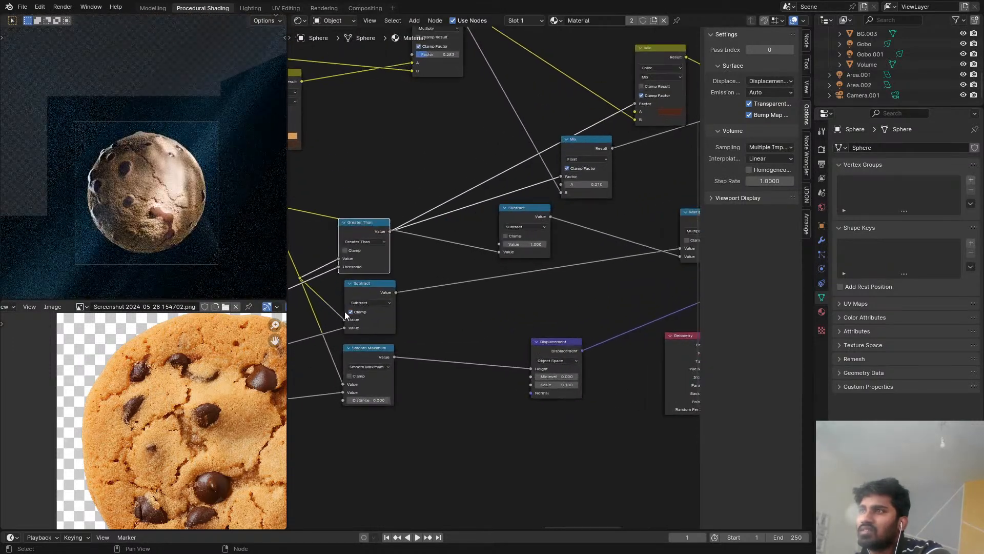
scroll(145, 205, "up", 4)
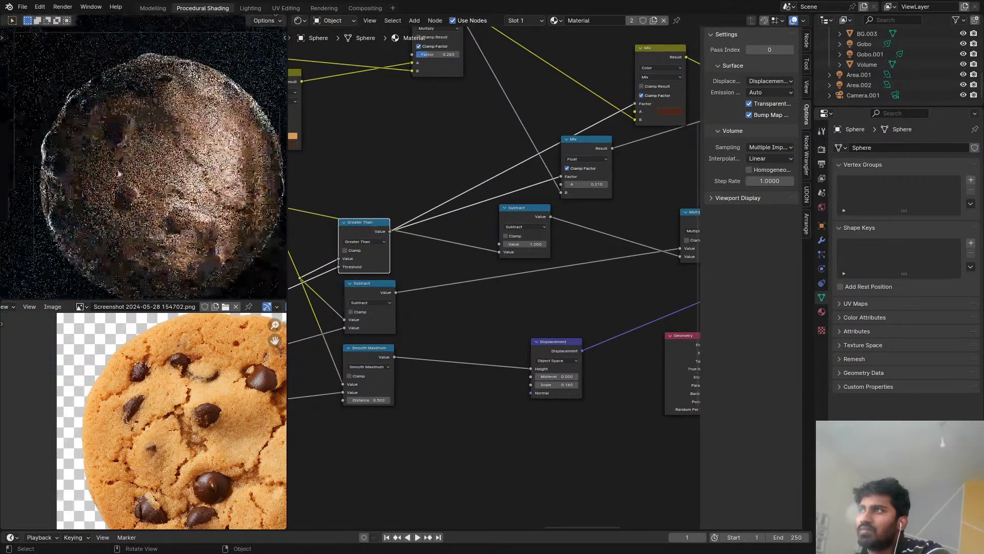
Step: Set the Smooth Maximum node's Distance to 0.070 and save the file
scroll(385, 320, "up", 2)
scroll(384, 321, "up", 2)
middle_click_drag(385, 321, 440, 267)
left_click_drag(460, 400, 415, 399, "shift")
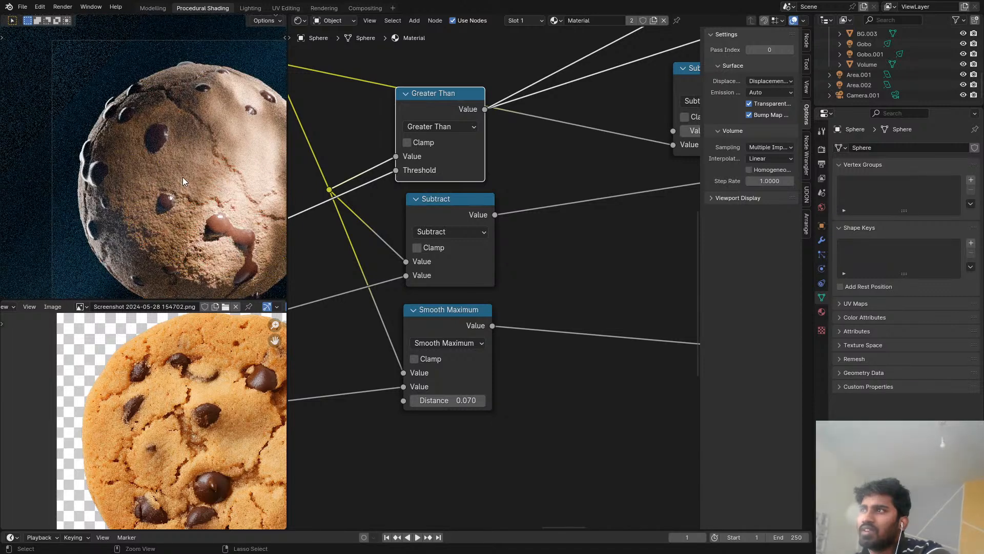
key("ctrl+s")
scroll(182, 177, "down", 3)
scroll(375, 223, "down", 4)
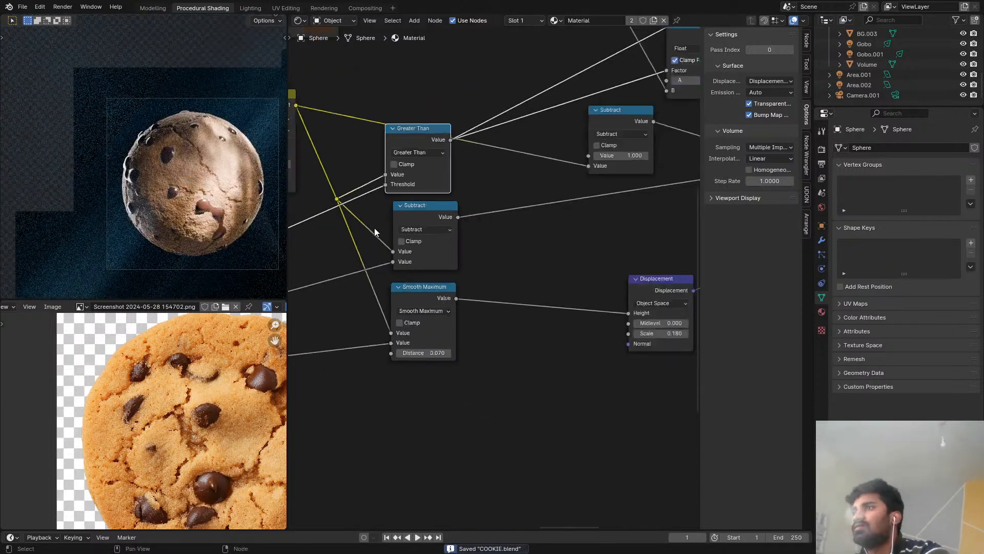
Step: Exclude the Objects collection from the view layer and enable the Cookie Object collection in its place
scroll(909, 66, "up", 5)
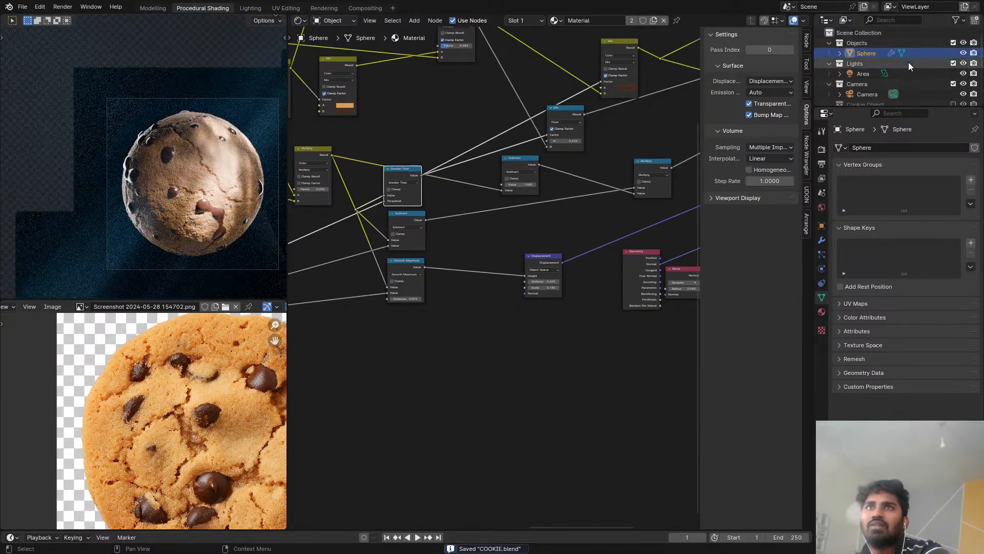
left_click(963, 44)
scroll(945, 56, "down", 4)
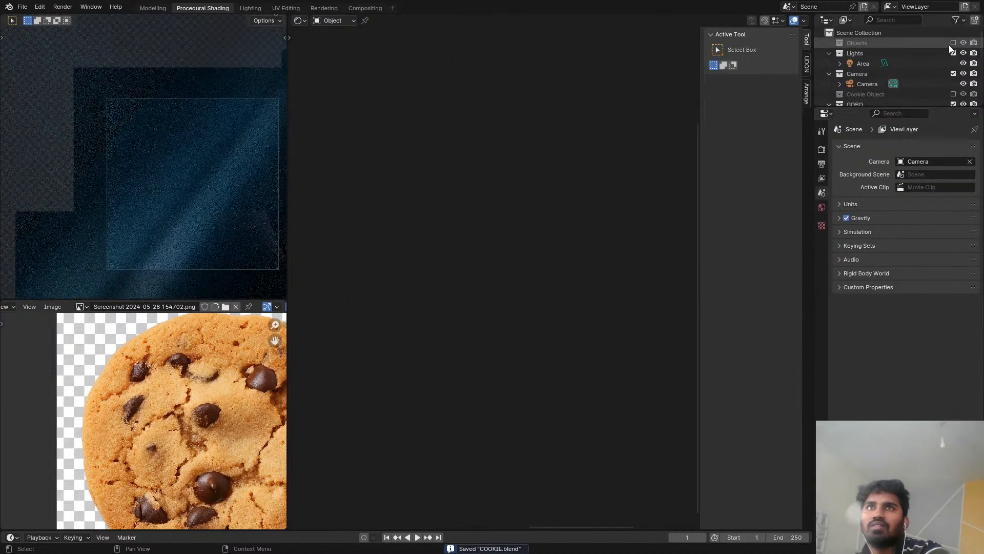
left_click(953, 53)
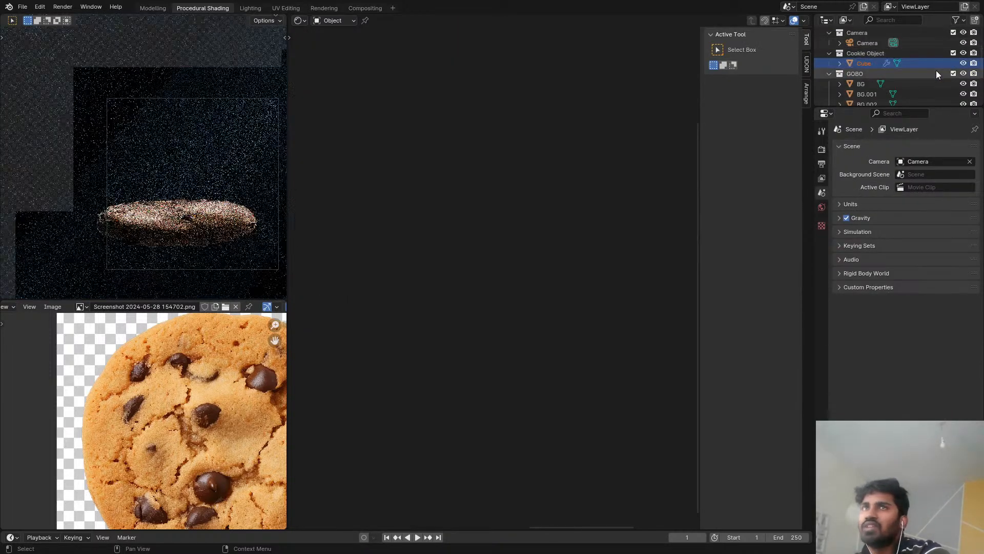
left_click(936, 66)
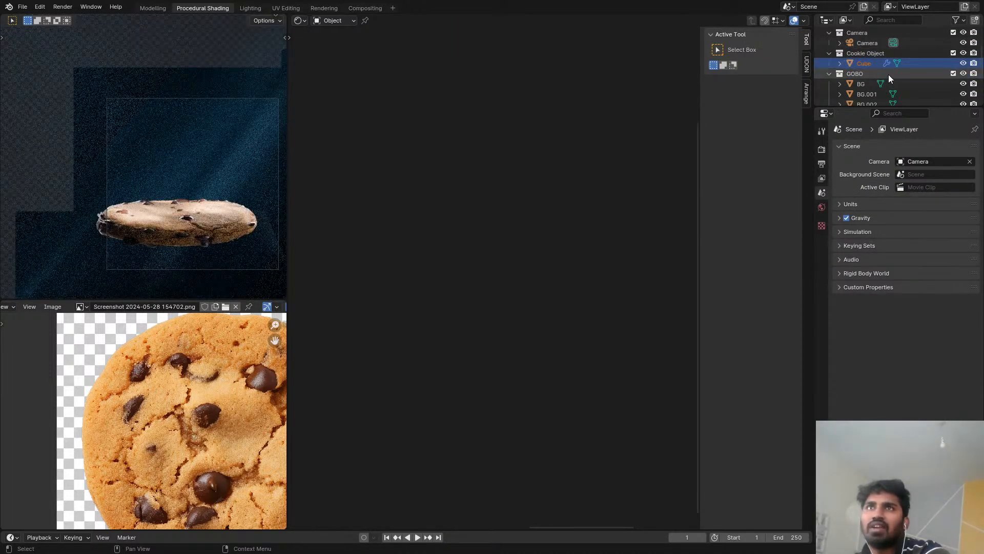
Step: Make Camera.001 the active scene camera and save the file
scroll(888, 76, "down", 3)
scroll(886, 87, "down", 1)
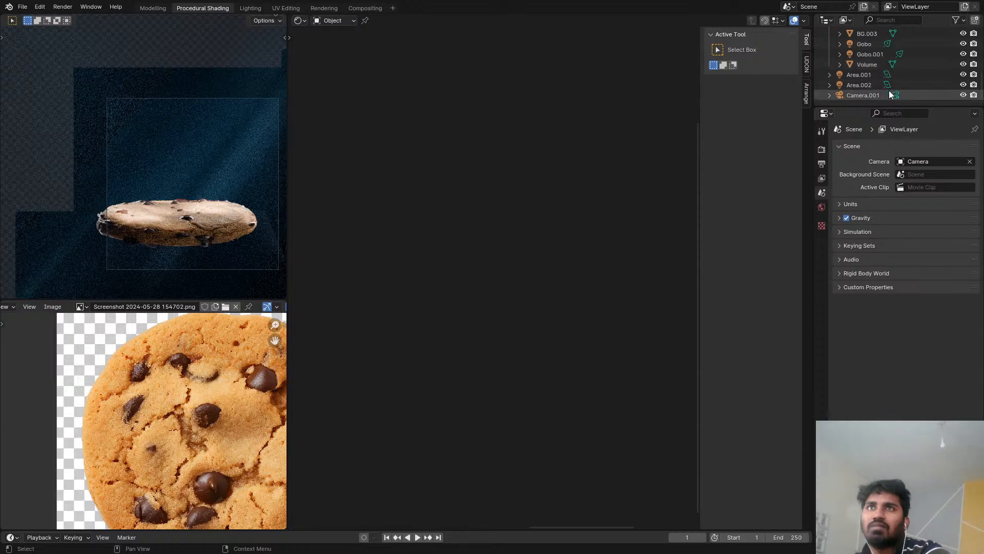
left_click(896, 96)
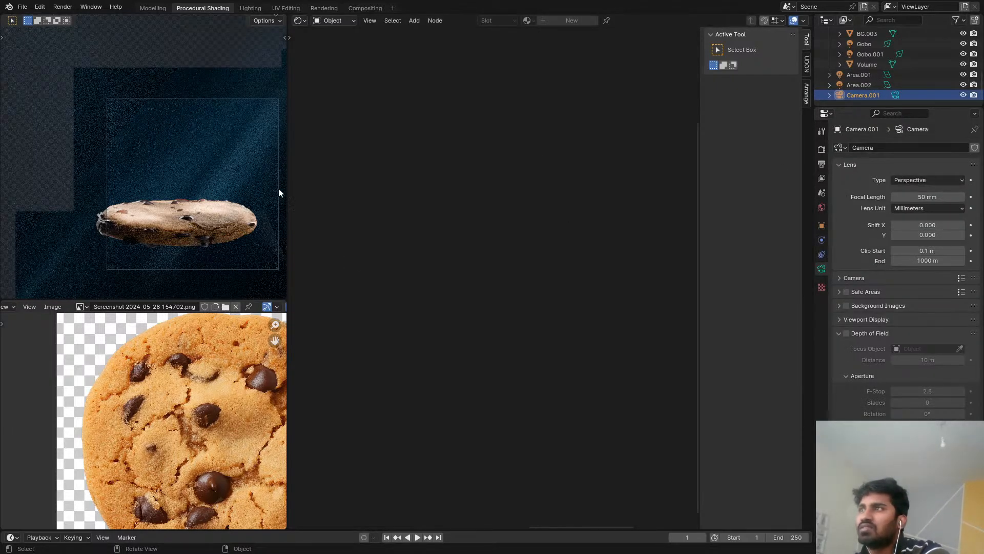
left_click(895, 95)
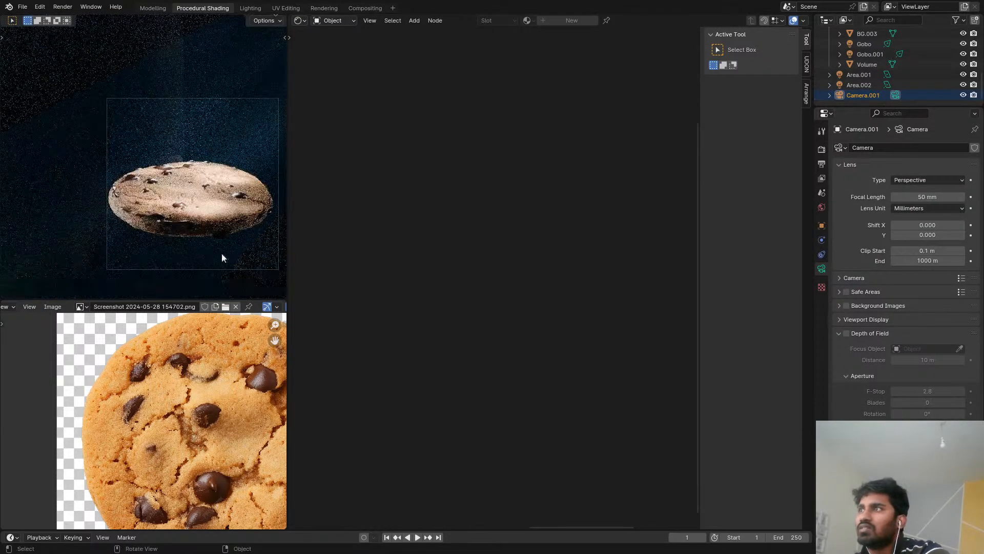
scroll(200, 195, "up", 2)
key("ctrl+s")
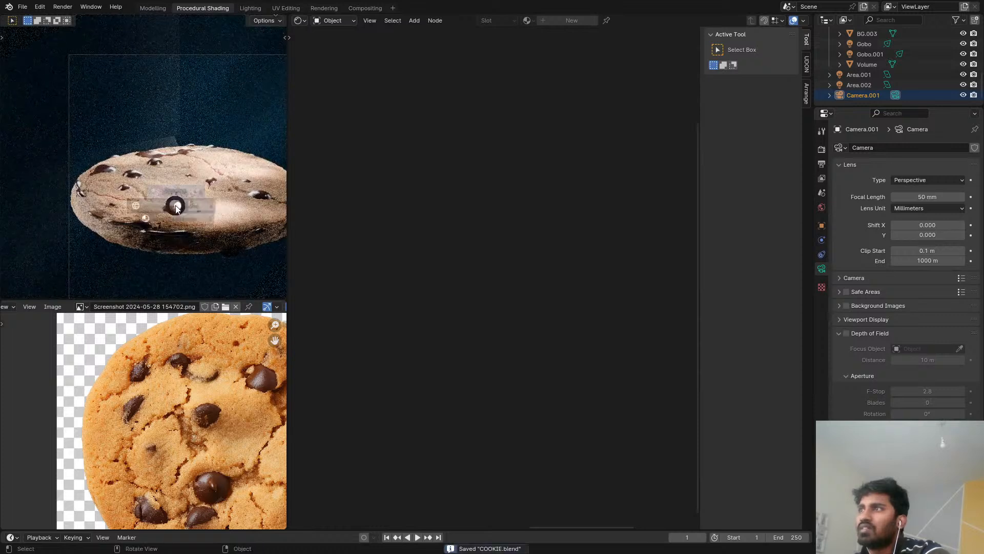
Step: Render the flat cookie through the active camera, stop the render partway, and save the file
left_click(366, 8)
left_click(324, 8)
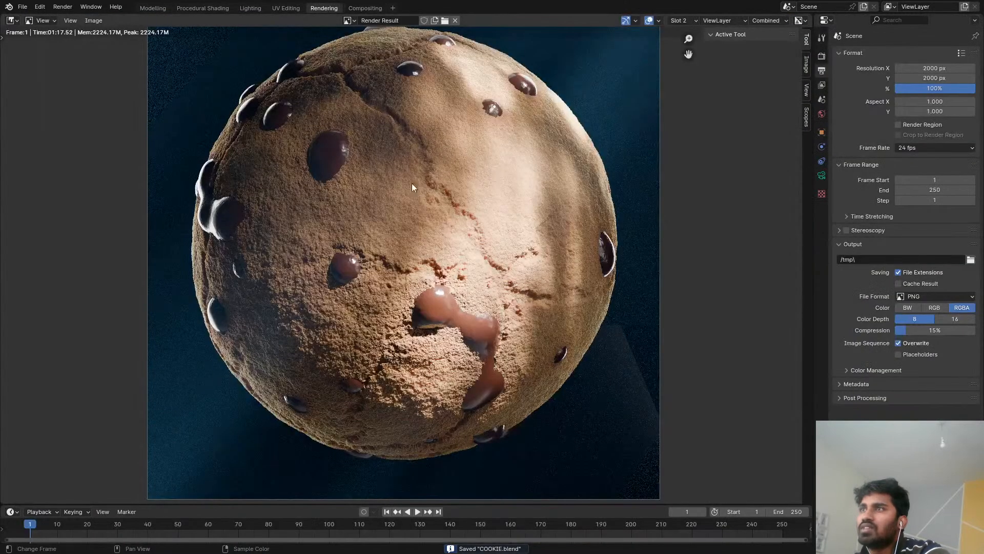
key("F12")
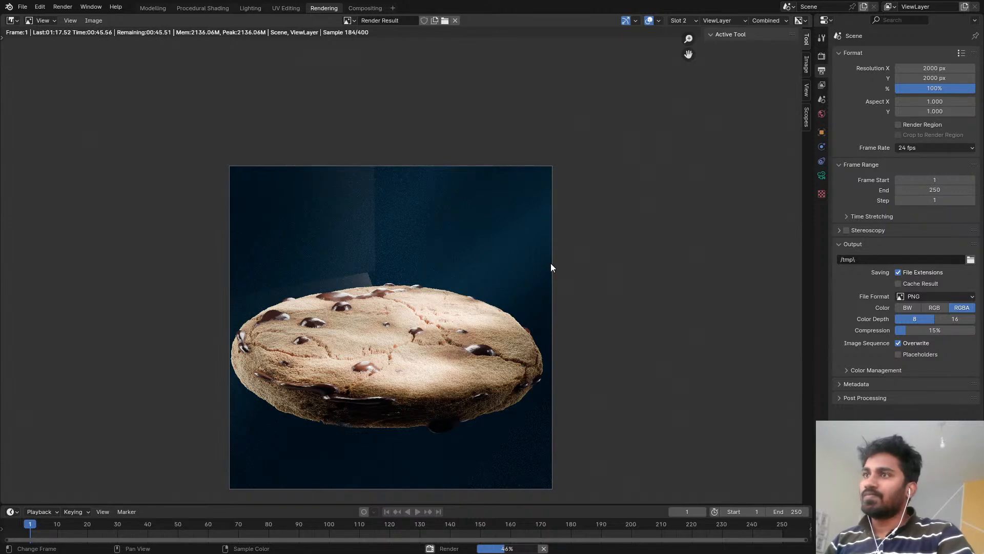
key("Escape")
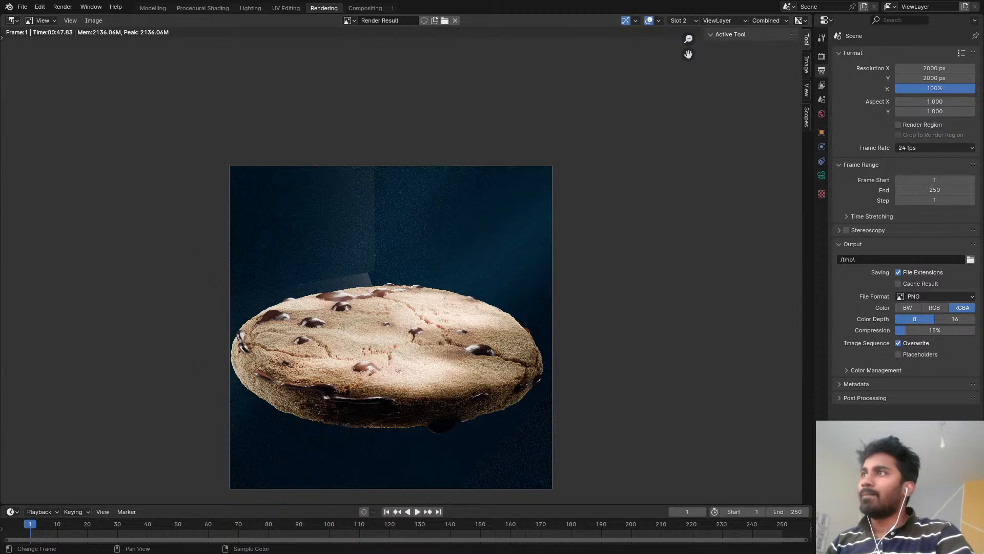
key("ctrl+s")
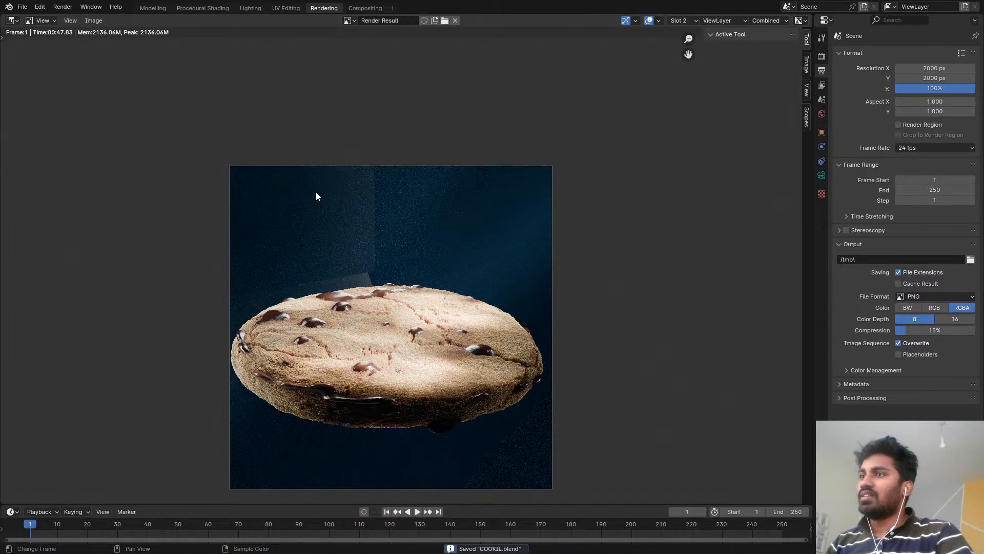
Step: Switch to the Modelling workspace and save an incremental copy of the file as COOKIE1.blend
scroll(316, 191, "up", 1)
left_click(178, 5)
left_click(152, 8)
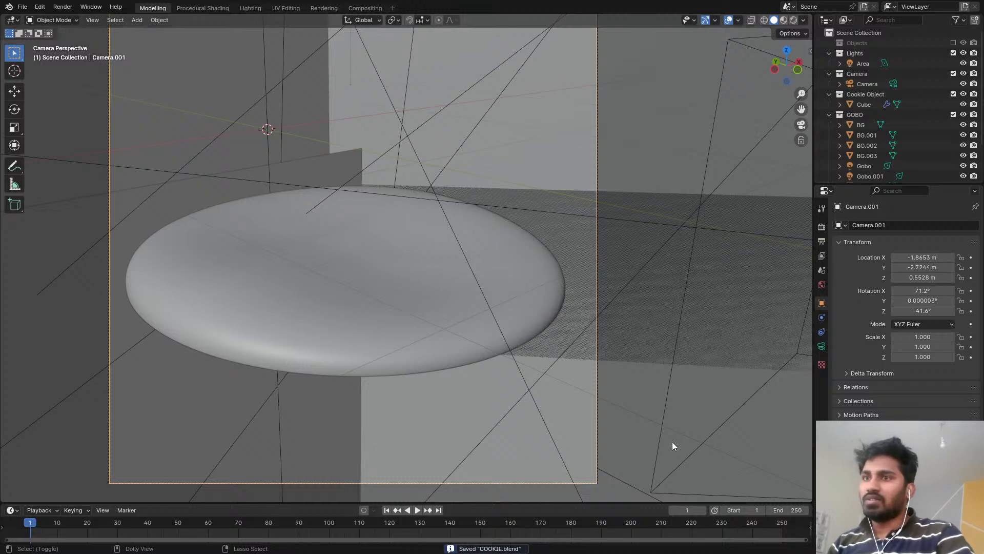
key("ctrl+alt+s")
Step: Leave the camera view, inspect the background planes around the cookie, and delete the BG plane
middle_click_drag(238, 262, 263, 177)
left_click(254, 194)
scroll(254, 193, "down", 5)
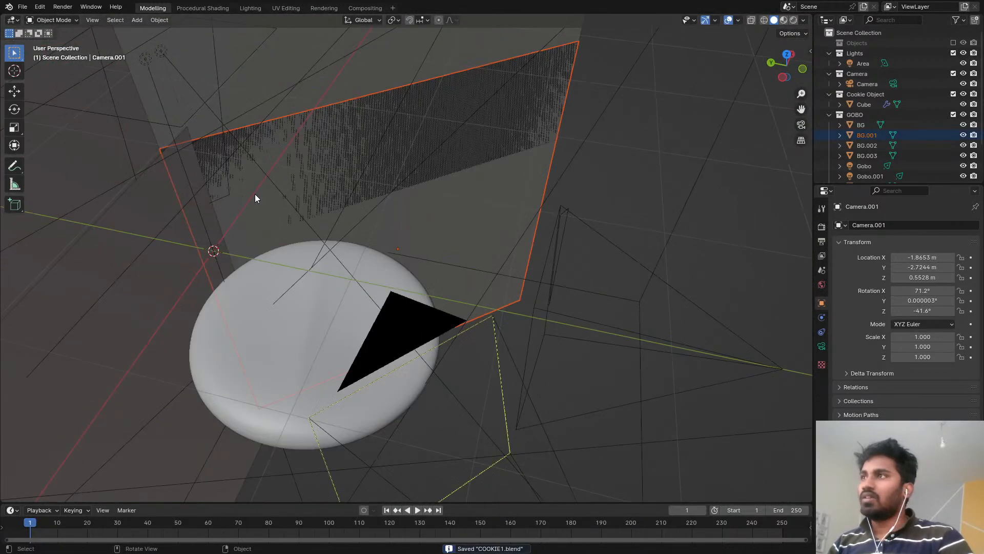
scroll(266, 173, "down", 6)
left_click(270, 134)
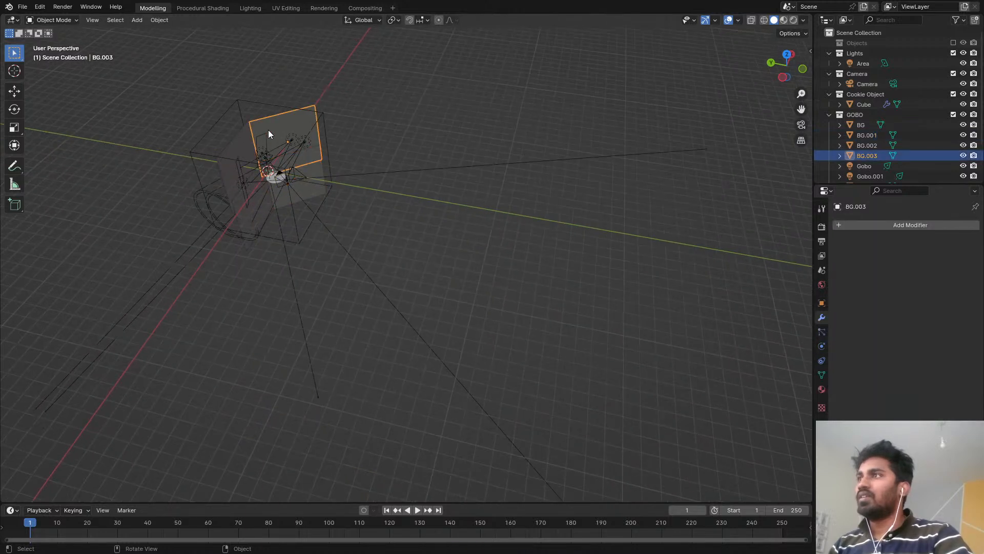
scroll(279, 139, "up", 3)
left_click(180, 138)
left_click(214, 346, "shift")
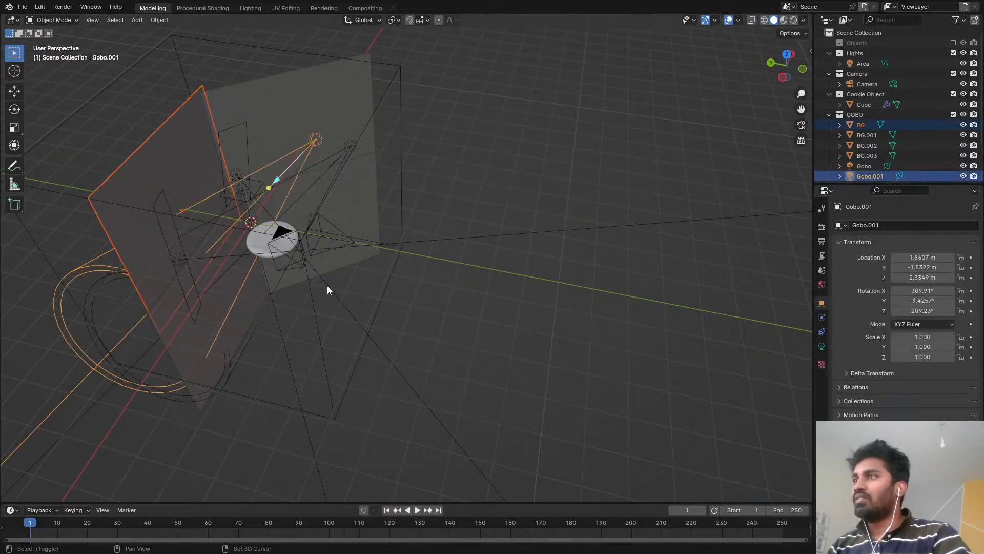
left_click(115, 188)
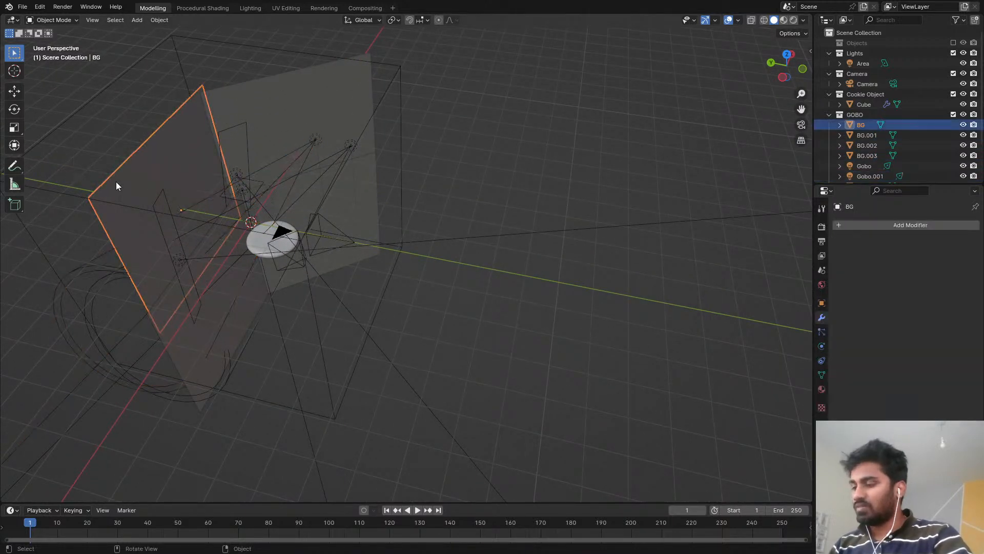
key("x")
left_click(117, 181)
Step: Delete the BG.001 and BG.002 background planes
left_click(369, 205)
key("x")
left_click(370, 204)
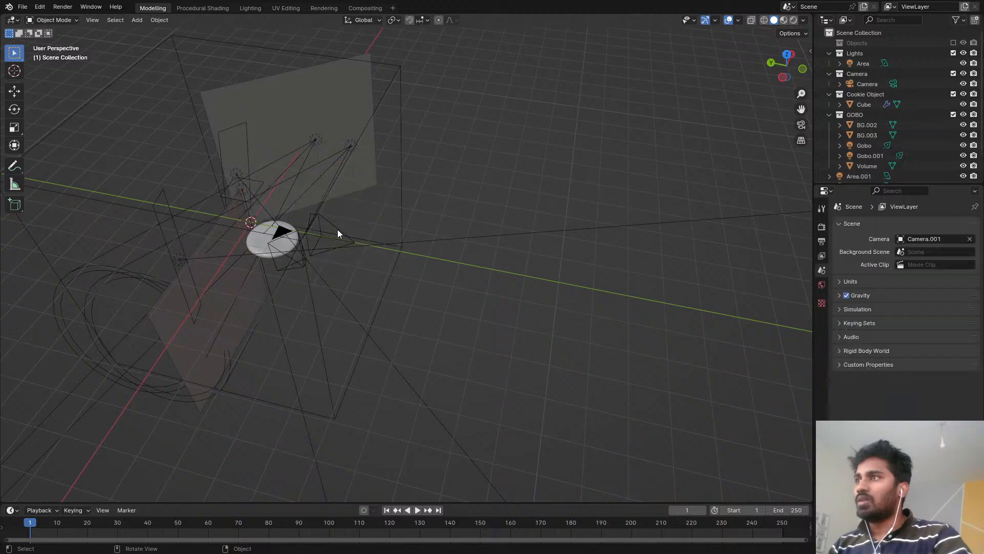
left_click(235, 314)
key("x")
left_click(235, 309)
Step: Scale up the remaining BG.003 plane as a large backdrop and preview the scene rendered through the camera
left_click(290, 110)
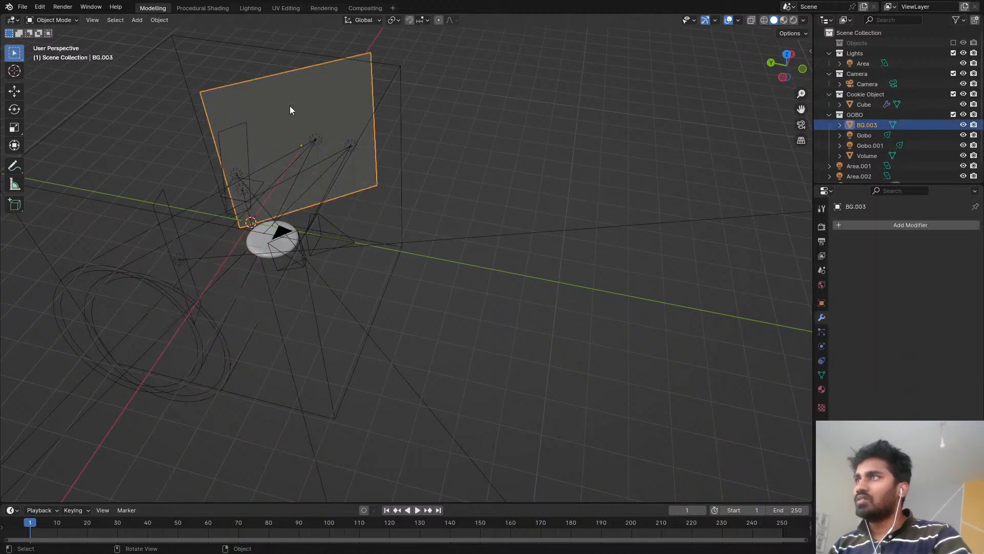
key("s")
left_click(543, 104)
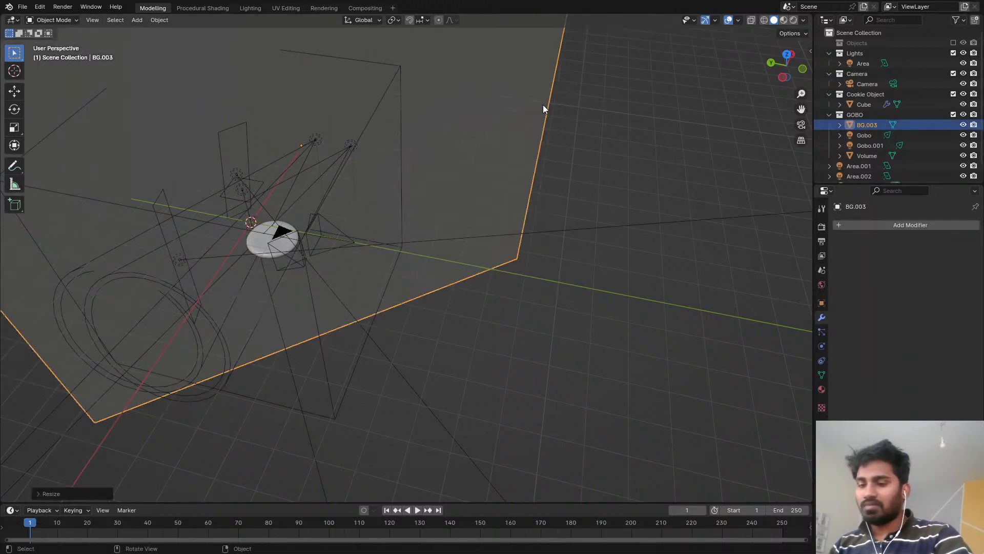
key("KP_0")
key("z")
left_click(301, 71)
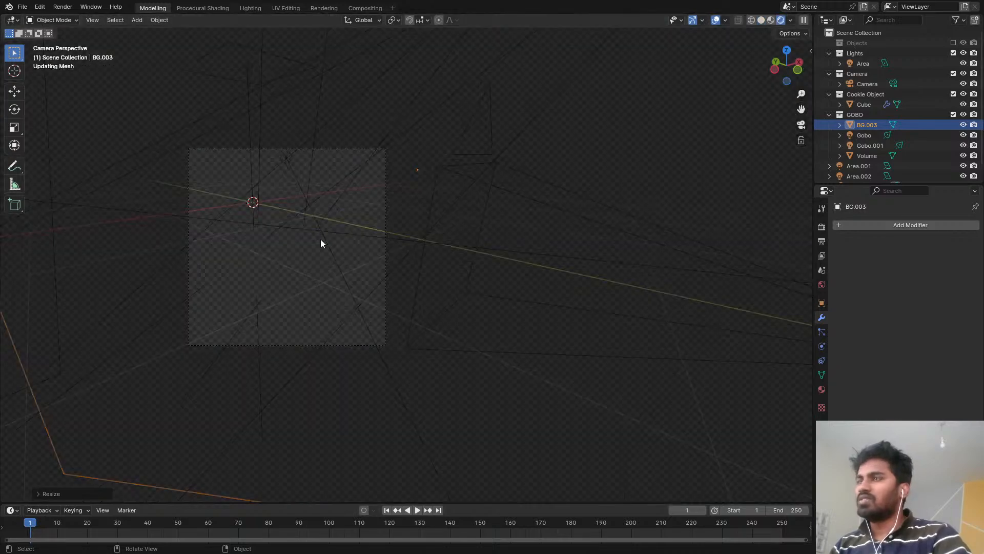
scroll(319, 251, "up", 2)
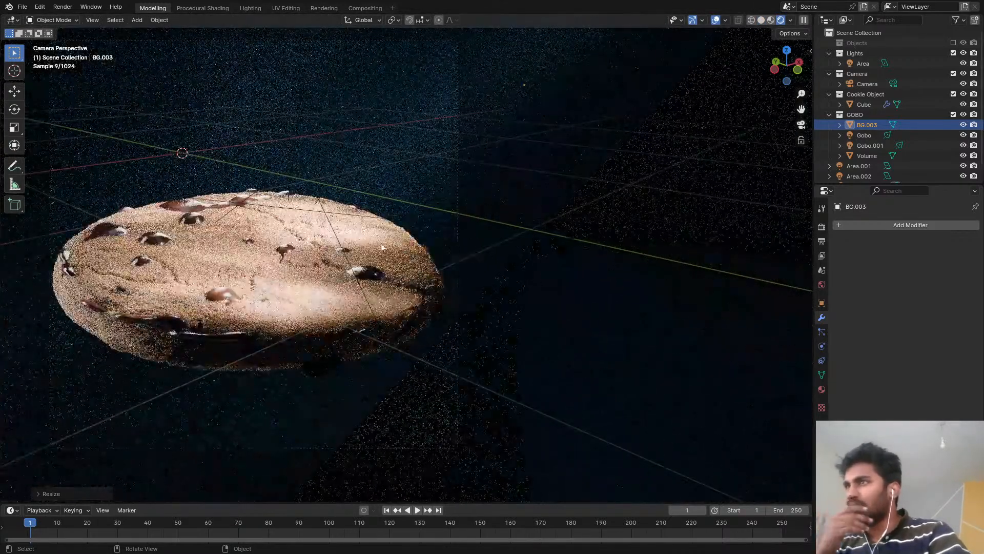
Step: Move the BG.003 backdrop farther behind the cookie, rescale it to a large size, and check it through the camera
scroll(405, 241, "down", 3)
middle_click_drag(405, 239, 531, 204)
scroll(530, 203, "up", 6)
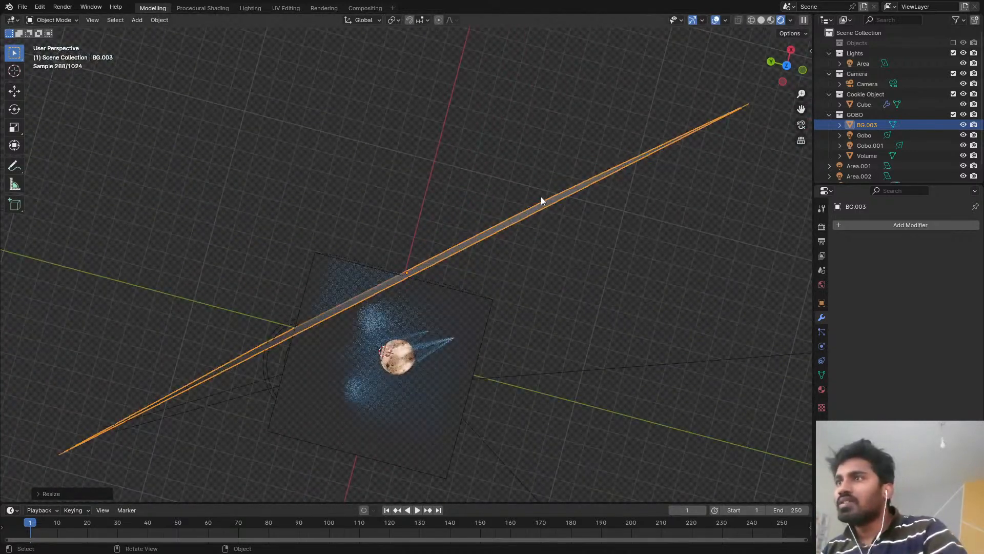
key("s")
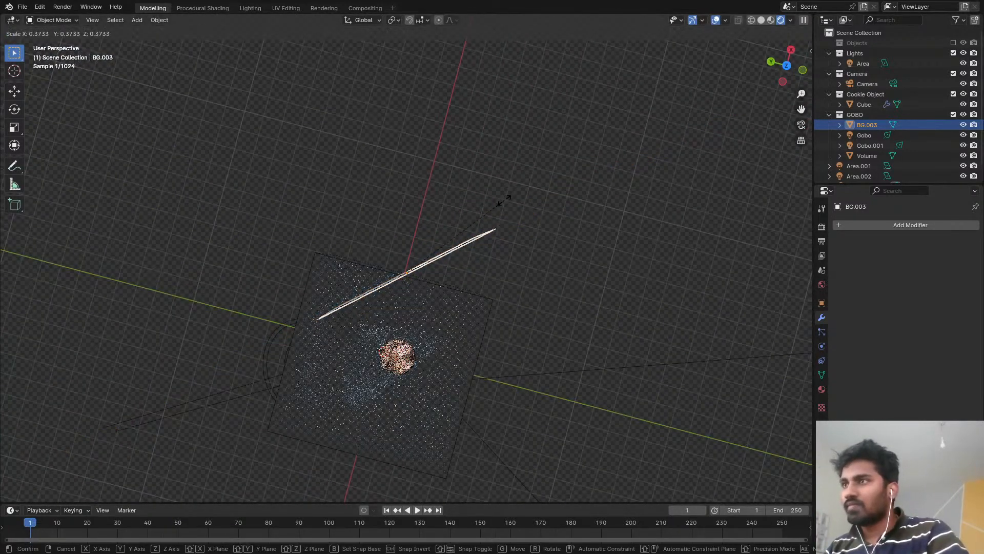
left_click(503, 208)
key("g")
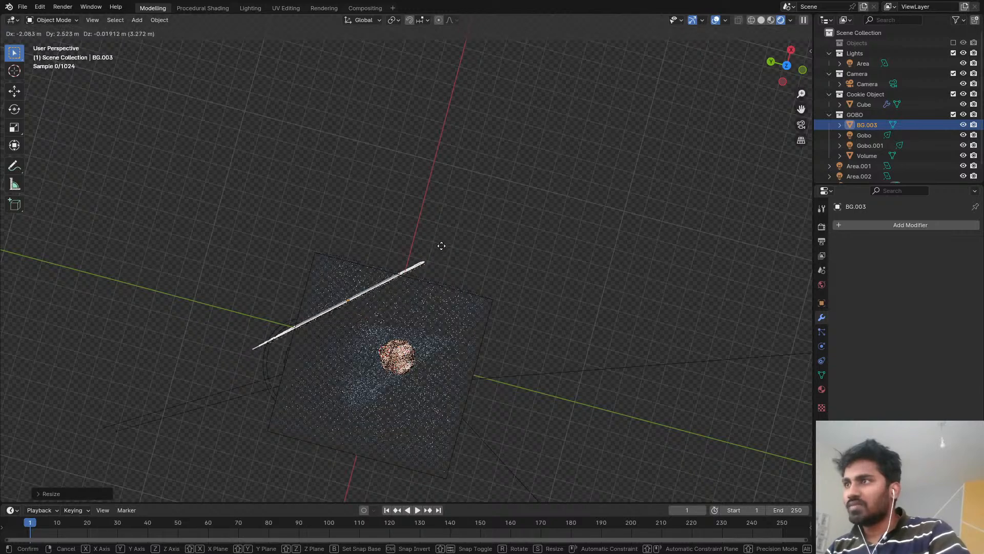
left_click(420, 184)
key("s")
left_click(667, 113)
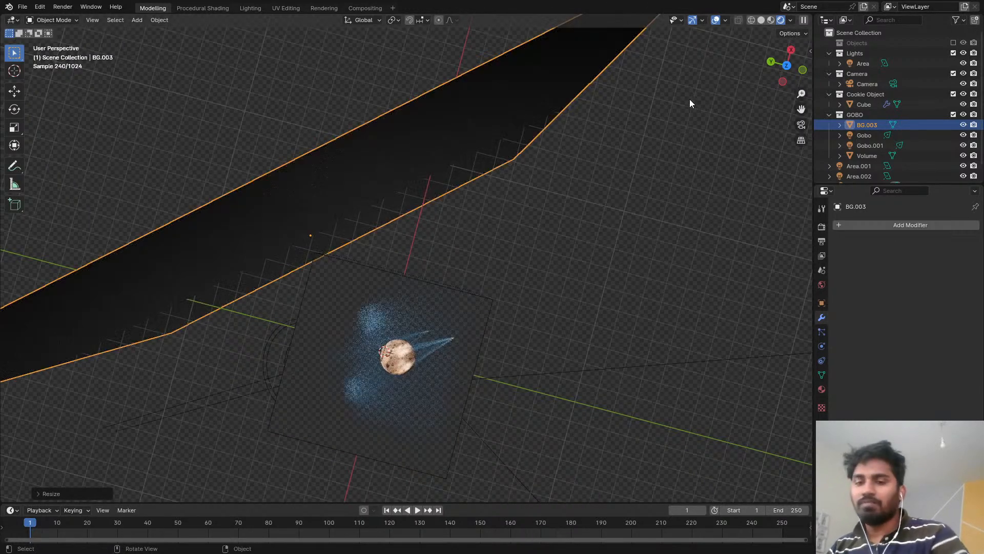
key("KP_0")
scroll(366, 223, "up", 4)
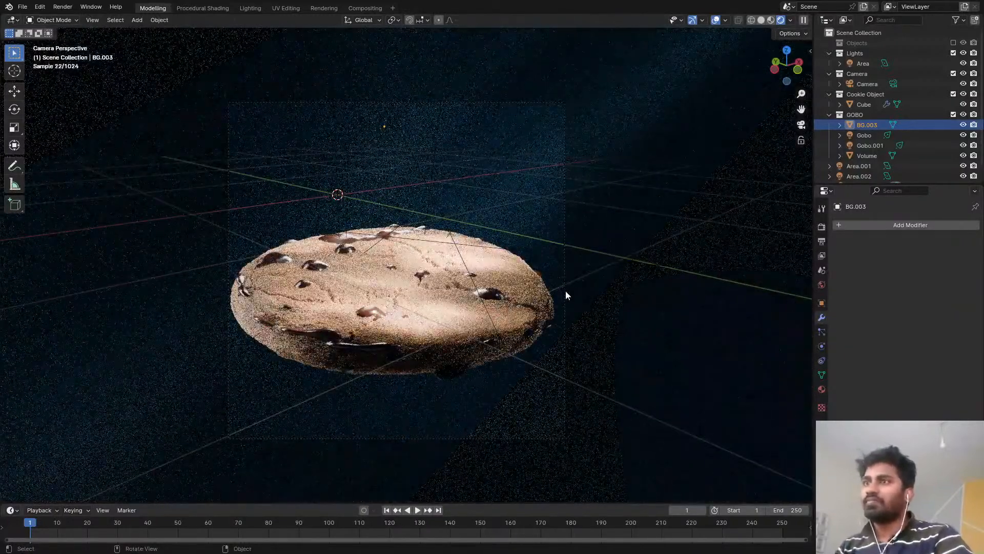
Step: Save the file and reframe Camera.001 to look down on the cookie, at about X -1.74, Y -2.60, Z 0.84 m
left_click(564, 287)
key("ctrl+s")
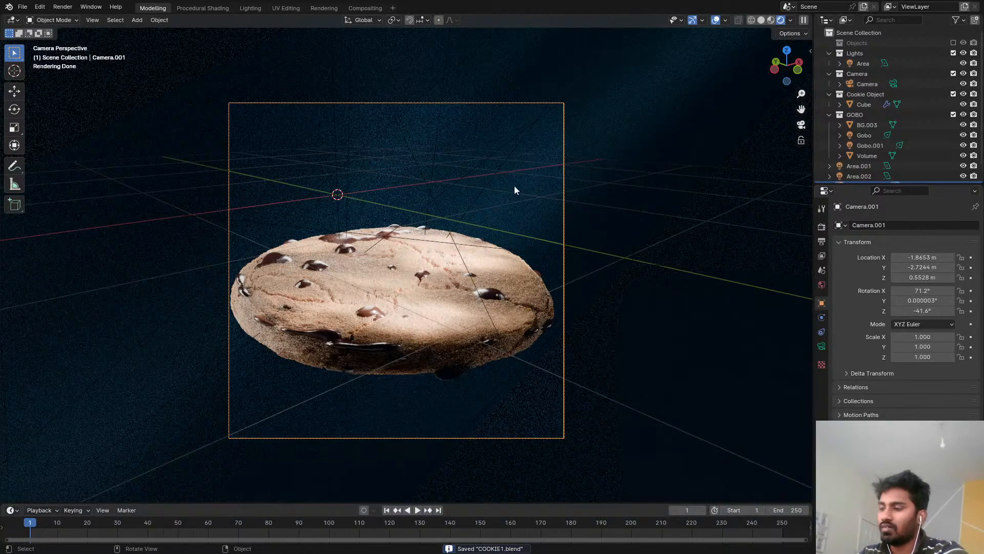
key("shift+grave")
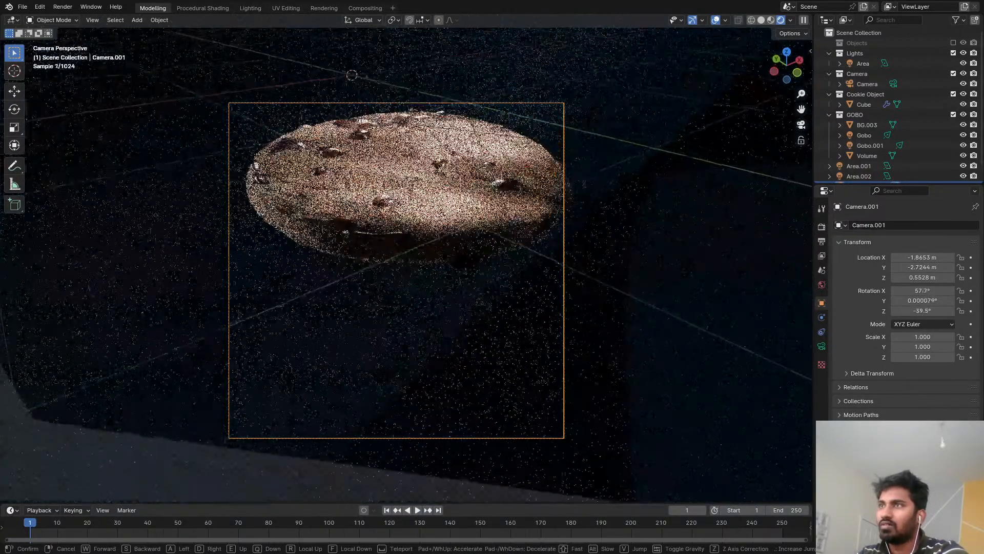
left_click(406, 265)
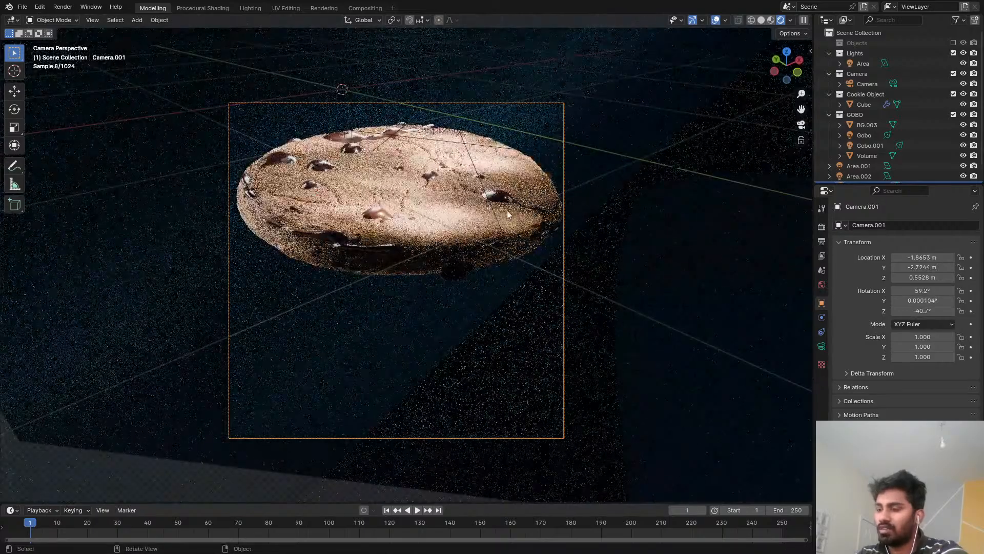
key("g")
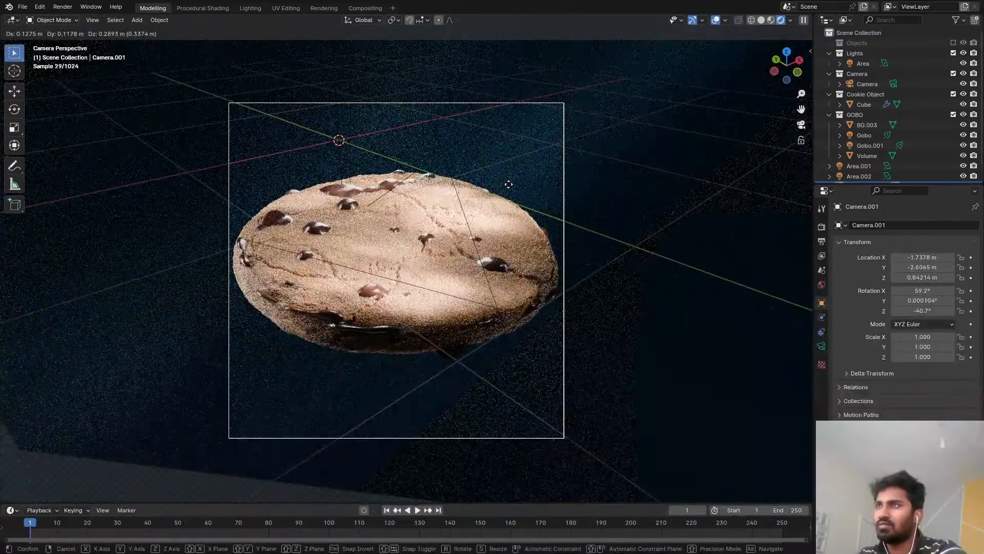
left_click(508, 184)
left_click(436, 245)
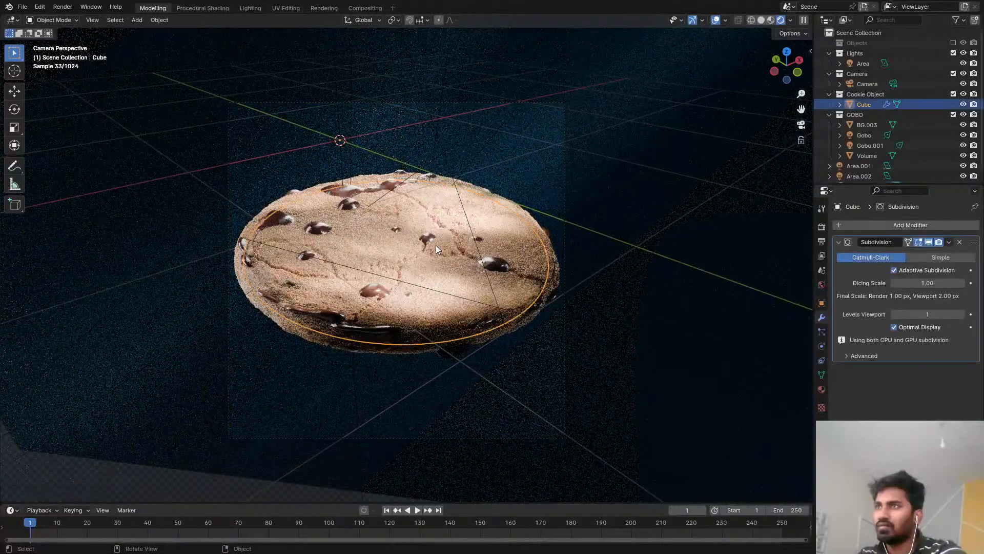
key("r")
key("z")
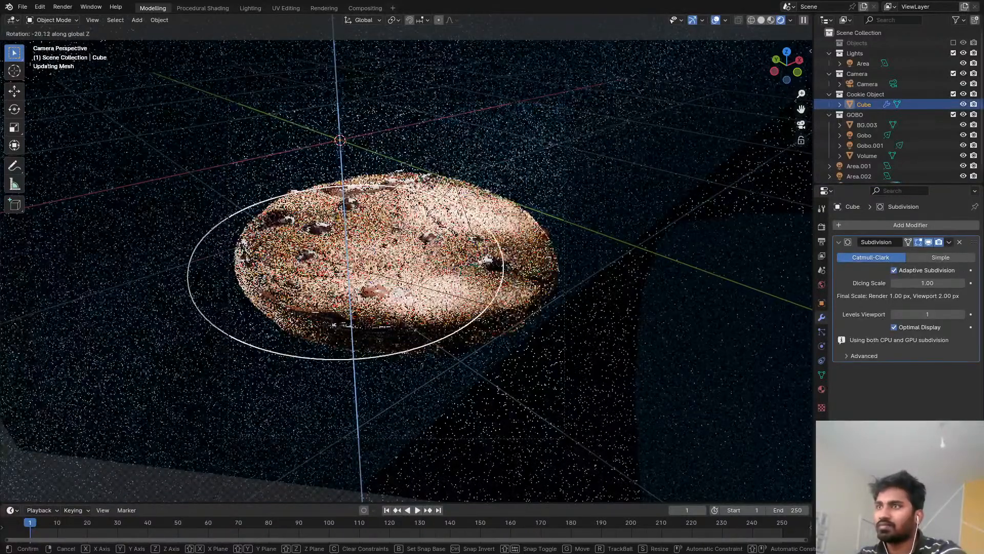
right_click(458, 230)
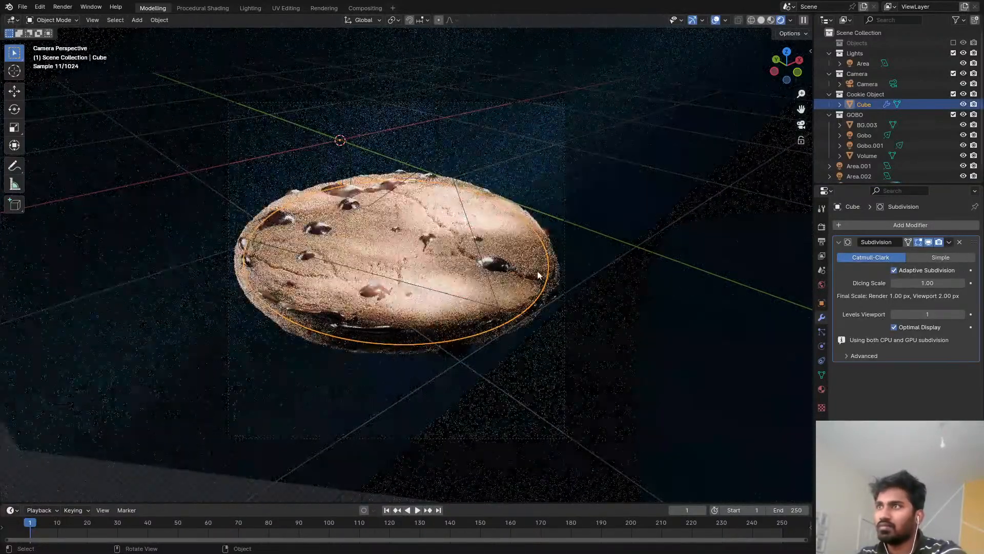
Step: Choose a transform pivot point and display the cookie in solid shading
left_click(396, 20)
left_click(414, 51)
key("z")
left_click(480, 234)
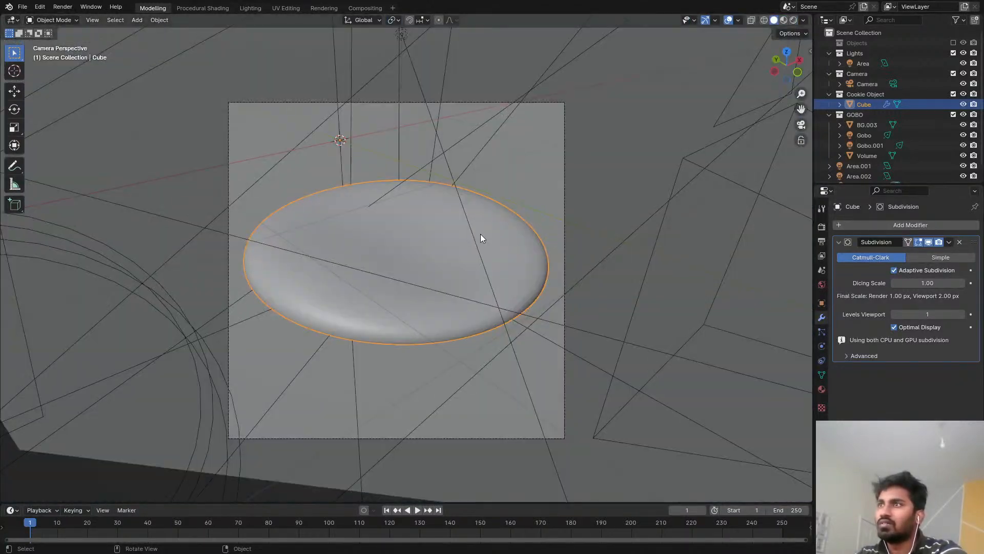
key("shift+s")
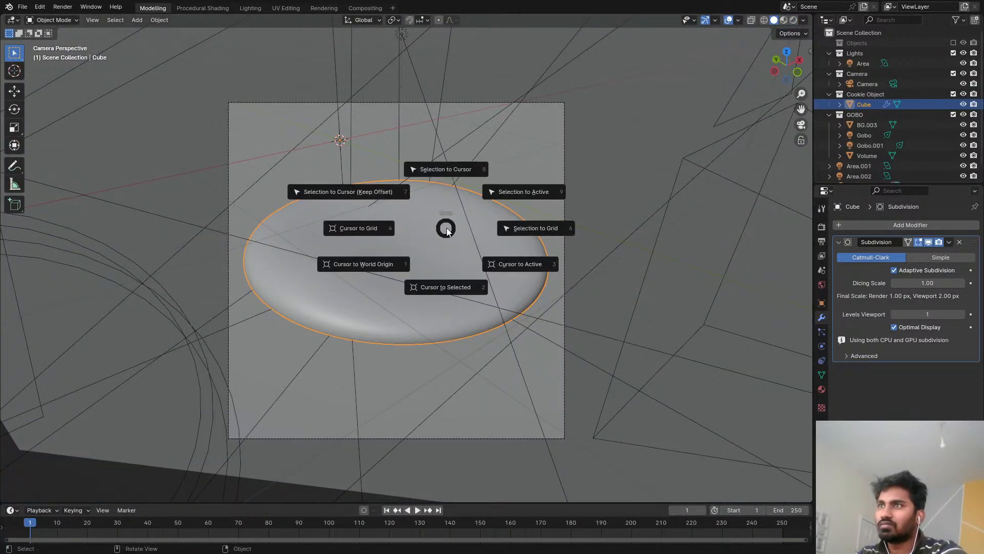
key("Escape")
key("Tab")
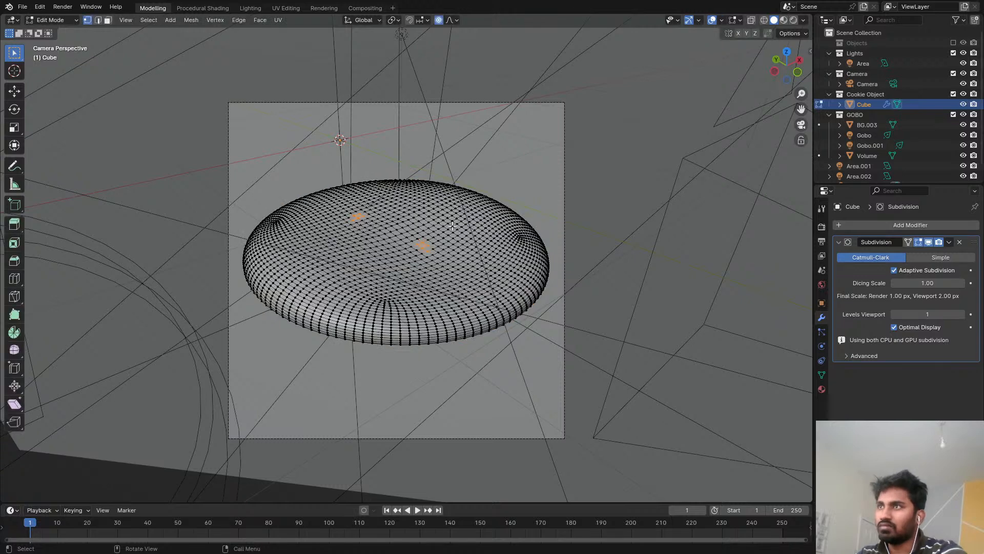
key("Tab")
key("Tab")
key("a")
right_click(452, 226)
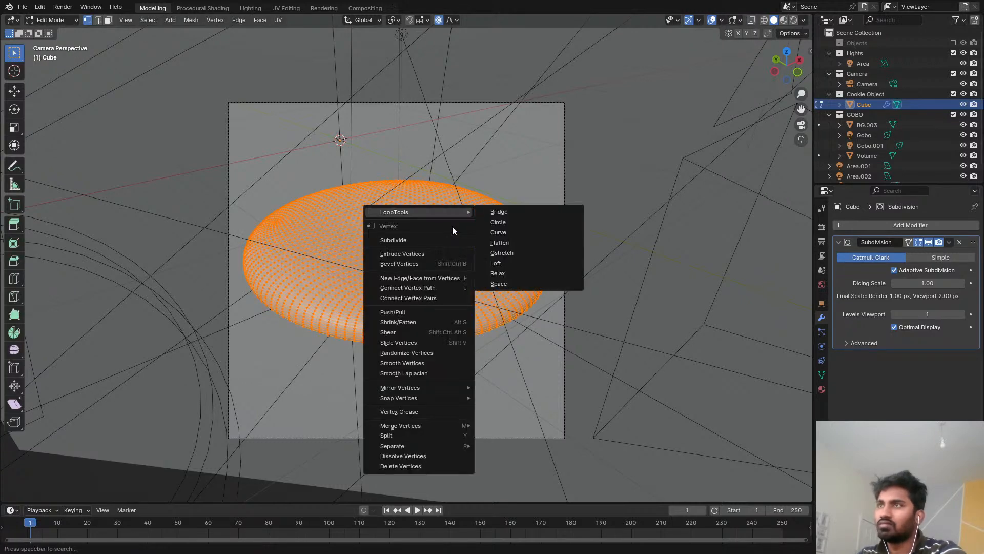
key("Escape")
key("Tab")
Step: Set the cookie's origin to its geometry and rotate the cookie about -78° around the global Z axis
right_click(447, 257)
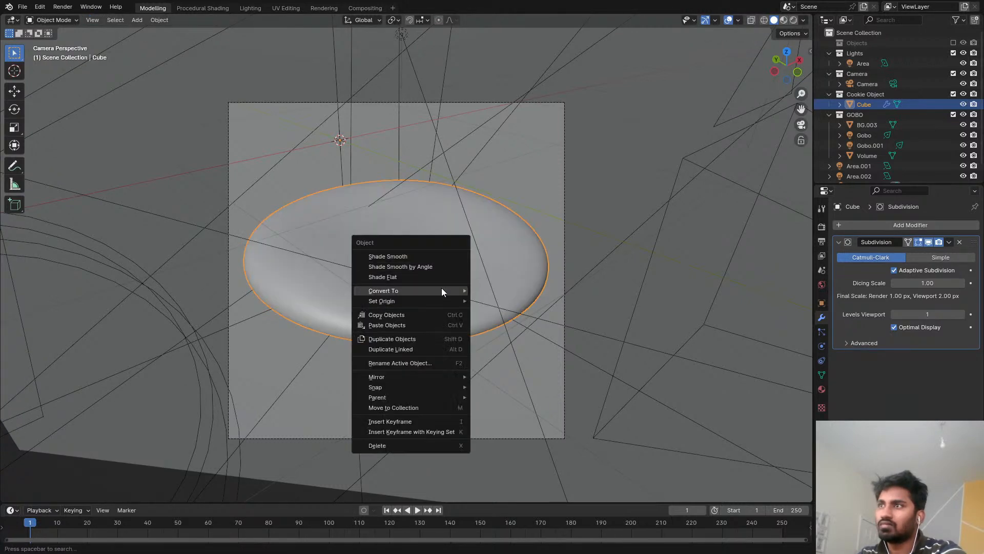
mouse_move(448, 303)
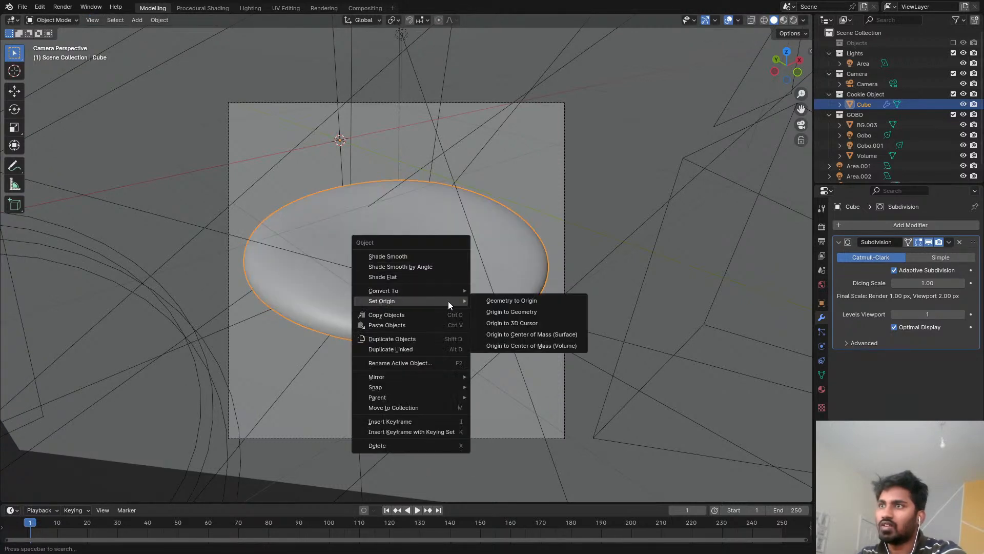
left_click(506, 316)
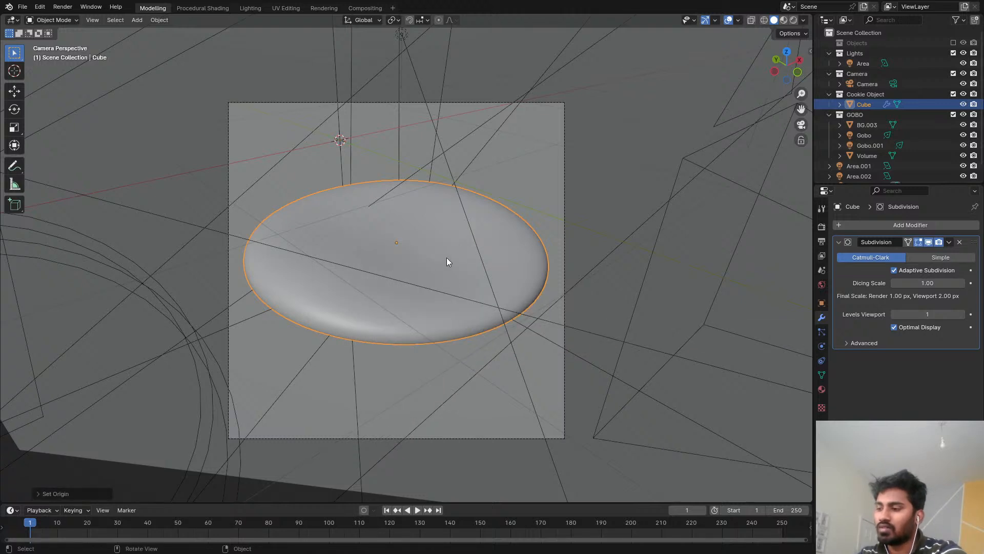
key("r")
key("z")
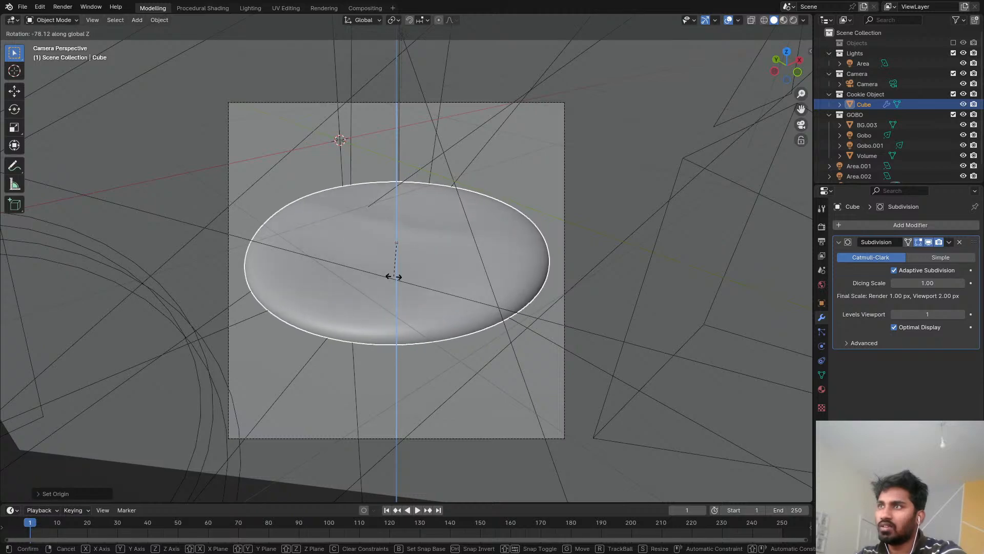
left_click(393, 276)
Step: Preview the cookie in rendered shading and try a further rotation around the global Z axis
key("z")
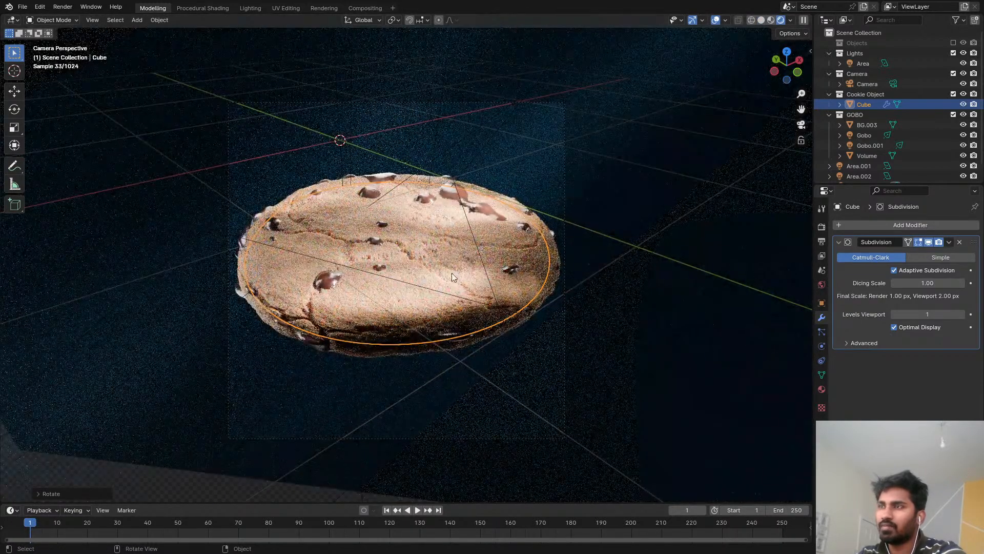
key("r")
key("z")
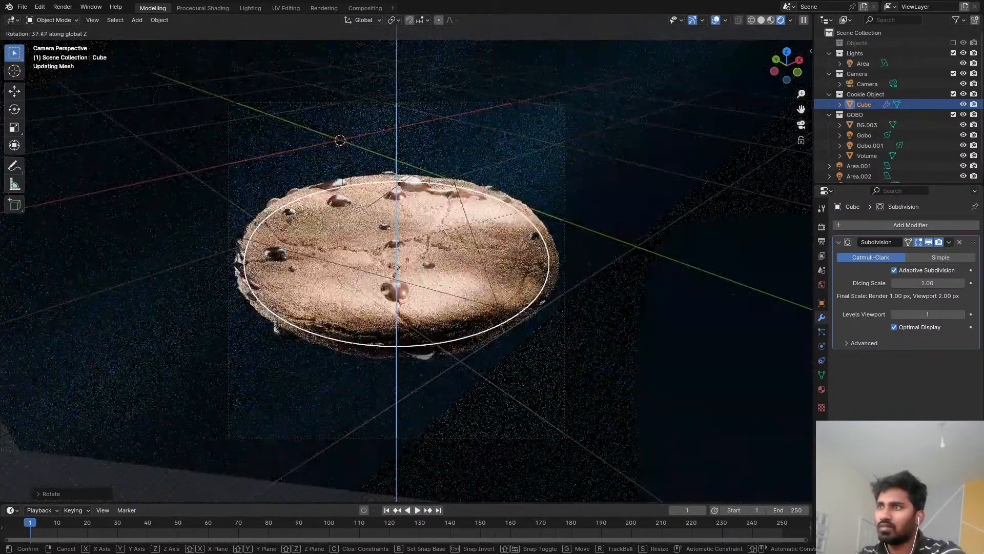
left_click(557, 204)
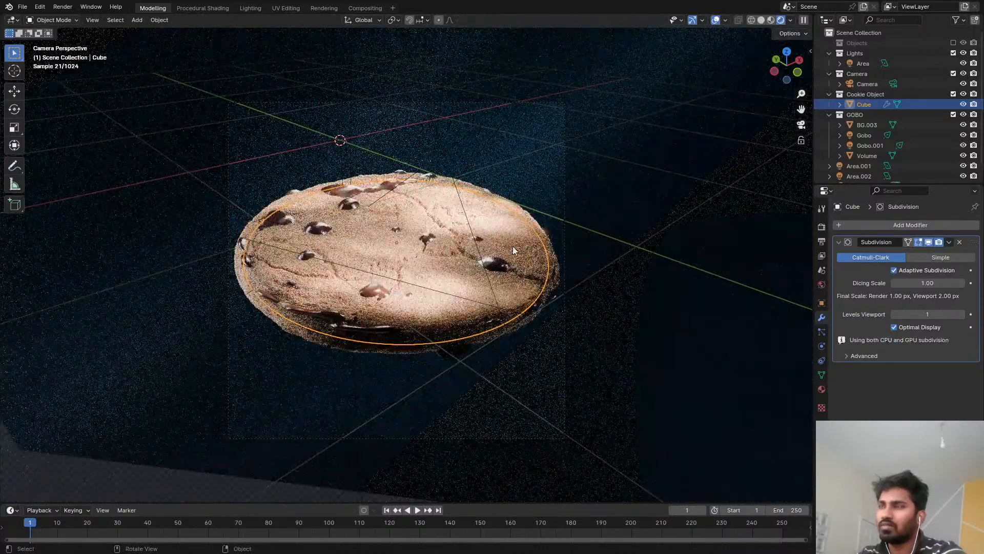
Step: Save the file and try different radius values for the Gobo and Gobo.001 spotlights
left_click(487, 104)
key("ctrl+s")
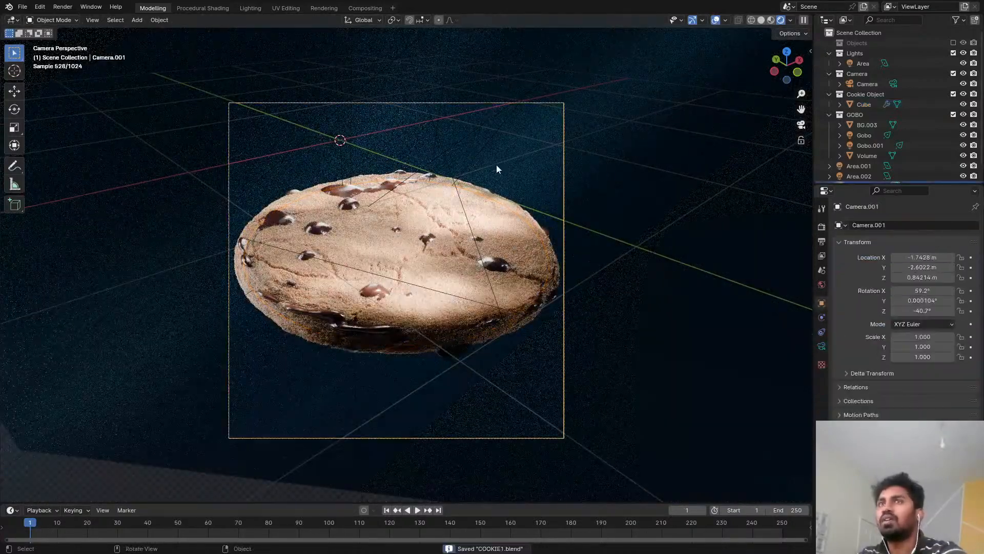
left_click(475, 135)
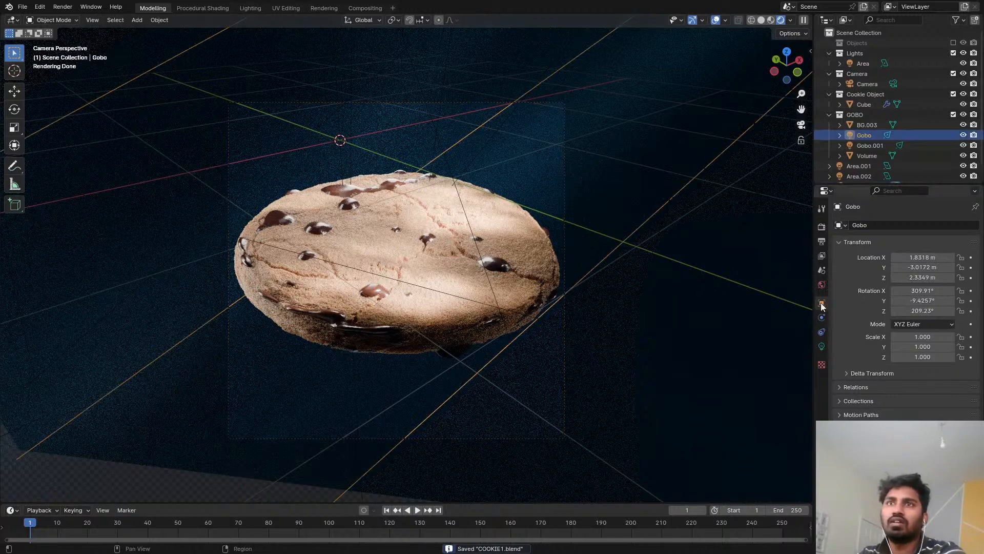
left_click(822, 346)
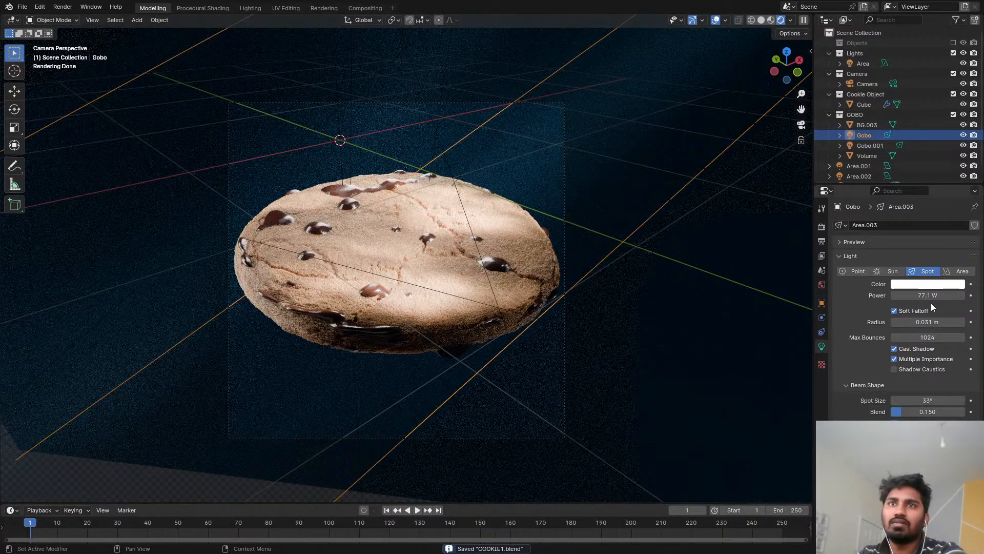
mouse_move(930, 322)
left_mouse_down()
mouse_move(904, 322)
mouse_move(951, 322)
mouse_move(920, 323)
mouse_move(929, 323)
left_mouse_up()
right_click(952, 322)
right_click(942, 323)
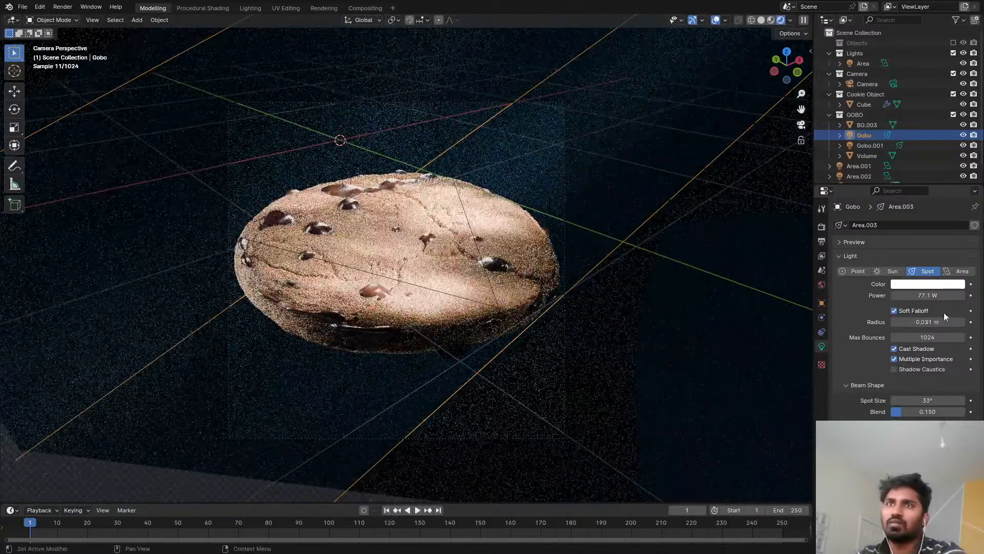
left_click(870, 146)
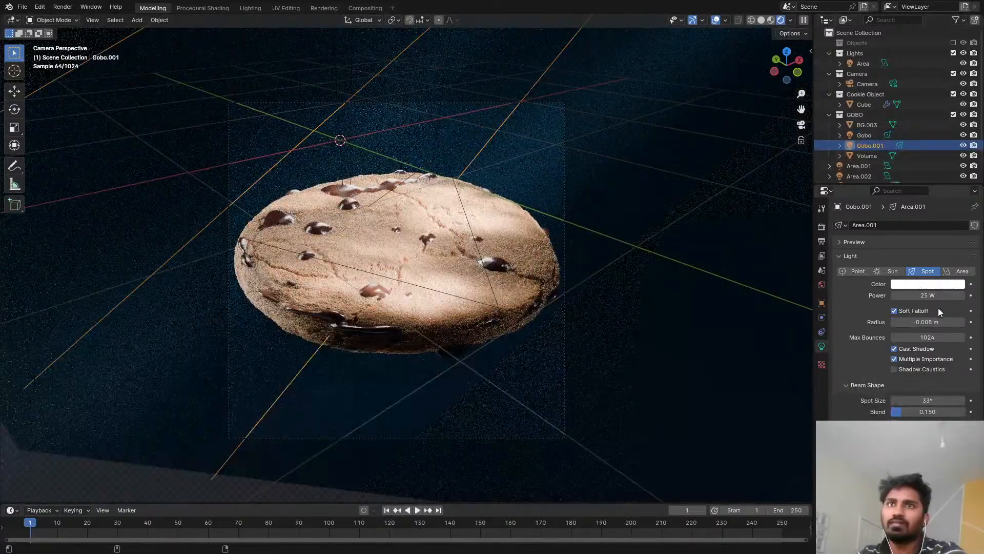
mouse_move(923, 322)
left_mouse_down()
mouse_move(953, 322)
mouse_move(918, 316)
left_mouse_up()
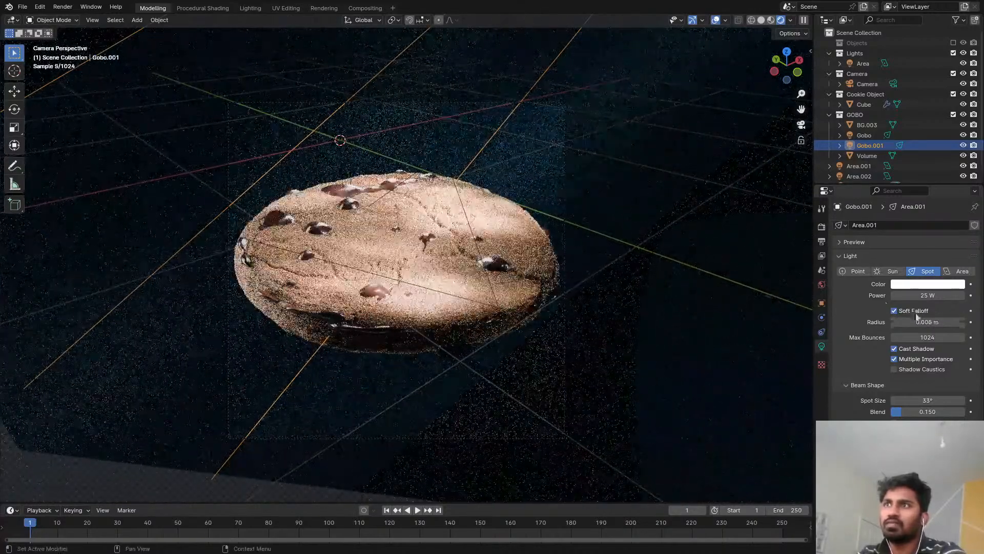
Step: Set the world background strength to 0.280 and save the file
left_click(822, 285)
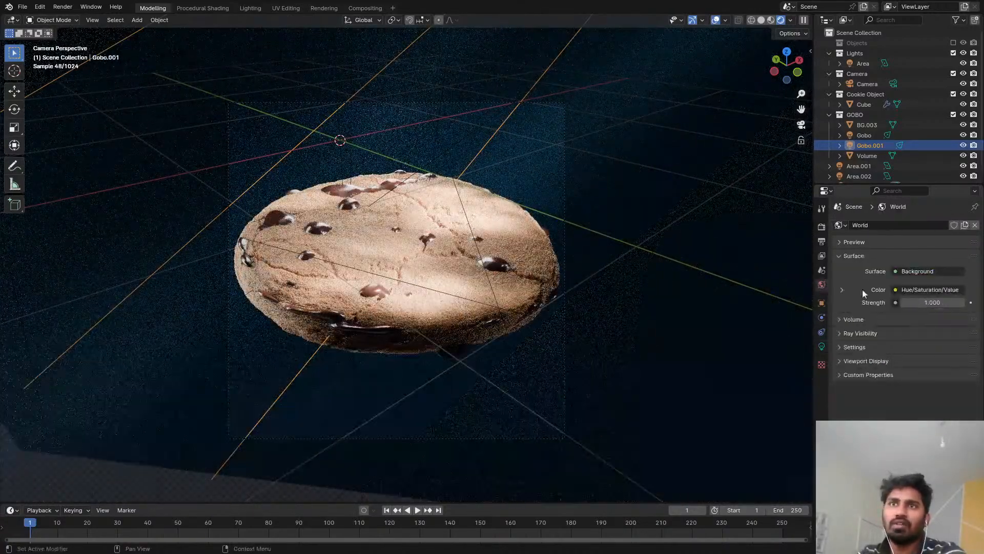
mouse_move(921, 303)
left_mouse_down()
mouse_move(890, 302)
mouse_move(905, 302)
left_mouse_up()
left_click(399, 232)
key("ctrl+s")
key("z")
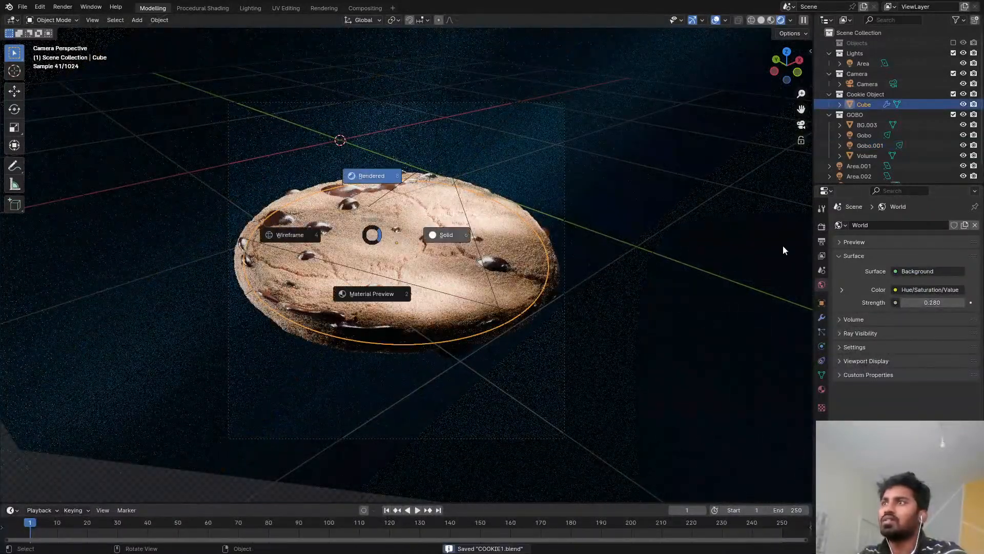
left_click(784, 250)
Step: Switch to the Rendering workspace, render the cookie image, and inspect the render up close
left_click(324, 8)
scroll(396, 259, "down", 2)
scroll(411, 193, "up", 3)
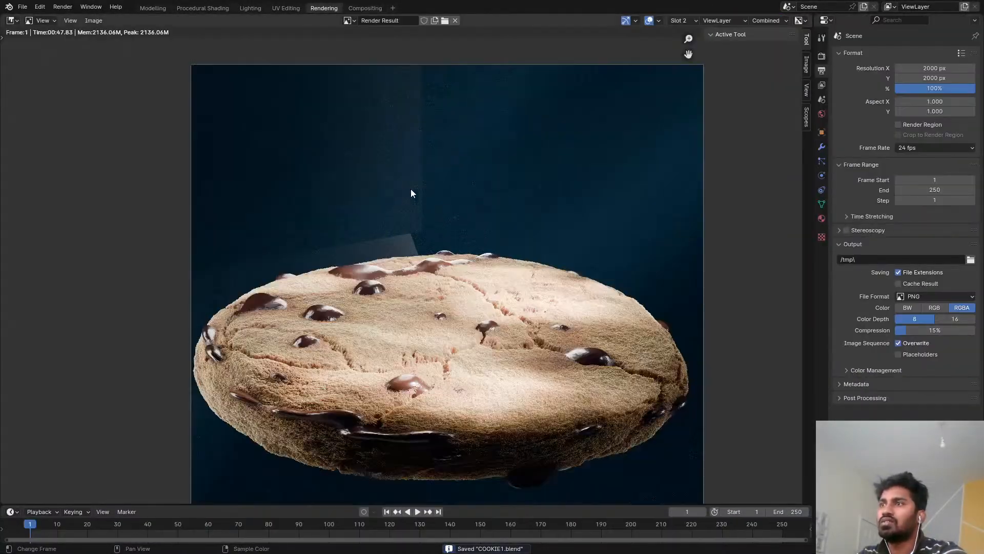
key("F12")
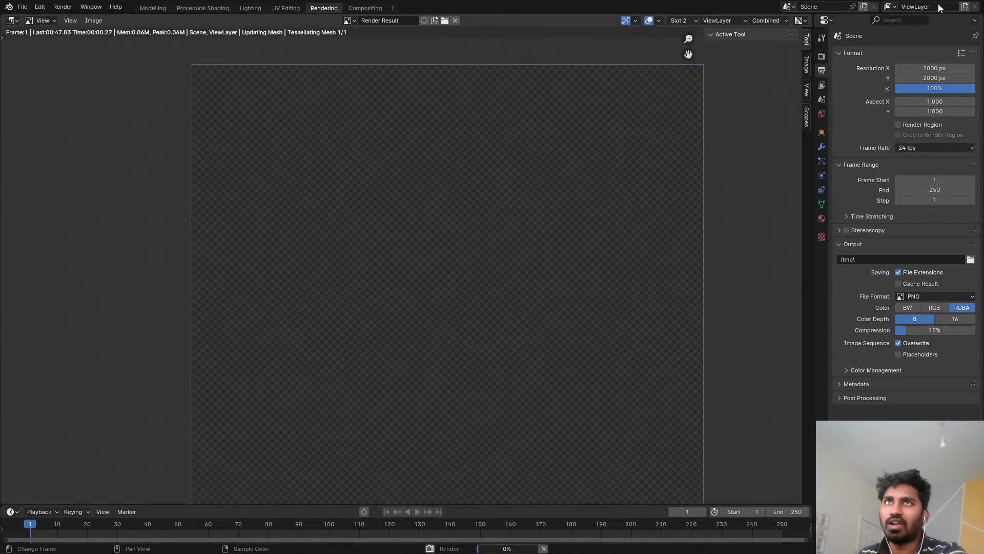
scroll(430, 259, "down", 1)
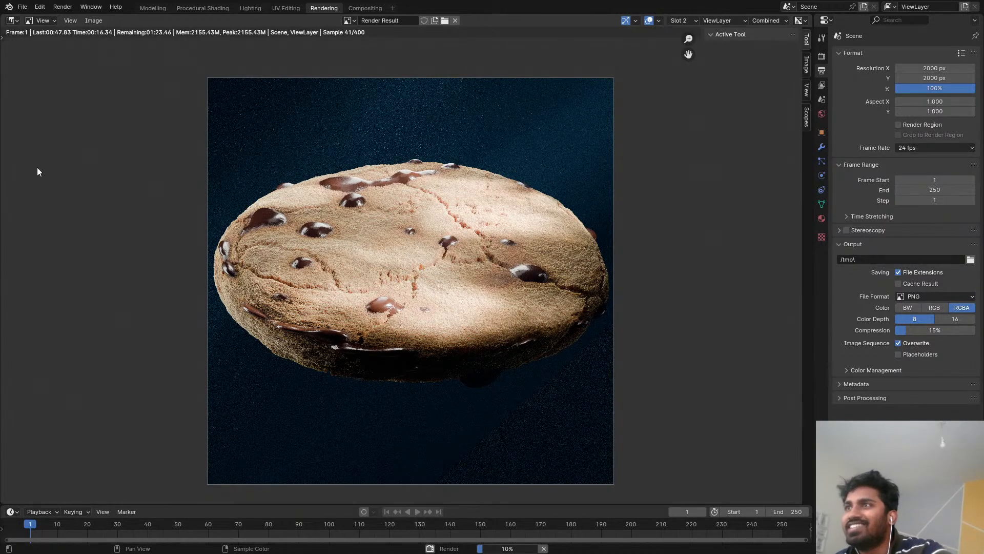
scroll(39, 172, "up", 2)
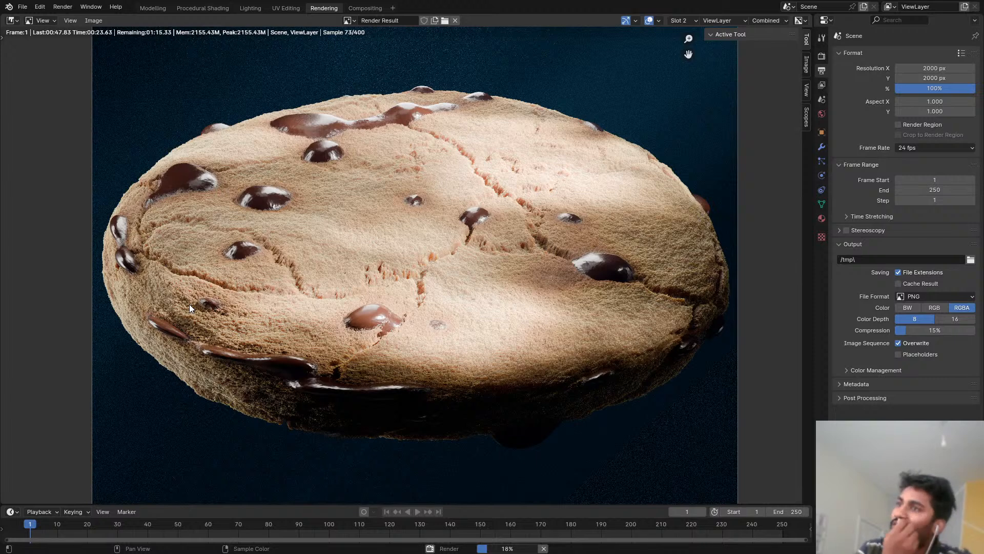
Step: Examine the cookie render at different magnifications, checking its cracks, chocolate chips, shaded edge and overall framing
scroll(267, 279, "down", 2)
middle_click_drag(284, 266, 352, 272)
scroll(358, 257, "up", 1)
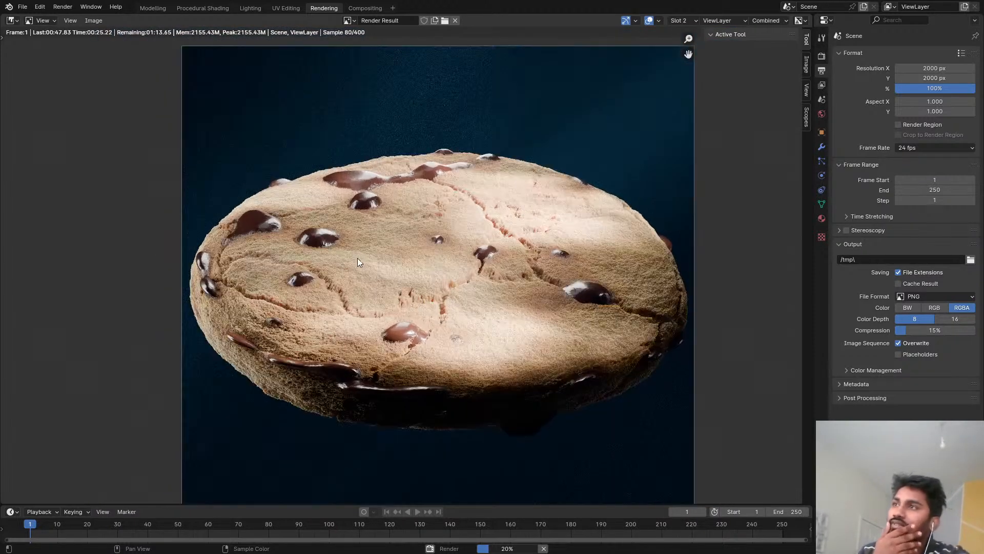
scroll(414, 242, "up", 1)
middle_click_drag(414, 241, 377, 236)
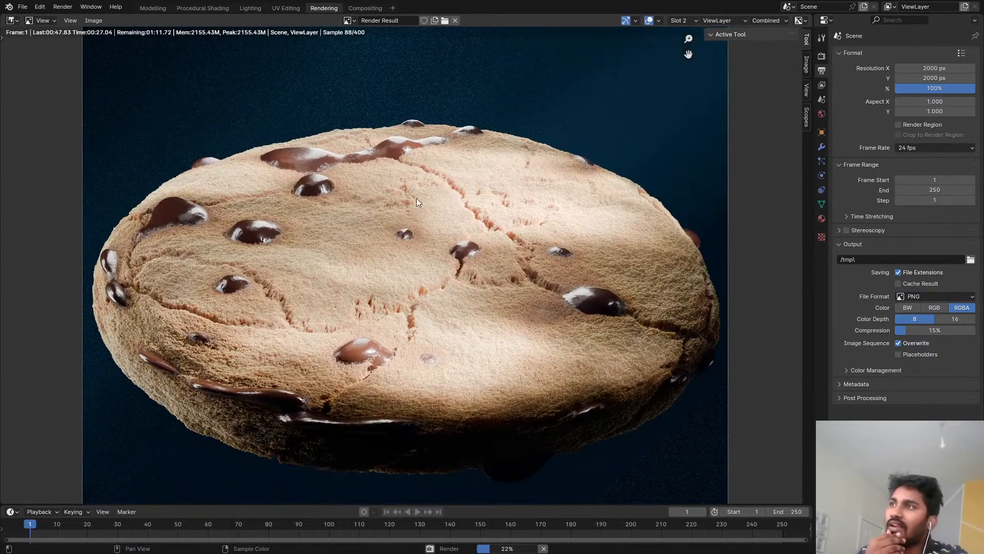
middle_click_drag(423, 205, 407, 205)
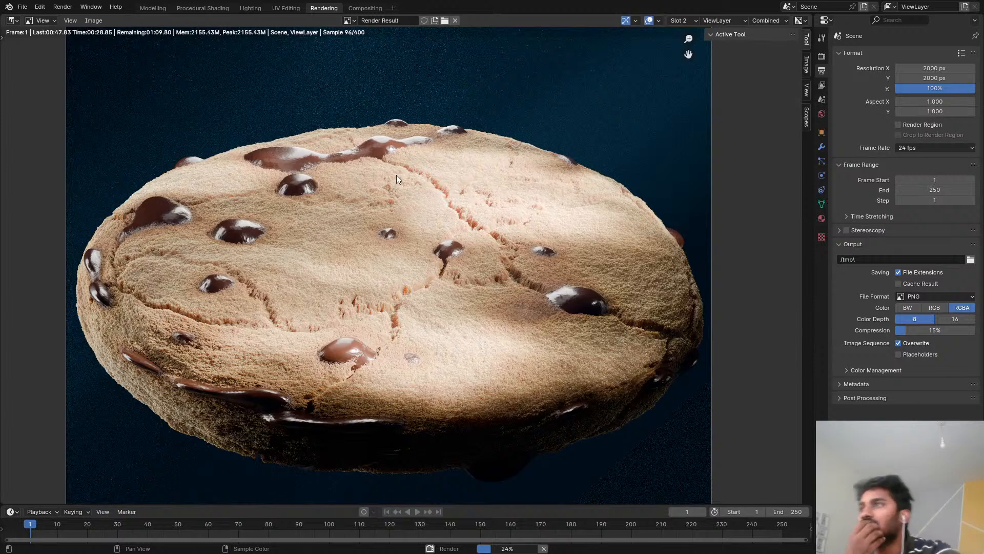
scroll(392, 170, "down", 1)
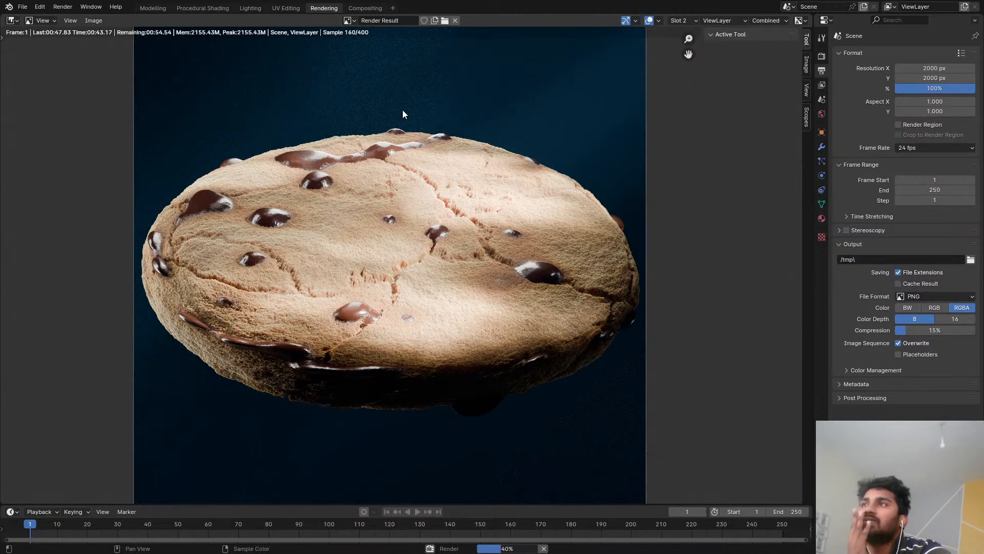
scroll(409, 145, "down", 3)
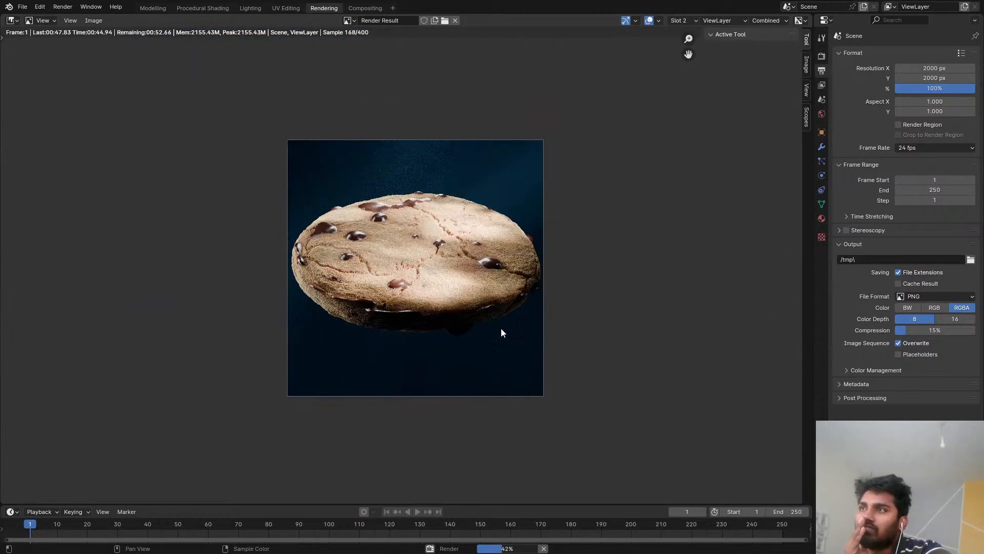
scroll(507, 330, "down", 1)
middle_click_drag(513, 330, 514, 258)
scroll(516, 259, "down", 1)
scroll(511, 278, "up", 6)
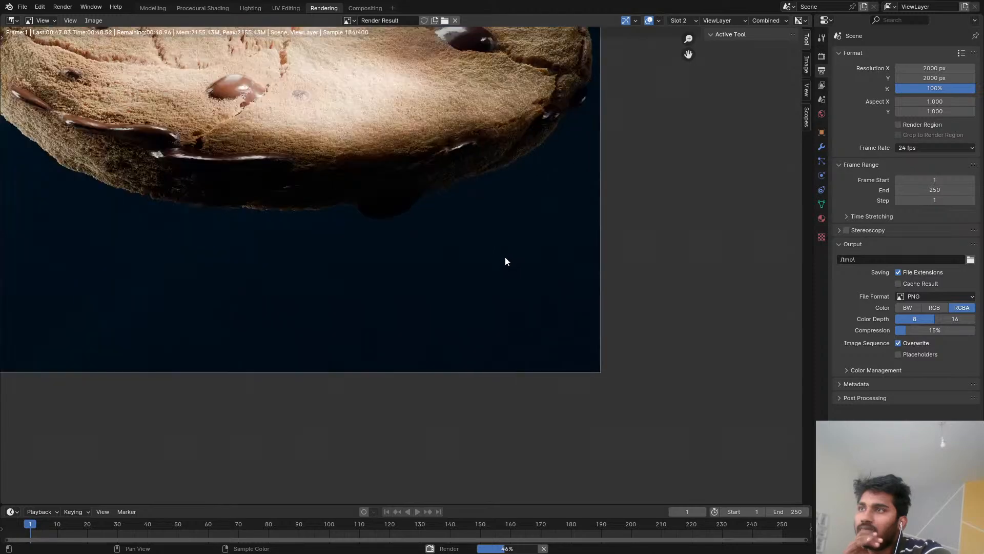
middle_click_drag(495, 227, 596, 489)
scroll(561, 406, "up", 2)
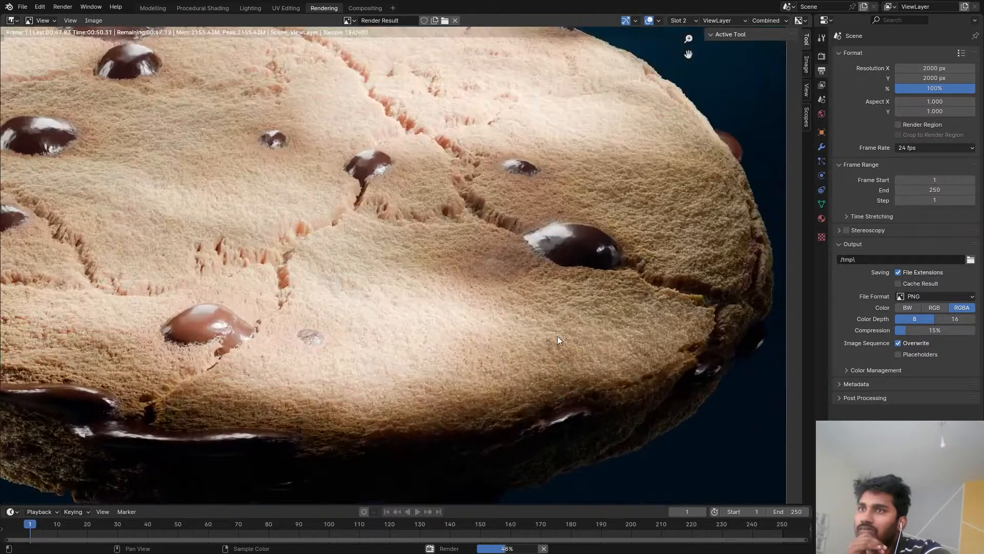
scroll(764, 343, "up", 3)
scroll(710, 311, "up", 2)
middle_click_drag(340, 116, 579, 286)
scroll(579, 285, "down", 3)
middle_click_drag(401, 256, 656, 349)
scroll(495, 299, "down", 5)
middle_click_drag(491, 295, 490, 264)
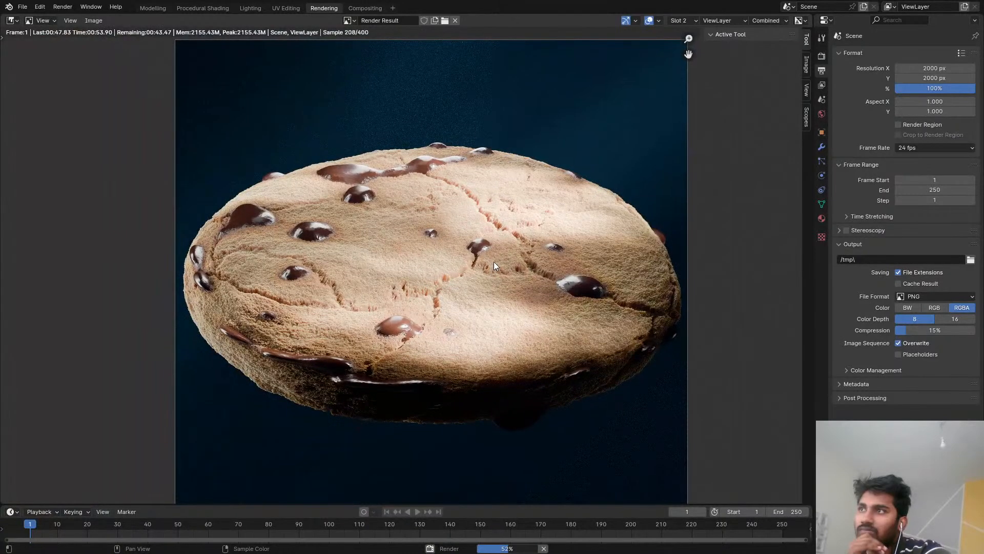
scroll(495, 261, "down", 1)
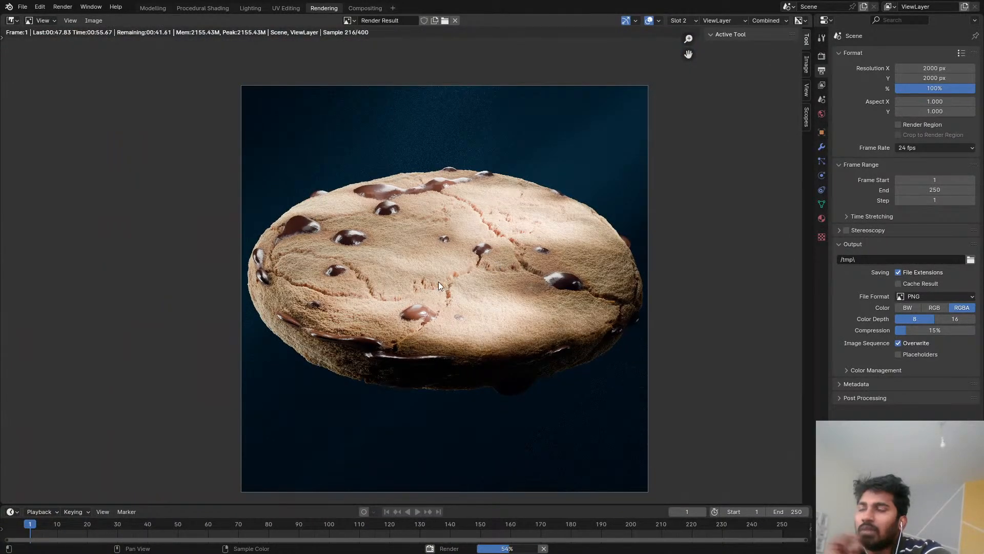
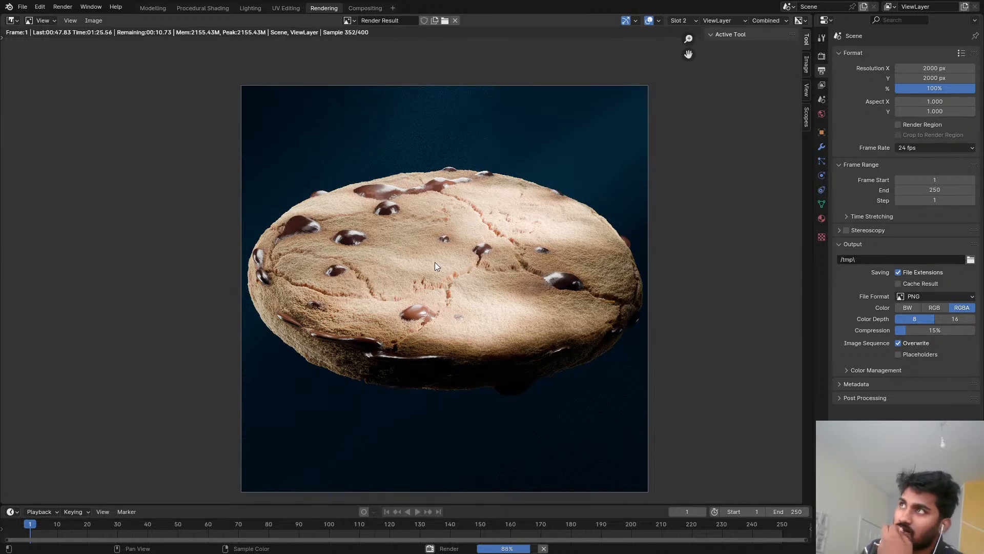
middle_click_drag(420, 283, 358, 264)
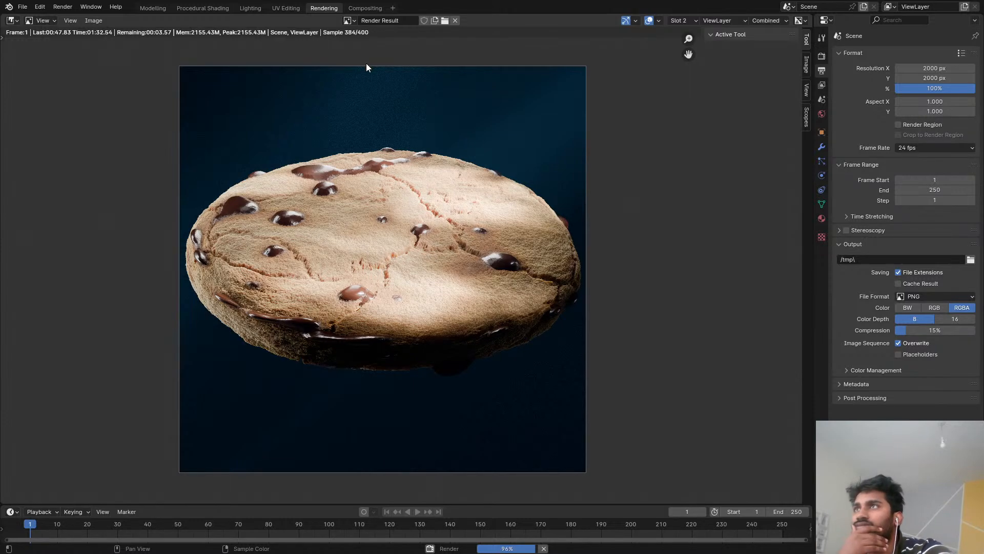
scroll(324, 202, "up", 5)
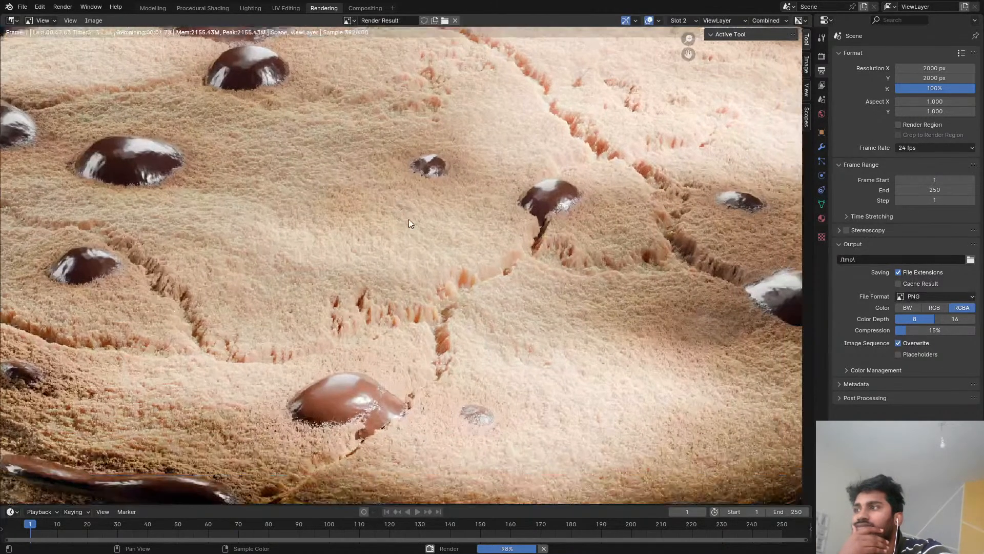
scroll(409, 216, "down", 1)
scroll(410, 213, "down", 3)
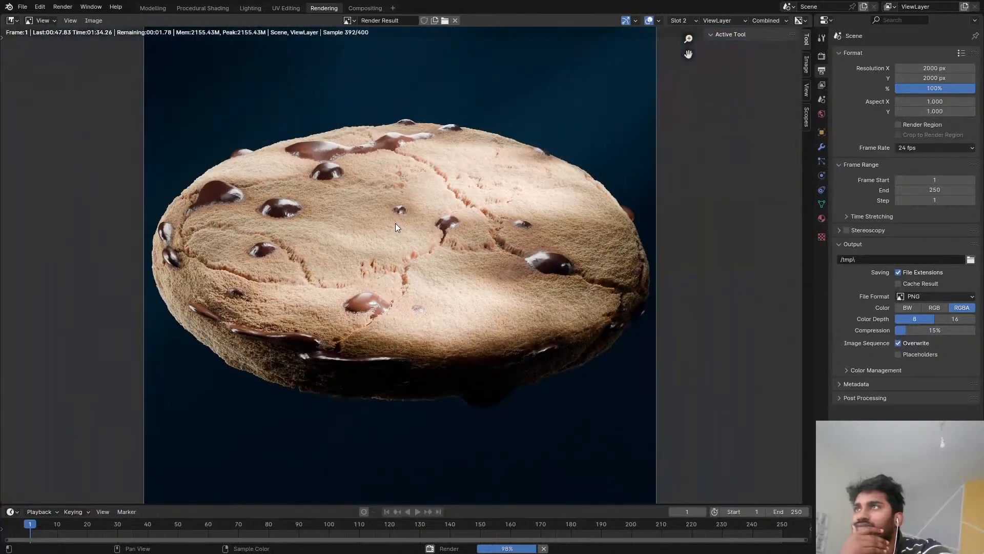
scroll(399, 222, "up", 1)
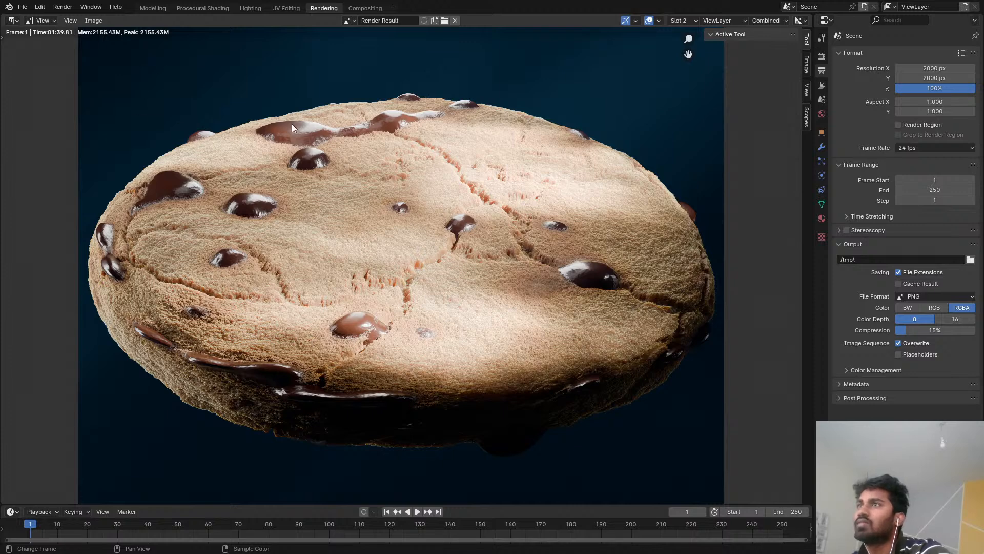
Step: Enable nodes in the Compositing workspace, set the Render Layers node apart, and connect its image output to a Viewer node
left_click(365, 7)
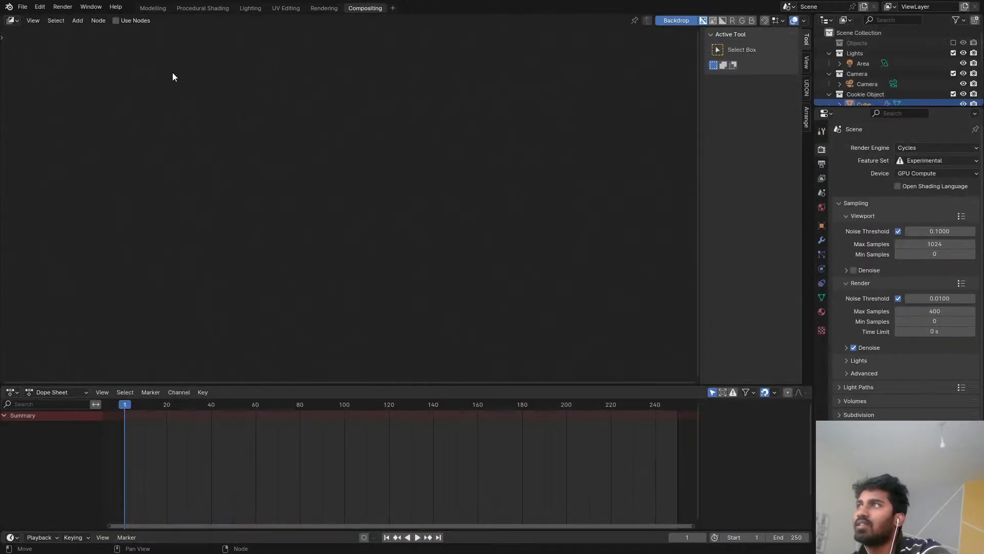
left_click(124, 24)
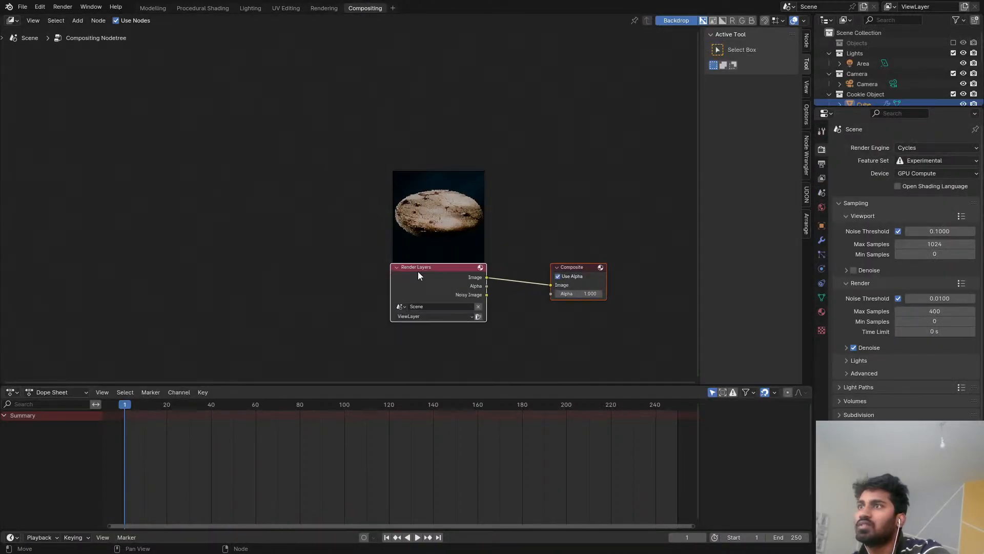
left_click_drag(432, 268, 65, 278)
left_click(139, 291, "ctrl+shift")
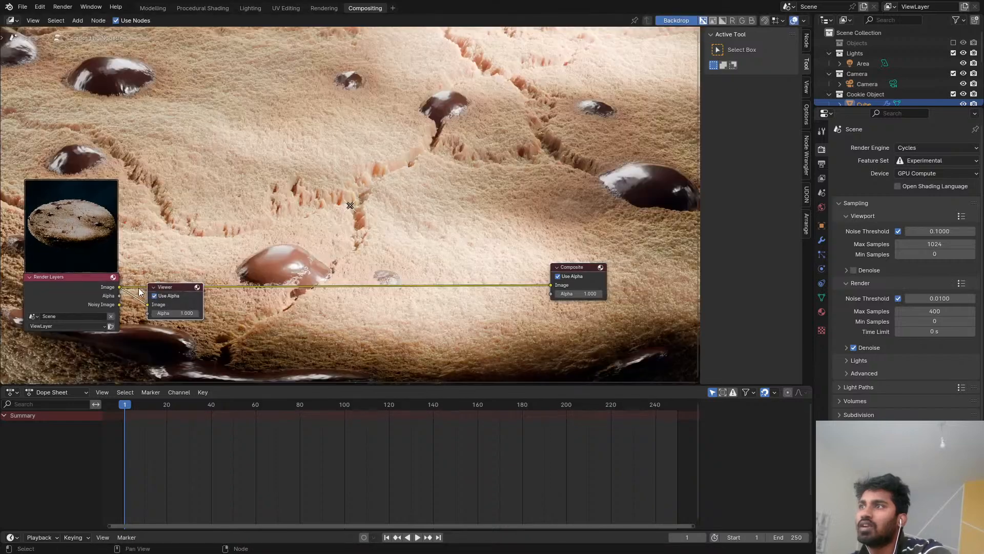
Step: Place the Viewer node above the Composite node, feed both through a shared reroute, and shrink the backdrop to show the whole render
key("g")
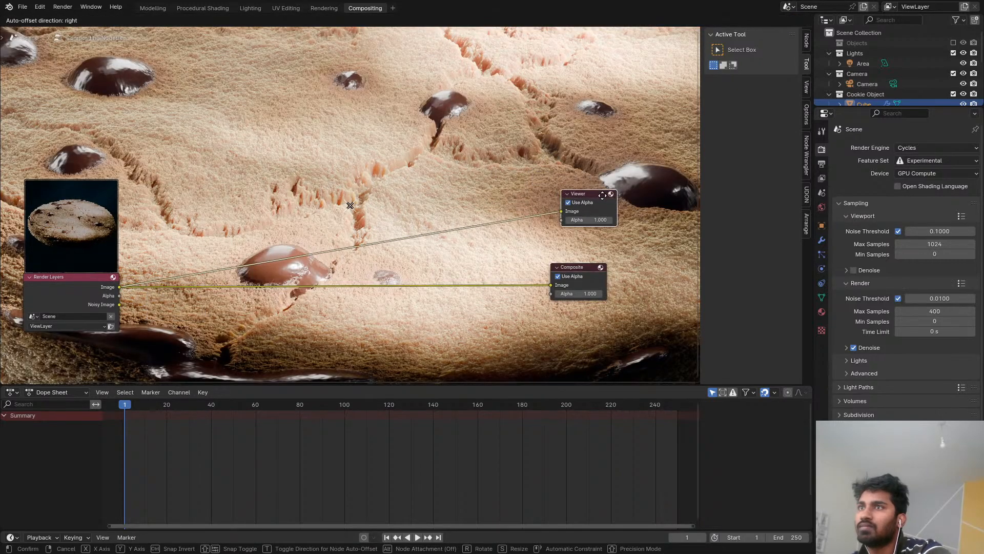
left_click_drag(603, 195, 602, 226)
right_click_drag(539, 234, 528, 308, "shift")
key("alt+v")
key("alt+v")
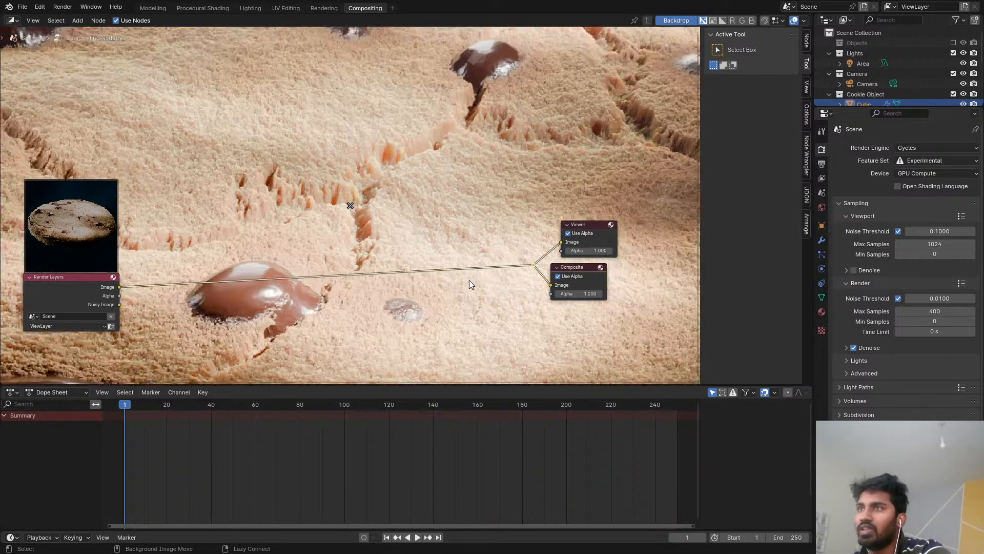
key("v")
key("v")
key("v")
key("v")
key("v")
key("v")
key("v")
key("v")
key("v")
key("v")
key("v")
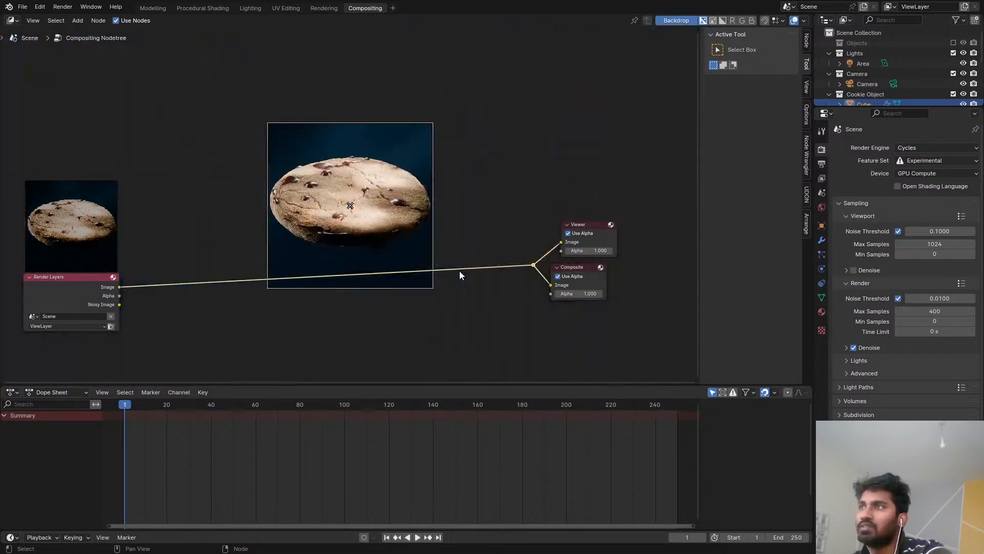
key("alt+v")
key("alt+v")
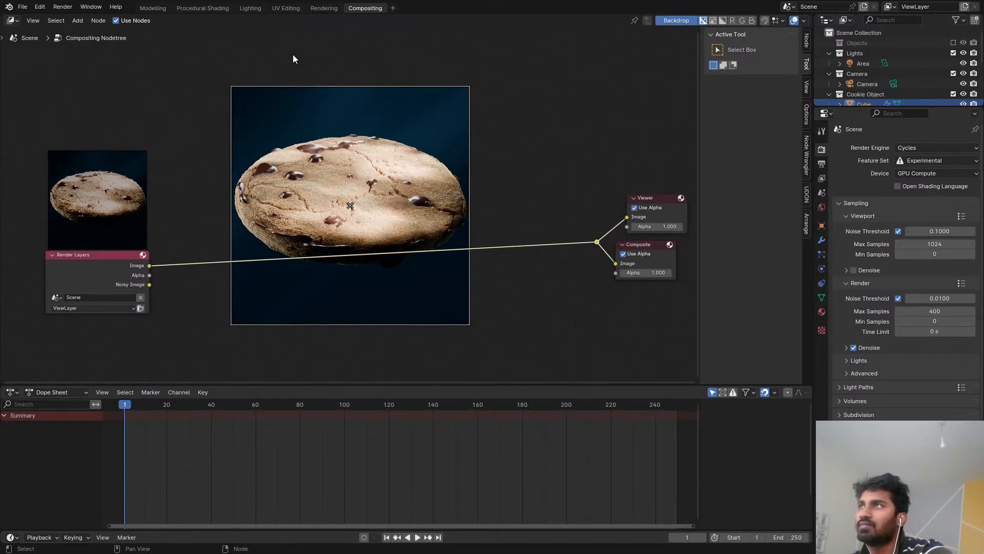
Step: Return to the cookie render in the Rendering workspace and save the file
left_click(323, 8)
left_click(93, 20)
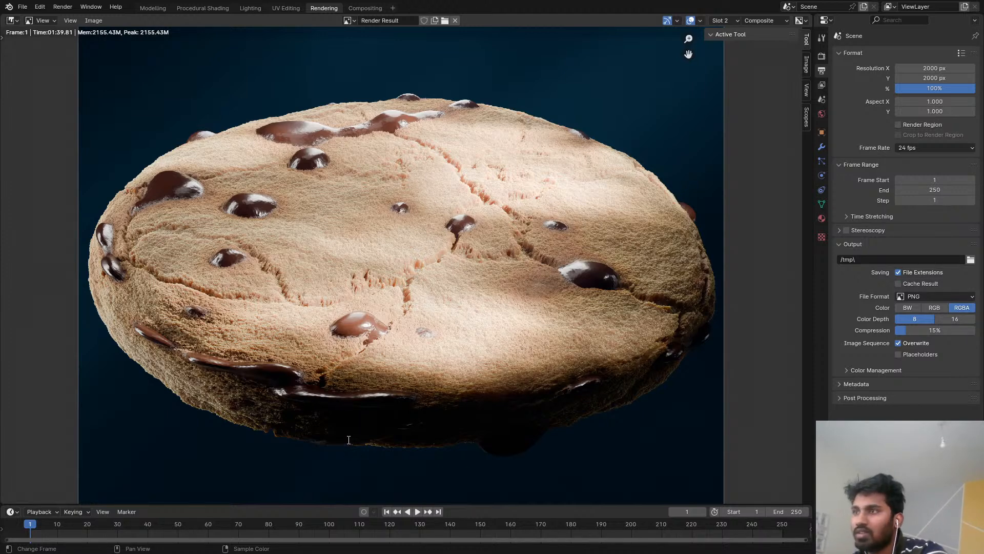
scroll(378, 234, "down", 2)
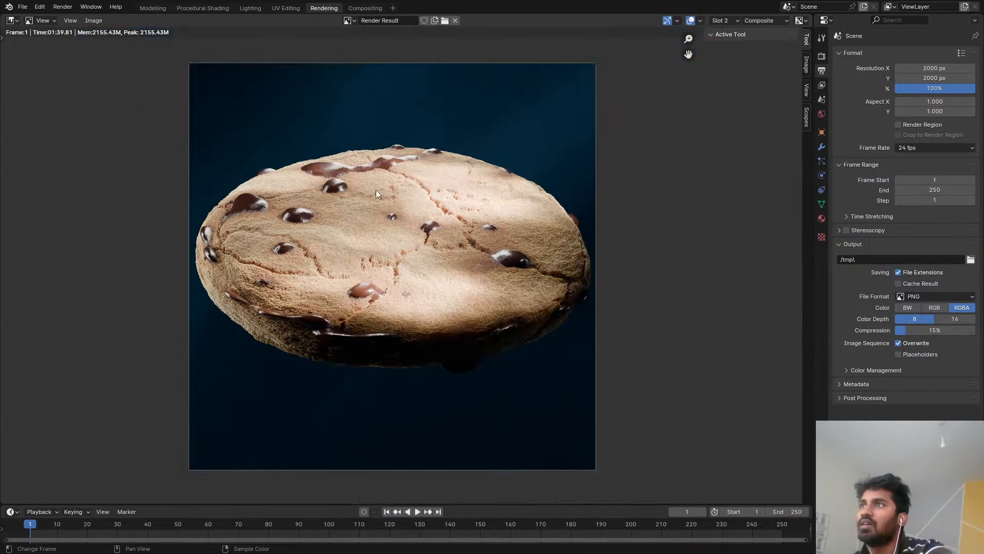
key("ctrl+s")
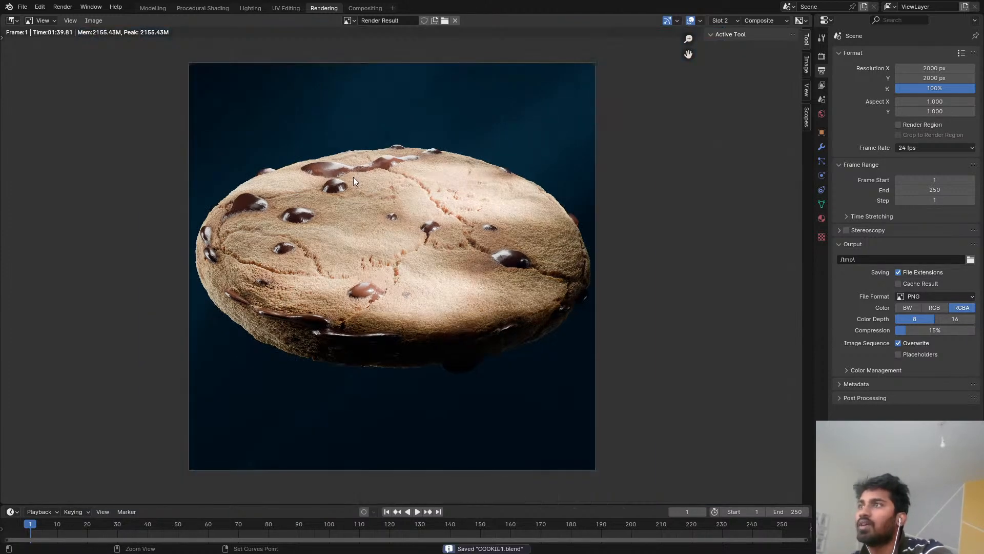
left_click(364, 8)
scroll(349, 174, "up", 1)
key("shift+a")
left_click(405, 224)
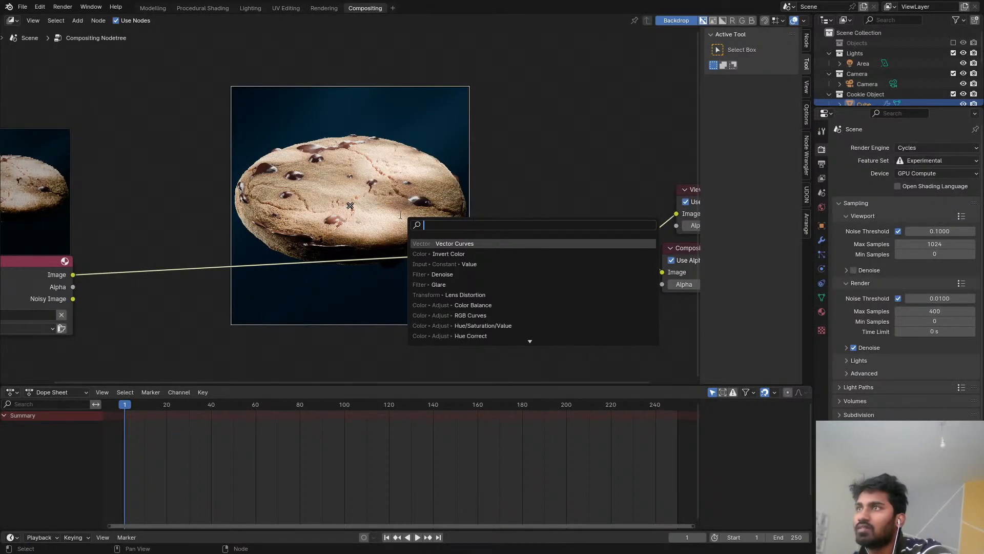
key("Escape")
Step: In the Procedural Shading workspace's camera view, scale the cookie to about 0.856 and tilt it with a trackball rotation
left_click(203, 7)
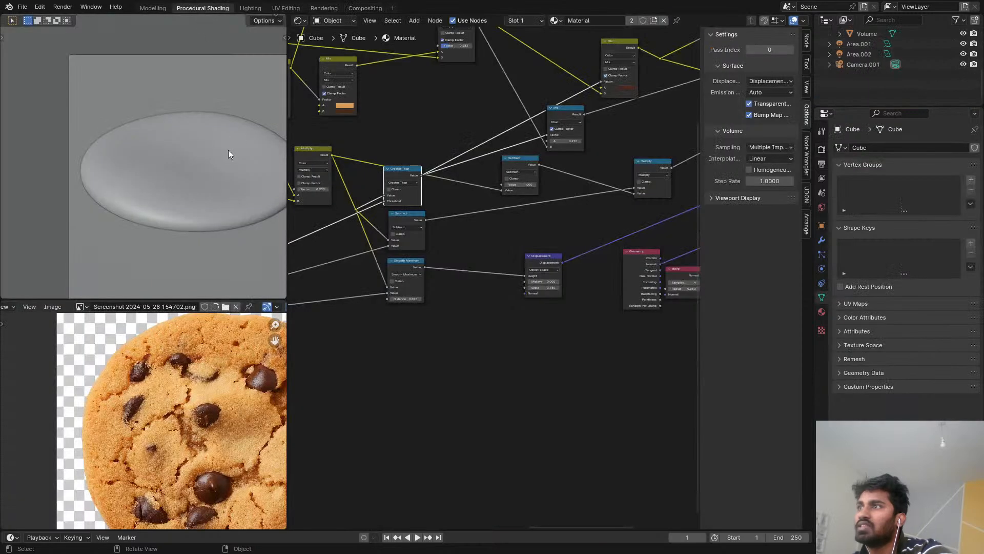
key("KP_0")
key("s")
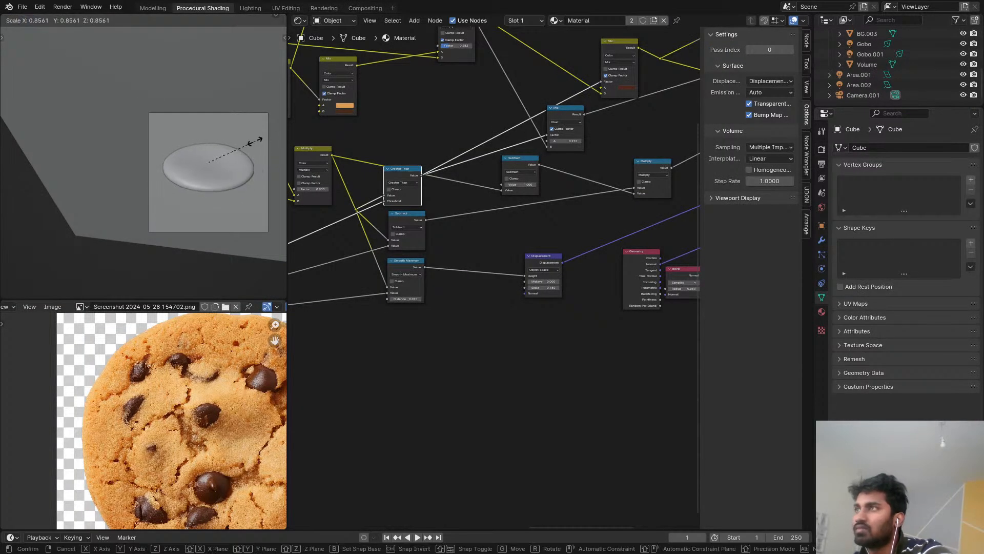
left_click(255, 140)
key("r")
key("r")
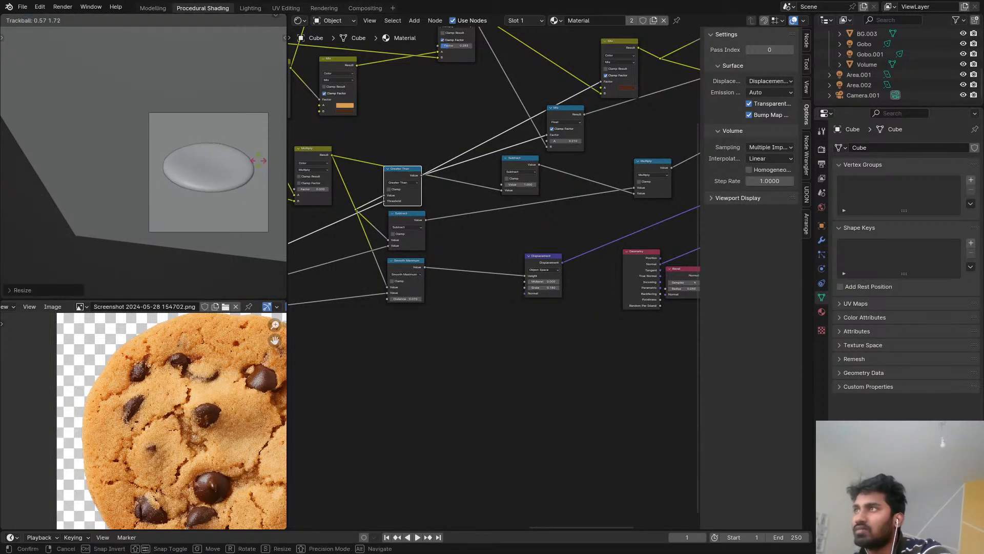
left_click(280, 170)
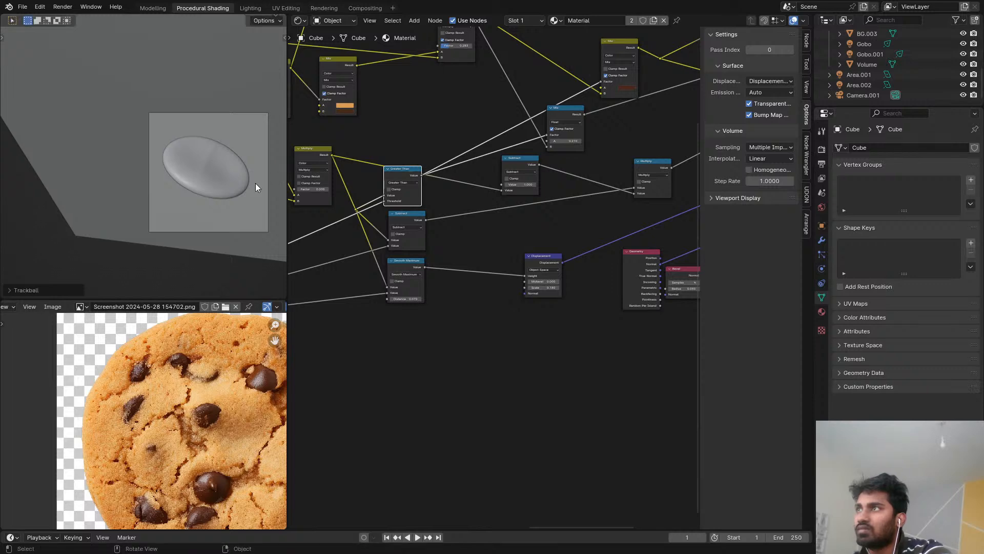
Step: Preview the tilted cookie in rendered shading and inspect it up close and within the camera frame
scroll(255, 183, "up", 2)
key("z")
mouse_move(241, 174)
middle_mouse_down("shift")
mouse_move(204, 198)
mouse_move(205, 163)
middle_mouse_up("shift")
left_click(168, 62)
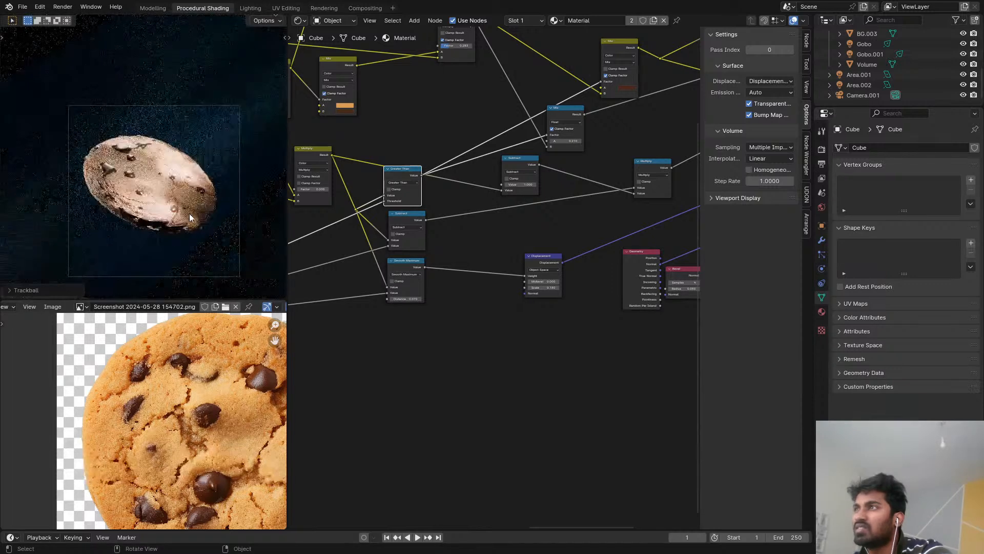
scroll(188, 214, "up", 5)
scroll(205, 163, "down", 6)
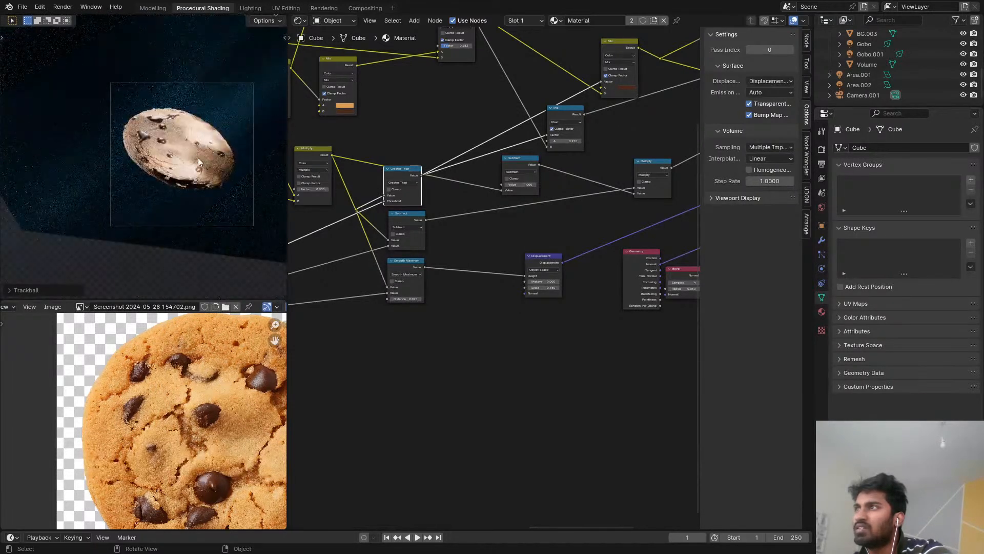
scroll(198, 155, "up", 1)
Step: Try another resize of the cookie and tilt it further with a trackball rotation of about 17.19 and 21.20 degrees
key("s")
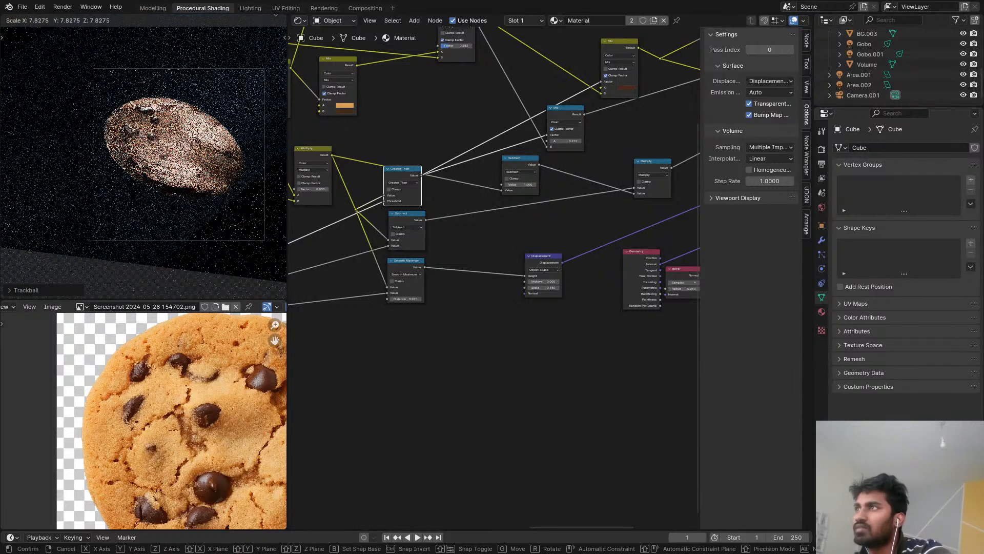
left_click(99, 193)
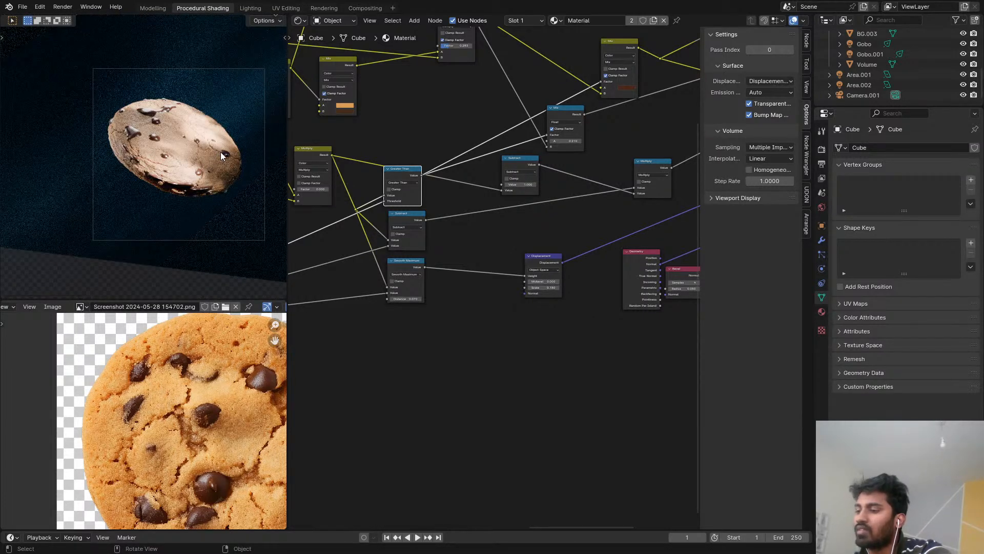
key("r")
key("r")
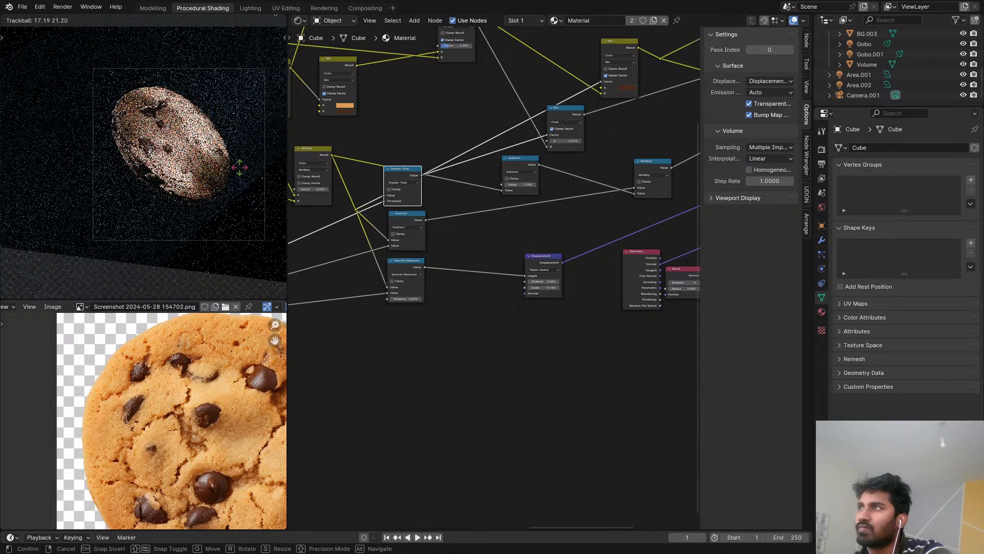
left_click(239, 167)
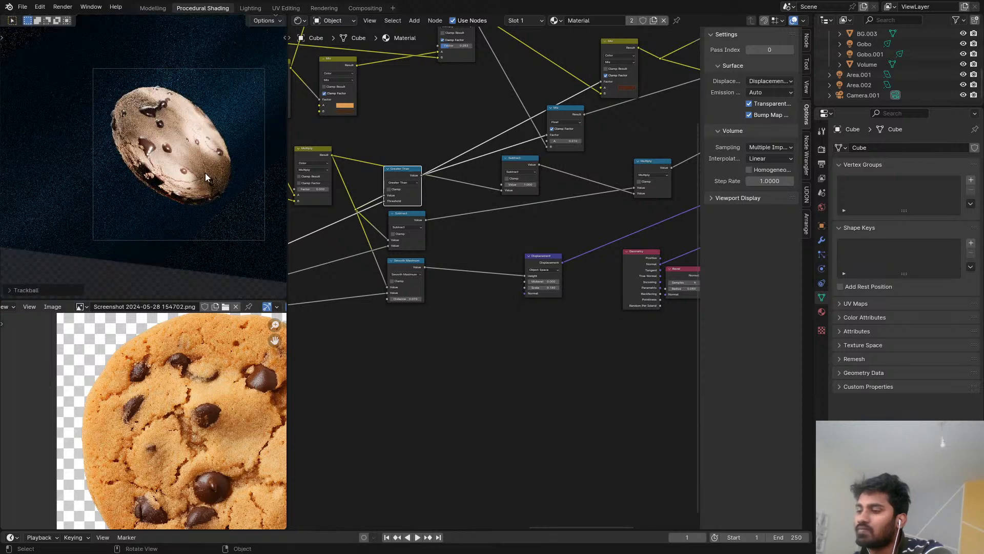
Step: Move the tilted cookie about 0.071 m within the camera frame and scale it up to about 1.079
key("g")
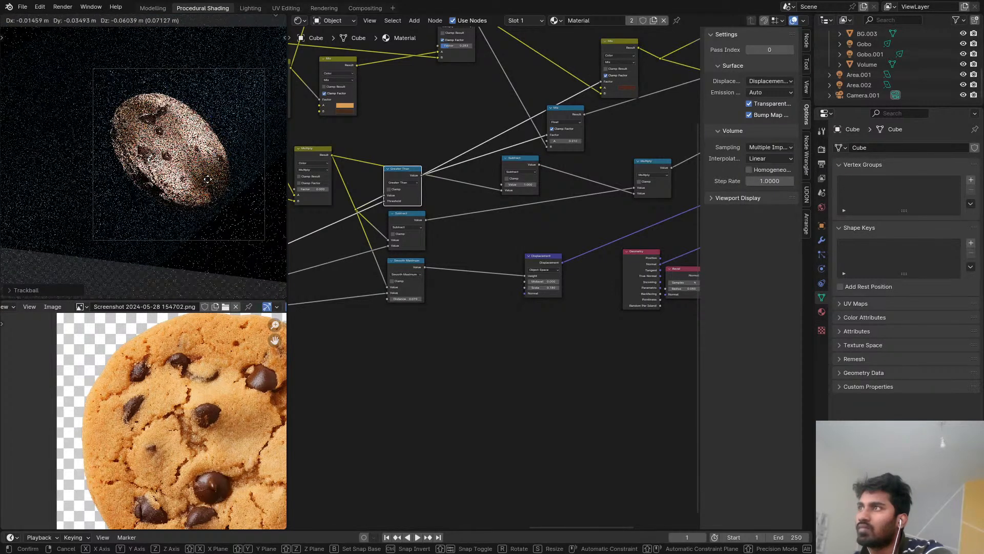
left_click(207, 180)
scroll(210, 189, "up", 2)
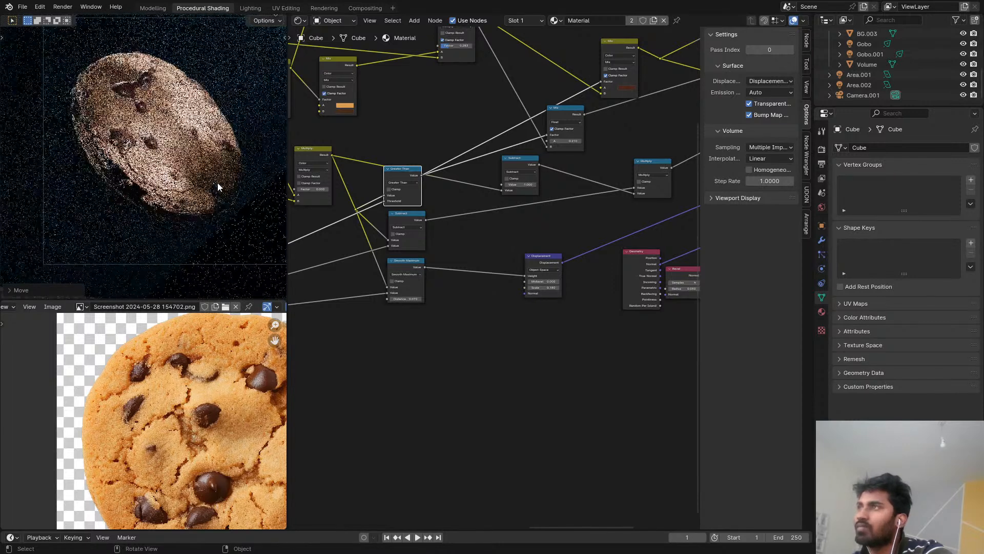
key("s")
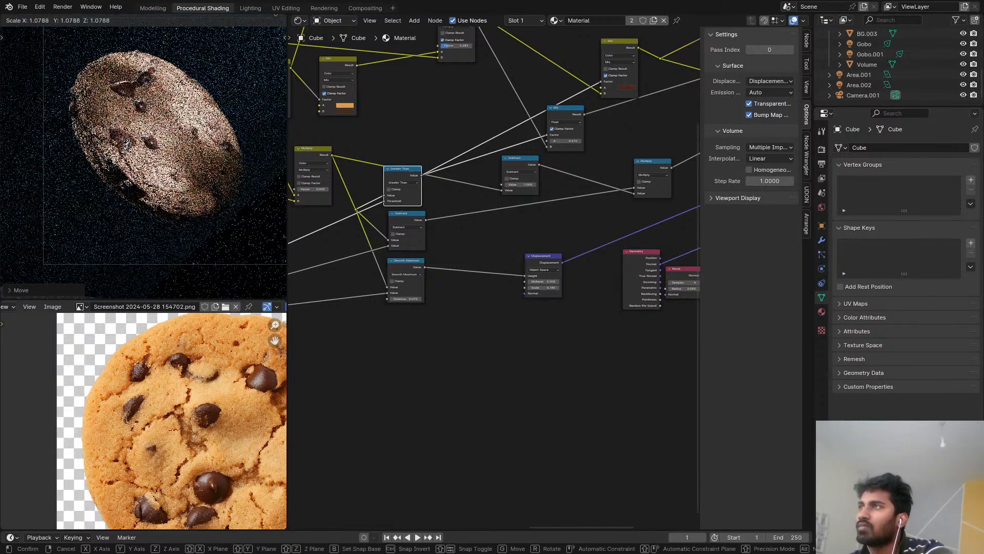
left_click(227, 178)
Step: Shift the cookie about 0.095 m to balance it in the camera frame, and save the file
scroll(226, 178, "down", 3)
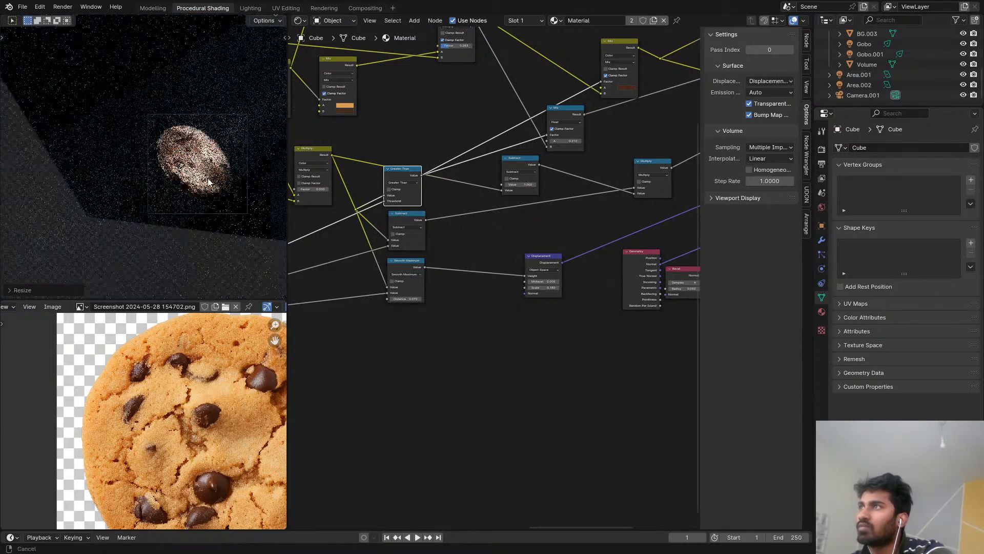
scroll(182, 180, "up", 3)
key("g")
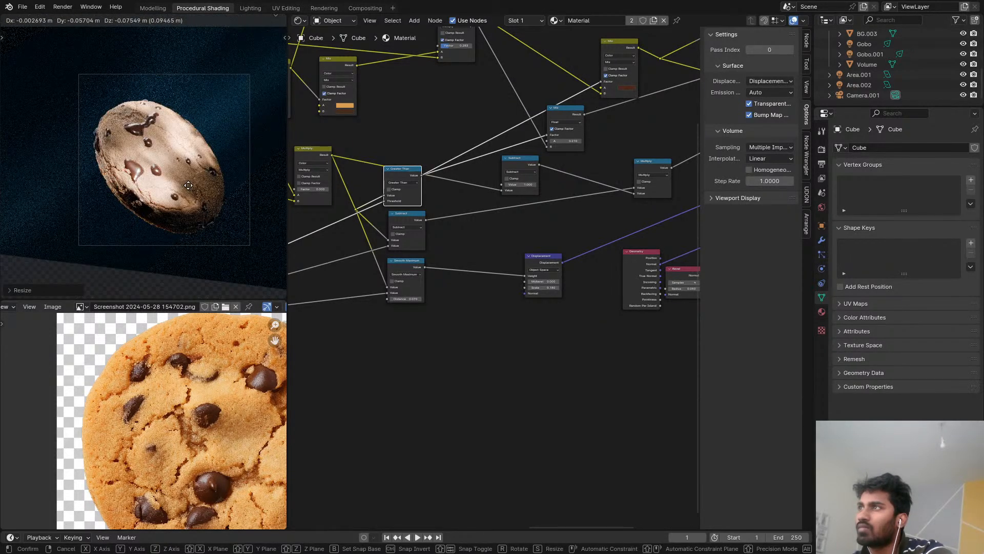
left_click(188, 185)
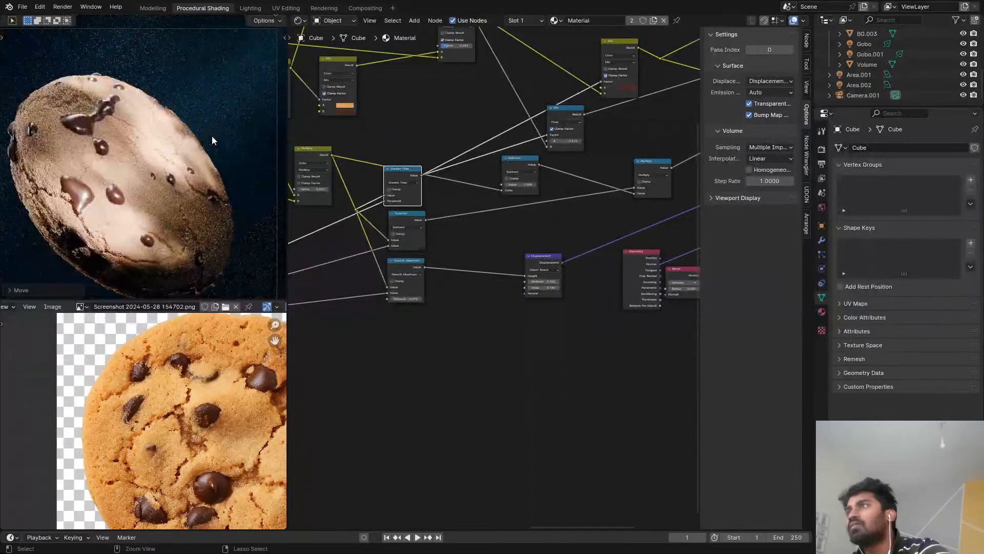
key("ctrl+s")
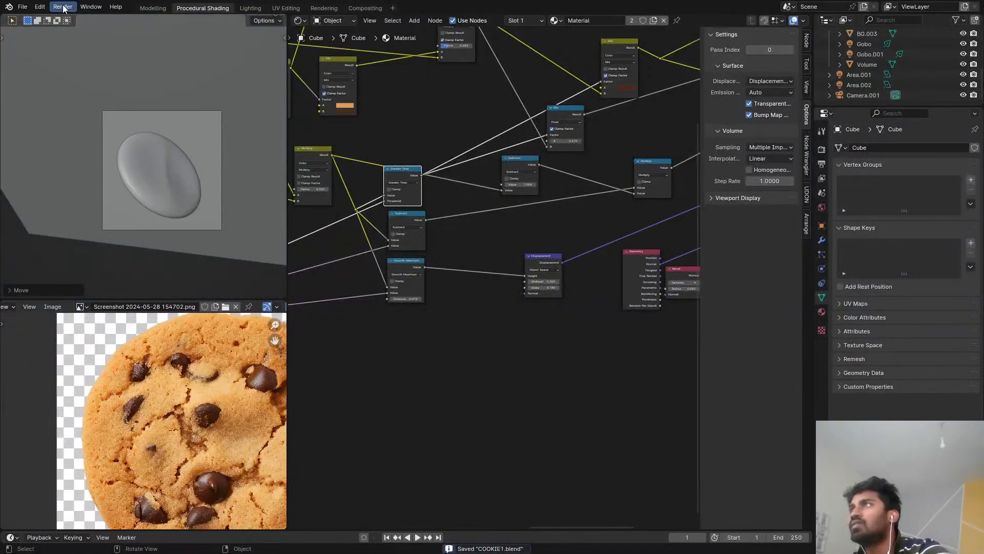
left_click(37, 7)
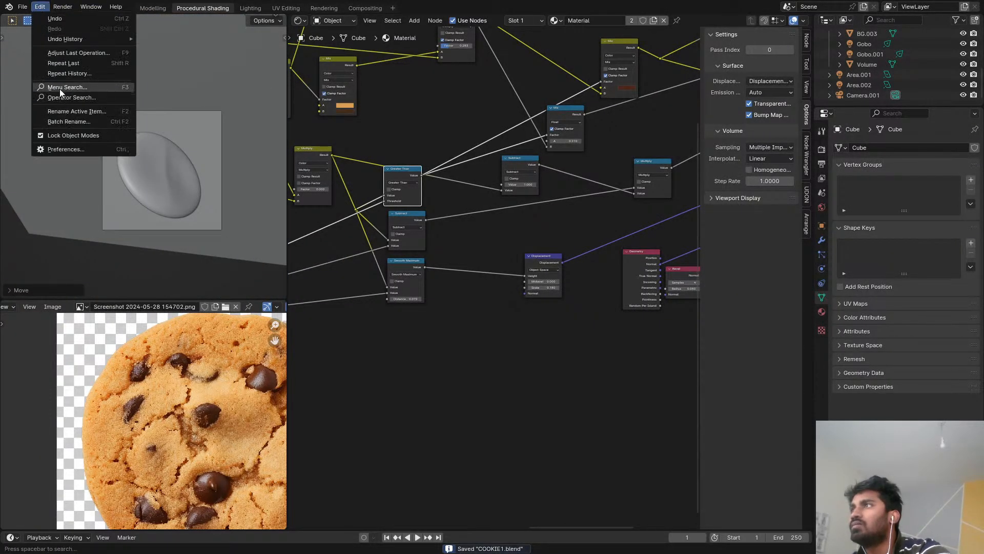
key("Escape")
left_click(23, 7)
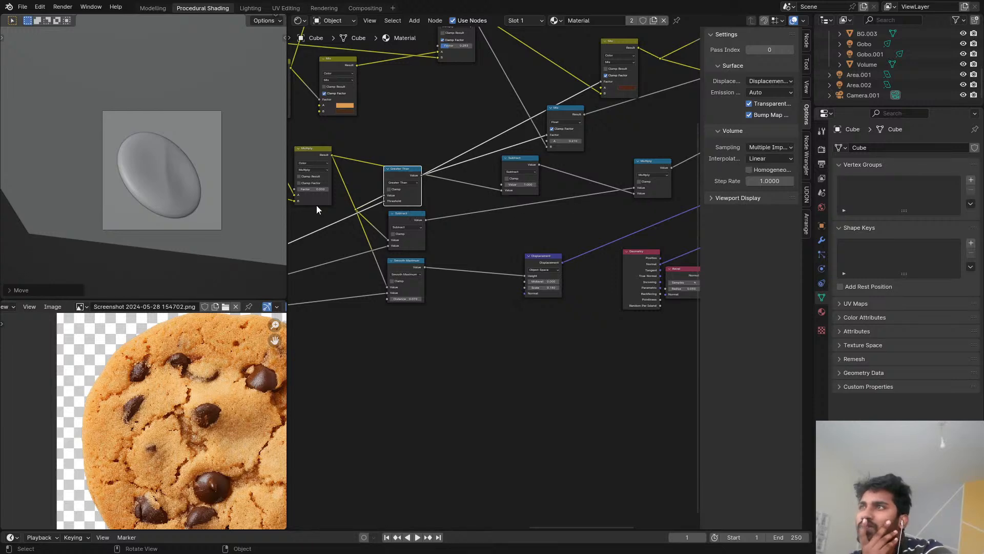
Step: In the Compositing workspace, add a Film Grain node on the link between Render Layers and the outputs
left_click(365, 8)
key("shift+a")
left_click(386, 155)
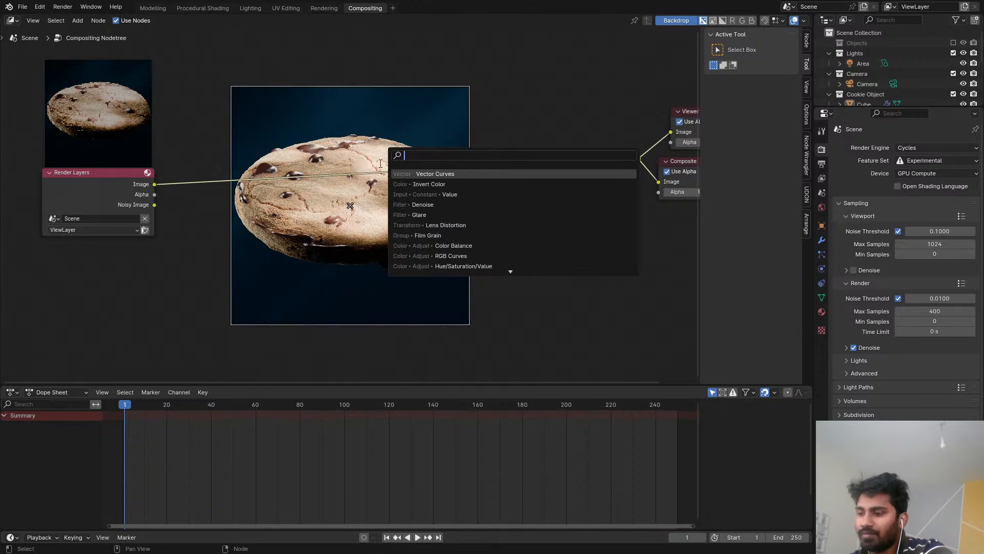
type("film")
key("Return")
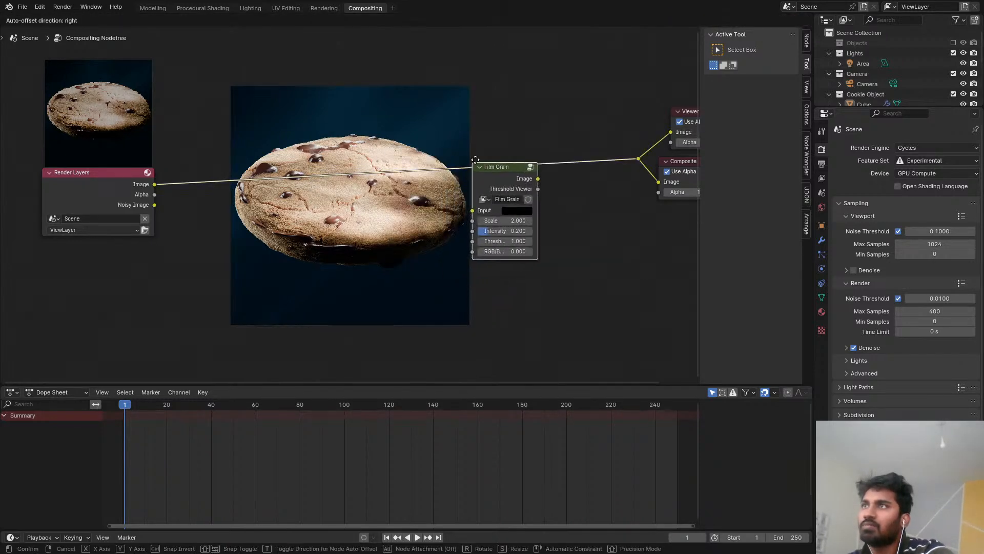
left_click(476, 159)
scroll(469, 226, "up", 4)
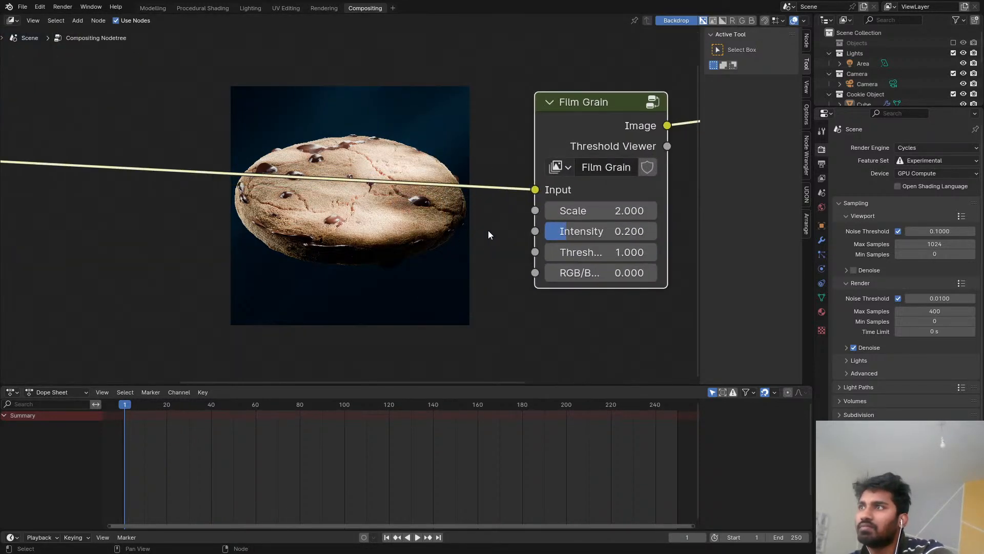
Step: Back in the Procedural Shading workspace, check the cookie in rendered shading, save the file and return to solid shading
left_click(197, 8)
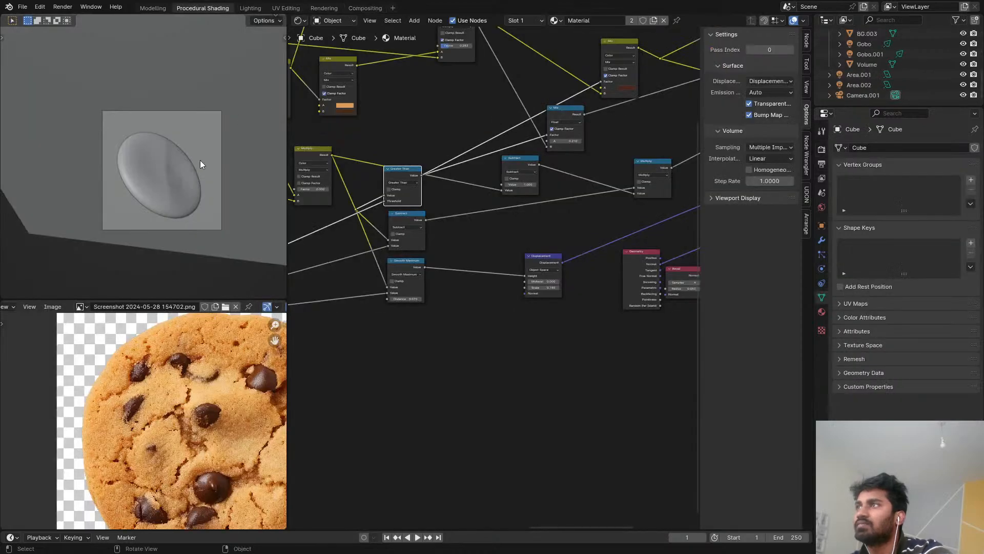
key("z")
left_click(194, 127)
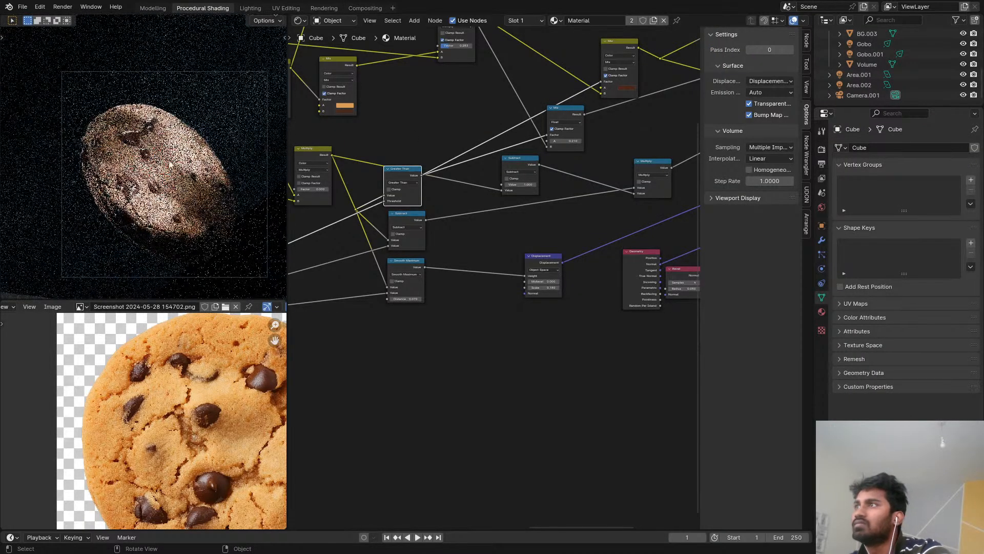
scroll(189, 152, "up", 3)
key("ctrl+s")
key("z")
left_click(271, 159)
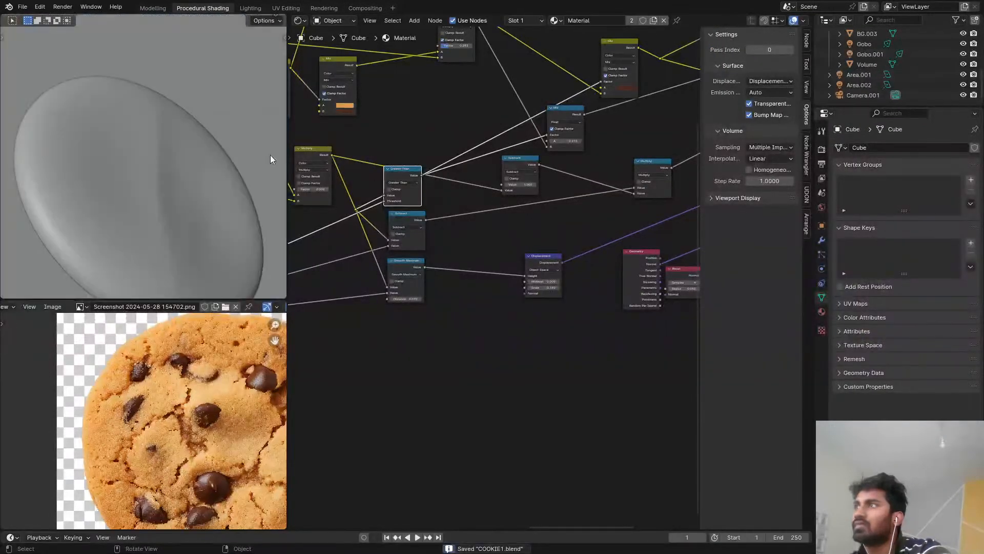
Step: Start a render of the tilted cookie in the Rendering workspace, examine its surface and chips up close, and cancel the render
left_click(321, 8)
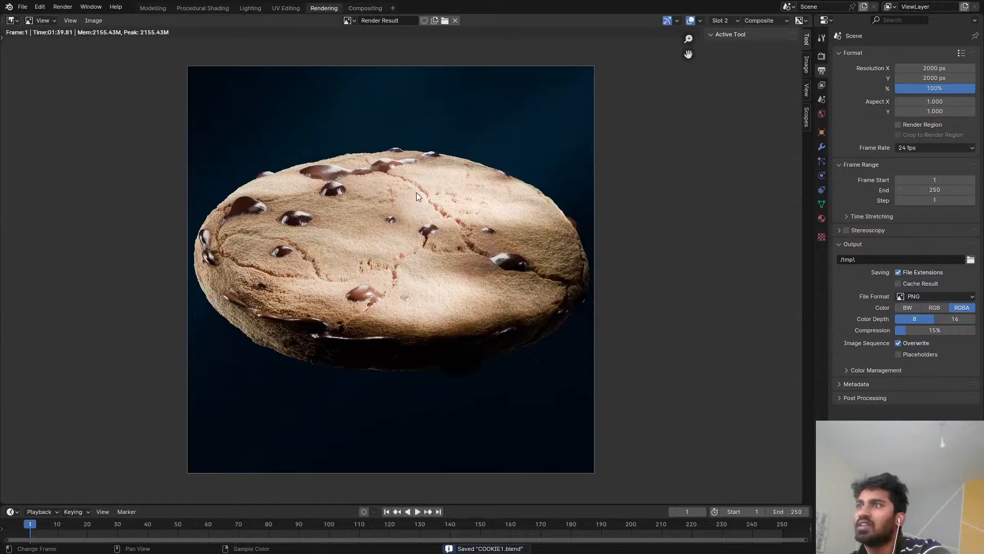
key("F12")
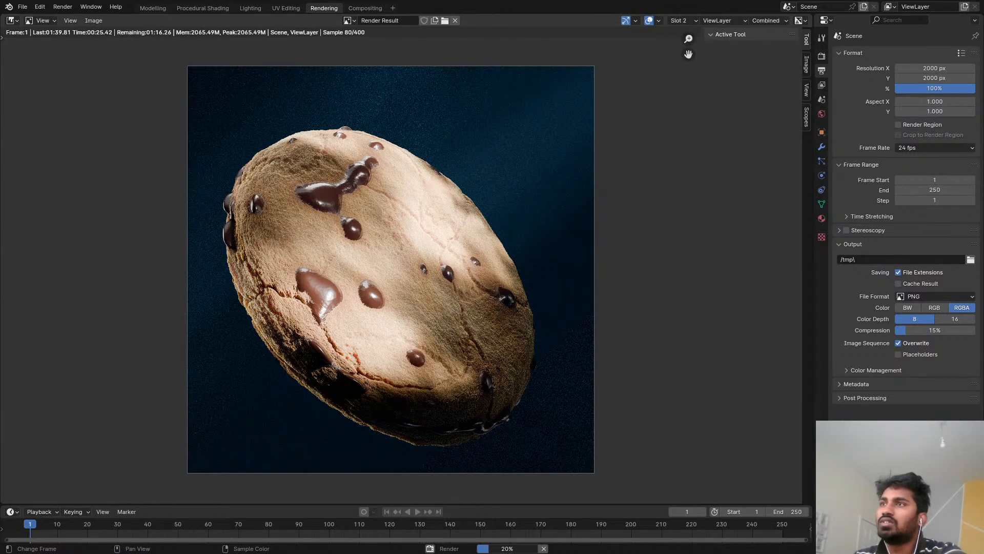
scroll(454, 294, "up", 10)
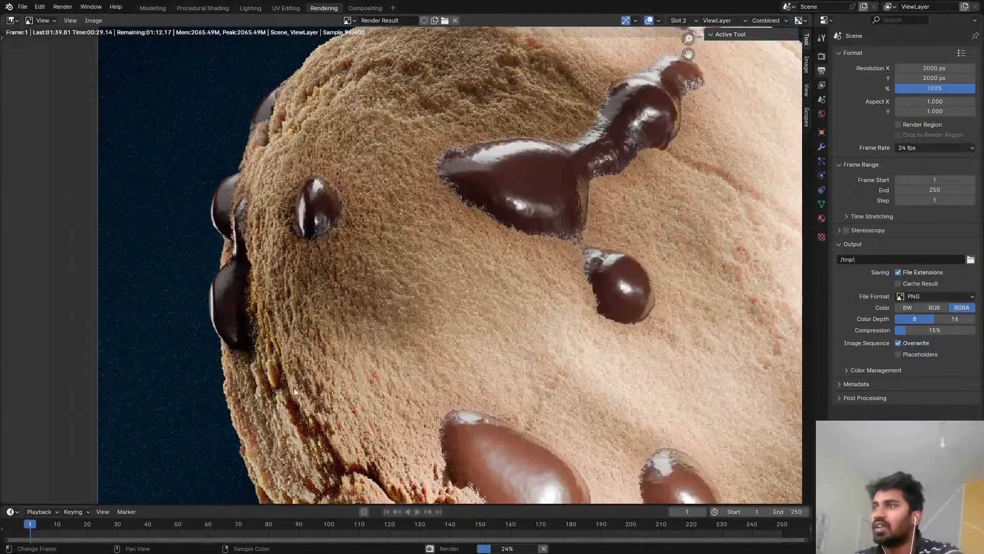
scroll(359, 390, "down", 6)
scroll(405, 330, "up", 2)
scroll(399, 296, "down", 3)
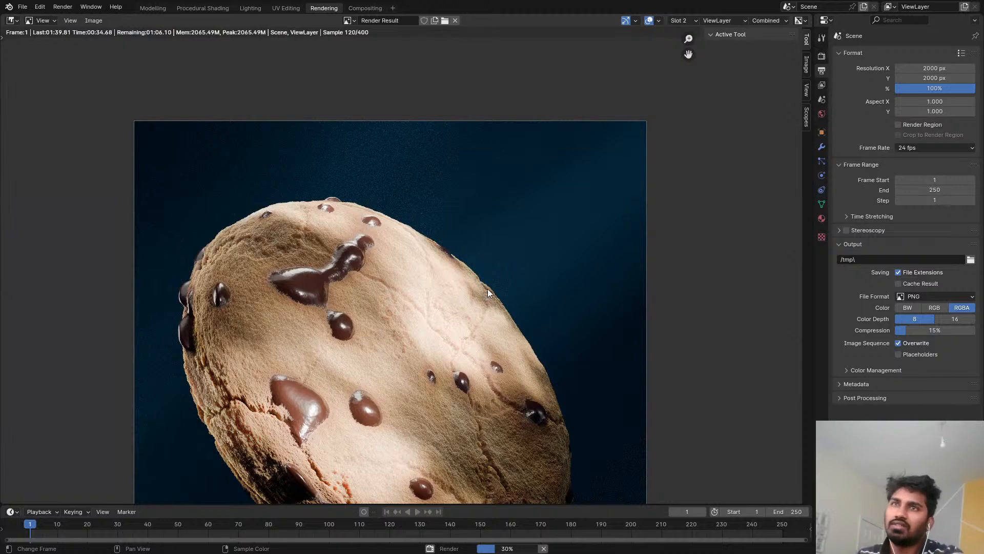
scroll(488, 290, "down", 2)
key("Escape")
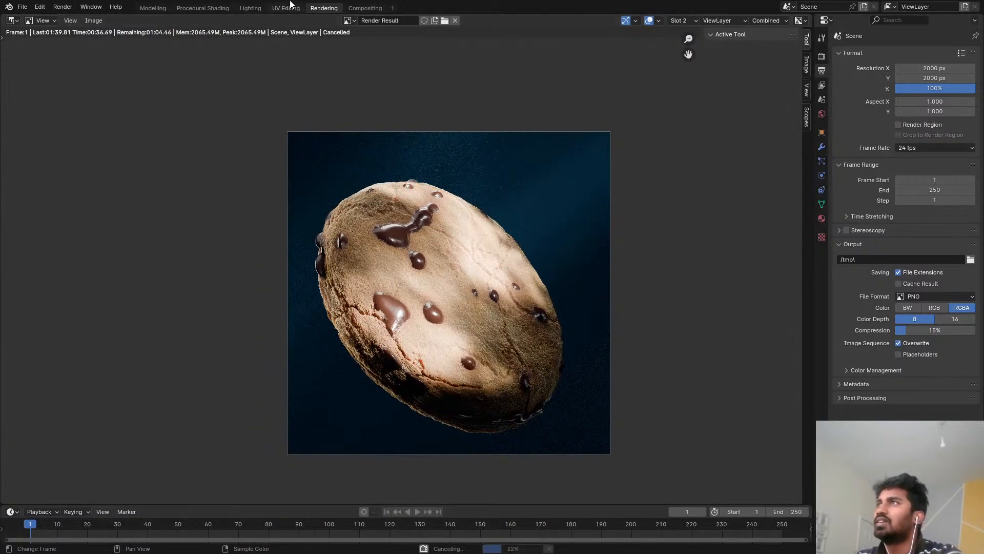
Step: Return to the Procedural Shading workspace, preview the cookie in rendered shading and select the Gobo spot light
left_click(212, 6)
key("z")
left_click(219, 97)
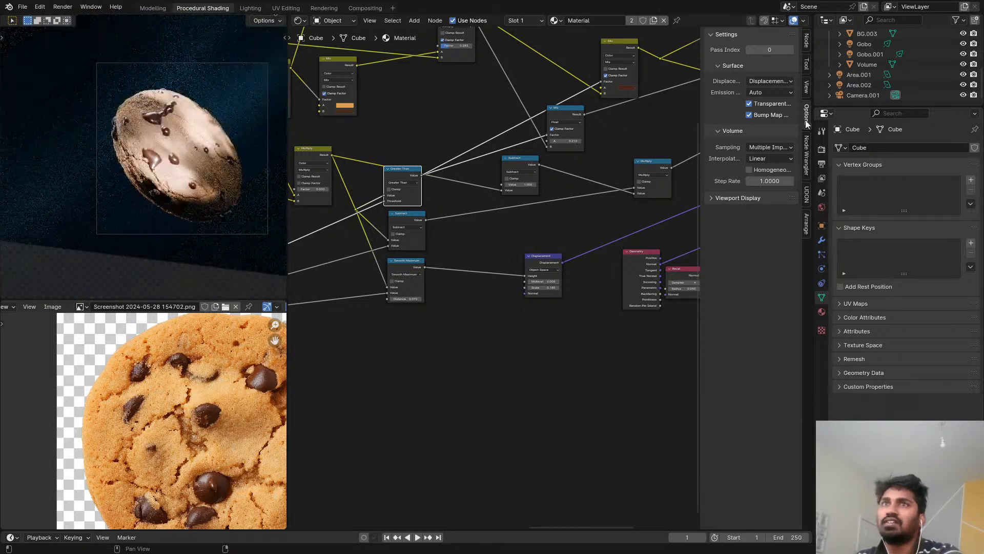
left_click(872, 55)
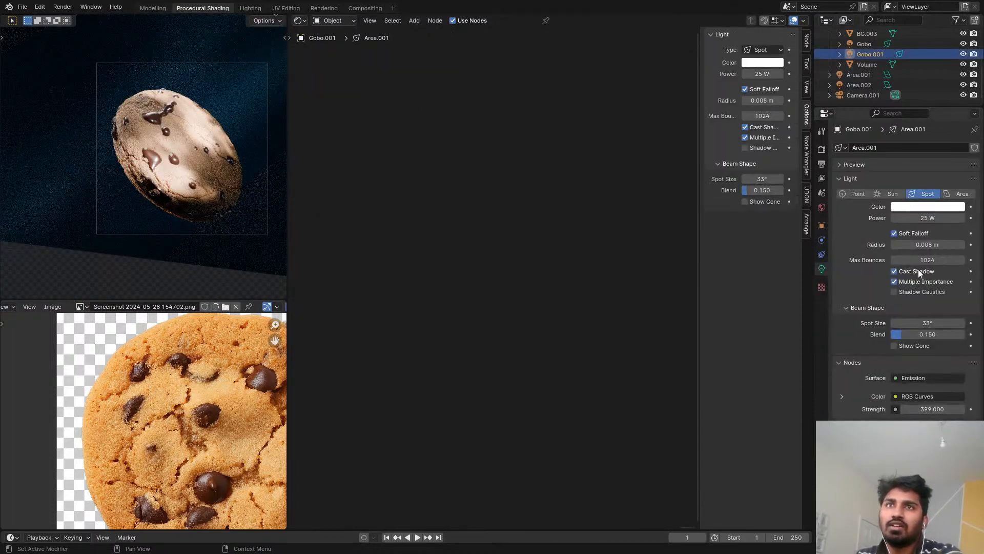
left_click(872, 45)
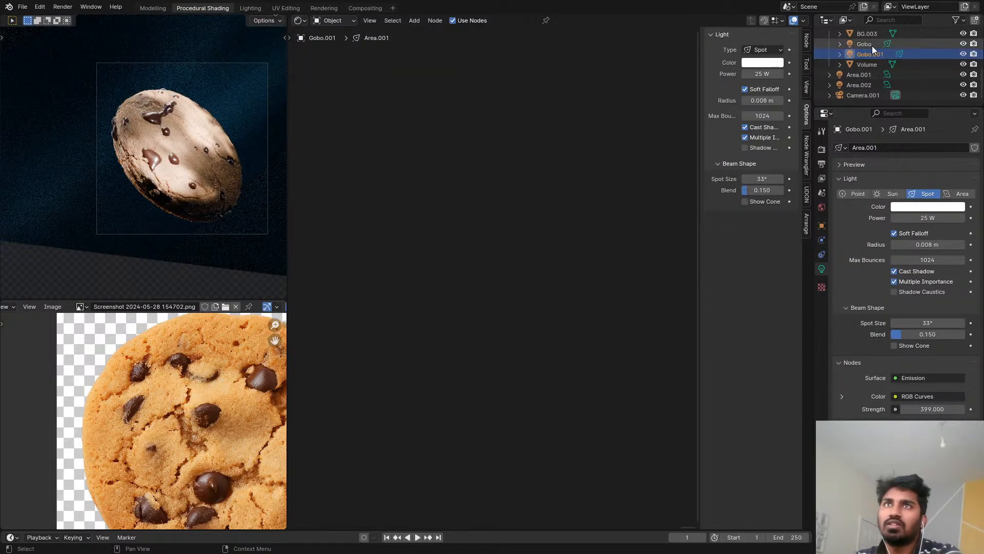
Step: Try powers of 24.1 W, 61.6 W and 50 W on the Gobo spot light, comparing the highlights on the cookie
left_click_drag(927, 218, 905, 218)
scroll(281, 168, "up", 6)
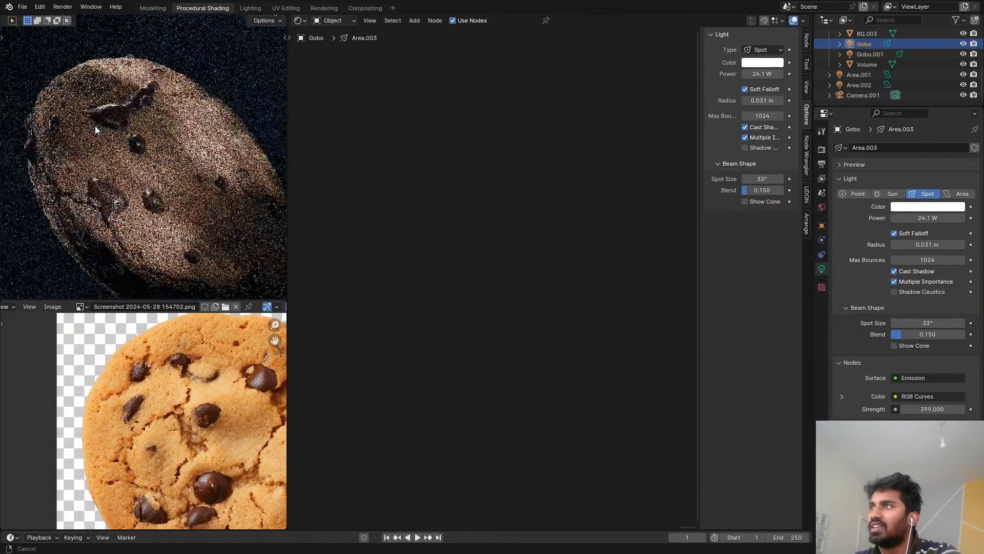
left_click_drag(942, 218, 962, 217)
left_click(928, 218)
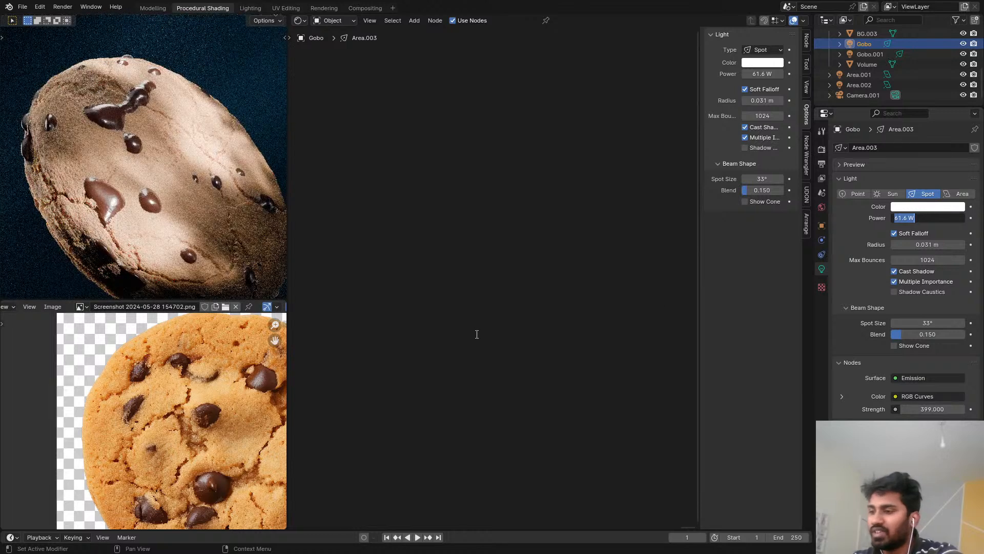
type("50")
key("Return")
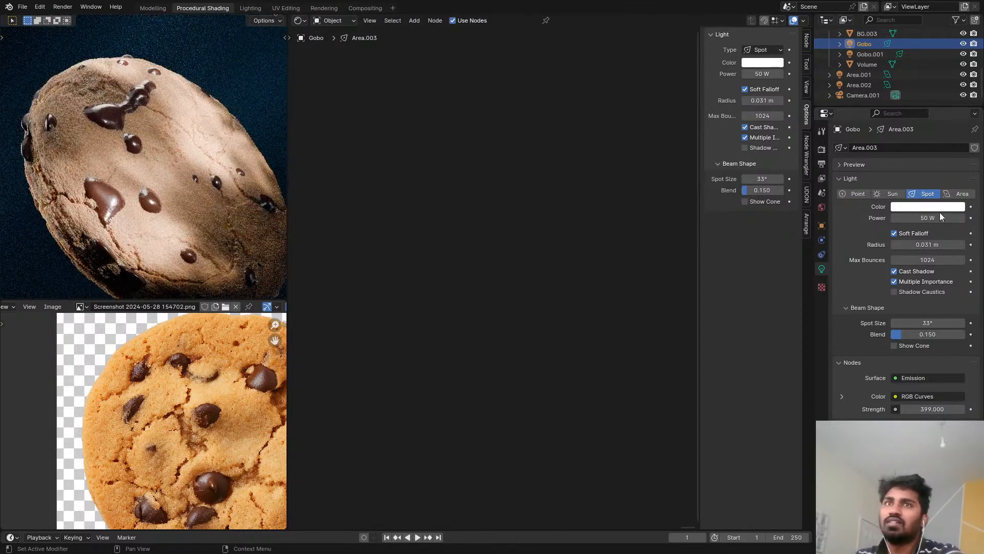
Step: Set the Gobo spot light's power to about 36.46 W and save the file
left_click_drag(942, 217, 912, 217)
scroll(200, 193, "down", 1)
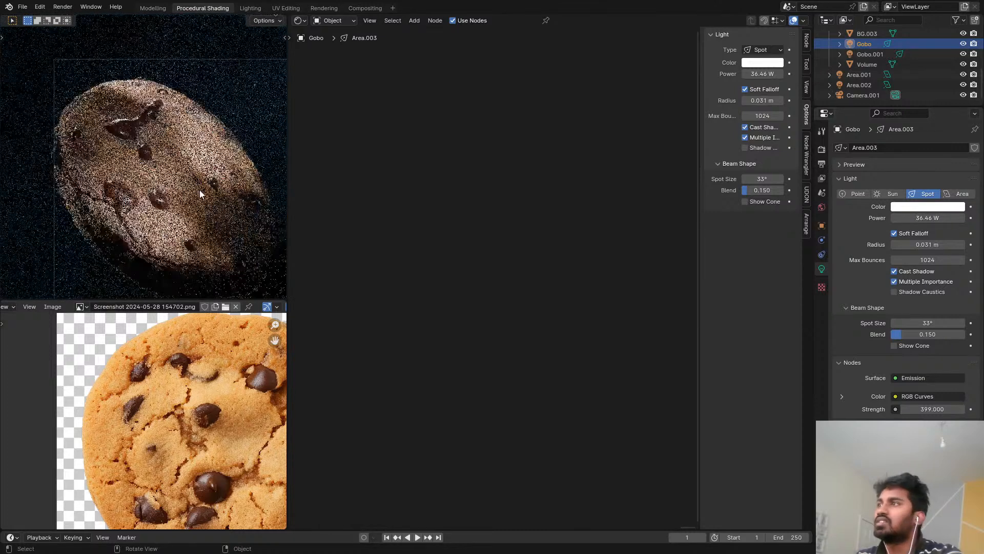
scroll(200, 194, "down", 3)
key("ctrl+s")
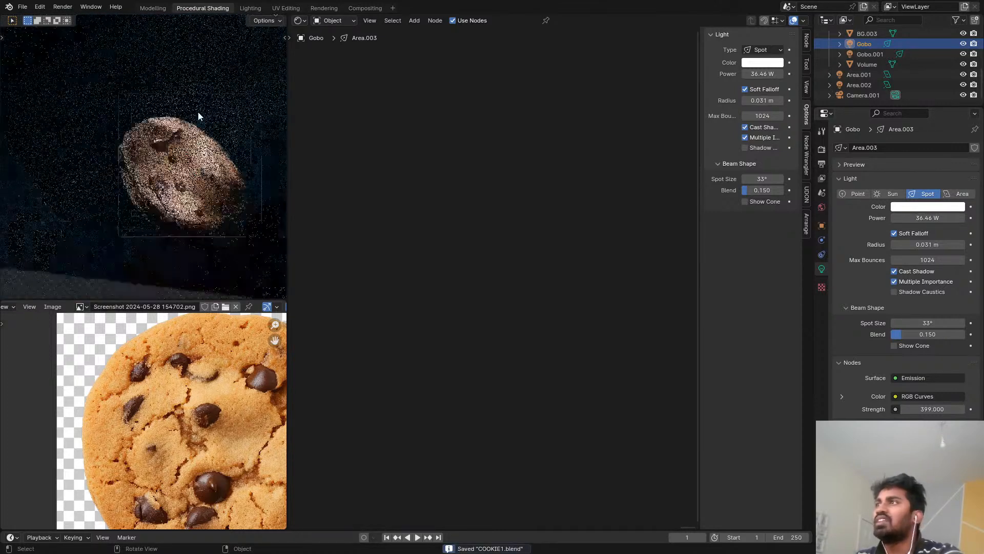
Step: Move the Gobo.001 spot light about 1.084 m to shift its pattern on the cookie, check the result up close and save the file
scroll(202, 128, "down", 5)
left_click(892, 53)
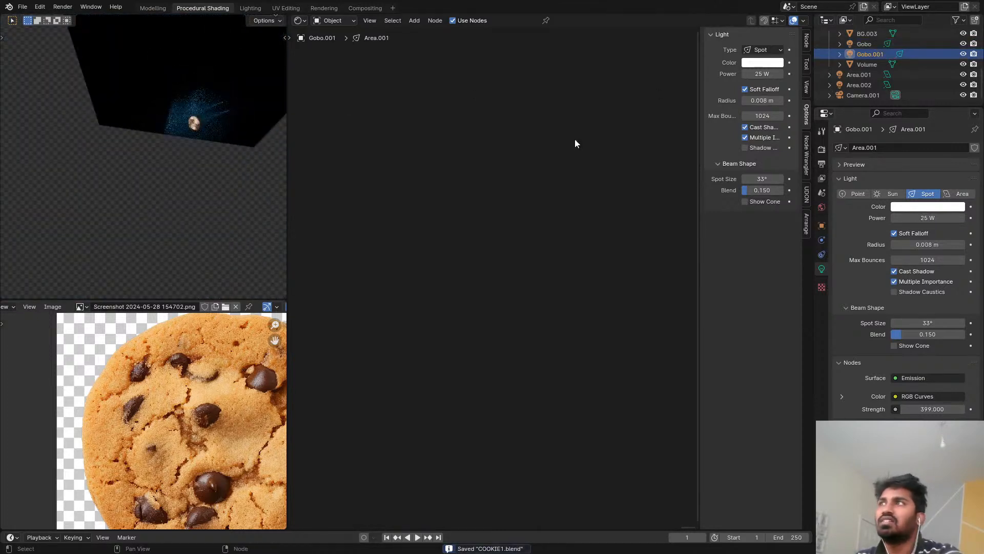
scroll(213, 96, "up", 5)
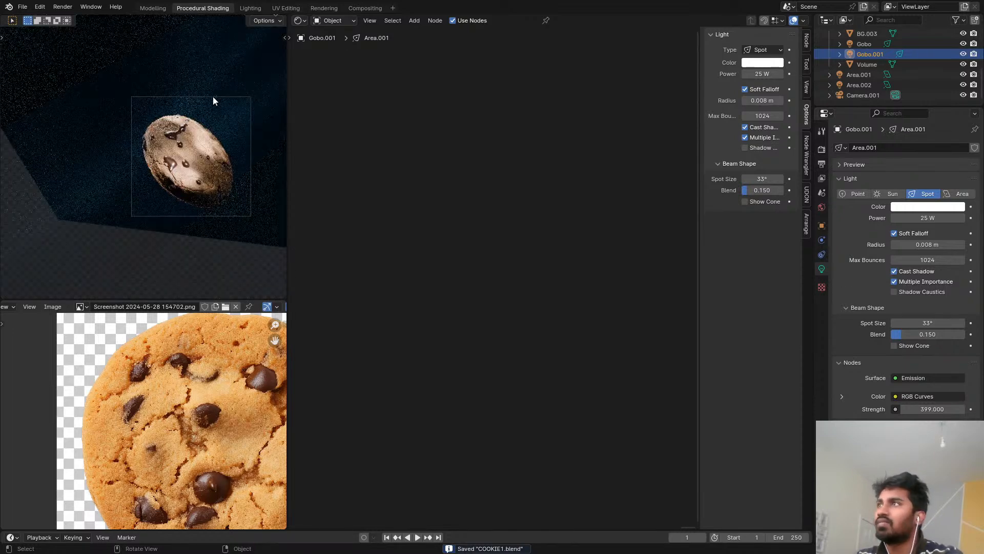
key("g")
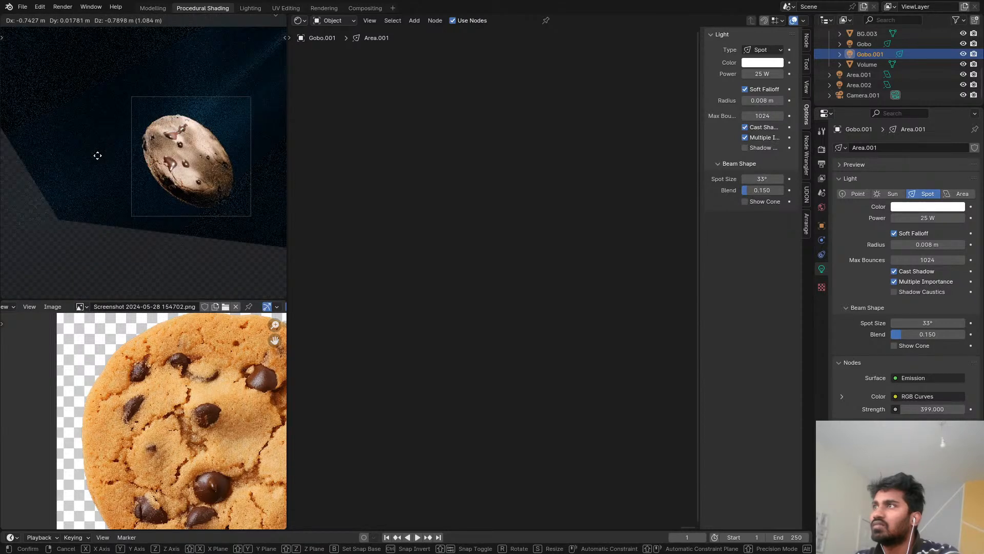
left_click(97, 155)
scroll(102, 154, "up", 4)
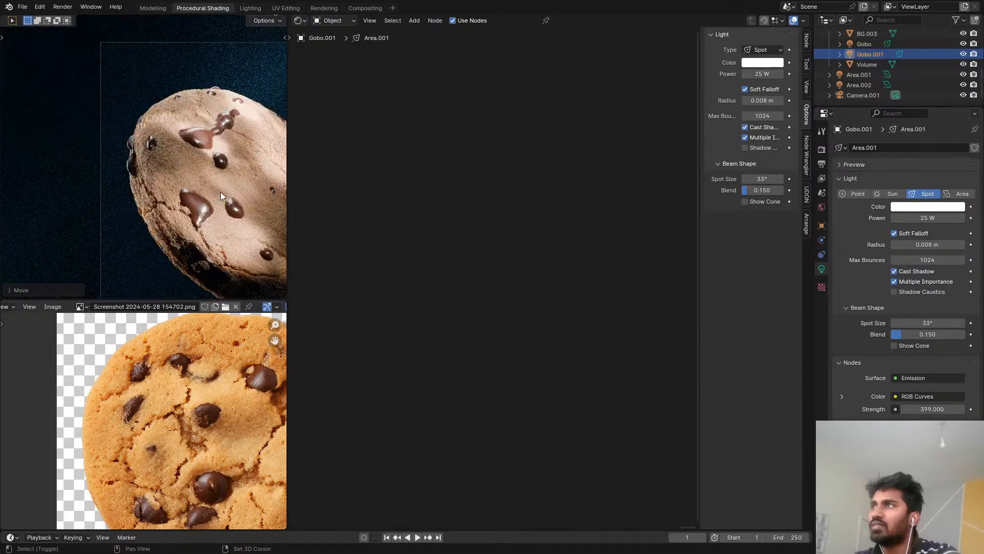
middle_click_drag(221, 191, 104, 165, "shift")
key("ctrl+s")
key("Home")
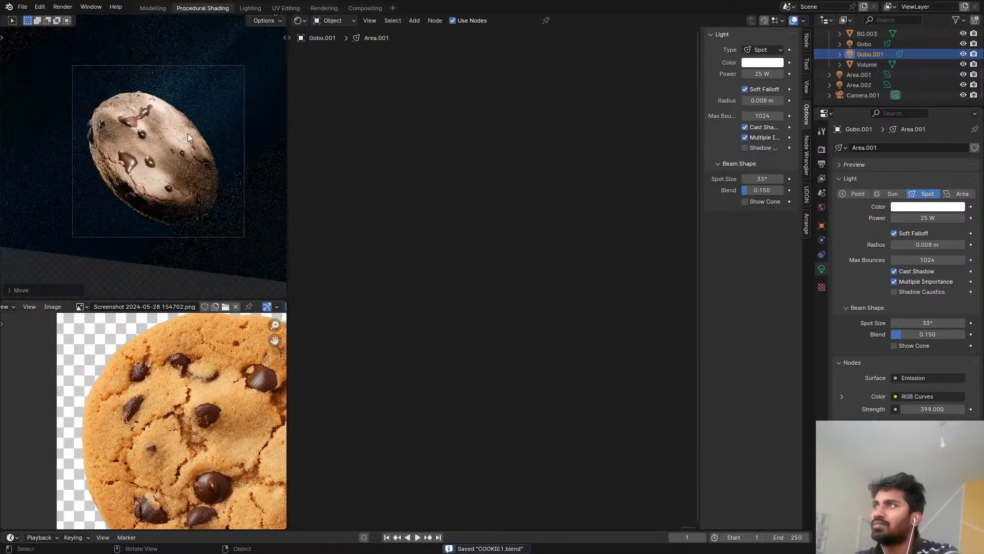
Step: Switch to the Lighting workspace, select the Area.001 light and move it in behind the cookie
key("shift+a")
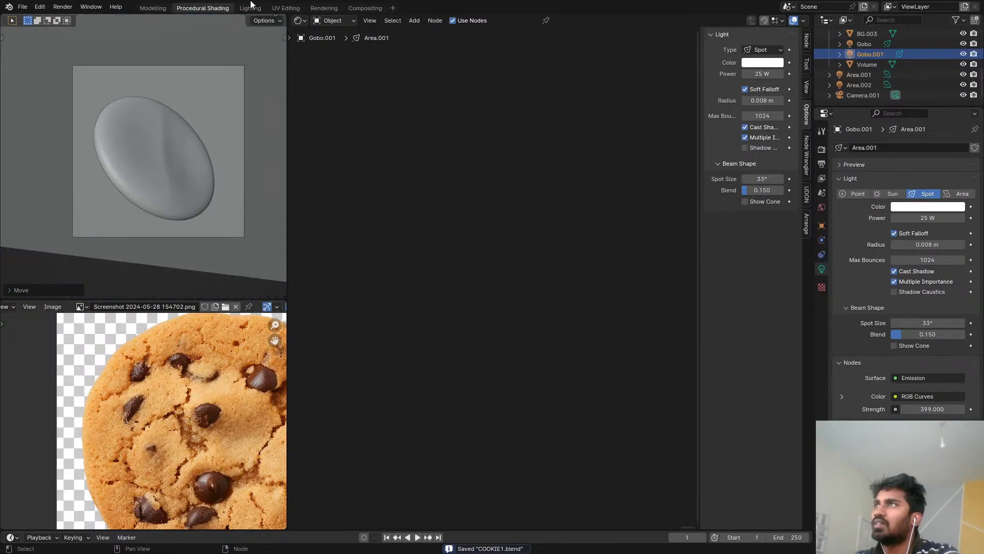
left_click(251, 9)
left_click(257, 128)
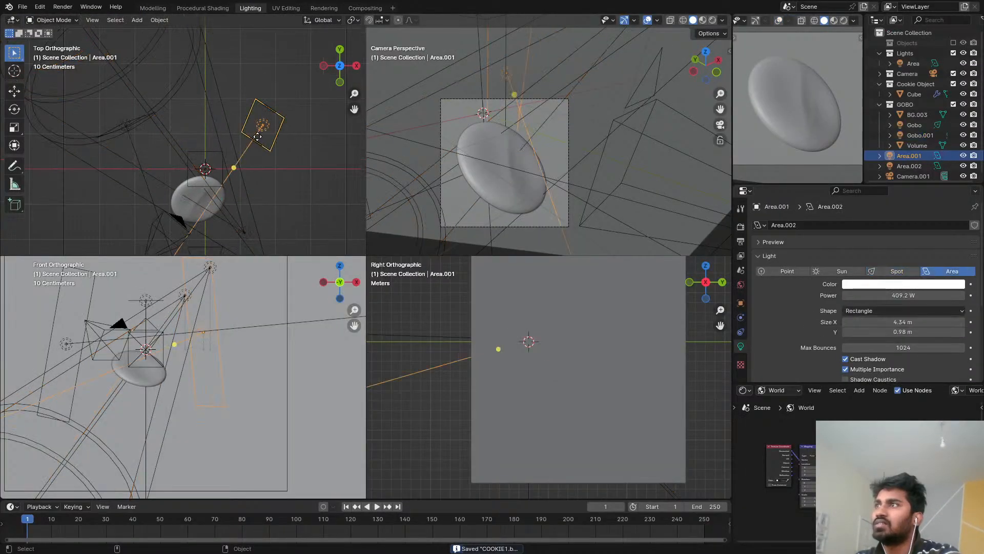
middle_click_drag(238, 233, 235, 249, "shift")
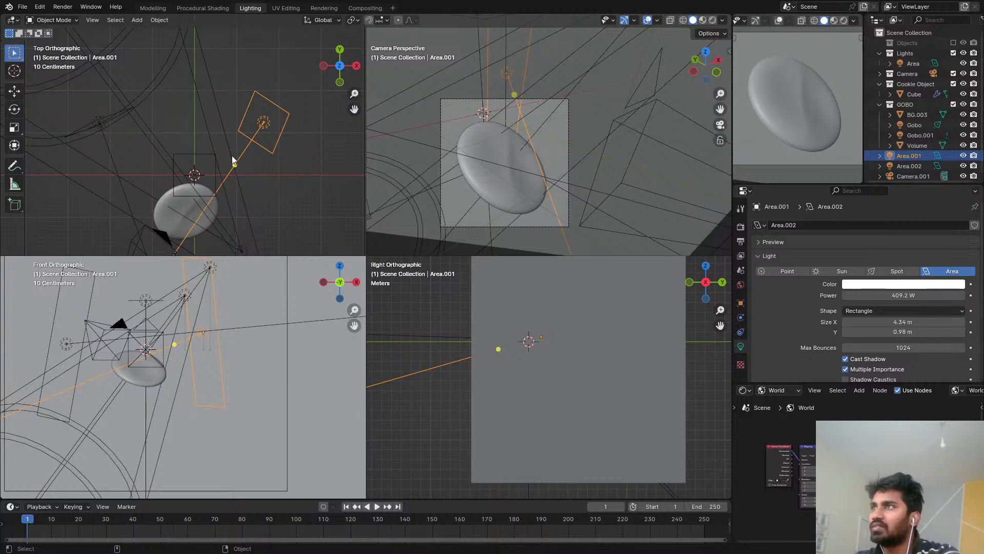
scroll(539, 137, "down", 1)
mouse_move(538, 136)
middle_mouse_down()
mouse_move(406, 183)
mouse_move(740, 70)
mouse_move(615, 64)
mouse_move(474, 19)
mouse_move(590, 97)
mouse_move(525, 136)
middle_mouse_up()
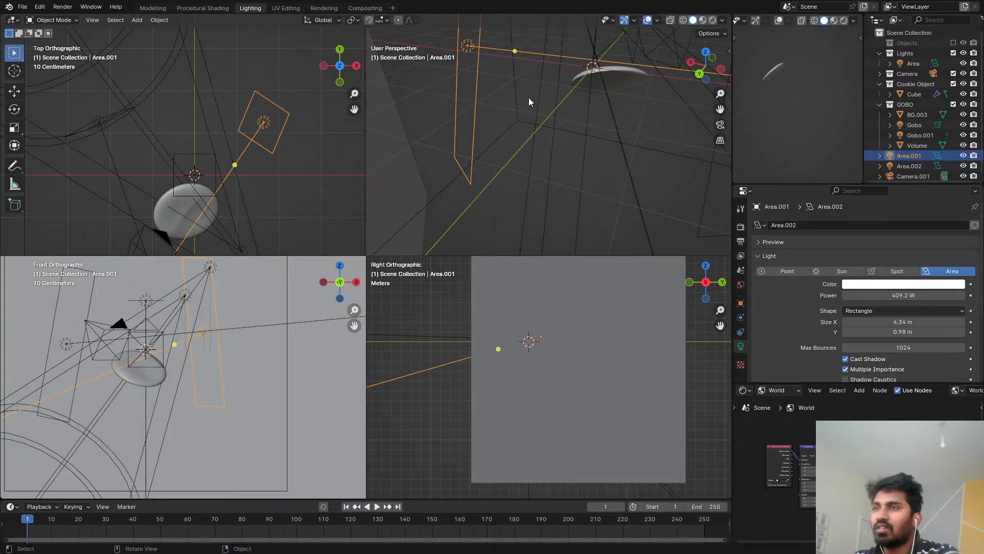
key("g")
left_click(629, 173)
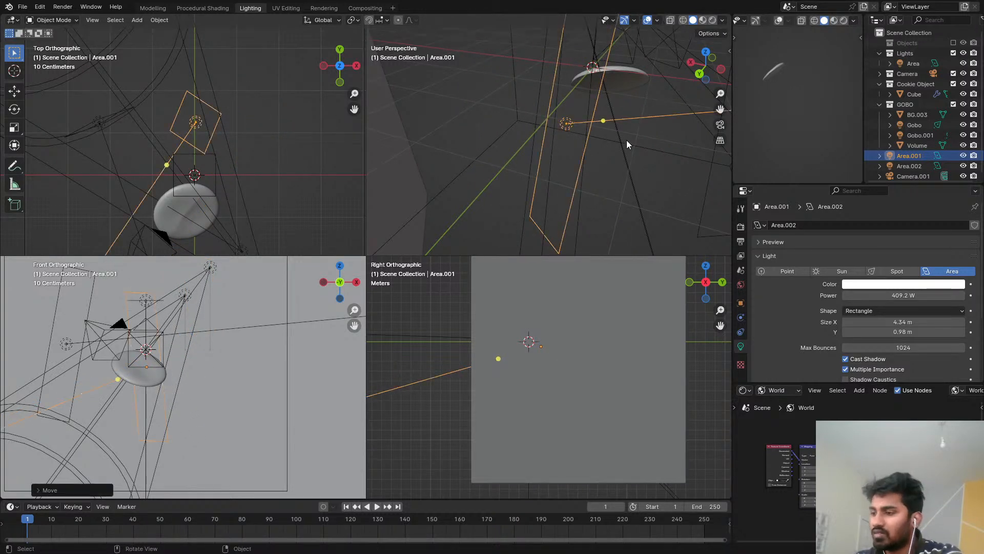
Step: Try re-aiming the Area.001 light so that it points upward over the cookie
middle_click_drag(627, 135, 561, 132)
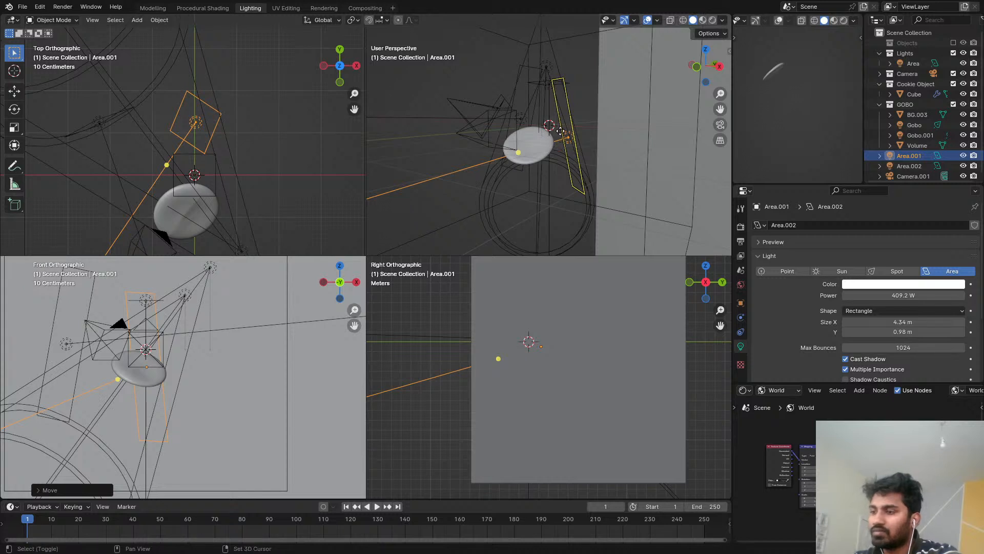
key("shift+r")
key("shift+r")
key("ctrl+z")
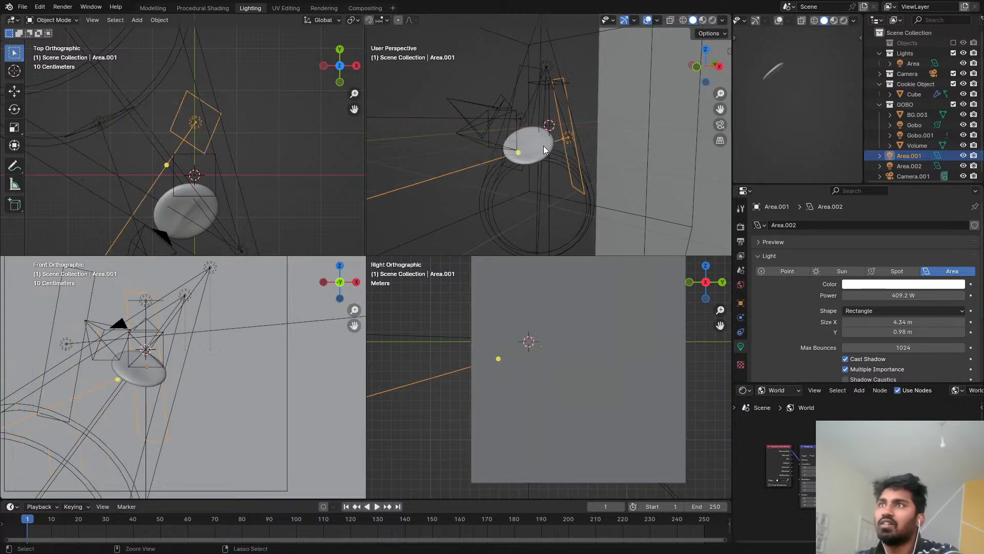
key("shift+t")
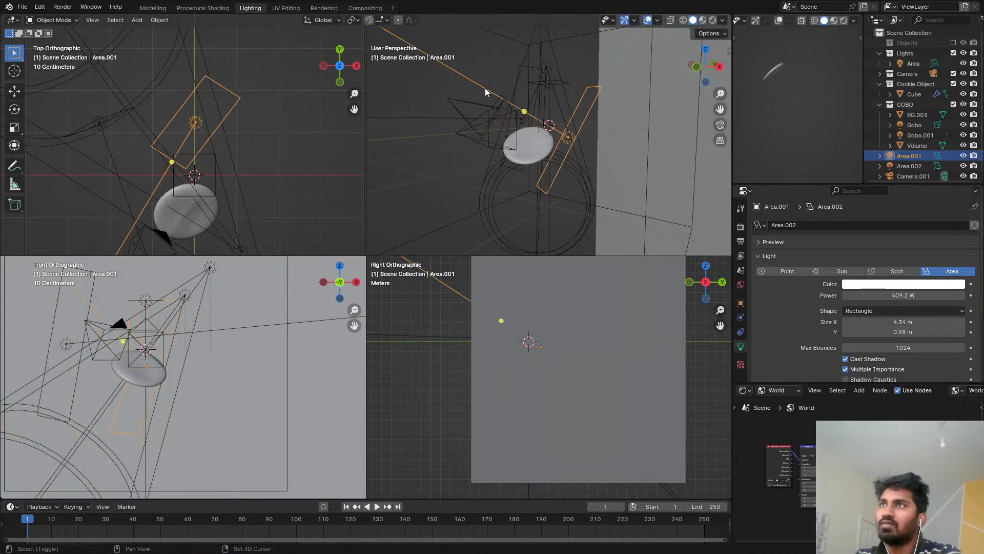
scroll(172, 362, "up", 4)
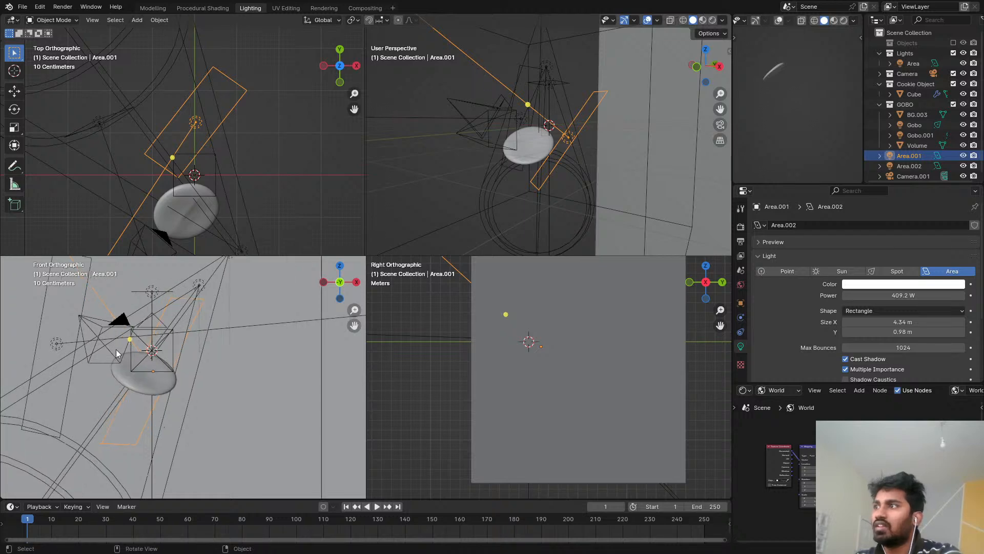
Step: From the camera view, move the Area.001 light below the cookie and aim it upward at the cookie
key("KP_0")
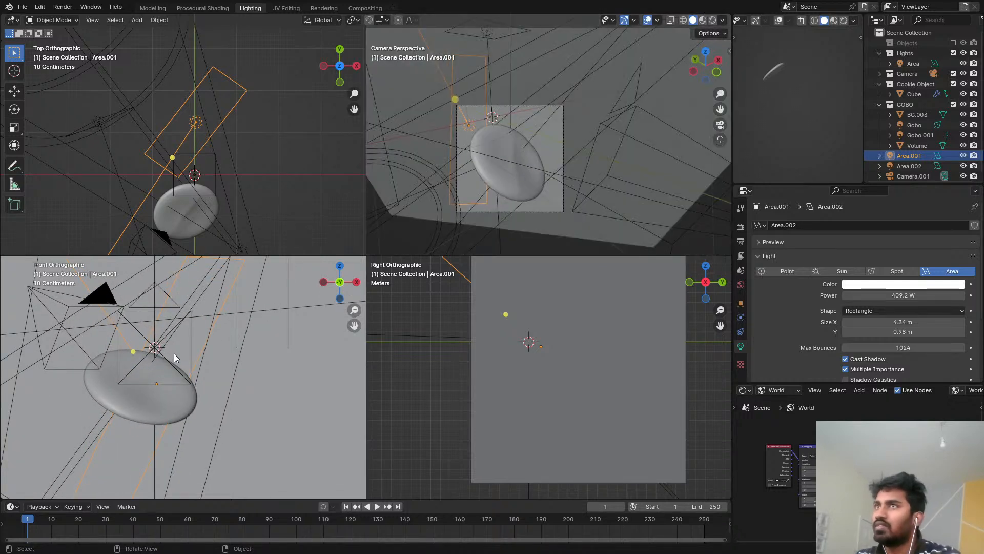
scroll(494, 117, "up", 2)
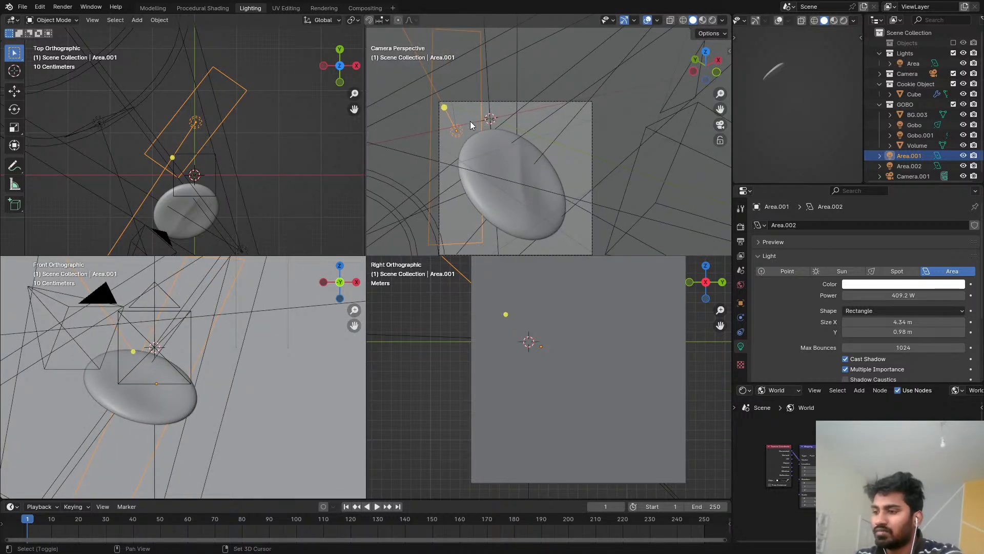
key("shift+t")
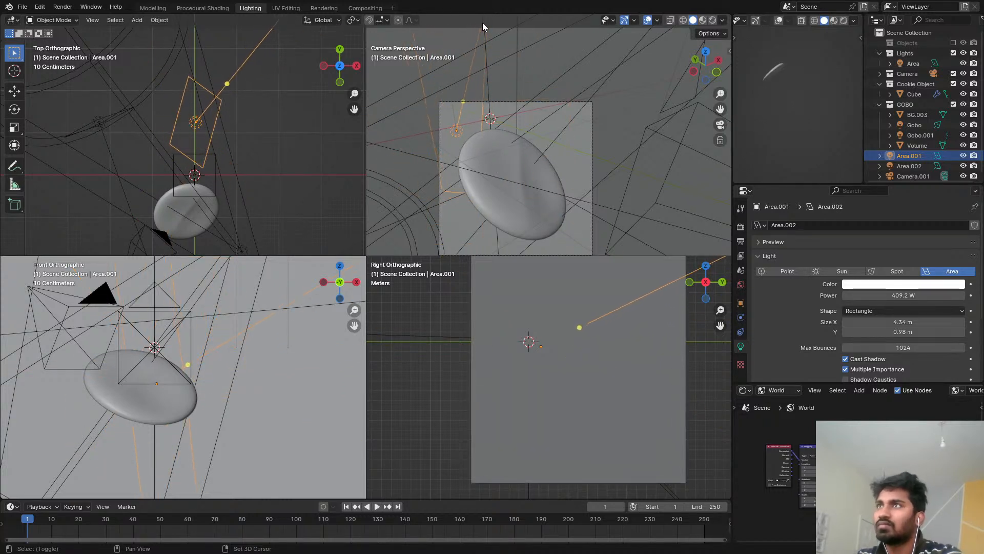
key("g")
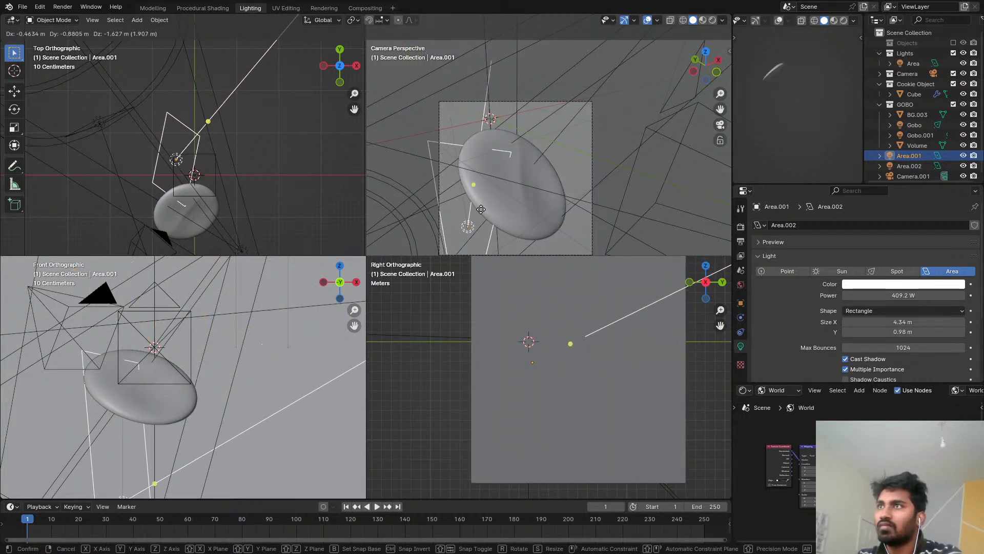
left_click(482, 206)
left_click_drag(498, 185, 481, 140)
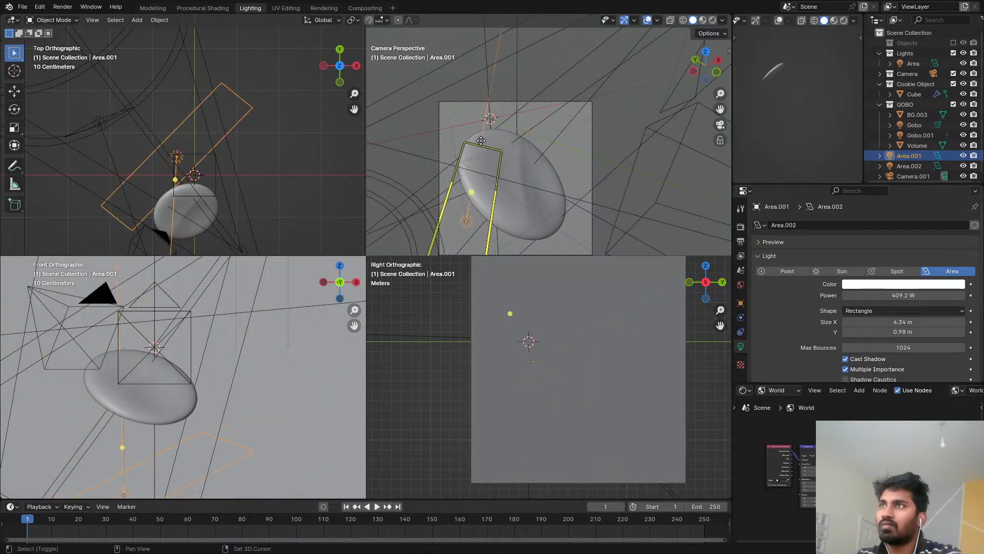
Step: Show the camera view in rendered shading in the small preview viewport
key("z")
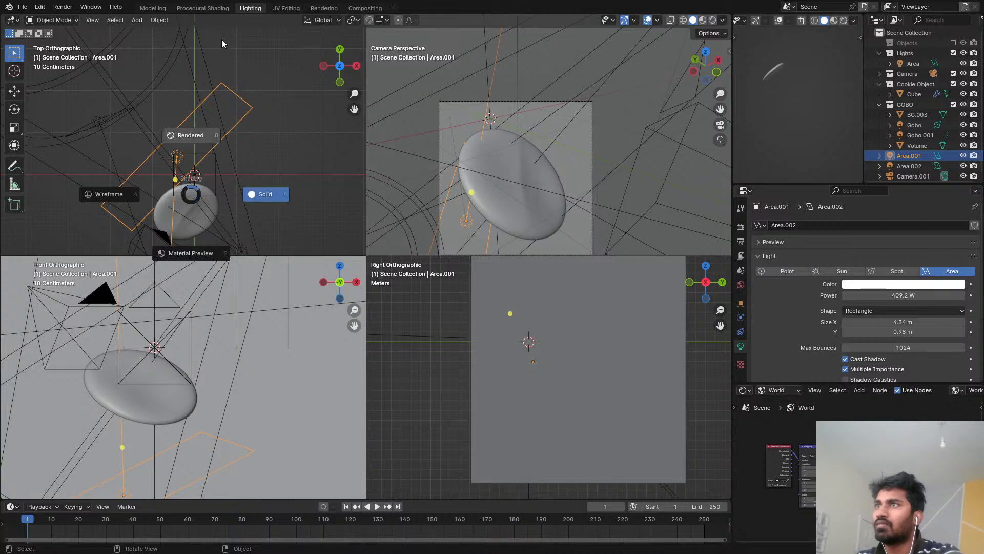
left_click(235, 89)
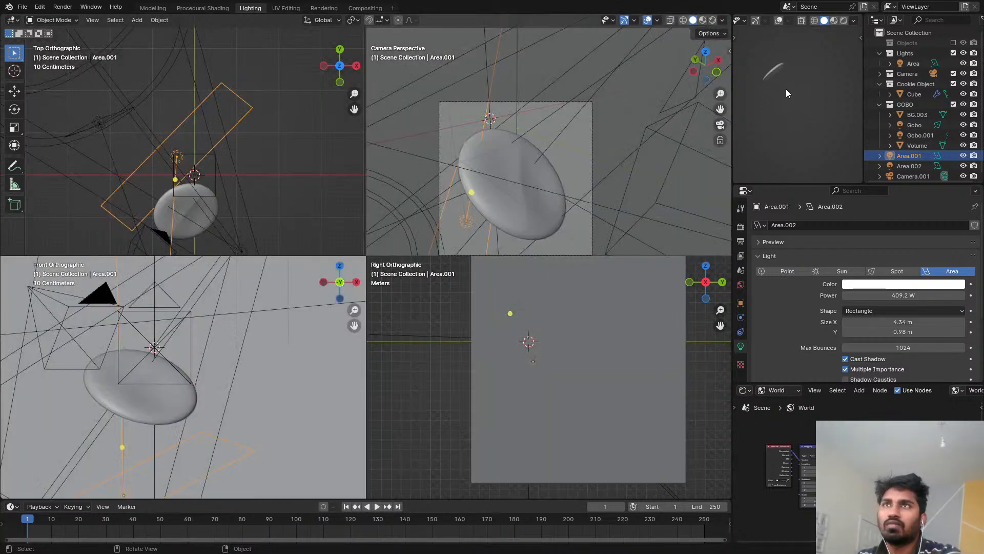
key("KP_0")
key("z")
left_click(762, 43)
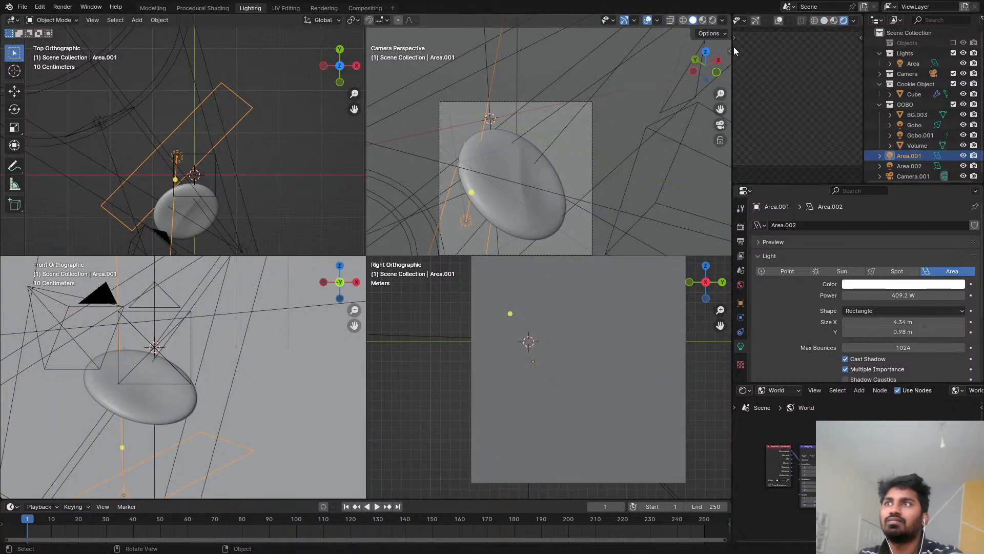
Step: Shift the Area.001 light beneath the cookie and set its Size X to 1.66 m
middle_click_drag(730, 140, 531, 177)
key("g")
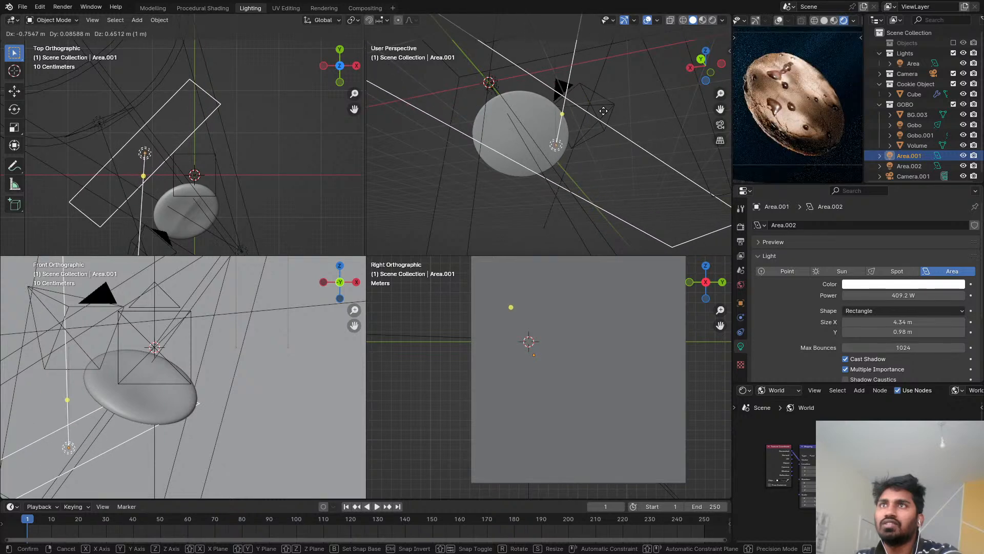
left_click(566, 128)
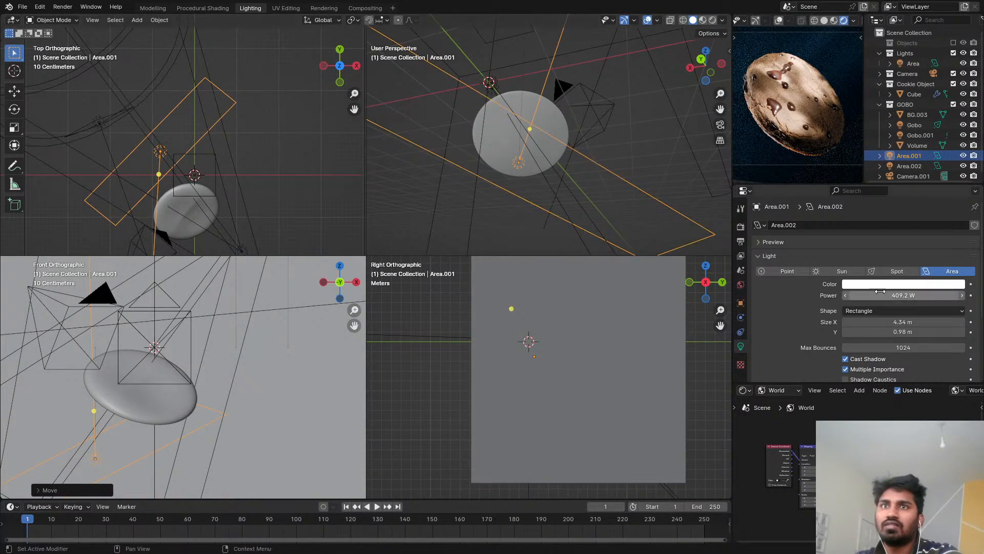
mouse_move(903, 322)
left_mouse_down()
mouse_move(846, 322)
mouse_move(903, 332)
left_mouse_up()
Step: Move the resized Area.001 light up close to the cookie's underside
middle_click_drag(576, 231, 522, 177)
scroll(494, 198, "down", 5)
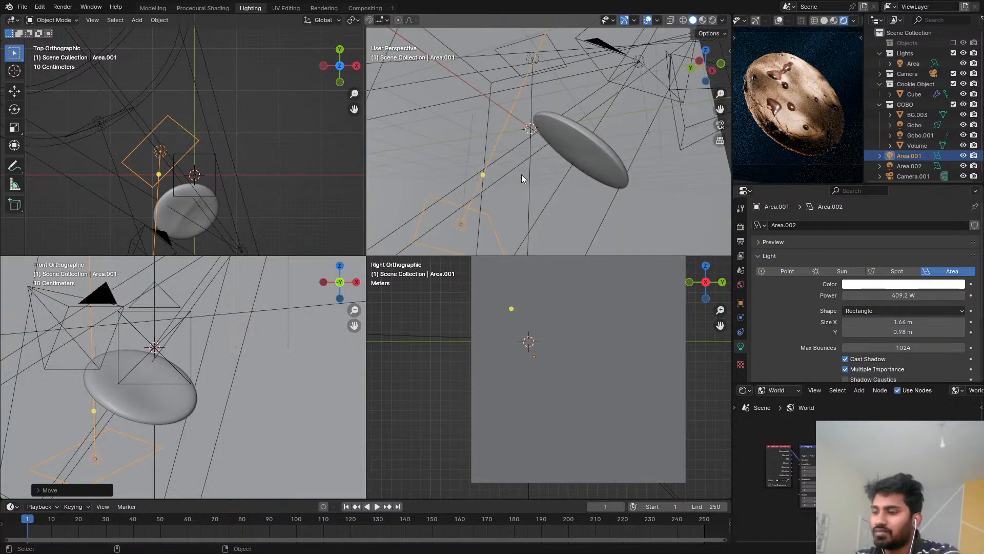
key("g")
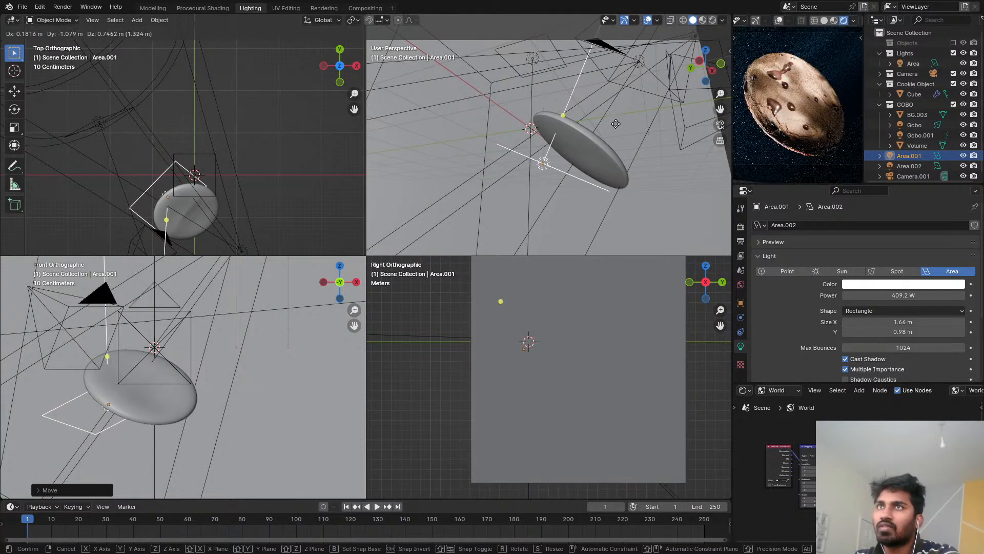
left_click(590, 136)
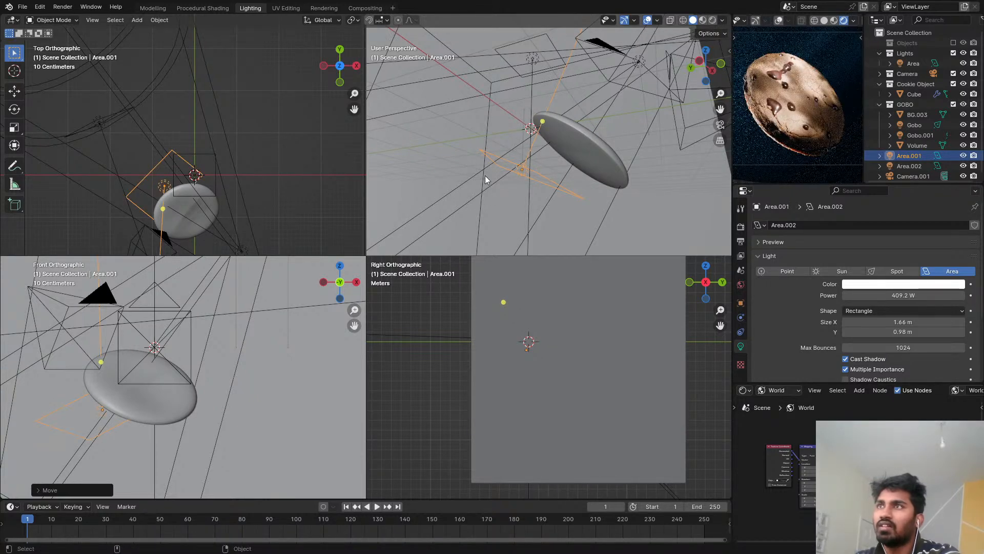
Step: Duplicate the Area.001 light and place the copy lower down on the other side of the cookie
middle_click_drag(520, 137, 390, 192)
scroll(391, 192, "down", 3)
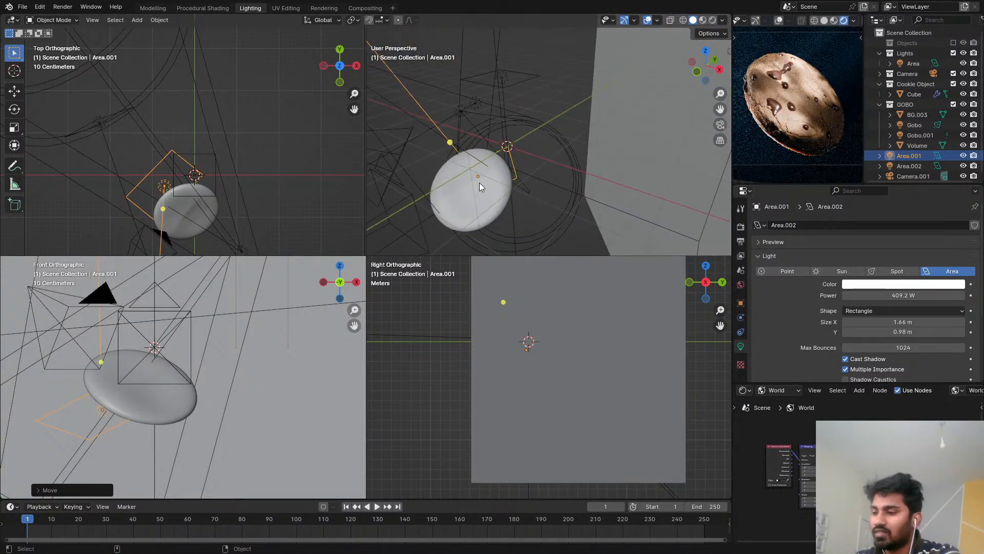
key("shift+d")
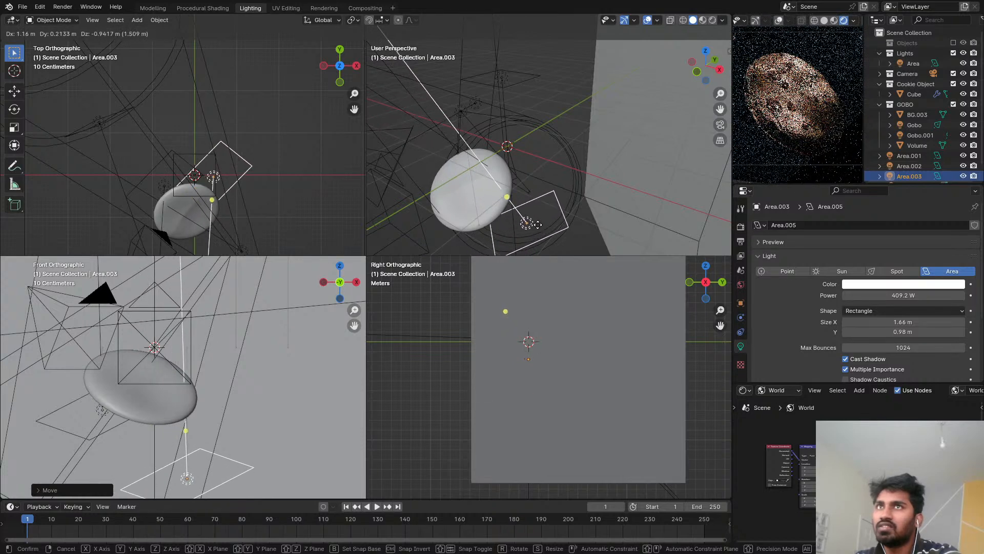
left_click(530, 218)
middle_click_drag(531, 218, 573, 172)
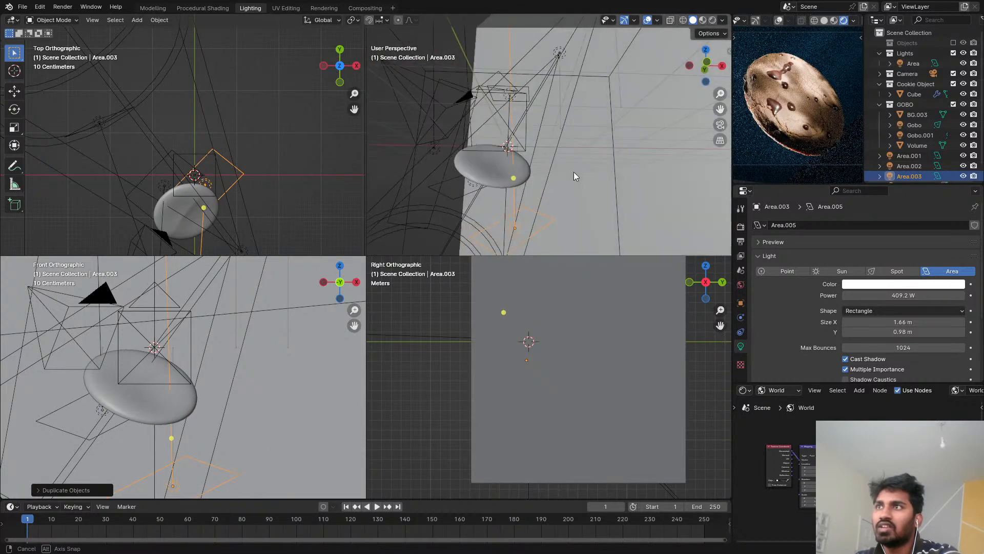
Step: Raise the duplicated area light and bring it in beside the cookie's edge
key("g")
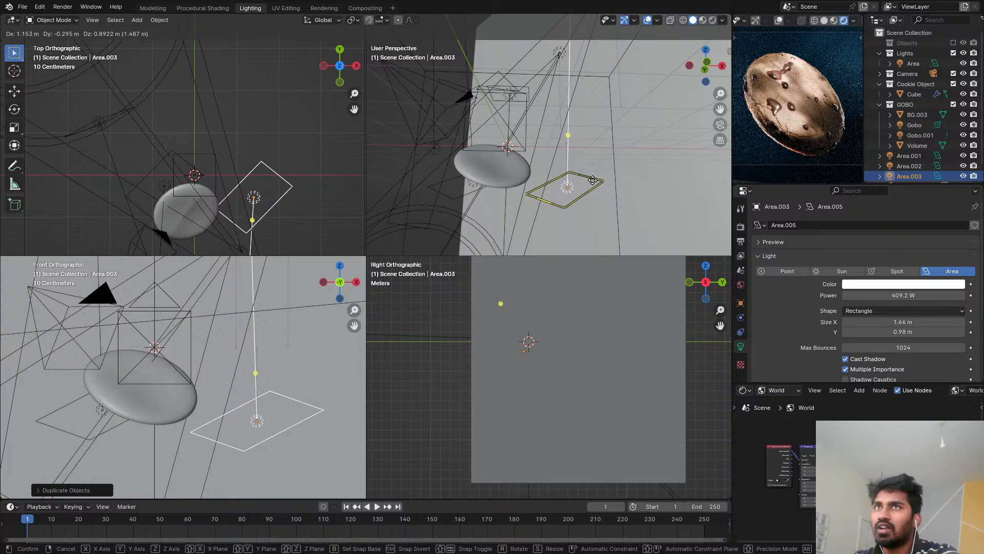
left_click(593, 181)
middle_click_drag(593, 181, 556, 204)
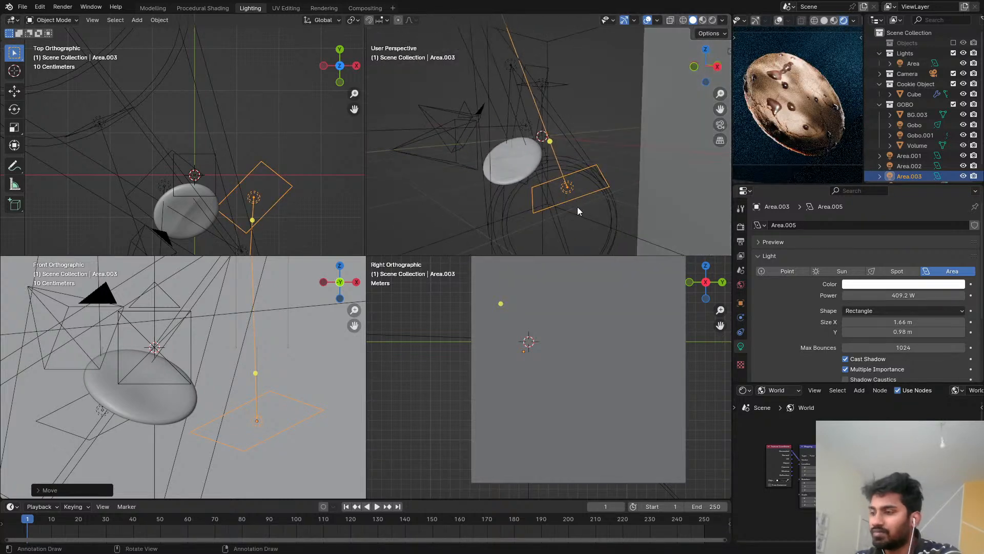
scroll(247, 195, "up", 1)
key("g")
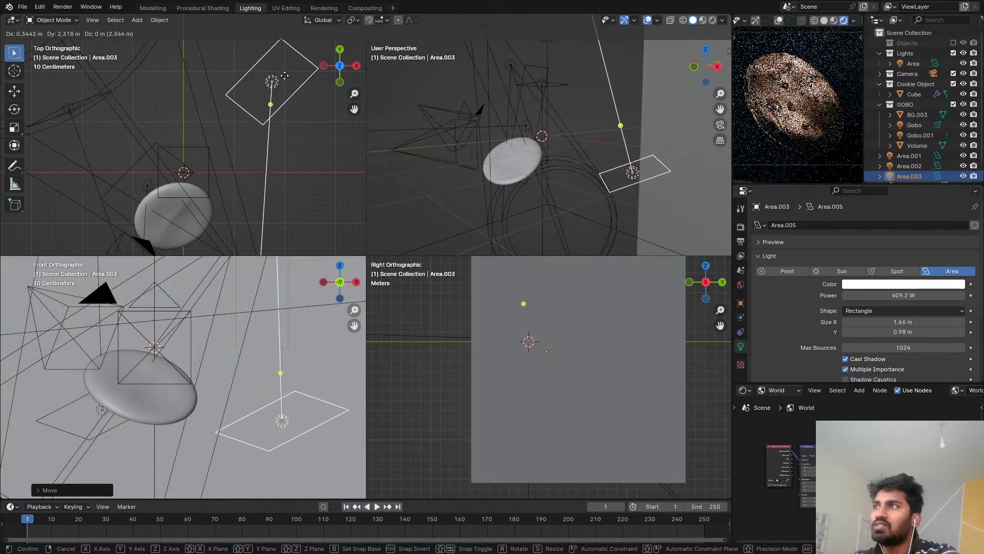
left_click(225, 177)
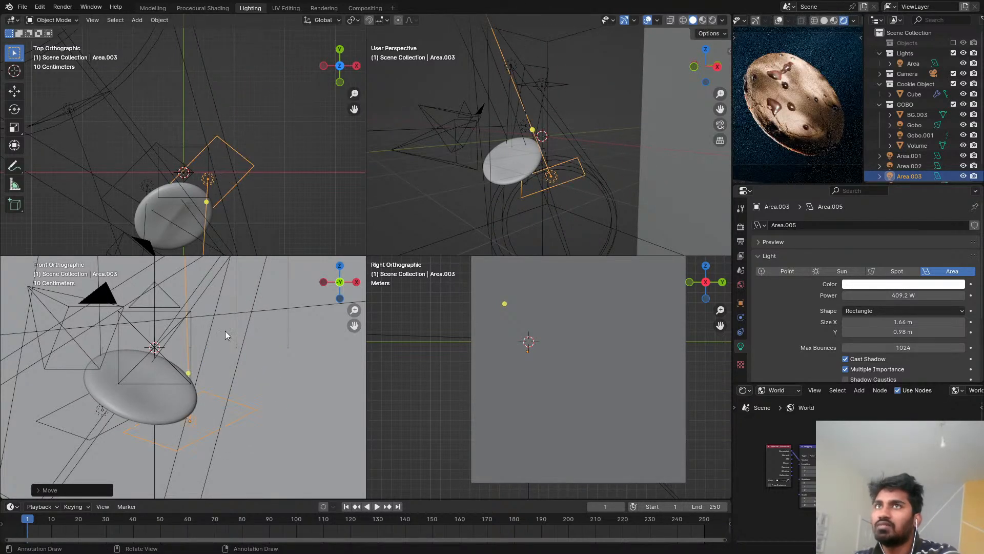
Step: Display the modelling views in wireframe and move the duplicated area light up close behind the cookie
scroll(225, 336, "up", 1)
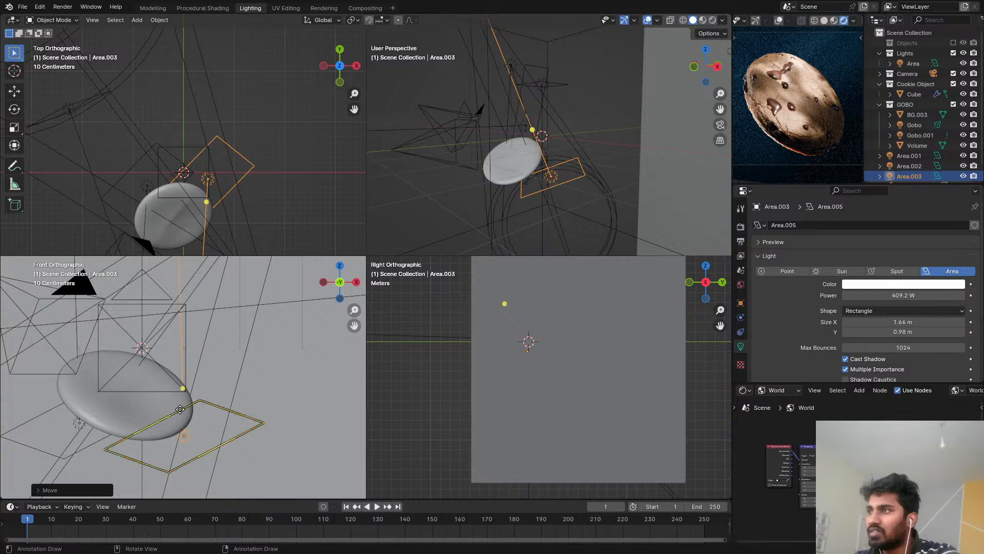
key("z")
left_click(511, 337)
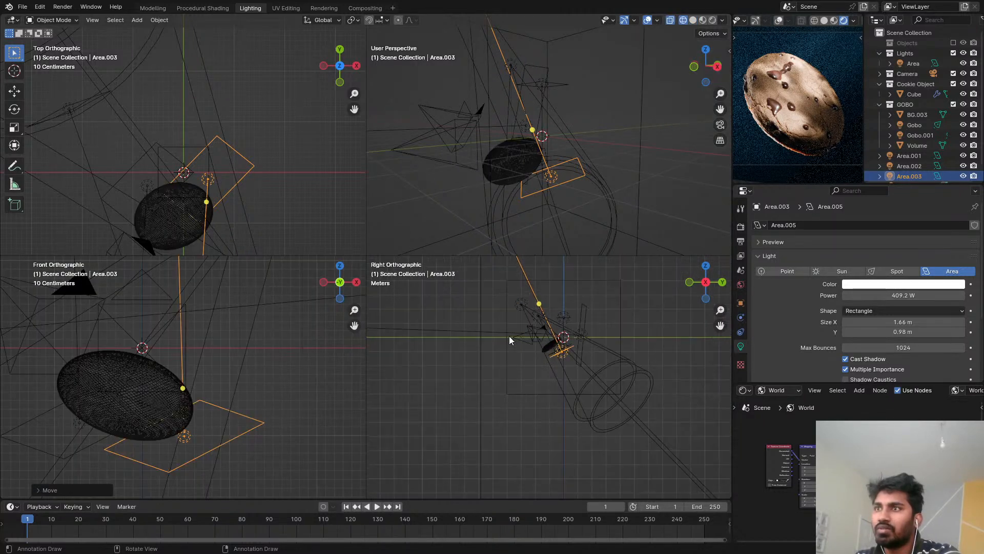
scroll(579, 355, "up", 3)
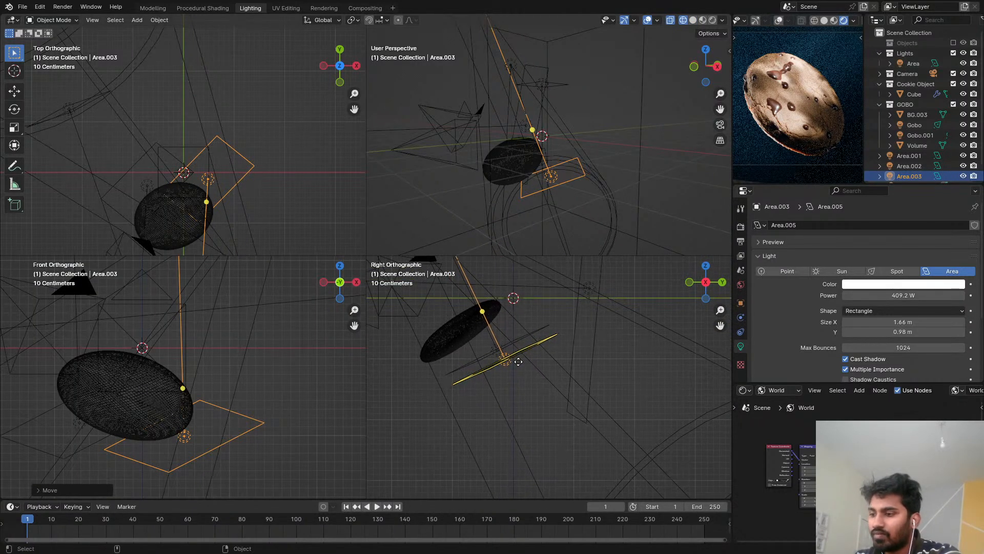
key("g")
left_click(536, 329)
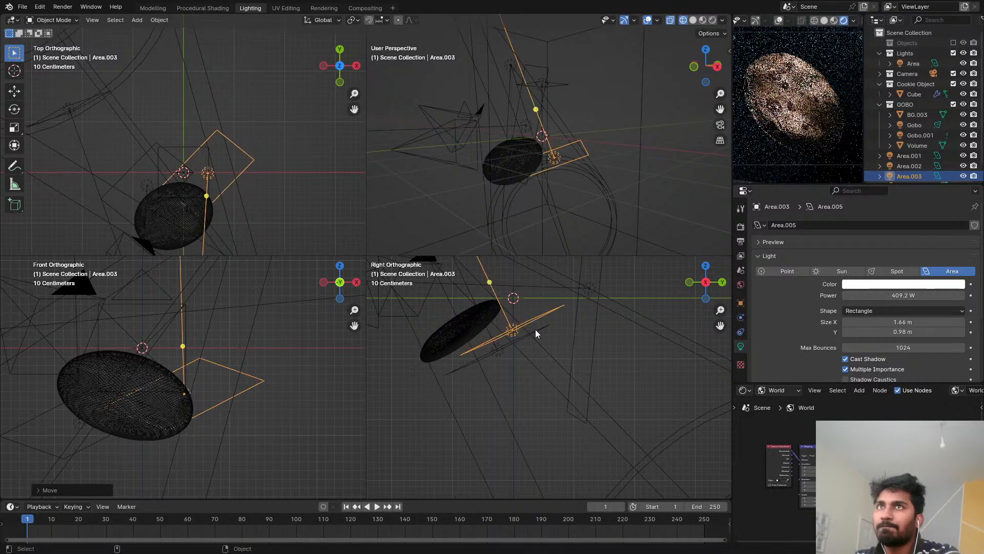
Step: Rotate the Area.003 light upright, reposition it behind the cookie's upper edge and aim it back at the cookie
middle_click_drag(534, 167, 483, 156)
key("r")
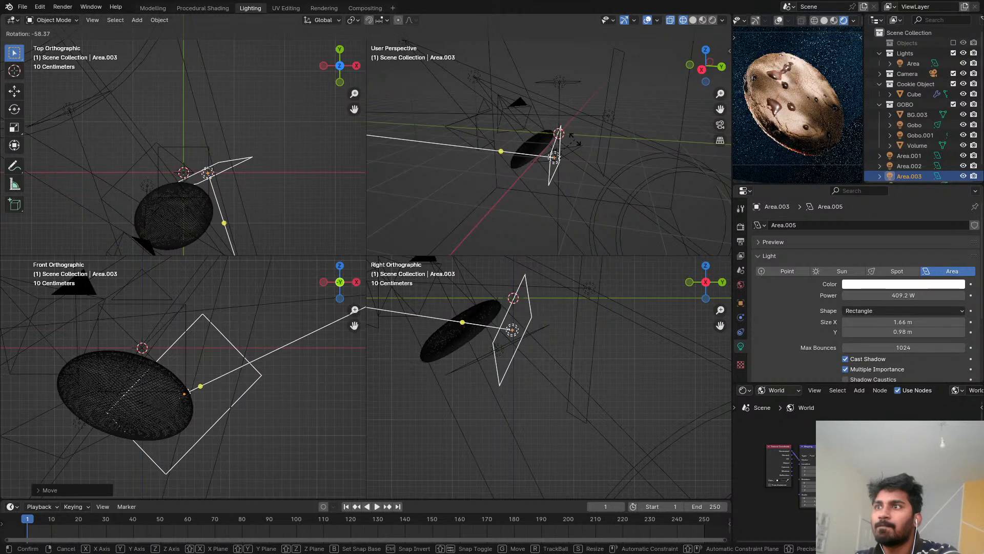
left_click(545, 321)
key("g")
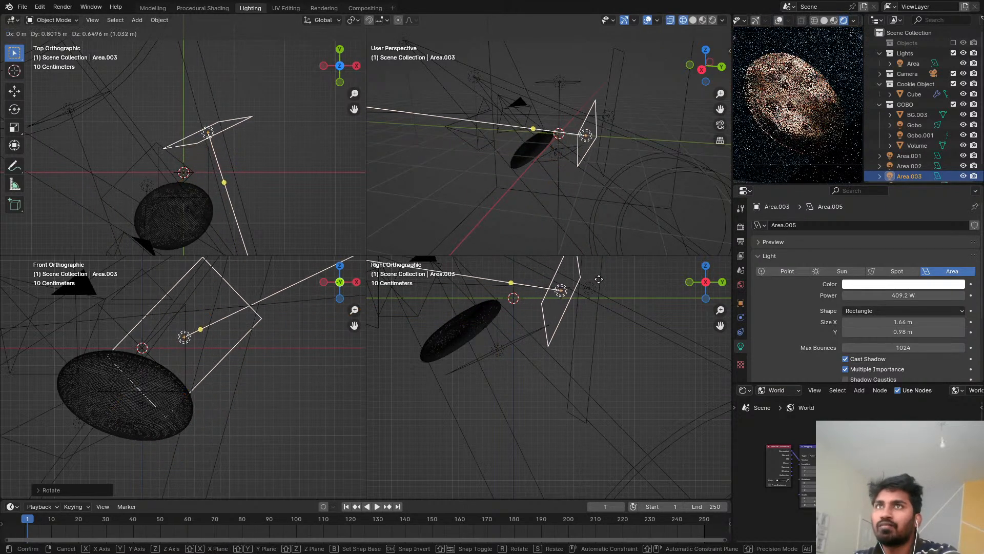
left_click(560, 308)
scroll(208, 390, "up", 2)
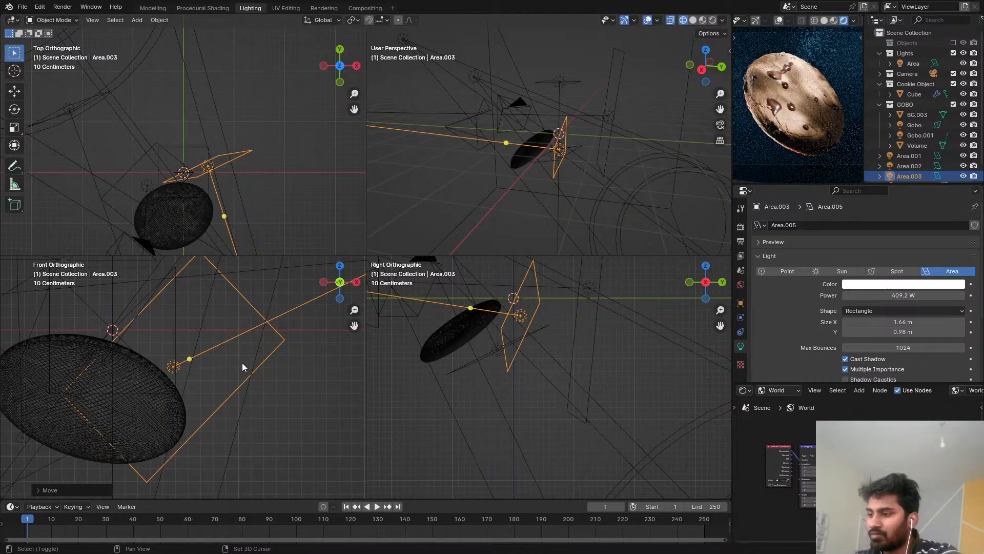
left_click_drag(208, 384, 151, 402)
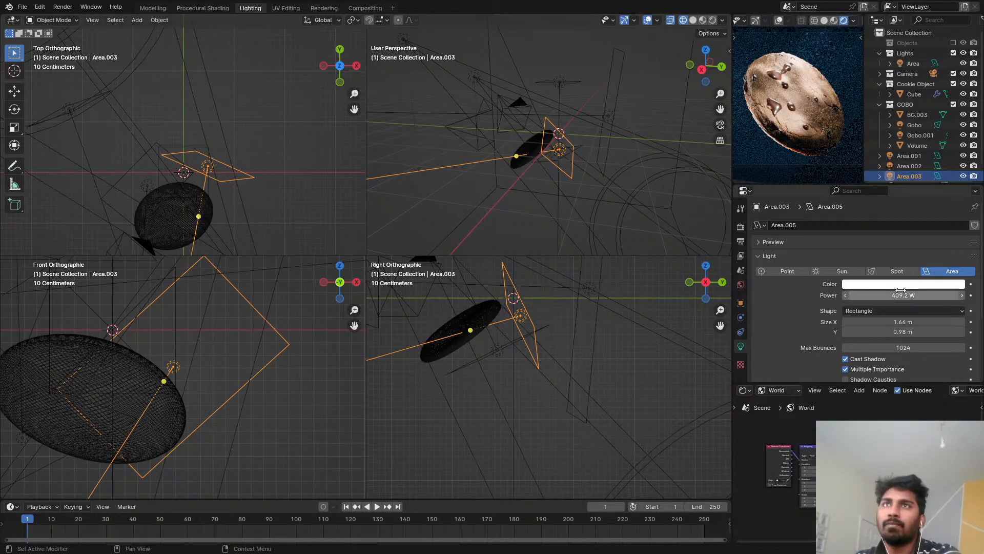
Step: Raise the Area.003 light's power to 662.3 W and make it a disk 0.67 m in size
left_click_drag(901, 290, 892, 290)
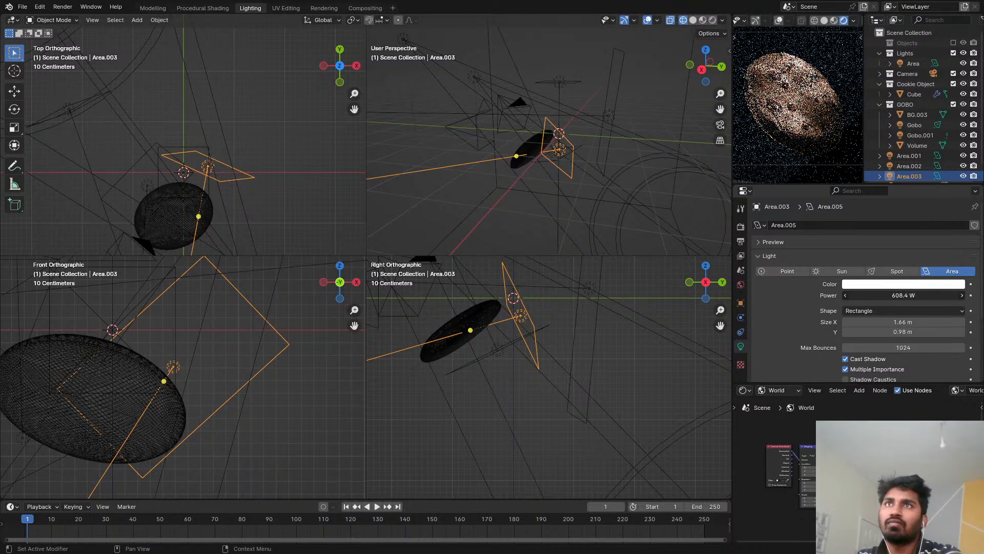
middle_click_drag(573, 144, 621, 149)
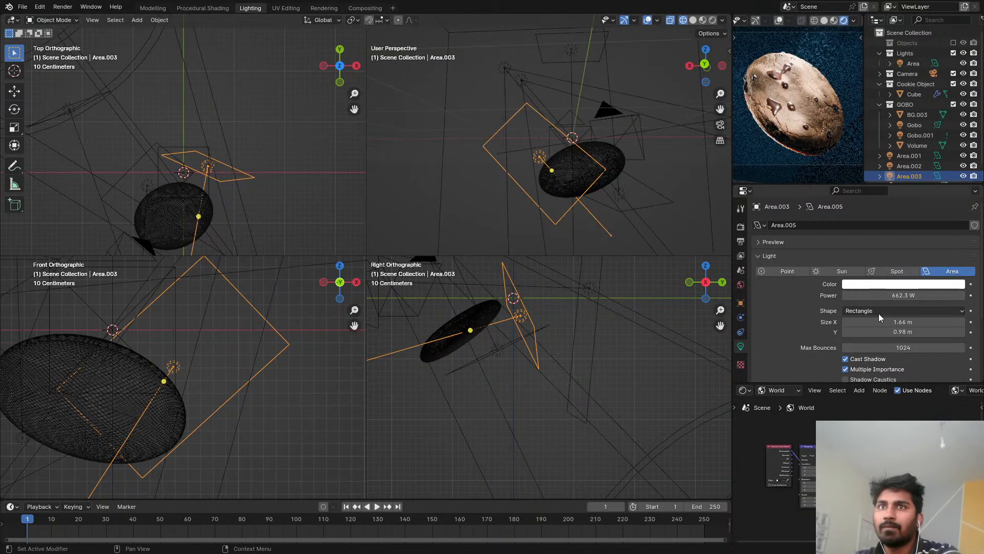
left_click(912, 310)
left_click(892, 344)
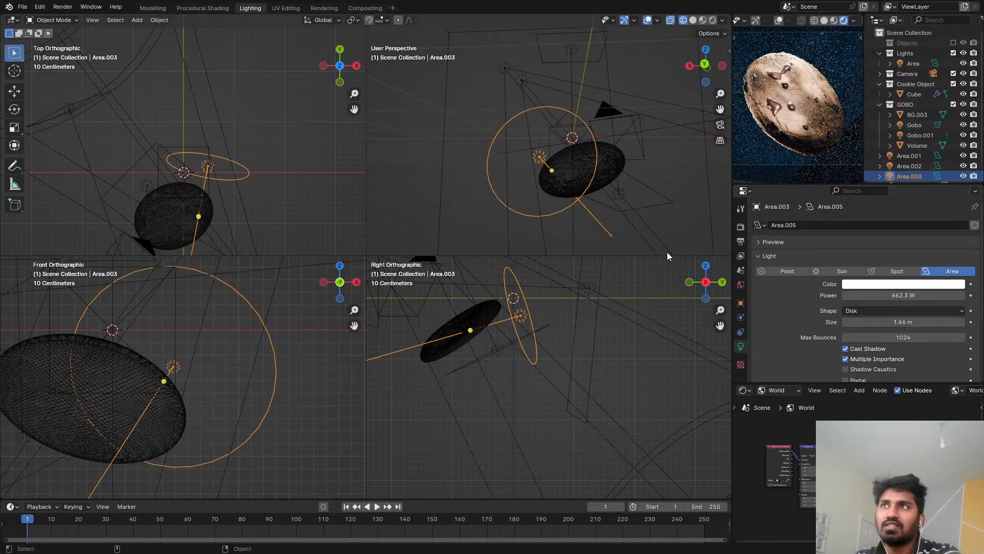
middle_click_drag(538, 158, 482, 154)
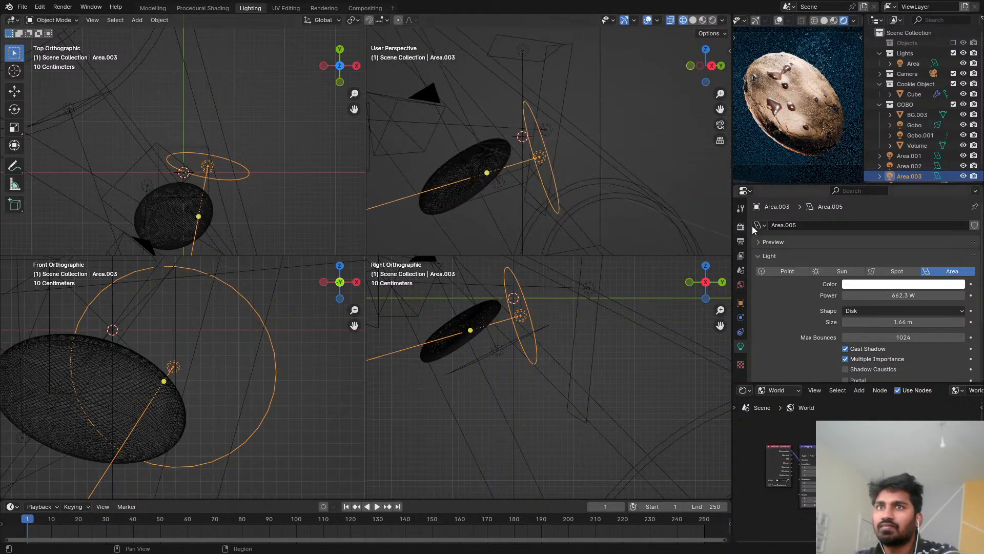
left_click_drag(928, 319, 891, 322)
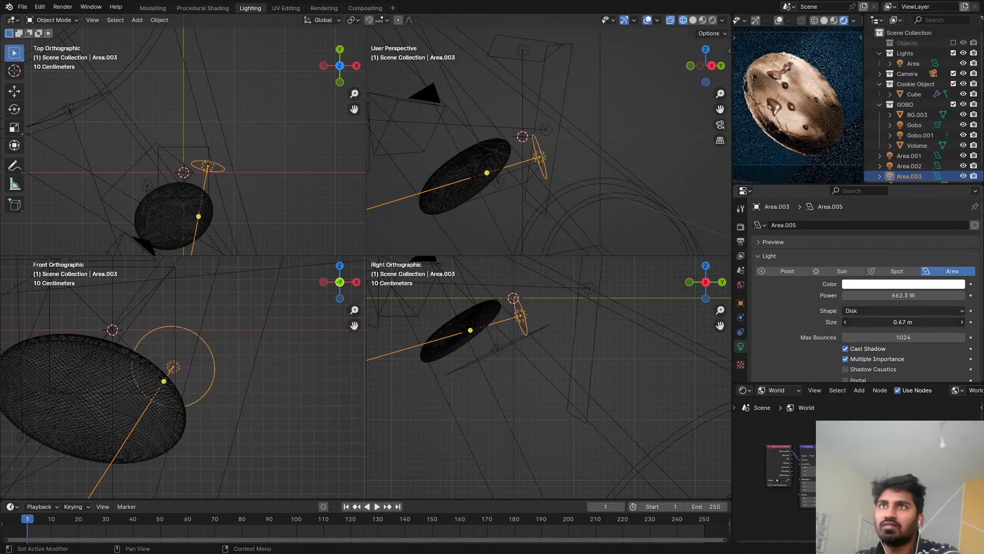
Step: Change the Area.003 light's shape to Ellipse, with a Size X of 0.21 m and Y of 2.56 m
left_click(906, 311)
left_click(896, 357)
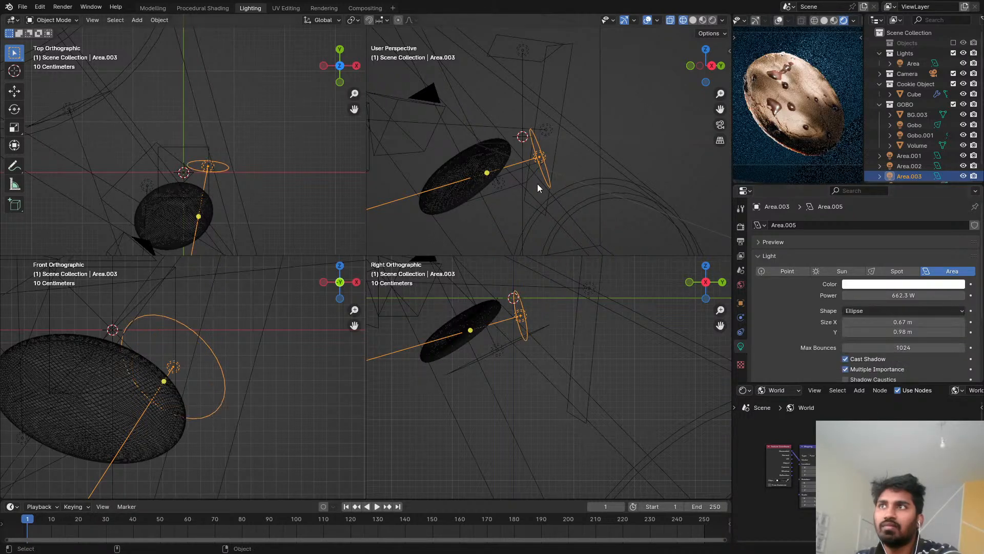
middle_click_drag(539, 187, 595, 169)
left_click_drag(908, 322, 966, 333)
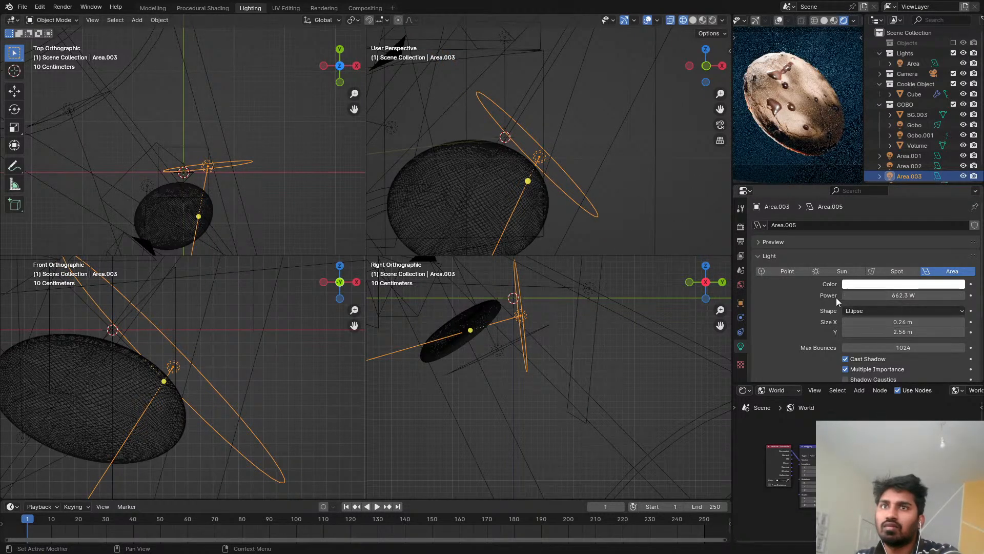
mouse_move(905, 322)
left_mouse_down()
mouse_move(937, 322)
mouse_move(903, 322)
left_mouse_up()
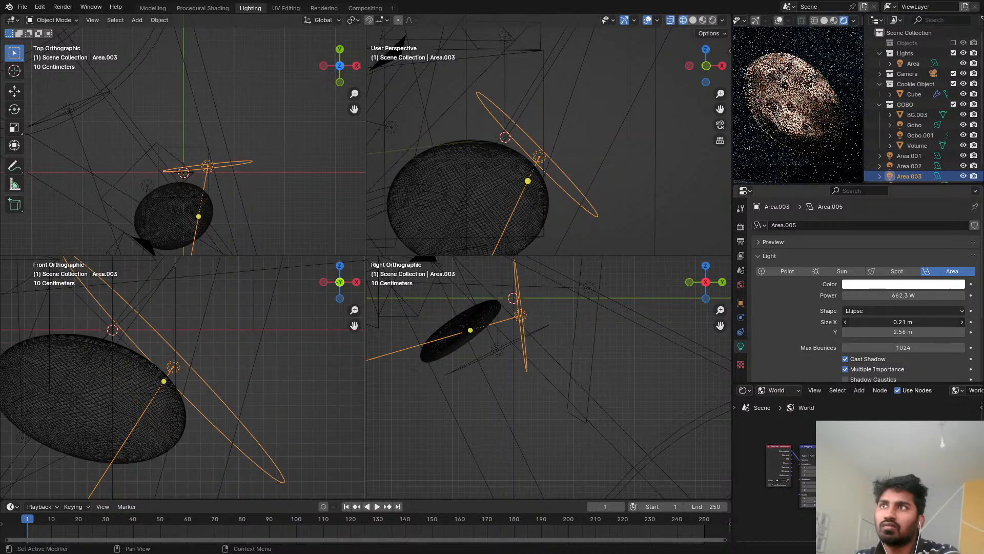
Step: Rotate the elliptical light from the top and front views to follow the cookie's rim, and move it close against the edge
middle_click_drag(646, 211, 609, 159)
key("KP_7")
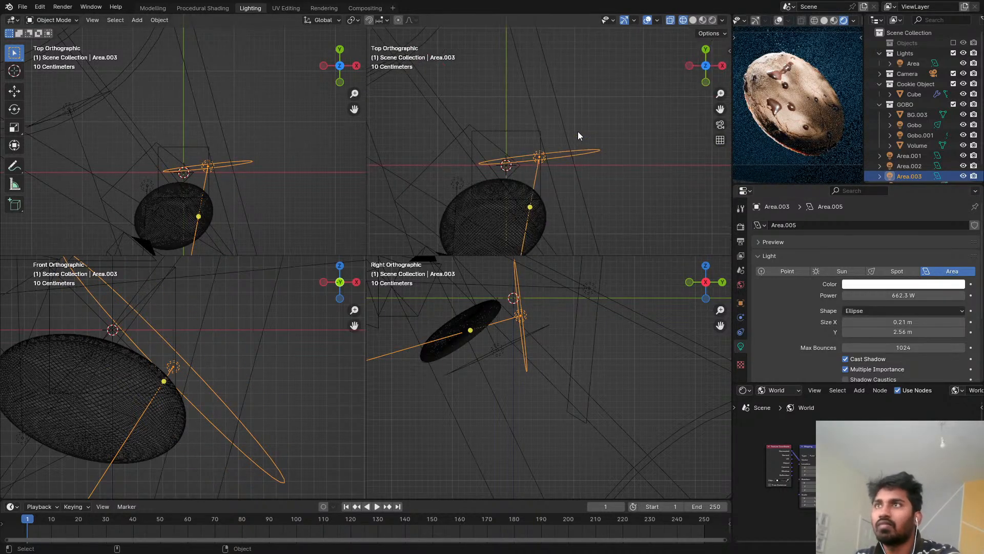
key("r")
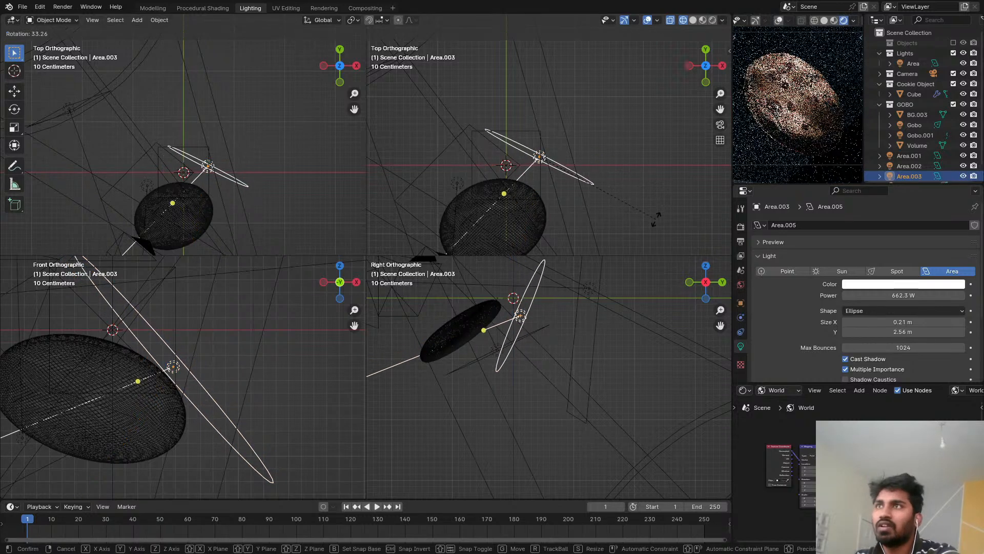
left_click(643, 229)
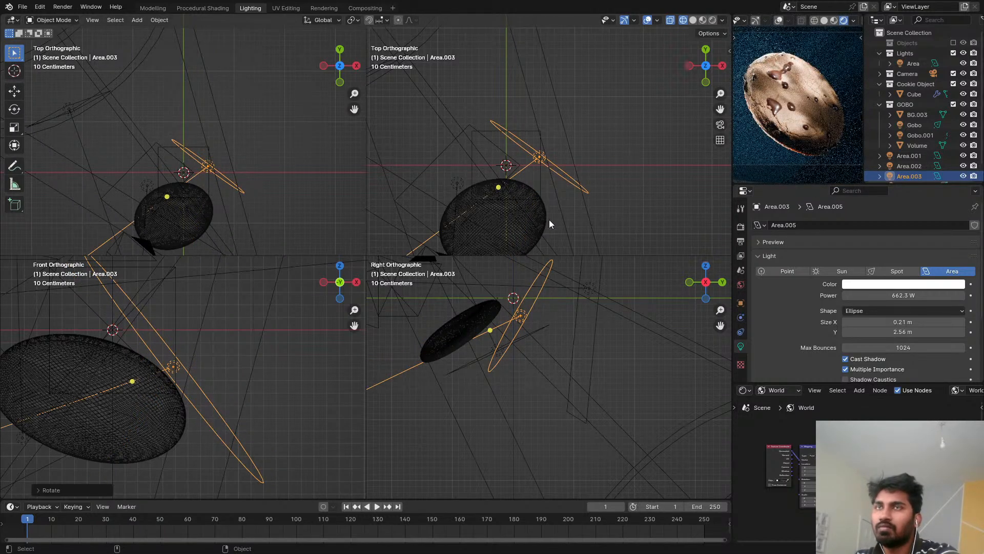
key("KP_1")
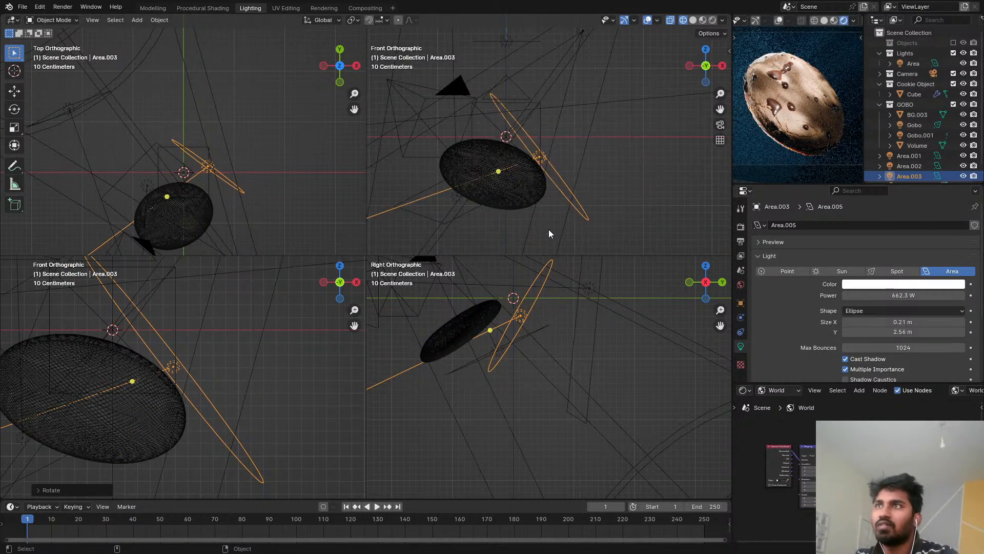
key("r")
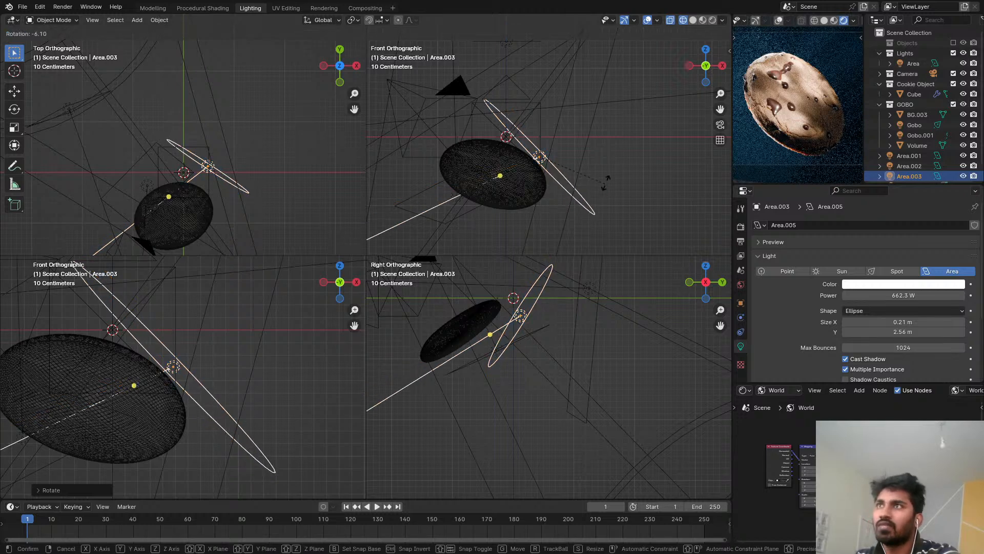
left_click(558, 205)
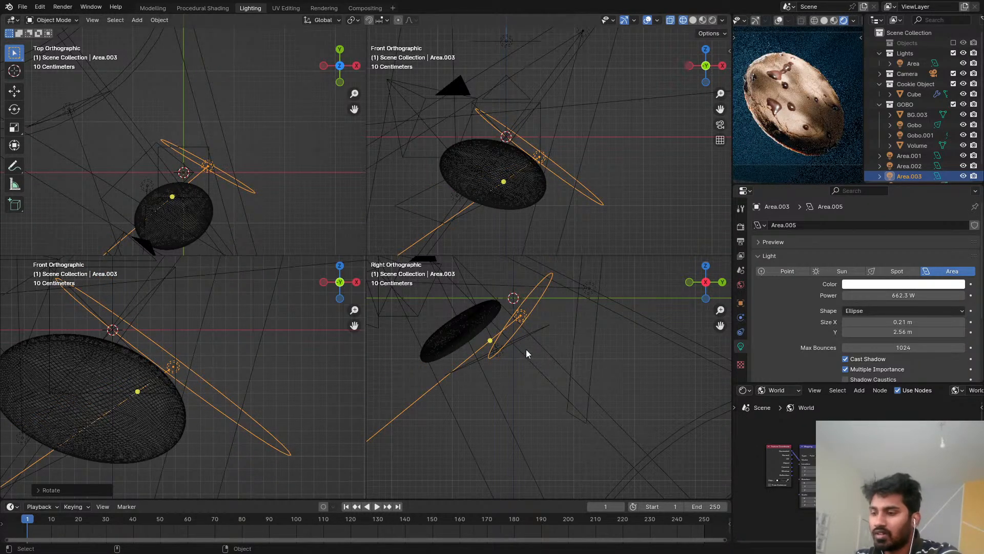
key("g")
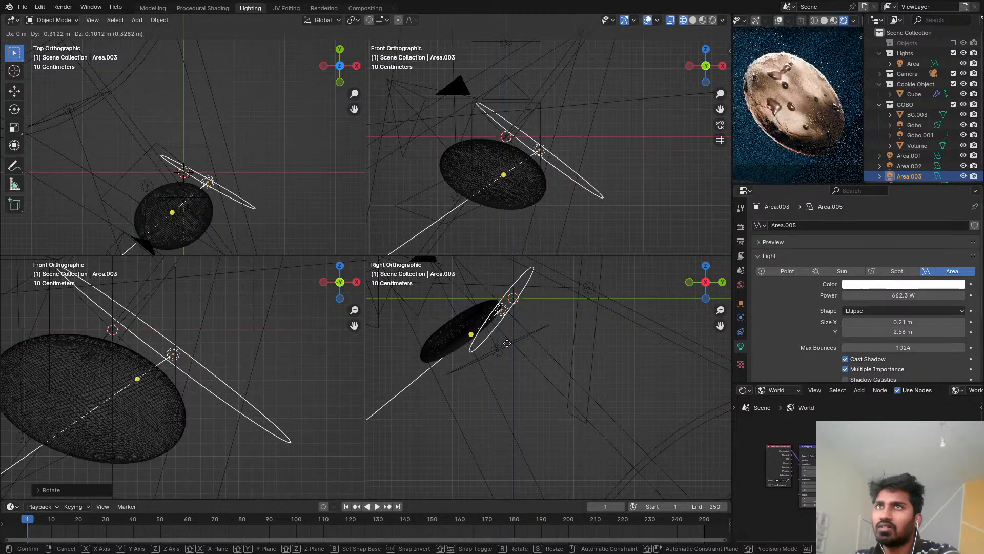
left_click(507, 348)
Step: Save the scene file after checking the cookie's rim up close, and take the camera preview out of rendered shading
left_click(824, 79)
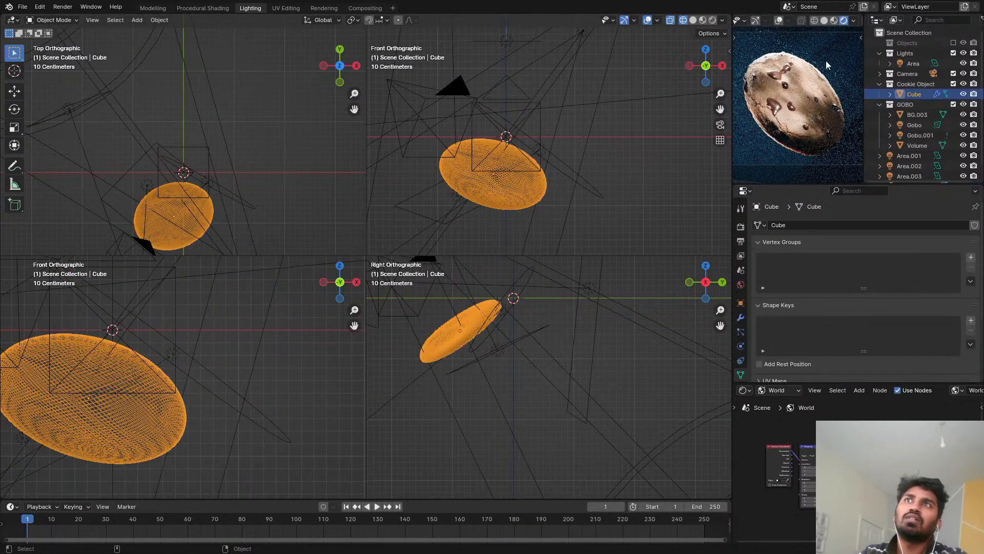
left_click(829, 61)
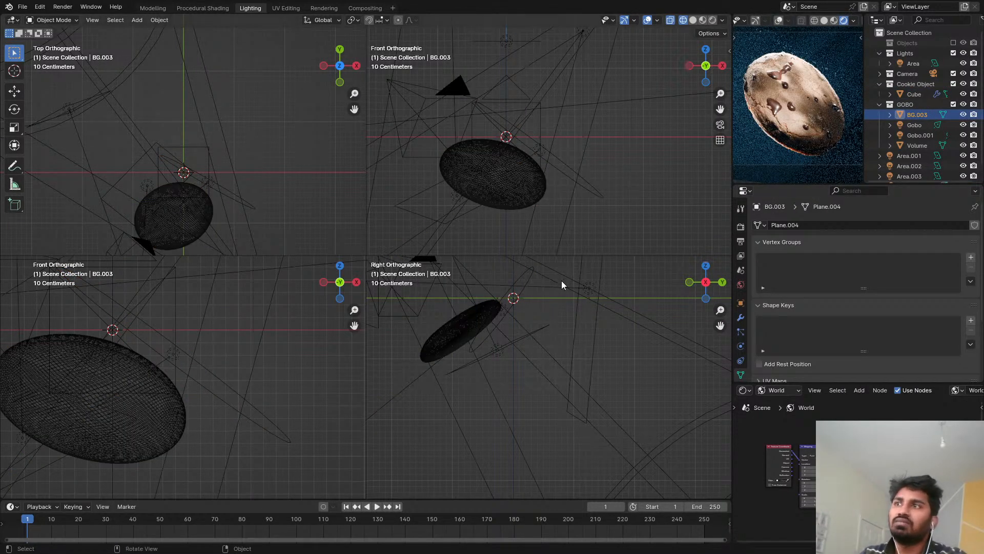
scroll(839, 69, "up", 6)
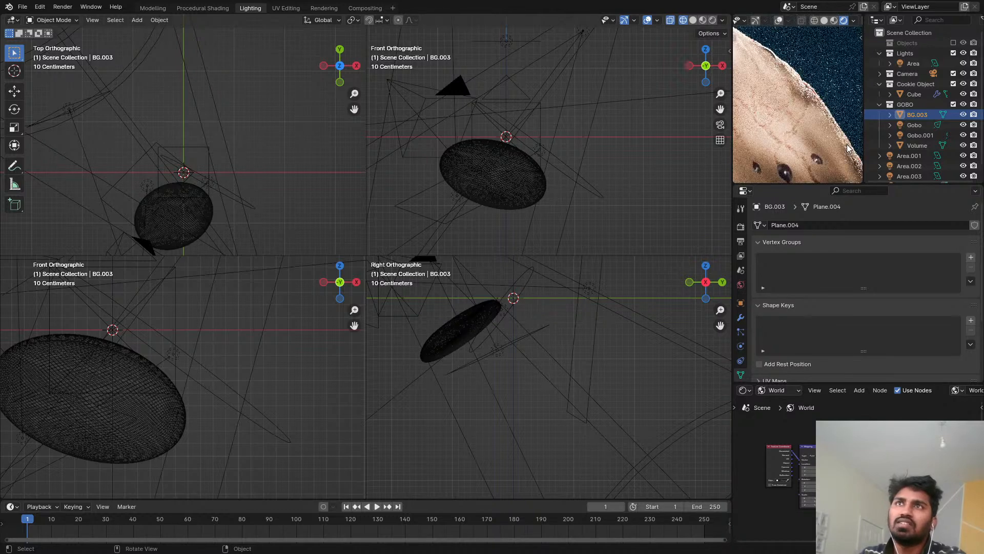
key("ctrl+s")
scroll(815, 133, "down", 5)
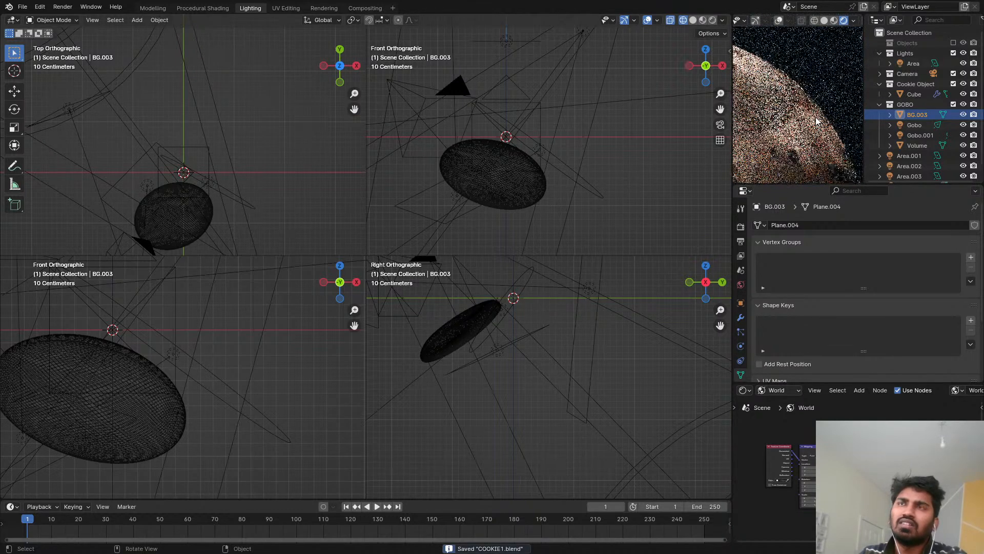
scroll(814, 135, "down", 3)
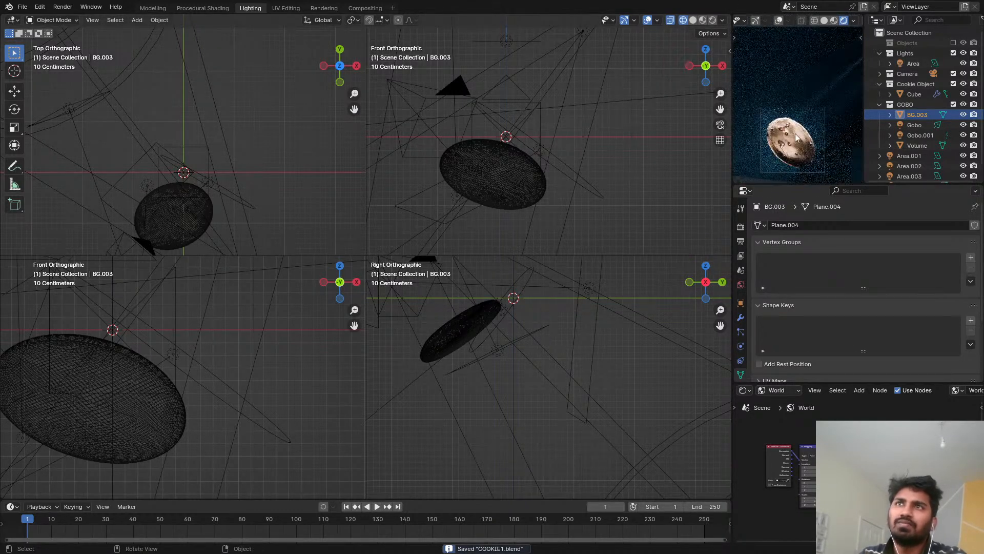
left_click(825, 20)
Step: Insert a Denoise node between the render layers' Image output and the Film Grain node in the compositing tree
left_click(324, 8)
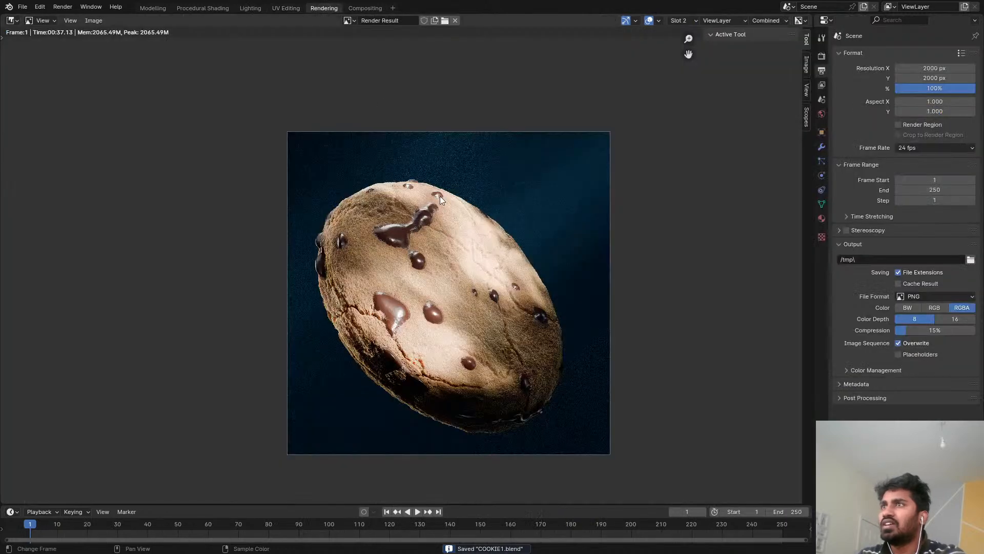
scroll(541, 253, "up", 1)
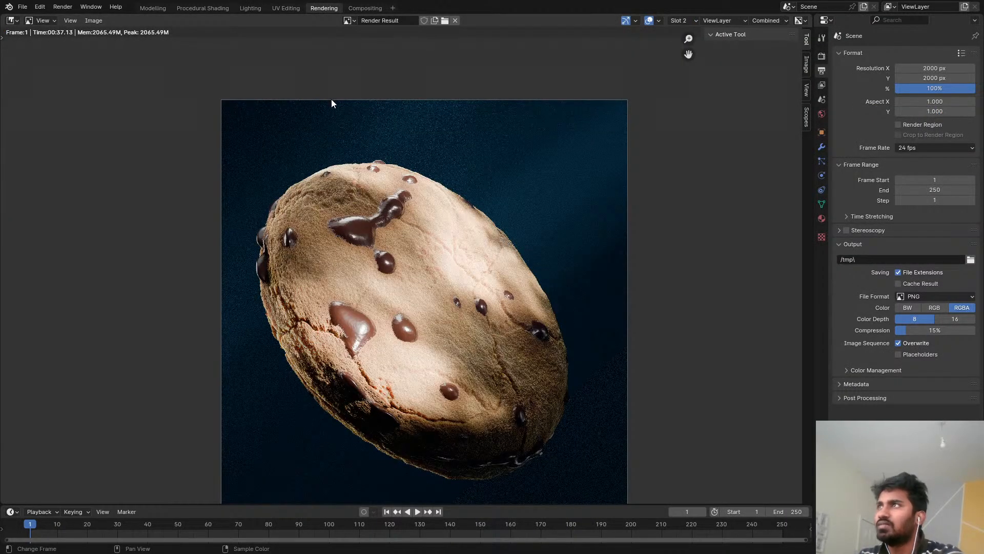
left_click(361, 10)
key("shift+a")
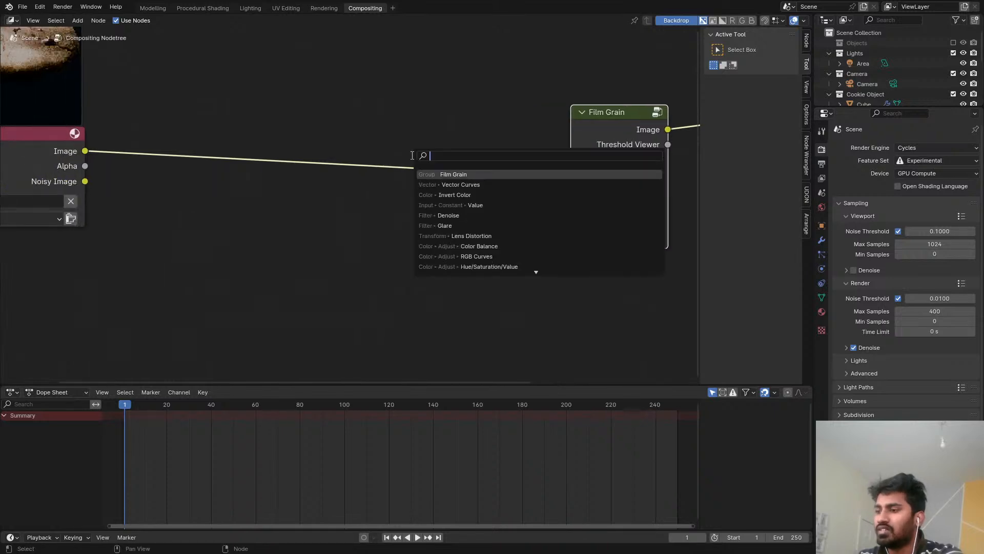
type("DE")
left_click(449, 174)
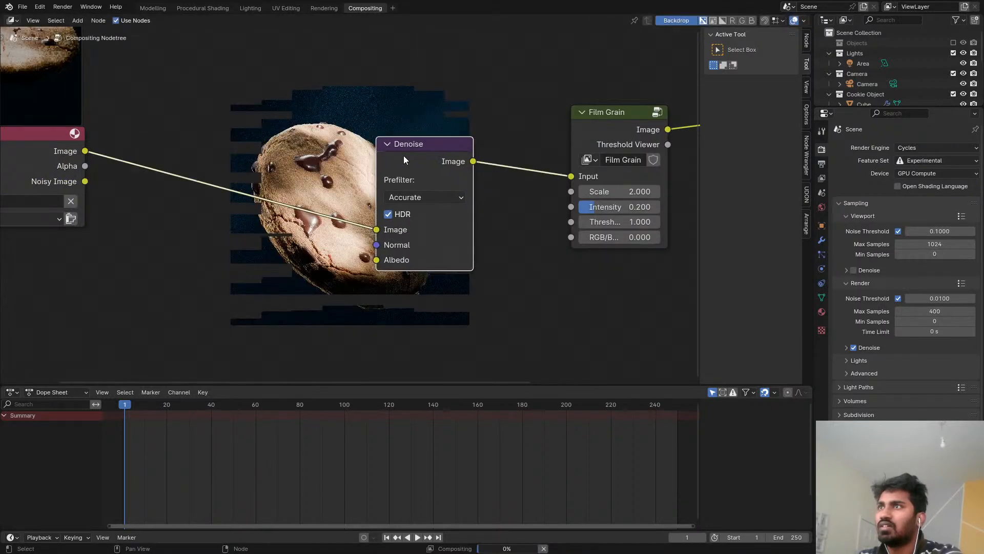
left_click(404, 156)
scroll(409, 181, "down", 3)
scroll(421, 155, "down", 2, "ctrl")
scroll(331, 171, "up", 2)
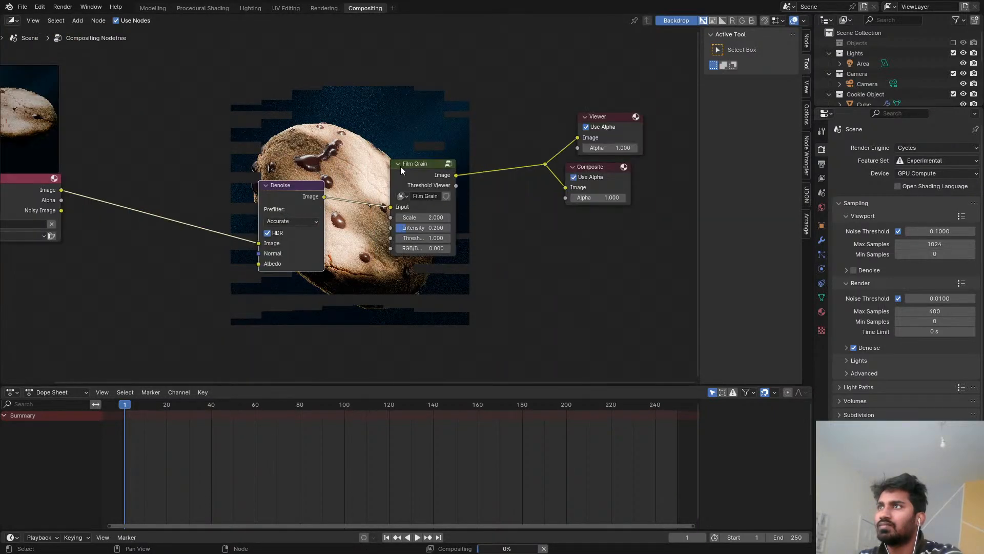
left_click(206, 8)
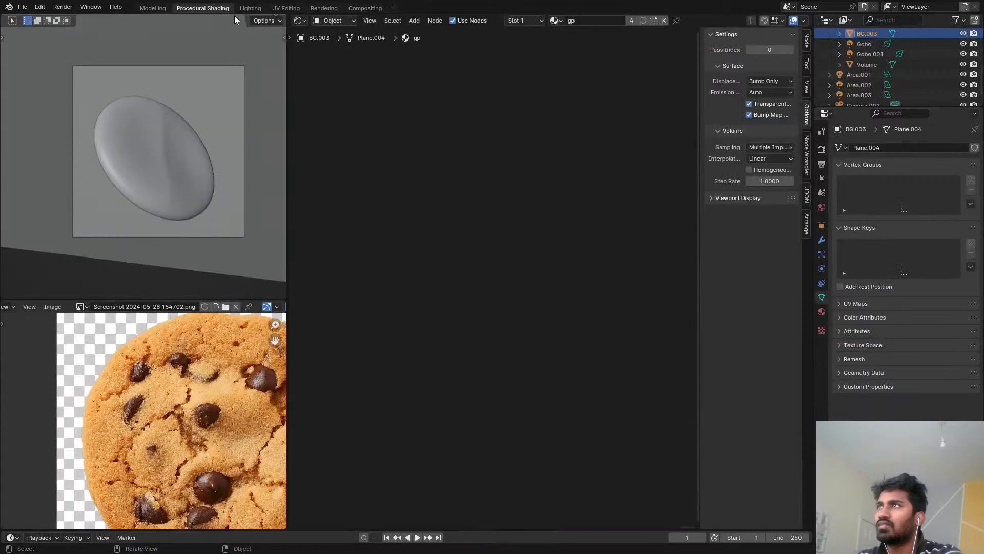
left_click(251, 8)
left_click(364, 8)
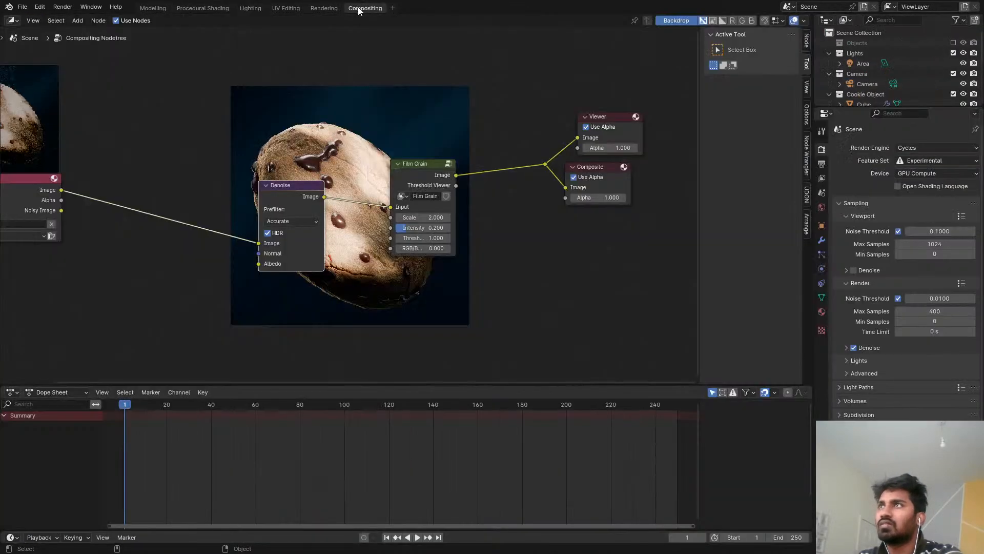
scroll(312, 131, "up", 3)
Step: Display the Viewer Node image in the rendering workspace and save the composited cookie as an image file
left_click(322, 8)
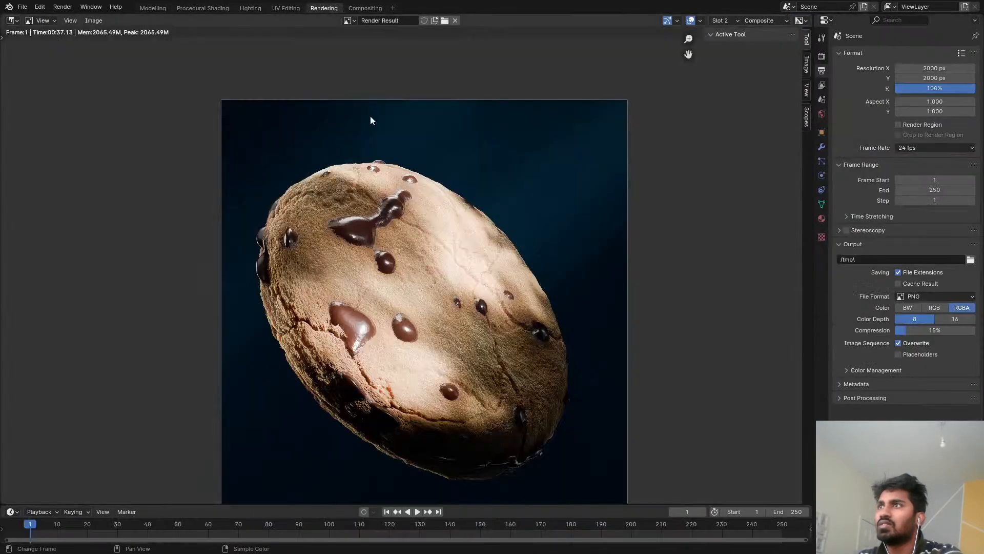
left_click(349, 21)
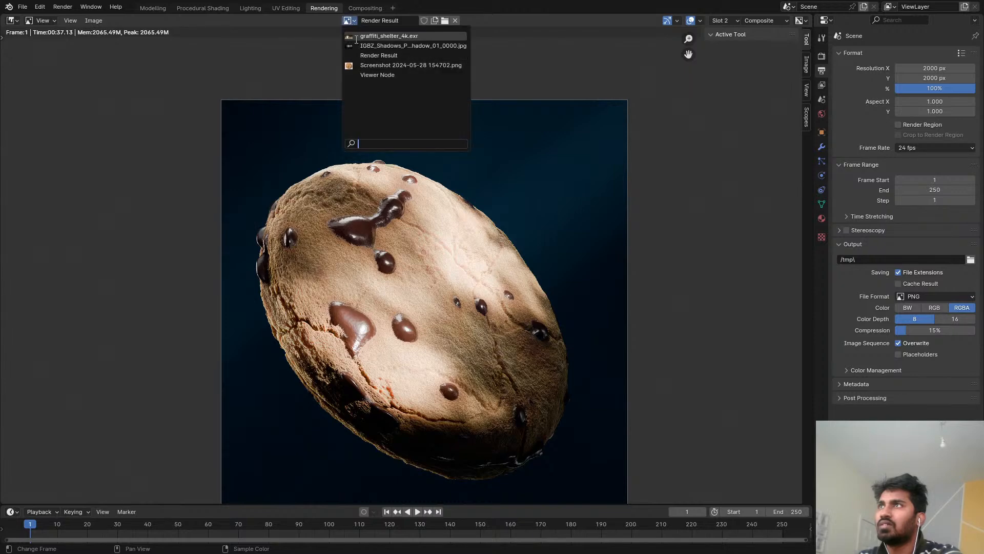
left_click(369, 72)
scroll(450, 278, "up", 3)
key("Home")
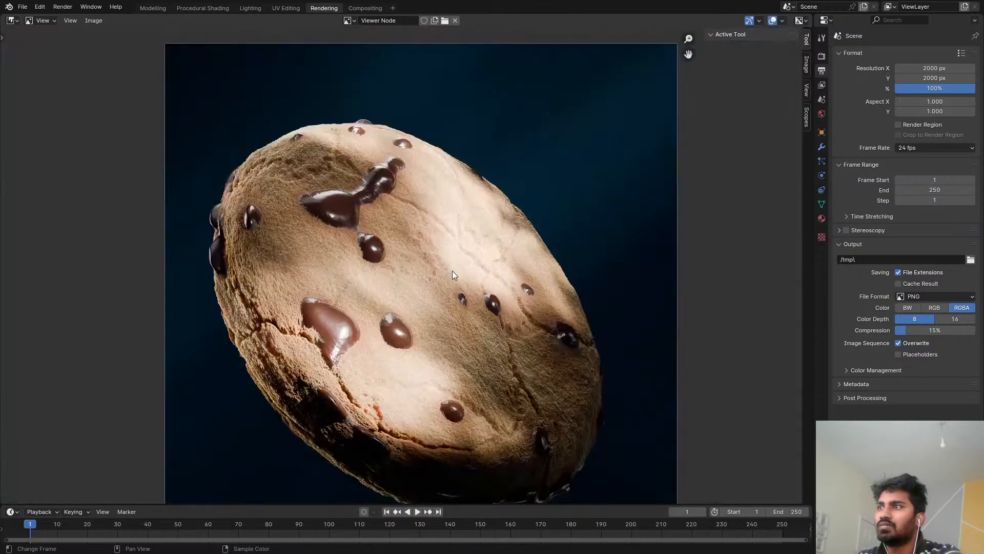
middle_click_drag(349, 235, 336, 259)
left_click(99, 21)
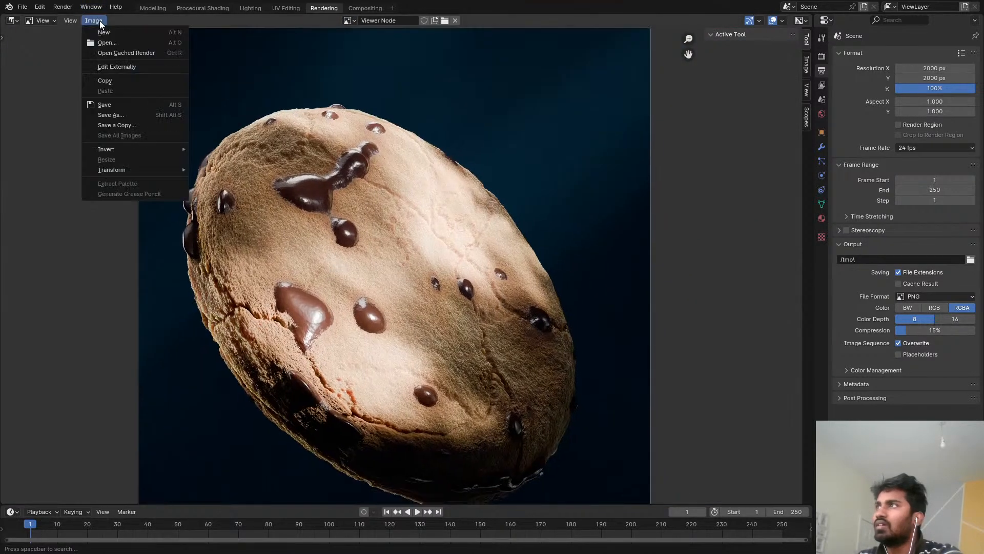
left_click(149, 112)
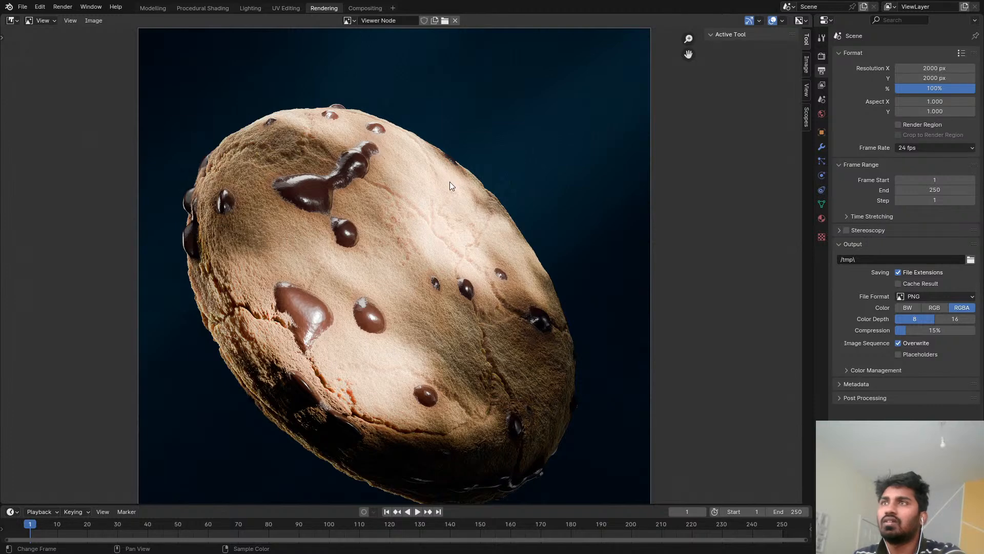
Step: Switch the displayed image back to Render Result and render the current frame again
scroll(447, 189, "down", 1)
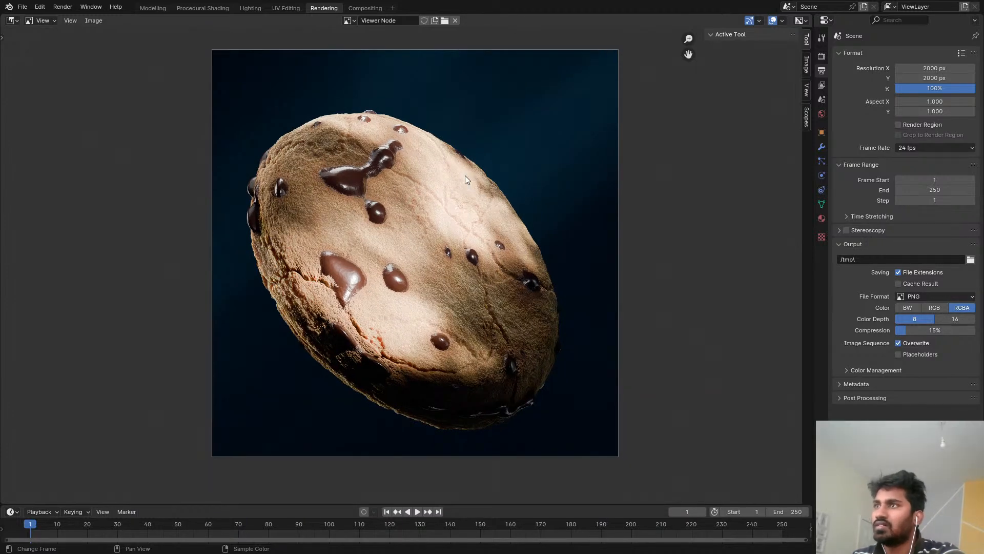
scroll(469, 179, "down", 4)
scroll(482, 213, "up", 3)
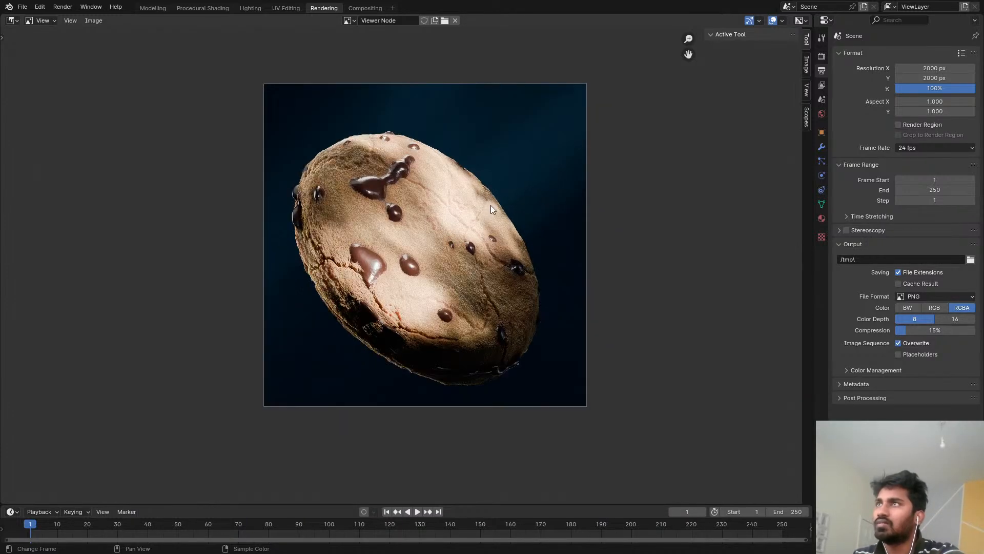
left_click(365, 9)
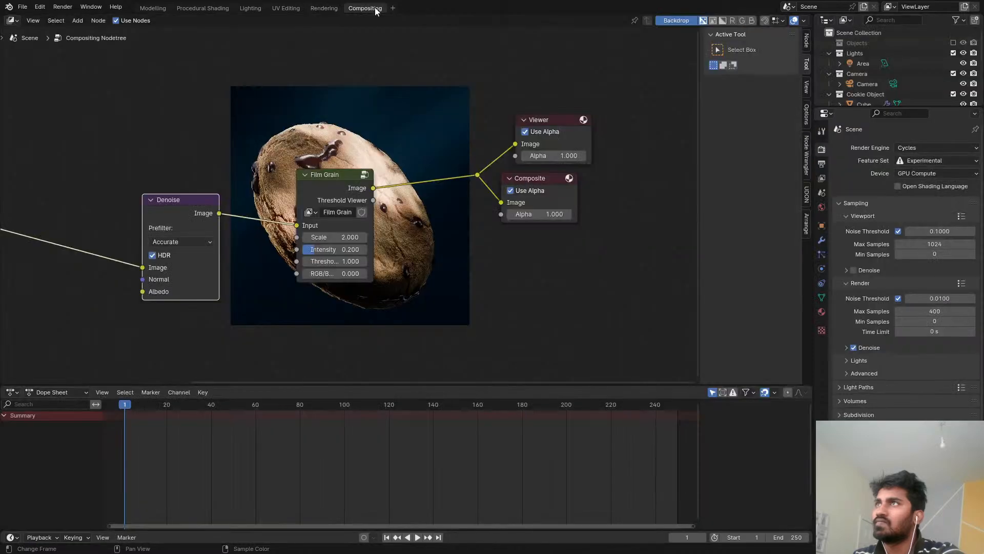
left_click(332, 9)
left_click(349, 21)
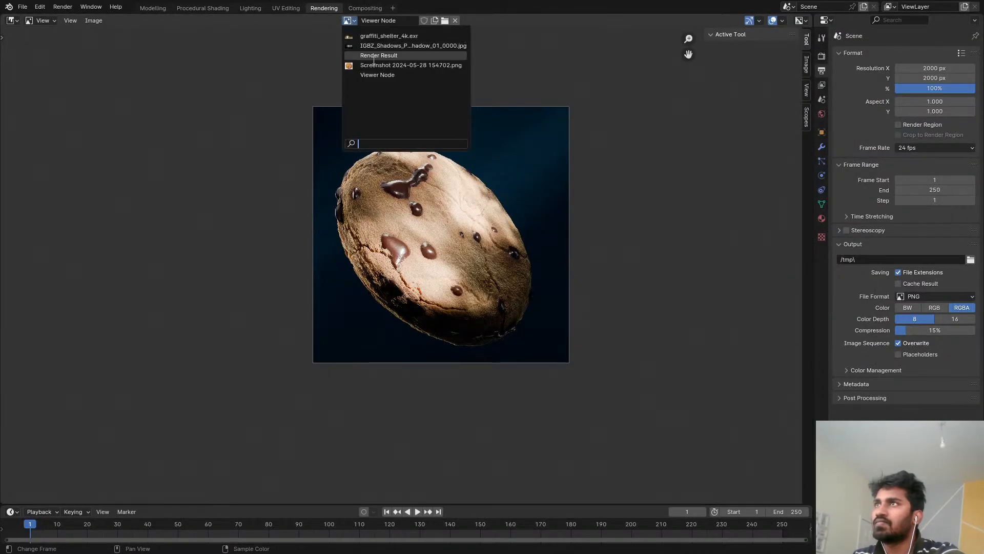
left_click(377, 54)
scroll(435, 199, "up", 8)
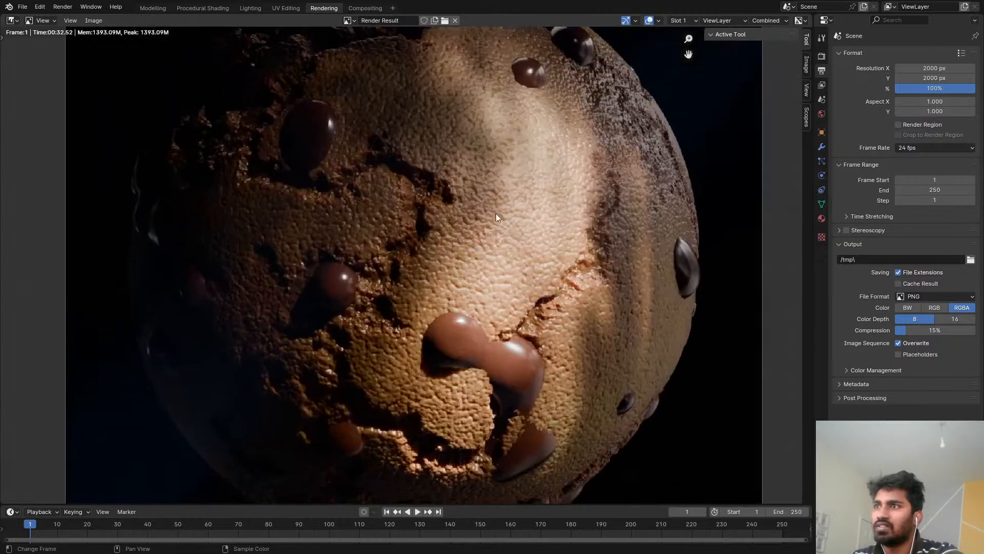
scroll(497, 213, "down", 5)
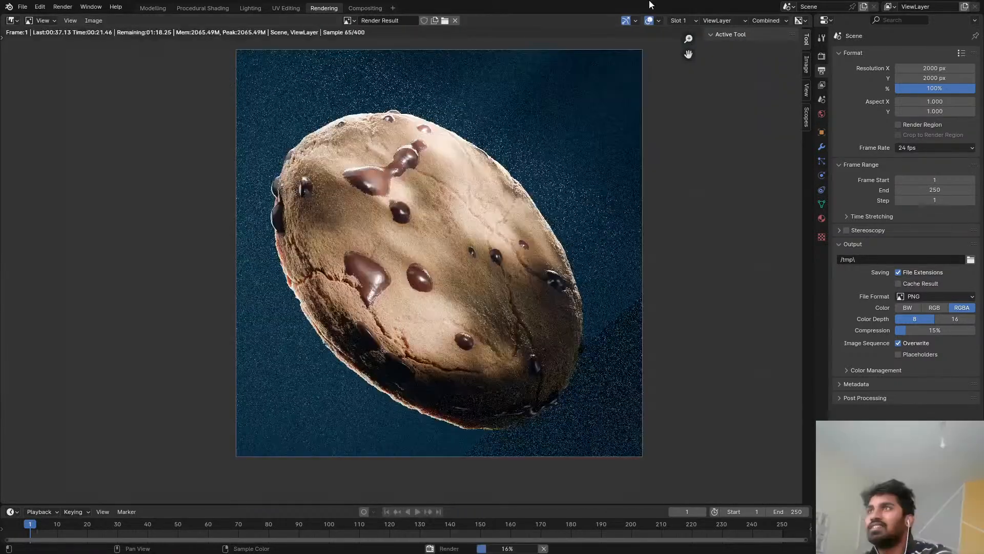
Step: Examine the chocolate chips, cracks and rim of the cookie in the running render, and stop the render
scroll(495, 137, "up", 4)
middle_click_drag(296, 246, 337, 206)
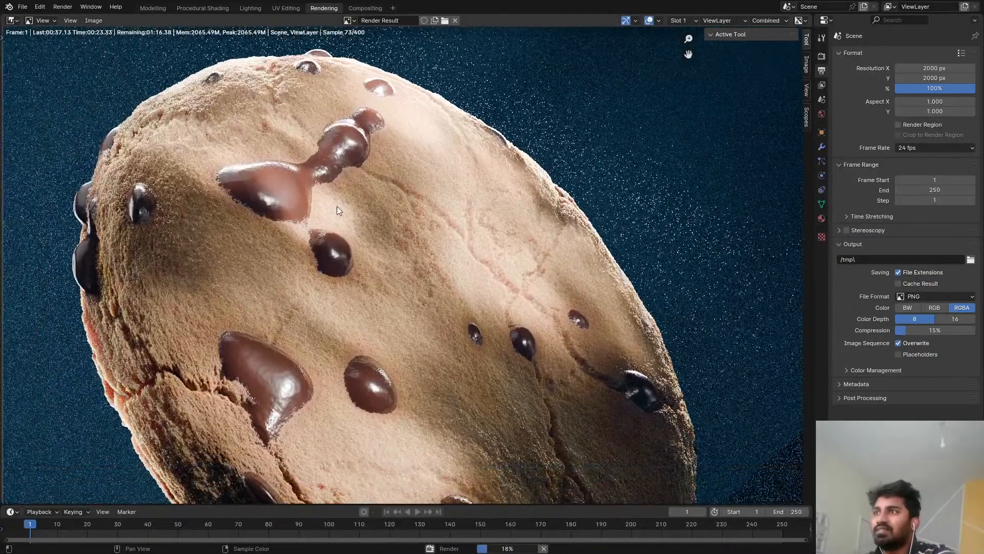
scroll(345, 258, "up", 2)
scroll(367, 279, "up", 1)
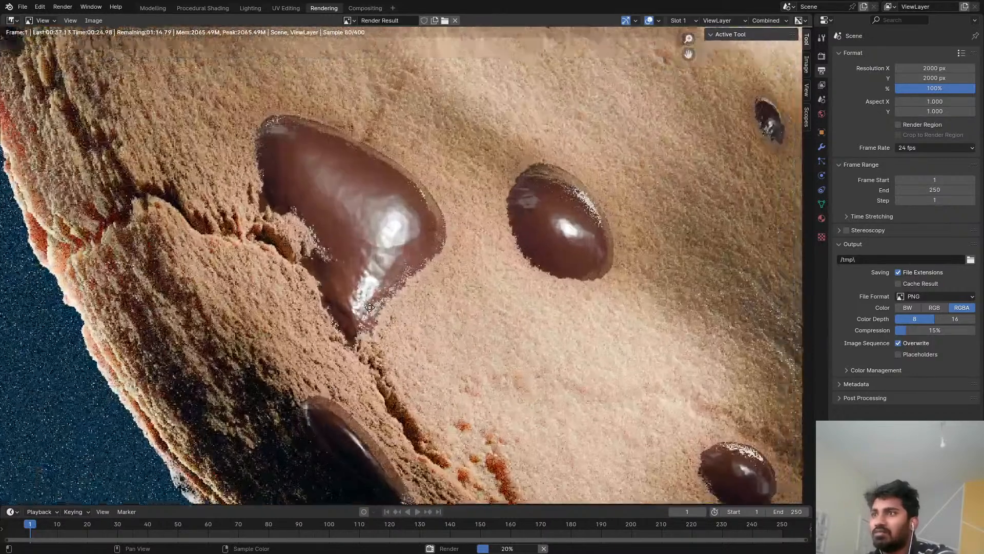
scroll(438, 270, "down", 5)
middle_click_drag(438, 267, 416, 299)
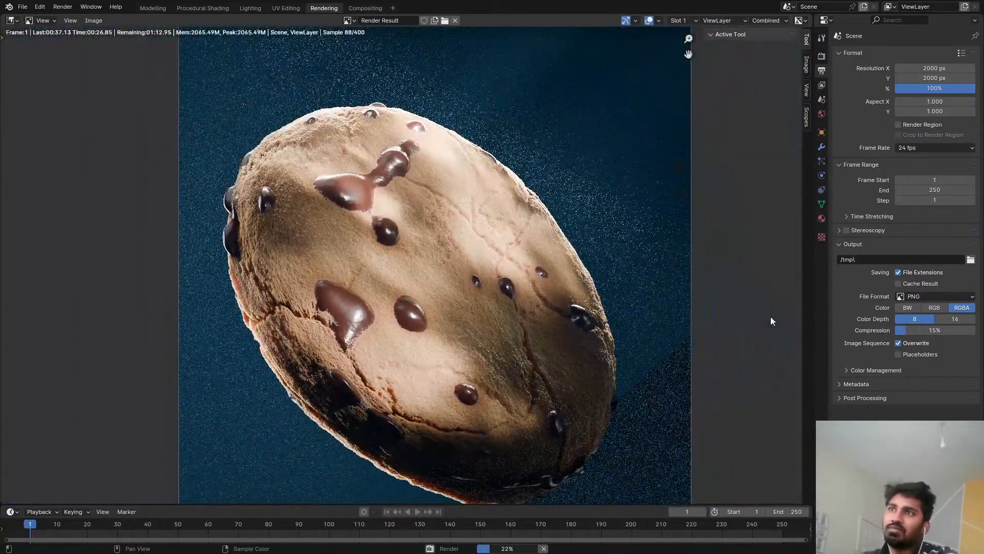
scroll(546, 259, "down", 1)
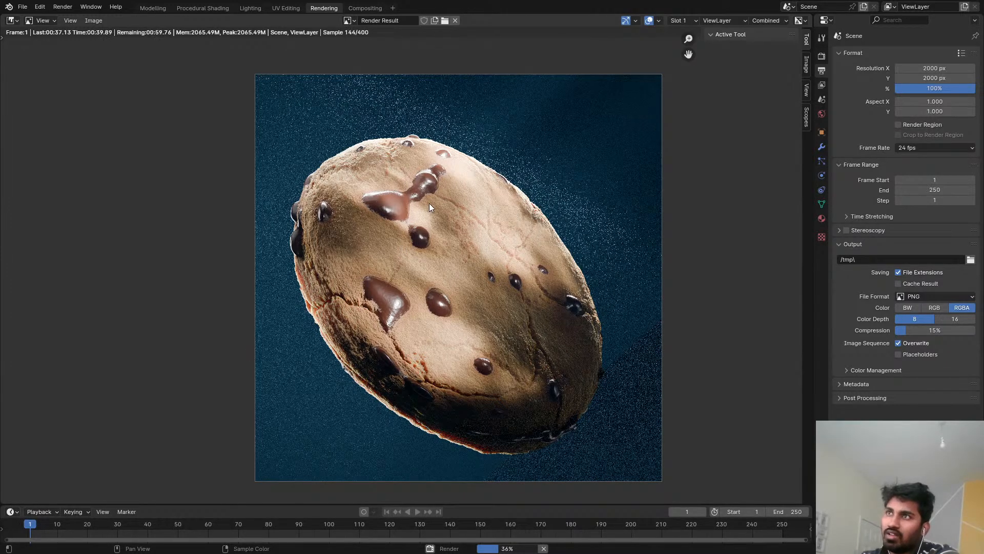
scroll(440, 199, "up", 2)
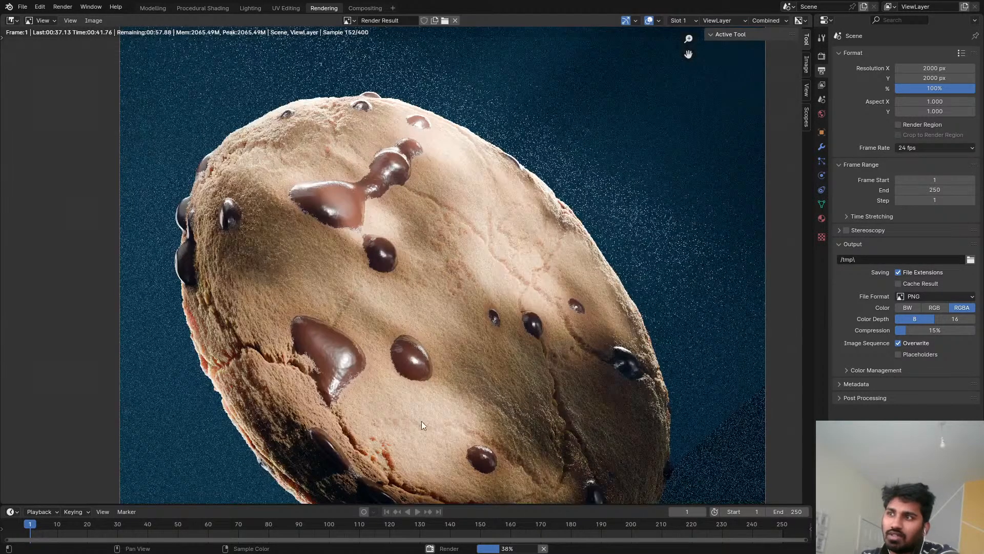
scroll(444, 346, "up", 2)
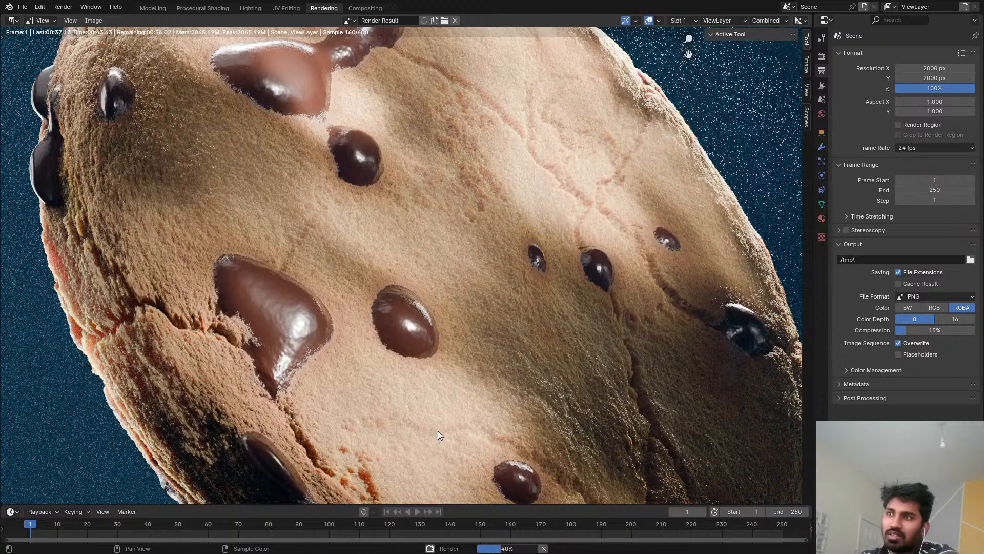
scroll(297, 121, "down", 2)
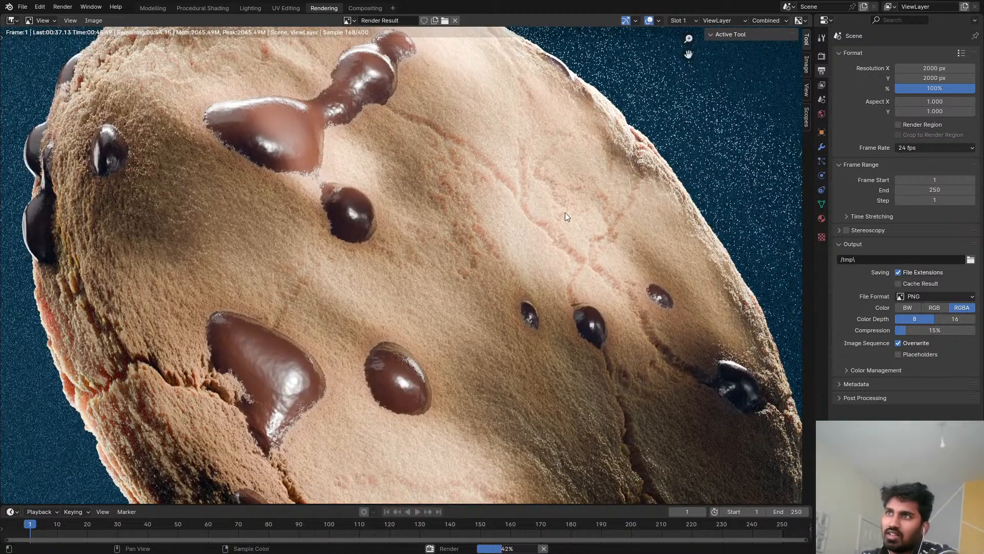
scroll(513, 277, "down", 4)
key("Escape")
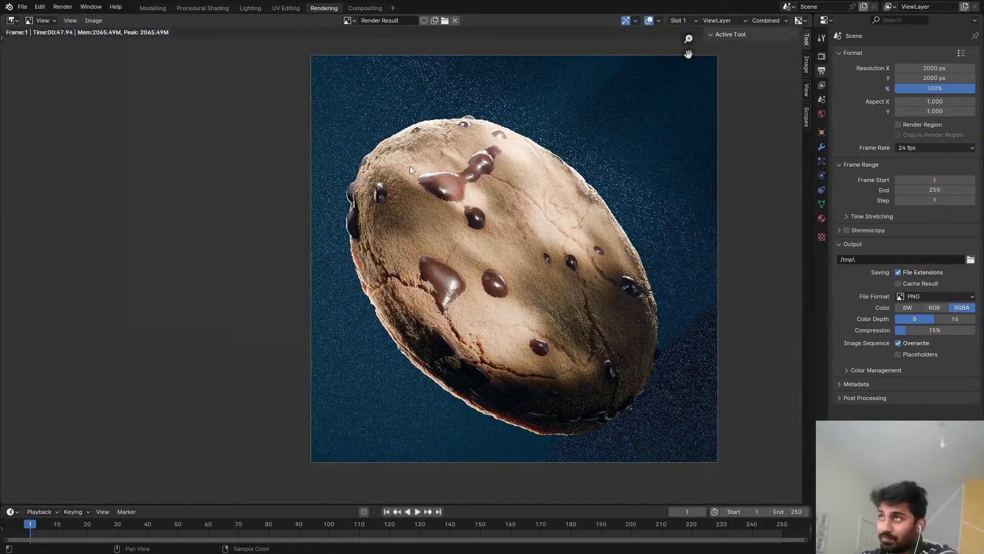
scroll(442, 177, "up", 2)
scroll(527, 167, "down", 3)
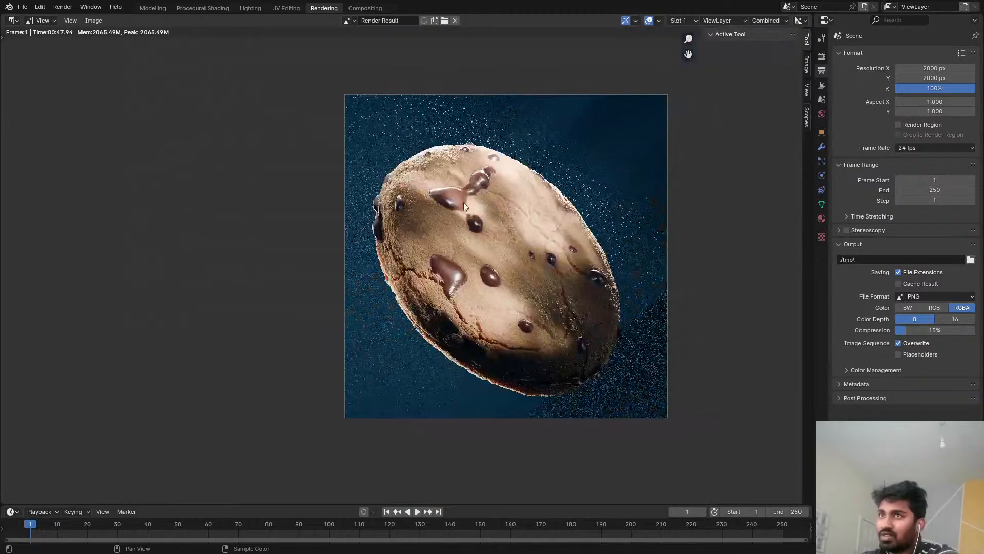
scroll(464, 202, "up", 1)
Step: Go from compositing to the procedural shading workspace, preview the camera view in rendered shading and select the cookie
left_click(365, 8)
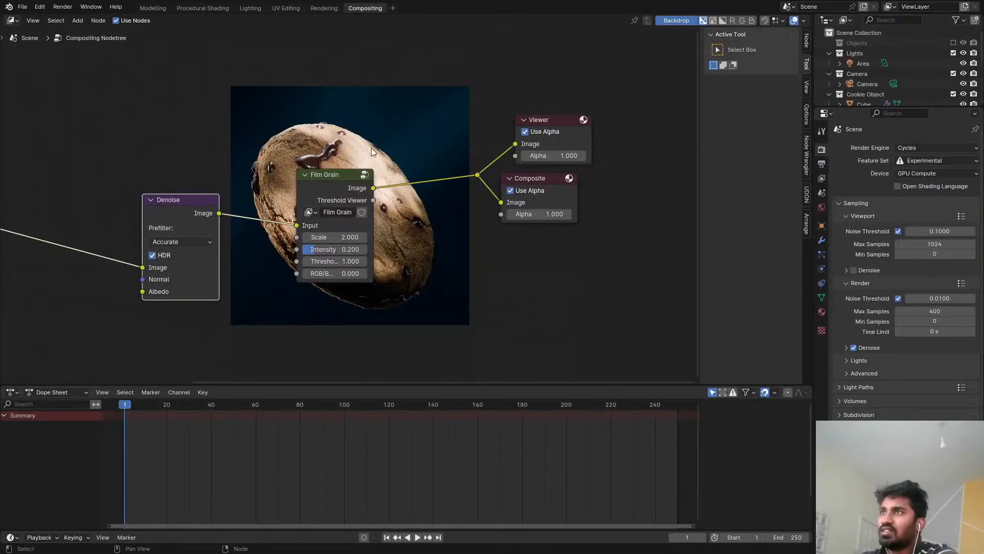
scroll(483, 207, "up", 1)
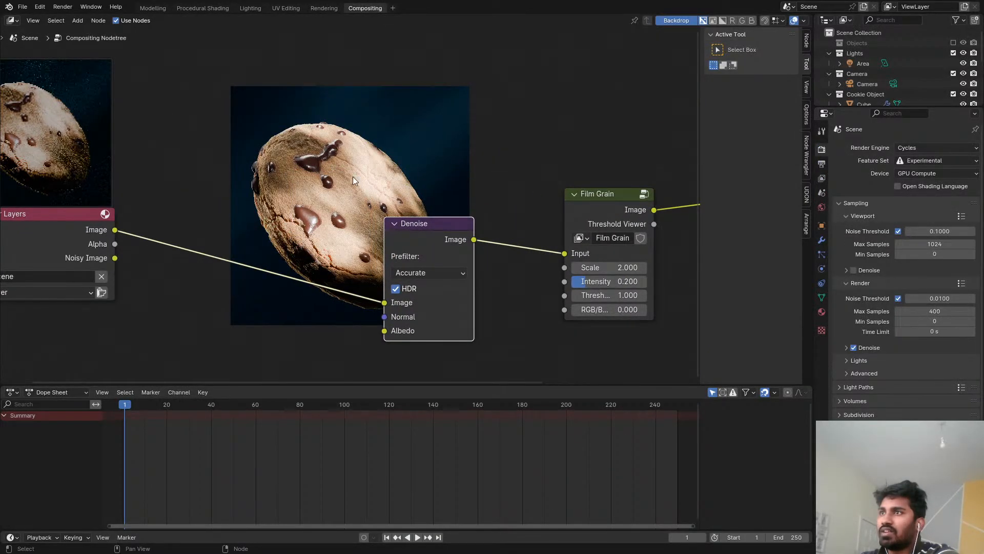
scroll(352, 177, "down", 1)
left_click(244, 8)
left_click(215, 9)
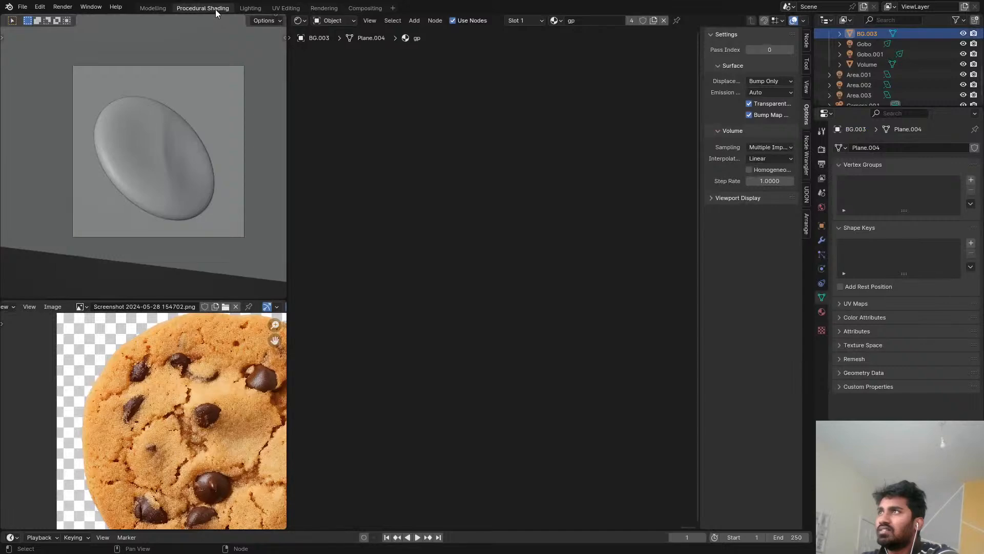
key("z")
left_click(171, 125)
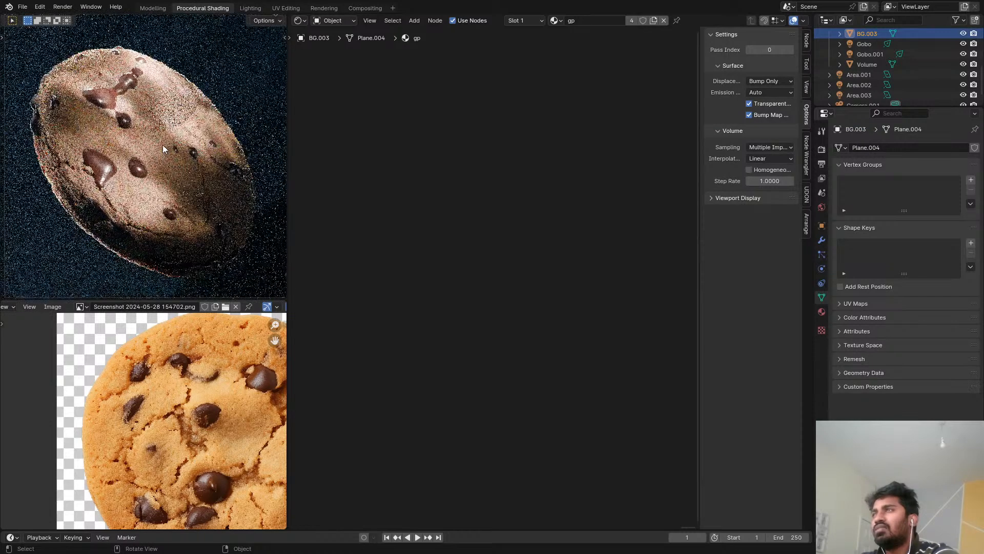
left_click(164, 143)
Step: Compare the cookie material with its Principled BSDF subsurface Weight at 0, and set the Weight to 0.5
scroll(605, 149, "down", 5)
middle_click_drag(630, 136, 491, 198)
scroll(491, 199, "up", 4)
scroll(603, 184, "up", 3)
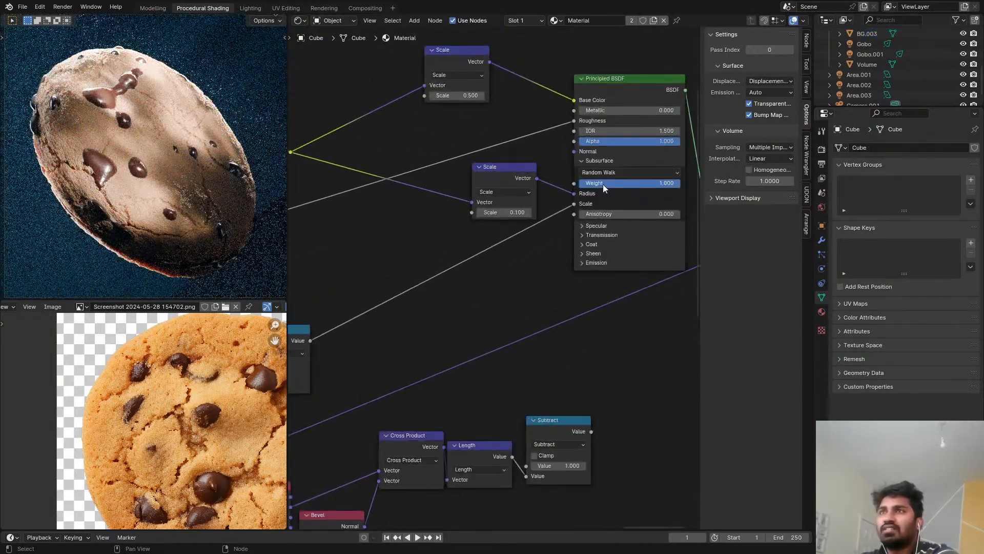
key("BackSpace")
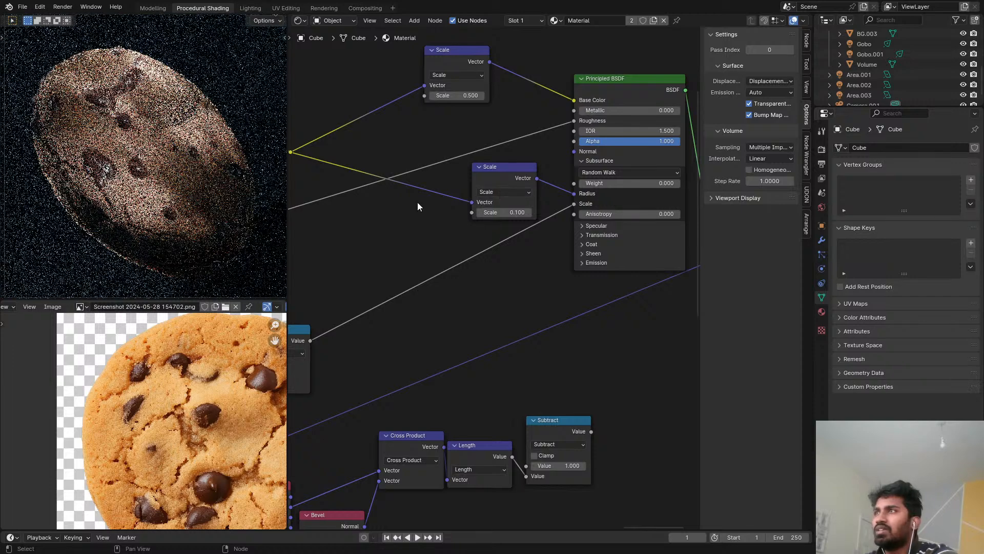
scroll(201, 158, "up", 3)
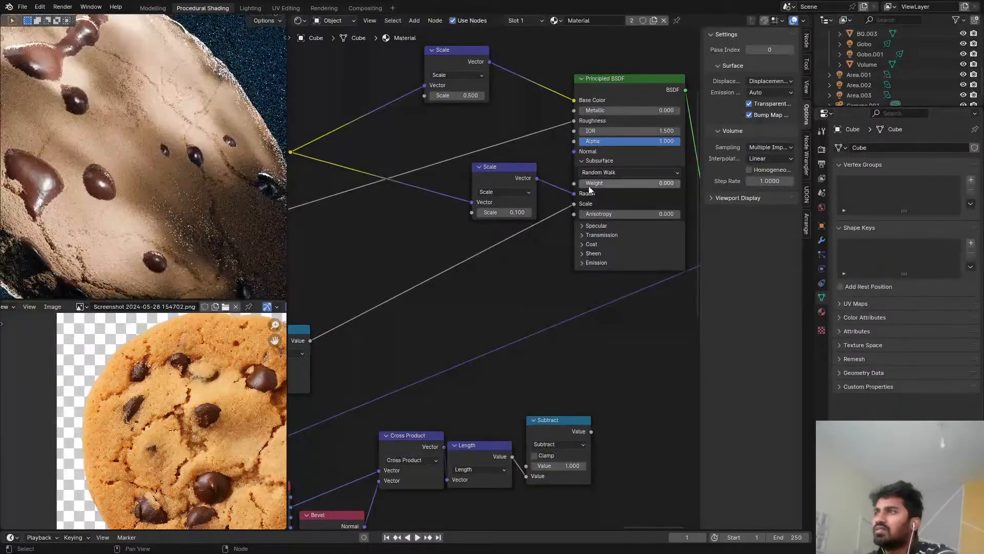
left_click_drag(599, 184, 647, 183)
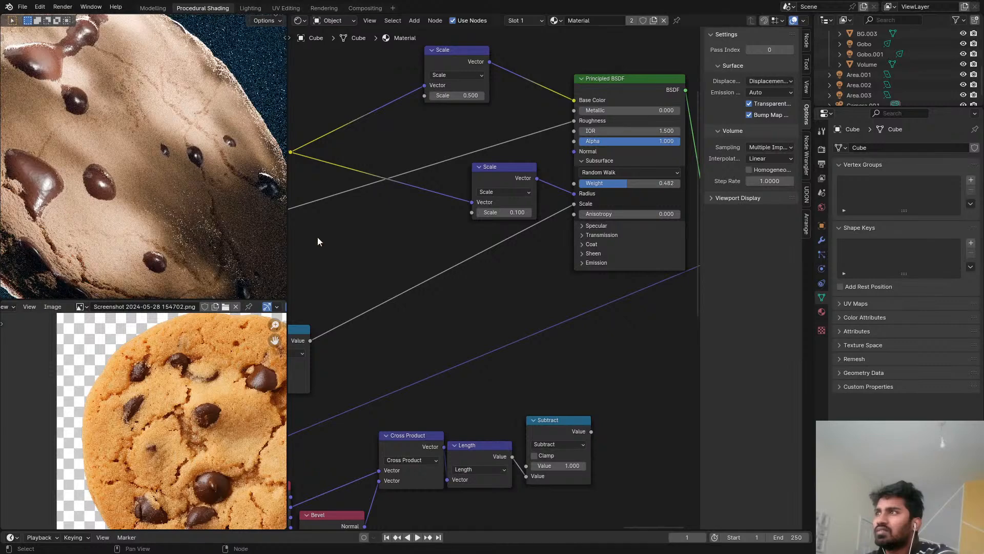
left_click(641, 179)
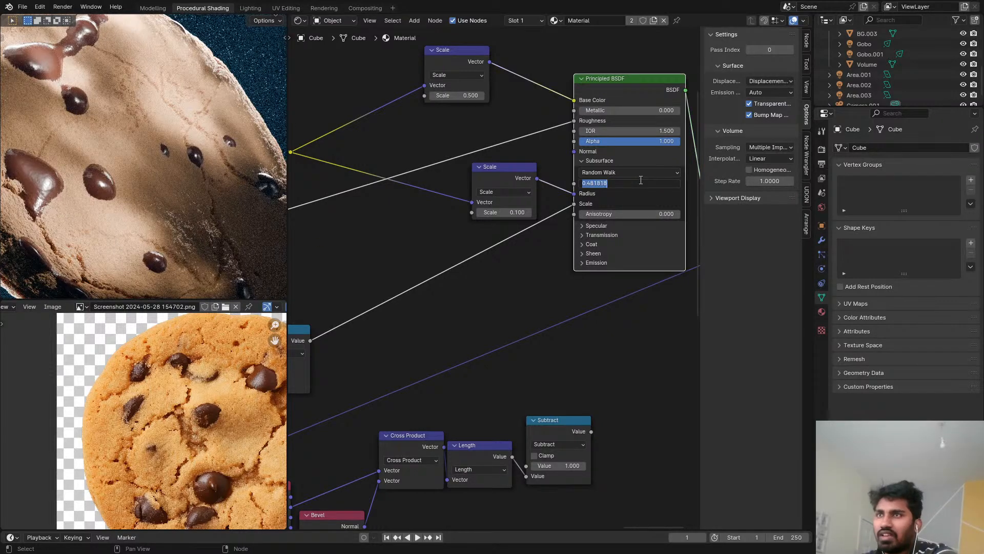
type(".5")
key("Return")
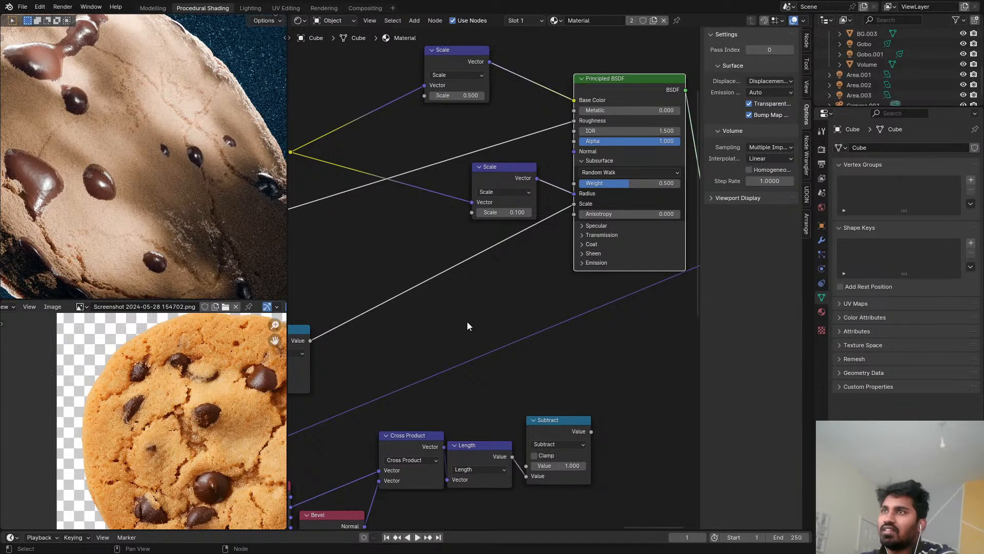
Step: Inspect the cookie's lower edge and large chip up close in the rendered preview, and save the scene file
middle_click_drag(333, 354, 516, 256)
scroll(72, 210, "down", 4)
middle_click_drag(54, 218, 110, 191, "shift")
scroll(119, 228, "up", 4)
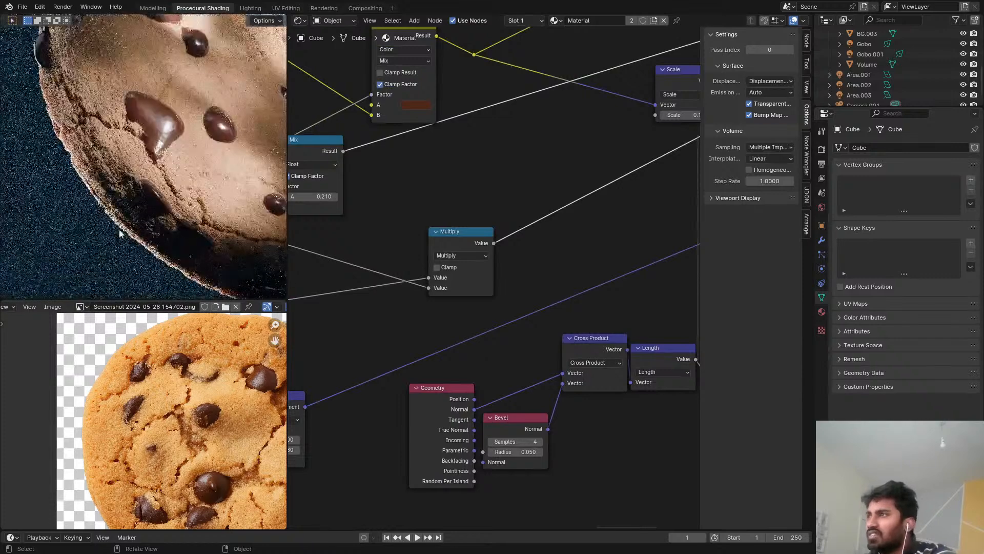
key("ctrl+s")
scroll(137, 186, "up", 4)
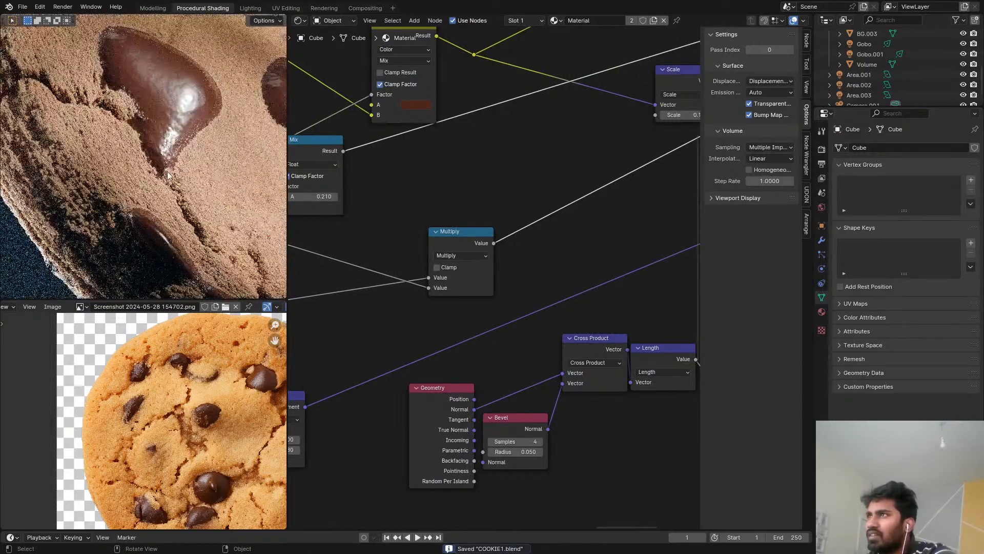
Step: Set To Min of the Smoother Step Map Range node in the cookie's shader tree to 0.390
scroll(520, 164, "down", 5)
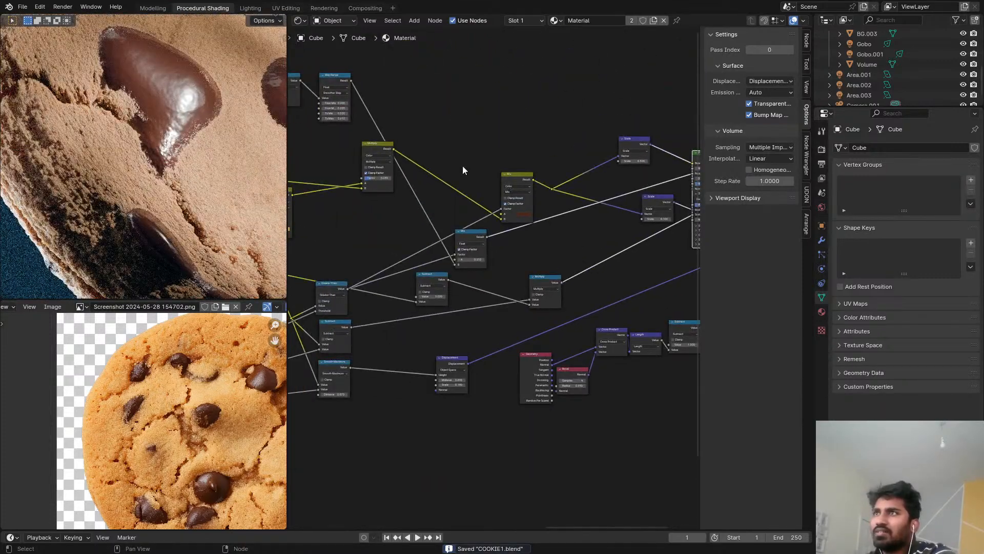
scroll(461, 169, "up", 3)
scroll(513, 229, "up", 2)
scroll(538, 243, "down", 4)
middle_click_drag(500, 243, 333, 176)
scroll(519, 128, "up", 5)
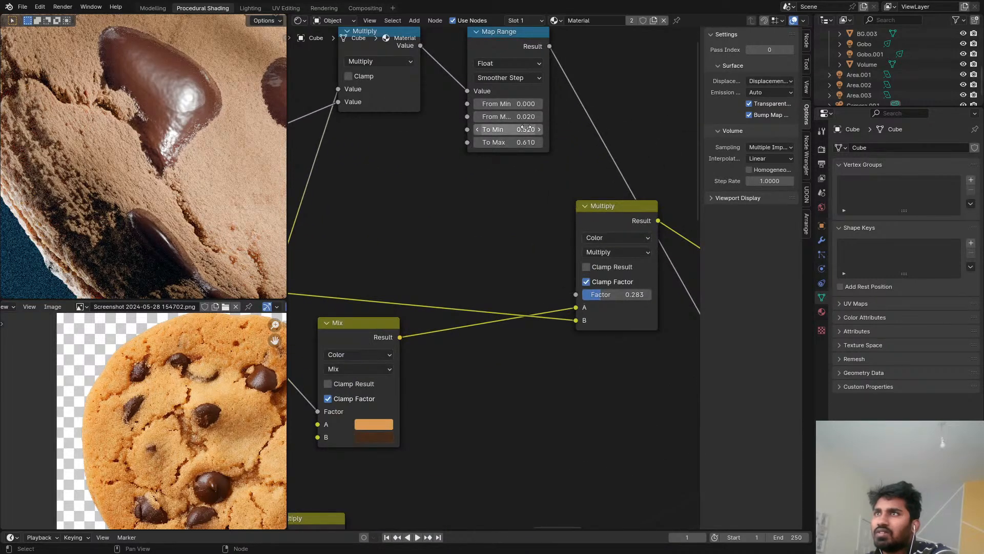
left_click_drag(517, 130, 524, 130, "shift")
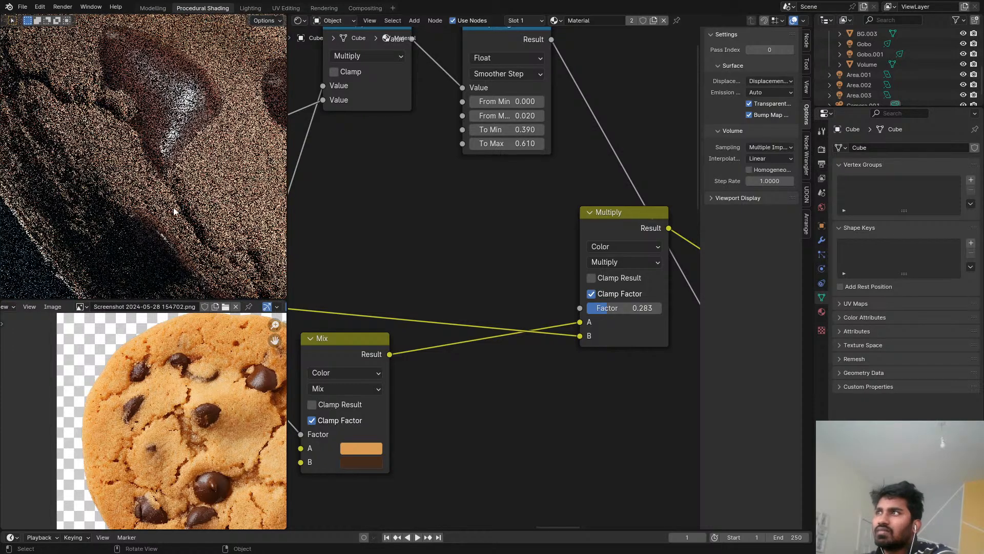
Step: Examine the cookie surface in the rendered preview and preview the outputs of the dough-colour Mix, the following Multiply and the chip-colour Mix nodes
scroll(199, 176, "down", 6)
middle_click_drag(199, 176, 35, 198, "shift")
scroll(113, 185, "up", 4)
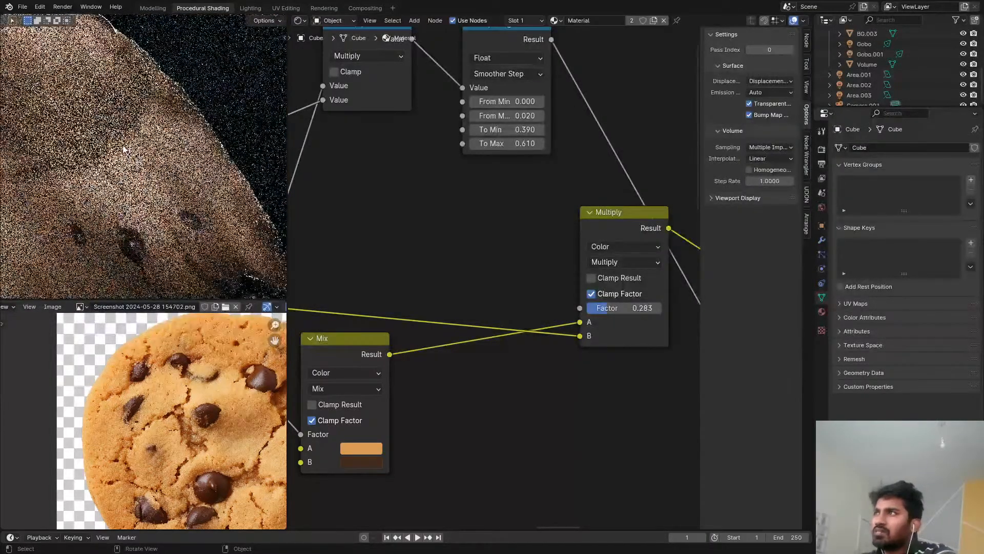
scroll(113, 185, "up", 2)
scroll(550, 139, "down", 5)
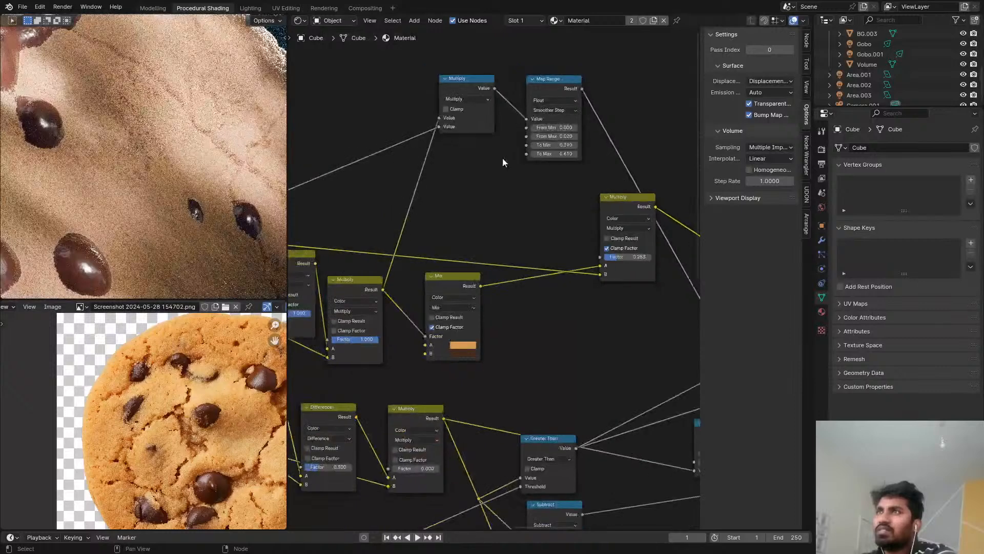
middle_click_drag(551, 139, 560, 139)
left_click(573, 193, "ctrl+shift")
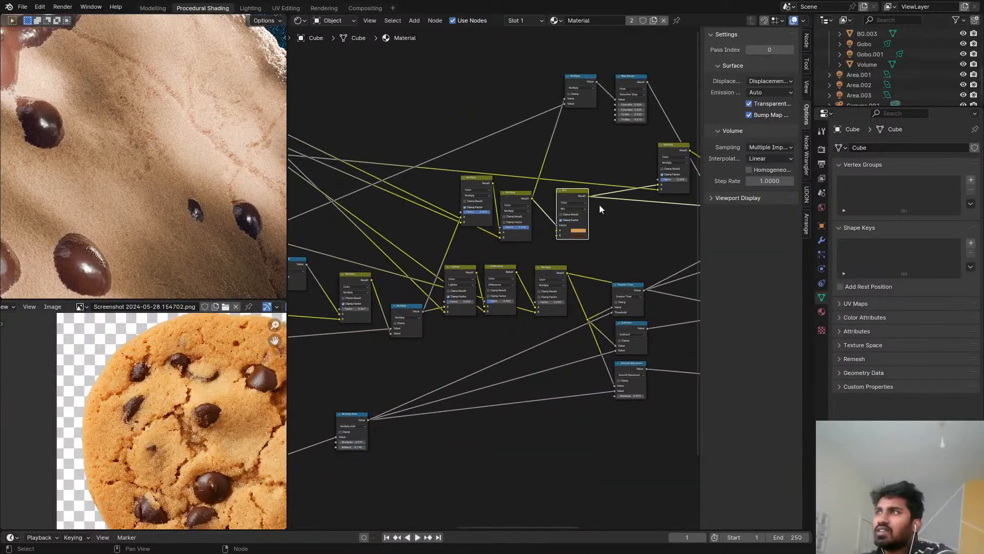
scroll(600, 197, "down", 1)
middle_click_drag(599, 197, 462, 246)
left_click(519, 210, "ctrl+shift")
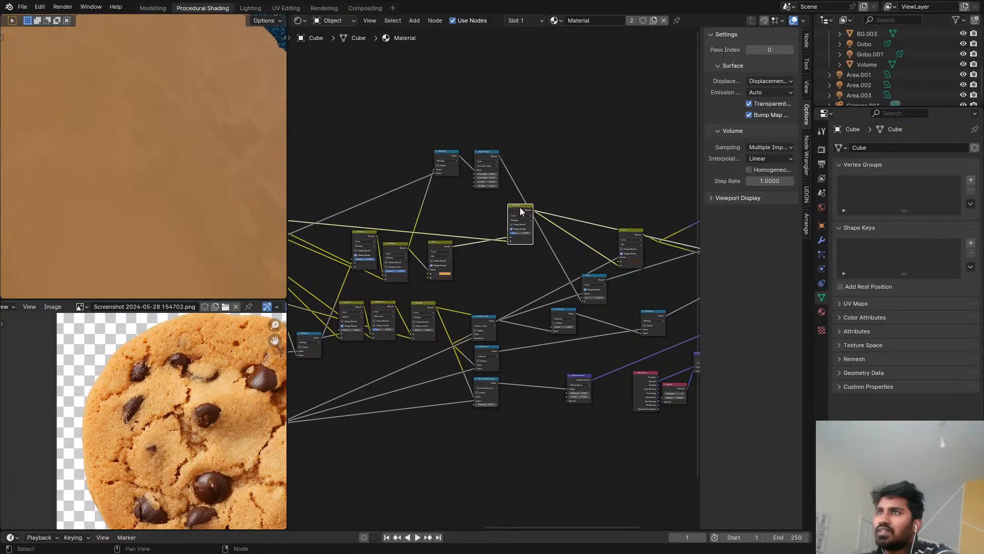
middle_click_drag(569, 218, 538, 232)
left_click(532, 241, "ctrl+shift")
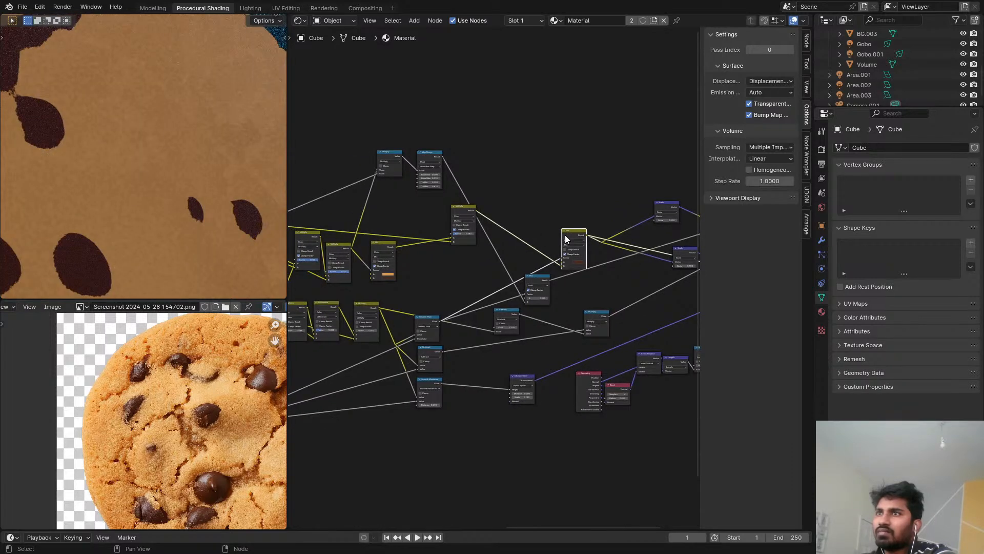
Step: Duplicate the chip-colour Mix node and insert the copy on the link between the Multiply node and the original Mix node
key("shift+d")
left_click(491, 188)
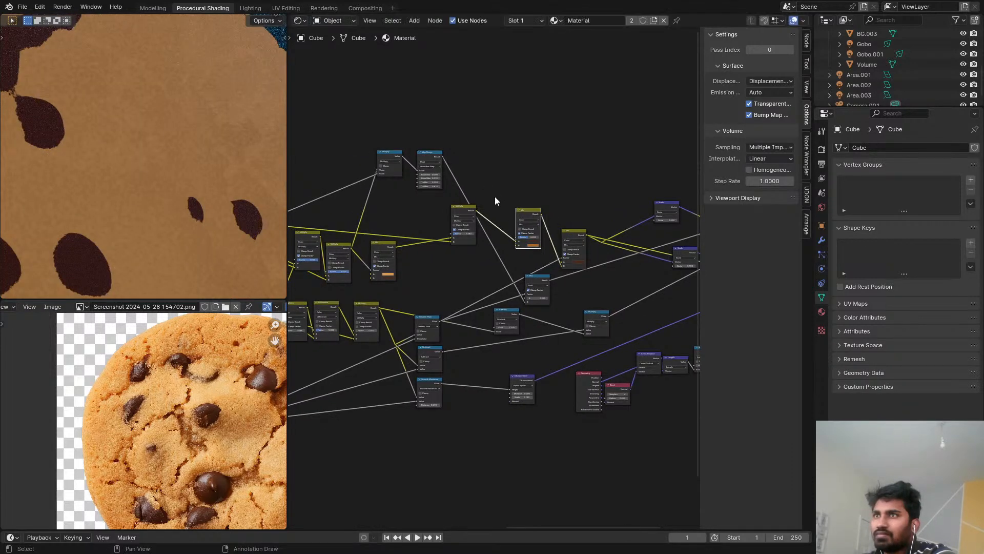
scroll(511, 238, "up", 5)
scroll(487, 292, "down", 2)
middle_click_drag(469, 310, 514, 282)
scroll(475, 355, "up", 3)
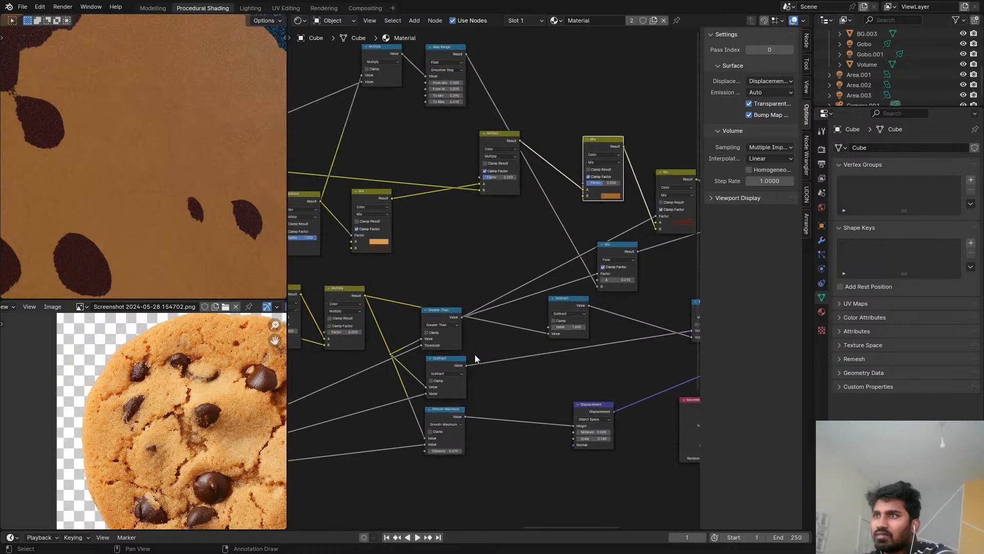
Step: Preview the Subtract and crack Multiply masks, and connect the Multiply result that follows the Difference node to input B of the duplicated Mix
left_click(456, 363, "ctrl+shift")
middle_click_drag(487, 344, 535, 328)
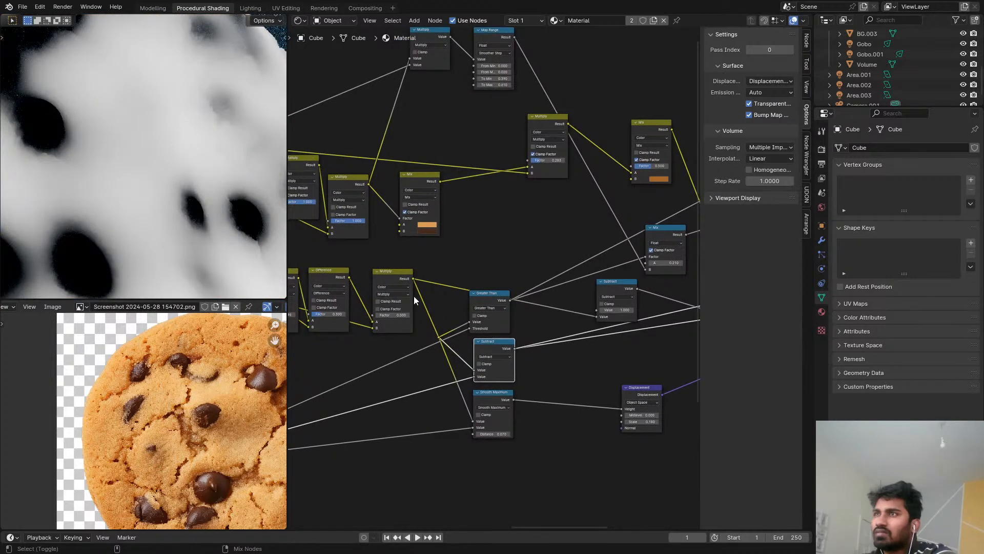
left_click(398, 277, "ctrl+shift")
scroll(435, 277, "down", 1)
middle_click_drag(436, 277, 436, 315)
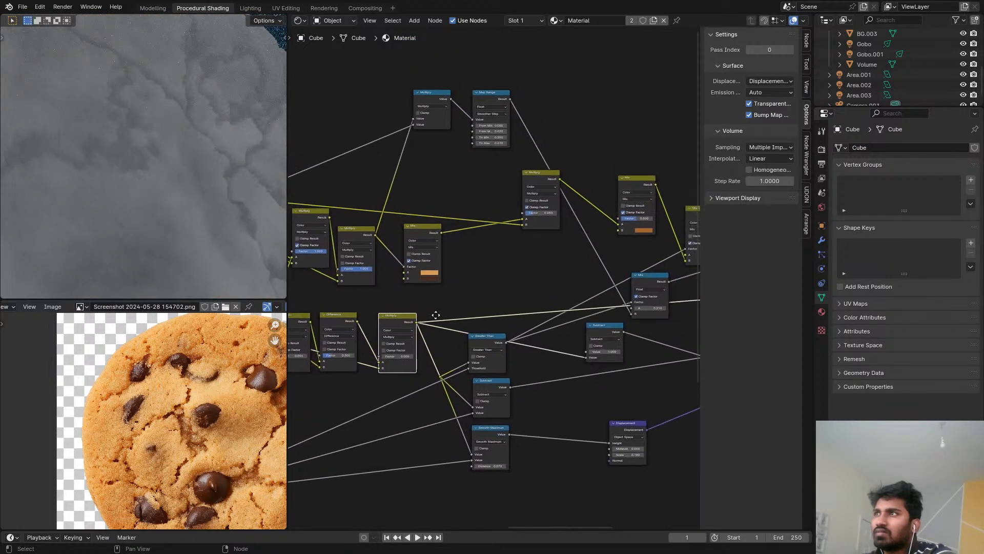
scroll(436, 314, "up", 2)
left_click_drag(408, 333, 664, 216)
middle_click_drag(663, 217, 526, 242)
Step: Try Color Burn on the duplicated Mix node, then change its blending mode to Soft Light with Factor 1.000
left_click(559, 204)
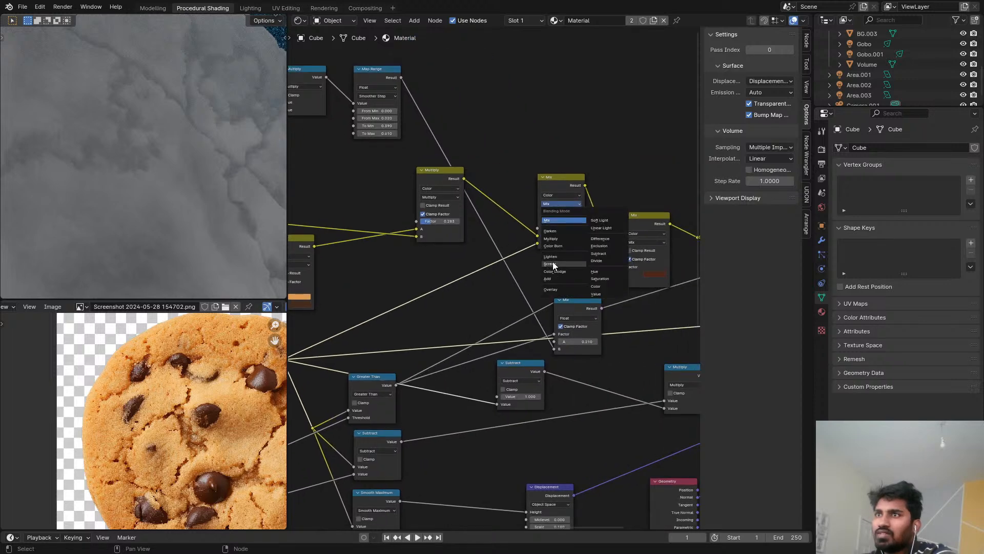
left_click(568, 246)
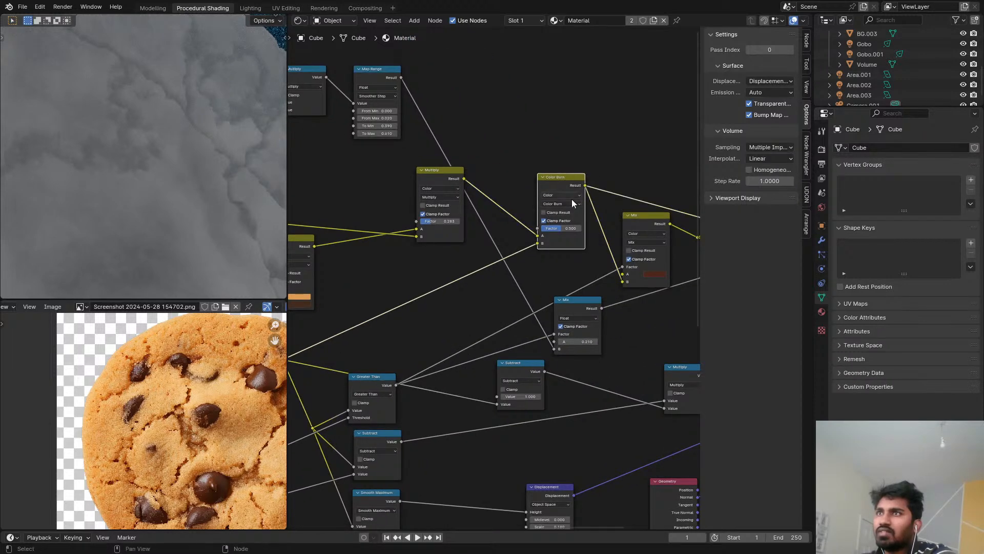
left_click(555, 204)
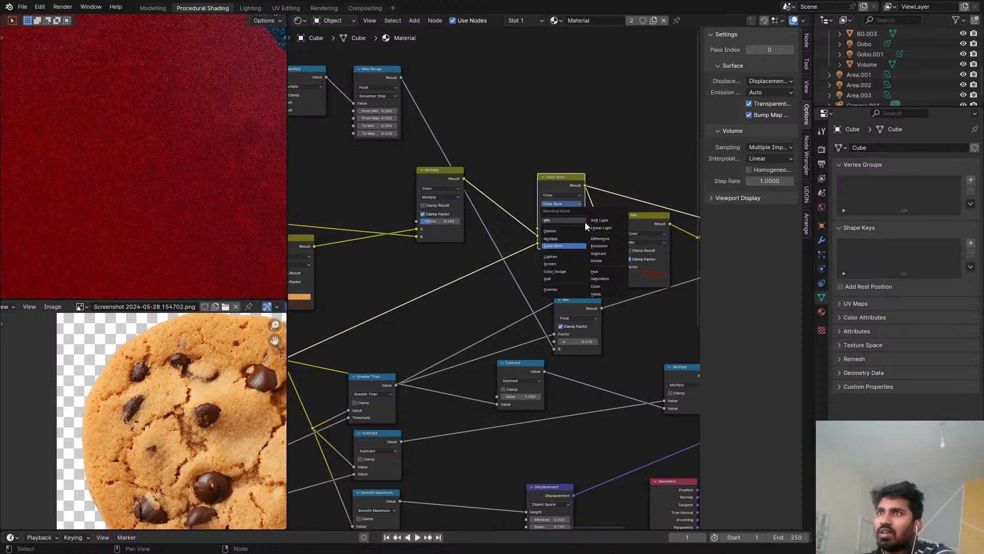
left_click(599, 221)
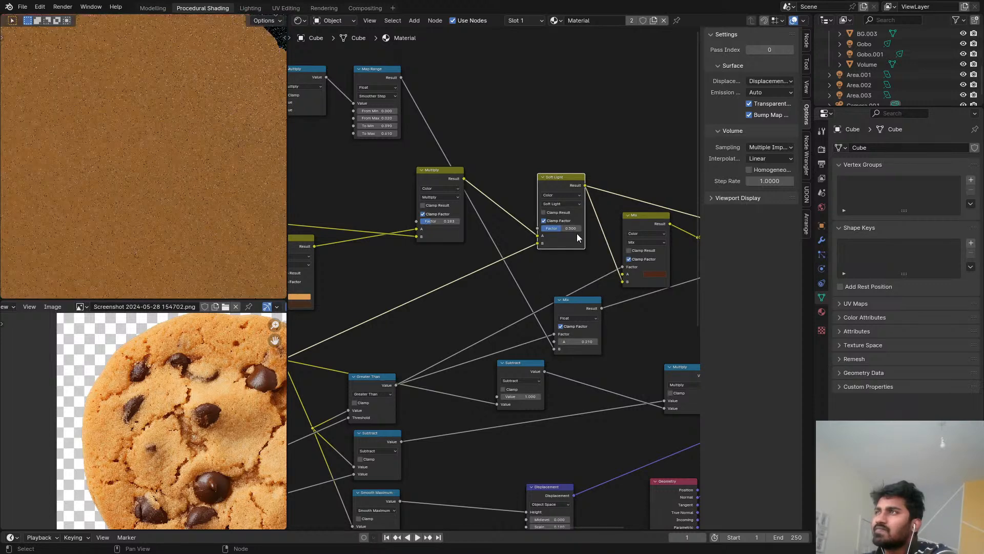
scroll(577, 233, "up", 1)
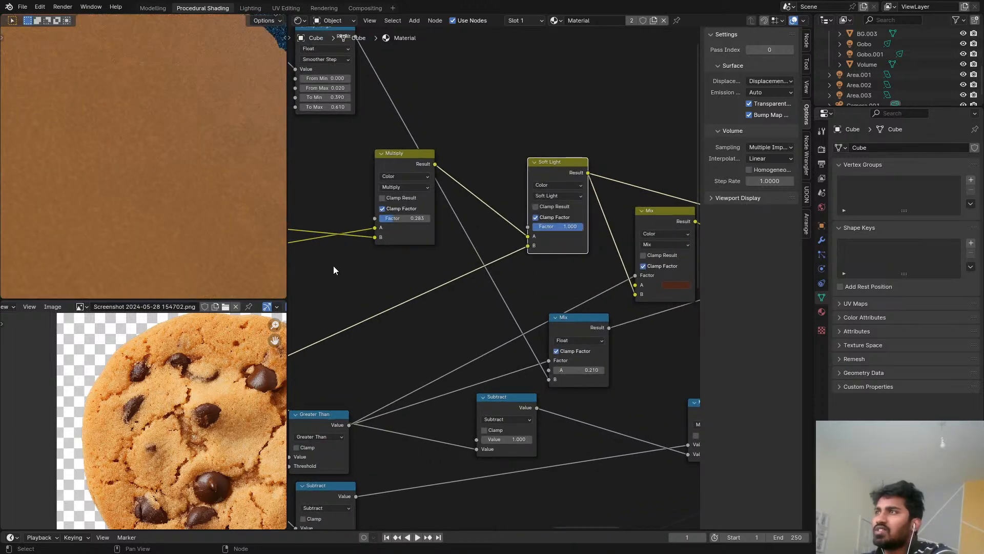
scroll(180, 198, "down", 4)
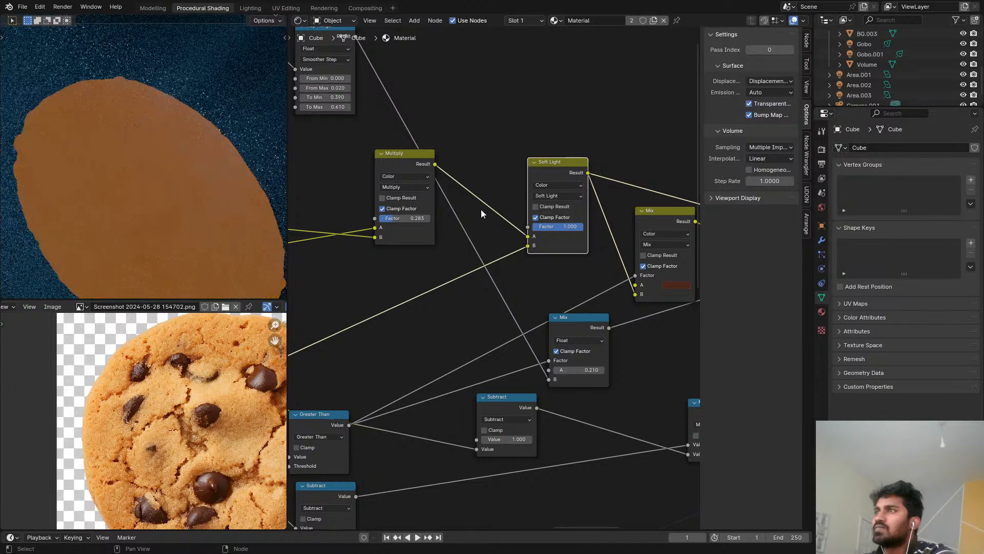
Step: Preview the full cookie material from the Principled BSDF and inspect its surface up close
scroll(438, 241, "down", 3)
middle_click_drag(440, 240, 64, 287)
left_click(561, 238, "ctrl+shift")
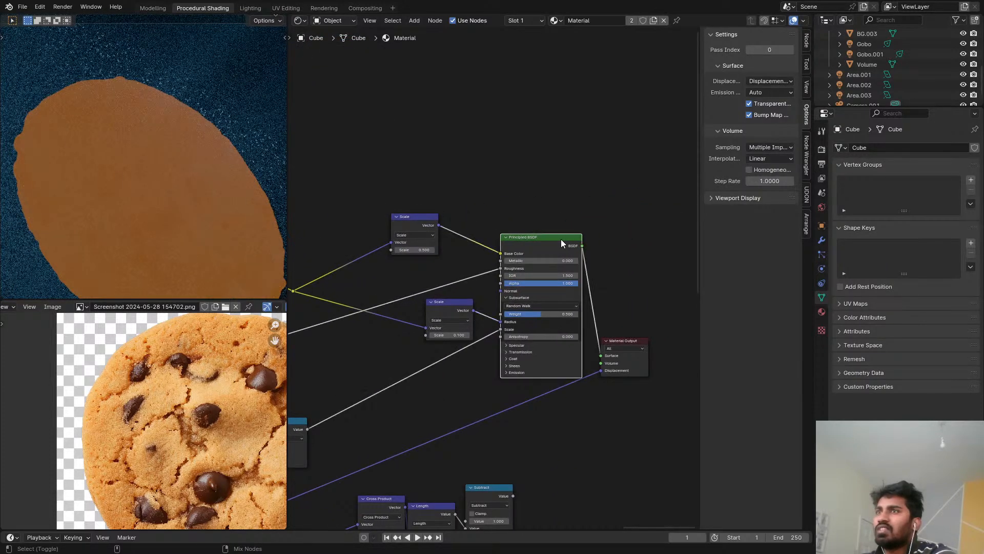
middle_click_drag(460, 321, 605, 256)
scroll(168, 181, "up", 3)
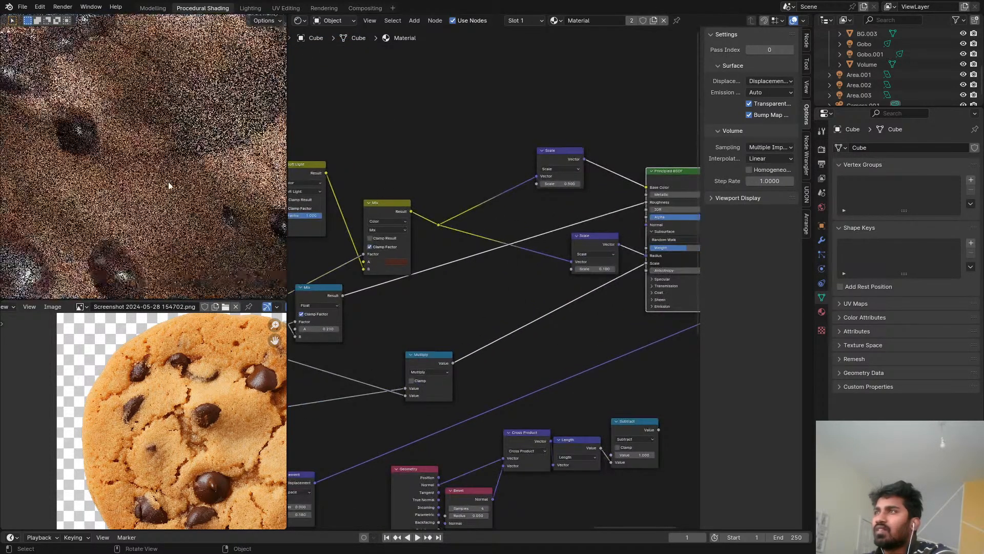
middle_click_drag(432, 192, 460, 208)
Step: Remove the Soft Light mix node while keeping the link between the Multiply and chip-colour Mix nodes
left_click(478, 170)
key("ctrl+x")
scroll(574, 211, "down", 4)
left_click(456, 197)
Step: Save the scene file and take the 3D viewport out of rendered shading back to solid
scroll(413, 211, "down", 4)
key("ctrl+s")
scroll(180, 151, "down", 5)
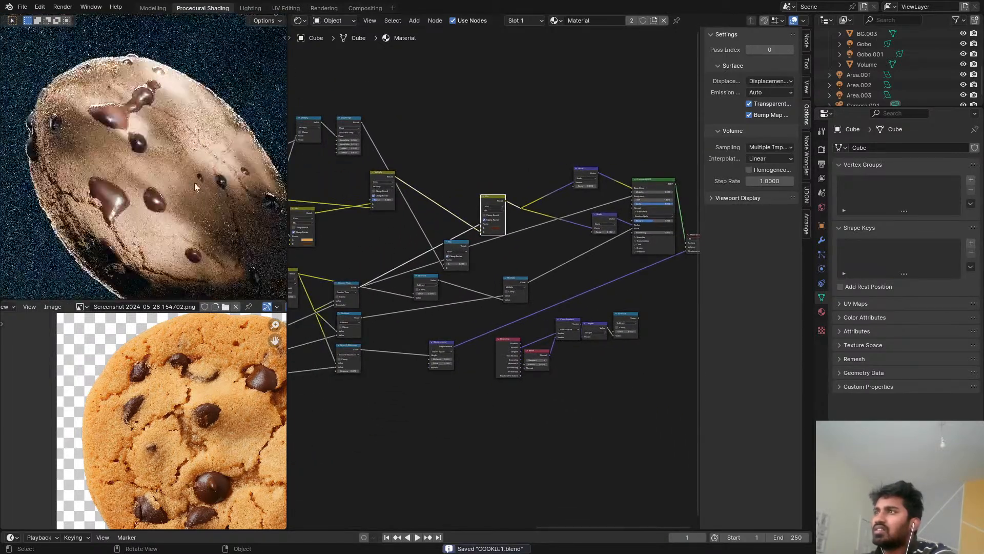
key("z")
left_click(208, 183)
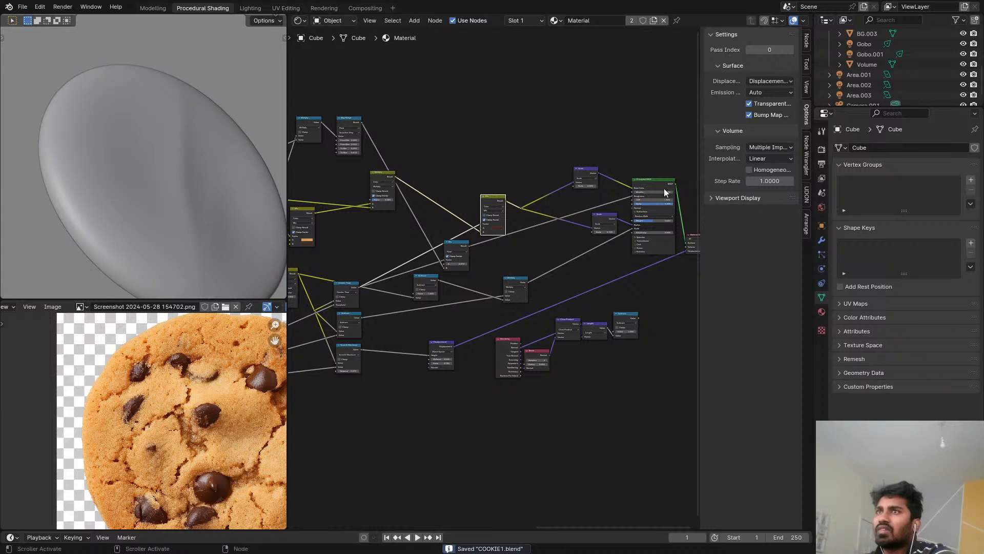
scroll(226, 138, "down", 2)
key("z")
left_click(238, 57)
key("z")
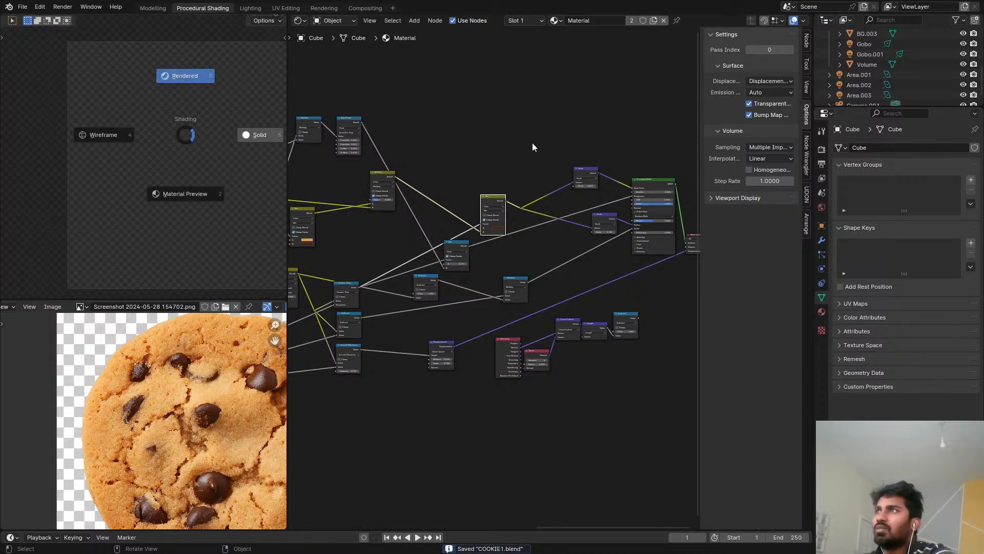
left_click(532, 143)
Step: Go to the Lighting workspace, deselect the cookie and save the scene file
left_click(251, 8)
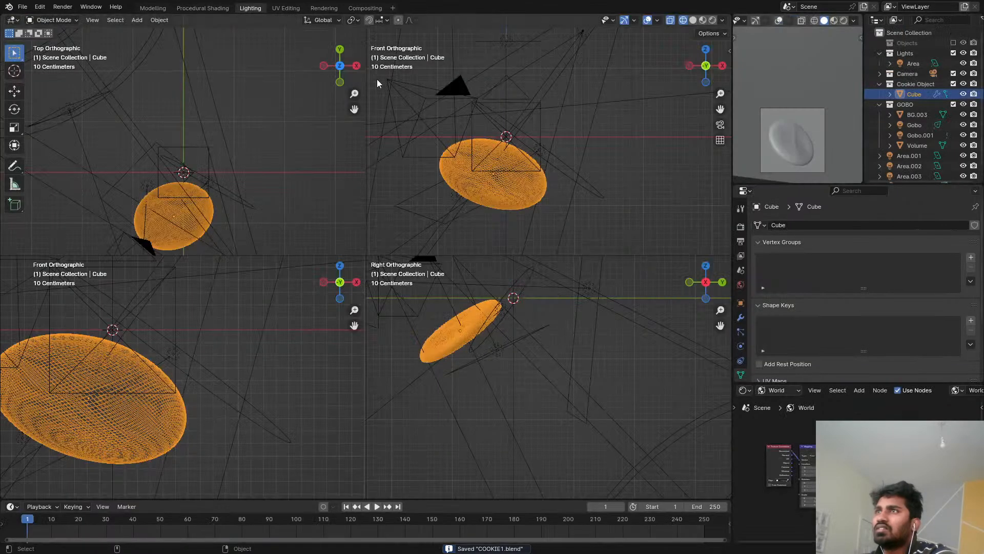
left_click(227, 188)
left_click(231, 191)
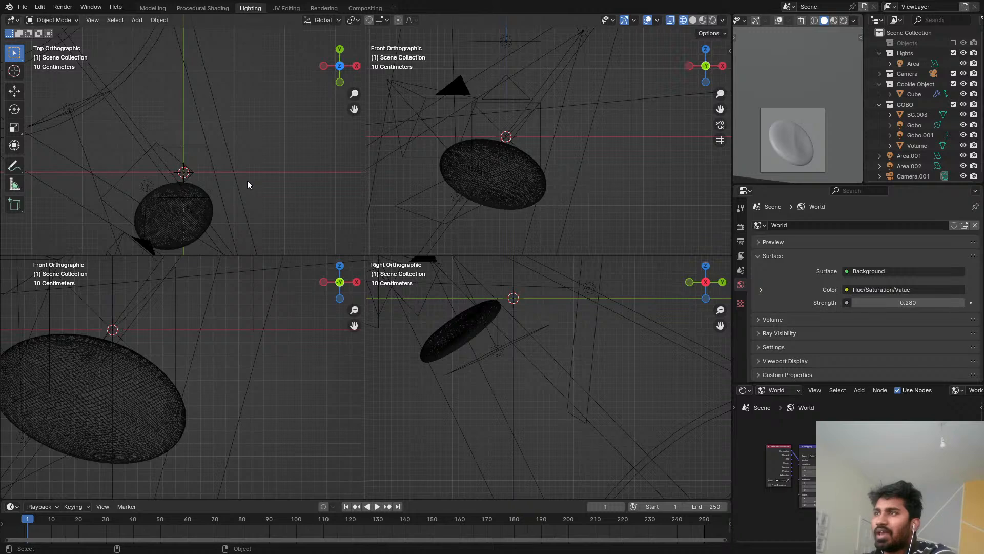
key("ctrl+s")
key("z")
left_click(286, 189)
Step: Open the Rendering workspace and start rendering the current frame
left_click(365, 8)
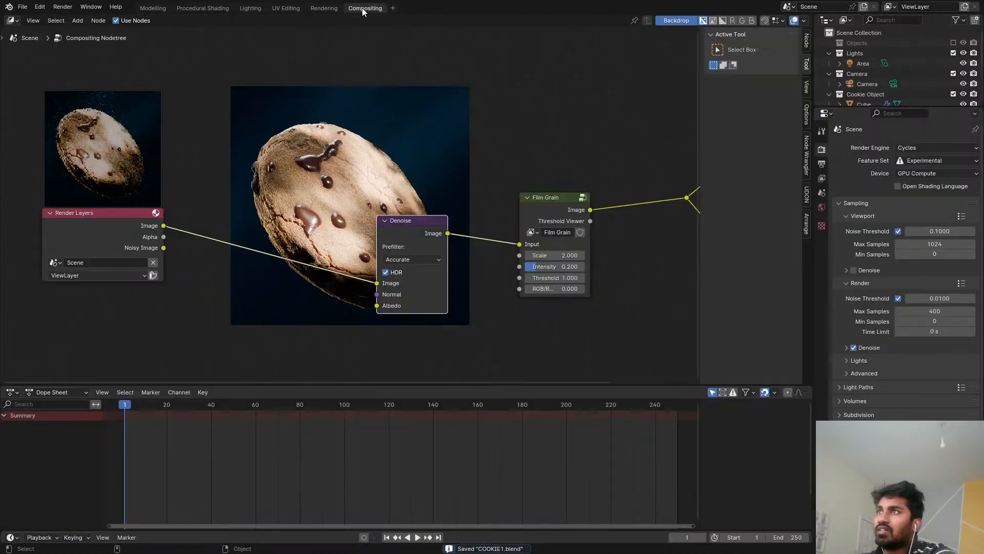
left_click(324, 9)
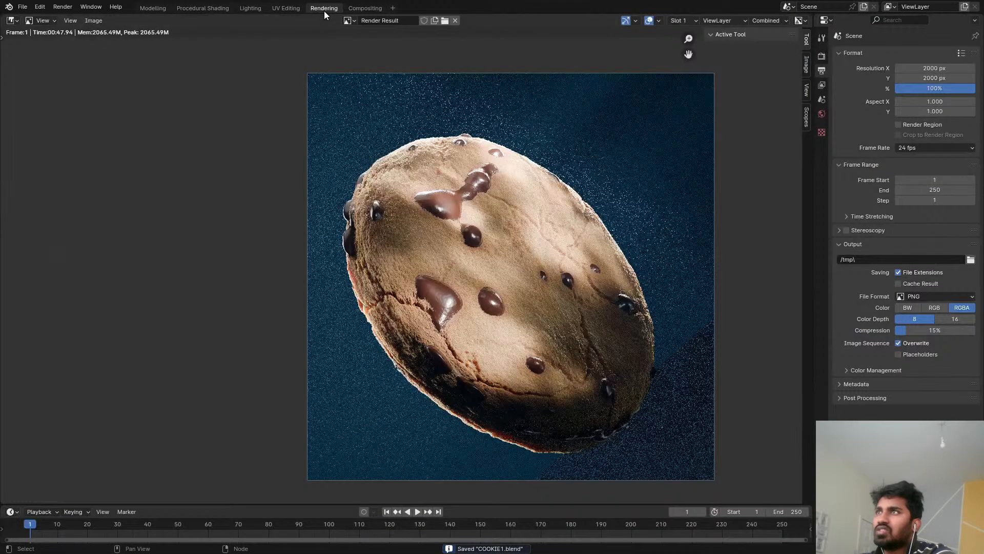
scroll(426, 217, "down", 2)
key("F12")
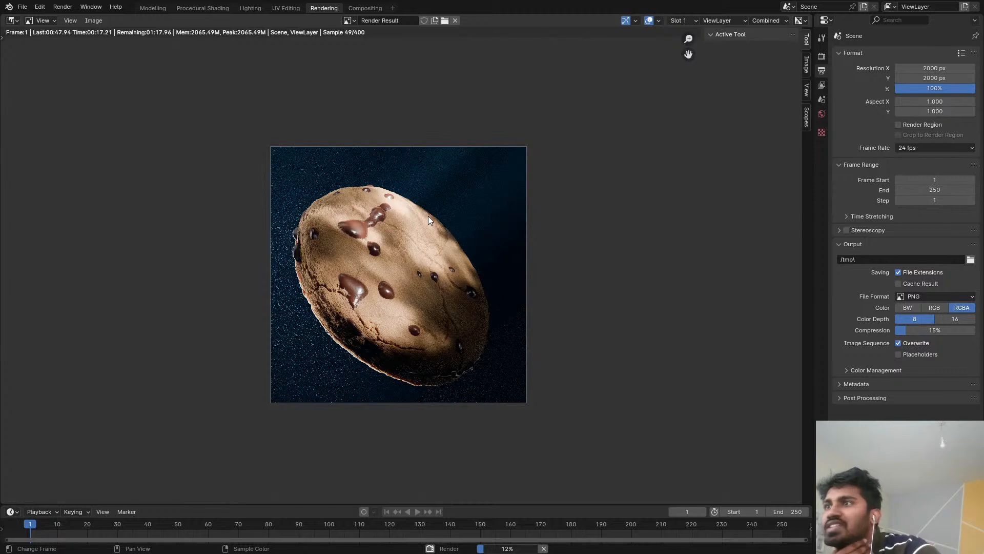
Step: Inspect the cookie's chips, cracks and dark lower edge in the running render, and cancel the render
scroll(429, 217, "up", 3)
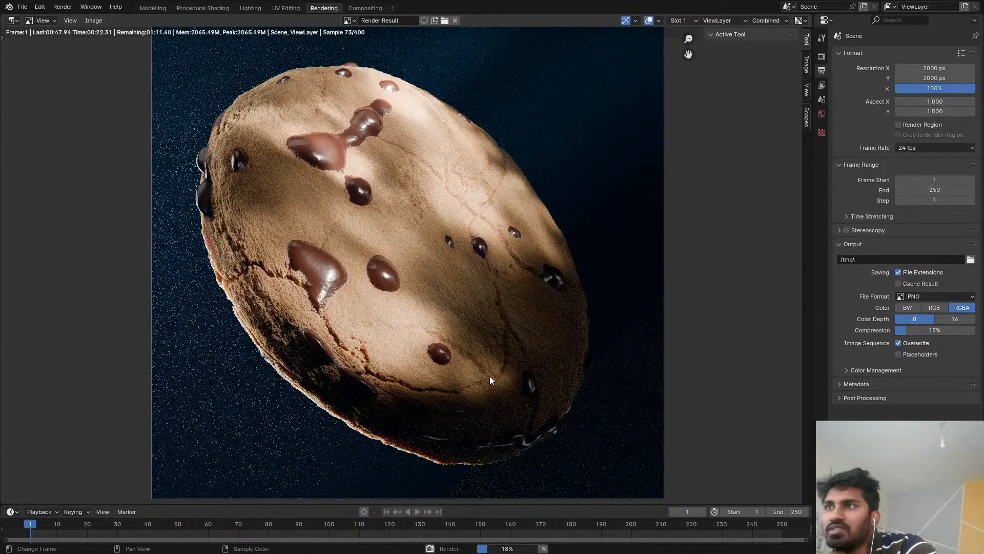
scroll(351, 352, "up", 3)
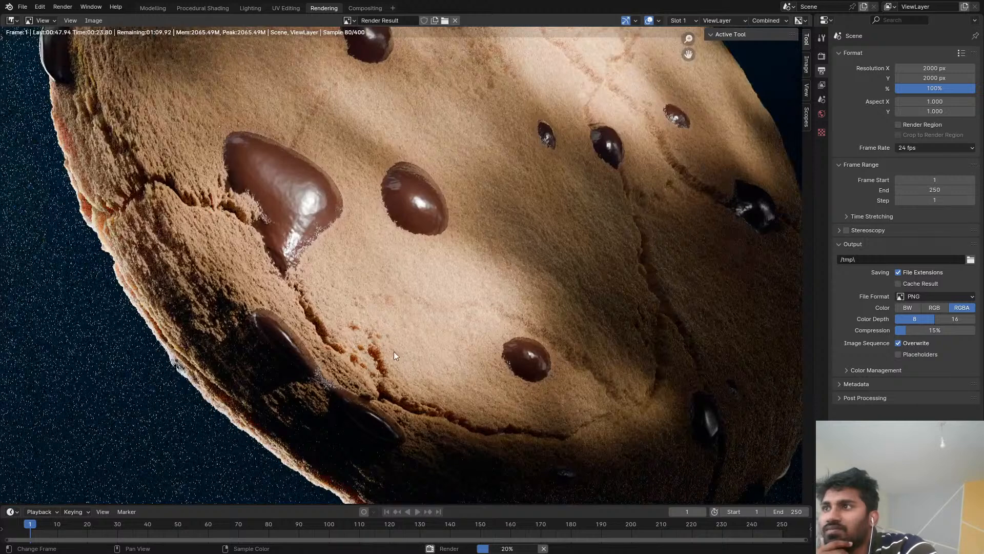
scroll(405, 352, "down", 3)
scroll(464, 296, "down", 4)
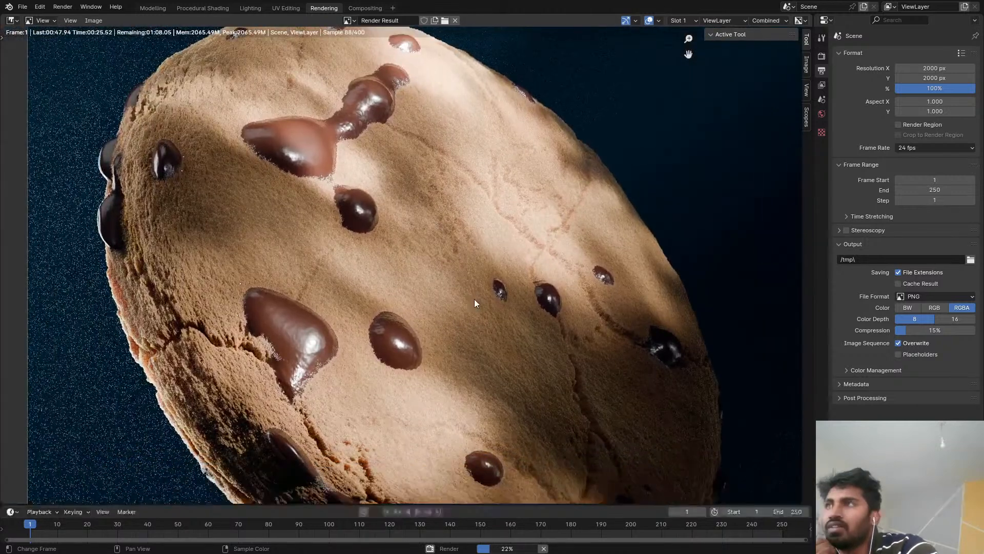
middle_click_drag(466, 278, 472, 283)
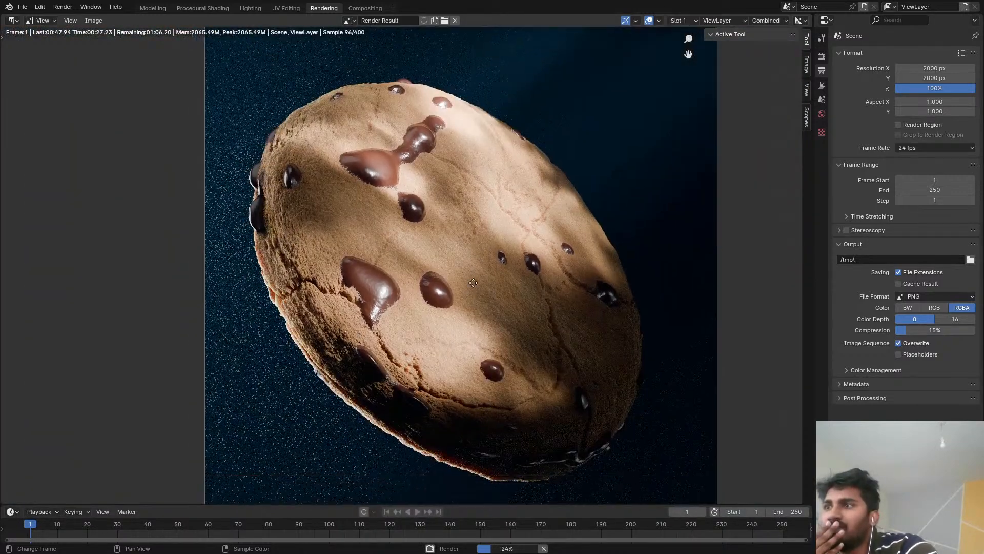
scroll(473, 236, "down", 1)
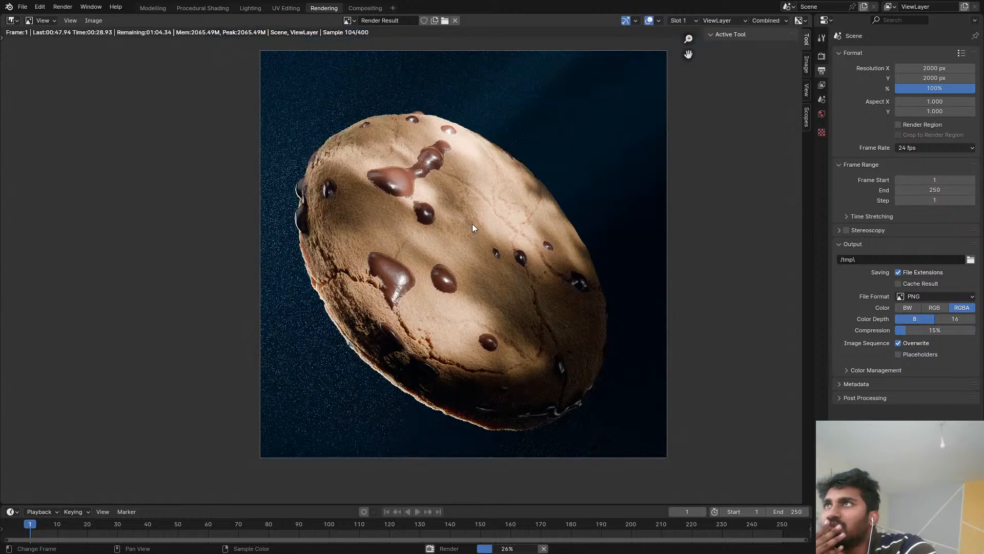
scroll(461, 224, "up", 1)
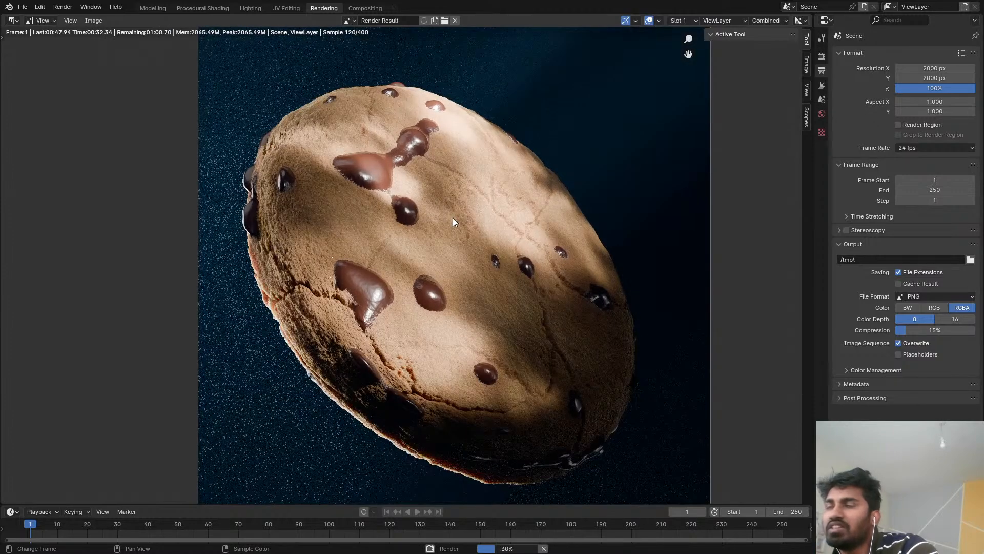
key("Escape")
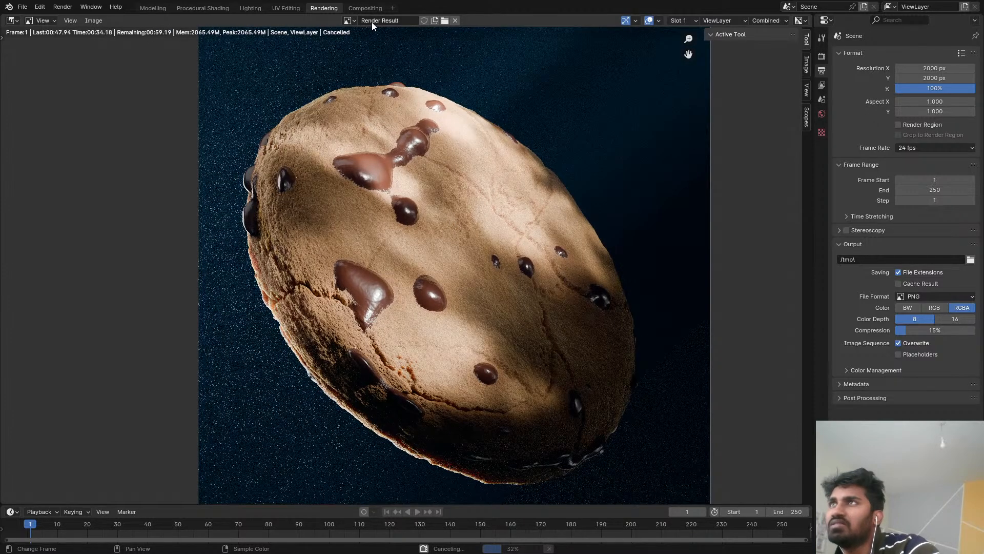
Step: Display the Viewer Node image to examine the composited cookie, and return to the Compositing workspace
left_click(350, 21)
left_click(369, 75)
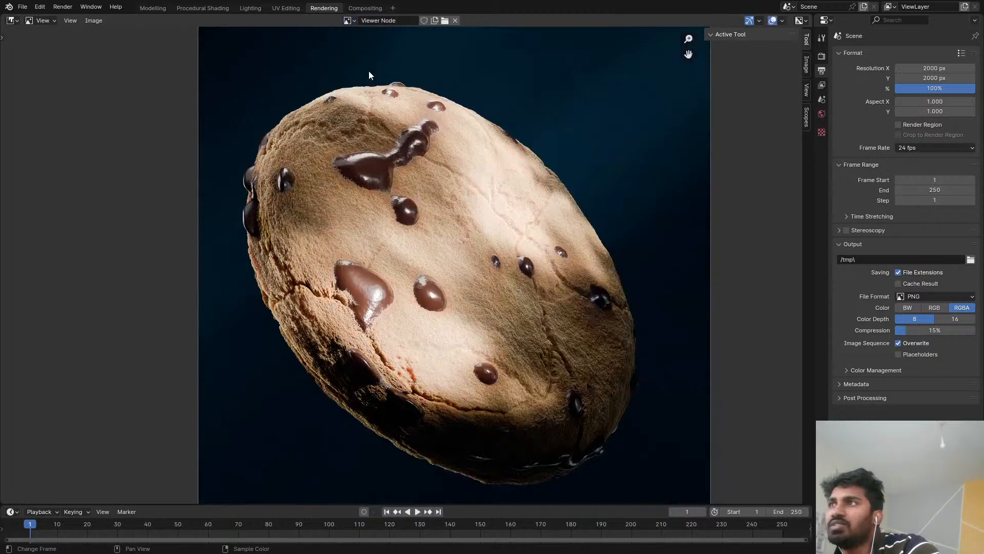
scroll(457, 224, "up", 2)
scroll(469, 226, "down", 2)
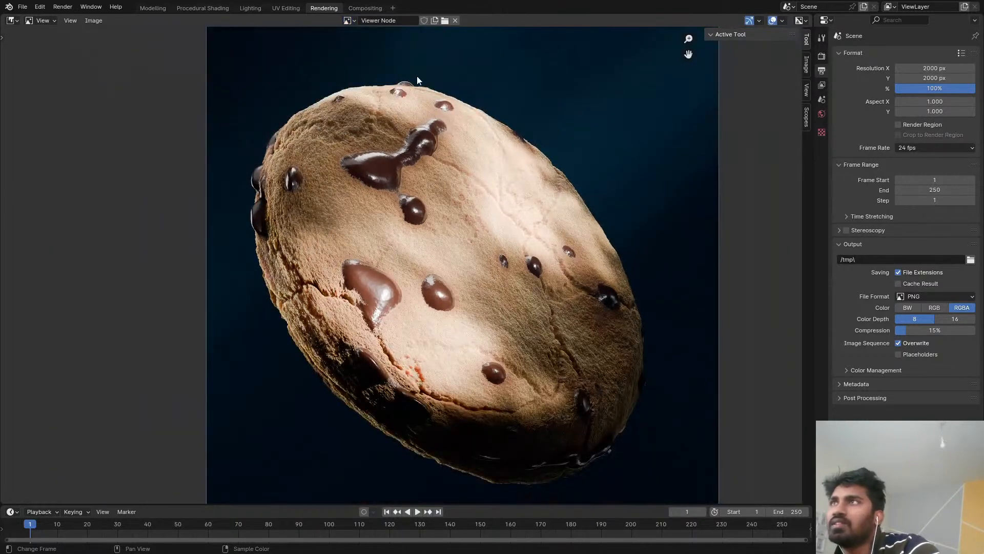
left_click(377, 8)
scroll(426, 213, "down", 1)
scroll(425, 213, "up", 2)
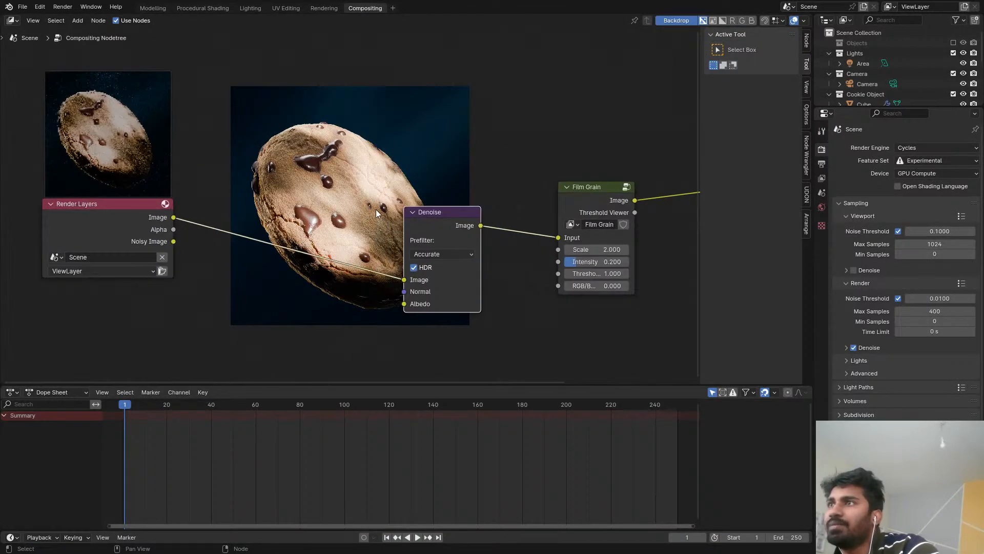
Step: Preview the Denoise node's output in the Viewer, and reconnect the Viewer to the Film Grain output
left_click(426, 211, "ctrl+shift")
middle_click_drag(433, 236, 335, 279)
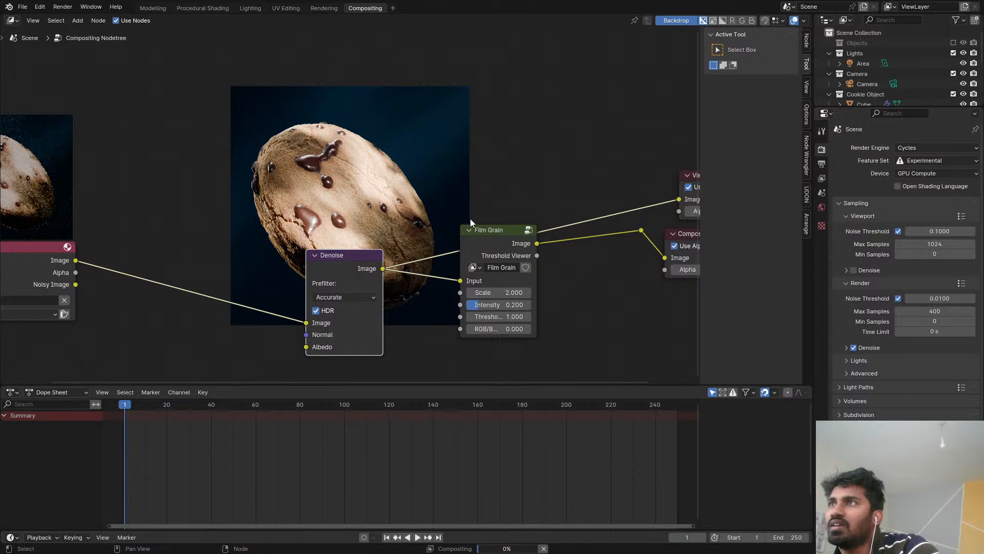
left_click(640, 231, "ctrl+shift")
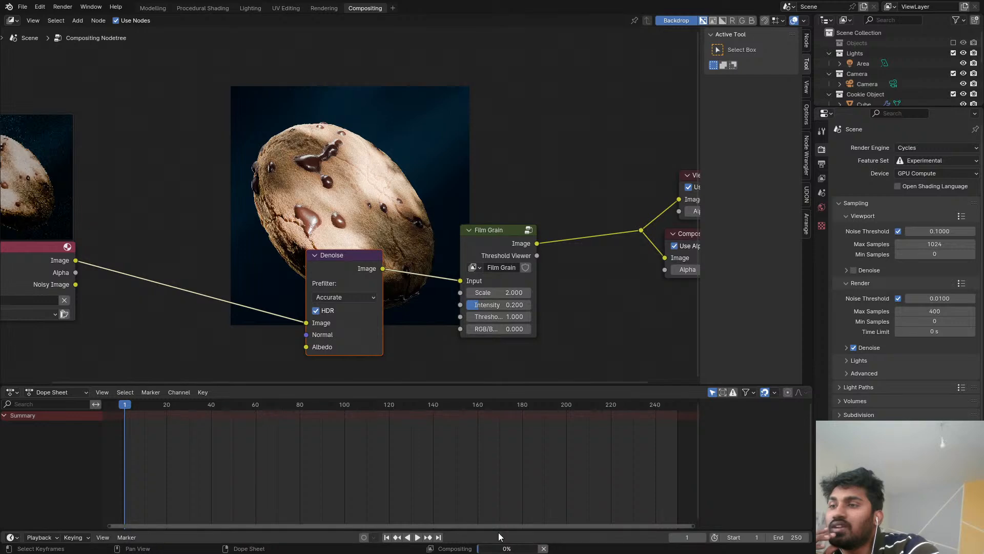
Step: Go to the Rendering workspace and examine the chips, cracks and edges of the composited cookie up close
left_click(324, 8)
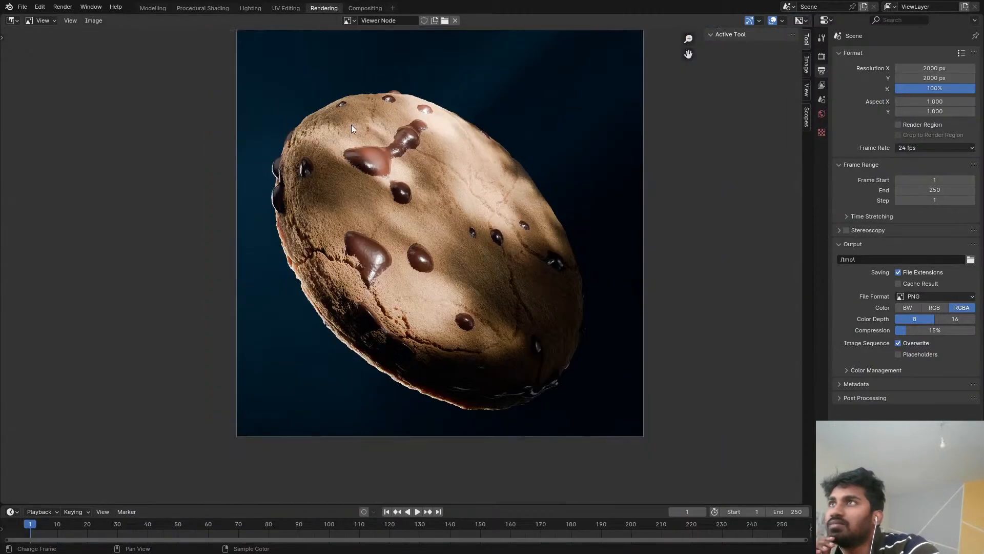
scroll(386, 186, "up", 3)
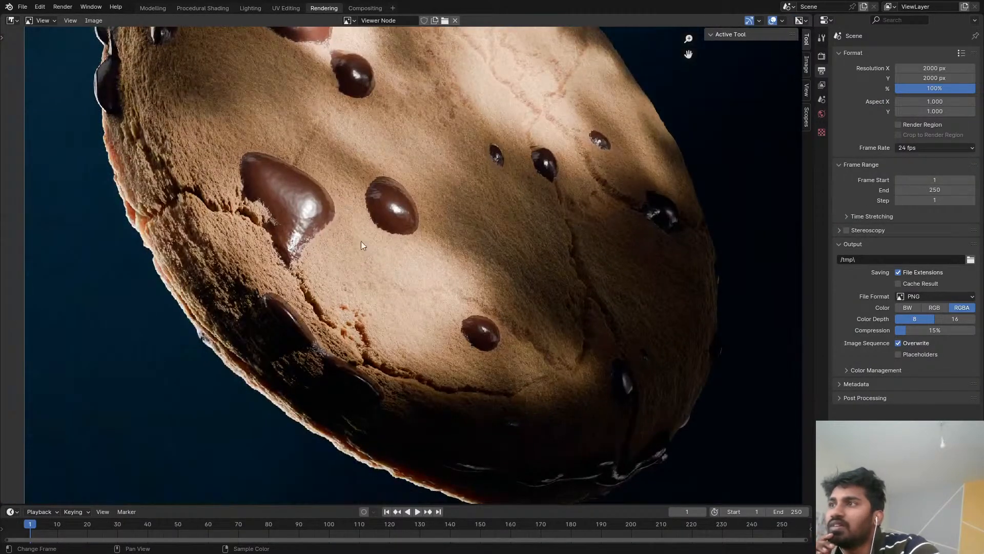
scroll(361, 241, "down", 1)
middle_click_drag(295, 129, 299, 139)
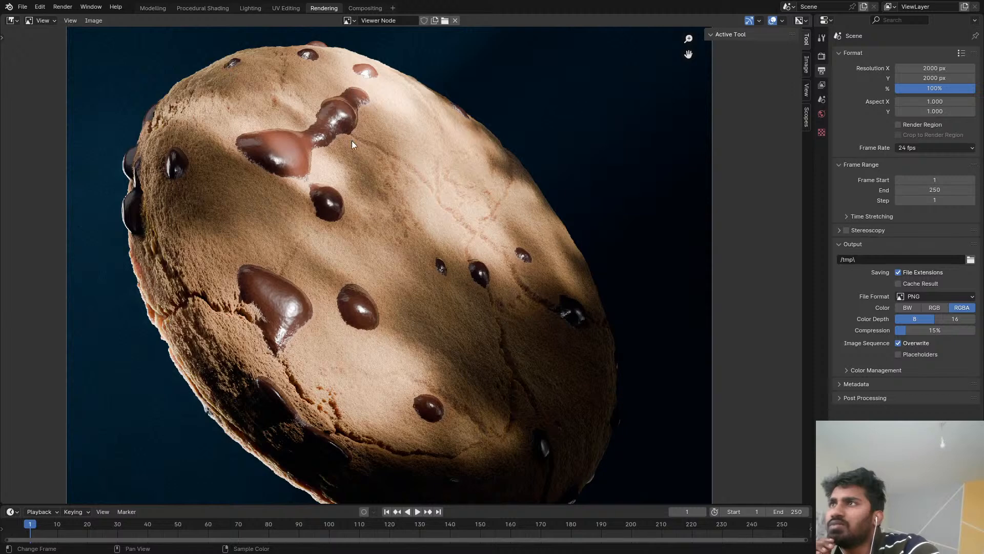
scroll(472, 359, "down", 1)
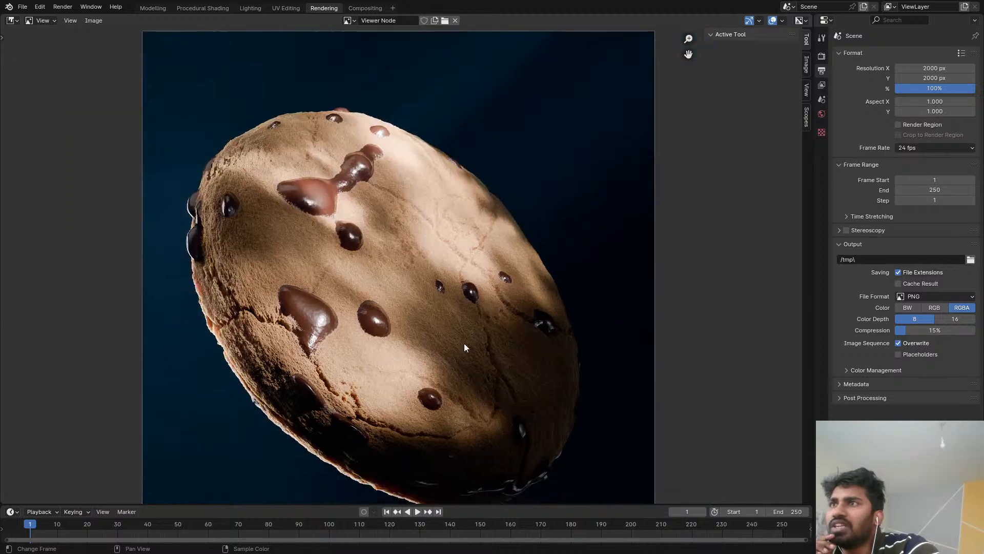
Step: Save the composited Viewer Node image and look over the cookie again
left_click(103, 19)
left_click(127, 115)
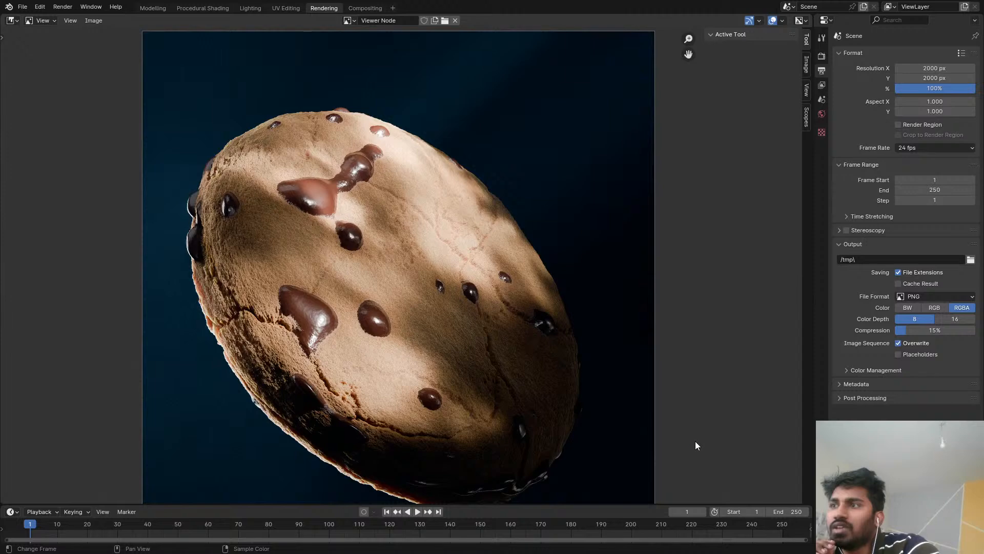
scroll(531, 344, "down", 2)
scroll(513, 313, "up", 2)
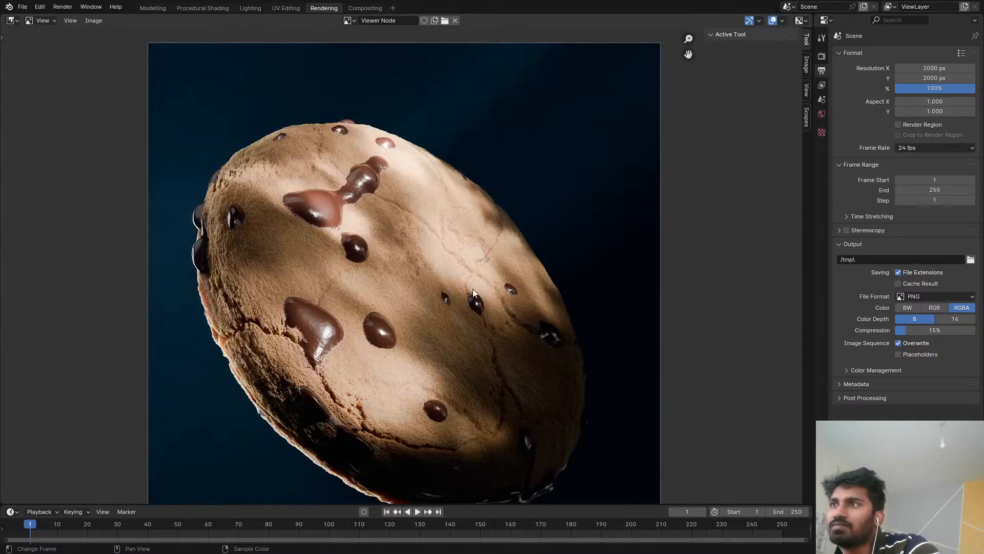